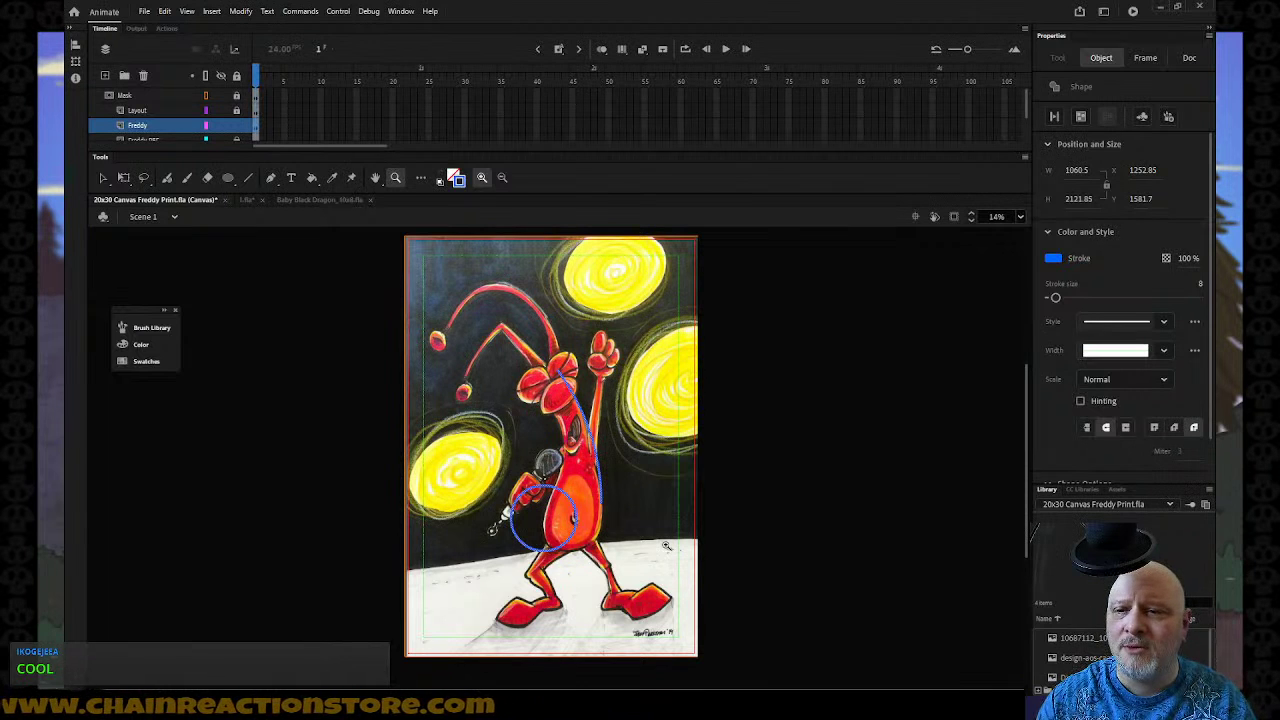
Move the blue circle over the character's belly and narrow it to about 695 px wide to match the belly.
drag(472, 385, 659, 579)
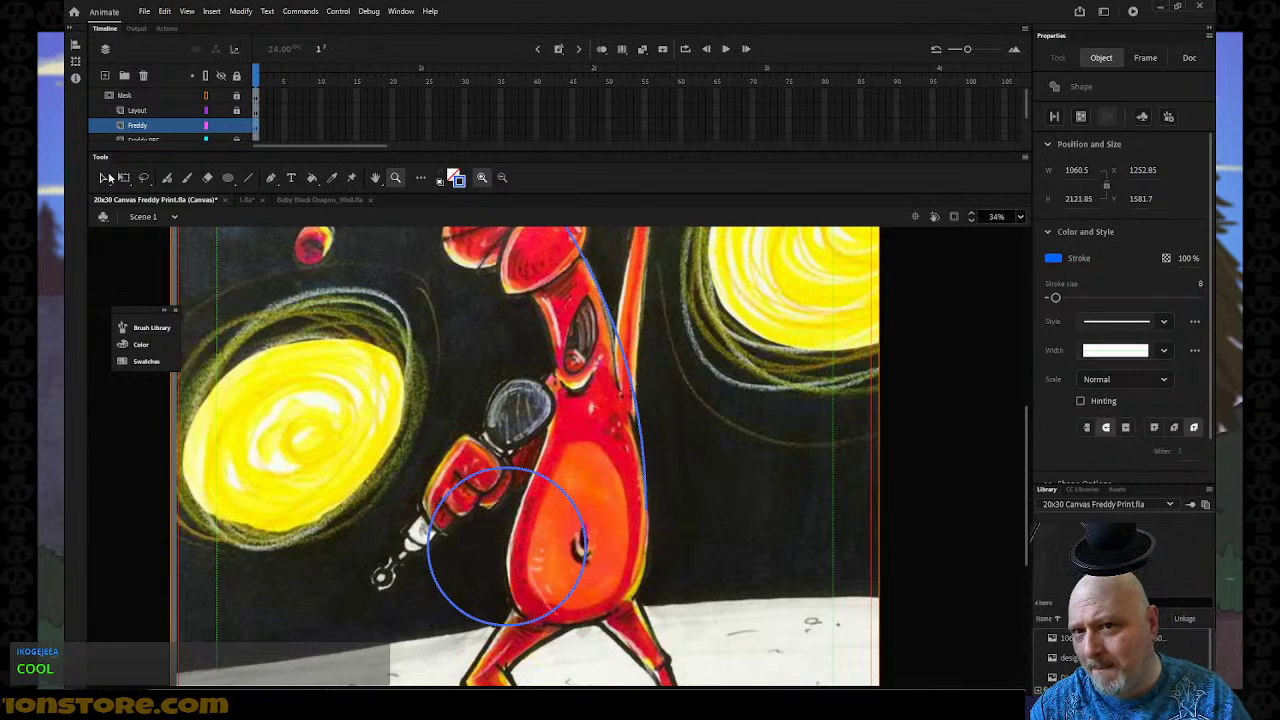
click(199, 145)
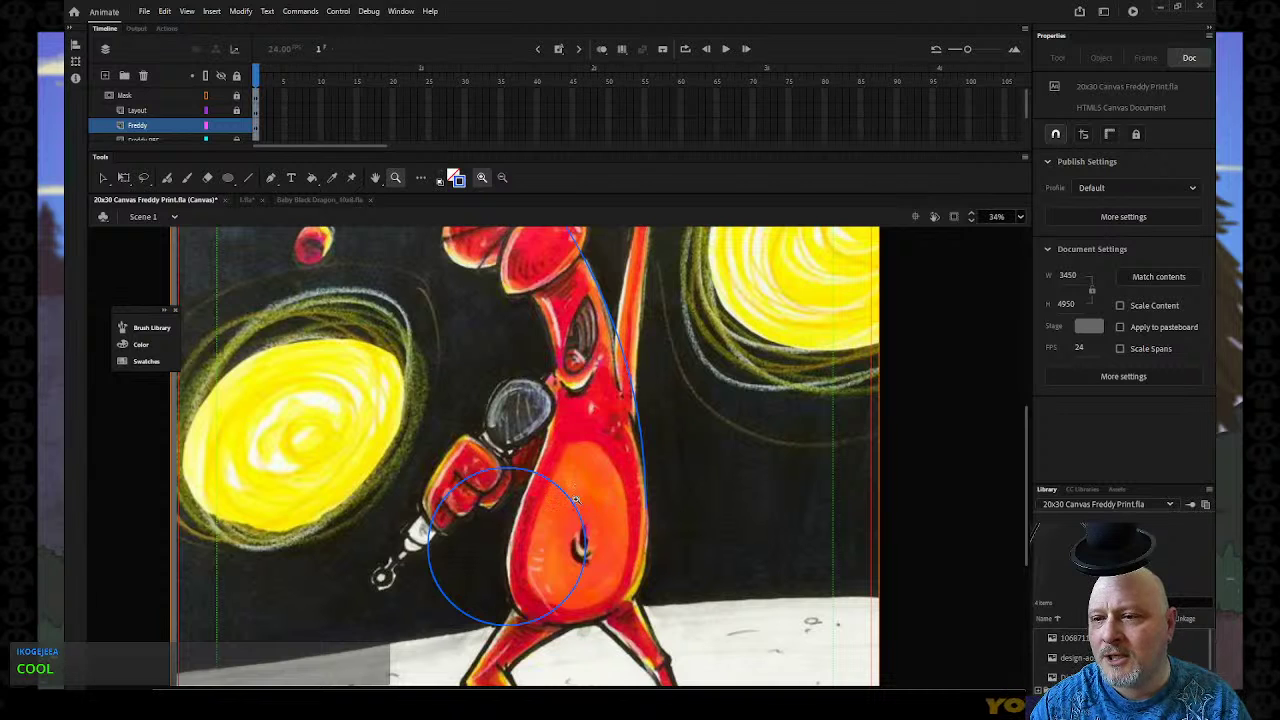
key(v)
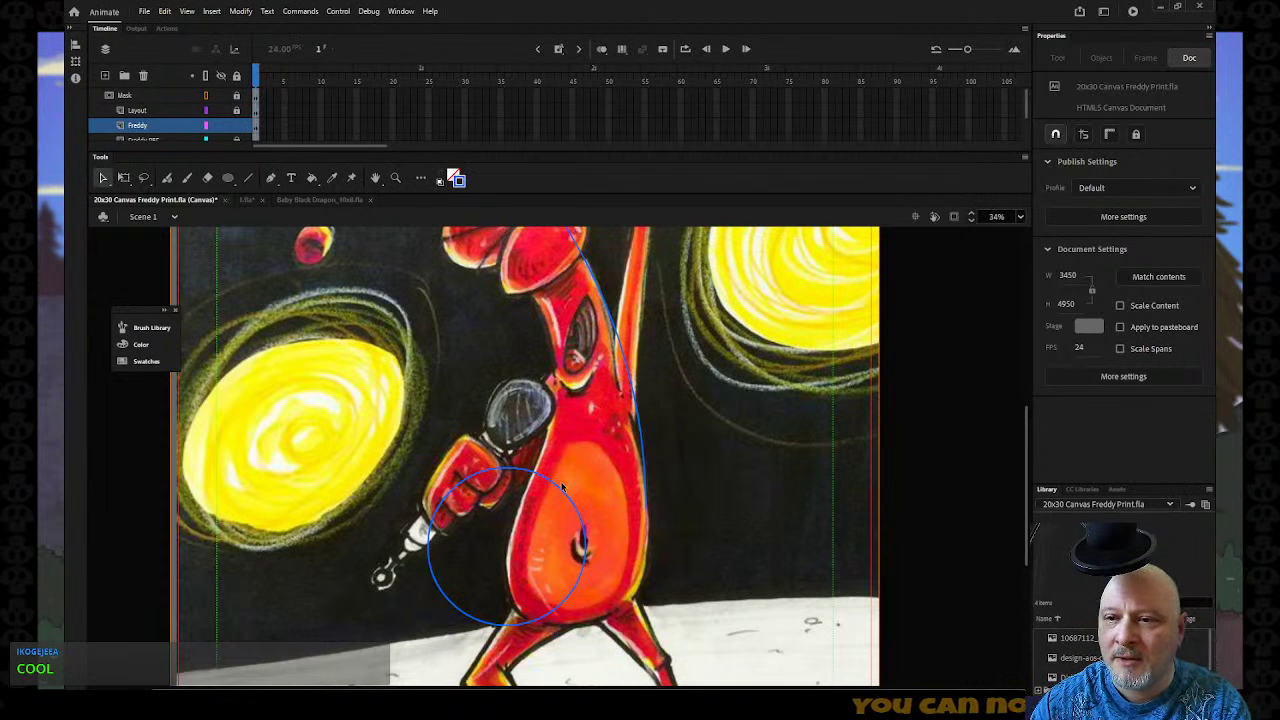
mouse_move(561, 490)
mouse_down()
mouse_move(600, 505)
mouse_move(623, 494)
mouse_up()
key(q)
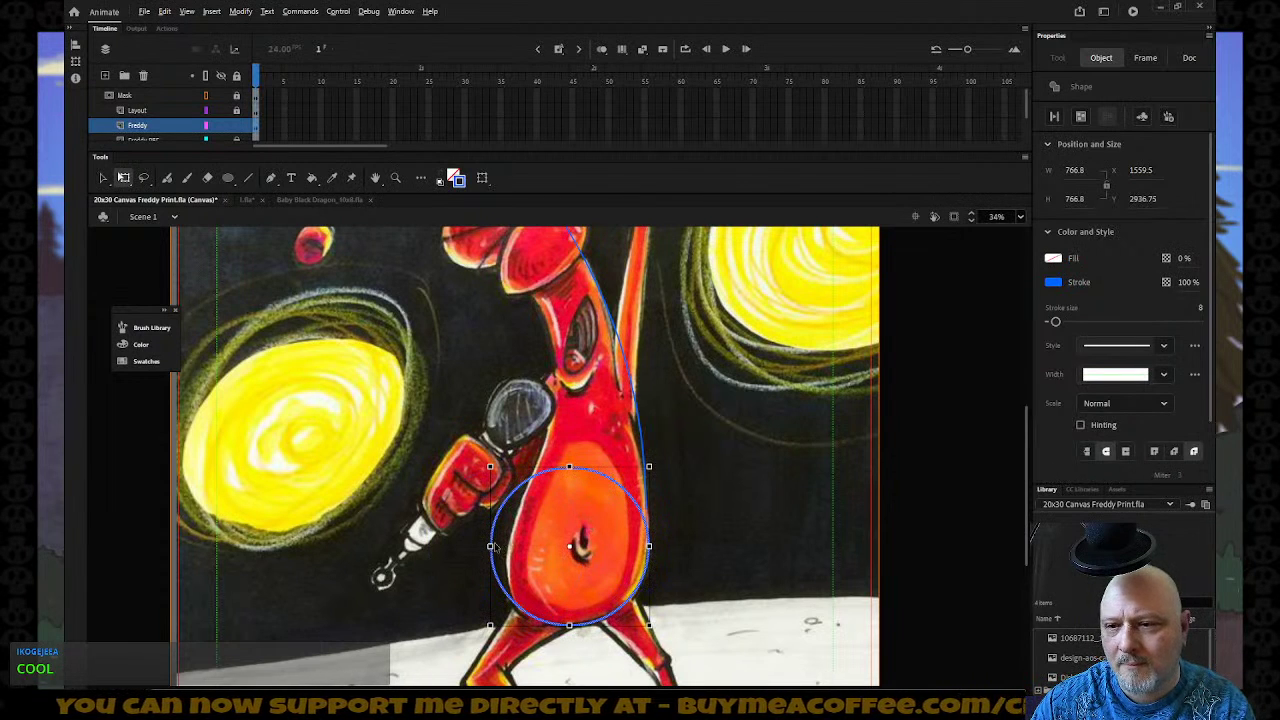
drag(489, 546, 505, 546)
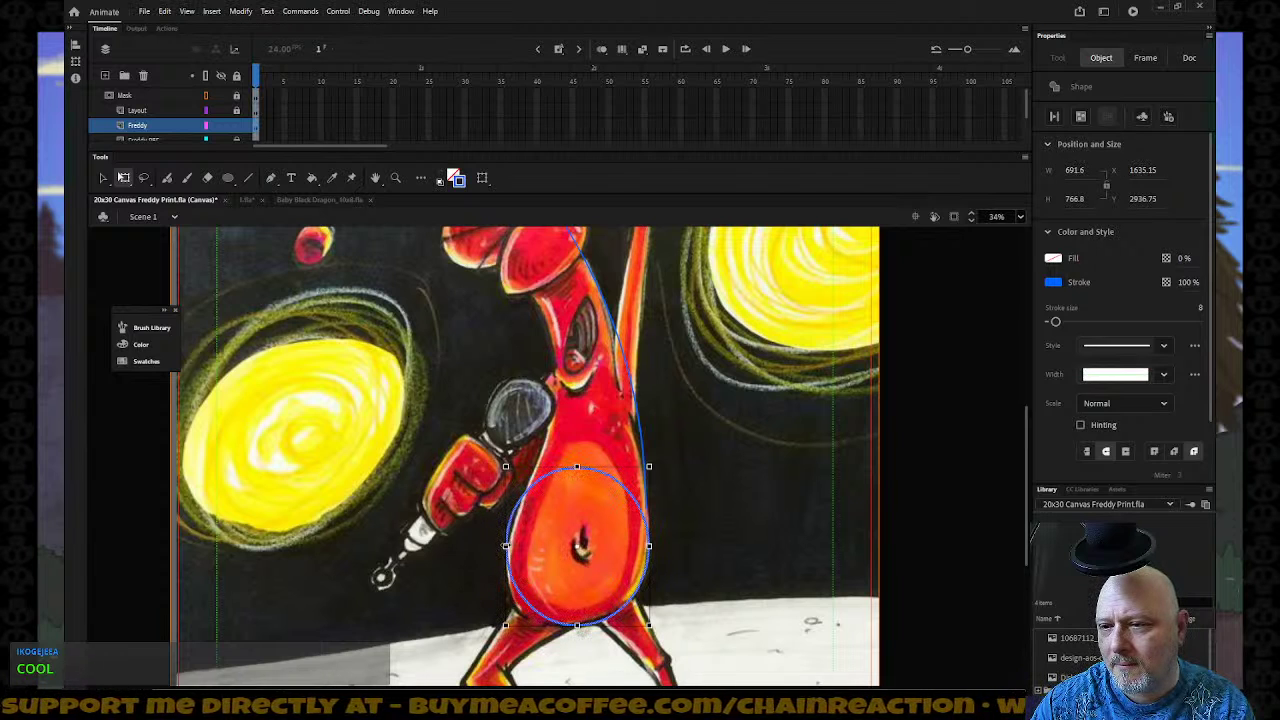
drag(505, 546, 504, 546)
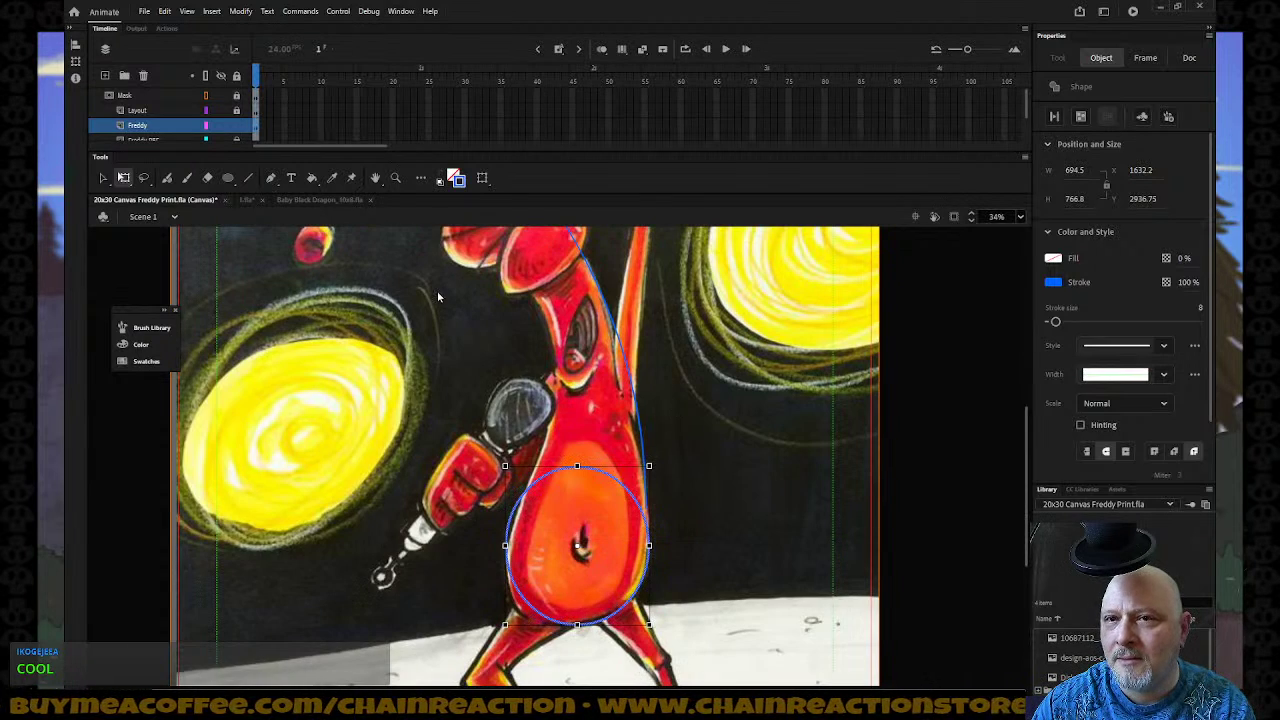
Draw a line from the character's head down to the belly circle and bend it along the body's microphone-side contour.
click(248, 177)
scroll(487, 296, up, 3)
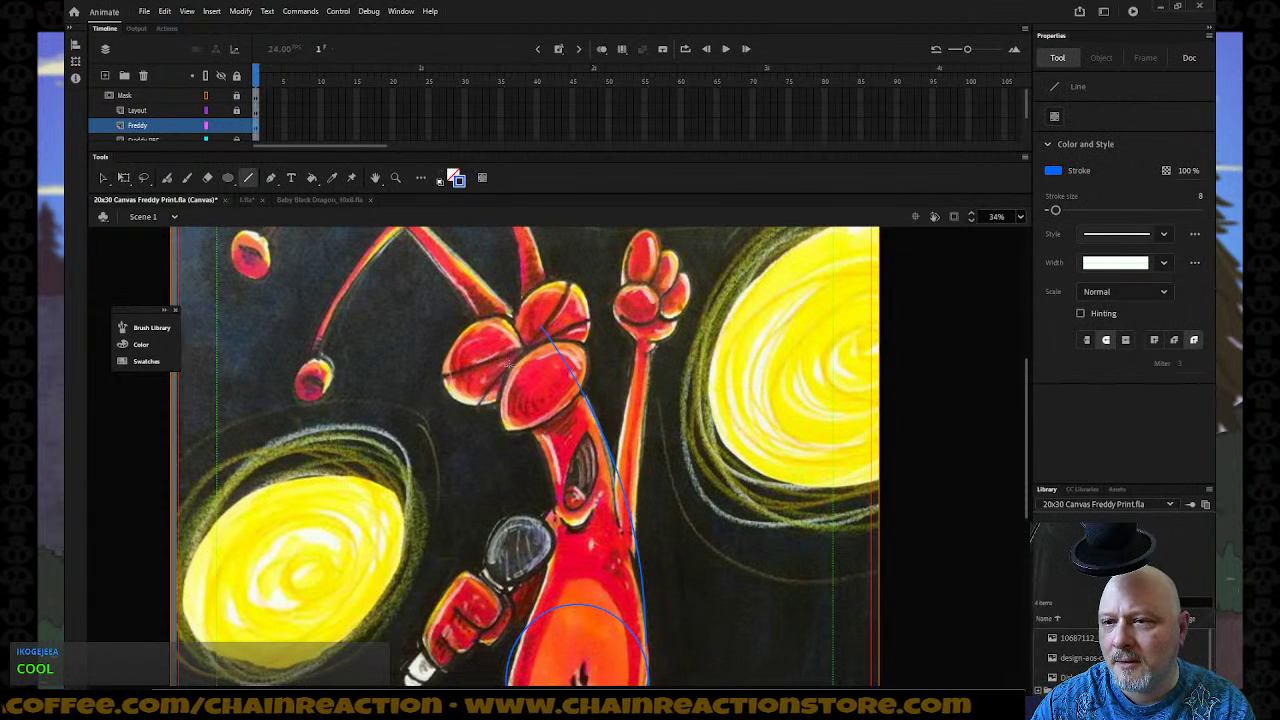
drag(497, 372, 527, 611)
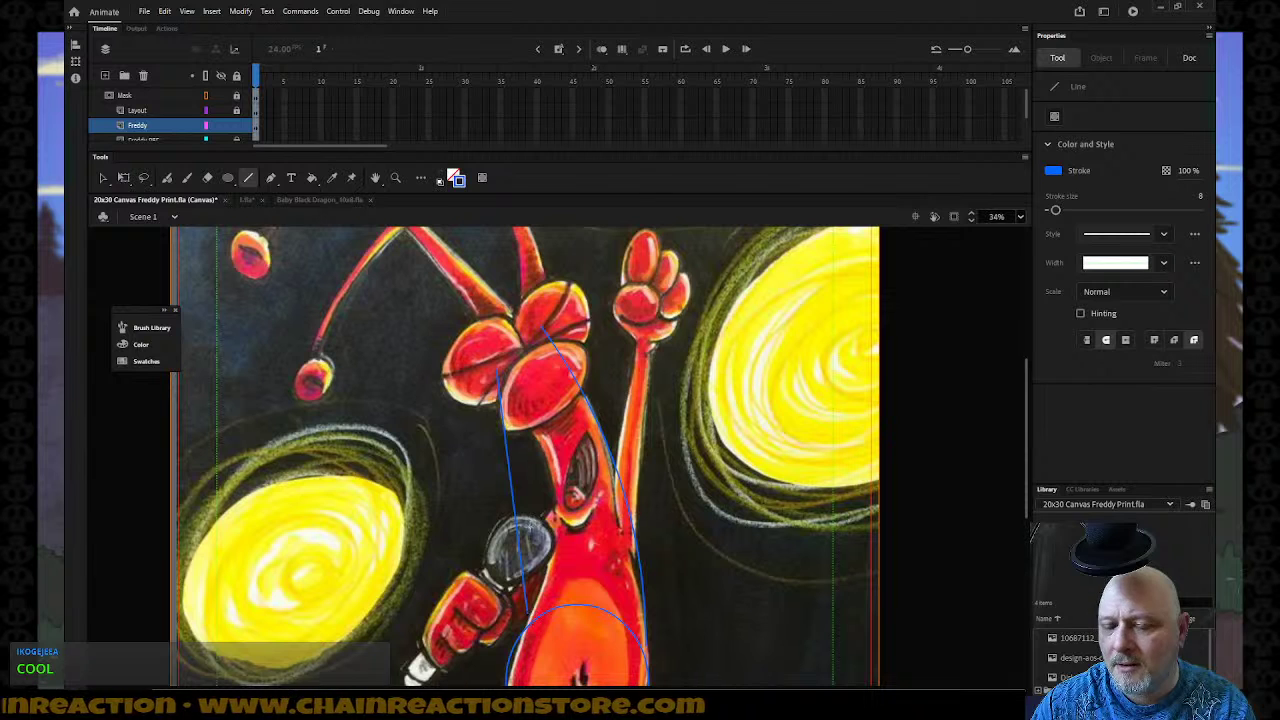
key(v)
drag(517, 538, 561, 522)
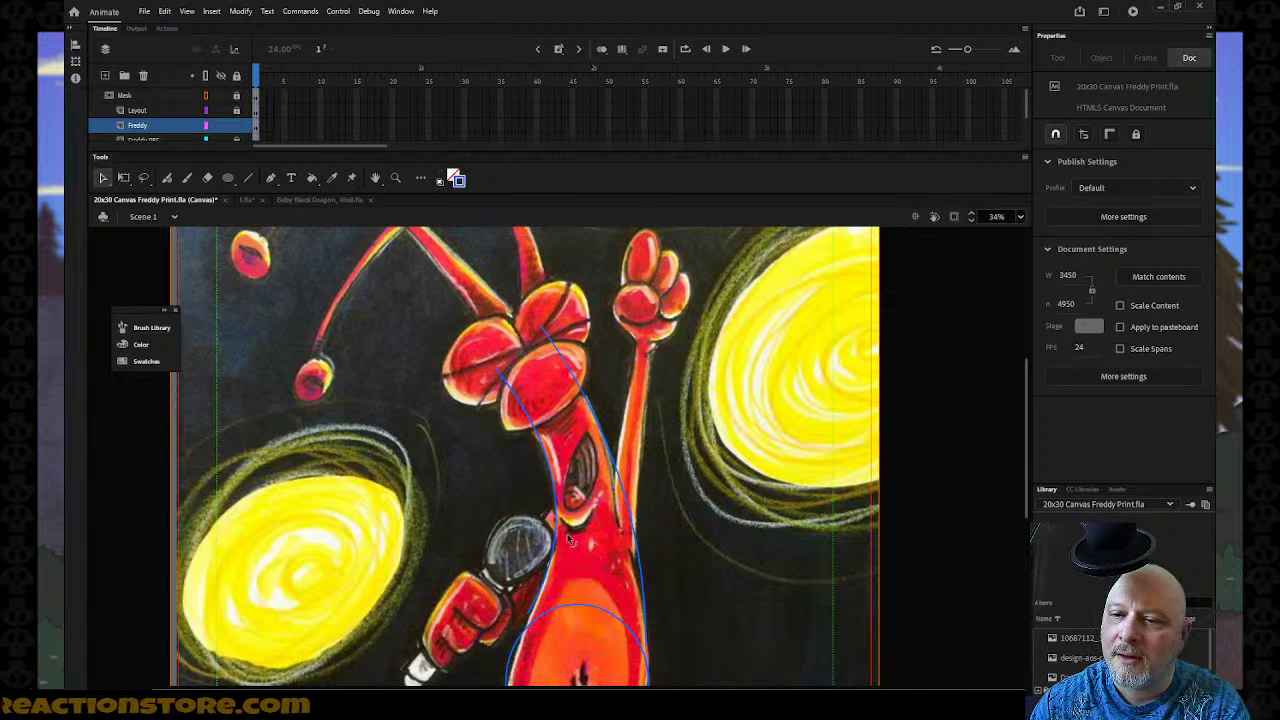
Delete the upper arc of the belly circle that crosses the inside of the body outline.
scroll(675, 611, down, 3)
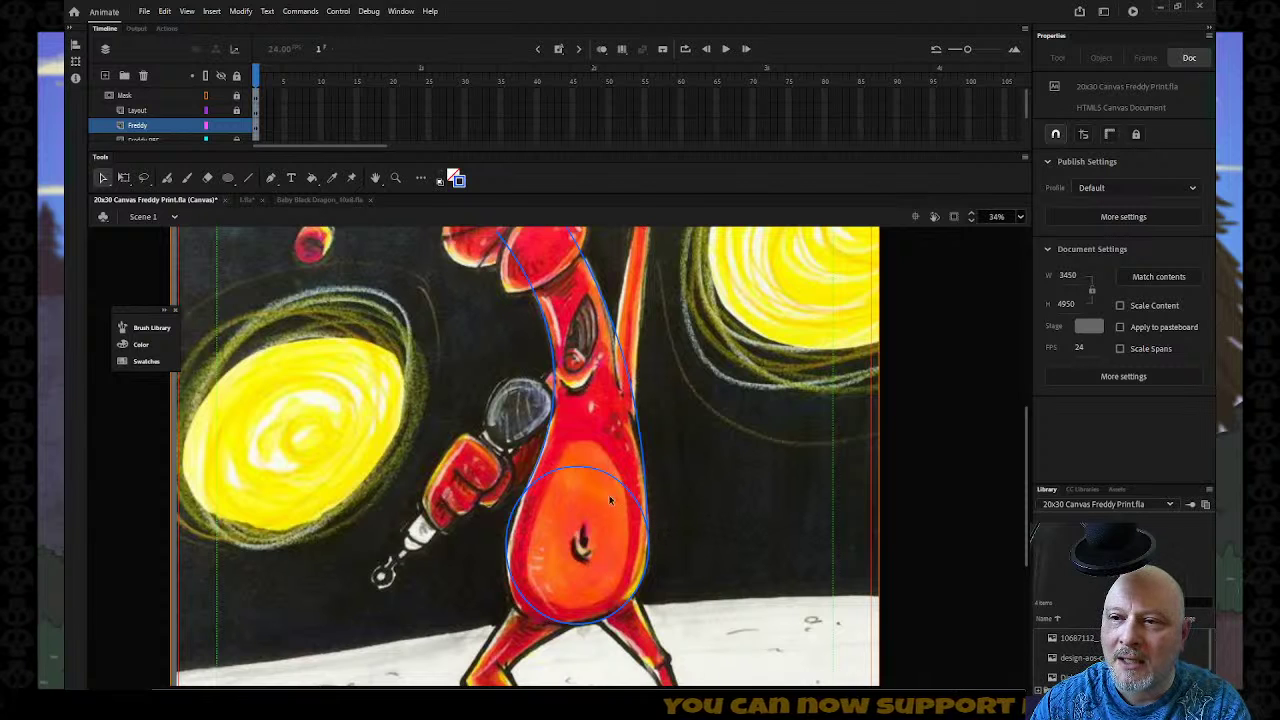
click(588, 472)
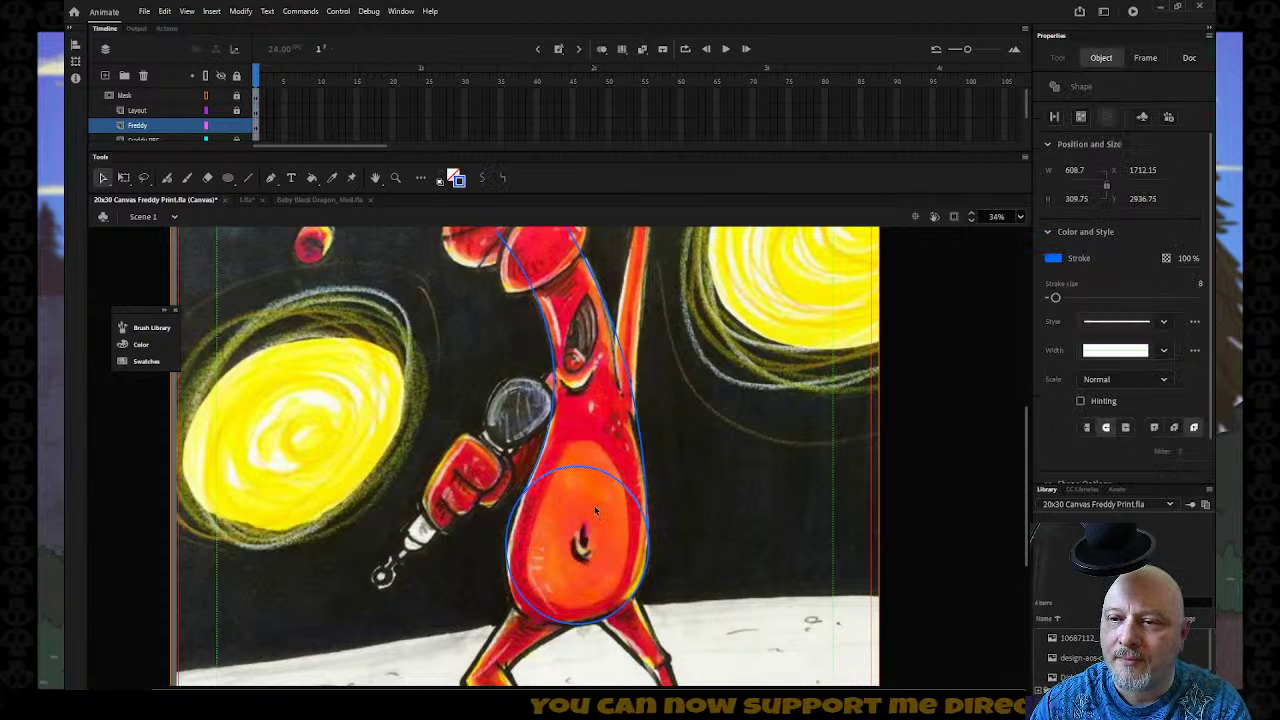
key(Delete)
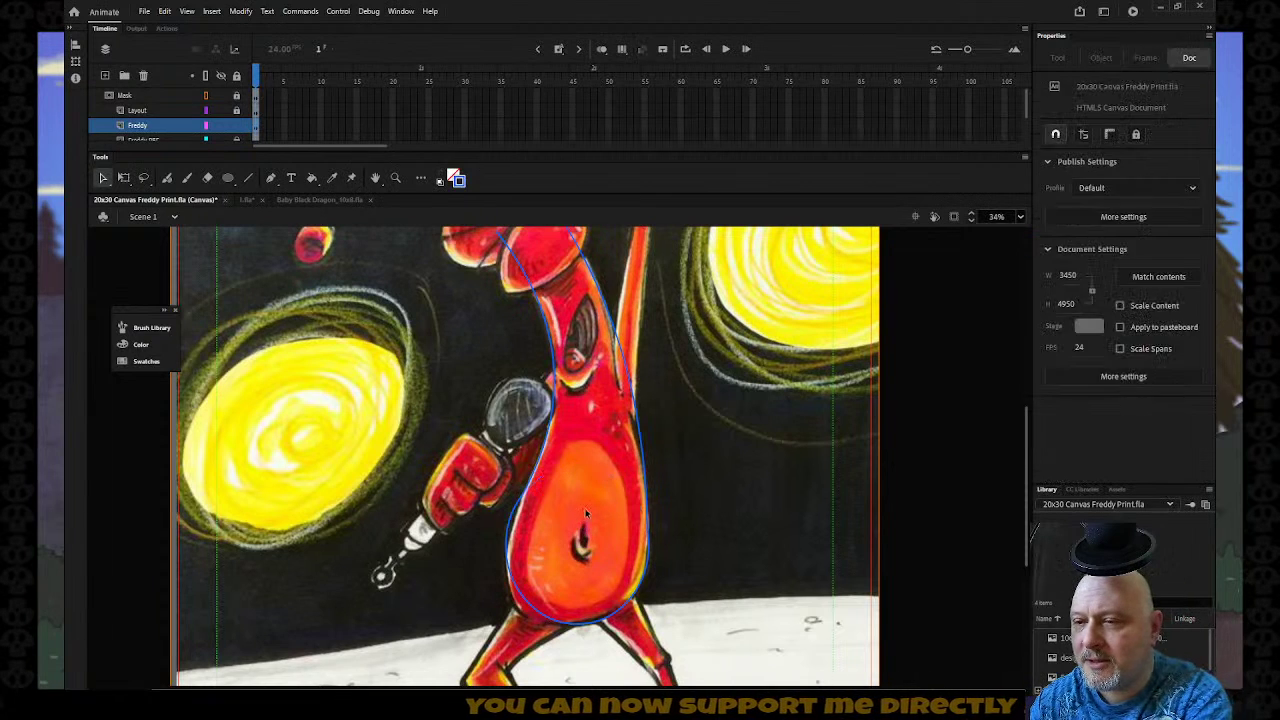
Select the whole body outline and recolour its stroke to cyan #00FFFF.
click(543, 459)
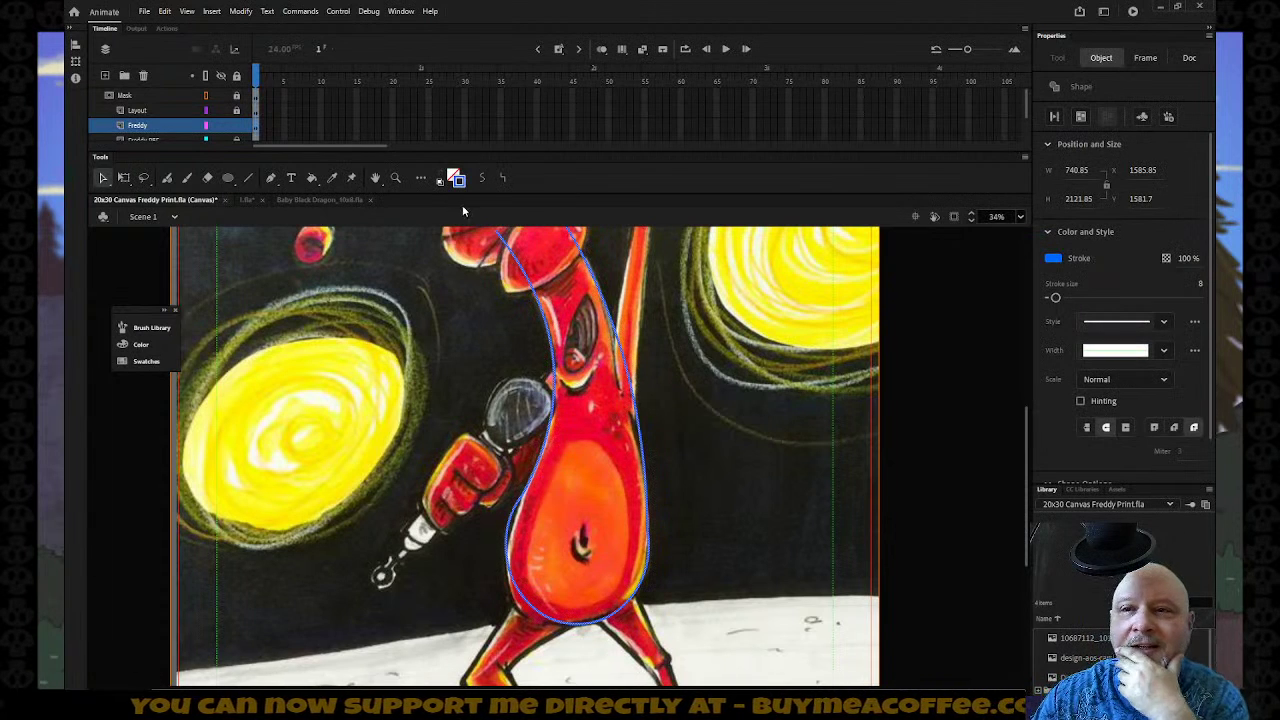
click(457, 179)
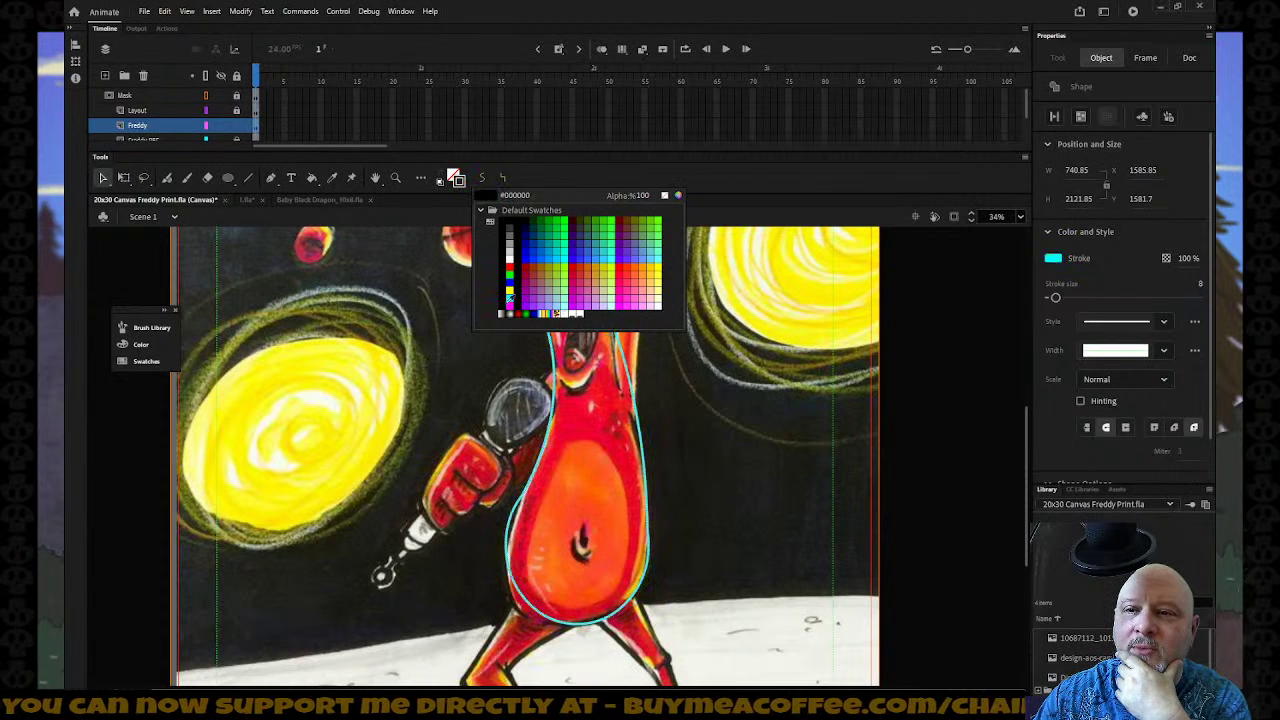
click(511, 305)
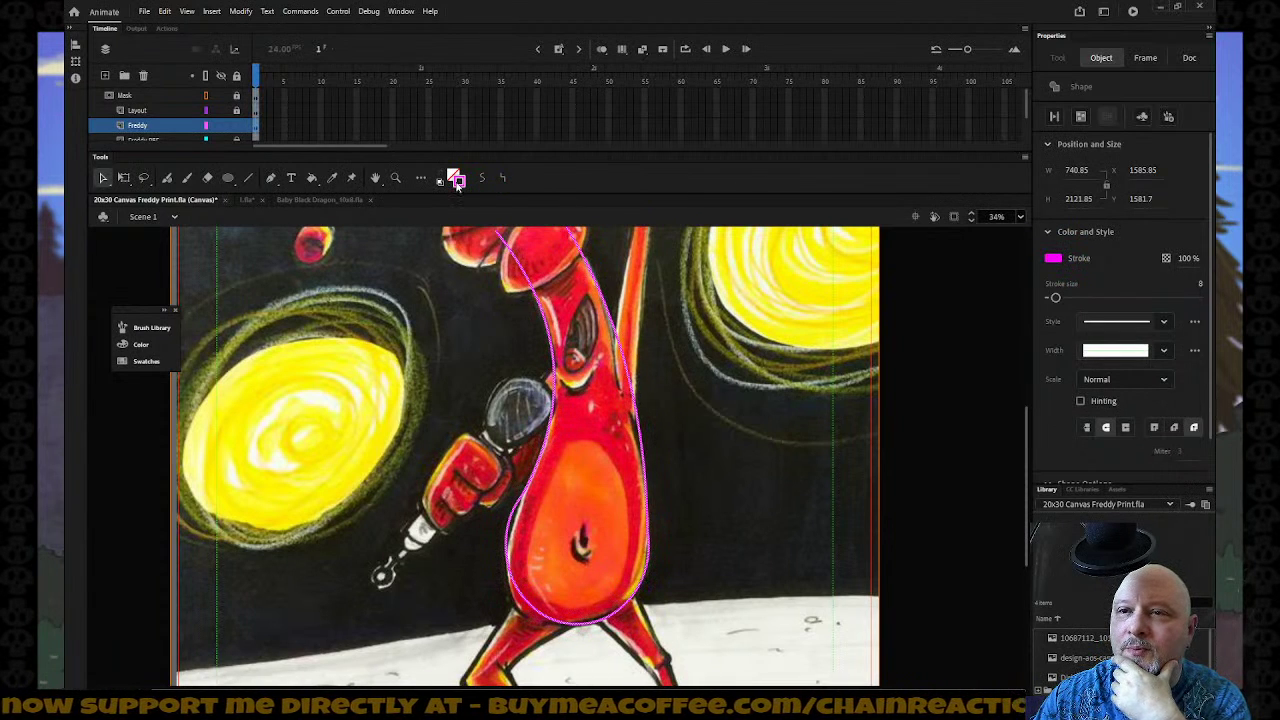
click(457, 180)
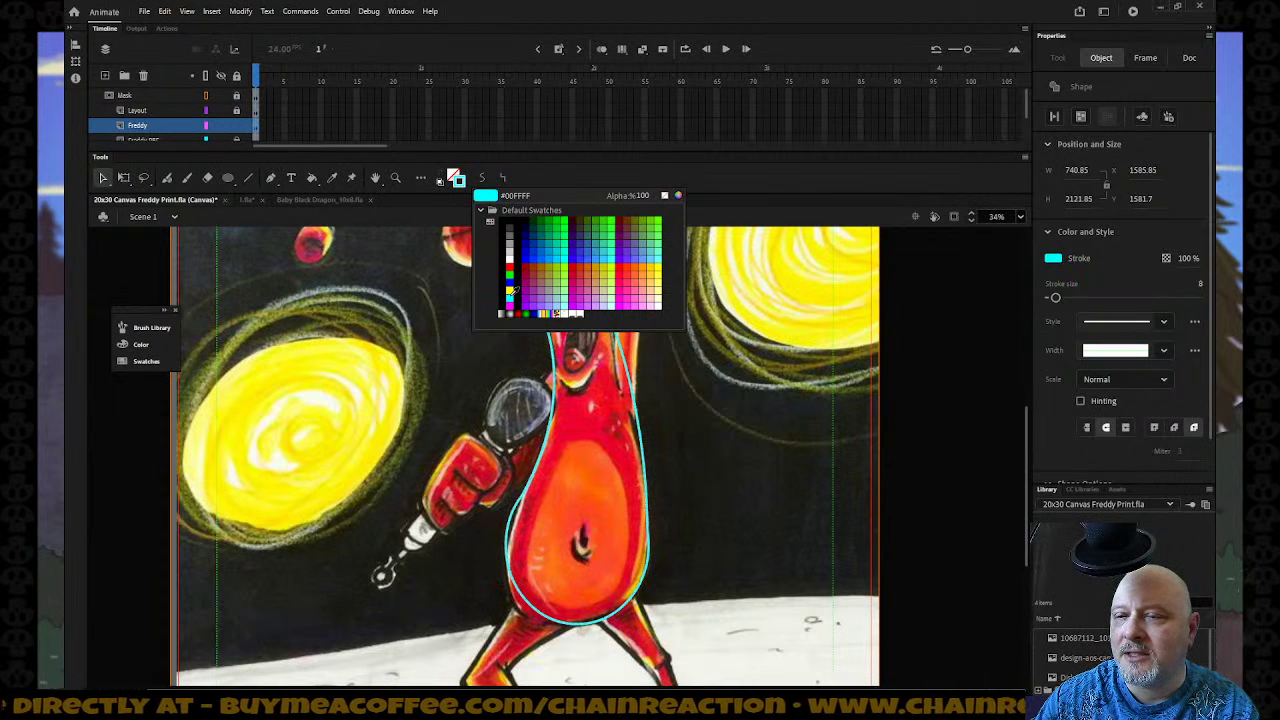
click(512, 292)
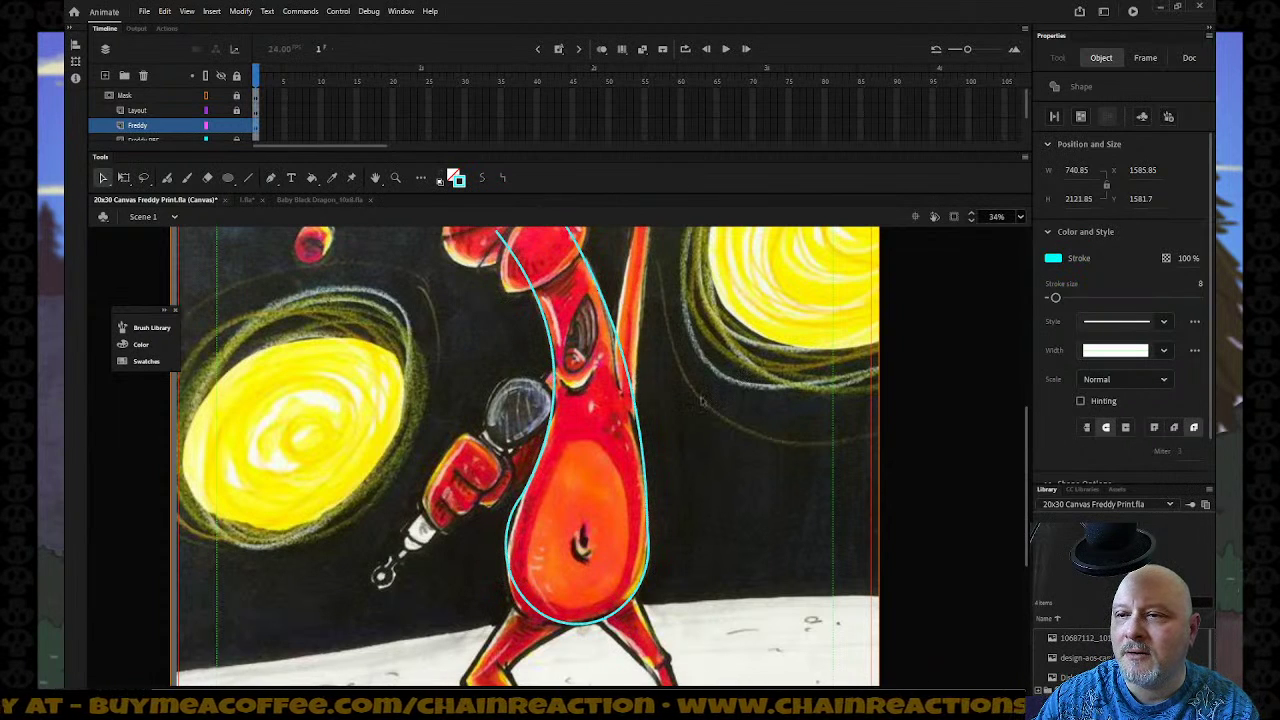
click(697, 403)
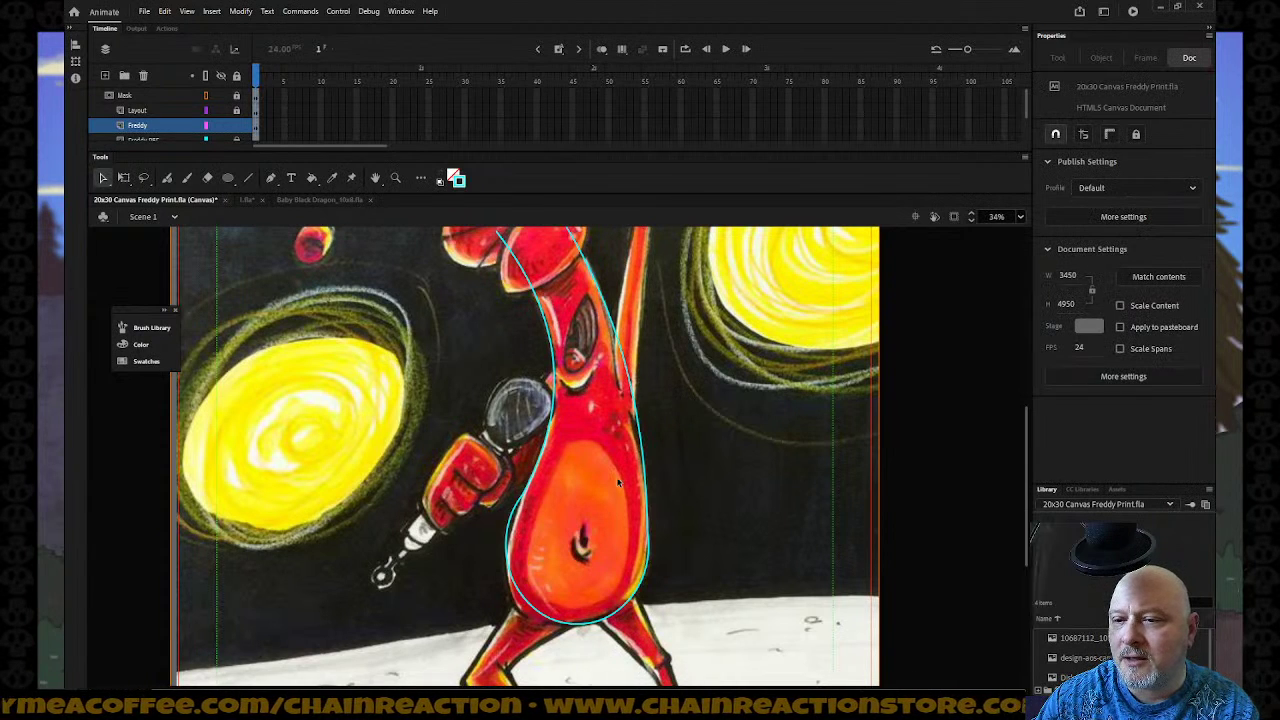
Try to close the top of the body outline with a short line curved between its two open ends.
scroll(546, 512, up, 3)
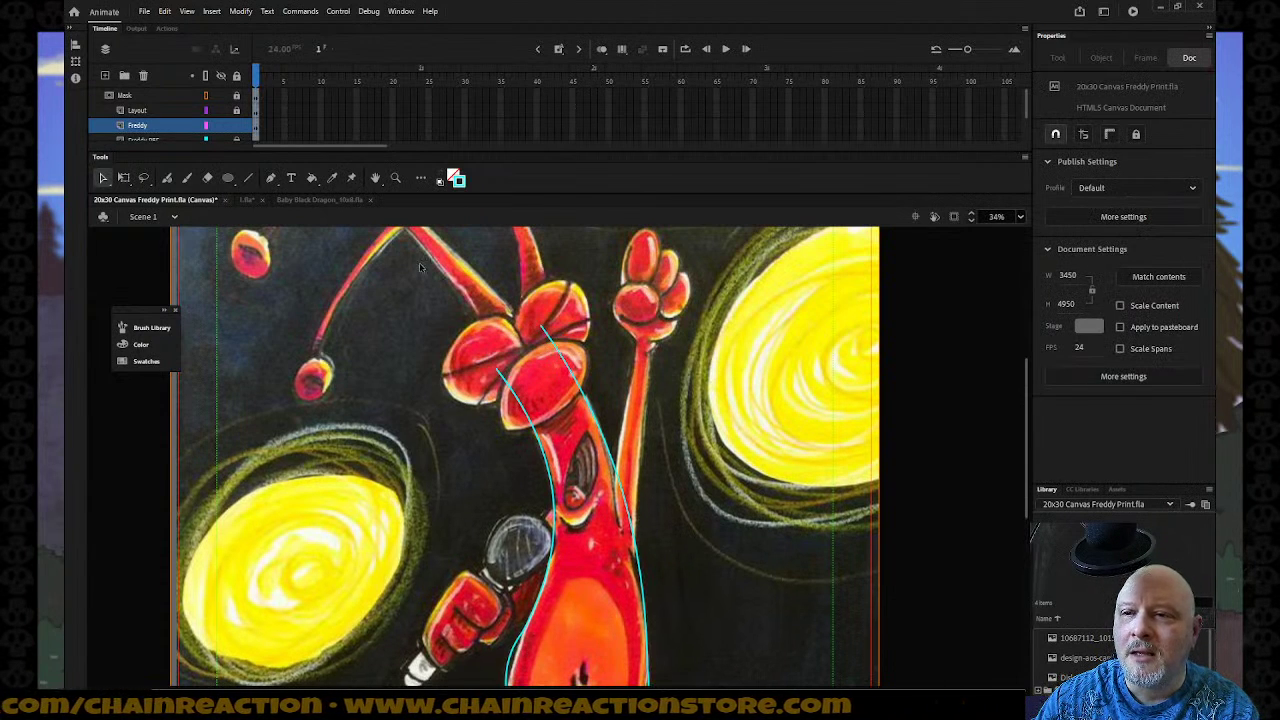
click(248, 178)
drag(540, 326, 504, 323)
key(v)
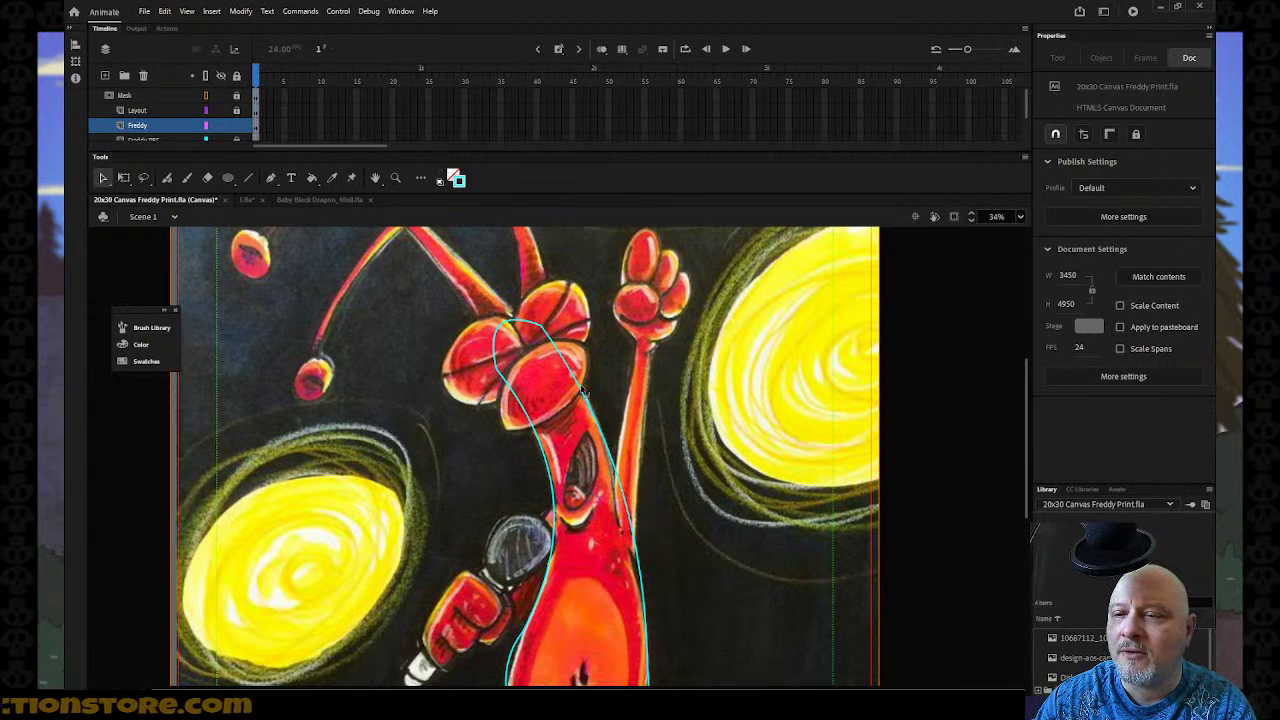
Try to even out the complete body outline by applying Smoothen twice.
scroll(585, 388, down, 3)
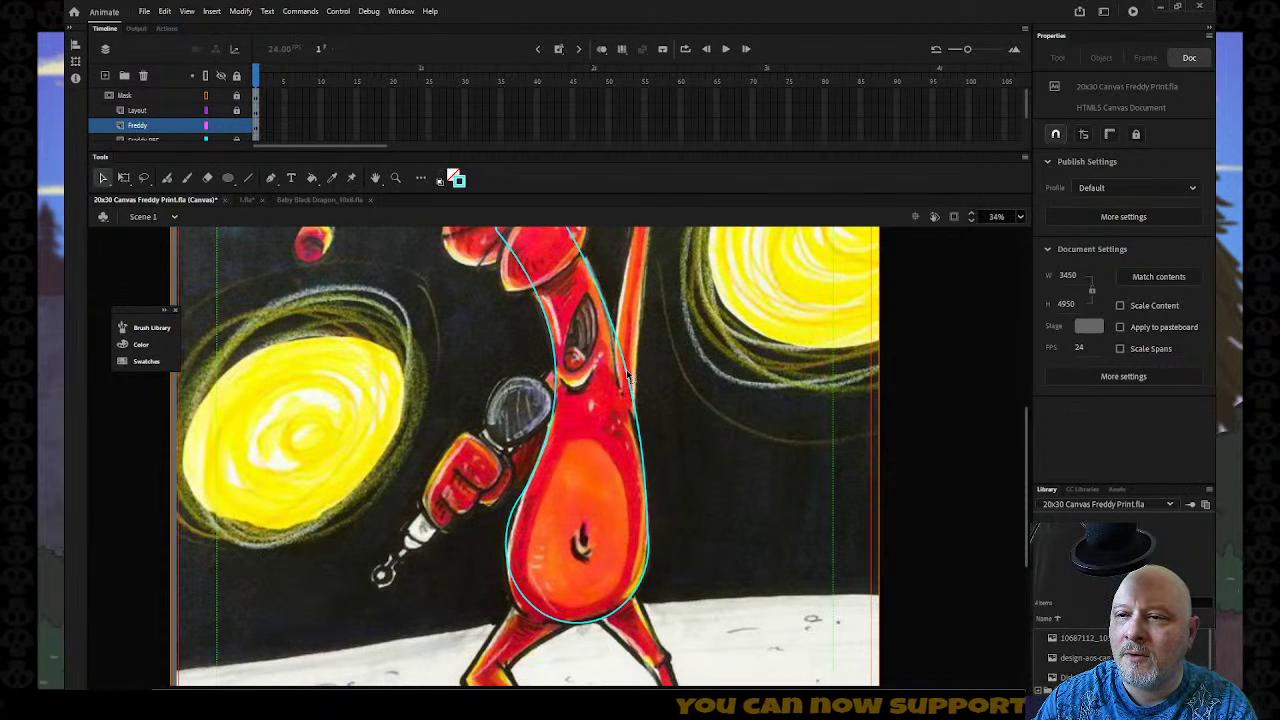
click(629, 377)
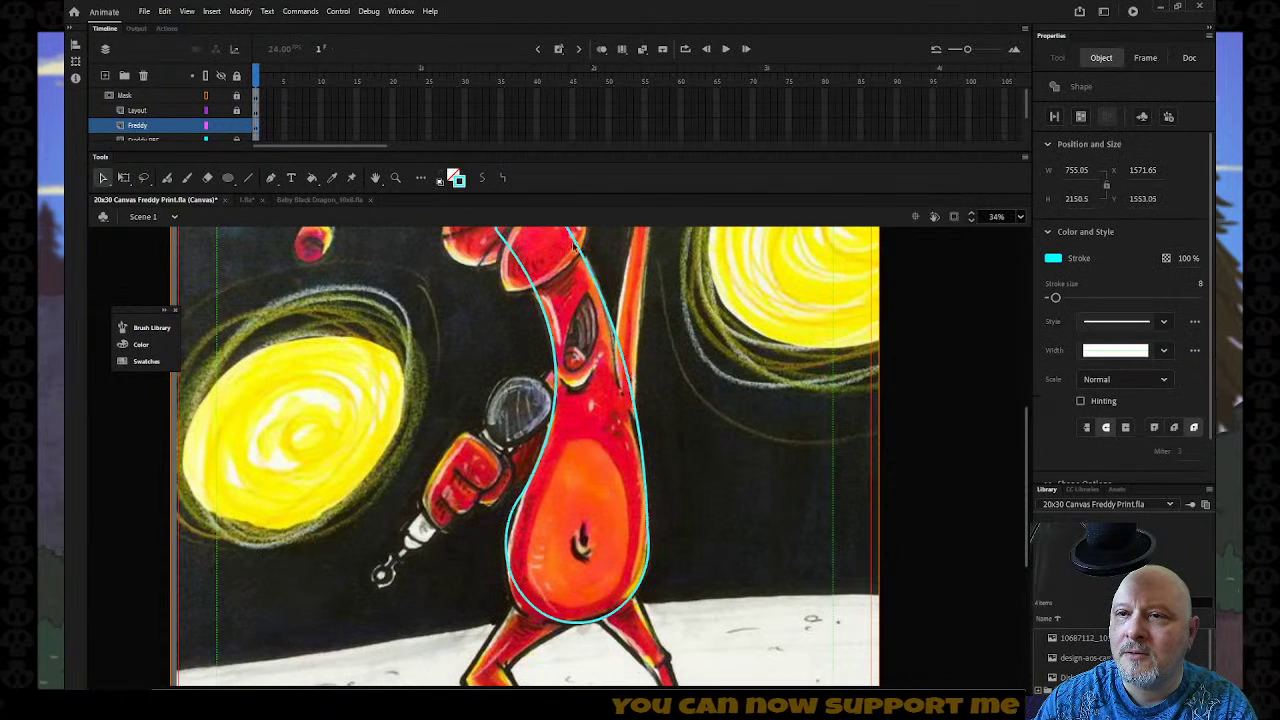
click(483, 178)
click(483, 178)
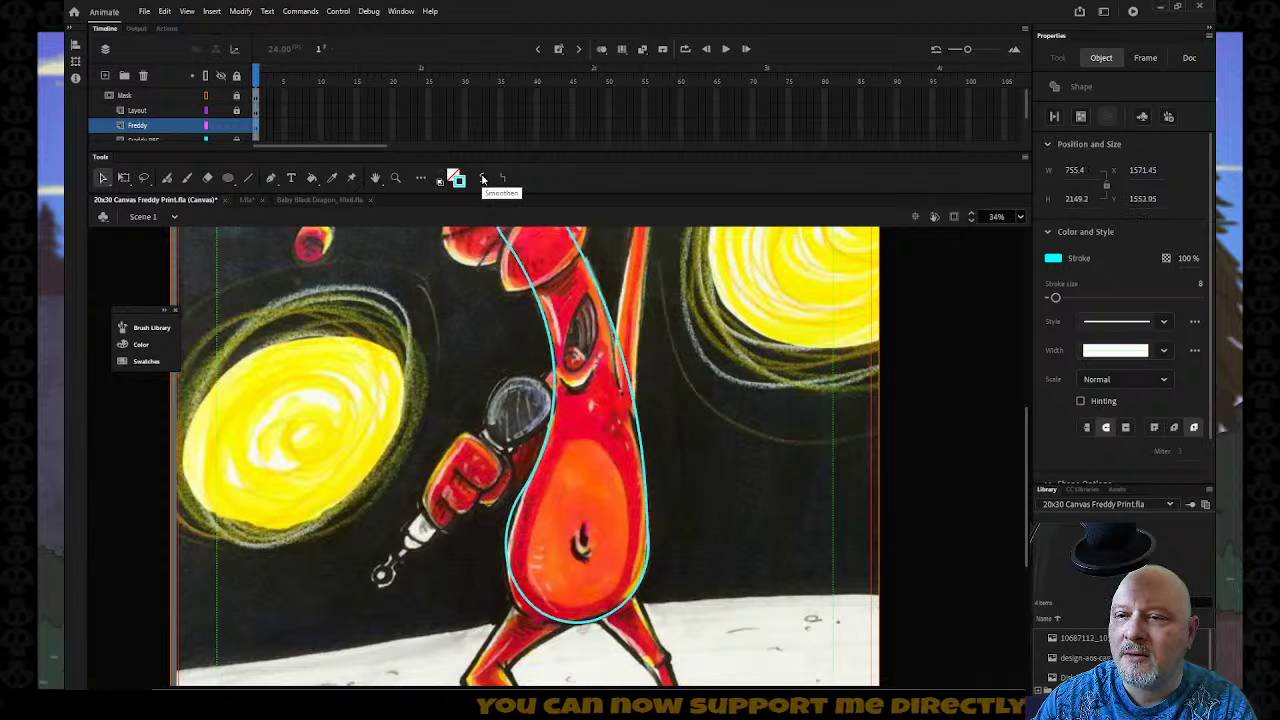
Delete the curved segment that closes the top of the body outline.
scroll(716, 380, up, 3)
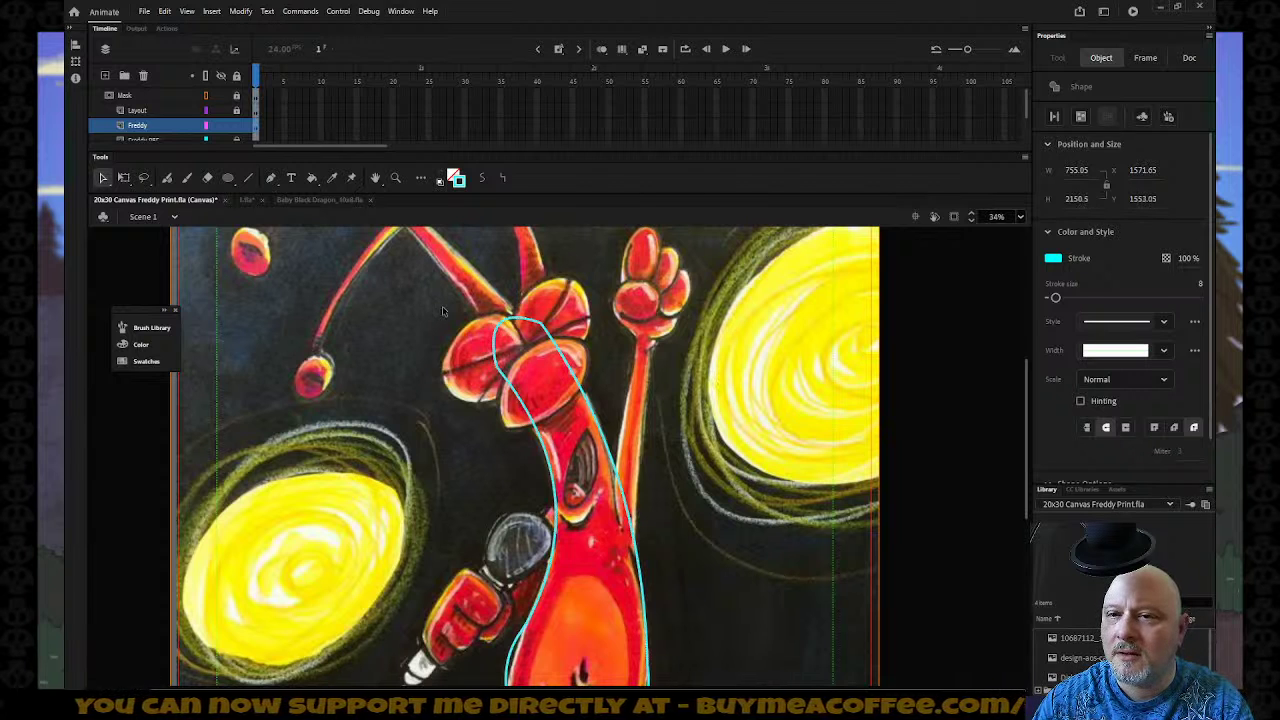
click(508, 323)
click(509, 324)
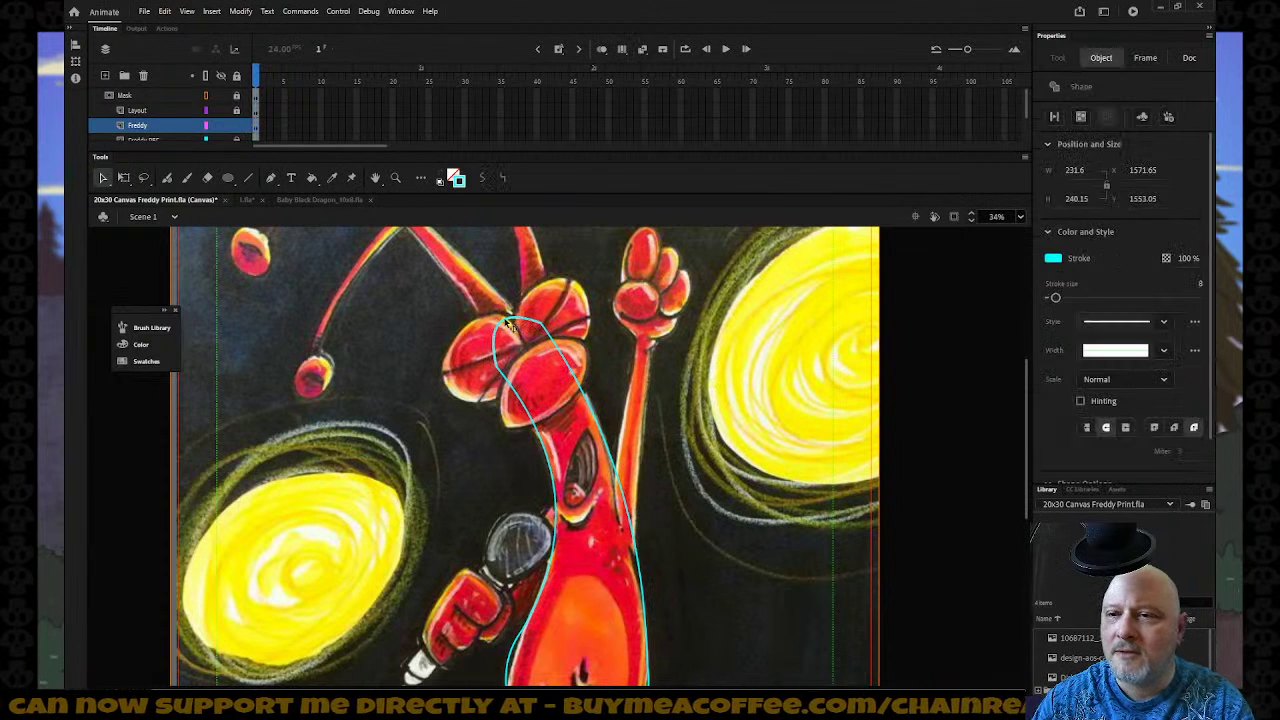
key(Delete)
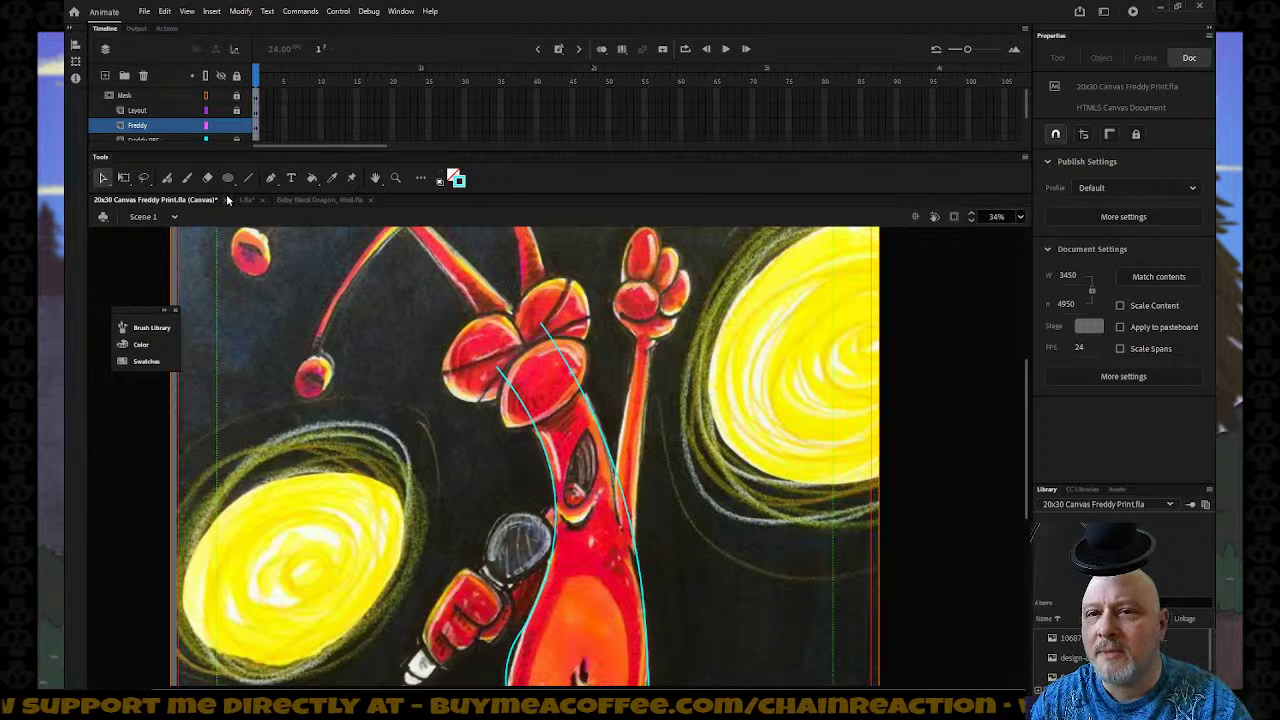
Draw a circle about 286 px across and place it between the outline's open upper ends, joining the side line to it.
click(228, 178)
drag(270, 278, 330, 338)
click(103, 178)
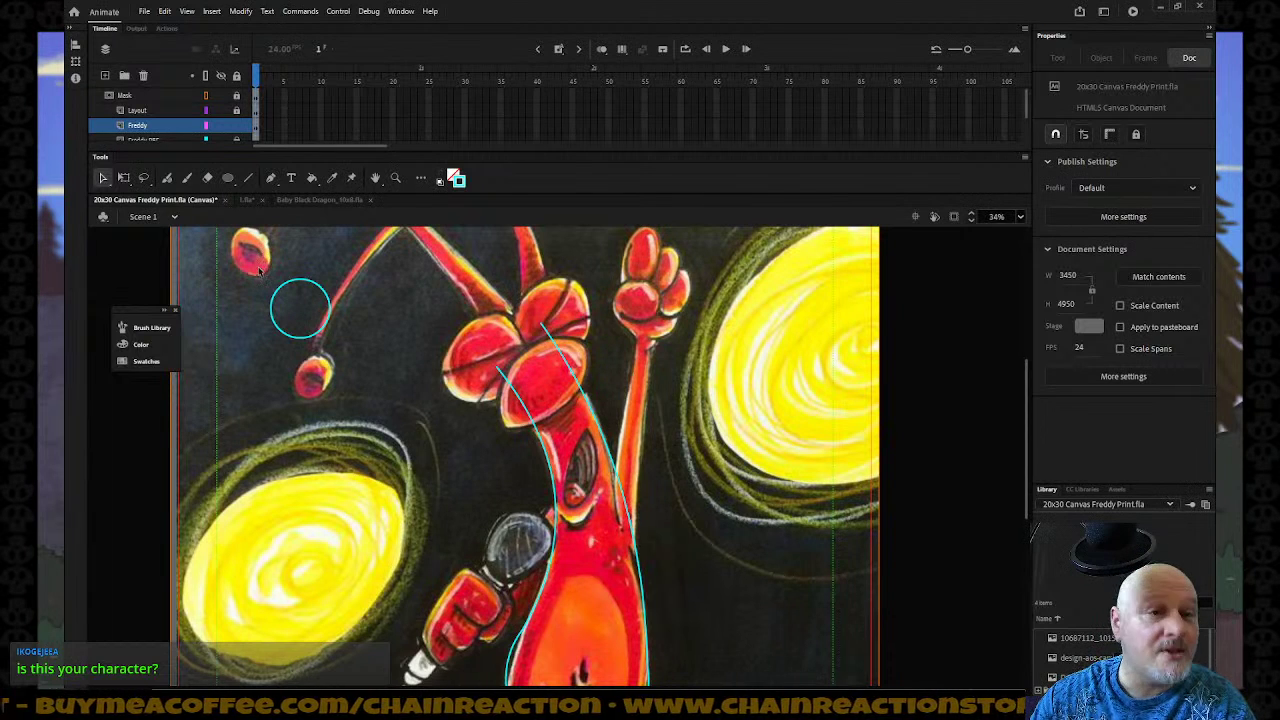
drag(296, 287, 517, 326)
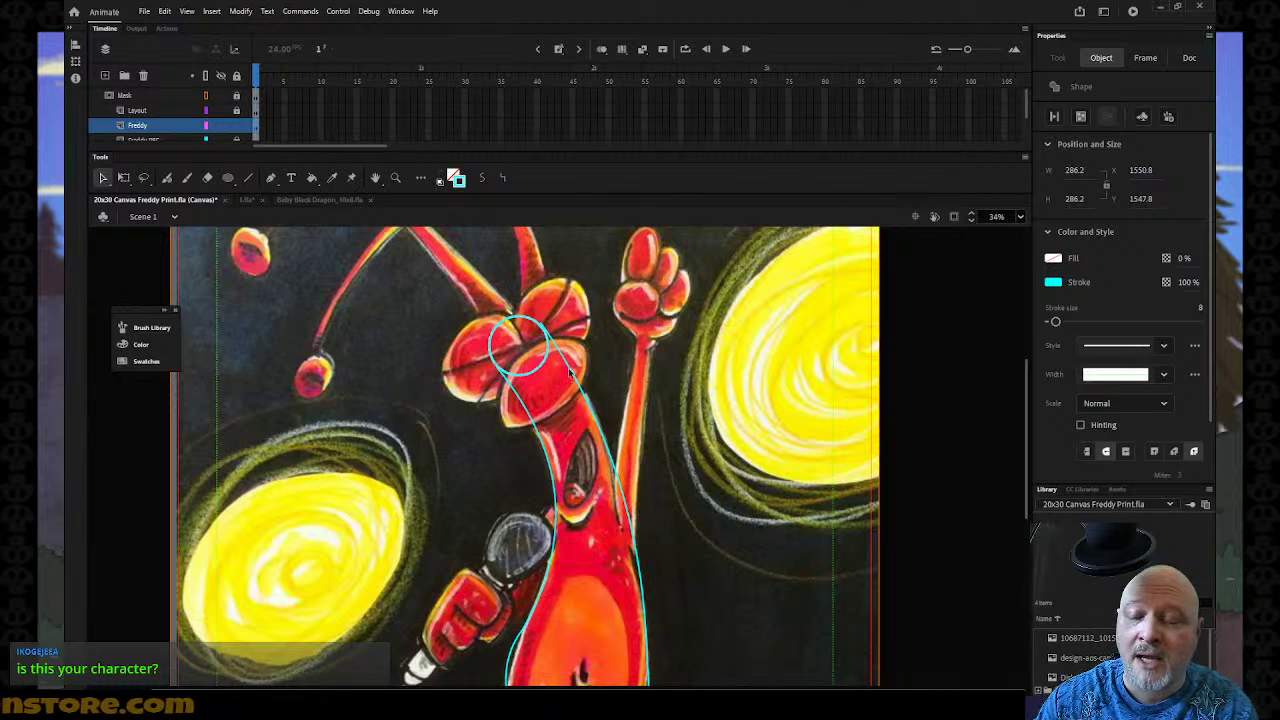
drag(545, 330, 547, 331)
Remove the head circle's lower arc inside the body outline, leaving its upper arc as a rounded cap.
click(548, 336)
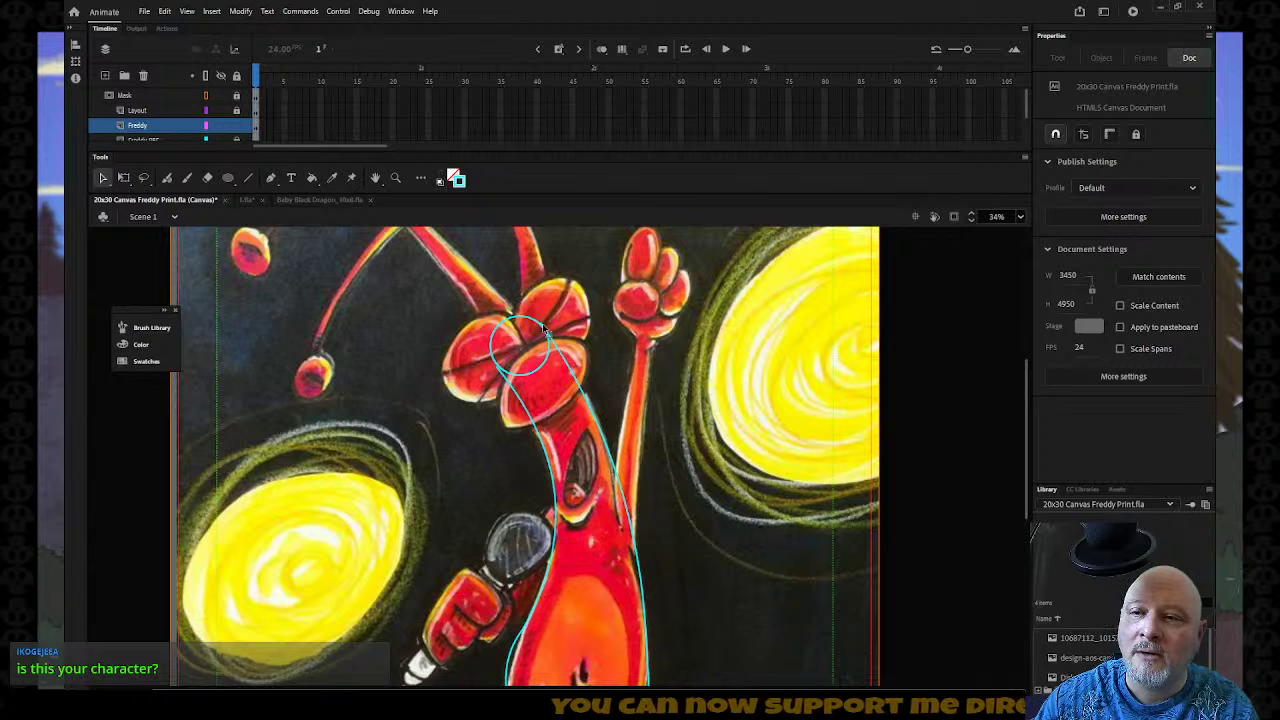
click(545, 335)
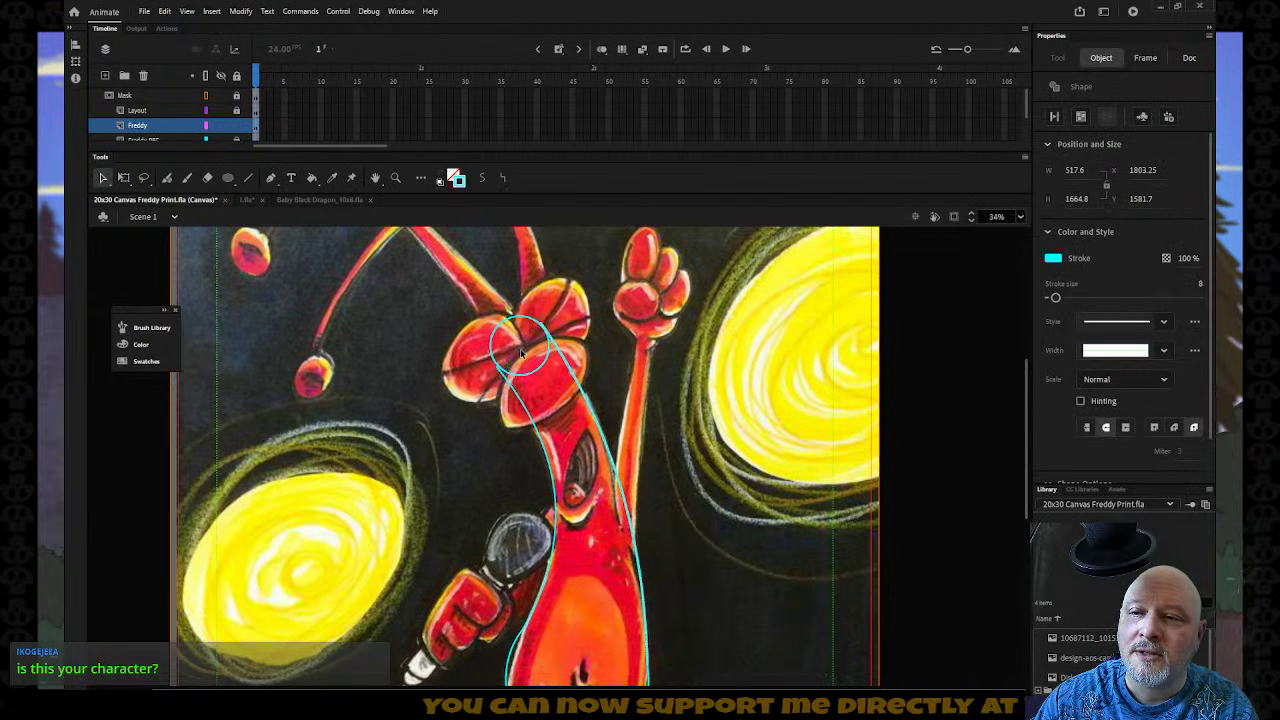
click(540, 333)
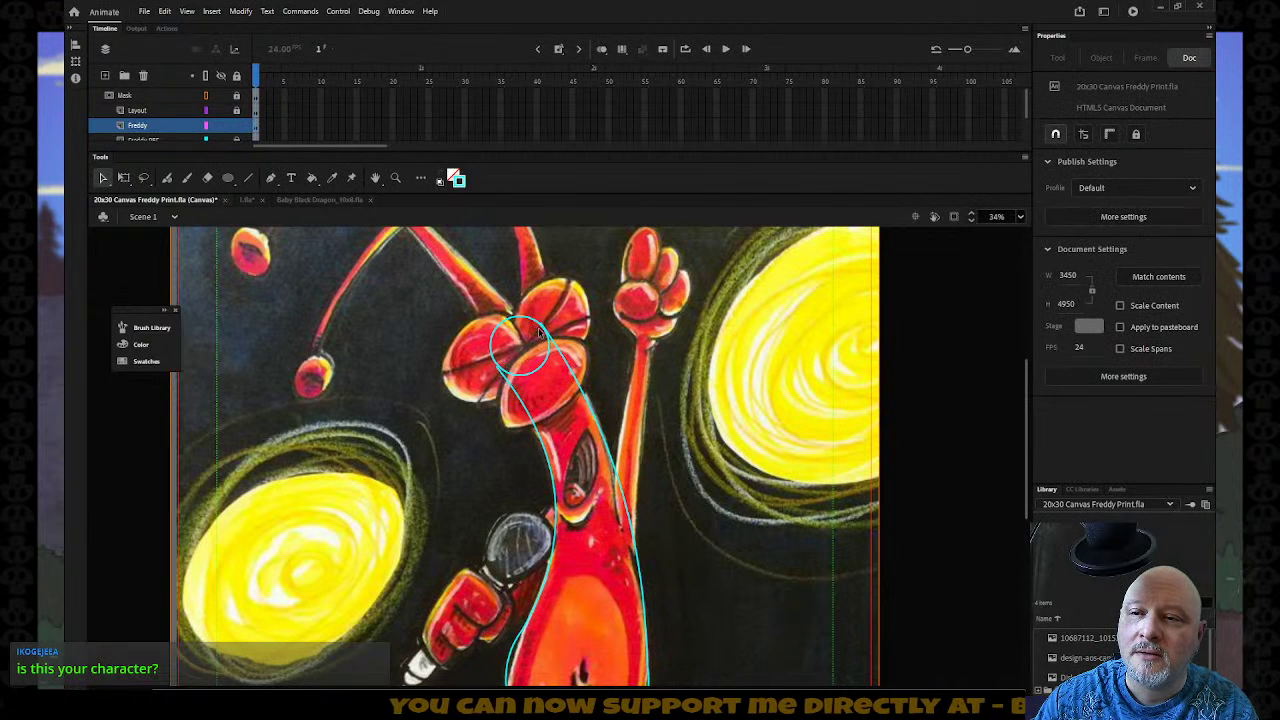
click(533, 377)
click(534, 369)
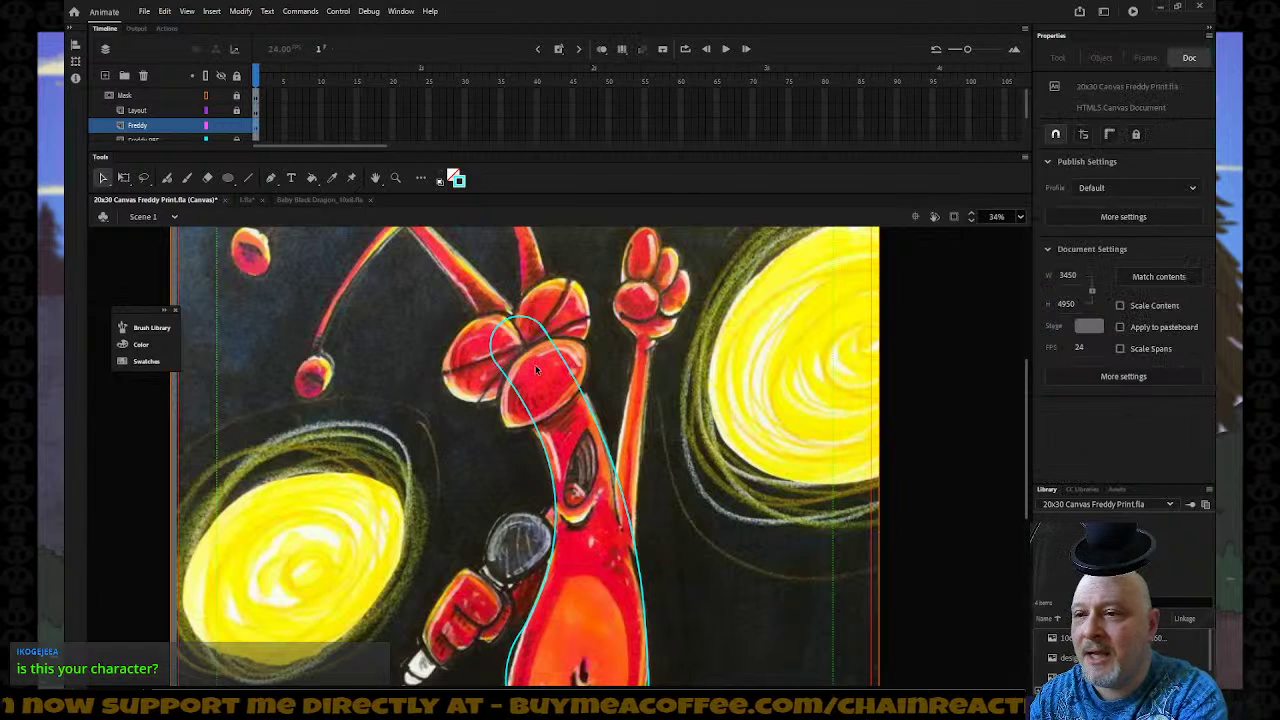
click(549, 338)
click(572, 342)
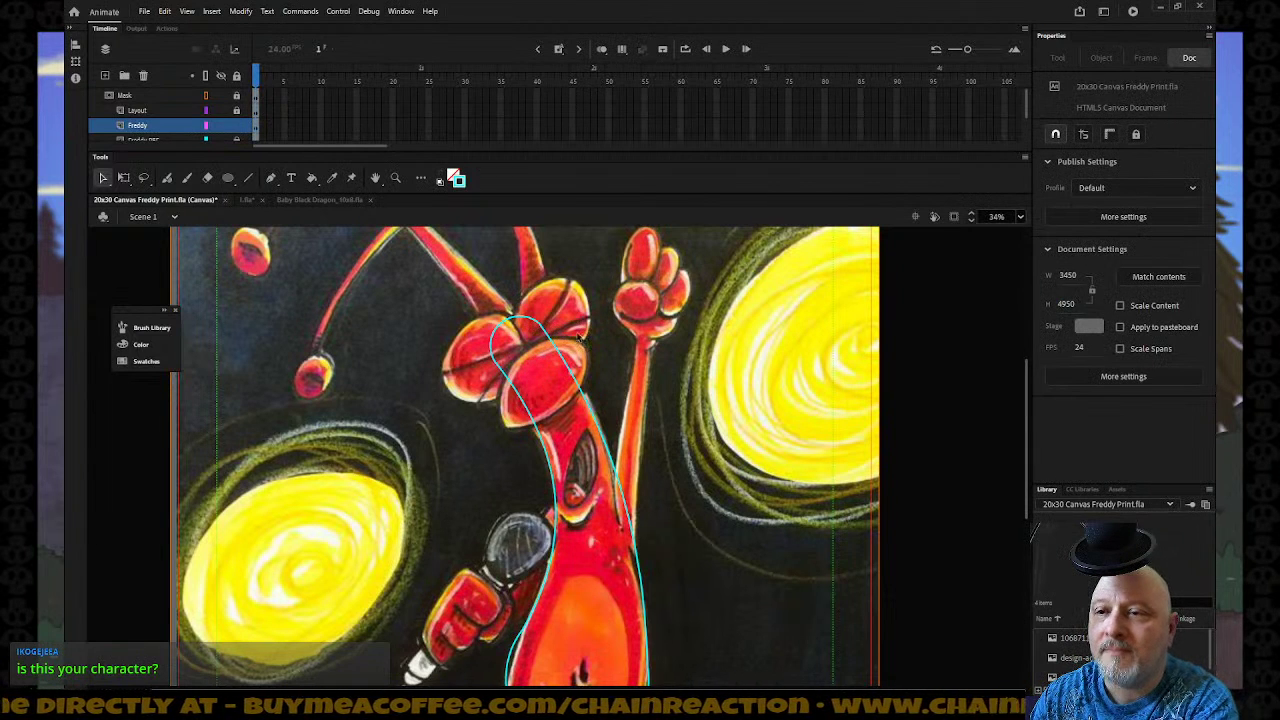
scroll(609, 396, down, 5)
scroll(609, 396, up, 3)
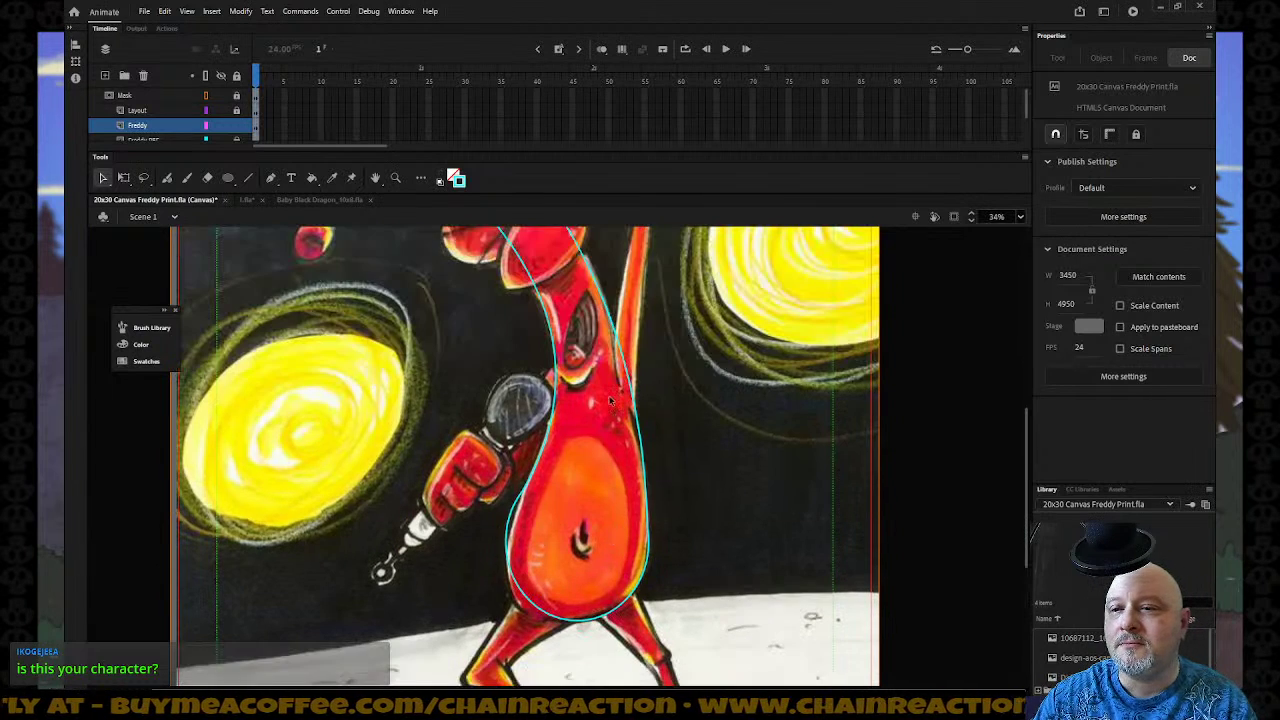
scroll(609, 400, up, 2)
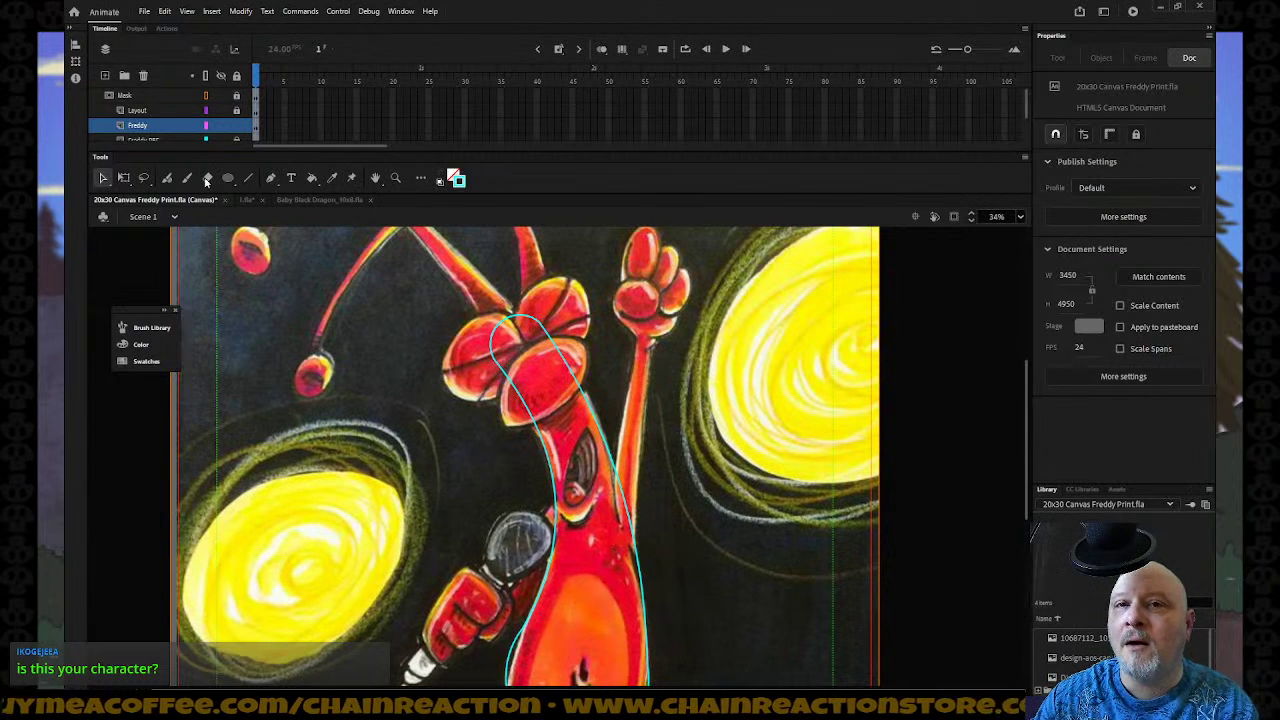
Convert the body outline on the Freddy layer to a Movie Clip symbol named Freddy.
click(181, 128)
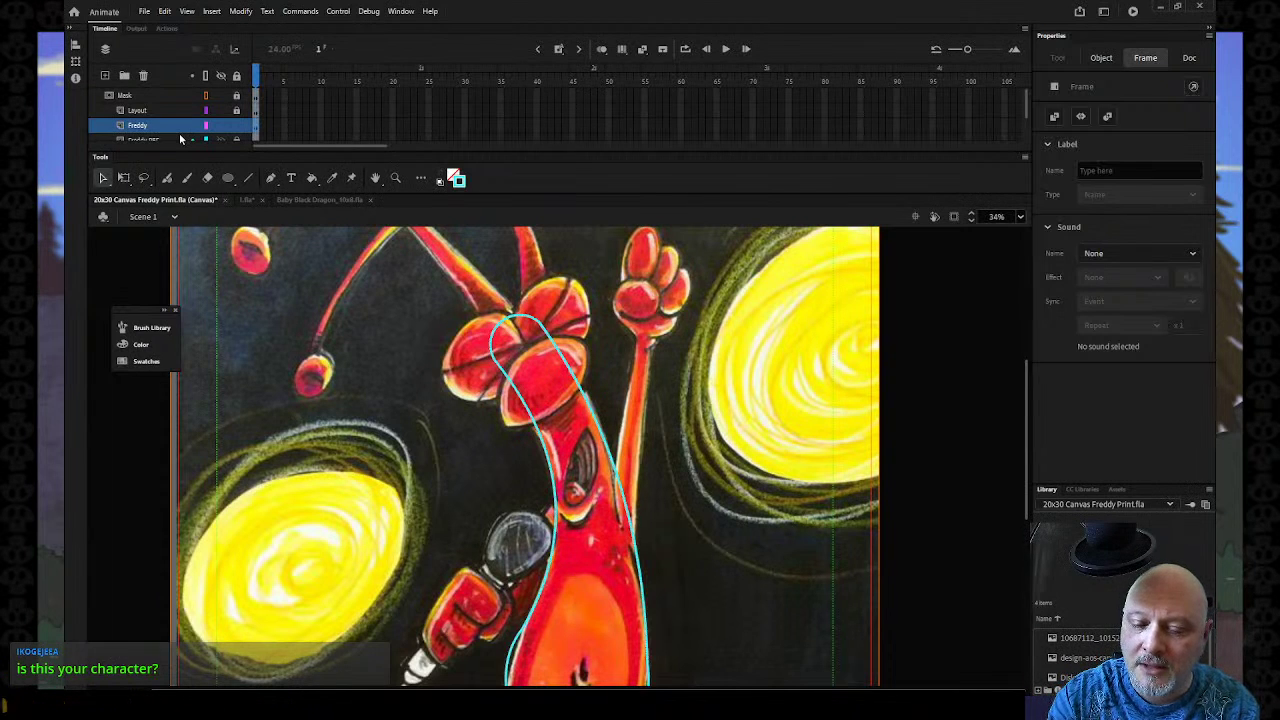
key(F8)
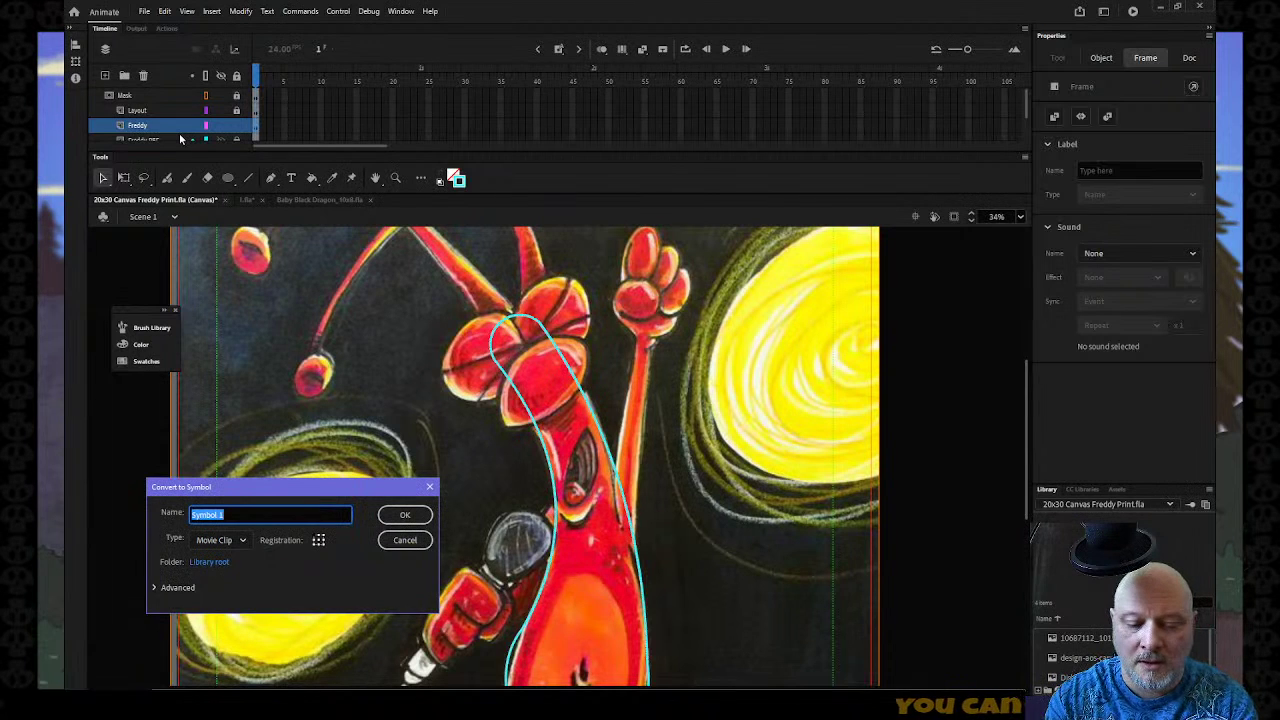
text(Freddy)
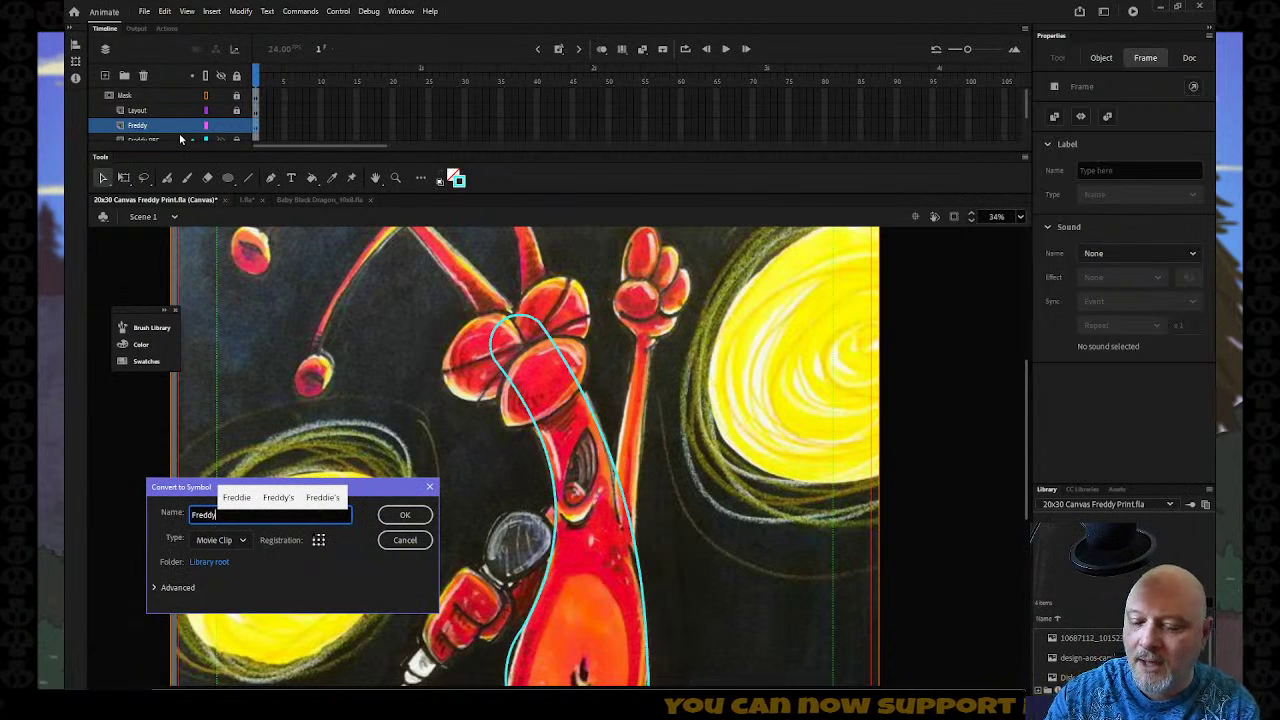
key(Return)
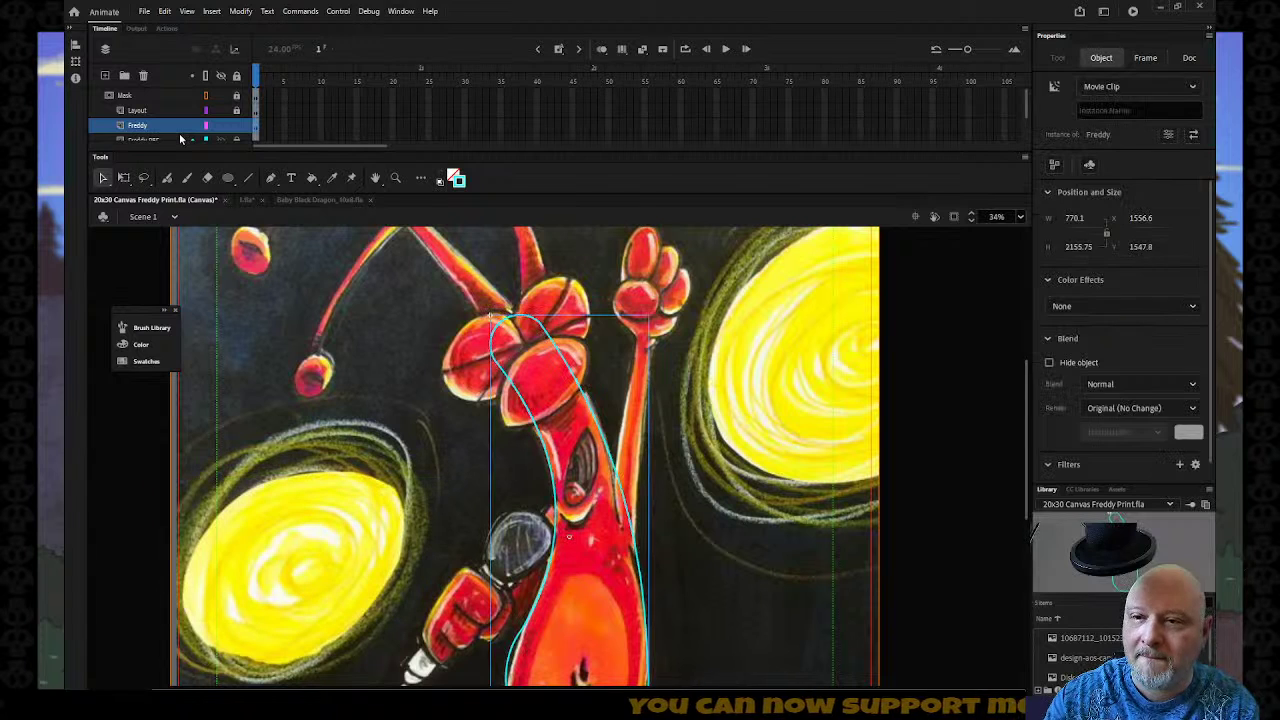
Open the Freddy symbol for editing in place and change the body outline's stroke color to blue.
double_click(543, 333)
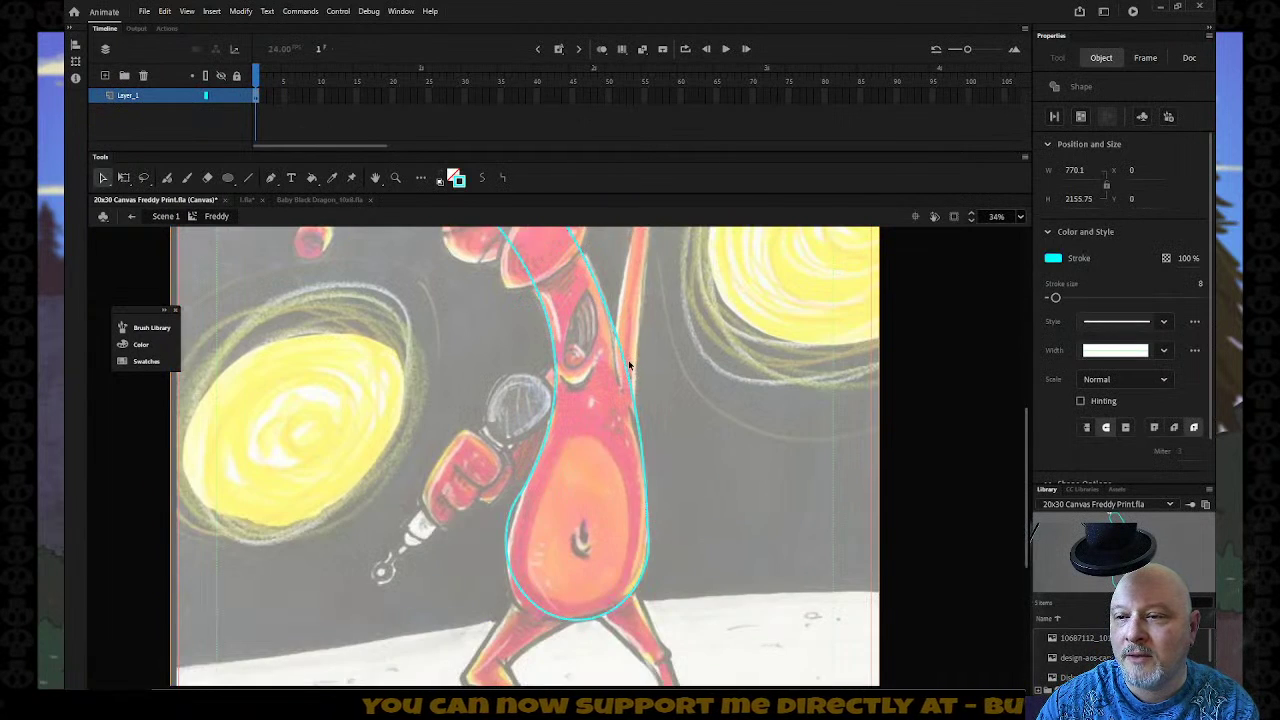
click(458, 179)
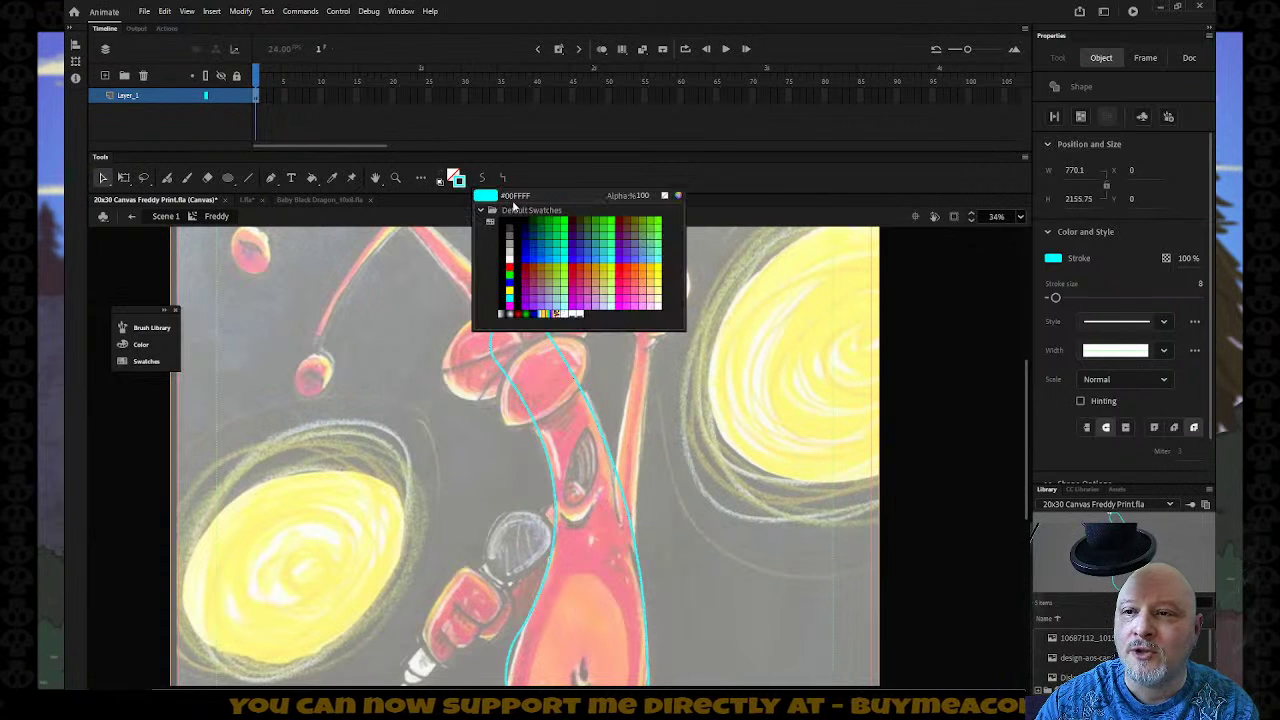
click(557, 250)
click(643, 323)
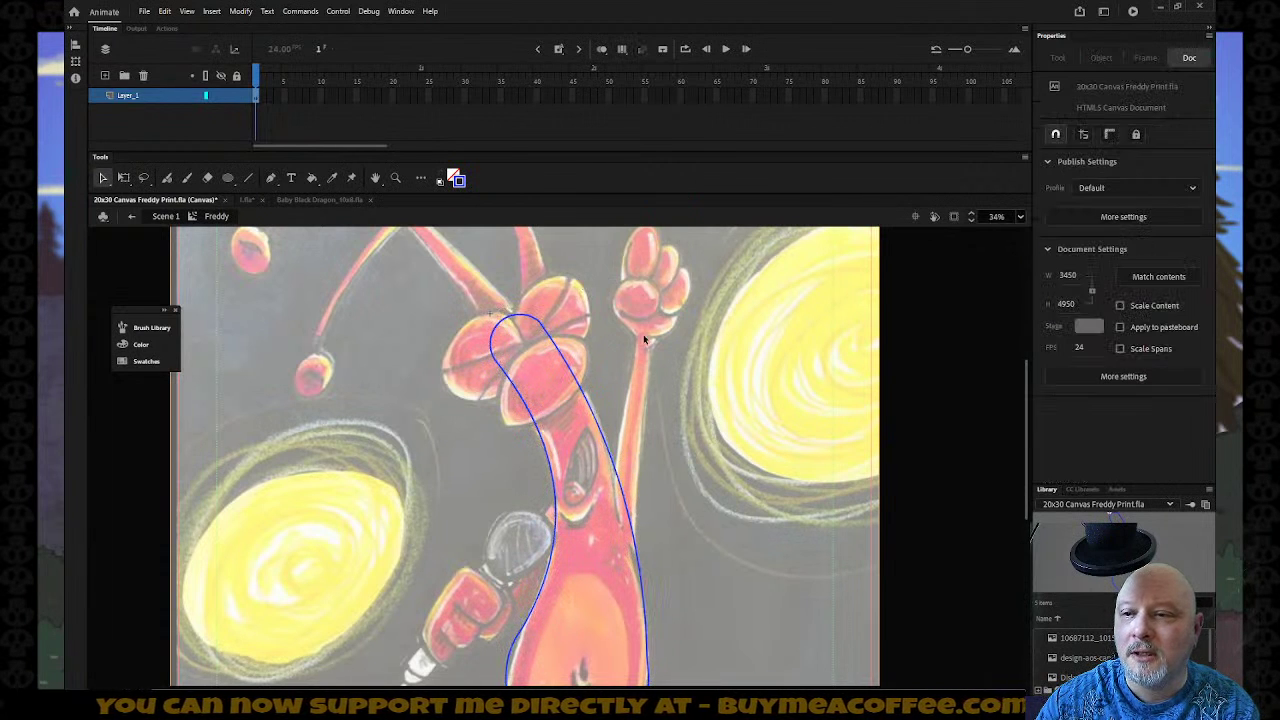
scroll(642, 348, down, 3)
scroll(642, 348, down, 3)
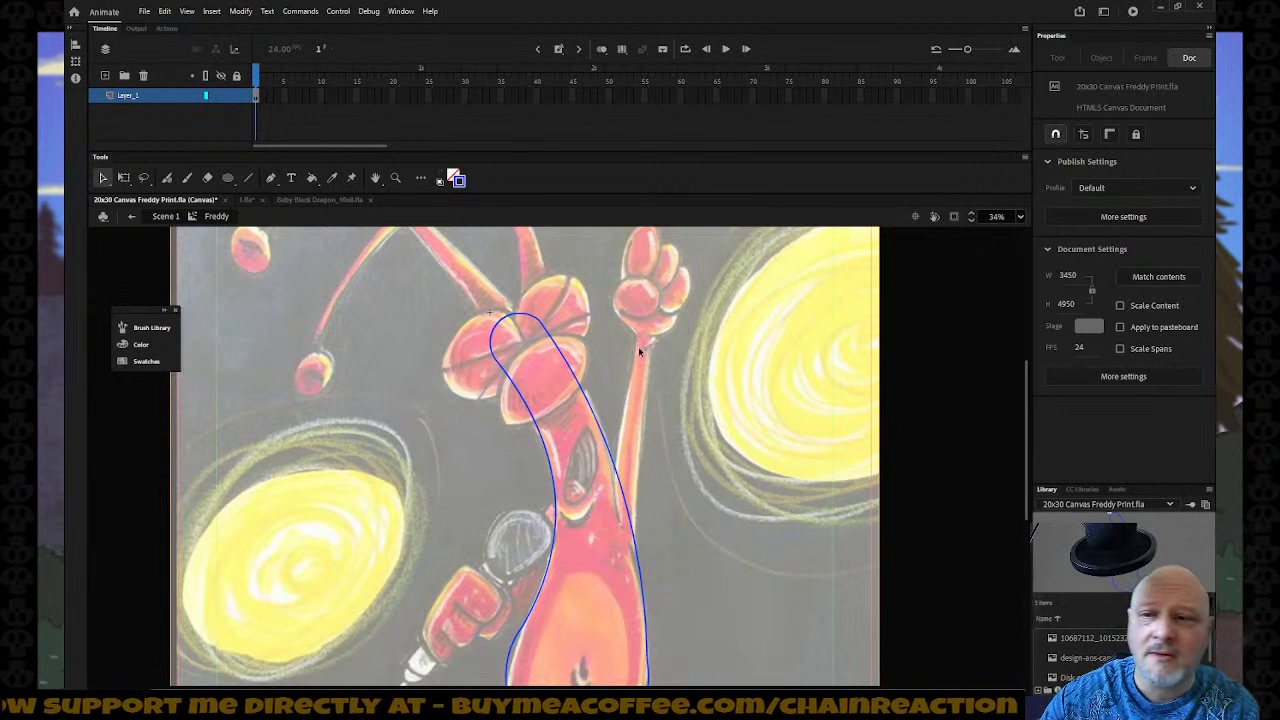
Rename the Freddy symbol's only layer as Body.
double_click(158, 94)
text(B)
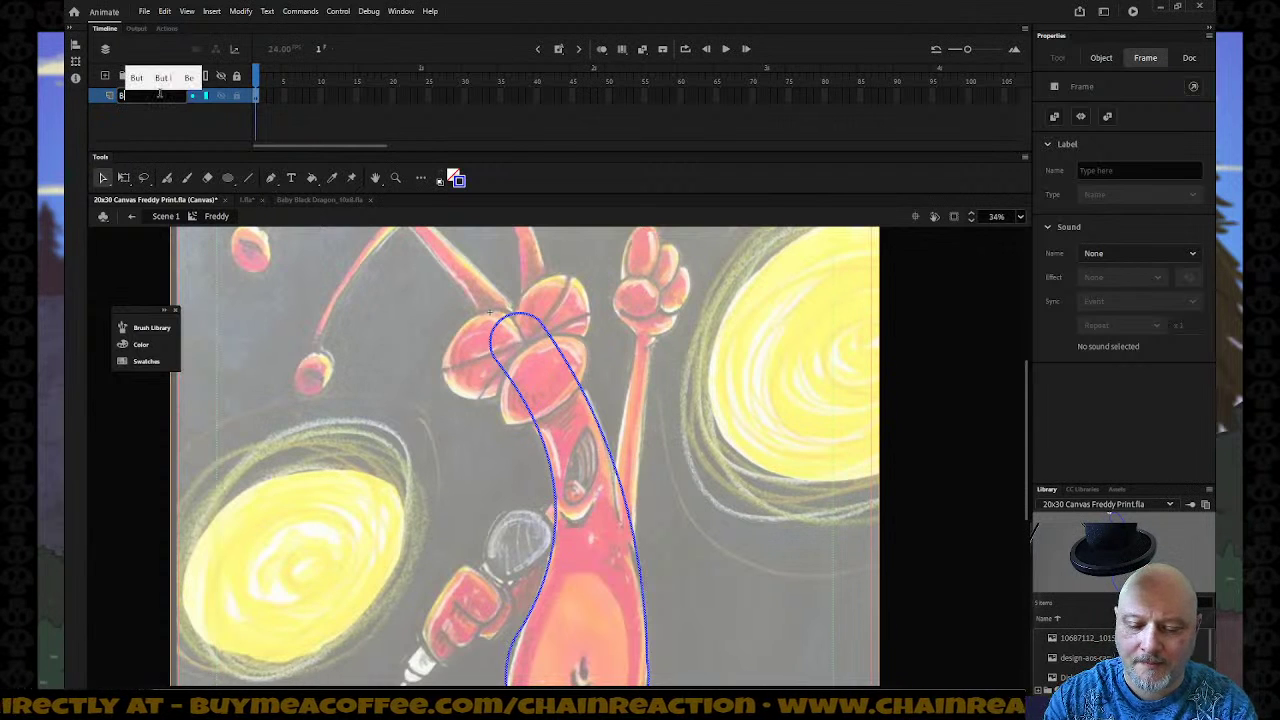
text(ody)
key(Return)
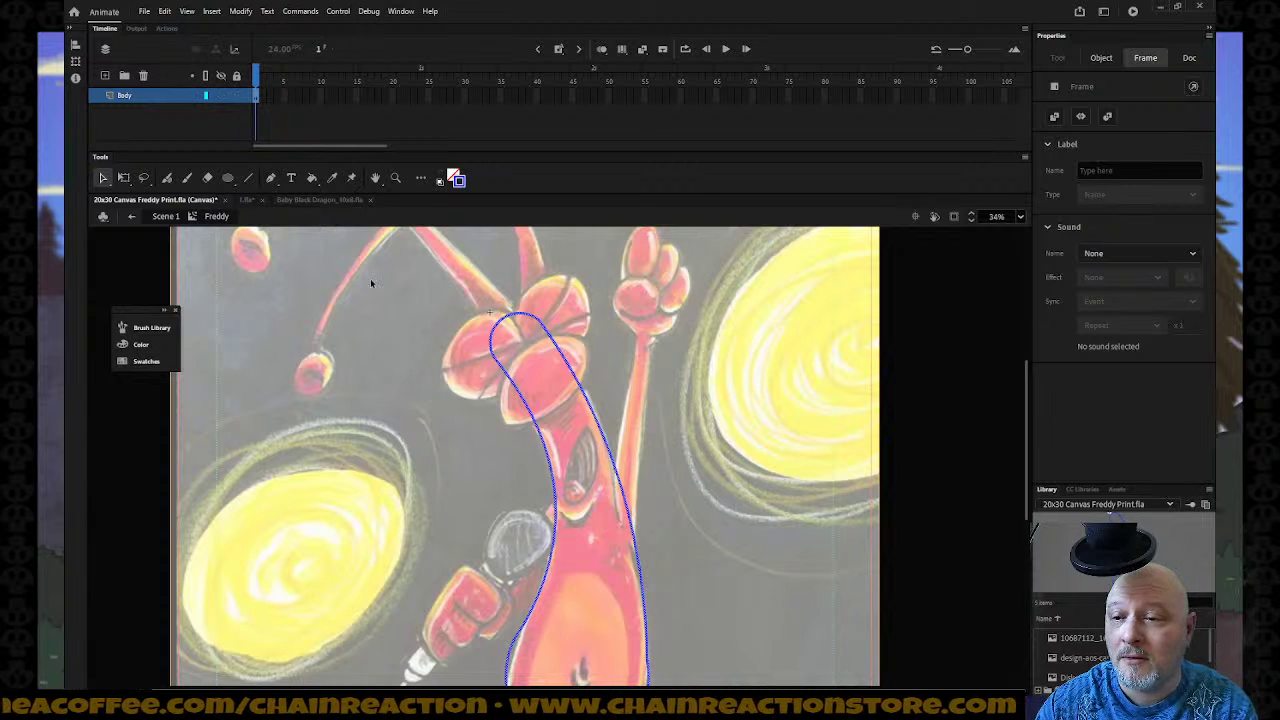
Add a new layer above Body, lock the Body layer and make the new layer active.
scroll(375, 285, down, 5)
scroll(401, 316, up, 3)
scroll(403, 314, up, 2)
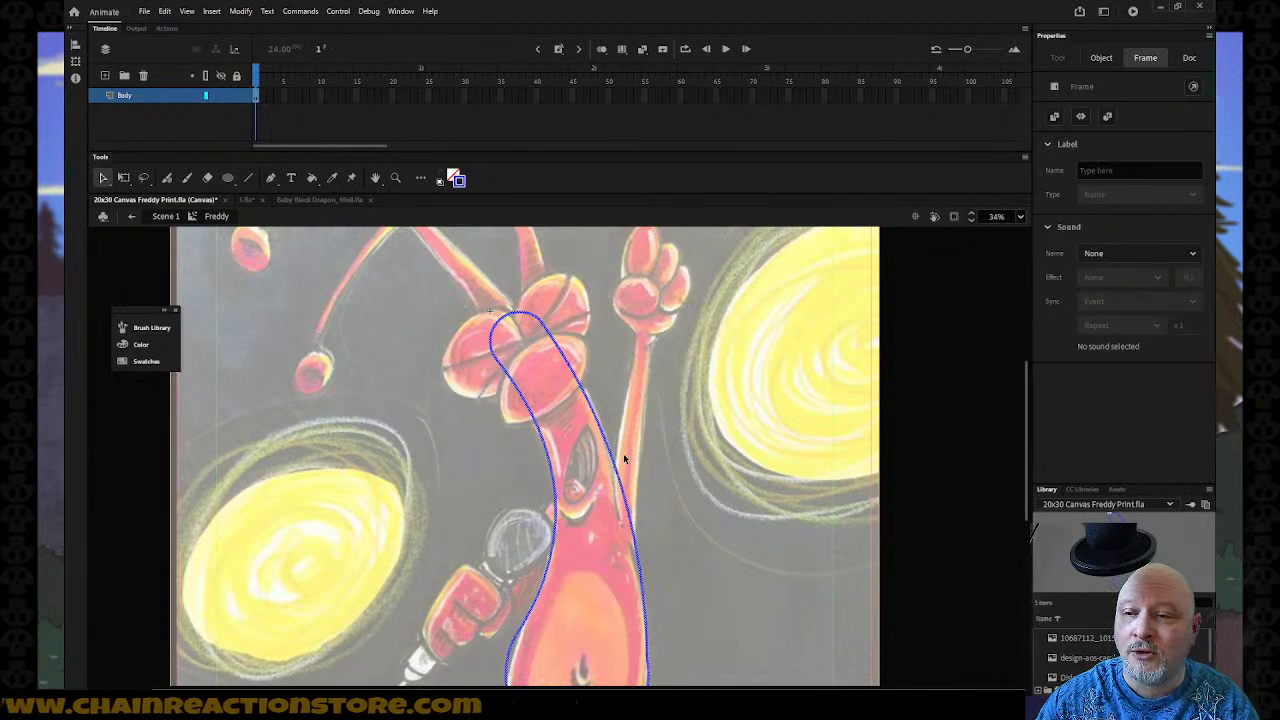
right_click(160, 98)
click(200, 162)
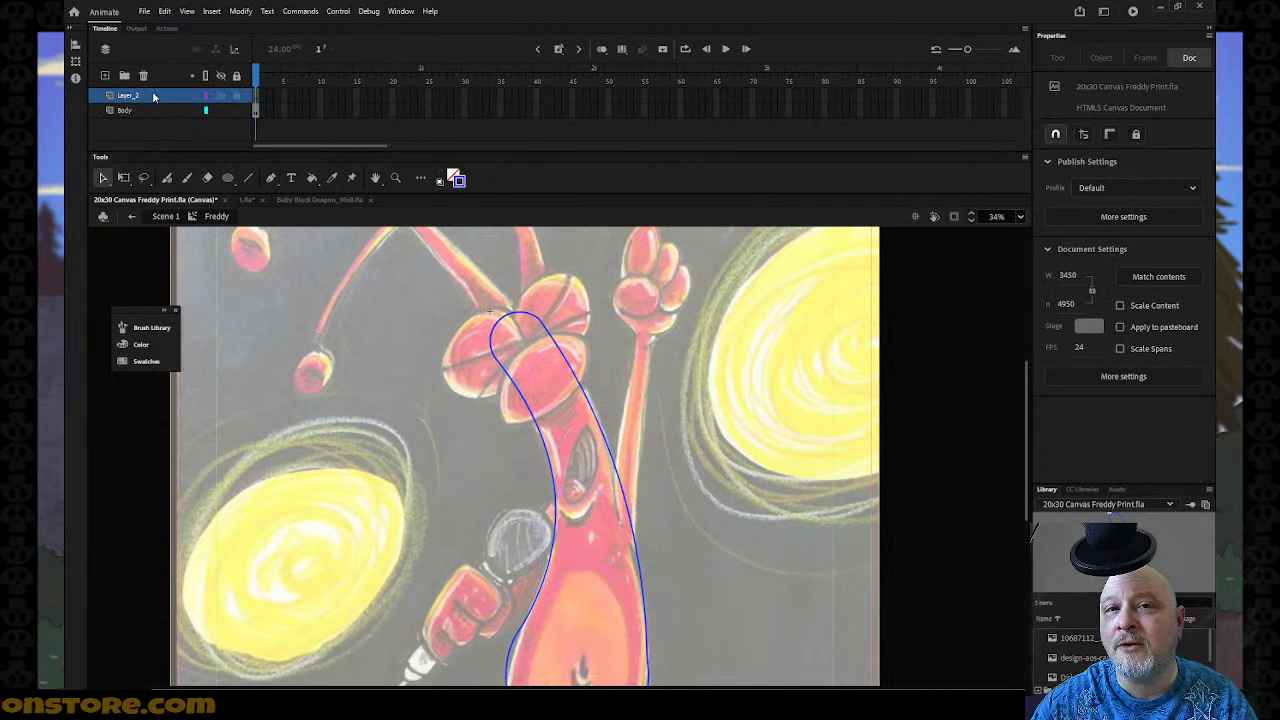
click(152, 96)
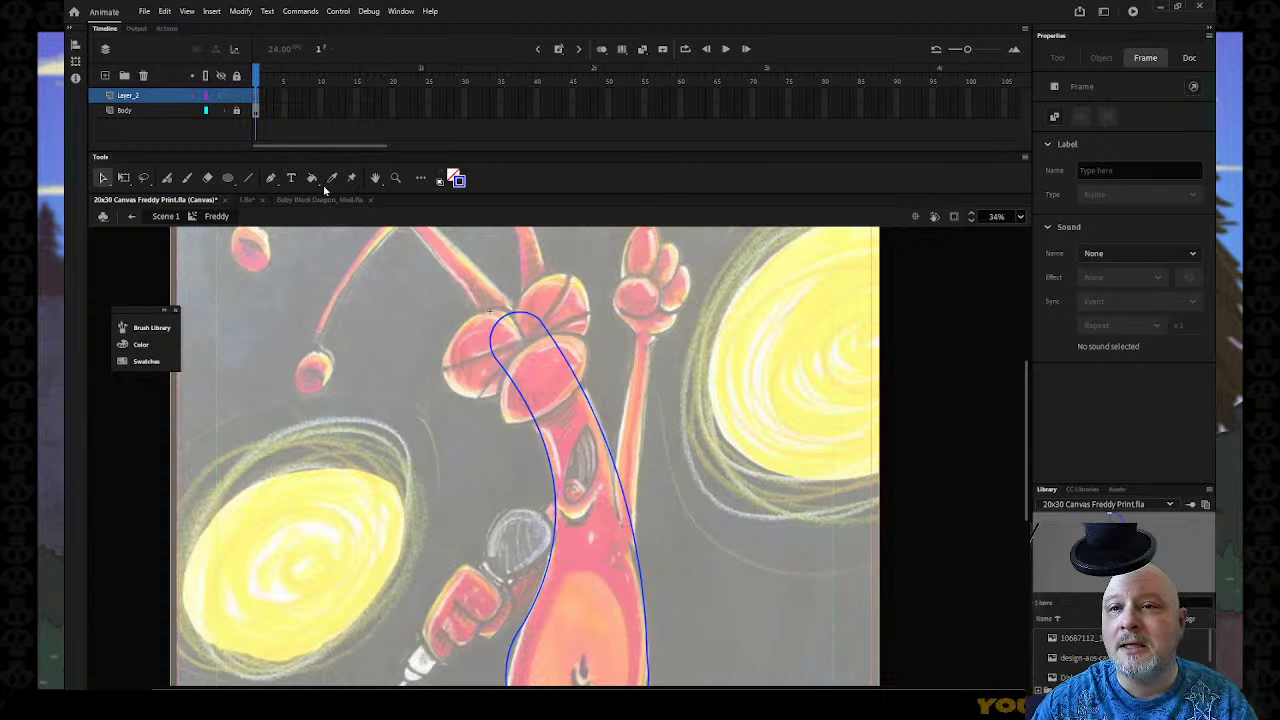
Draw a black straight line about 388 px wide and 310 px high diagonally across the upper body from shoulder to shoulder.
click(250, 178)
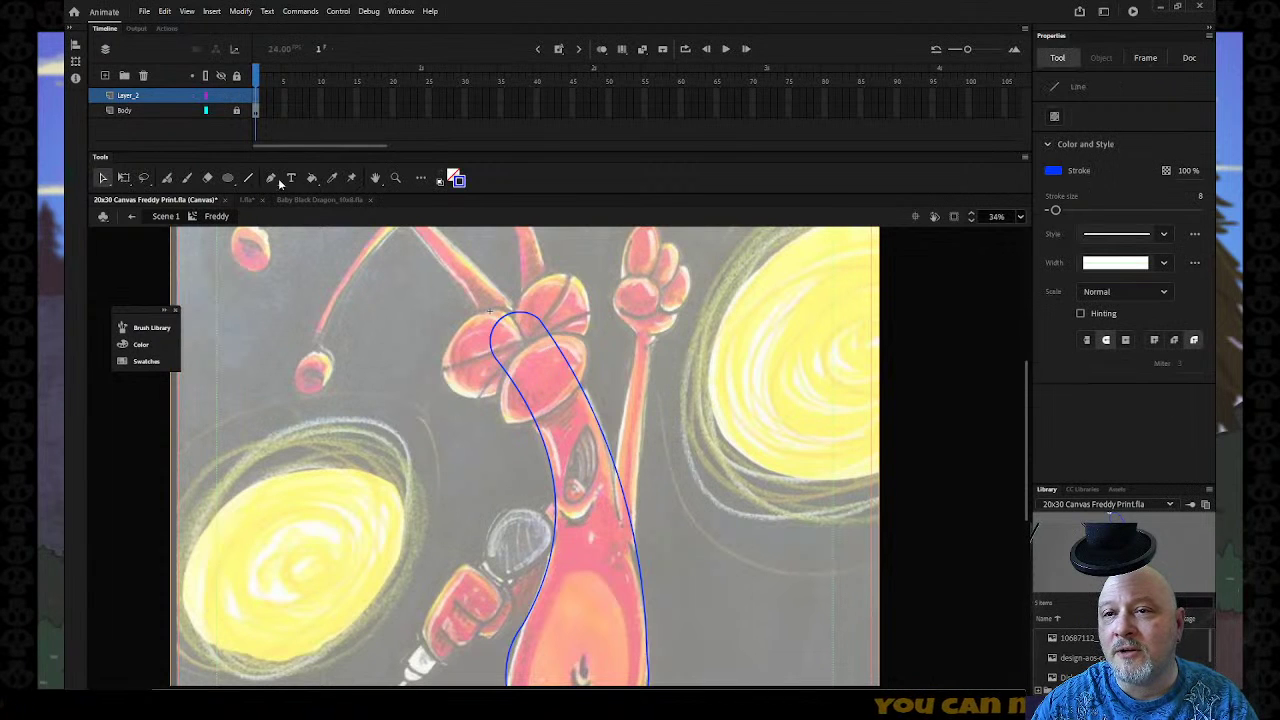
click(458, 179)
click(509, 224)
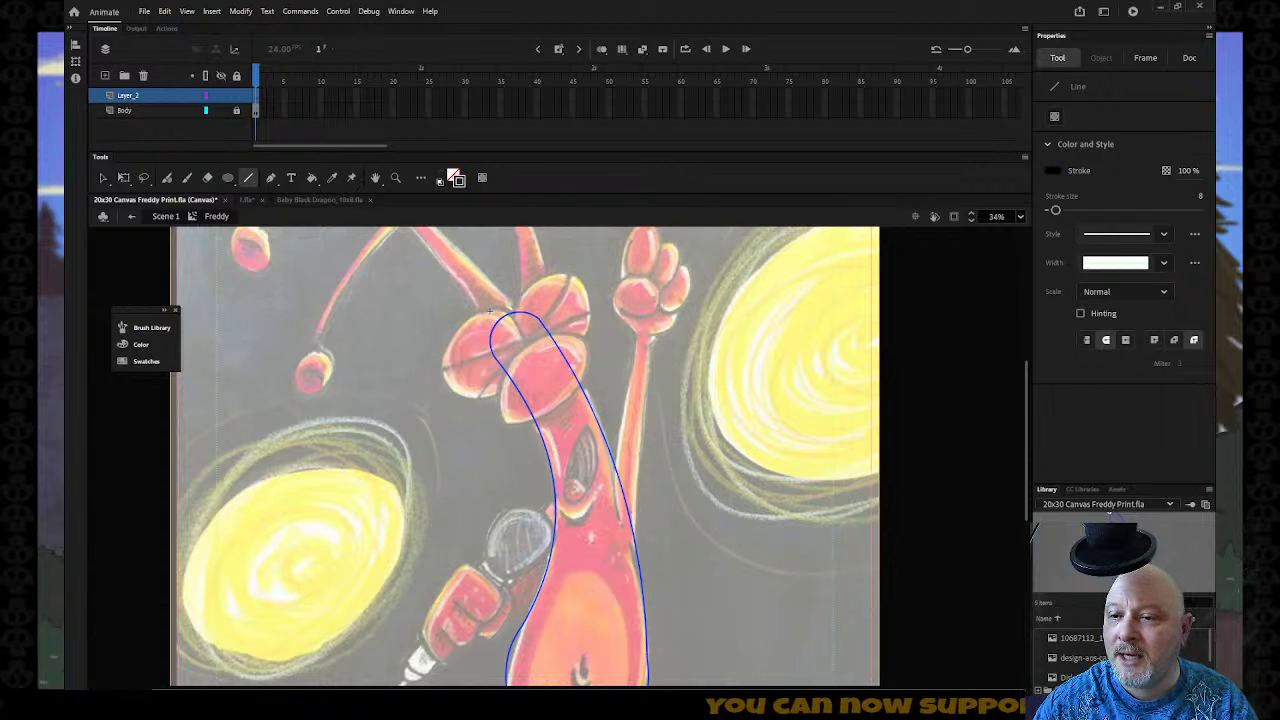
drag(546, 522, 621, 462)
click(103, 178)
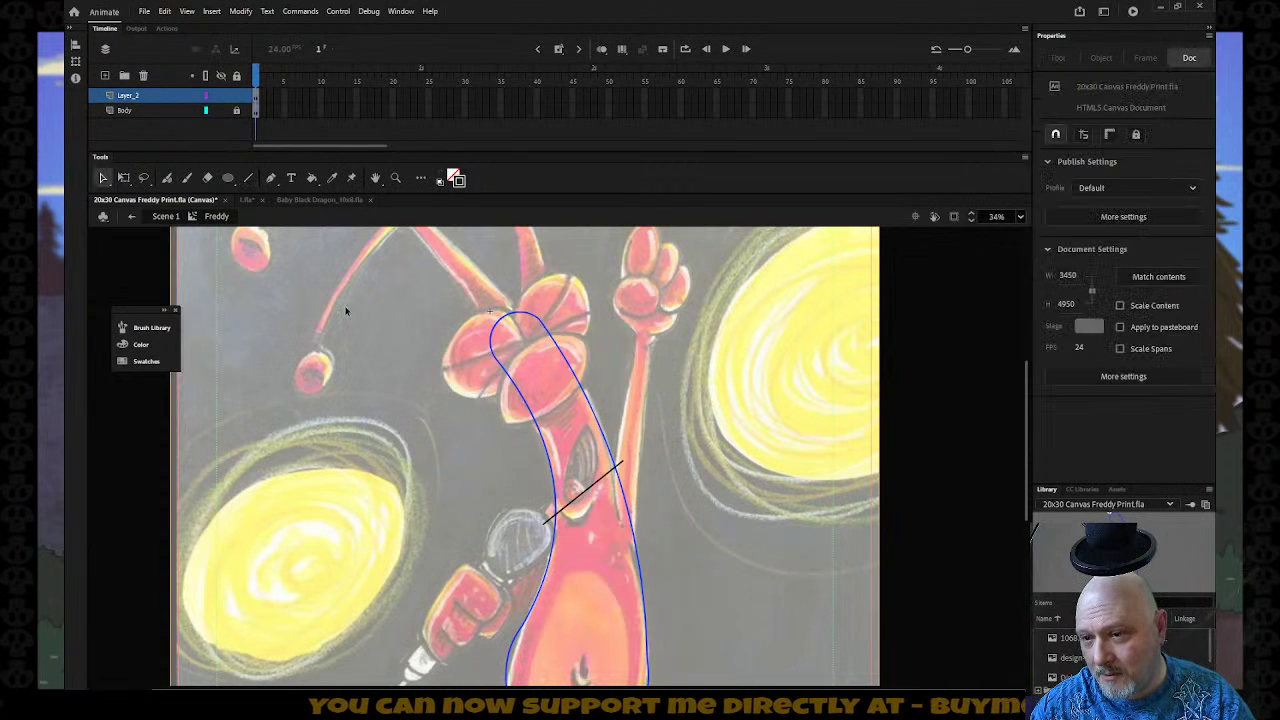
Recolor the diagonal shoulder line red and move its end at the raised arm slightly outward.
click(587, 497)
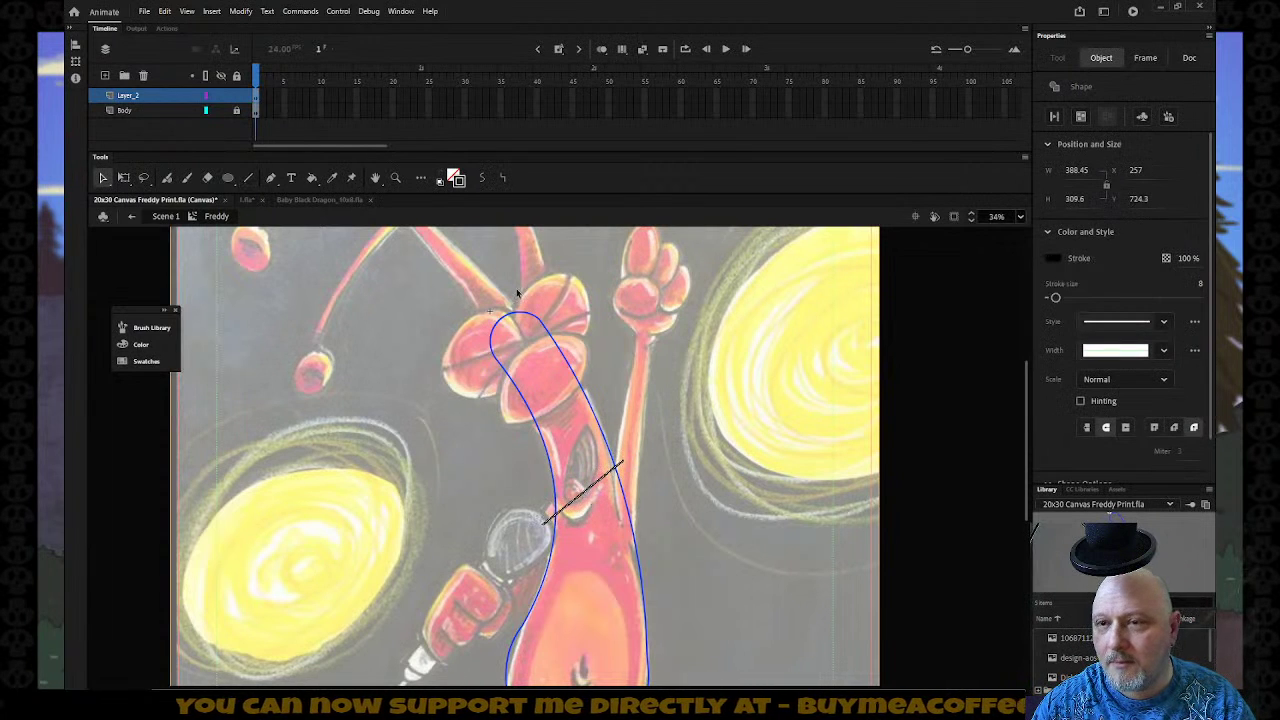
click(458, 180)
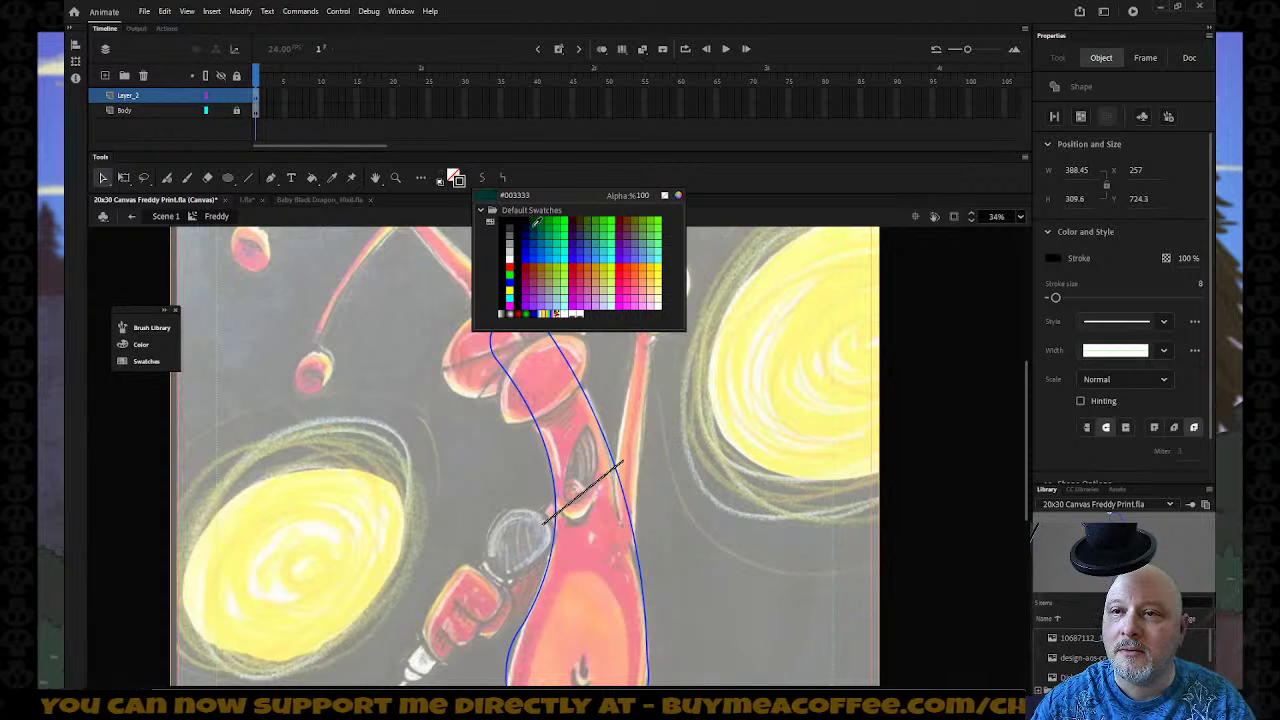
click(509, 265)
click(648, 356)
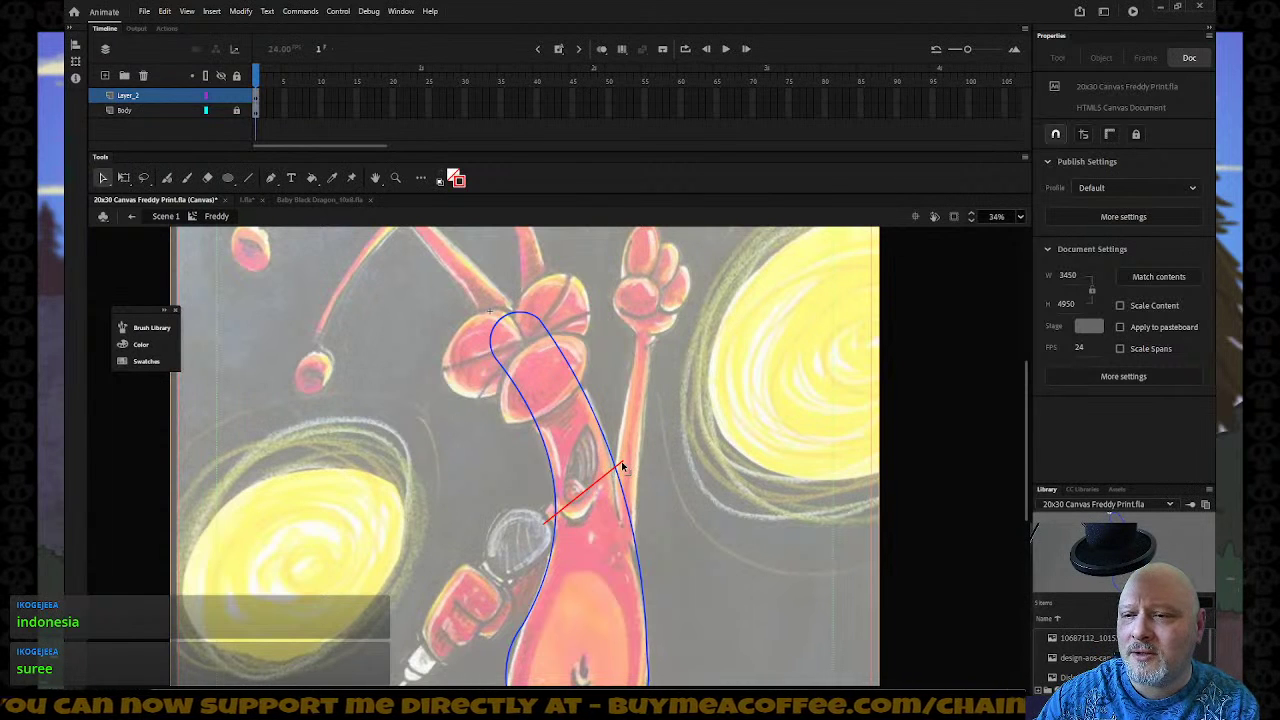
drag(622, 458, 622, 461)
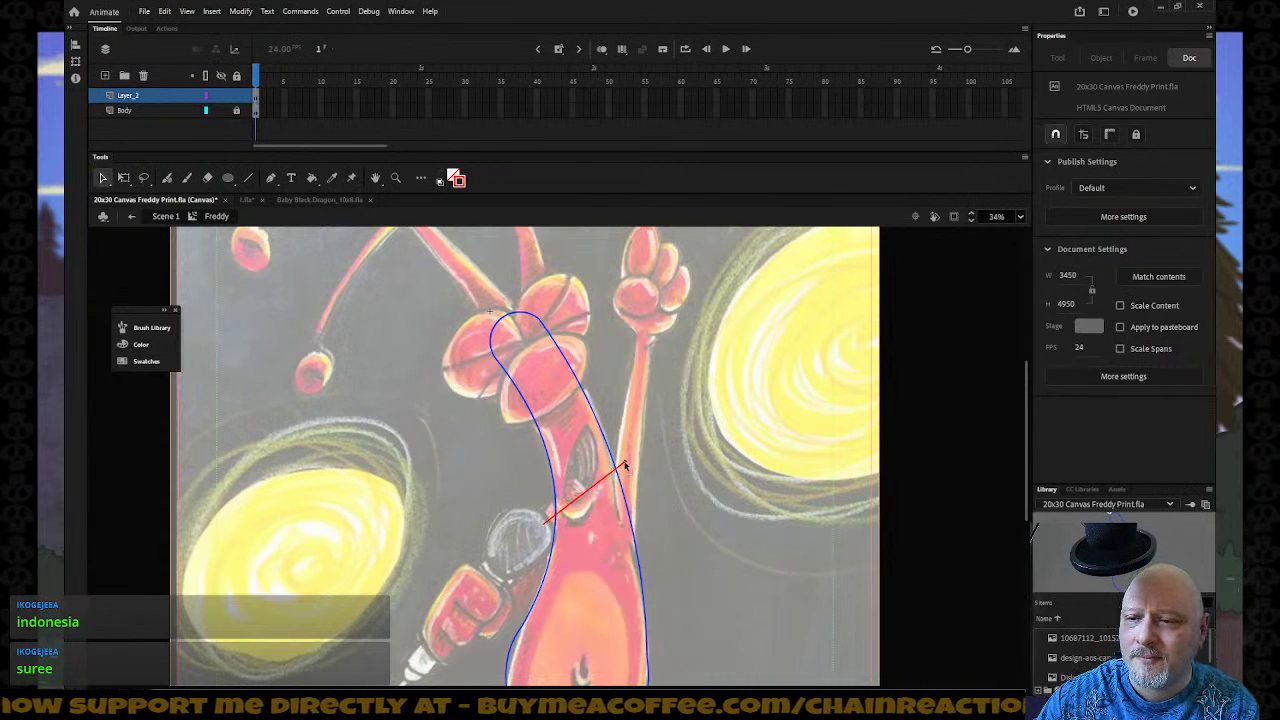
click(551, 515)
click(628, 470)
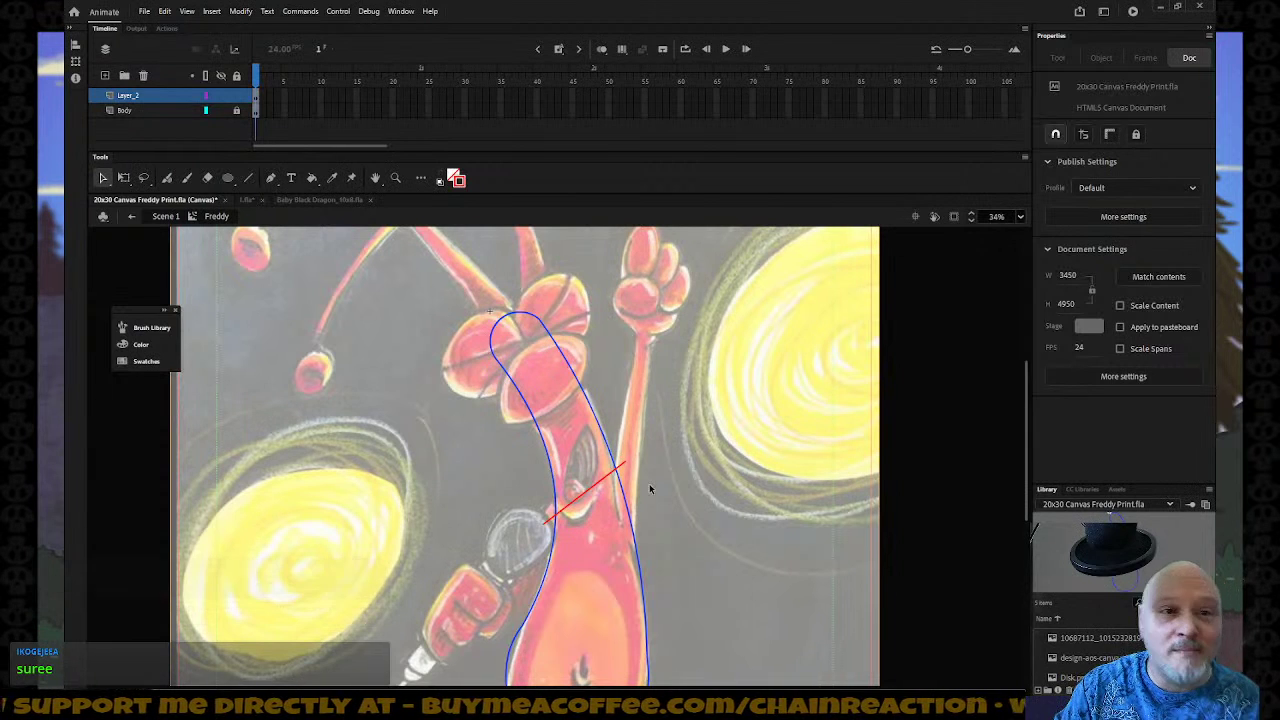
Draw an unfilled red circle about 181 px across over the yellow planet beside the microphone.
scroll(668, 402, down, 3)
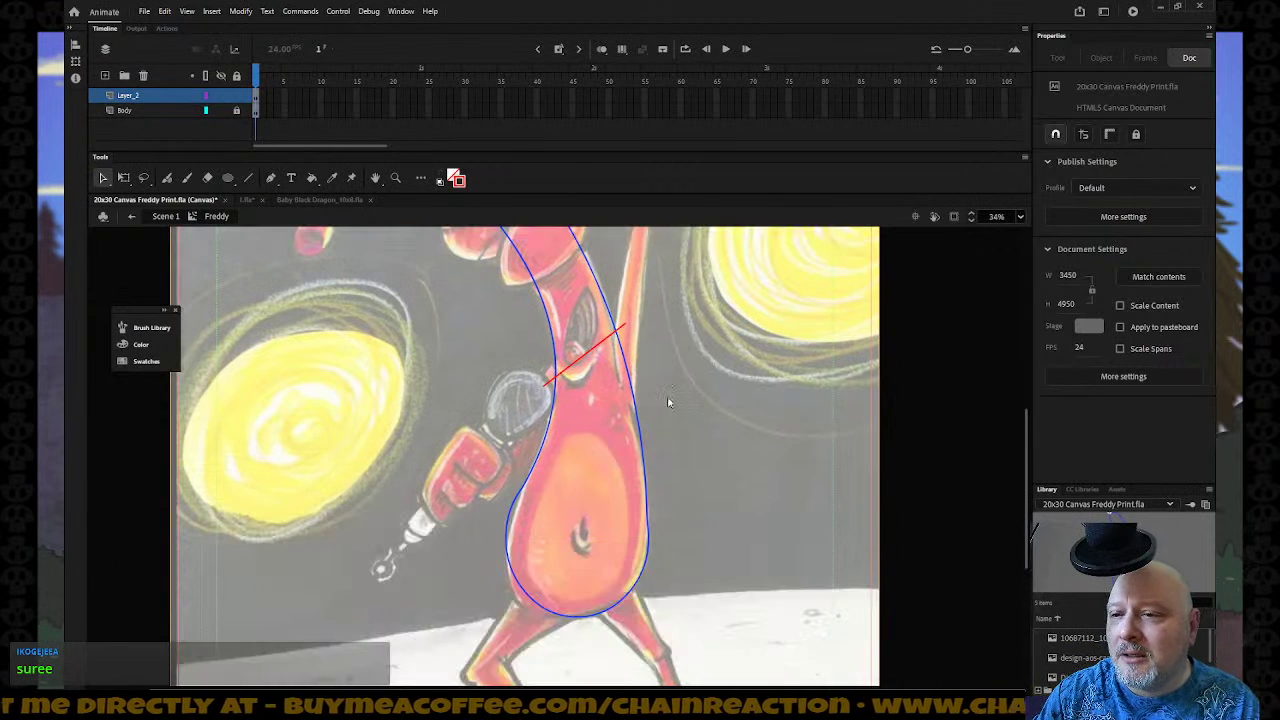
click(228, 178)
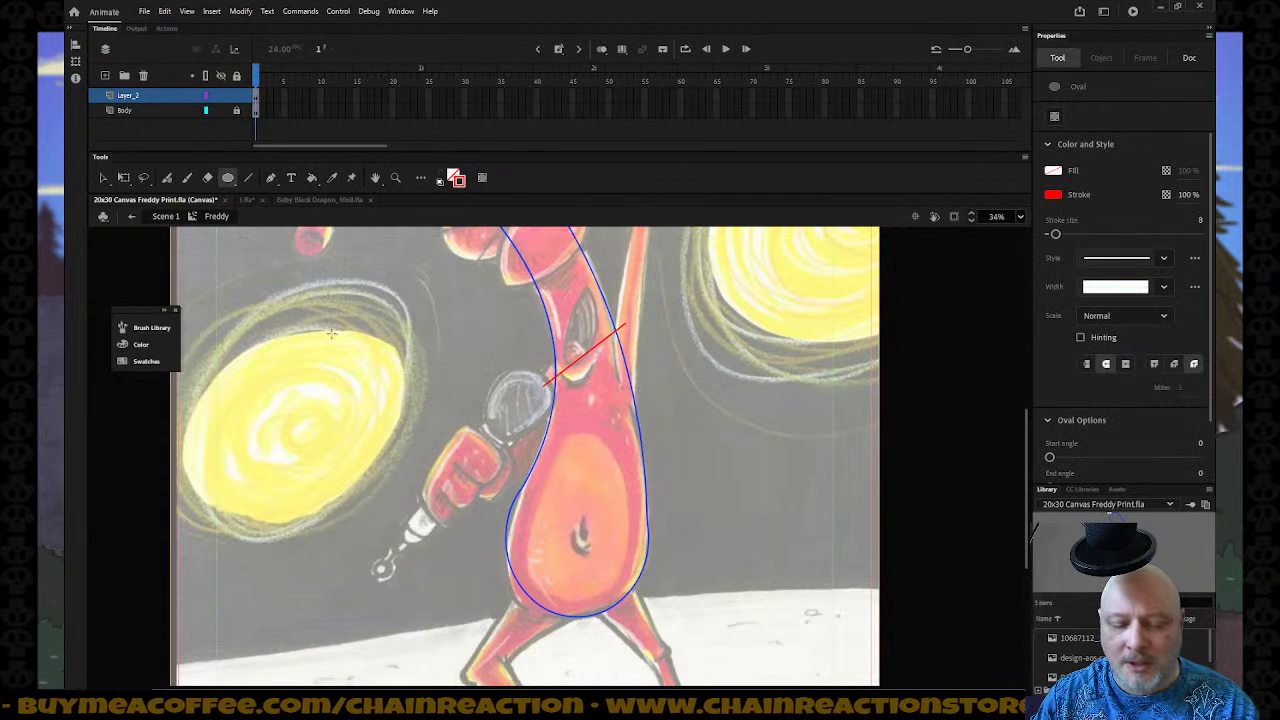
drag(331, 331, 367, 366)
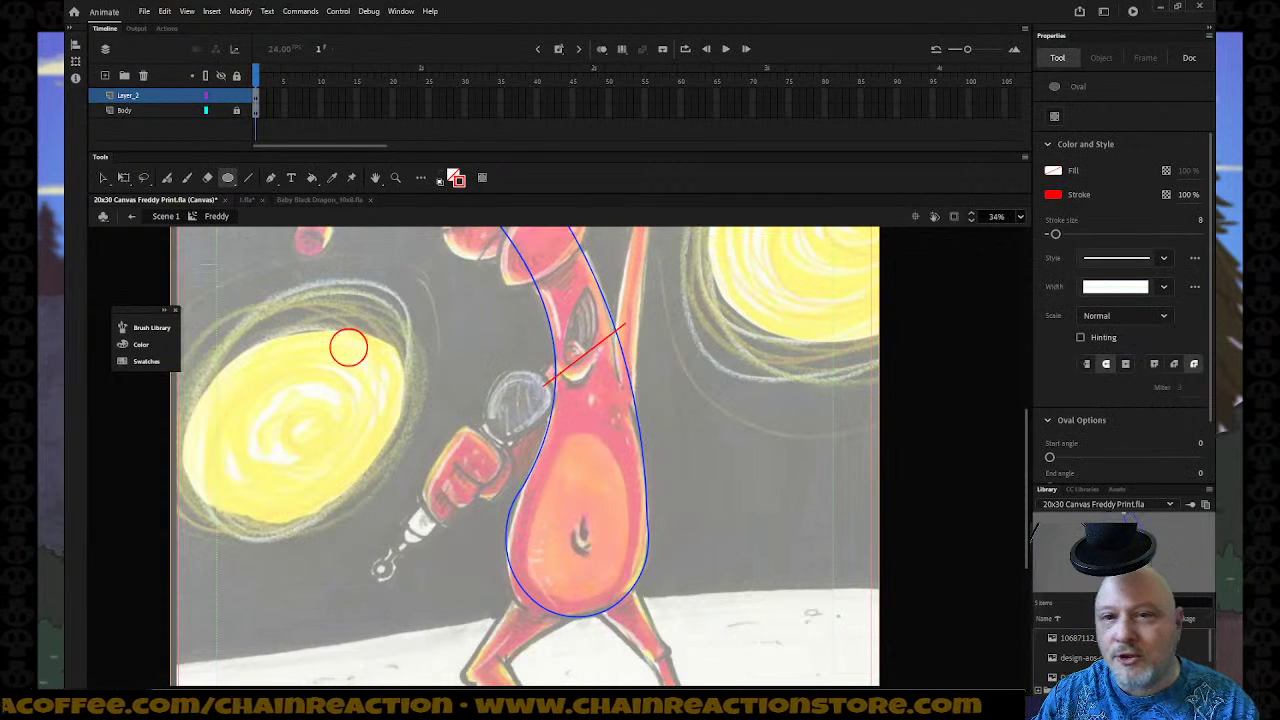
Place the red circle at the shoulder line's microphone-side end and a duplicate at the raised-arm end, centering them on the body's edges.
click(103, 178)
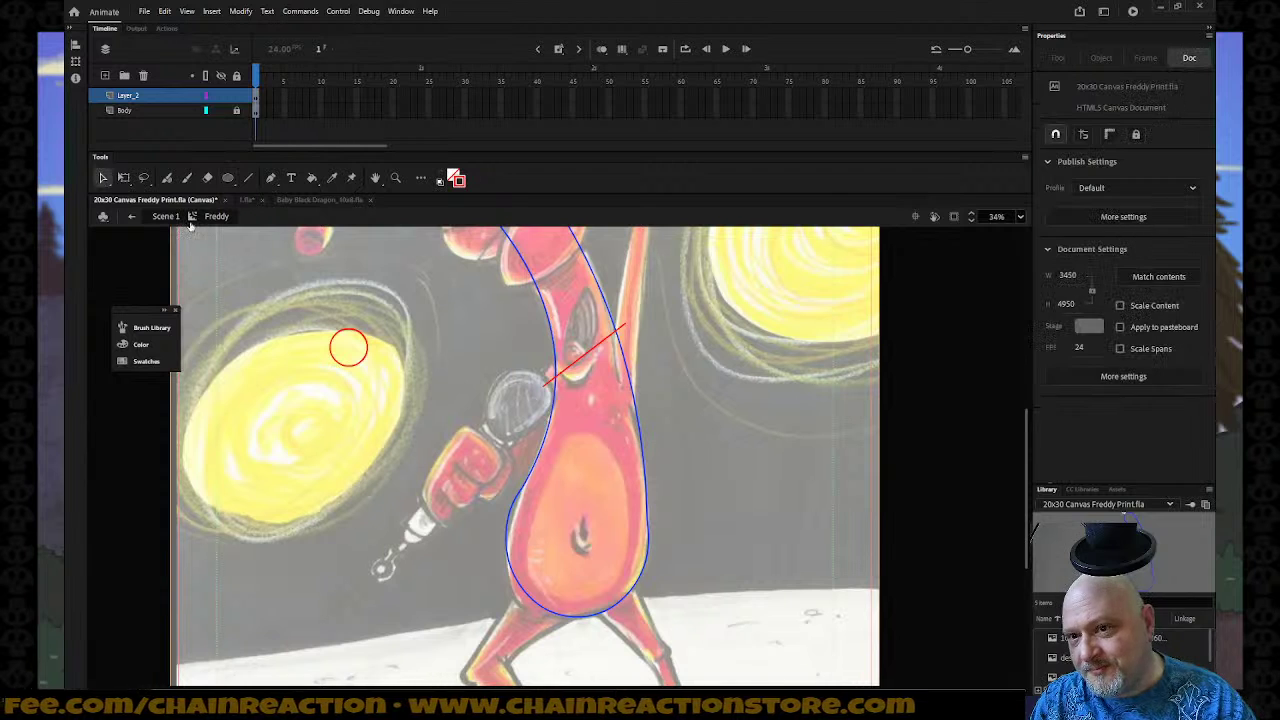
click(347, 343)
mouse_move(347, 343)
mouse_down()
mouse_move(472, 400)
mouse_move(551, 375)
mouse_move(628, 318)
mouse_up()
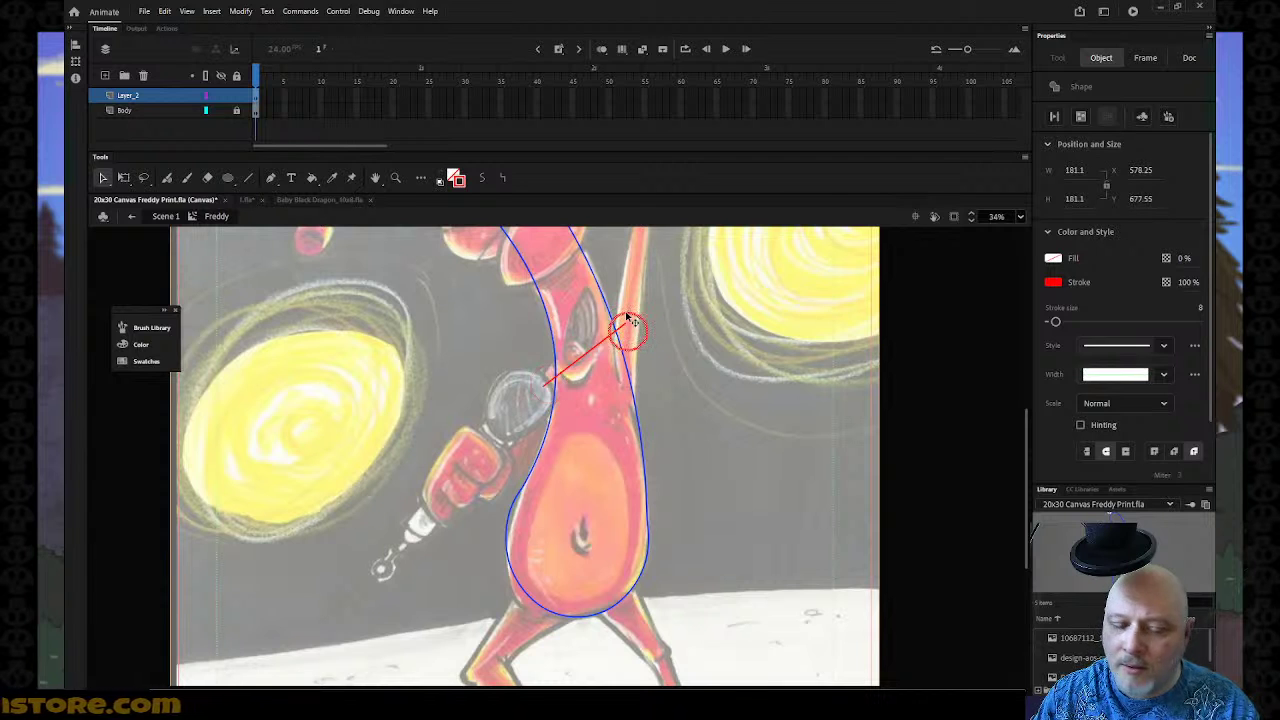
key(ctrl+z)
drag(563, 375, 625, 317)
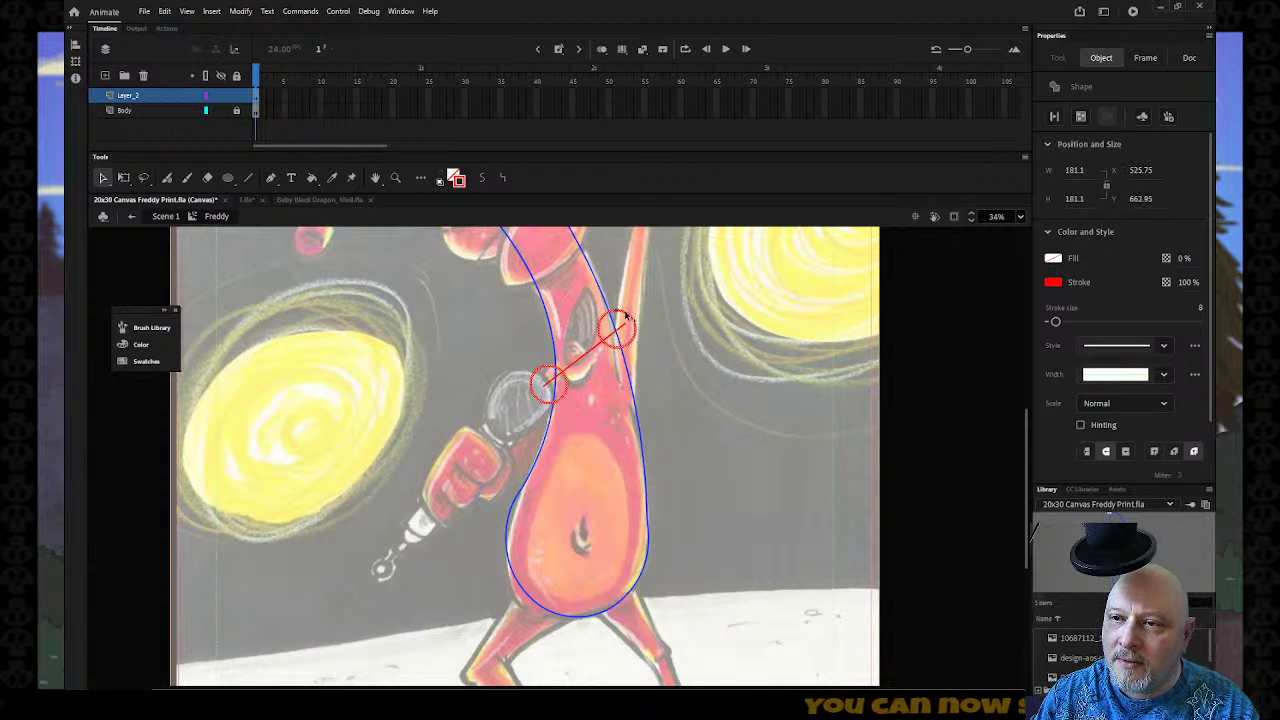
drag(625, 317, 626, 318)
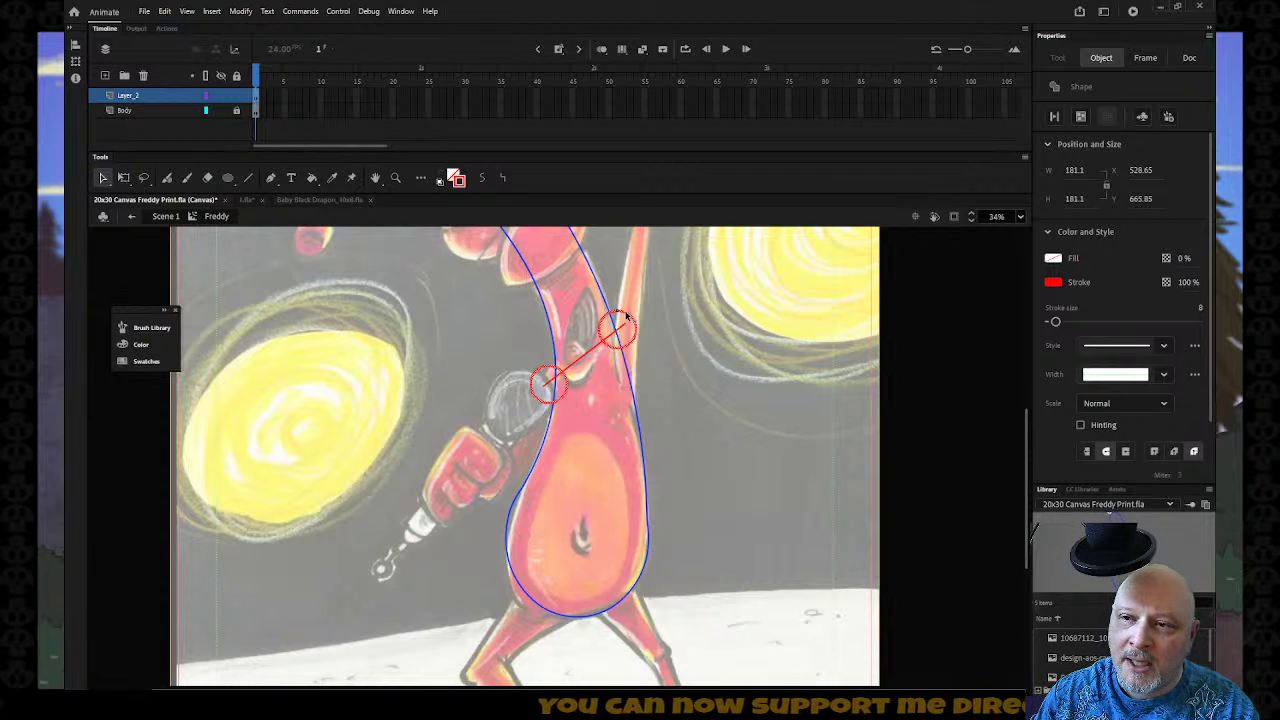
drag(626, 317, 623, 320)
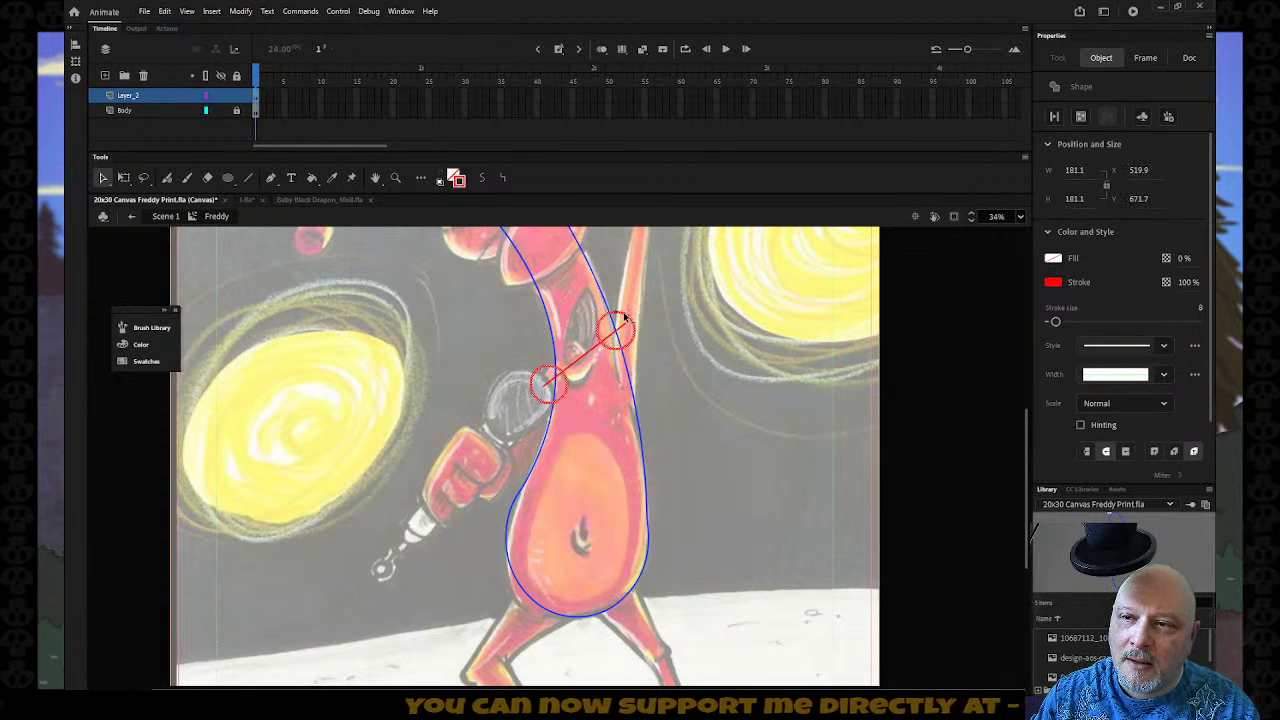
click(673, 401)
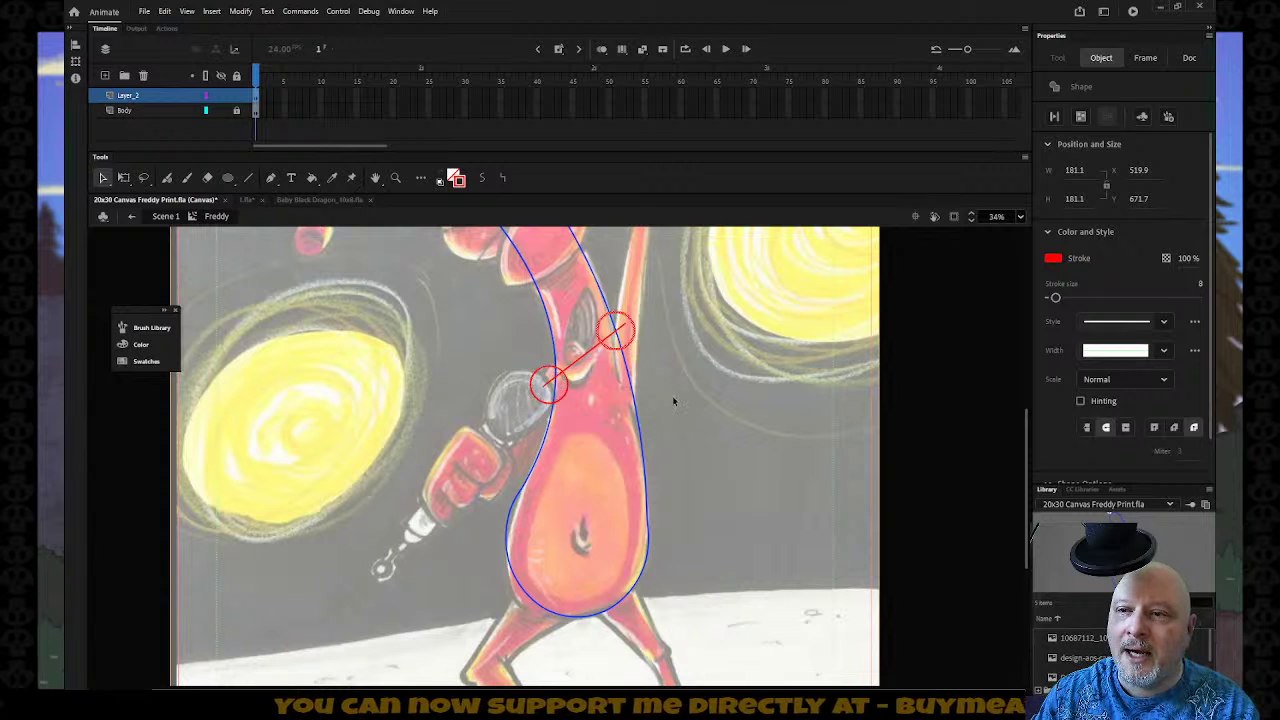
scroll(653, 401, down, 5)
scroll(654, 406, up, 5)
scroll(654, 406, down, 2)
scroll(652, 405, up, 3)
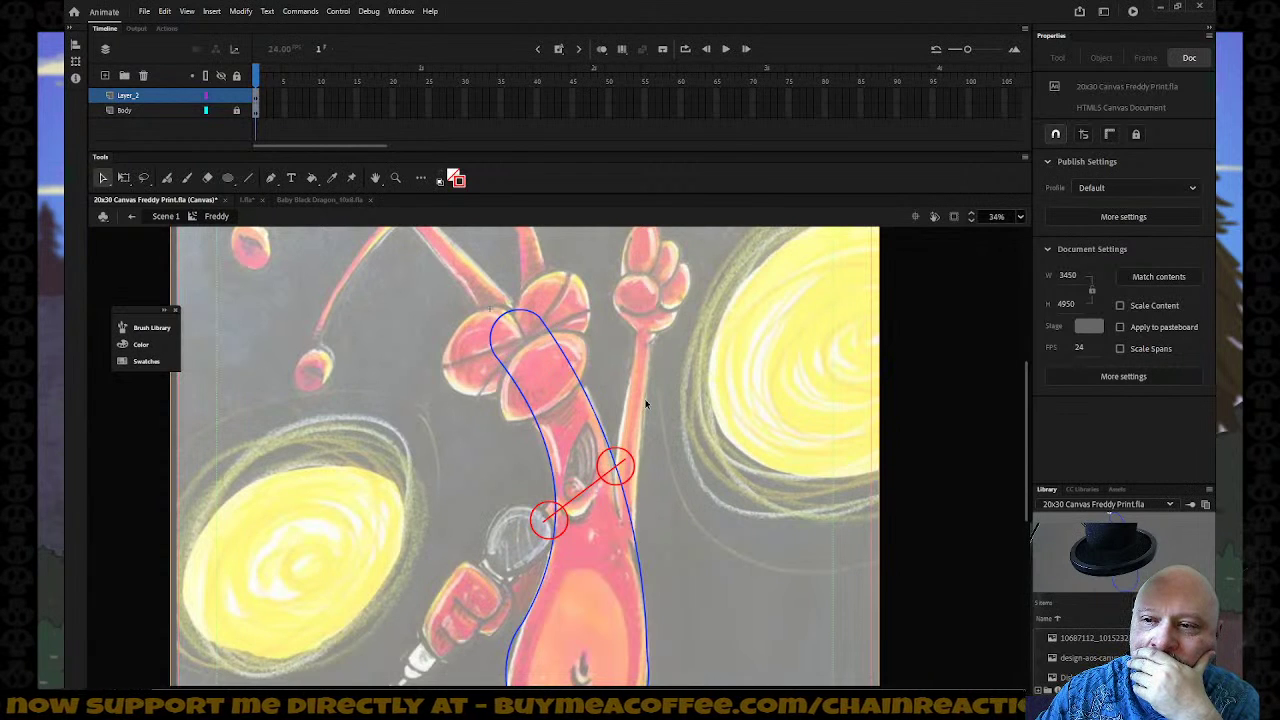
scroll(645, 403, down, 2)
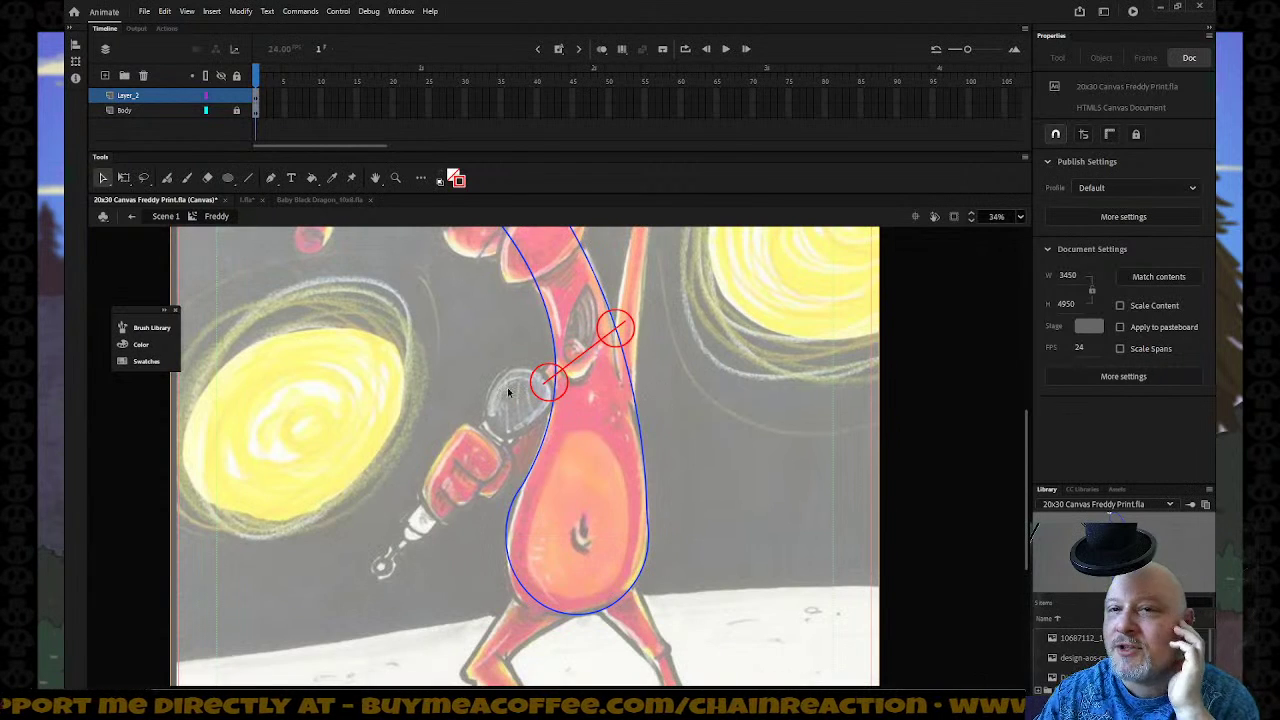
Rename the layer holding the red shoulder line and circles to "Shoulder REF".
double_click(164, 95)
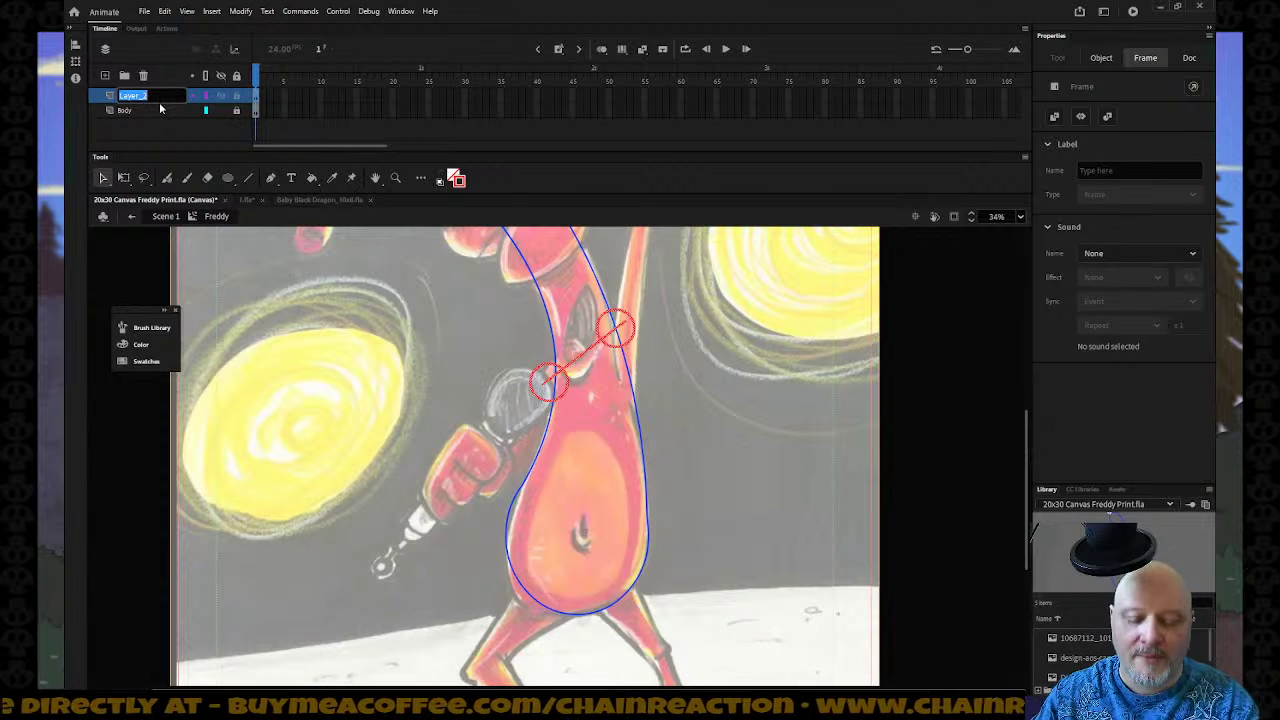
text(S)
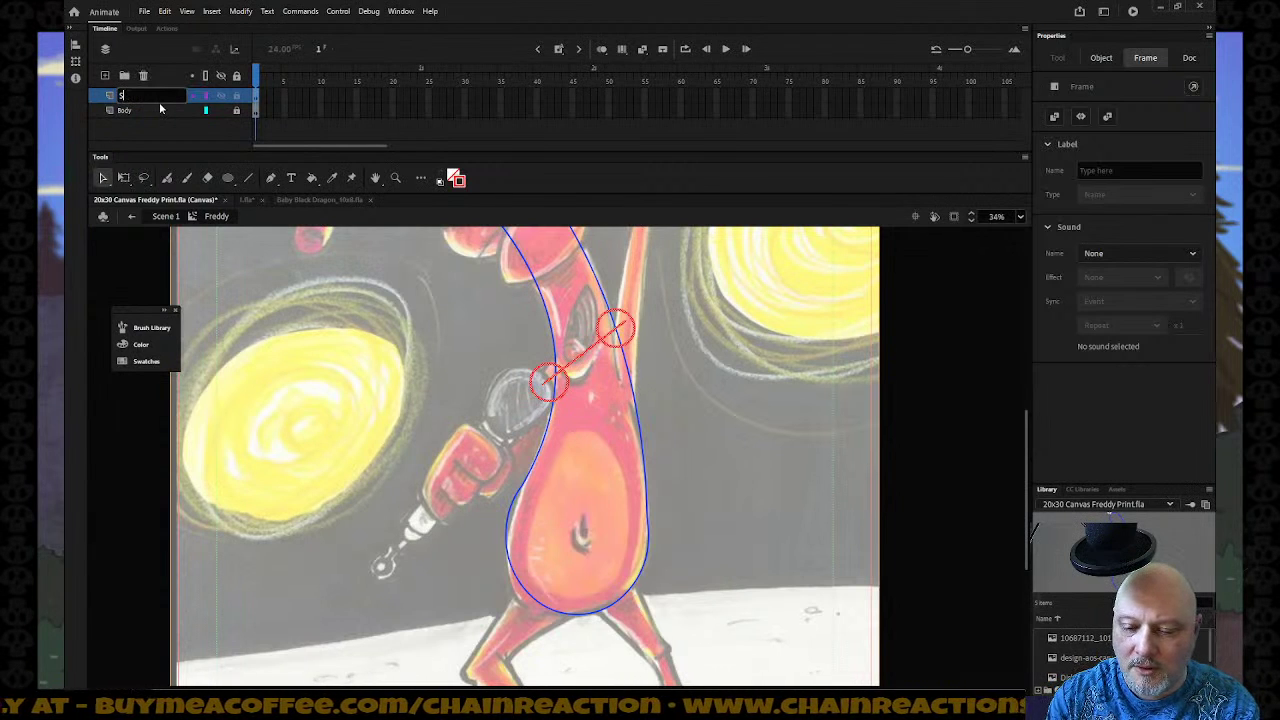
text(h)
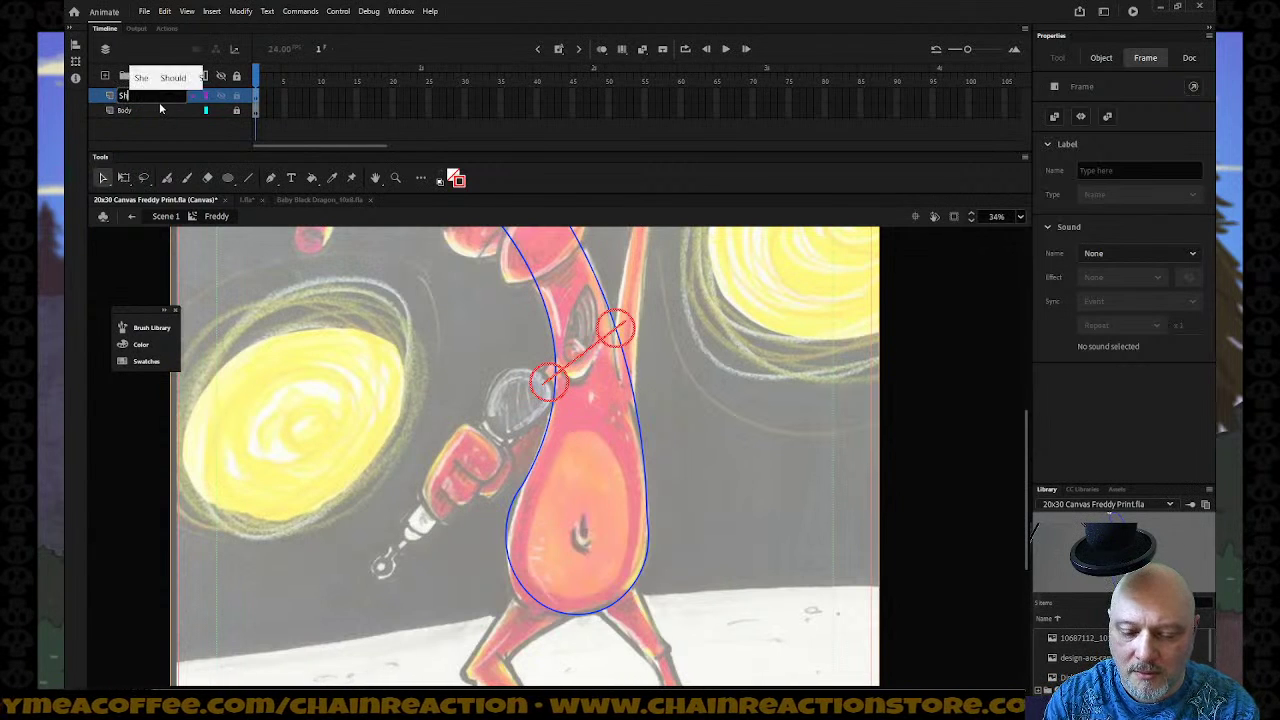
text(oulder)
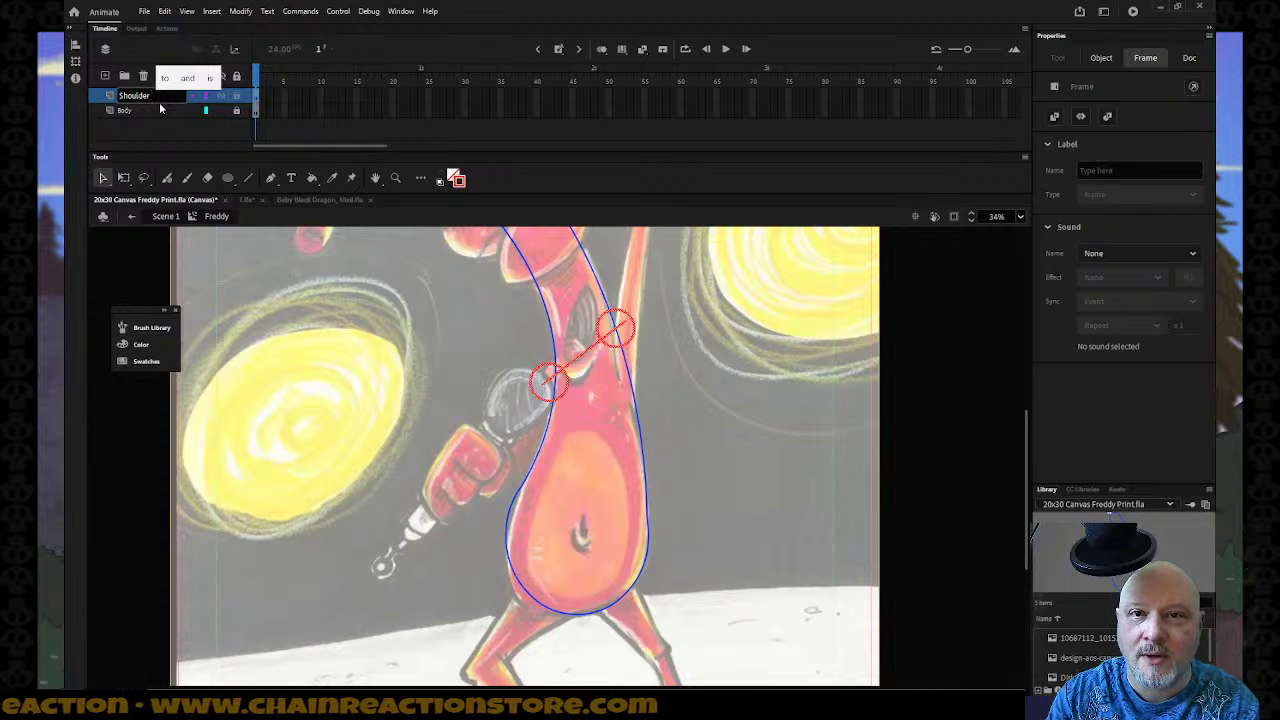
text( REF)
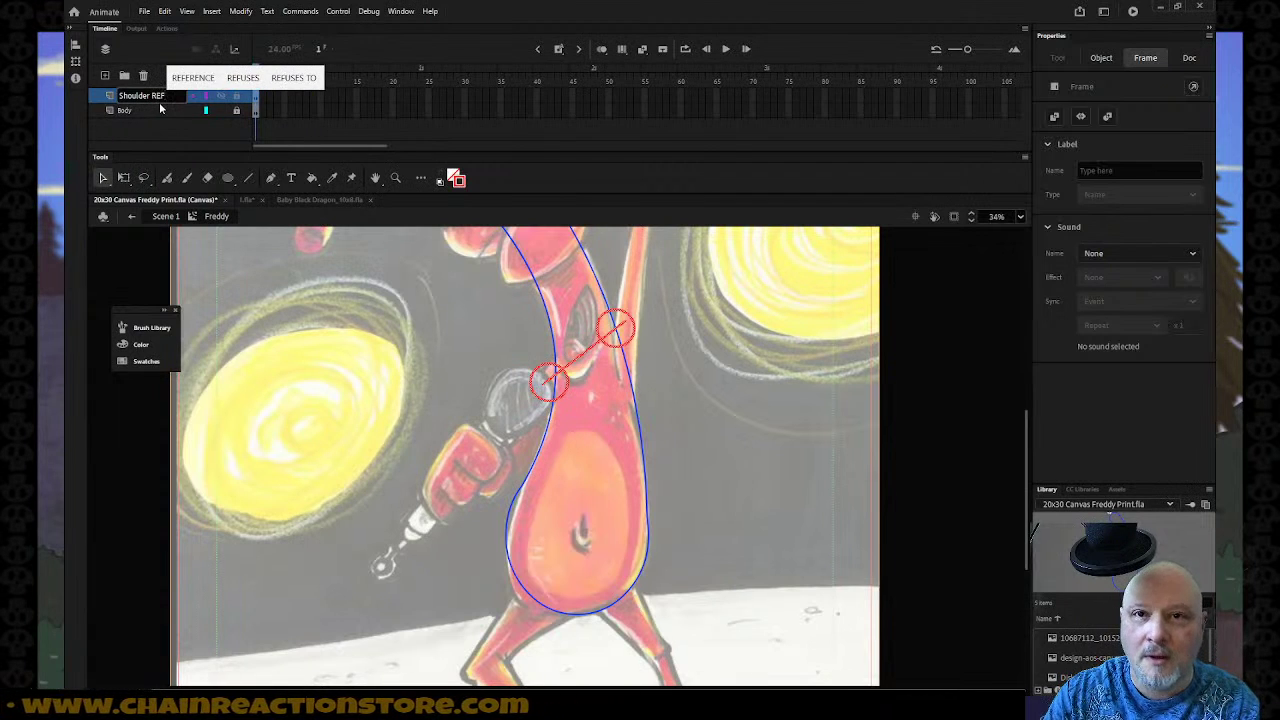
key(Return)
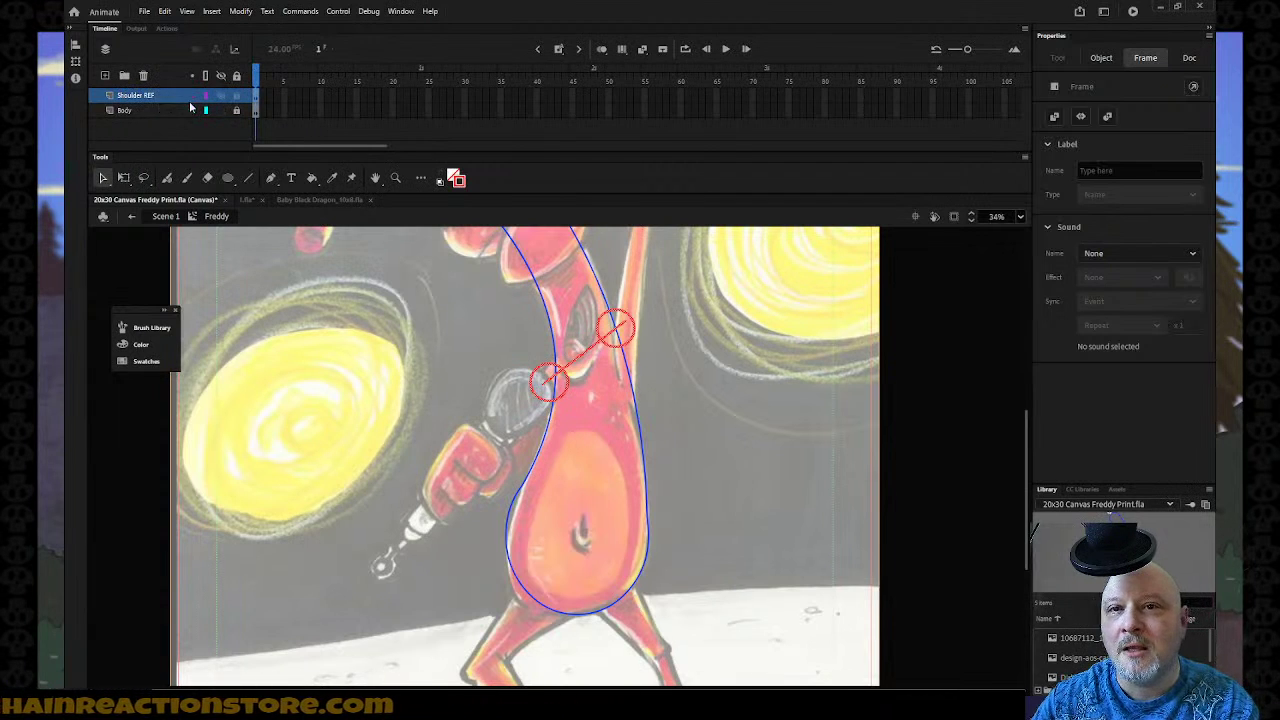
Lock the Shoulder REF layer, then unlock and select the Body layer.
click(237, 96)
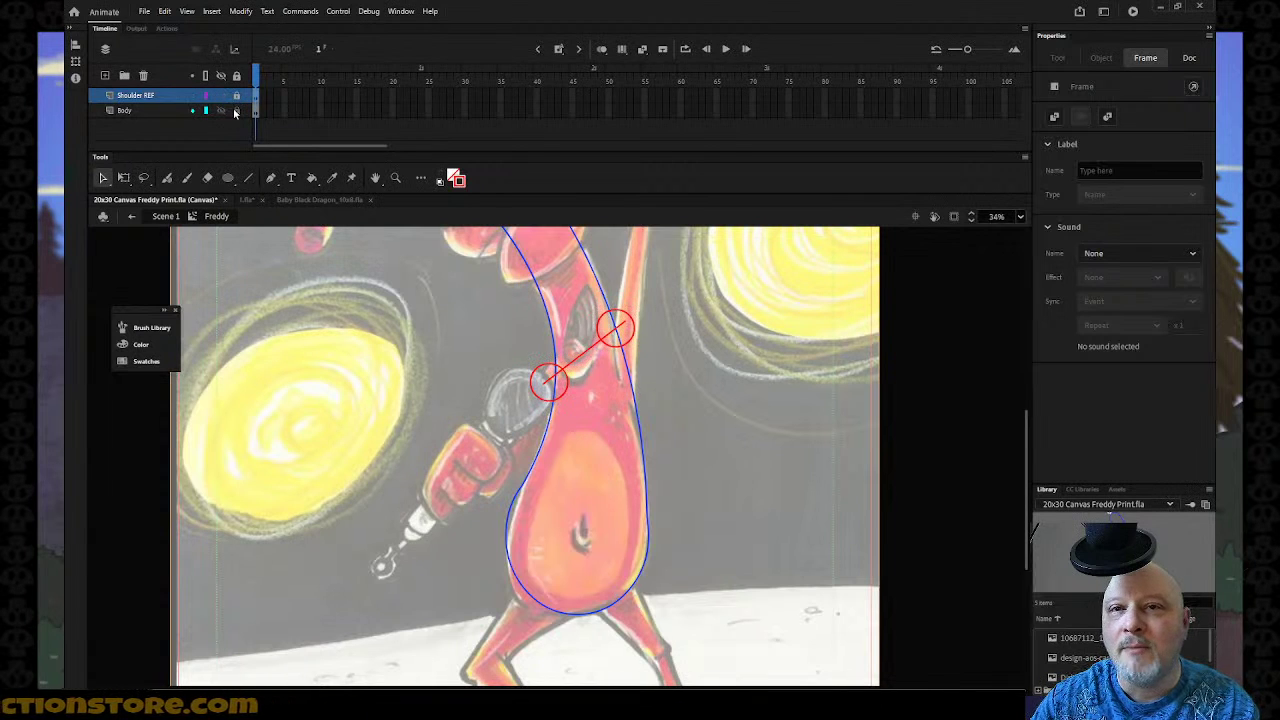
click(162, 111)
scroll(642, 336, down, 3)
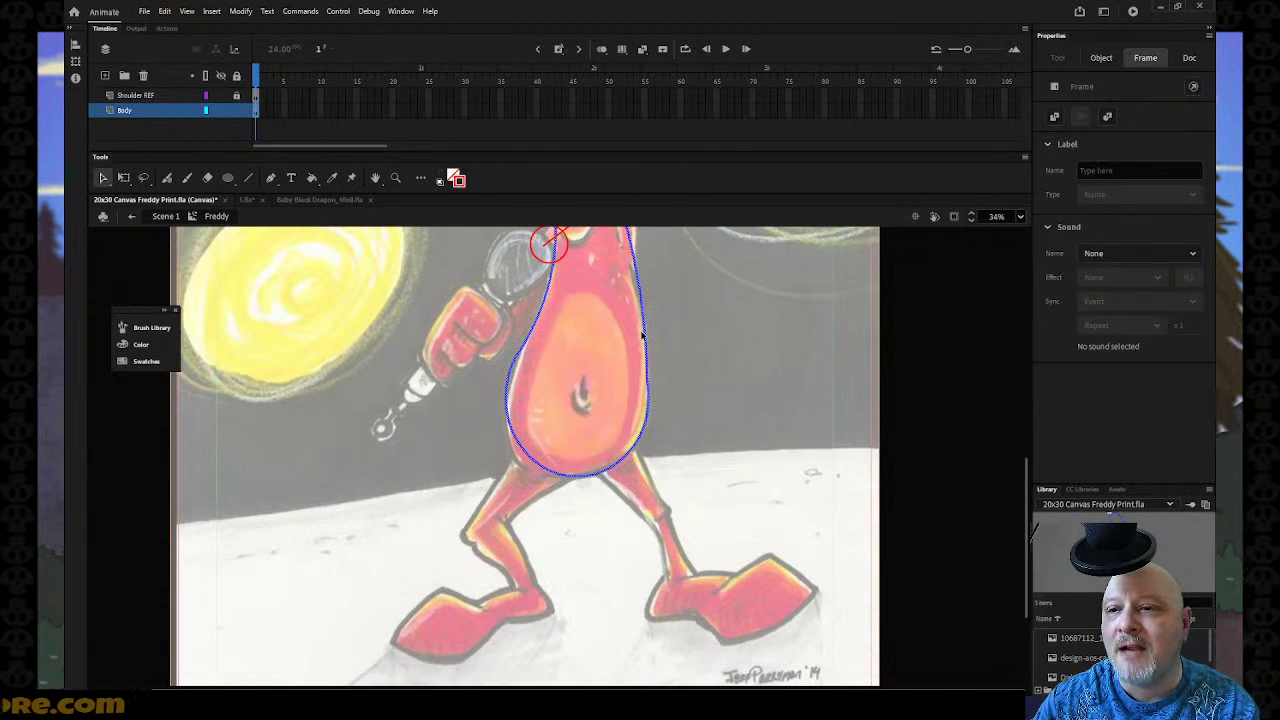
scroll(638, 333, down, 3)
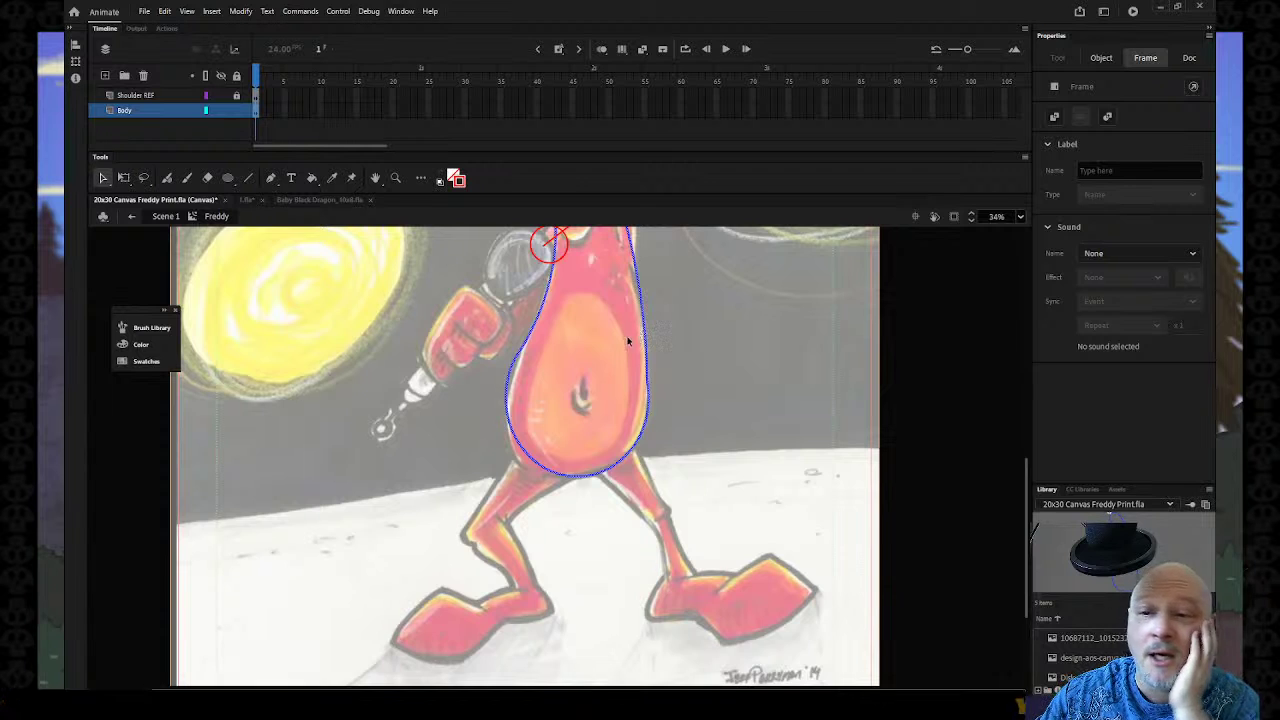
scroll(635, 334, up, 2)
scroll(640, 330, up, 3)
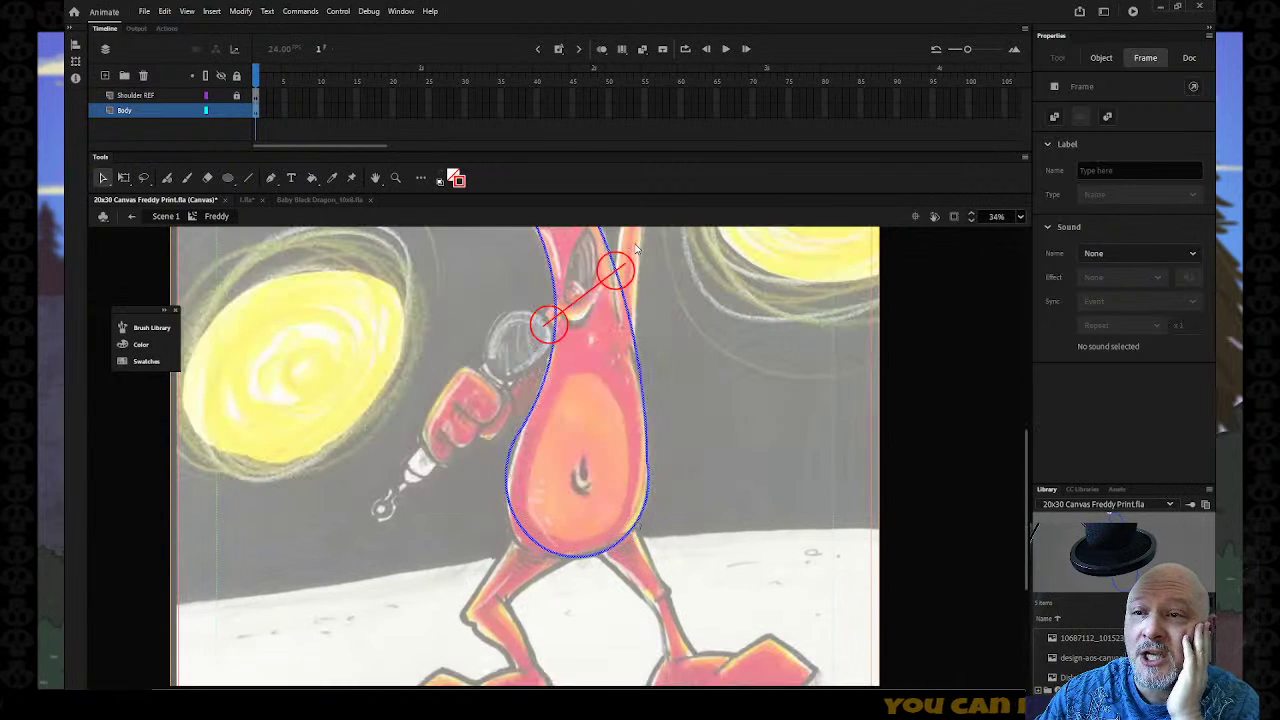
Insert a new layer above Shoulder REF.
right_click(162, 93)
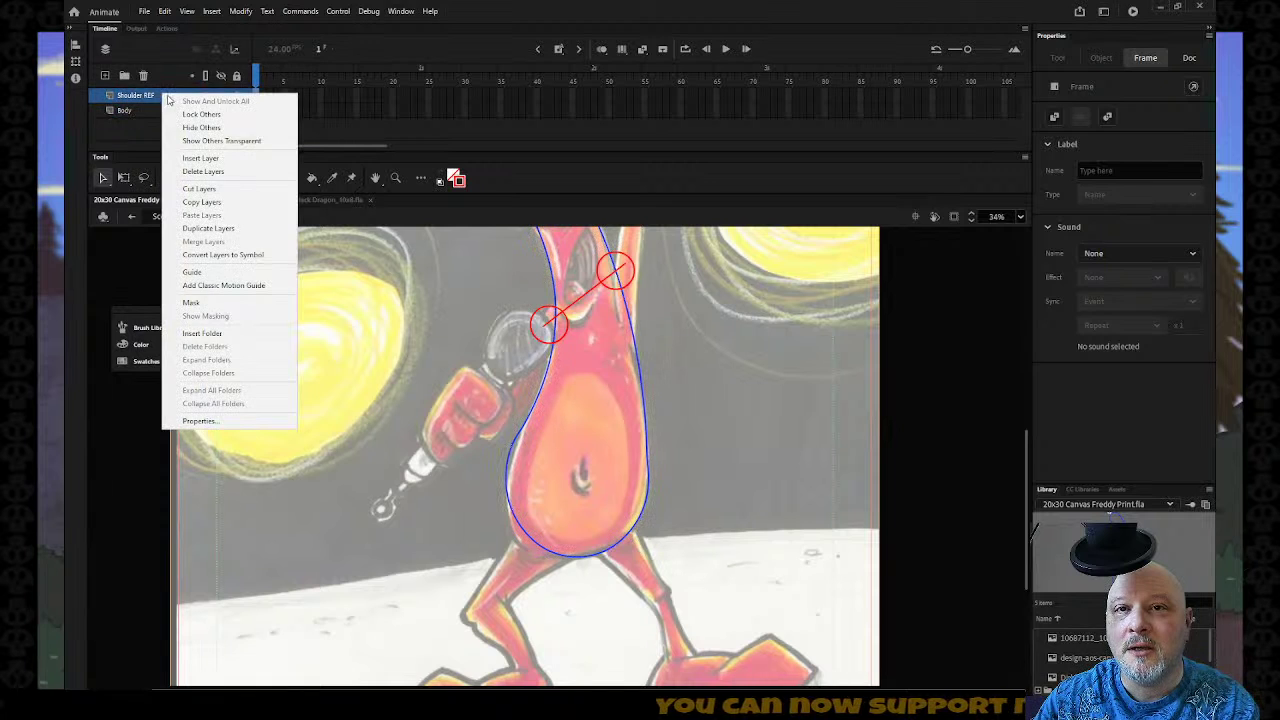
click(200, 158)
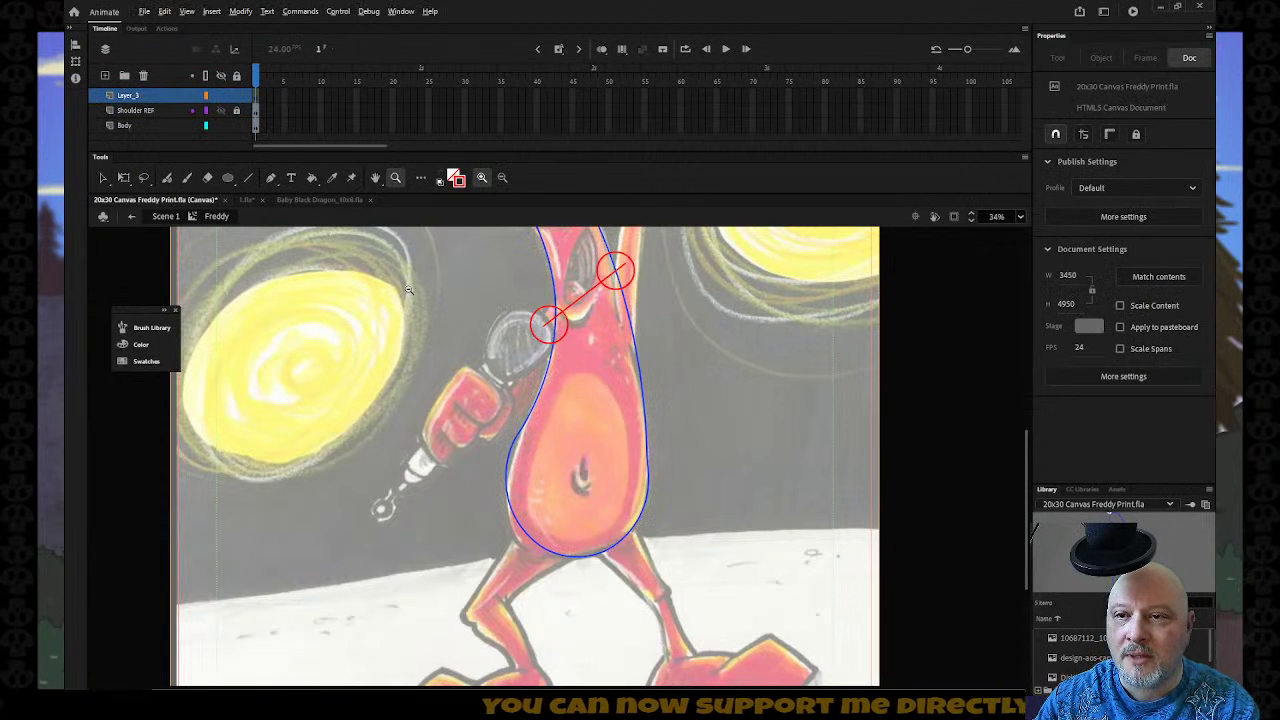
key(ctrl+minus)
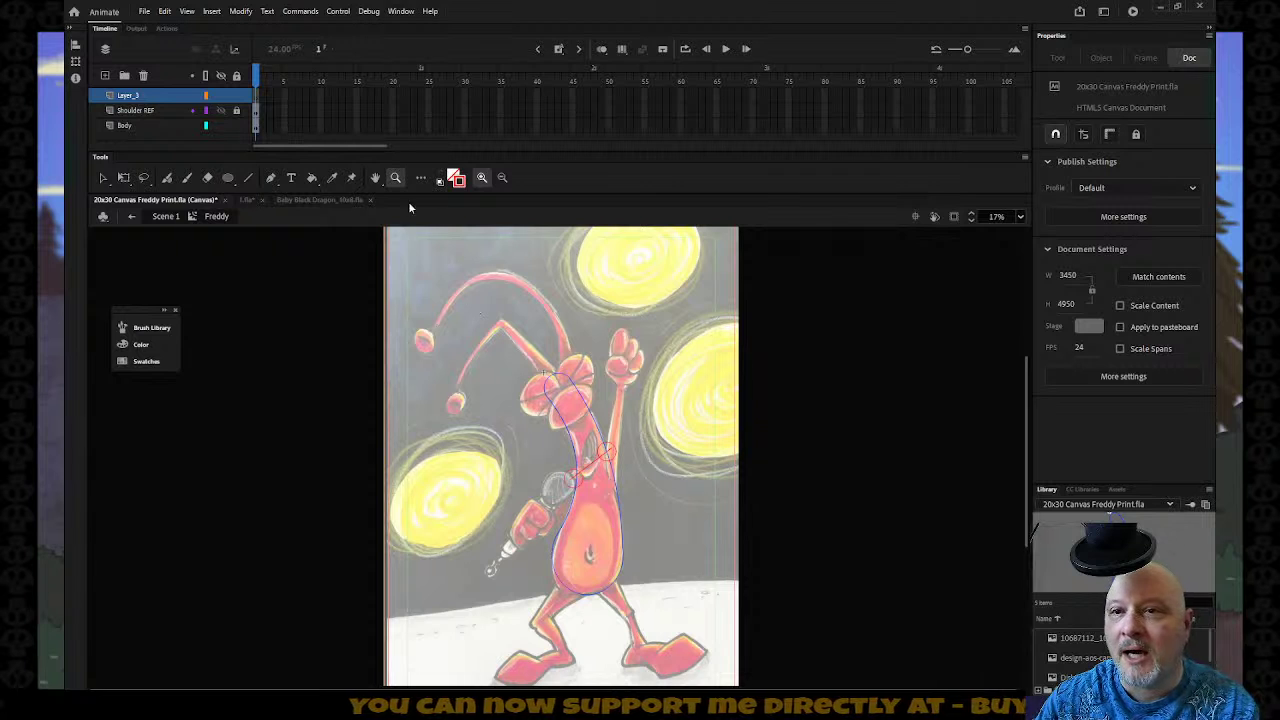
Draw a straight magenta (#FF00FF) line on the new layer from the upper antenna diagonally down to the microphone-side leg.
click(462, 184)
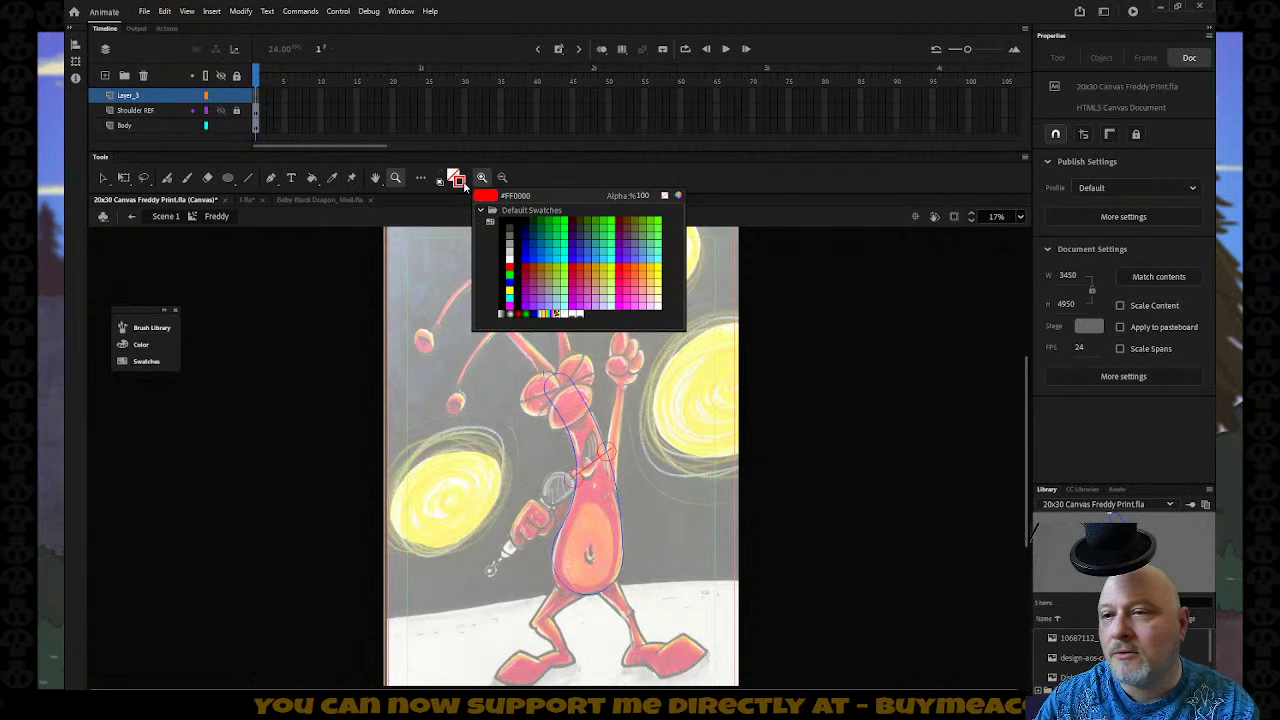
click(510, 299)
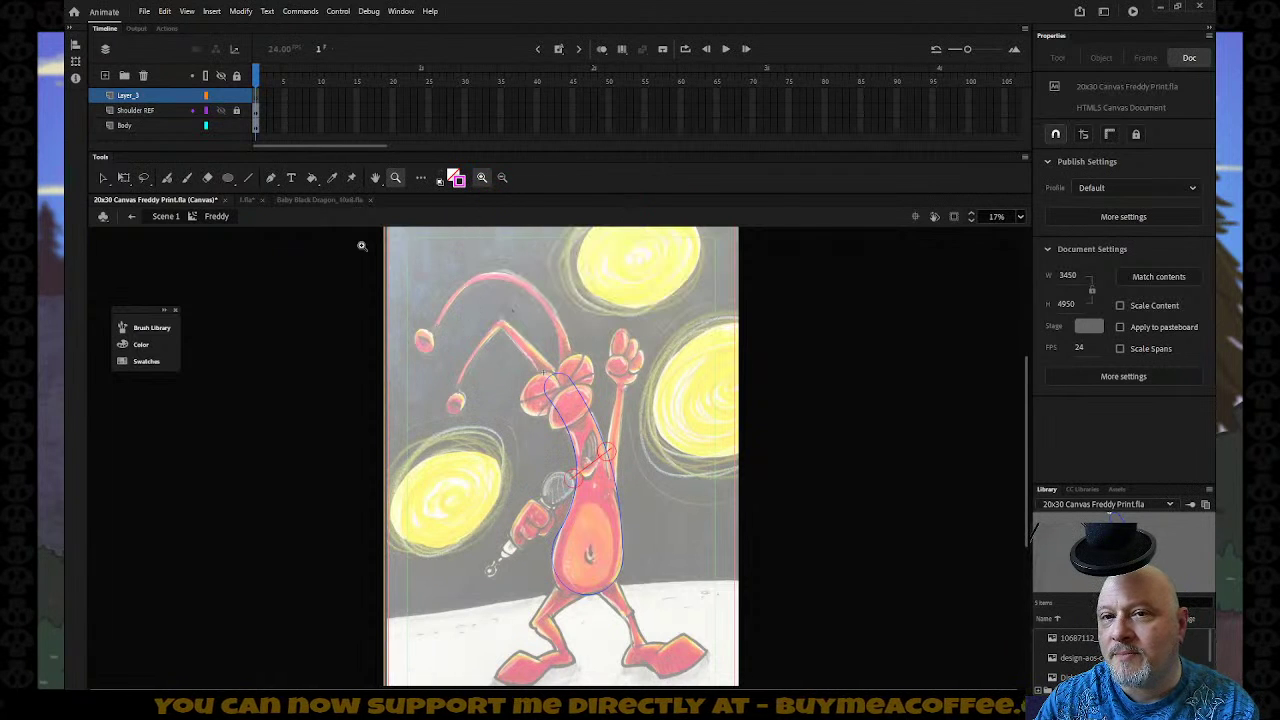
click(250, 178)
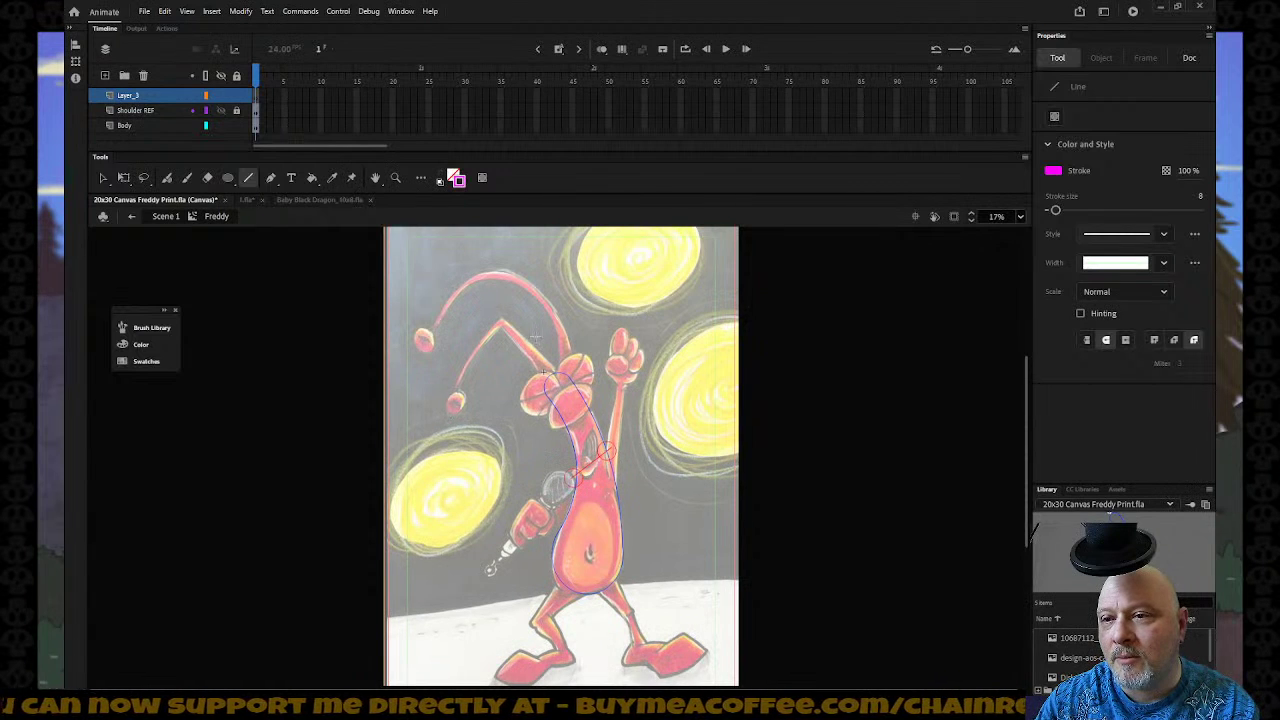
drag(538, 378, 563, 656)
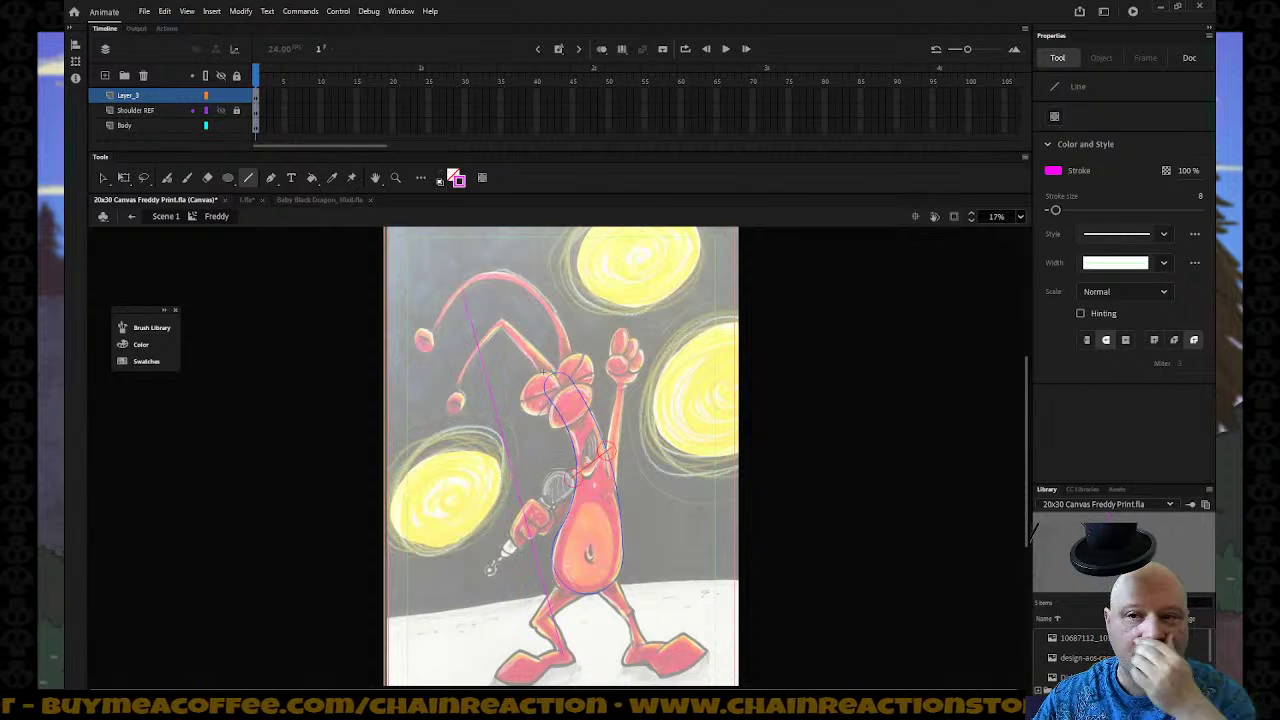
Bend the magenta line into a curve through the head and body's center, and nudge its upper end outward along the antenna.
key(v)
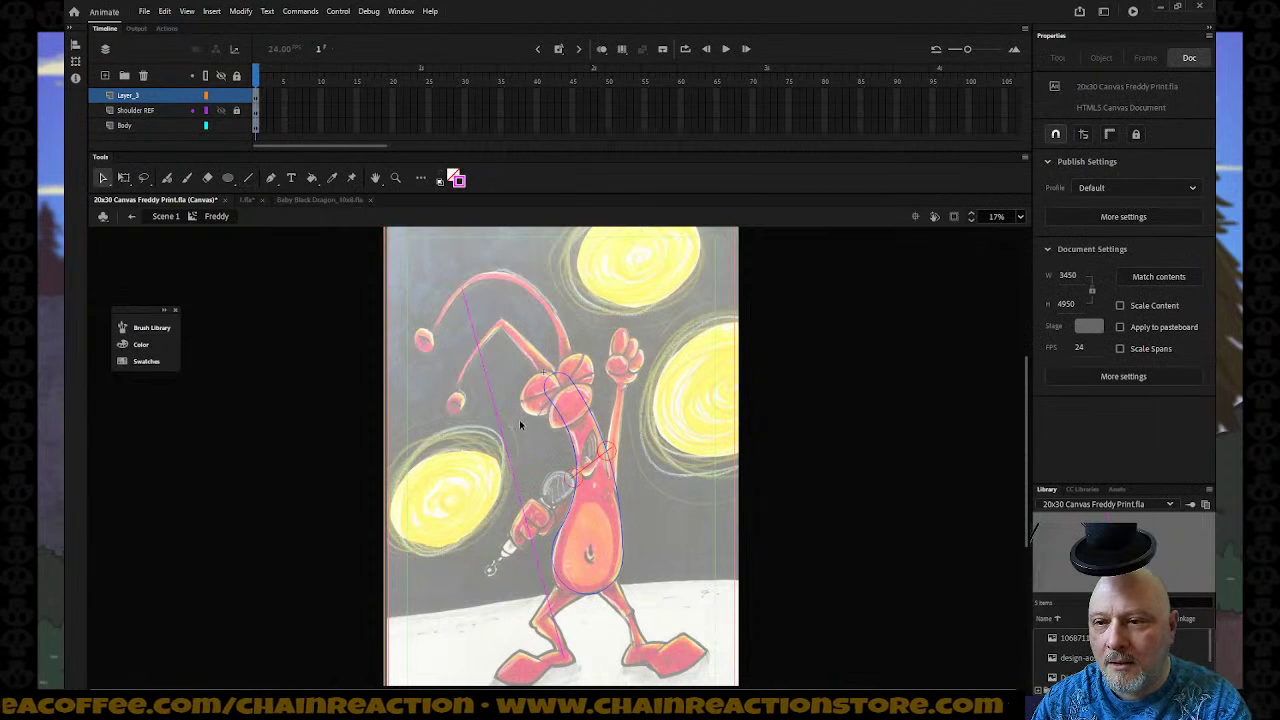
drag(513, 473, 587, 440)
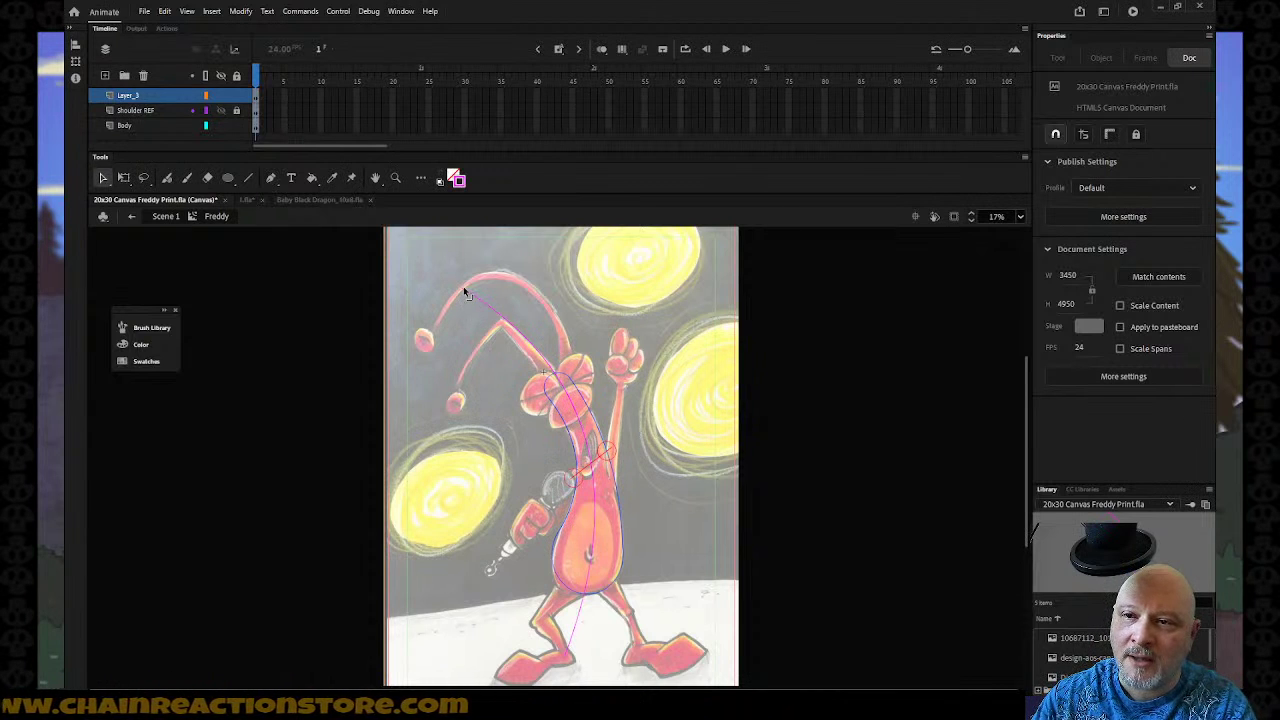
drag(463, 289, 457, 291)
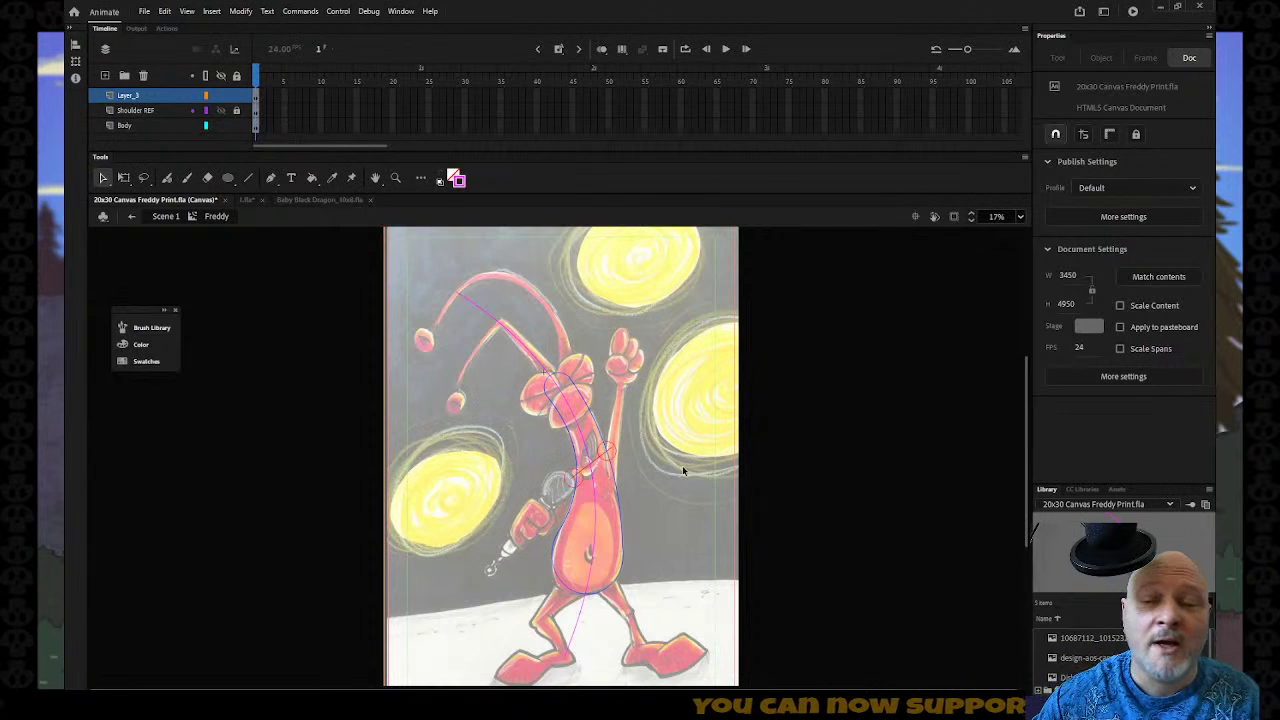
scroll(660, 485, down, 4)
scroll(643, 500, up, 2)
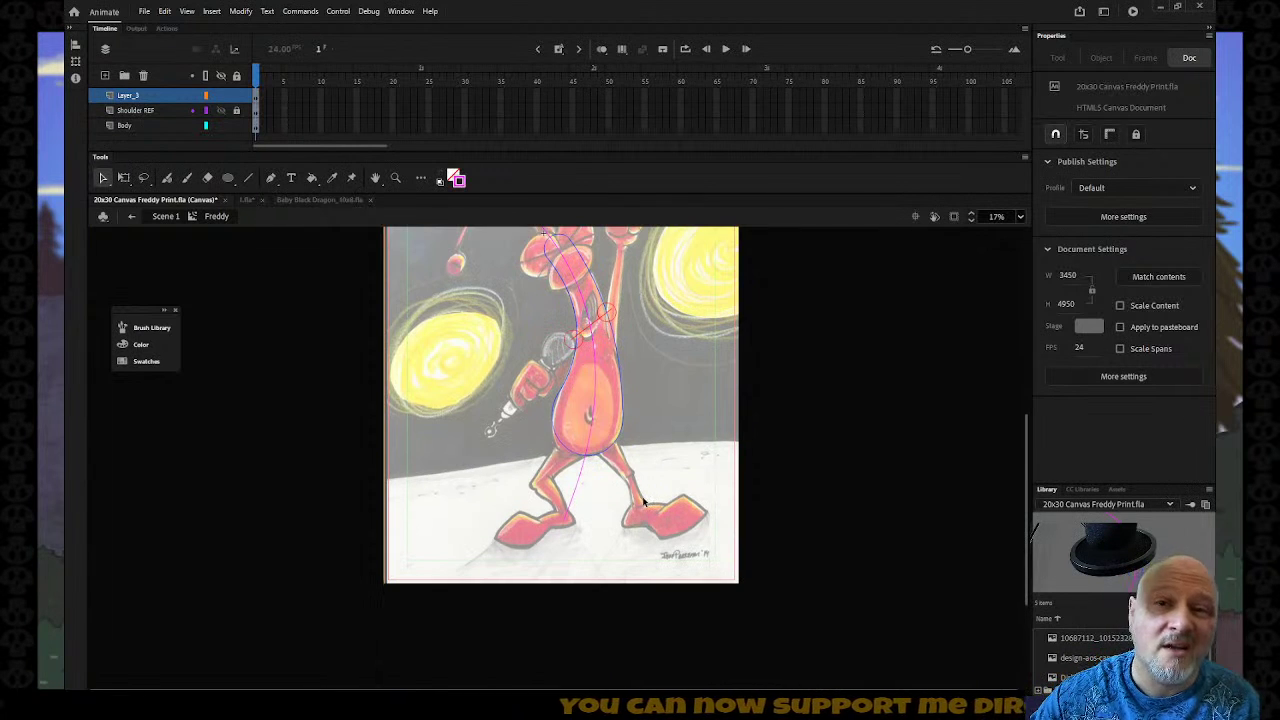
click(160, 126)
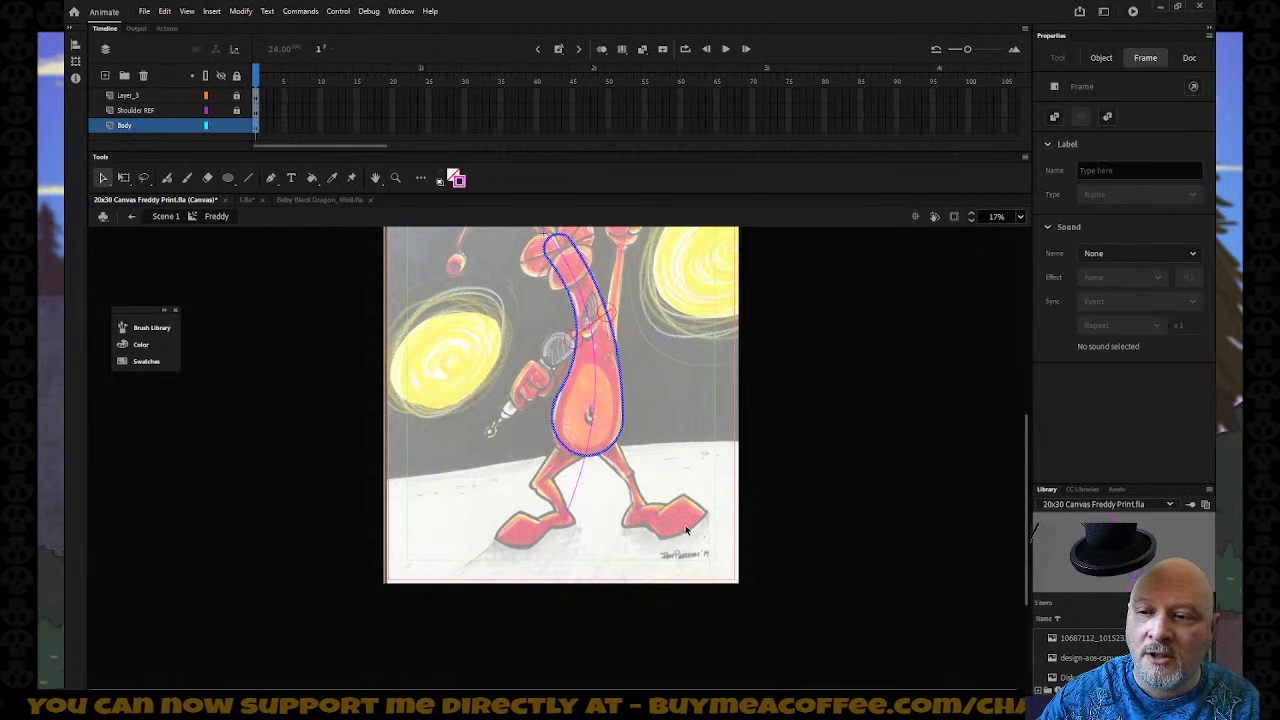
scroll(613, 517, up, 3)
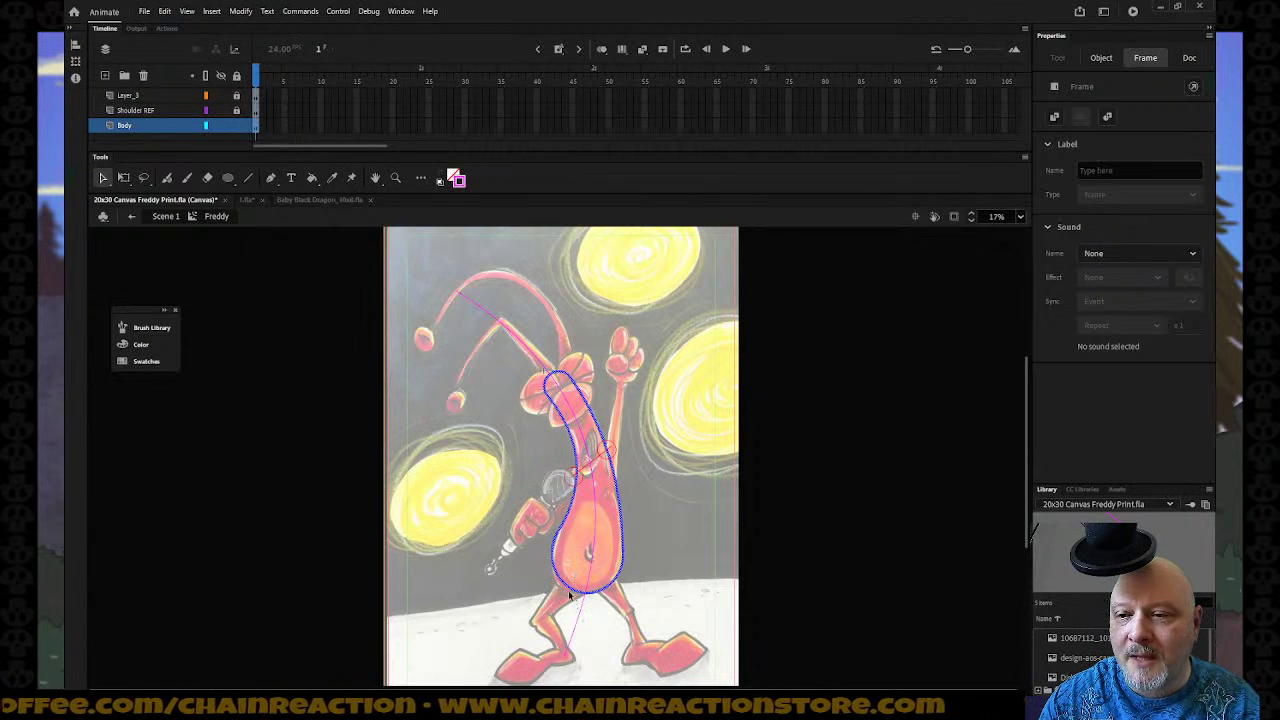
click(566, 661)
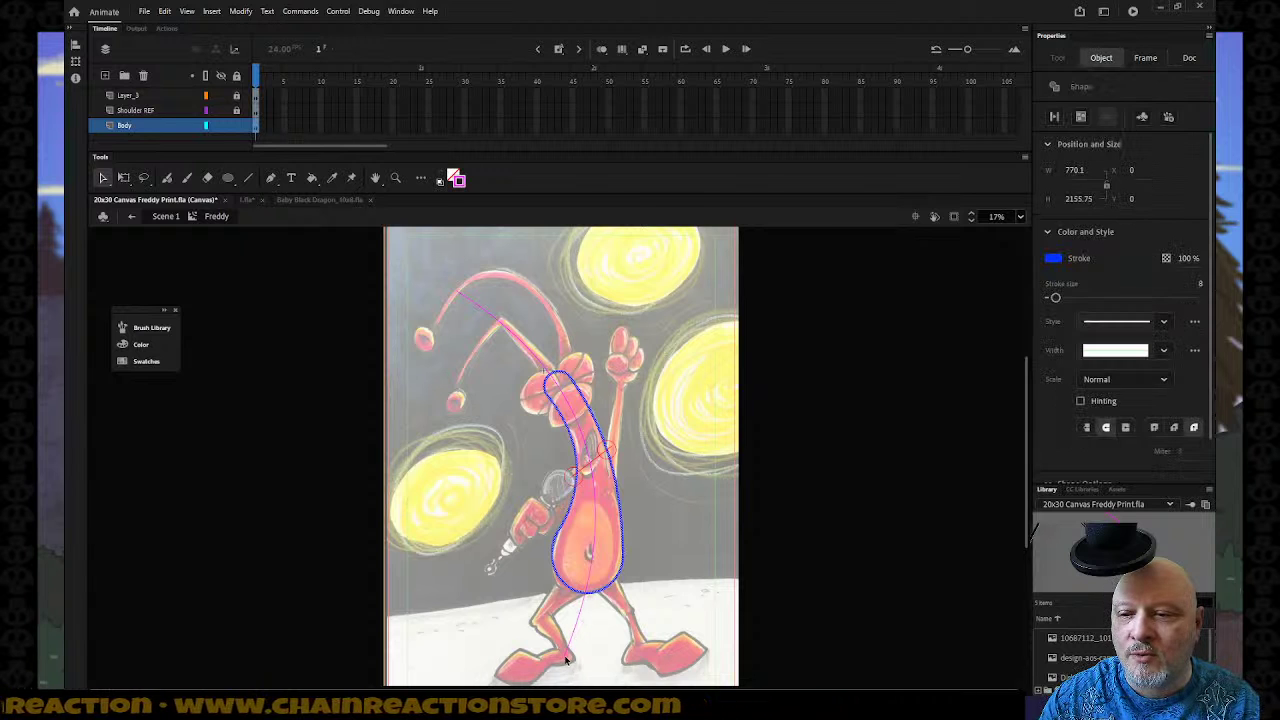
click(417, 432)
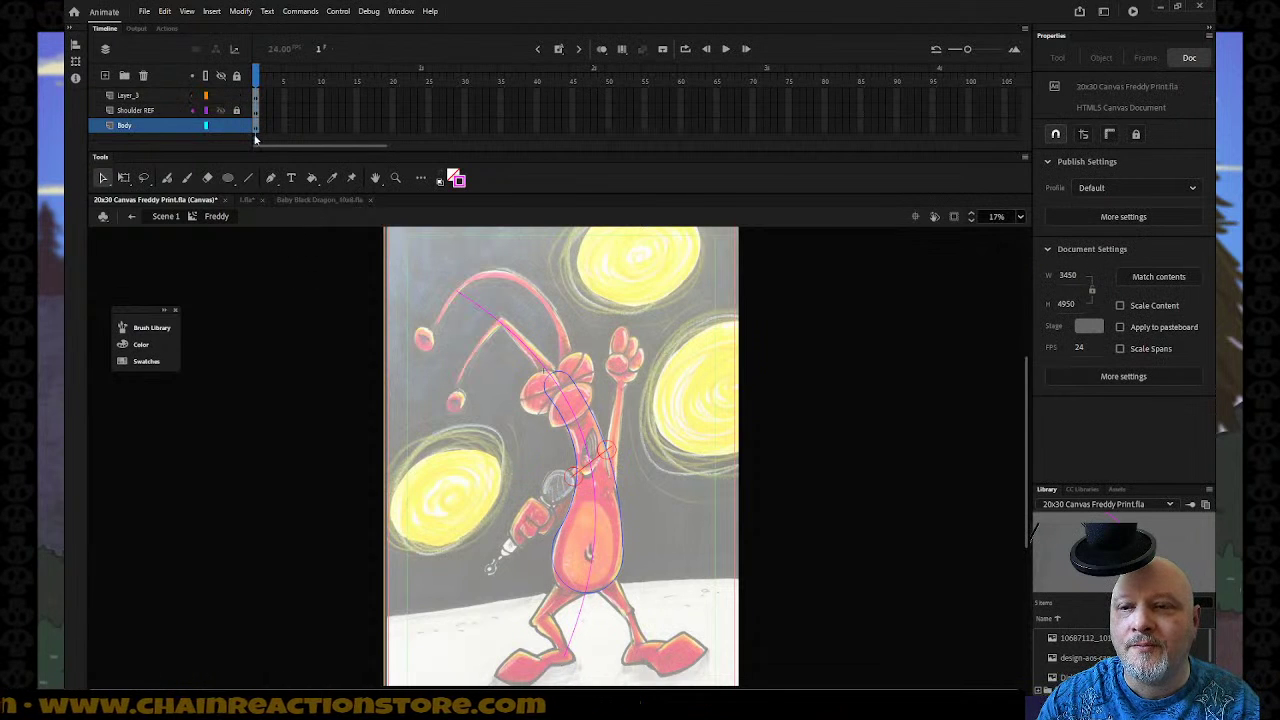
Move the magenta curve's lower end toward the microphone-side foot, keeping the curve running through the body's center.
click(563, 654)
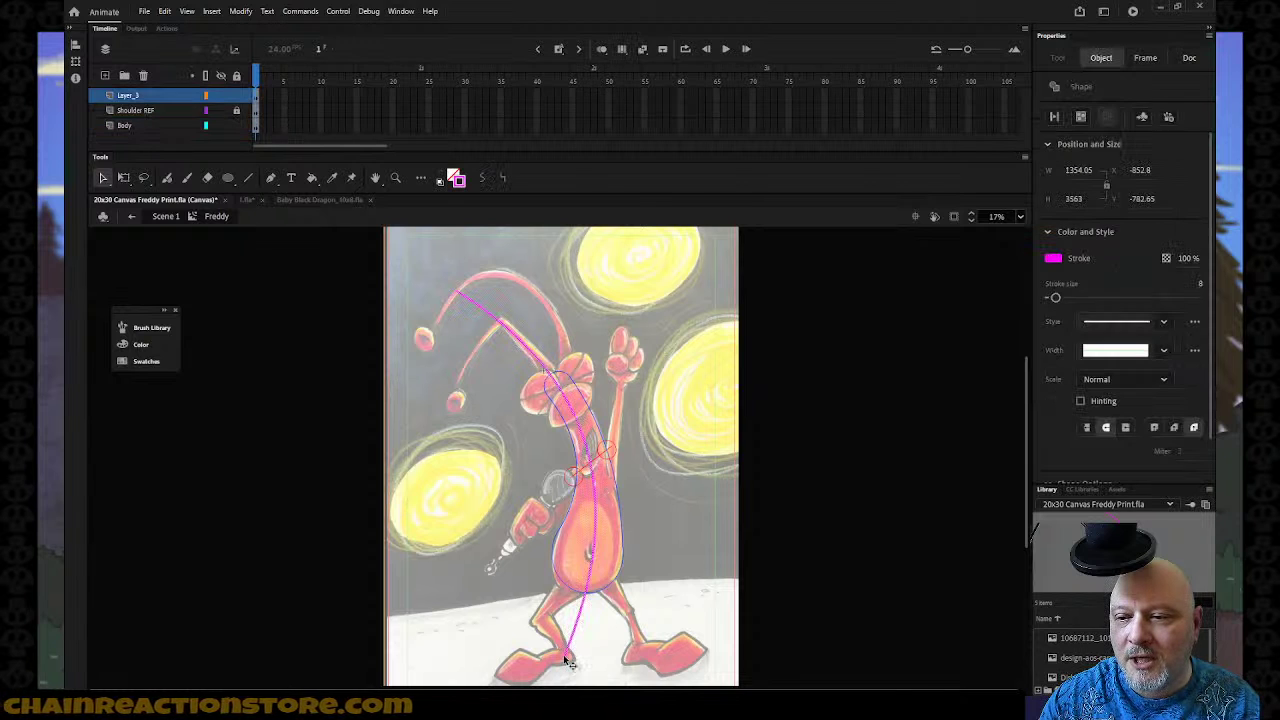
click(563, 658)
drag(563, 654, 537, 660)
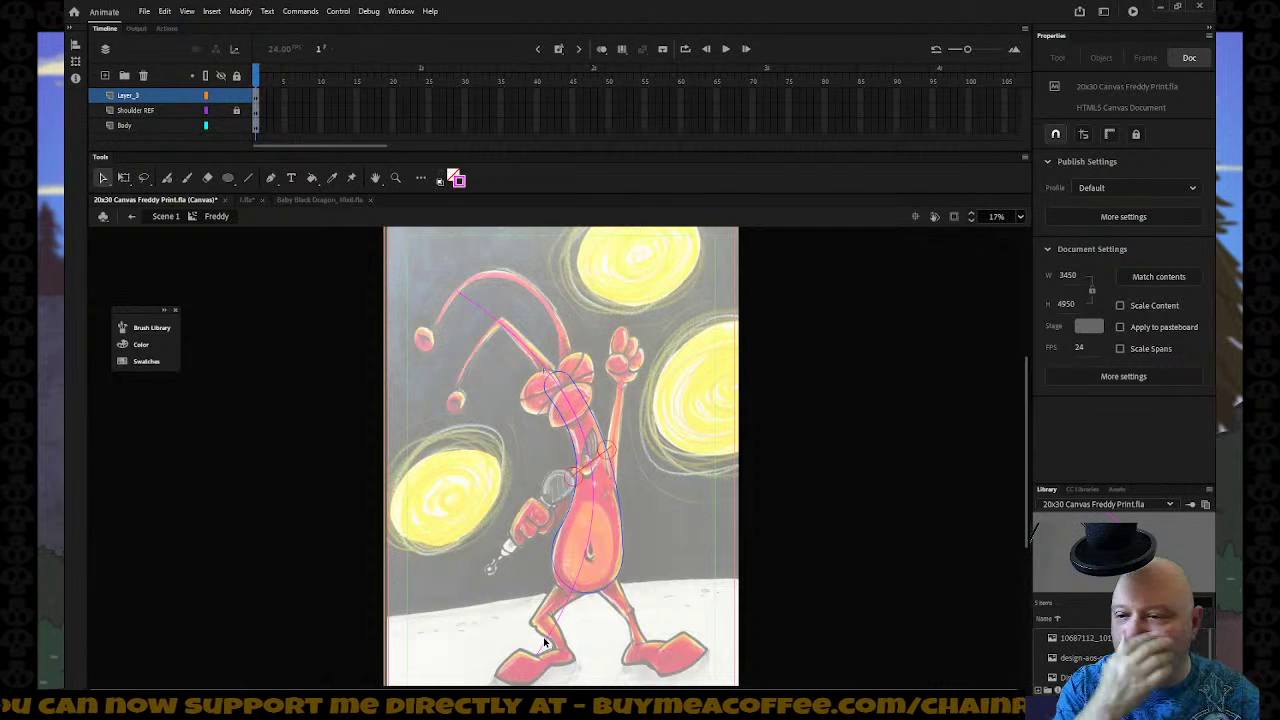
scroll(623, 632, down, 5)
scroll(648, 476, up, 3)
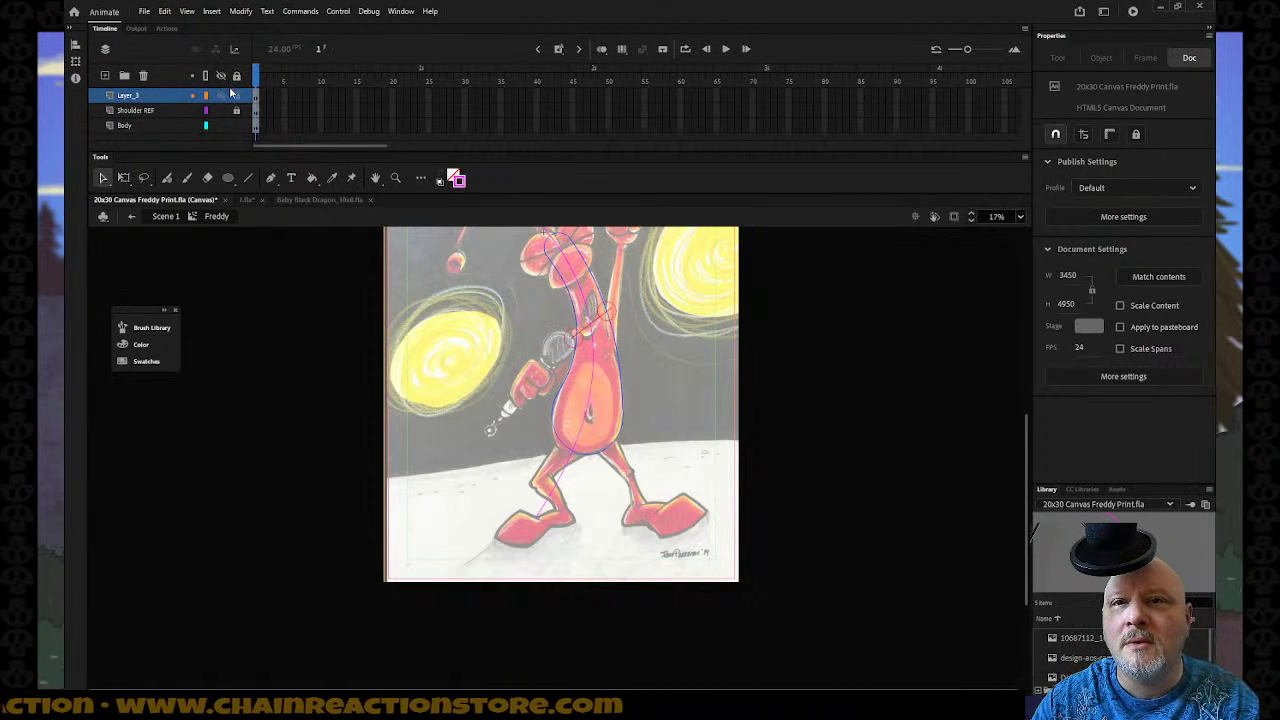
Lock the magenta curve's layer and recolor the Body layer's outline a lighter blue.
click(177, 126)
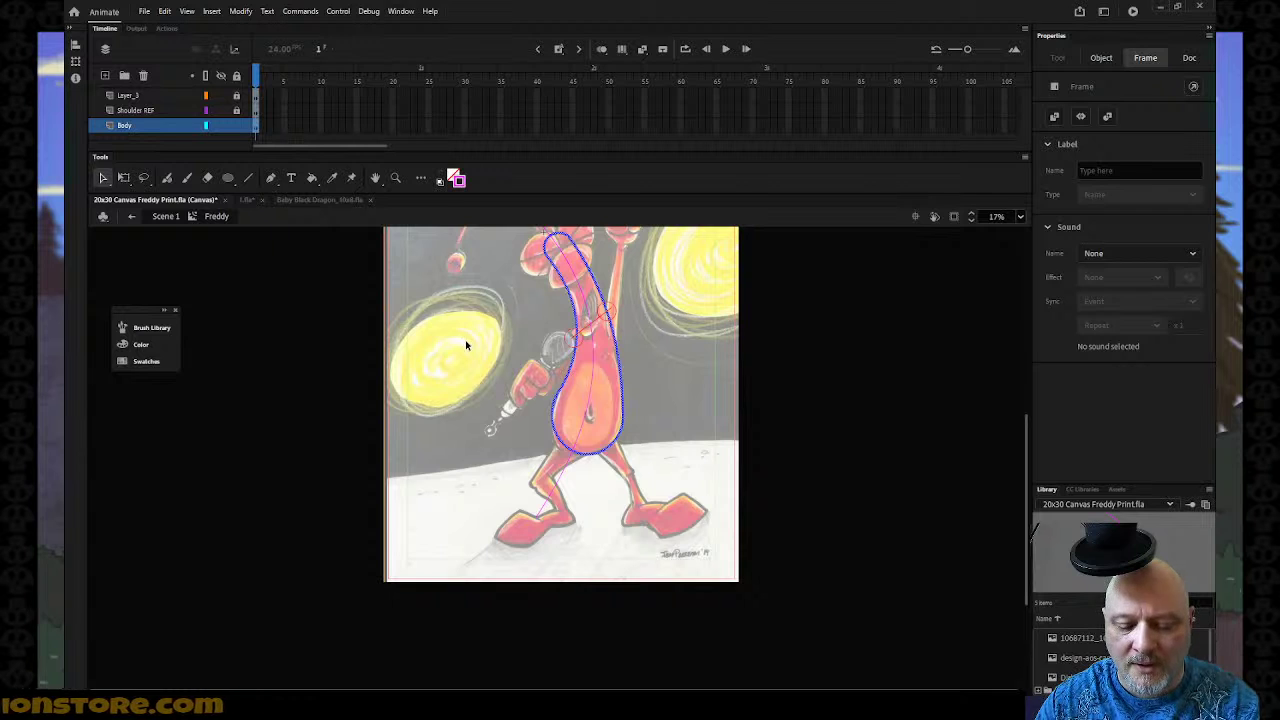
click(463, 186)
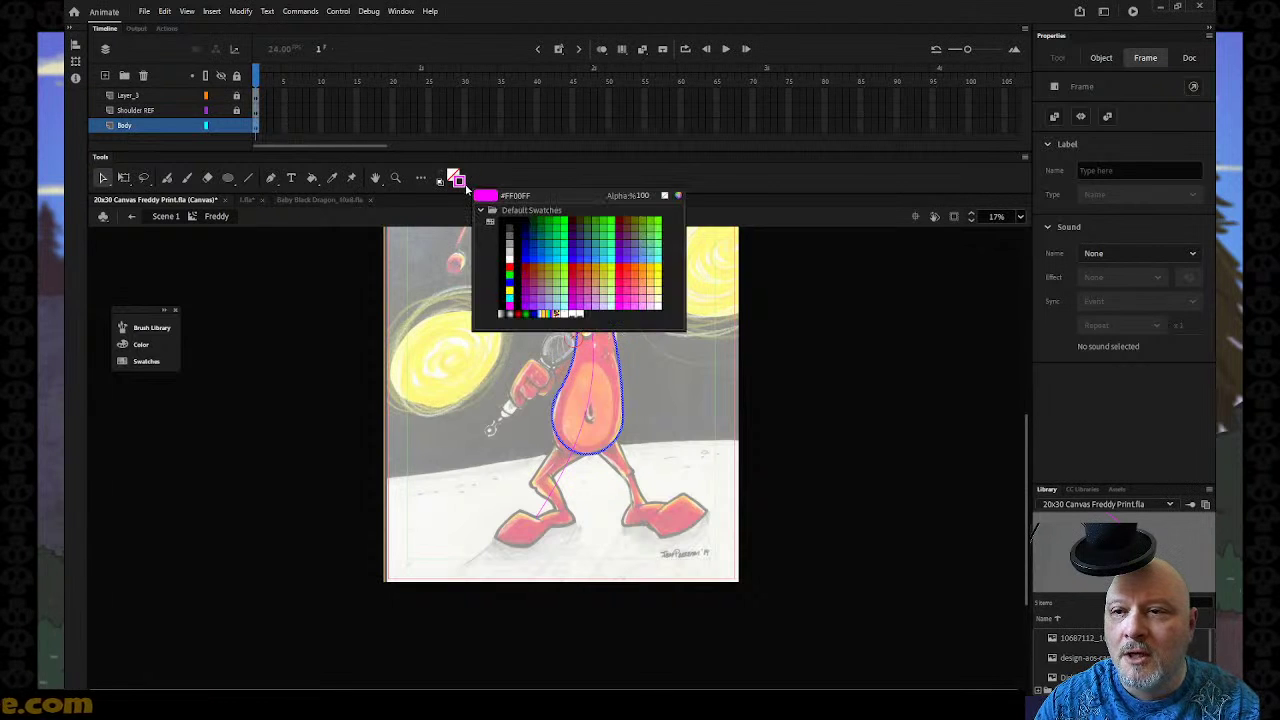
click(546, 256)
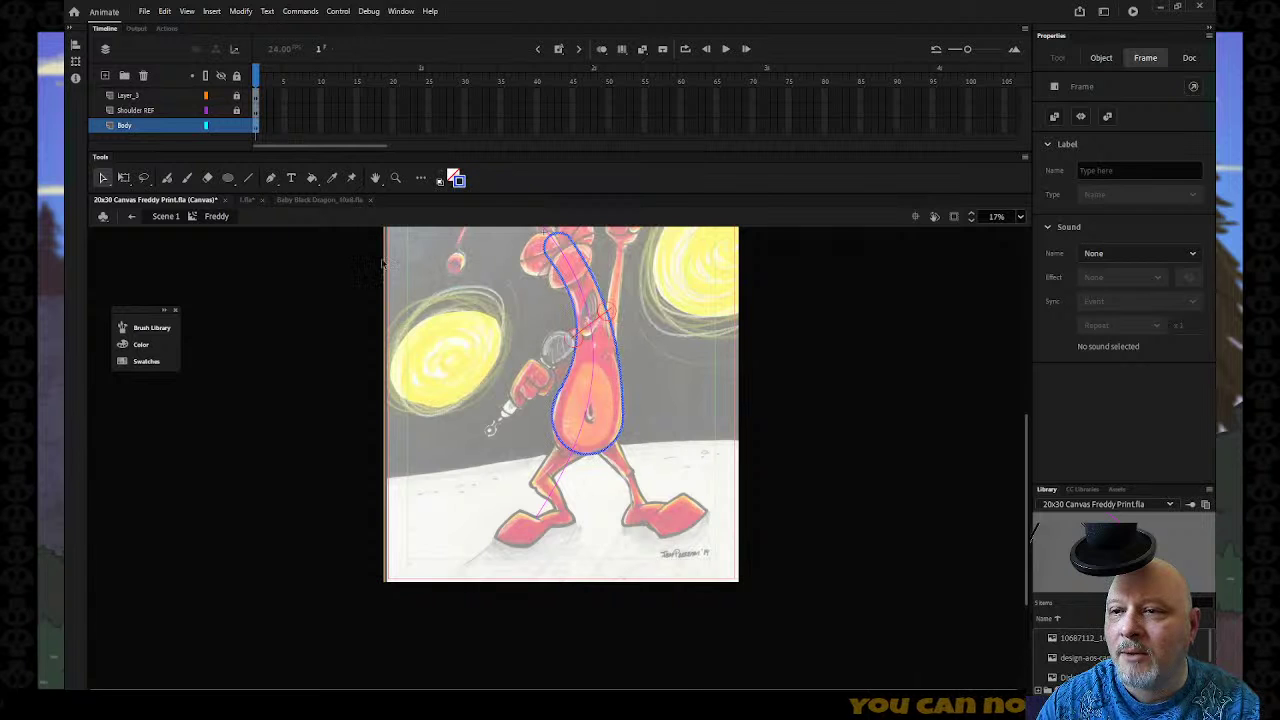
click(183, 142)
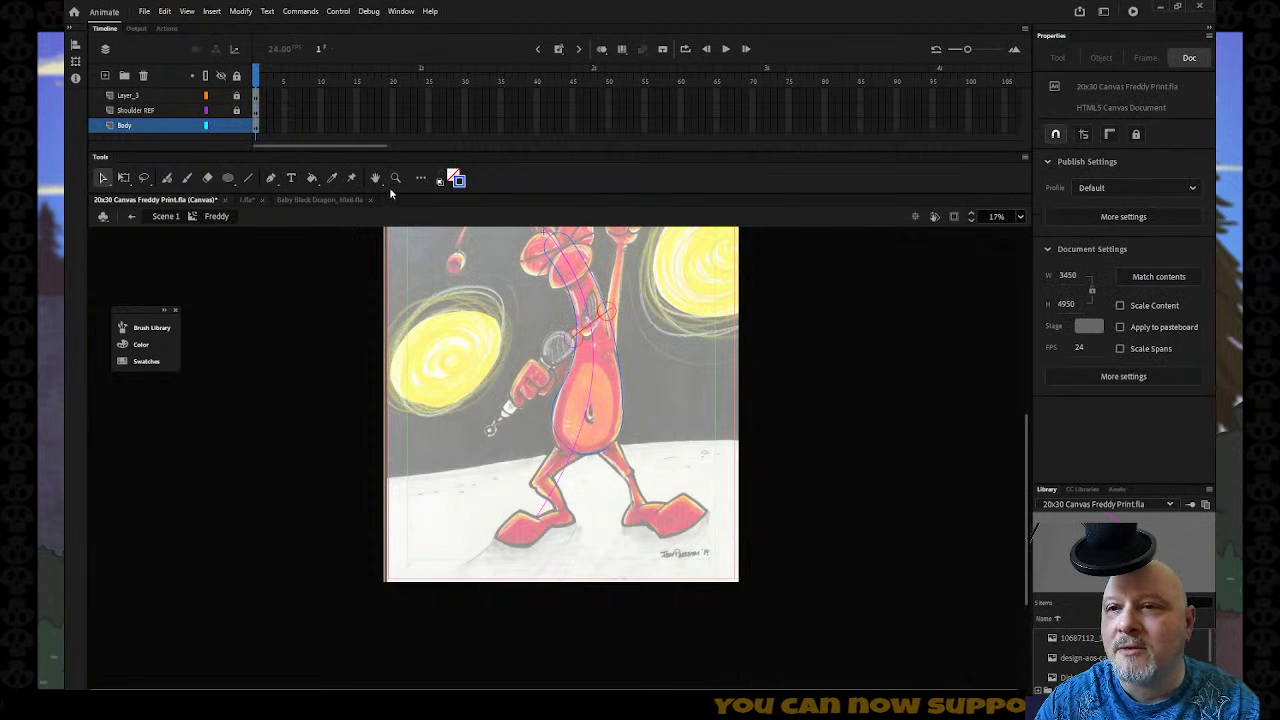
click(172, 123)
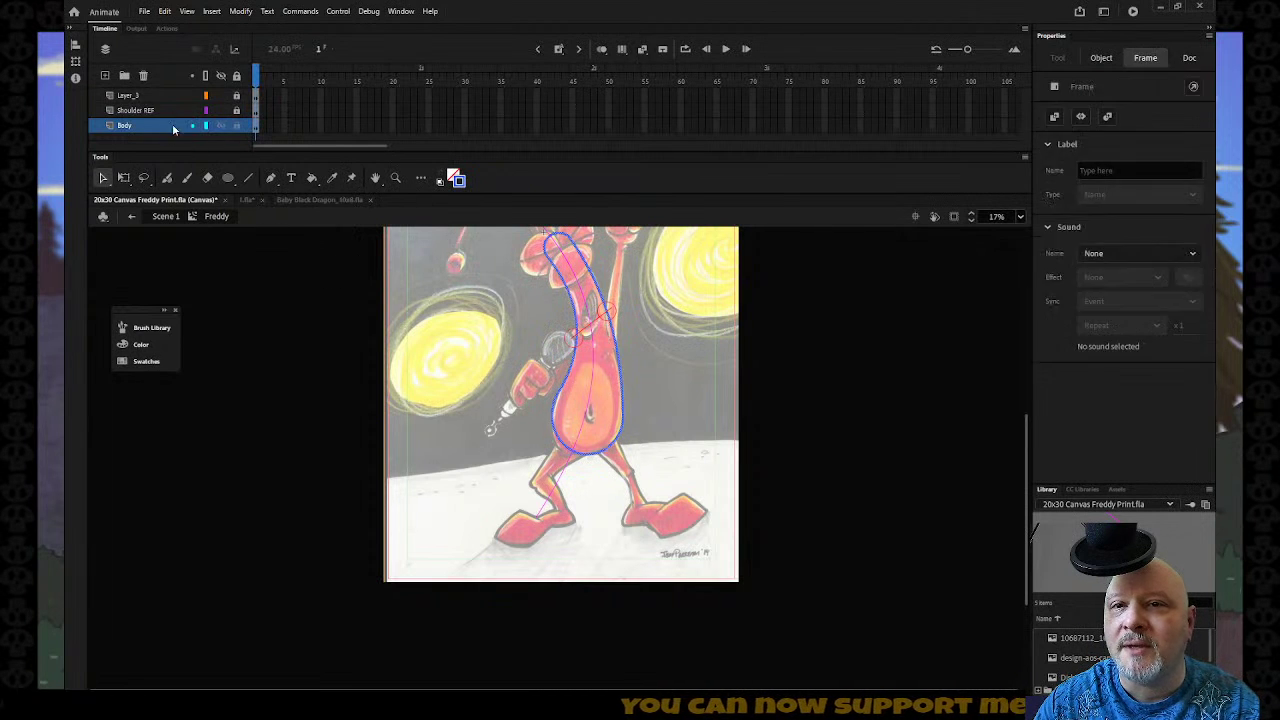
Set the body outline's stroke color to #0033FF and deselect the outline.
click(456, 178)
click(535, 263)
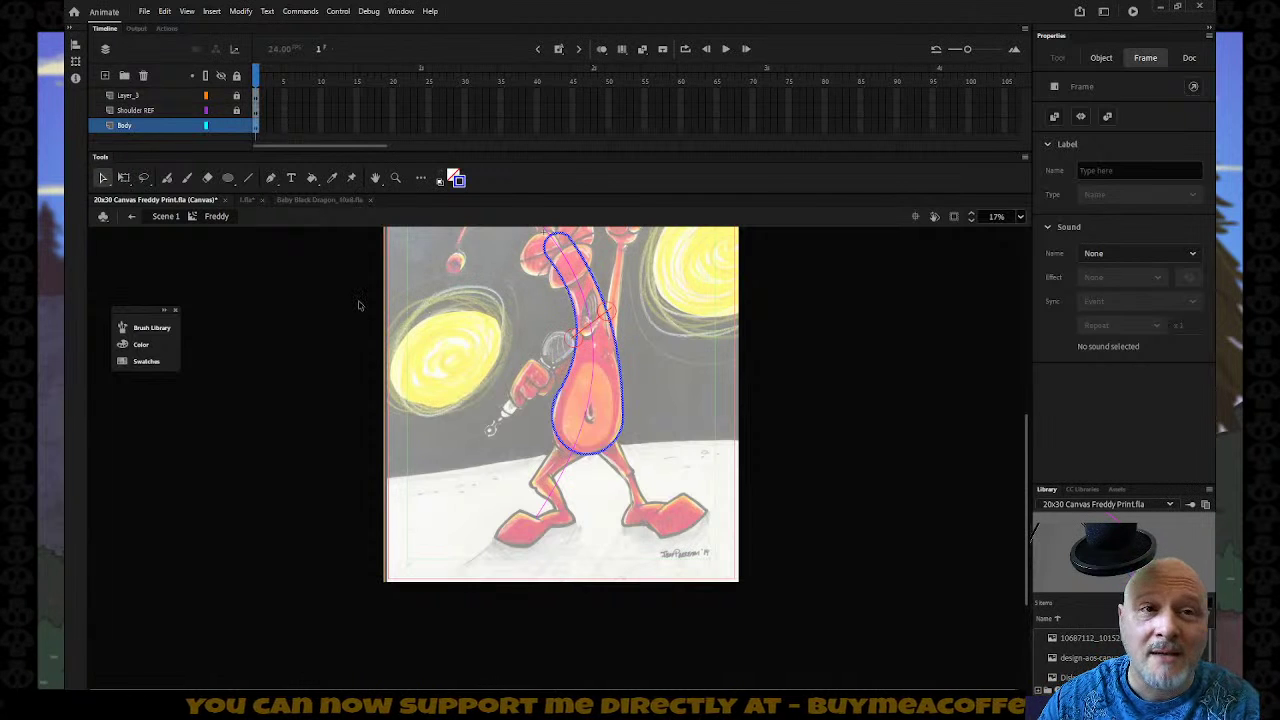
click(330, 288)
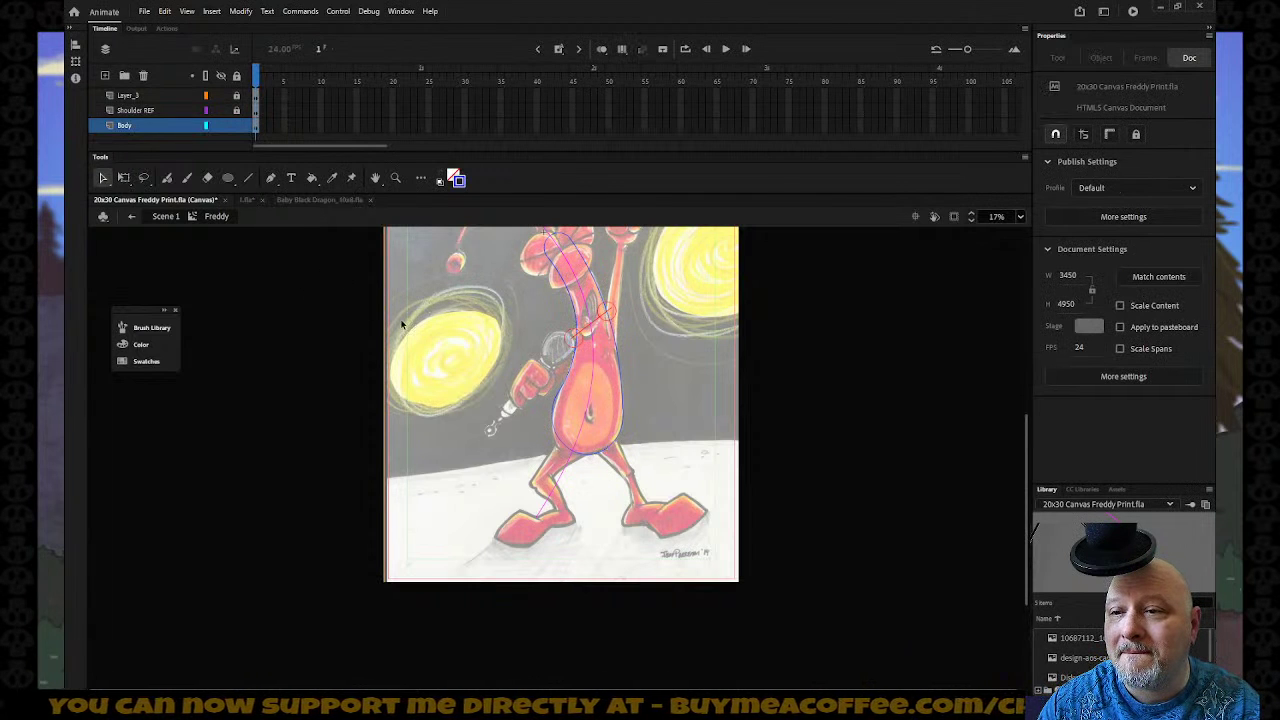
Try dark red #660000 as the stroke color and change it to bright red for drawing the feet.
scroll(401, 323, down, 3)
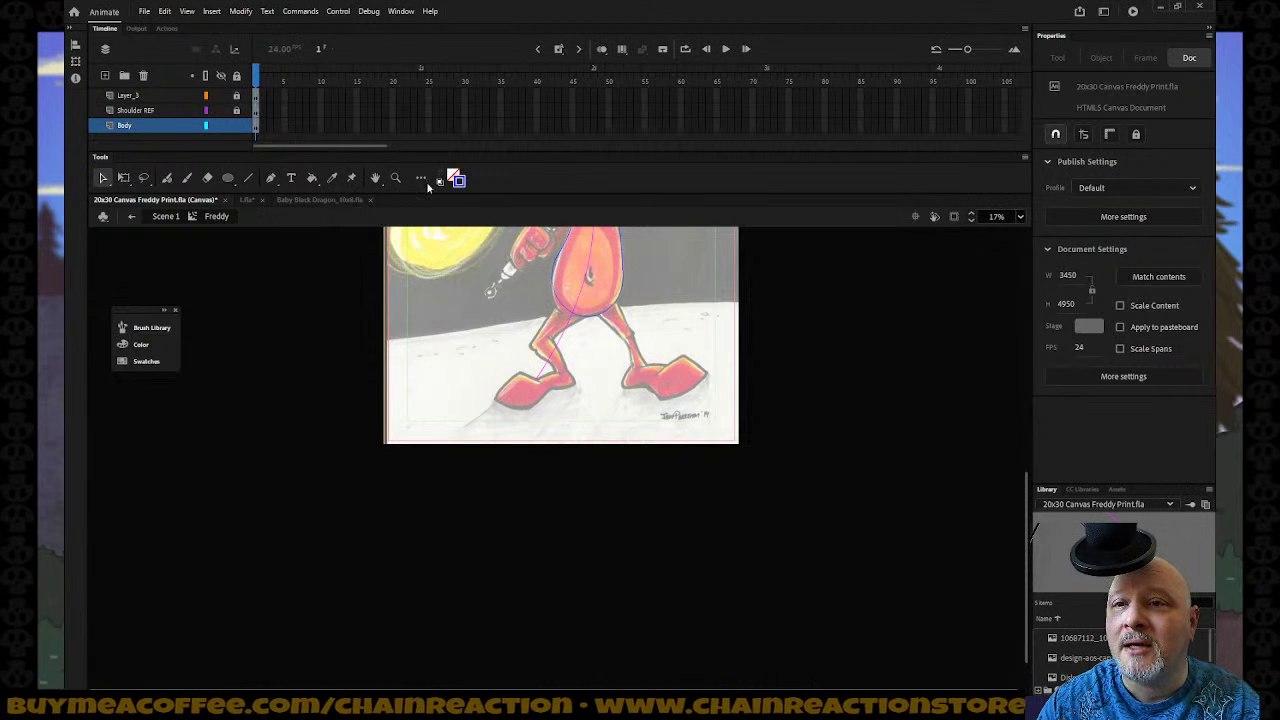
click(457, 181)
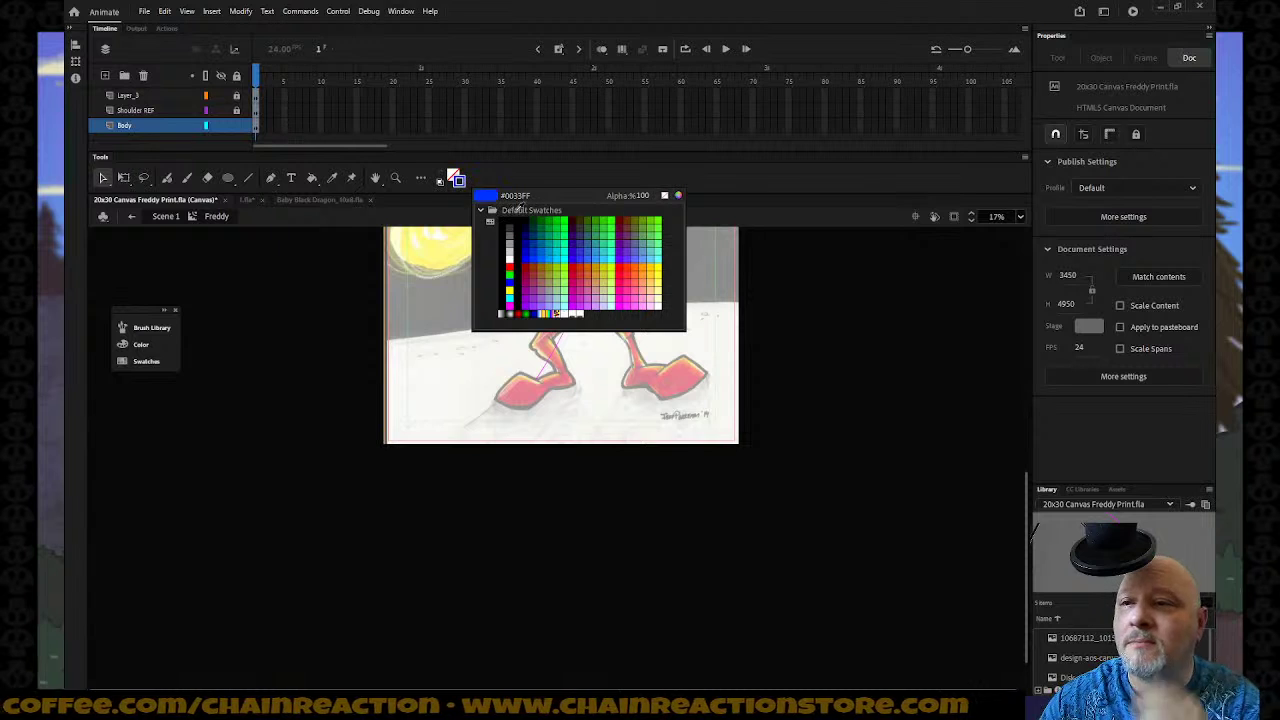
click(633, 240)
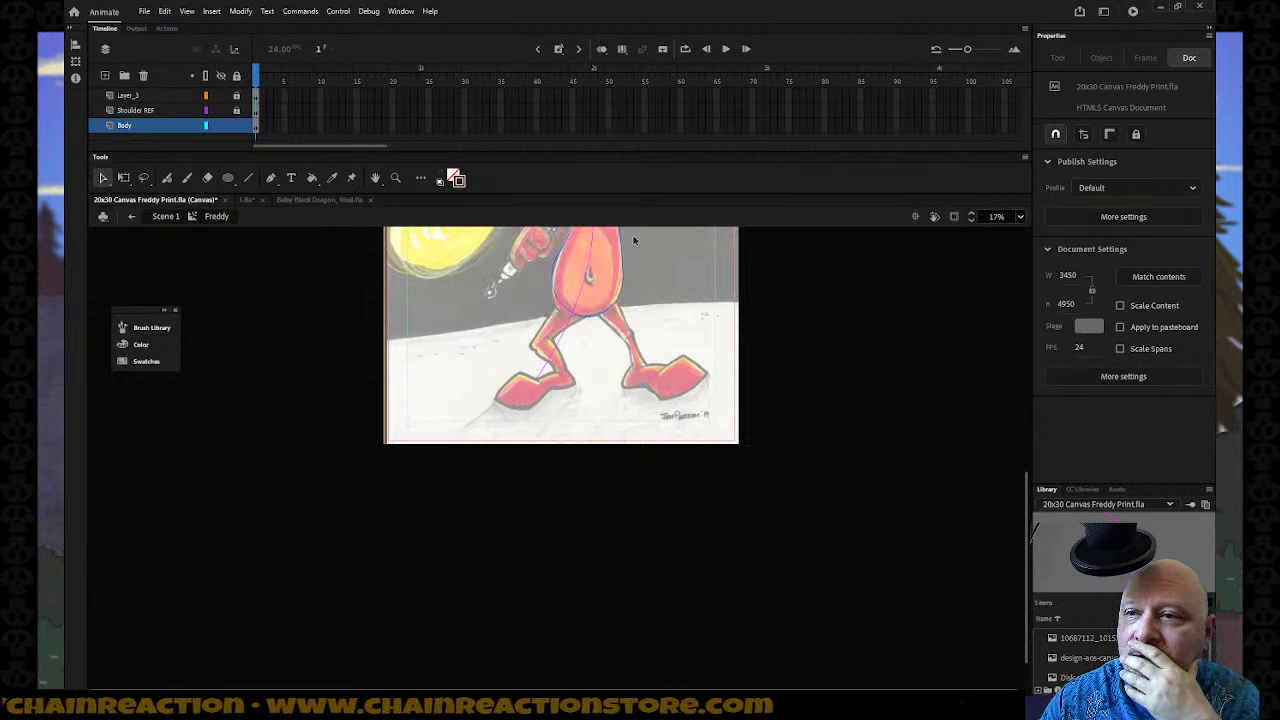
click(456, 180)
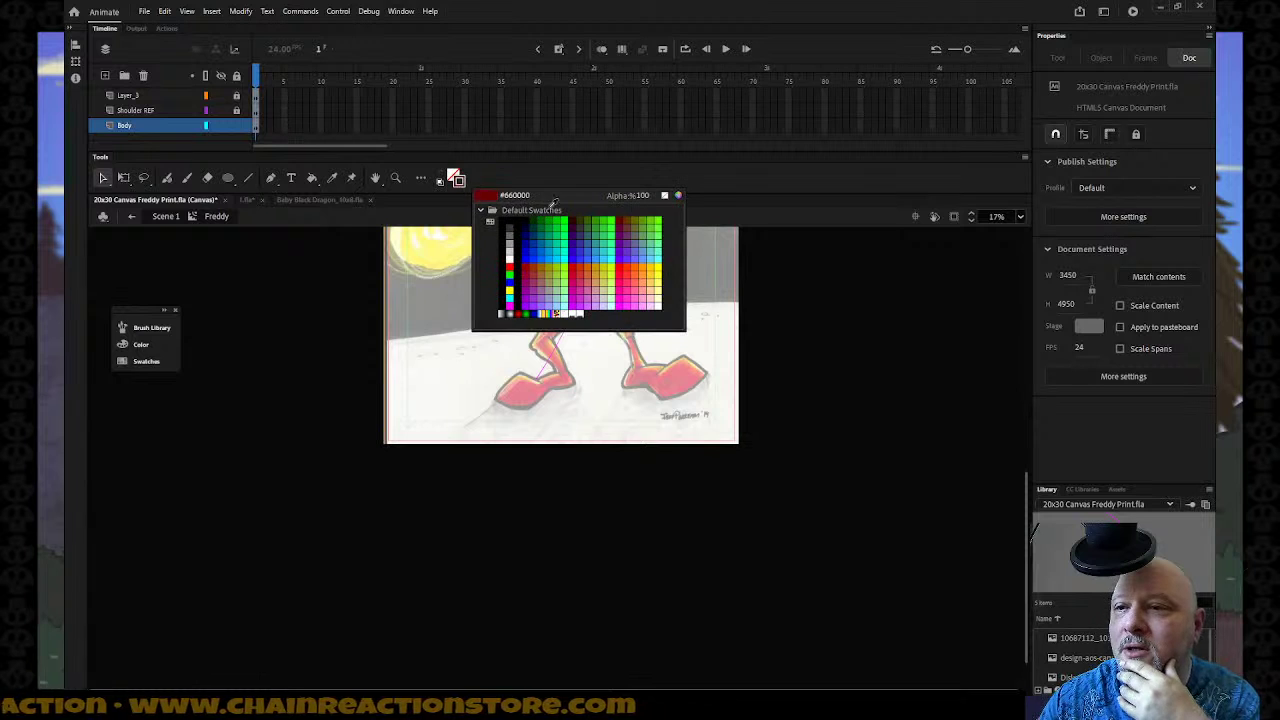
click(624, 263)
Trace the microphone-side foot on the Body layer with connected straight red lines, leaving the ankle and instep open.
key(z)
drag(442, 315, 623, 442)
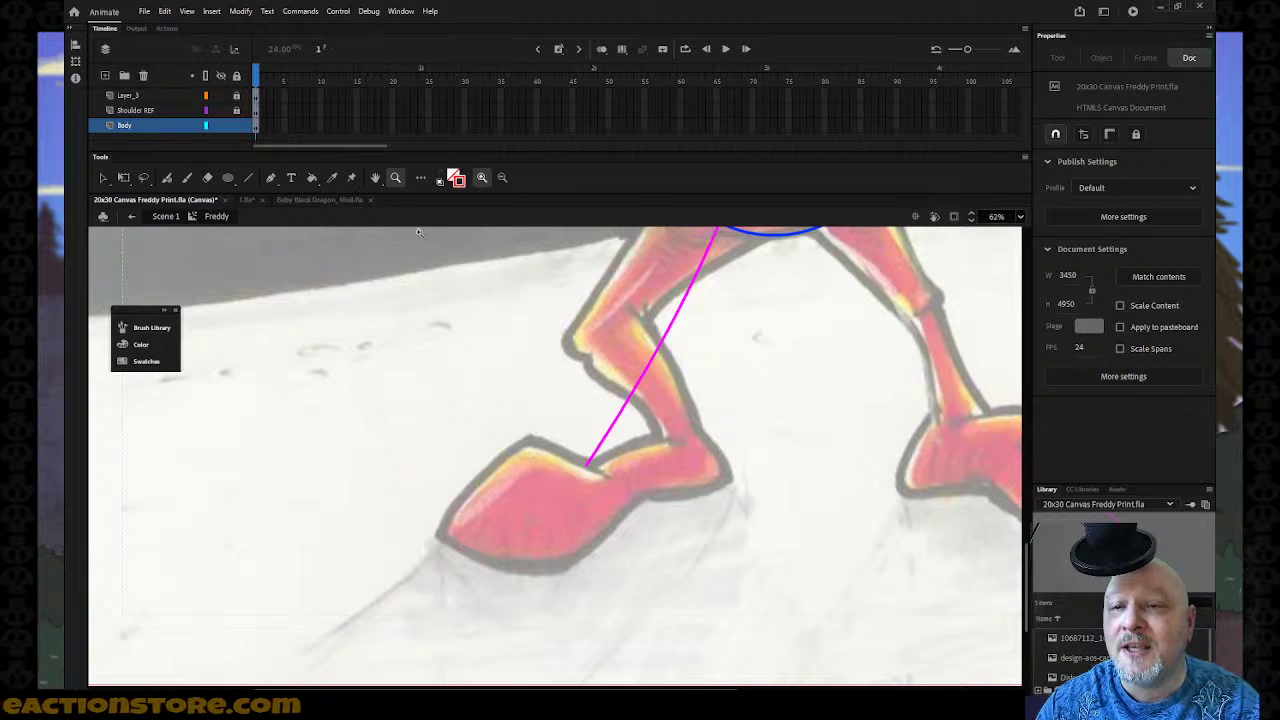
click(248, 177)
mouse_move(697, 430)
mouse_down()
mouse_move(719, 477)
mouse_move(640, 490)
mouse_move(567, 558)
mouse_move(443, 537)
mouse_move(524, 440)
mouse_move(612, 482)
mouse_up()
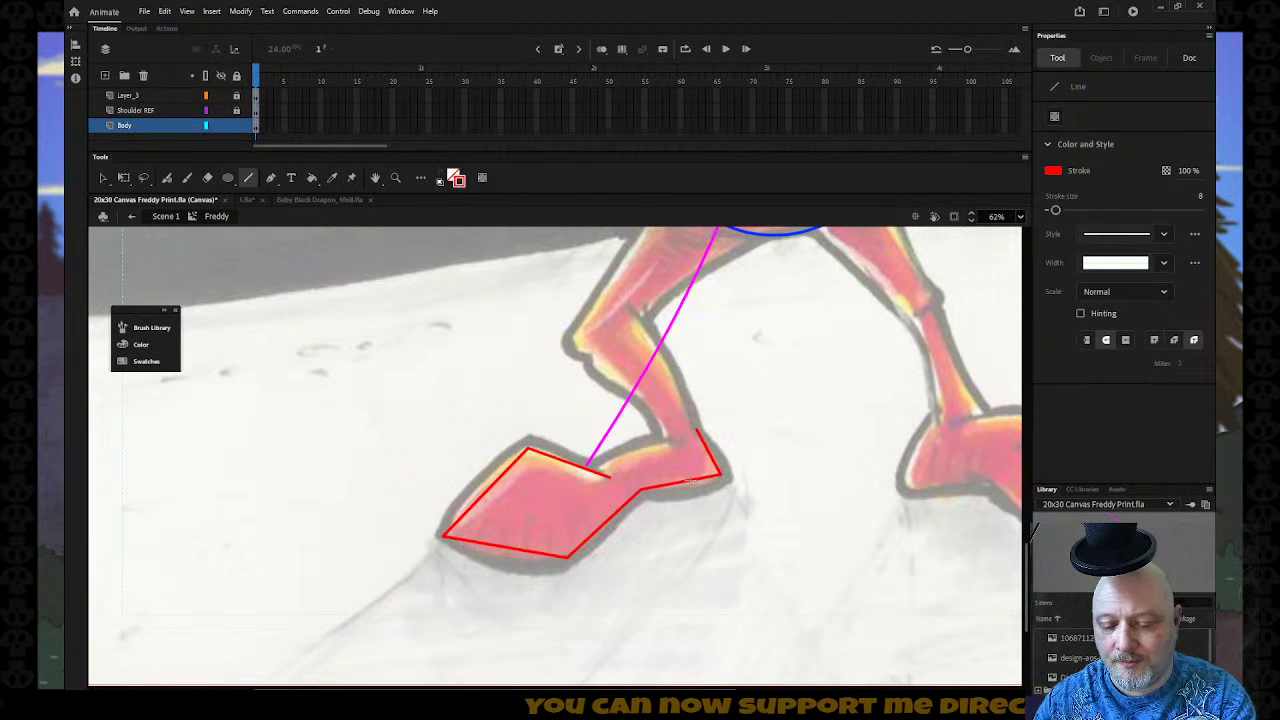
Bend the heel, sole and toe lines to follow the foot artwork, and move the toe's upper and tip corners onto its outline.
key(v)
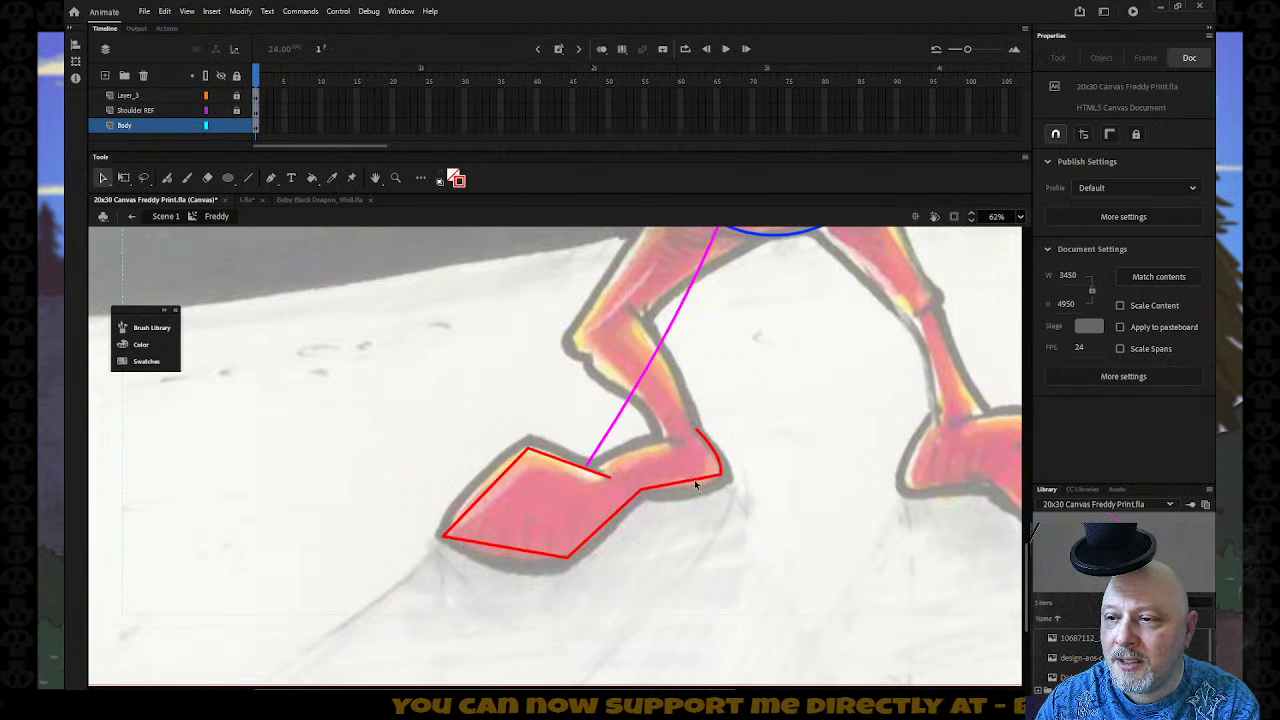
drag(696, 482, 694, 491)
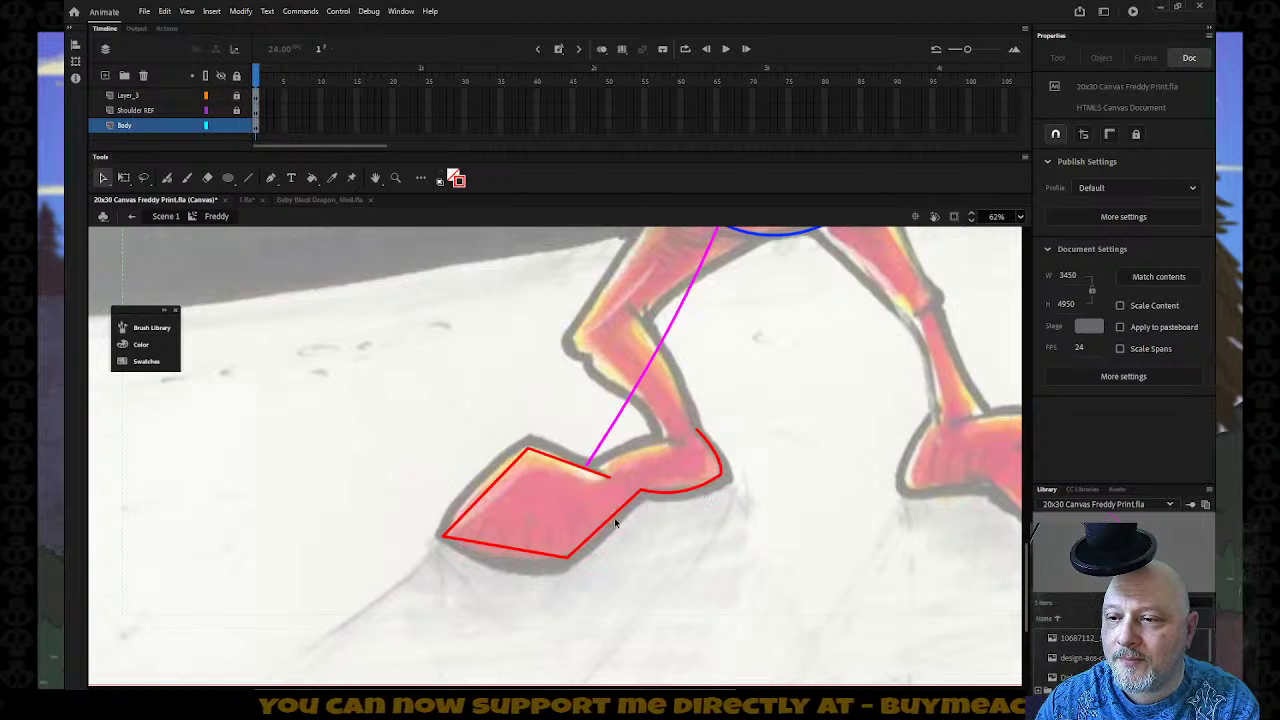
drag(521, 553, 520, 571)
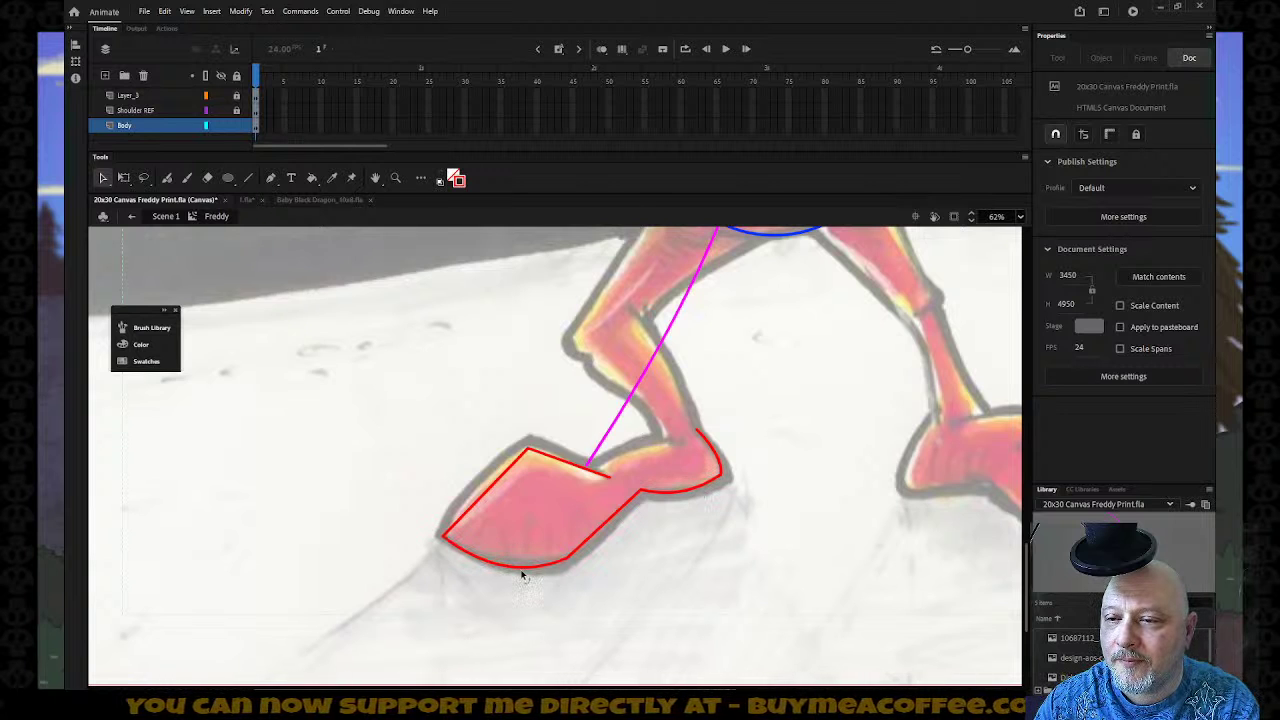
drag(487, 493, 474, 482)
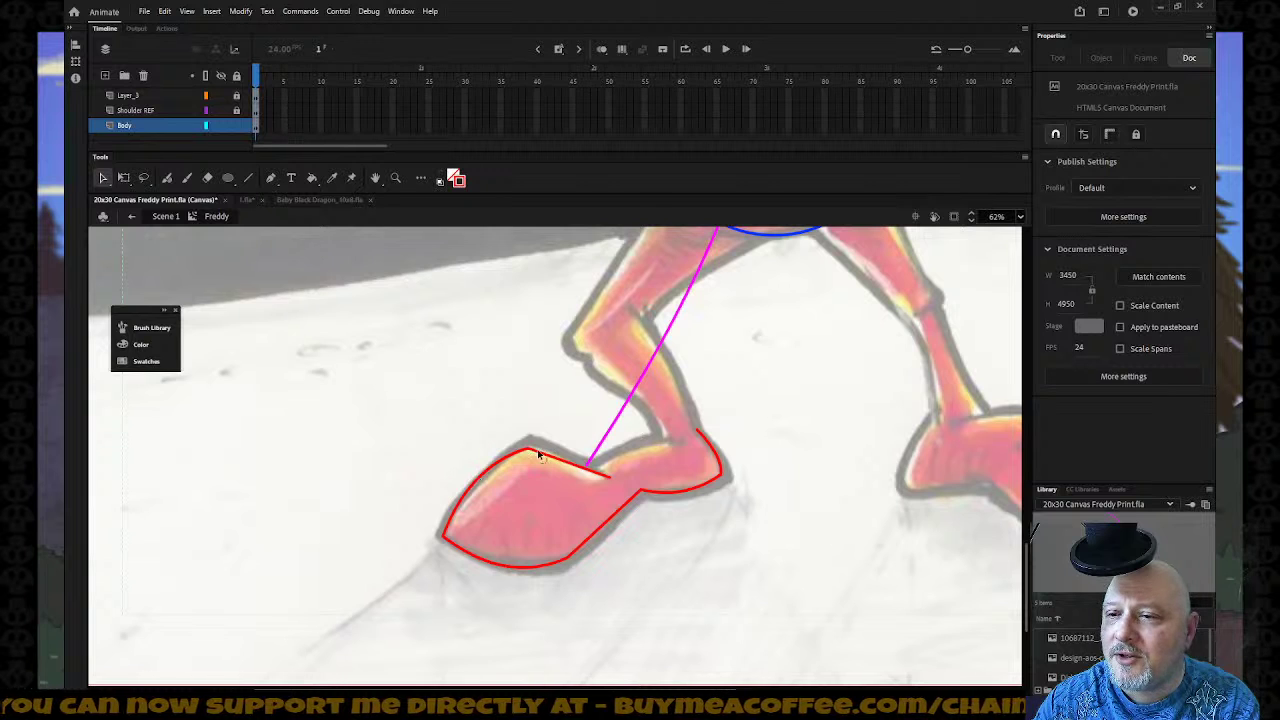
drag(533, 450, 533, 444)
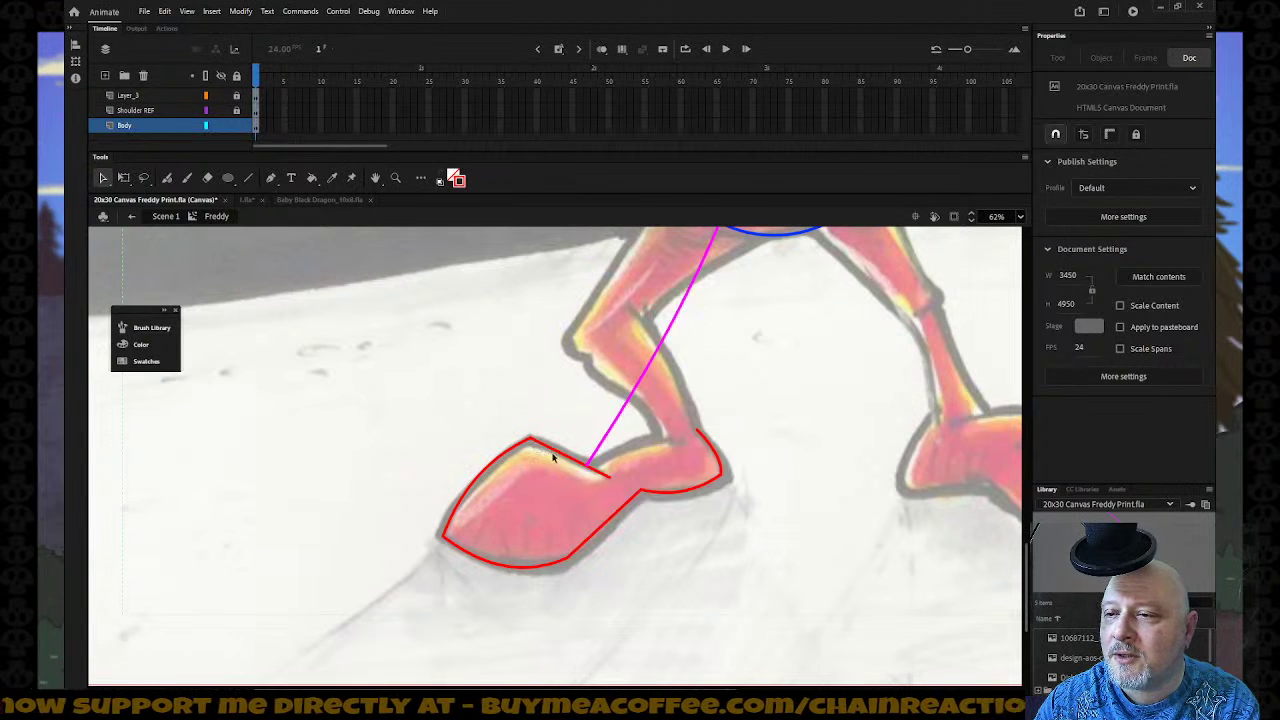
drag(446, 541, 443, 545)
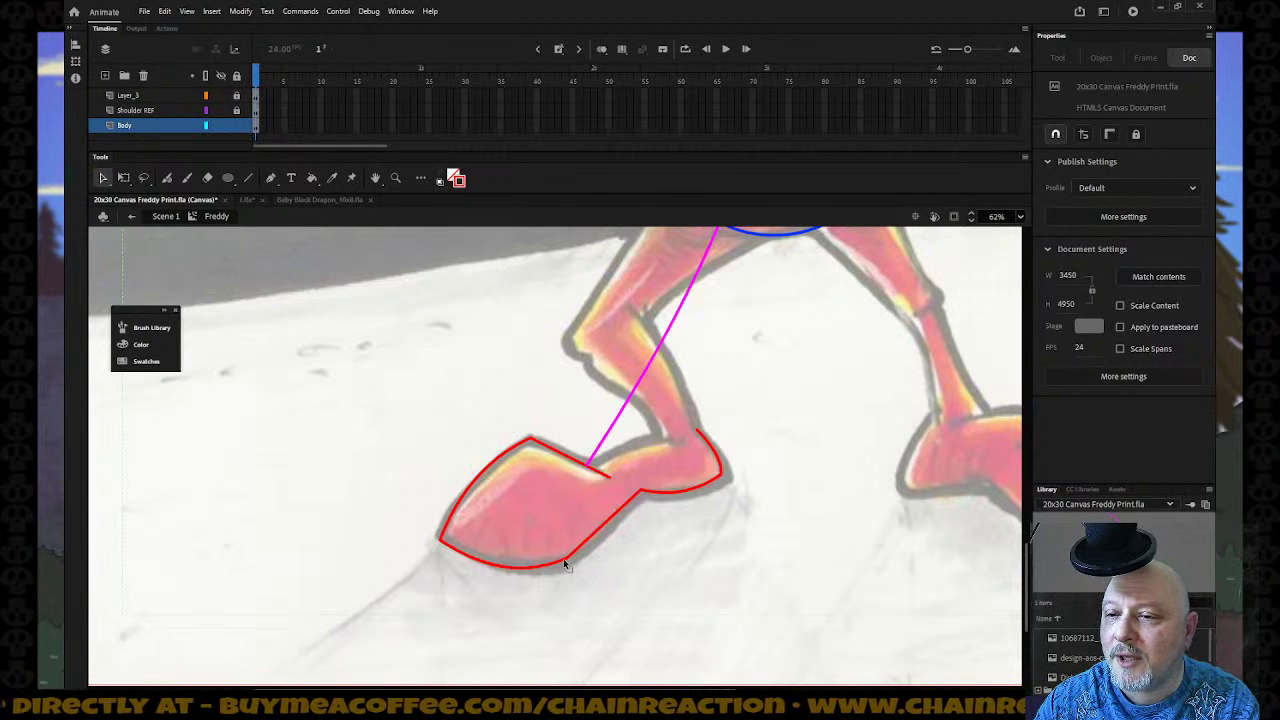
Duplicate the foot's three toe lines and place the copy on the empty ground beyond the toe tip.
click(545, 449)
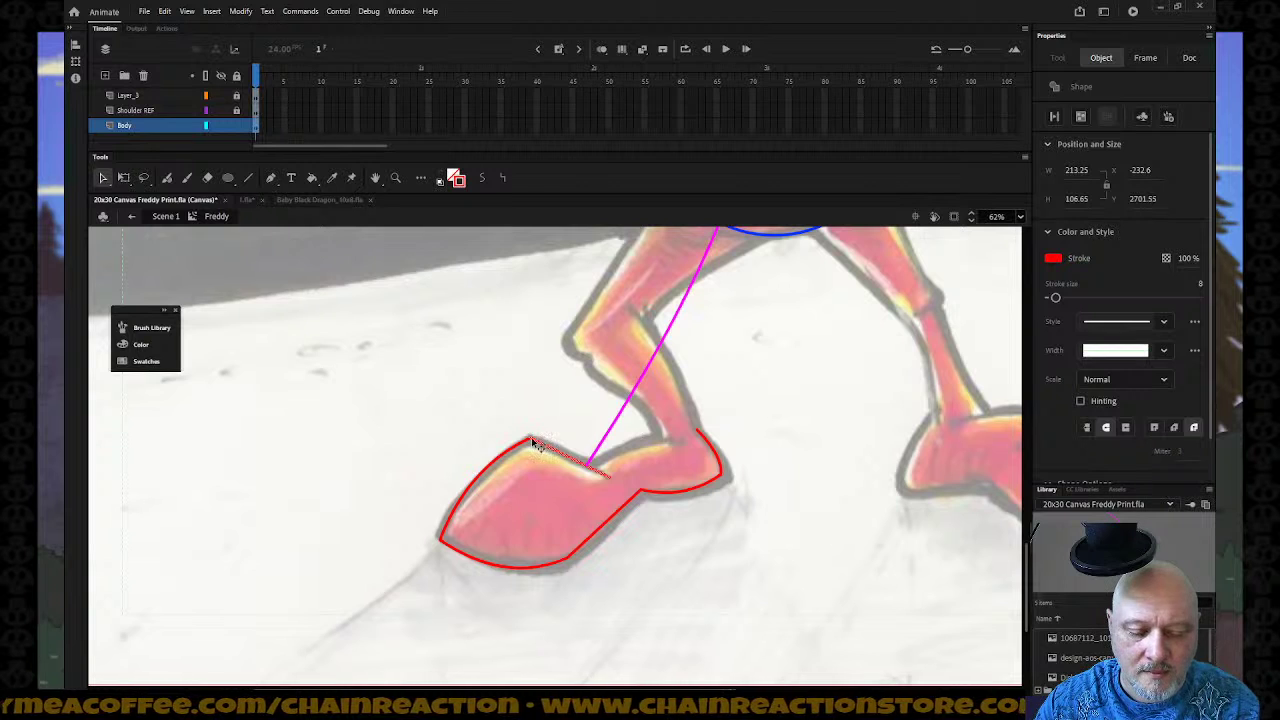
shift+click(494, 467)
shift+click(492, 567)
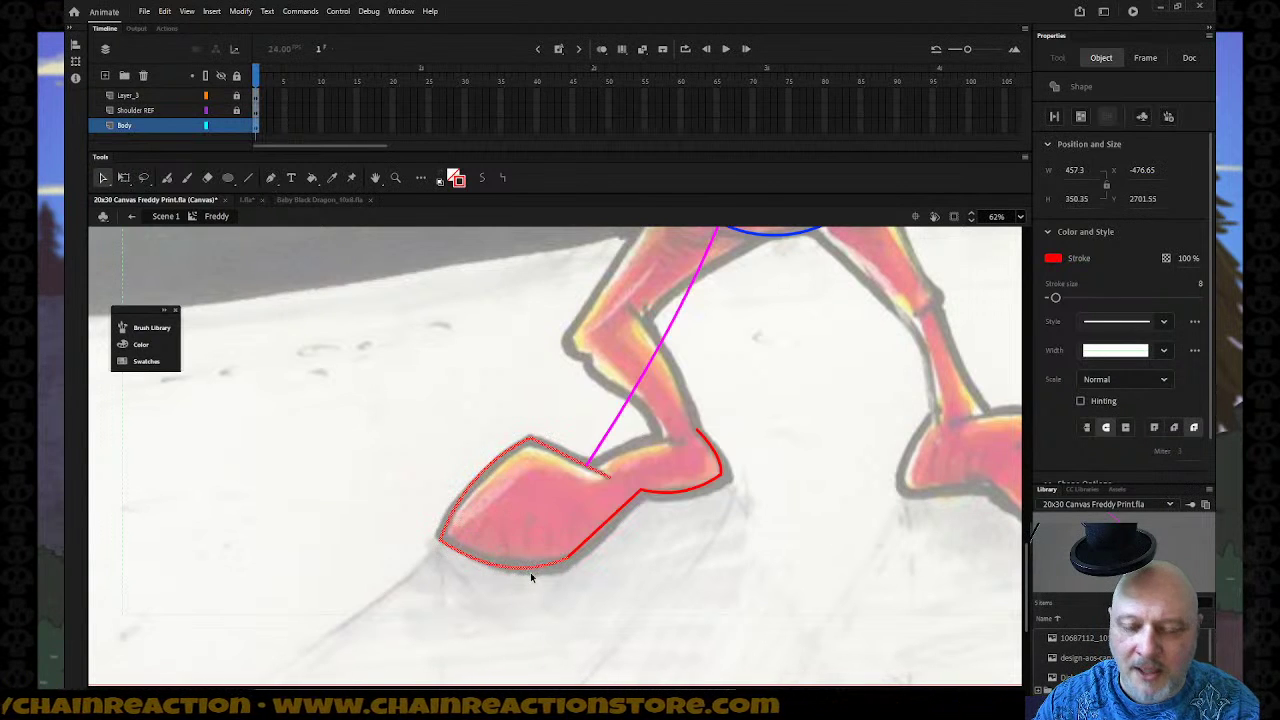
drag(540, 572, 320, 486)
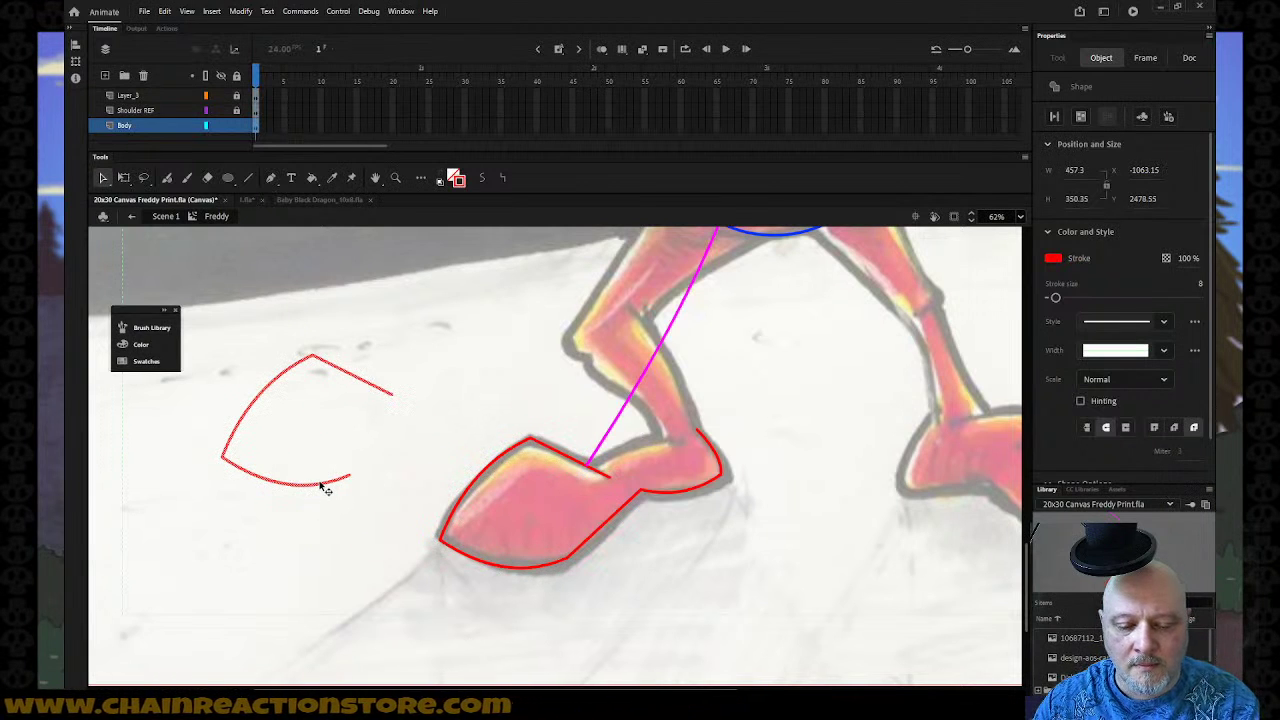
Scale the copied toe lines to about 400 by 306 px and overlap them with the front of the foot outline.
key(q)
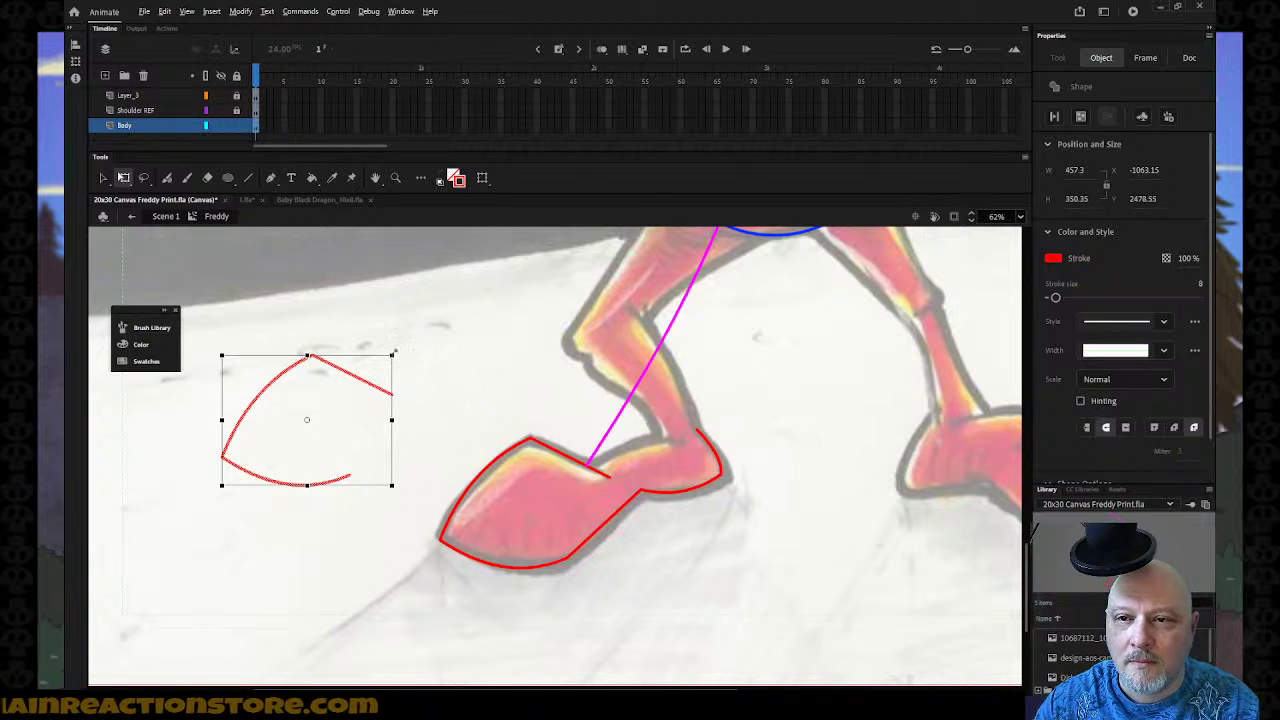
drag(394, 352, 505, 456)
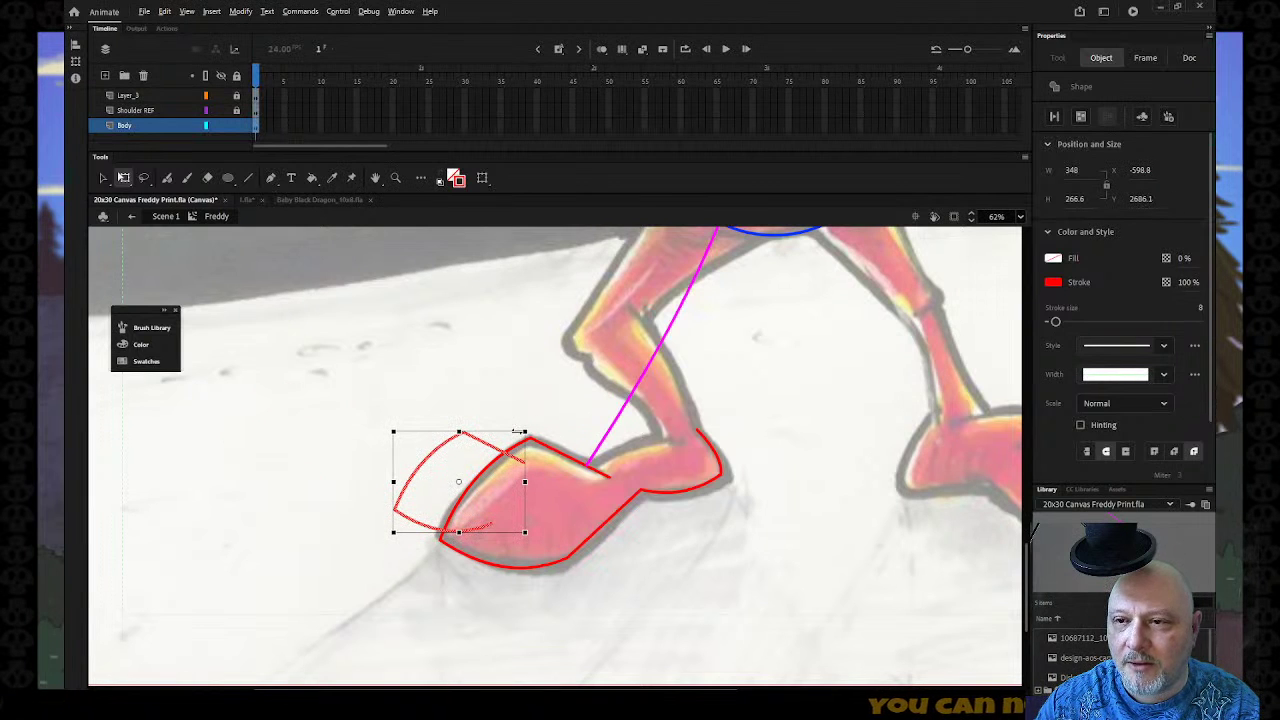
drag(544, 417, 507, 441)
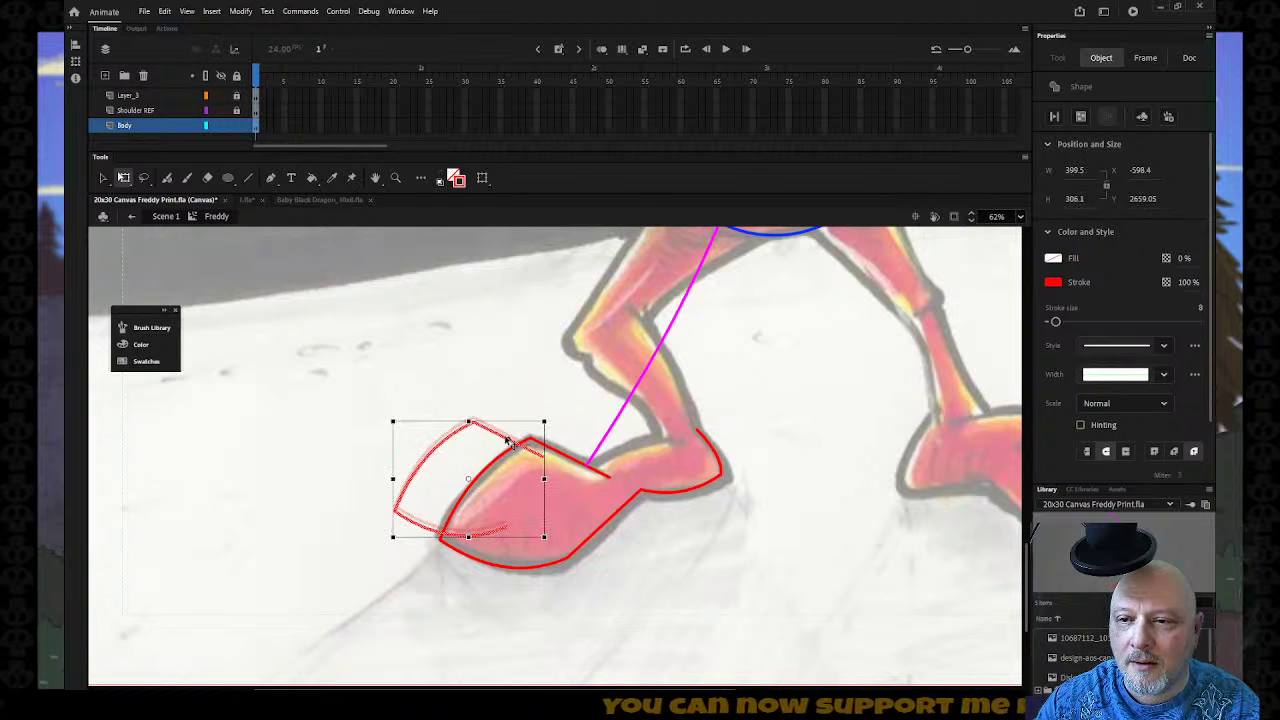
click(364, 448)
Delete the copied toe's lower line segment that crosses inside the foot outline.
click(540, 459)
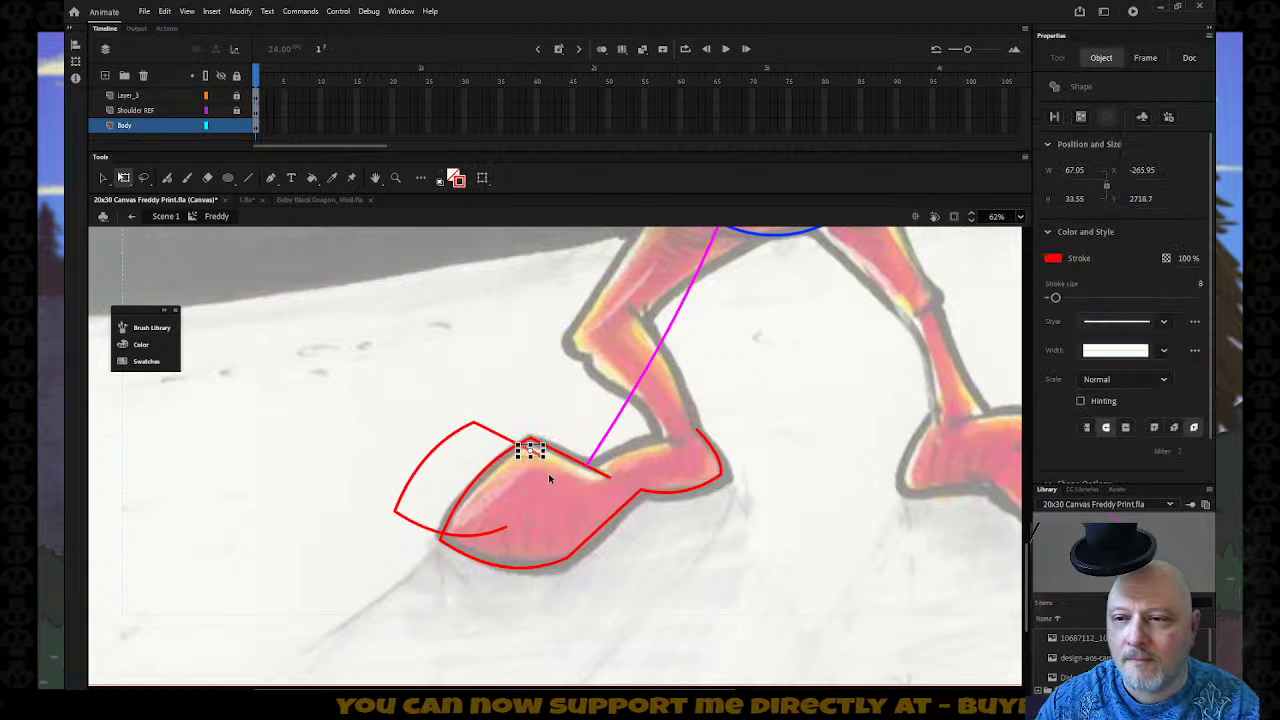
click(498, 524)
click(493, 536)
key(Delete)
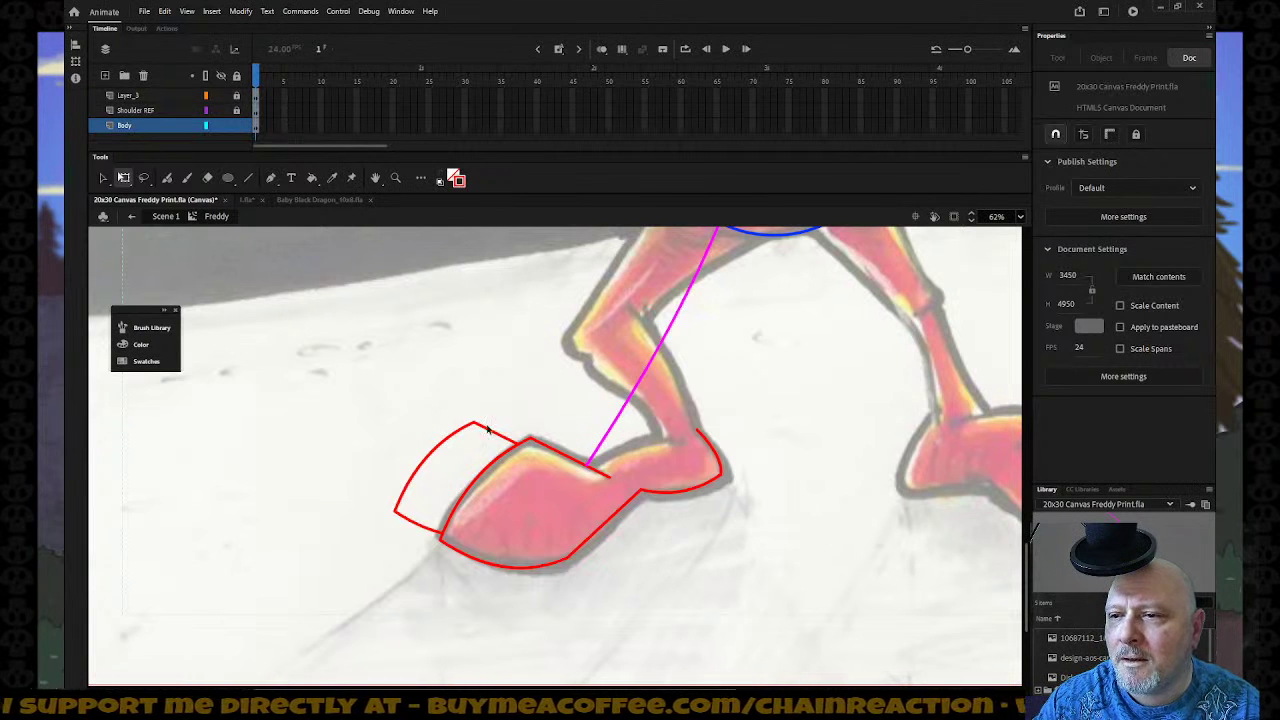
double_click(441, 452)
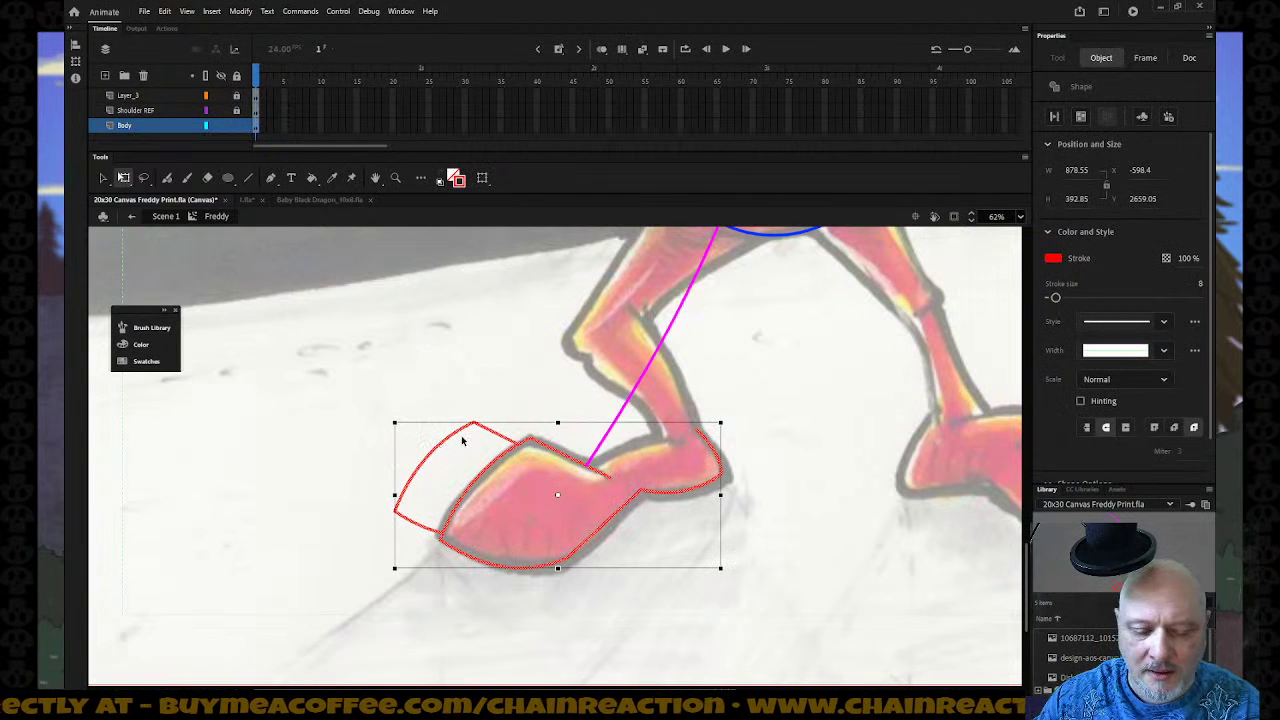
key(shift+Left)
key(shift+Left)
key(shift+Left)
key(shift+Left)
key(shift+Left)
key(shift+Left)
key(shift+Left)
key(shift+Left)
key(shift+Left)
key(shift+Left)
key(shift+Left)
key(shift+Left)
key(shift+Left)
key(shift+Left)
key(shift+Left)
key(shift+Left)
key(shift+Left)
key(shift+Left)
key(shift+Left)
key(shift+Left)
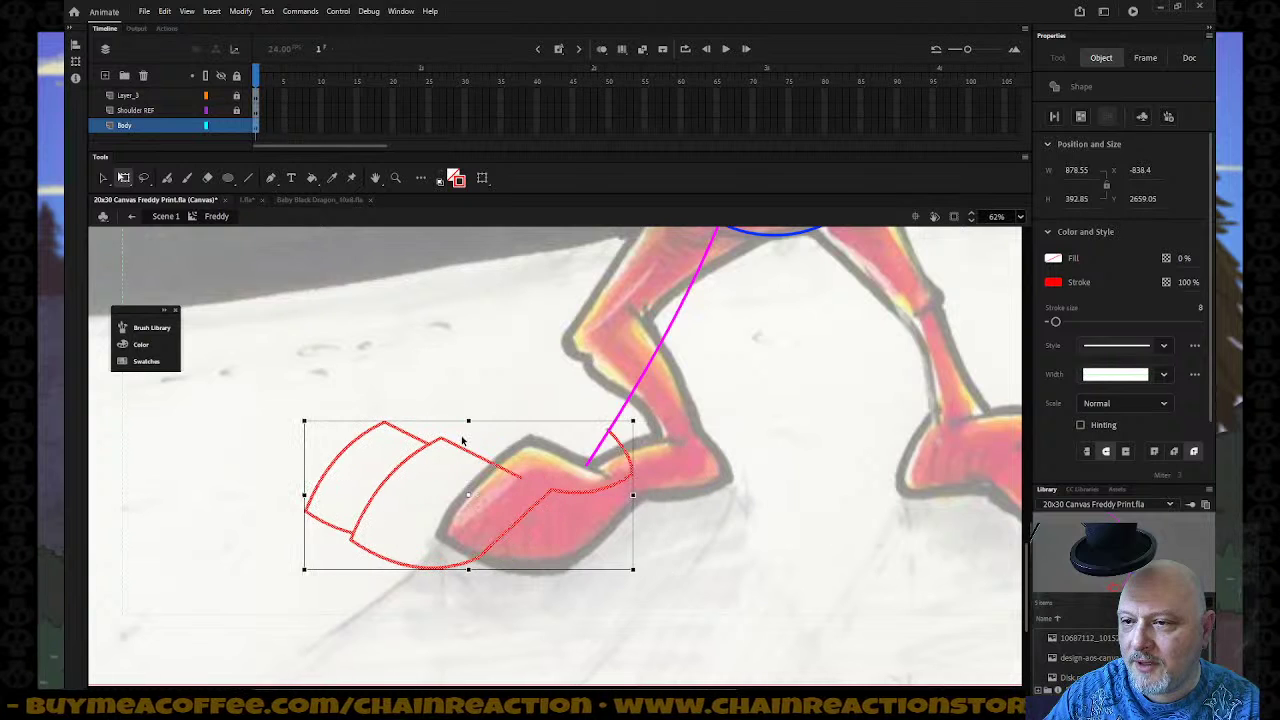
key(ctrl+z)
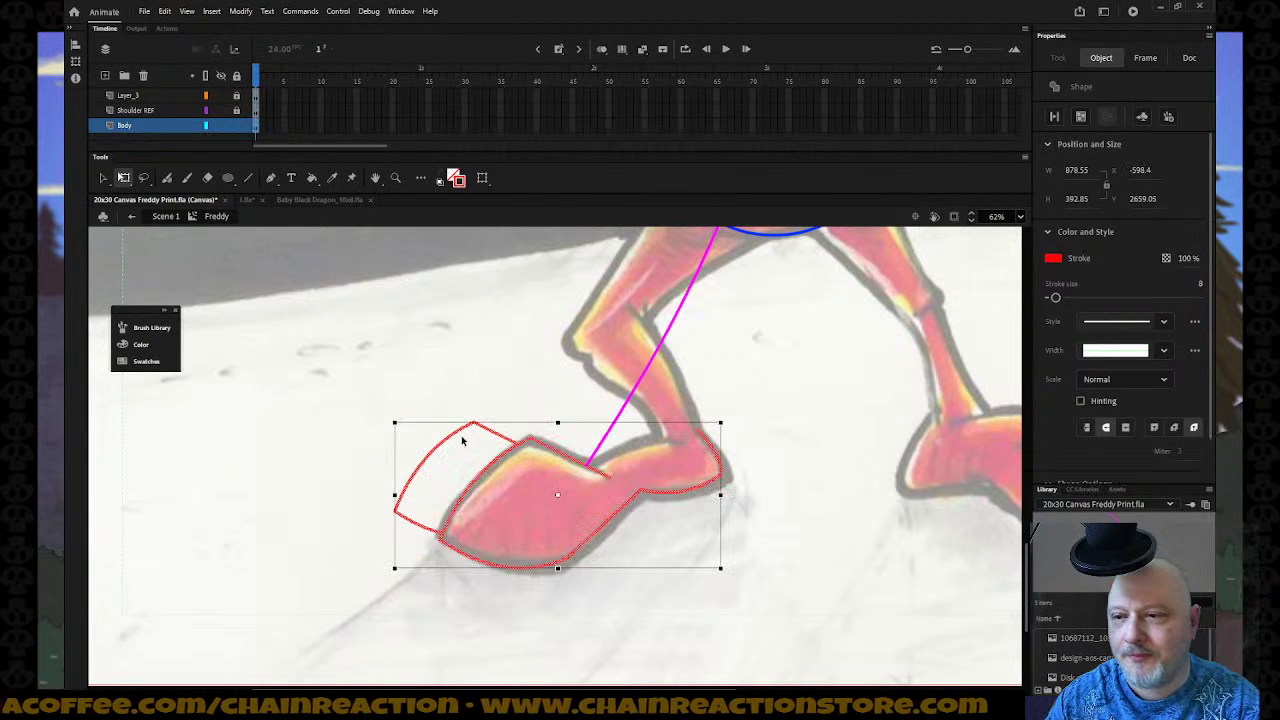
Draw a red line along the instep from the ankle to the toe's upper line, and curve it to match the artwork.
click(248, 178)
drag(663, 438, 589, 462)
key(v)
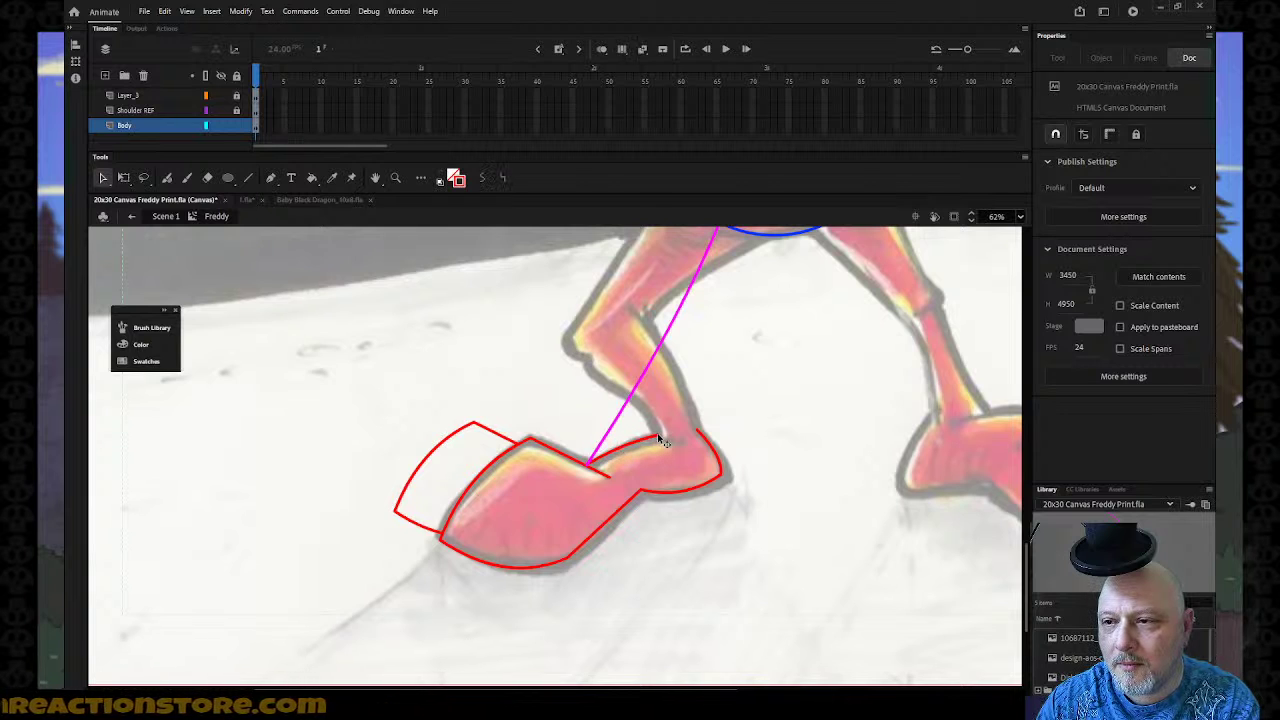
click(660, 439)
click(633, 452)
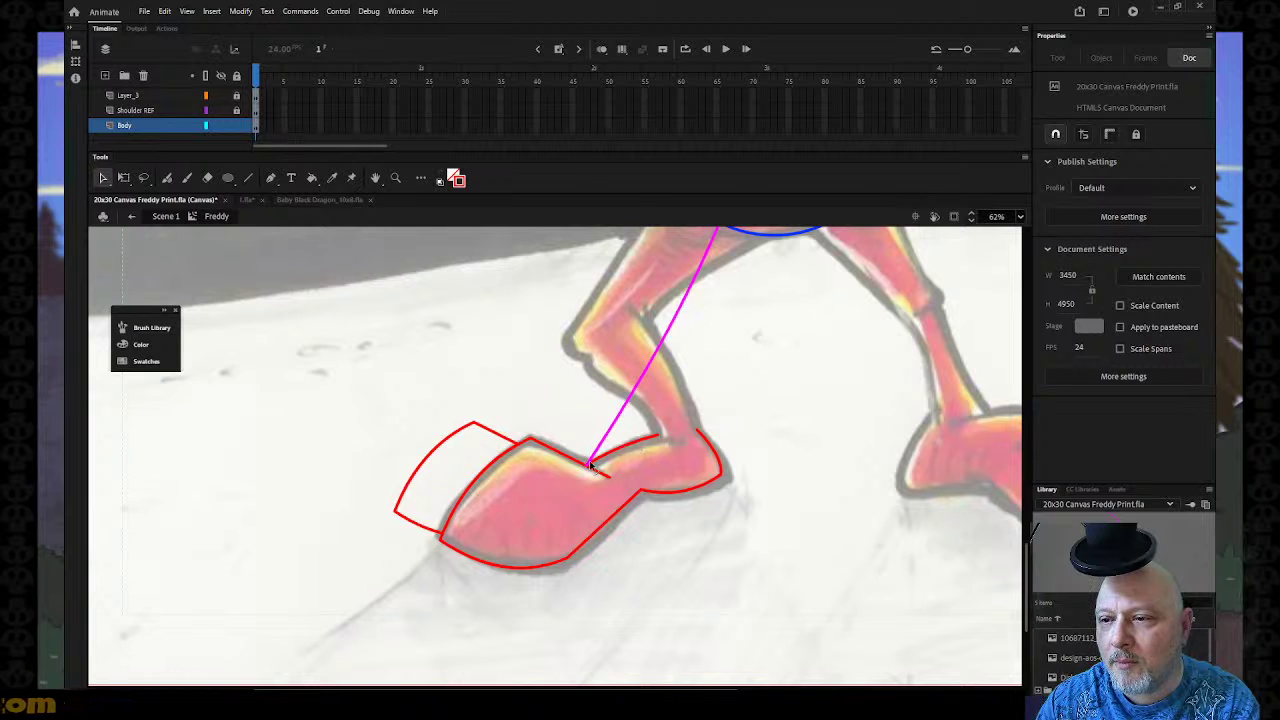
Hide the magenta guide layer temporarily and select the instep and toe line segments to check how they join.
click(614, 459)
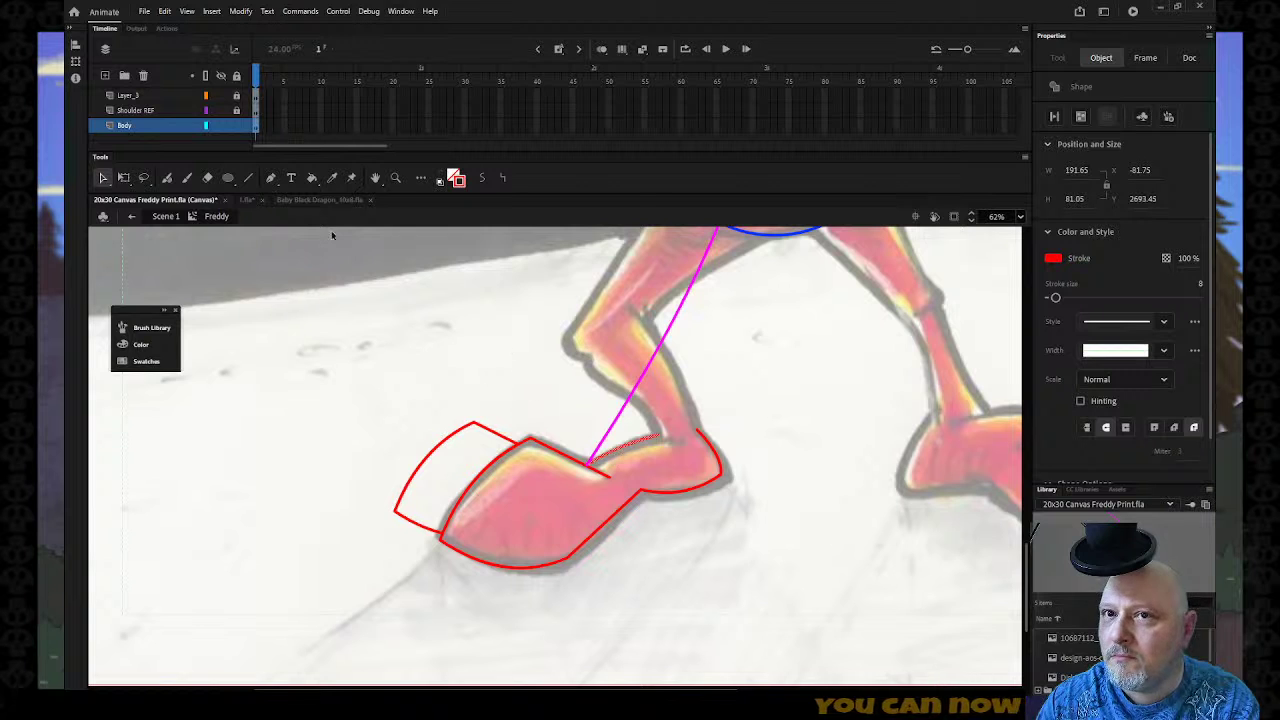
click(221, 96)
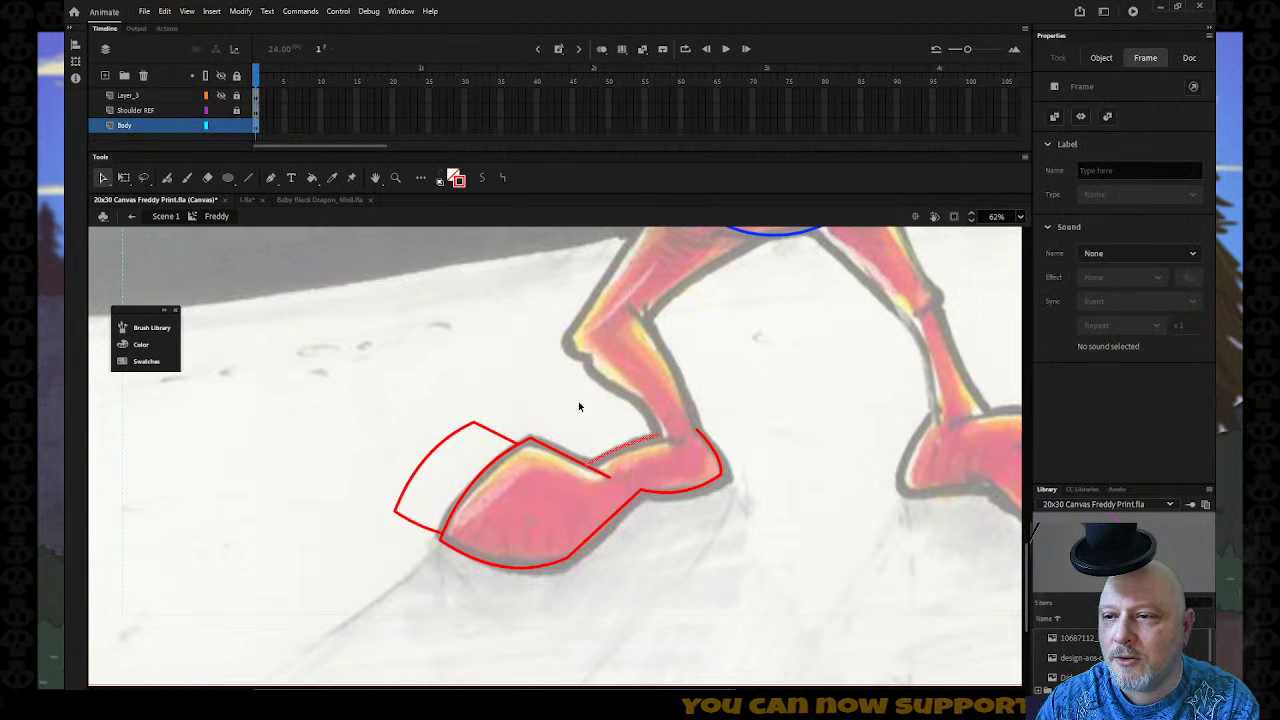
click(578, 401)
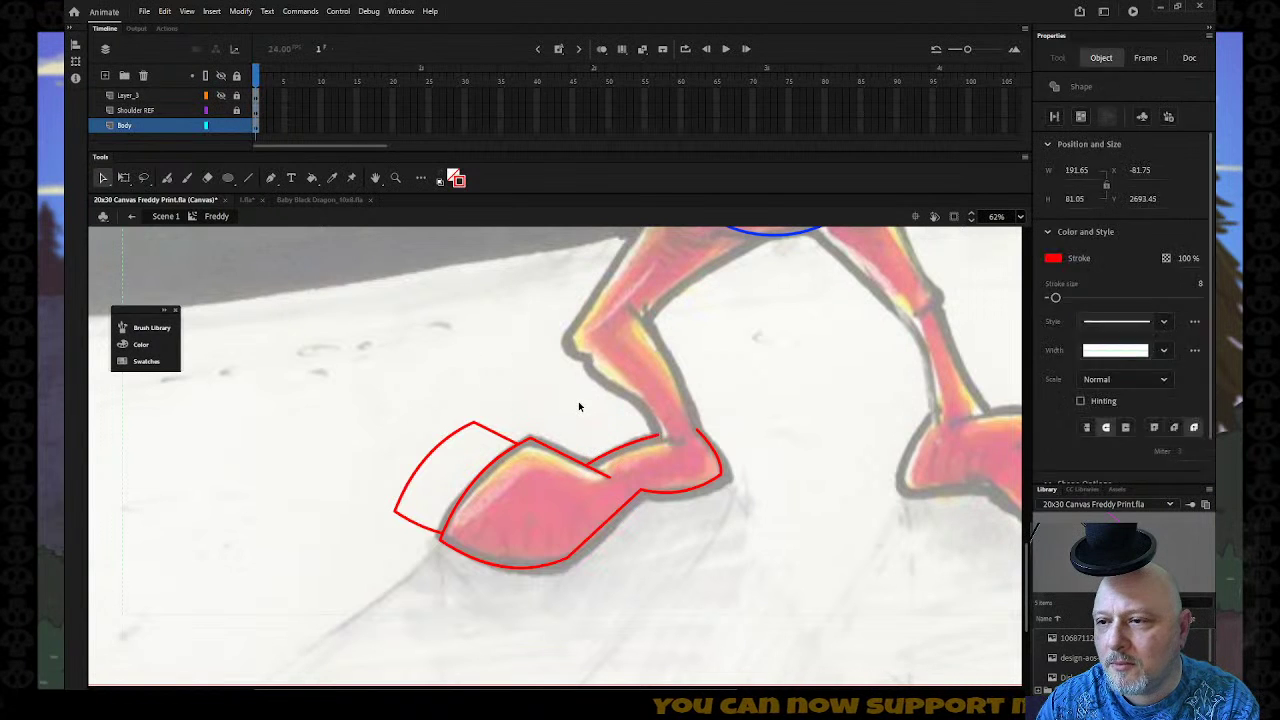
click(596, 471)
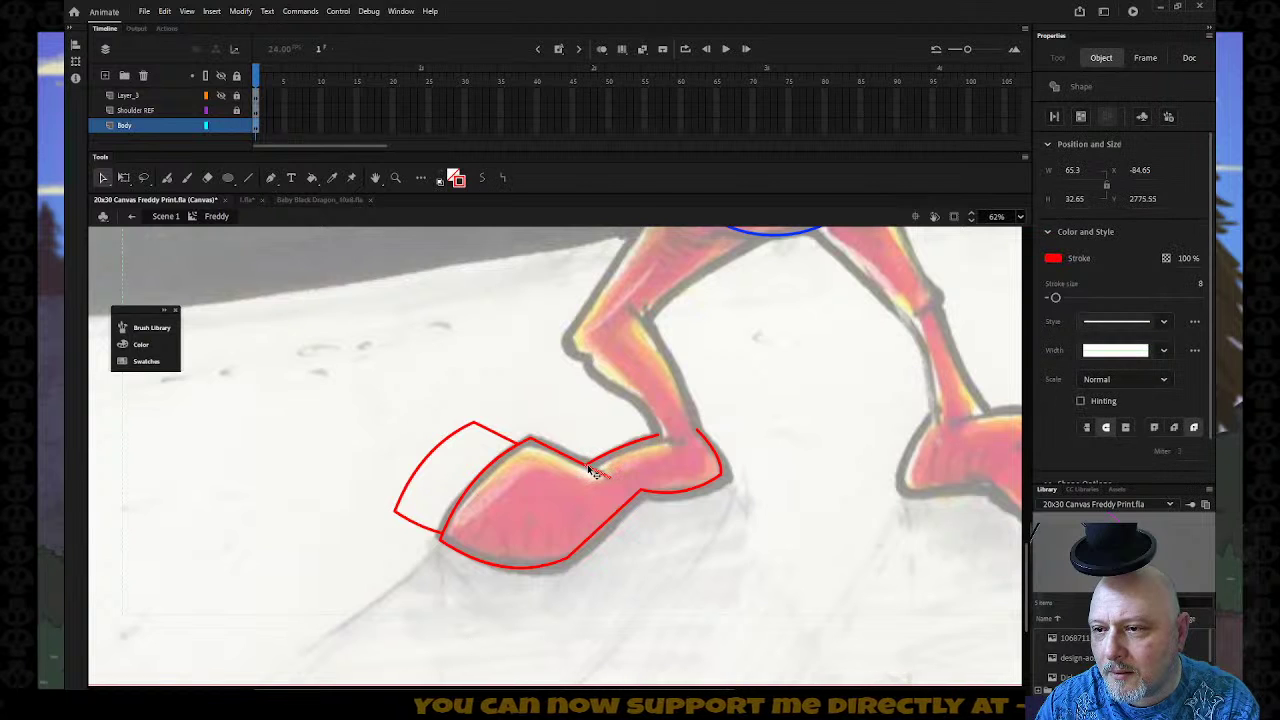
click(612, 467)
double_click(617, 461)
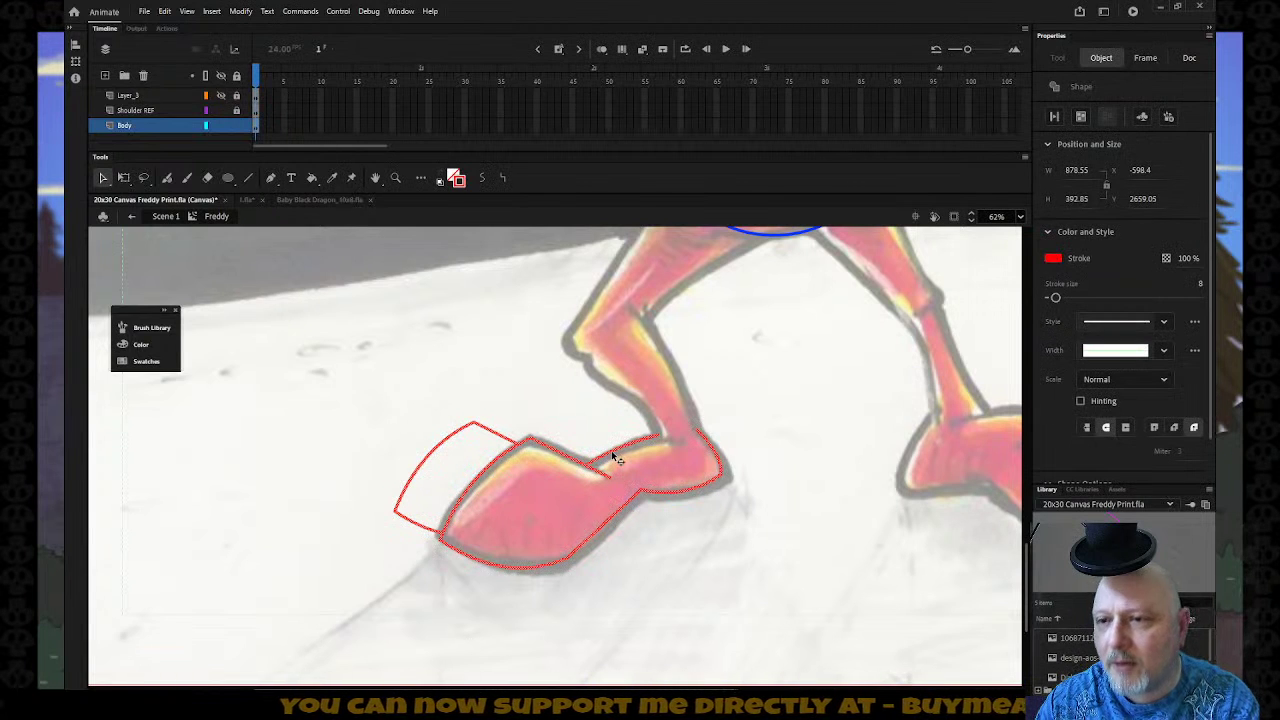
click(221, 95)
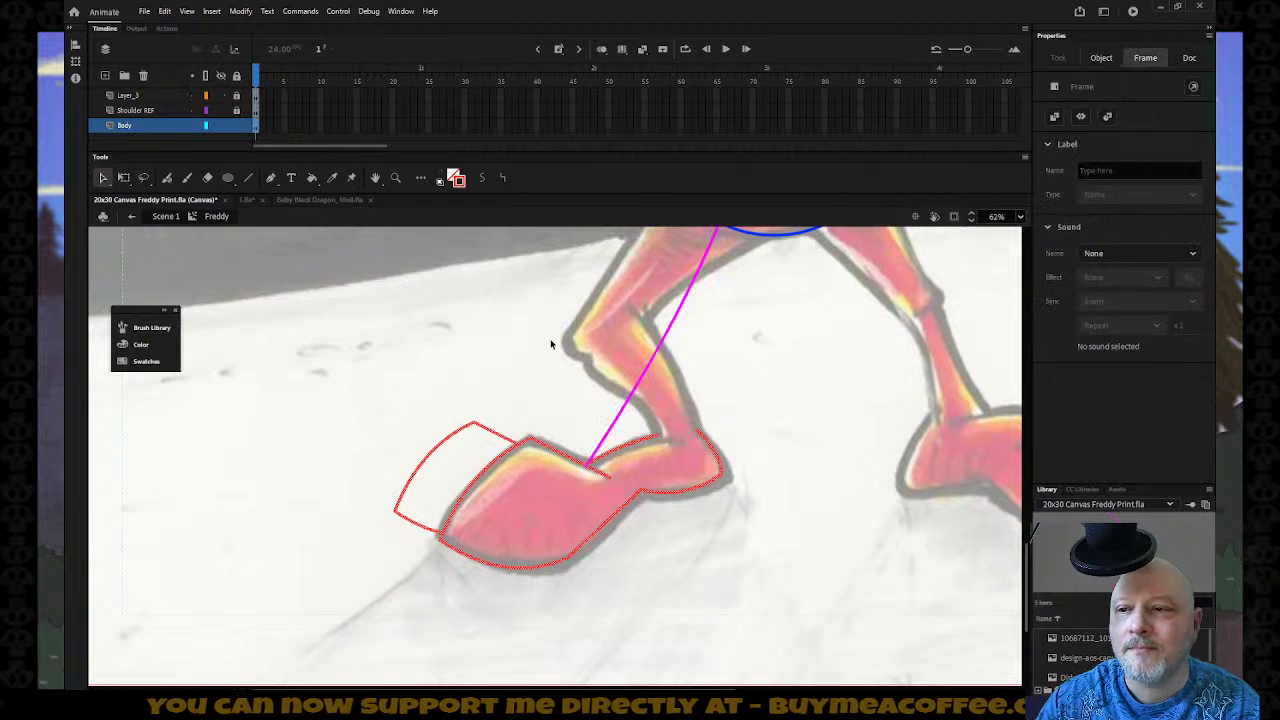
Move the whole foot outline toward the toe side so its ankle meets the magenta guide's lower end, and rotate it slightly clockwise about that point.
double_click(706, 440)
mouse_move(706, 440)
mouse_down()
mouse_move(613, 454)
mouse_move(629, 460)
mouse_up()
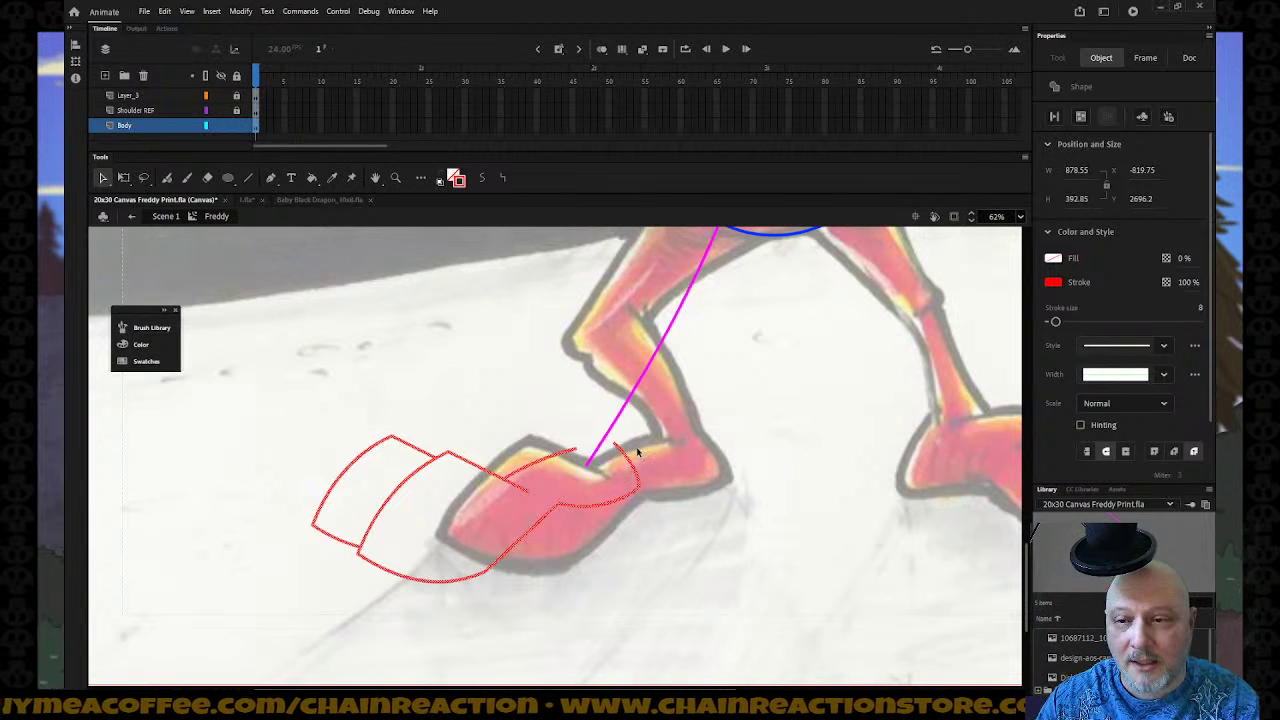
key(q)
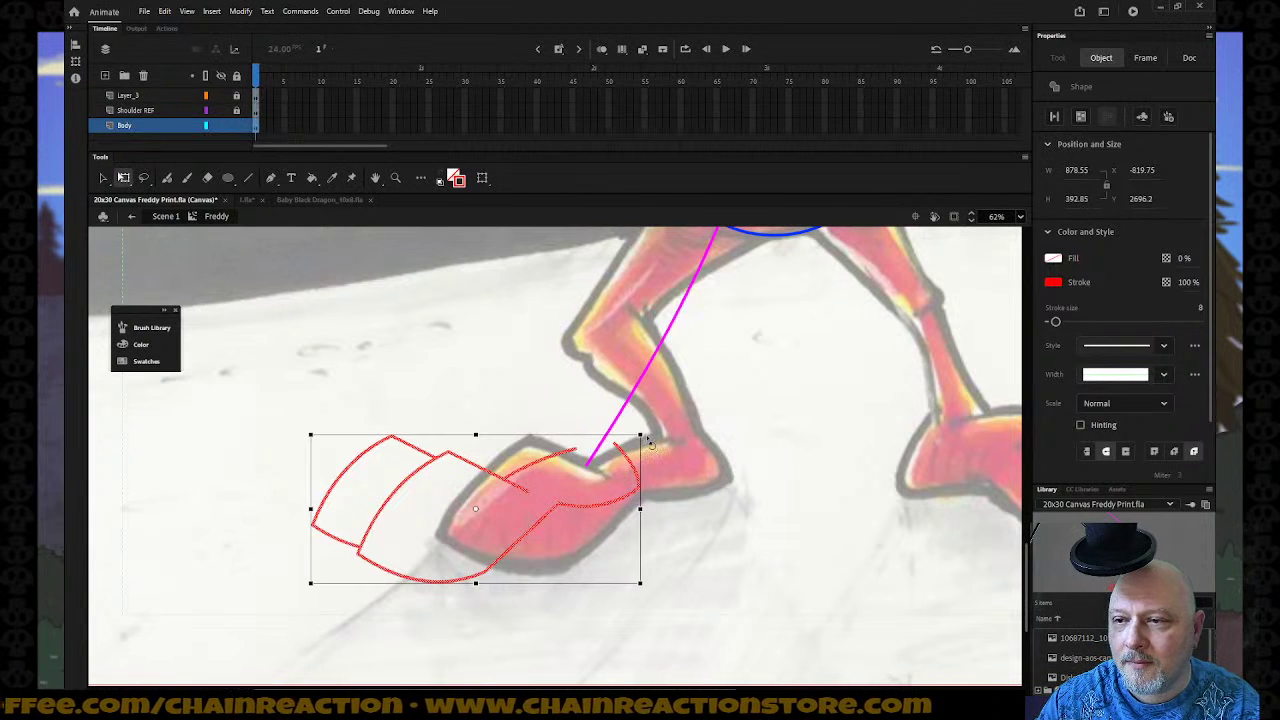
drag(476, 512, 586, 463)
mouse_move(646, 434)
mouse_down()
mouse_move(652, 448)
mouse_move(616, 418)
mouse_move(628, 402)
mouse_move(655, 478)
mouse_move(641, 417)
mouse_move(653, 446)
mouse_move(646, 438)
mouse_up()
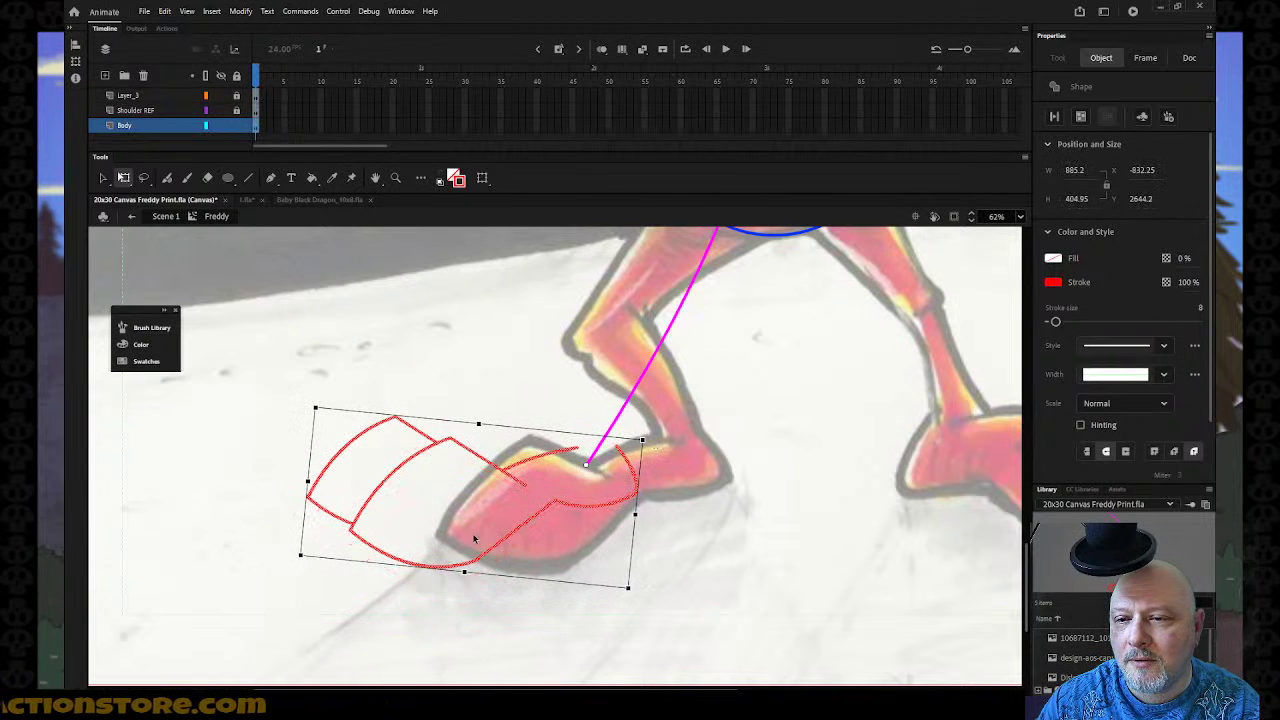
click(405, 605)
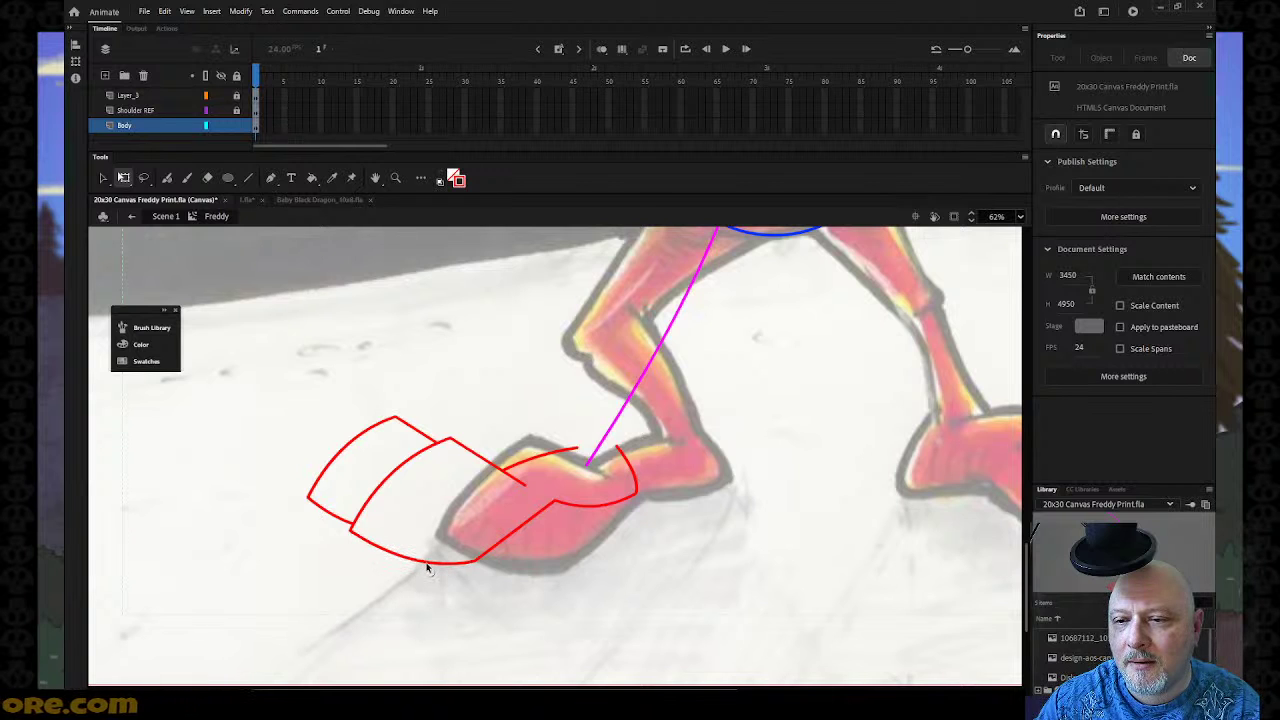
Select the whole foot outline for free transform and place its pivot at the lower end of the magenta guide.
key(z)
alt+click(543, 558)
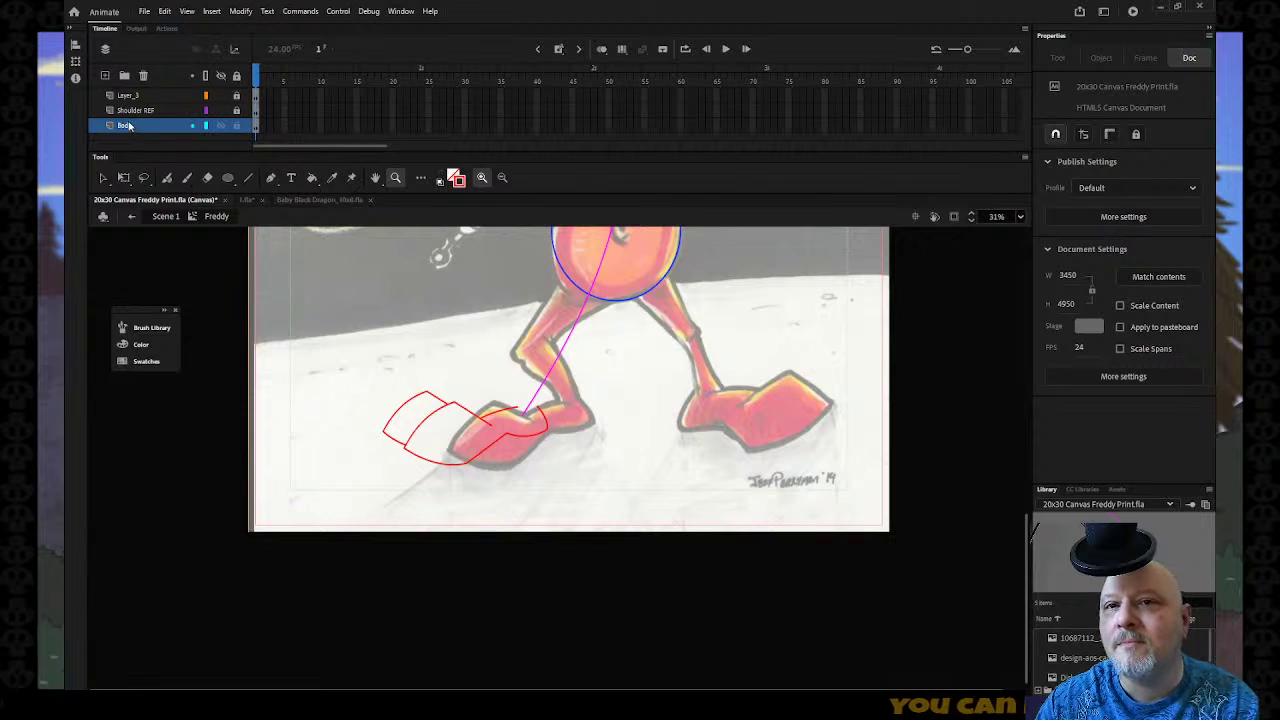
click(102, 177)
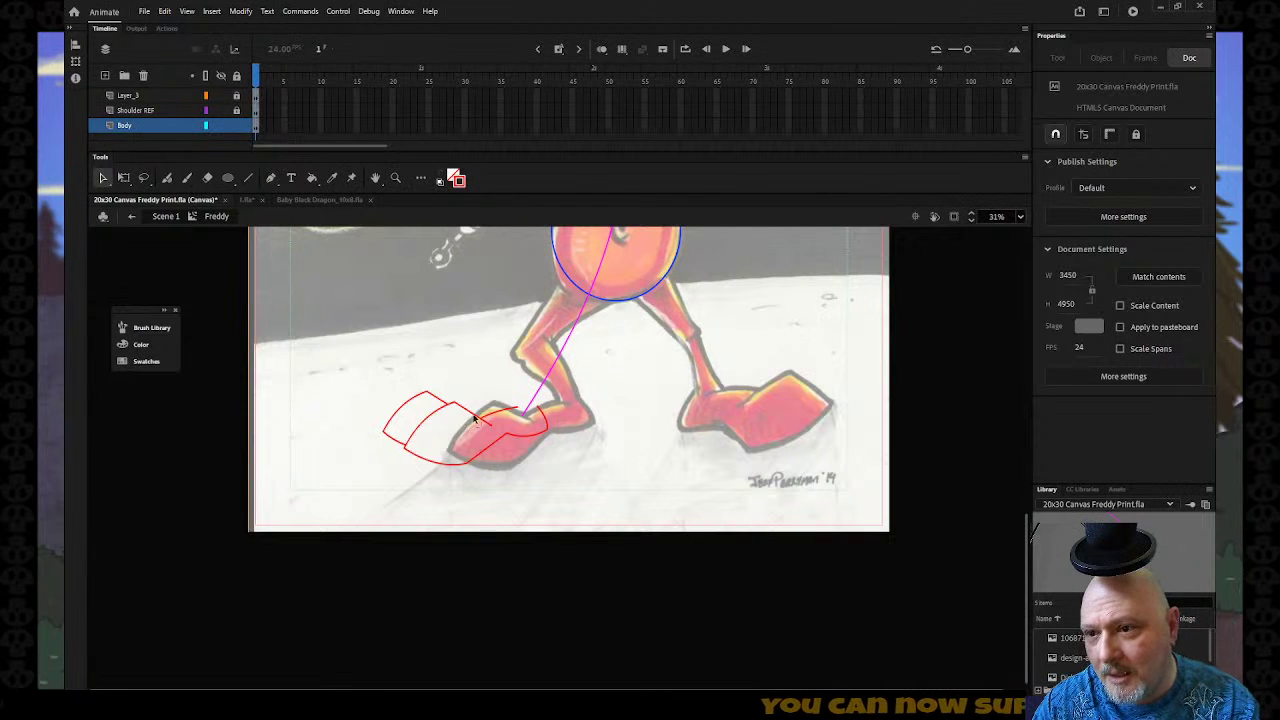
double_click(533, 439)
key(q)
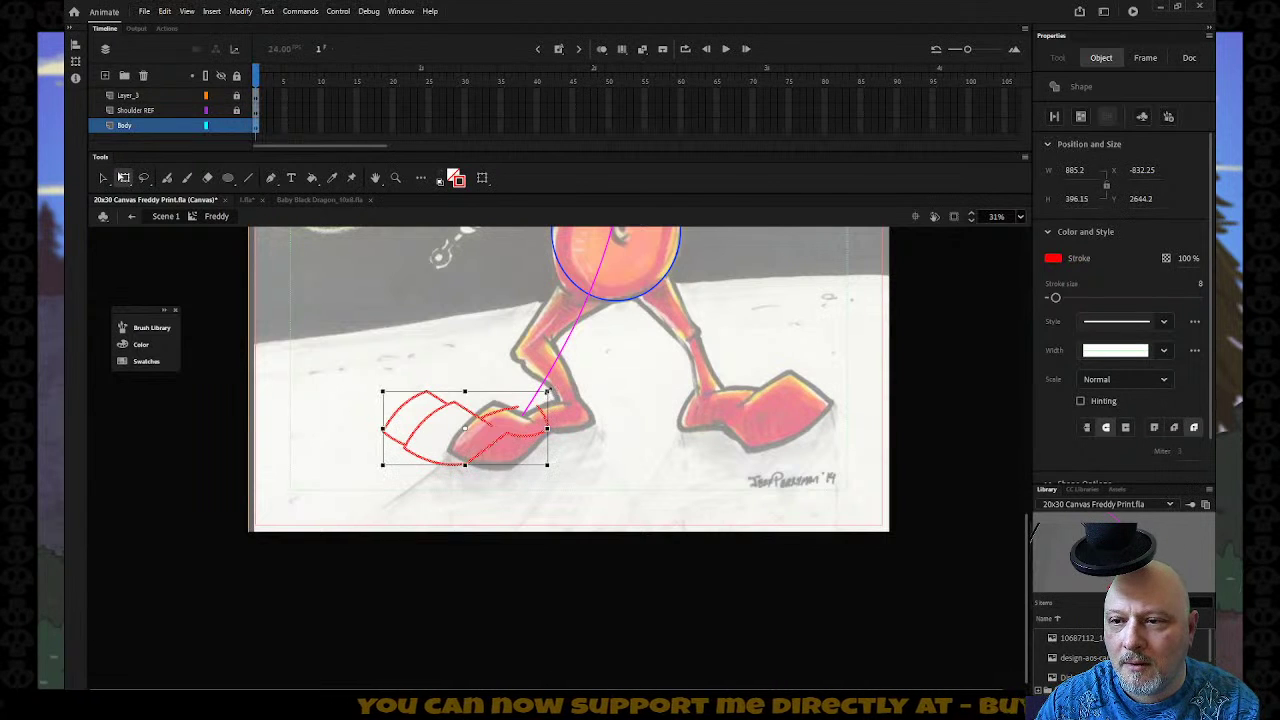
click(466, 432)
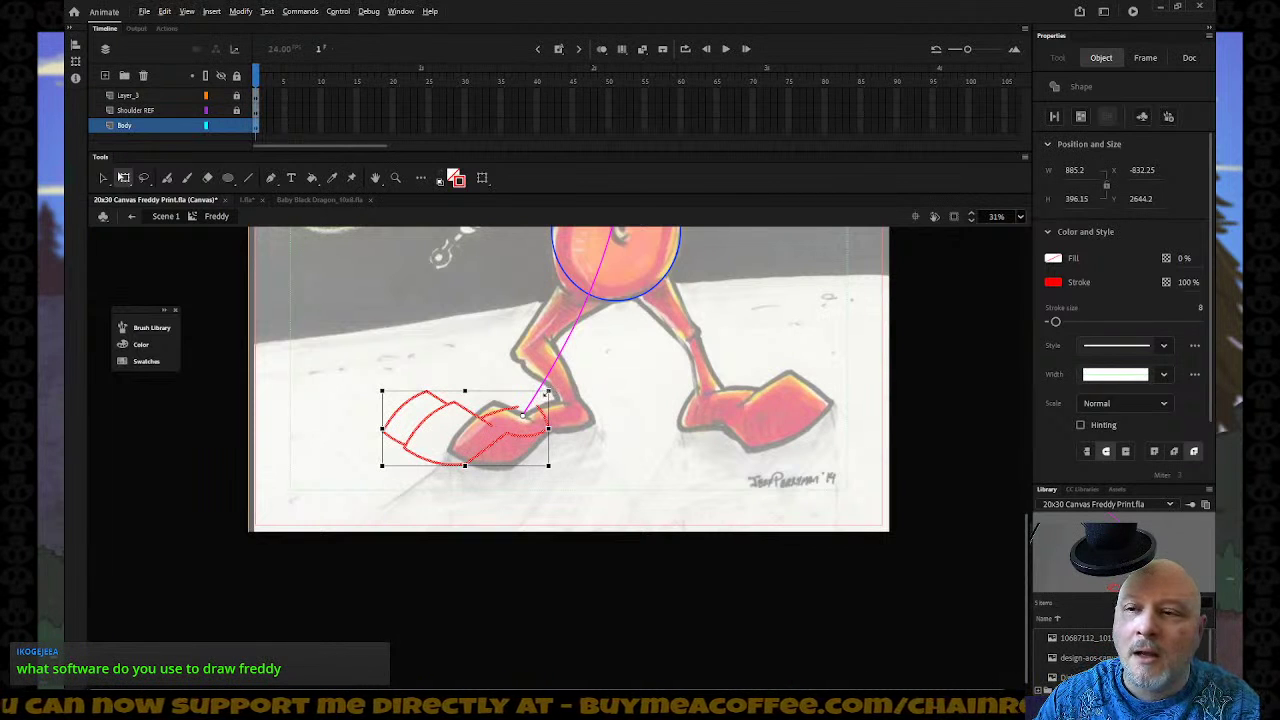
drag(546, 391, 540, 391)
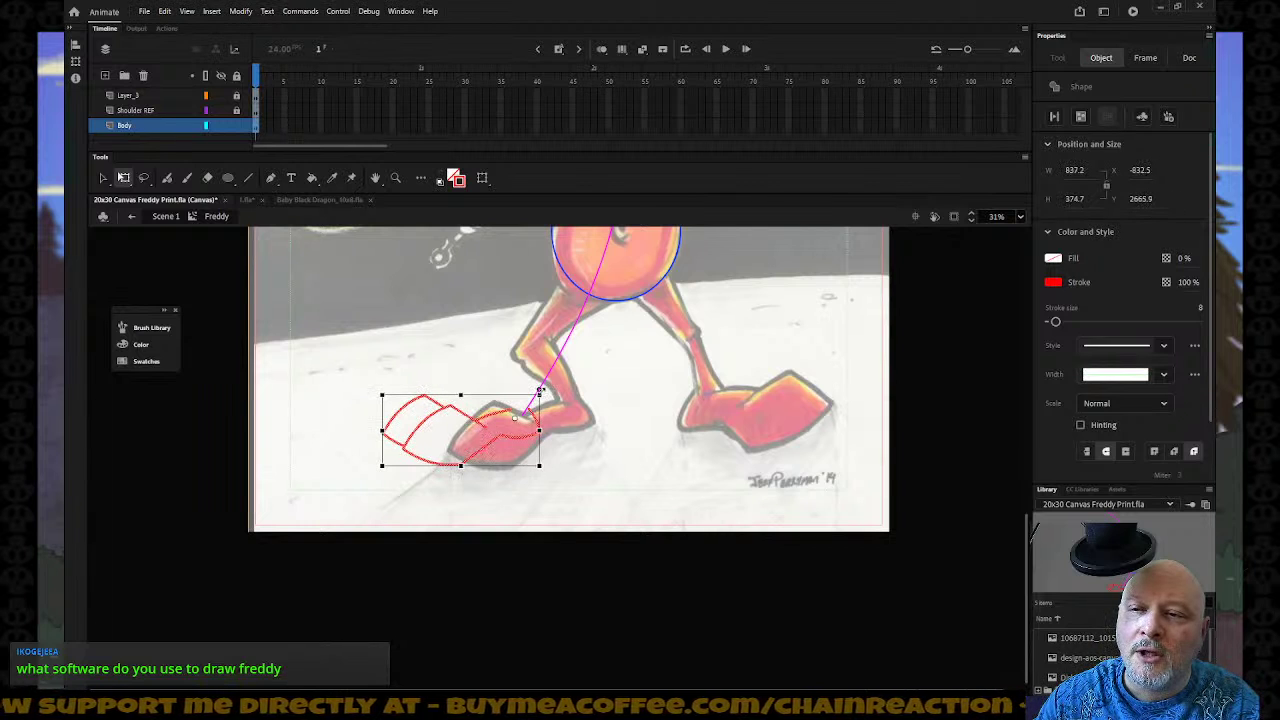
key(ctrl+z)
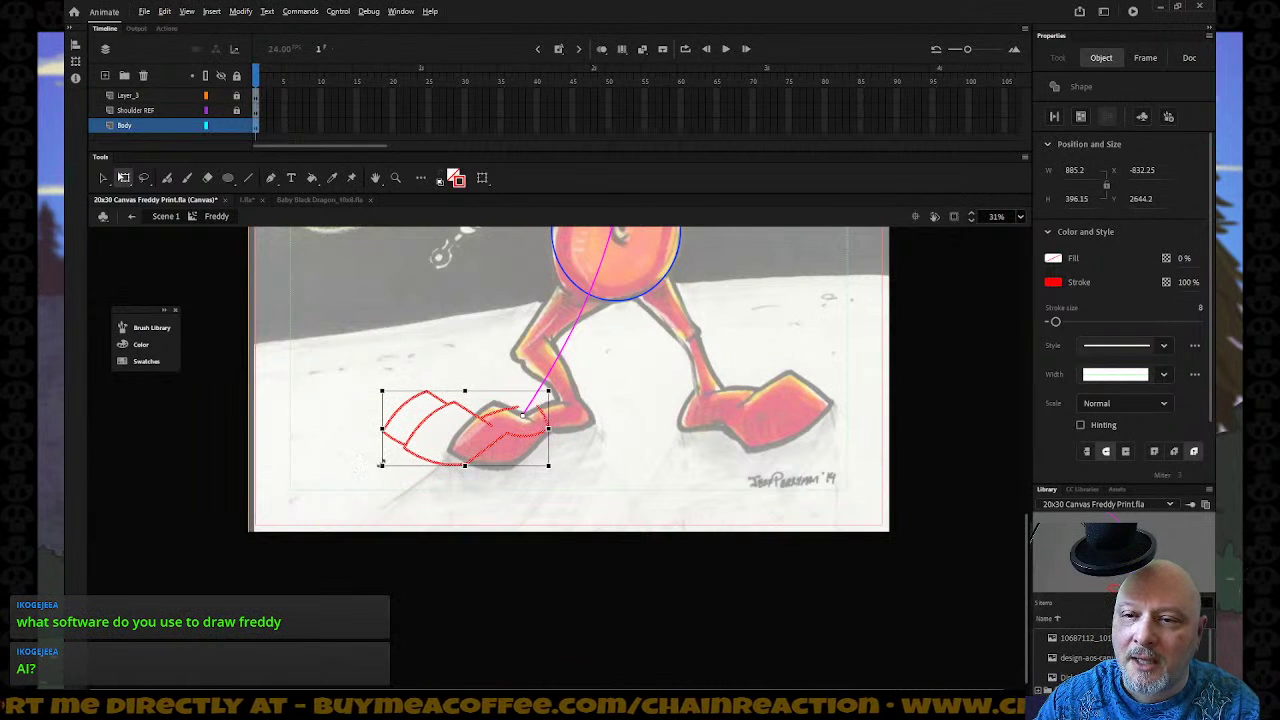
drag(382, 466, 390, 465)
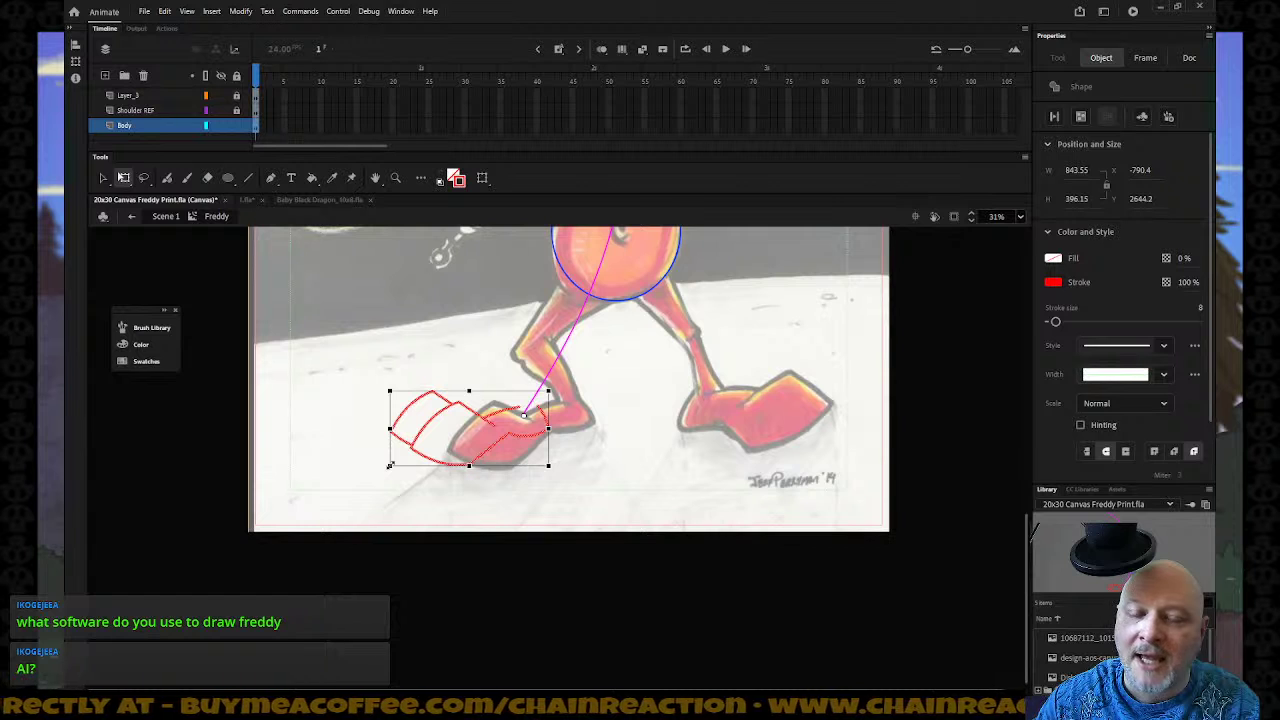
key(ctrl+z)
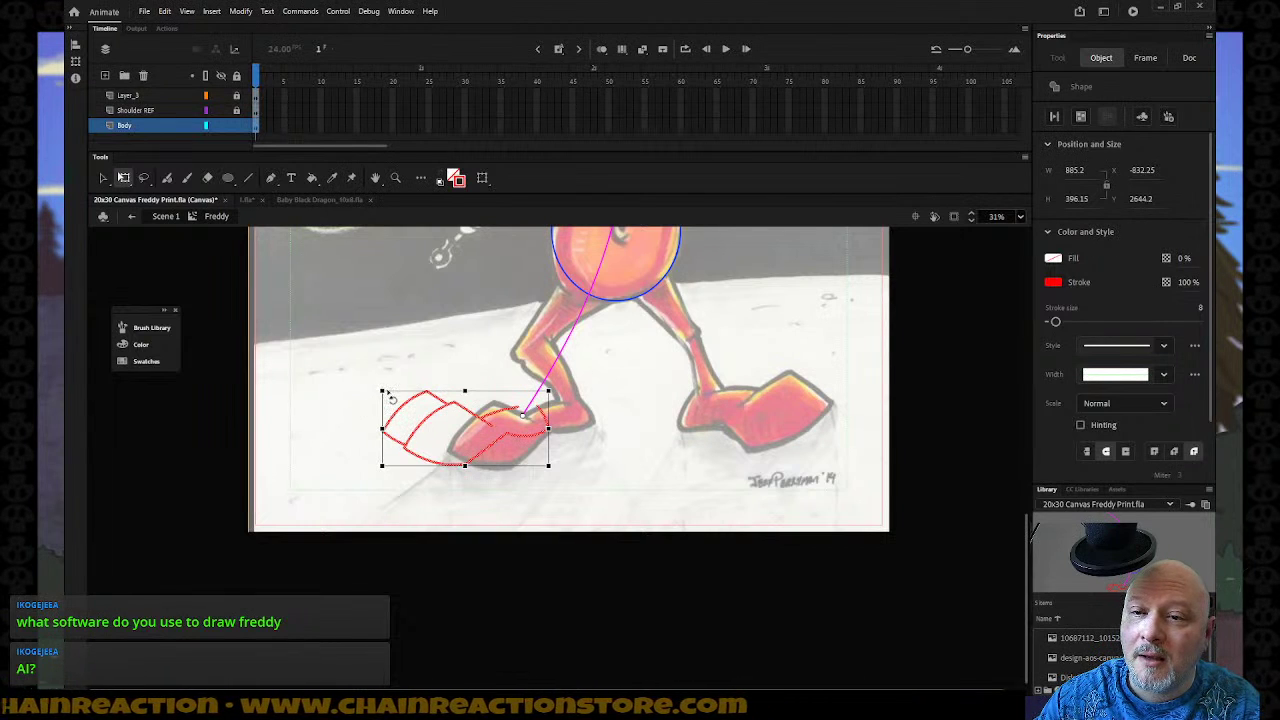
drag(381, 393, 393, 397)
key(ctrl+z)
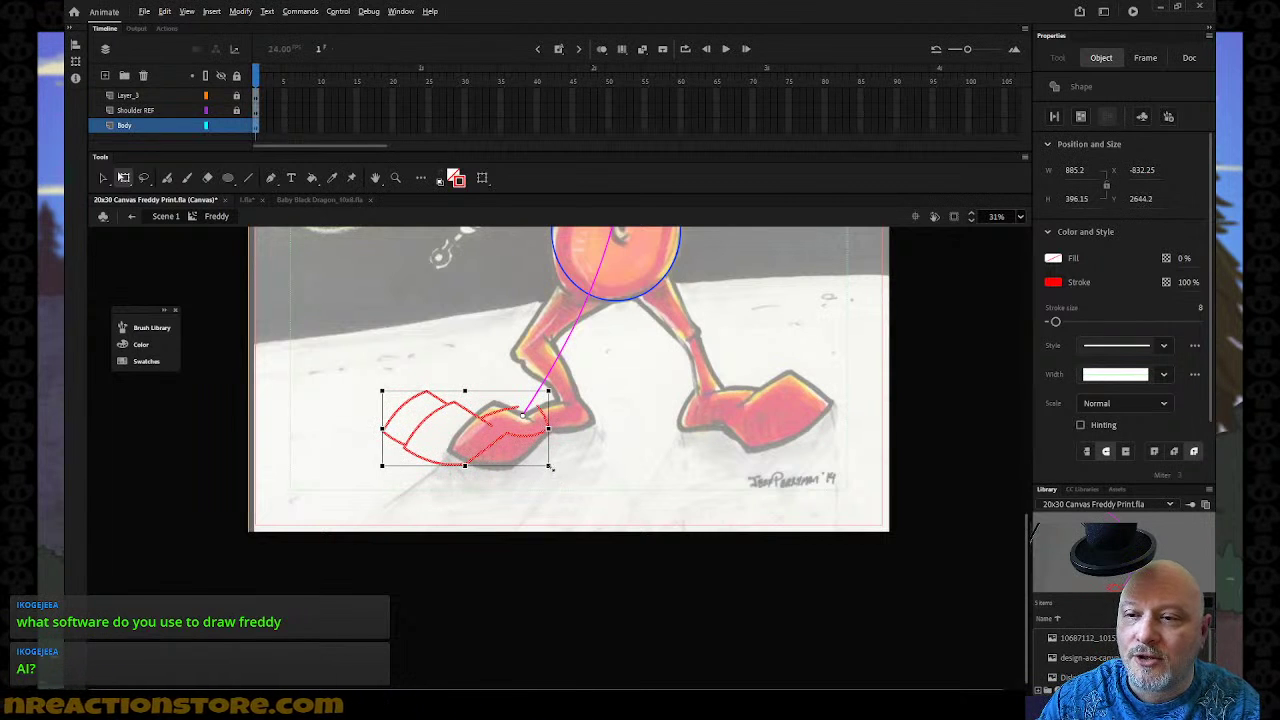
Transform the foot outline to about 821 by 349 px, keeping the ankle near the magenta guide.
drag(382, 466, 392, 463)
click(539, 509)
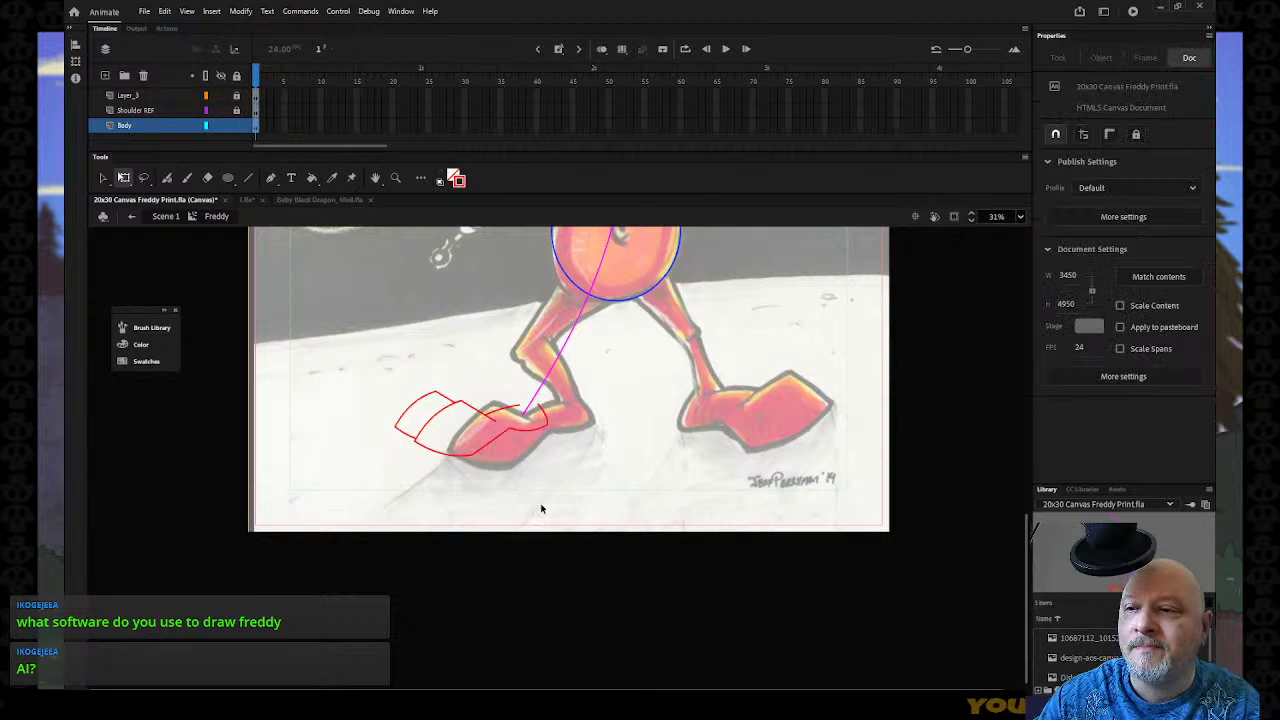
scroll(614, 413, up, 6)
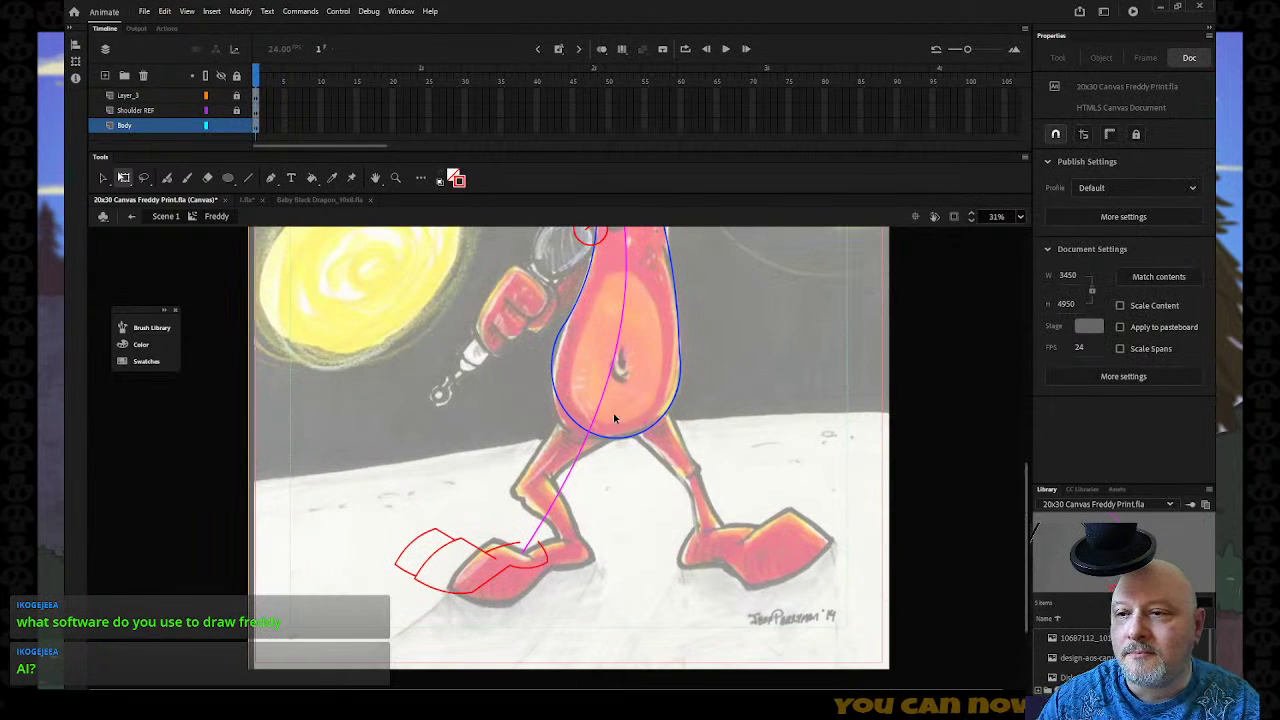
scroll(575, 368, down, 6)
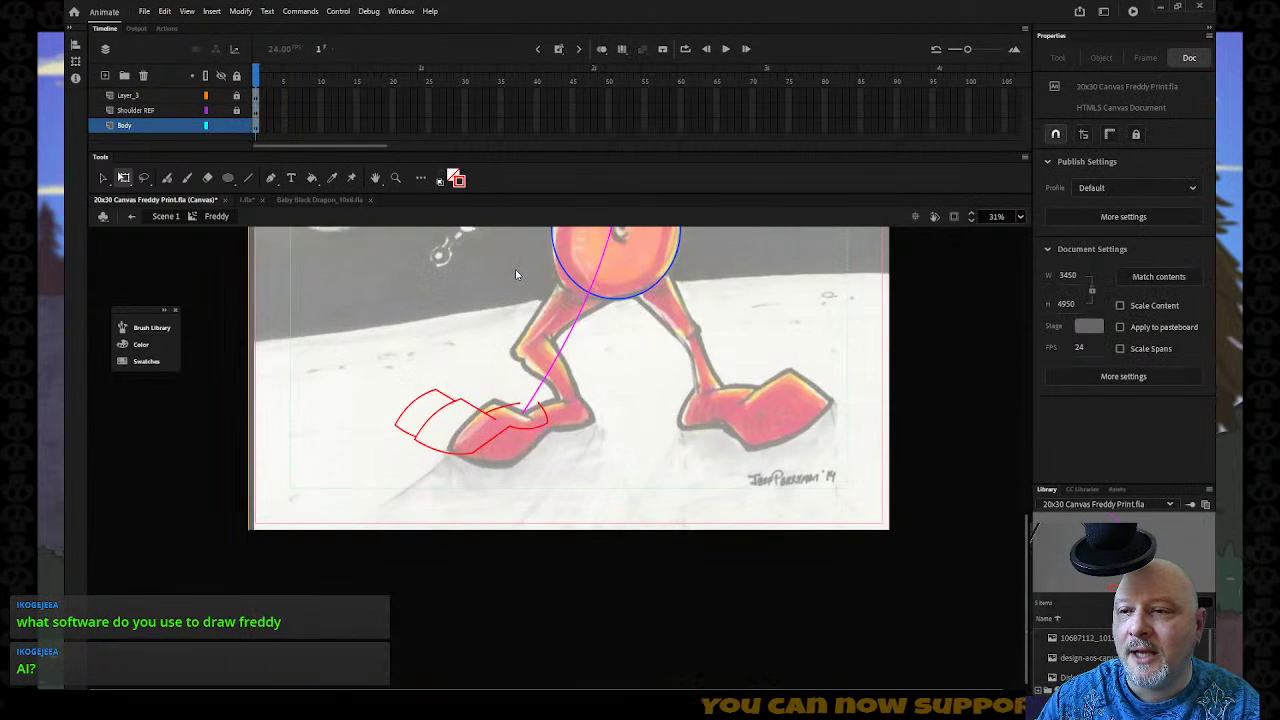
scroll(565, 360, up, 2)
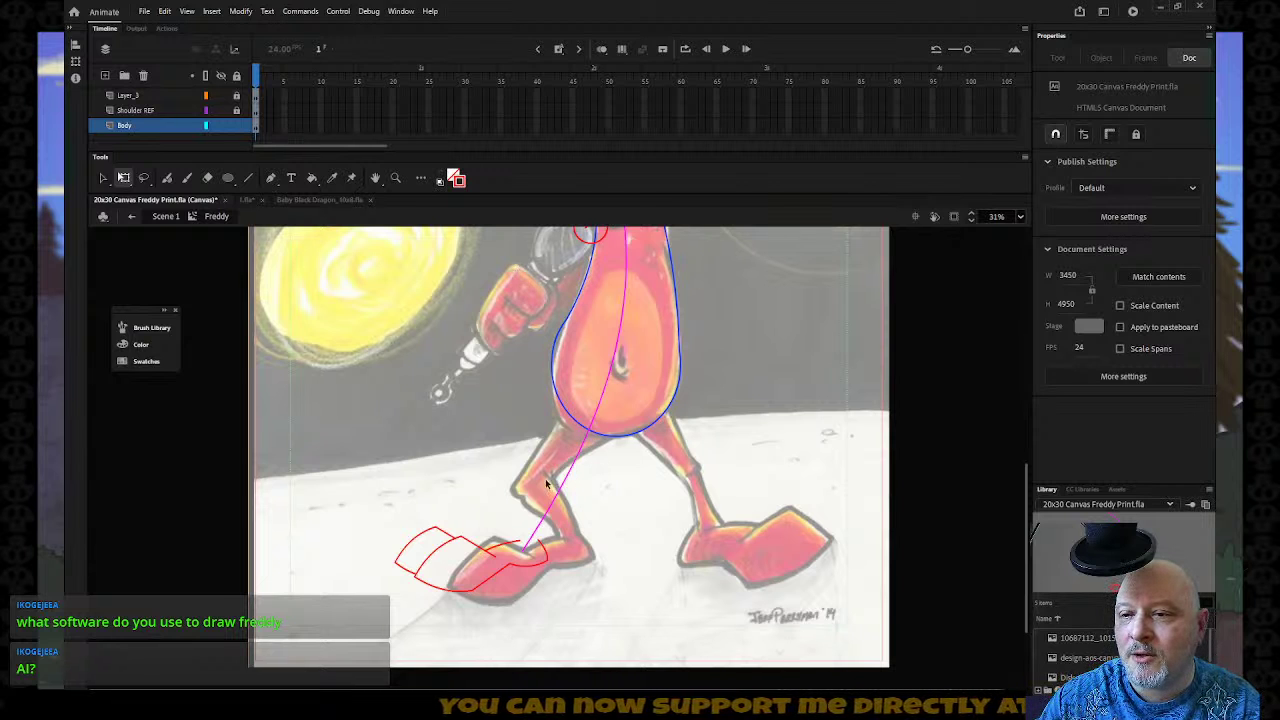
Nudge the foot outline down and left to about X -794, Y 2680 so the ankle straddles the guide's end.
click(508, 549)
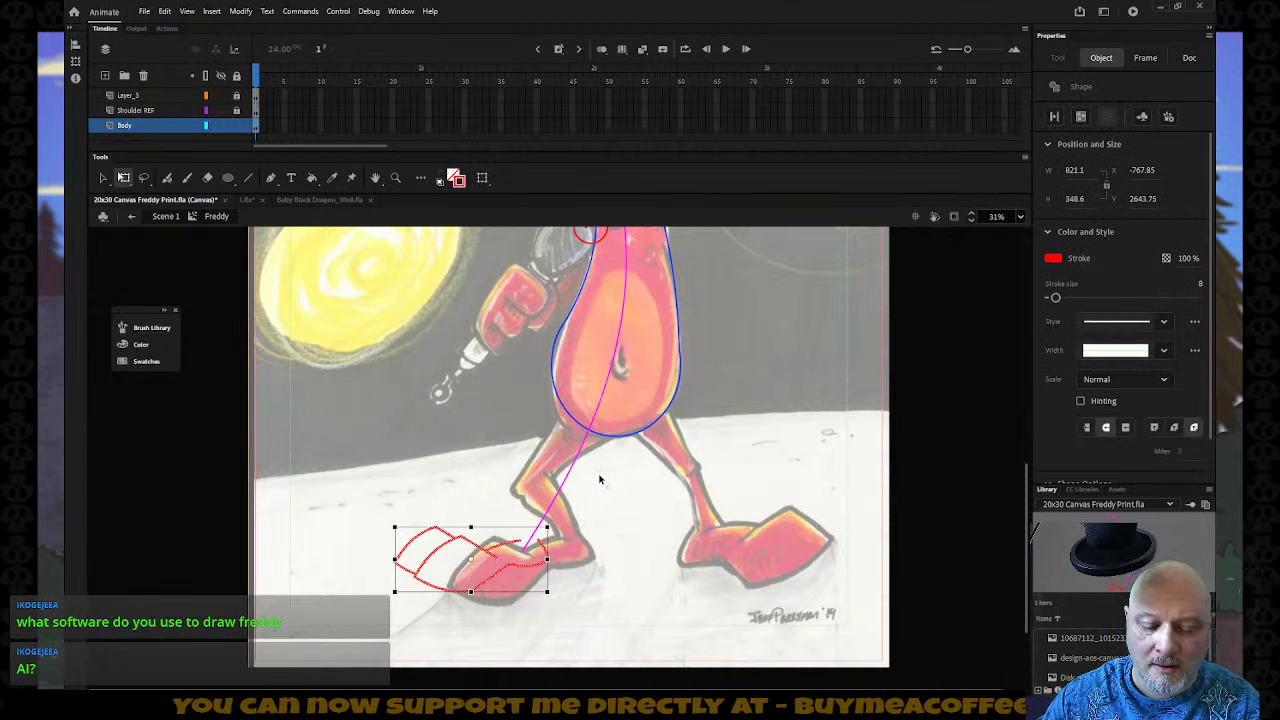
key(shift+Down)
key(Left)
key(Left)
key(Left)
key(Left)
key(Left)
key(Left)
key(Left)
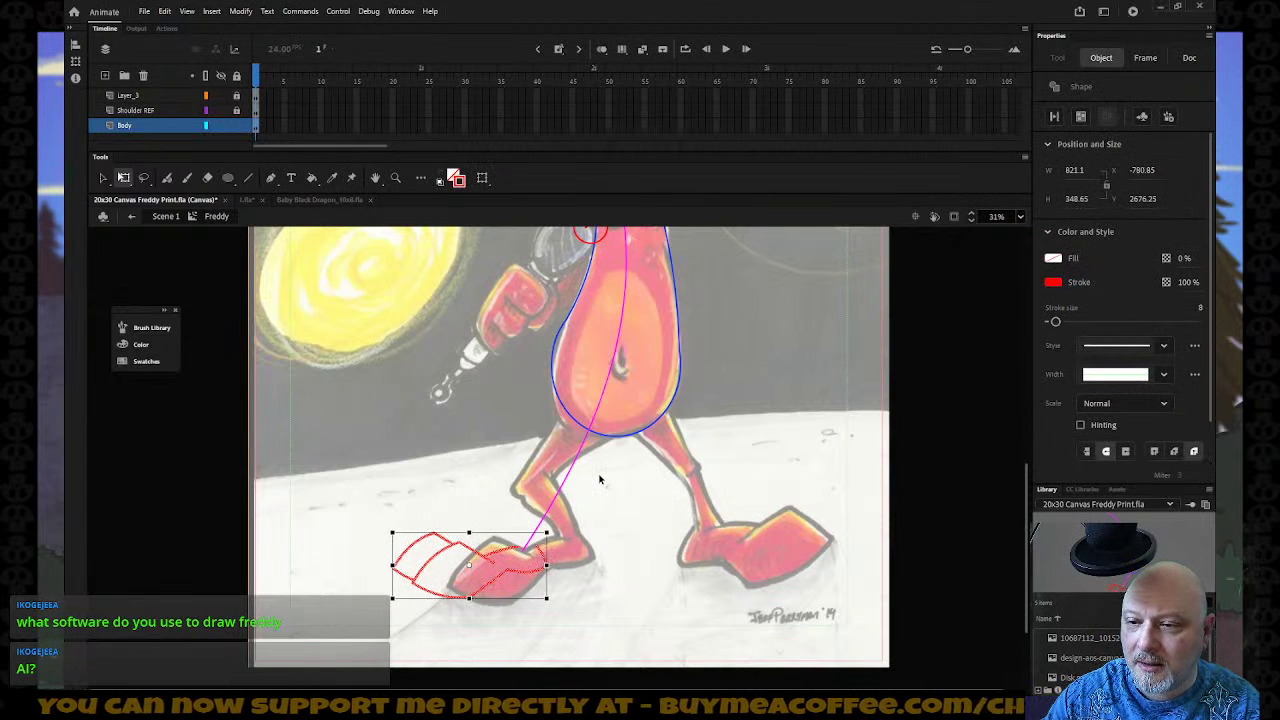
key(Left)
key(Down)
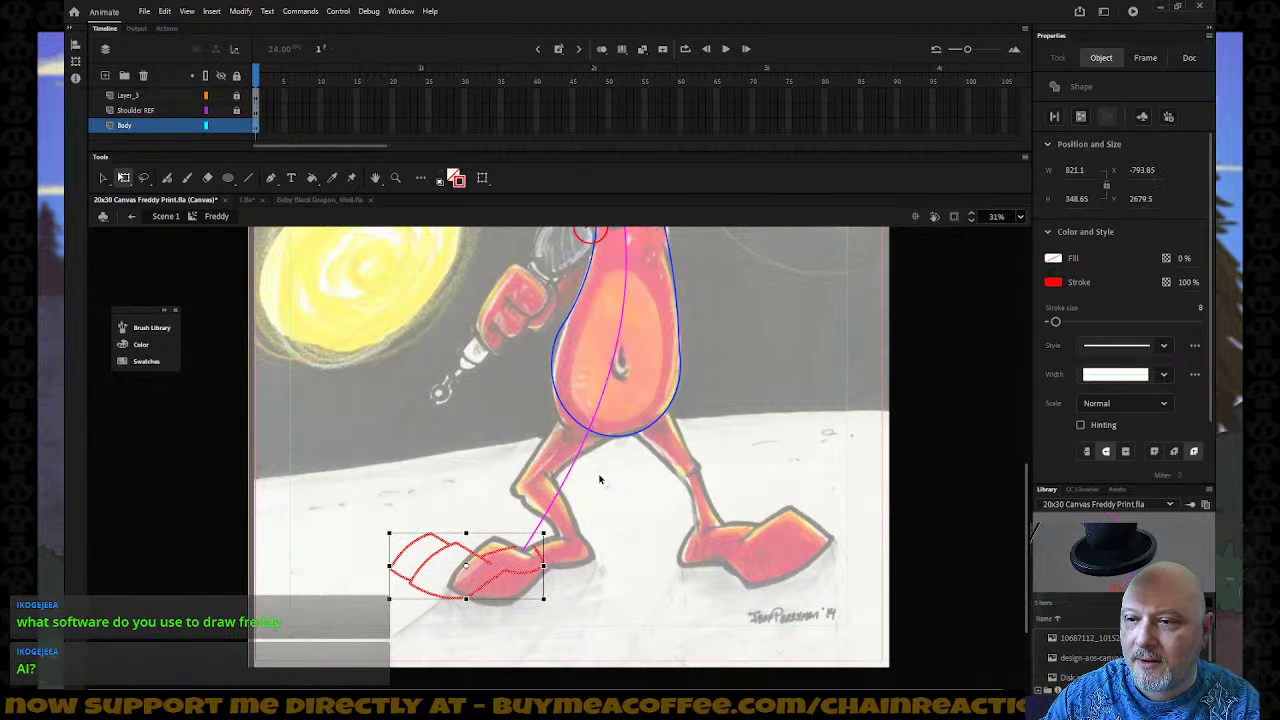
click(446, 404)
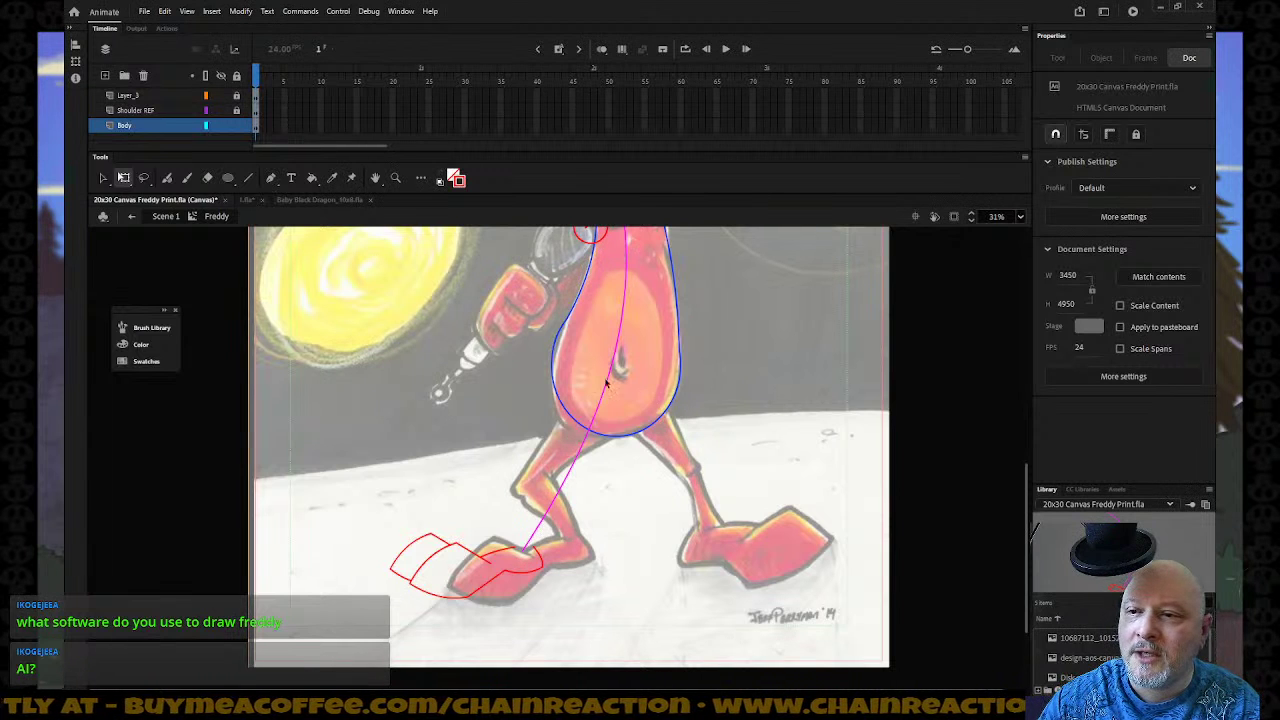
Draw straight red lines for both sides of the microphone-side thigh and shin, from the belly outline through the knee to the ankle.
scroll(621, 441, up, 5)
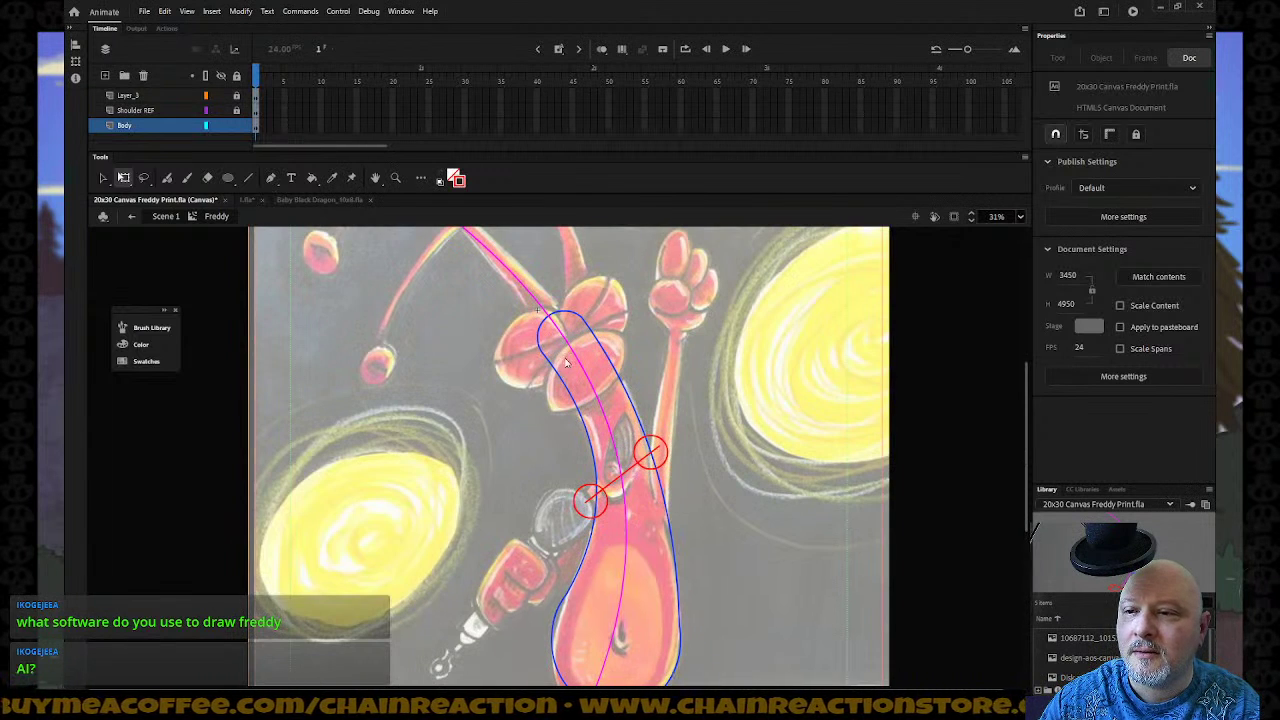
scroll(565, 362, down, 7)
scroll(580, 340, up, 2)
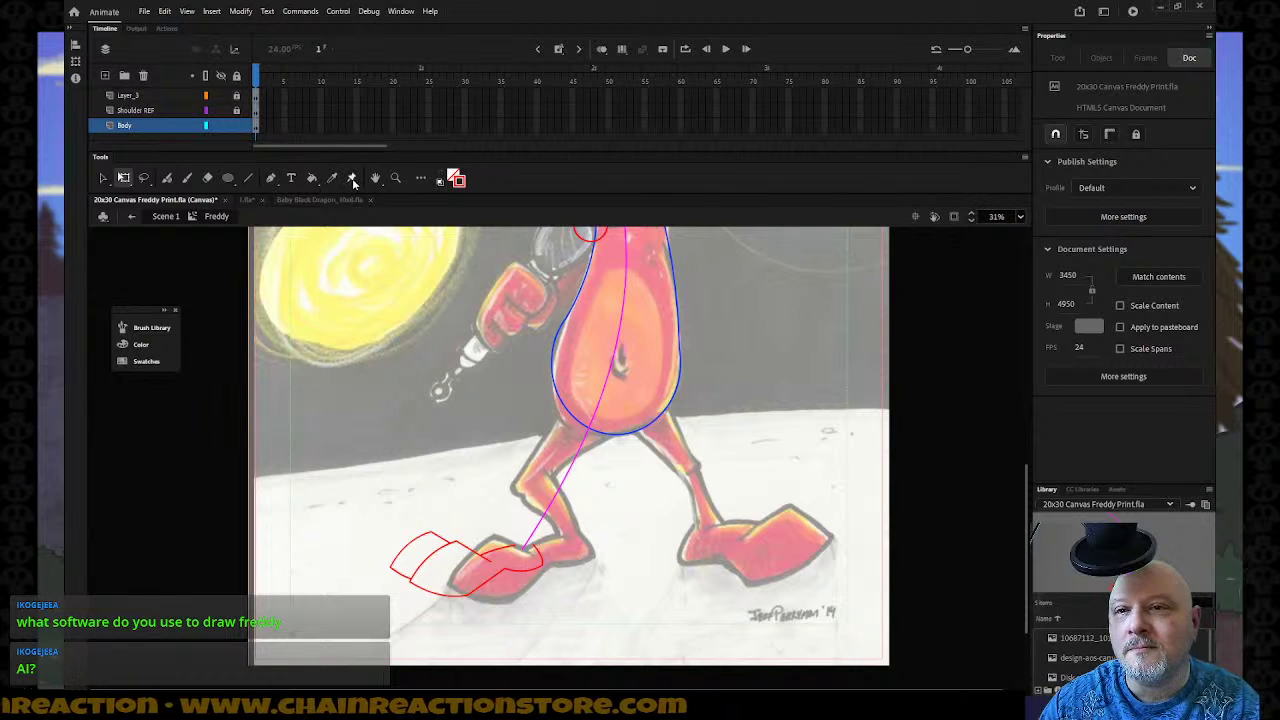
click(248, 178)
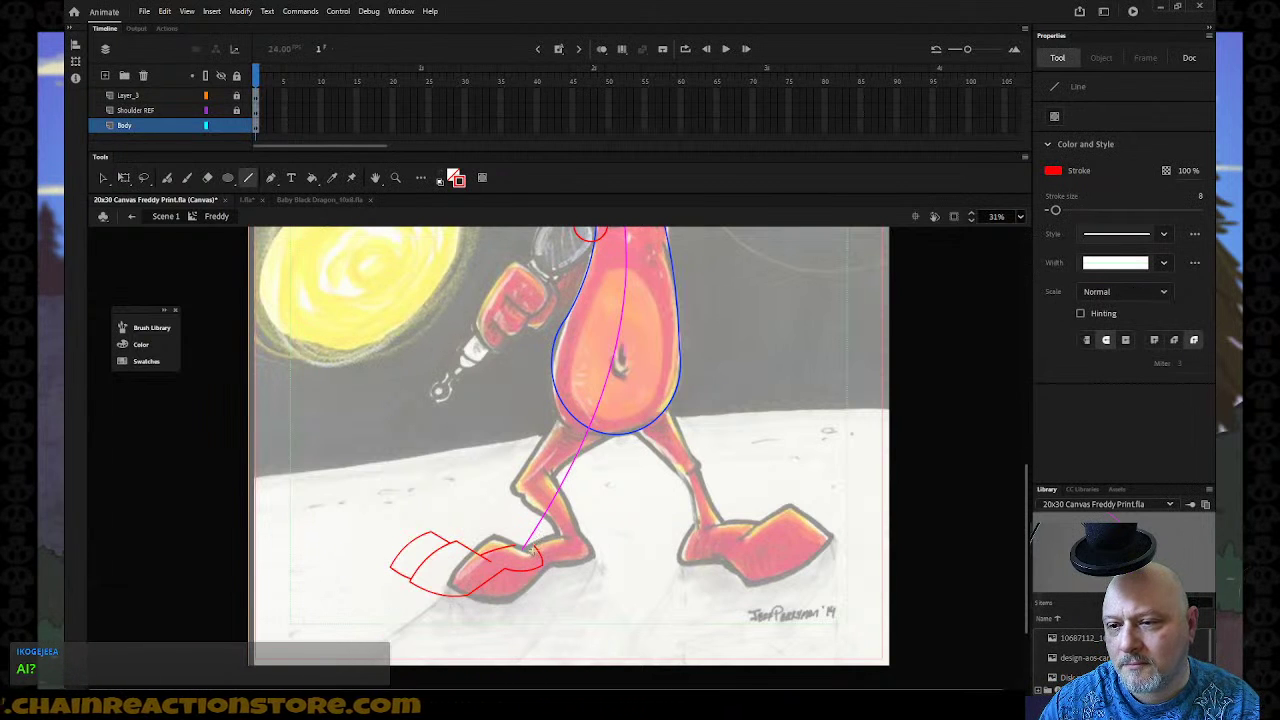
mouse_move(533, 548)
mouse_down()
mouse_move(524, 507)
mouse_move(512, 516)
mouse_move(513, 497)
mouse_move(500, 506)
mouse_move(496, 489)
mouse_move(553, 430)
mouse_move(558, 399)
mouse_up()
drag(603, 437, 524, 496)
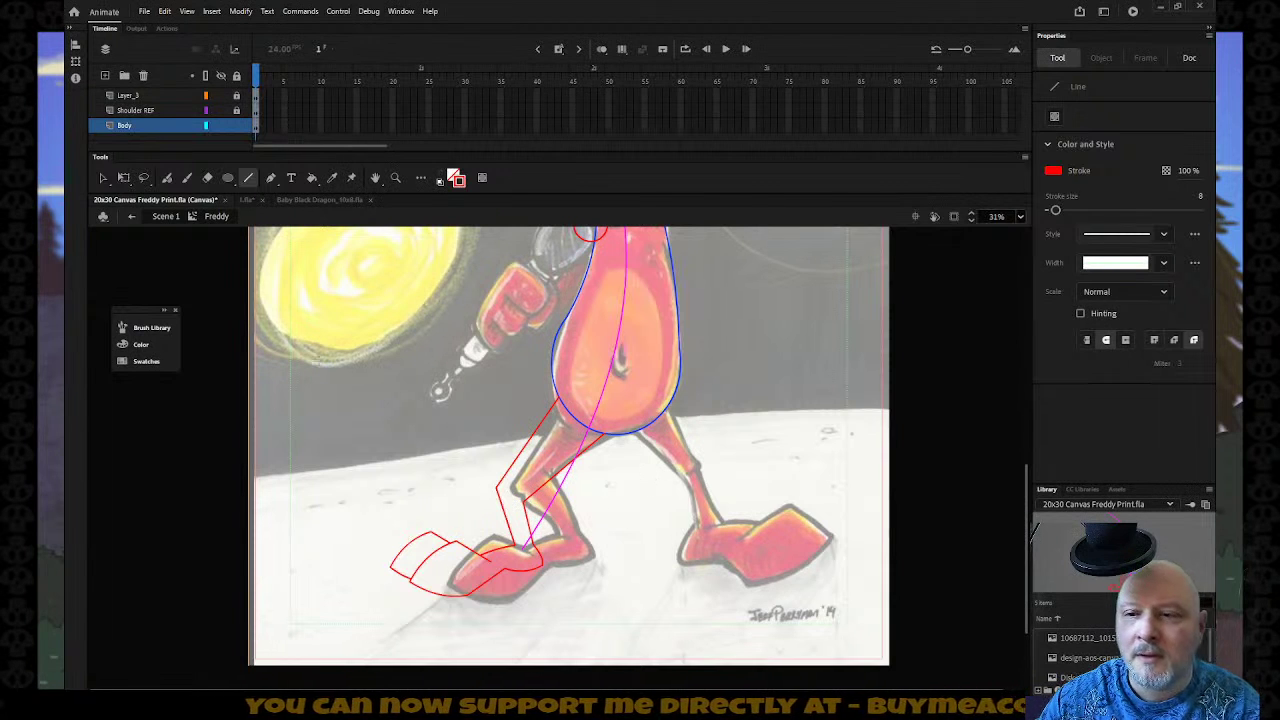
click(240, 282)
Move the outer knee corner onto the artwork's knee and replace the outer thigh line with one starting lower on the belly outline.
key(v)
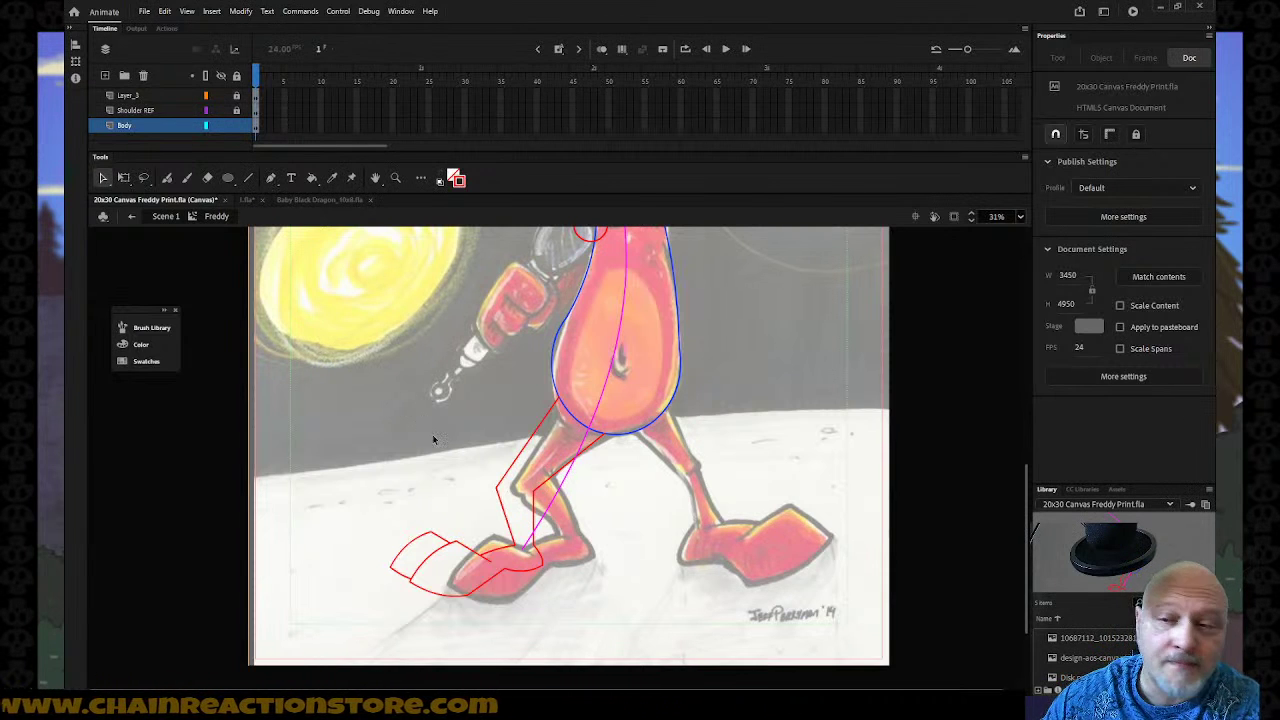
drag(497, 487, 514, 486)
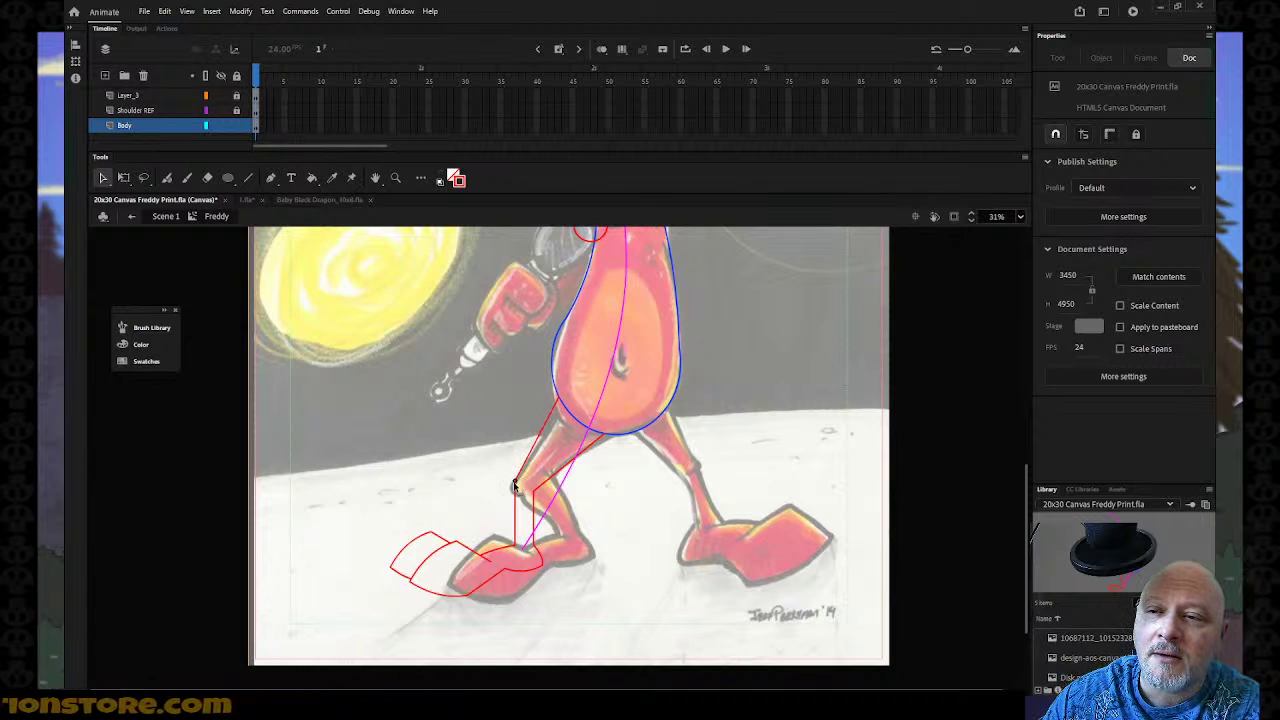
click(554, 412)
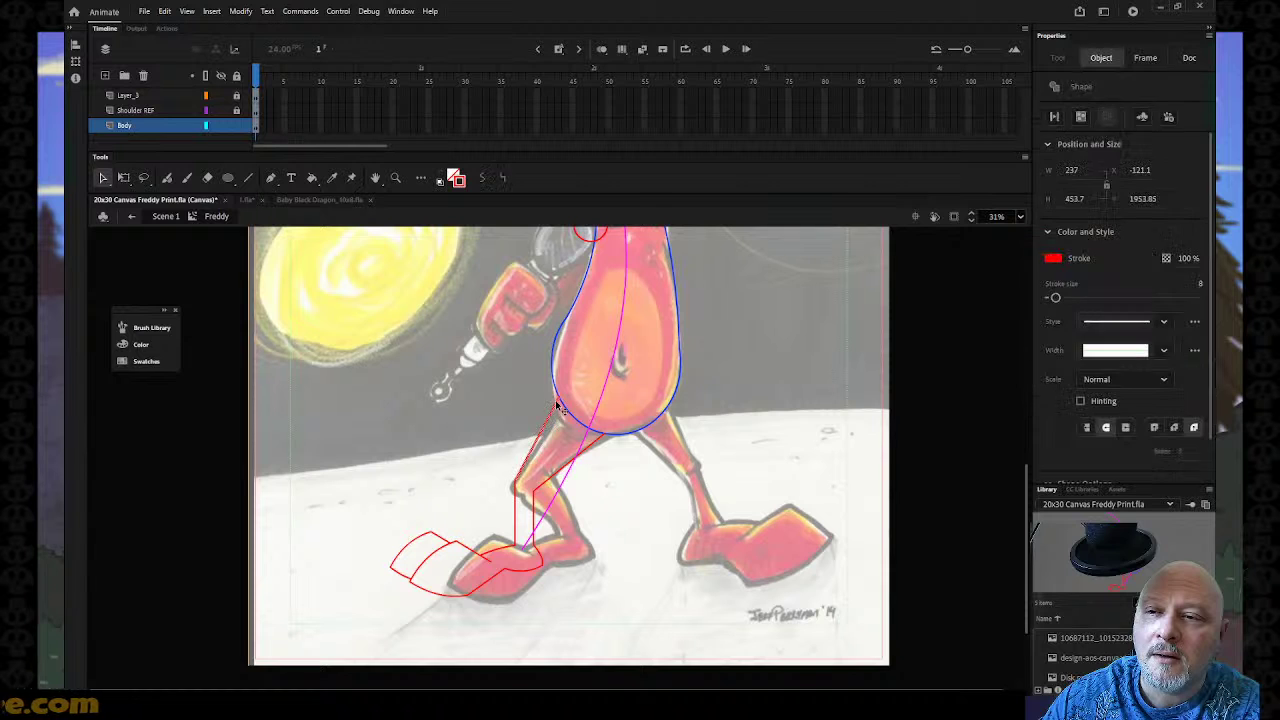
click(551, 420)
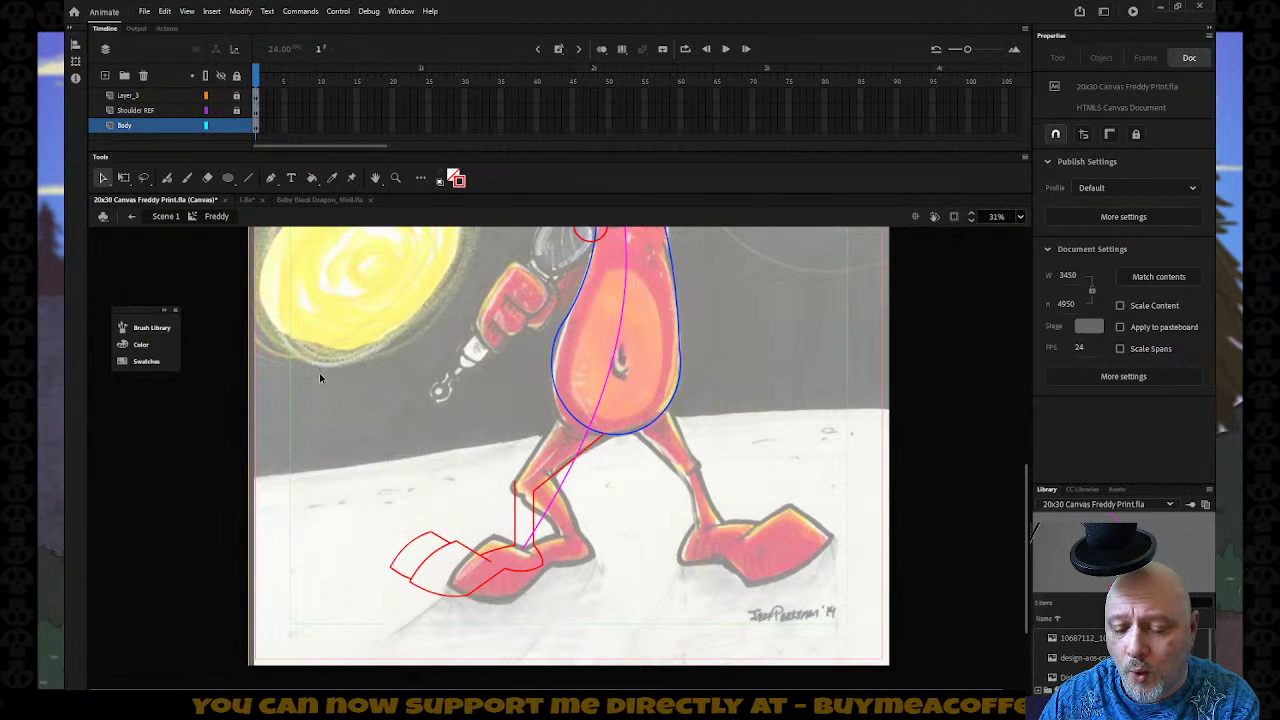
key(n)
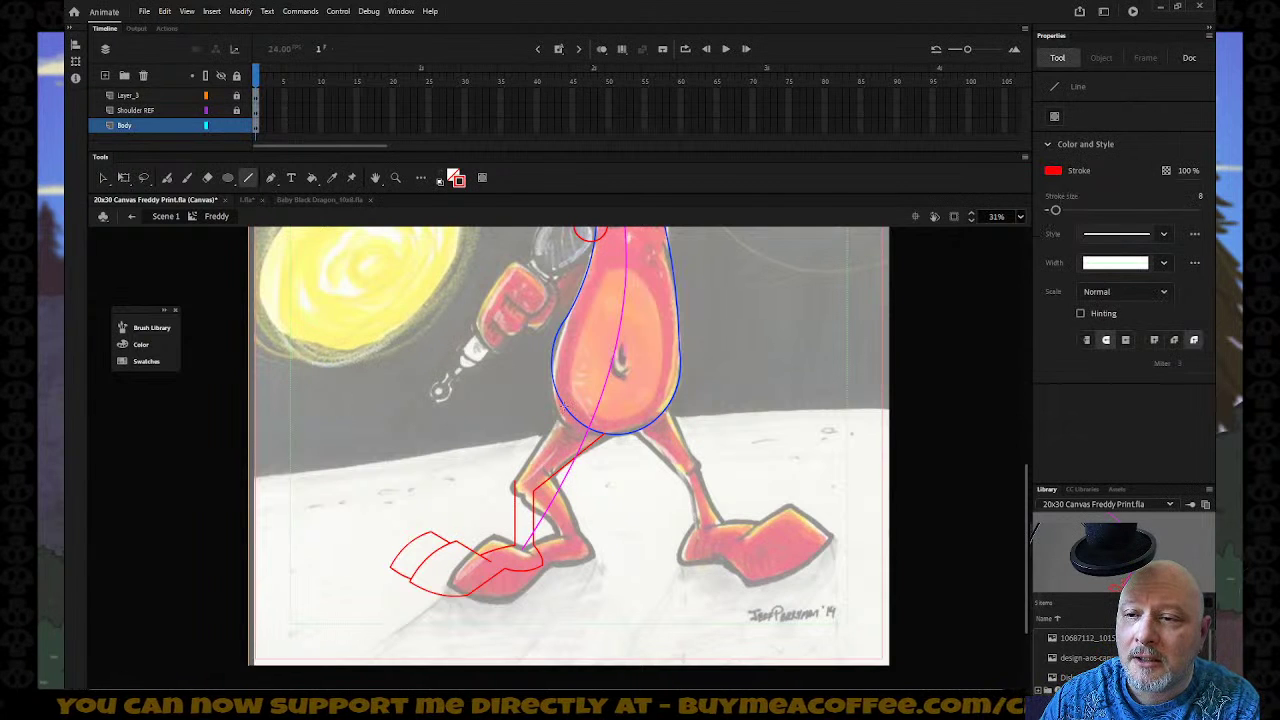
drag(565, 408, 513, 489)
Shift the knee corners inward and pull the front shin line's ankle end onto the magenta guide to slim the lower leg.
key(v)
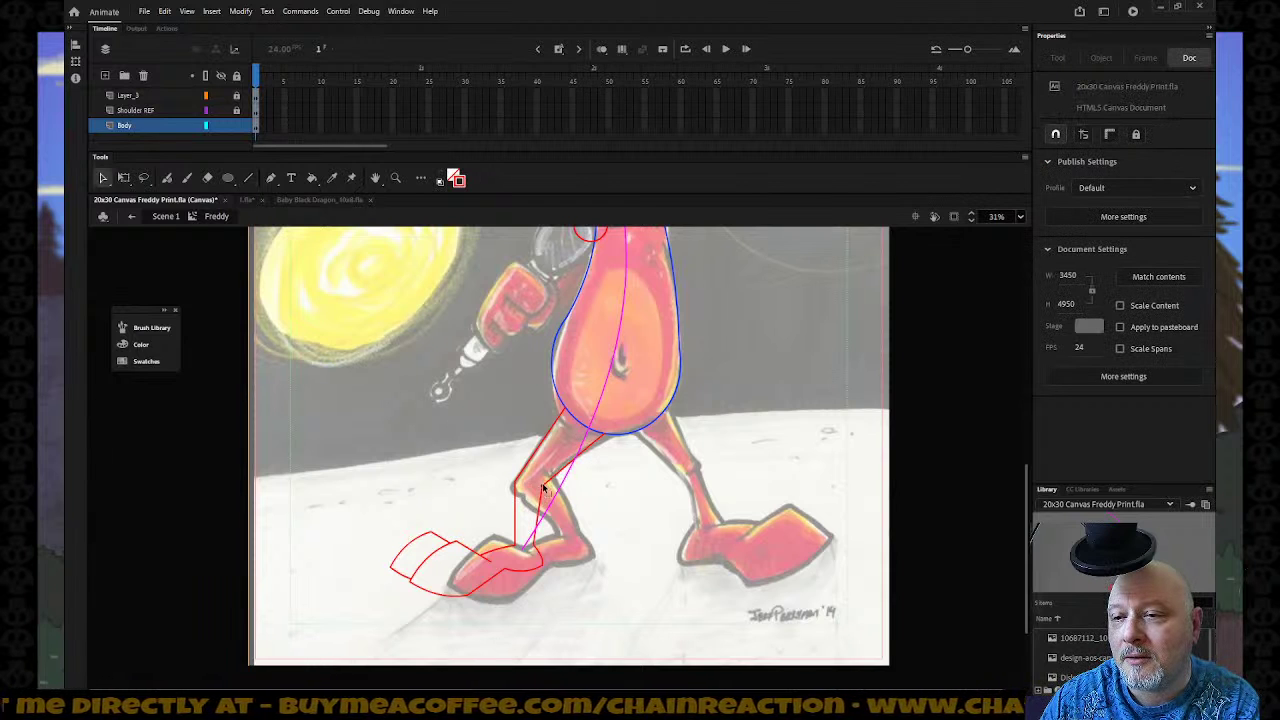
mouse_move(517, 486)
mouse_down()
mouse_move(548, 490)
mouse_move(532, 480)
mouse_up()
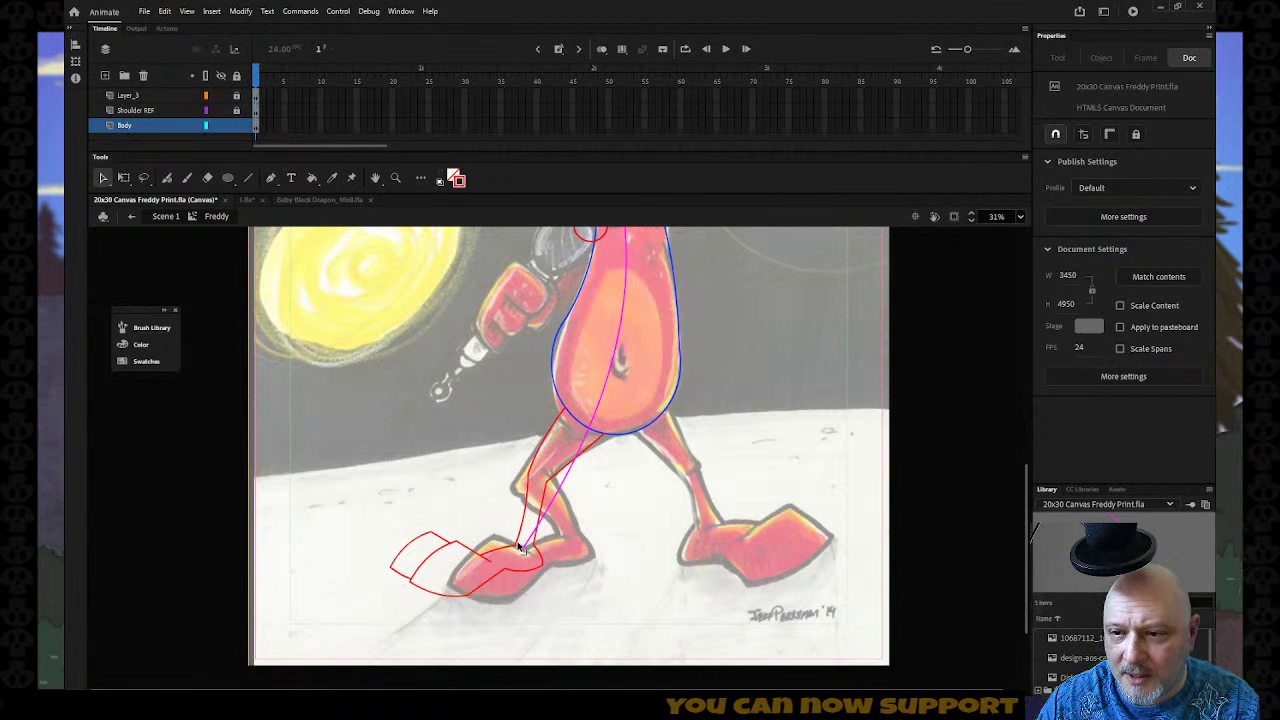
drag(519, 546, 521, 549)
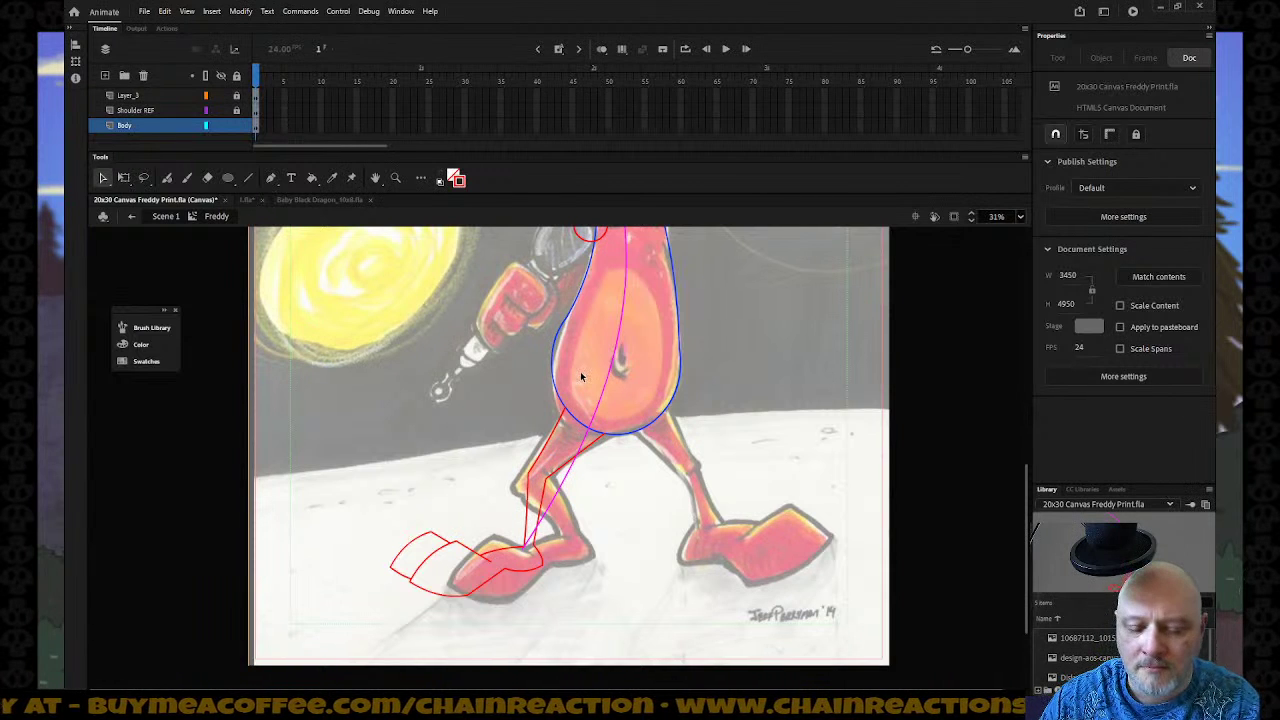
key(z)
alt+click(608, 410)
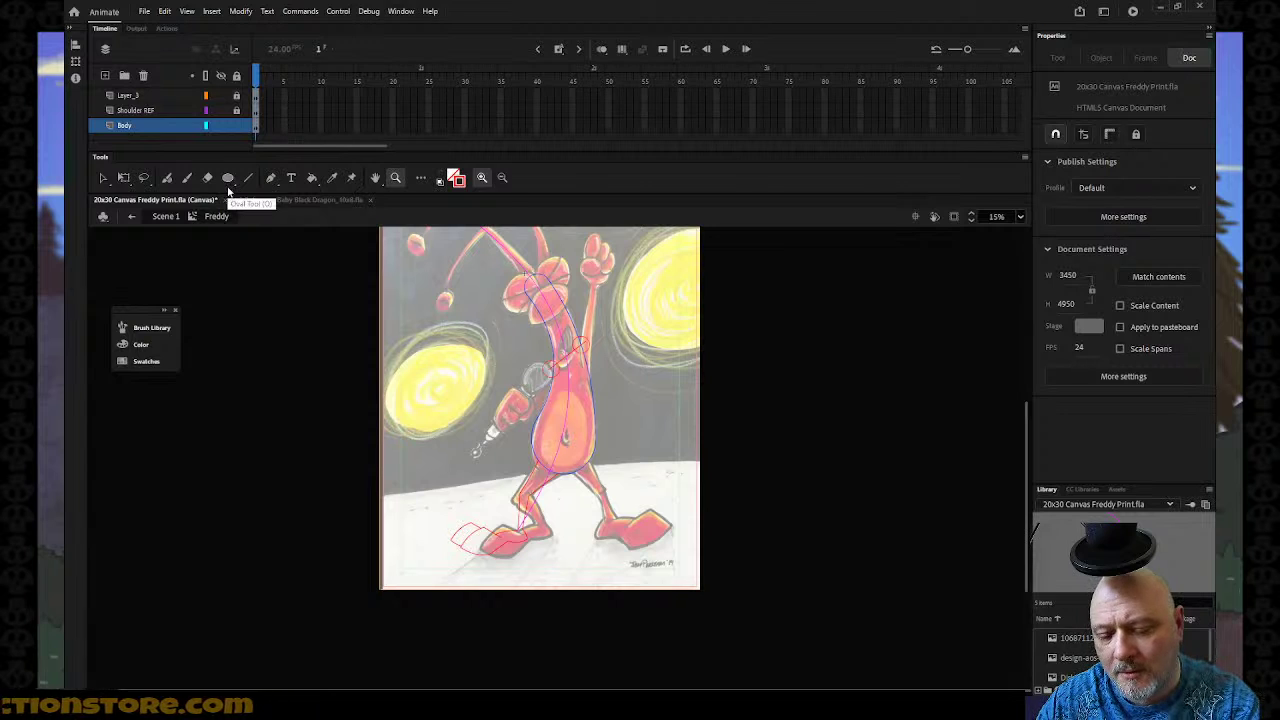
key(v)
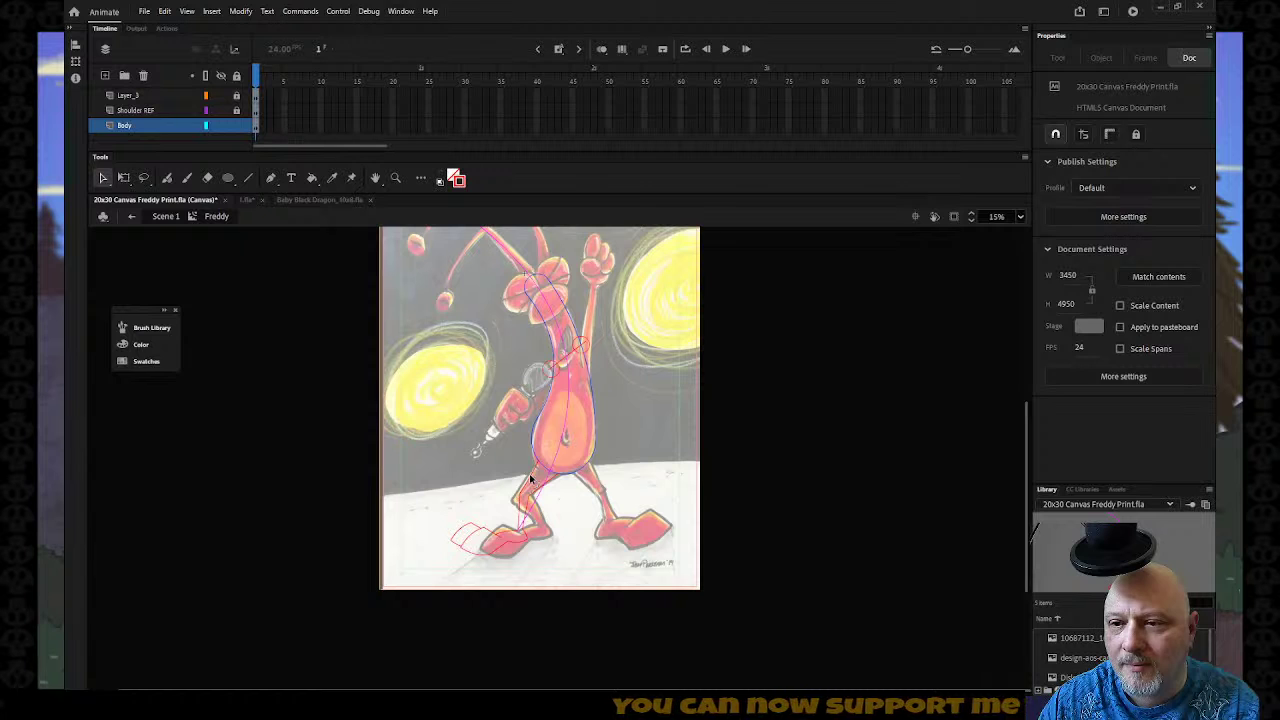
Try to pull the microphone-side knee corner inward toward the body.
click(530, 480)
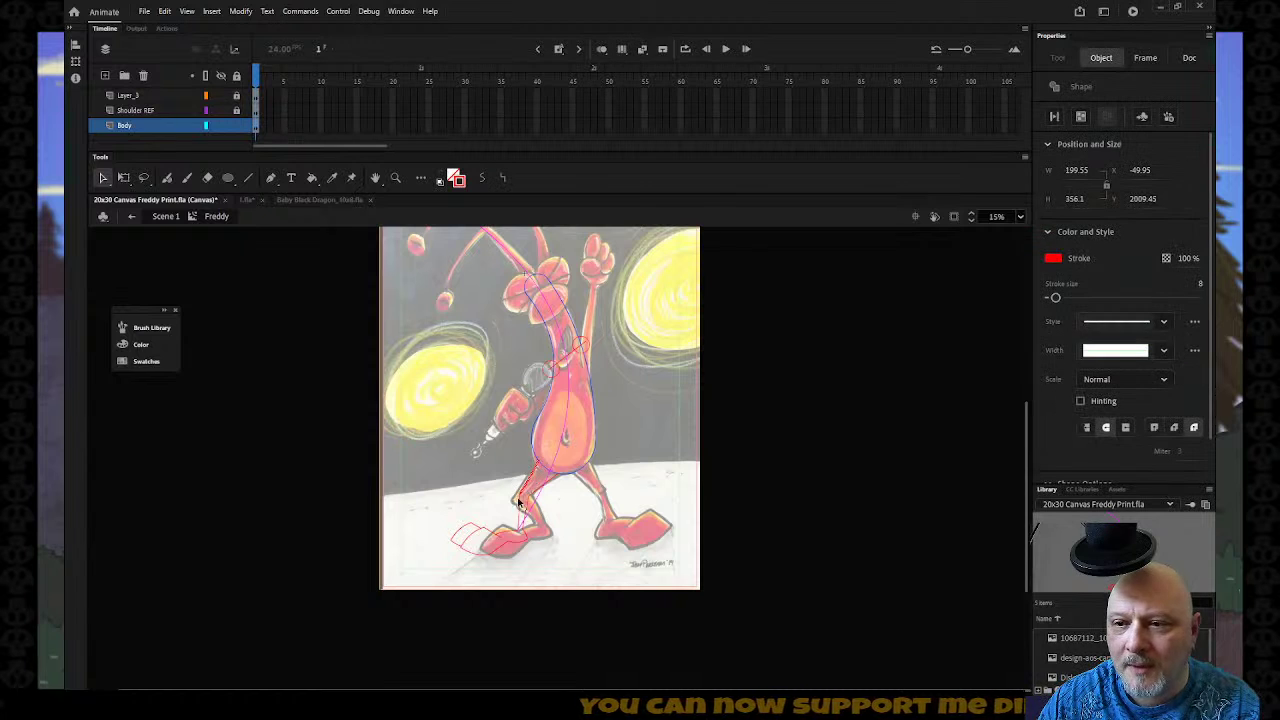
click(502, 180)
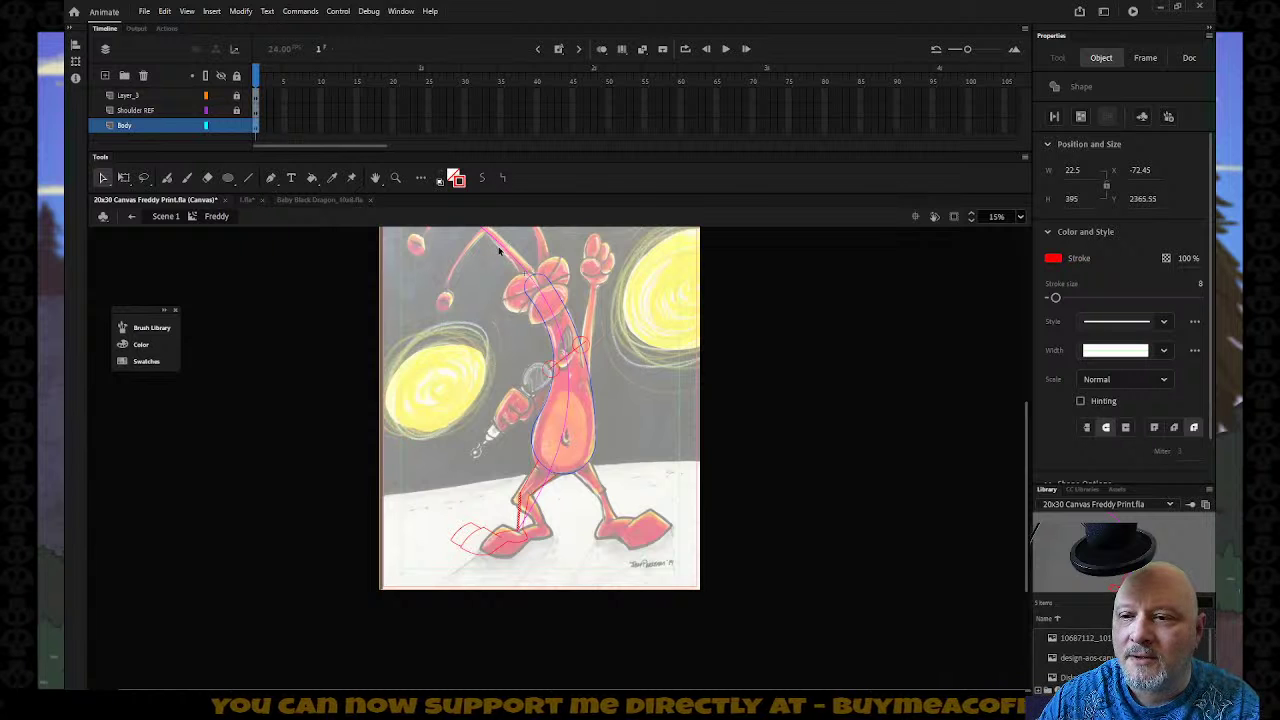
click(459, 468)
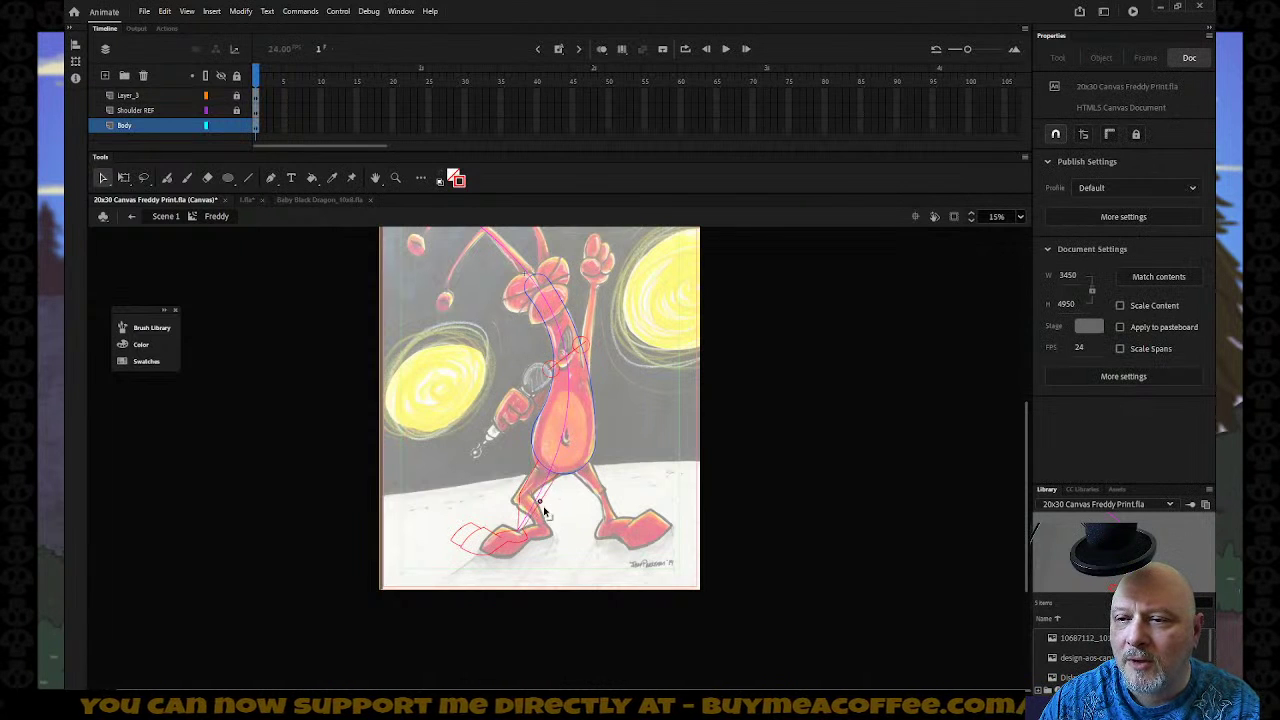
drag(519, 497, 536, 505)
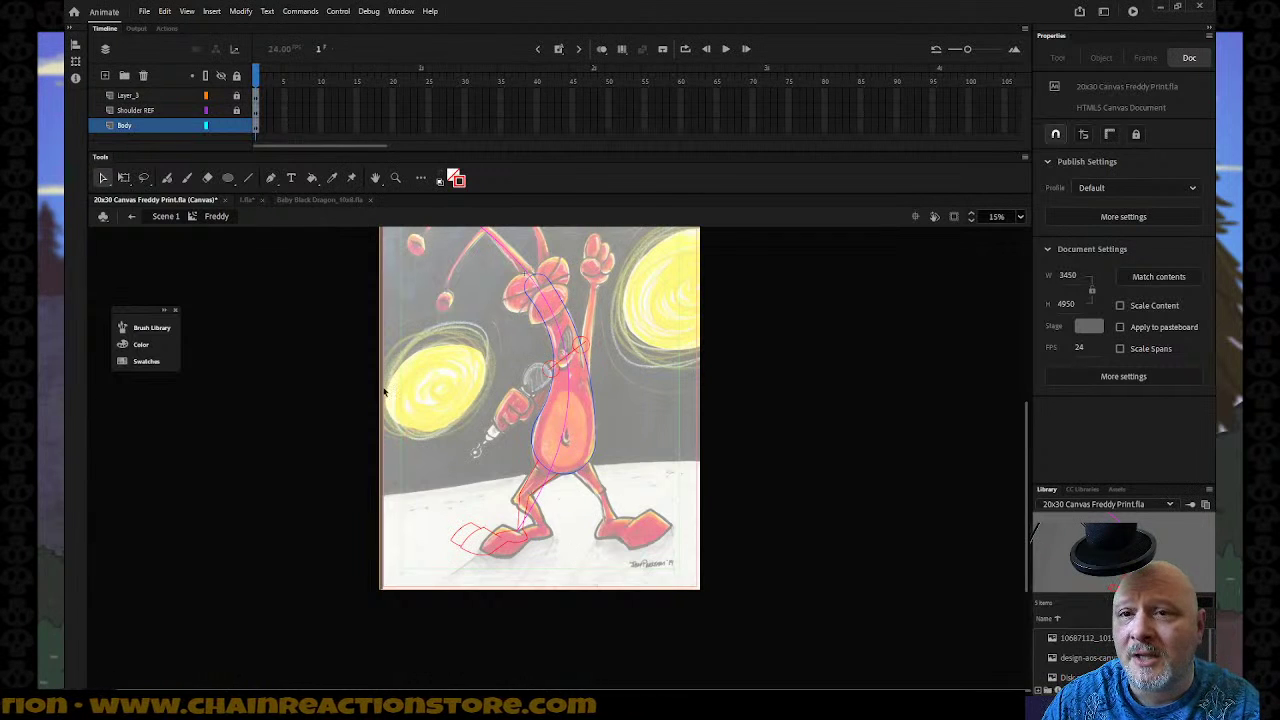
Draw straight red lines over the opposite foot for its heel, underside, arch, front sole, toe front and toe top.
key(z)
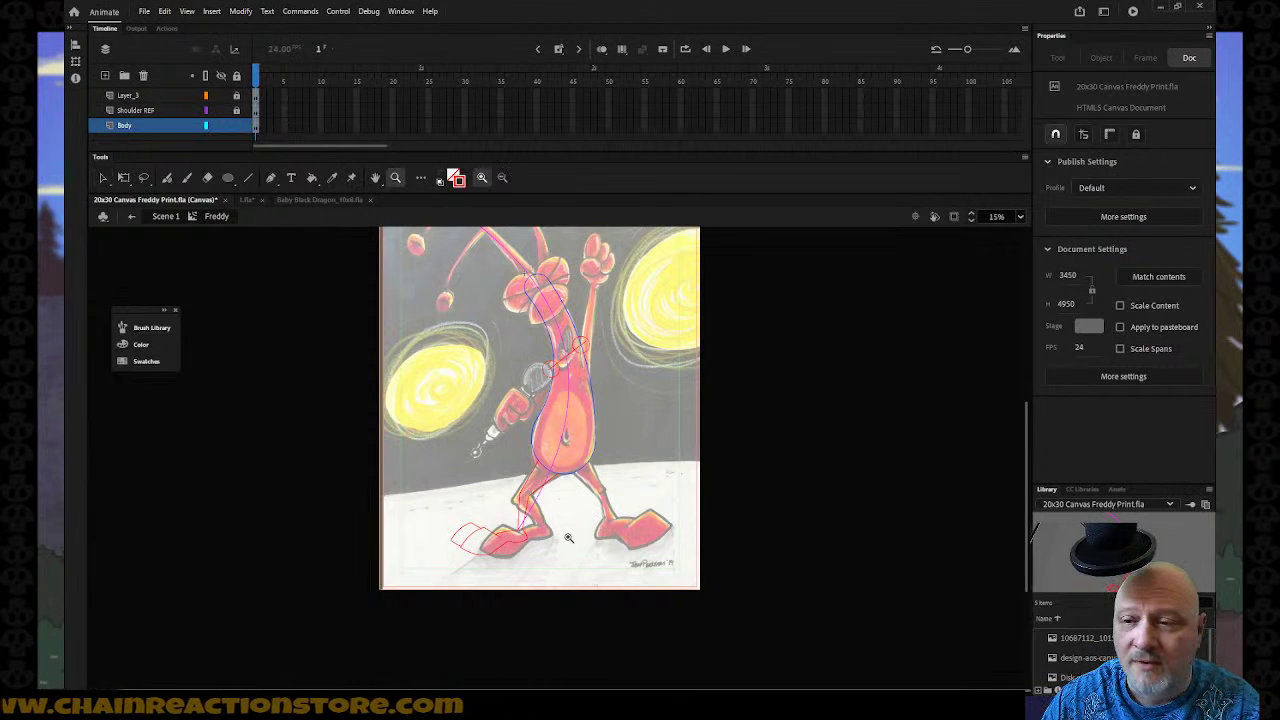
drag(546, 569, 690, 486)
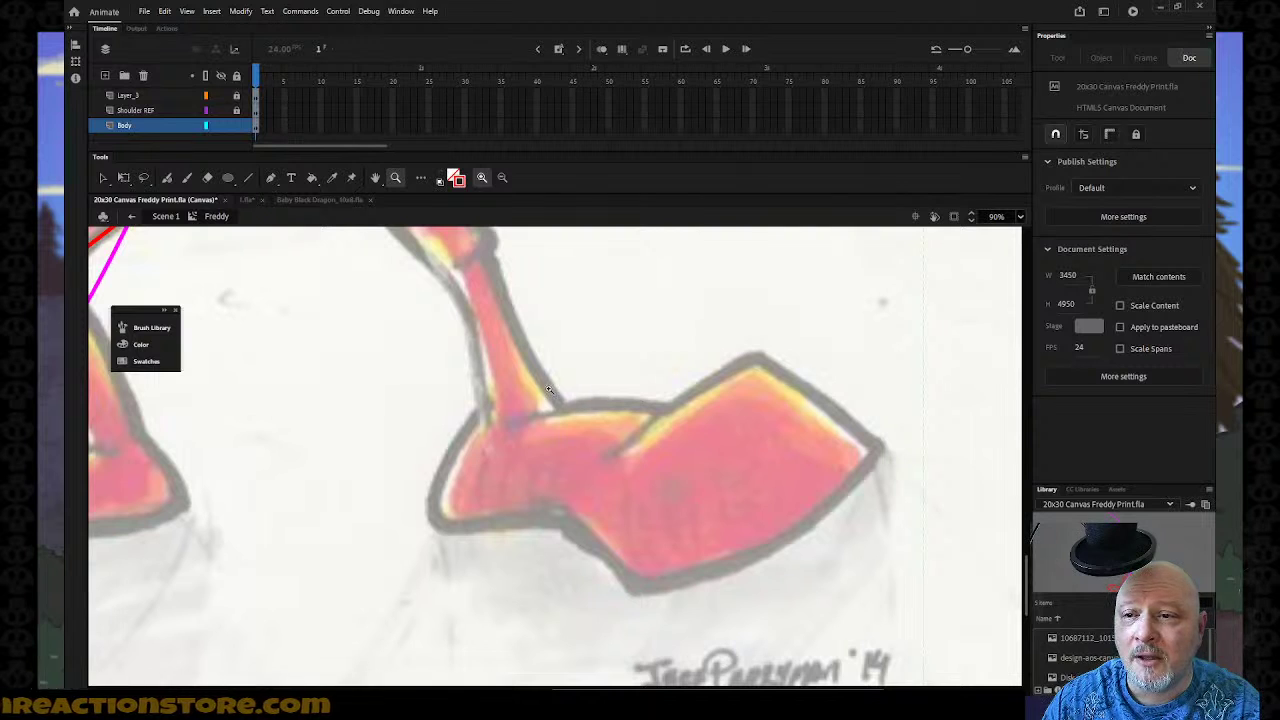
click(249, 178)
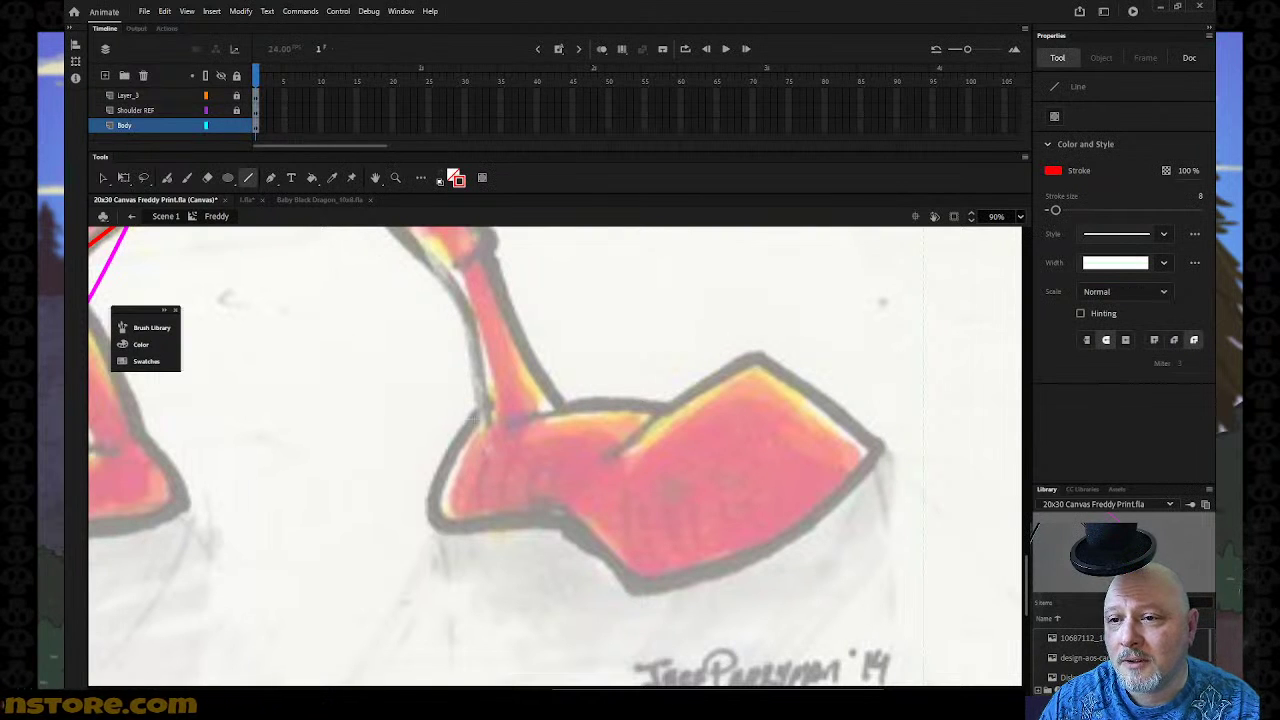
drag(482, 412, 431, 512)
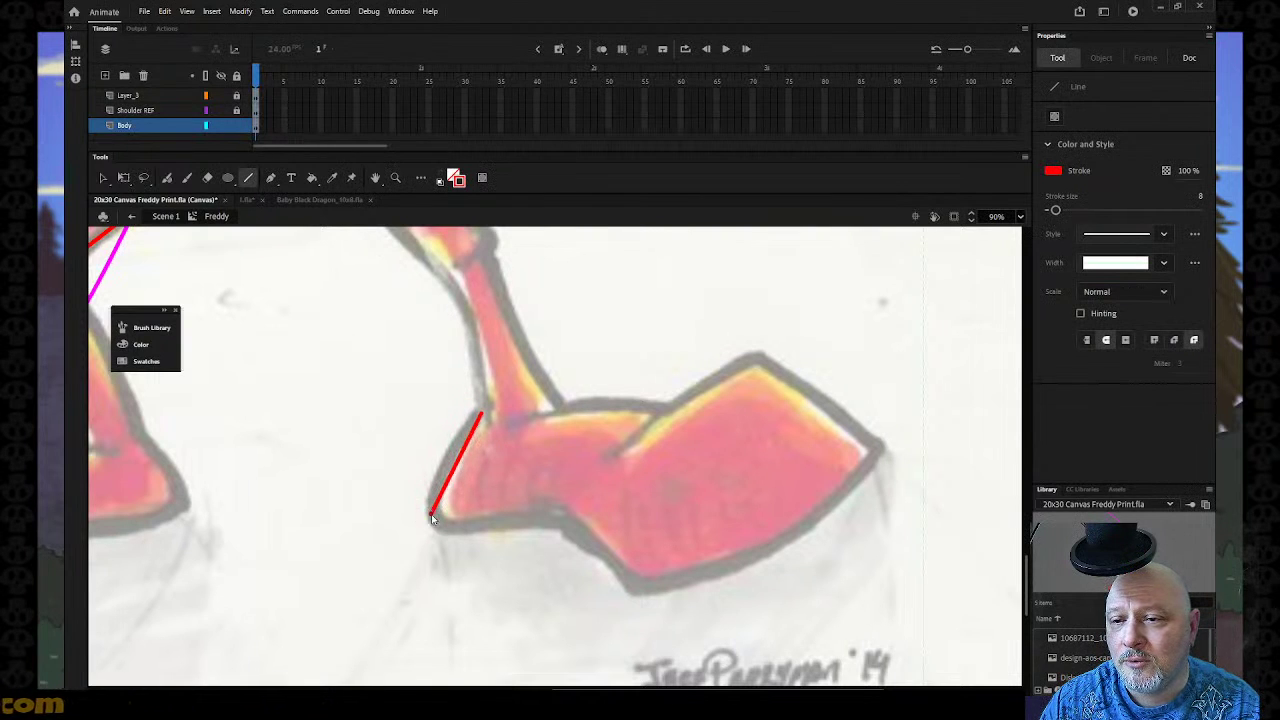
drag(530, 495, 638, 586)
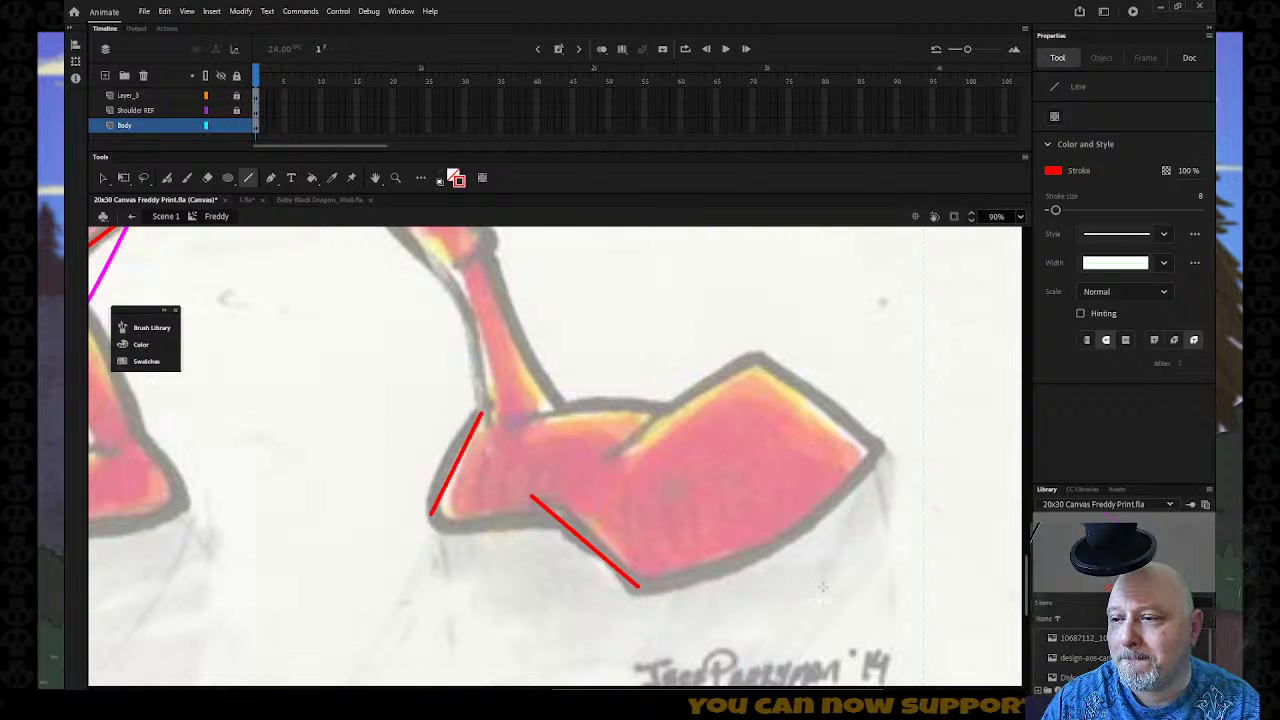
mouse_move(897, 566)
mouse_down()
mouse_move(674, 603)
mouse_move(638, 586)
mouse_up()
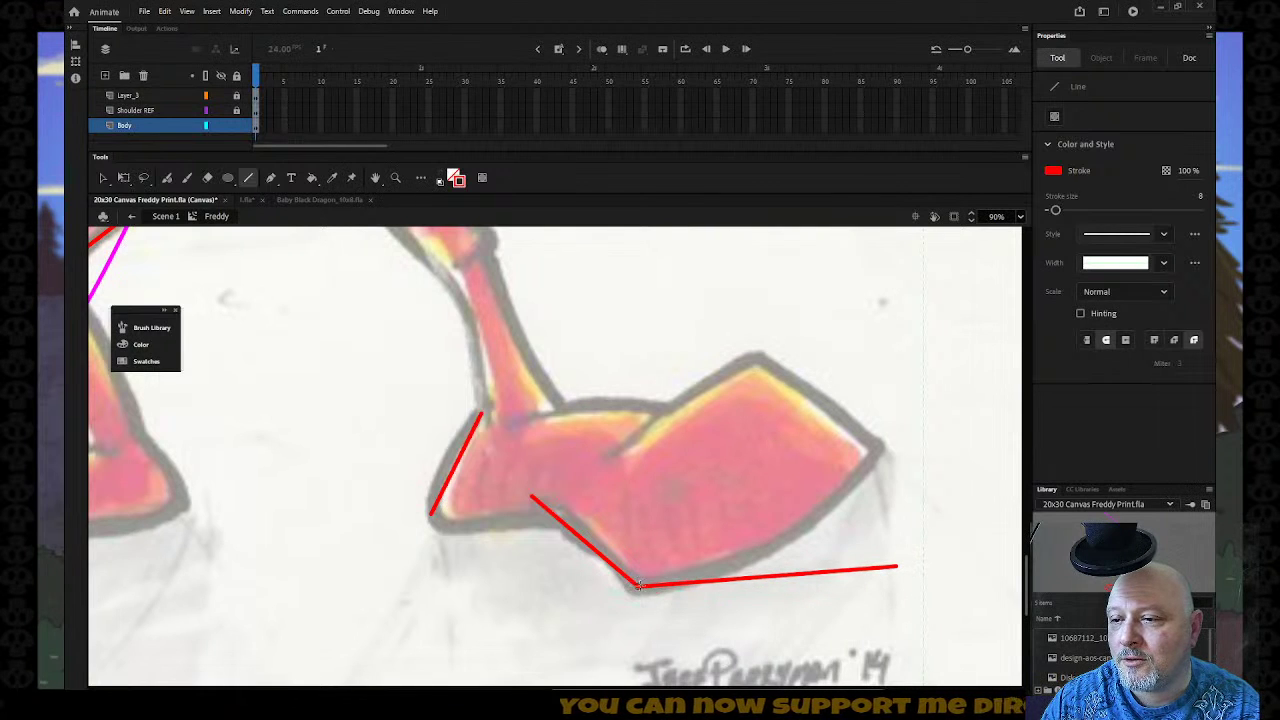
mouse_move(760, 358)
mouse_down()
mouse_move(886, 491)
mouse_move(909, 571)
mouse_move(897, 566)
mouse_up()
drag(605, 457, 757, 357)
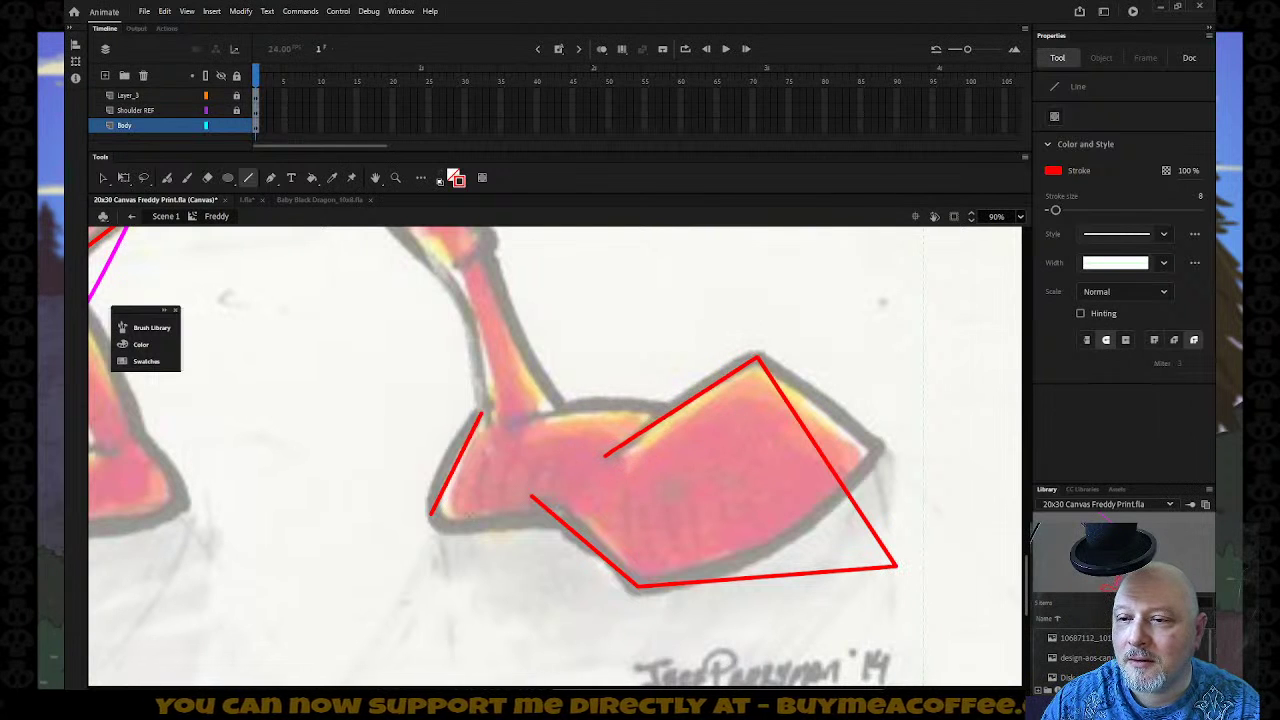
mouse_move(556, 516)
mouse_down()
mouse_move(449, 524)
mouse_move(455, 534)
mouse_move(432, 524)
mouse_up()
Bend the heel's back line outward and its underside line downward to match the artwork.
key(v)
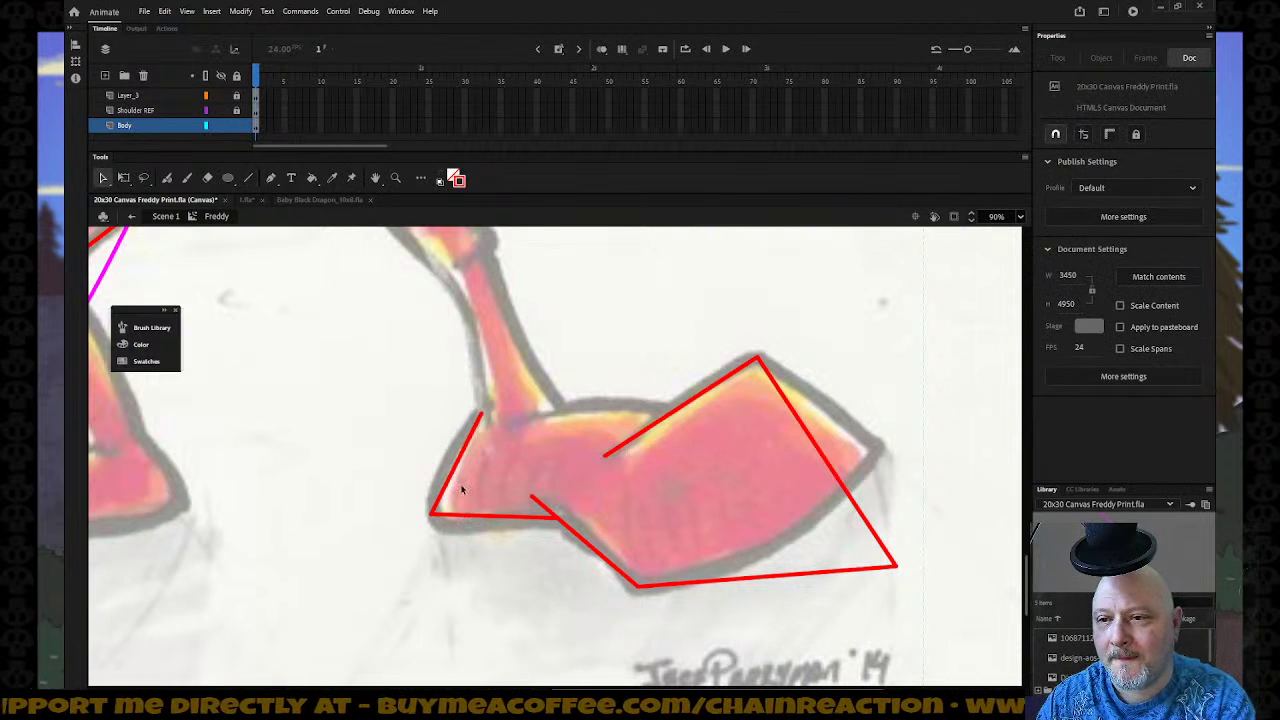
drag(454, 471, 440, 466)
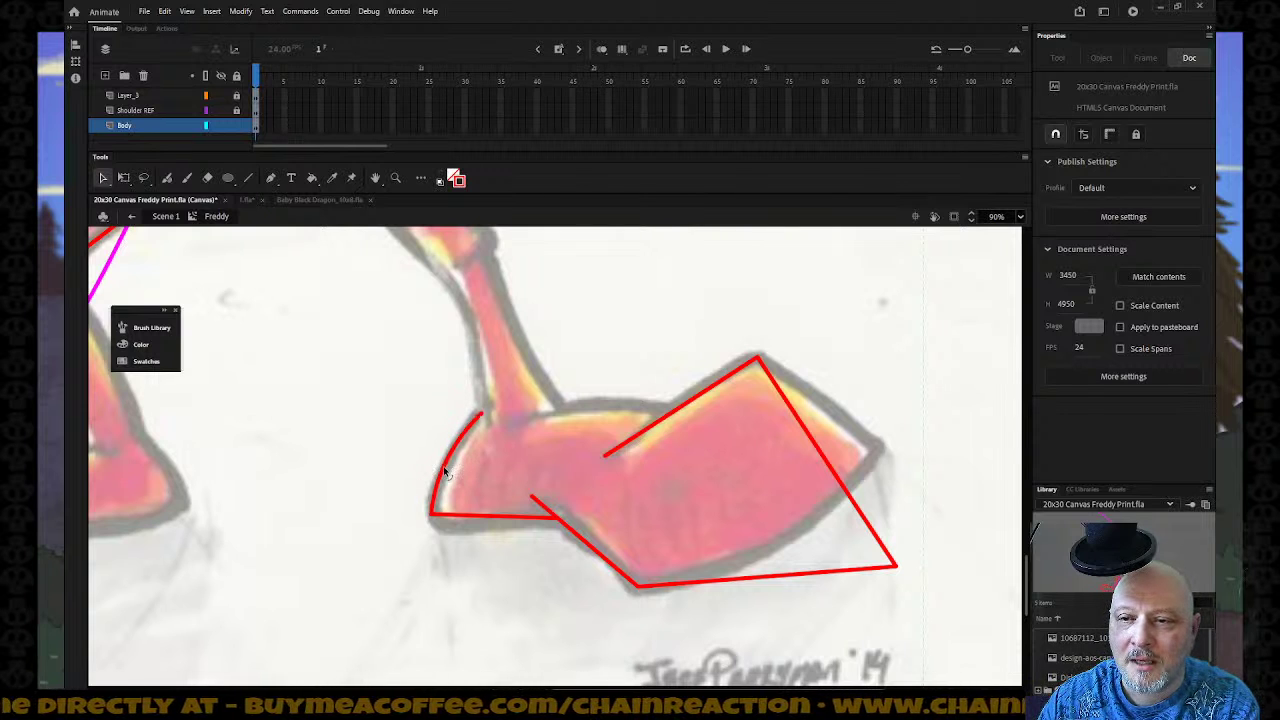
drag(473, 514, 446, 530)
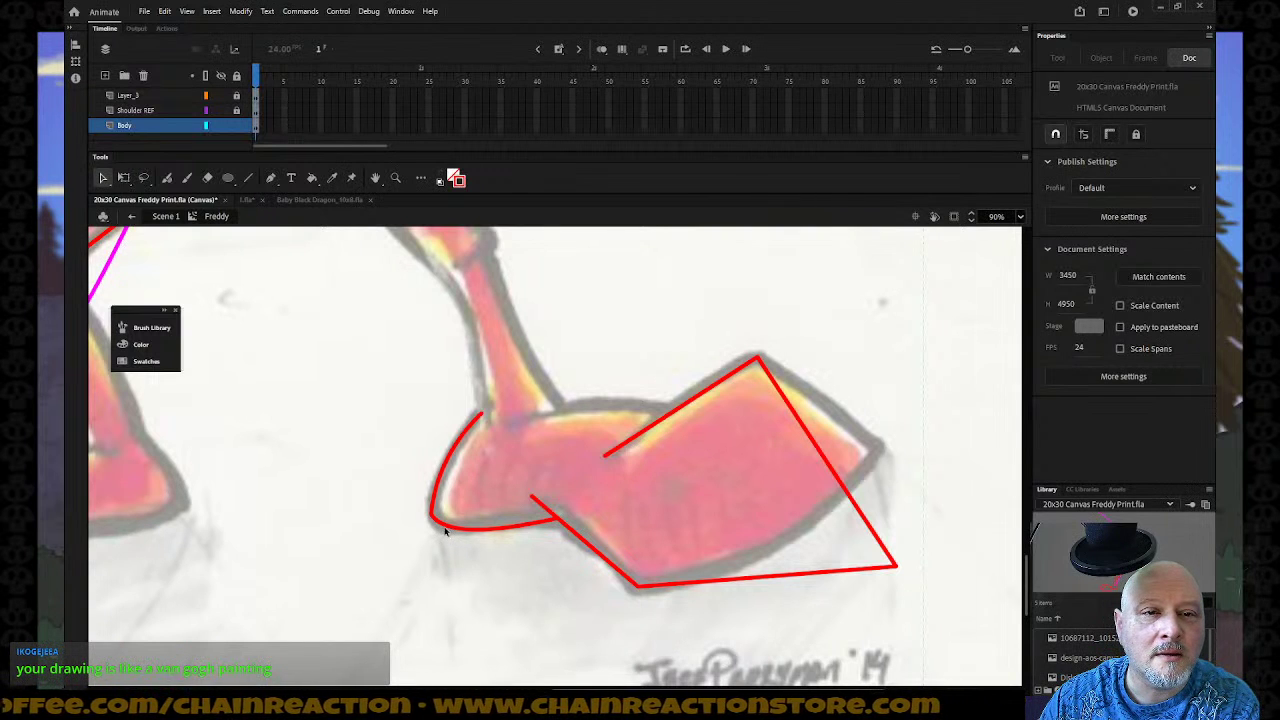
Move the heel's underside curve clear of the foot and bend the arch, toe-front and front sole lines outward.
click(558, 519)
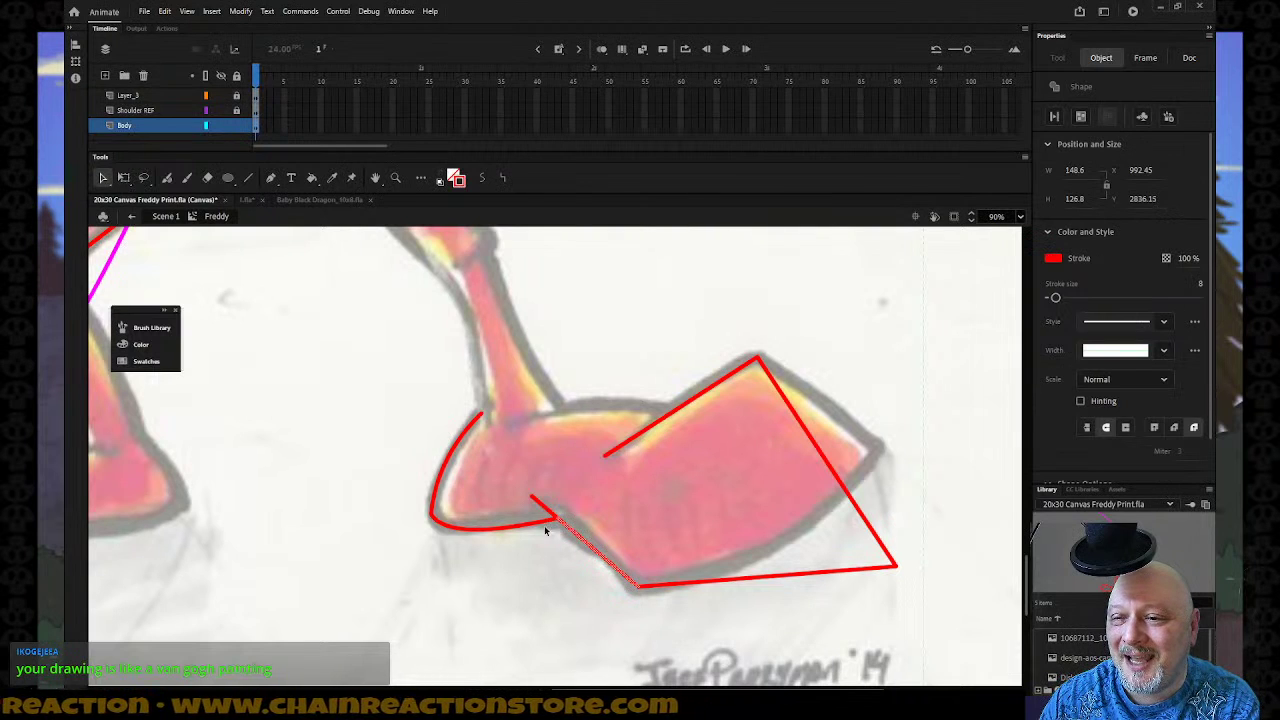
click(531, 527)
mouse_move(531, 526)
mouse_down()
mouse_move(474, 563)
mouse_move(436, 566)
mouse_up()
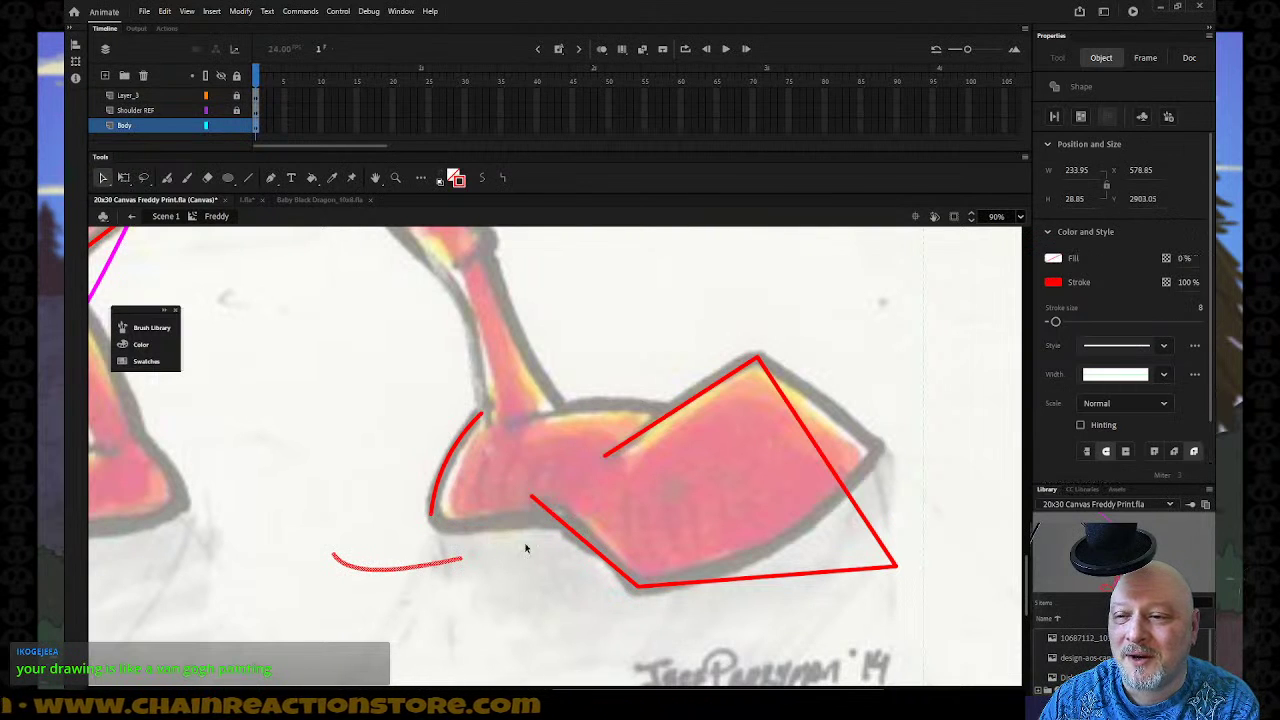
drag(585, 544, 591, 540)
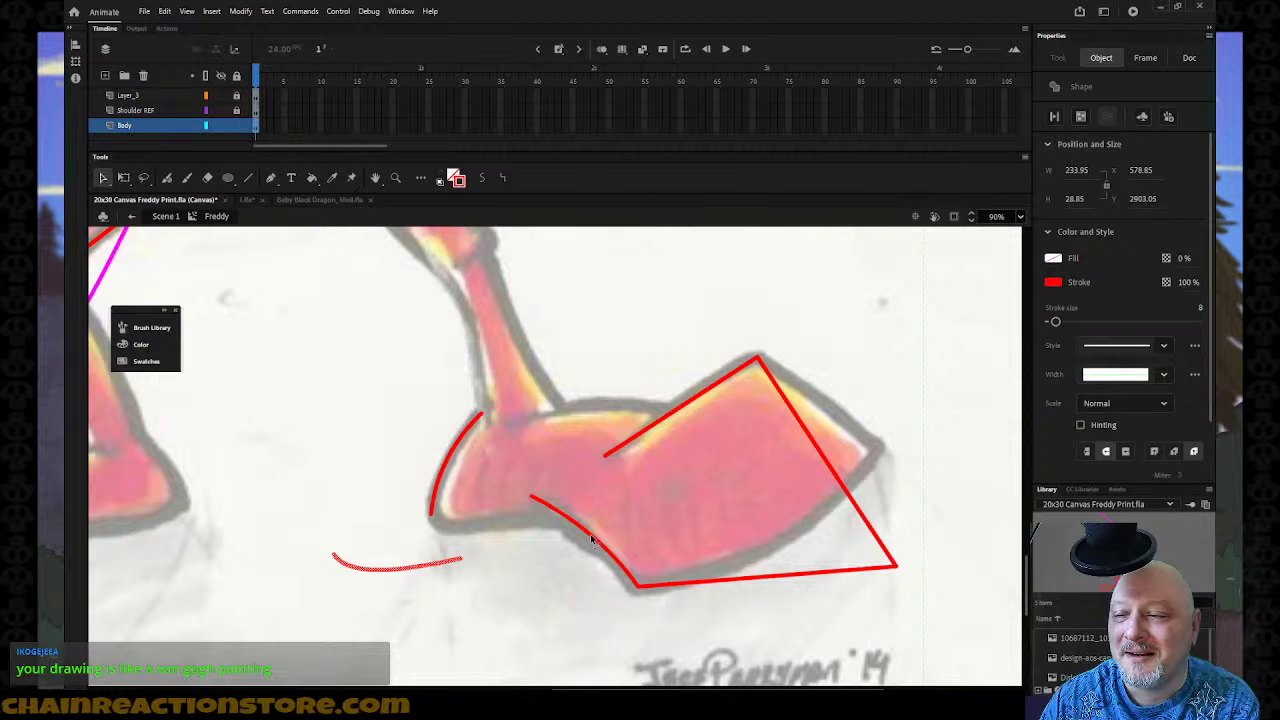
drag(818, 449, 845, 432)
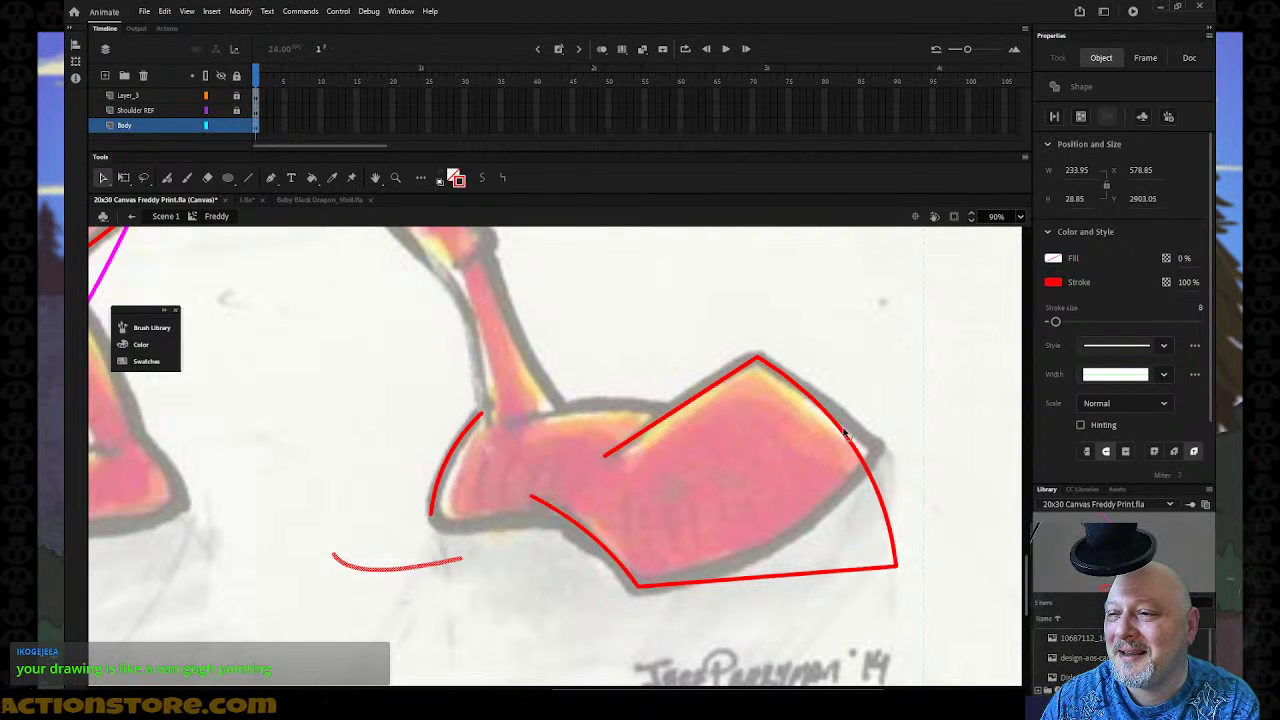
drag(781, 578, 784, 596)
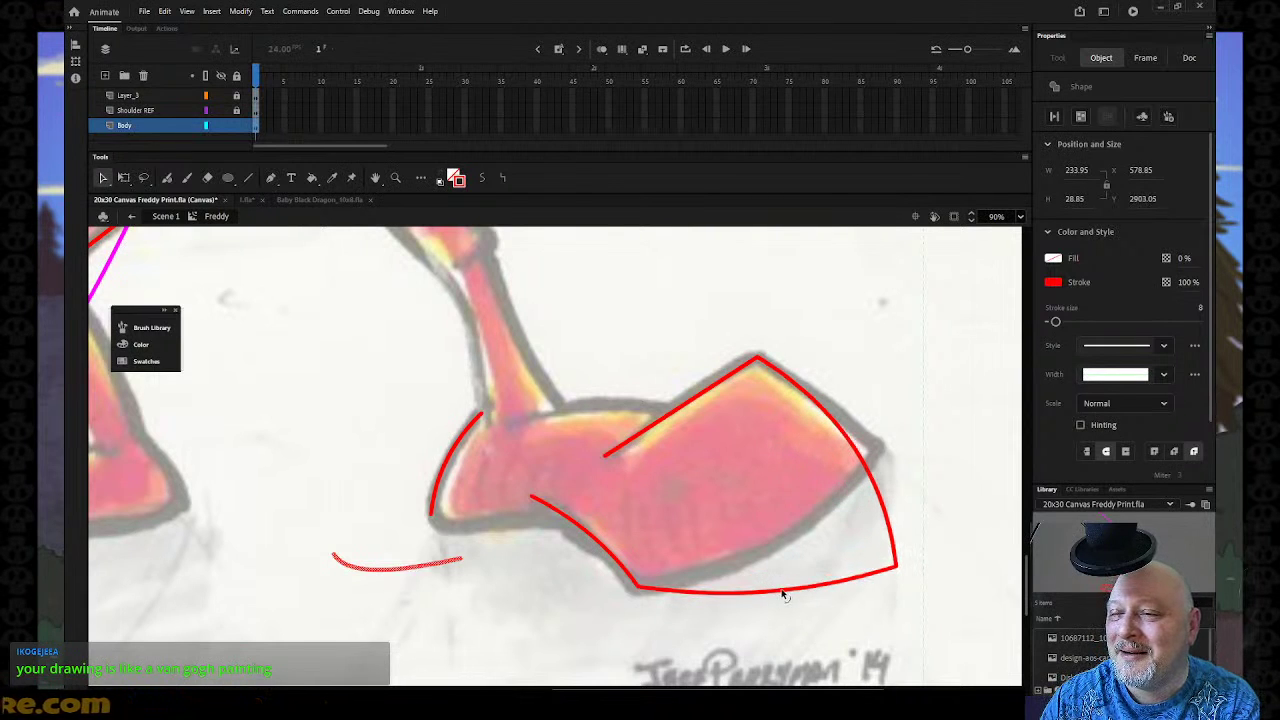
Return the underside curve to the heel's lower end and attach its other end to the arch line.
click(339, 546)
click(335, 558)
mouse_move(335, 558)
mouse_down()
mouse_move(434, 534)
mouse_move(433, 515)
mouse_up()
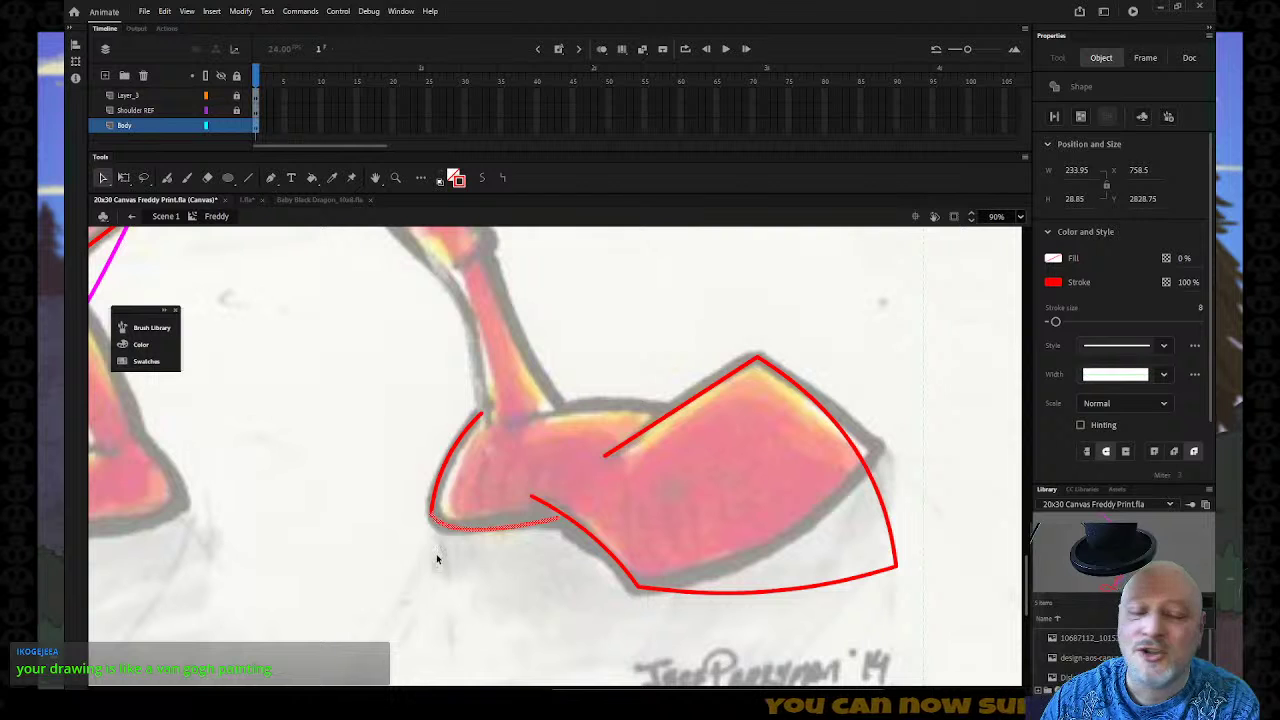
click(418, 585)
drag(560, 518, 565, 521)
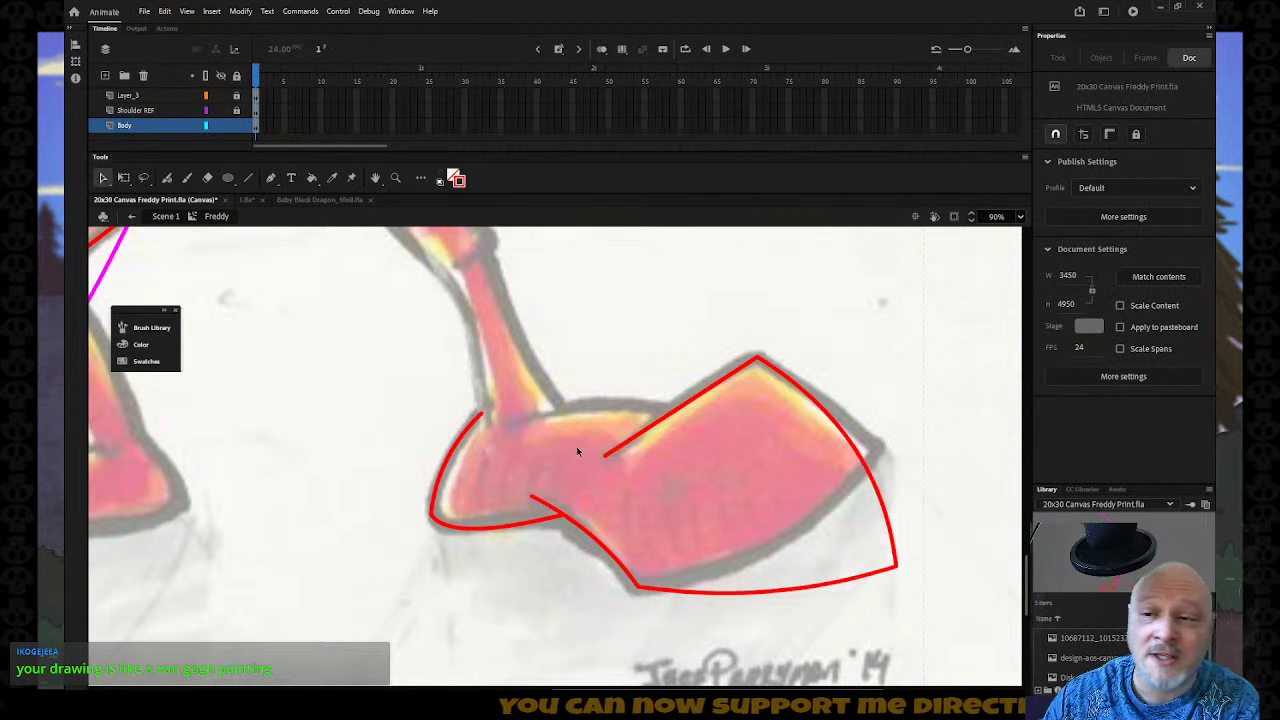
Draw a slightly arched line across the instep from the ankle to the toe, and pull the toe's lower corner farther out.
key(n)
mouse_move(548, 403)
mouse_down()
mouse_move(672, 416)
mouse_move(628, 405)
mouse_up()
key(v)
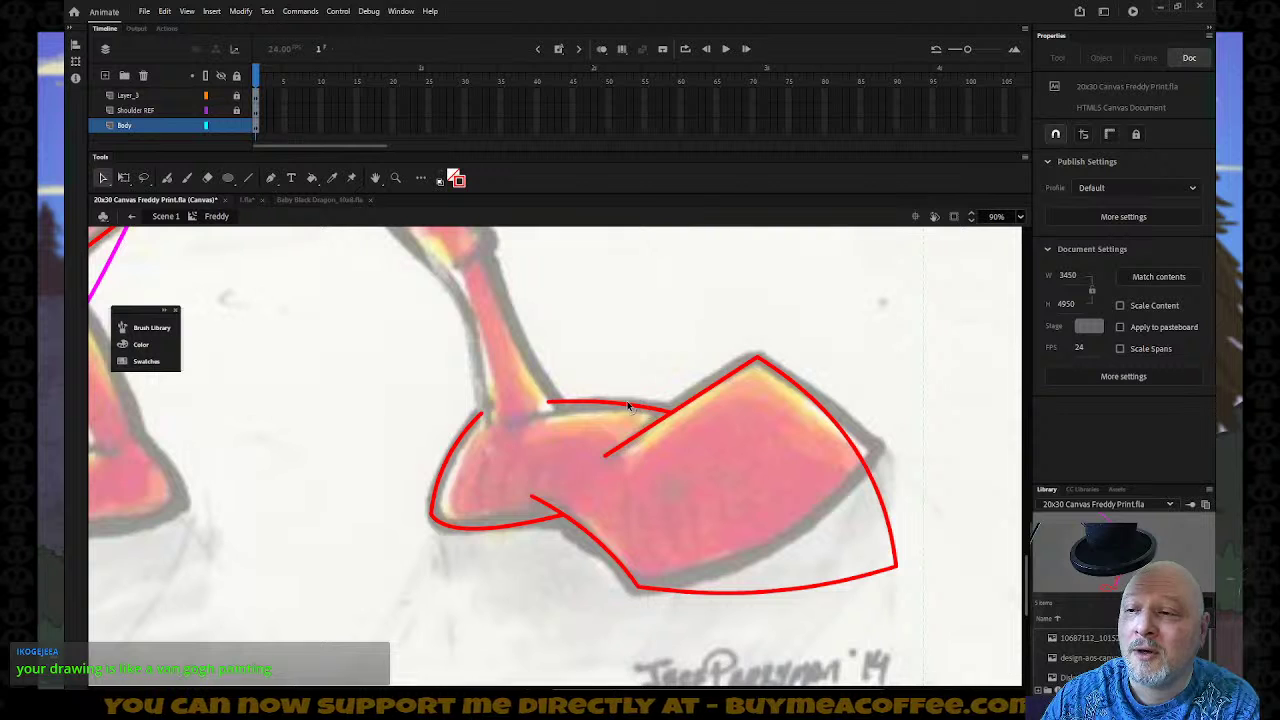
drag(898, 567, 907, 568)
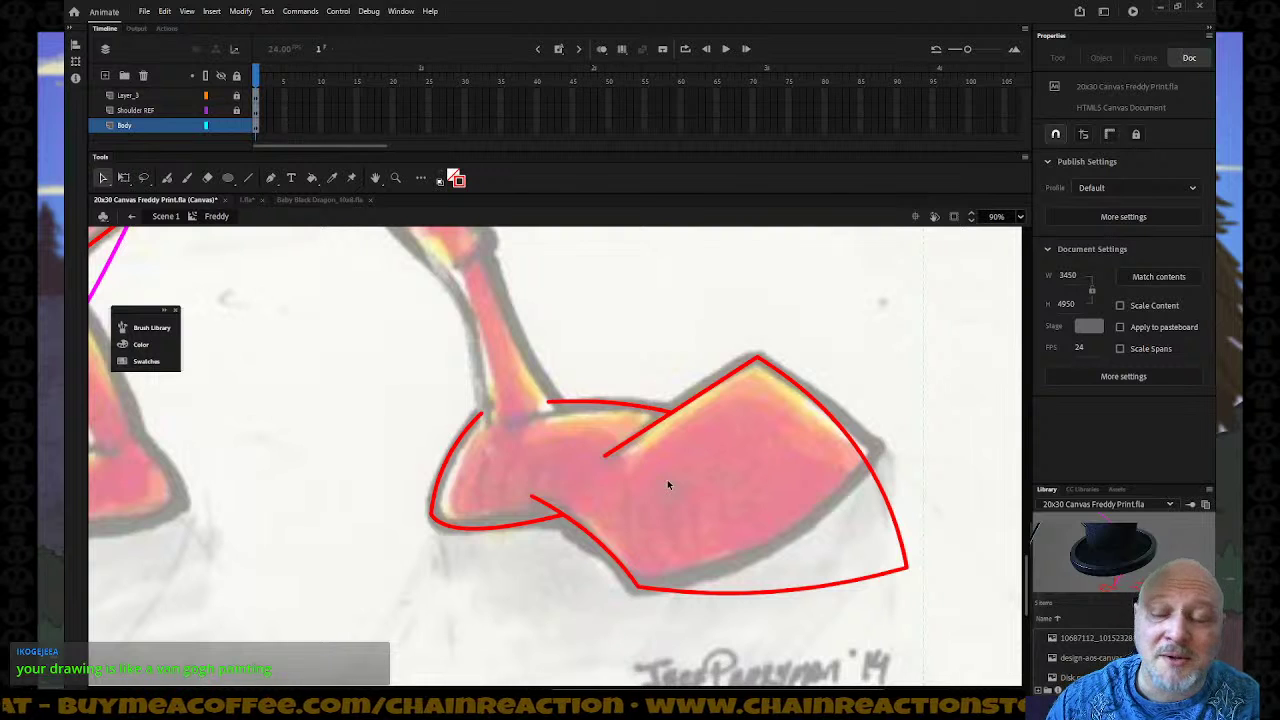
Select the whole new foot outline and scale it up proportionally to about 976 by 485.
scroll(745, 500, up, 3)
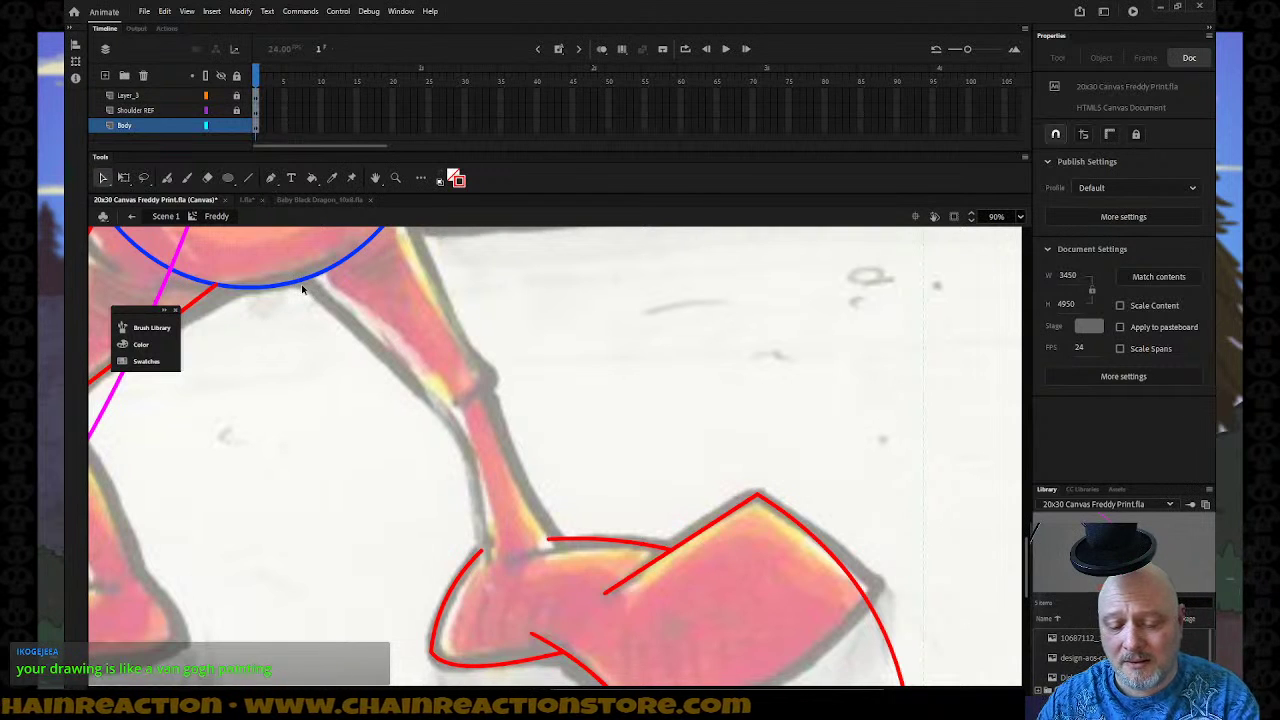
key(z)
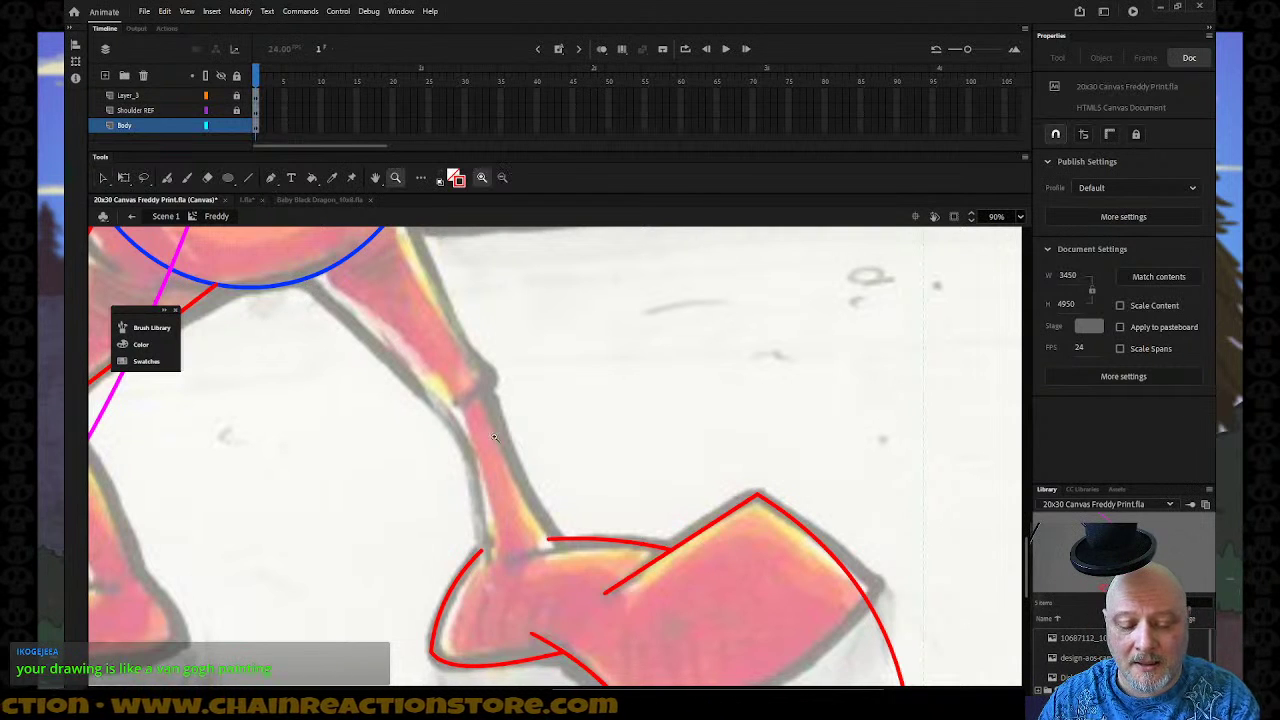
alt+click(494, 439)
alt+click(506, 438)
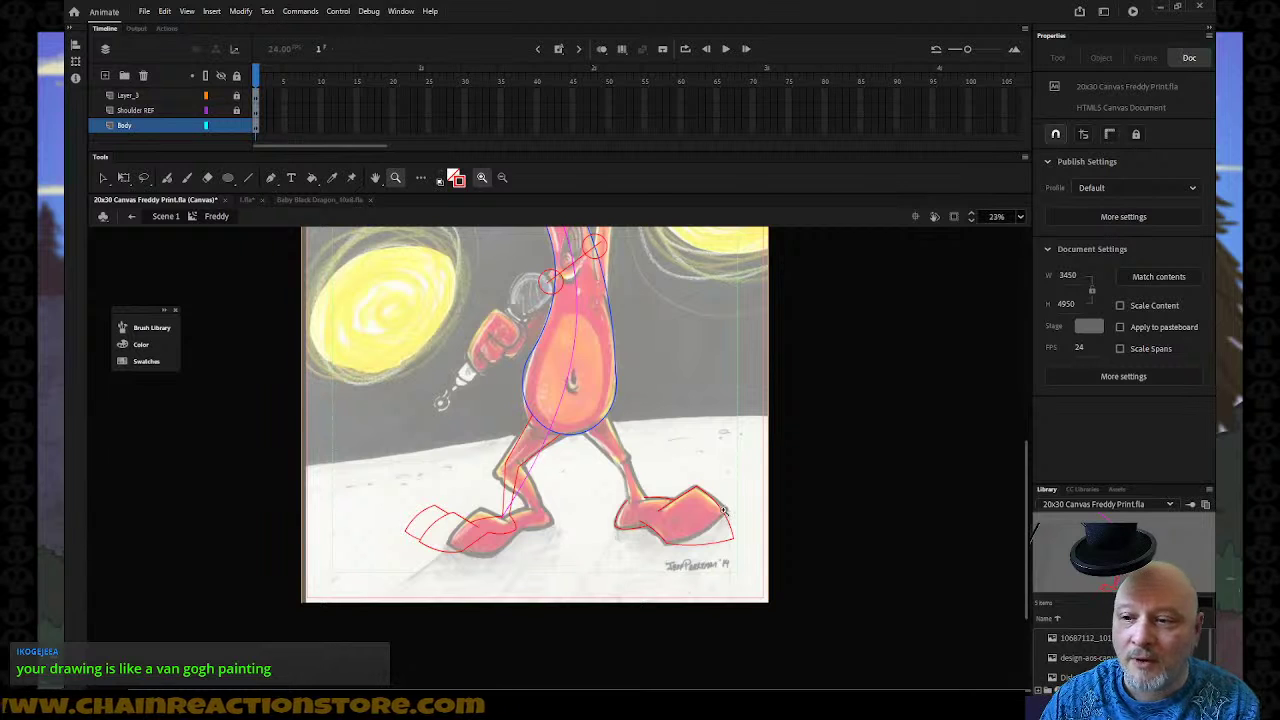
key(v)
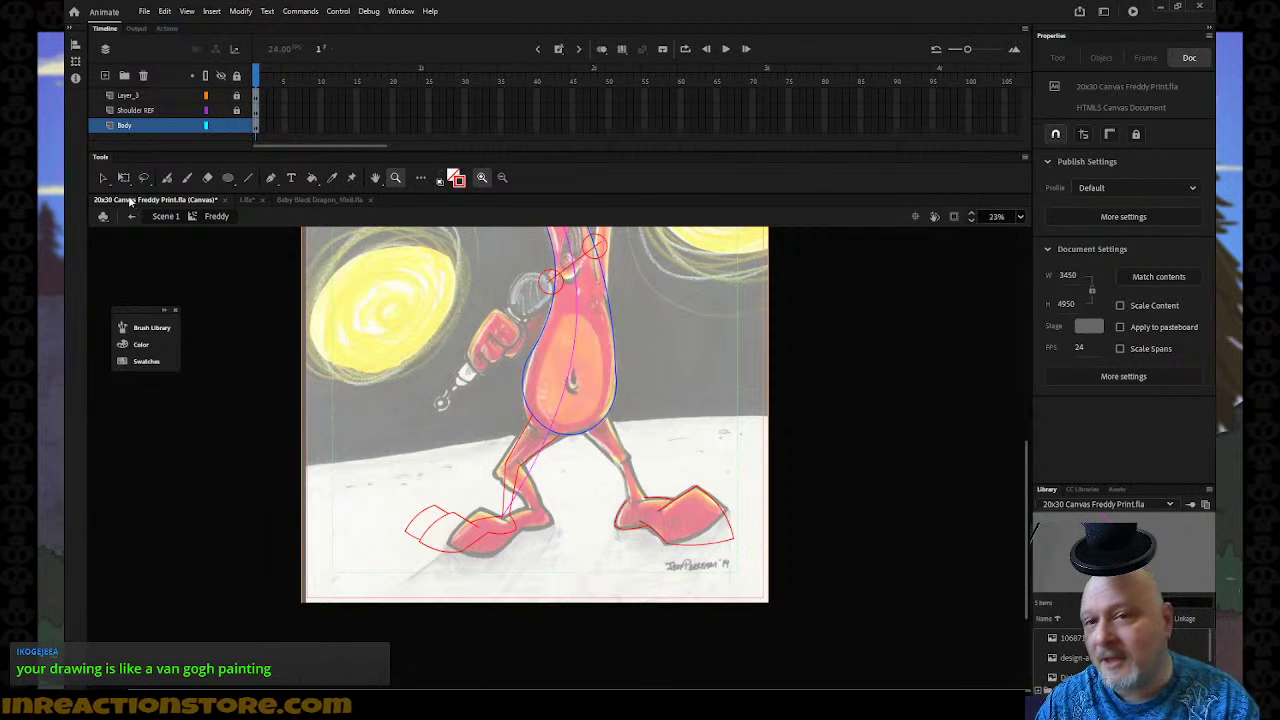
double_click(718, 506)
key(q)
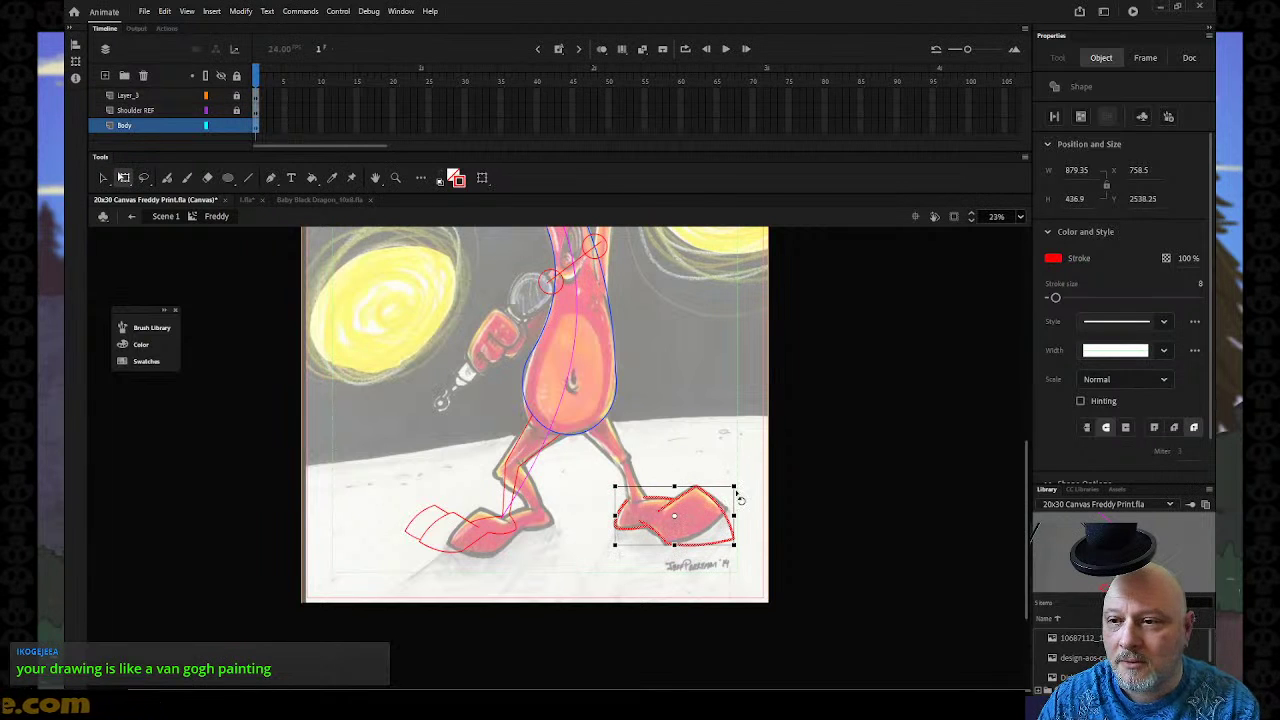
drag(737, 485, 744, 478)
Nudge the enlarged foot outline down and right to about X 768, Y 2621.
key(shift+Down)
key(shift+Down)
key(shift+Right)
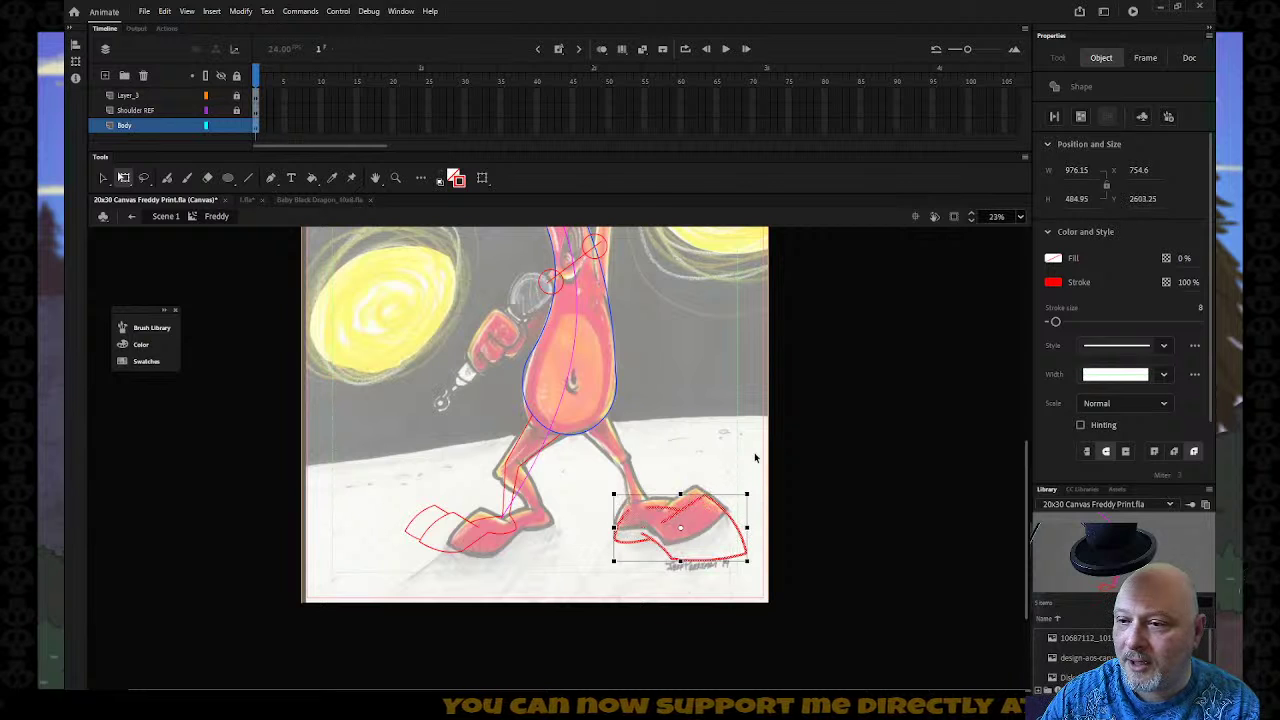
key(Down)
key(Down)
key(Down)
key(Down)
key(Right)
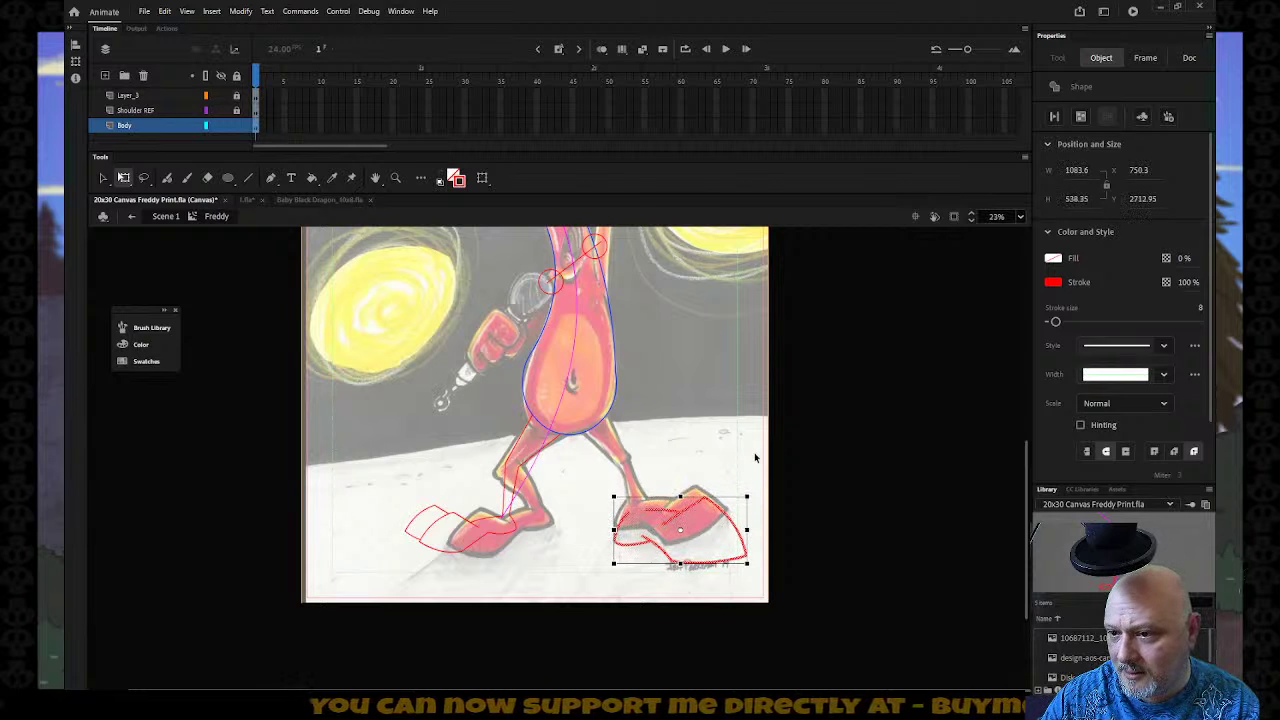
key(Right)
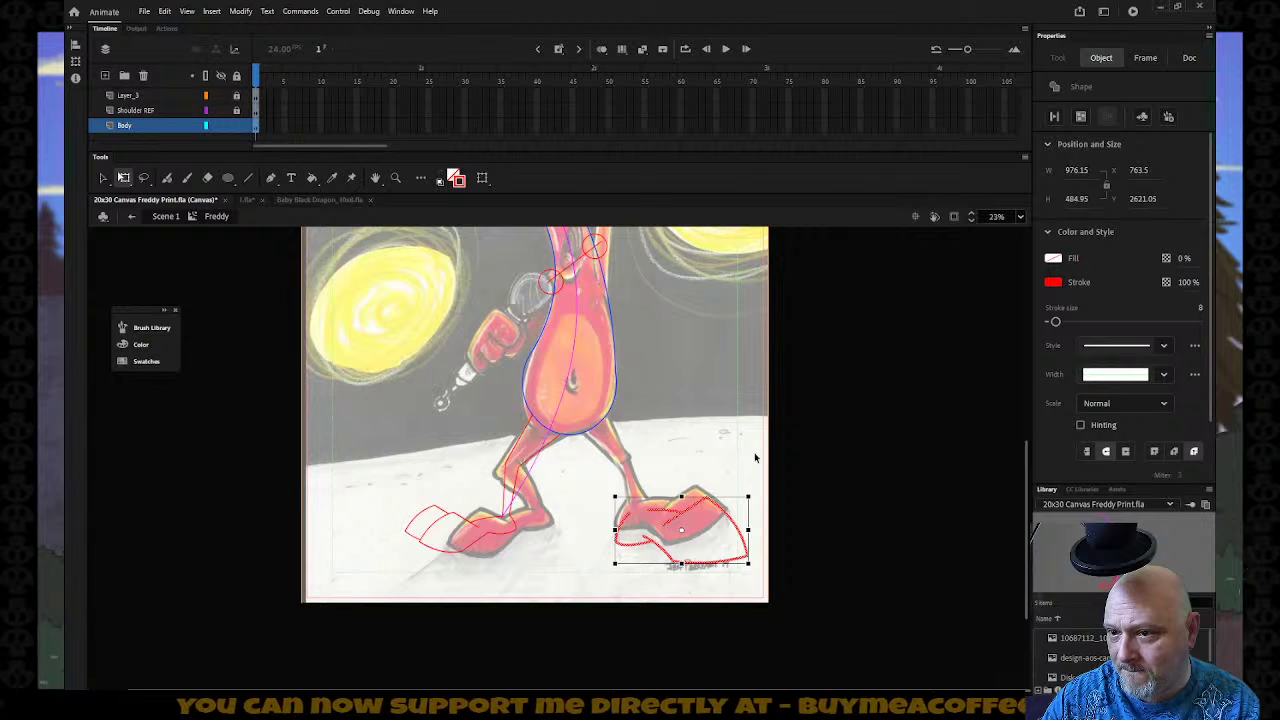
key(Right)
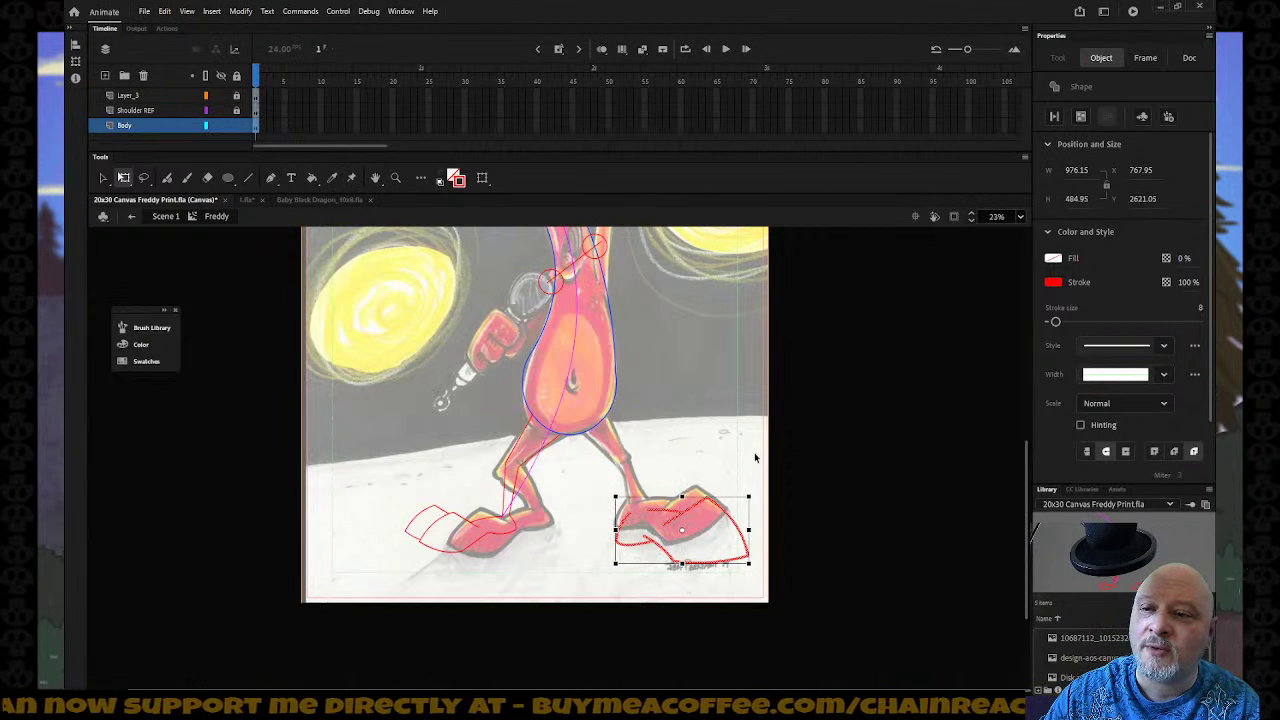
Nudge the foot outline slightly left and up to about X 763.5, Y 2599.
key(Left)
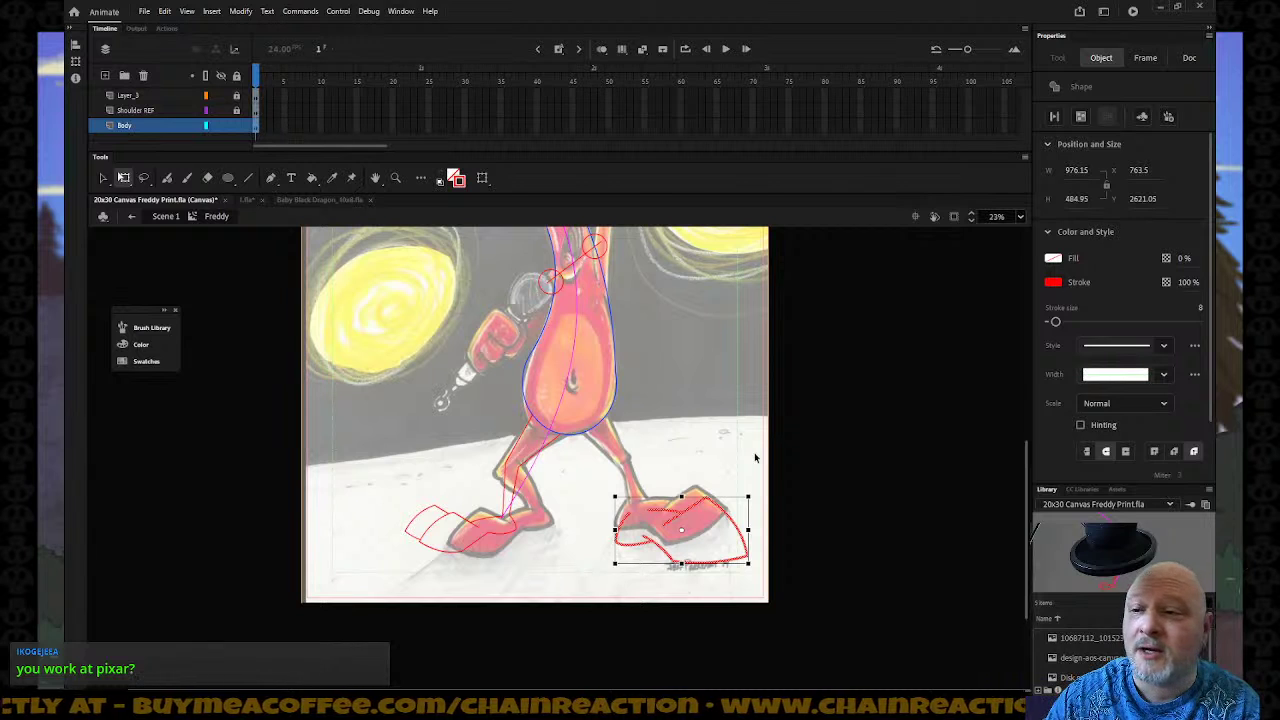
key(Up)
key(Up)
key(Up)
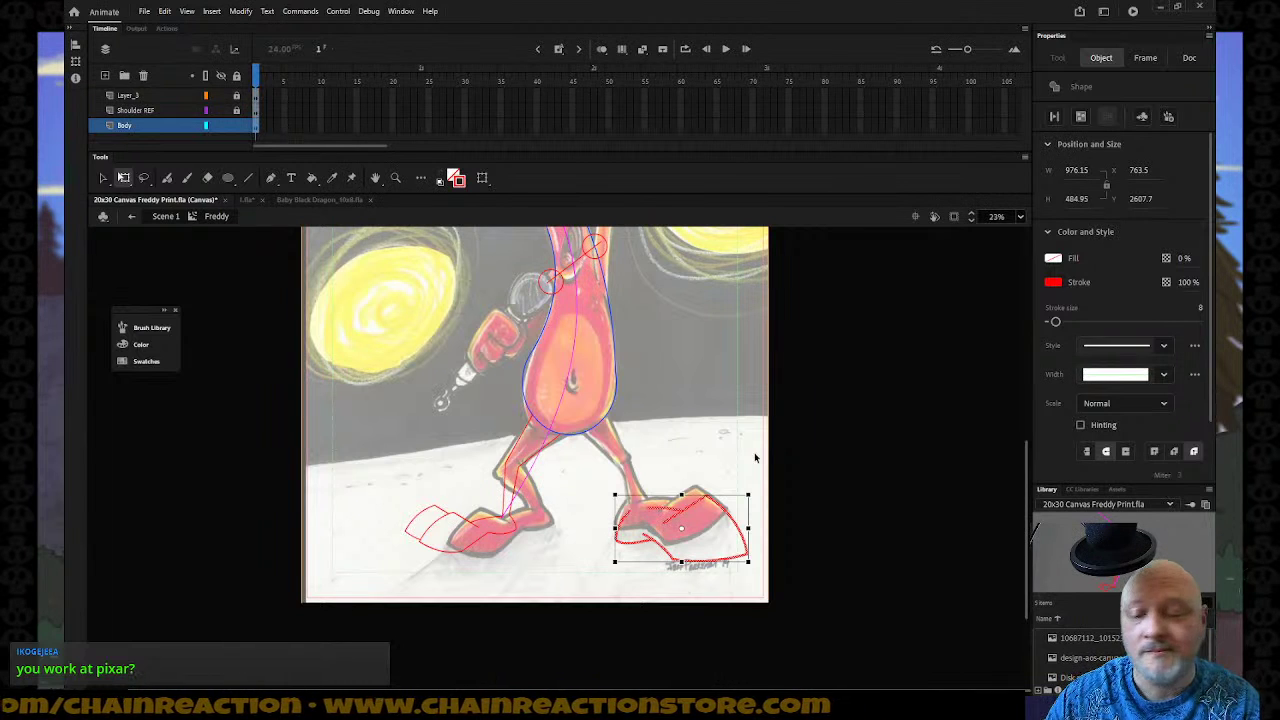
key(Up)
key(Up)
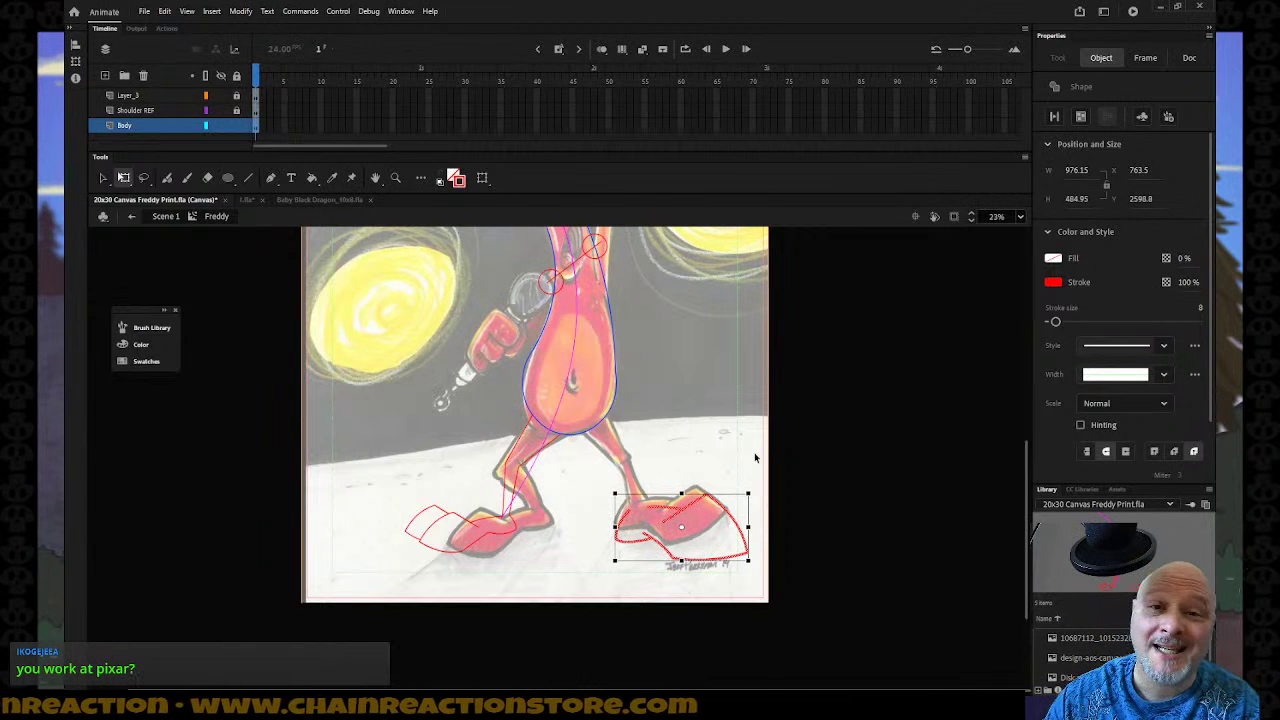
Rotate the new foot outline slightly clockwise around the ankle and nudge it to about X 752, Y 2643.
key(Left)
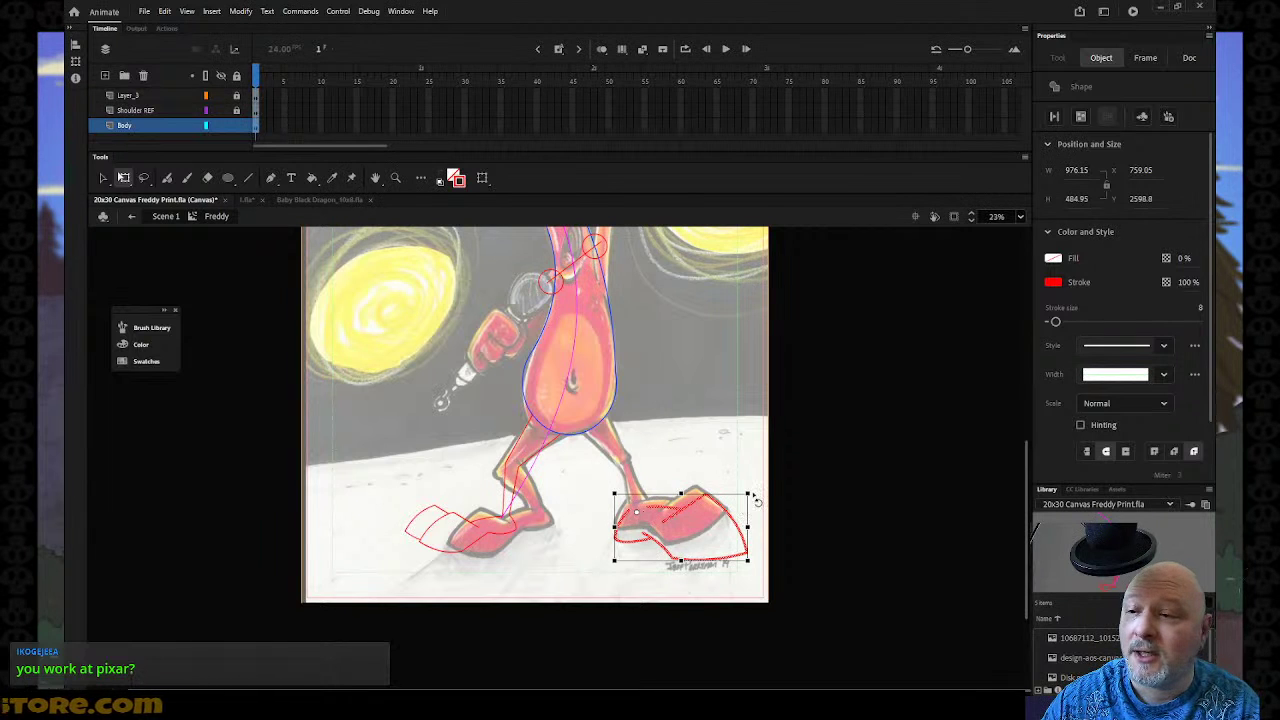
drag(755, 498, 759, 510)
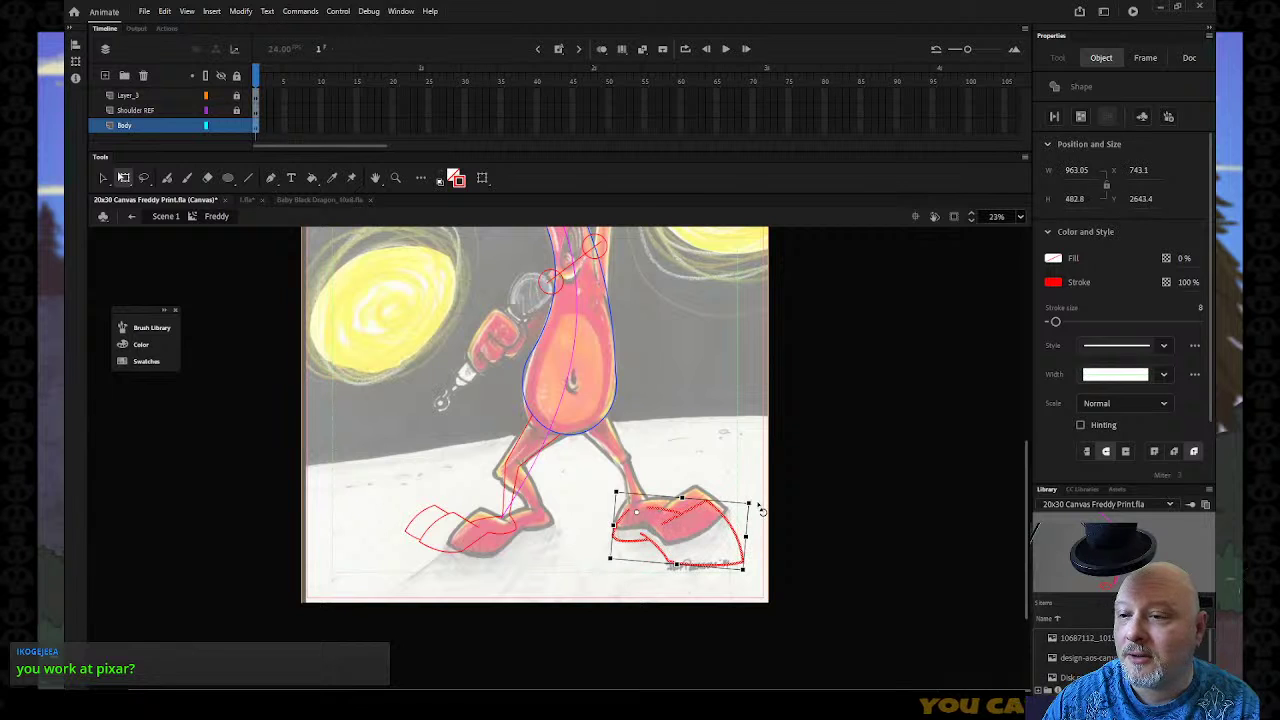
key(shift+Right)
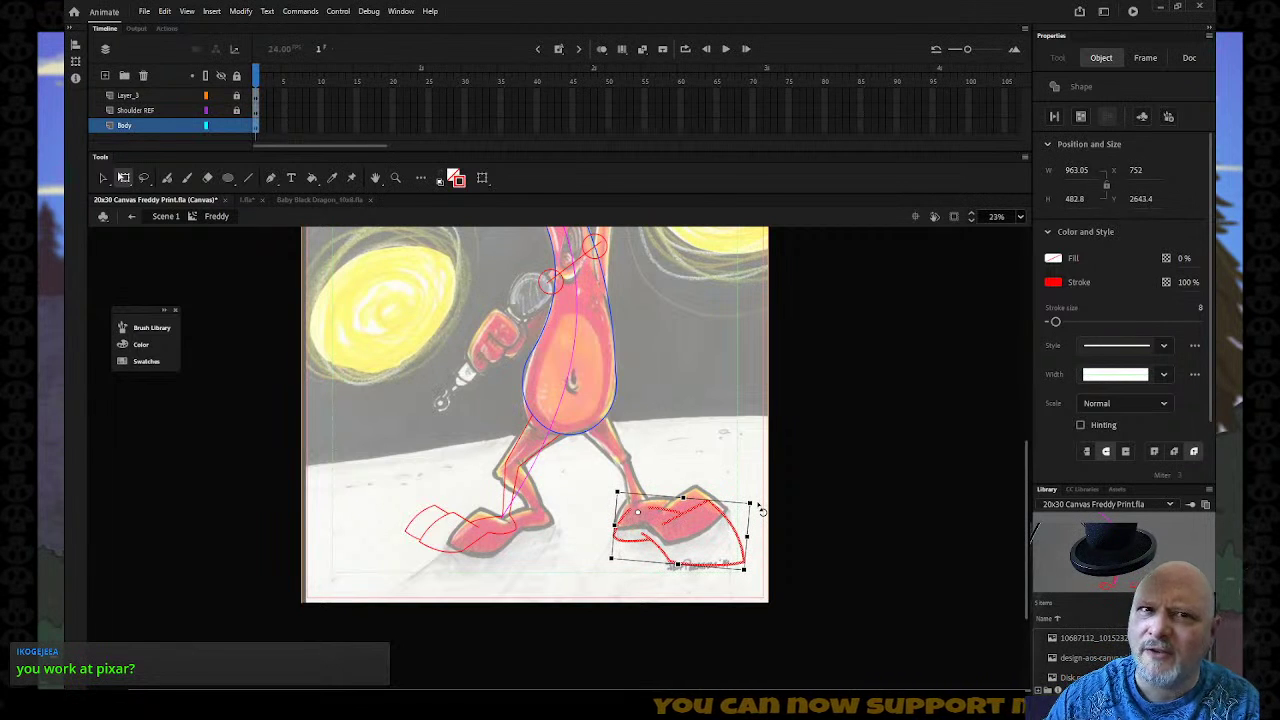
click(783, 440)
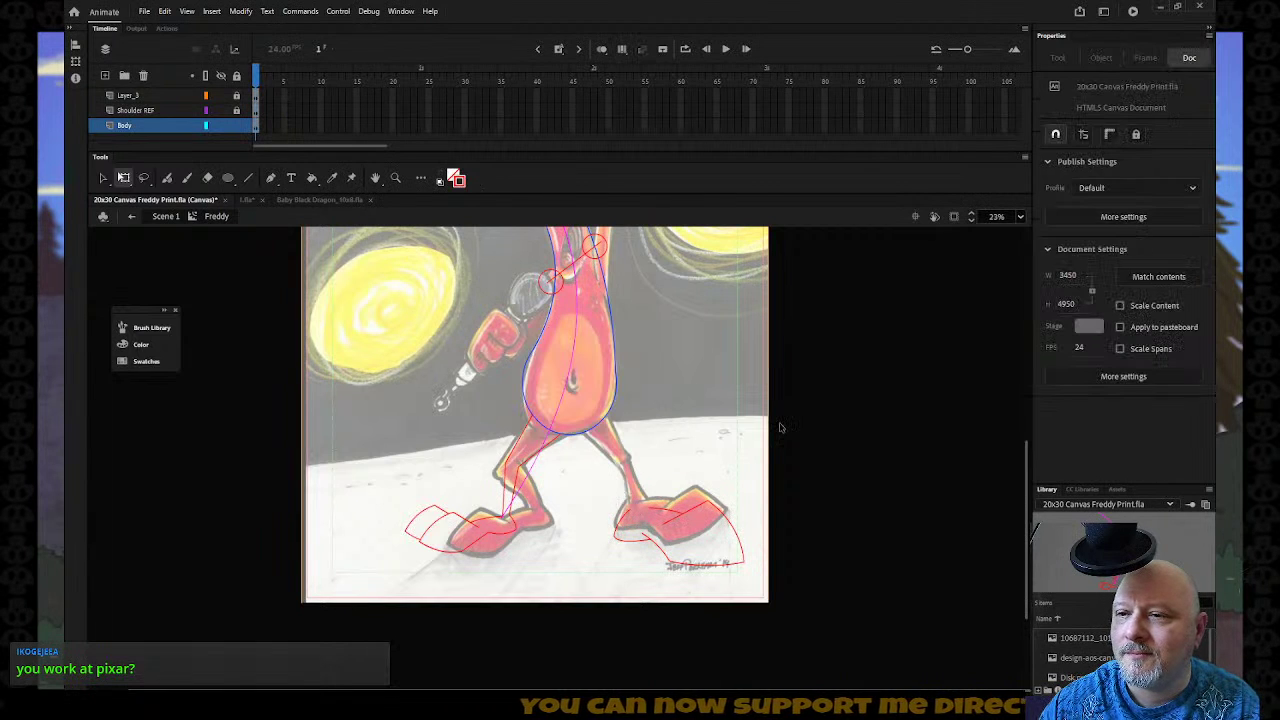
click(248, 178)
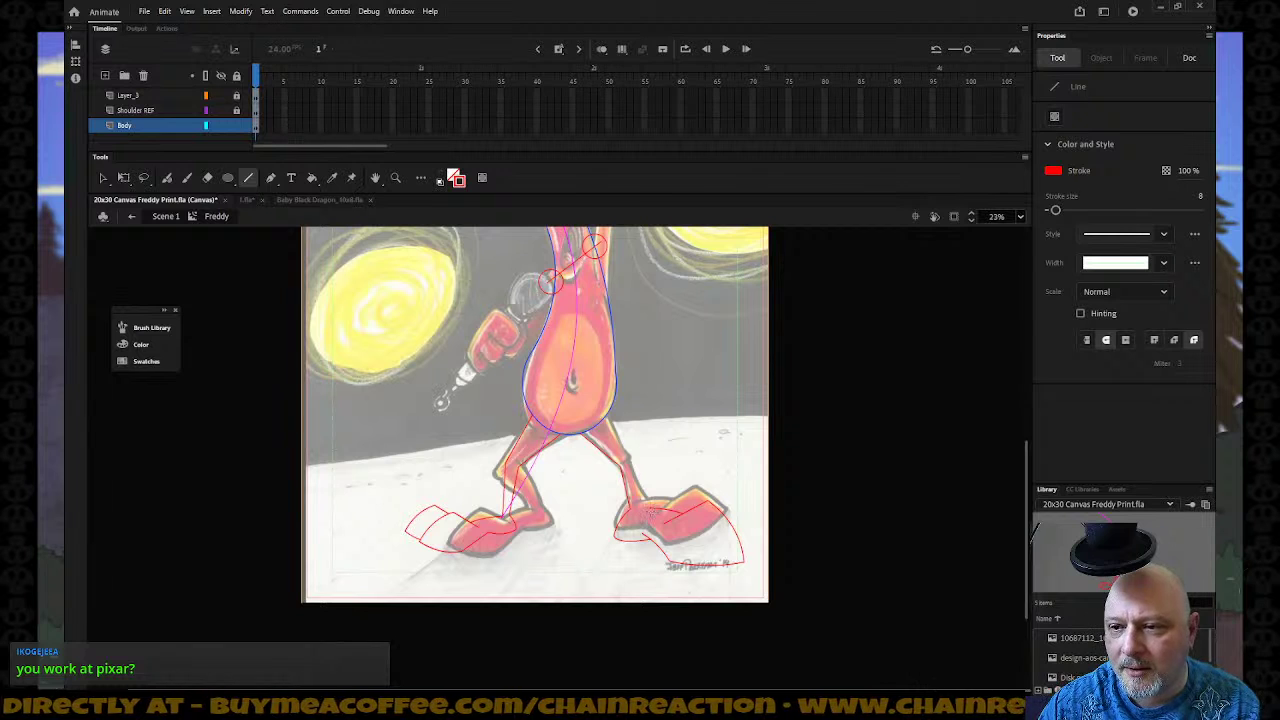
key(v)
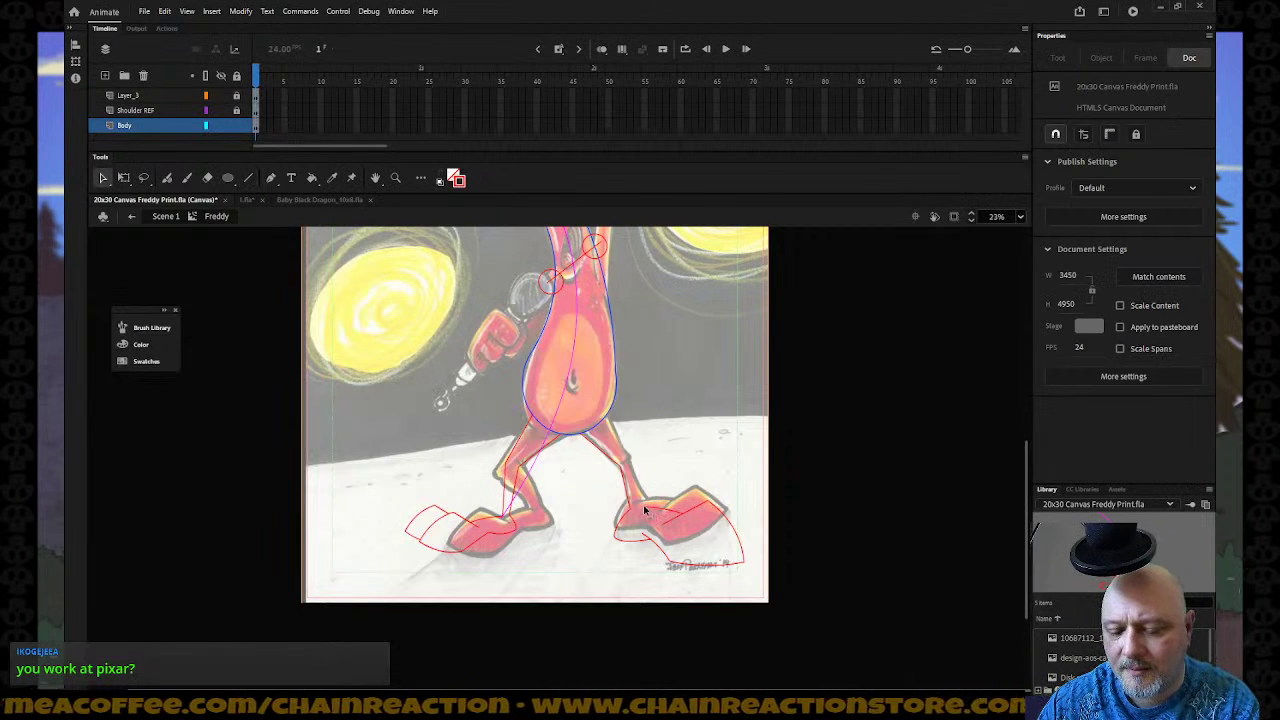
key(n)
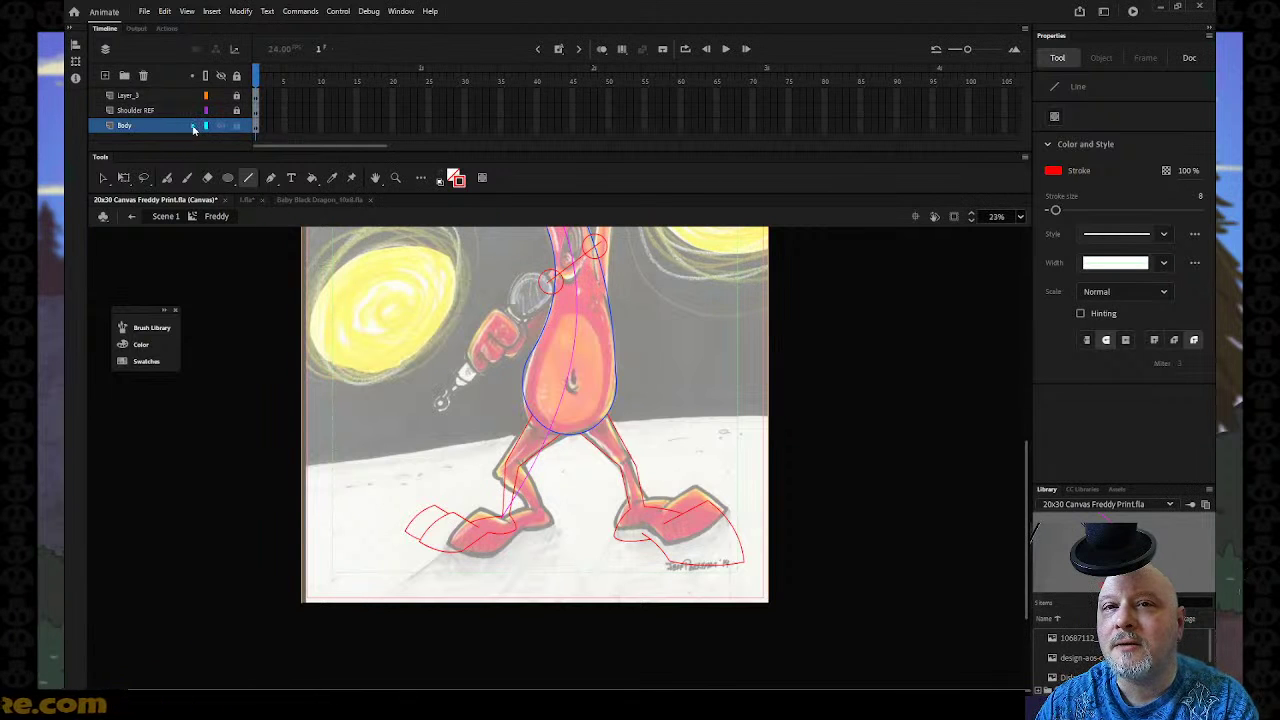
Return to the main scene, hide the Freddy REF layer to examine the whole outline drawing by itself, and show the layer again.
click(132, 216)
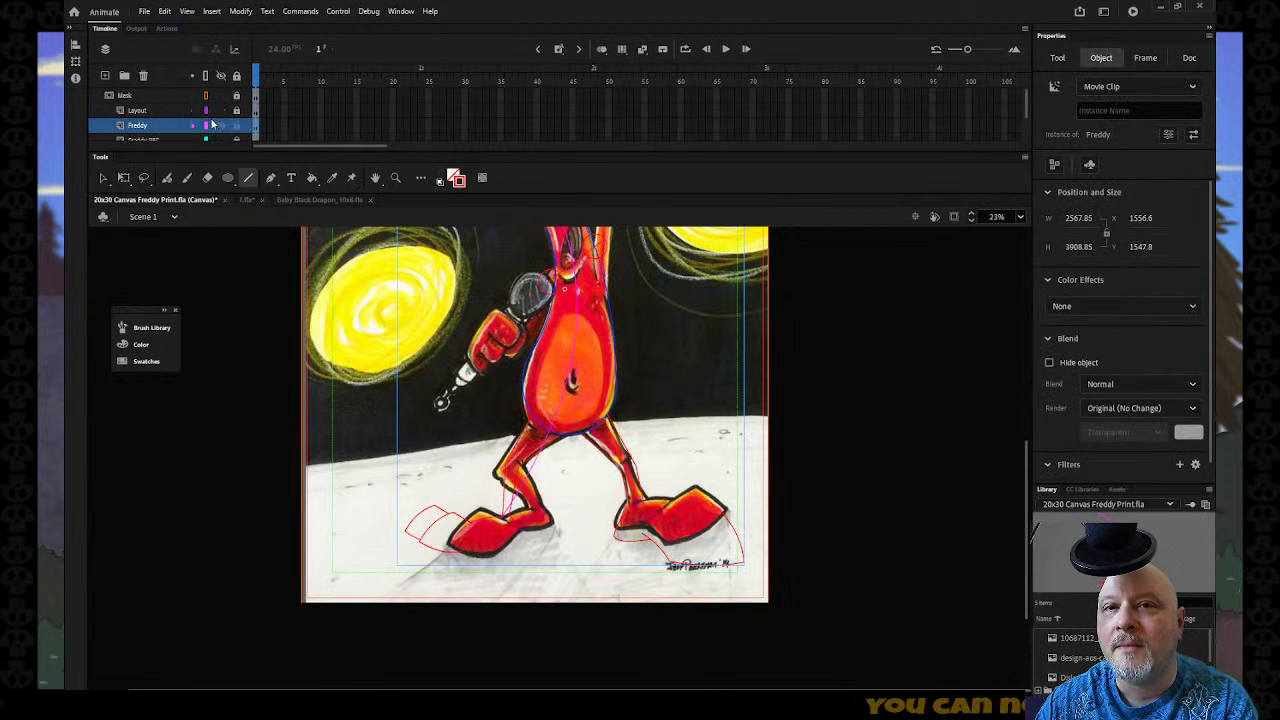
scroll(213, 120, down, 2)
click(223, 115)
click(221, 110)
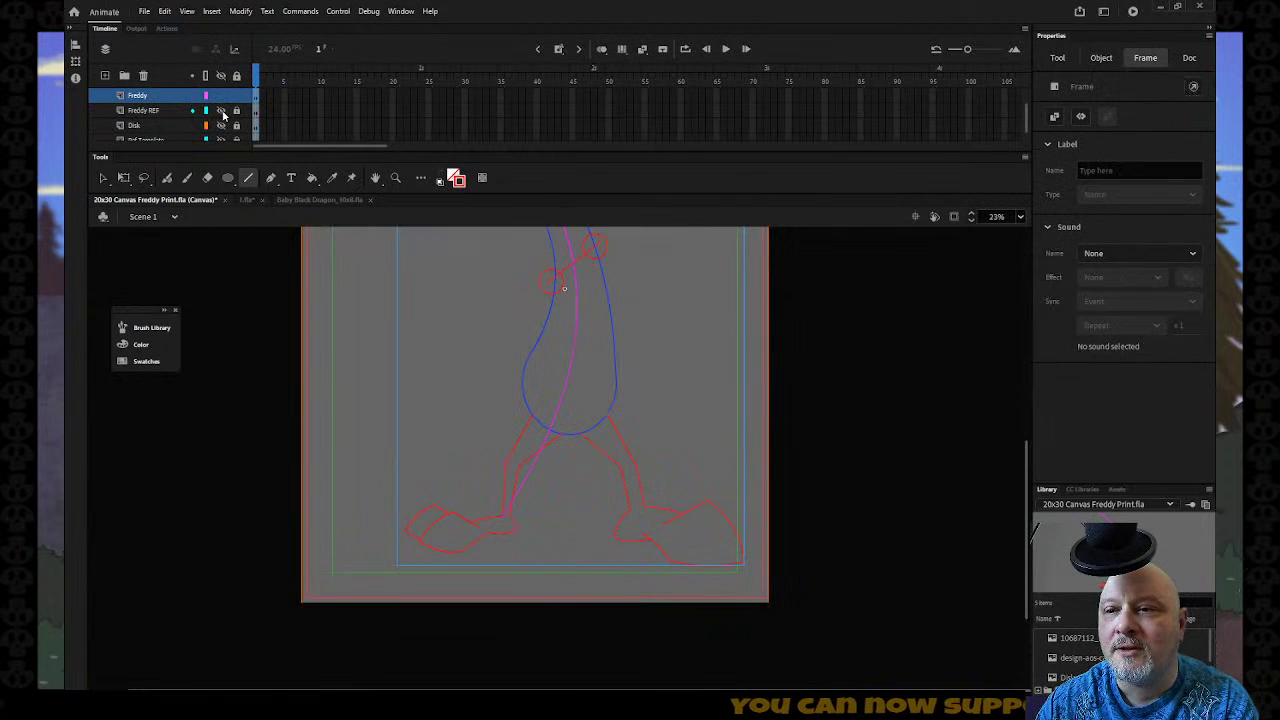
key(z)
alt+click(523, 370)
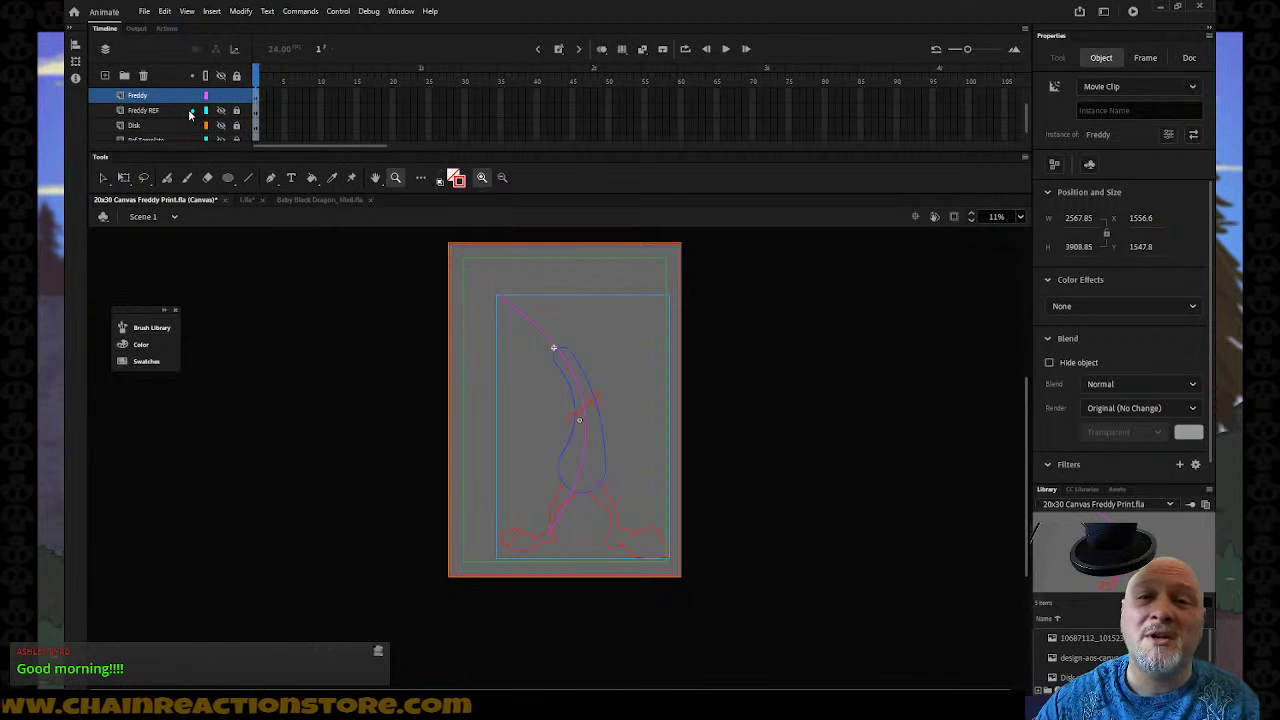
scroll(195, 115, down, 1)
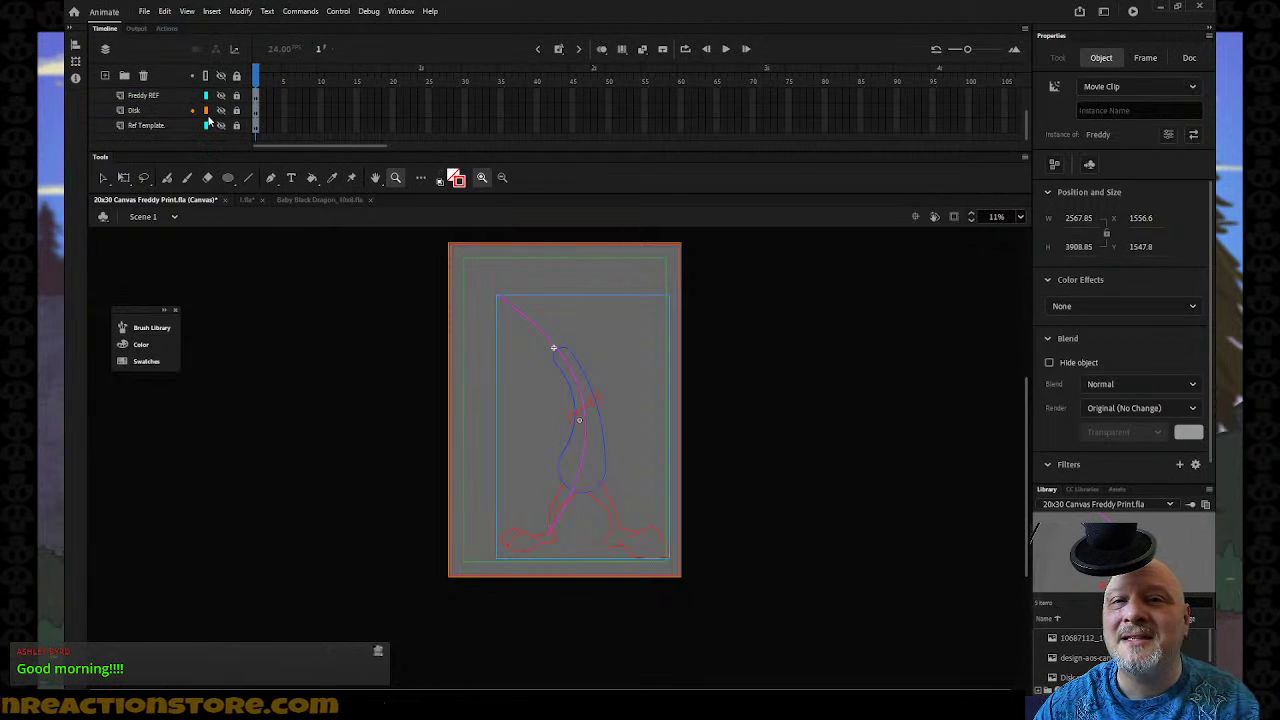
click(222, 95)
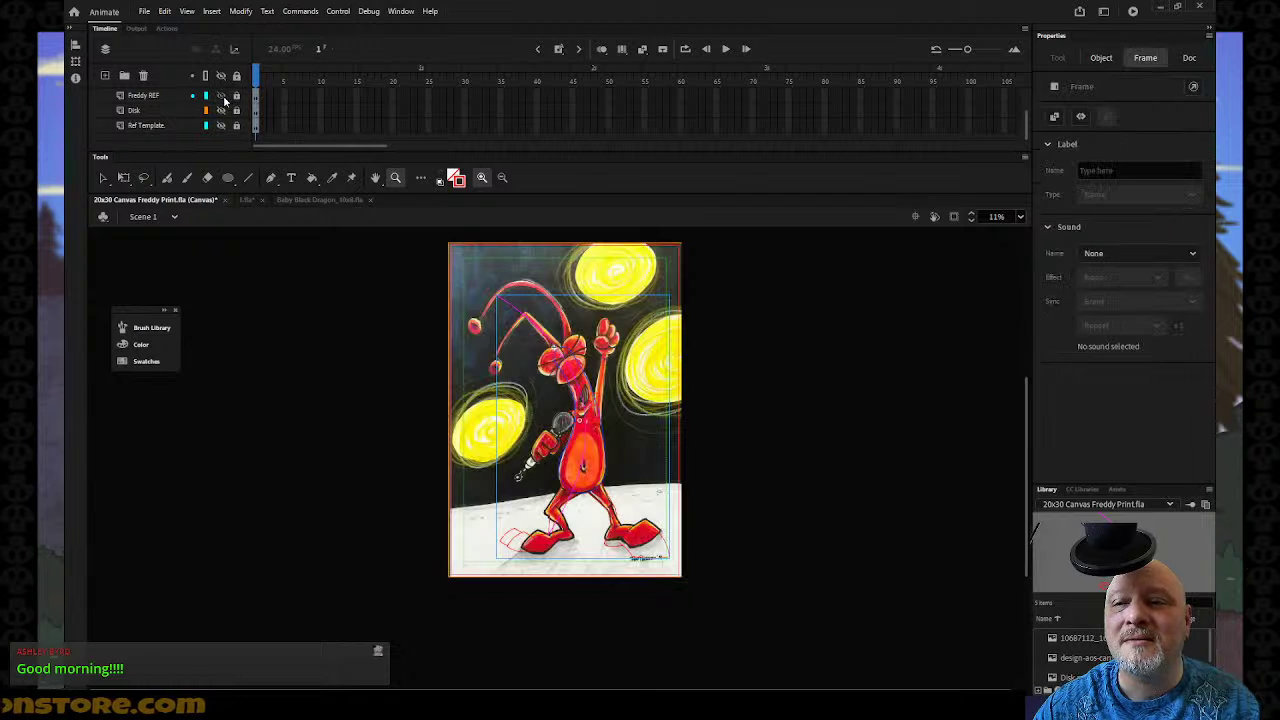
Reopen the Freddy symbol for editing and recolor all strokes on the Body layer blue.
click(103, 177)
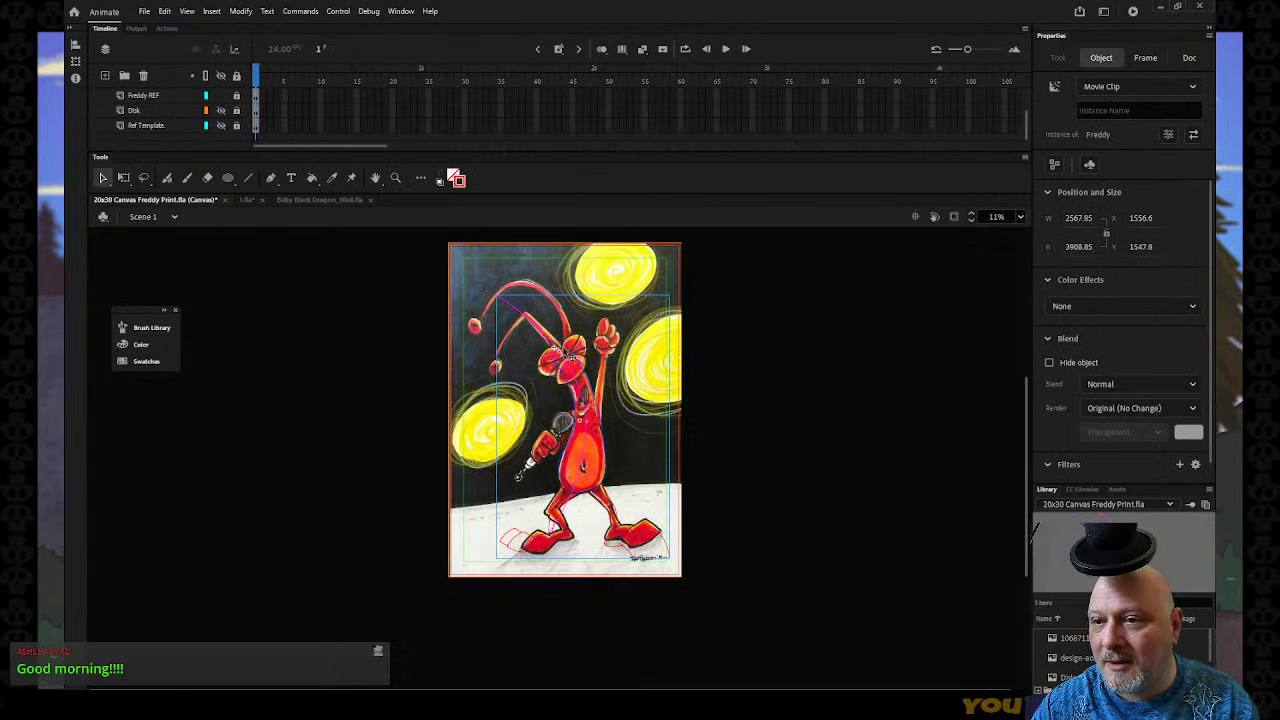
double_click(566, 352)
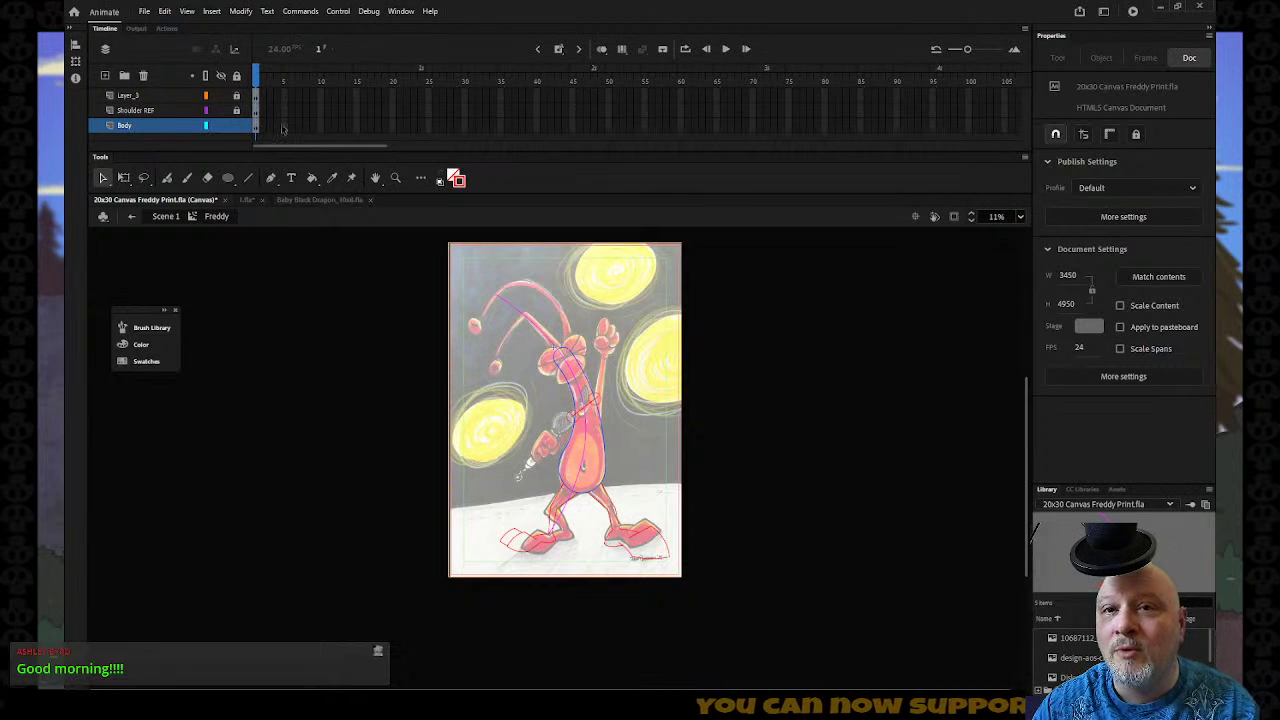
click(175, 130)
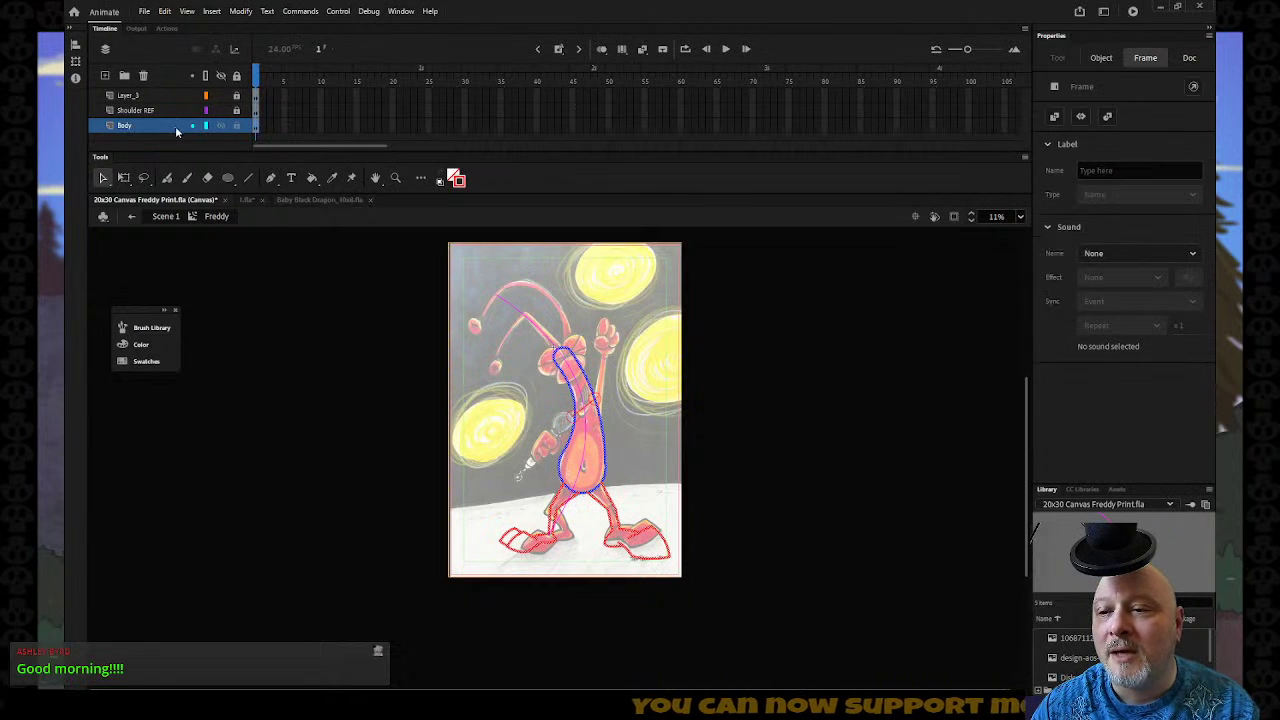
click(460, 181)
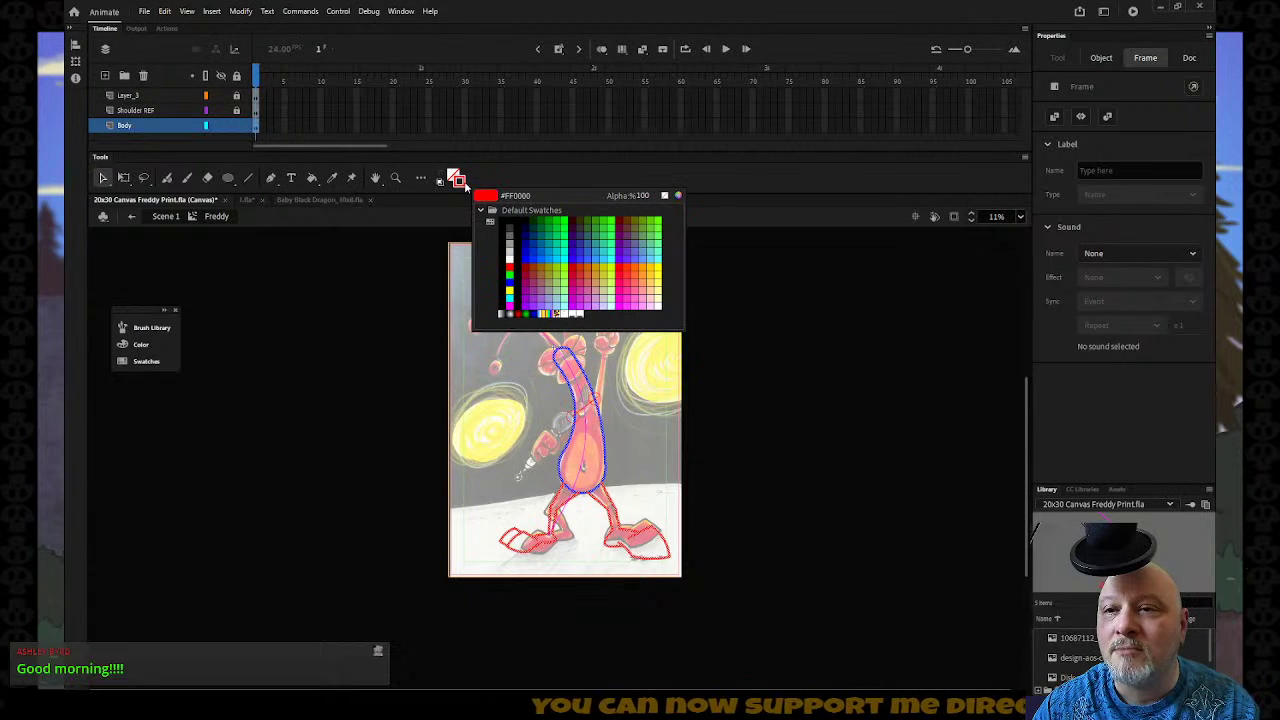
click(537, 255)
click(434, 330)
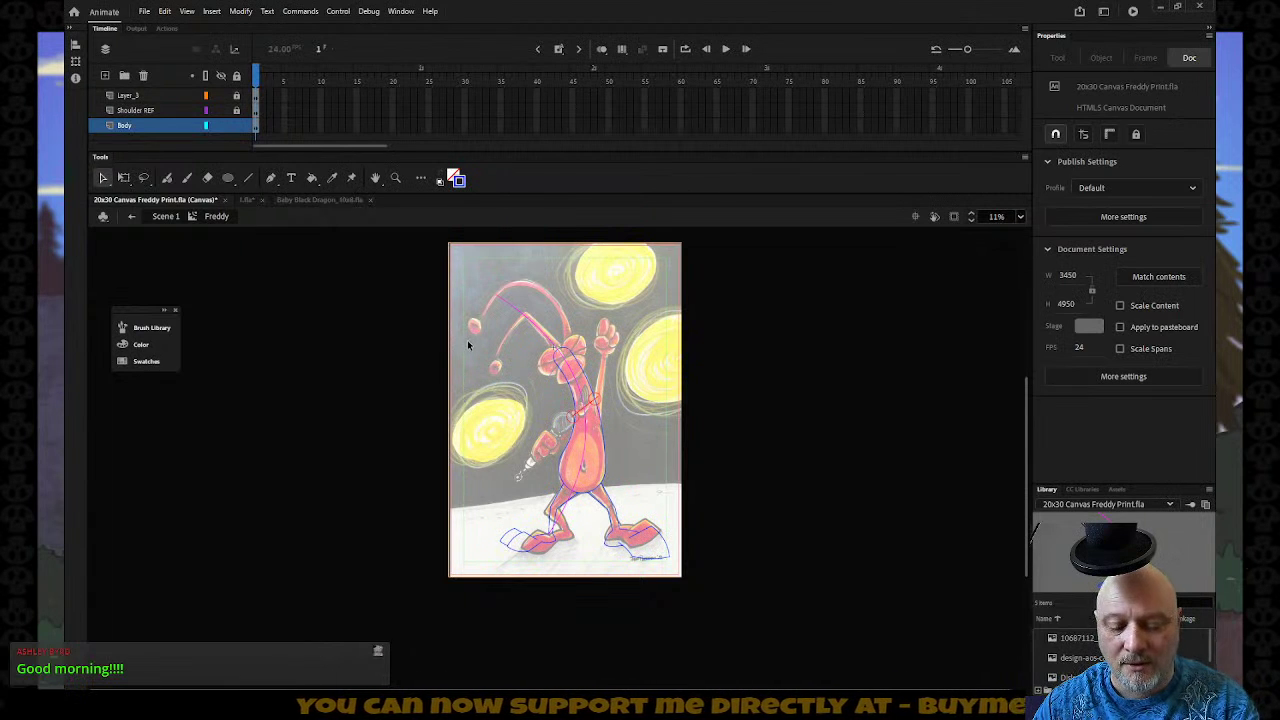
Duplicate the upper, outer and lower edges of the larger foot's toe and place the copy beside the foot.
key(z)
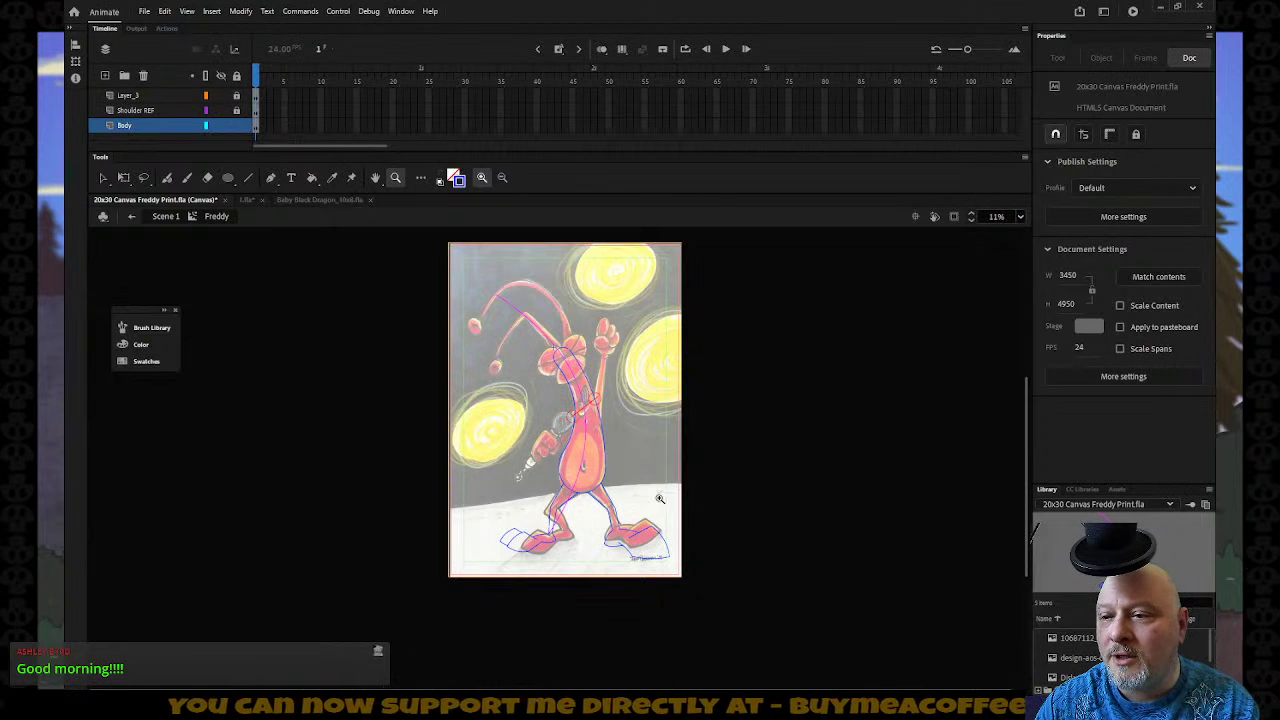
drag(482, 468, 760, 604)
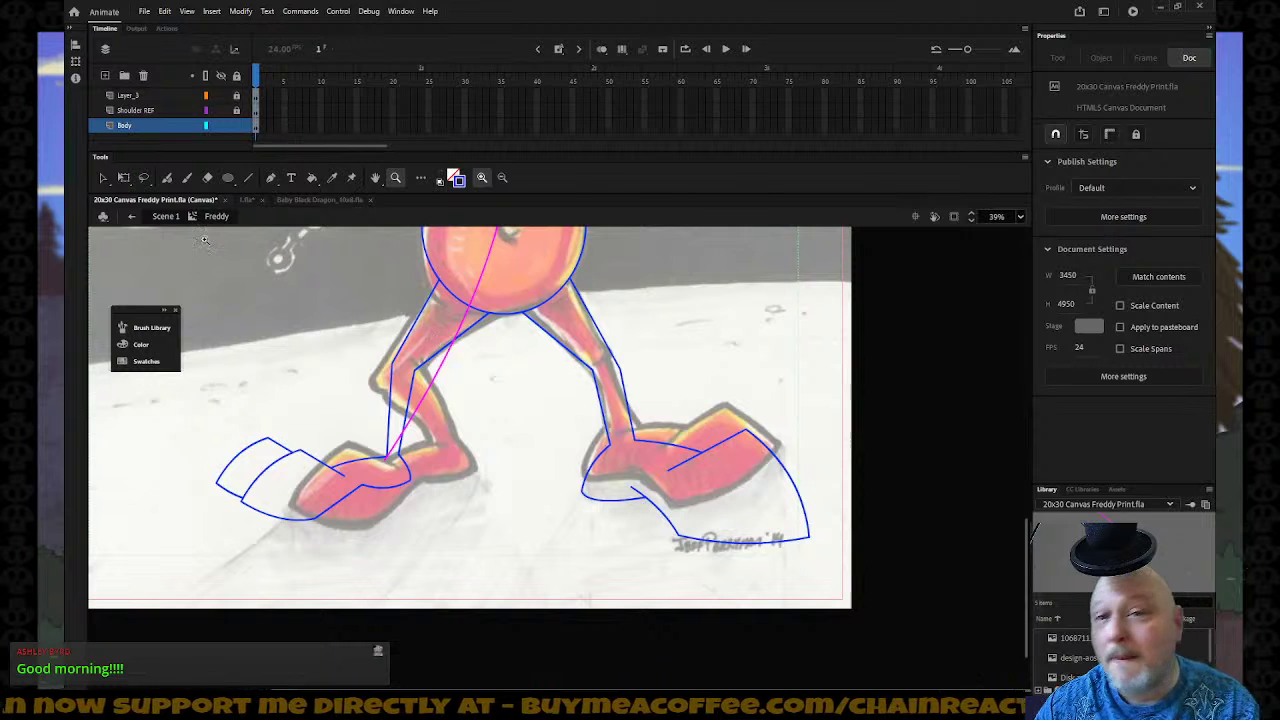
click(103, 178)
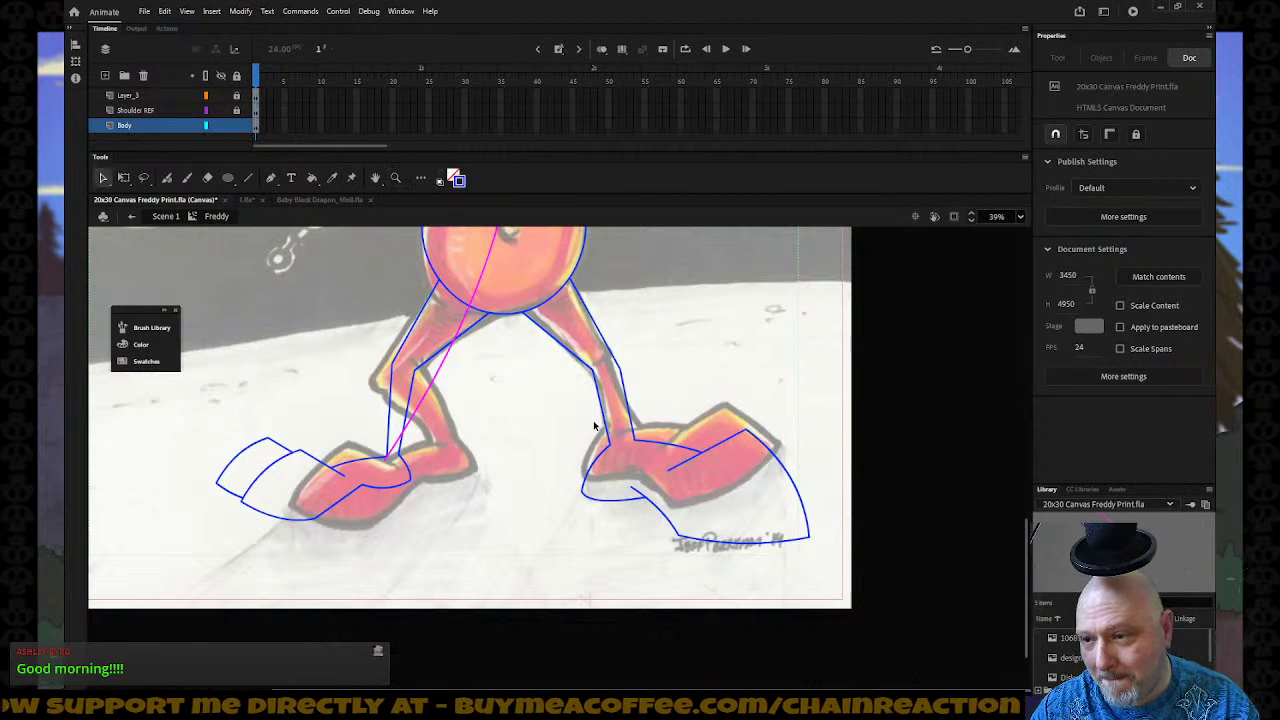
click(694, 464)
drag(694, 464, 748, 432)
click(803, 497)
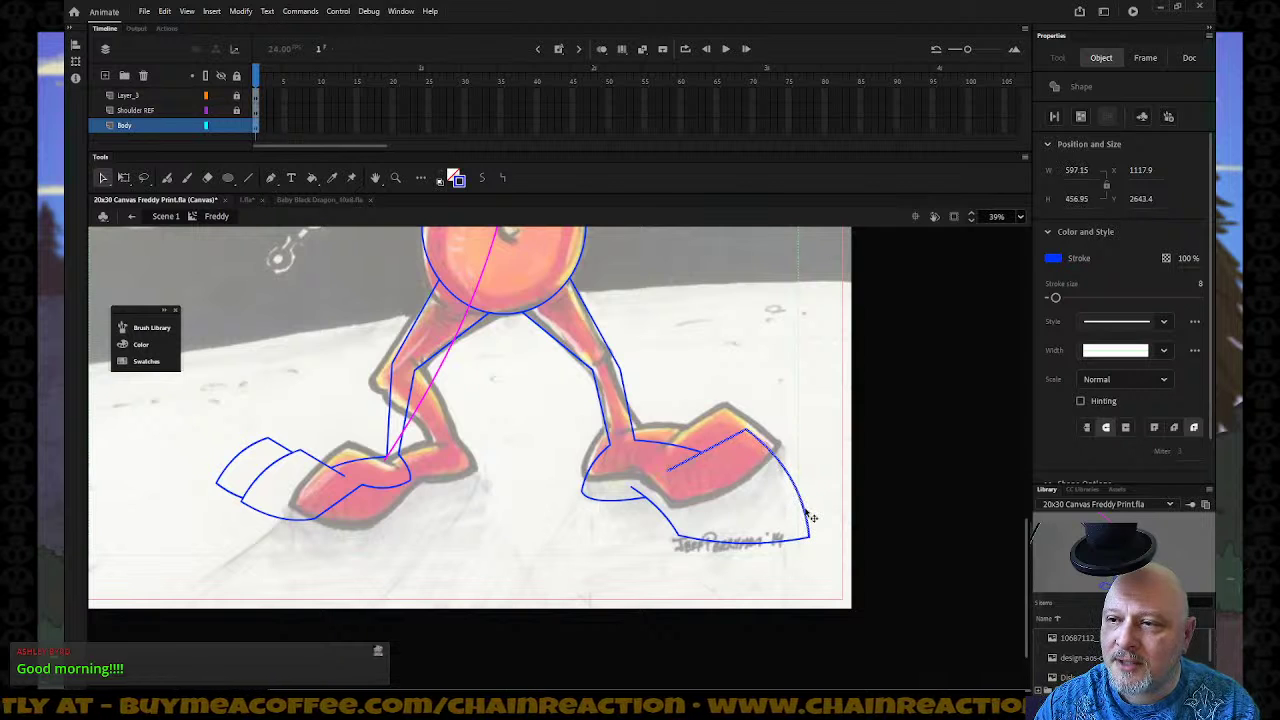
drag(734, 545, 809, 560)
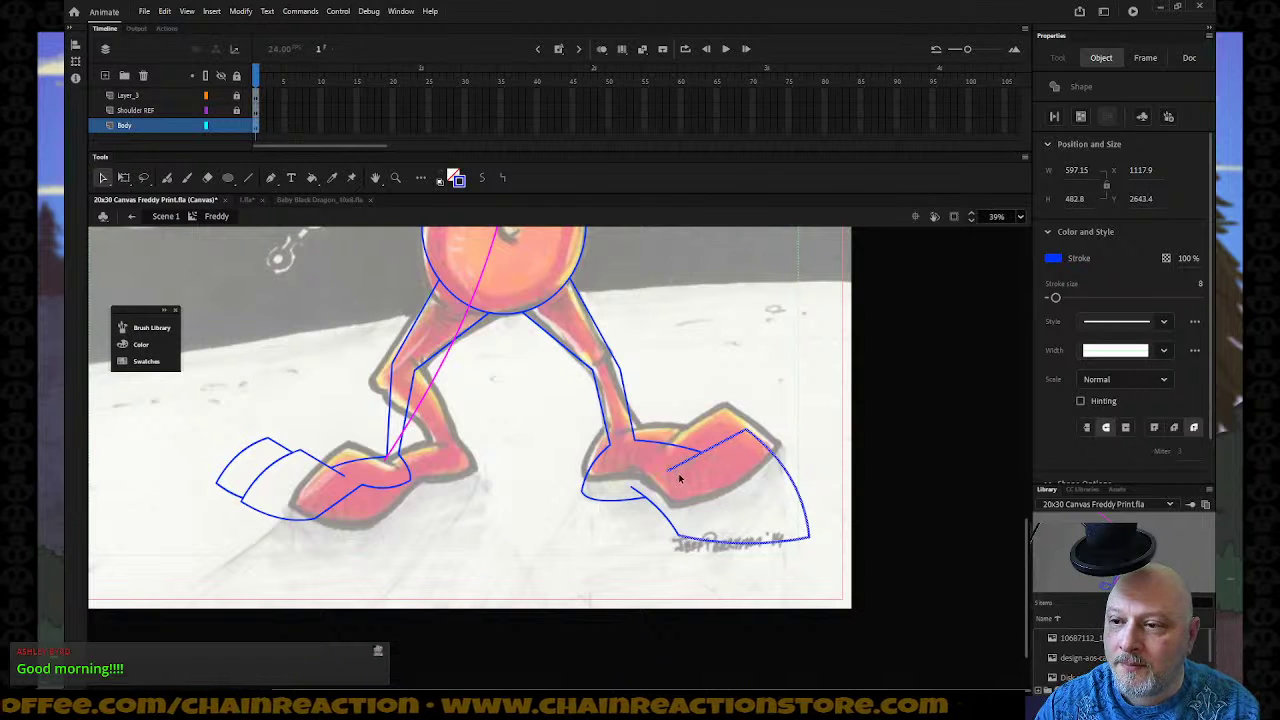
drag(675, 478, 821, 433)
Scale the copied toe edges down to about 507 by 410 and overlap them on the toe, offset outward as a second layer.
key(q)
drag(953, 382, 946, 388)
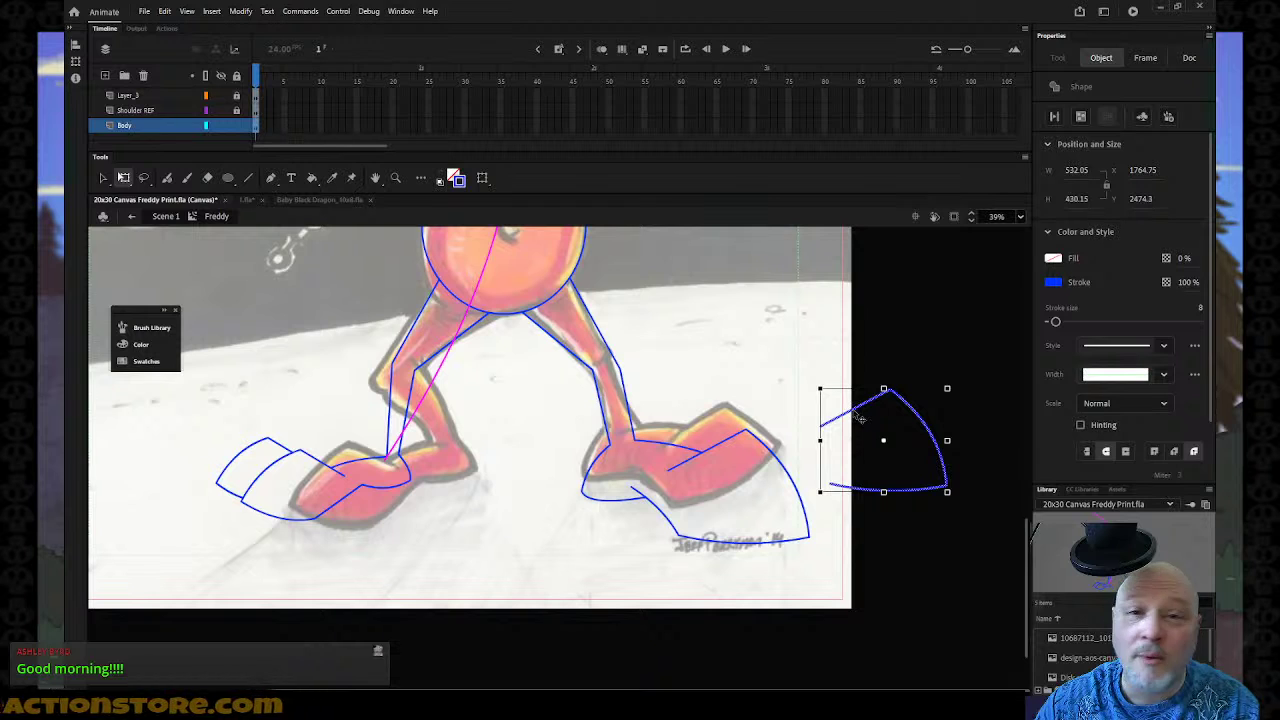
drag(860, 418, 757, 461)
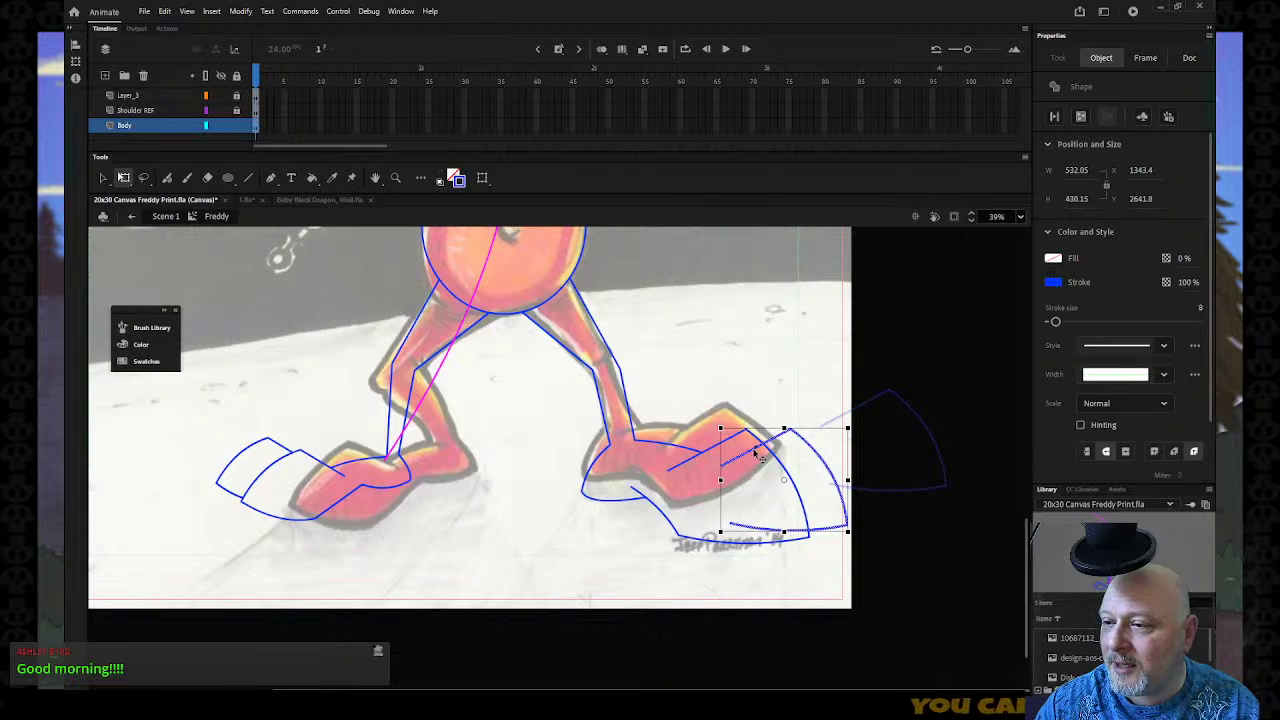
drag(755, 450, 759, 451)
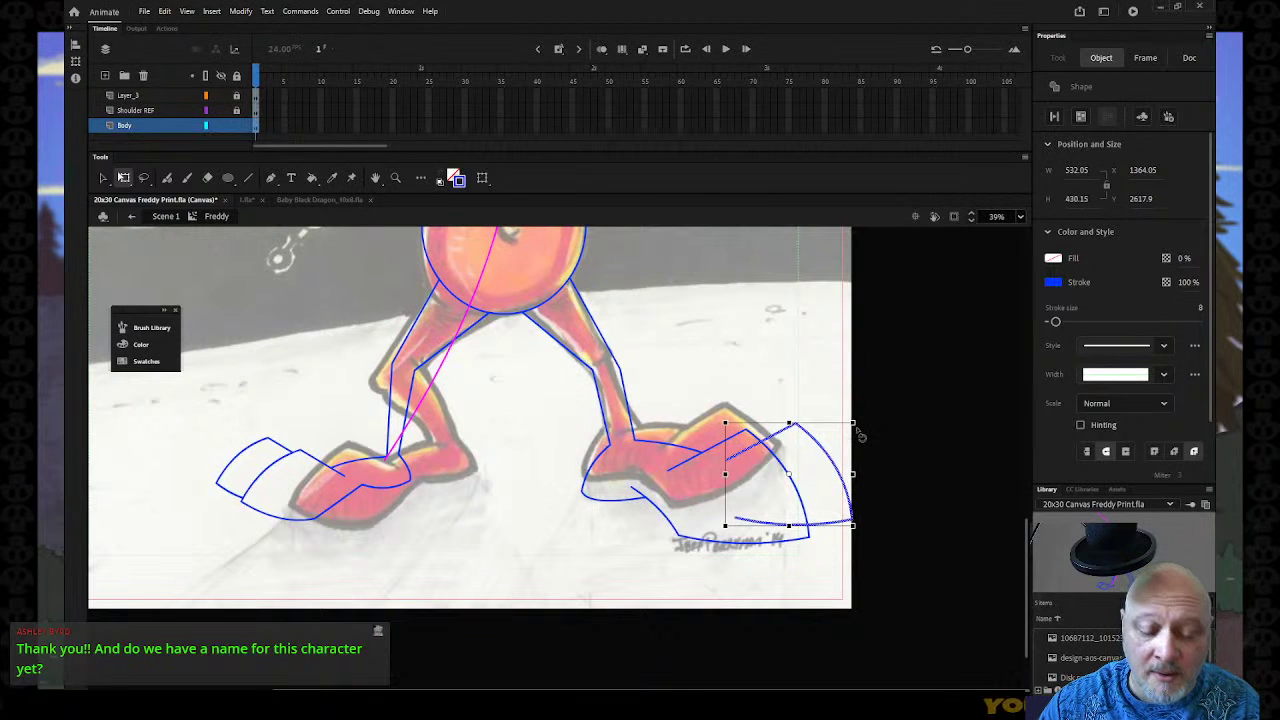
drag(853, 424, 848, 429)
Nudge the copied toe edges to about X 1338, Y 2651 so they extend just past the toe's outer edge.
key(shift+Left)
key(shift+Left)
key(shift+Left)
key(shift+Left)
key(shift+Left)
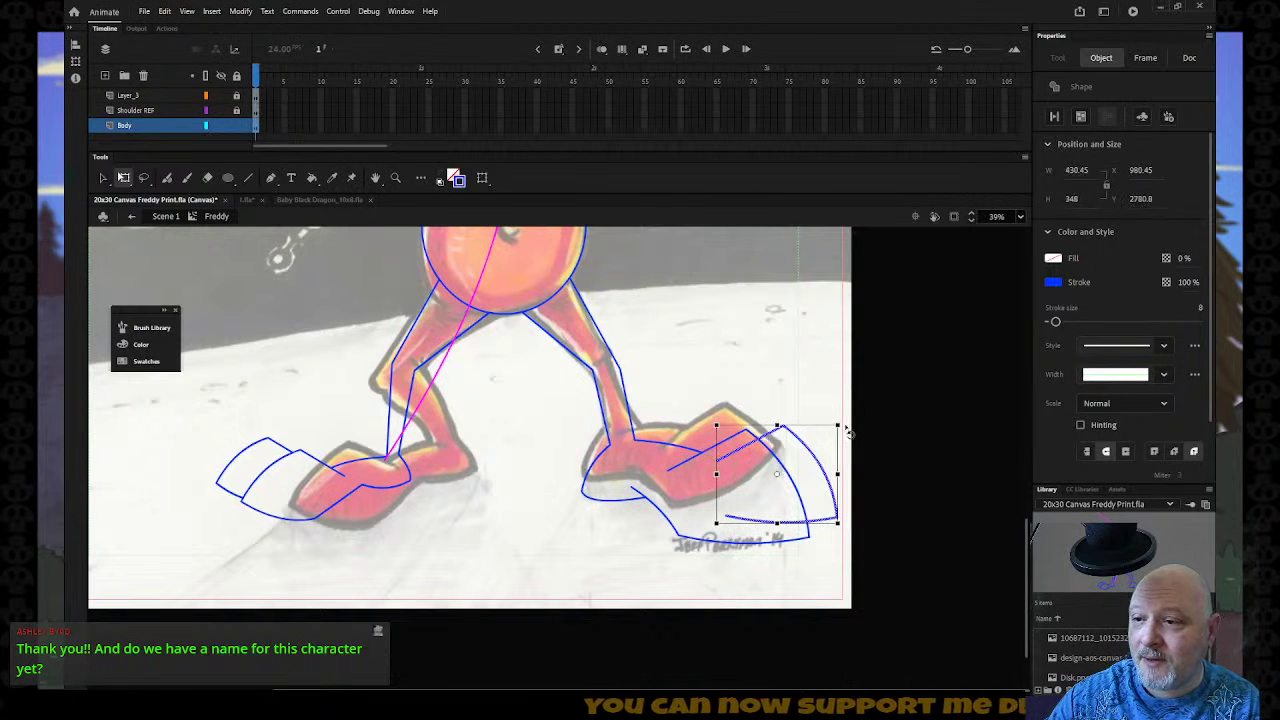
key(Right)
key(Right)
key(Down)
key(Down)
key(Down)
key(Down)
key(Down)
key(Down)
key(Down)
key(Right)
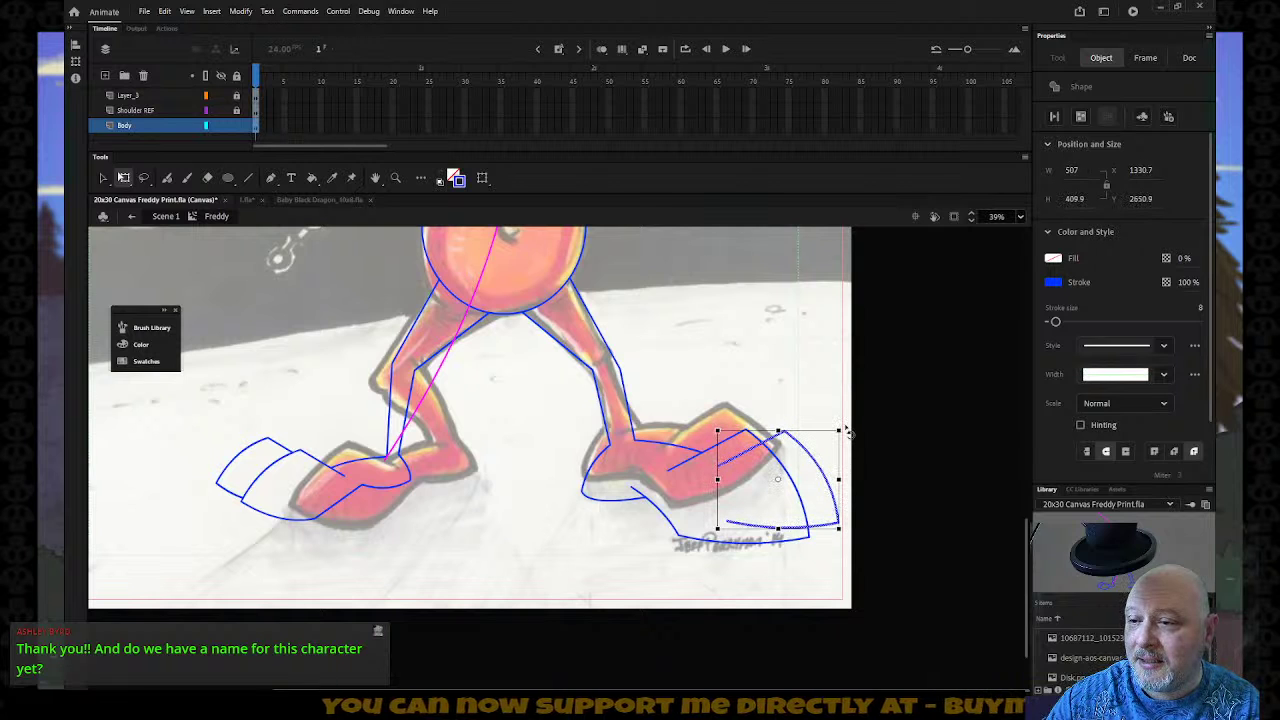
key(Right)
key(Down)
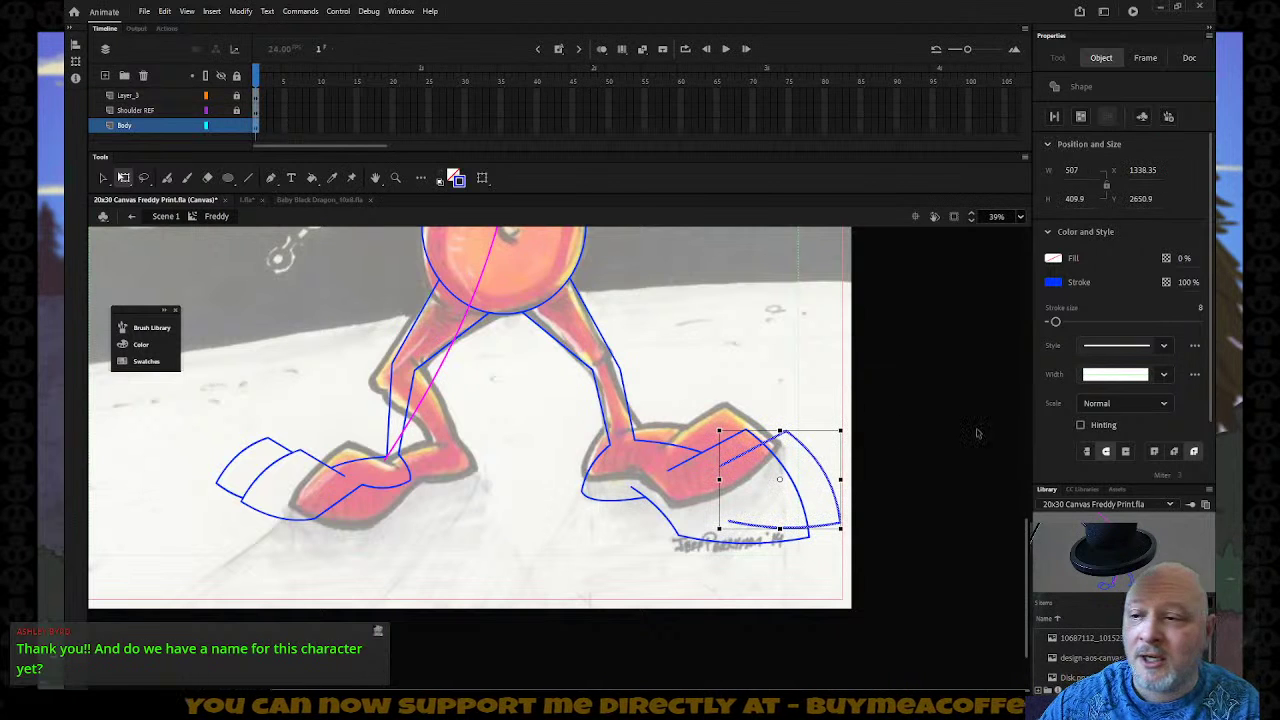
Delete the upper and lower segments of the copied toe edges that overlap the inside of the original toe.
click(928, 436)
click(757, 453)
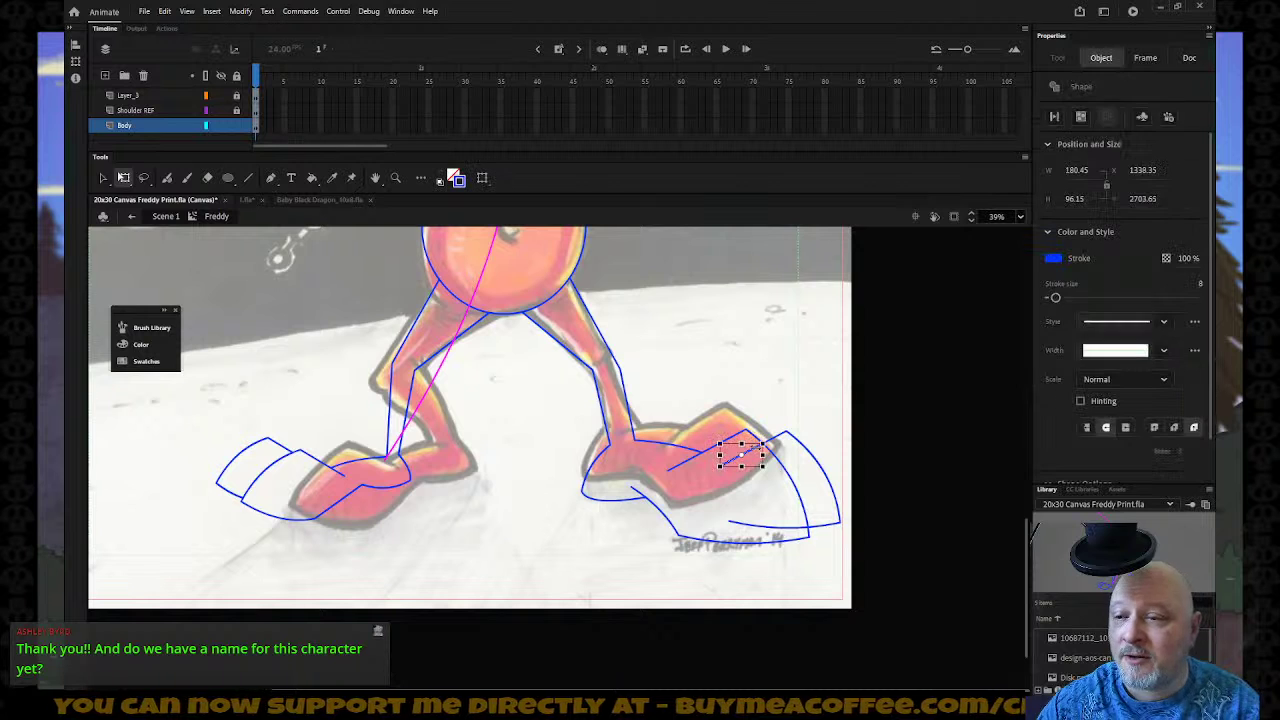
click(783, 530)
click(793, 528)
click(868, 490)
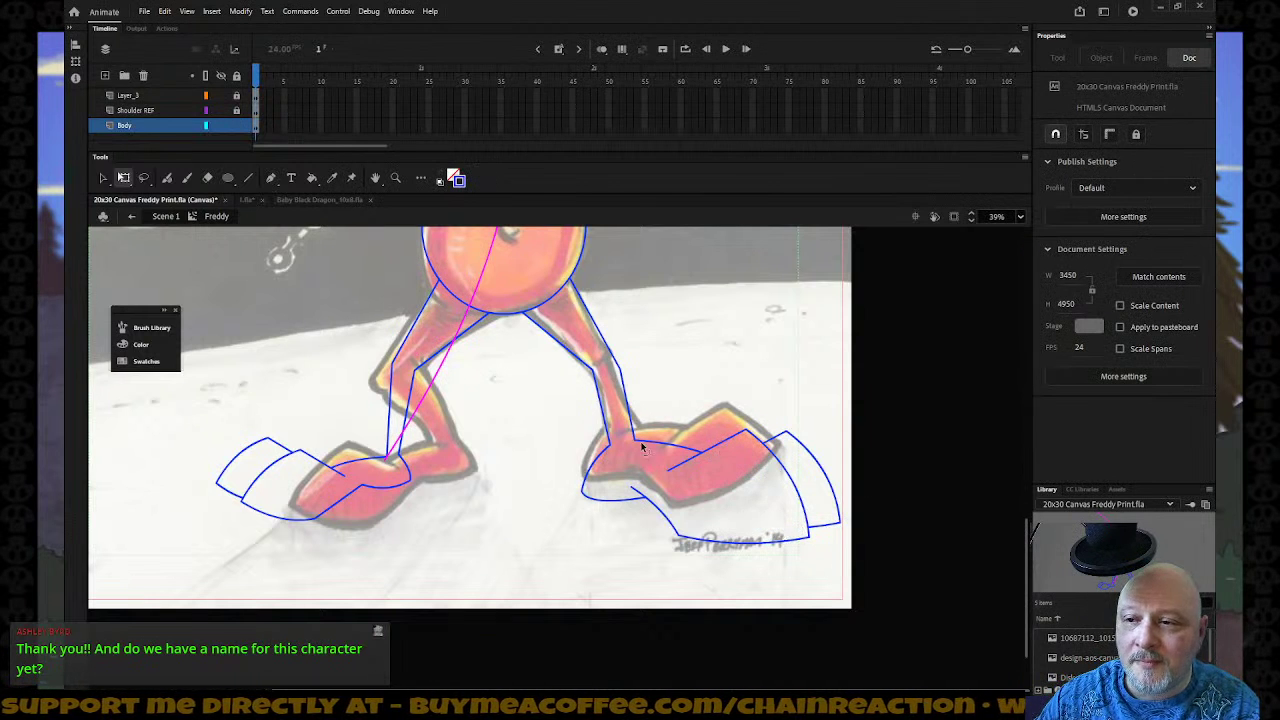
Select the heel curve and the instep line of the larger foot and set their stroke to red.
click(607, 455)
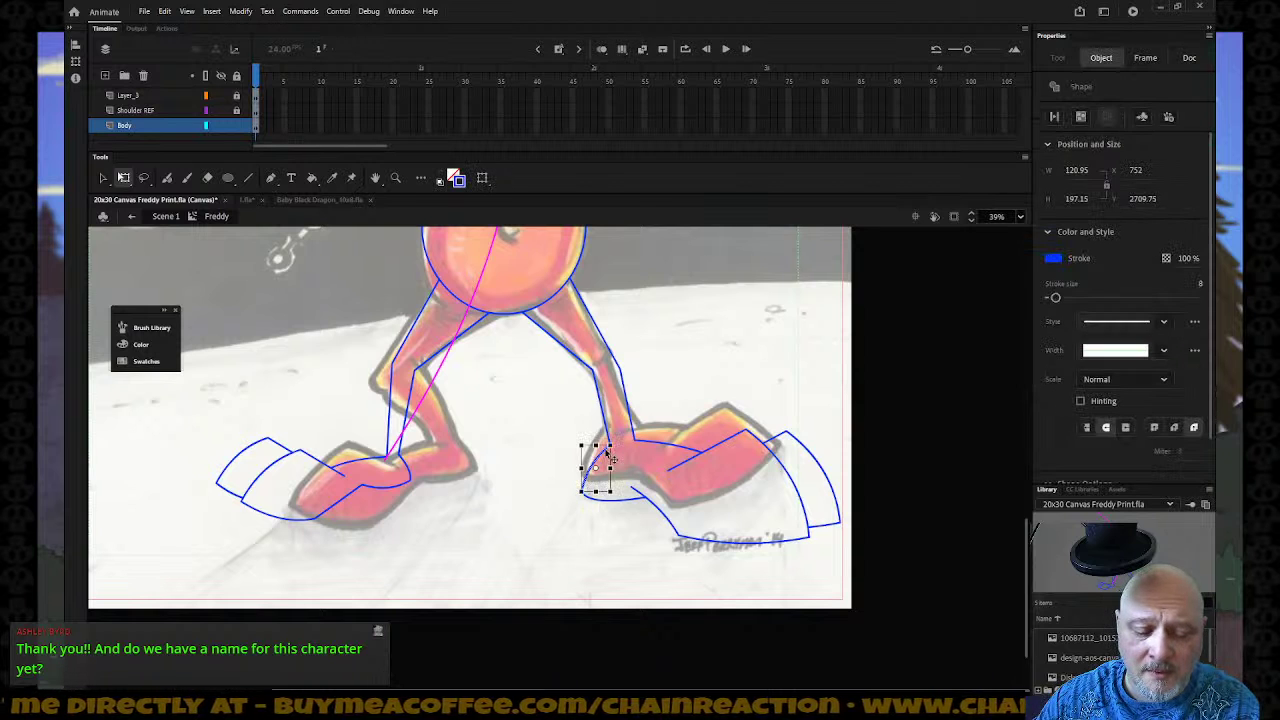
shift+click(645, 441)
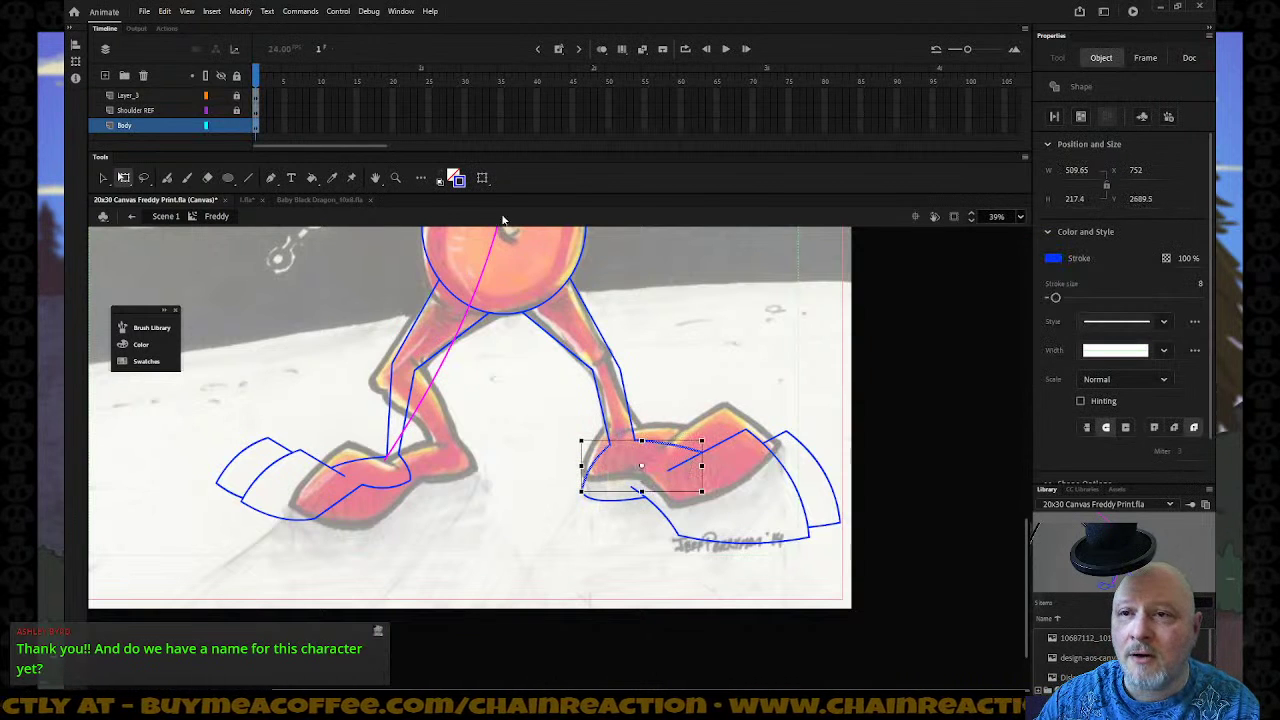
click(458, 180)
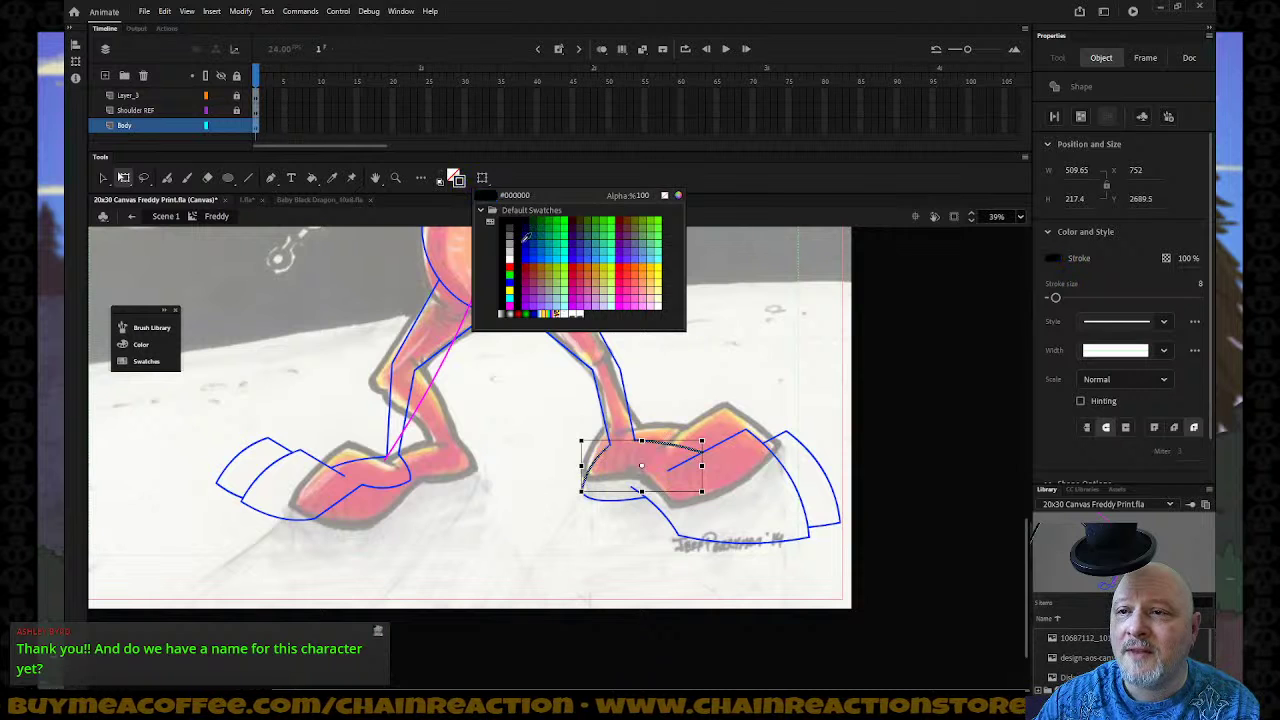
click(622, 268)
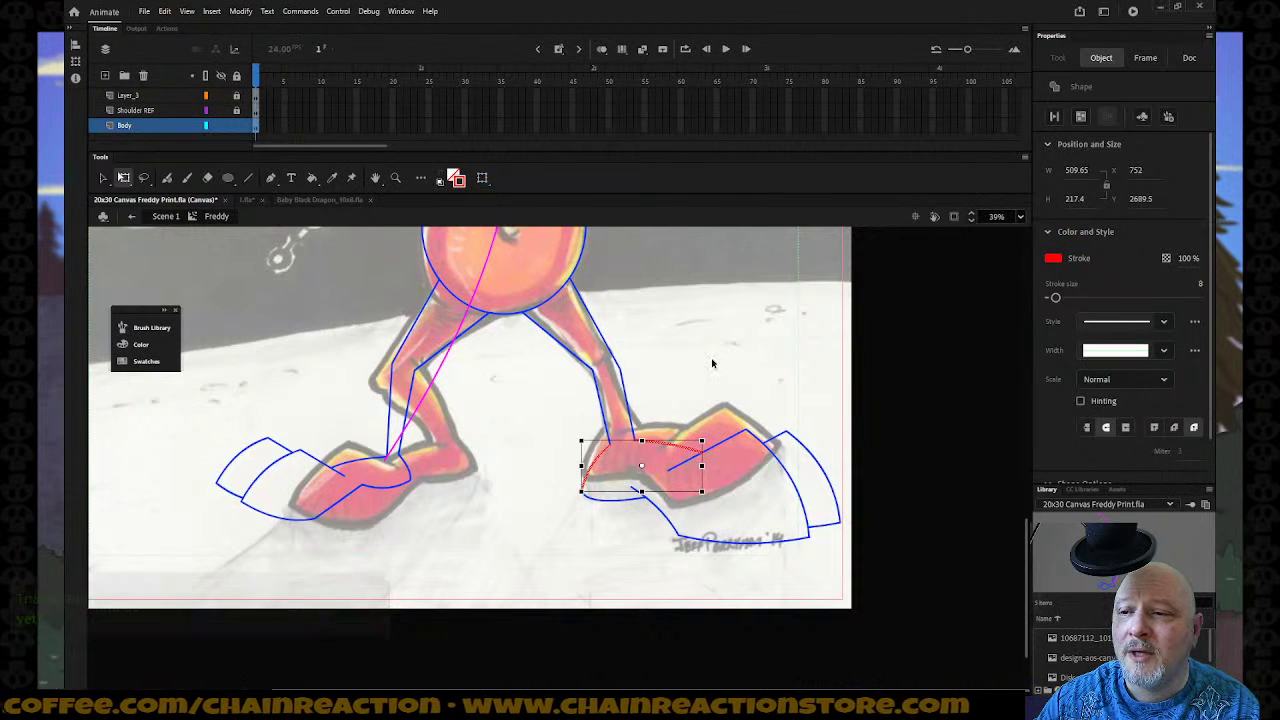
Set the larger foot's blue outline strokes to red and try scaling the foot from a pivot at the ankle.
click(709, 432)
click(720, 447)
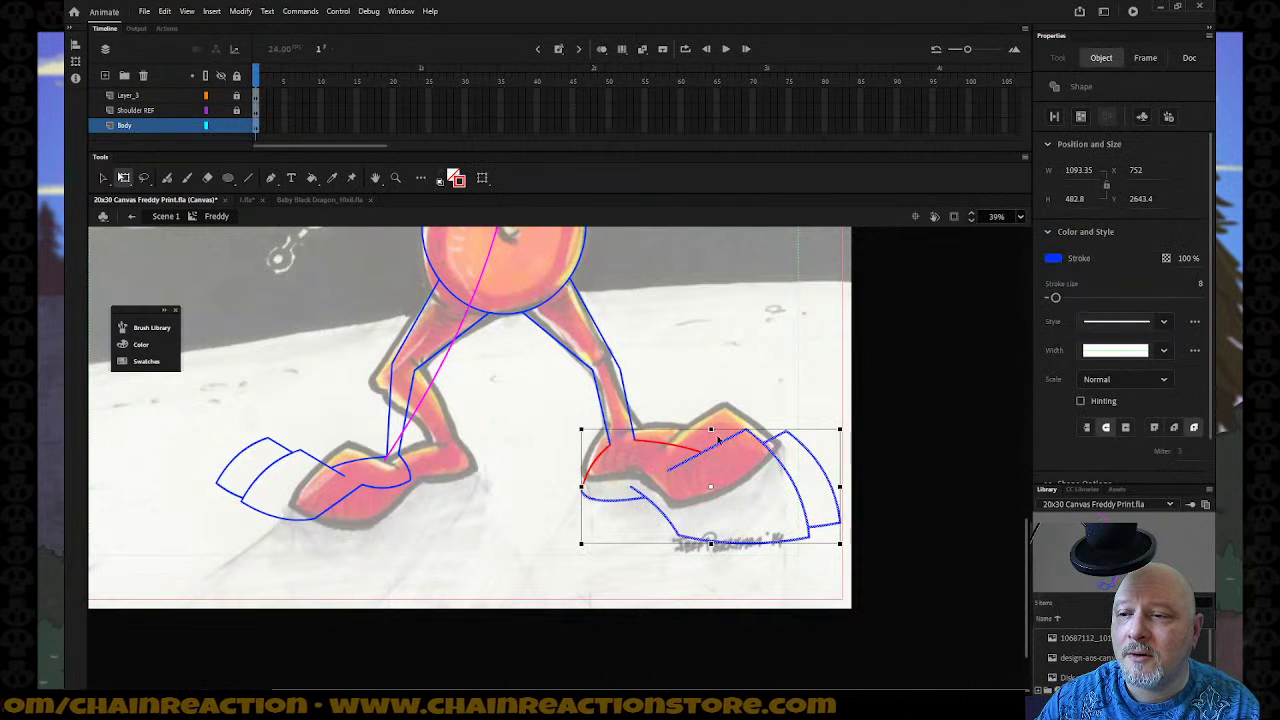
click(458, 180)
click(566, 268)
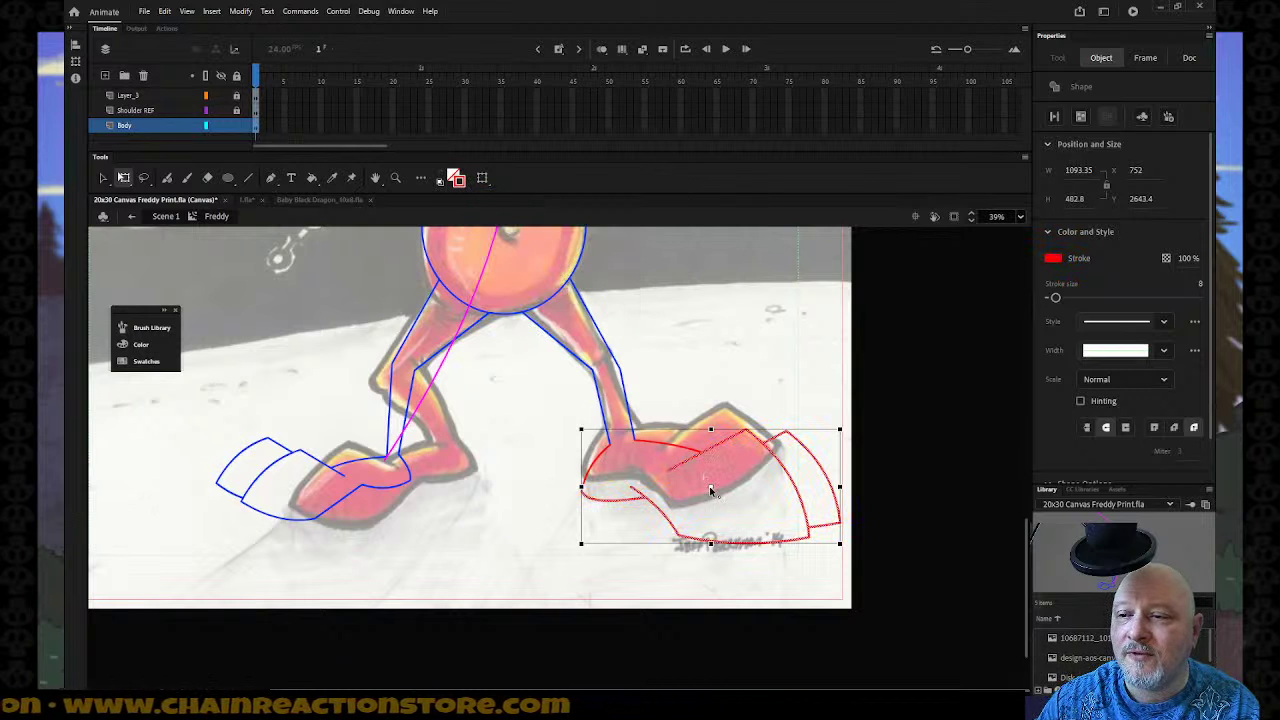
click(621, 449)
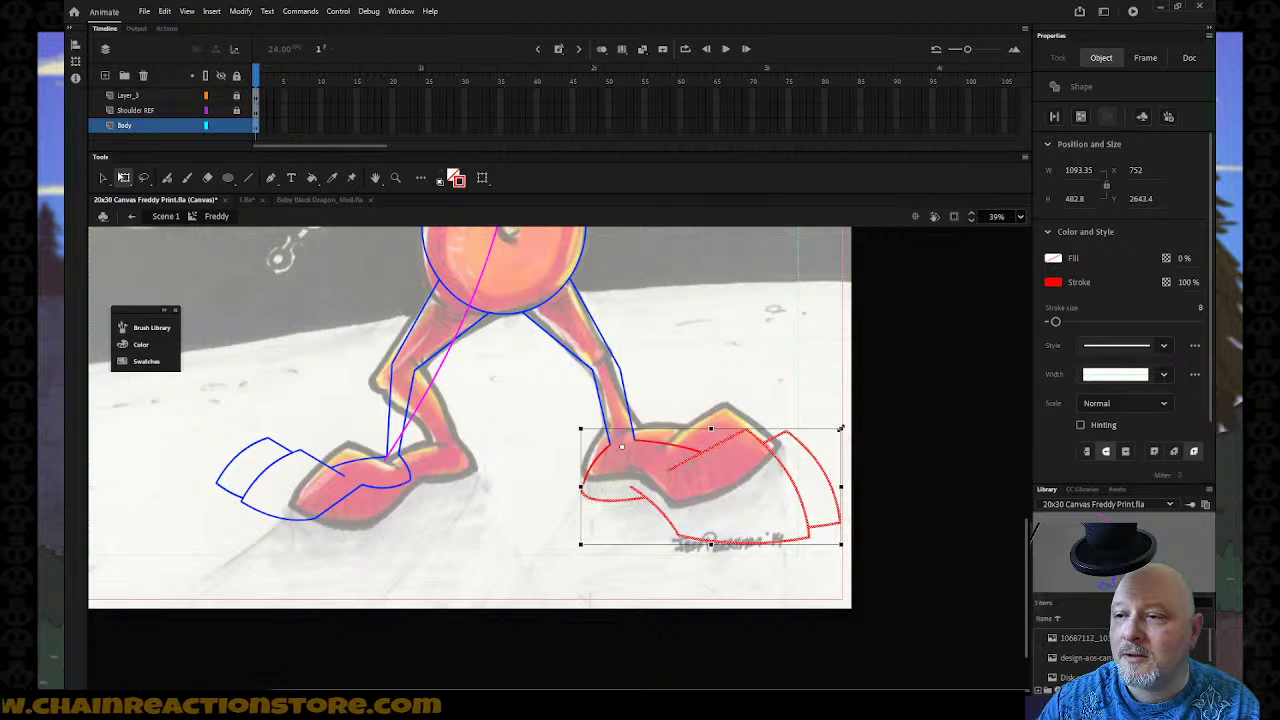
mouse_move(840, 427)
mouse_down()
mouse_move(824, 435)
mouse_move(838, 429)
mouse_up()
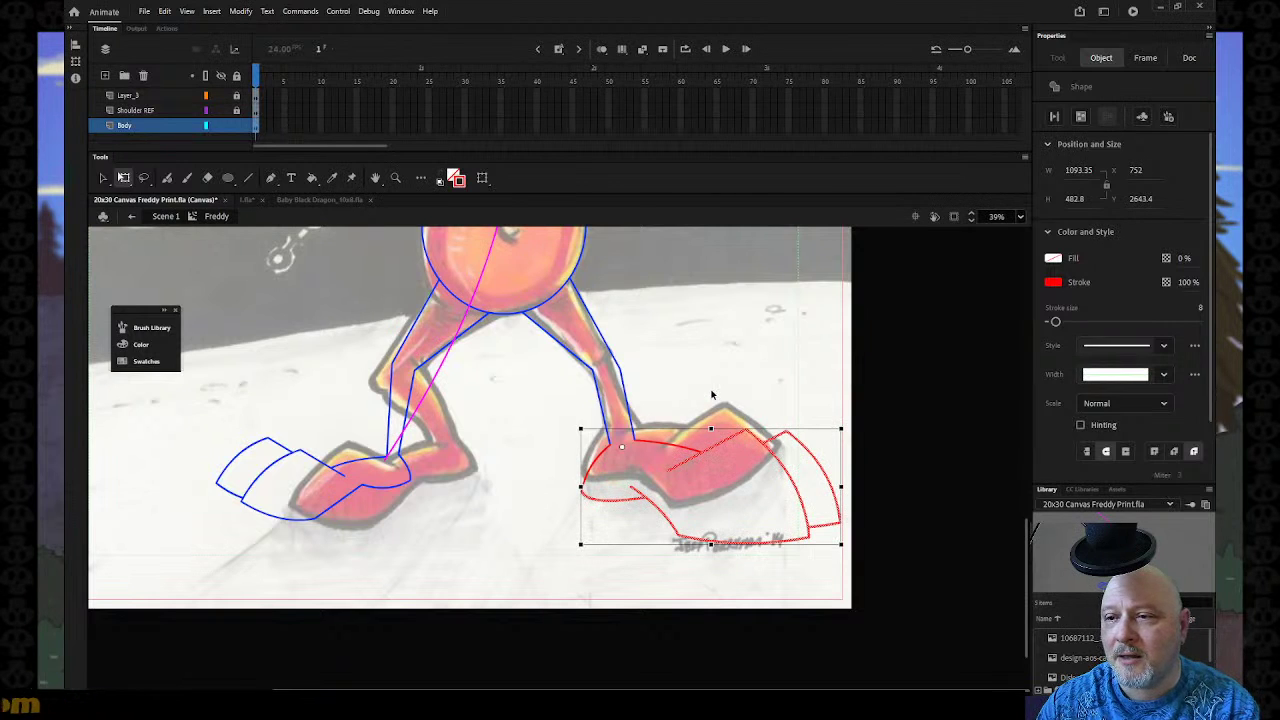
click(612, 462)
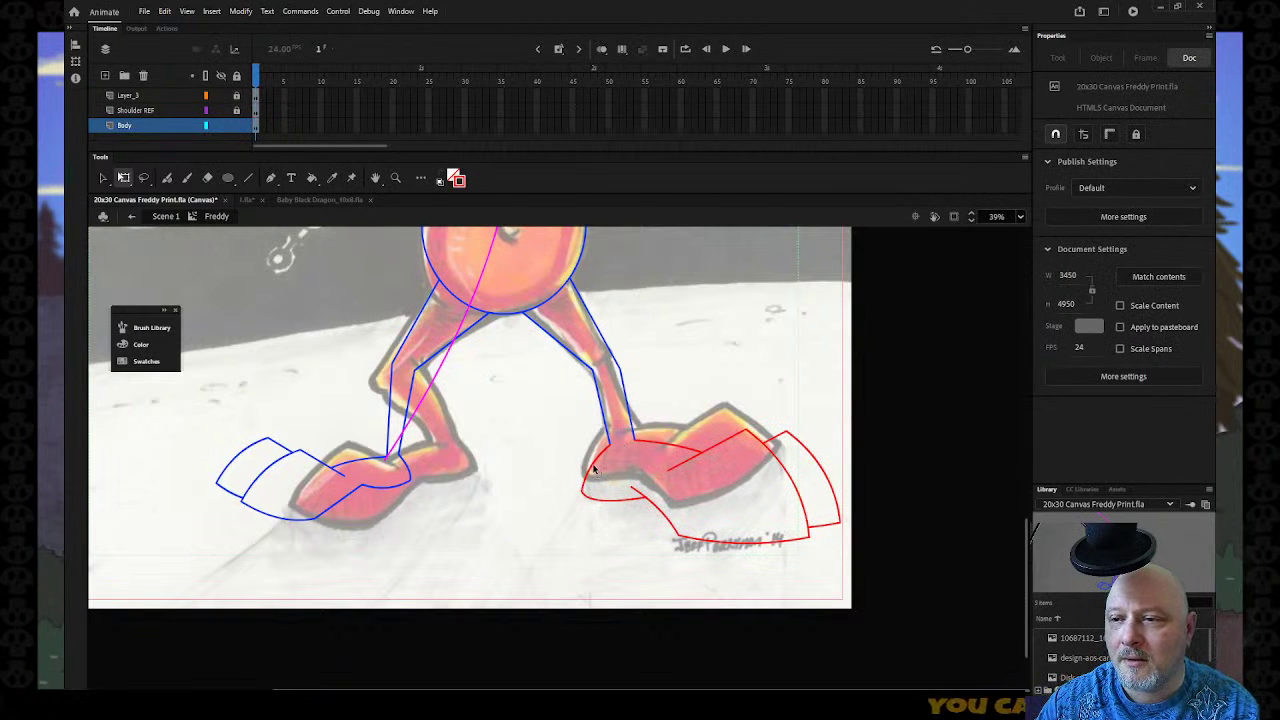
Select the complete outline of the larger foot and set its stroke to red (#FF0000).
click(596, 467)
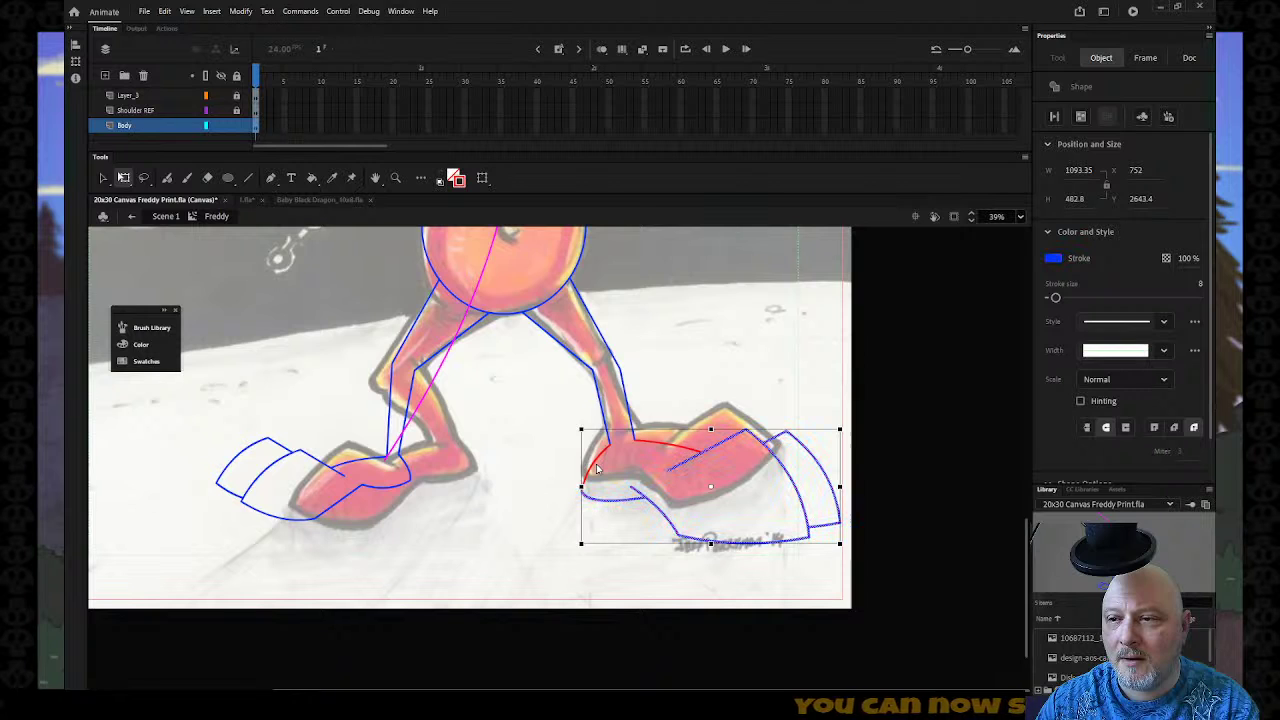
click(596, 467)
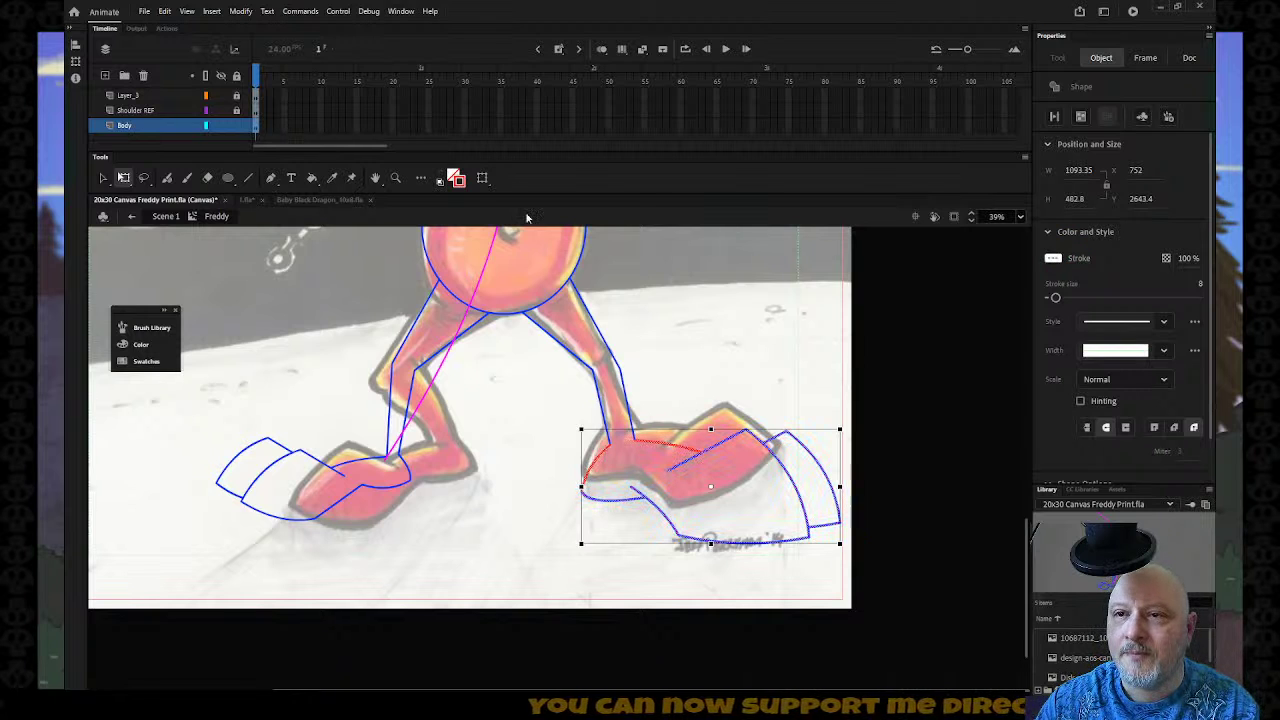
click(463, 184)
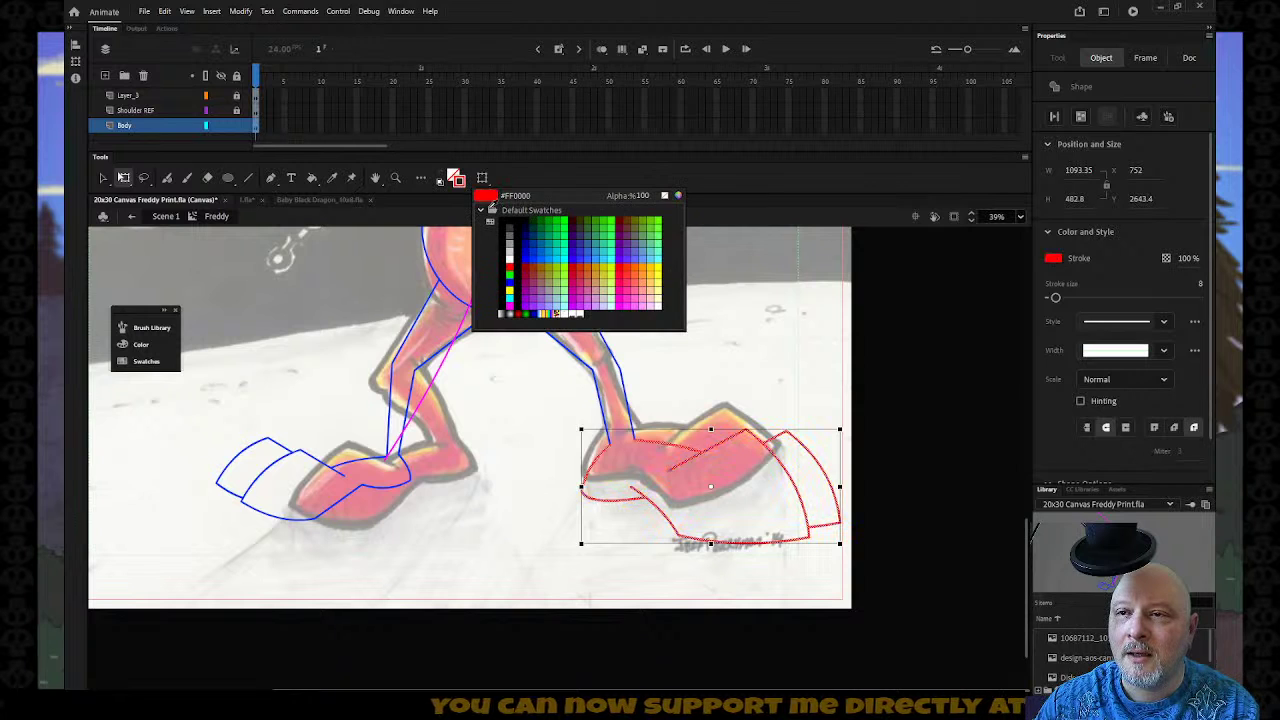
click(489, 200)
click(690, 458)
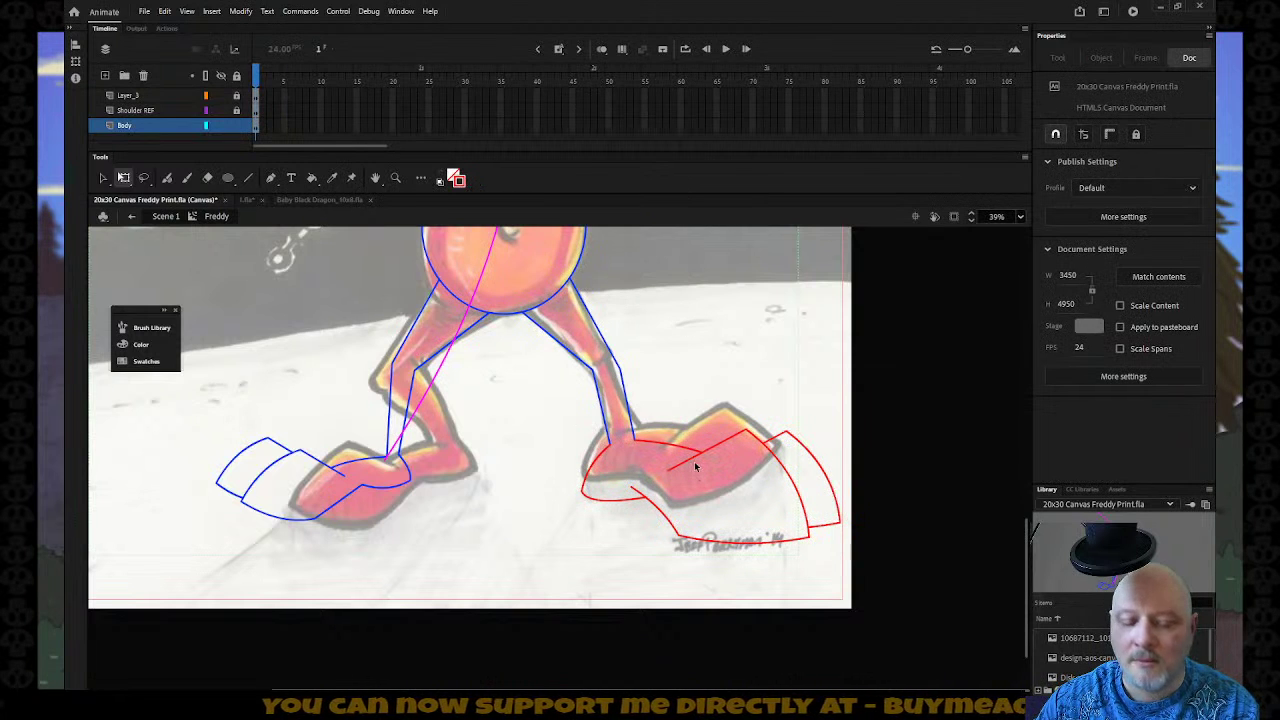
Move the larger foot's transform pivot to the ankle and scale the foot down to about 990 by 437.
double_click(683, 452)
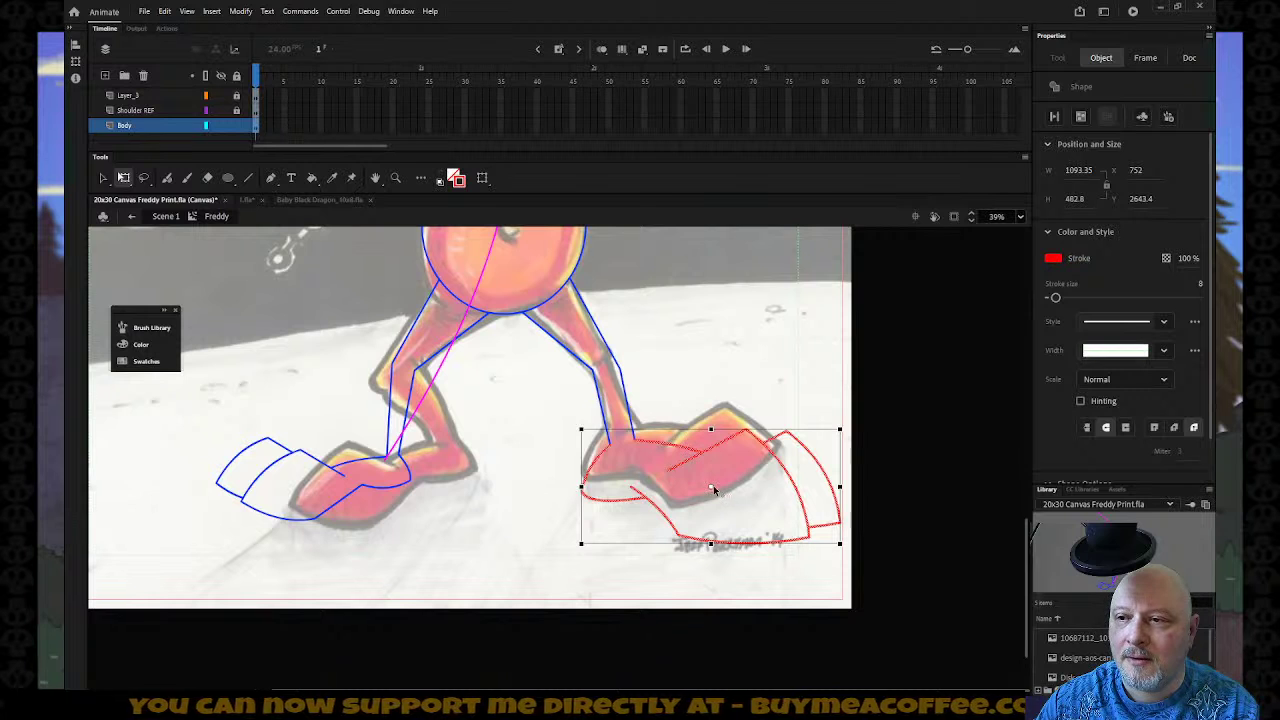
click(620, 443)
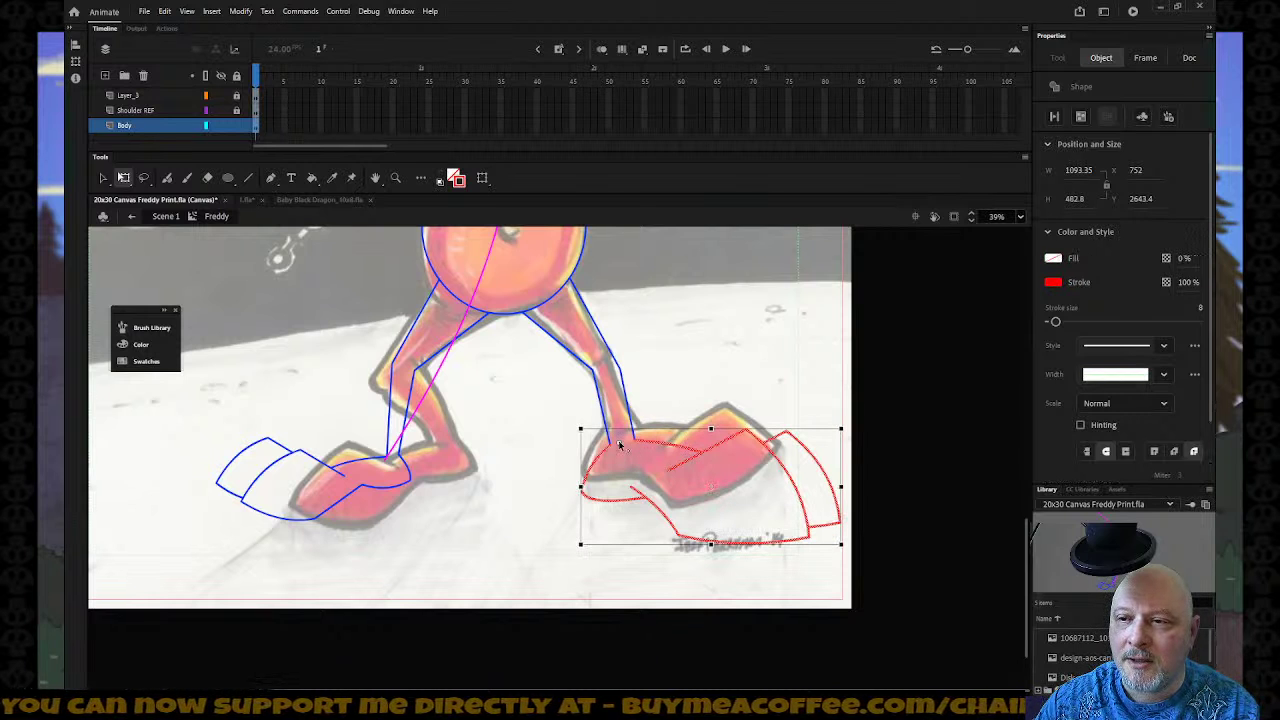
drag(840, 427, 820, 430)
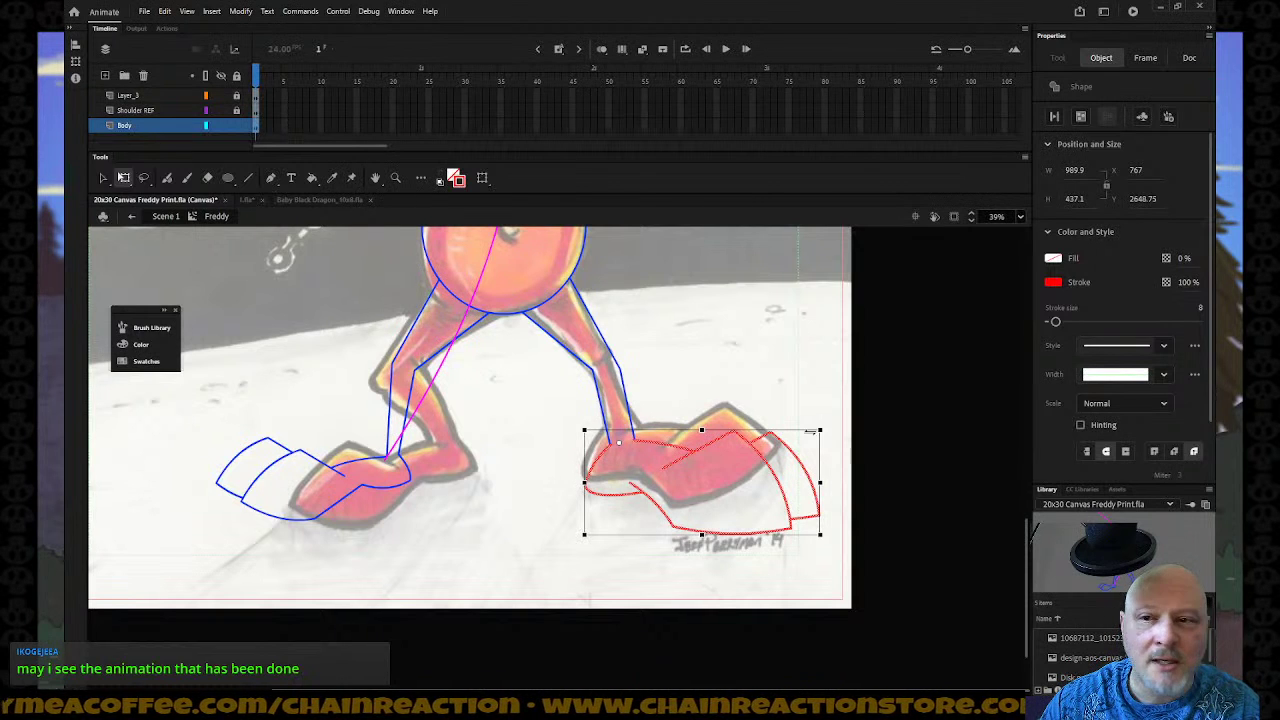
click(812, 396)
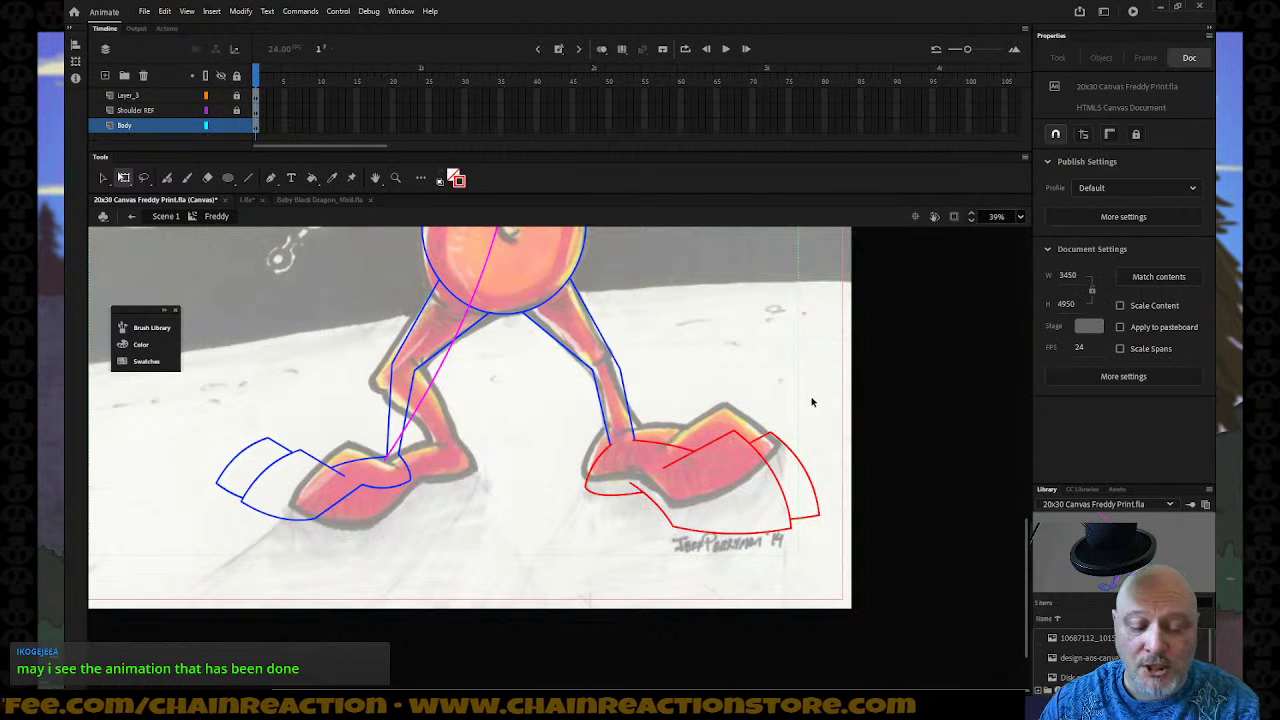
Select the larger foot's red outline and set its stroke to blue (#0033FF) like the rest of the body.
key(z)
alt+click(778, 425)
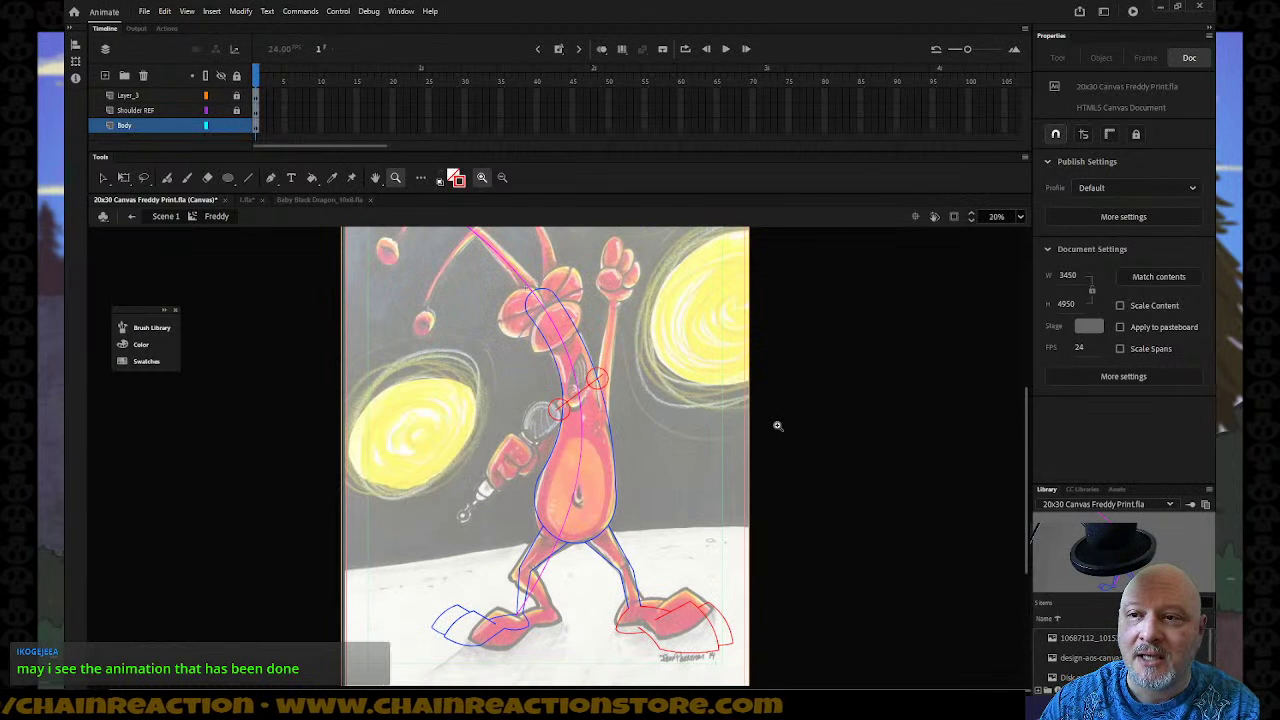
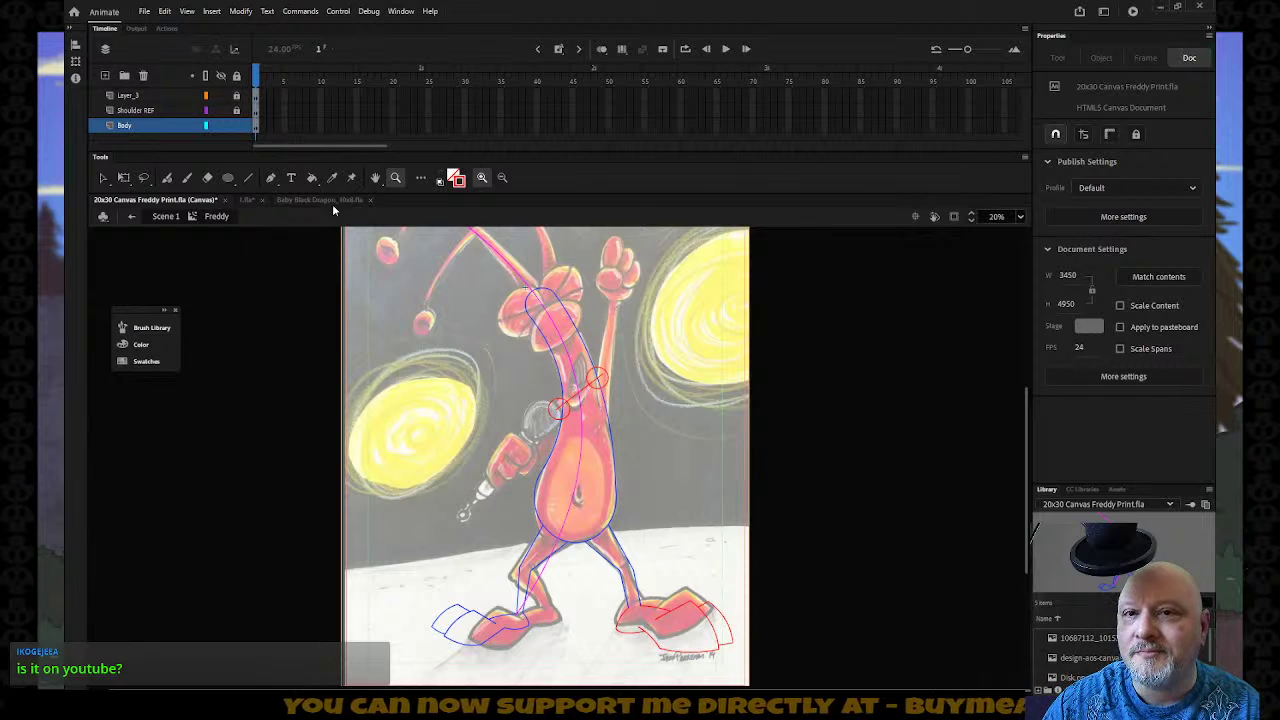
click(103, 179)
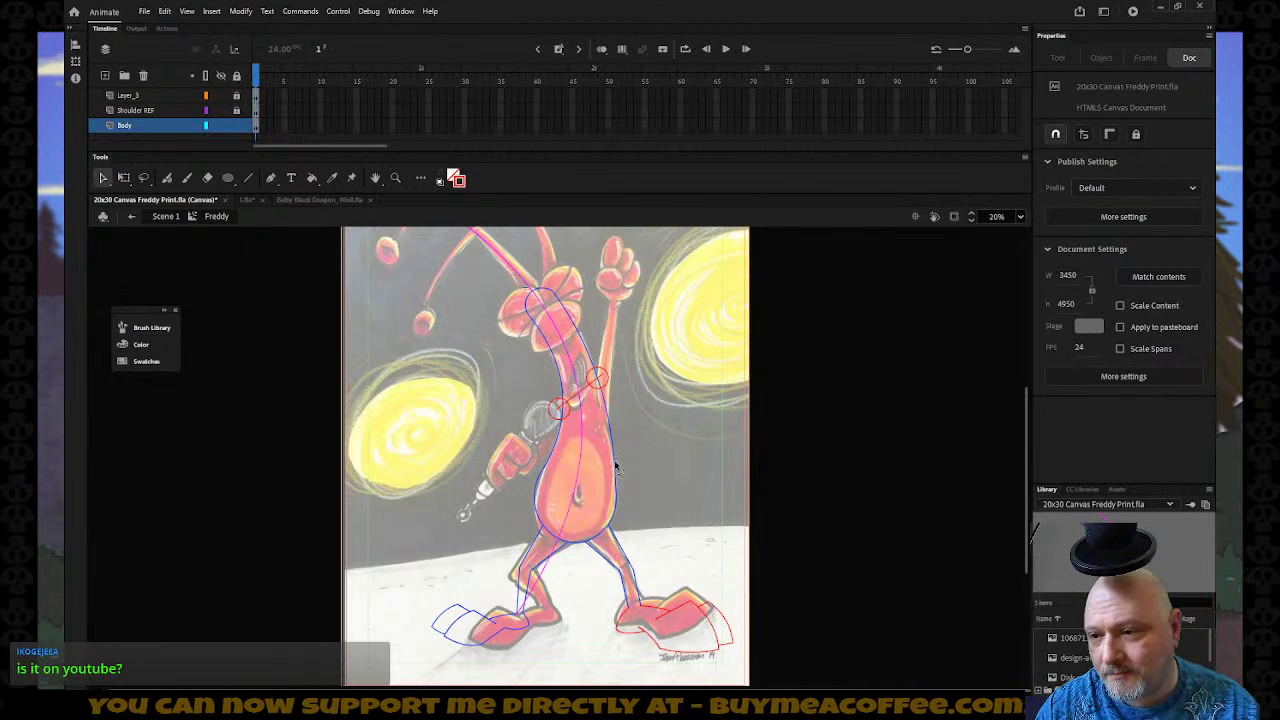
click(660, 612)
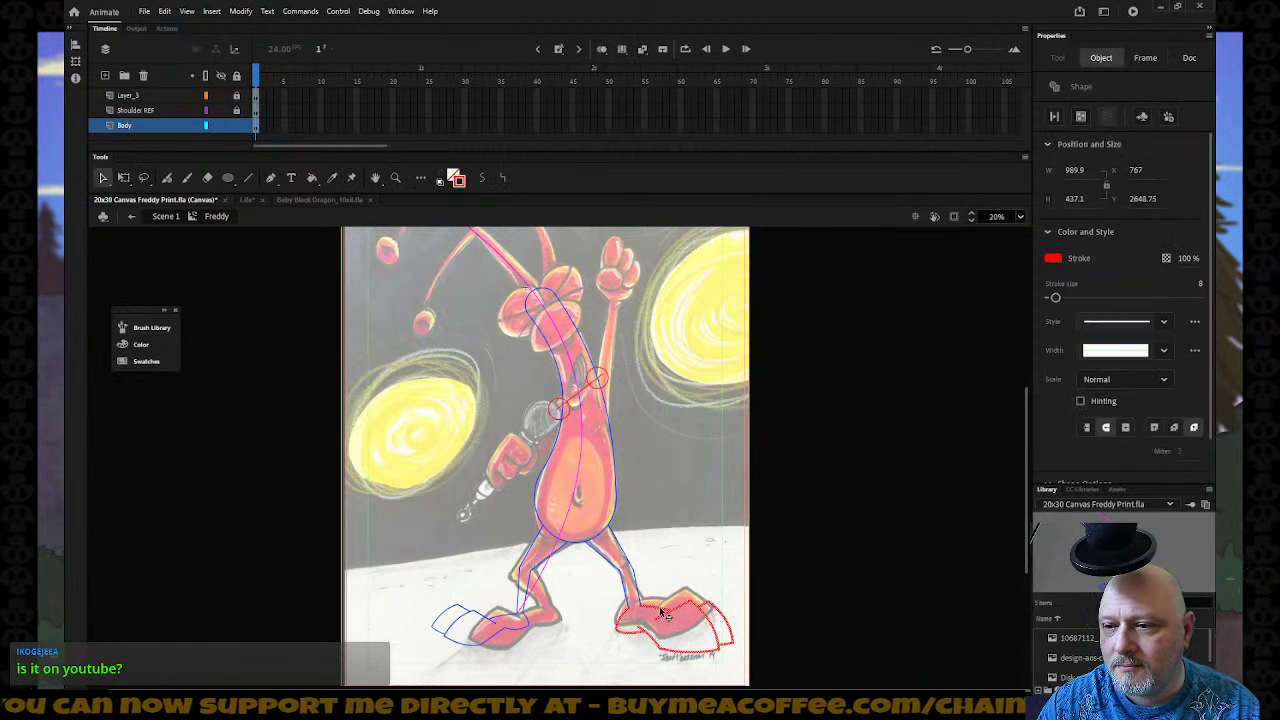
click(458, 180)
click(497, 290)
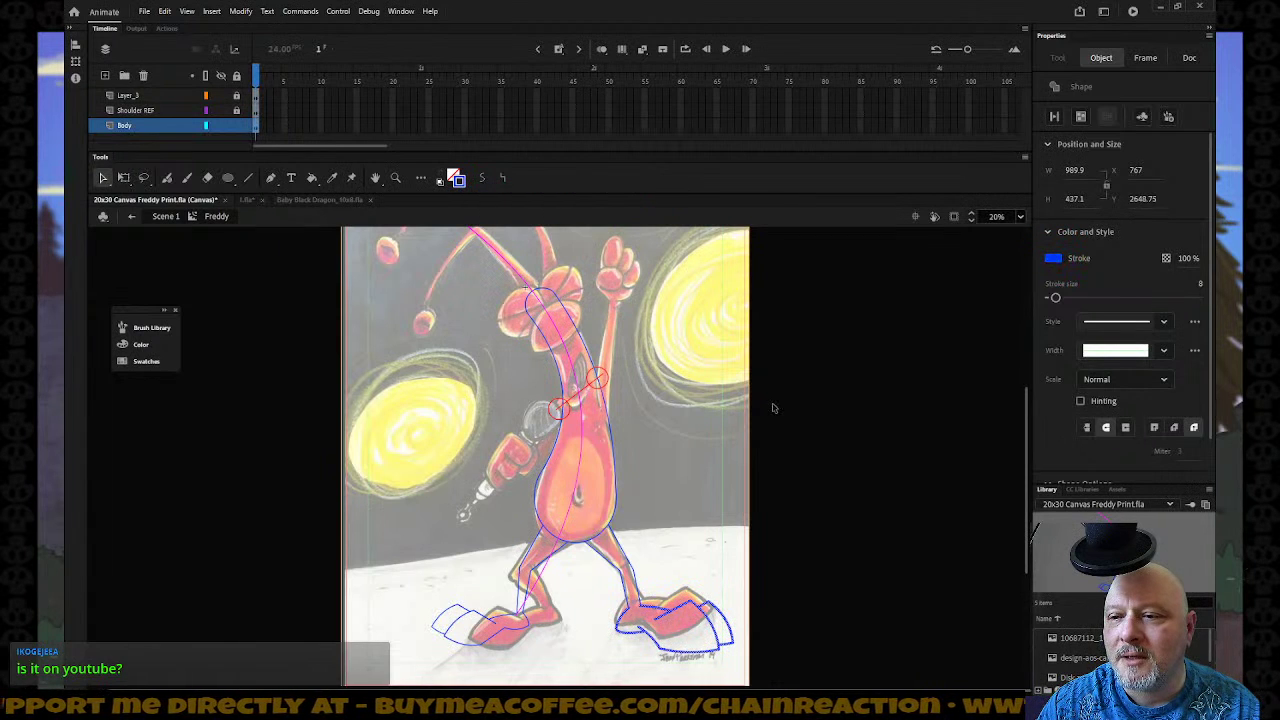
Select all artwork on the Body layer and apply one blue stroke color to it.
click(652, 405)
click(157, 130)
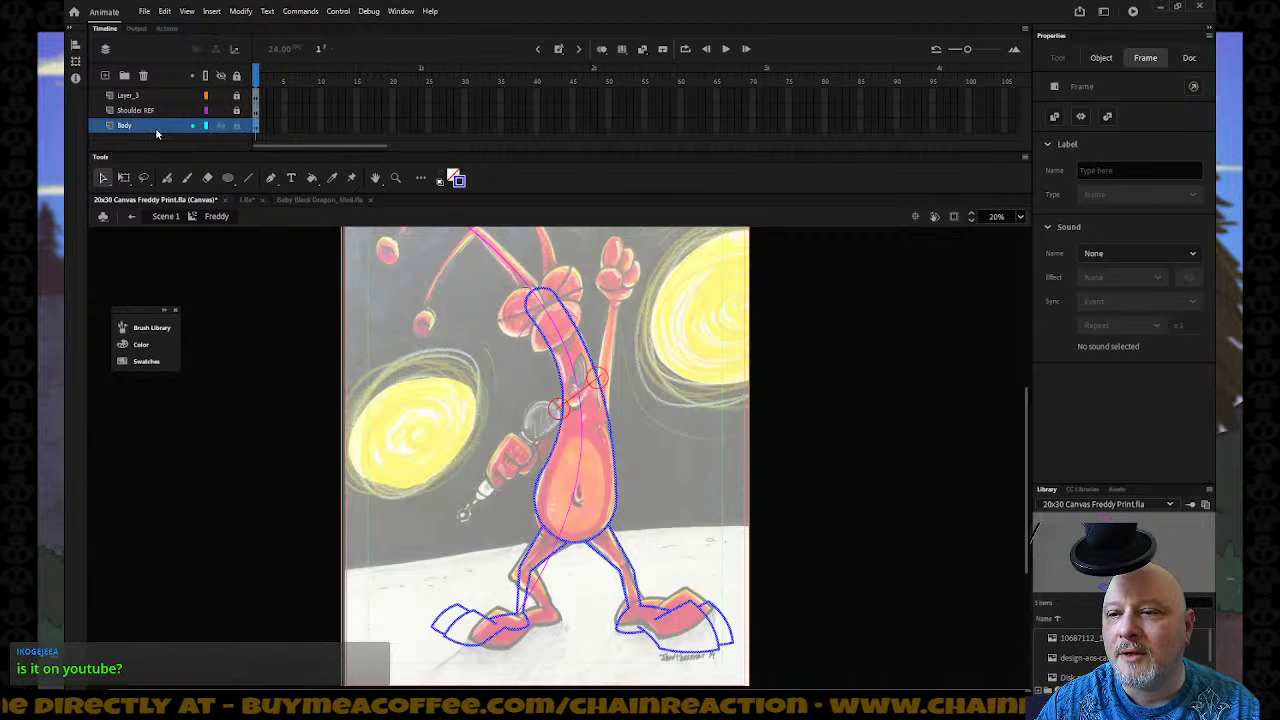
click(461, 186)
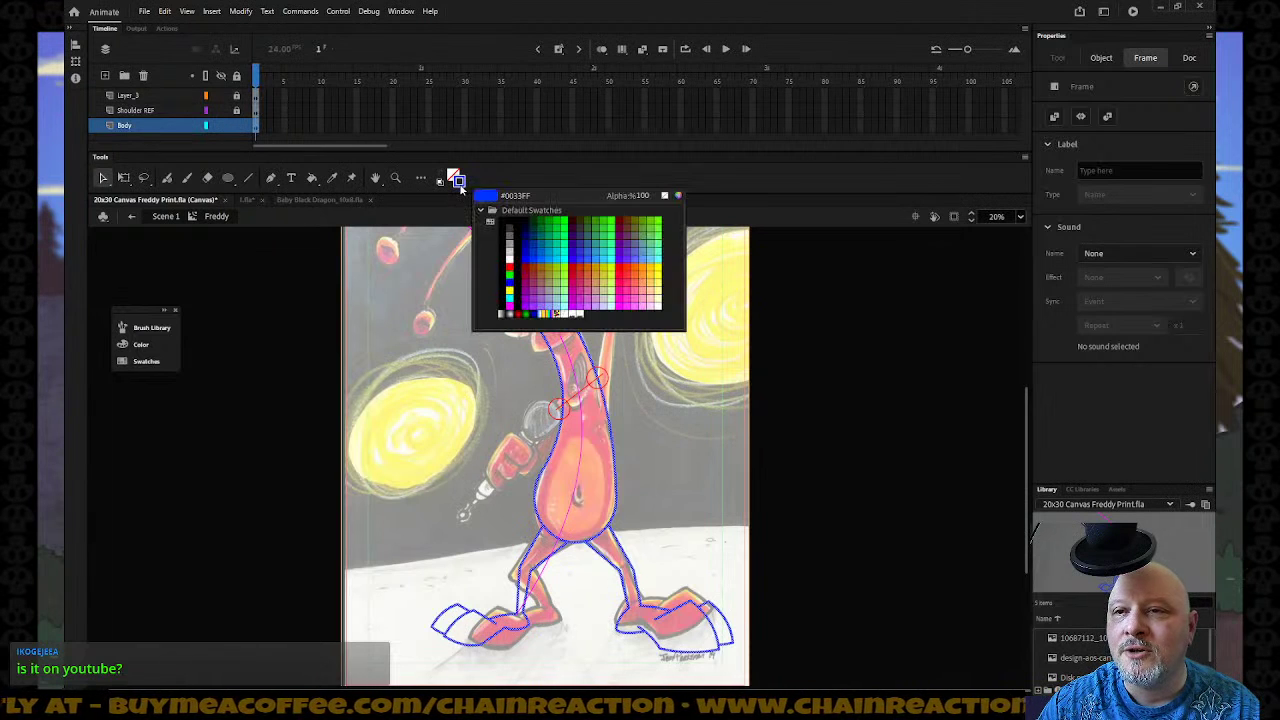
click(537, 247)
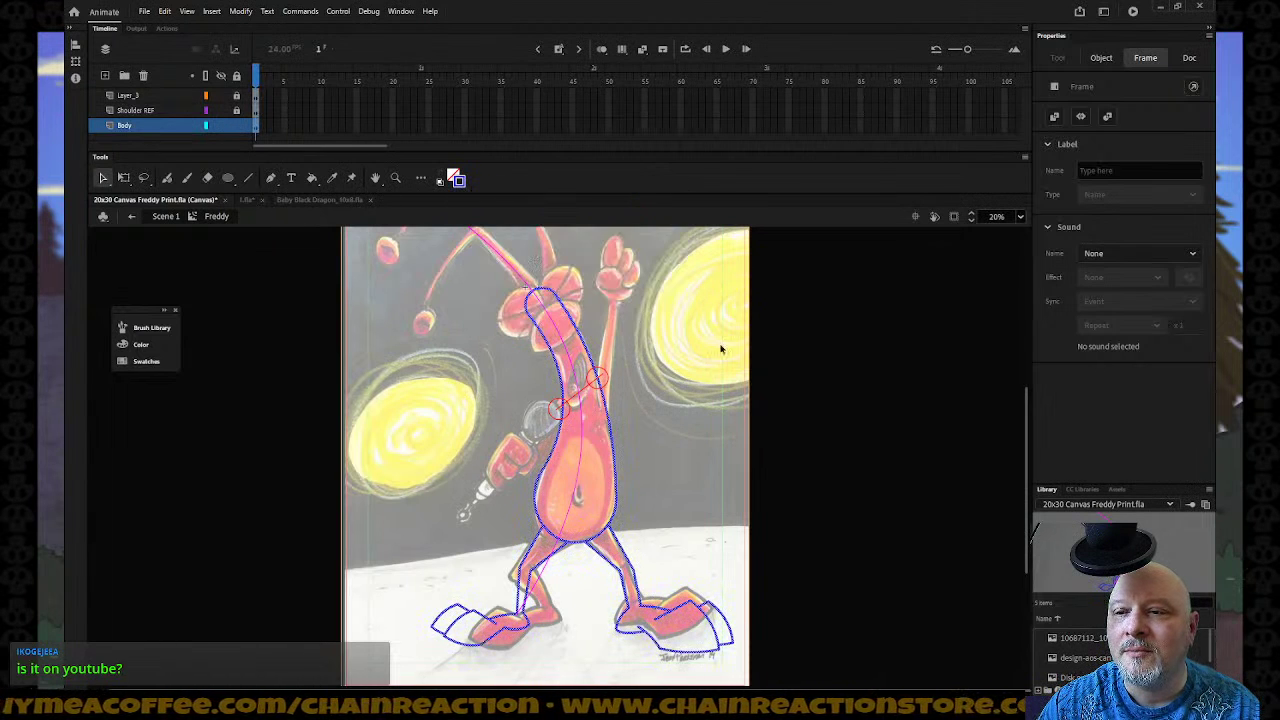
click(786, 372)
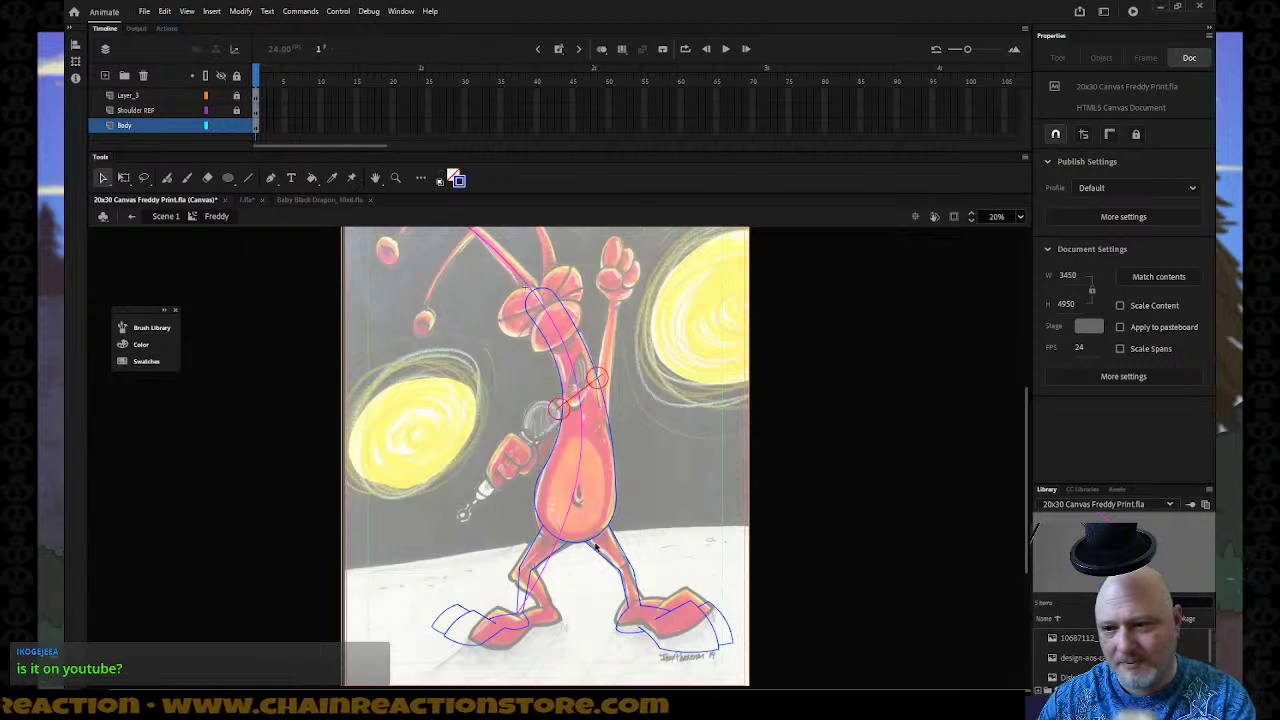
Delete the two shin lines between the knee and the smaller foot.
click(520, 590)
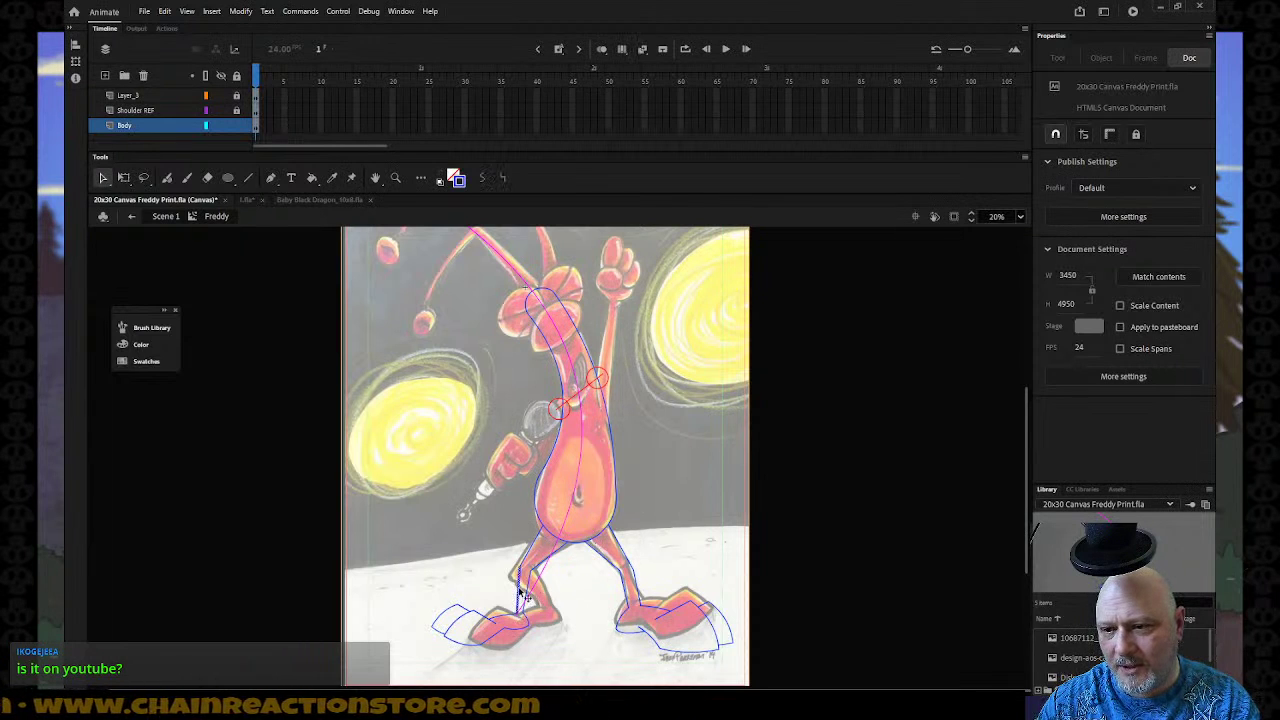
key(Delete)
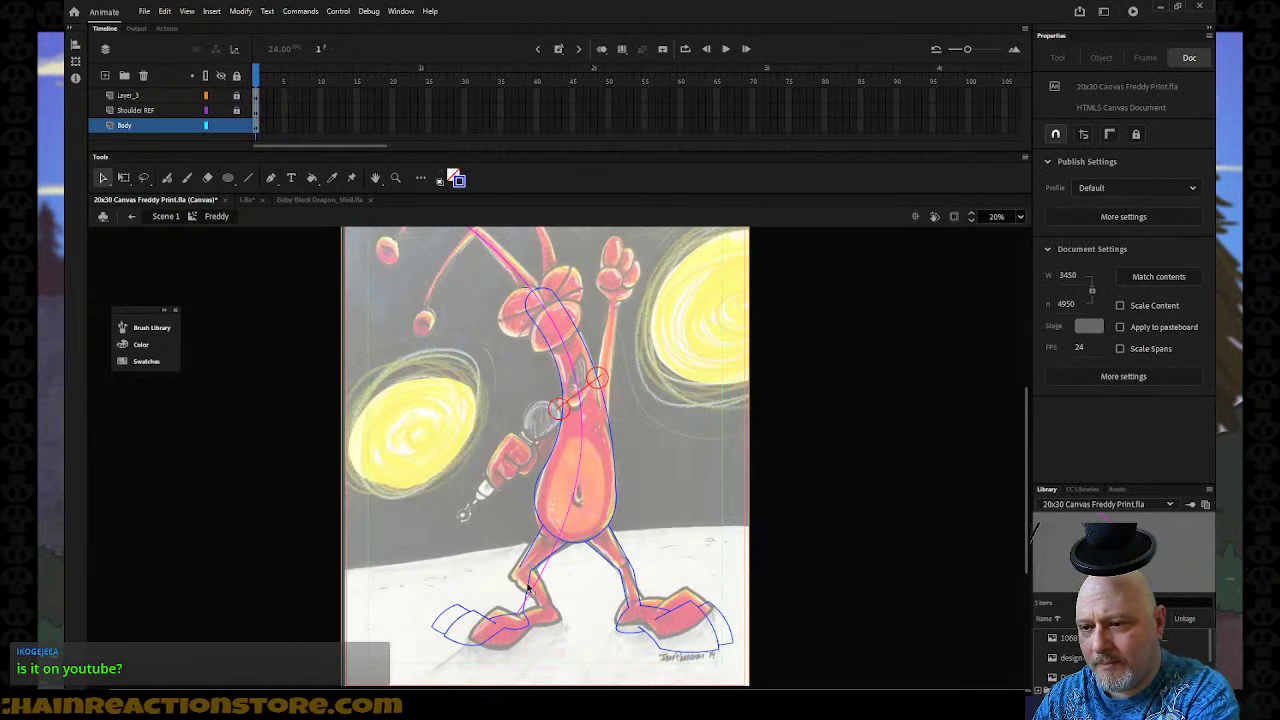
click(528, 588)
key(Delete)
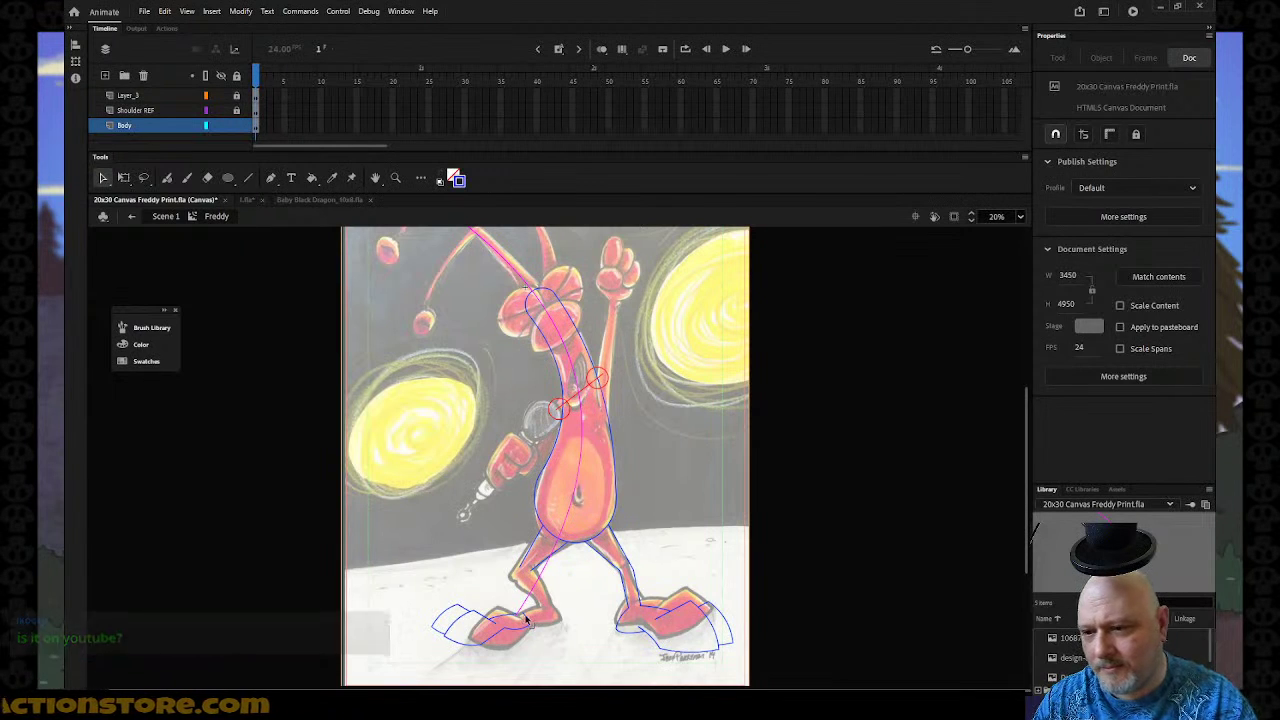
Move the smaller foot's outline up and slightly inward to about X -784, Y 2634.
click(530, 624)
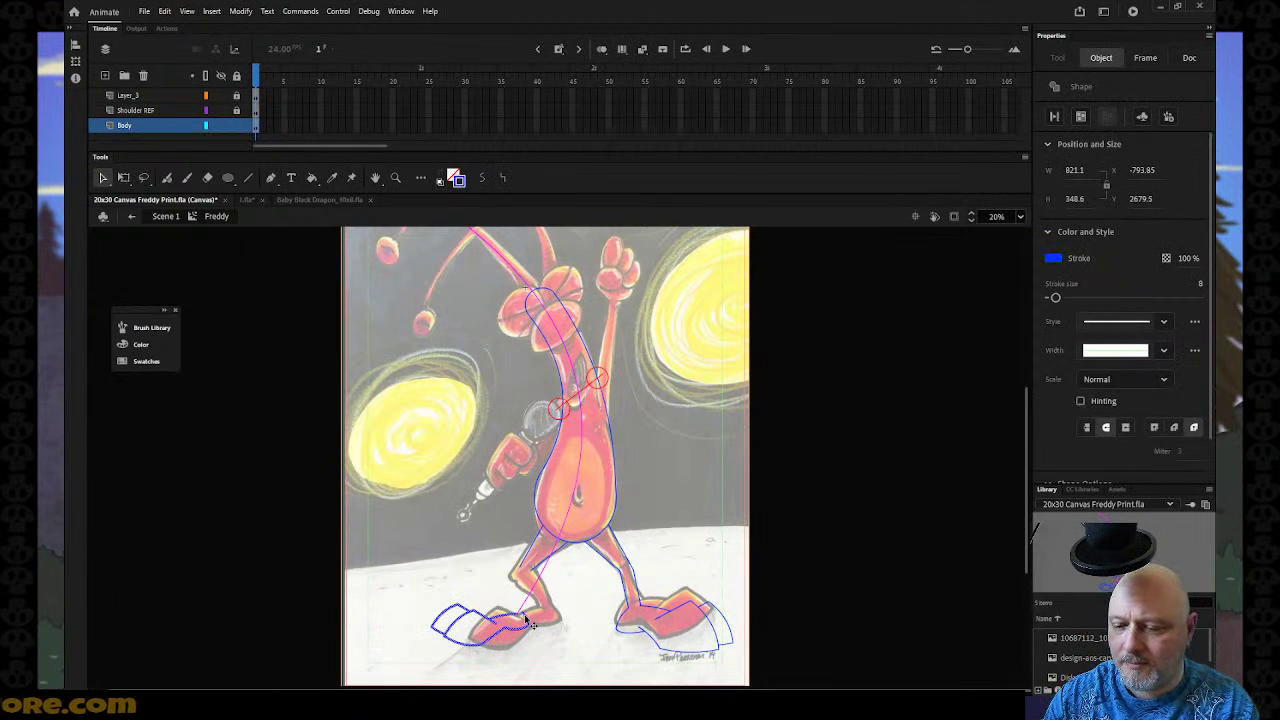
click(525, 618)
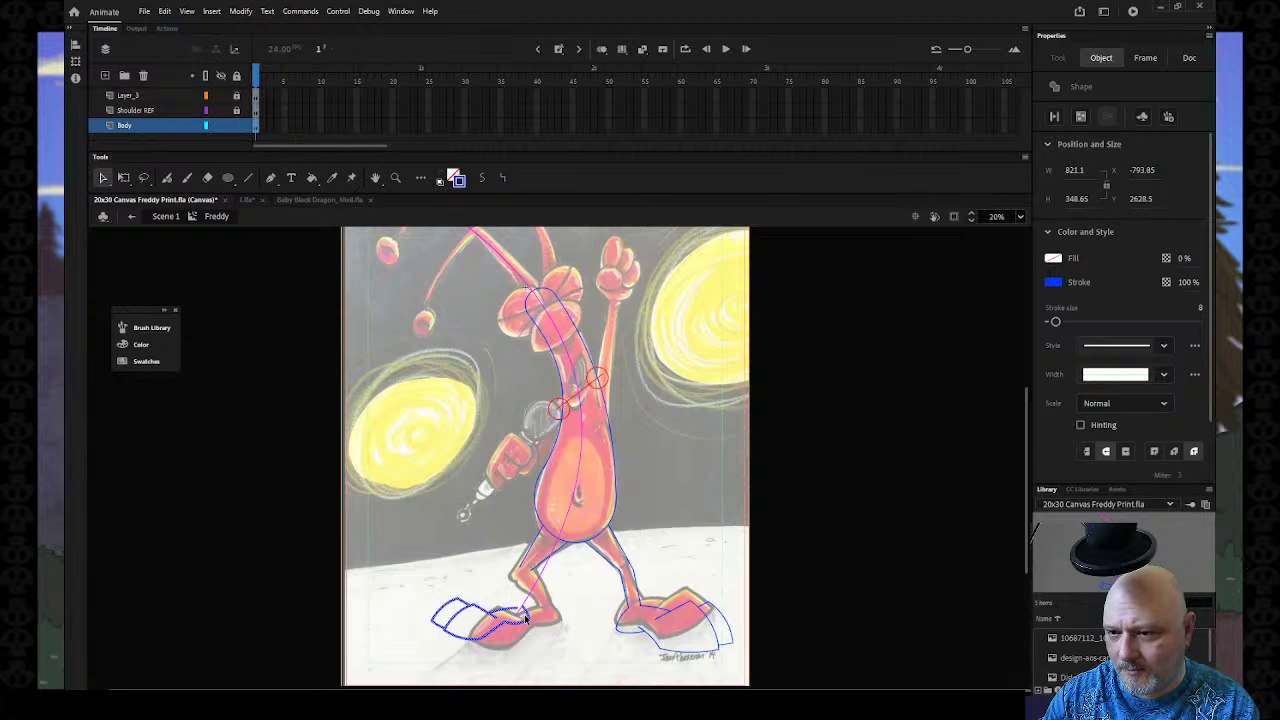
key(Right)
key(Right)
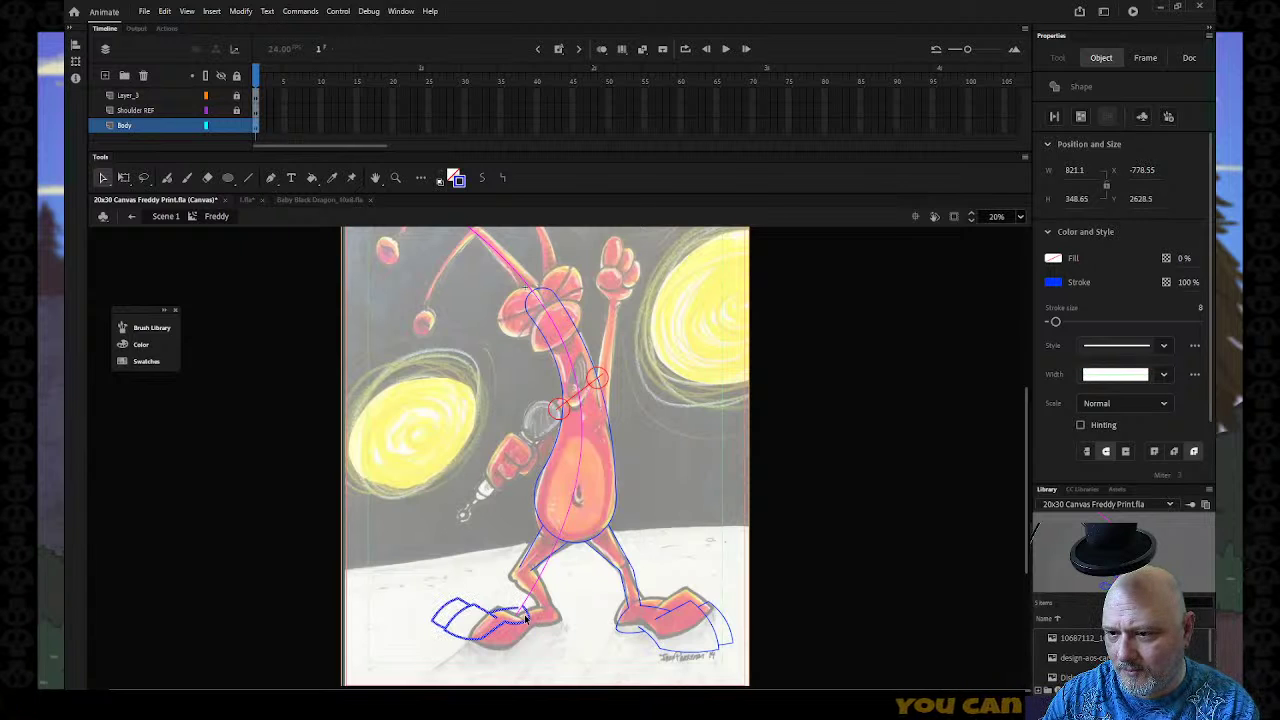
key(Down)
key(Down)
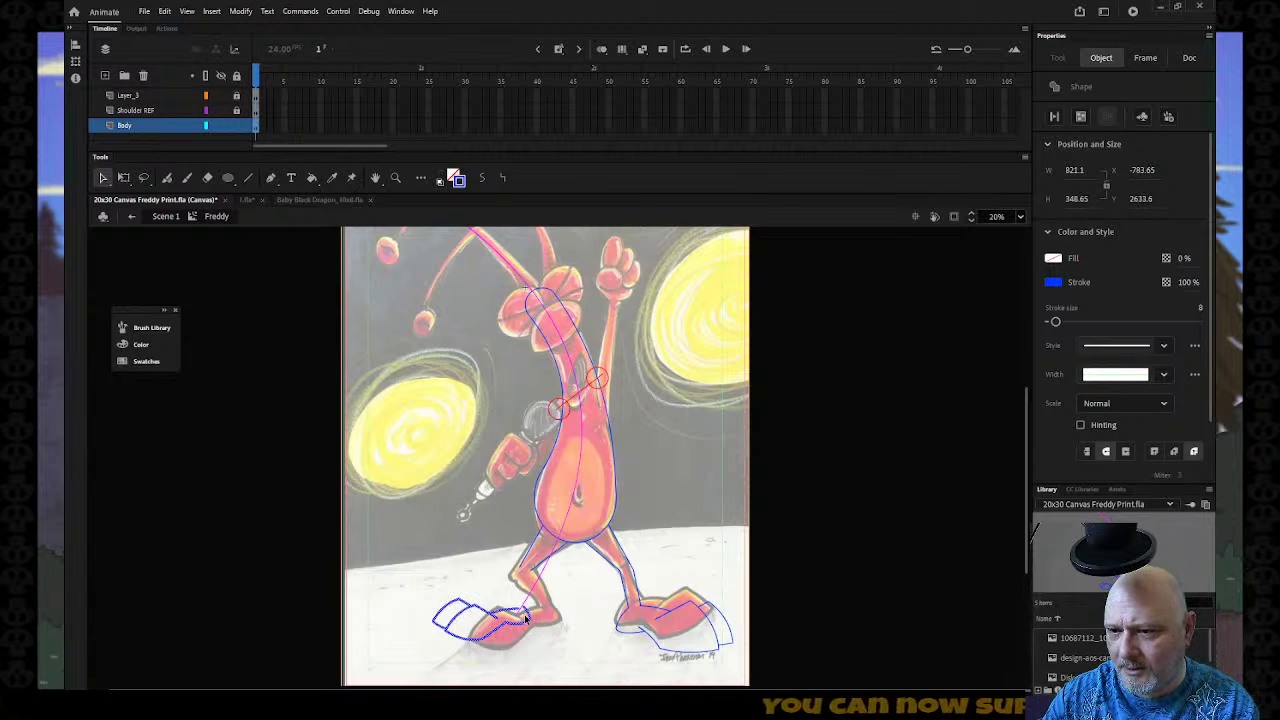
click(271, 297)
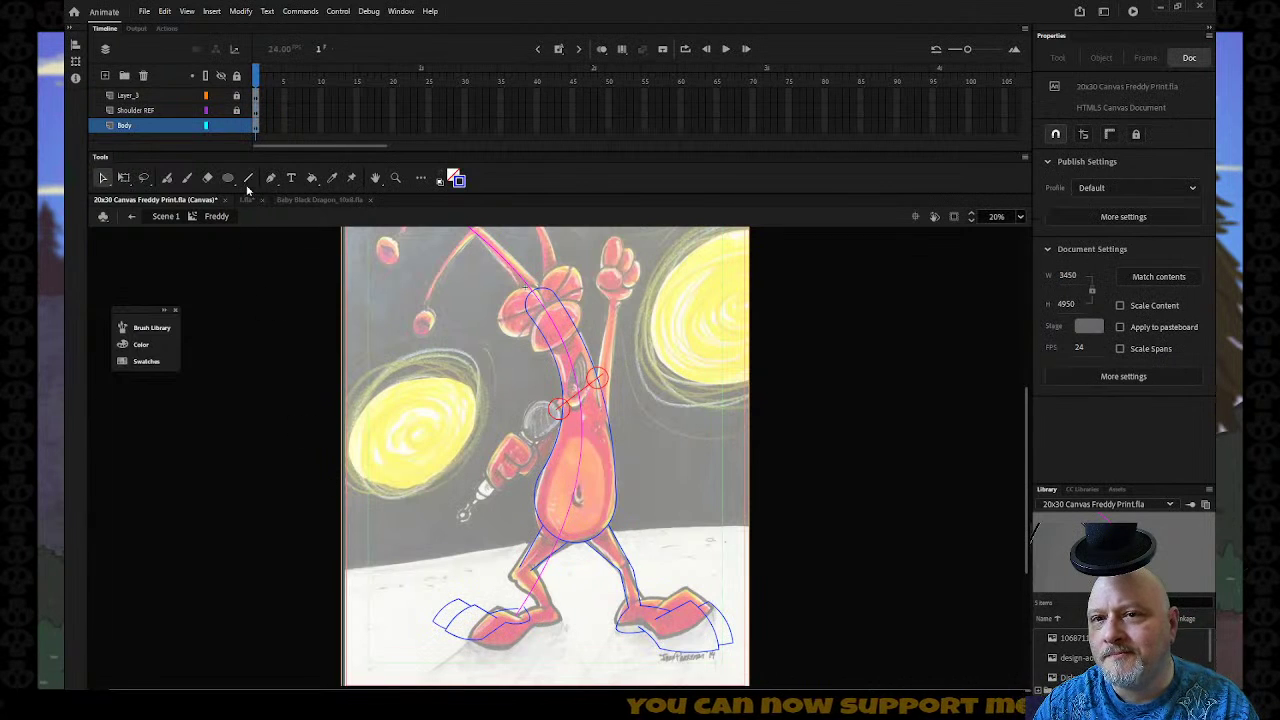
Redraw the missing shin with straight blue lines connecting the knee to the repositioned smaller foot.
click(249, 178)
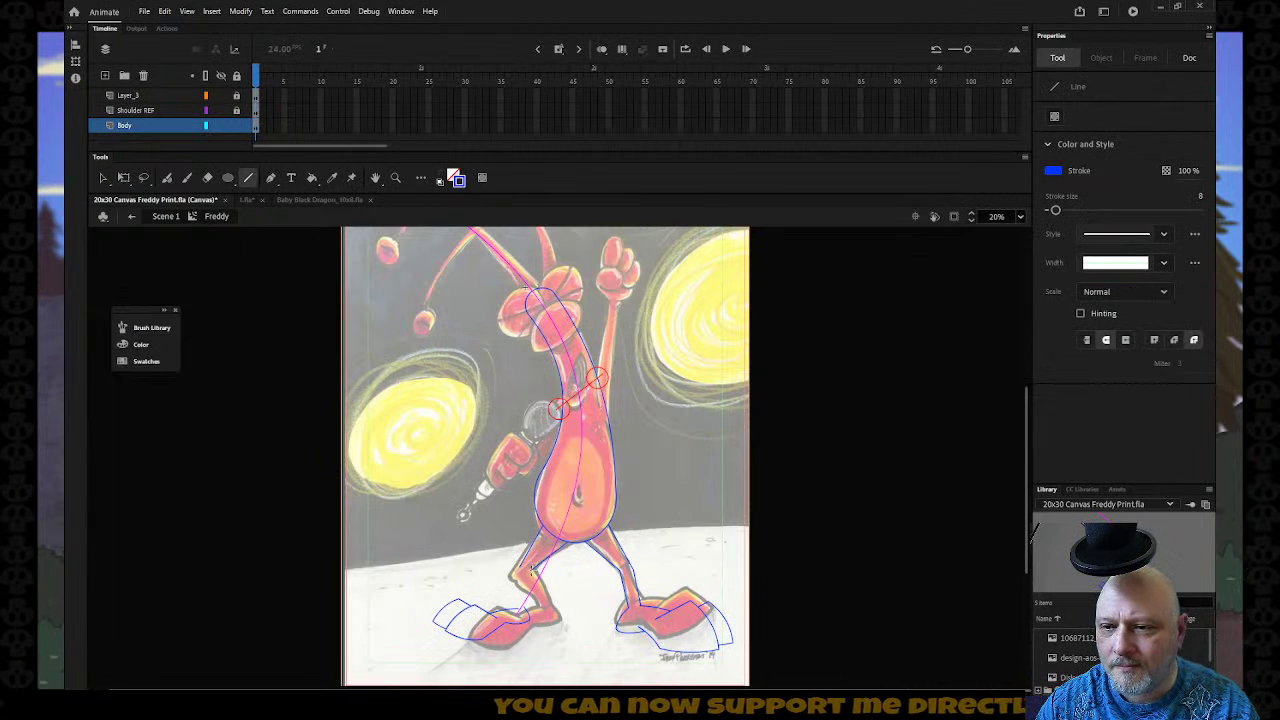
drag(519, 569, 522, 608)
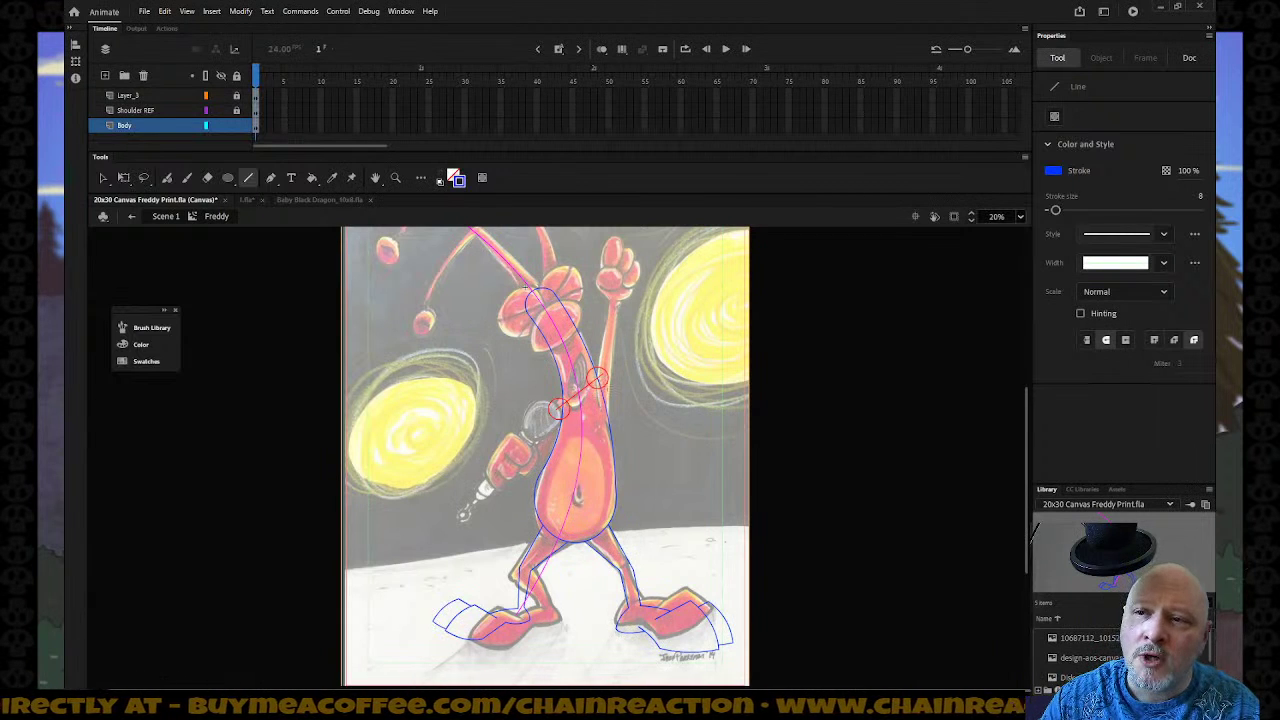
Draw a blue oval about 241 × 215 and place it over the round thumb of the raised hand.
scroll(620, 335, up, 3)
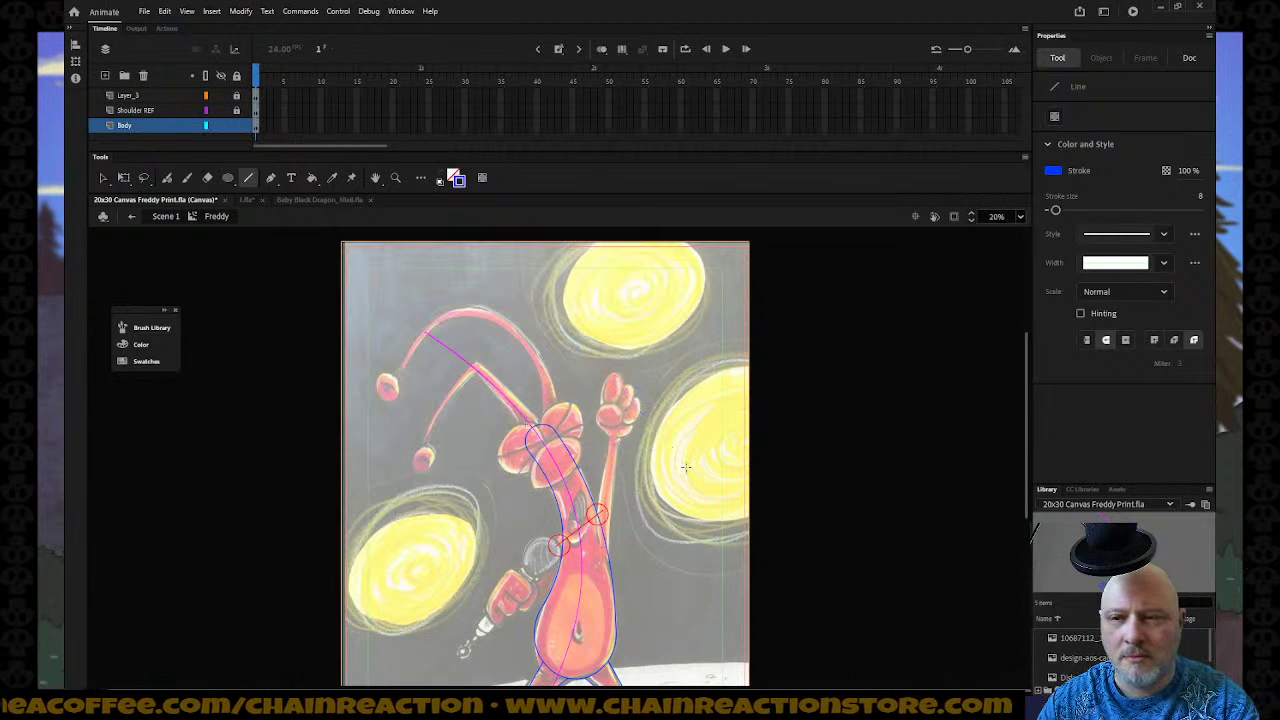
key(z)
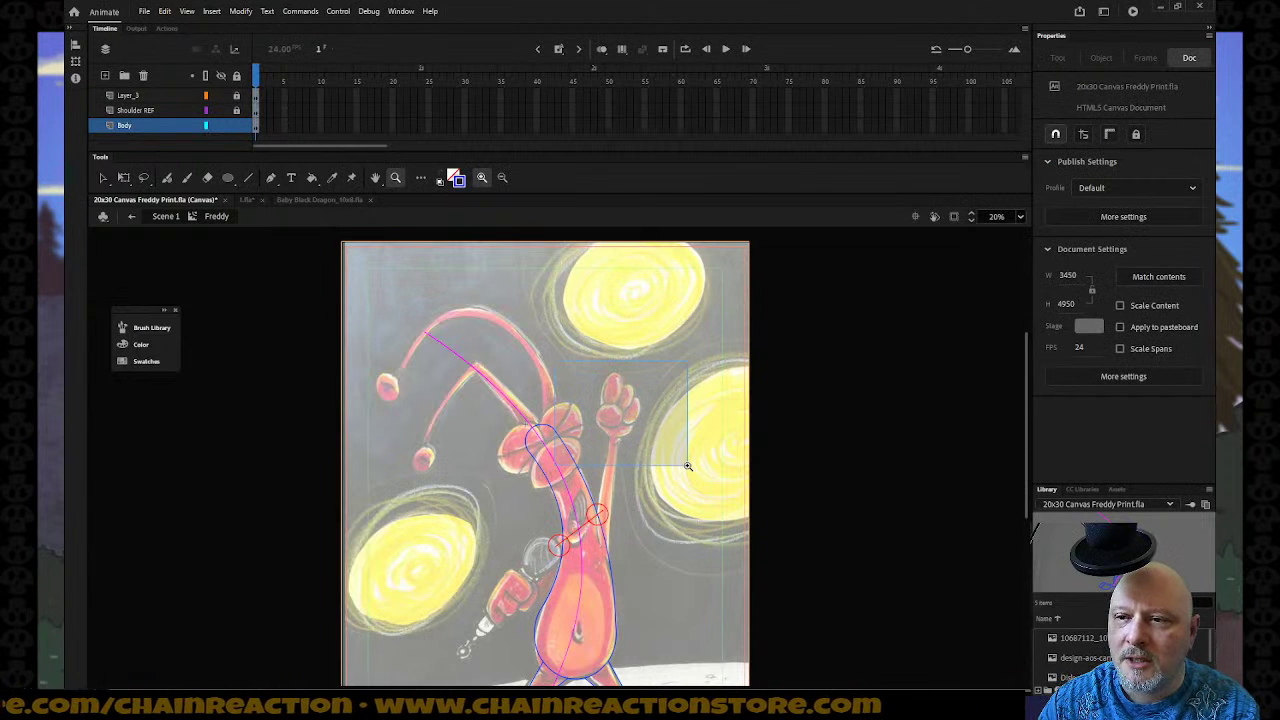
click(650, 415)
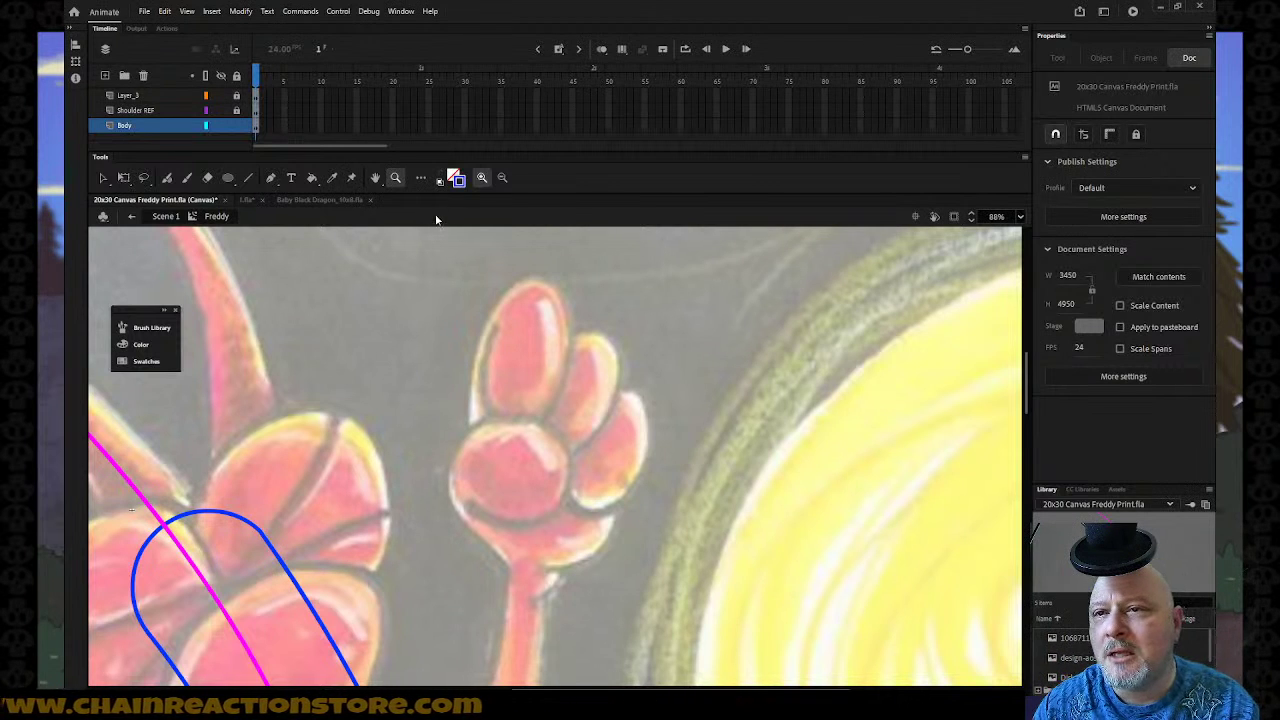
click(227, 177)
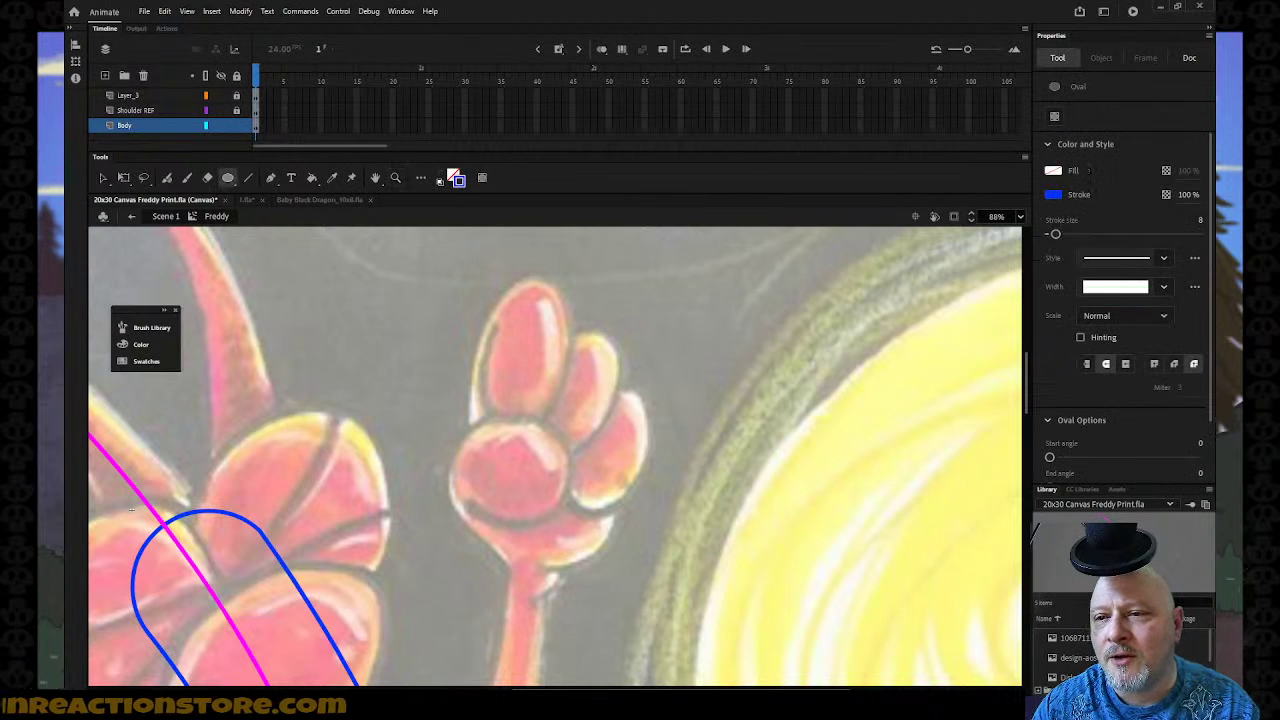
drag(436, 410, 565, 530)
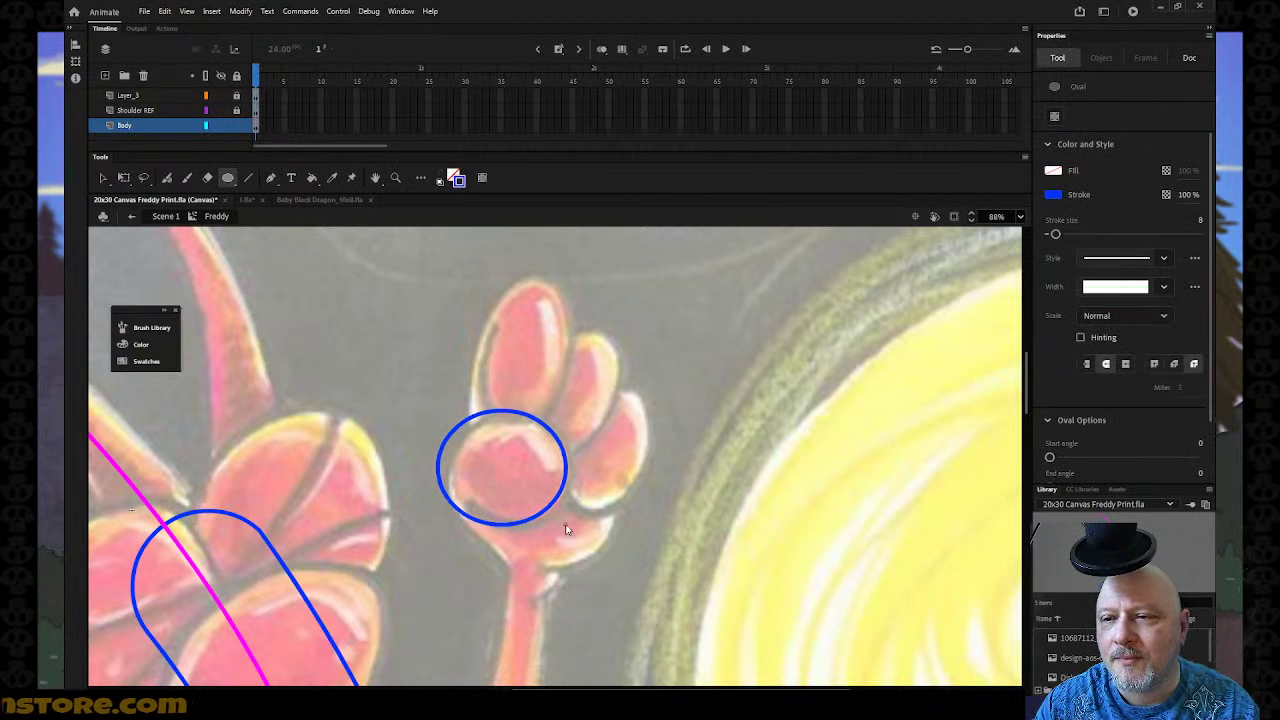
click(102, 177)
drag(486, 419, 497, 428)
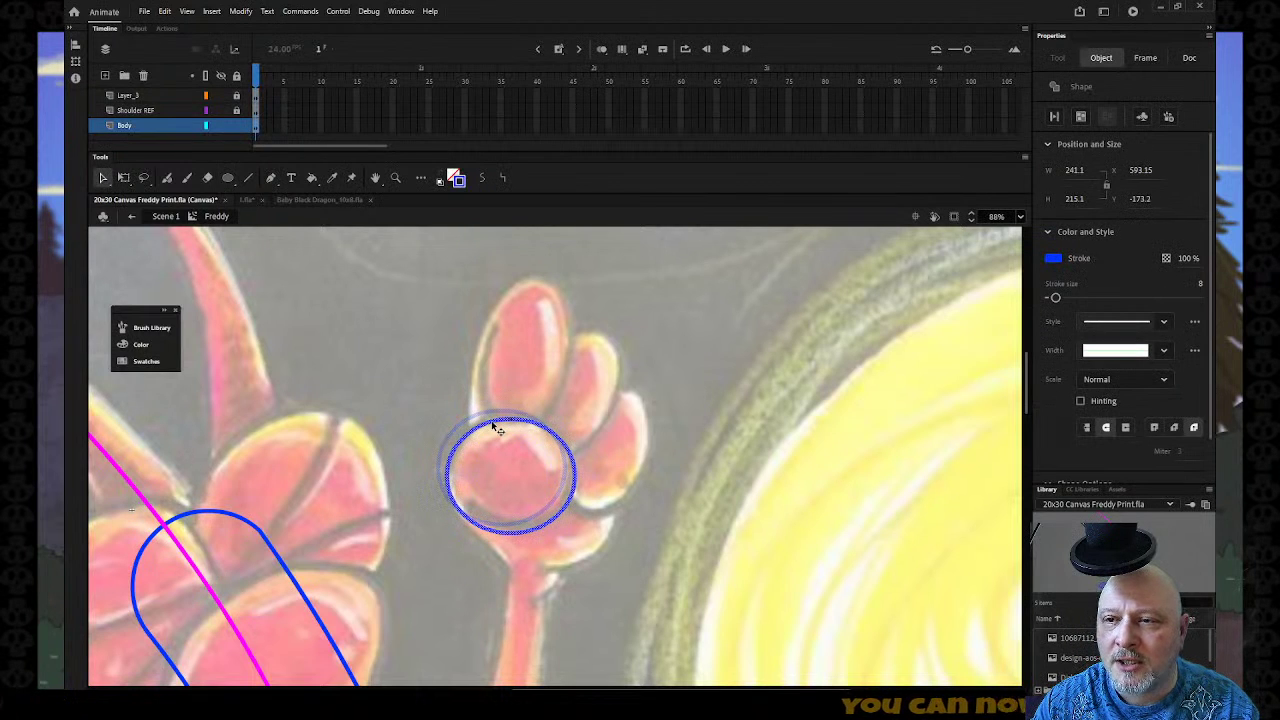
Draw a narrow blue oval about 139 × 258 beside the raised hand and place a copy of it over the tallest finger.
click(227, 177)
drag(688, 295, 762, 432)
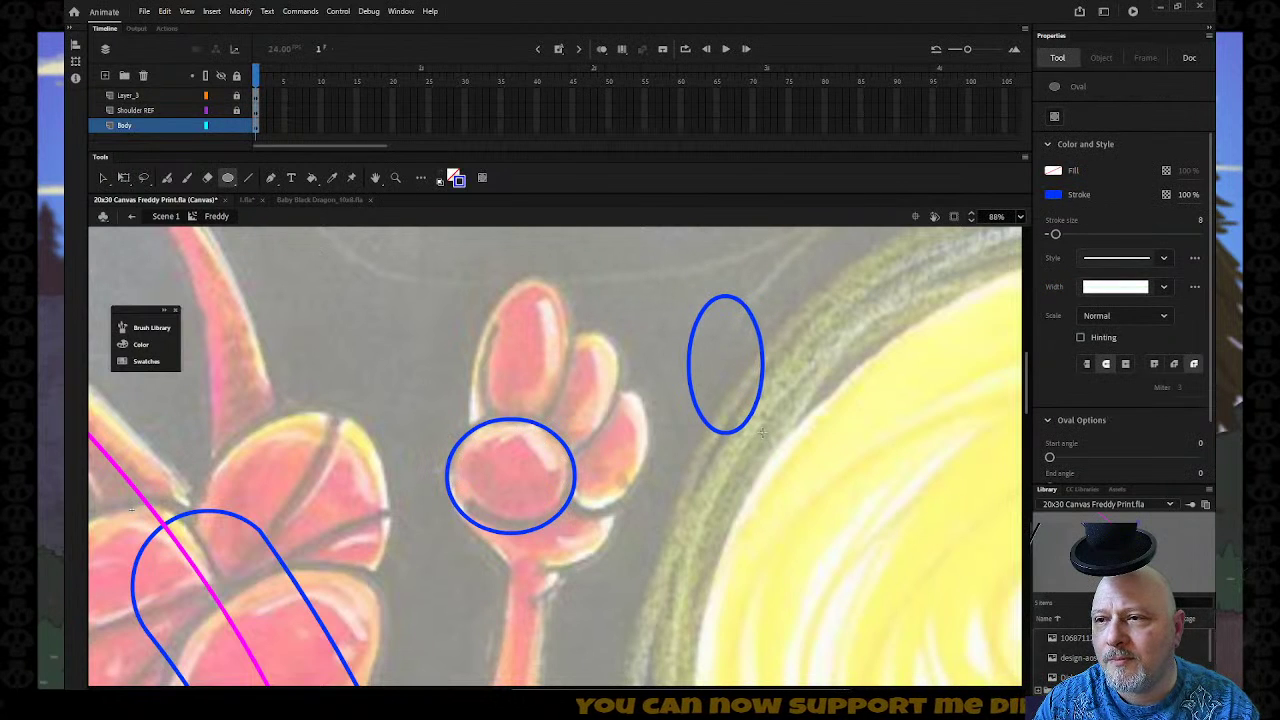
click(102, 178)
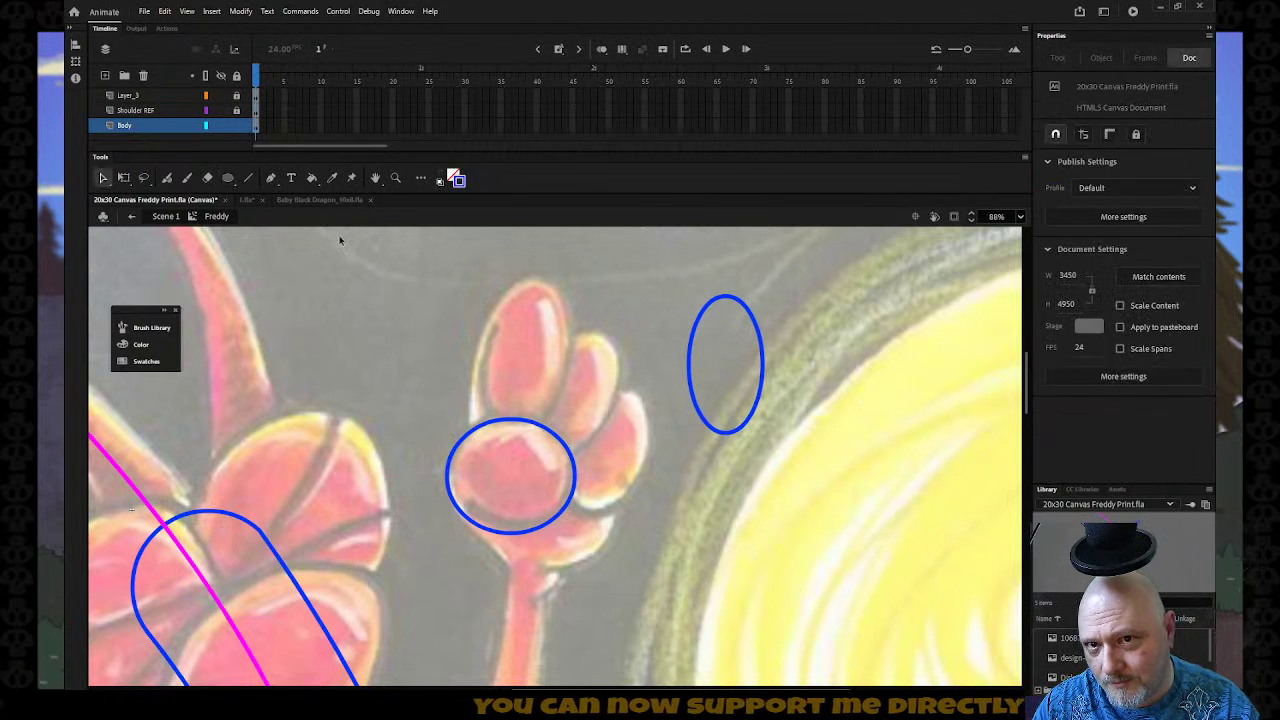
click(754, 319)
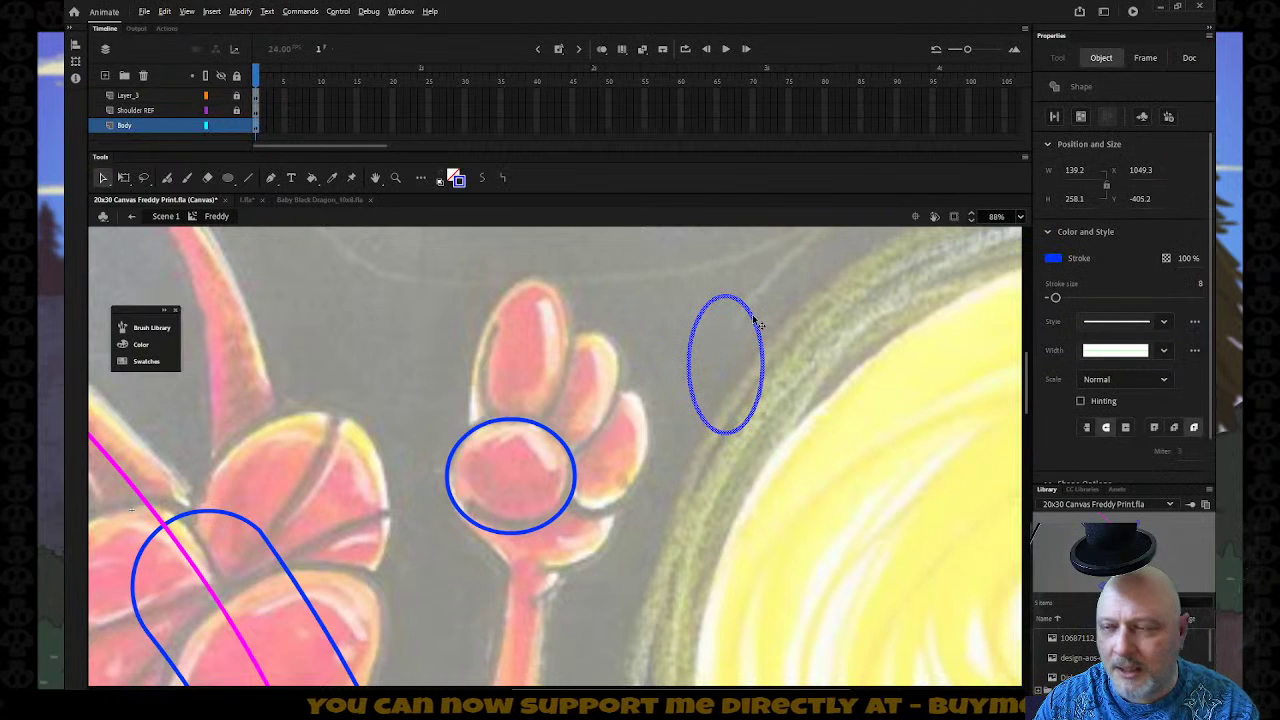
mouse_move(757, 323)
mouse_down()
mouse_move(578, 338)
mouse_move(562, 302)
mouse_up()
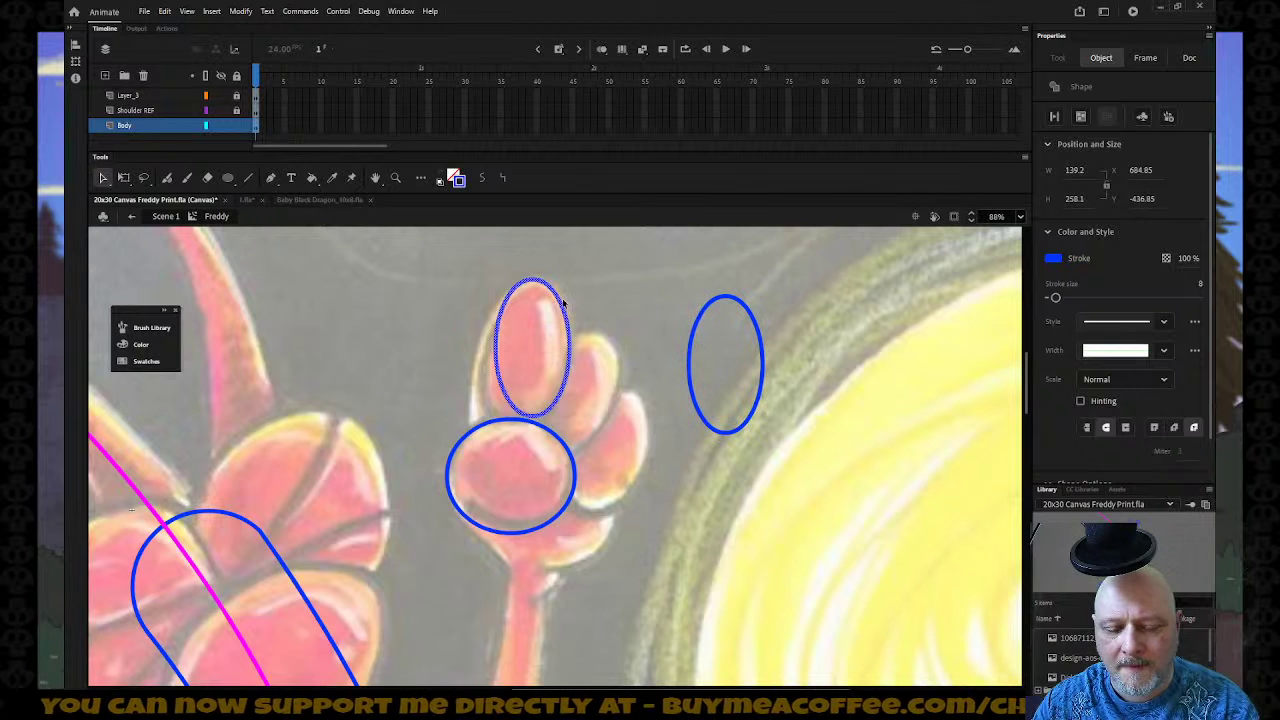
Tilt the tallest finger's oval and enlarge it to about 165 × 301 so it fits the reference.
key(q)
click(534, 350)
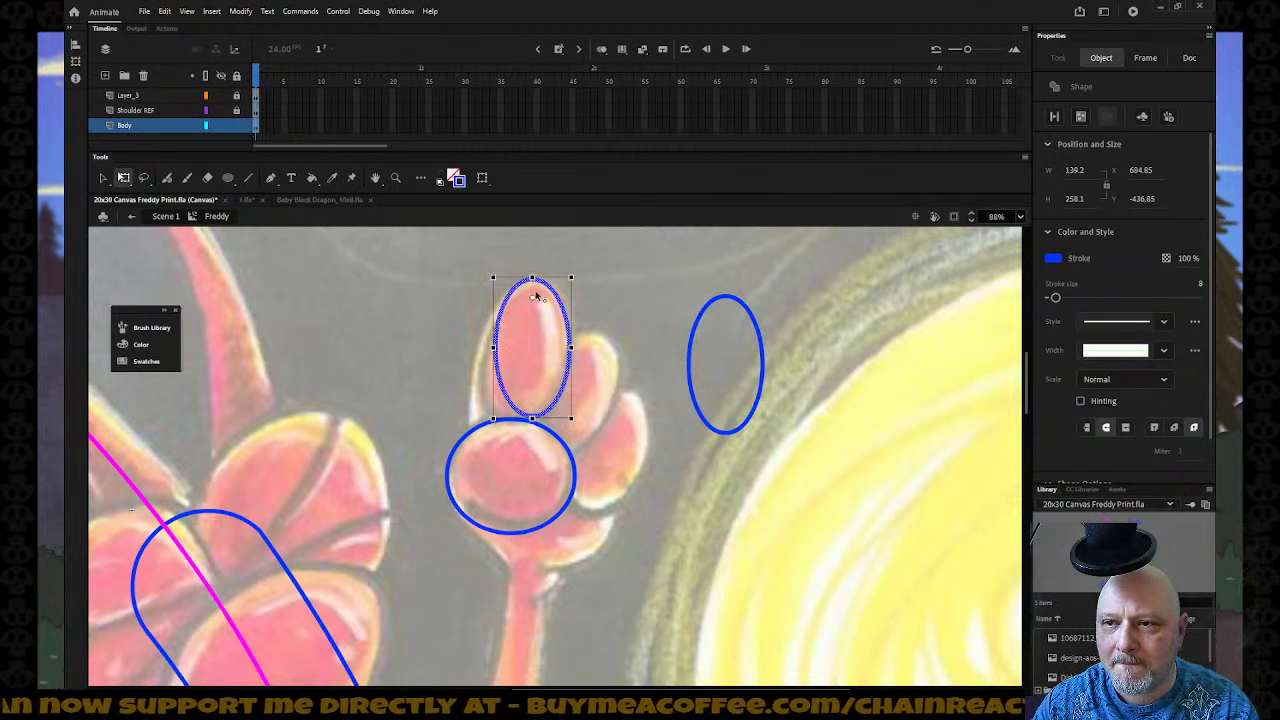
drag(584, 427, 562, 443)
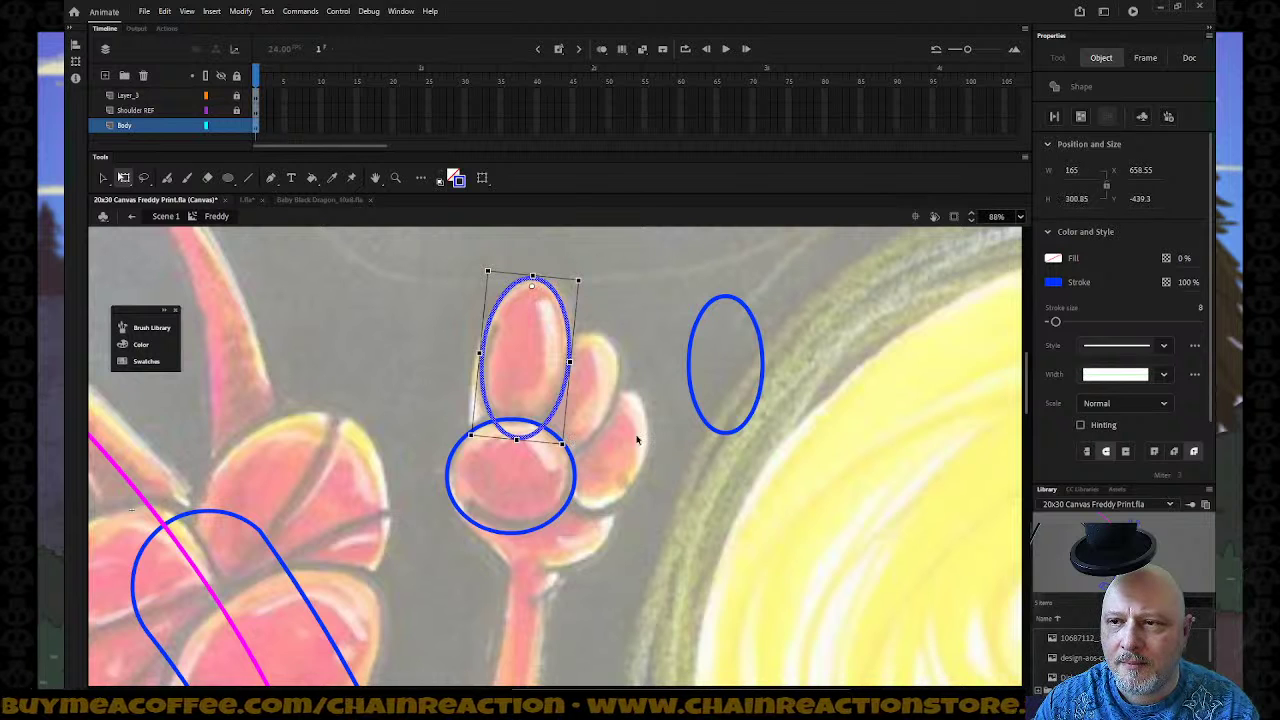
click(688, 433)
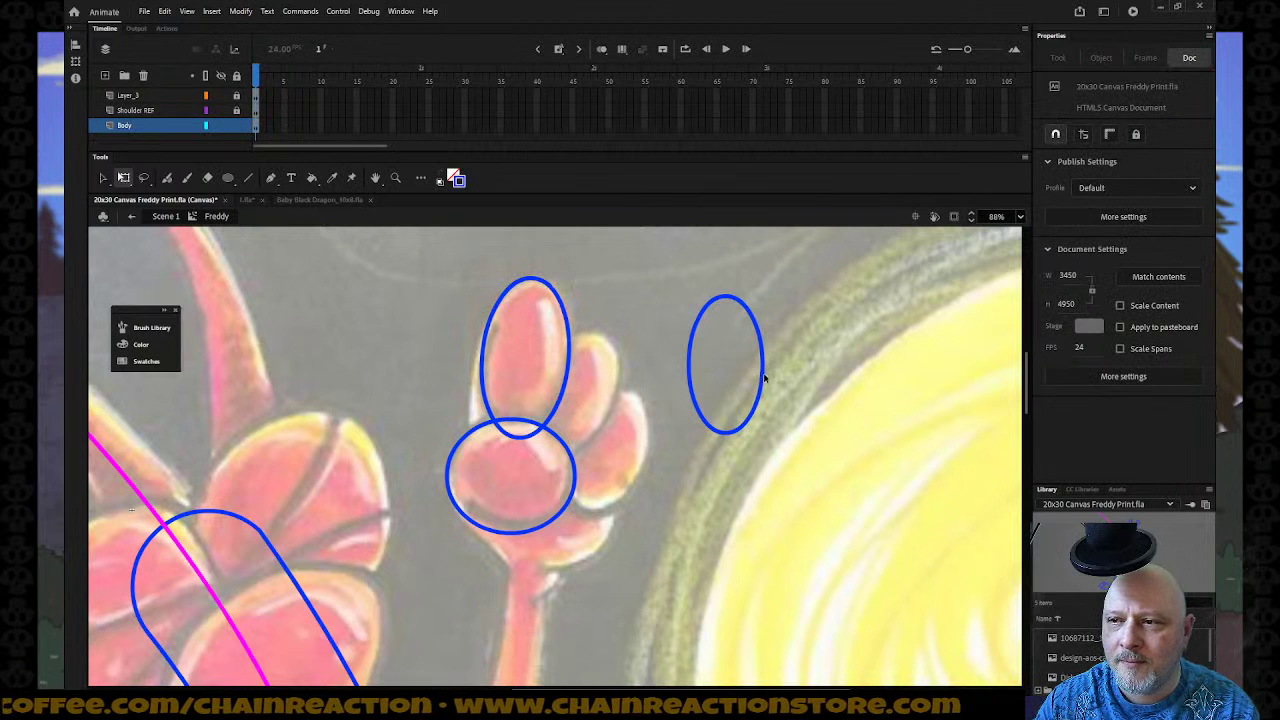
Place another copy of the spare oval over the middle finger, tilted to follow the reference and nudged to about X 770, Y -337.
click(763, 377)
click(102, 177)
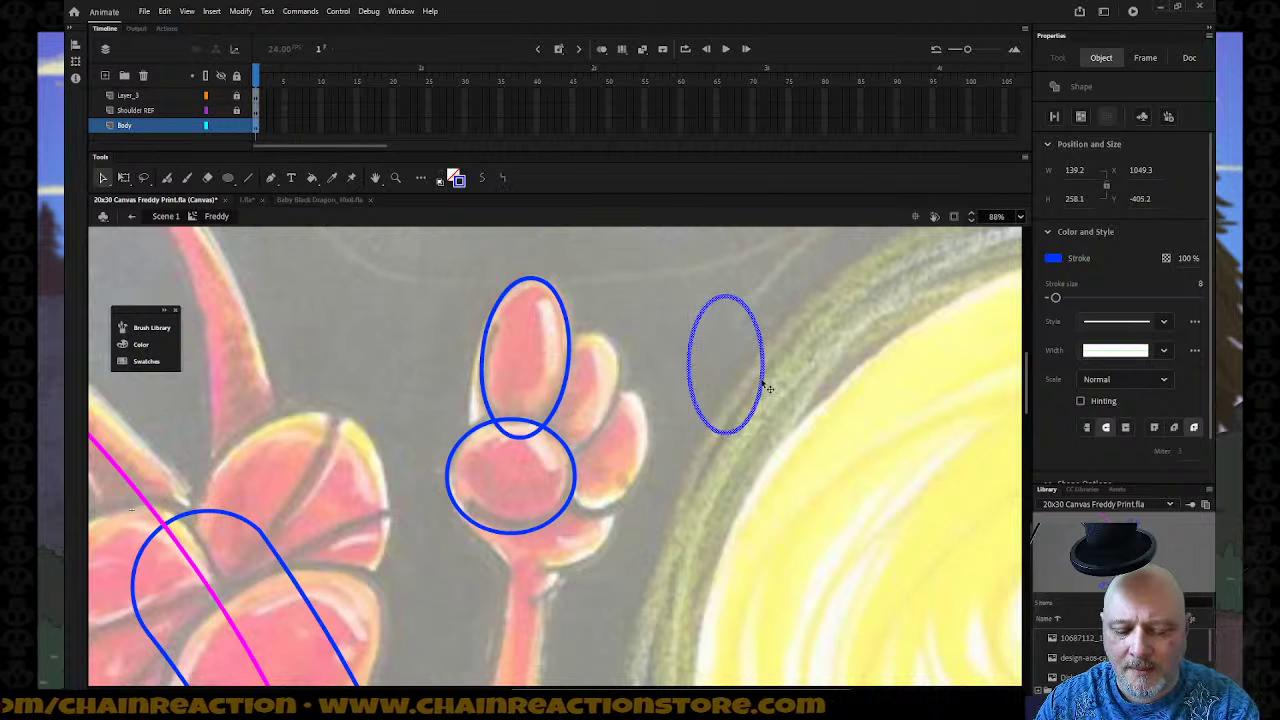
drag(760, 388, 636, 434)
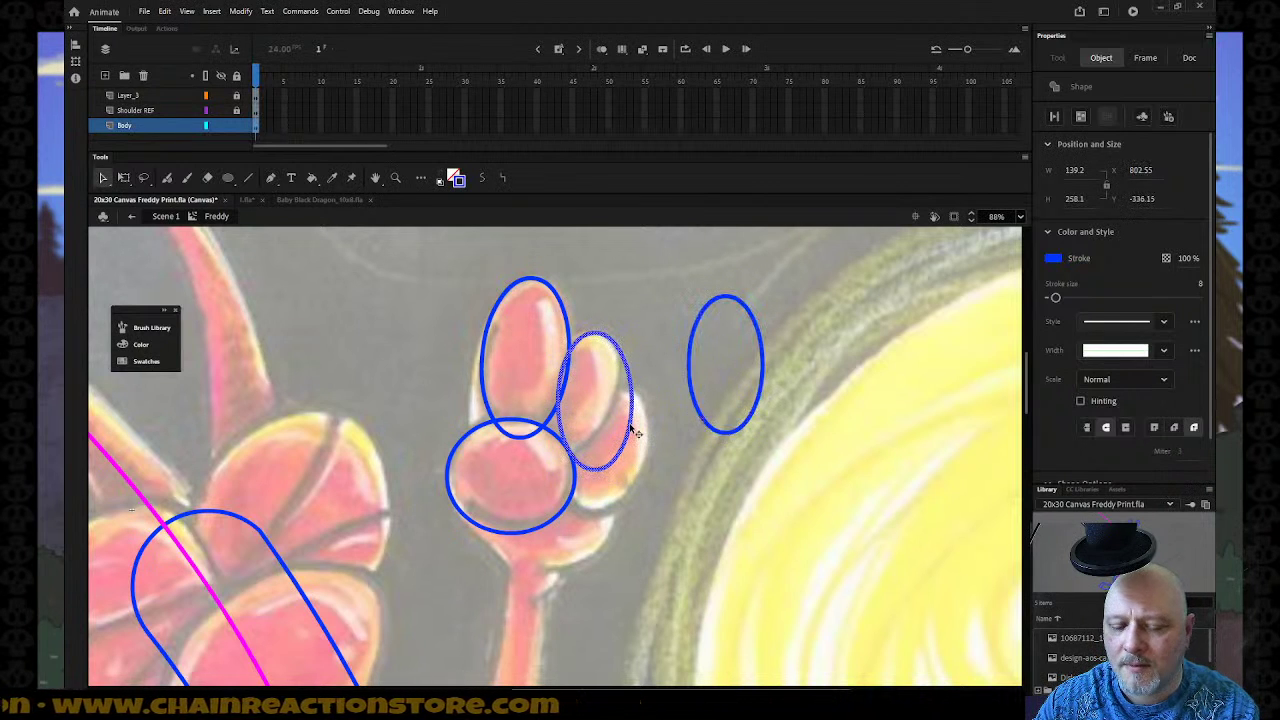
key(q)
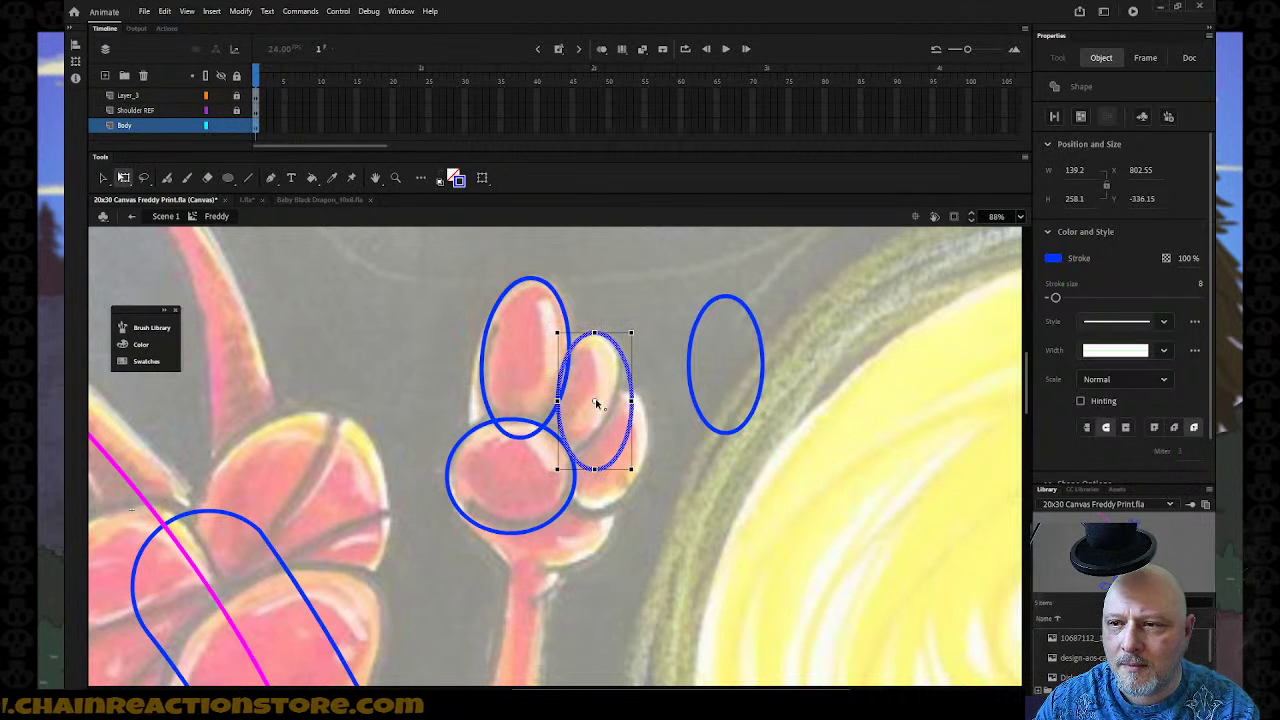
click(594, 404)
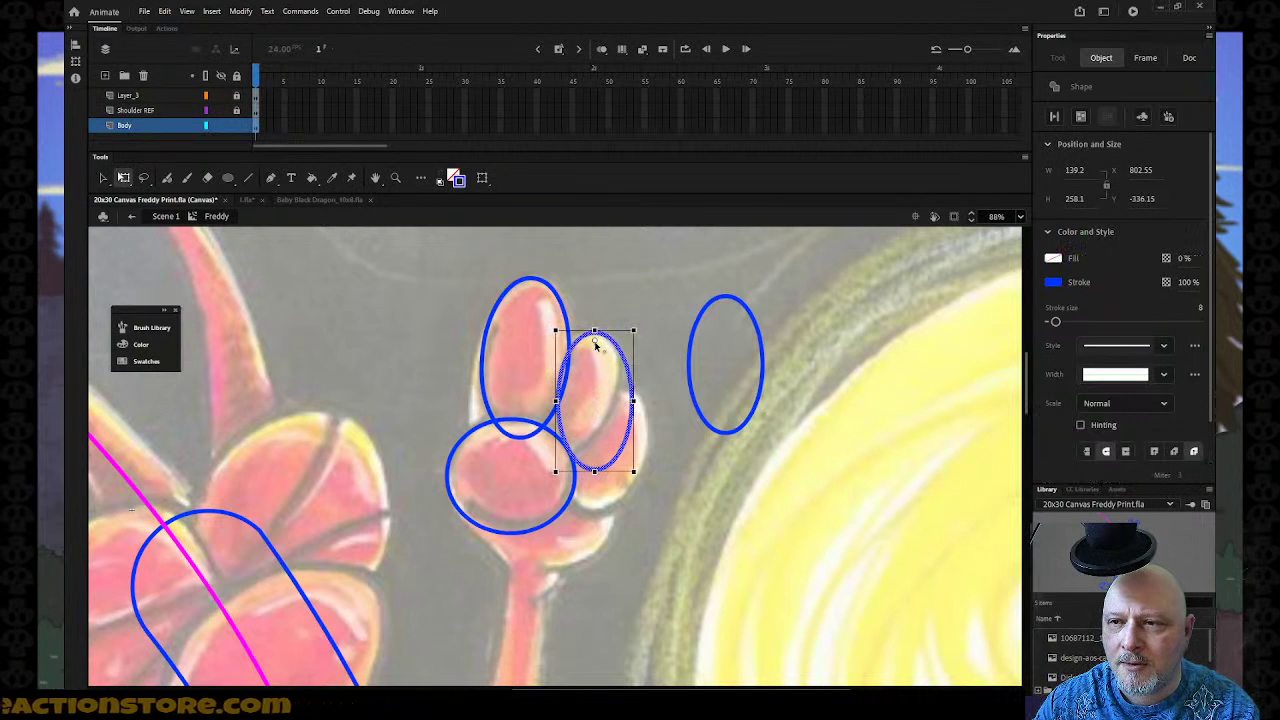
drag(648, 484, 606, 495)
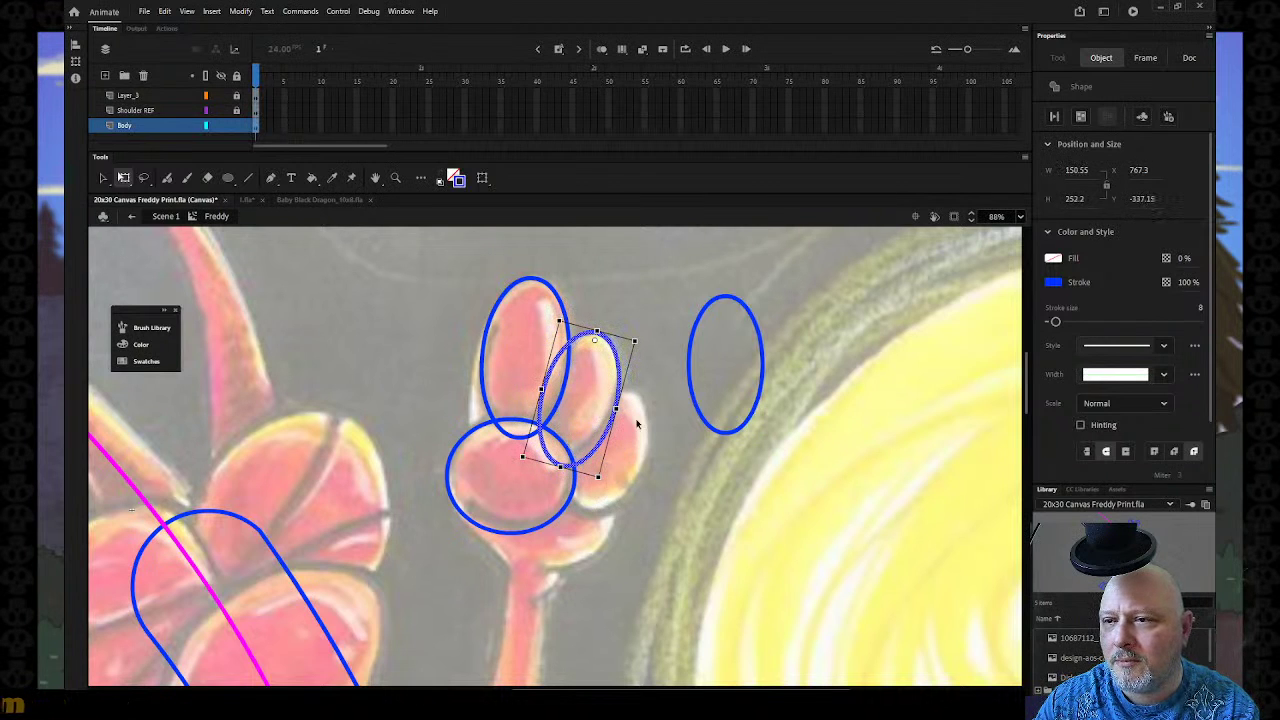
key(Right)
key(Right)
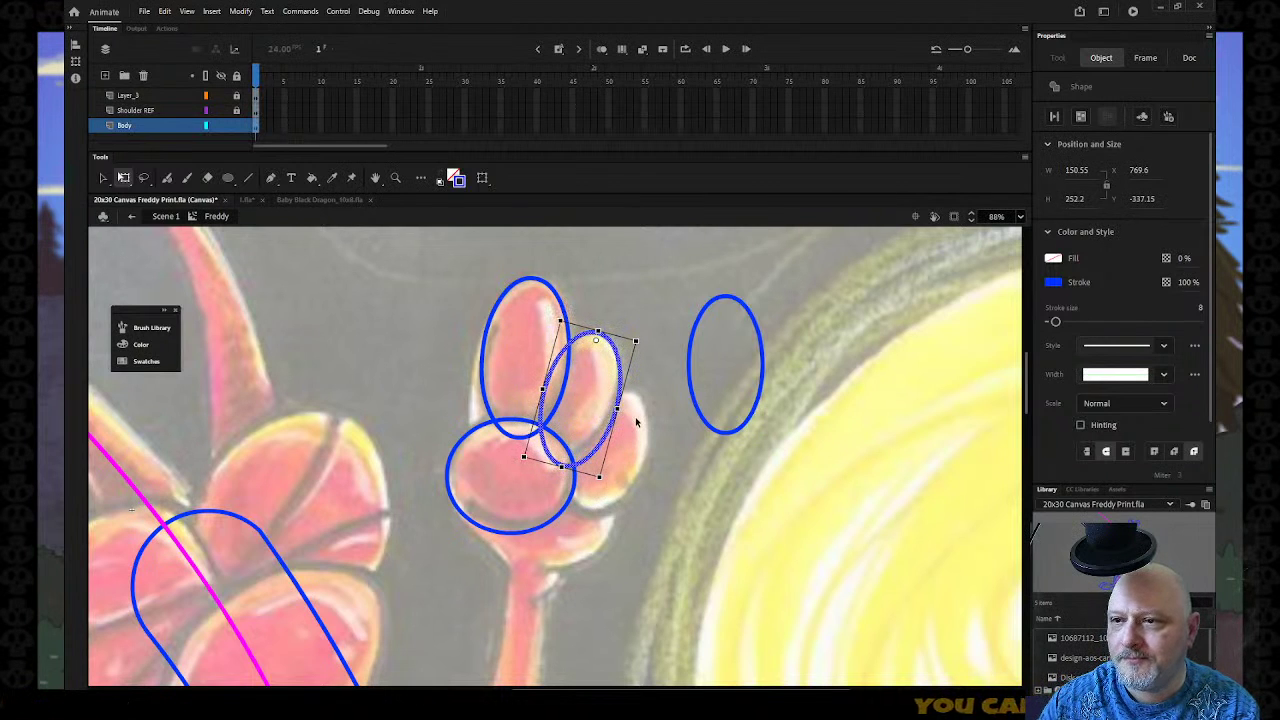
Scale the spare oval down to about 116 × 214 and move it onto the shortest finger.
click(727, 432)
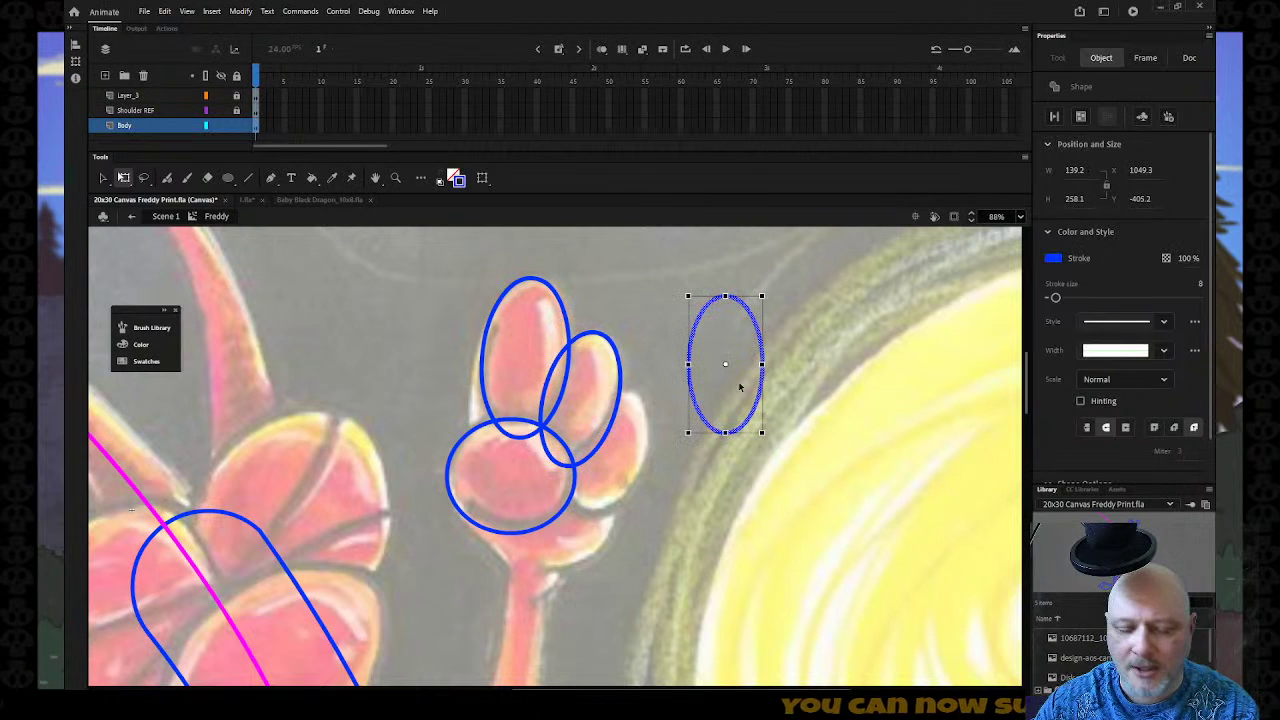
drag(687, 296, 692, 304)
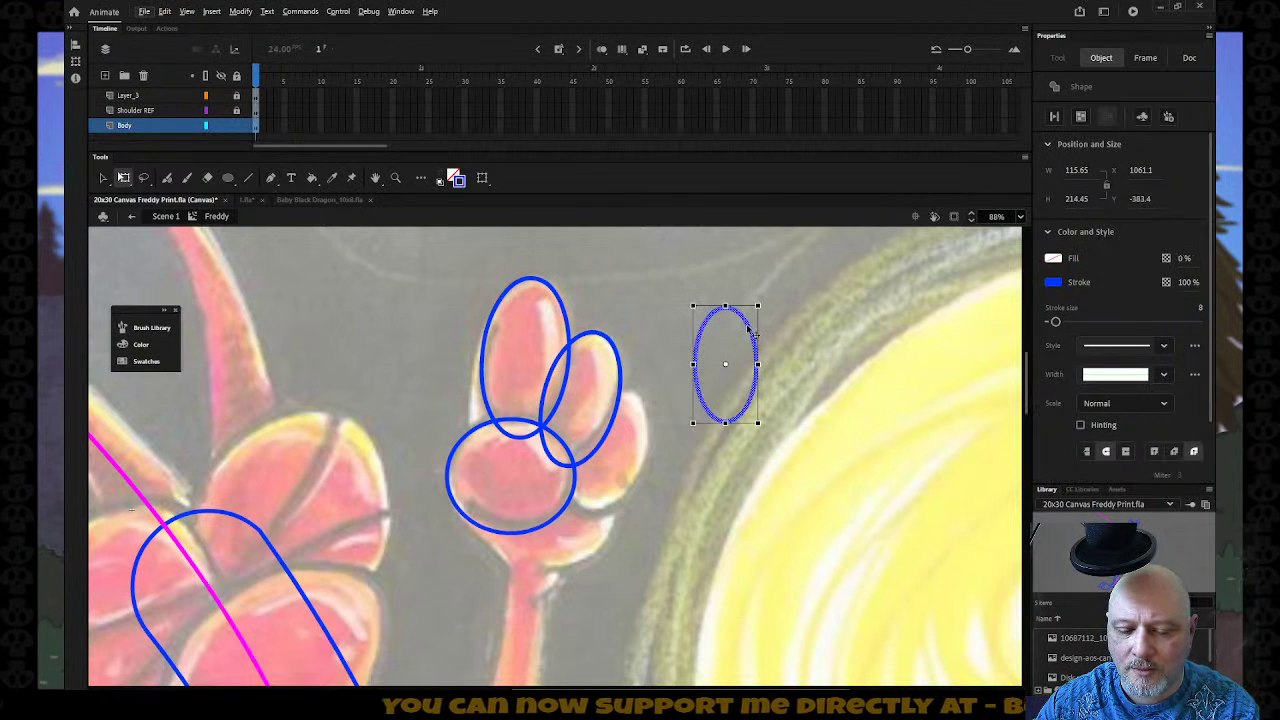
key(v)
key(alt+v)
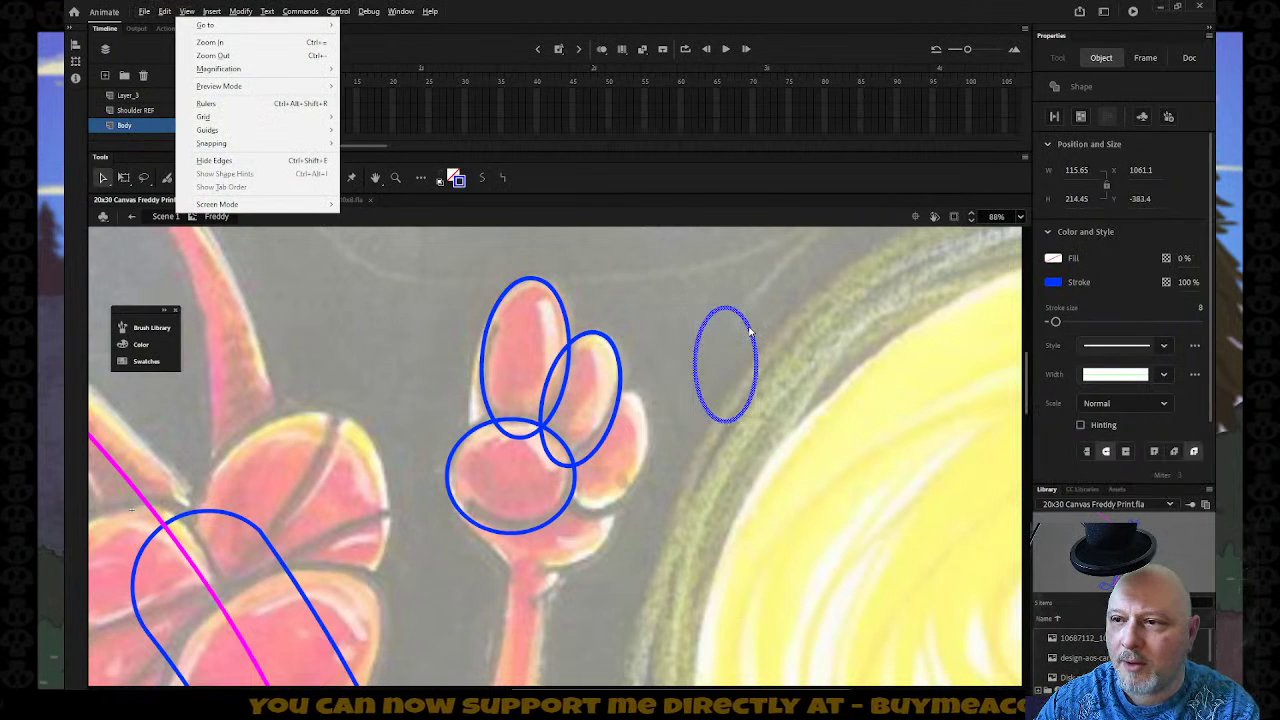
click(496, 20)
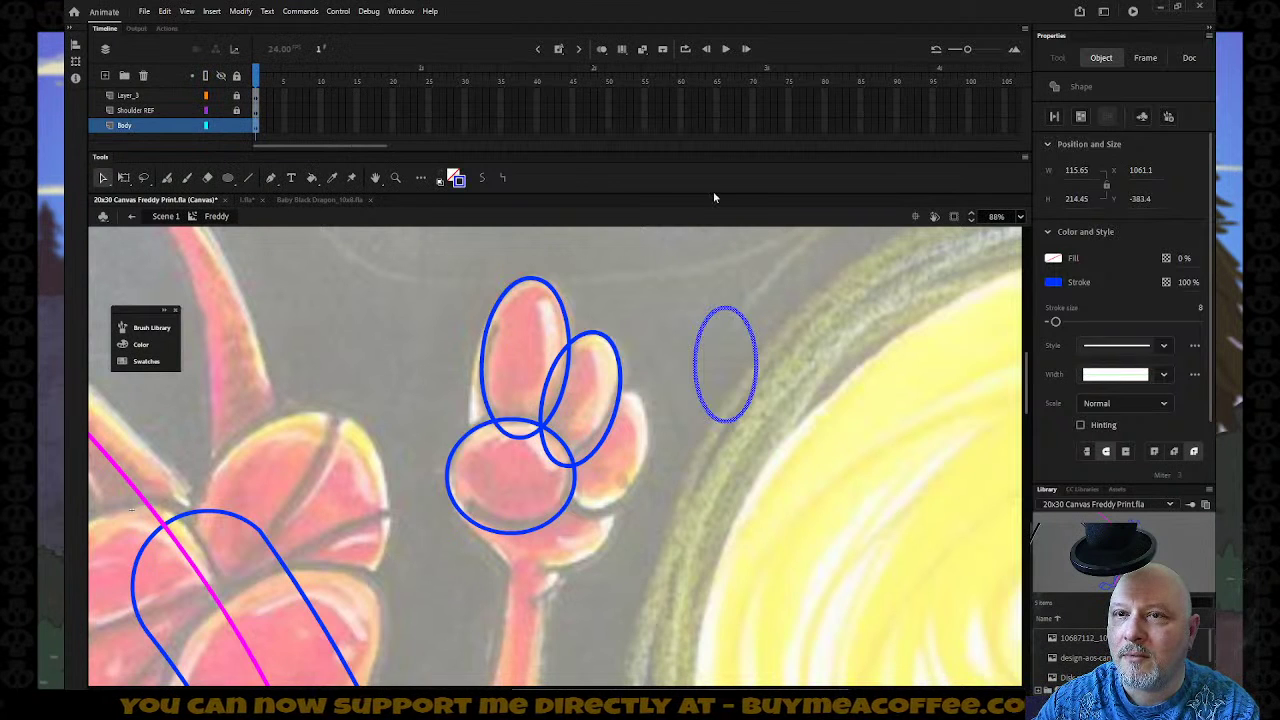
drag(740, 316, 645, 398)
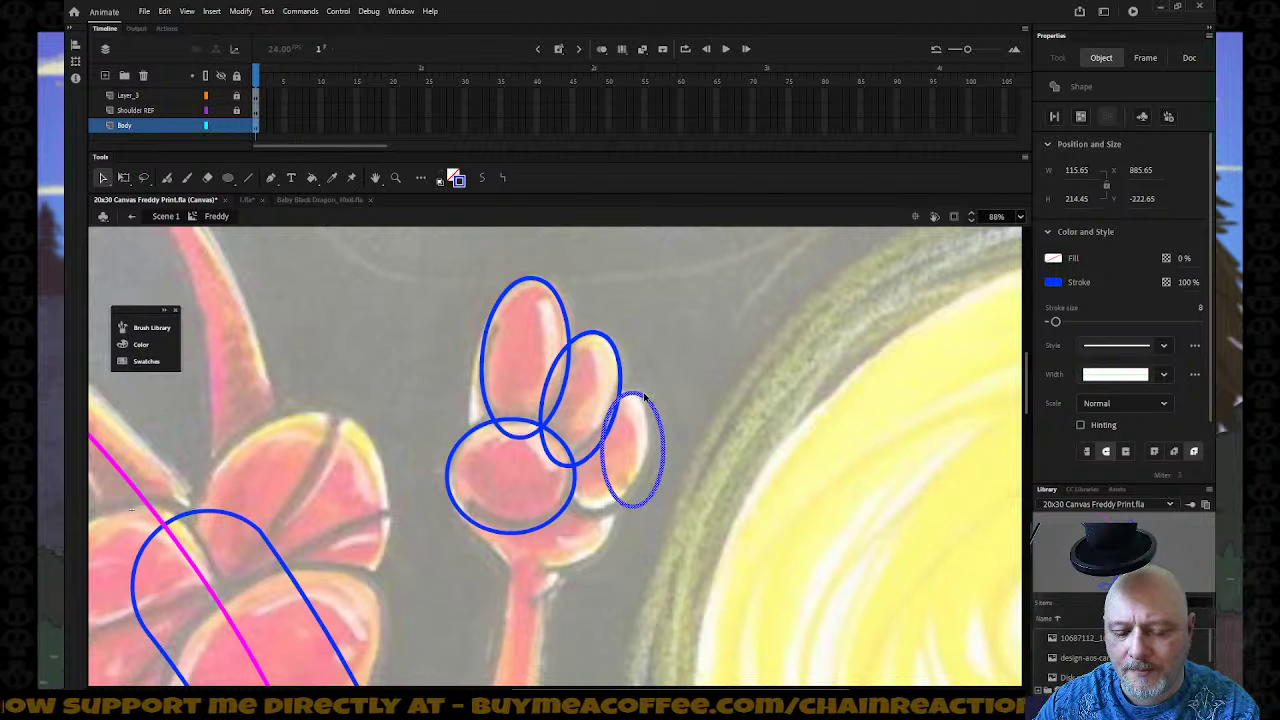
Tilt the shortest finger's oval, nudge it into line and enlarge it to about 147 × 213 to match the reference.
key(q)
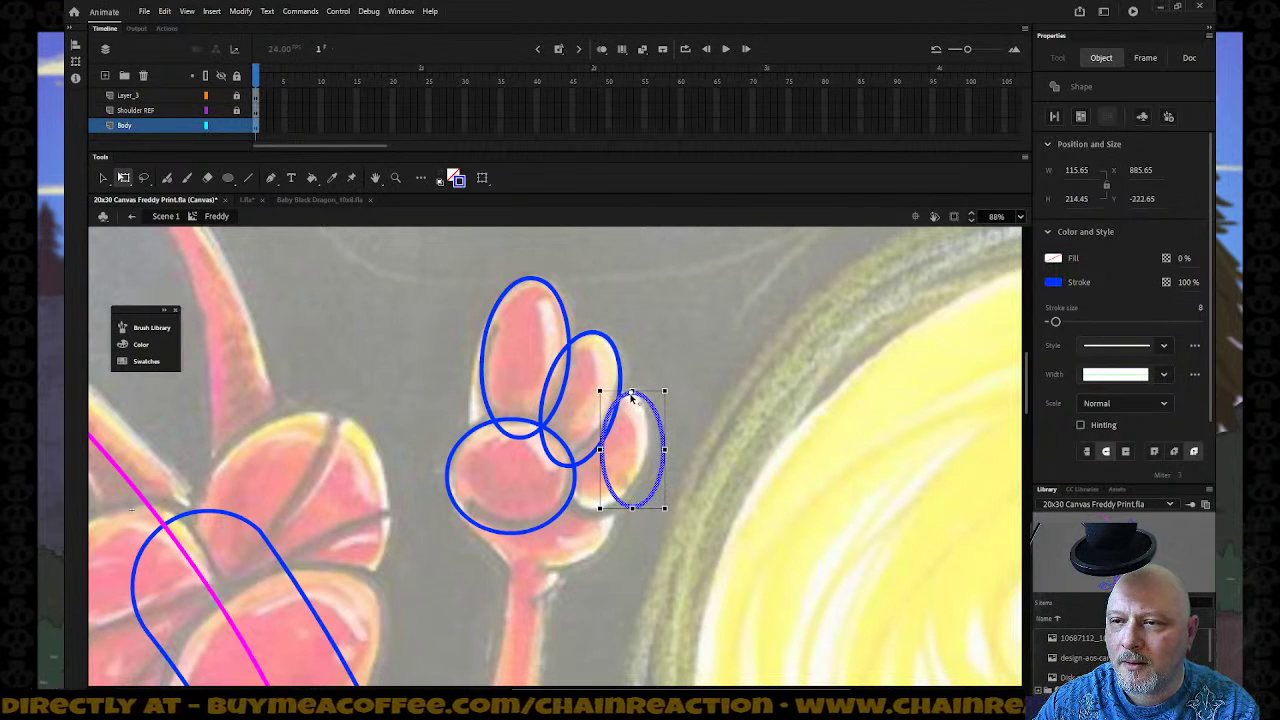
drag(672, 520, 622, 524)
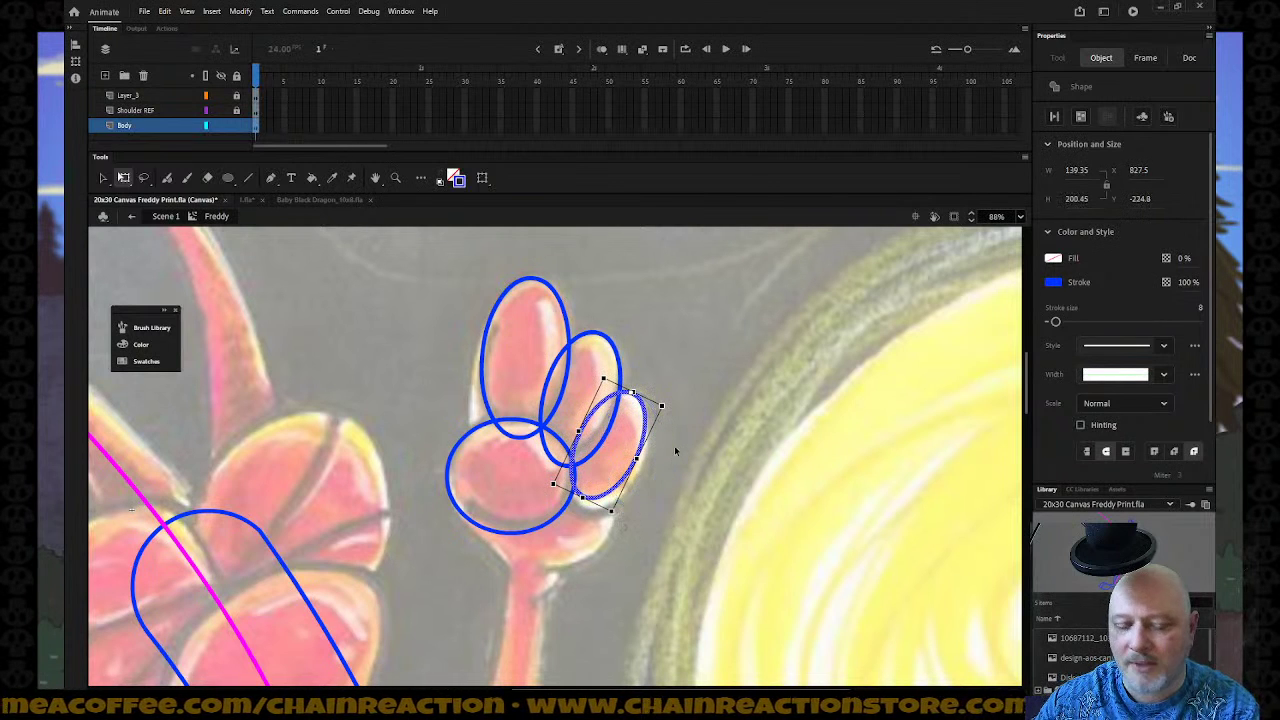
key(shift+Right)
key(Left)
key(Left)
key(Left)
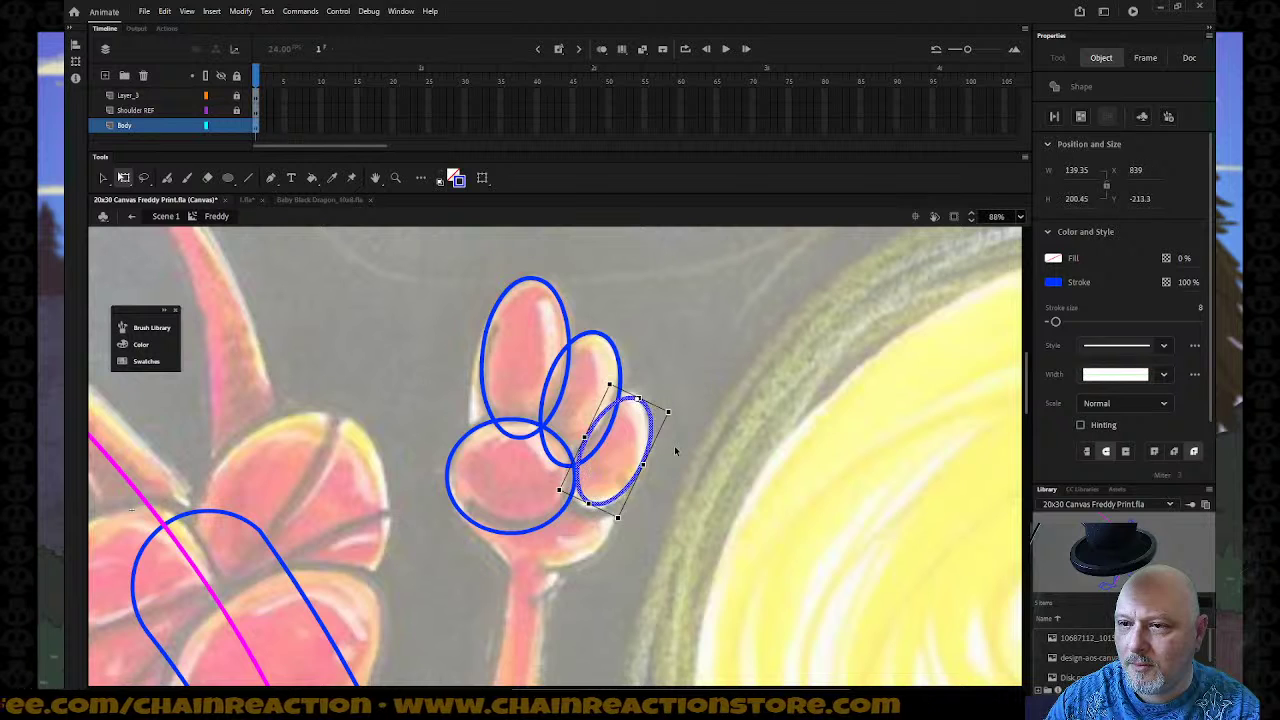
key(Down)
key(Down)
key(Down)
key(Down)
key(Down)
key(Down)
key(Down)
key(Down)
key(Up)
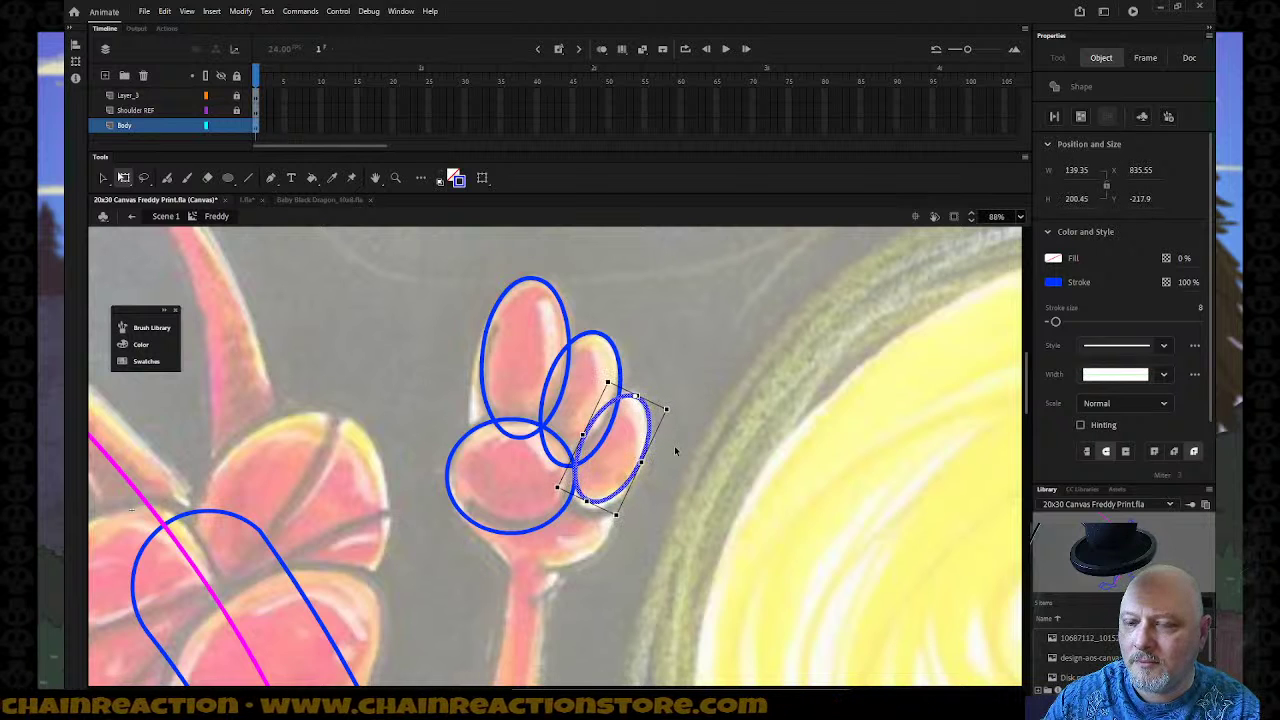
mouse_move(585, 501)
mouse_down()
mouse_move(615, 522)
mouse_move(583, 511)
mouse_up()
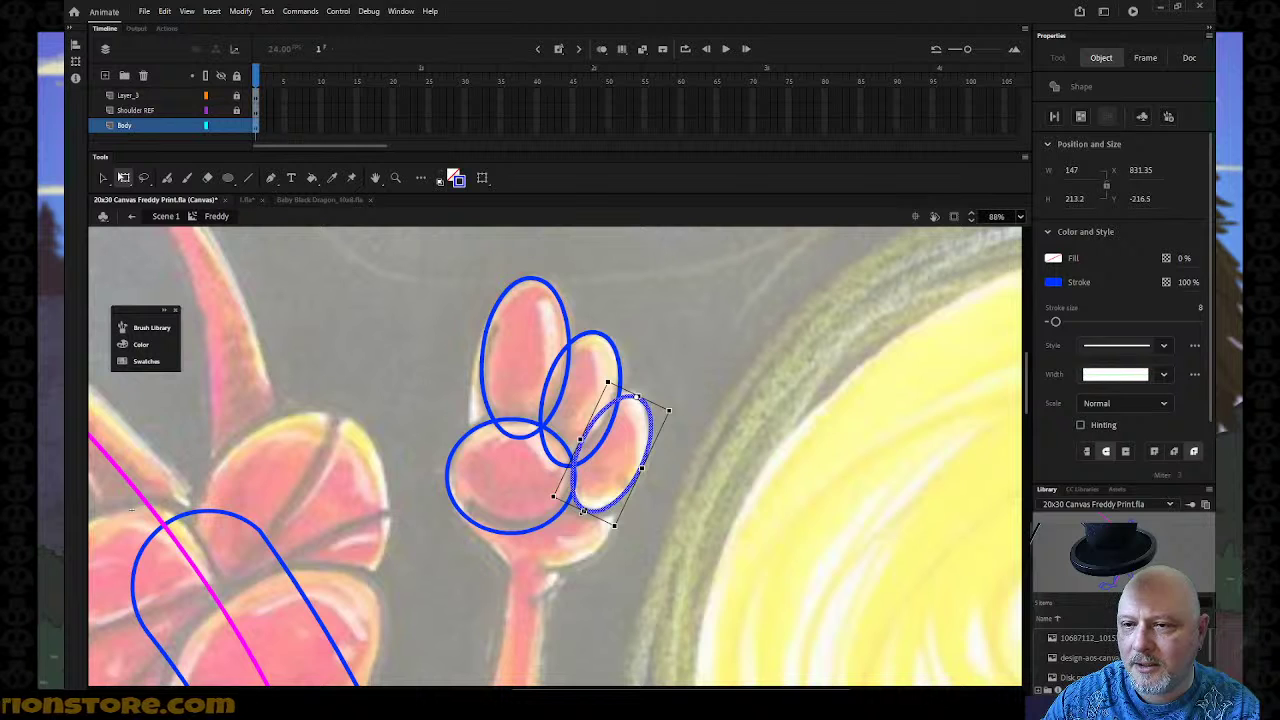
Flatten the oval over the round thumb to about 241 × 179 to fit the reference.
click(519, 534)
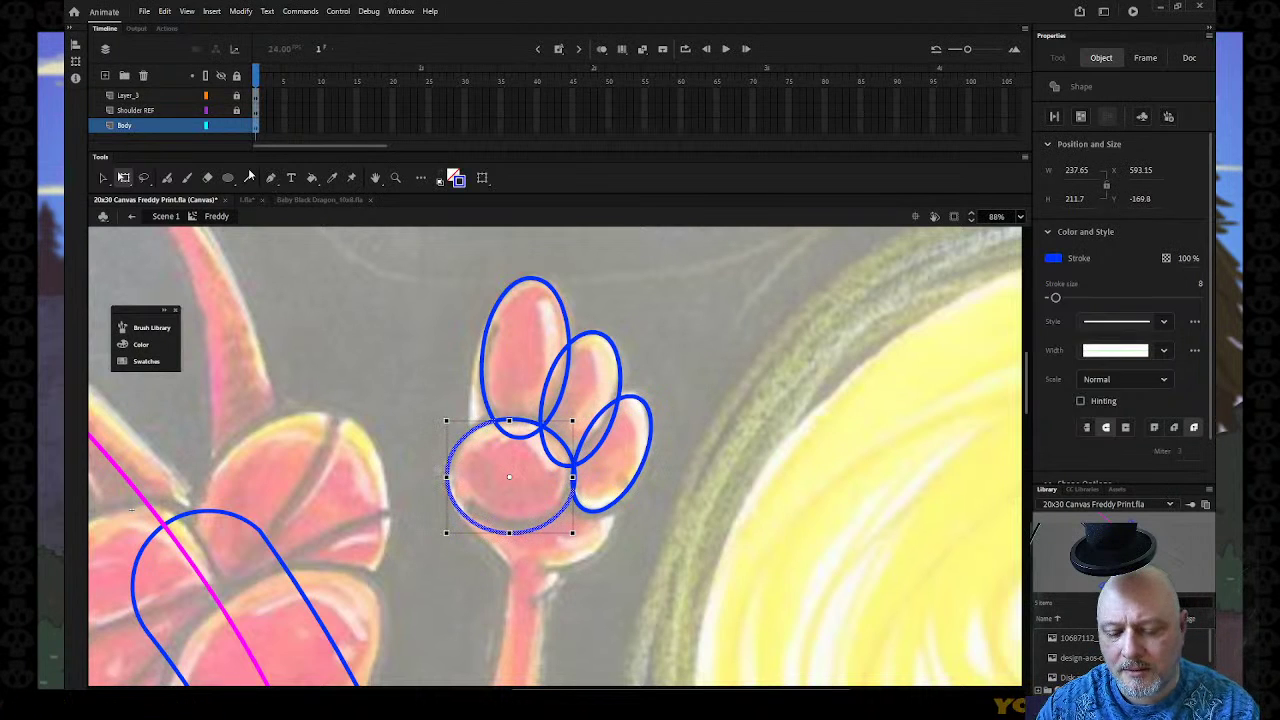
key(v)
drag(506, 416, 506, 413)
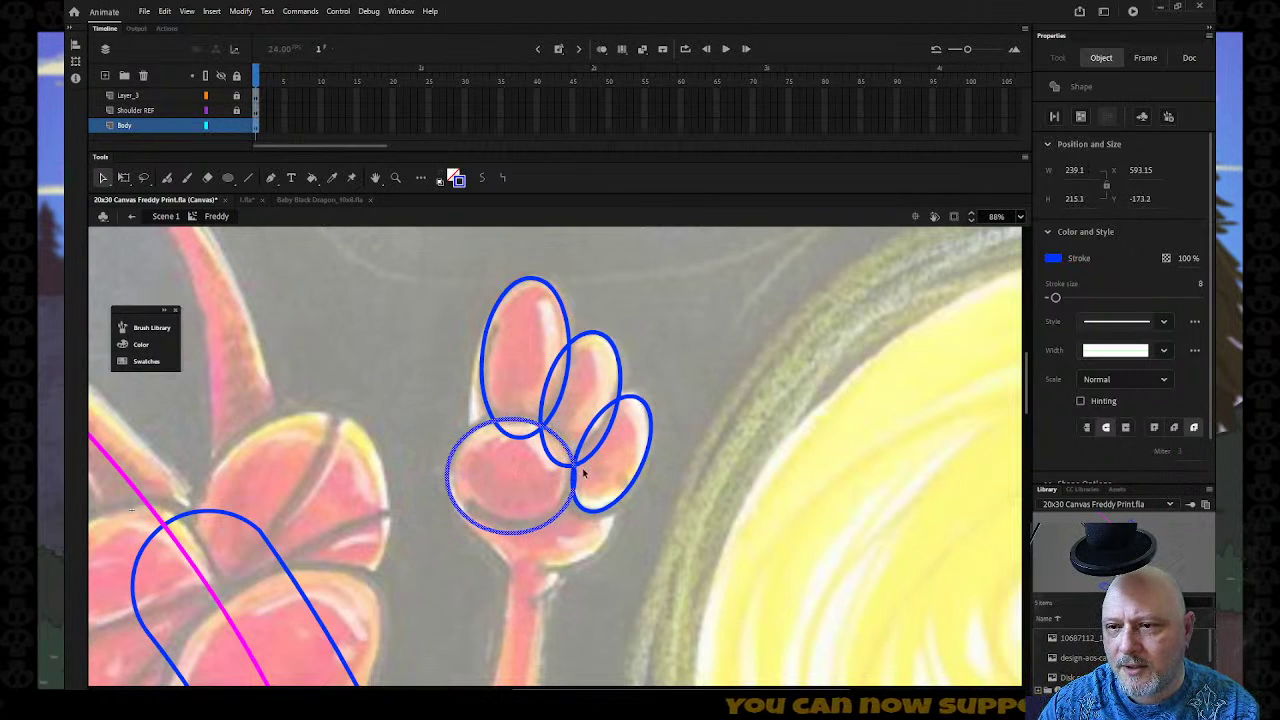
drag(576, 486, 578, 498)
key(q)
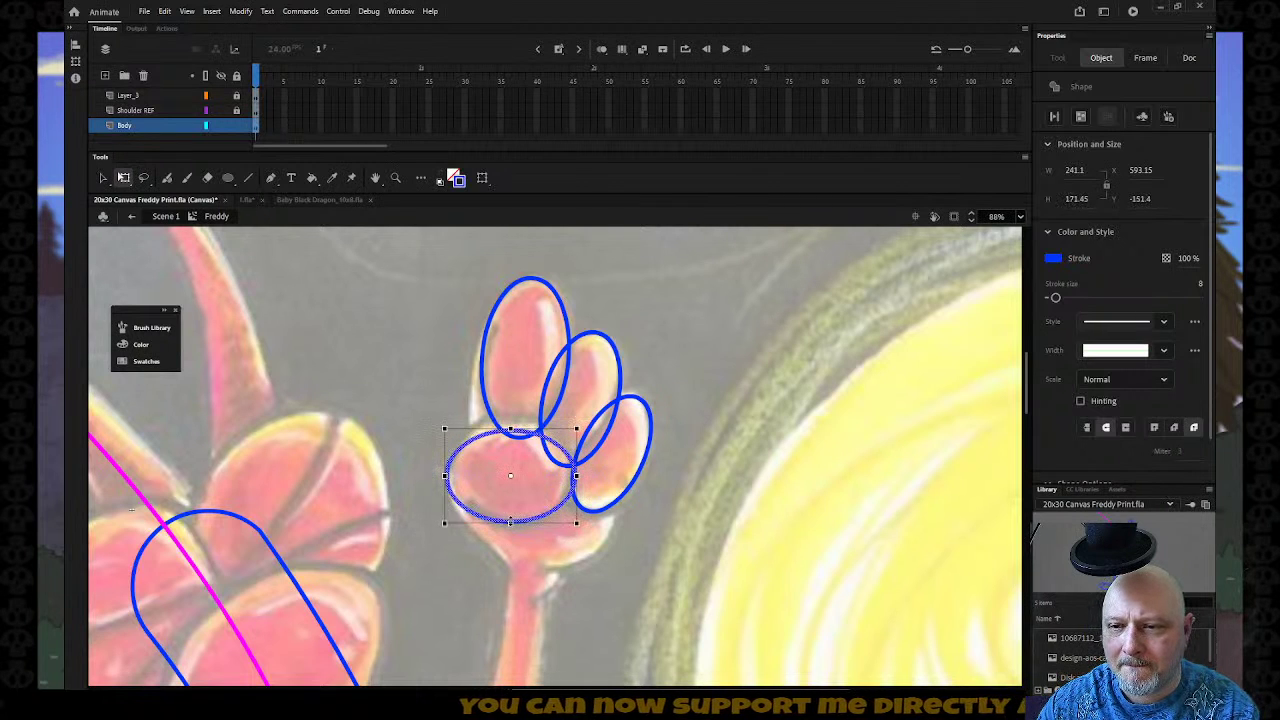
drag(510, 533, 510, 531)
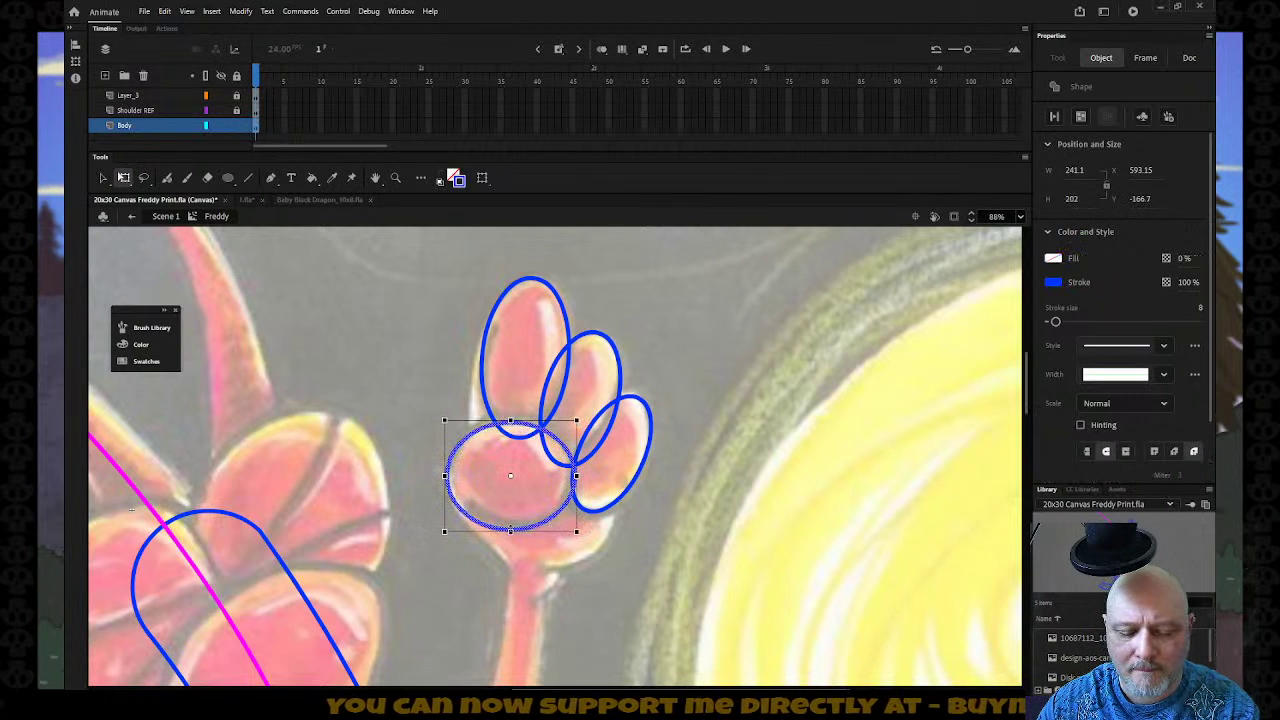
key(ctrl+z)
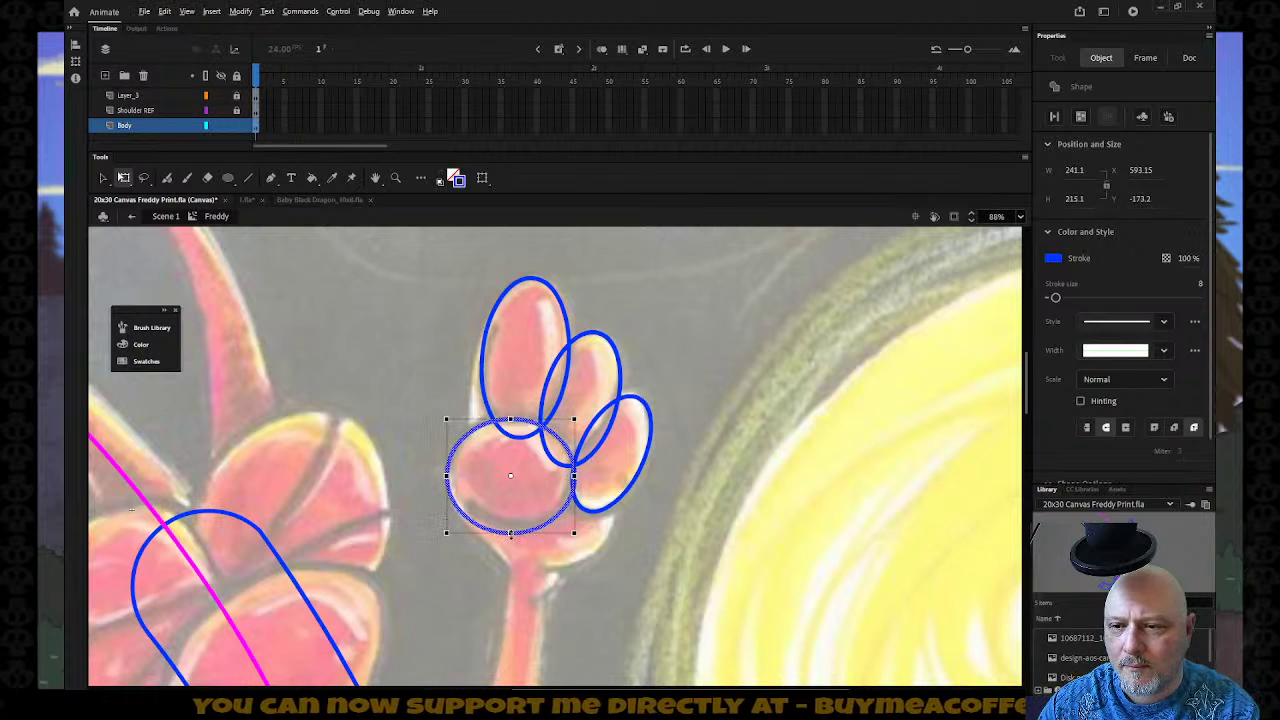
drag(510, 533, 510, 521)
drag(510, 416, 510, 422)
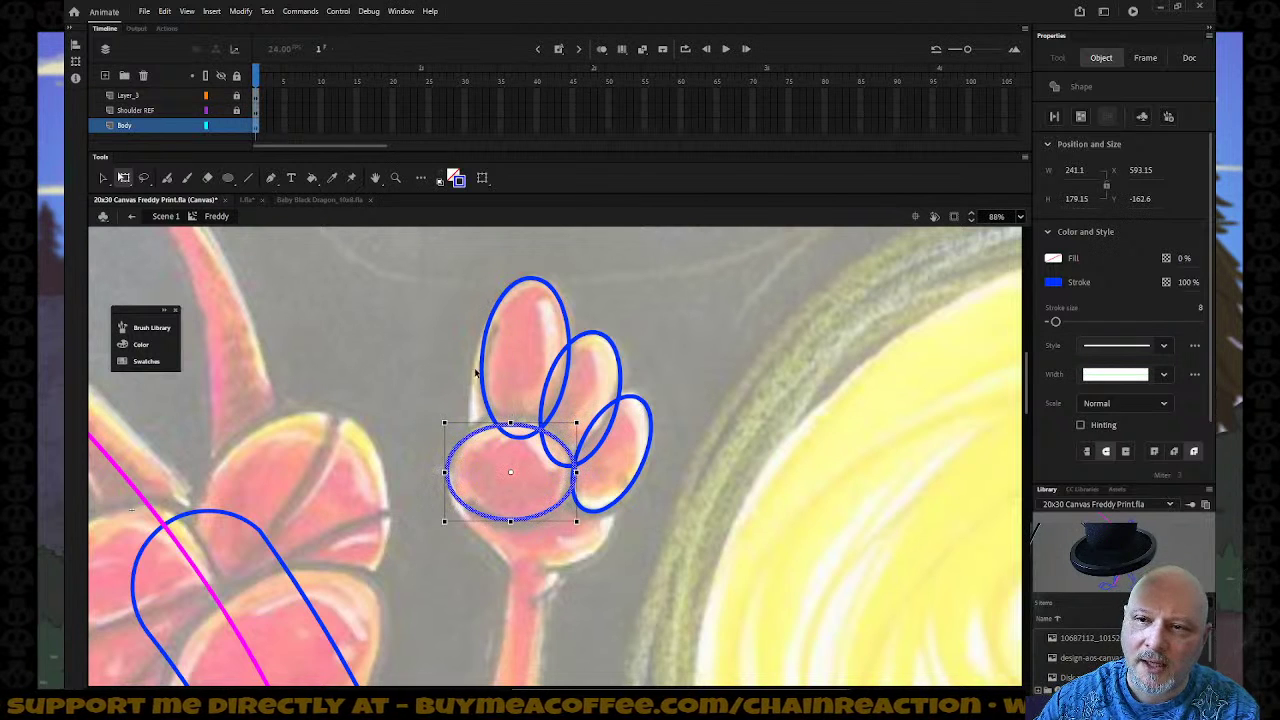
Delete the overlapping arcs where the tall finger and middle finger ovals cross each other and the thumb oval.
click(712, 367)
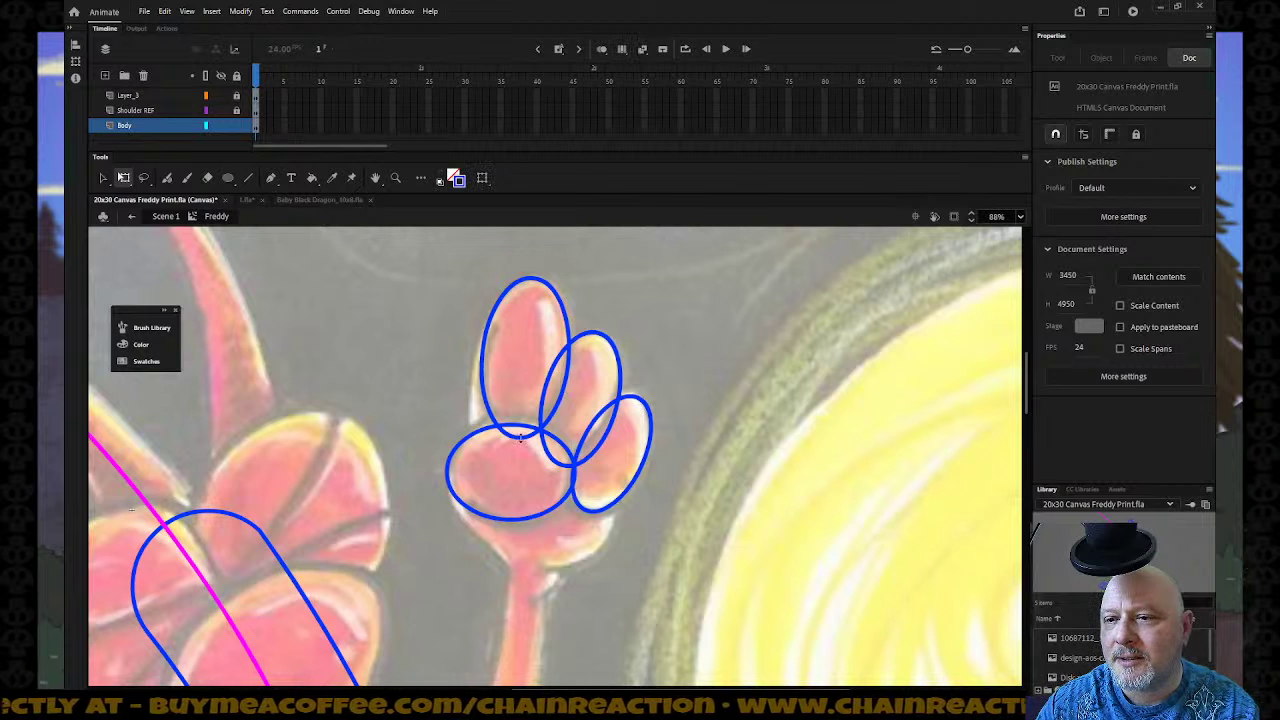
click(522, 436)
click(540, 441)
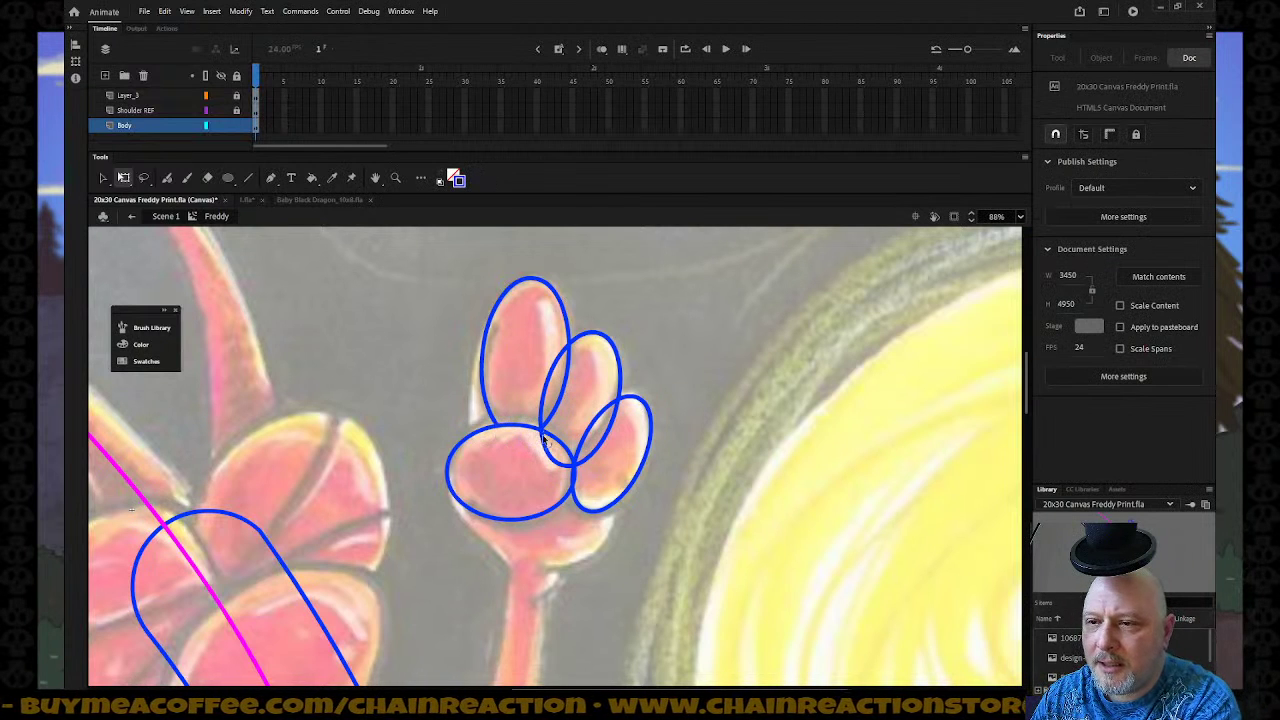
click(560, 400)
click(575, 430)
click(562, 398)
click(582, 418)
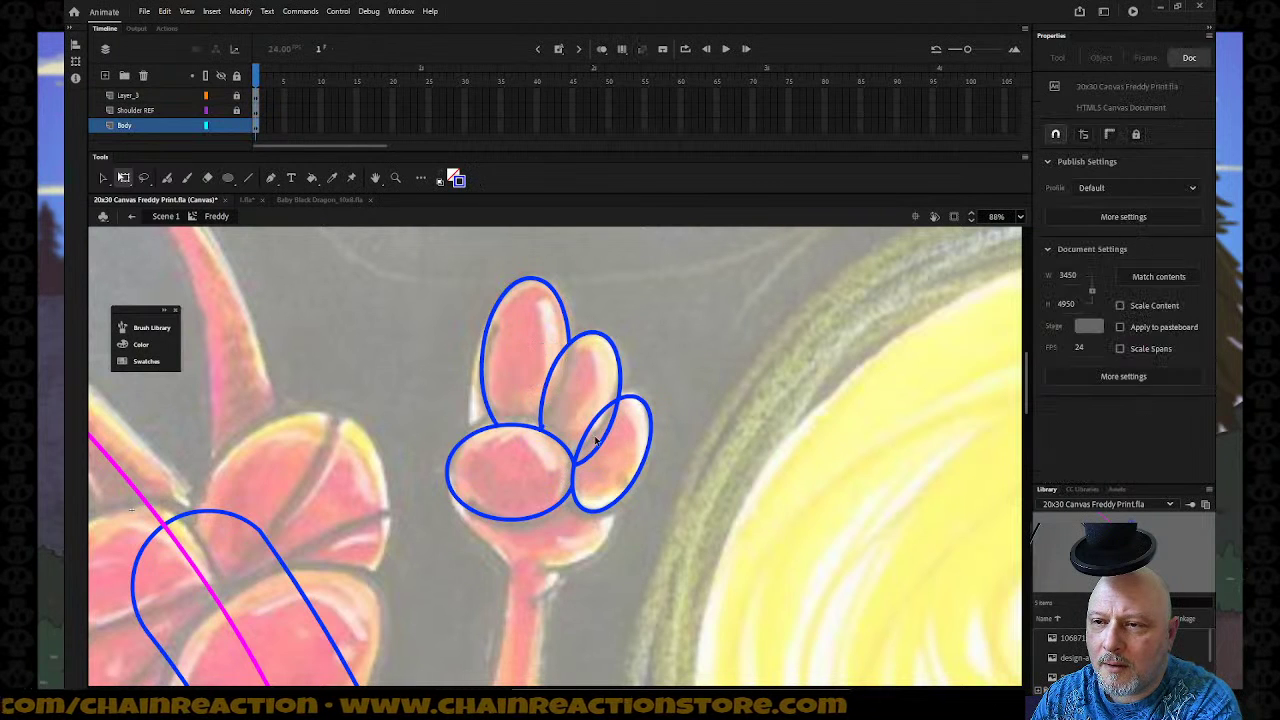
Remove the middle finger's arc inside the shortest finger and the leftover stub at the thumb's edge.
click(604, 445)
click(550, 433)
click(541, 428)
click(677, 457)
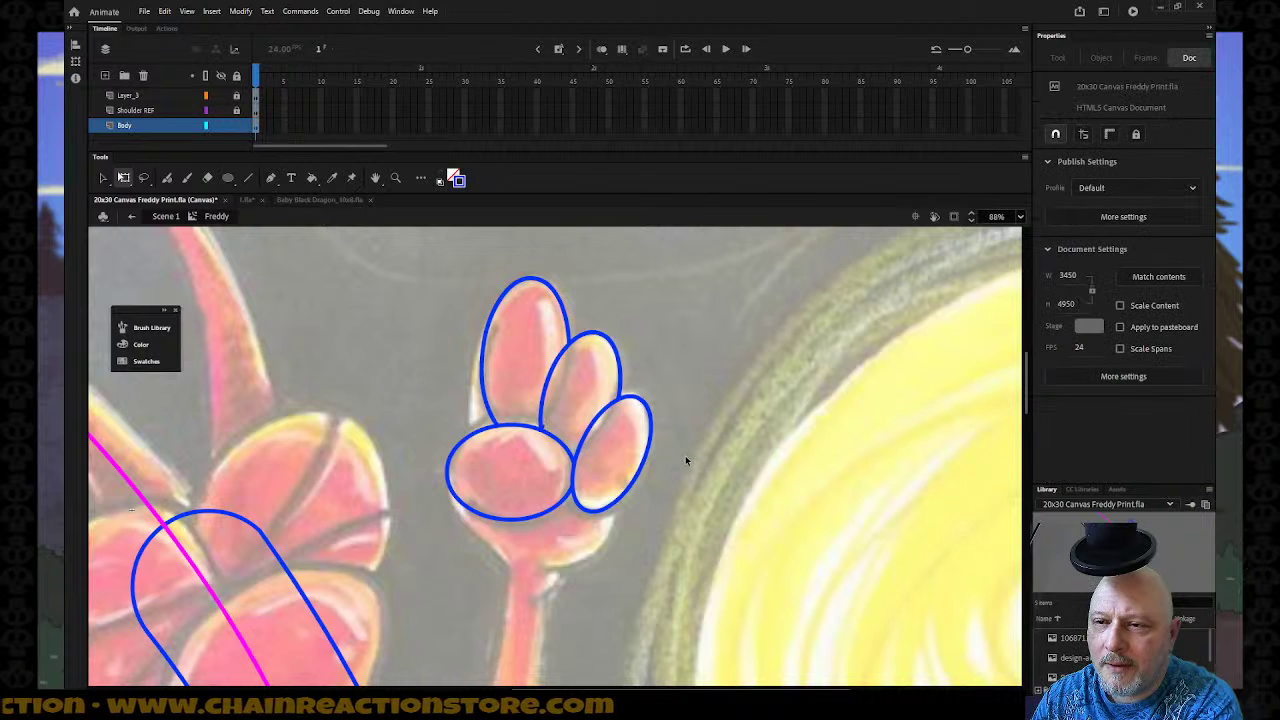
click(541, 428)
key(Delete)
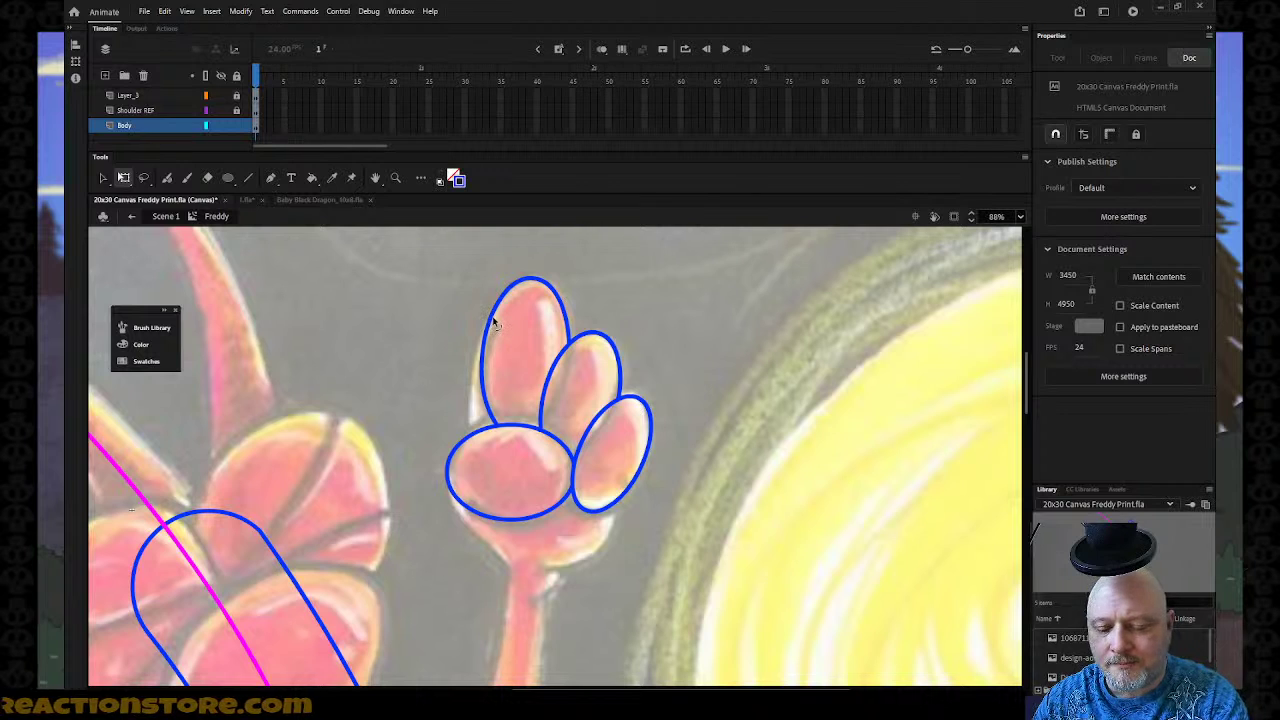
Draw a line from the tall finger's upper left side to the thumb and bend it along the finger's outer edge.
key(v)
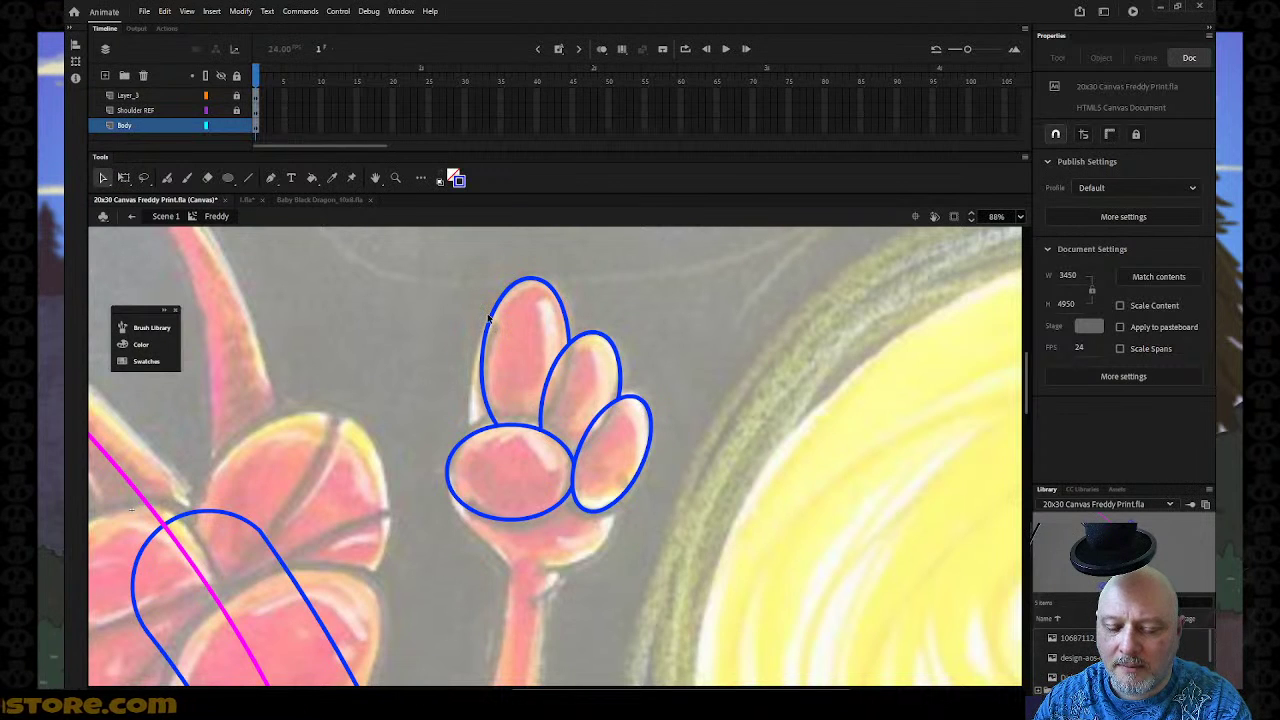
key(n)
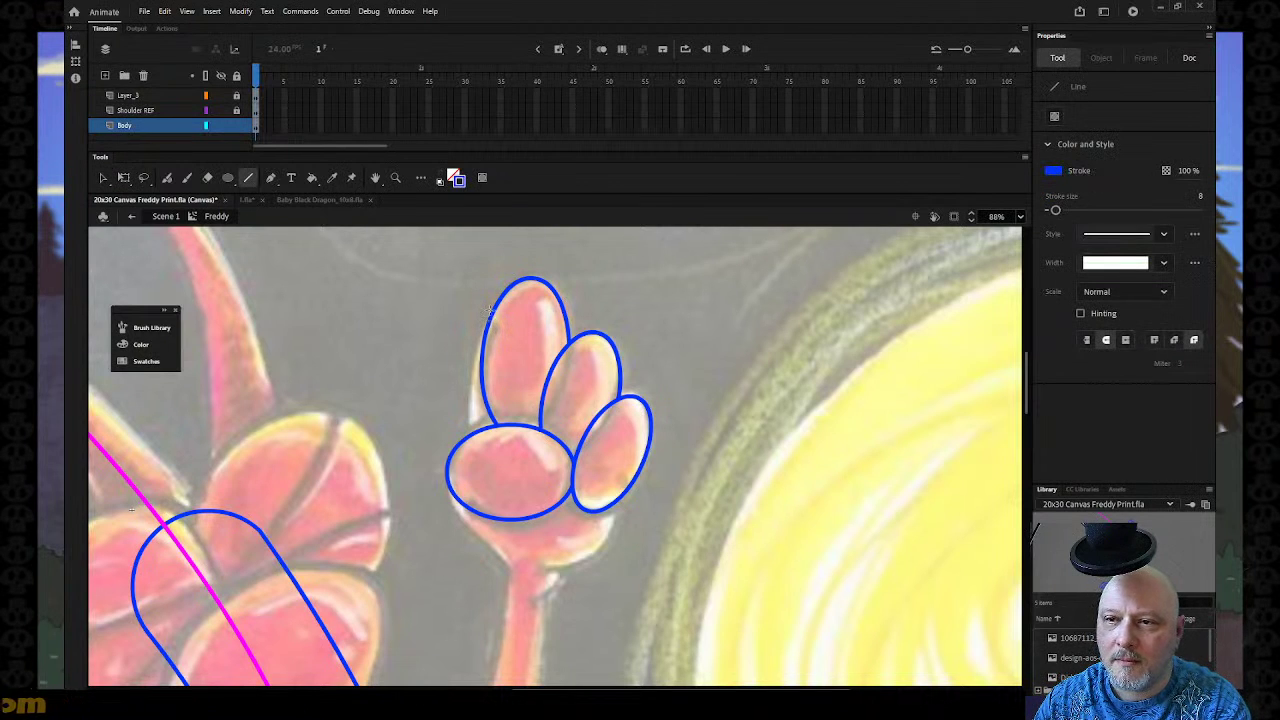
mouse_move(490, 310)
mouse_down()
mouse_move(428, 388)
mouse_move(437, 360)
mouse_move(464, 445)
mouse_up()
key(v)
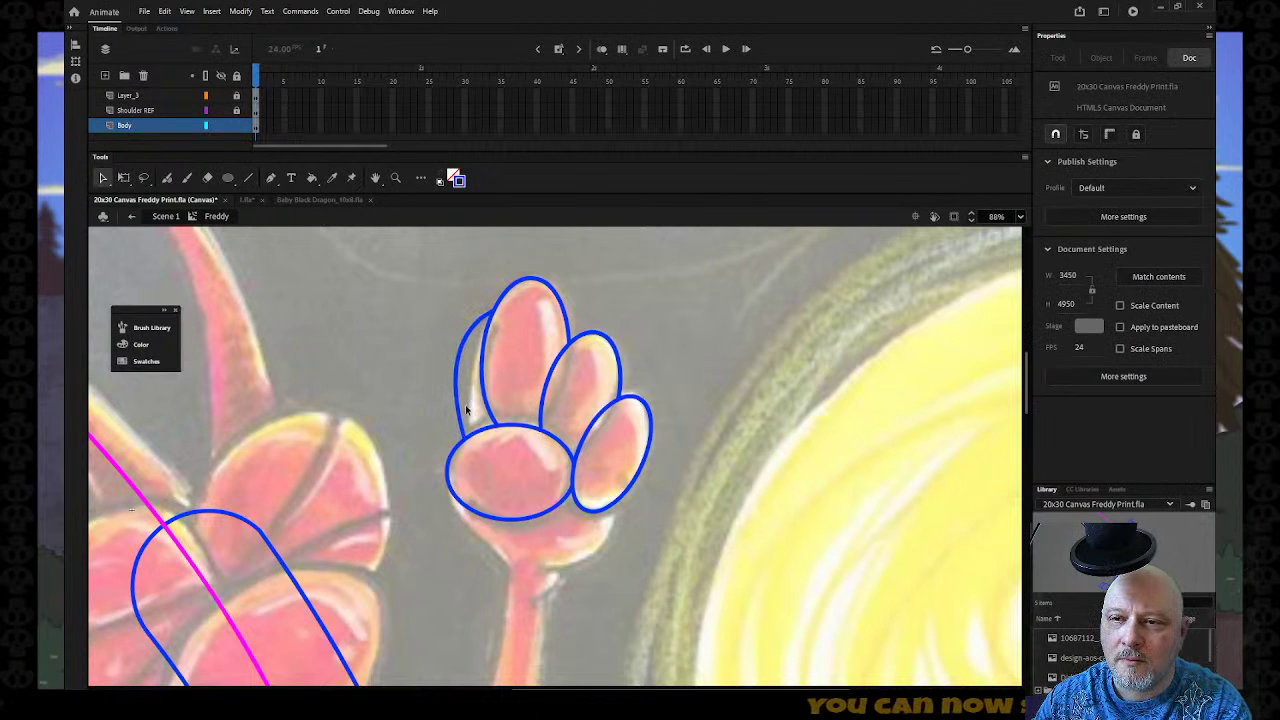
drag(458, 373, 469, 392)
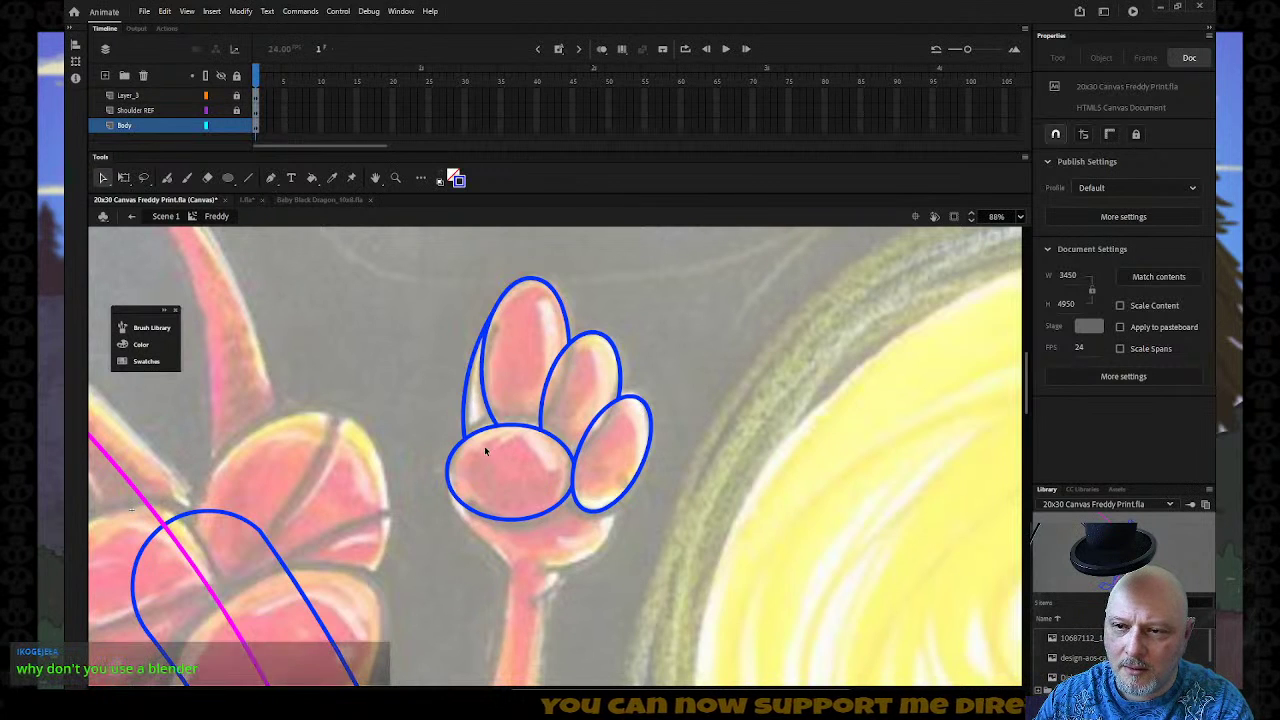
Outline both sides of the lower palm with lines curved from the thumb and shortest finger toward the wrist.
key(n)
mouse_move(523, 566)
mouse_down()
mouse_move(457, 520)
mouse_move(460, 538)
mouse_move(452, 498)
mouse_up()
key(v)
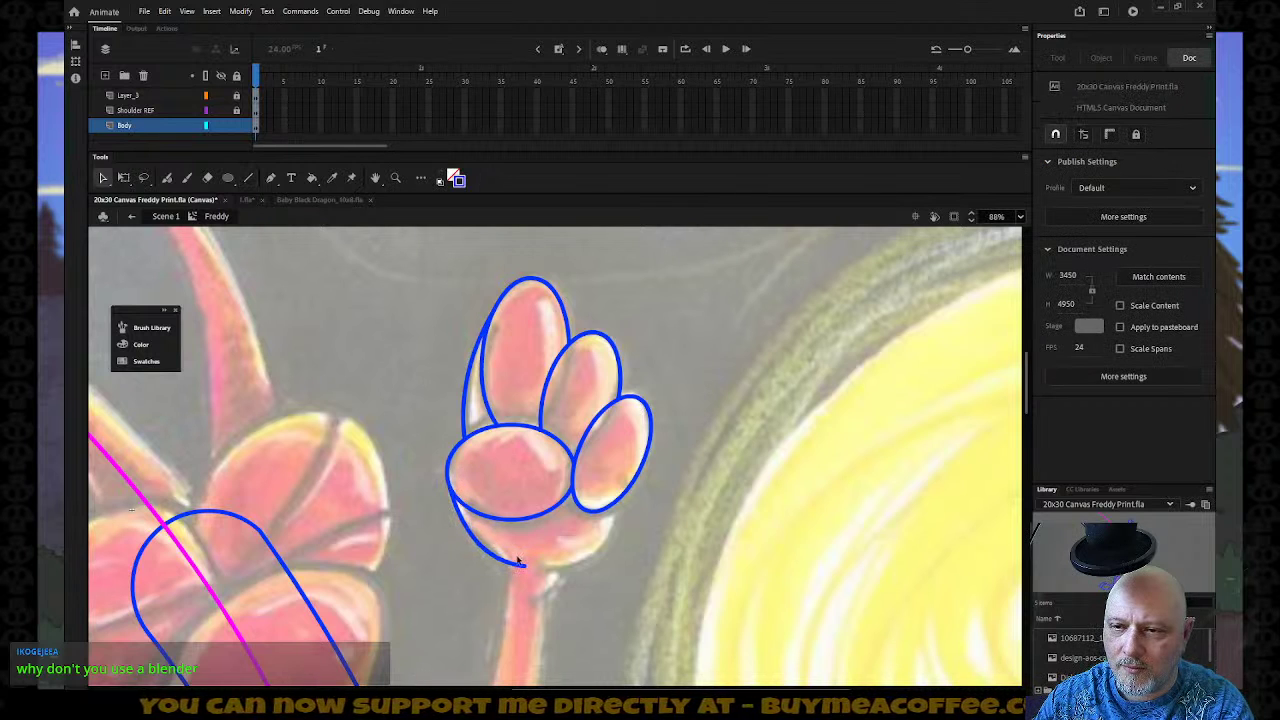
key(n)
mouse_move(613, 500)
mouse_down()
mouse_move(550, 568)
mouse_move(597, 557)
mouse_up()
key(v)
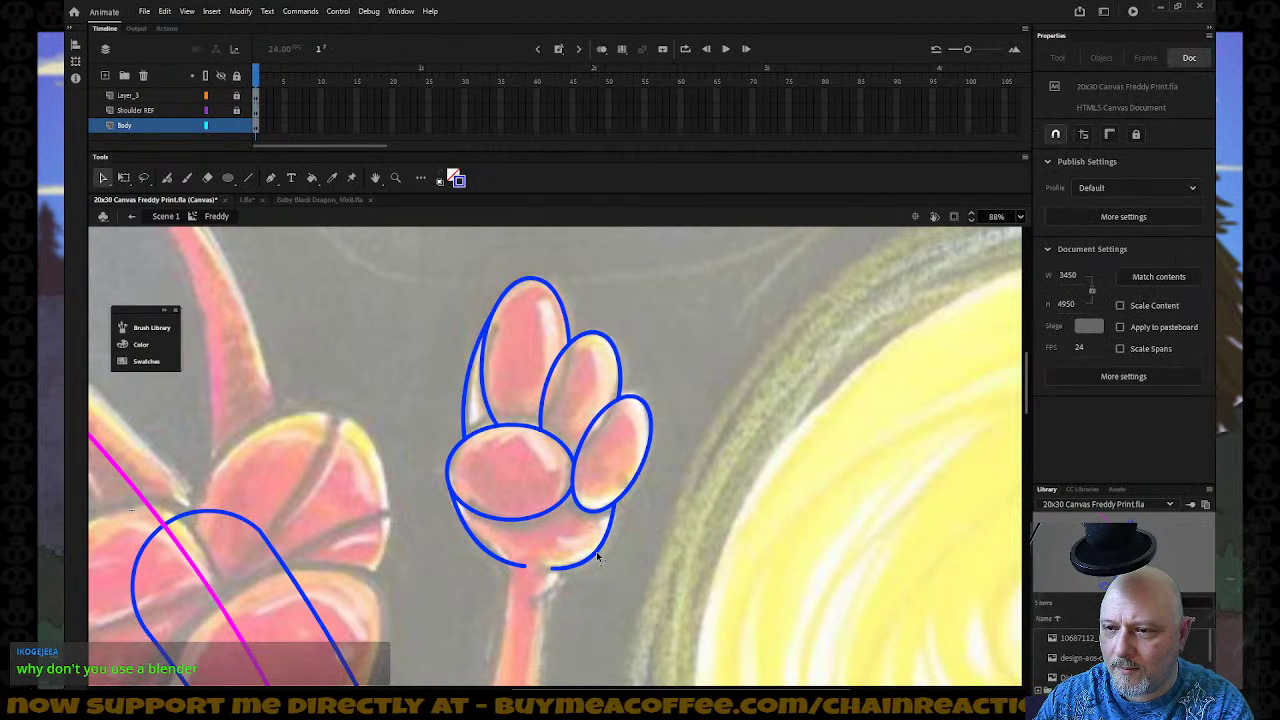
Add a curved crease line from the thumb's lower edge down to the base of the palm.
key(n)
mouse_move(546, 519)
mouse_down()
mouse_move(524, 566)
mouse_move(538, 548)
mouse_move(543, 564)
mouse_up()
key(v)
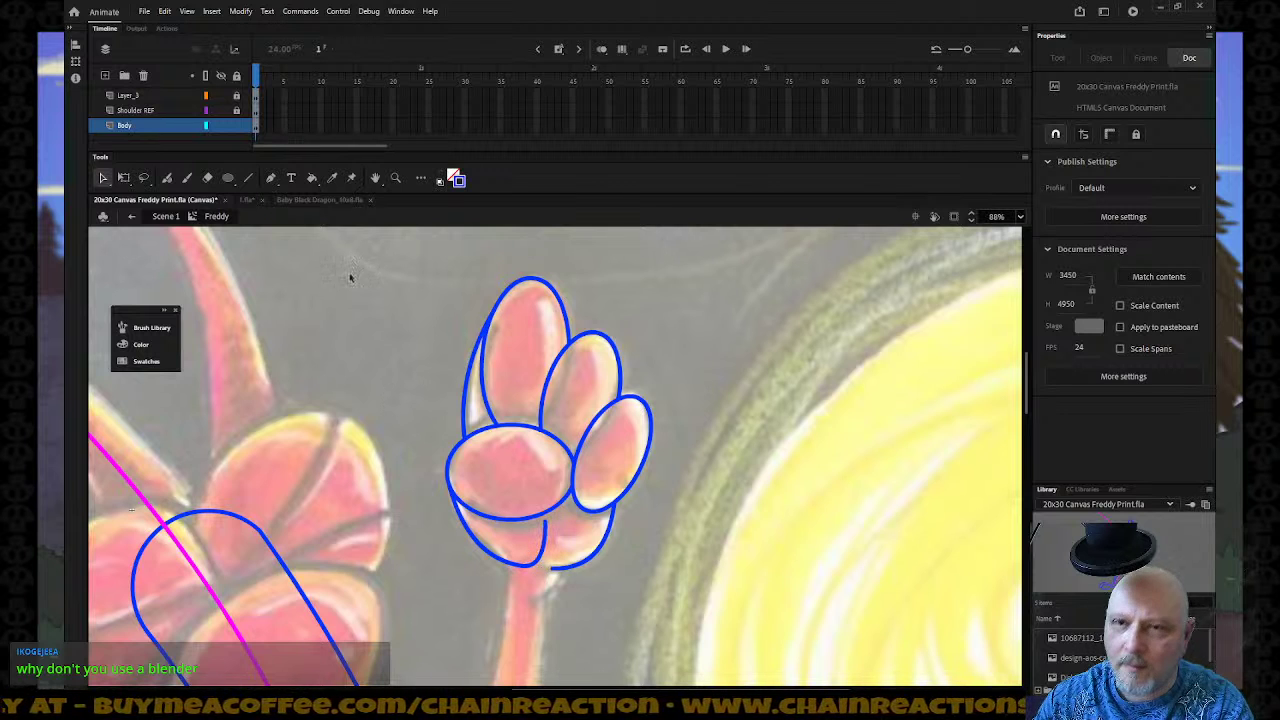
Delete the tall finger oval's upper left arc and the thumb oval's lower left arc so the outlines merge.
click(209, 178)
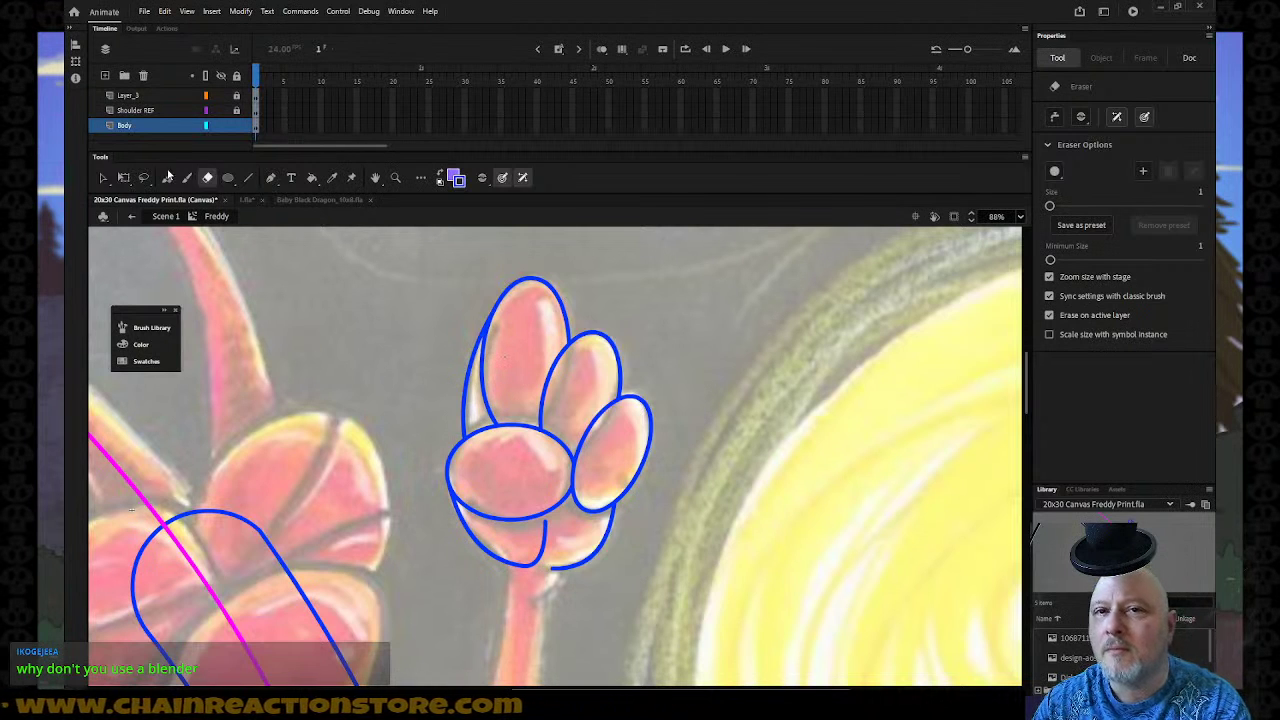
click(103, 179)
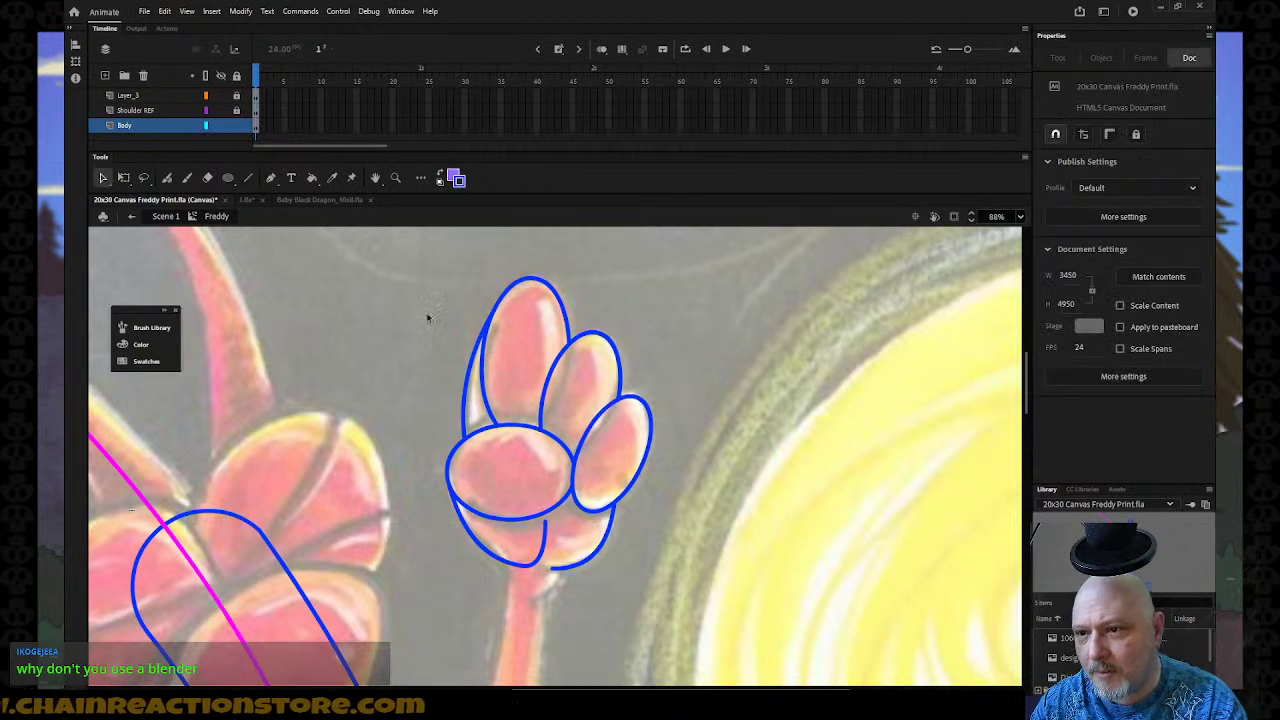
click(488, 356)
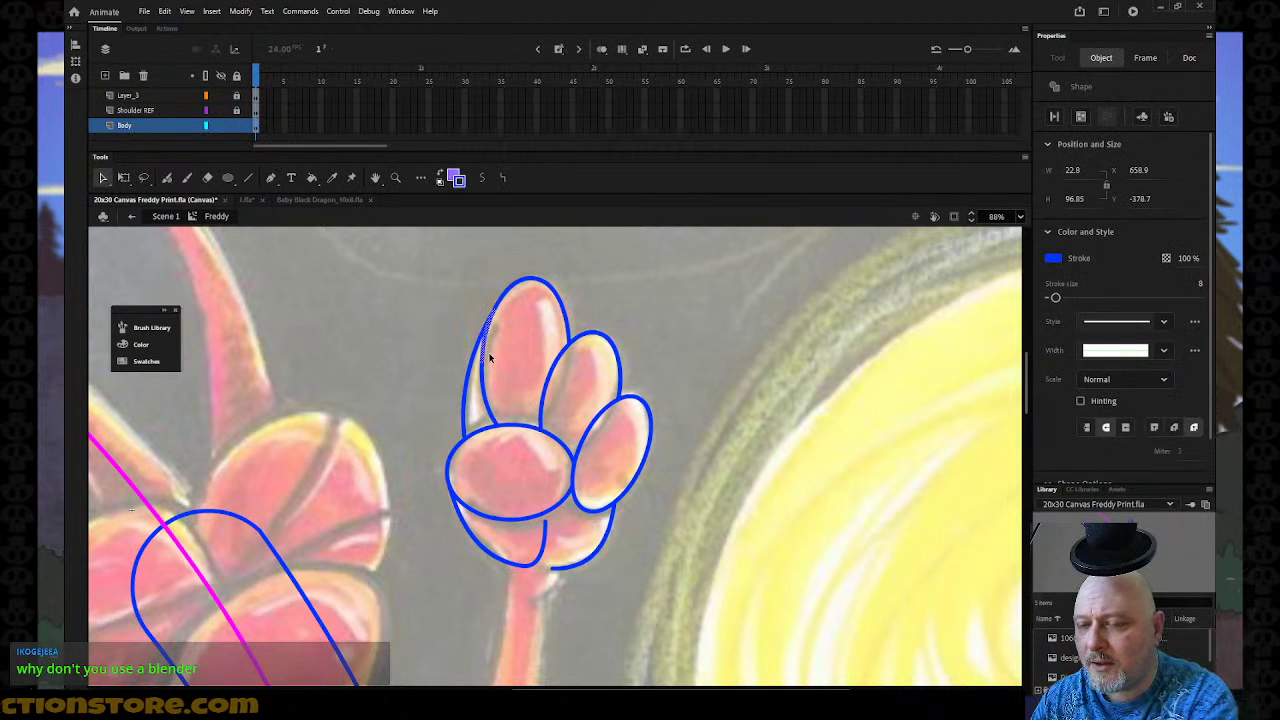
key(Delete)
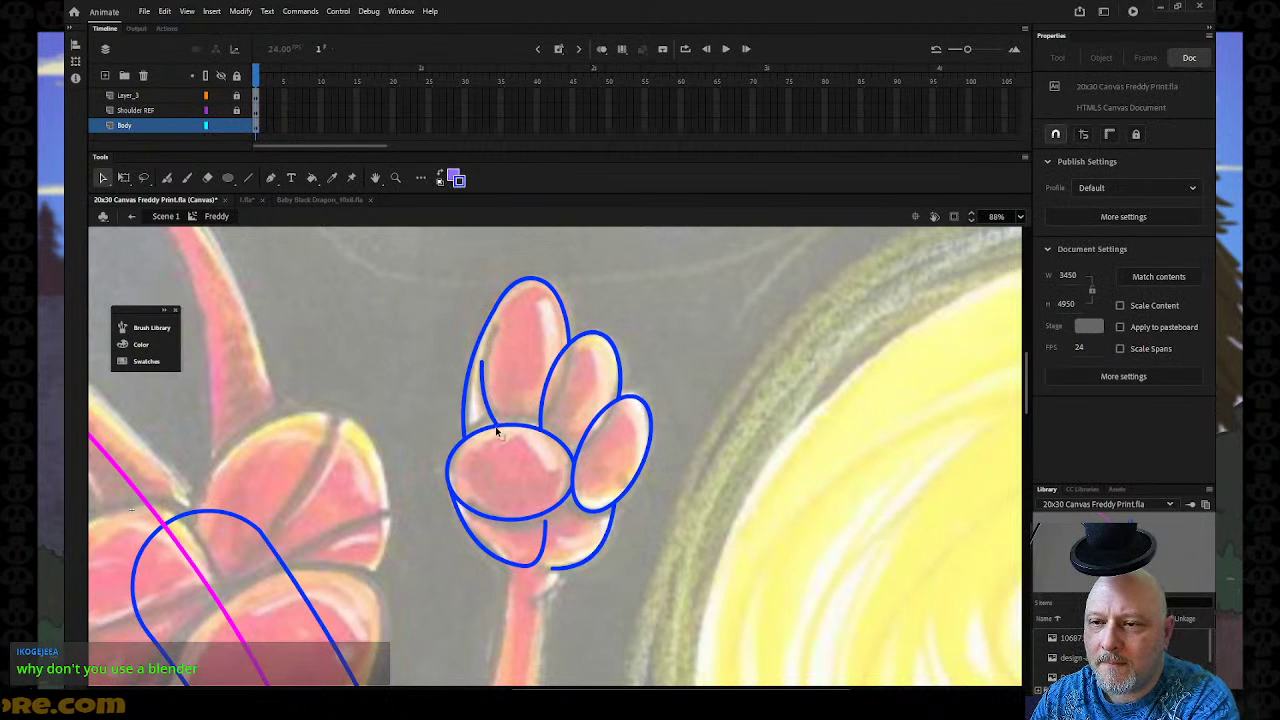
click(477, 517)
key(Delete)
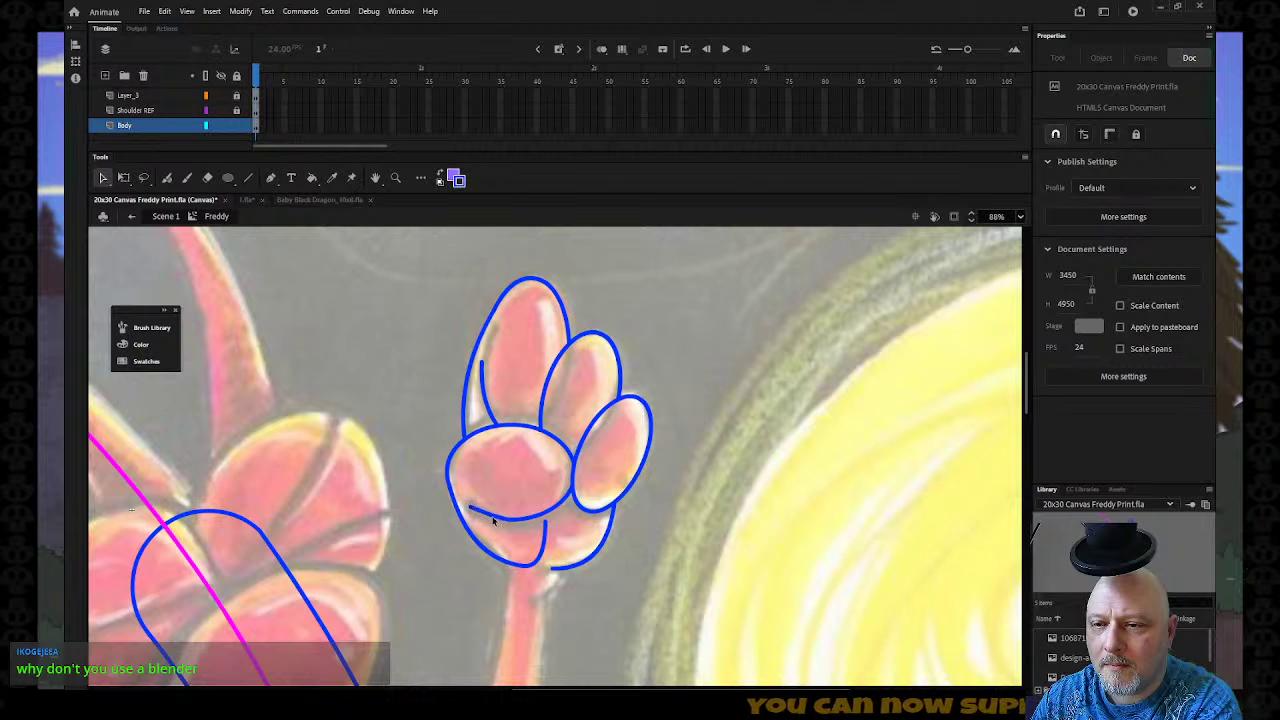
Try to extend the tall finger's remaining inner line upward, bend it to the reference and smooth it.
key(ctrl+z)
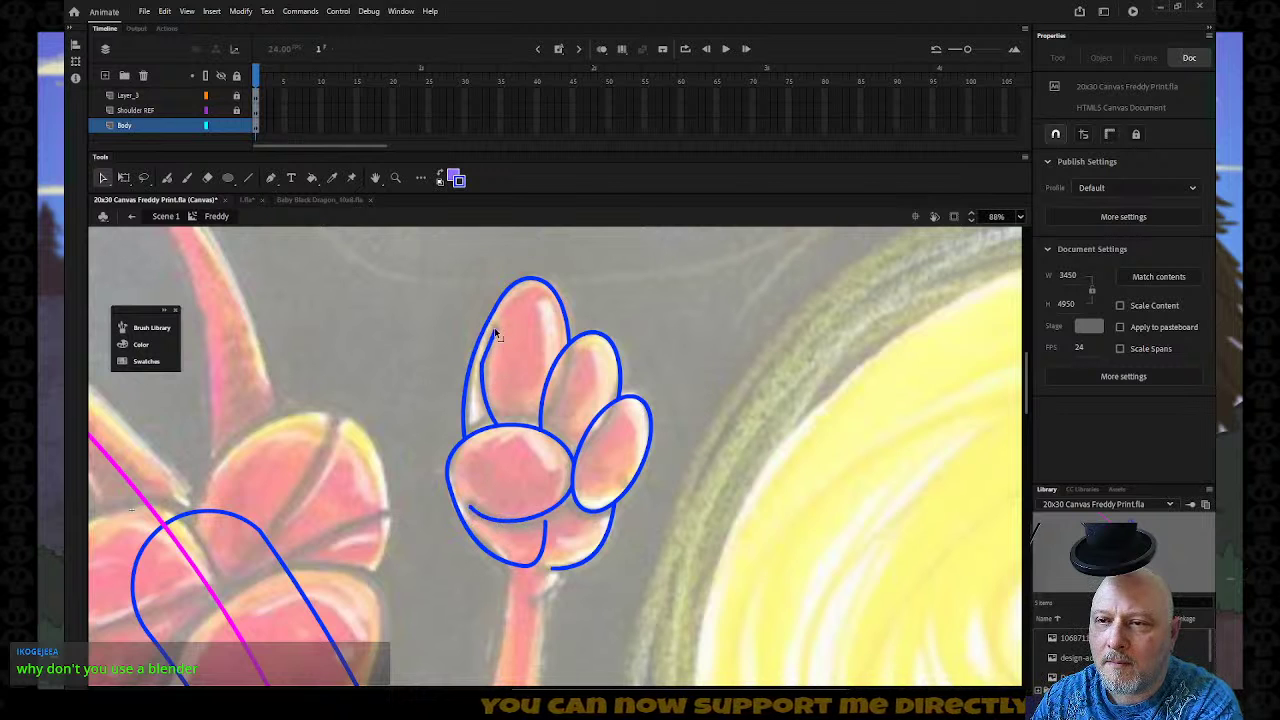
mouse_move(486, 404)
mouse_down()
mouse_move(493, 333)
mouse_move(488, 372)
mouse_up()
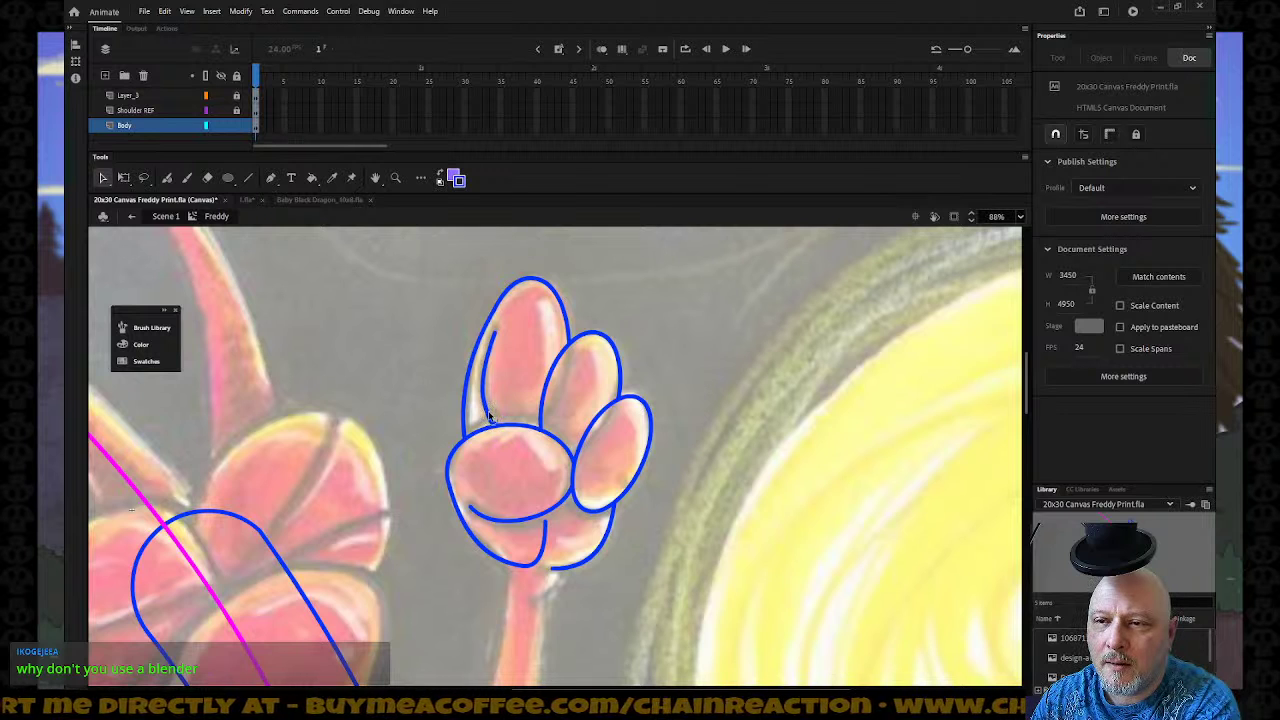
click(489, 413)
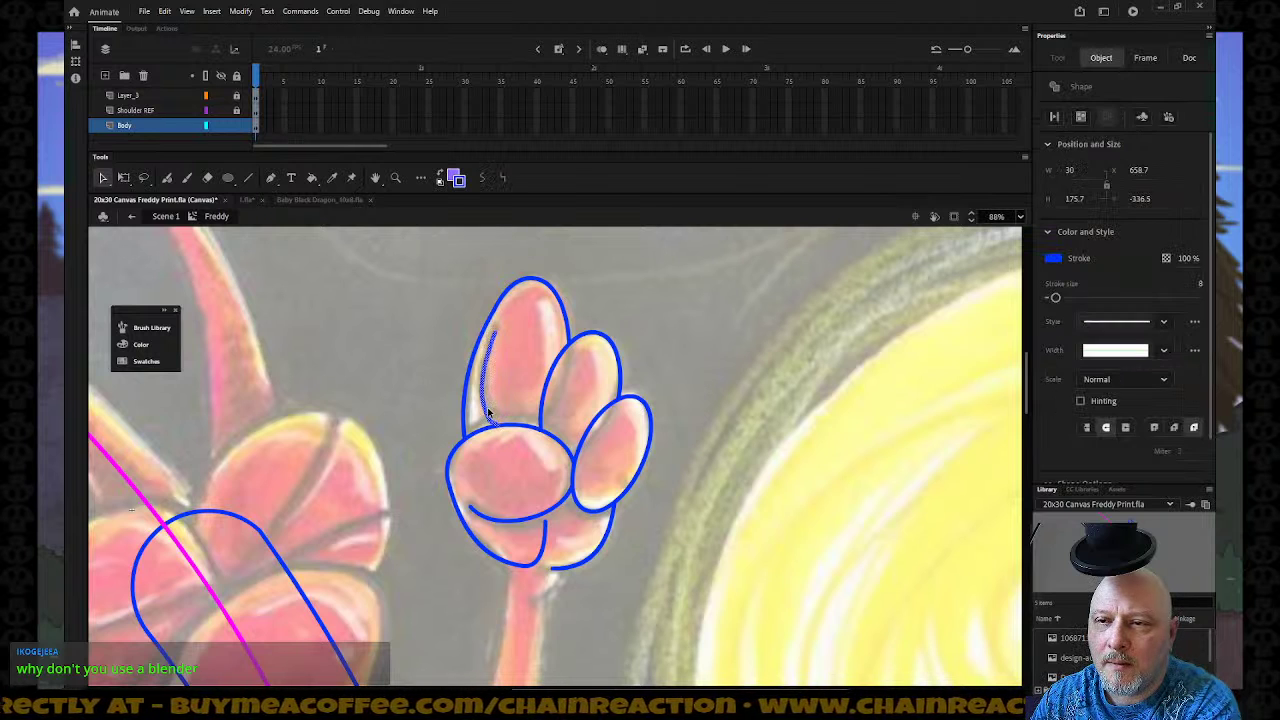
click(483, 179)
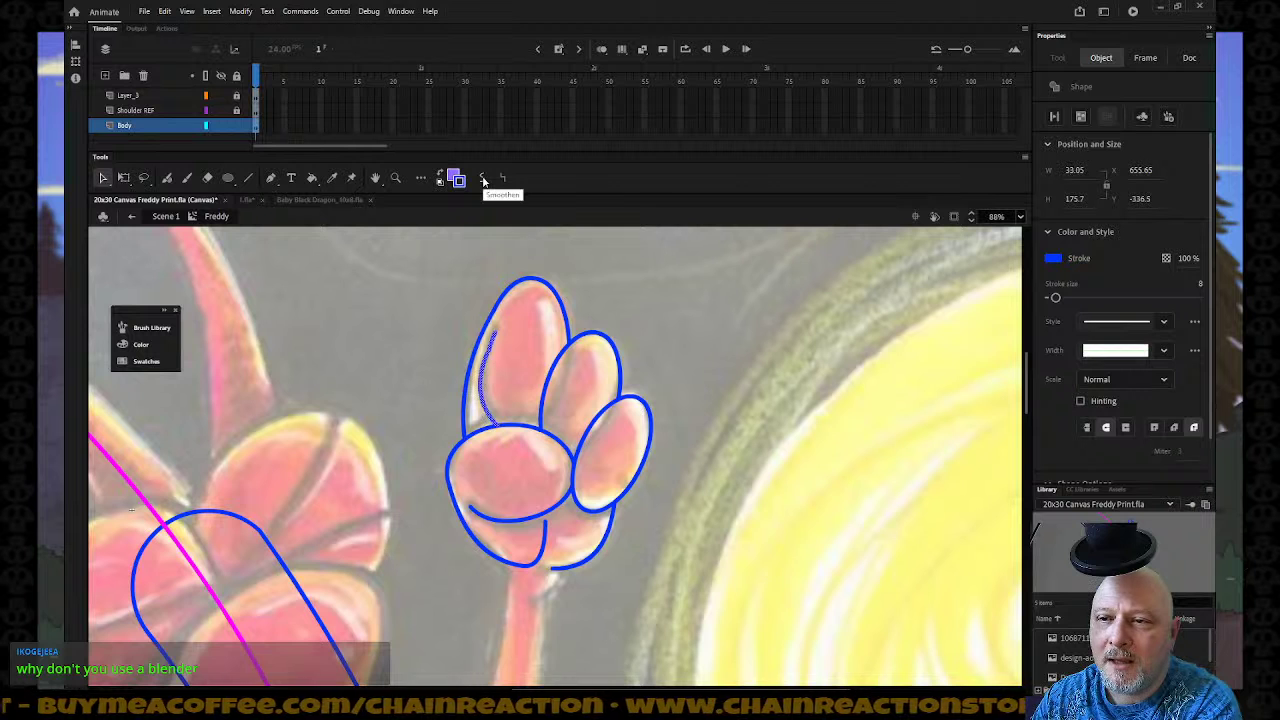
click(734, 400)
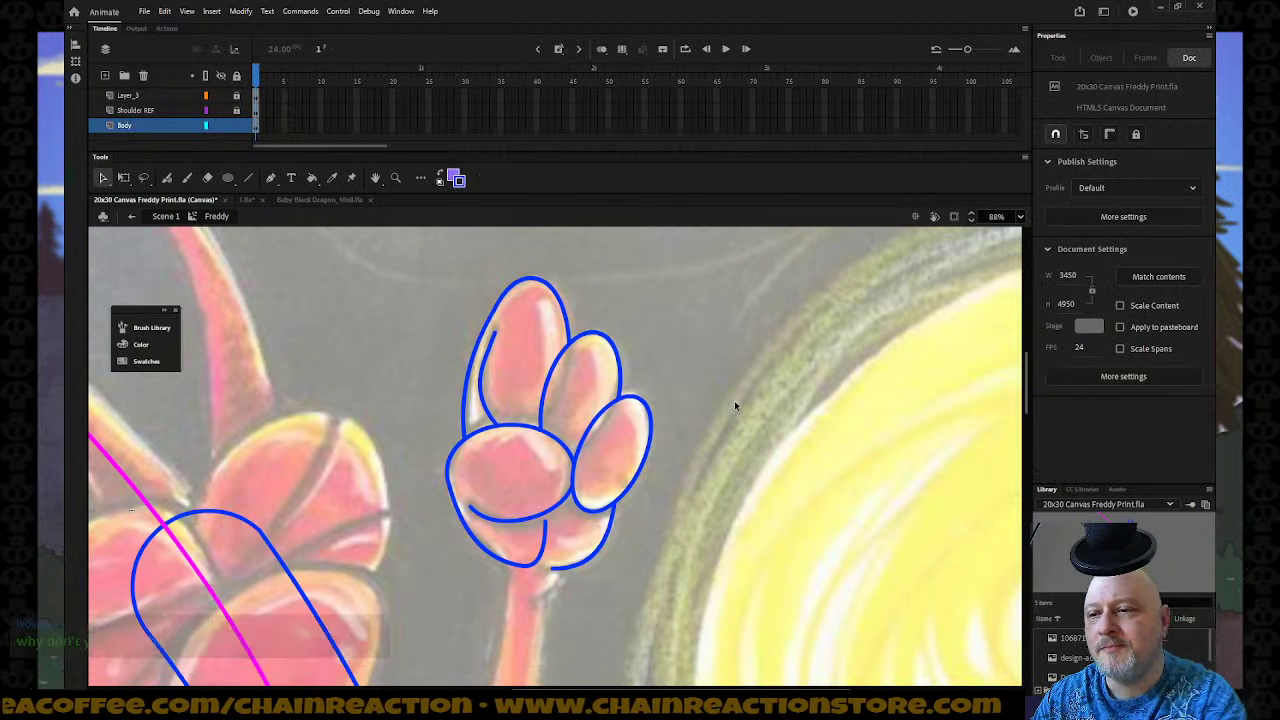
Delete the inner curve along the left side of the tall finger.
scroll(728, 415, down, 3)
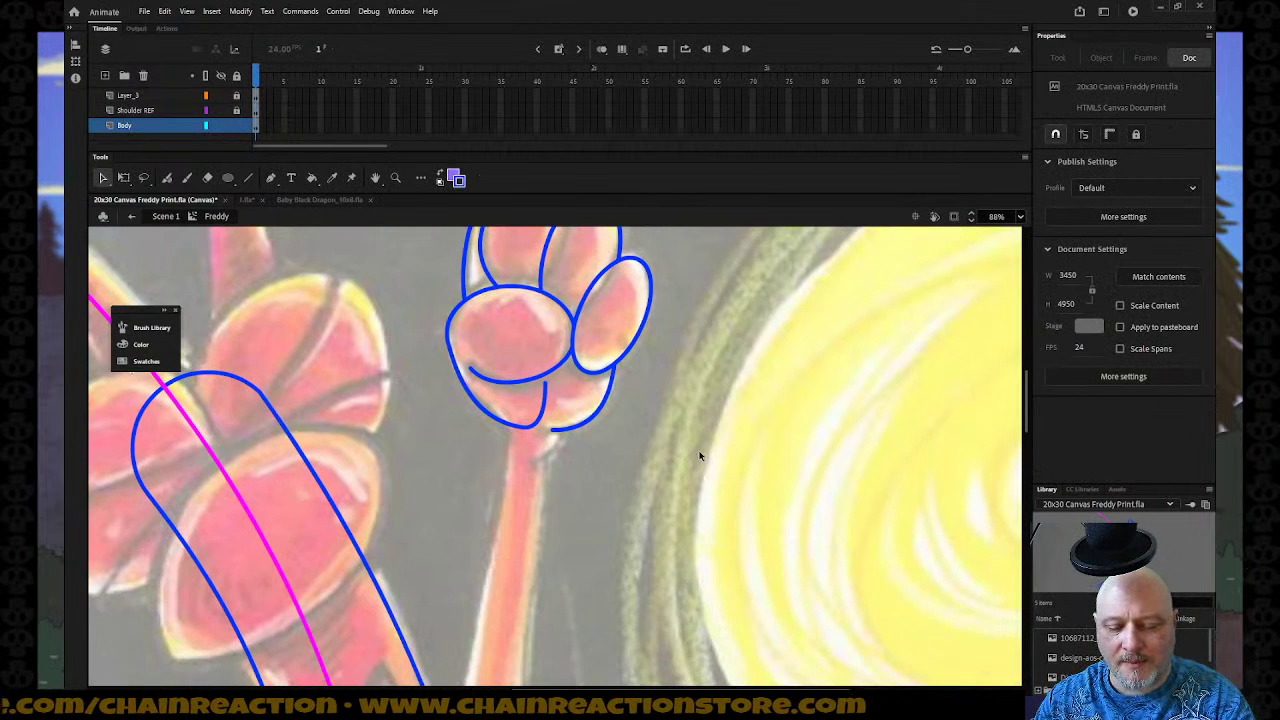
key(z)
alt+click(660, 483)
alt+click(660, 483)
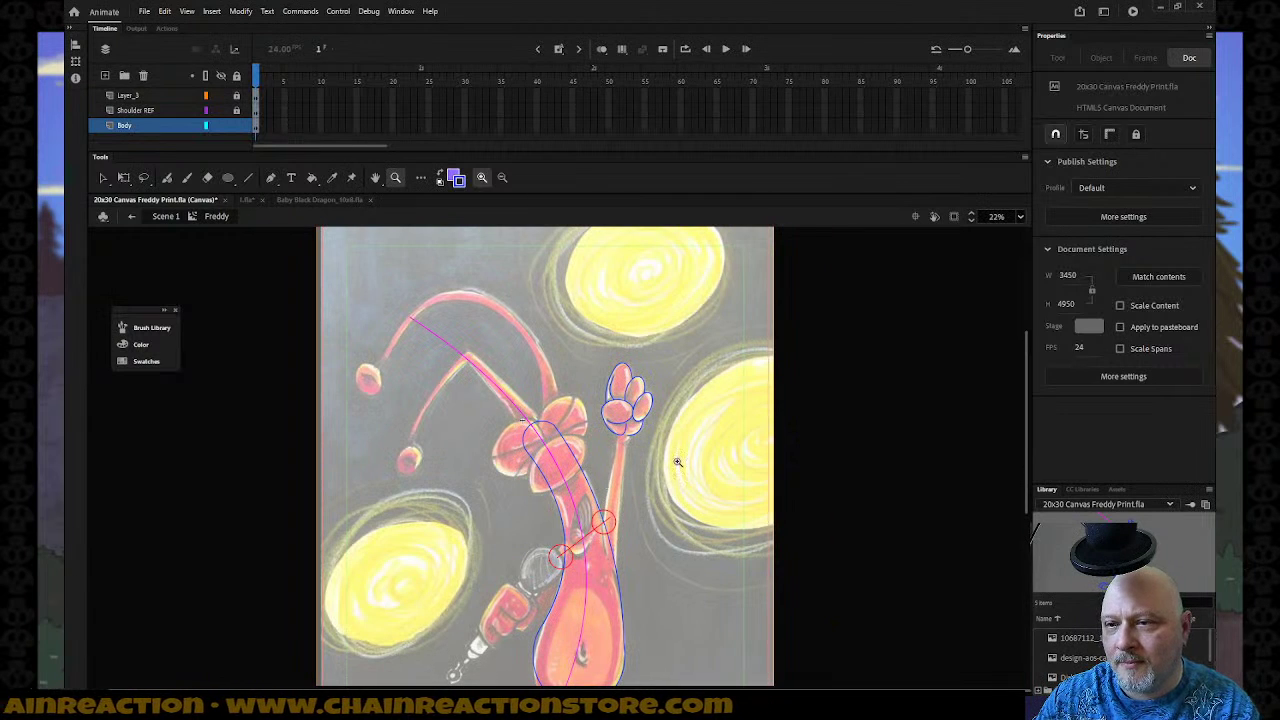
drag(570, 347, 665, 451)
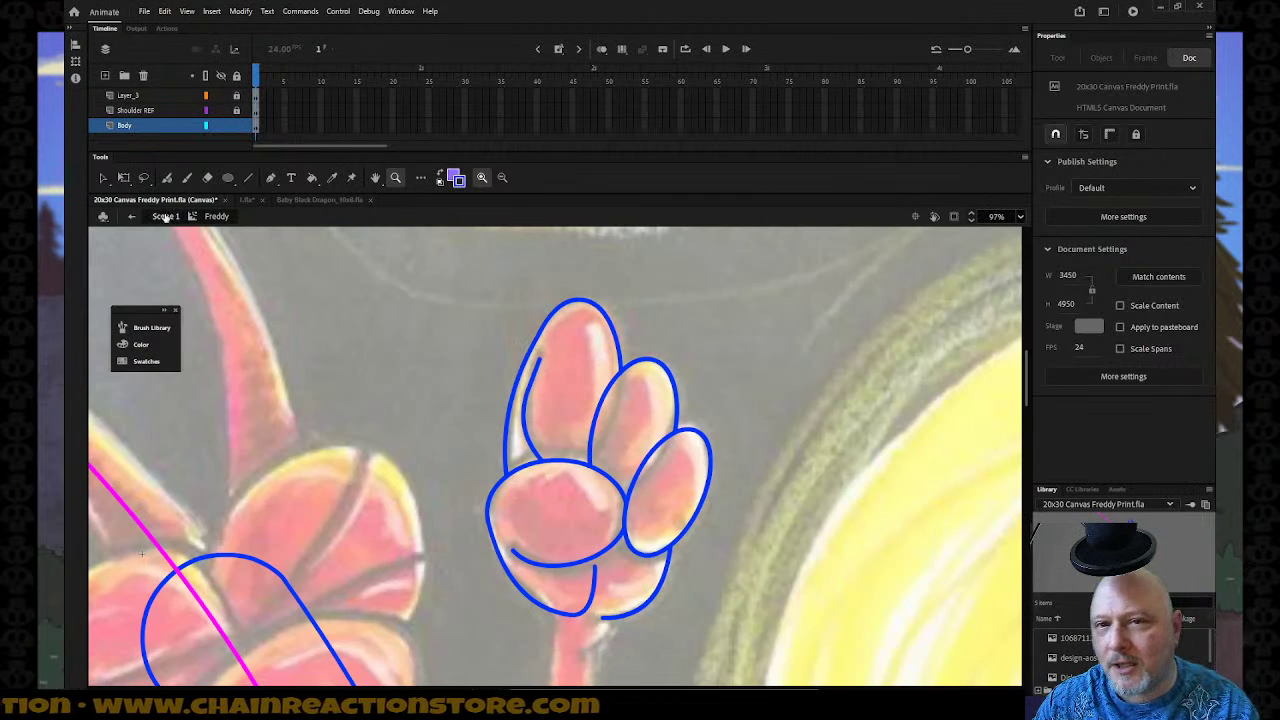
click(103, 178)
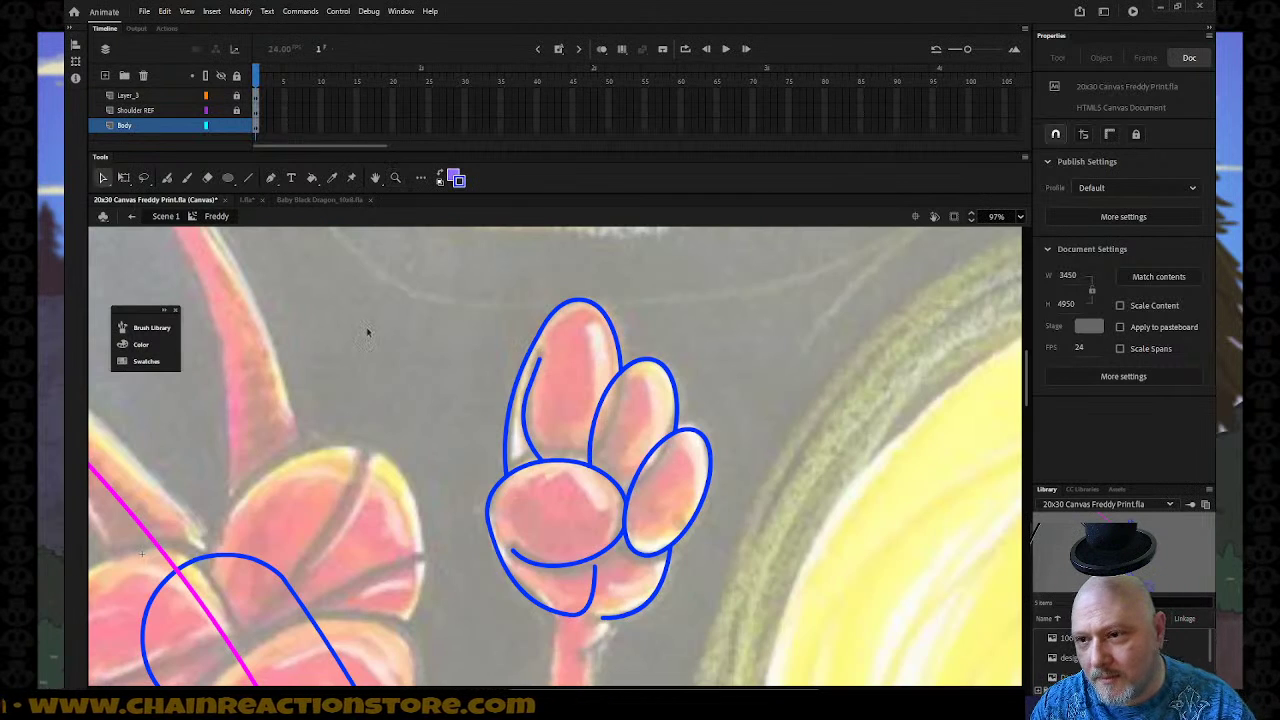
click(528, 438)
key(Delete)
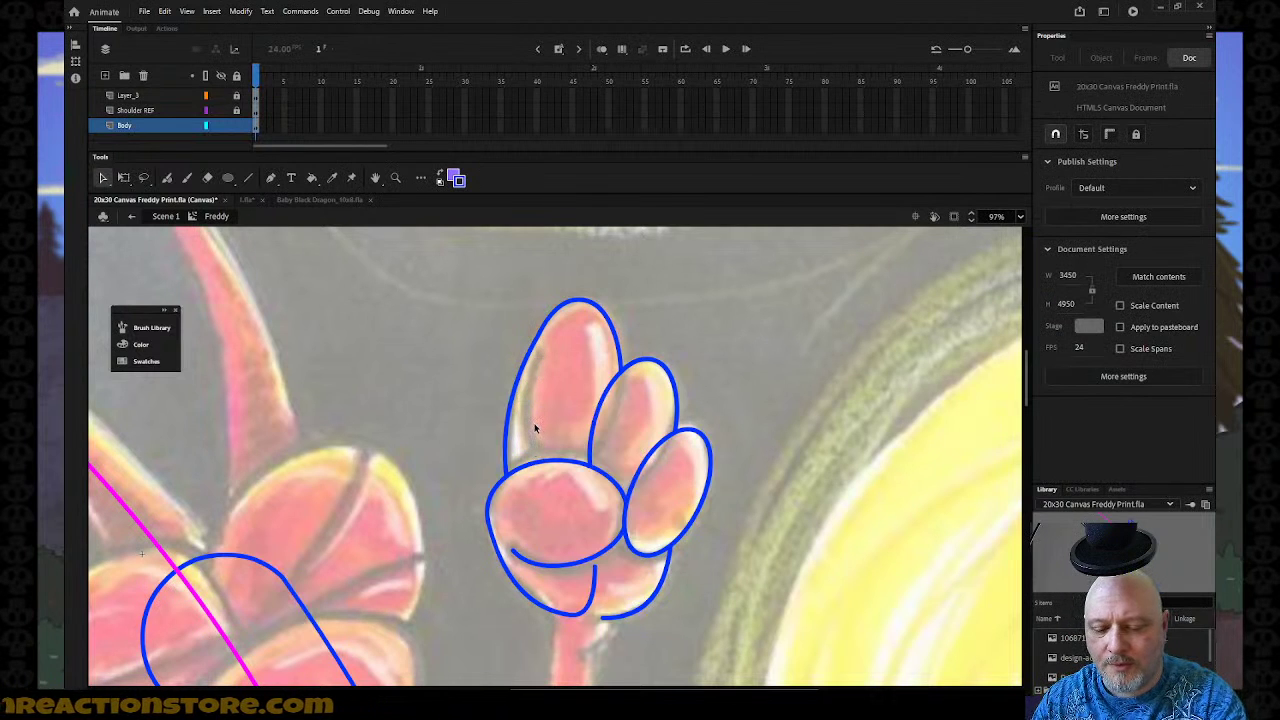
Draw a new inner line from the thumb up the tall finger and bend it outward to follow the reference.
key(n)
drag(536, 462, 542, 355)
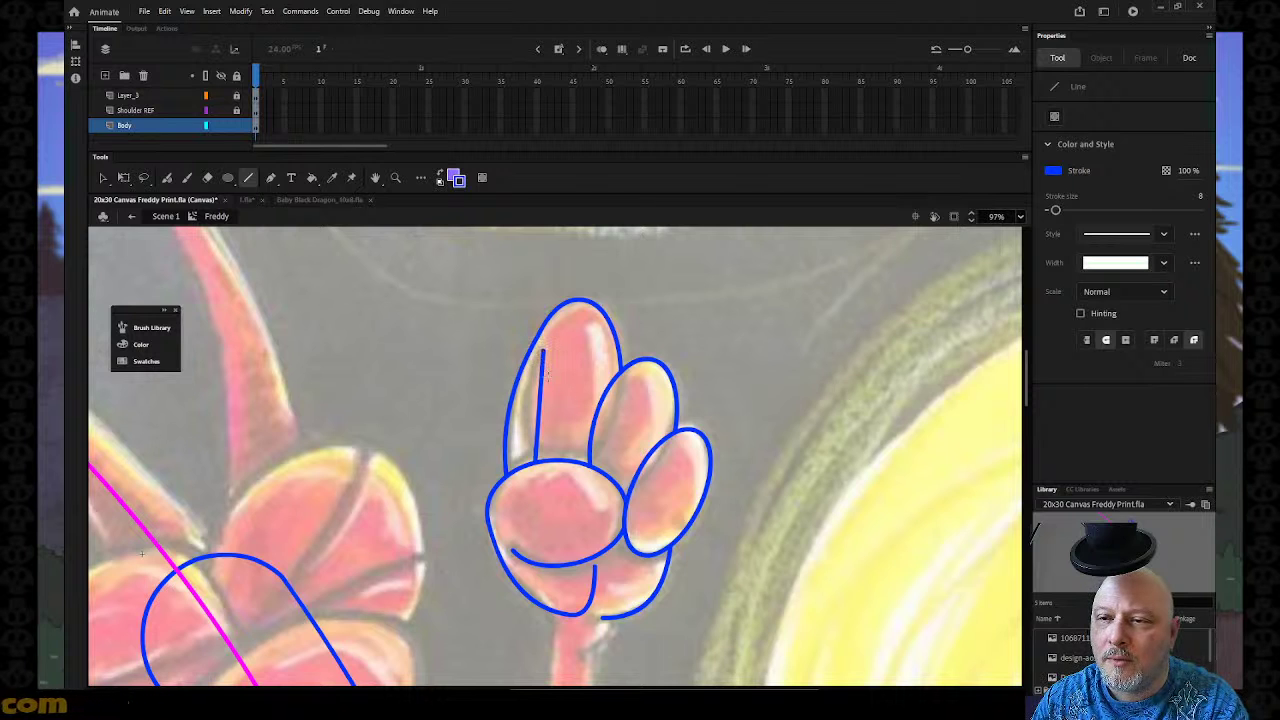
key(v)
click(532, 430)
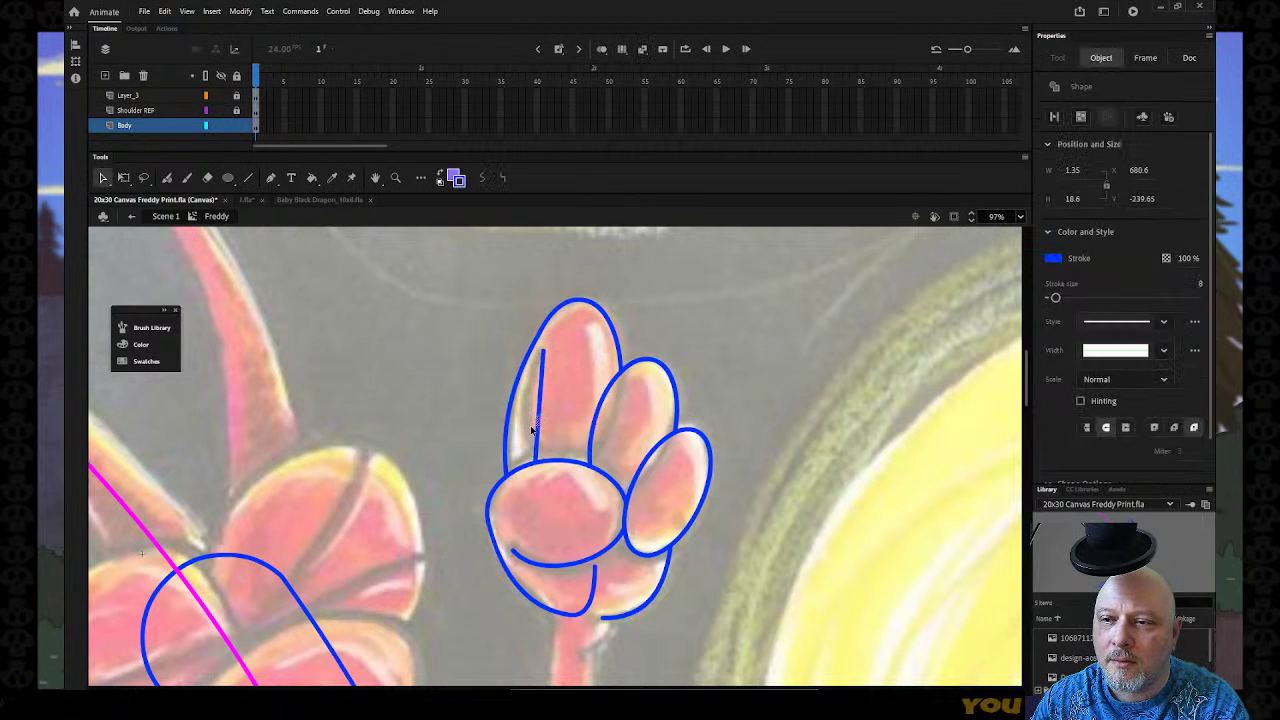
click(545, 422)
drag(540, 421, 524, 434)
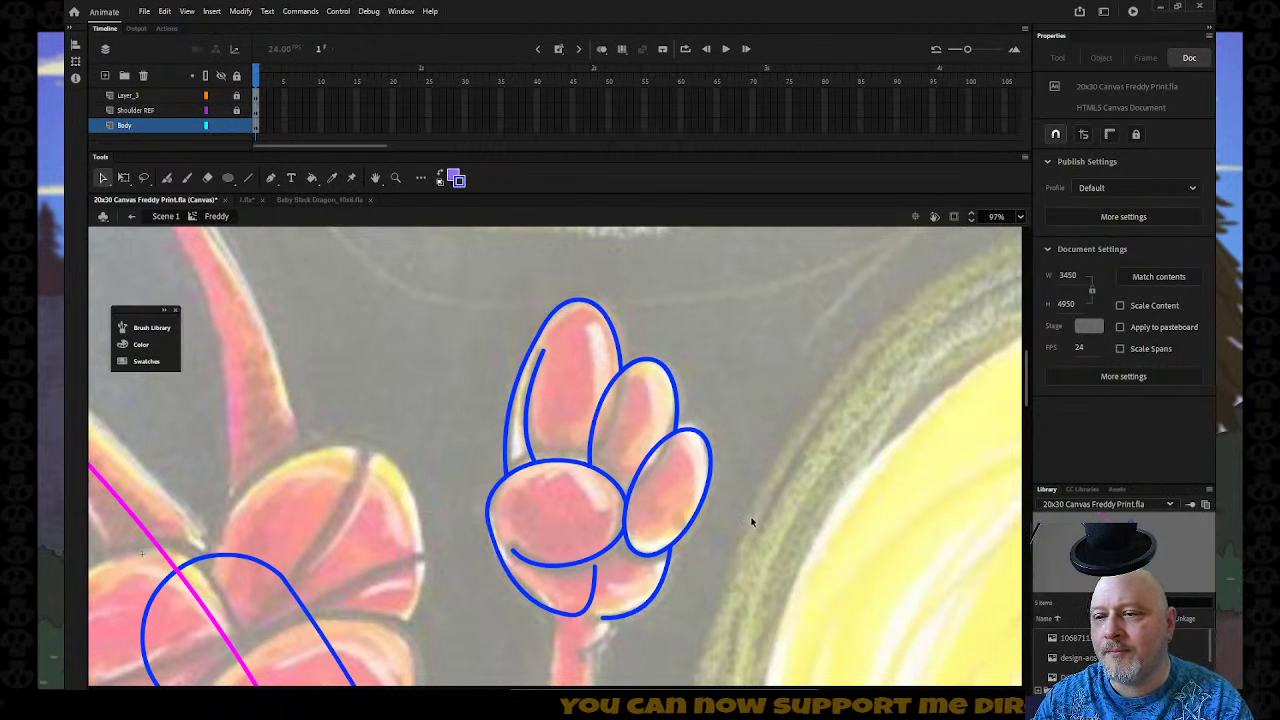
Select the complete raised-hand outline and move it straight up to about Y -605.
click(626, 522)
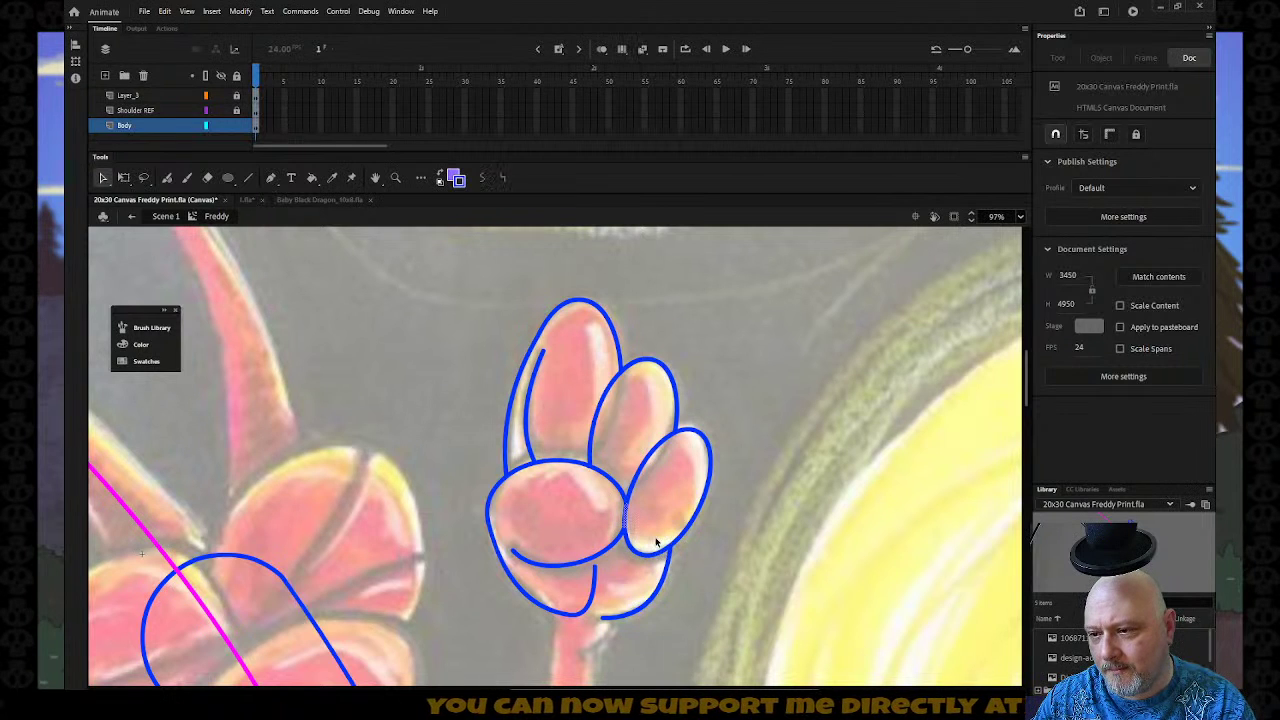
click(766, 537)
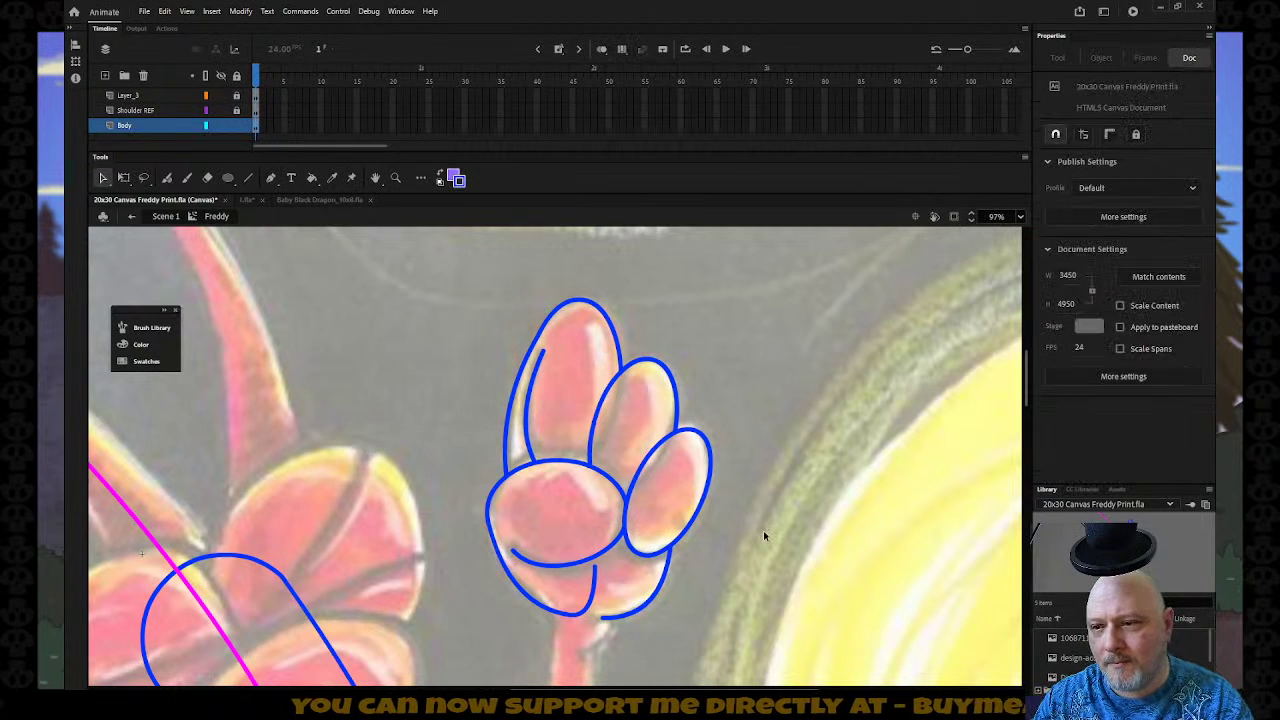
key(z)
alt+click(748, 543)
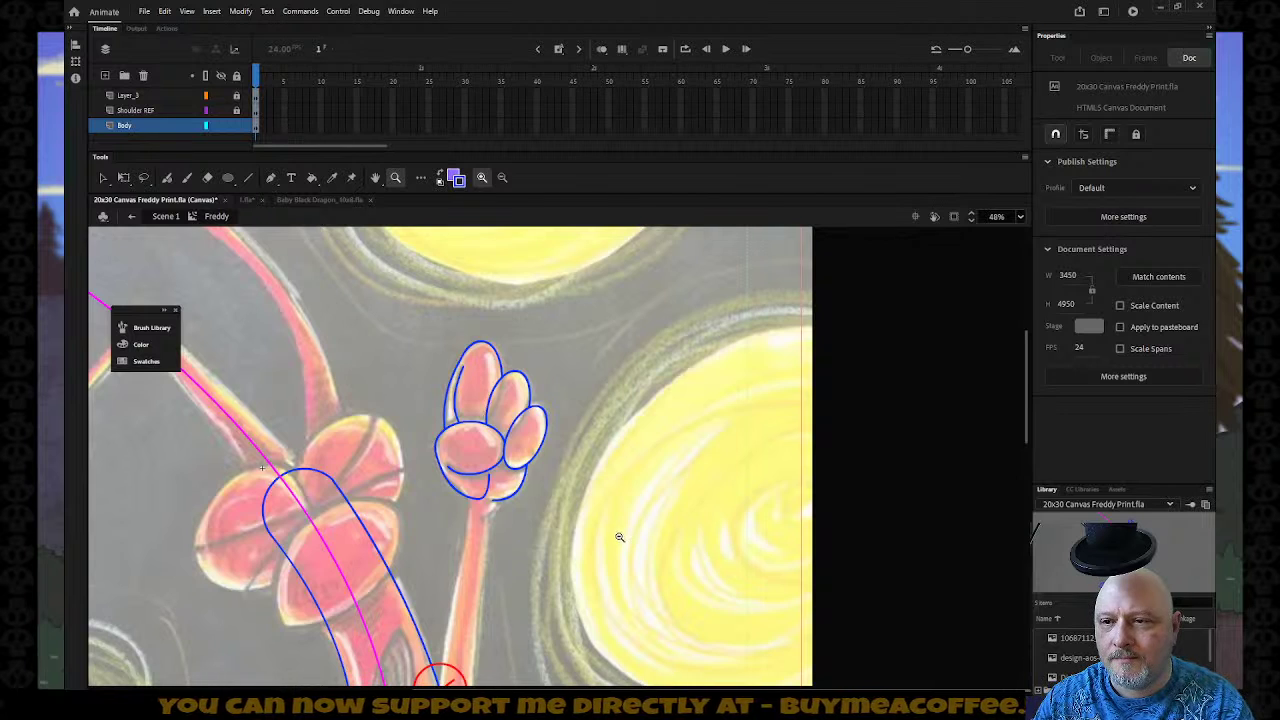
alt+click(621, 537)
click(104, 178)
drag(560, 354, 683, 471)
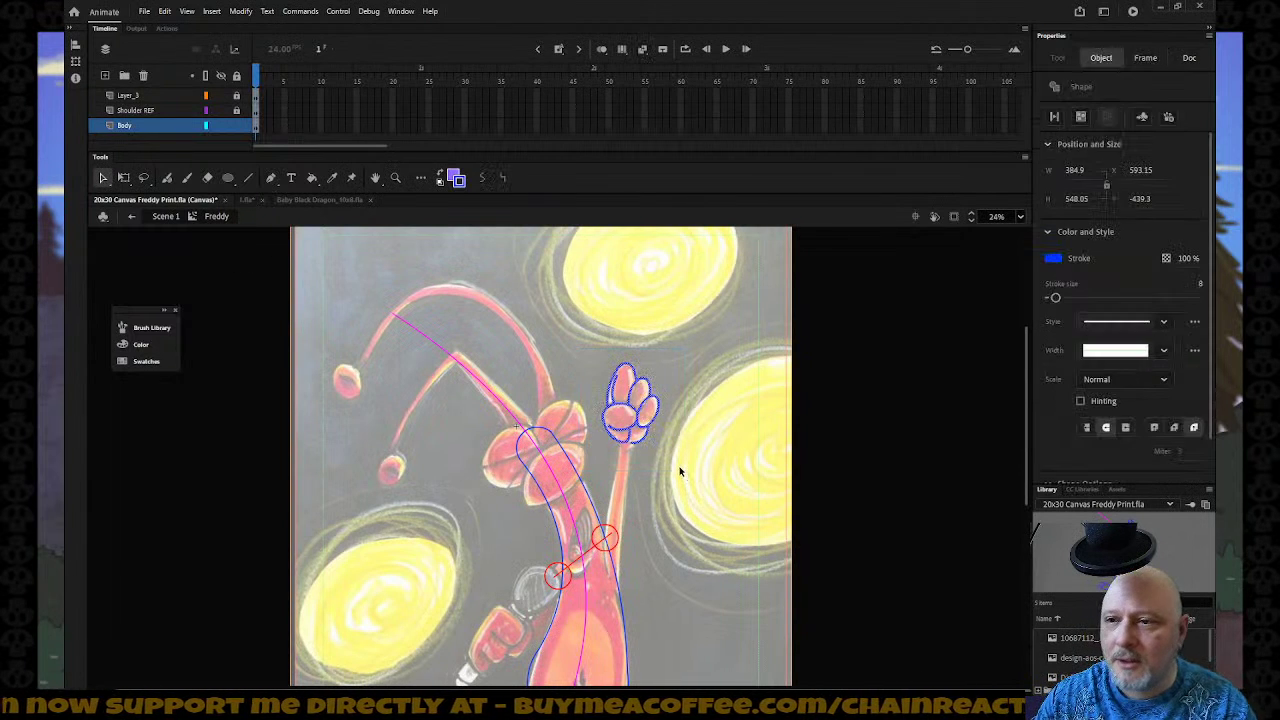
key(shift+Up)
key(shift+Up)
key(shift+Up)
key(shift+Up)
key(shift+Up)
key(shift+Up)
key(shift+Up)
key(shift+Up)
key(shift+Up)
key(shift+Up)
key(shift+Up)
key(shift+Up)
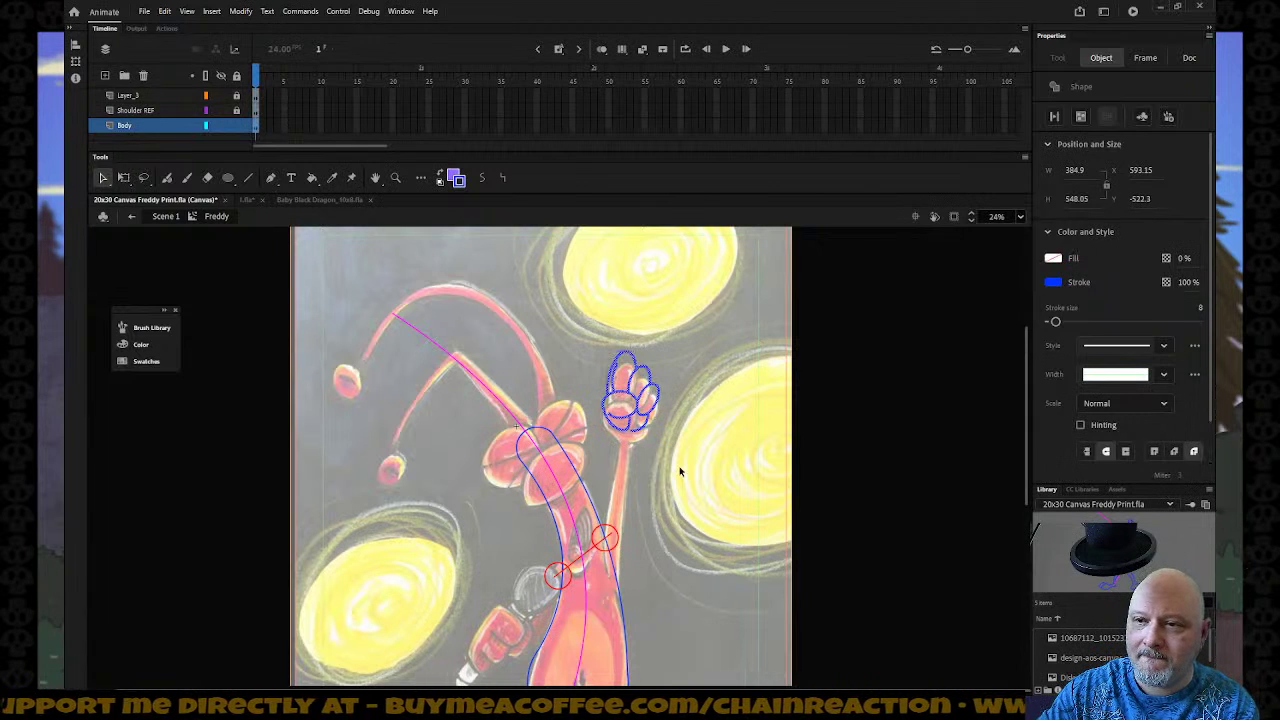
key(shift+Up)
key(shift+Up)
key(shift+Up)
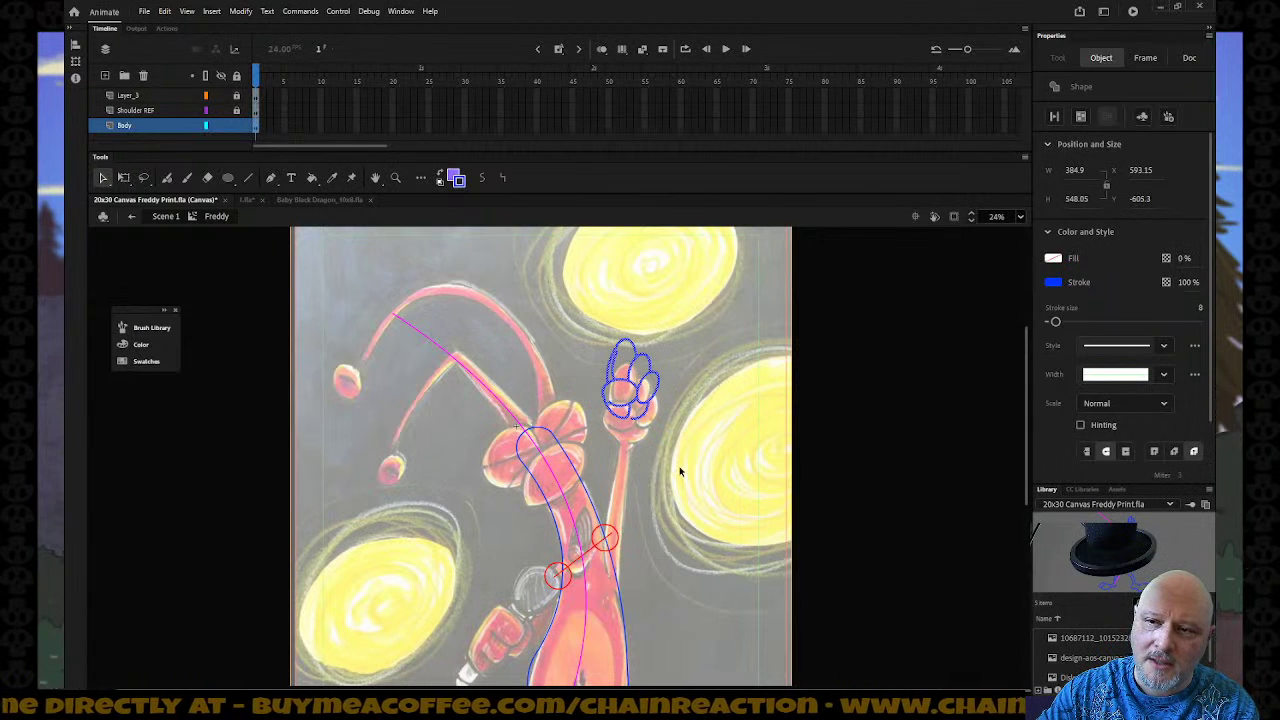
Move the selected hand outline straight up above the reference hand, to a Y position of about -763.
key(shift+Up)
key(shift+Up)
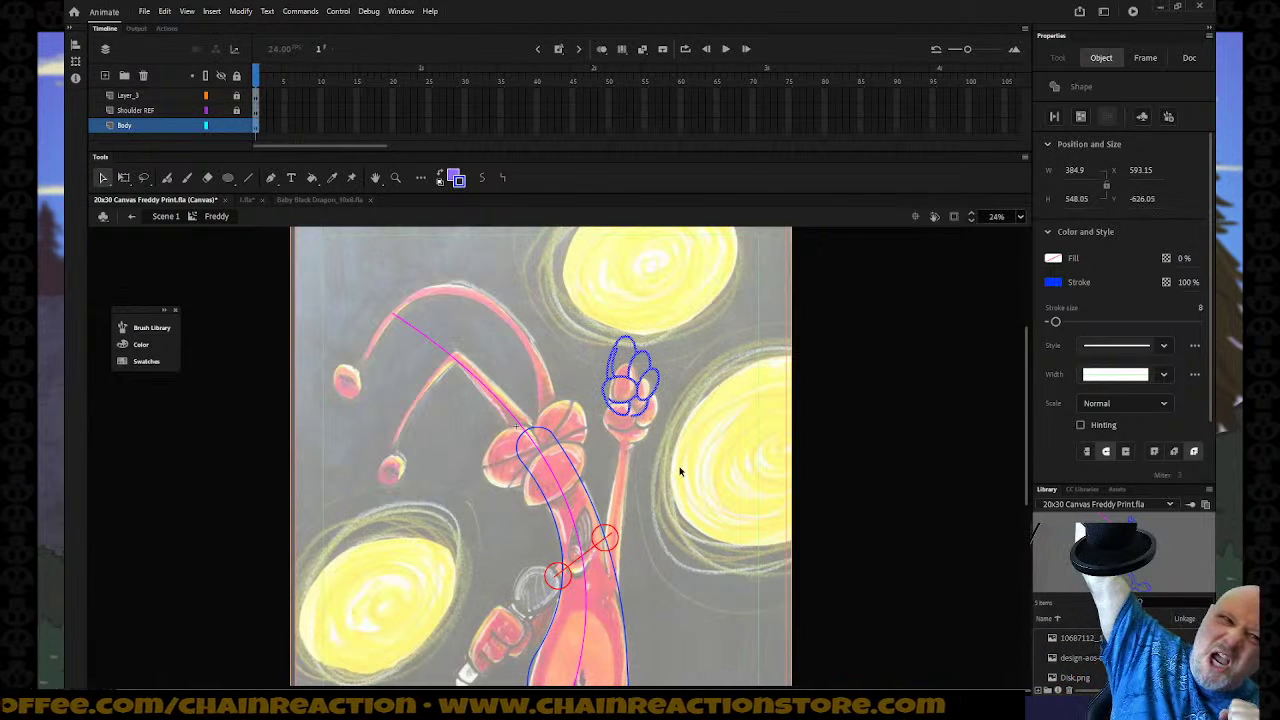
key(shift+Up)
key(shift+Up)
key(shift+Up)
key(shift+Up)
key(shift+Up)
key(shift+Up)
key(shift+Up)
key(shift+Up)
key(shift+Up)
key(shift+Up)
key(shift+Up)
key(shift+Up)
key(shift+Up)
key(shift+Up)
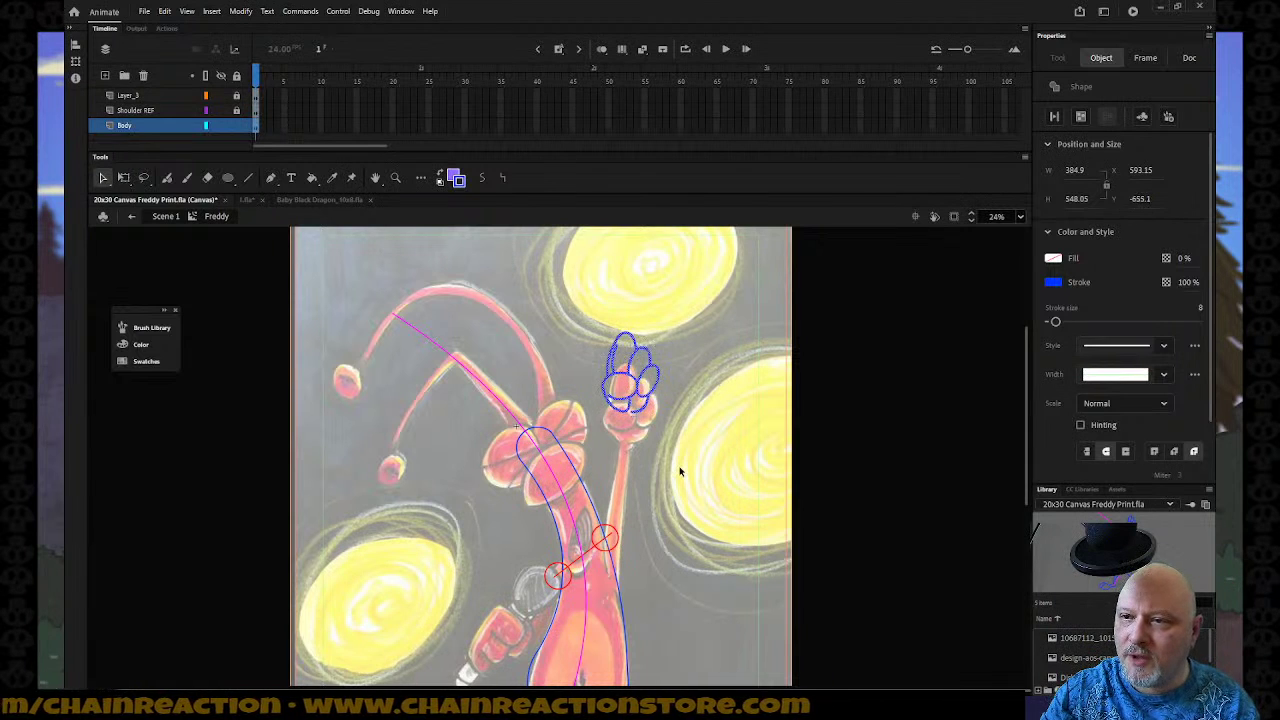
key(shift+Down)
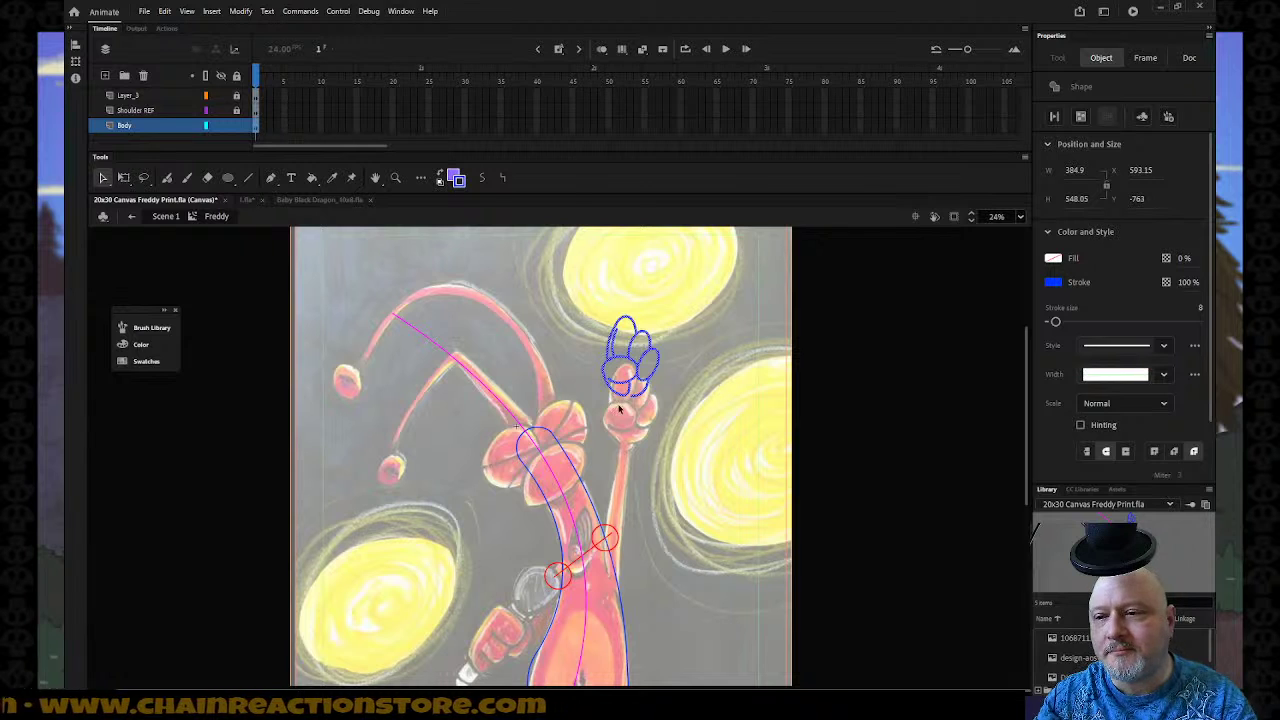
Select the whole hand outline and change its stroke colour to #660033.
click(248, 177)
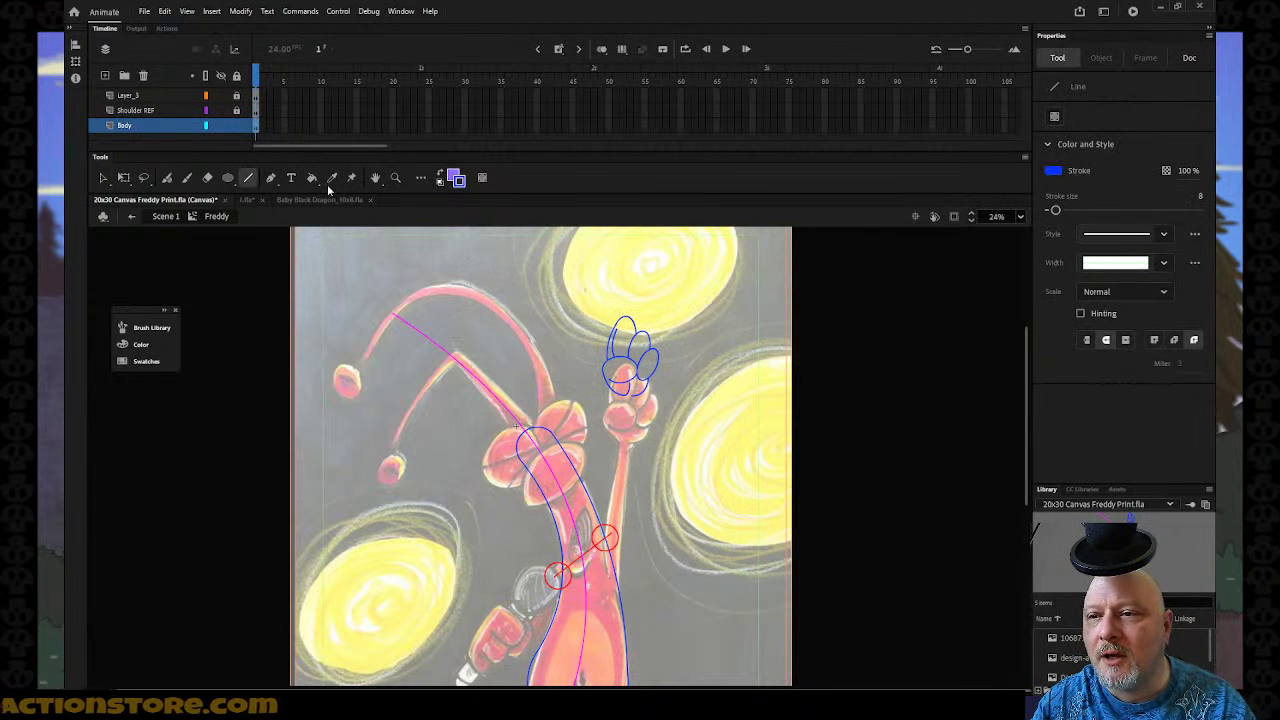
click(103, 178)
drag(570, 300, 690, 426)
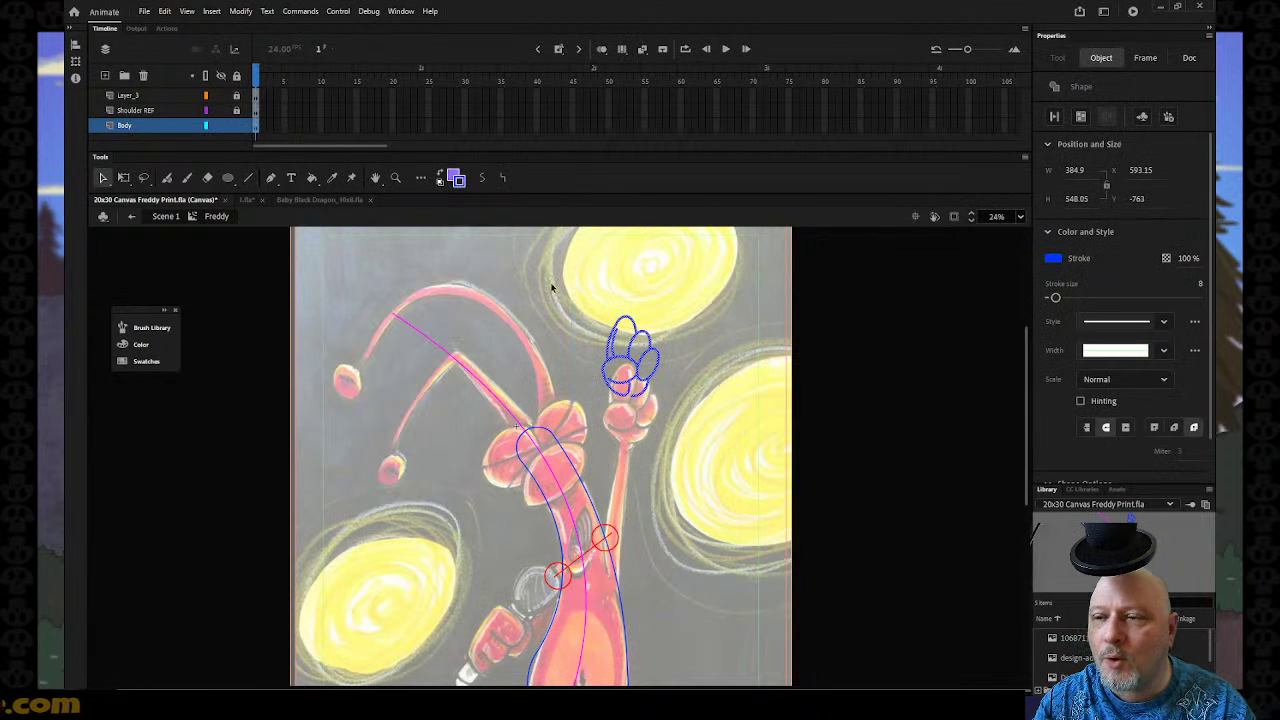
click(460, 181)
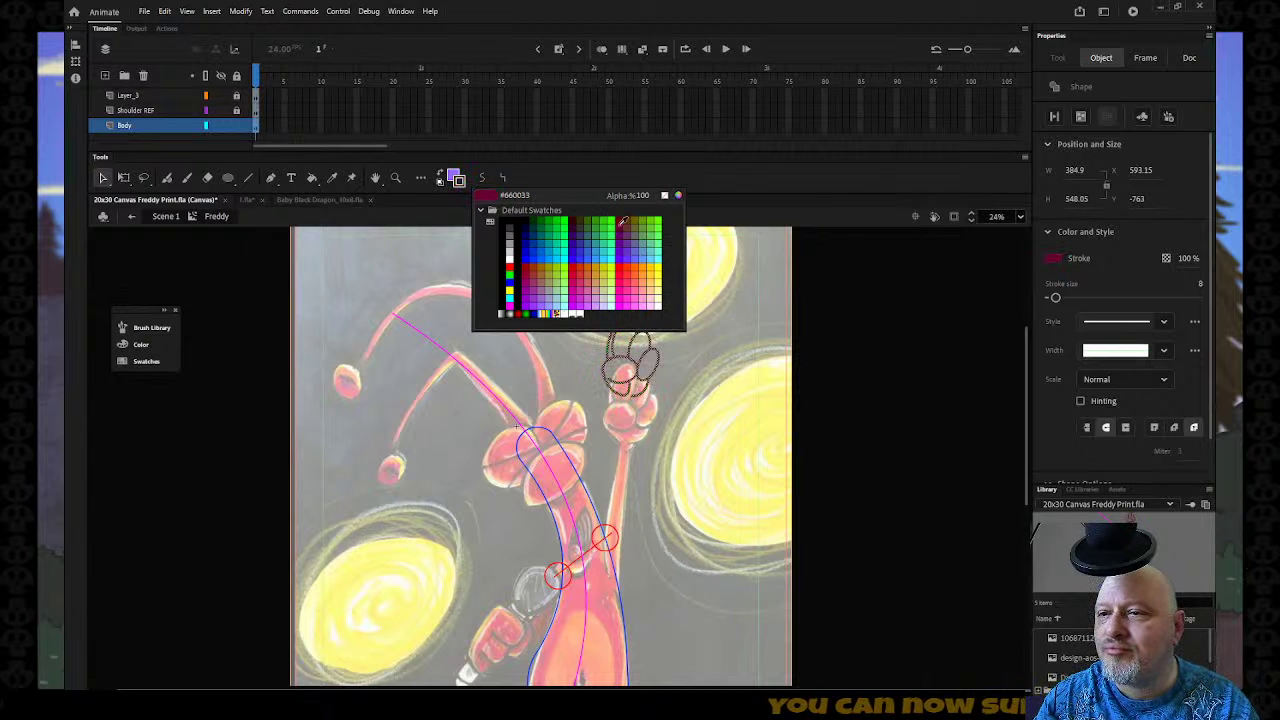
click(622, 221)
click(666, 440)
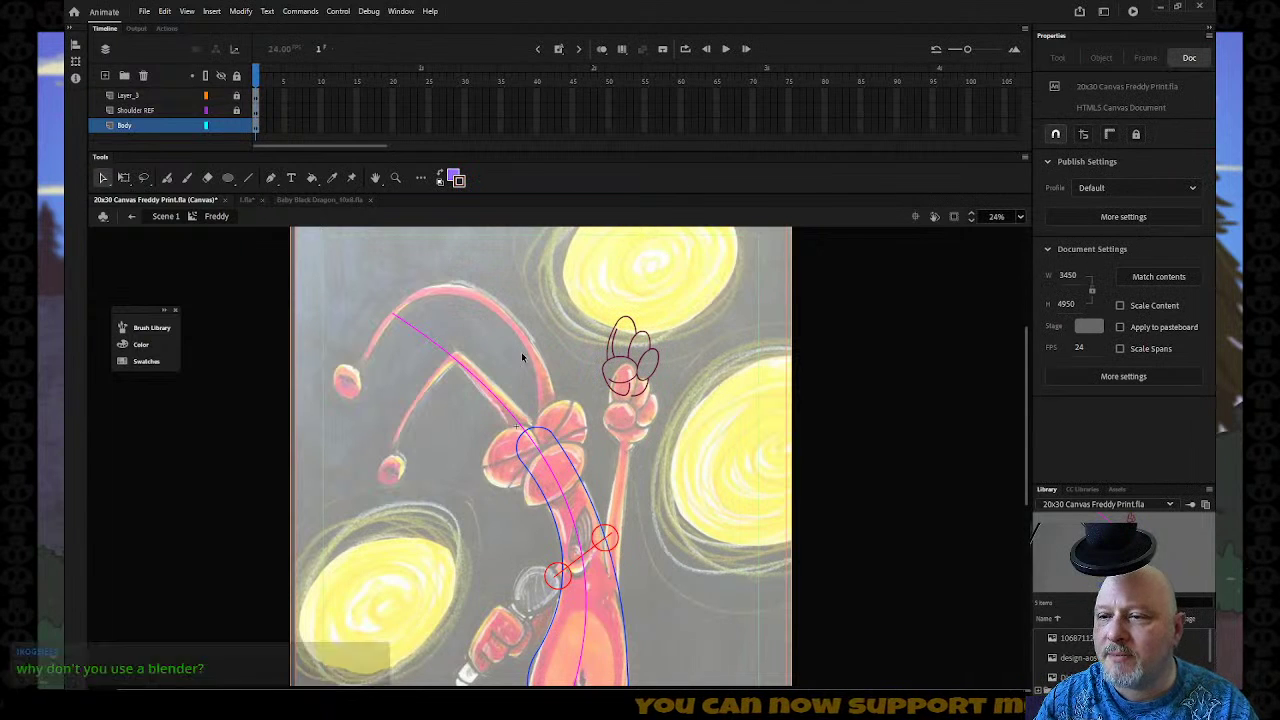
Draw two straight arm lines from the base of the raised hand down to the upper shoulder circle.
key(n)
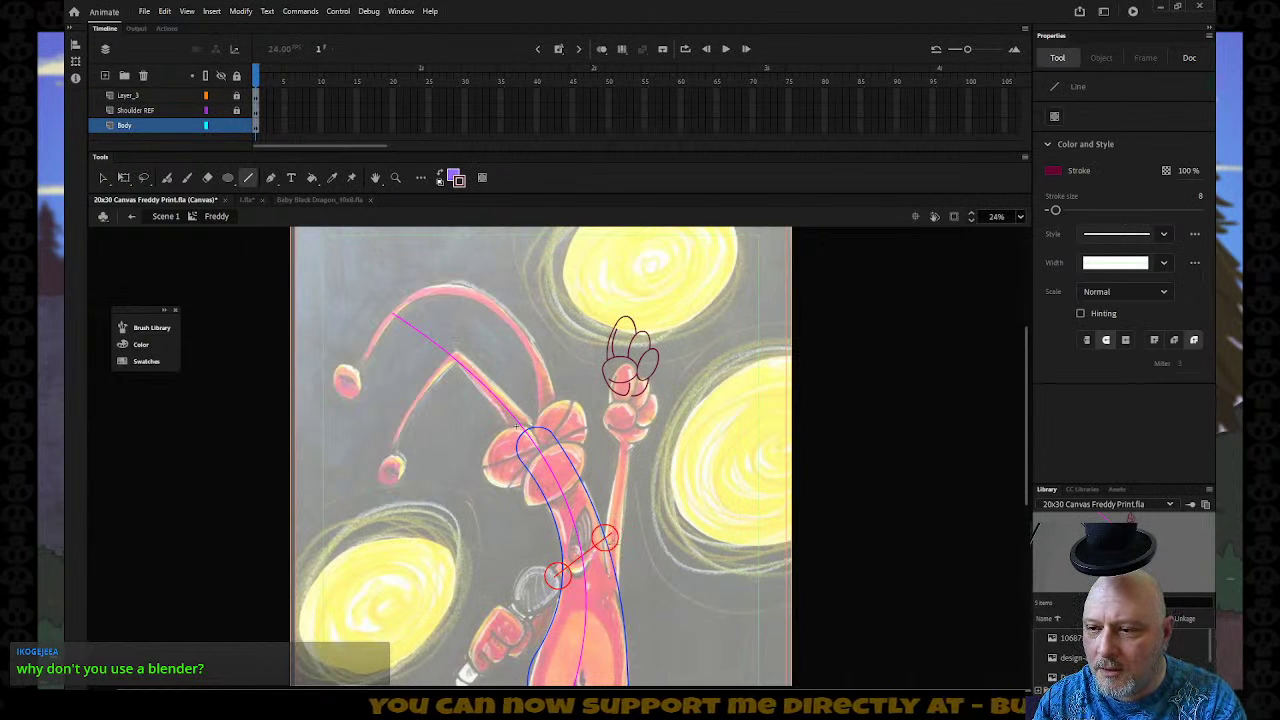
mouse_move(612, 538)
mouse_down()
mouse_move(633, 398)
mouse_move(592, 512)
mouse_move(604, 538)
mouse_up()
drag(622, 404, 600, 535)
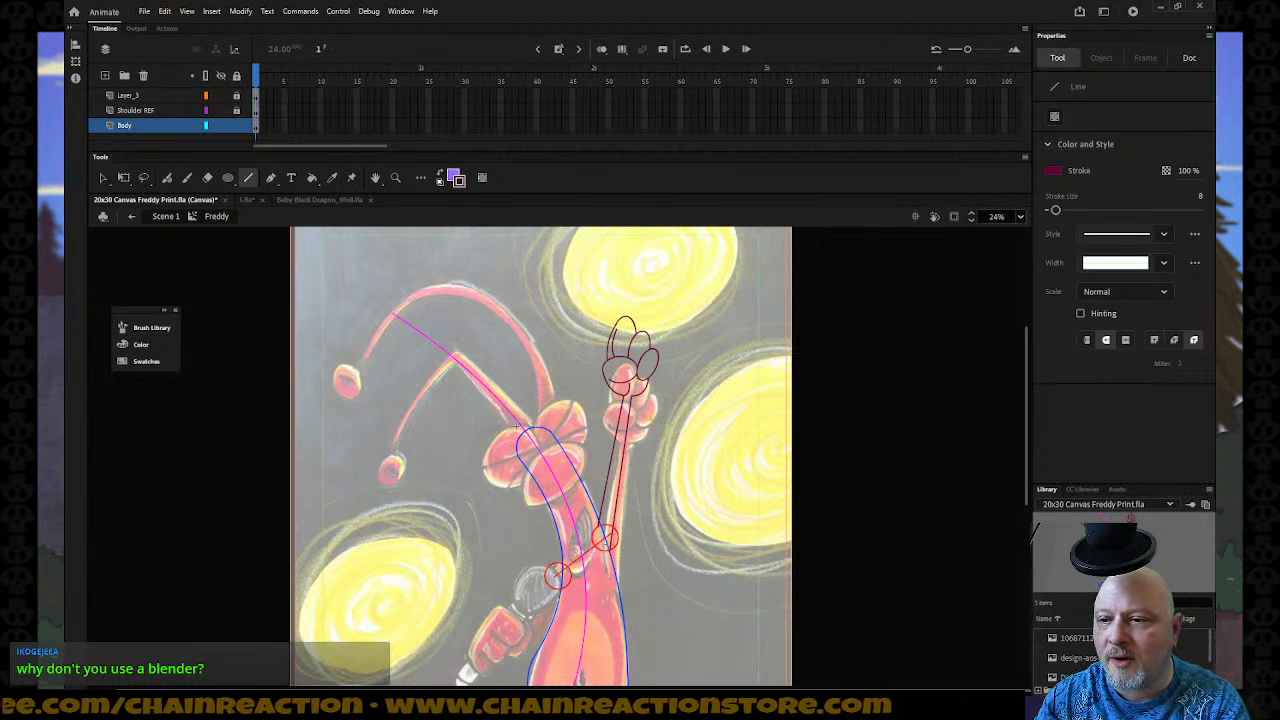
Bend the raised arm's outer line slightly inward along its length.
key(z)
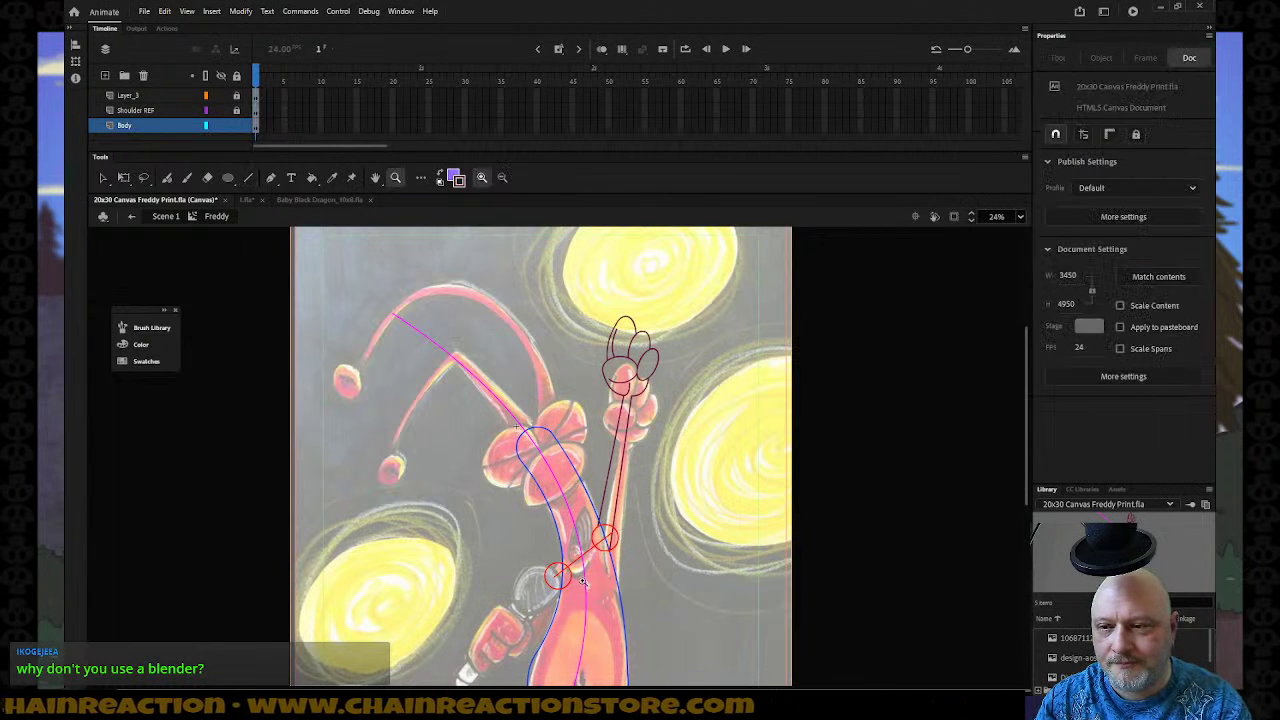
click(565, 390)
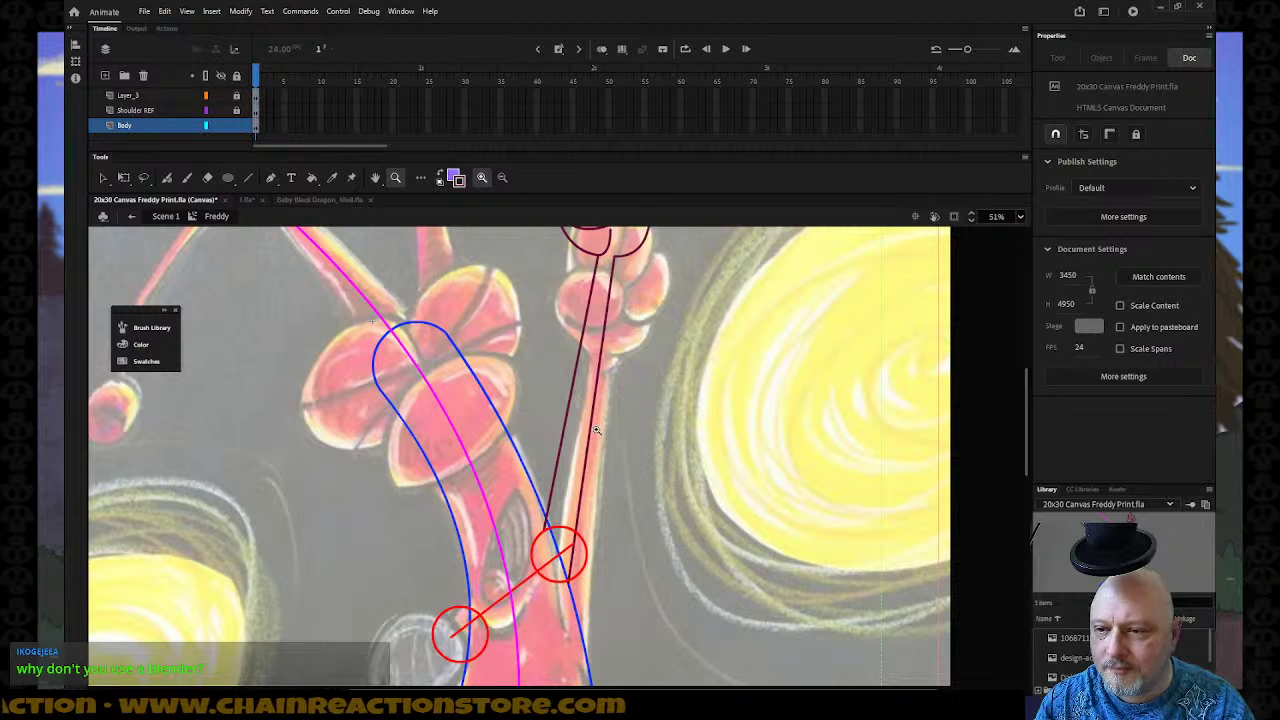
click(102, 178)
drag(589, 440, 585, 430)
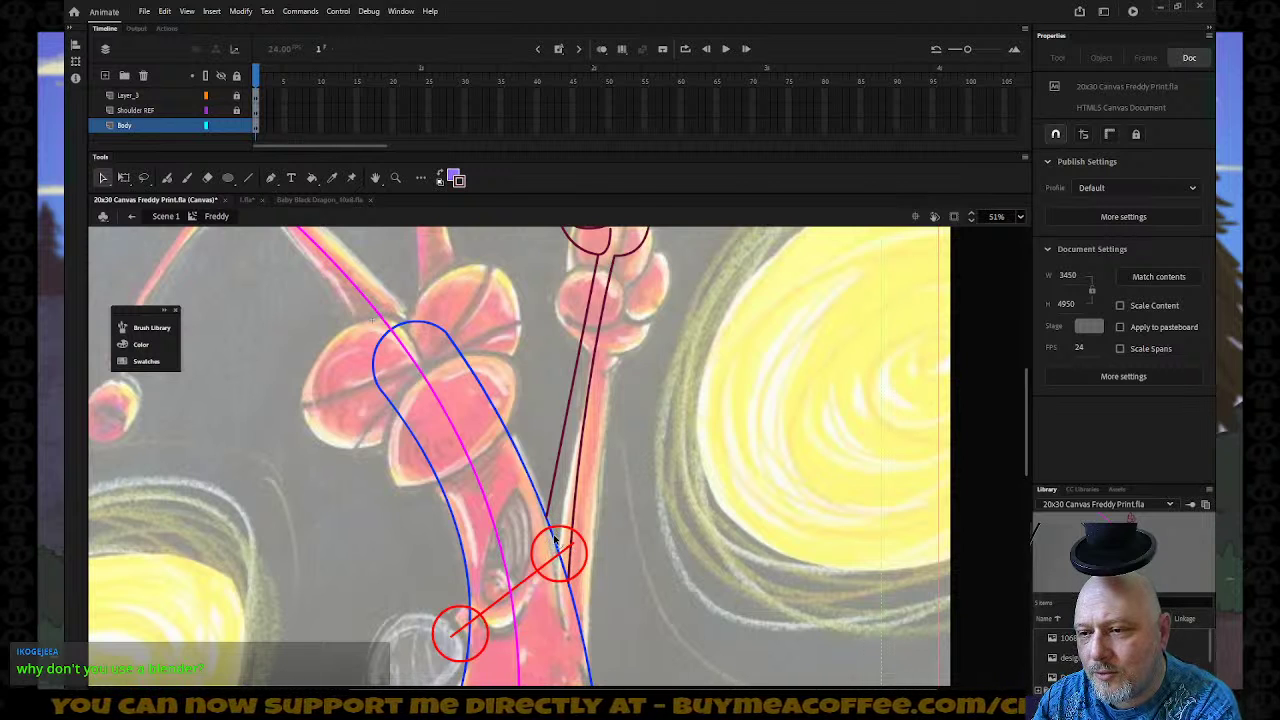
Select the connected hand and arm outline and shift it down and right to about X 585.9, Y -698.65.
click(565, 437)
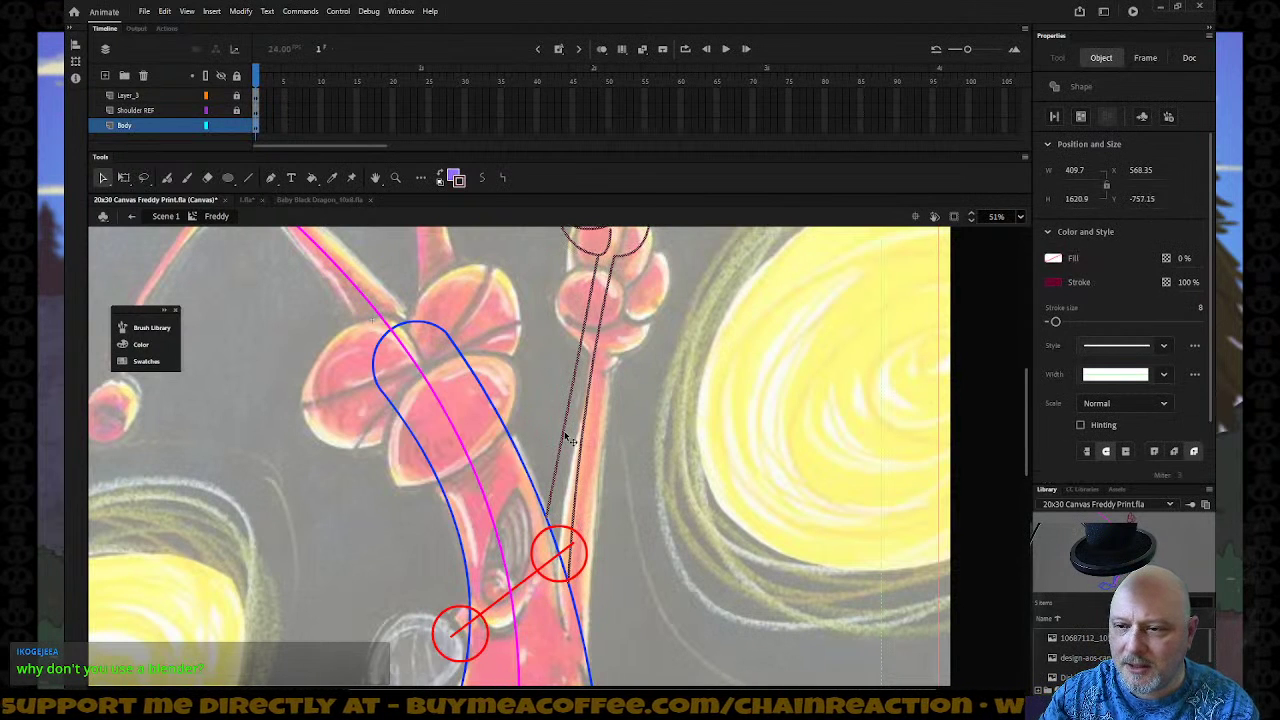
key(shift+Down)
key(shift+Down)
key(shift+Down)
key(shift+Down)
key(shift+Down)
key(shift+Down)
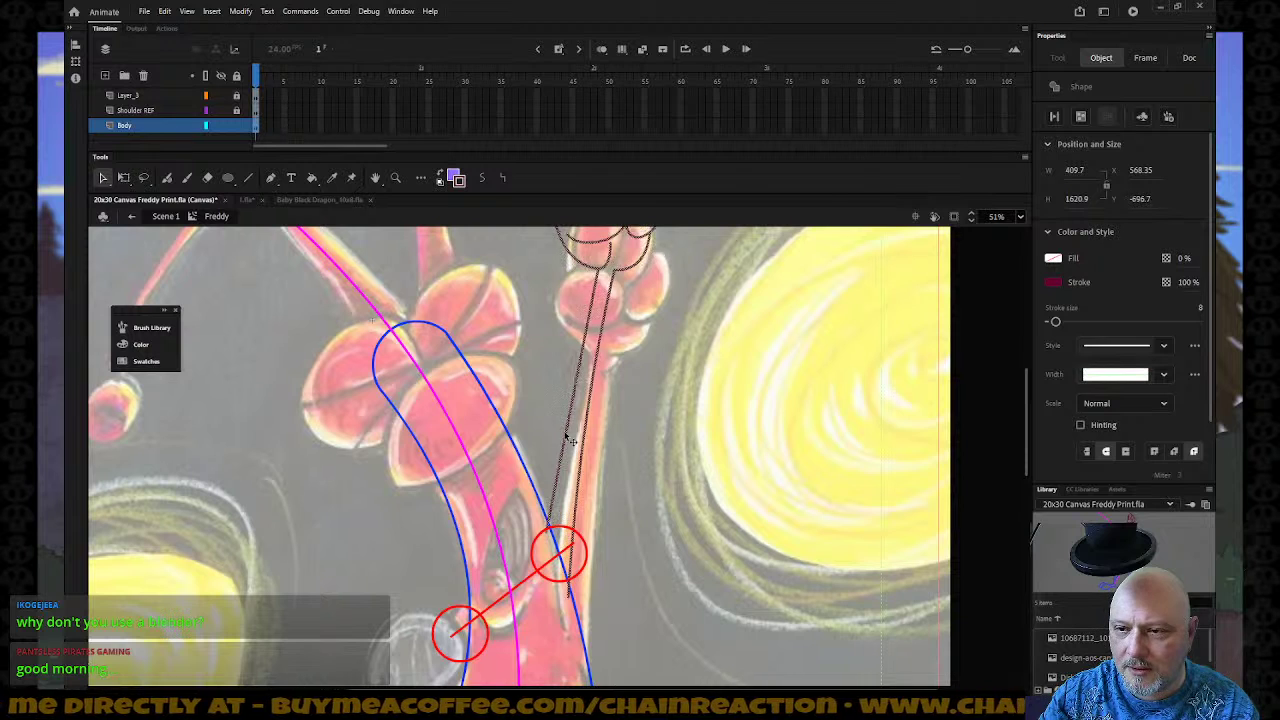
key(shift+Down)
key(shift+Down)
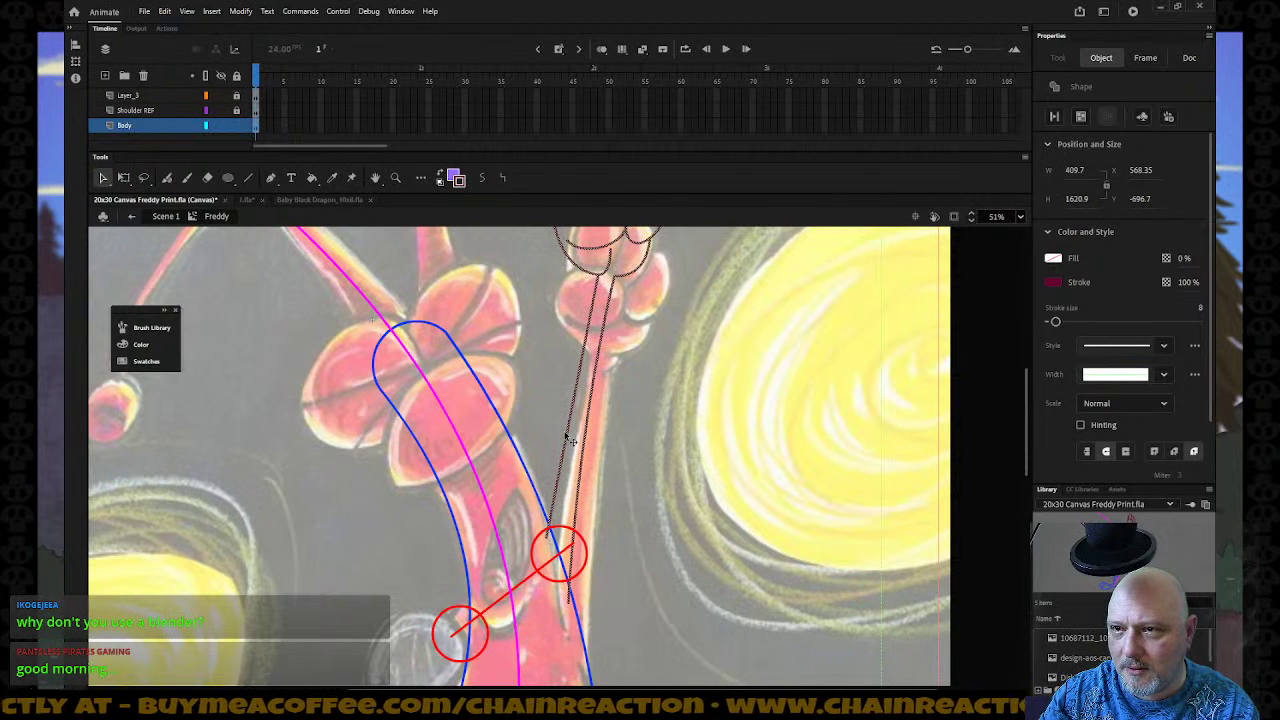
key(Right)
key(Right)
key(Right)
key(Right)
key(Right)
key(Right)
key(Right)
key(Right)
key(Right)
key(Right)
key(Right)
key(Right)
key(Right)
key(Right)
key(Right)
key(Right)
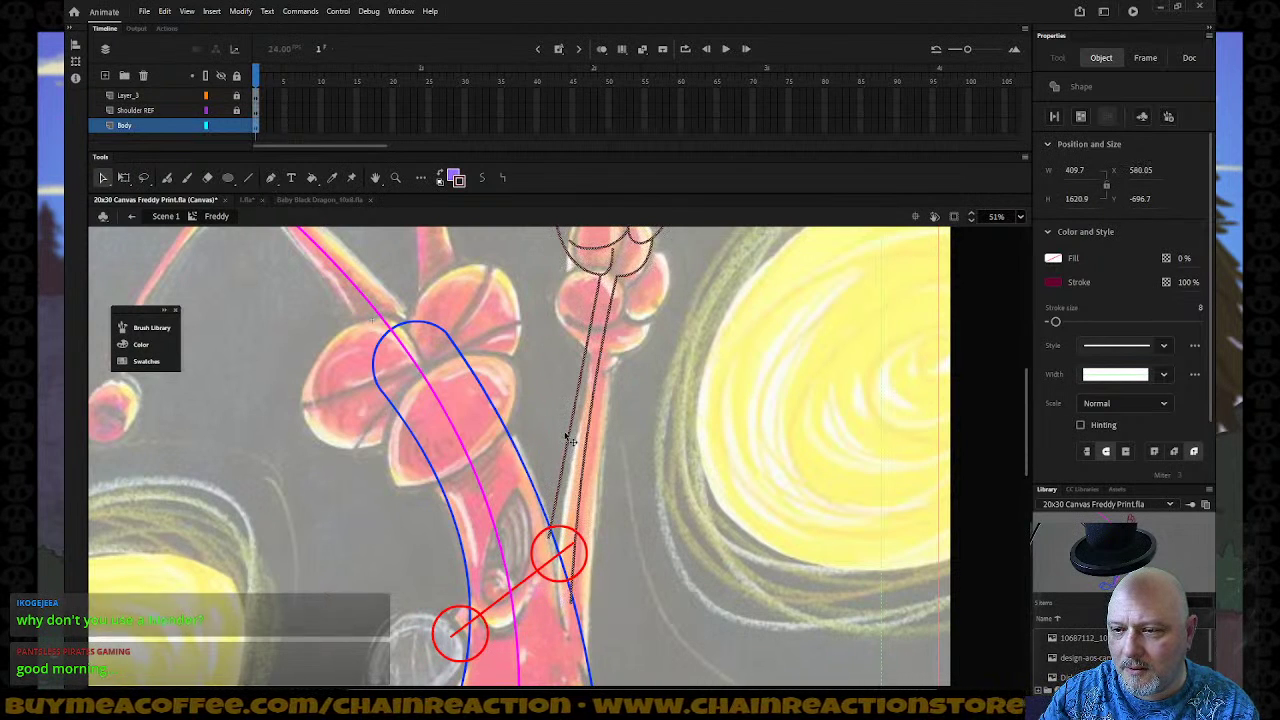
key(Right)
key(Right)
key(Up)
key(Up)
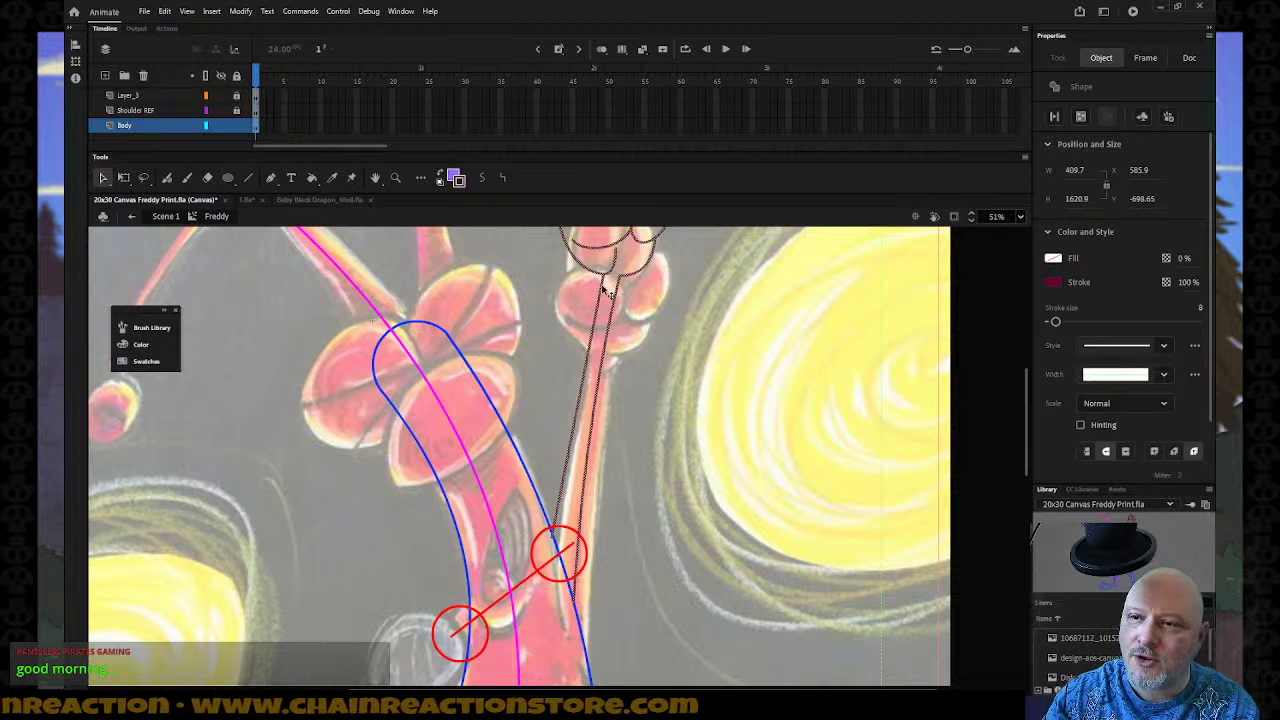
Delete the short stub of the inner arm line that overshoots the body outline at the upper shoulder circle.
click(588, 555)
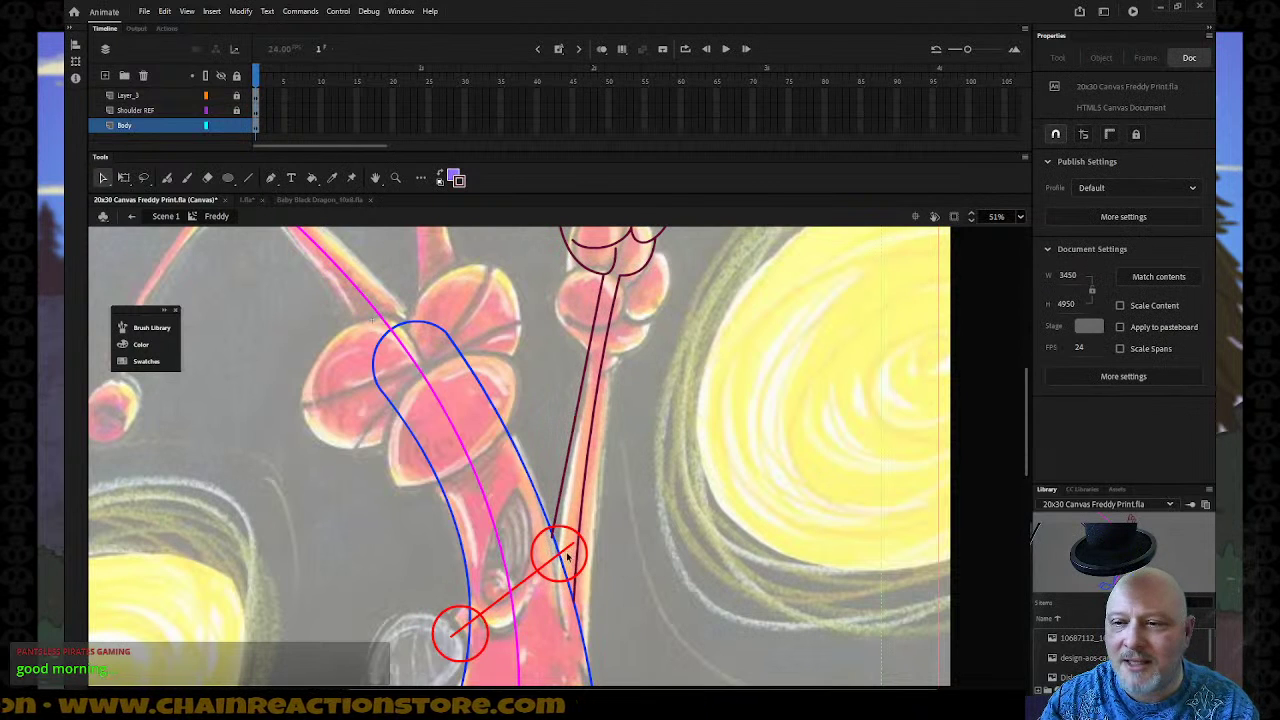
click(553, 541)
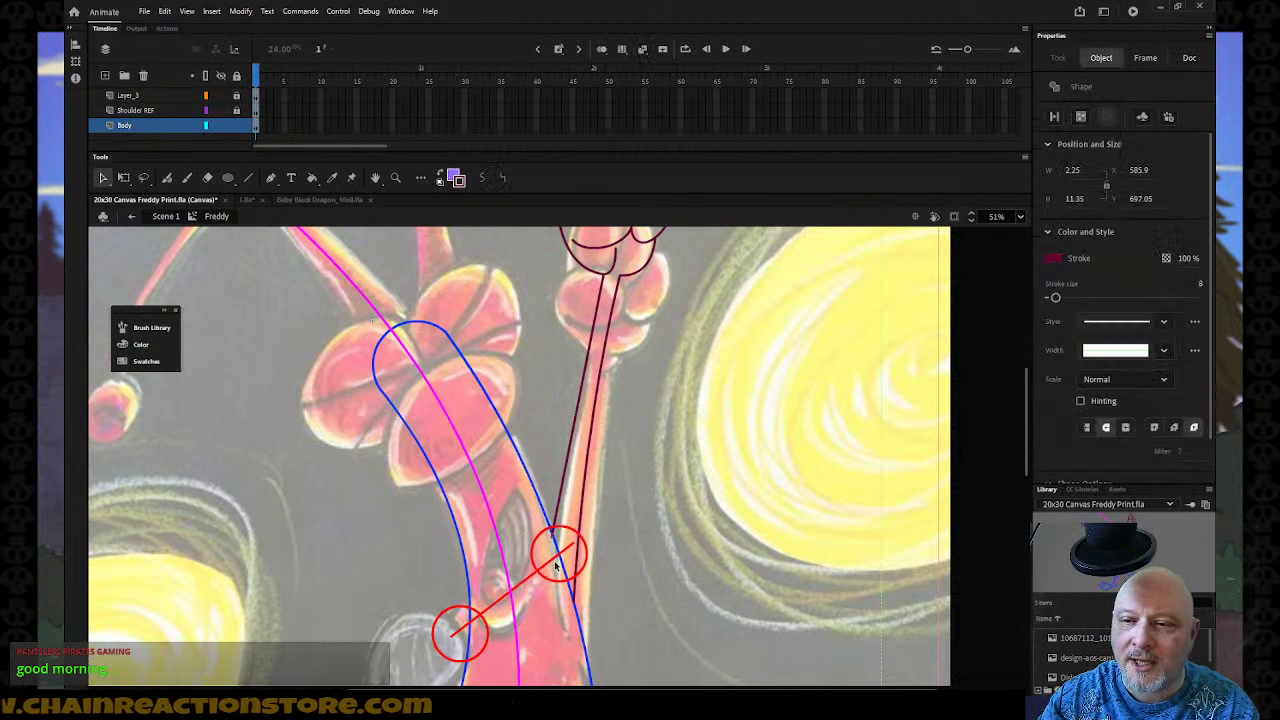
click(566, 566)
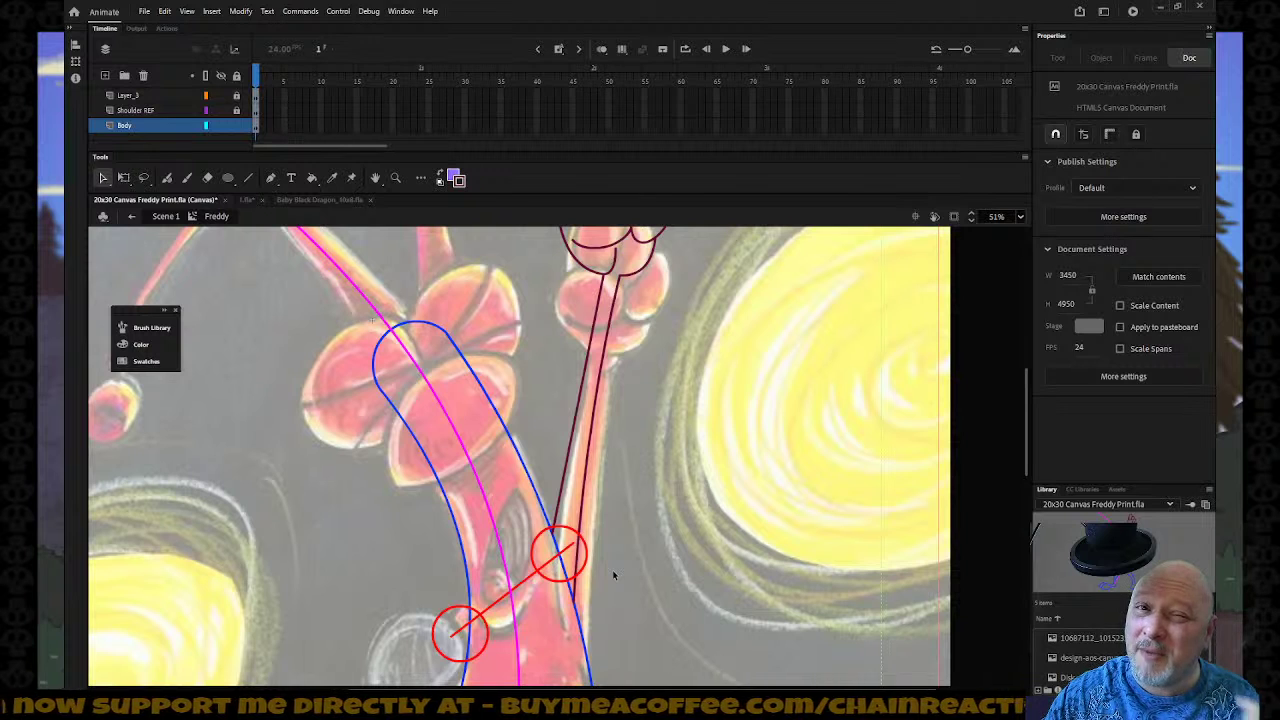
Delete the stray line segments at the base of the raised hand's middle finger.
scroll(602, 611, down, 3)
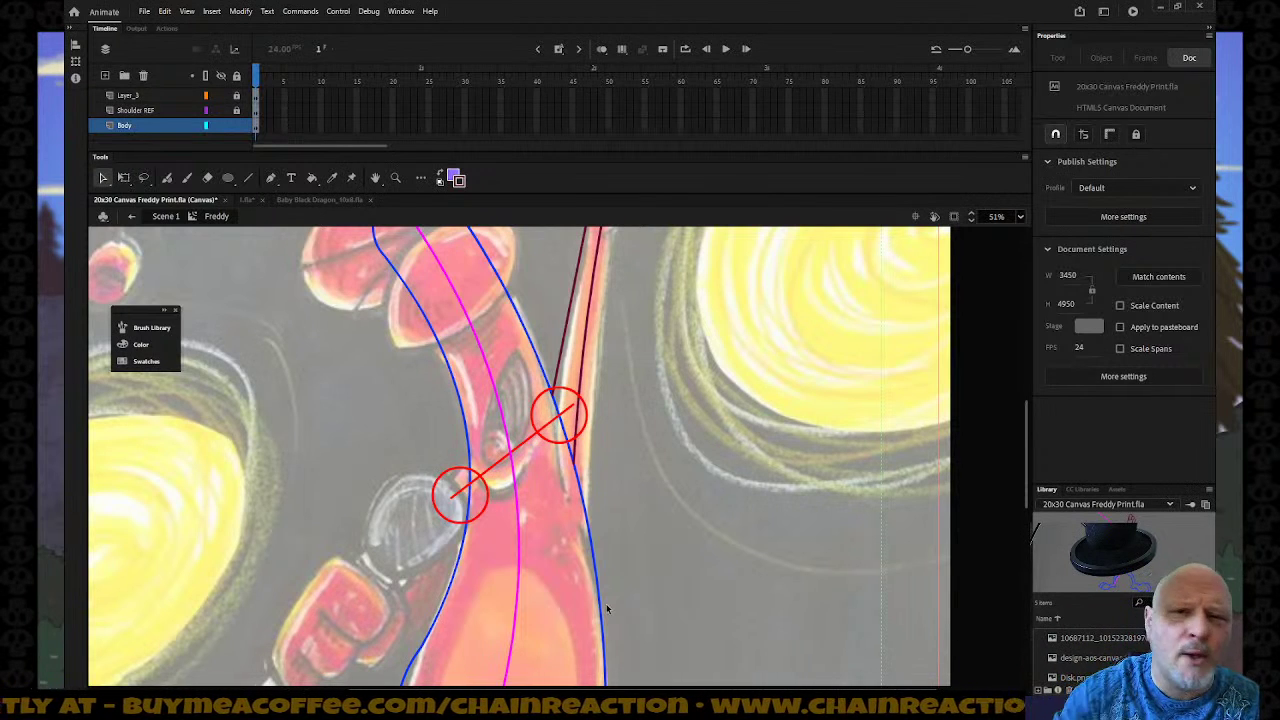
scroll(606, 603, down, 3)
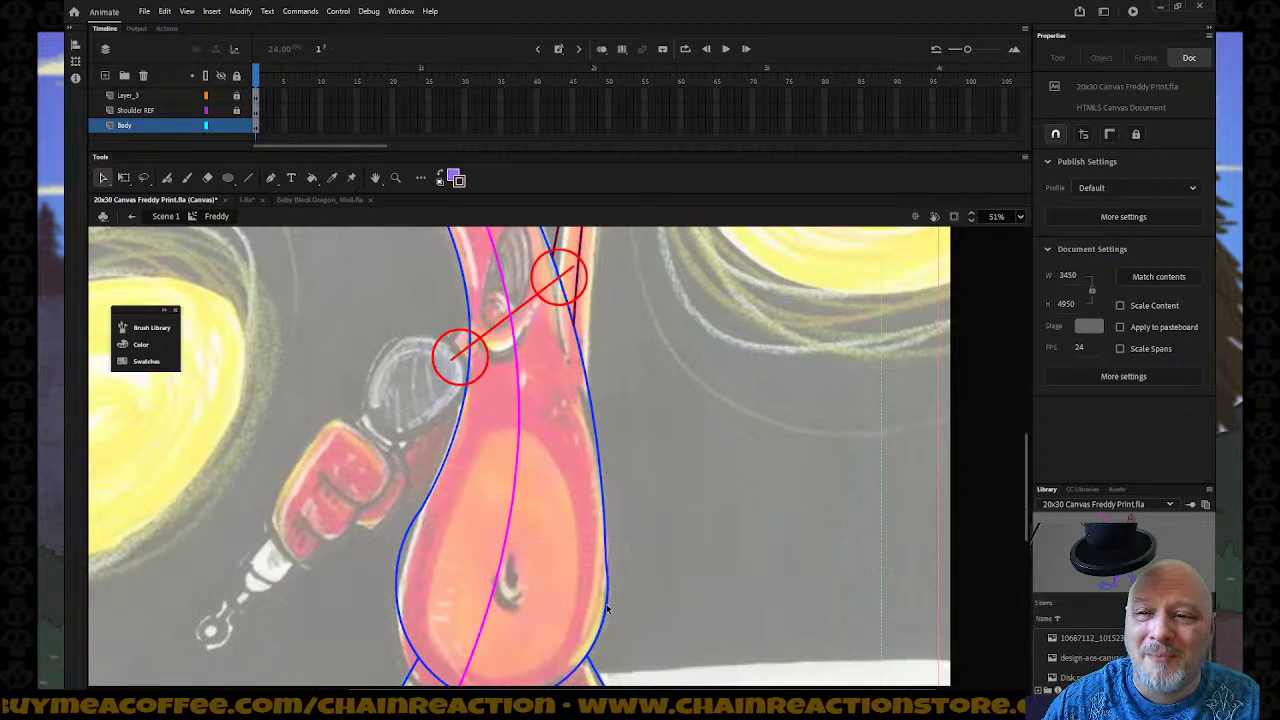
scroll(631, 625, up, 8)
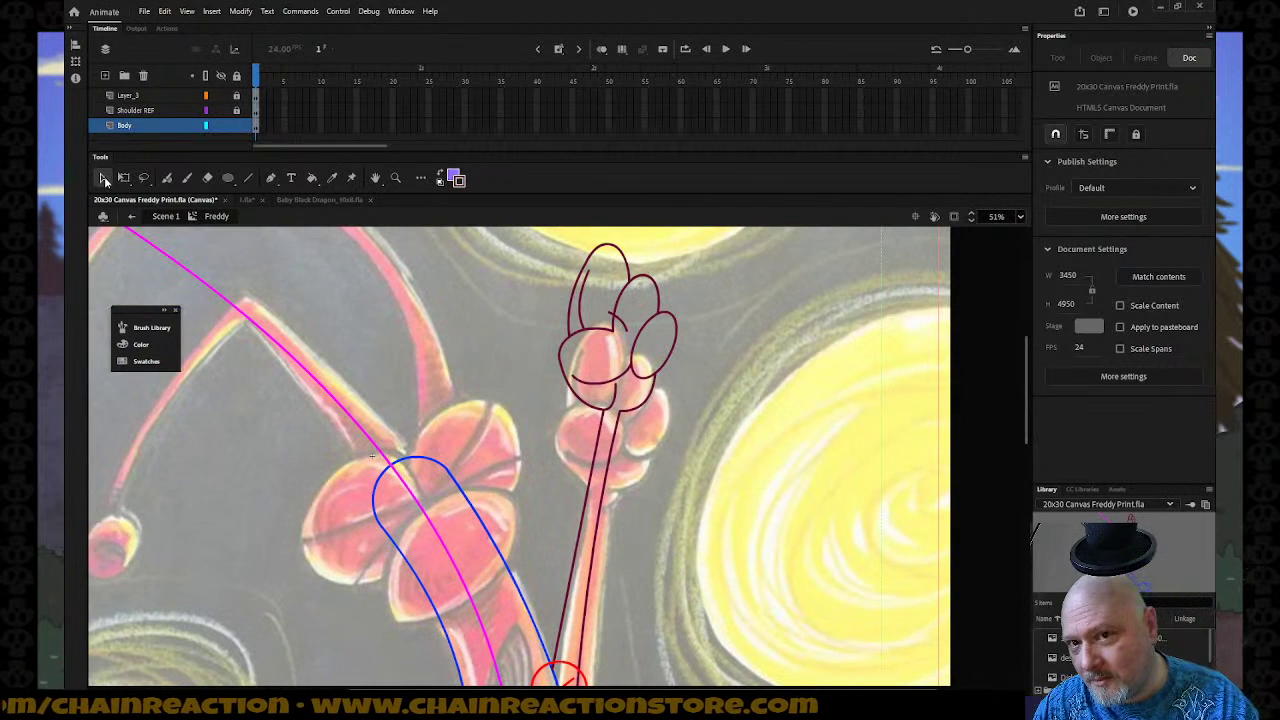
click(617, 308)
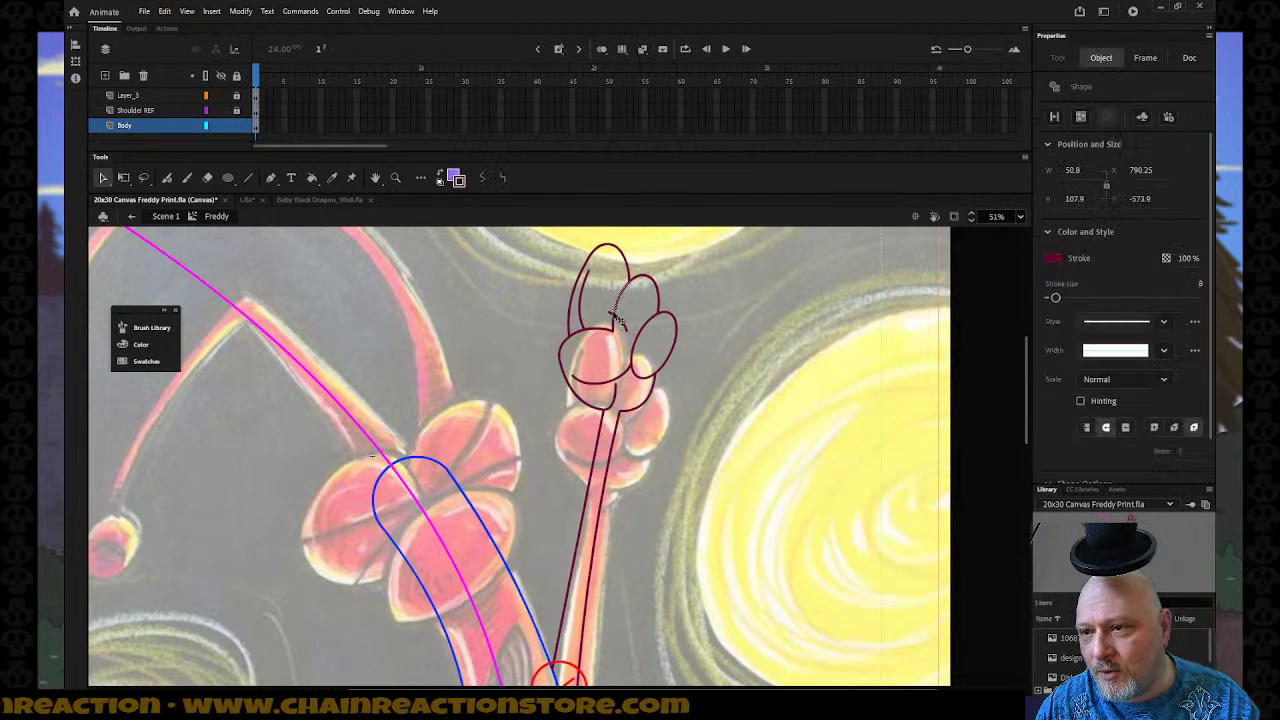
click(619, 326)
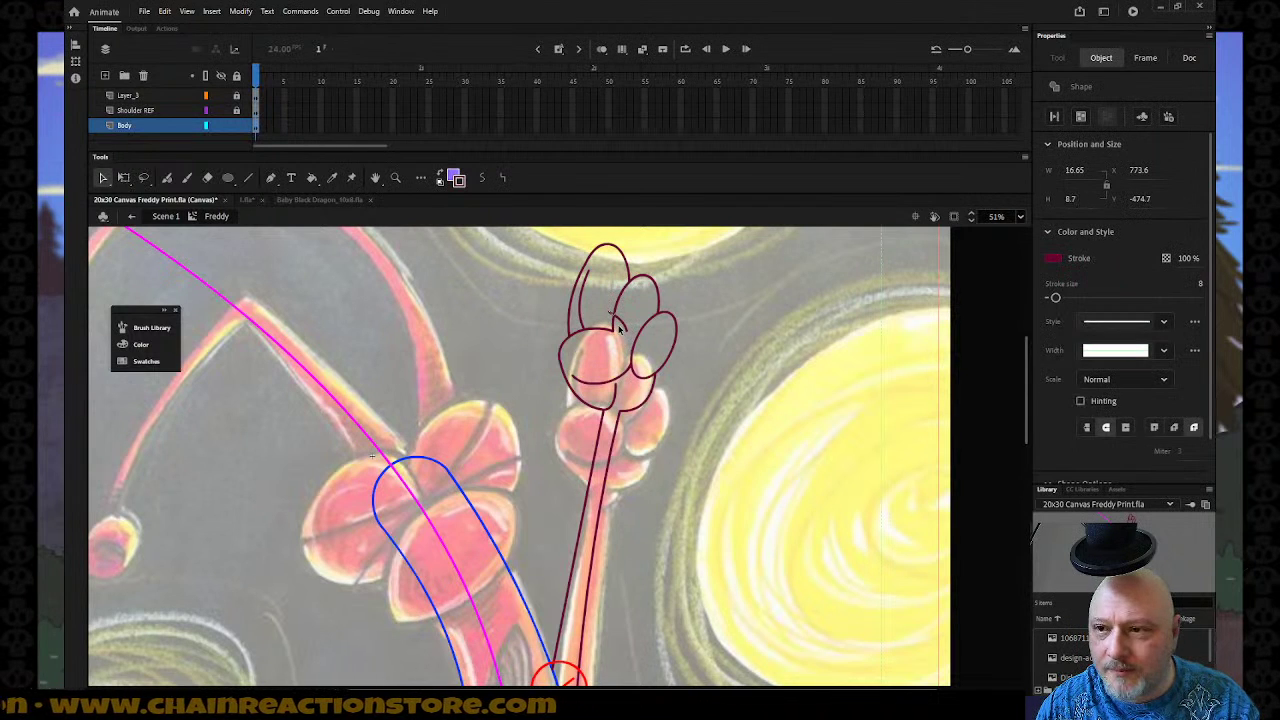
click(619, 336)
click(759, 463)
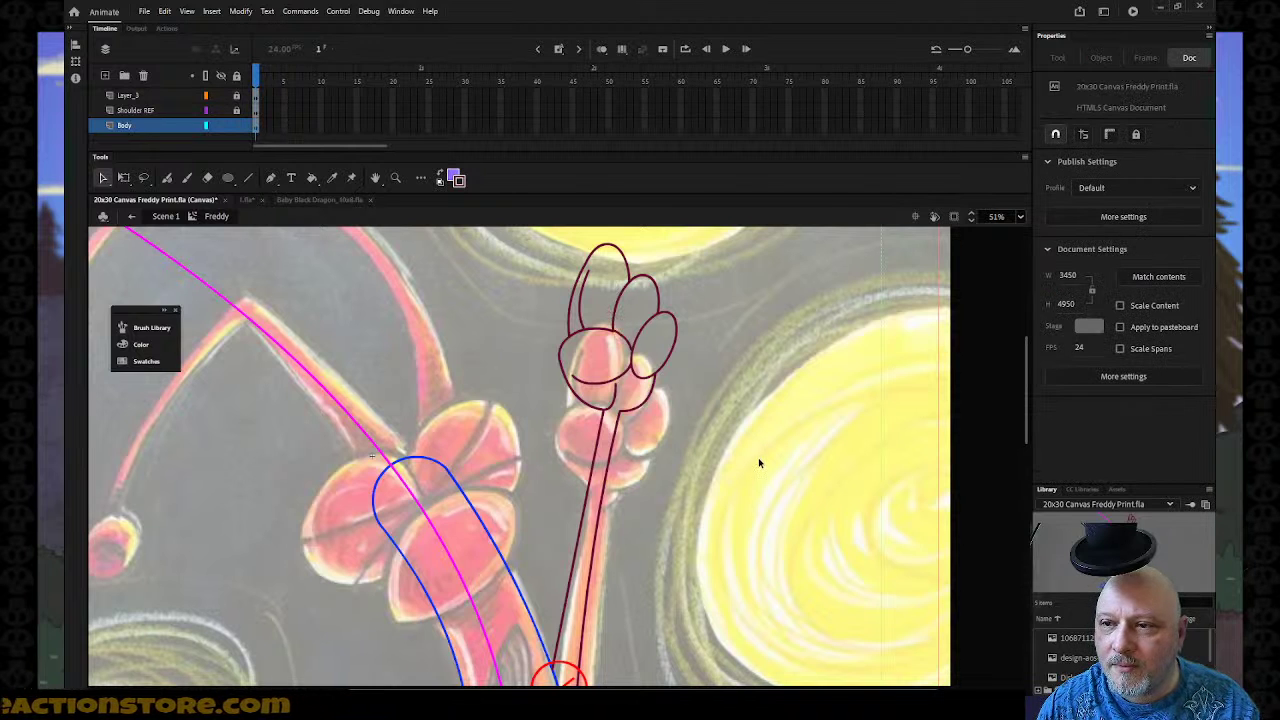
key(ctrl+z)
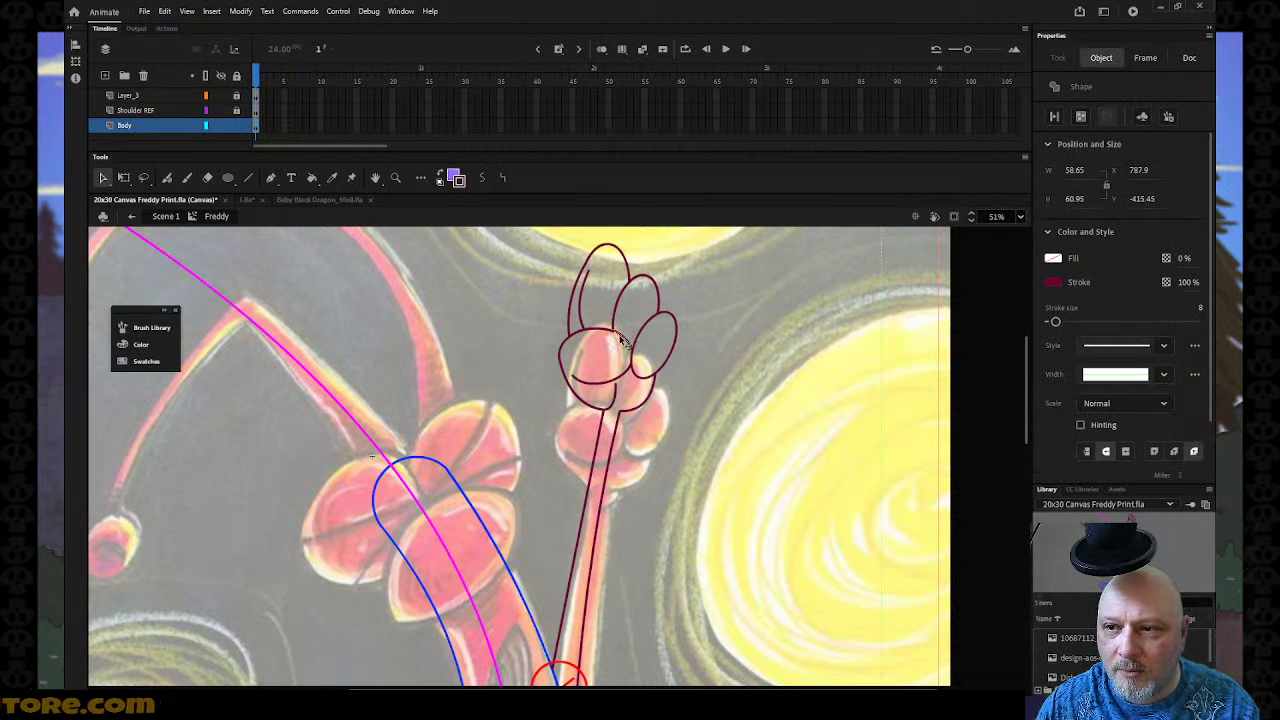
click(730, 414)
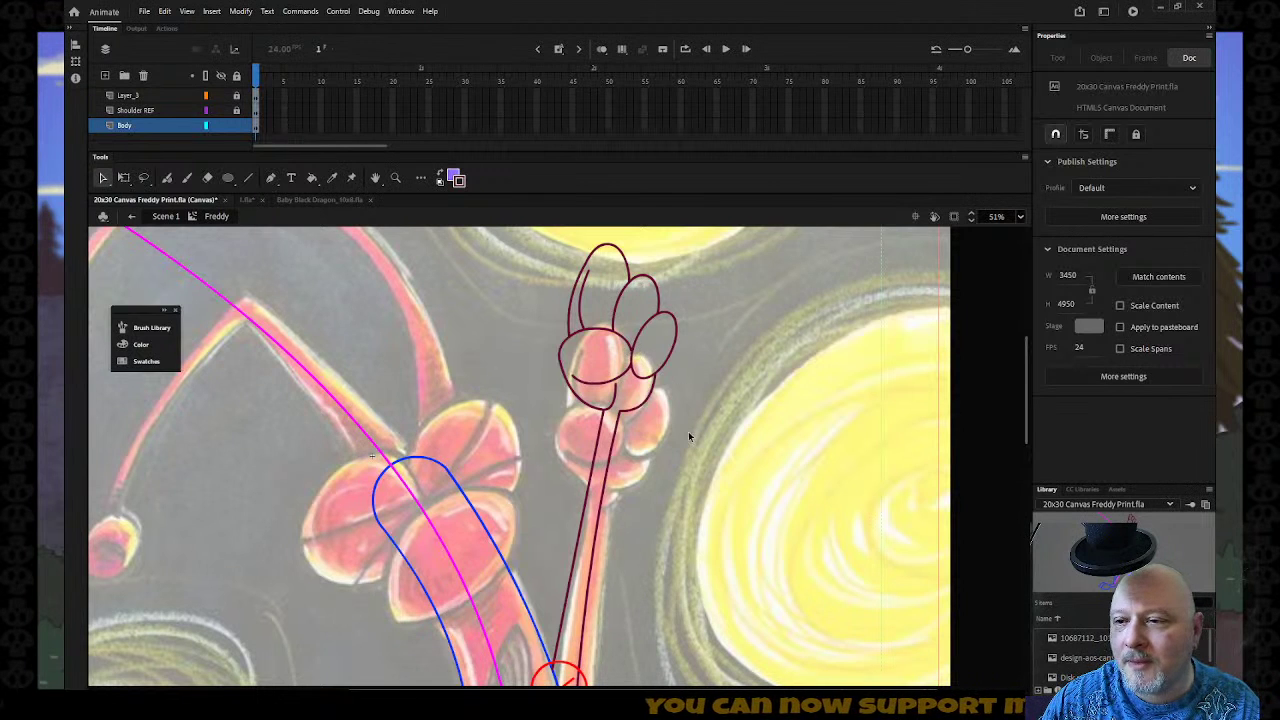
Move the knee and ankle corners of the right leg's outer line inward to narrow the lower leg.
scroll(688, 431, down, 5)
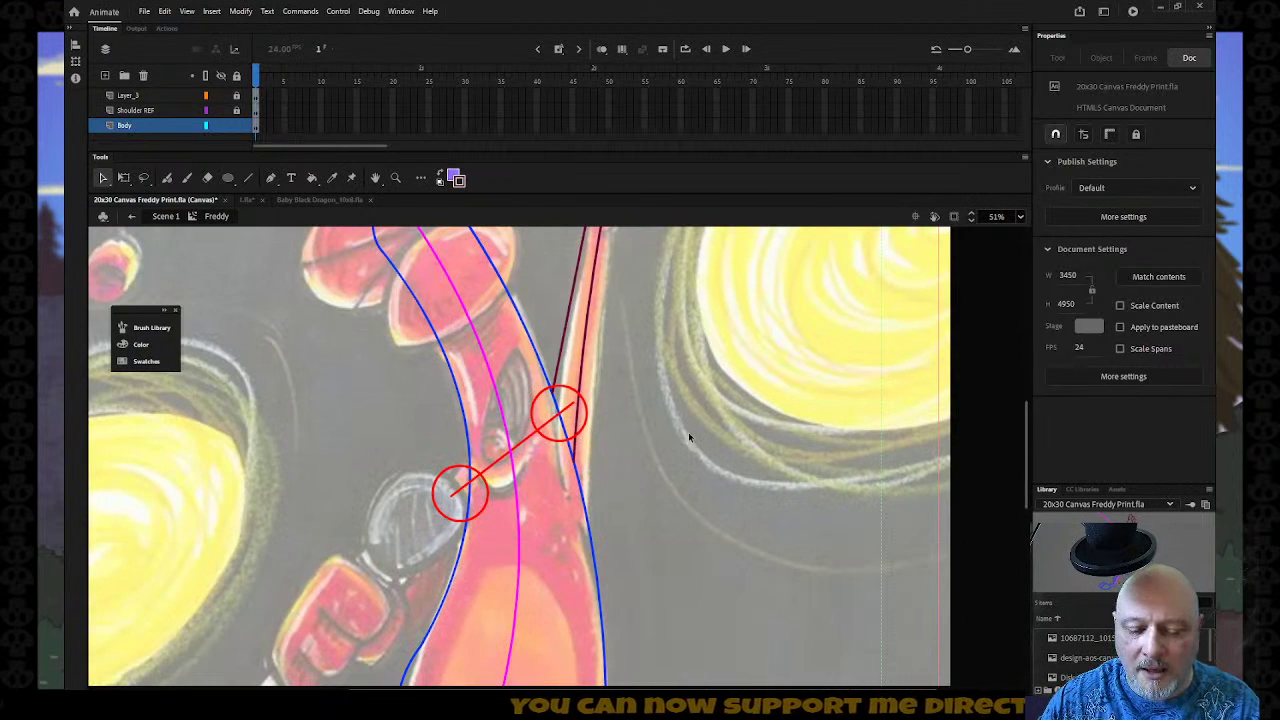
key(z)
alt+click(655, 467)
alt+click(625, 476)
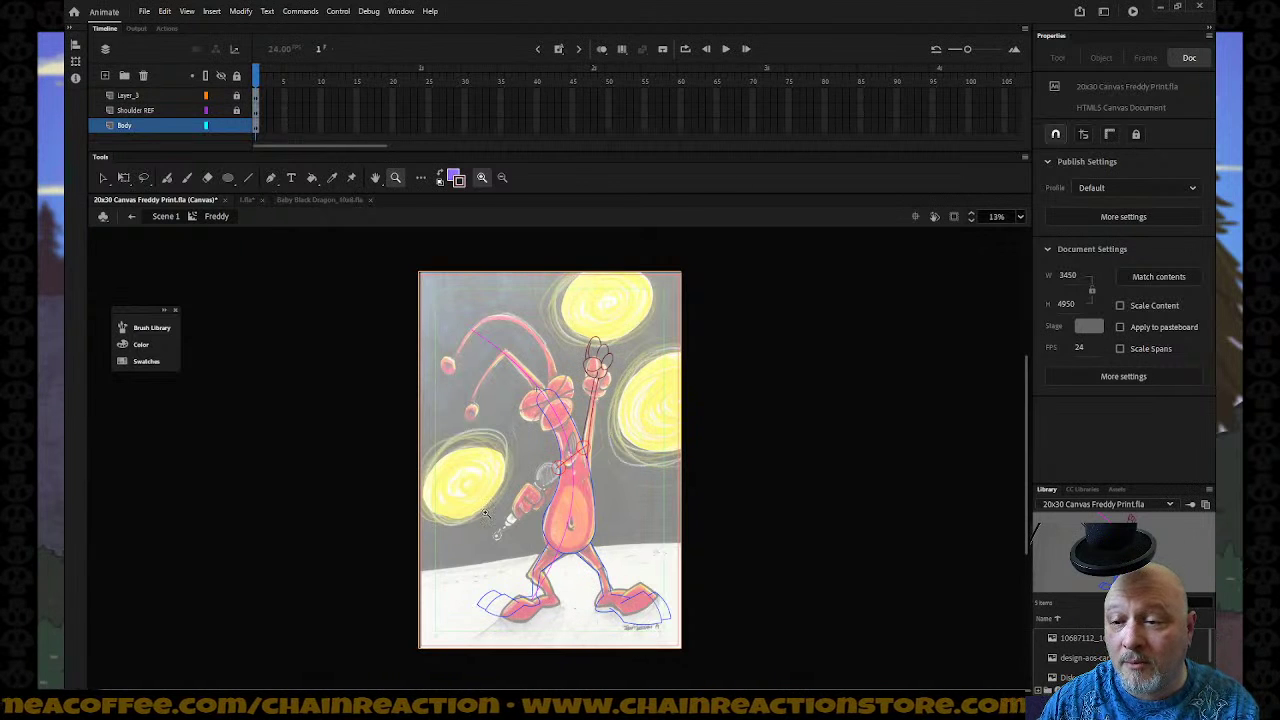
drag(484, 514, 665, 620)
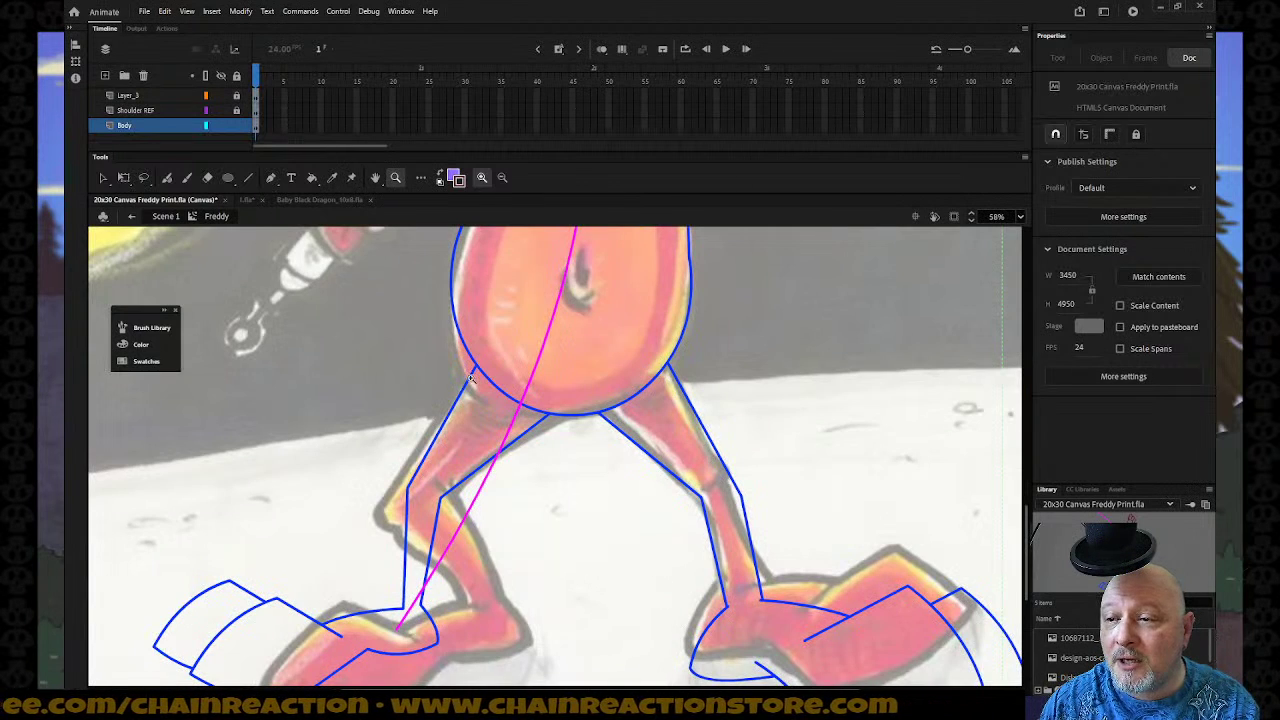
click(102, 178)
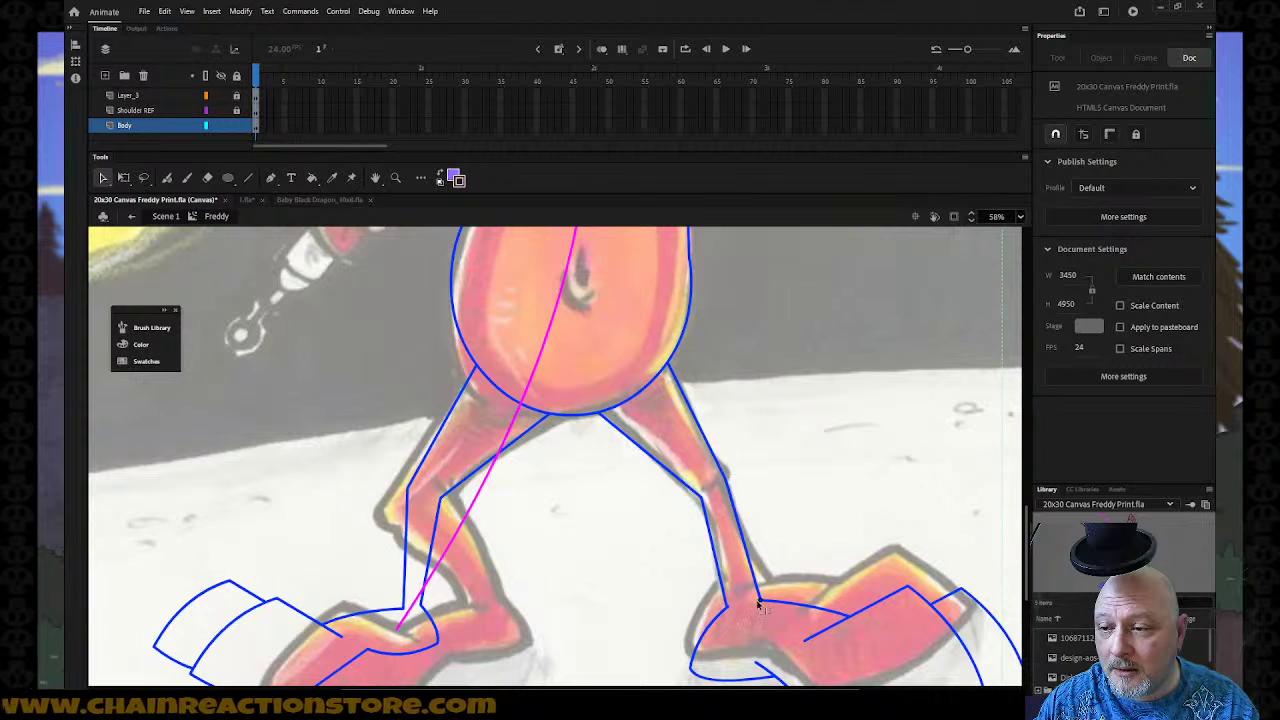
drag(752, 607, 750, 606)
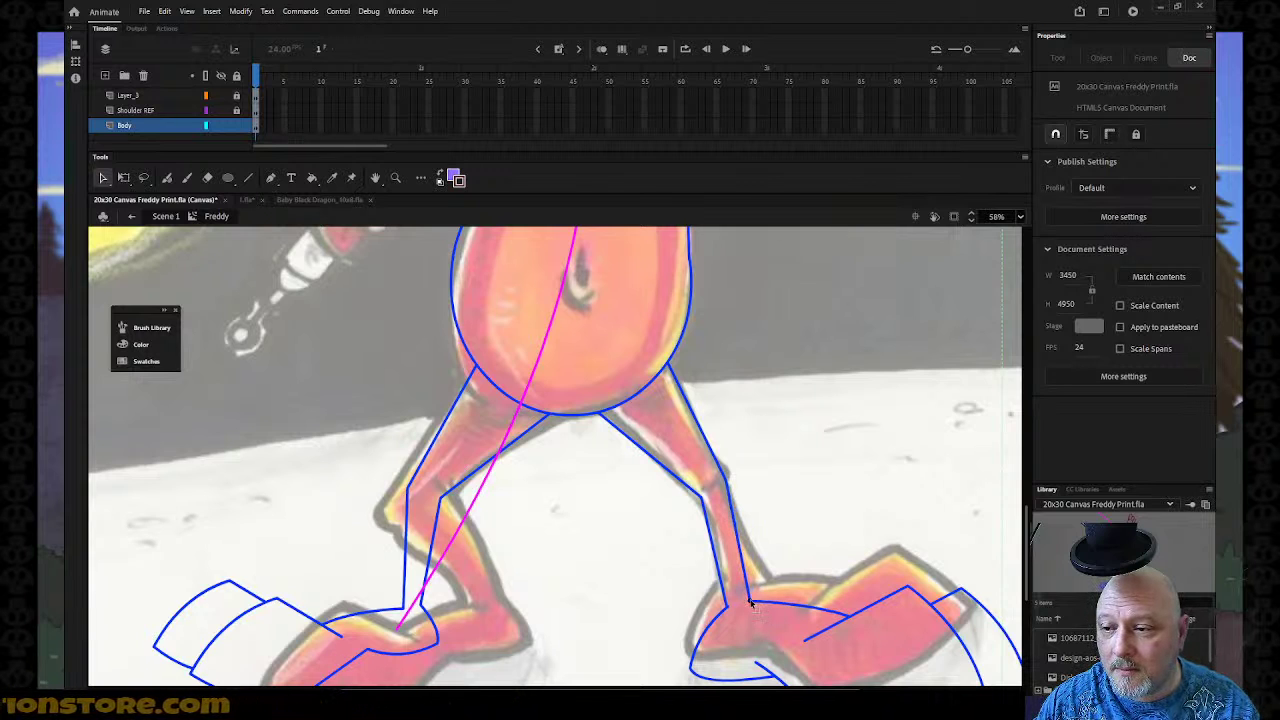
click(707, 504)
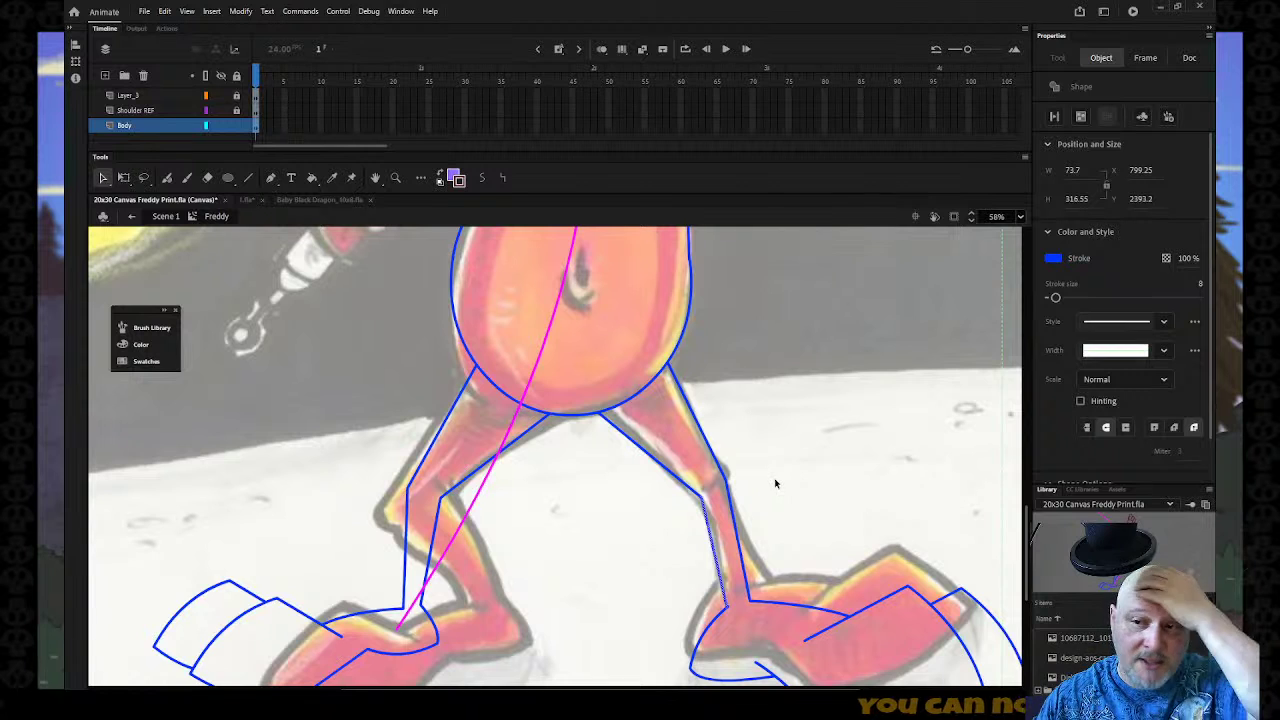
click(638, 522)
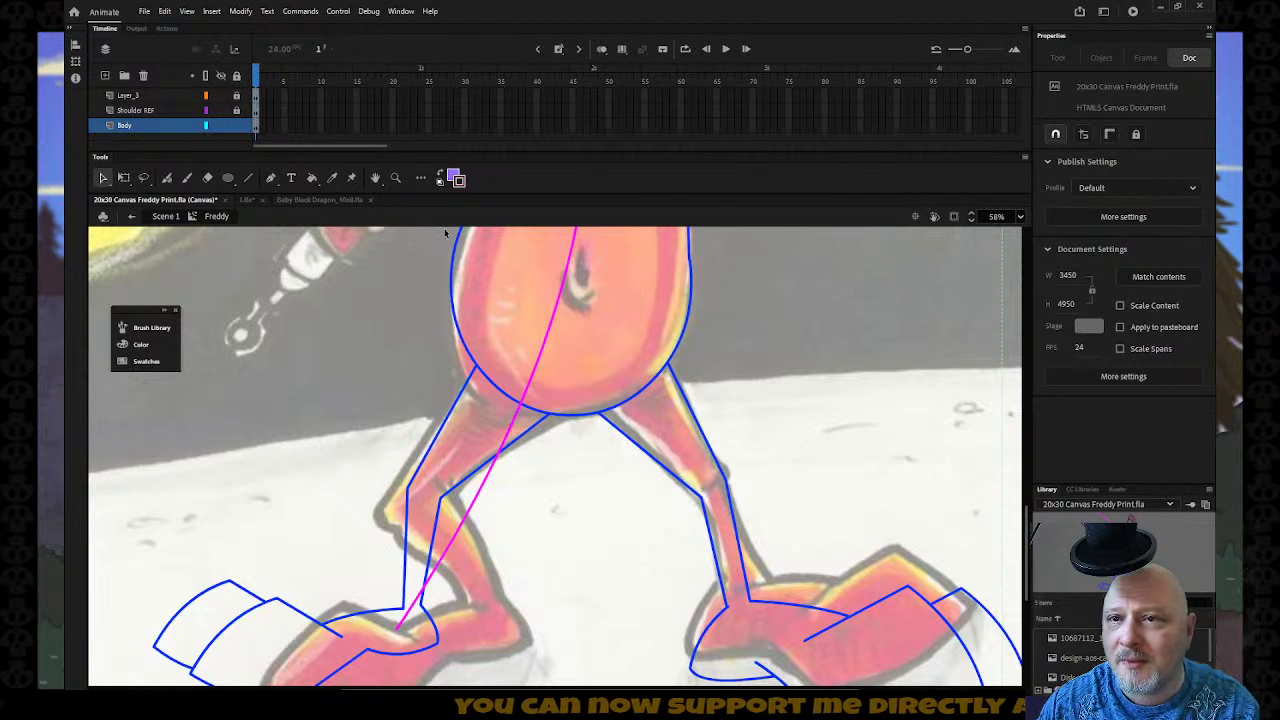
Draw a small two-segment angled line beside the right knee and bend its segments into a rounded kneecap curve.
click(248, 179)
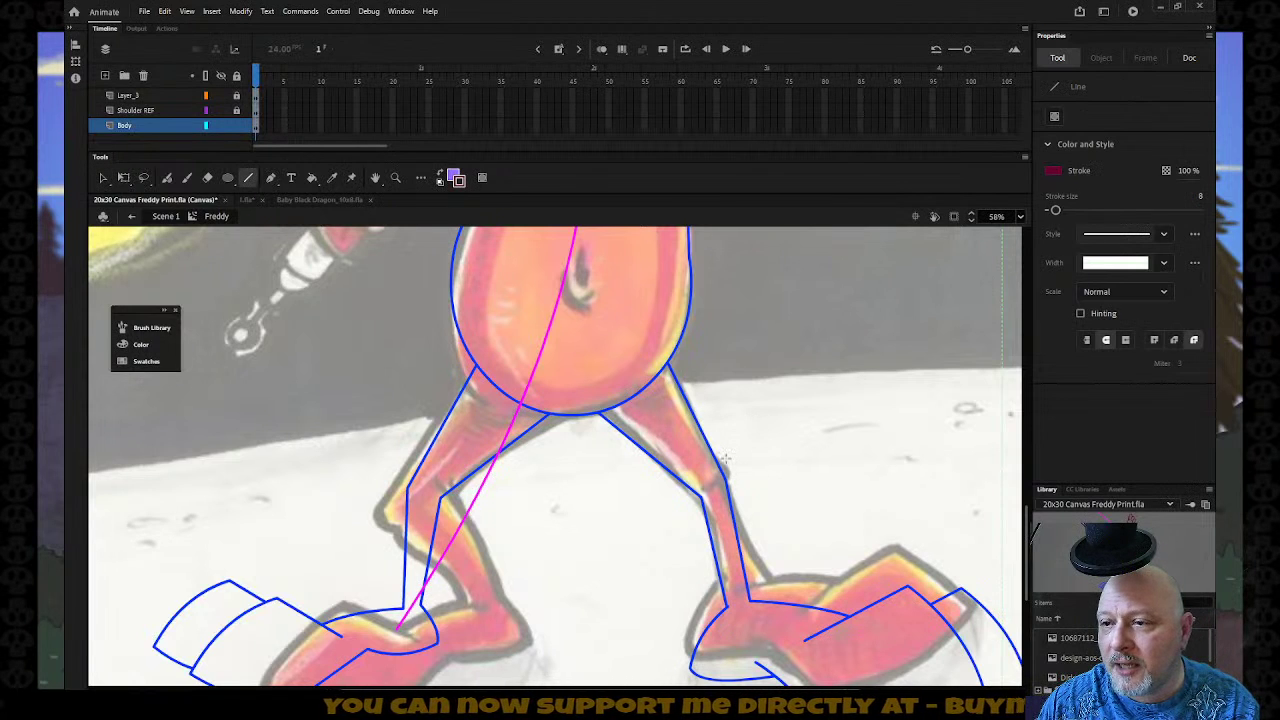
mouse_move(728, 440)
mouse_down()
mouse_move(752, 460)
mouse_move(736, 472)
mouse_up()
key(v)
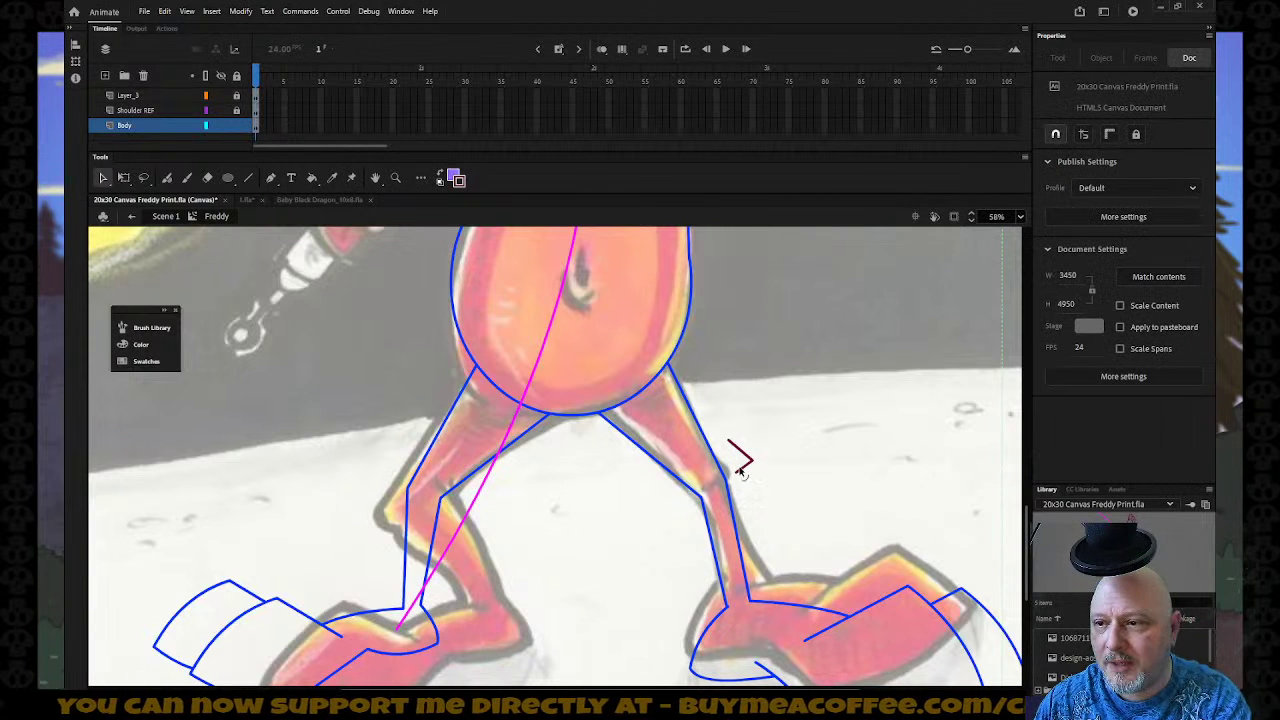
drag(746, 474, 745, 452)
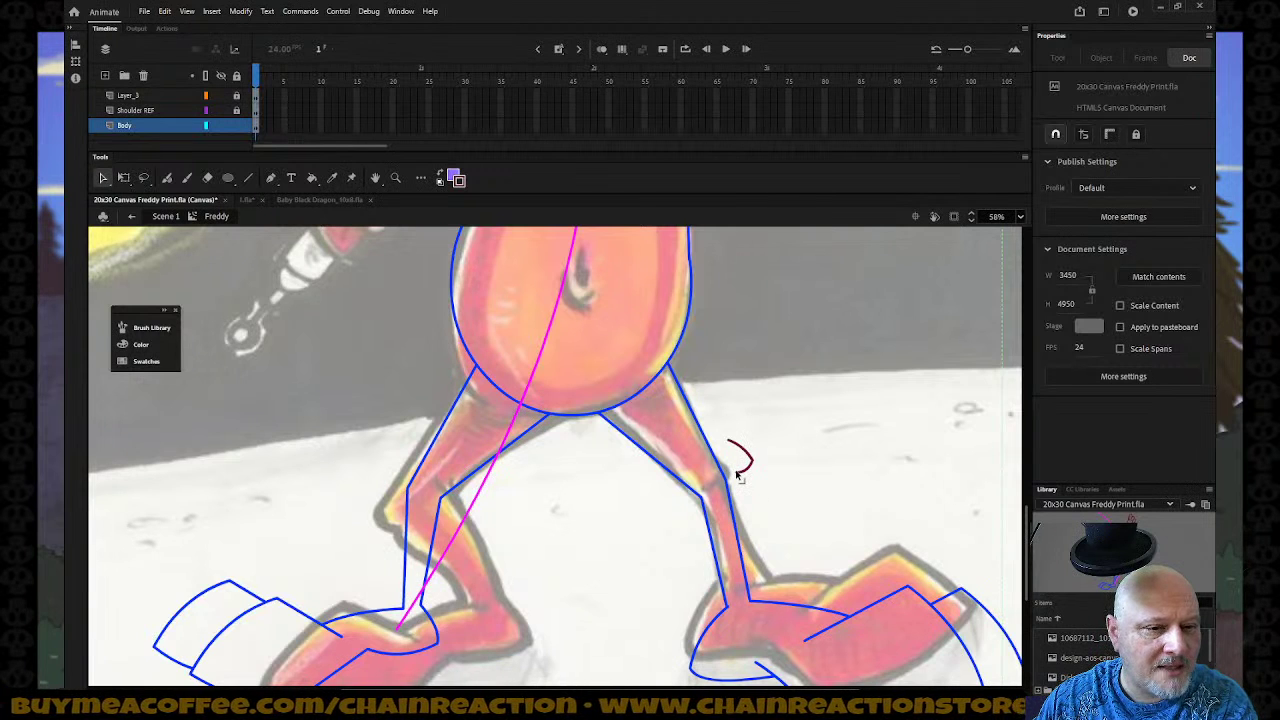
click(738, 475)
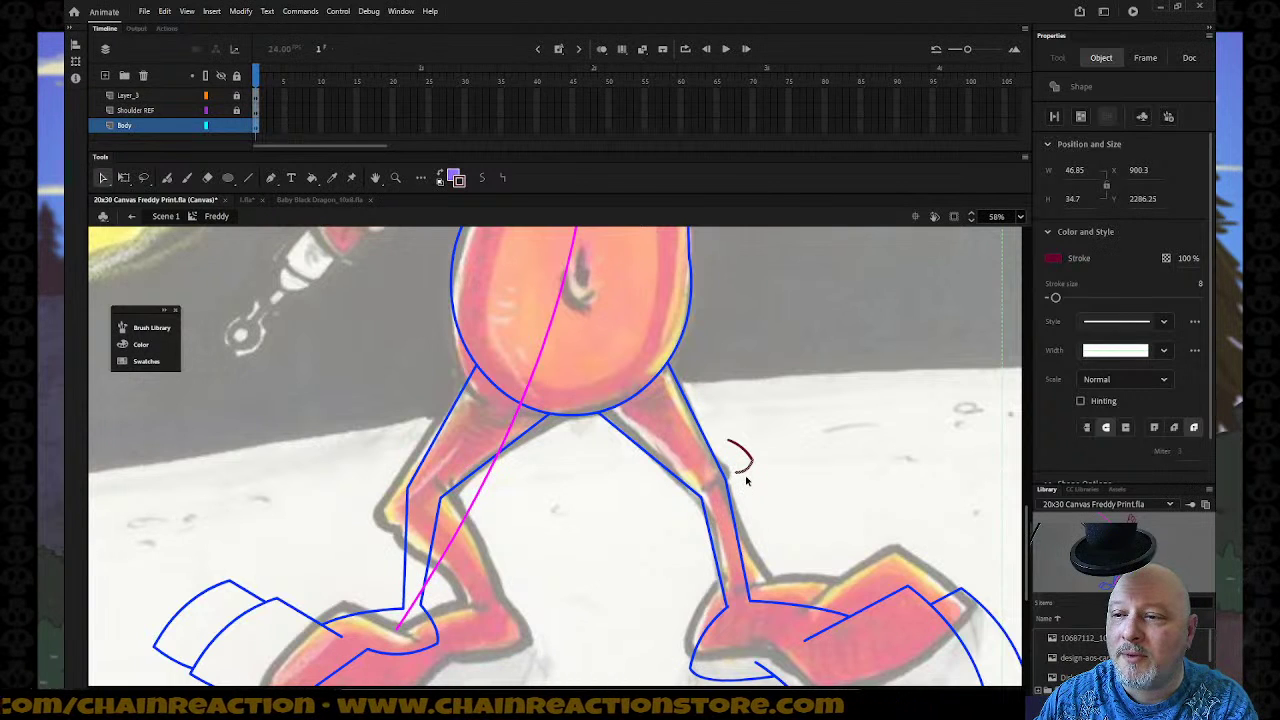
click(745, 480)
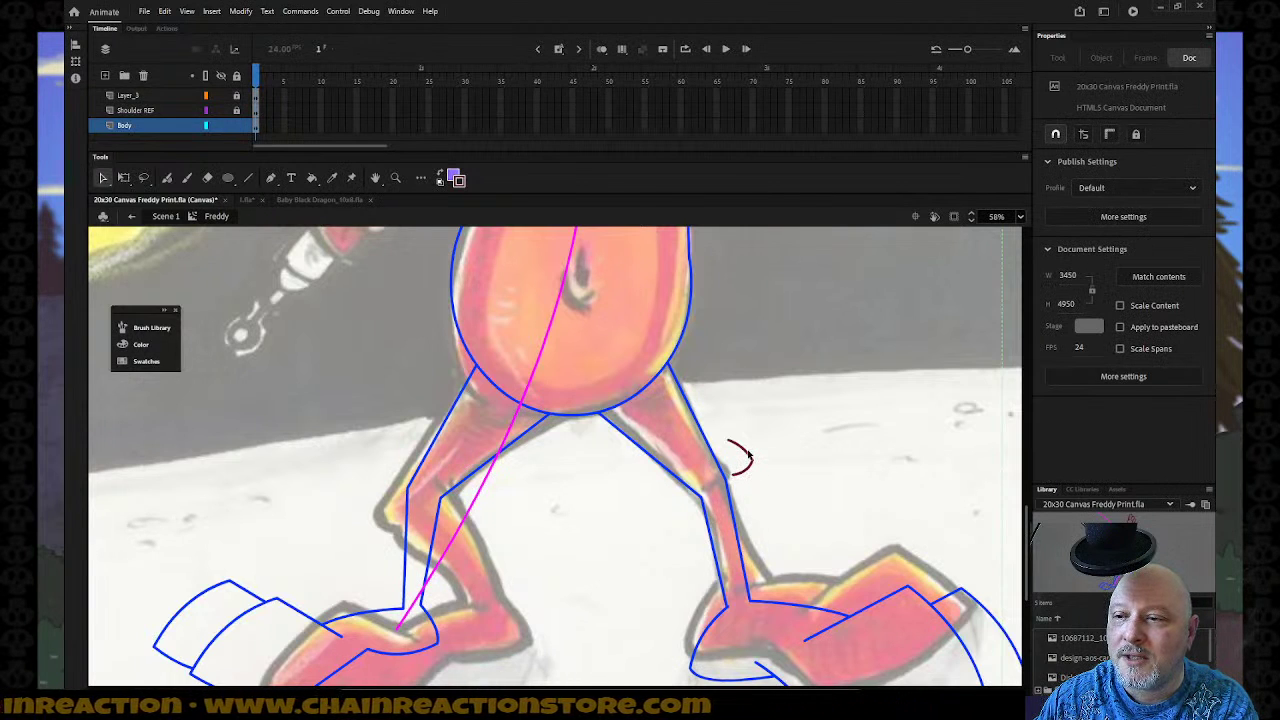
Move the kneecap curve onto the outer corner of the right knee, at about X 838, Y 2278.
click(750, 458)
drag(752, 460, 718, 461)
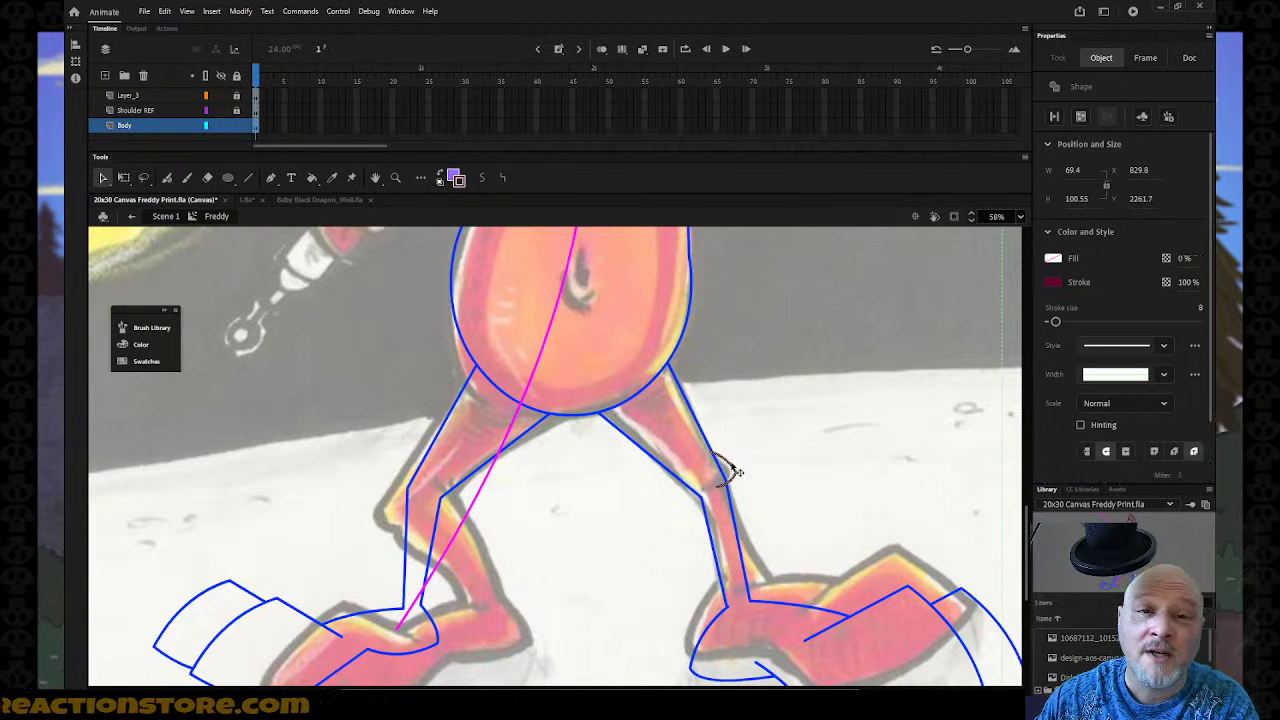
key(ctrl+z)
click(787, 484)
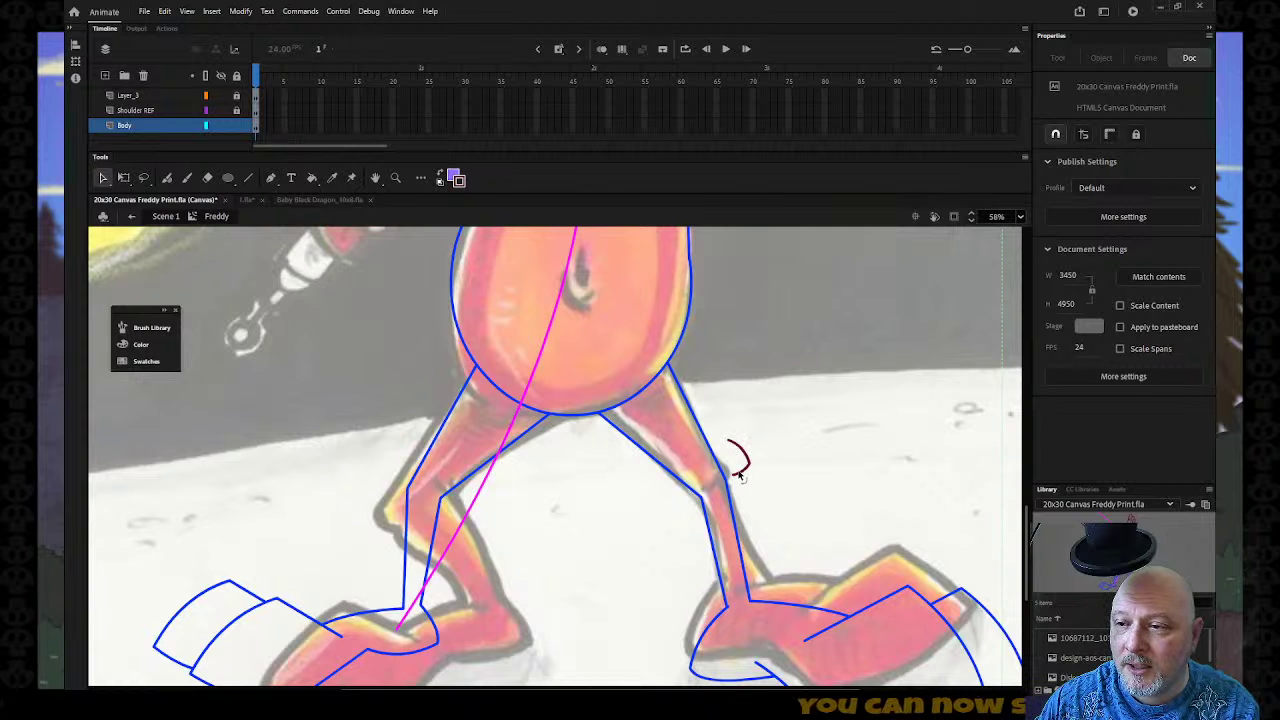
click(743, 457)
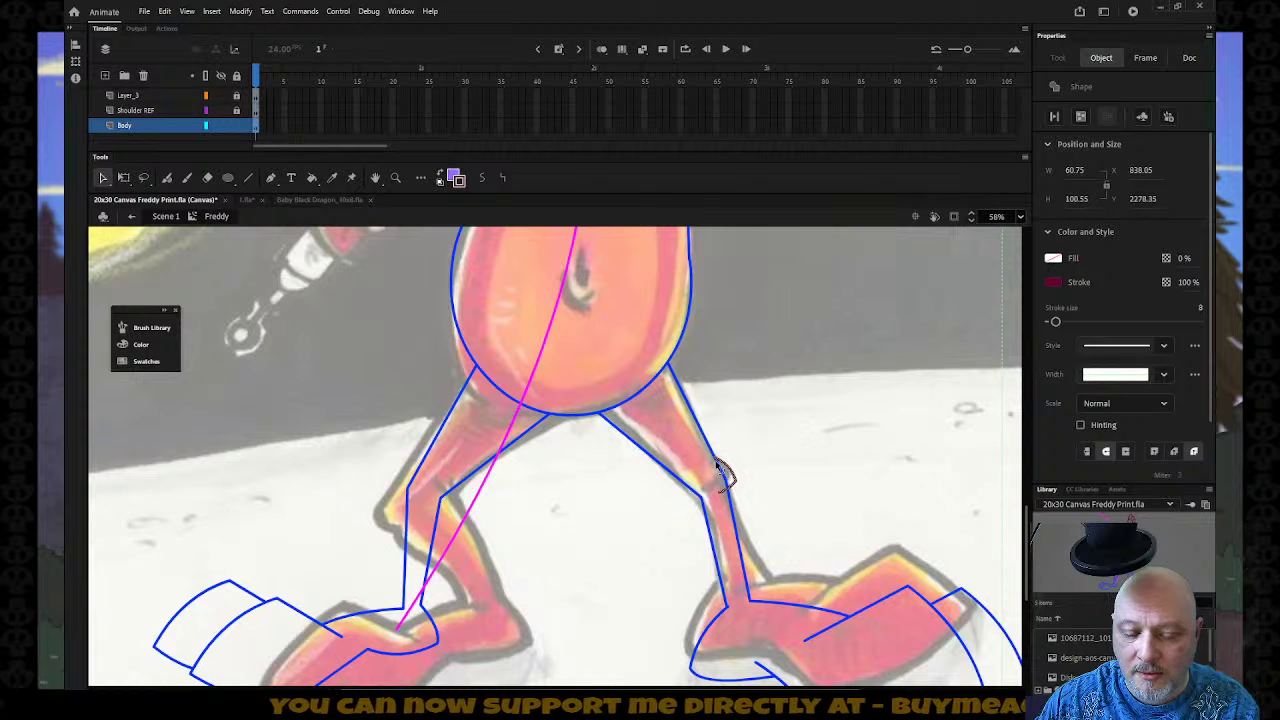
Duplicate the kneecap curve, flip the copy horizontally and place it over the outer corner of the left knee.
drag(720, 470, 372, 457)
click(240, 11)
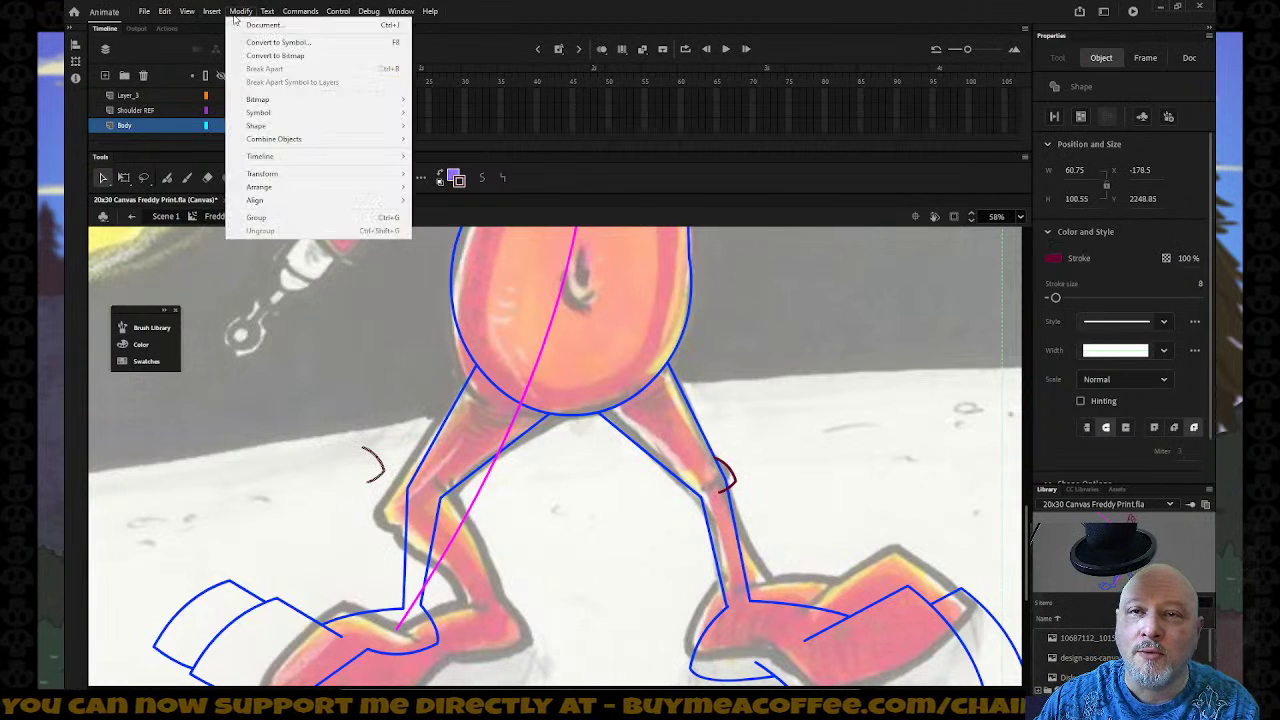
mouse_move(289, 176)
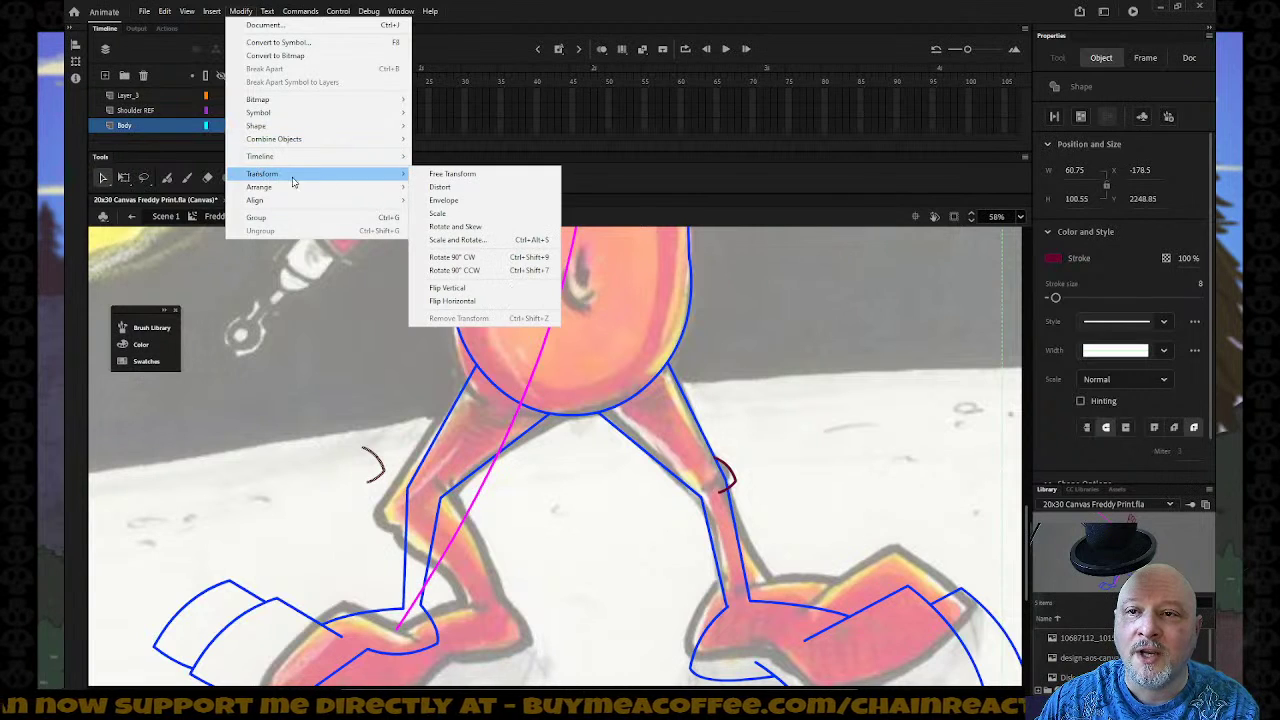
click(470, 305)
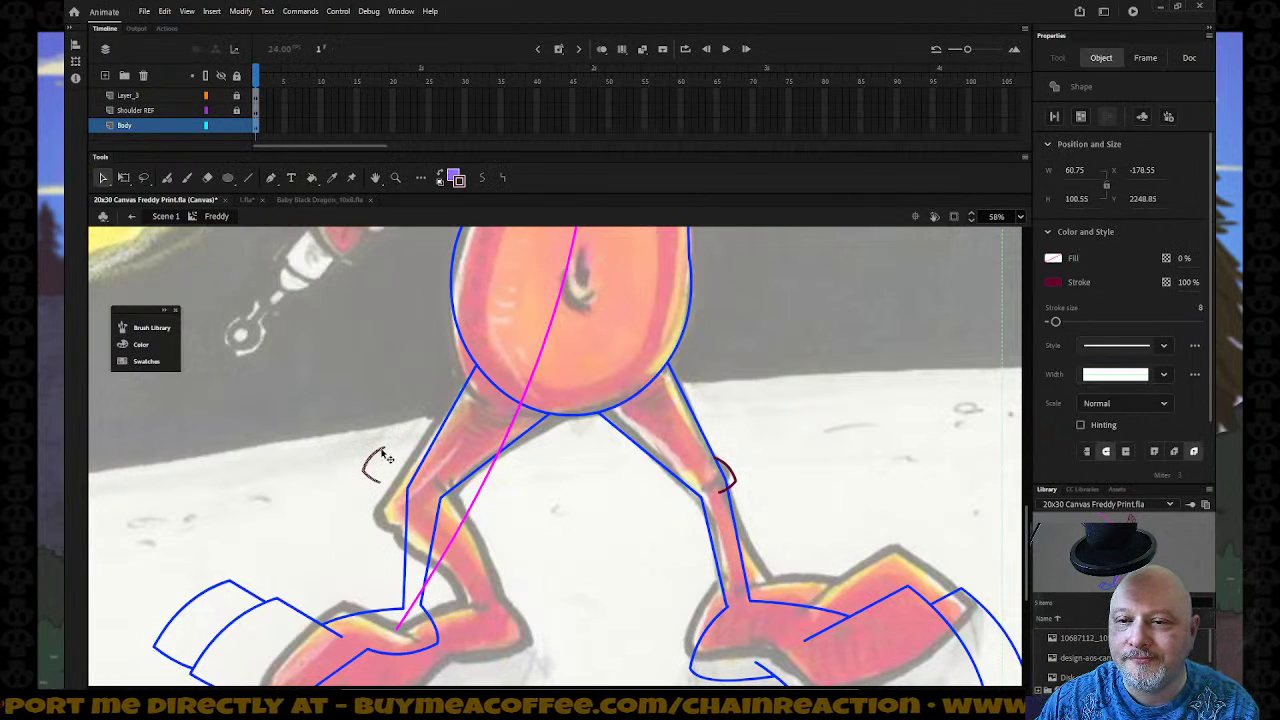
drag(382, 451, 417, 473)
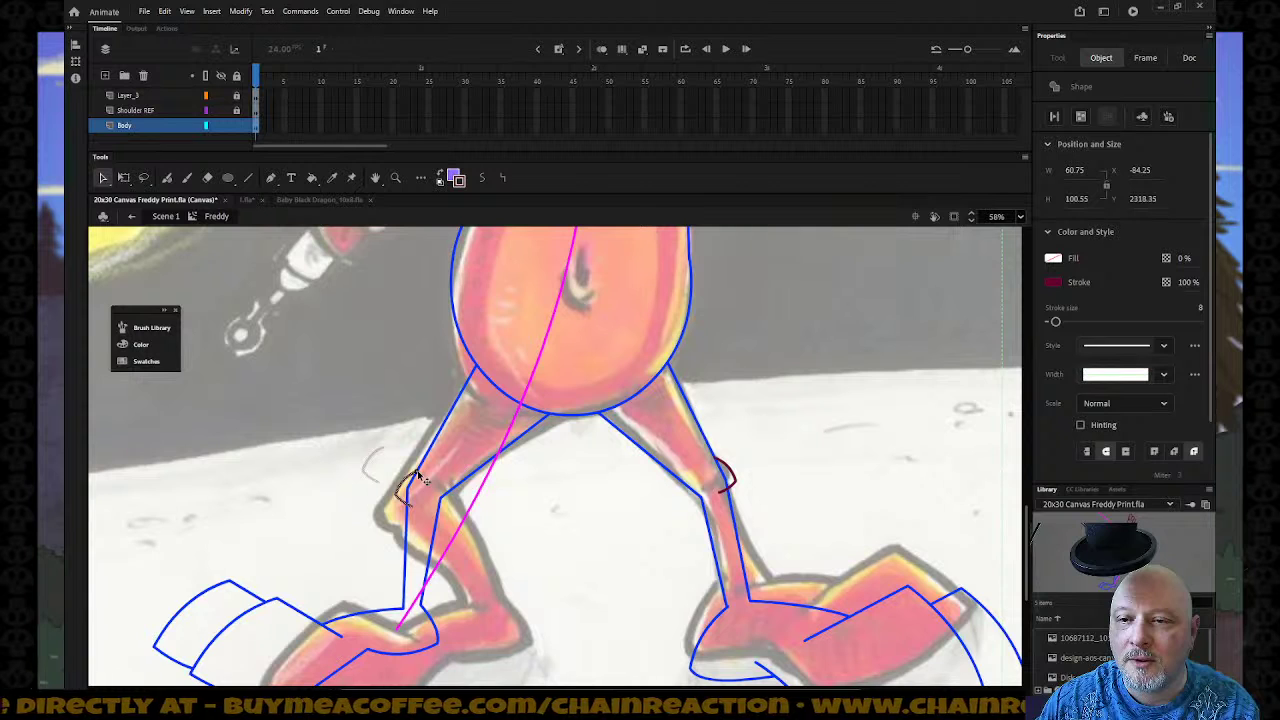
Scale the left kneecap curve down slightly to about 55.4 wide by 91.7 high.
key(q)
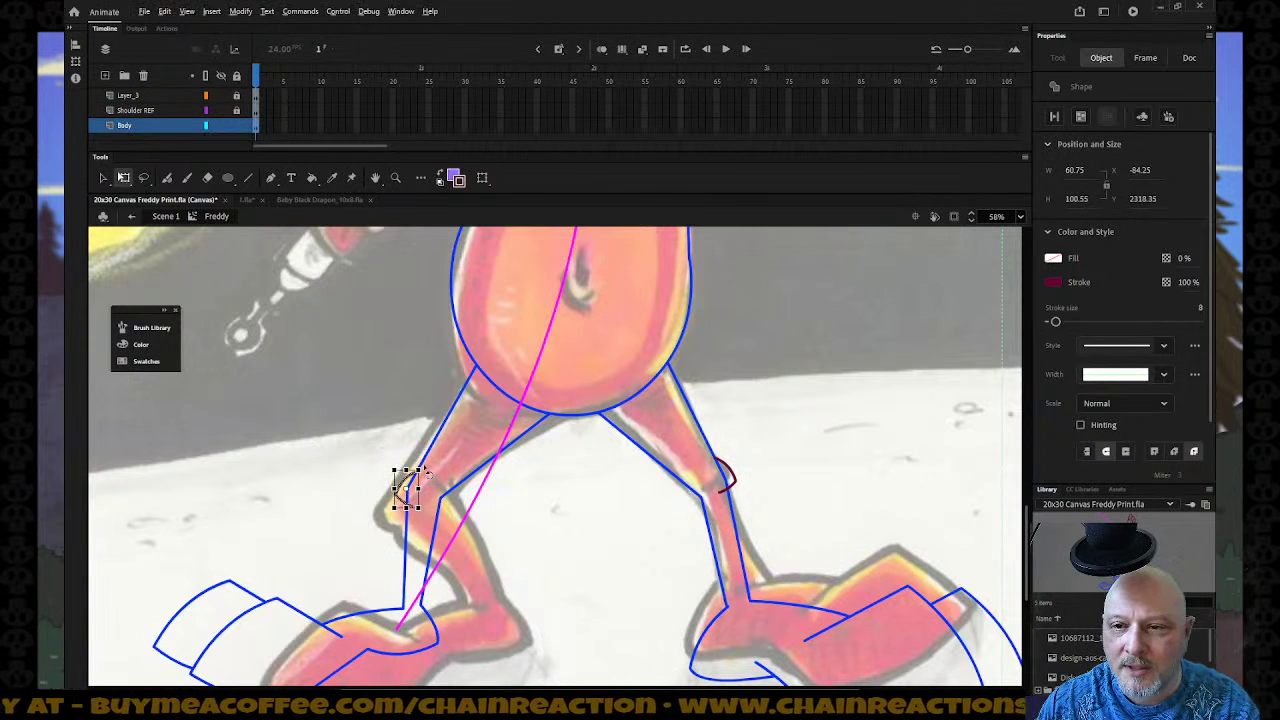
drag(418, 469, 416, 475)
click(371, 452)
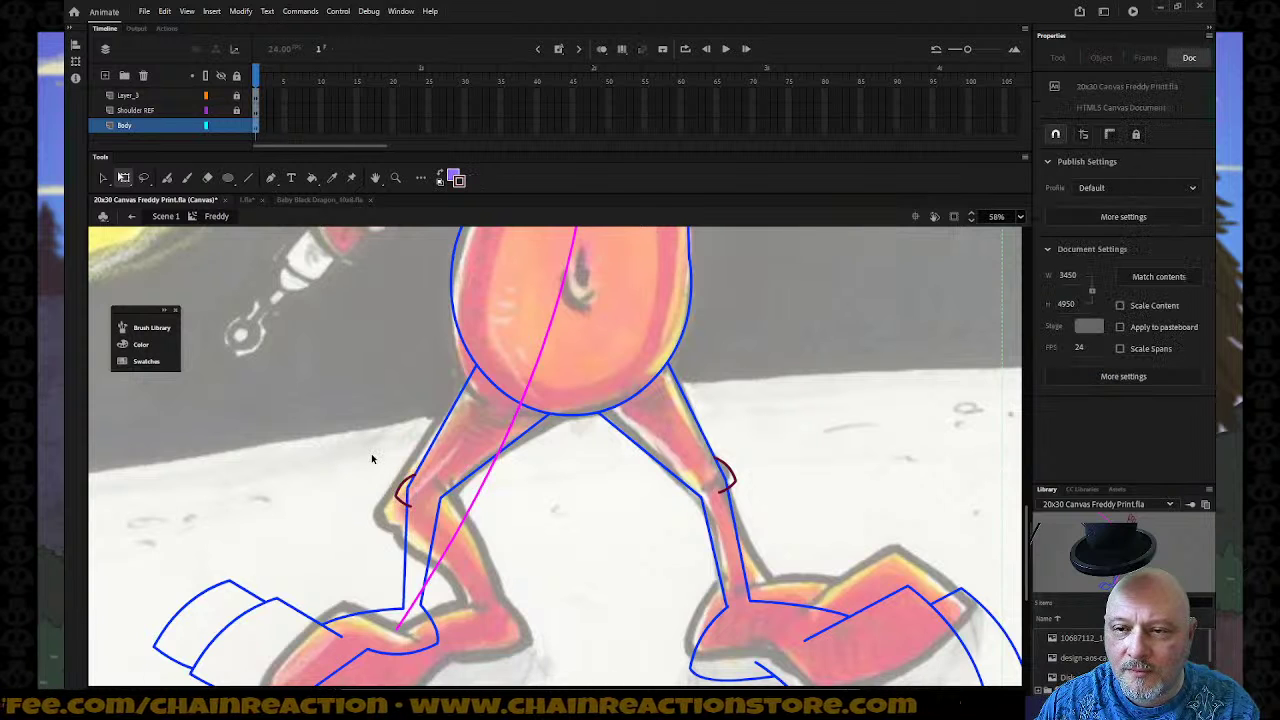
click(400, 494)
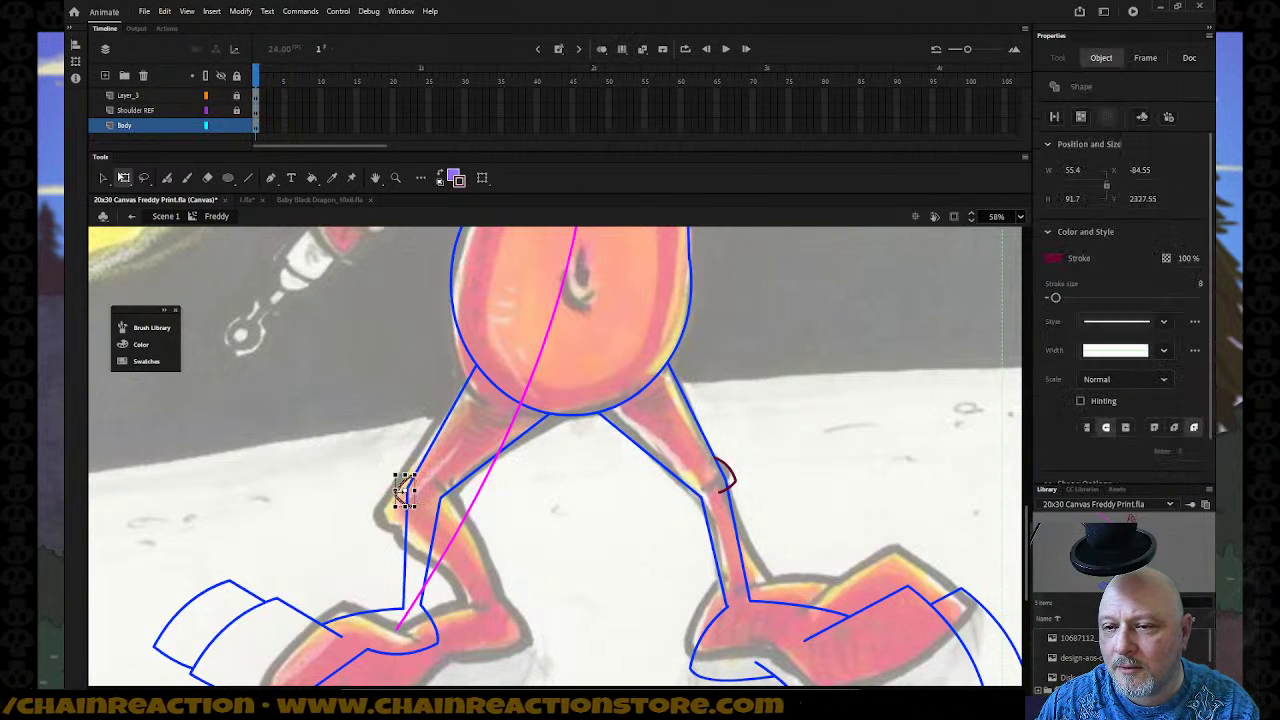
key(v)
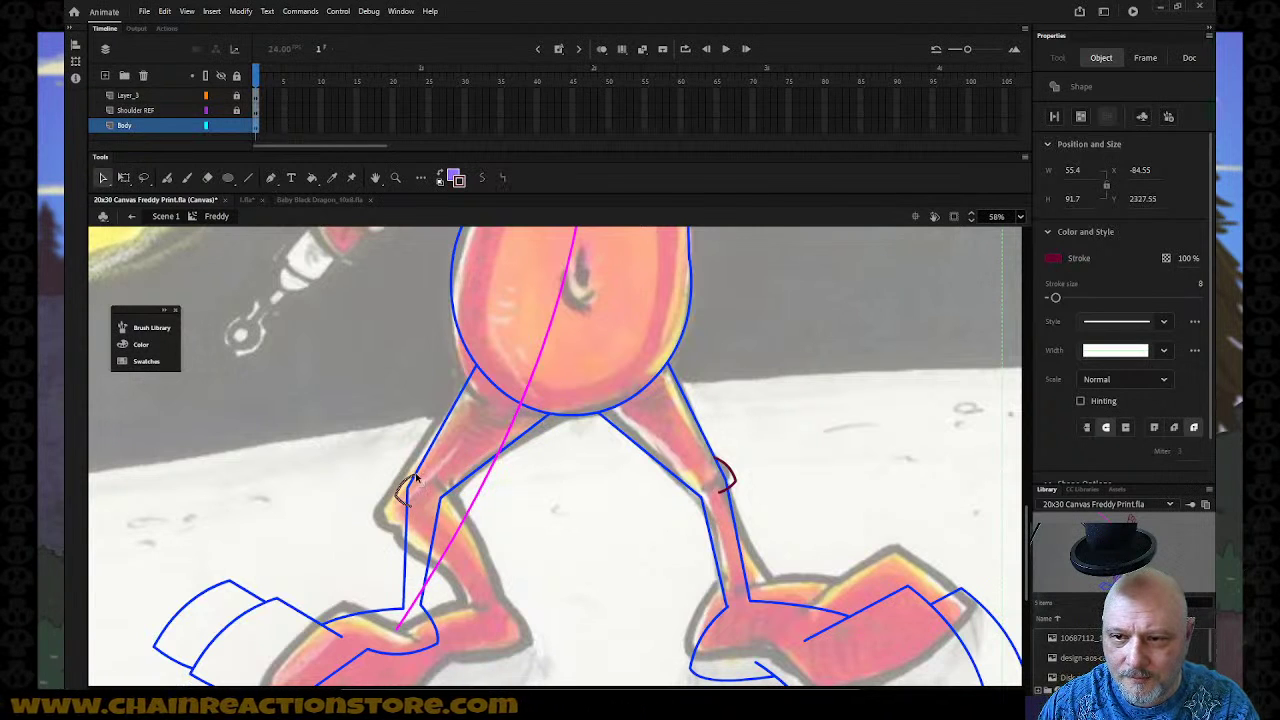
Delete the leg outline corners enclosed by the kneecap curves on both knees.
click(706, 490)
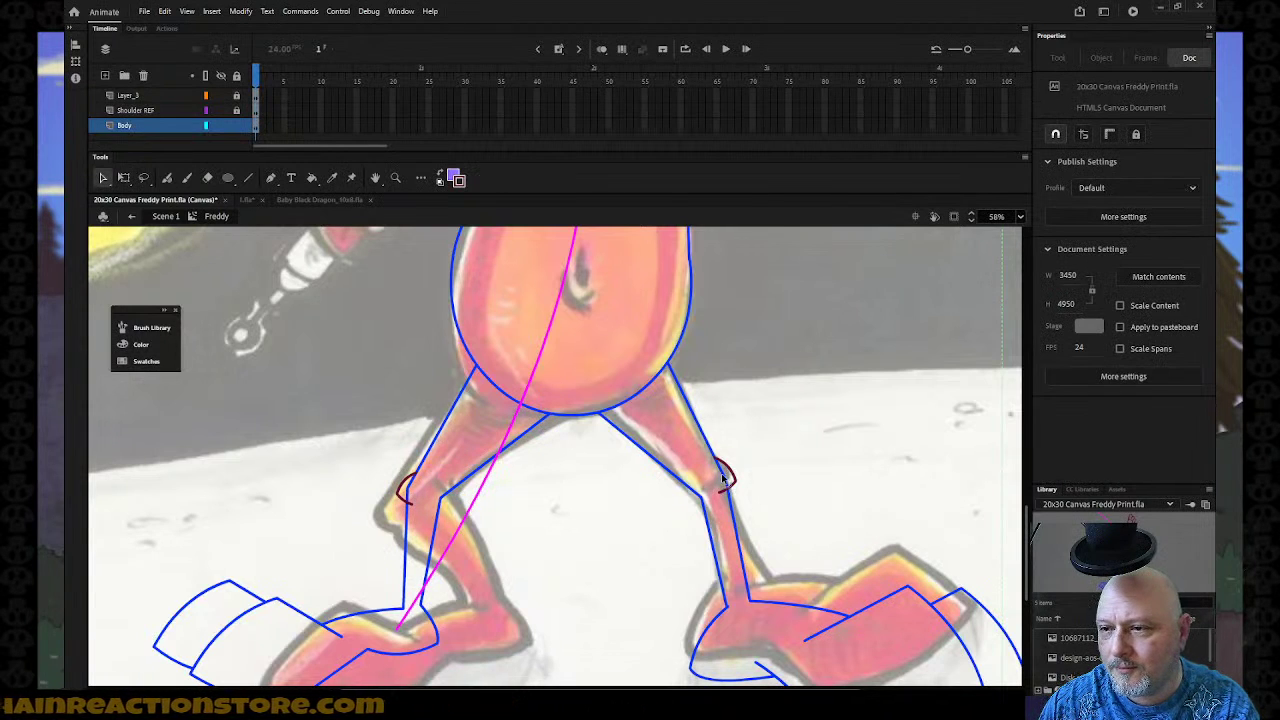
click(724, 482)
click(724, 486)
click(725, 488)
click(453, 533)
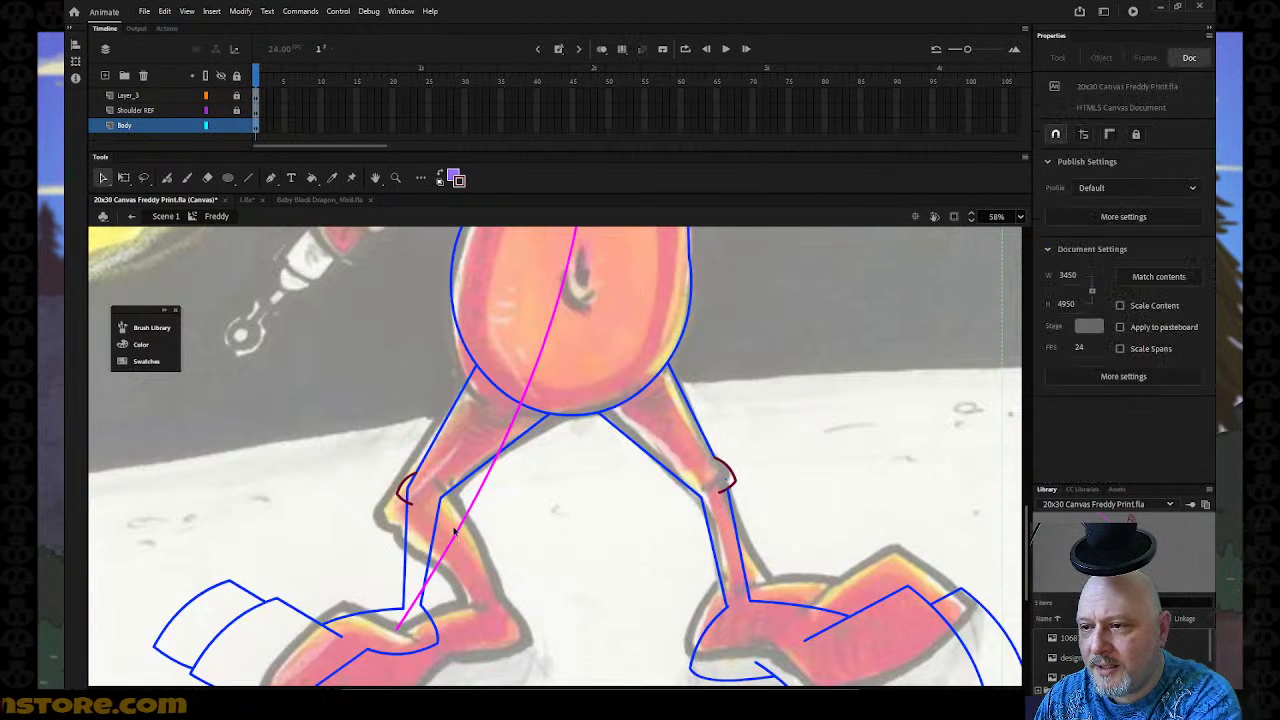
click(410, 487)
click(408, 491)
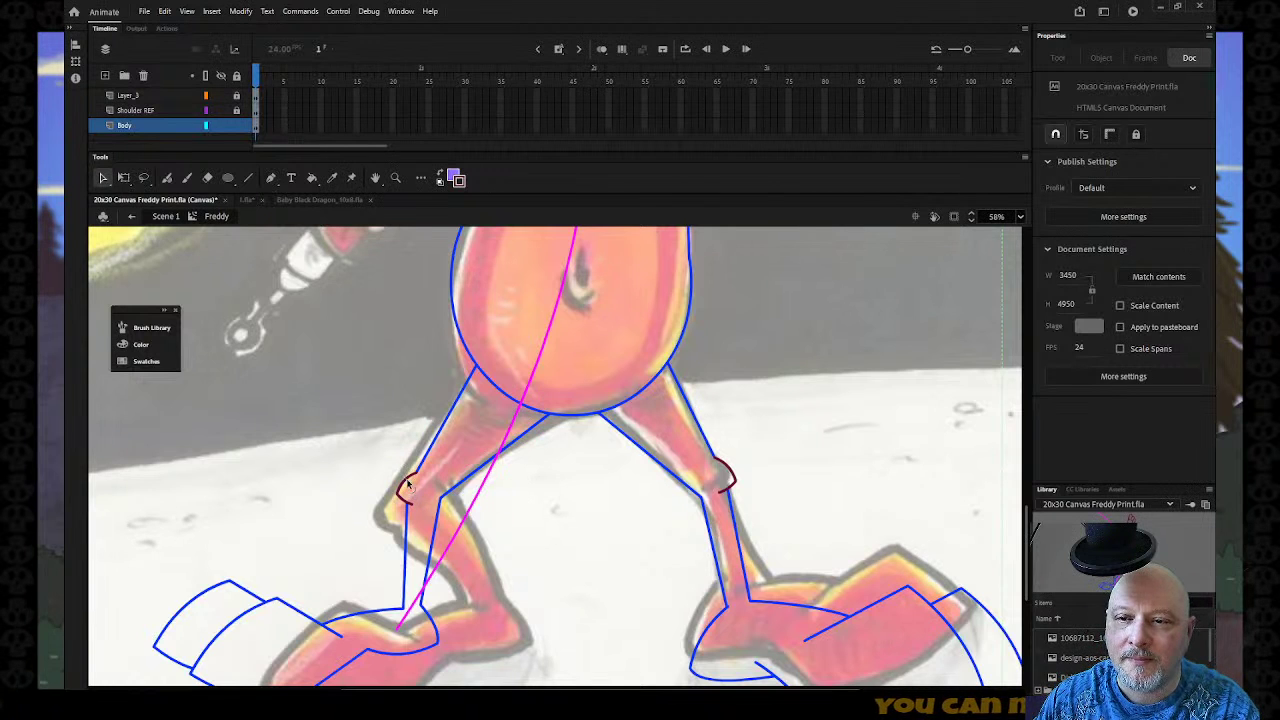
Recolour the strokes of both kneecap curves to the body outline's blue and save the file.
click(408, 487)
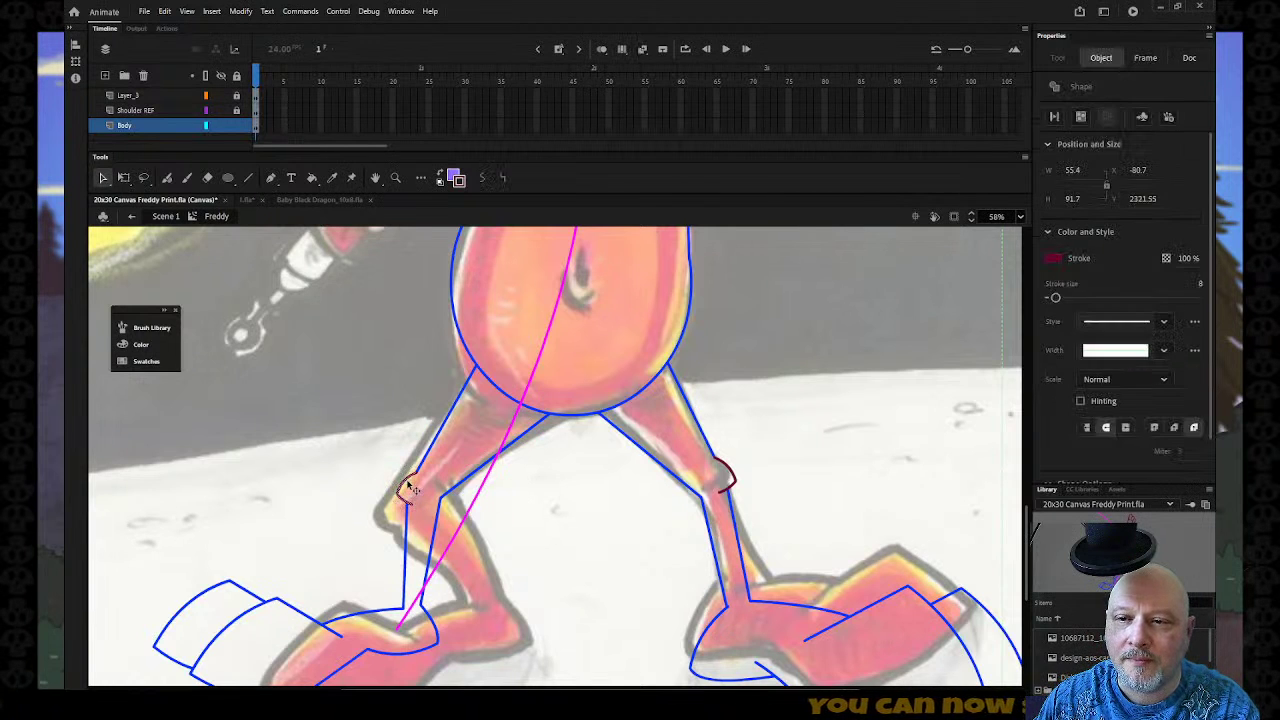
shift+click(728, 476)
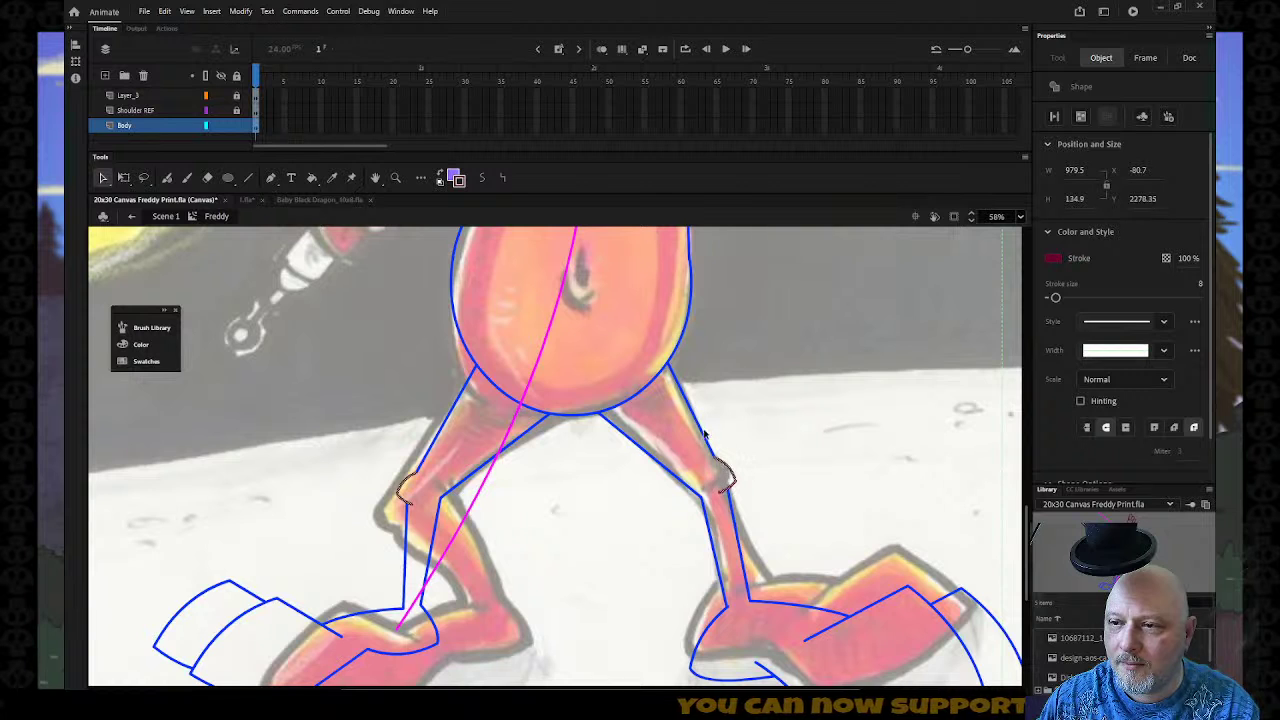
click(462, 181)
click(536, 305)
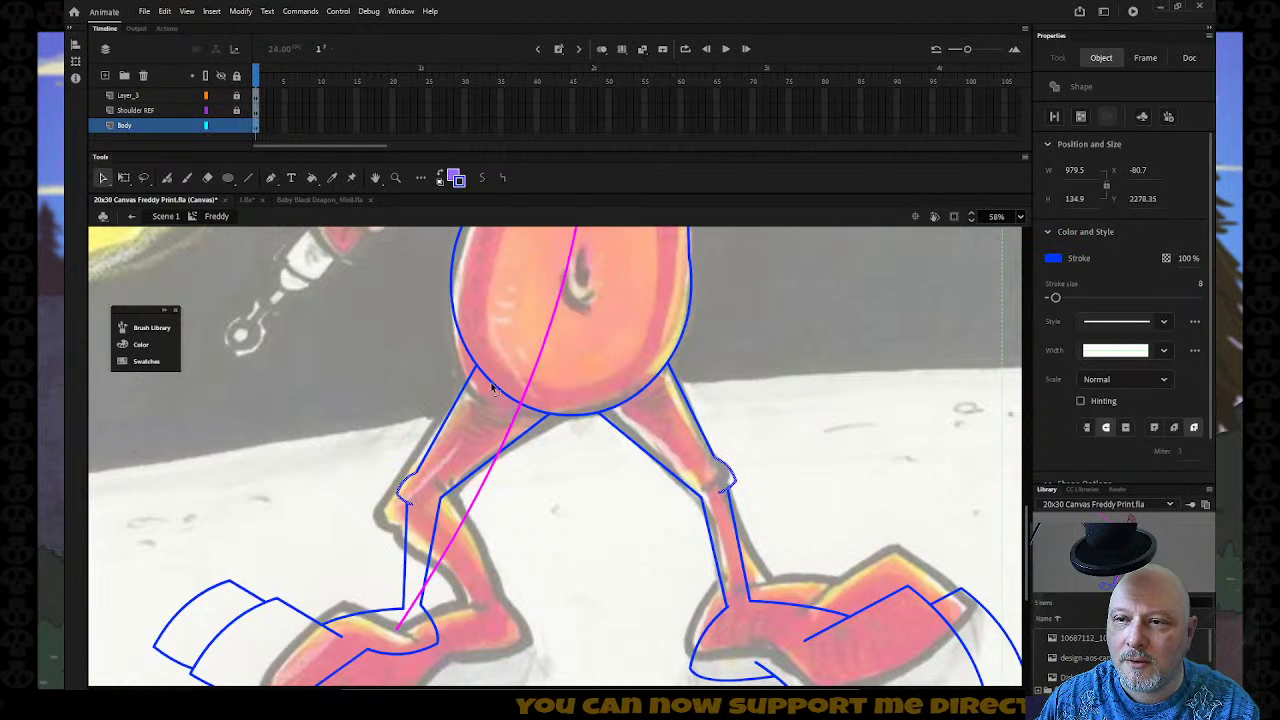
click(376, 384)
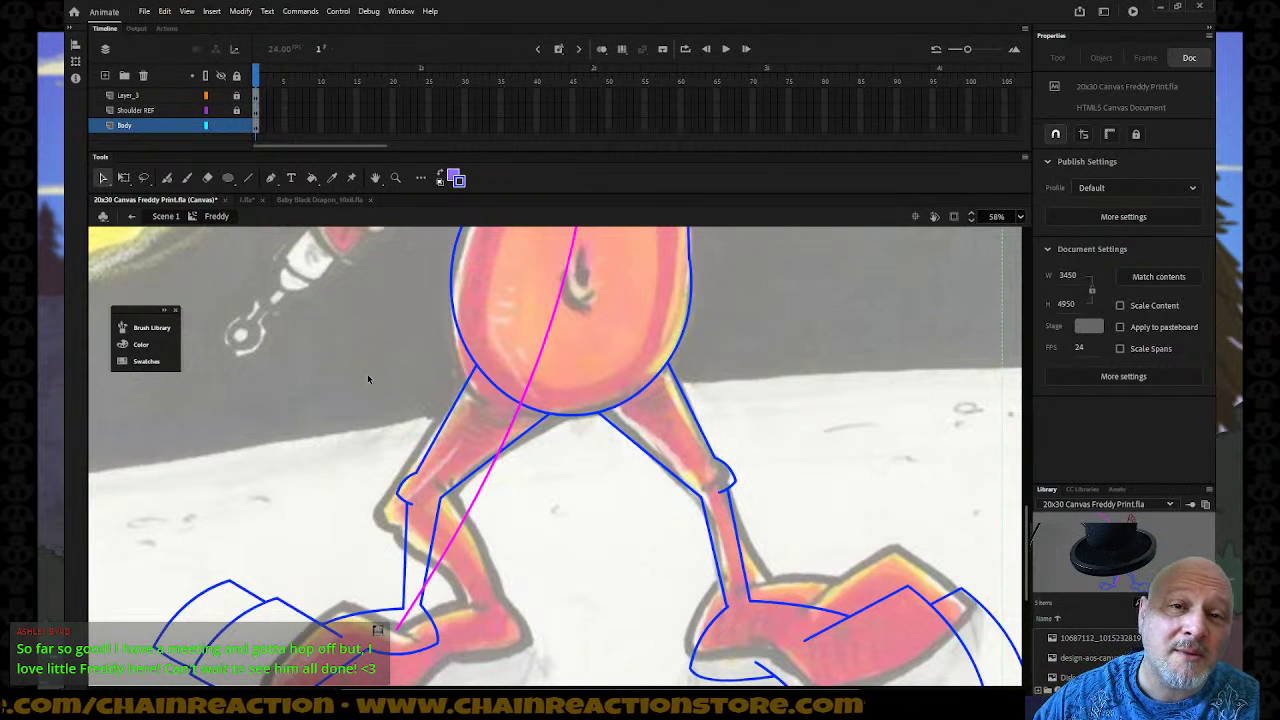
key(ctrl+s)
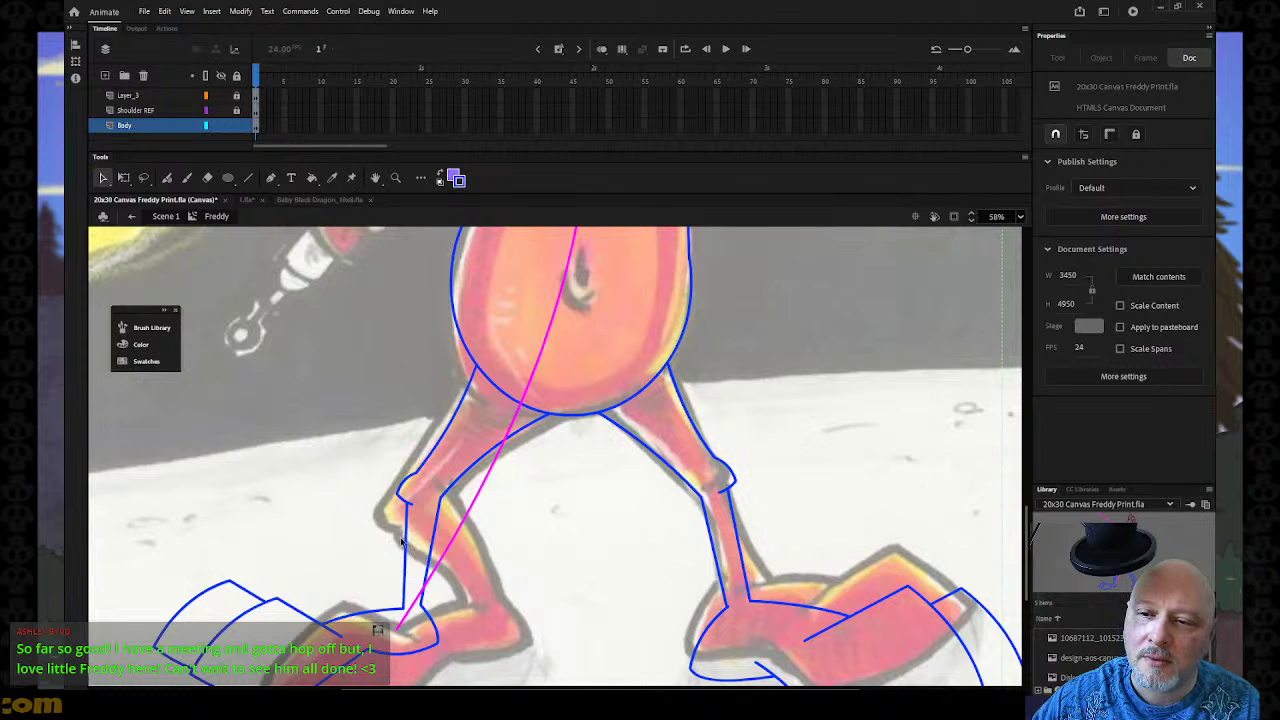
Bend the straight outline segments of both legs into gentle curves.
drag(408, 546, 415, 550)
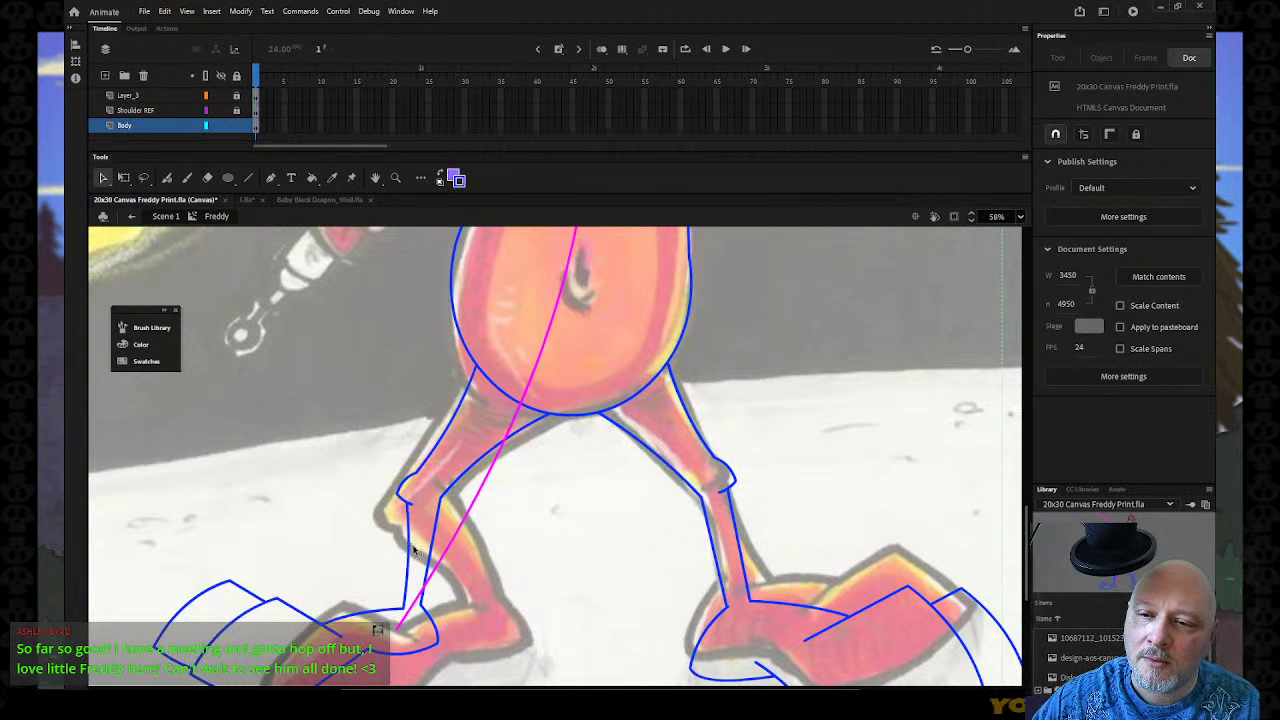
click(741, 564)
click(758, 557)
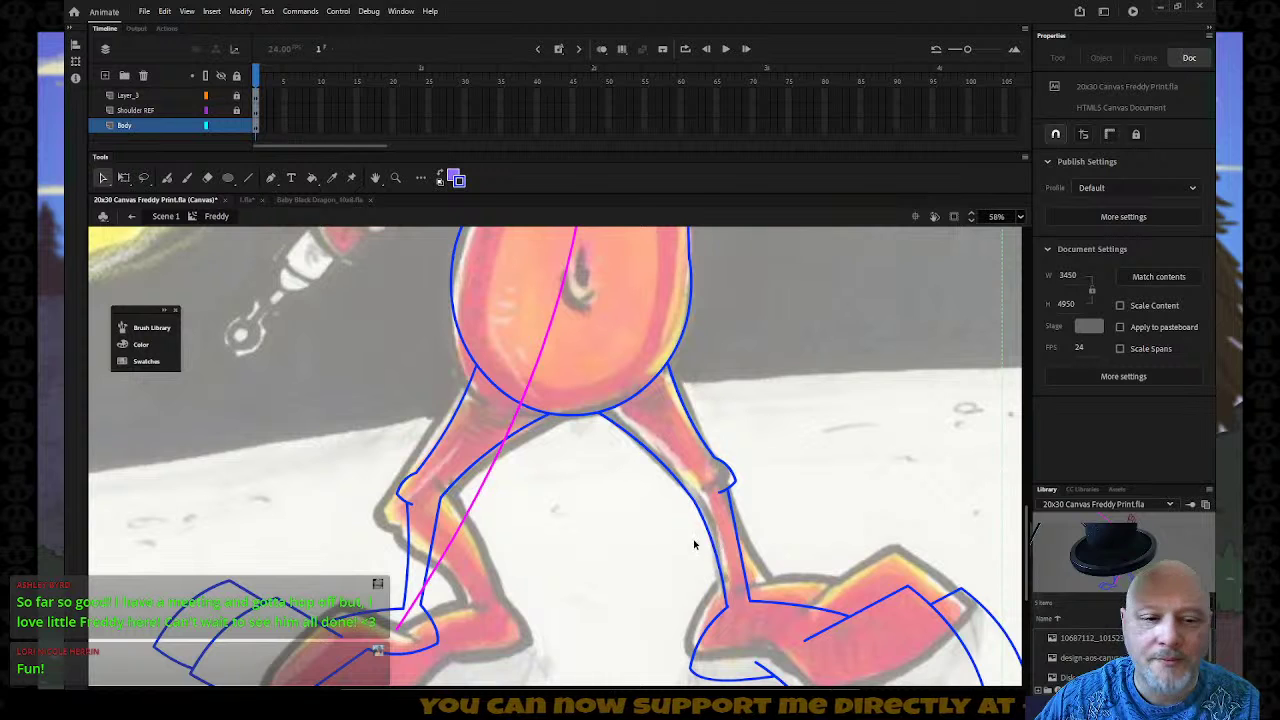
Hide the Layer_3 and Shoulder REF layers.
key(z)
alt+click(616, 518)
alt+click(616, 518)
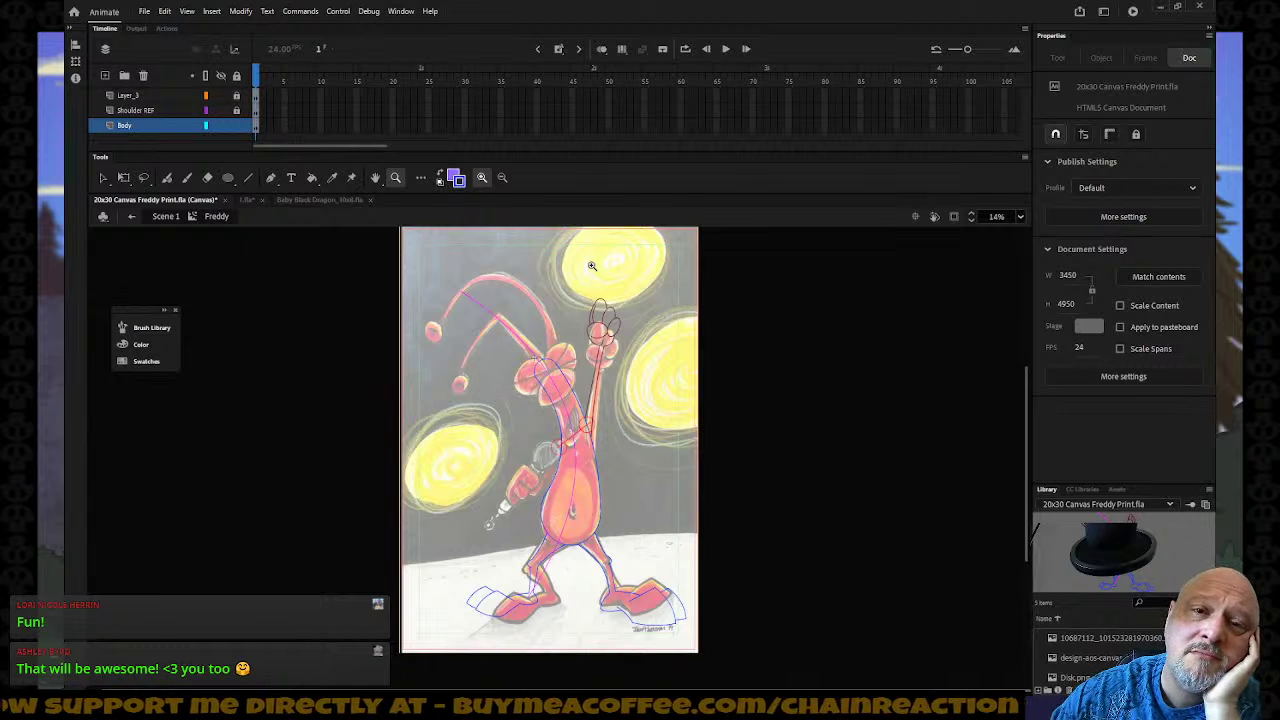
drag(455, 420, 597, 560)
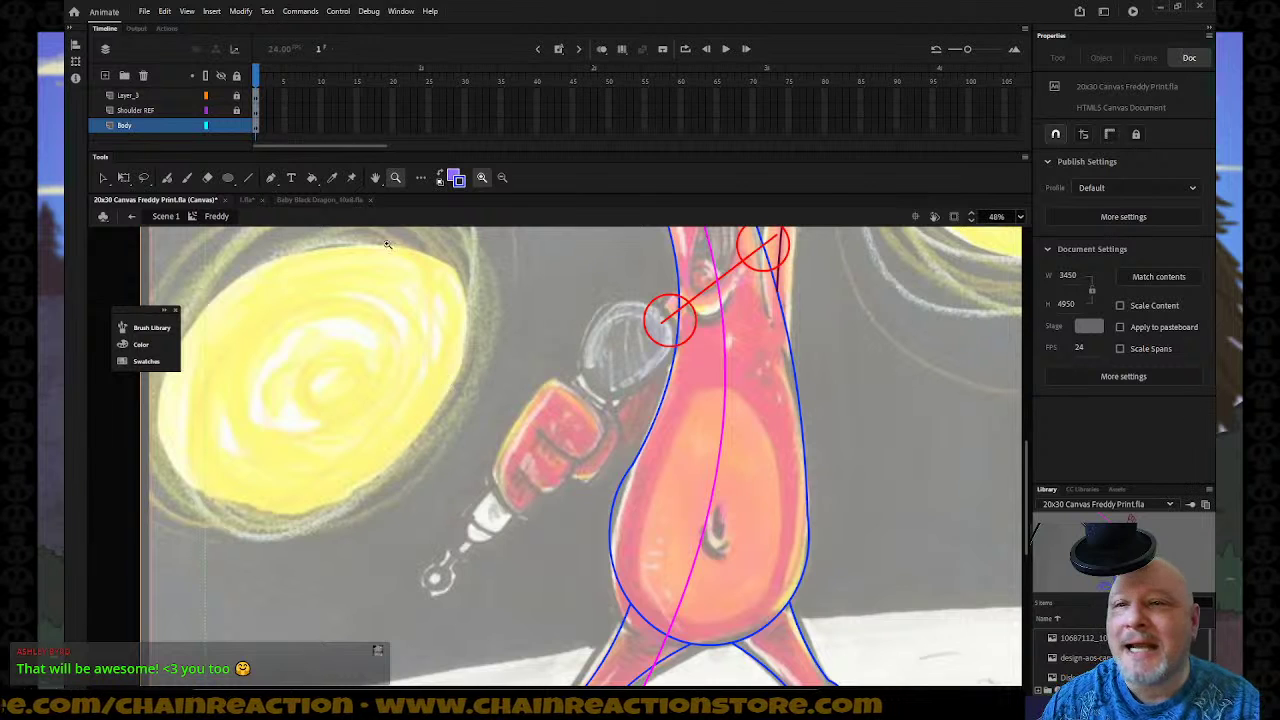
click(221, 110)
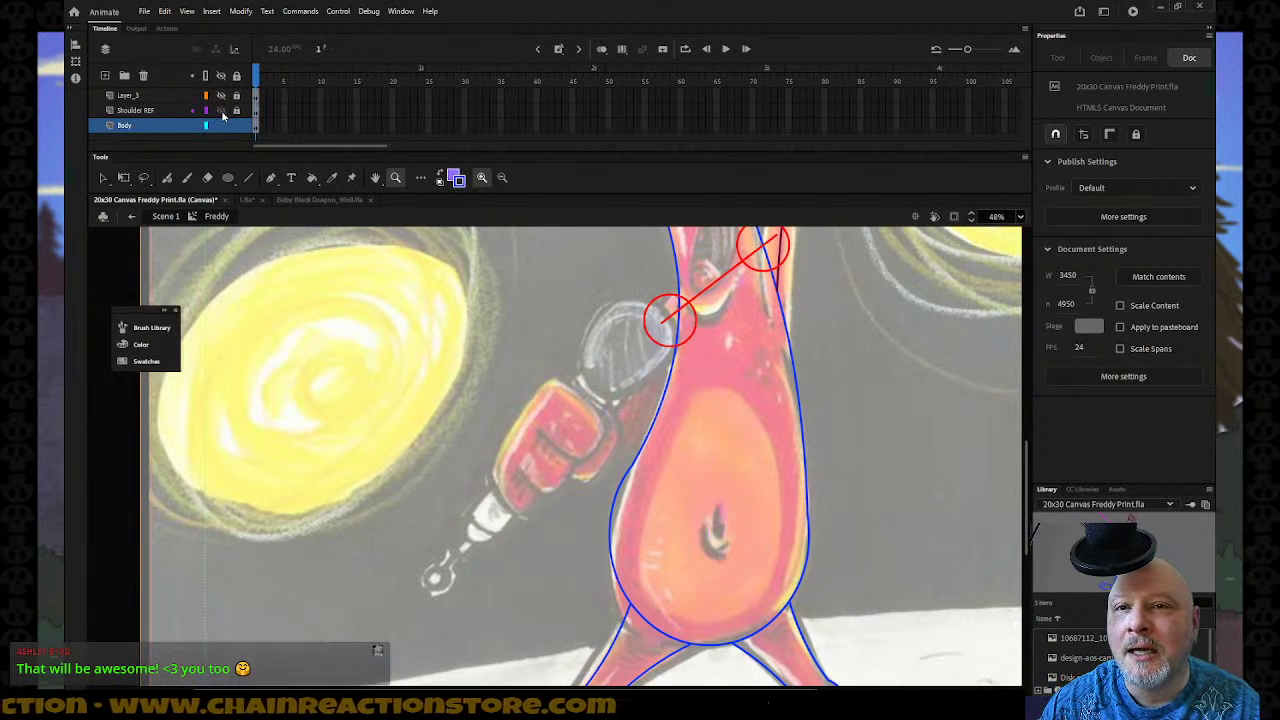
scroll(671, 392, up, 5)
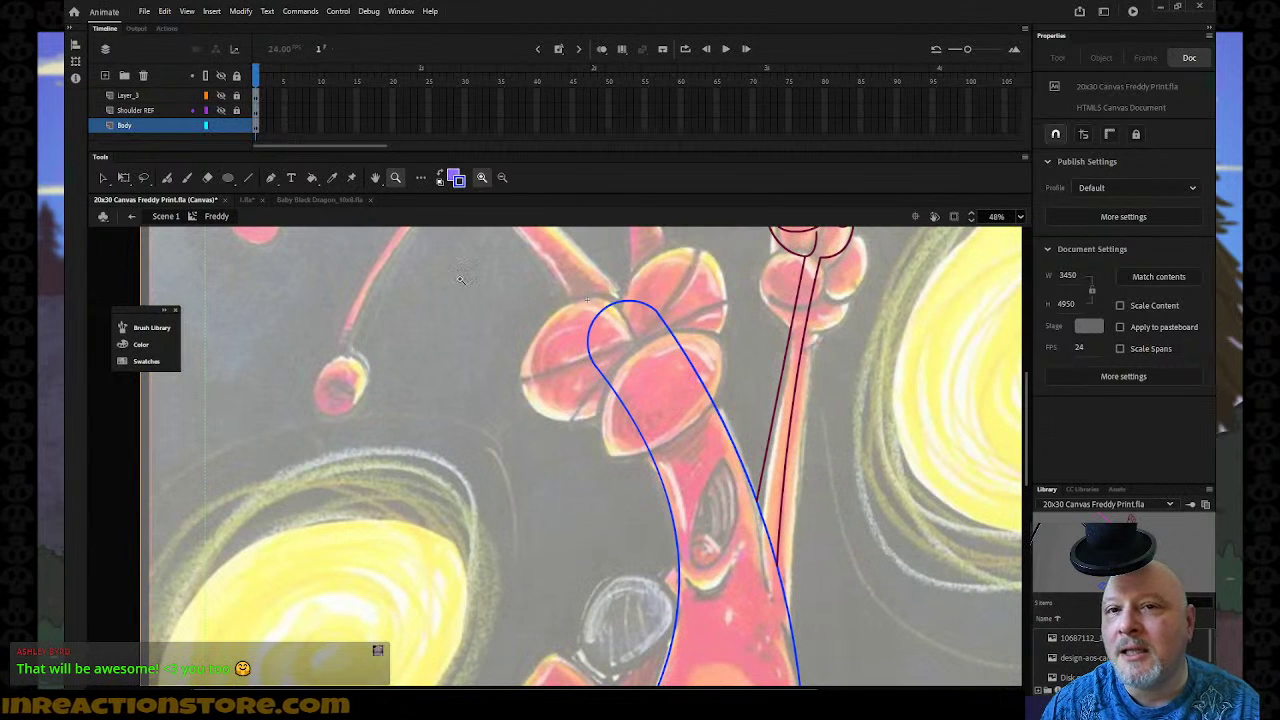
Set the stroke of all artwork on the Body layer to the same blue, including the raised arm and hand.
click(150, 125)
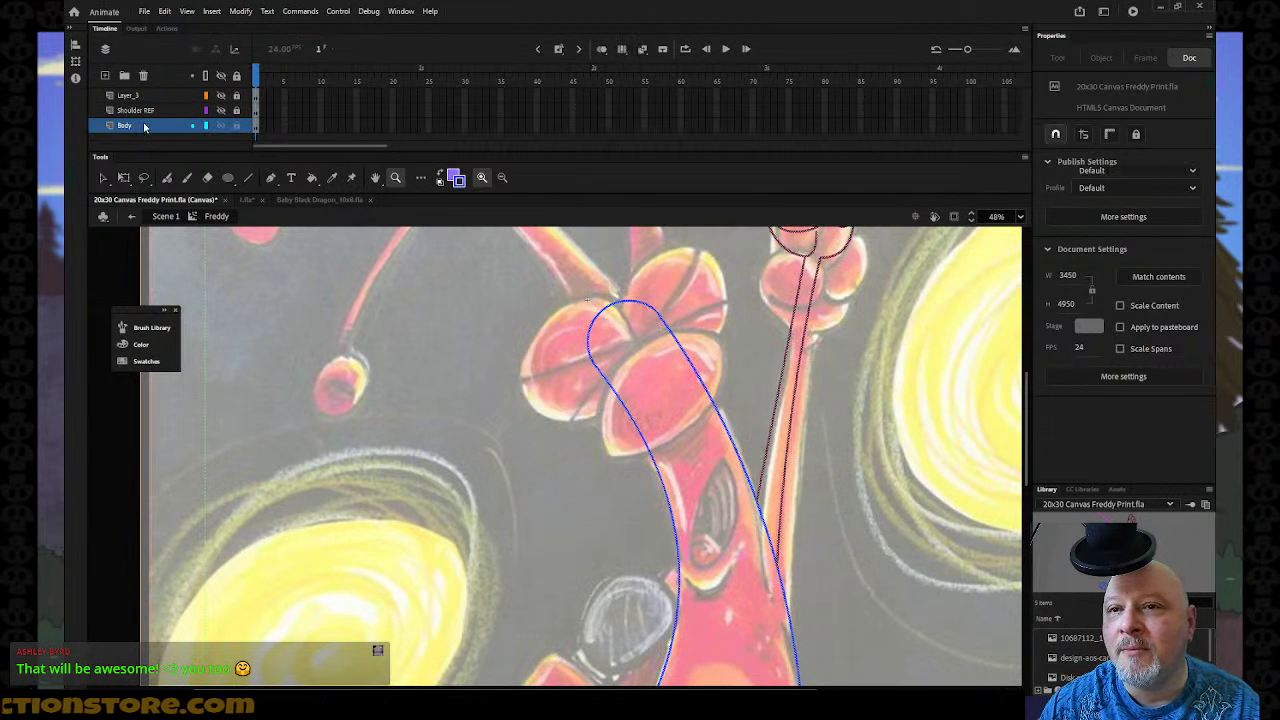
click(462, 182)
click(540, 251)
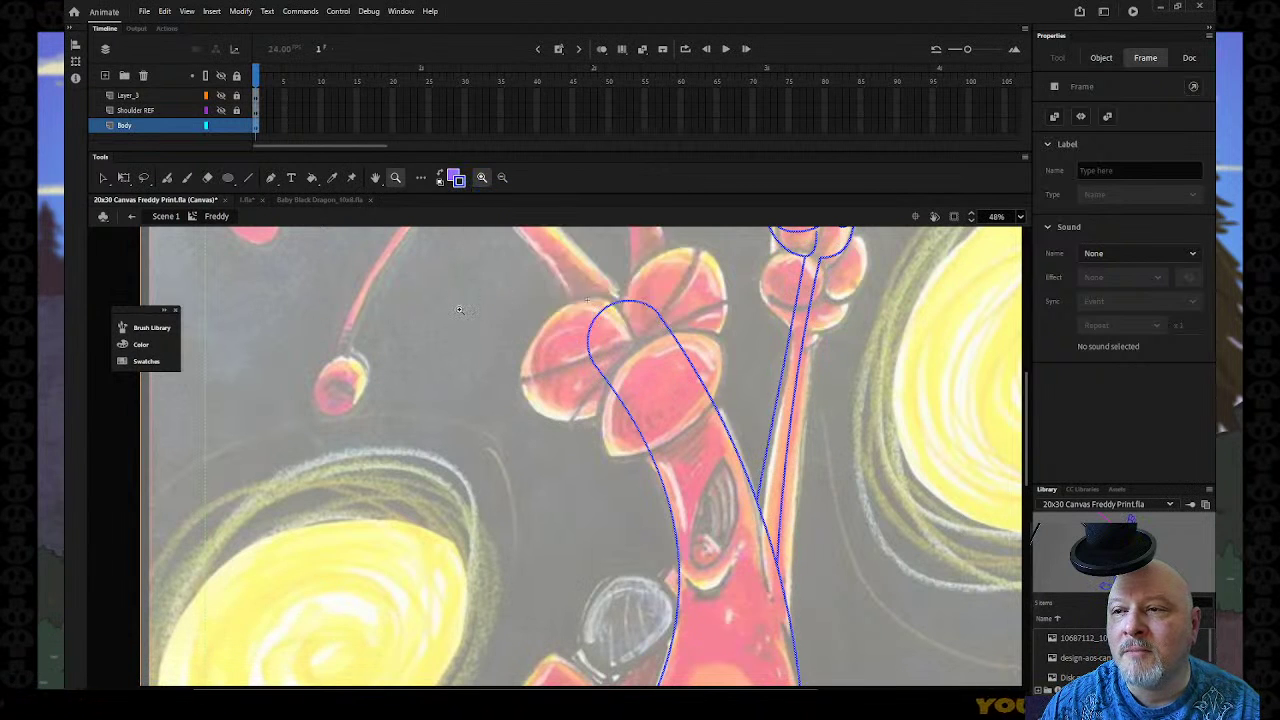
click(457, 306)
alt+click(655, 357)
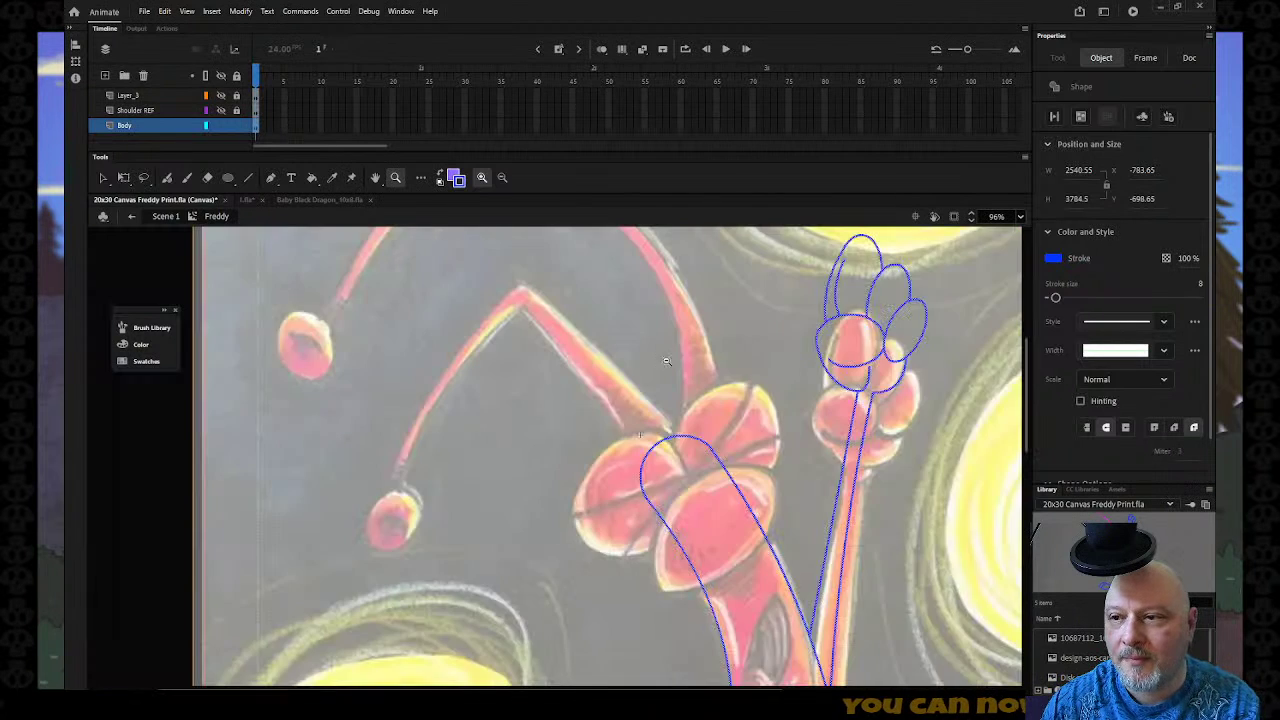
alt+click(670, 362)
scroll(551, 333, down, 3)
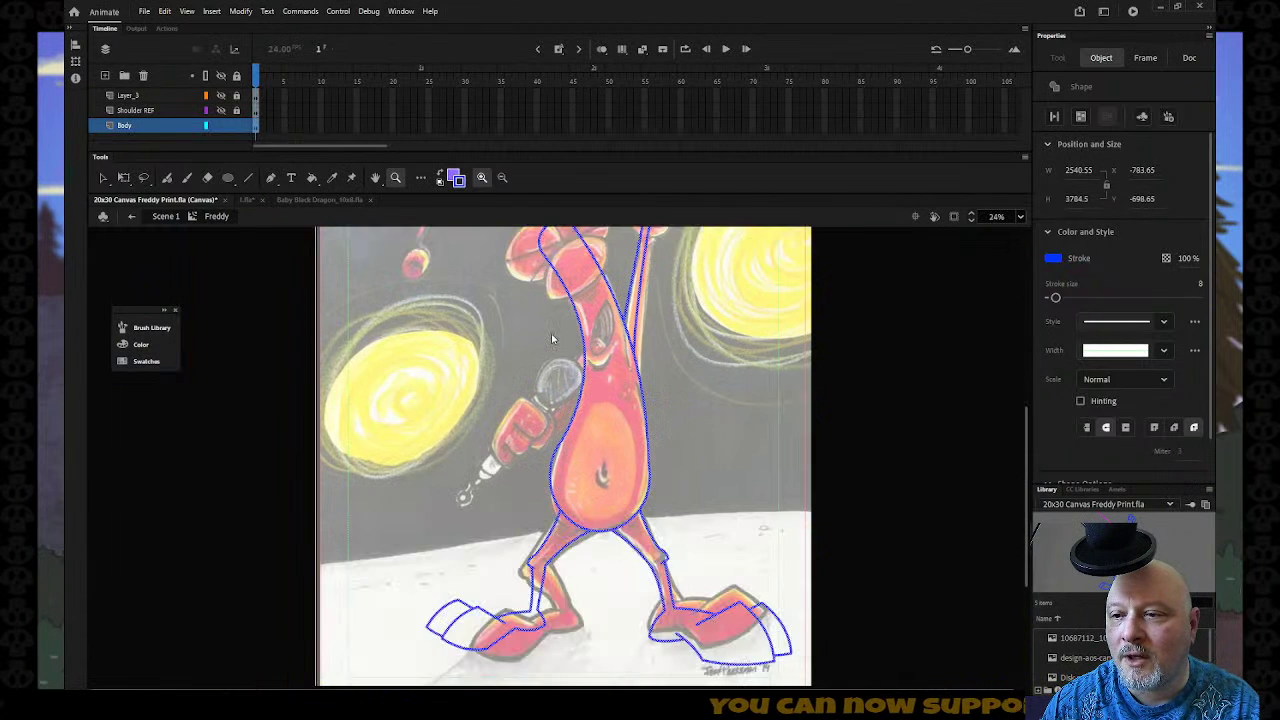
click(103, 178)
click(331, 289)
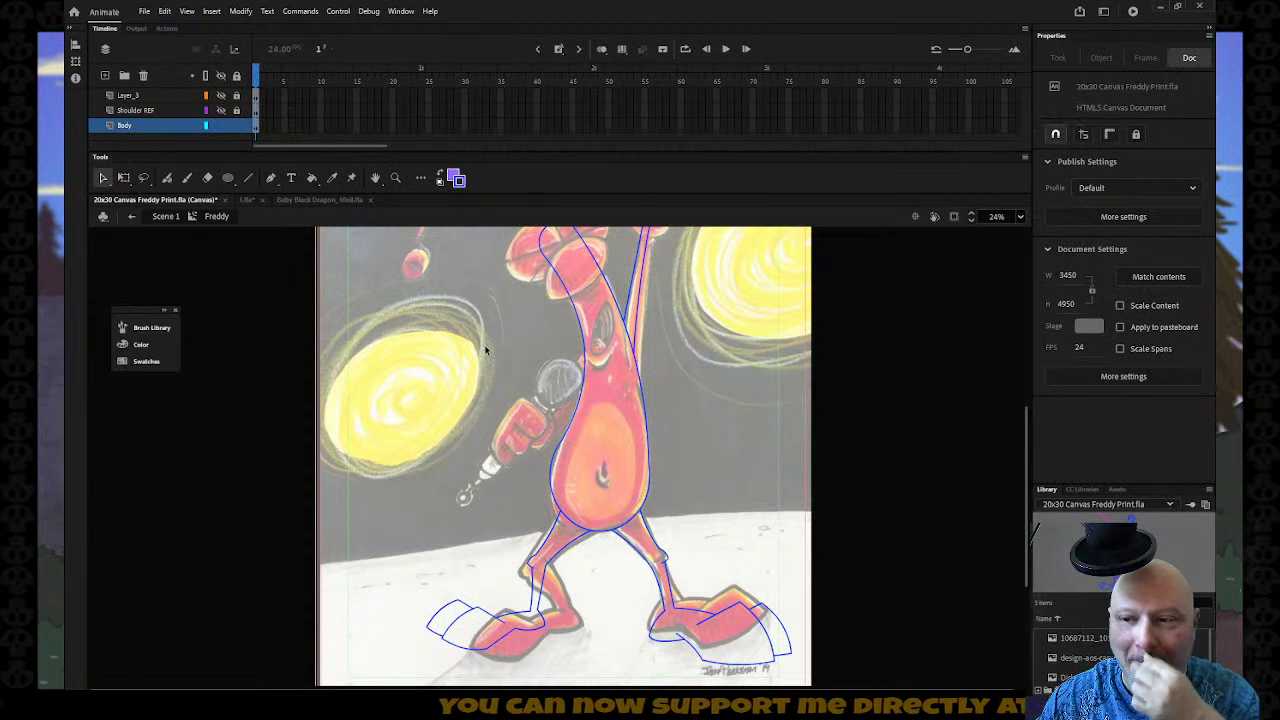
Review the body outline against the painted reference from the raised hand down to the feet.
scroll(489, 355, up, 3)
scroll(489, 360, down, 3)
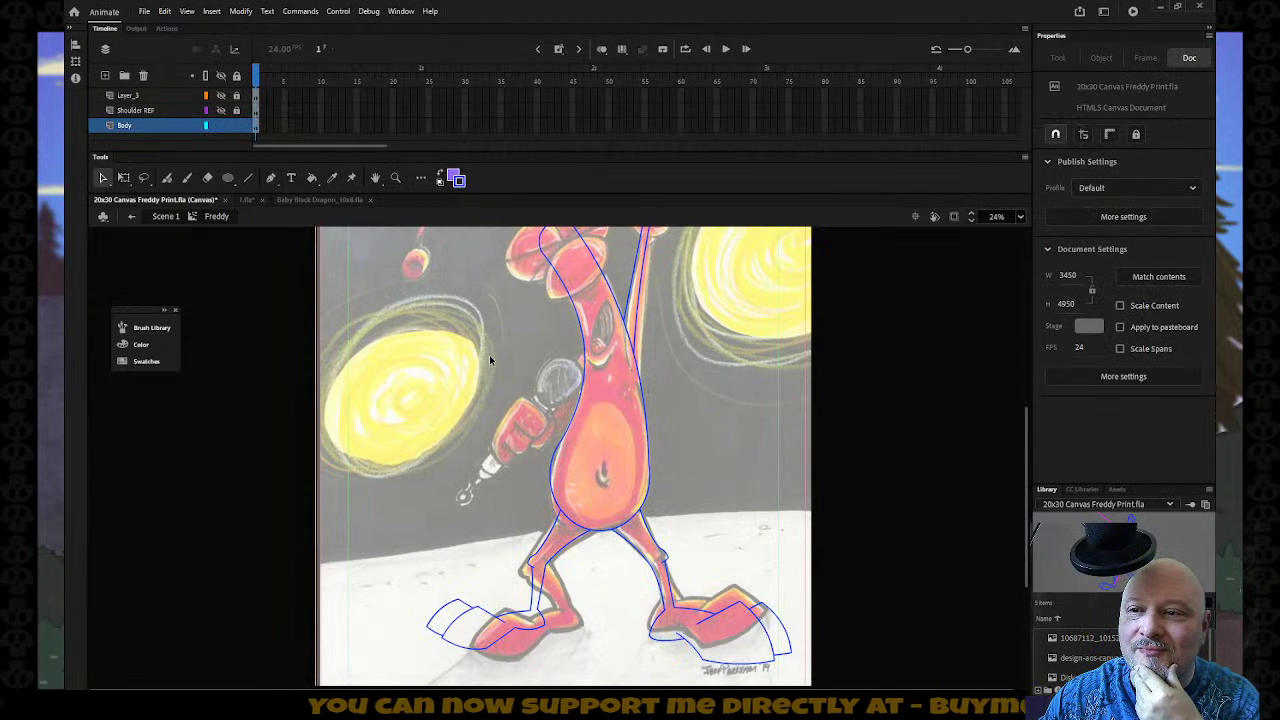
scroll(489, 360, up, 3)
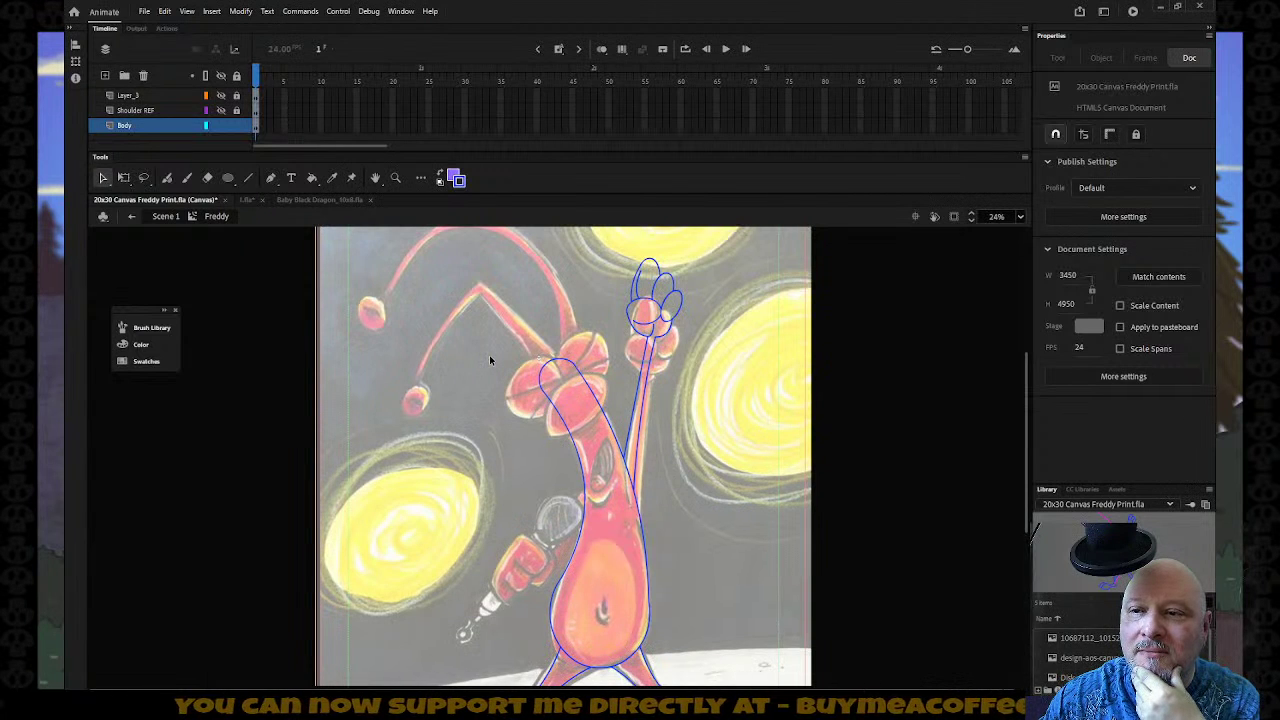
scroll(489, 358, down, 3)
scroll(489, 360, up, 3)
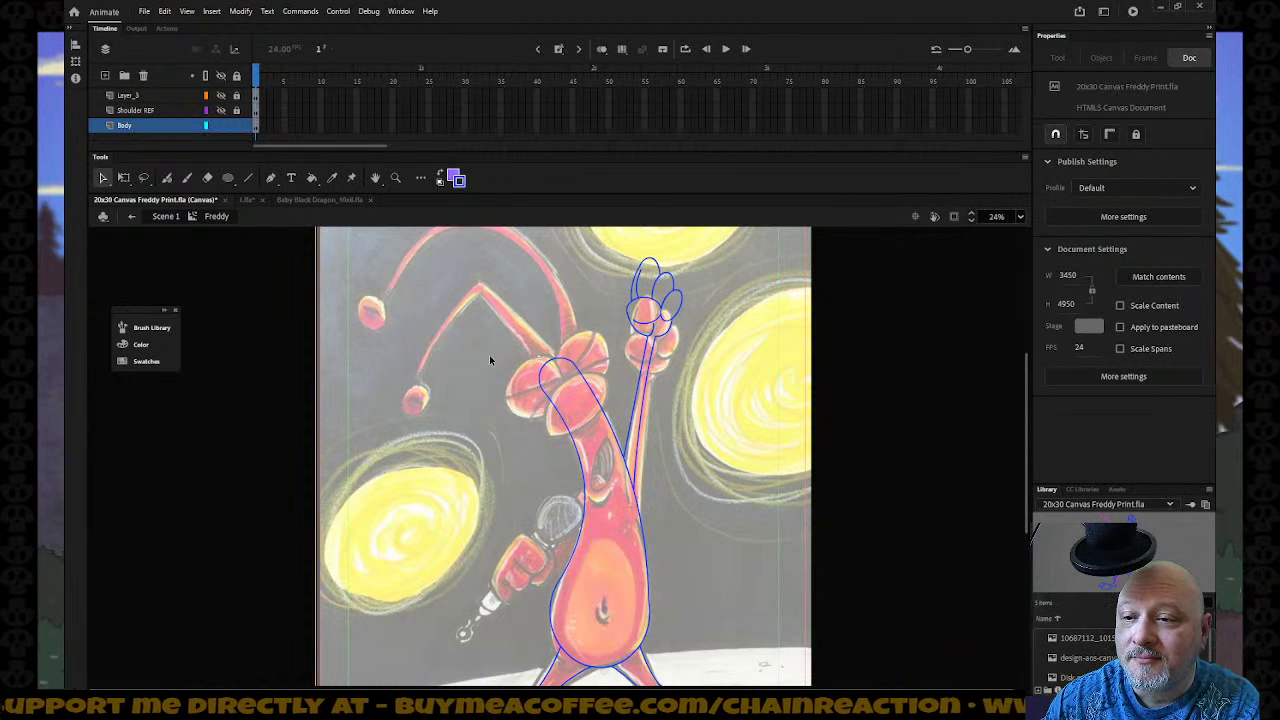
scroll(528, 450, down, 3)
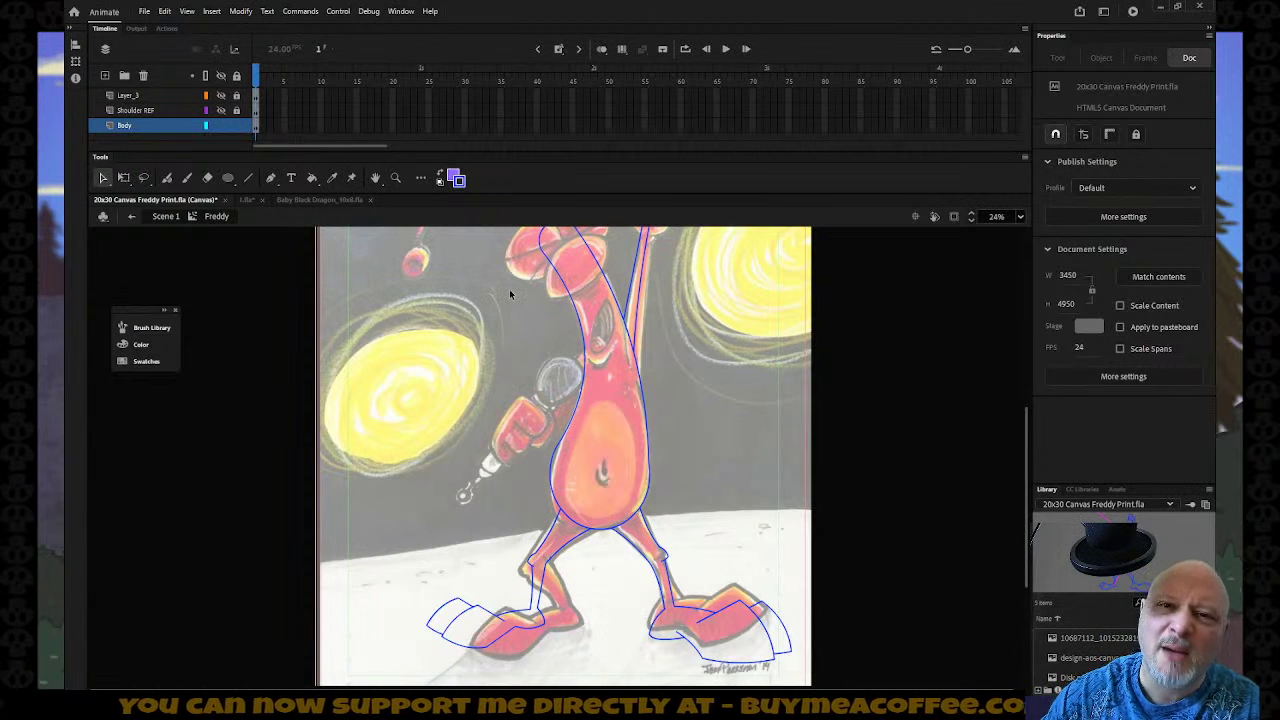
scroll(511, 330, up, 3)
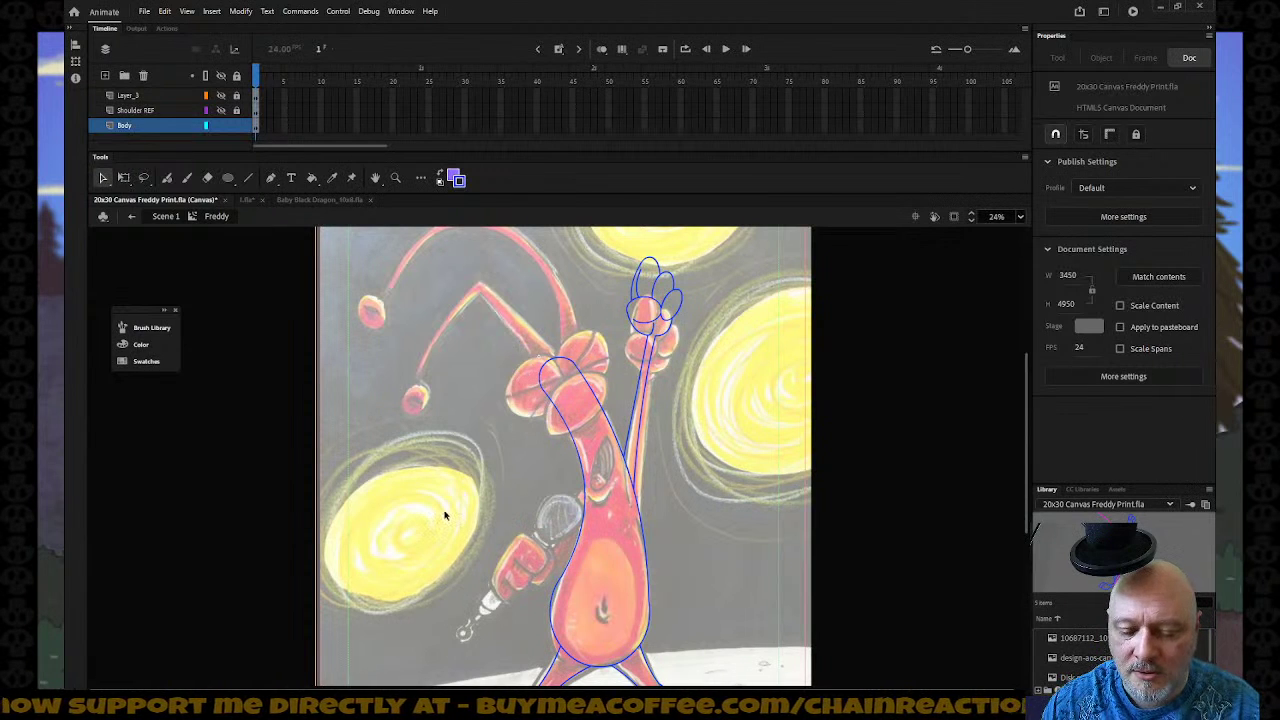
click(578, 627)
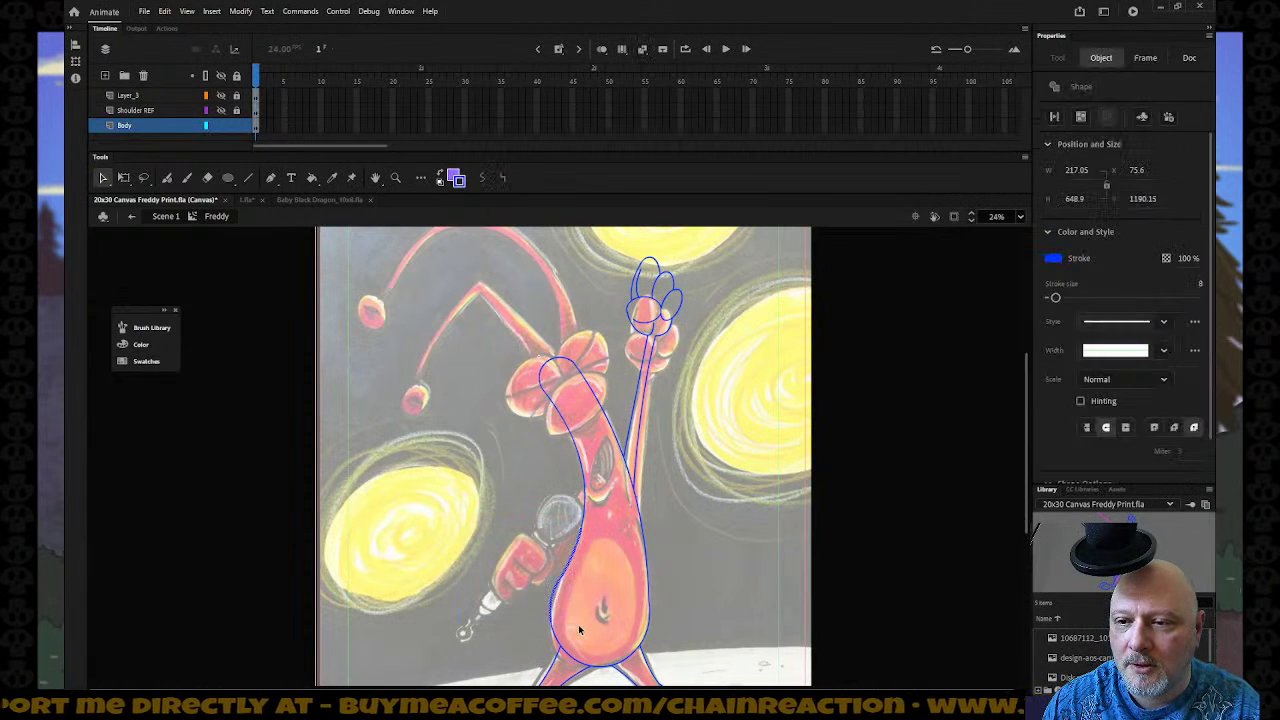
click(466, 514)
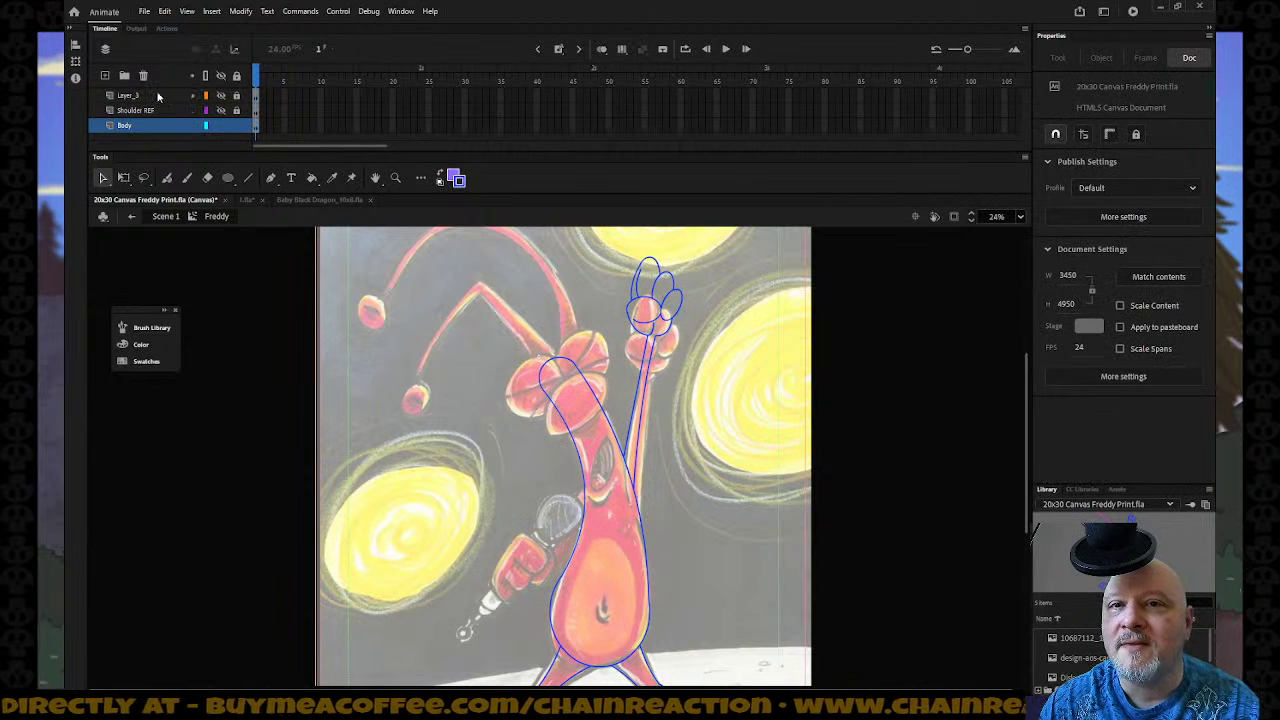
Insert a new layer above the Body layer and name it Mic.
right_click(158, 124)
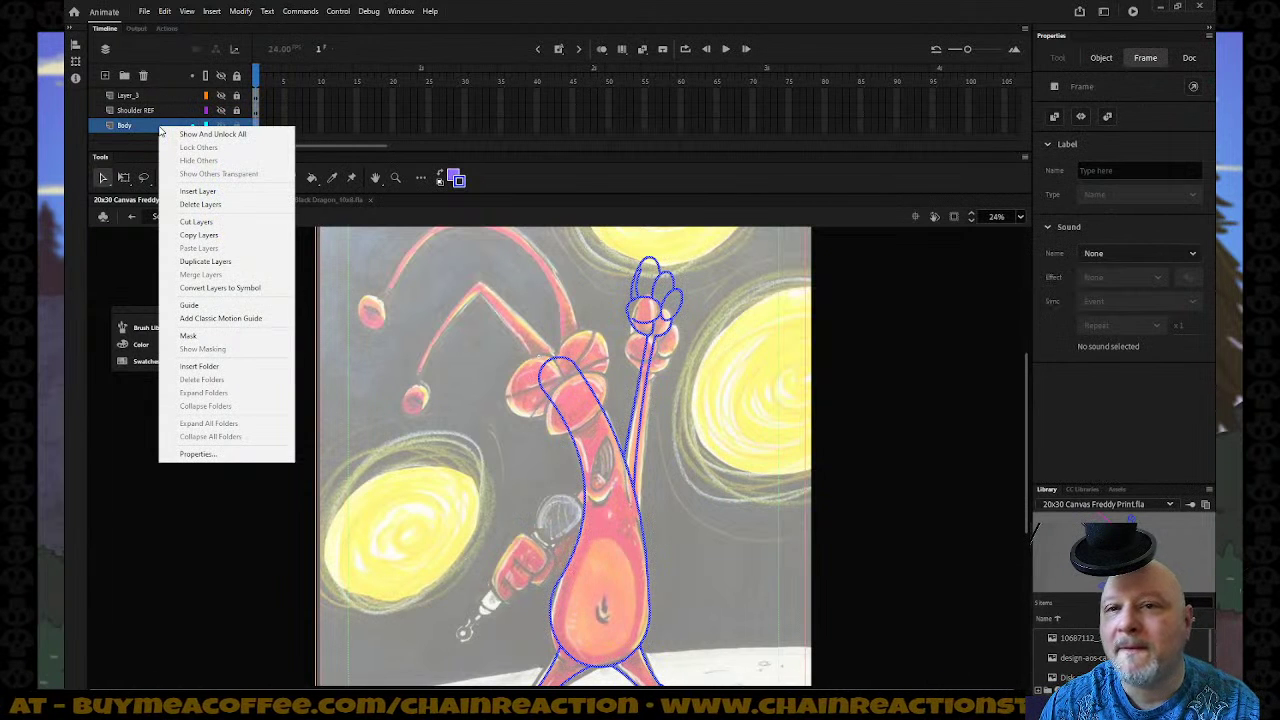
click(192, 191)
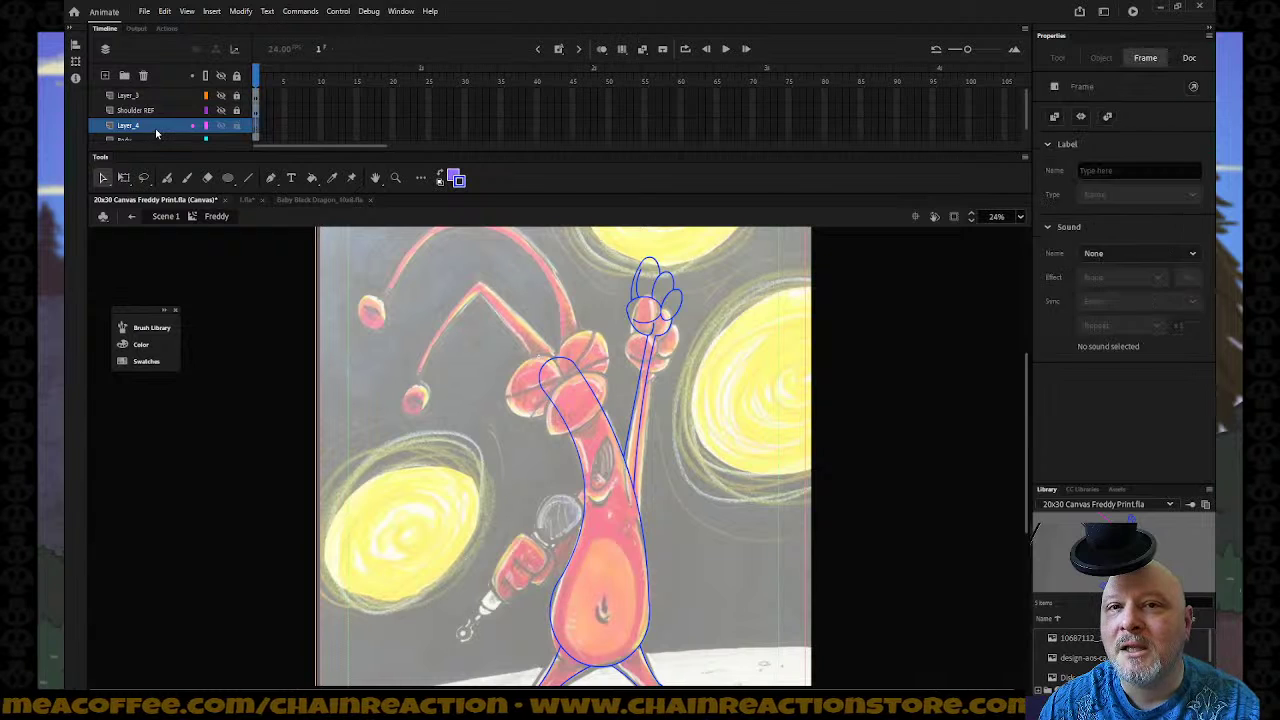
double_click(155, 127)
text(M)
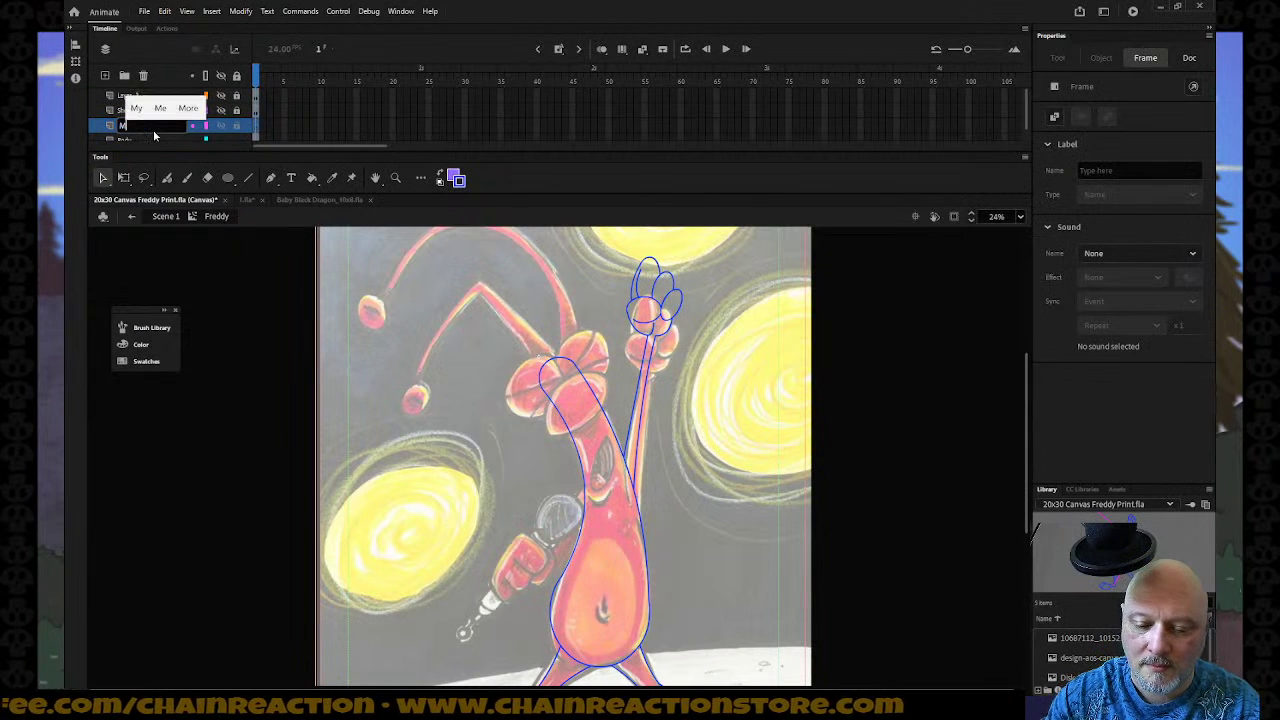
text(ic)
key(Return)
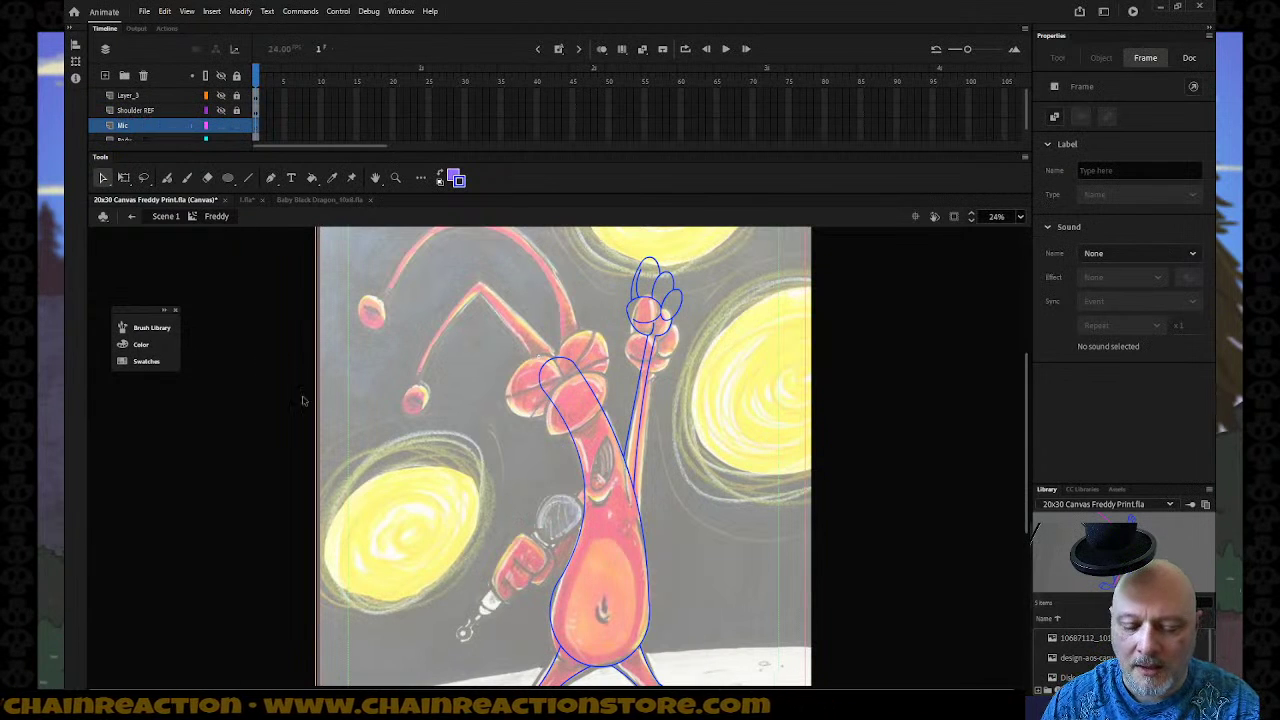
Set the stroke colour to bright green and draw a straight line along each side of the painted microphone handle.
key(z)
drag(372, 432, 634, 655)
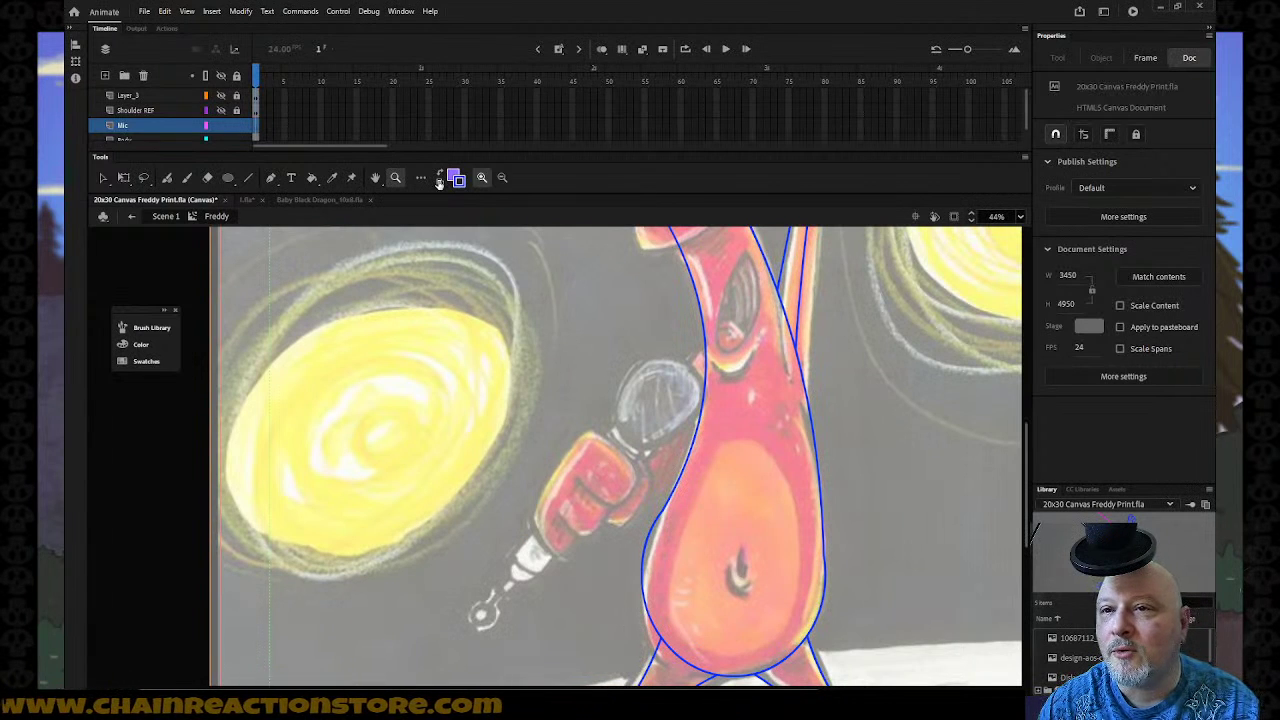
click(457, 180)
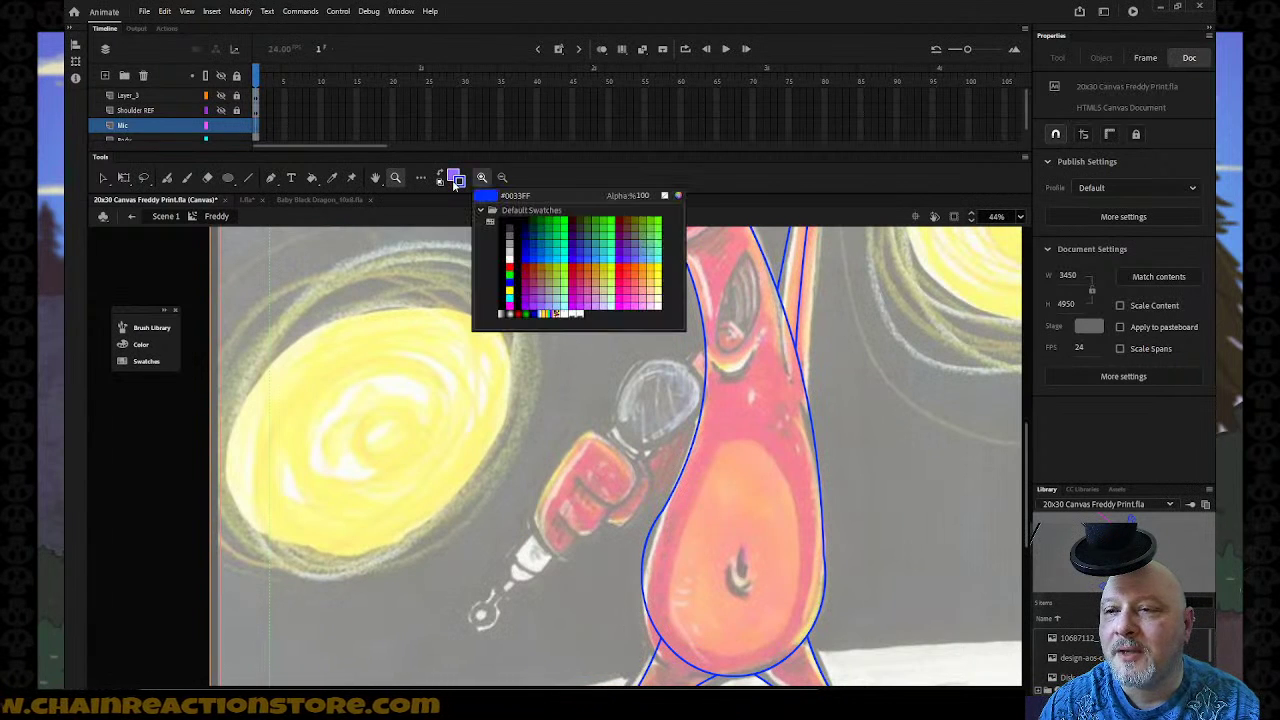
click(566, 214)
key(n)
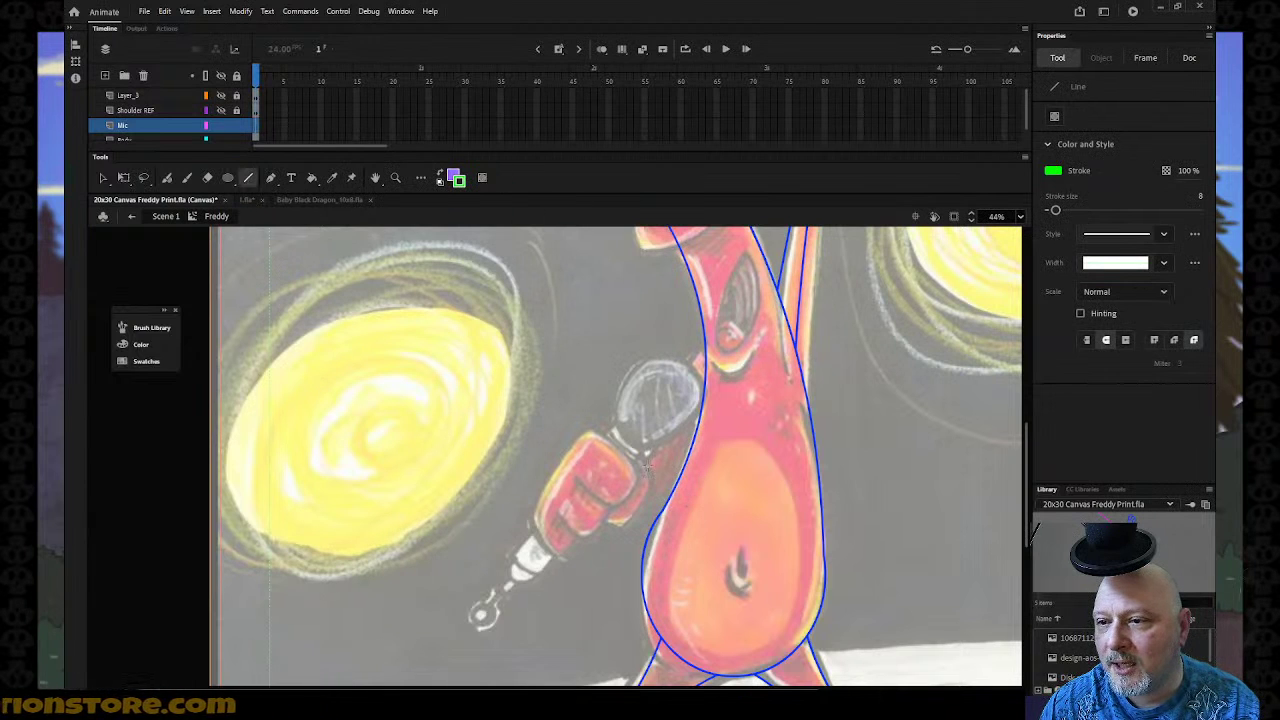
mouse_move(645, 456)
mouse_down()
mouse_move(565, 562)
mouse_move(527, 582)
mouse_up()
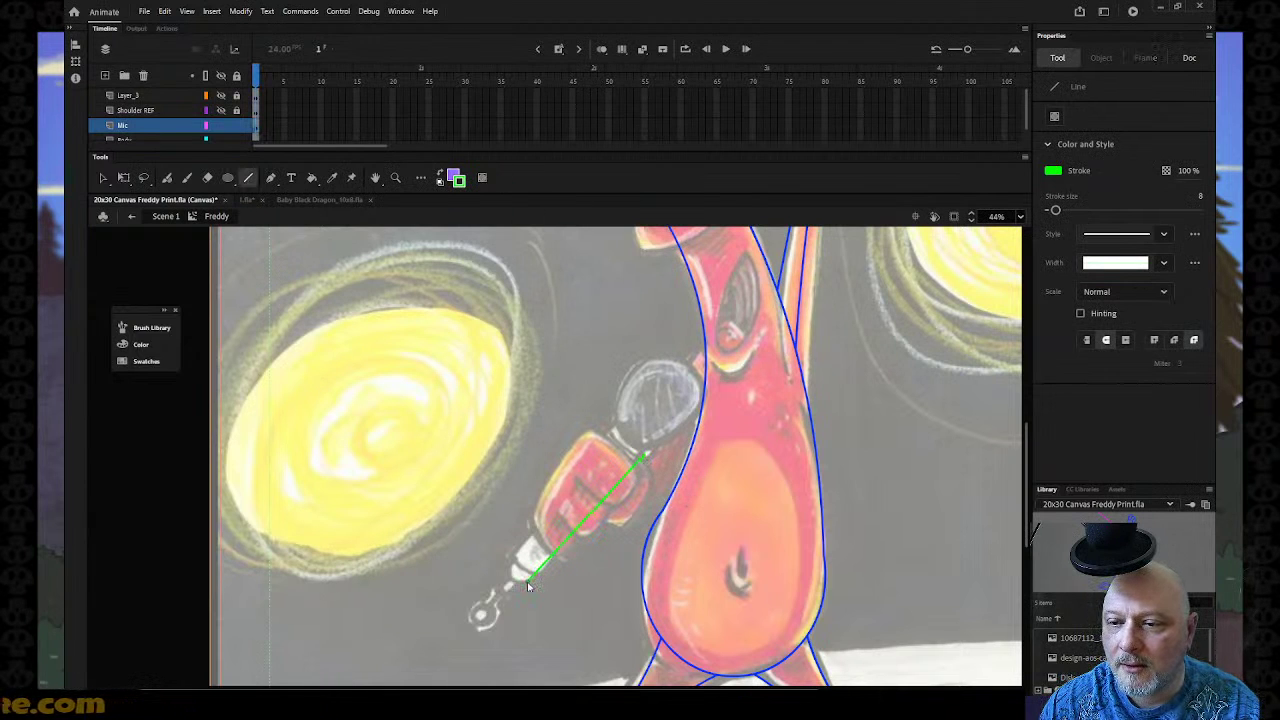
mouse_move(605, 426)
mouse_down()
mouse_move(540, 505)
mouse_move(510, 576)
mouse_up()
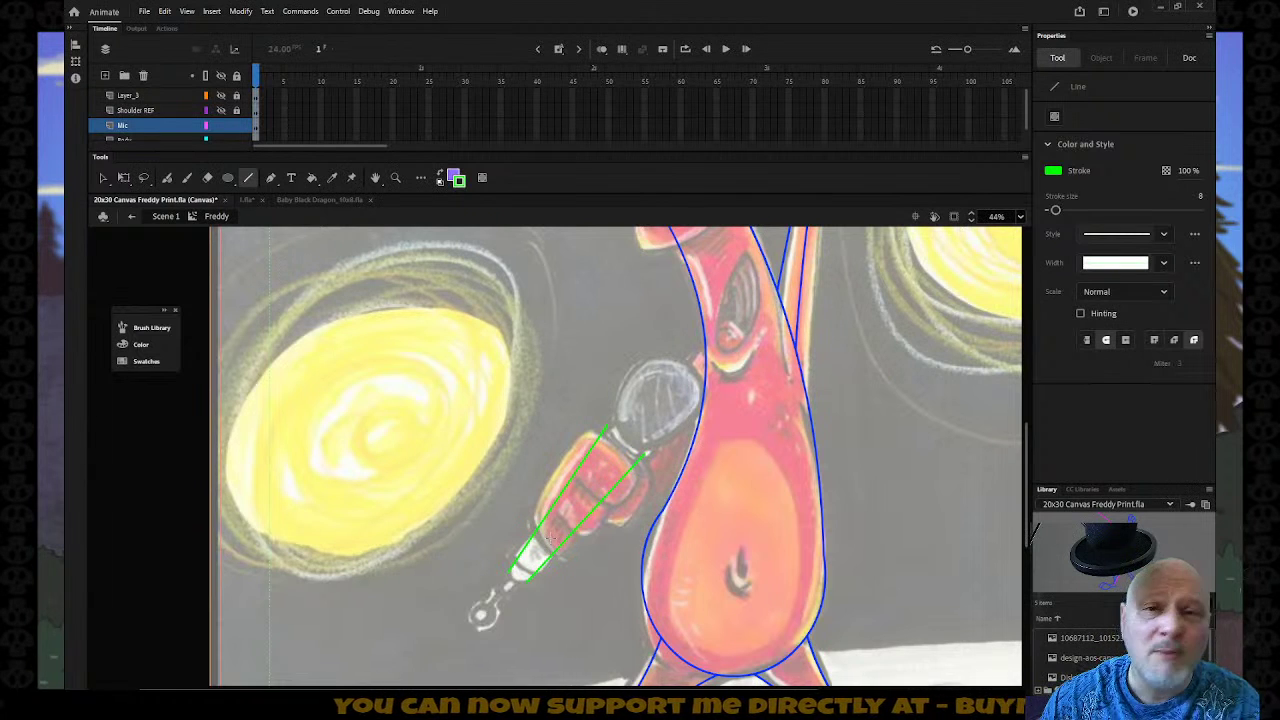
Set the fill to none and draw a green circle about 300 px across over the upper part of the yellow disc beside the microphone.
click(228, 178)
click(455, 178)
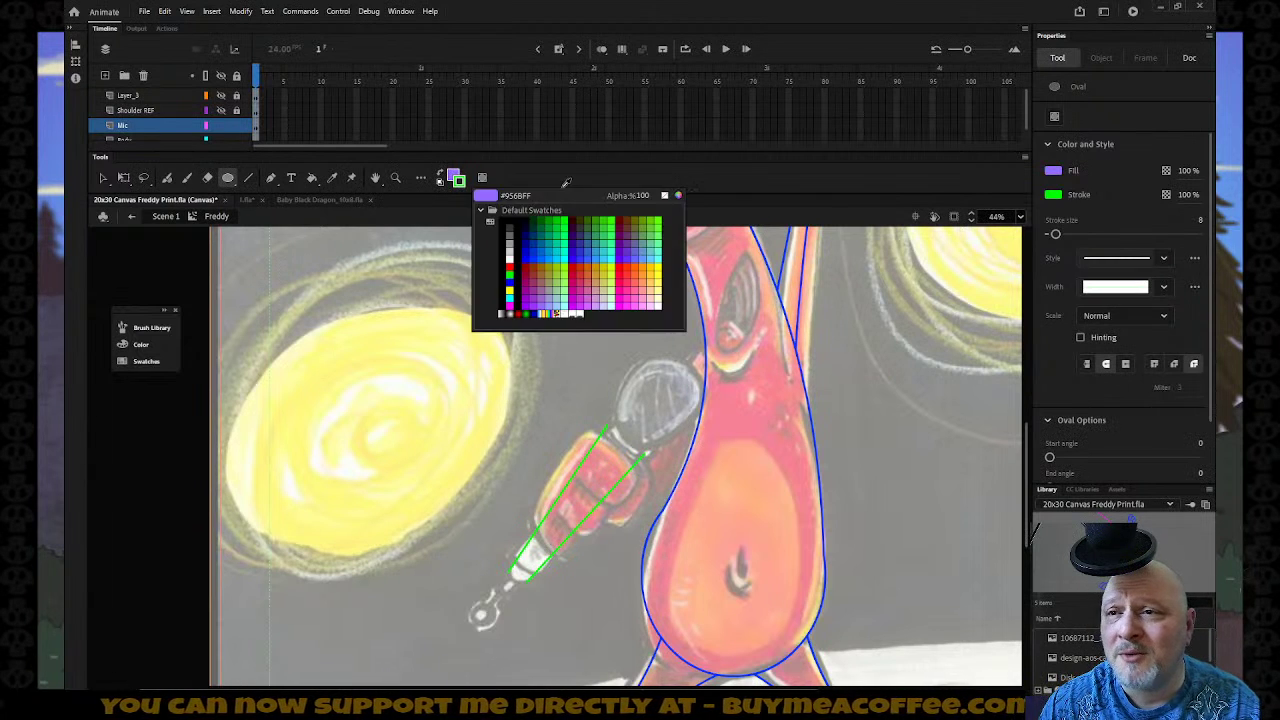
click(679, 200)
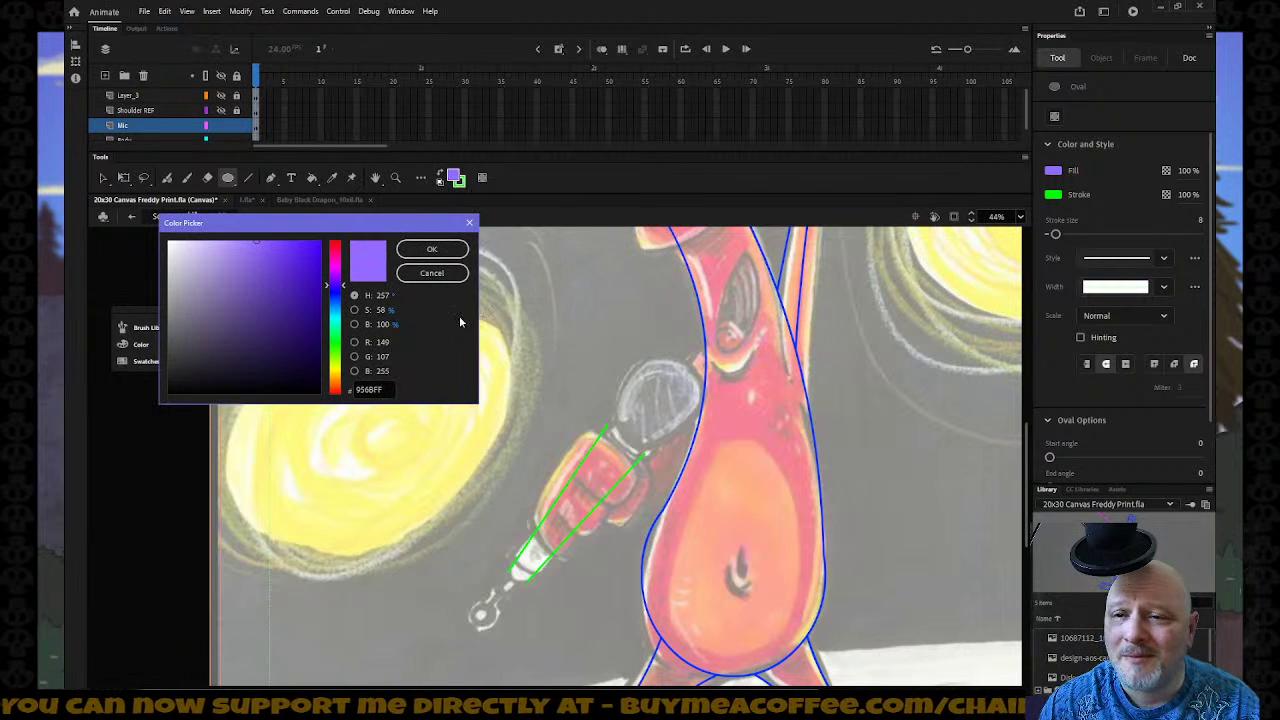
click(432, 249)
click(455, 178)
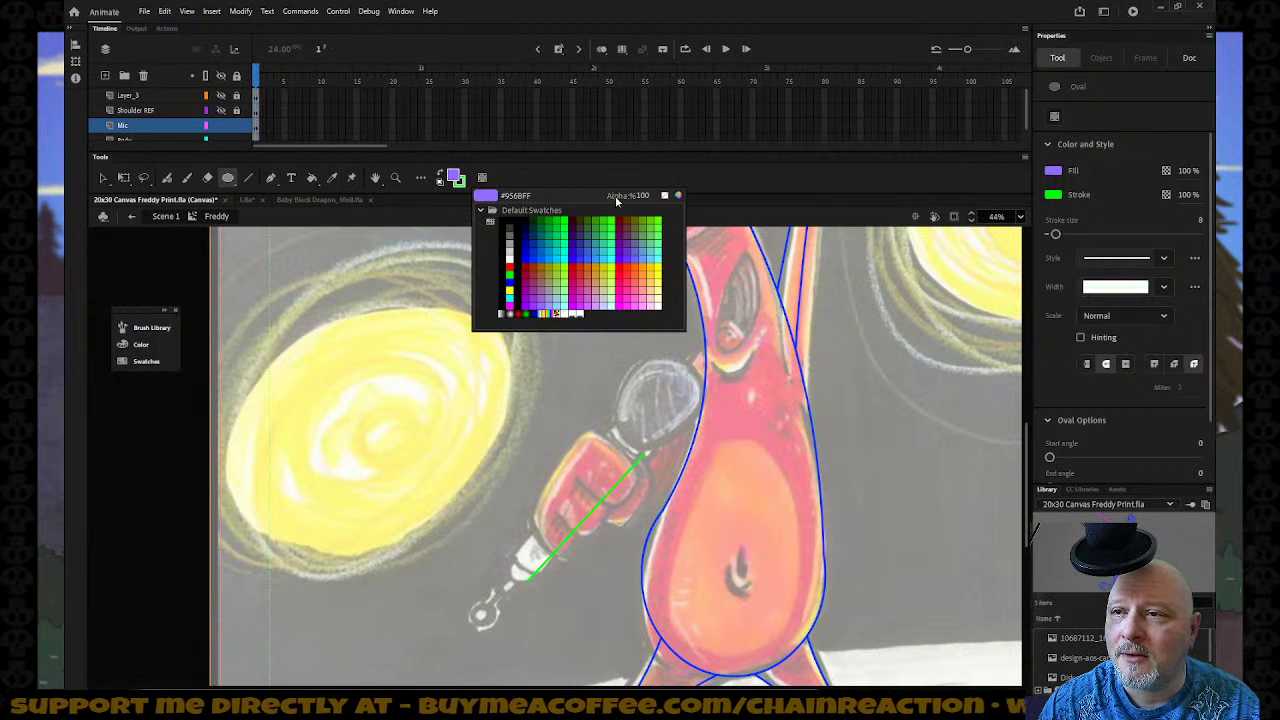
click(664, 199)
drag(405, 257, 447, 337)
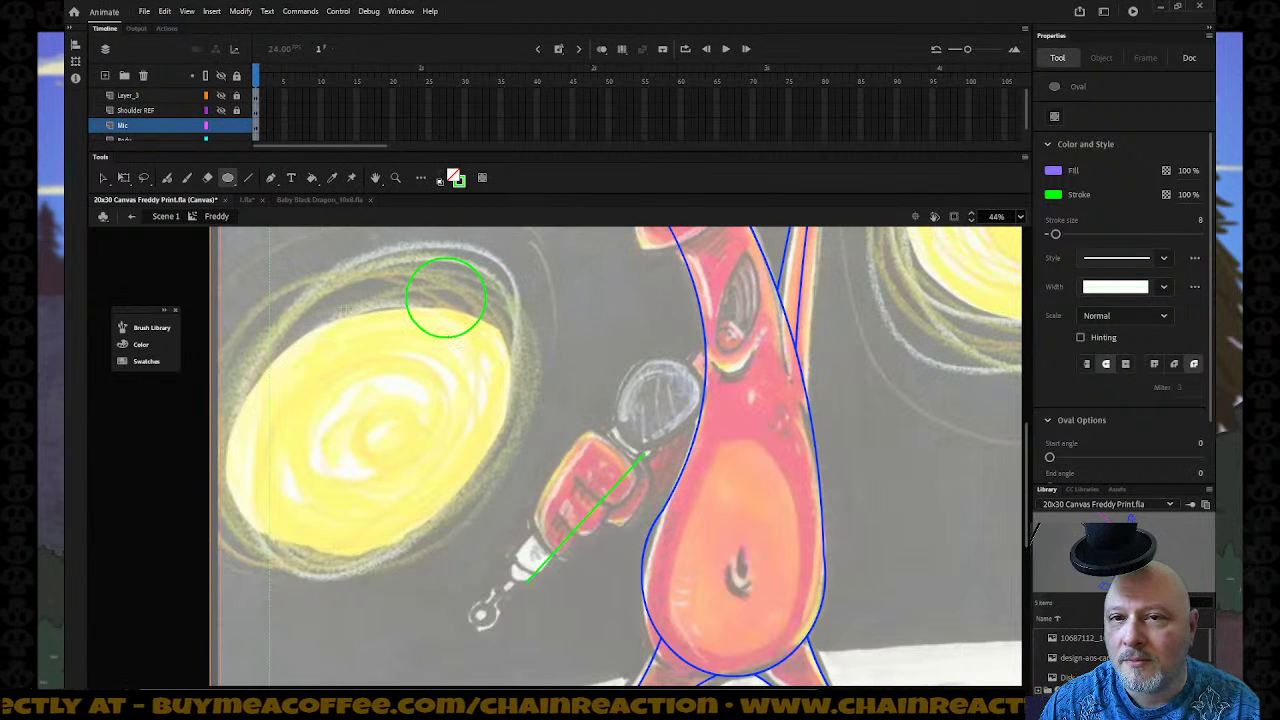
Narrow the green circle into an upright oval about 251 px wide.
click(103, 178)
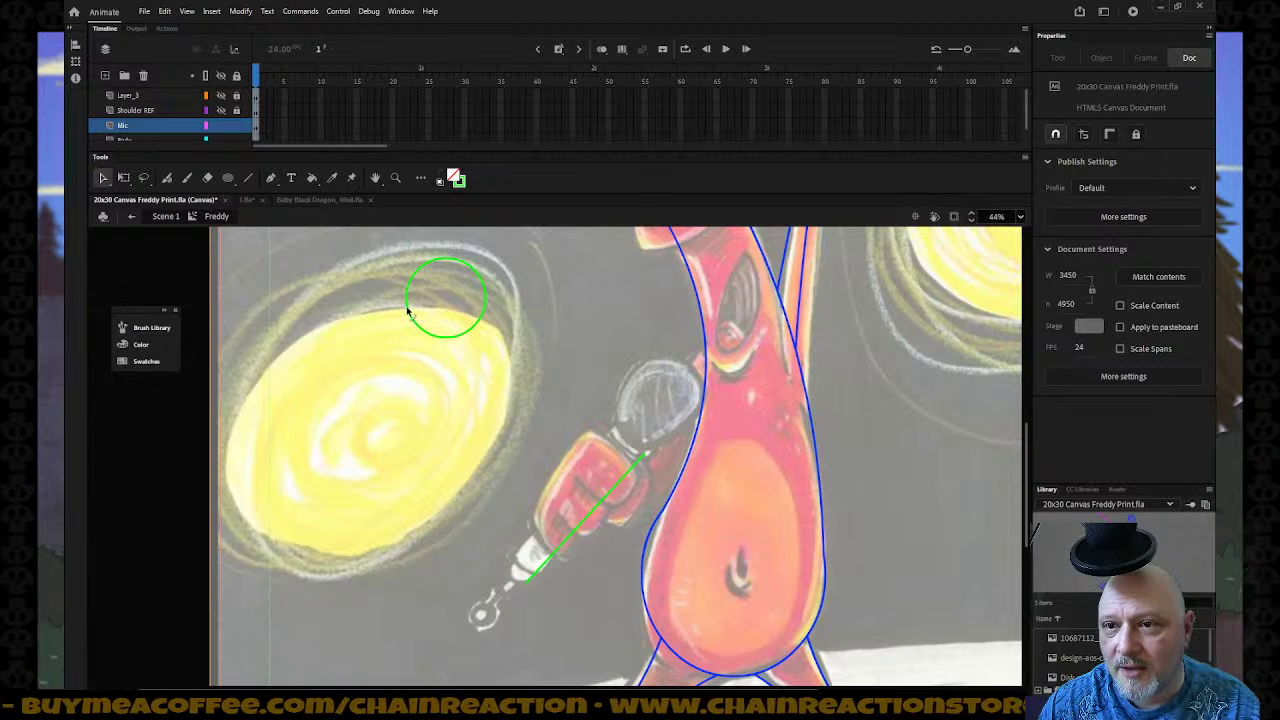
click(407, 312)
click(122, 177)
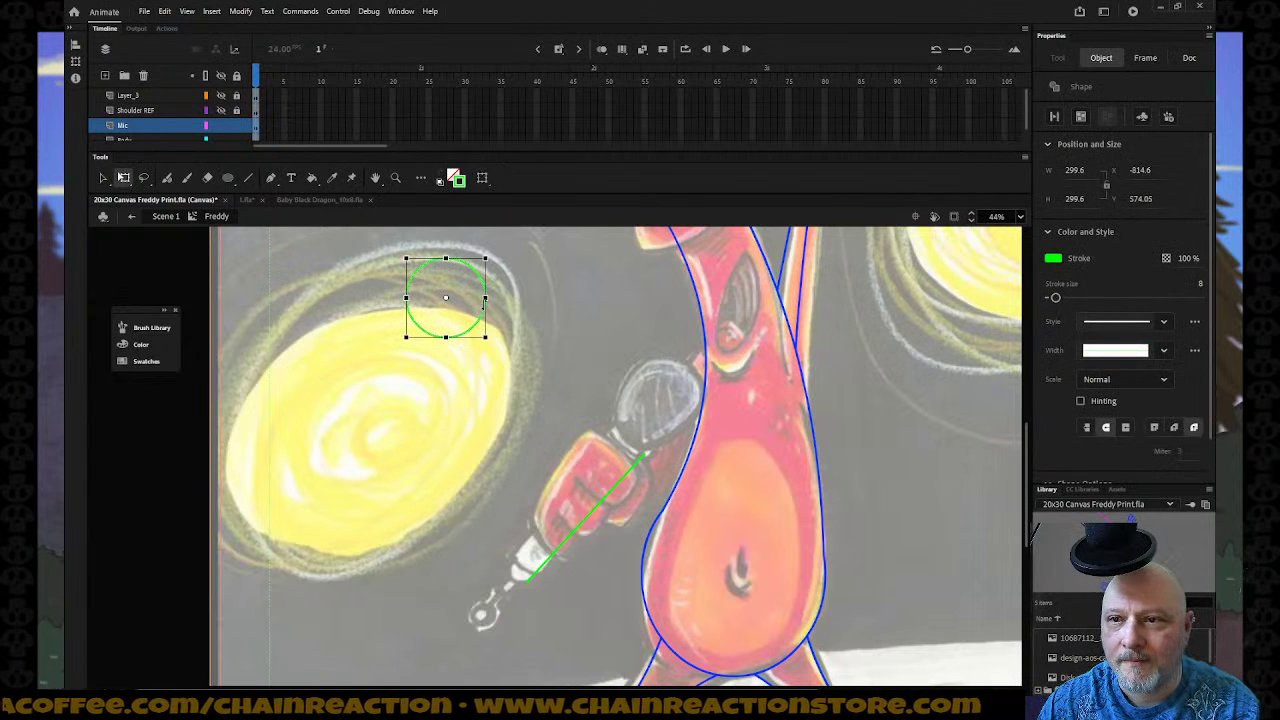
drag(483, 298, 479, 298)
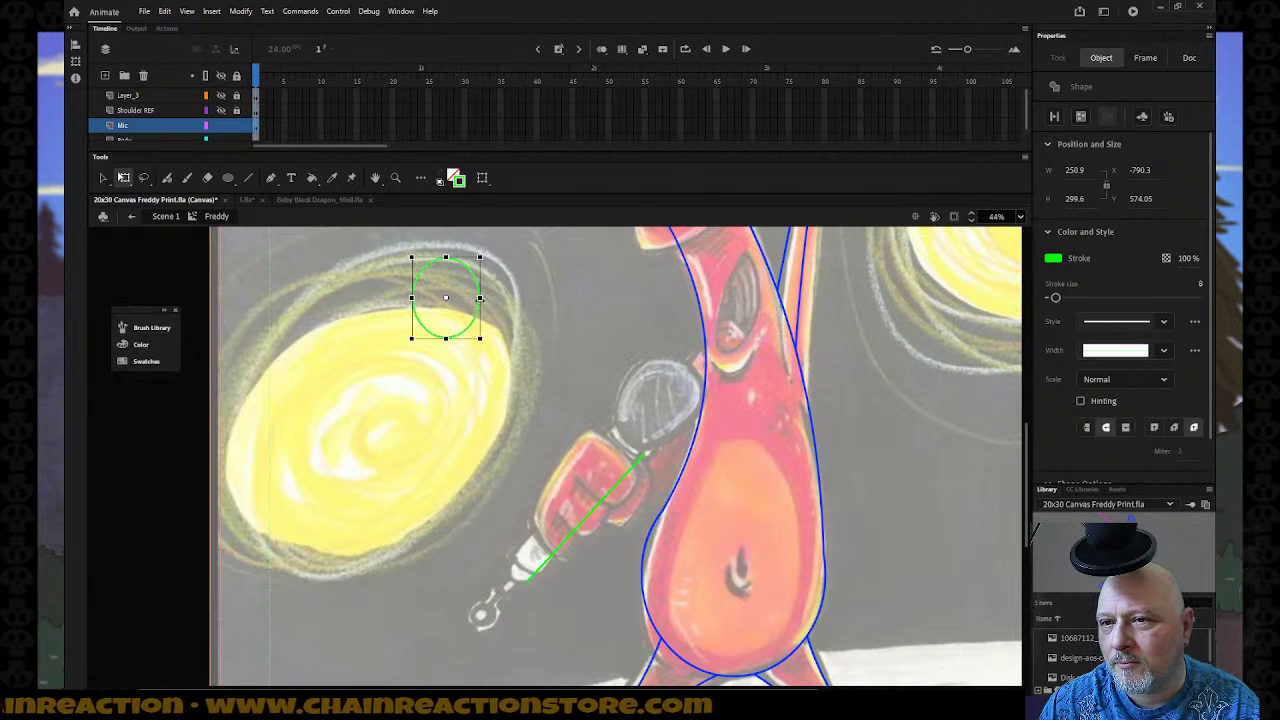
click(512, 300)
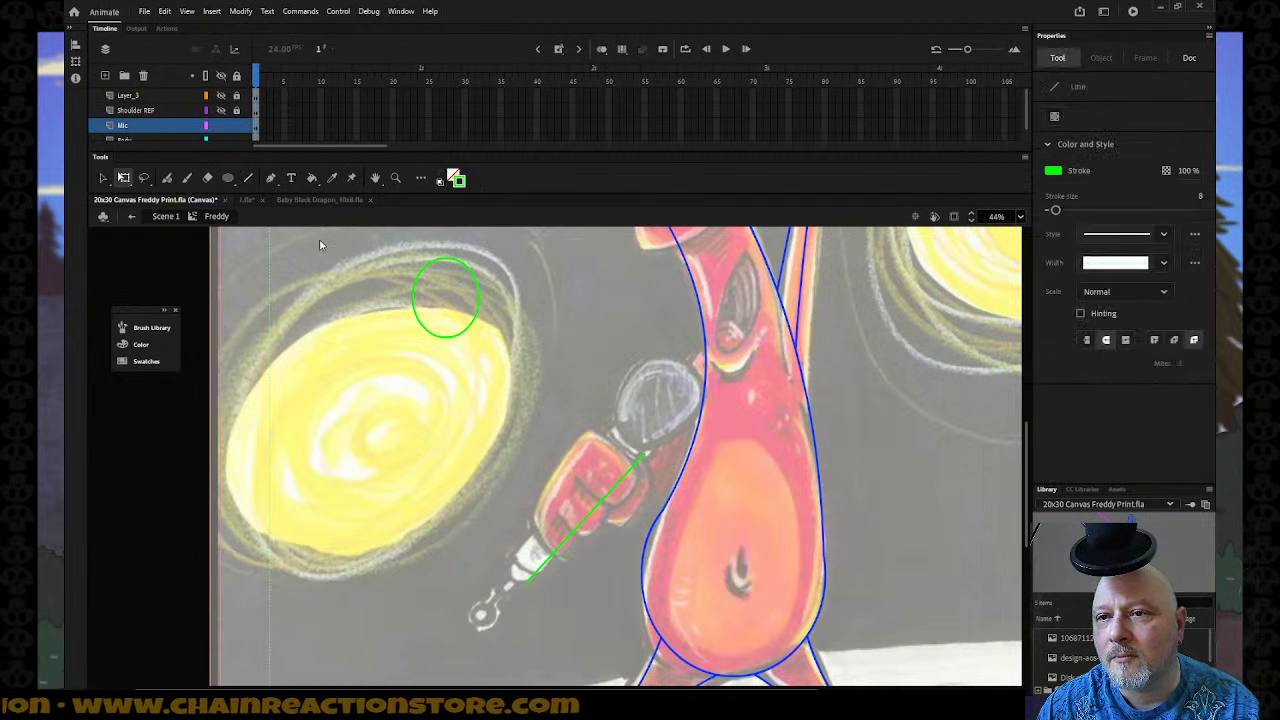
Draw a horizontal line through the oval's middle and a second one across its lower part.
key(n)
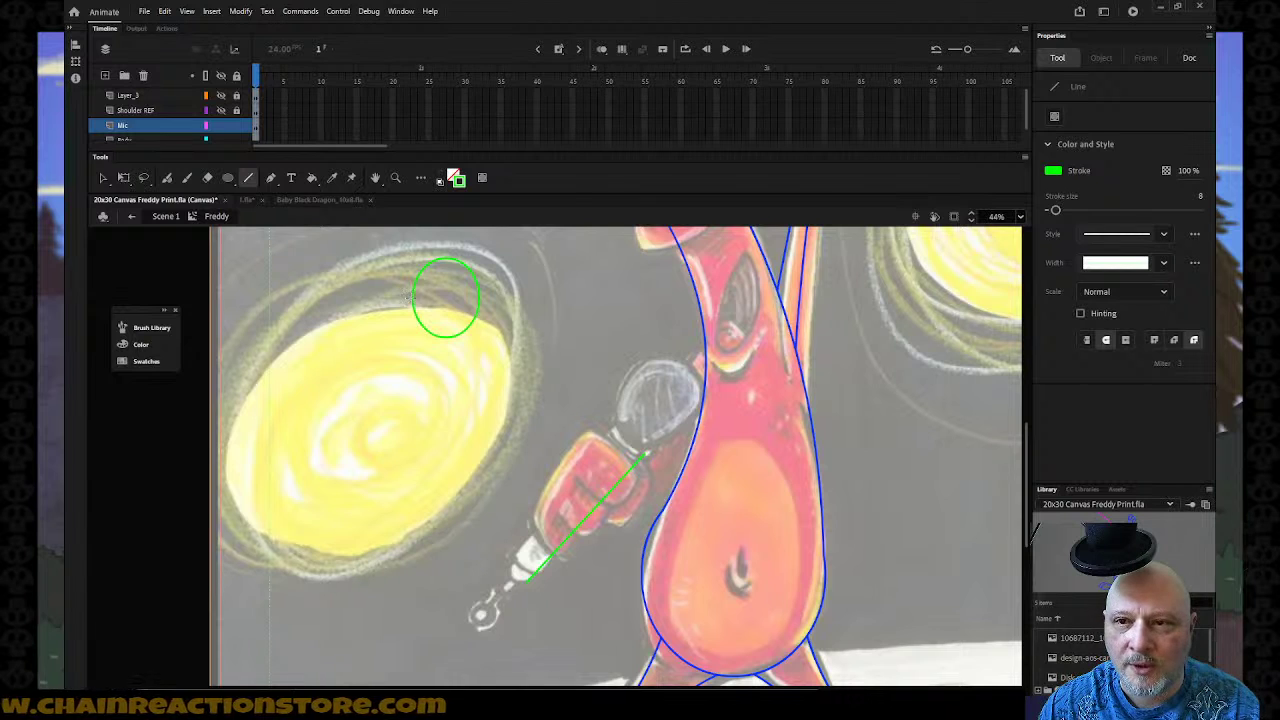
drag(411, 296, 507, 306)
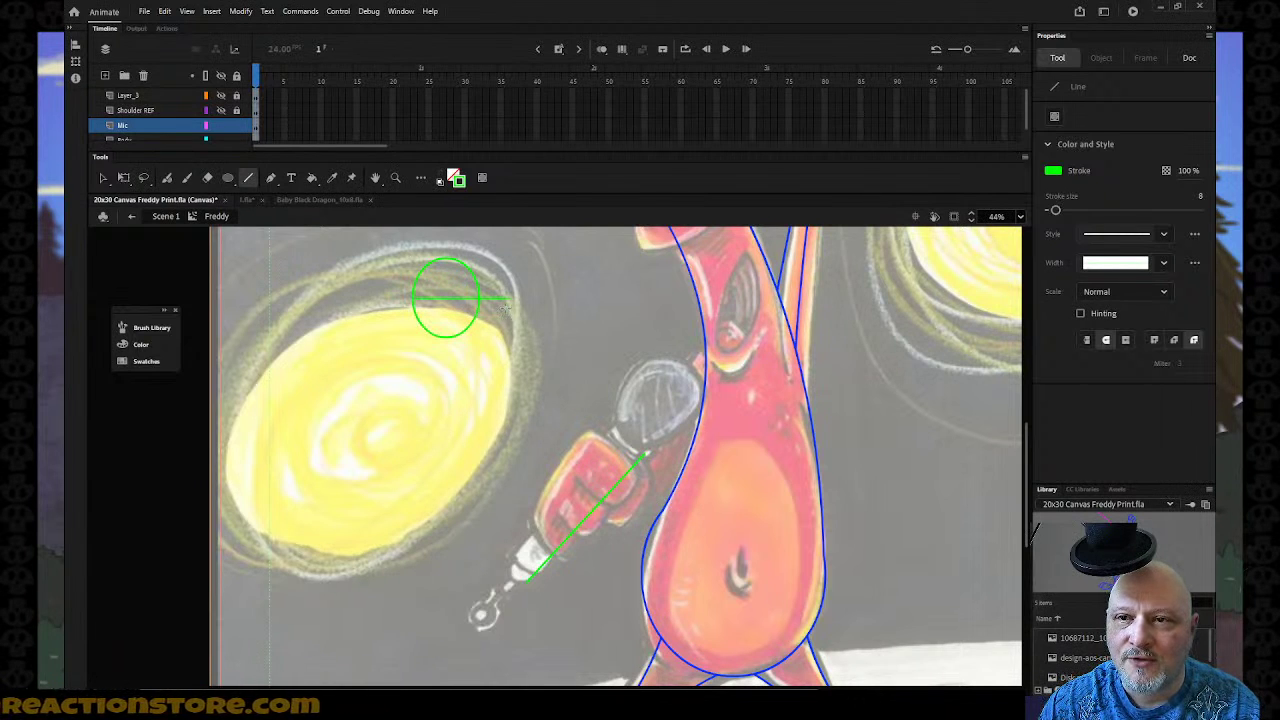
click(103, 180)
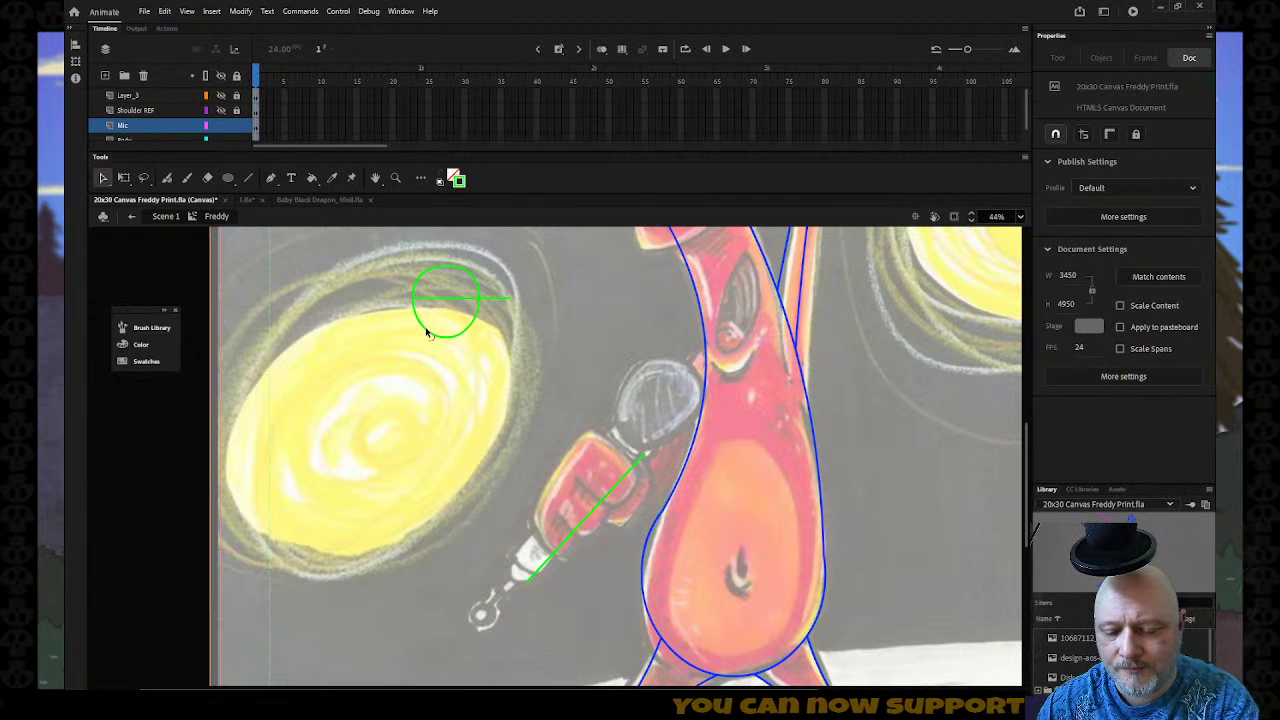
key(n)
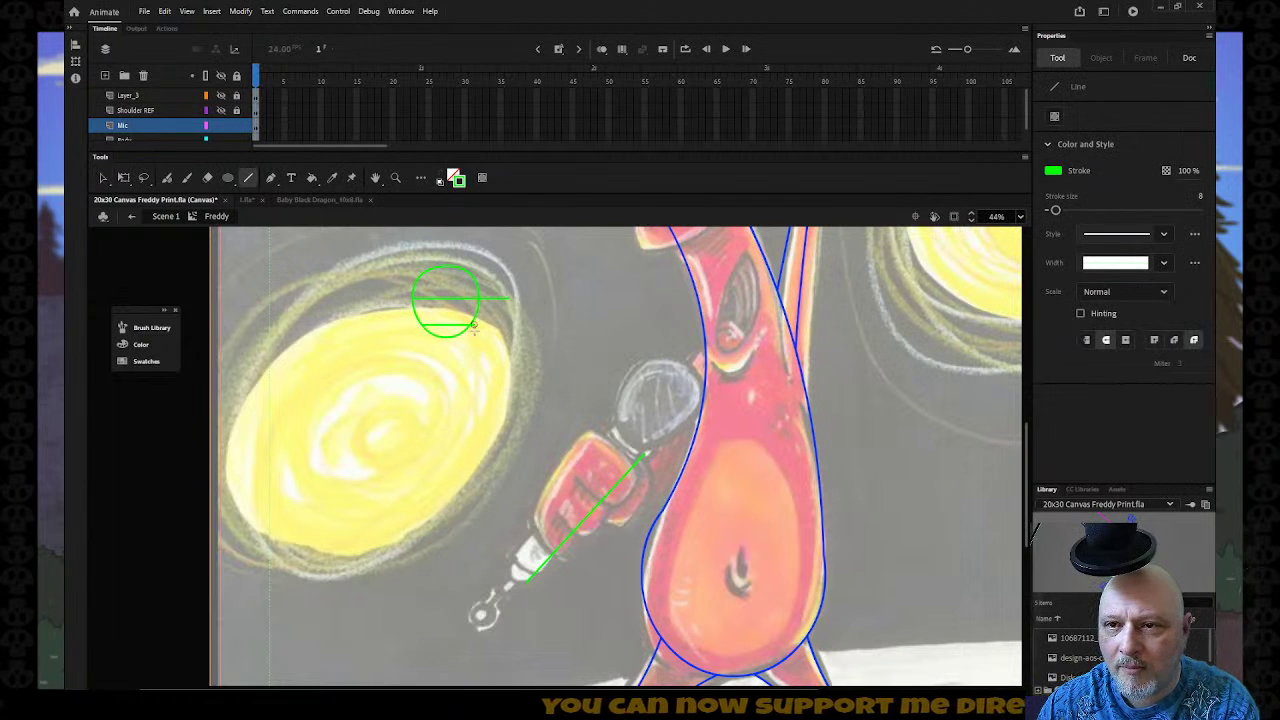
Delete both horizontal lines crossing the green oval.
key(v)
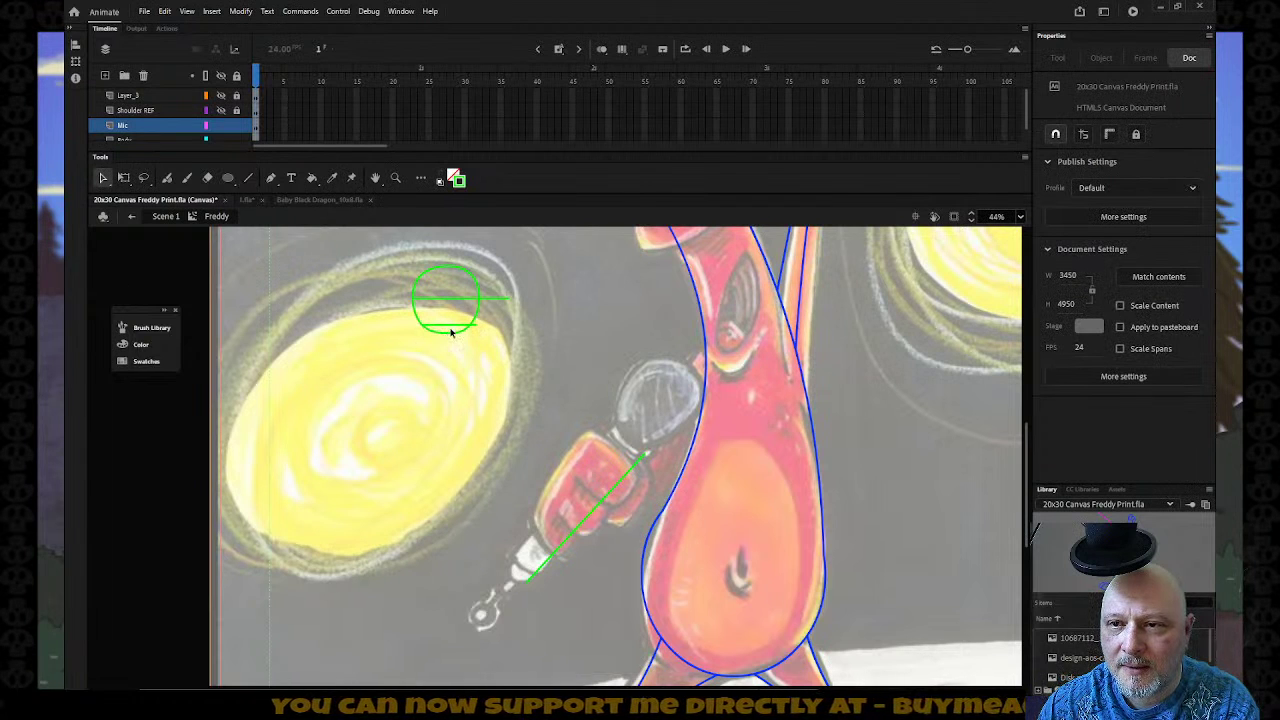
click(451, 328)
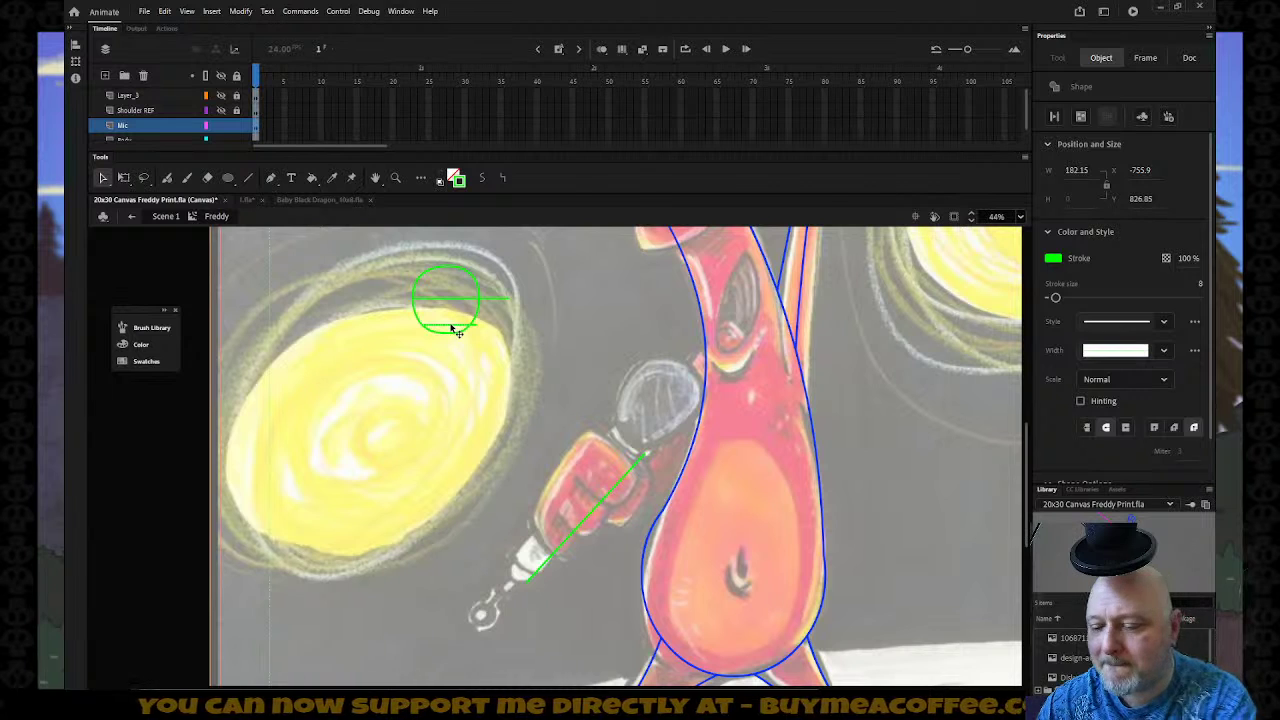
click(462, 326)
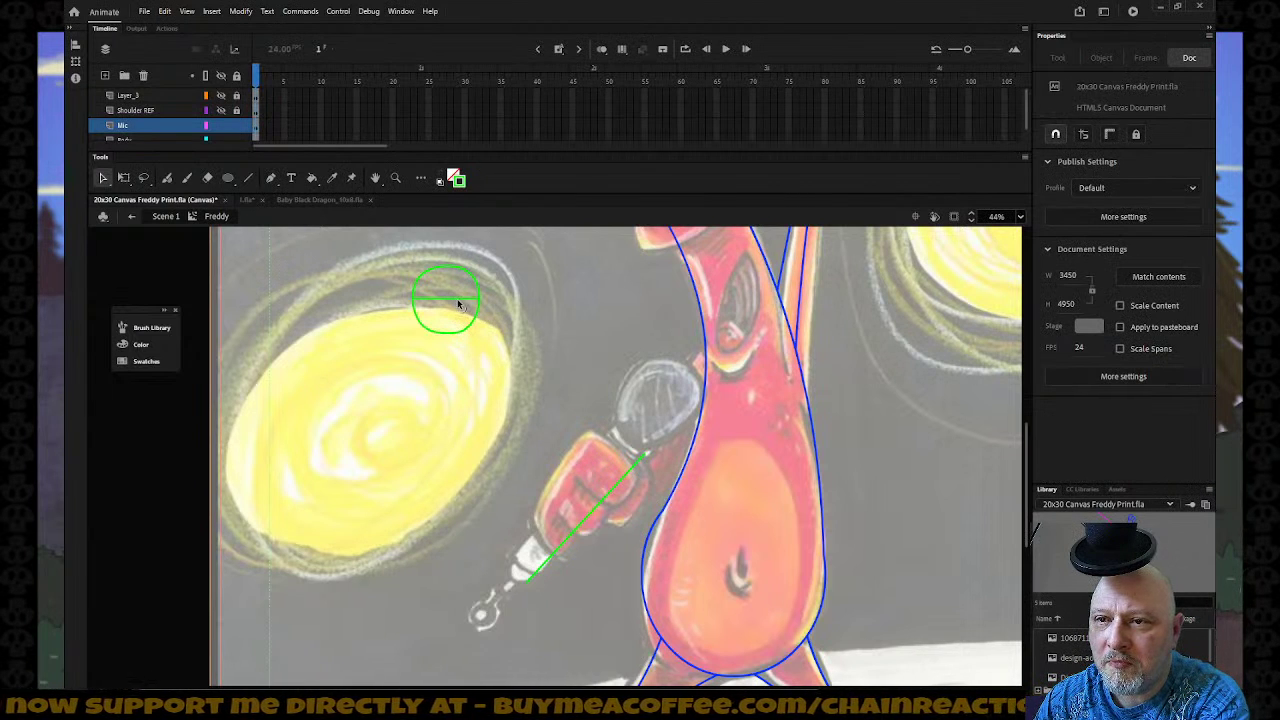
click(459, 299)
key(Delete)
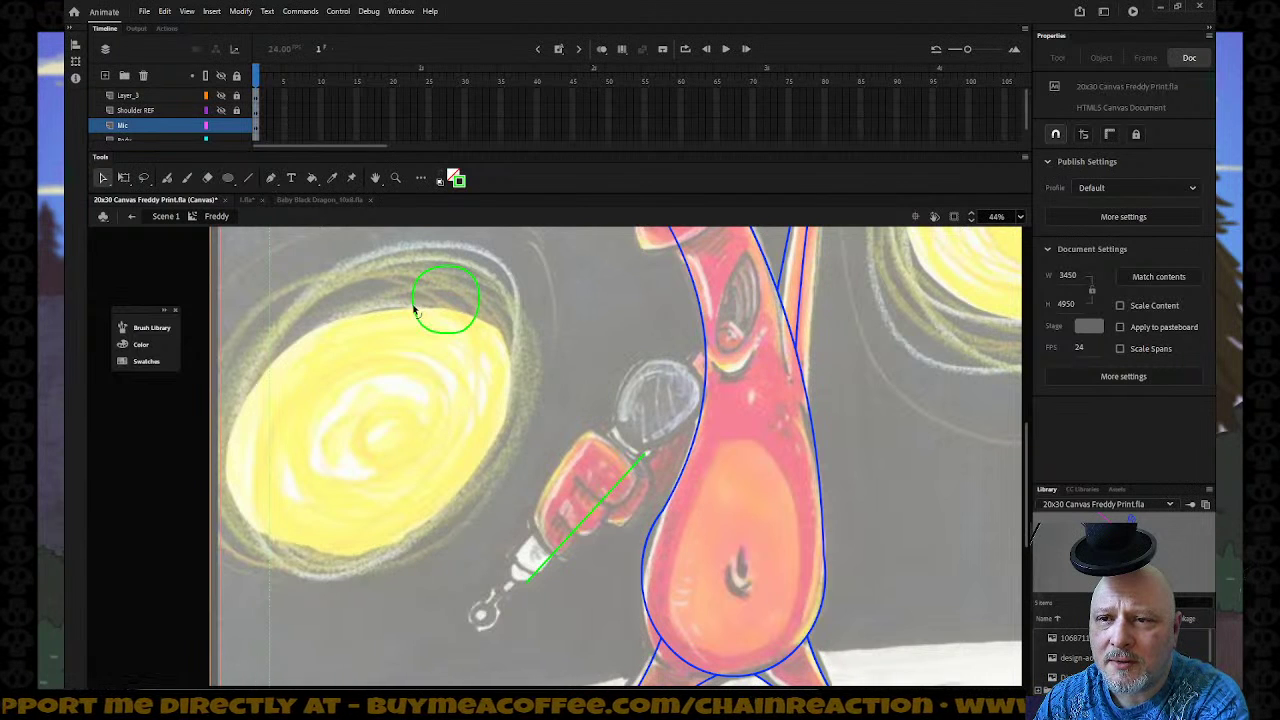
Fit the green oval over the painted microphone head, tilting it clockwise and enlarging it to about 342 by 346 px.
click(420, 314)
click(124, 178)
drag(446, 337, 684, 436)
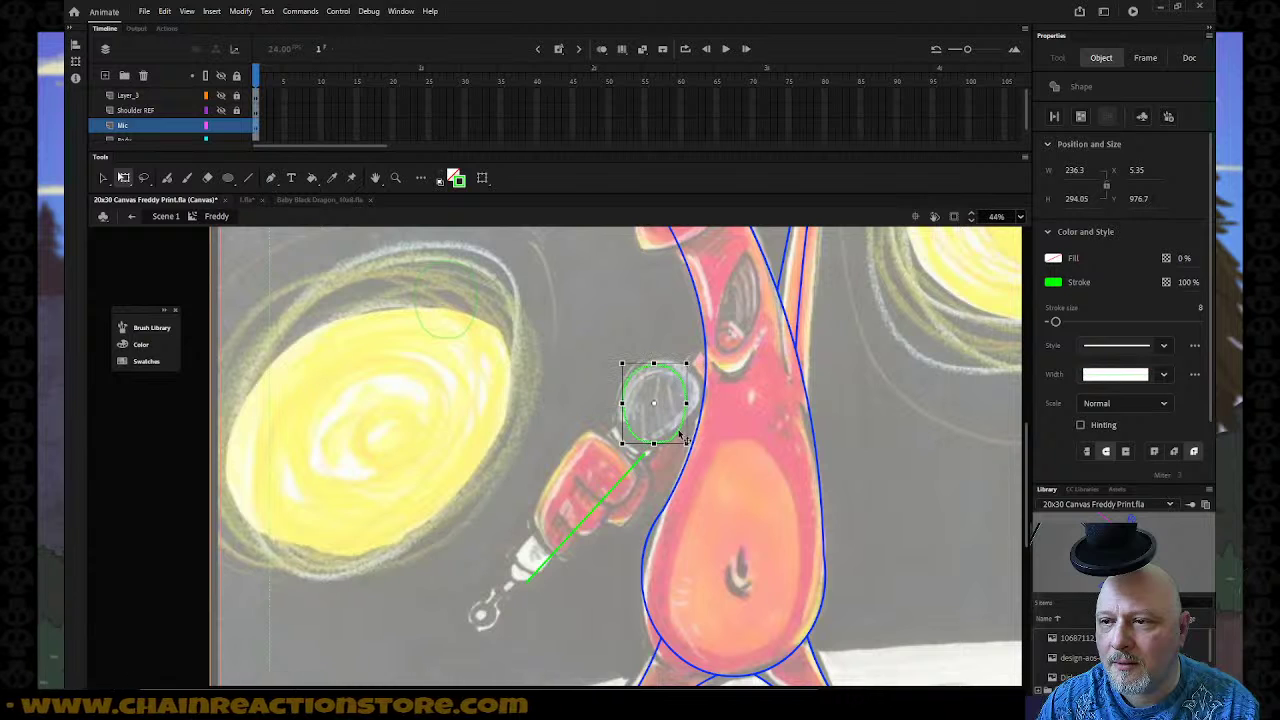
drag(692, 370, 714, 388)
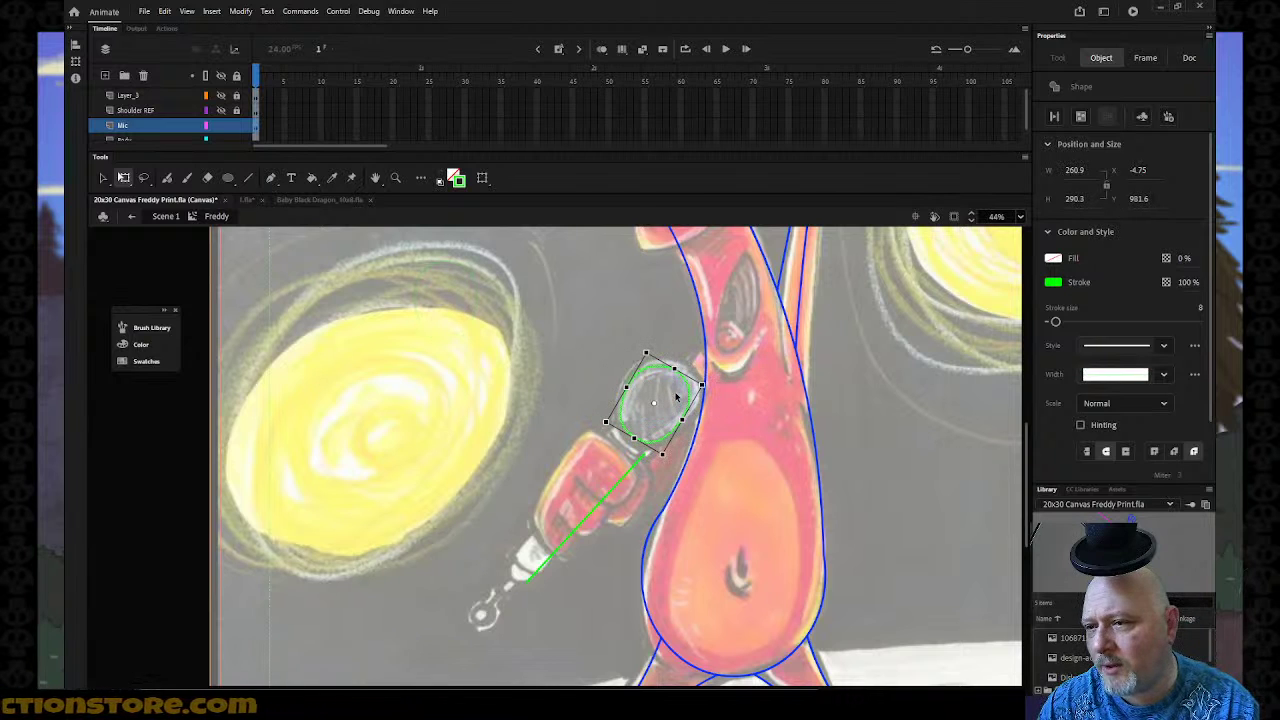
mouse_move(701, 386)
mouse_down()
mouse_move(722, 394)
mouse_move(695, 369)
mouse_up()
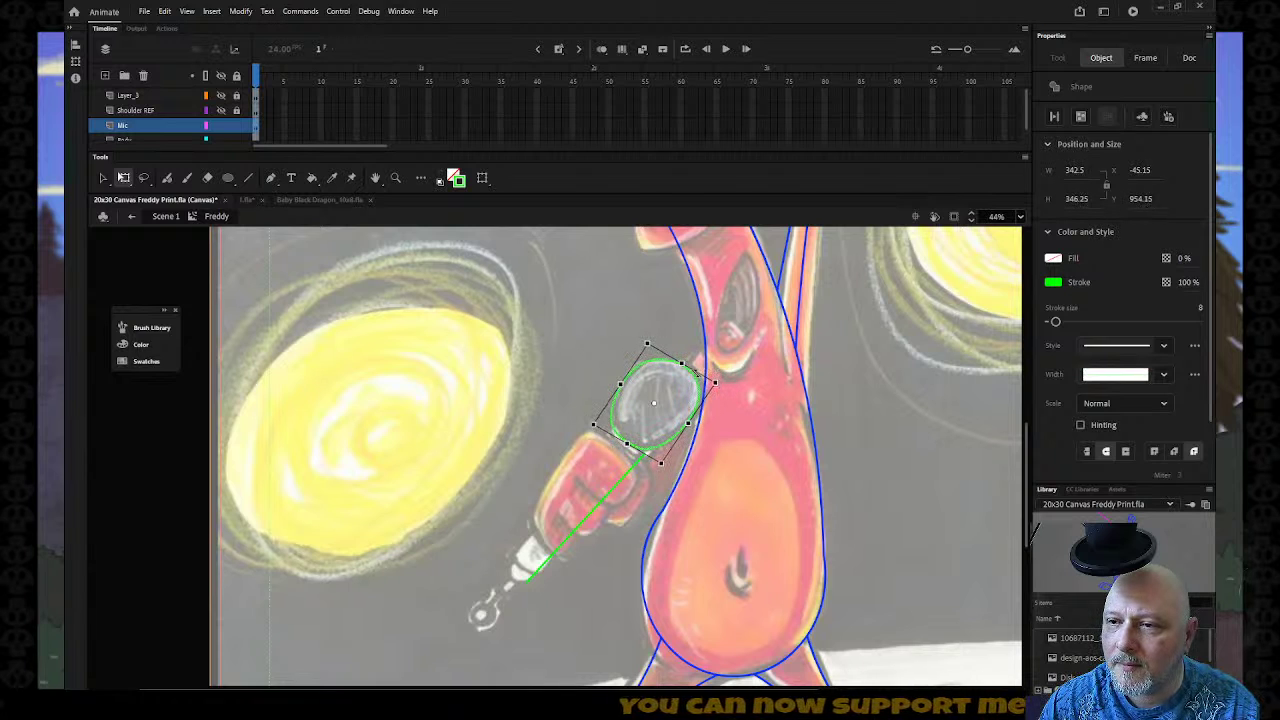
Complete the microphone handle with a second long green edge and an end line, then round off its tip with object snapping turned off.
click(566, 376)
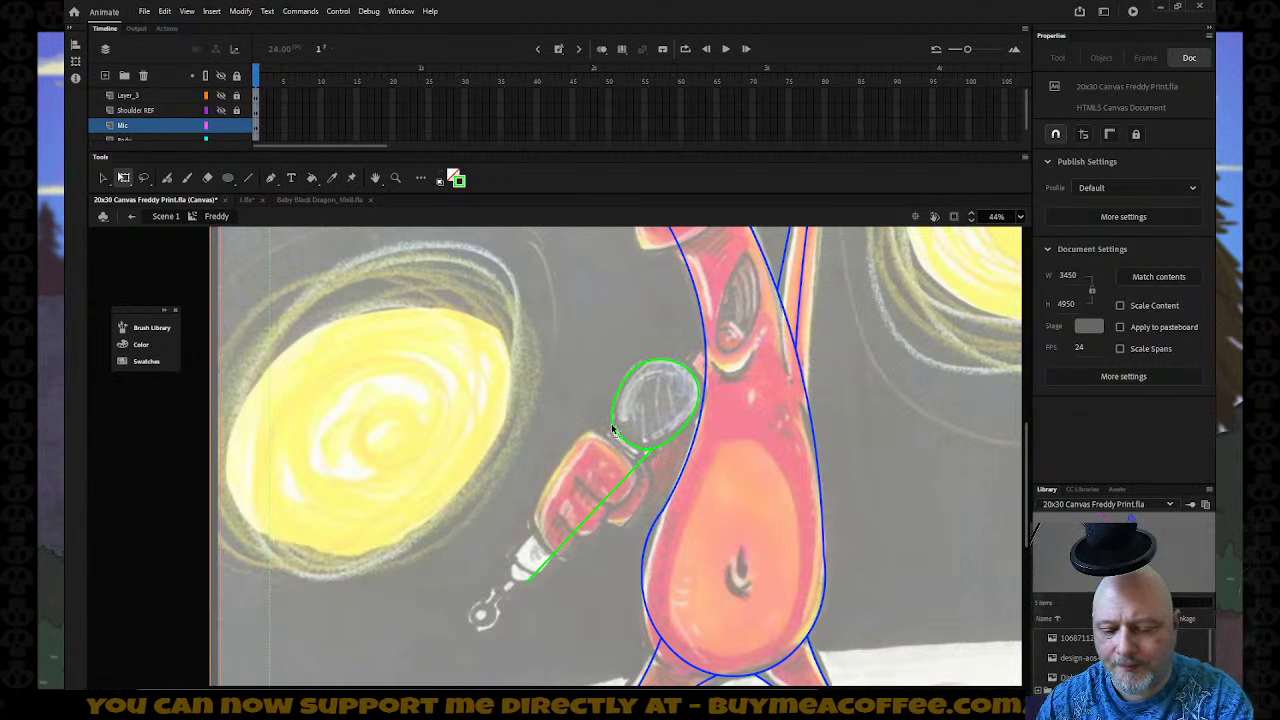
key(v)
key(n)
mouse_move(612, 432)
mouse_down()
mouse_move(556, 480)
mouse_move(510, 574)
mouse_up()
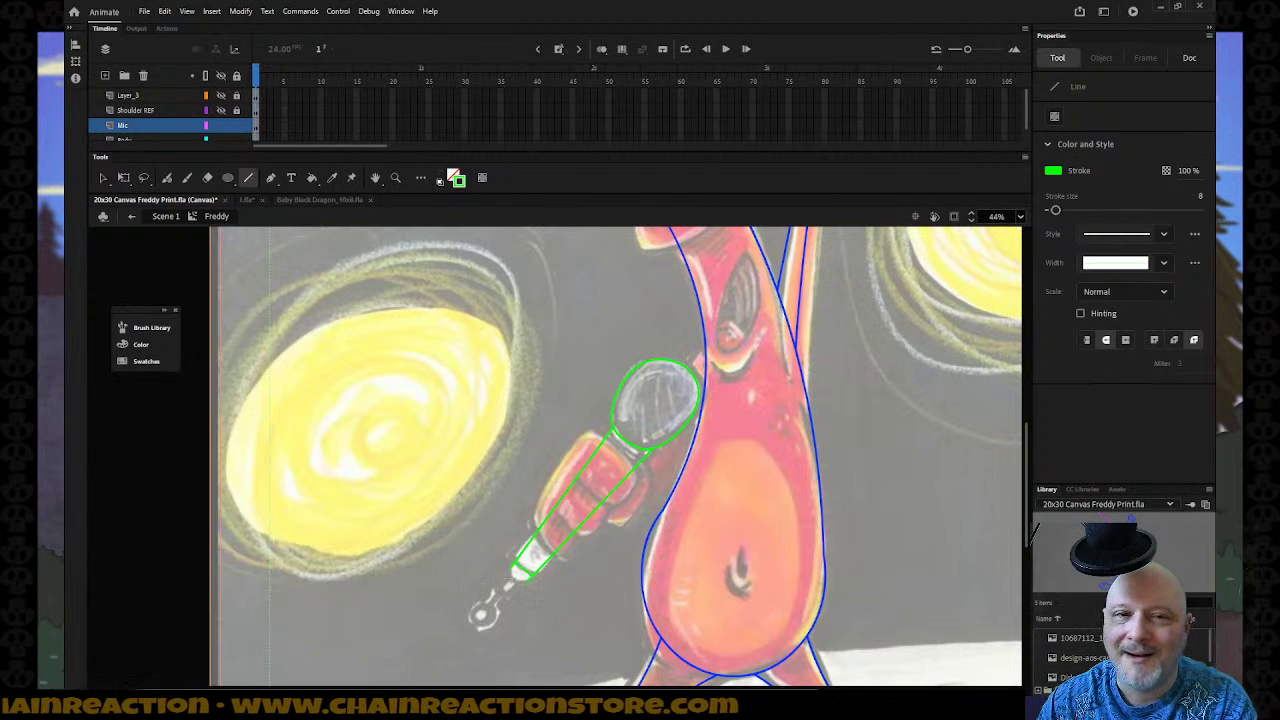
key(v)
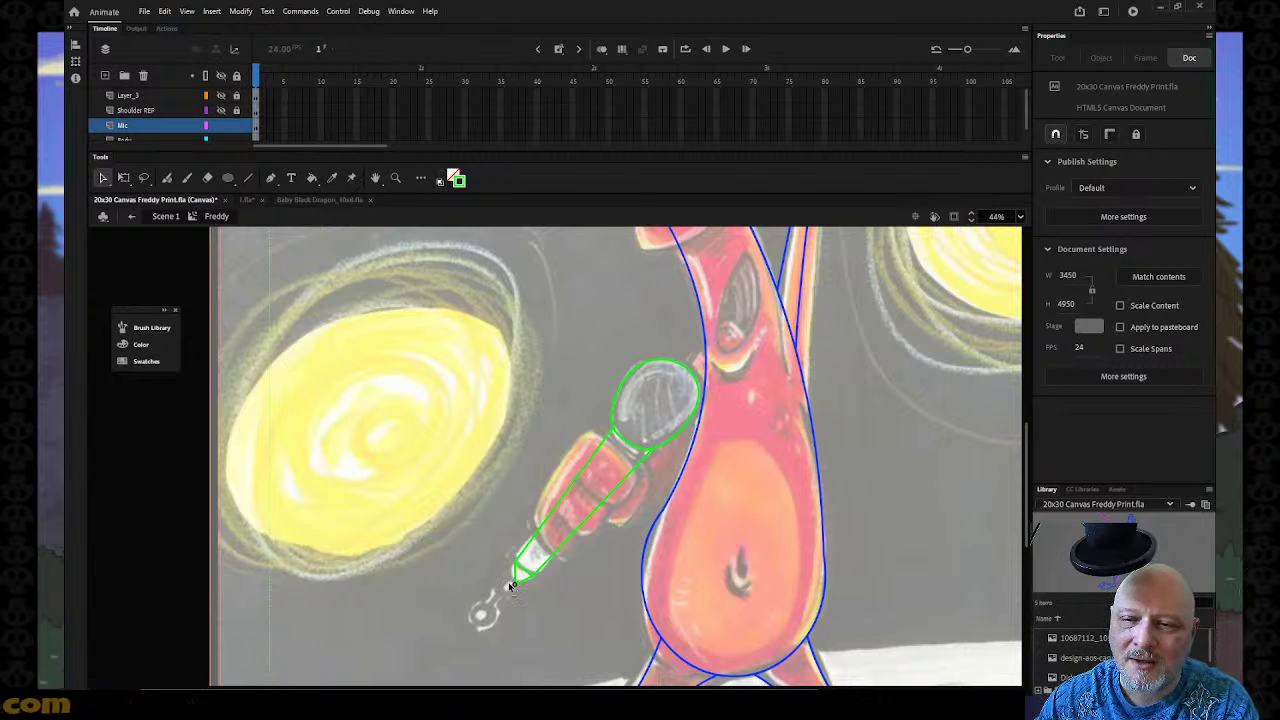
click(1055, 134)
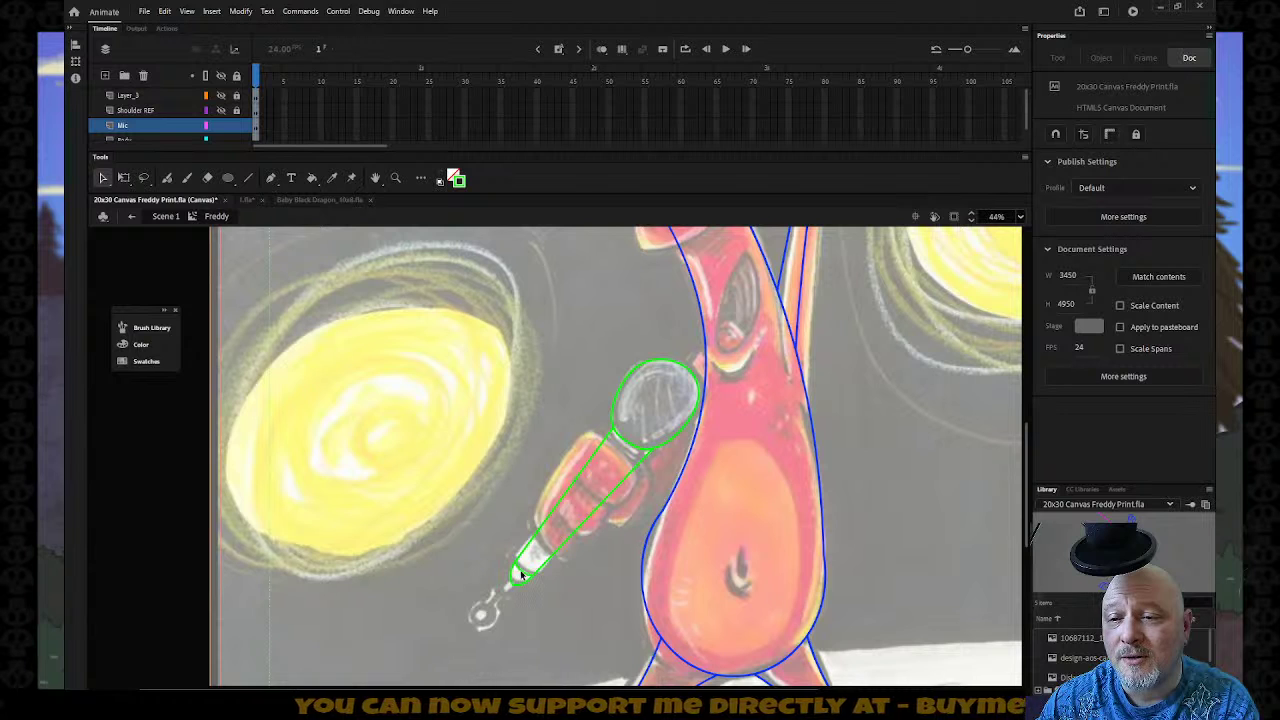
Draw two curved green collar bands across the handle just below the microphone head.
key(n)
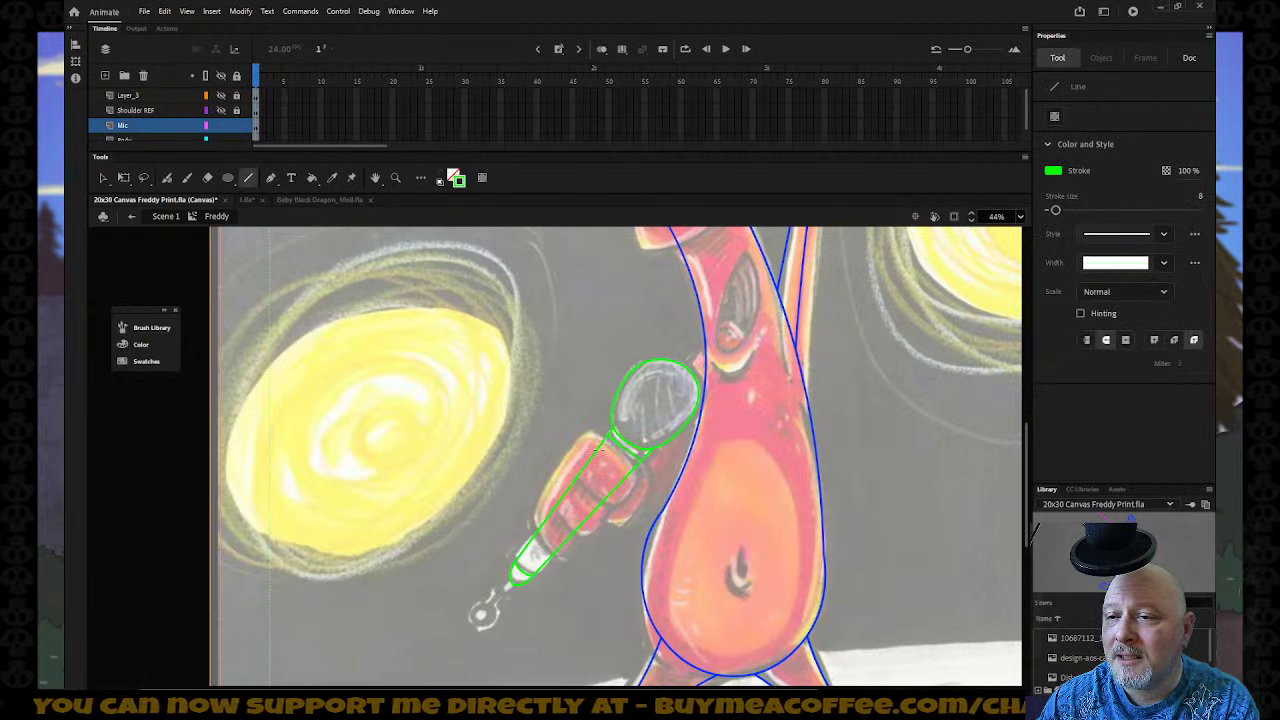
key(v)
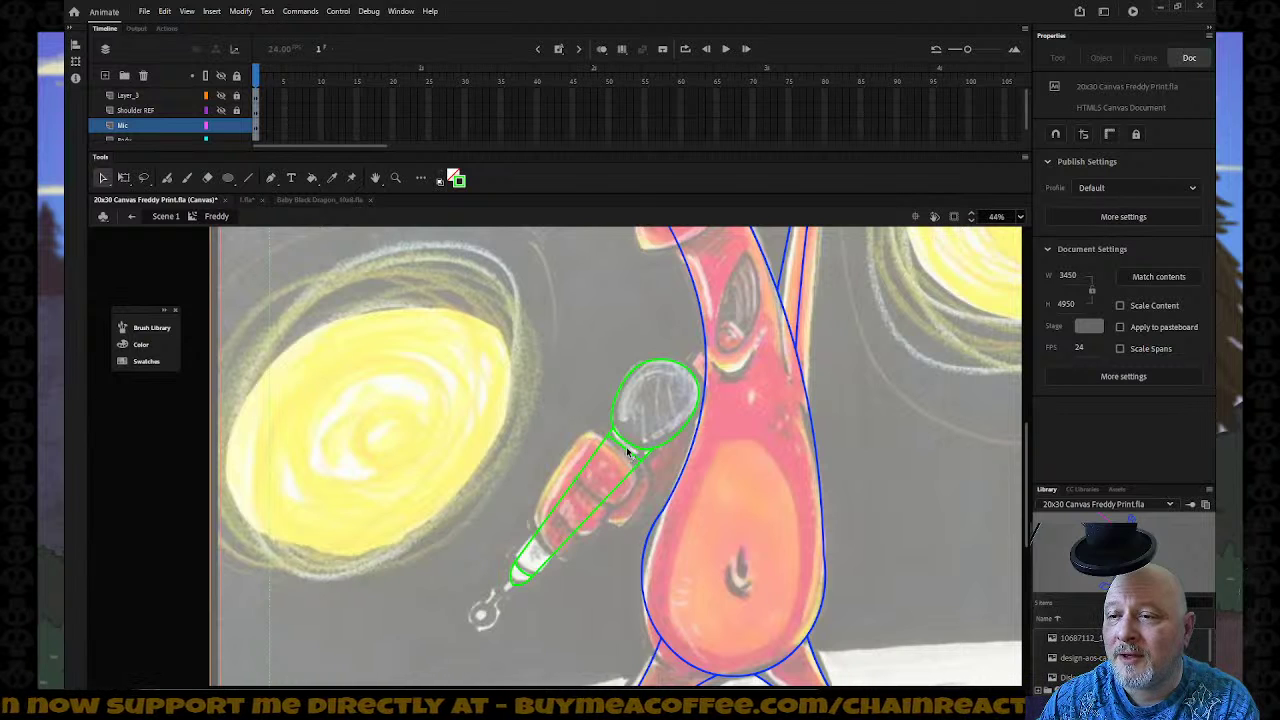
key(n)
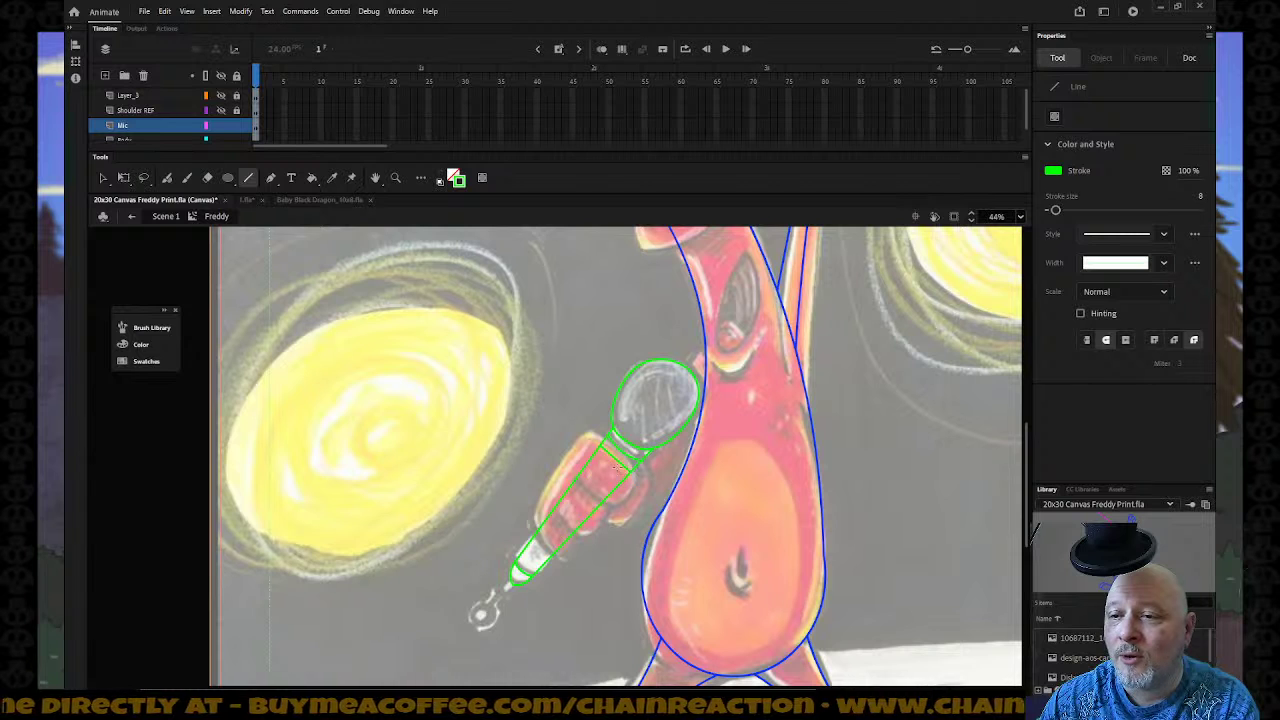
key(v)
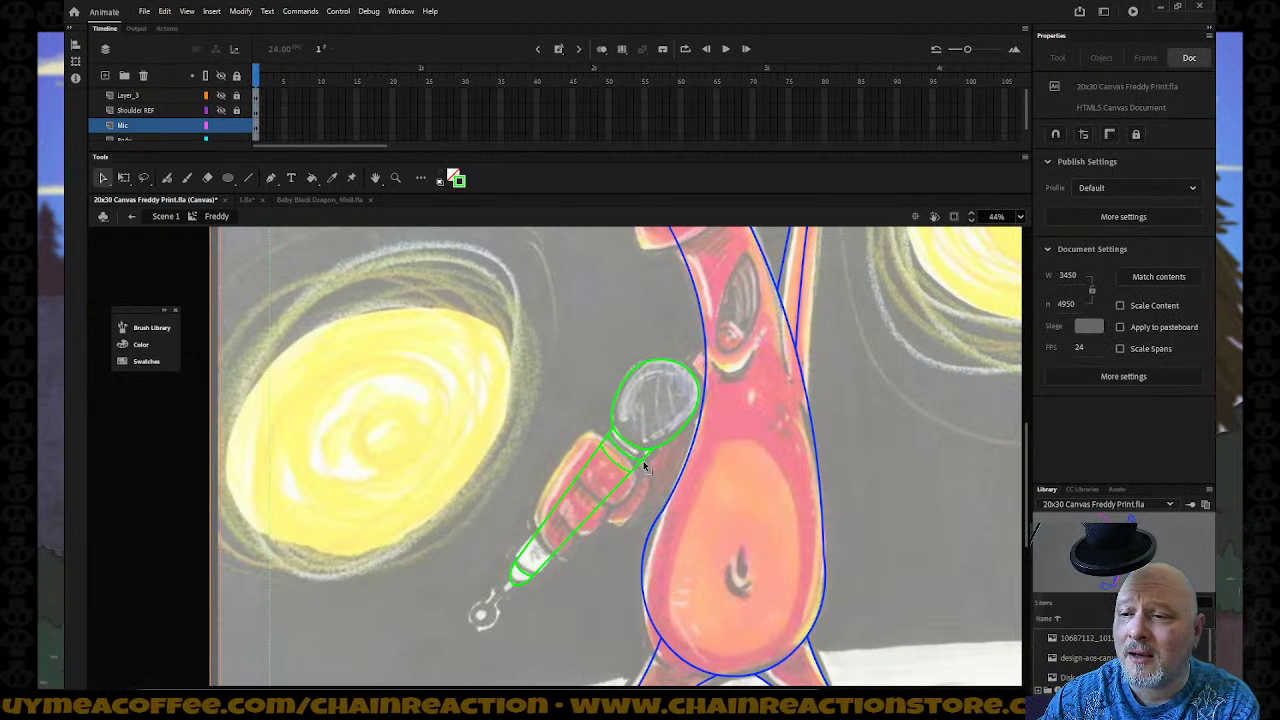
click(643, 464)
click(641, 472)
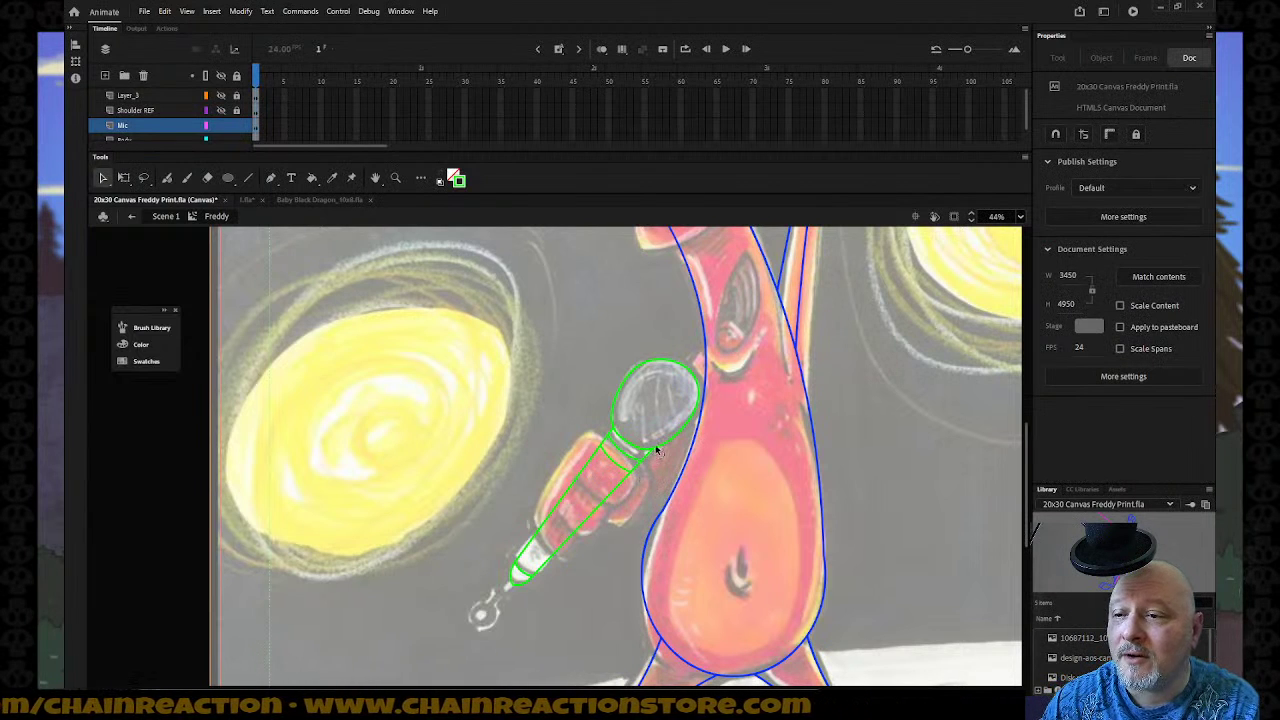
key(z)
drag(578, 335, 782, 514)
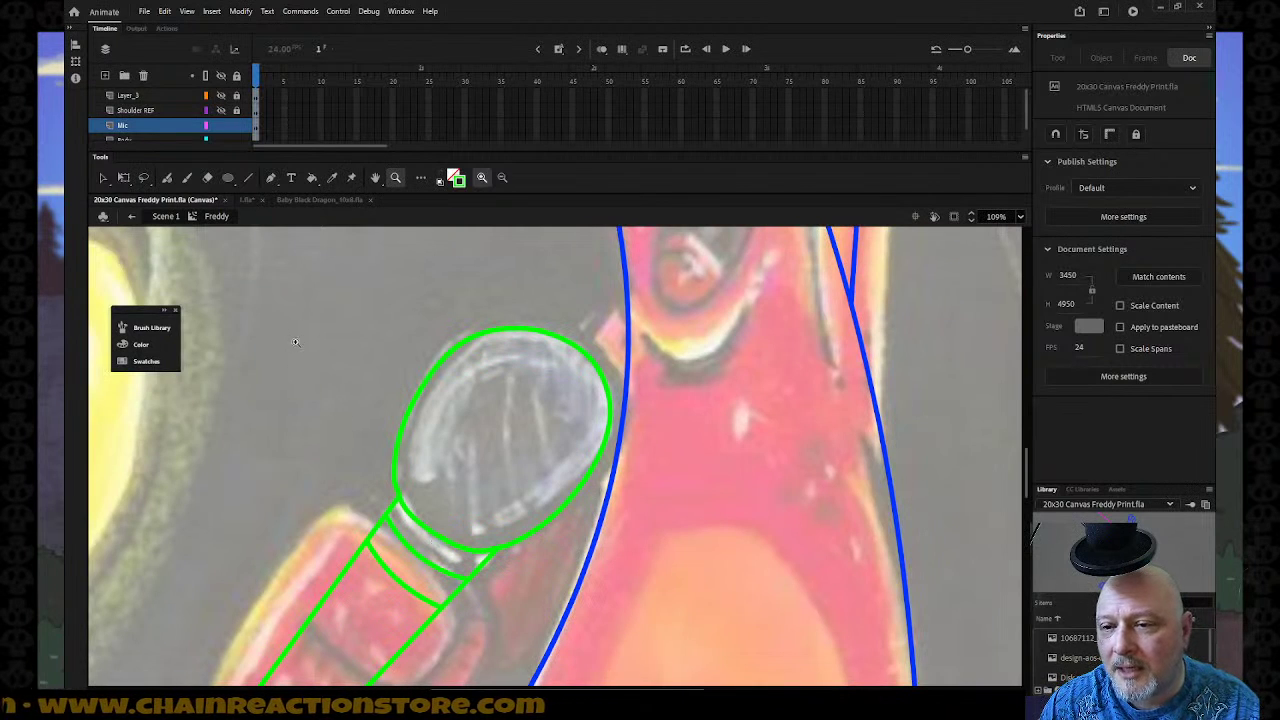
alt+click(520, 505)
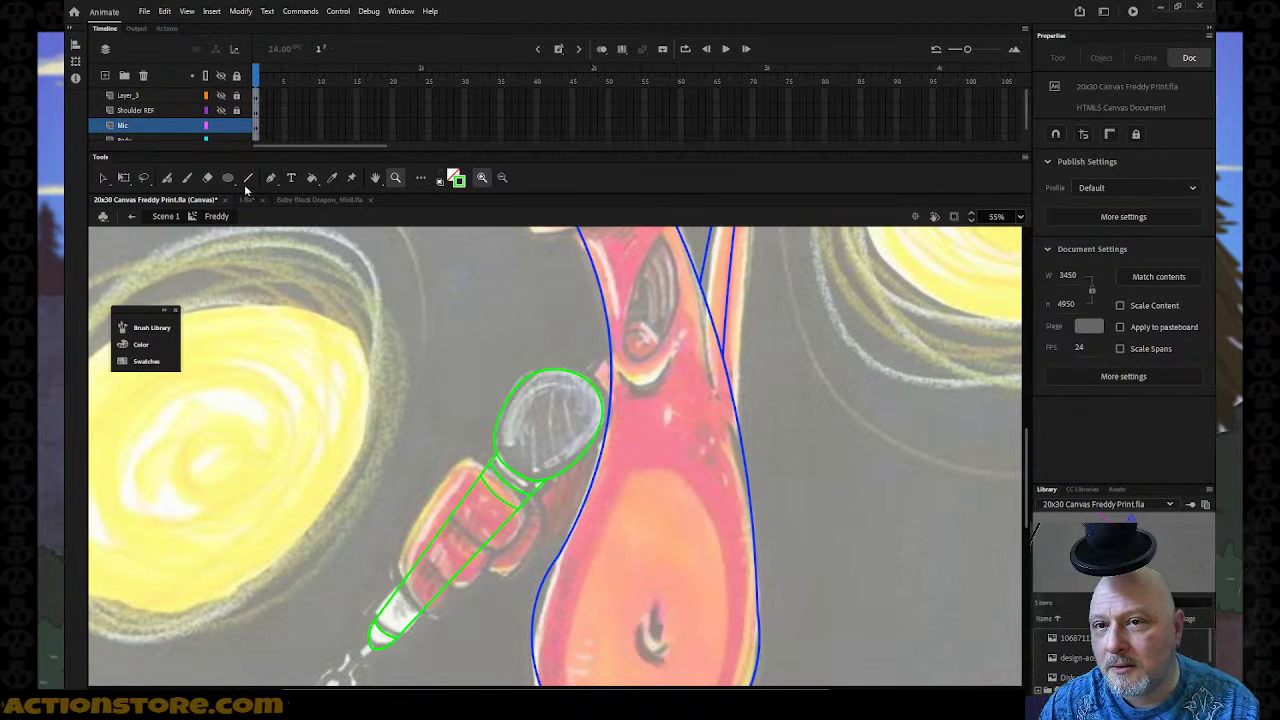
Draw a diagonal centre line in stroke colour #330099 through the microphone, from the handle's tip to just beyond the head.
click(462, 181)
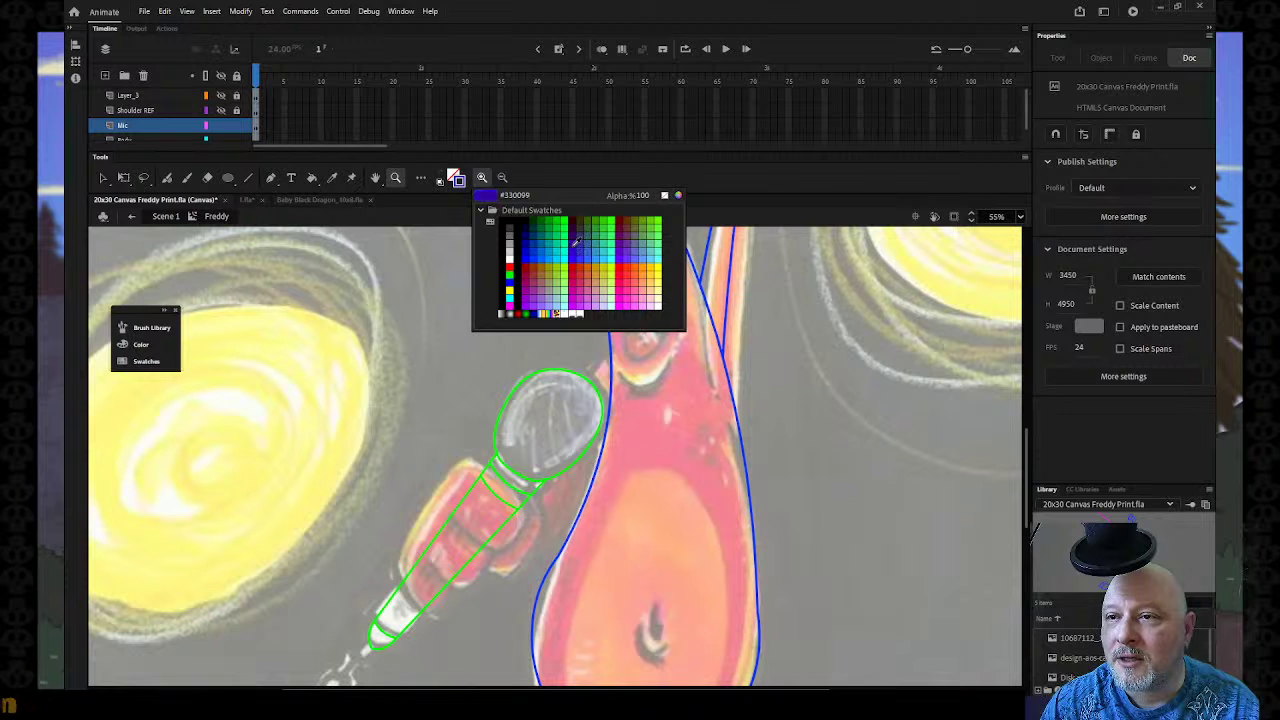
click(576, 241)
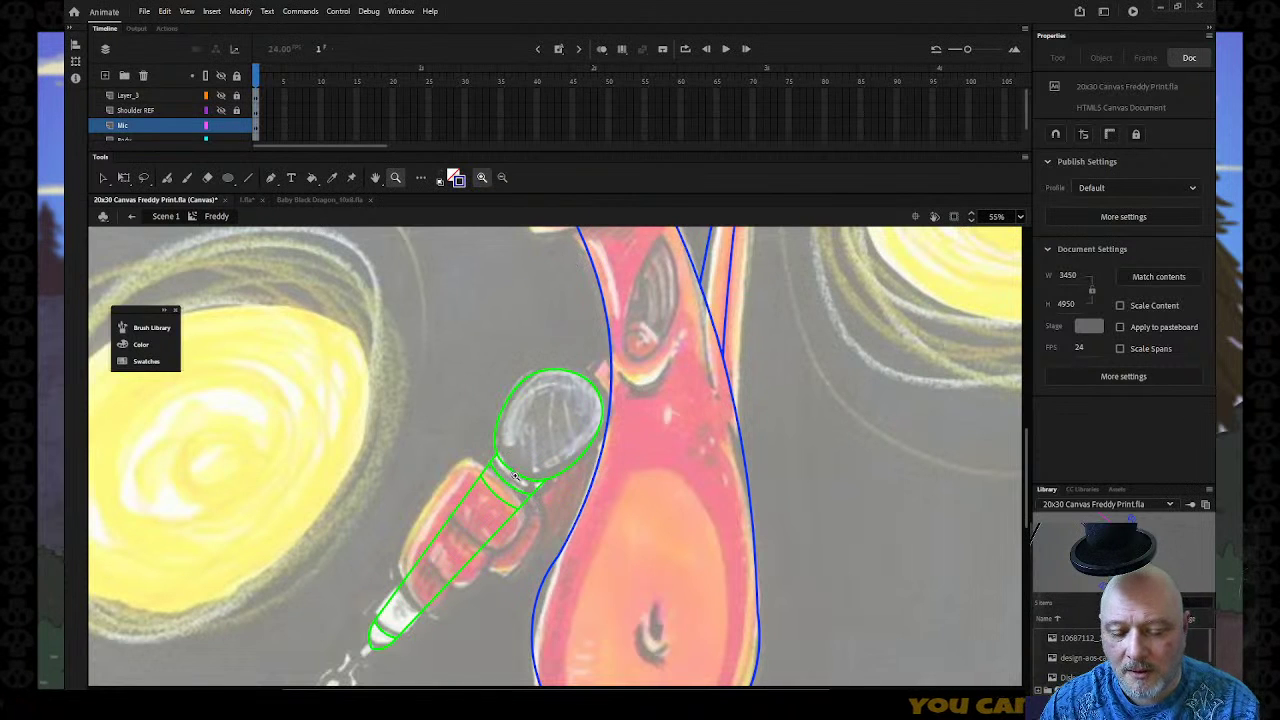
key(n)
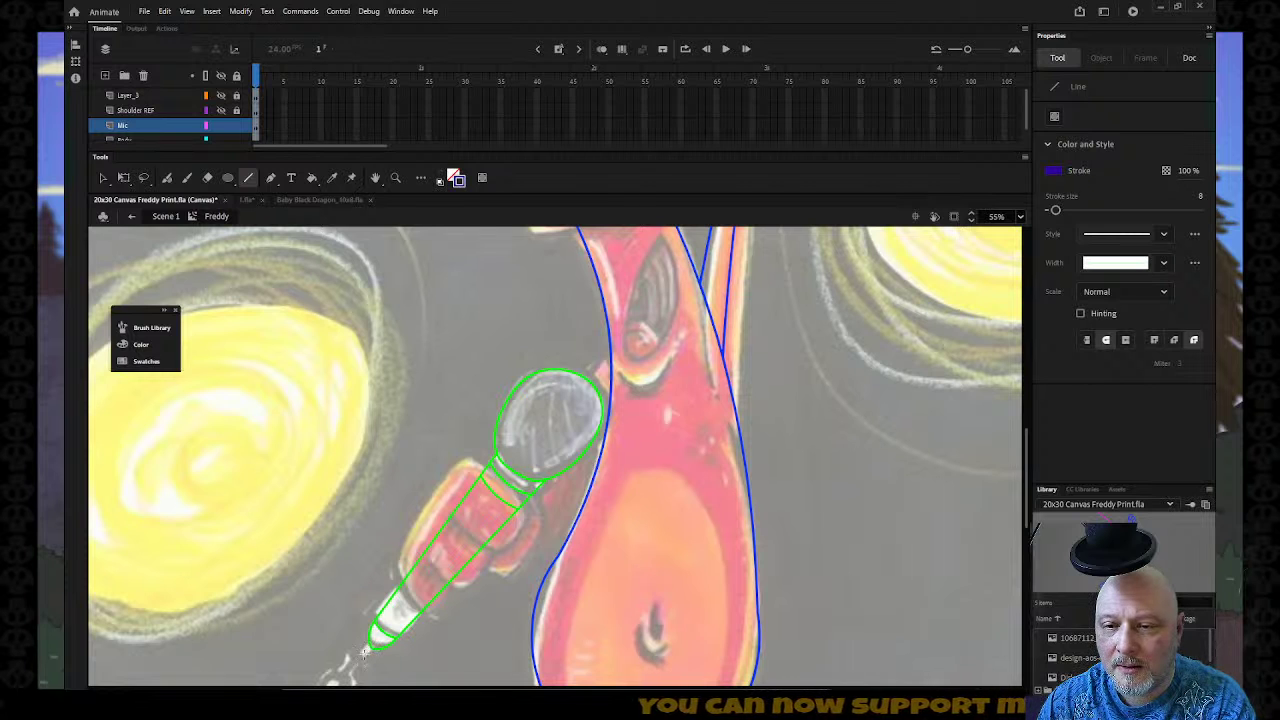
drag(362, 654, 595, 368)
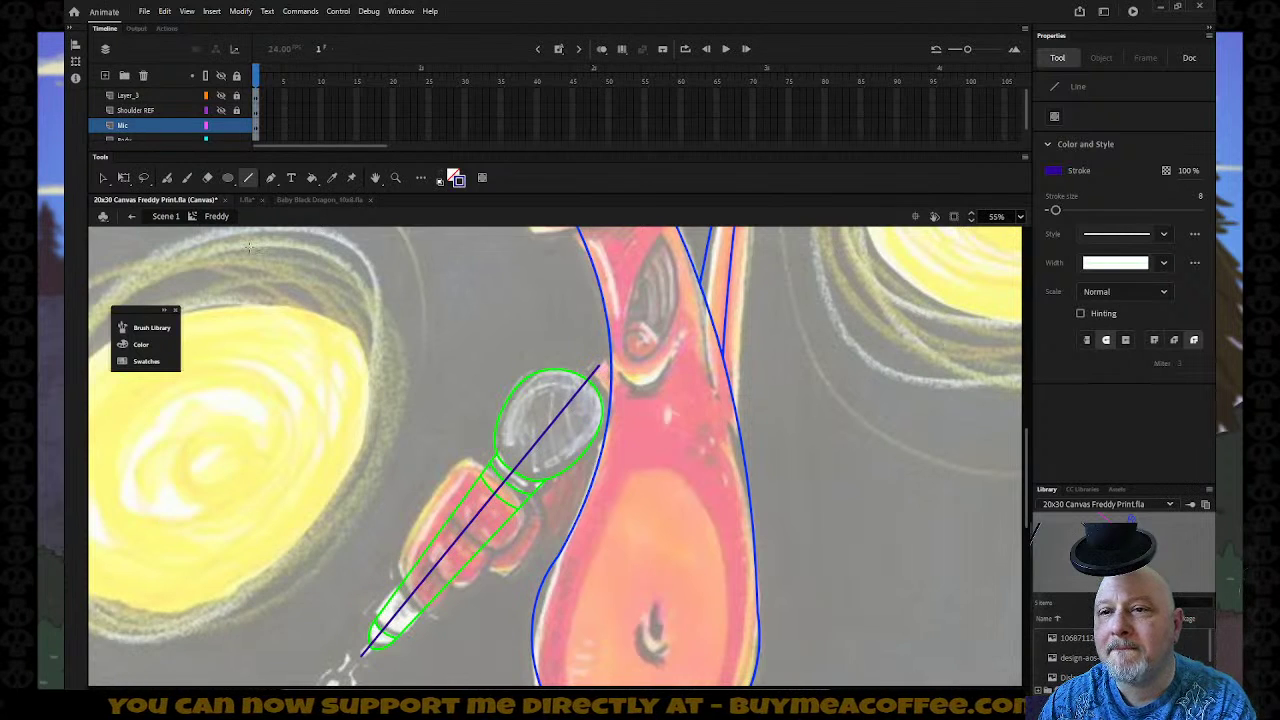
Select all artwork on the Mic layer and rotate it counterclockwise until the microphone stands nearly upright.
click(163, 127)
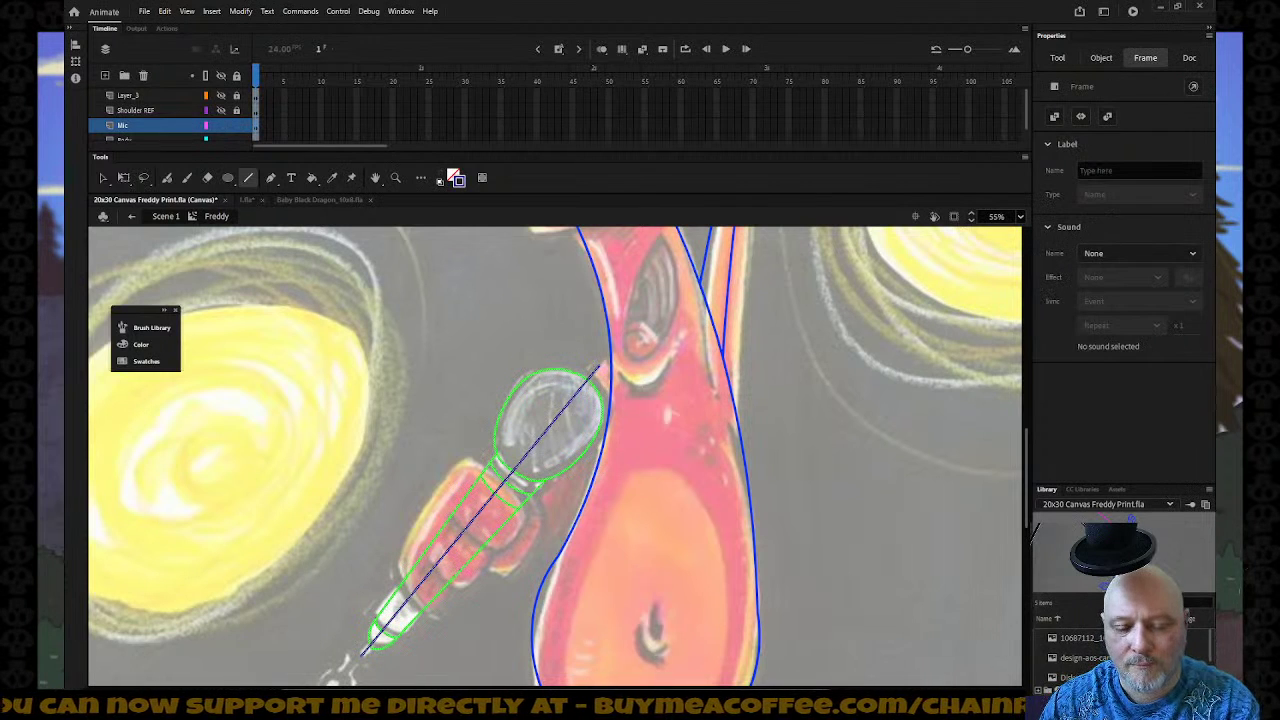
key(q)
drag(586, 355, 494, 322)
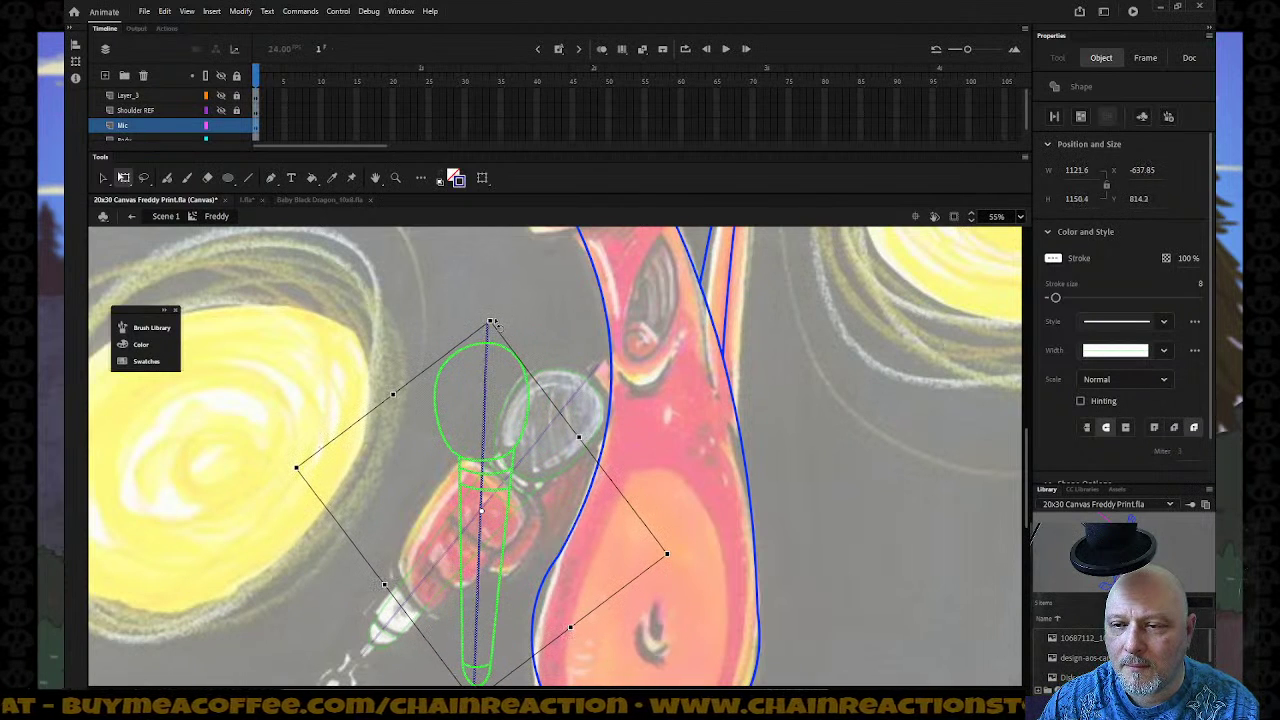
scroll(495, 323, down, 3)
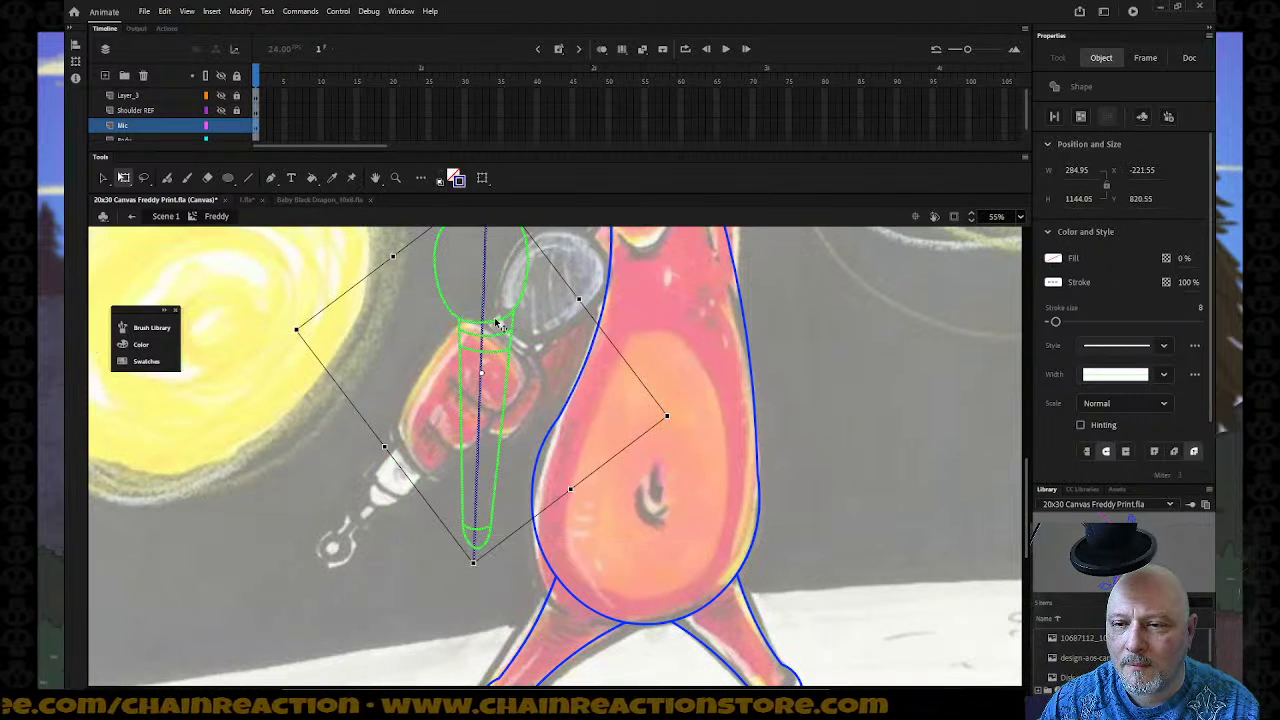
Delete the green curve forming the right side of the microphone head beyond the centre line.
click(414, 392)
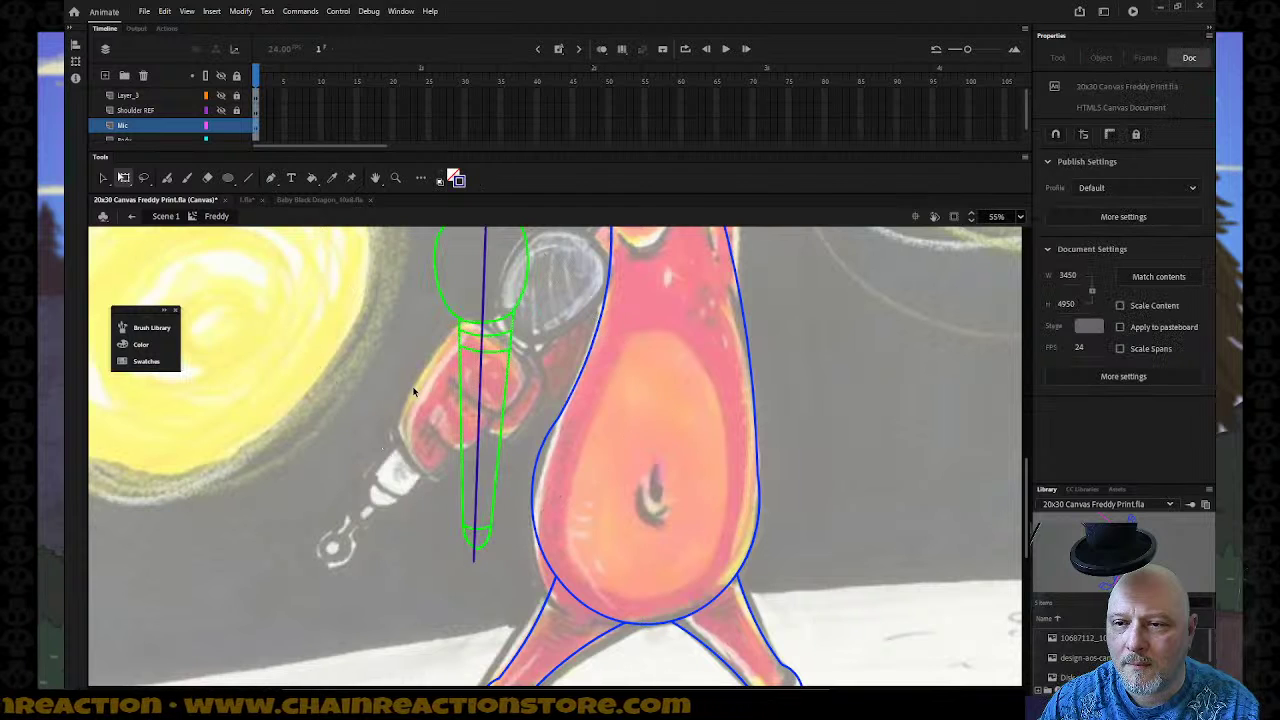
click(475, 552)
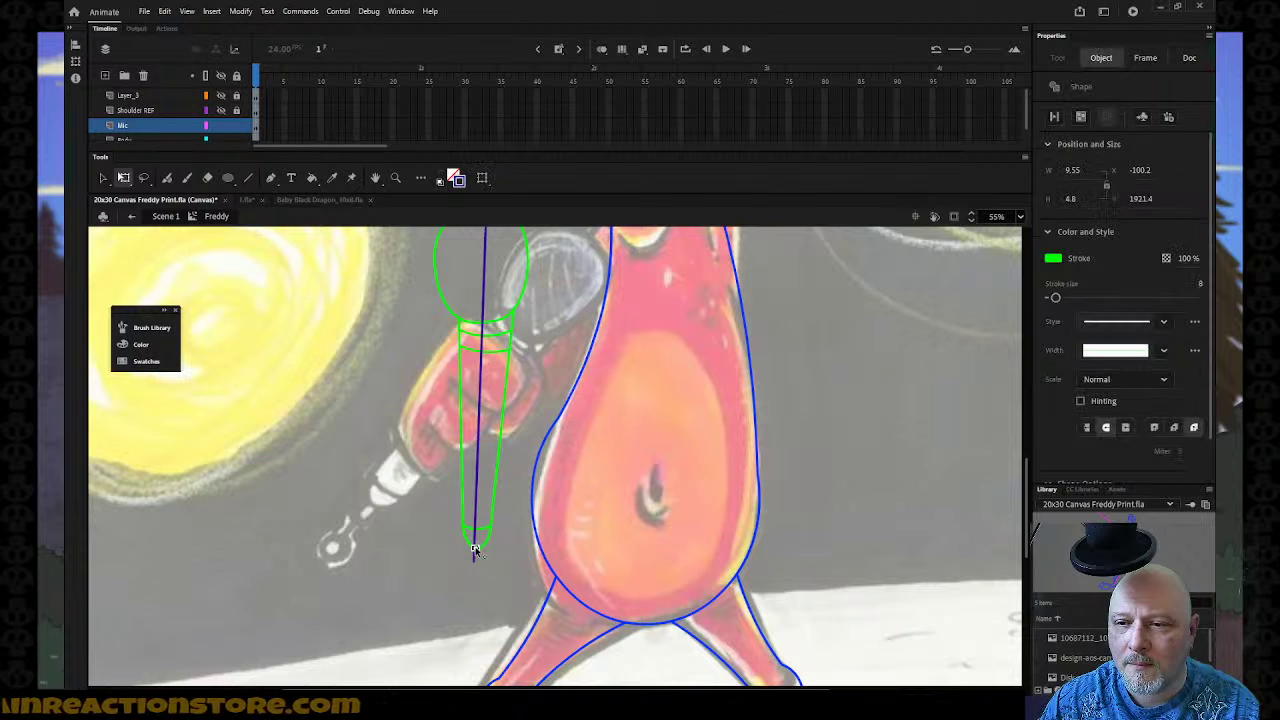
click(515, 540)
scroll(517, 515, up, 5)
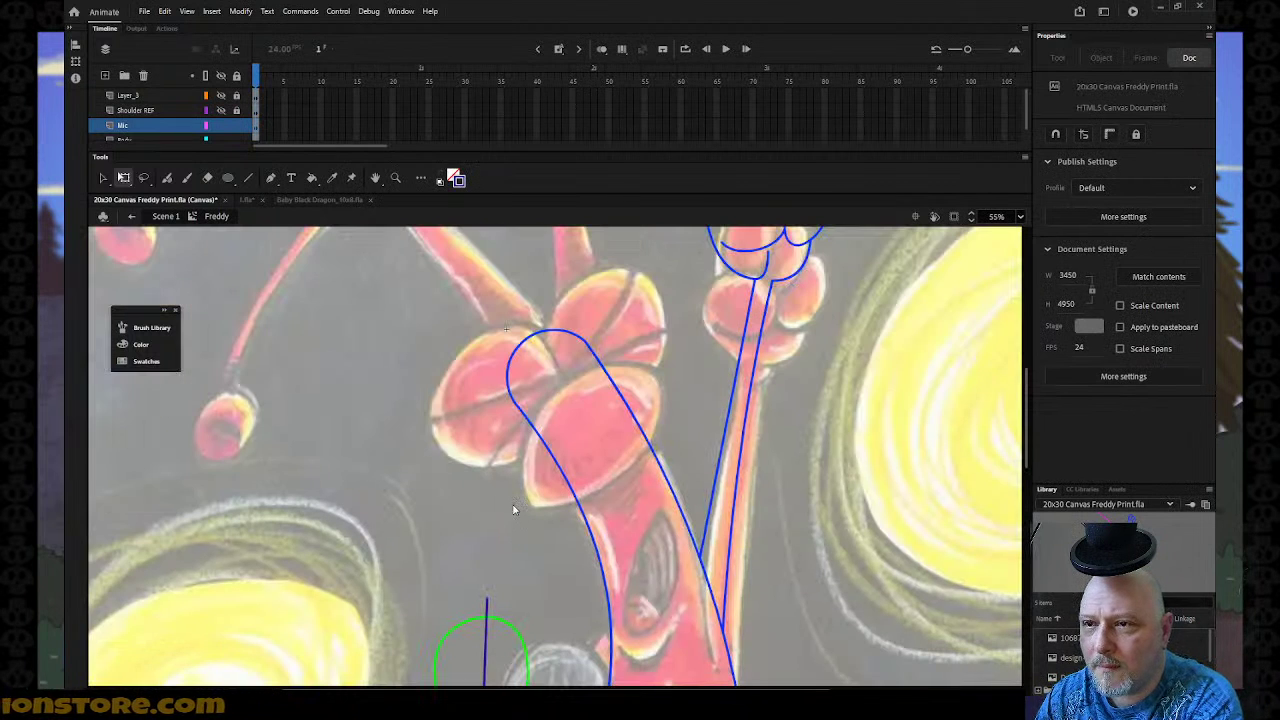
click(491, 622)
scroll(491, 622, down, 4)
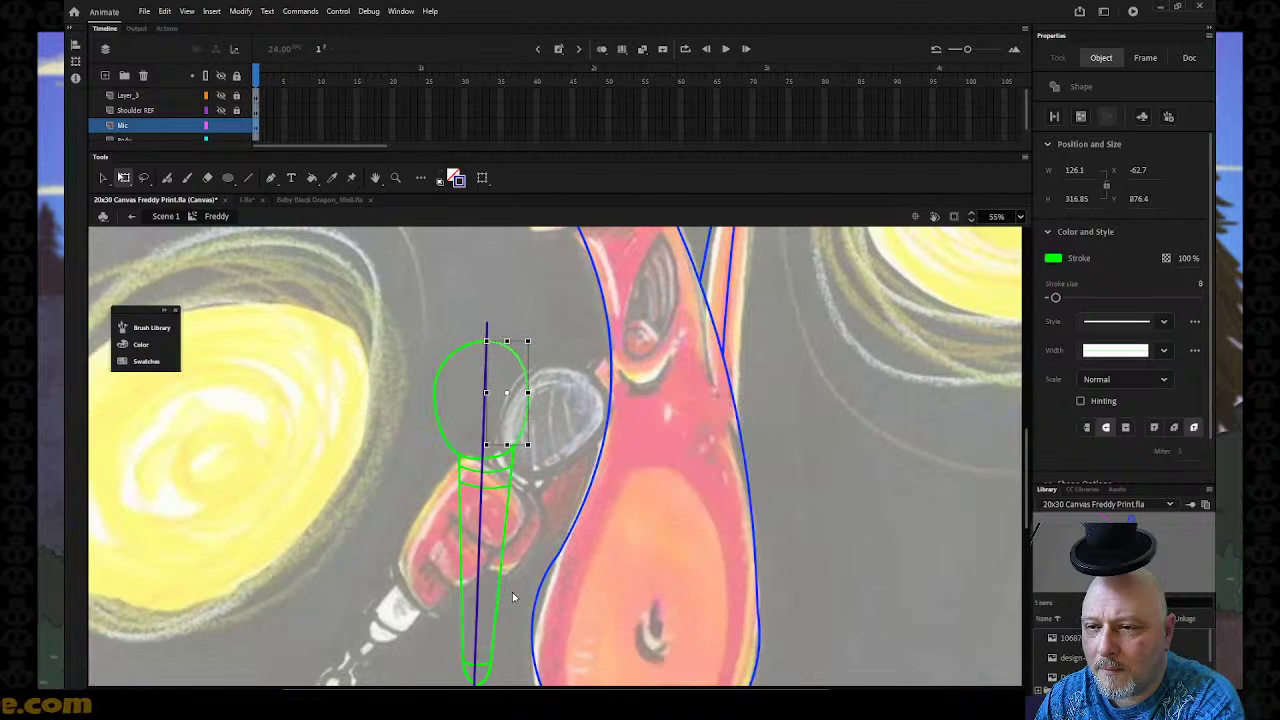
click(511, 514)
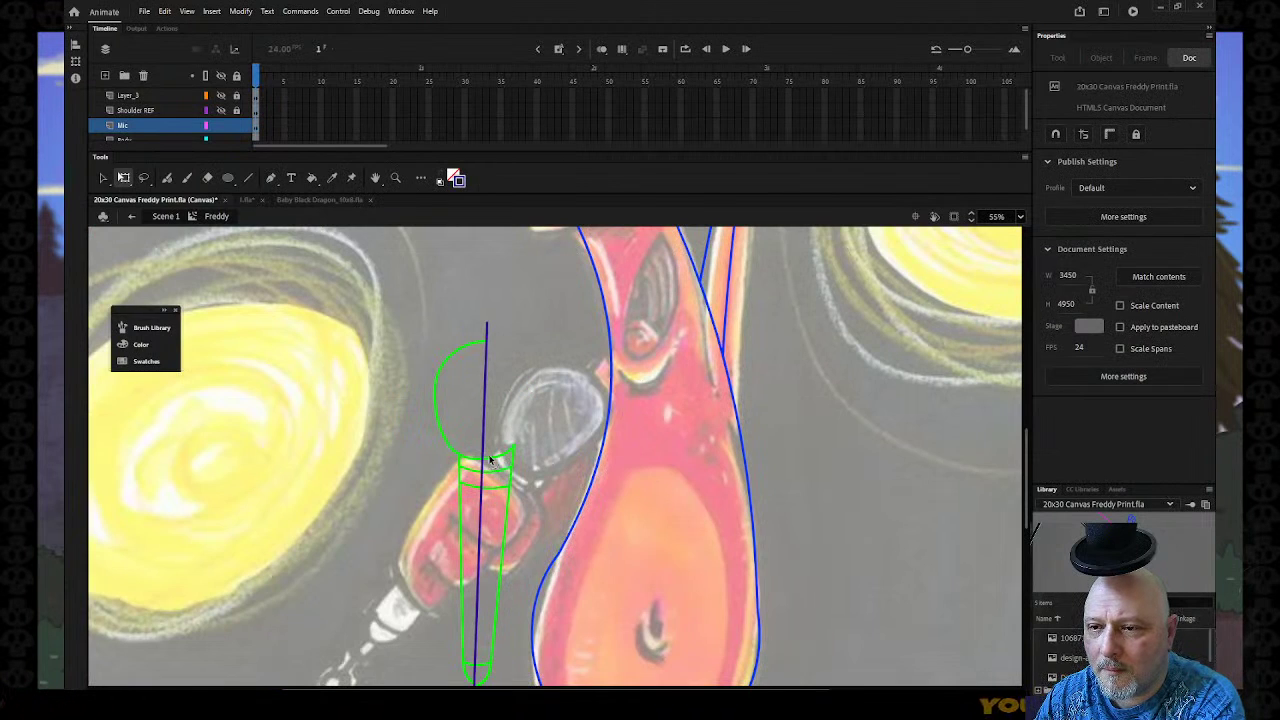
Delete the head base and collar band segments to the right of the centre line.
click(487, 456)
click(490, 473)
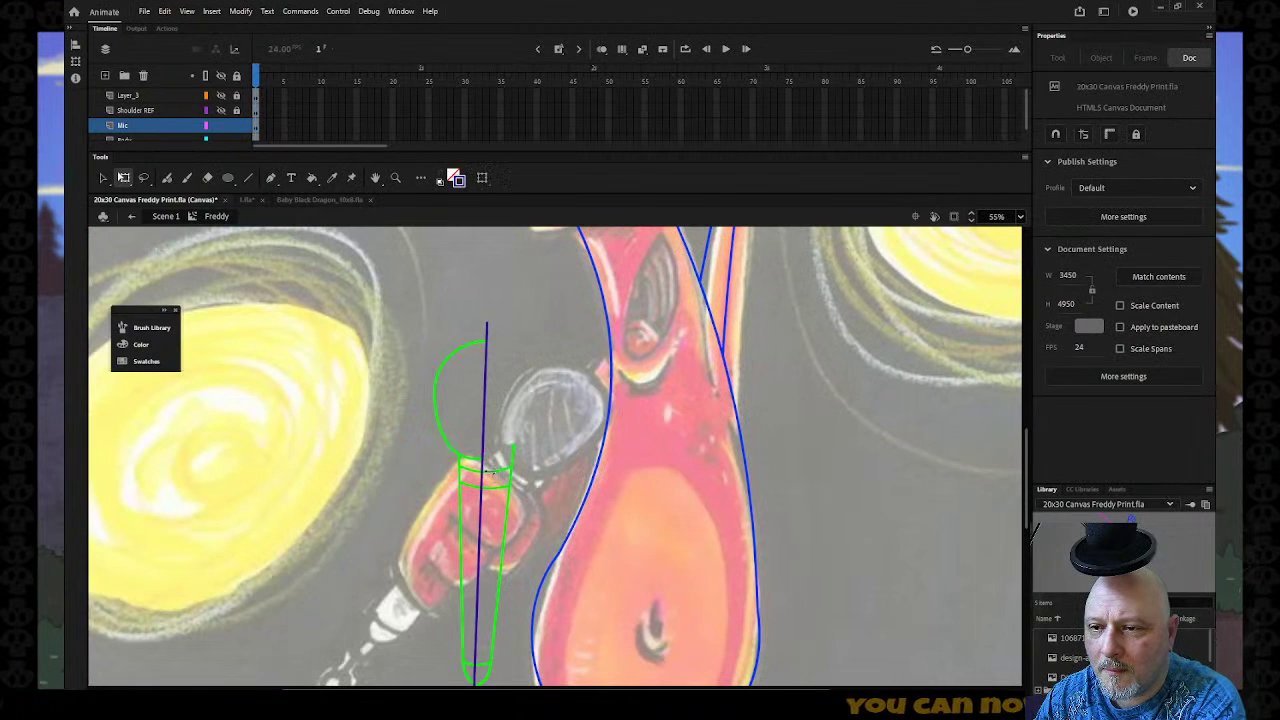
click(488, 489)
click(490, 495)
Delete the handle's right edge and the tip segments to the right of the centre line.
scroll(488, 493, down, 3)
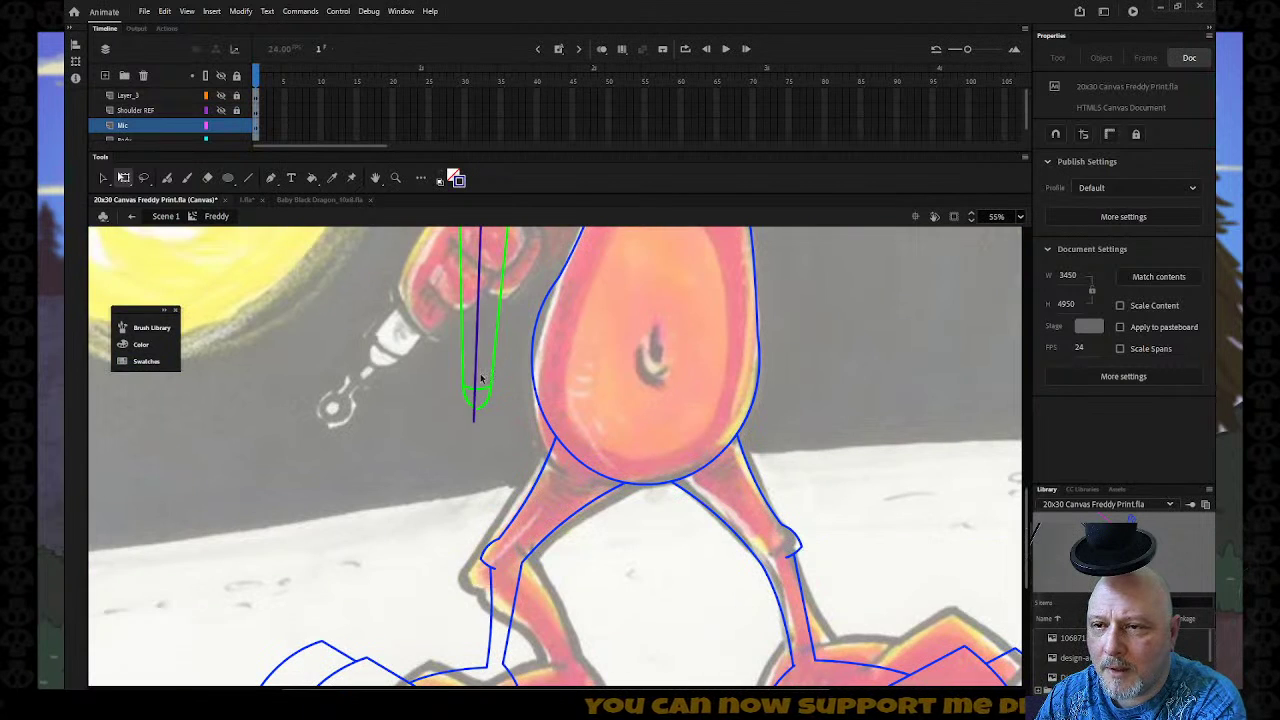
click(484, 396)
click(484, 398)
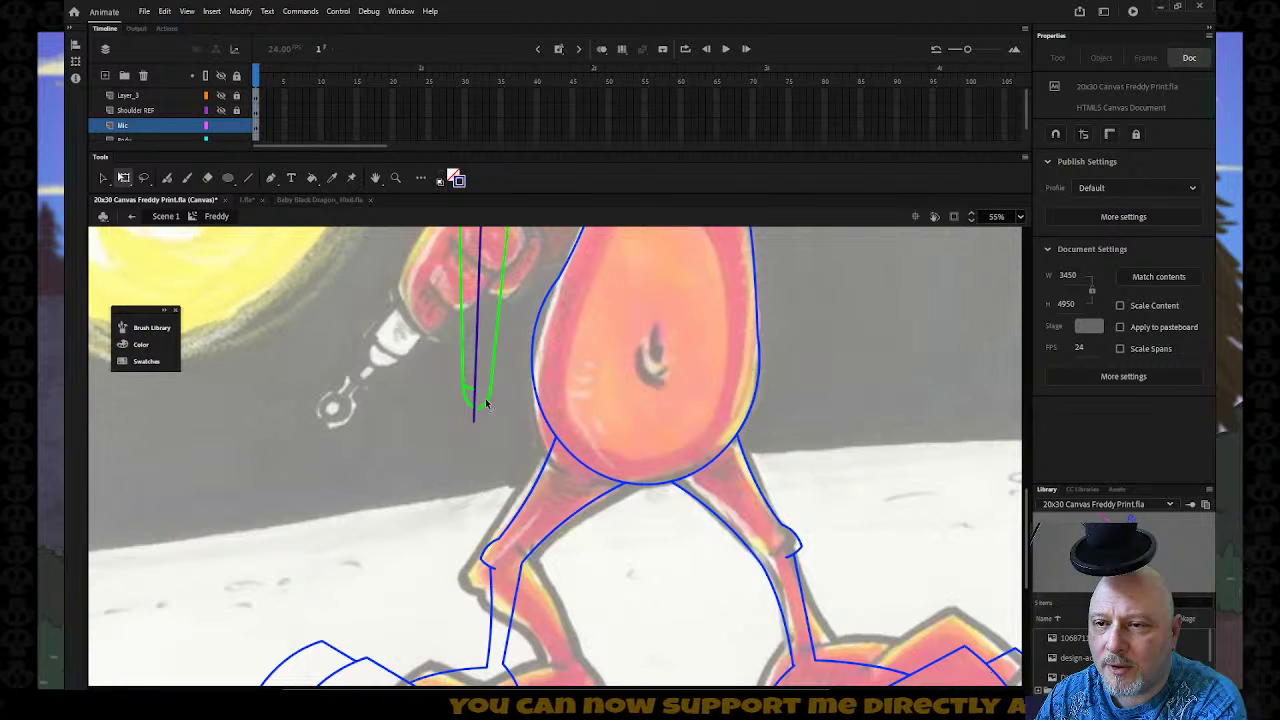
click(486, 403)
click(490, 405)
Delete the purple centre line, keeping only the left half of the microphone outline.
scroll(503, 414, up, 3)
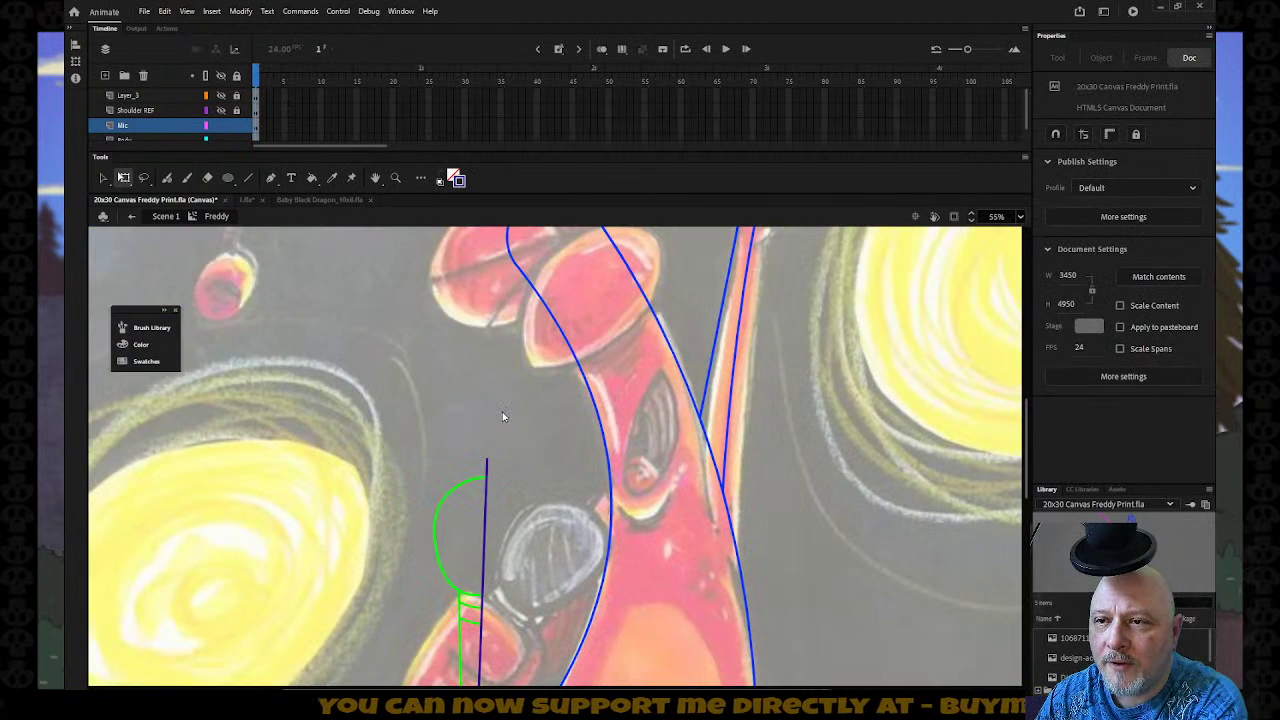
scroll(503, 414, down, 2)
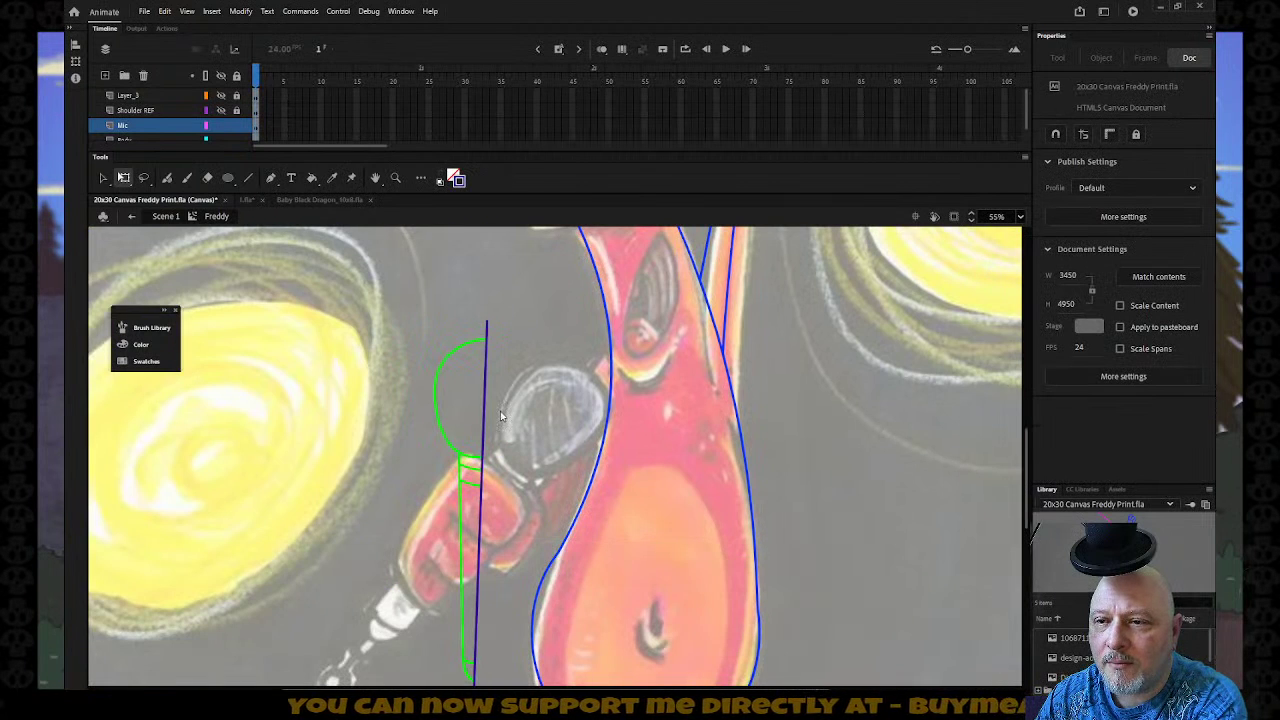
click(486, 358)
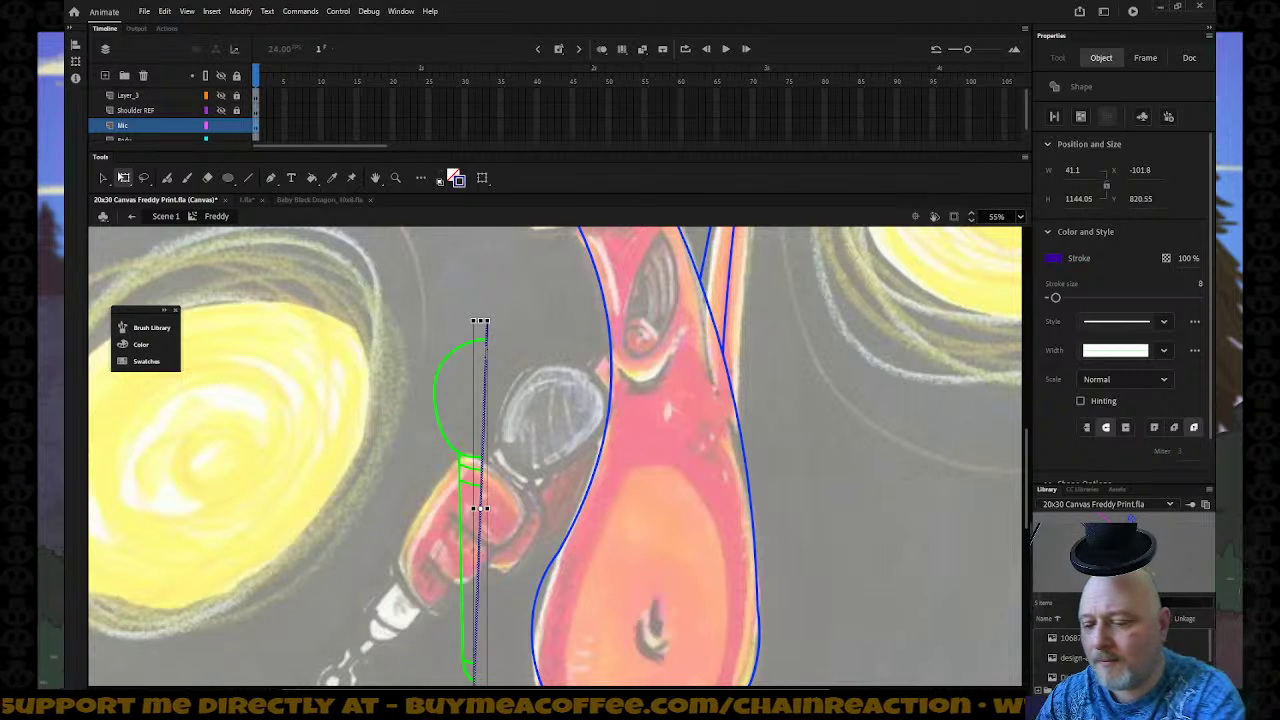
key(Delete)
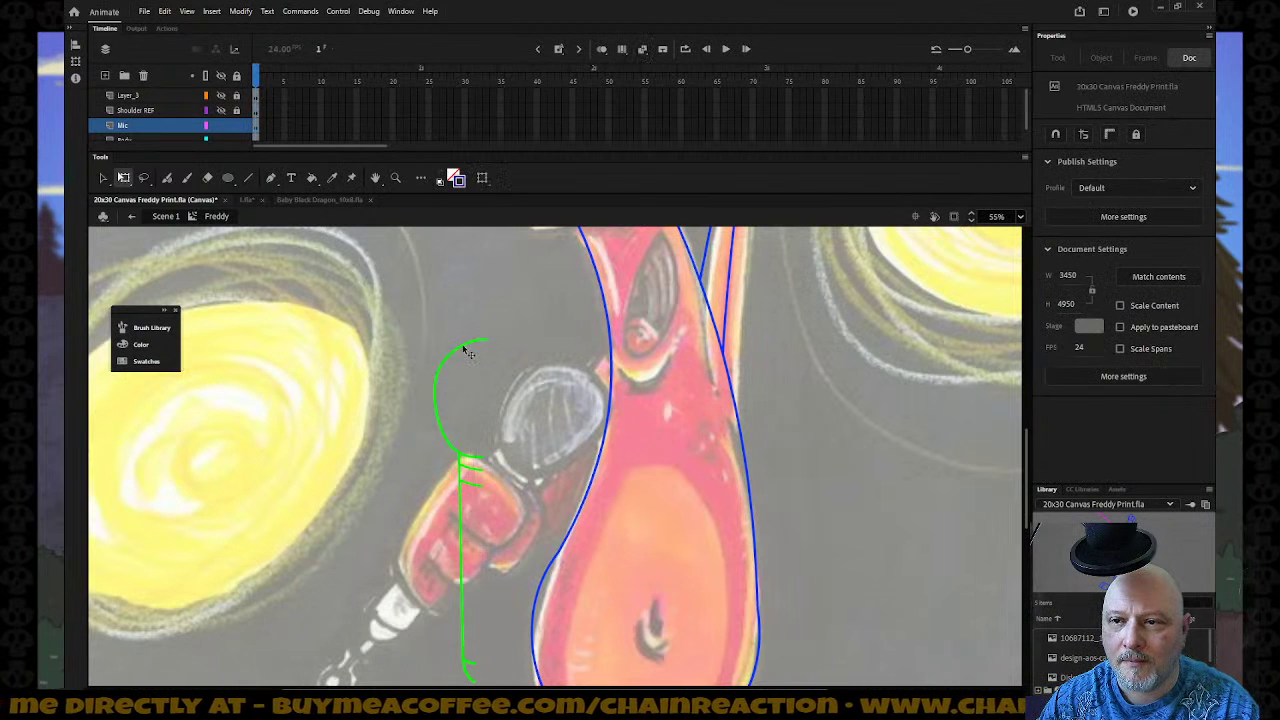
Duplicate the entire remaining half of the microphone outline and place the copy to its right.
click(467, 353)
key(v)
drag(471, 346, 567, 360)
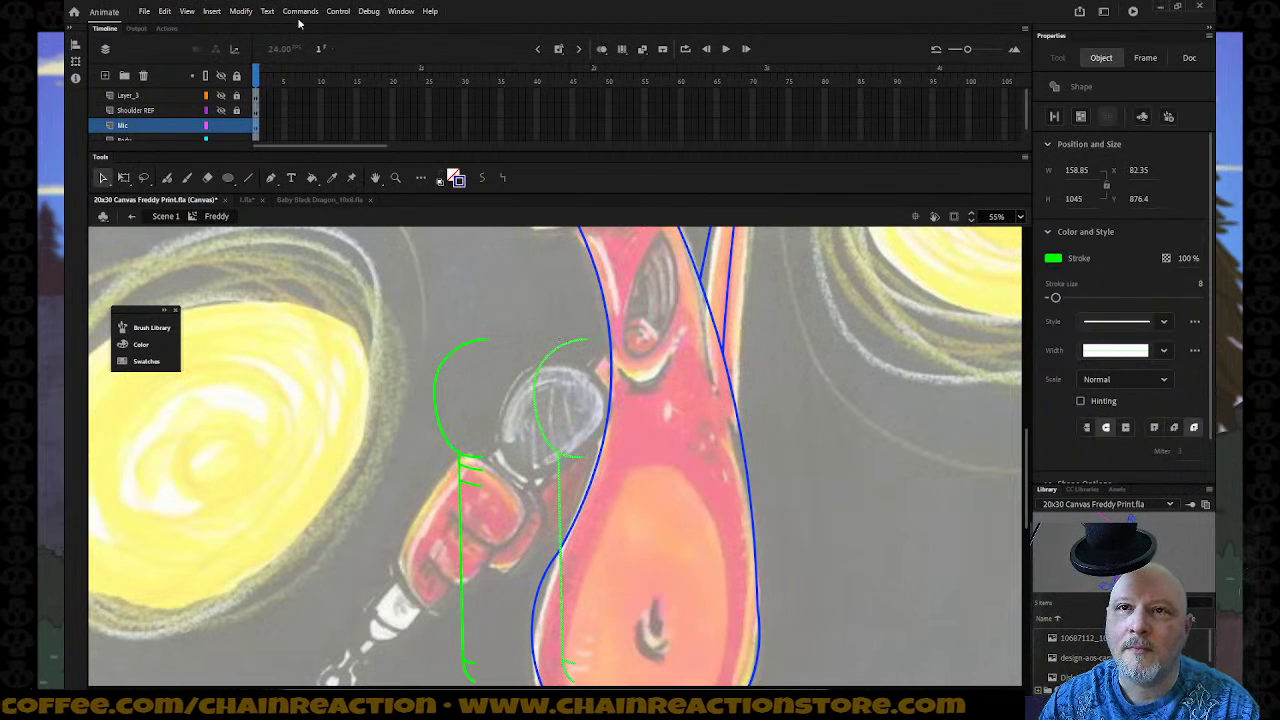
Flip the copied half horizontally, shift it to face the original half, and turn object snapping back on.
click(250, 12)
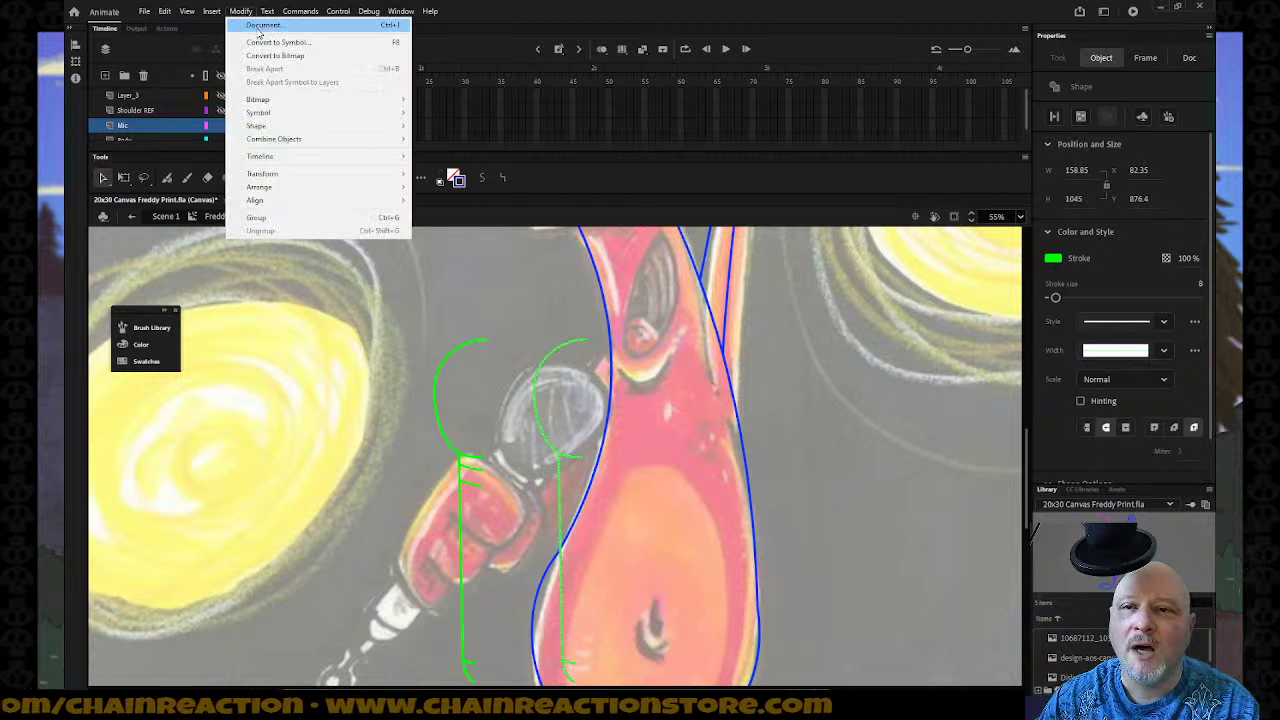
mouse_move(268, 174)
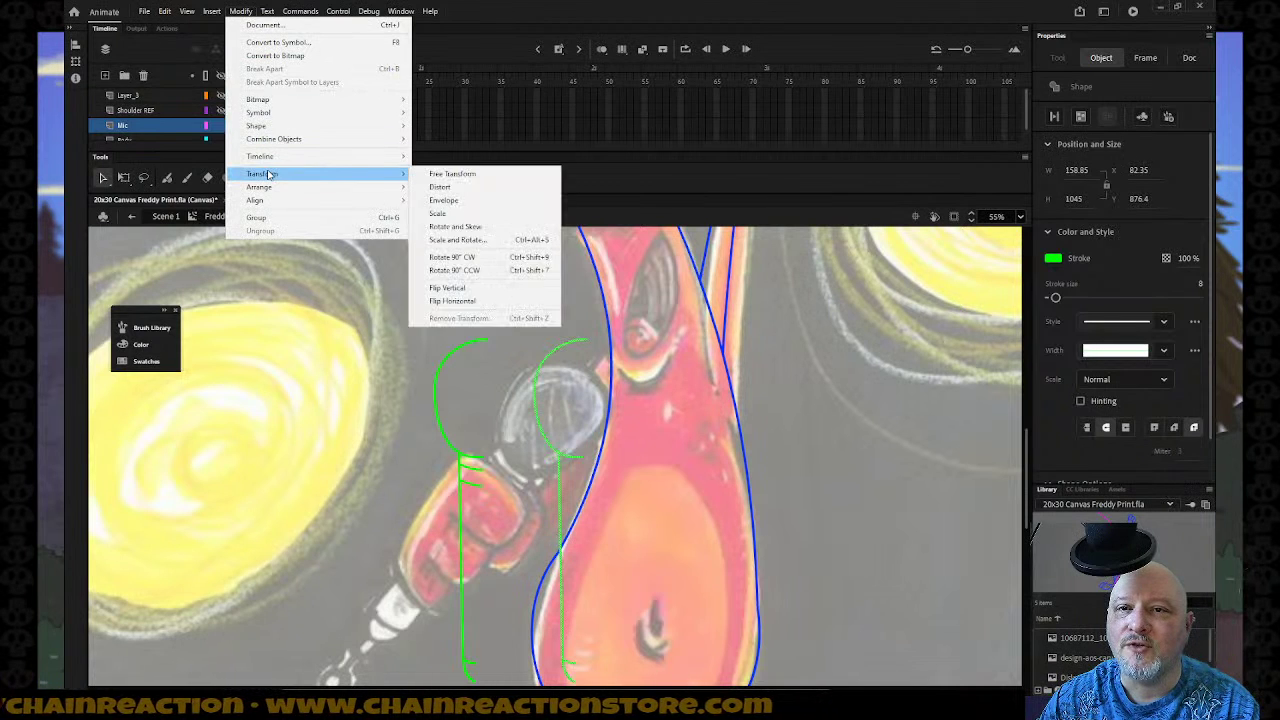
click(452, 300)
mouse_move(533, 341)
mouse_down()
mouse_move(488, 344)
mouse_move(541, 337)
mouse_up()
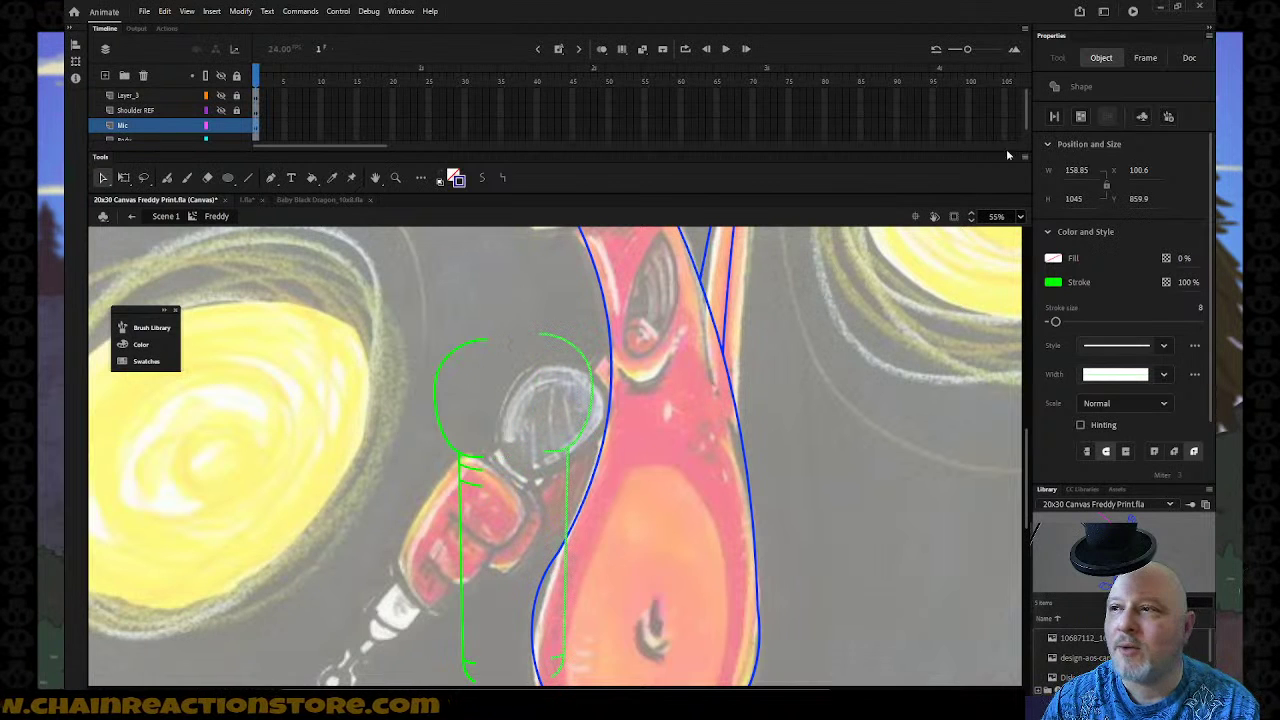
click(1189, 58)
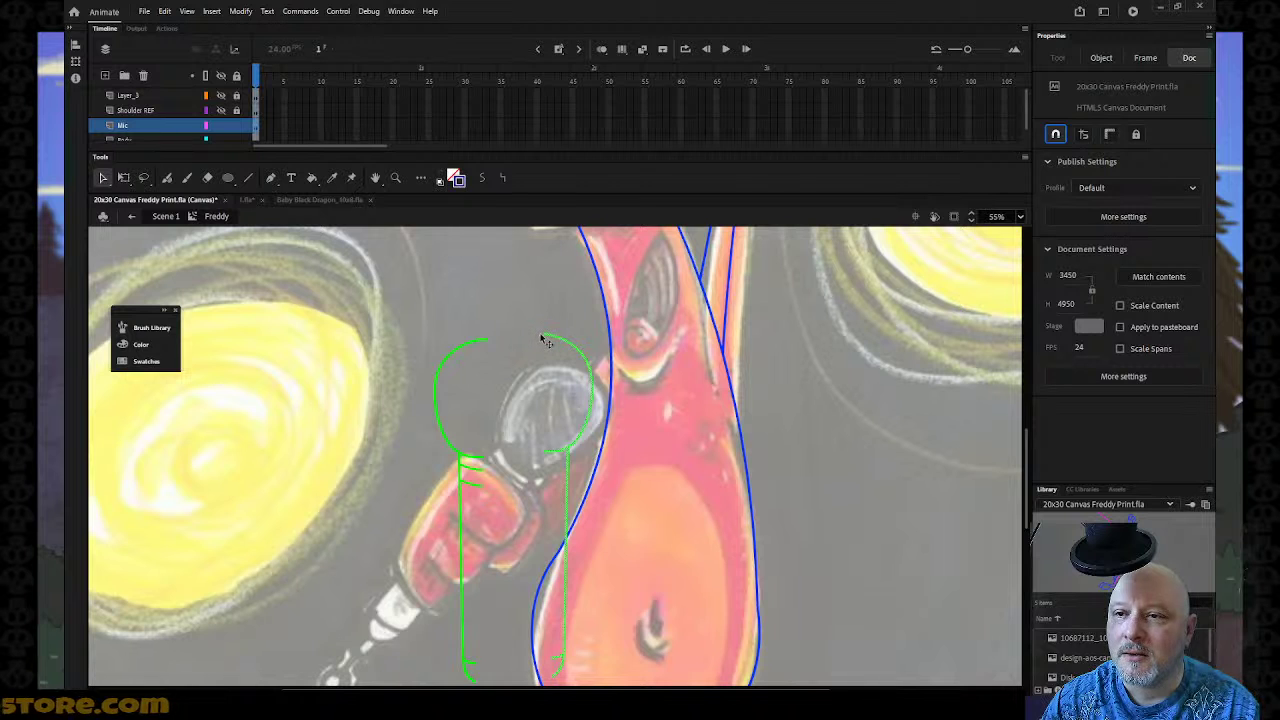
Try snapping the flipped half onto the original half, and undo back to the single left half of the microphone.
drag(537, 343, 485, 343)
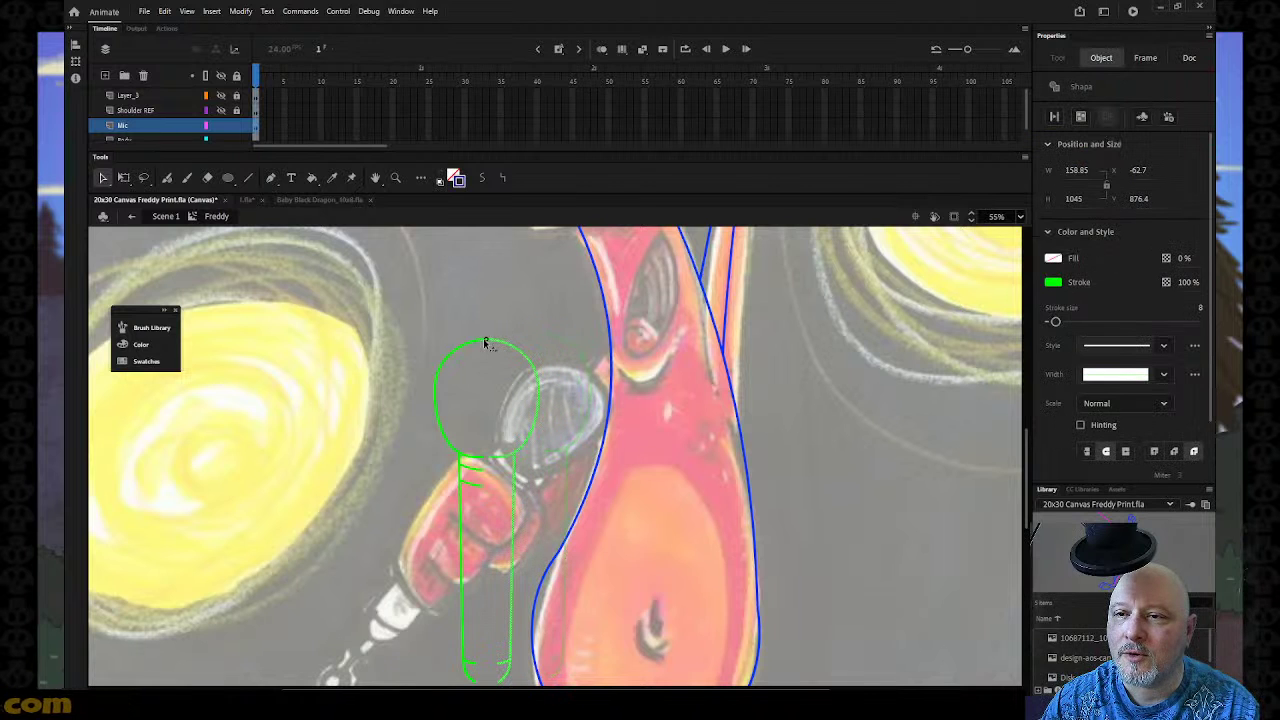
click(588, 384)
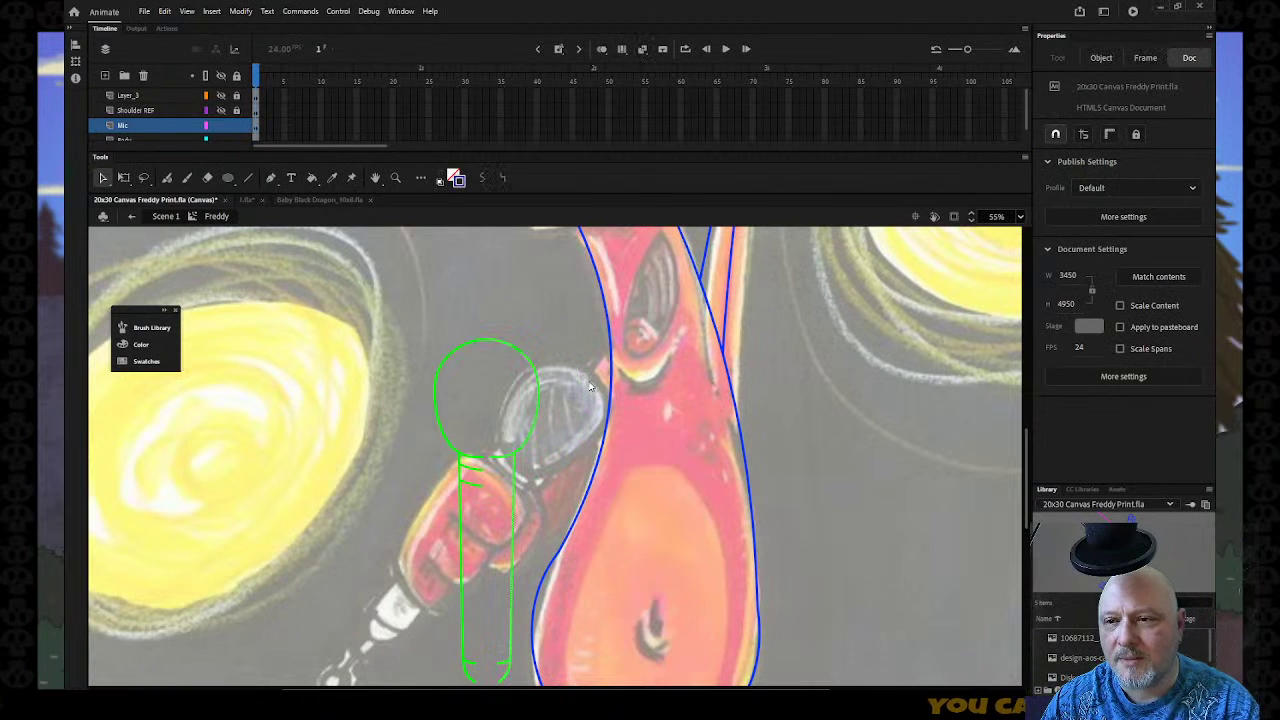
key(ctrl+z)
key(ctrl+z)
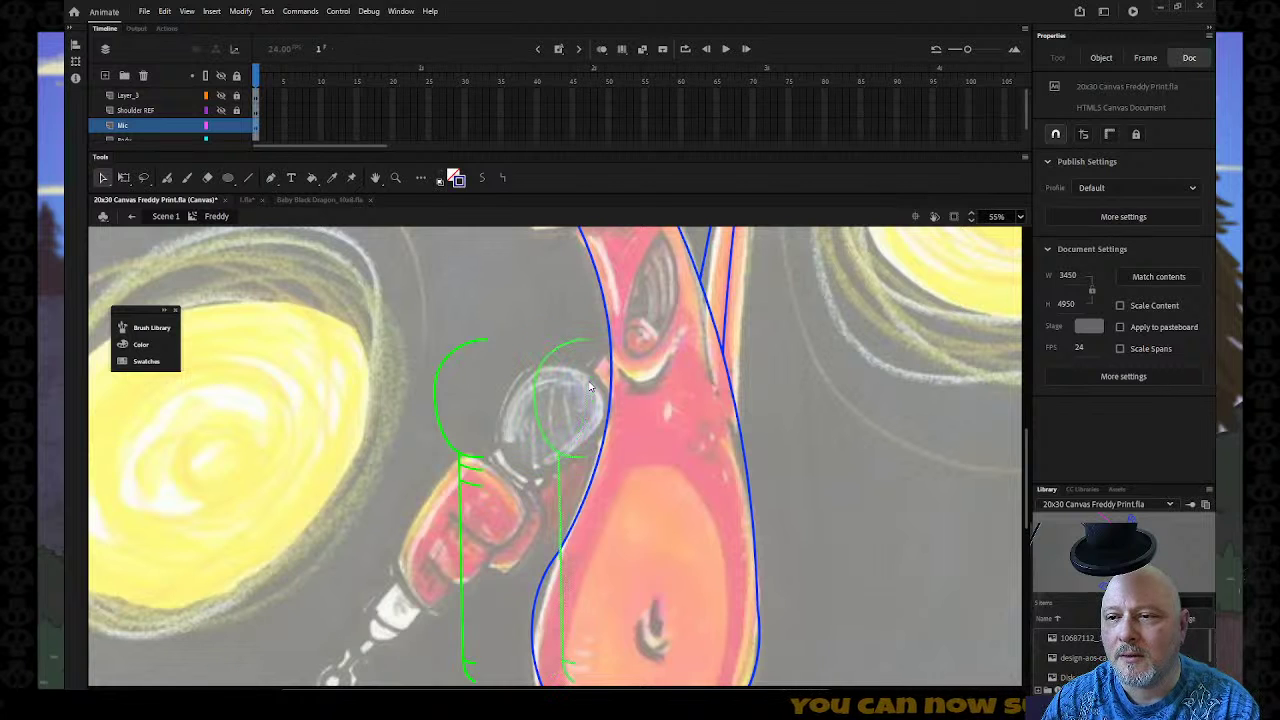
scroll(437, 346, down, 3)
scroll(437, 346, up, 3)
scroll(437, 346, down, 3)
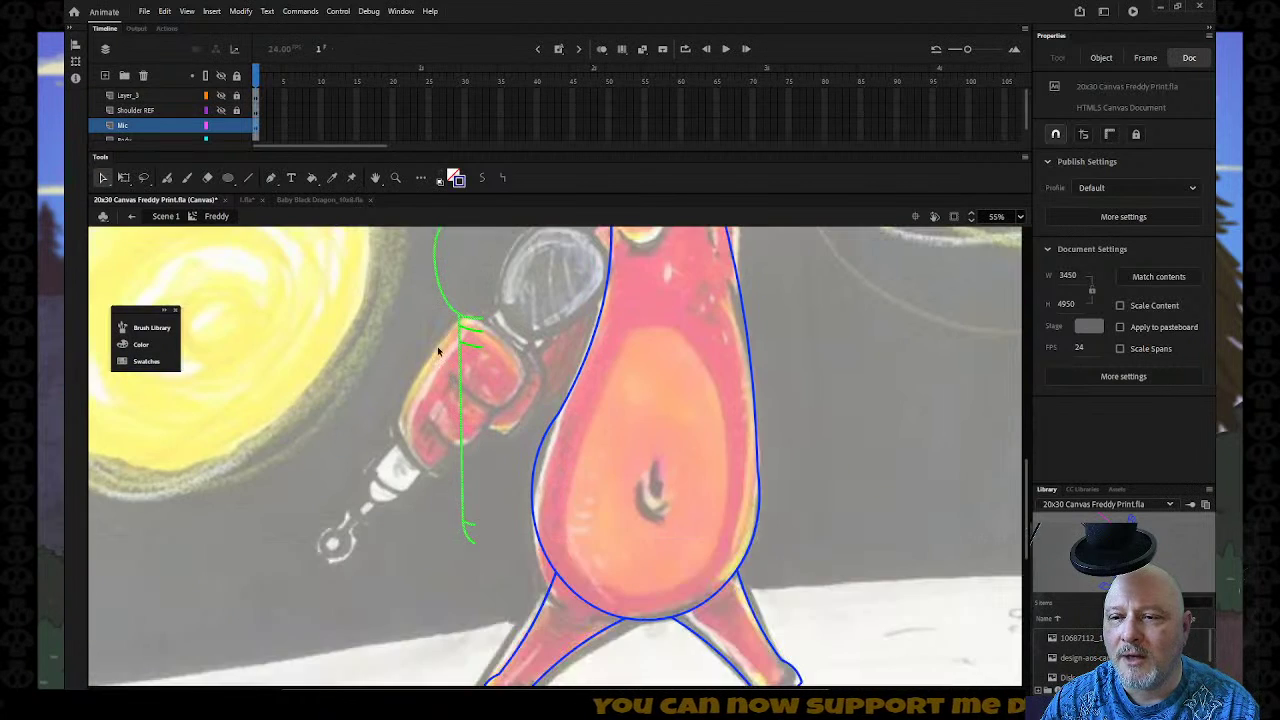
Select everything on the Mic layer and place a duplicate of the left half, including its short inner lines, to its right.
click(153, 128)
scroll(553, 329, up, 3)
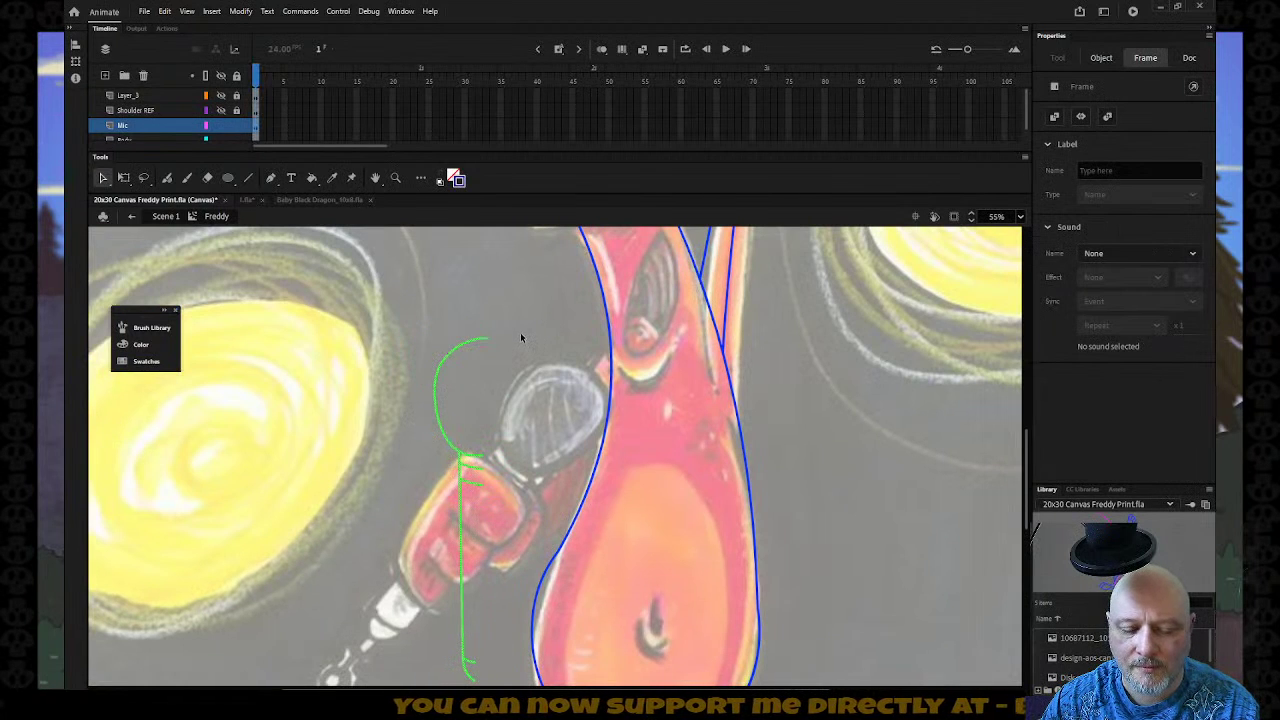
drag(486, 343, 557, 343)
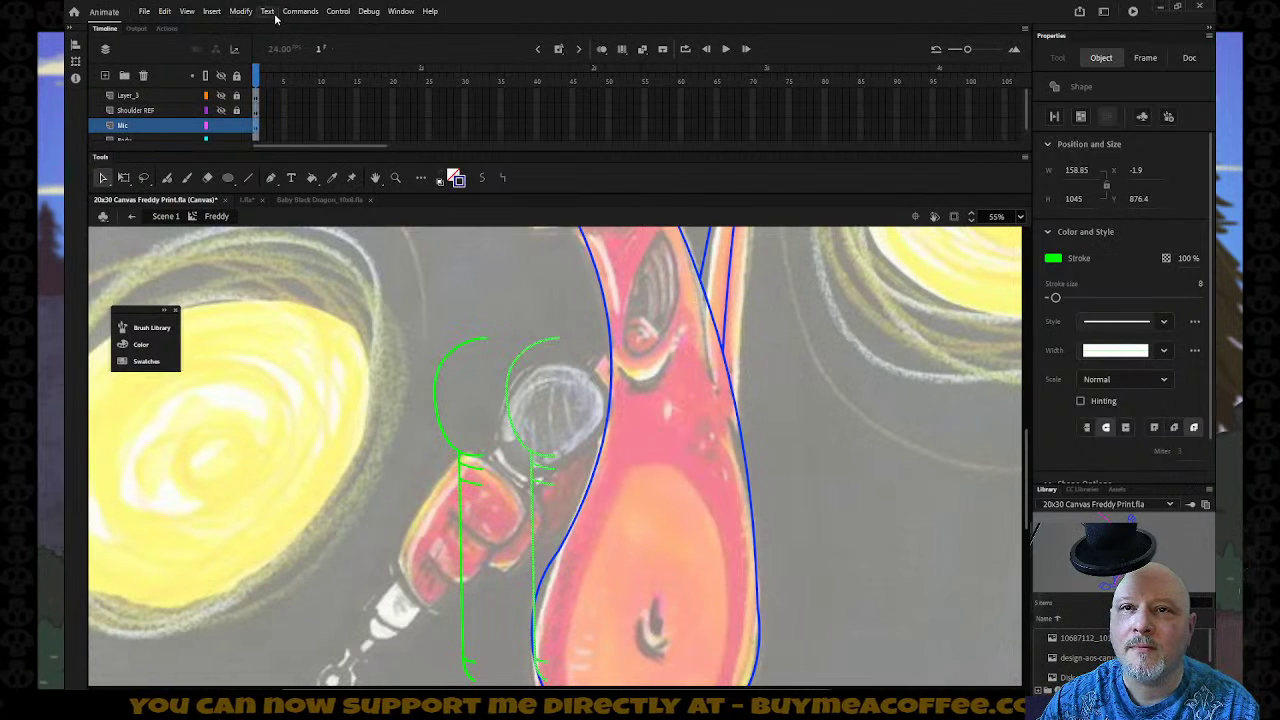
Flip the duplicated half horizontally and snap its upper end to the original half to complete the symmetrical microphone outline.
click(240, 11)
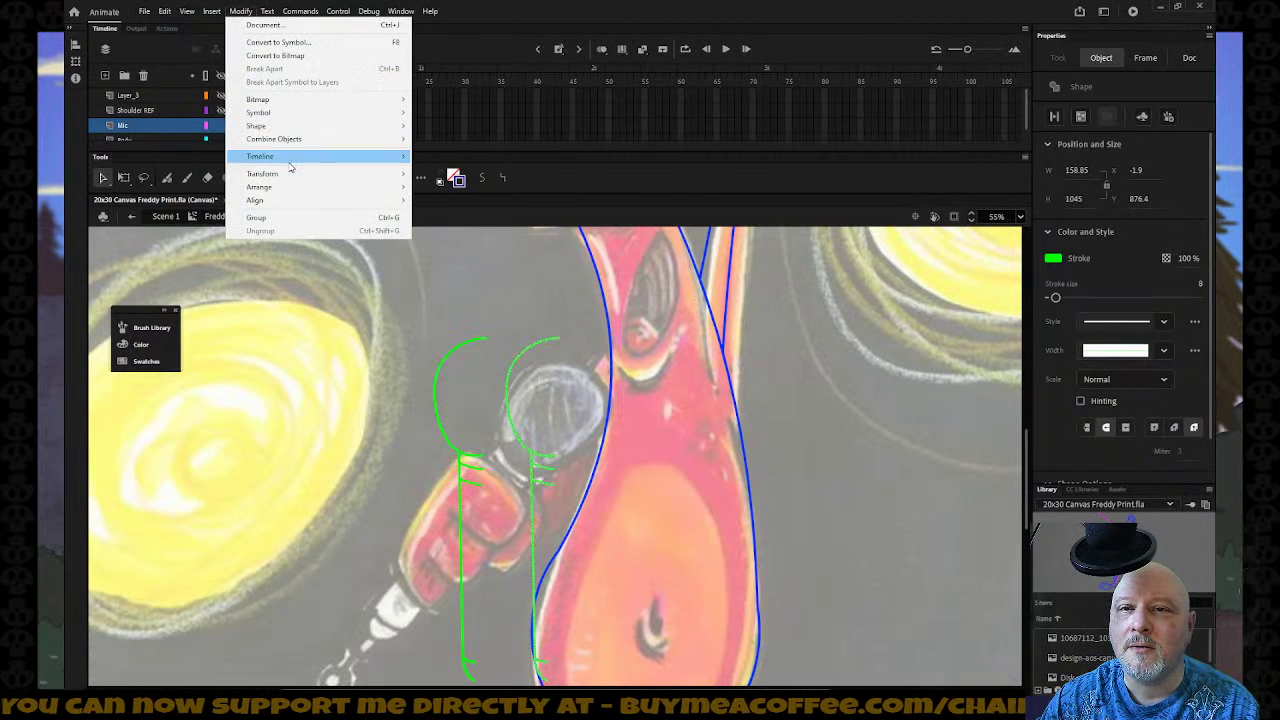
mouse_move(312, 183)
click(455, 300)
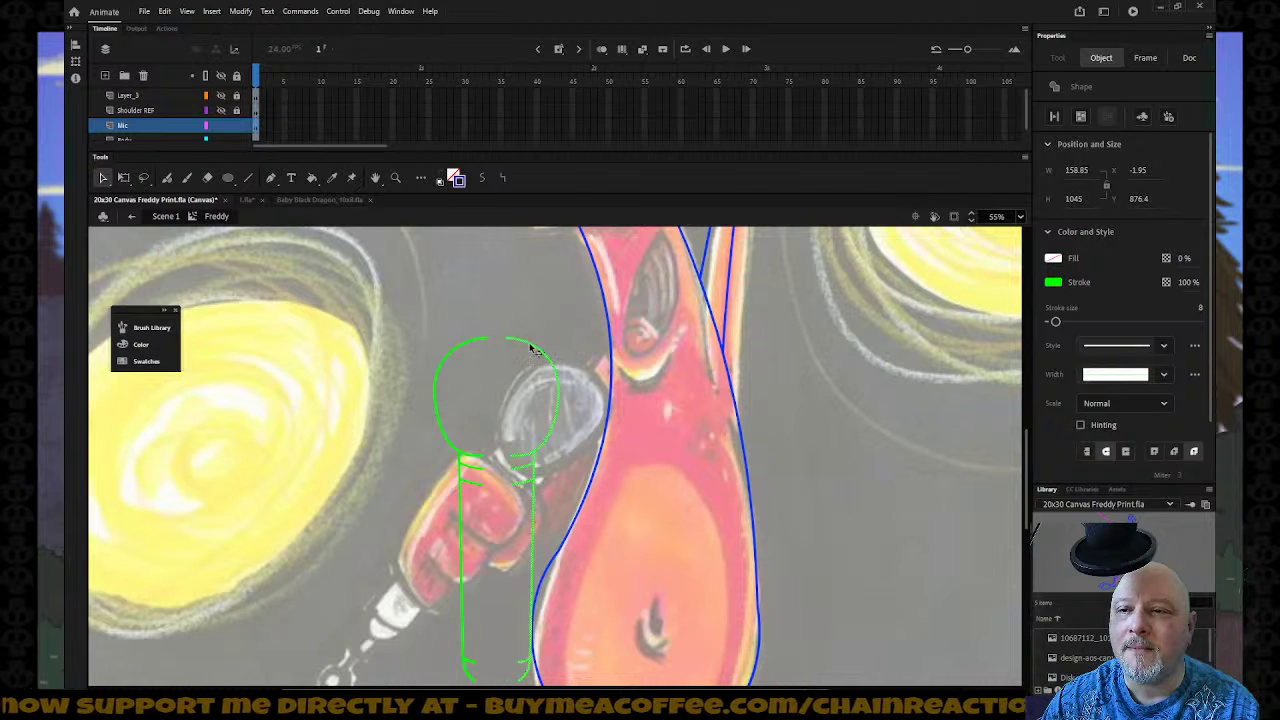
drag(506, 343, 486, 337)
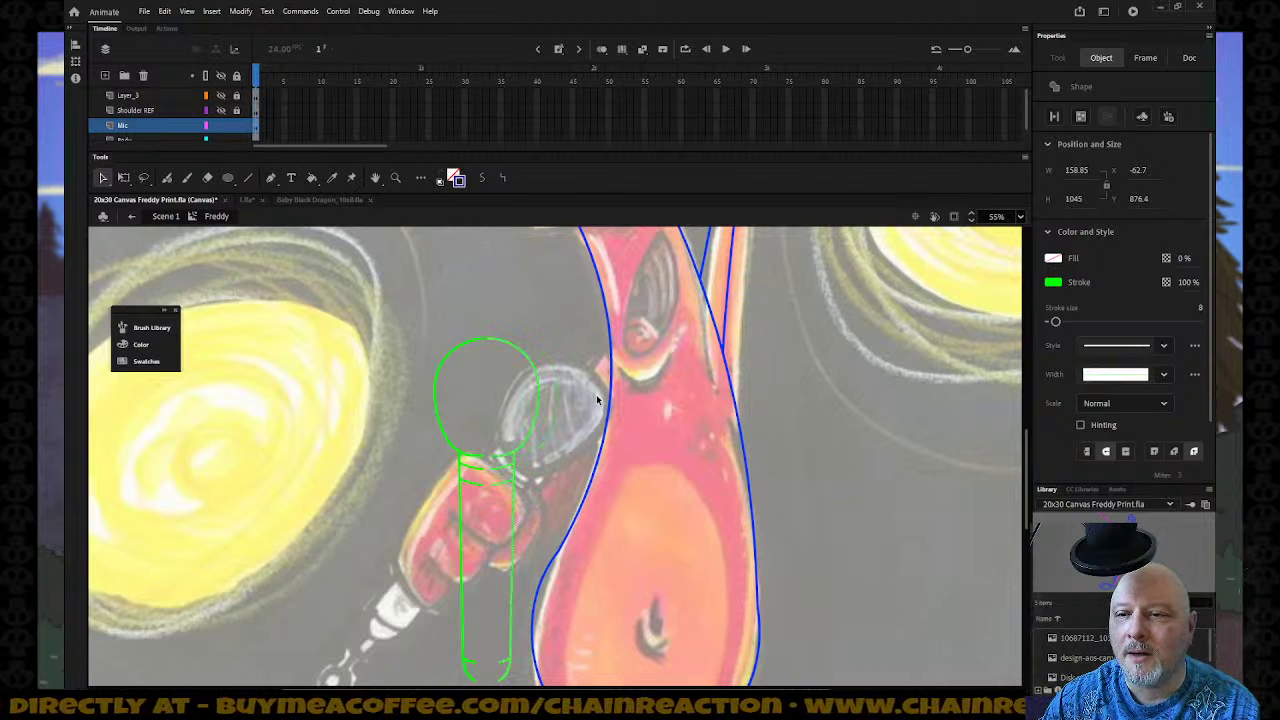
scroll(597, 400, down, 3)
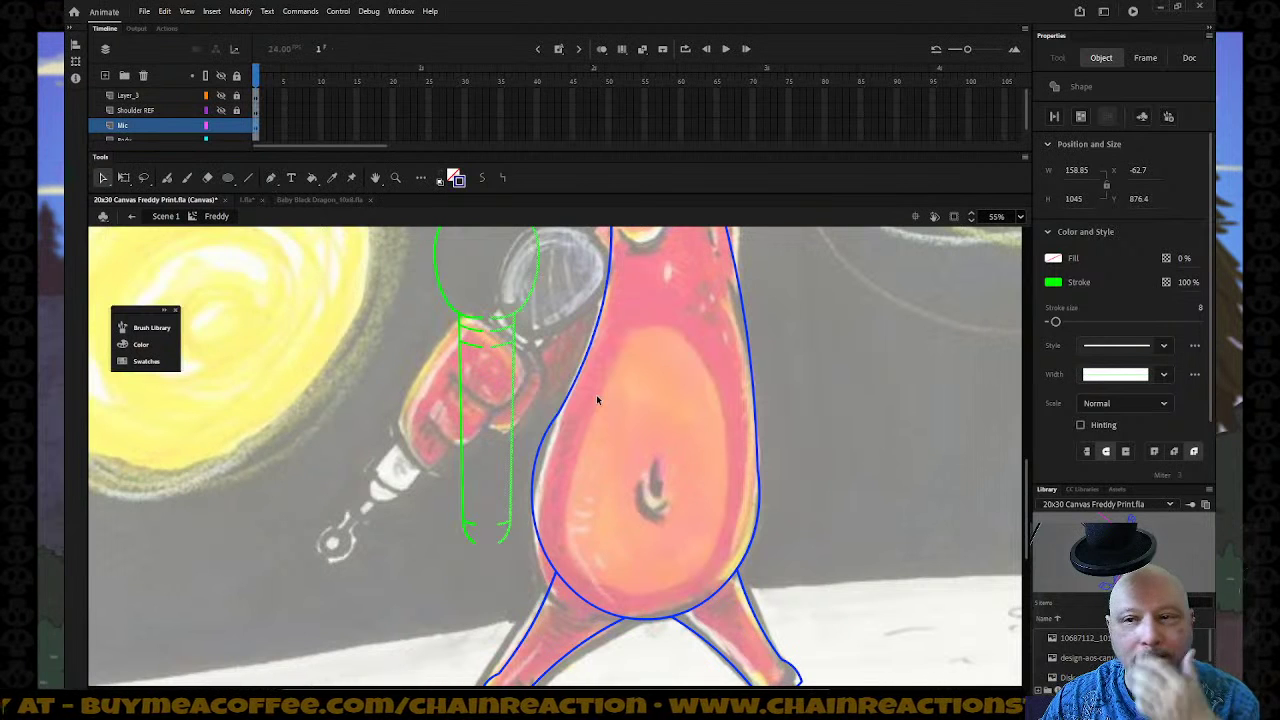
scroll(595, 398, up, 3)
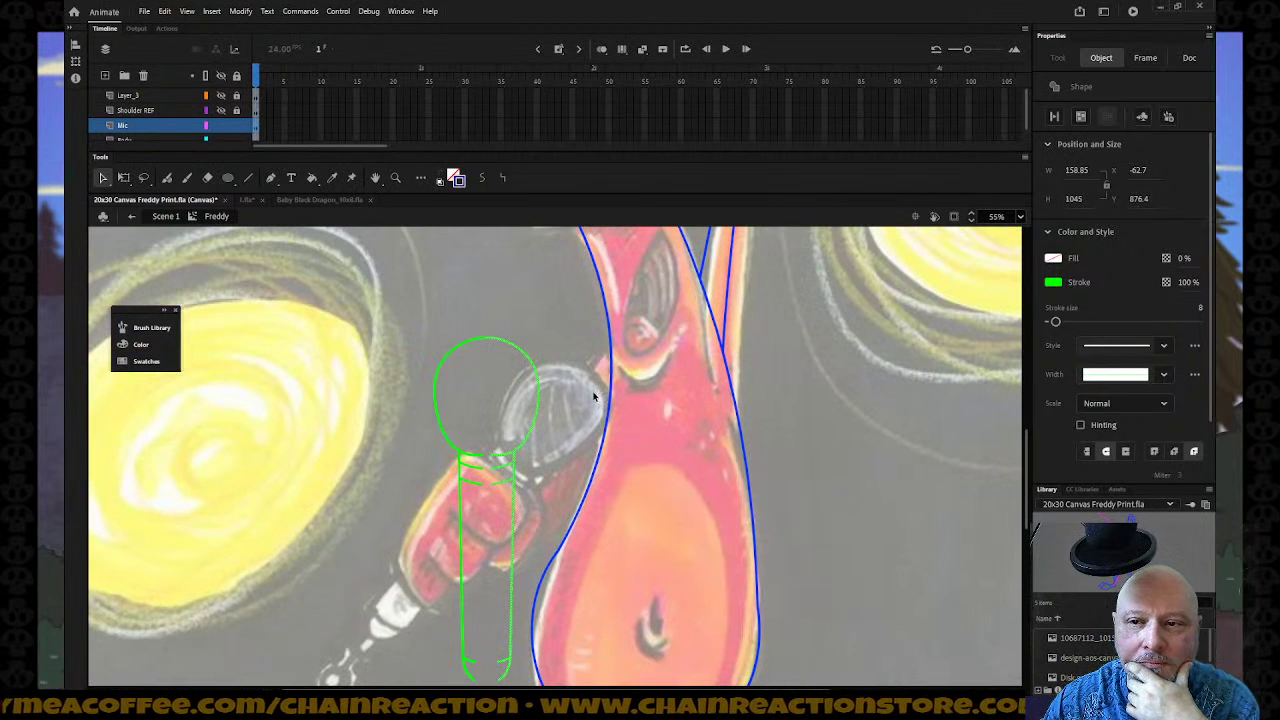
click(590, 440)
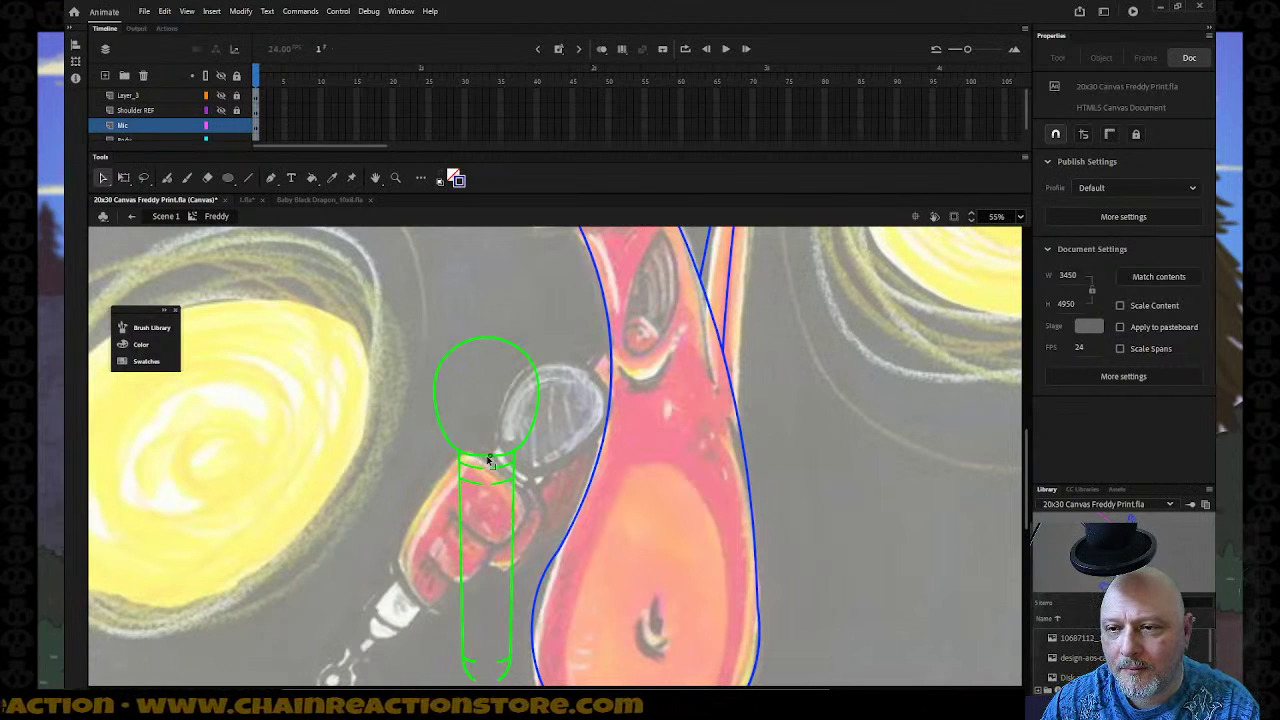
Delete the short curved lines inside the handle, both at the tip and just below the microphone head.
scroll(540, 467, down, 3)
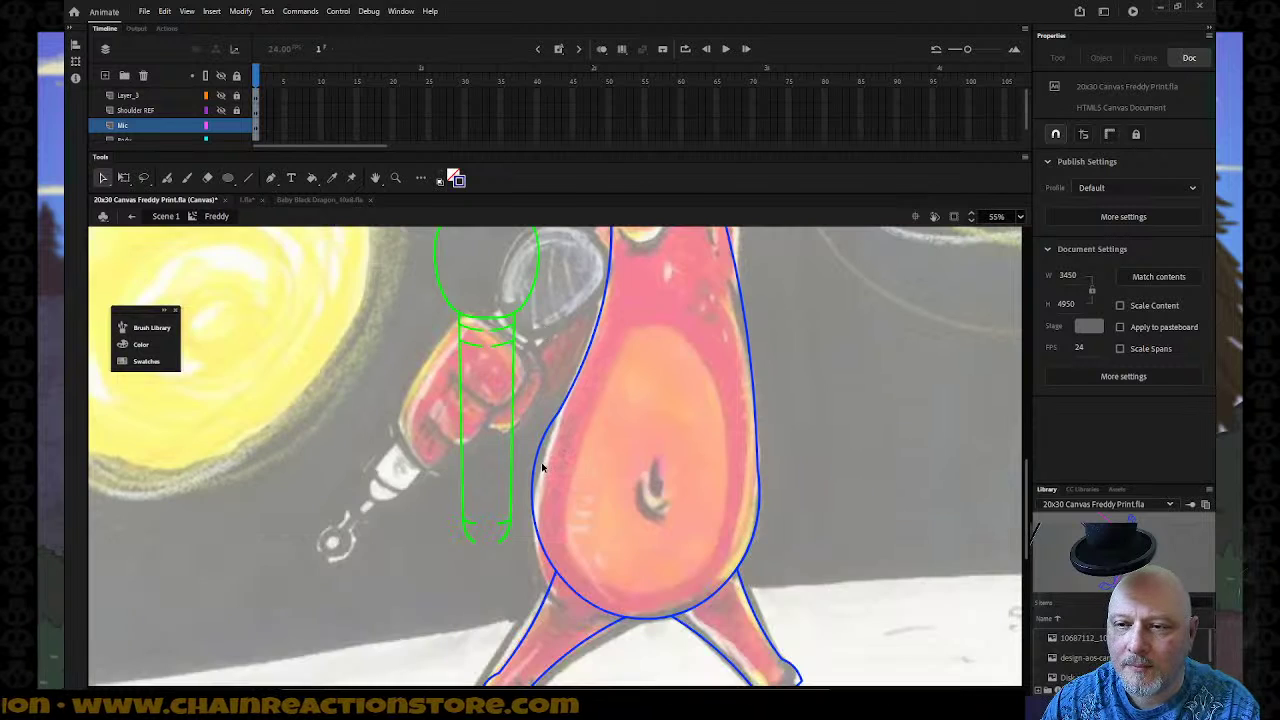
click(478, 532)
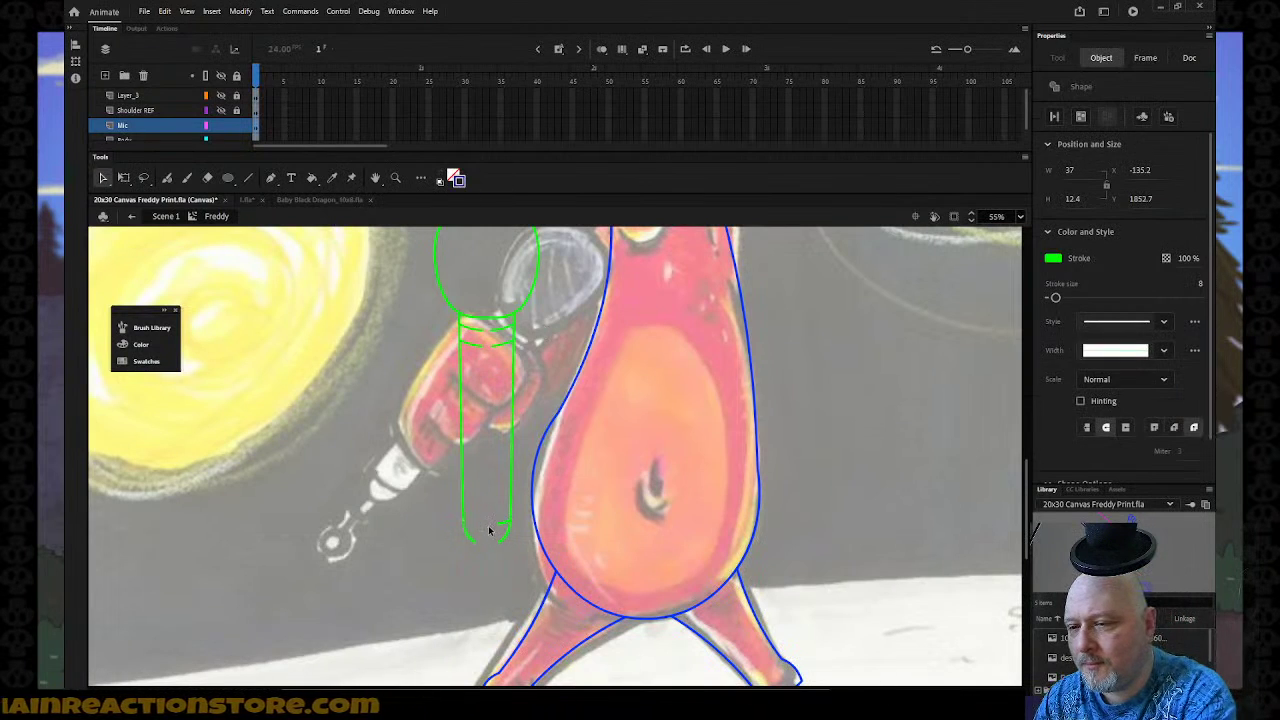
click(489, 530)
click(505, 528)
click(495, 516)
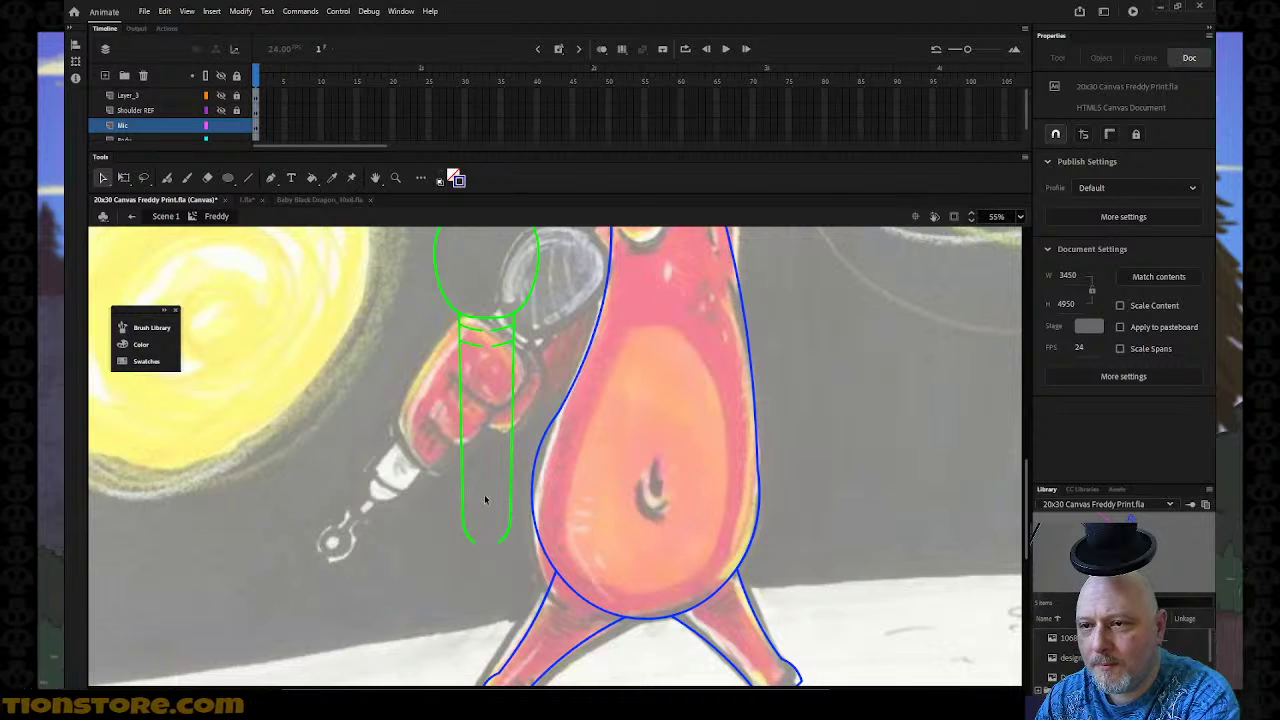
mouse_move(469, 327)
mouse_down()
mouse_move(467, 343)
mouse_move(470, 326)
mouse_move(495, 345)
mouse_up()
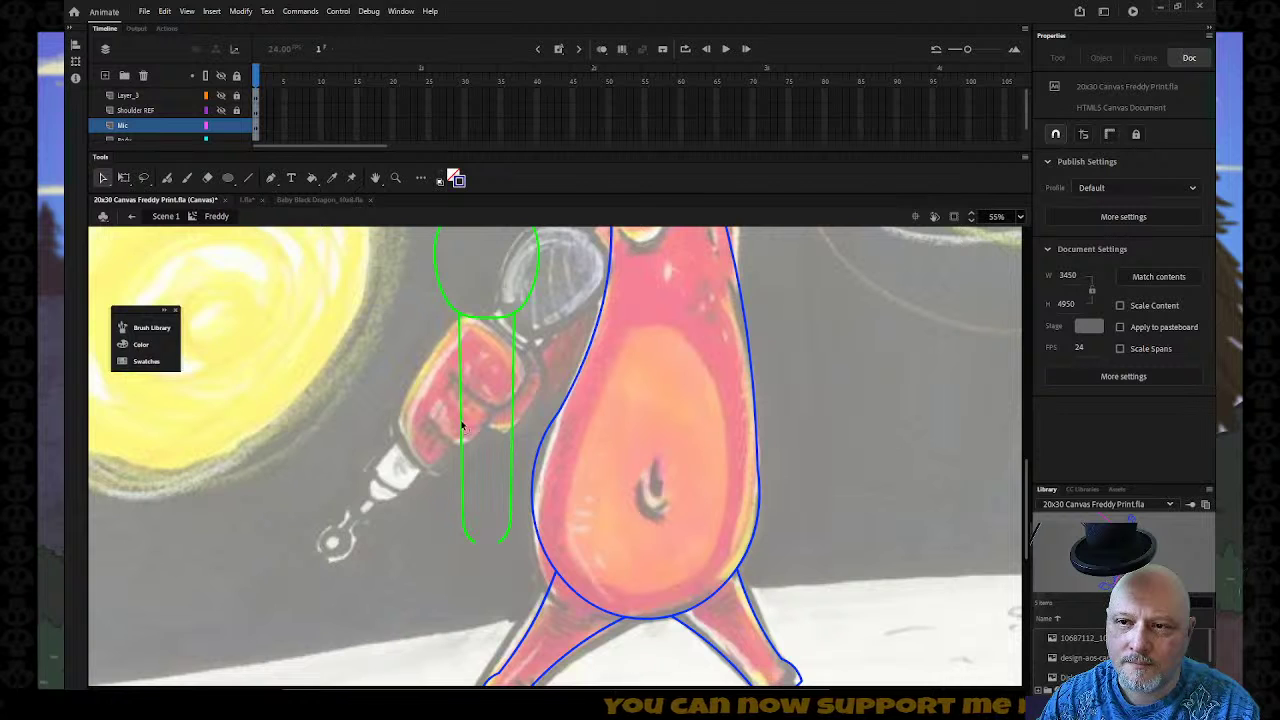
Rotate the handle's left edge together with its tip curve about the upper end so the lower end tilts inward.
click(463, 514)
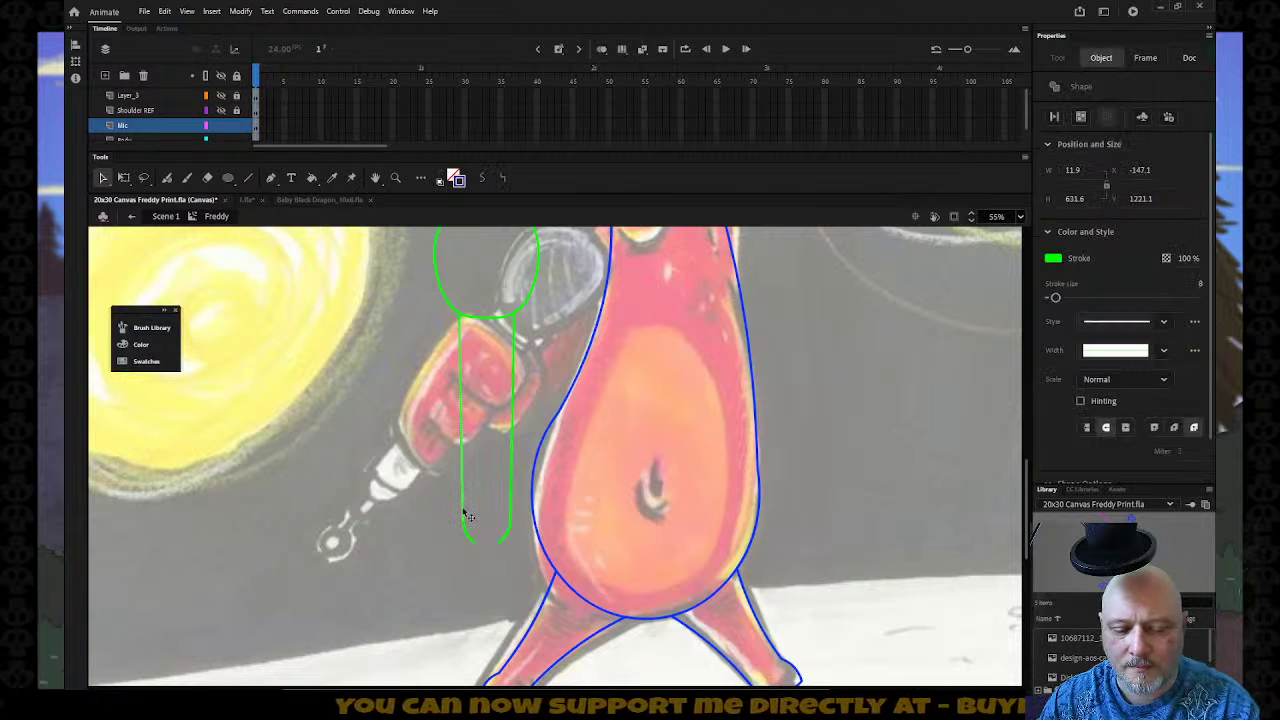
key(a)
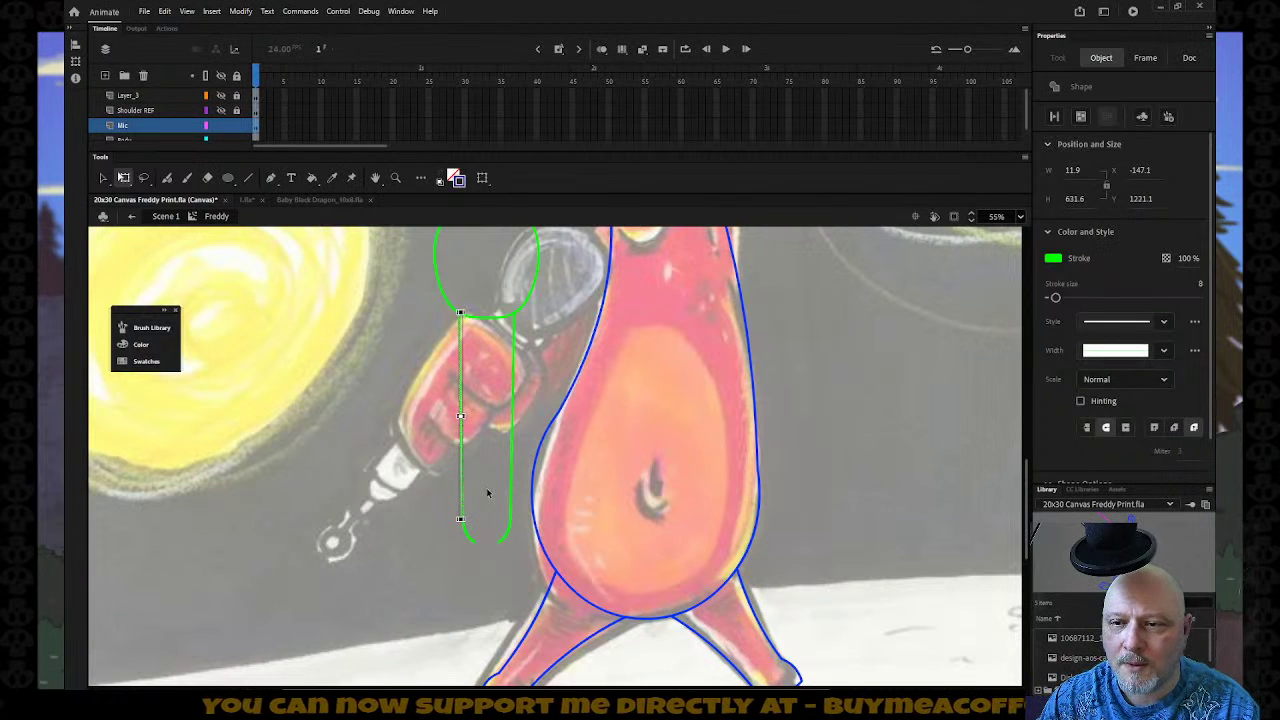
click(464, 535)
click(464, 534)
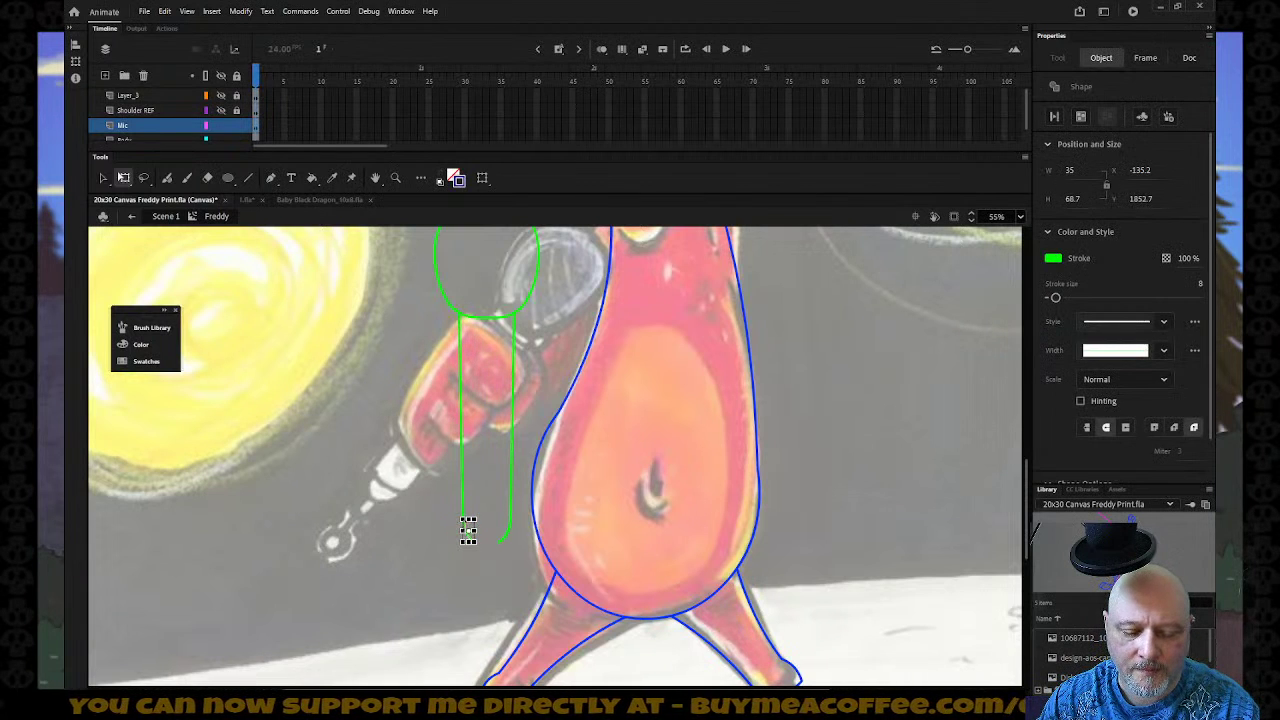
click(461, 476)
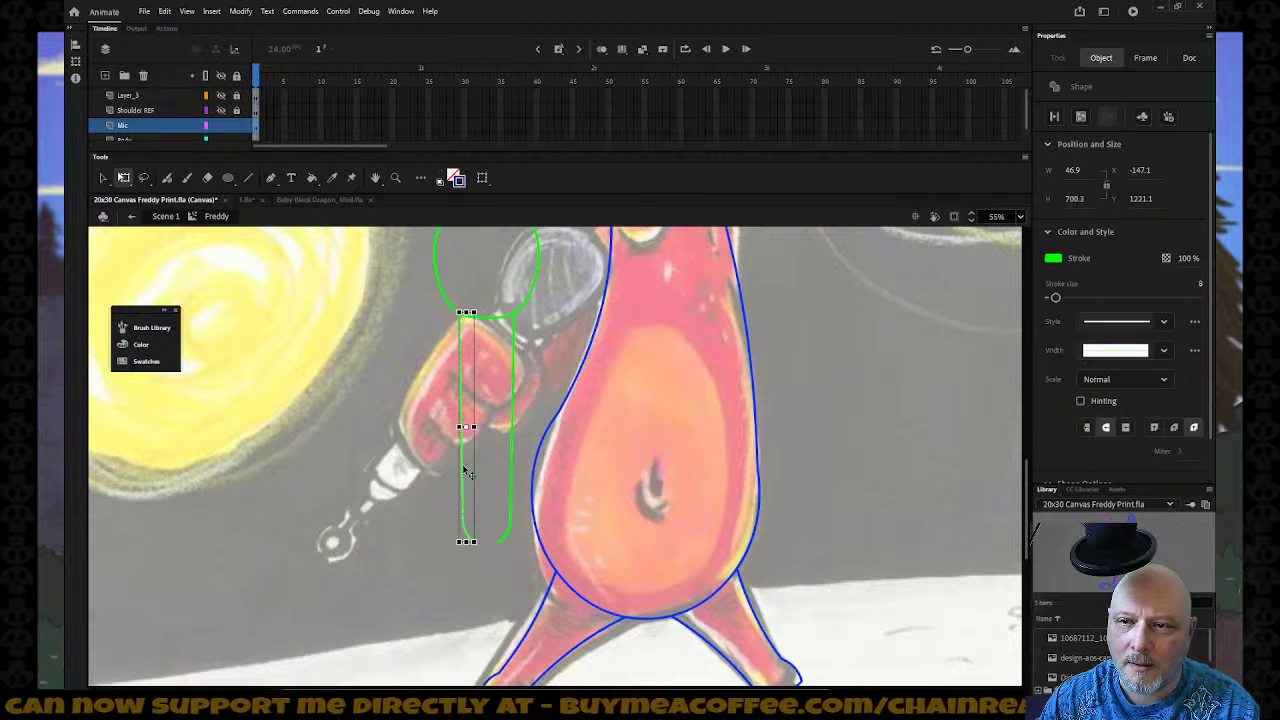
click(458, 322)
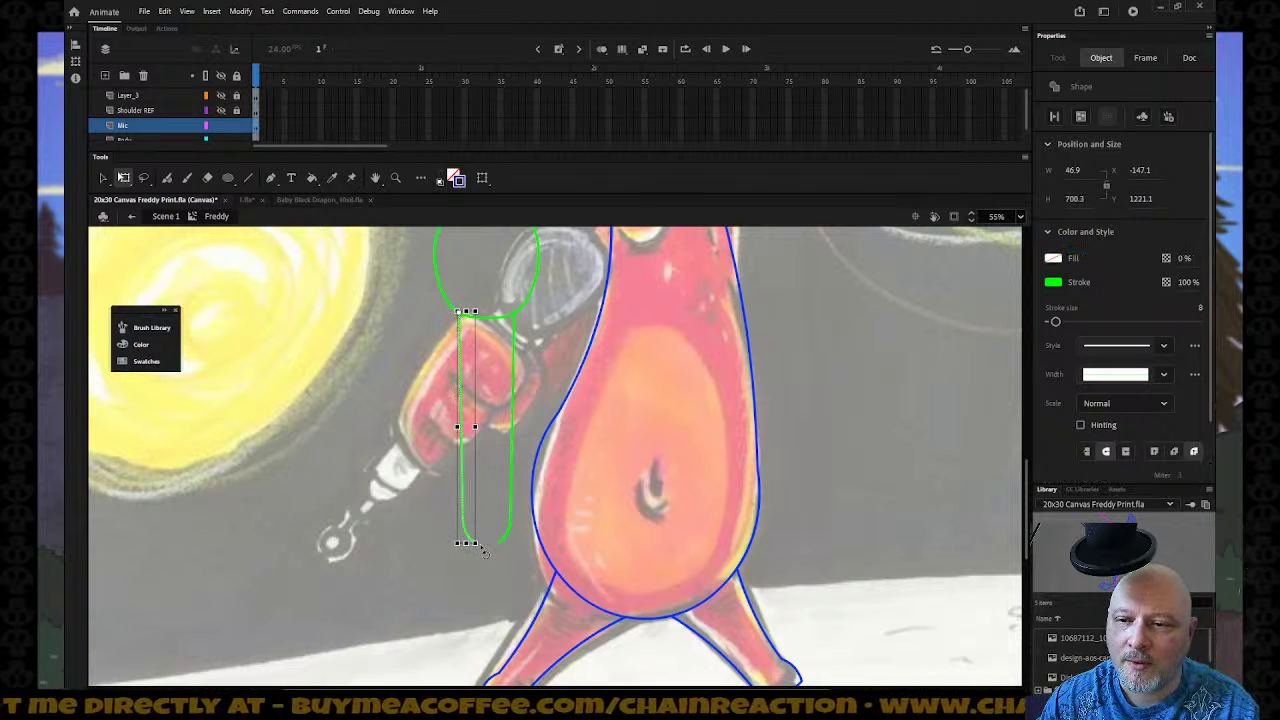
drag(484, 551, 491, 551)
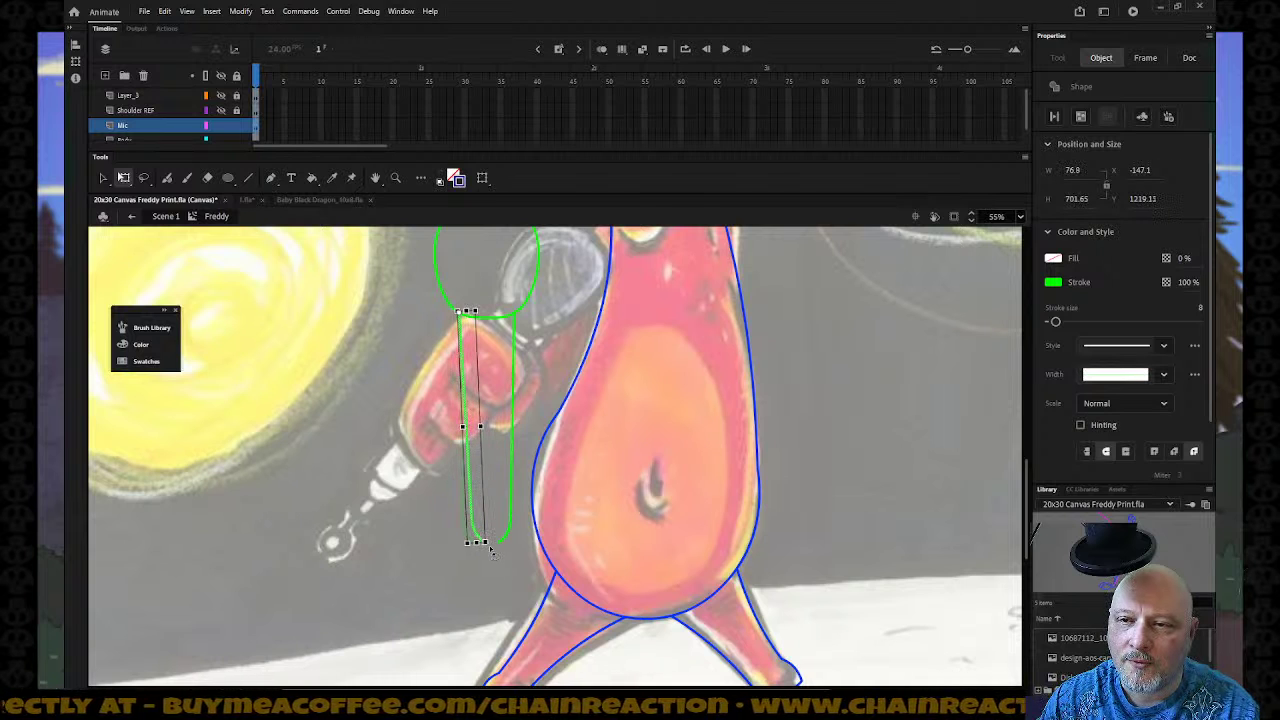
click(515, 390)
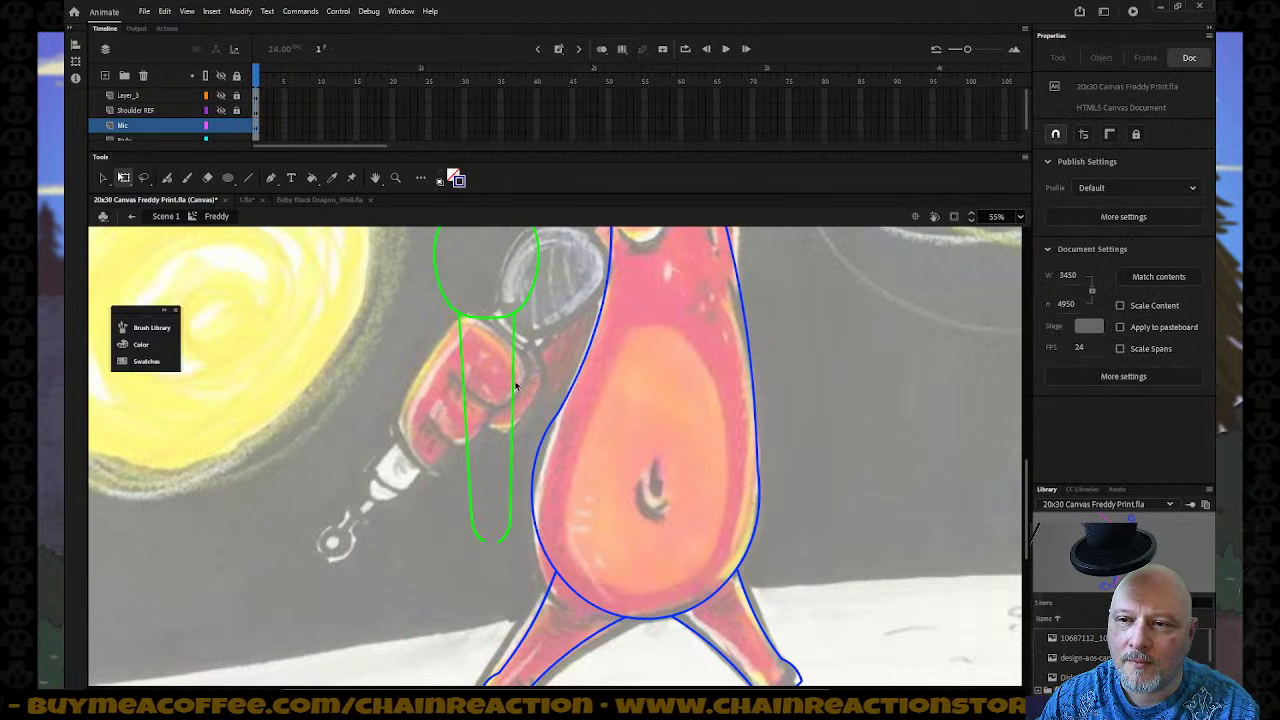
Rotate the handle's right edge and tip curve inward about the upper end, closing the tapered handle at its tip.
click(511, 388)
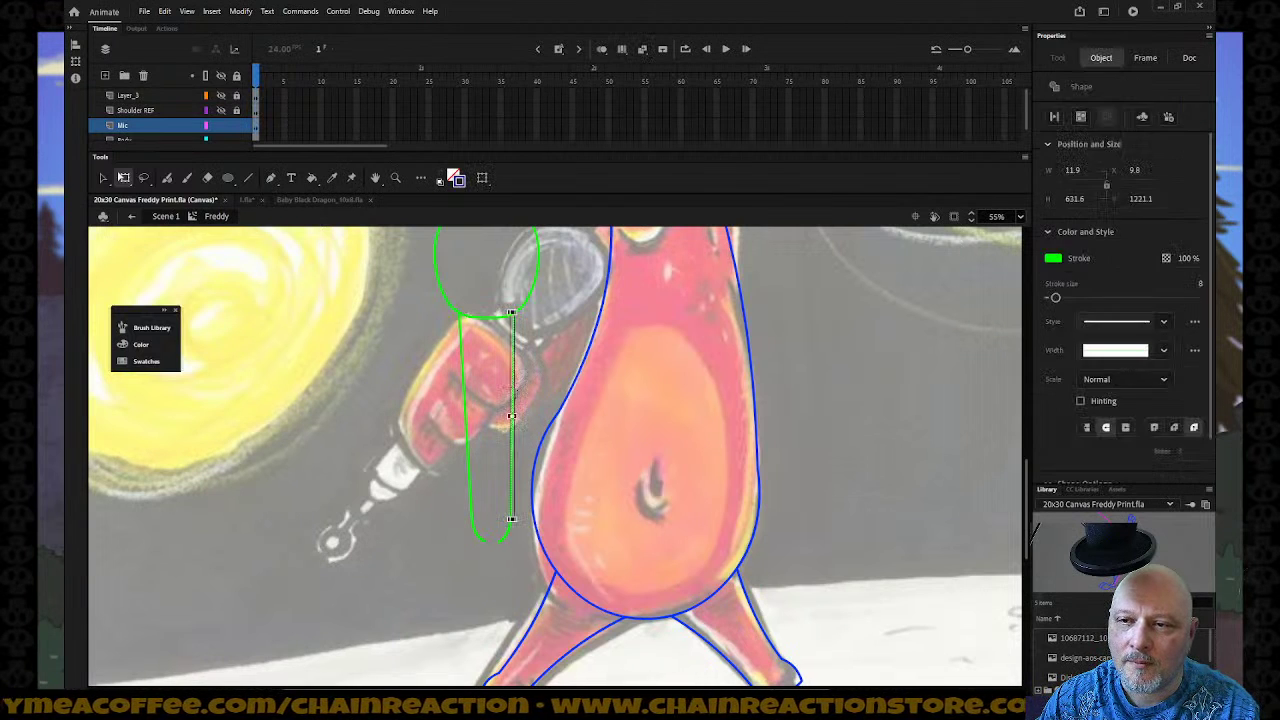
shift+click(507, 540)
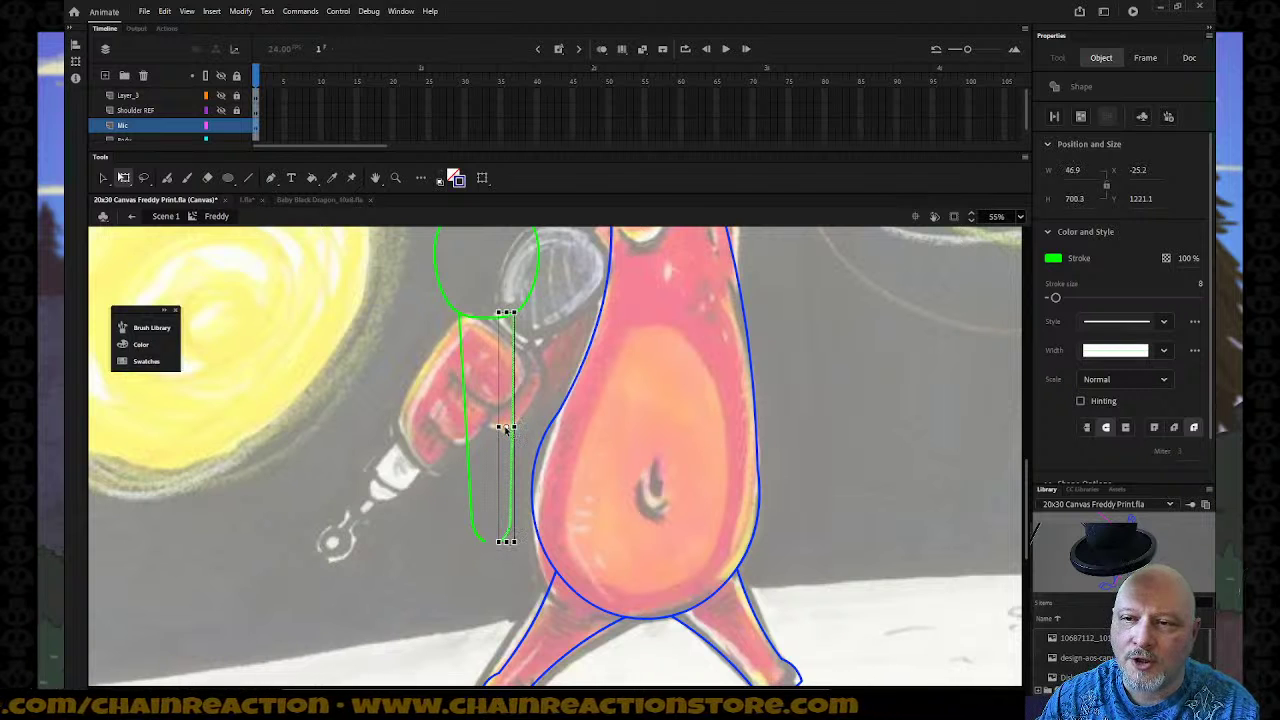
shift+click(506, 340)
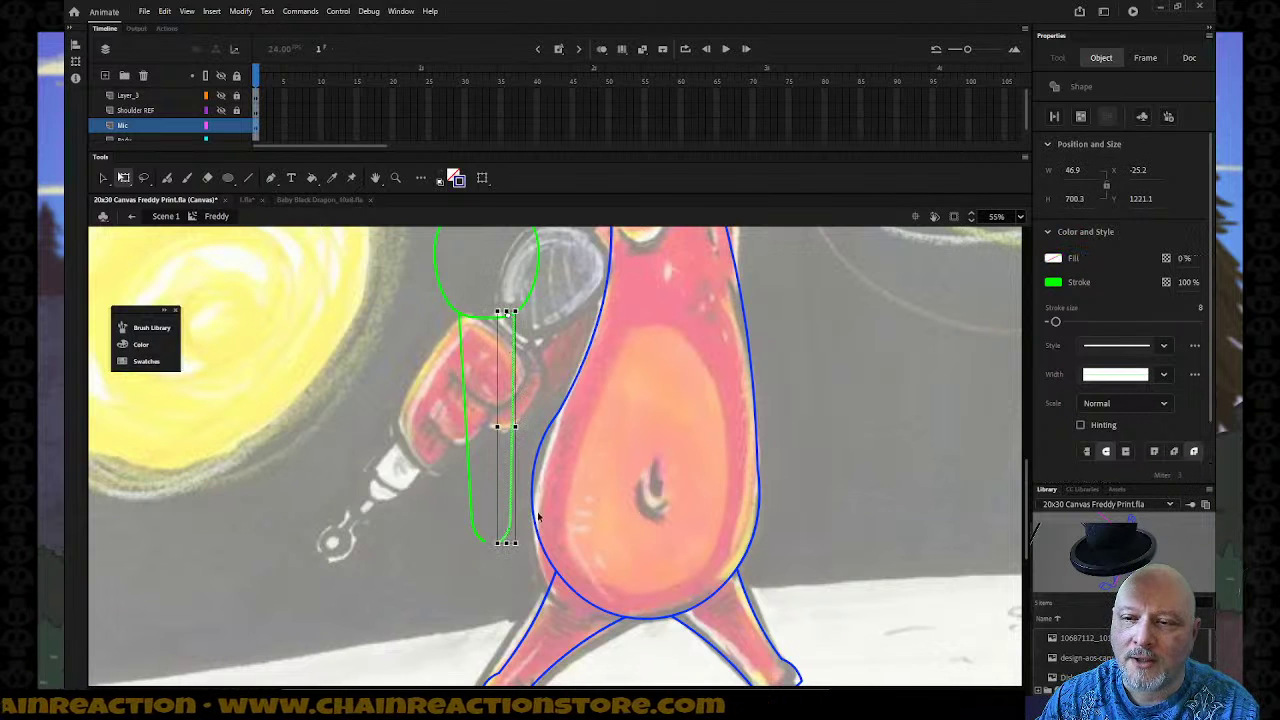
drag(521, 550, 513, 558)
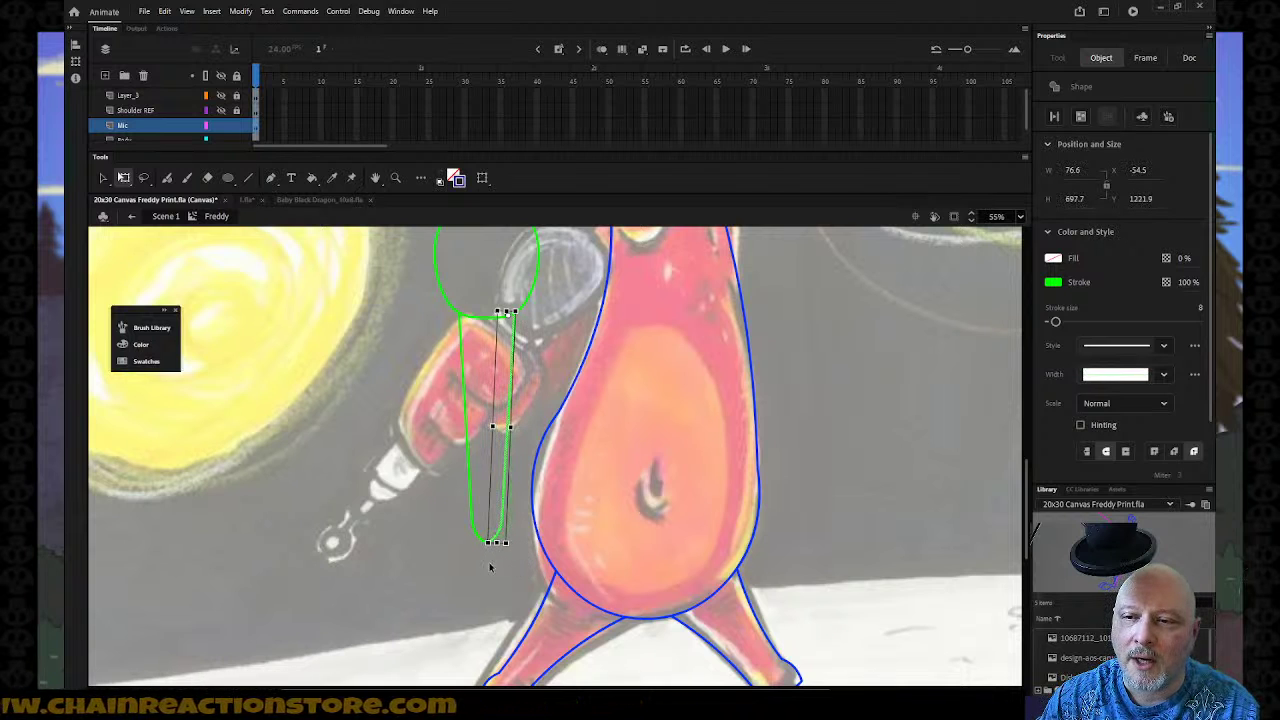
click(489, 563)
click(477, 530)
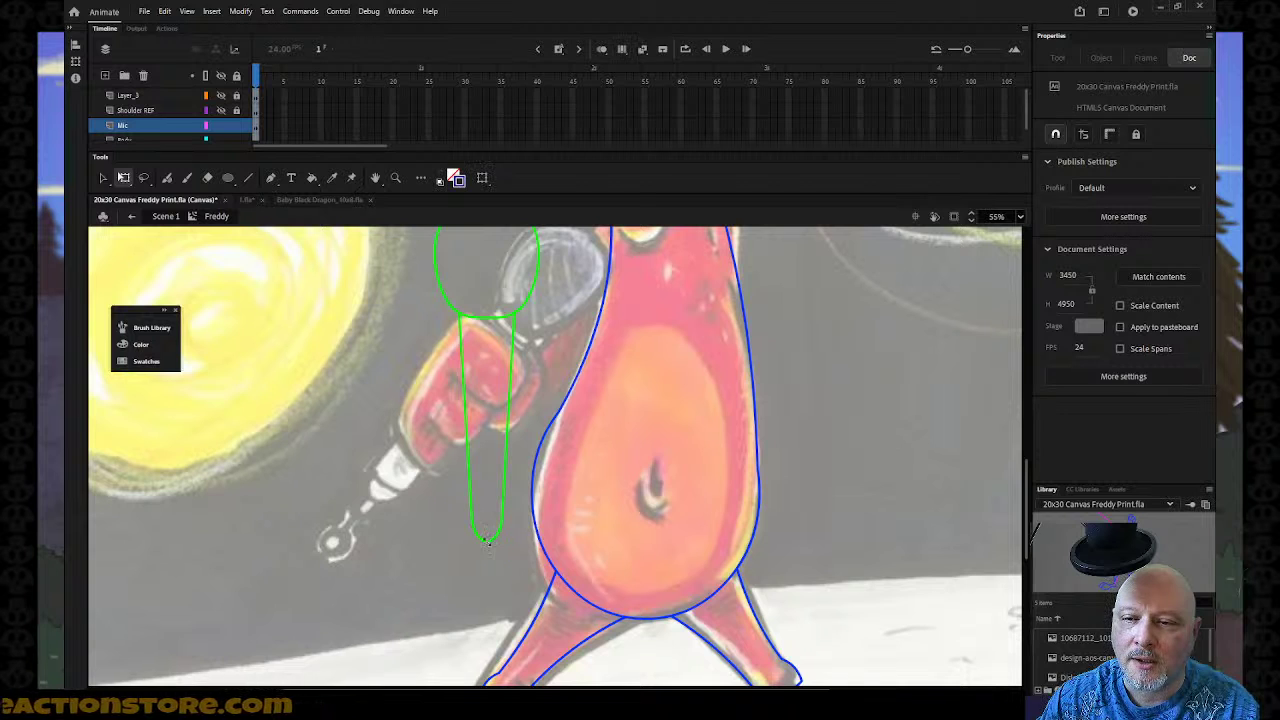
key(v)
click(486, 545)
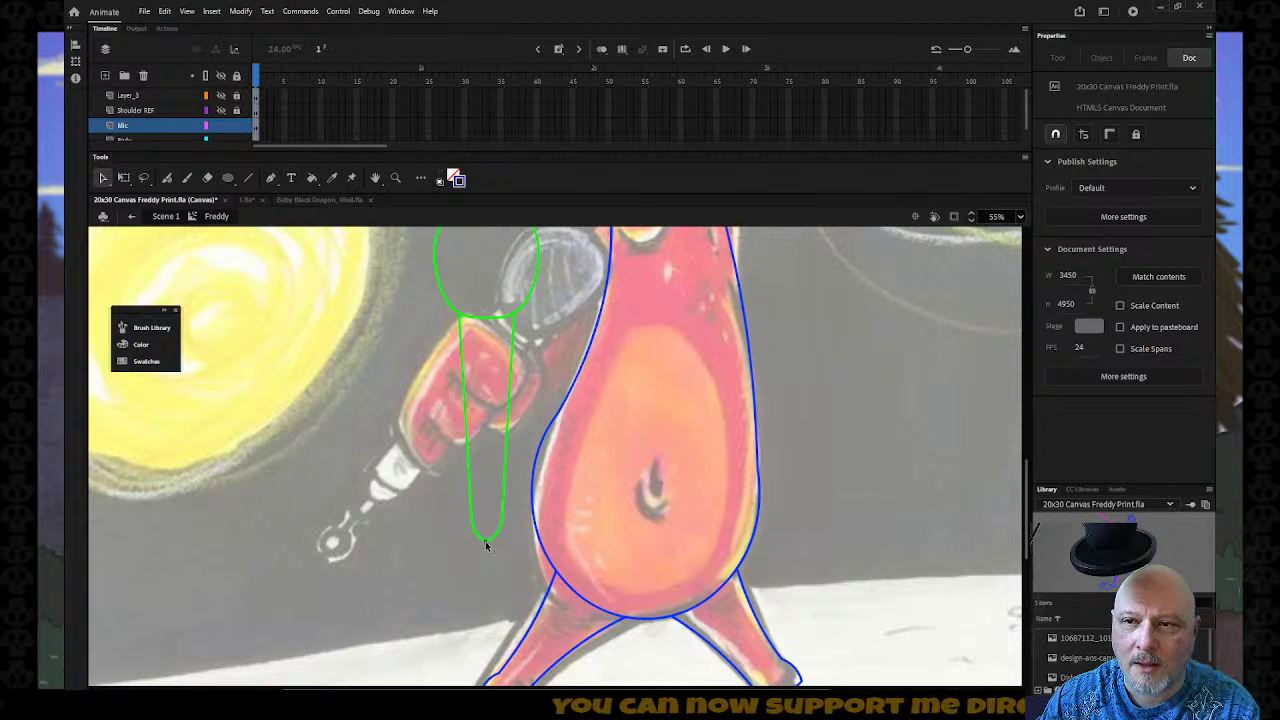
key(n)
drag(471, 517, 502, 520)
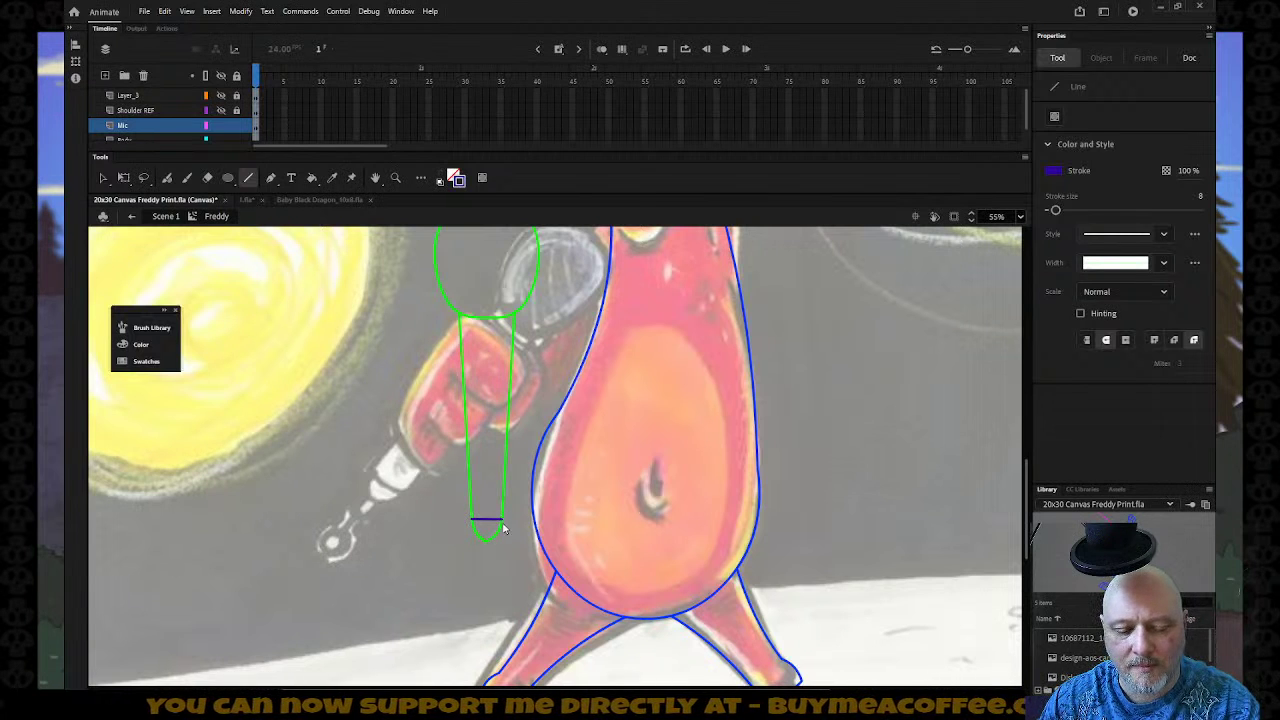
key(ctrl+z)
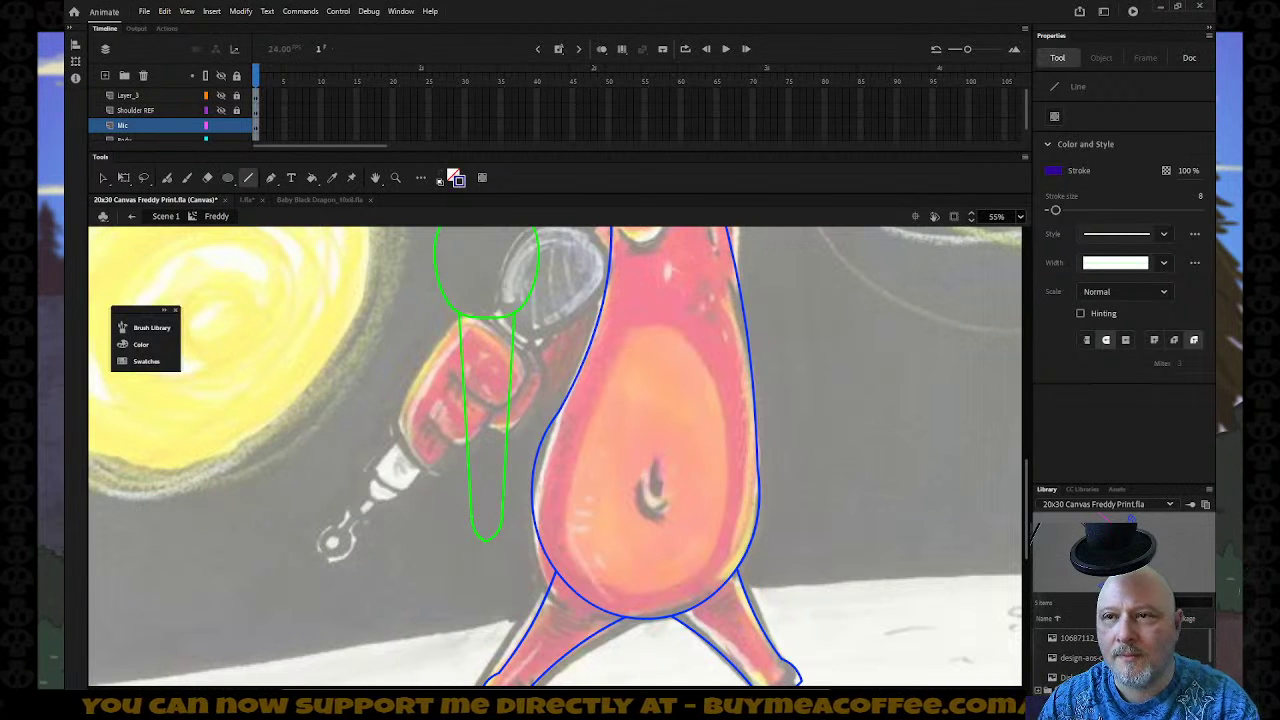
Set the stroke colour to the microphone outline's green and draw a straight line across the handle just below the head.
click(457, 180)
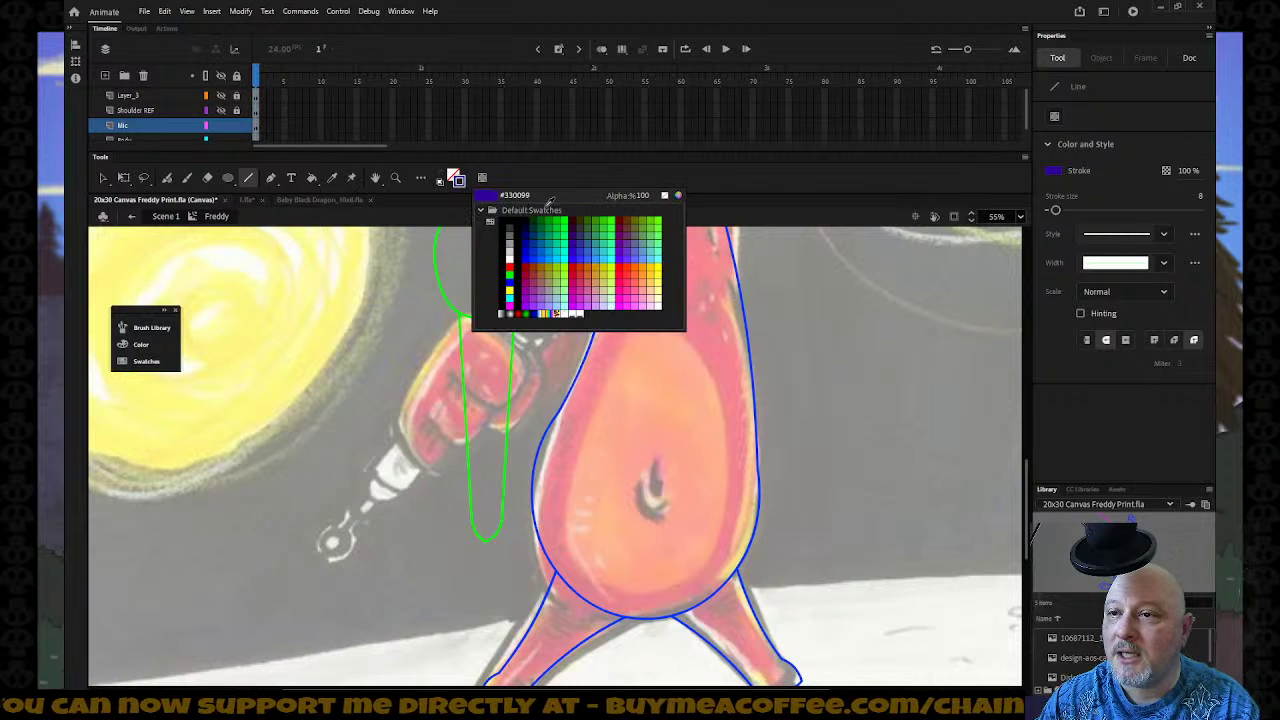
click(450, 290)
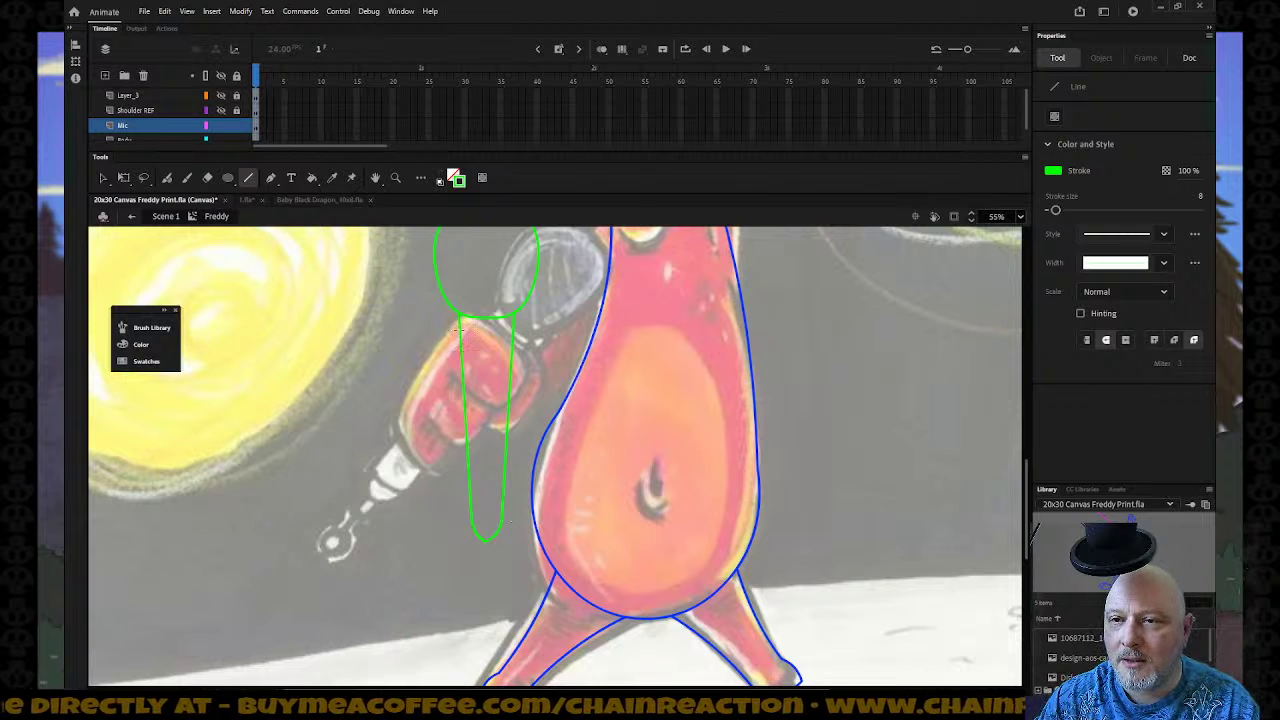
drag(458, 329, 500, 338)
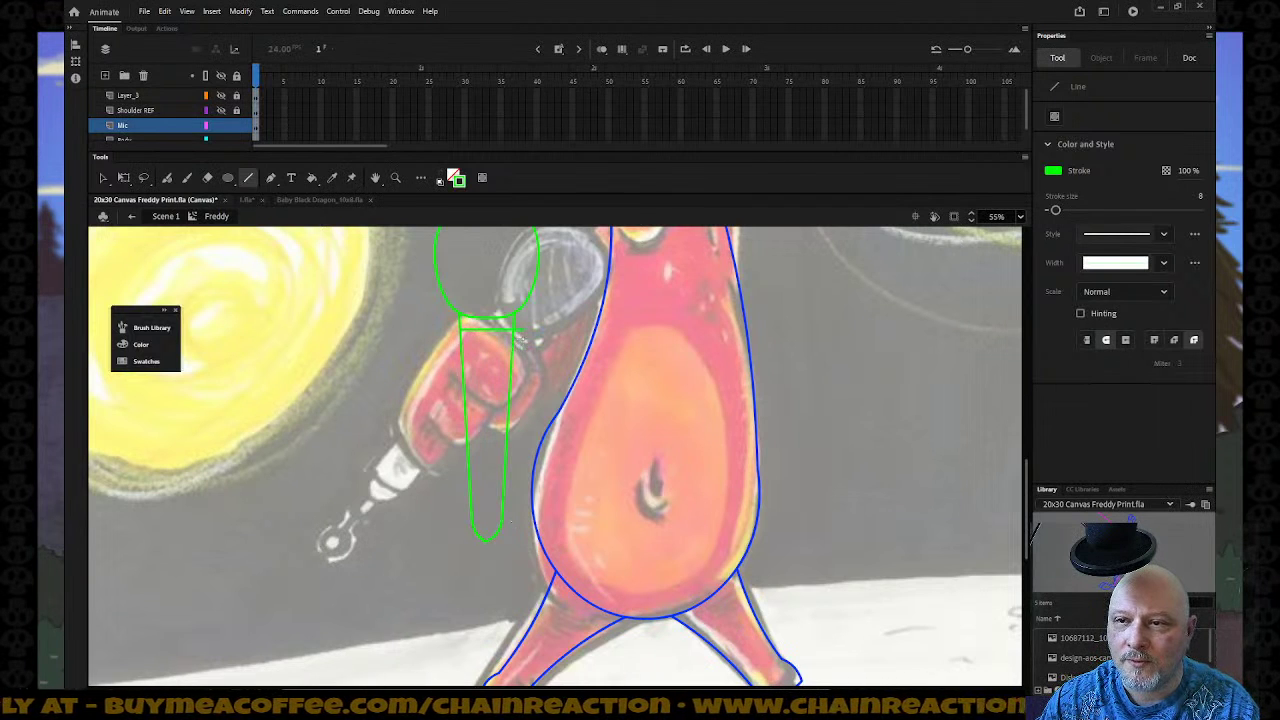
key(v)
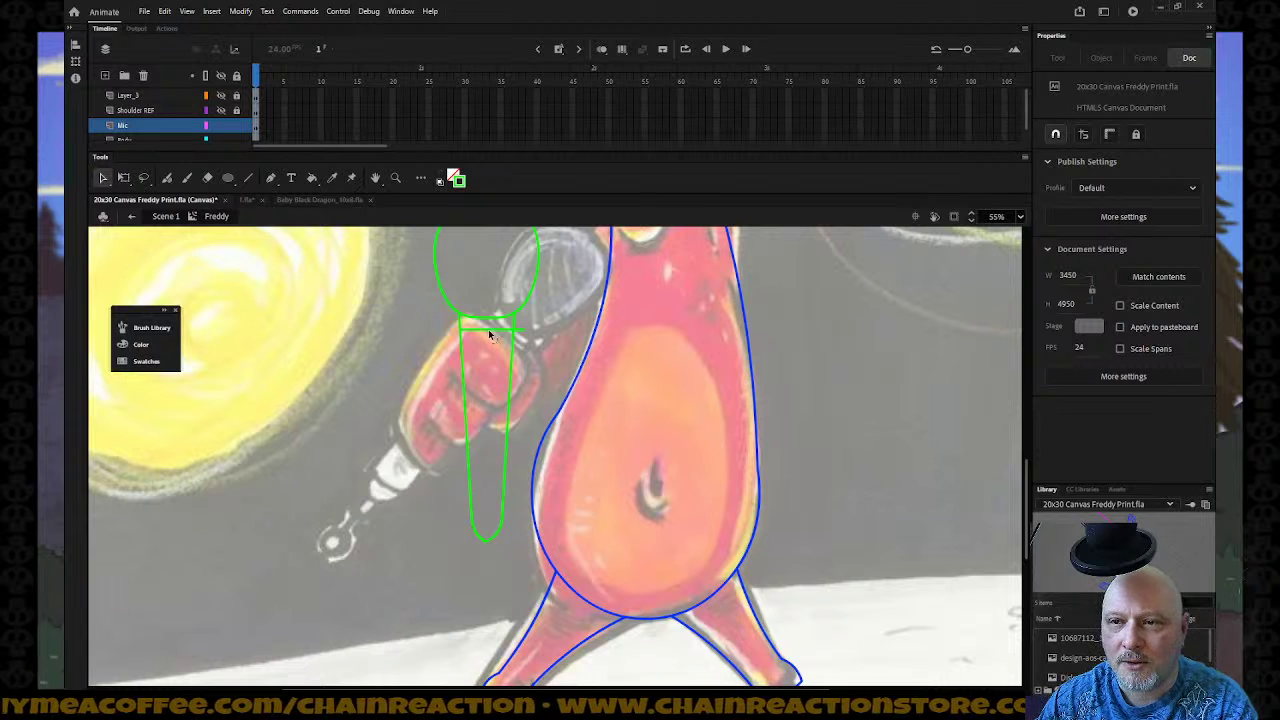
Trim the collar line's overhang, bow the line slightly downward, and duplicate it just below to form a curved double collar.
click(520, 335)
click(487, 341)
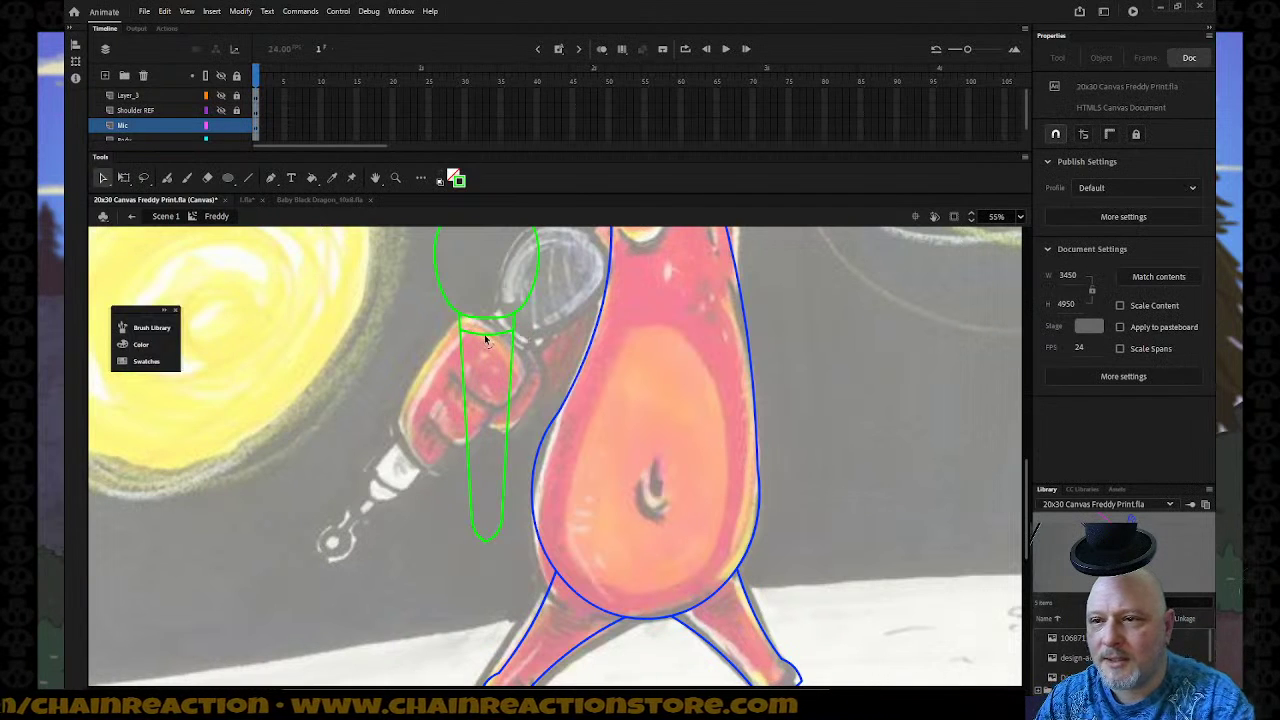
click(489, 342)
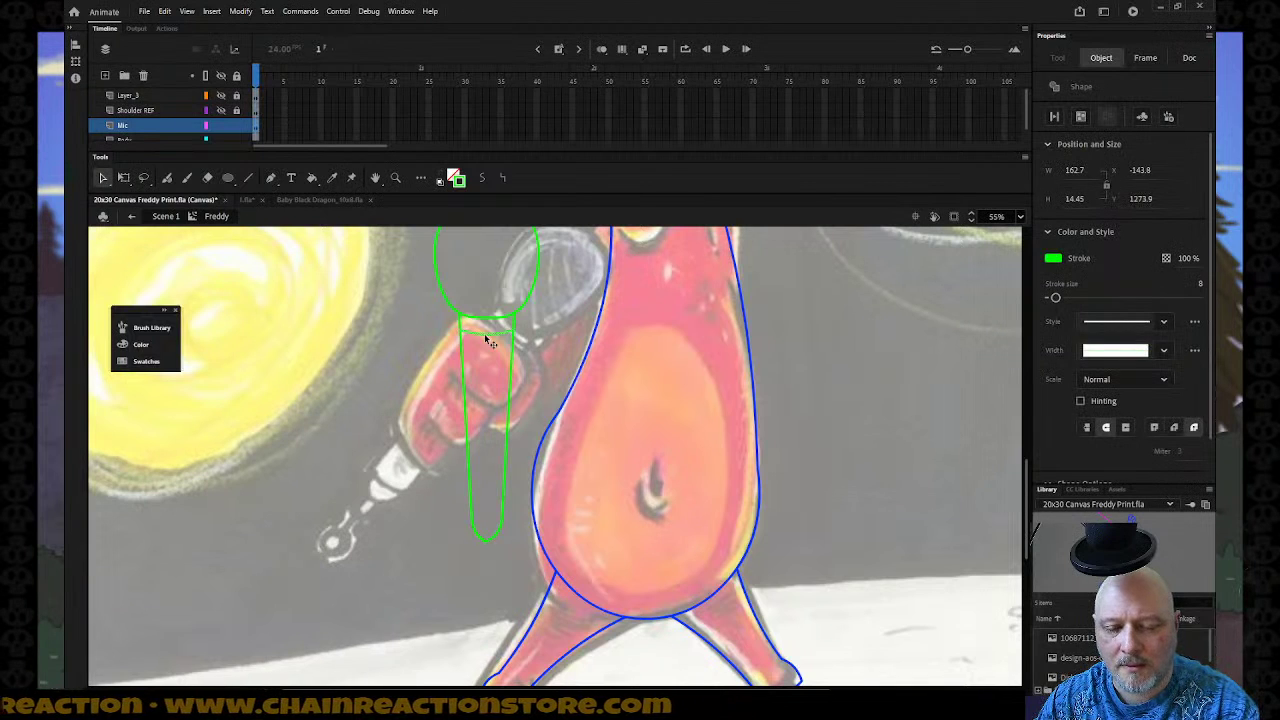
drag(484, 333, 485, 344)
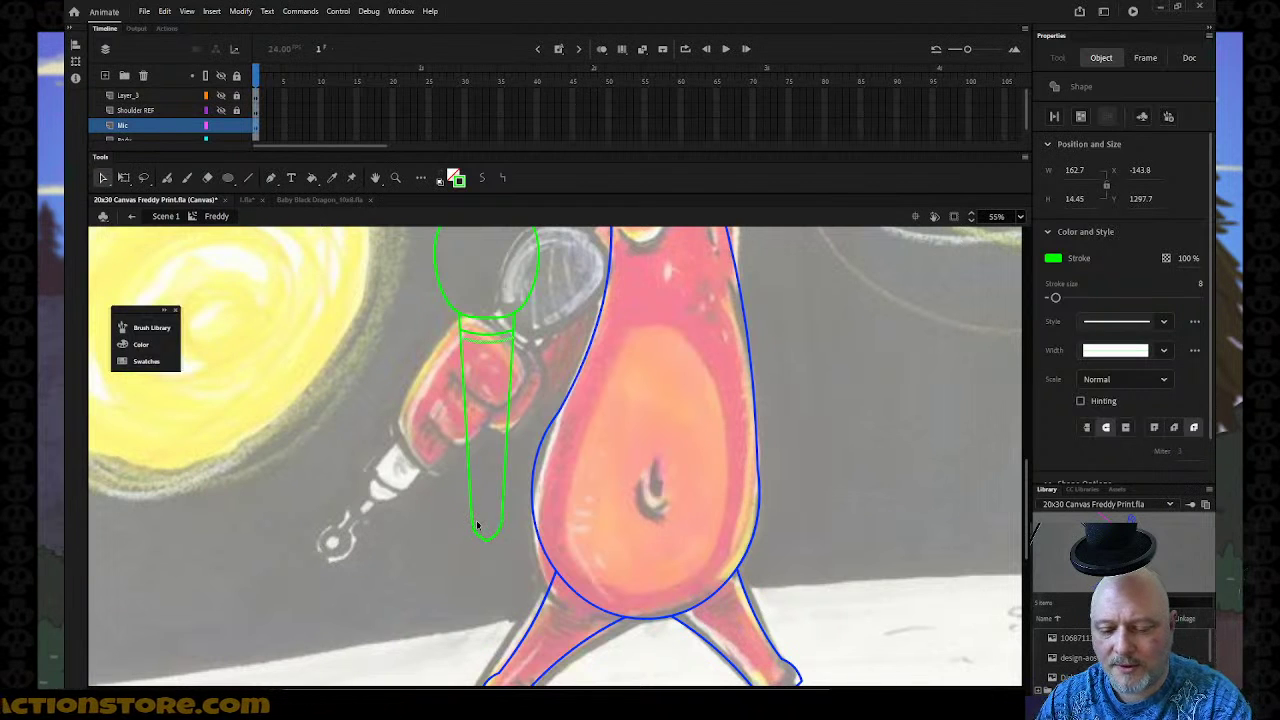
Draw a line across the handle just above its tip, bow it slightly downward and delete the end that overhangs the right edge.
key(n)
drag(472, 523, 517, 518)
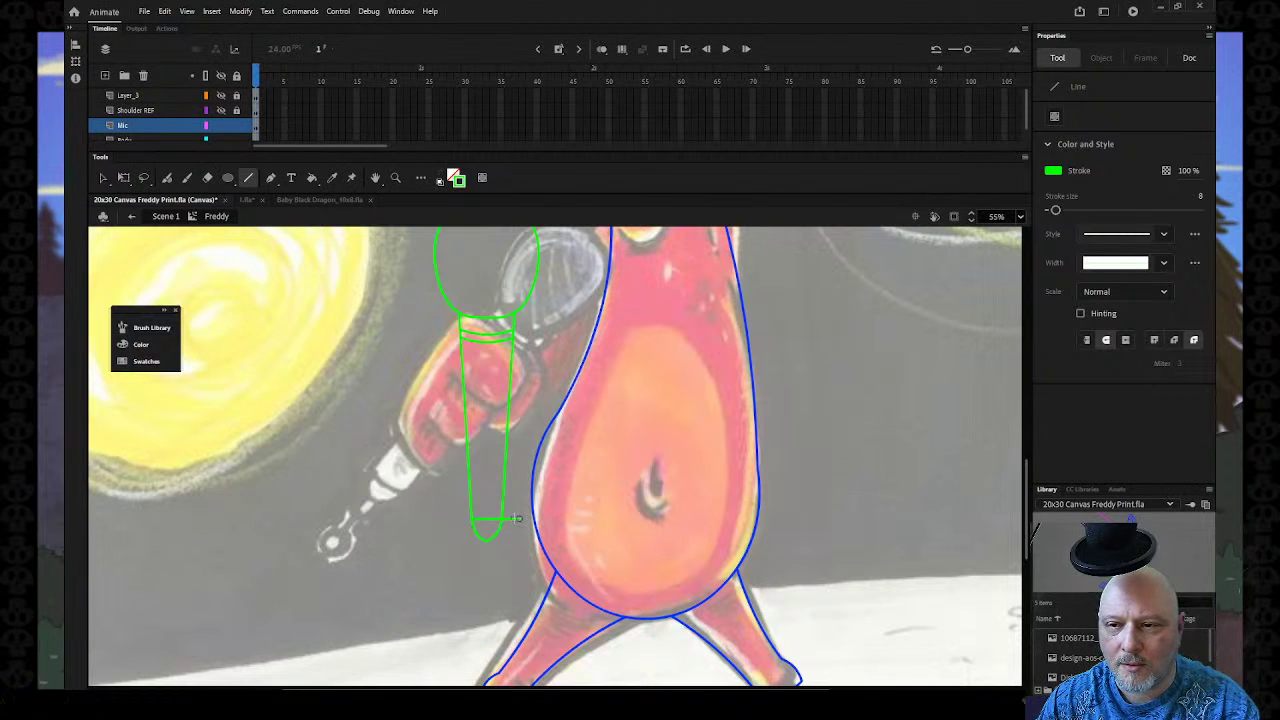
key(v)
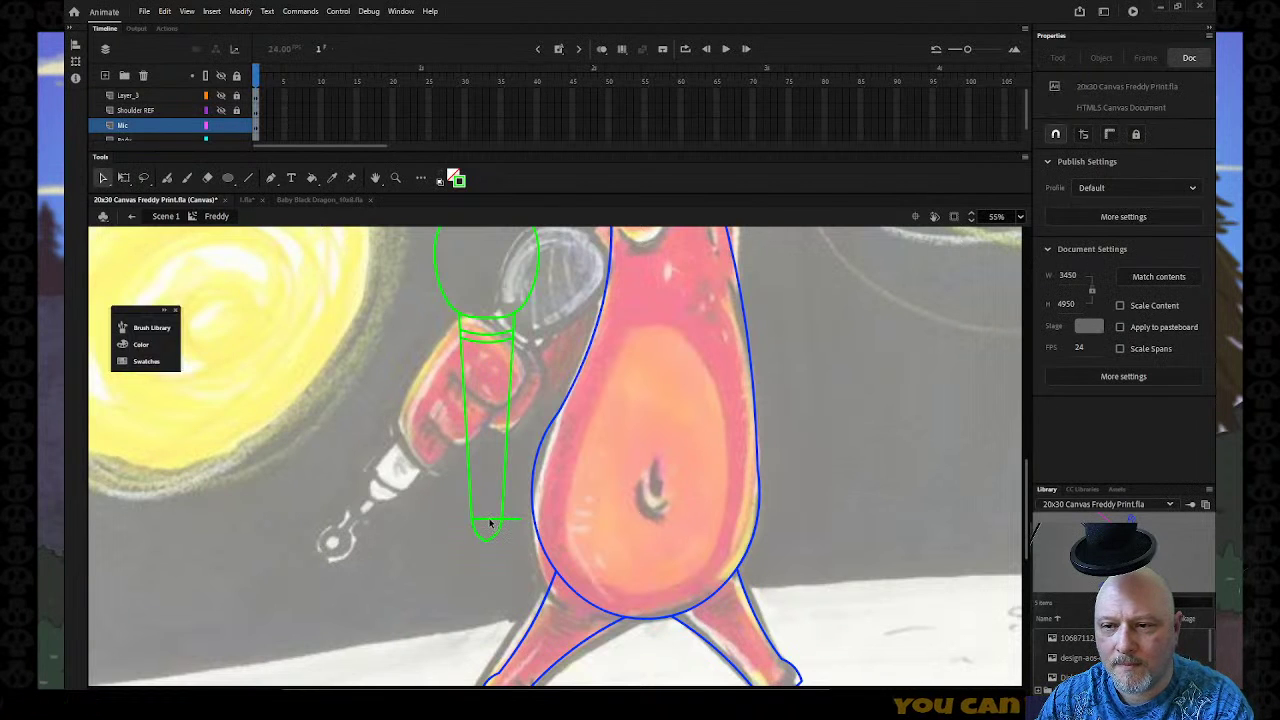
click(502, 523)
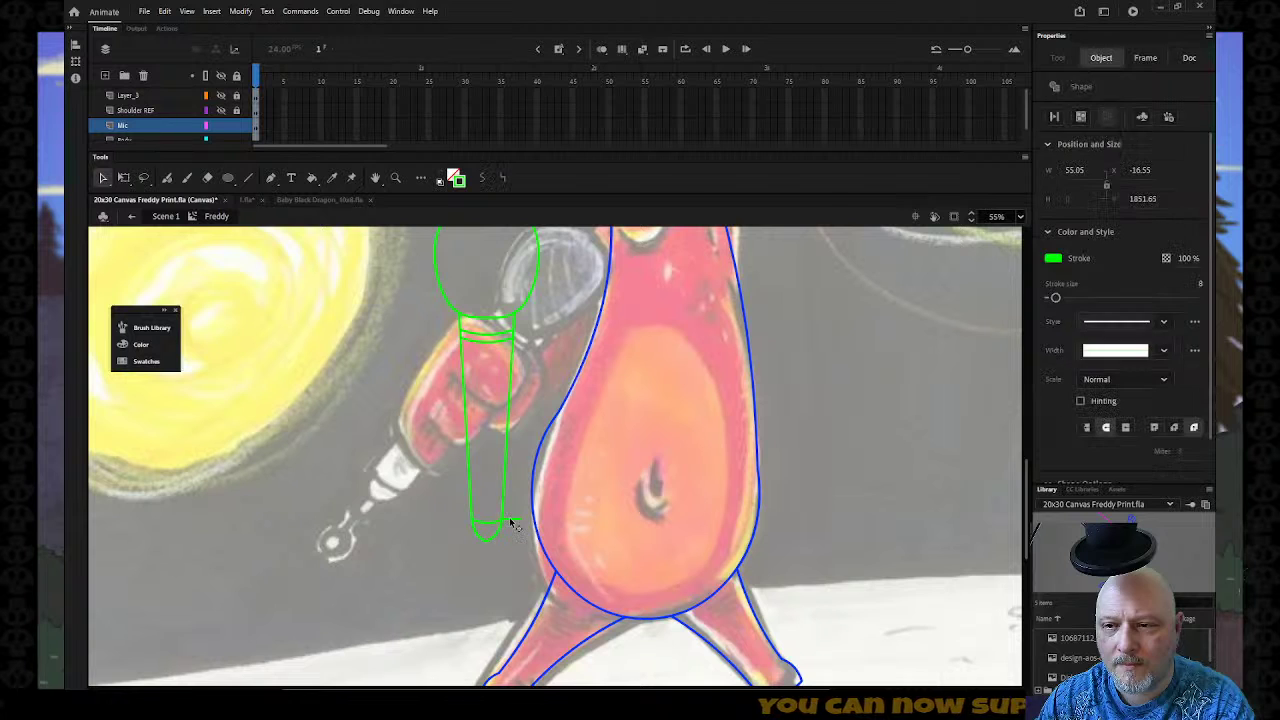
click(522, 524)
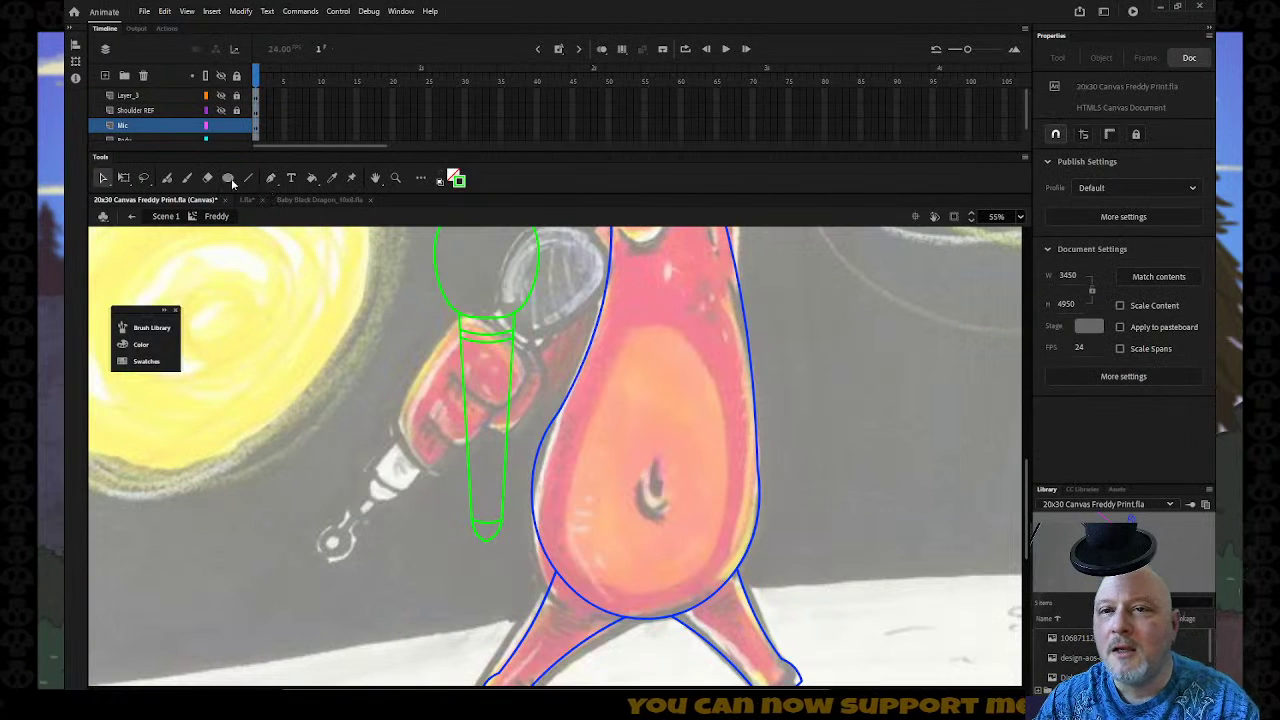
Draw a small unfilled green circle about 102 px wide, centre it a short distance below the handle tip and shrink it slightly.
click(228, 178)
drag(390, 578, 424, 612)
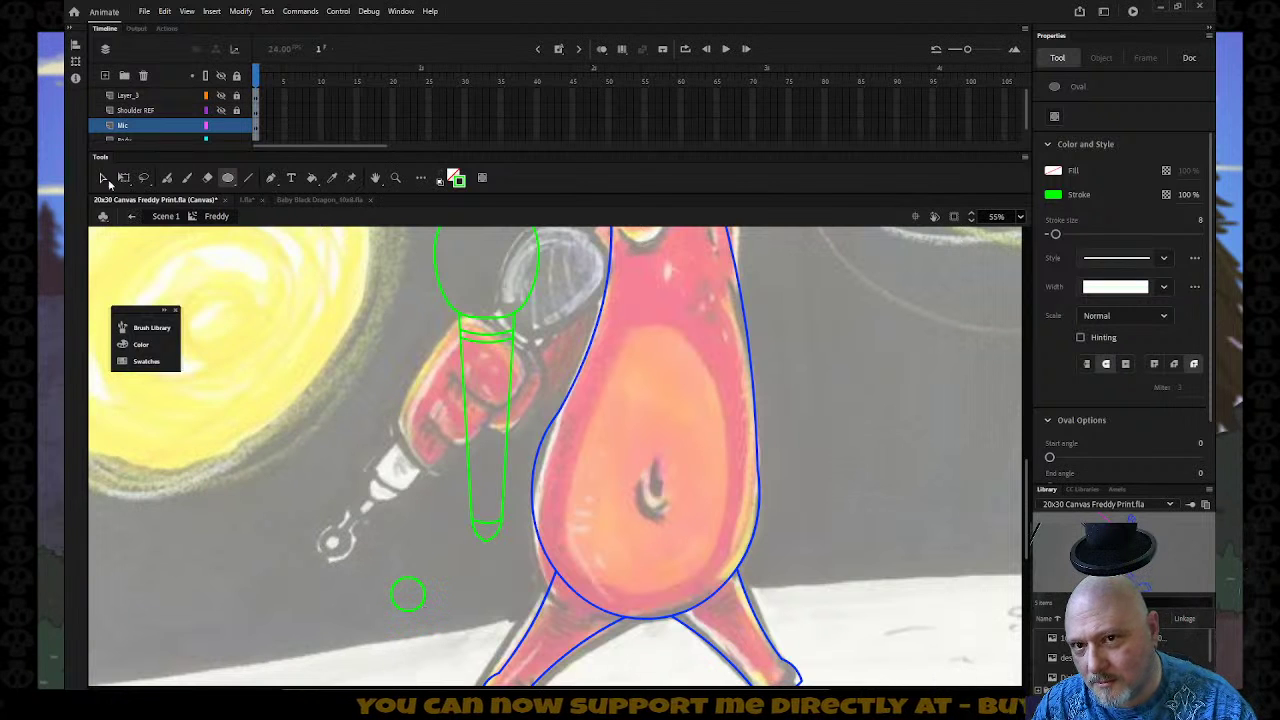
key(v)
click(408, 580)
mouse_move(408, 580)
mouse_down()
mouse_move(471, 587)
mouse_move(487, 552)
mouse_move(488, 588)
mouse_up()
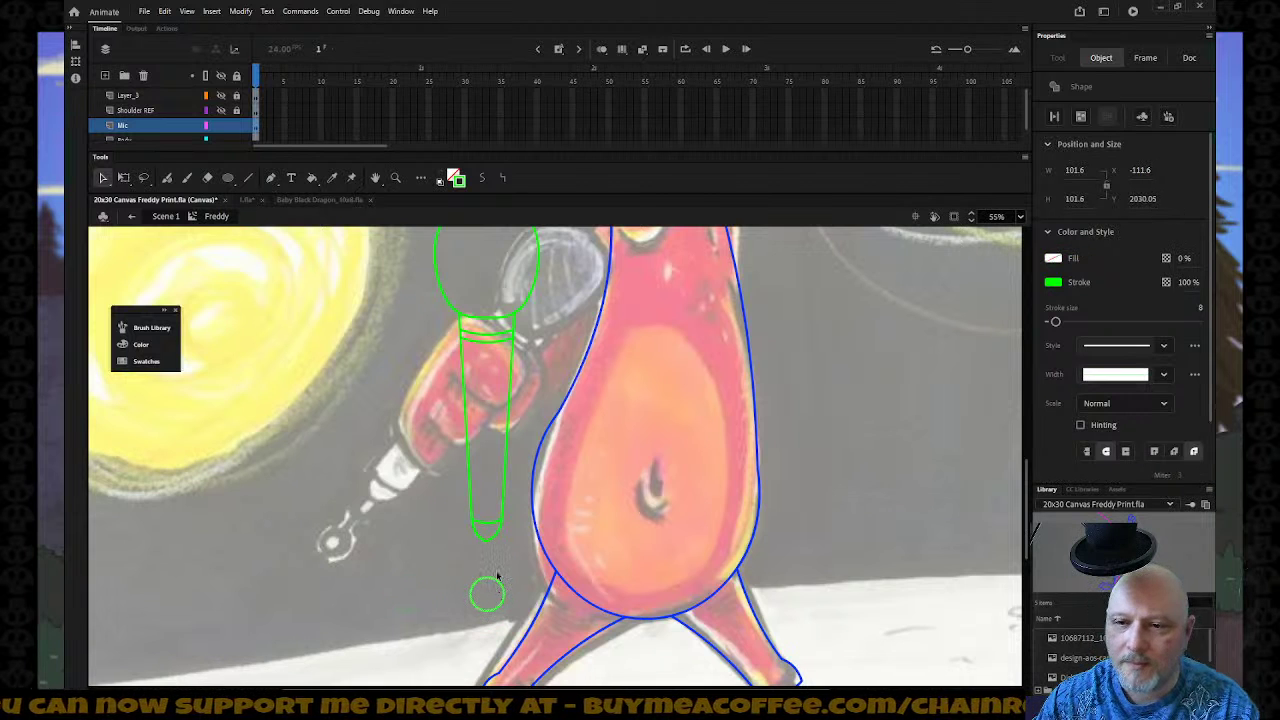
key(q)
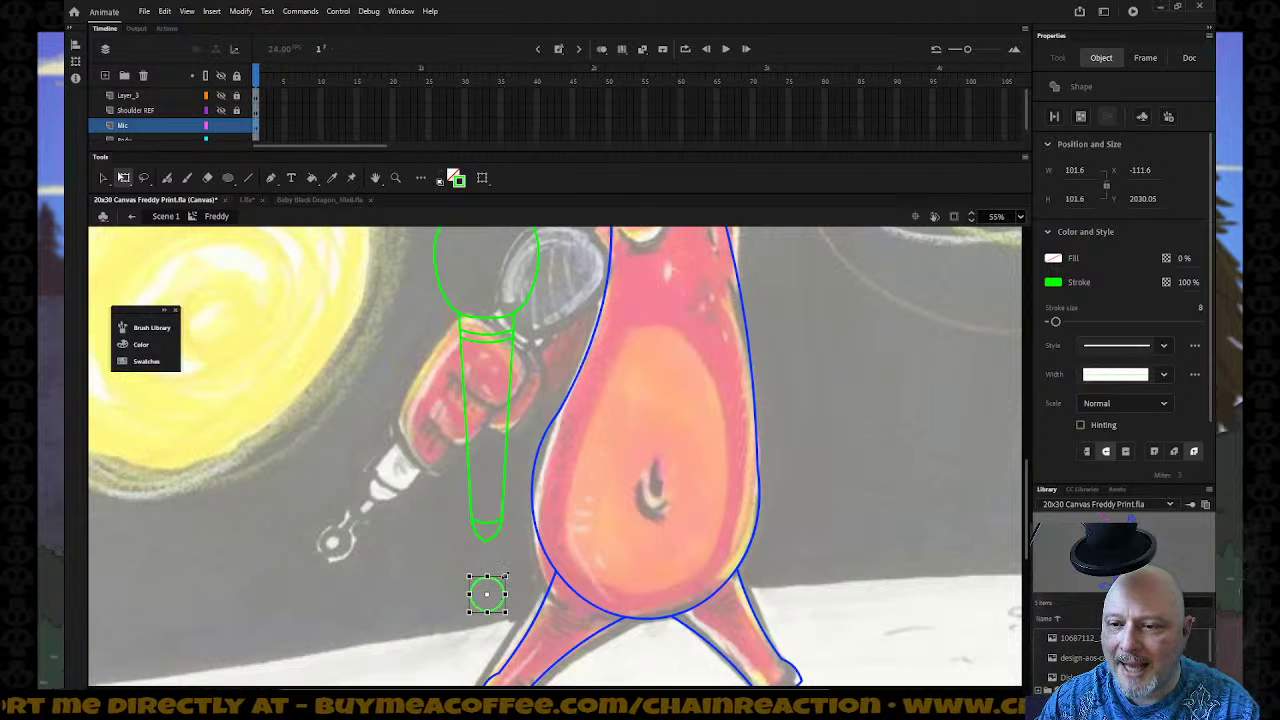
click(430, 573)
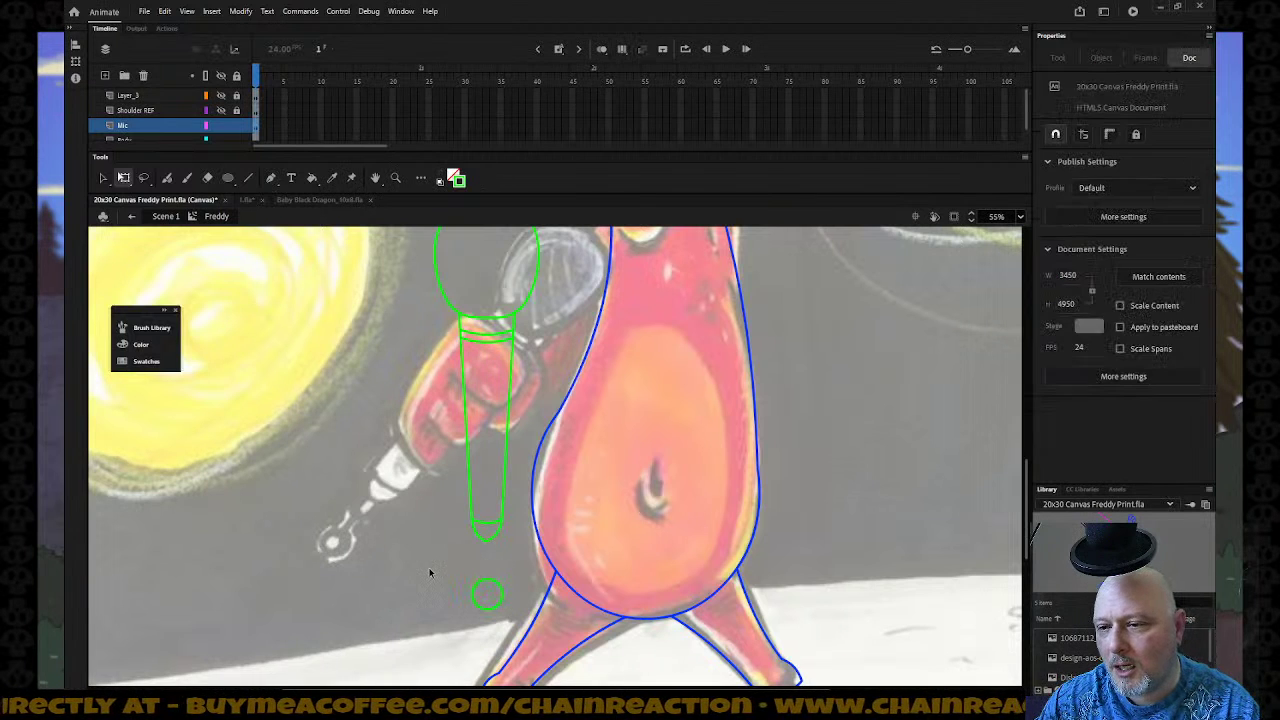
Draw two converging lines from the handle tip to the small circle and delete their ends inside the circle.
key(n)
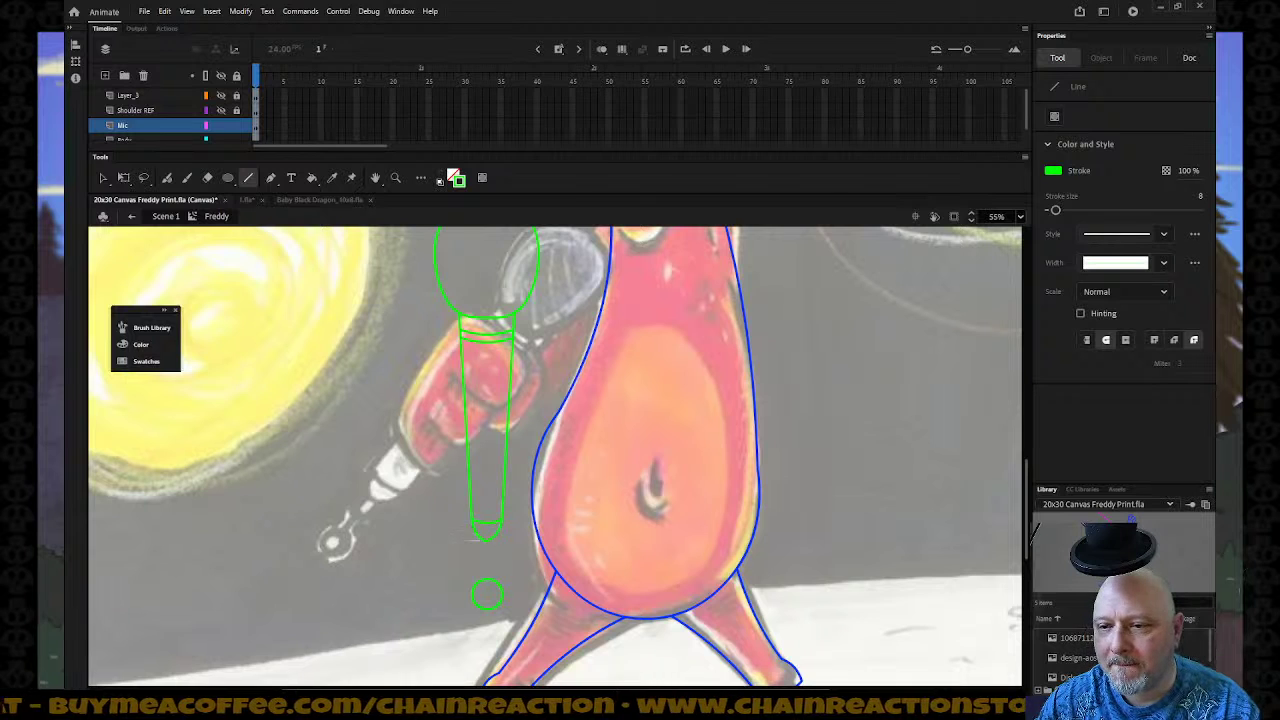
drag(476, 536, 489, 603)
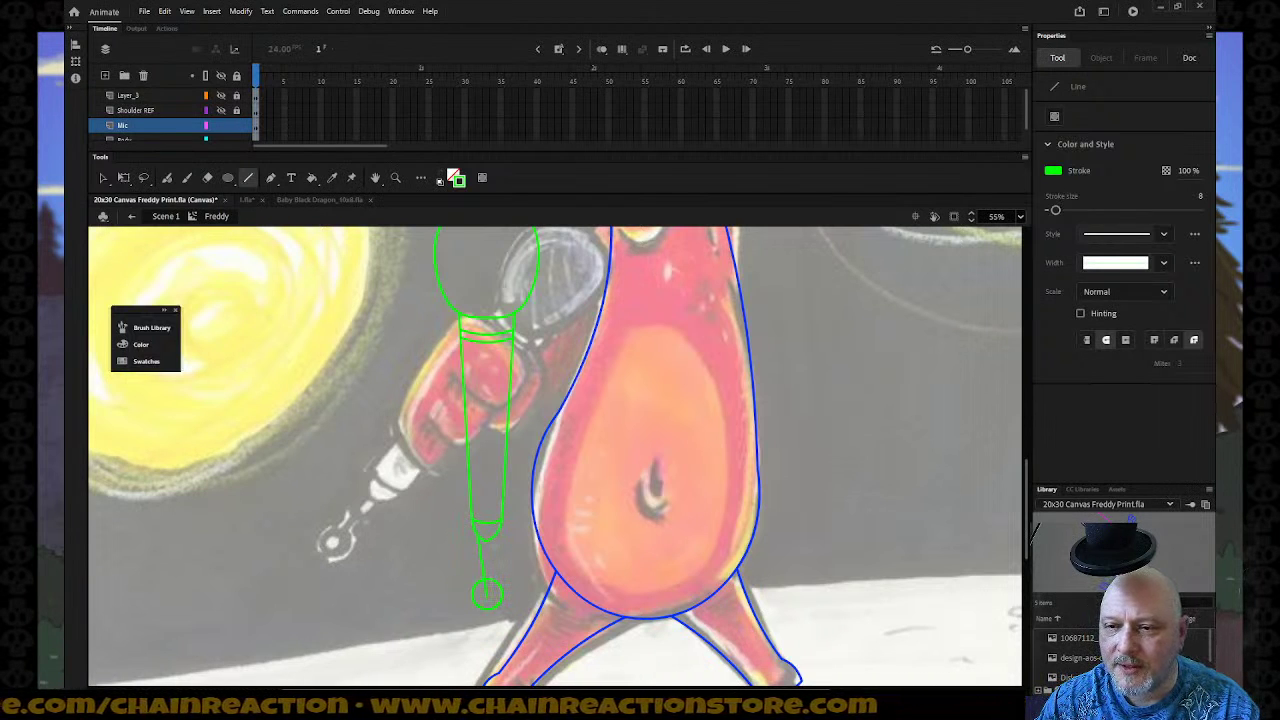
drag(489, 536, 488, 598)
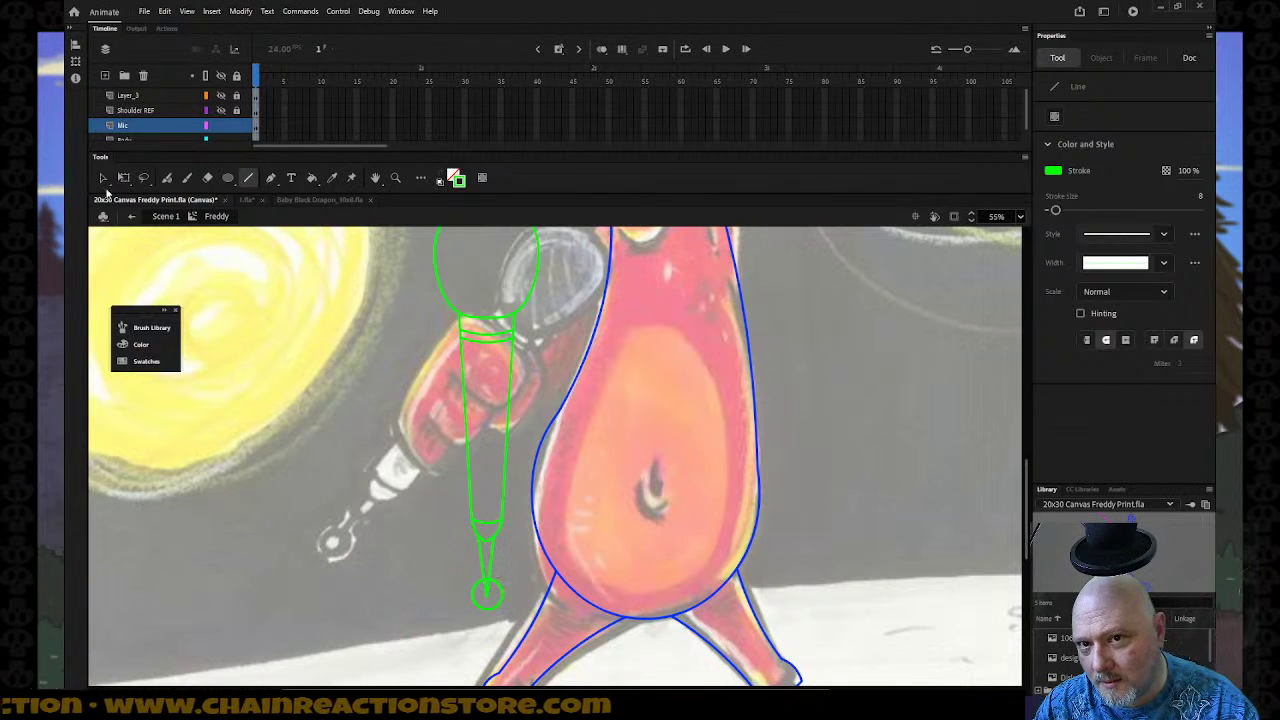
click(103, 179)
click(486, 592)
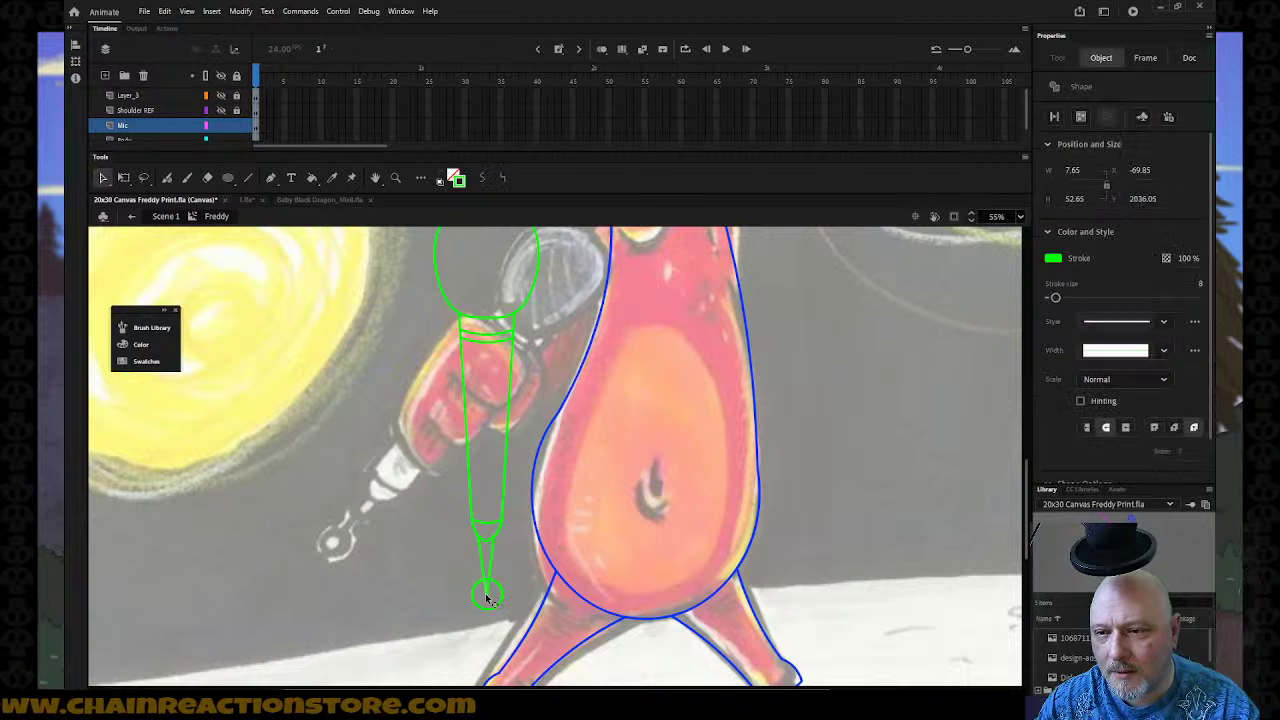
click(485, 597)
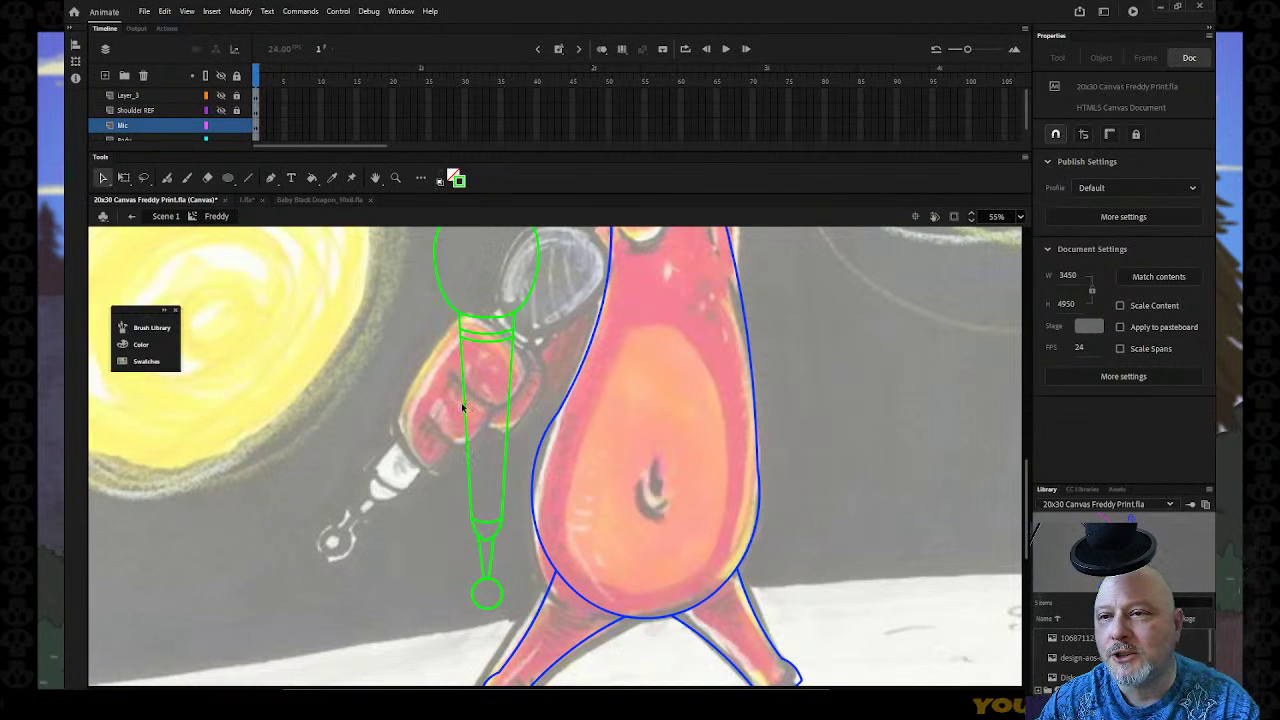
Delete the leftover tip curve between the two connector lines so the handle opens into the narrow neck.
click(486, 546)
click(488, 544)
click(488, 542)
click(582, 549)
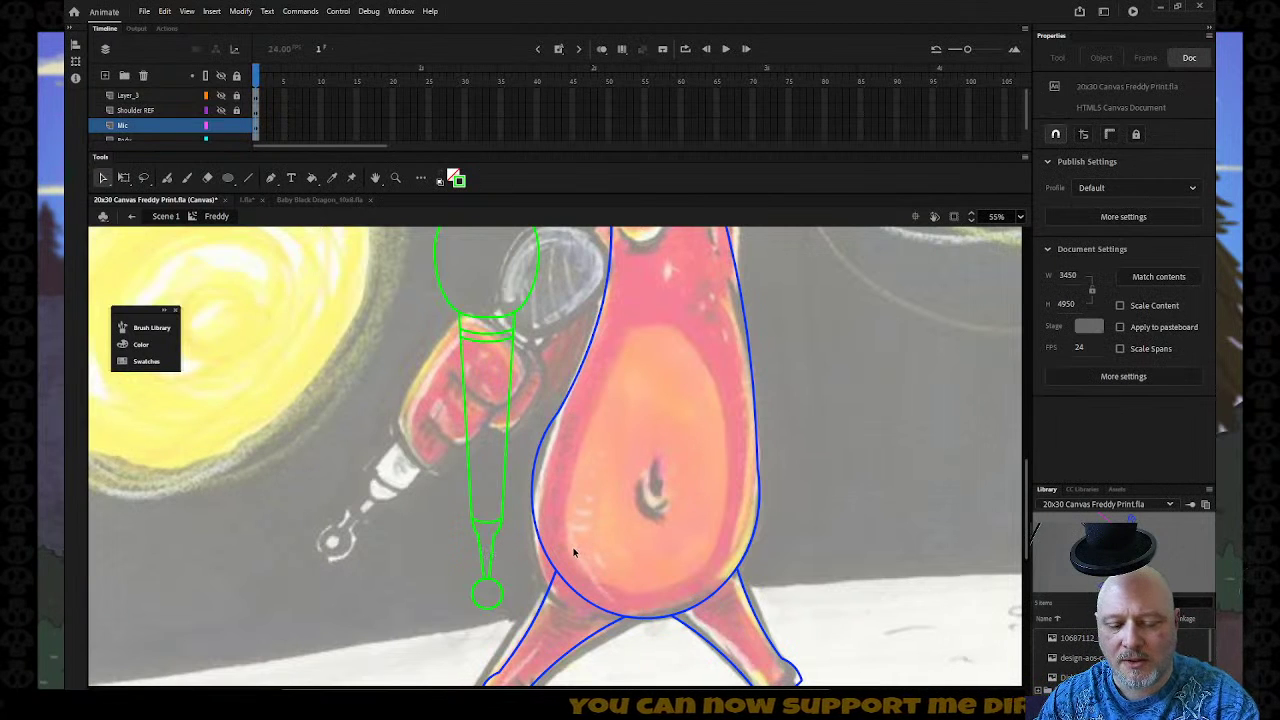
click(498, 548)
click(518, 550)
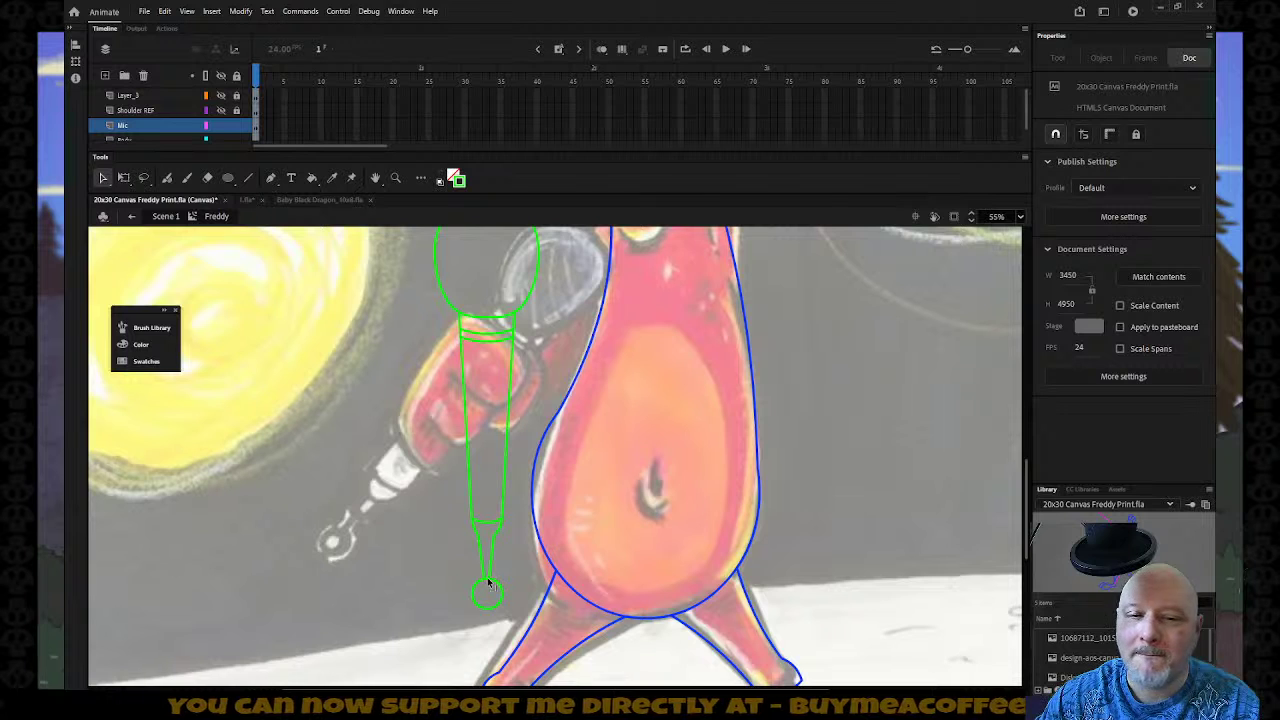
Select the whole microphone on the Mic layer, rotate it clockwise about 45 degrees and position it over the painted microphone.
scroll(489, 585, up, 3)
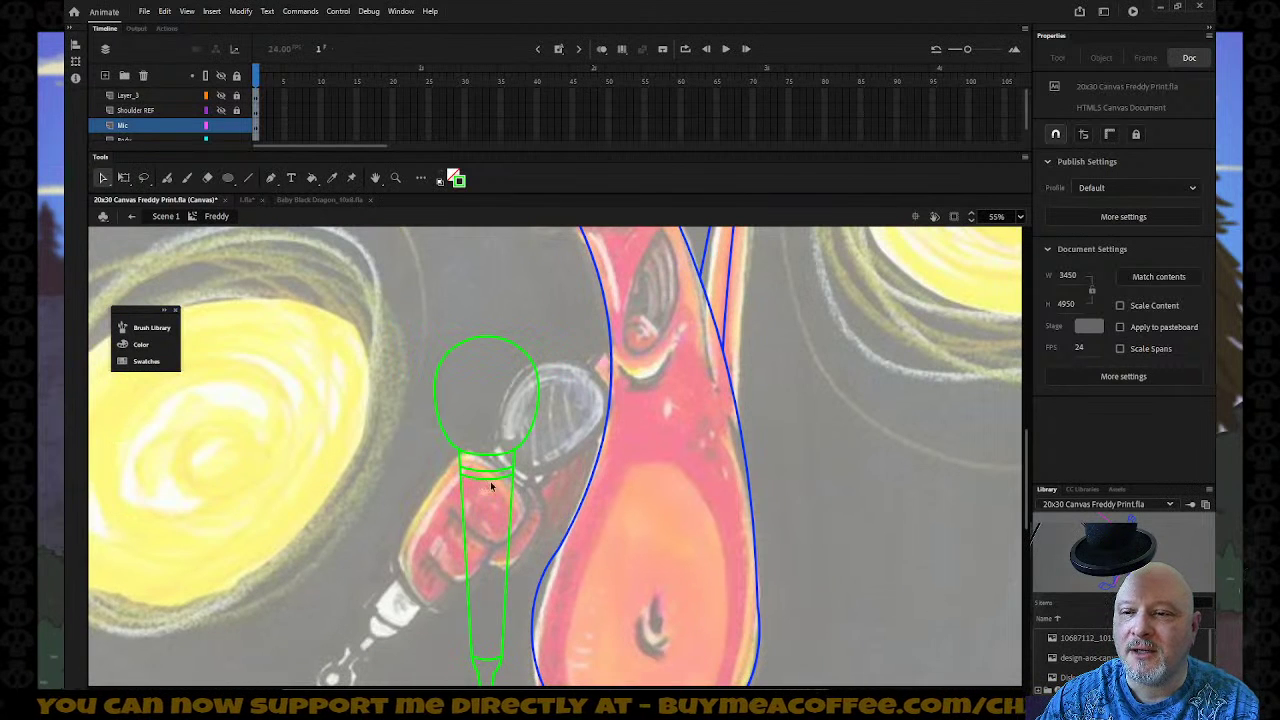
click(152, 124)
key(ctrl+a)
key(q)
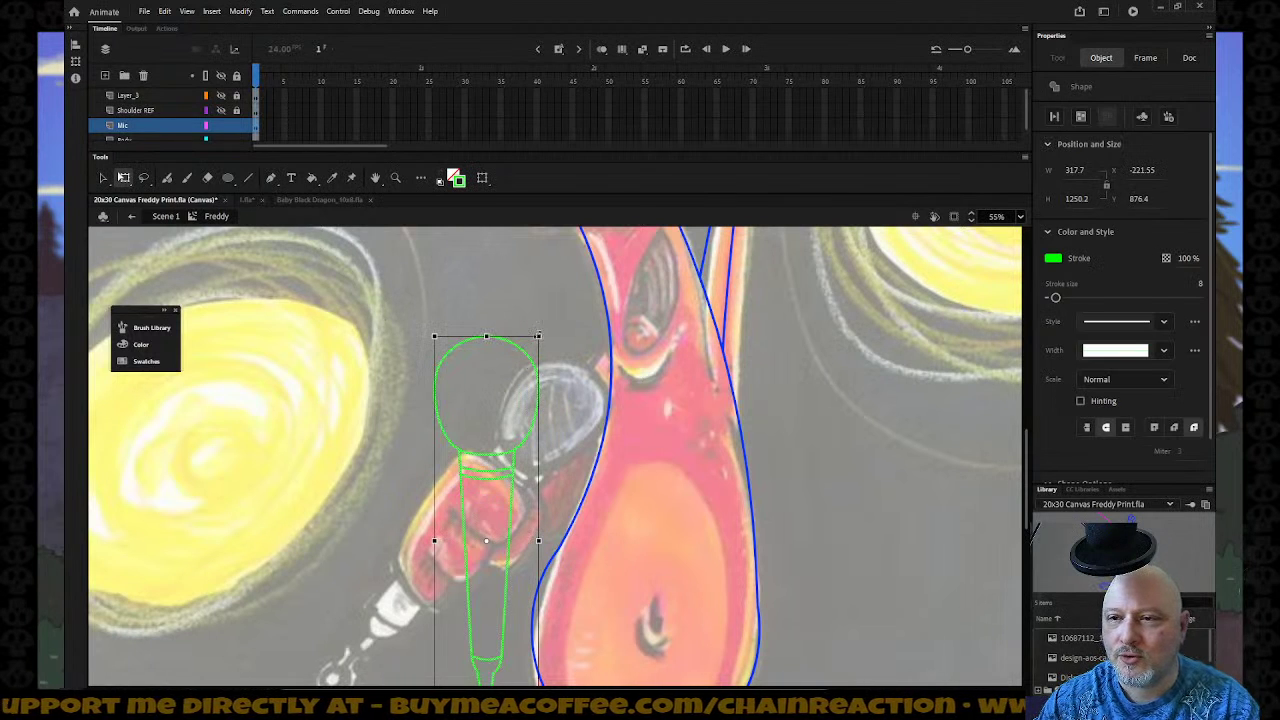
drag(546, 334, 634, 405)
drag(544, 485, 514, 467)
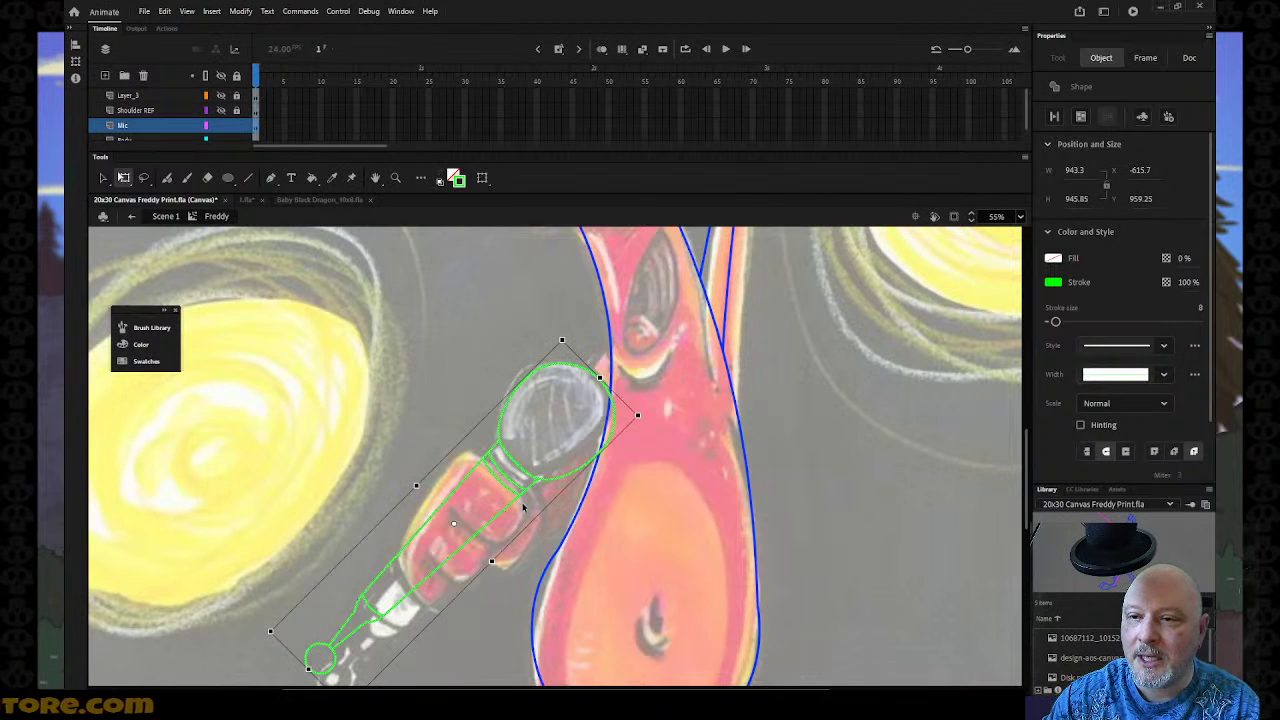
drag(523, 507, 523, 508)
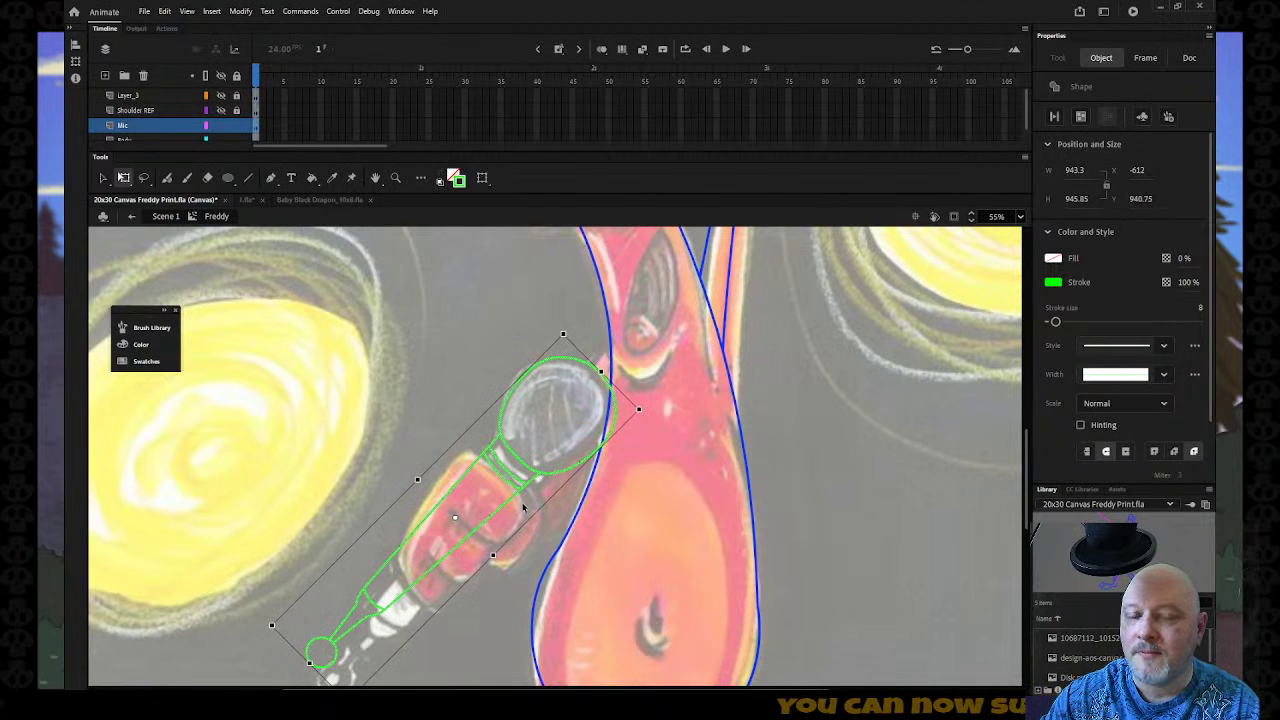
Recolour the microphone's outline to purple #660099.
key(z)
alt+click(690, 540)
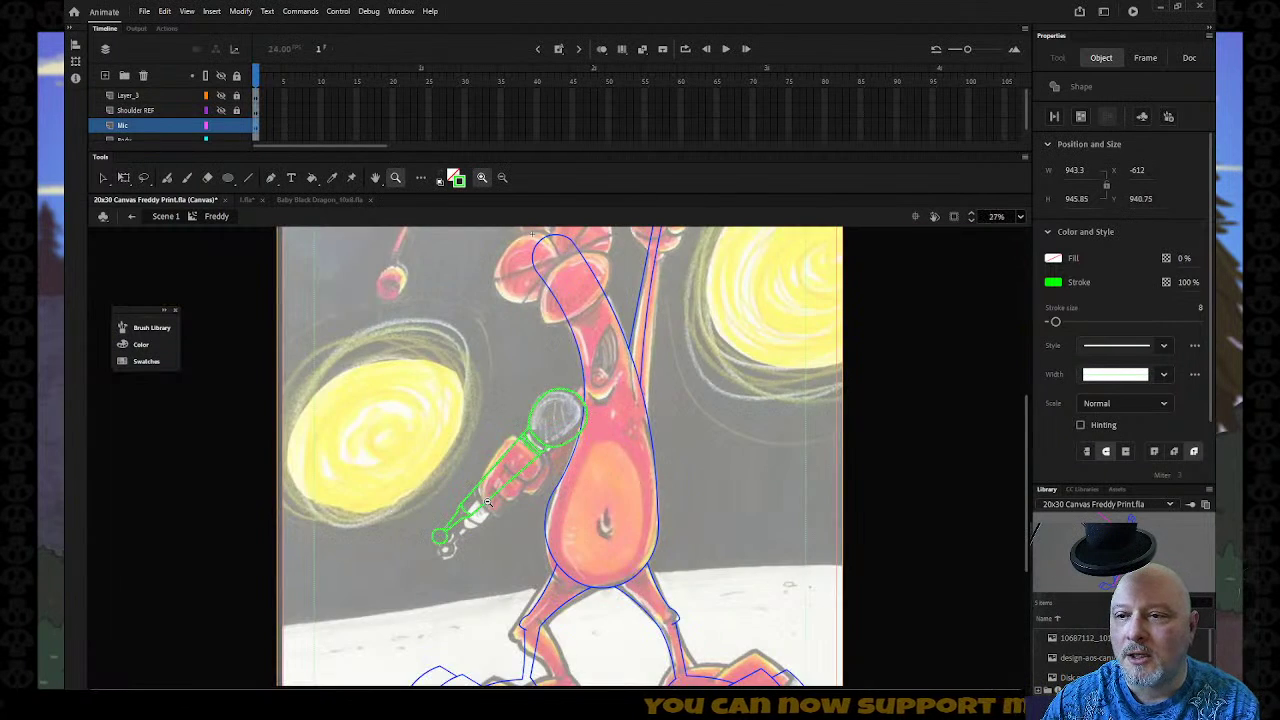
alt+click(692, 539)
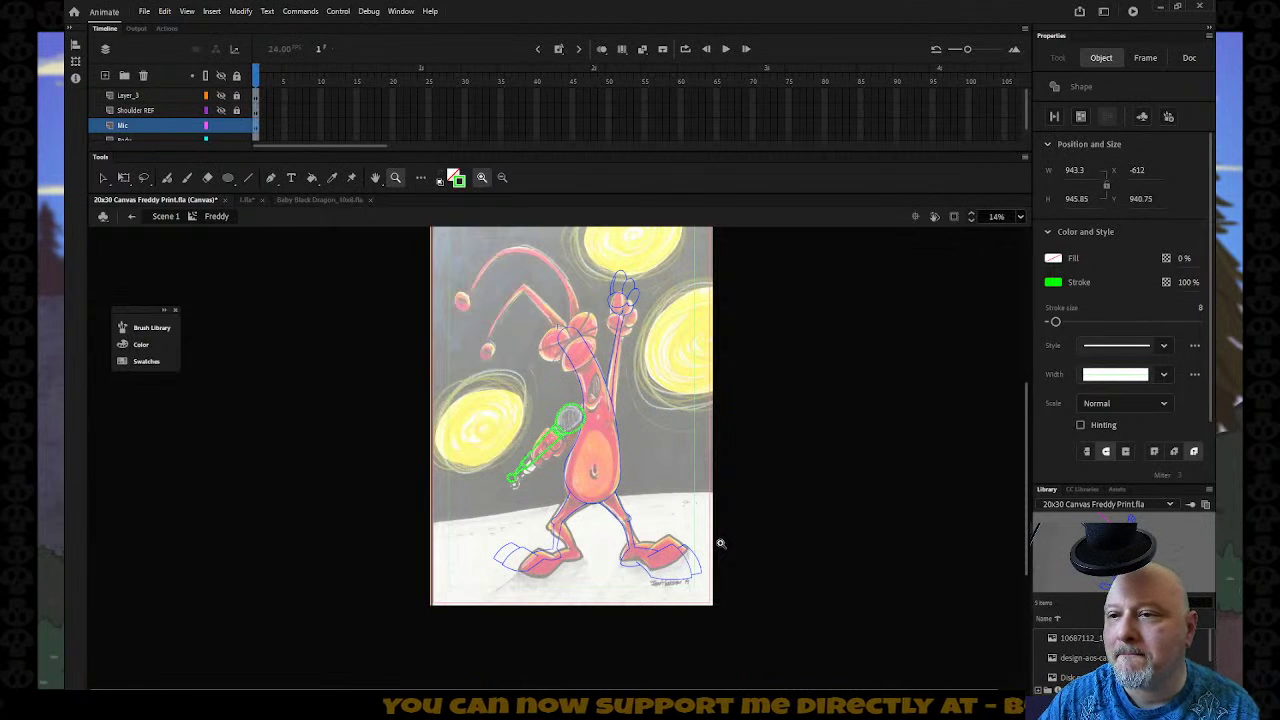
click(458, 180)
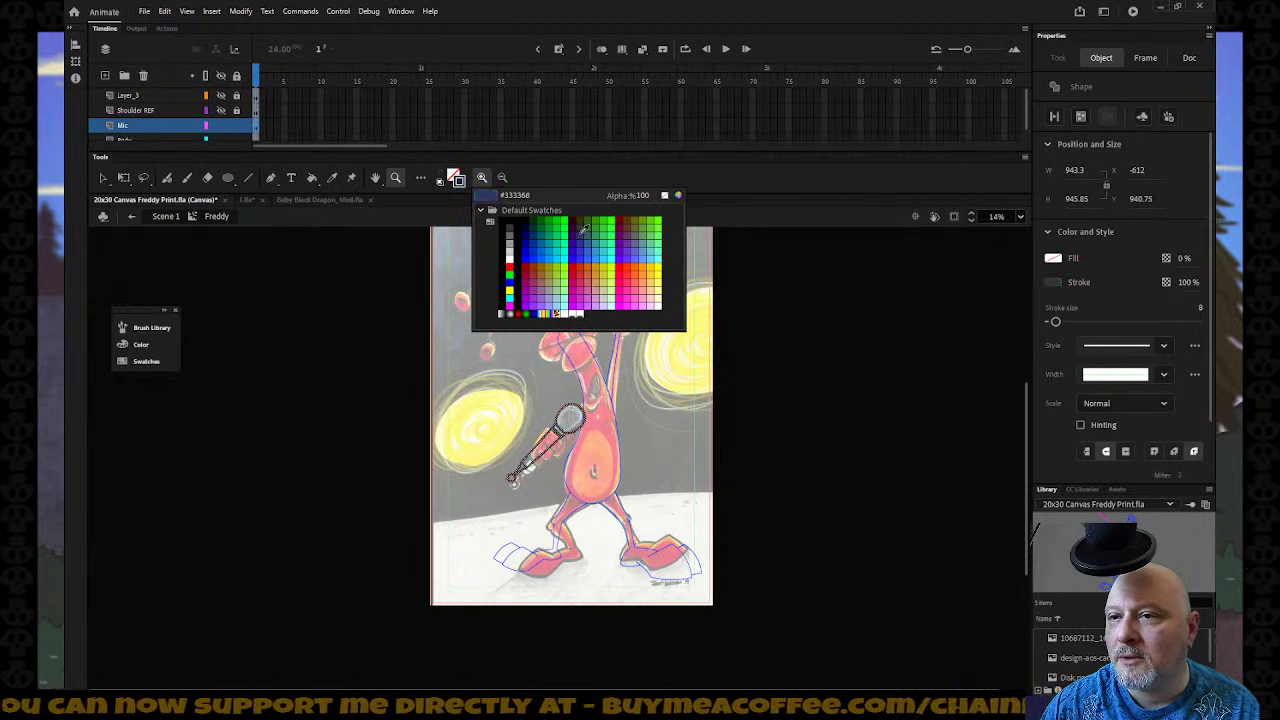
click(621, 240)
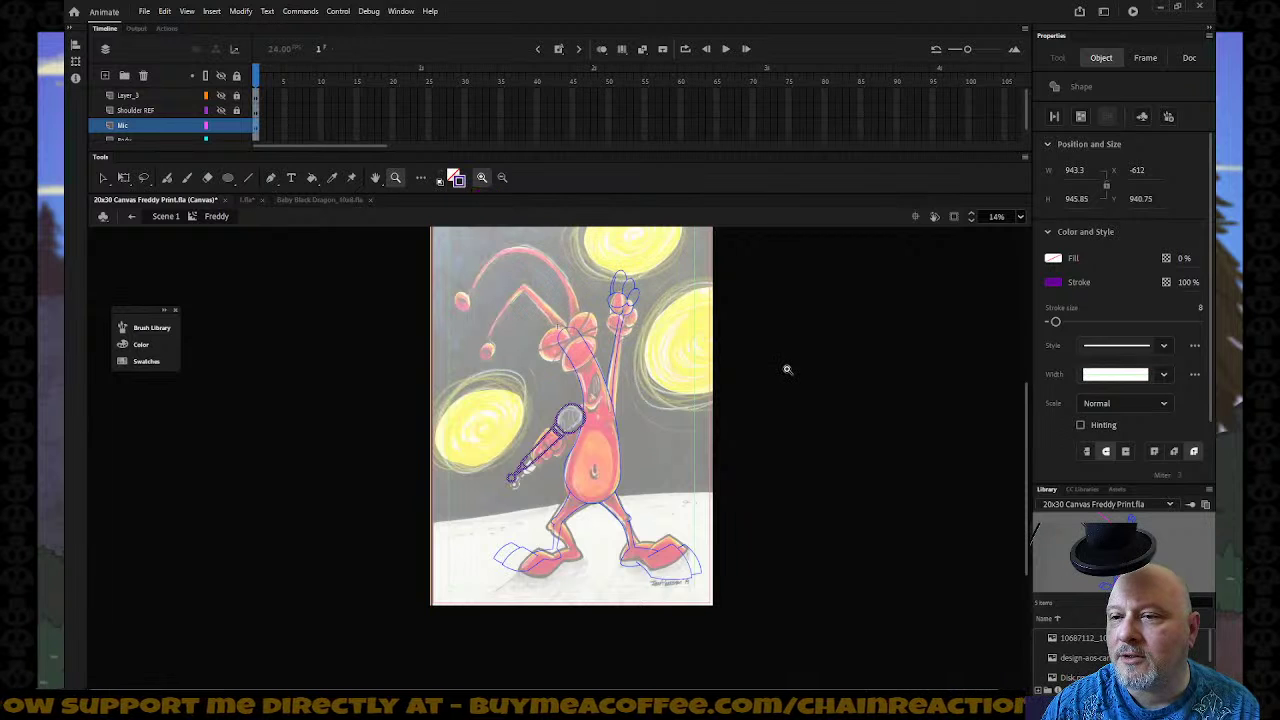
click(786, 366)
alt+click(767, 410)
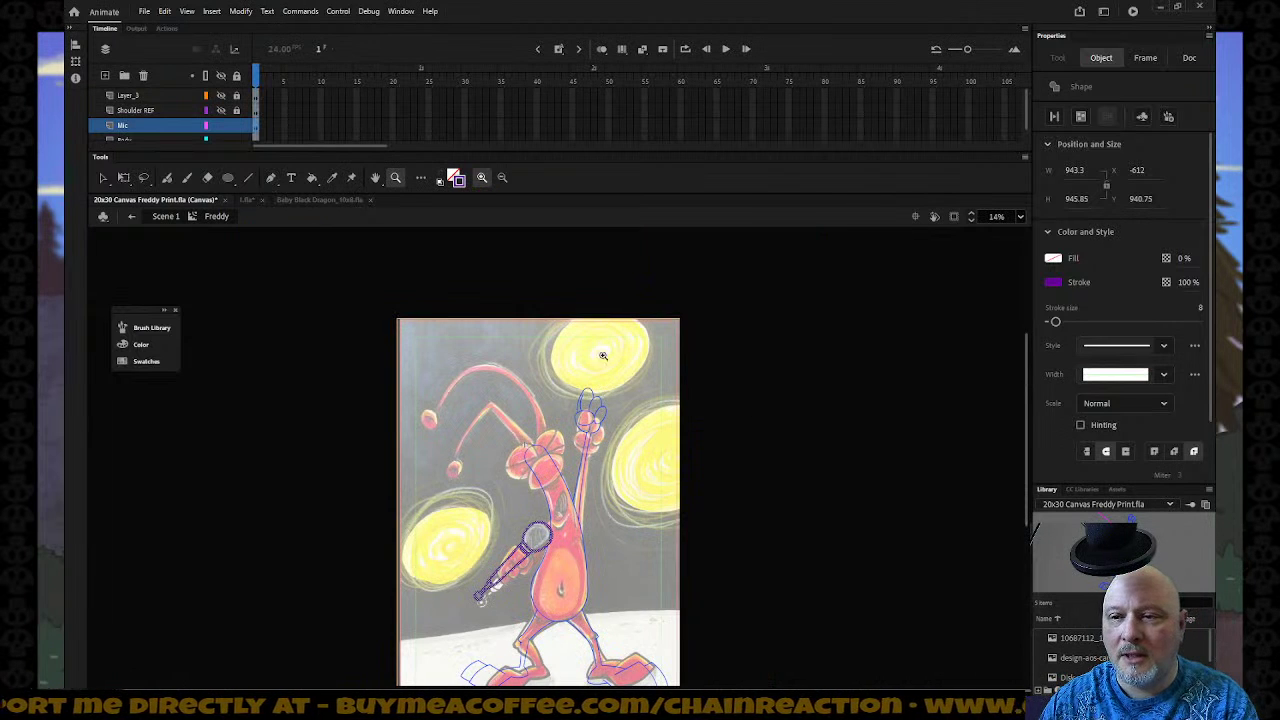
scroll(600, 340, down, 3)
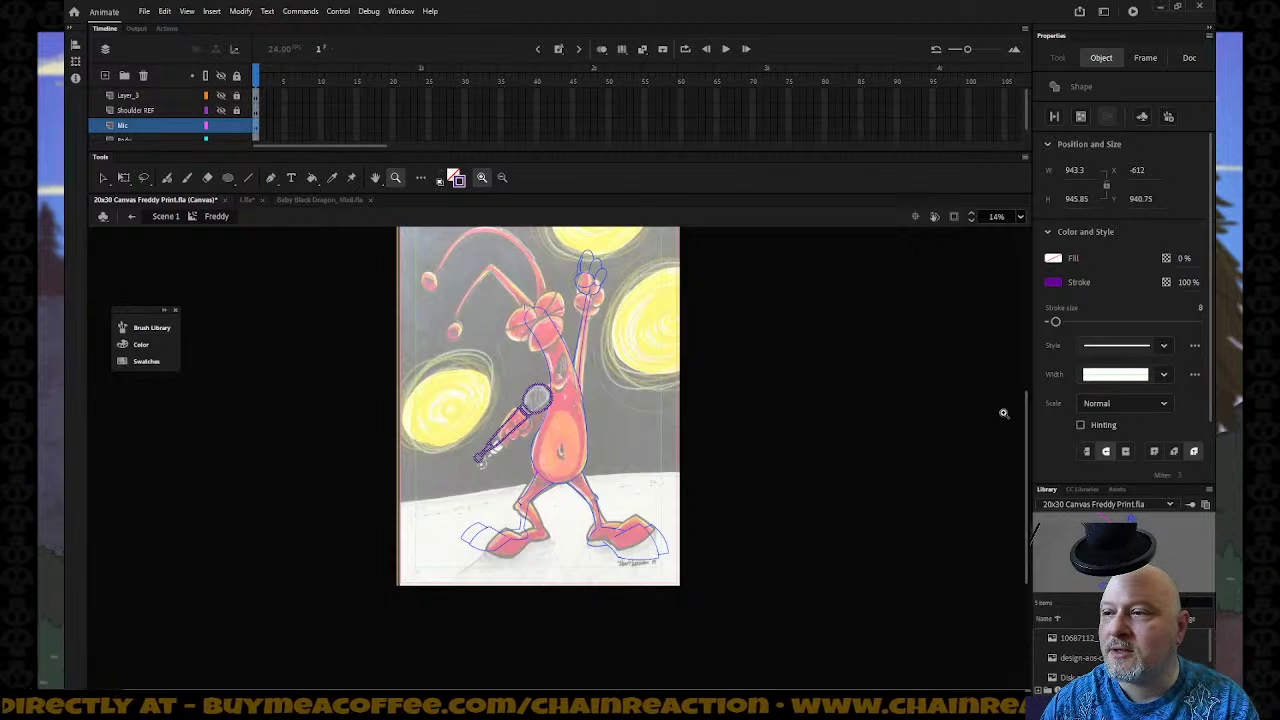
scroll(1023, 415, up, 1)
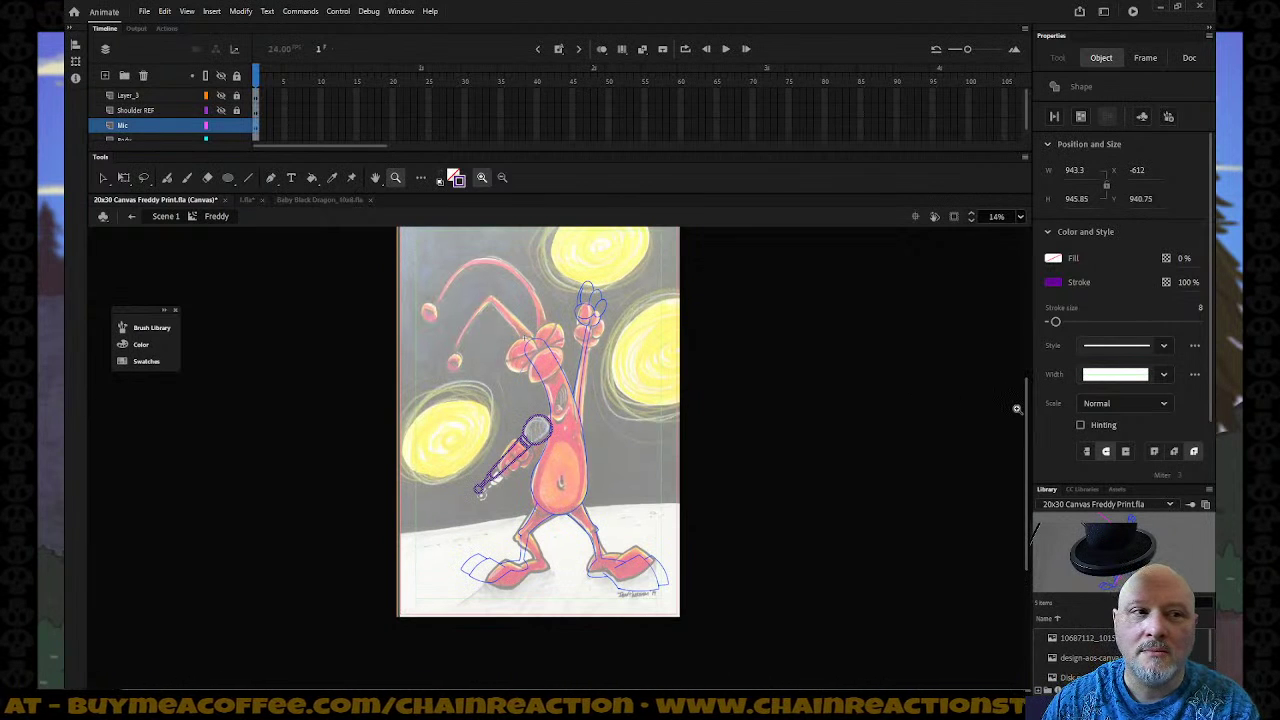
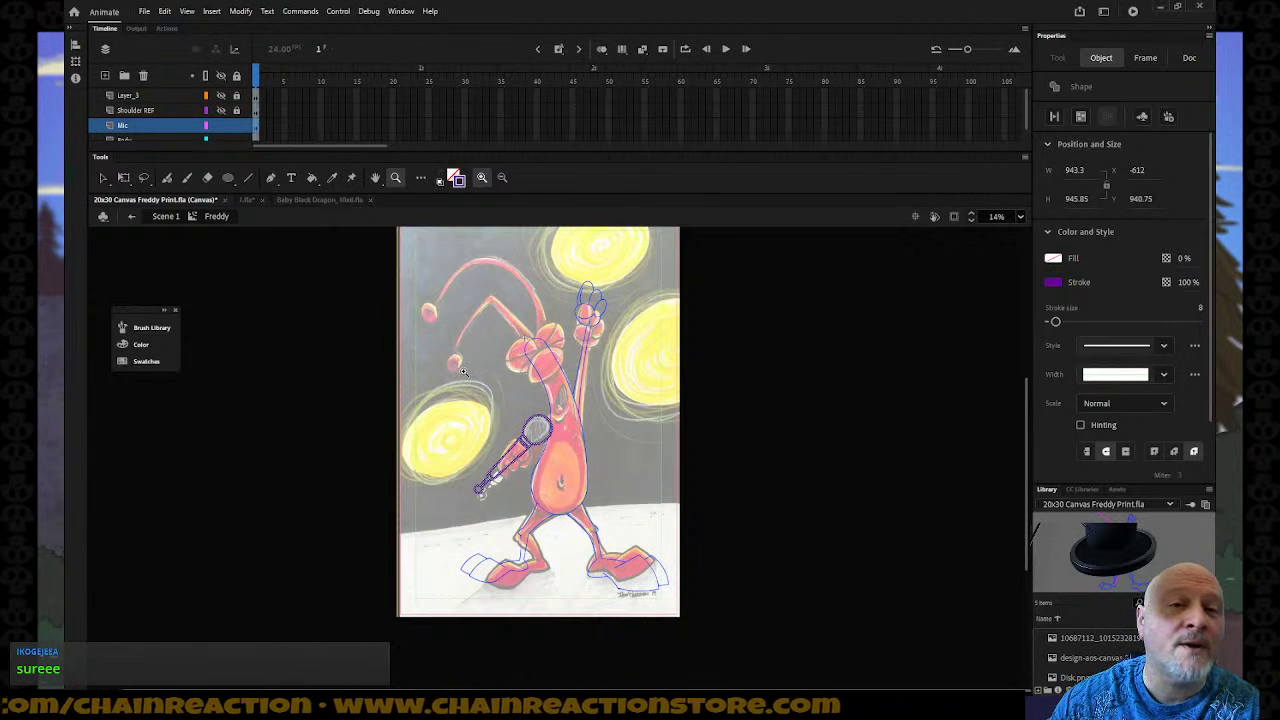
Insert a new layer above the Mic layer, lock the Mic layer and set the stroke colour to bright green.
drag(446, 396, 615, 530)
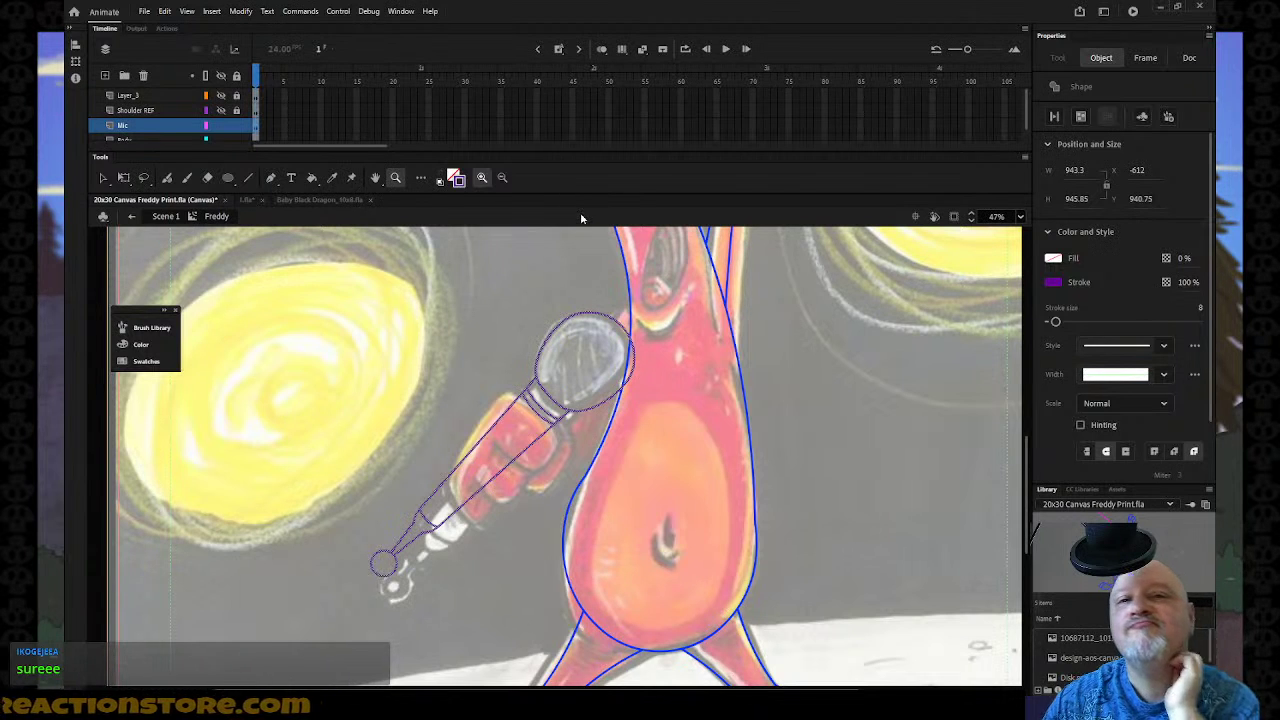
right_click(159, 123)
click(216, 191)
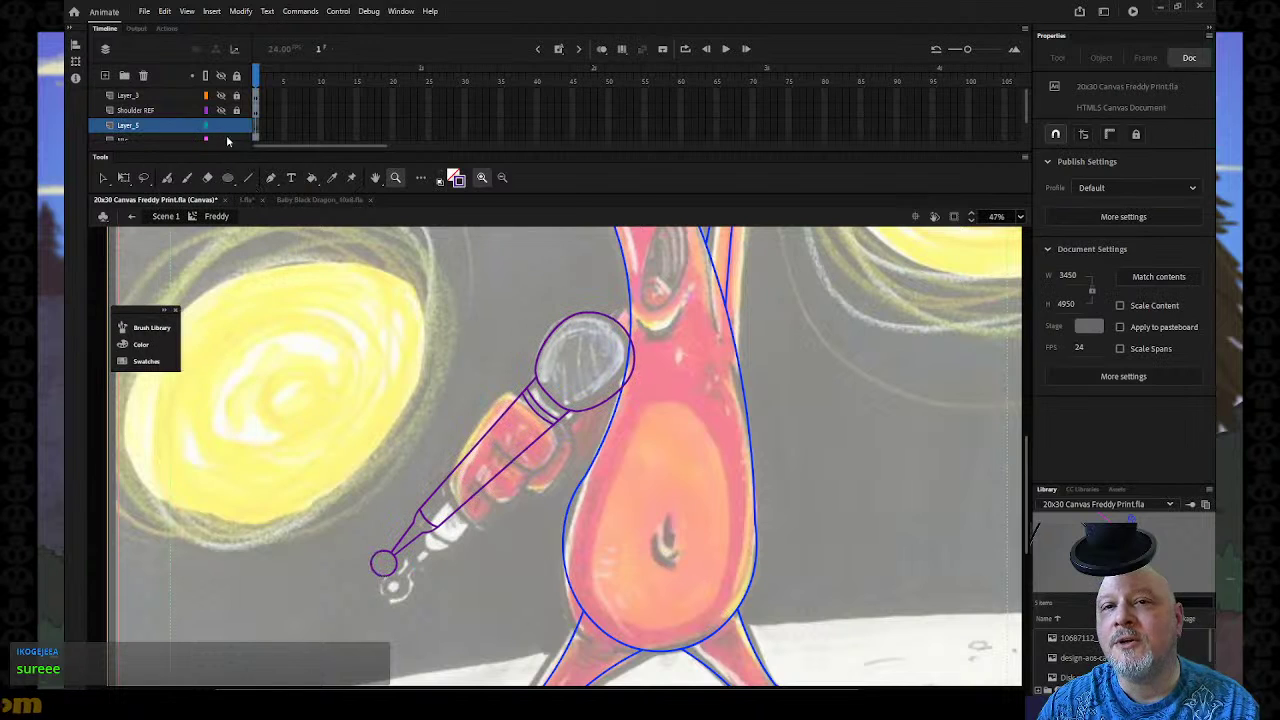
scroll(220, 122, down, 1)
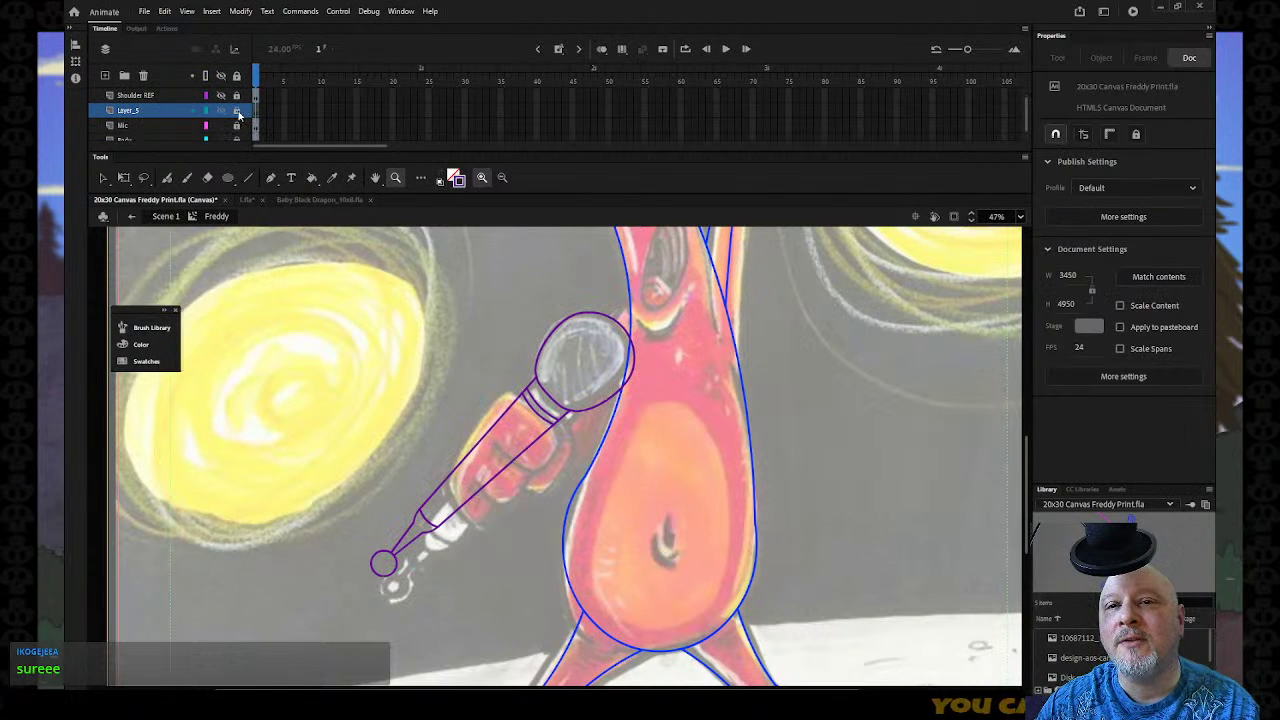
click(457, 182)
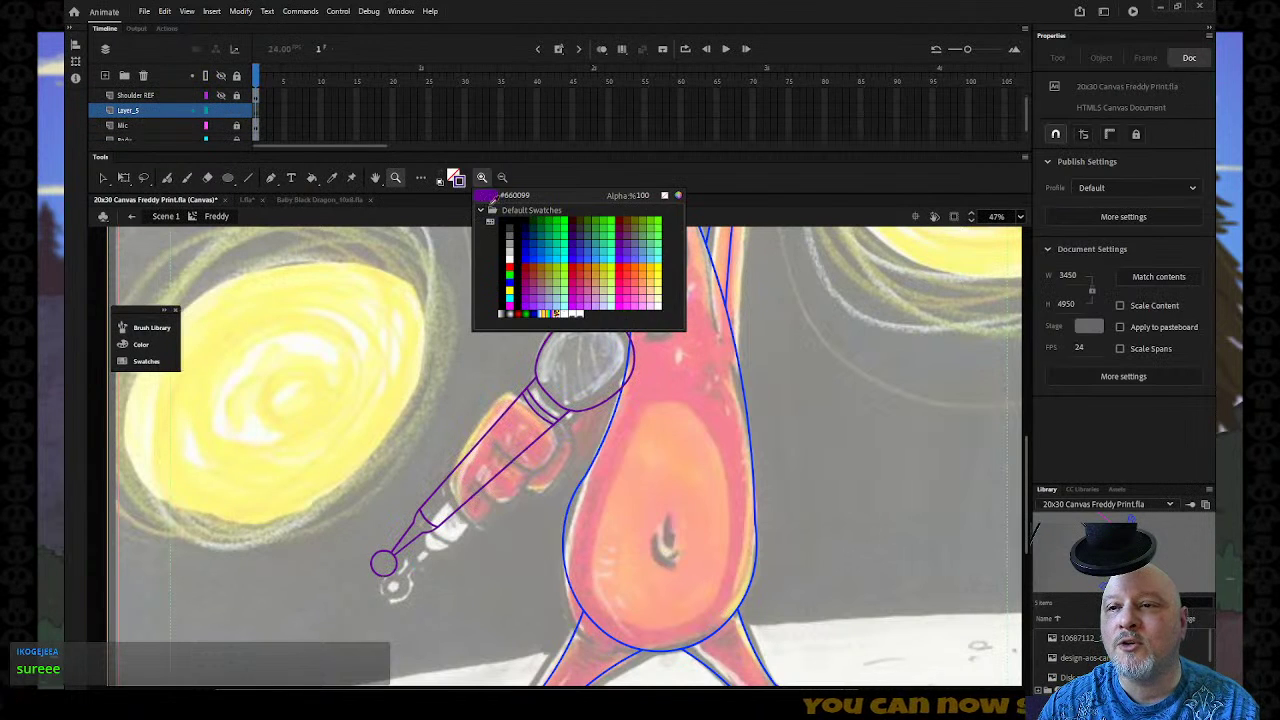
click(566, 222)
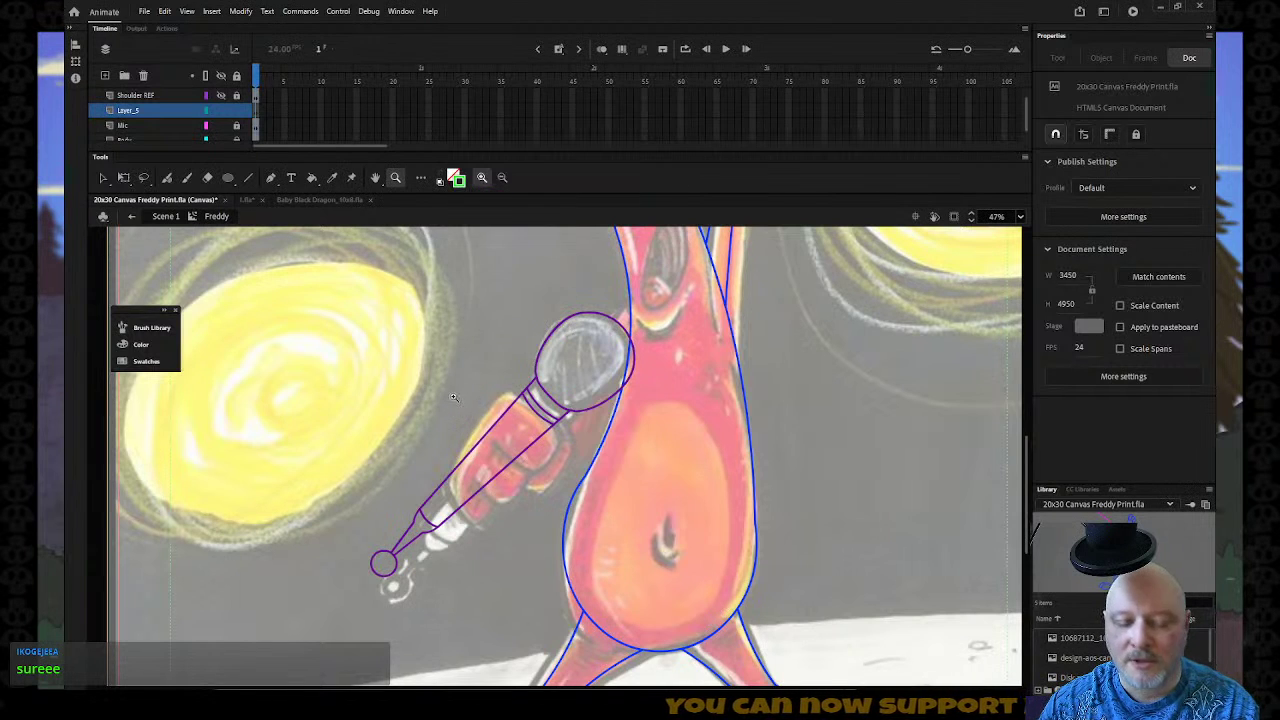
Draw an unfilled green circle about 494 px in diameter over the painted hand gripping the microphone.
click(229, 179)
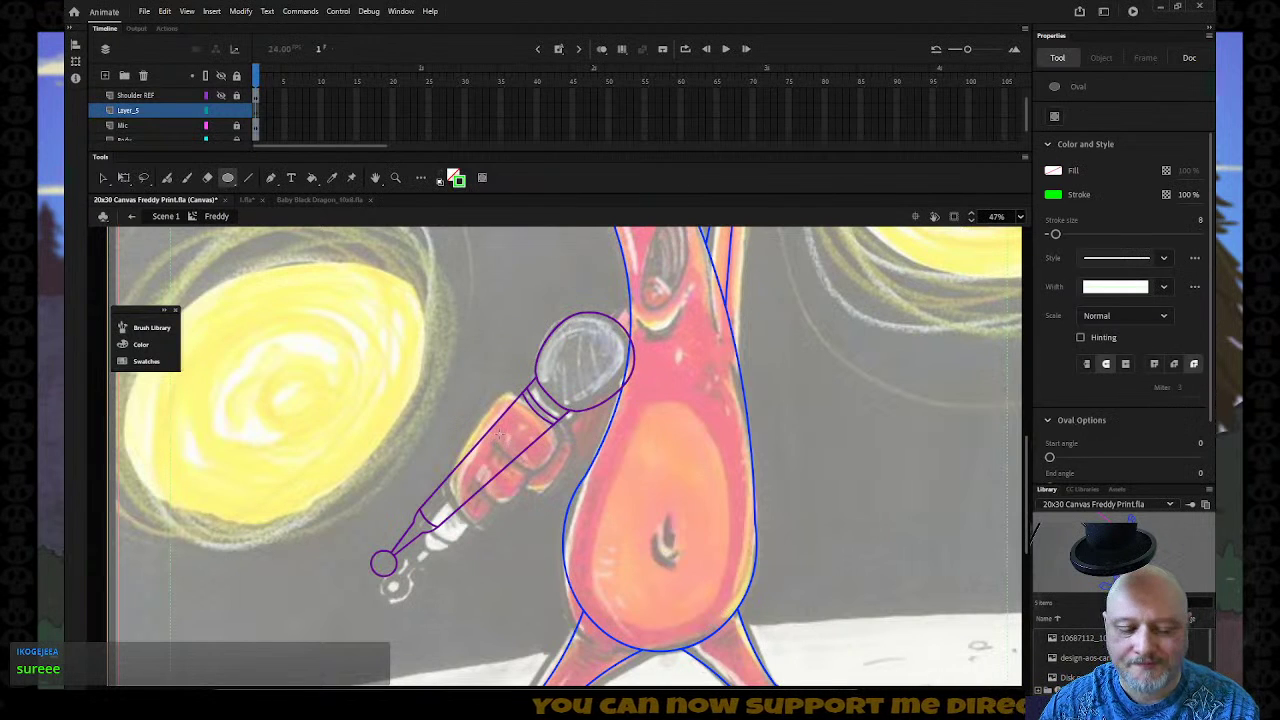
drag(440, 384, 565, 516)
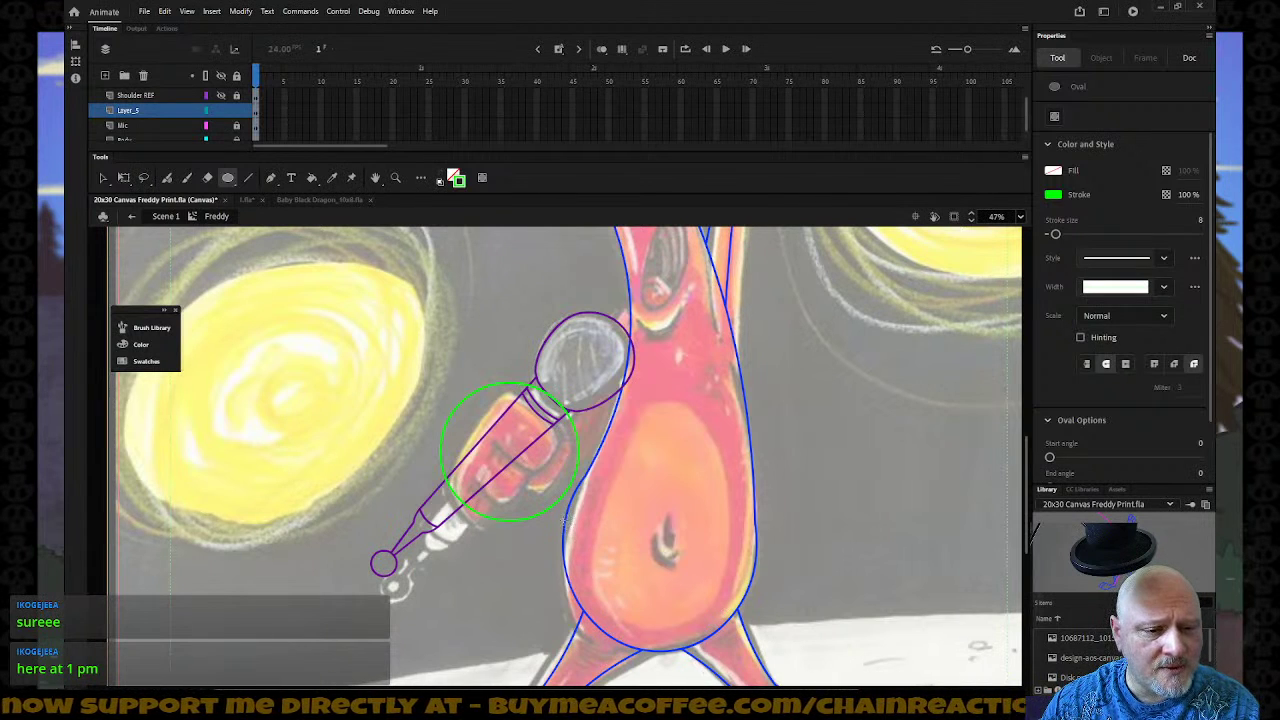
click(103, 178)
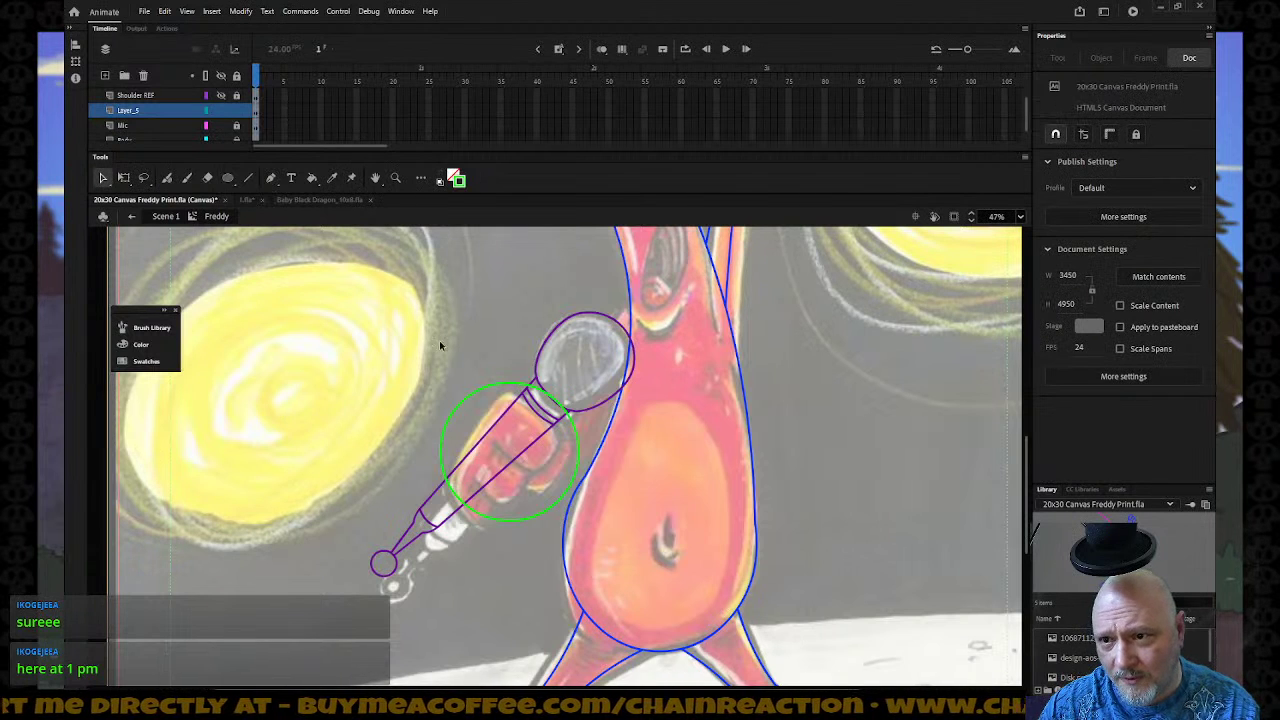
Nudge the green circle to X -399.85, Y 1219.05 so it surrounds the painted hand.
click(500, 388)
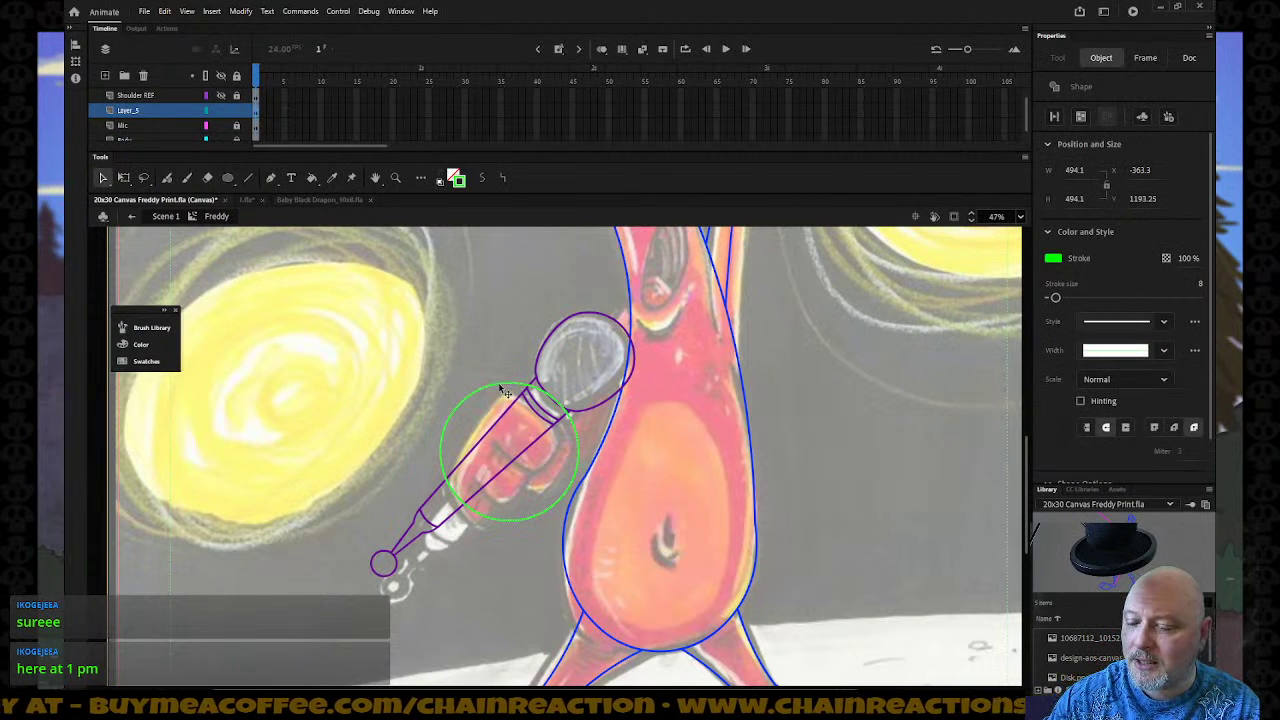
key(shift+Left)
key(shift+Down)
key(Down)
key(Down)
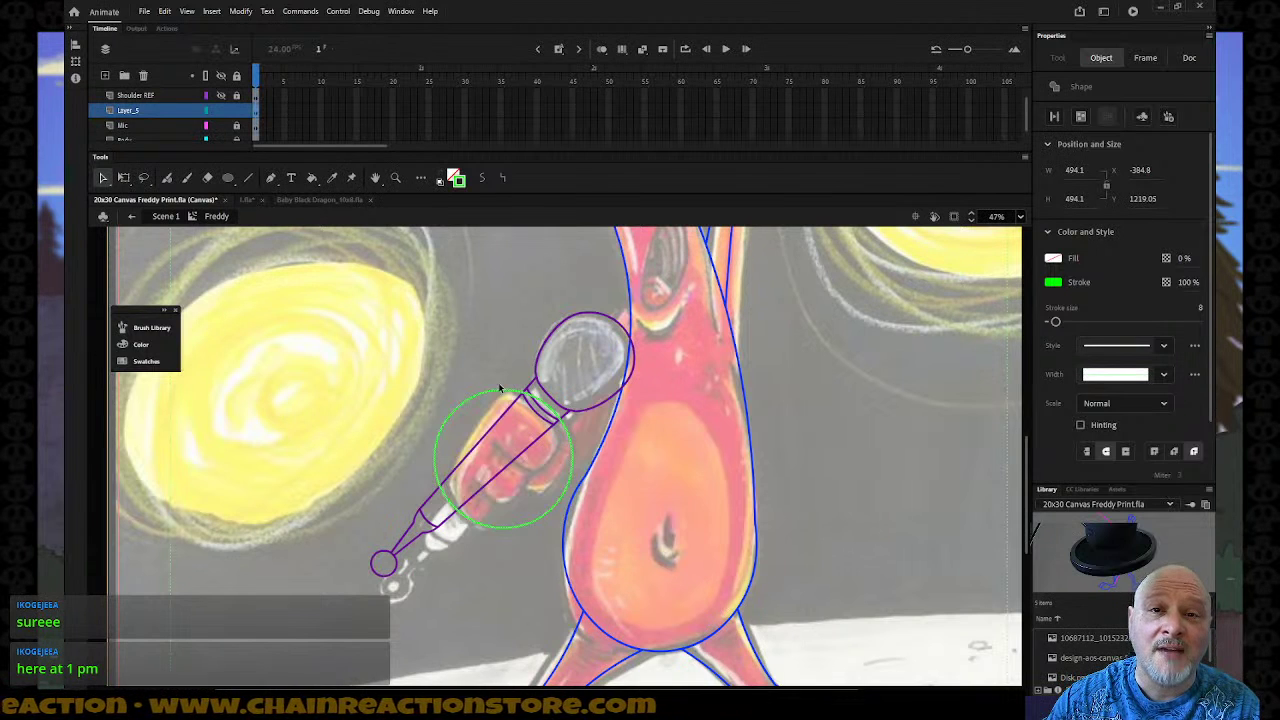
key(Left)
key(Left)
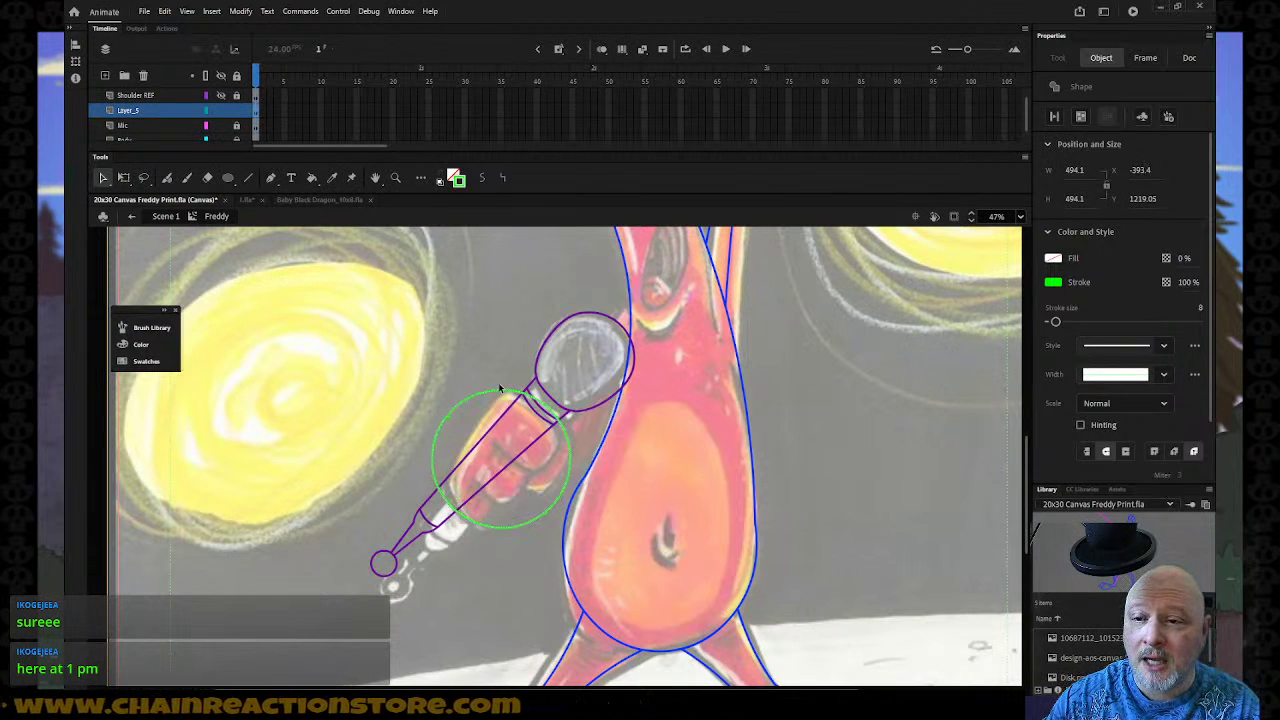
key(Left)
key(Left)
key(Up)
key(Up)
key(Left)
key(Down)
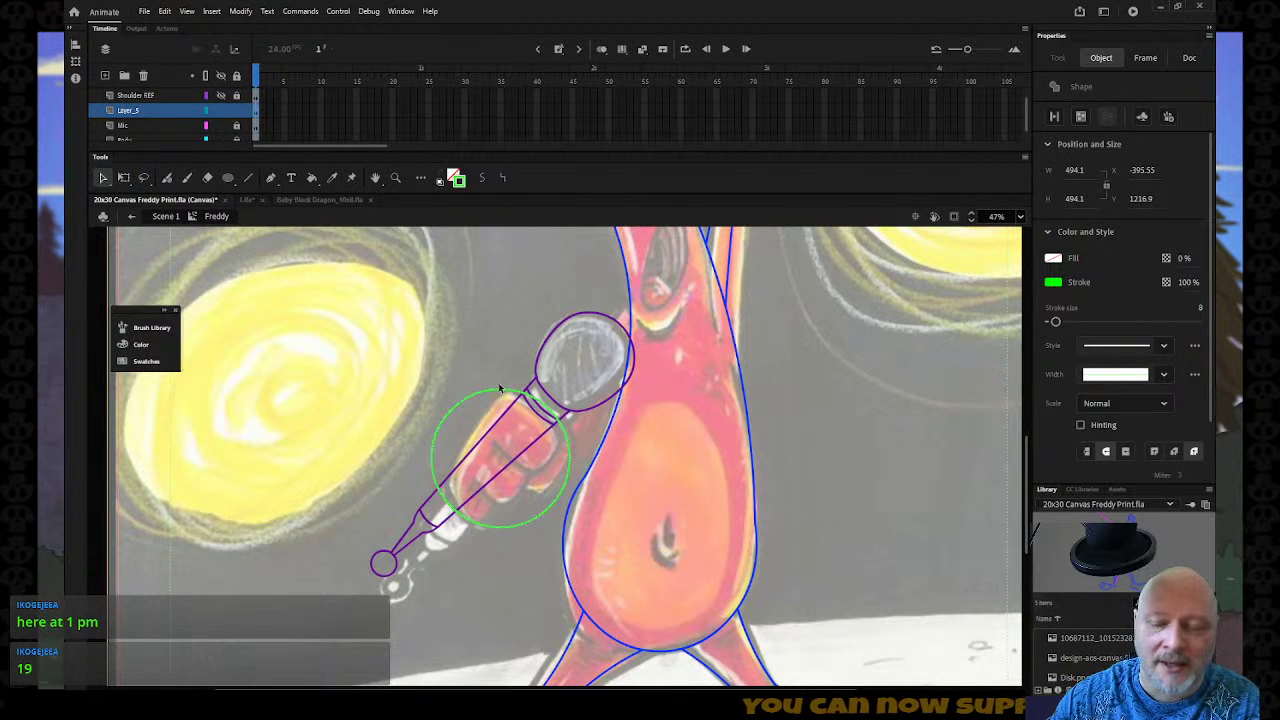
key(Left)
key(Left)
key(Left)
key(Down)
key(Down)
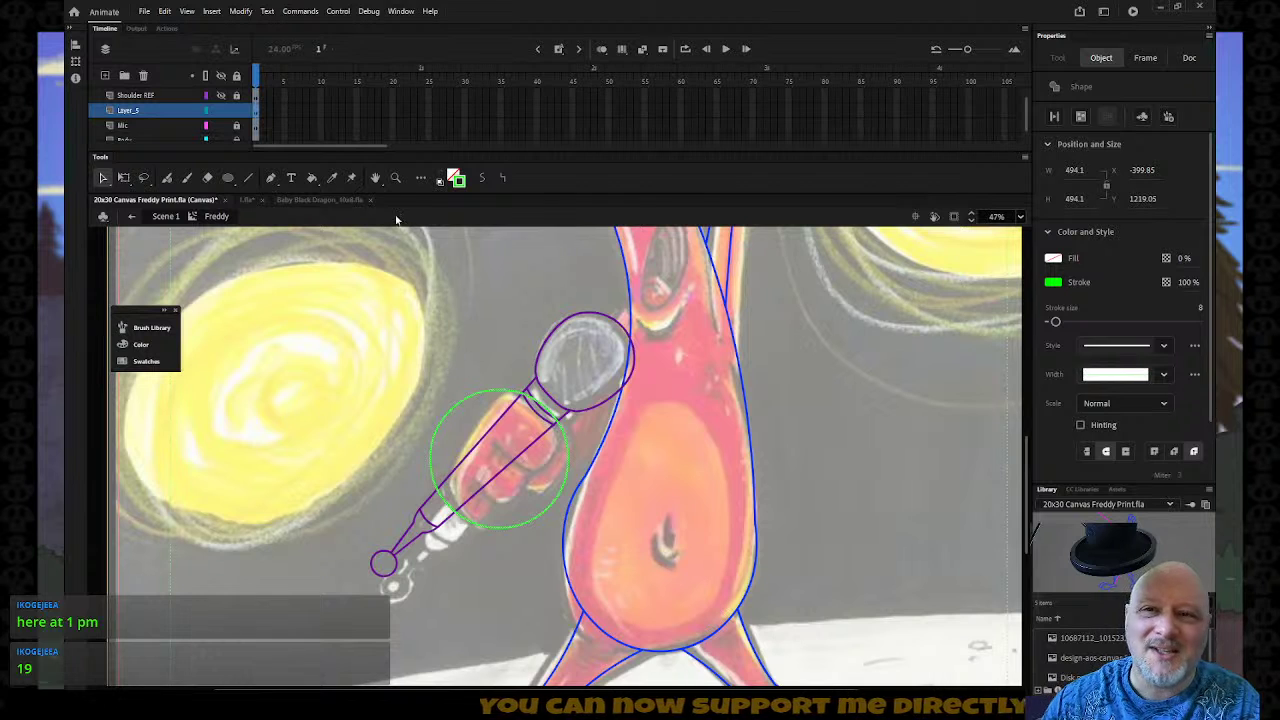
With a red #FF0000 stroke, draw a four-sided hand outline inside the green circle and bow its two long sides outward.
click(457, 180)
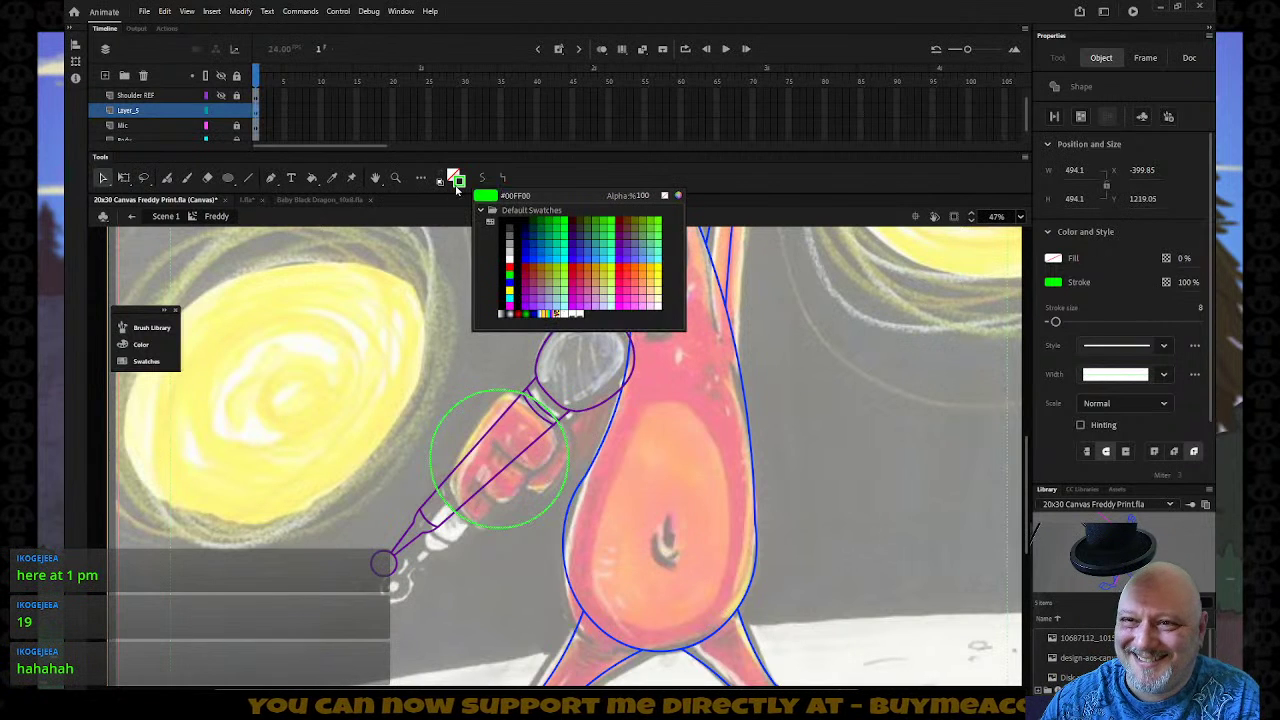
click(511, 264)
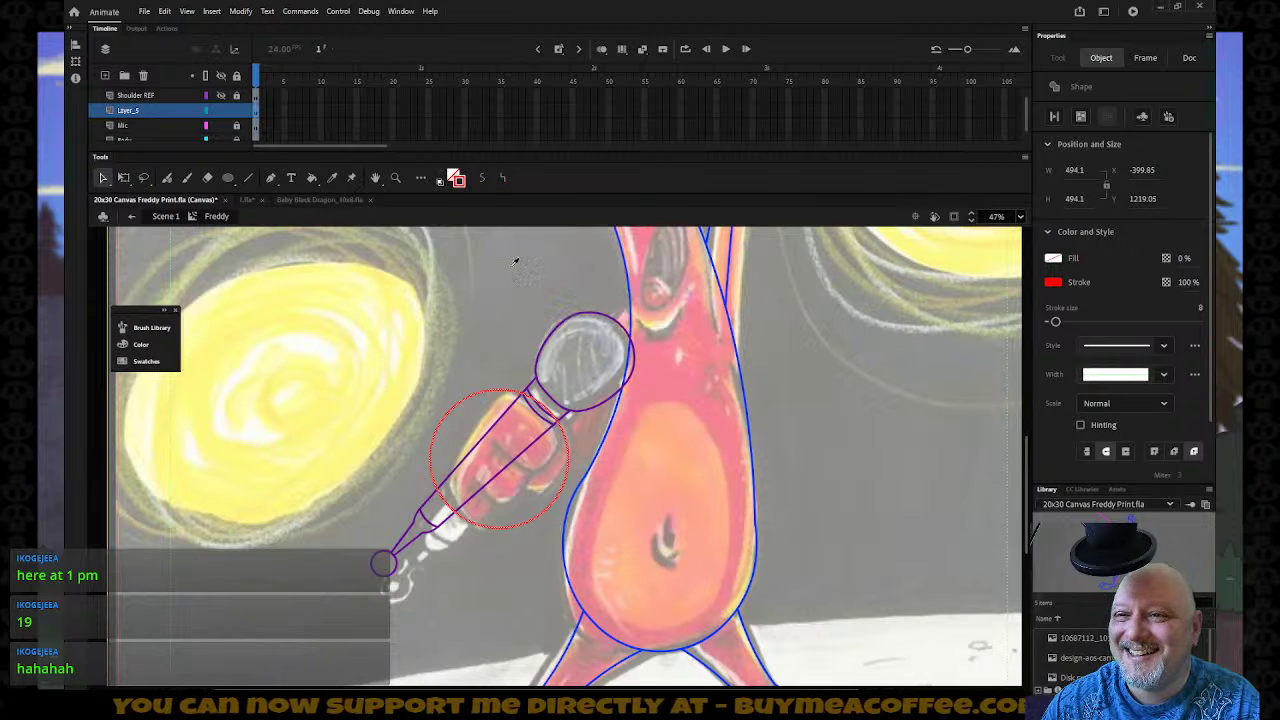
click(428, 260)
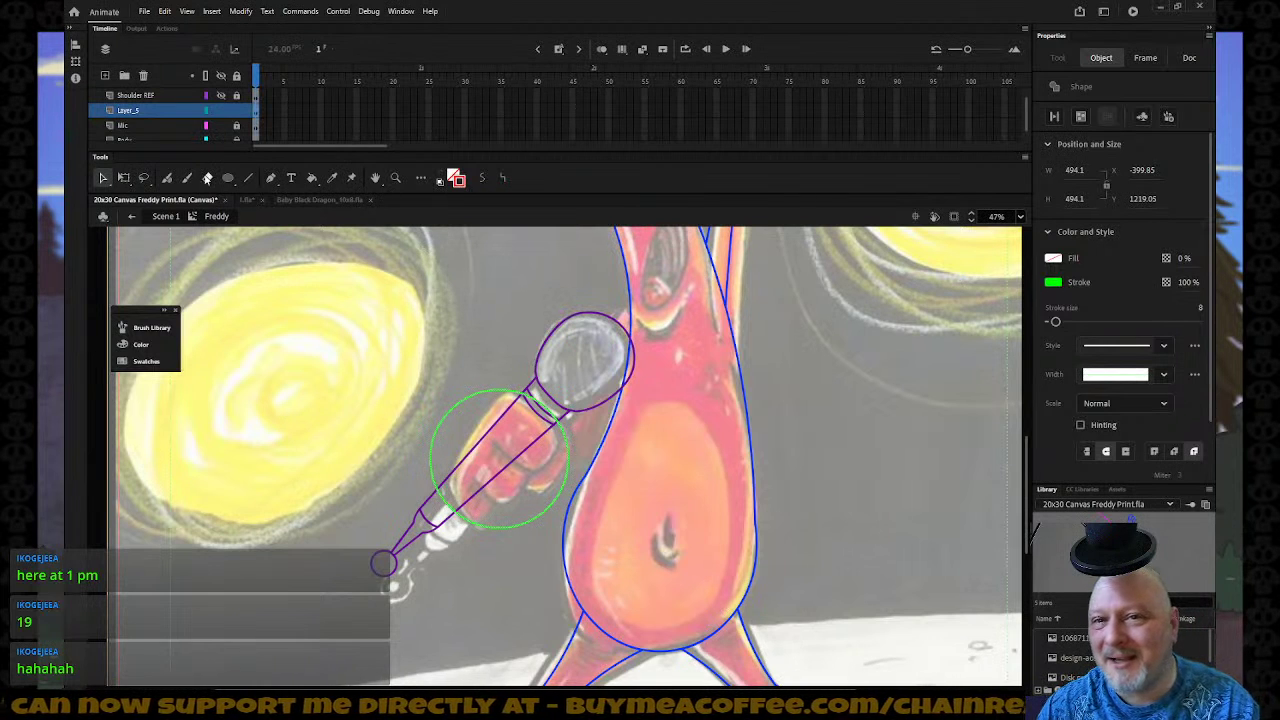
click(248, 178)
drag(511, 391, 432, 486)
drag(567, 451, 468, 524)
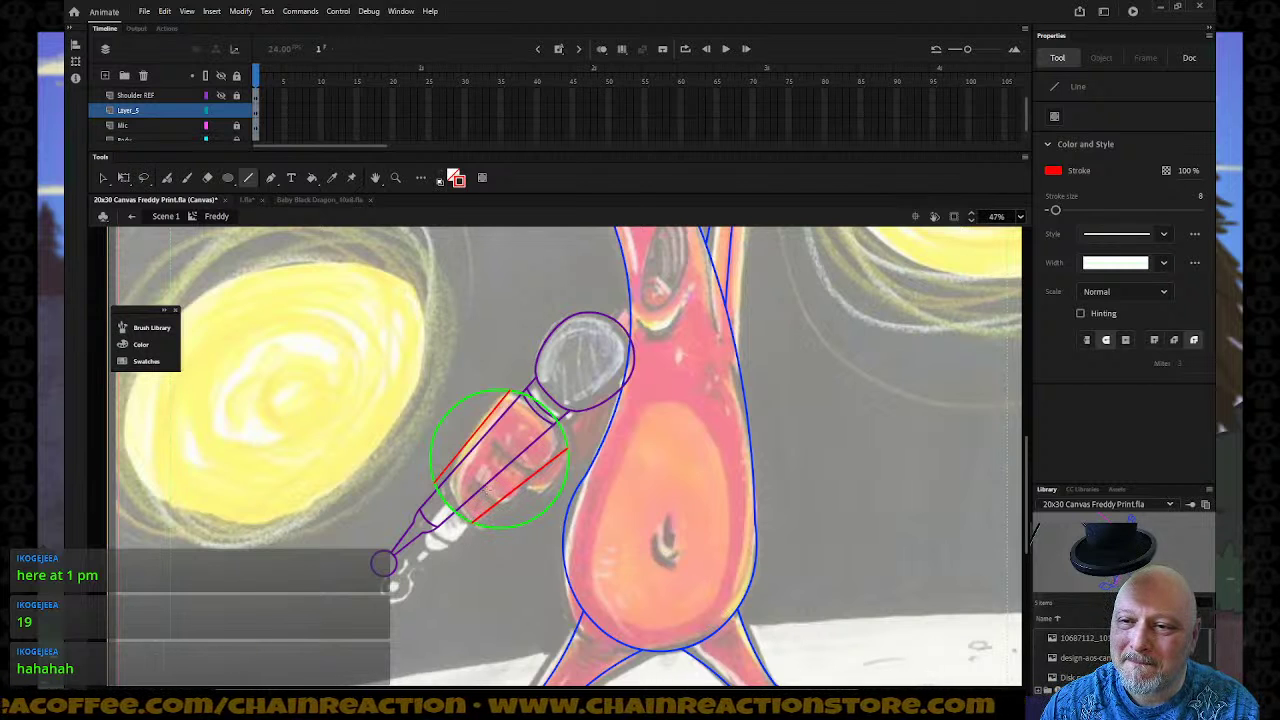
drag(508, 392, 567, 450)
drag(471, 519, 434, 485)
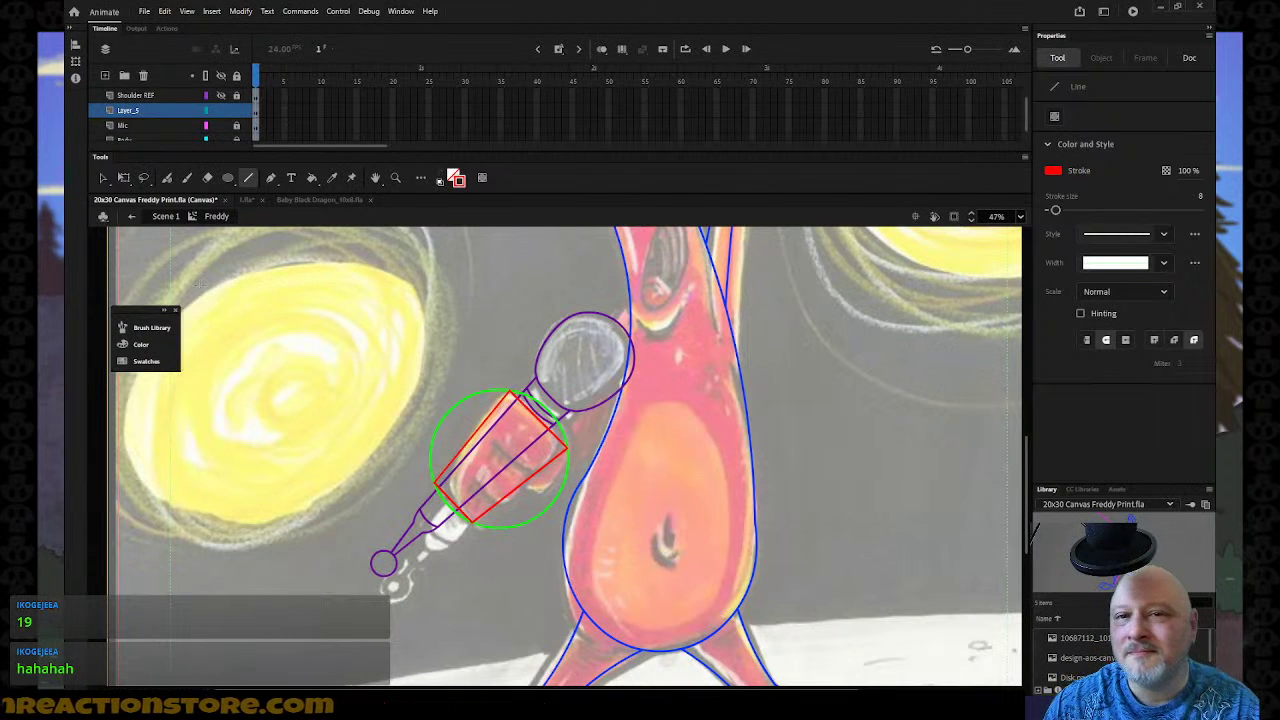
key(v)
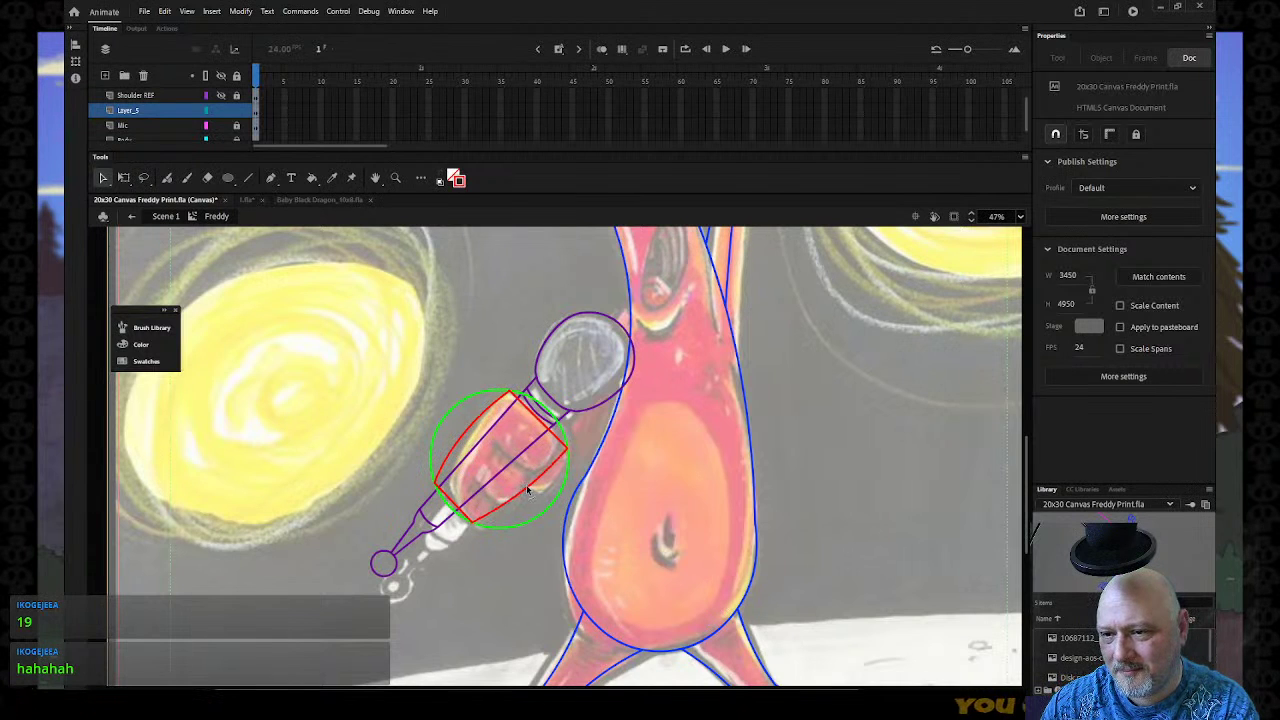
Divide the red hand outline into three rounded fingers with two curved cross lines, and delete the green guide circle.
key(n)
drag(484, 433, 534, 482)
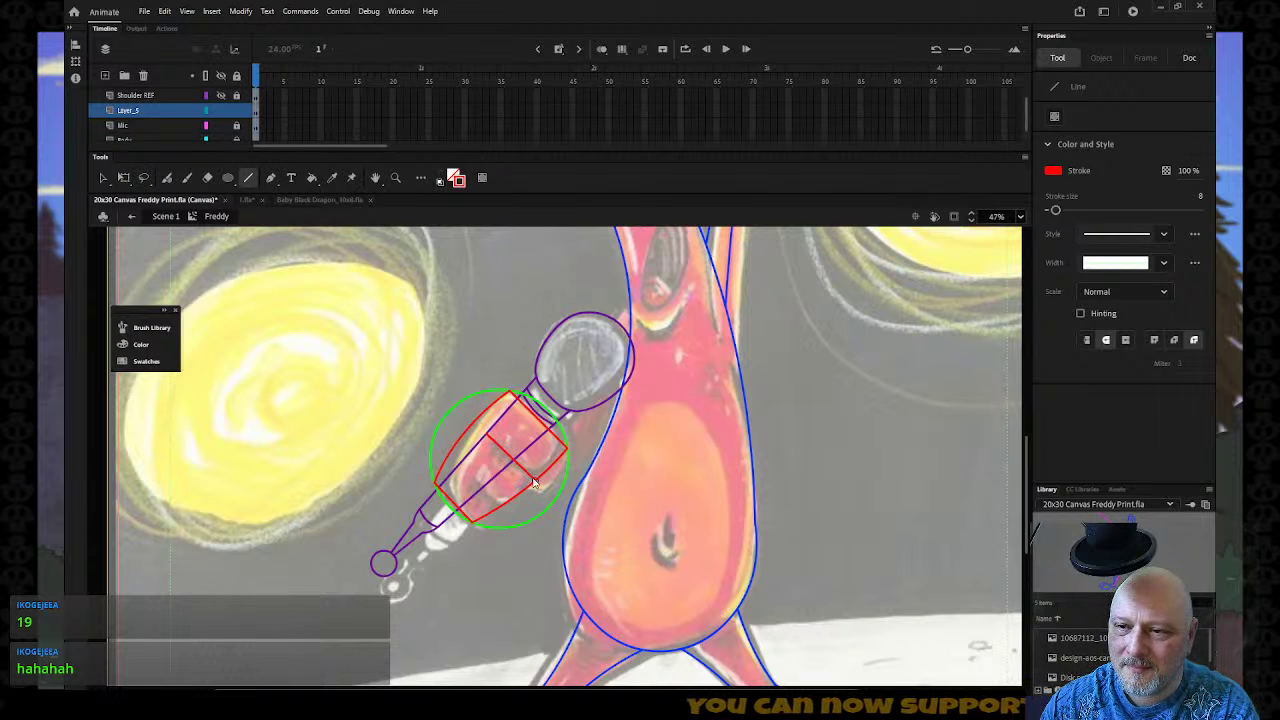
key(v)
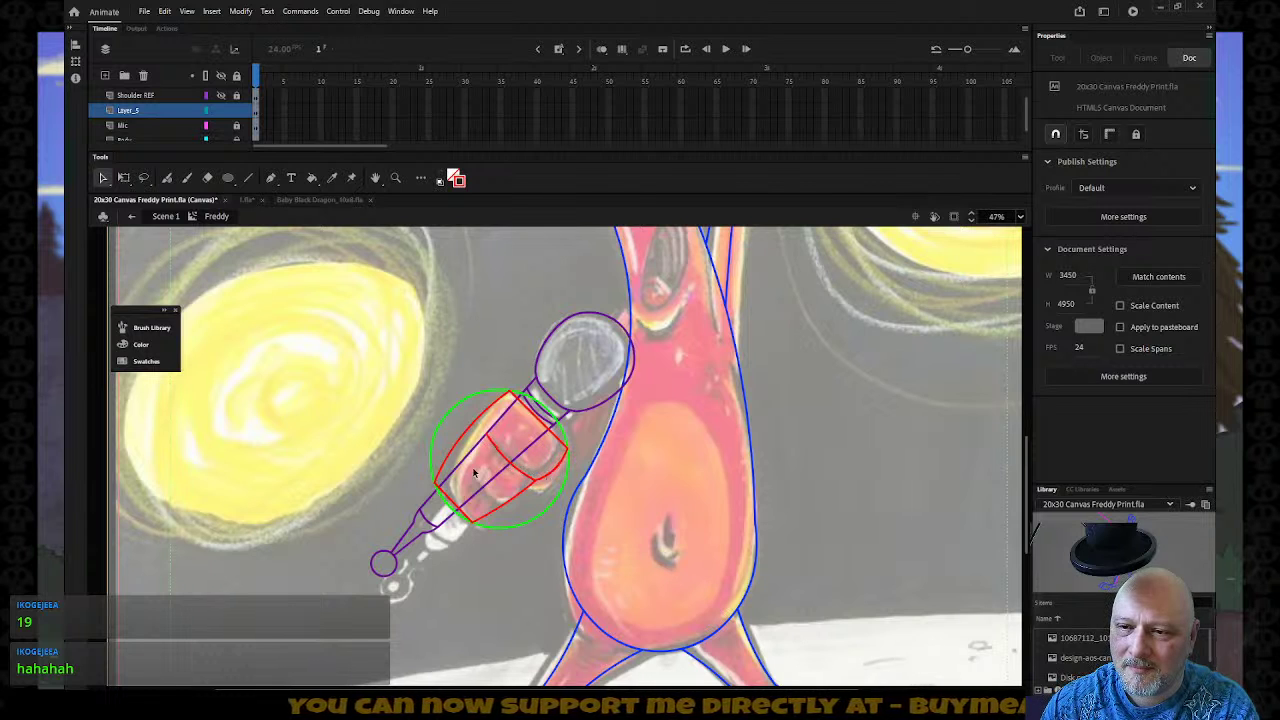
key(n)
drag(475, 472, 500, 508)
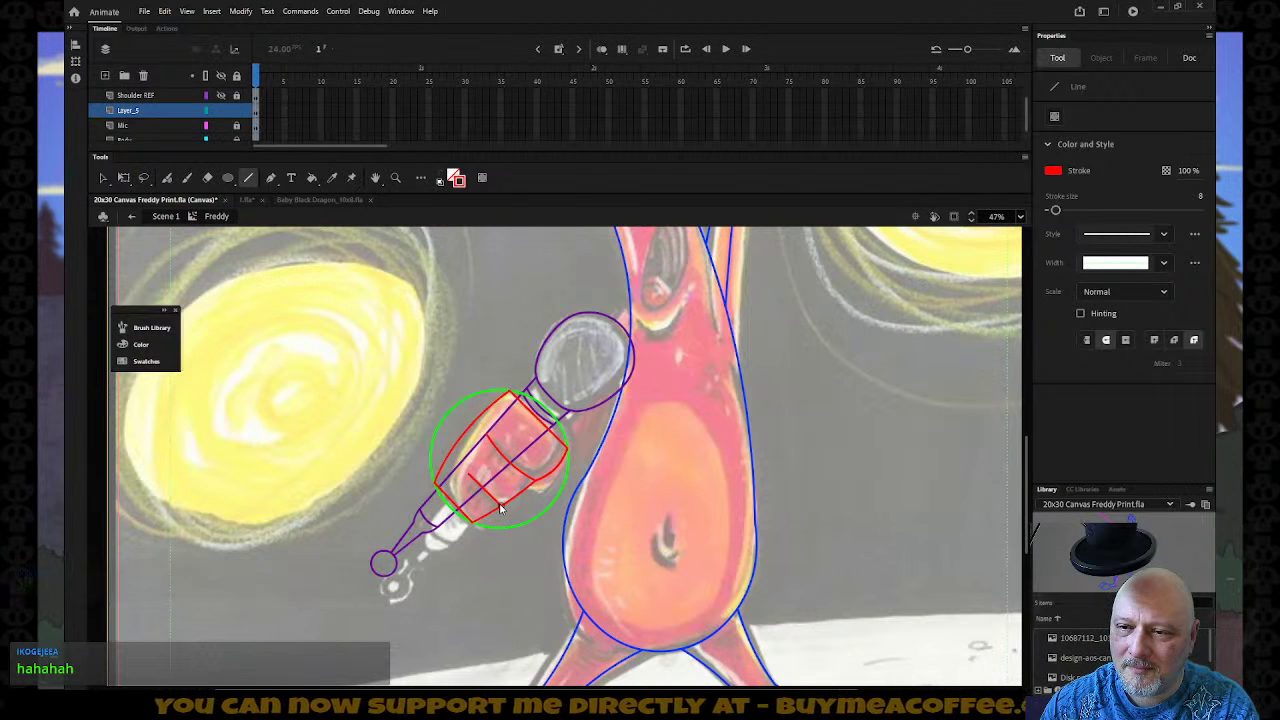
key(v)
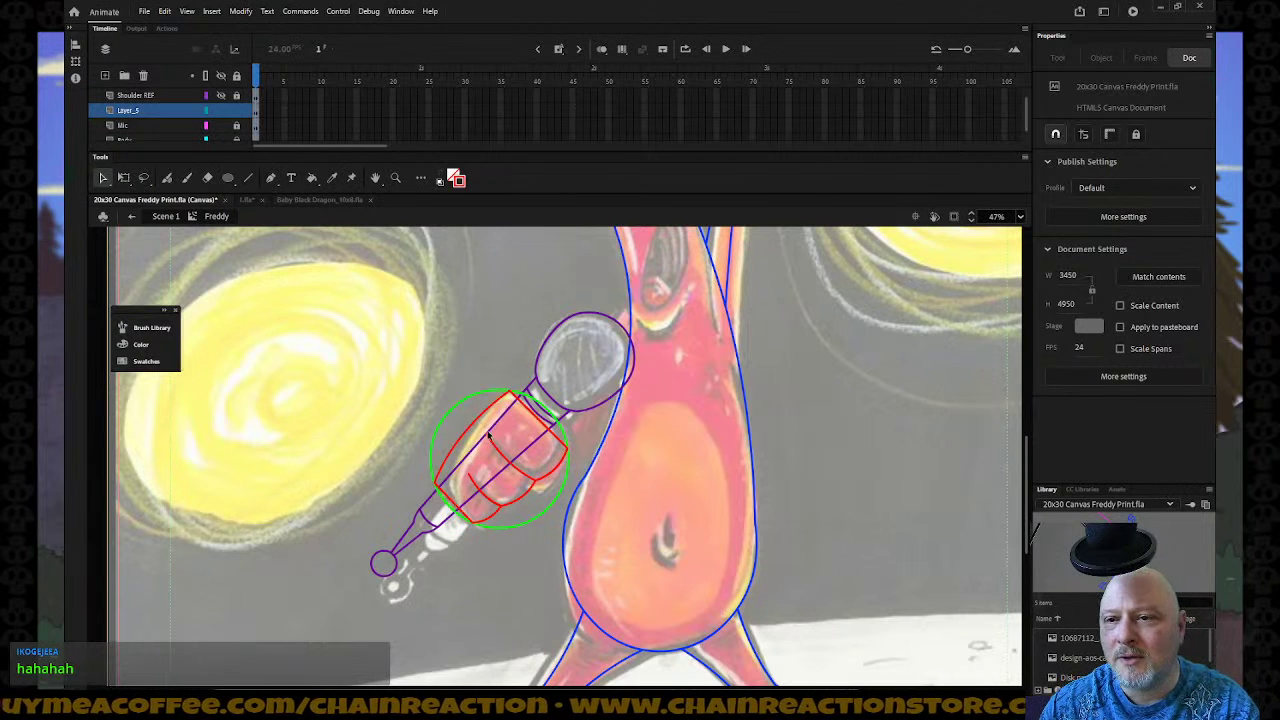
click(445, 416)
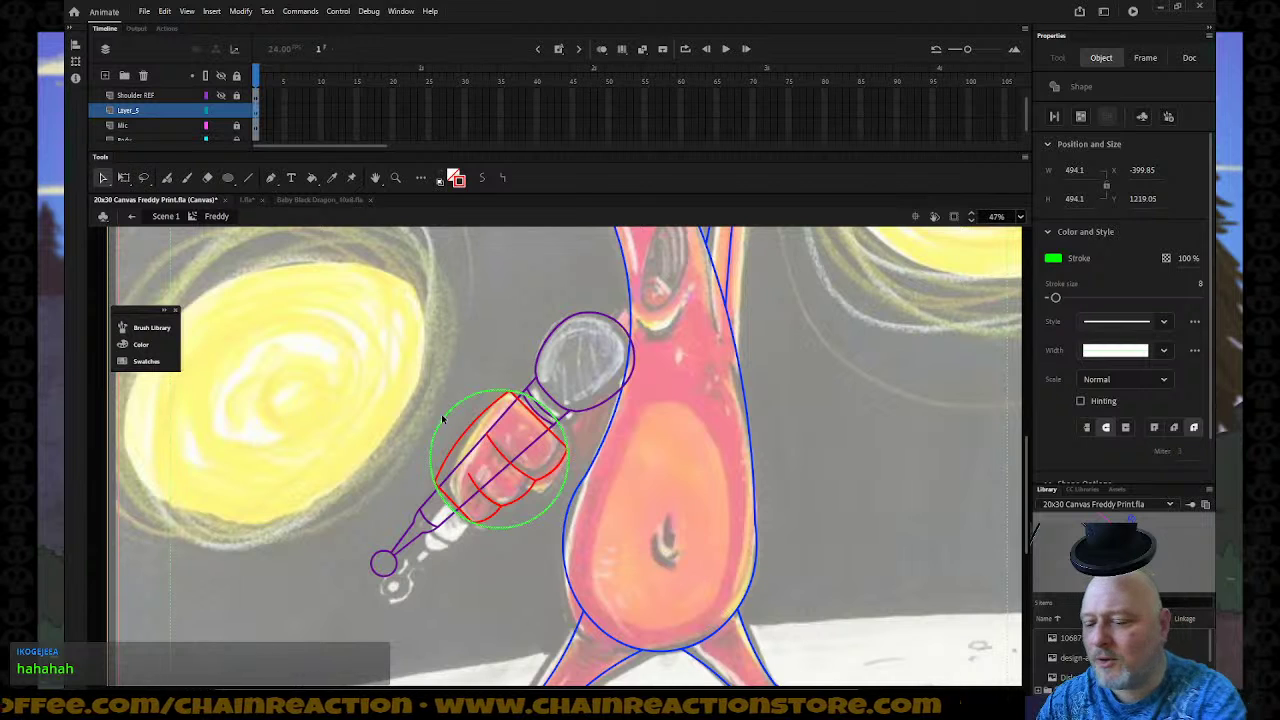
key(Delete)
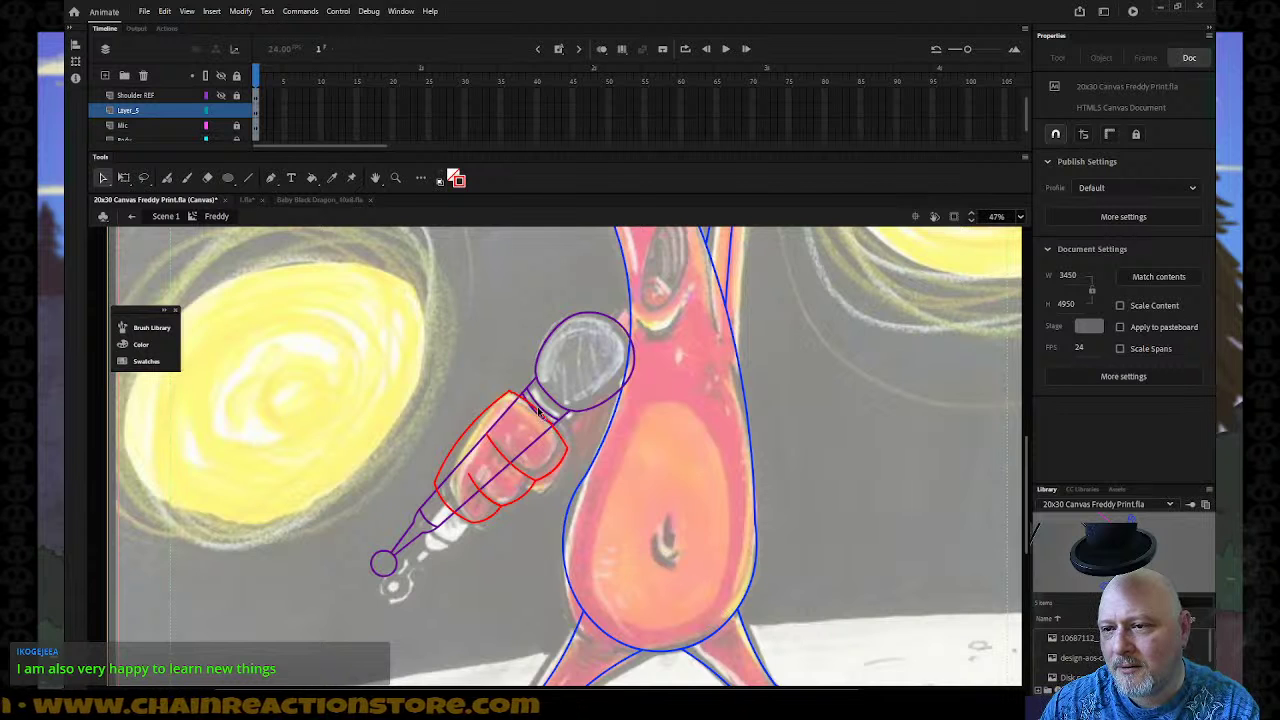
Add a curved red outline for the part of the hand behind the upper finger, and pull the hand's top corner slightly outward.
click(249, 178)
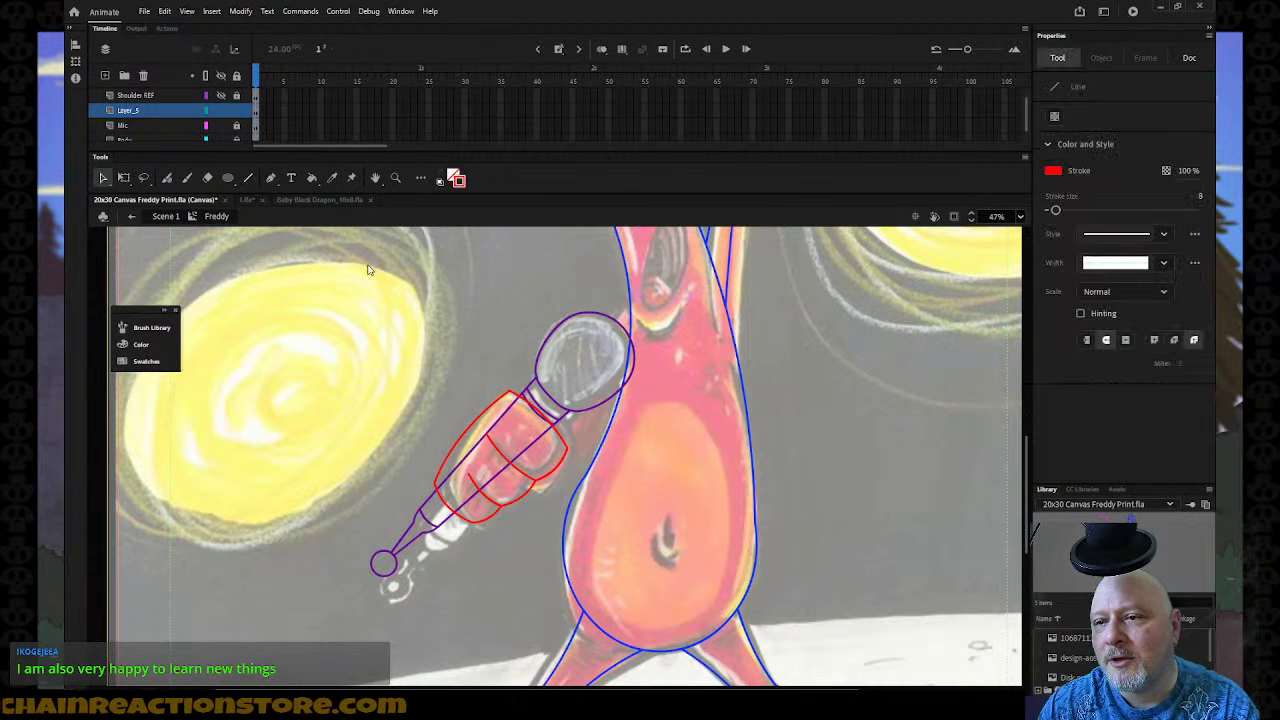
drag(559, 425, 580, 456)
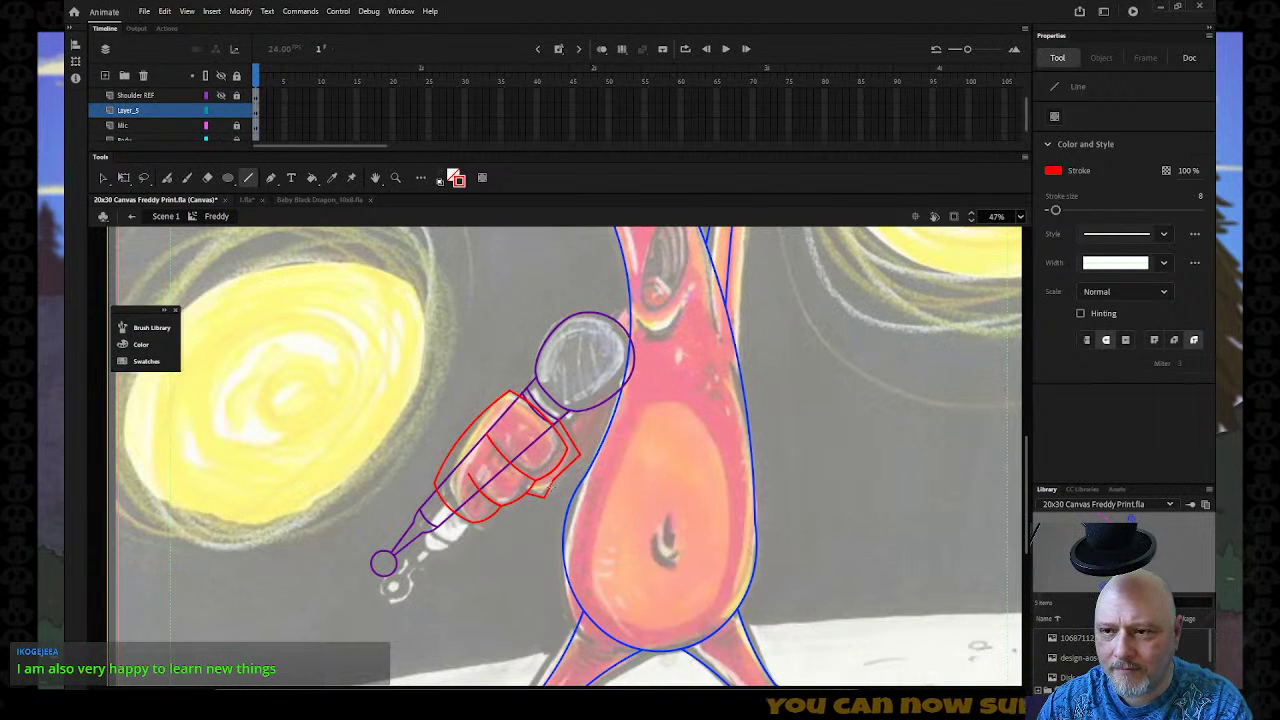
key(v)
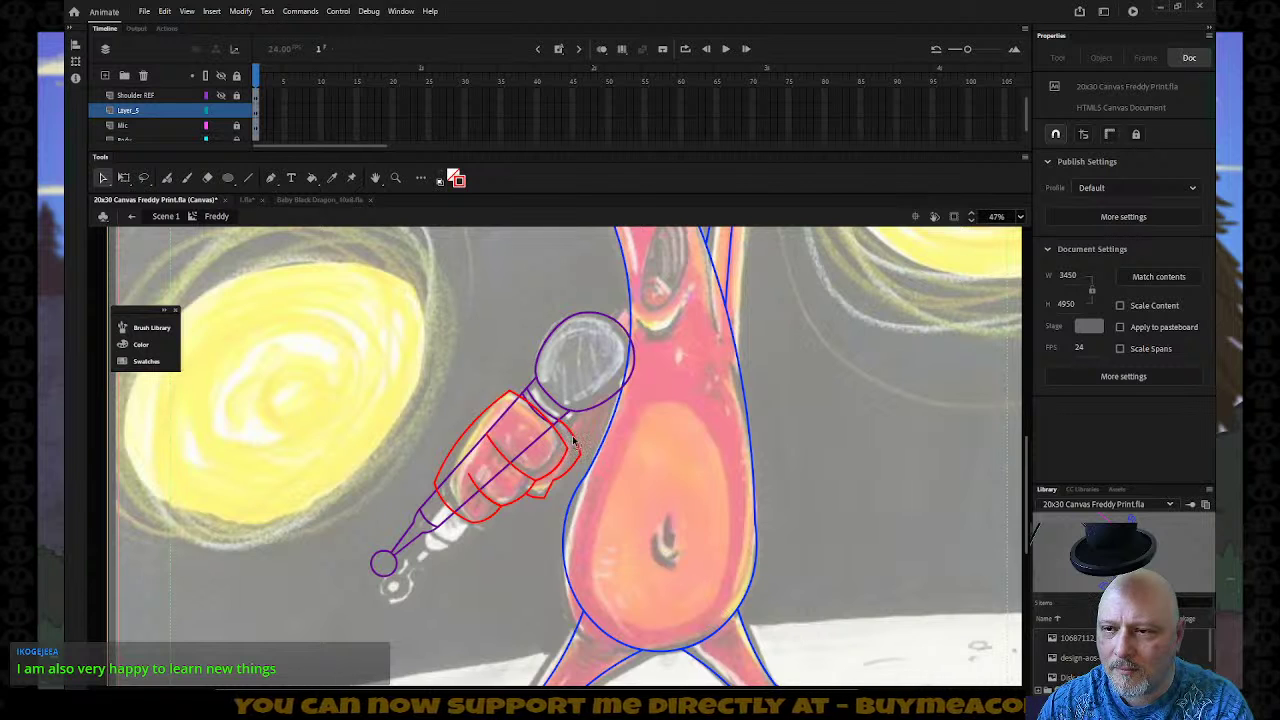
key(n)
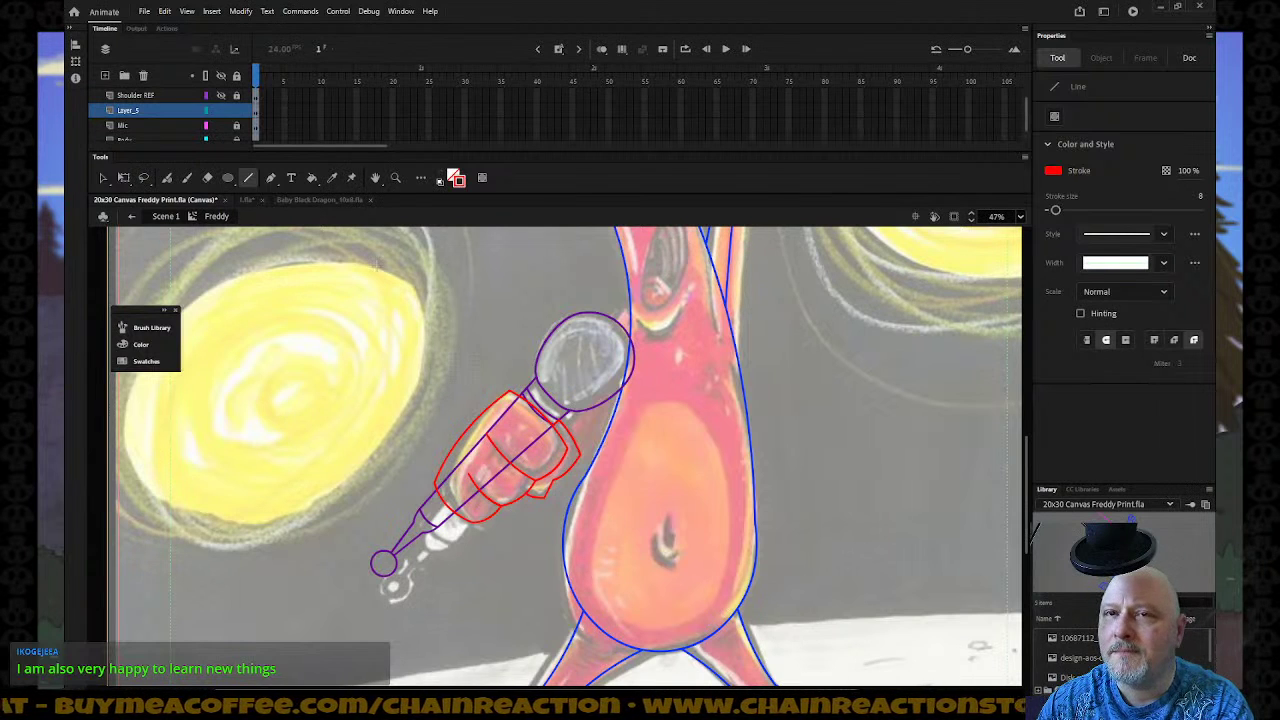
key(v)
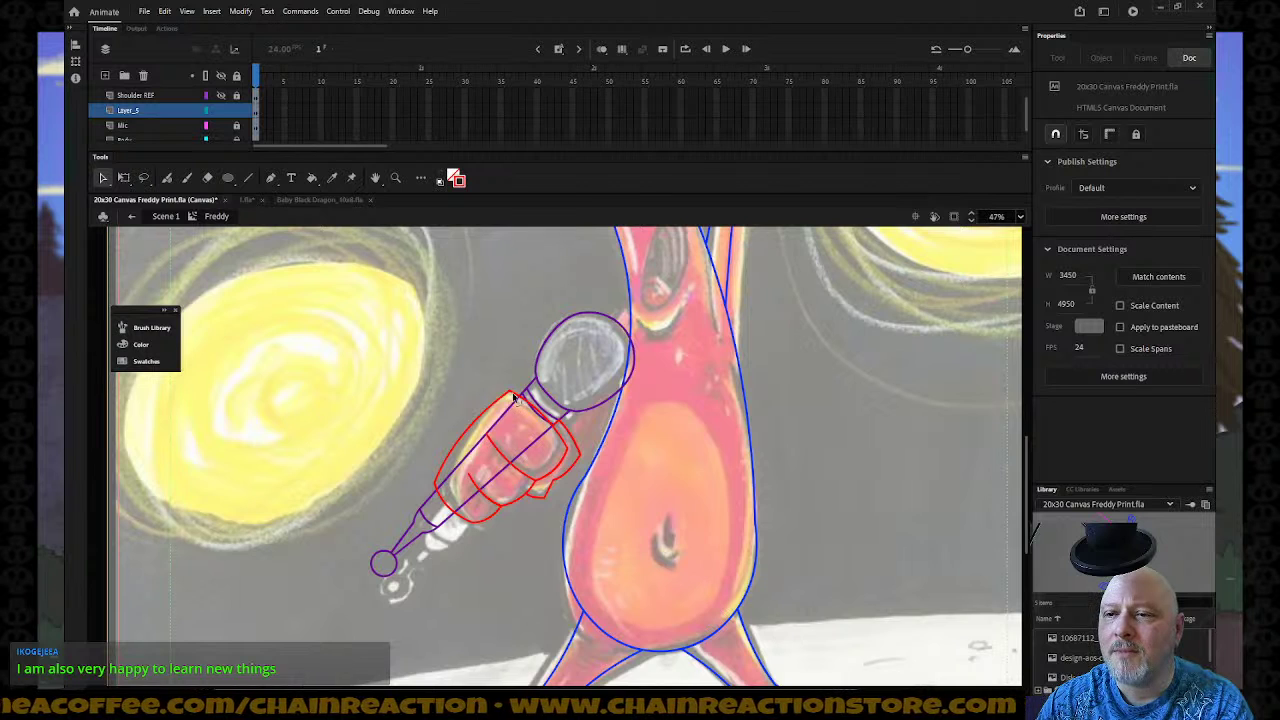
drag(511, 396, 508, 394)
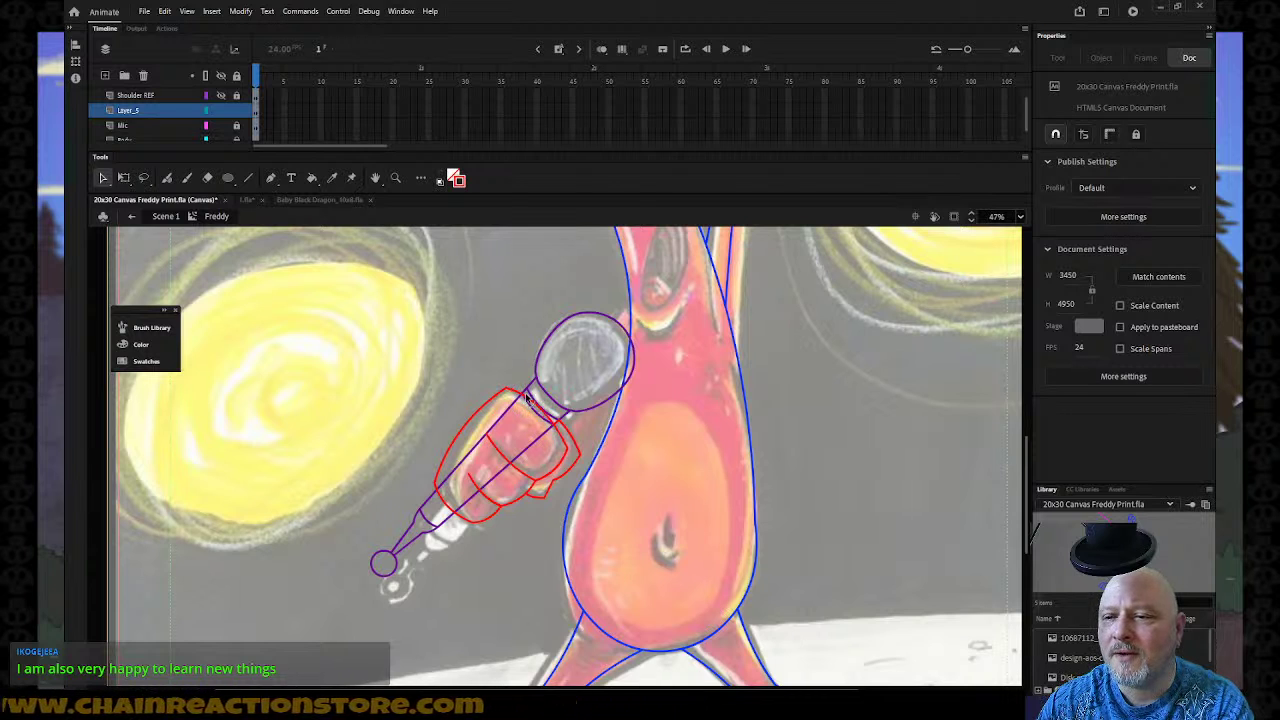
Rename the hand's layer Layer_5 to Fore Hand and save the document.
key(z)
alt+click(560, 484)
alt+click(558, 486)
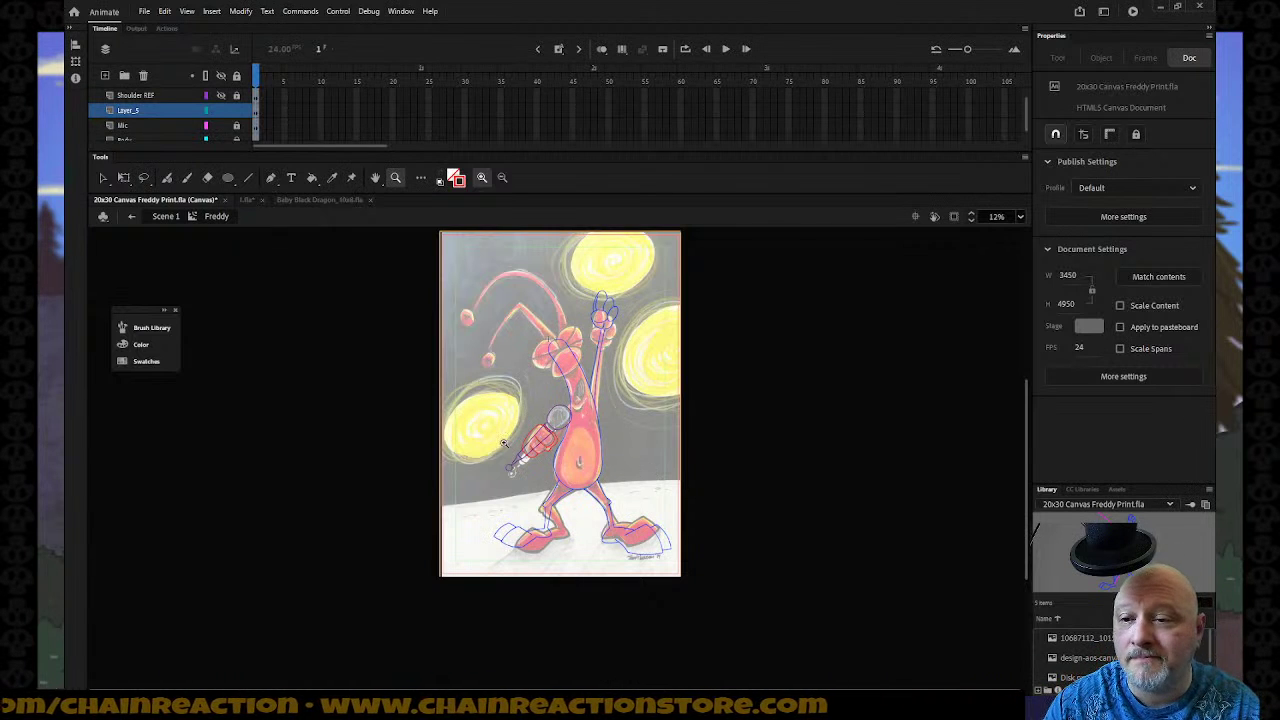
drag(446, 288, 668, 485)
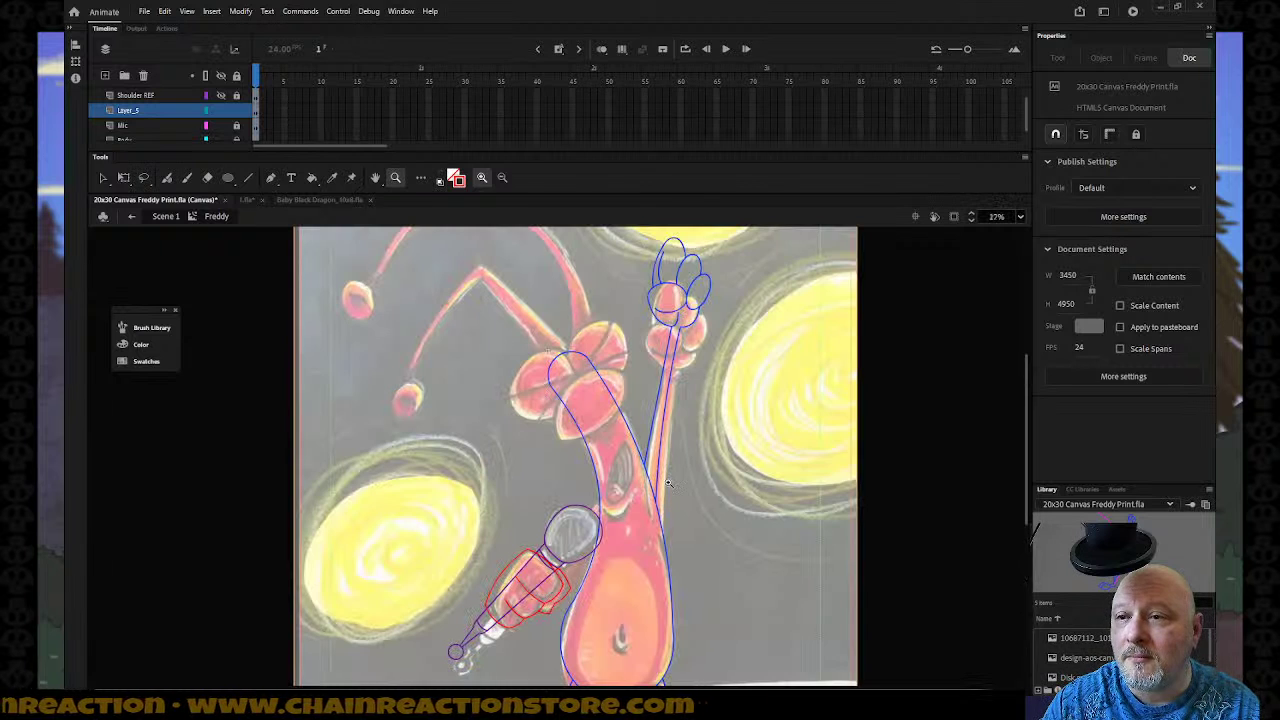
double_click(162, 109)
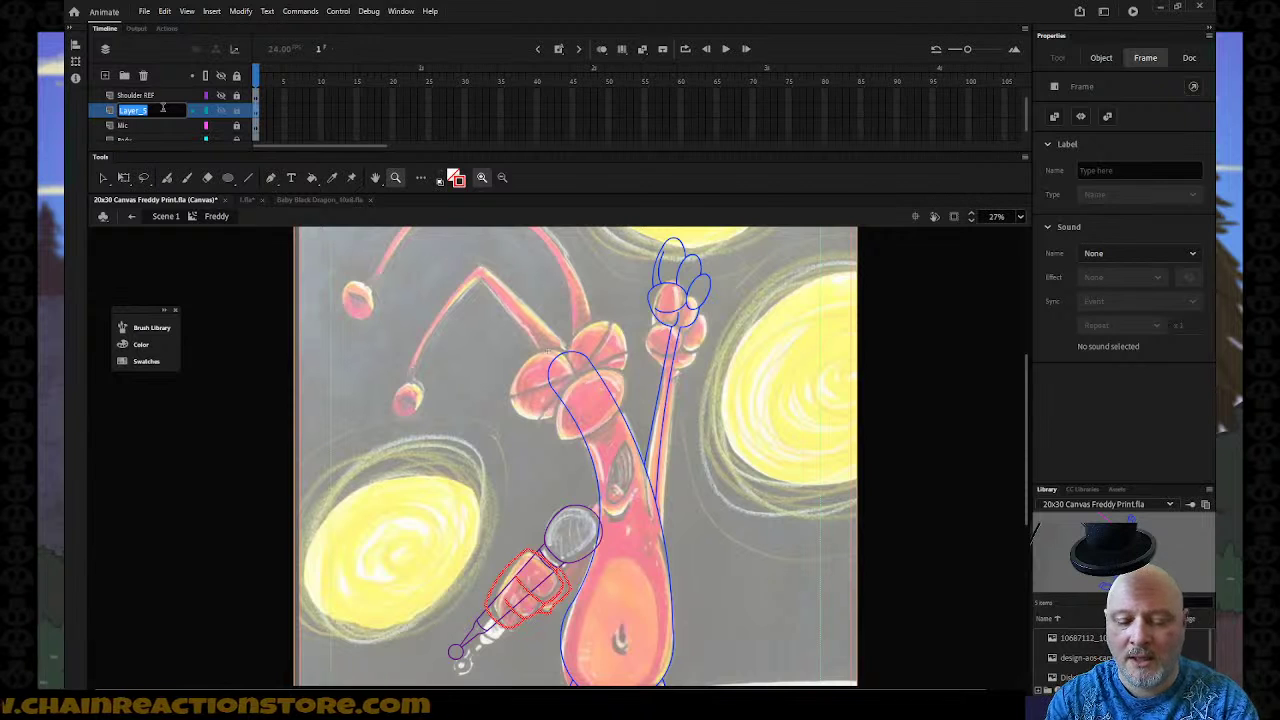
text(Fore Hand)
key(Return)
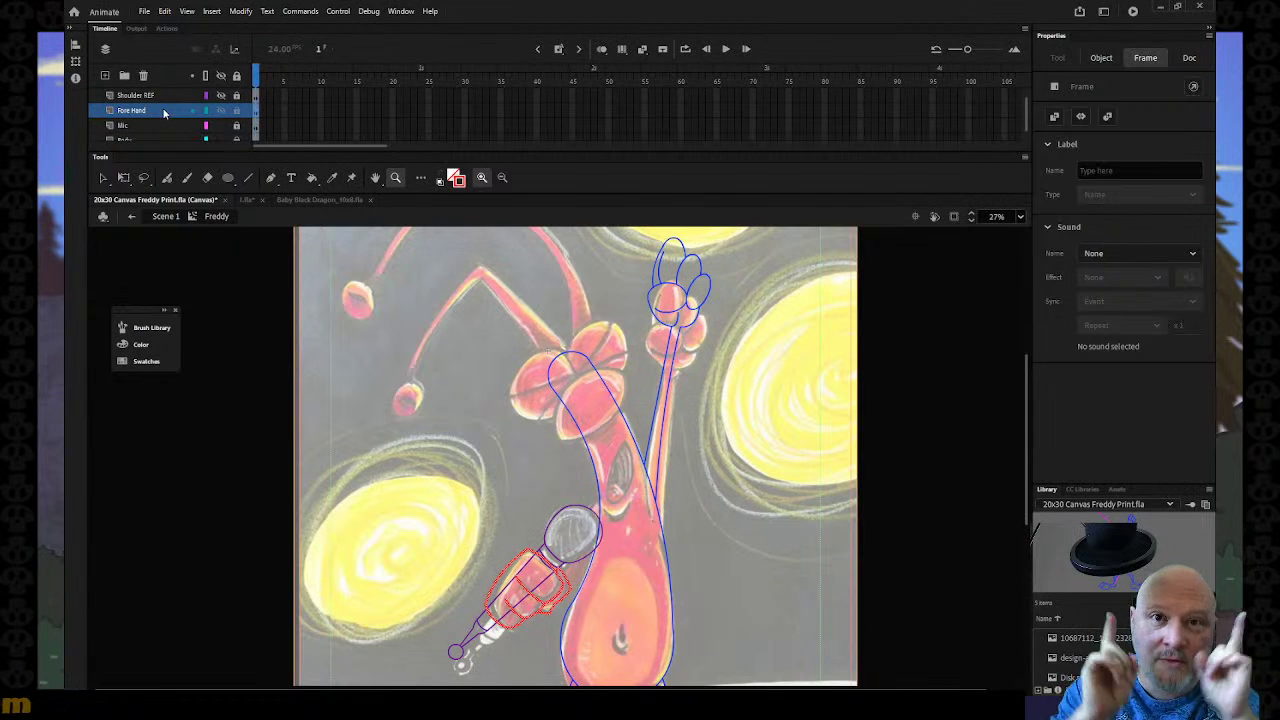
click(144, 11)
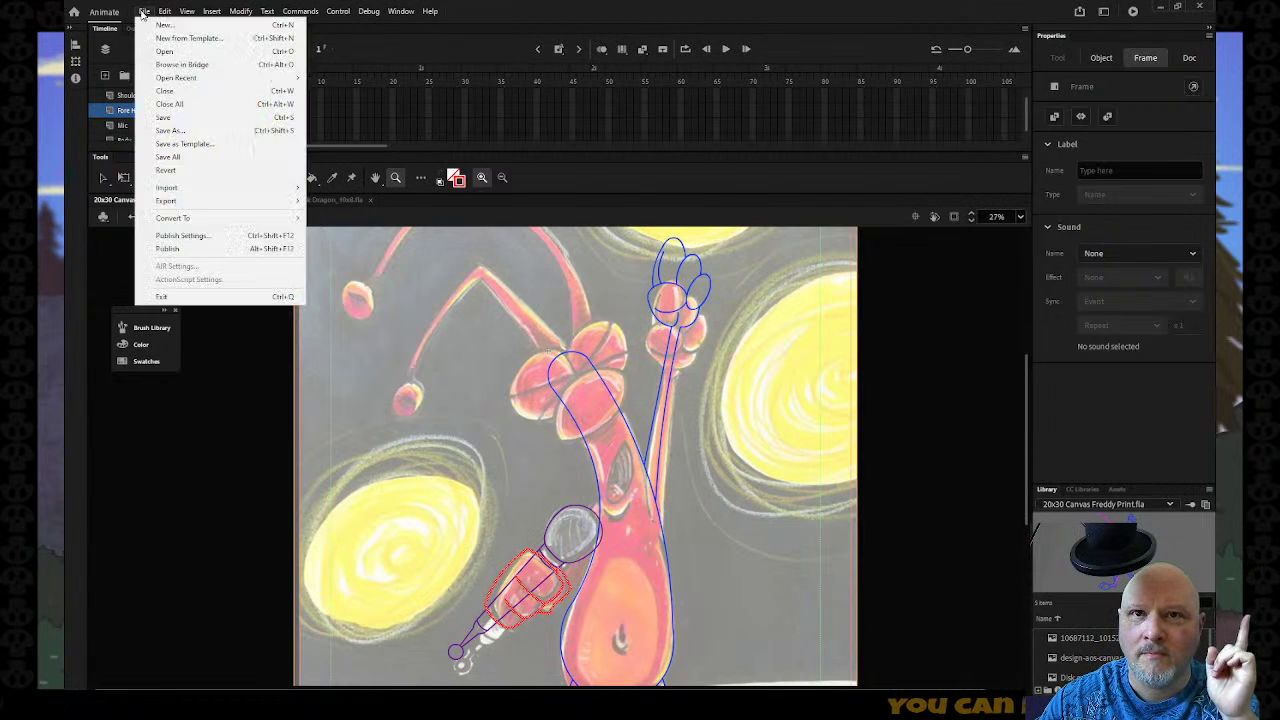
click(165, 127)
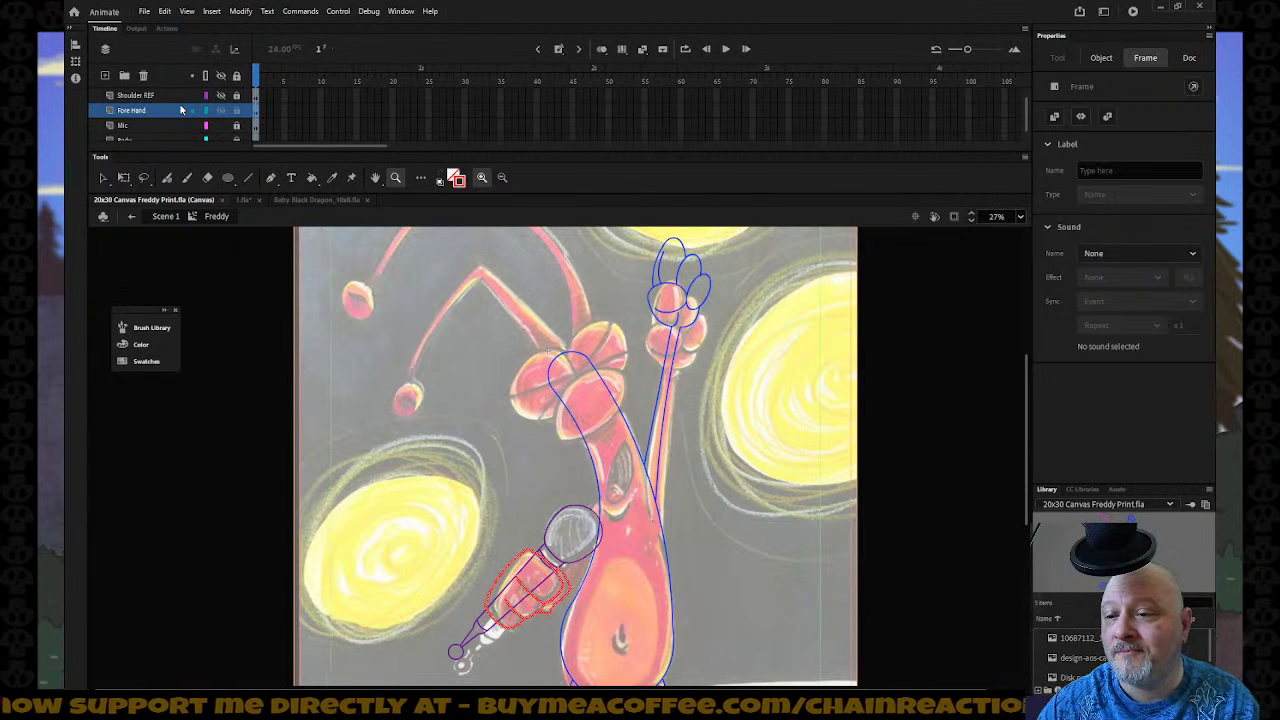
Recolor the selected gripping hand's outline from the swatches with the same blue as the body outline, and deselect it.
click(456, 182)
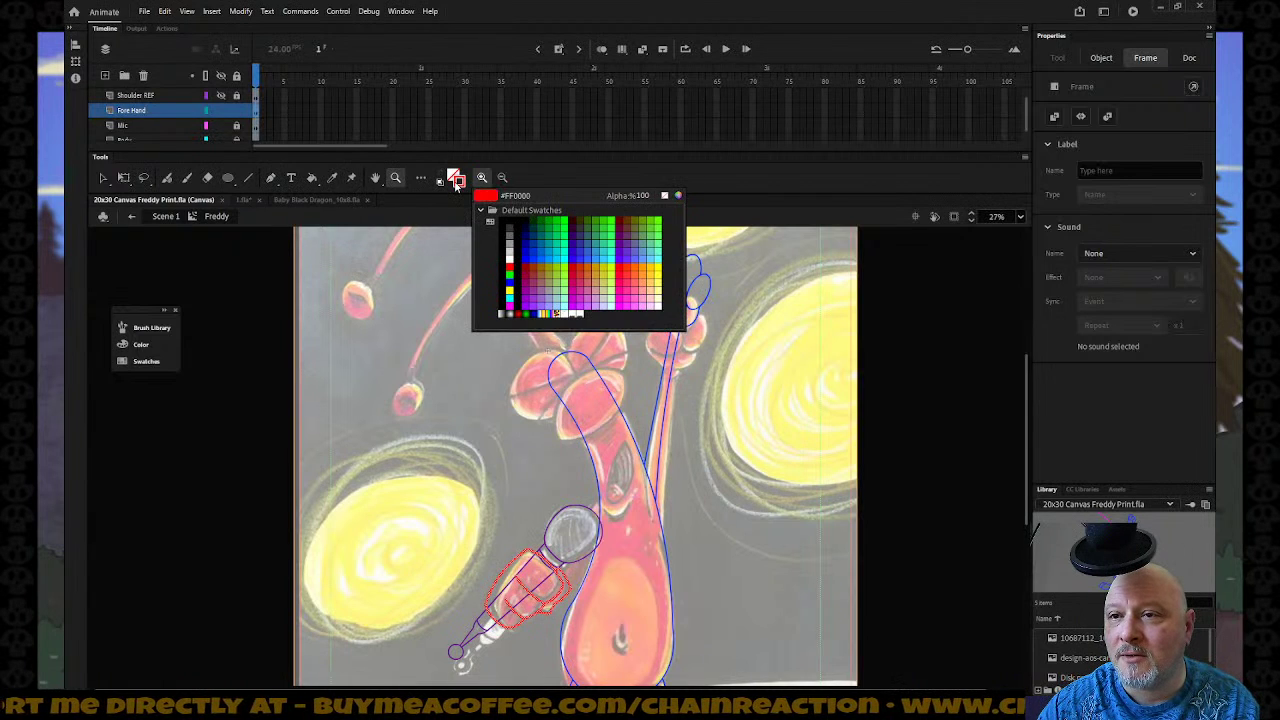
click(618, 392)
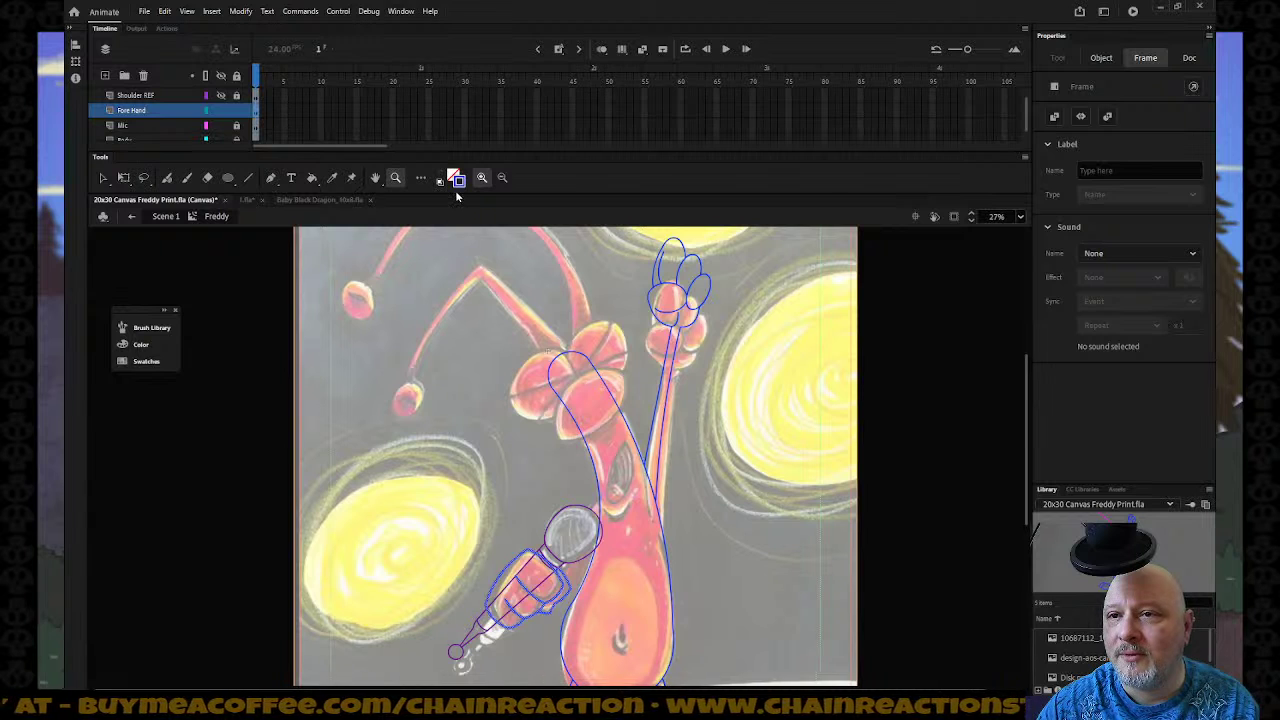
click(457, 182)
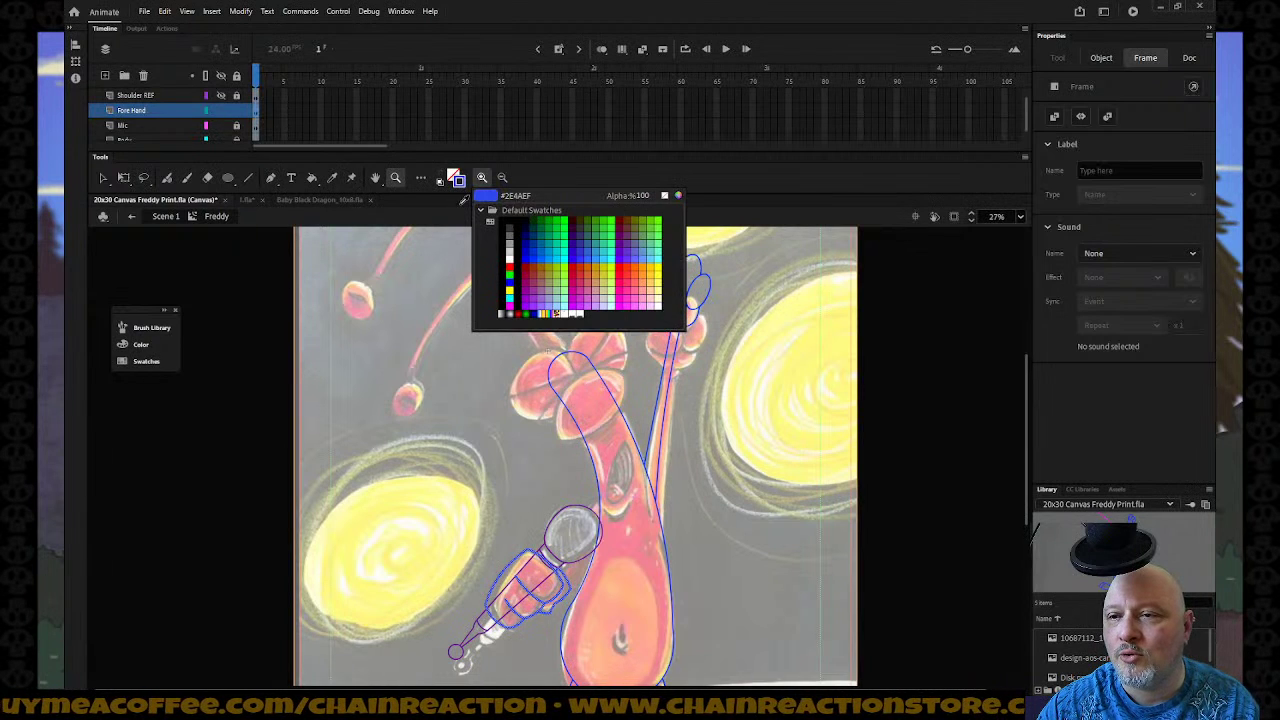
click(532, 270)
click(434, 322)
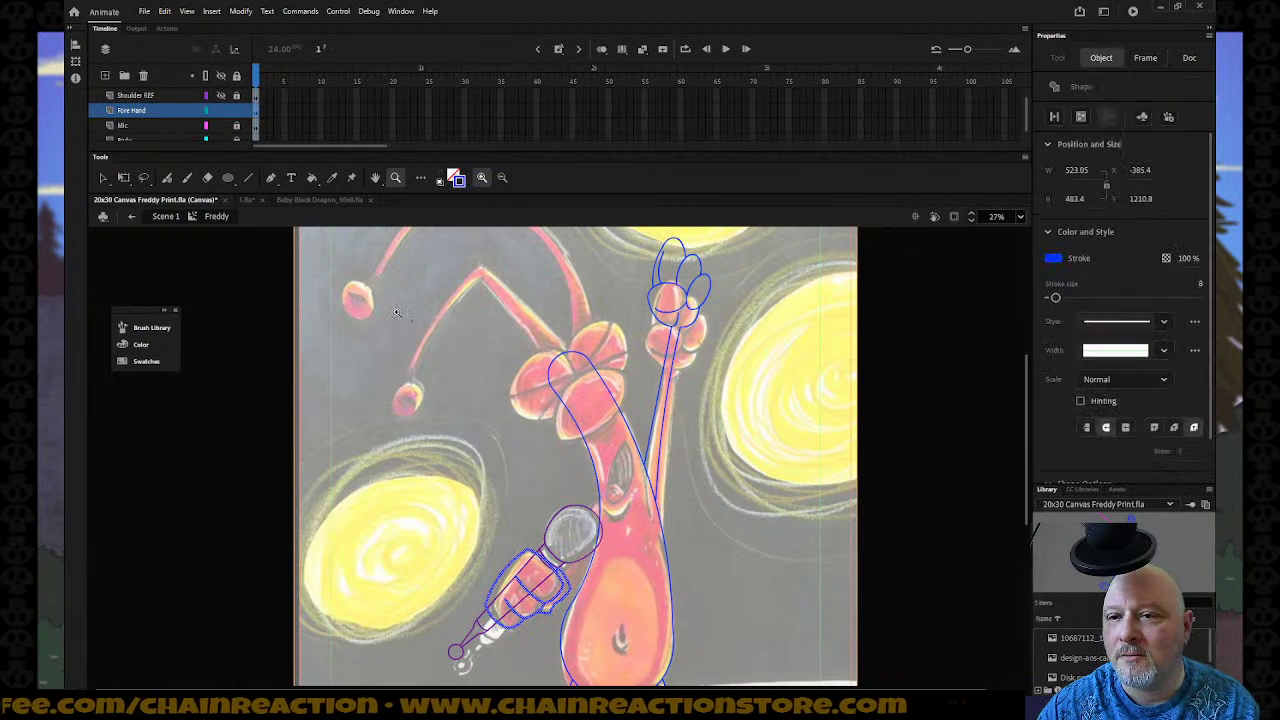
alt+click(572, 386)
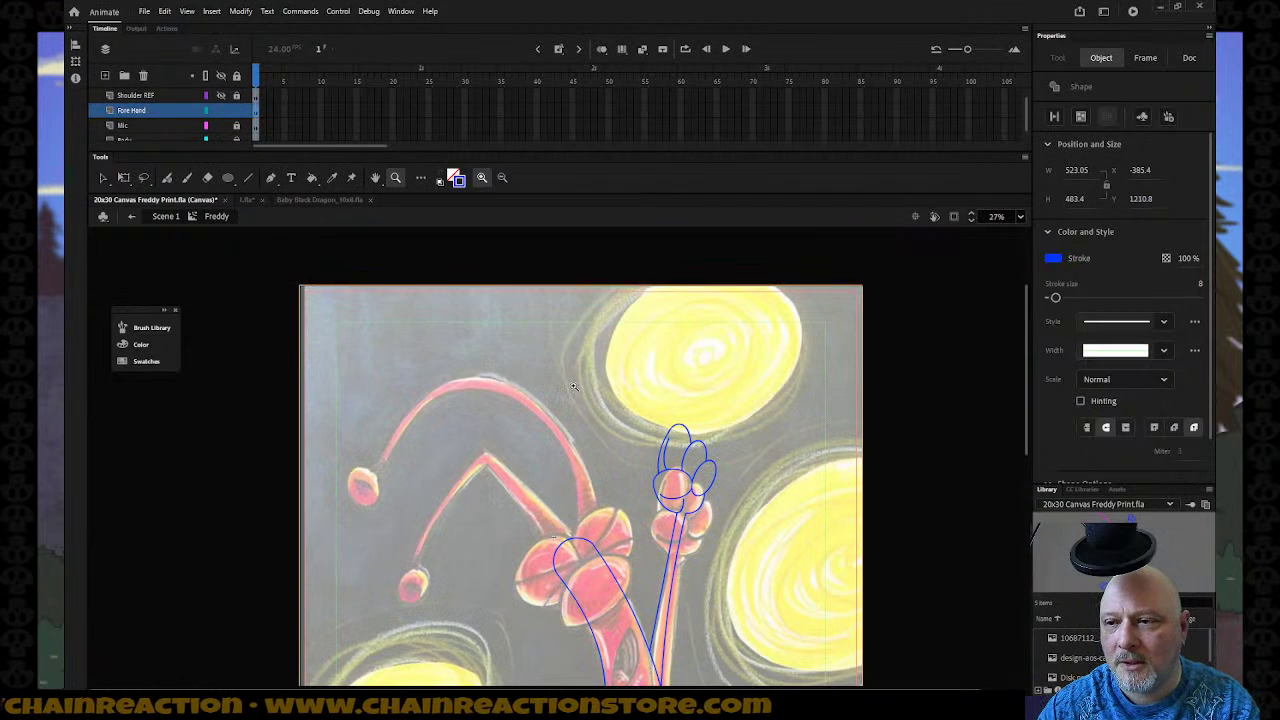
click(103, 178)
click(399, 325)
scroll(489, 368, down, 3)
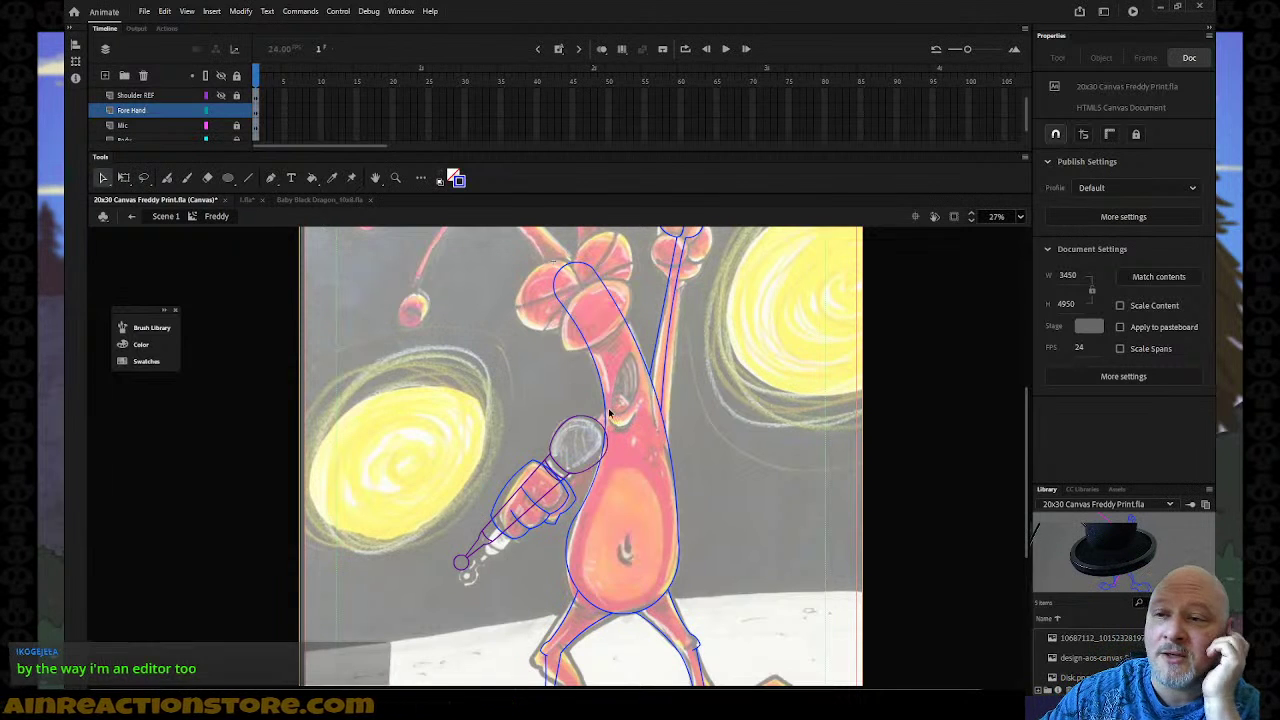
Show the Shoulder REF layer and, on the Body layer, draw the bent arm with straight yellow-orange lines from the shoulder circle into the gripping hand.
click(220, 97)
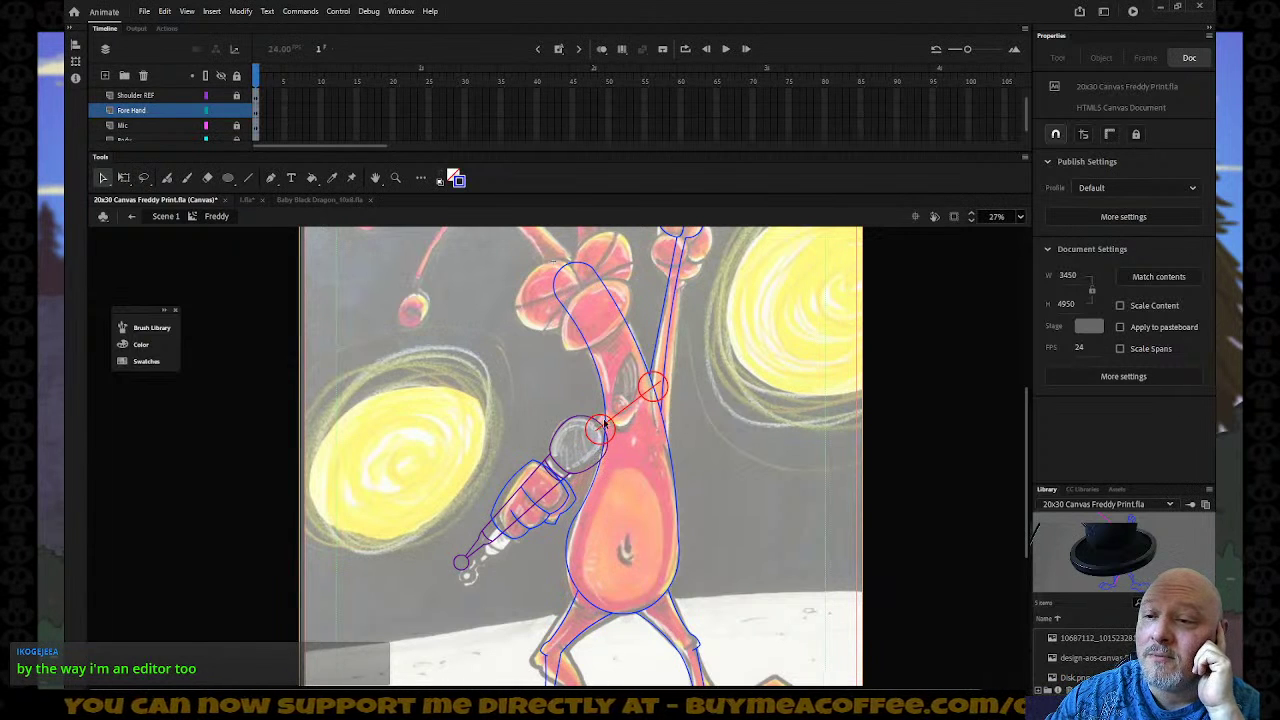
scroll(207, 130, down, 1)
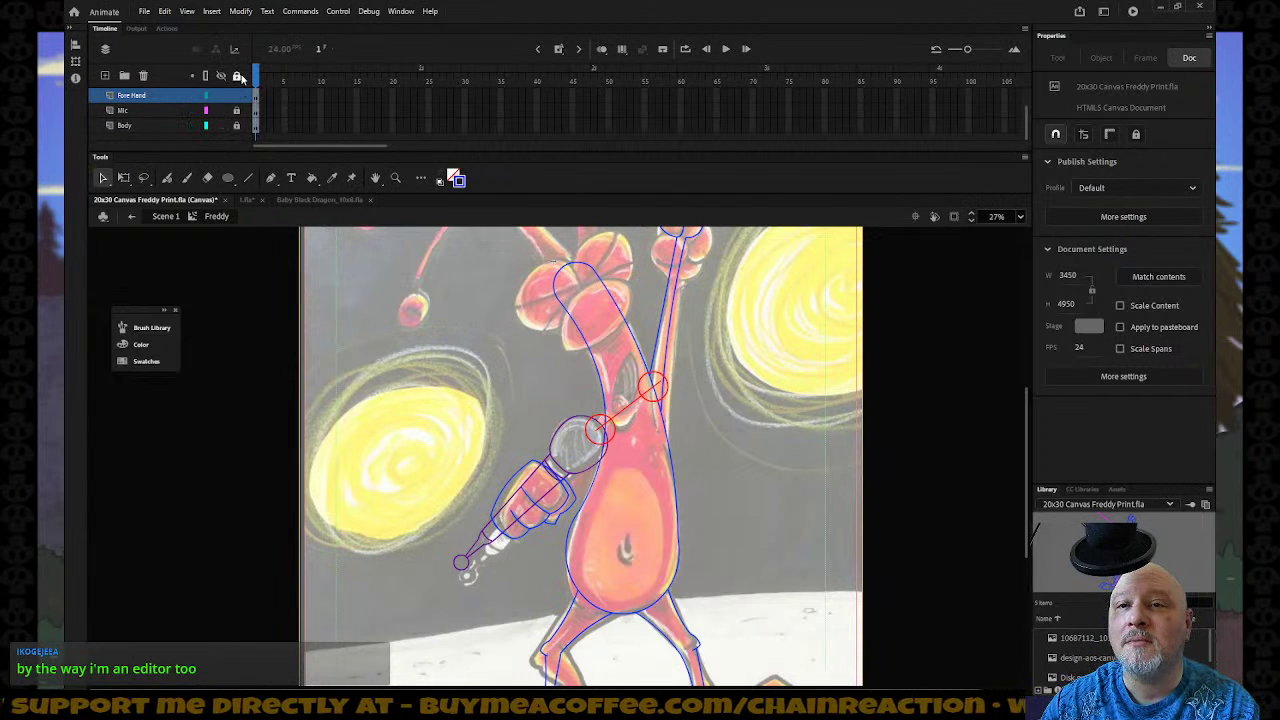
click(181, 129)
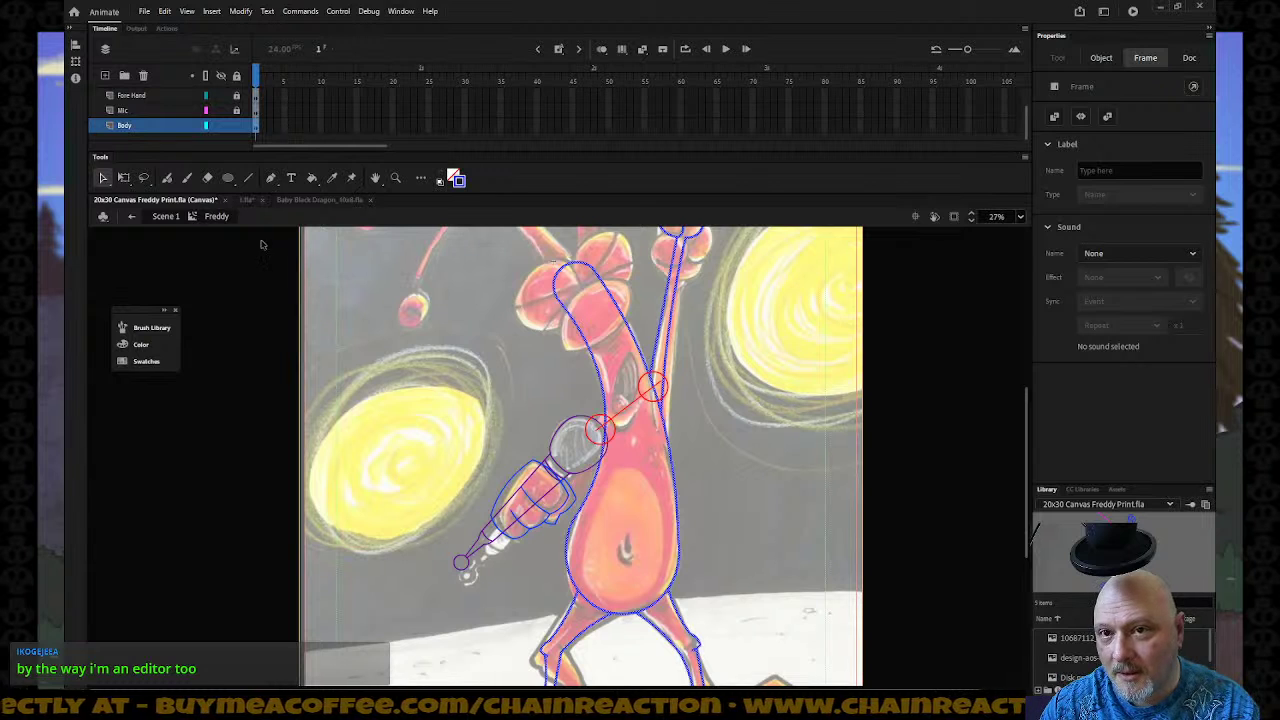
click(250, 179)
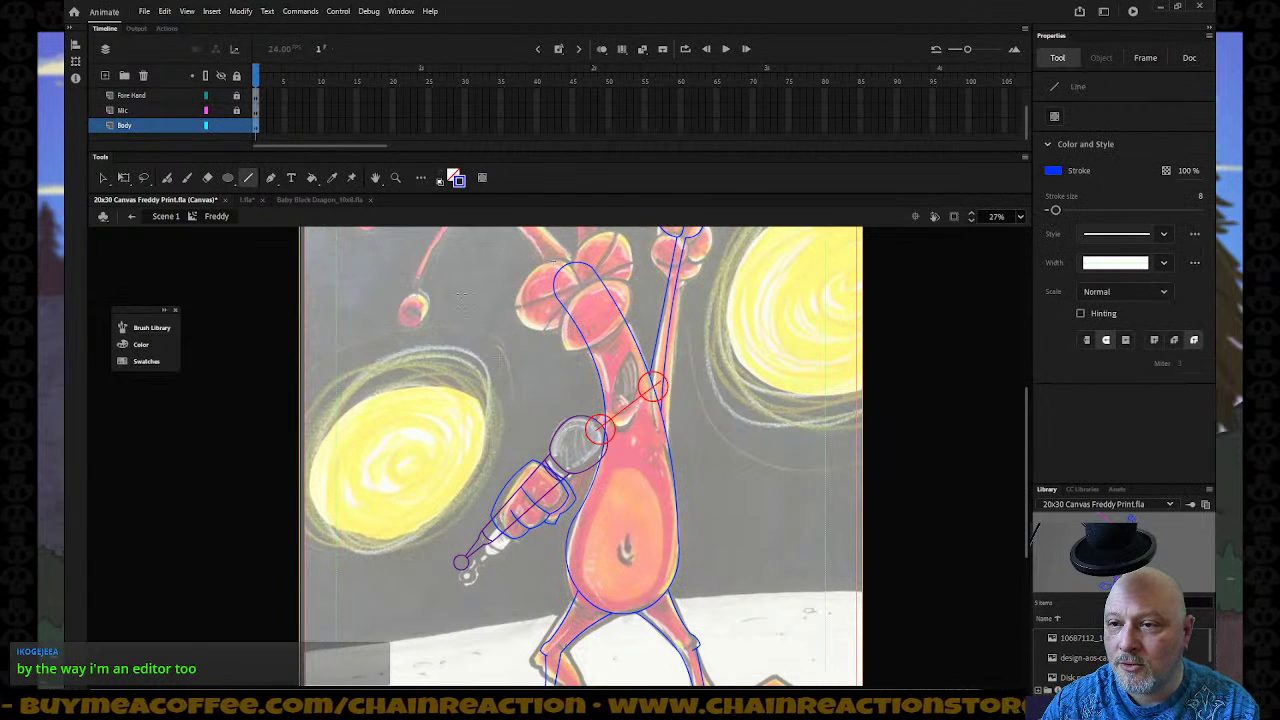
click(460, 182)
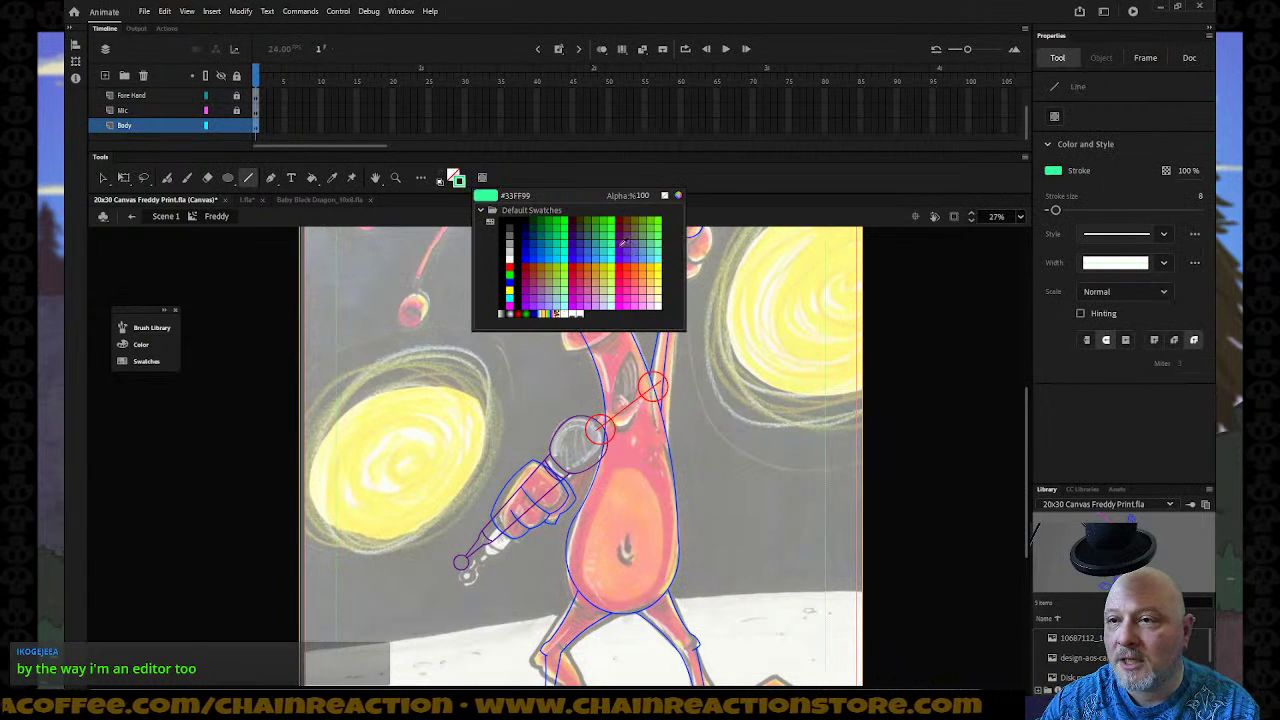
click(651, 260)
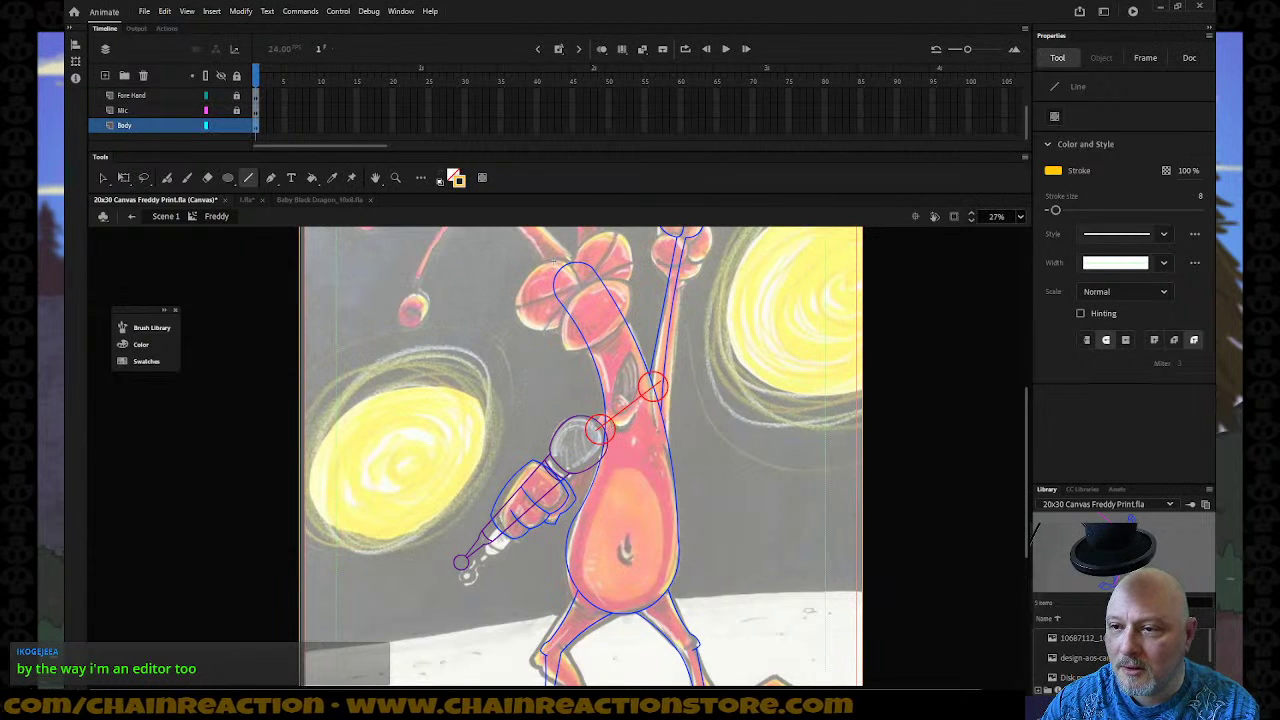
drag(604, 416, 573, 480)
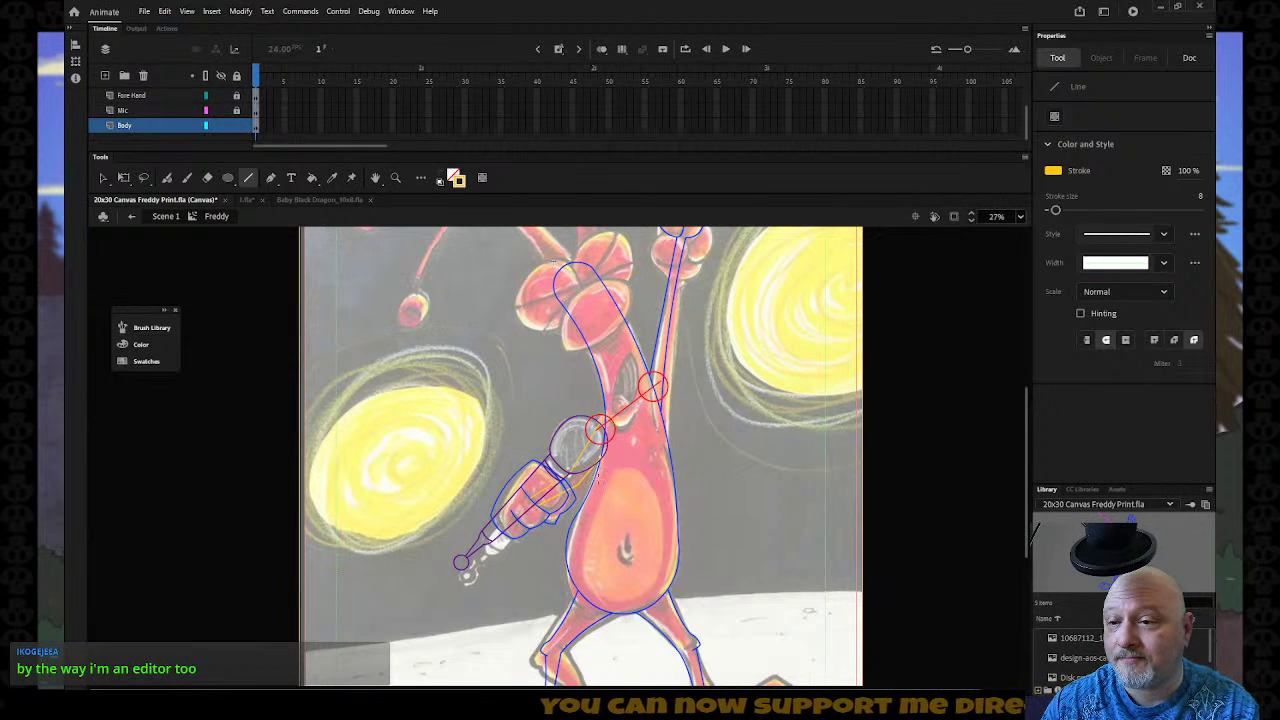
Bow the upper arm's outer line outward and pull the elbow corner slightly downward to fit the painted arm.
key(z)
drag(487, 455, 760, 541)
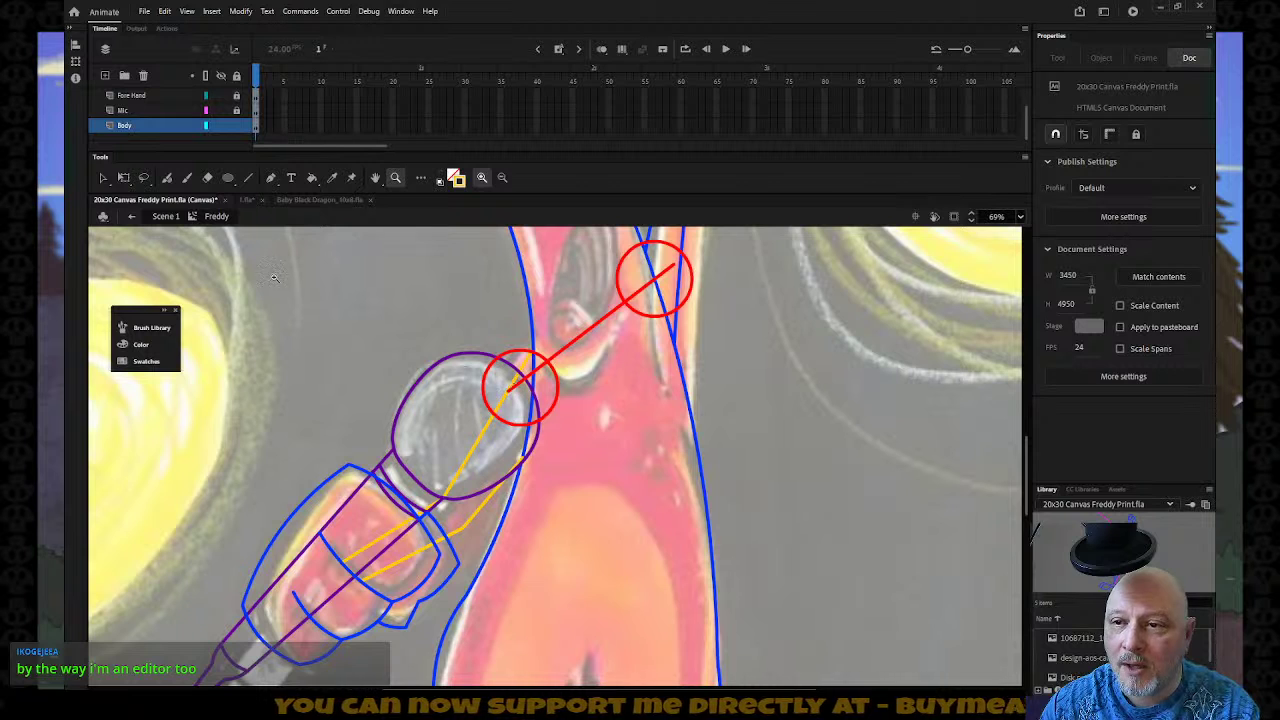
click(102, 177)
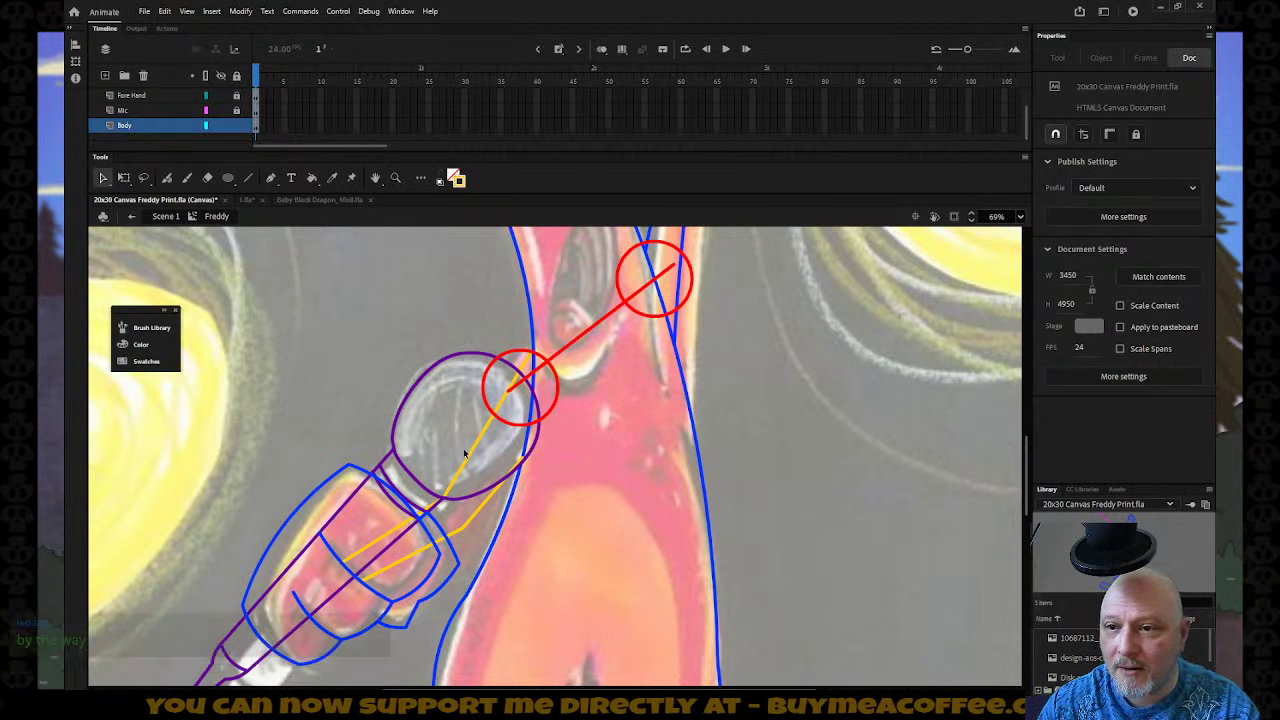
drag(474, 456, 482, 404)
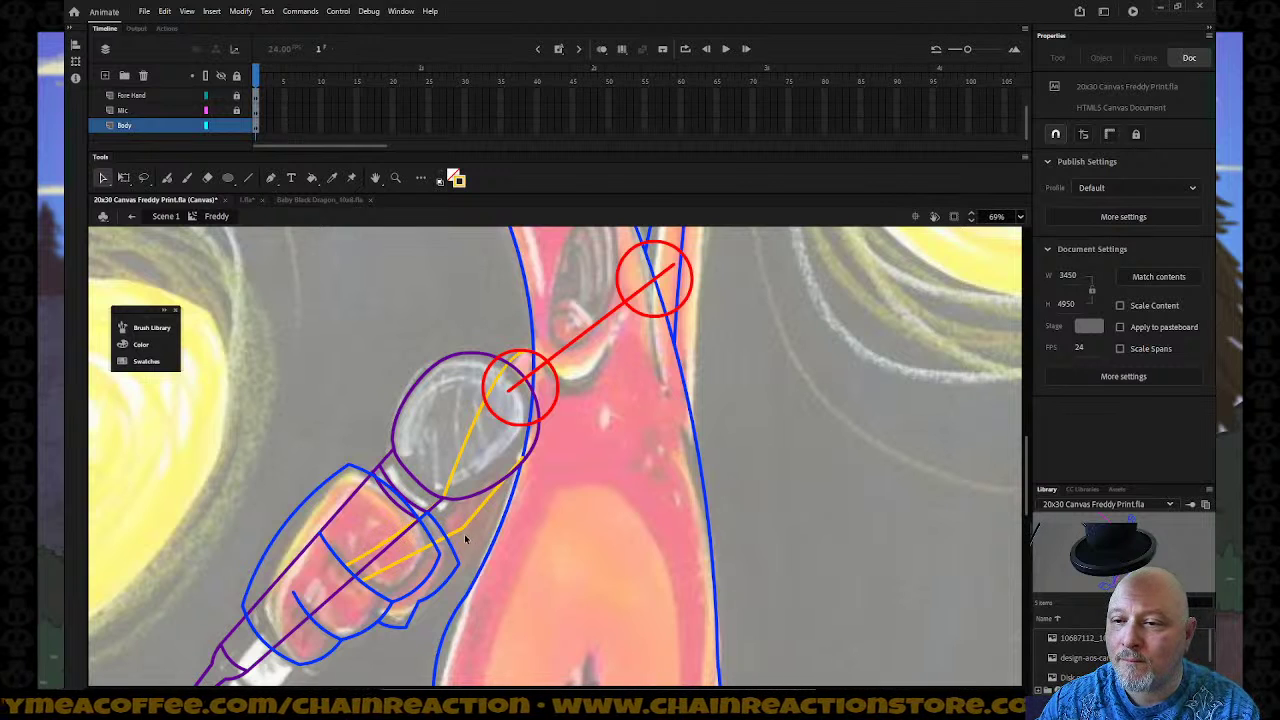
drag(464, 528, 465, 535)
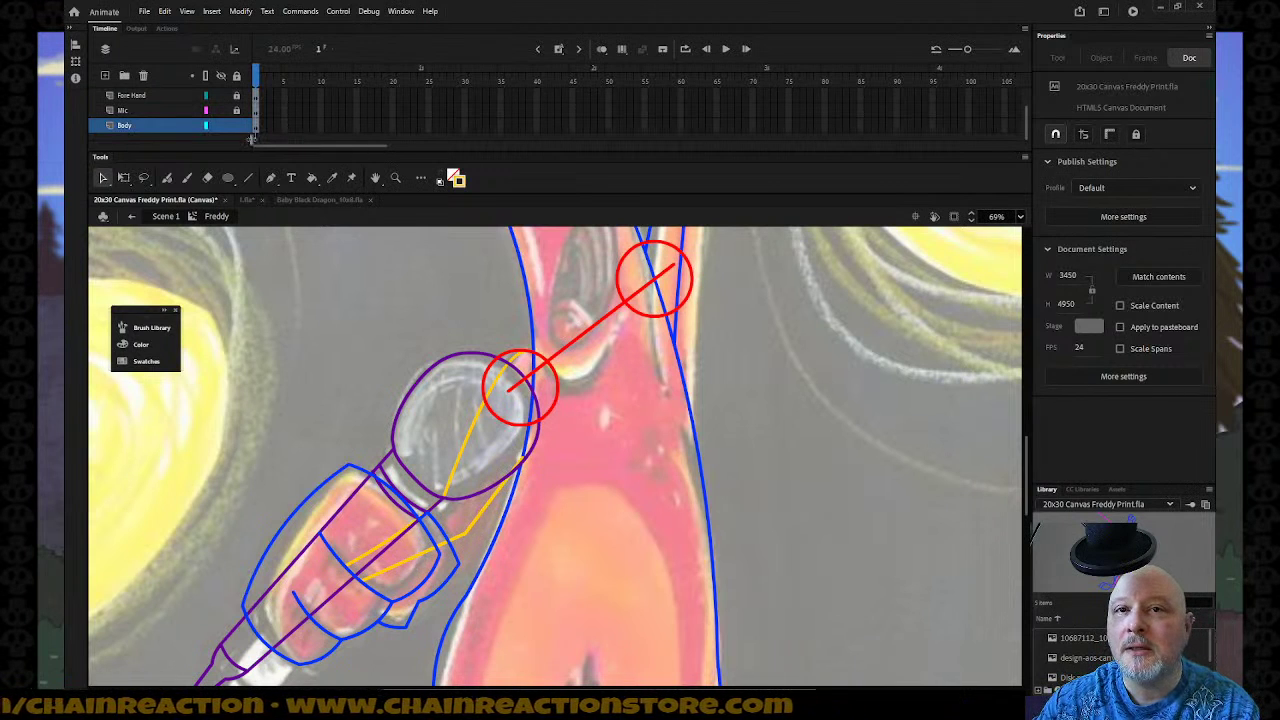
Hide the Fore Hand, Mic and Shoulder REF layers, and round the short end line of the arm inside the hand.
click(221, 95)
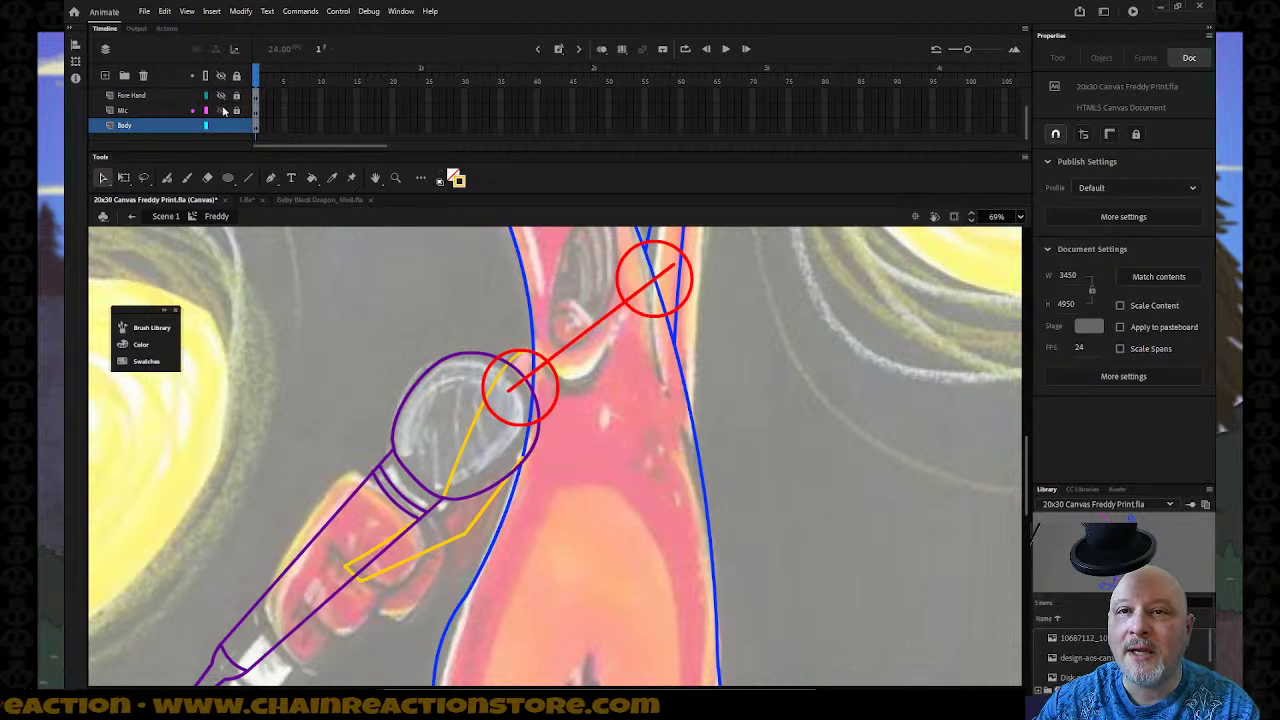
click(221, 110)
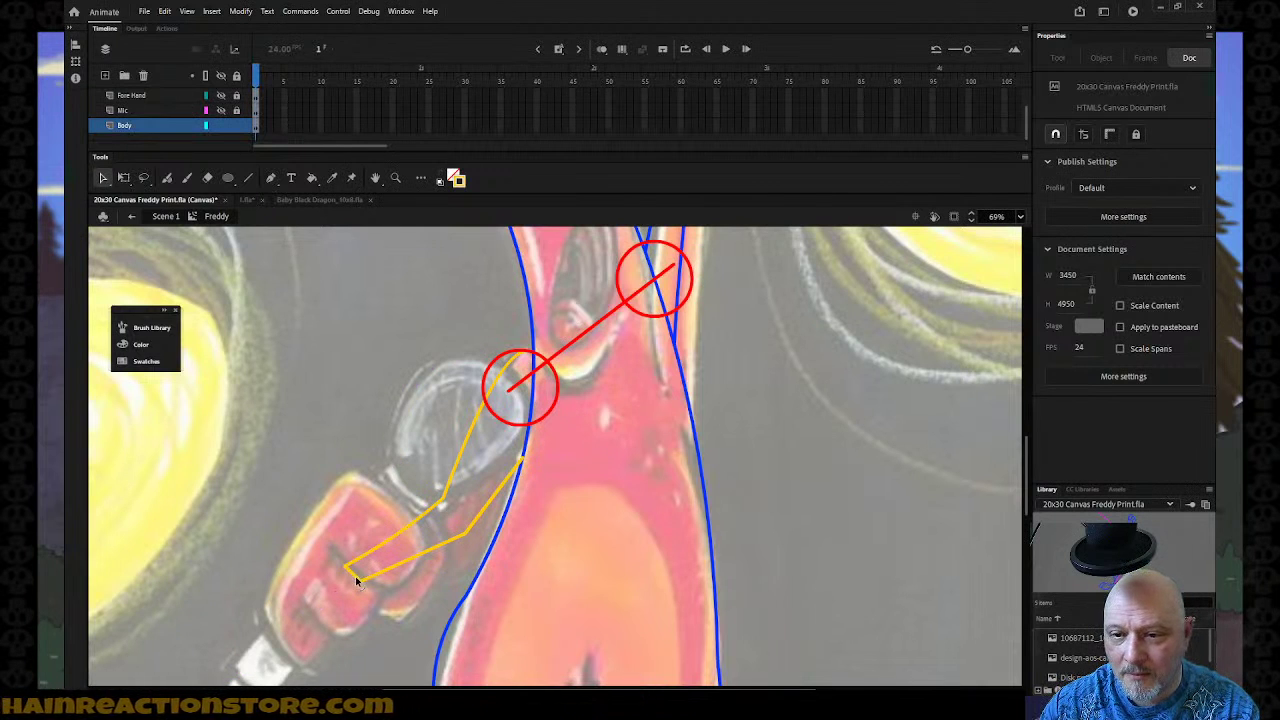
drag(355, 576, 344, 583)
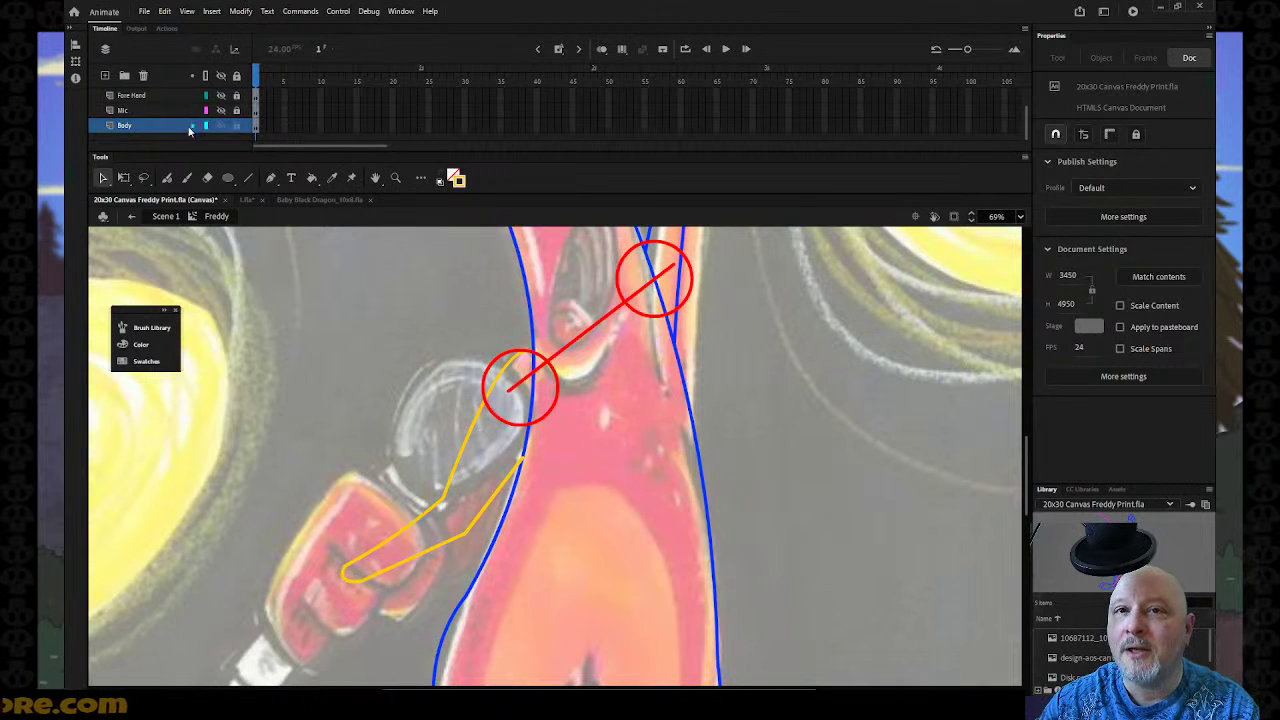
scroll(231, 106, up, 1)
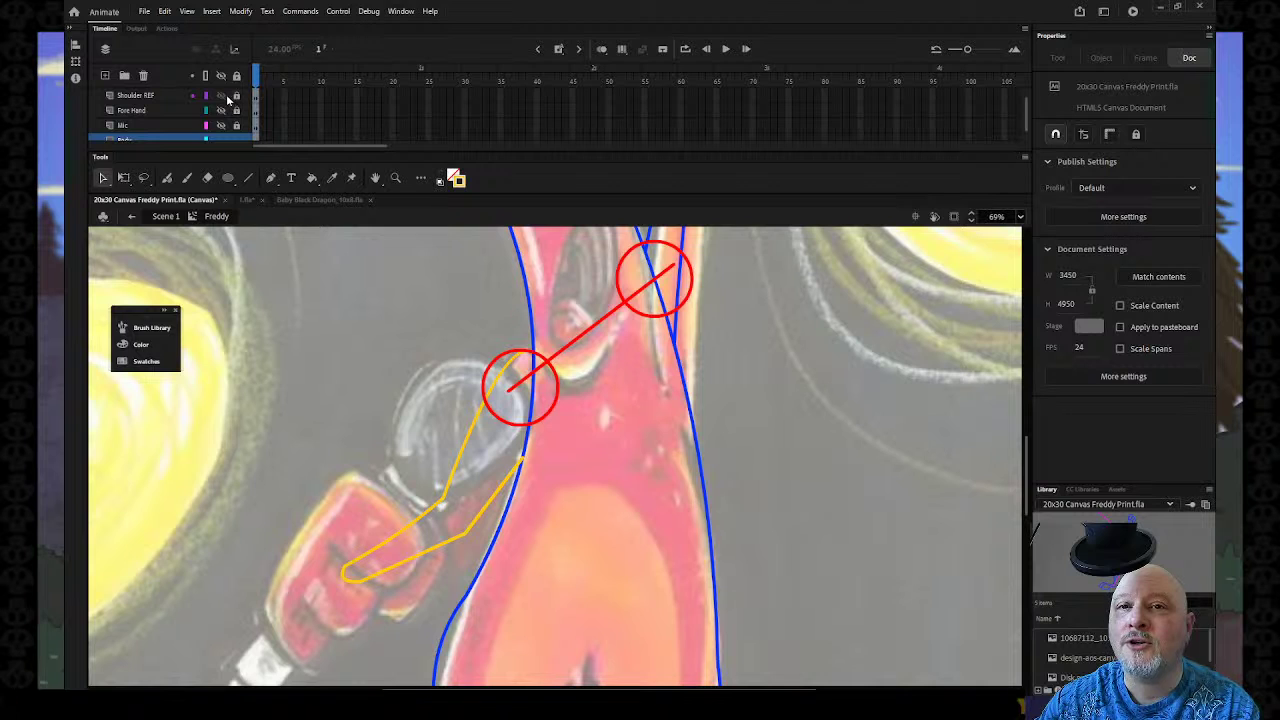
click(221, 95)
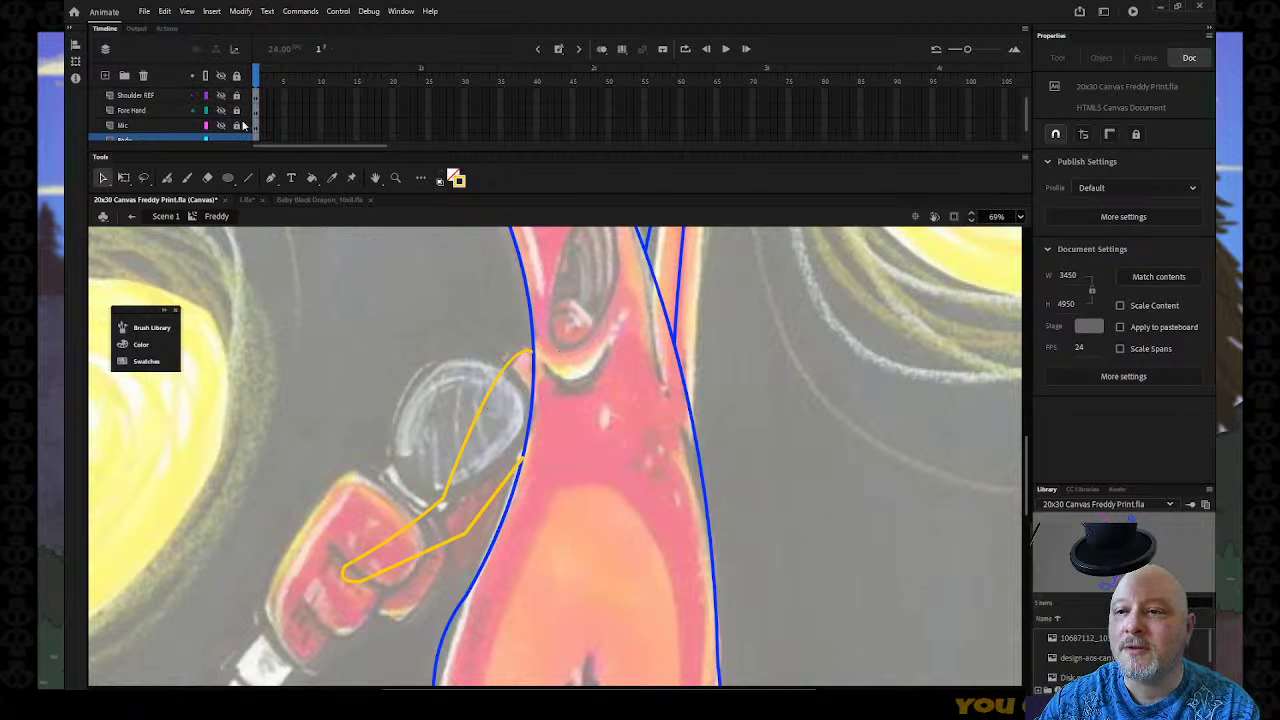
Recolor the whole yellow-orange arm outline with the blue #0033FF stroke and deselect it.
click(505, 379)
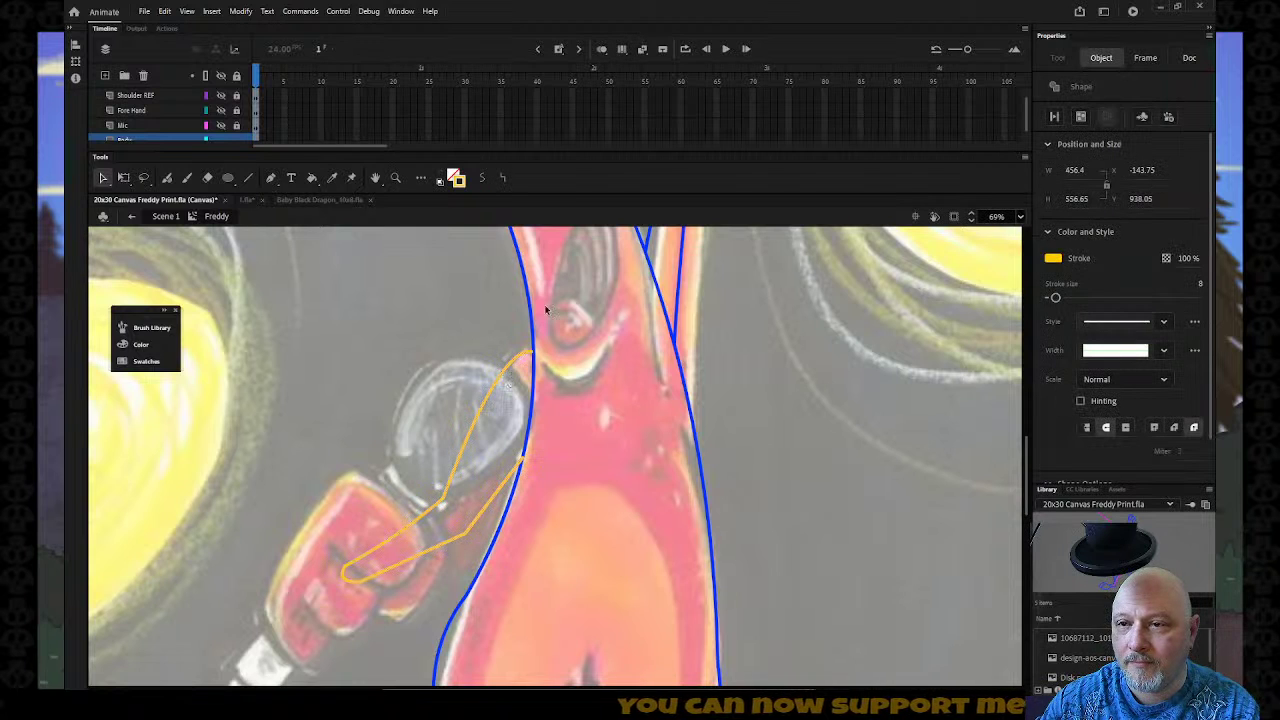
click(457, 179)
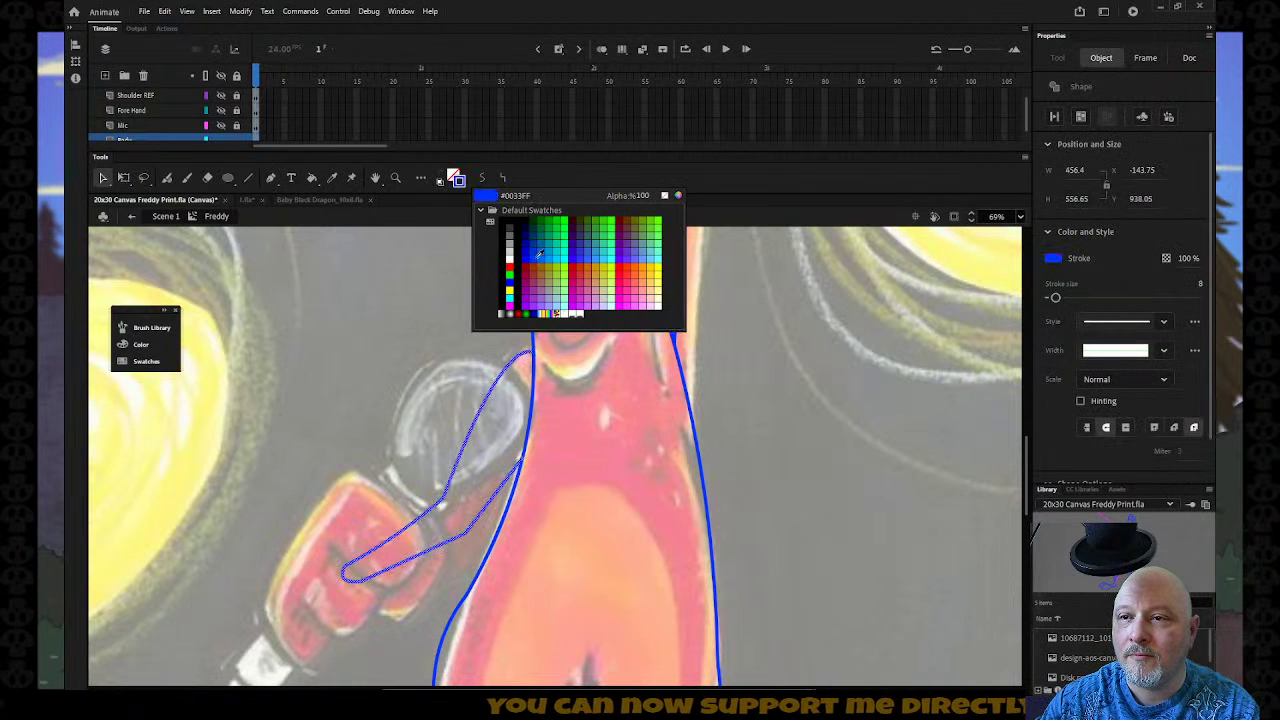
click(540, 252)
click(769, 395)
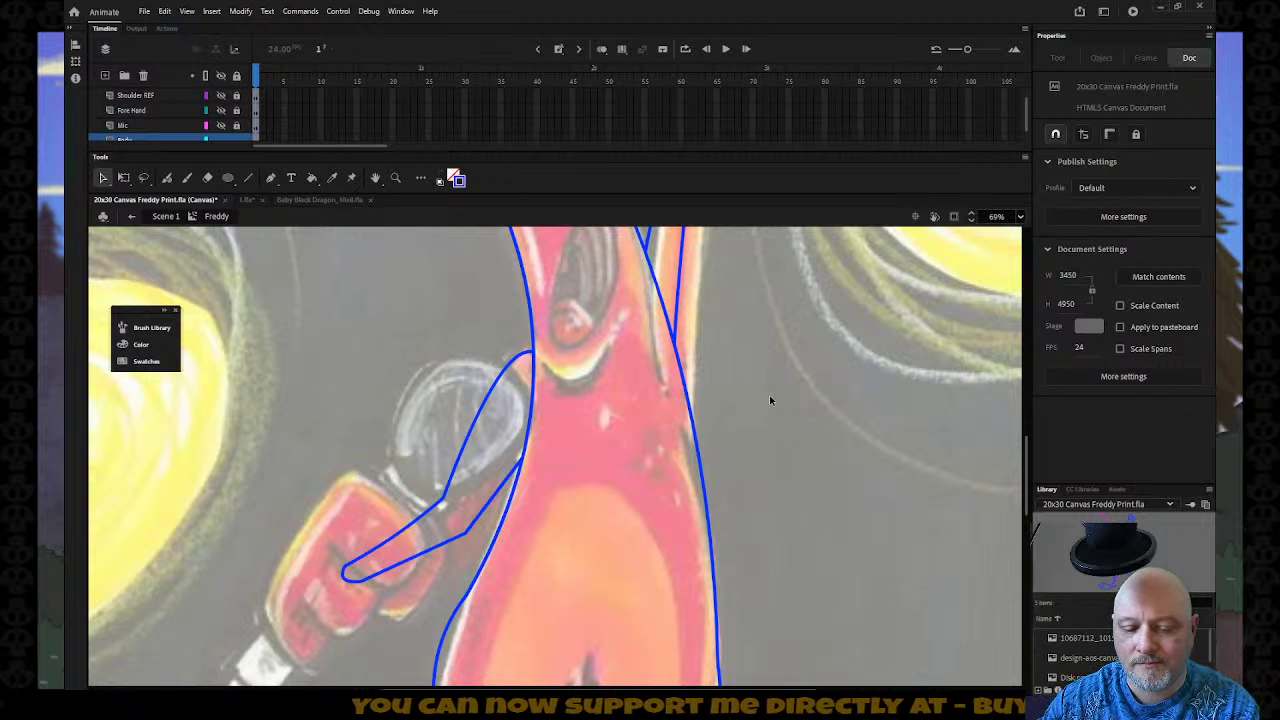
Show the Fore Hand and Mic layers again with the whole figure in view.
key(z)
alt+click(617, 469)
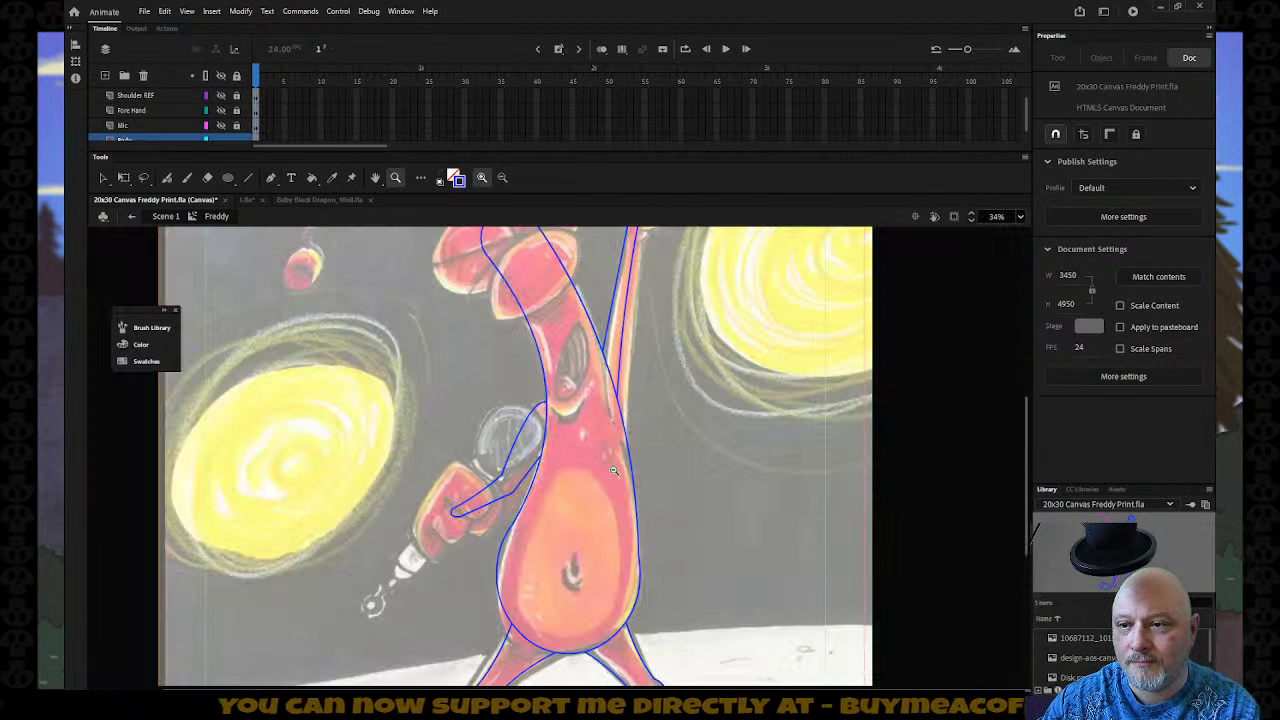
alt+click(613, 470)
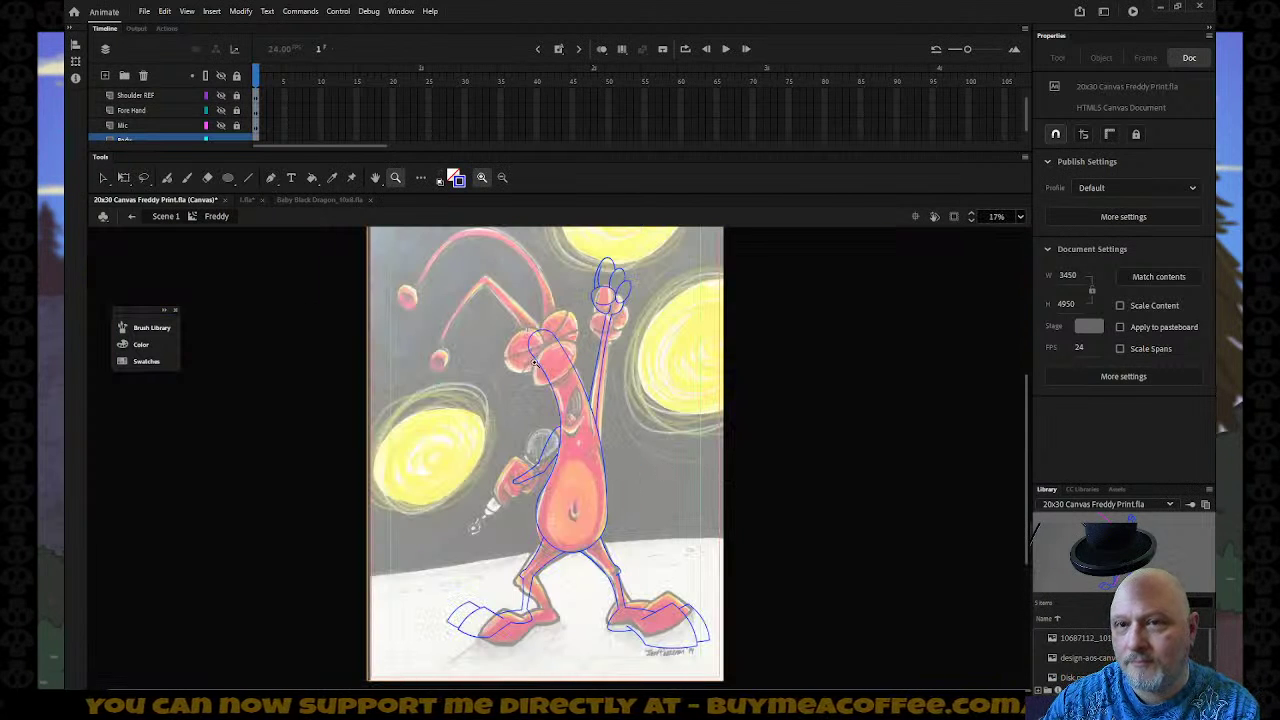
click(223, 112)
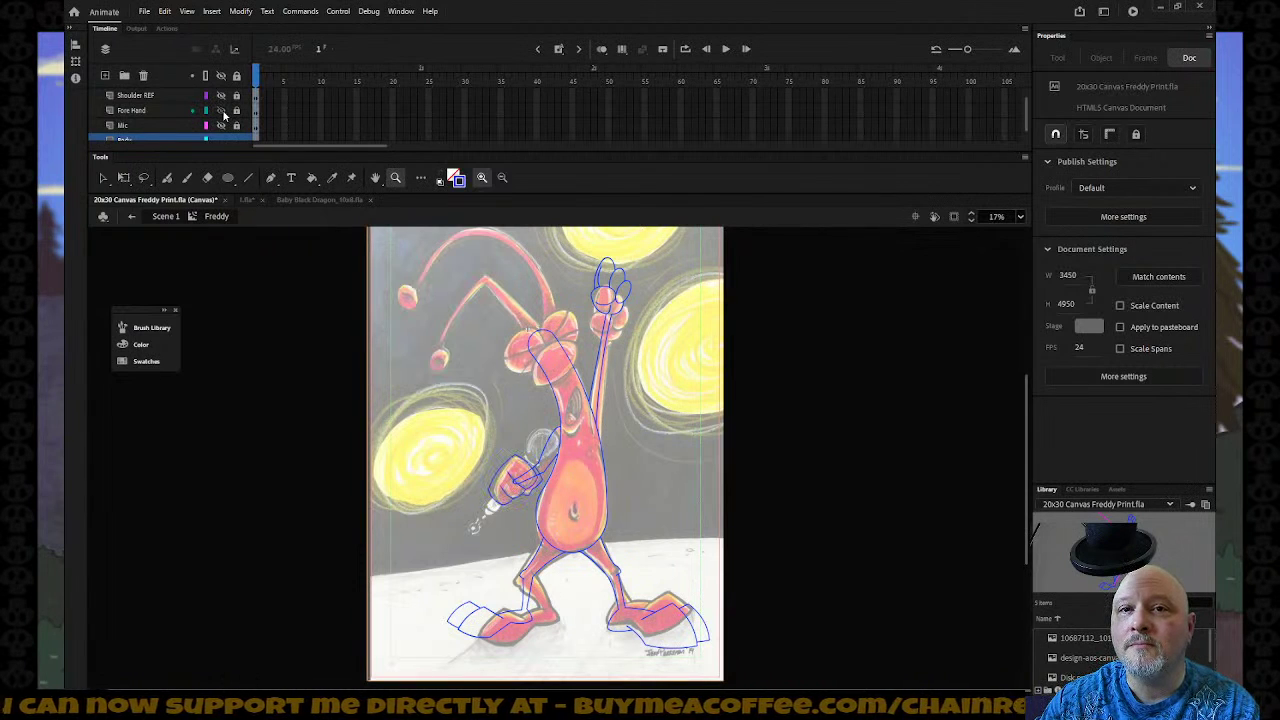
click(221, 125)
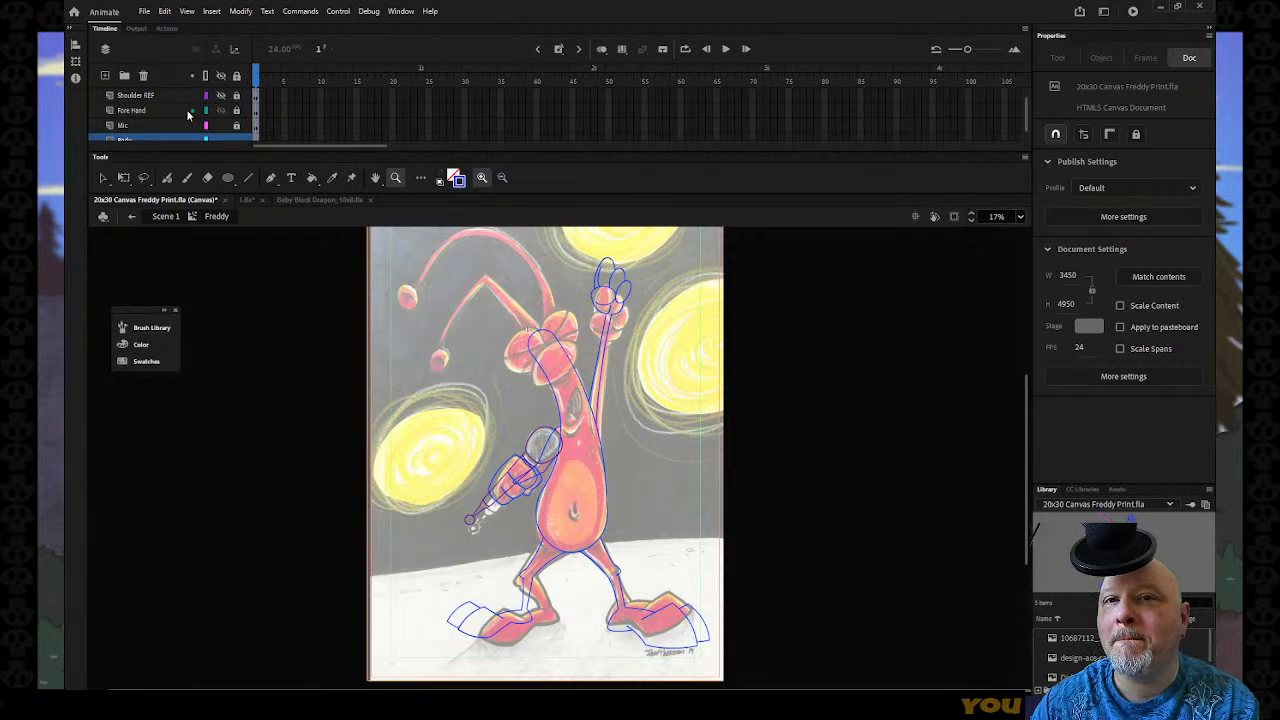
Insert a new layer directly above Body, name it Eyes, and frame the character's head.
scroll(186, 109, down, 1)
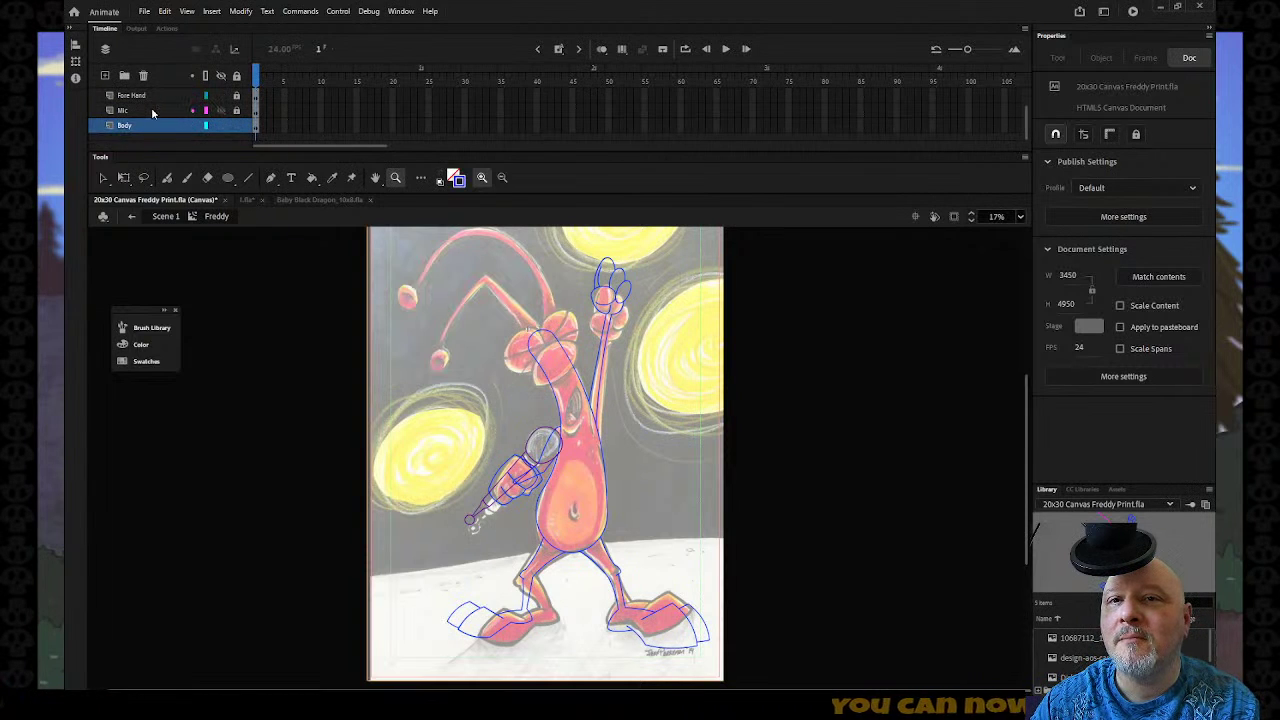
right_click(151, 126)
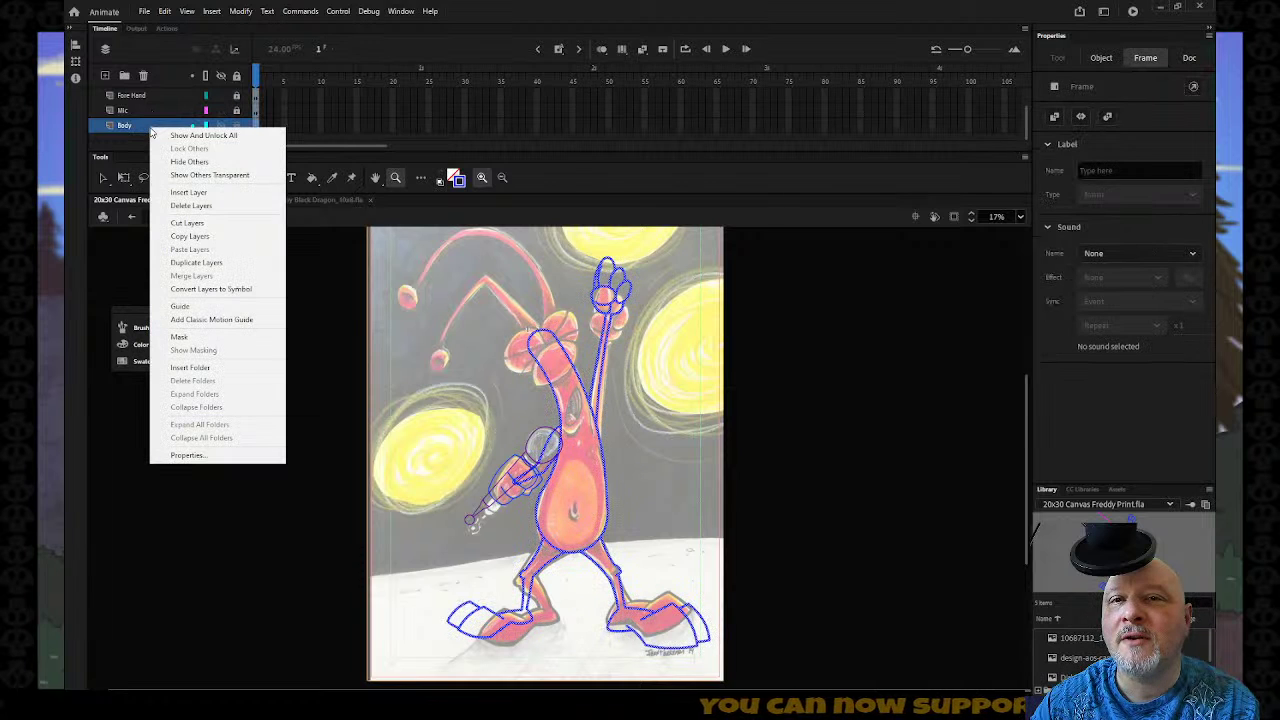
click(188, 191)
double_click(149, 126)
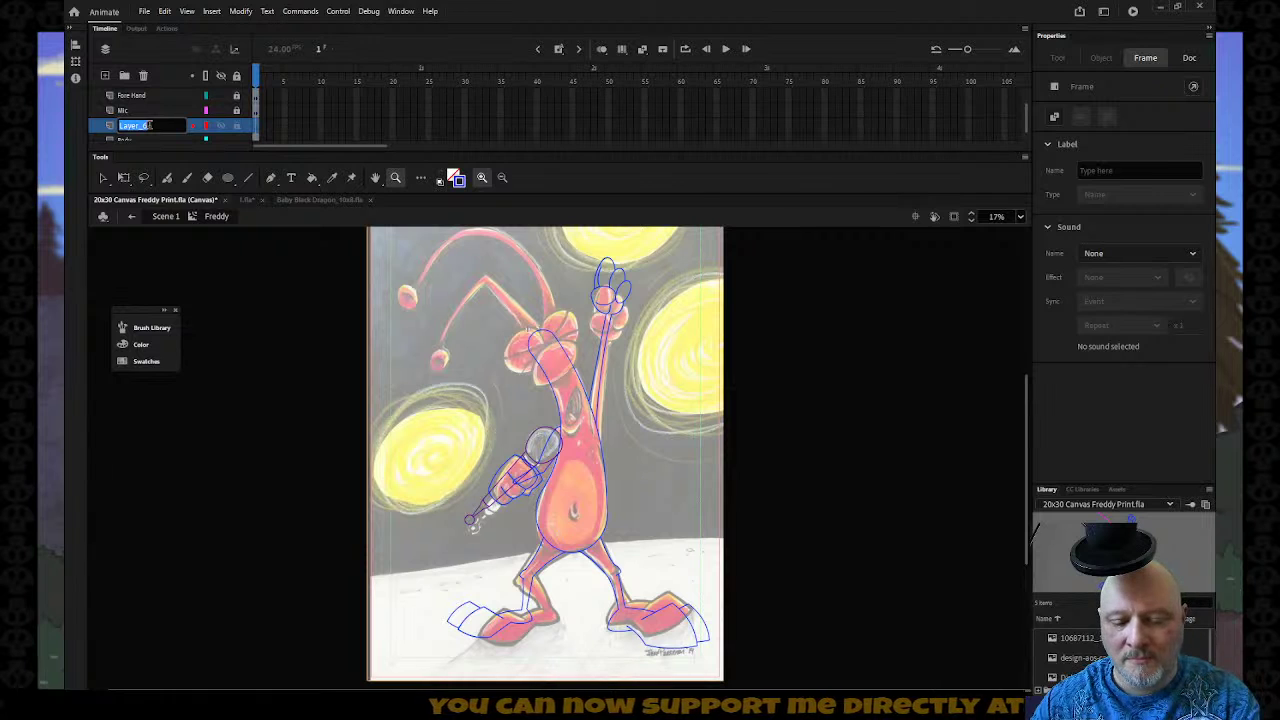
text(Eyes)
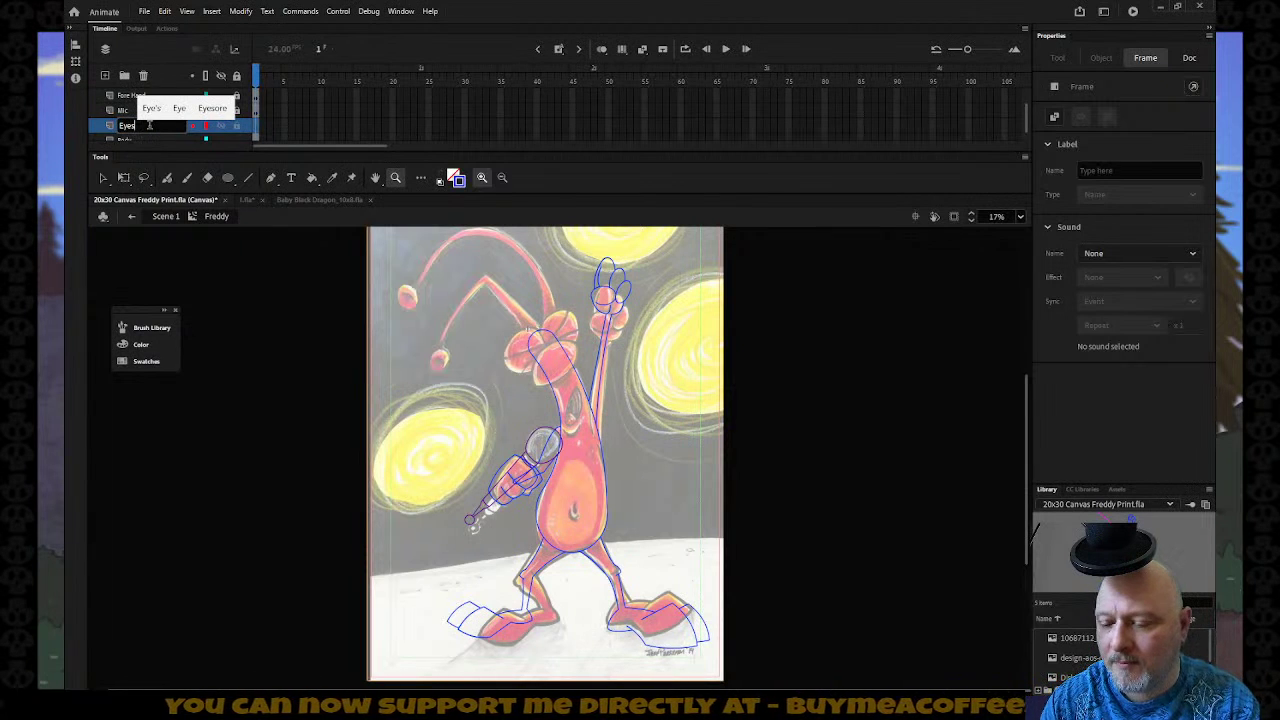
key(Return)
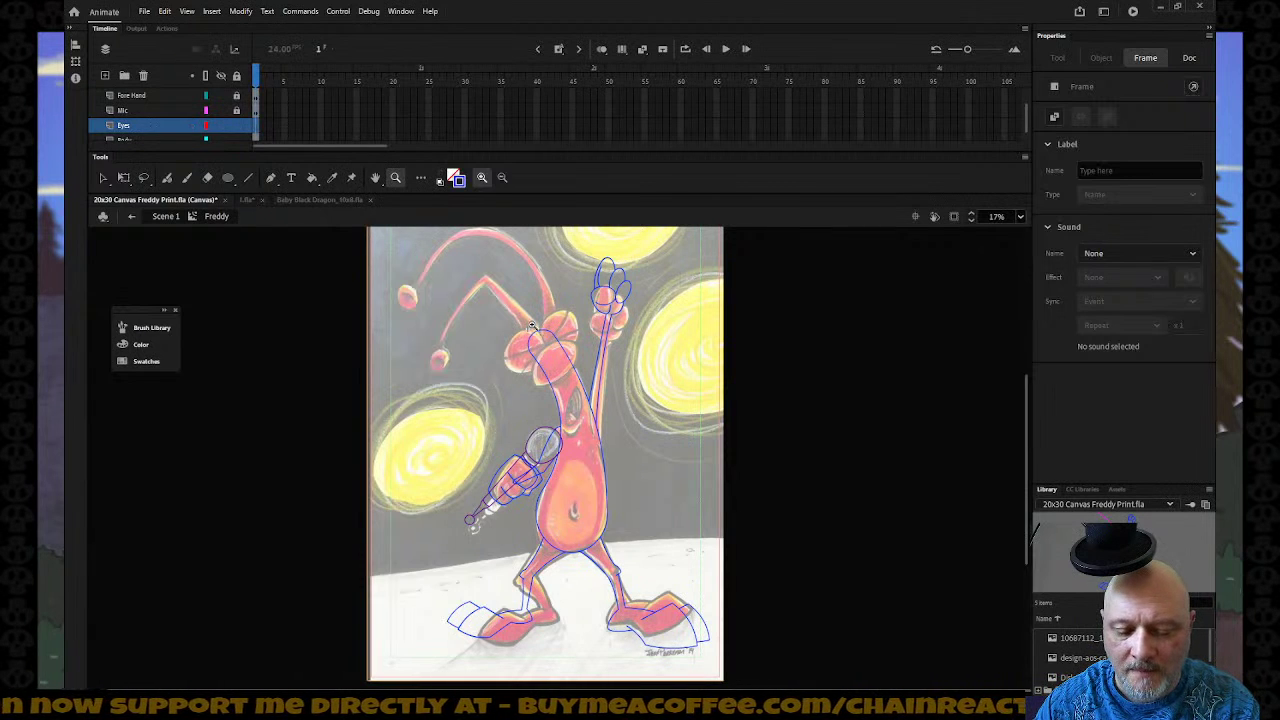
drag(460, 296, 615, 415)
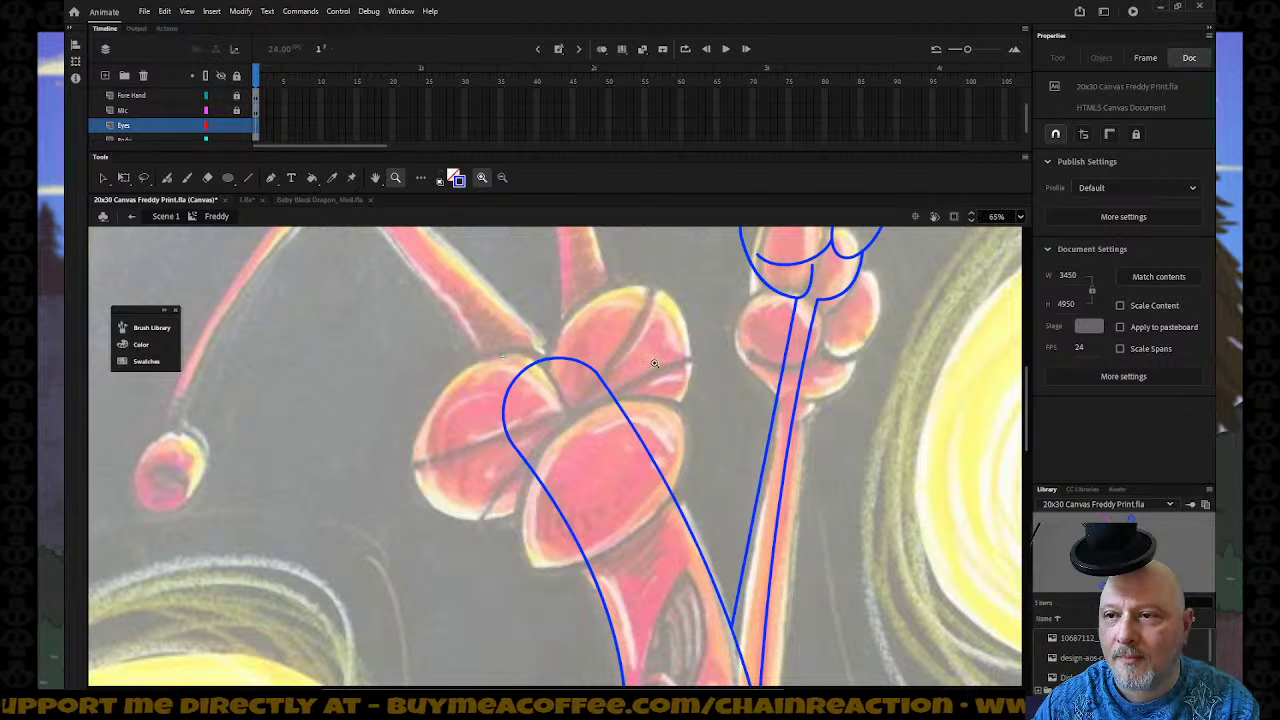
Draw an unfilled red circle about 319 px wide on the Eyes layer, beside the character's head.
click(228, 178)
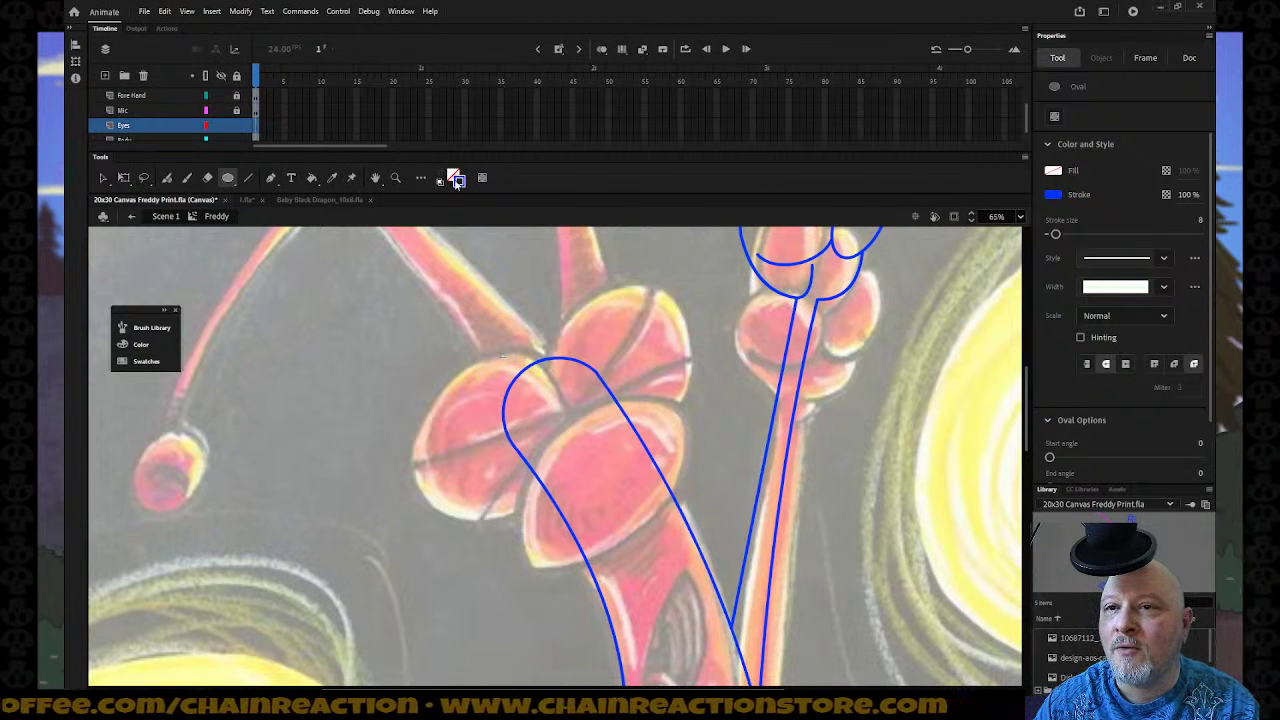
click(458, 181)
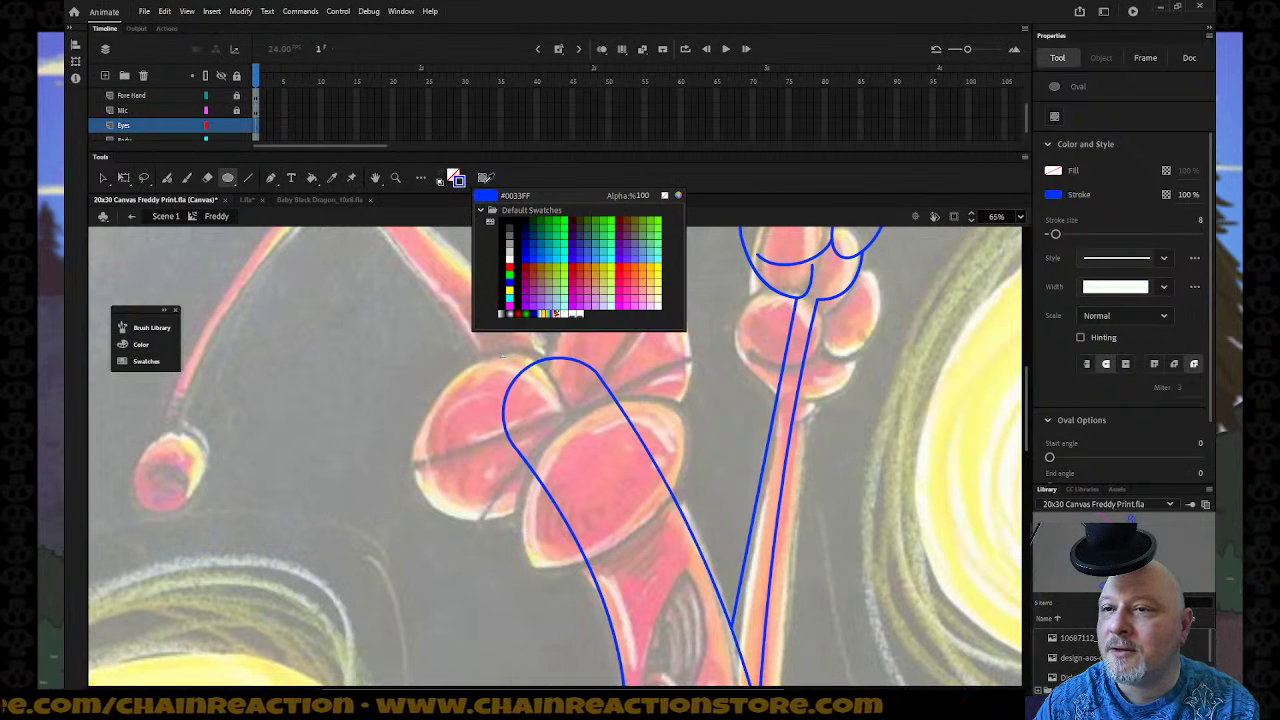
click(510, 264)
drag(320, 318, 445, 443)
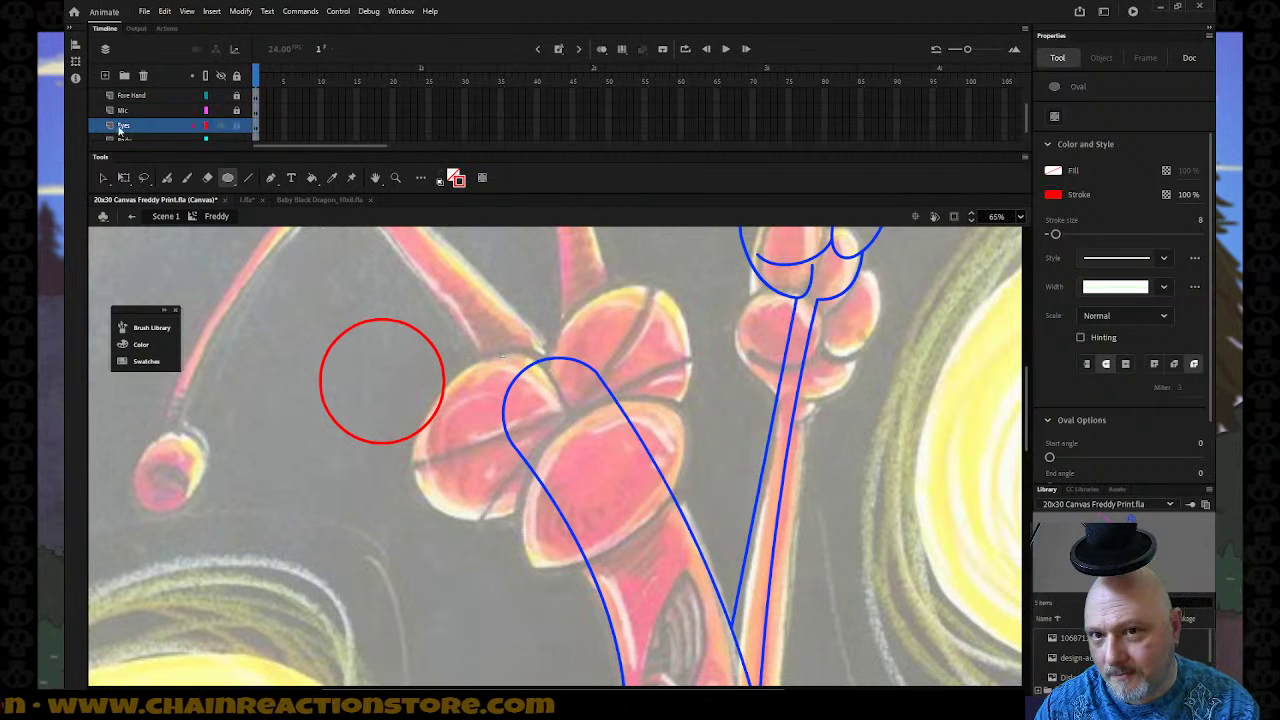
Move the red circle over the upper eye and enlarge it to about 385 px to fit the painted eye.
click(102, 178)
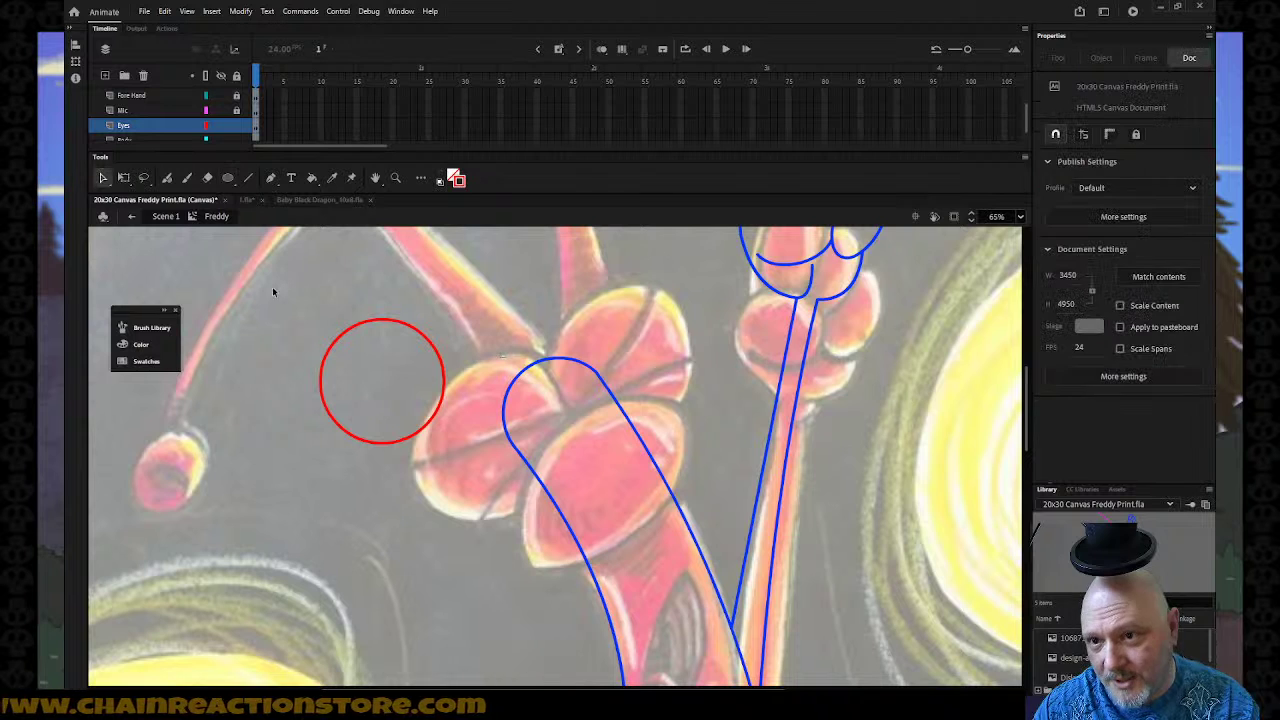
click(355, 328)
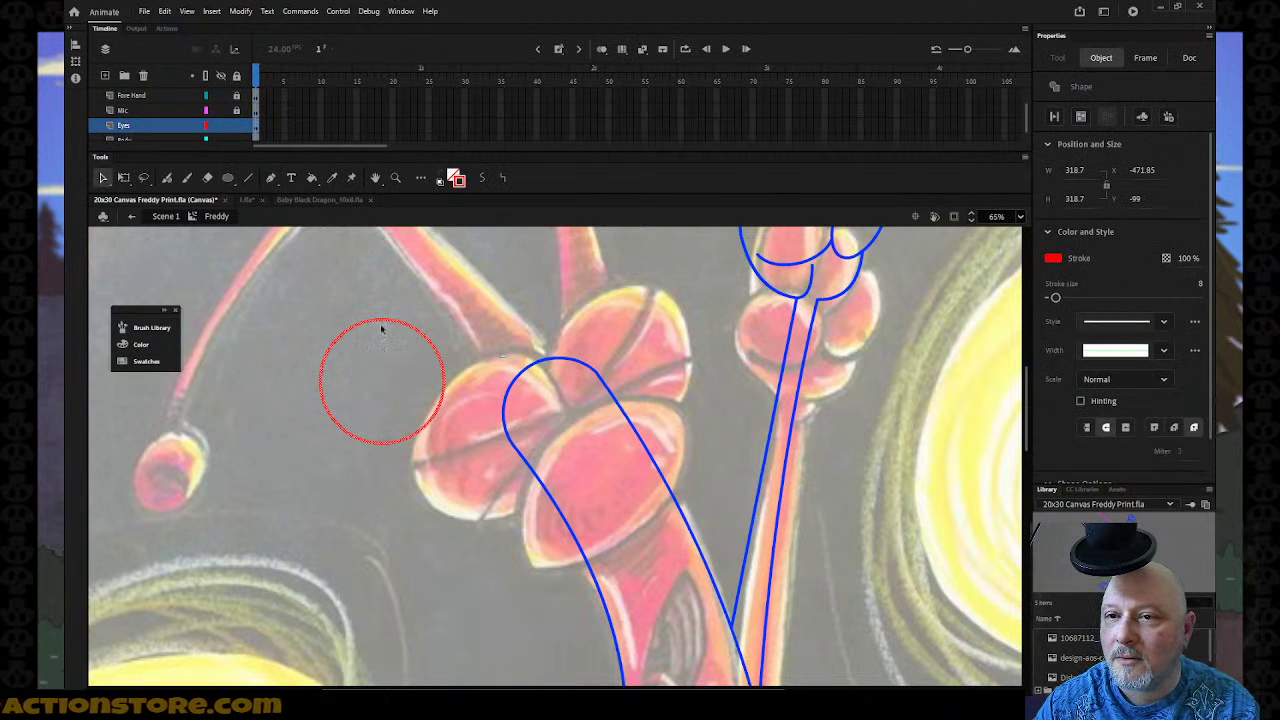
drag(383, 328, 552, 280)
key(q)
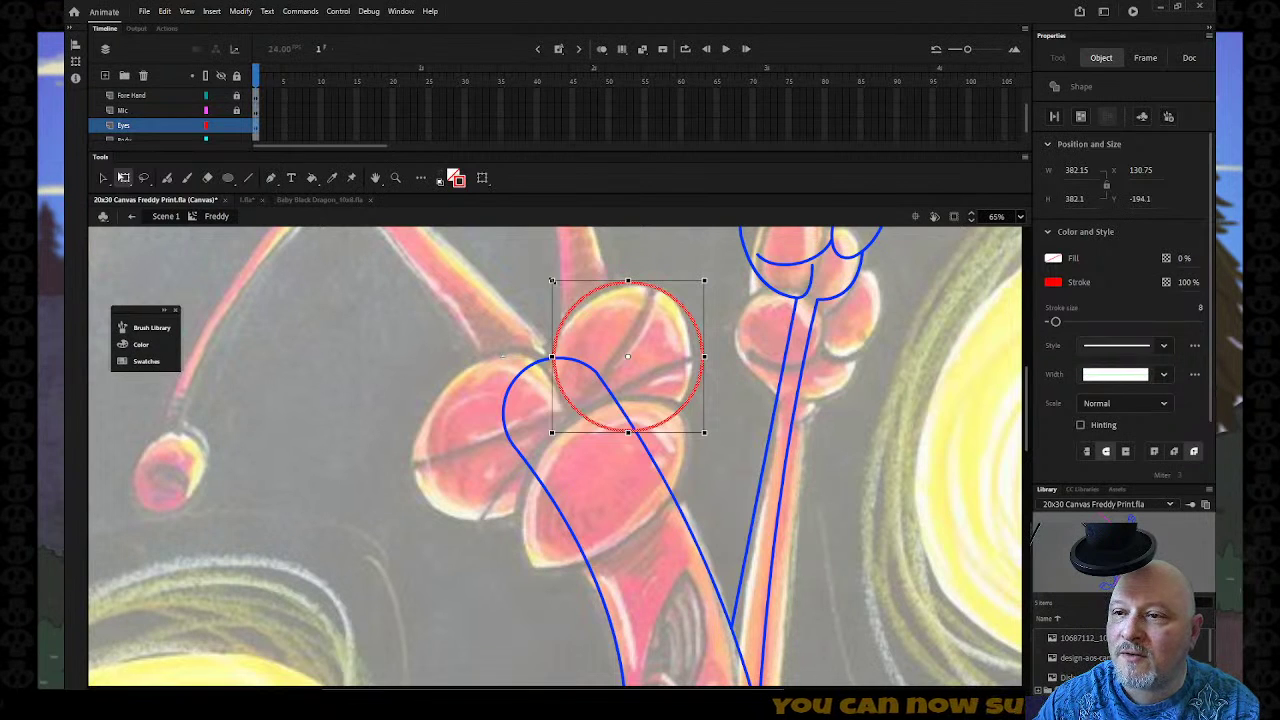
drag(551, 281, 549, 279)
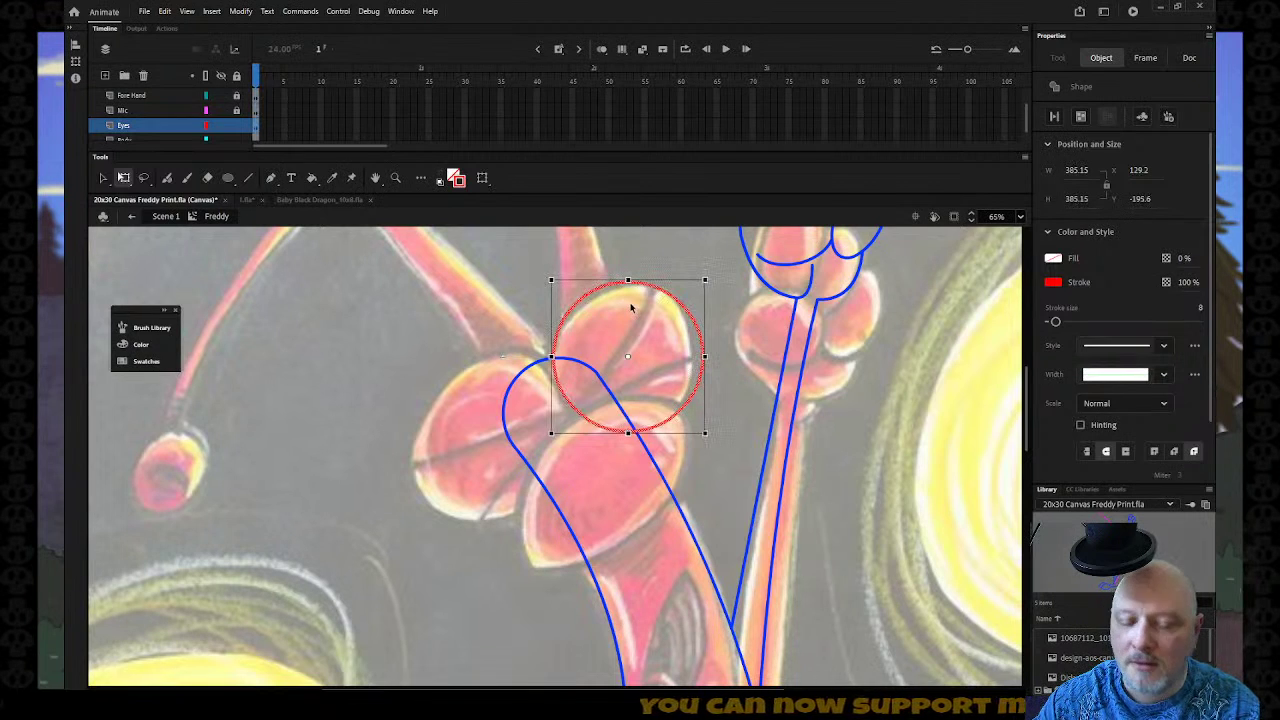
Place a copy of the red circle over the other painted eye so the two circles meet.
key(v)
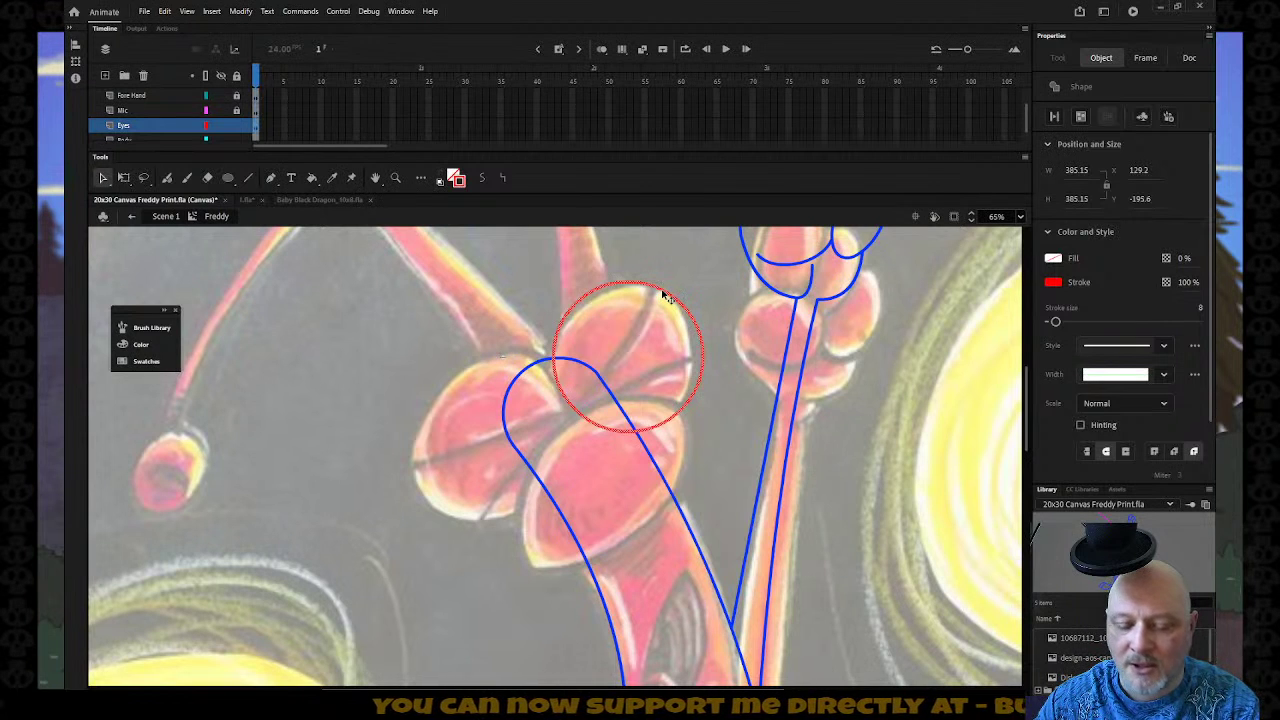
drag(663, 295, 535, 373)
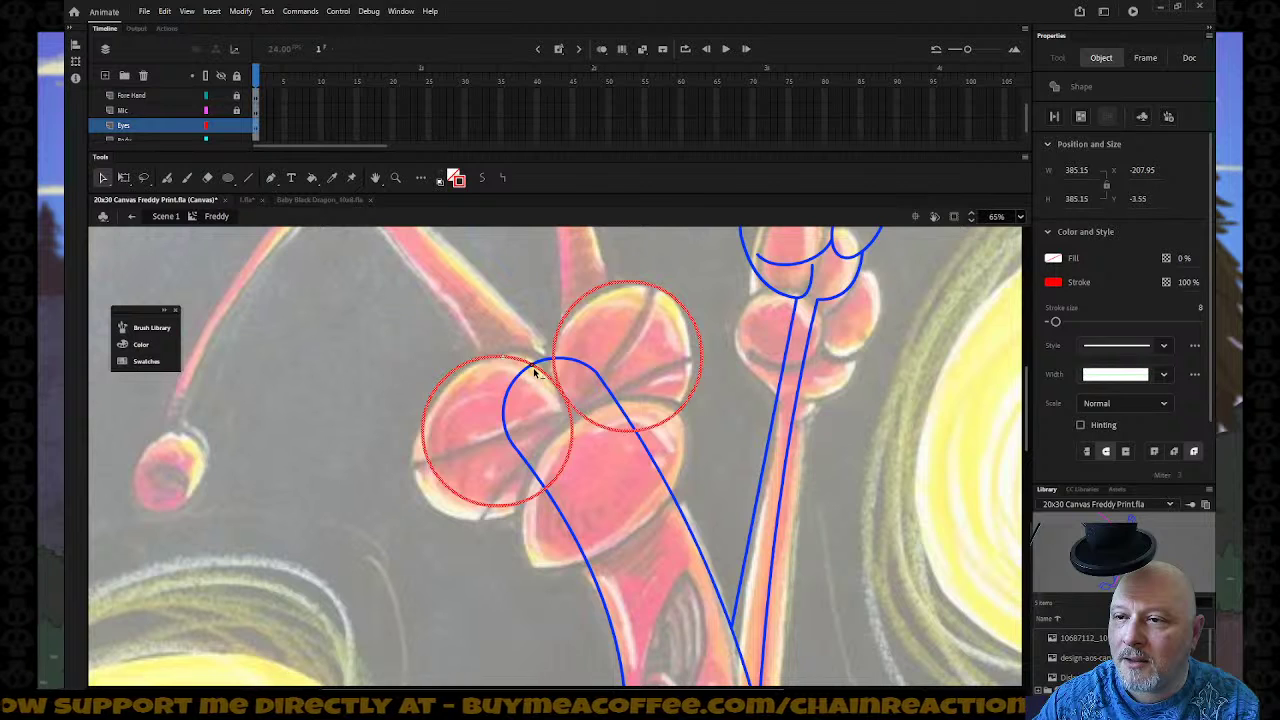
drag(535, 373, 535, 373)
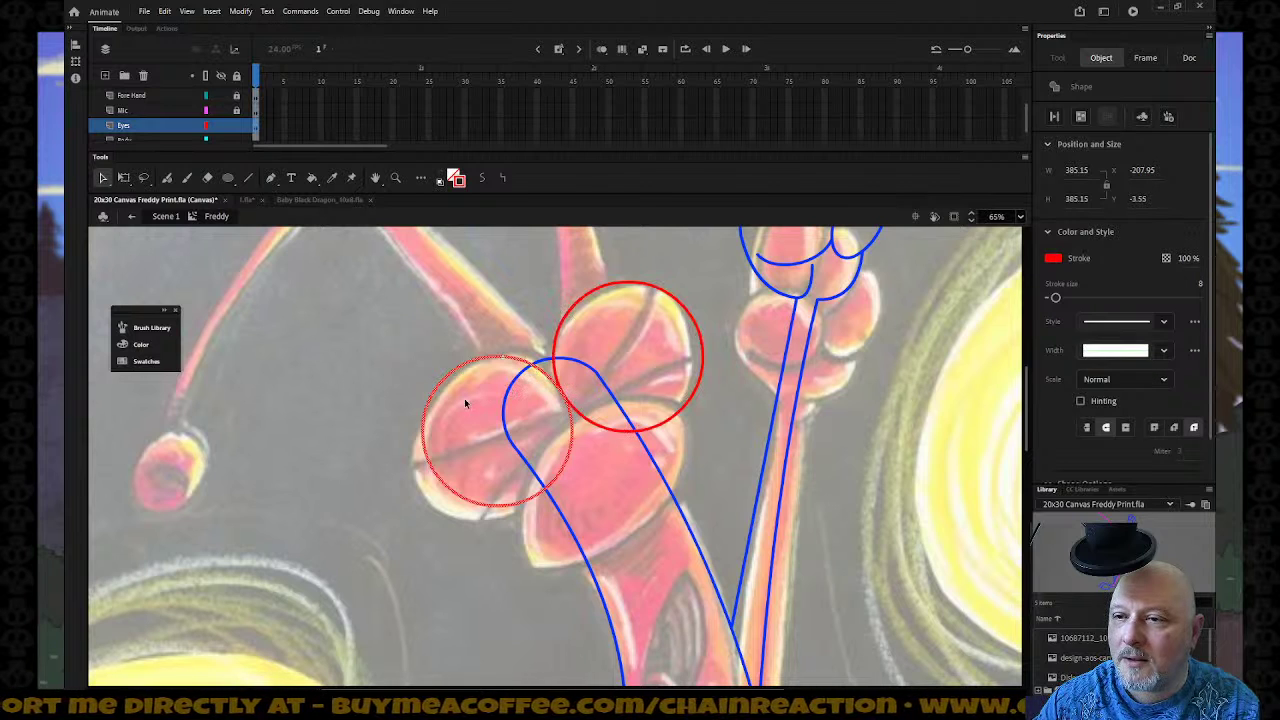
Insert a new layer above Eyes and draw three roughly parallel green #00FF00 diagonal lines spanning both eye circles.
right_click(166, 126)
click(205, 192)
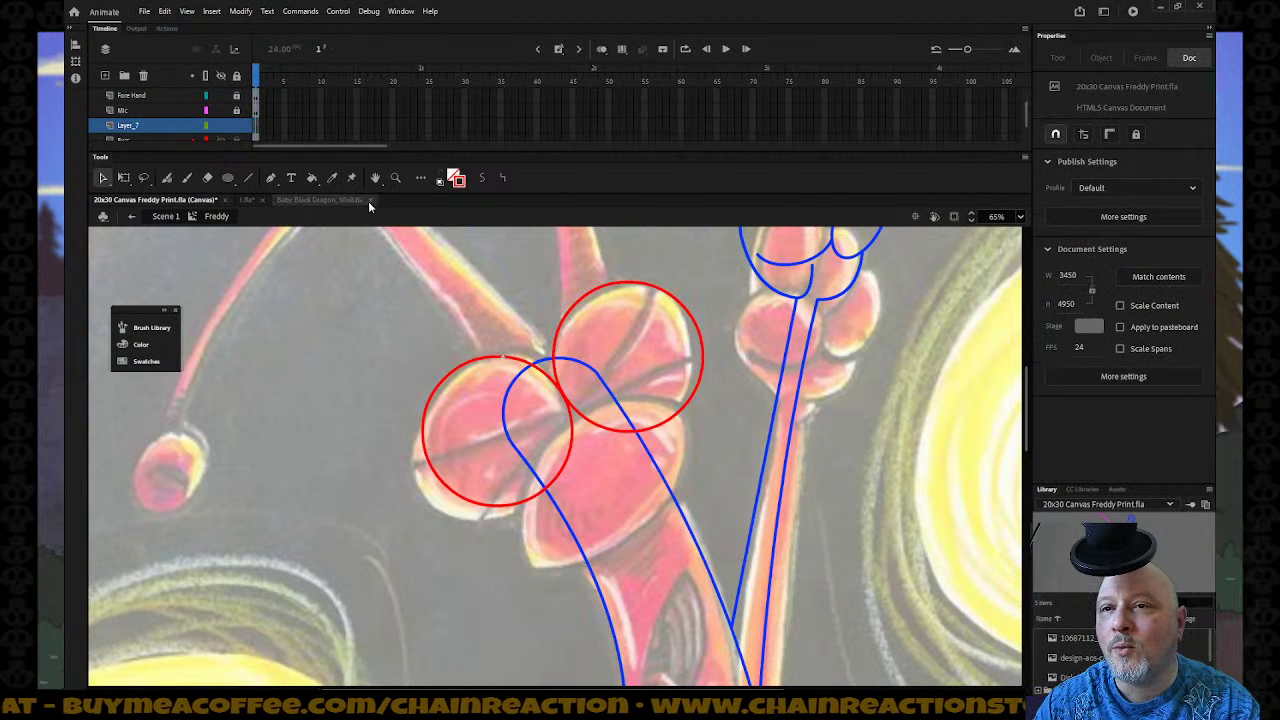
click(456, 180)
click(571, 214)
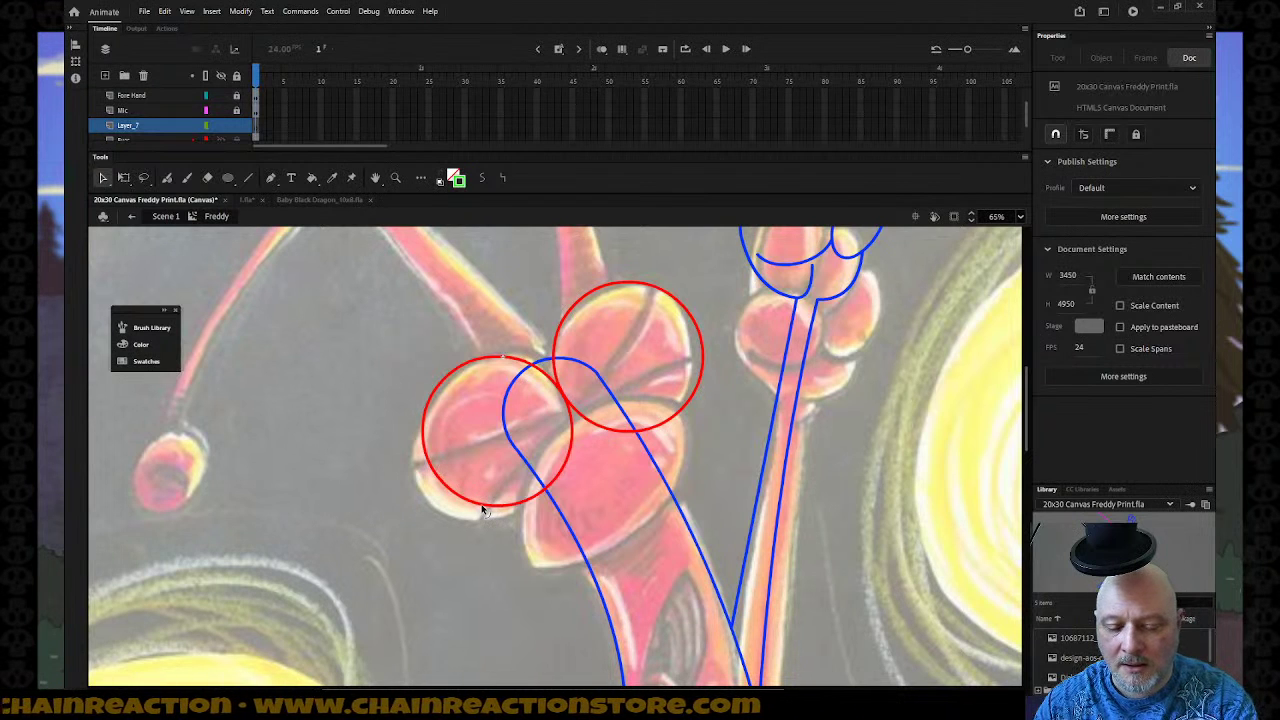
key(n)
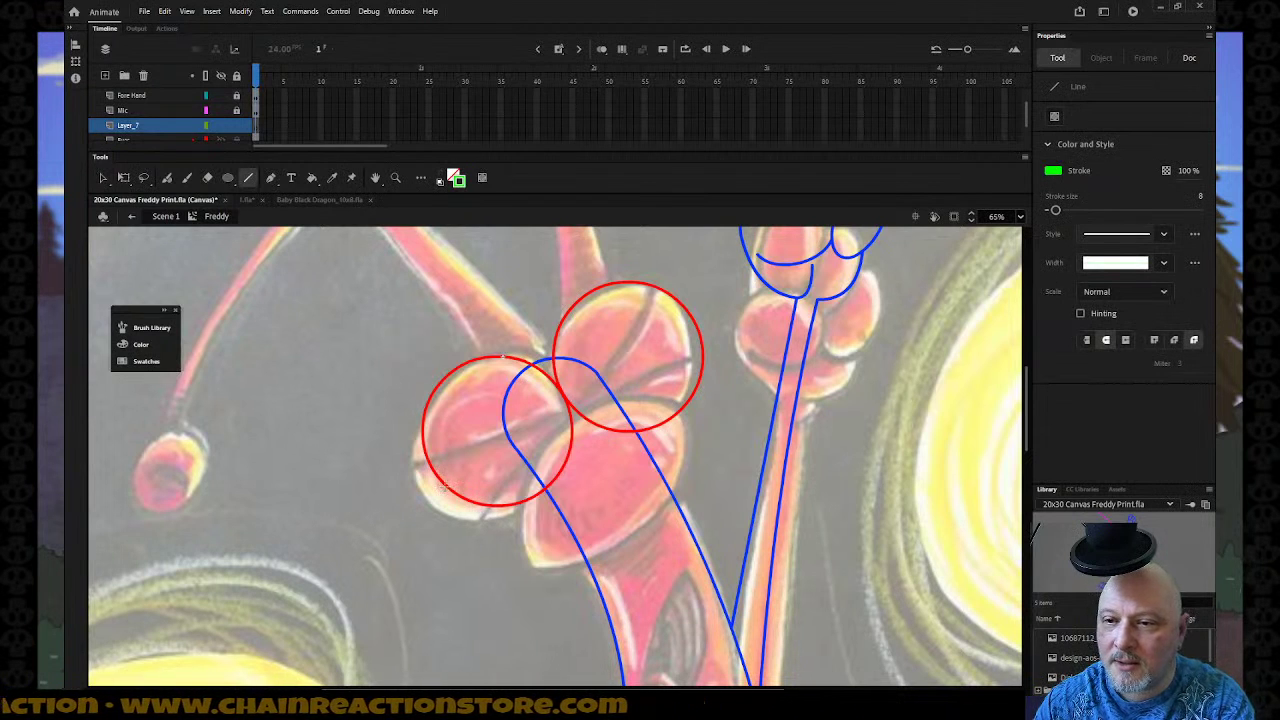
mouse_move(443, 486)
mouse_down()
mouse_move(560, 400)
mouse_move(695, 330)
mouse_up()
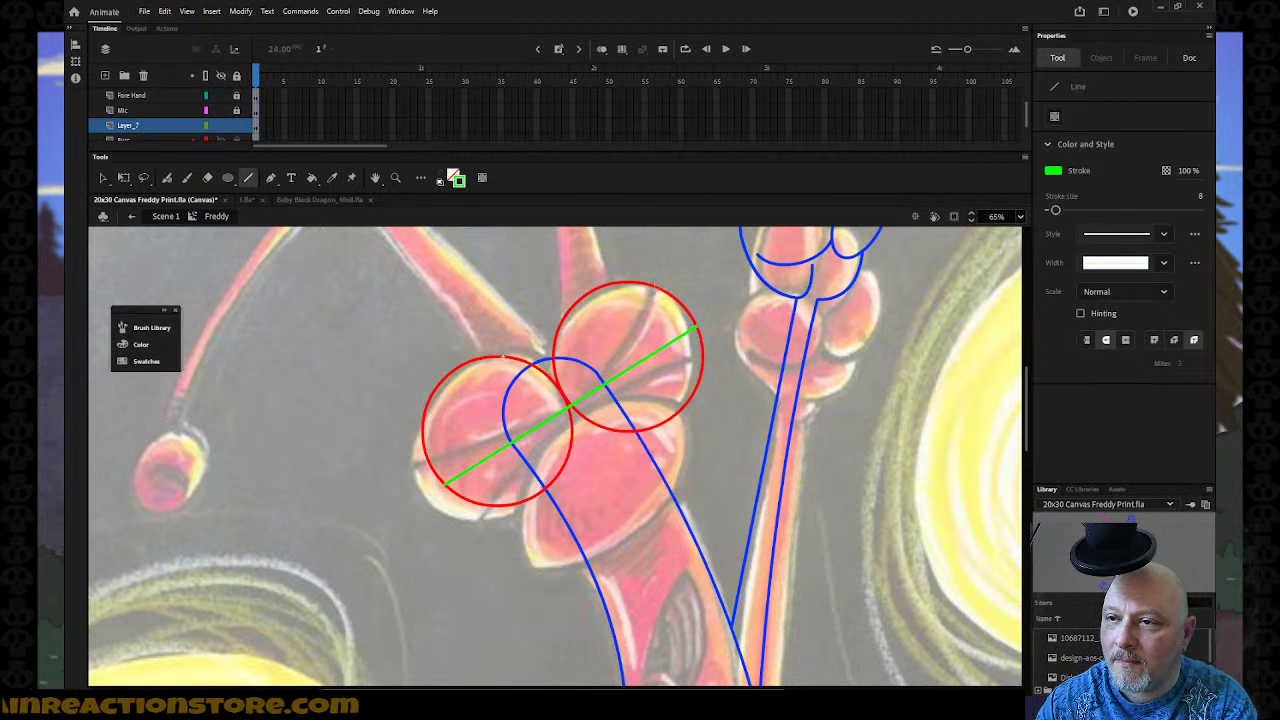
drag(652, 288, 427, 457)
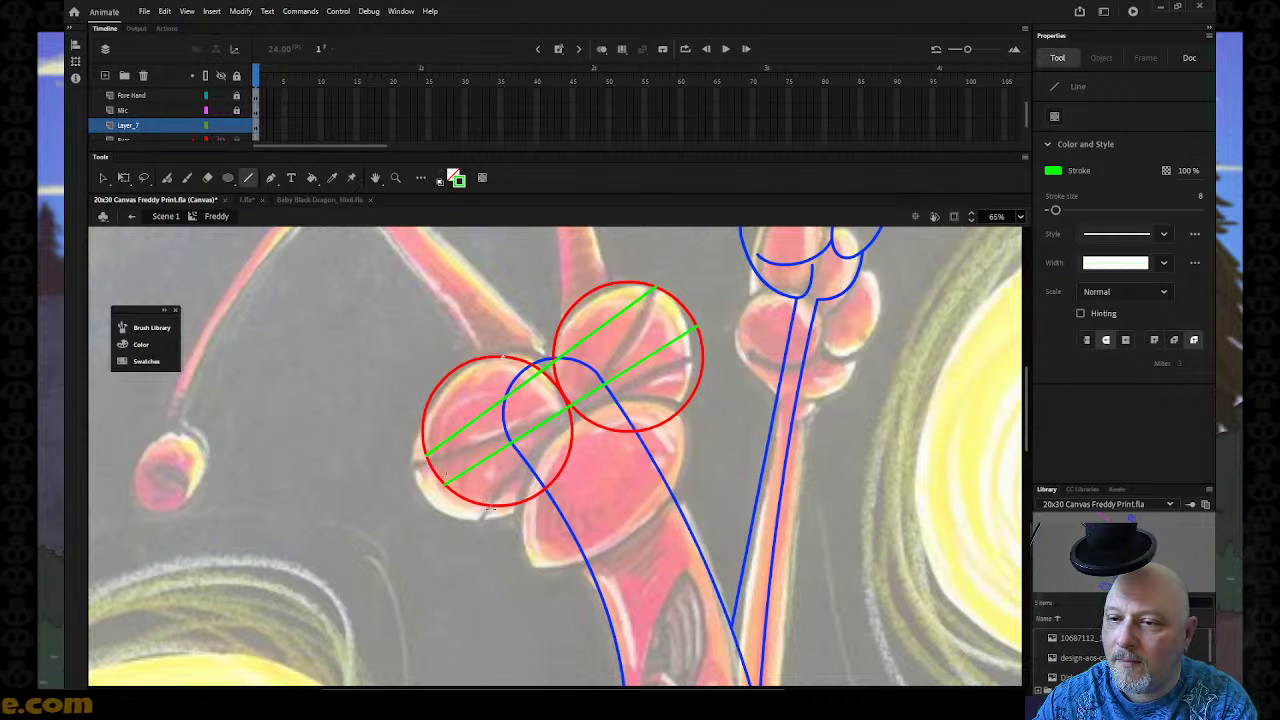
mouse_move(489, 507)
mouse_down()
mouse_move(666, 402)
mouse_move(702, 364)
mouse_up()
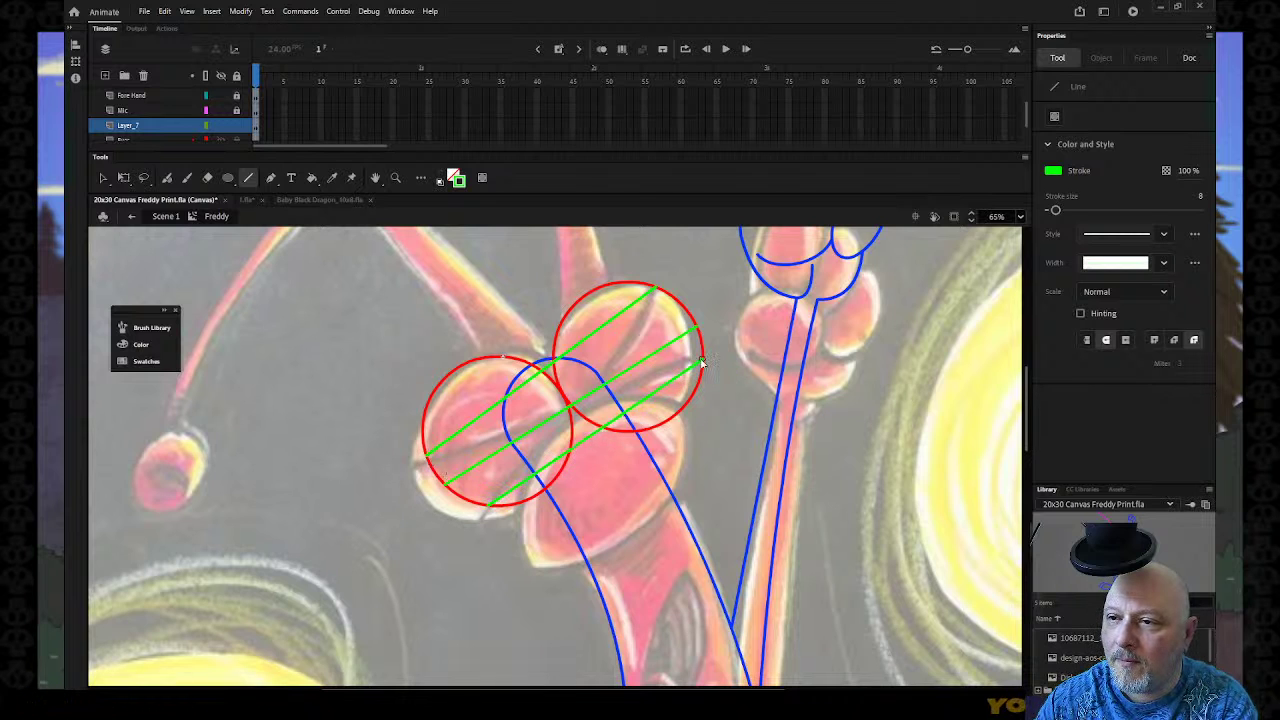
Bend the two outer green lines inward so they curve through the point where the eye circles meet.
key(v)
drag(550, 366, 578, 402)
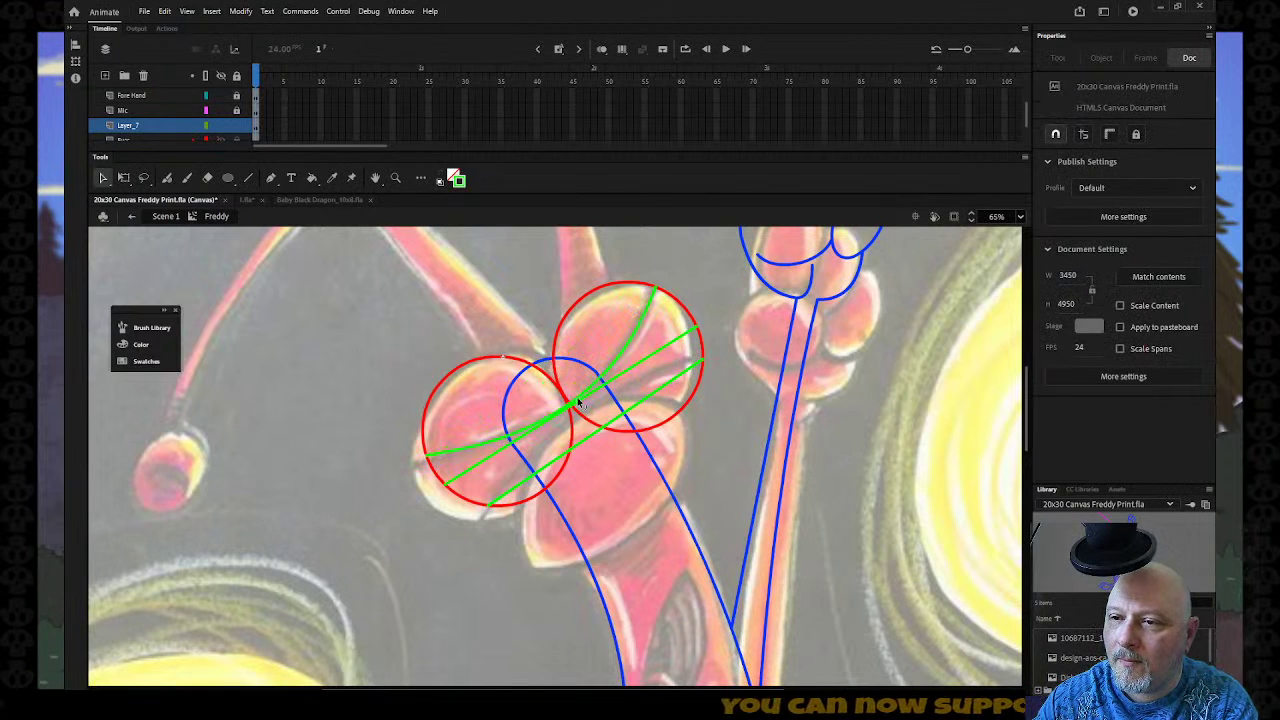
click(585, 449)
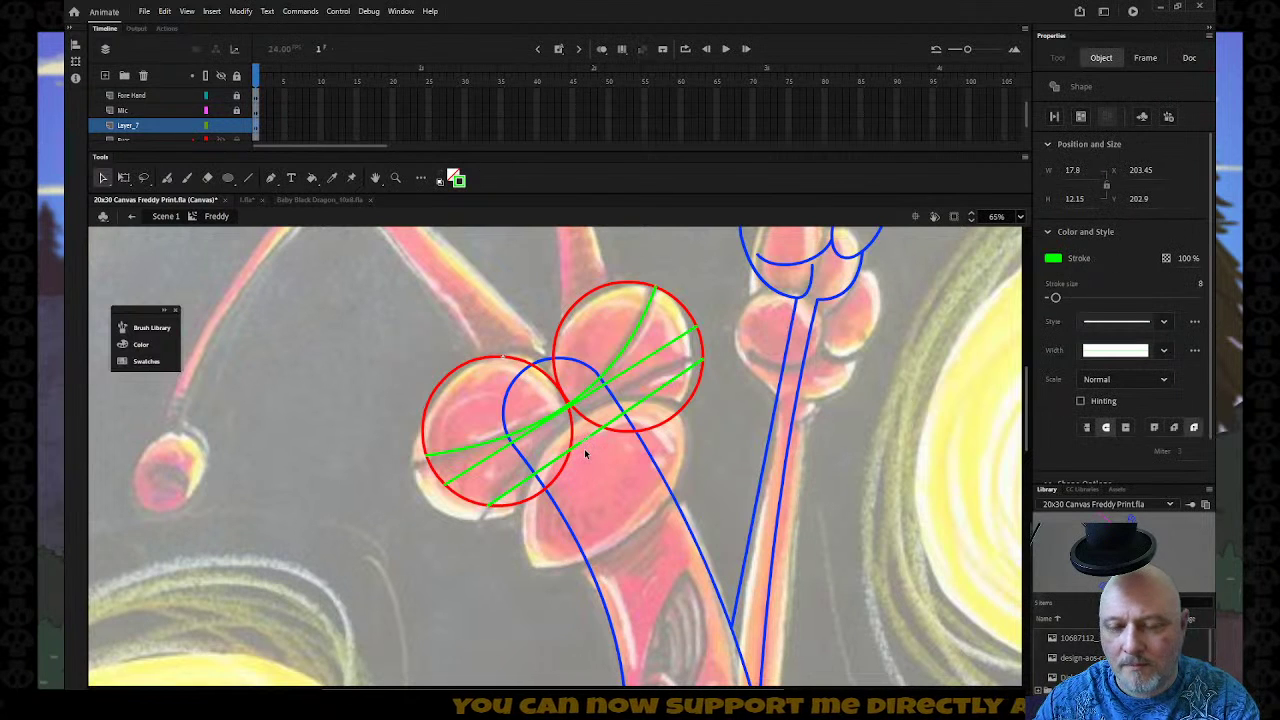
click(584, 447)
drag(584, 447, 563, 413)
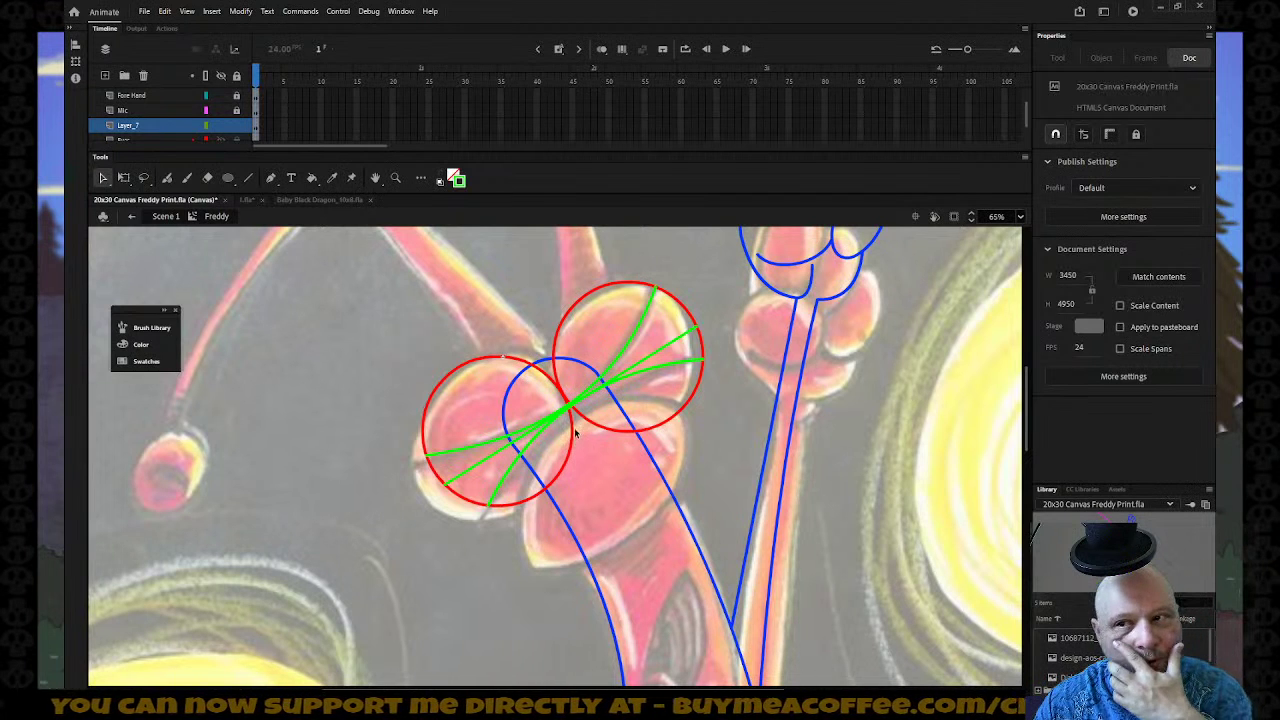
Undo the bends and try pulling the outer green lines into sharp corners where the eye circles meet.
key(z)
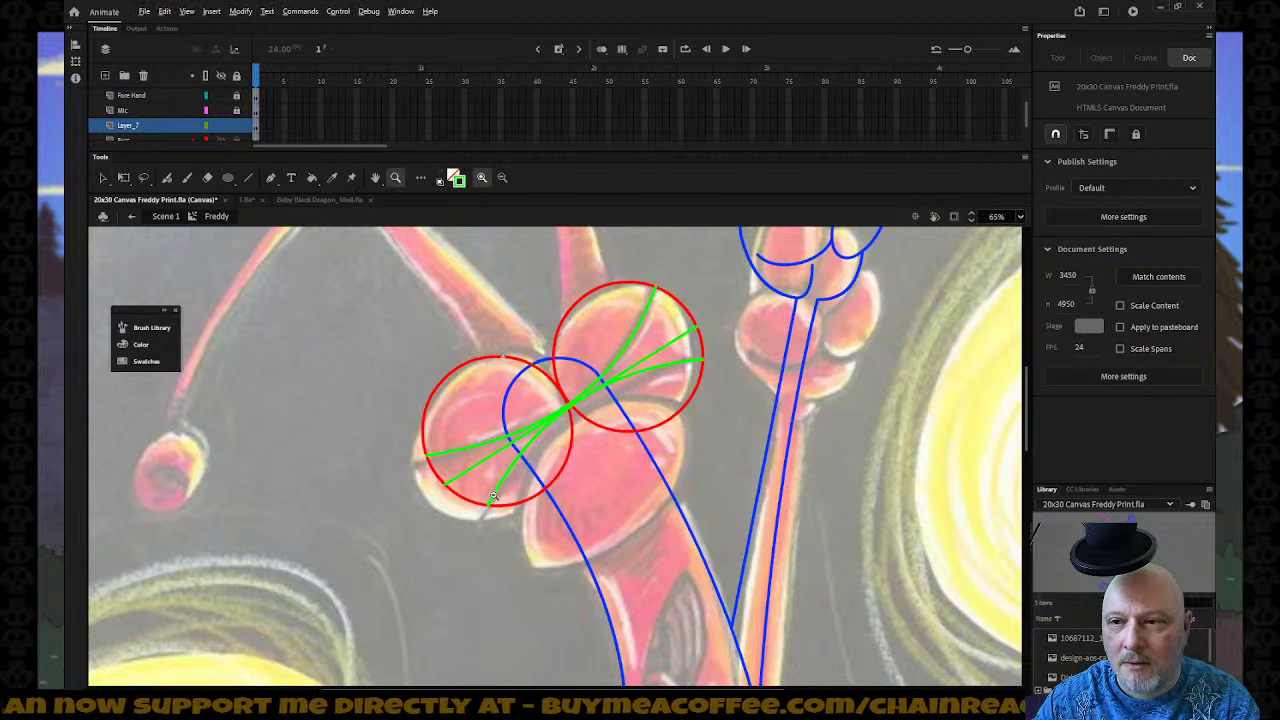
alt+click(493, 495)
scroll(493, 495, down, 3)
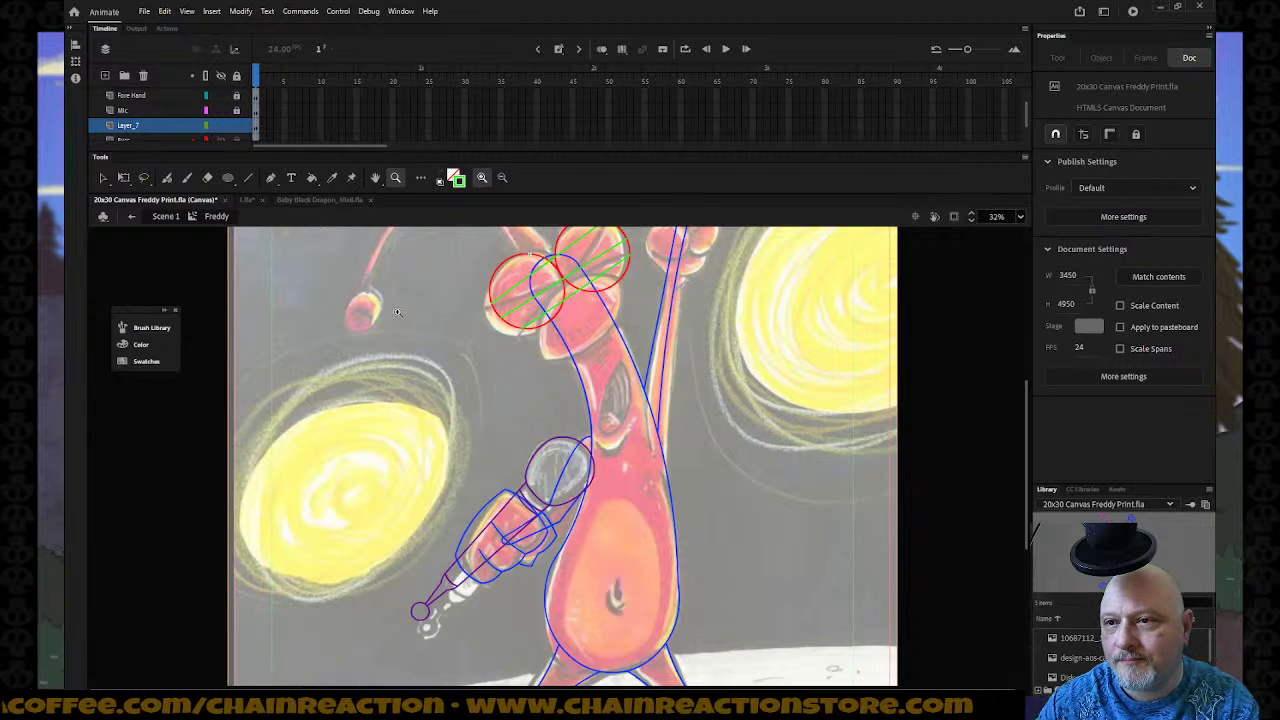
click(103, 177)
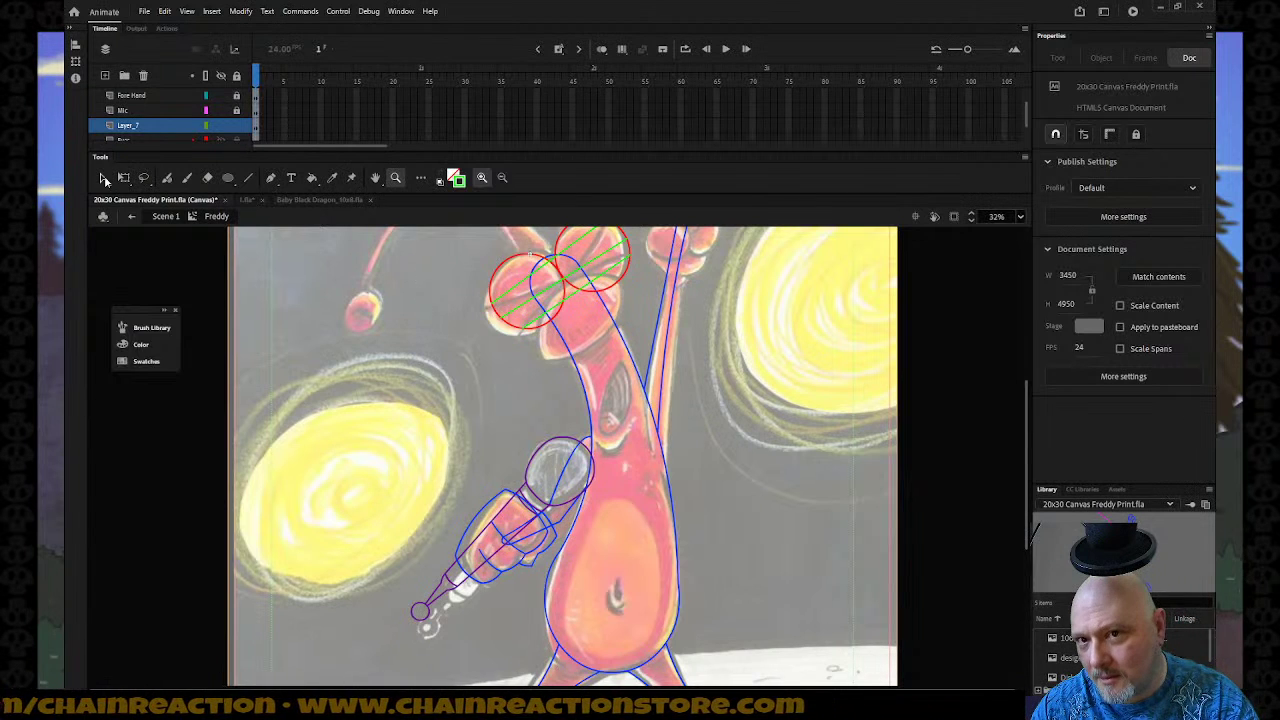
click(538, 278)
click(548, 282)
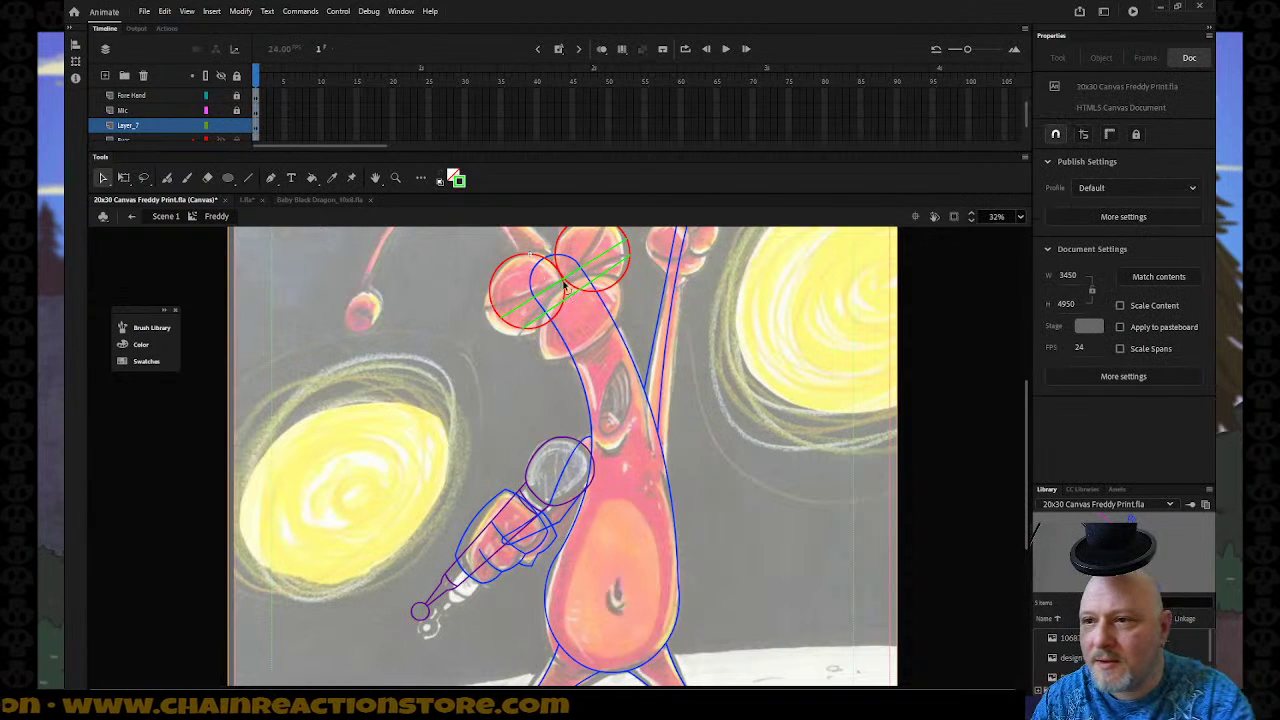
key(n)
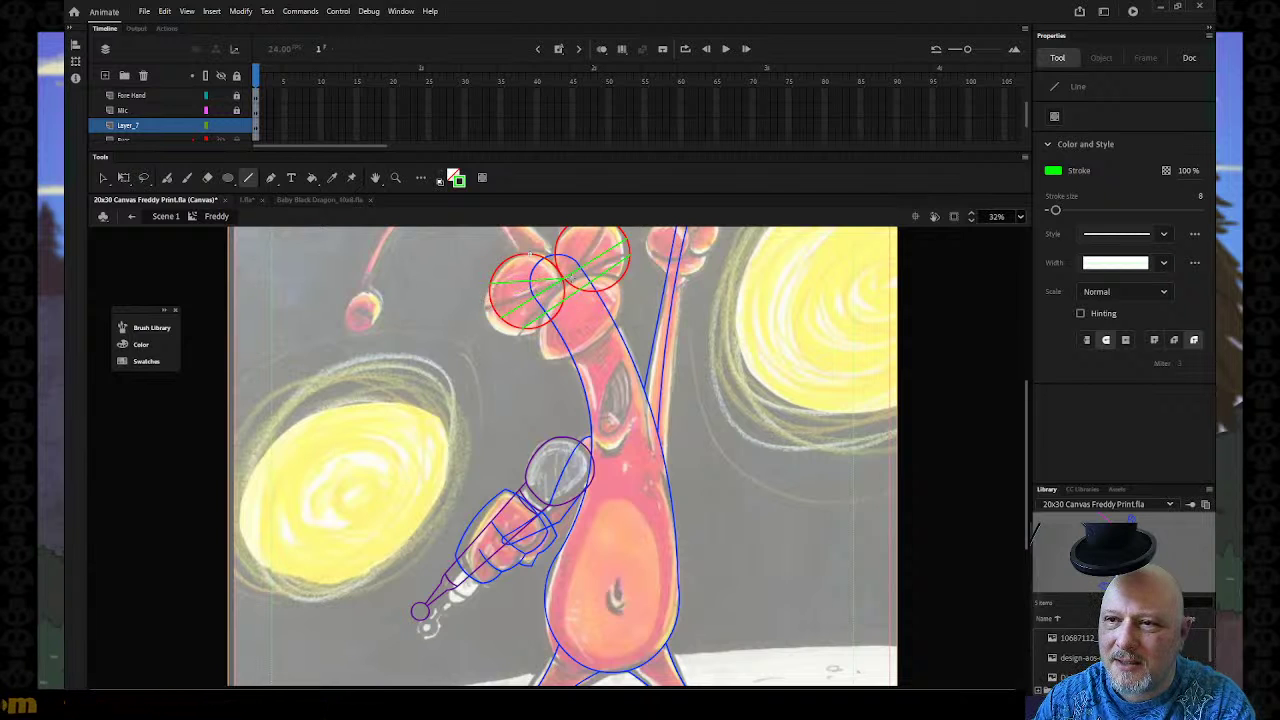
scroll(572, 293, up, 3)
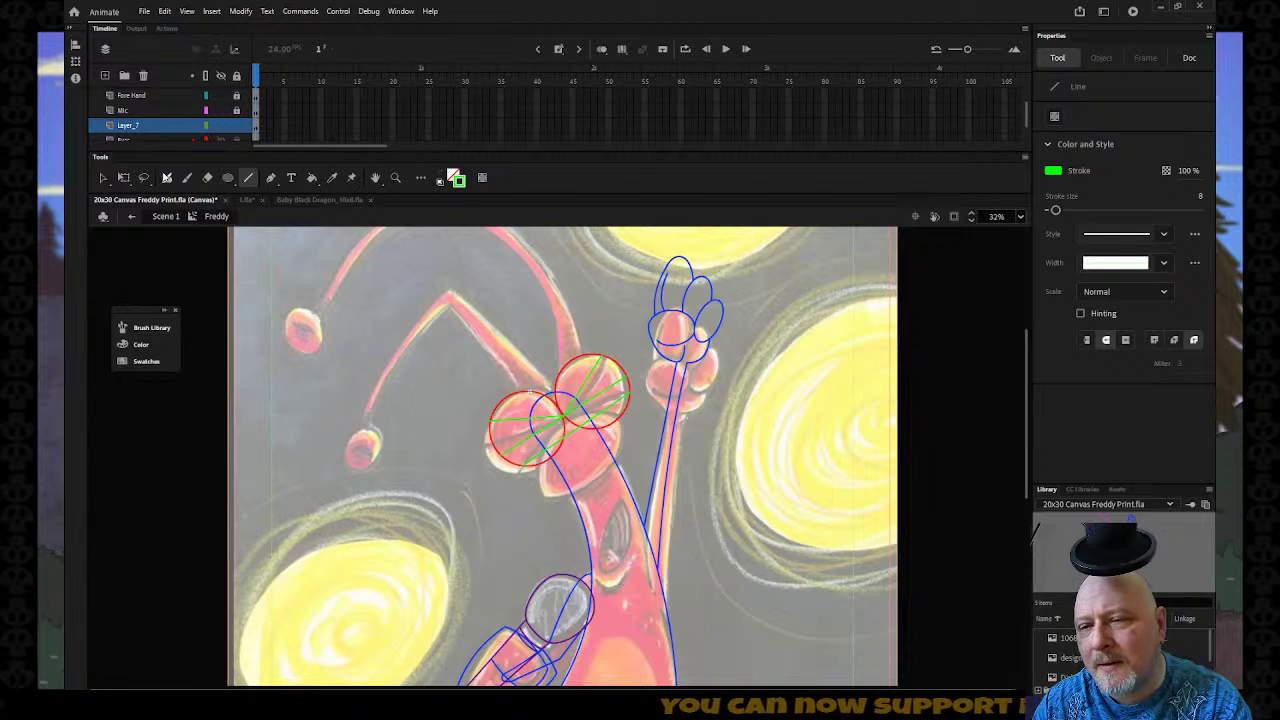
click(103, 178)
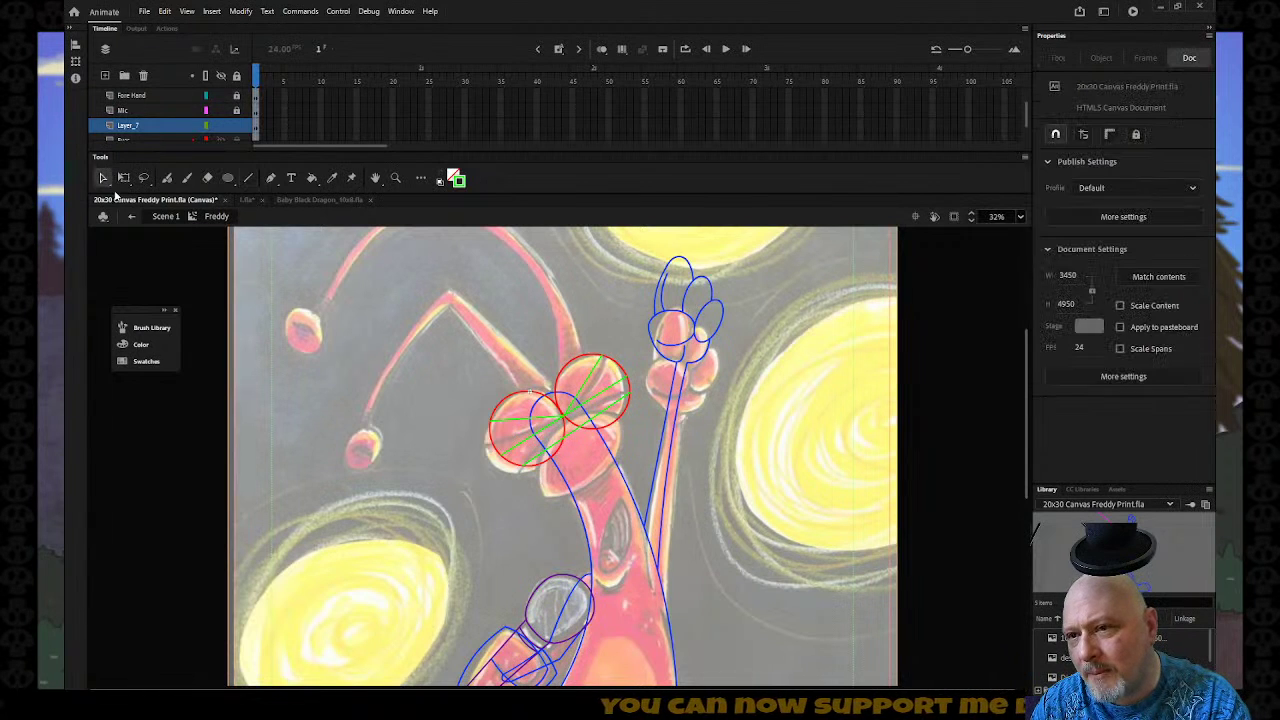
click(561, 442)
click(563, 439)
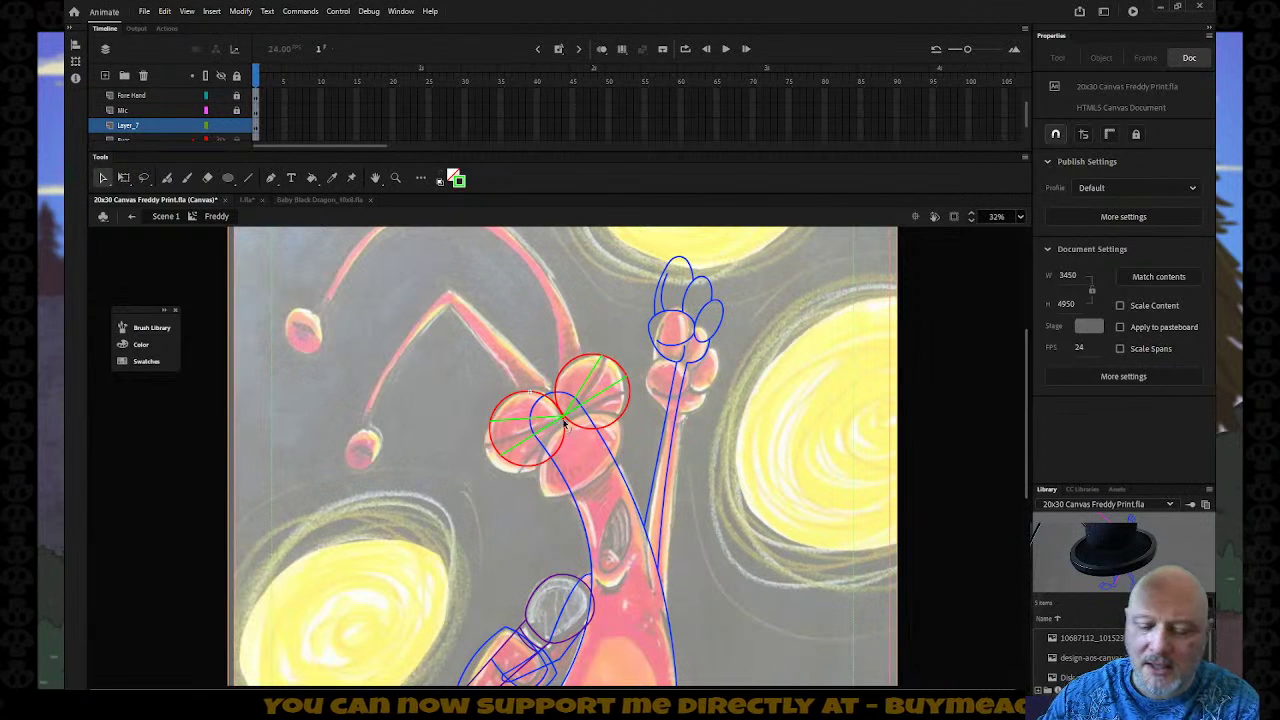
Return the outer green lines to smooth curves through the meeting point of the eye circles.
key(n)
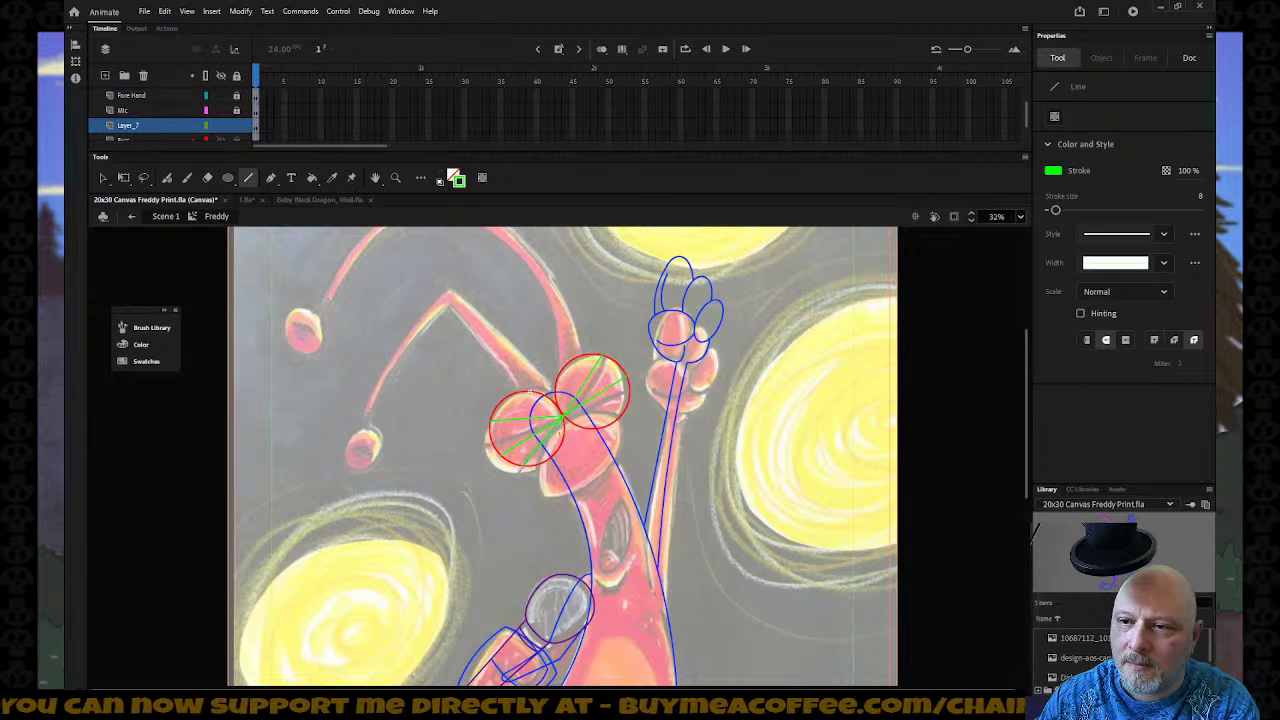
drag(588, 416, 630, 398)
key(v)
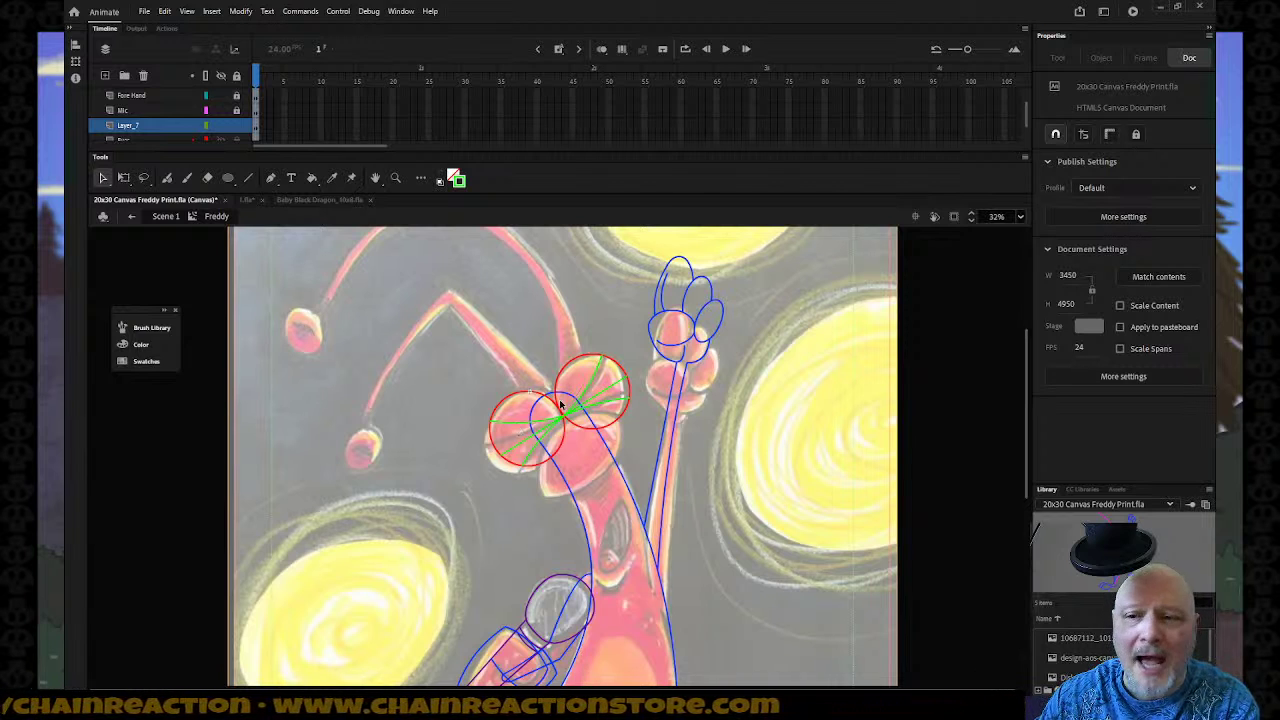
Cut the green lines from Layer_7 and paste them in place on the Eyes layer.
click(155, 128)
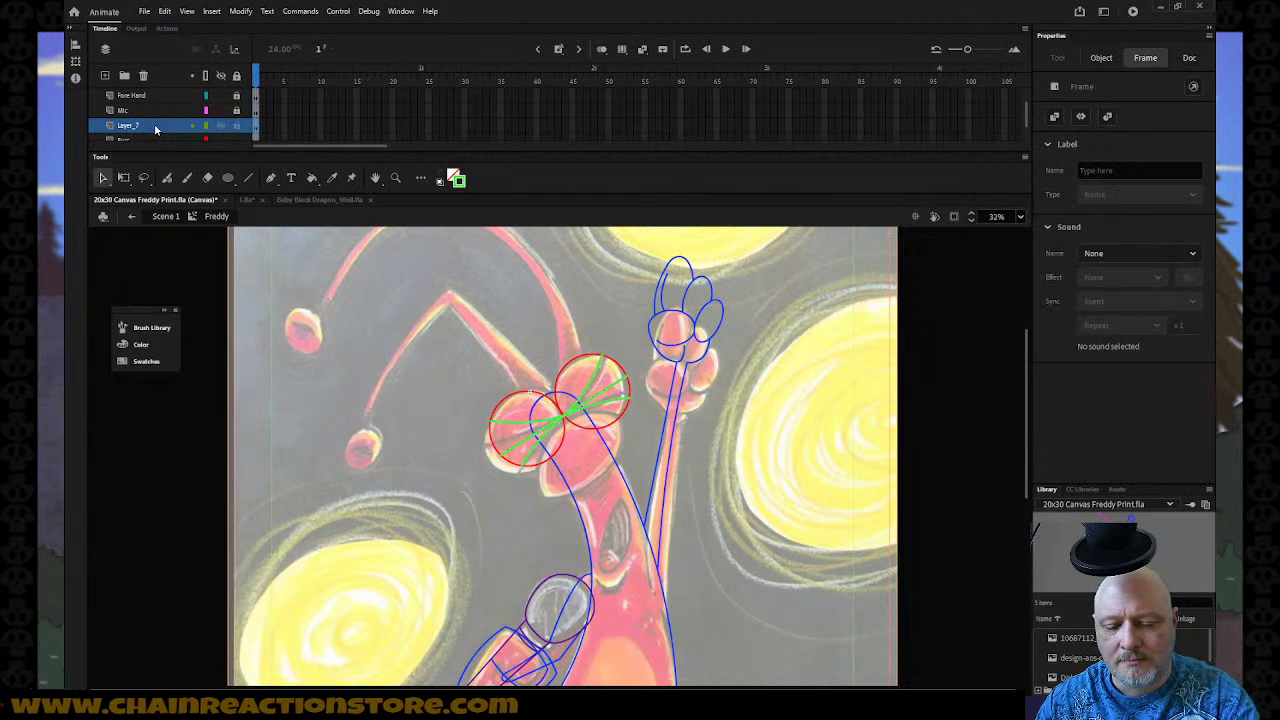
key(Escape)
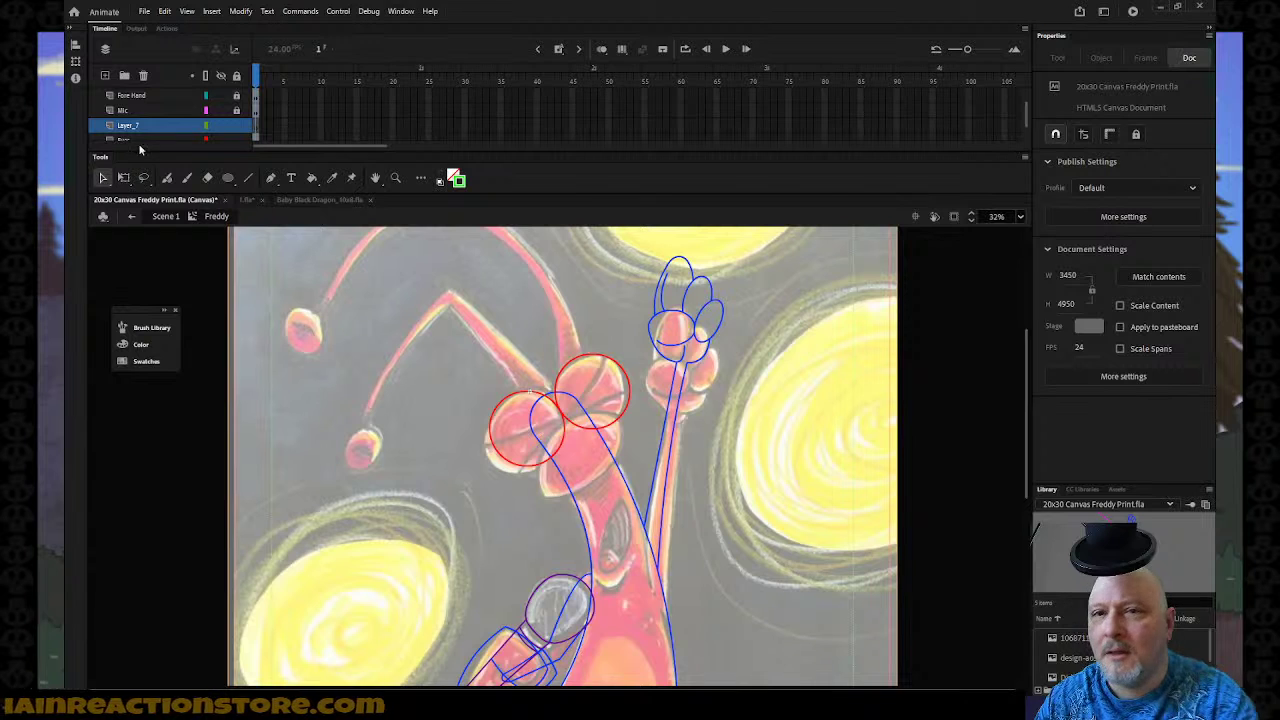
scroll(151, 125, down, 1)
click(151, 125)
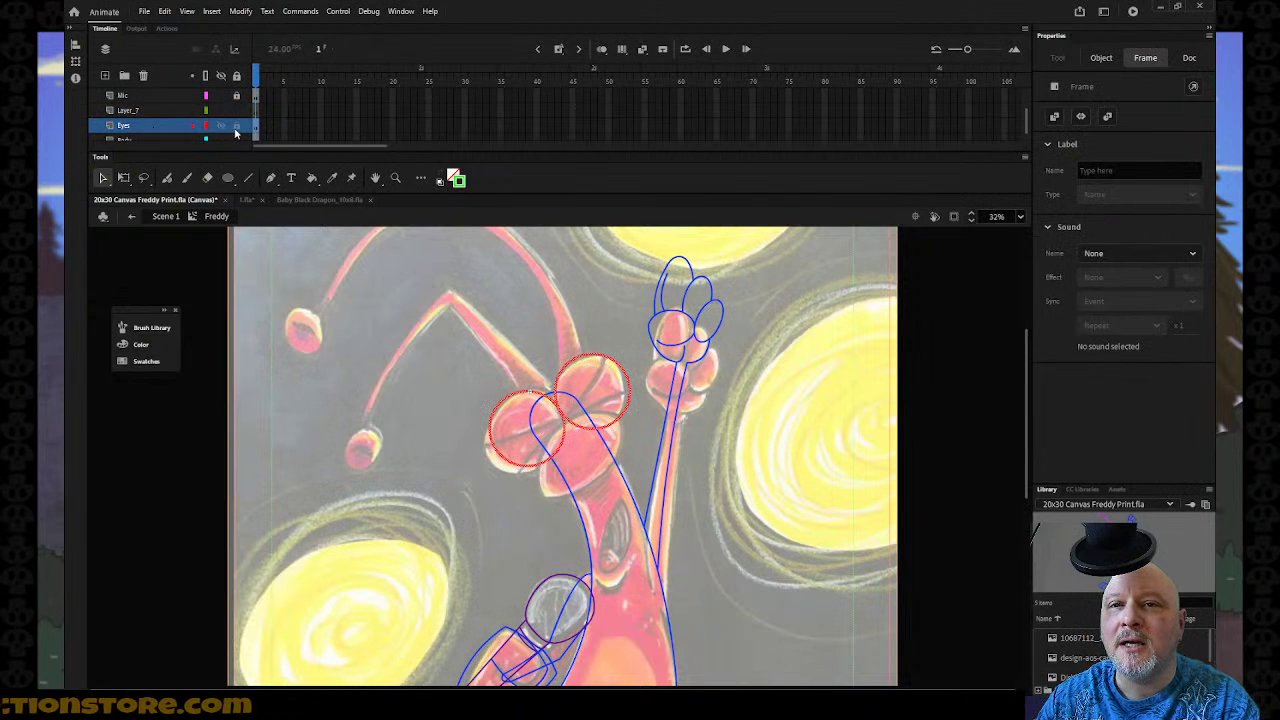
right_click(314, 290)
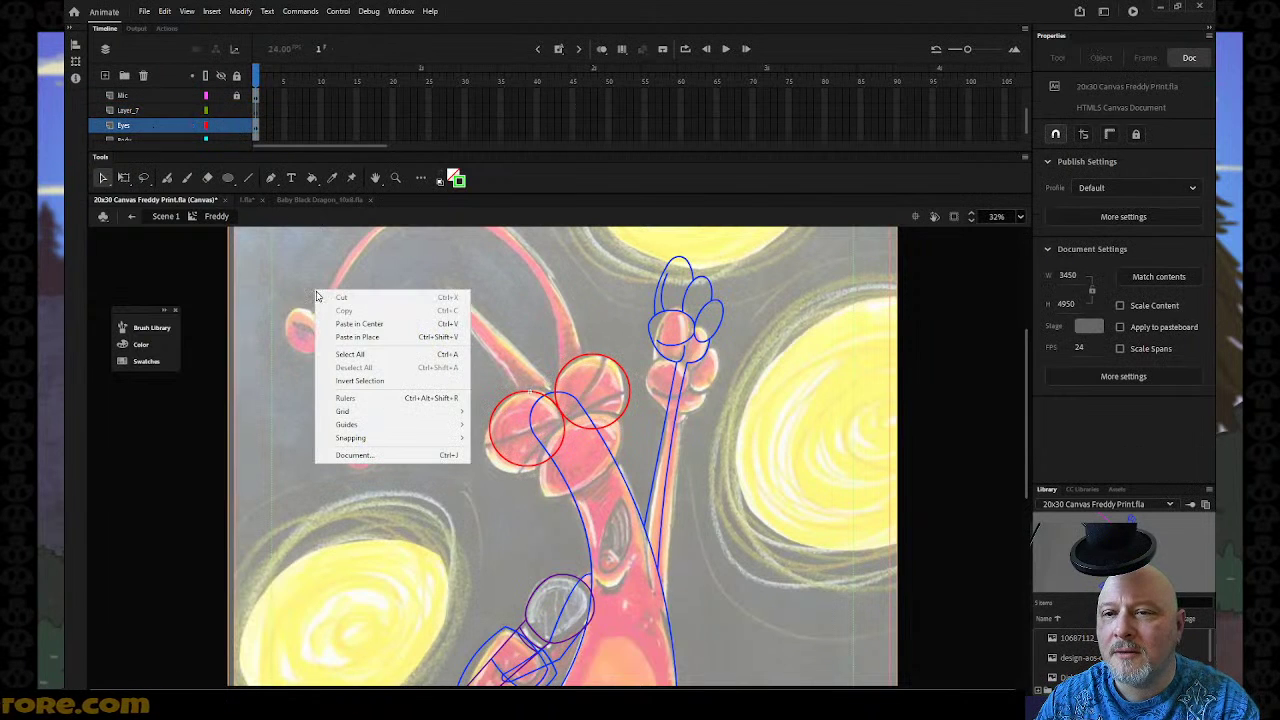
click(350, 339)
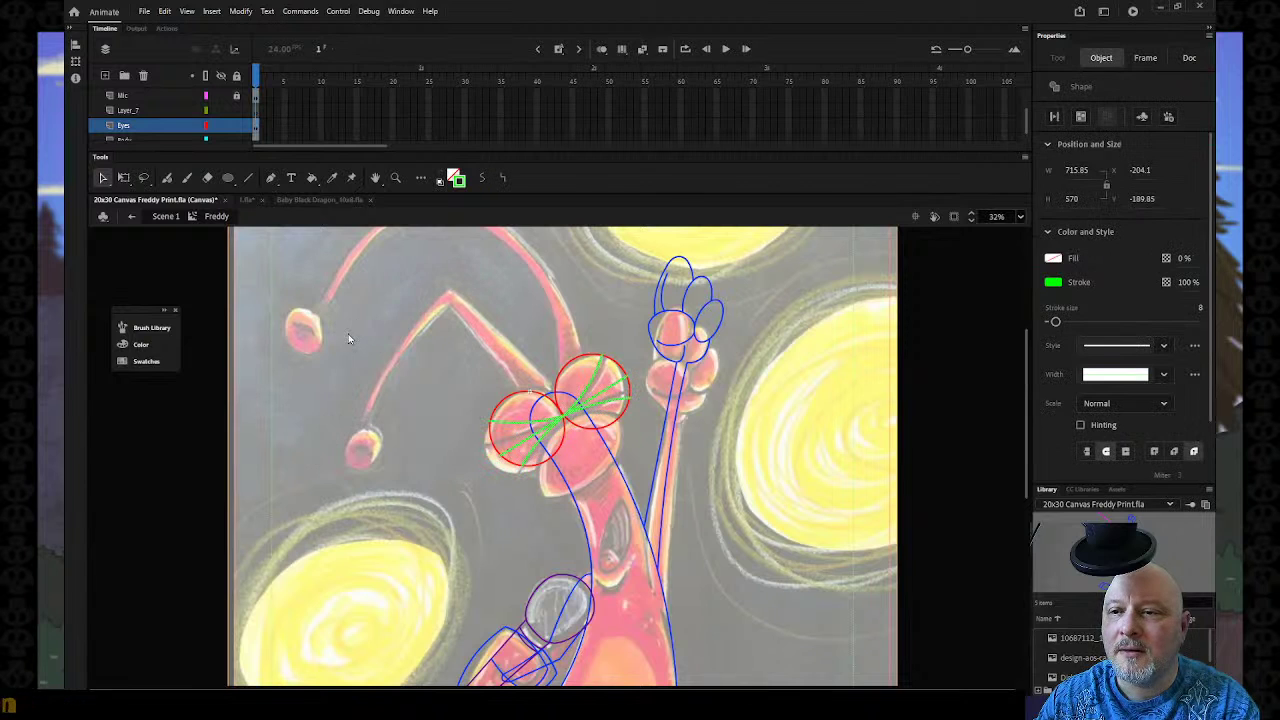
Recolour the pasted green eye lines red to match the eye circles.
click(458, 179)
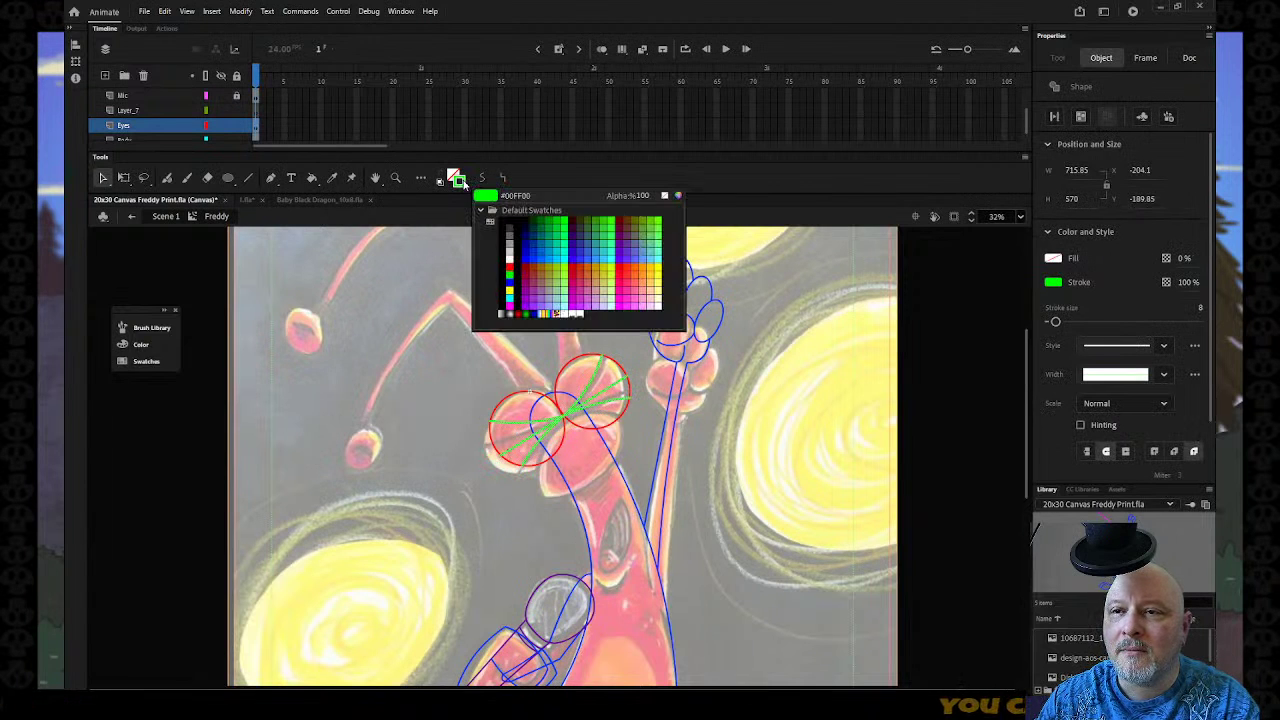
click(509, 265)
click(411, 305)
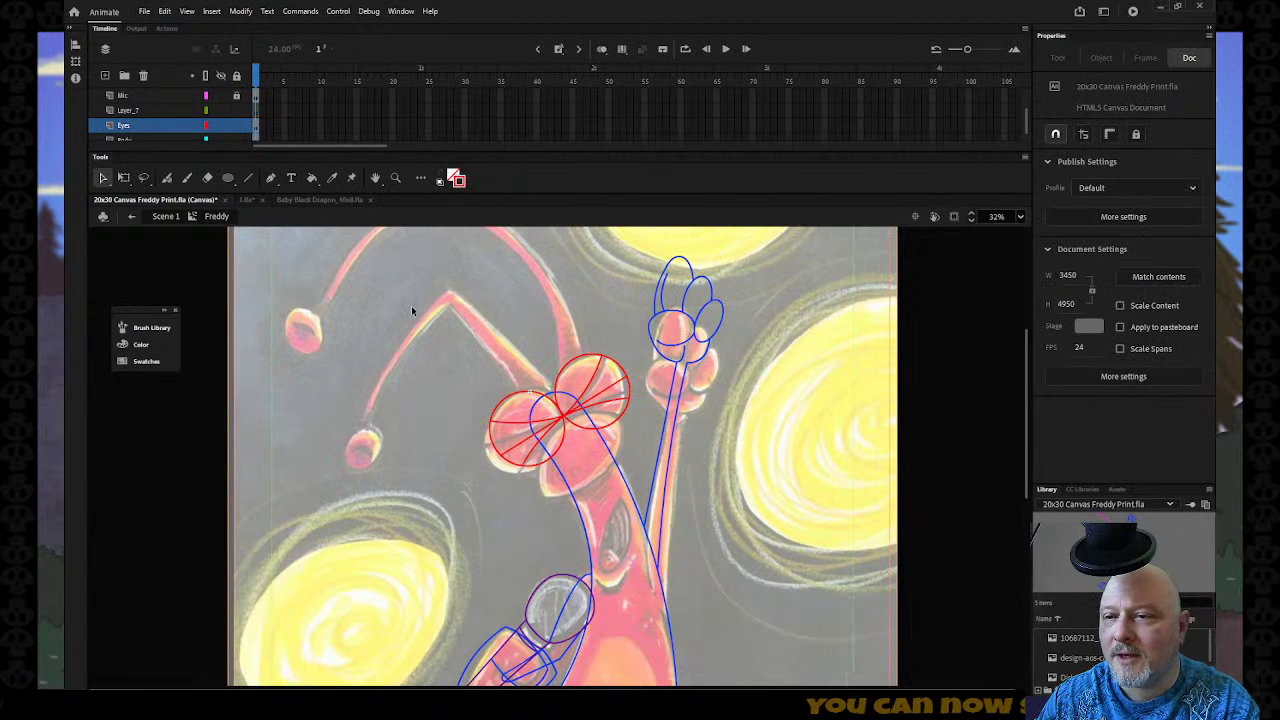
Recolour all the artwork on the Eyes layer blue (#0033FF).
click(163, 127)
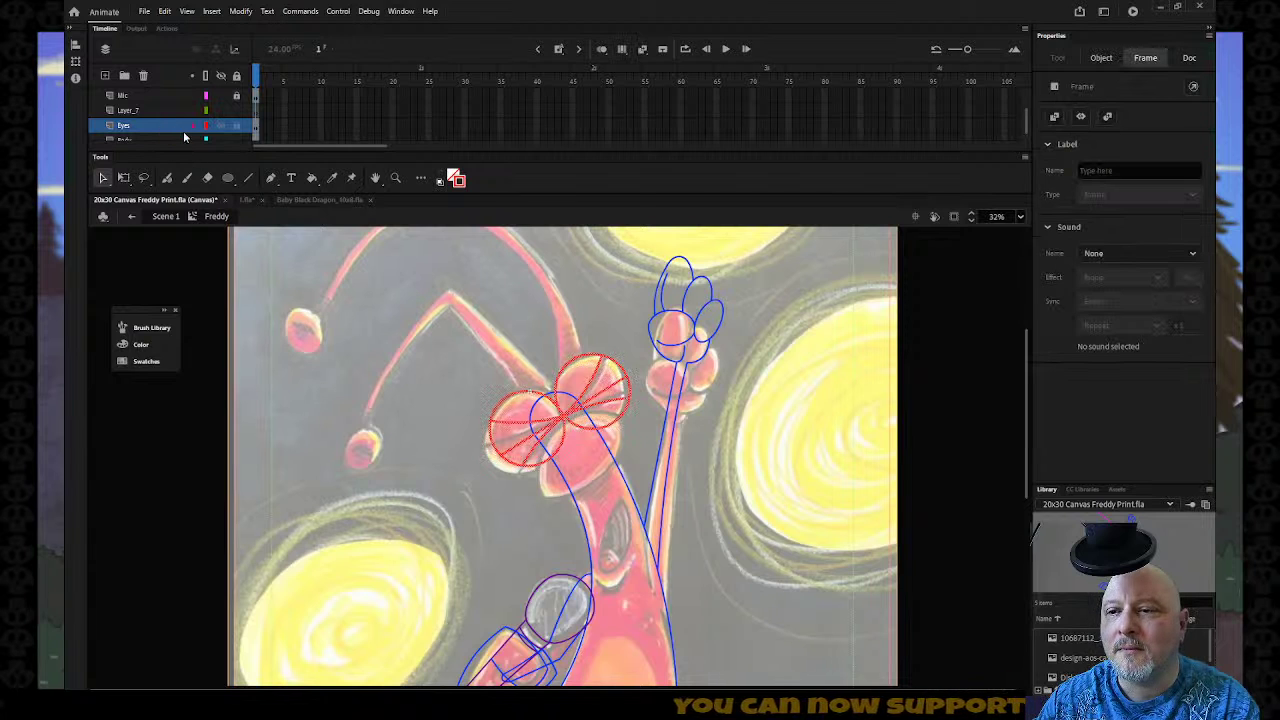
click(457, 181)
click(508, 279)
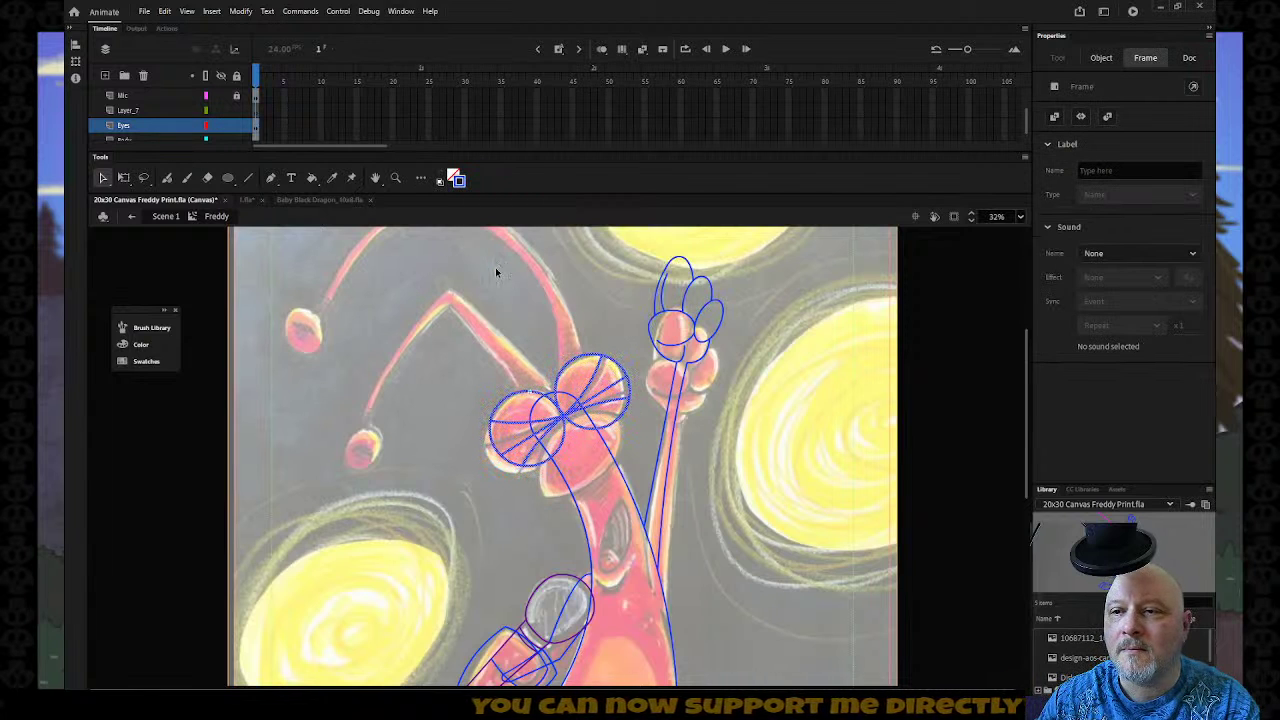
click(441, 283)
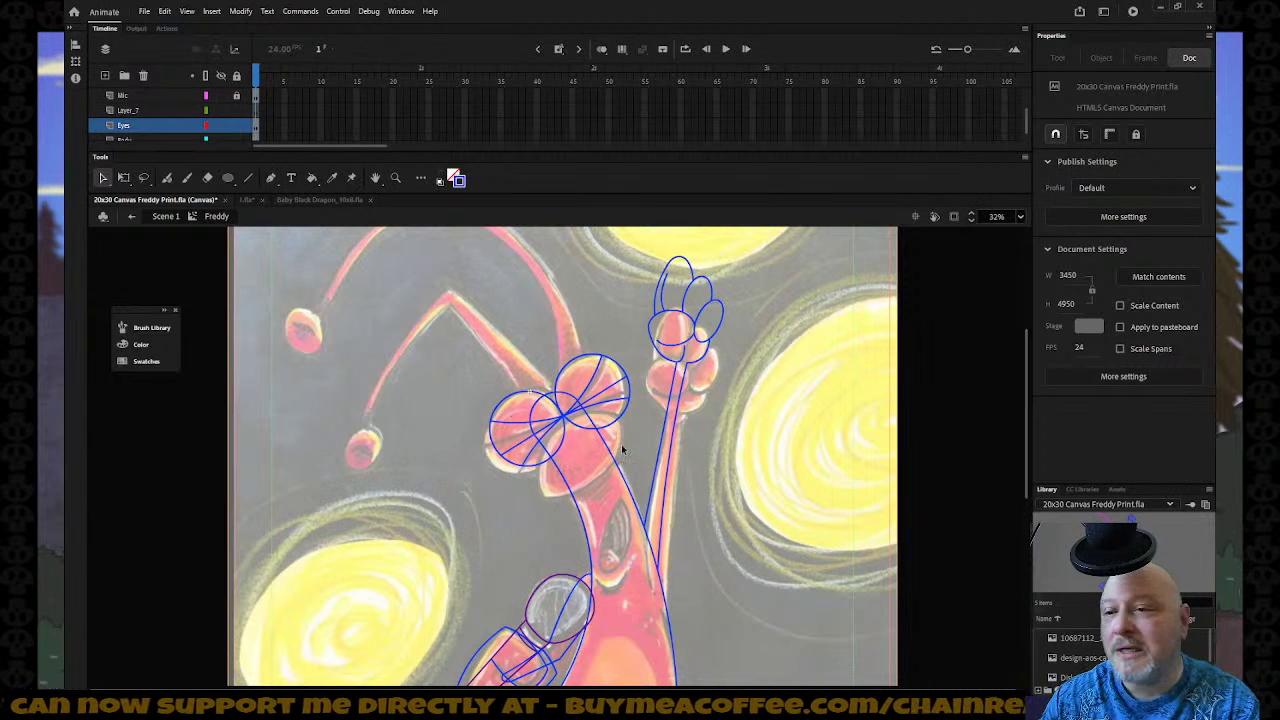
Shift the whole eye artwork slightly up and to the left, and rotate it a few degrees counterclockwise.
scroll(566, 449, down, 3)
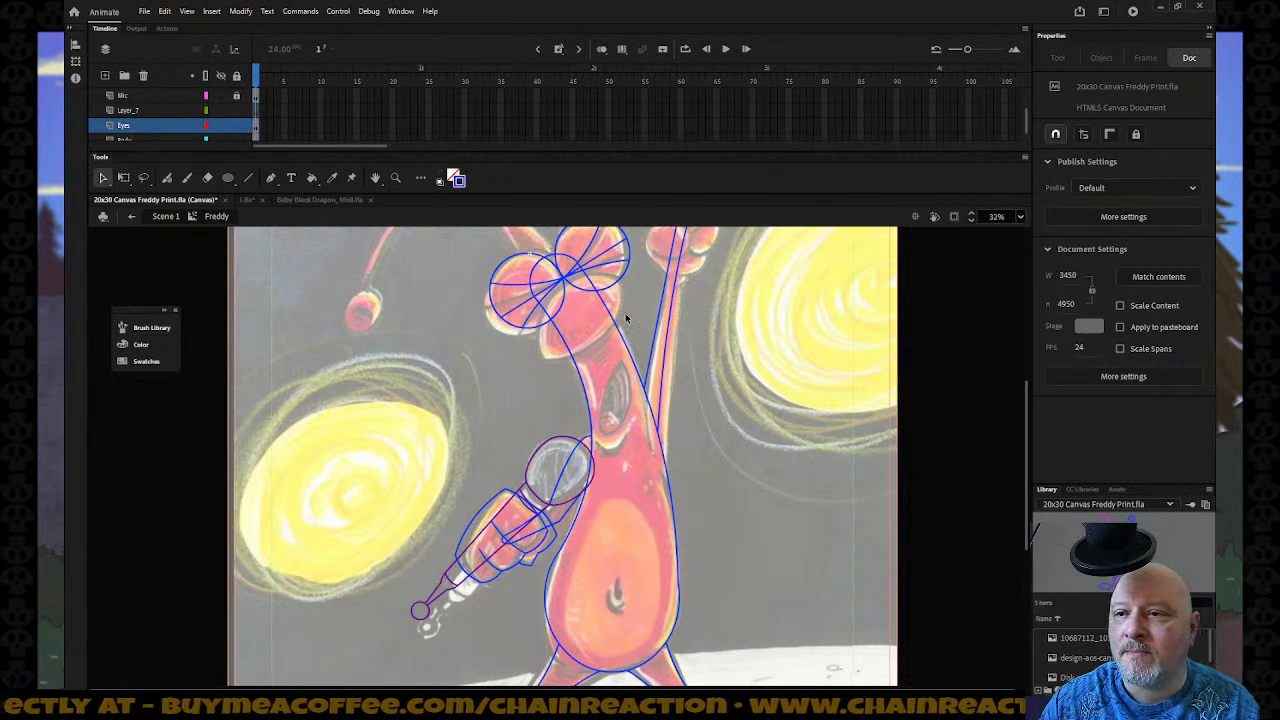
scroll(625, 313, up, 3)
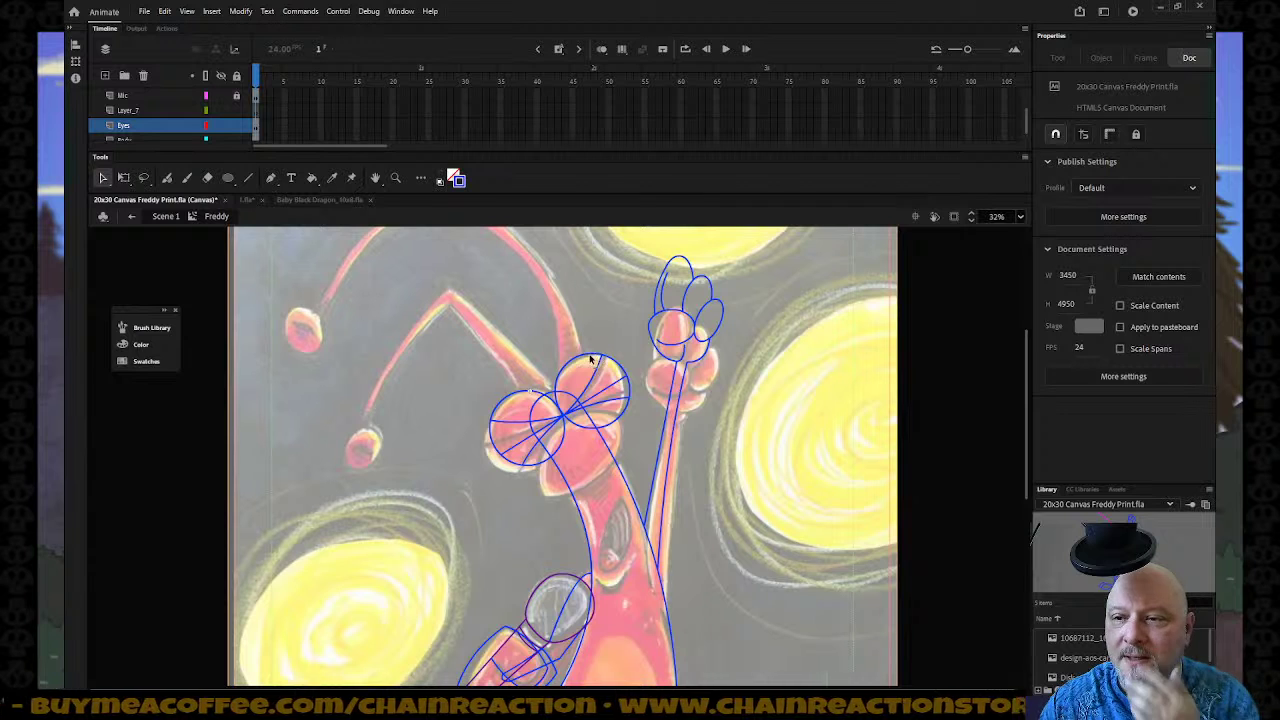
click(150, 130)
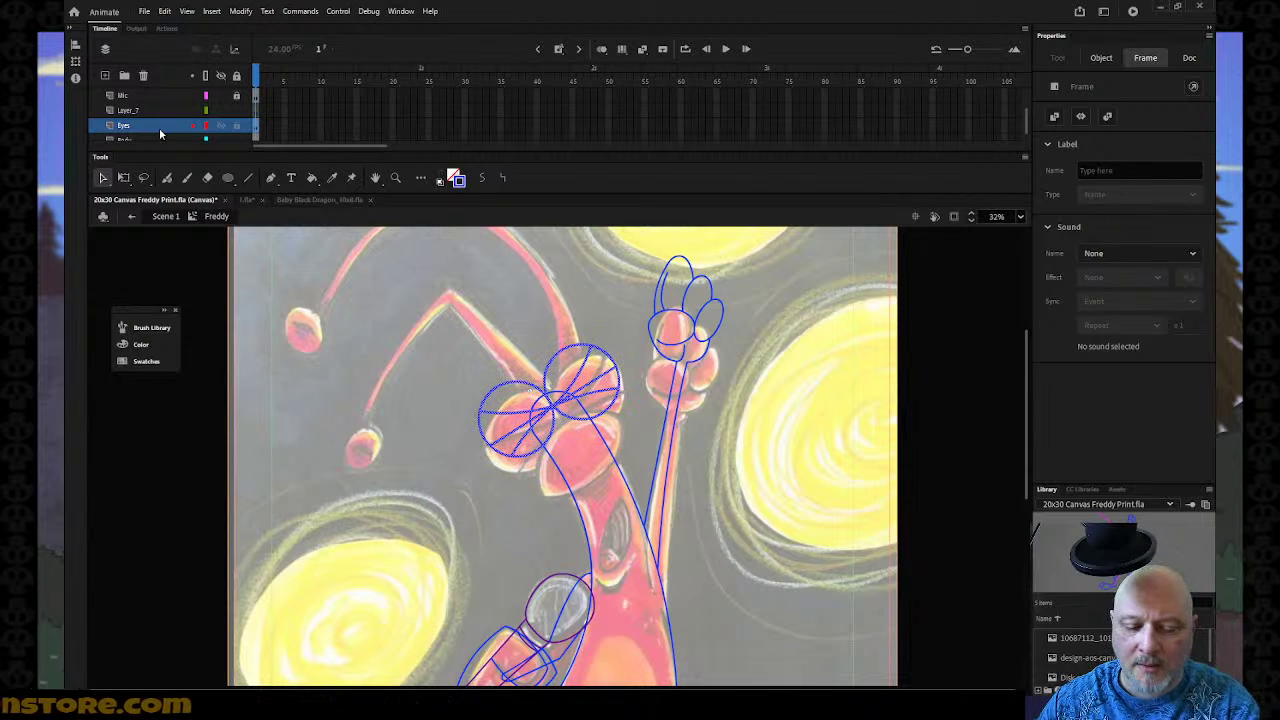
click(159, 128)
key(q)
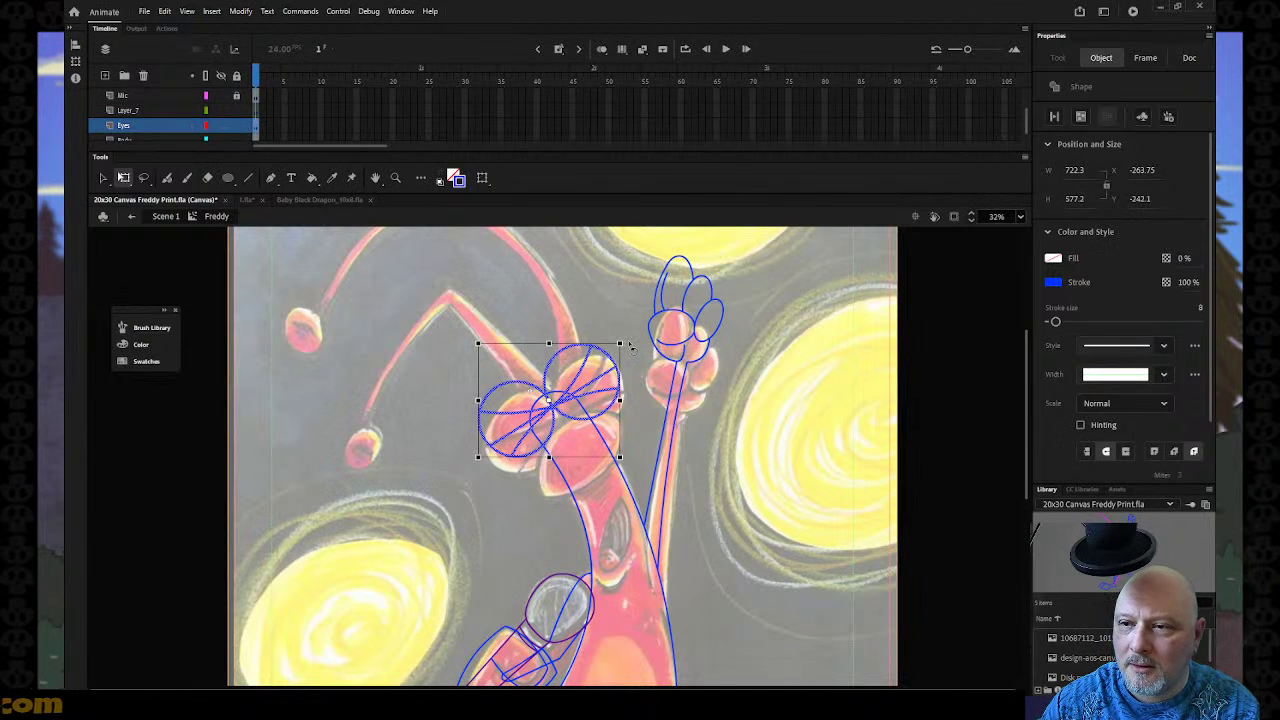
drag(628, 343, 625, 340)
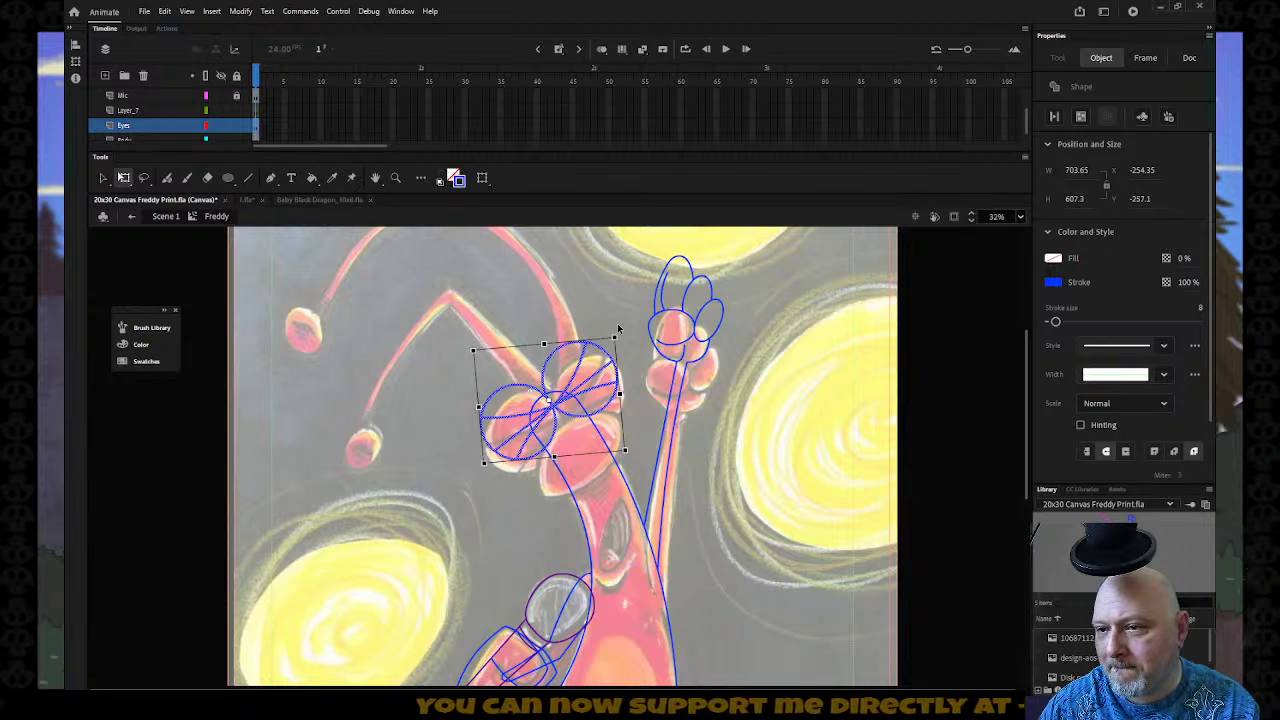
Nudge the rotated eyes left to an X position of -276.05 and deselect them.
key(Left)
key(Left)
key(Left)
key(Left)
key(Left)
key(Left)
key(Left)
key(Left)
key(Left)
key(Left)
key(Left)
key(Left)
key(Left)
key(Left)
key(Left)
key(Left)
key(Left)
key(Left)
key(Left)
key(Left)
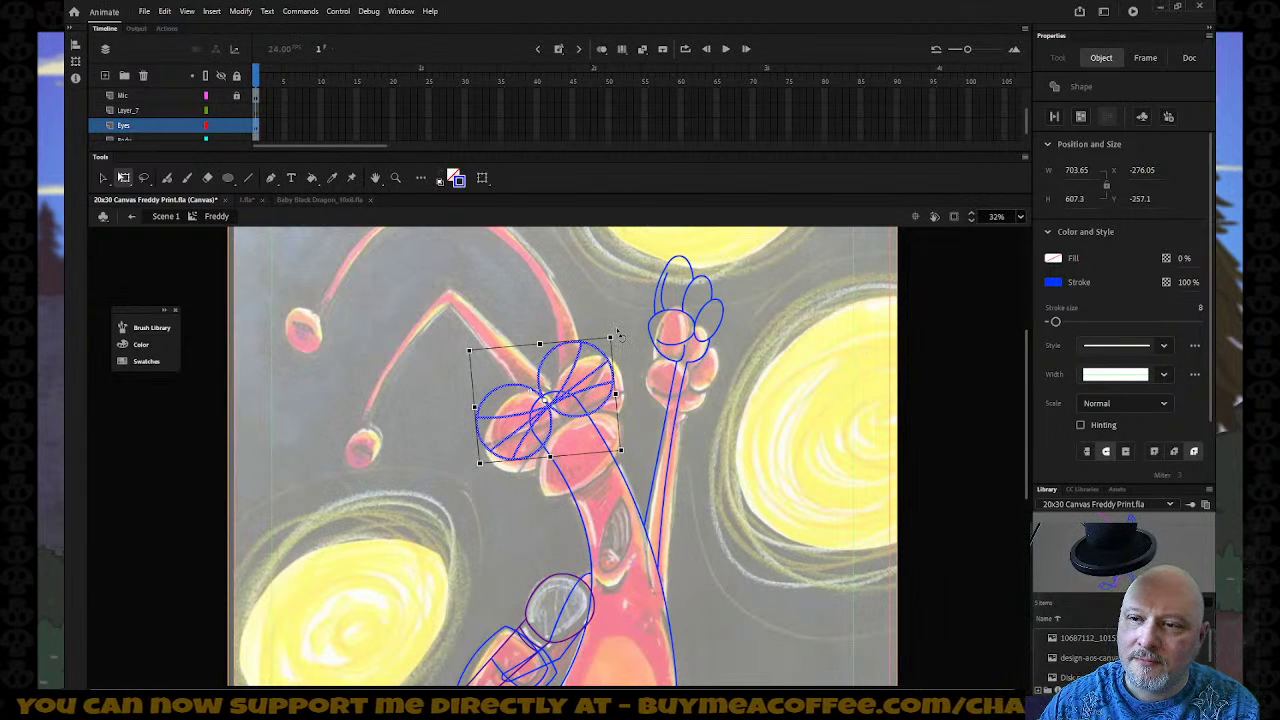
click(743, 412)
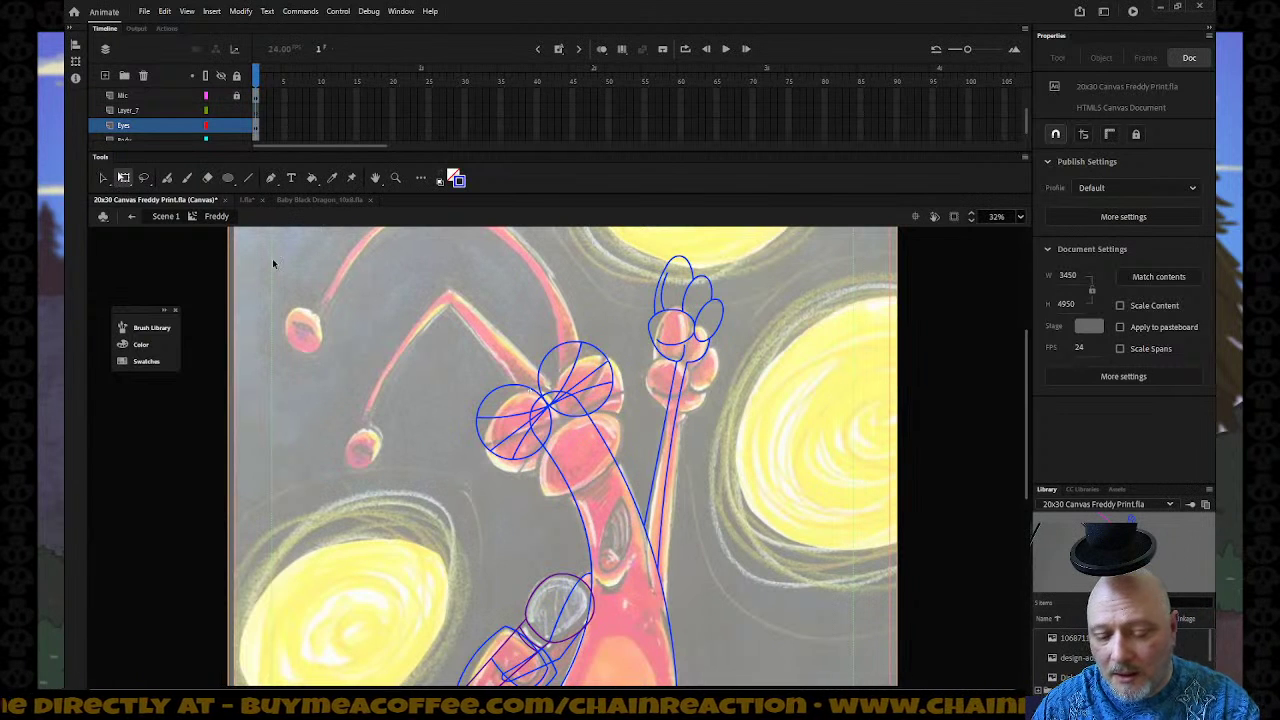
Set the stroke colour to red and make Layer_7 the active layer.
click(464, 189)
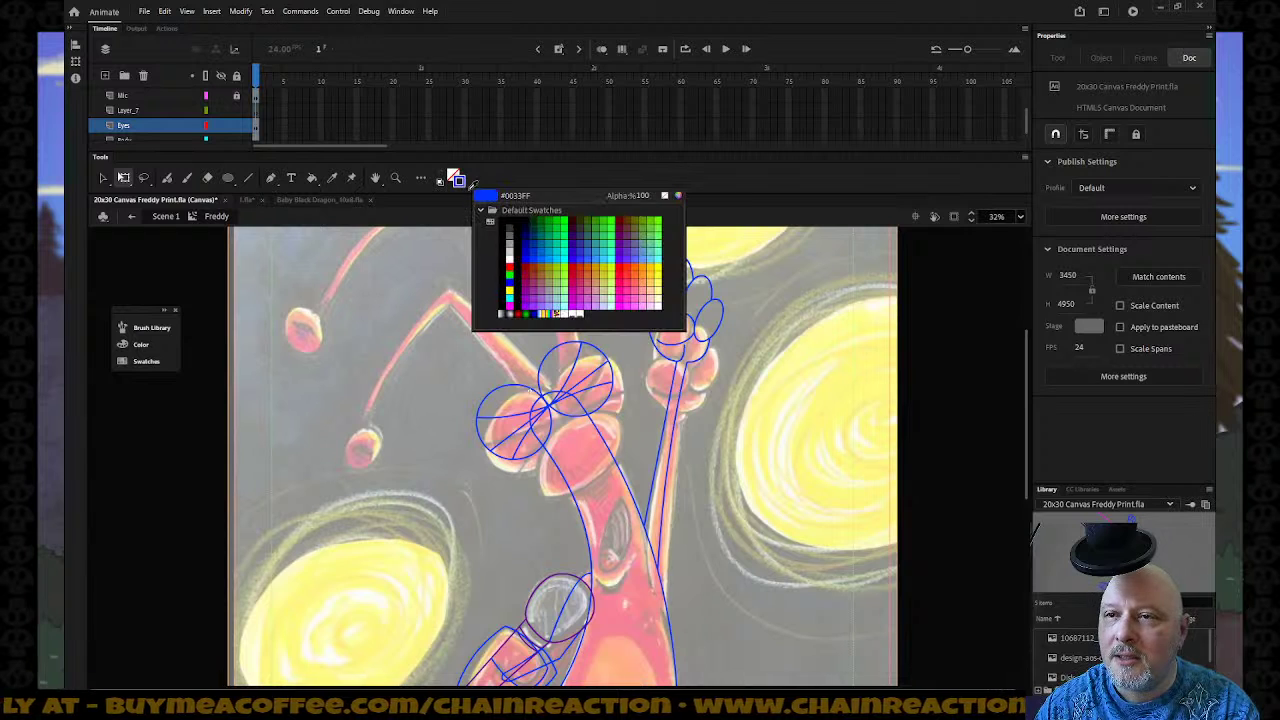
click(622, 268)
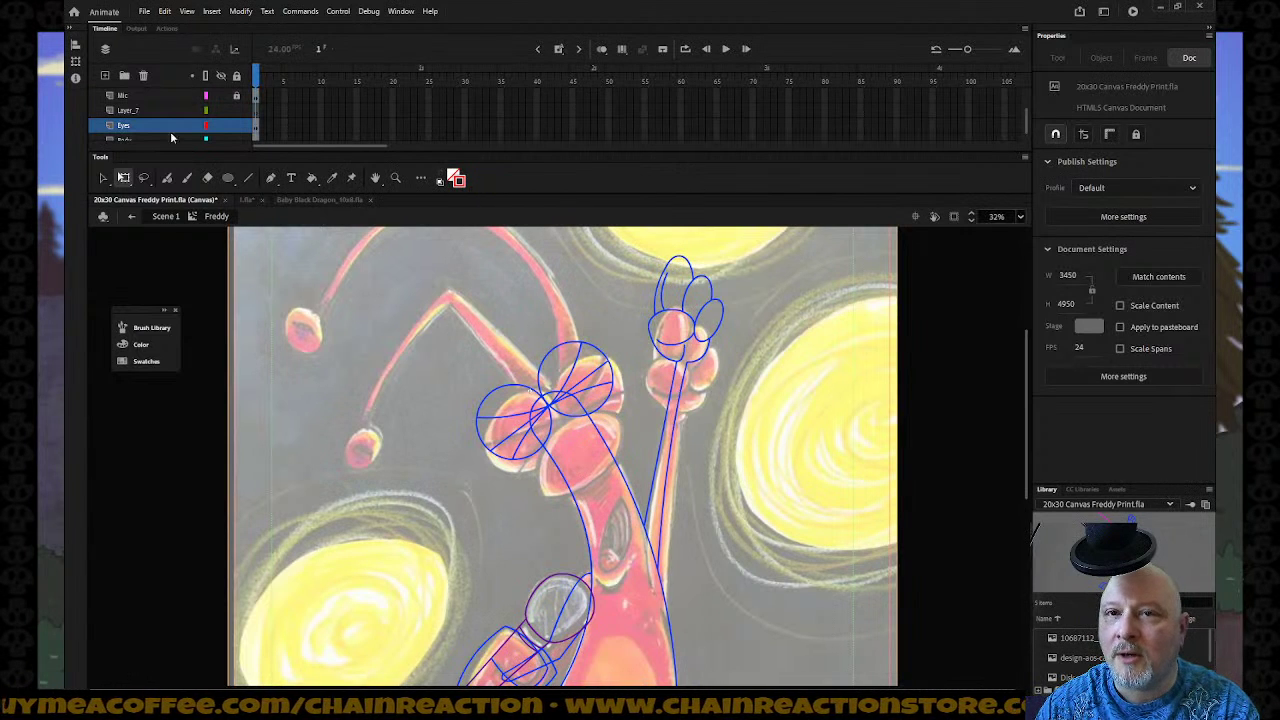
right_click(145, 125)
click(137, 116)
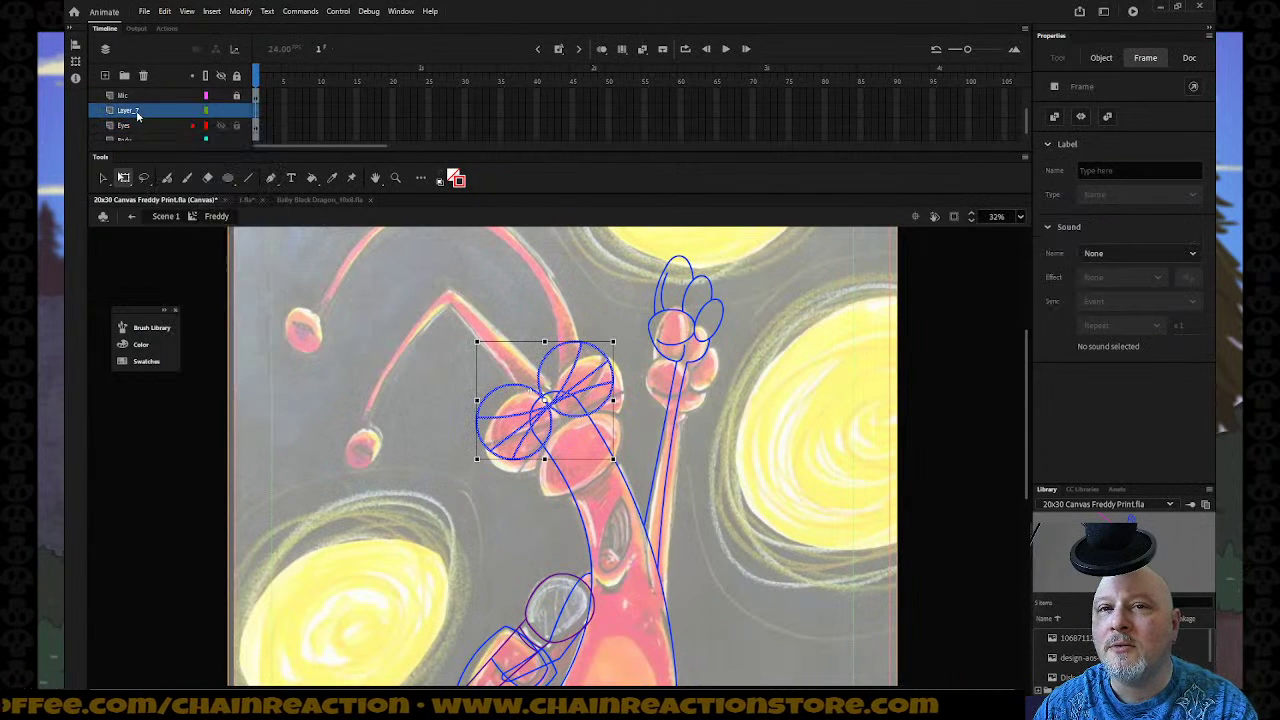
Rename Layer_7 as Nose and lock the Eyes layer.
double_click(130, 111)
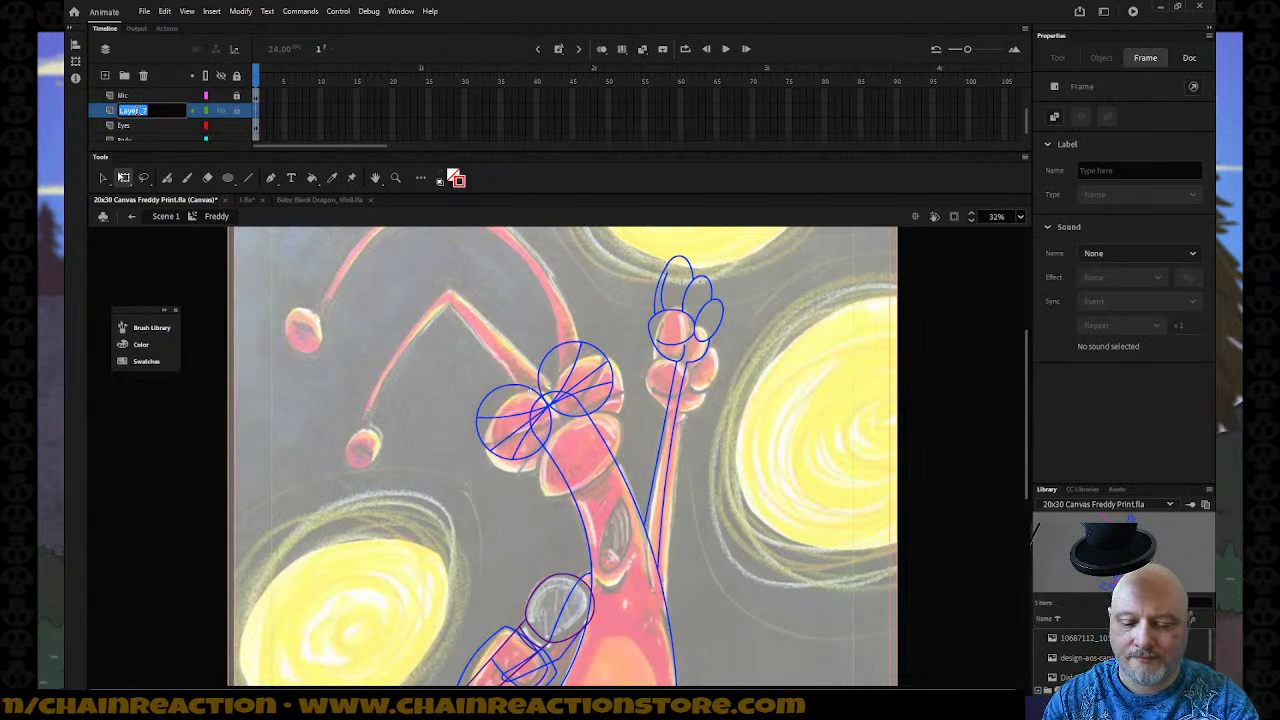
text(Nose)
key(Return)
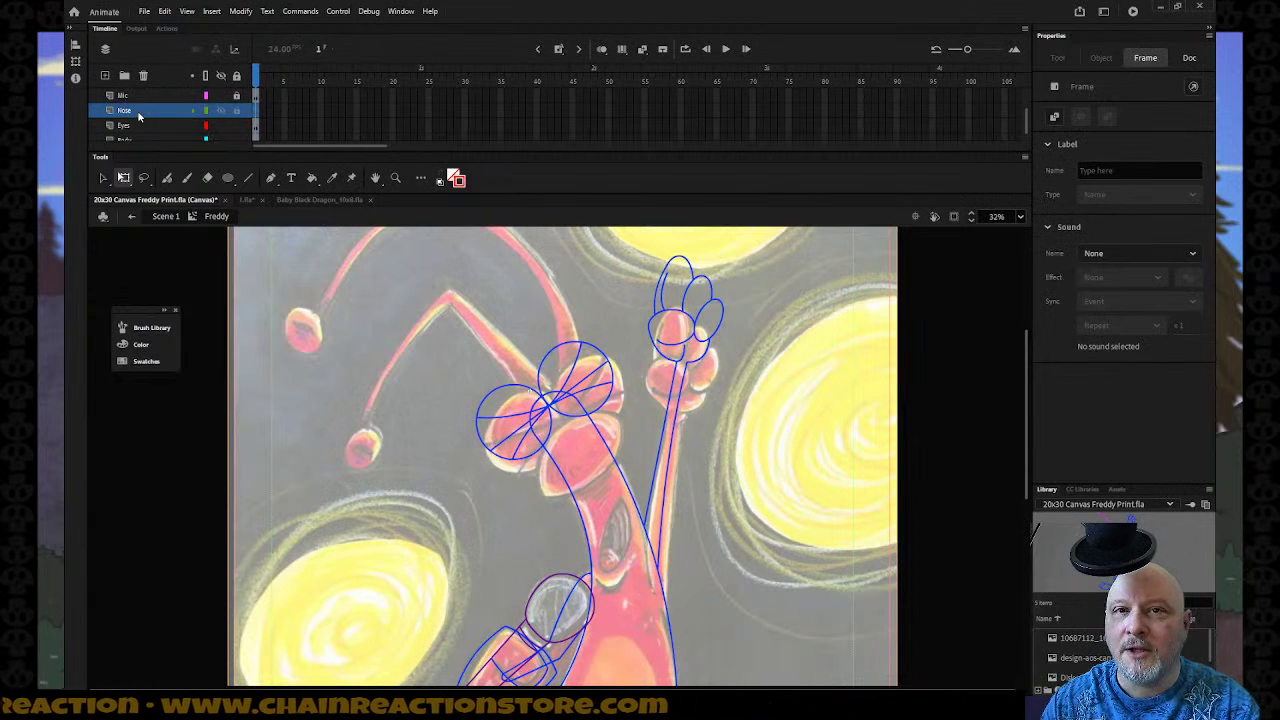
click(236, 125)
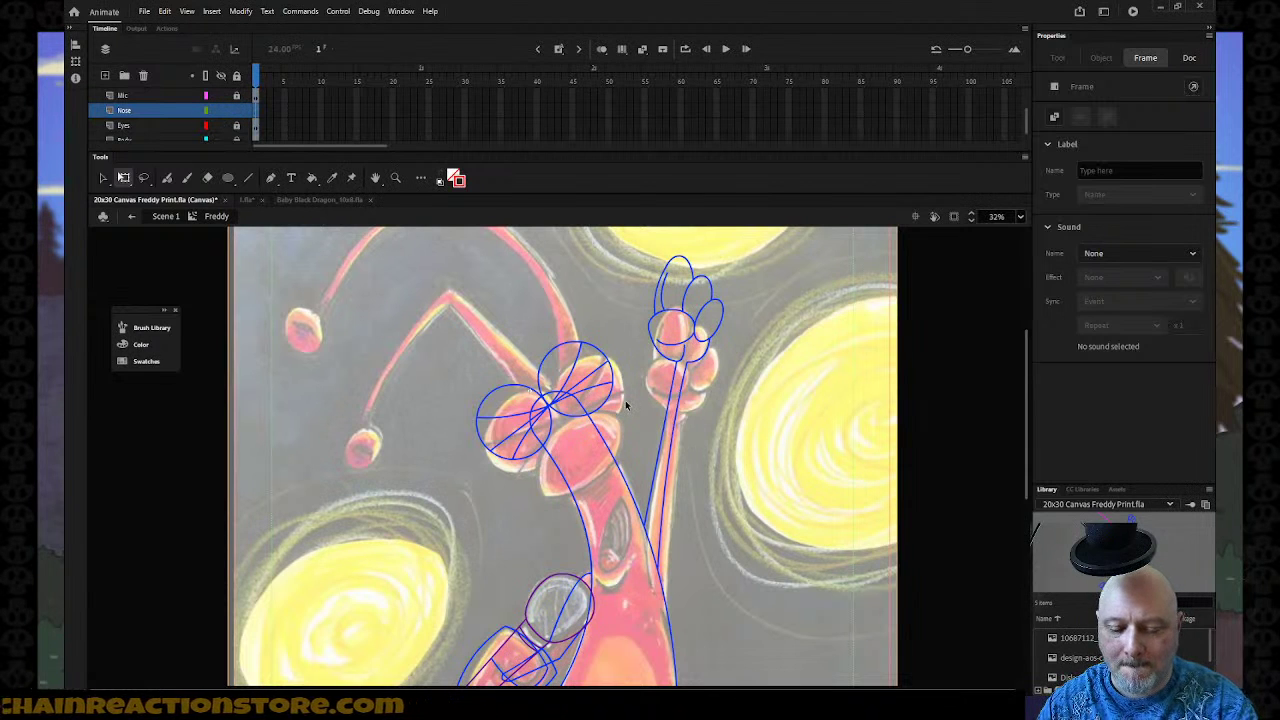
Trace a closed outline of the painted nose with red lines bent into curves along its edges.
key(n)
mouse_move(622, 424)
mouse_down()
mouse_move(617, 445)
mouse_move(551, 505)
mouse_move(547, 495)
mouse_move(600, 484)
mouse_up()
key(v)
key(n)
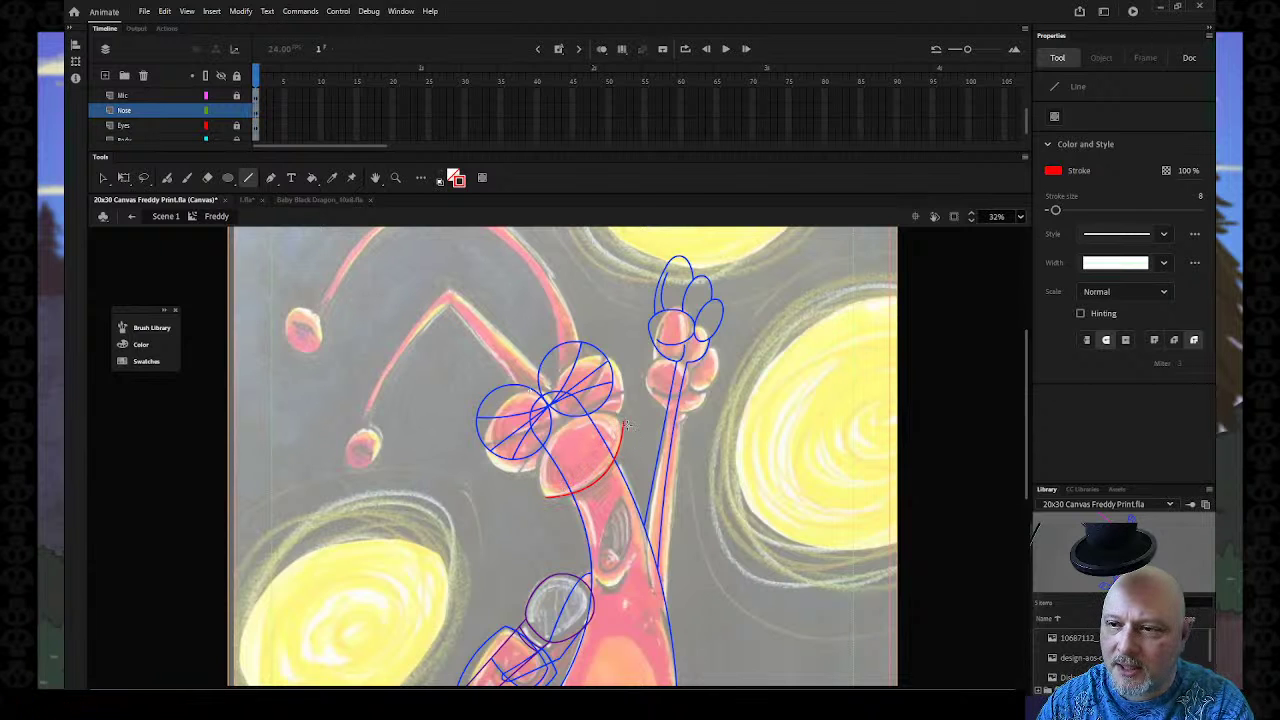
mouse_move(622, 424)
mouse_down()
mouse_move(538, 500)
mouse_move(572, 447)
mouse_move(558, 432)
mouse_move(602, 445)
mouse_move(612, 425)
mouse_move(563, 421)
mouse_move(547, 495)
mouse_move(538, 473)
mouse_up()
key(v)
key(n)
key(v)
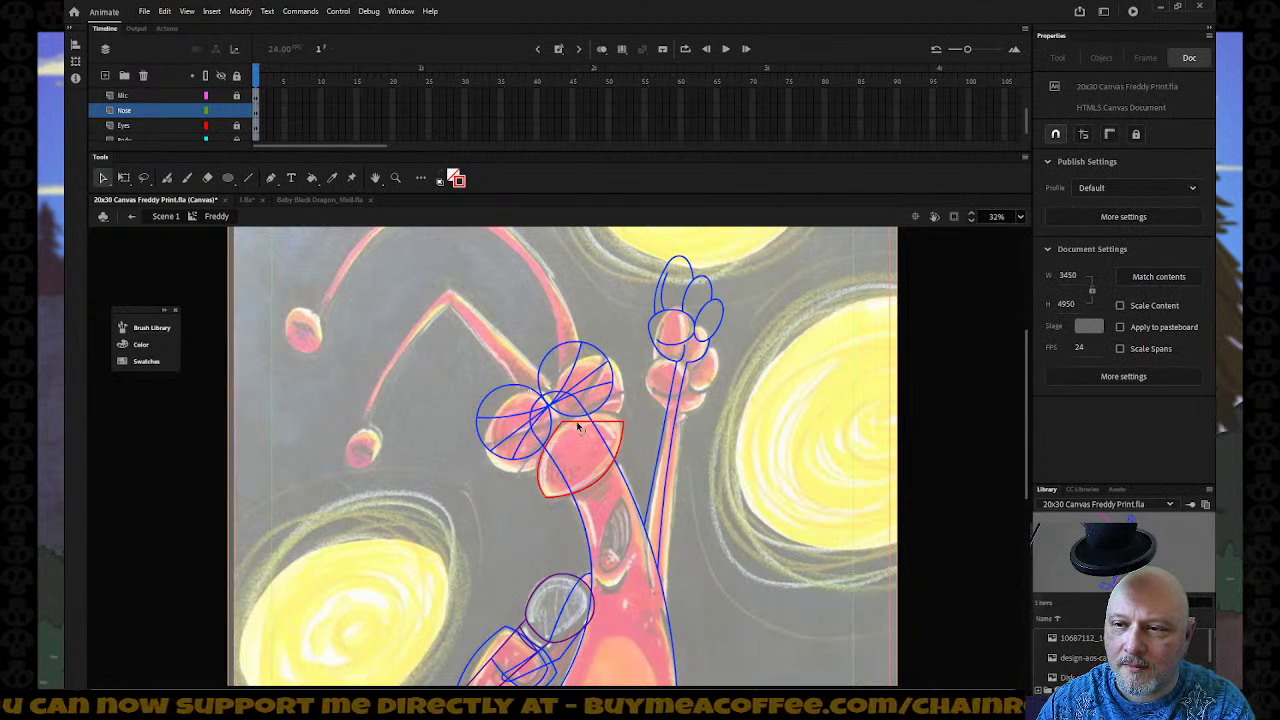
drag(577, 425, 634, 433)
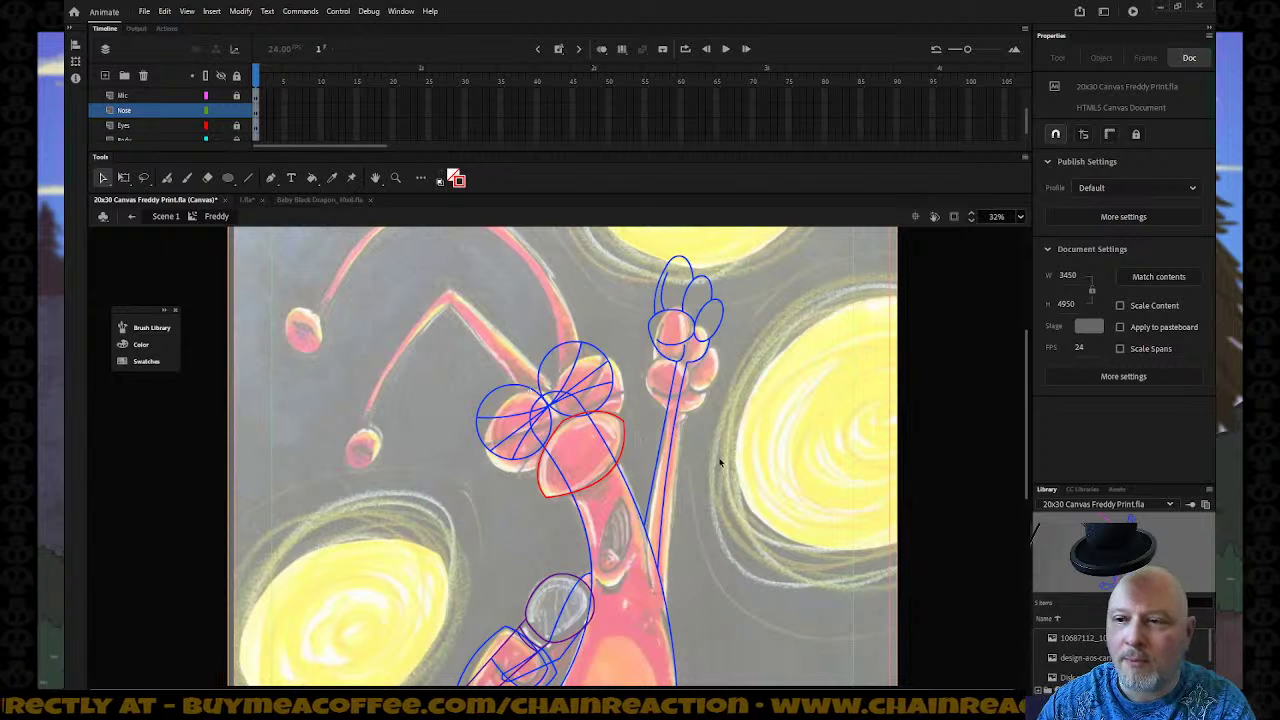
Replace the traced nose outline with an unfilled red circle about 400 px across, placed over the painted nose.
click(609, 483)
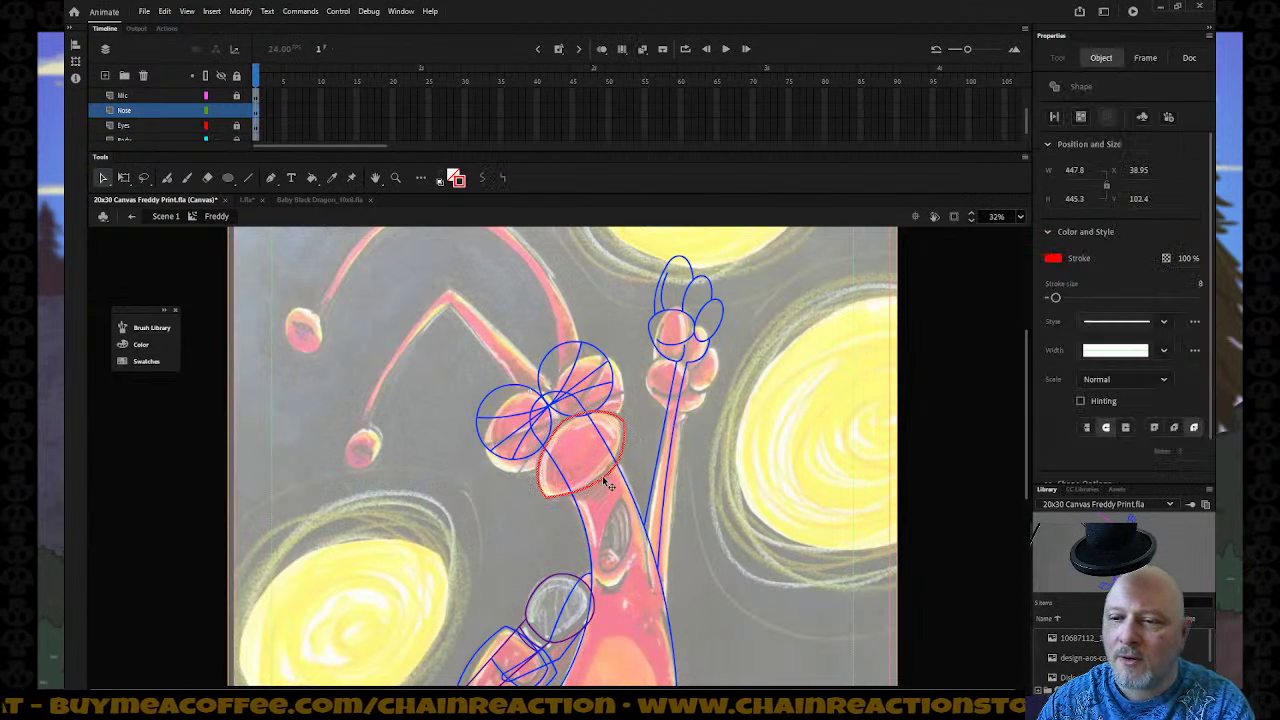
click(392, 327)
click(228, 178)
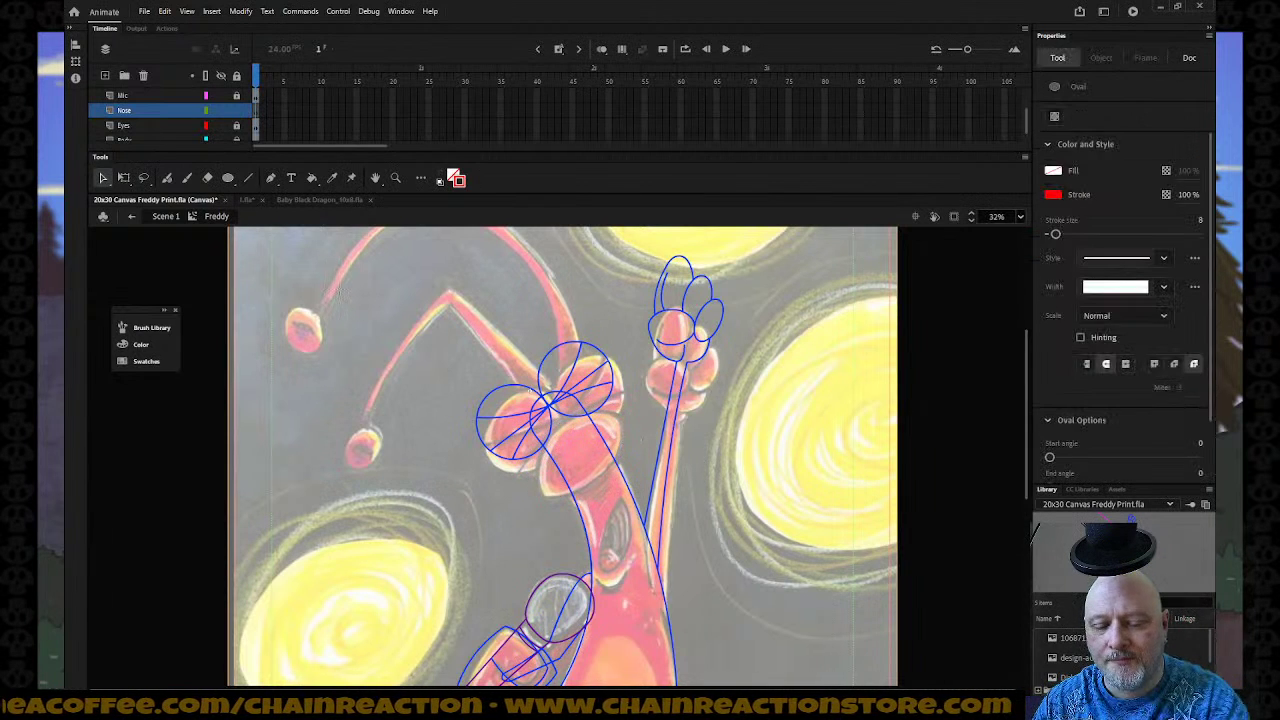
drag(572, 449, 648, 526)
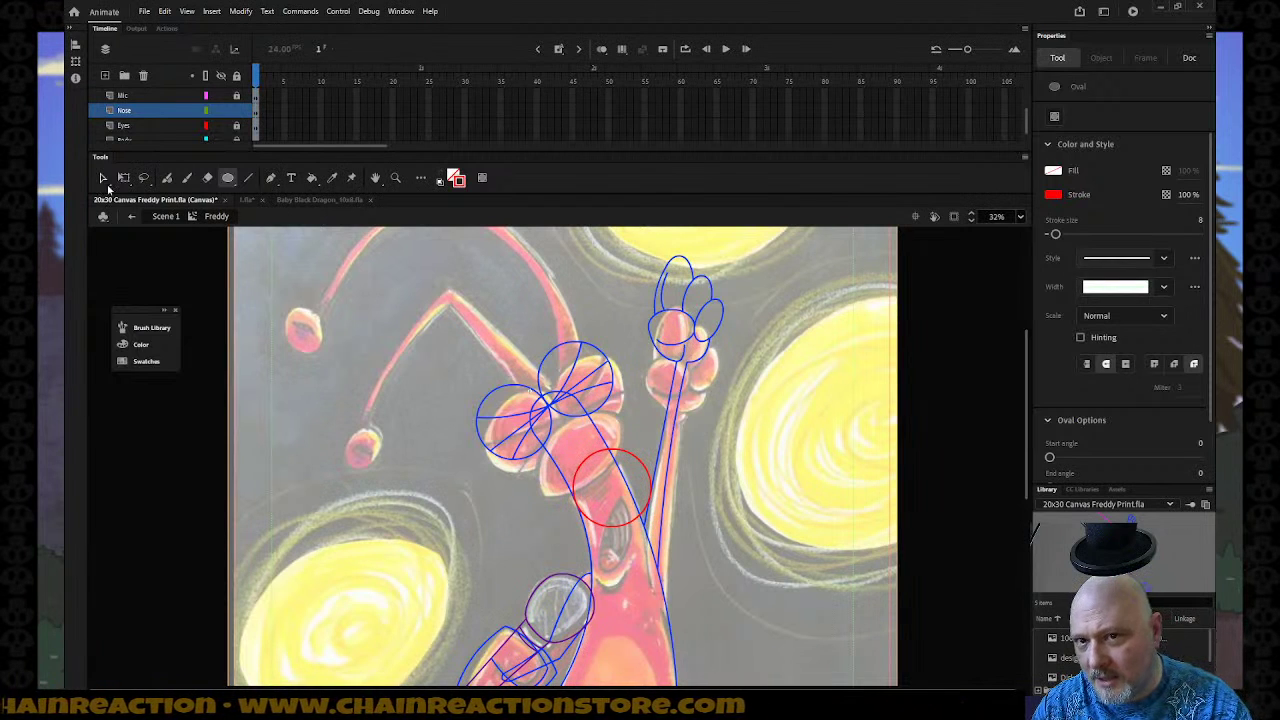
click(105, 181)
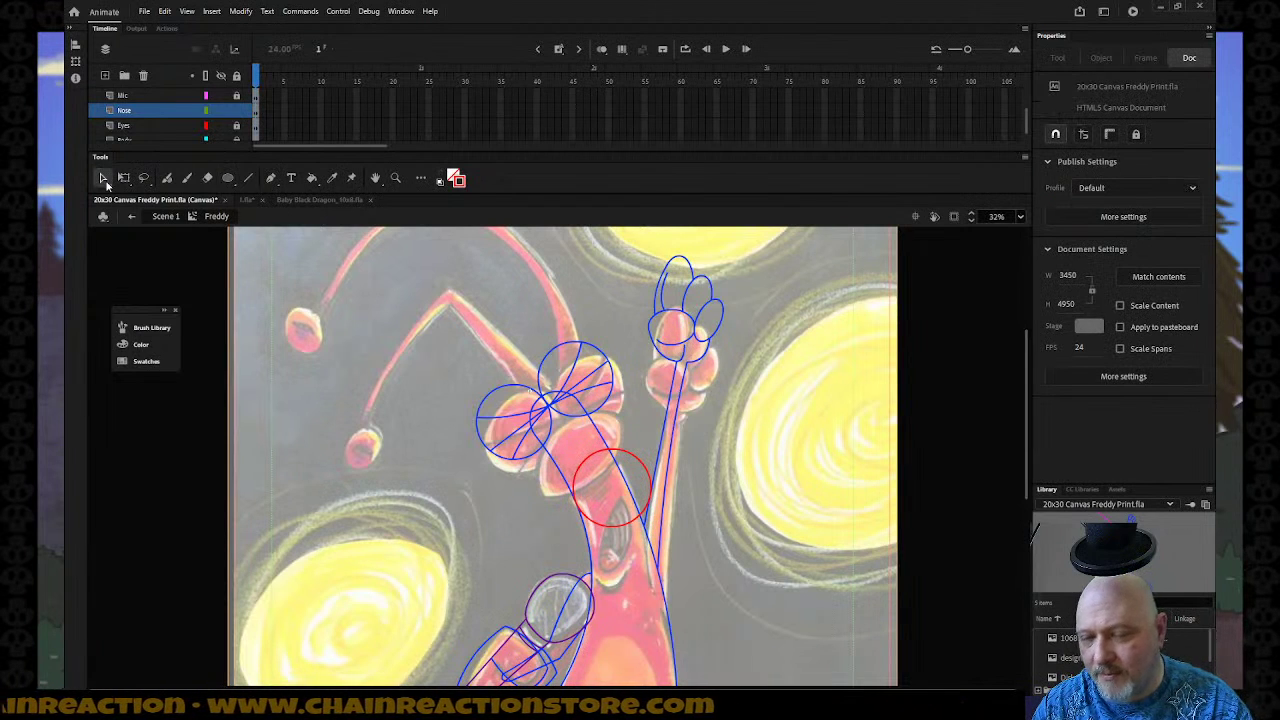
click(632, 458)
drag(630, 457, 591, 420)
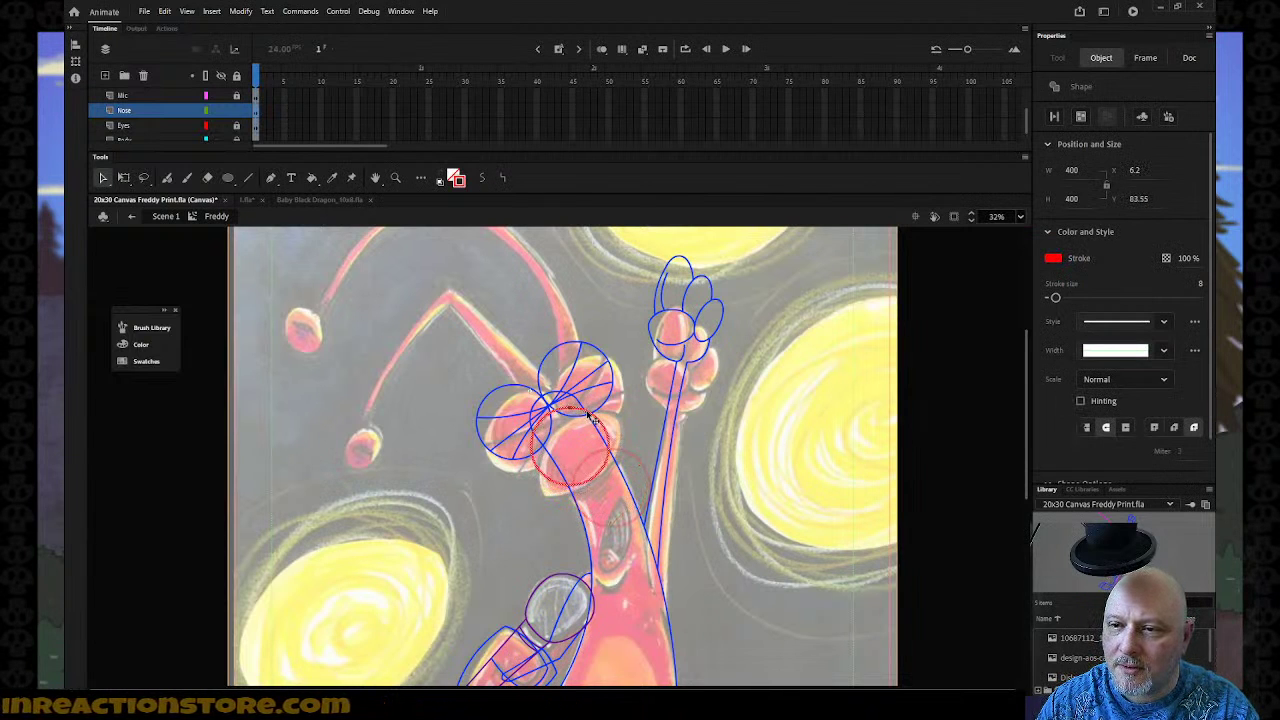
Flatten the nose circle to an oval about 306 px high and rotate it counterclockwise to follow the painted nose.
click(123, 177)
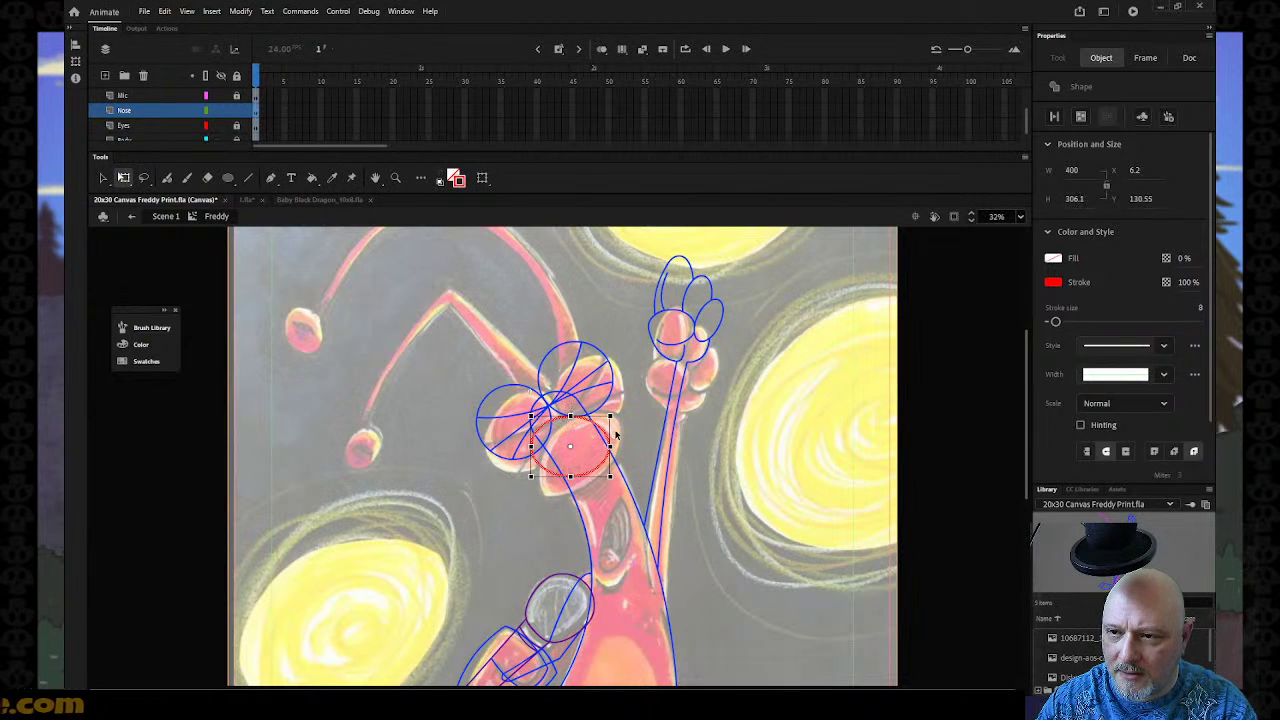
drag(616, 422, 609, 408)
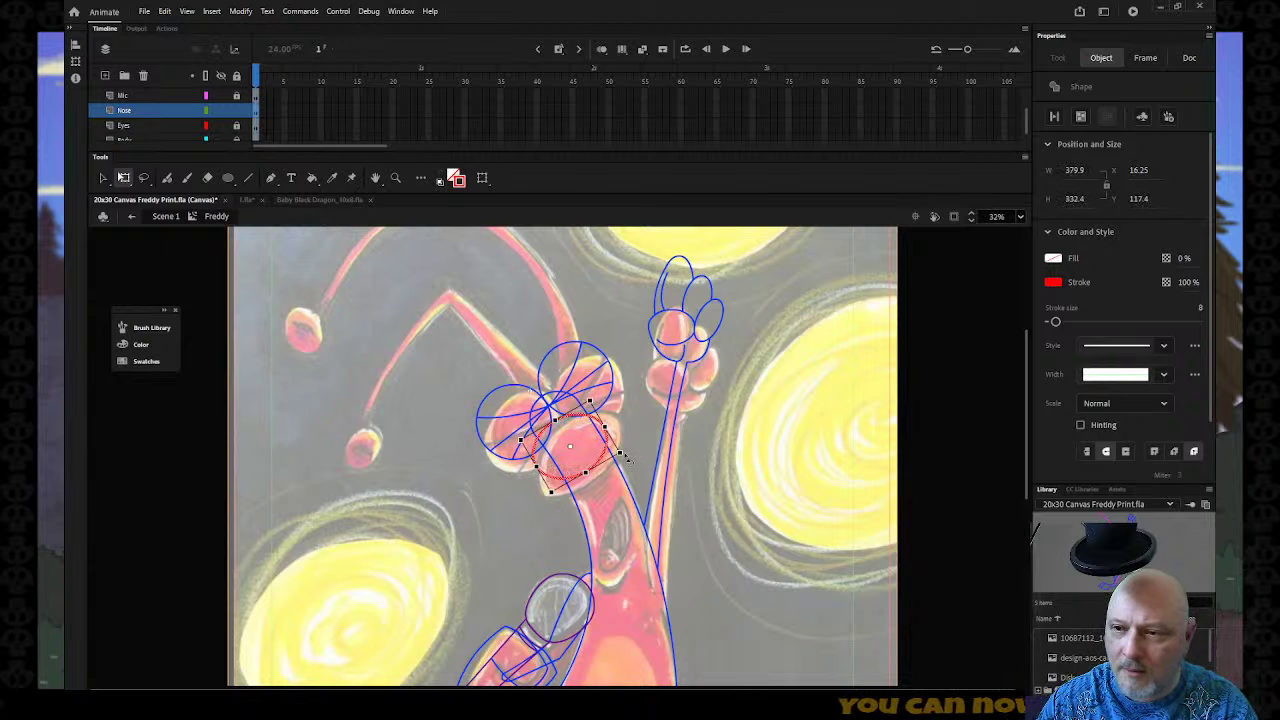
Enlarge the nose circle to about 470 by 411 and nudge it slightly right and down over the painted nose.
drag(620, 452, 631, 455)
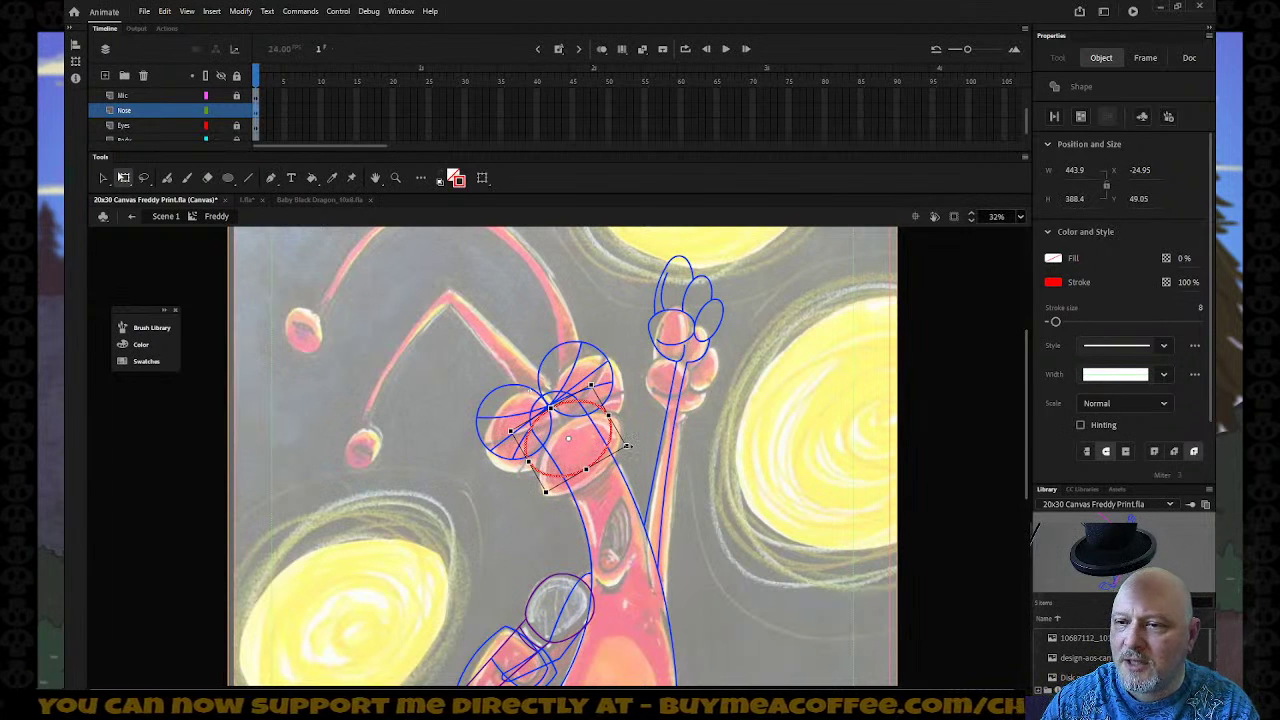
drag(632, 446, 636, 448)
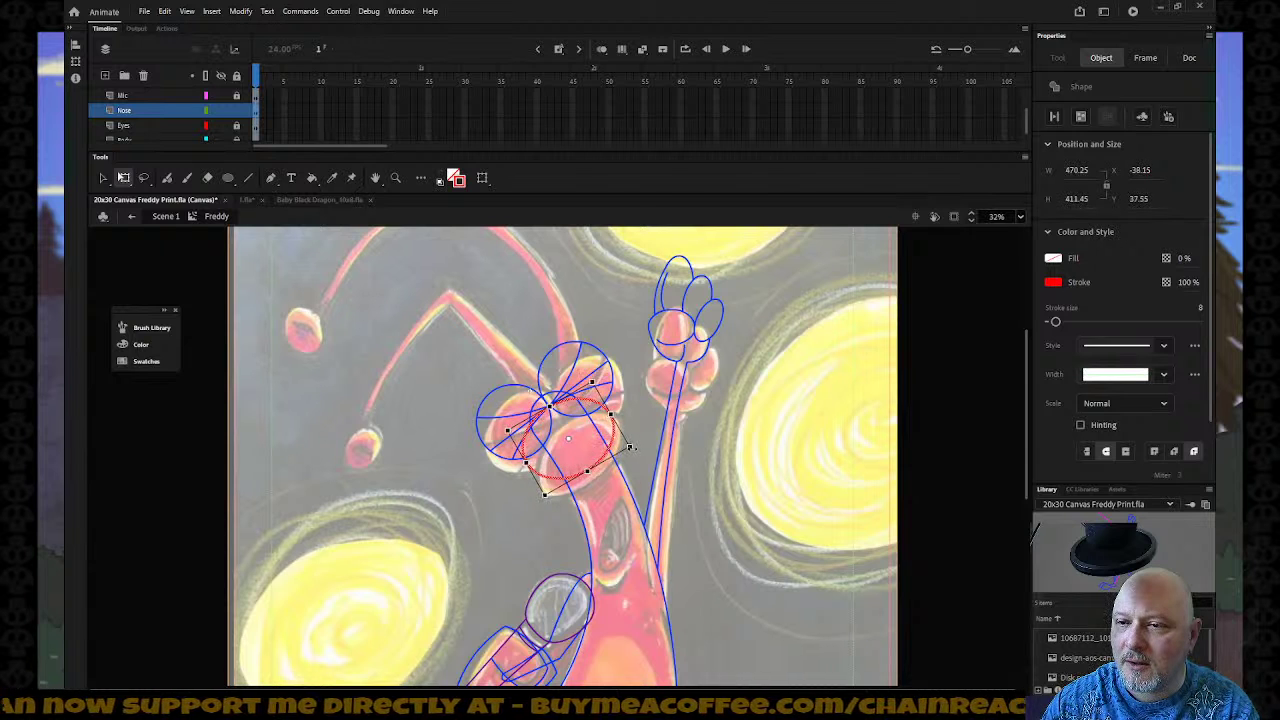
key(Right)
key(Right)
key(Down)
key(Down)
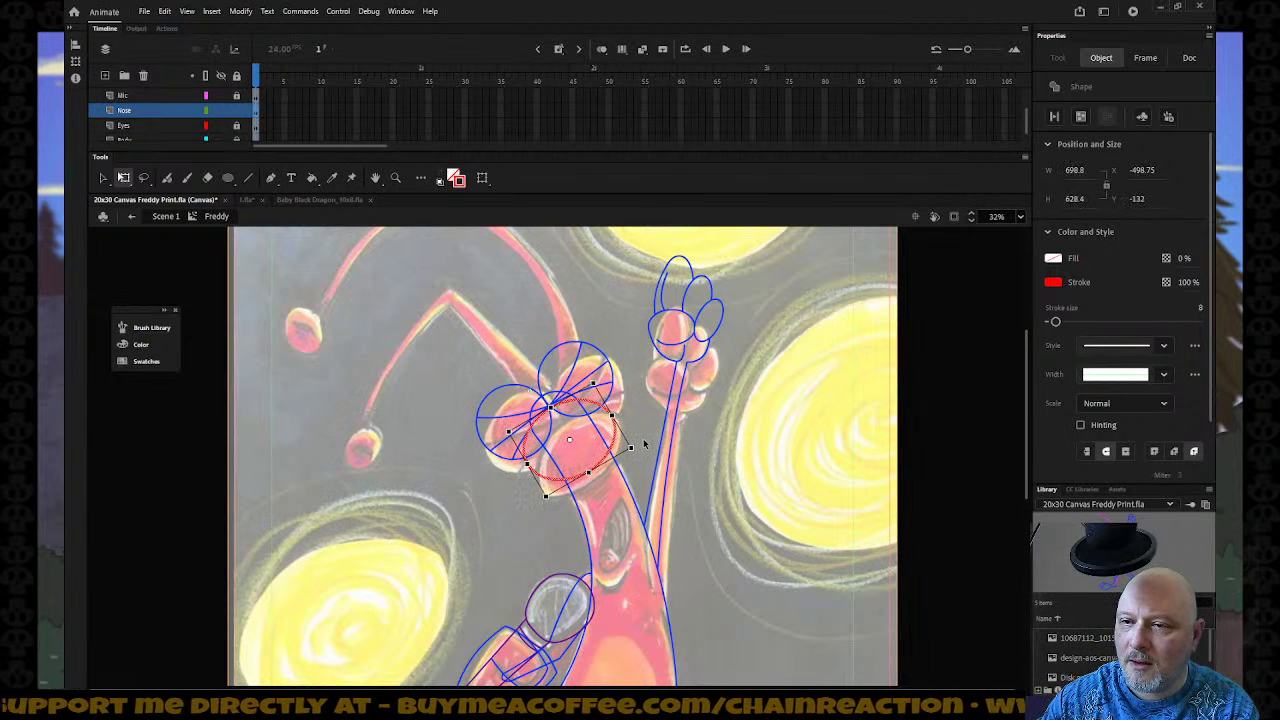
click(439, 392)
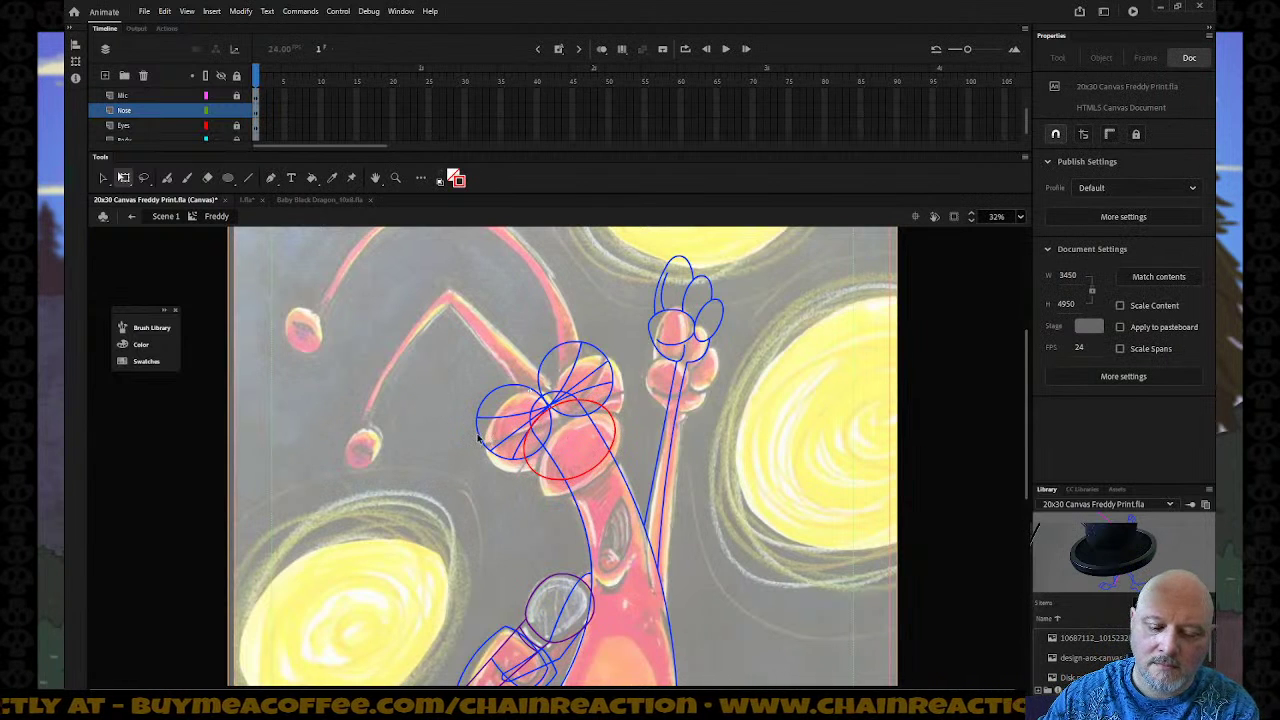
Recolour the outline of the nose circle on the Nose layer to blue #0033FF.
key(z)
alt+click(521, 467)
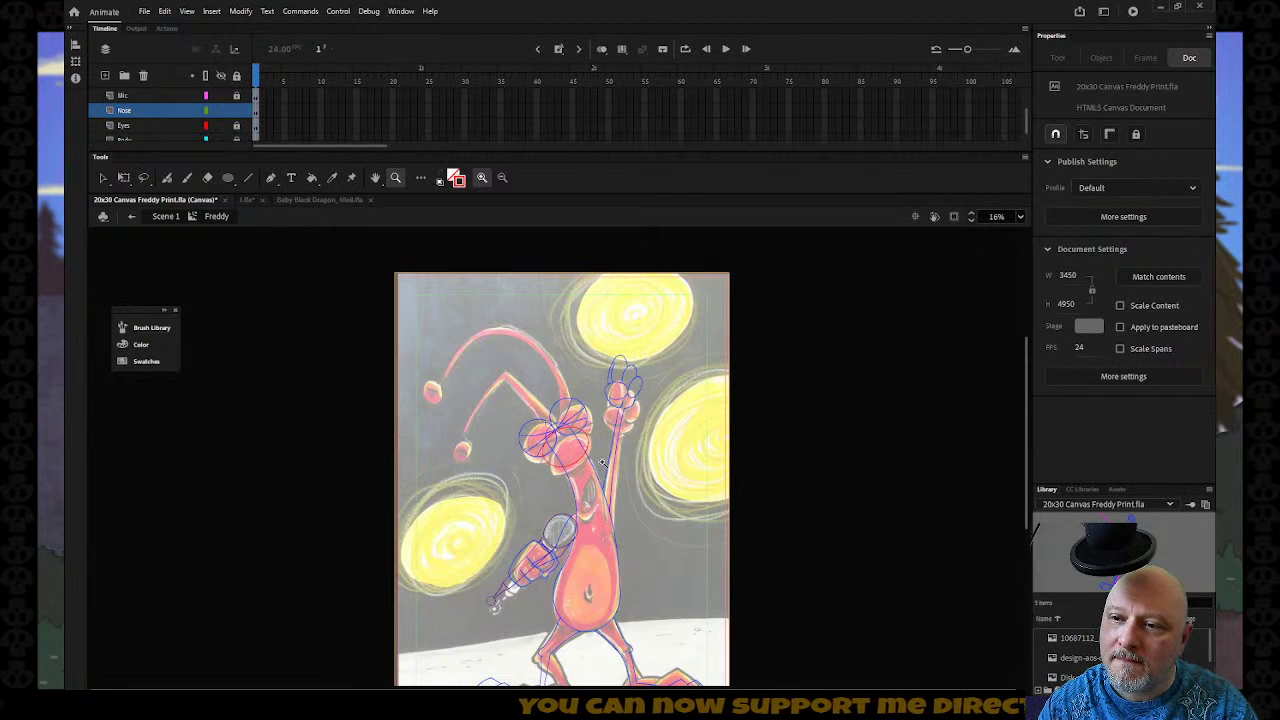
click(173, 110)
click(457, 179)
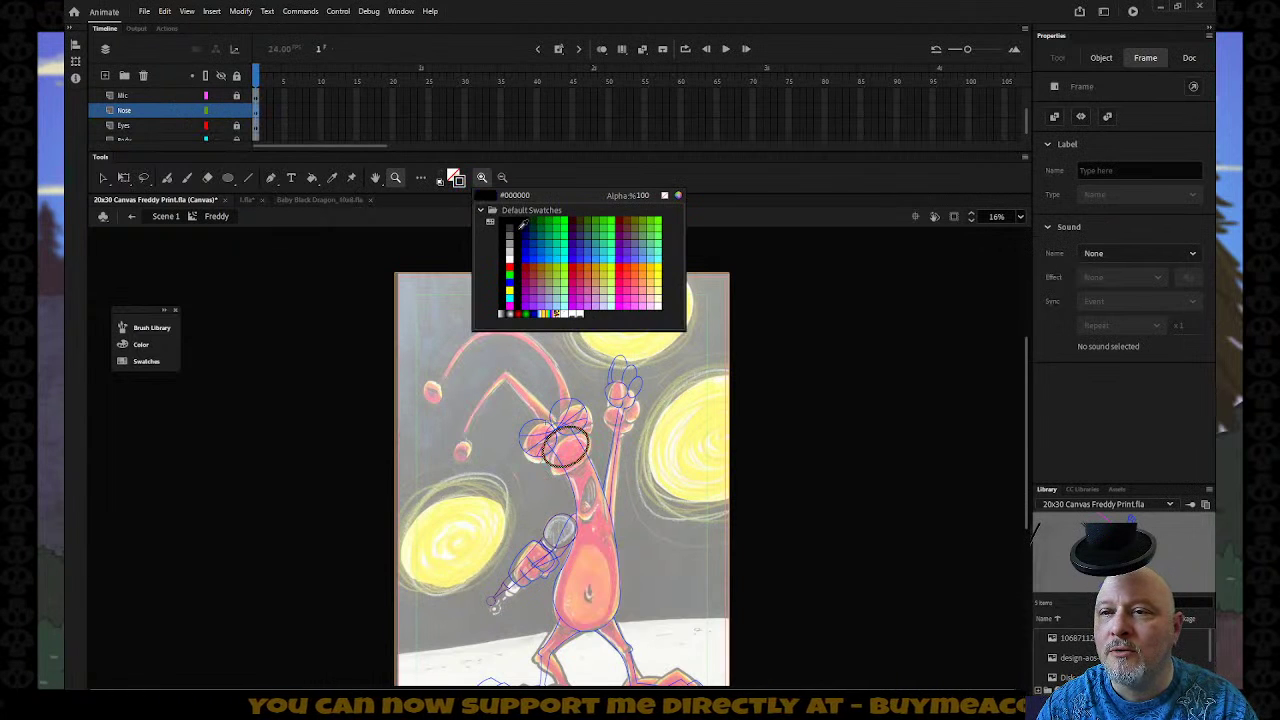
click(537, 253)
click(346, 320)
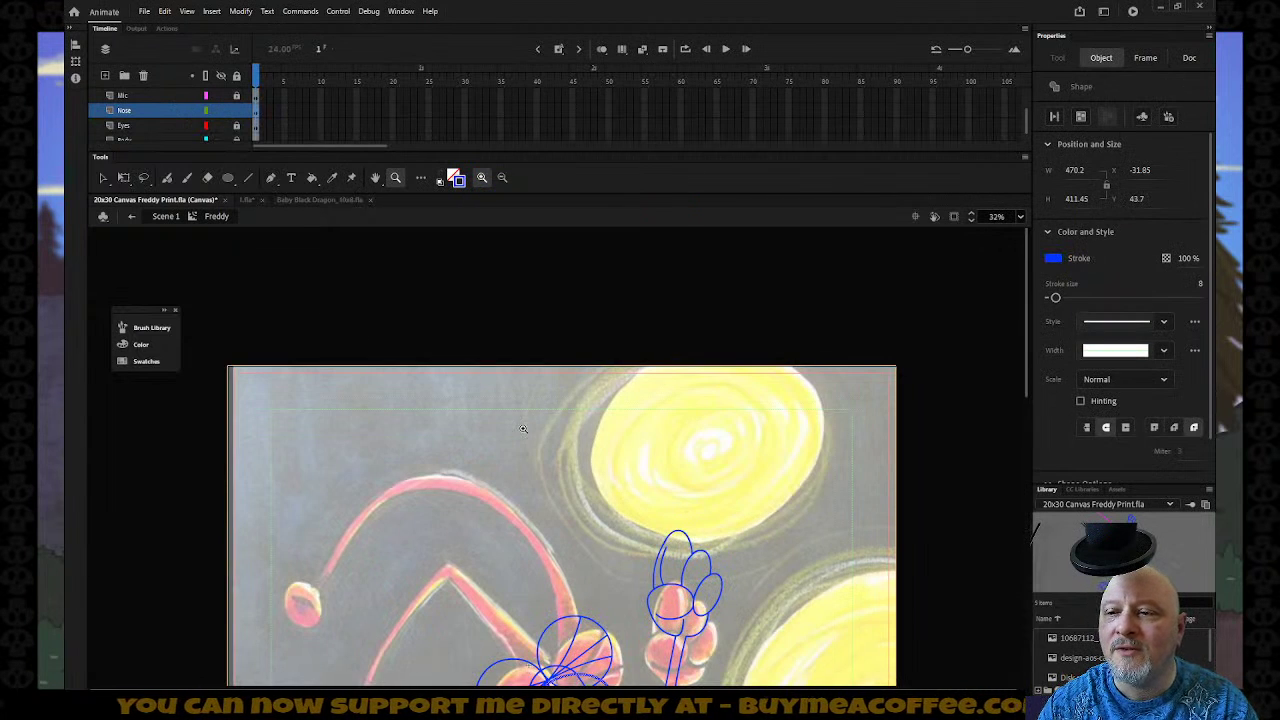
Lock the Nose layer.
scroll(522, 429, down, 5)
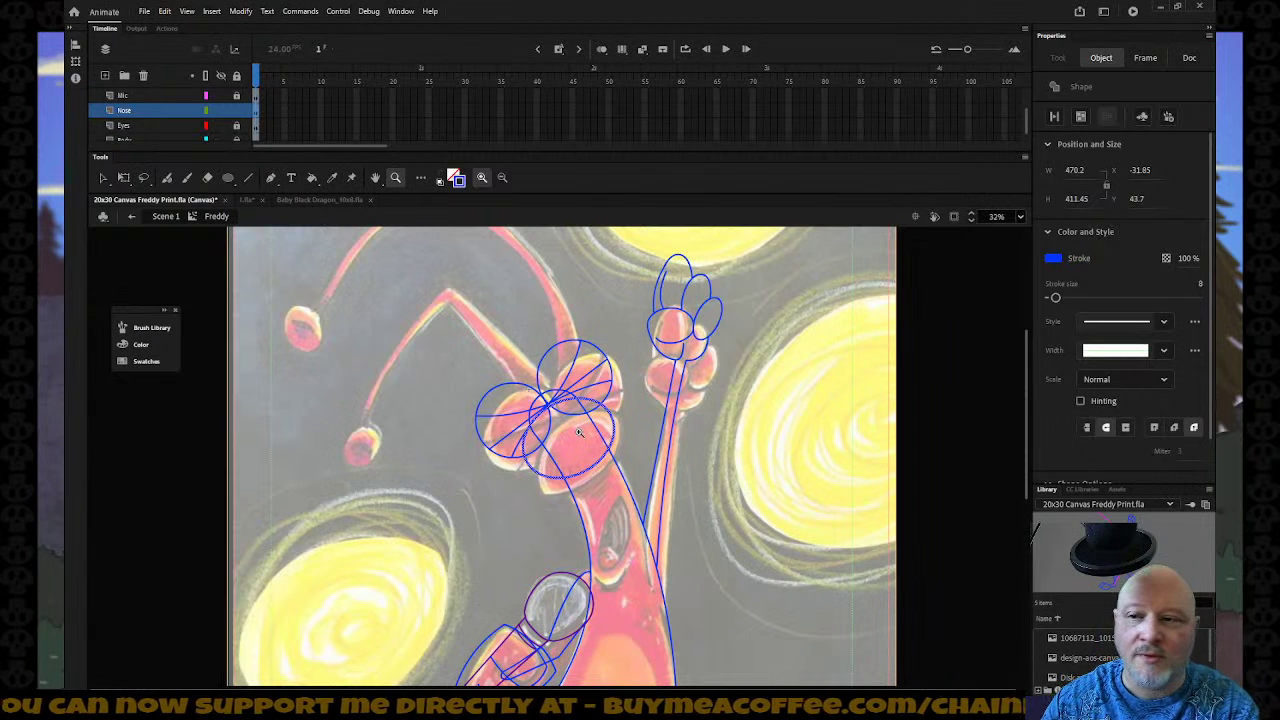
scroll(577, 426, down, 3)
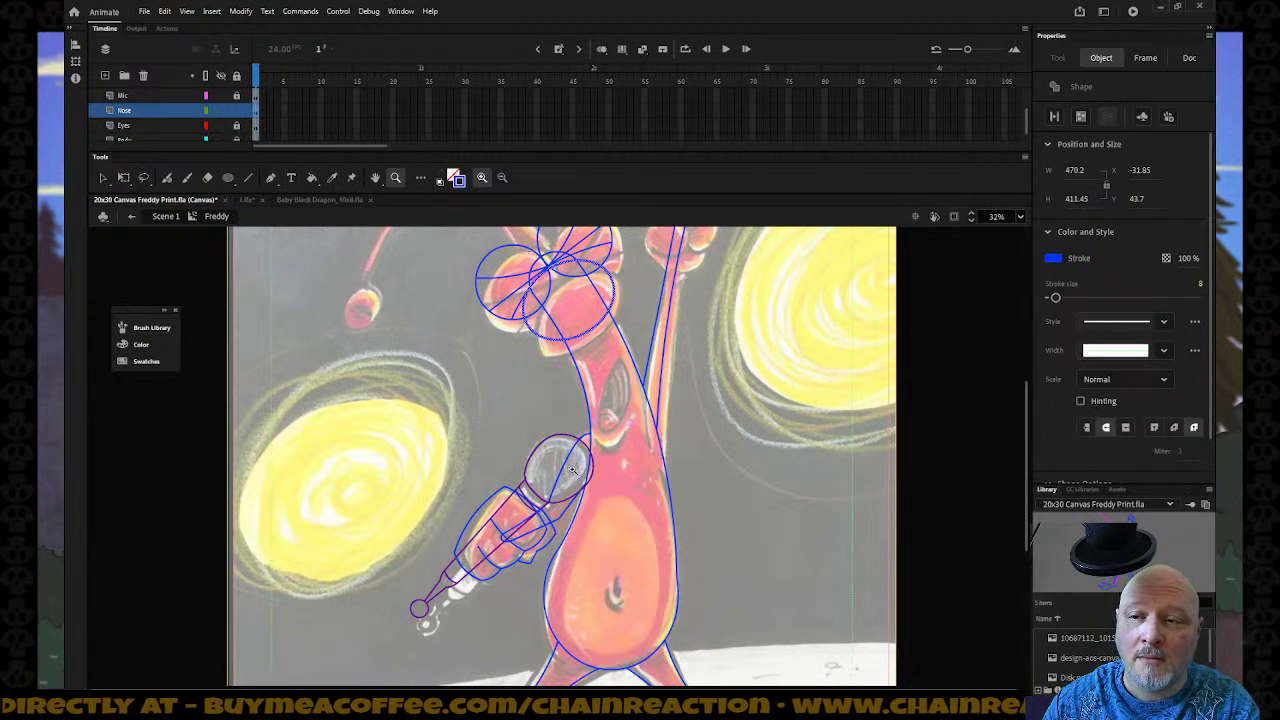
scroll(663, 456, up, 3)
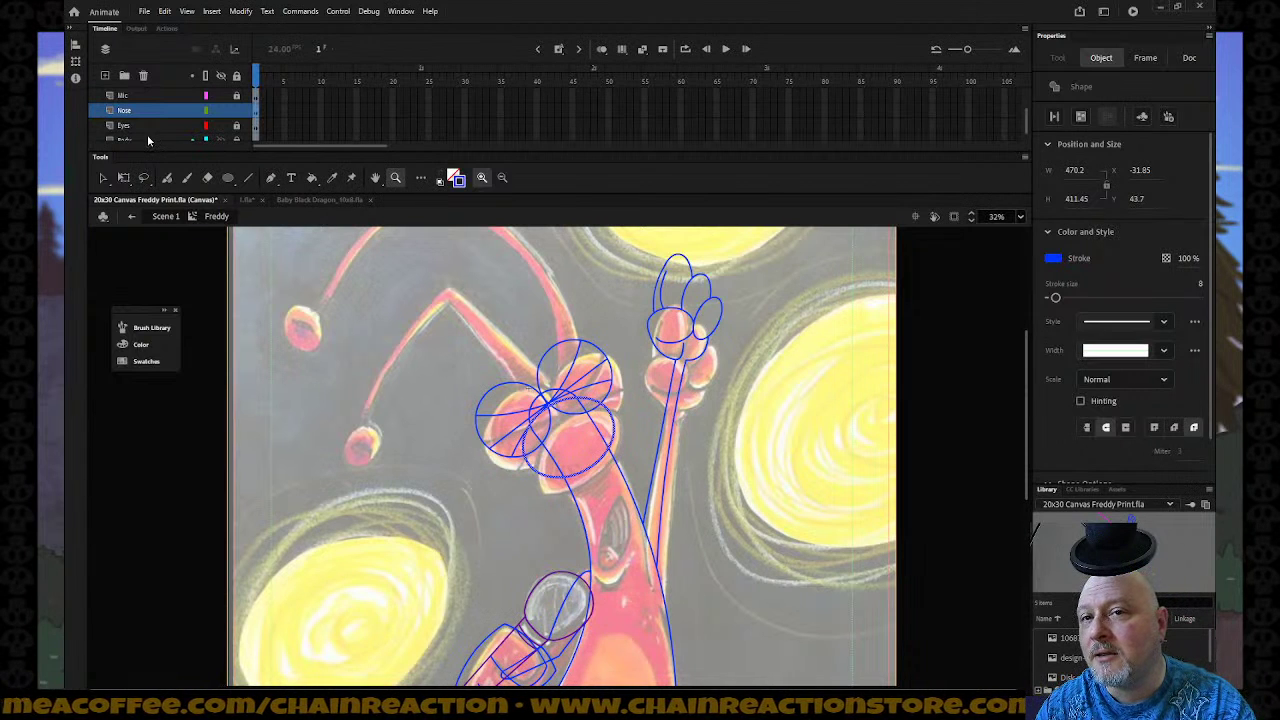
click(244, 114)
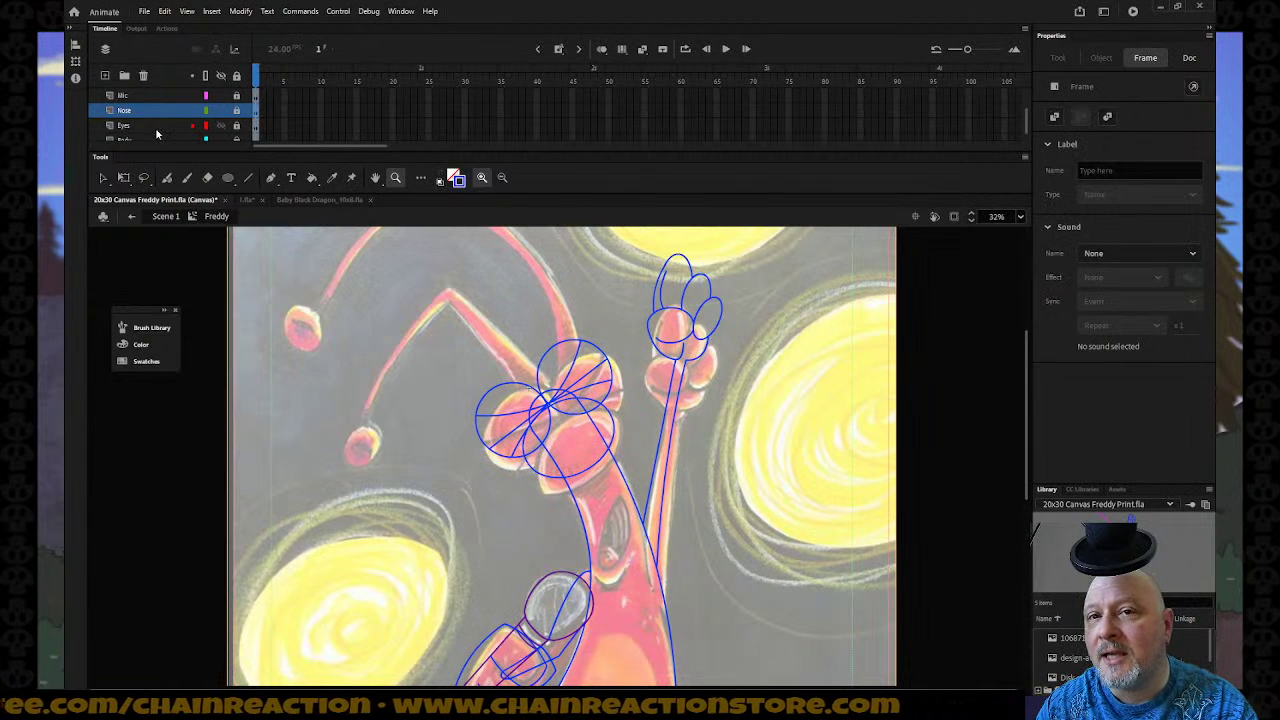
Insert a new layer directly above the Body layer and name it Mouth.
scroll(155, 129, down, 1)
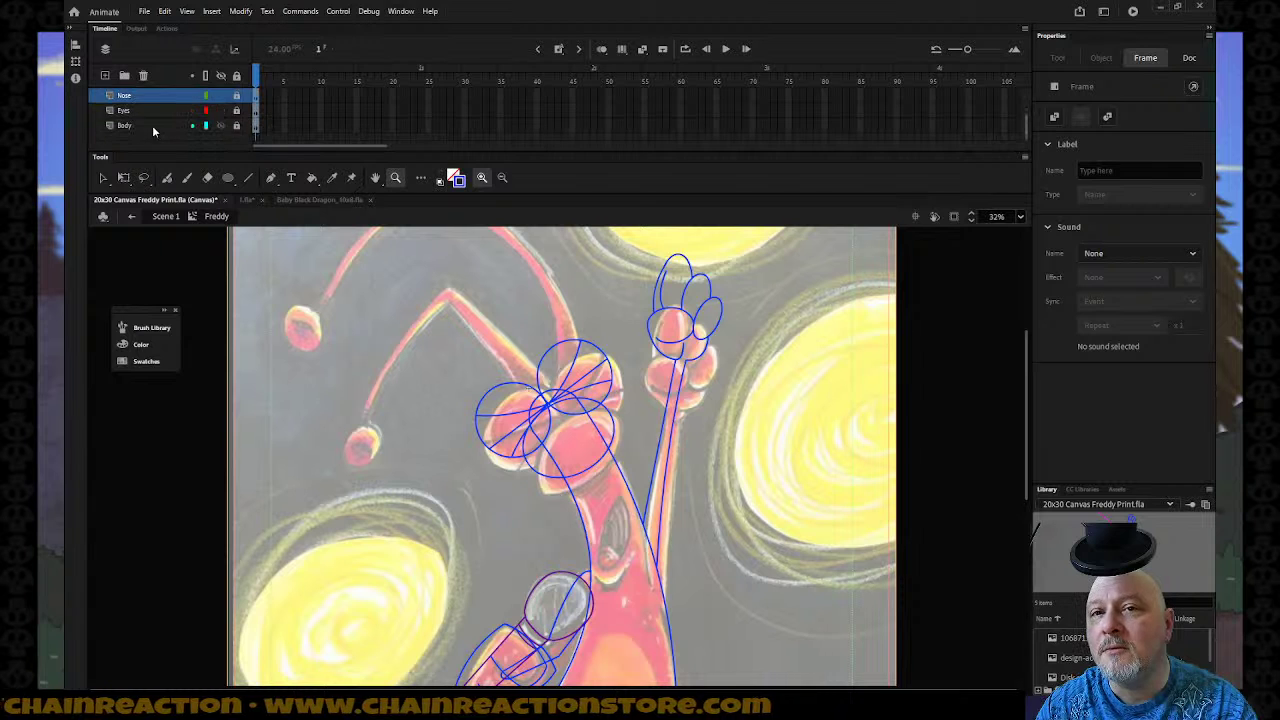
right_click(152, 125)
click(202, 190)
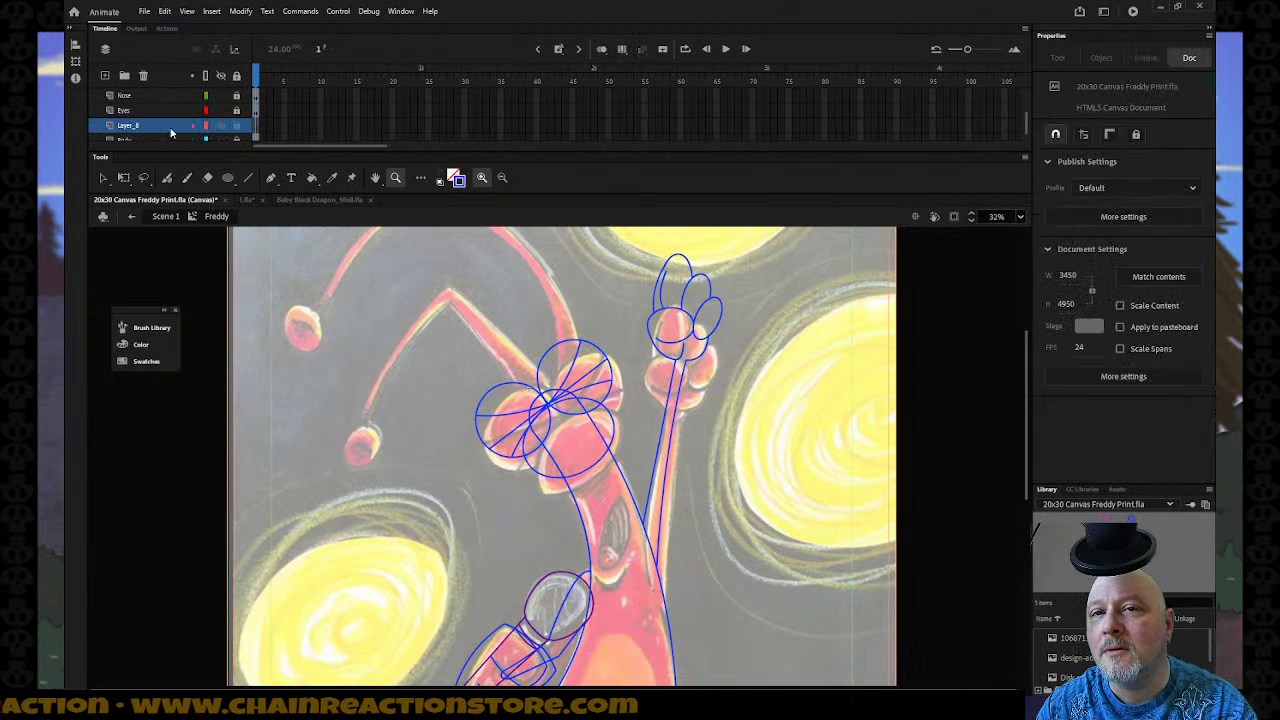
text(Mouth)
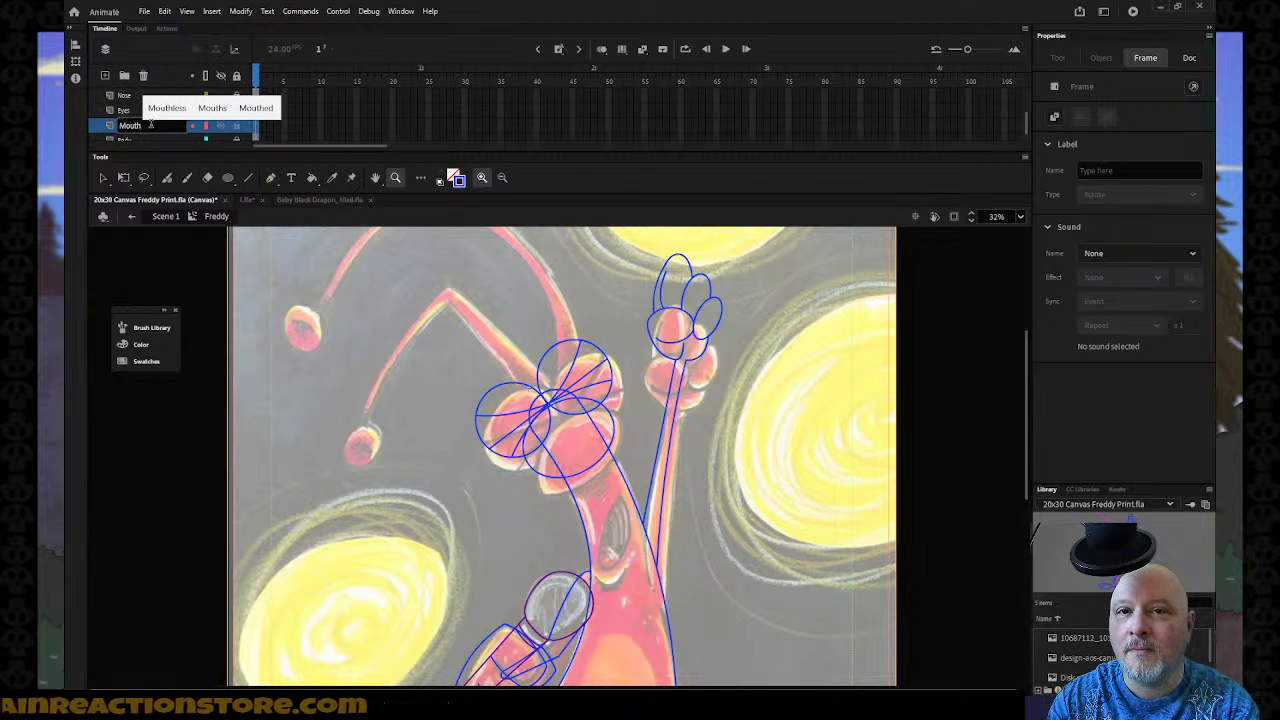
key(Return)
click(342, 391)
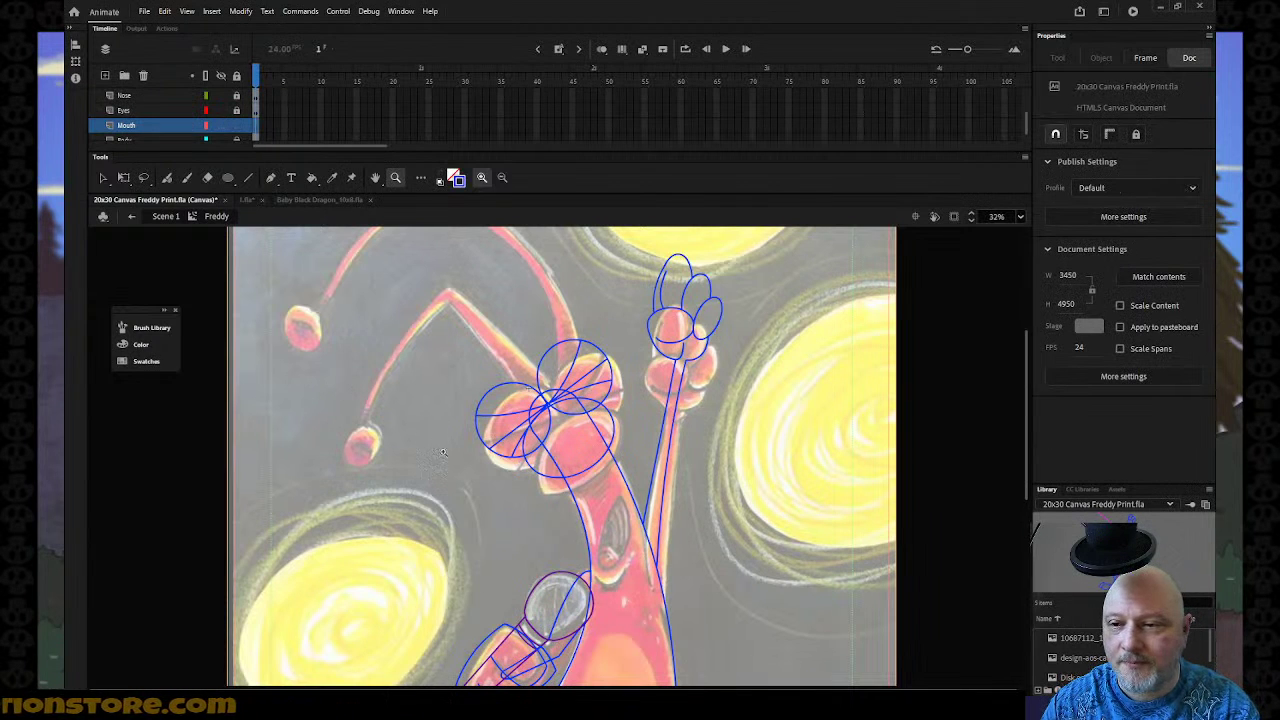
Rough out the painted mouth on the Mouth layer with connected straight lines, using a green stroke of size 8.
drag(698, 610, 701, 629)
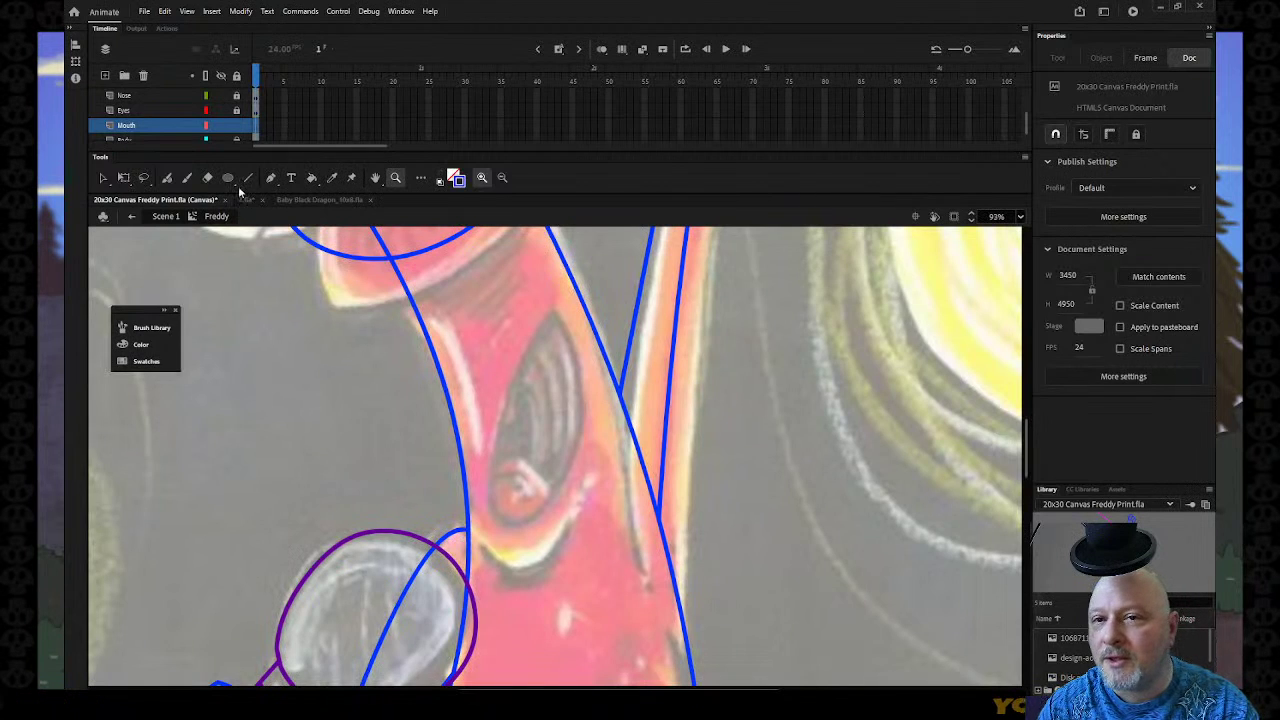
click(457, 183)
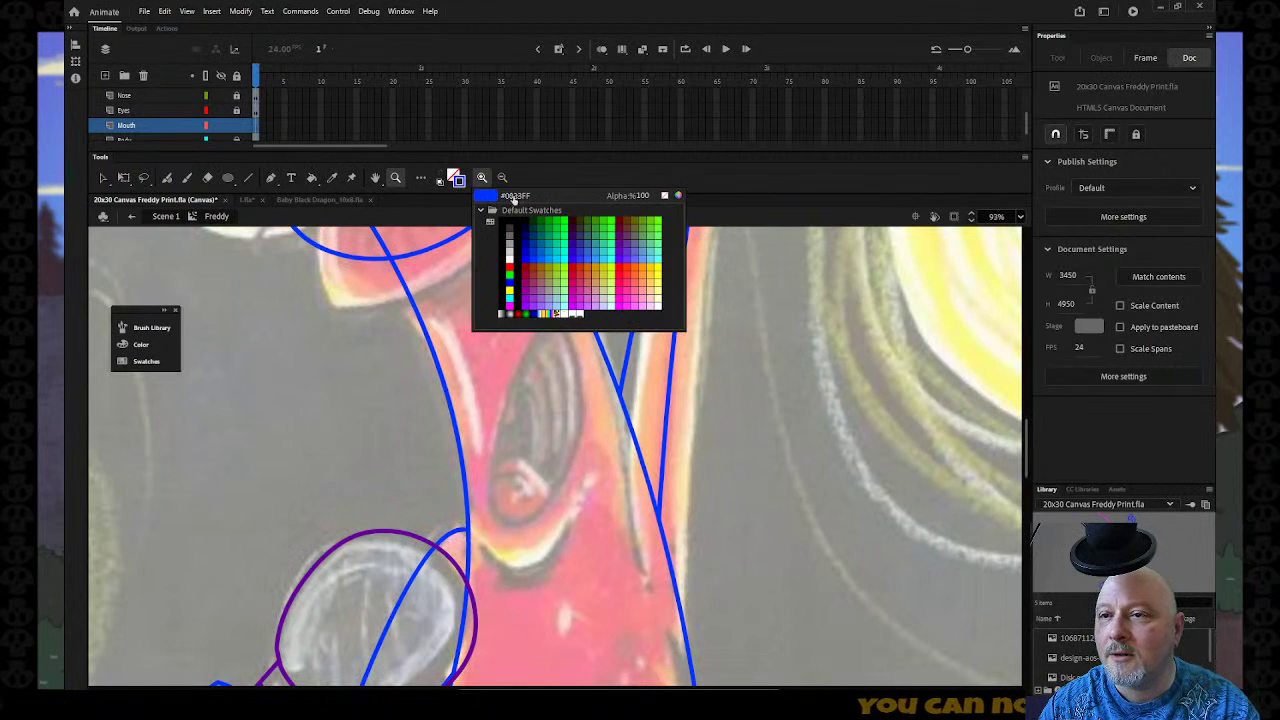
click(566, 214)
click(248, 177)
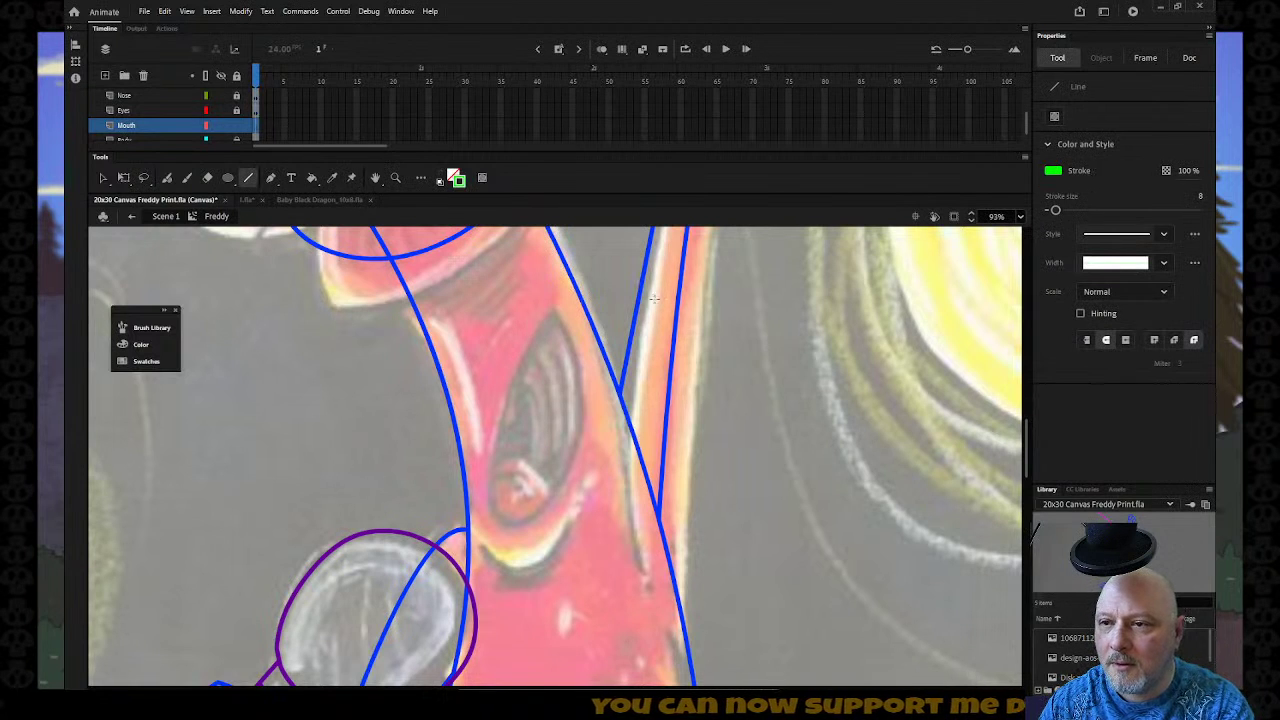
mouse_move(550, 310)
mouse_down()
mouse_move(490, 486)
mouse_move(510, 522)
mouse_move(552, 494)
mouse_move(568, 390)
mouse_move(546, 322)
mouse_up()
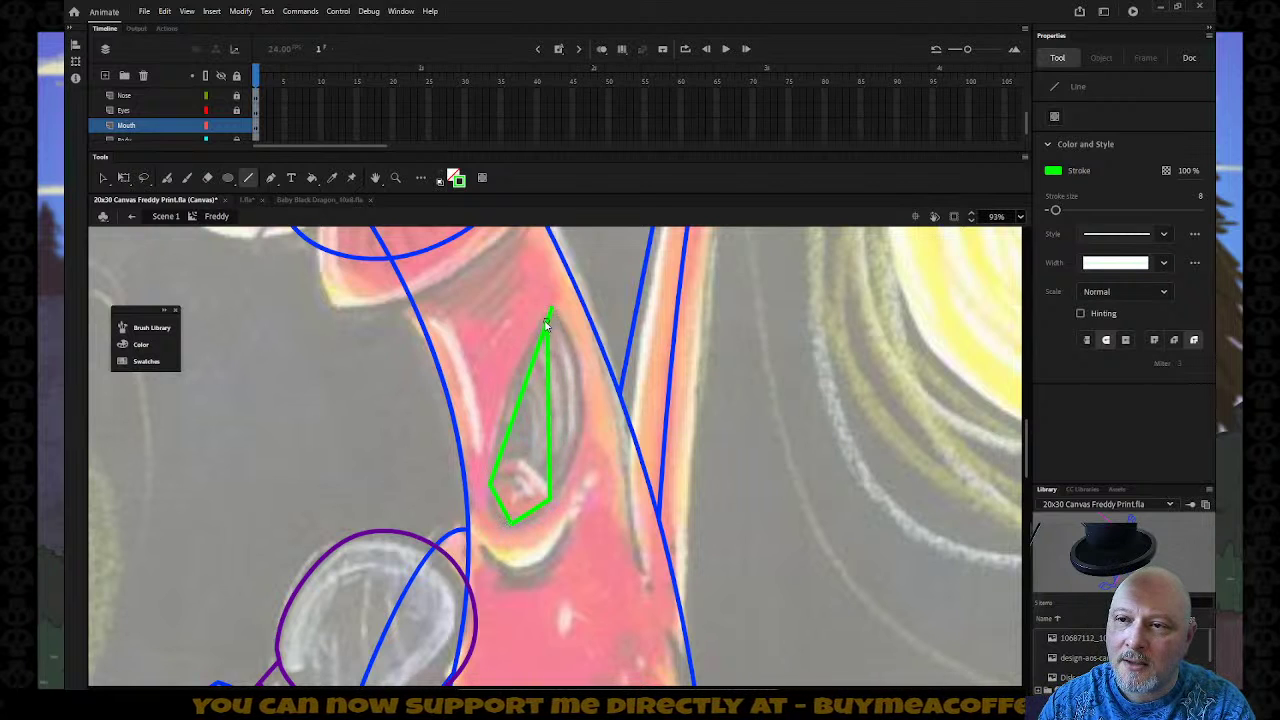
Delete the right-hand line of the mouth outline and bend the remaining segments to follow the painted mouth.
key(v)
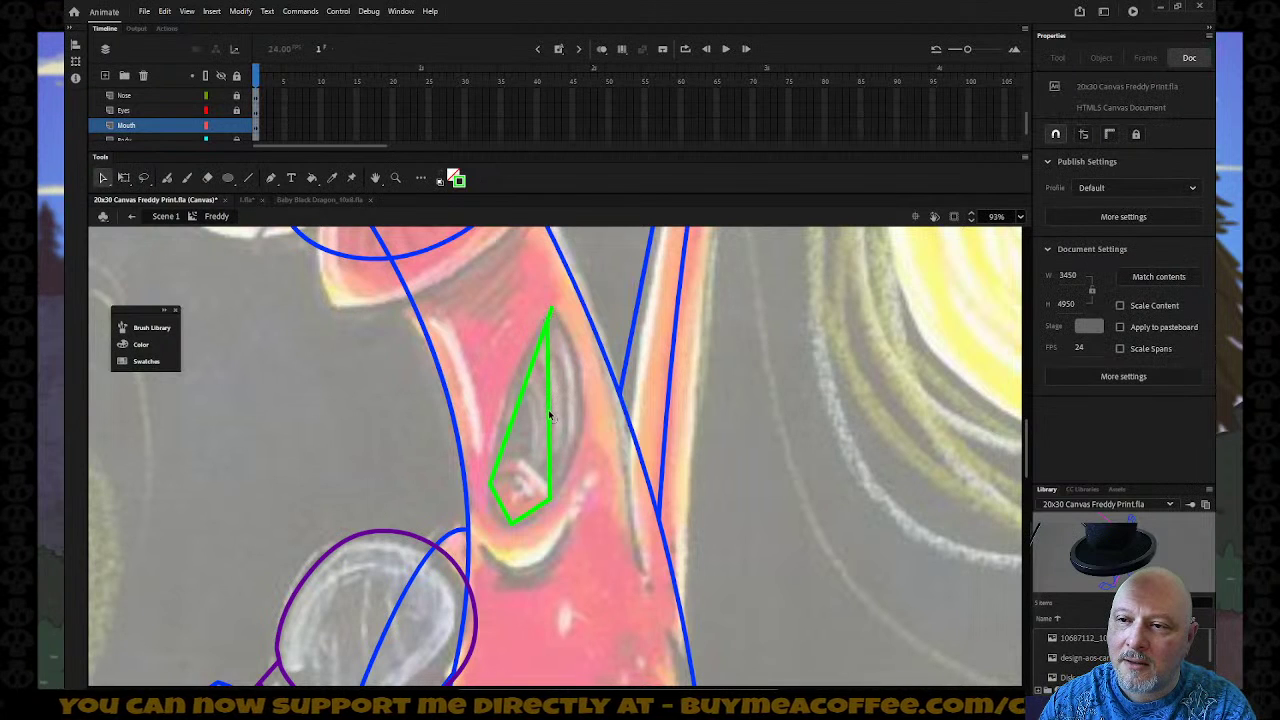
click(548, 410)
key(Delete)
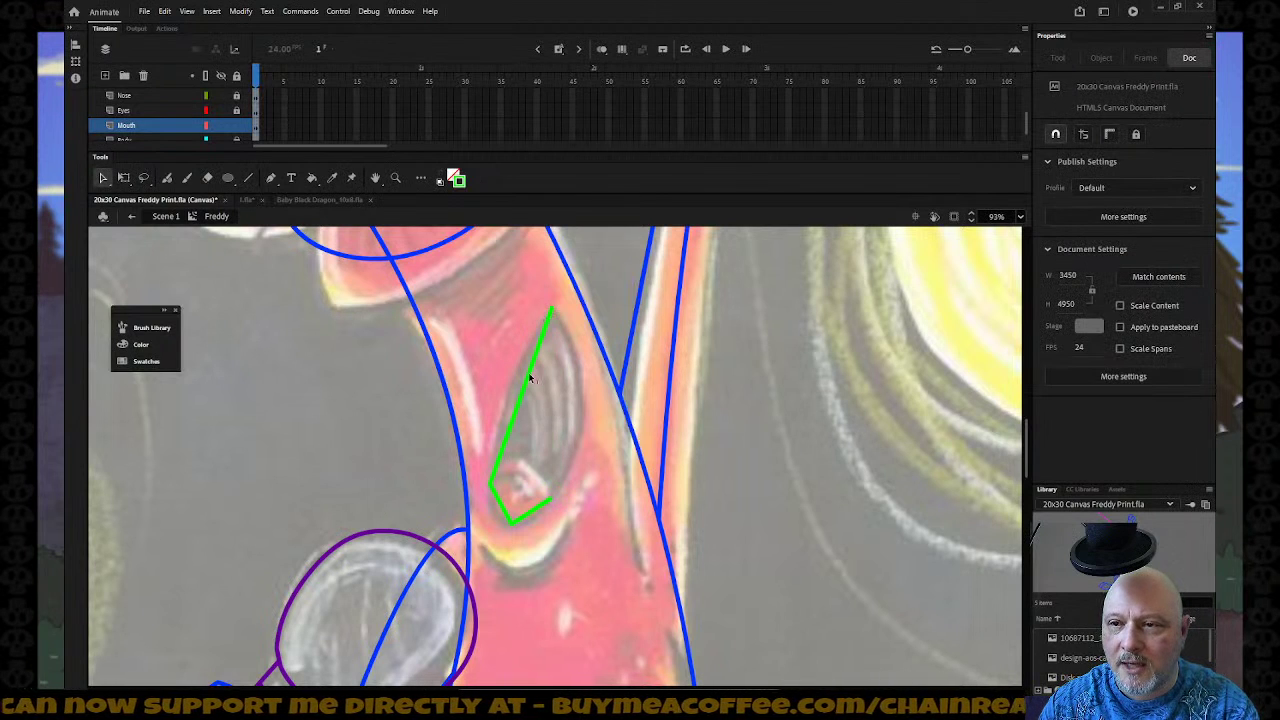
drag(528, 382, 515, 372)
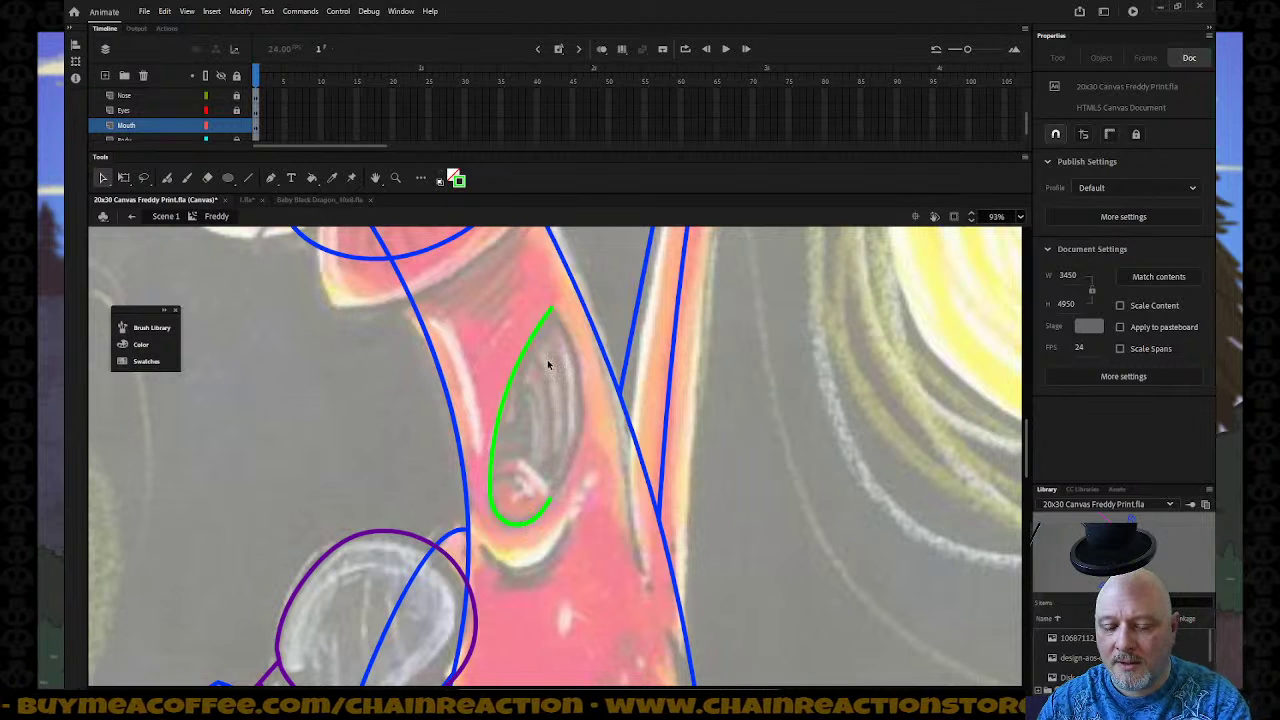
Close the right side of the mouth outline with a new line and bow it outward along the painted edge.
key(n)
drag(548, 312, 549, 500)
key(v)
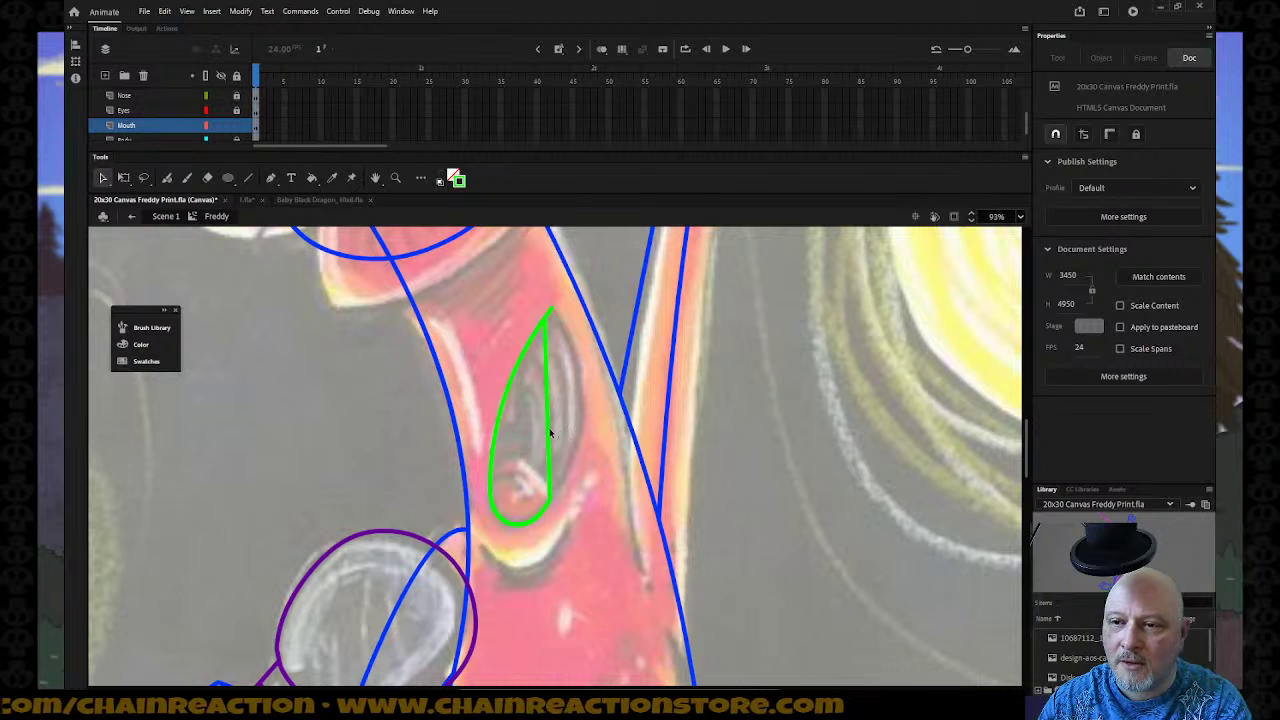
mouse_move(549, 427)
mouse_down()
mouse_move(568, 423)
mouse_move(568, 440)
mouse_move(566, 418)
mouse_up()
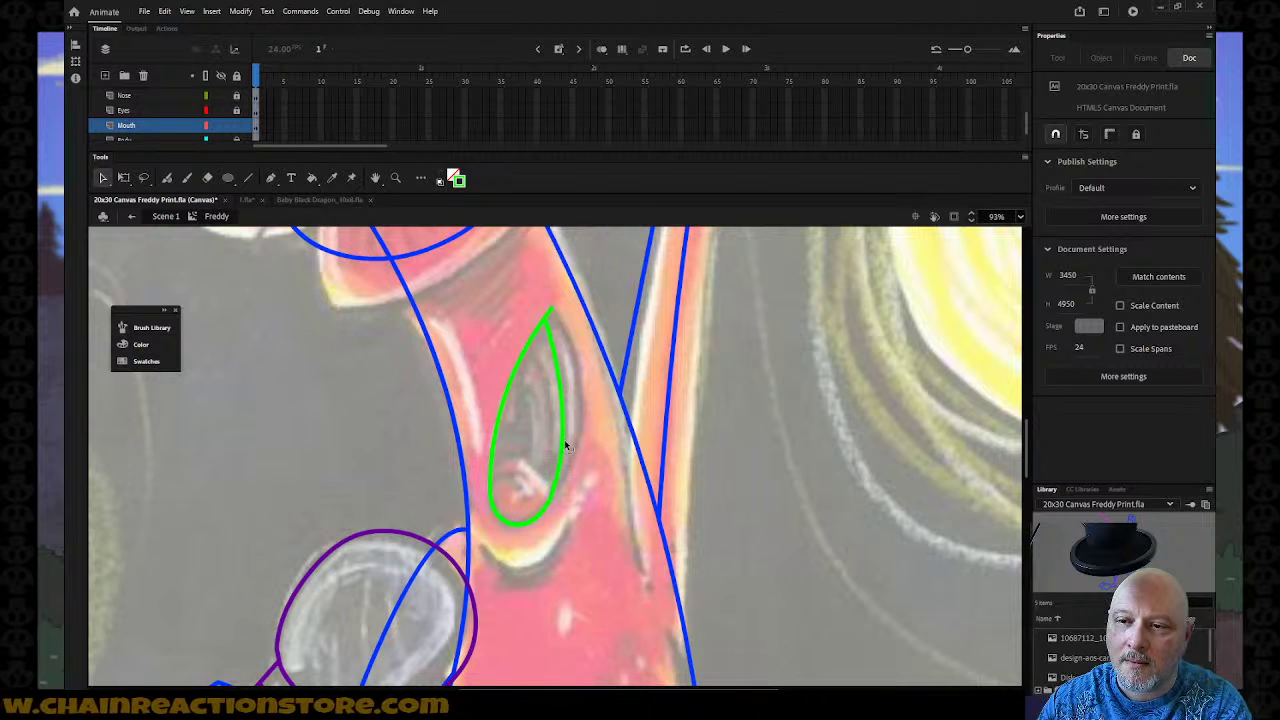
double_click(564, 441)
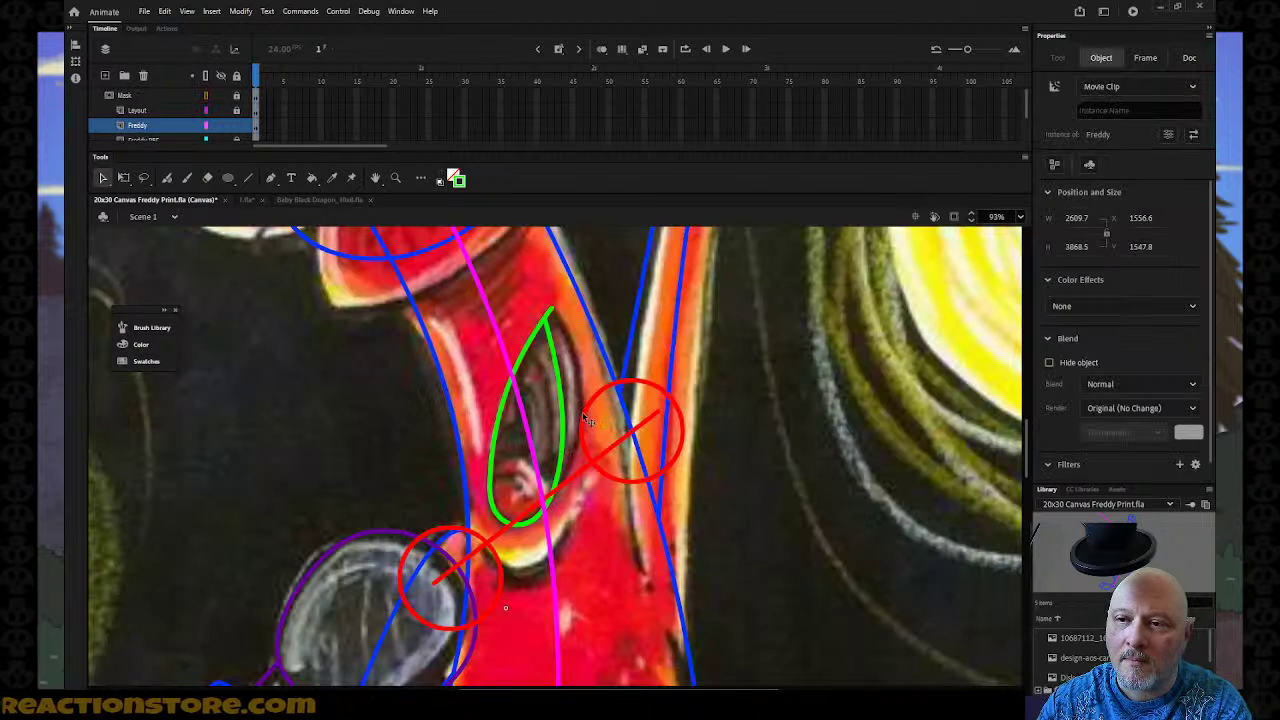
double_click(563, 456)
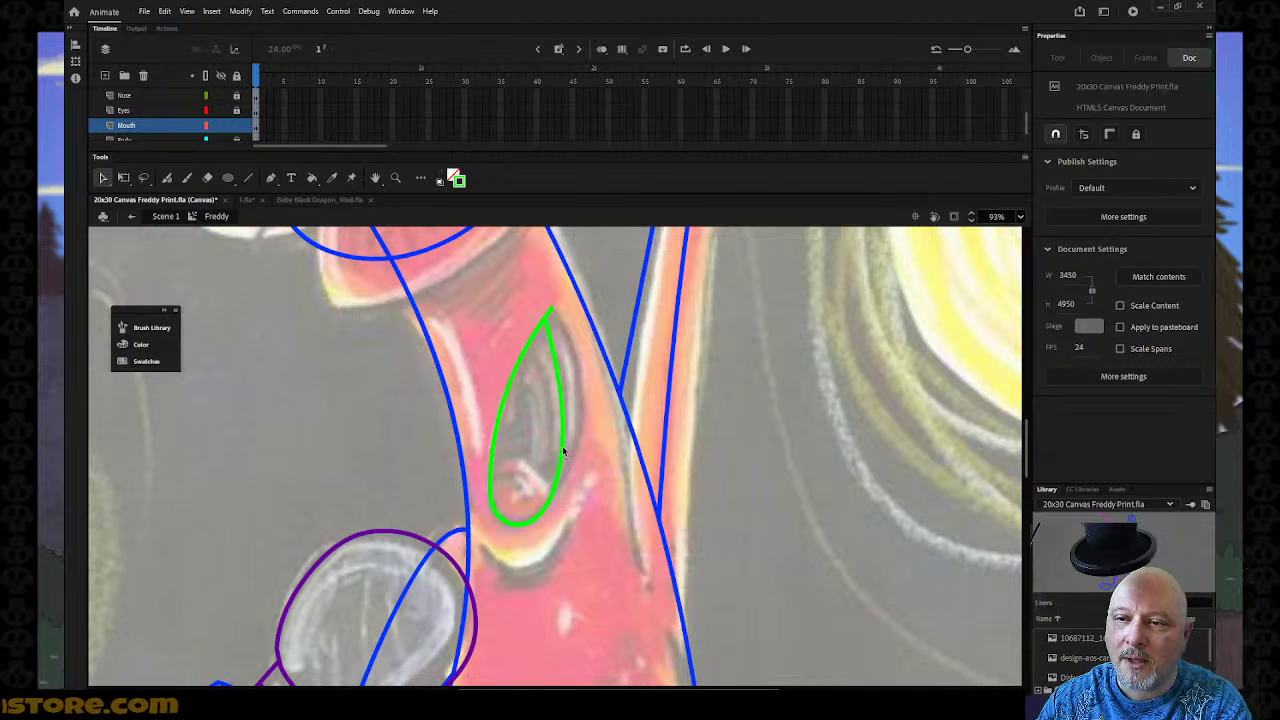
click(562, 445)
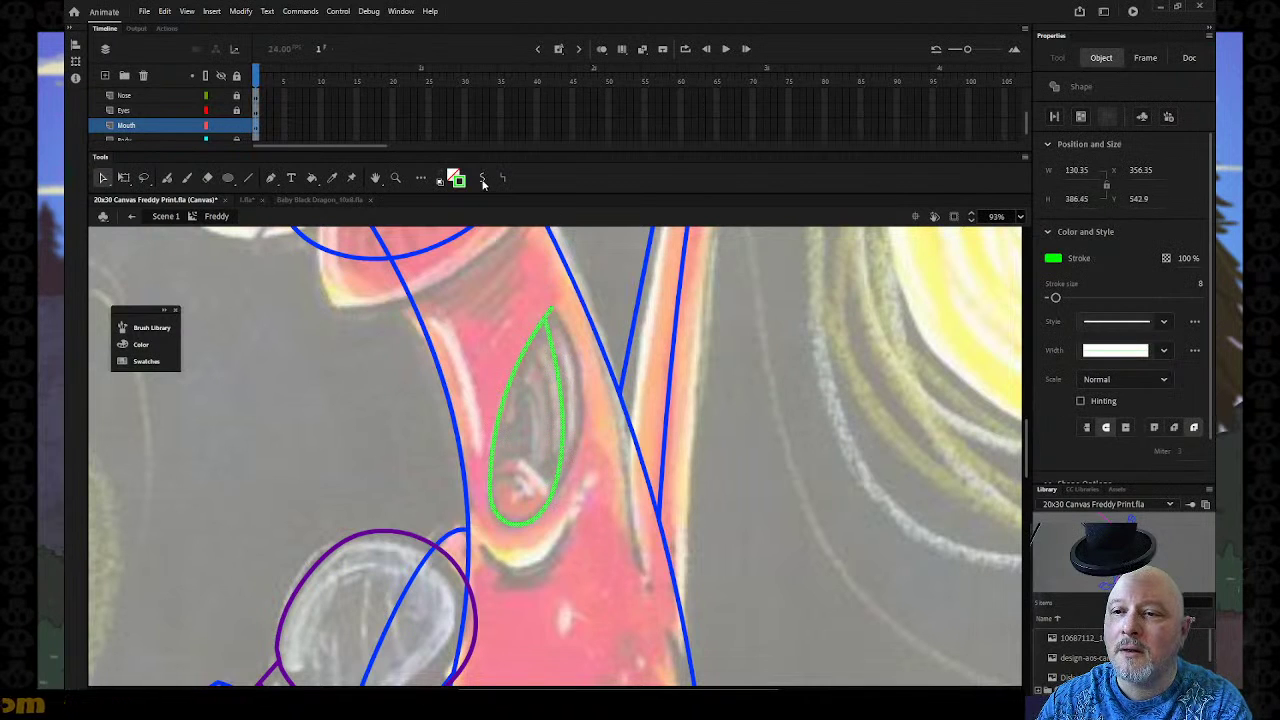
Draw a V-shaped lip line just below the mouth outline and bend its segments into a curve along the painted lip.
click(248, 177)
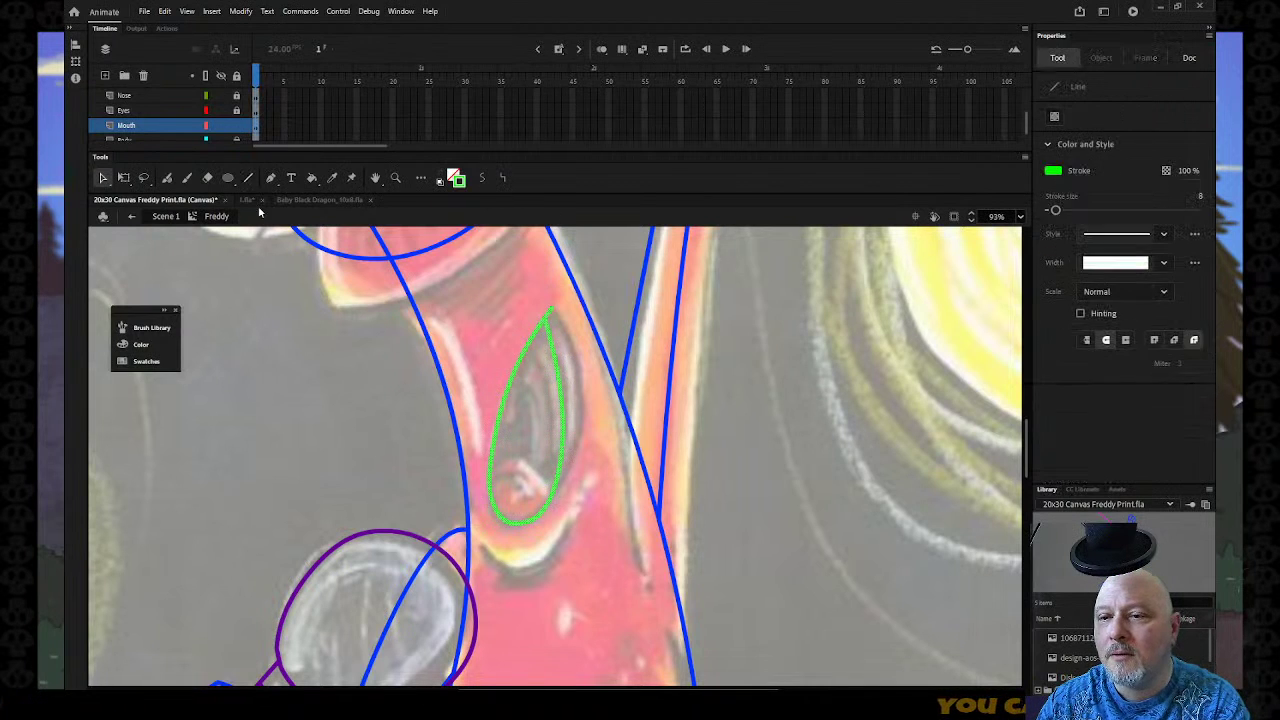
mouse_move(483, 541)
mouse_down()
mouse_move(517, 571)
mouse_move(567, 534)
mouse_up()
key(v)
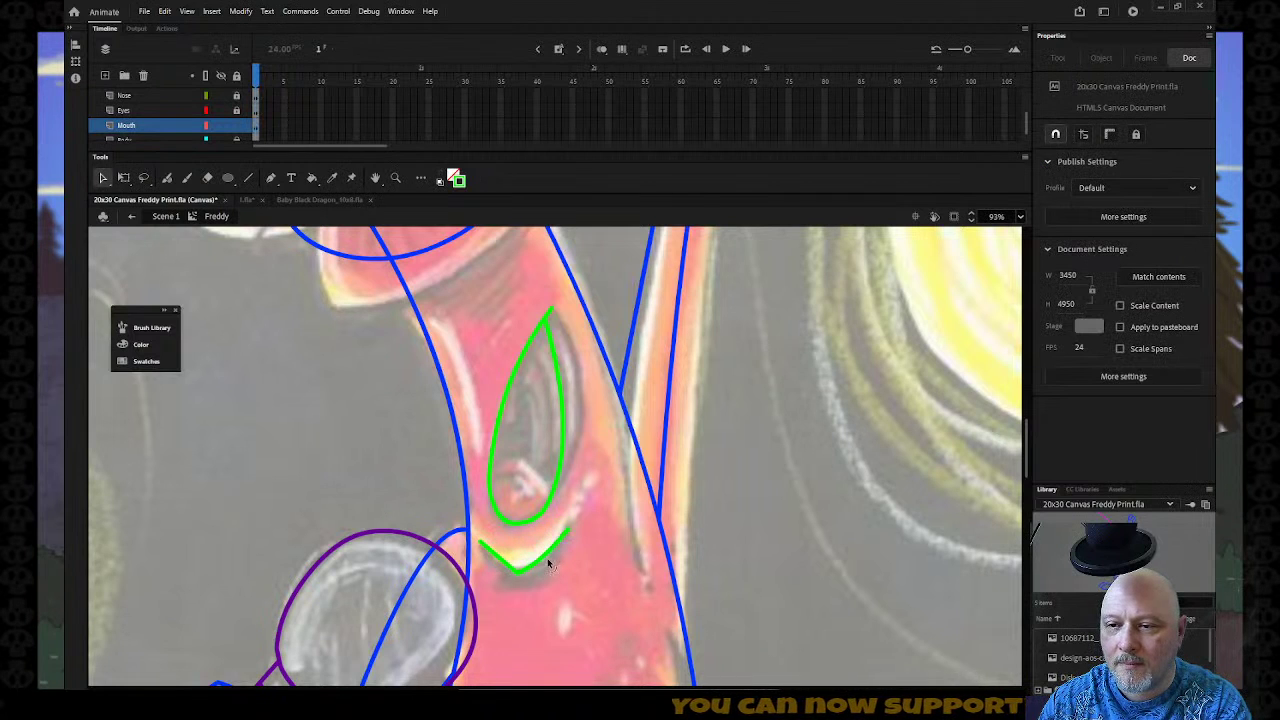
drag(507, 563, 496, 571)
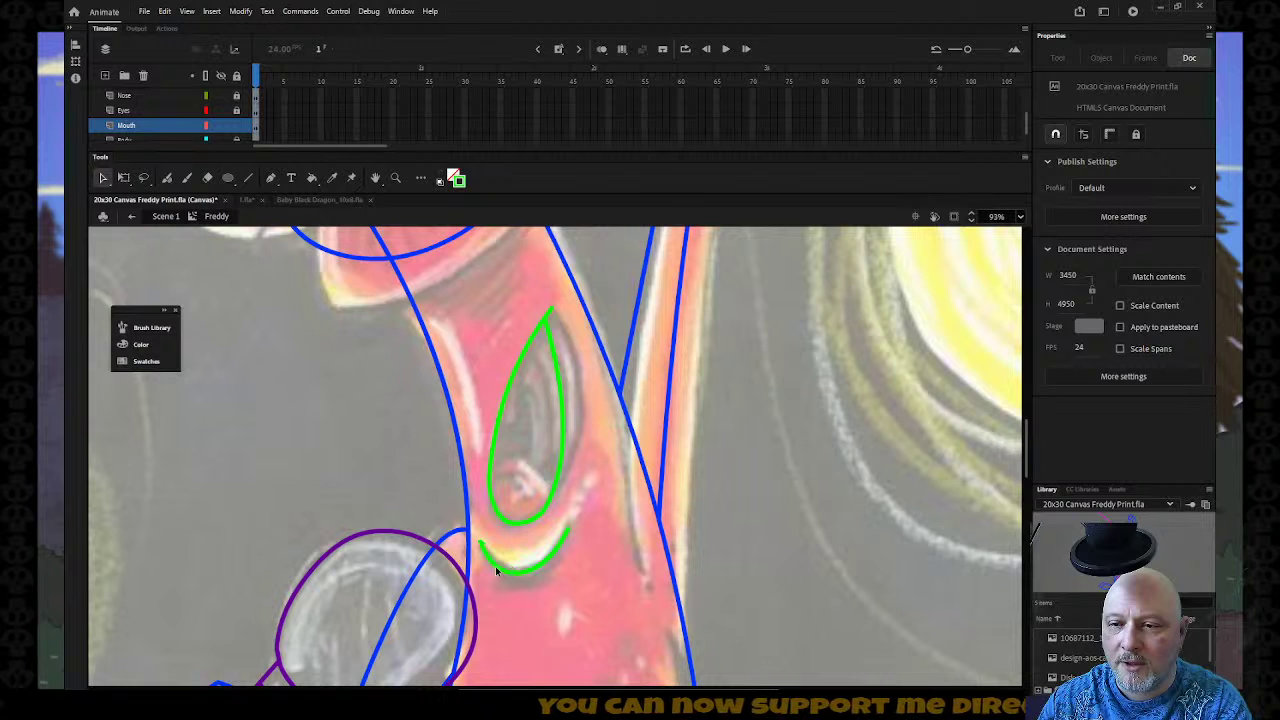
Smooth the curved lip line below the mouth.
click(495, 566)
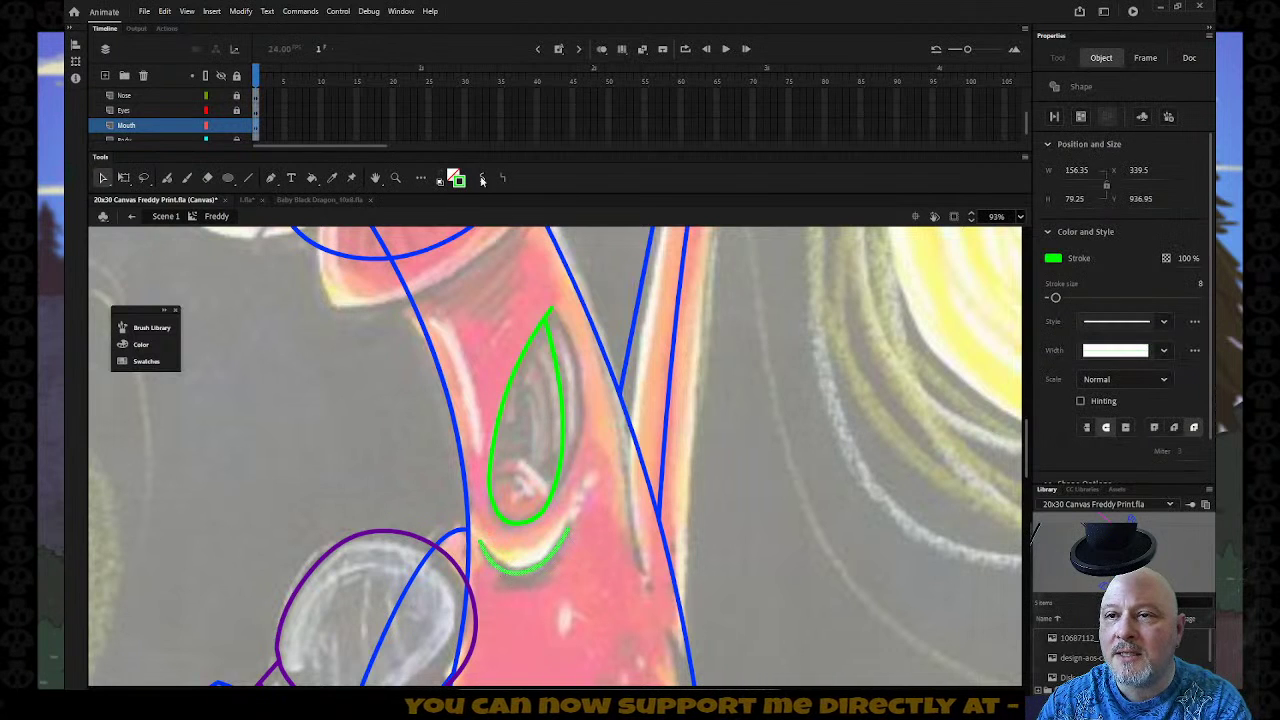
click(484, 179)
click(760, 418)
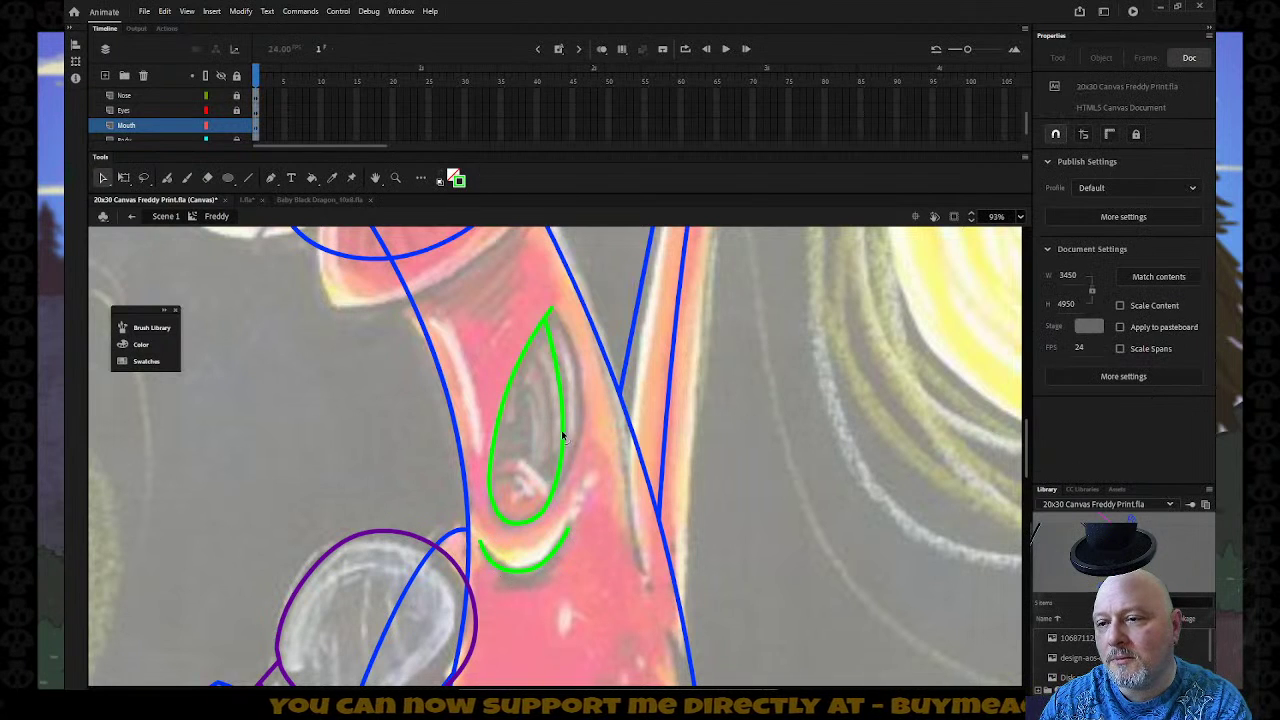
Try to bow the right side of the mouth outline further outward.
drag(563, 428, 573, 422)
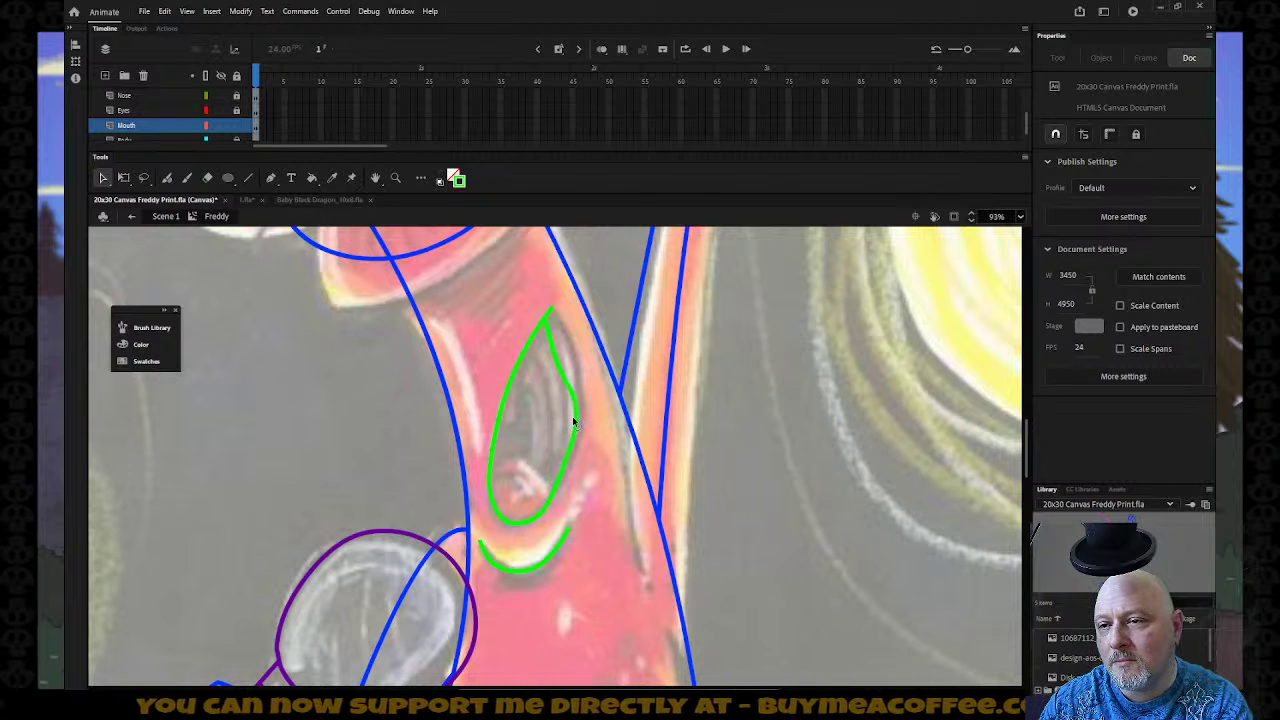
key(ctrl+z)
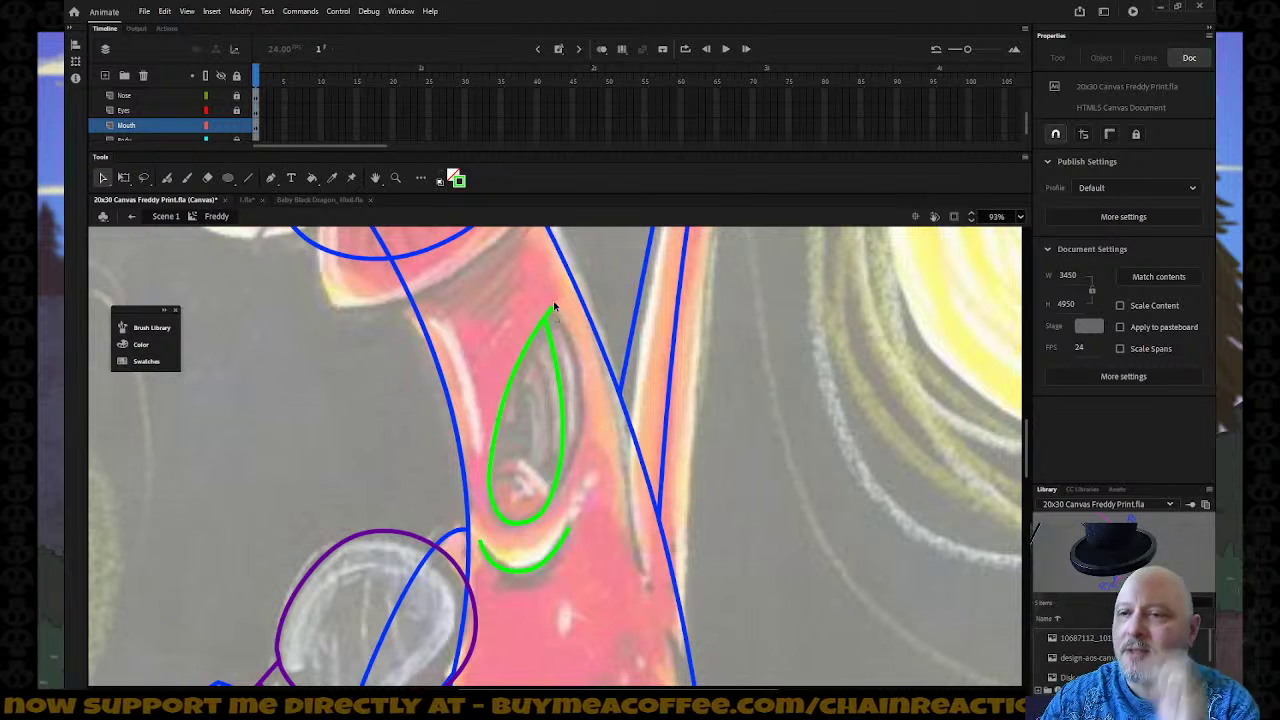
Delete the whole mouth outline and its leftover stub at the upper tip, keeping the lip line below.
click(556, 355)
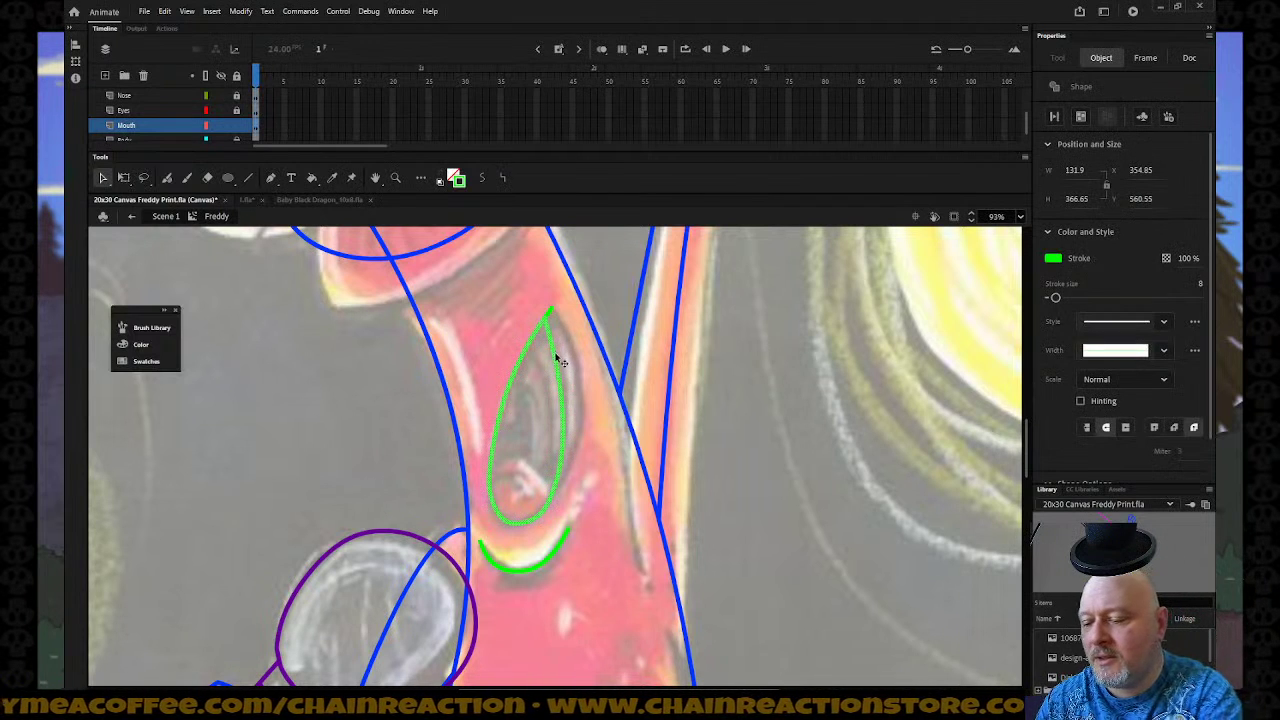
key(Delete)
click(550, 315)
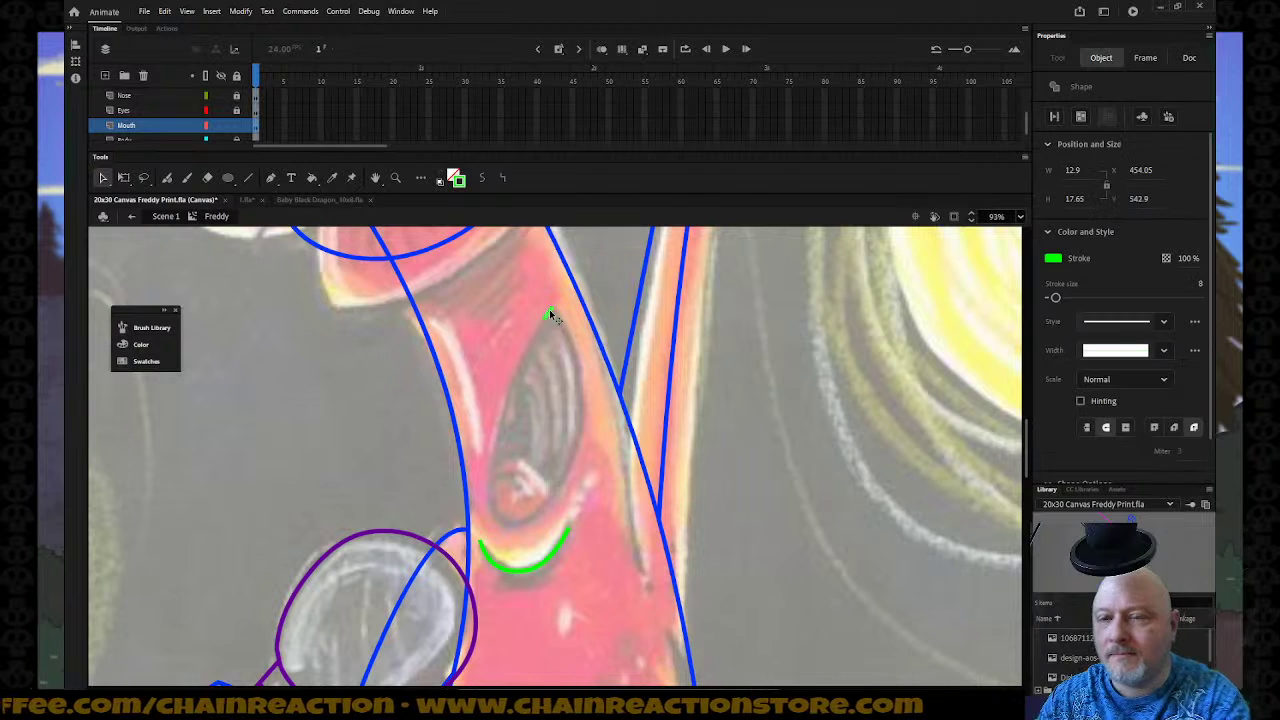
key(Delete)
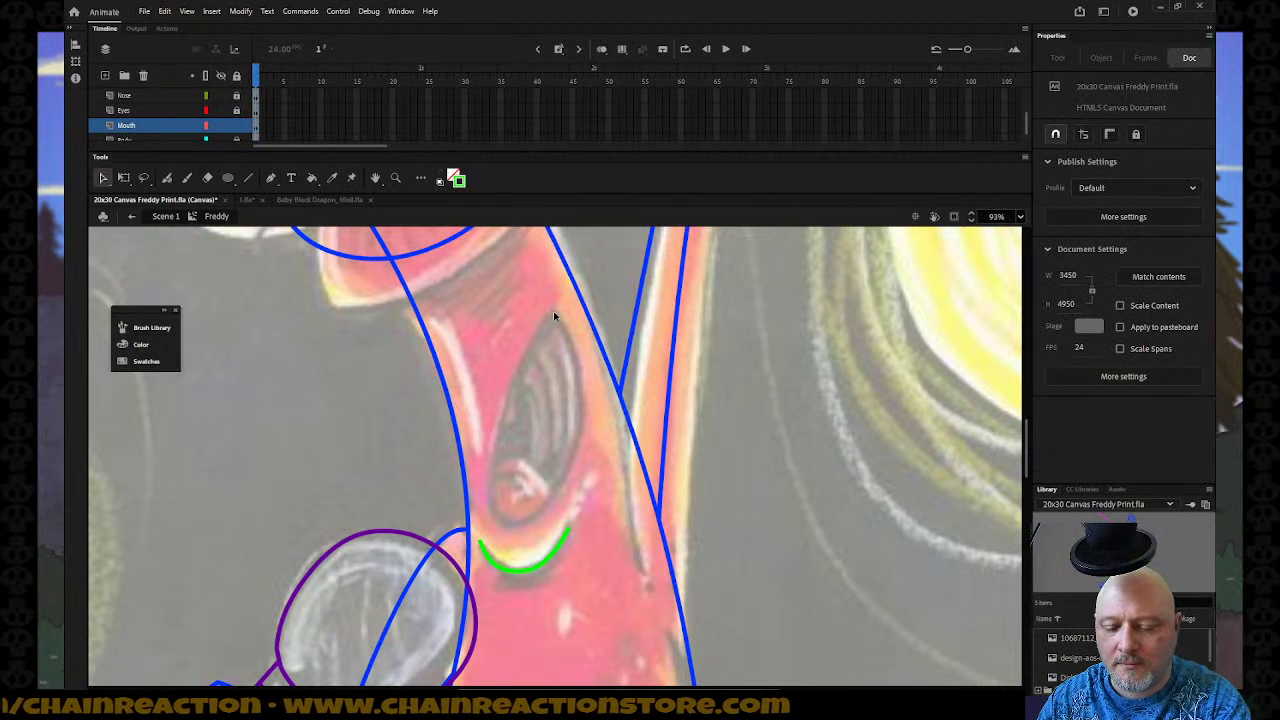
Redraw the mouth outline with connected green lines around the painted mouth and bow its long sides outward along the painted edge.
key(n)
mouse_move(555, 312)
mouse_down()
mouse_move(535, 398)
mouse_move(489, 492)
mouse_up()
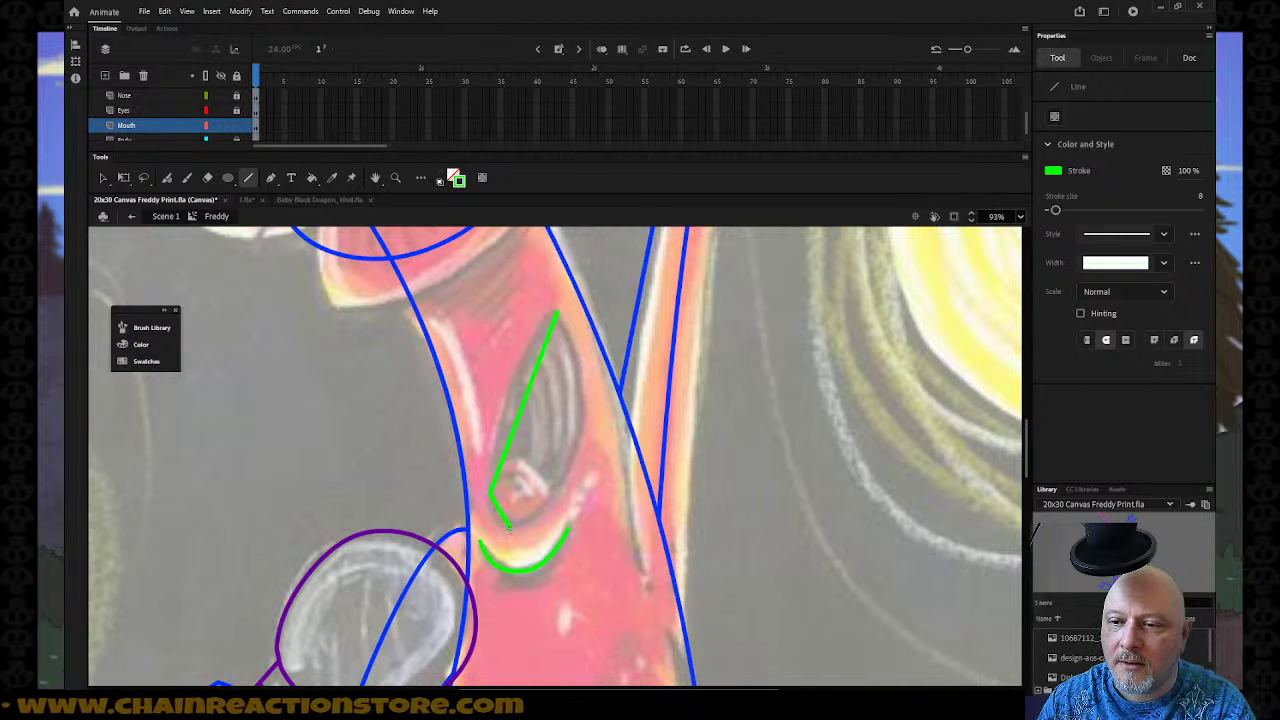
drag(545, 508, 560, 318)
key(v)
drag(523, 408, 581, 391)
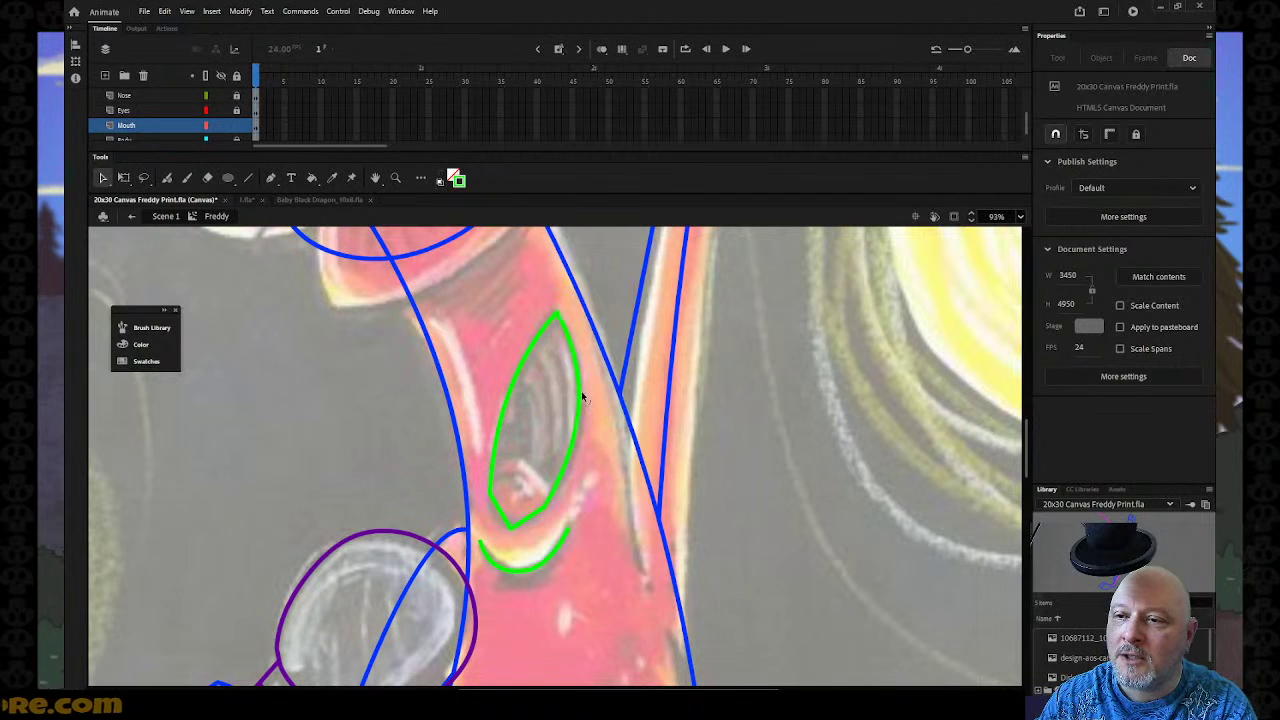
Smooth the redrawn mouth outline.
click(498, 526)
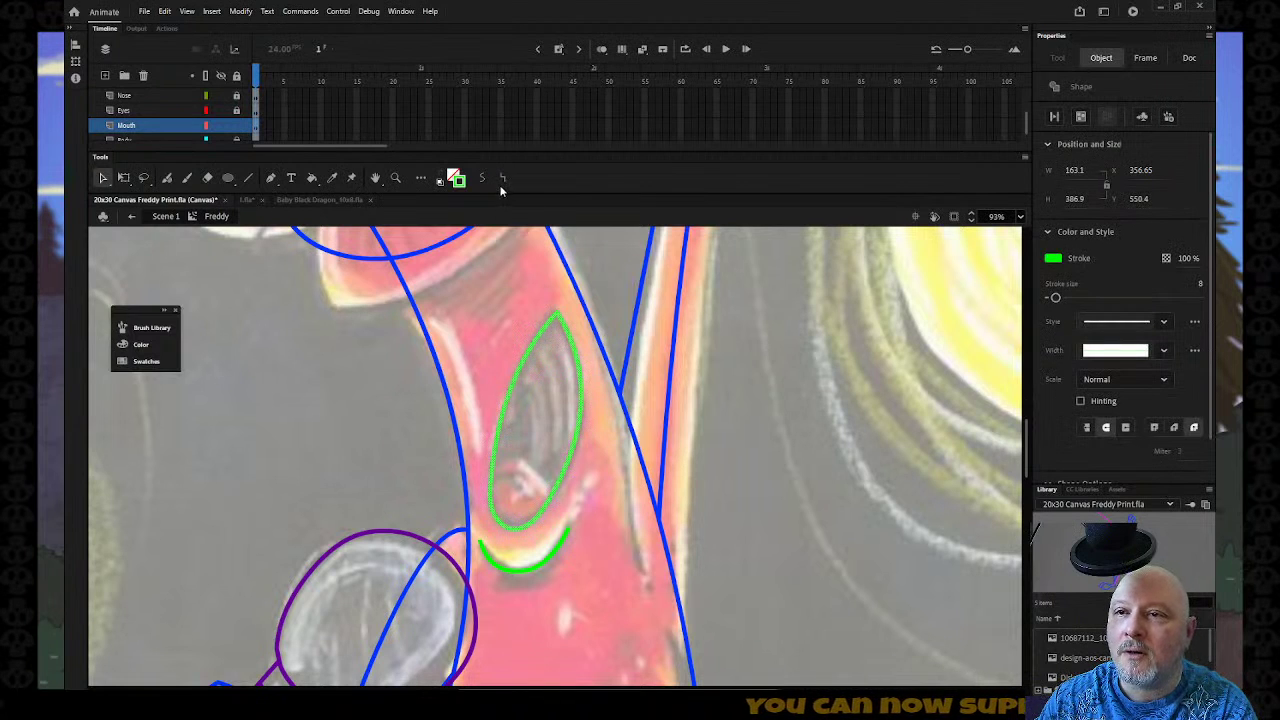
click(484, 181)
click(770, 393)
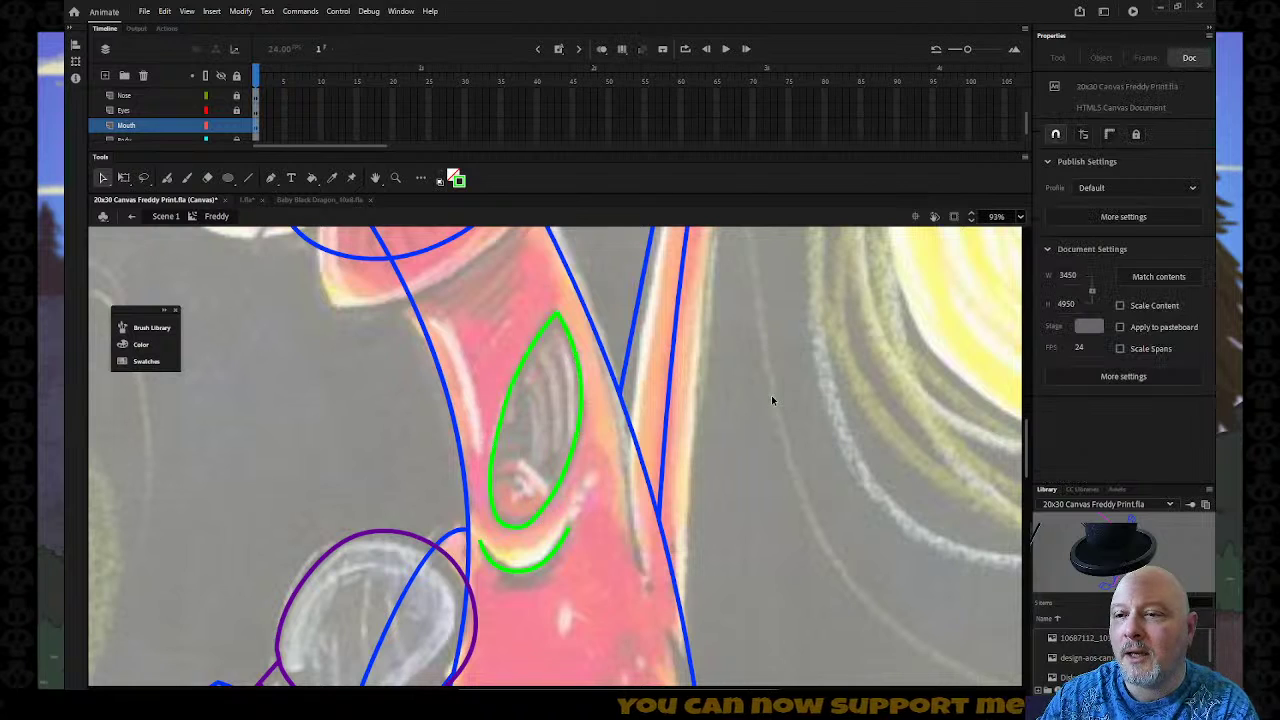
Draw the tongue's upper edge and center crease inside the lower mouth, bending the lines to follow the painting.
key(n)
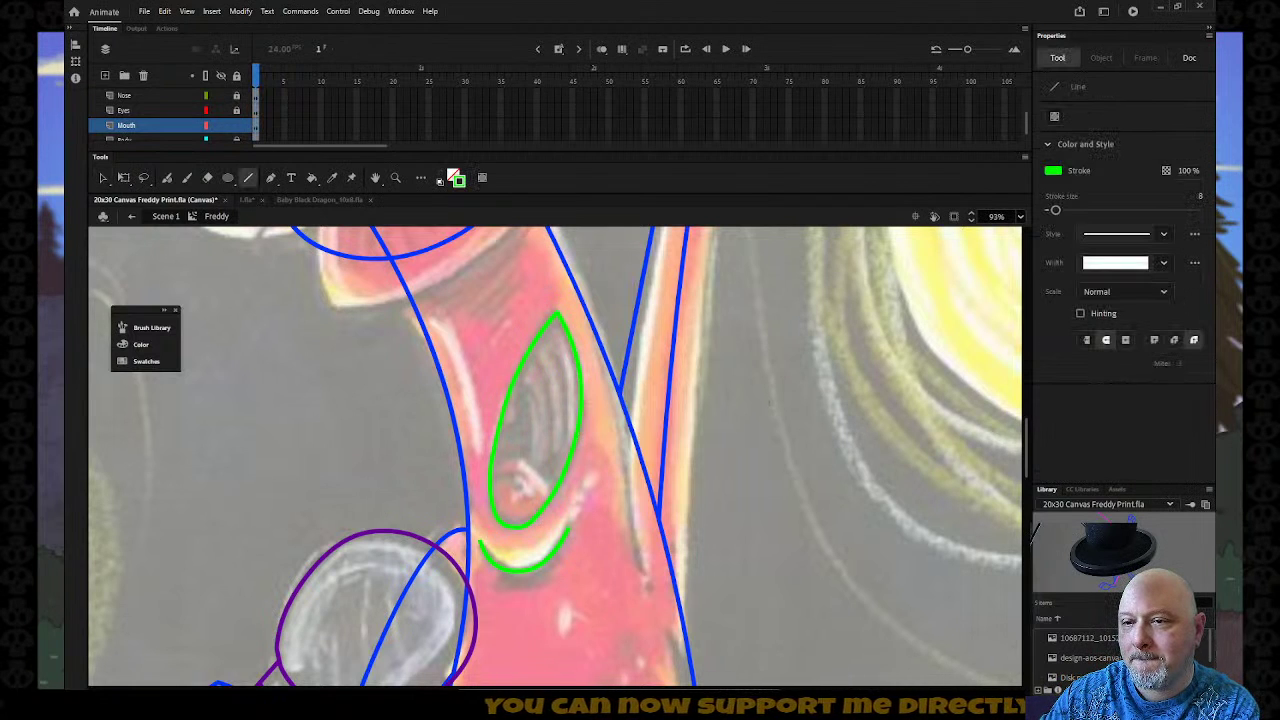
mouse_move(493, 457)
mouse_down()
mouse_move(553, 489)
mouse_move(522, 465)
mouse_move(523, 491)
mouse_up()
key(v)
key(n)
key(v)
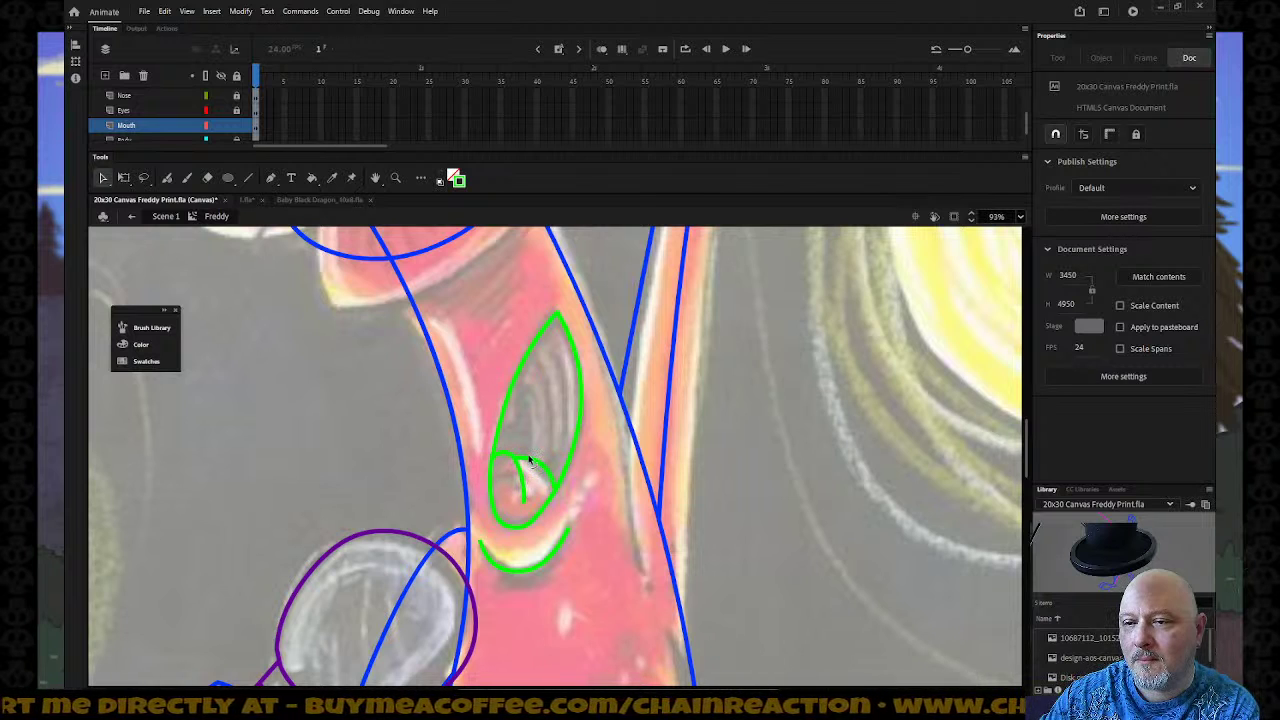
Draw a small green circle about 39 px across in the empty area beside the character's head and select it.
key(n)
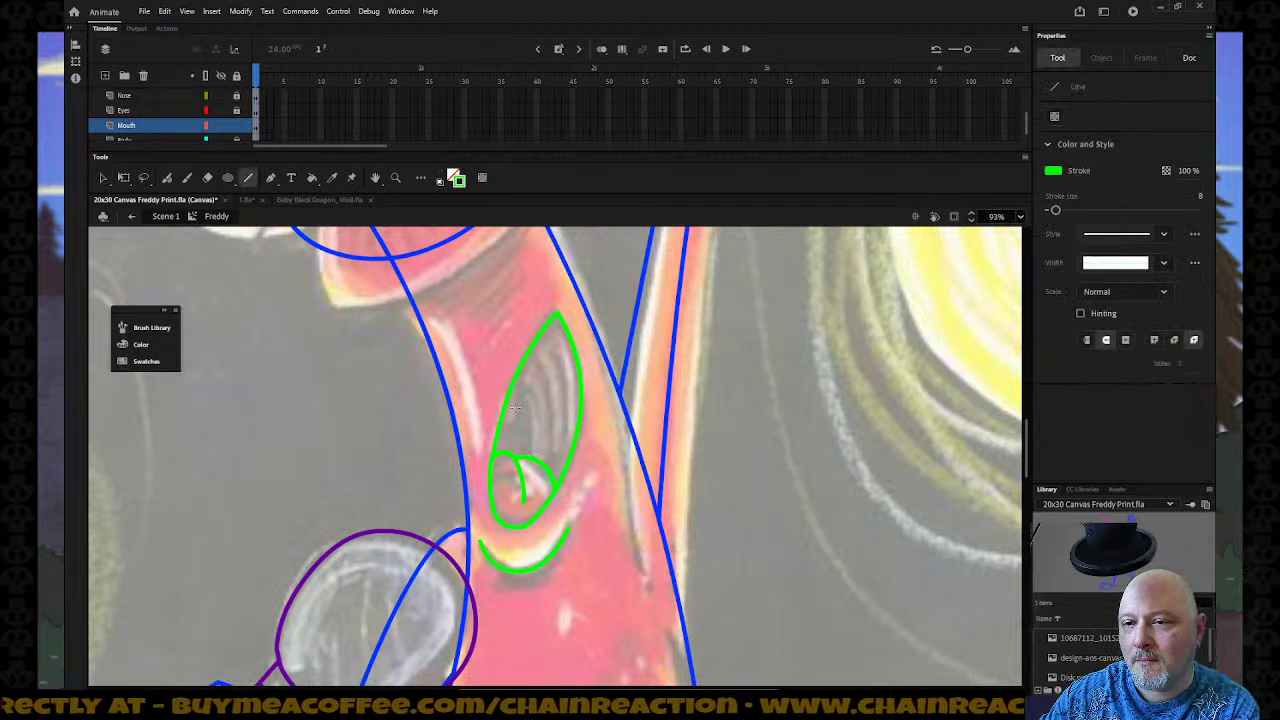
click(228, 180)
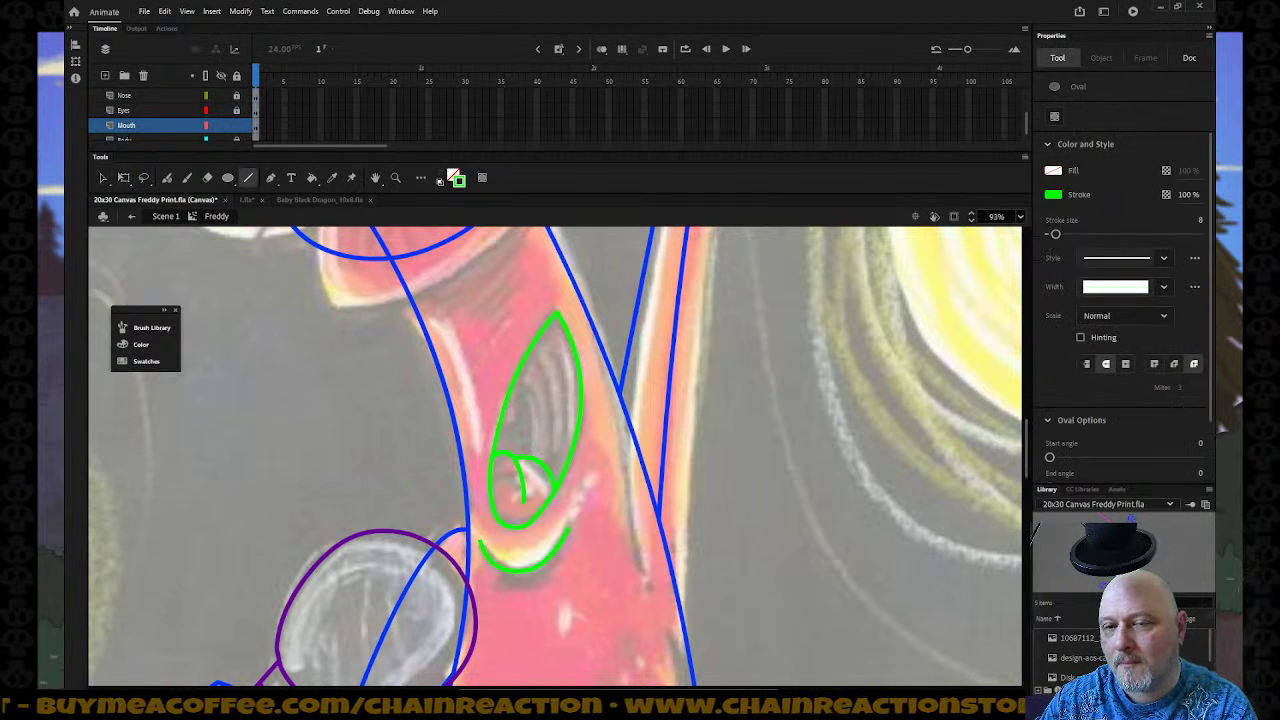
click(103, 180)
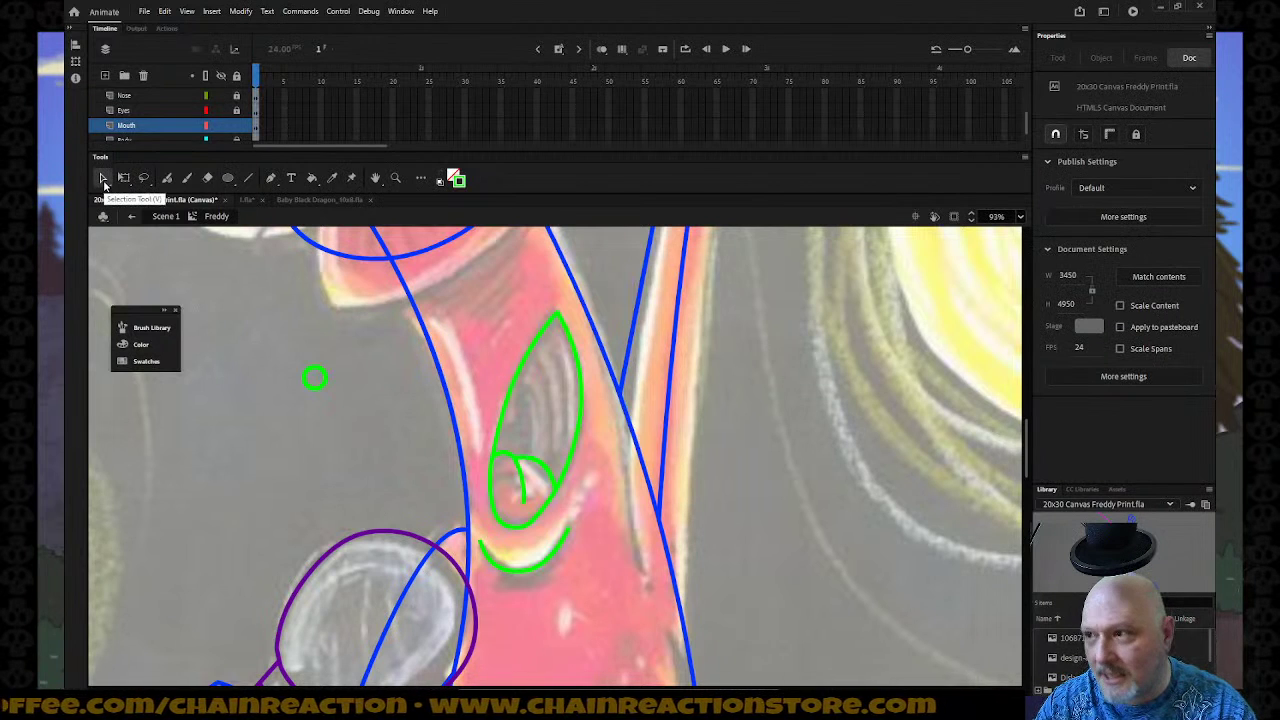
click(324, 379)
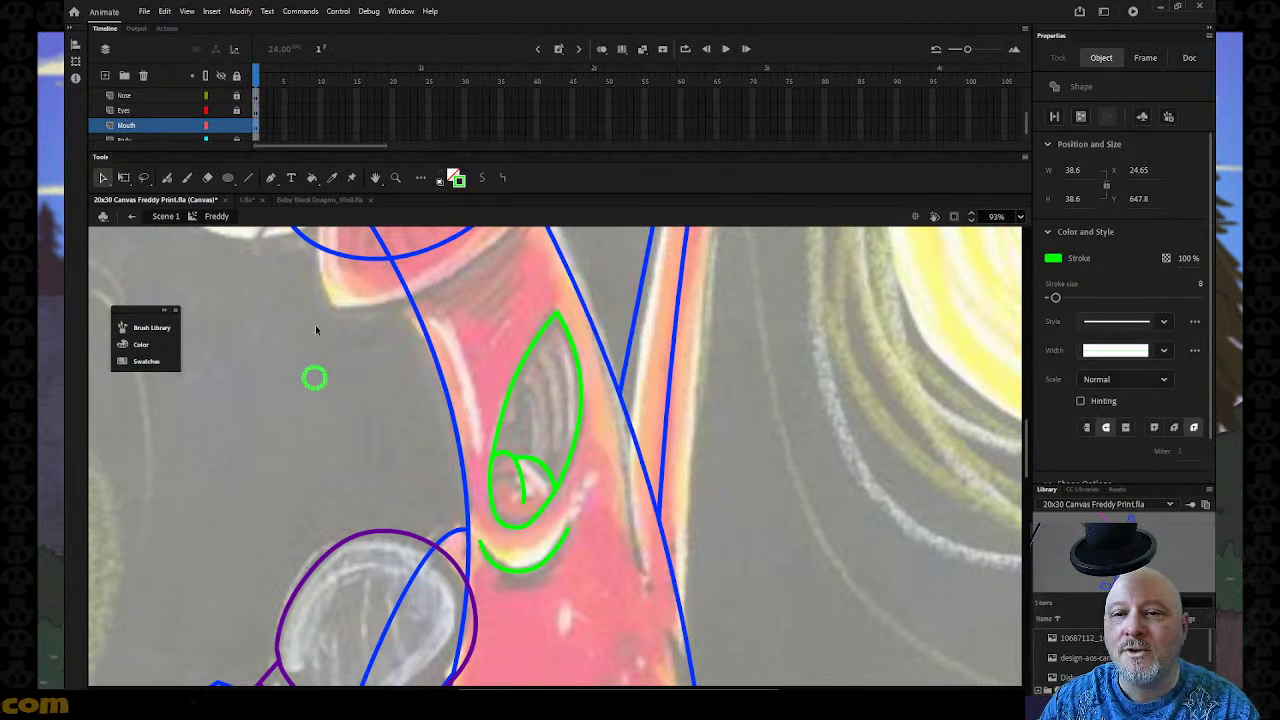
Unlock all layers and show the hidden Layer_3 and Shoulder REF layers.
click(236, 76)
click(225, 95)
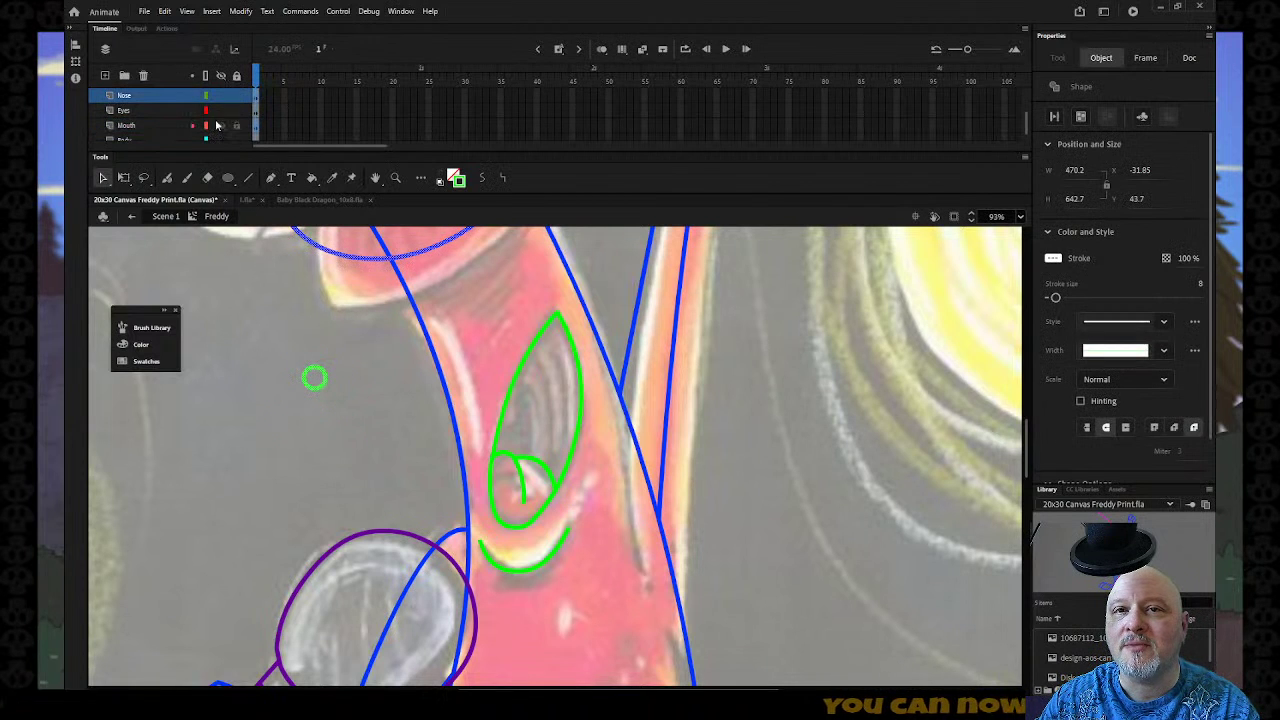
scroll(176, 100, up, 2)
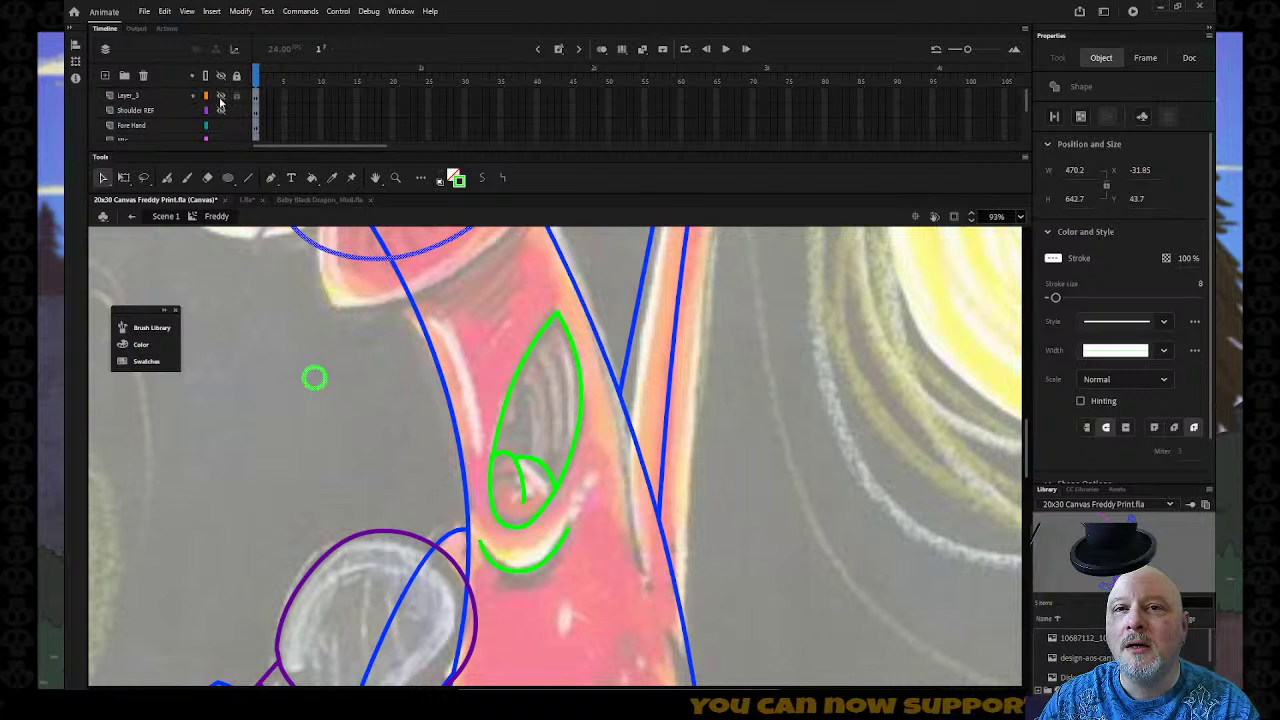
click(220, 96)
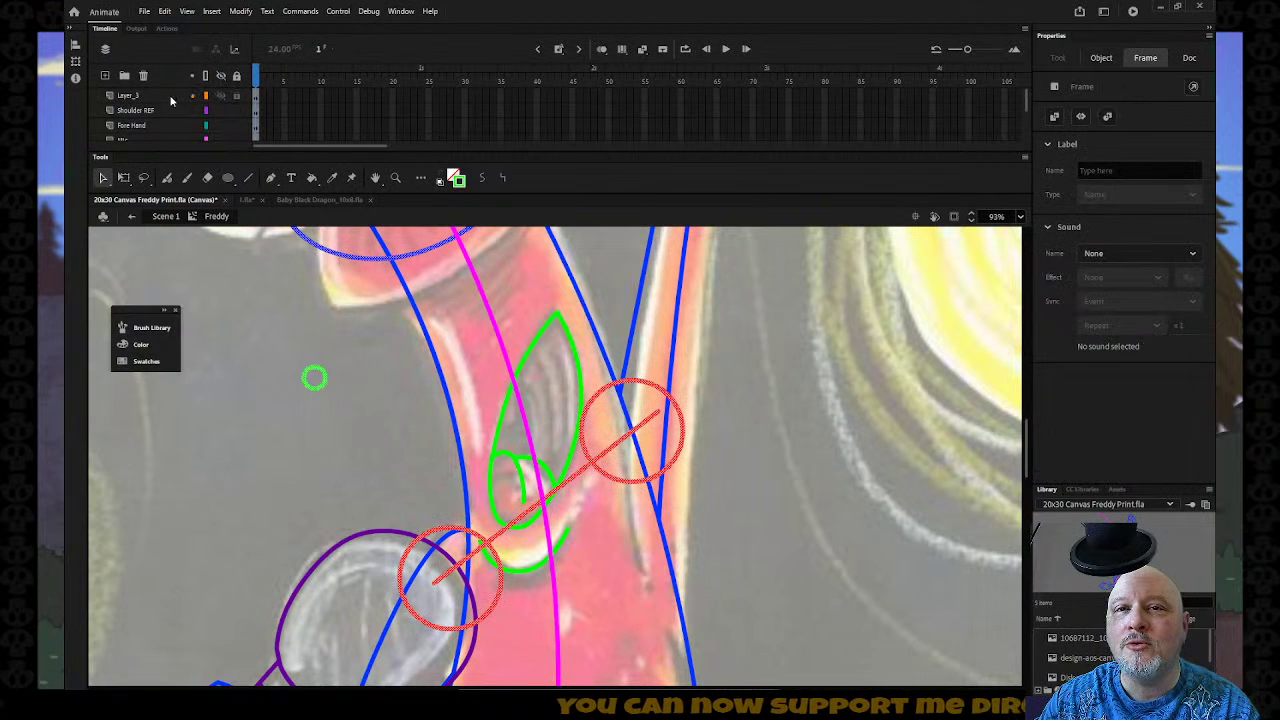
Select the artwork on all layers from Layer_3 to Body and set its stroke size to 1.
click(168, 95)
scroll(168, 93, down, 2)
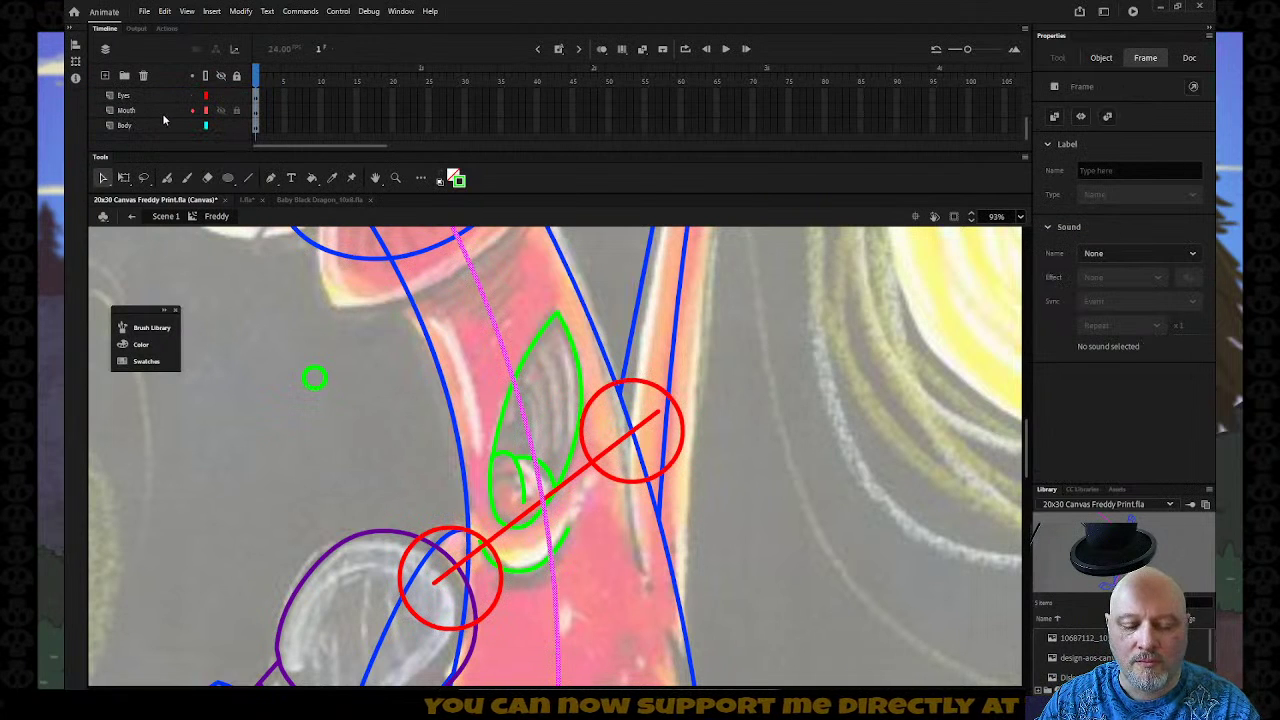
shift+click(163, 121)
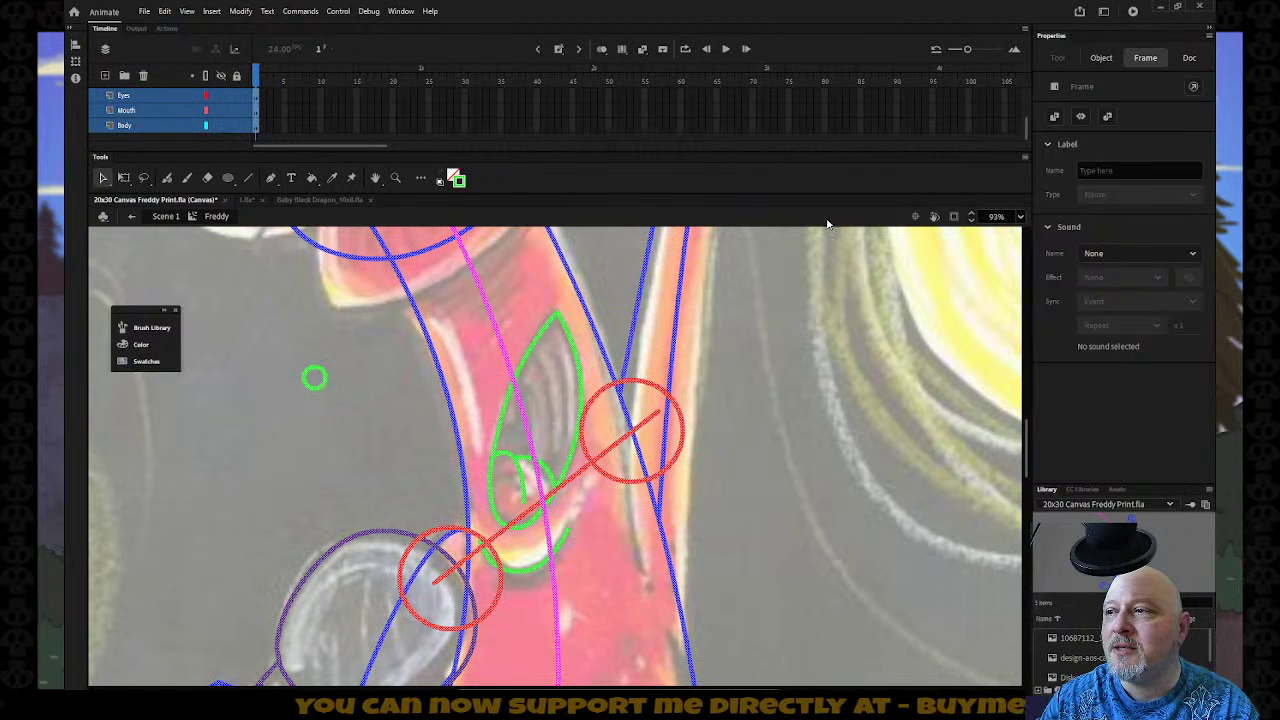
click(946, 288)
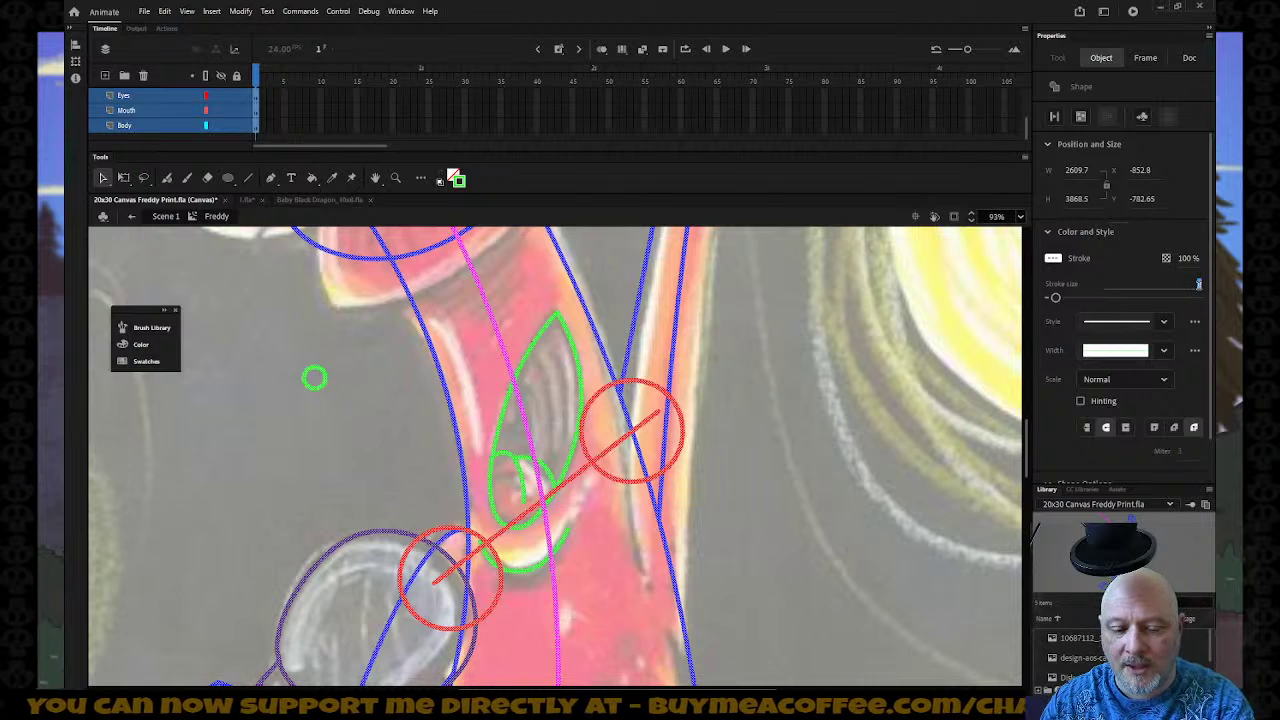
drag(1200, 288, 1198, 290)
click(848, 362)
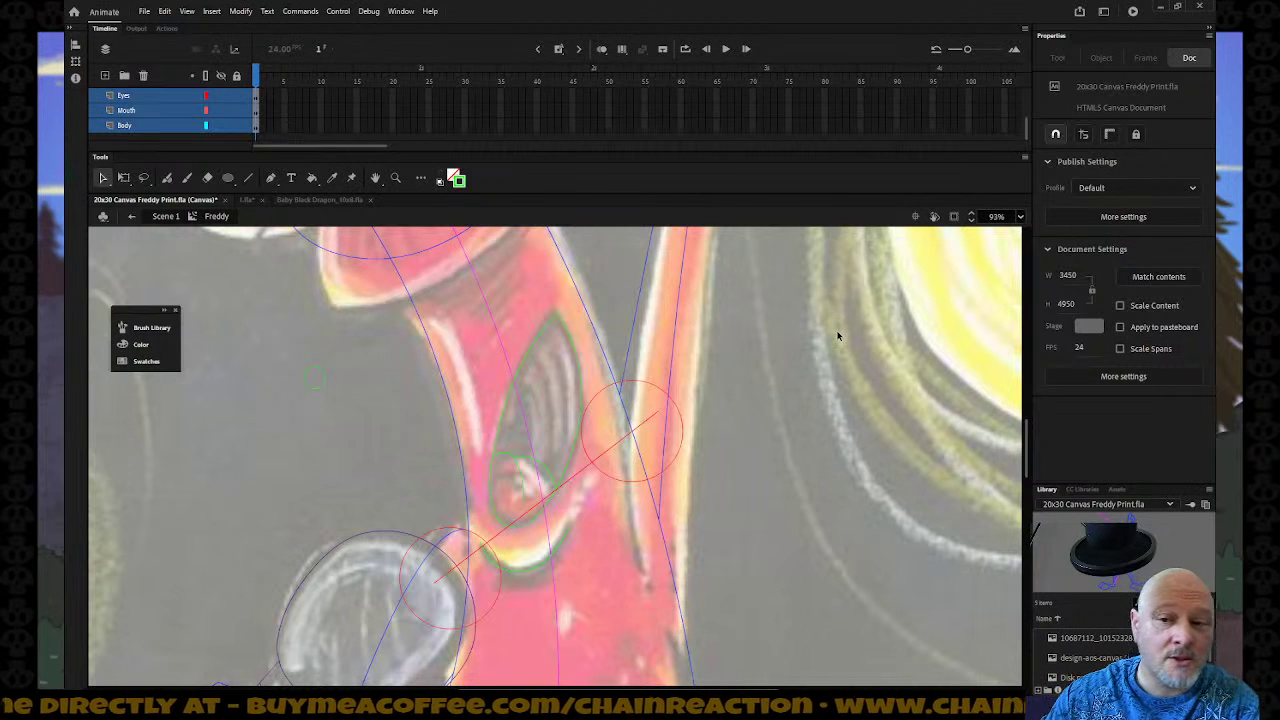
Hide the Layer_3 and Shoulder REF layers again and lock every layer except Mouth.
click(352, 131)
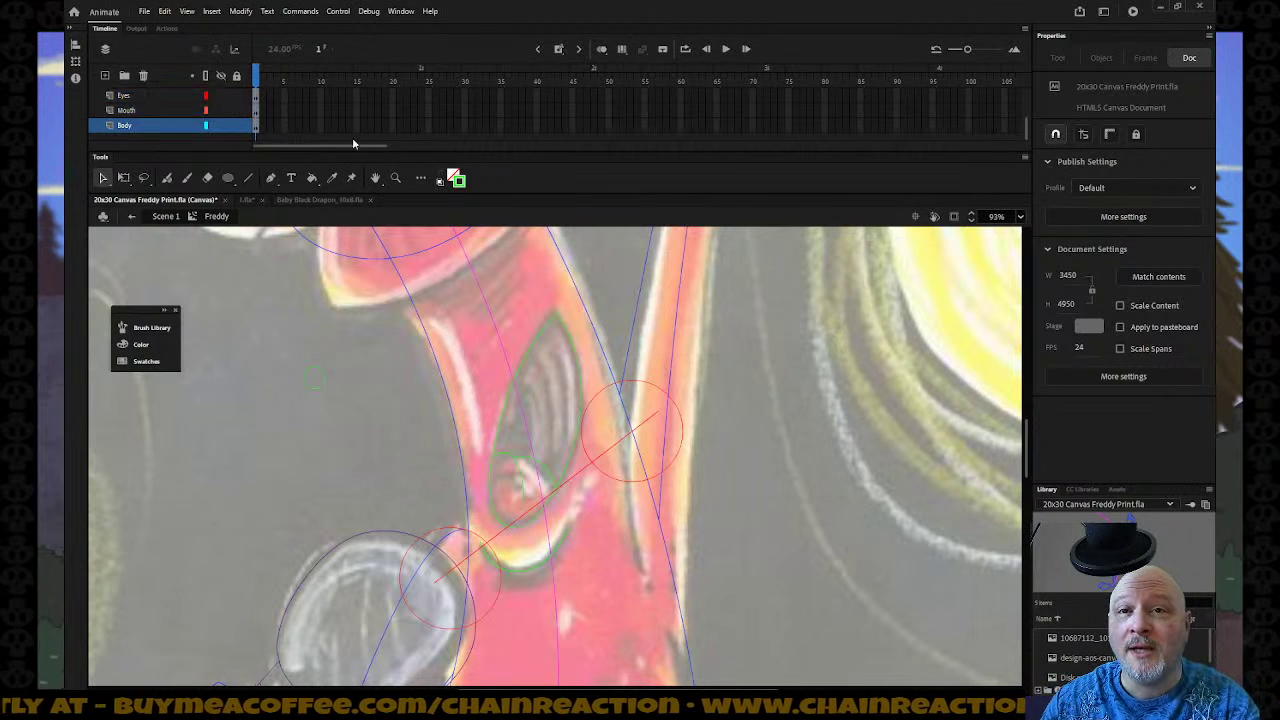
scroll(222, 96, up, 3)
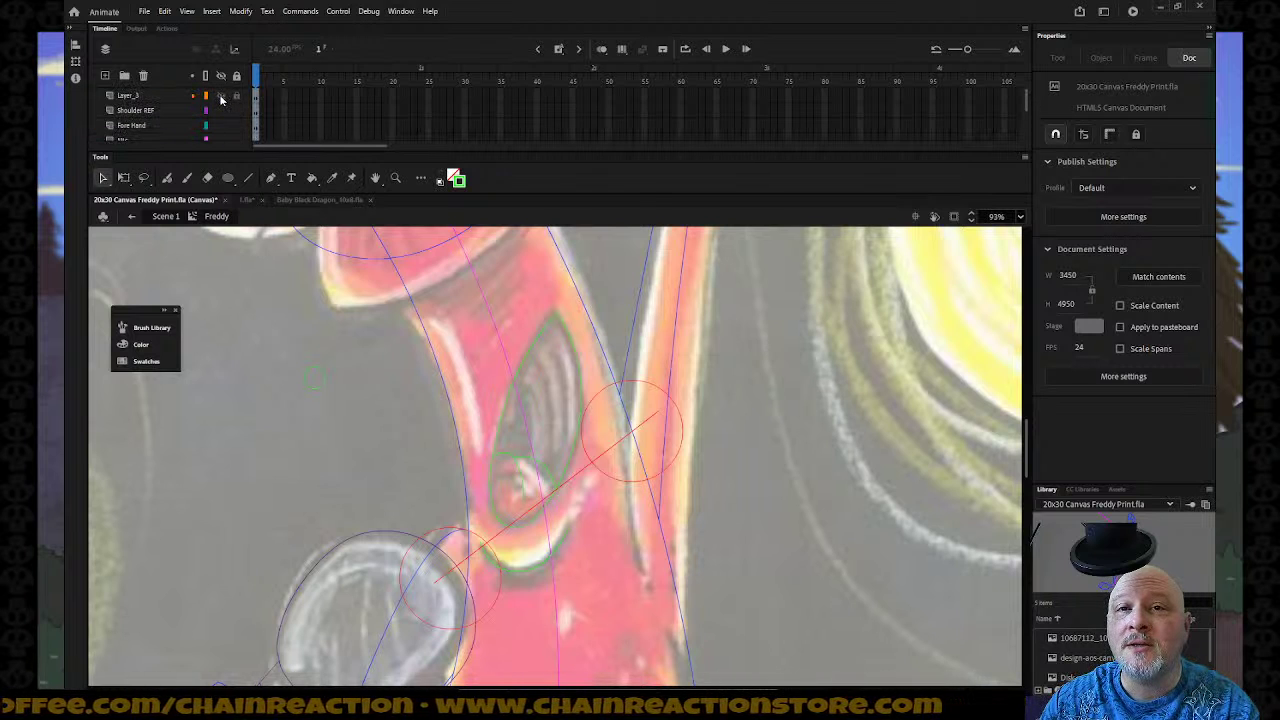
click(221, 95)
click(221, 110)
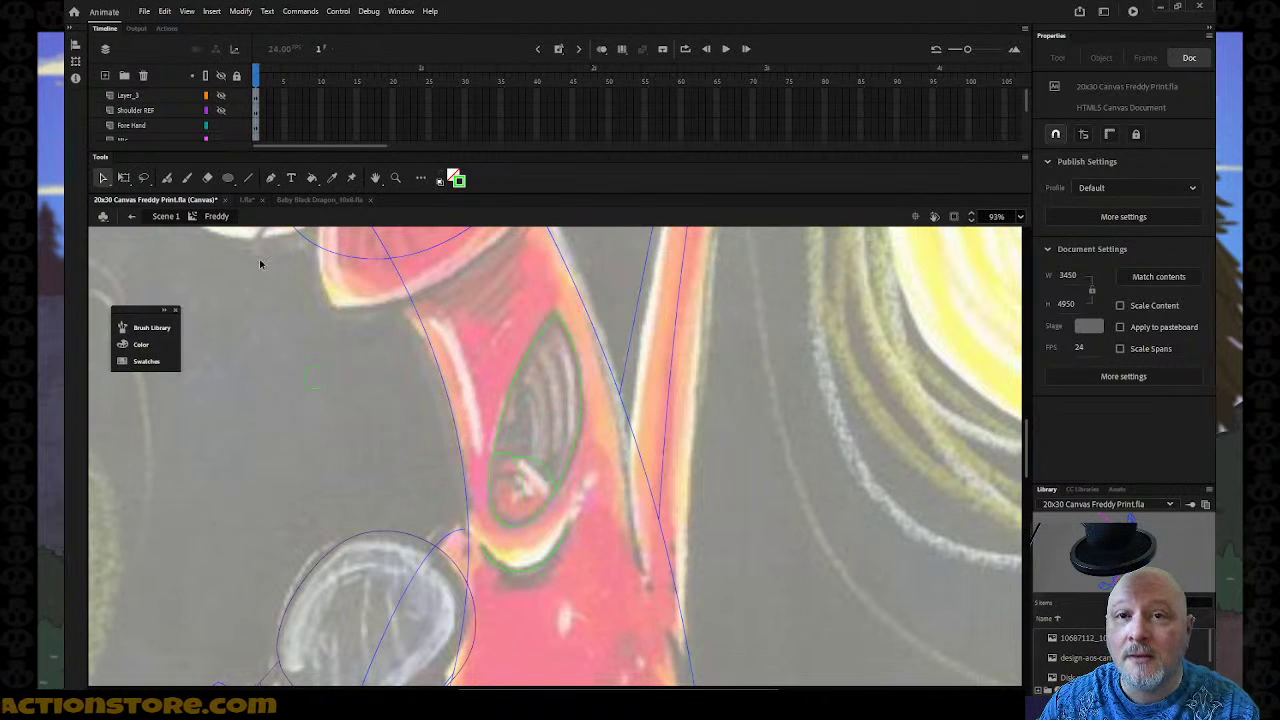
click(237, 77)
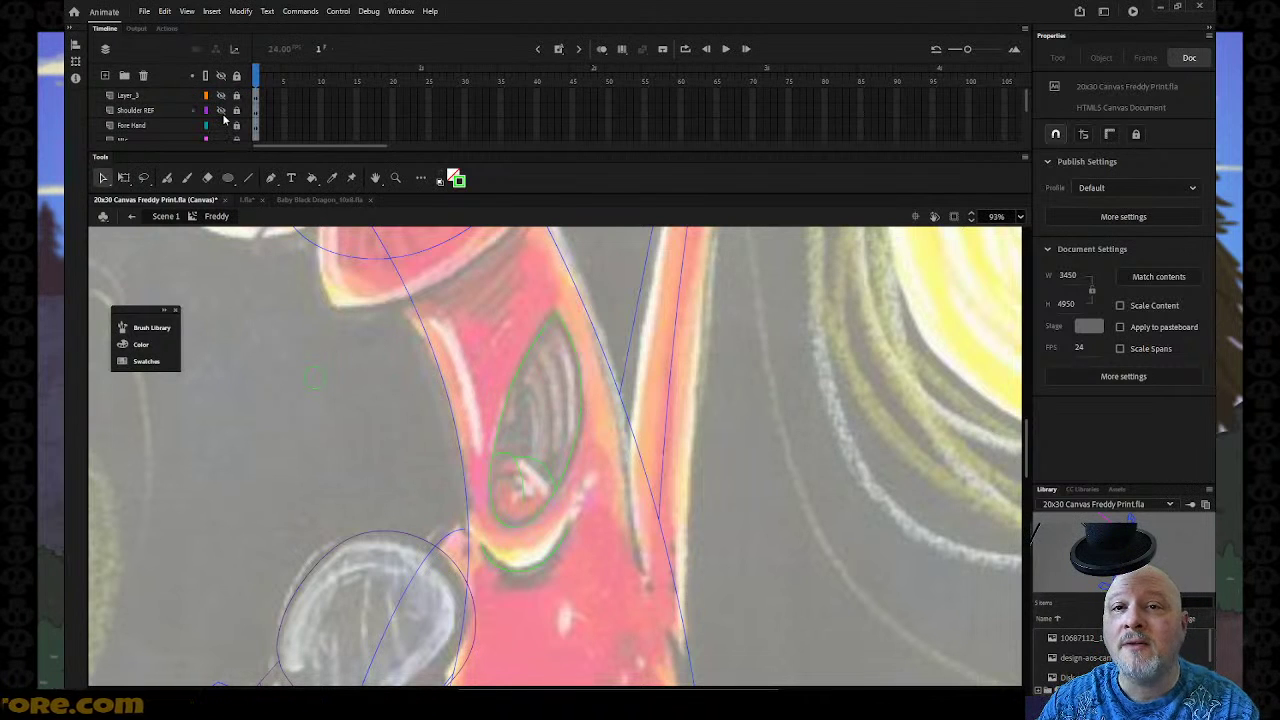
scroll(230, 120, down, 3)
click(236, 125)
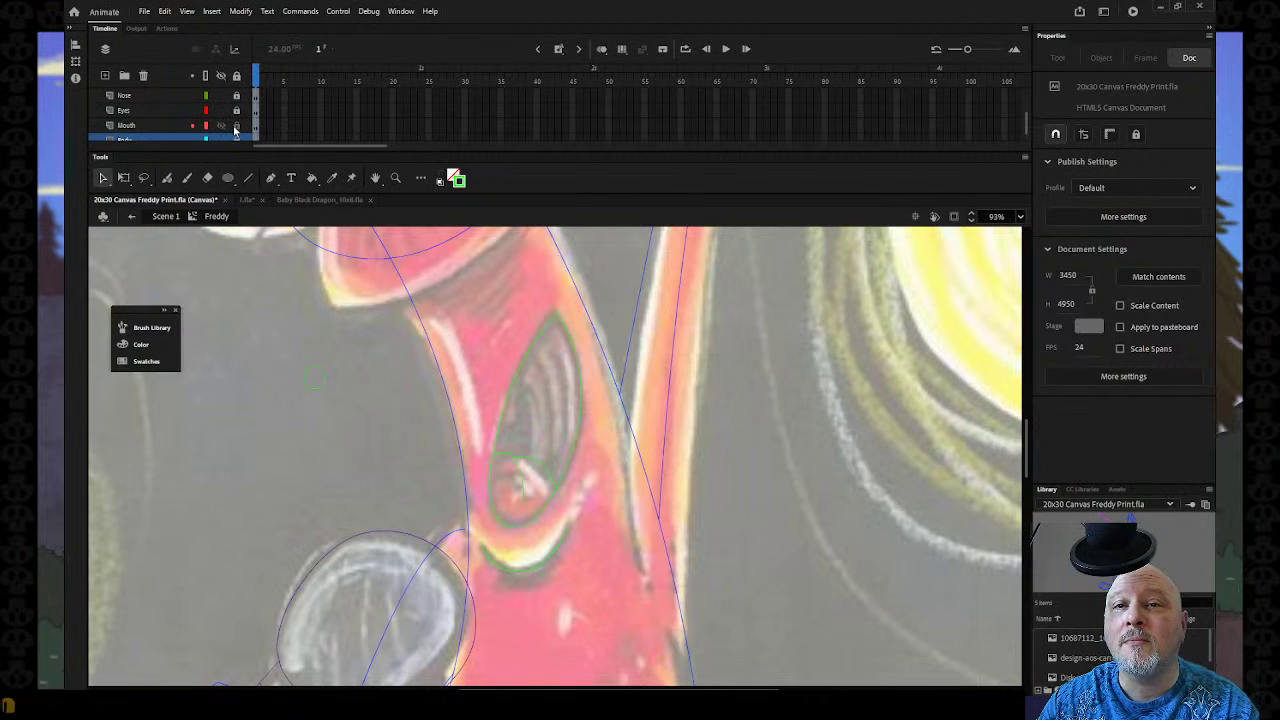
Shift the small circle slightly down and draw a second green circle about 124 px across beside it.
drag(324, 376, 340, 415)
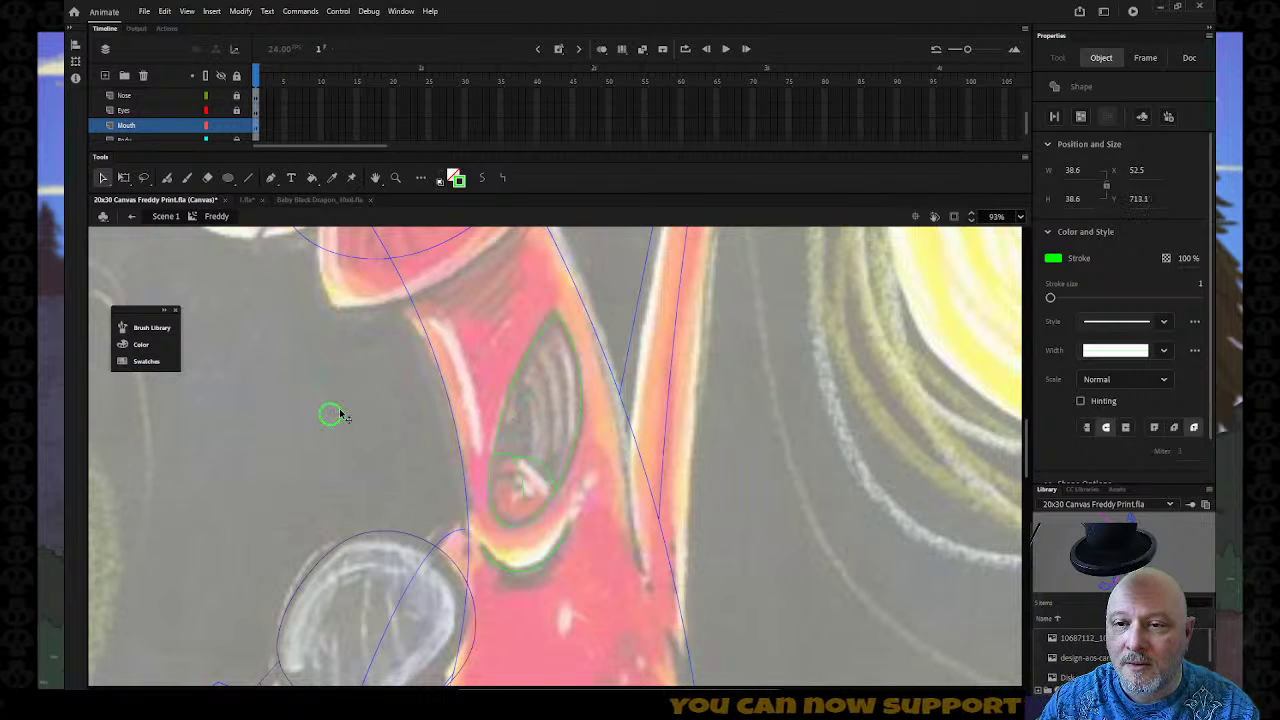
click(228, 178)
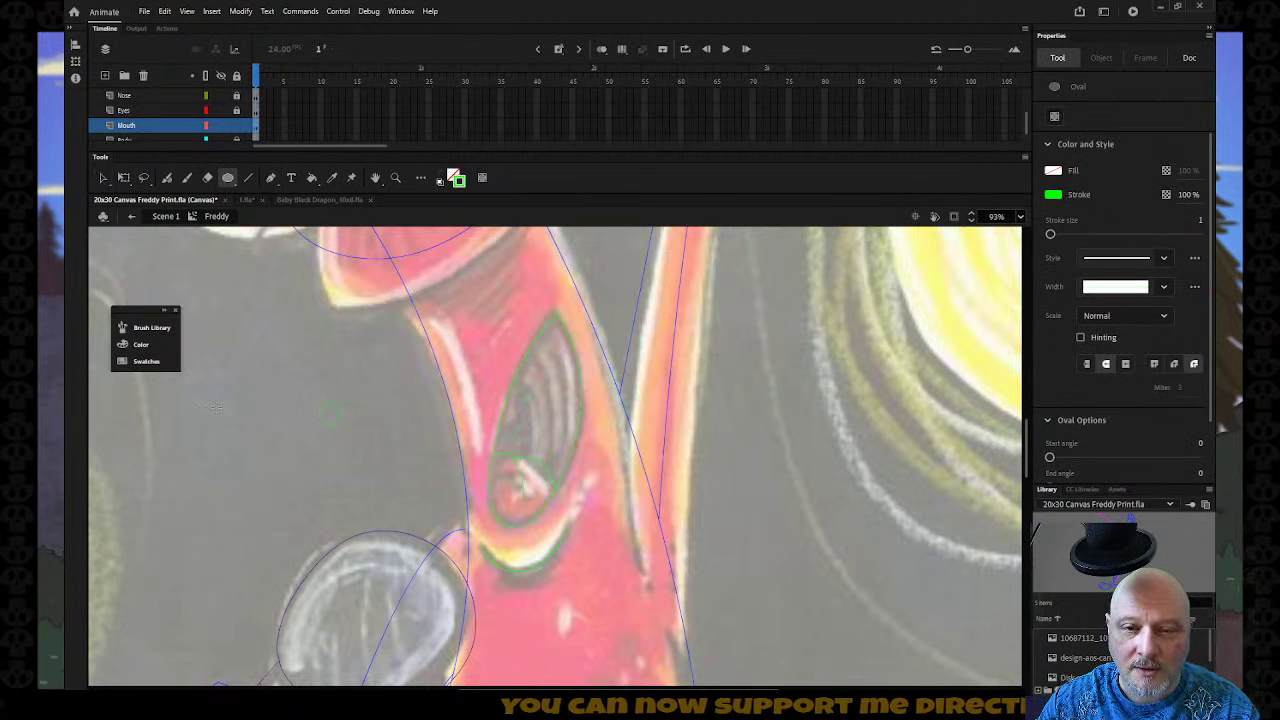
click(102, 178)
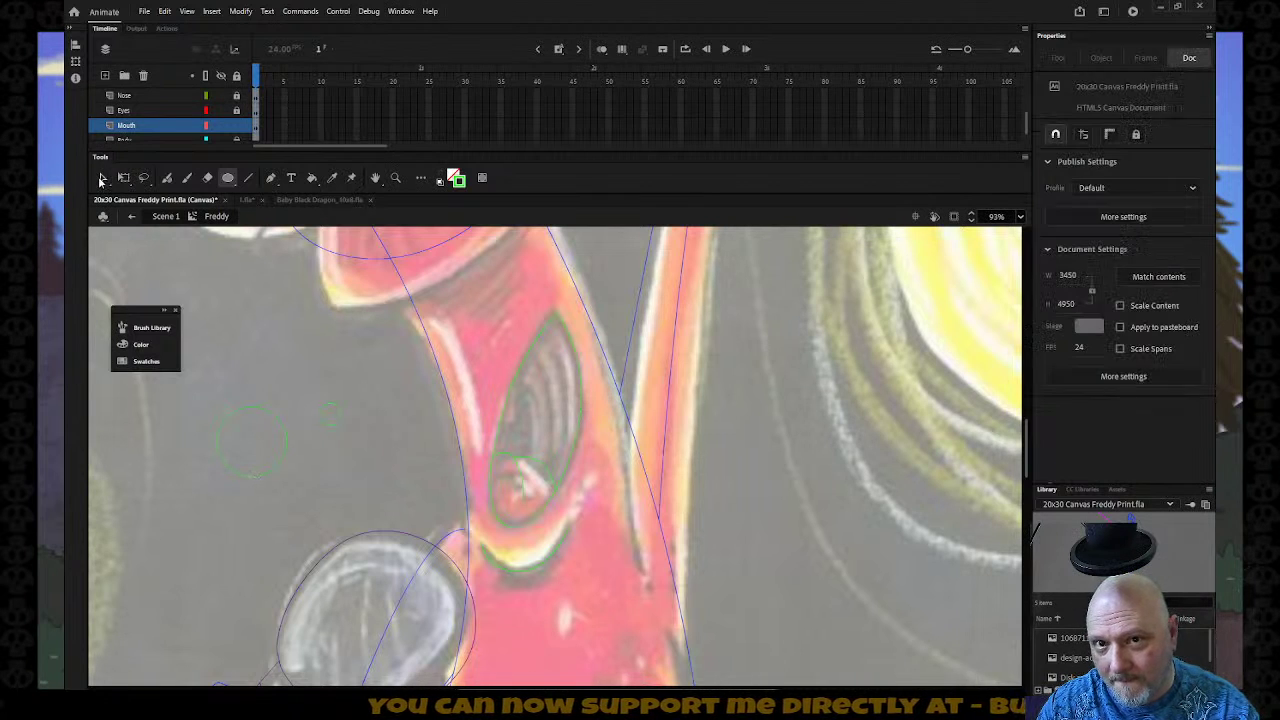
Move the larger circle over the mouth and stretch it vertically into an oval about 124 by 213 px.
click(268, 416)
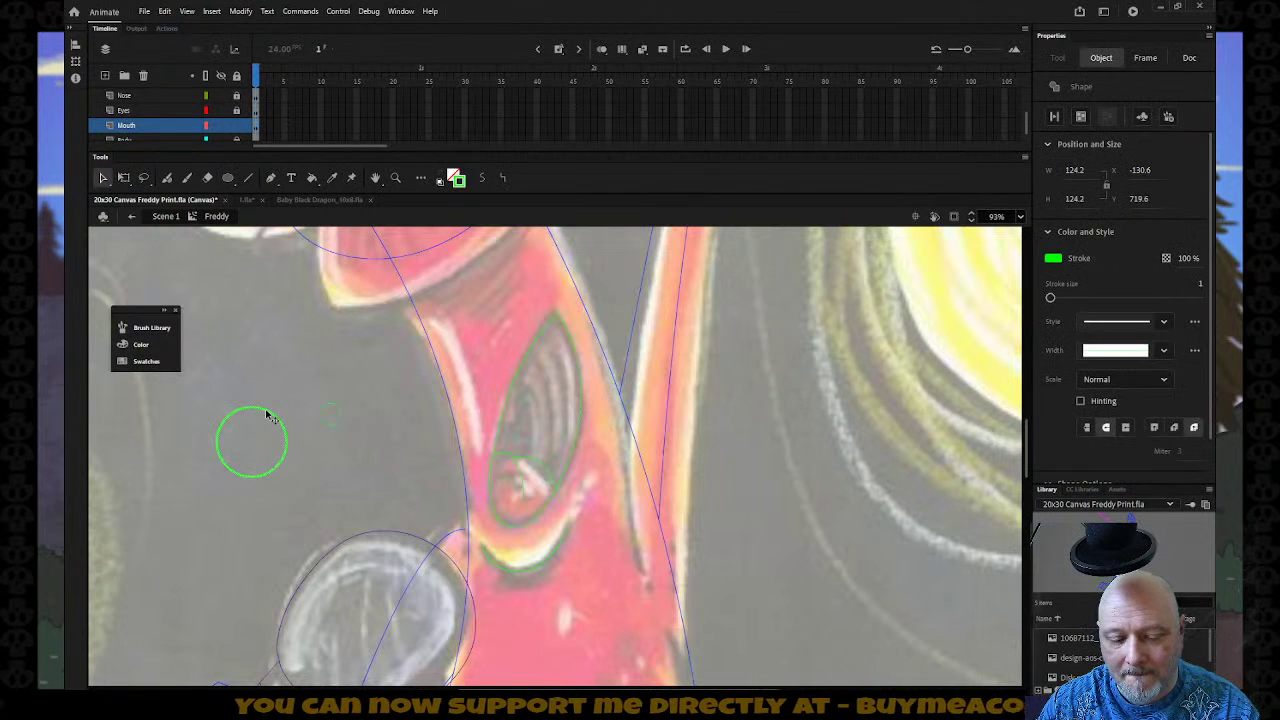
mouse_move(268, 416)
mouse_down()
mouse_move(474, 461)
mouse_move(522, 416)
mouse_move(505, 379)
mouse_up()
key(q)
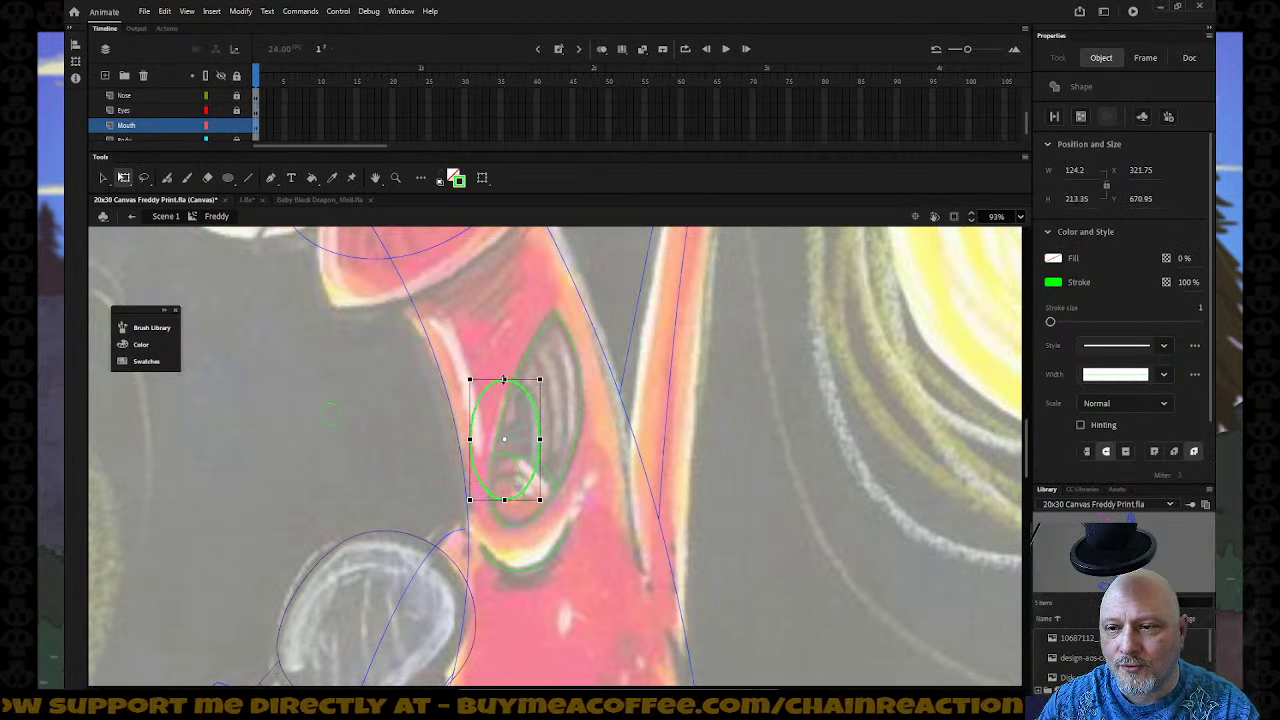
Recolor the oval's stroke from the swatches to a pinkish red.
click(460, 179)
click(575, 265)
click(381, 373)
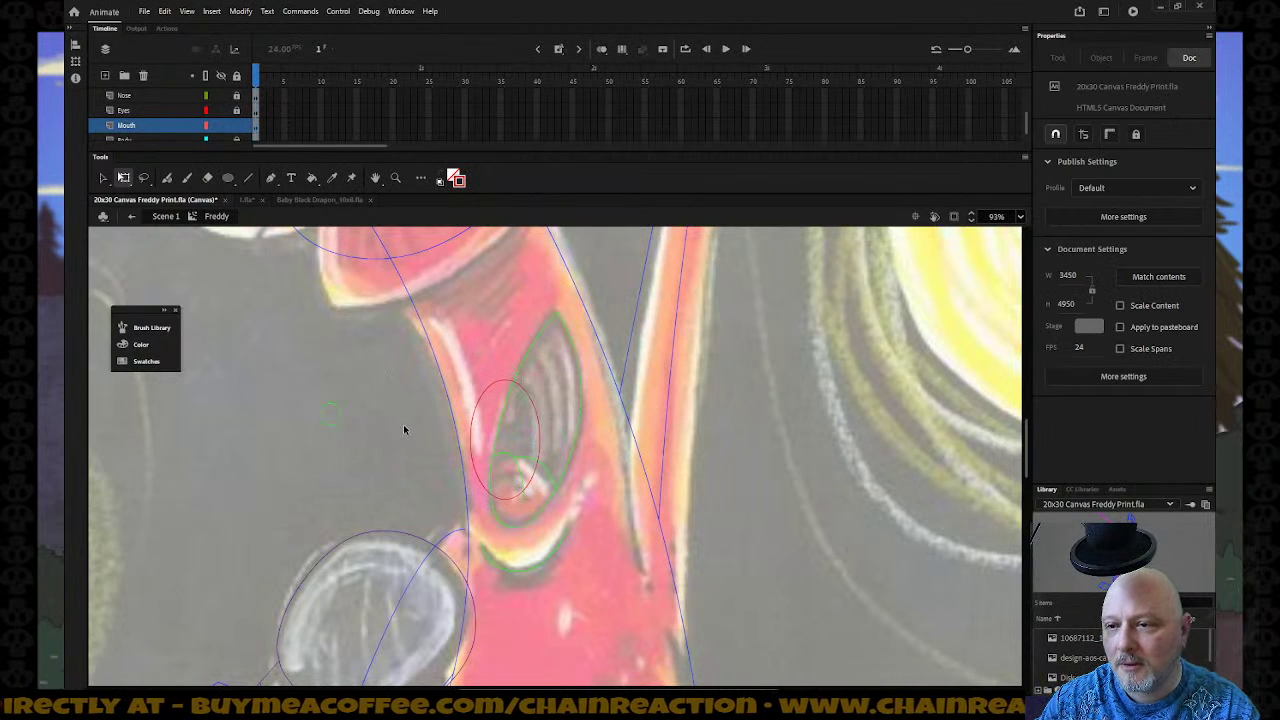
Recolor the small circle's stroke to cyan and move it onto the oval over the mouth.
click(331, 414)
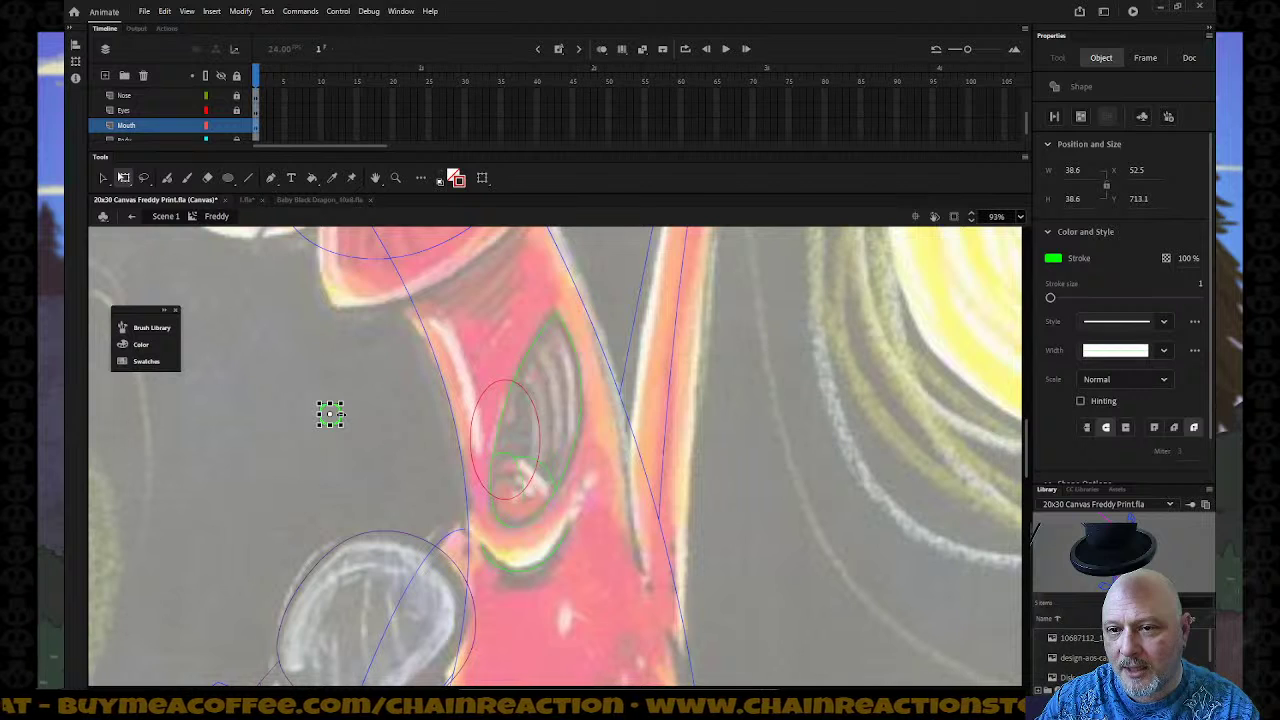
click(458, 178)
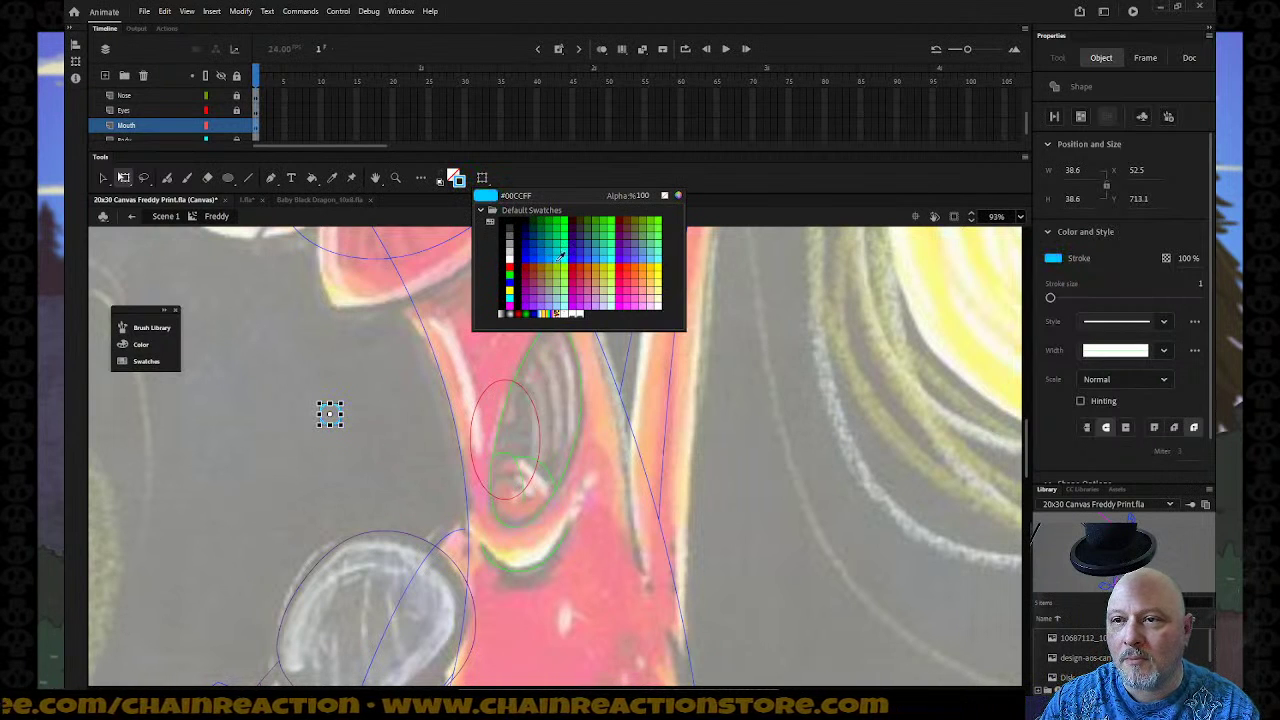
click(556, 256)
click(102, 177)
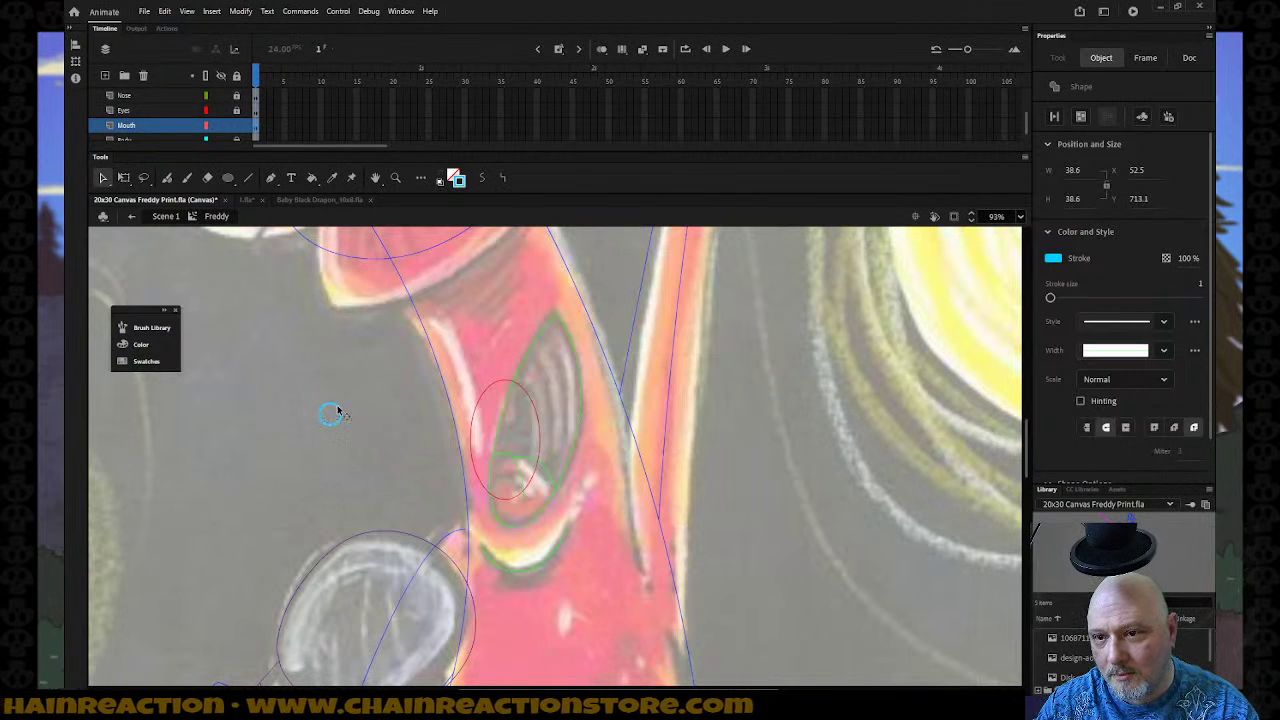
drag(334, 417, 516, 414)
key(n)
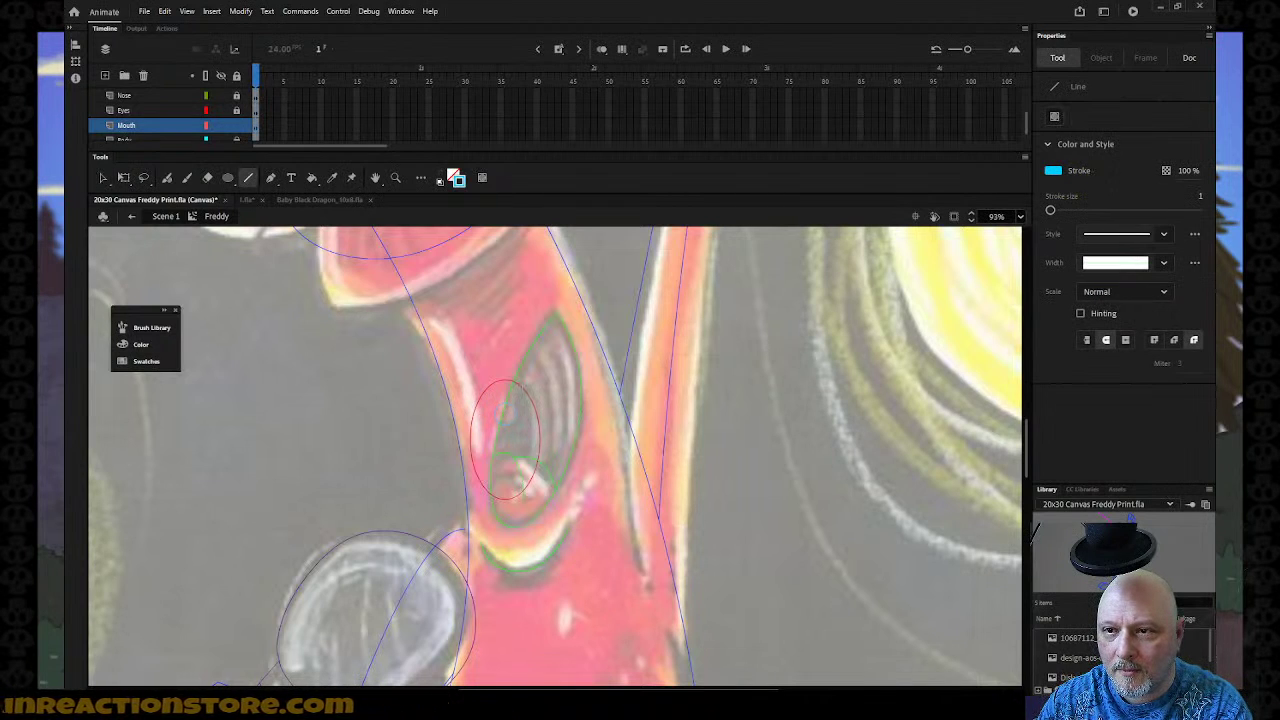
Delete the arcs of the small cyan circle and the oval that extend outside the mouth outline.
key(v)
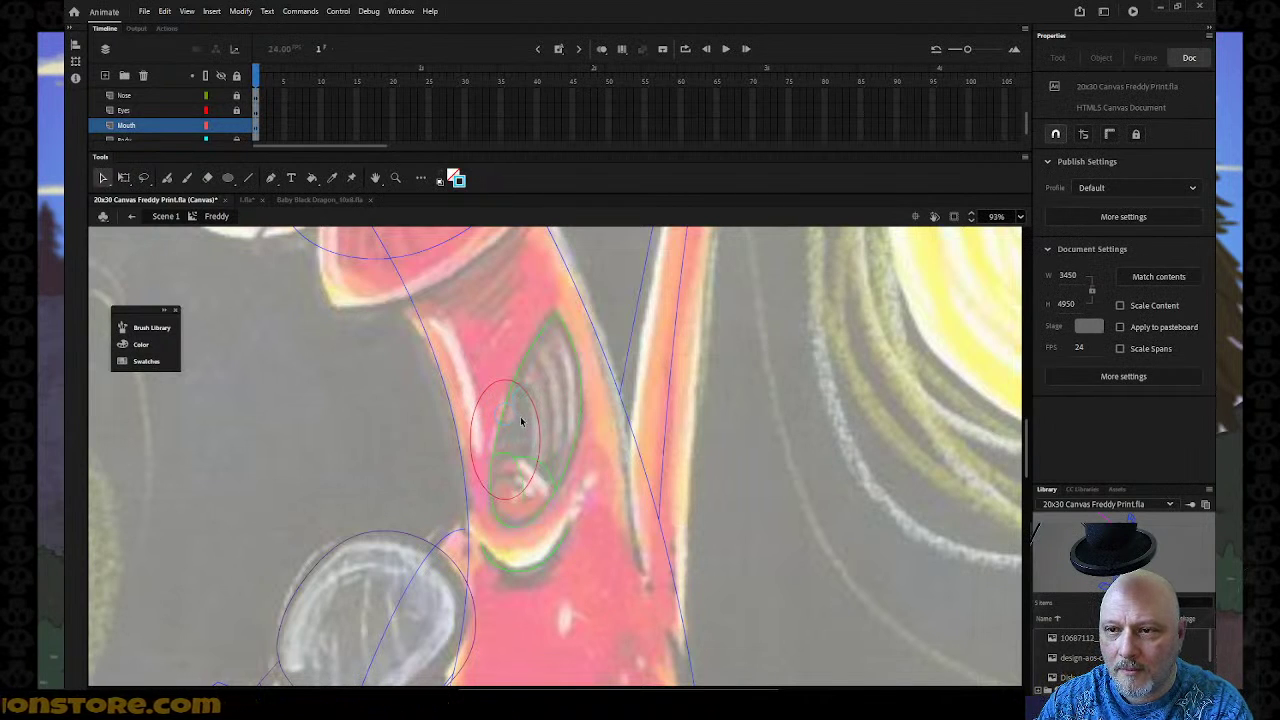
click(500, 431)
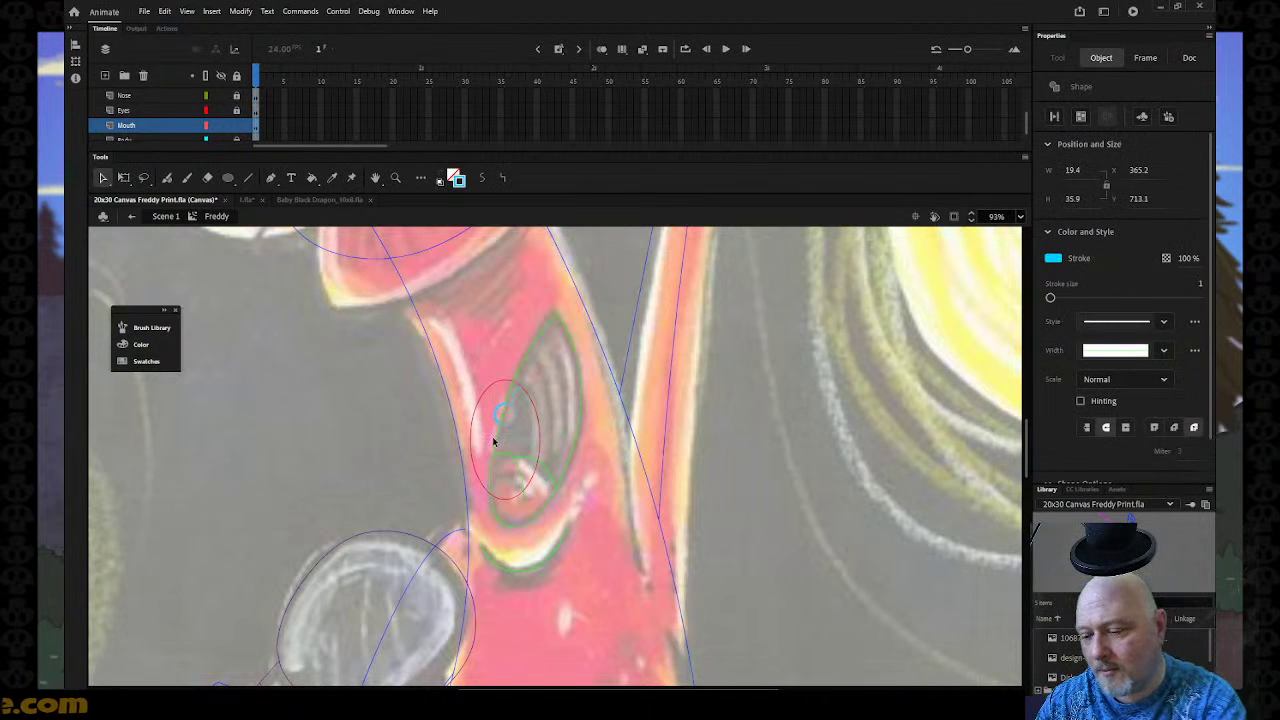
click(502, 433)
click(508, 408)
click(502, 386)
drag(502, 385, 549, 423)
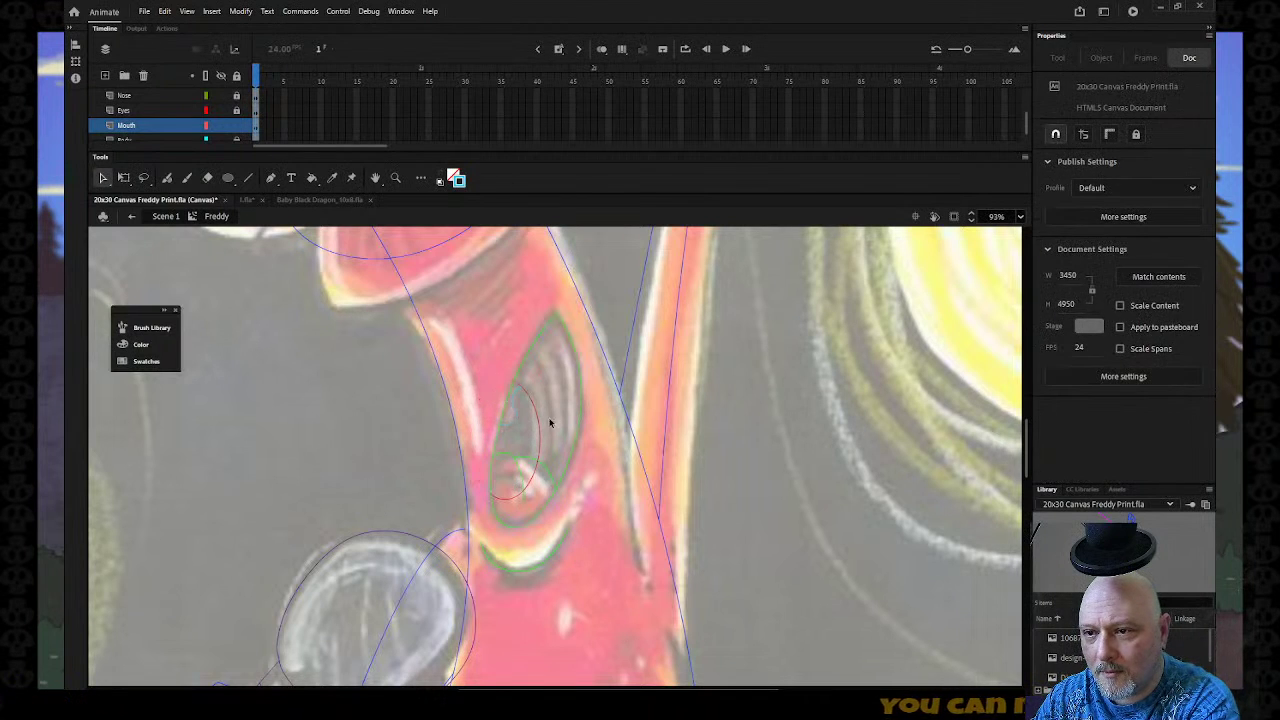
Delete the oval's lower segments crossing the tongue, keeping only its arc inside the mouth above the tongue.
click(534, 477)
click(506, 503)
click(510, 506)
click(615, 490)
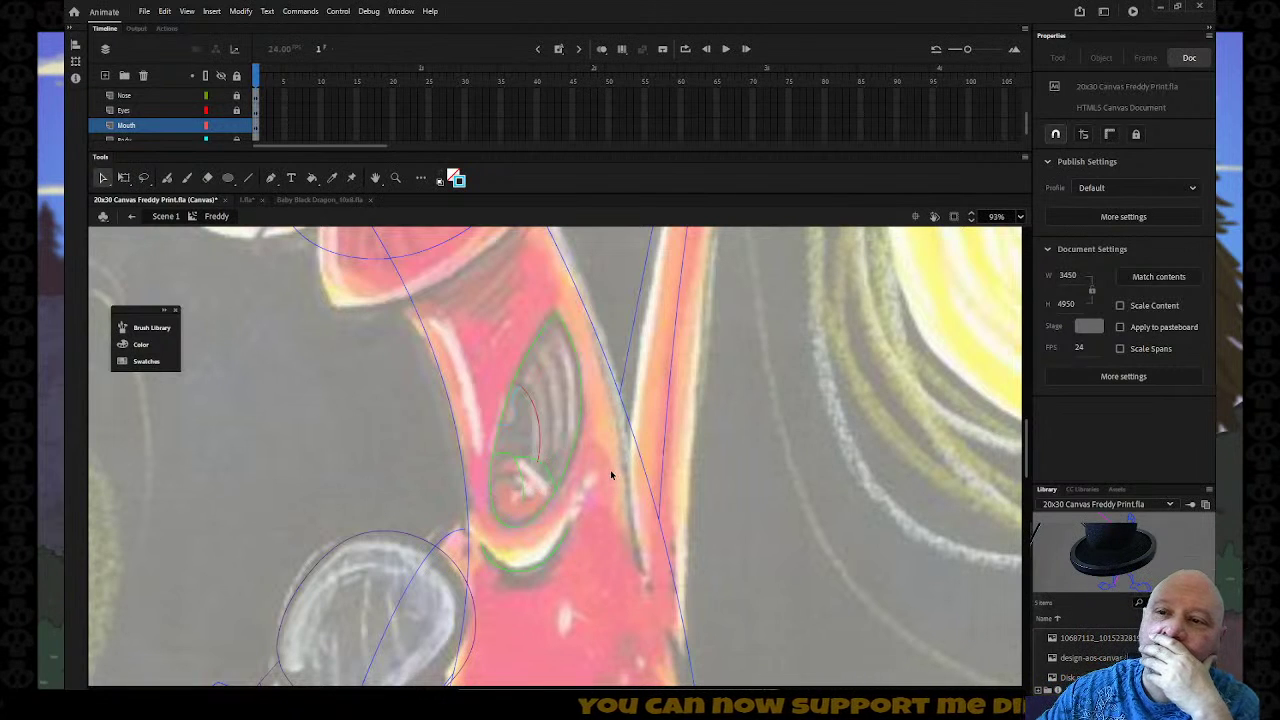
Select all artwork on the Mouth layer and recolor its strokes to blue.
click(148, 129)
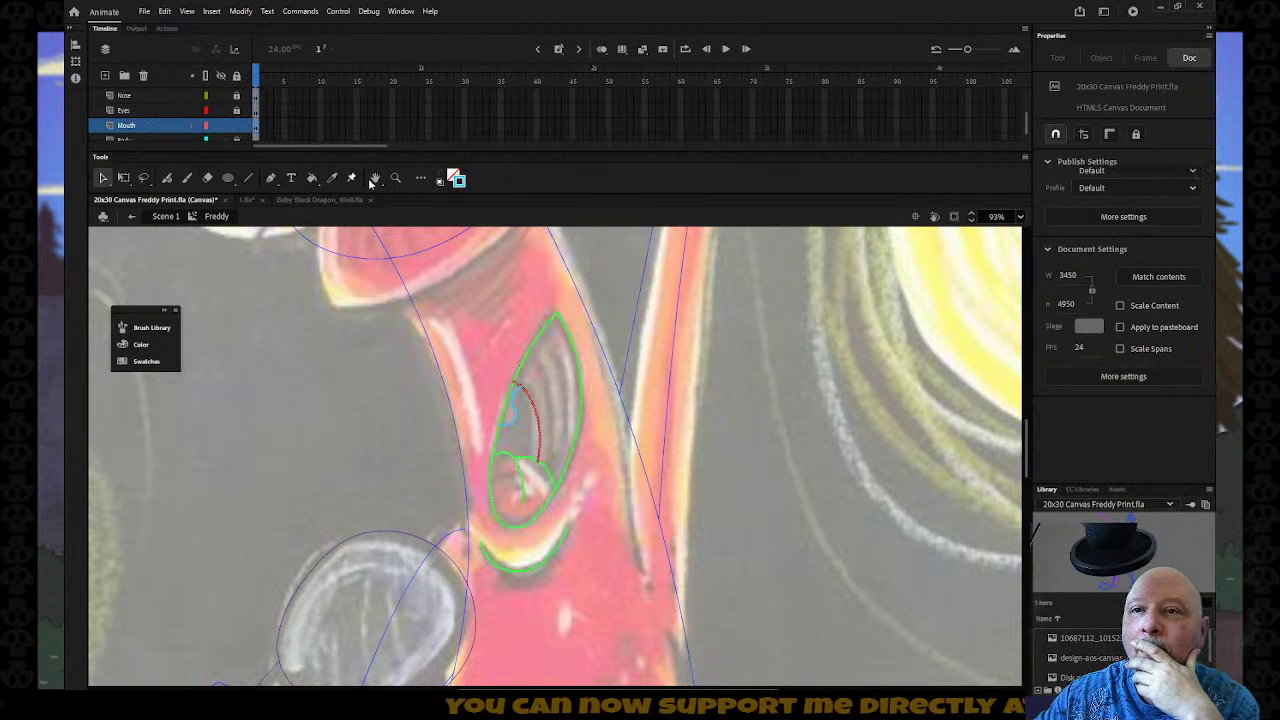
click(456, 180)
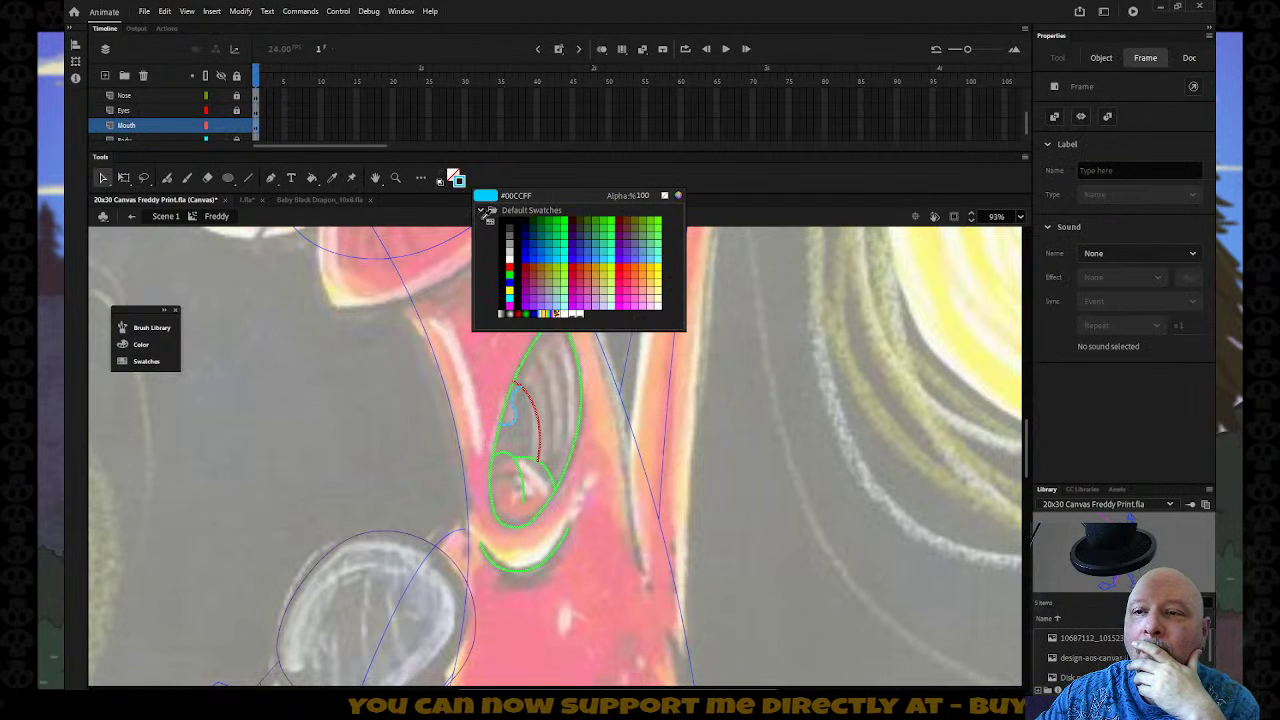
click(531, 259)
click(366, 362)
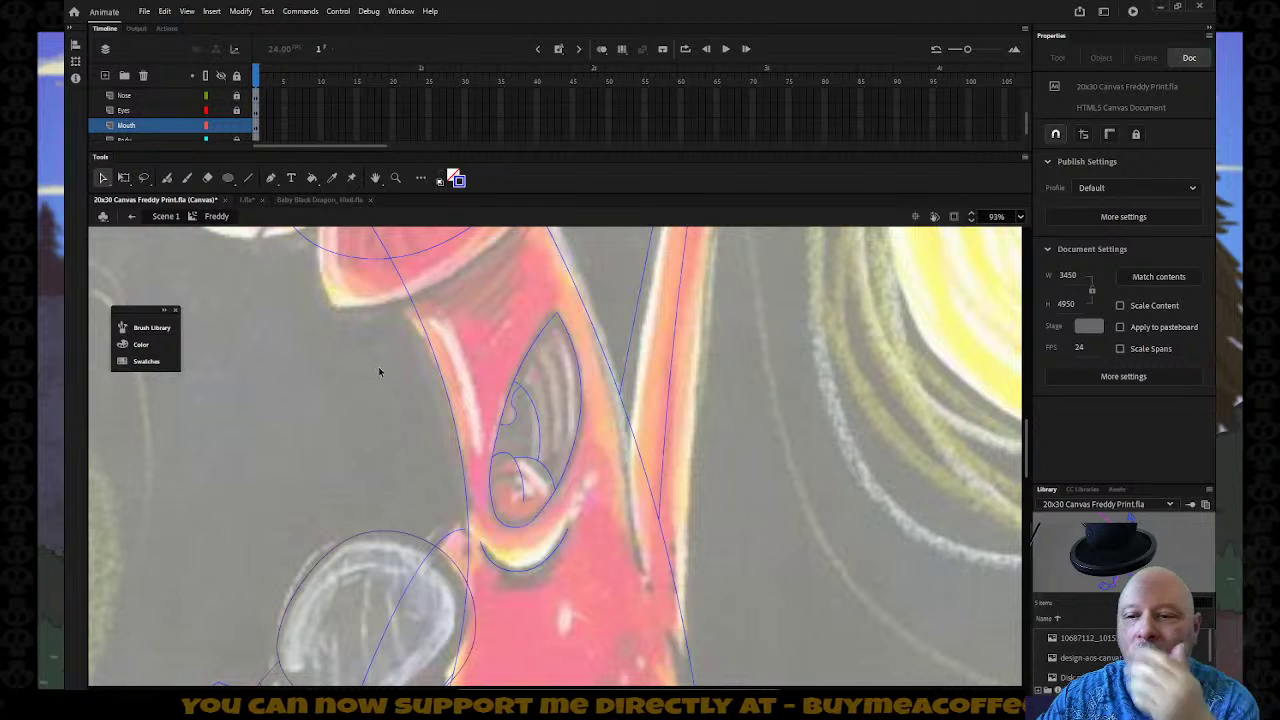
Unlock all layers and move the corner where the left leg's line meets the foot slightly upward.
click(238, 77)
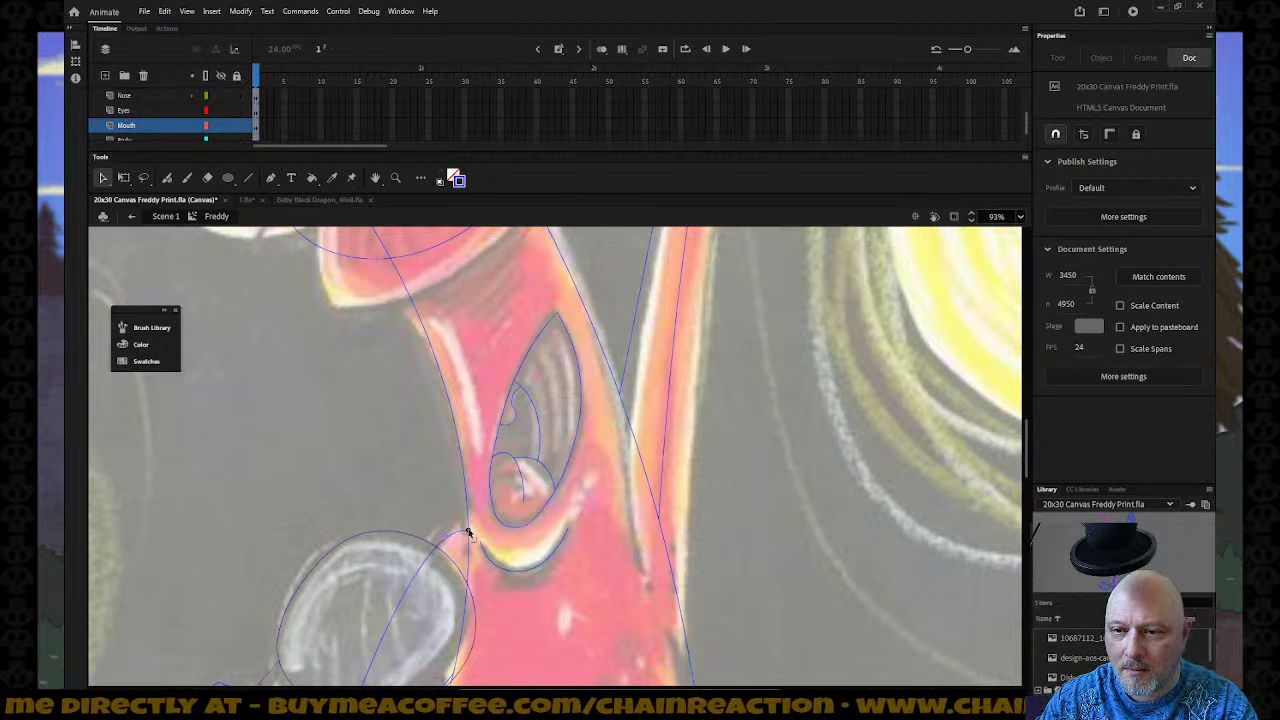
scroll(680, 500, up, 3)
scroll(674, 503, up, 4)
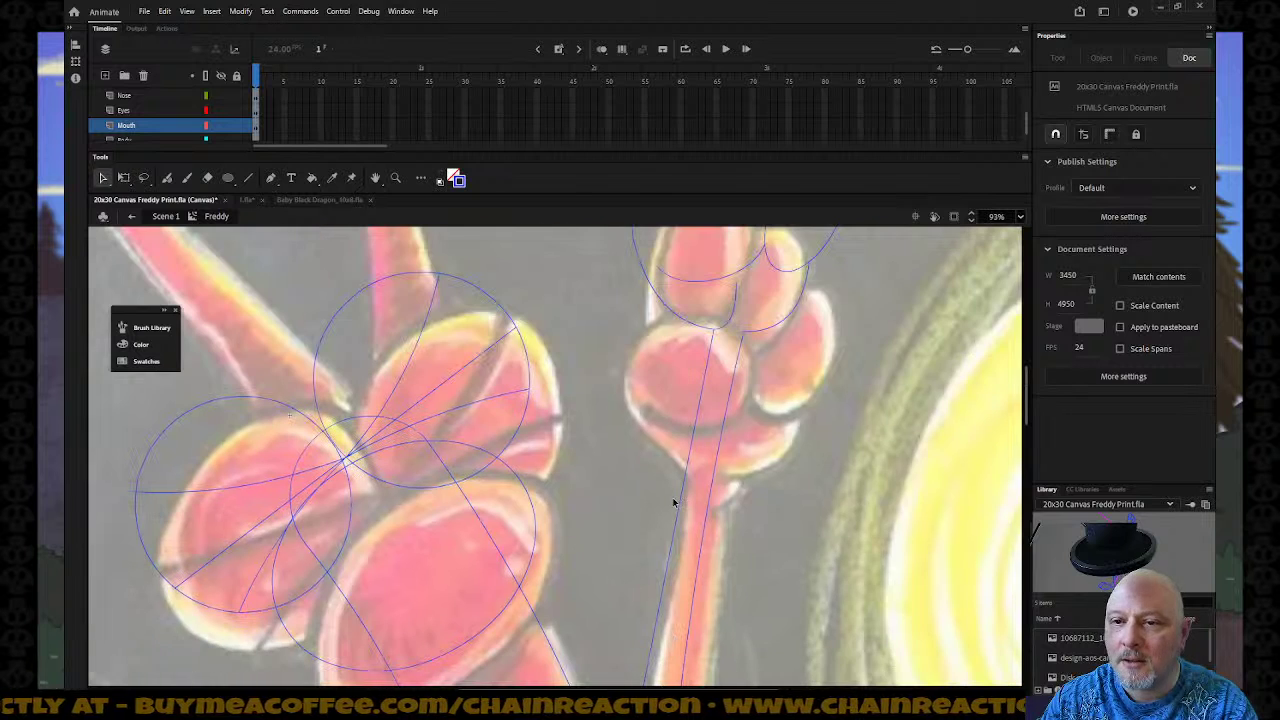
scroll(670, 500, down, 10)
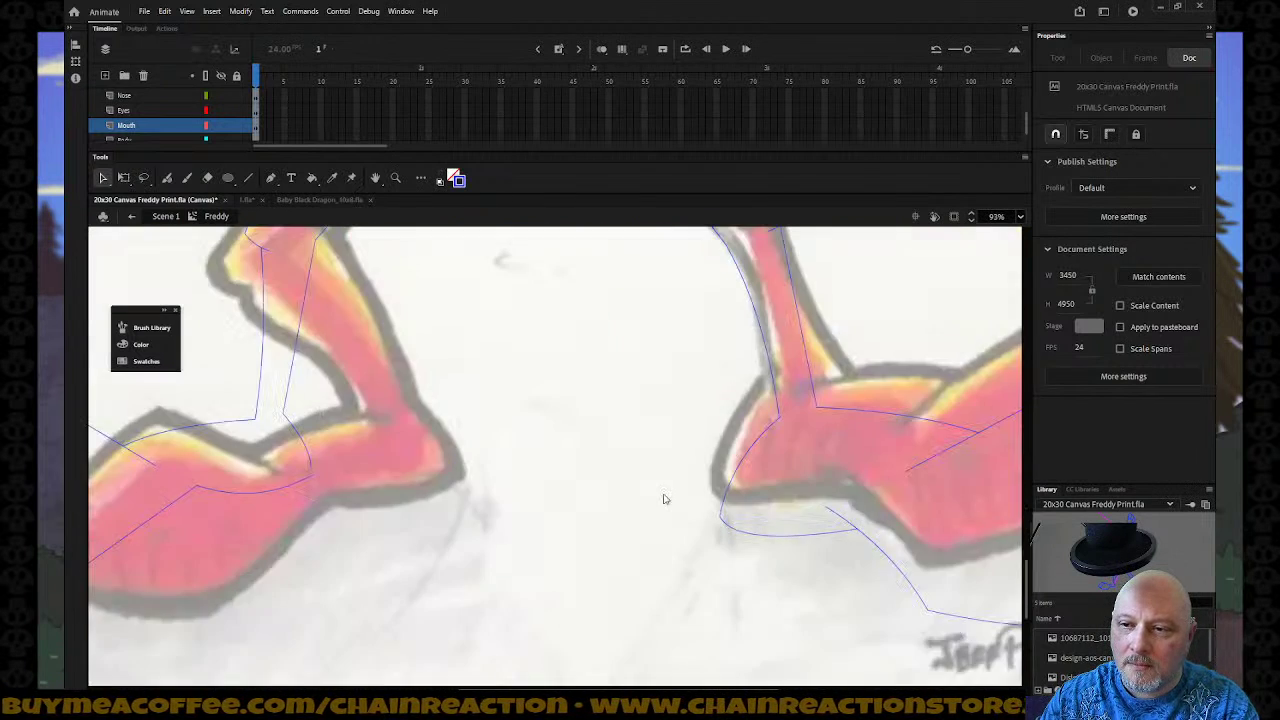
scroll(663, 497, down, 5)
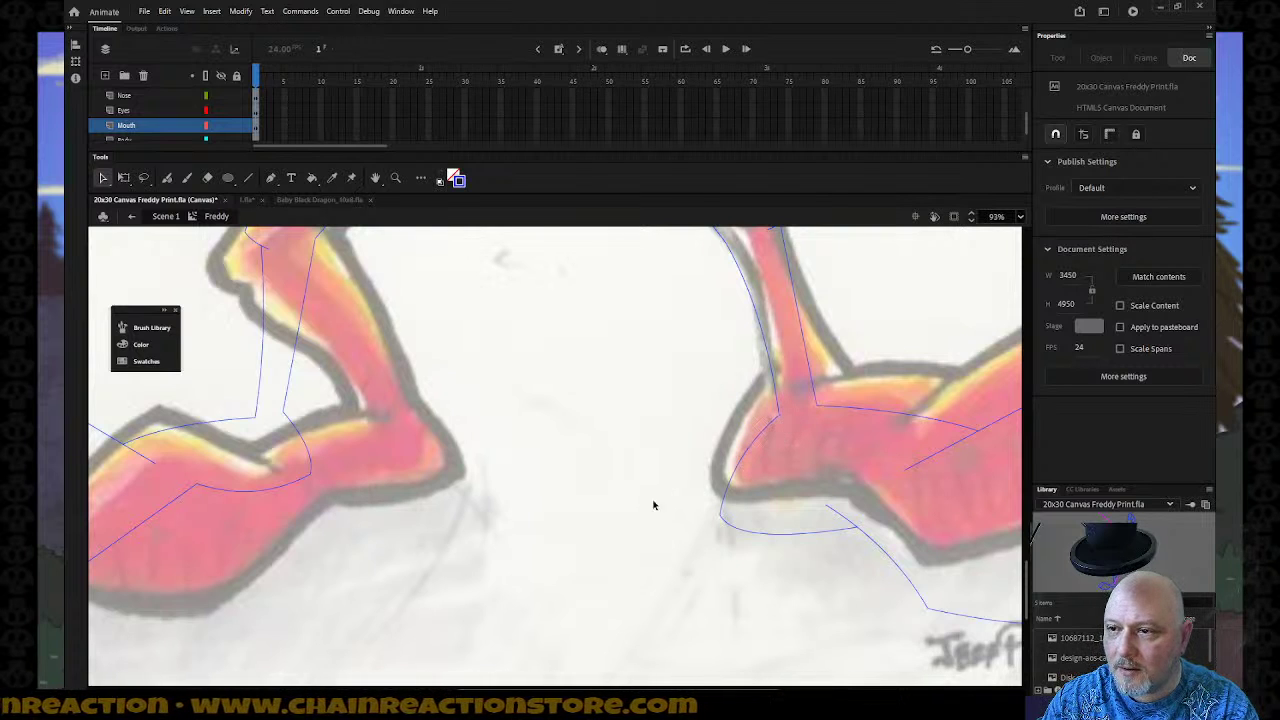
drag(256, 422, 259, 411)
scroll(720, 494, down, 3)
scroll(710, 518, up, 3)
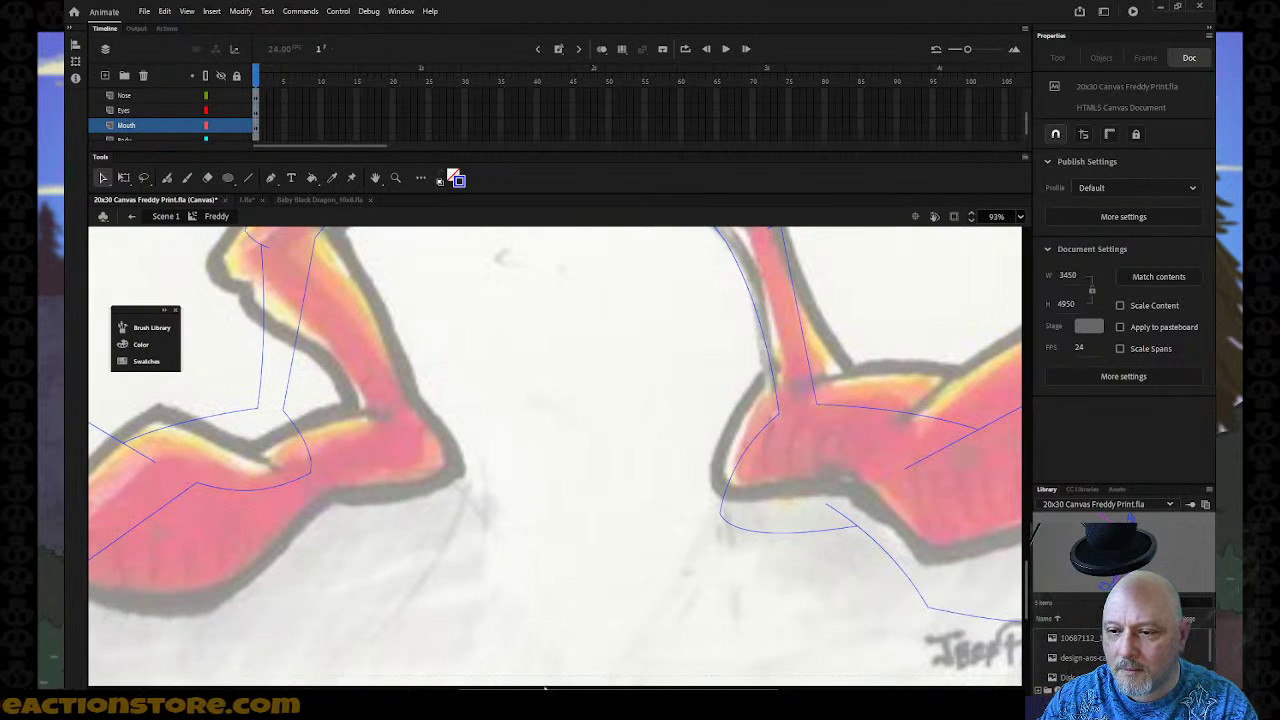
Examine the traced feet, microphone hand, body and head against the painting.
scroll(555, 455, right, 6)
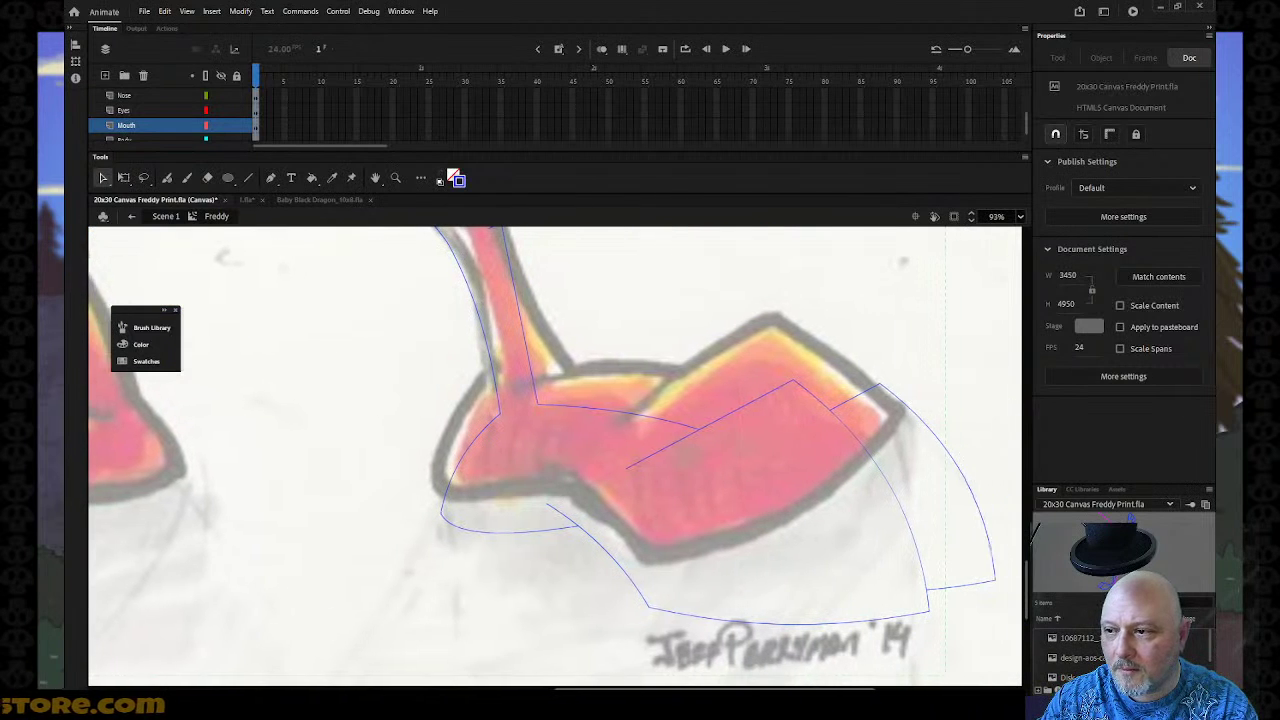
scroll(420, 678, left, 10)
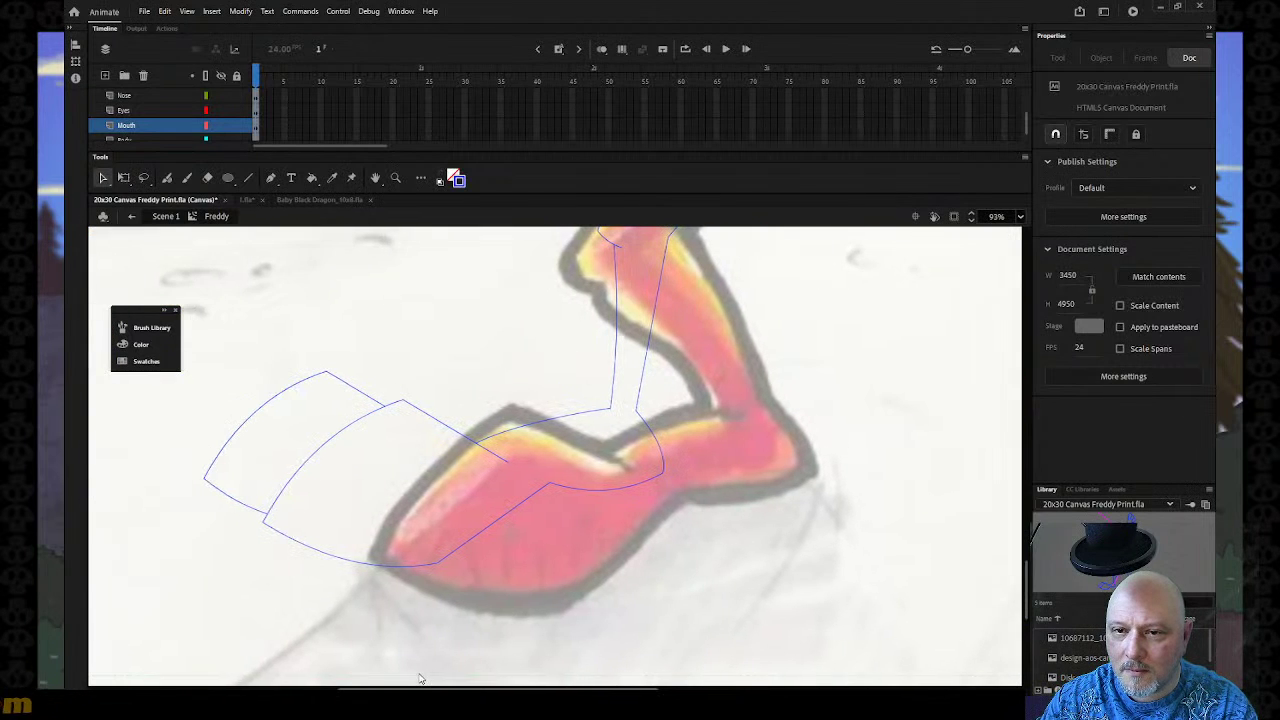
key(z)
alt+click(530, 610)
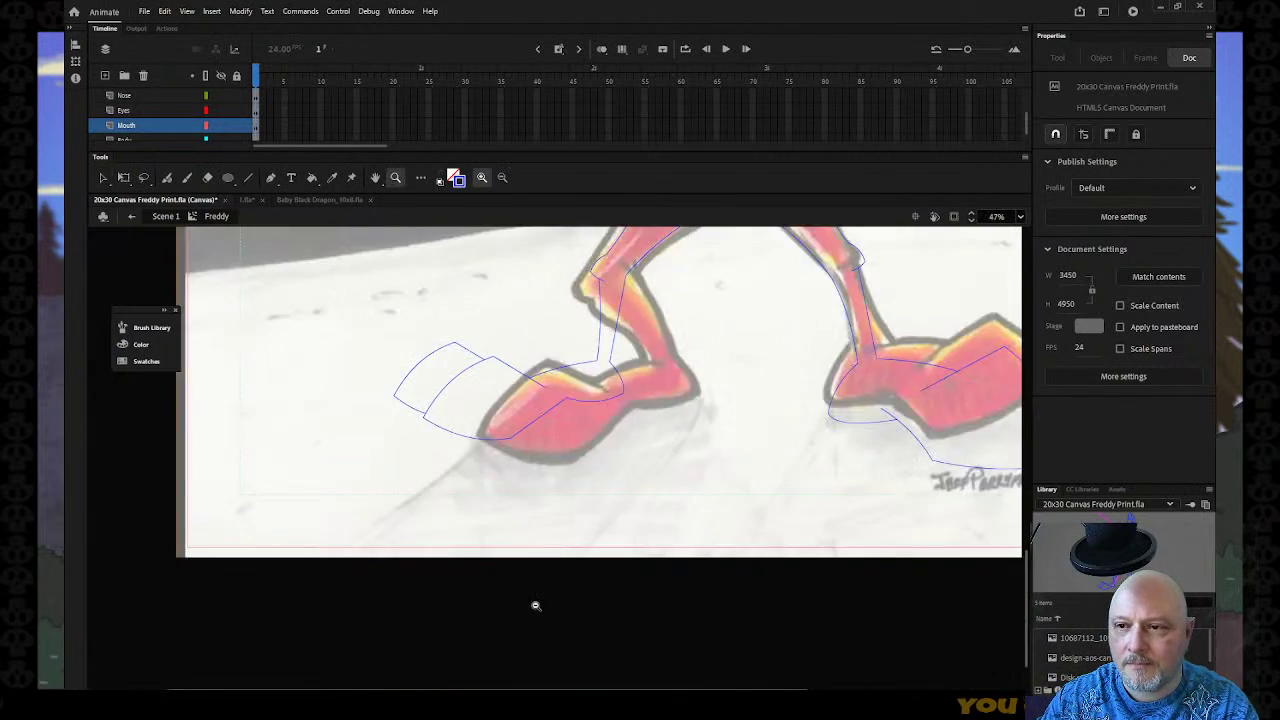
alt+click(595, 535)
scroll(667, 491, up, 3)
drag(425, 372, 677, 592)
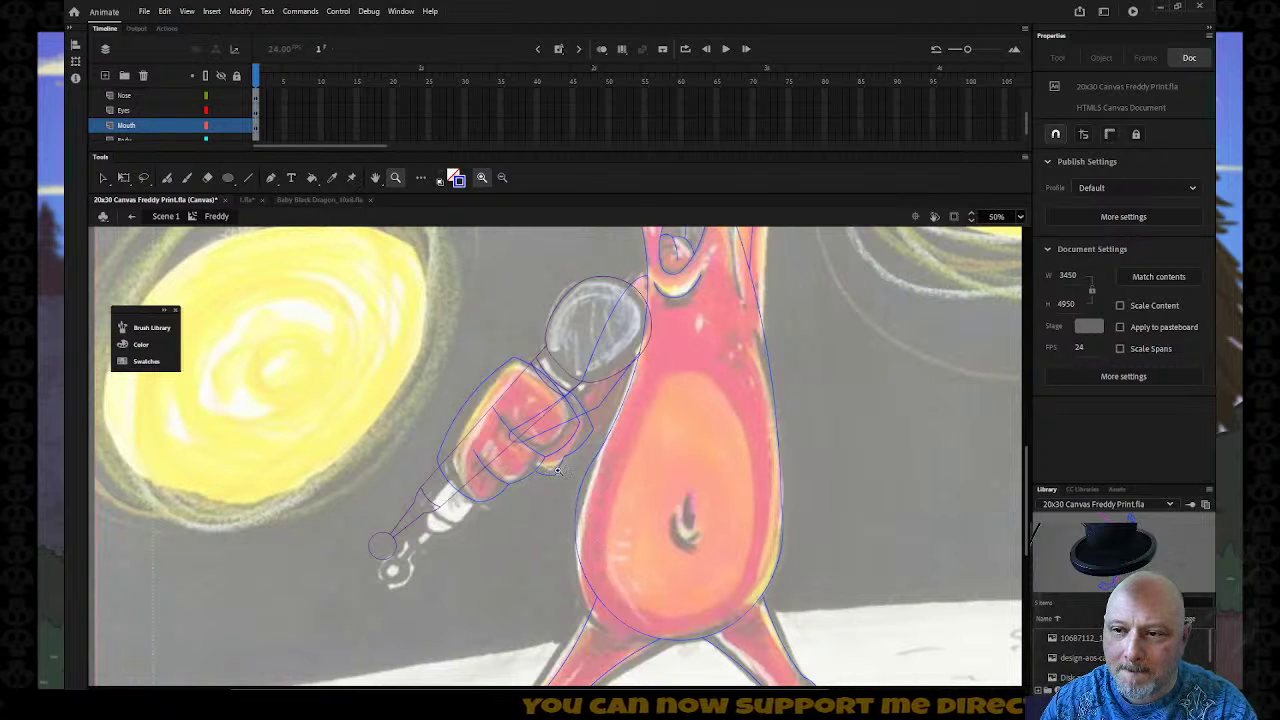
key(v)
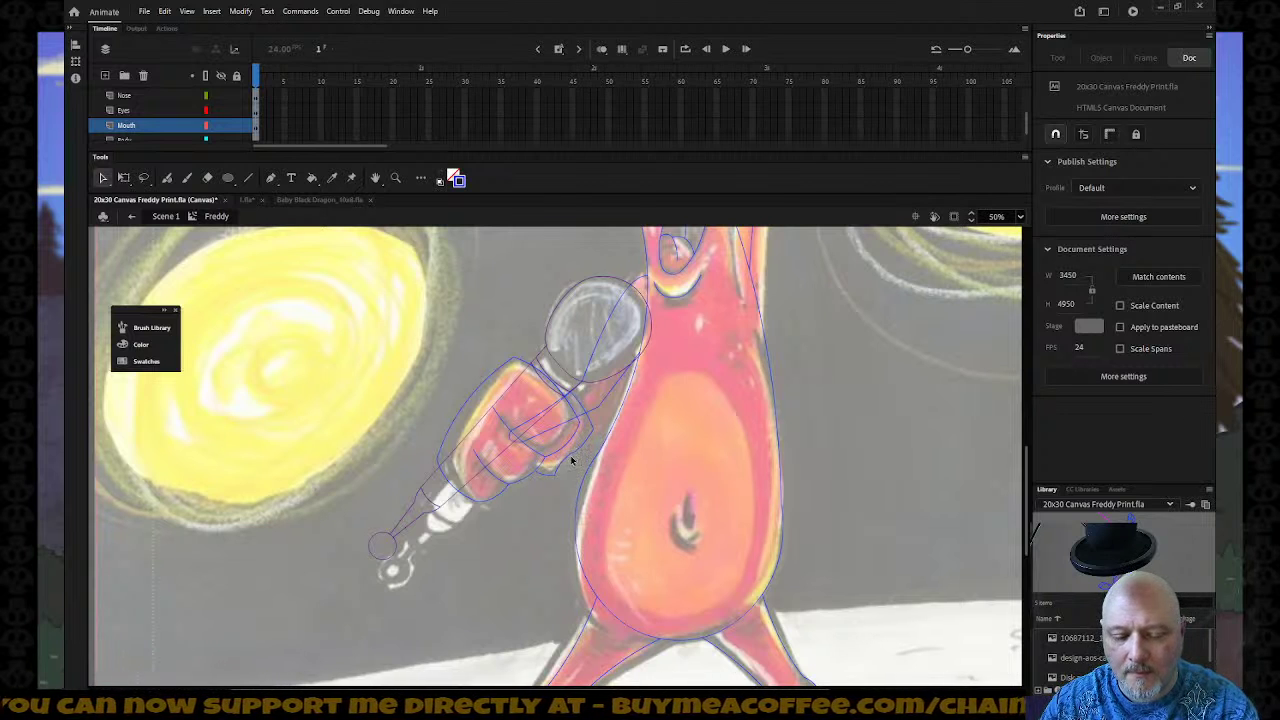
click(572, 460)
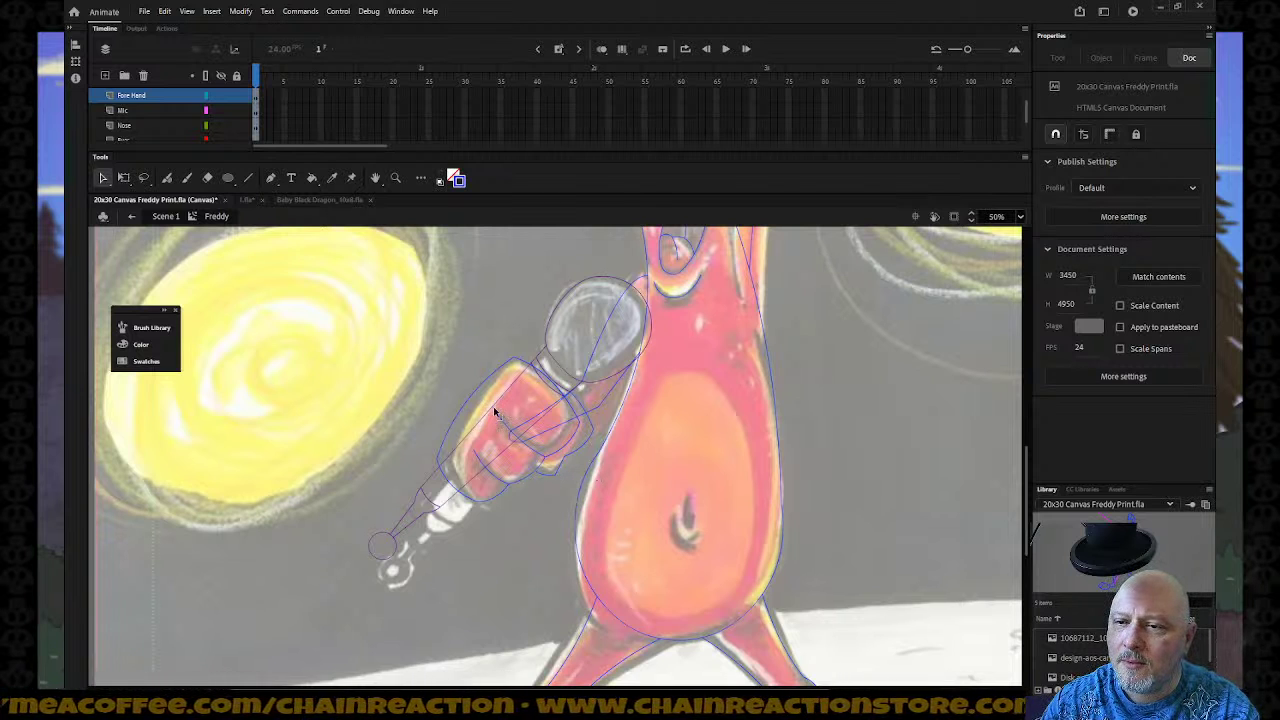
scroll(623, 480, up, 3)
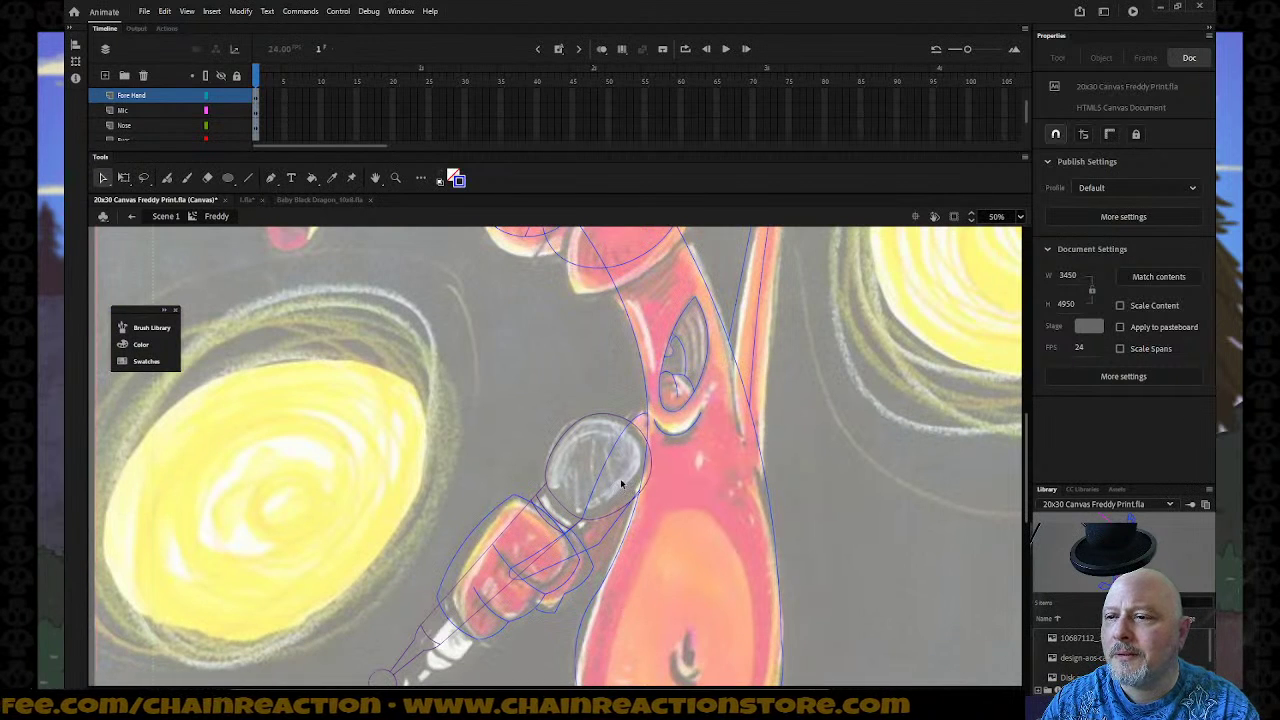
scroll(620, 484, up, 3)
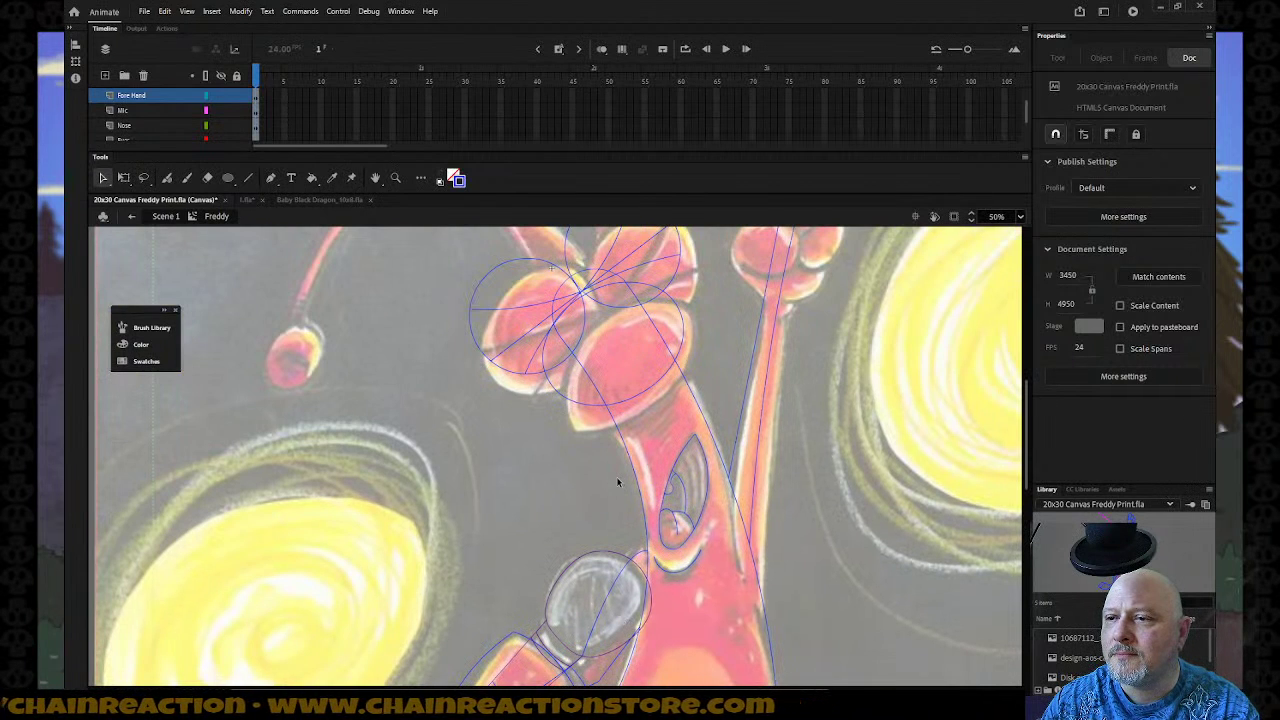
scroll(617, 482, up, 6)
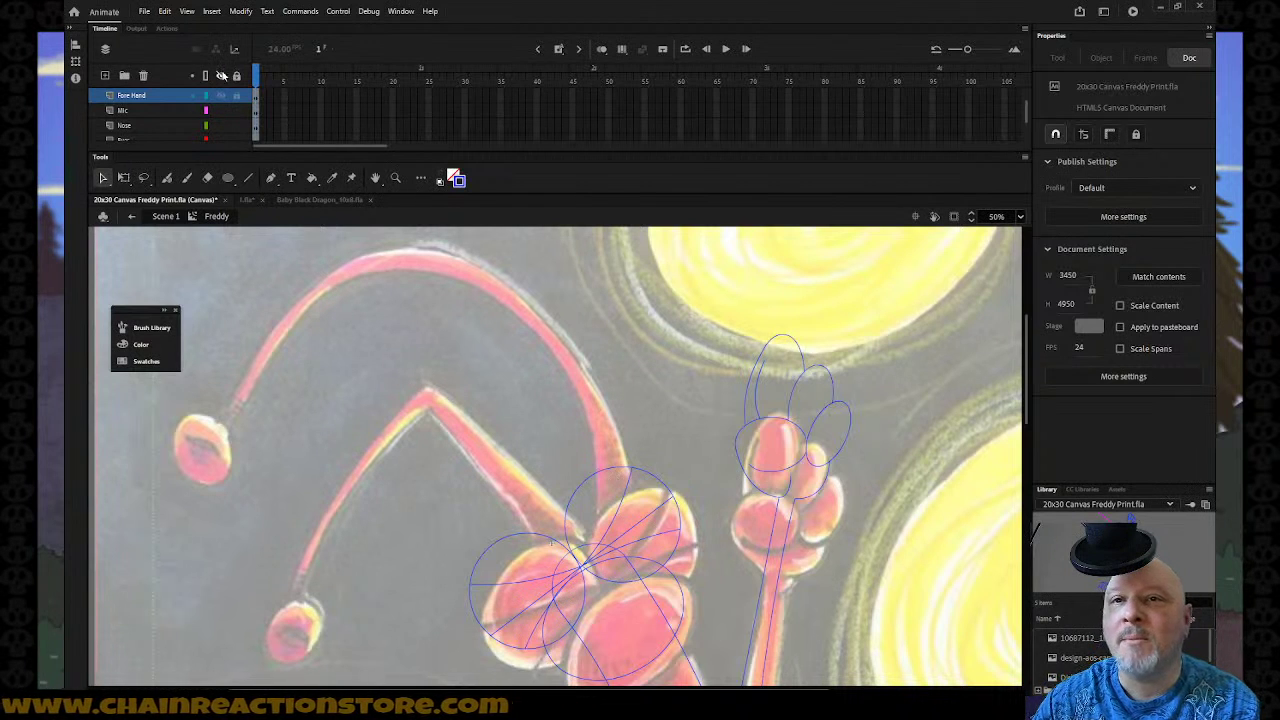
Hide all layers, then make only the Body layer visible again.
click(221, 75)
scroll(199, 96, down, 2)
scroll(199, 100, down, 1)
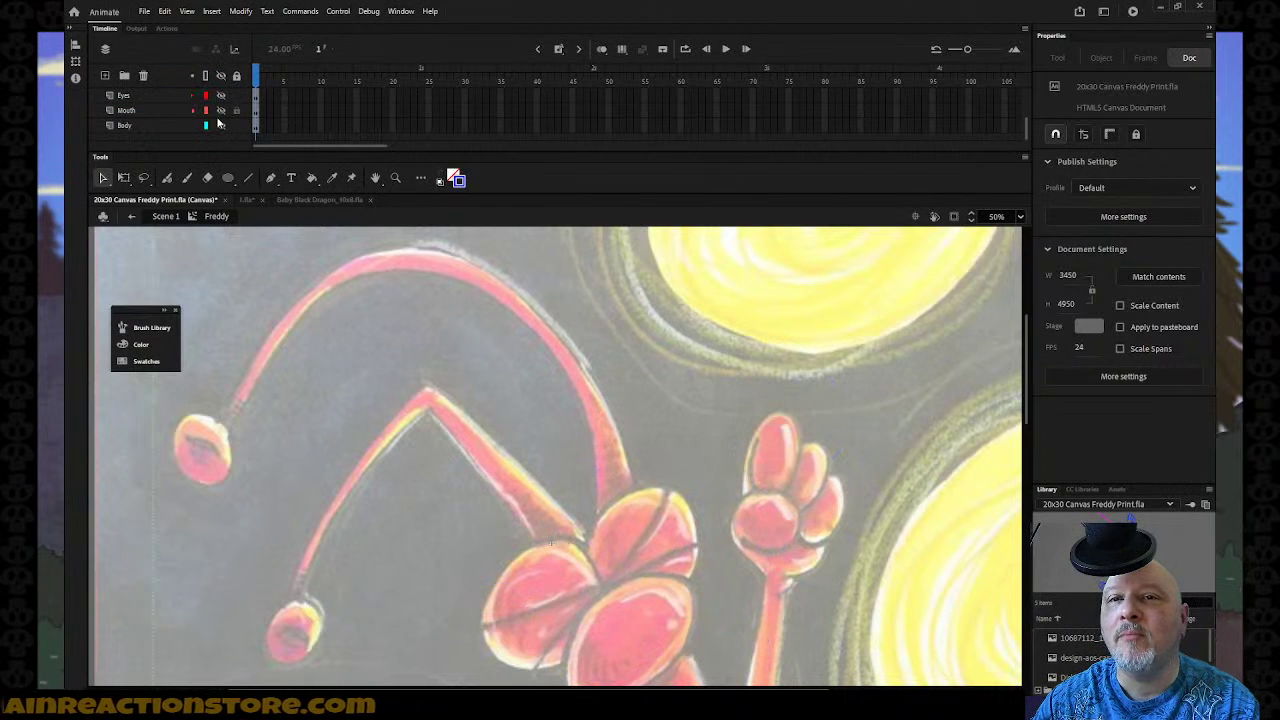
click(221, 125)
scroll(425, 323, down, 3)
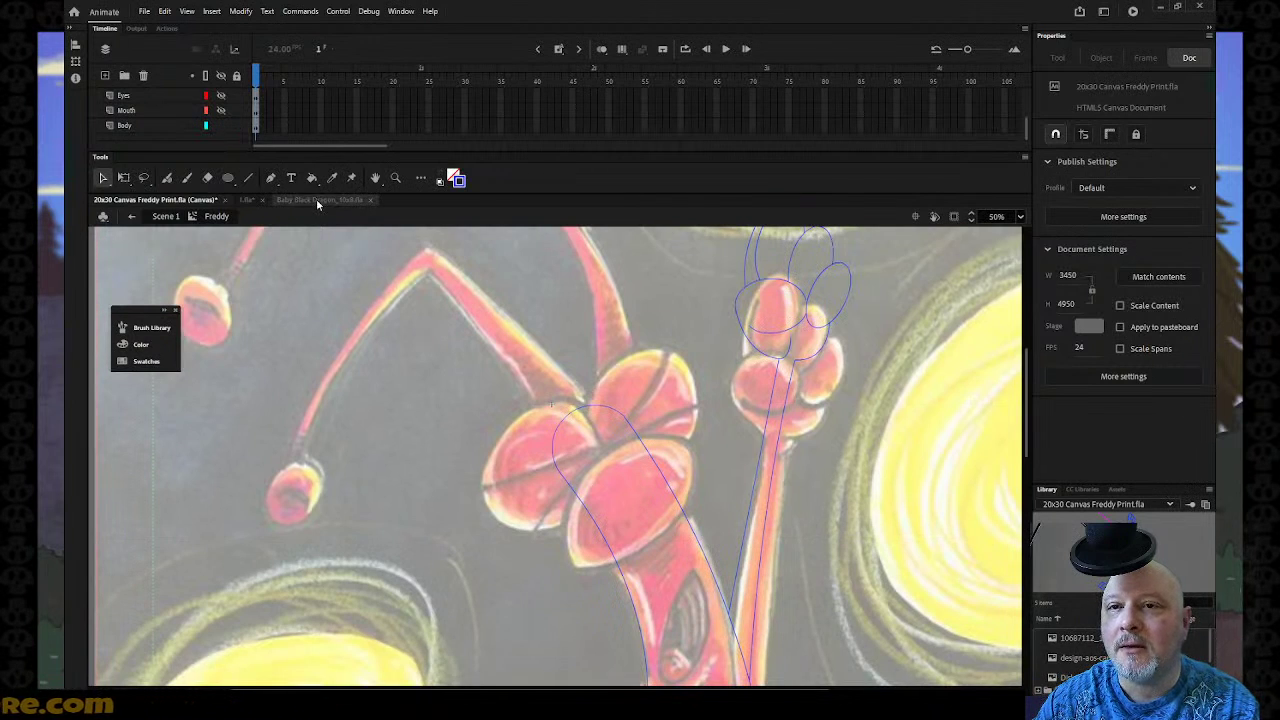
Make Body the active layer and set the Line tool's stroke color to green for tracing the antennae.
click(249, 178)
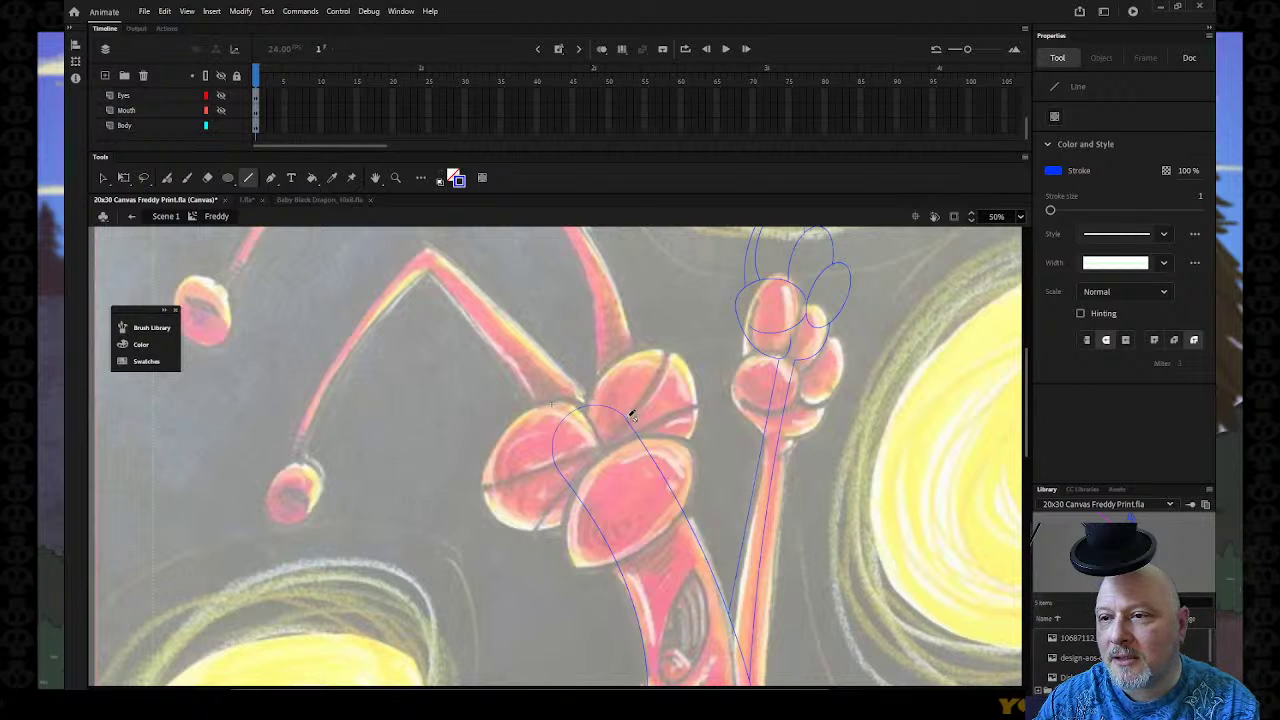
key(z)
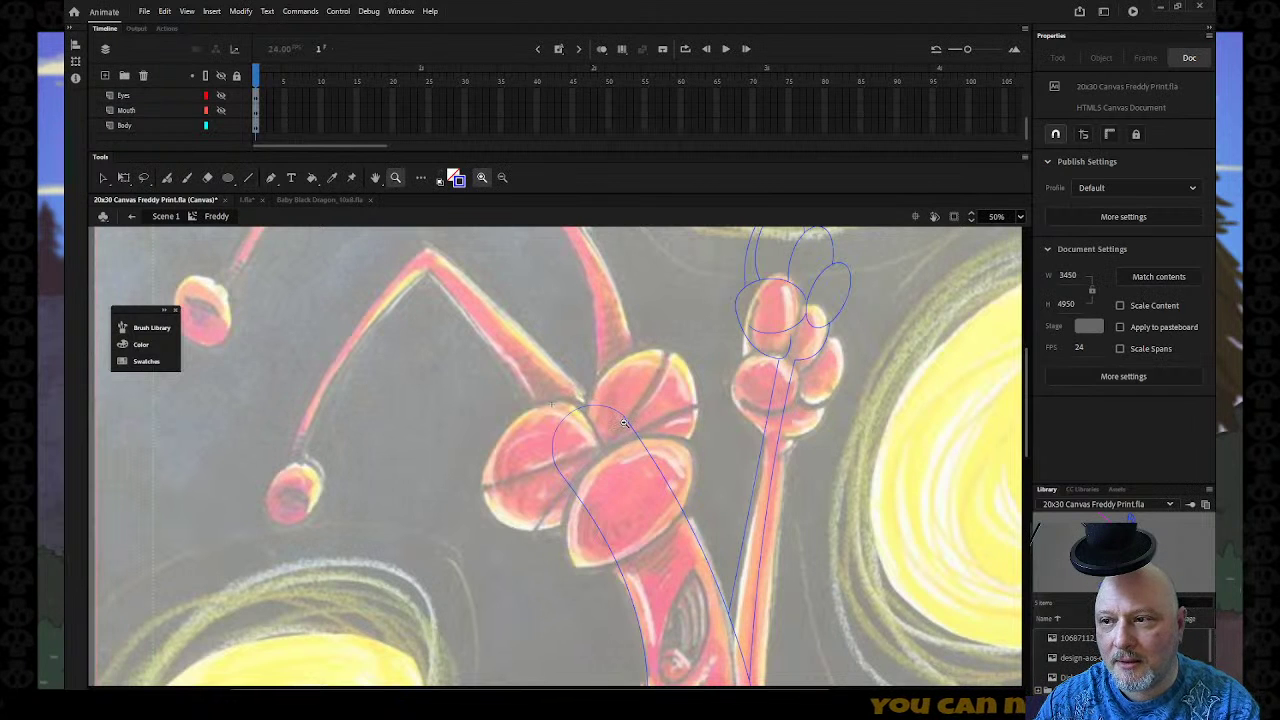
alt+click(626, 424)
click(249, 178)
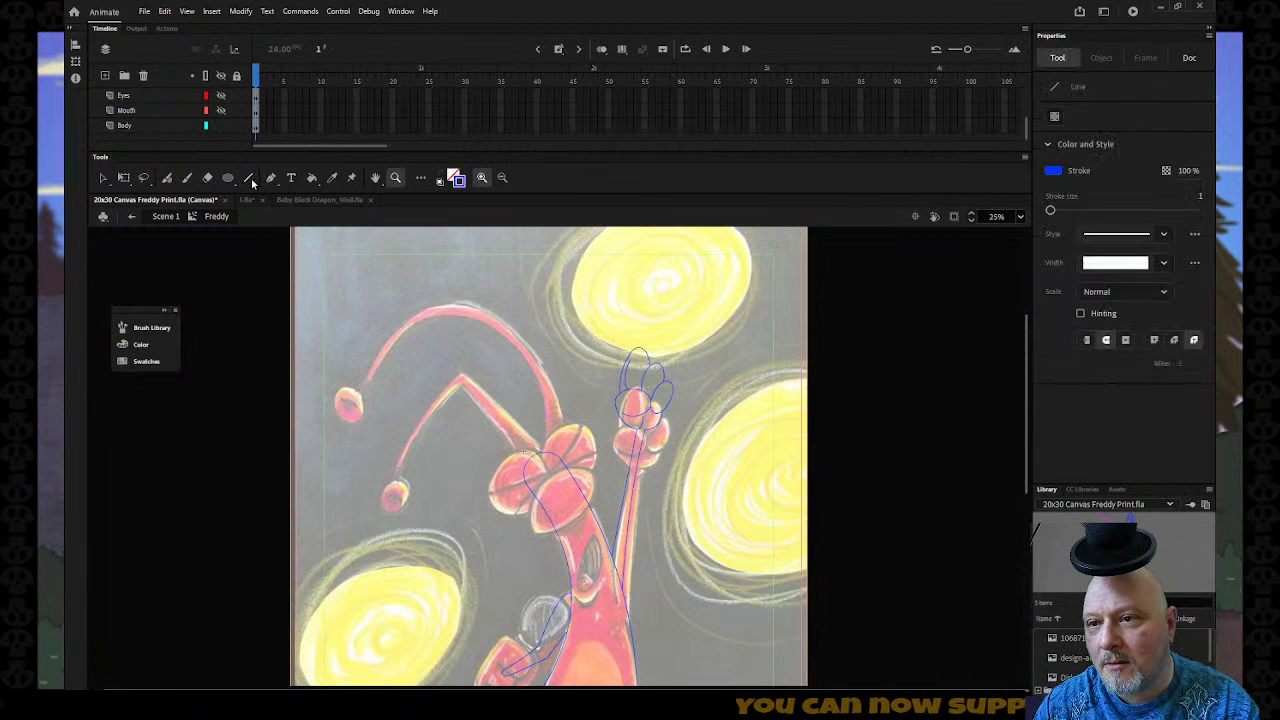
click(166, 124)
click(199, 146)
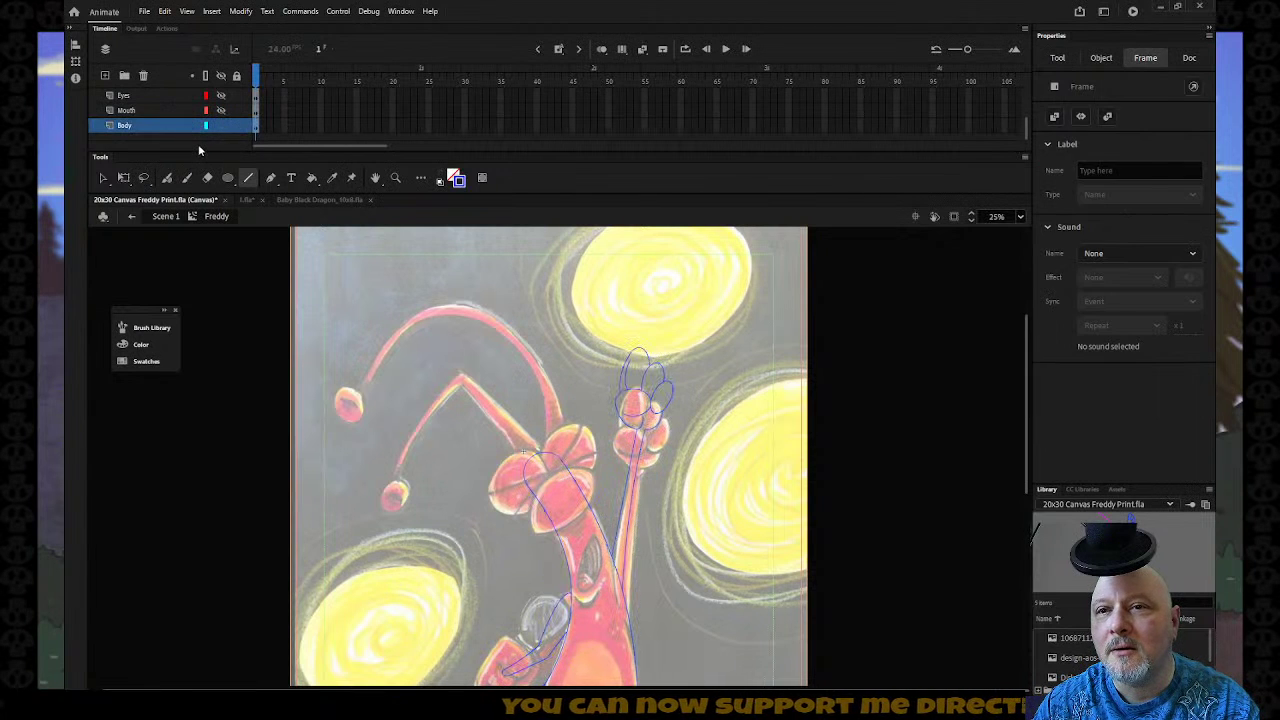
click(457, 181)
click(530, 295)
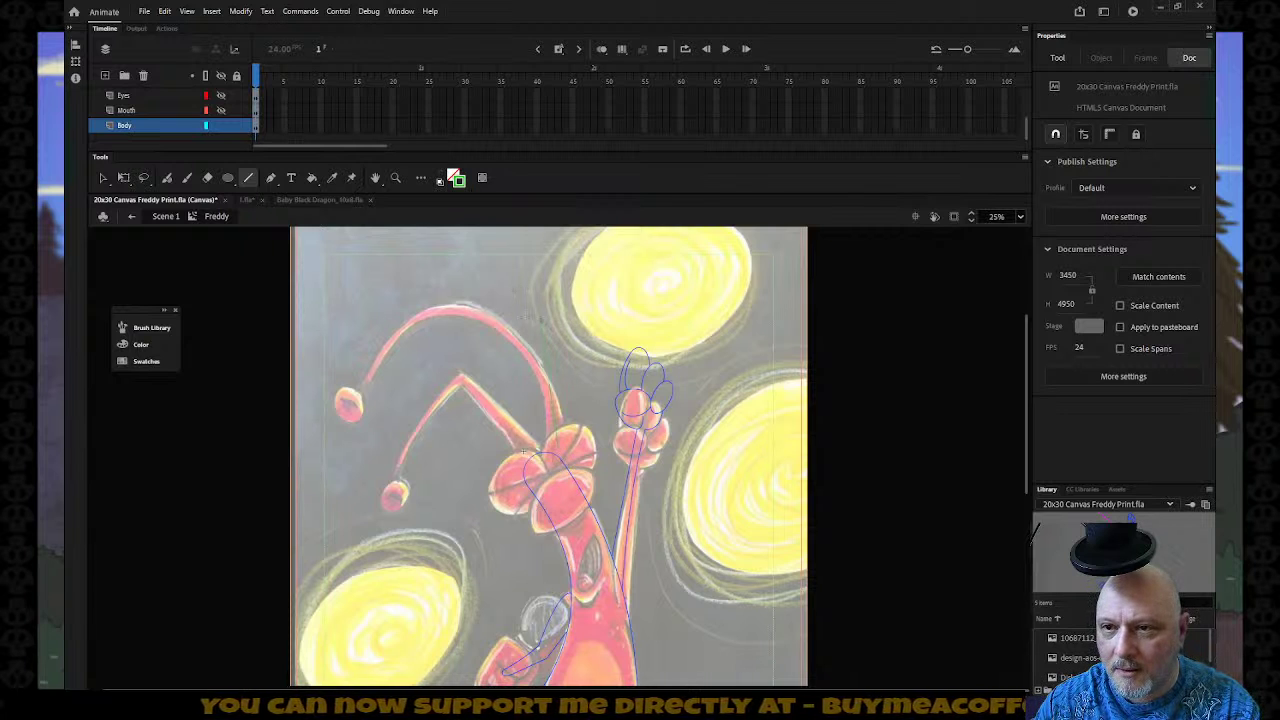
Trace the outer edge of the long curved antenna from the head to its bulb with green line segments bent to follow the painting.
key(n)
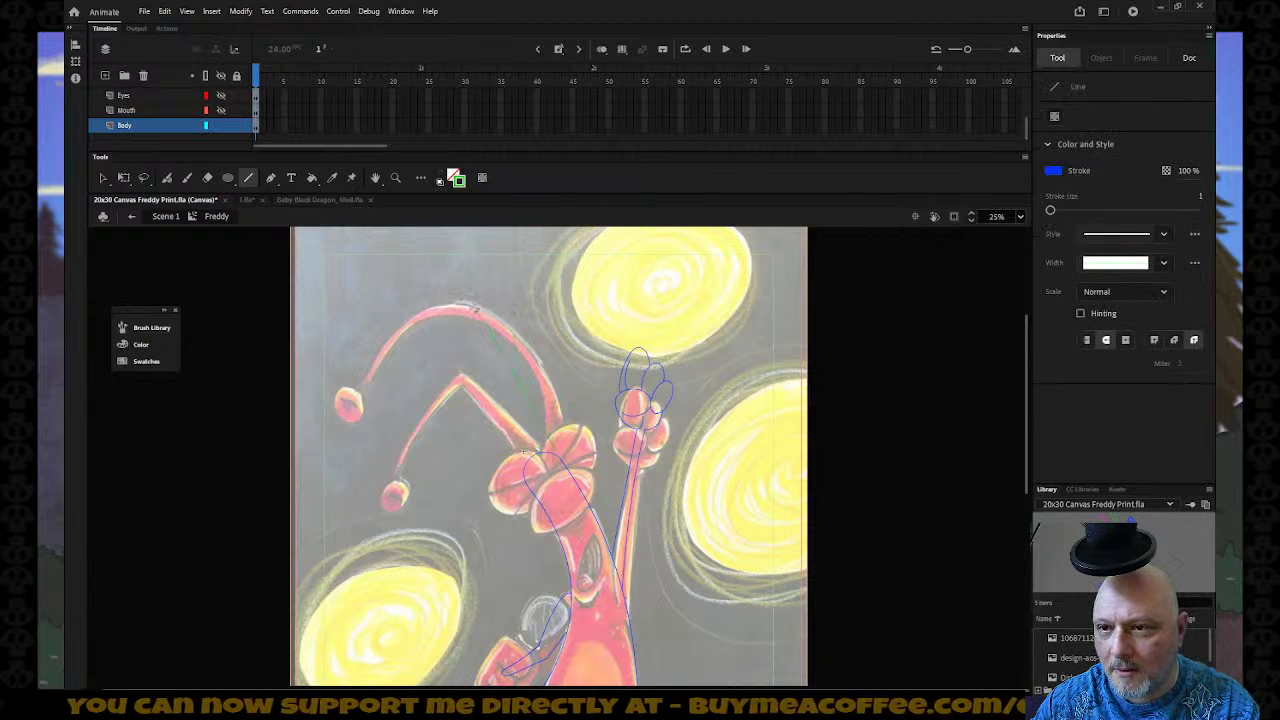
key(v)
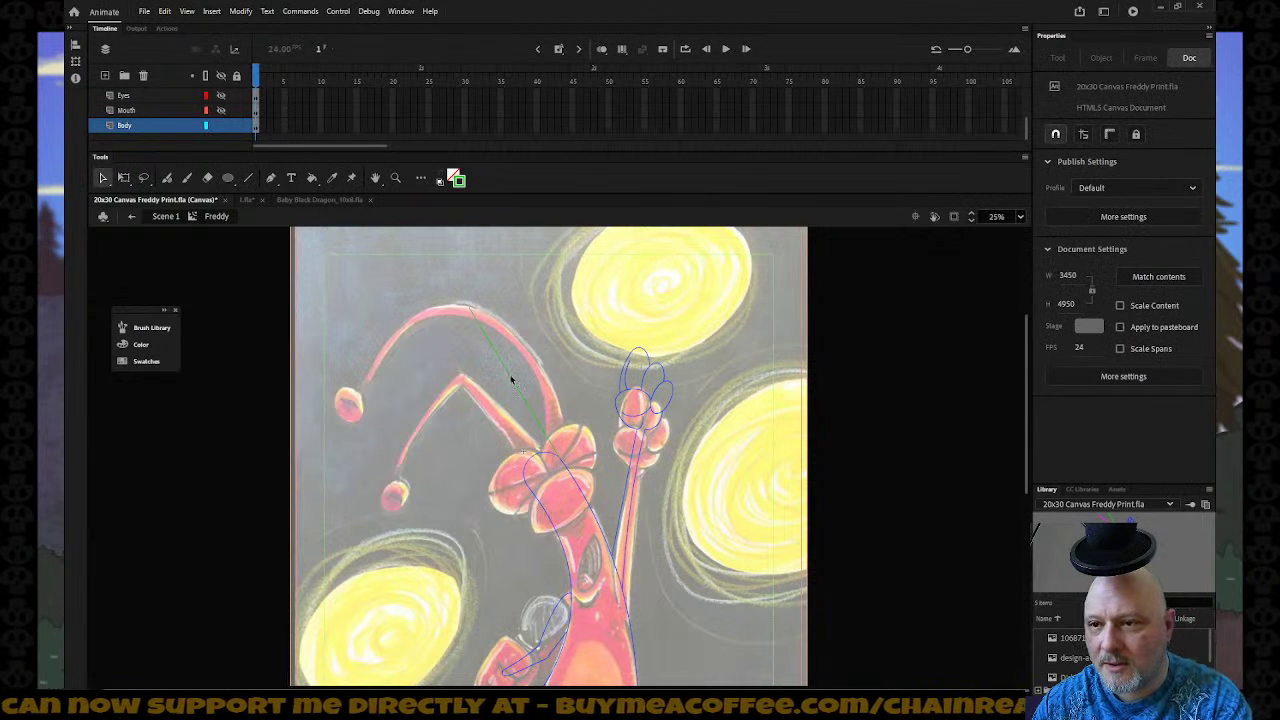
drag(541, 352, 548, 370)
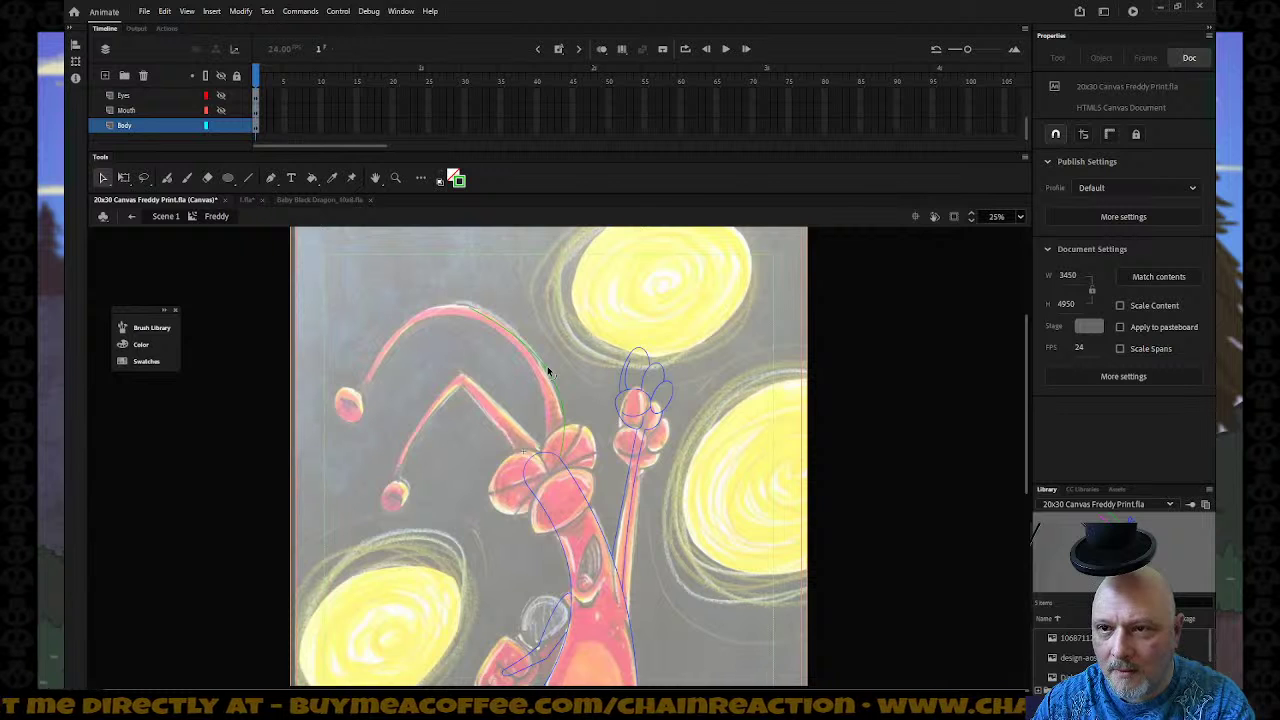
key(ctrl+z)
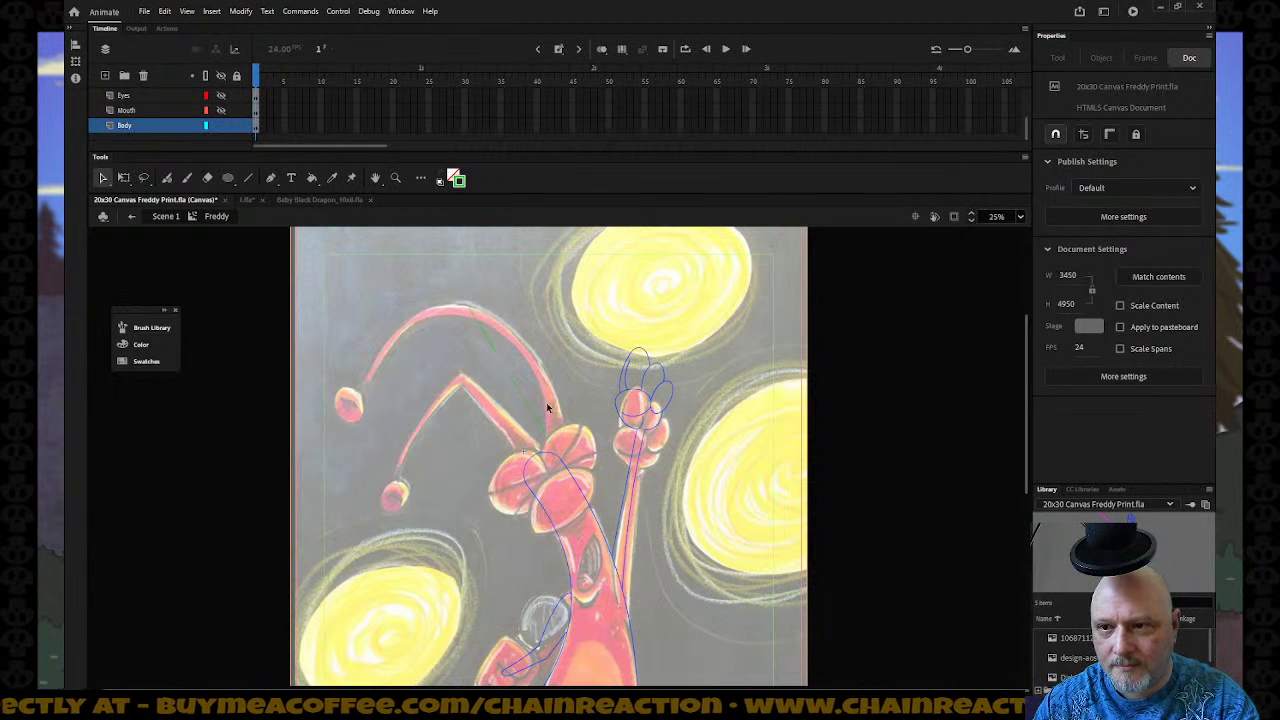
key(n)
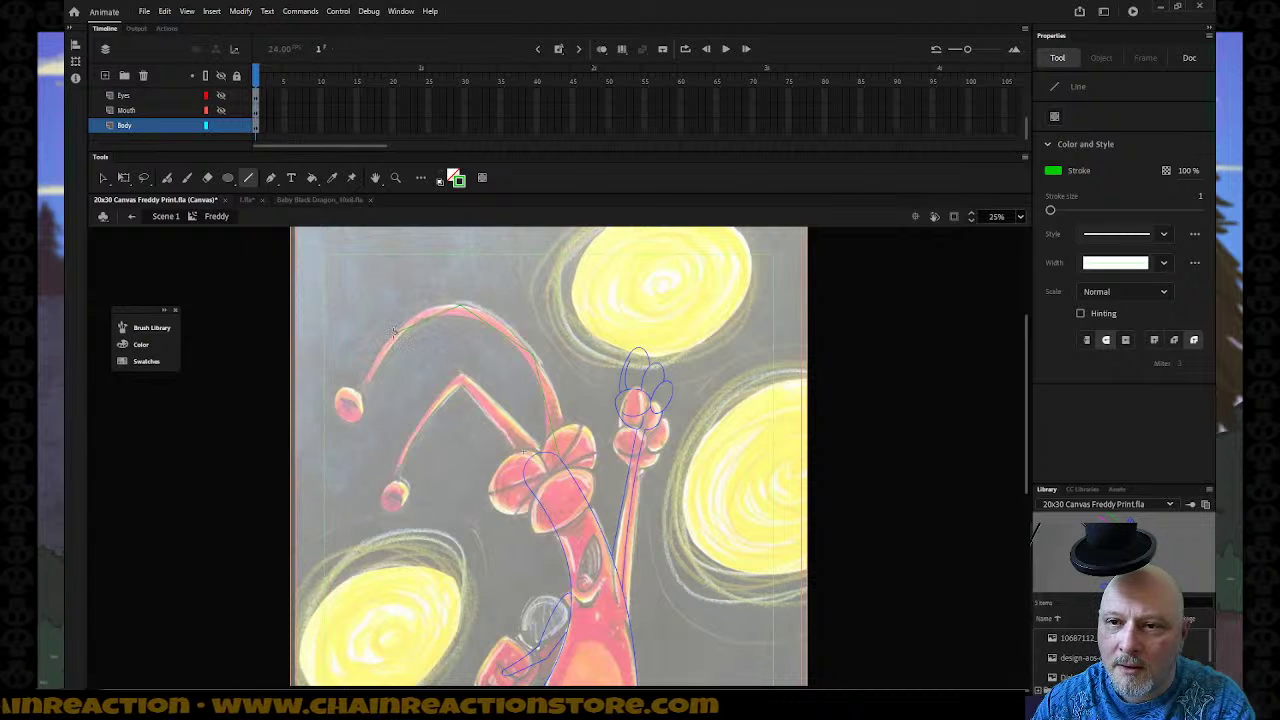
key(v)
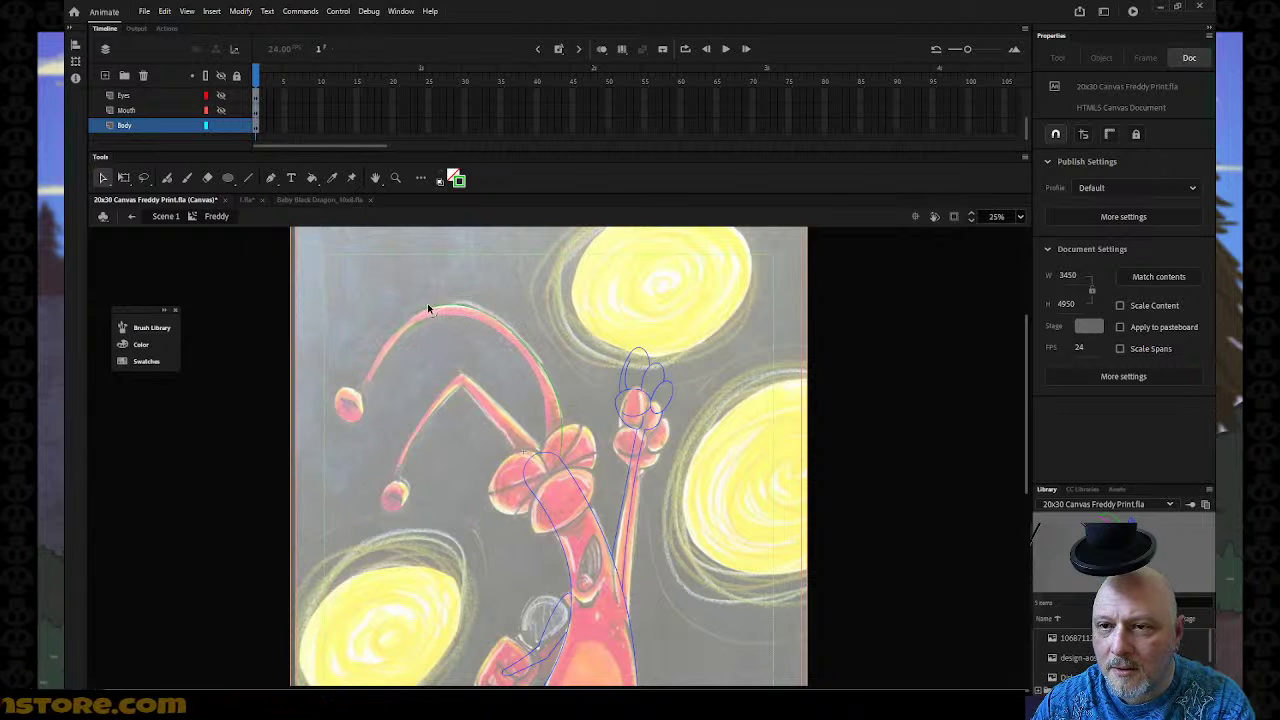
key(n)
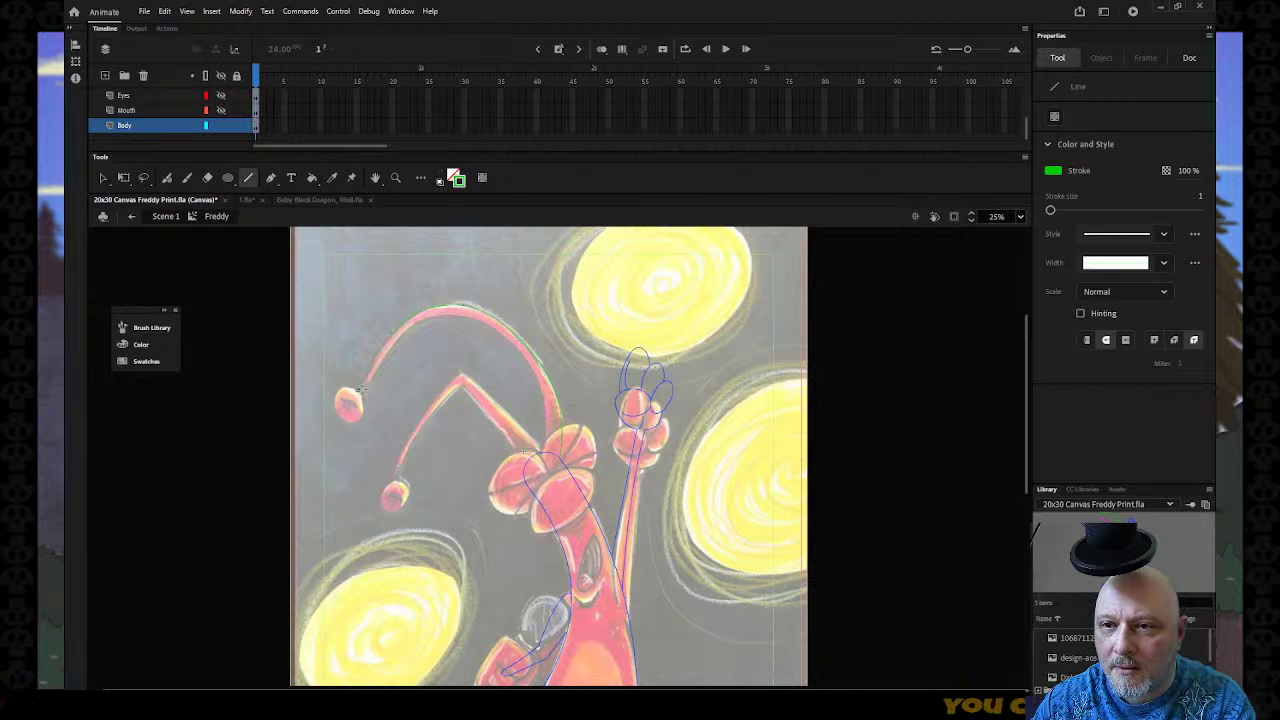
key(v)
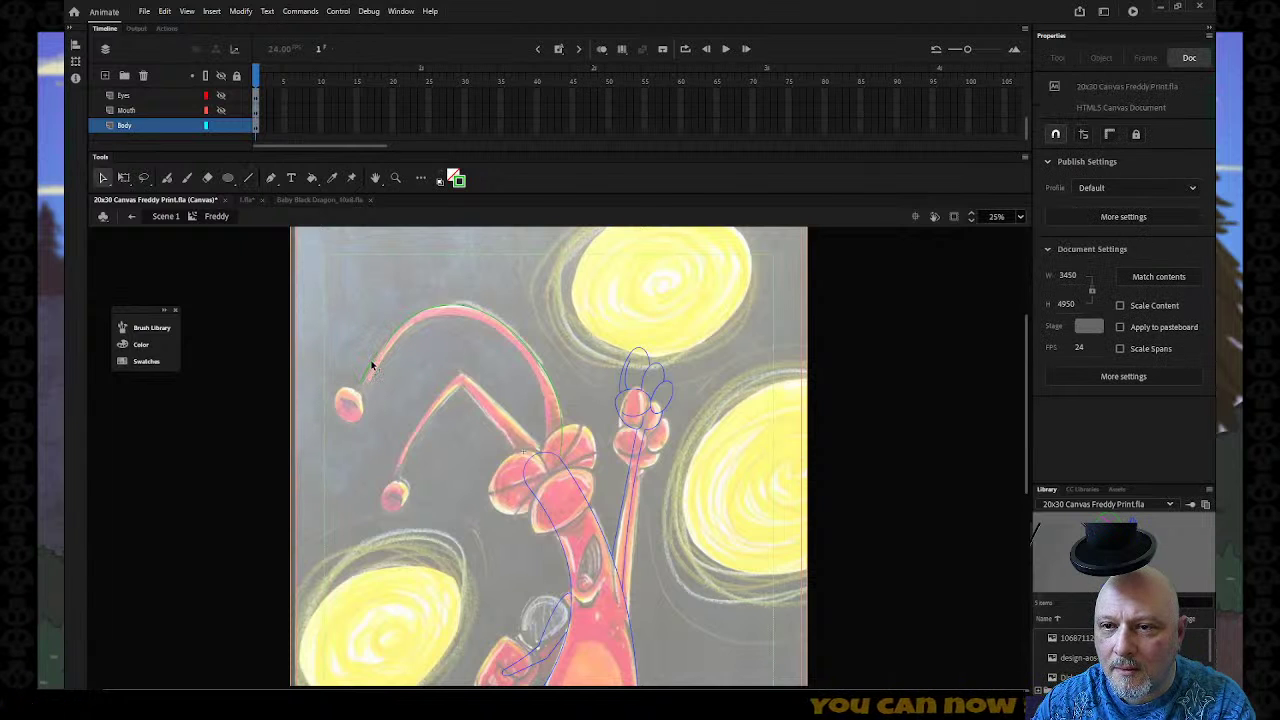
Change the stroke color of the curved antenna's whole outer line to red and smoothen it.
click(375, 369)
double_click(375, 369)
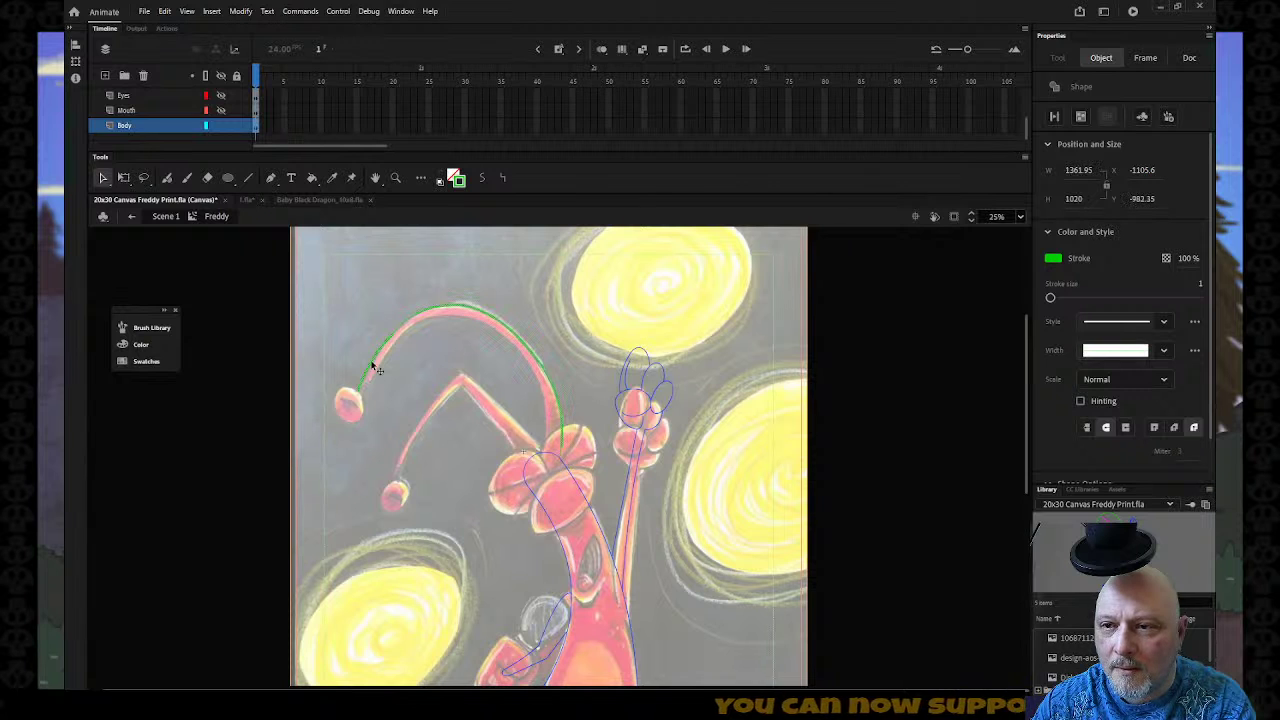
click(458, 180)
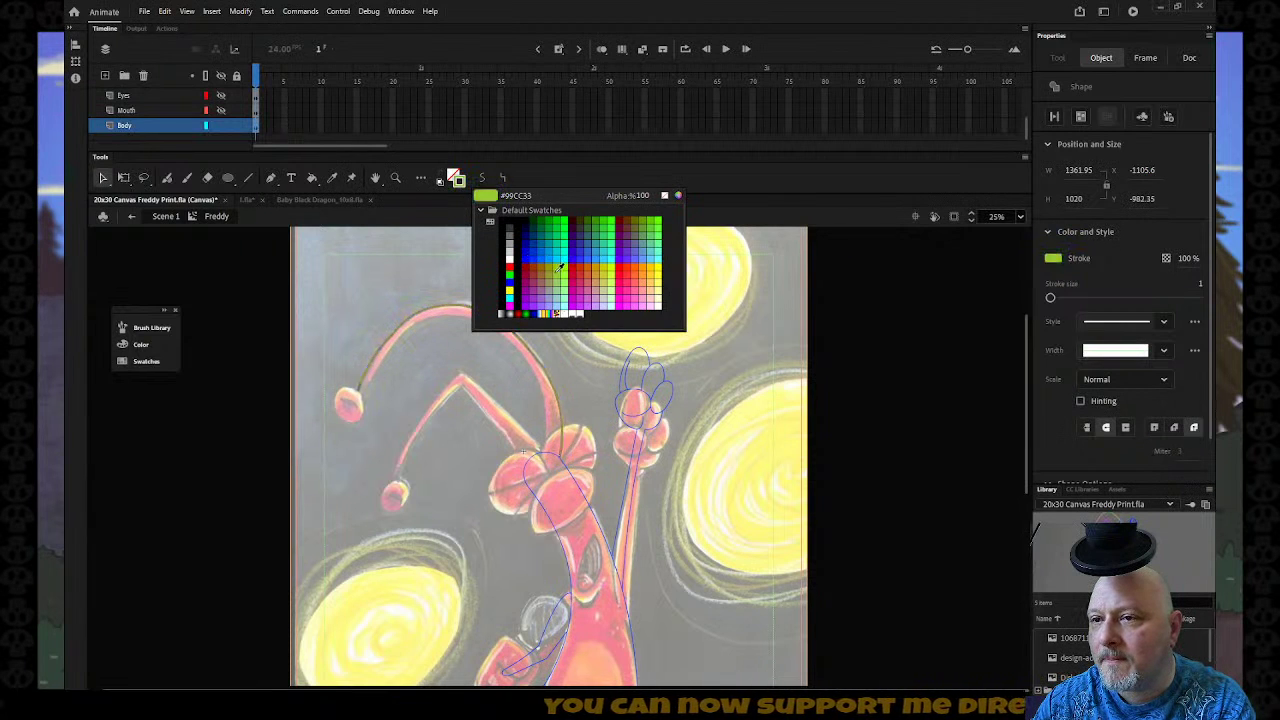
click(621, 265)
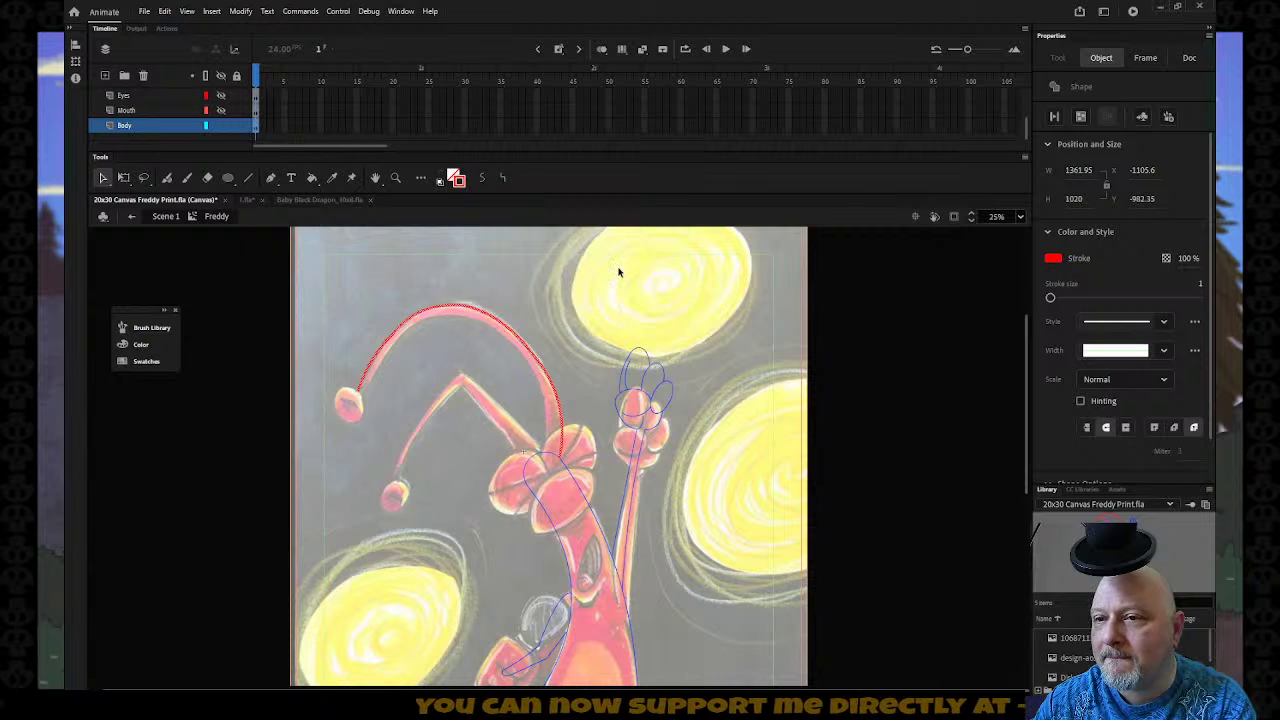
click(483, 178)
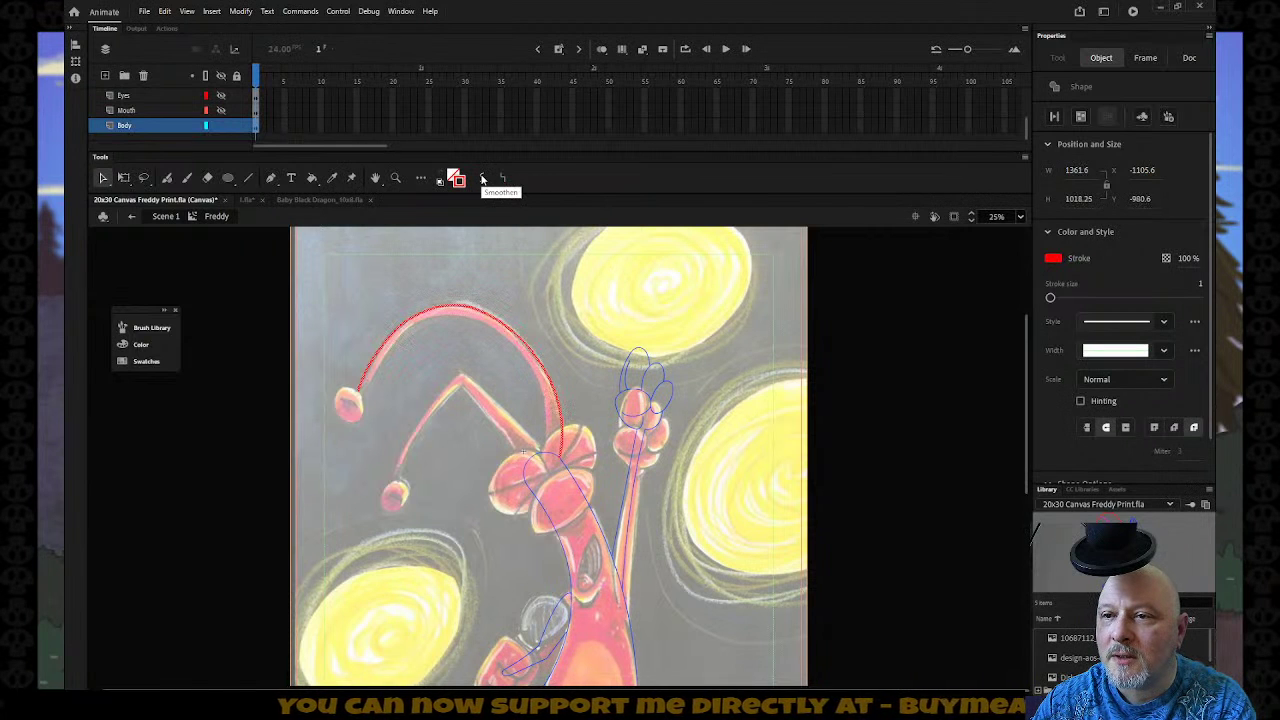
click(573, 290)
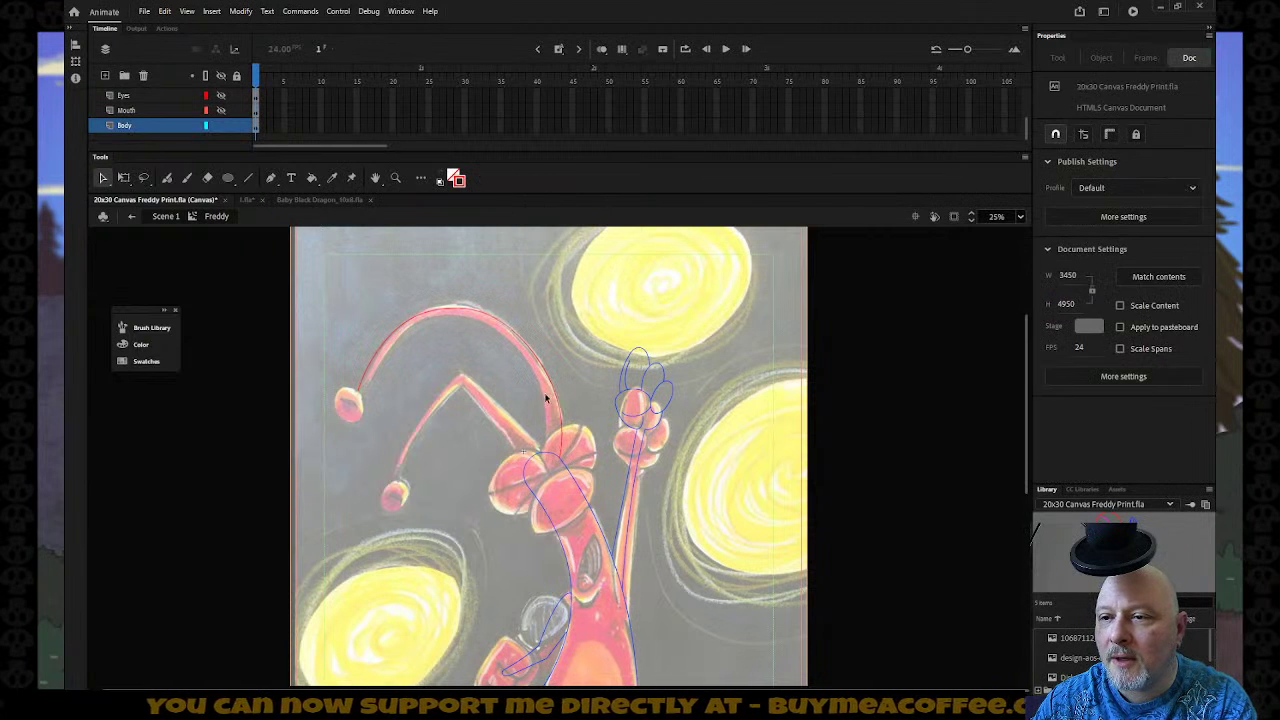
Trace the inner edge of the curved antenna with red line segments from the head over the arch, bend them to the painting and smoothen.
key(n)
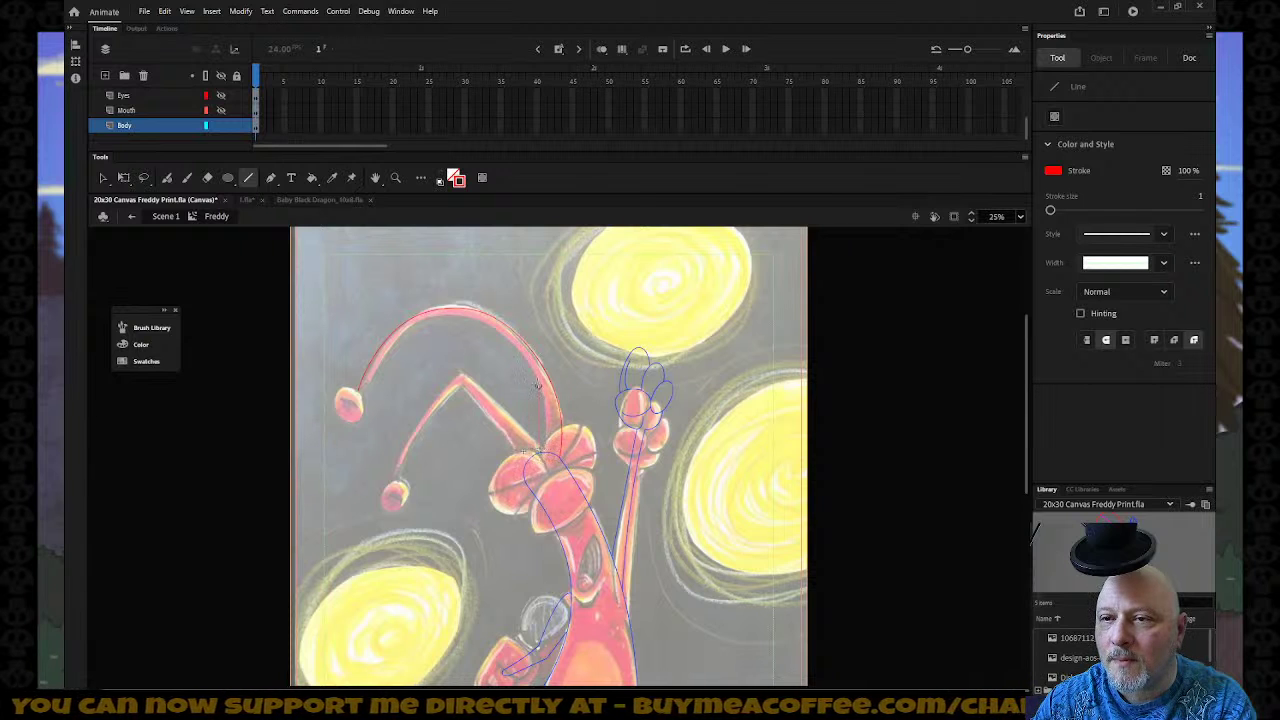
drag(538, 374, 388, 354)
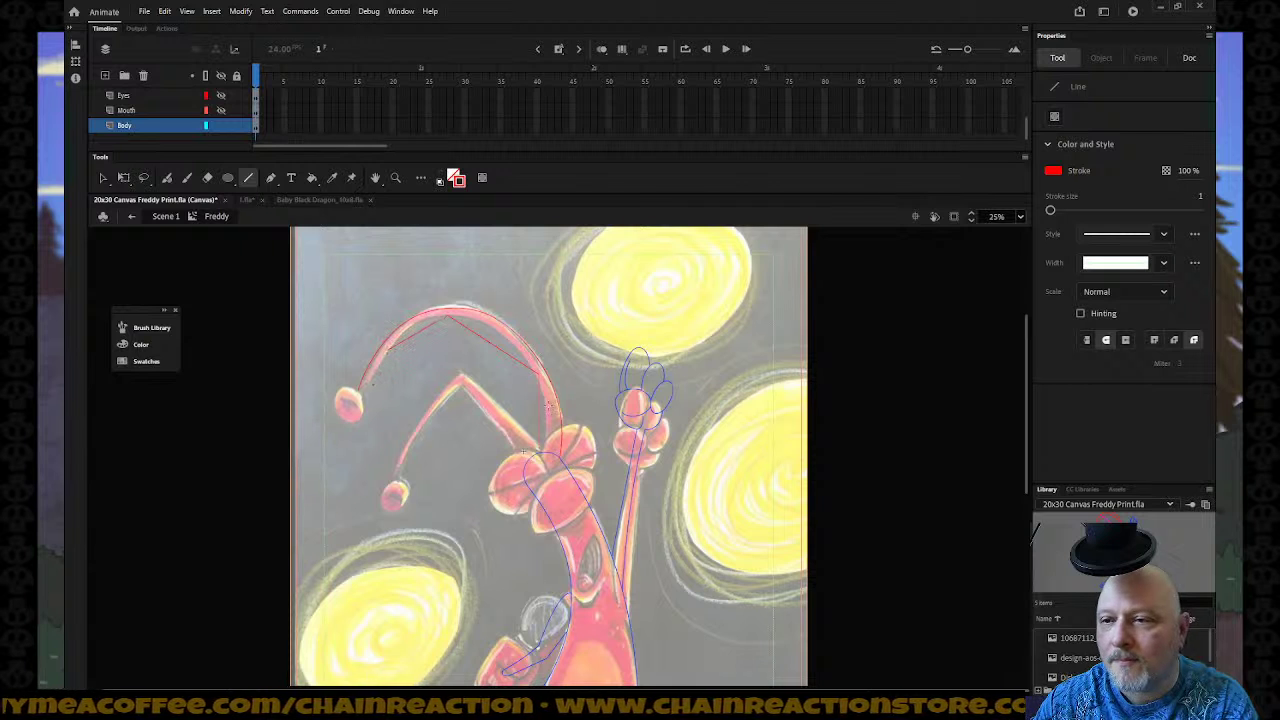
key(v)
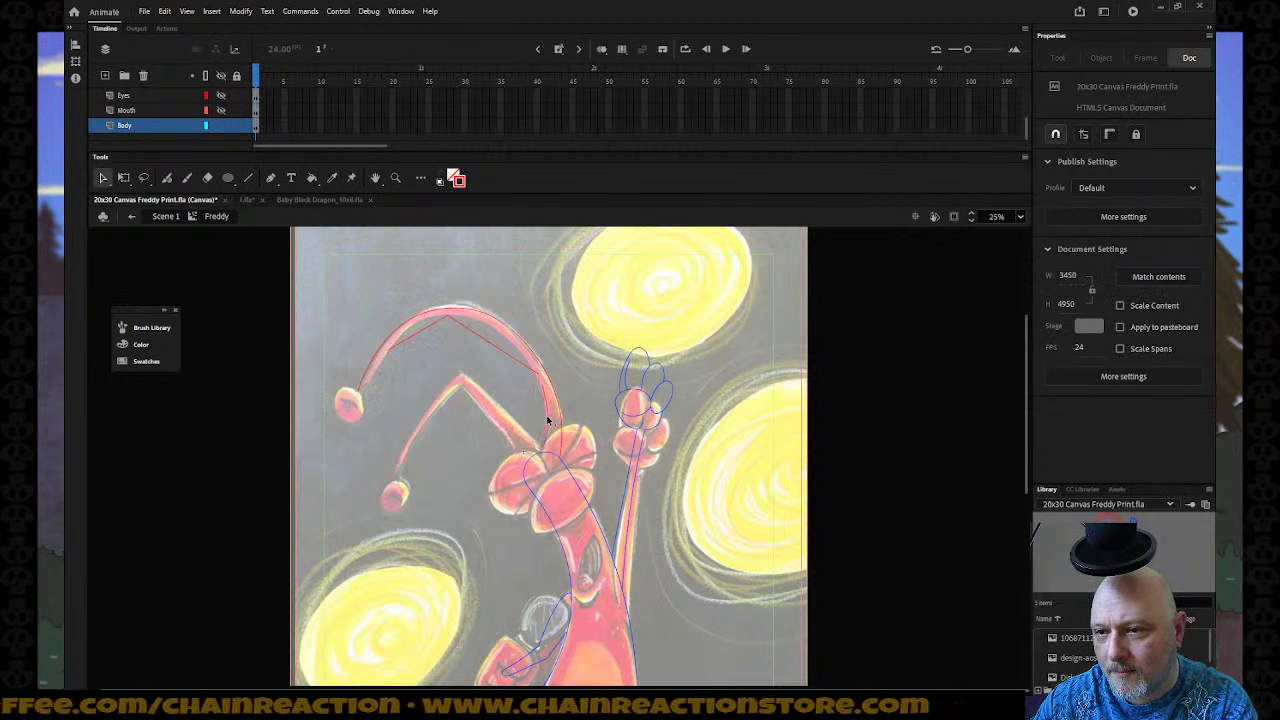
drag(509, 353, 517, 339)
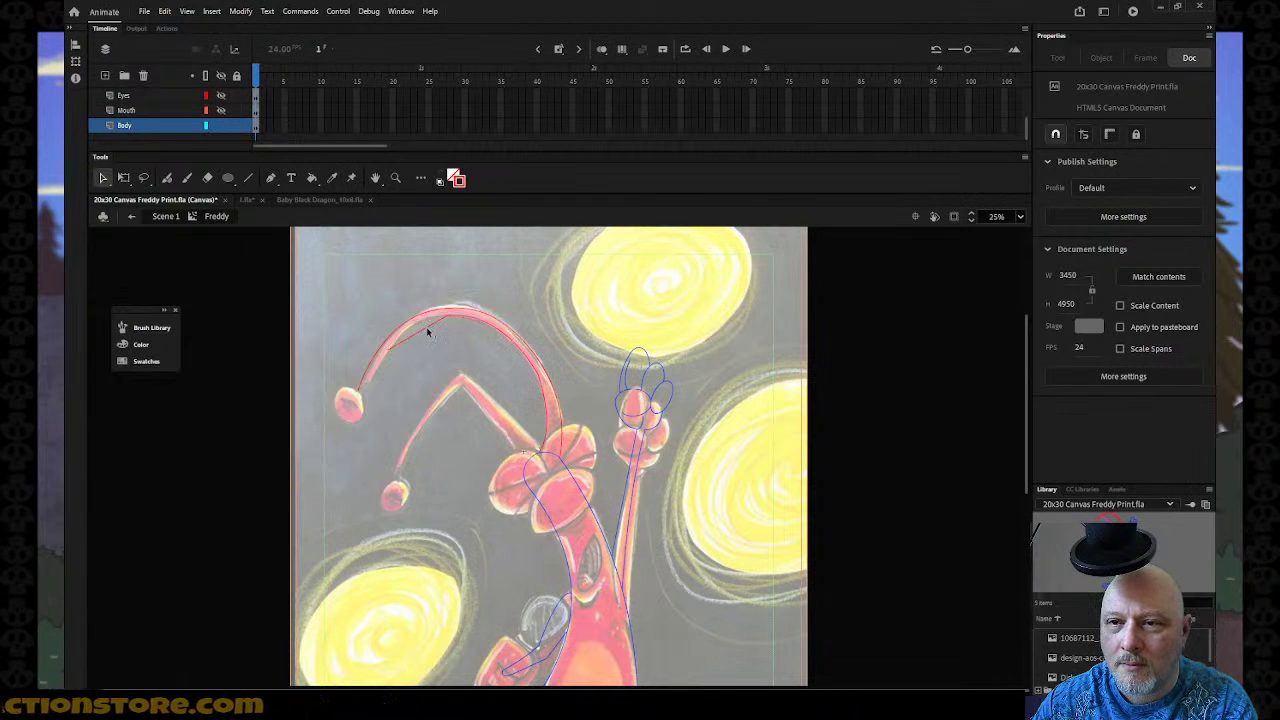
drag(426, 327, 416, 319)
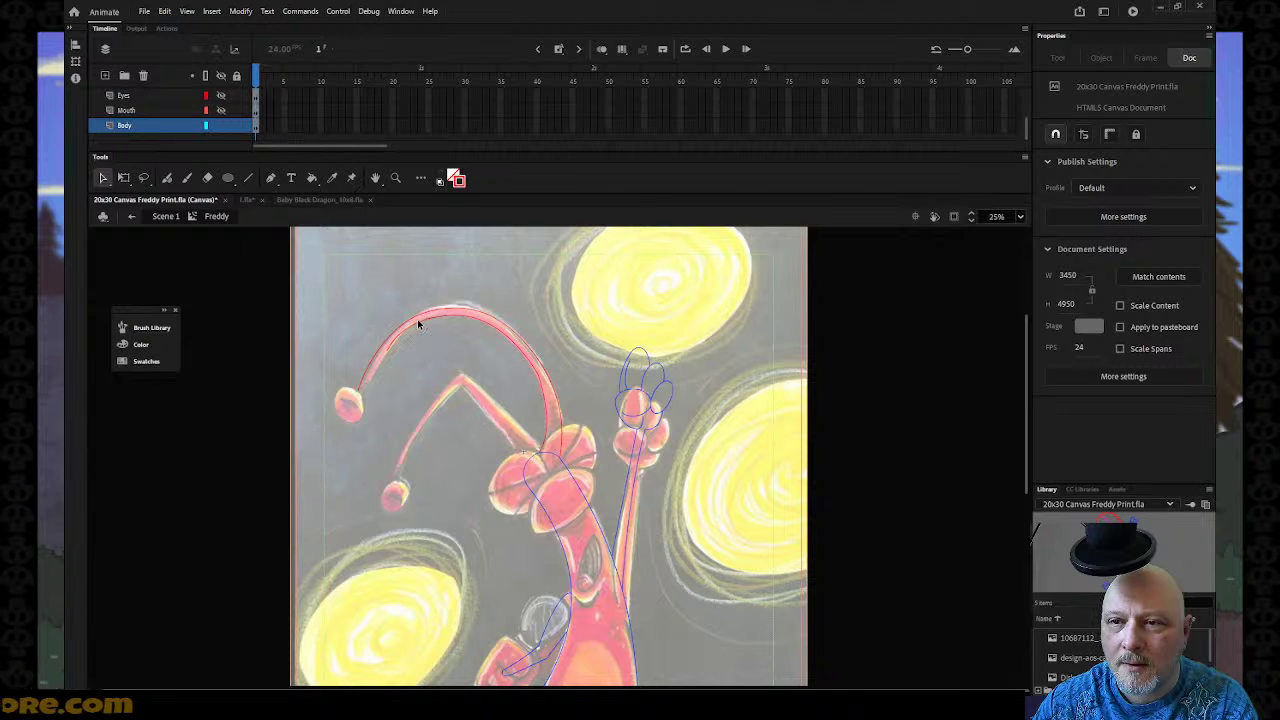
click(418, 323)
click(481, 178)
click(443, 334)
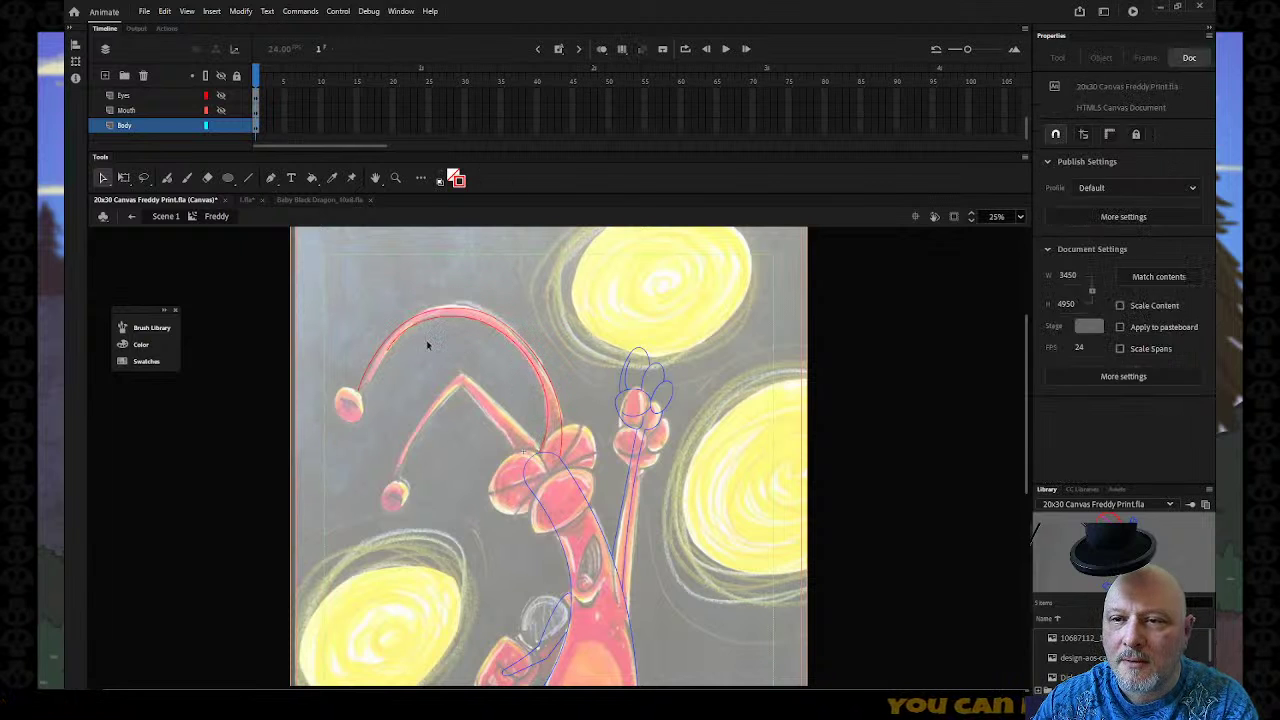
Extend the curved antenna's inner line to the bulb with another red segment bent along the painted edge.
key(n)
drag(384, 352, 362, 392)
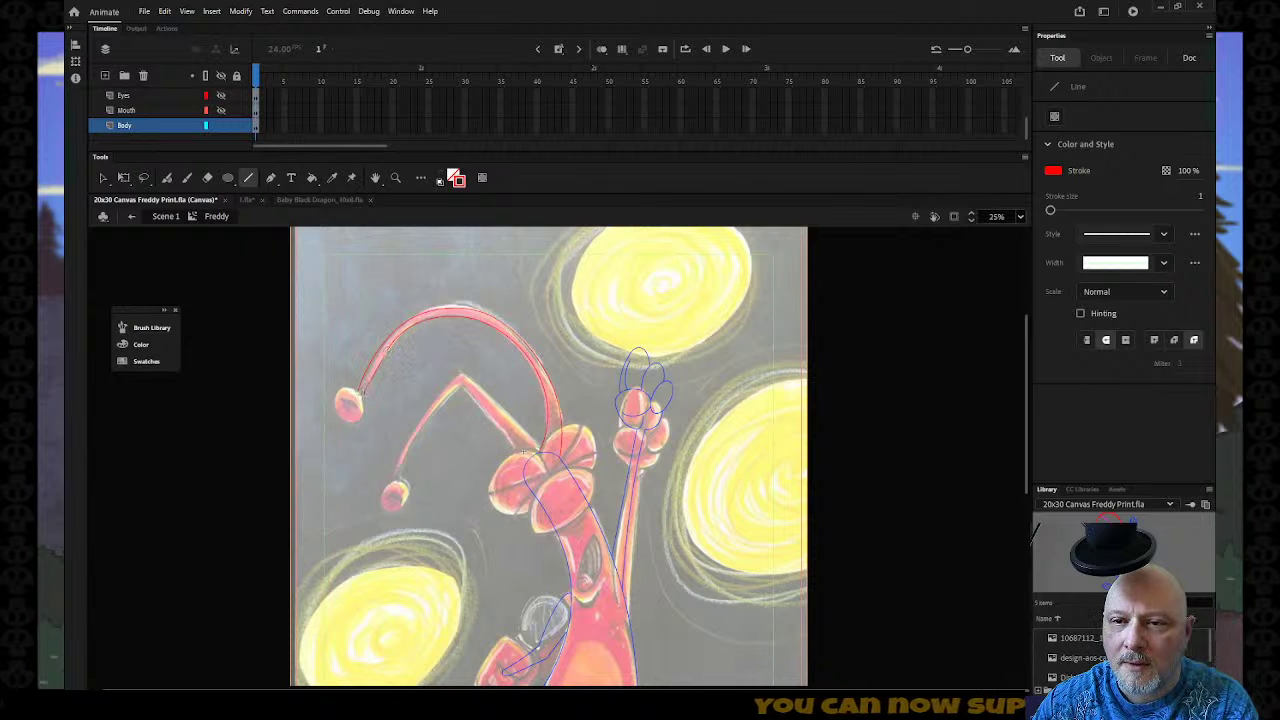
key(v)
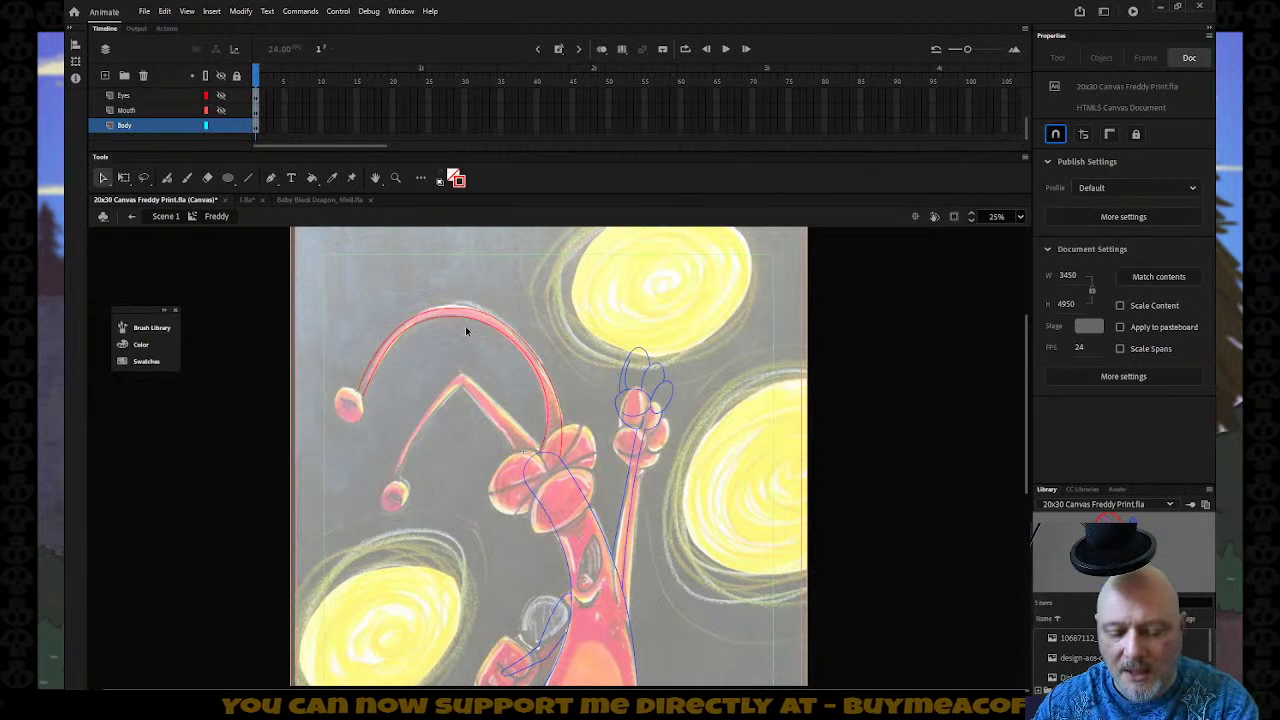
Adjust the inner antenna line's end near the bulb so the antenna tapers, and smoothen the whole inner line.
key(z)
drag(418, 302, 548, 474)
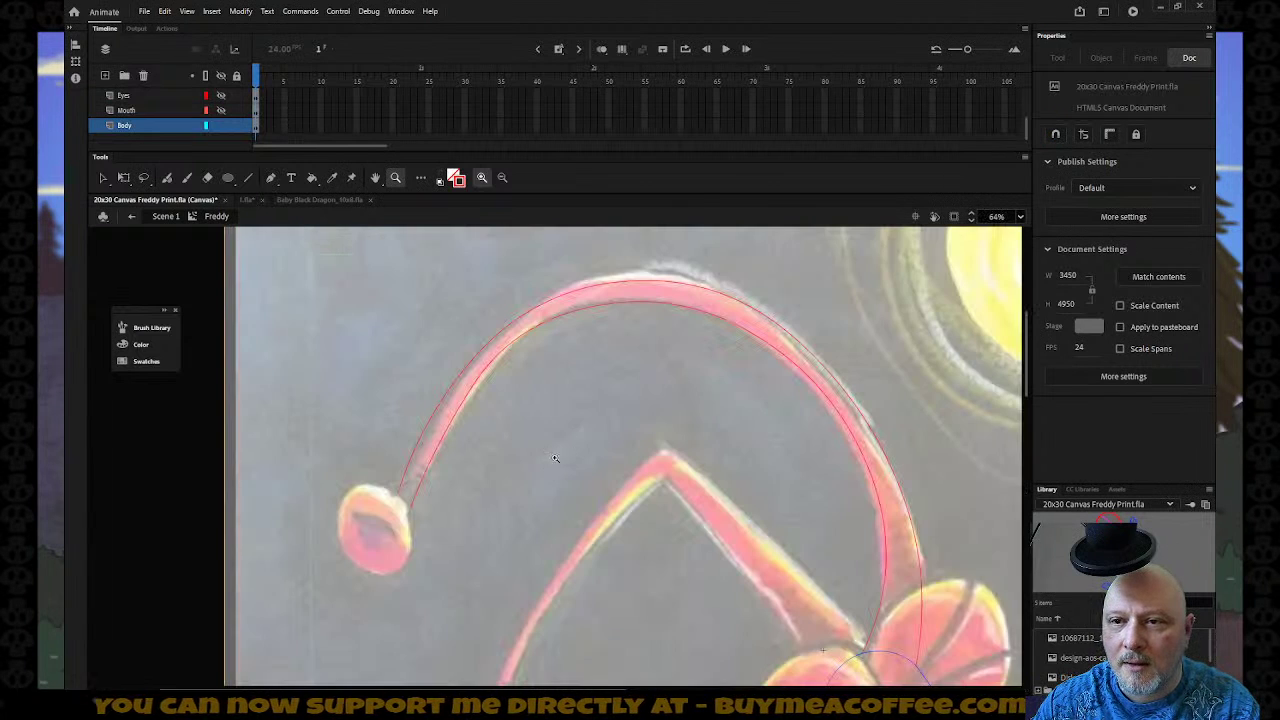
click(104, 178)
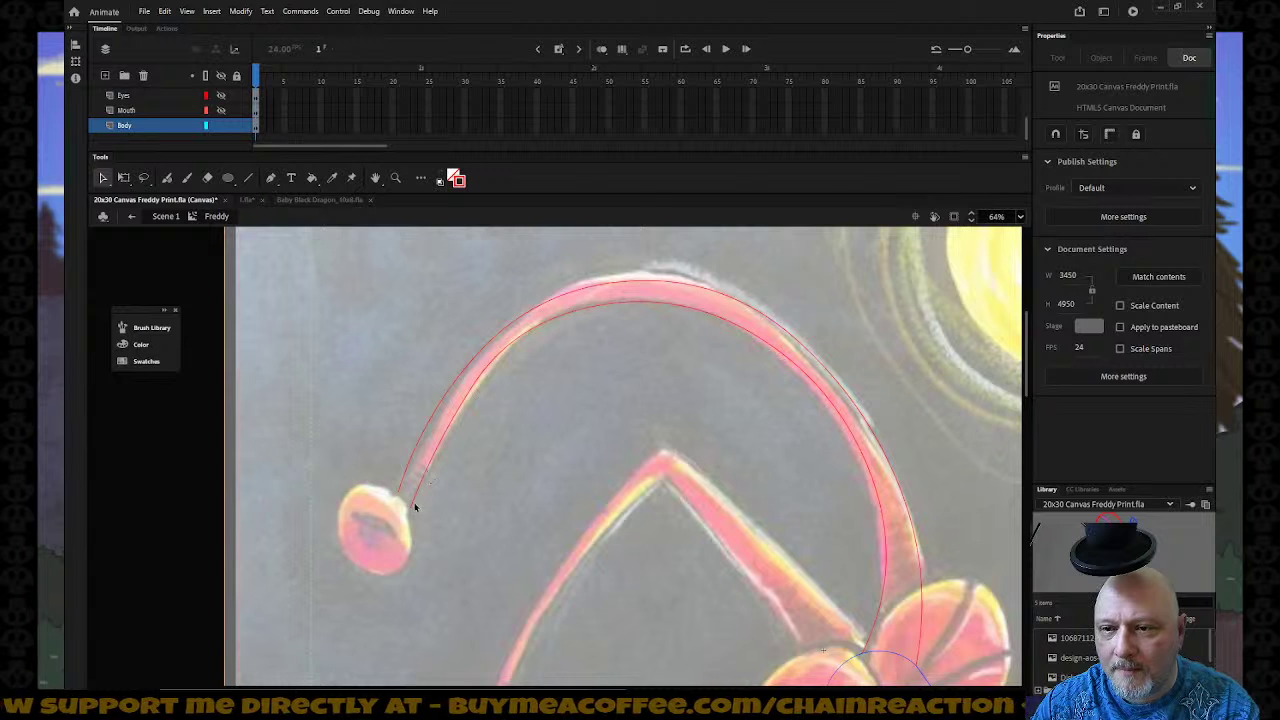
double_click(440, 435)
click(432, 432)
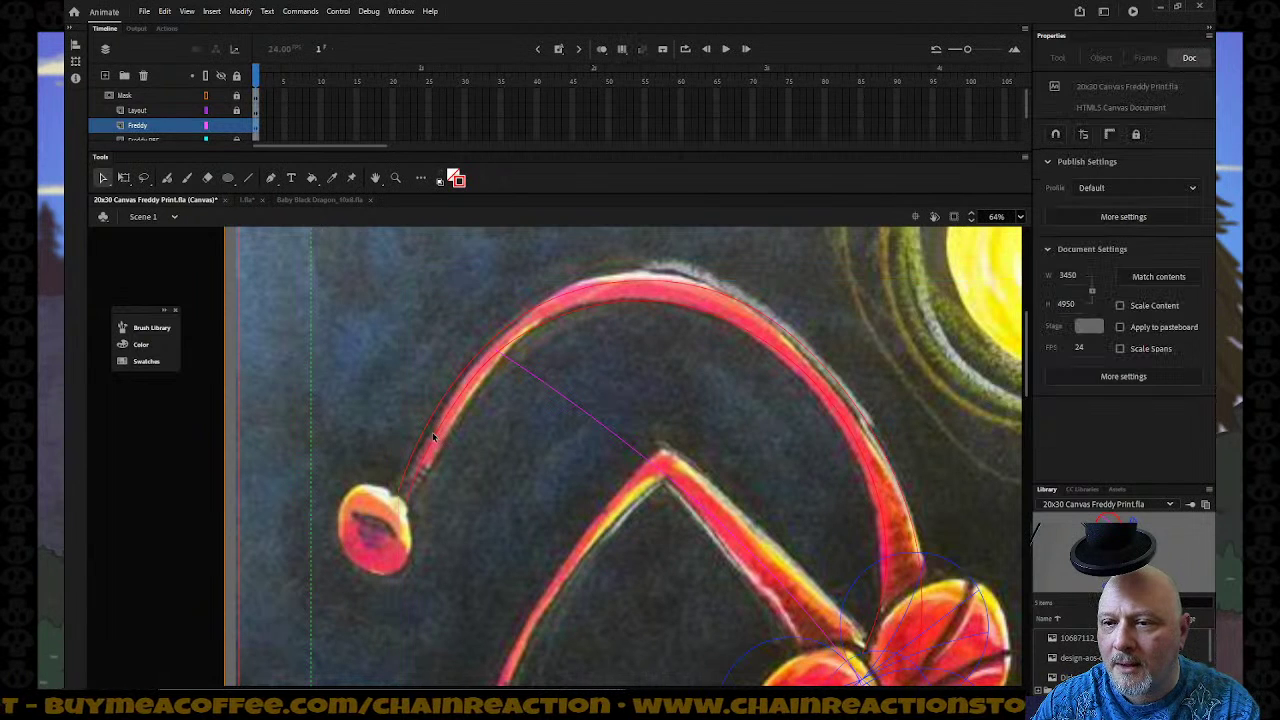
double_click(434, 437)
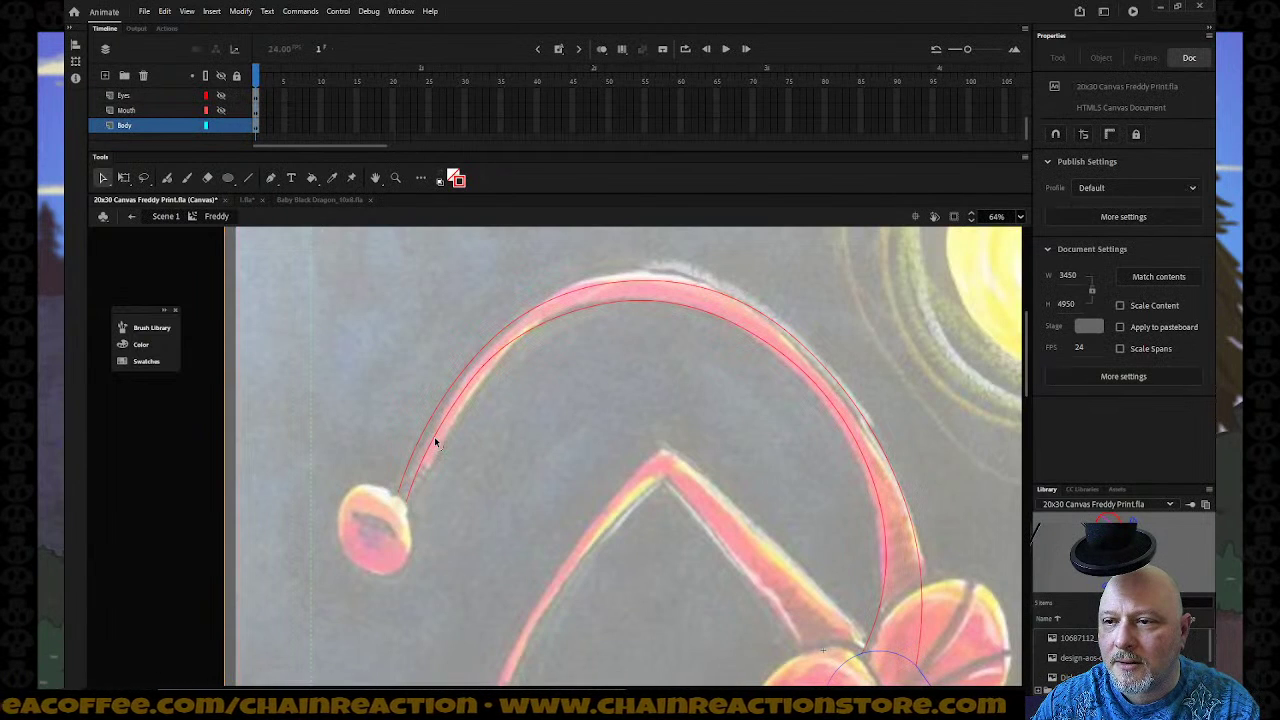
click(435, 440)
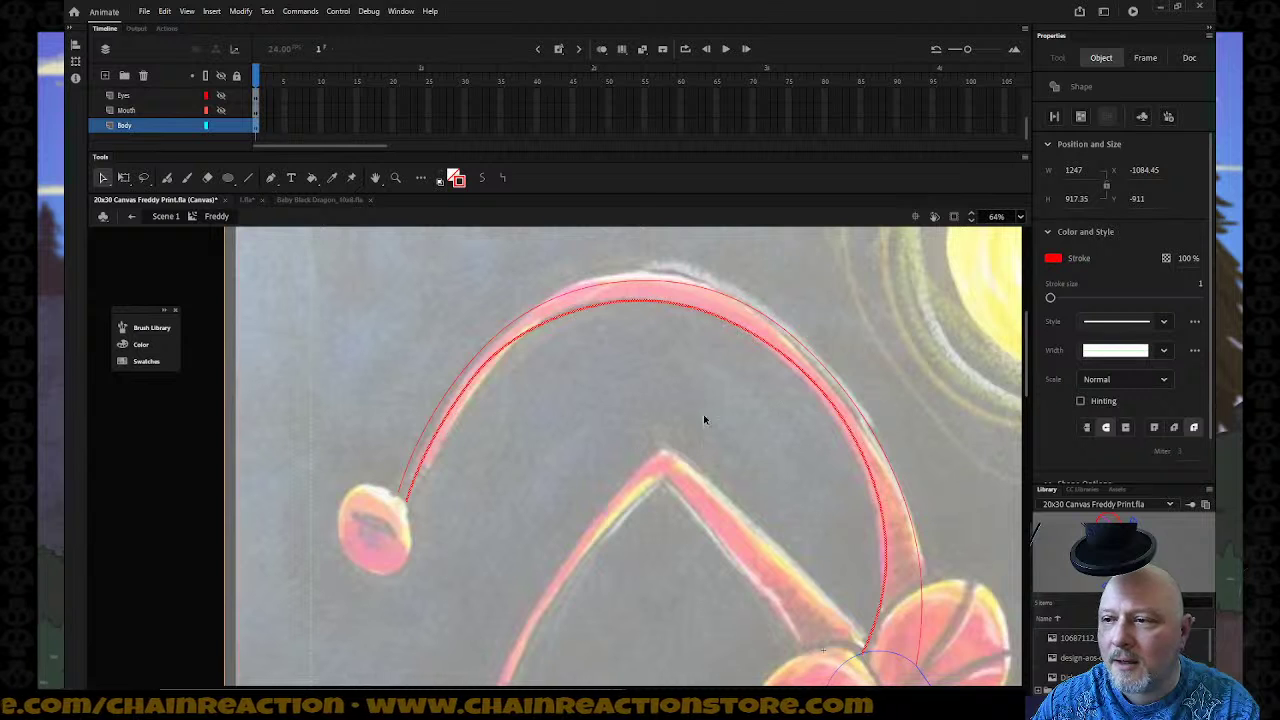
click(481, 178)
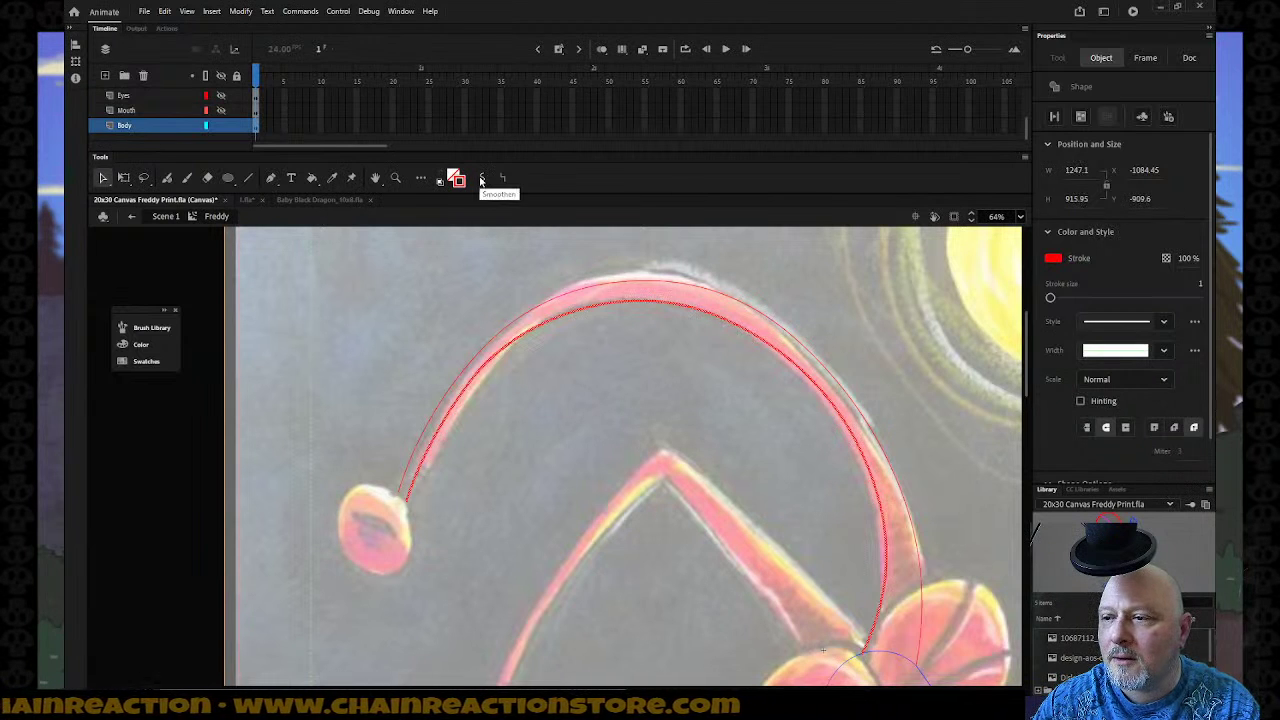
click(658, 314)
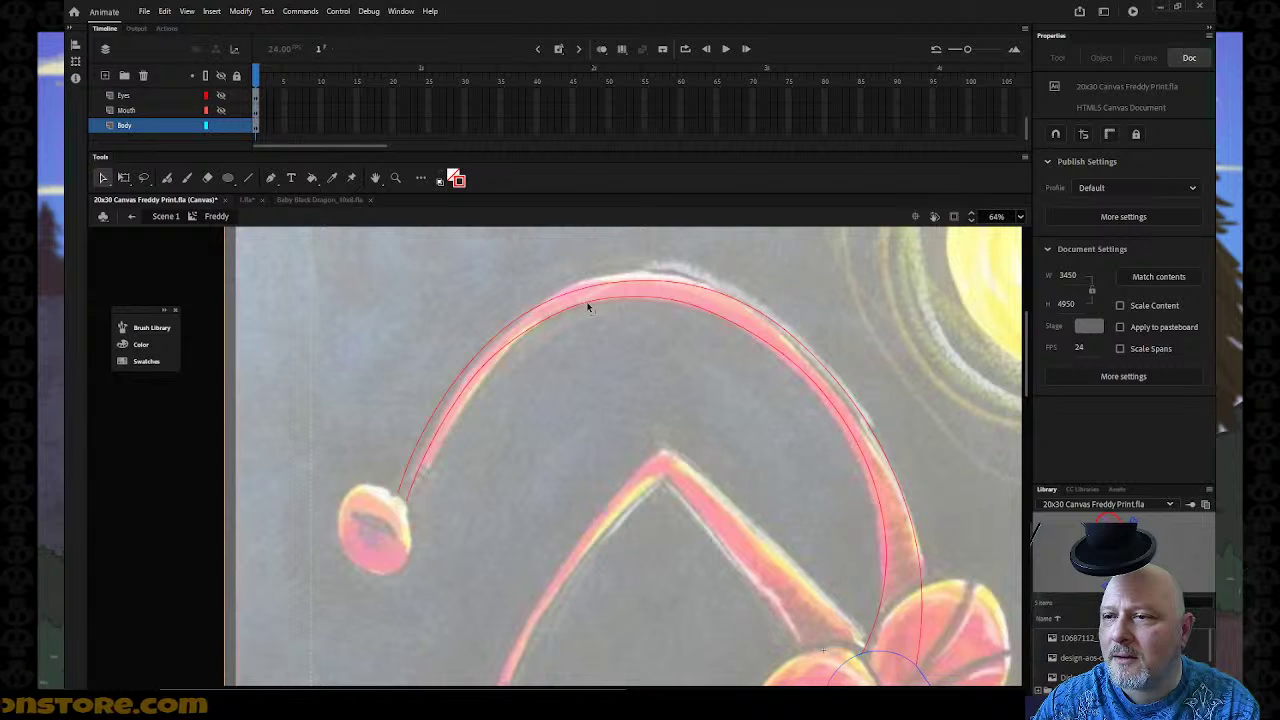
Draw a small upright oval with a red stroke and no fill in the empty background above the curved antenna's bulb.
key(z)
alt+click(657, 400)
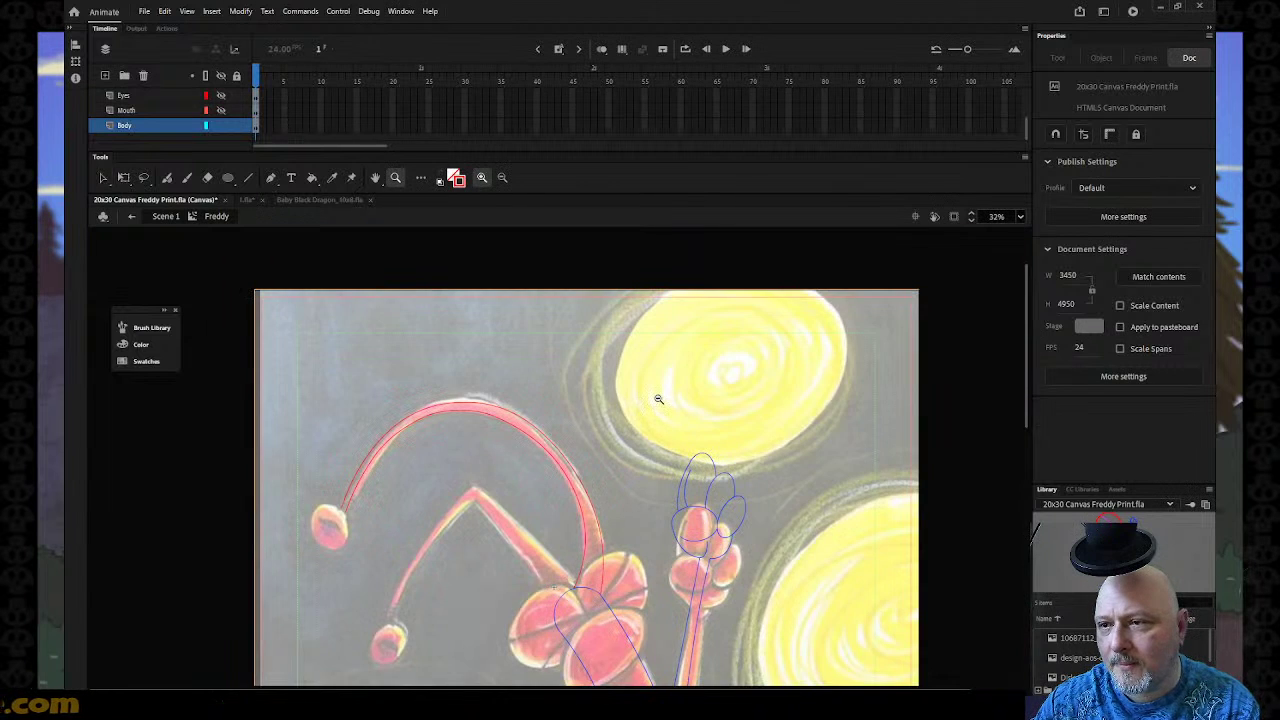
alt+click(657, 400)
drag(326, 392, 611, 627)
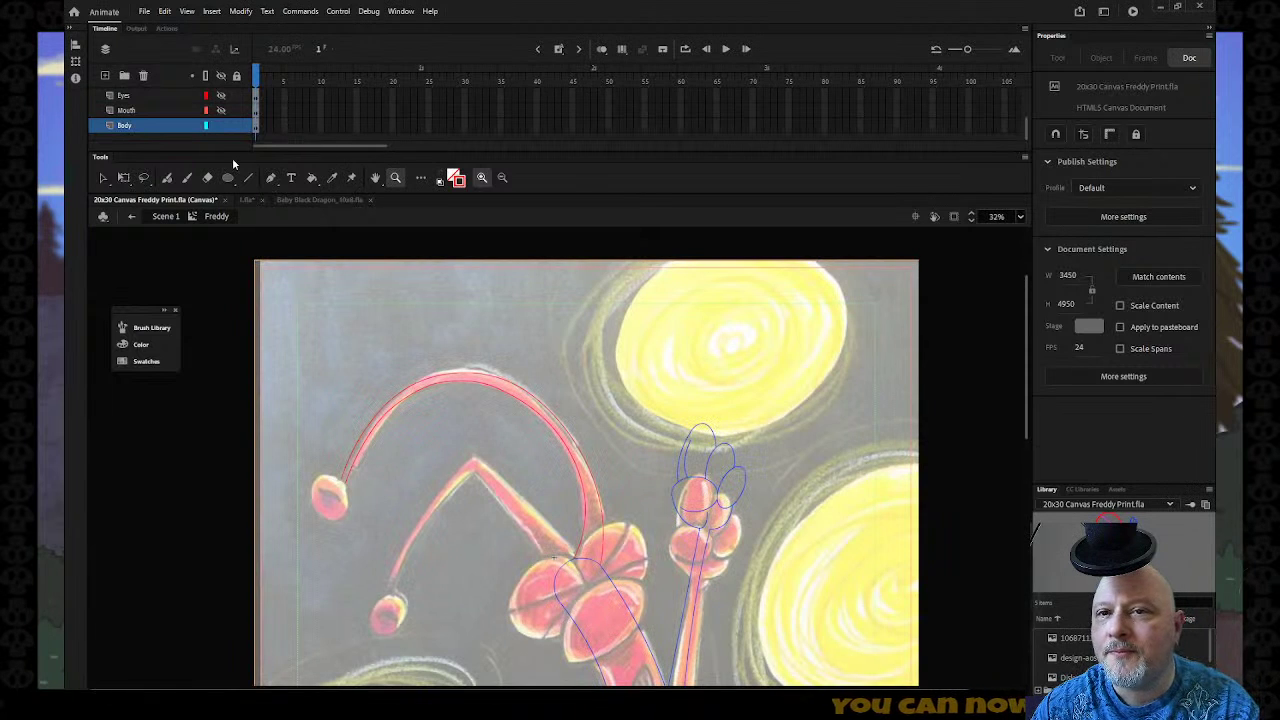
key(o)
drag(292, 310, 327, 358)
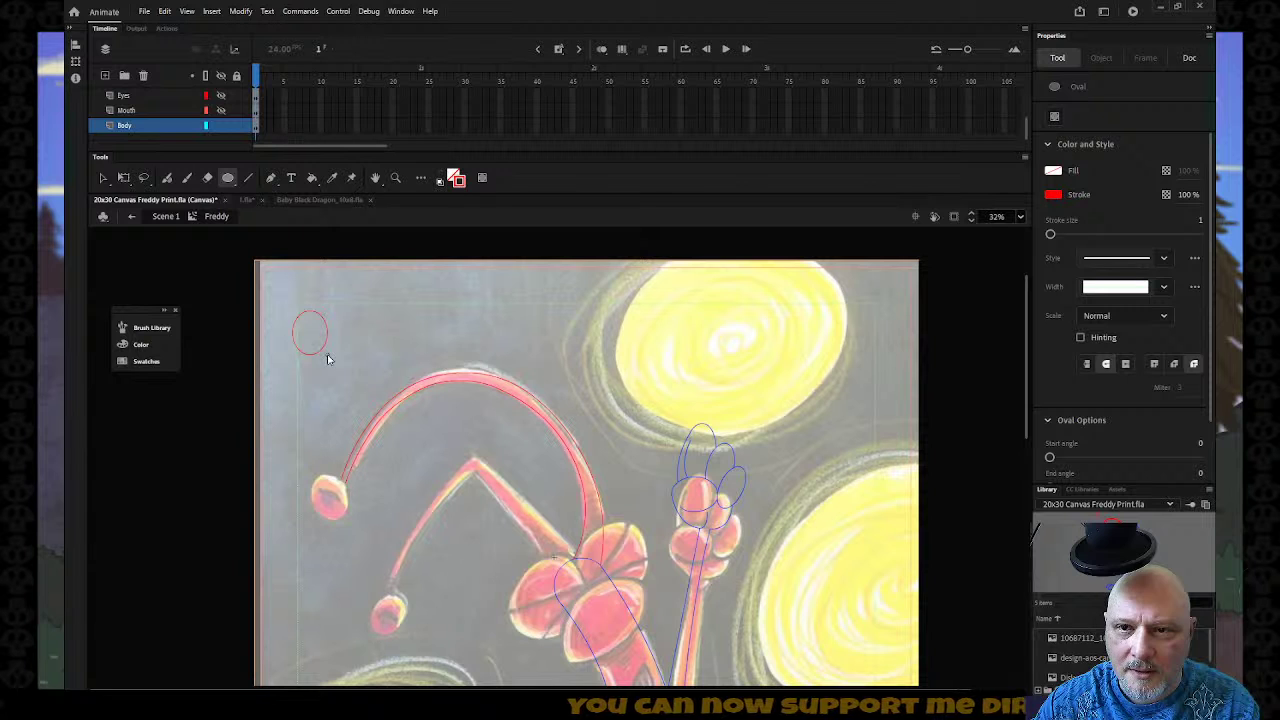
Draw a short red line inside the small oval, bend it into an arc and select it.
click(248, 178)
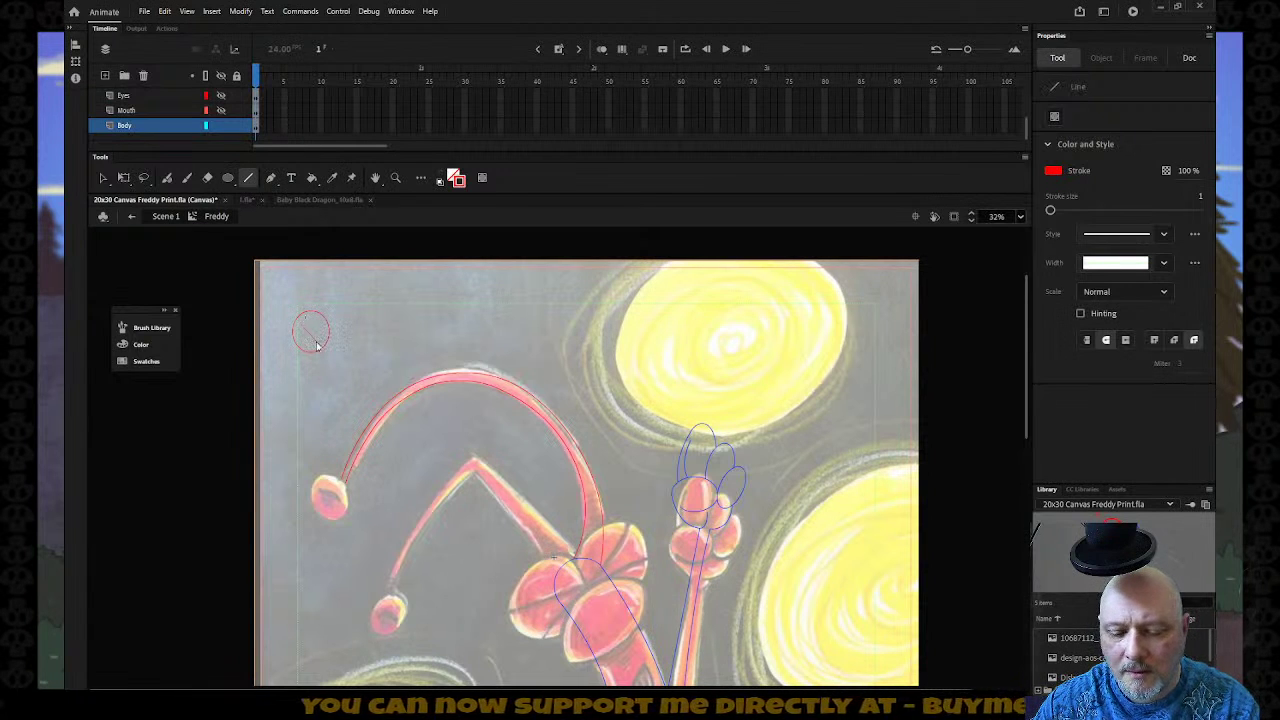
click(309, 339)
key(v)
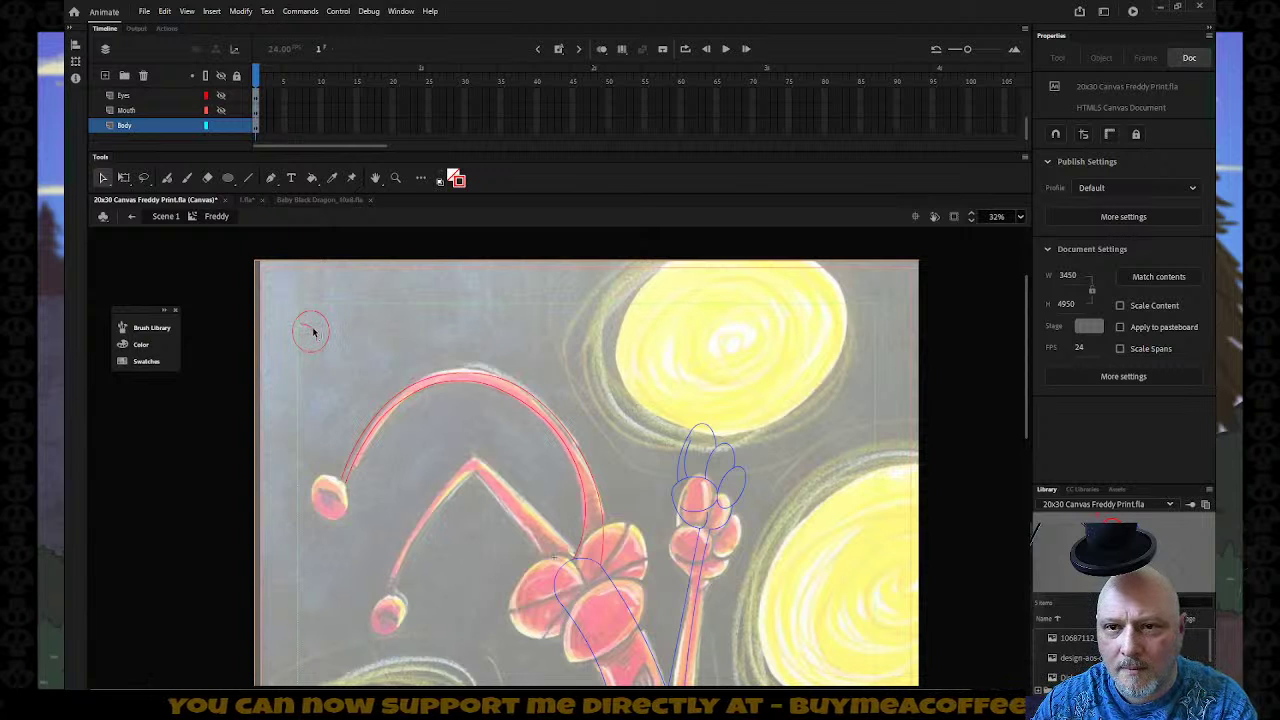
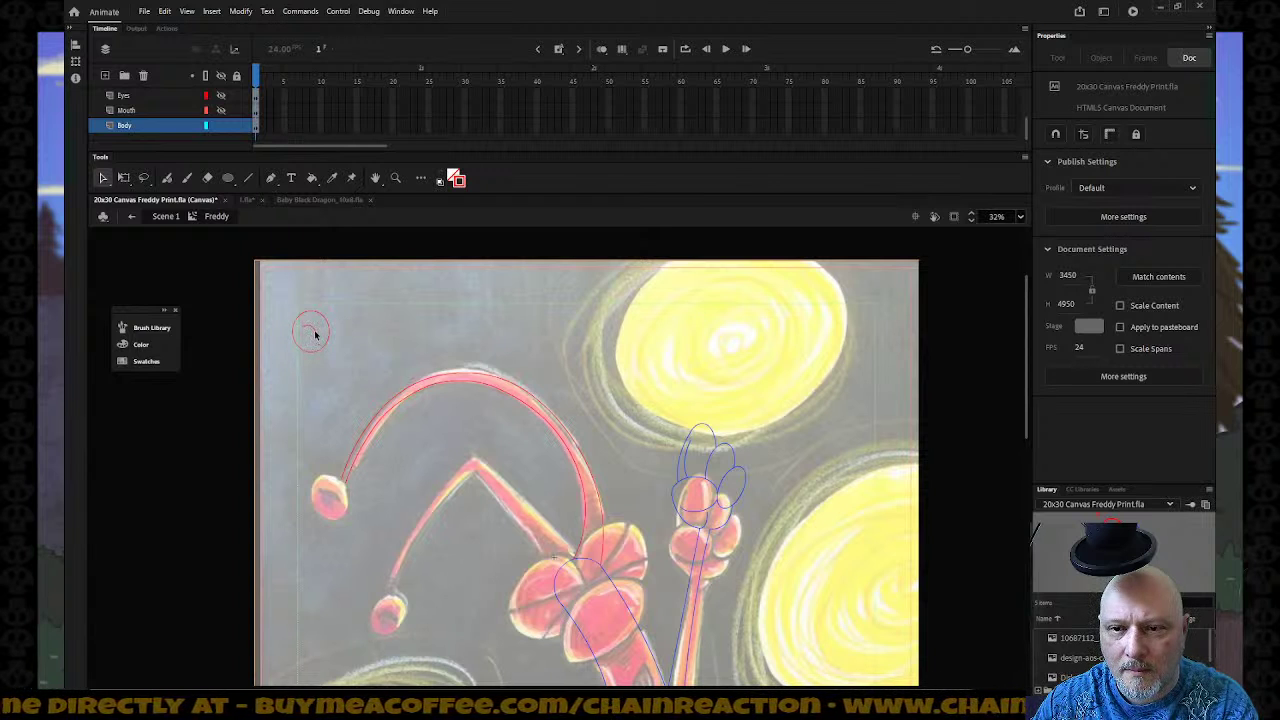
click(311, 330)
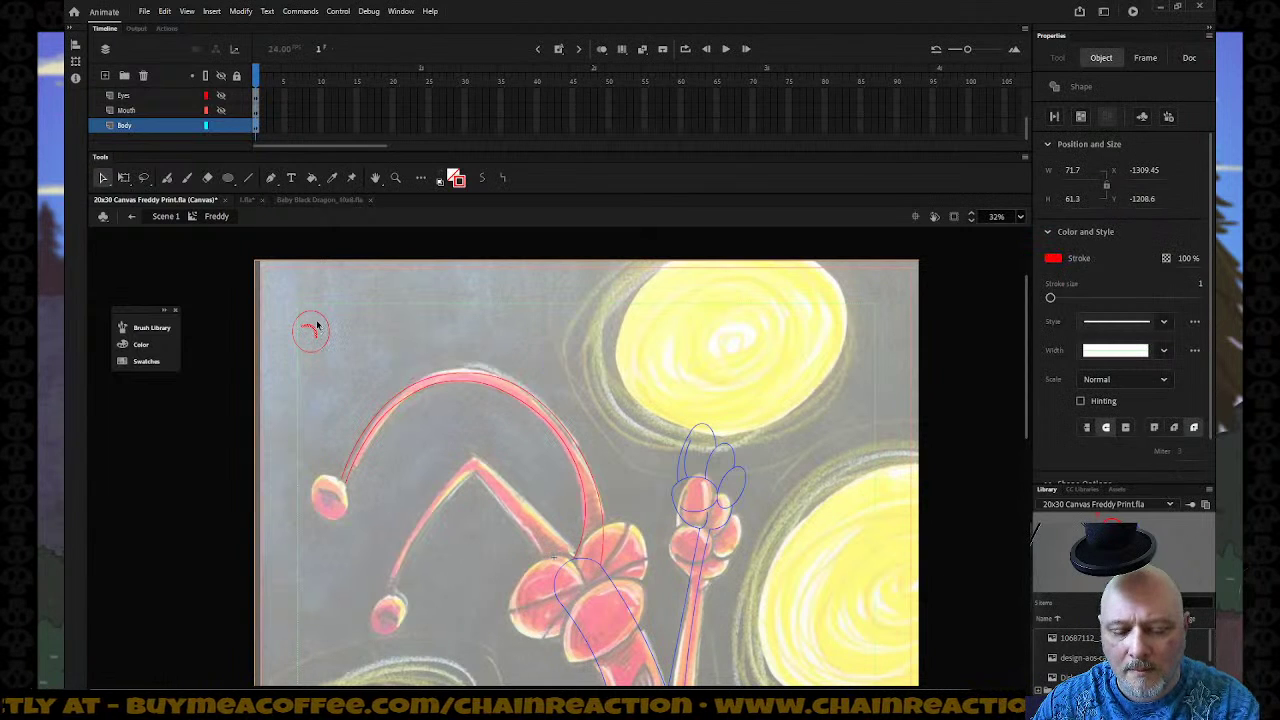
Move the small oval with its arc onto the curved antenna's bulb, then rotate and scale it to fit the painted shape.
mouse_move(320, 320)
mouse_down()
mouse_move(310, 358)
mouse_move(326, 482)
mouse_move(350, 471)
mouse_move(353, 521)
mouse_up()
key(q)
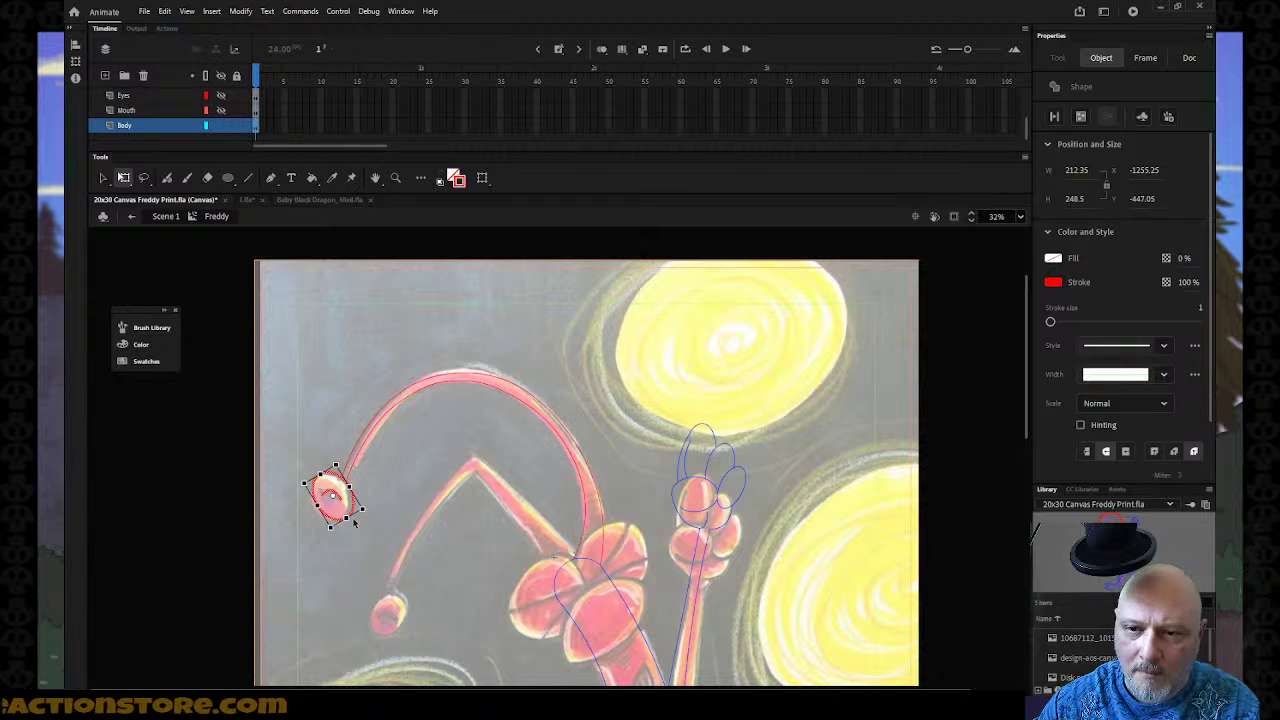
click(391, 500)
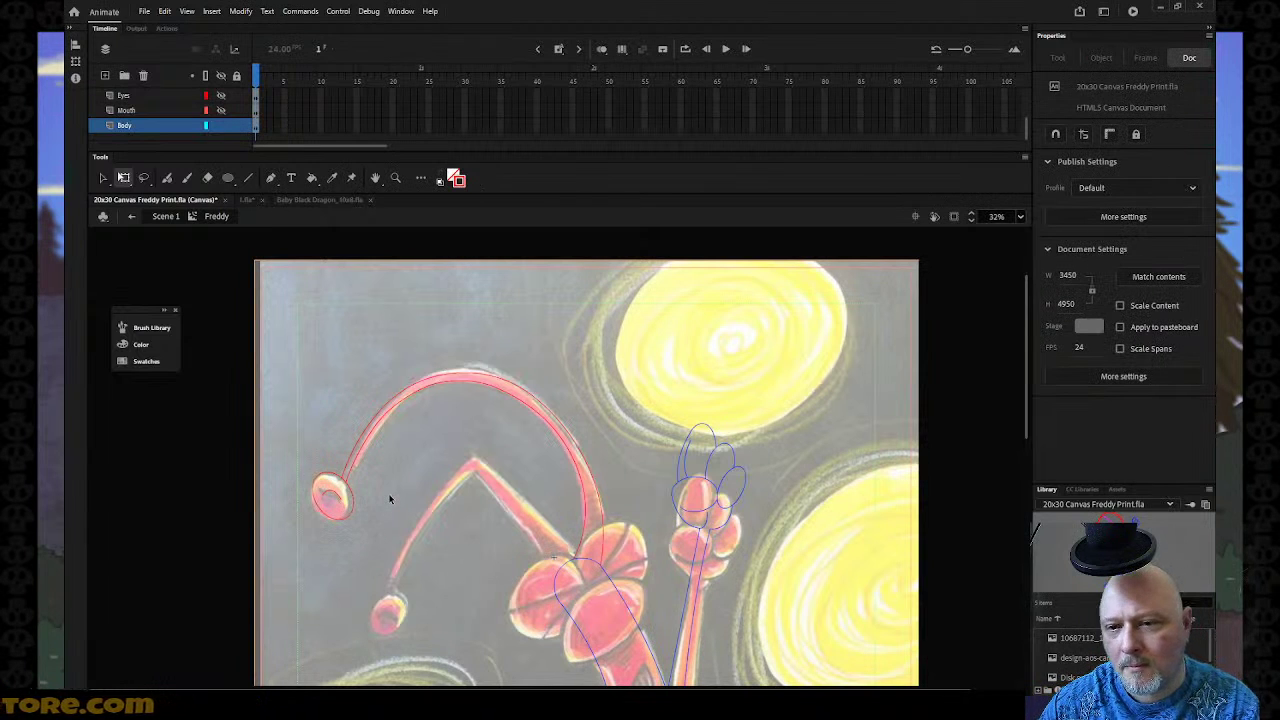
Trace the bent antenna's outer edge with red lines from the head over the peak to the bulb, bending both along the paint.
scroll(408, 545, down, 3)
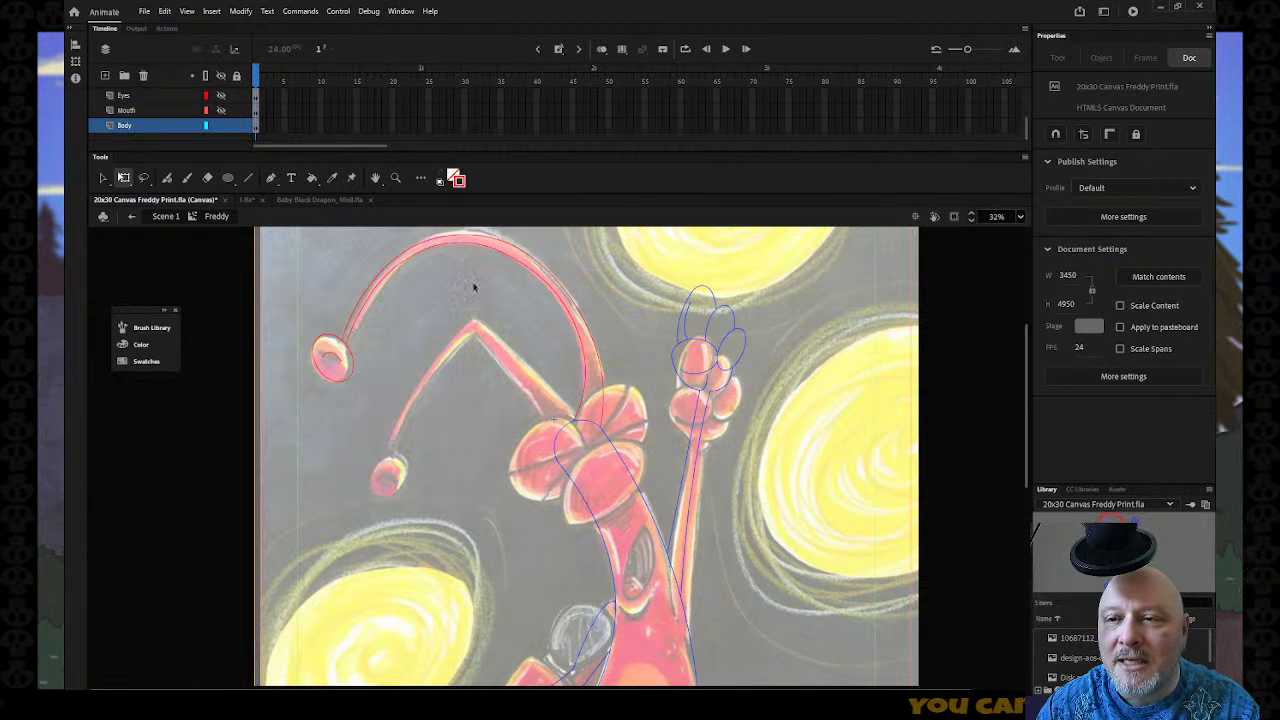
key(n)
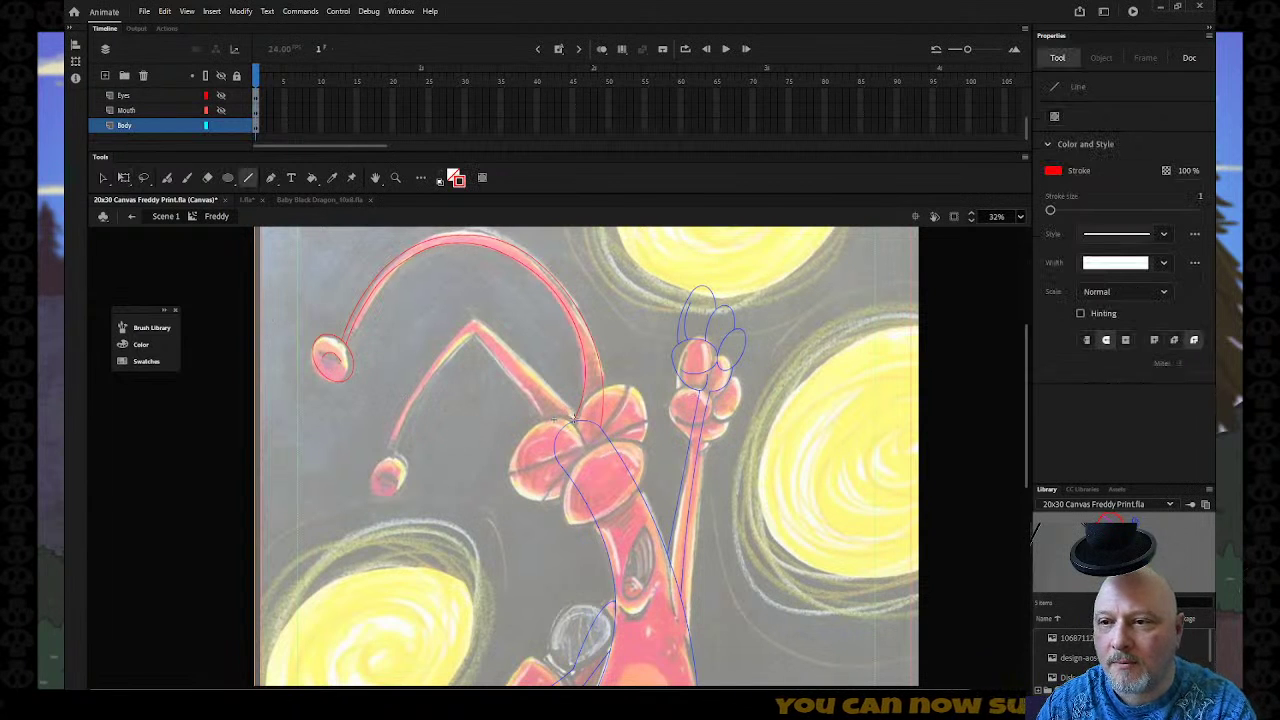
mouse_move(574, 422)
mouse_down()
mouse_move(472, 317)
mouse_move(390, 462)
mouse_up()
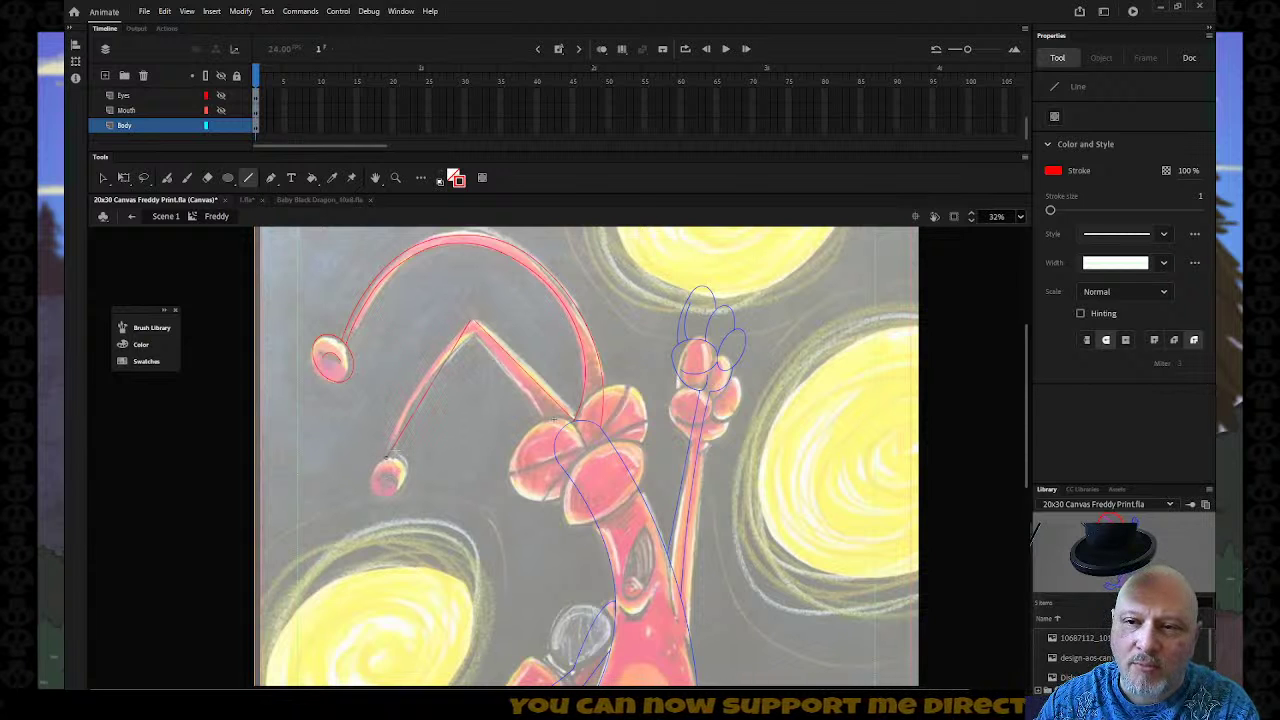
key(v)
drag(530, 378, 531, 368)
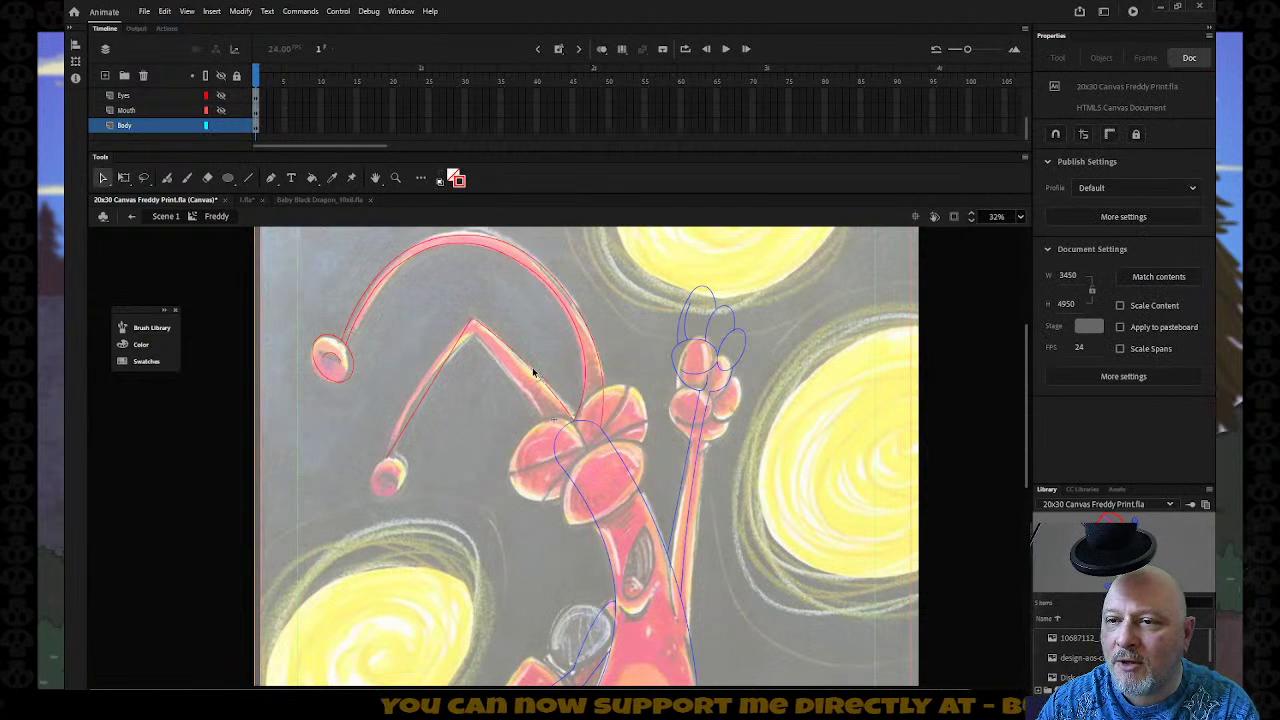
drag(427, 394, 416, 387)
Add a red line from the bent antenna's peak to its bulb and curve it along the painted inner edge.
key(n)
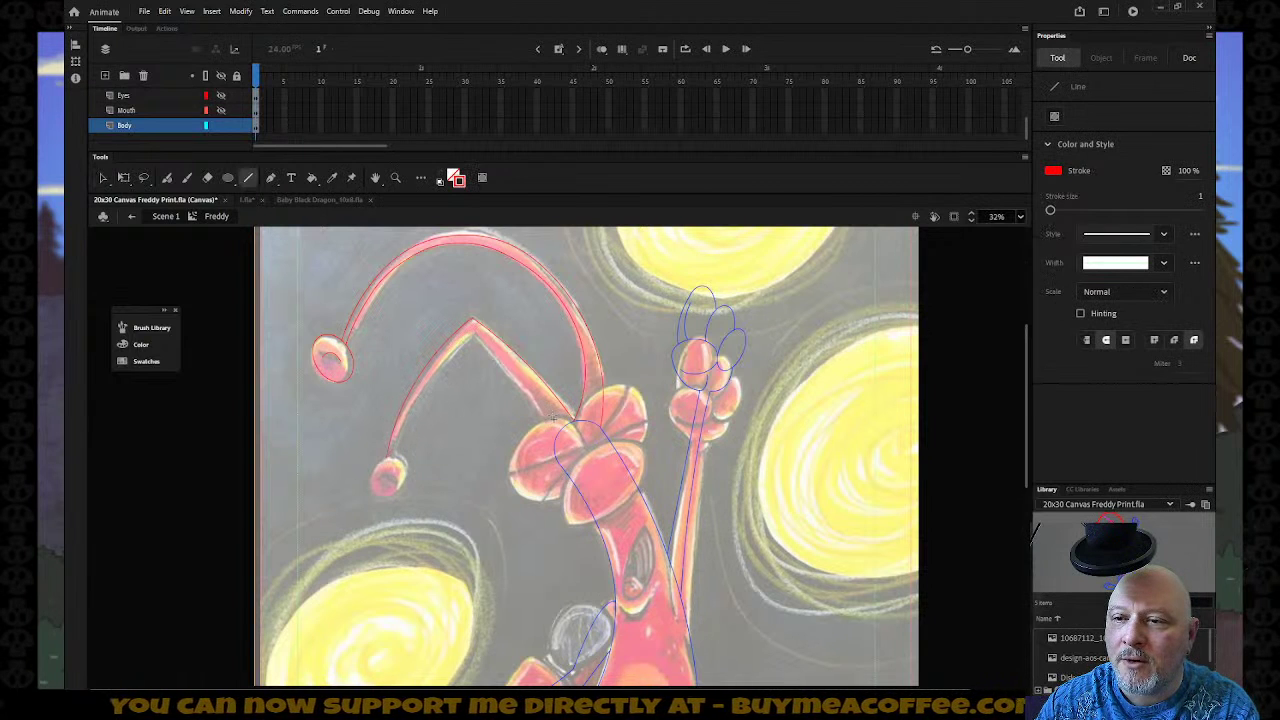
drag(473, 326, 391, 450)
key(v)
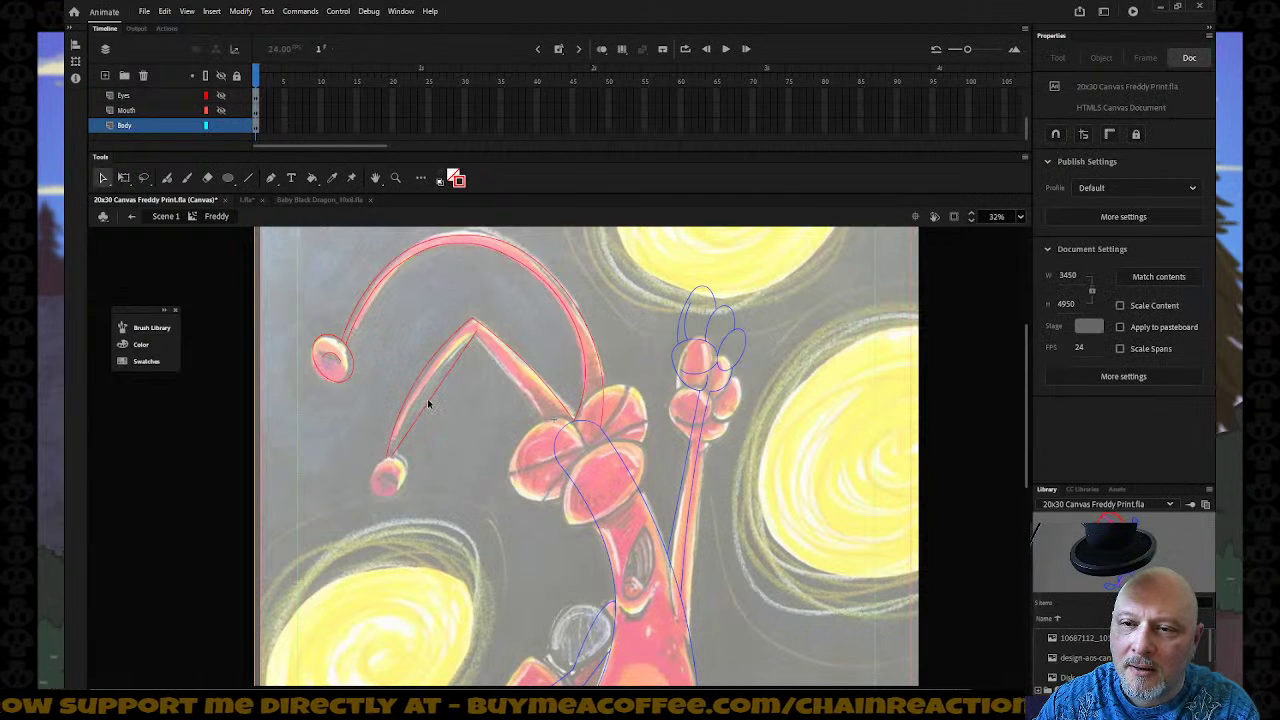
Draw a red line along the bent antenna's inner edge from peak to head, and turn on object snapping for attaching its end.
key(n)
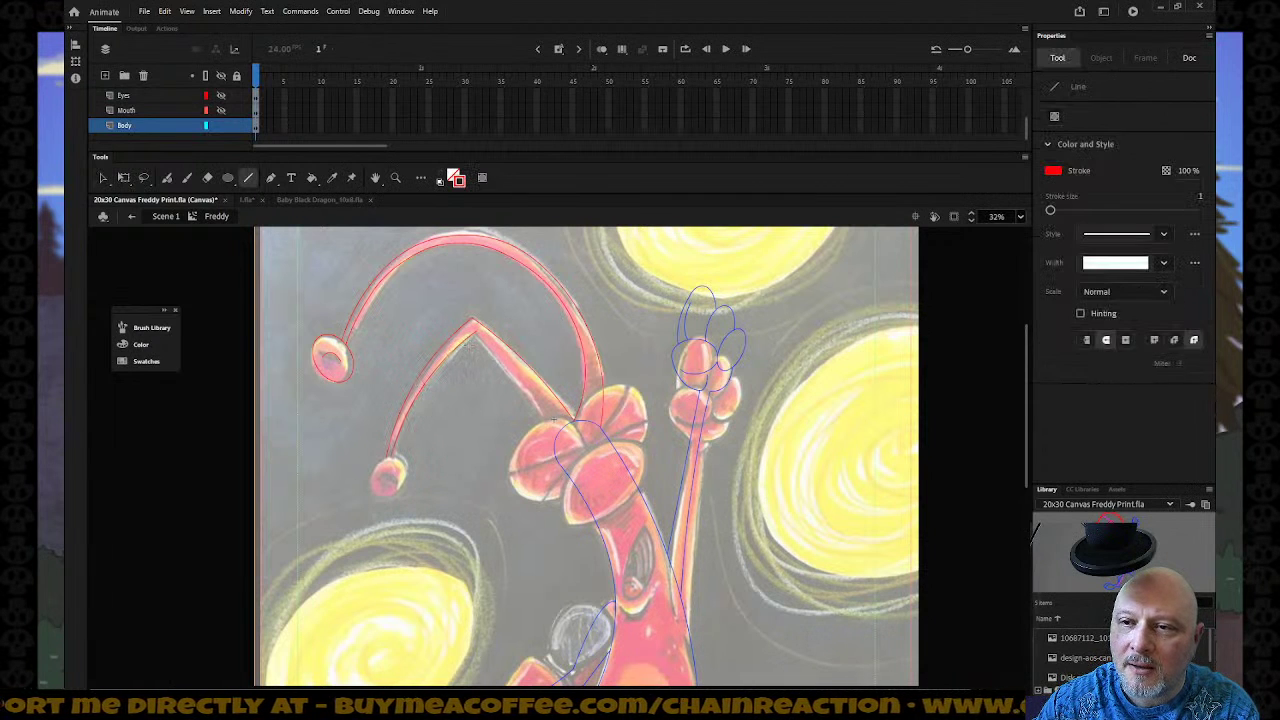
mouse_move(472, 328)
mouse_down()
mouse_move(549, 423)
mouse_move(553, 450)
mouse_move(578, 425)
mouse_up()
click(1189, 57)
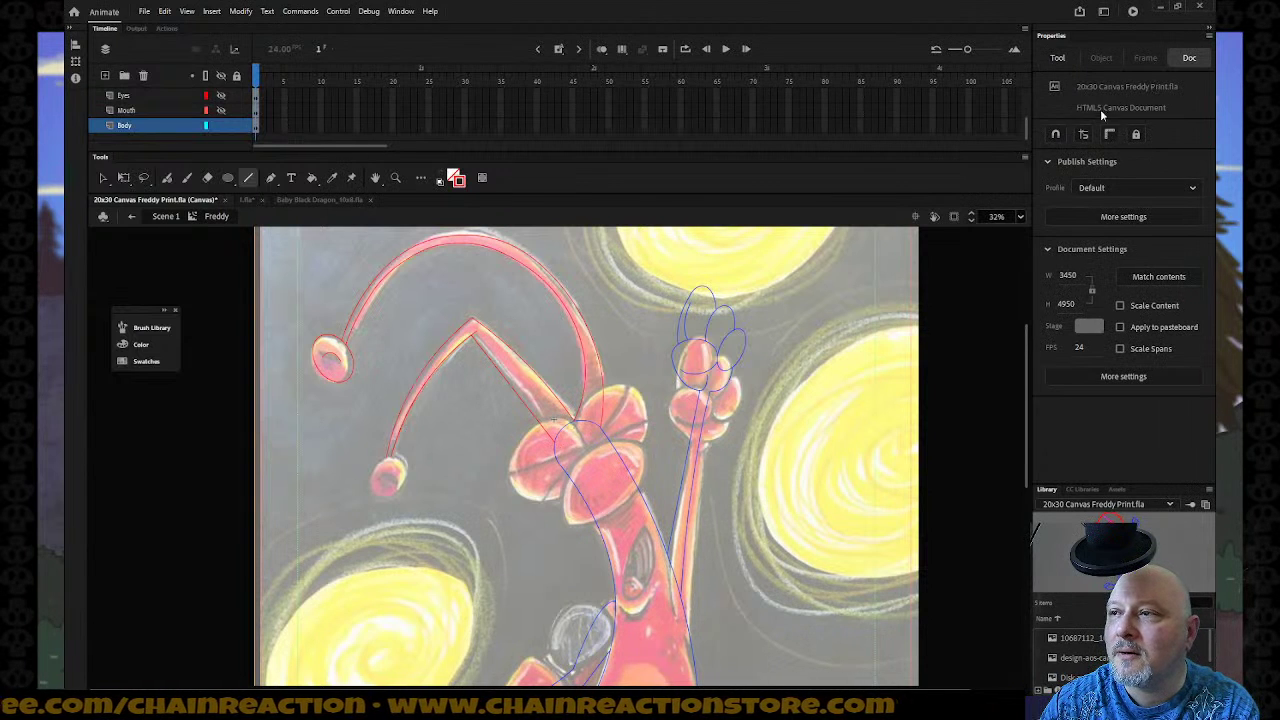
key(v)
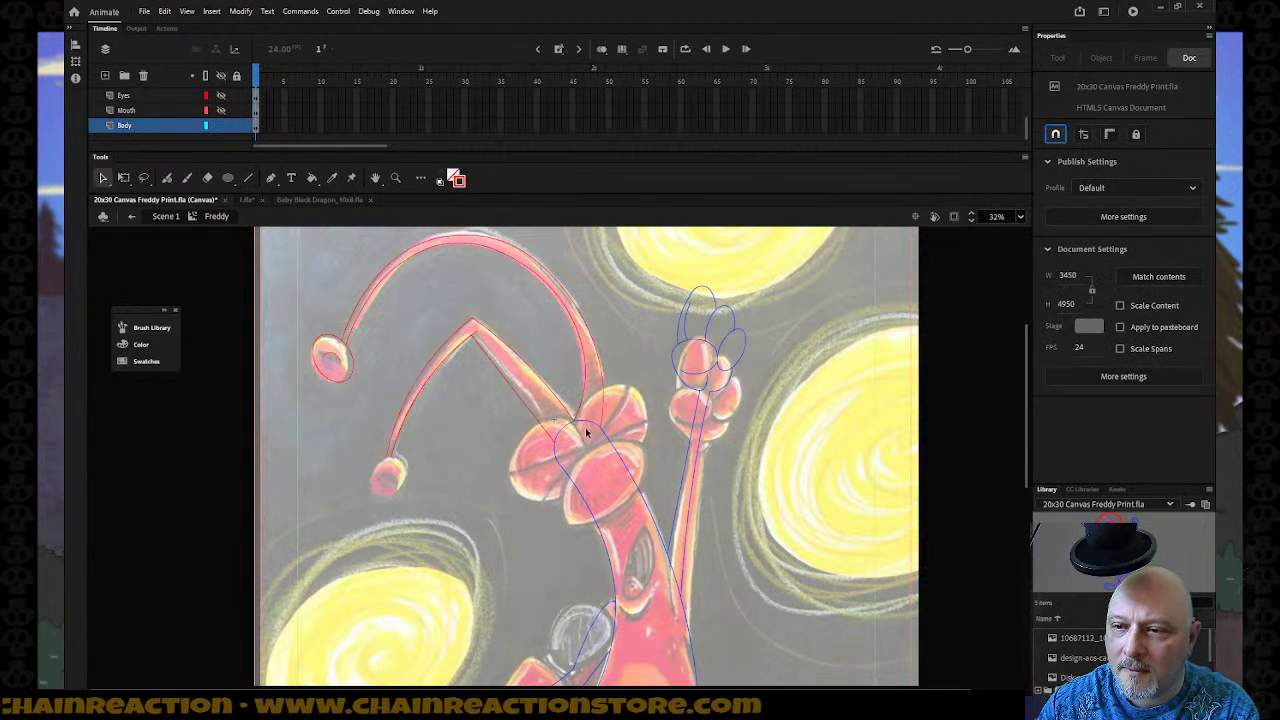
drag(556, 445, 551, 444)
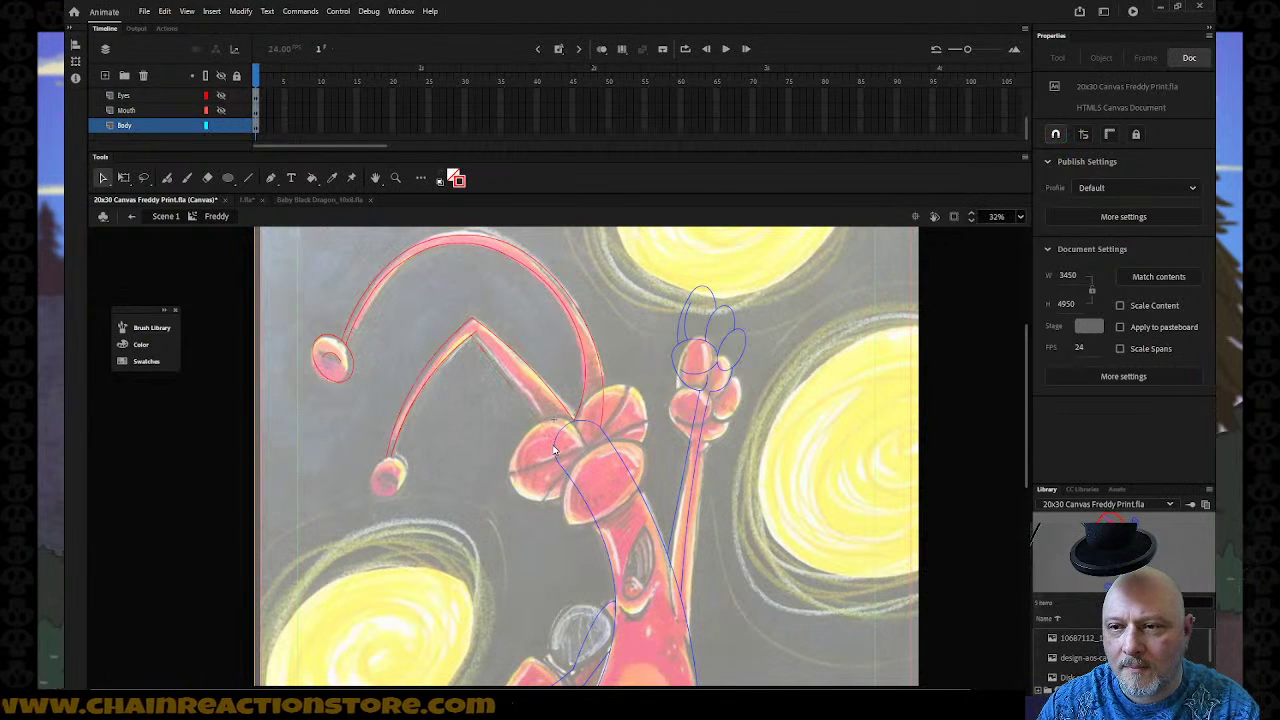
Redraw the inner line of the bent antenna from the peak, snapping its lower end to the head outline.
key(n)
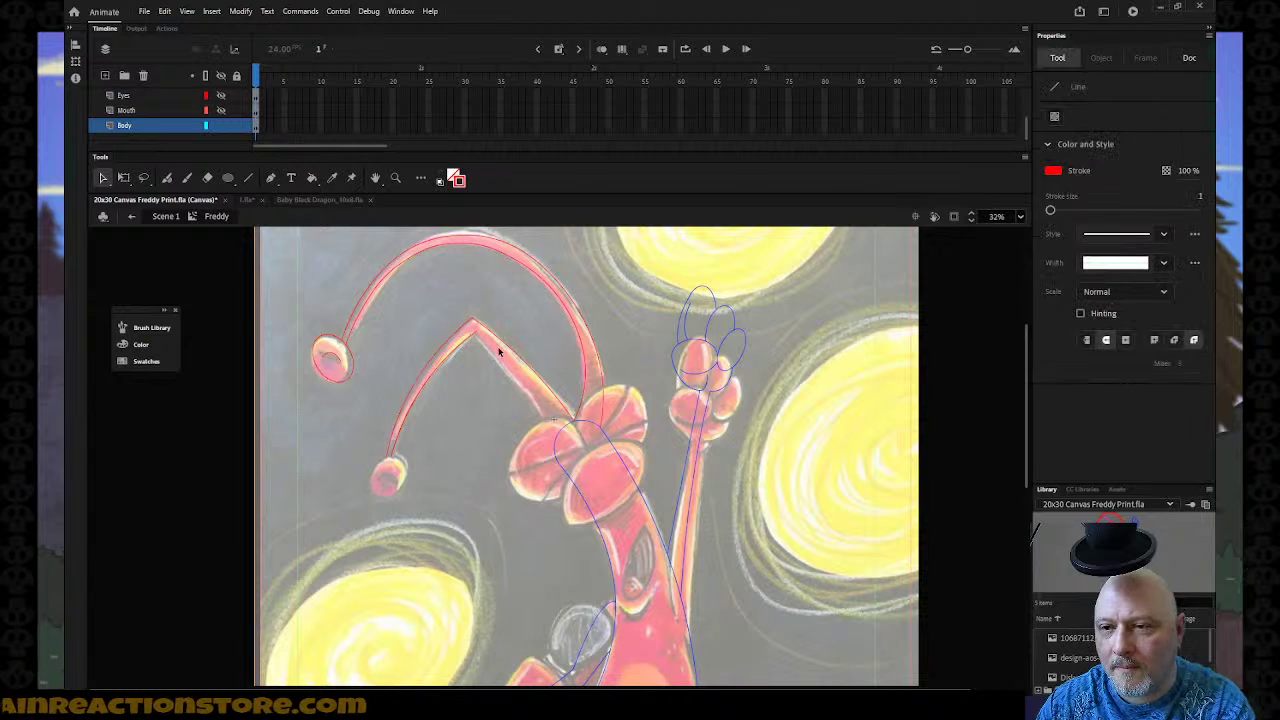
mouse_move(473, 333)
mouse_down()
mouse_move(512, 408)
mouse_move(556, 417)
mouse_up()
drag(473, 335, 553, 440)
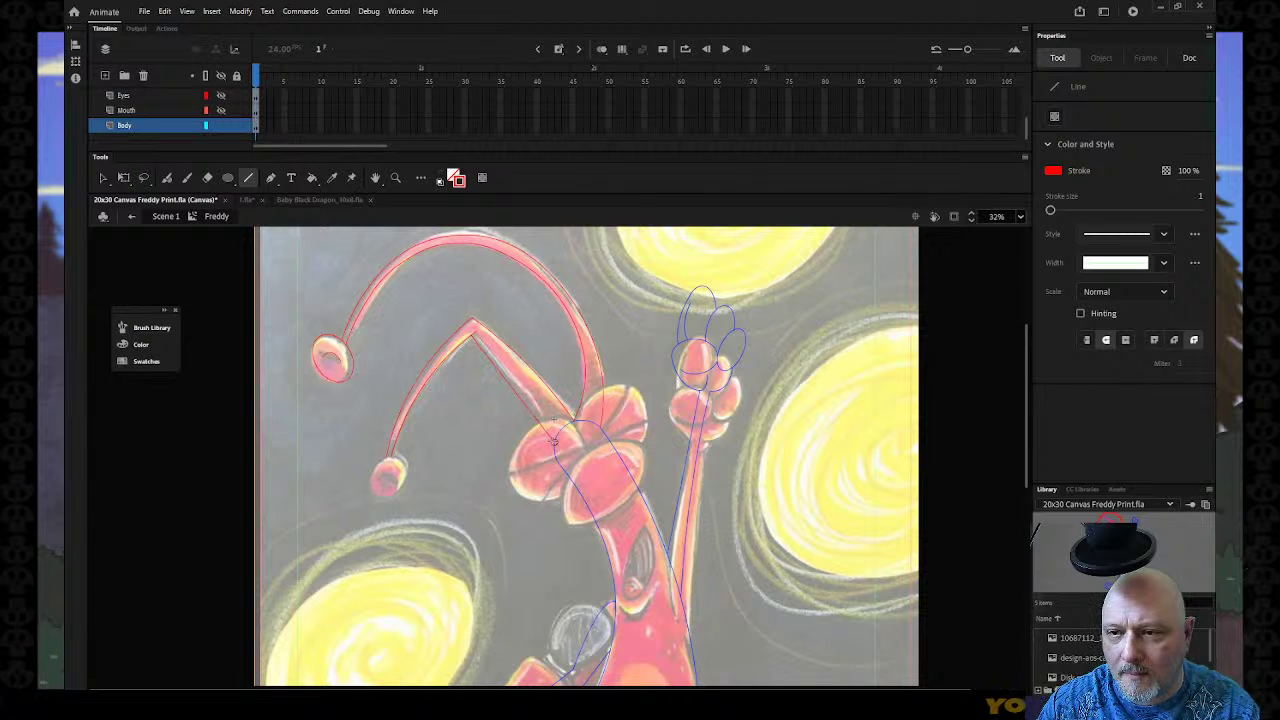
key(v)
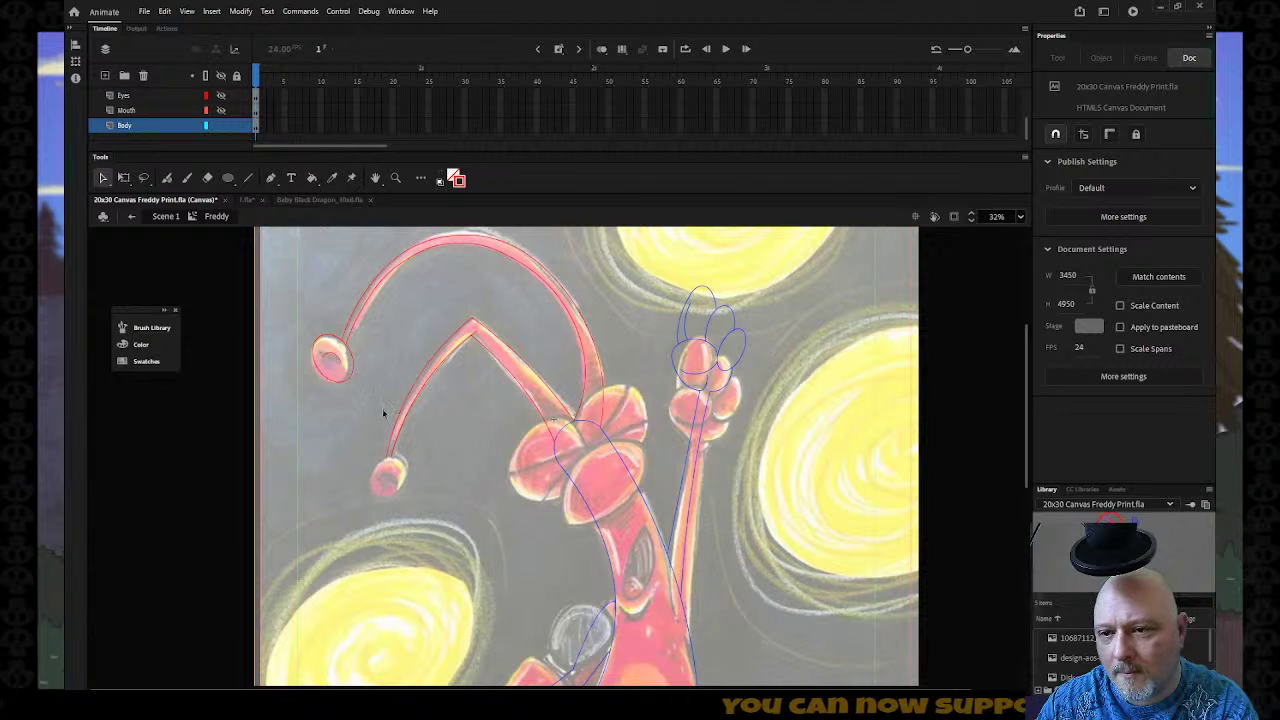
Duplicate the curved antenna's bulb onto the end of the bent antenna, then rotate and scale the copy to fit.
click(334, 342)
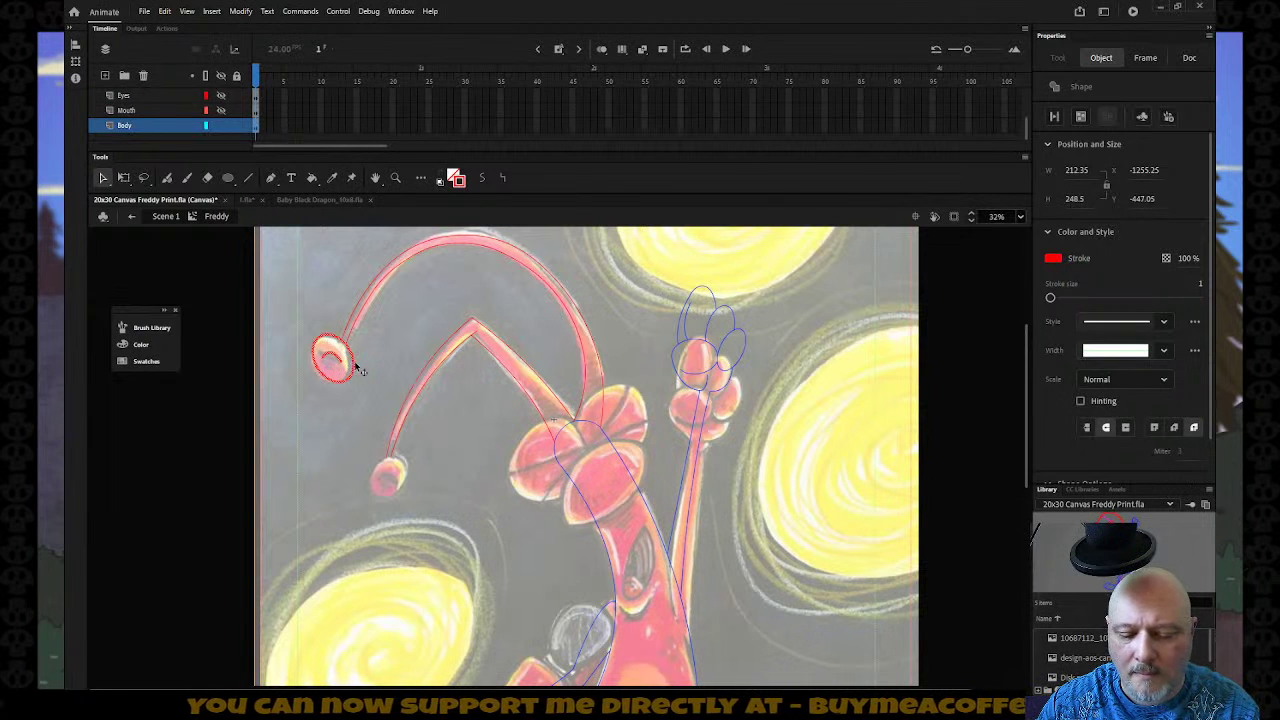
drag(351, 355, 400, 498)
key(q)
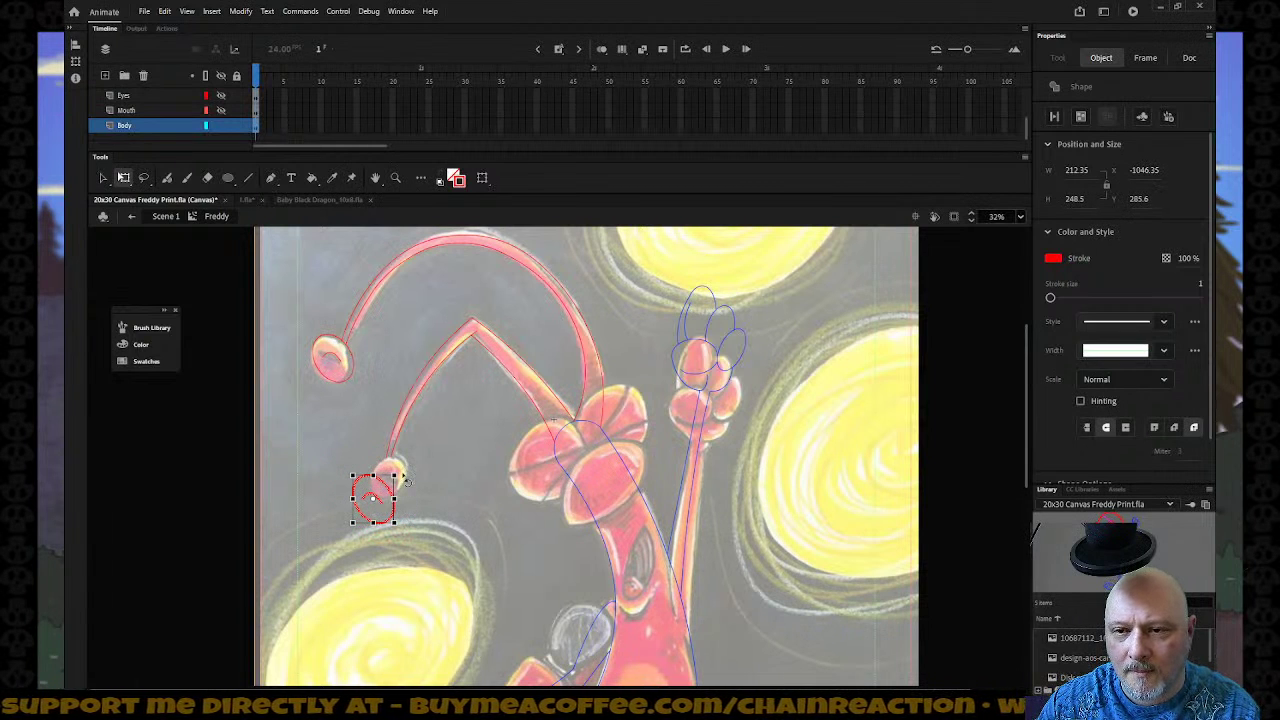
mouse_move(405, 481)
mouse_down()
mouse_move(409, 496)
mouse_move(406, 474)
mouse_up()
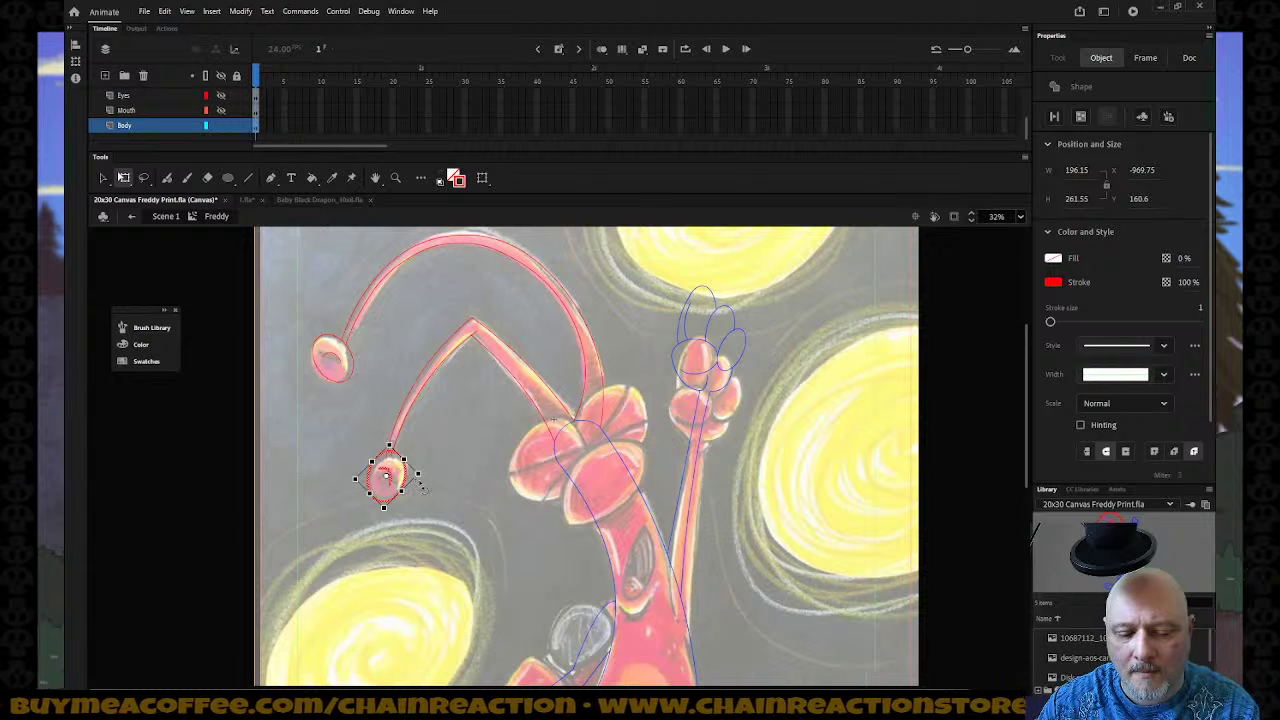
drag(419, 473, 415, 473)
click(447, 466)
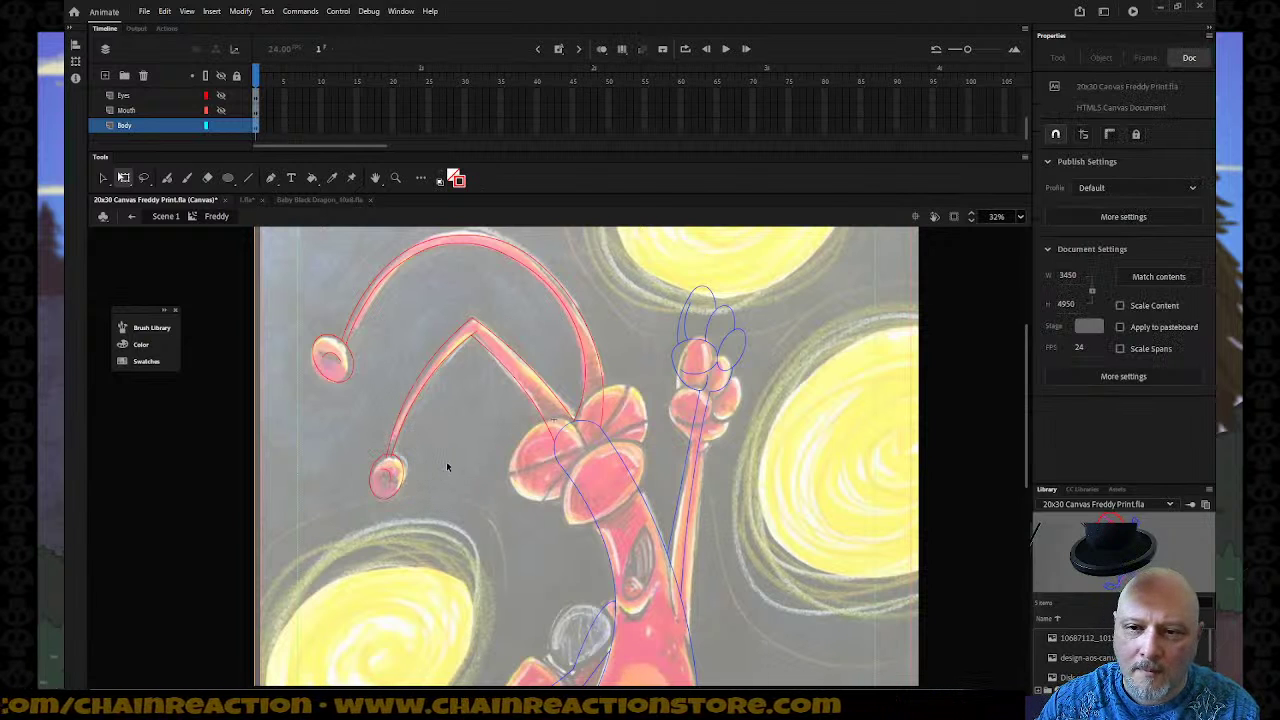
Flatten and rotate the bent antenna's bulb into a shorter tilted oval.
click(390, 475)
drag(425, 475, 388, 458)
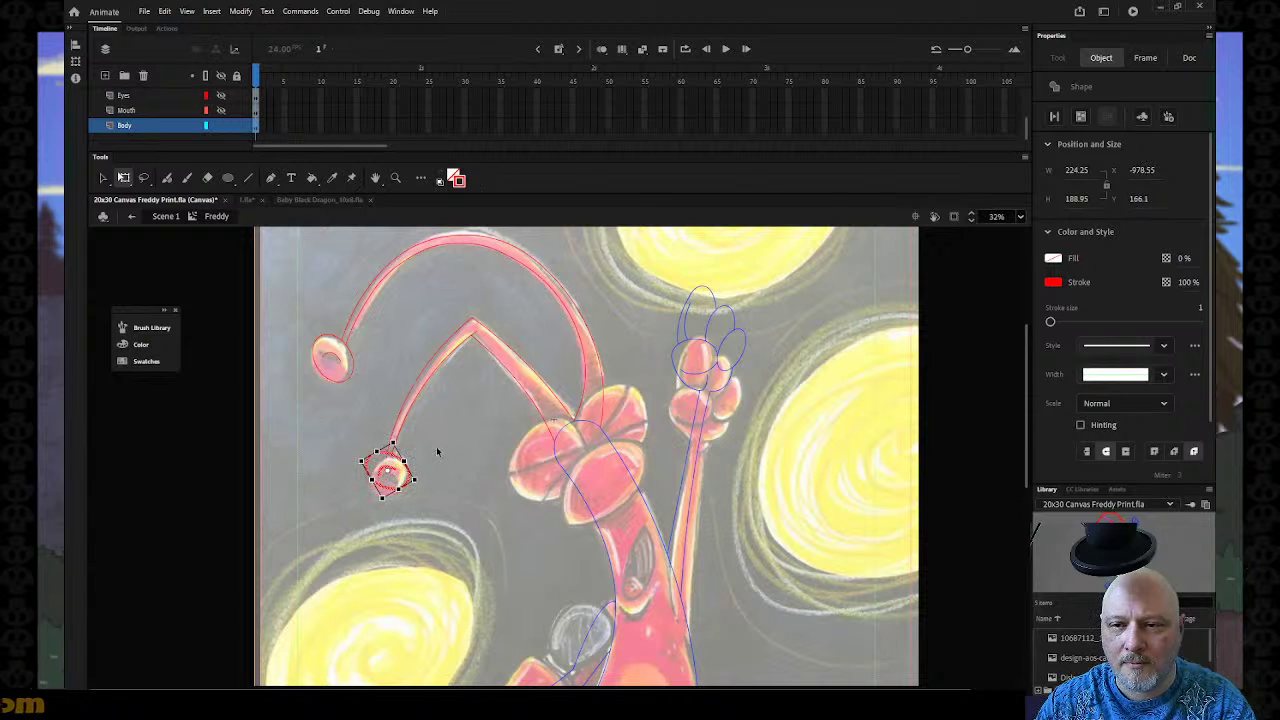
click(437, 452)
Remove the stray line segment where the bent antenna enters its bulb, and clean up the curved antenna's bulb likewise.
click(388, 458)
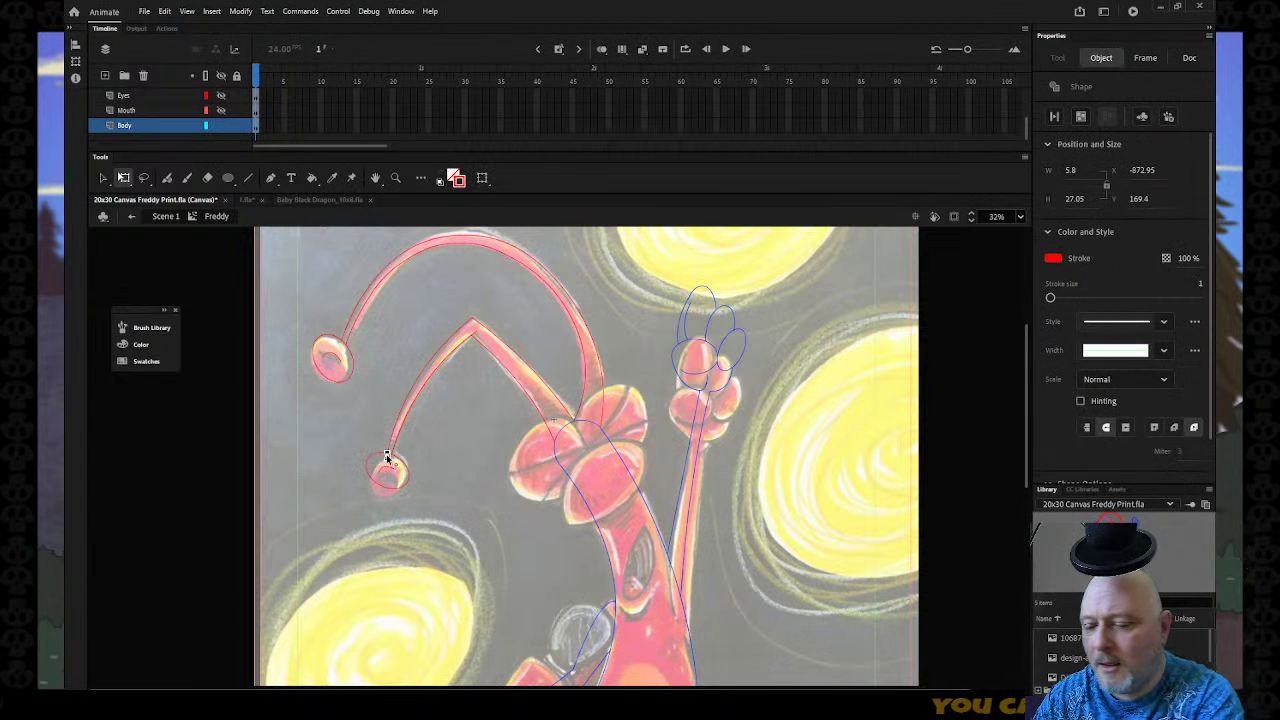
click(388, 458)
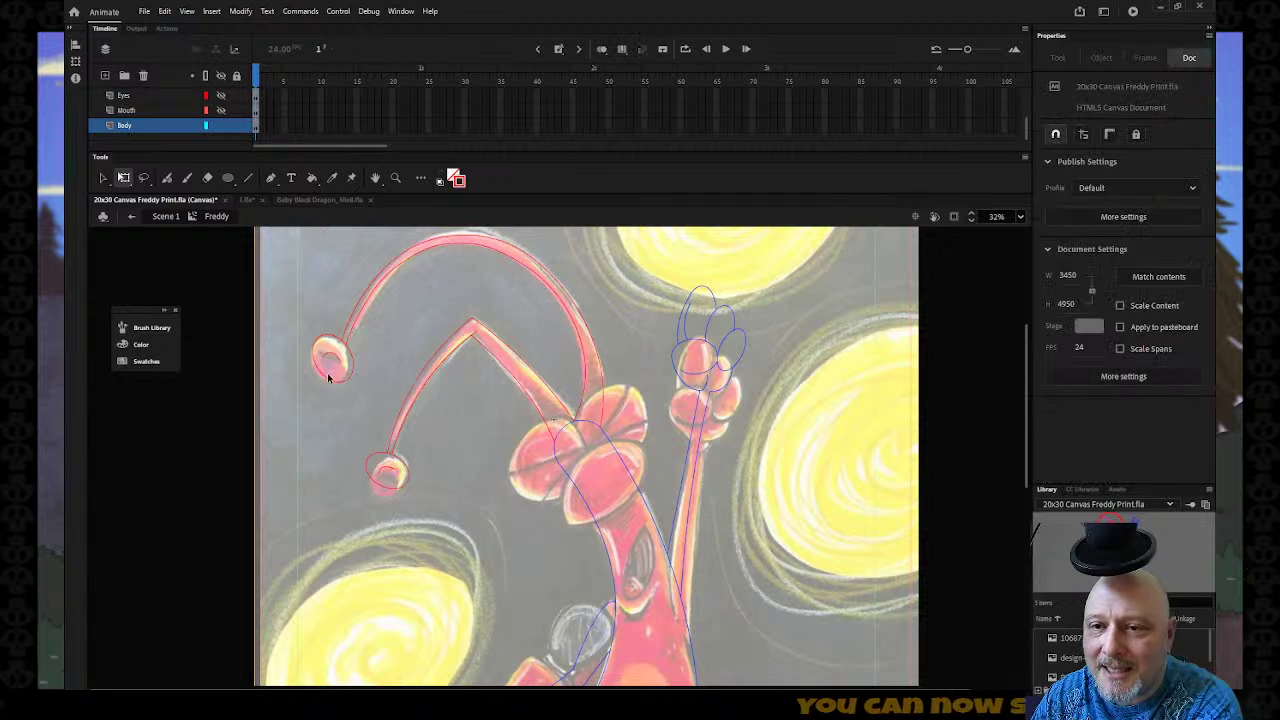
click(341, 349)
click(345, 350)
click(345, 350)
click(369, 355)
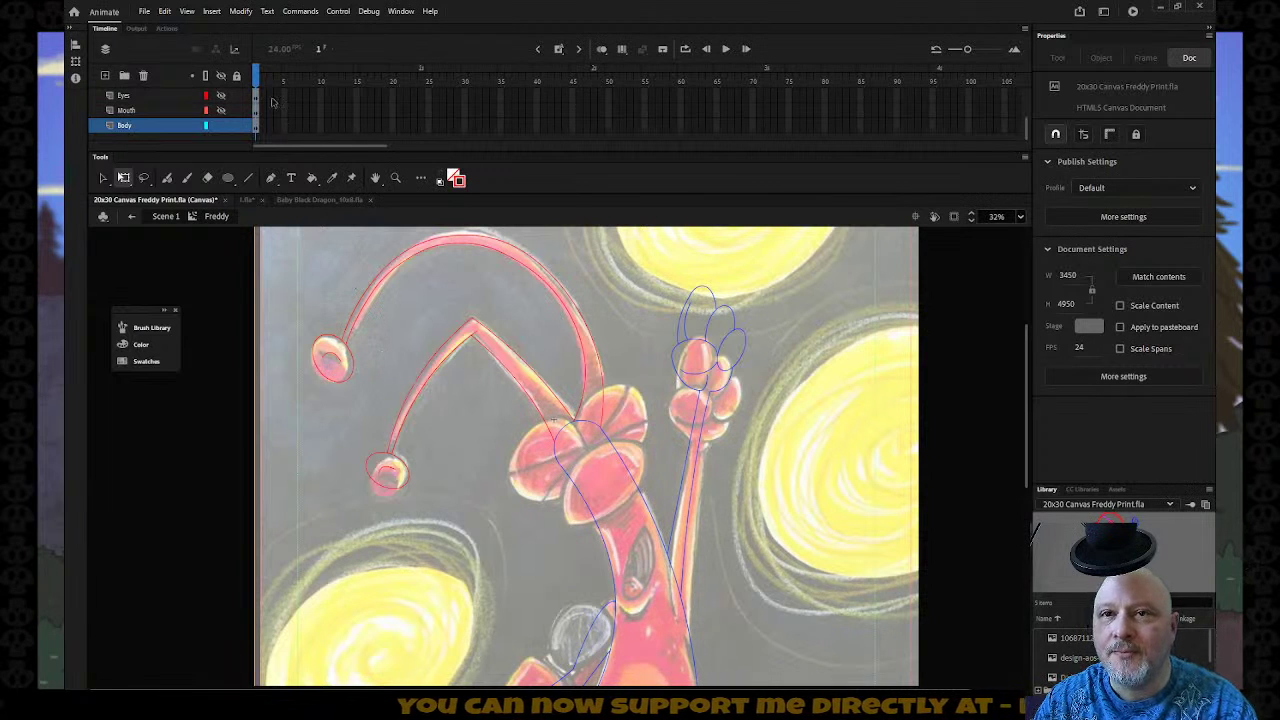
Make the hidden Mouth, Eyes, Nose, Mic and Fore Hand layers visible again.
click(221, 110)
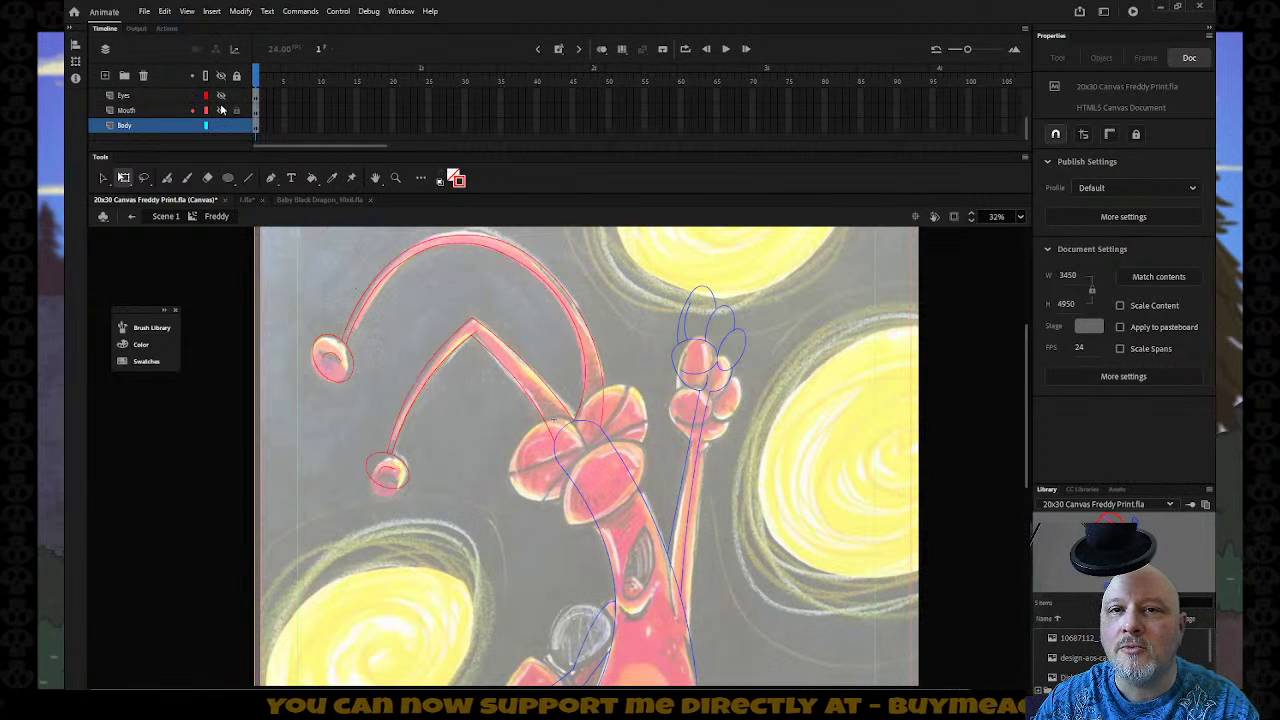
click(221, 95)
scroll(223, 125, up, 1)
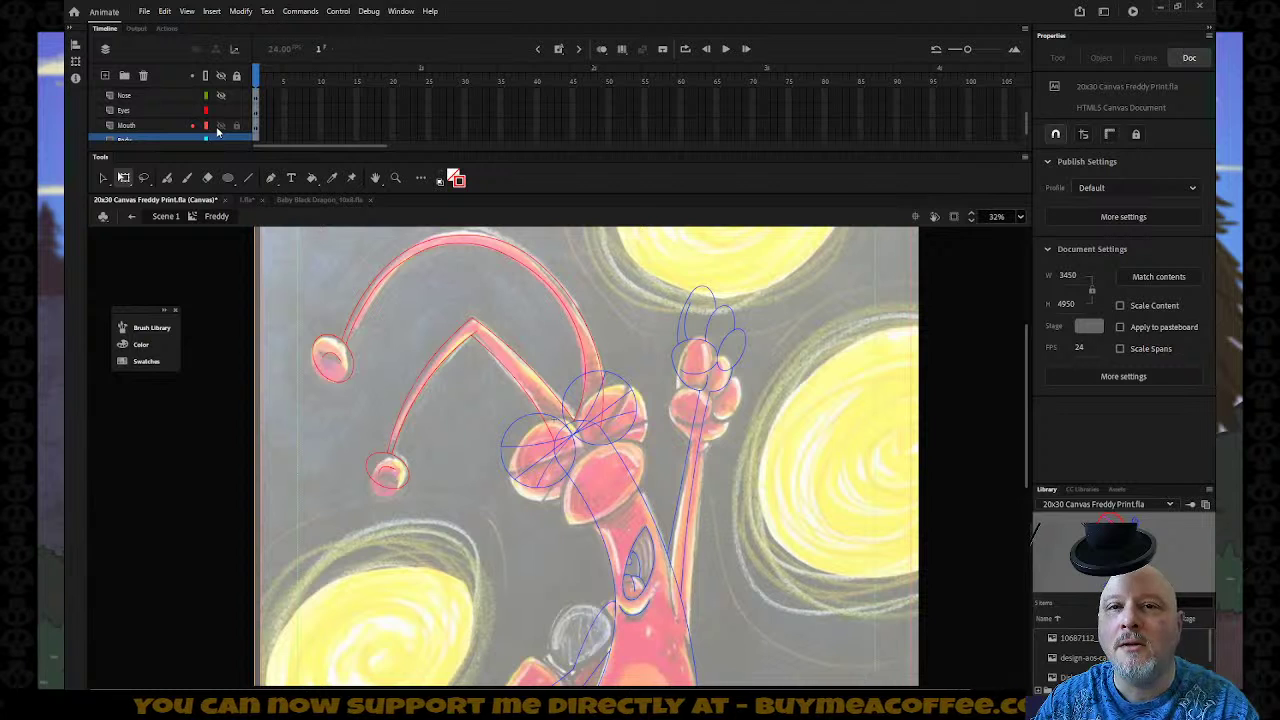
scroll(224, 97, up, 1)
click(222, 95)
scroll(224, 97, up, 1)
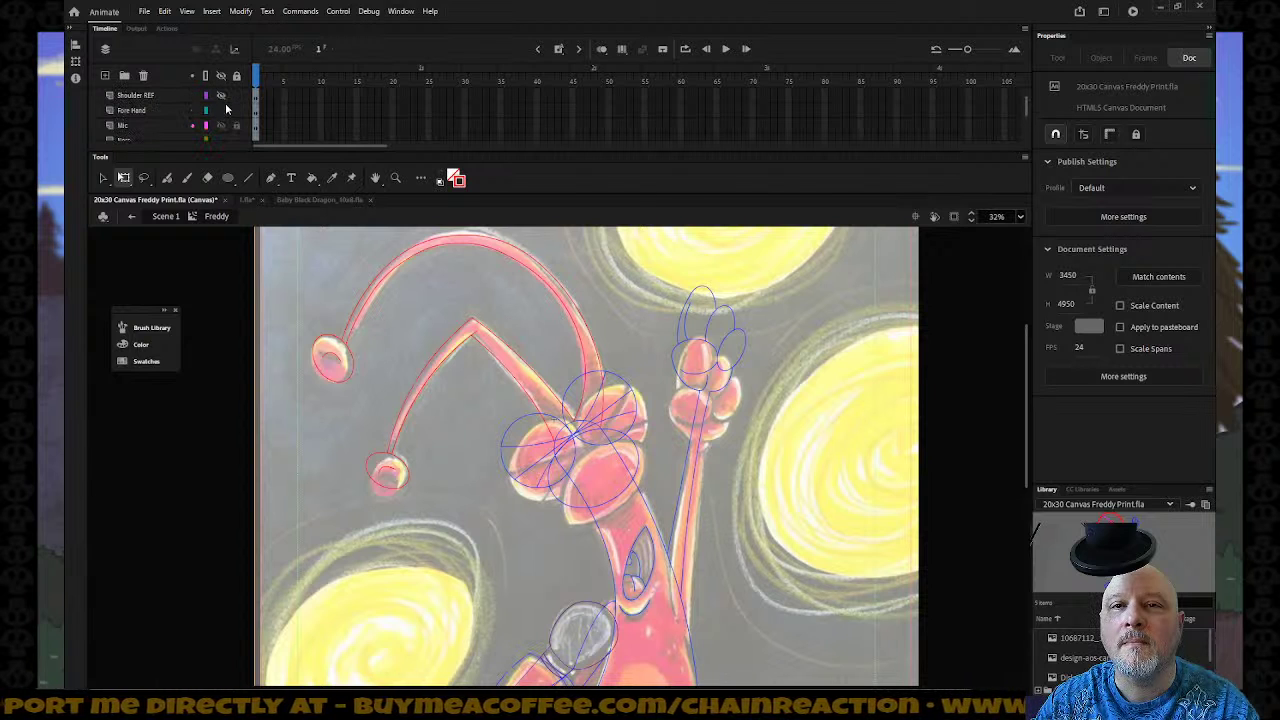
scroll(220, 104, up, 1)
scroll(173, 99, up, 1)
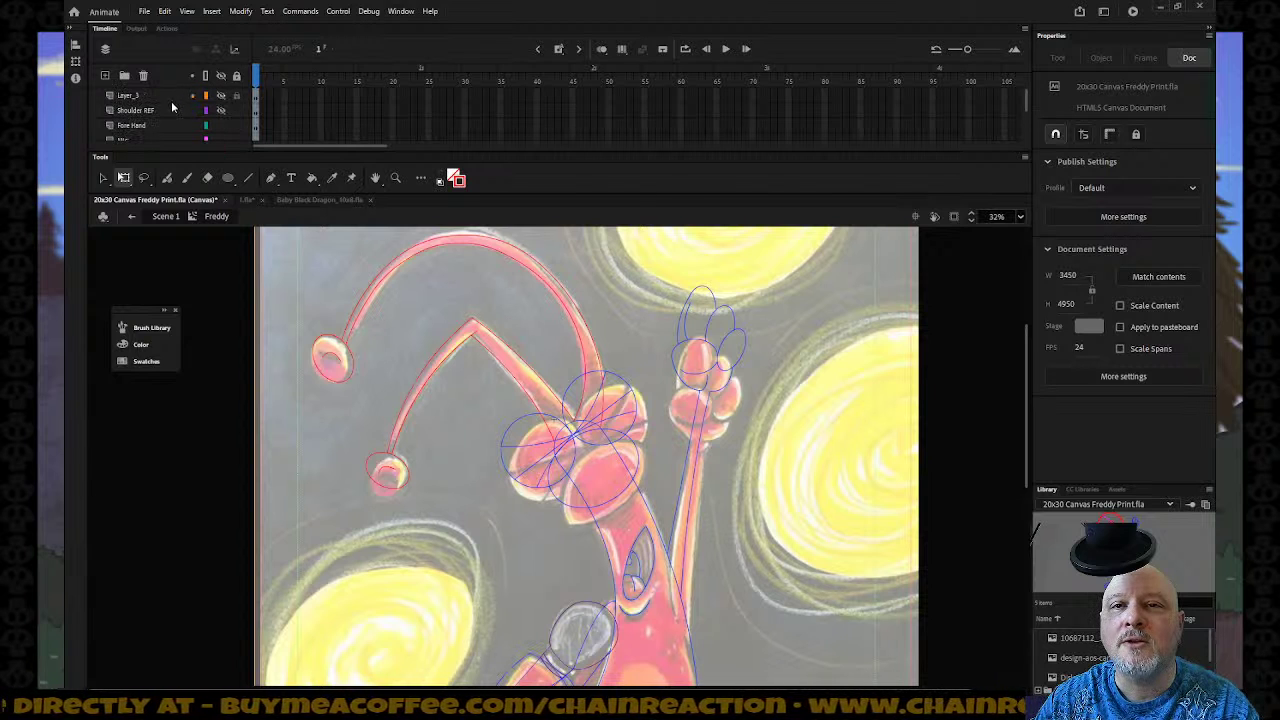
Delete the Shoulder REF and Layer_3 layers.
click(164, 110)
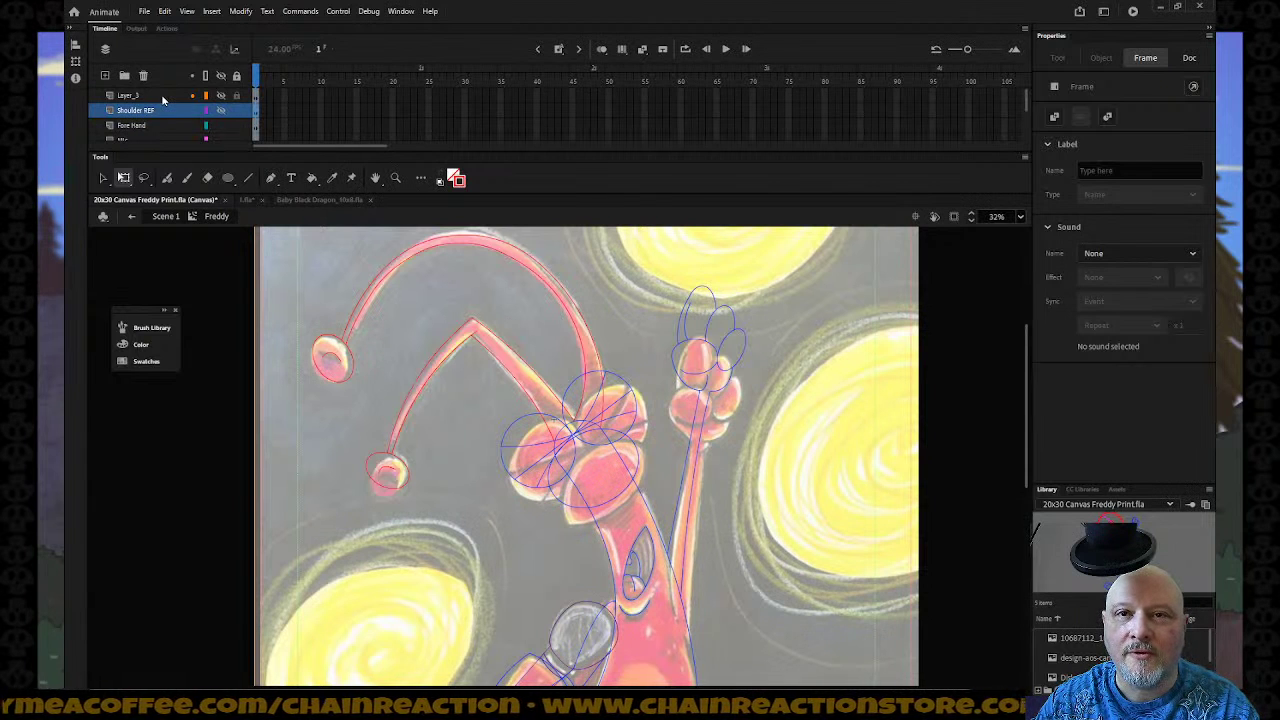
shift+click(163, 96)
click(143, 76)
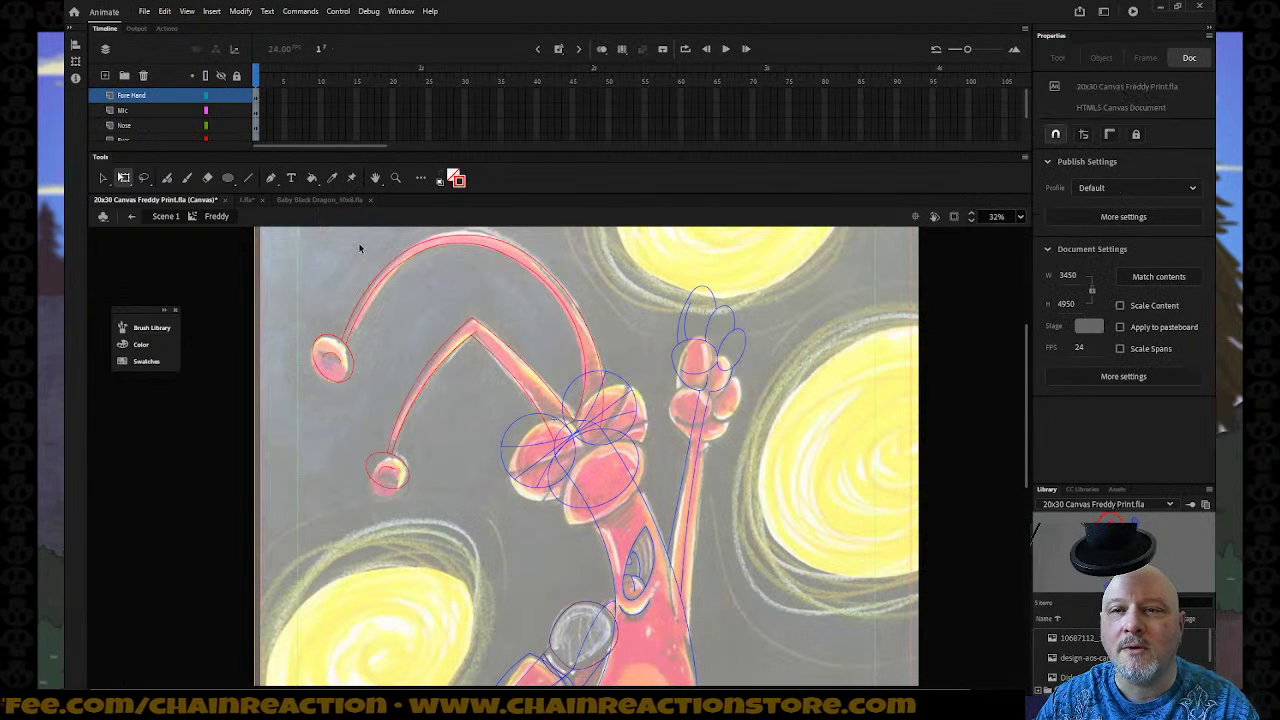
Select all artwork on the Body layer and change its stroke color to blue so the antennae match the body.
key(z)
alt+click(511, 378)
alt+click(543, 414)
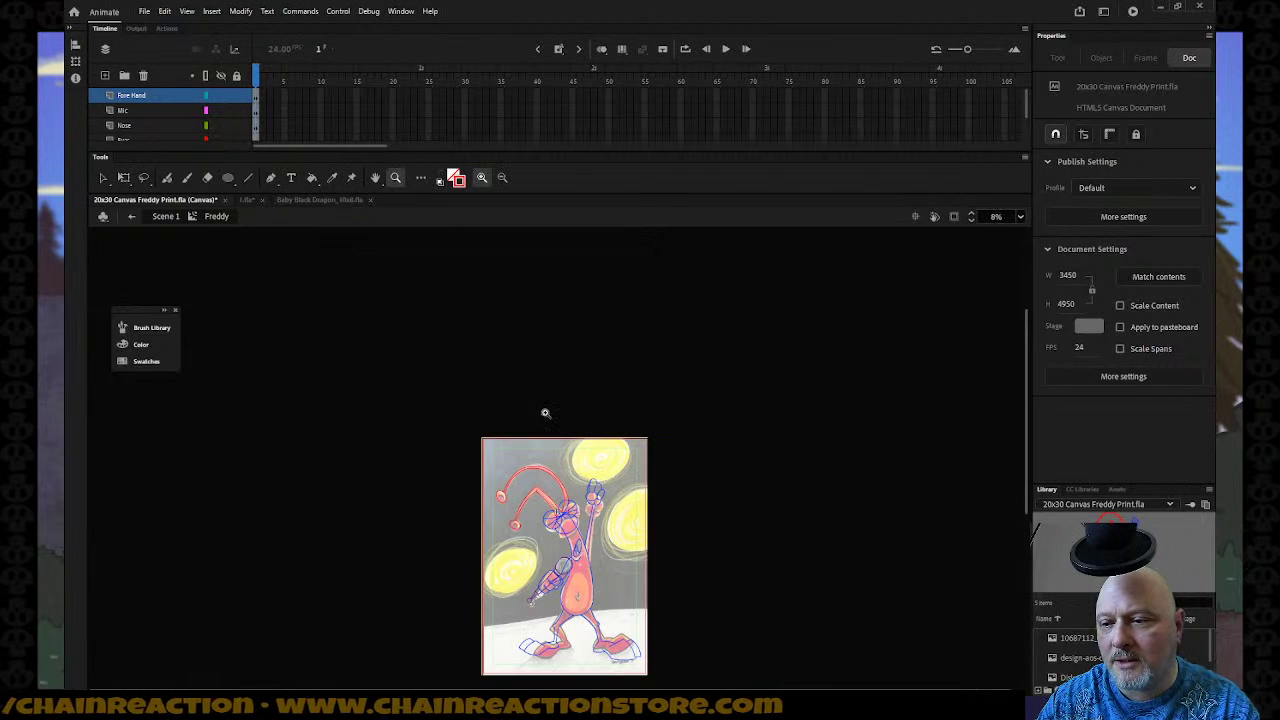
drag(428, 391, 703, 684)
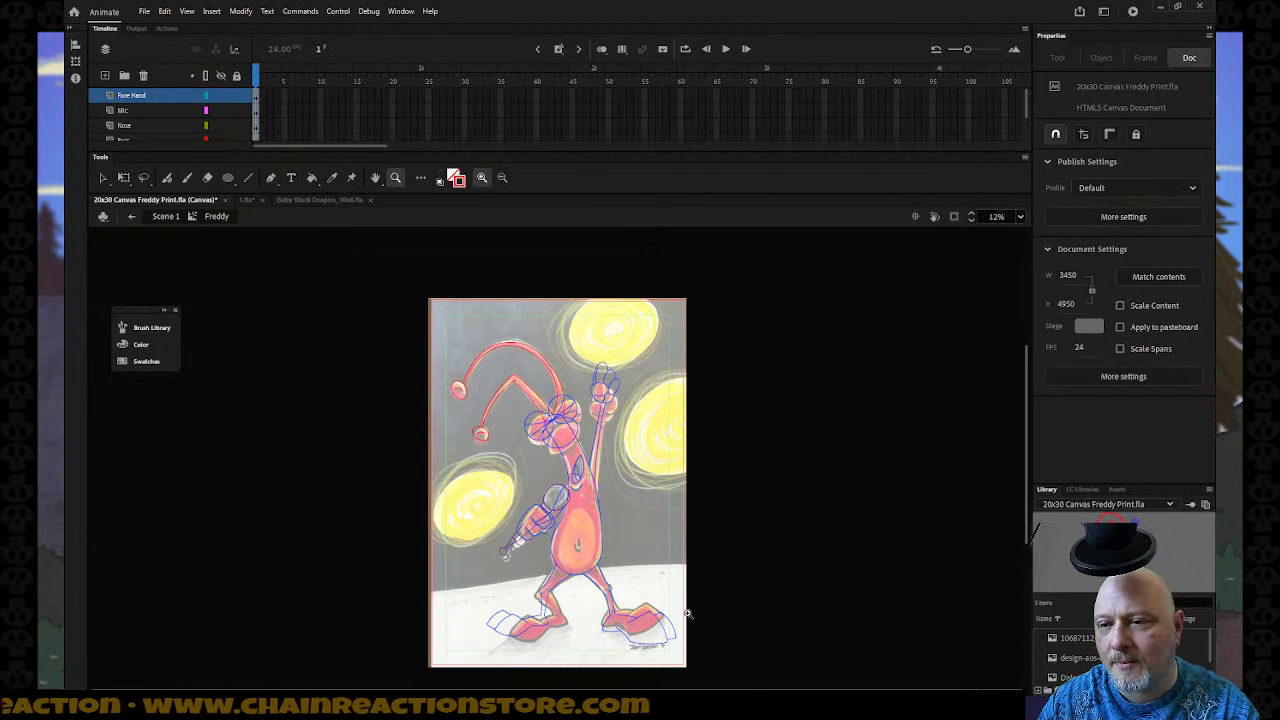
scroll(160, 106, down, 2)
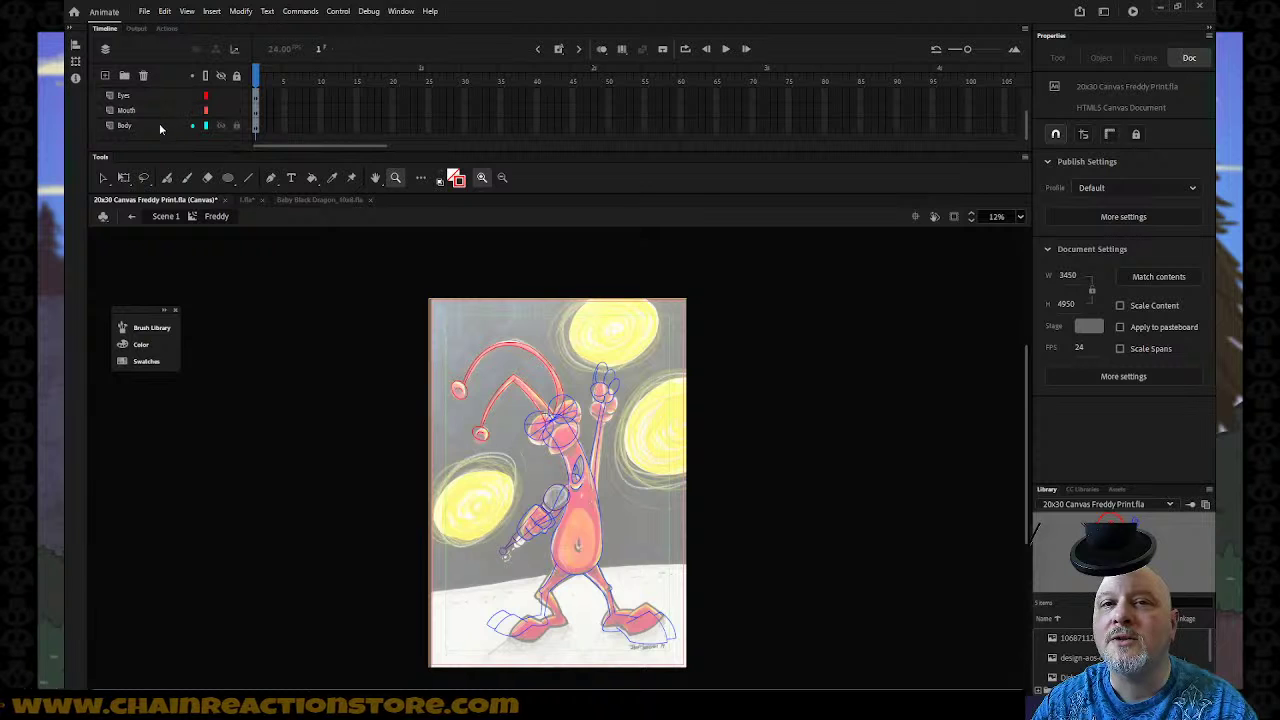
click(158, 125)
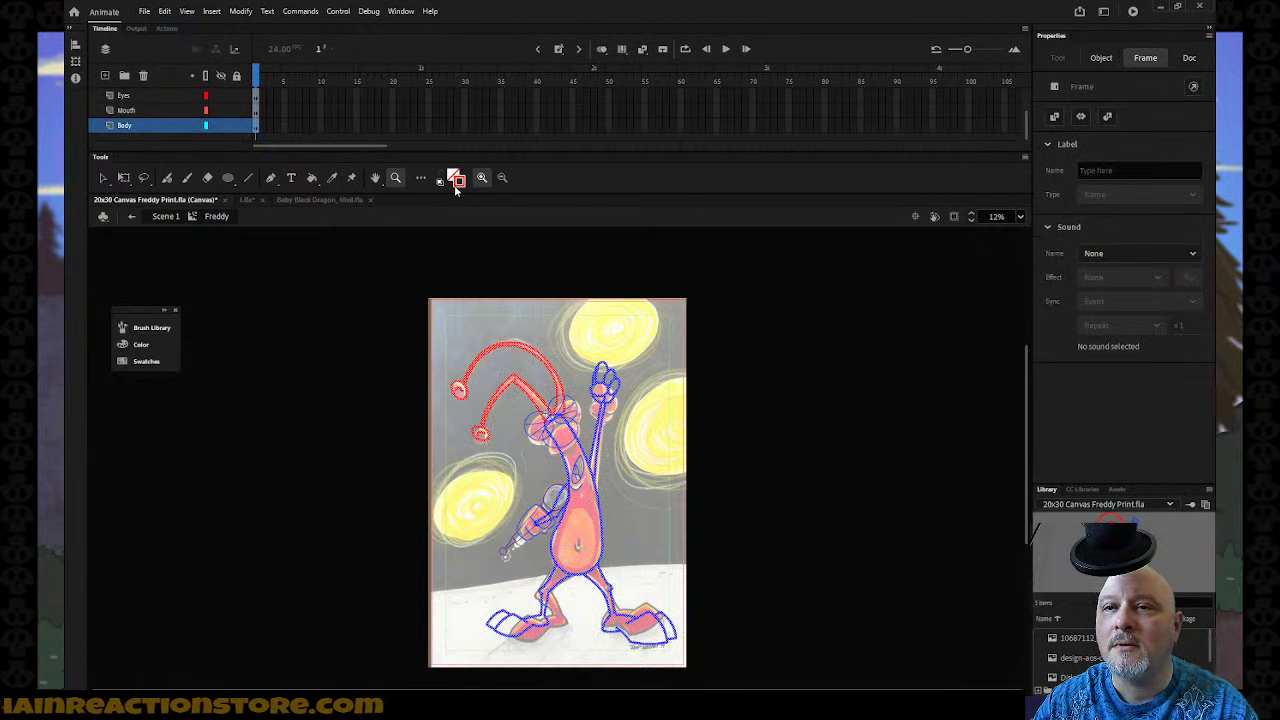
click(457, 179)
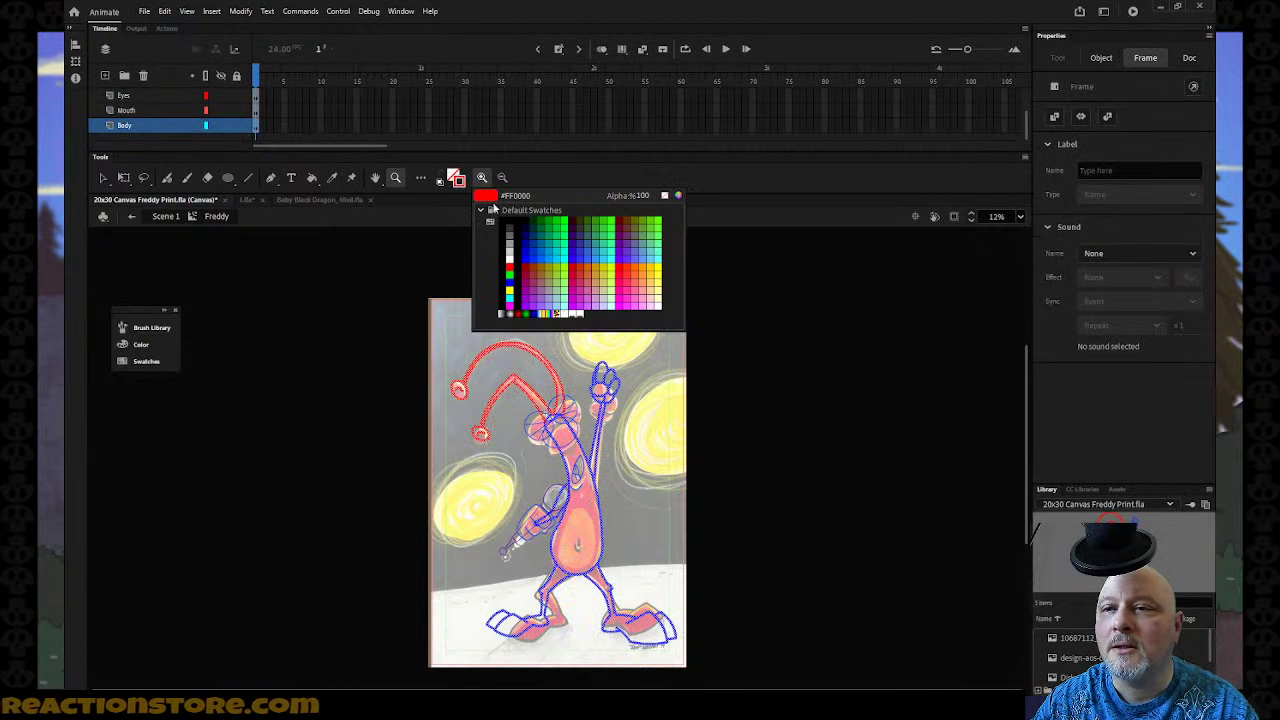
click(540, 251)
click(369, 300)
scroll(426, 332, down, 3)
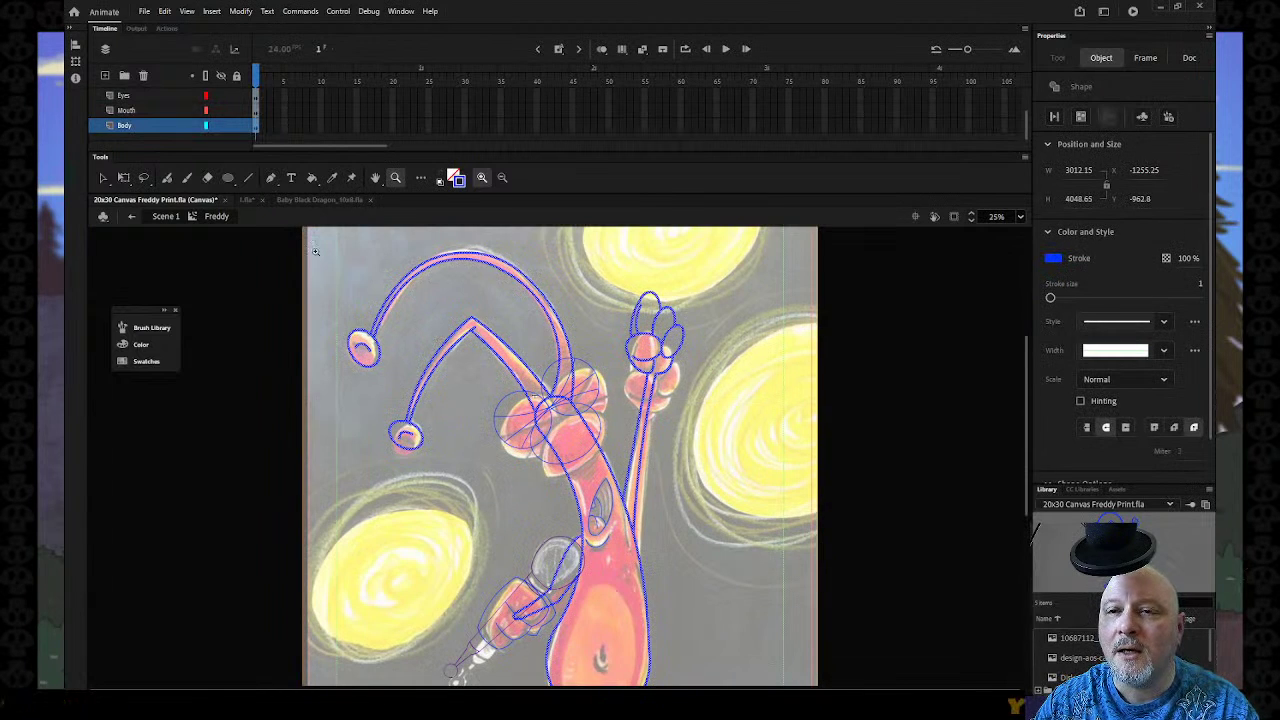
Fill both antenna bulbs and the curved antenna on the Body layer with gray #999999.
key(Escape)
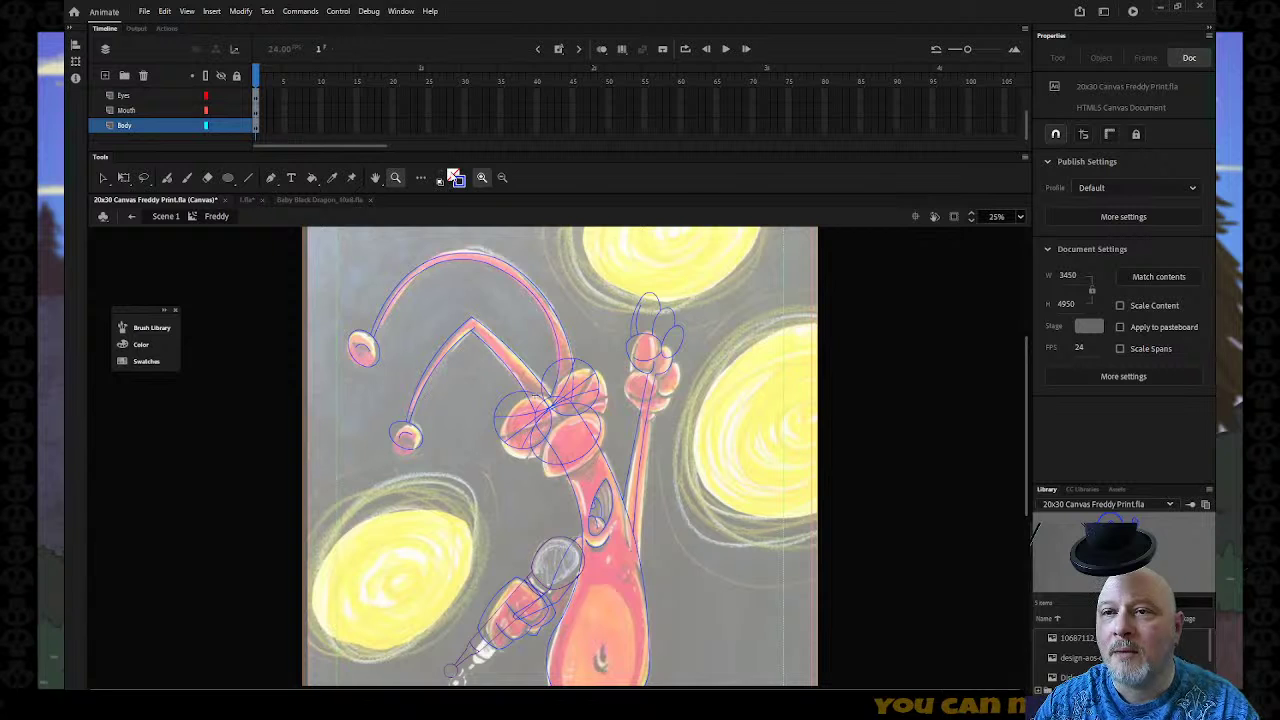
click(456, 179)
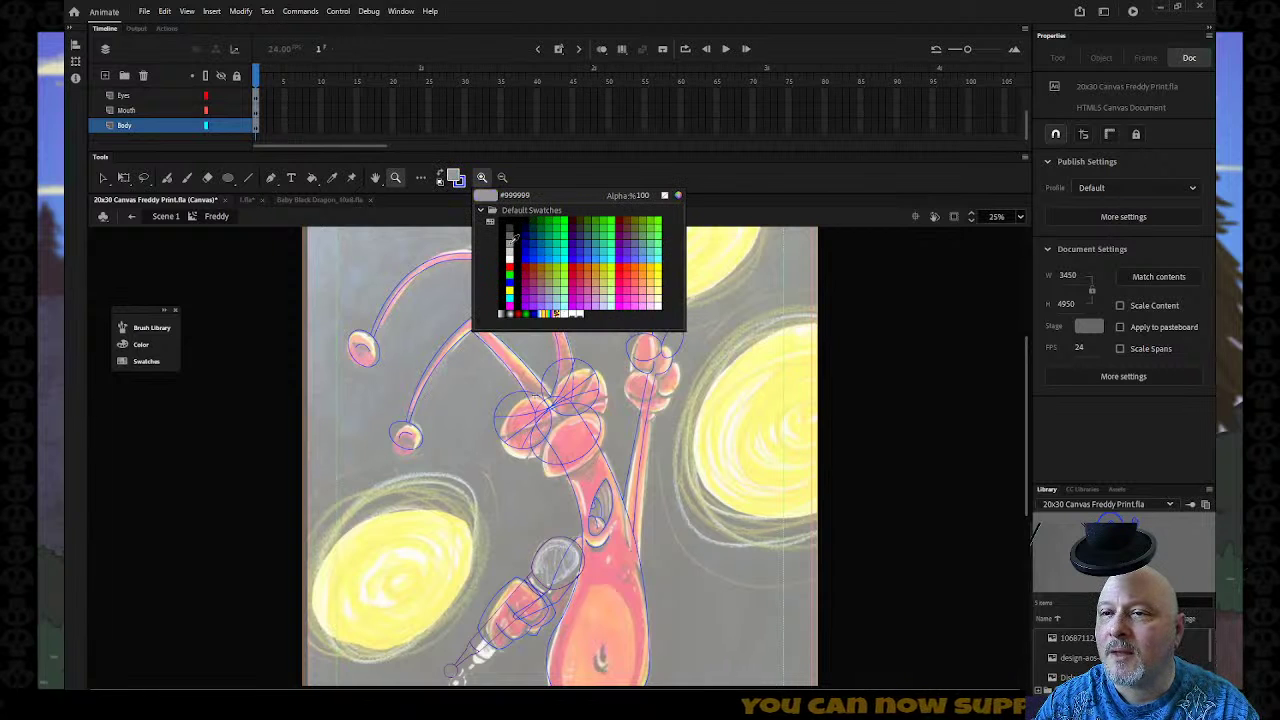
click(567, 305)
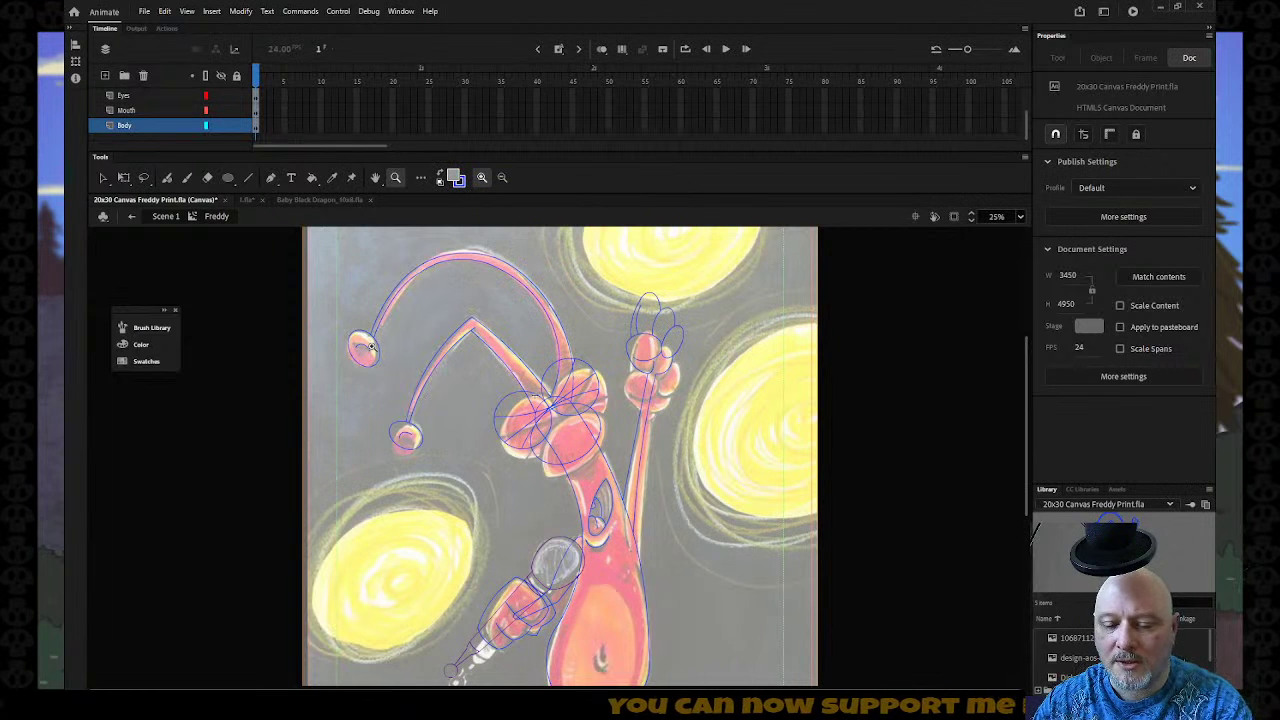
key(k)
click(369, 347)
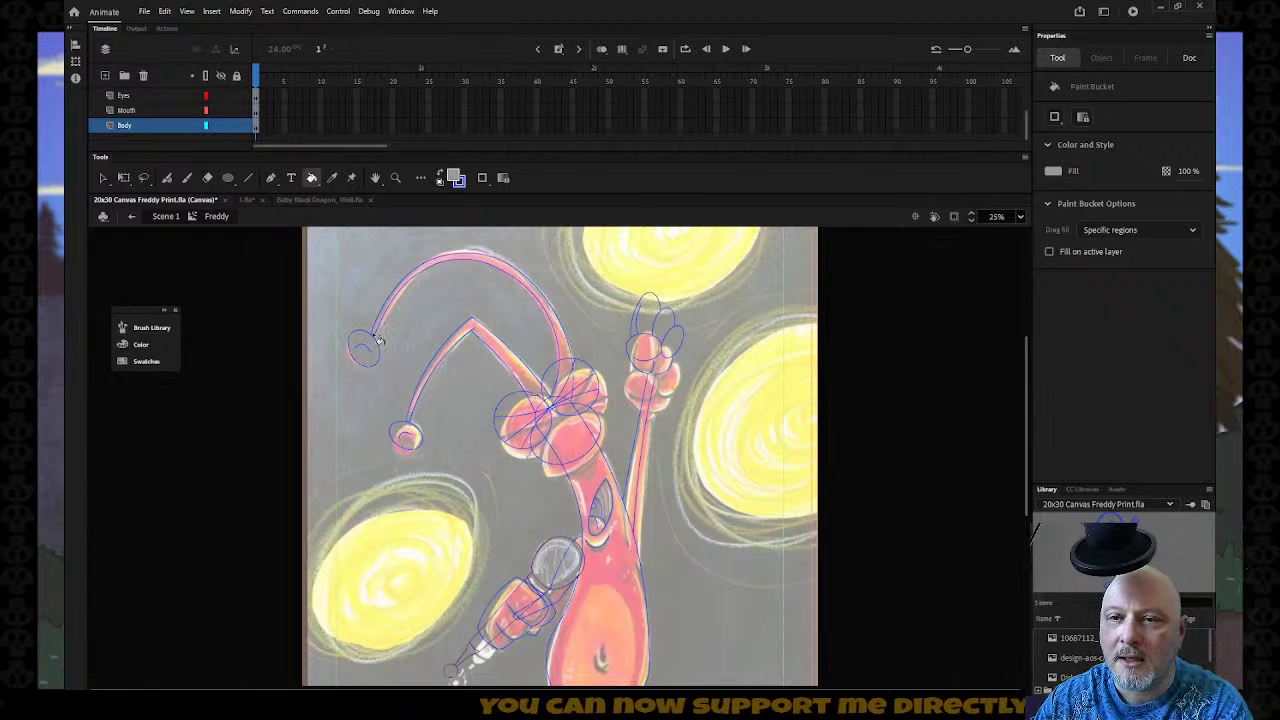
click(432, 389)
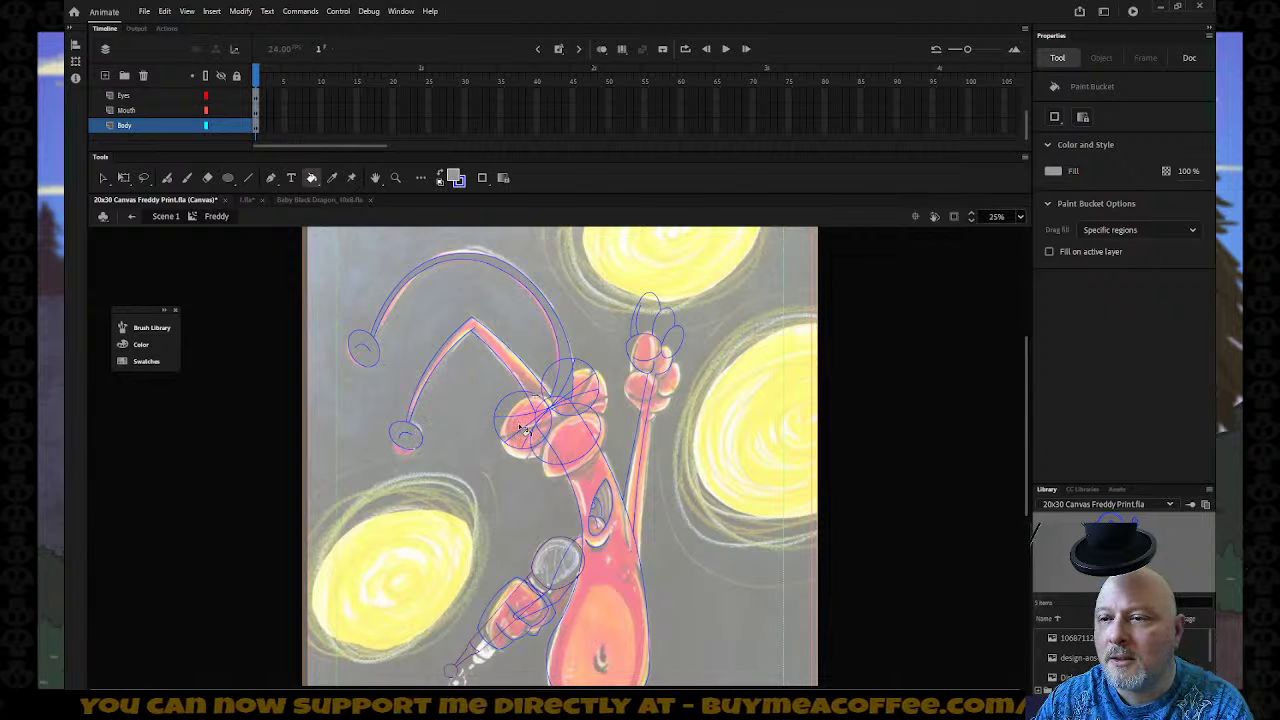
Hide every layer except Body and join the bent antenna's loose line end to the head outline.
key(z)
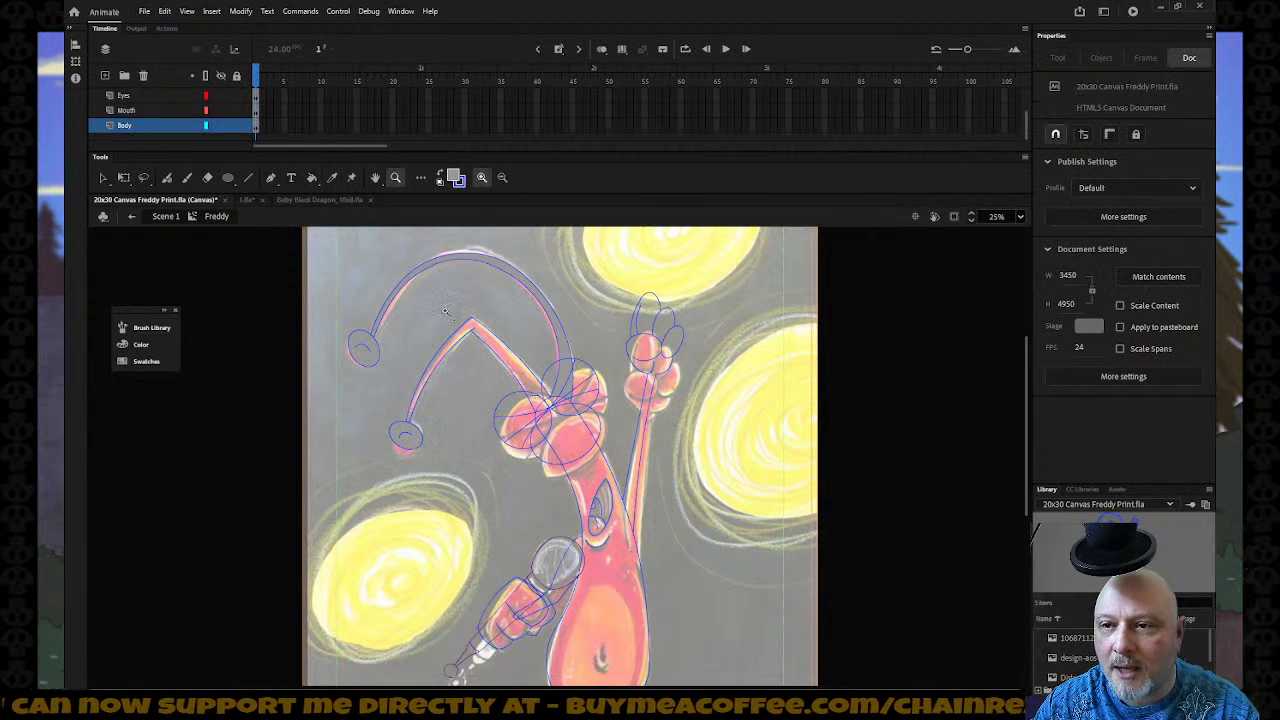
drag(503, 356, 430, 316)
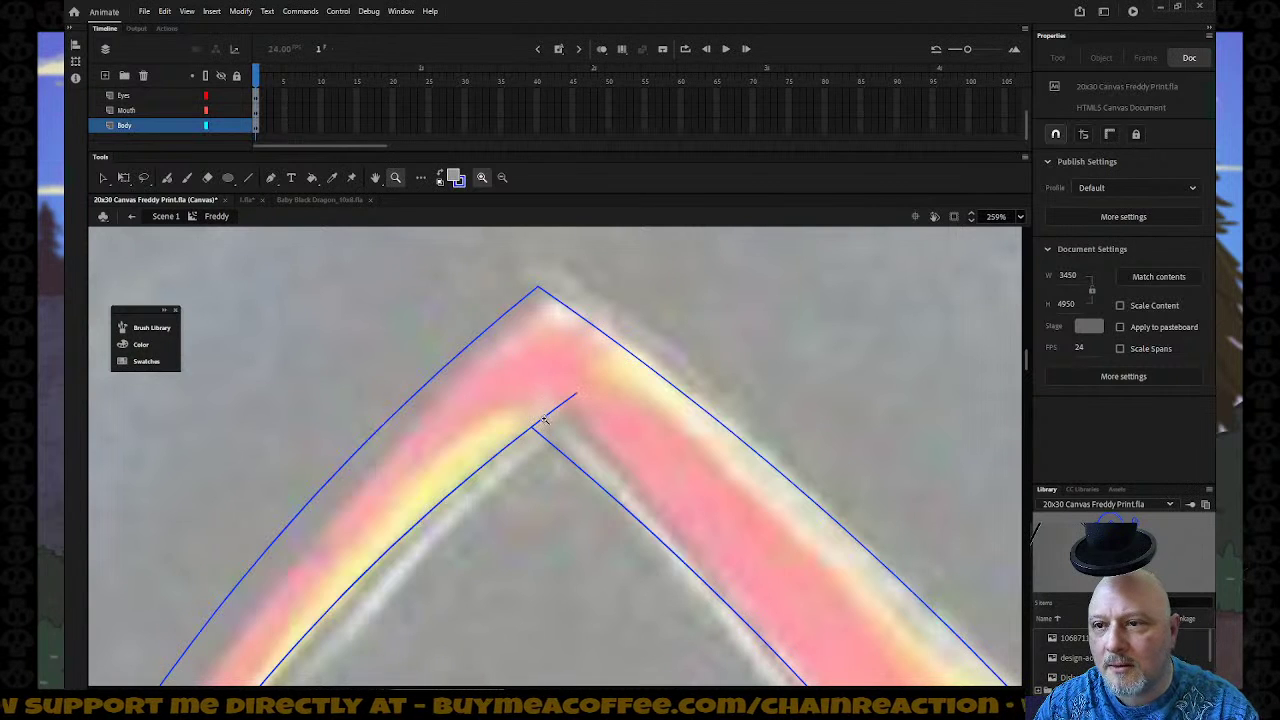
key(v)
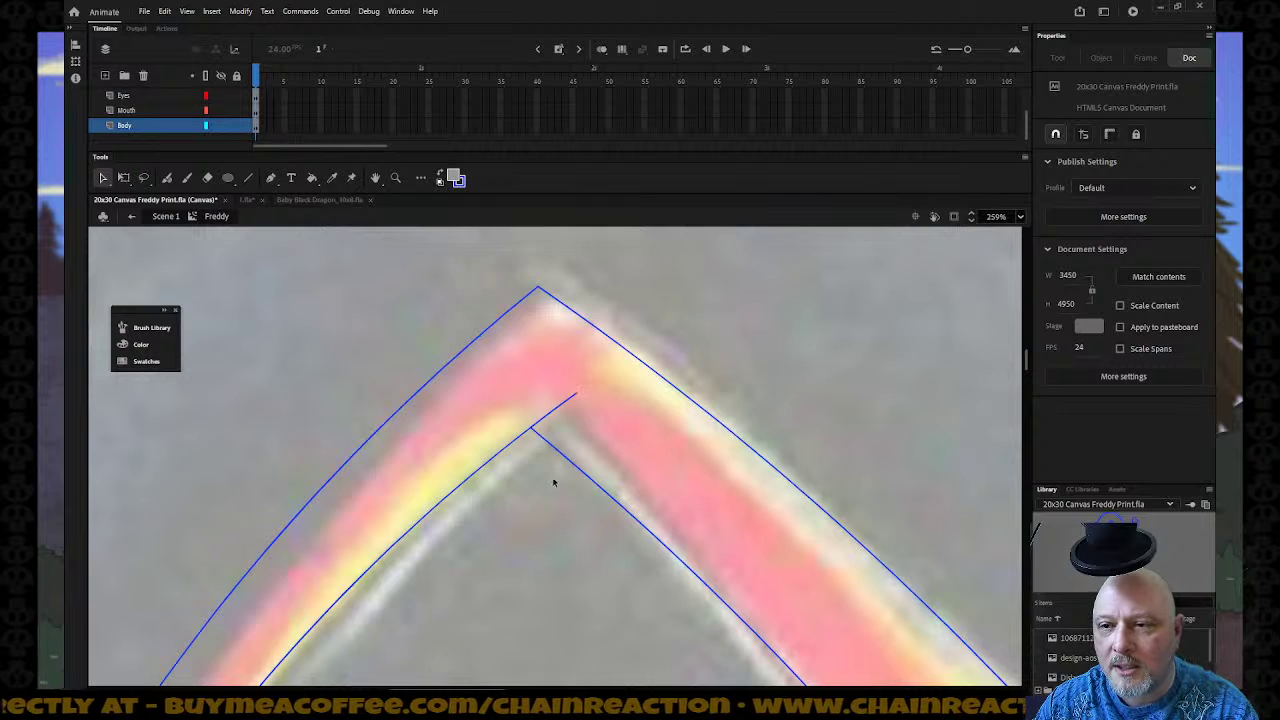
scroll(556, 490, down, 3)
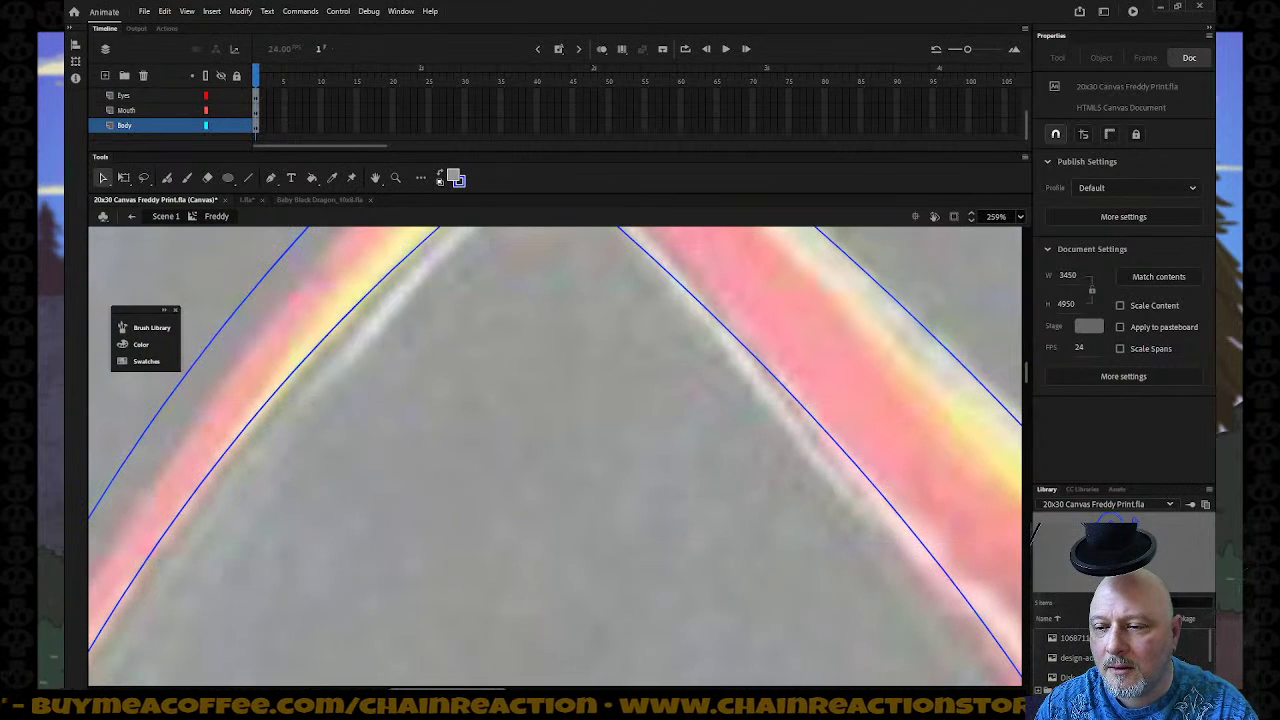
drag(482, 688, 520, 688)
scroll(574, 625, down, 5)
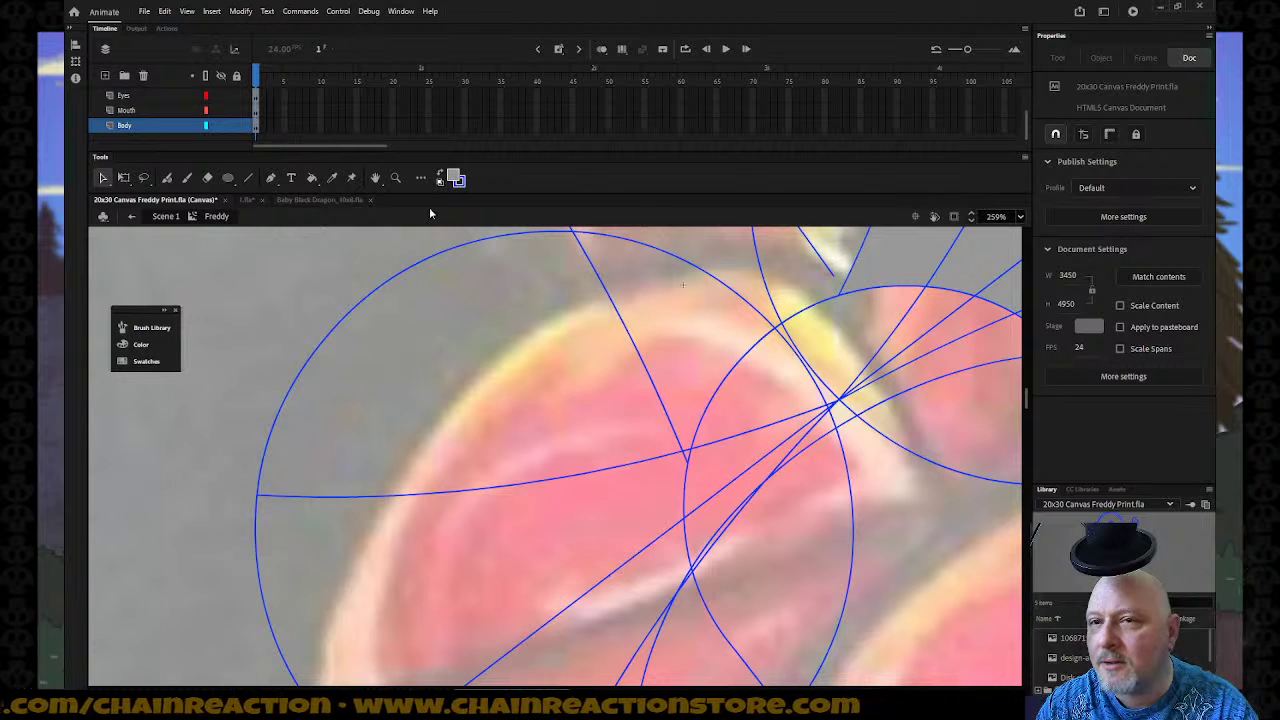
alt+click(222, 126)
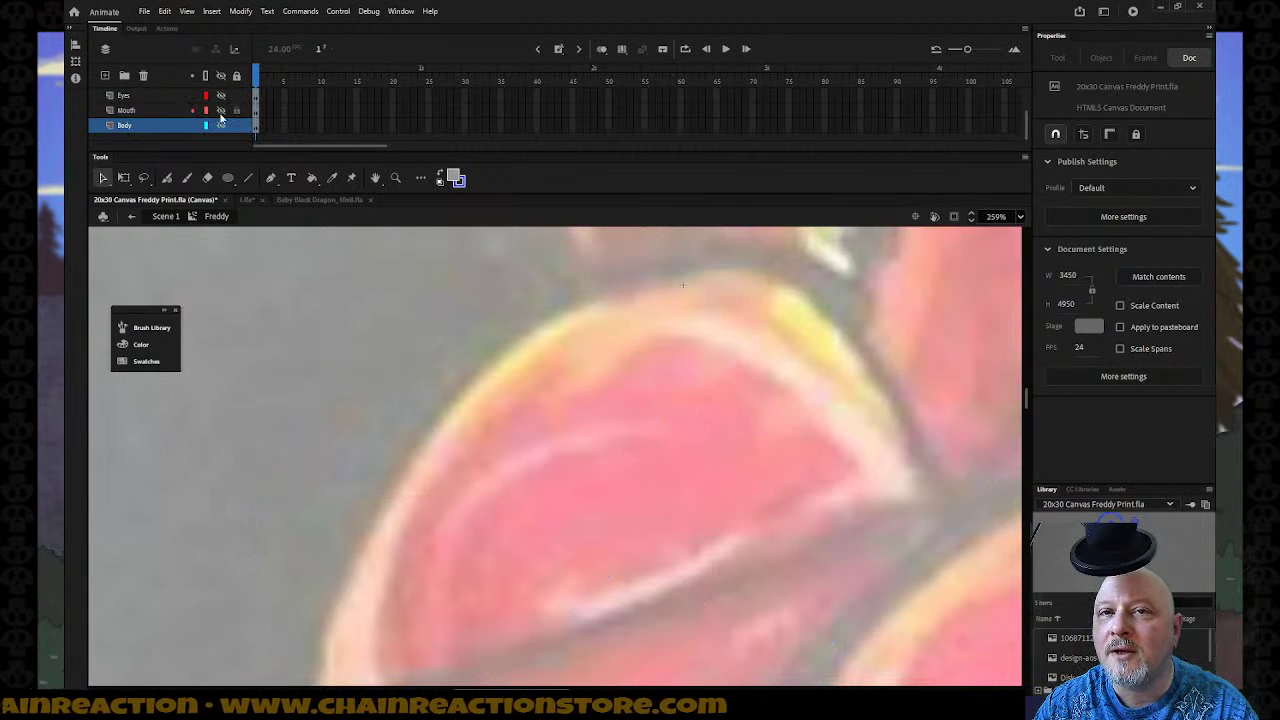
scroll(640, 404, up, 3)
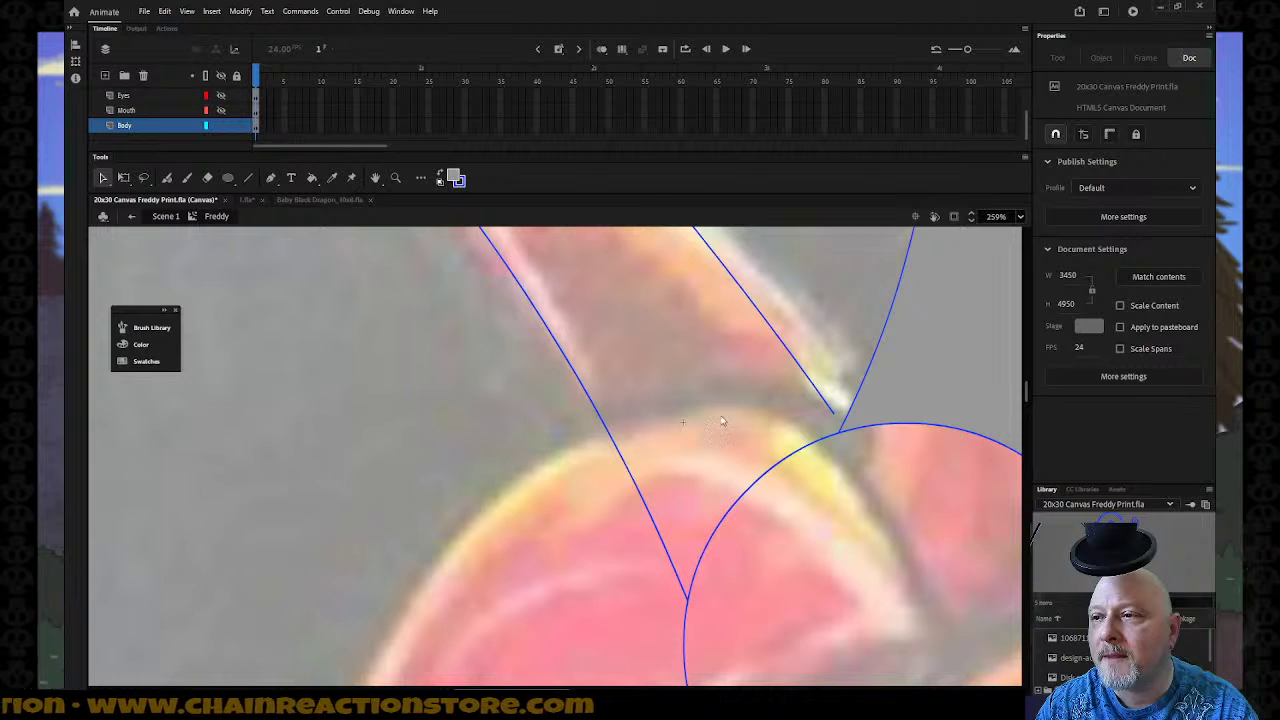
drag(830, 414, 838, 437)
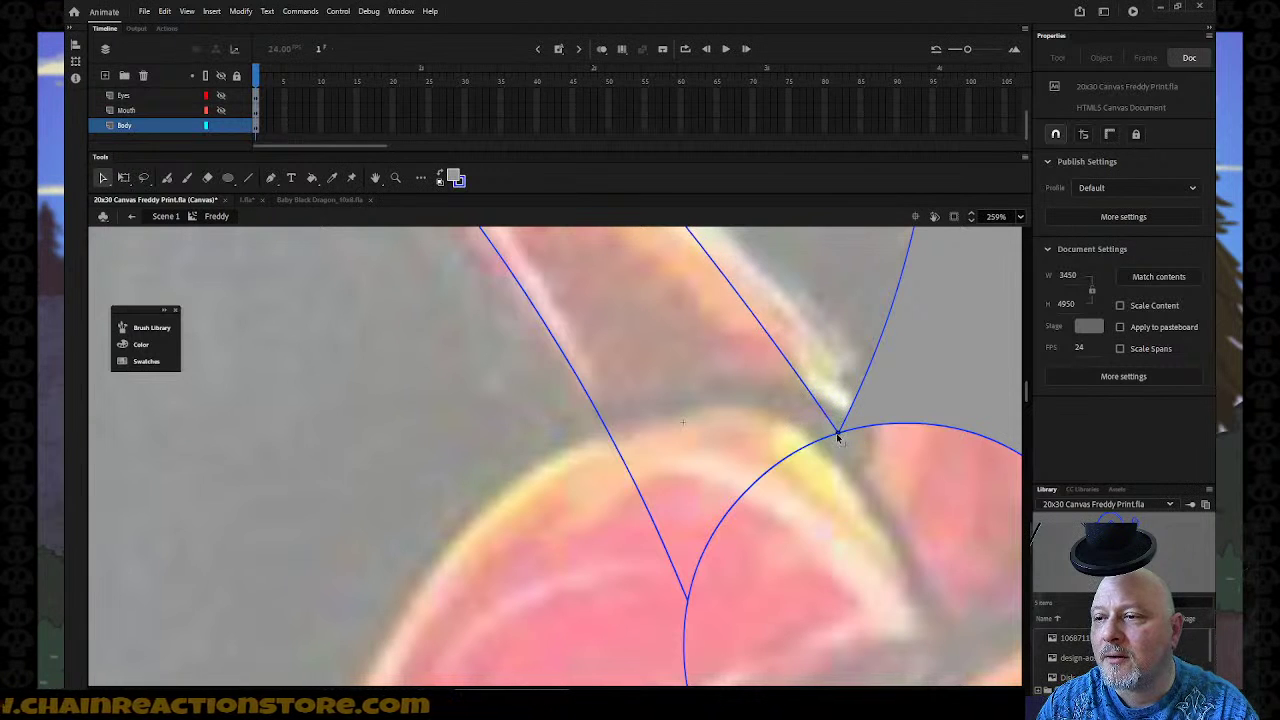
Fill the bent antenna and the head and torso with the same gray.
key(k)
click(745, 435)
click(790, 514)
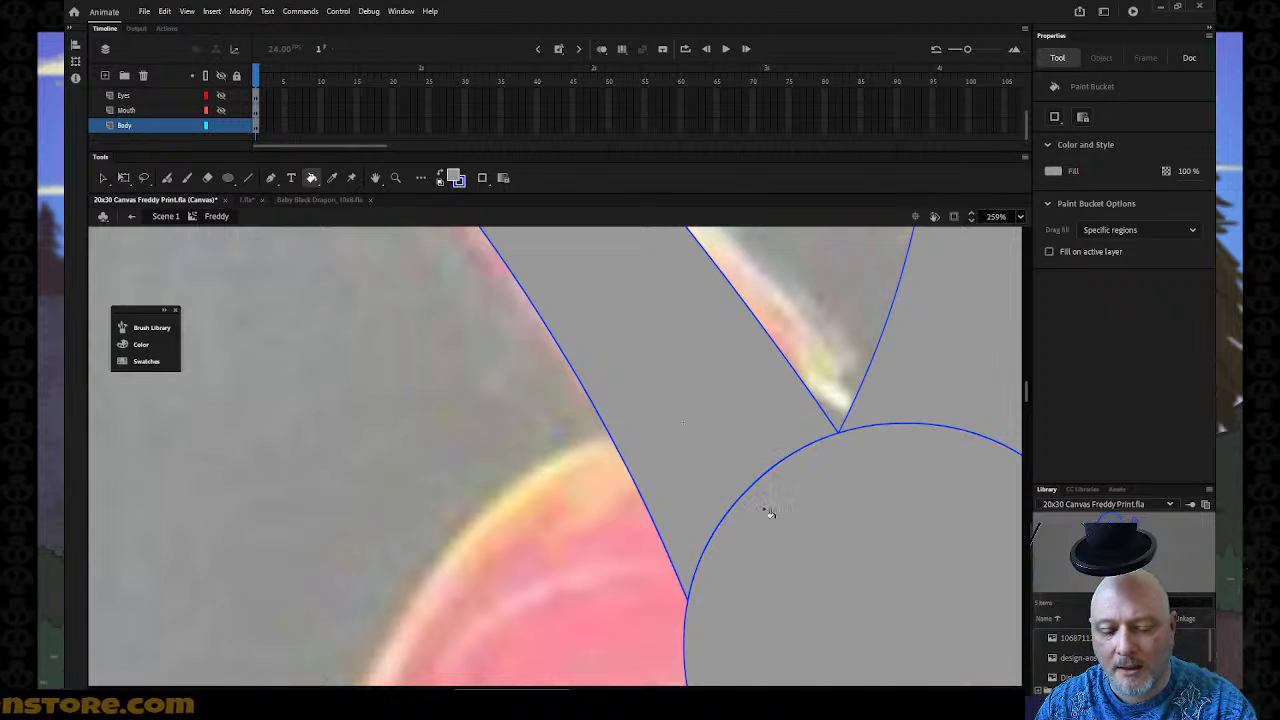
Fill the raised arm, its palm and its fingers with the same gray.
key(z)
alt+click(700, 478)
alt+click(700, 478)
alt+click(700, 476)
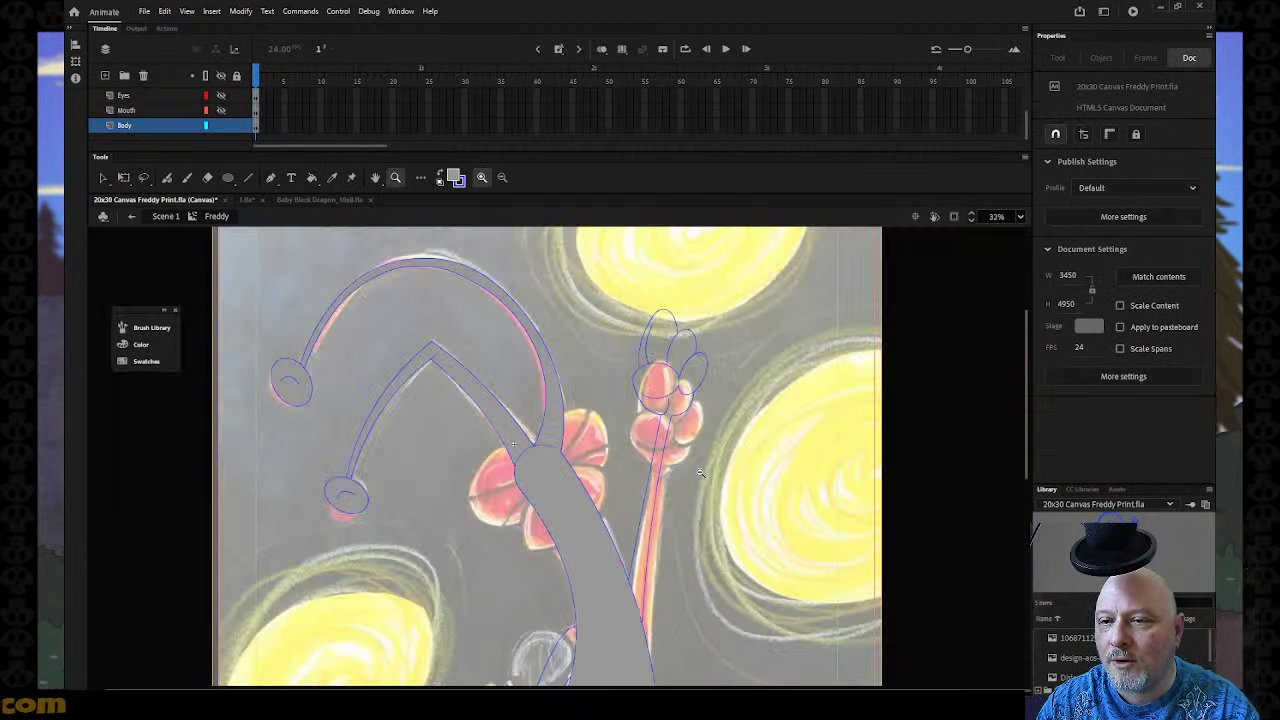
key(k)
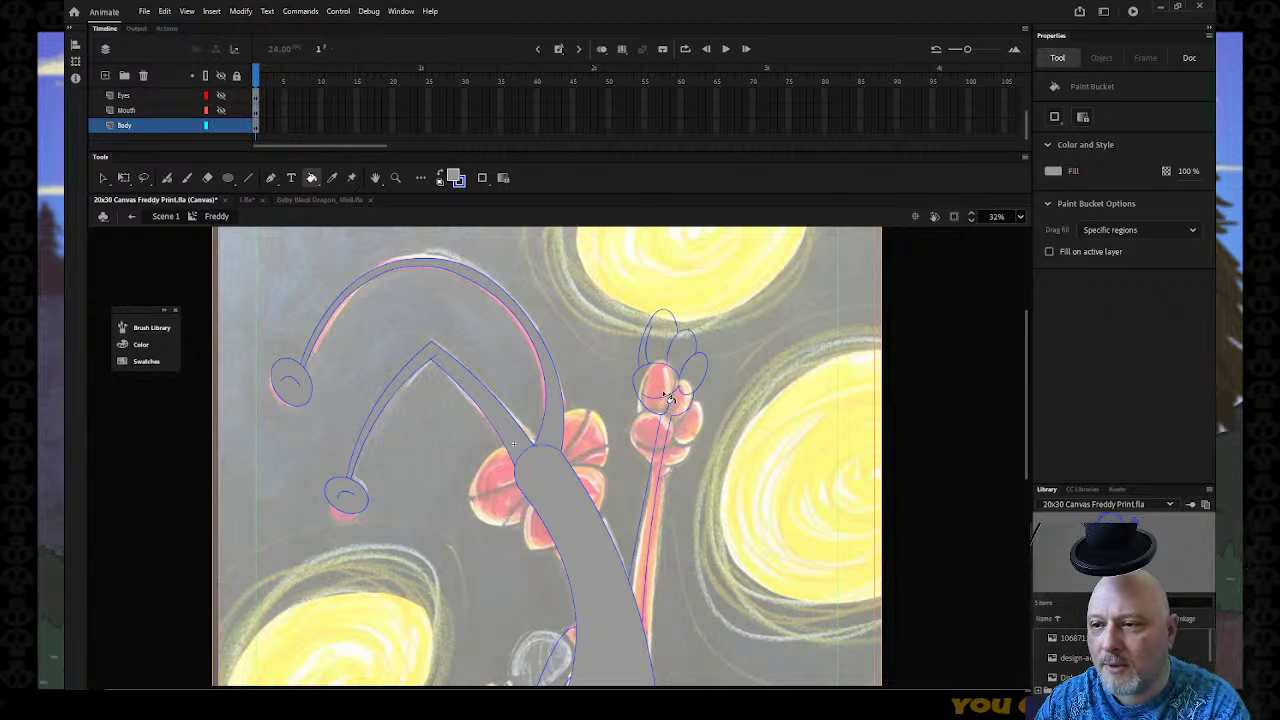
click(668, 398)
click(666, 344)
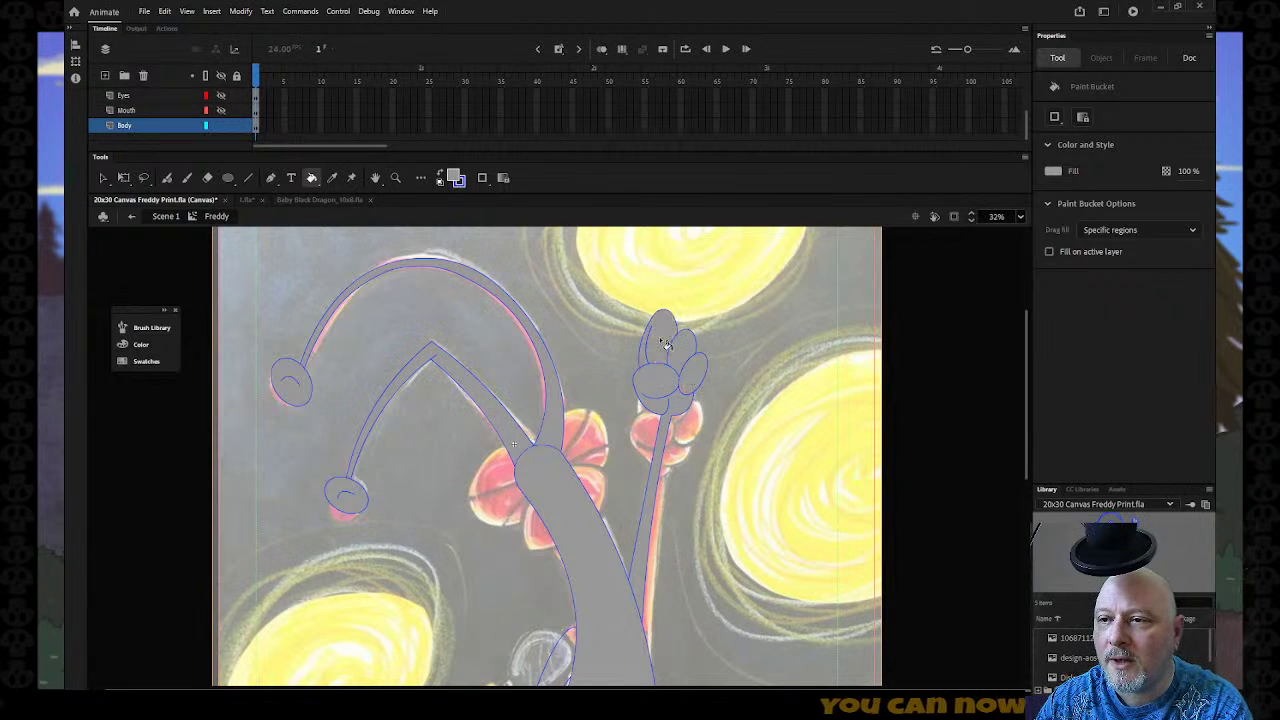
Fill the arm reaching for the microphone, both legs and all parts of both feet with gray.
scroll(614, 388, down, 5)
click(563, 406)
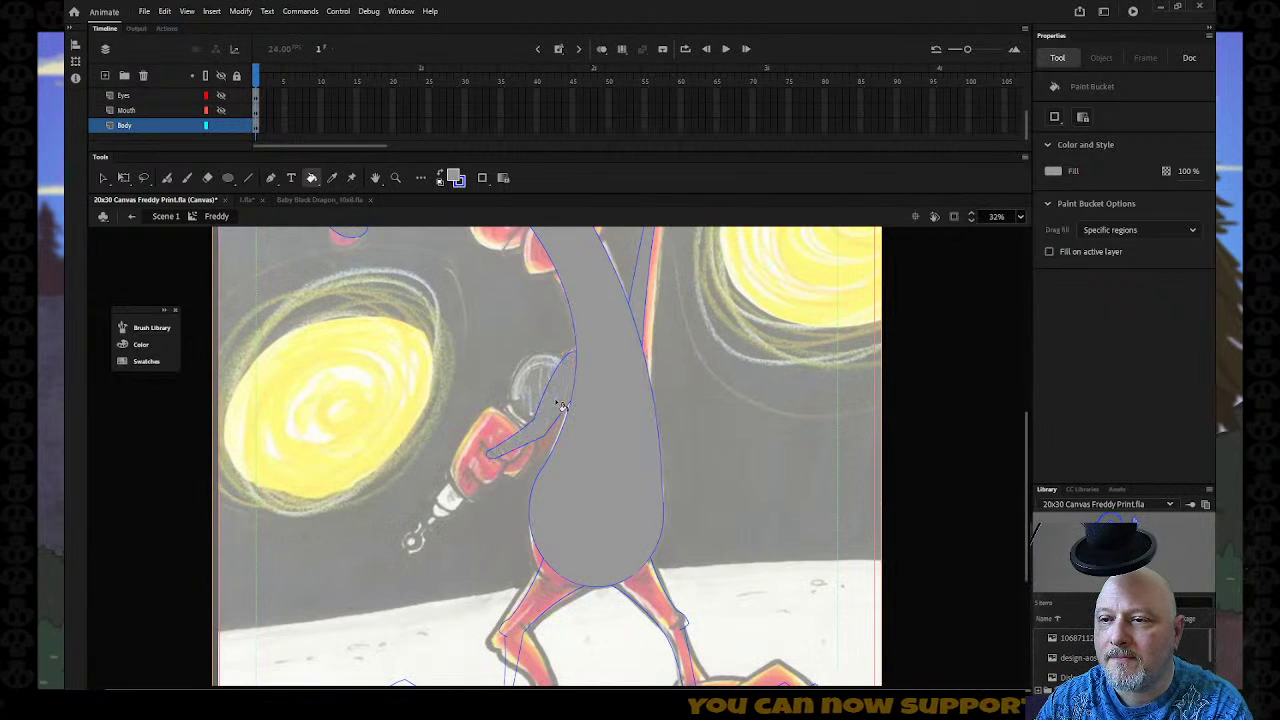
scroll(557, 407, down, 6)
click(562, 320)
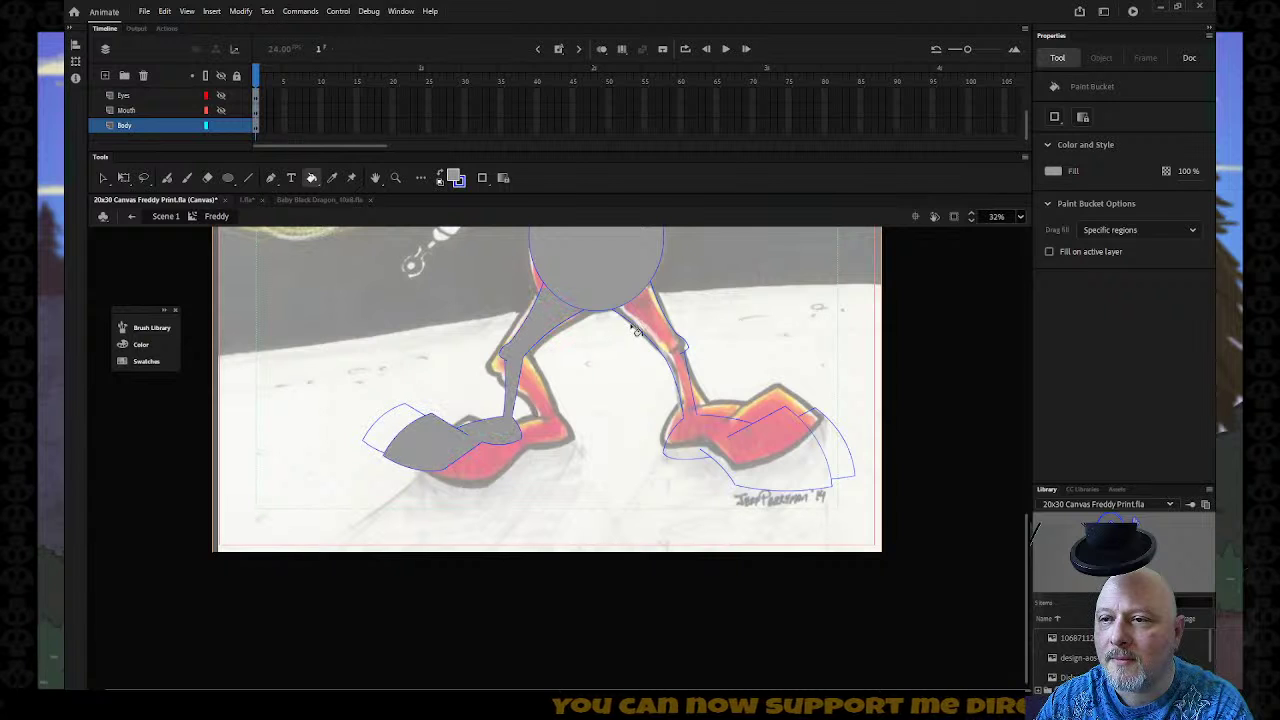
click(644, 328)
click(422, 416)
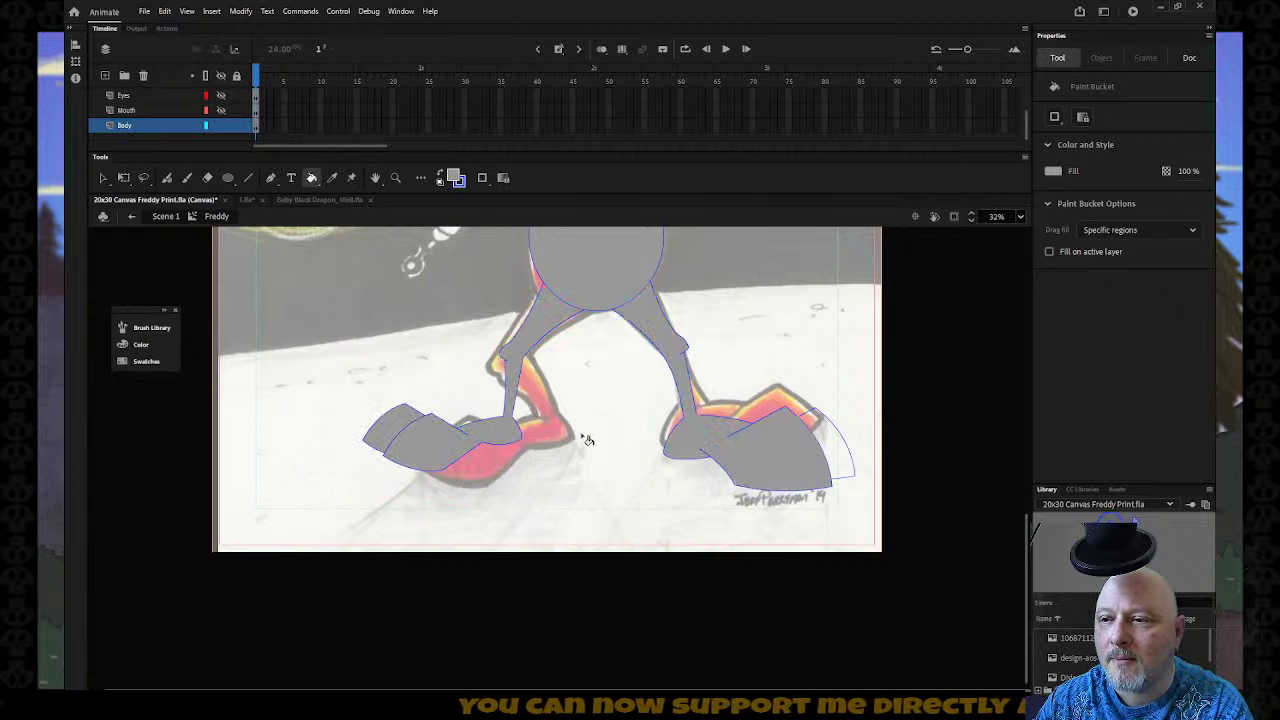
click(826, 440)
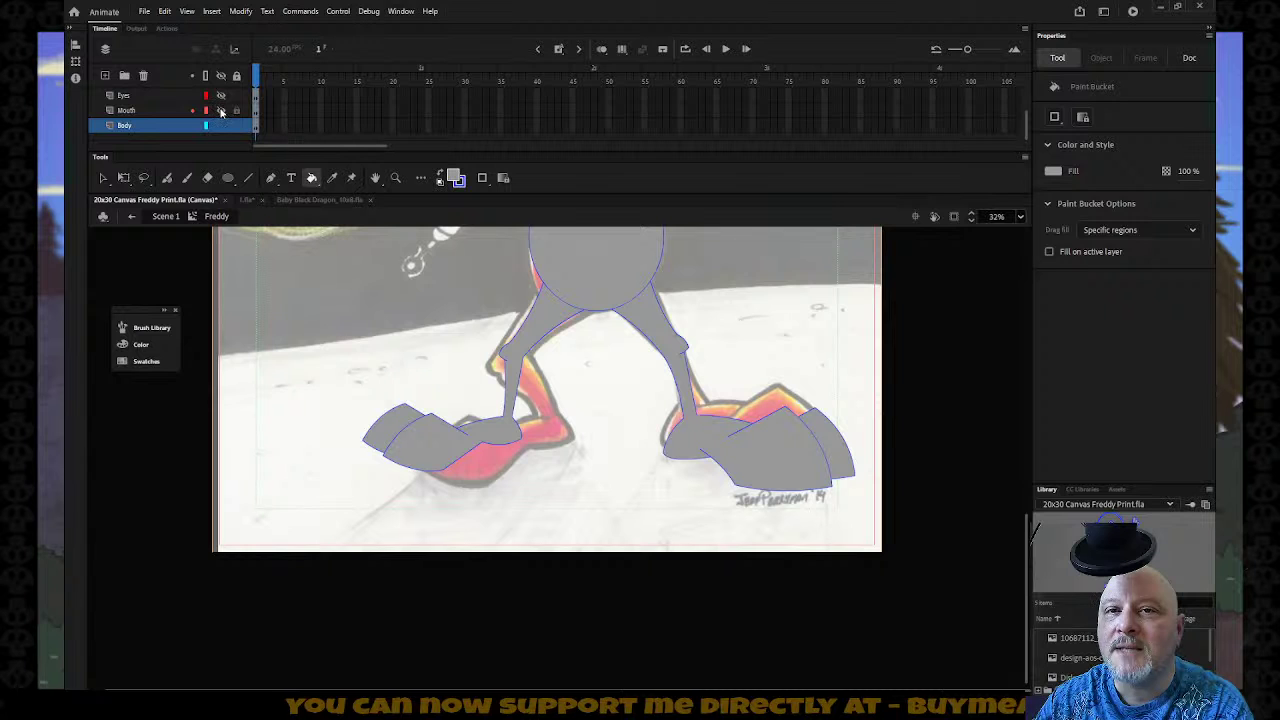
Show the Mouth layer, lock the Body layer and make Mouth the active layer.
scroll(230, 115, up, 3)
scroll(536, 285, up, 3)
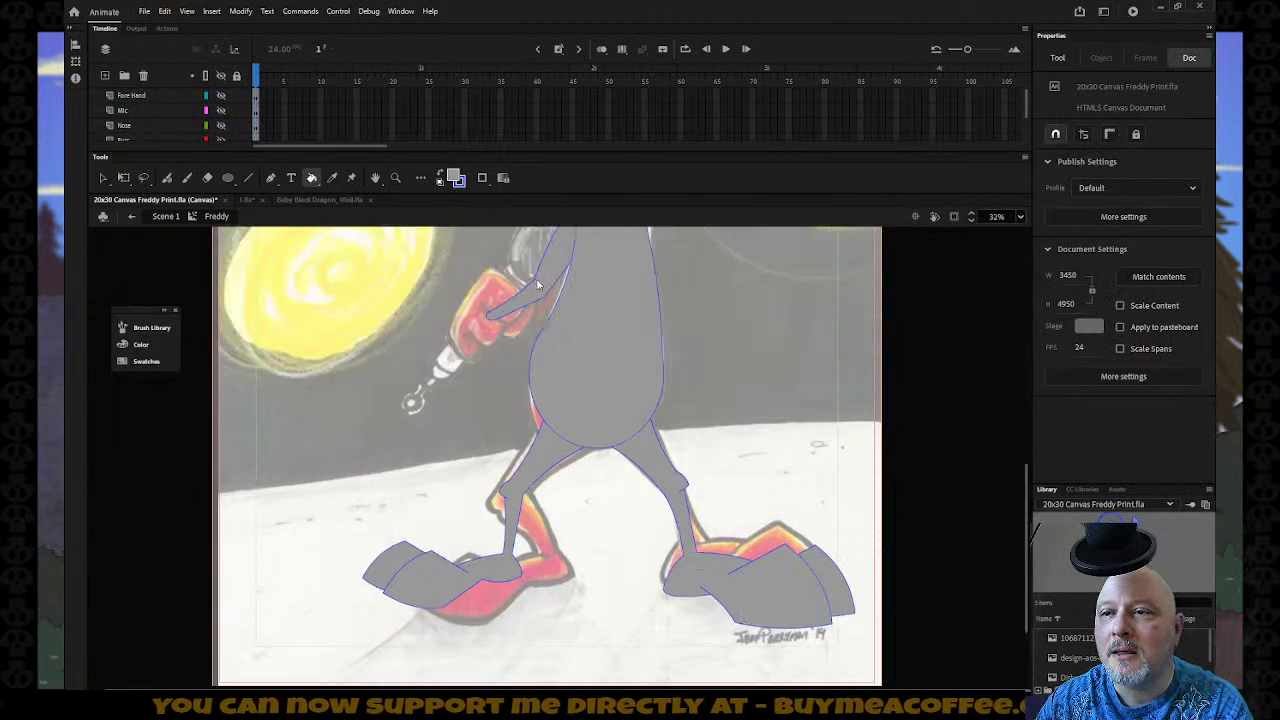
scroll(540, 290, up, 3)
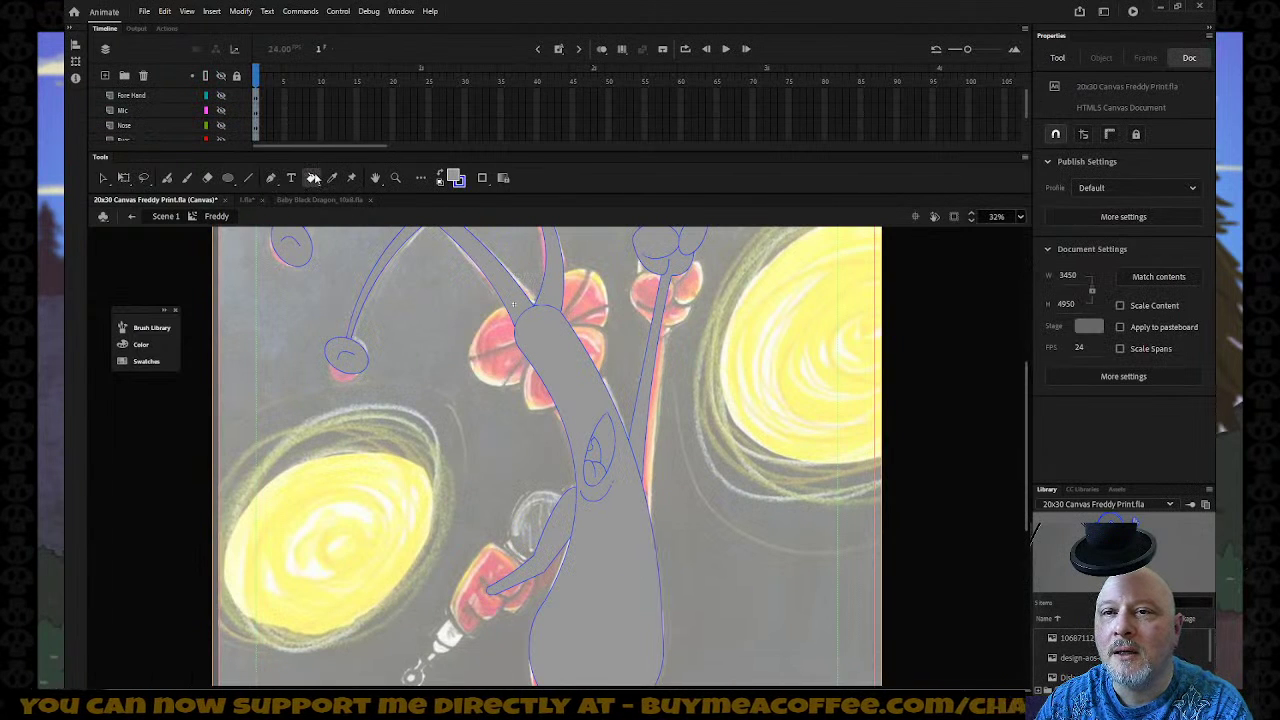
scroll(191, 120, down, 2)
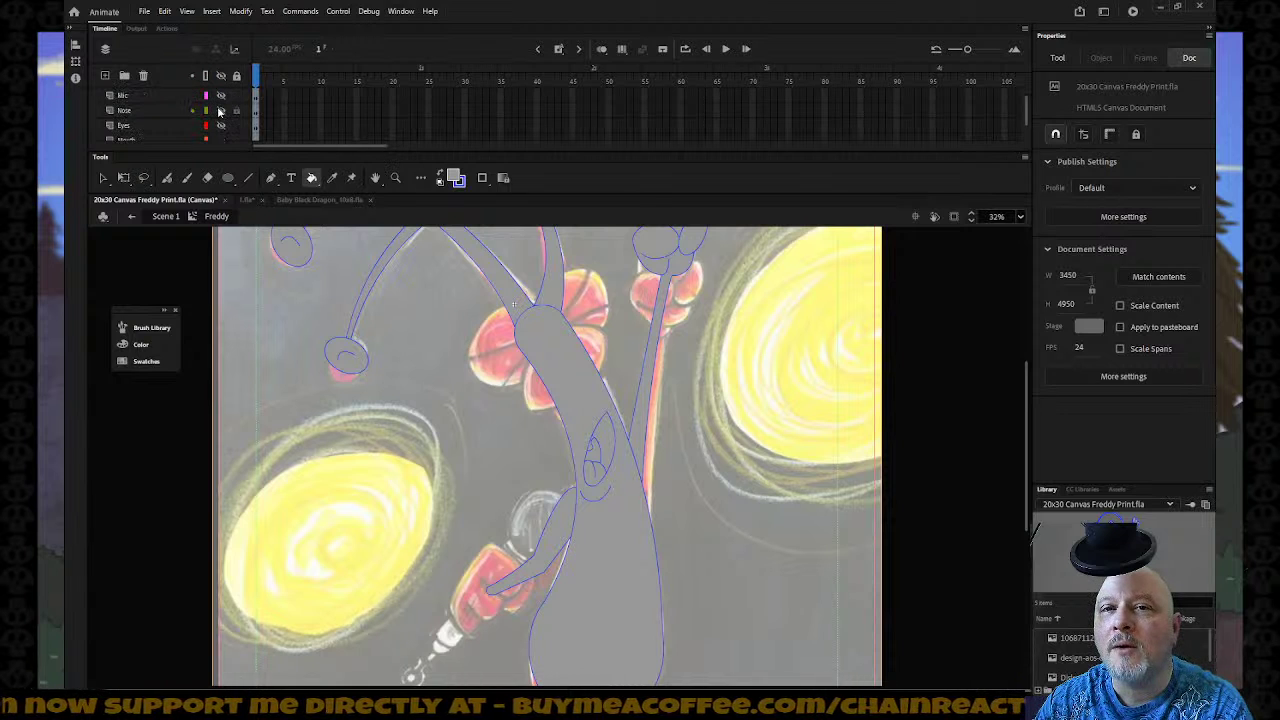
click(165, 126)
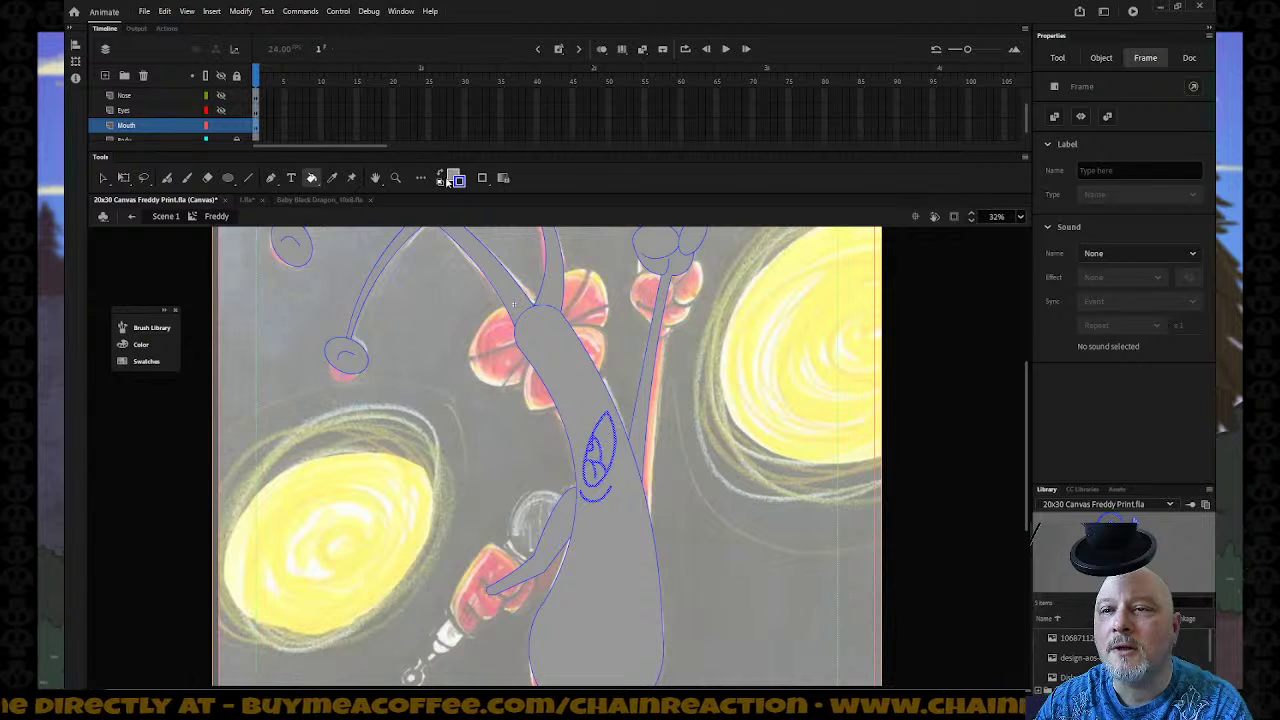
Fill the large outer area inside the open mouth with dark gray #333333.
click(455, 178)
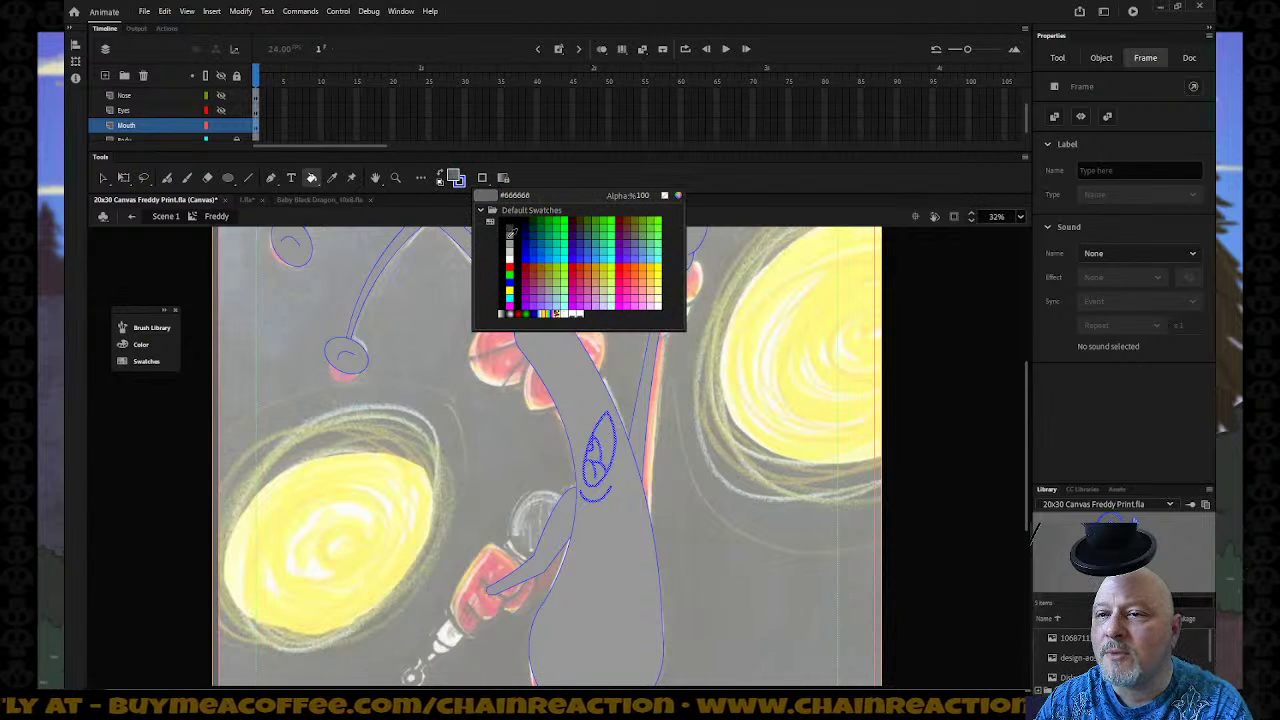
click(511, 230)
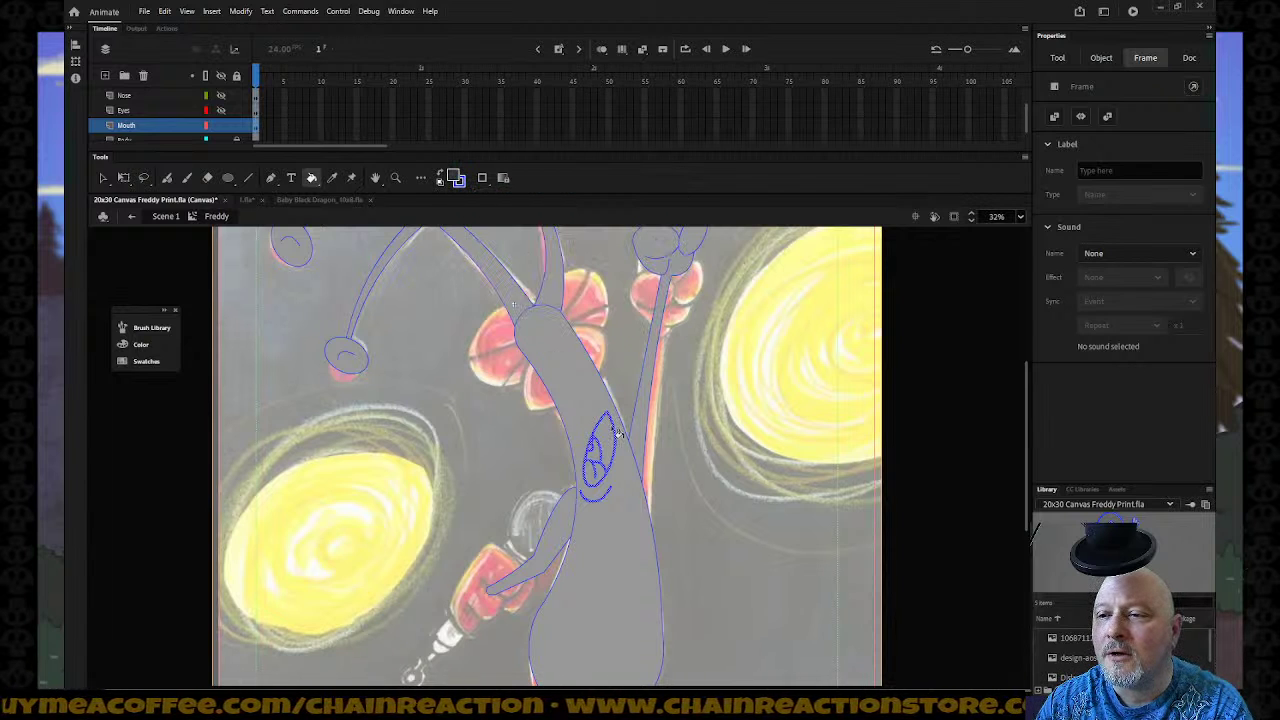
click(606, 434)
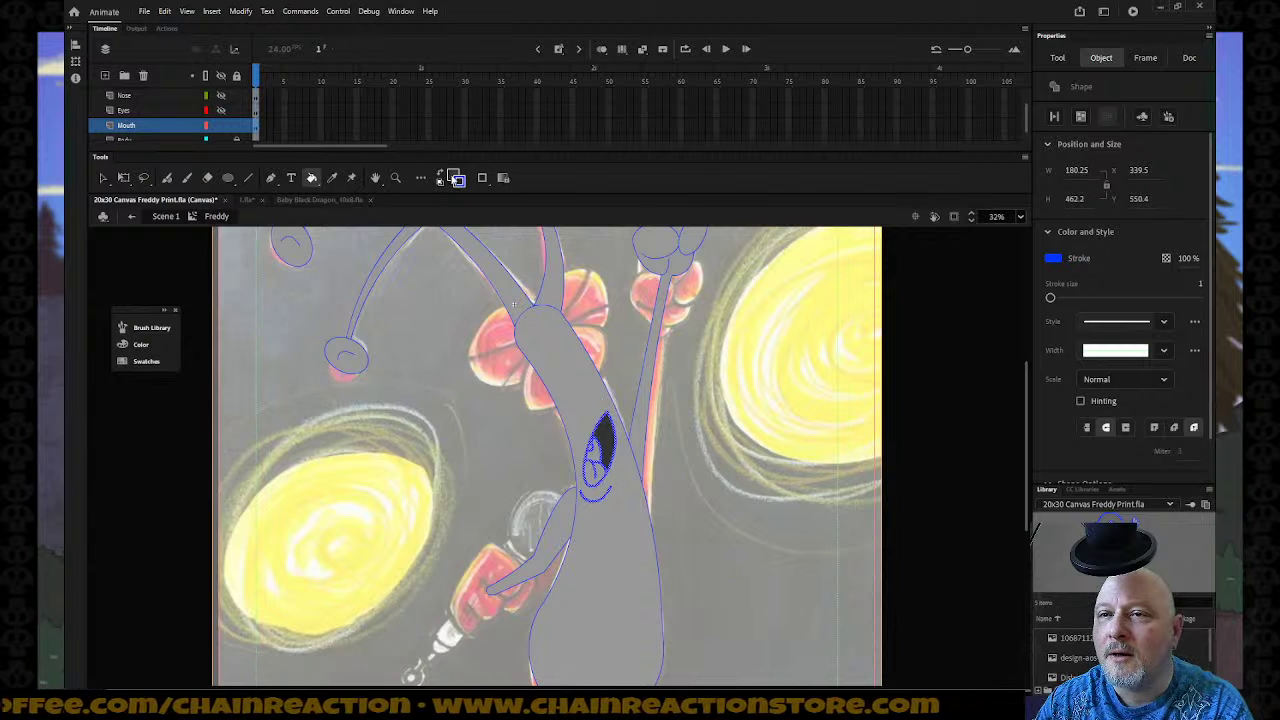
Fill the throat opening with black and the small uvula with the dark gray sampled from the mouth.
click(455, 178)
click(495, 208)
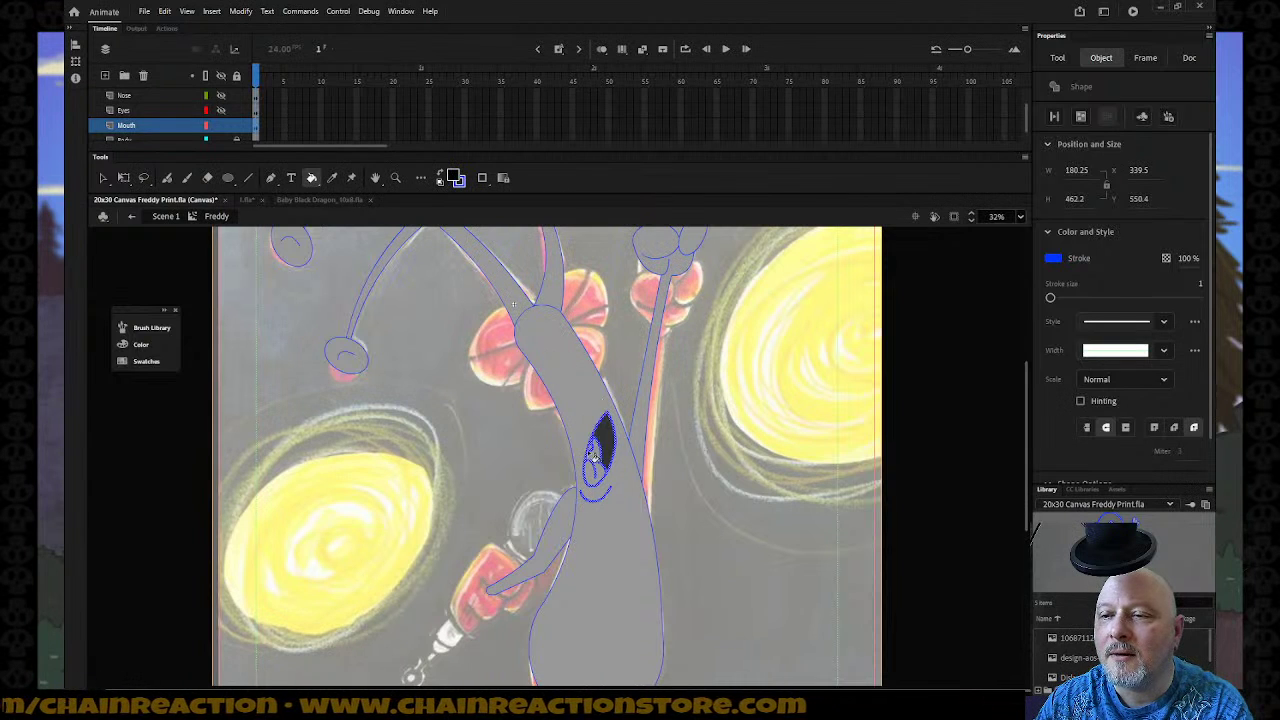
key(z)
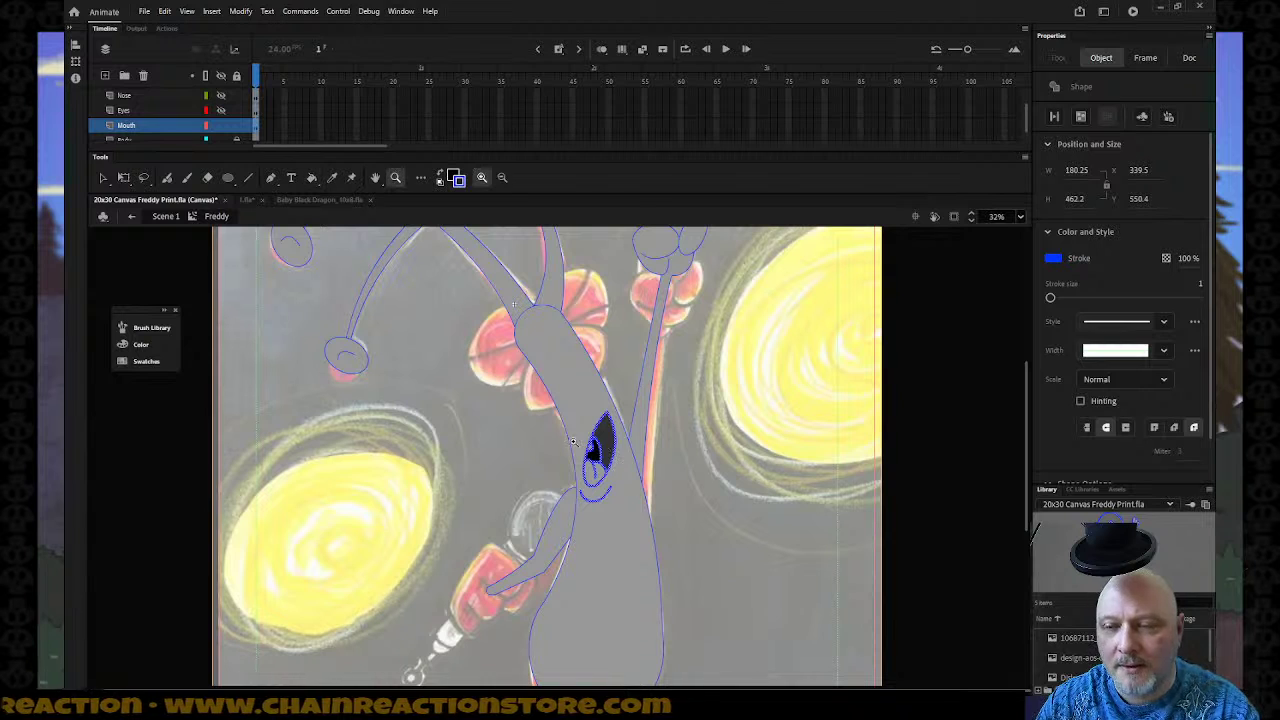
drag(593, 434, 634, 491)
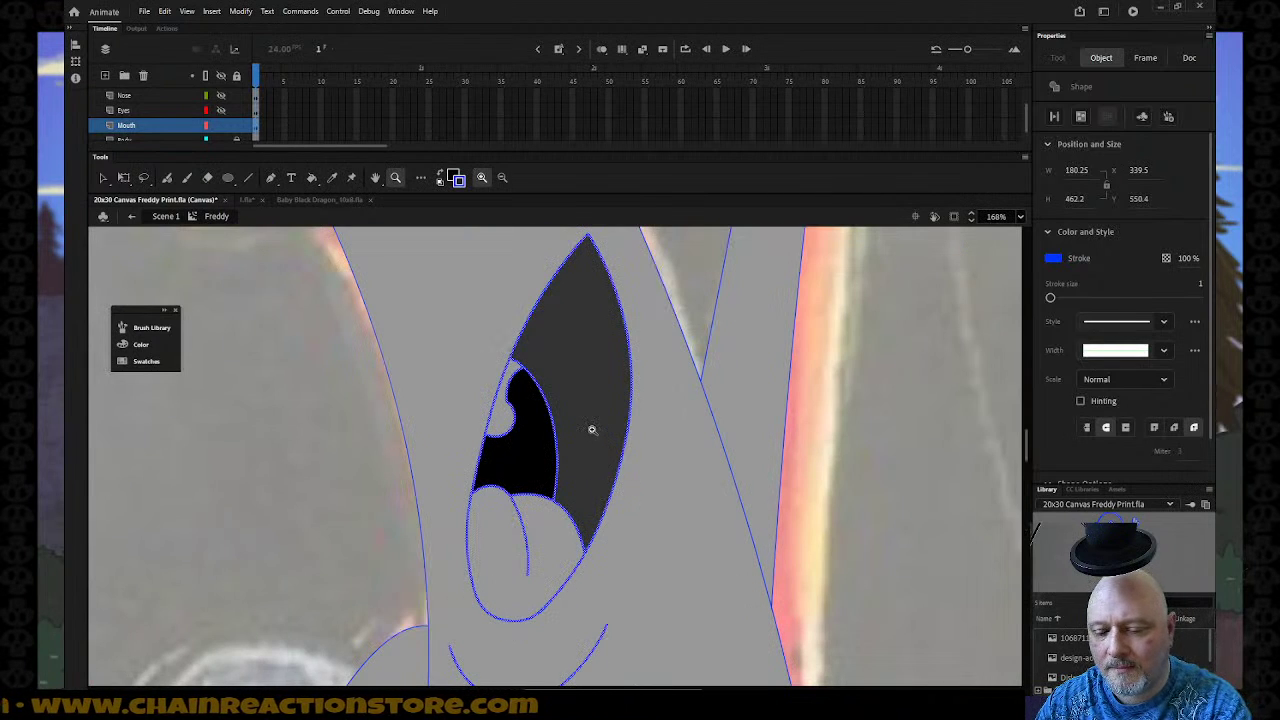
key(i)
click(592, 397)
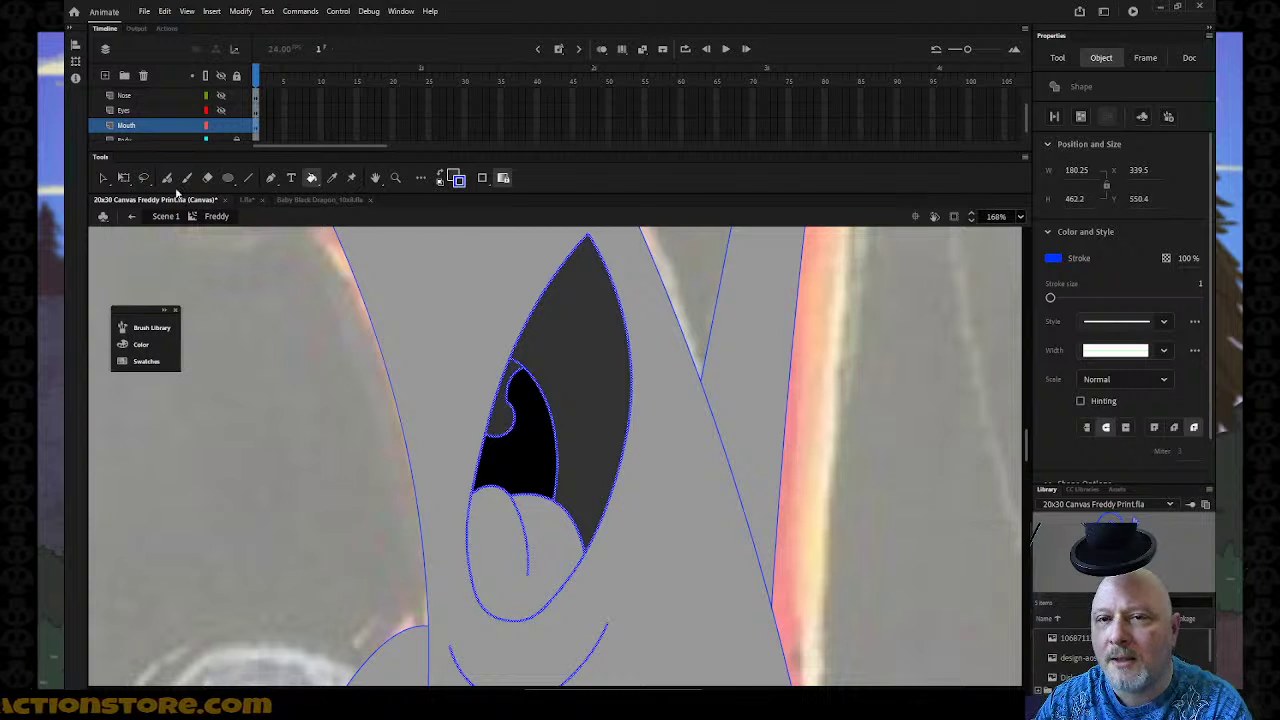
Fill the tongue inside the open mouth with a medium gray darker than the body.
click(103, 178)
click(457, 386)
click(536, 392)
click(535, 398)
scroll(529, 403, down, 3)
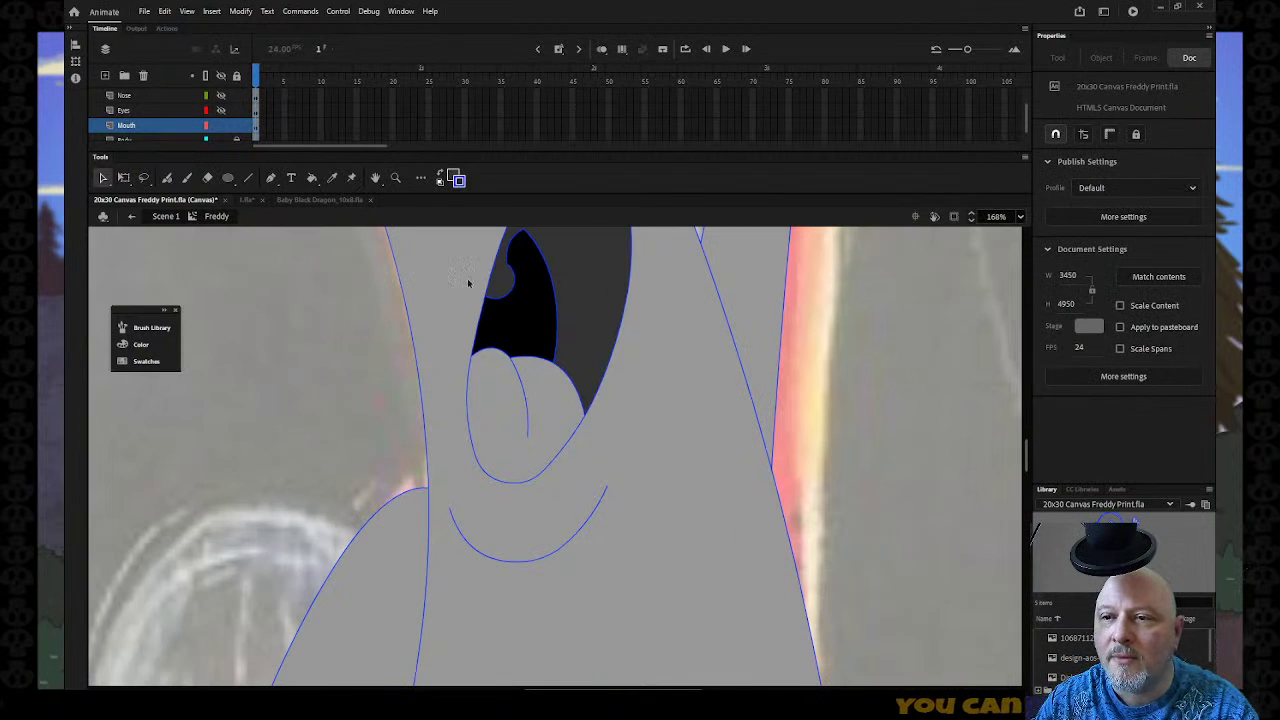
click(455, 178)
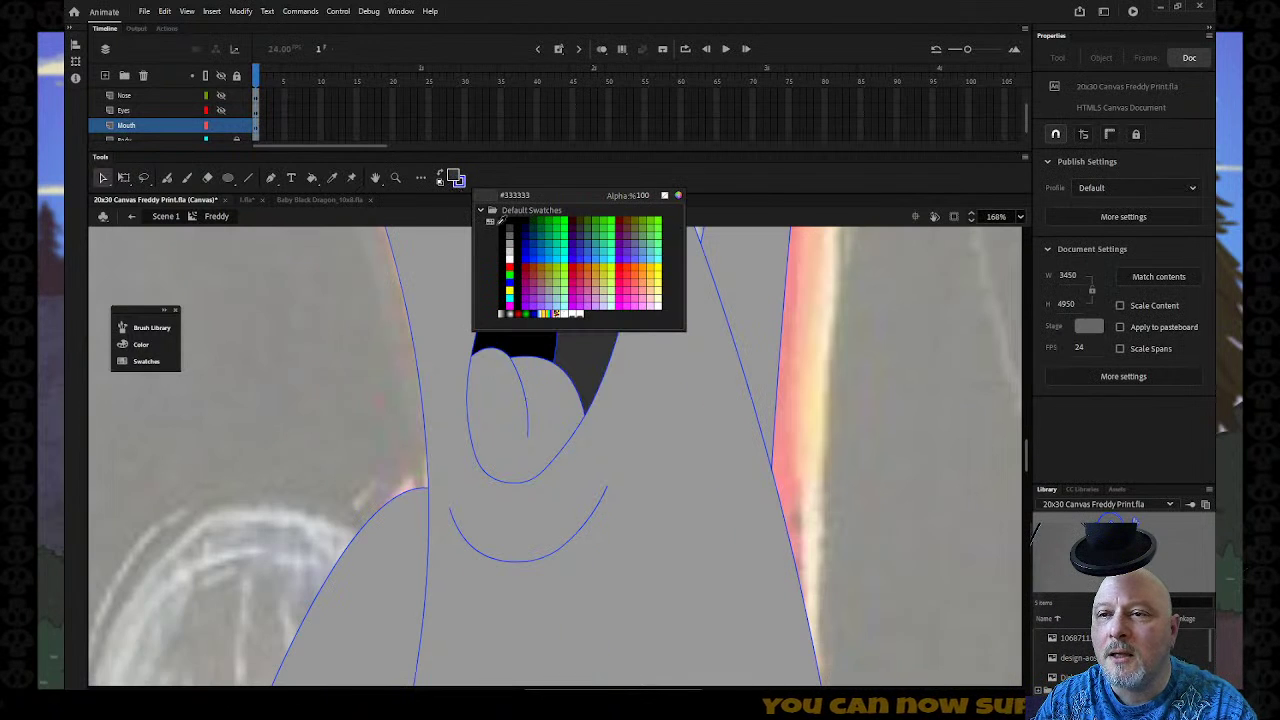
click(512, 240)
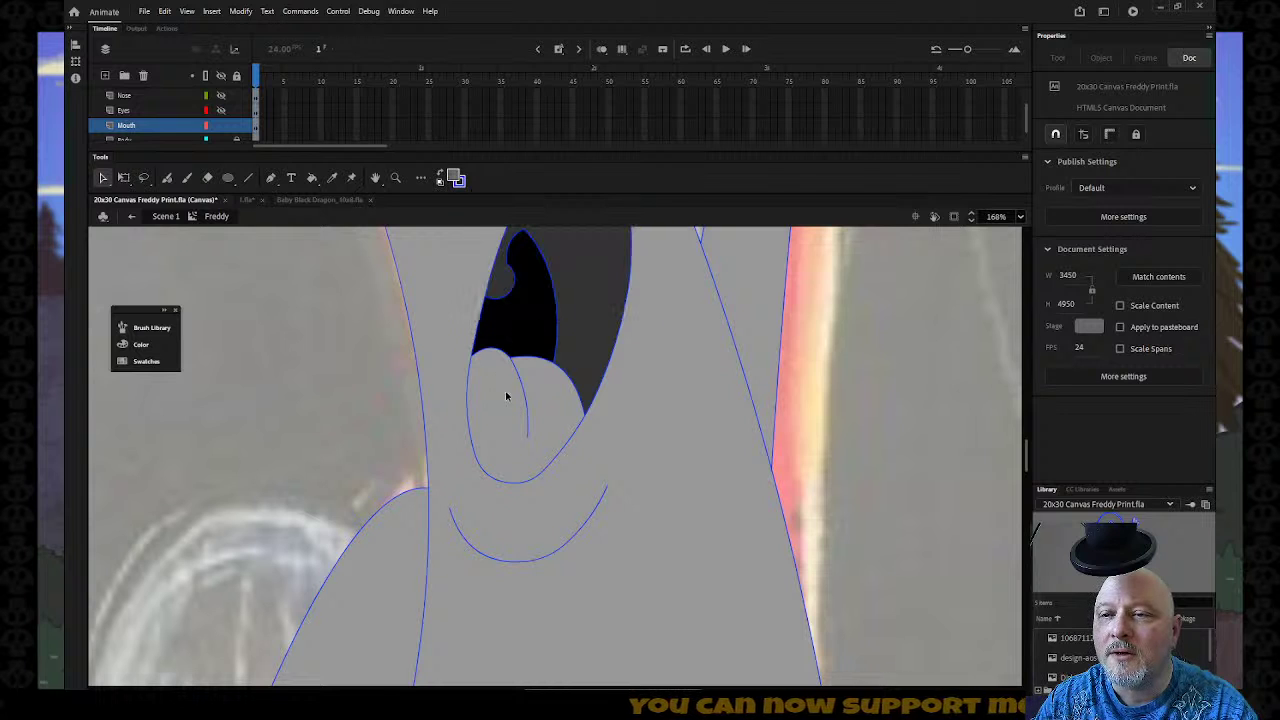
key(k)
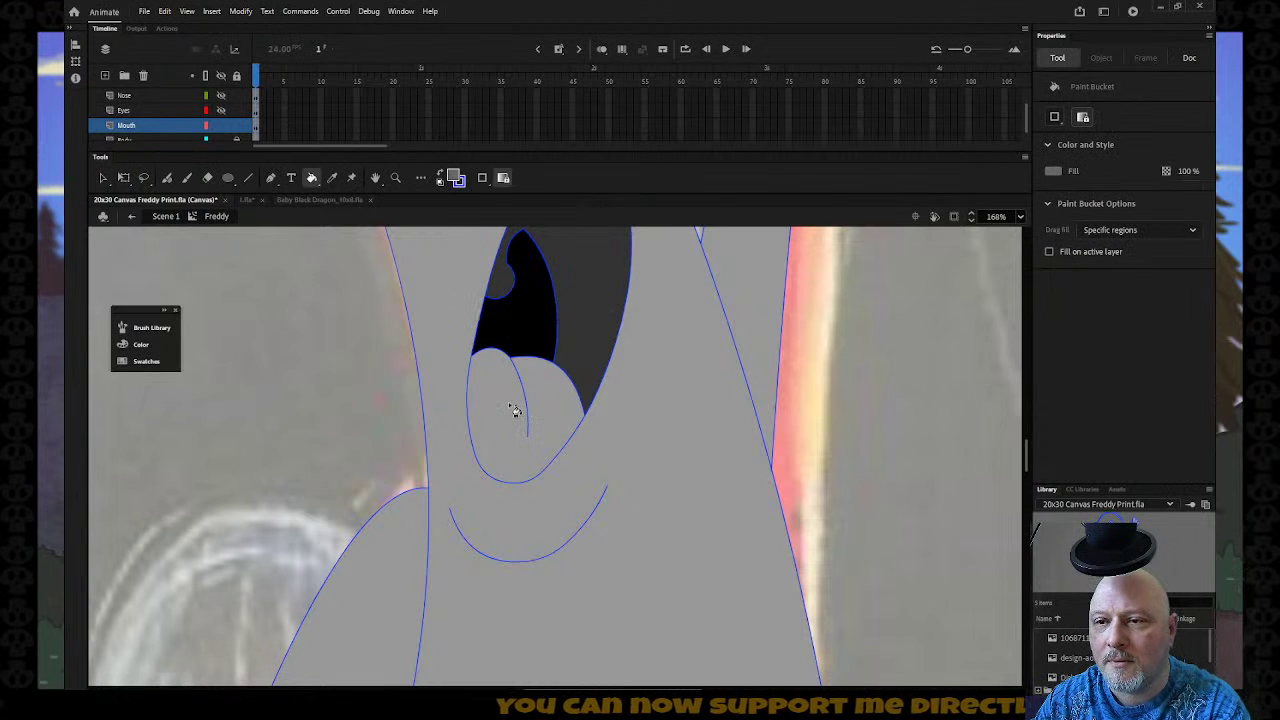
click(514, 410)
Show the Eyes and Nose layers and fill all eye sections and the nose with the body's gray.
key(z)
alt+click(540, 432)
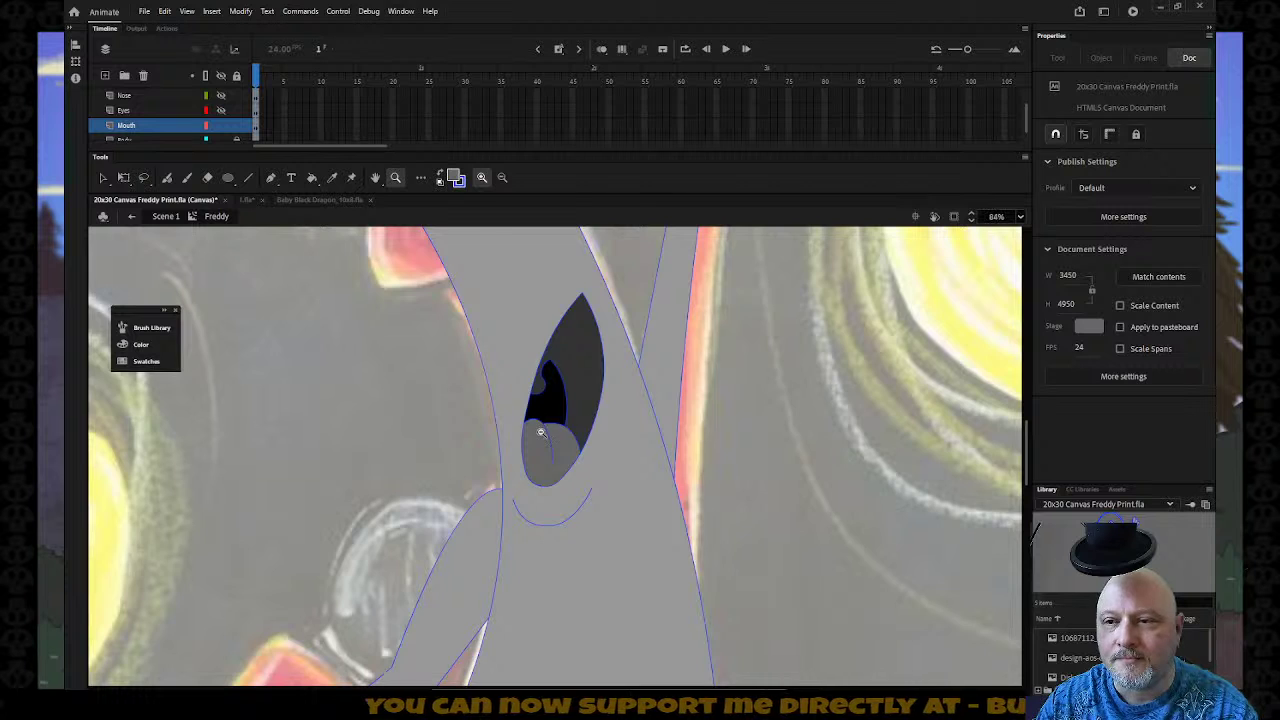
alt+click(540, 432)
alt+click(540, 432)
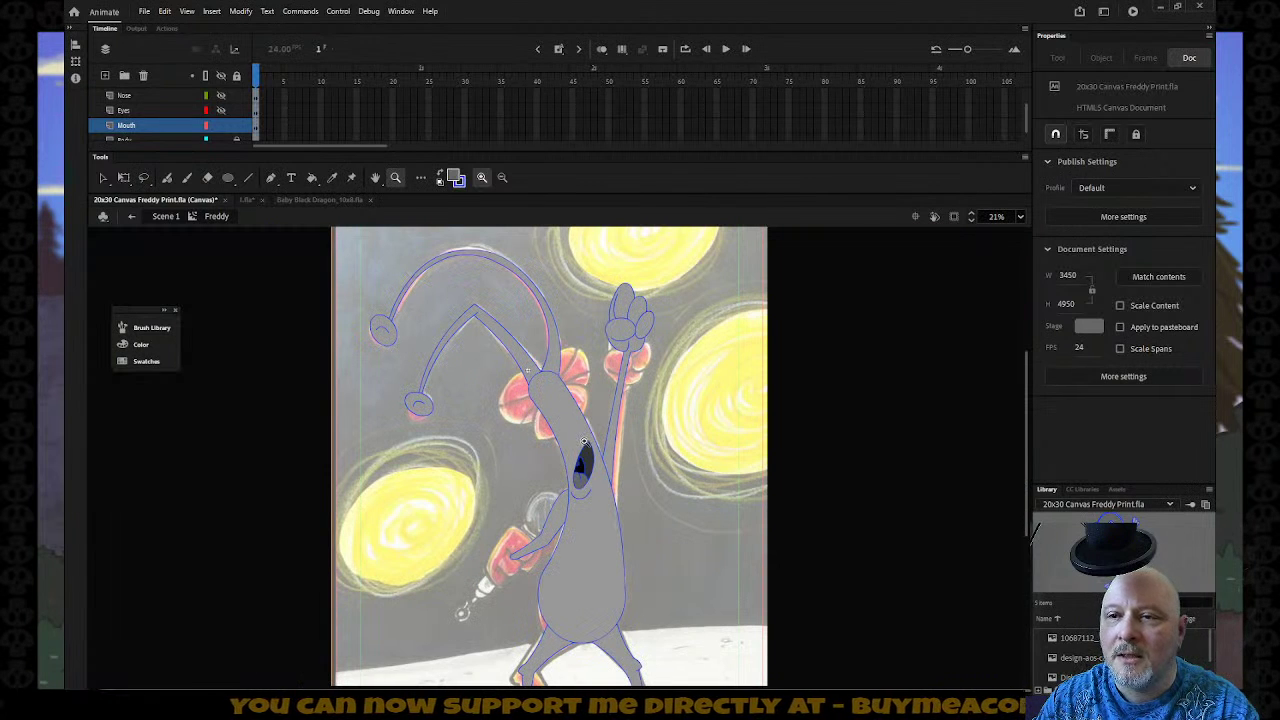
key(k)
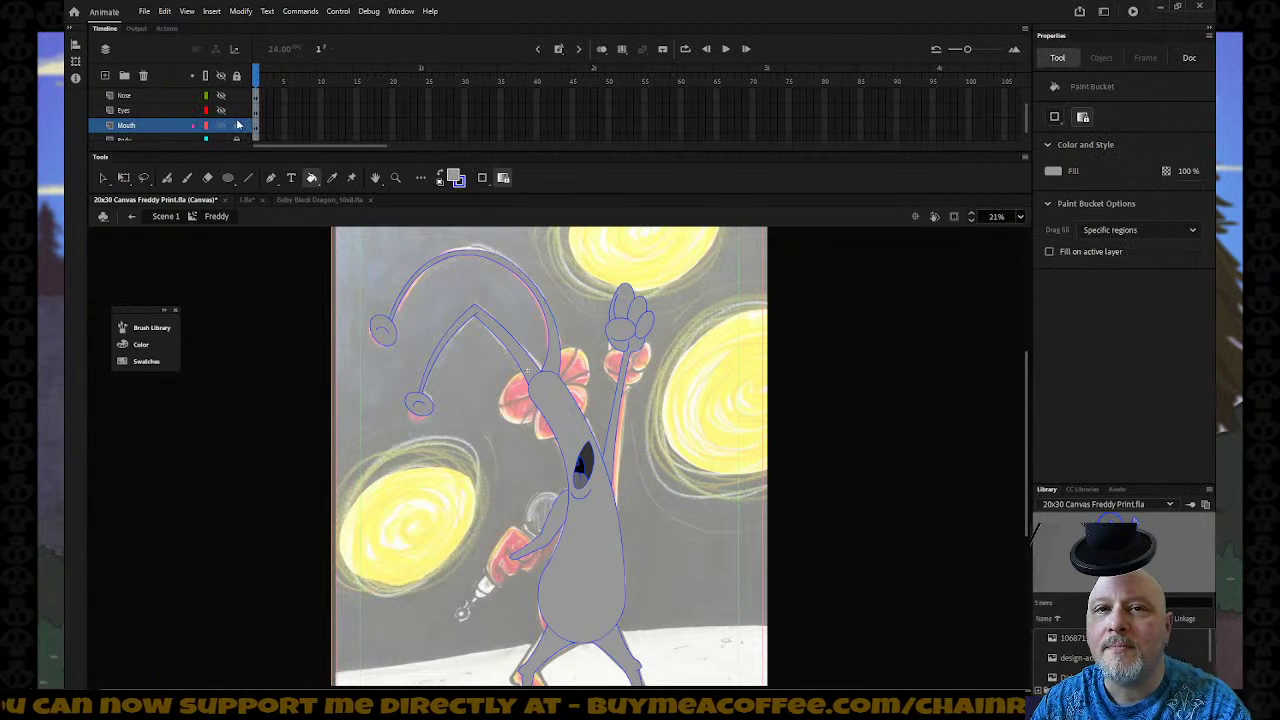
click(221, 110)
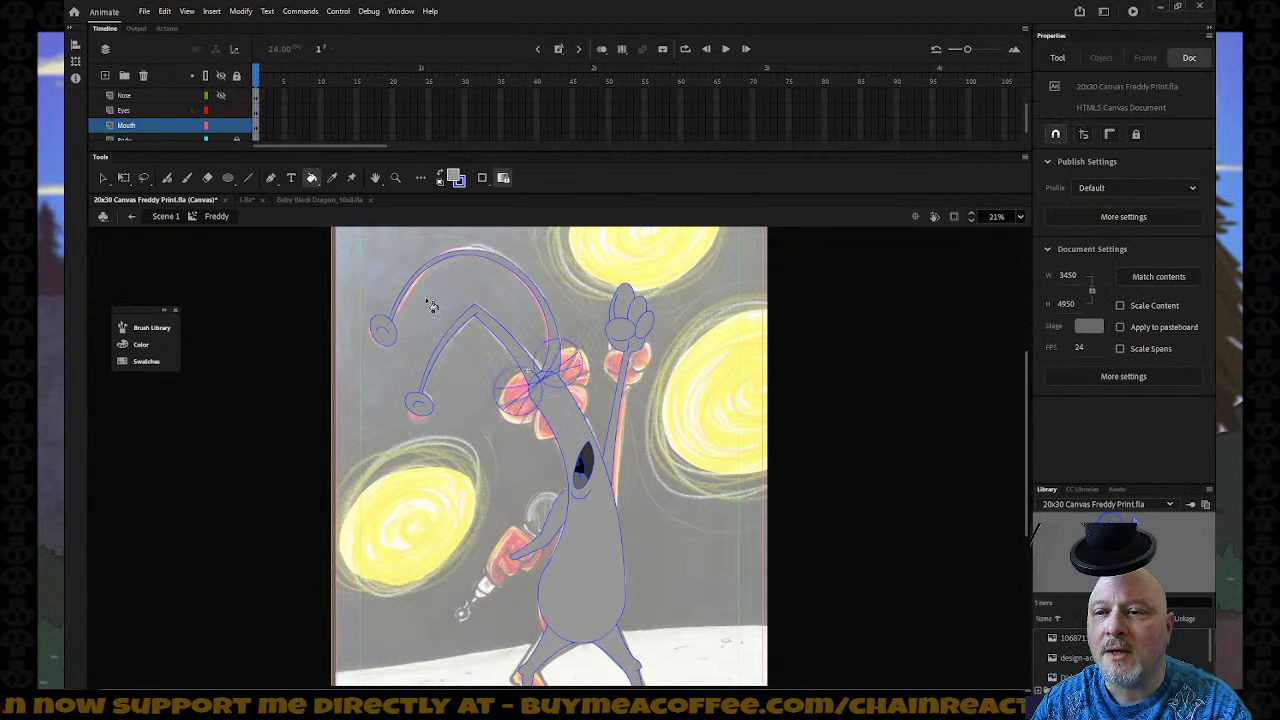
click(523, 378)
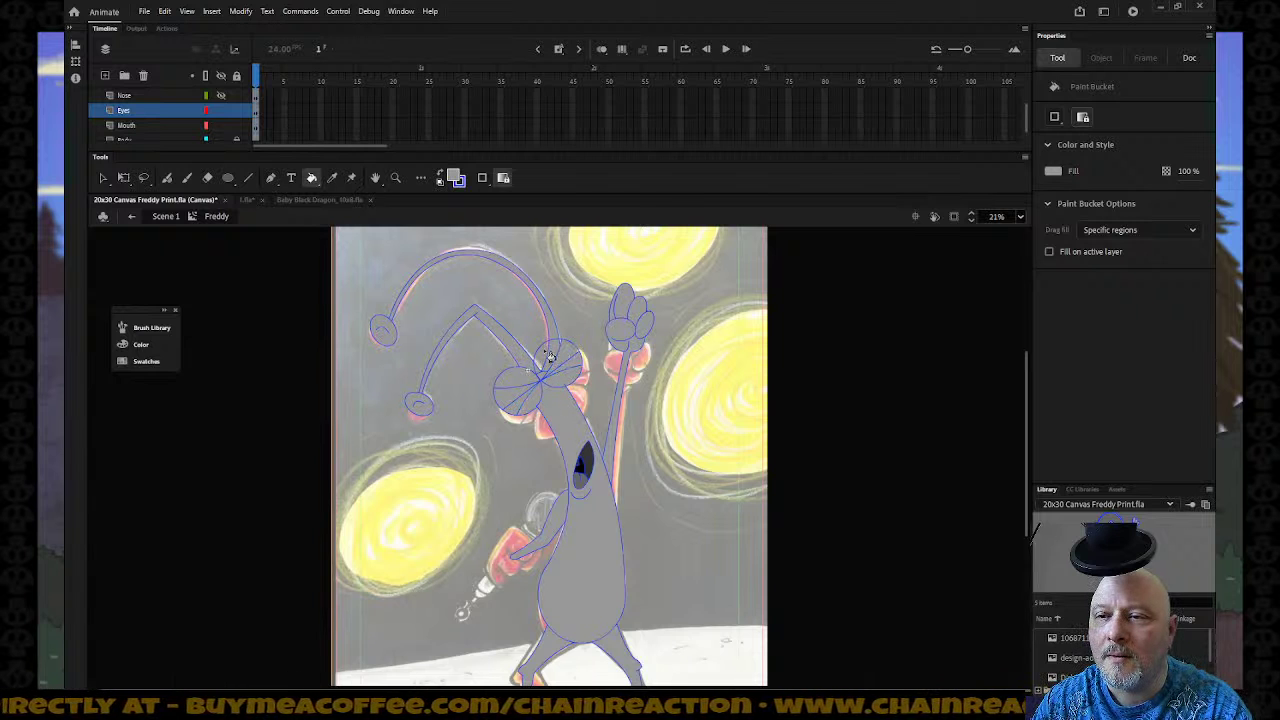
click(237, 96)
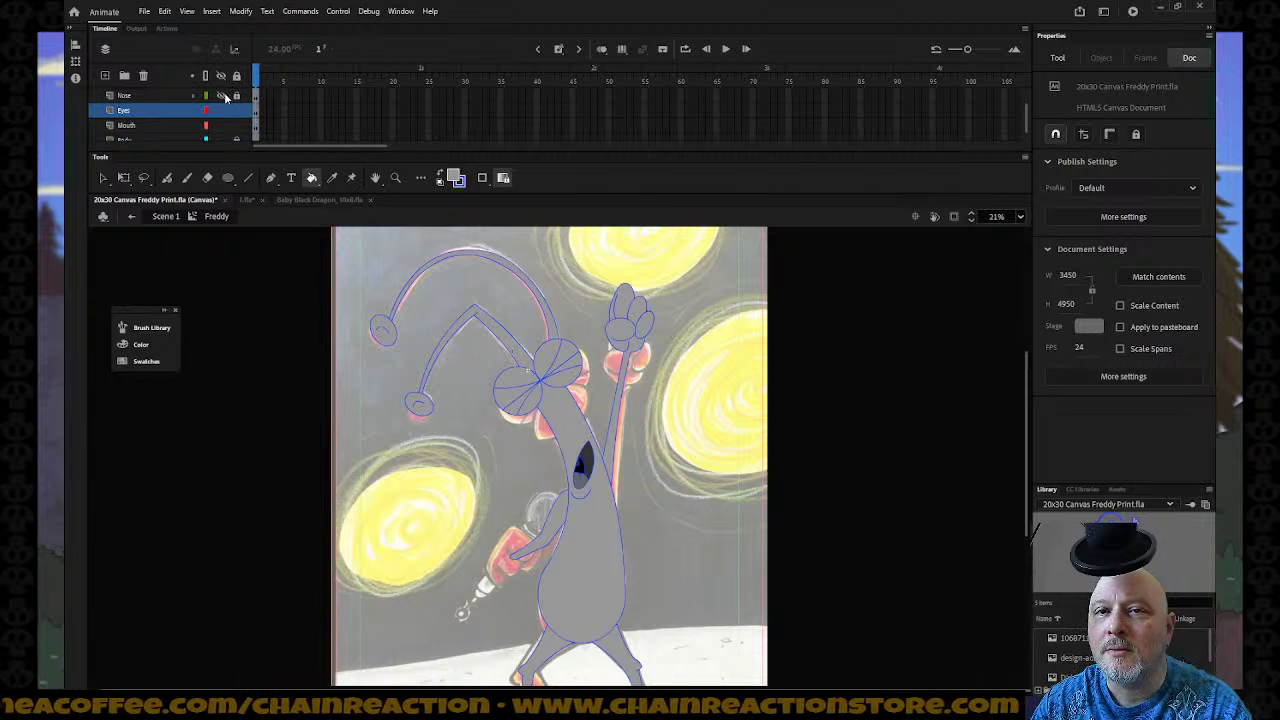
click(588, 400)
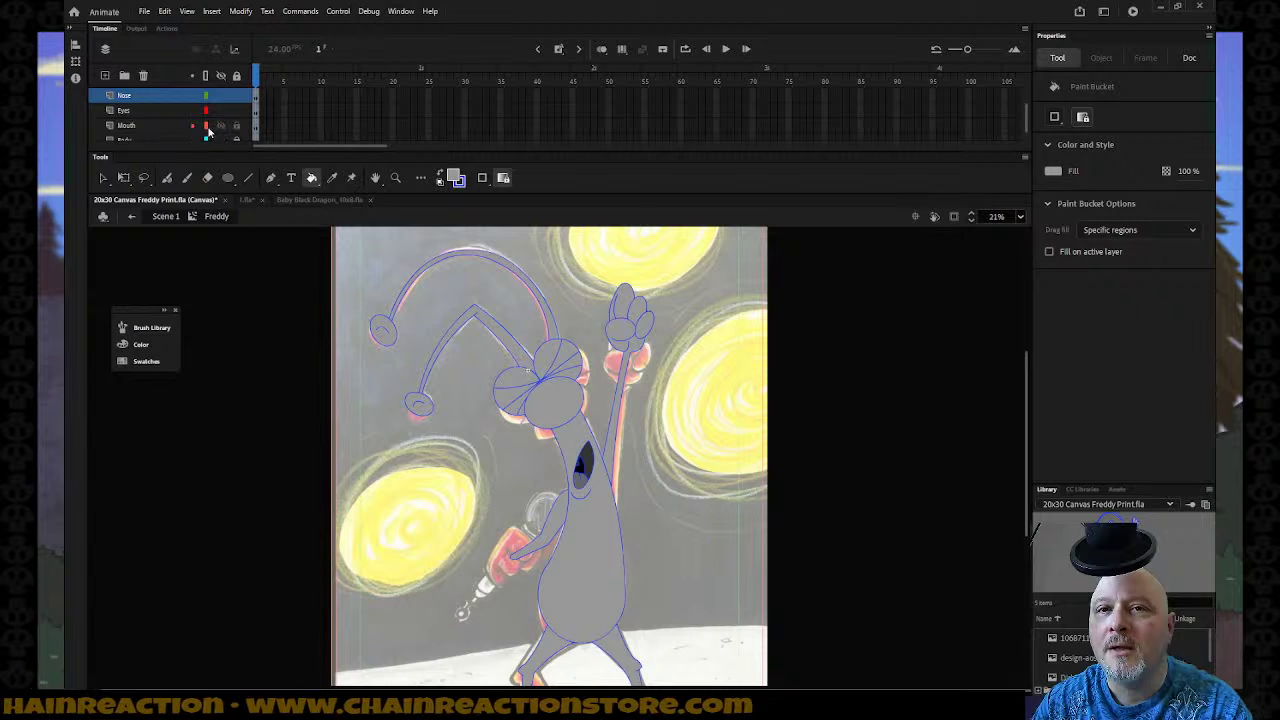
Show the Fore Hand layer and fill the fist and the thumb area behind it with the body's gray.
scroll(205, 128, up, 1)
click(221, 95)
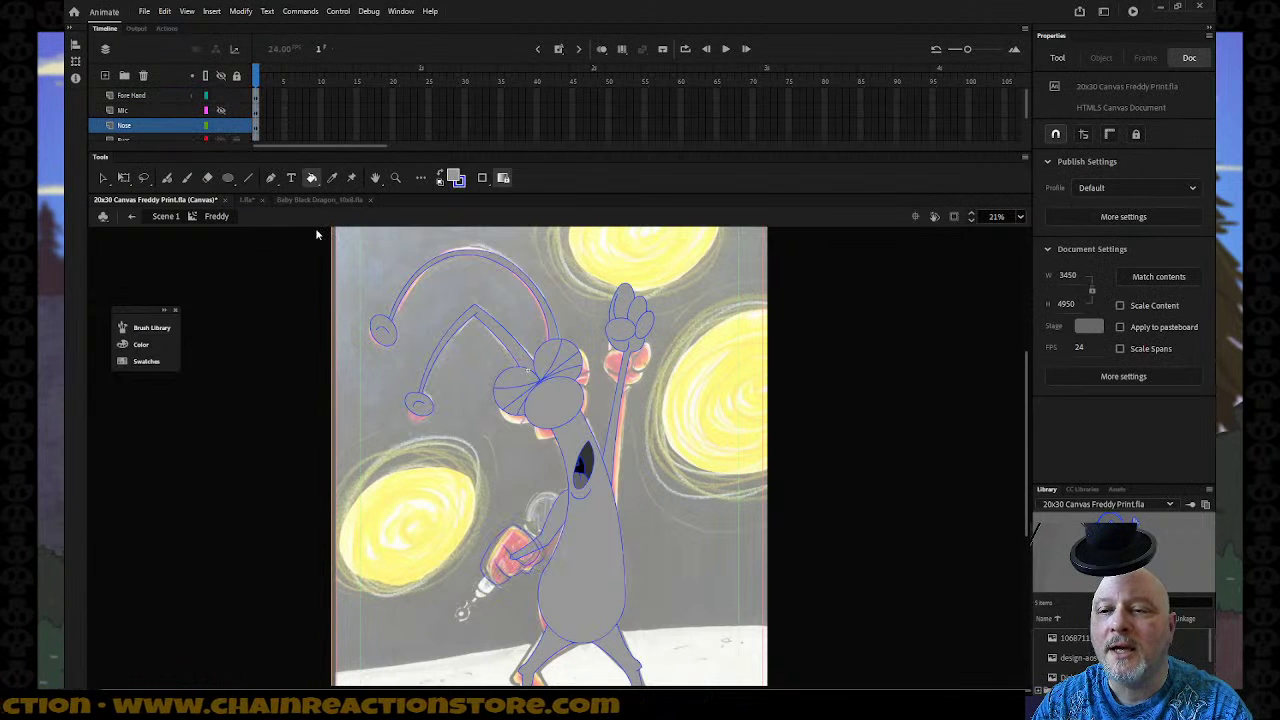
click(525, 548)
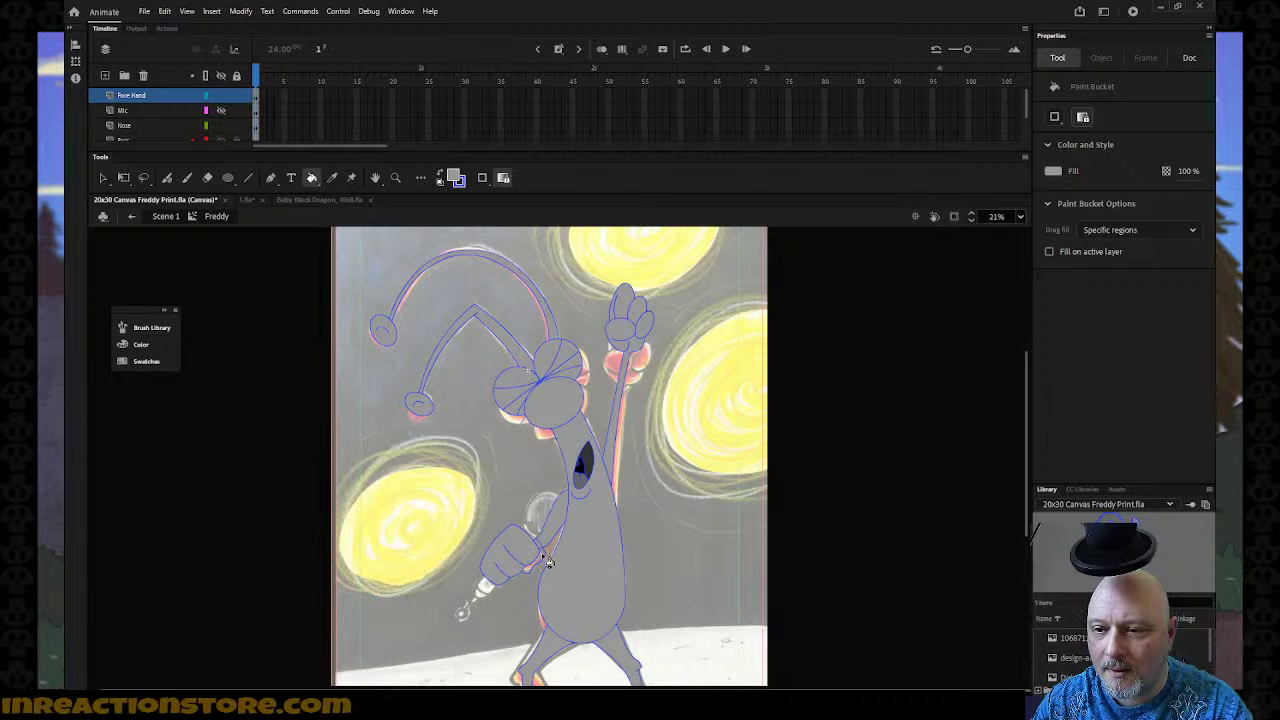
key(z)
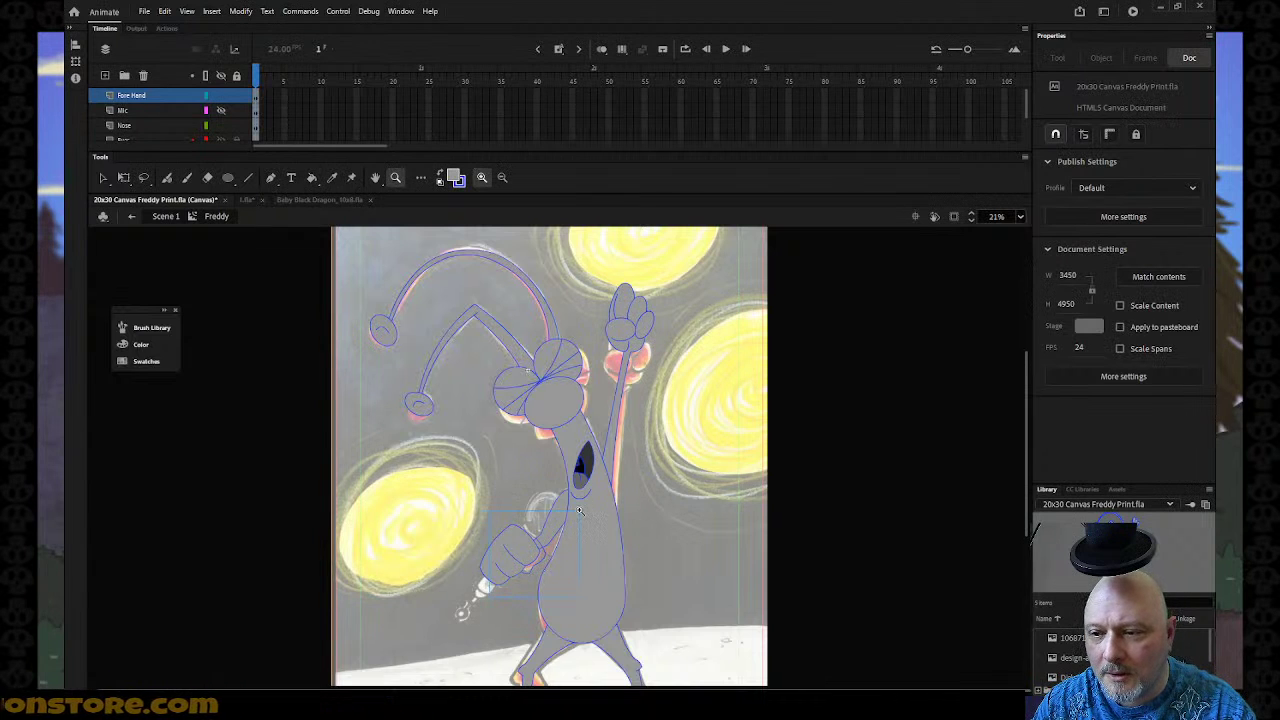
drag(579, 512, 579, 512)
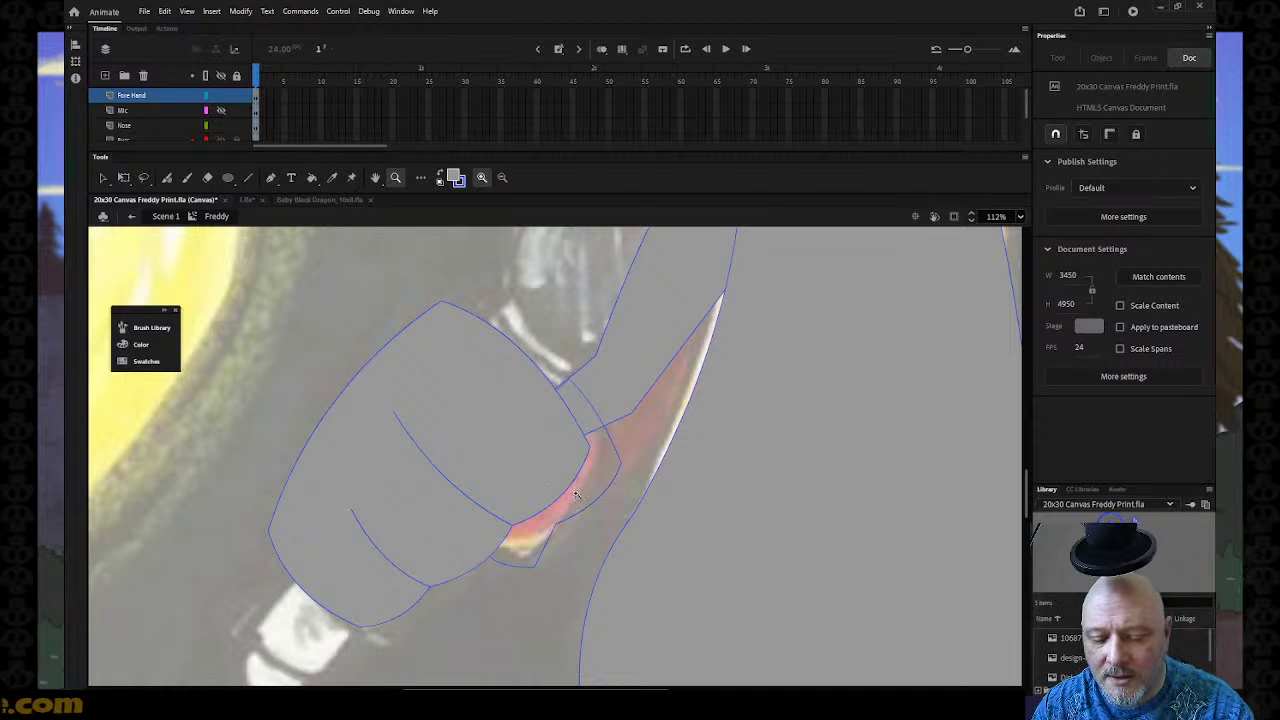
key(v)
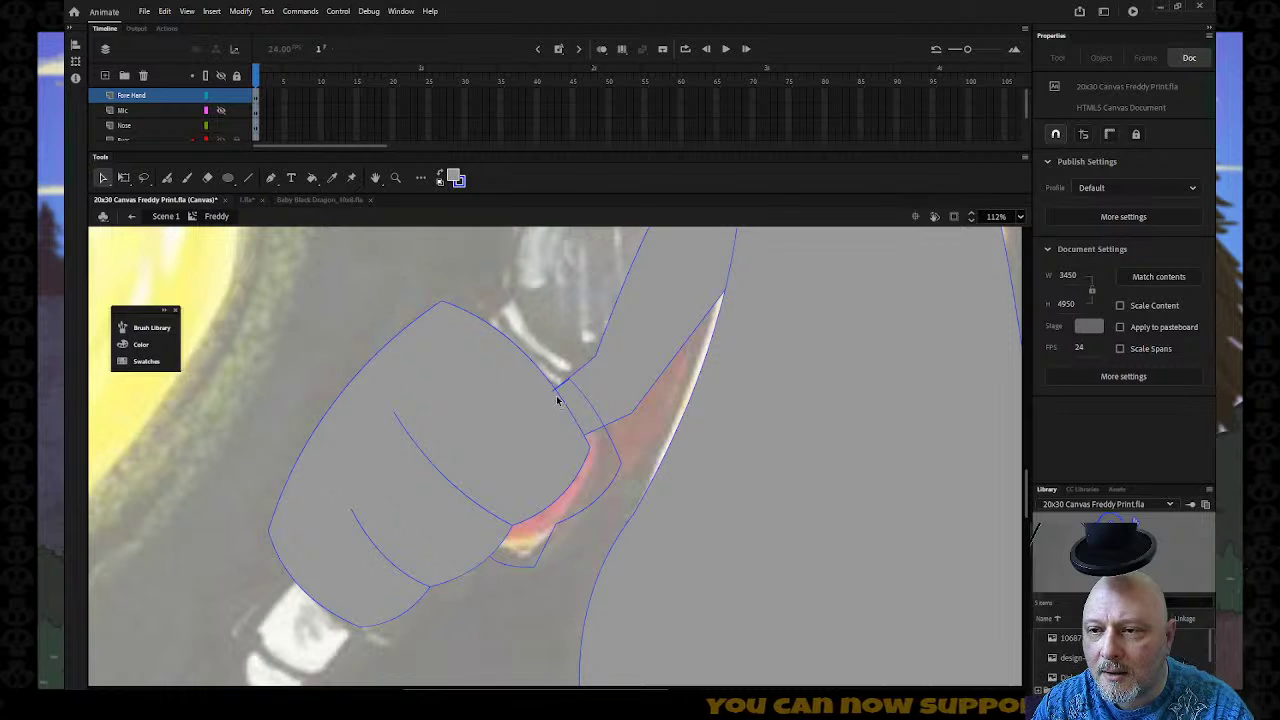
key(k)
click(593, 484)
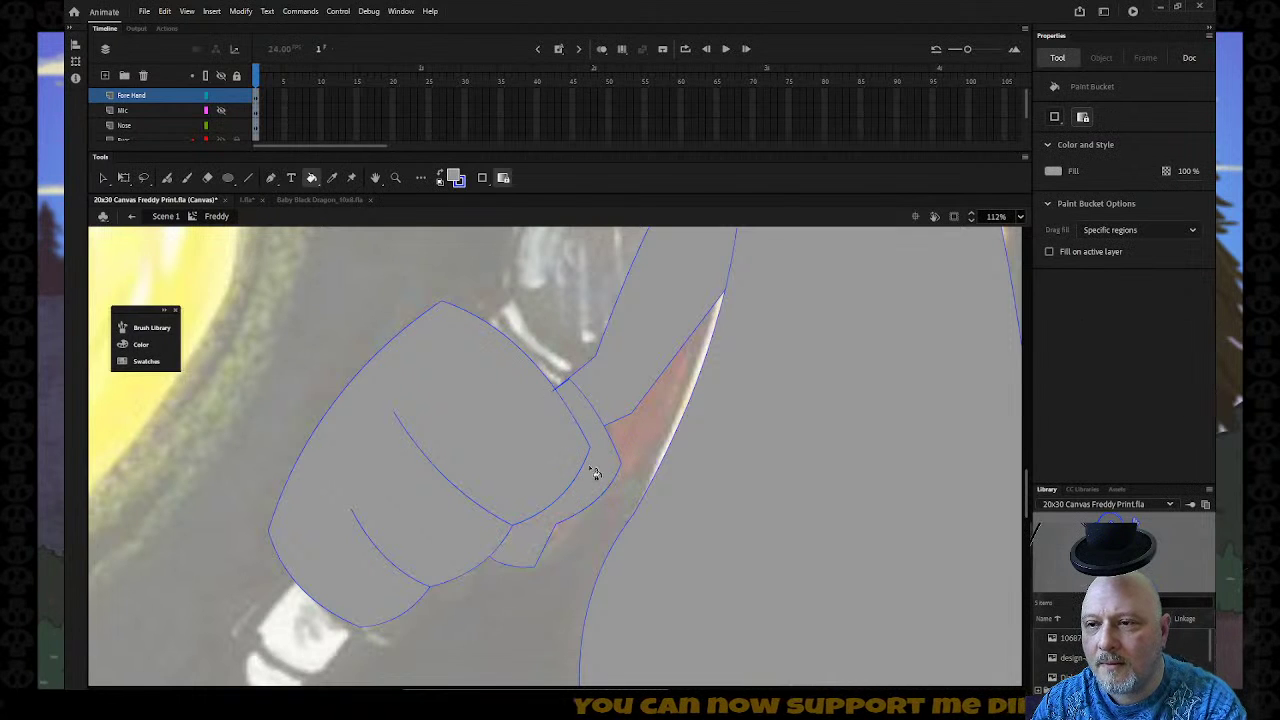
Delete the tiny stray line segment overshooting the hand outline near the wrist.
key(v)
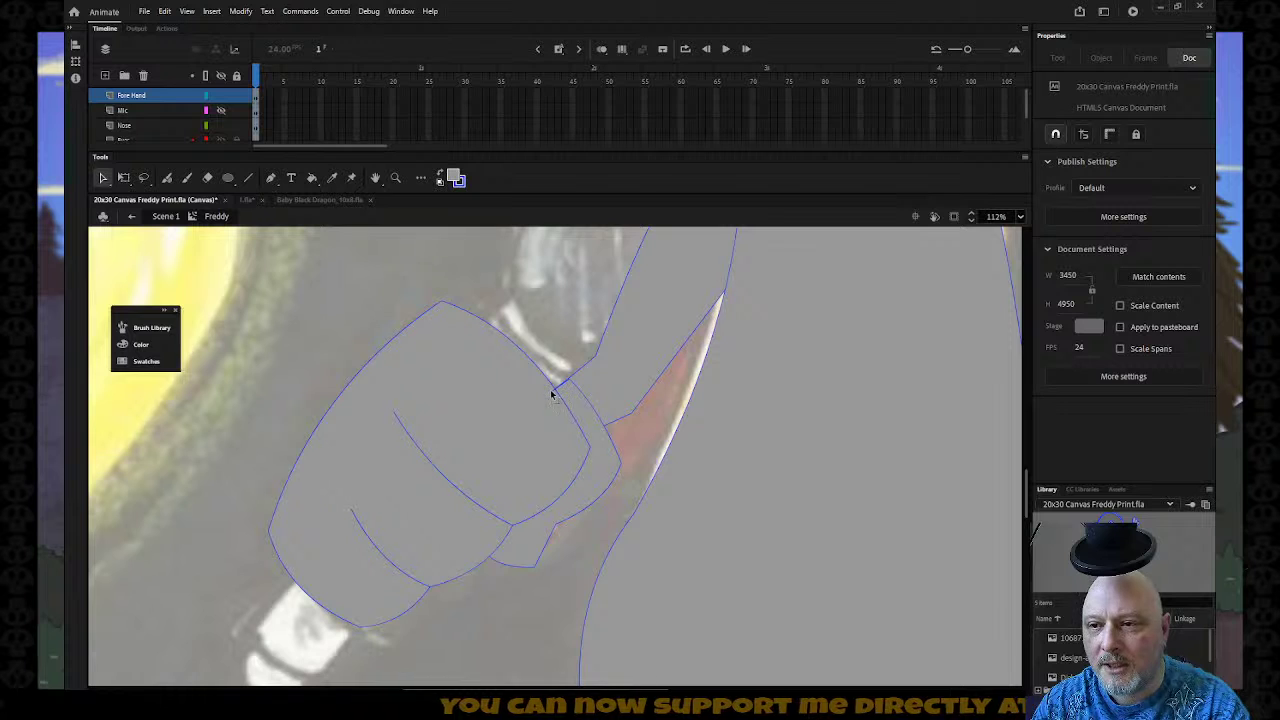
click(554, 393)
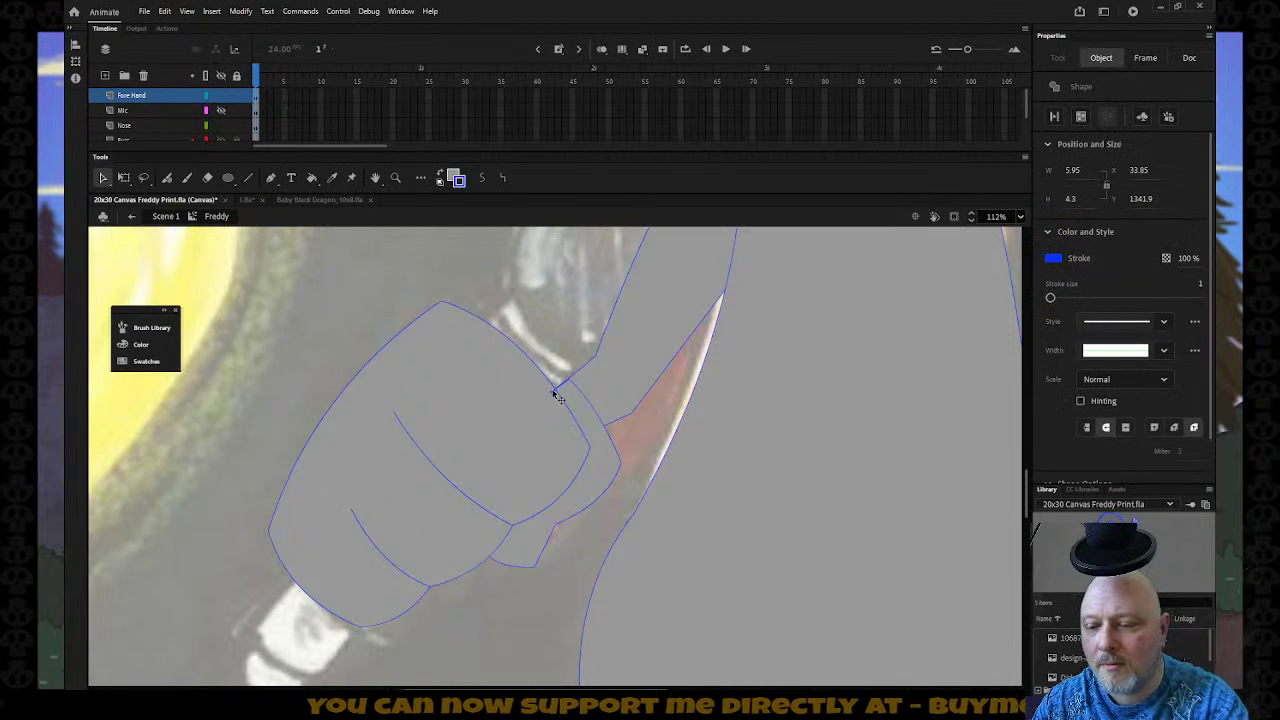
click(390, 257)
Show the Mic layer and fill the microphone head with dark gray.
click(222, 110)
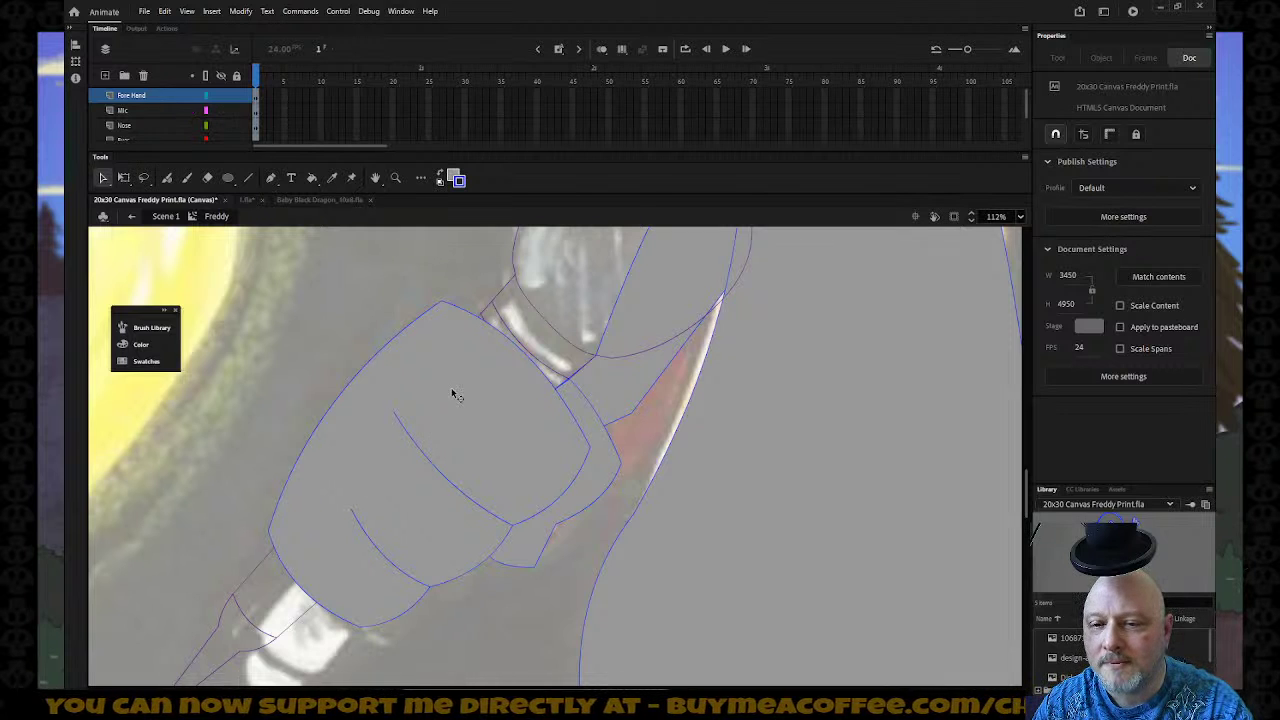
click(450, 174)
click(559, 285)
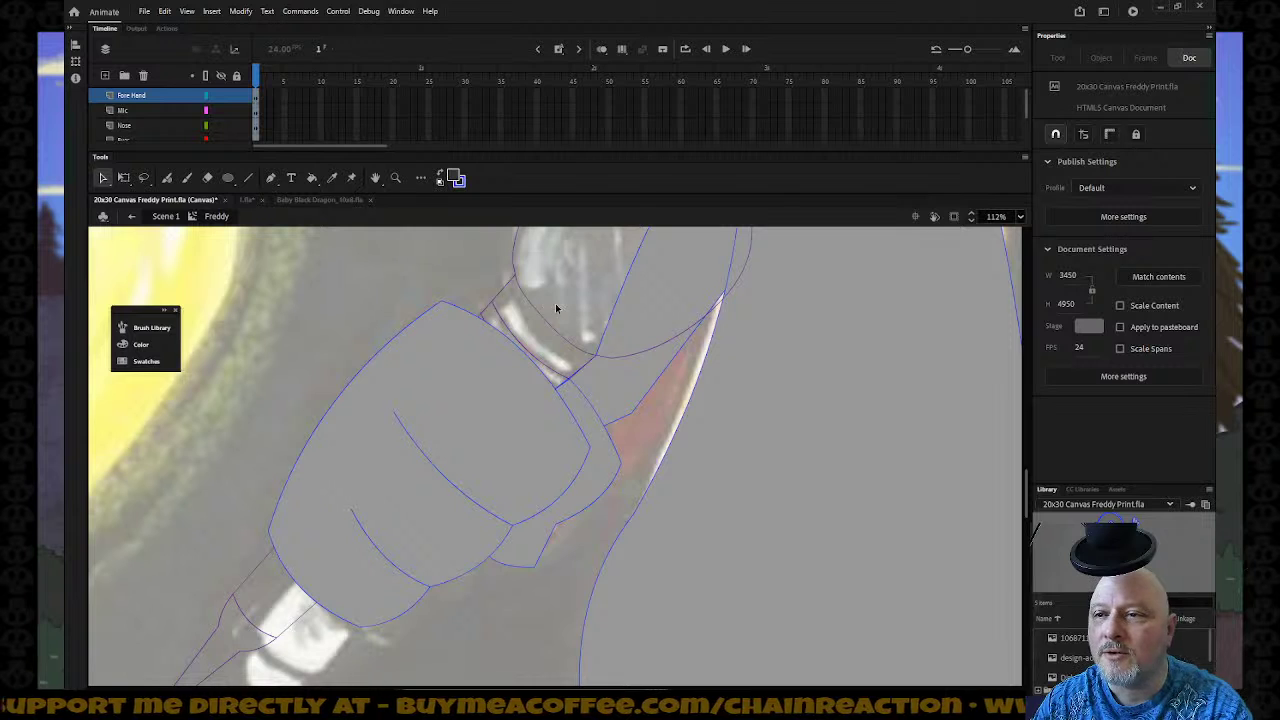
key(k)
click(551, 289)
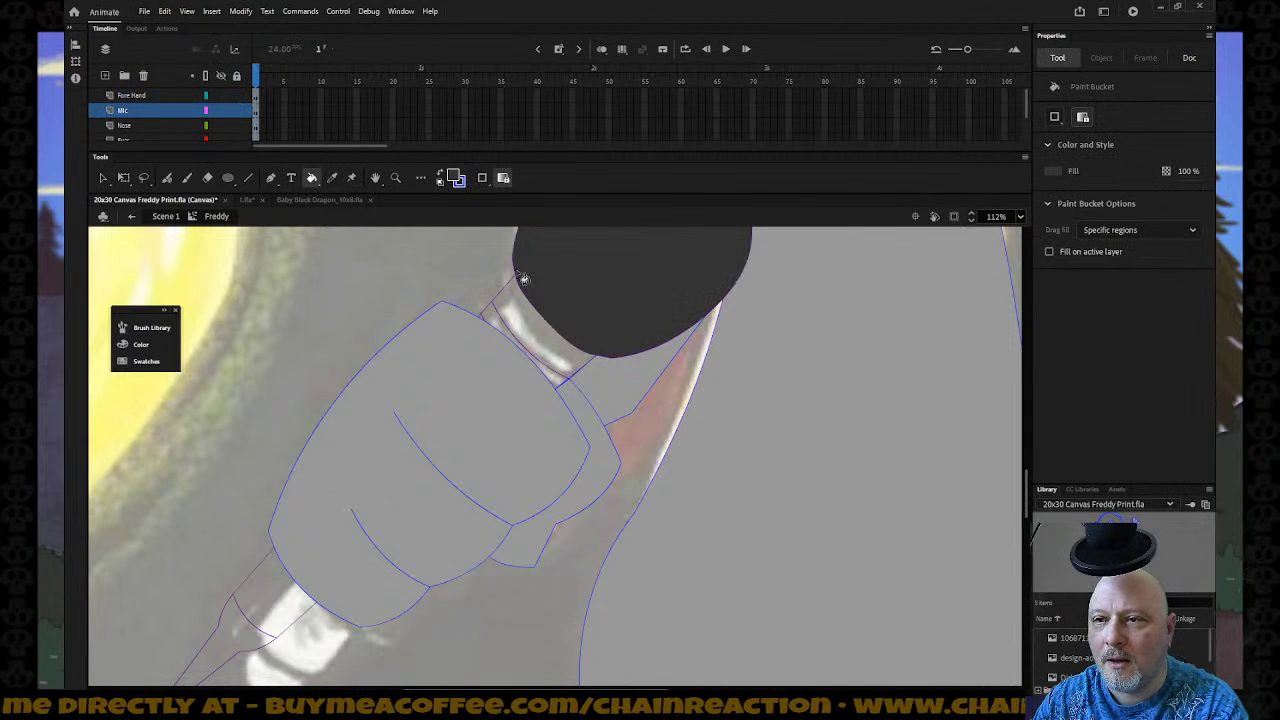
Fill the microphone's handle, tapered tail, end ball and the narrow ring above the hand with light gray.
click(455, 177)
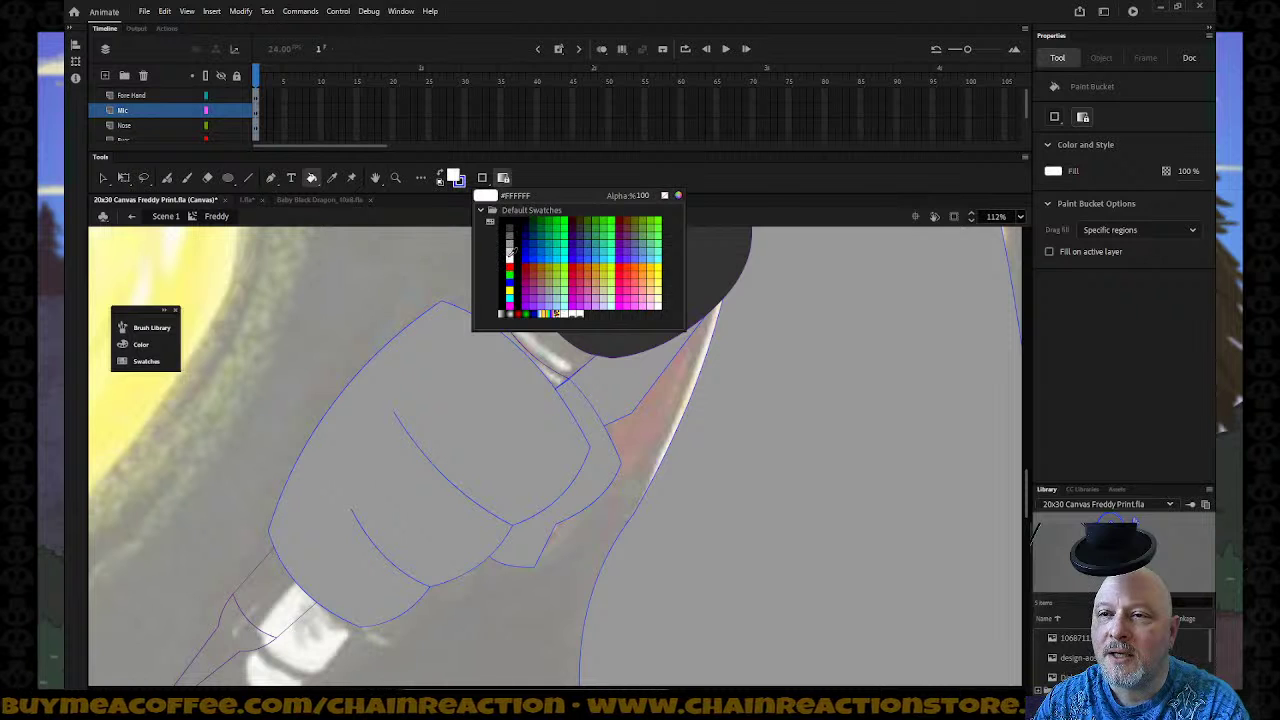
click(511, 251)
scroll(337, 473, down, 3)
click(281, 476)
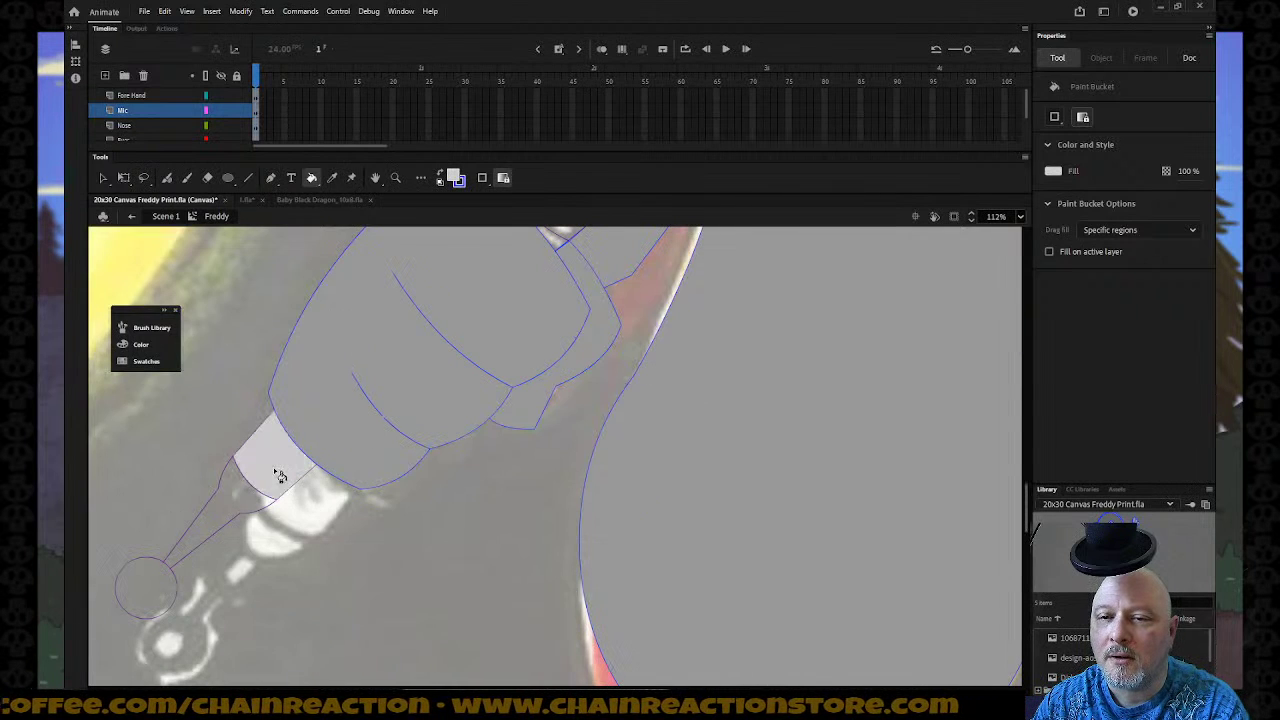
click(206, 536)
click(165, 580)
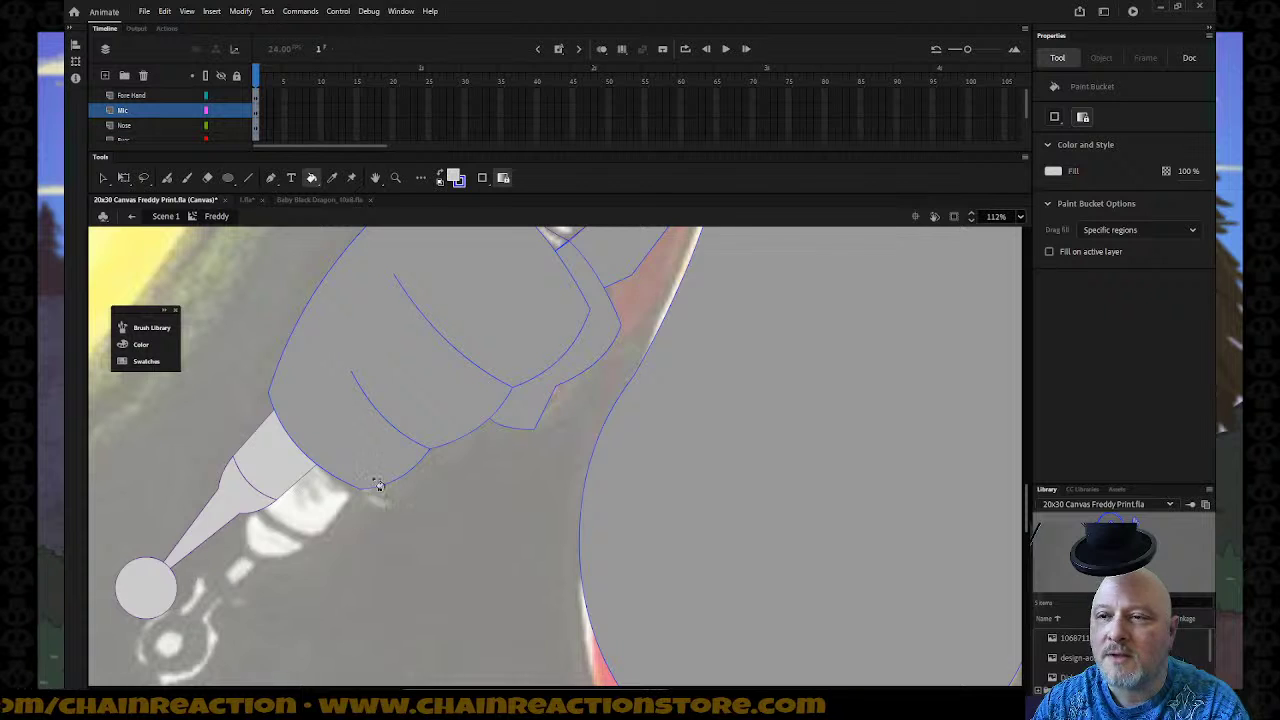
scroll(506, 443, up, 3)
click(496, 320)
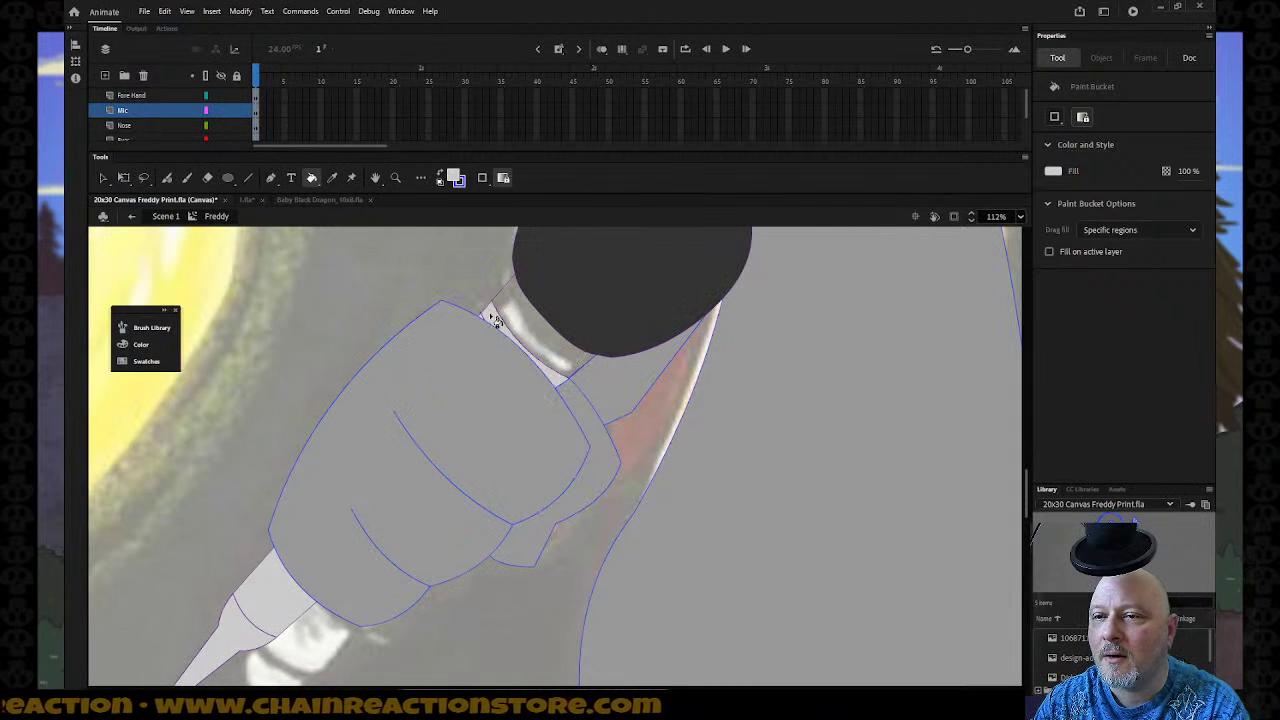
Hide every layer except Mic, close the outline gap at the microphone head and fill the collar below it with light gray.
click(221, 76)
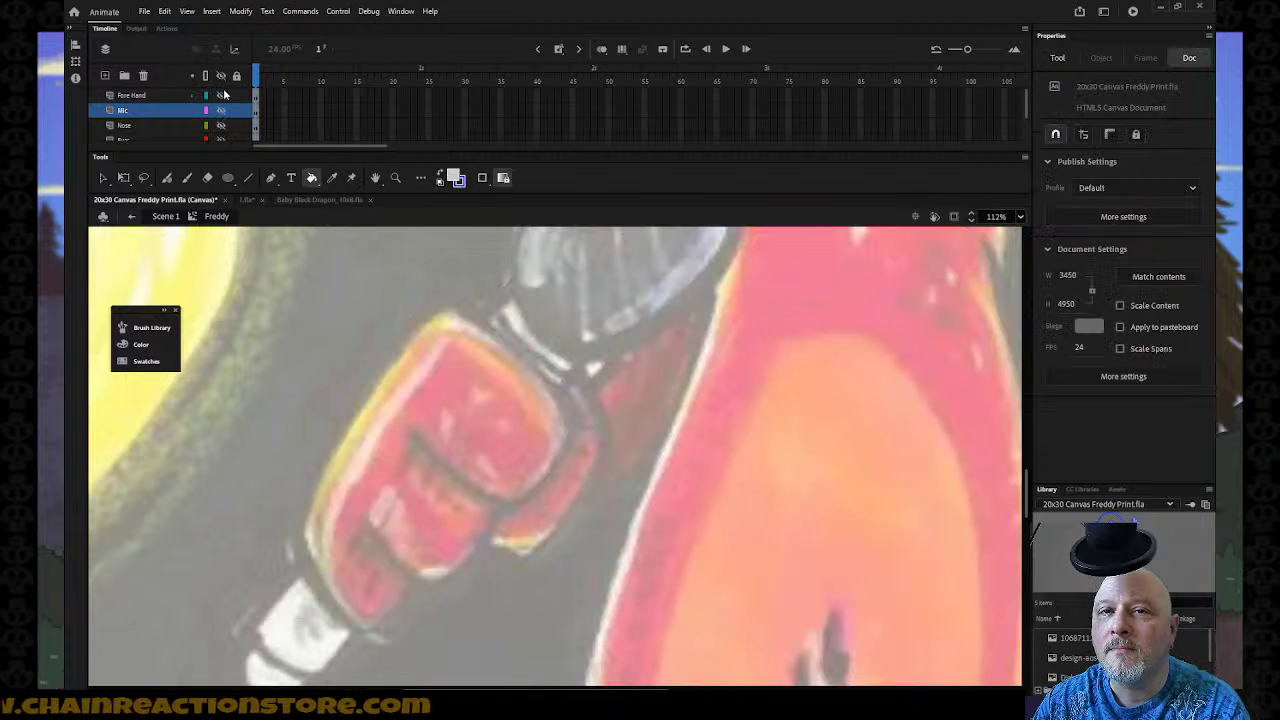
click(221, 110)
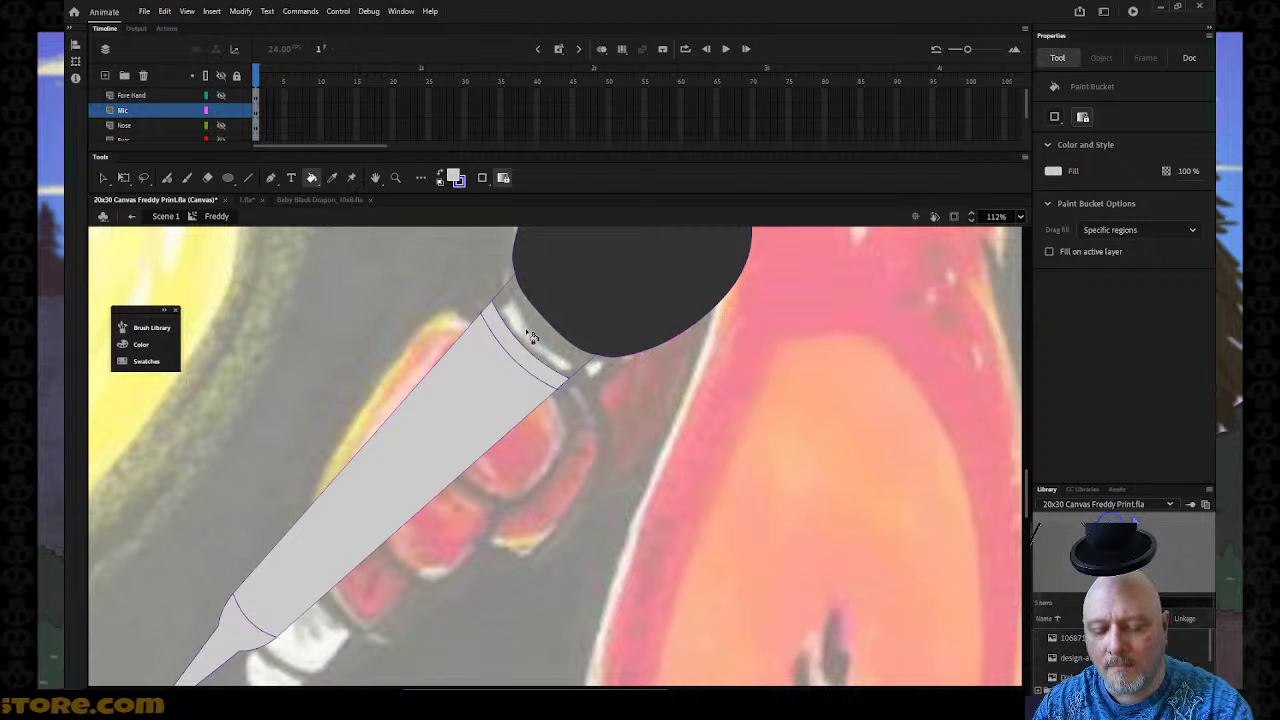
key(z)
drag(567, 409, 455, 276)
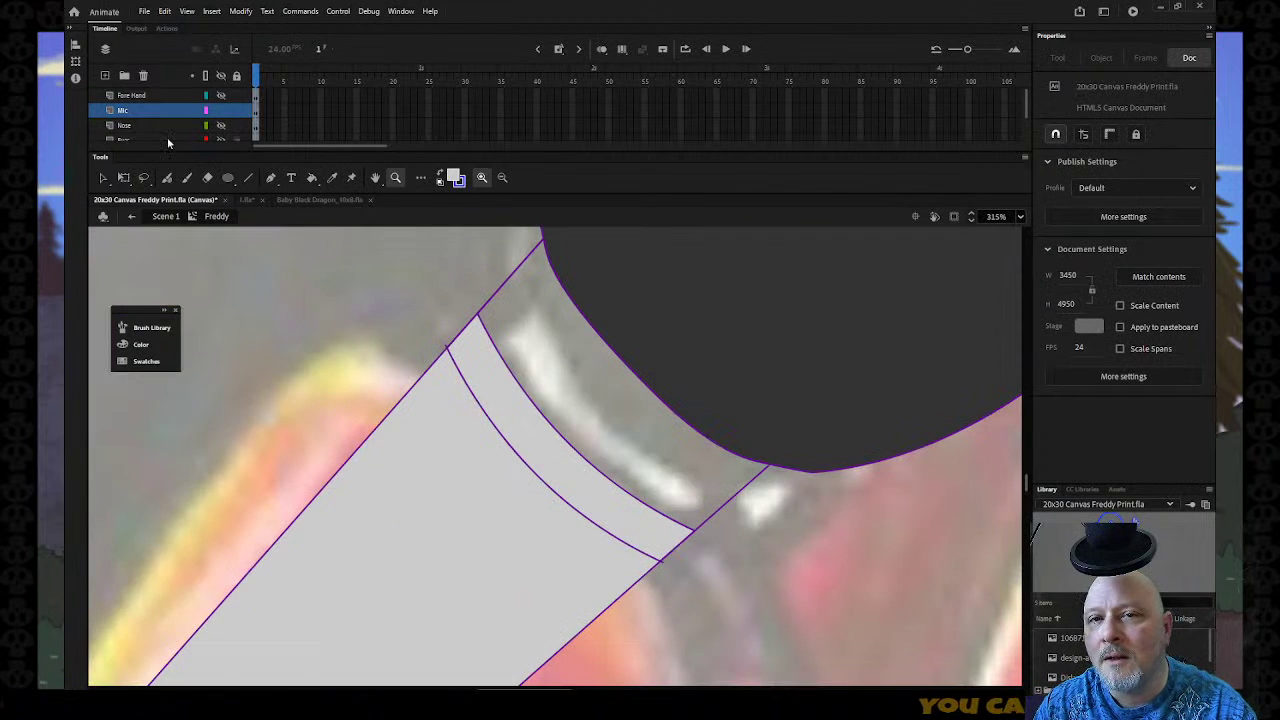
key(v)
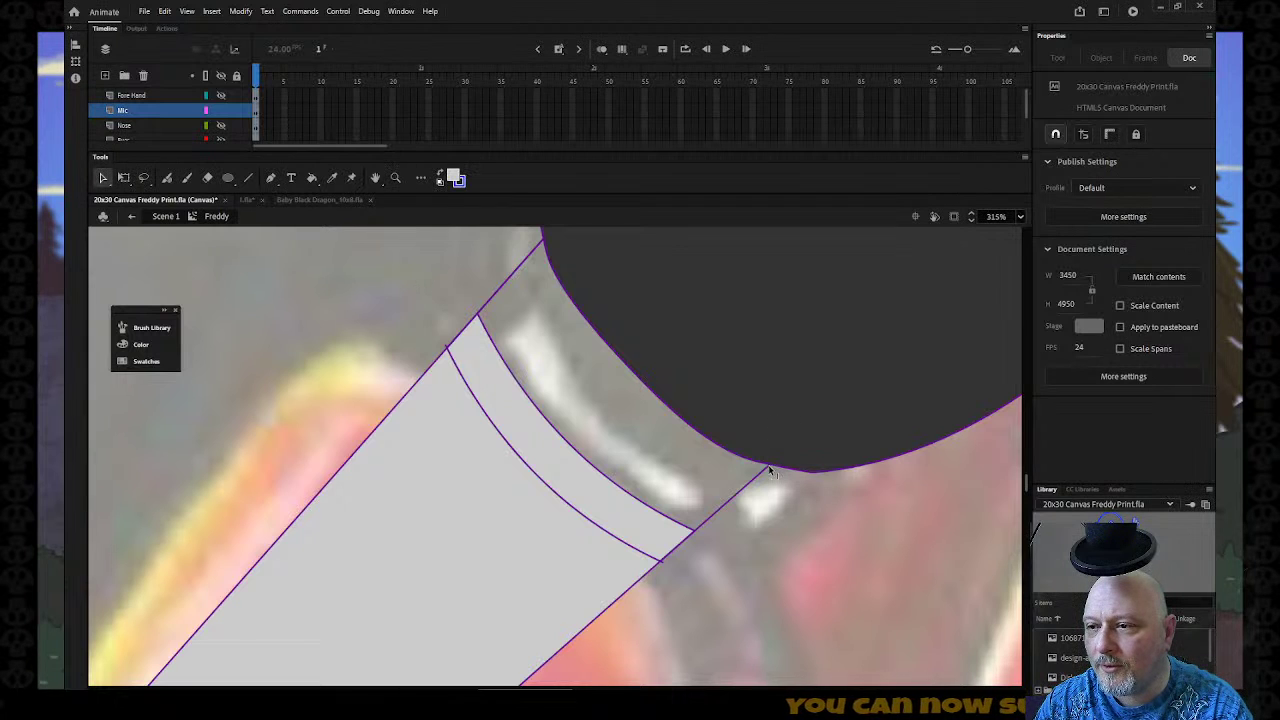
key(k)
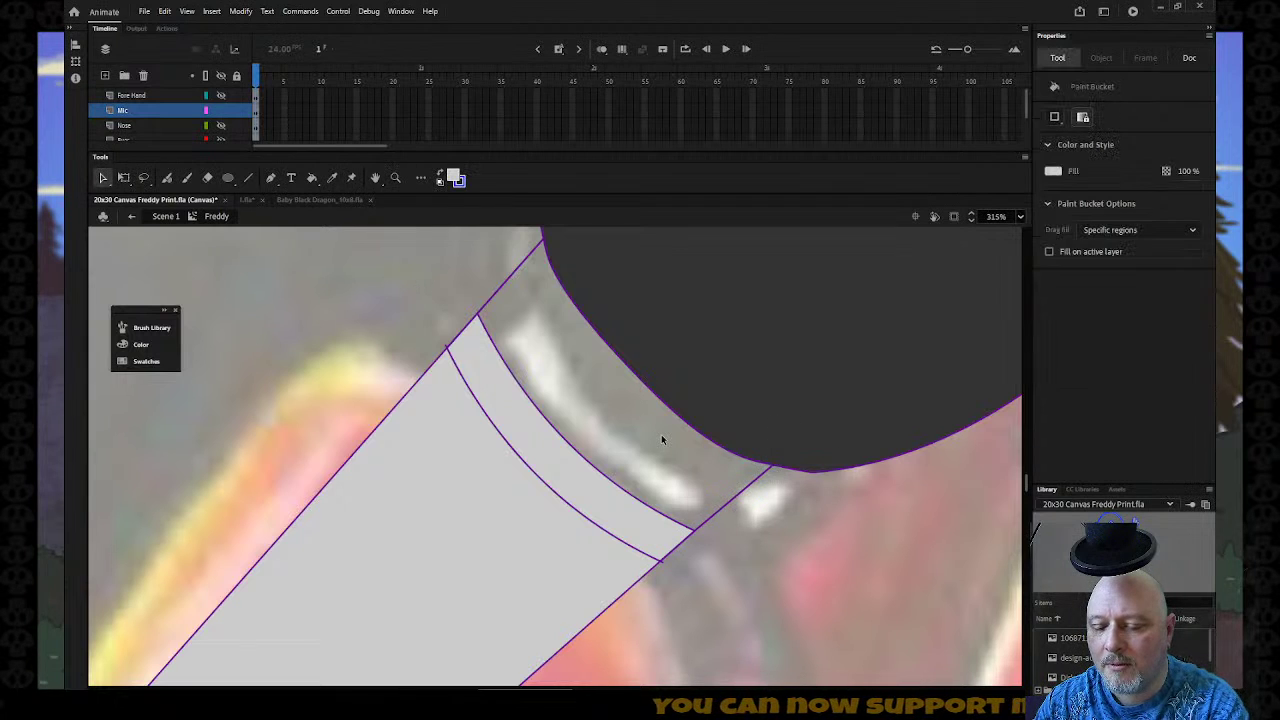
click(661, 435)
Show all layers again and check the whole filled figure on the canvas.
key(z)
key(ctrl+minus)
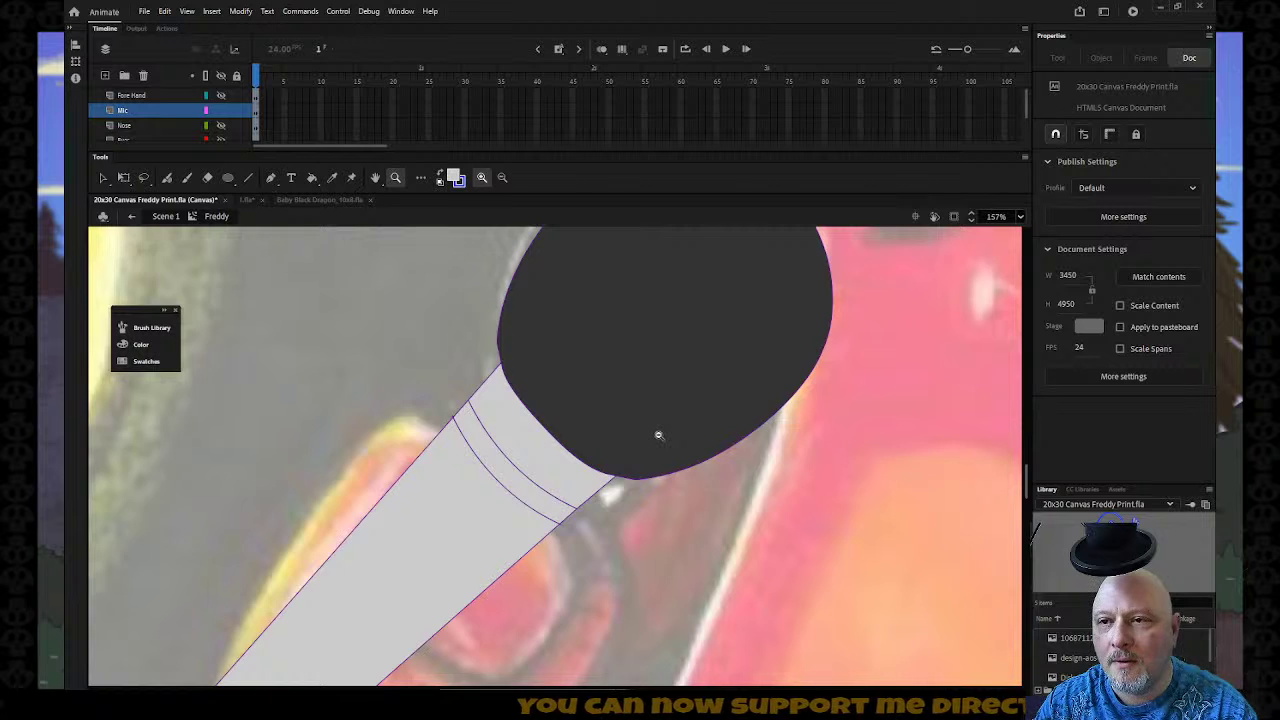
key(ctrl+minus)
click(222, 76)
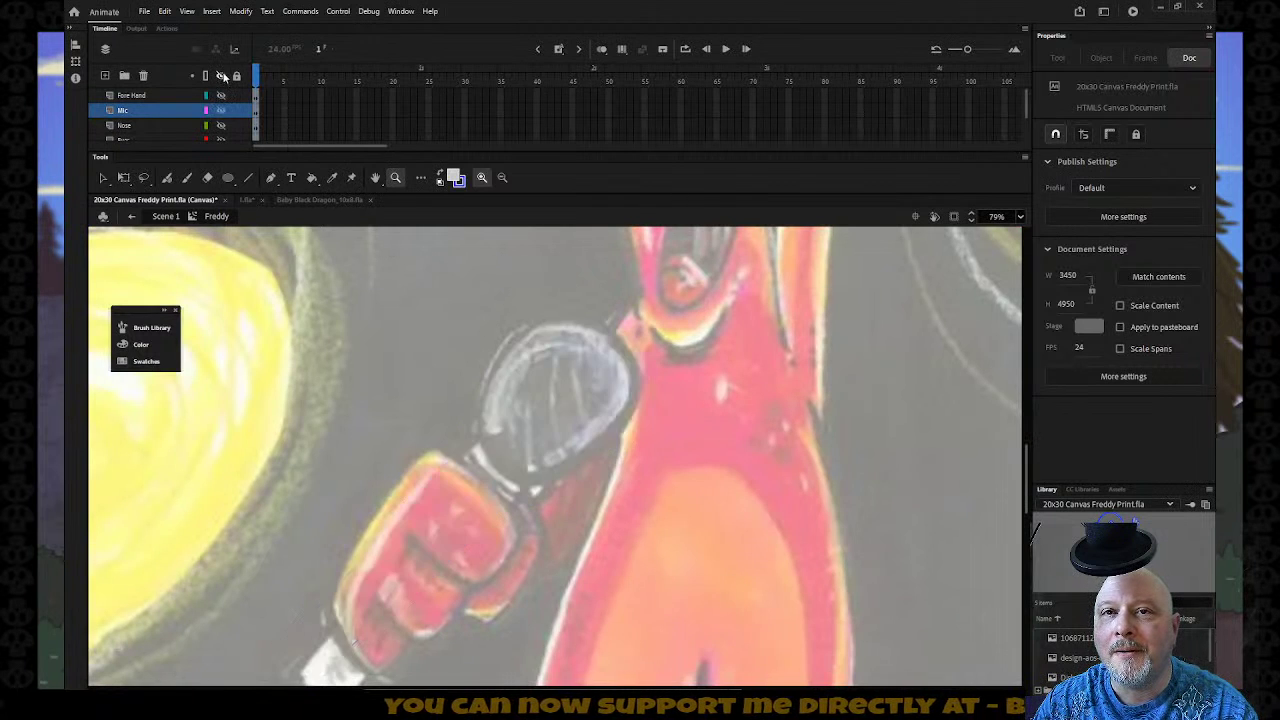
key(ctrl+minus)
key(ctrl+minus)
key(ctrl+minus)
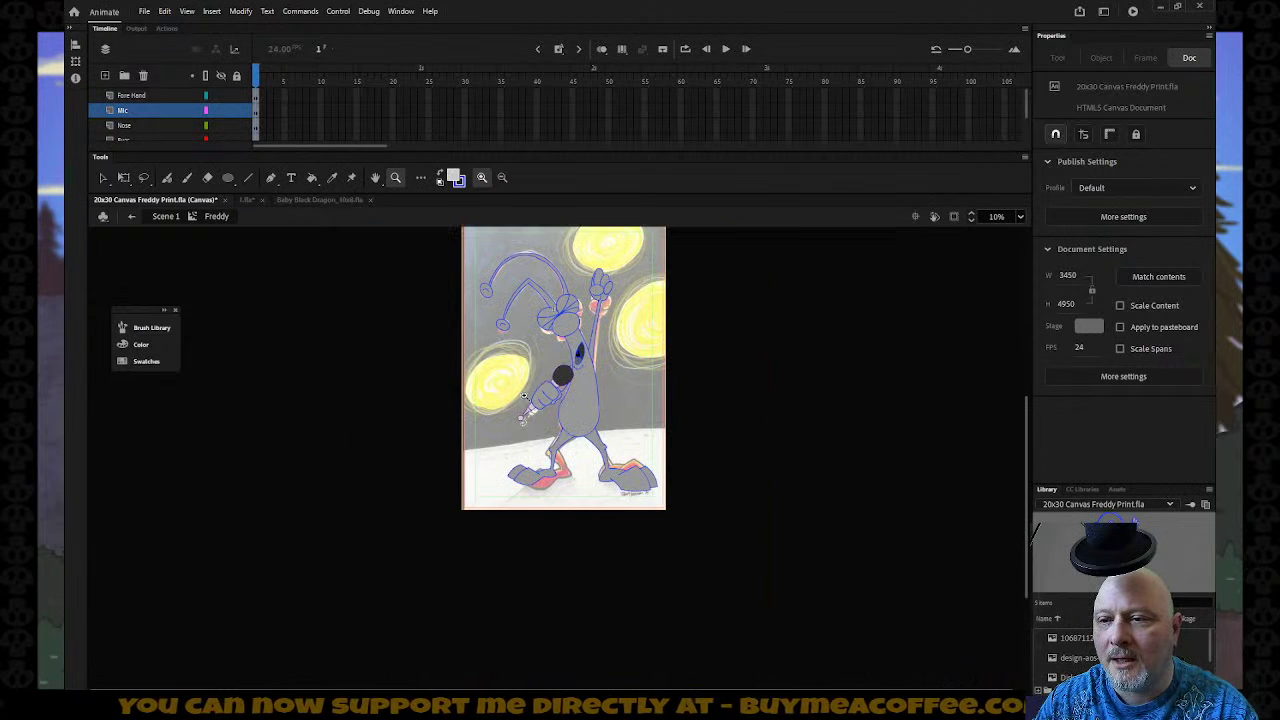
scroll(709, 573, up, 2)
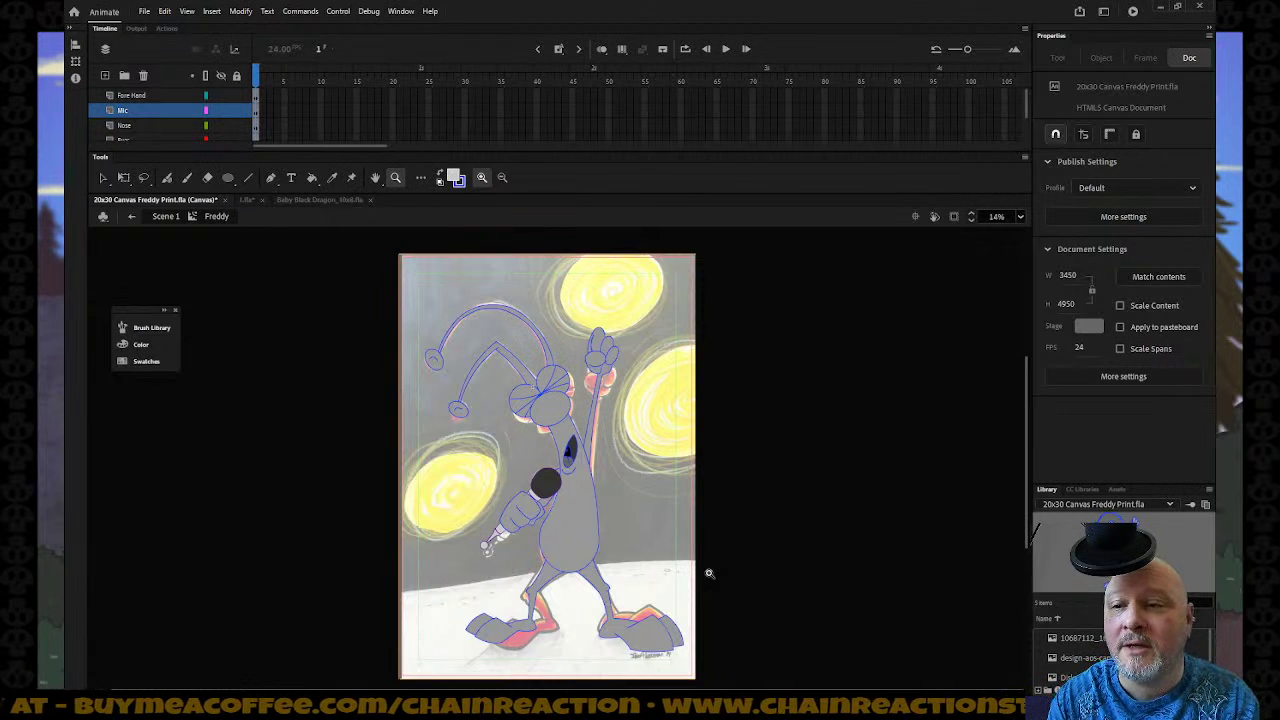
Return to the main scene to check the filled figure in context, and reopen the Freddy symbol for editing.
click(131, 216)
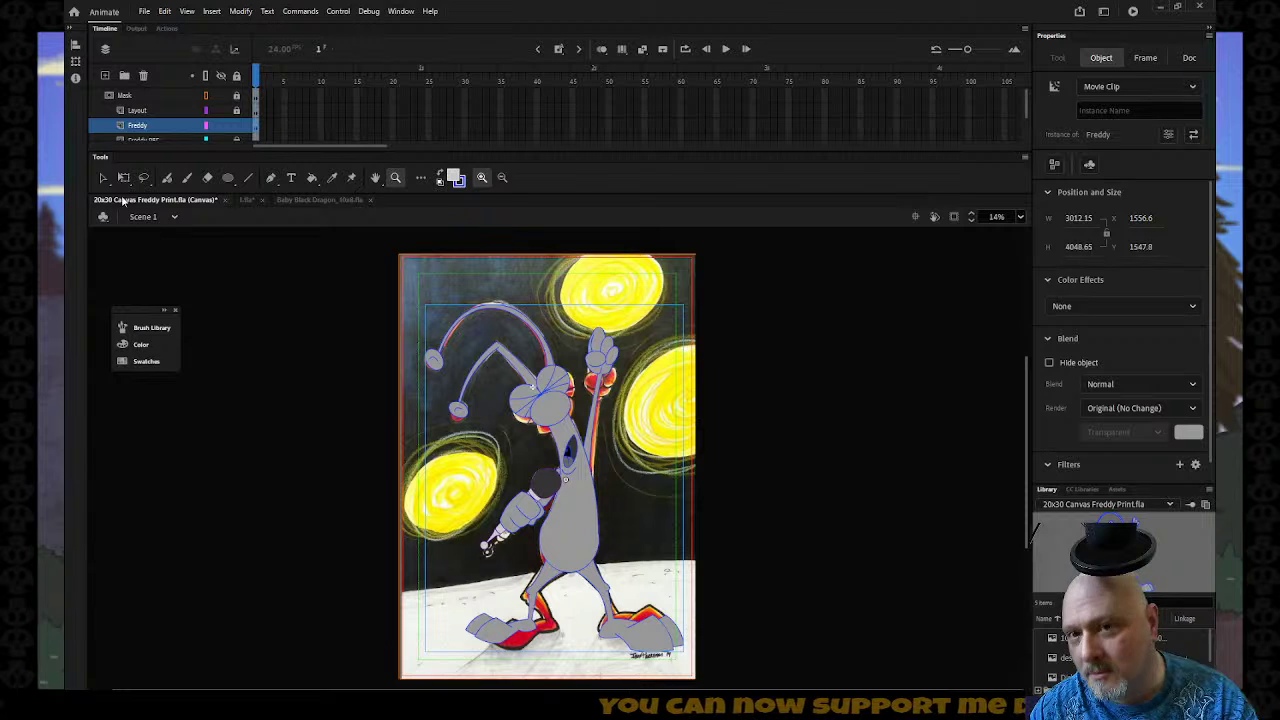
click(103, 178)
double_click(570, 511)
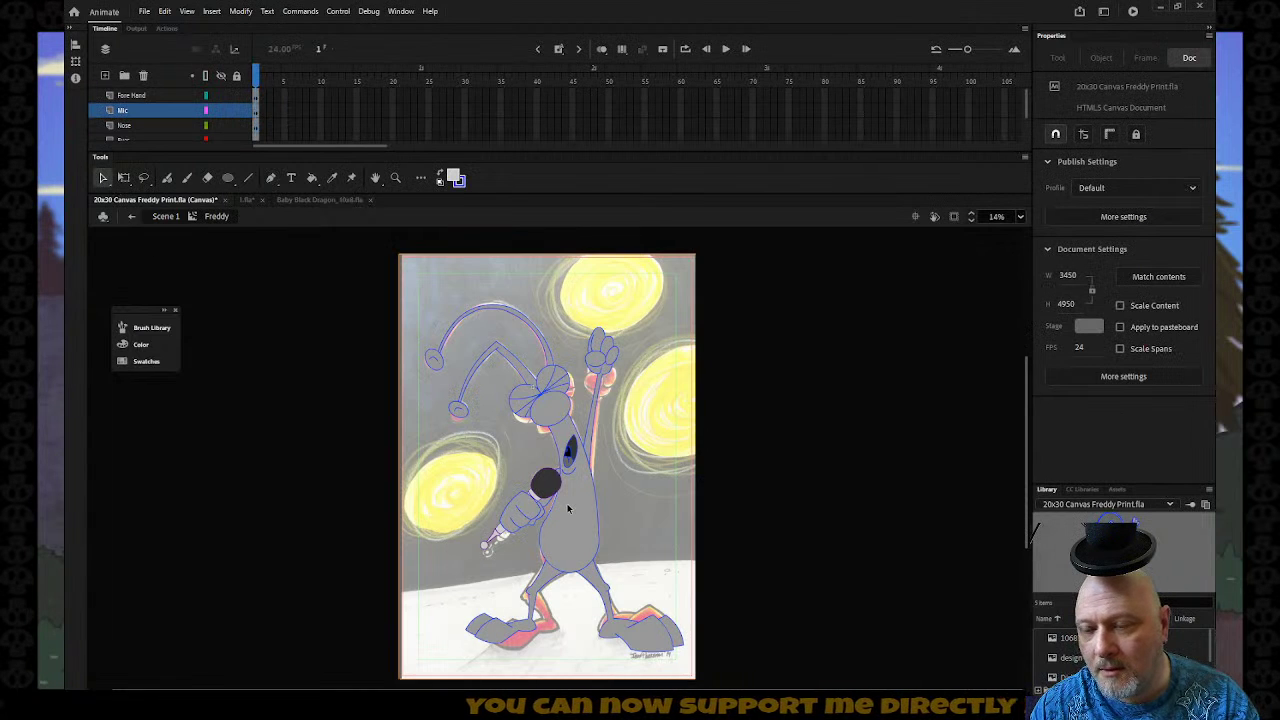
Make Body the active layer and lock every other layer, with the hips and legs in view.
key(z)
drag(472, 560, 698, 642)
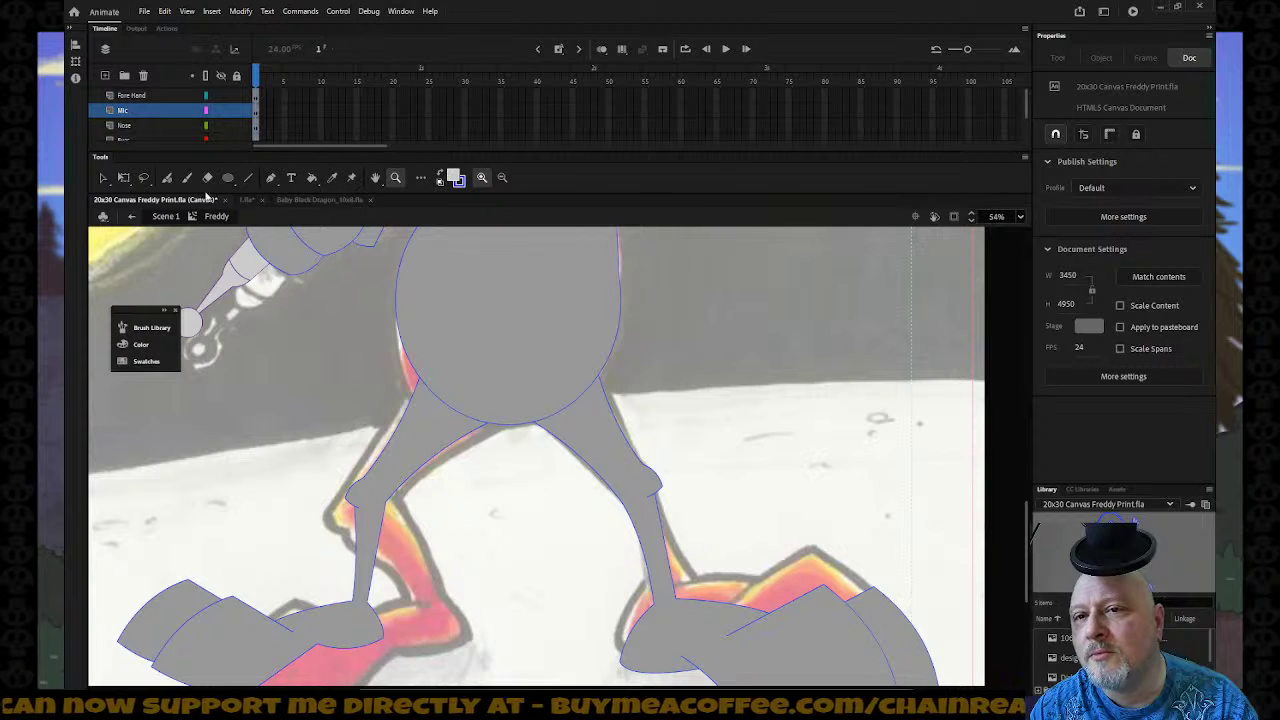
click(103, 178)
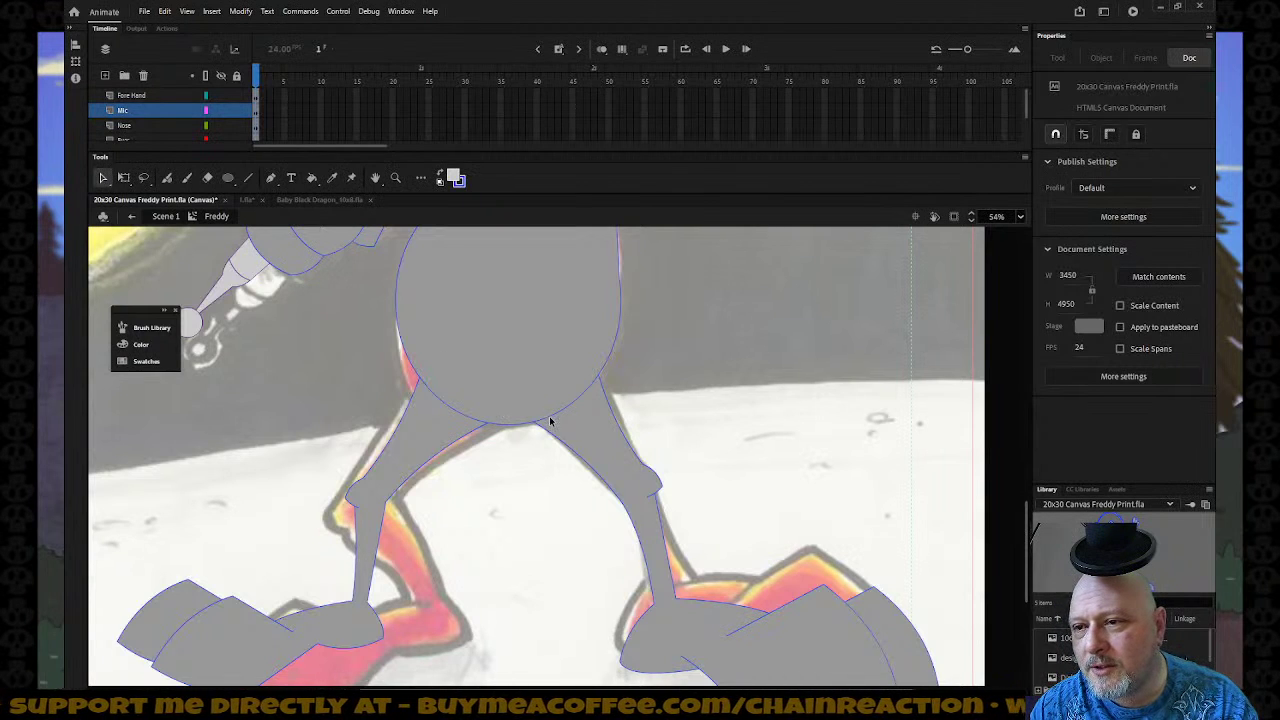
scroll(215, 110, down, 3)
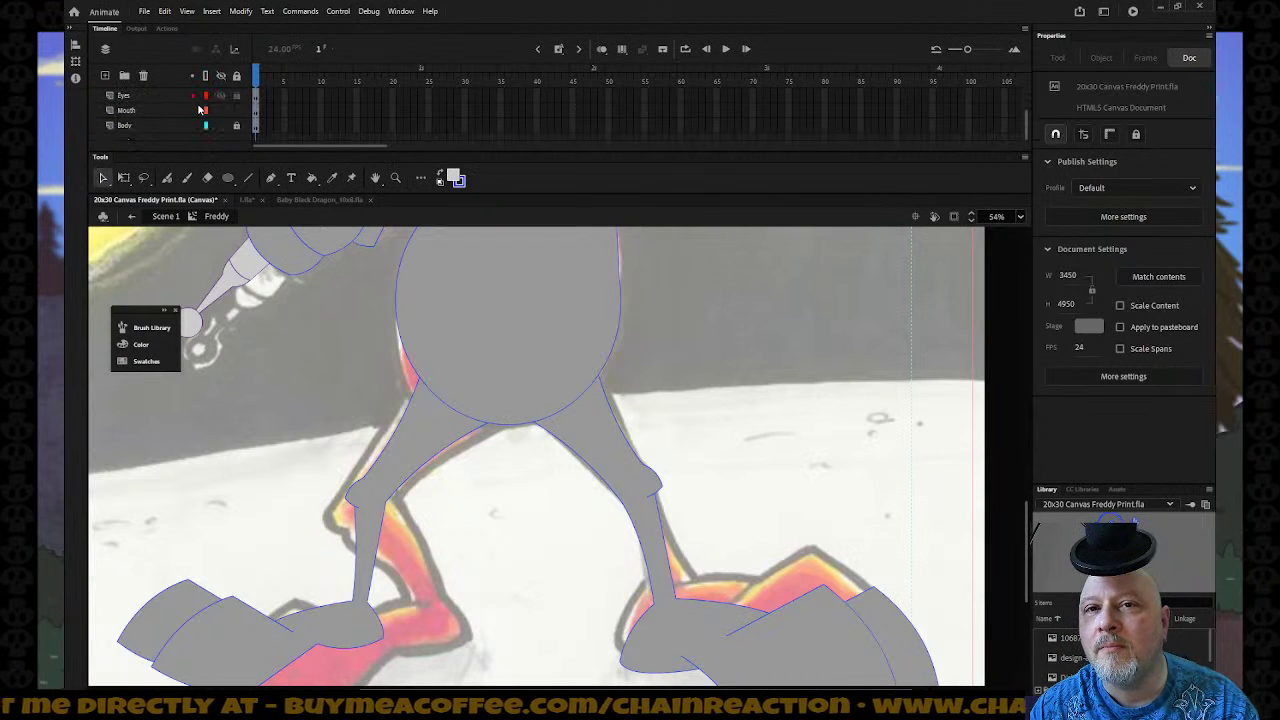
click(188, 127)
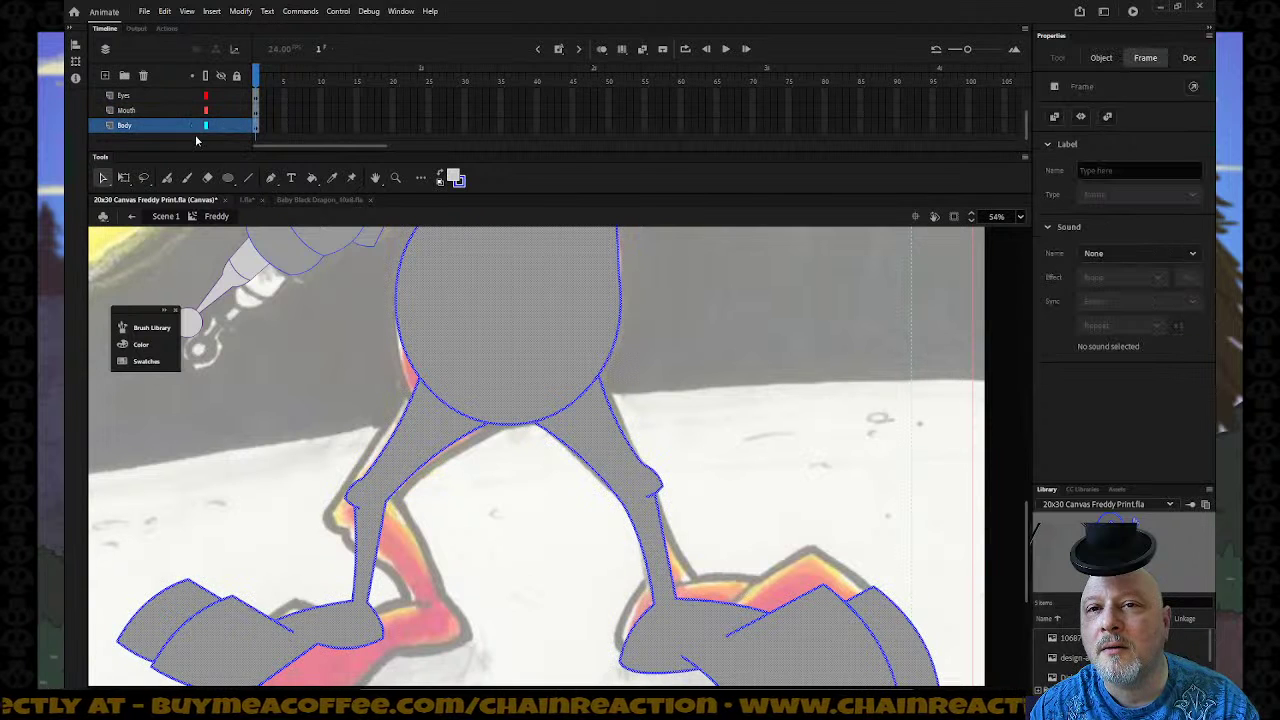
click(236, 75)
Move the curve between the belly and the raised-arm side's leg off the figure onto the background and cut it in two with the Eraser.
click(563, 431)
click(558, 418)
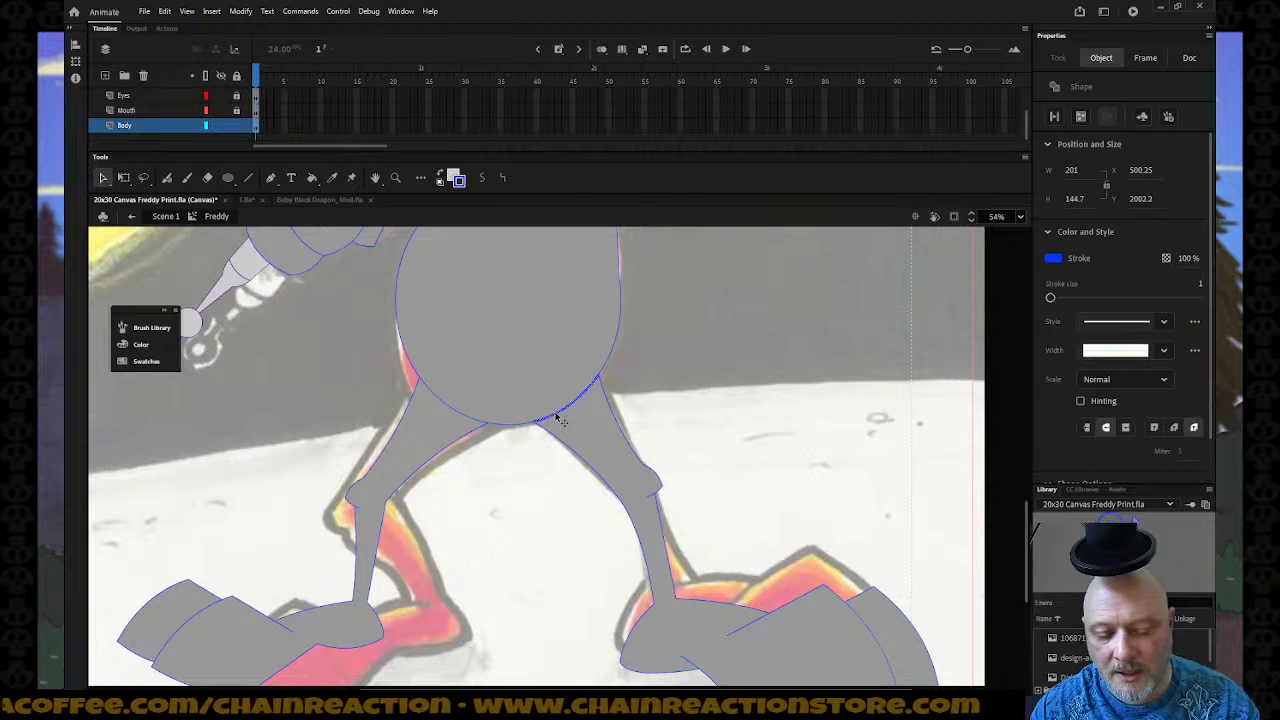
drag(548, 420, 688, 410)
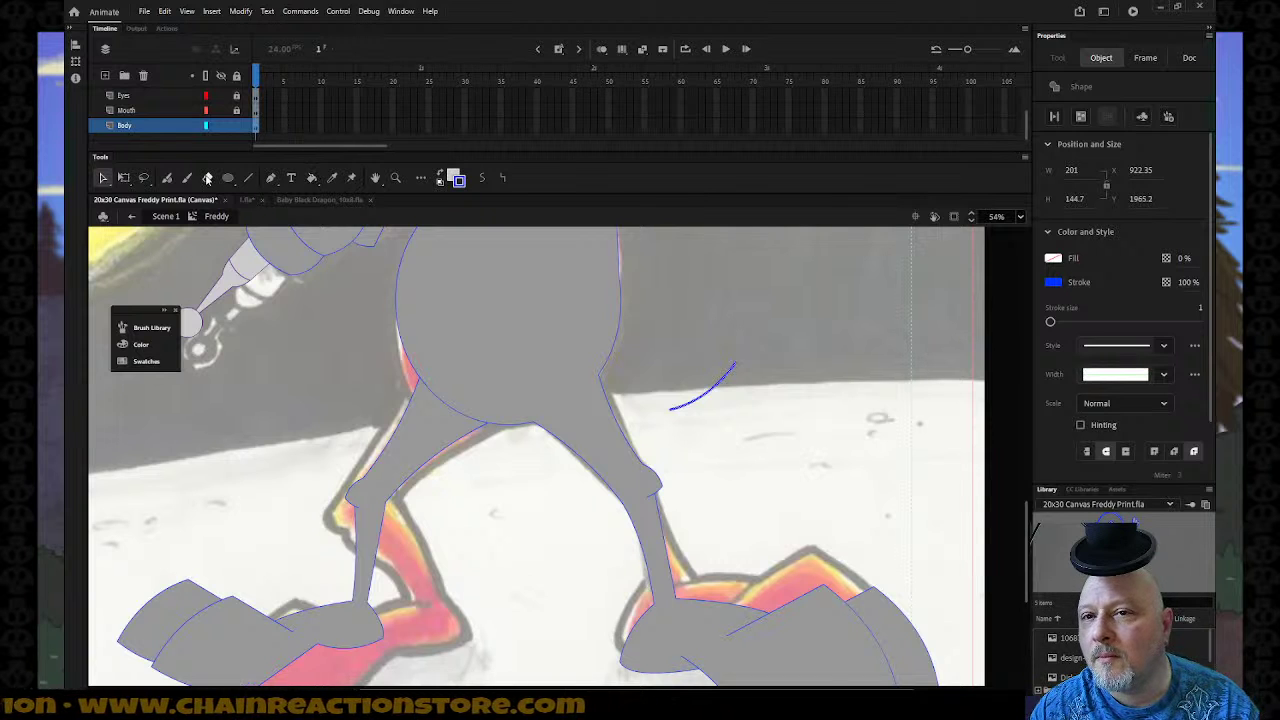
click(207, 178)
click(762, 466)
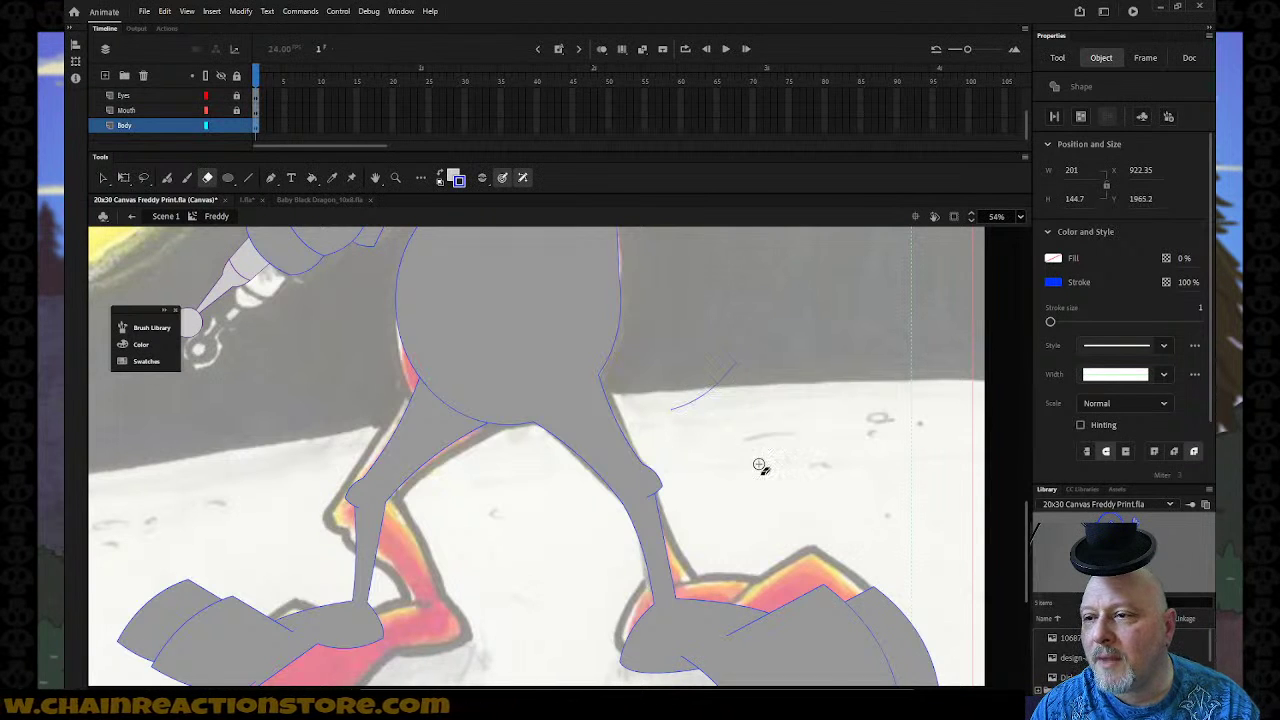
Move the lower half of the cut curve back to the inner corner where leg meets belly, and delete the leftover piece.
key(v)
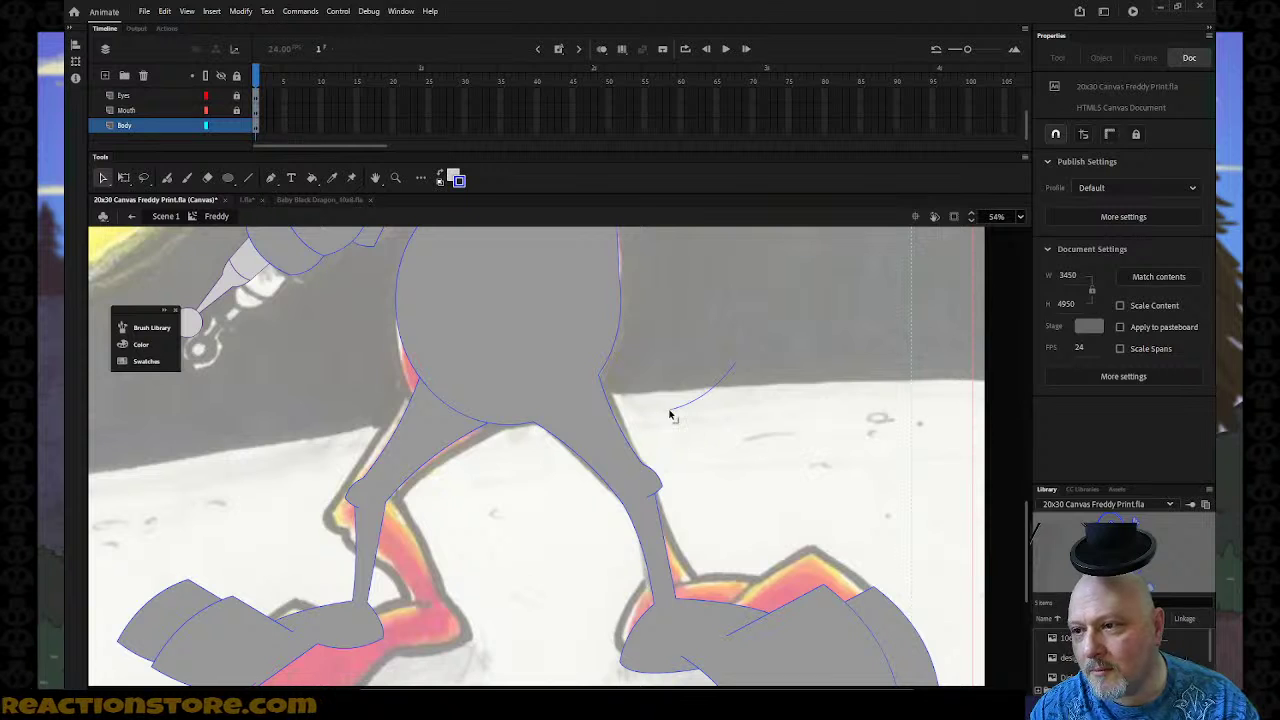
click(674, 411)
drag(666, 410, 538, 428)
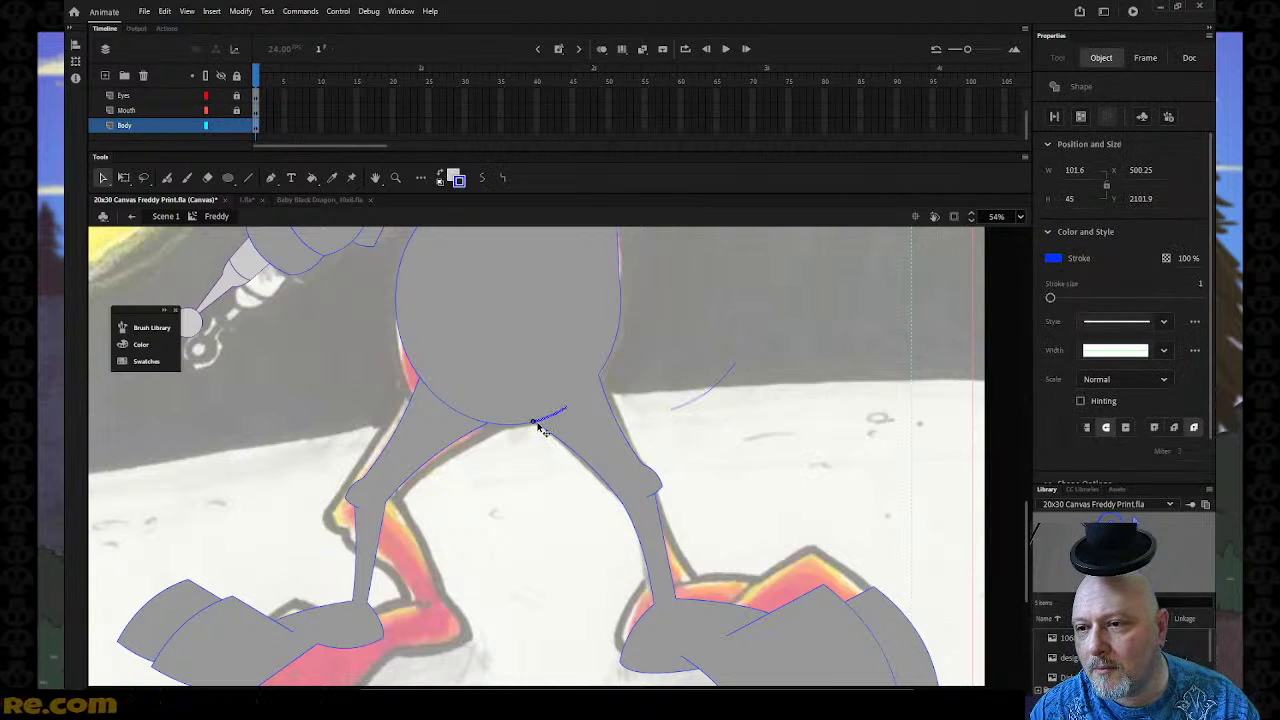
click(741, 465)
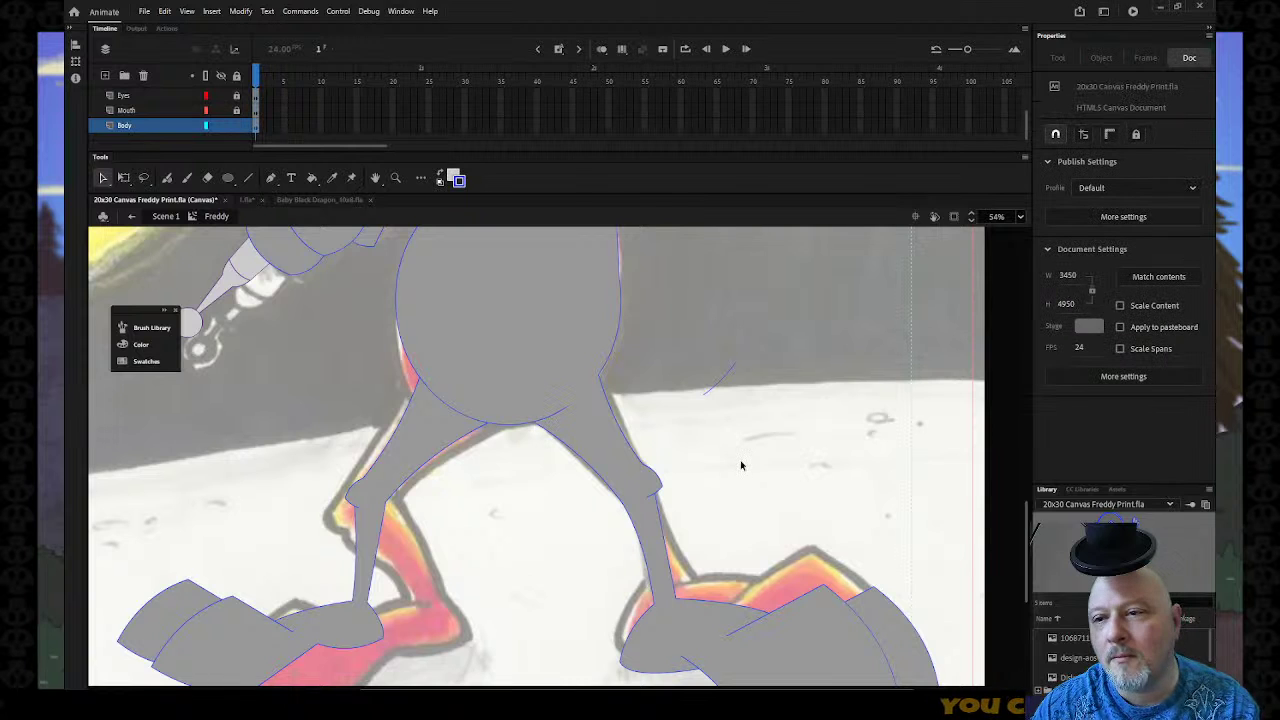
click(716, 390)
key(Delete)
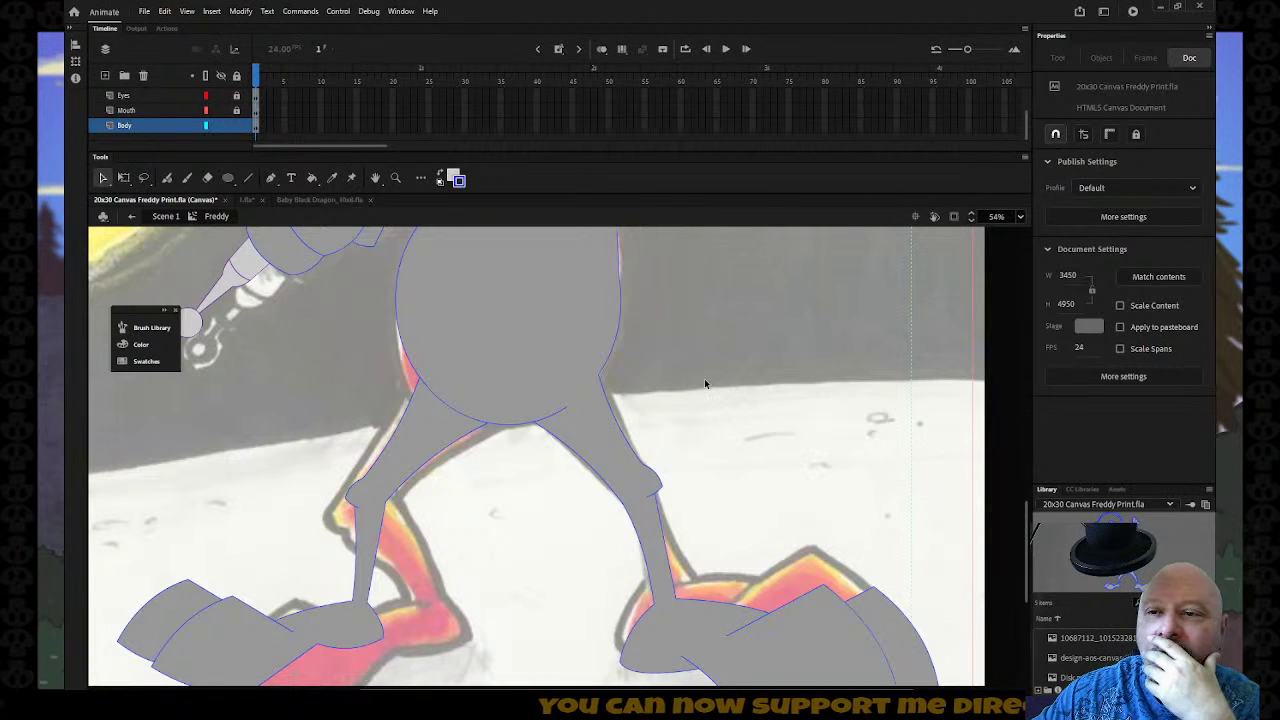
Move the line joining the raised arm's armpit to the body's outer edge off the figure and split it with the Eraser.
key(z)
alt+click(556, 458)
alt+click(557, 458)
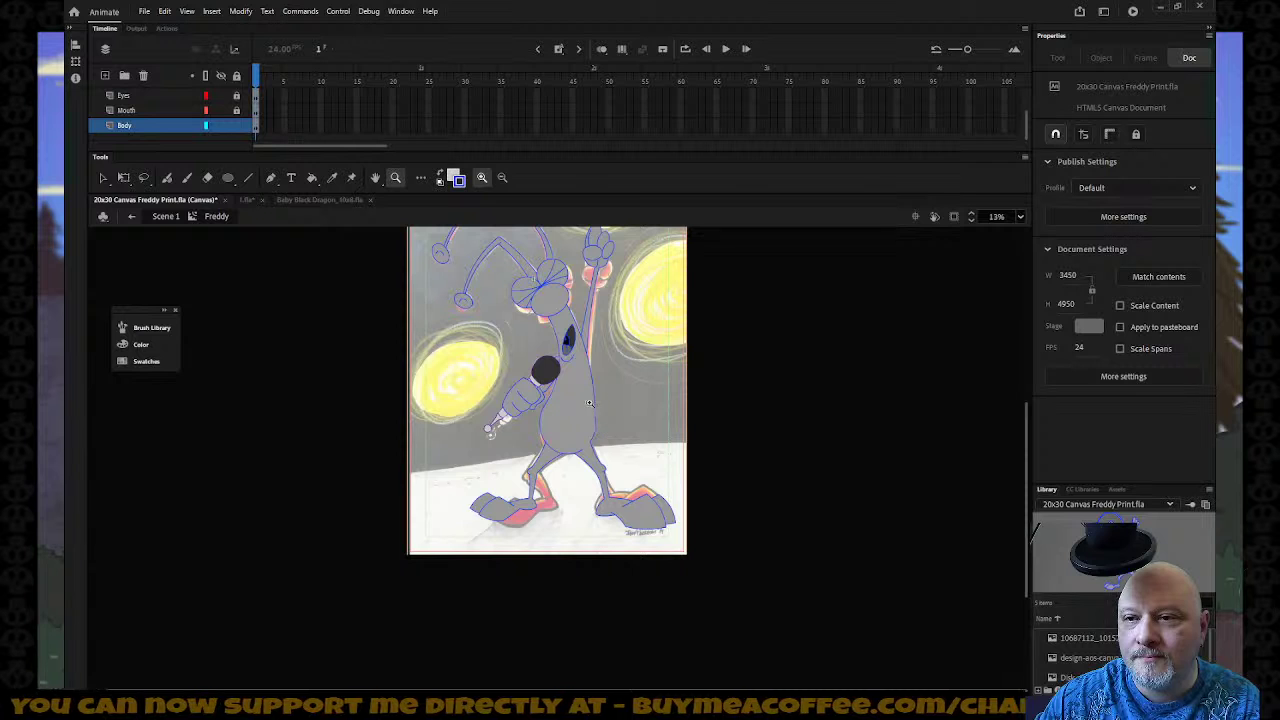
drag(545, 316, 619, 363)
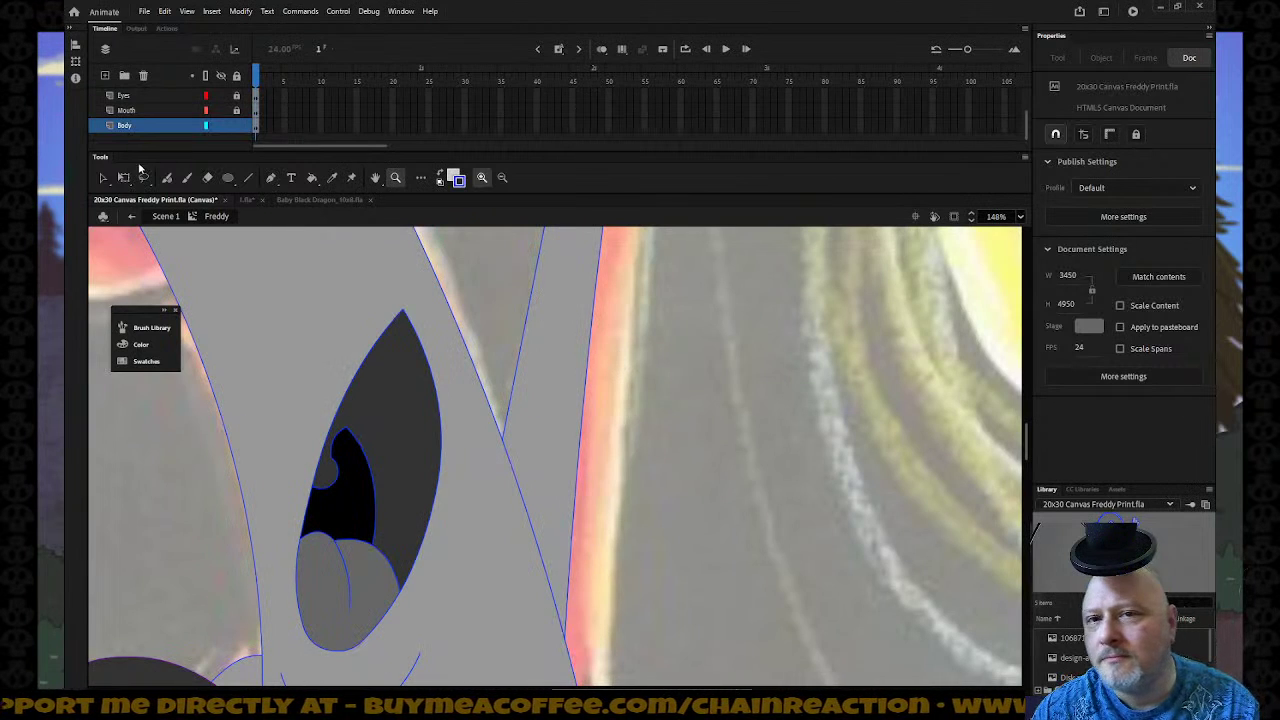
click(102, 177)
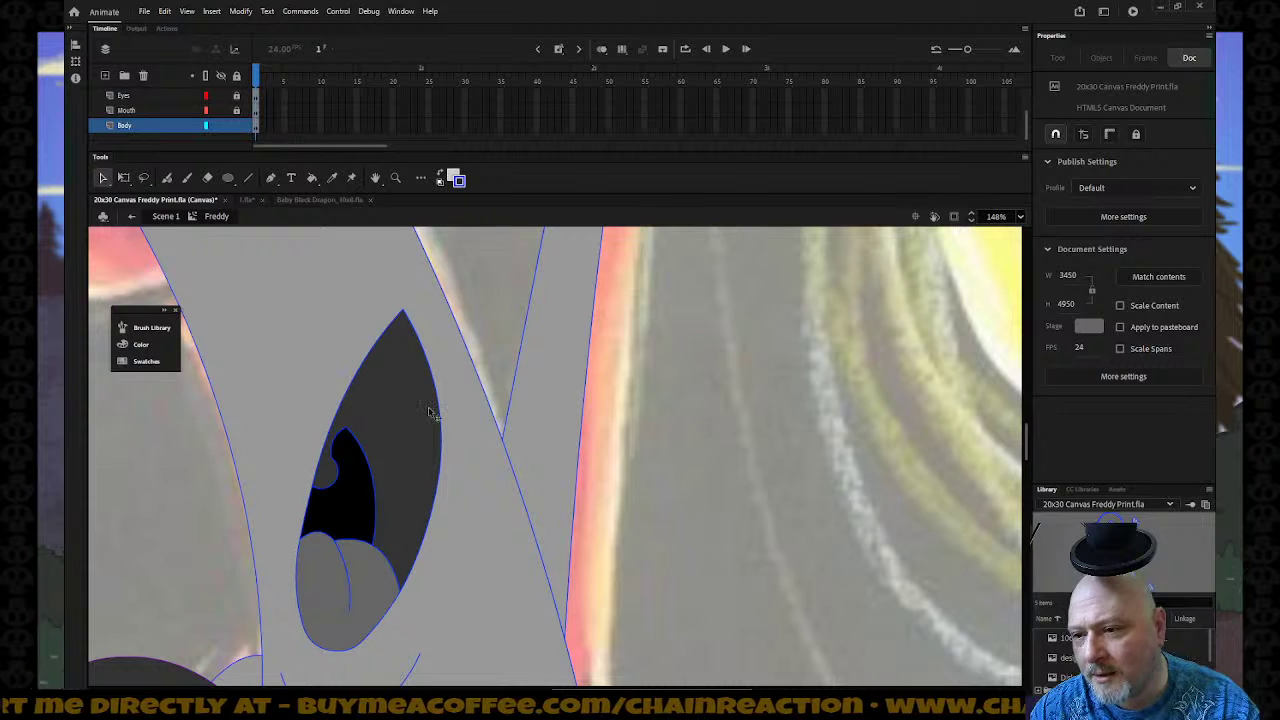
click(524, 508)
key(Delete)
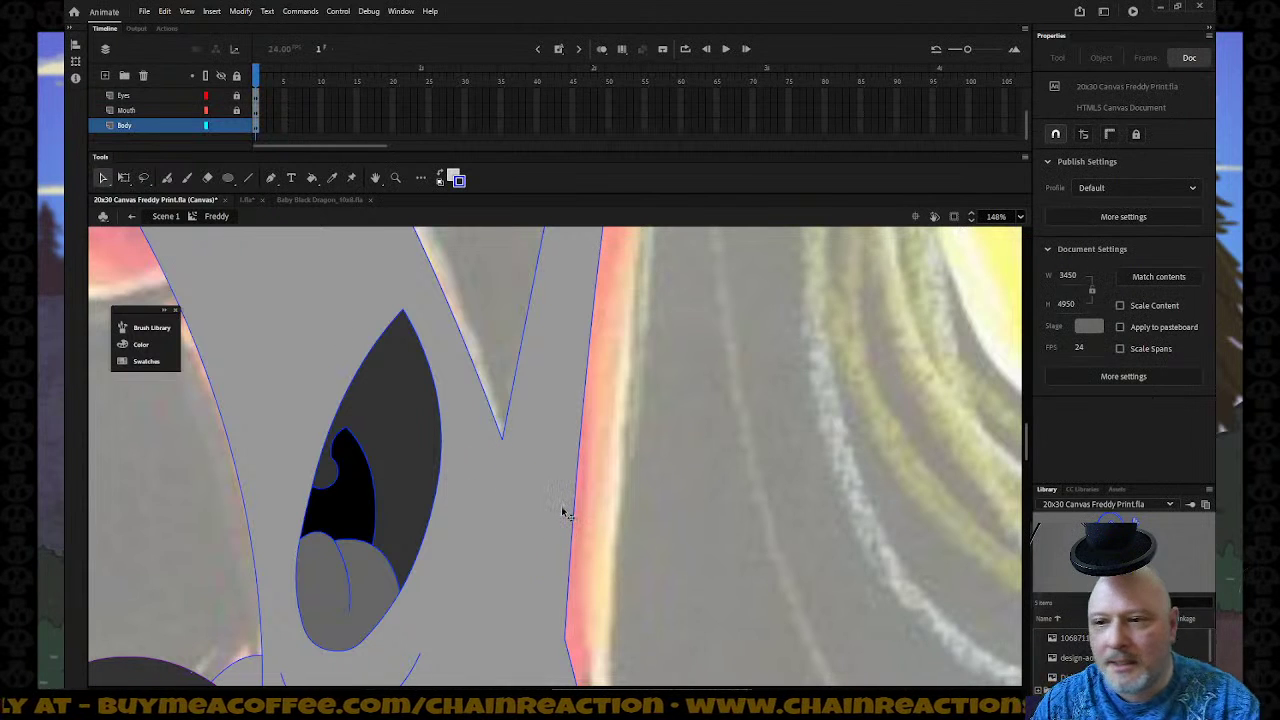
key(ctrl+z)
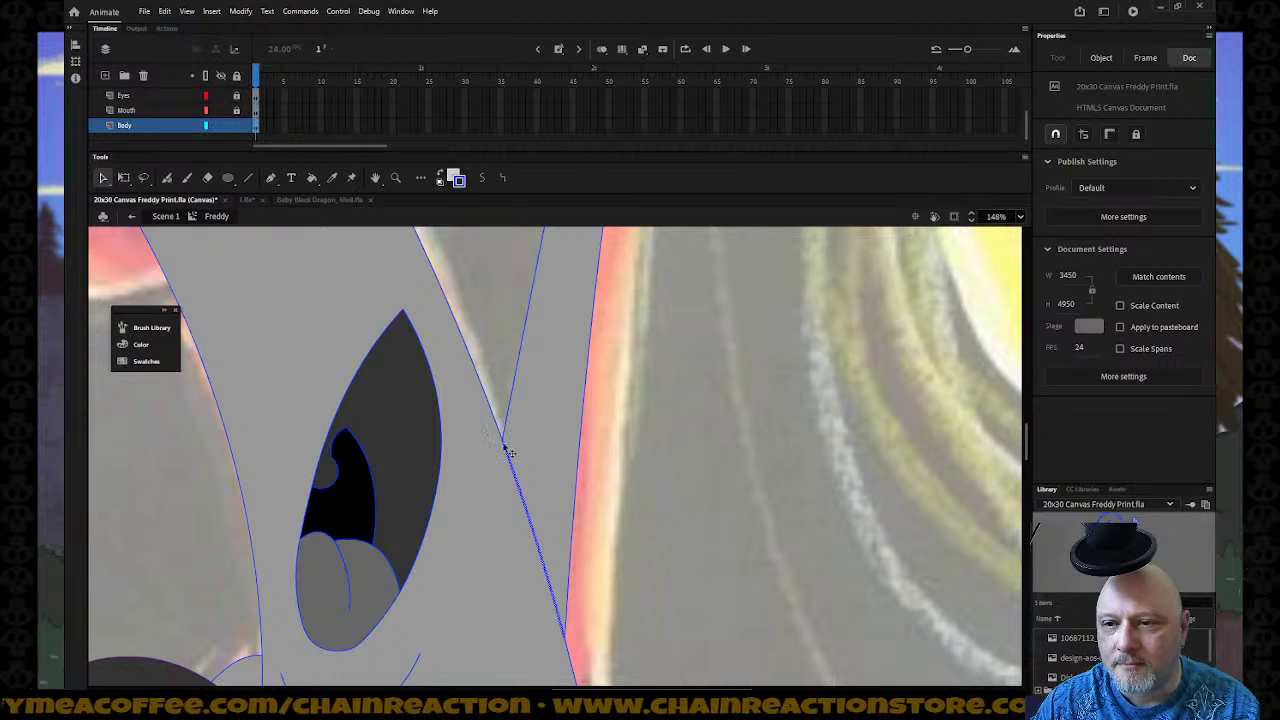
drag(503, 447, 745, 462)
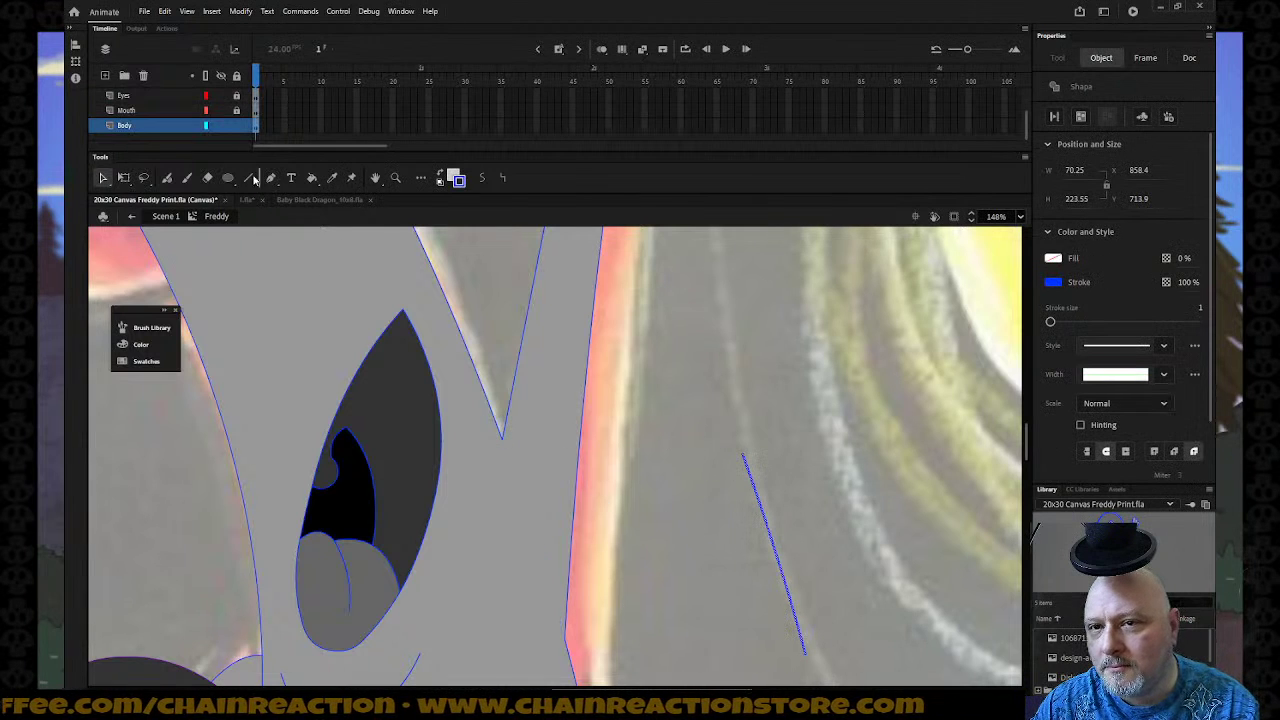
click(209, 179)
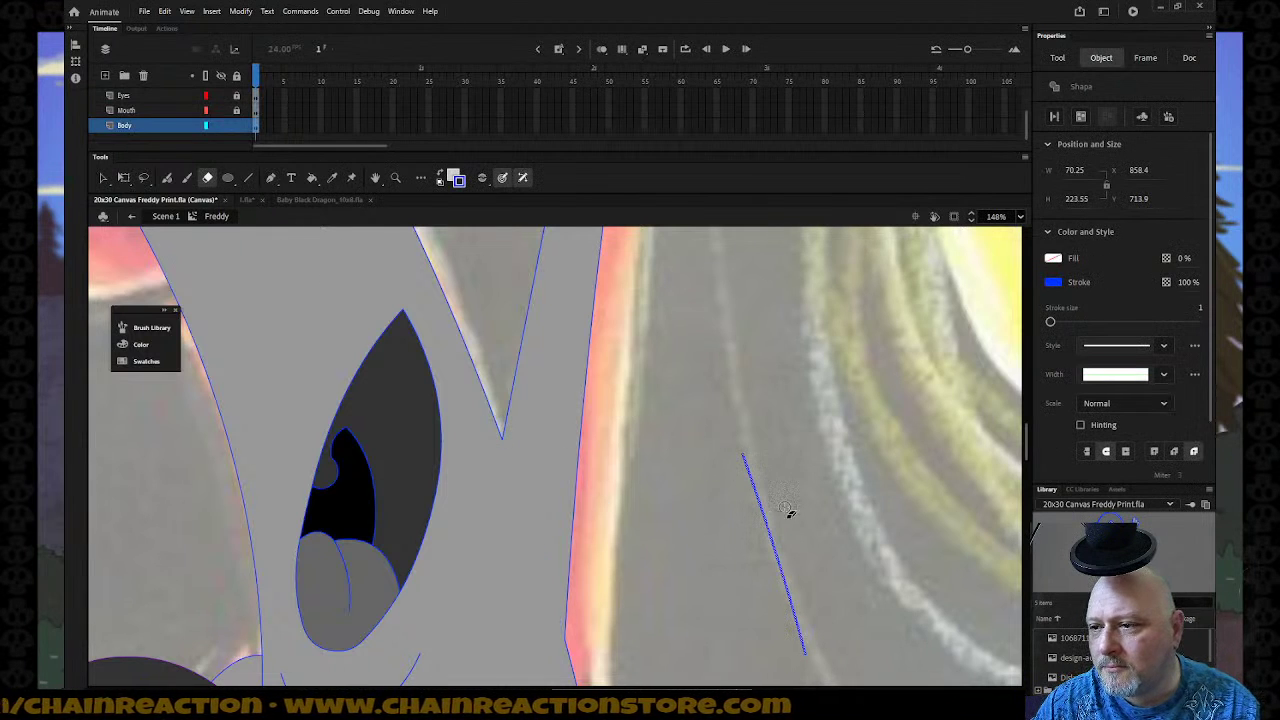
mouse_move(801, 516)
mouse_down()
mouse_move(697, 548)
mouse_move(682, 533)
mouse_up()
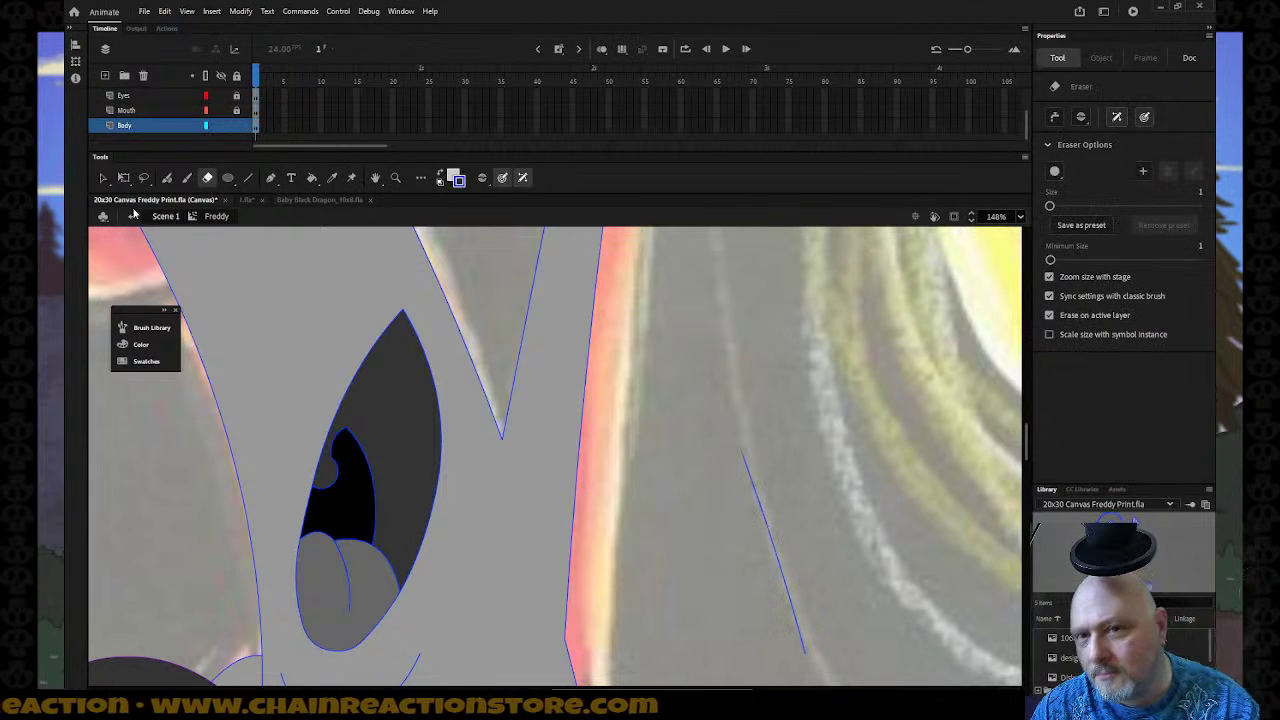
Move the short upper piece of the split line back to the armpit corner and delete the leftover piece on the background.
click(103, 177)
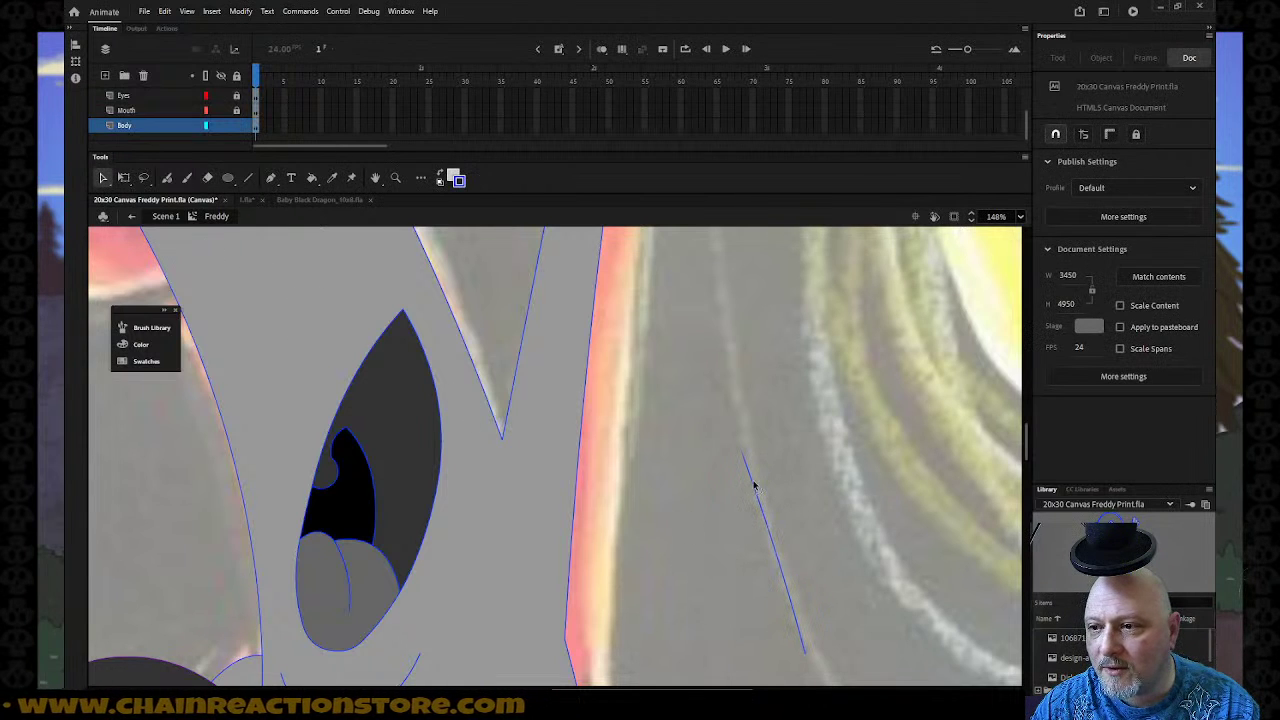
click(743, 457)
drag(743, 457, 507, 447)
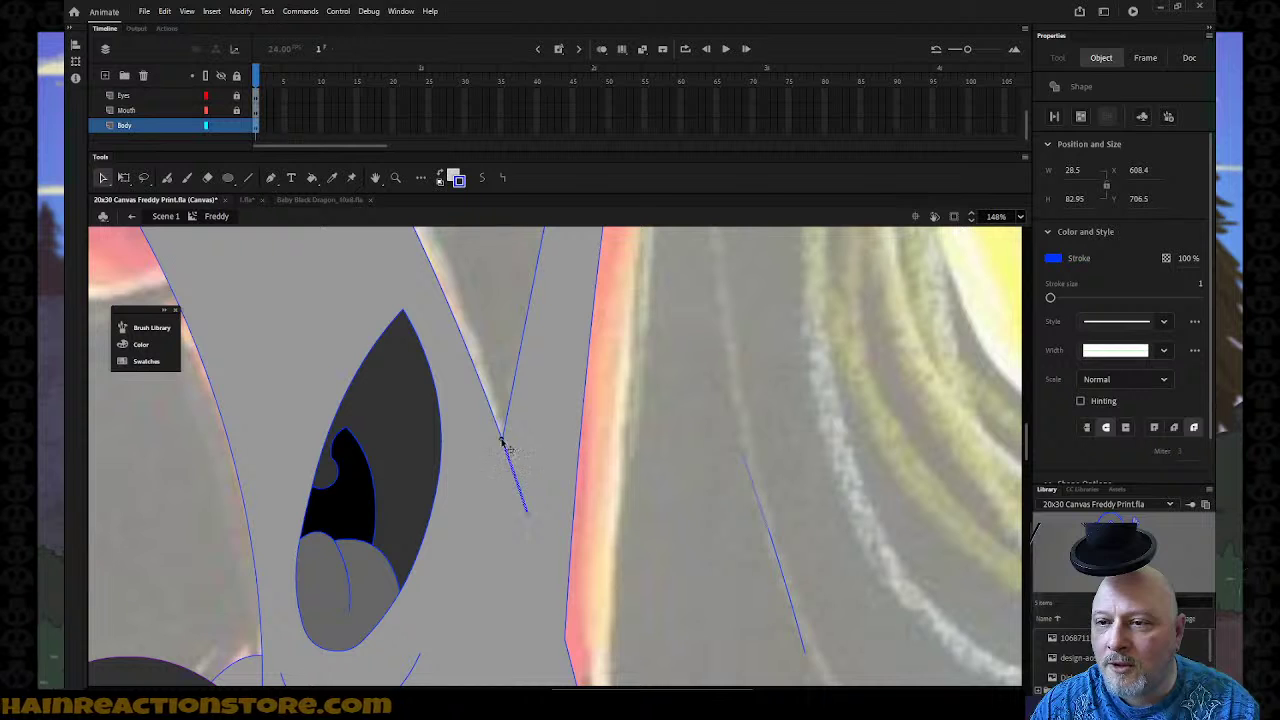
click(730, 535)
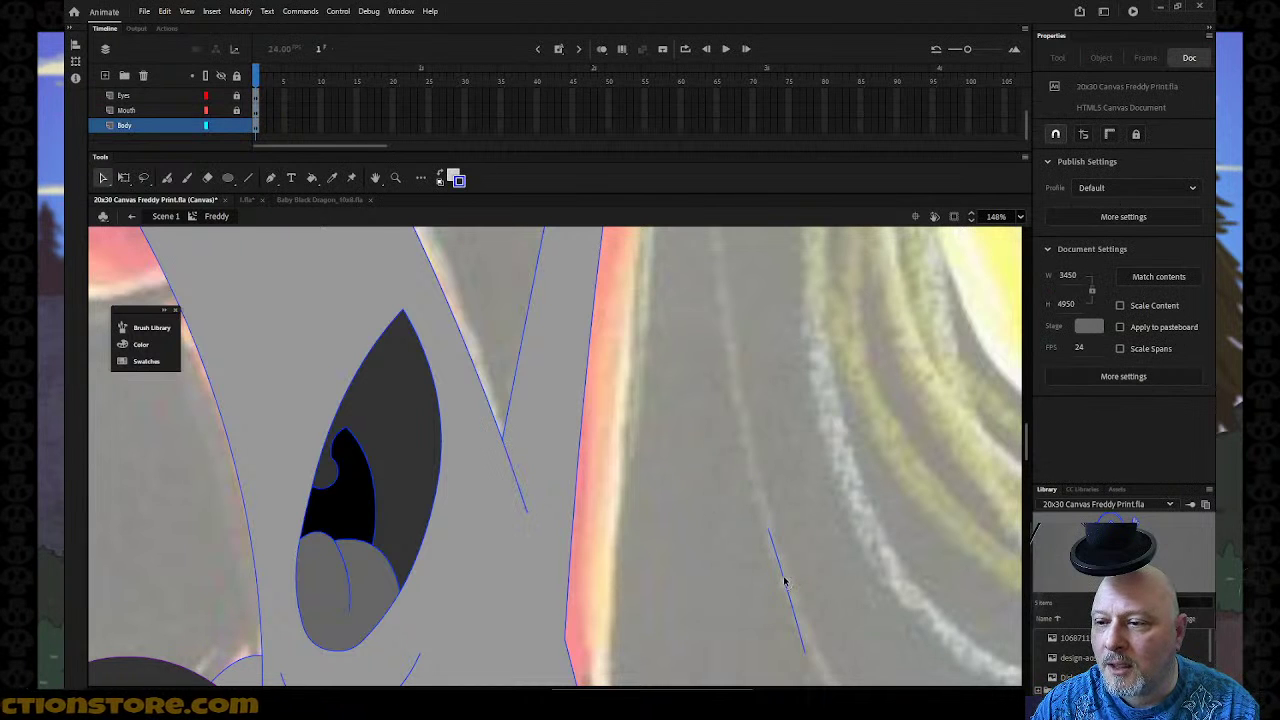
click(785, 582)
key(Delete)
key(z)
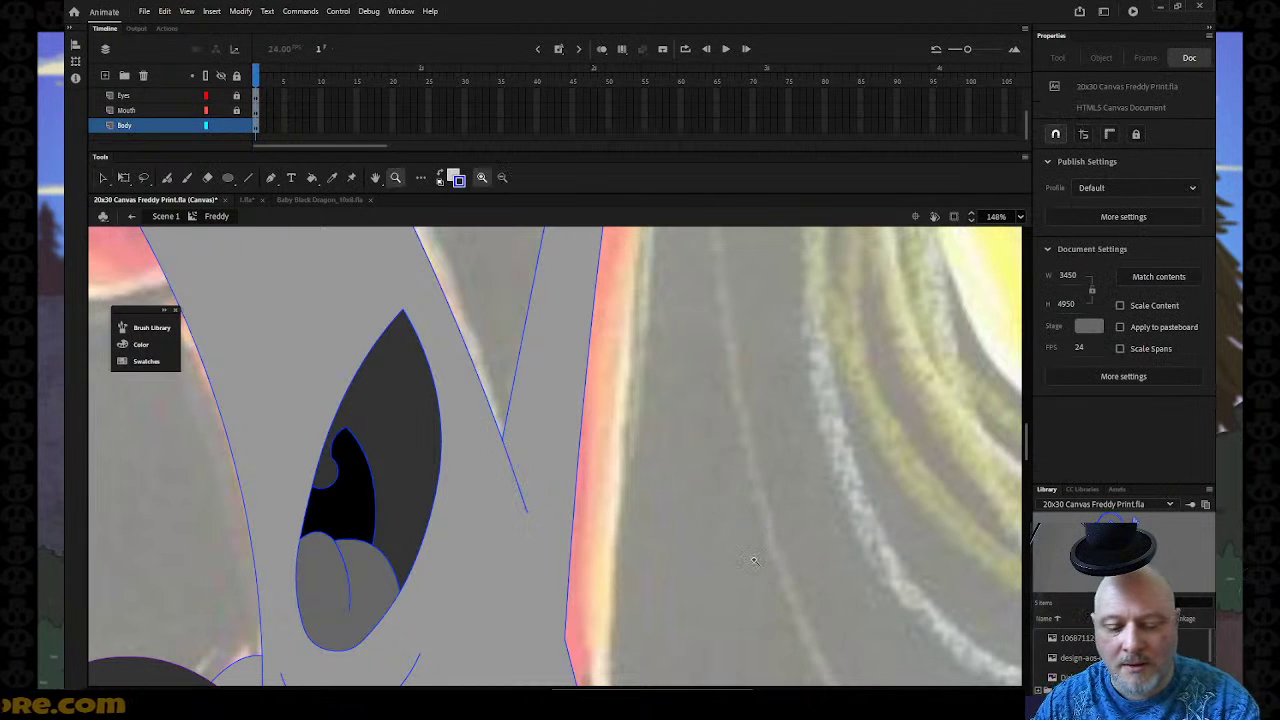
alt+click(710, 565)
alt+click(612, 528)
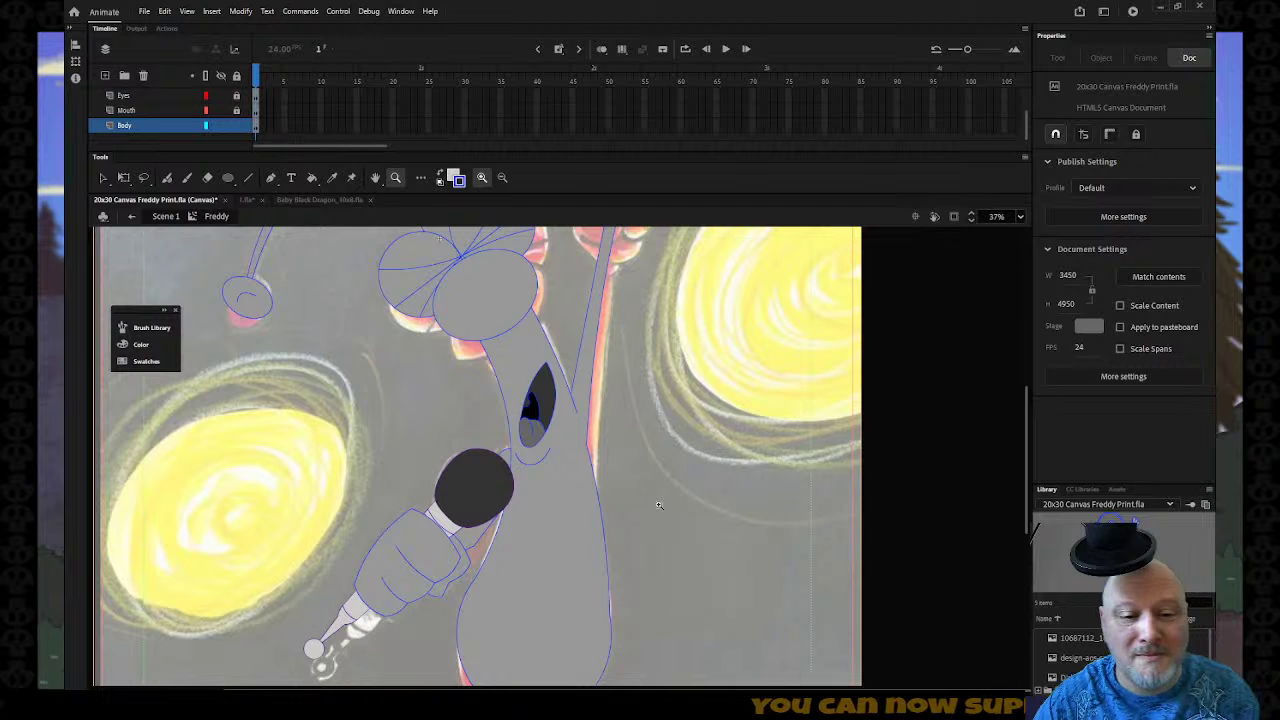
scroll(690, 548, down, 2)
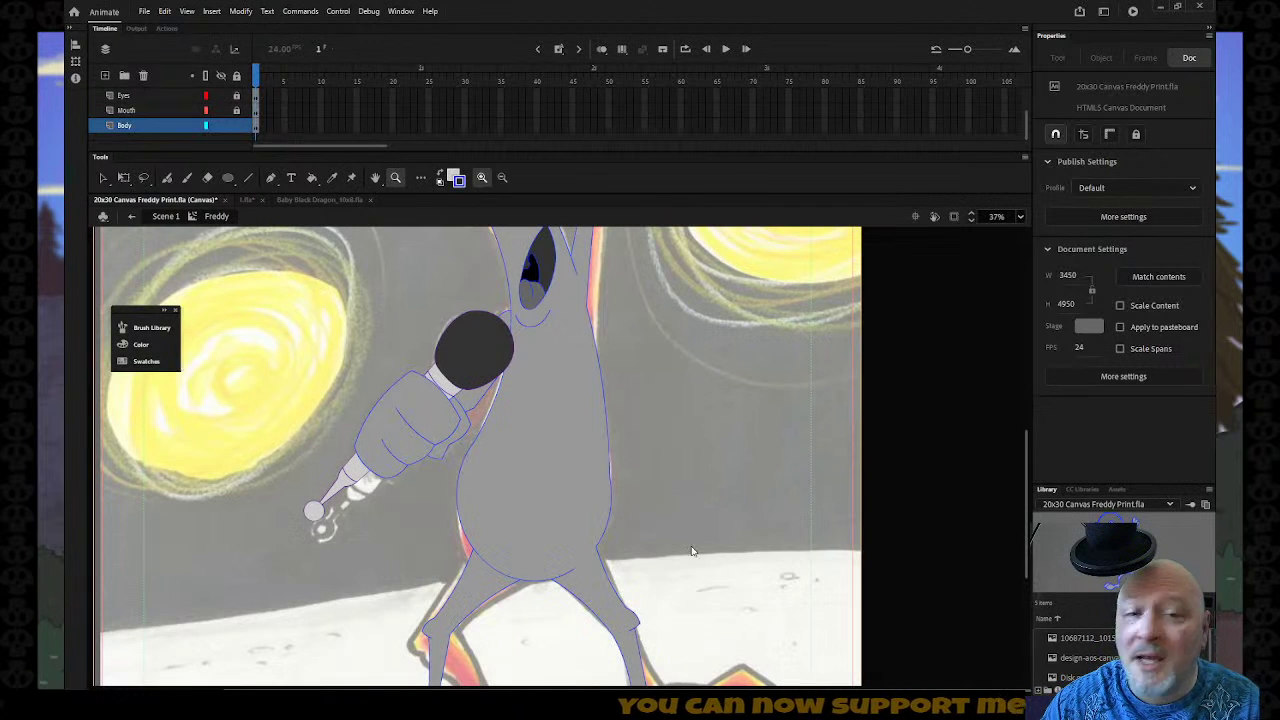
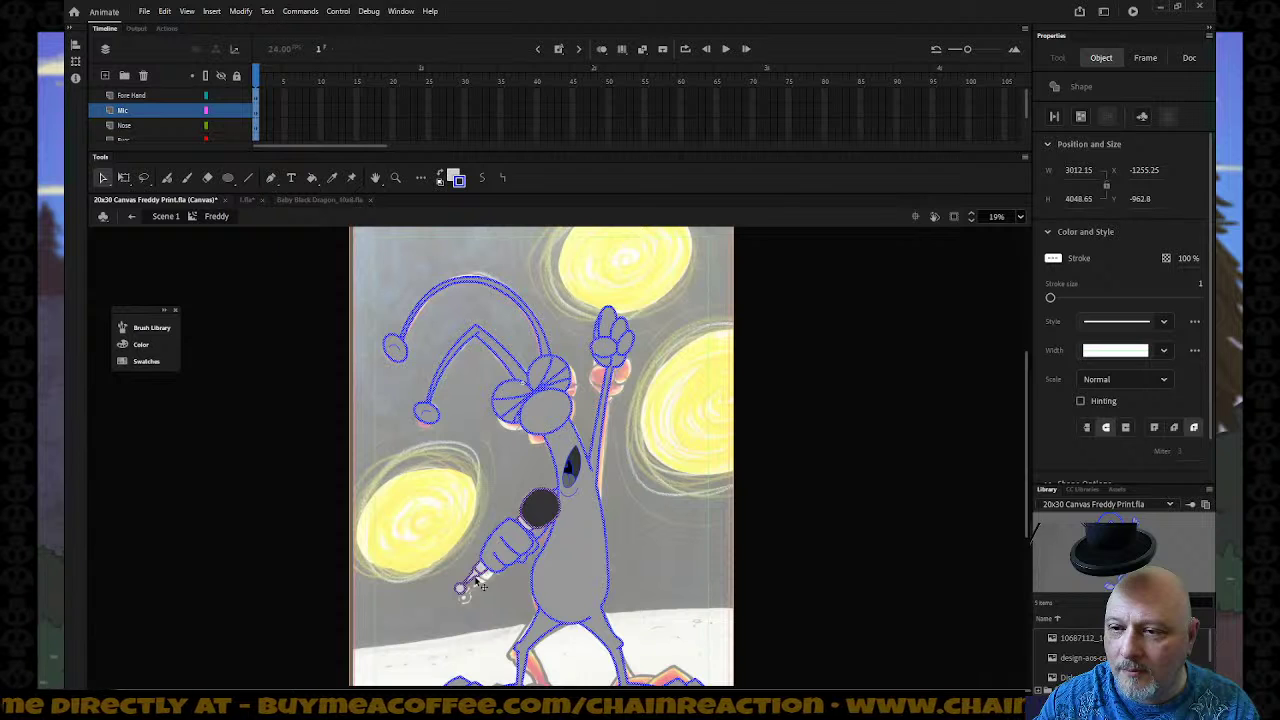
Insert a new layer, place it below the Body layer and name it Outline.
scroll(662, 520, down, 3)
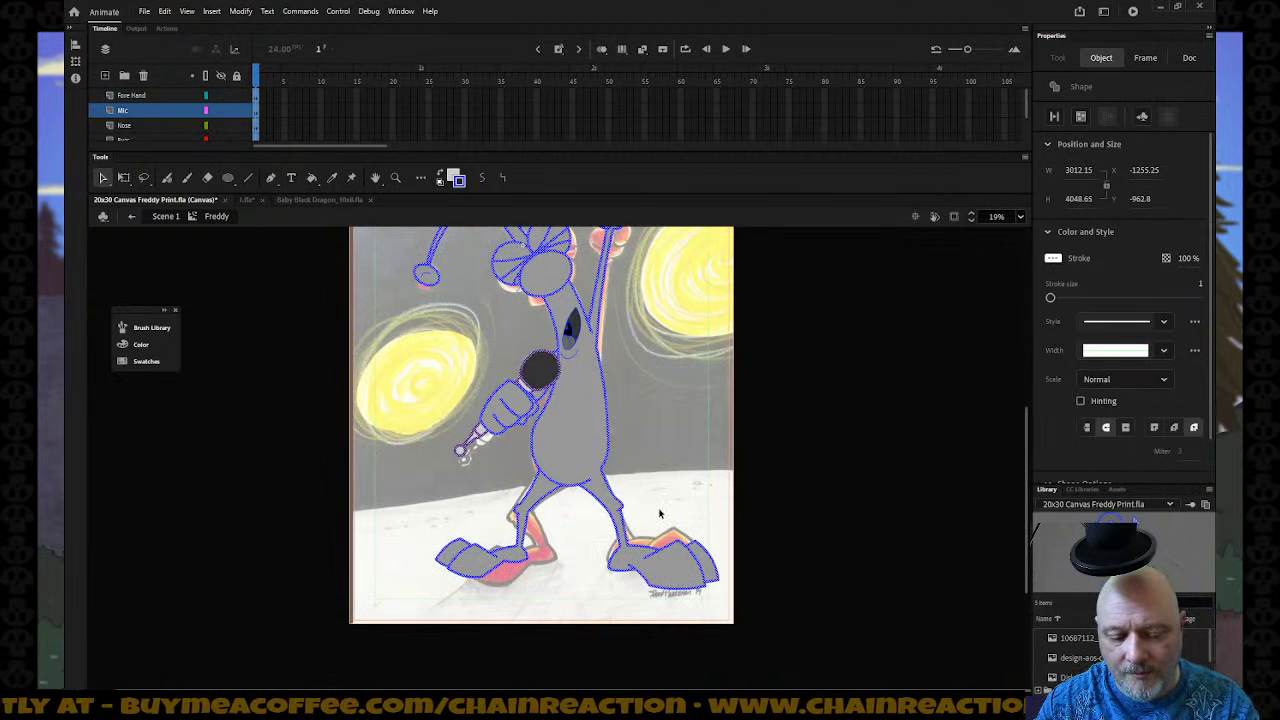
scroll(186, 120, down, 2)
click(186, 125)
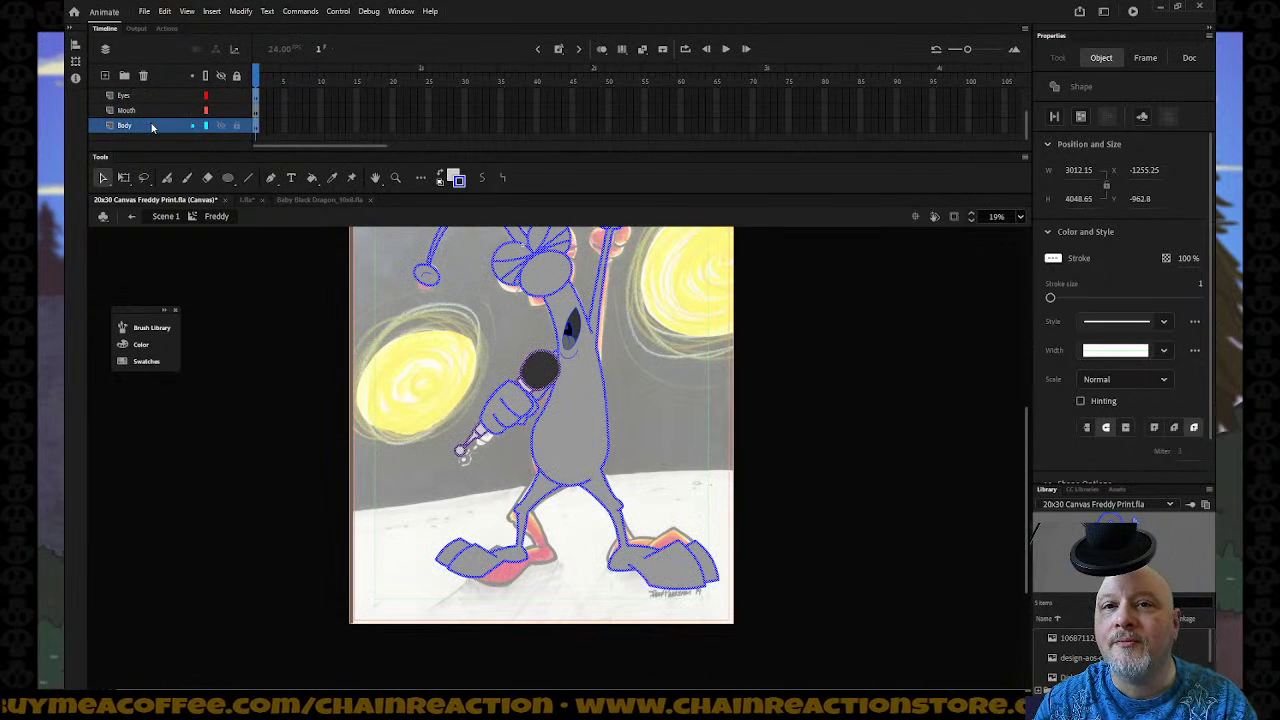
right_click(186, 125)
click(188, 193)
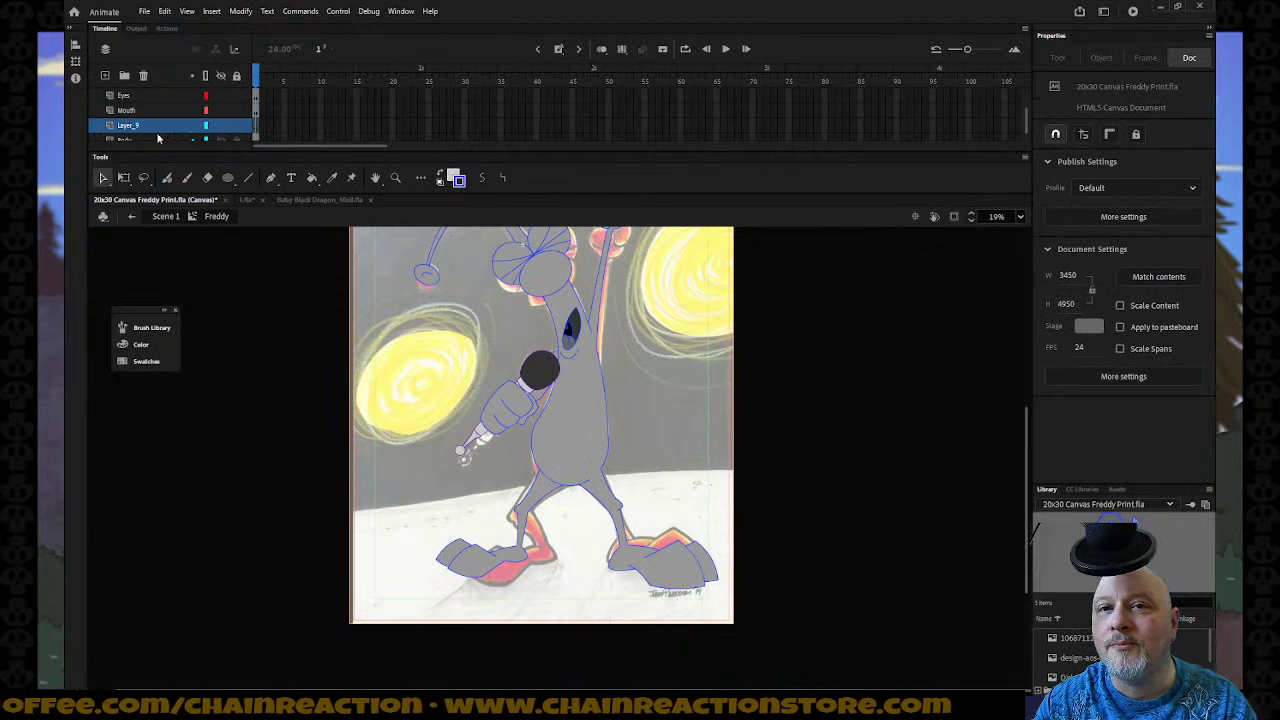
double_click(130, 125)
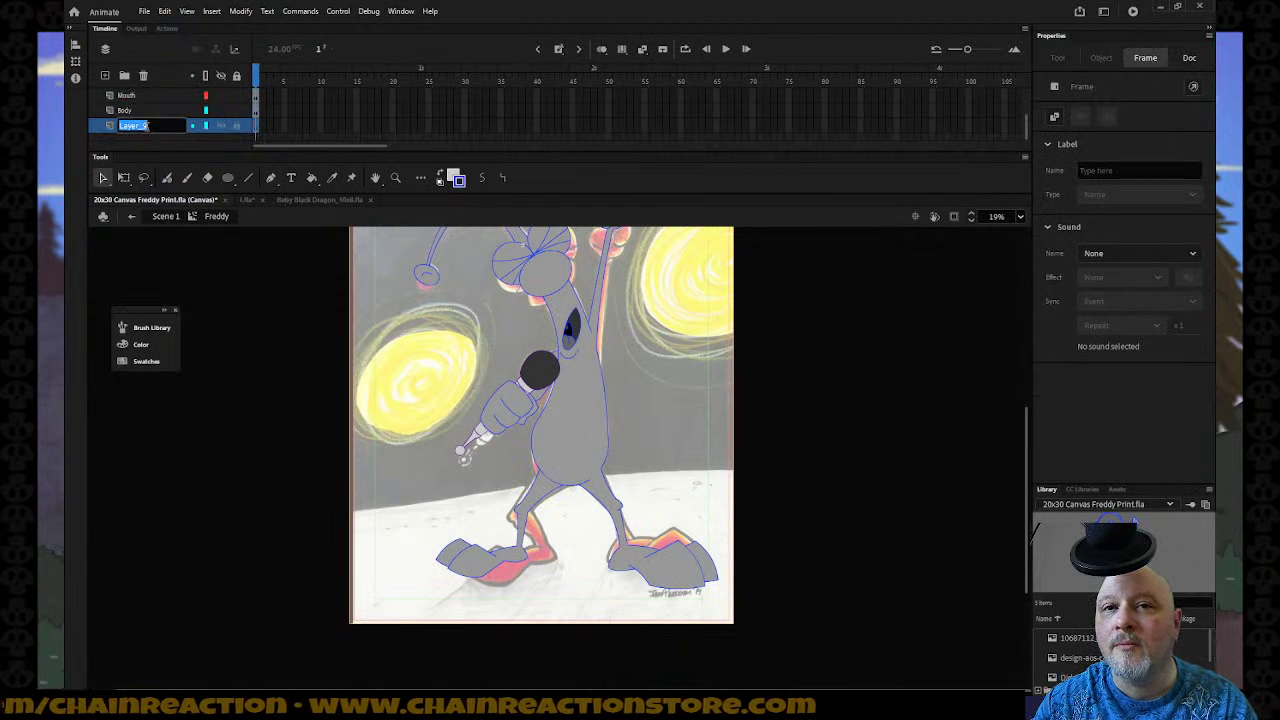
text(Outline)
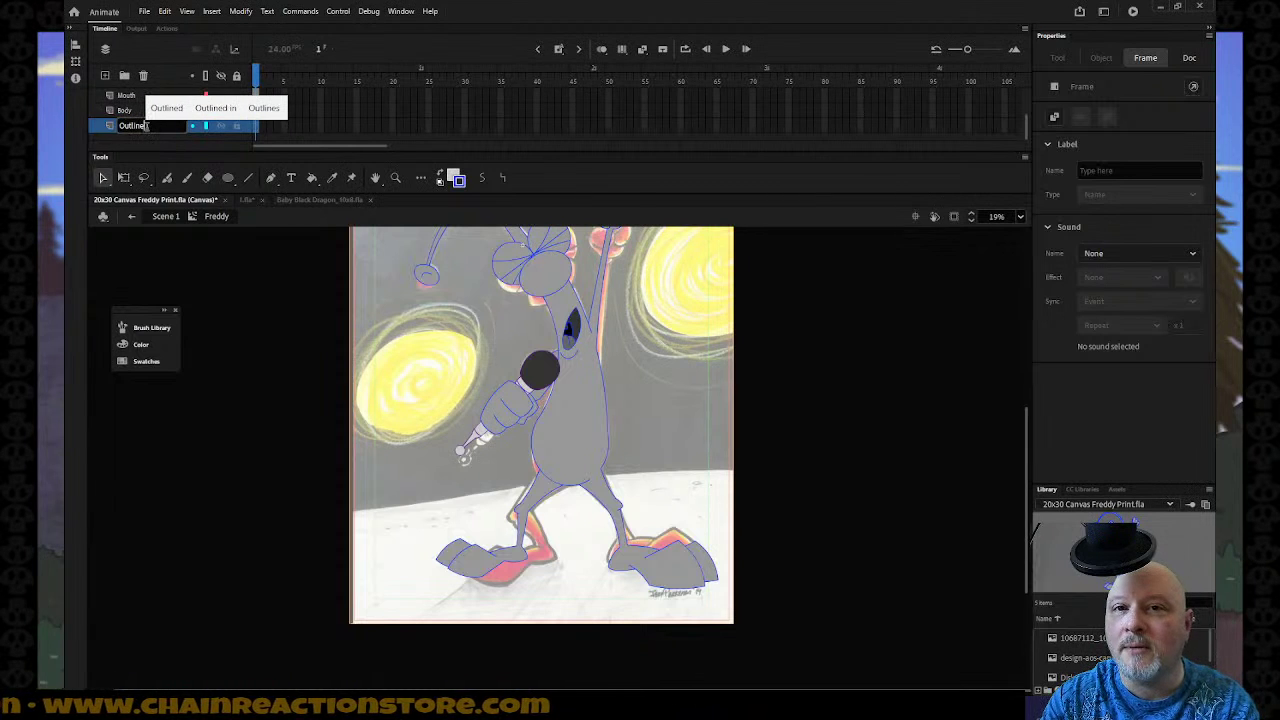
key(BackSpace)
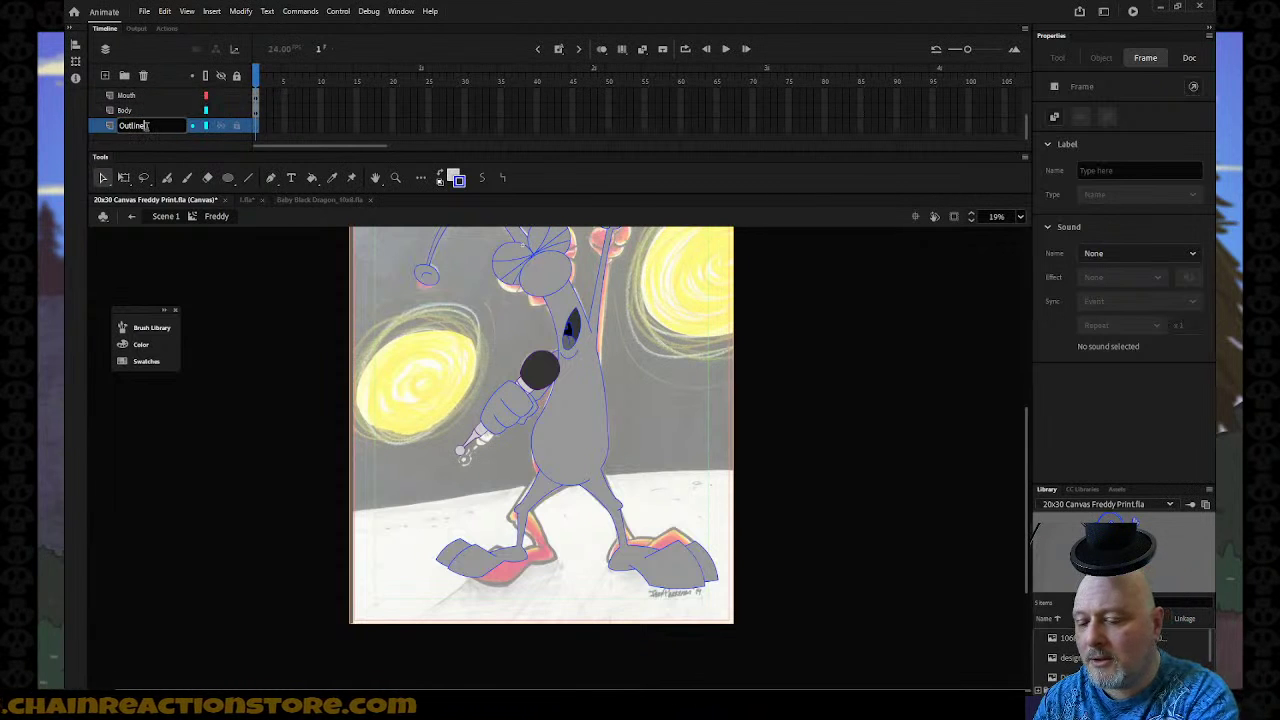
key(Return)
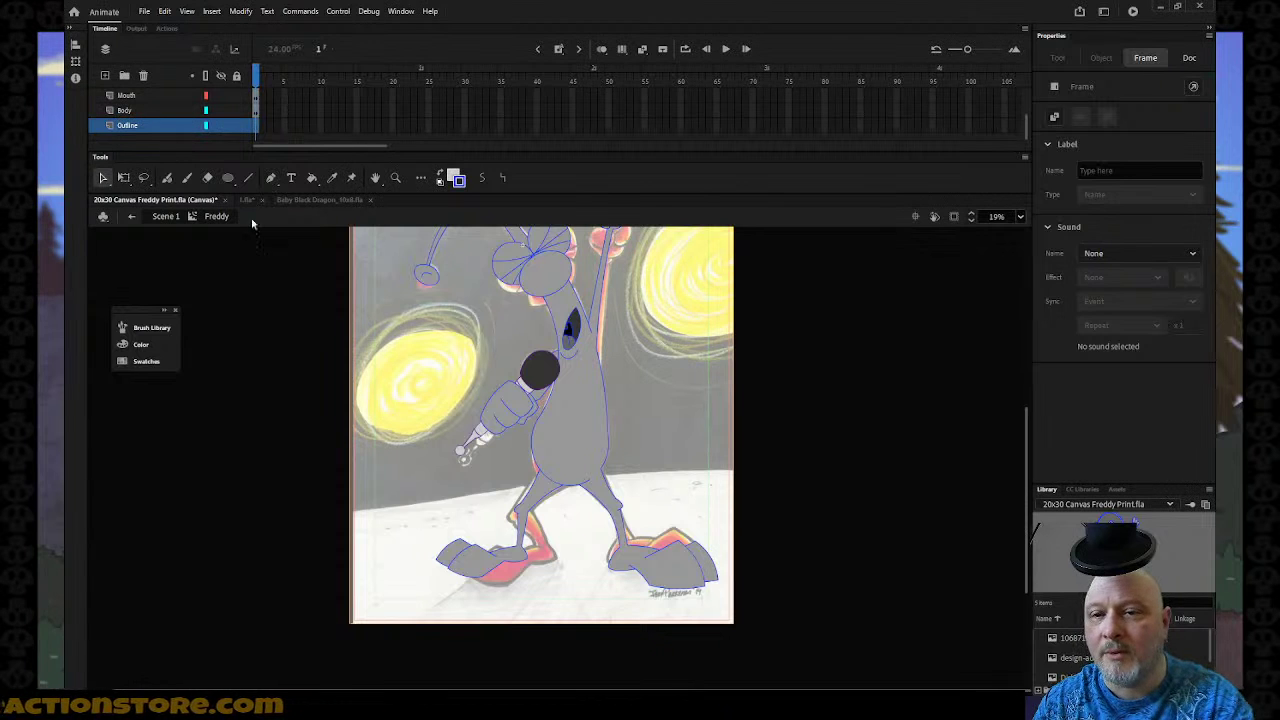
Paste the copied line art in place on the Outline layer and set its stroke size to 10.
right_click(298, 475)
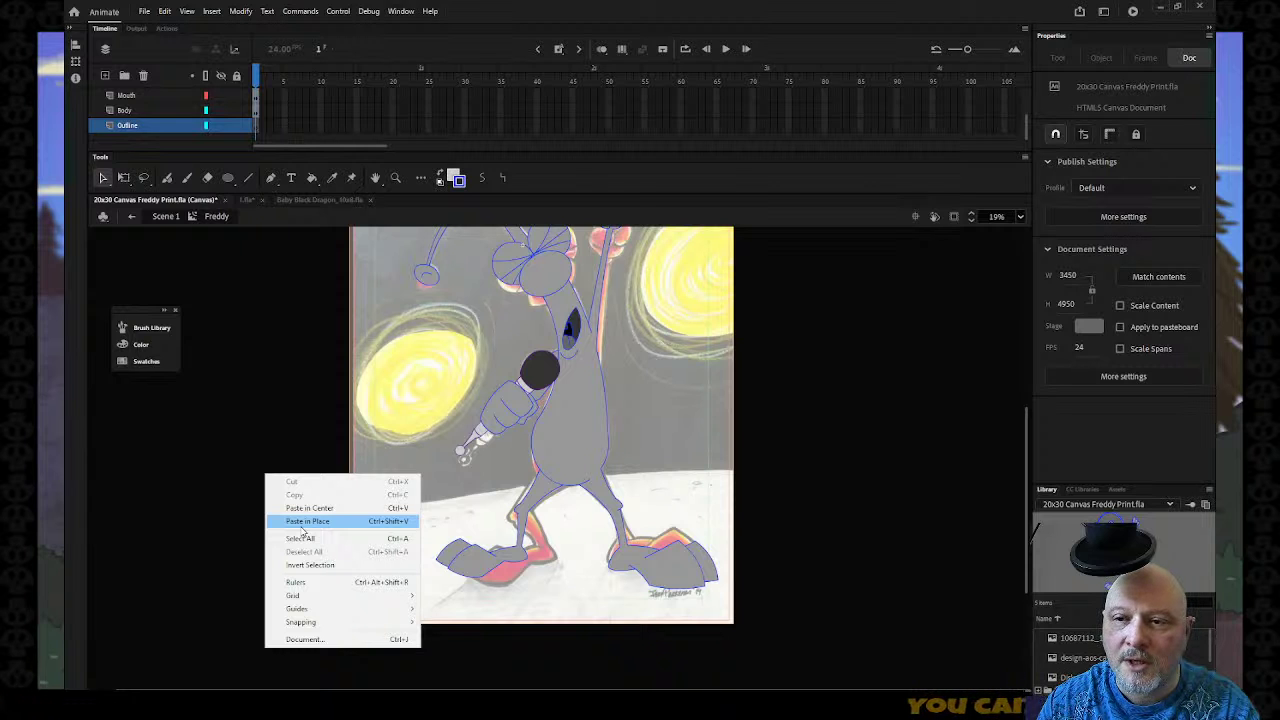
click(303, 522)
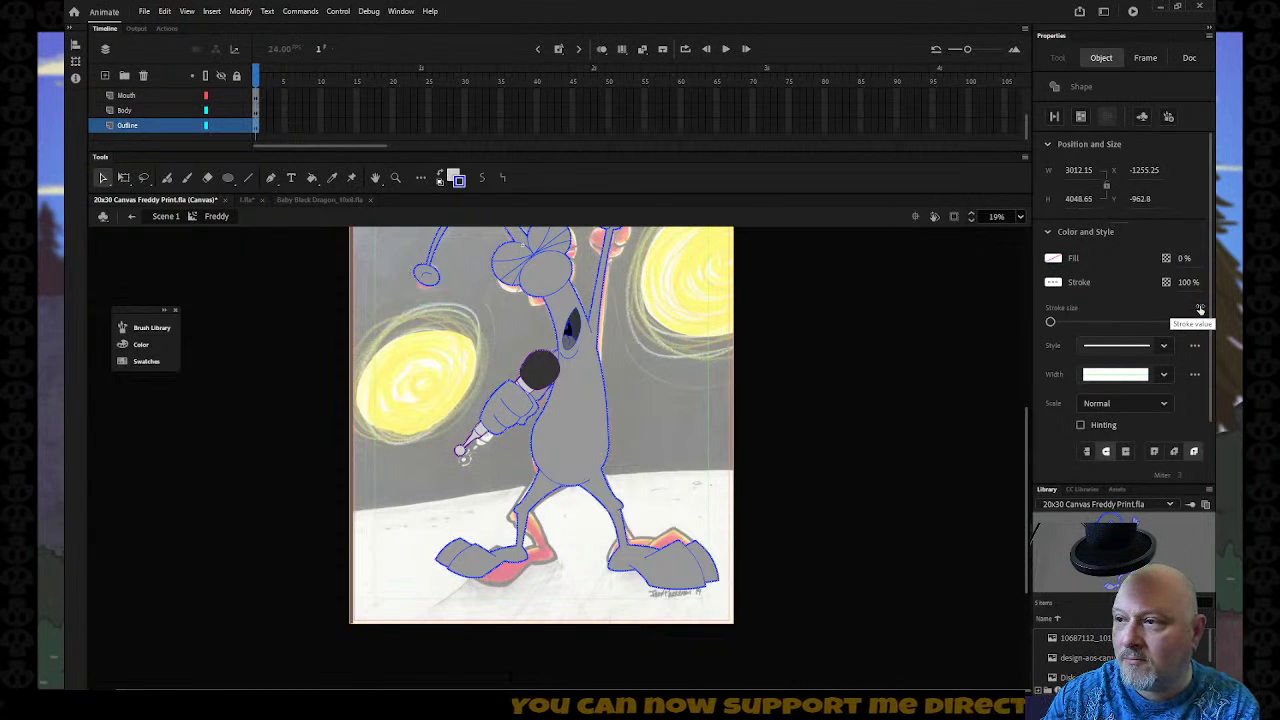
click(1201, 310)
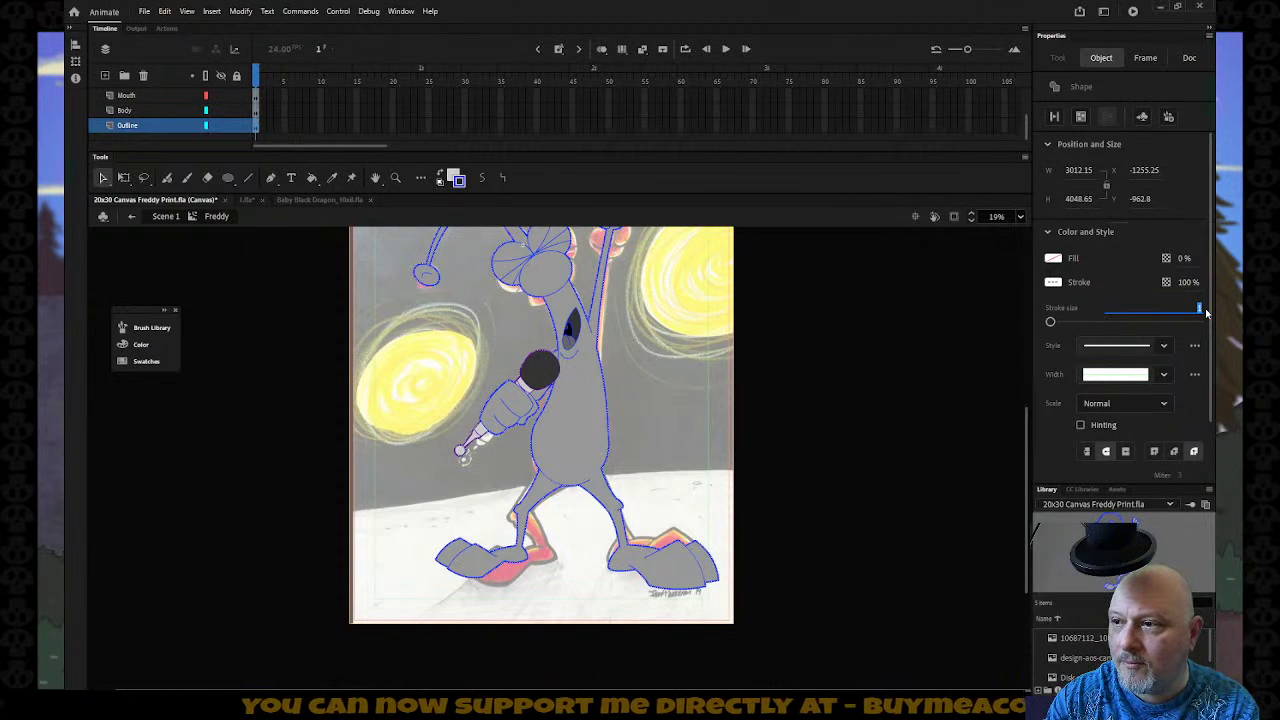
text(10)
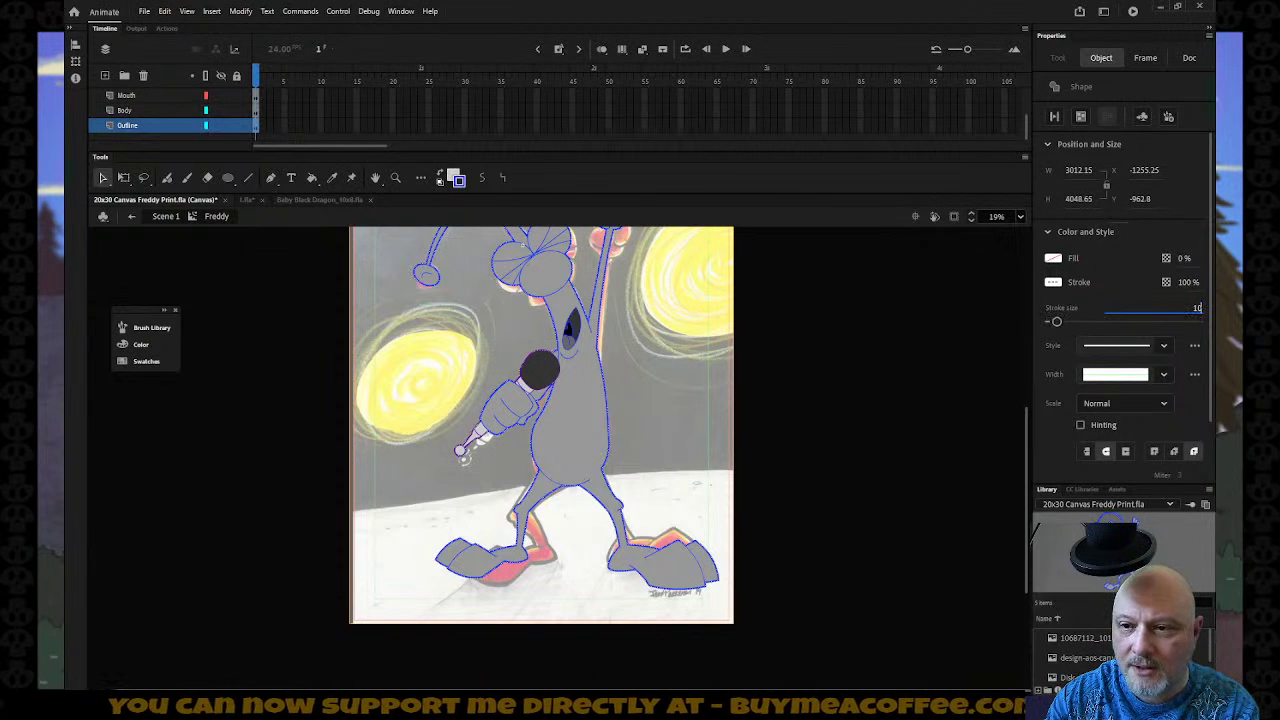
key(Return)
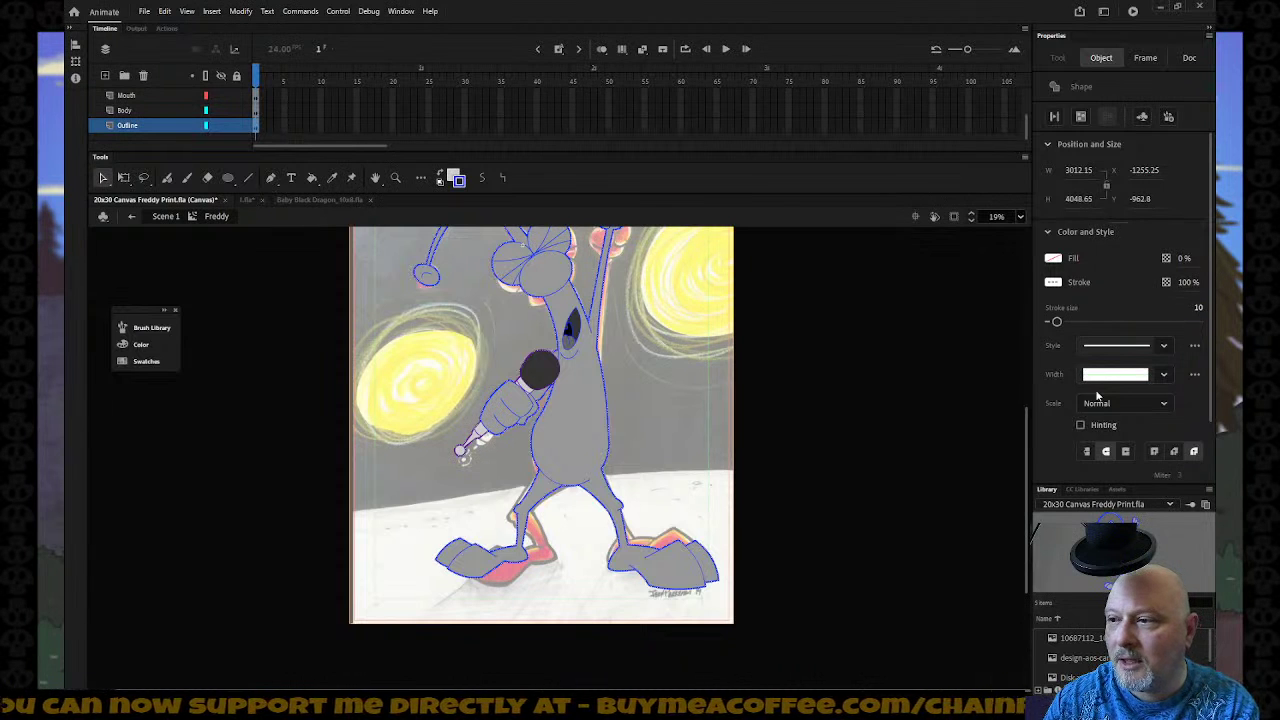
click(895, 470)
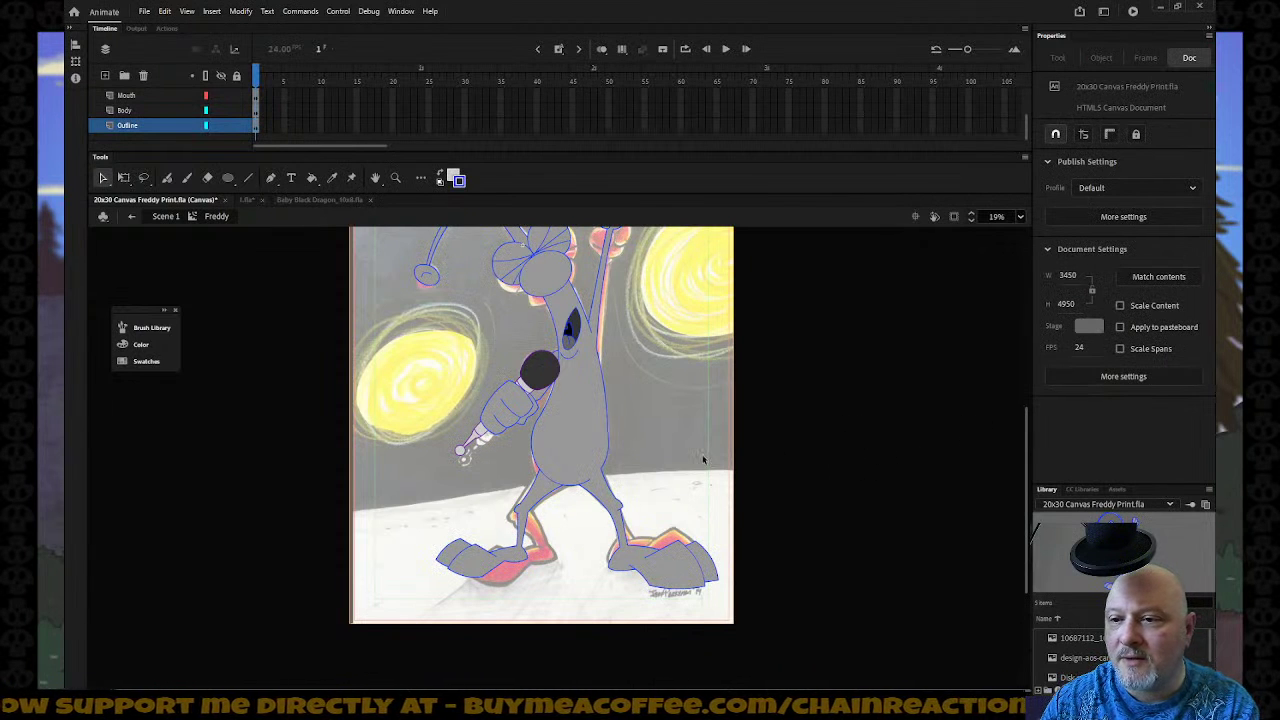
Reselect the line art on the Outline layer and set its stroke size to 16.
click(158, 126)
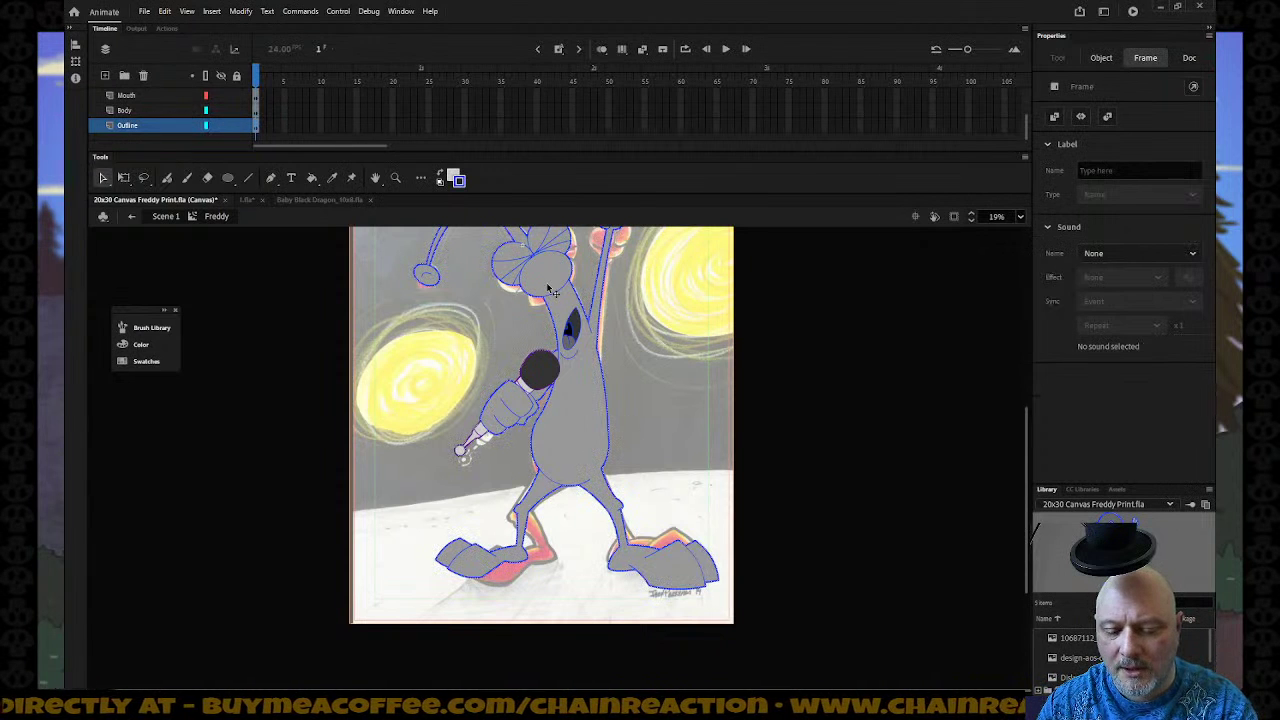
key(ctrl+a)
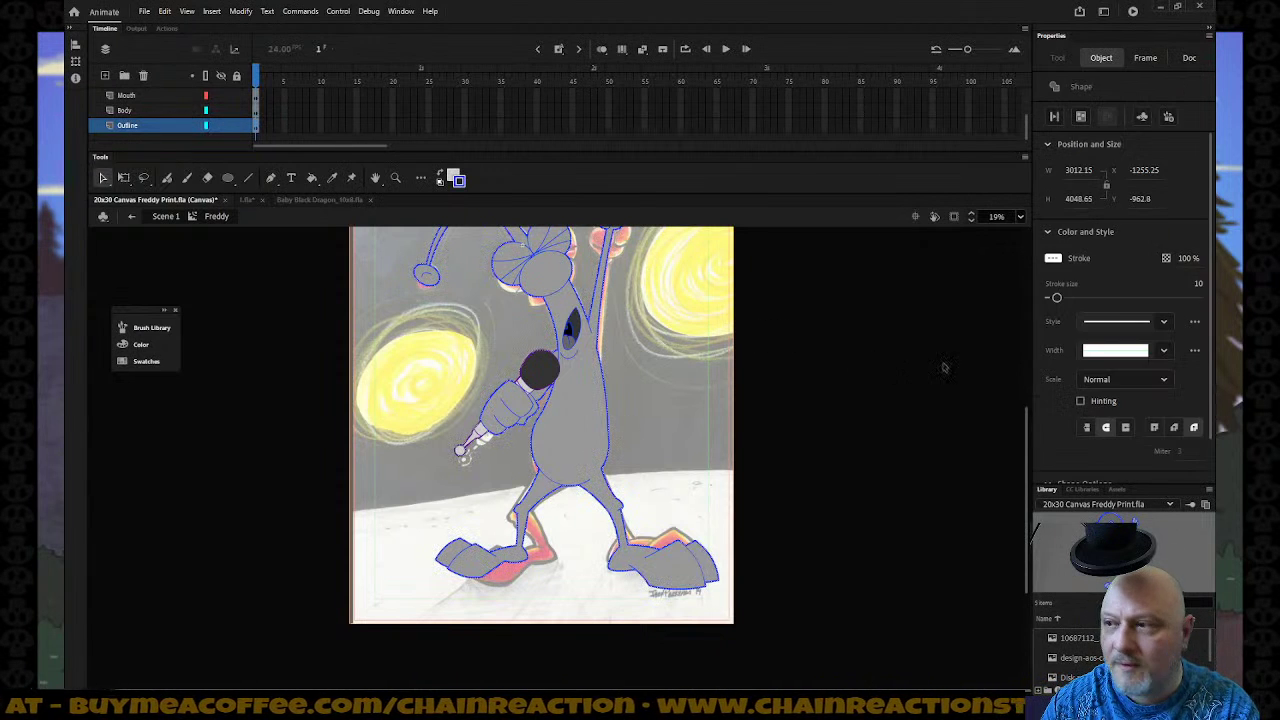
click(1198, 285)
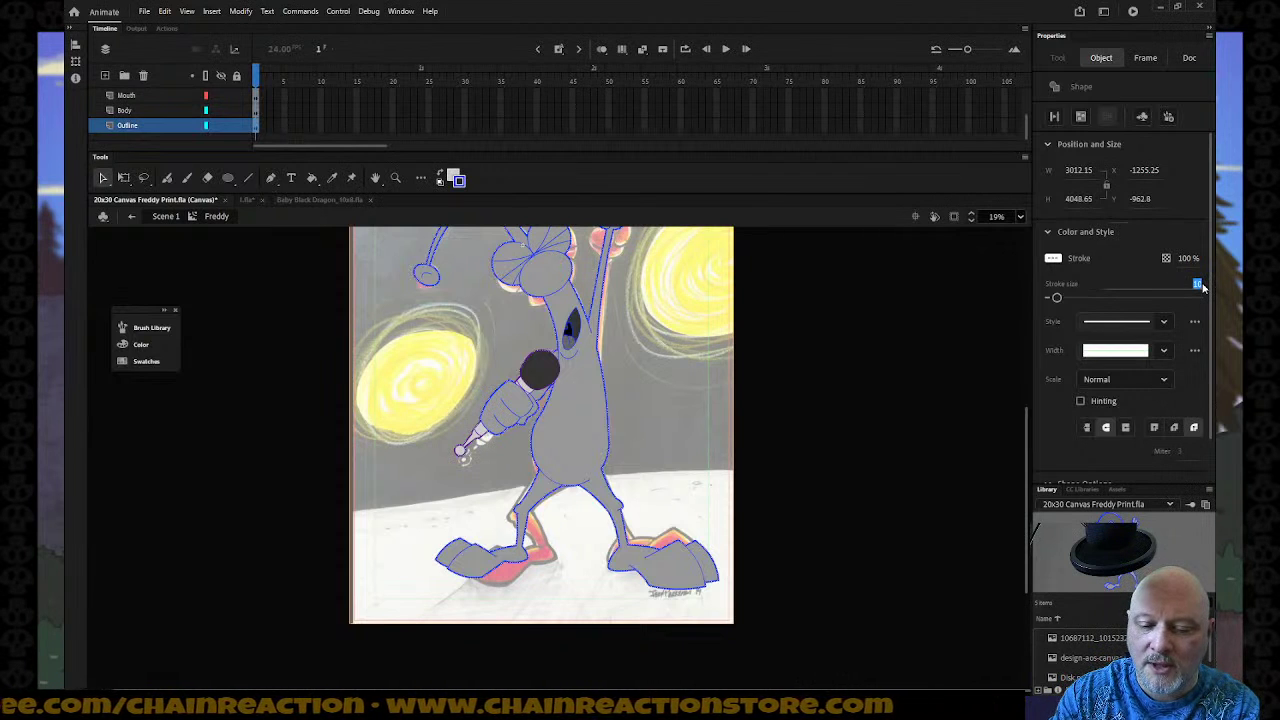
text(16)
key(Return)
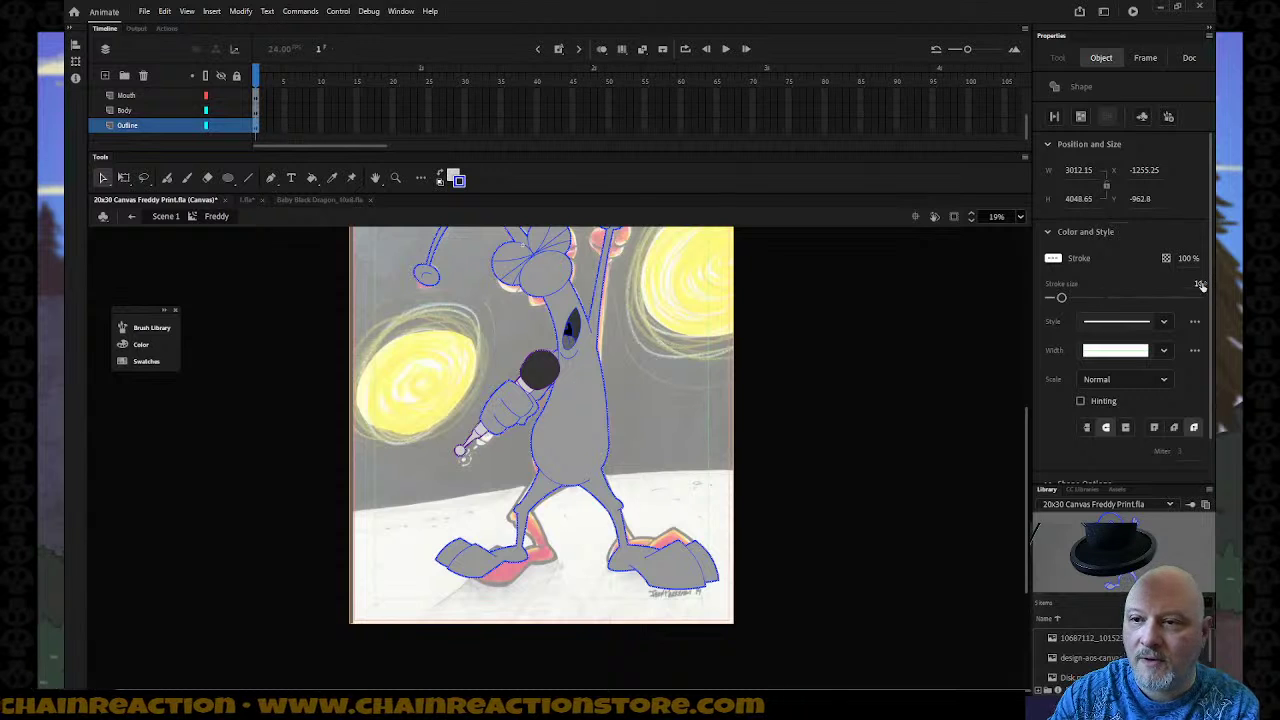
click(852, 451)
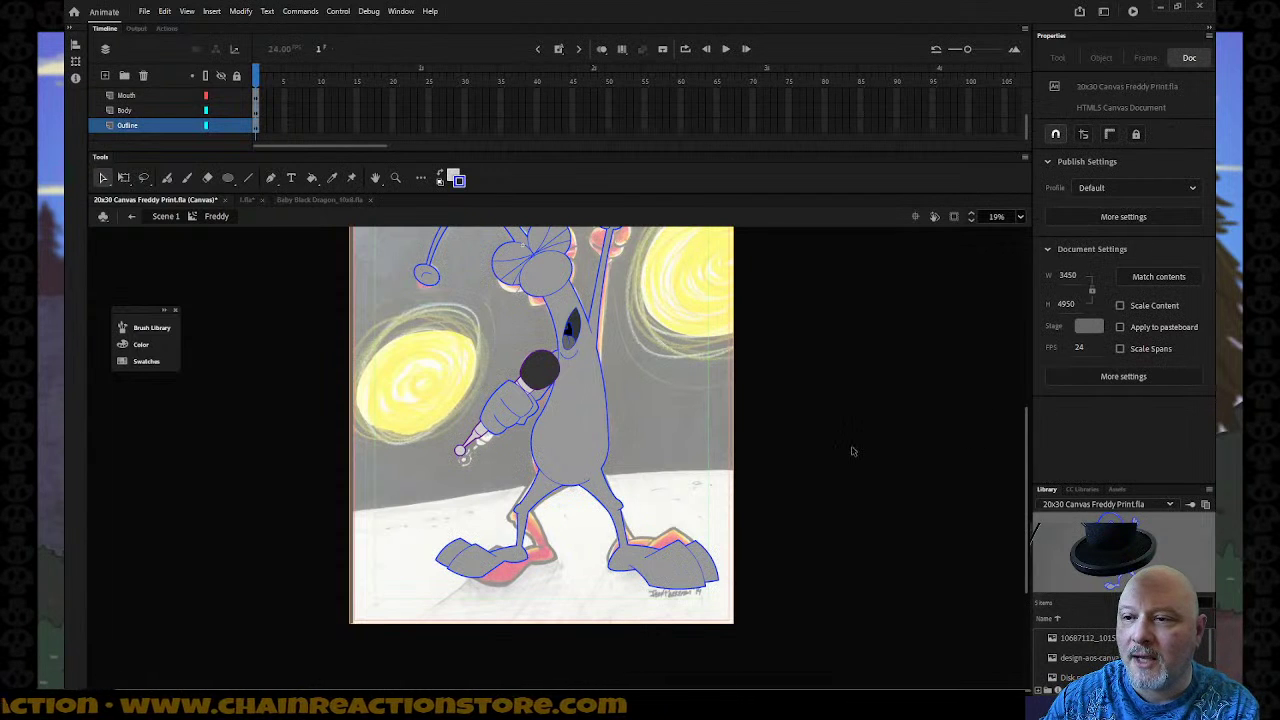
Choose a magenta fill colour and fill both antennae and their round tips with the Paint Bucket.
scroll(720, 480, up, 3)
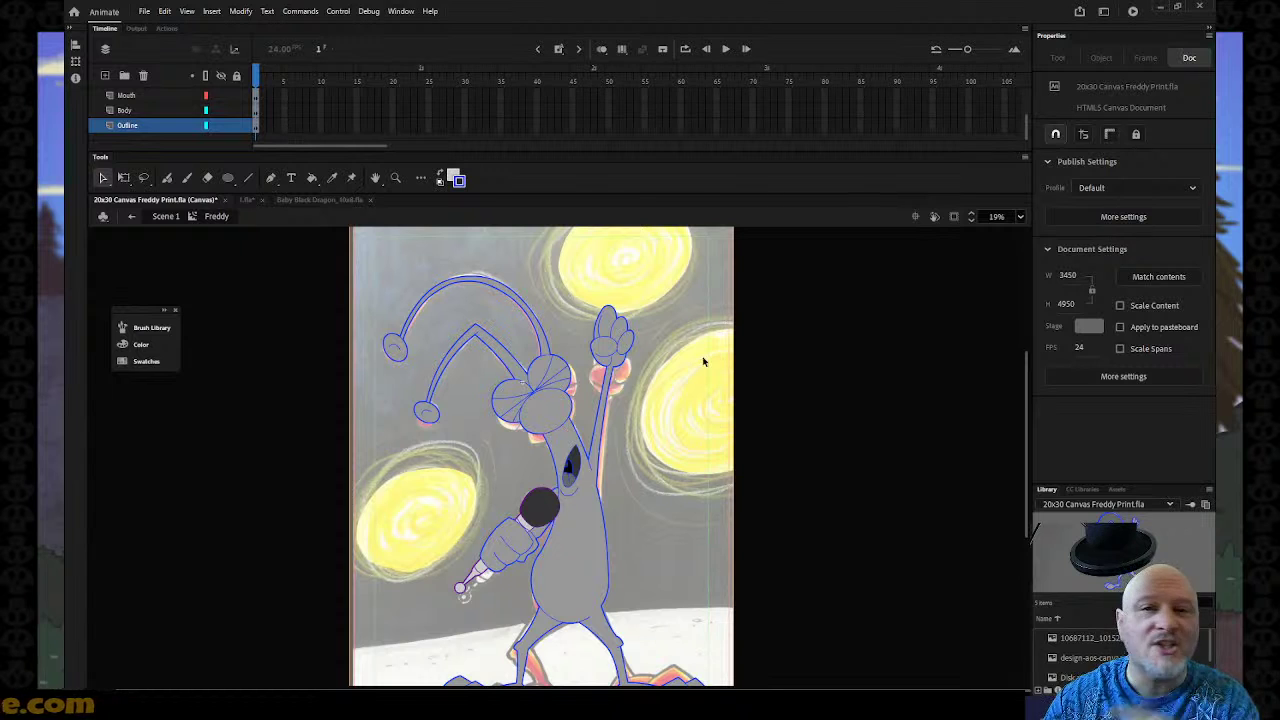
scroll(671, 386, down, 3)
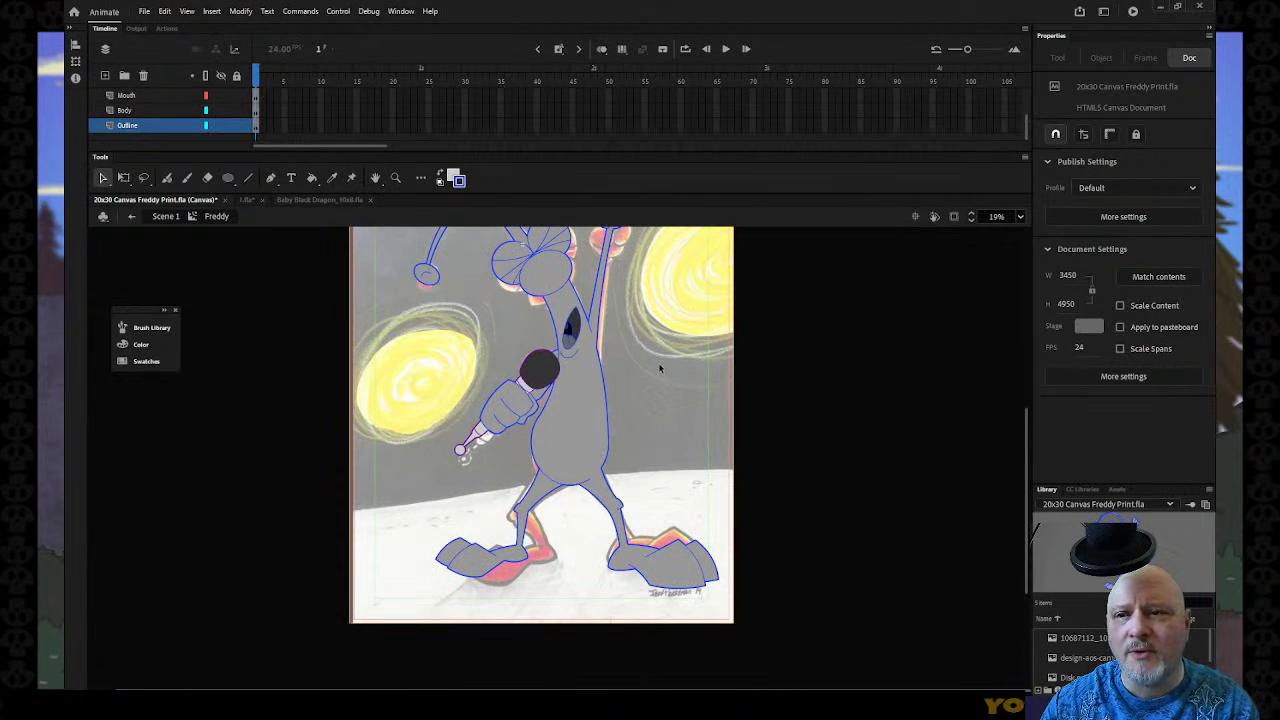
scroll(661, 362, up, 3)
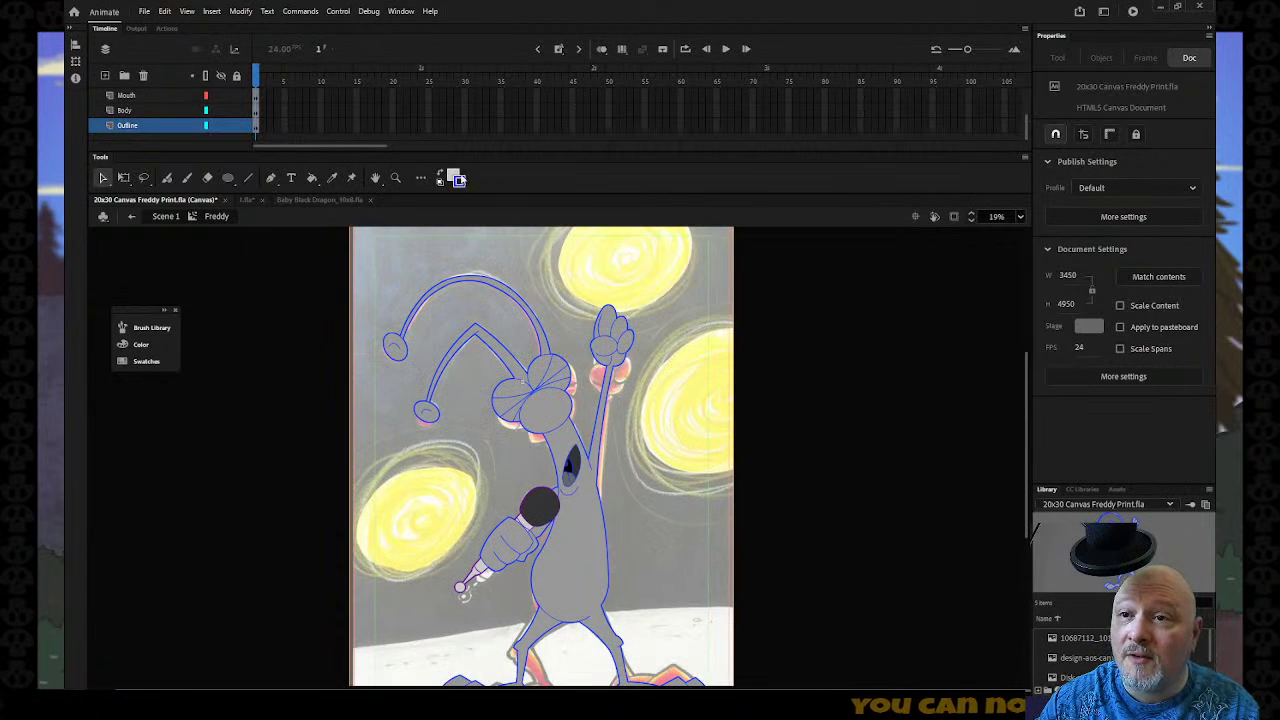
click(456, 178)
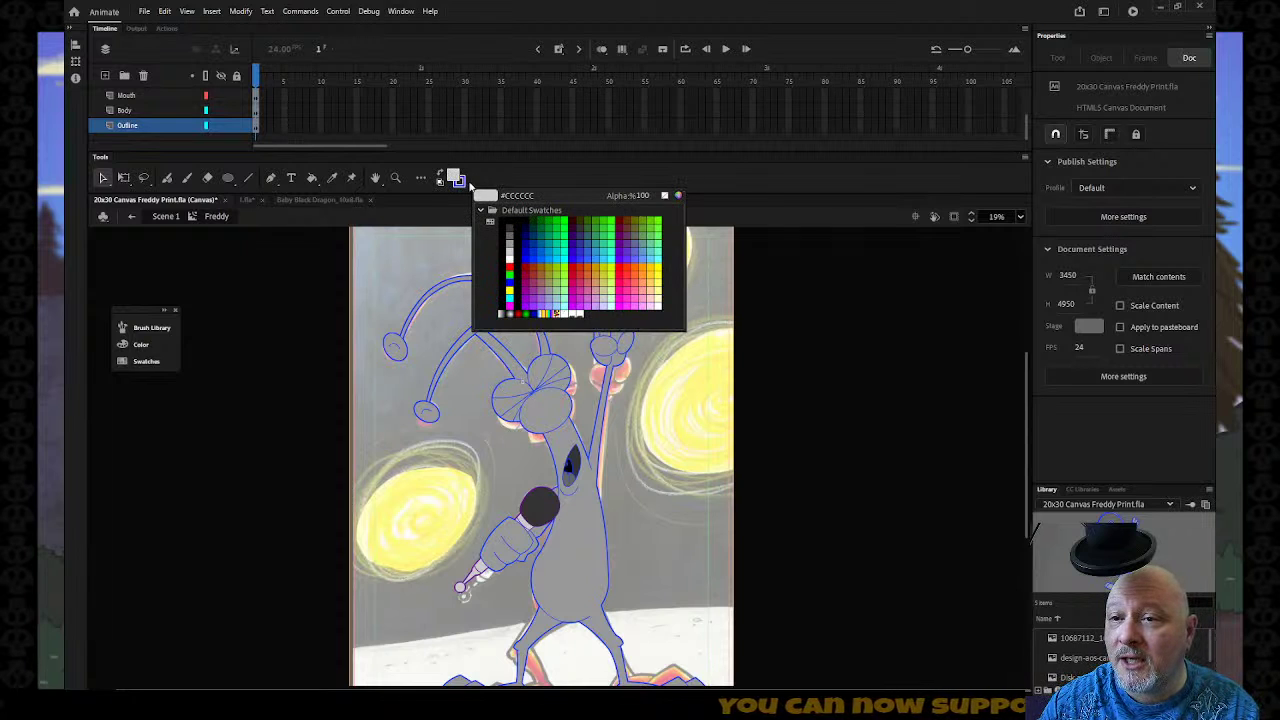
click(620, 303)
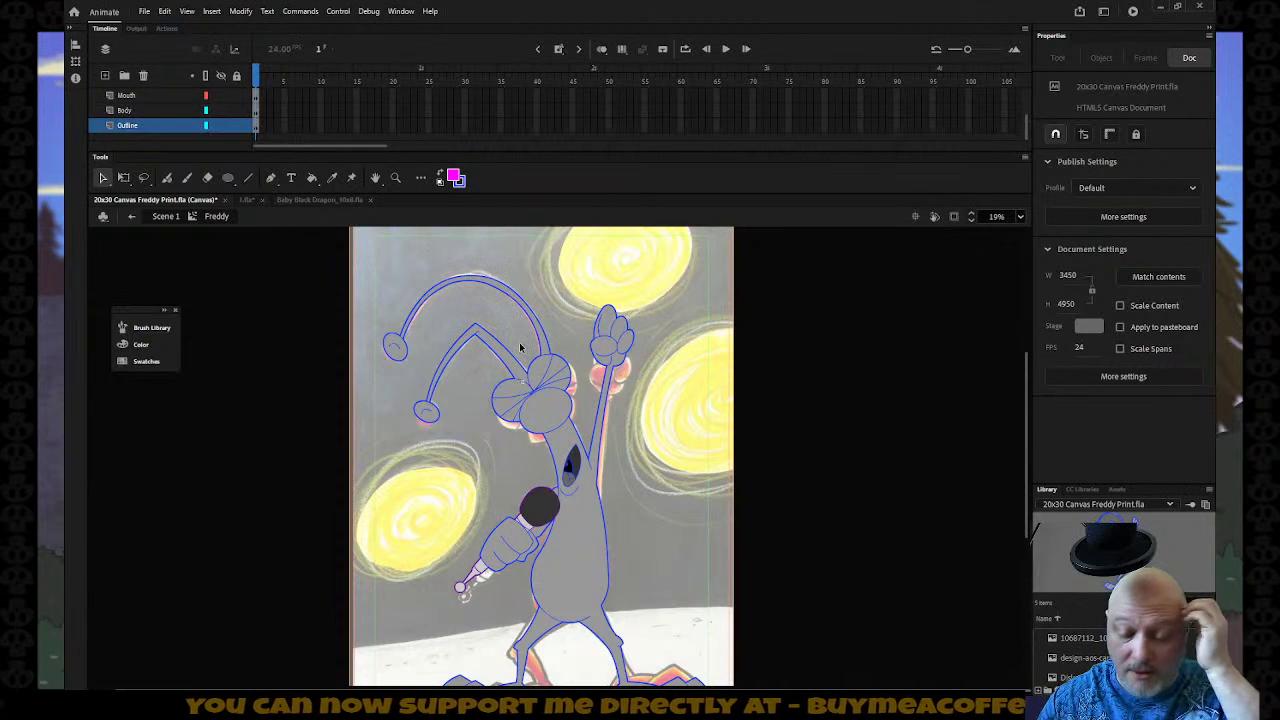
key(k)
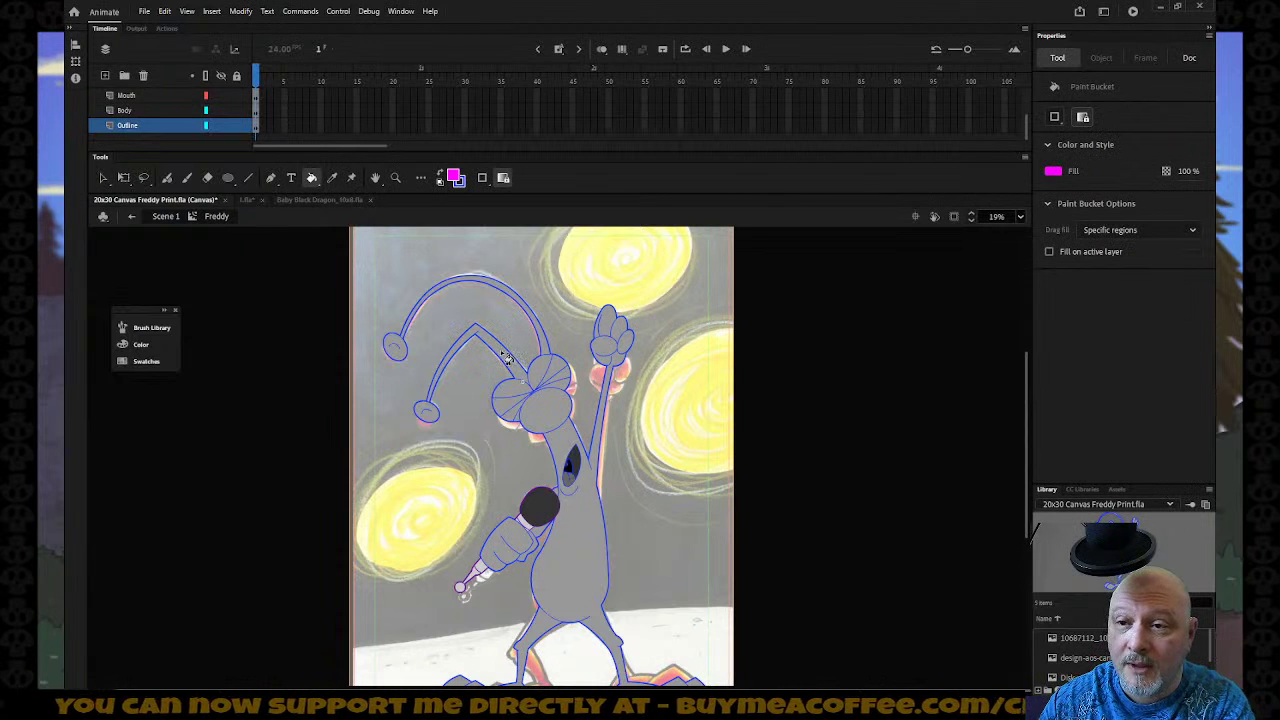
click(428, 418)
click(406, 344)
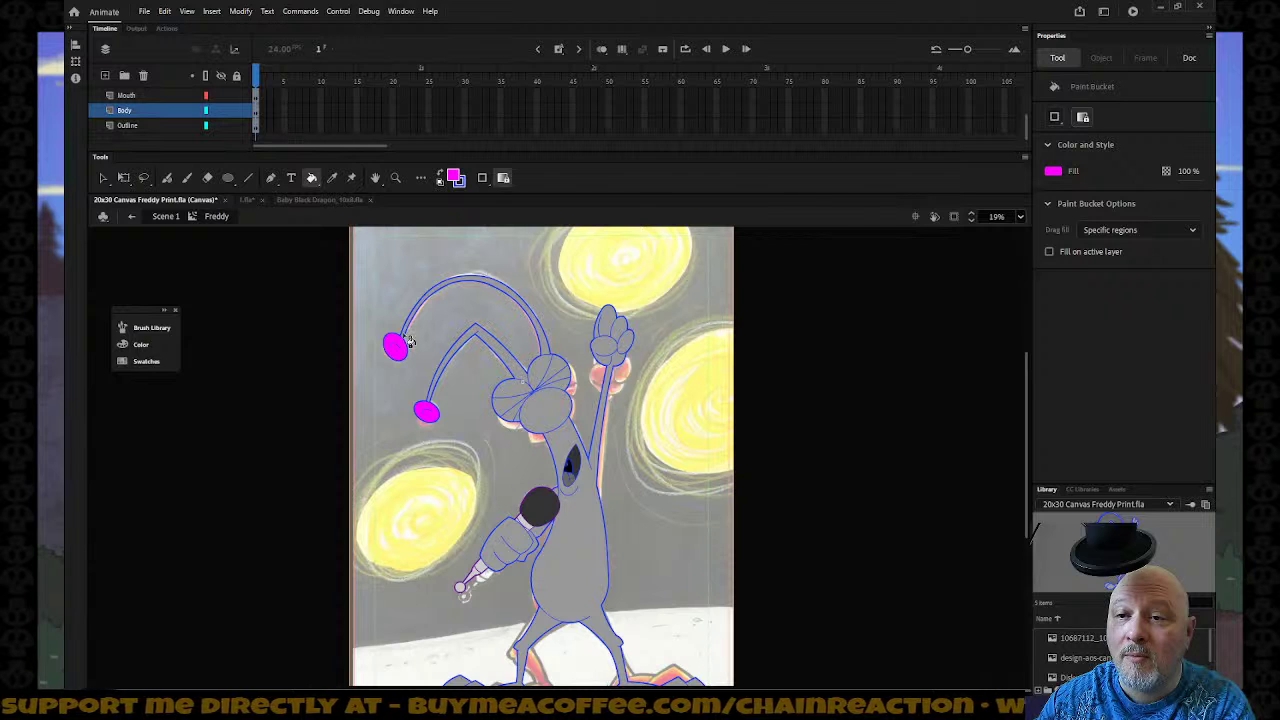
click(408, 342)
click(494, 350)
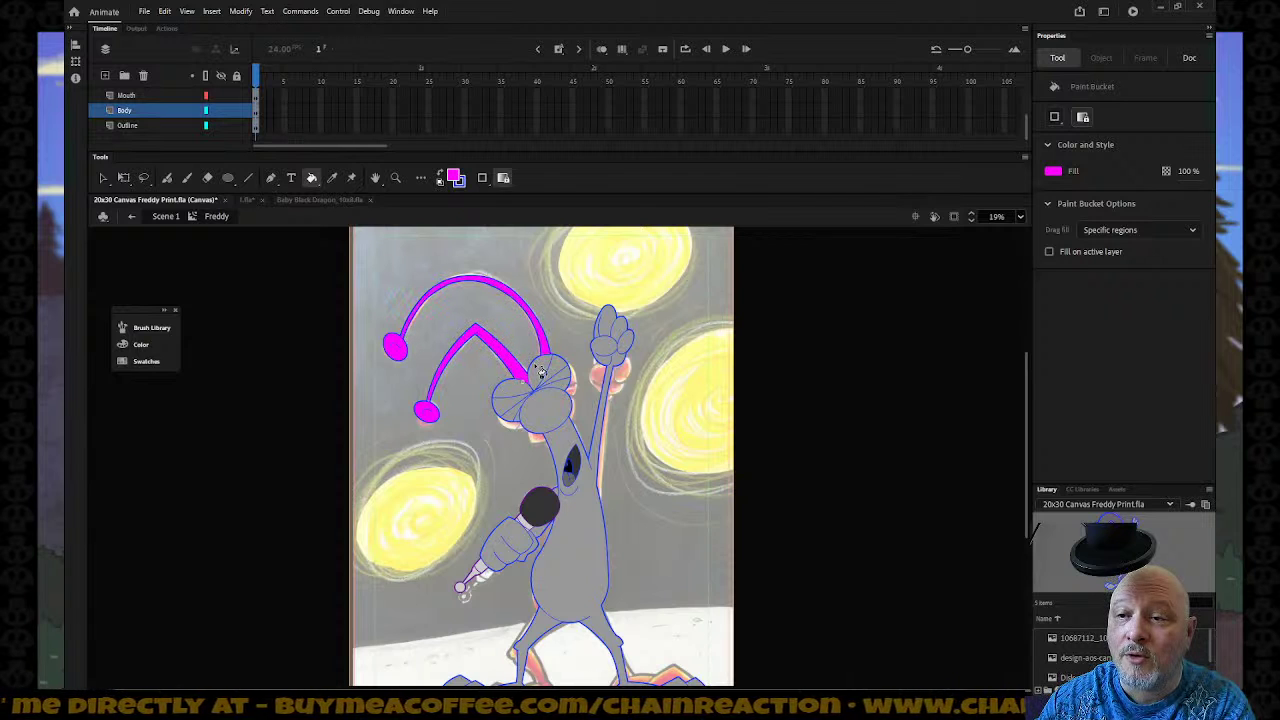
Fill every section of both eyes and the round nose with magenta.
click(545, 372)
click(558, 374)
click(565, 385)
click(560, 396)
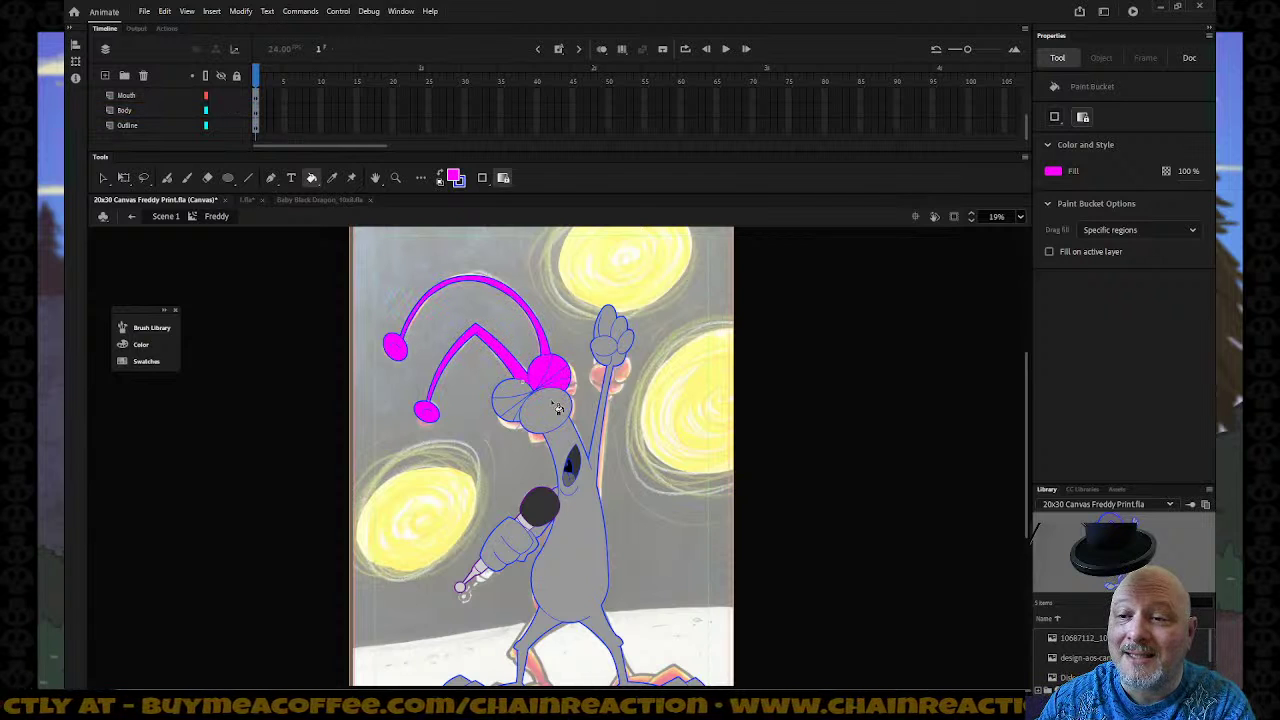
click(548, 412)
click(512, 398)
click(512, 418)
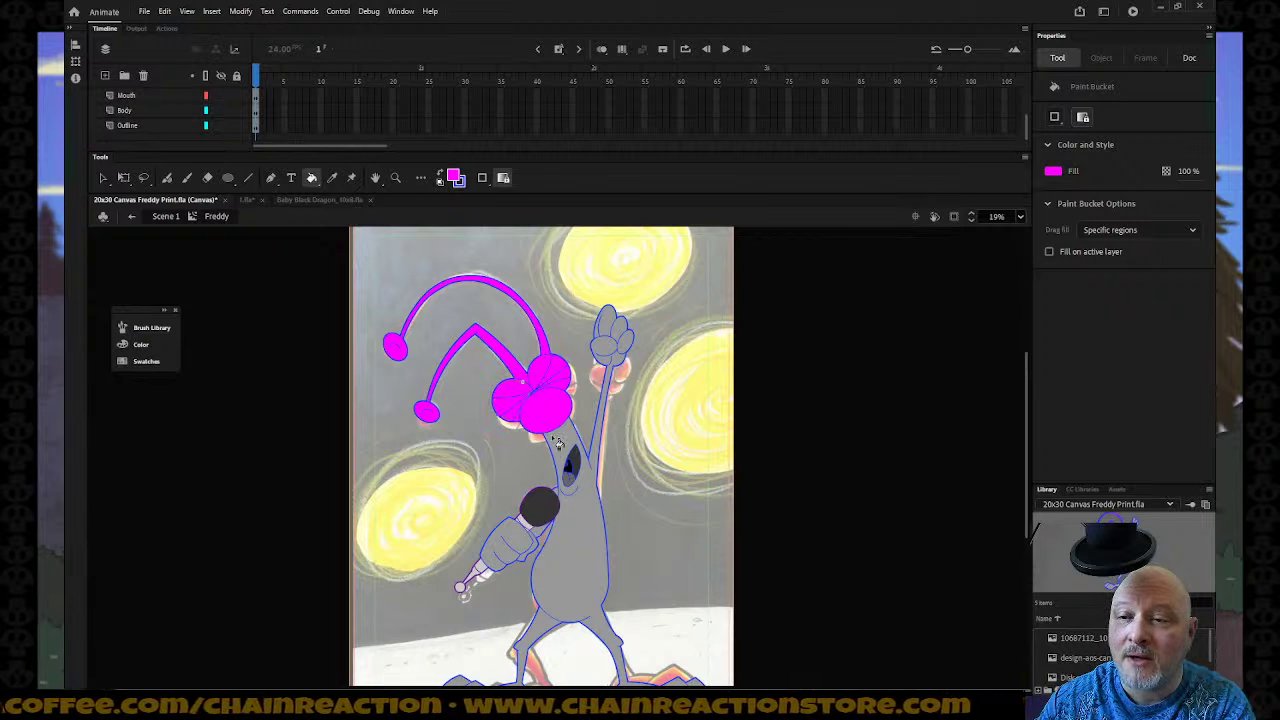
Fill the body, the raised hand with its fingers, and the hand and arm holding the microphone with magenta.
click(588, 457)
click(621, 333)
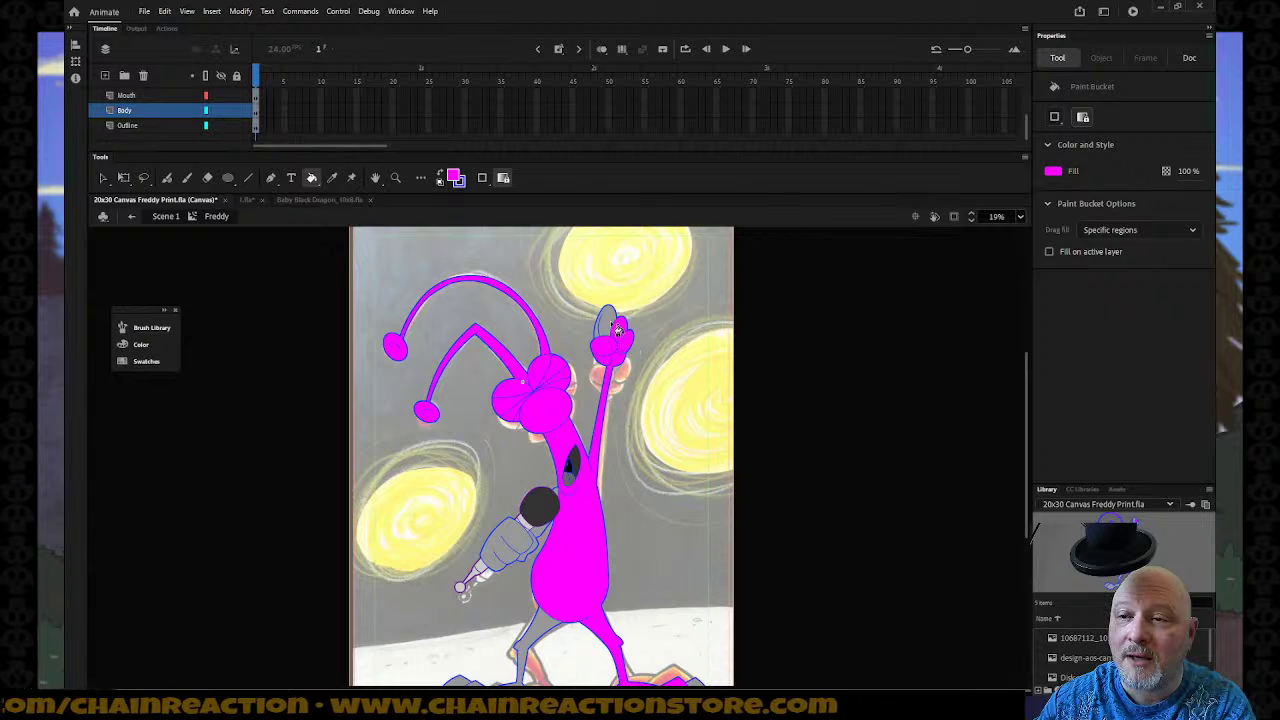
click(607, 318)
click(526, 546)
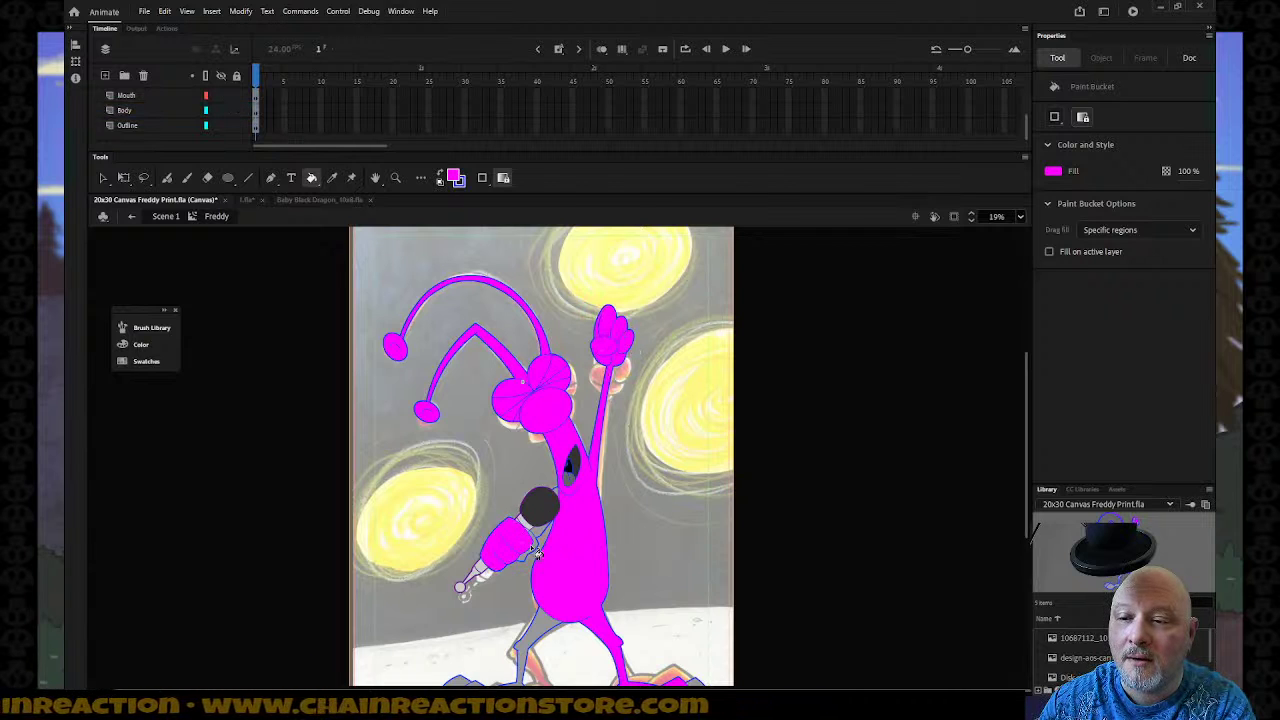
click(548, 542)
Fill the remaining gray leg and the toe sections of both feet with magenta.
scroll(589, 533, down, 3)
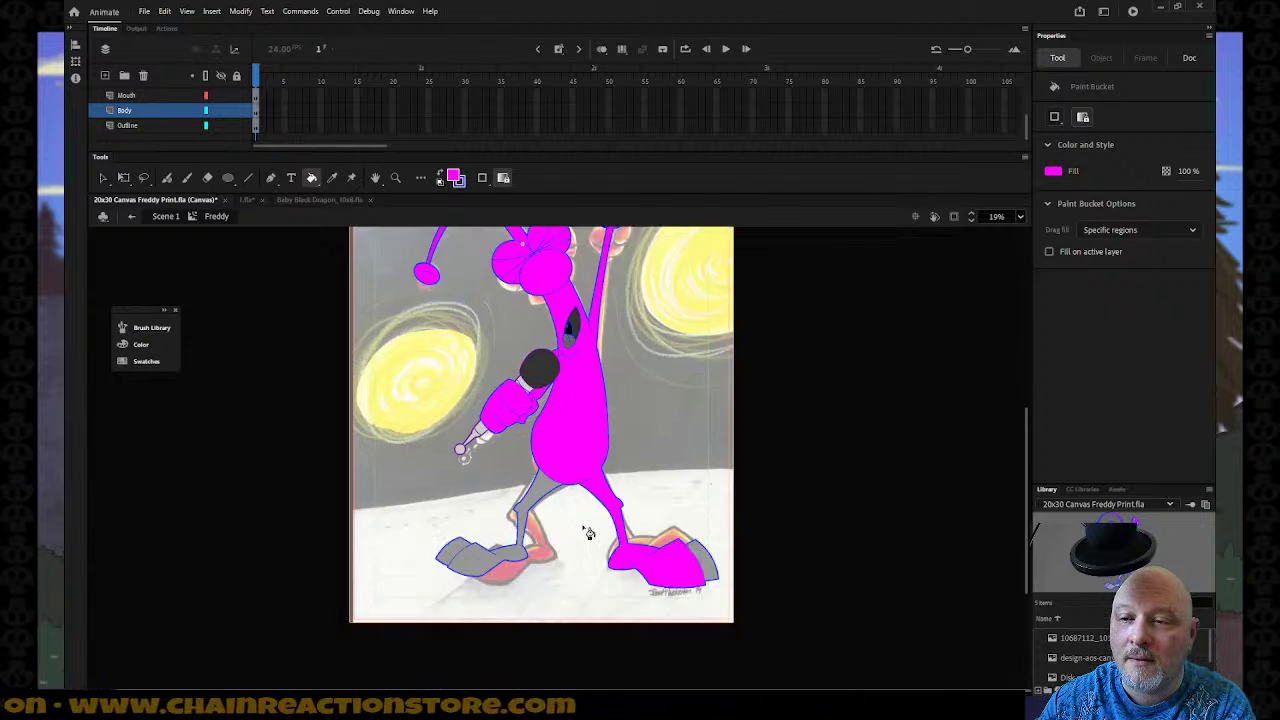
scroll(589, 533, down, 3)
click(550, 371)
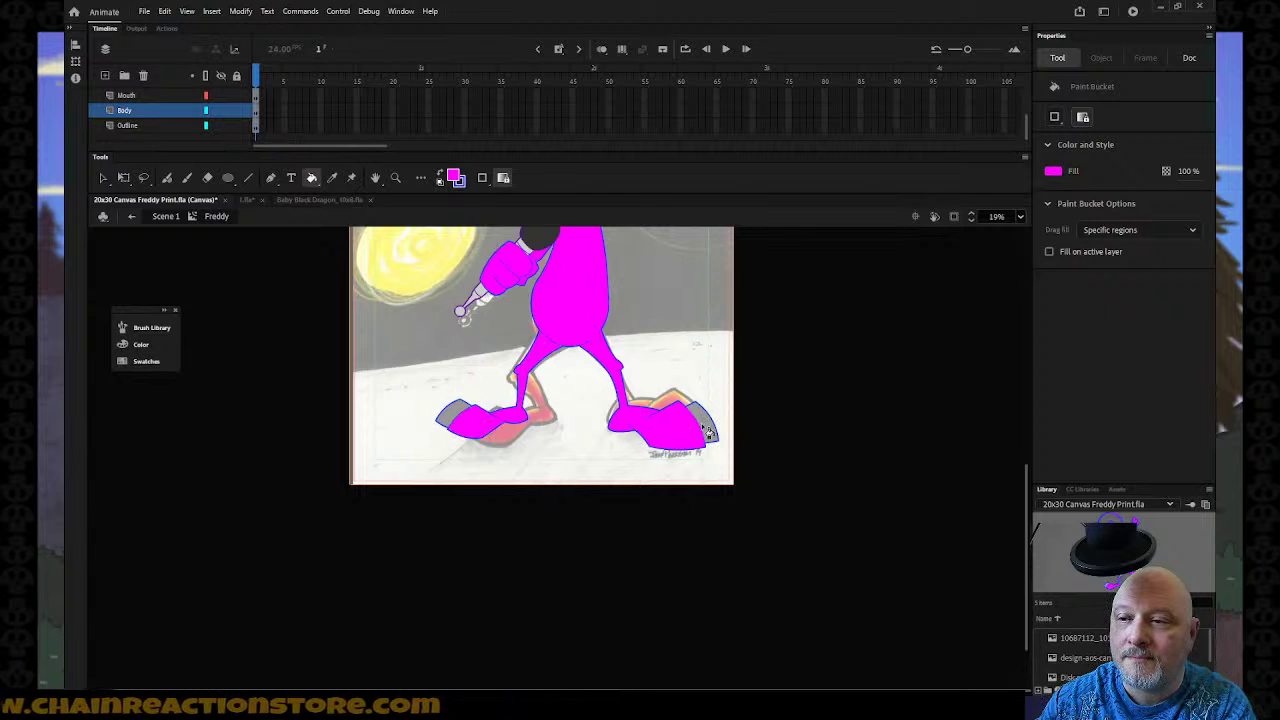
click(706, 430)
click(462, 415)
scroll(602, 430, up, 6)
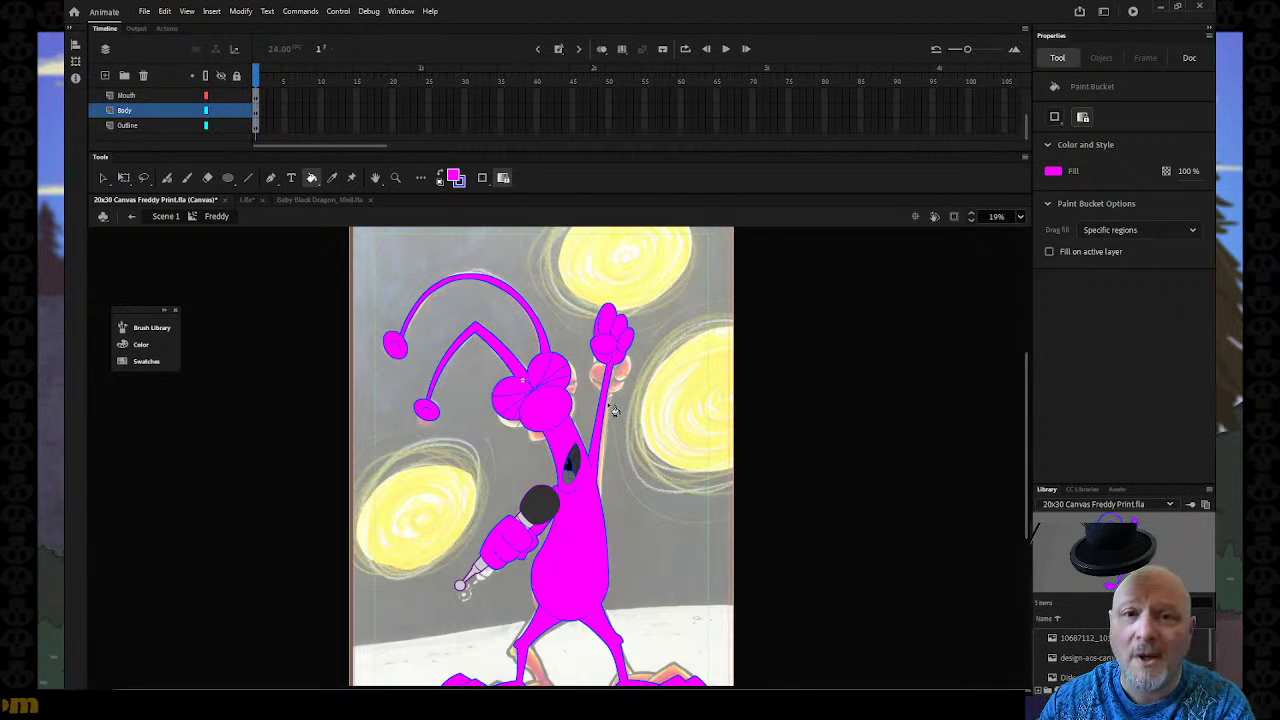
Try a lighter purple fill on a section of the left eye and undo it.
click(455, 178)
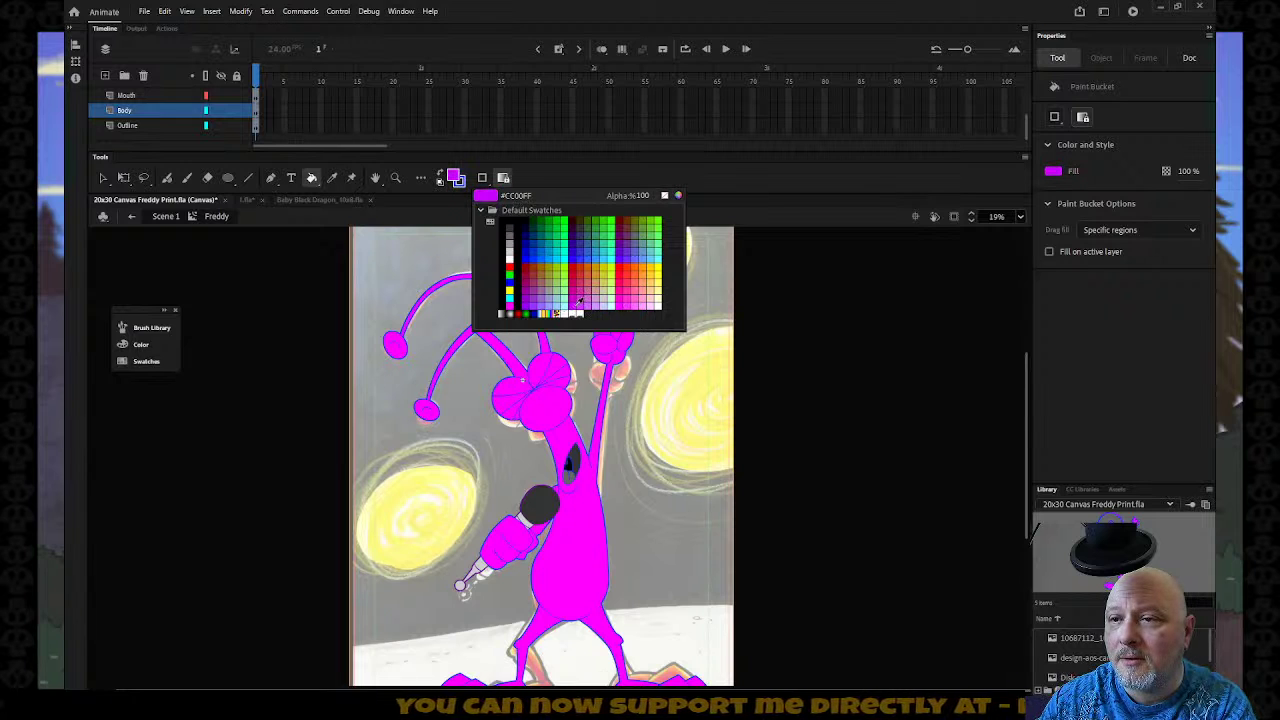
click(584, 300)
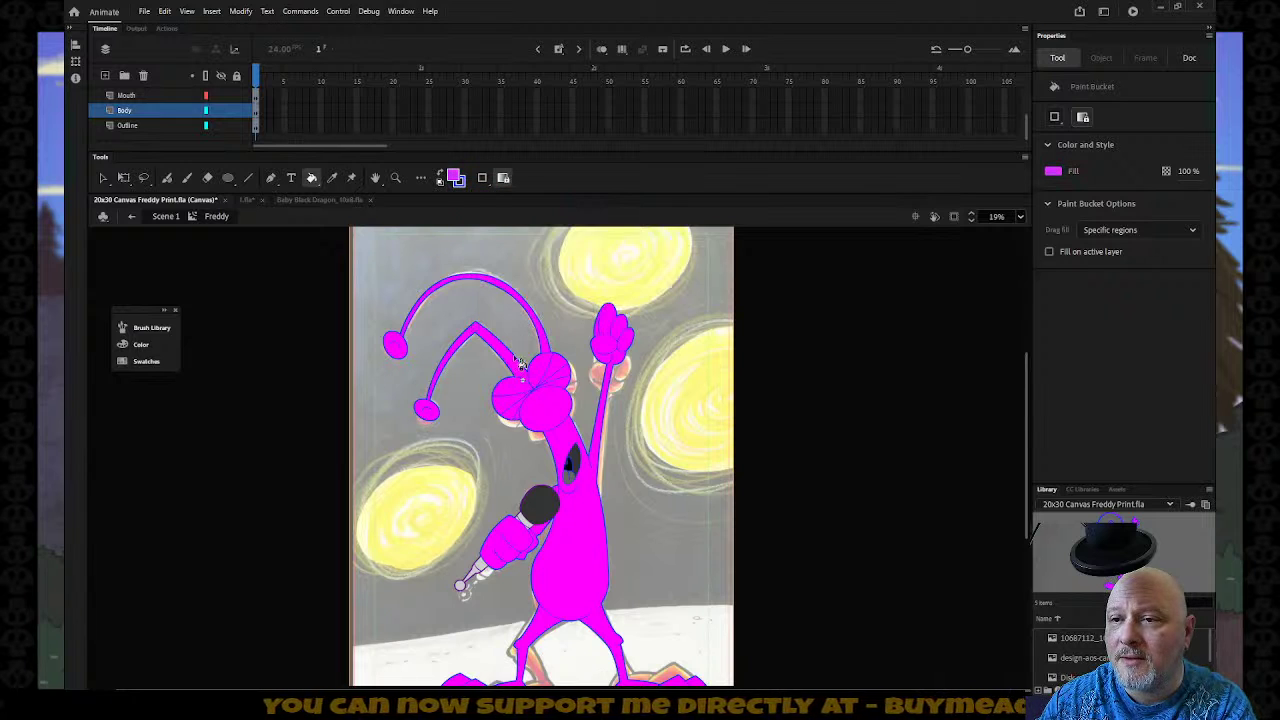
click(513, 388)
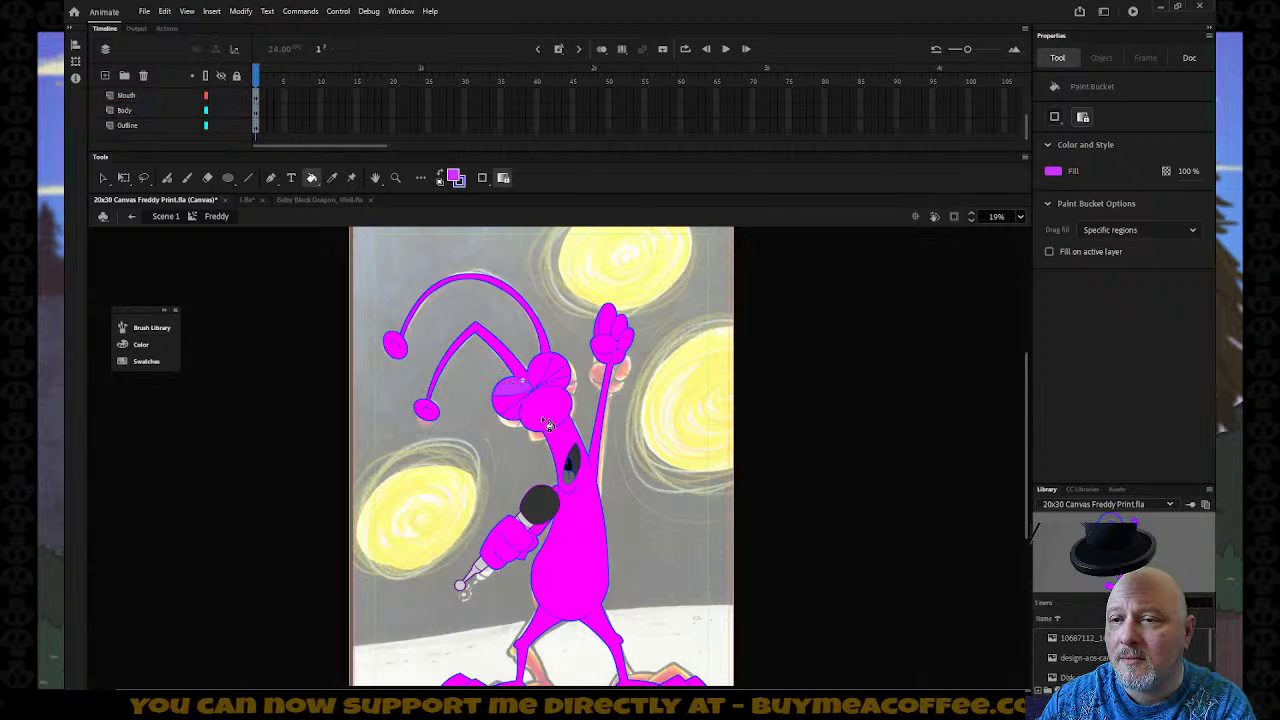
key(ctrl+z)
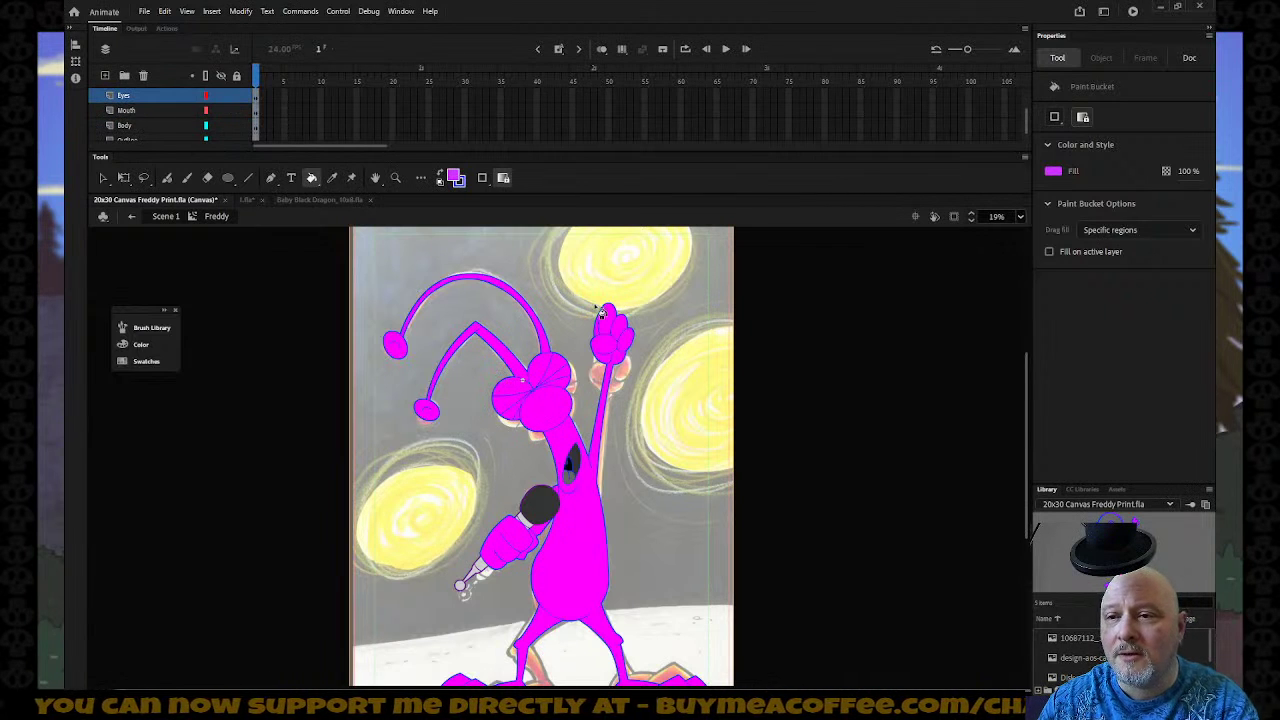
Recolour the round nose and every section of both eyes with hot pink #FF0099.
click(457, 180)
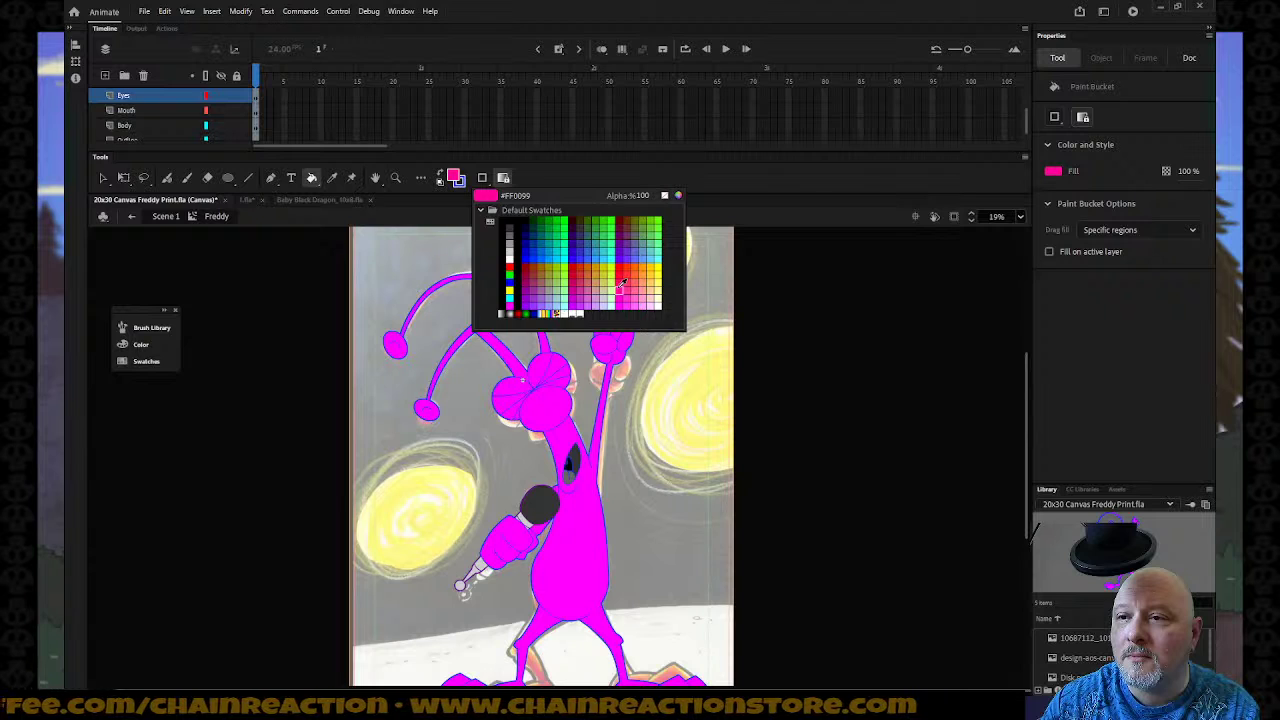
click(620, 285)
click(550, 403)
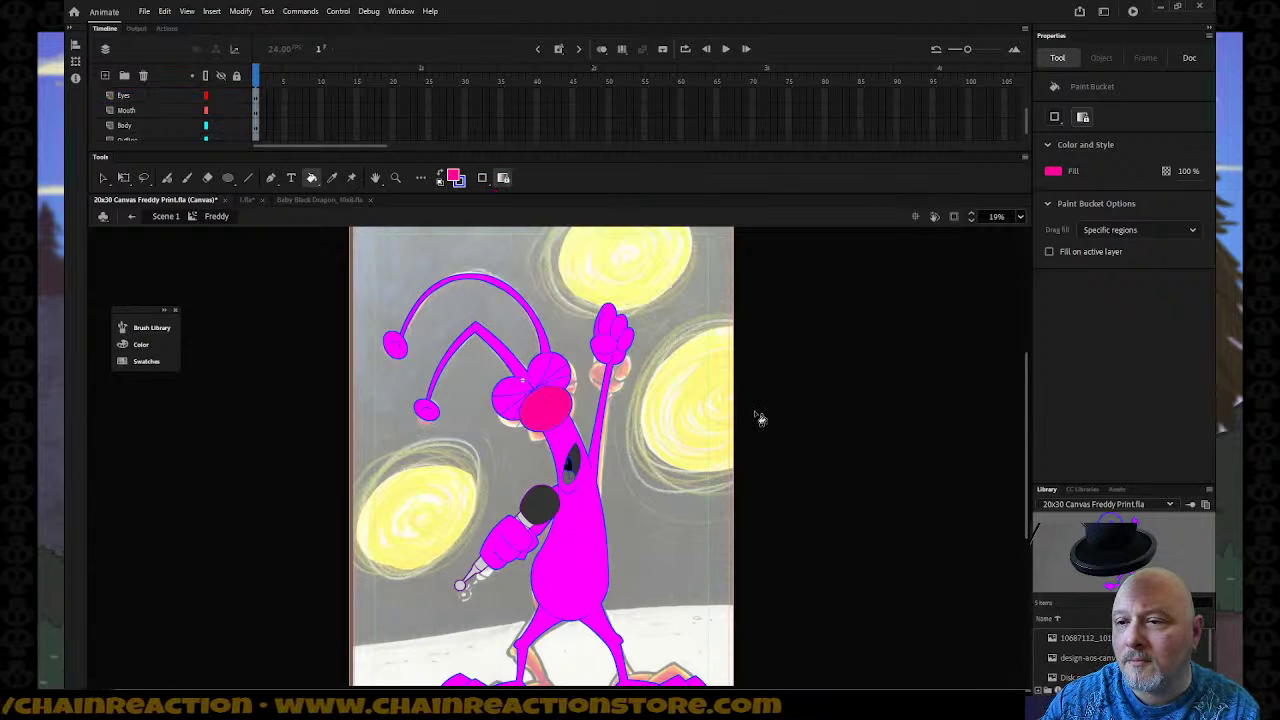
click(564, 376)
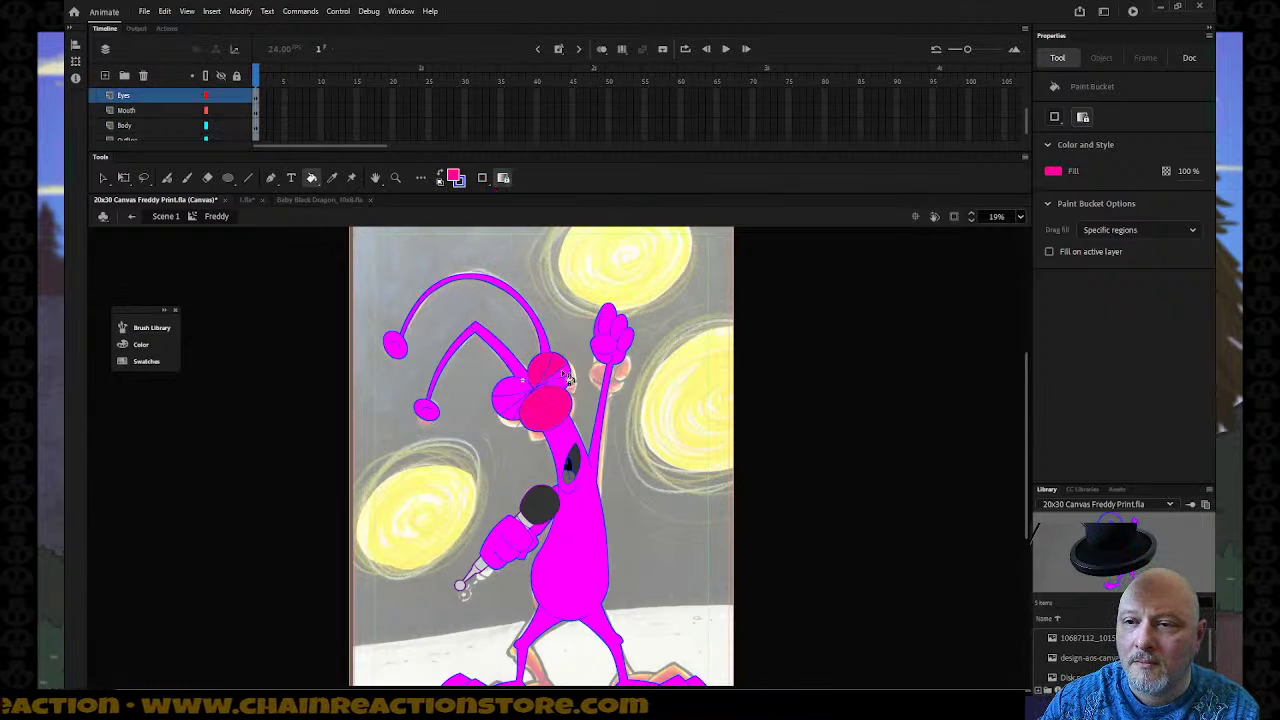
click(512, 398)
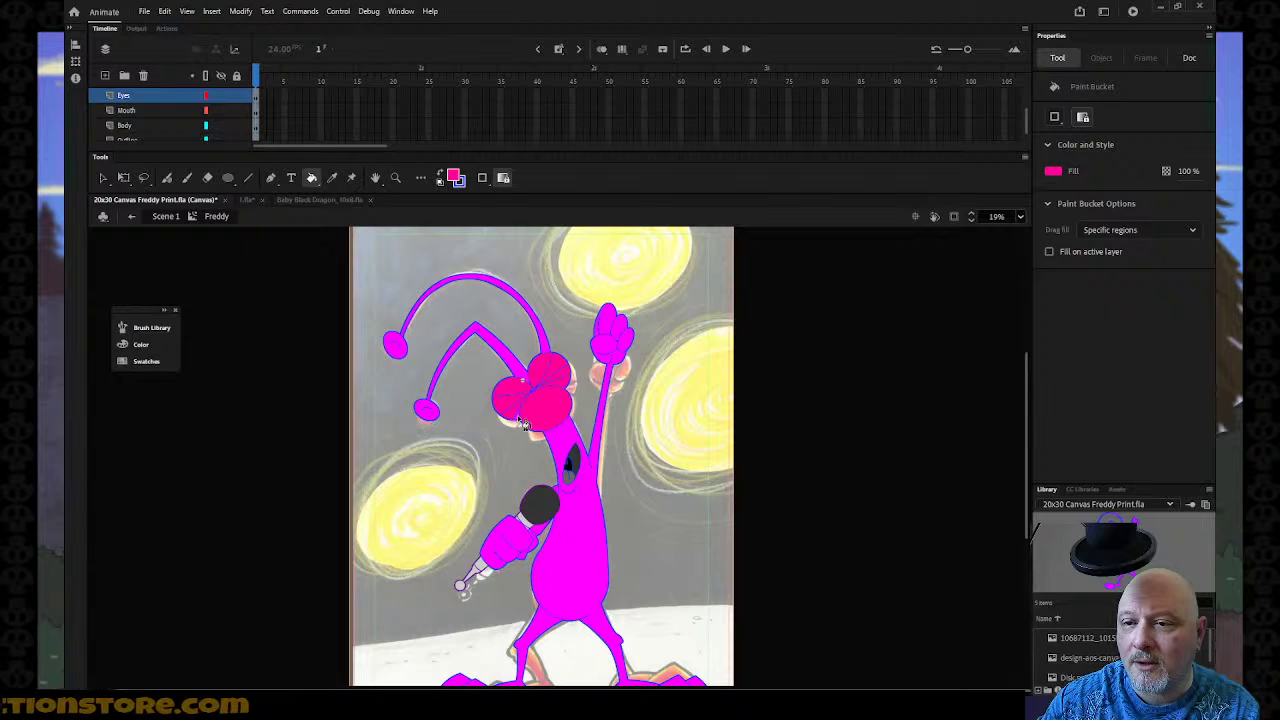
Fill the body, antennae, raised hand, microphone hand and arm, legs and feet with hot pink #FF0099.
click(533, 432)
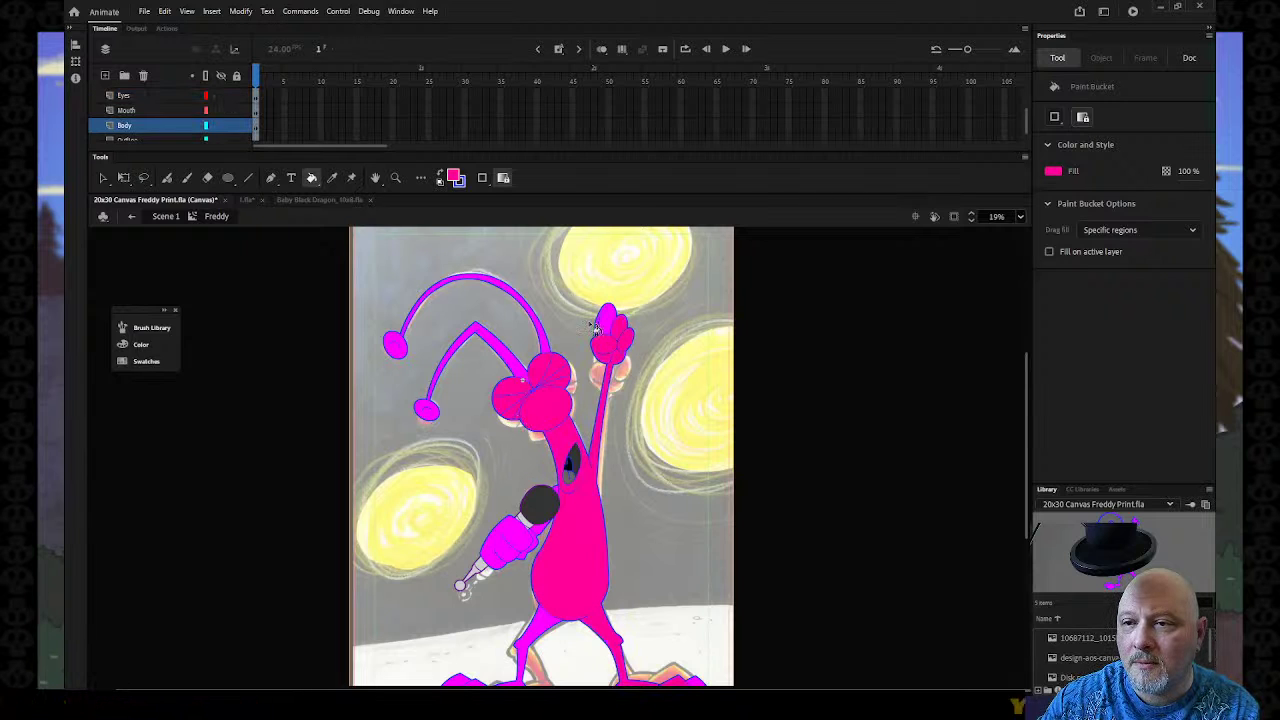
click(598, 330)
click(515, 370)
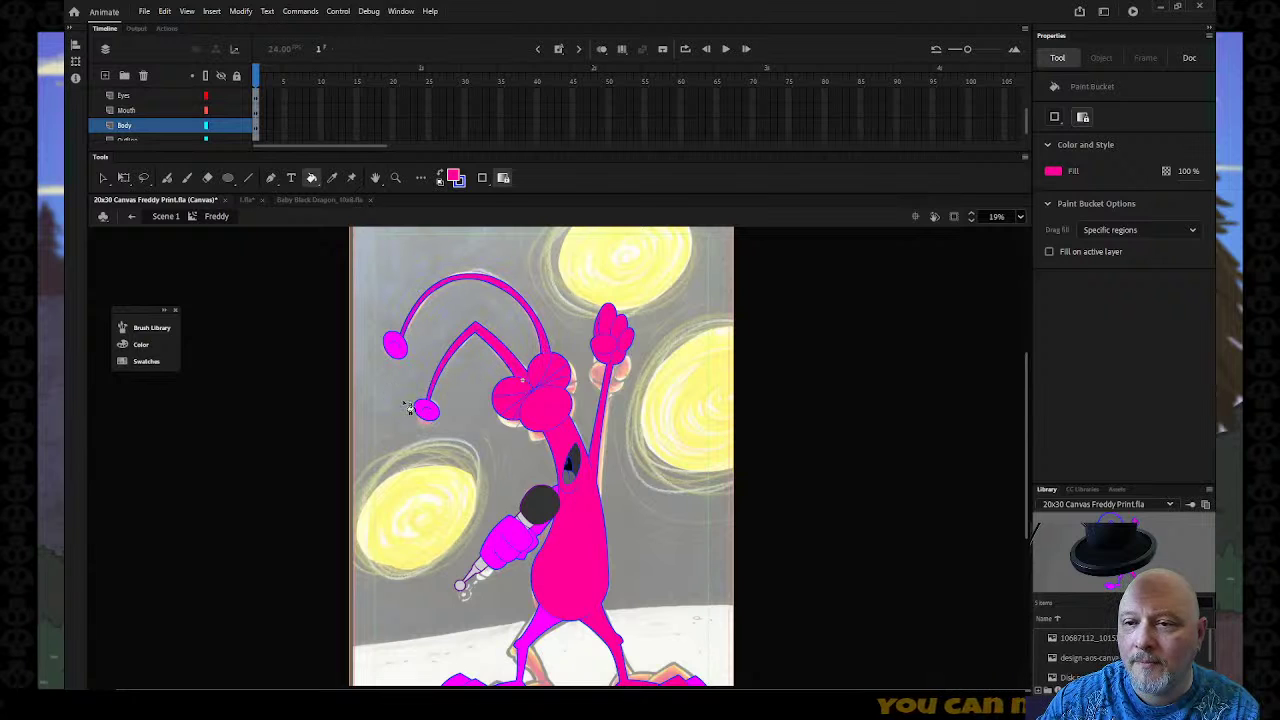
scroll(405, 352, down, 3)
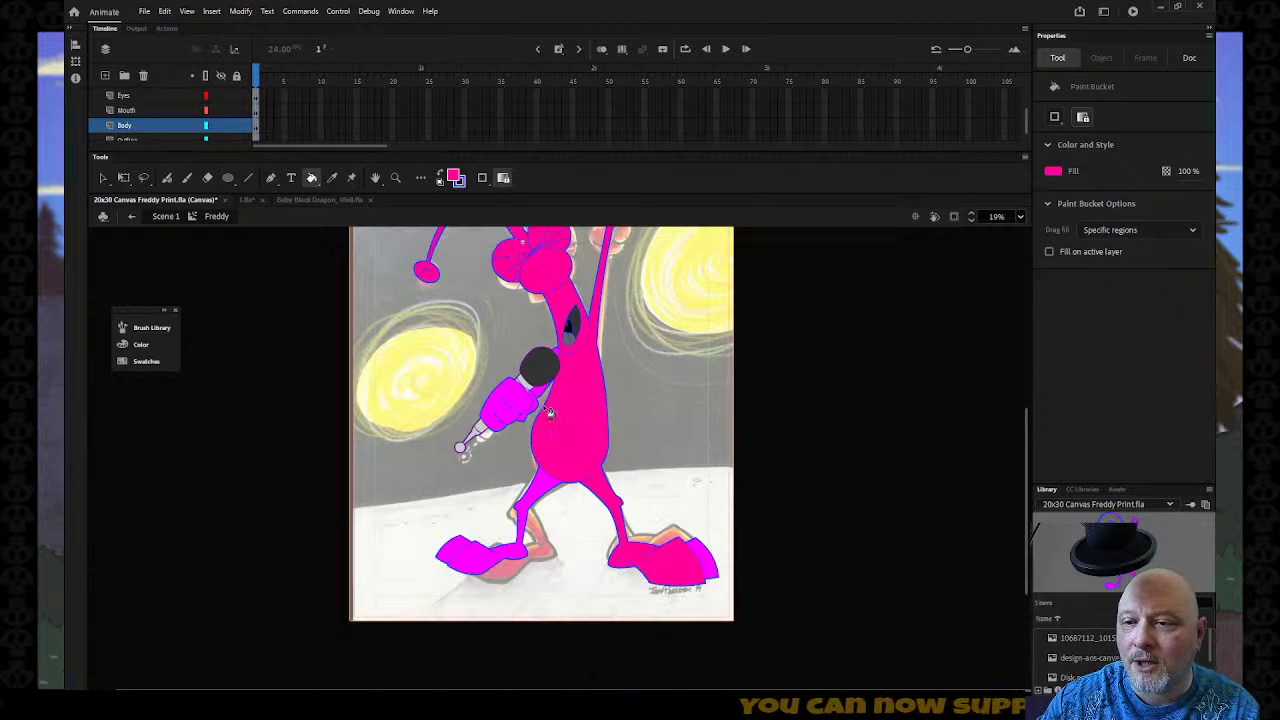
click(521, 405)
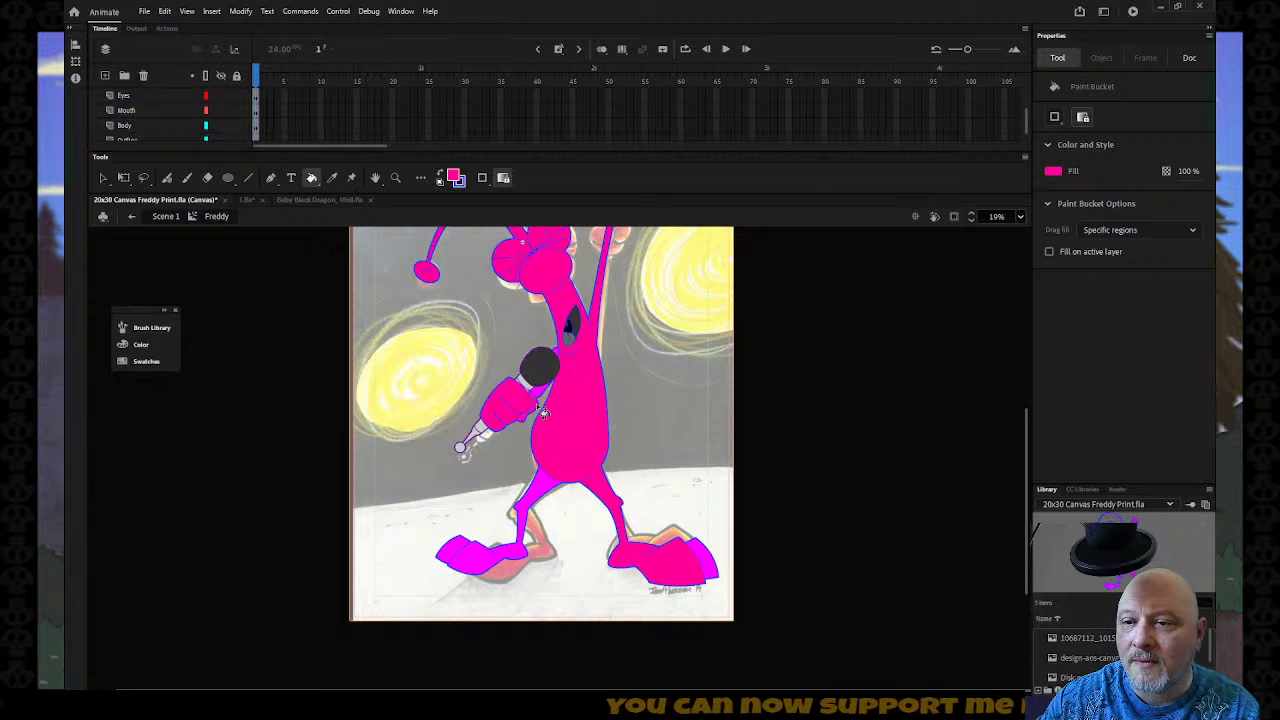
click(545, 400)
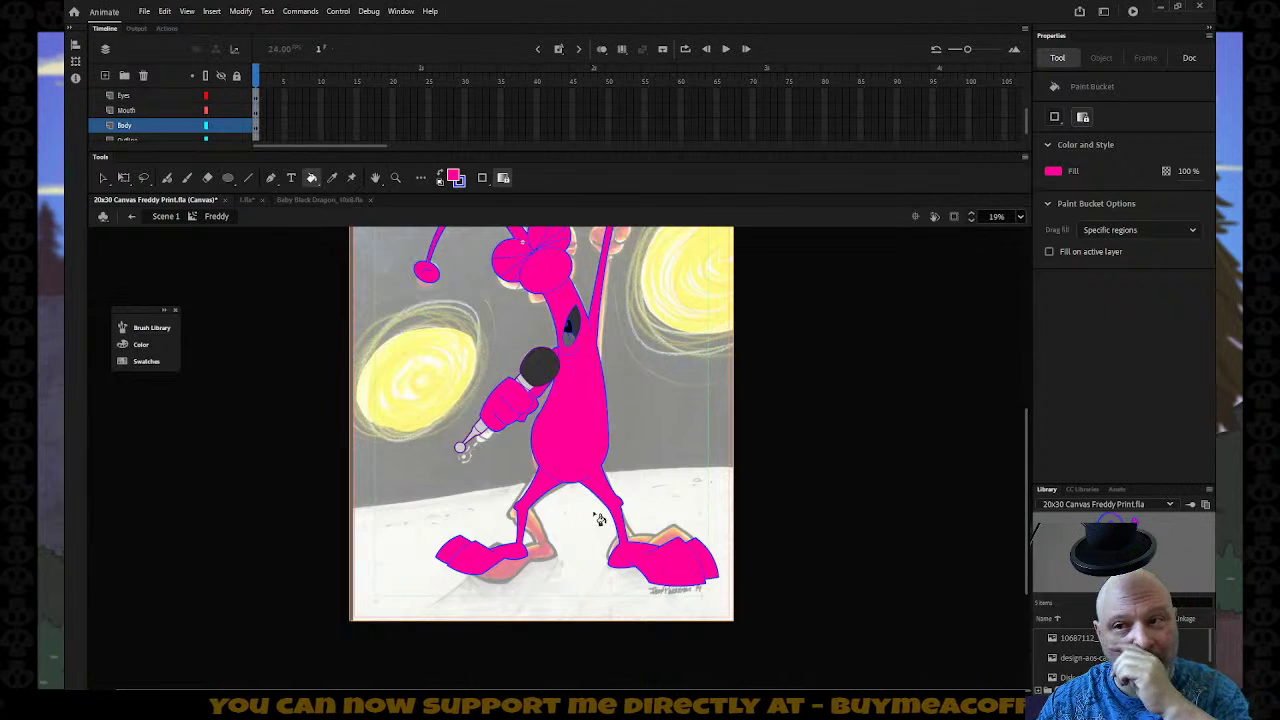
scroll(598, 518, up, 3)
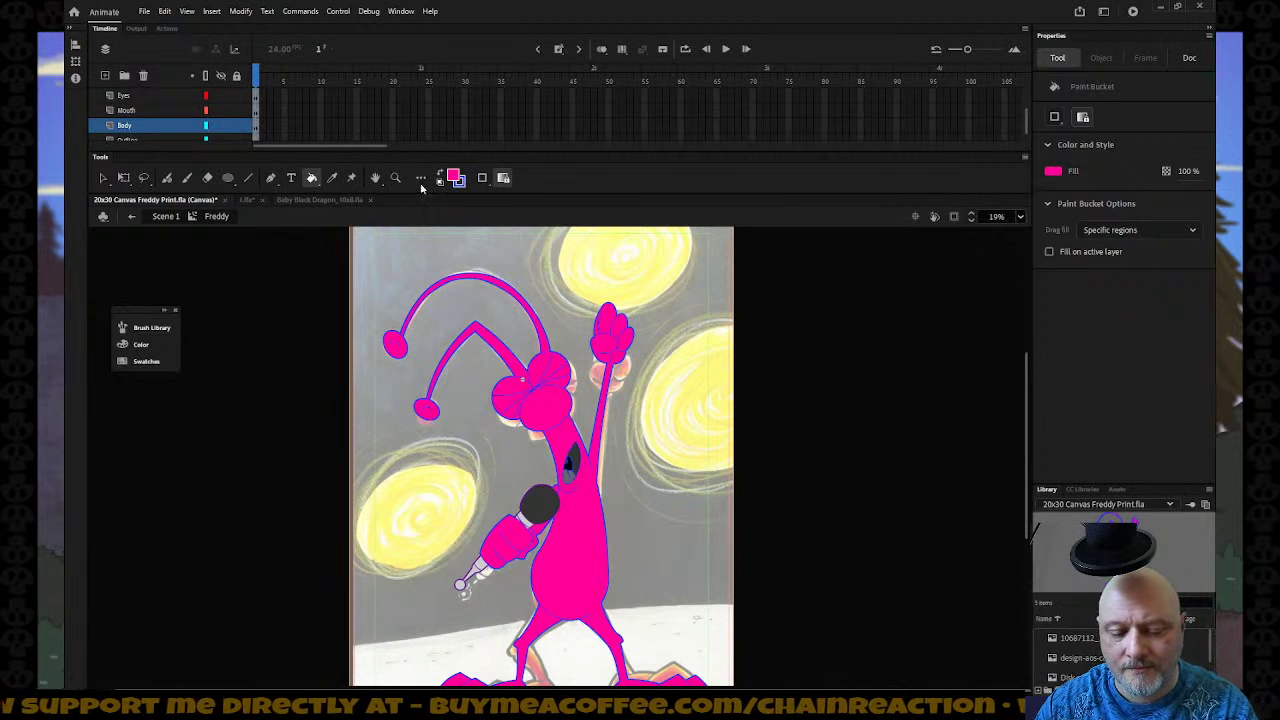
Change the nose's stroke colour to the dark magenta #900358.
key(v)
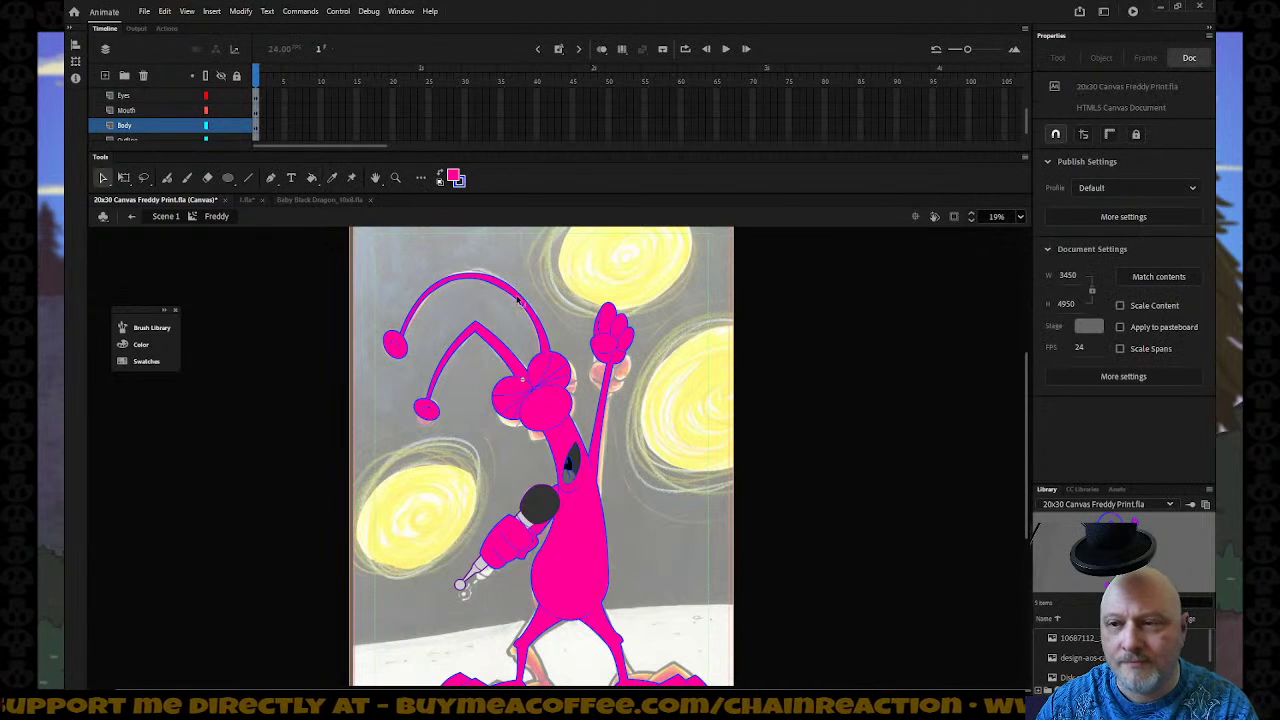
click(553, 422)
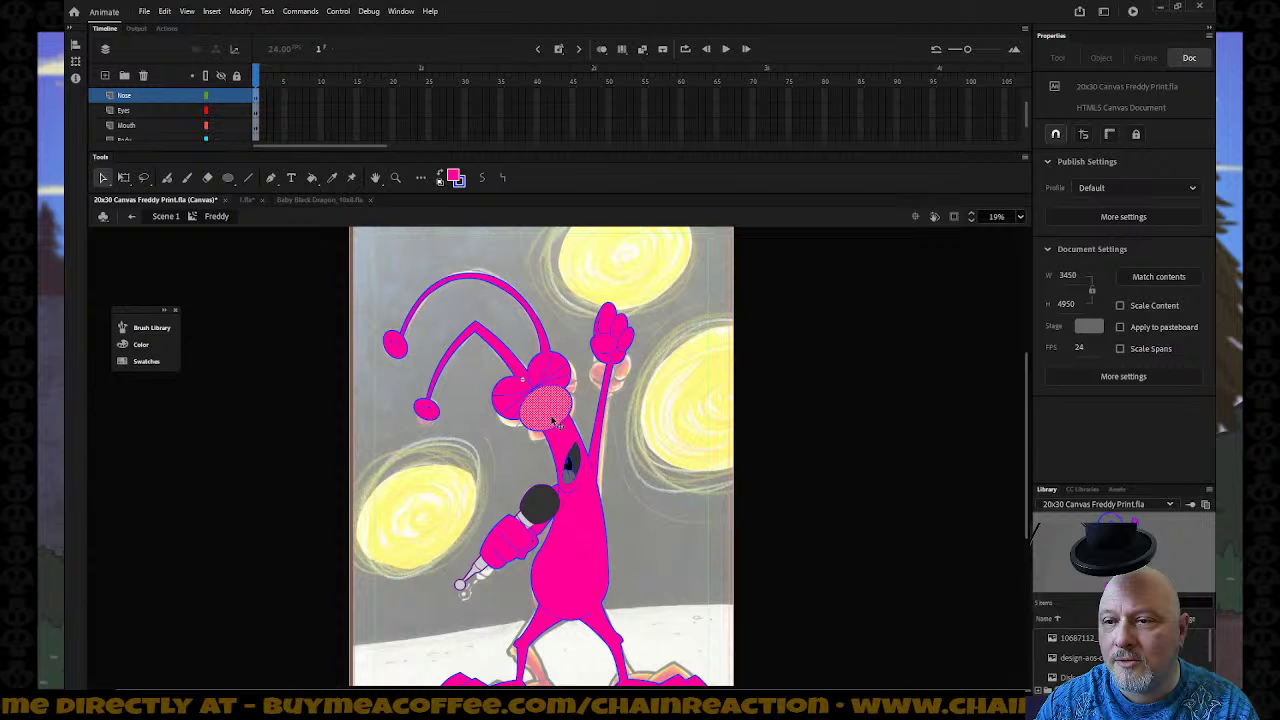
click(458, 180)
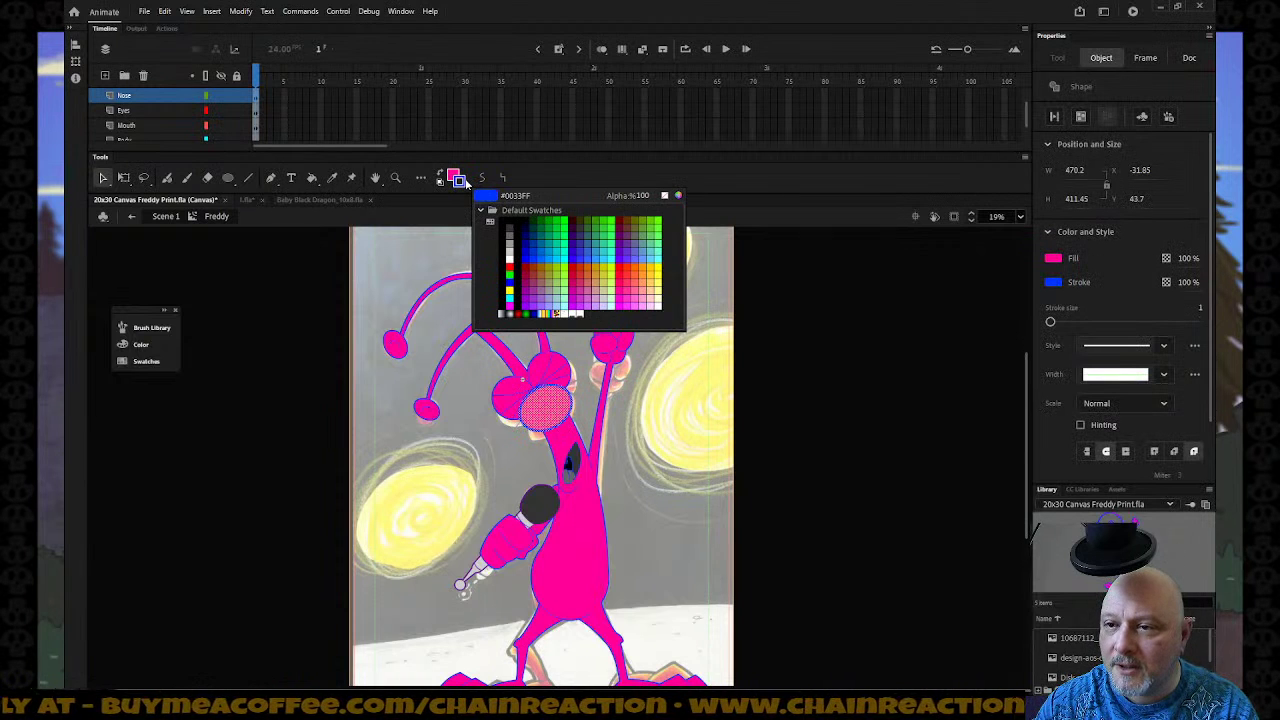
click(553, 402)
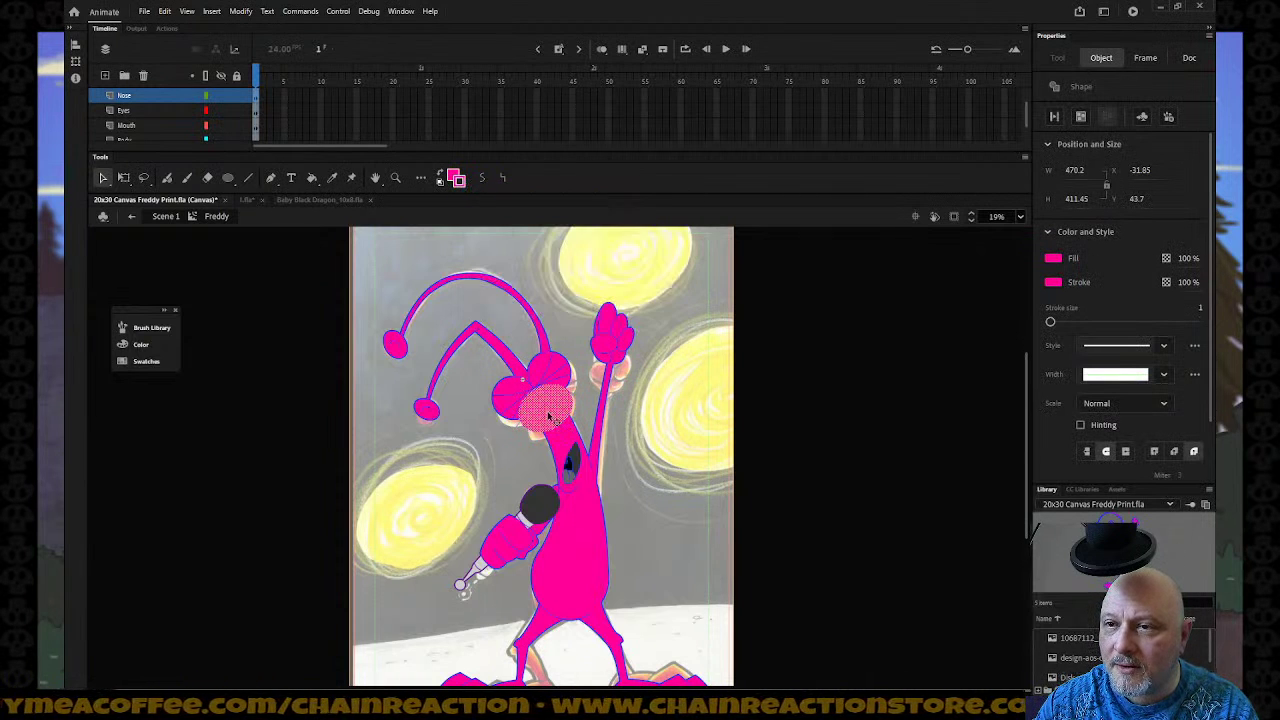
click(462, 185)
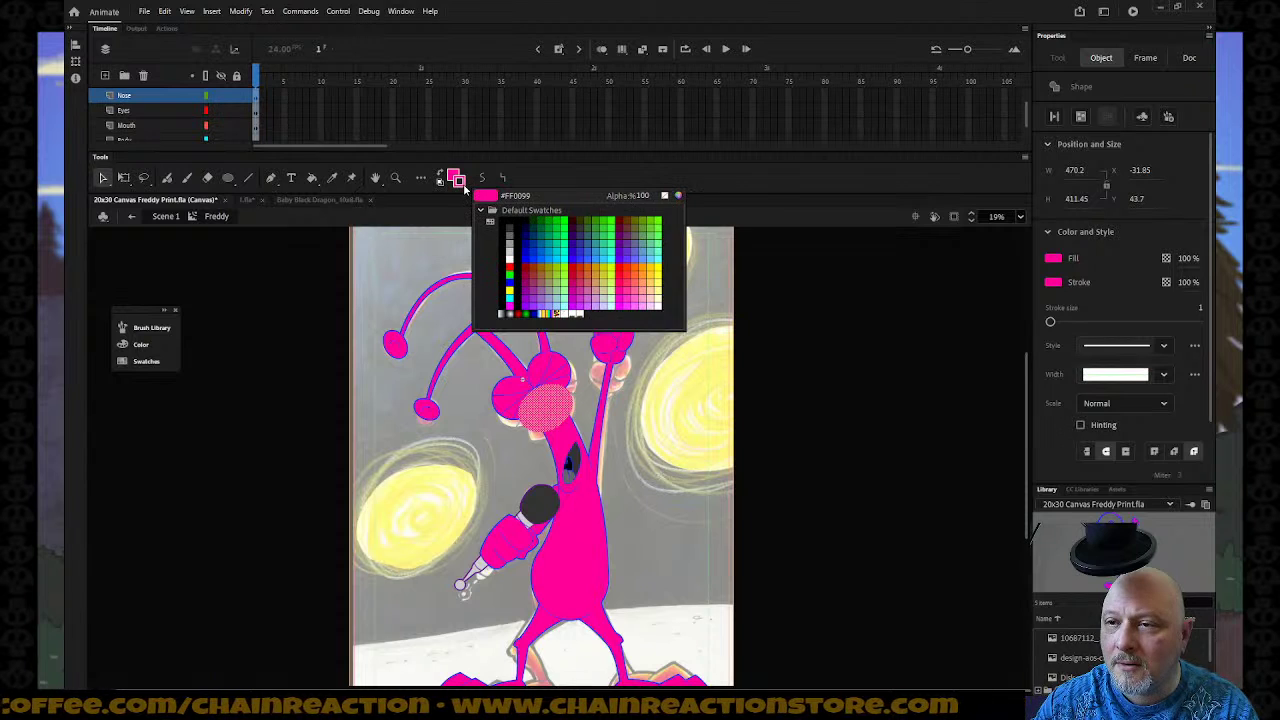
click(677, 195)
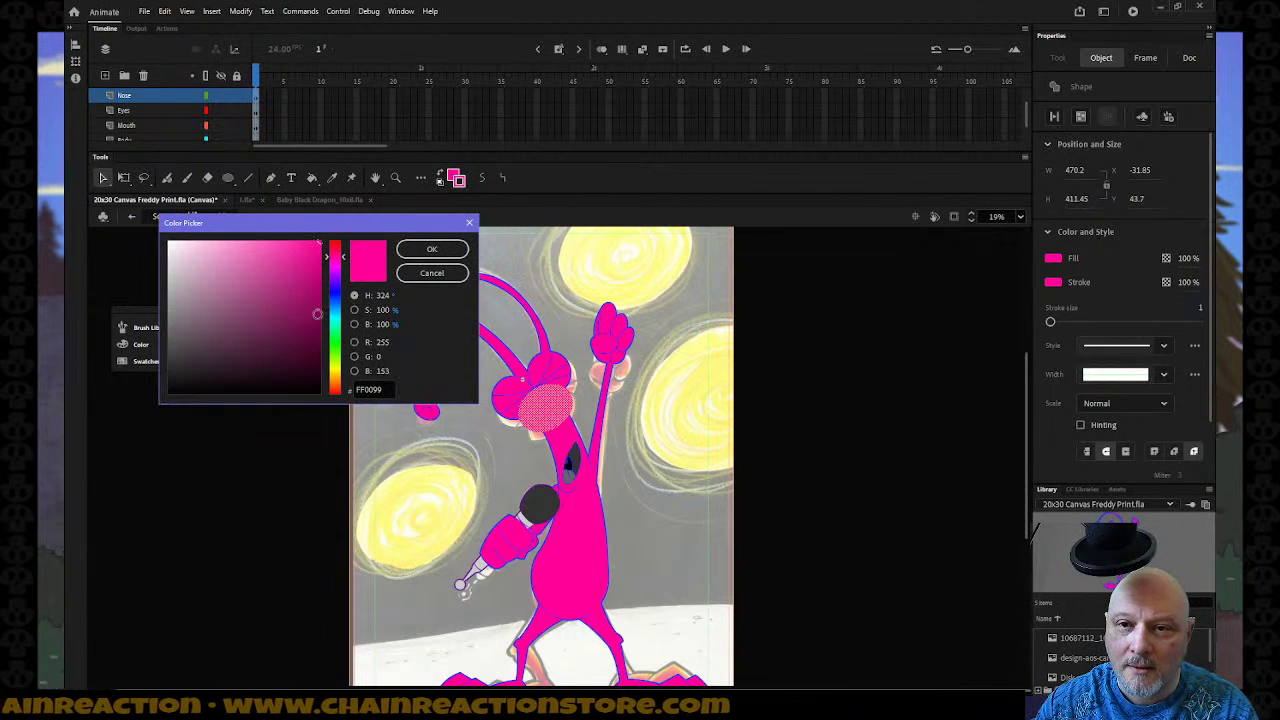
click(317, 314)
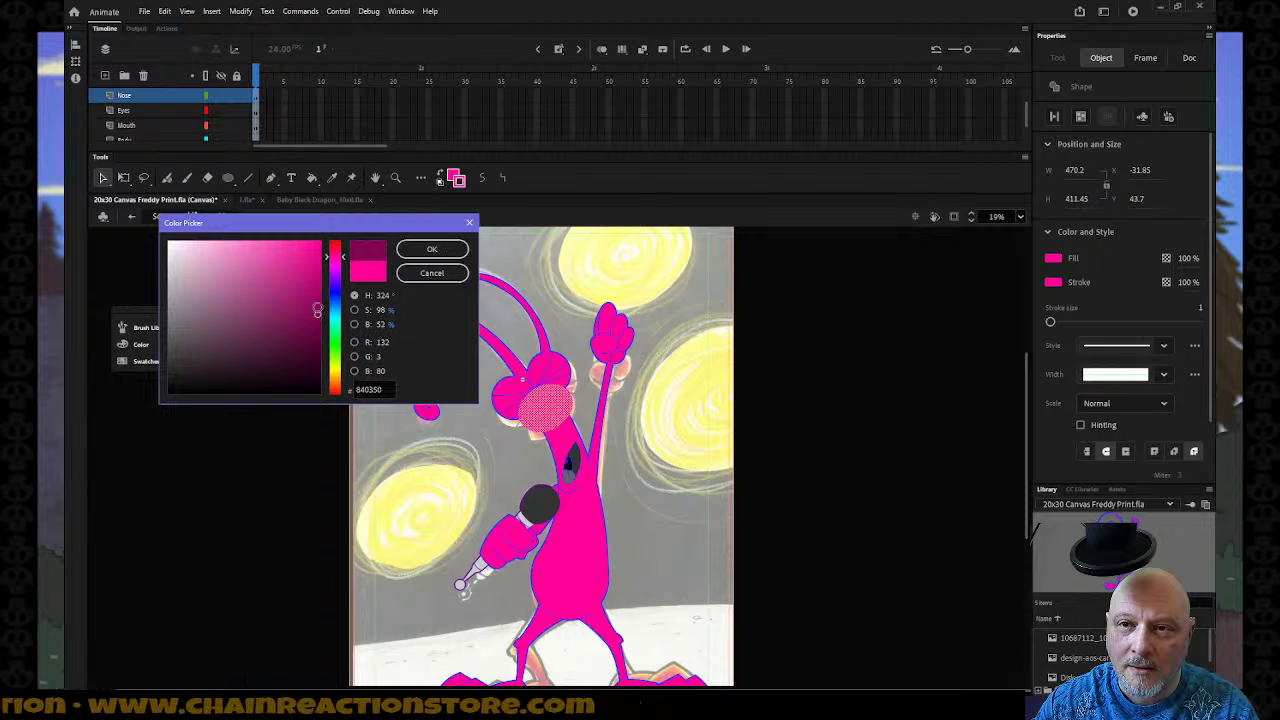
click(431, 249)
click(715, 346)
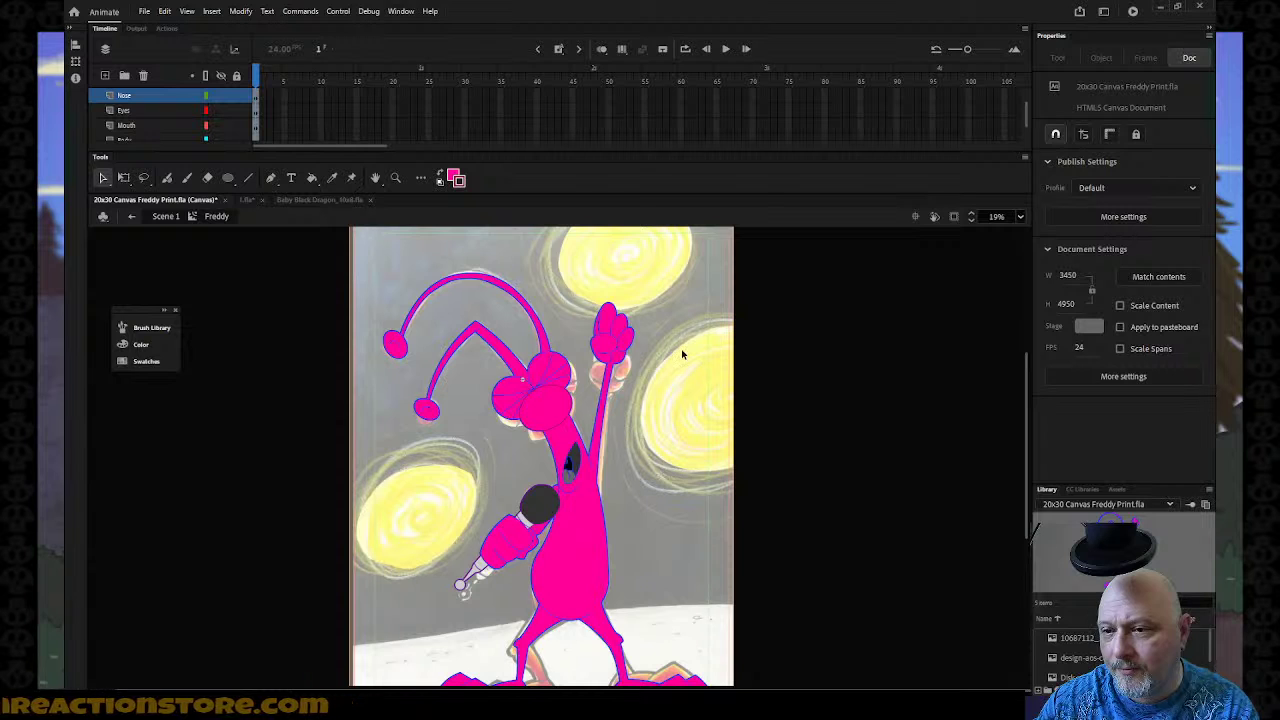
Apply the dark magenta stroke #900358 to all artwork on the Fore Hand, Nose, Eyes, Mouth, Body and Outline layers.
scroll(172, 103, up, 1)
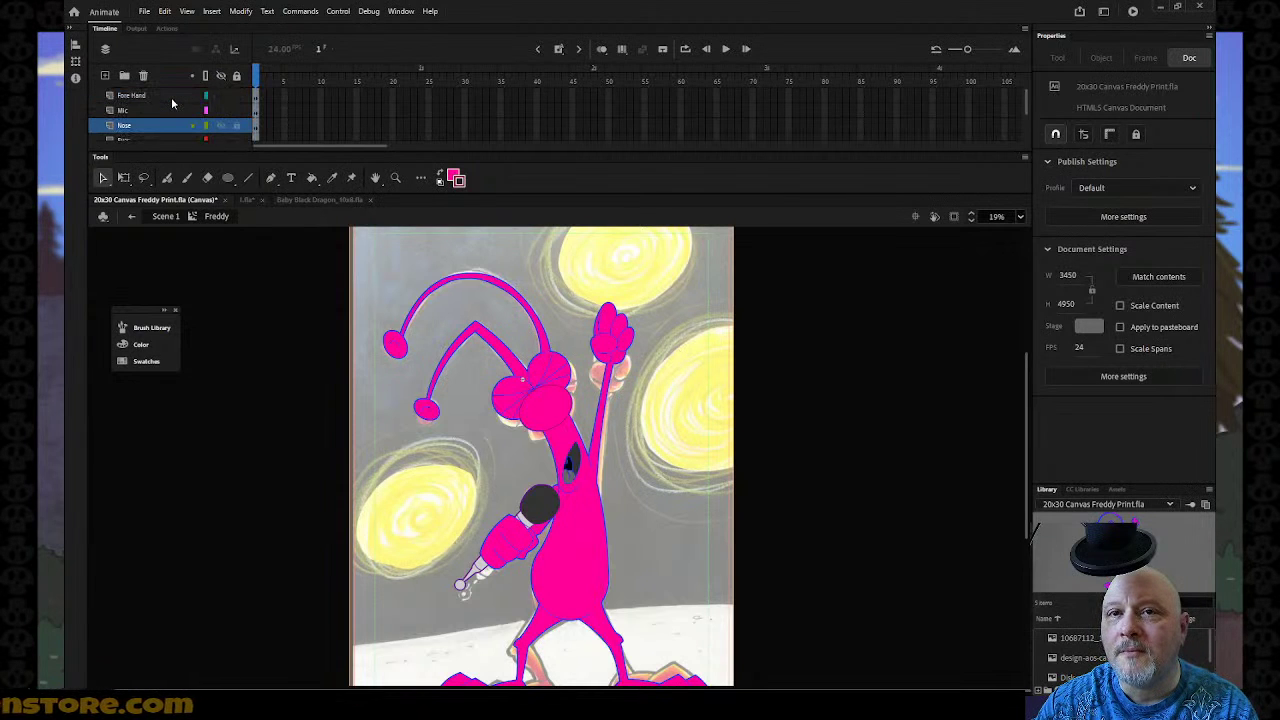
click(150, 95)
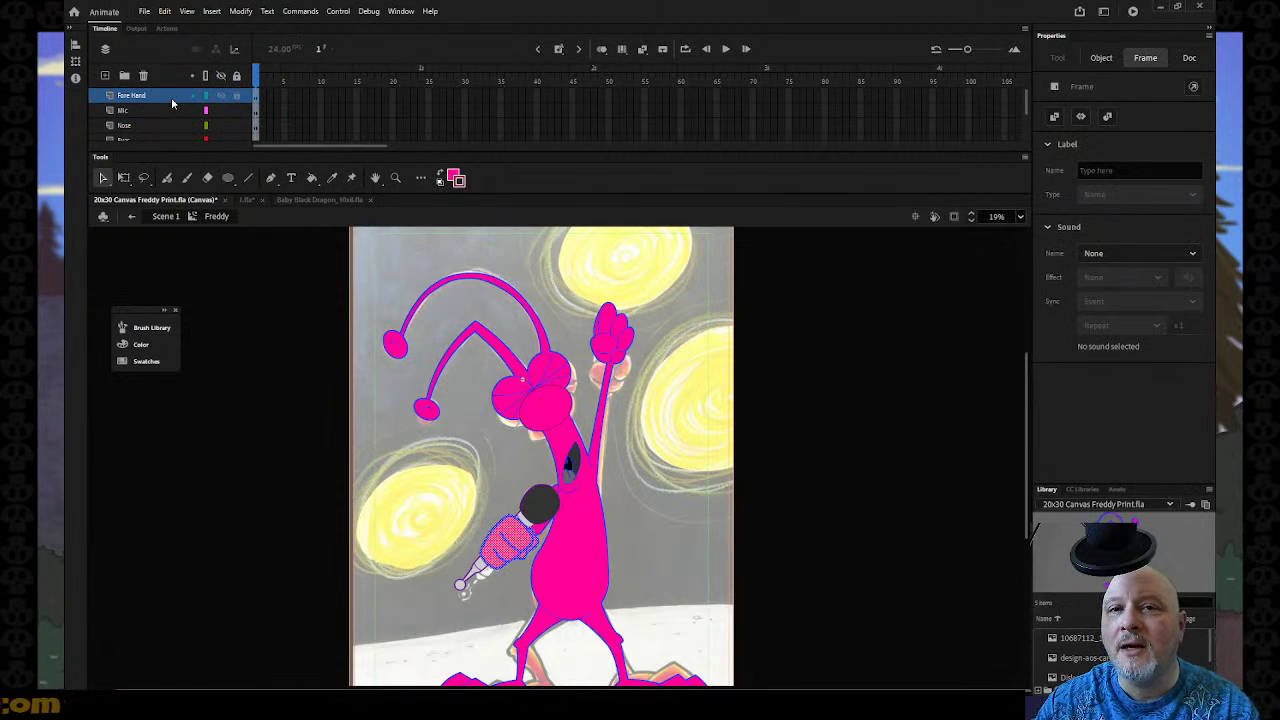
scroll(172, 103, down, 1)
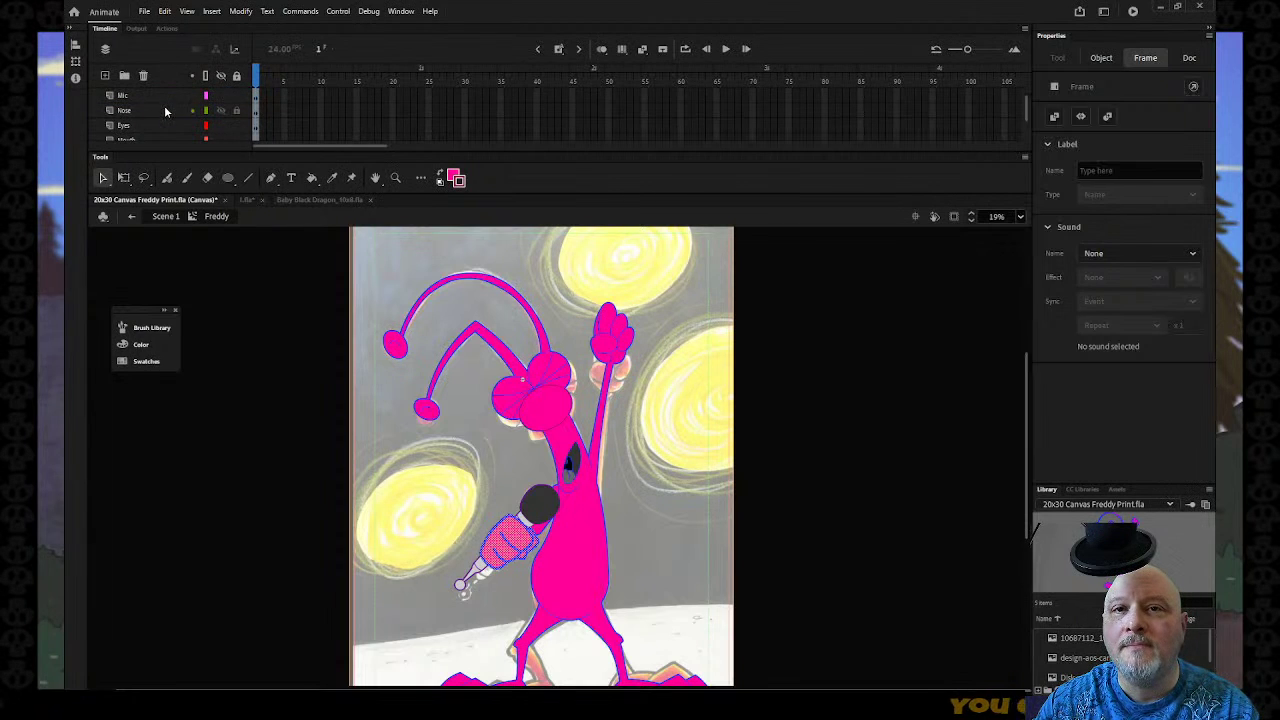
ctrl+click(167, 111)
ctrl+click(167, 126)
scroll(167, 130, down, 1)
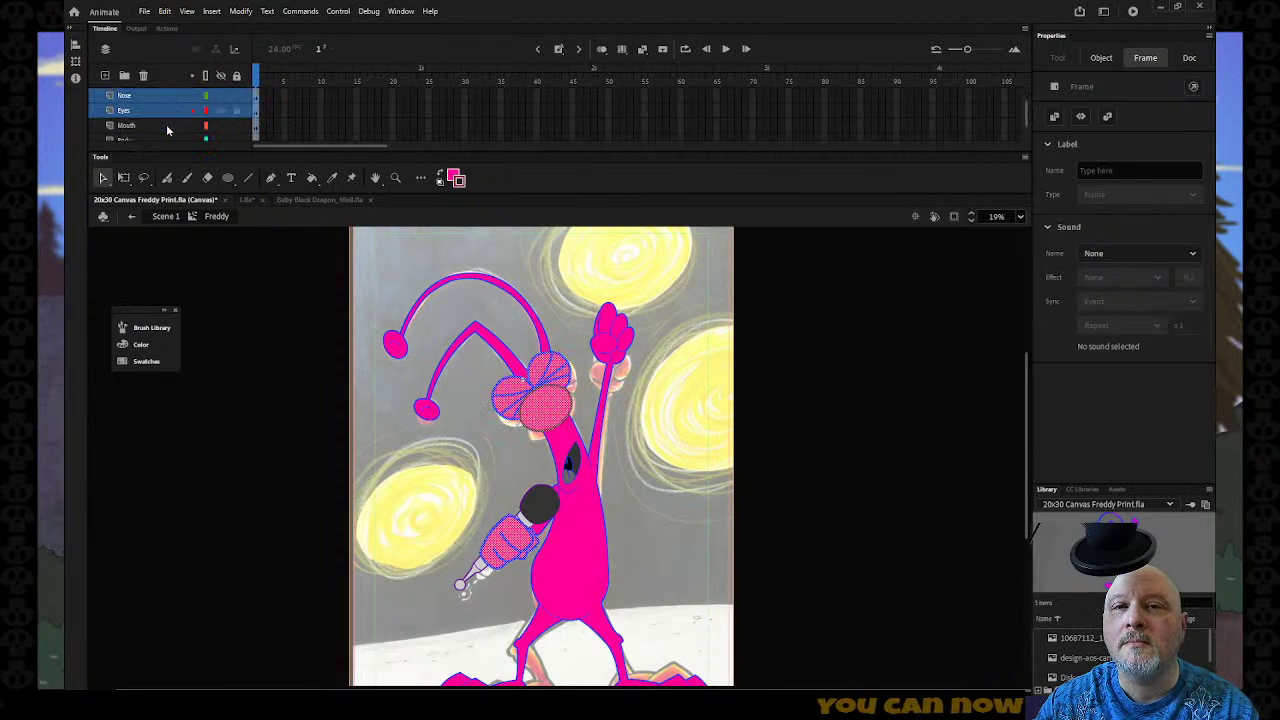
ctrl+click(167, 126)
scroll(167, 130, down, 1)
ctrl+click(167, 126)
scroll(167, 130, down, 1)
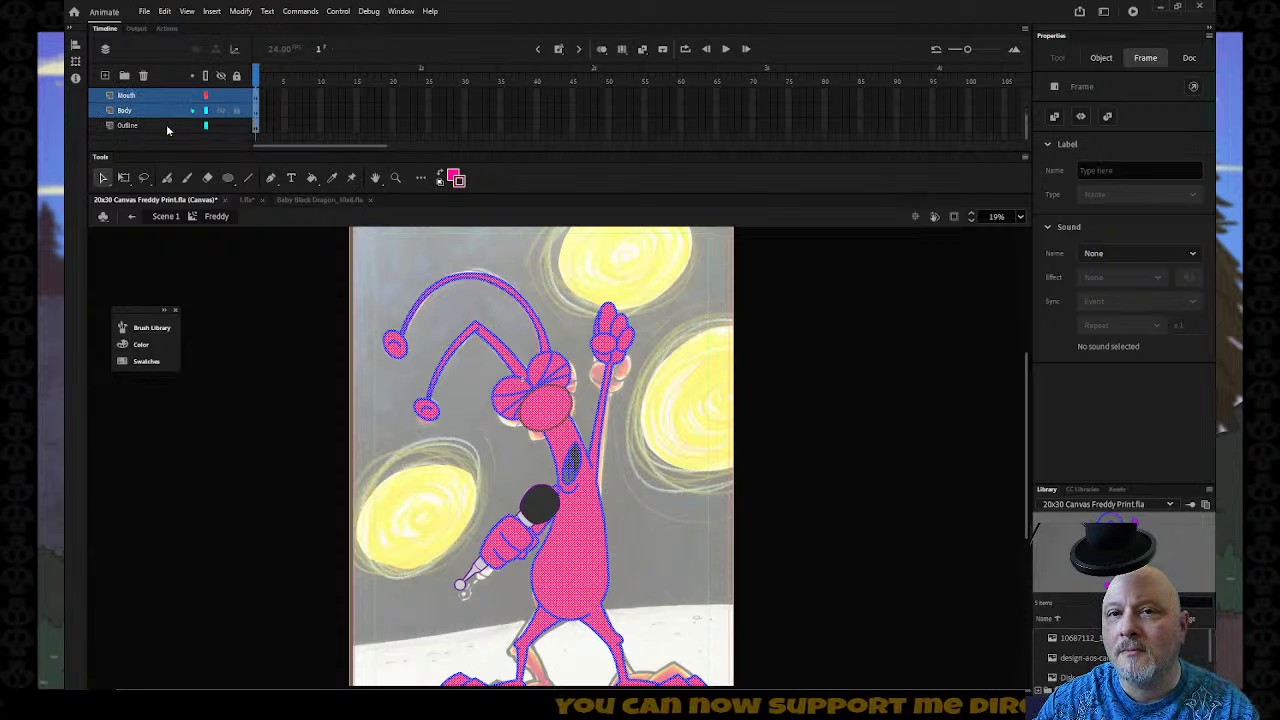
ctrl+click(167, 126)
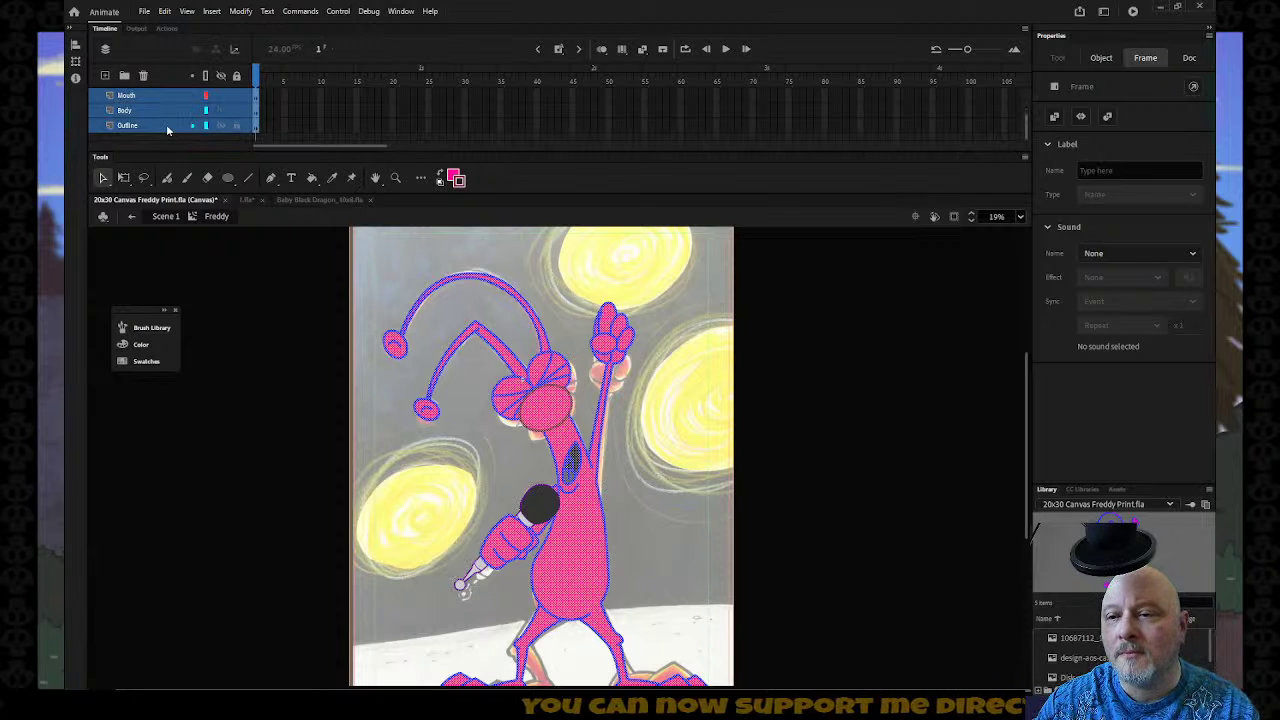
click(462, 184)
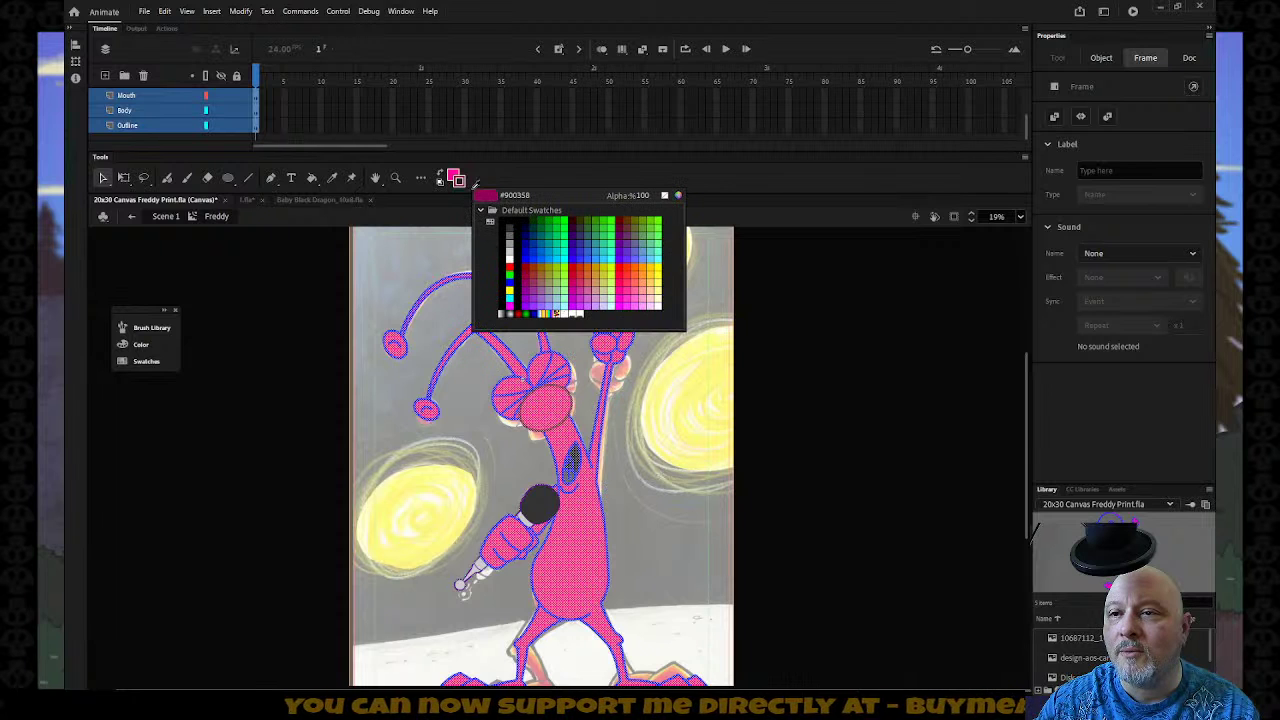
click(492, 203)
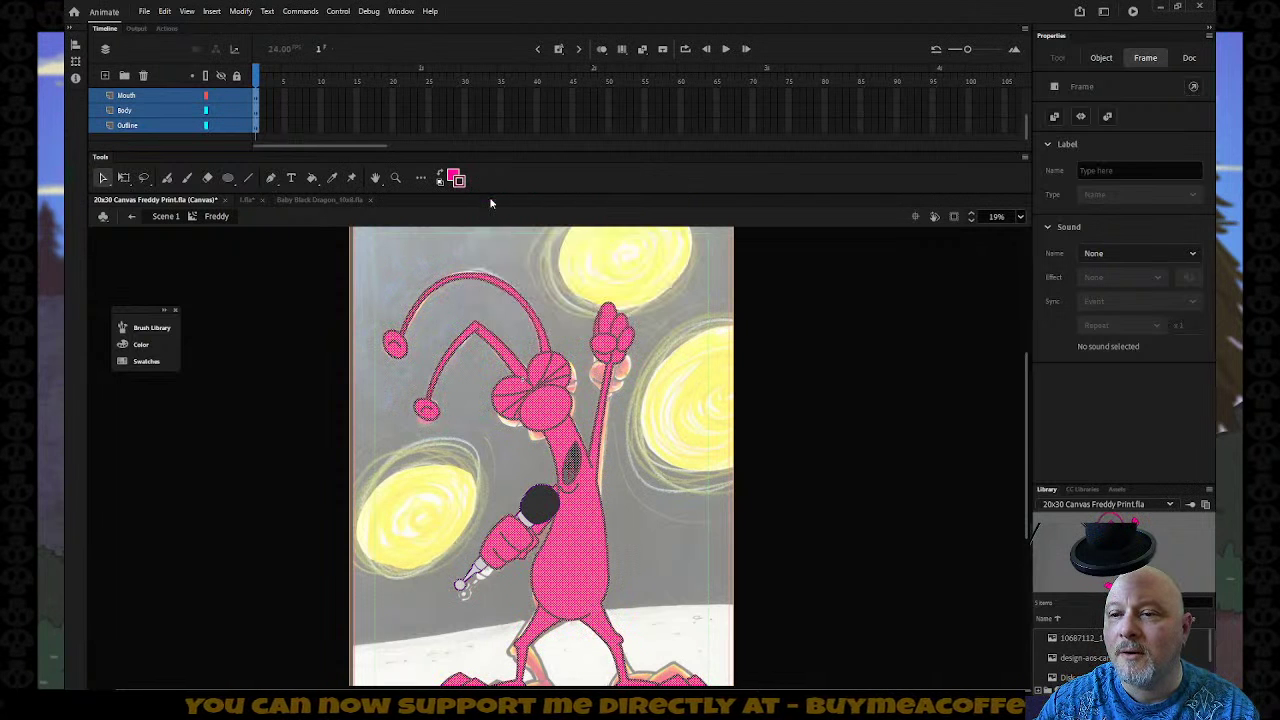
click(346, 272)
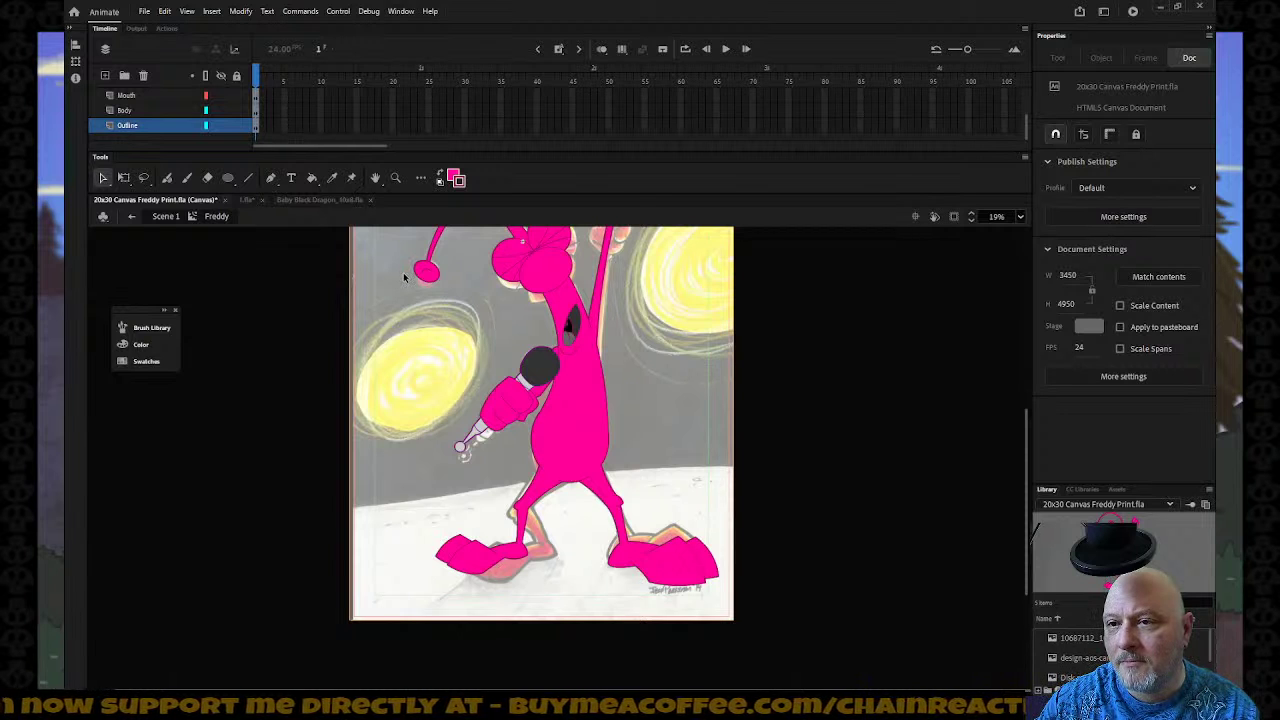
Fill the tongue inside the open mouth with dark red.
key(z)
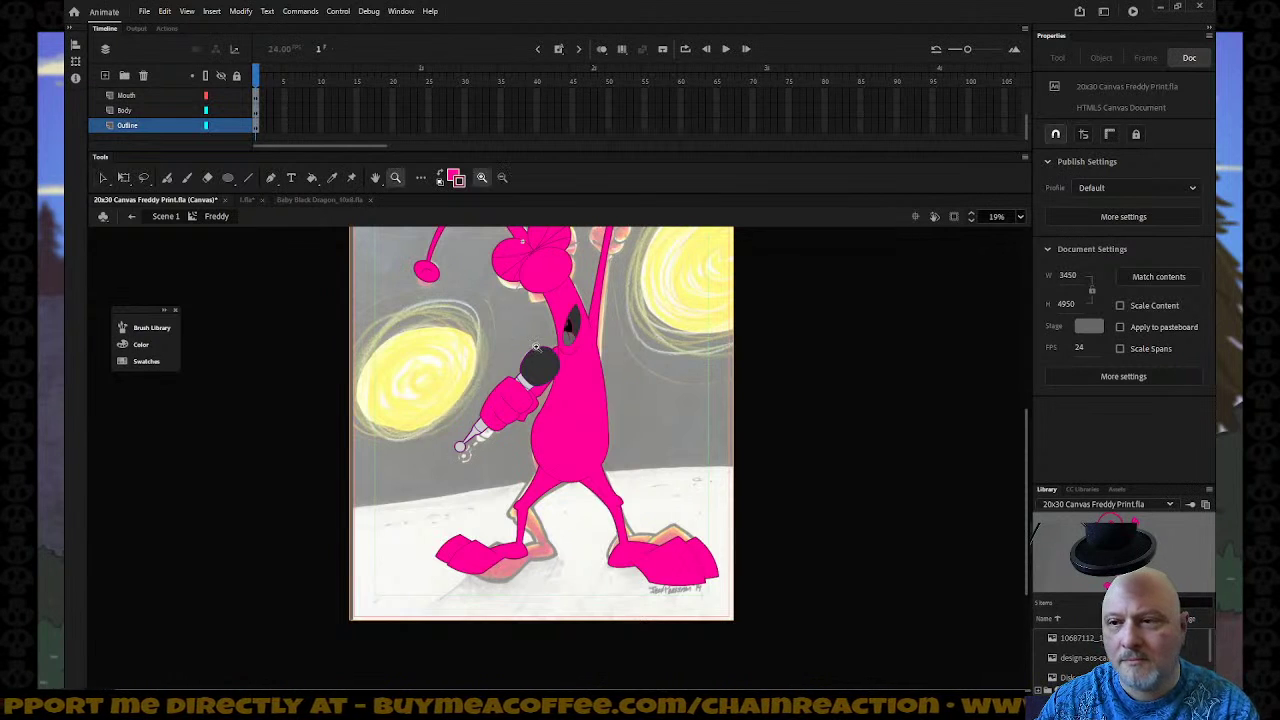
drag(536, 355, 620, 295)
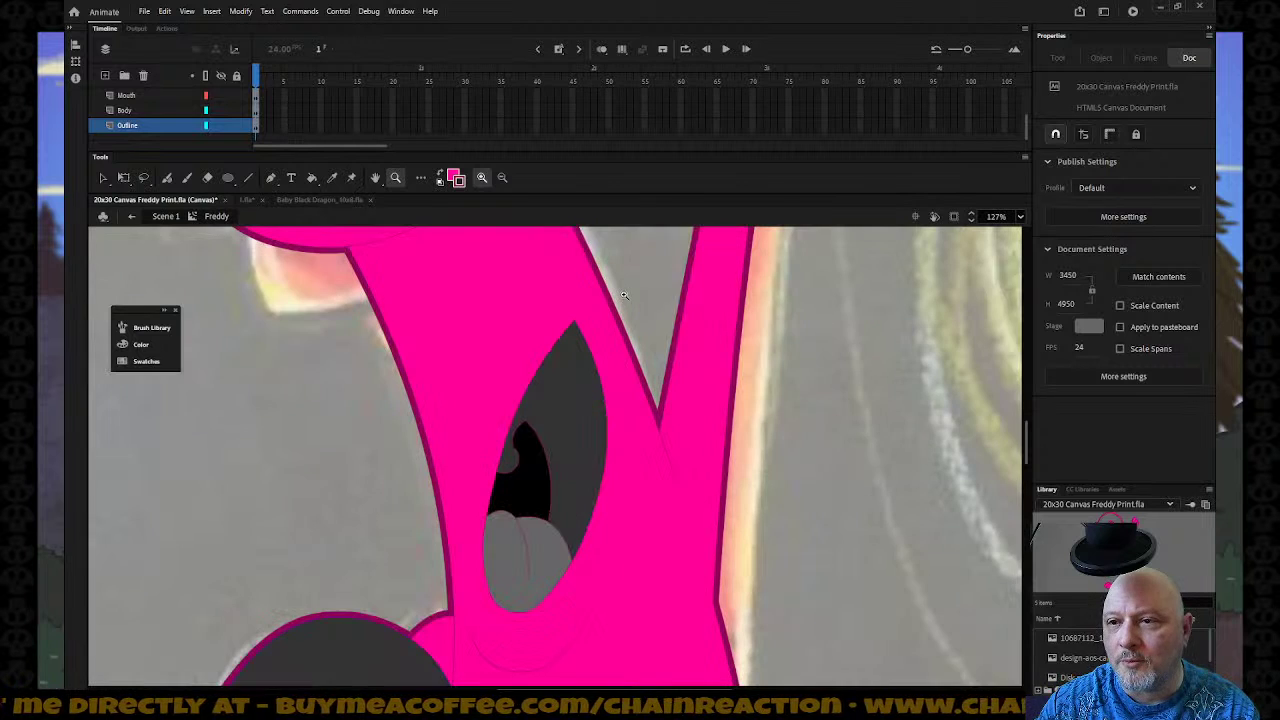
click(456, 177)
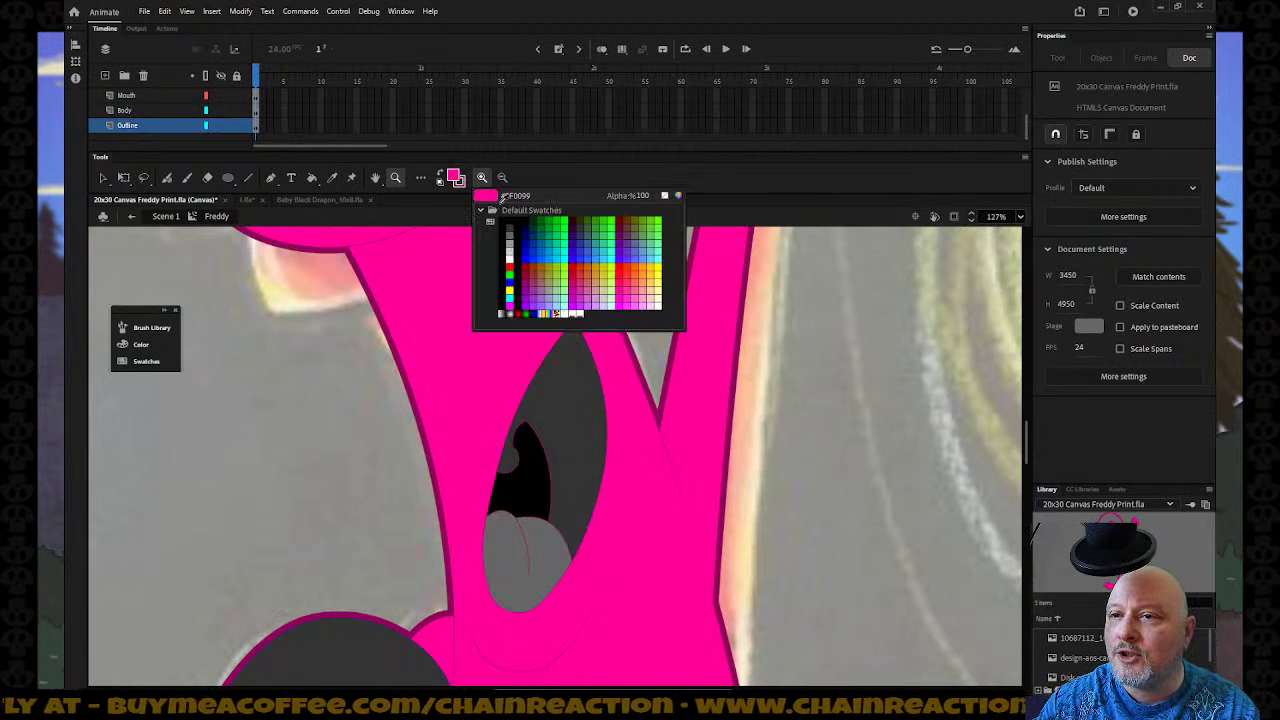
click(620, 218)
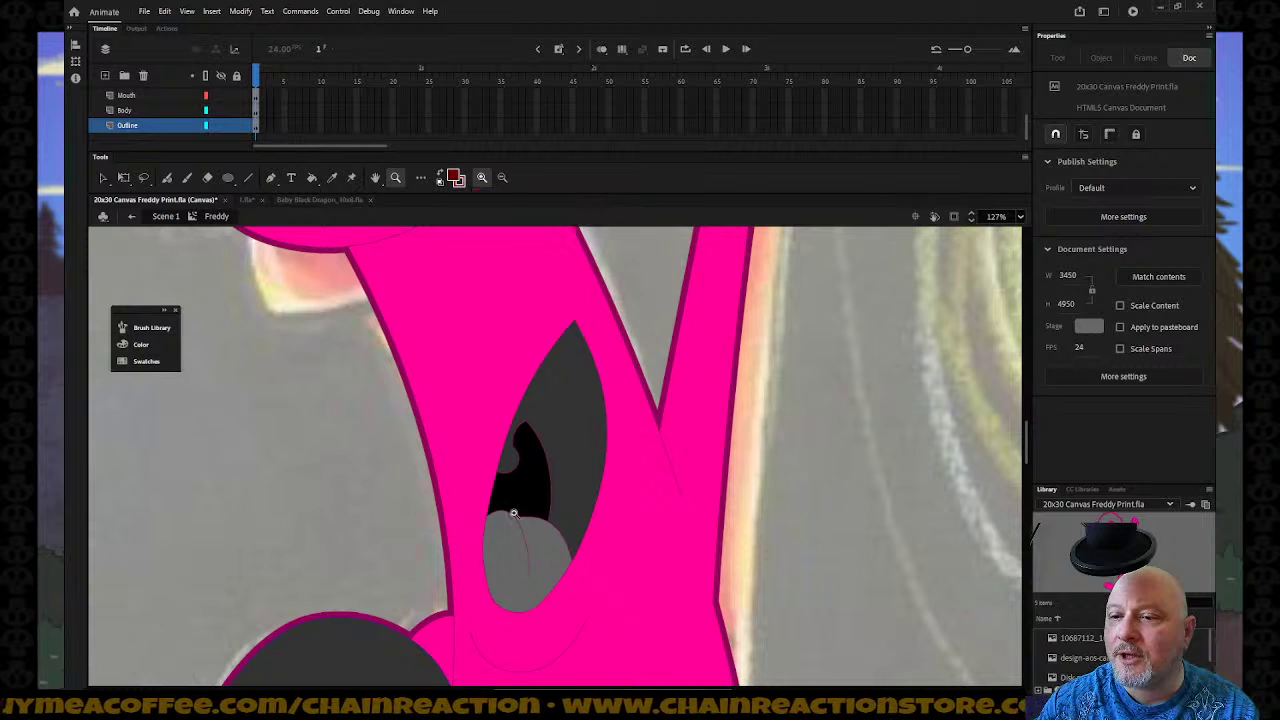
key(k)
click(542, 558)
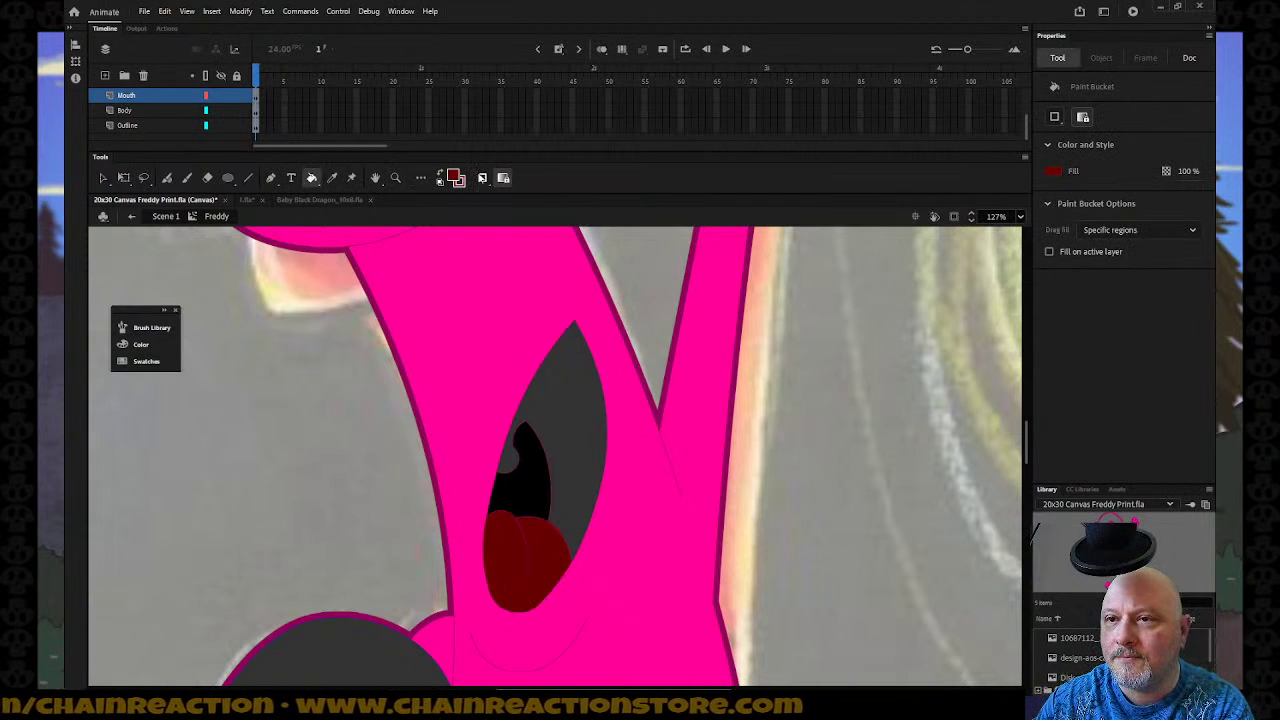
Fill the dark gray area of the mouth's interior with the muted purple #652C4E.
click(456, 180)
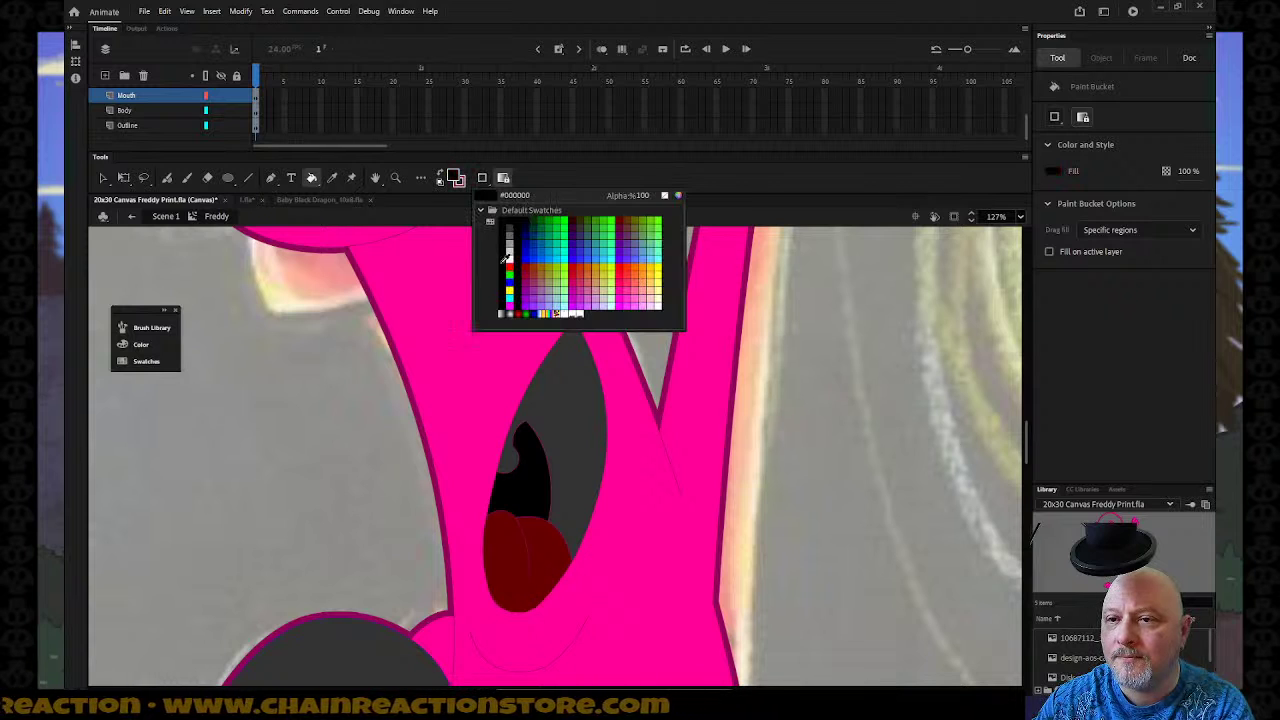
click(427, 317)
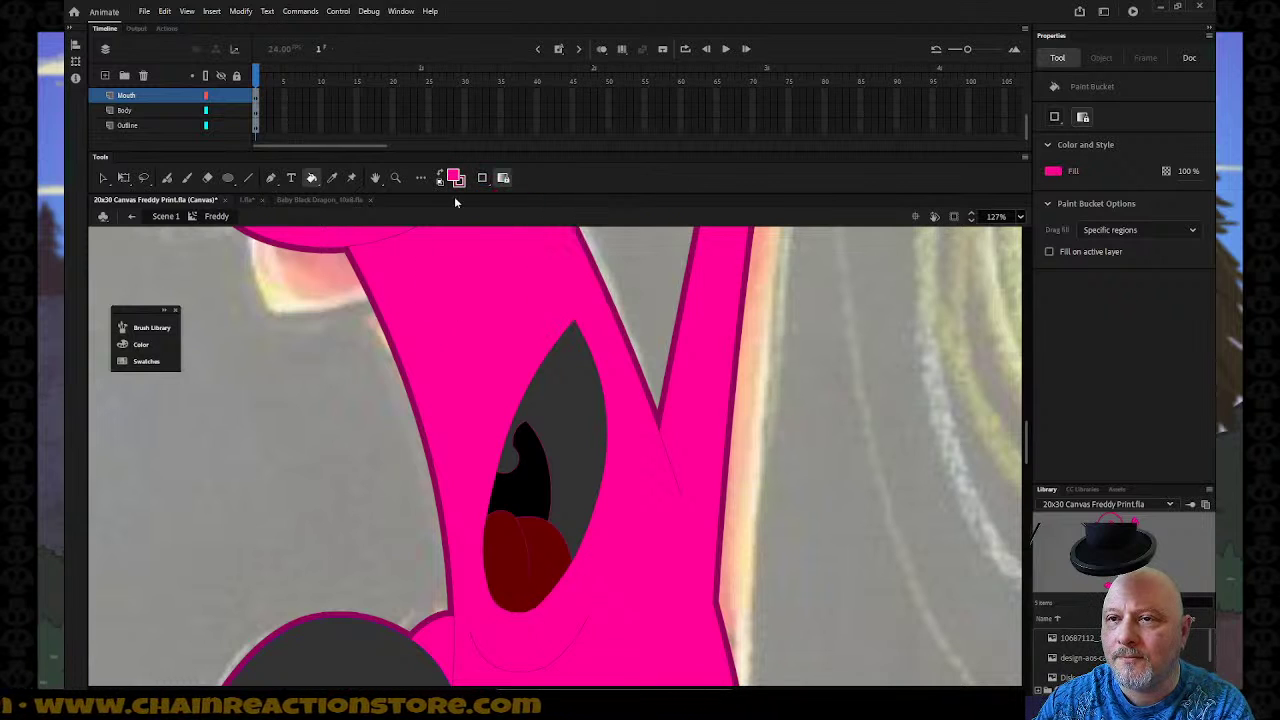
click(455, 179)
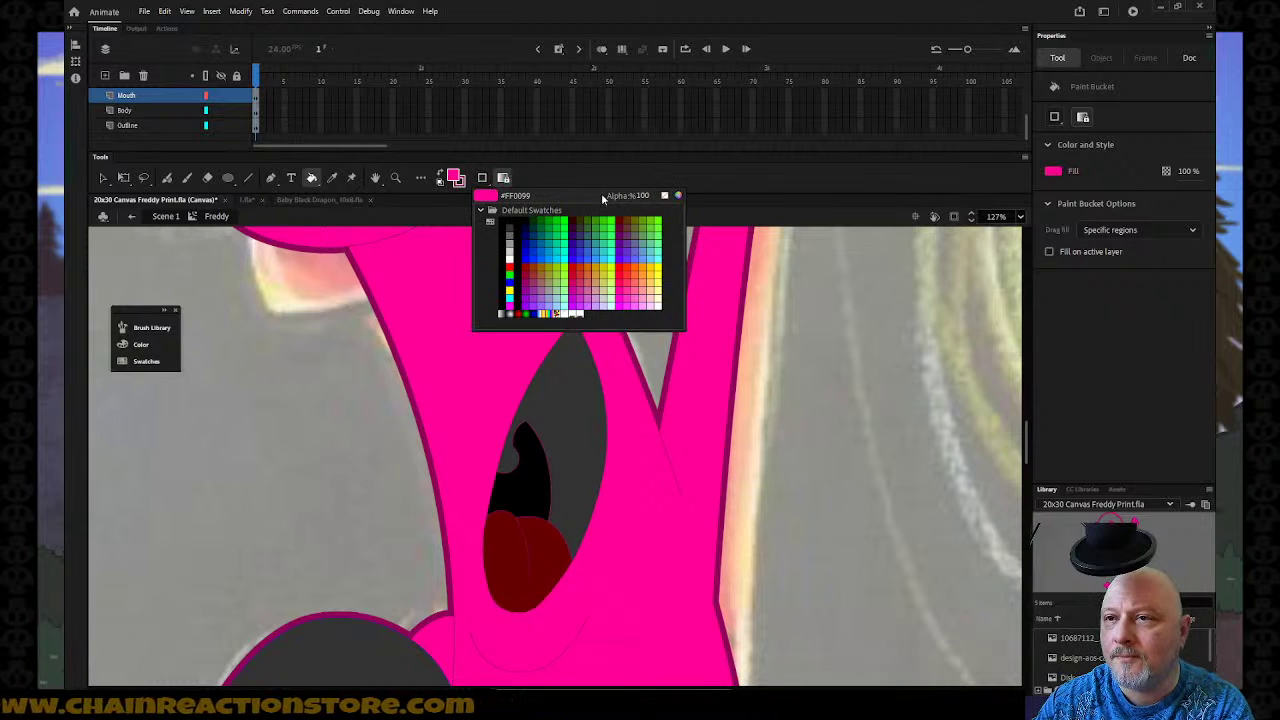
click(679, 197)
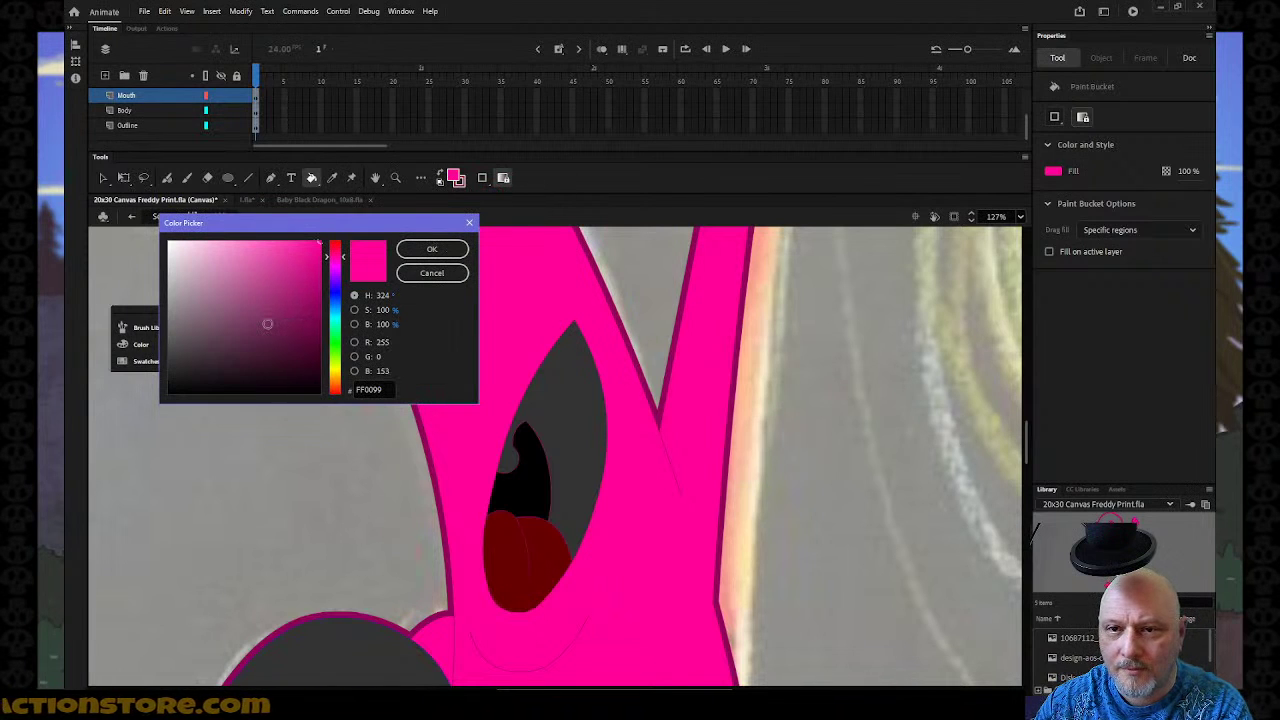
drag(267, 323, 254, 332)
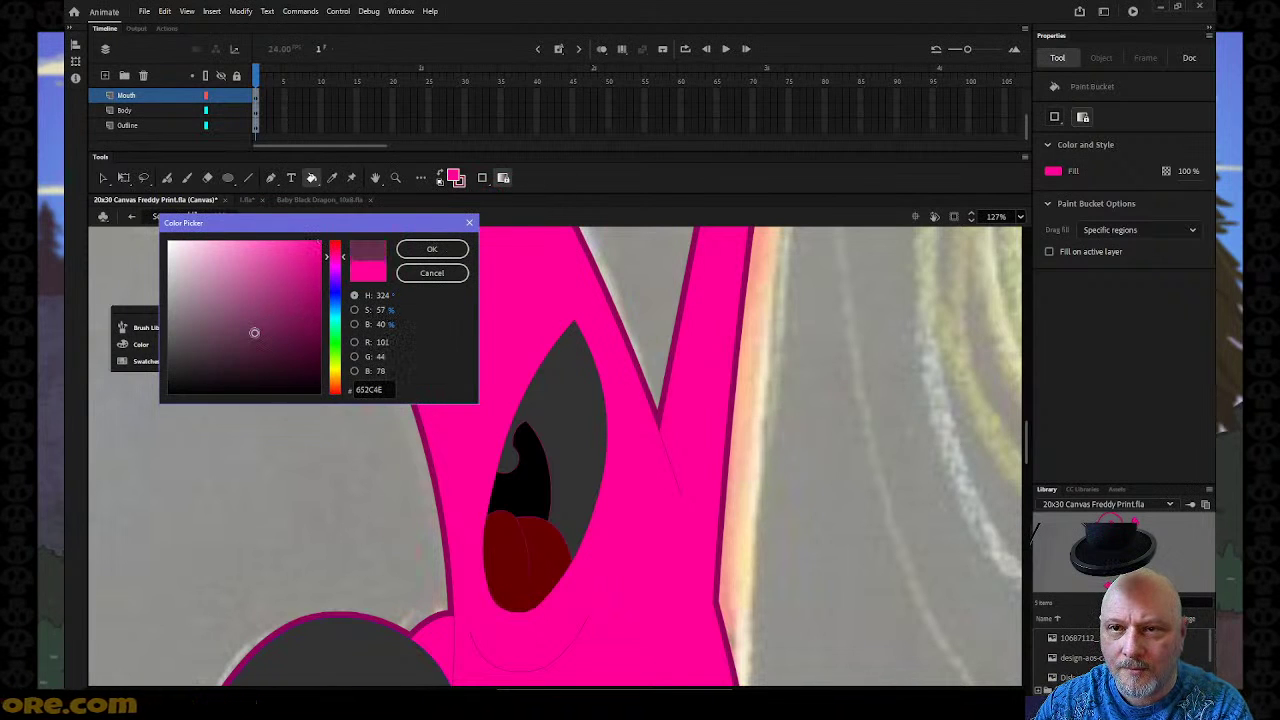
click(431, 249)
click(584, 455)
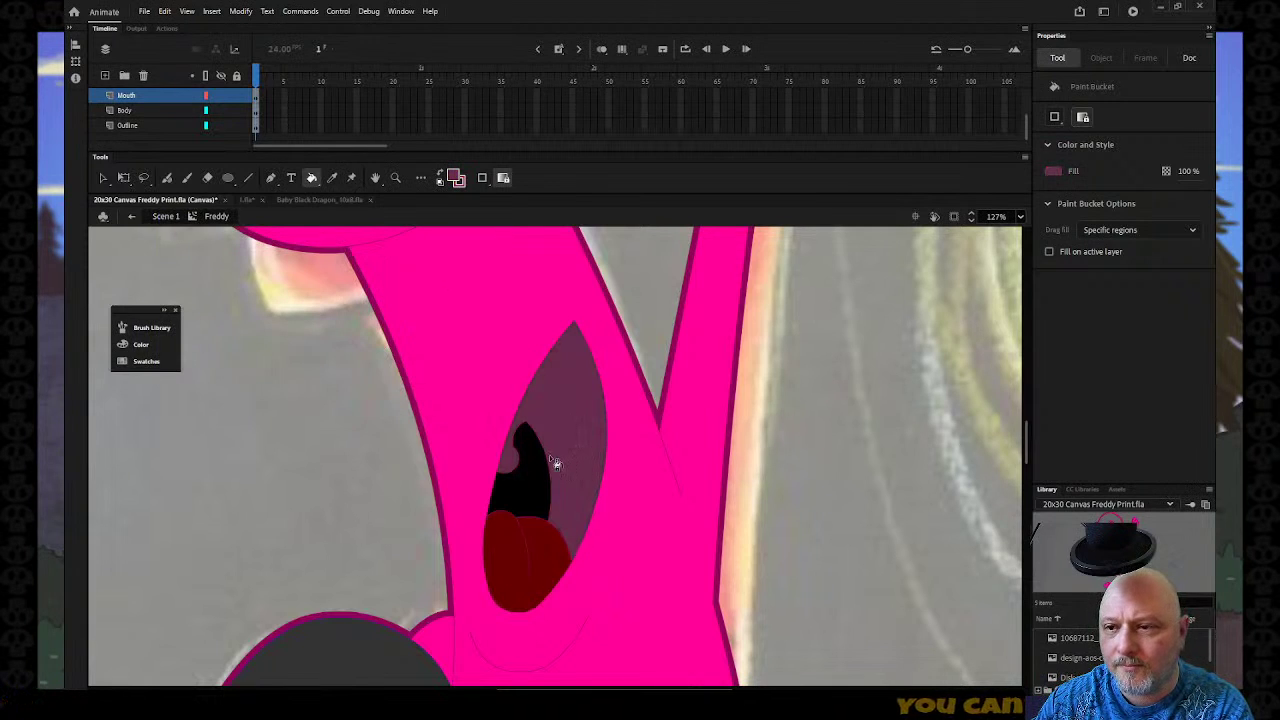
key(z)
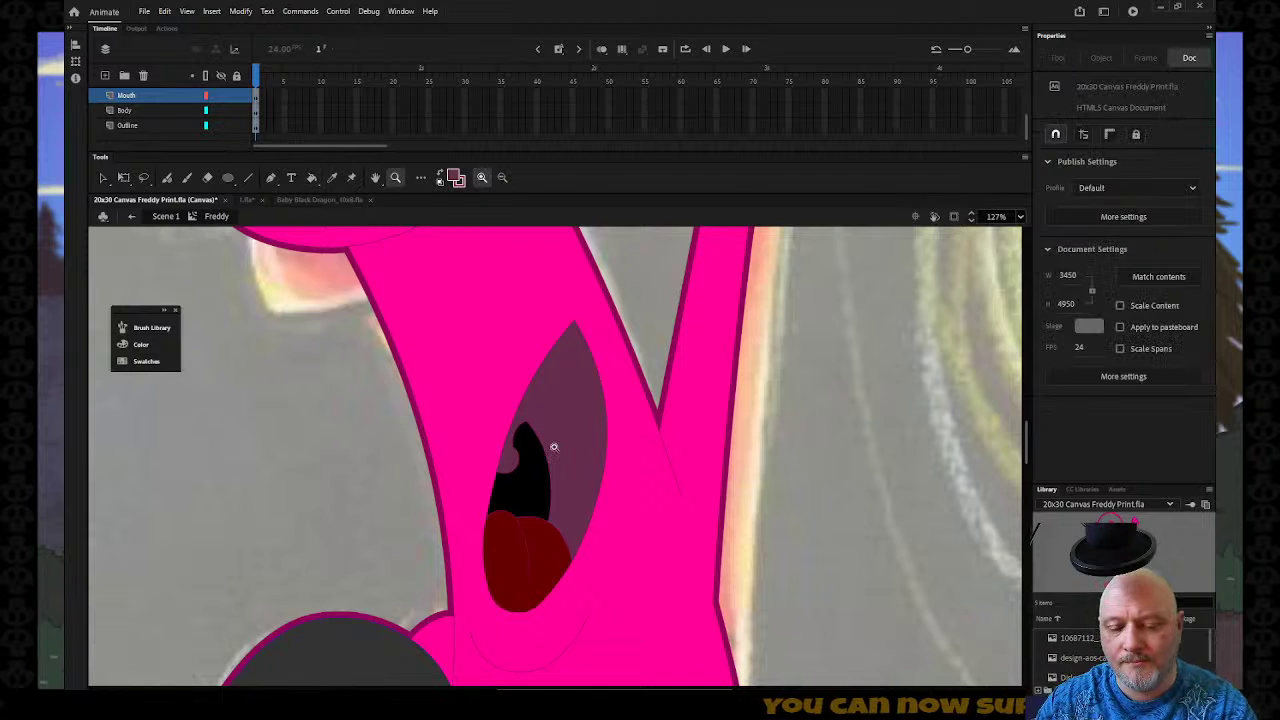
alt+click(554, 448)
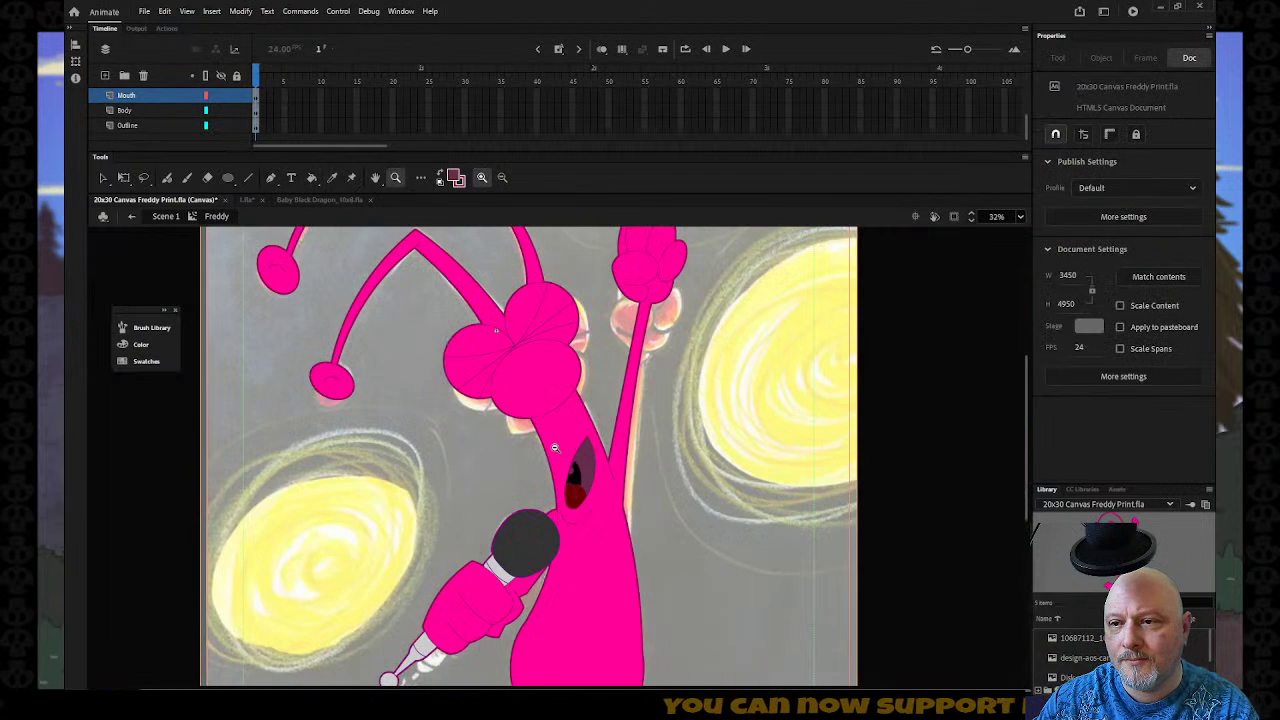
Delete the existing thick outline artwork from the Outline layer inside the Freddy symbol.
alt+click(554, 448)
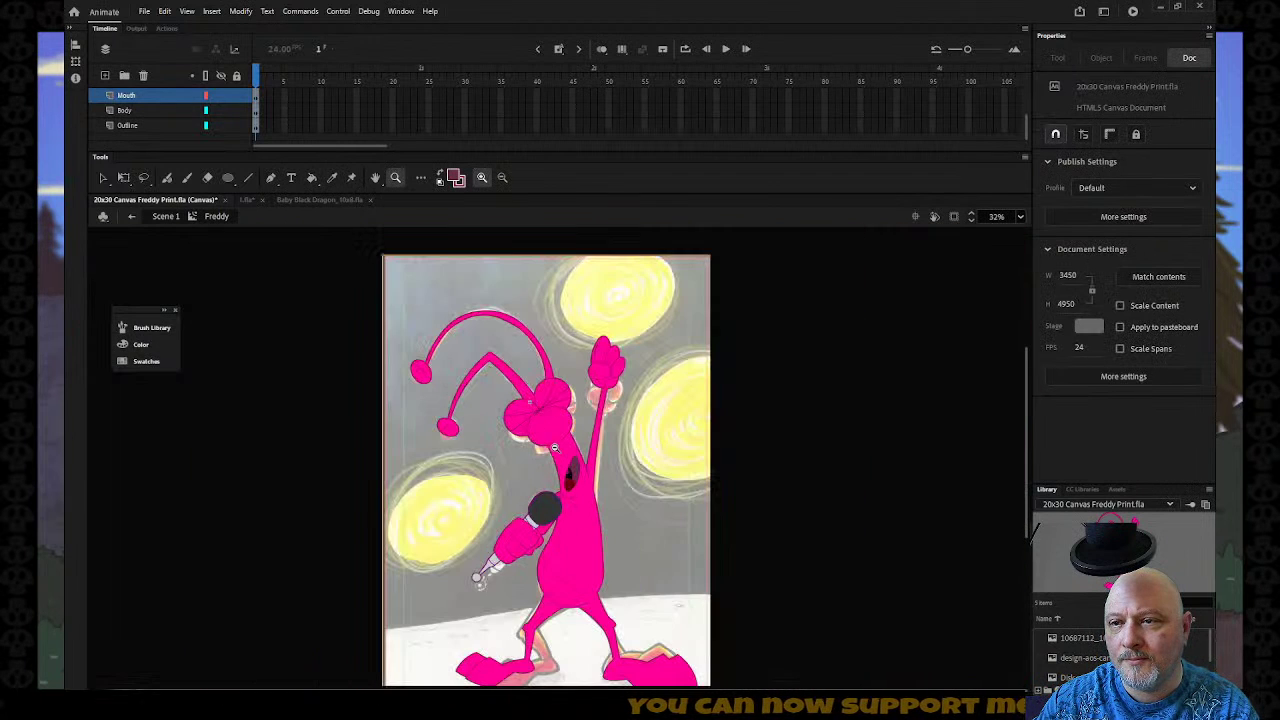
drag(450, 472, 608, 620)
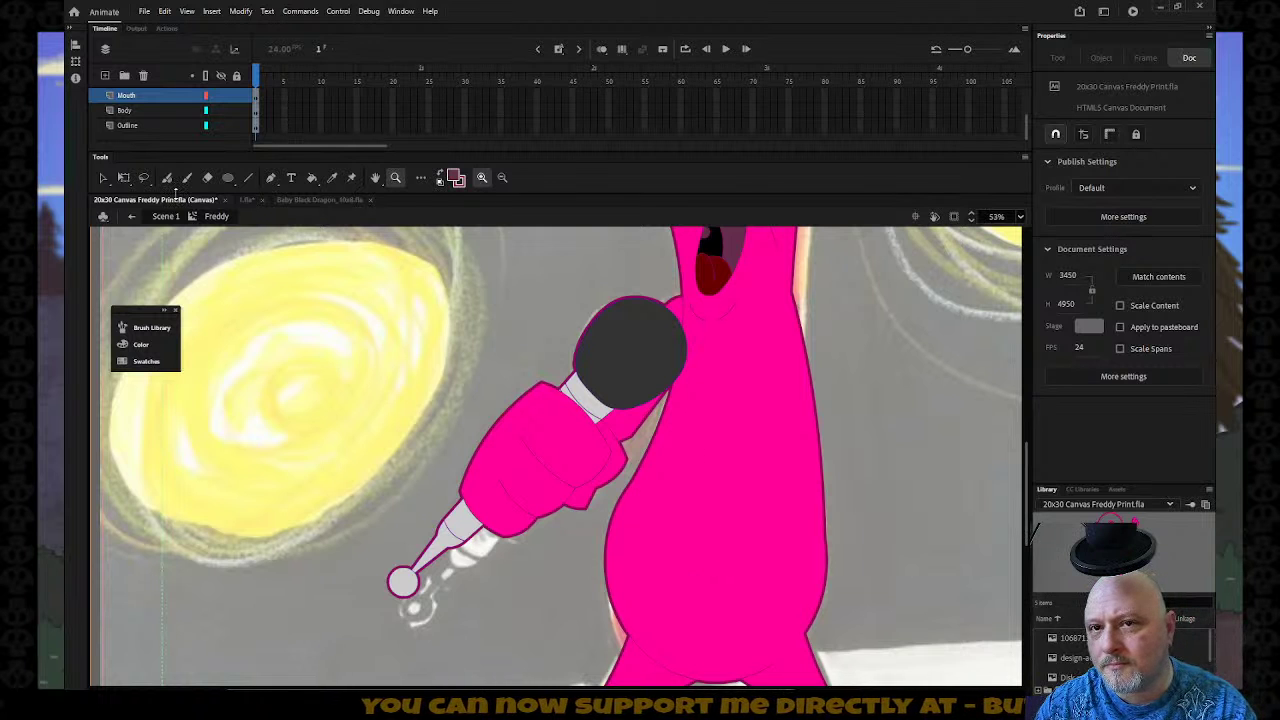
click(169, 127)
click(177, 133)
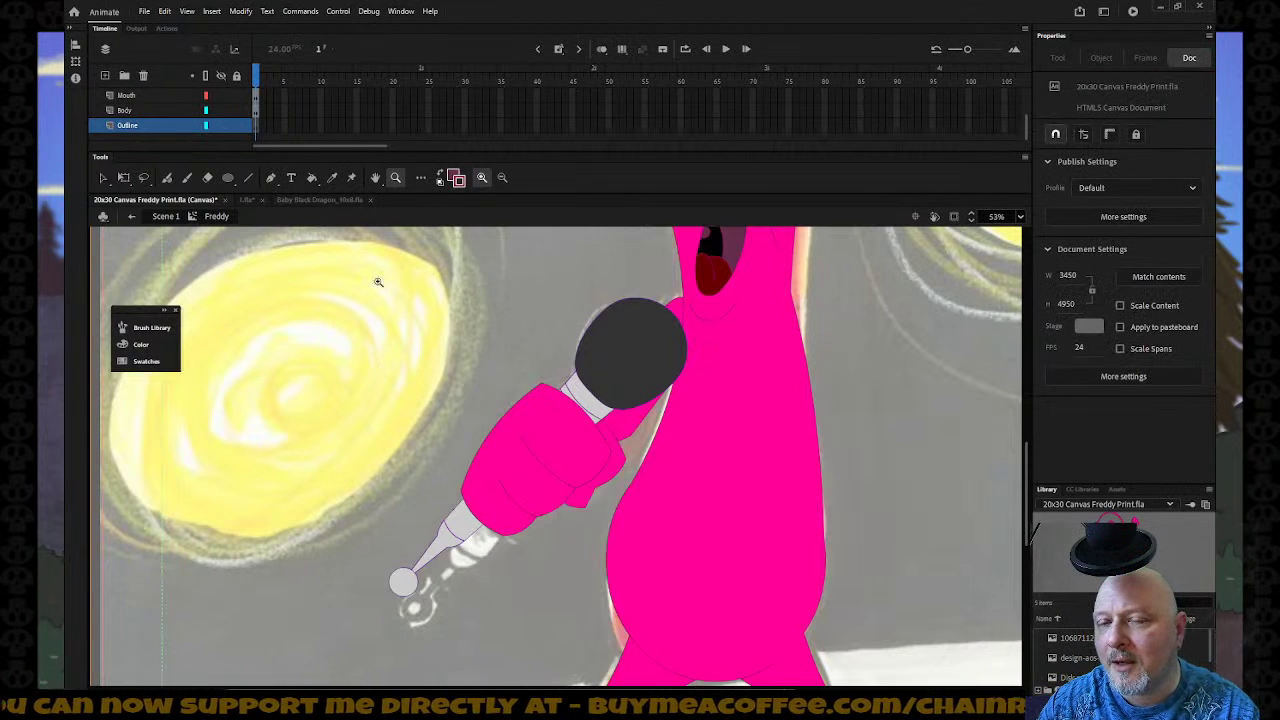
Select the Mic layer's artwork and change its stroke colour to dark grey.
scroll(209, 113, up, 3)
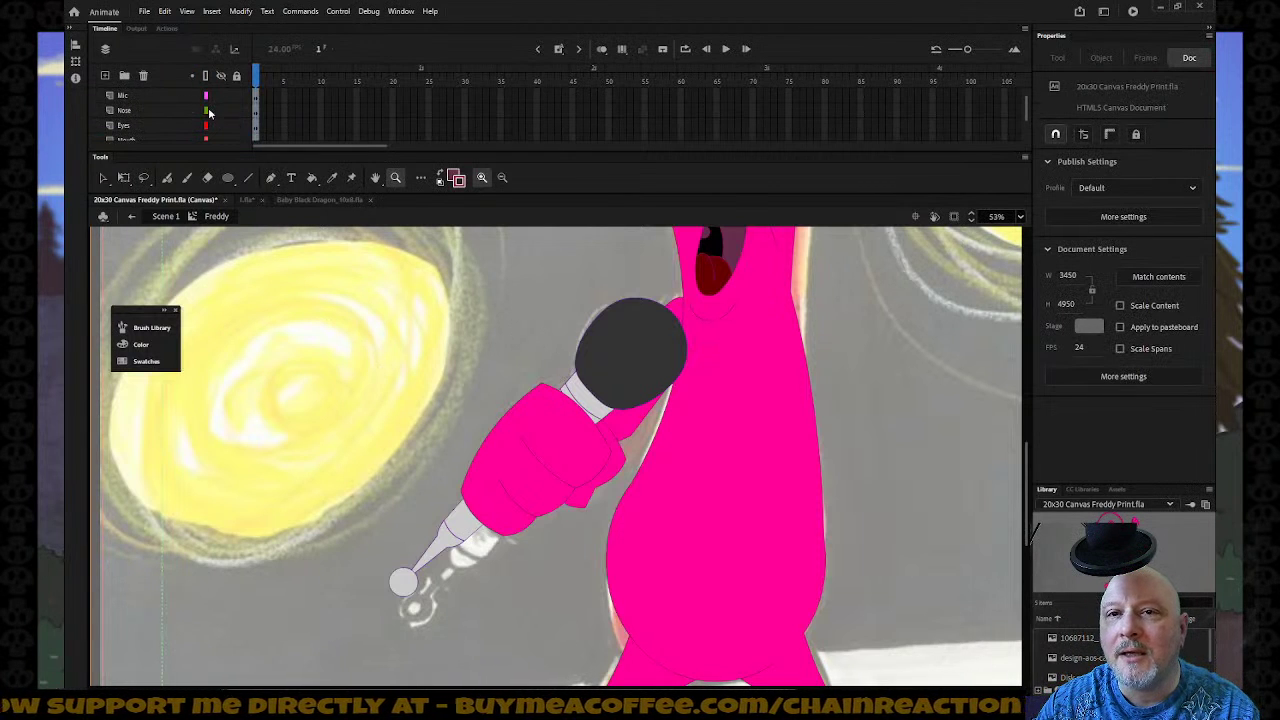
click(165, 97)
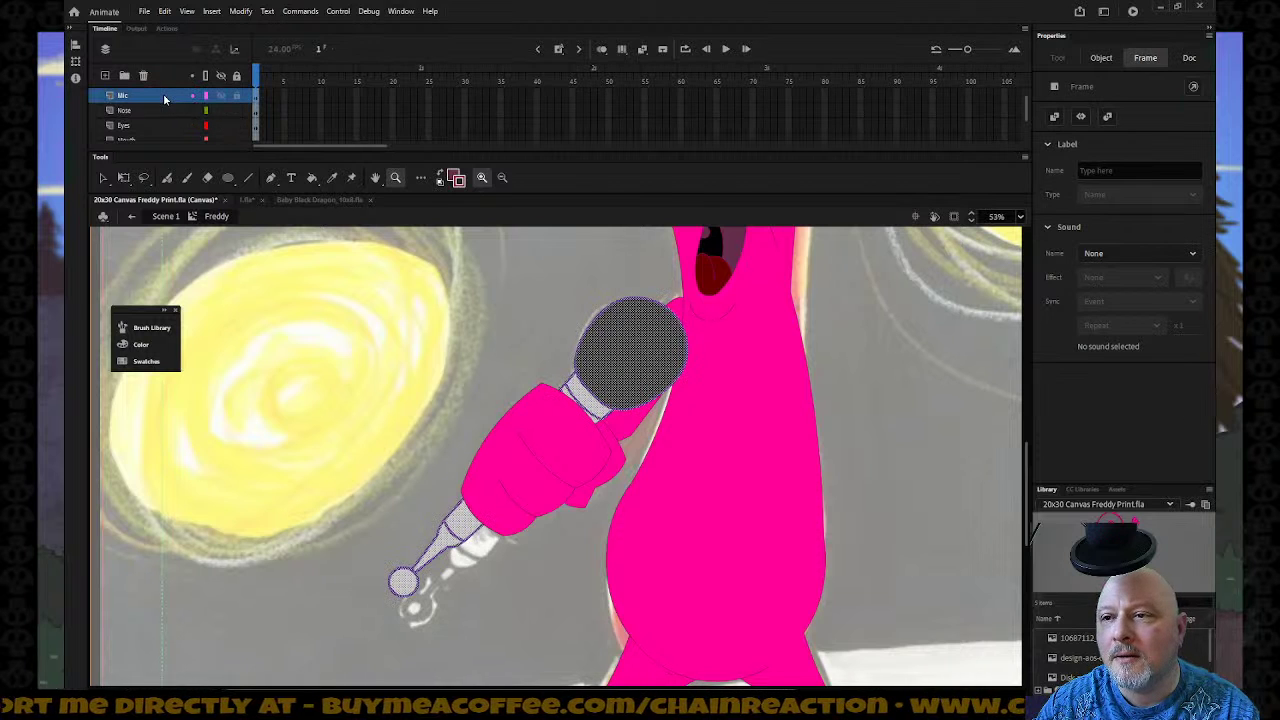
click(456, 180)
click(514, 224)
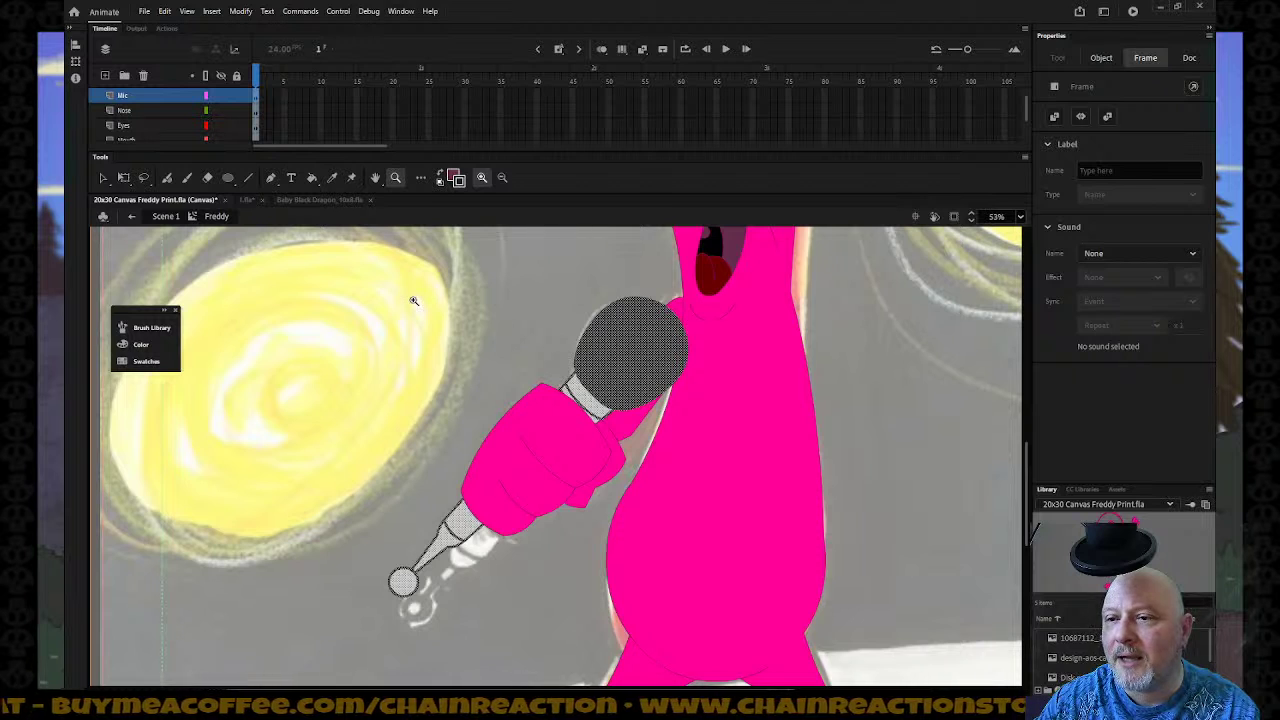
Inspect the recoloured mic strokes up close, especially where the collar meets the hand.
click(414, 301)
scroll(421, 311, down, 2)
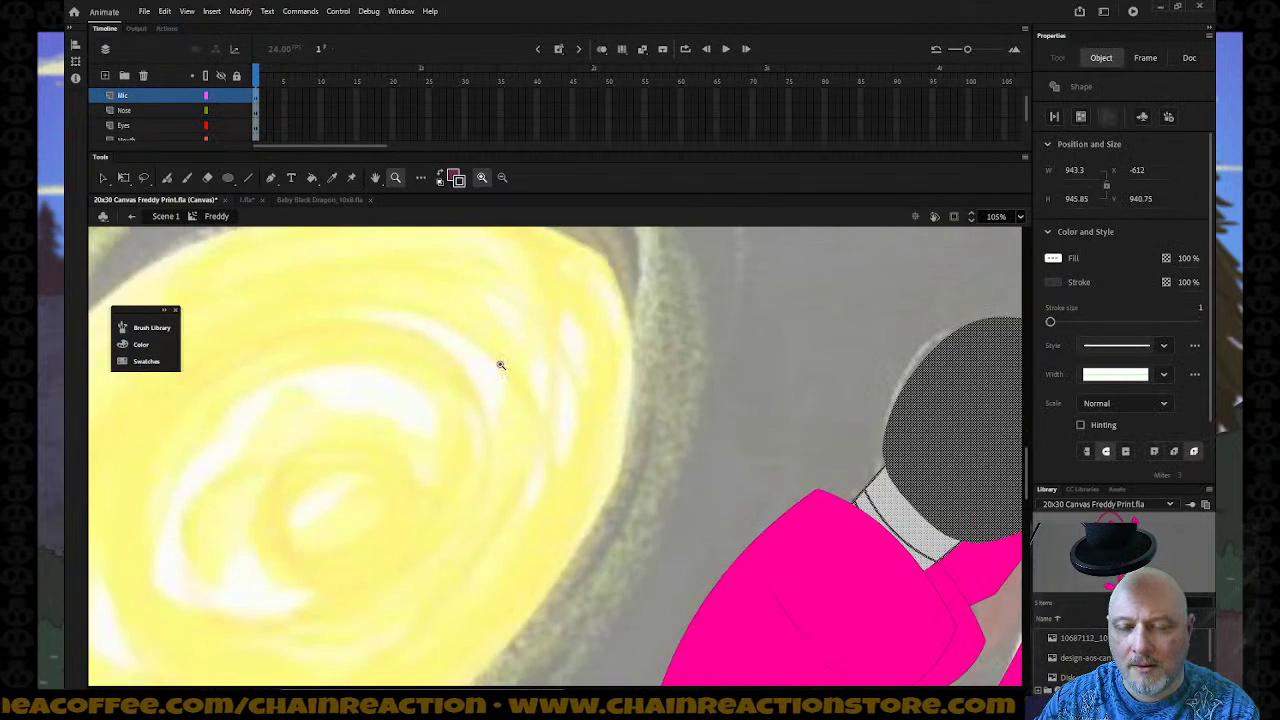
alt+click(500, 365)
alt+click(500, 368)
drag(497, 467, 604, 594)
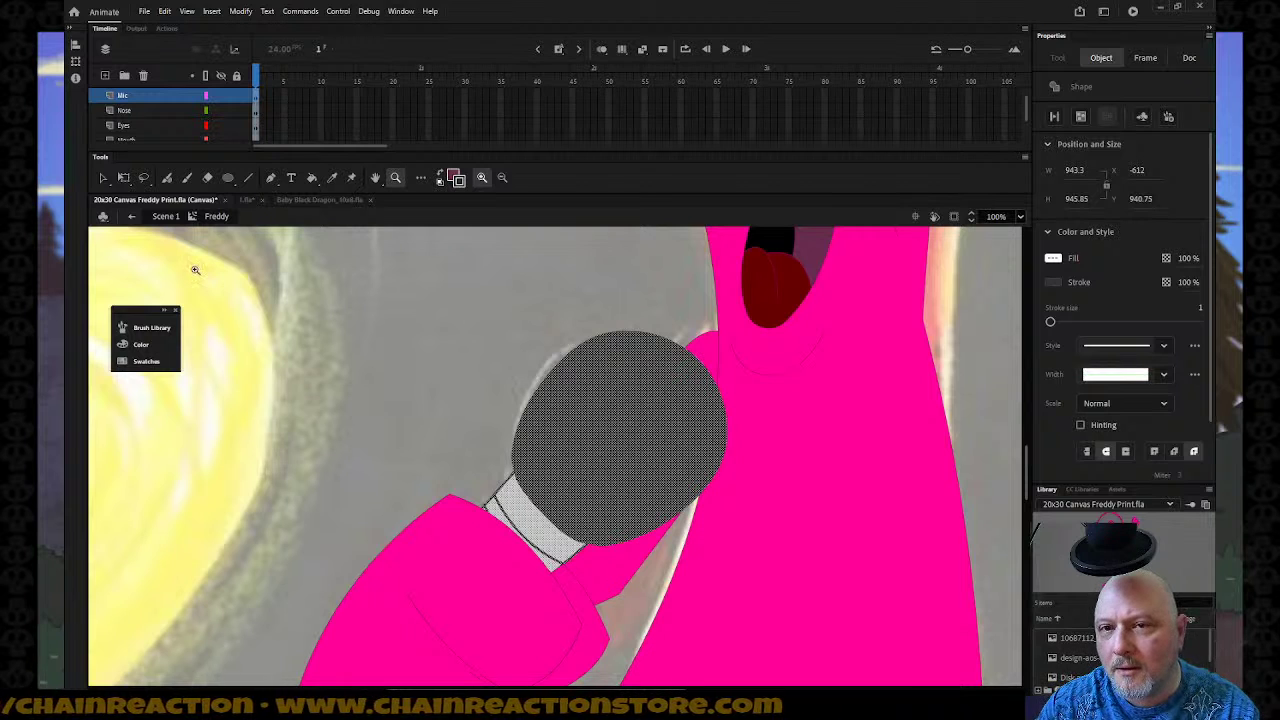
click(102, 177)
click(467, 487)
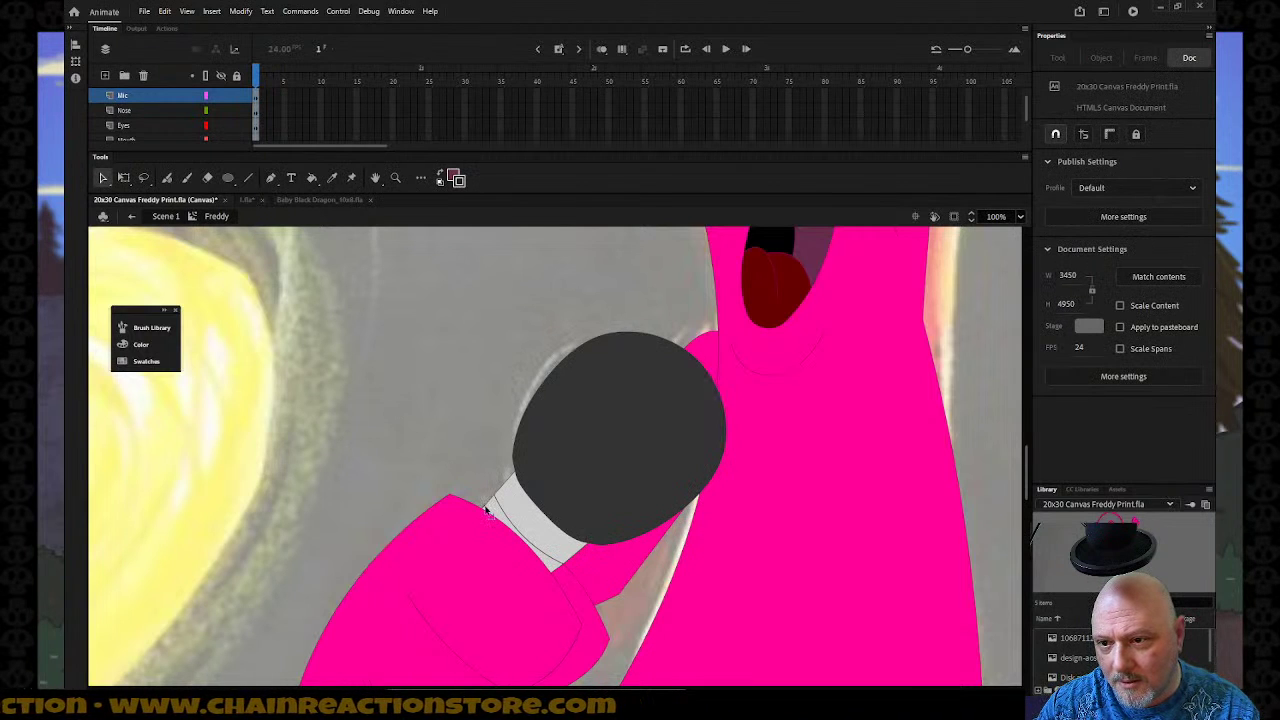
click(489, 512)
click(506, 530)
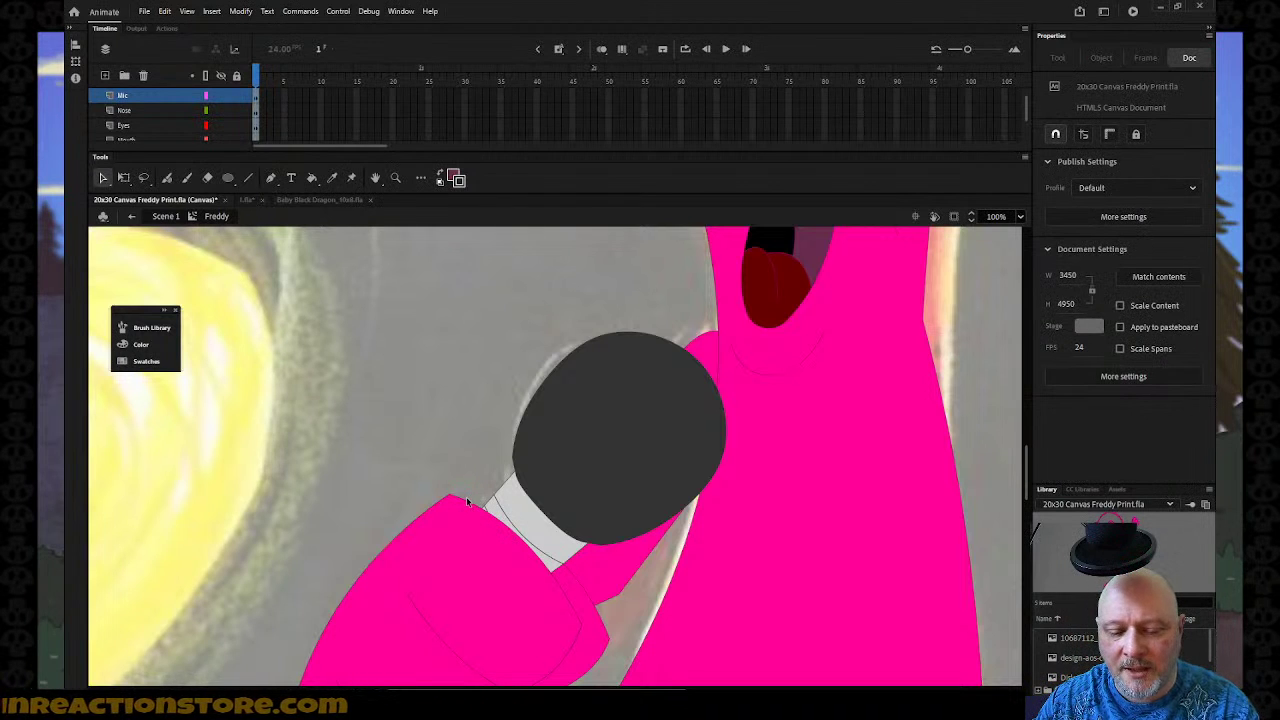
Select the strokes of the body, eyes and nose together across their layers.
key(z)
alt+click(474, 502)
alt+click(518, 491)
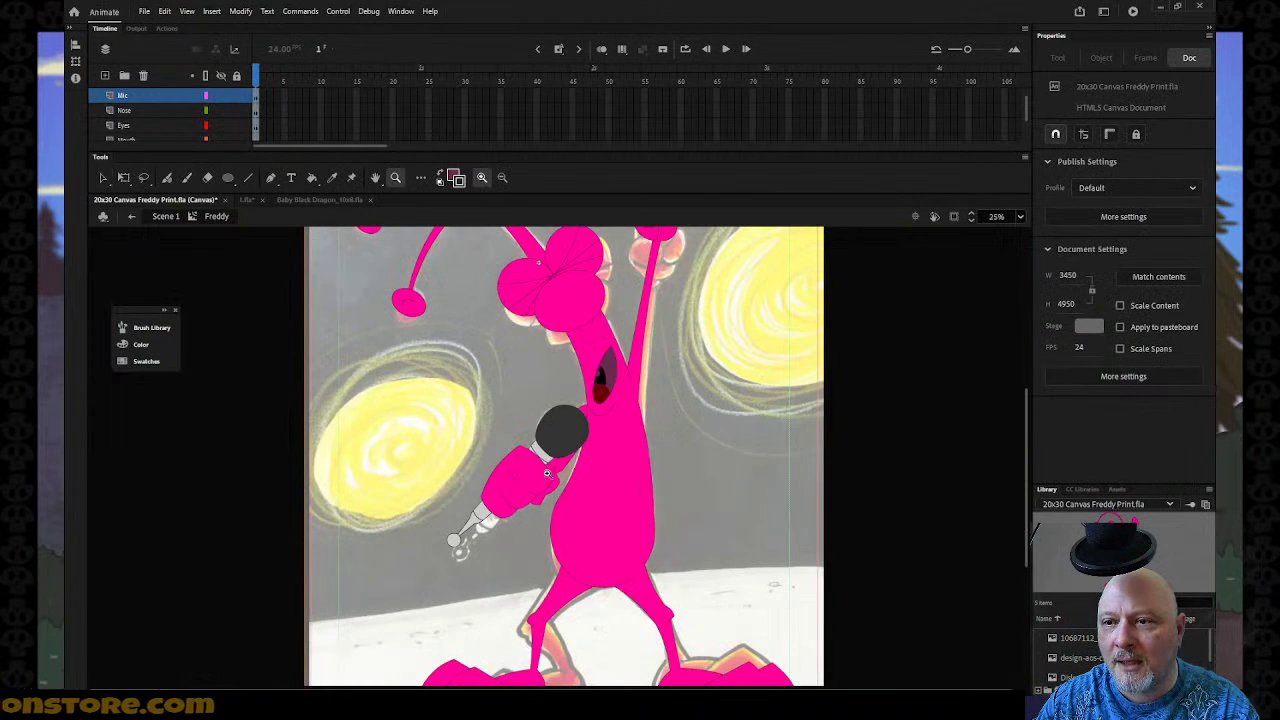
scroll(560, 456, up, 3)
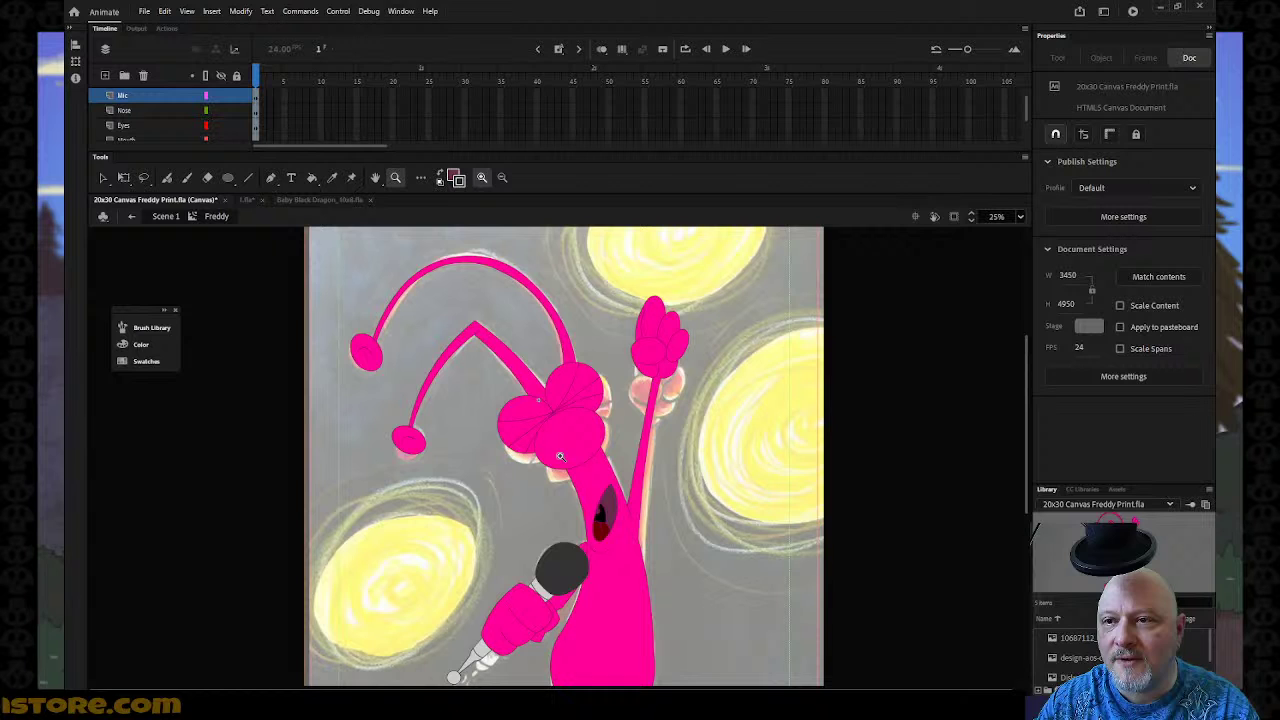
click(103, 179)
click(358, 338)
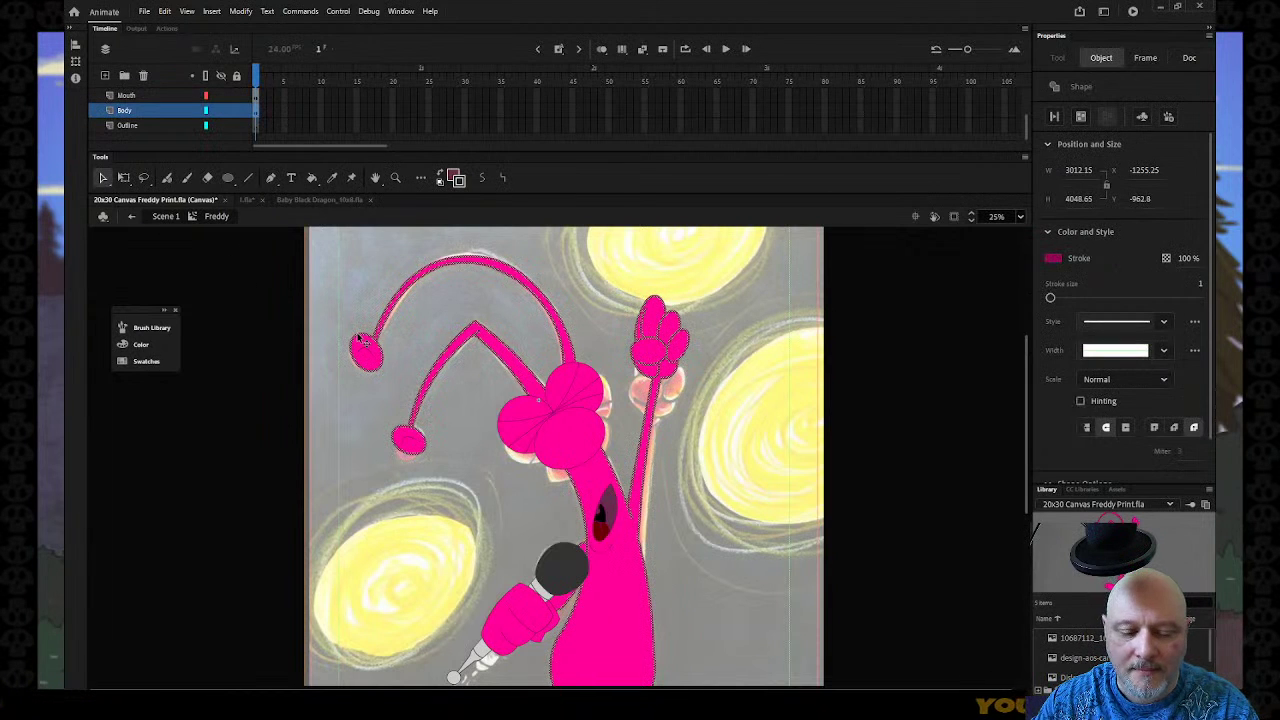
click(602, 398)
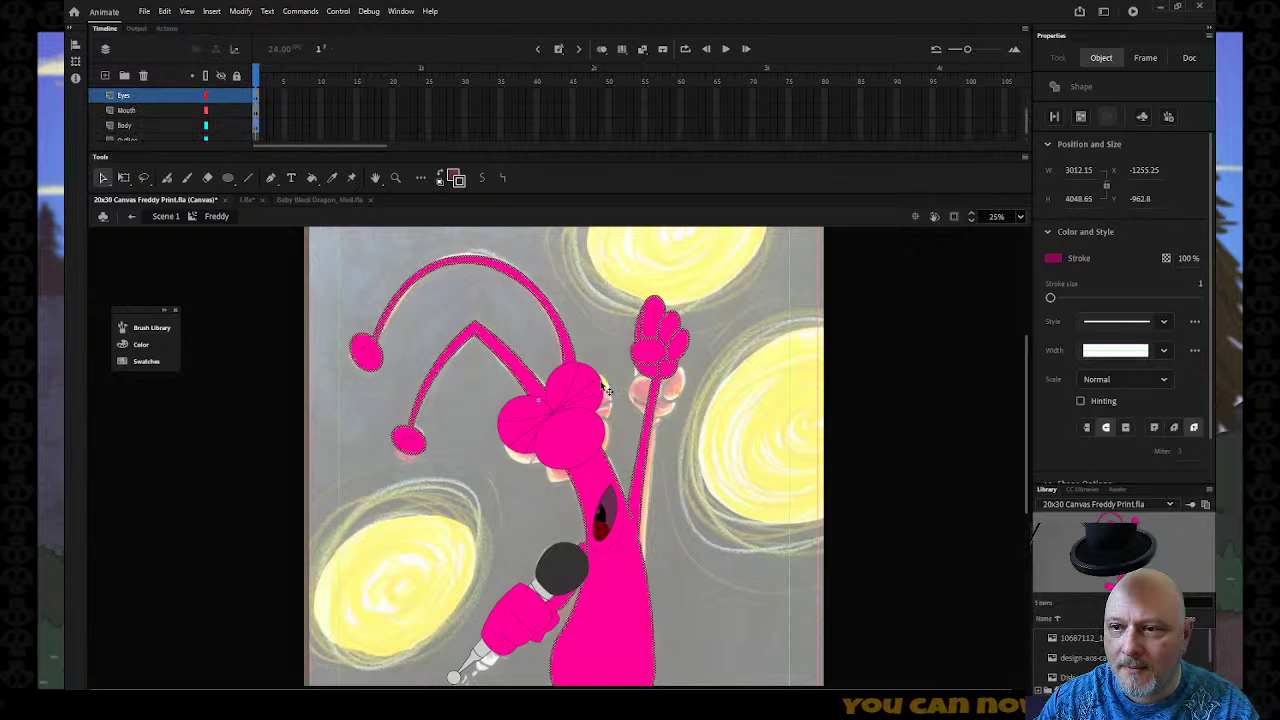
click(603, 425)
Add the fore hand and mic strokes to the current stroke selection.
scroll(620, 440, down, 8)
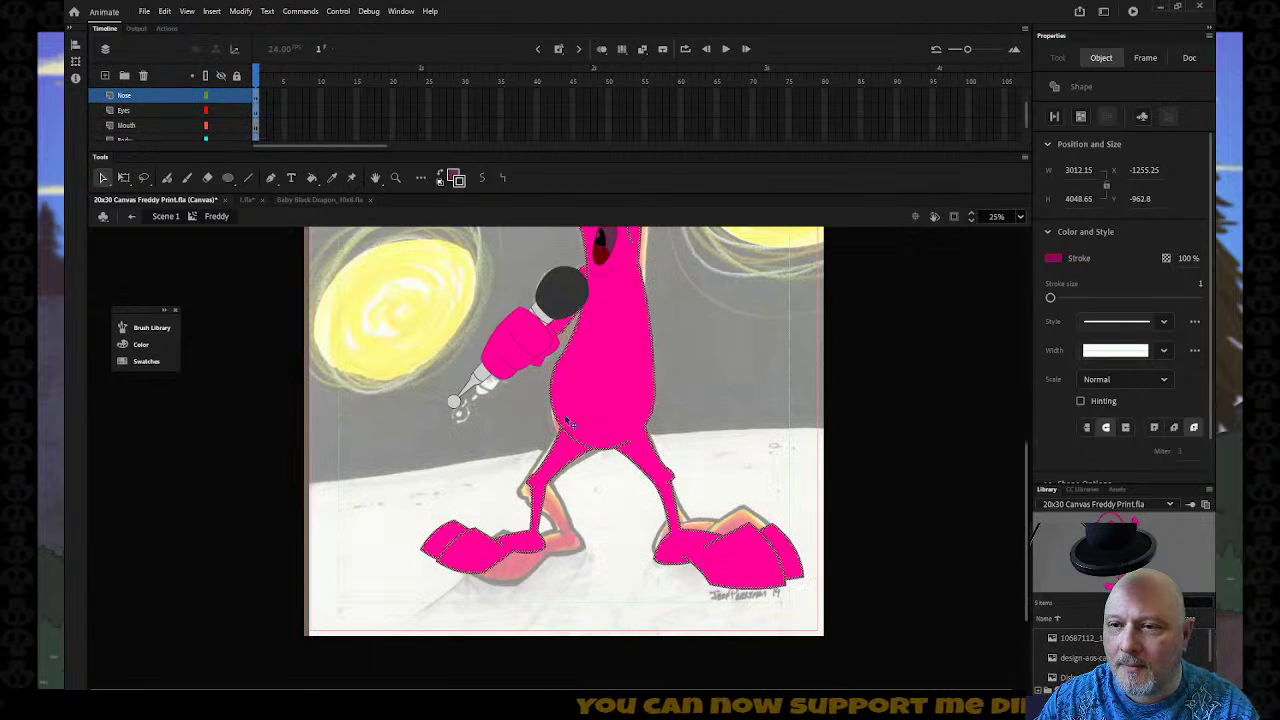
click(515, 380)
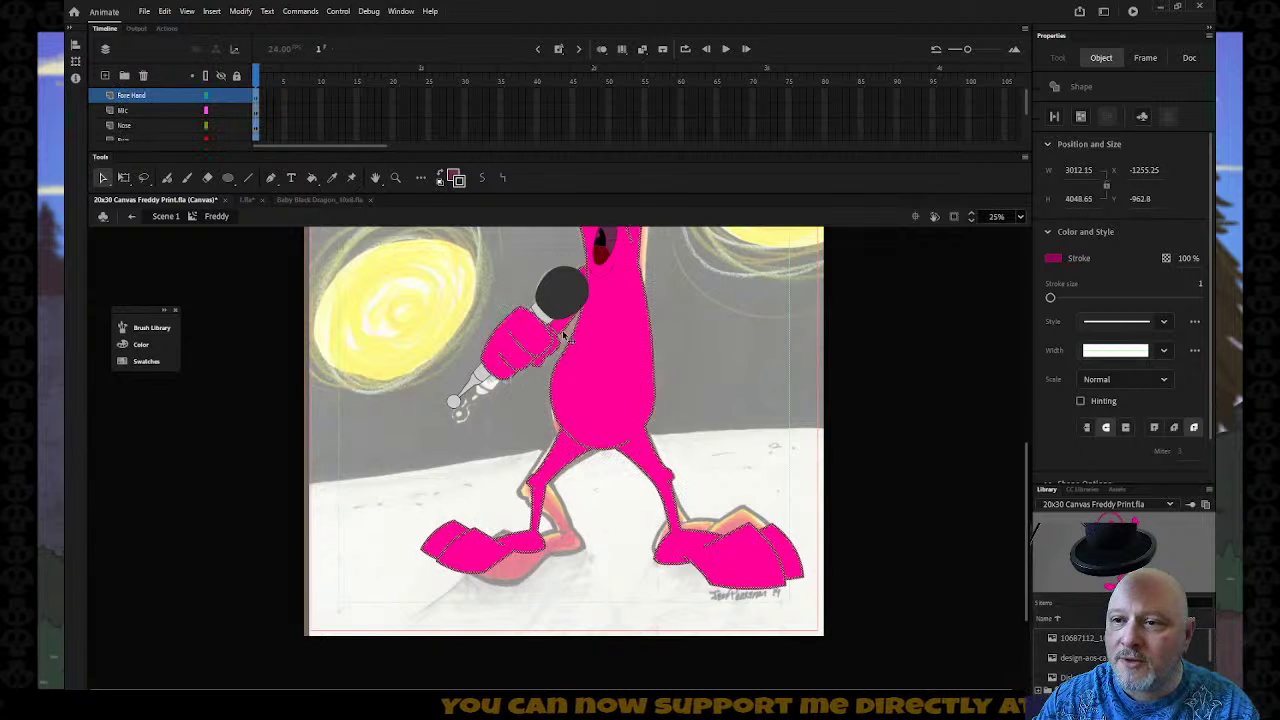
scroll(602, 356, up, 2)
scroll(602, 358, up, 2)
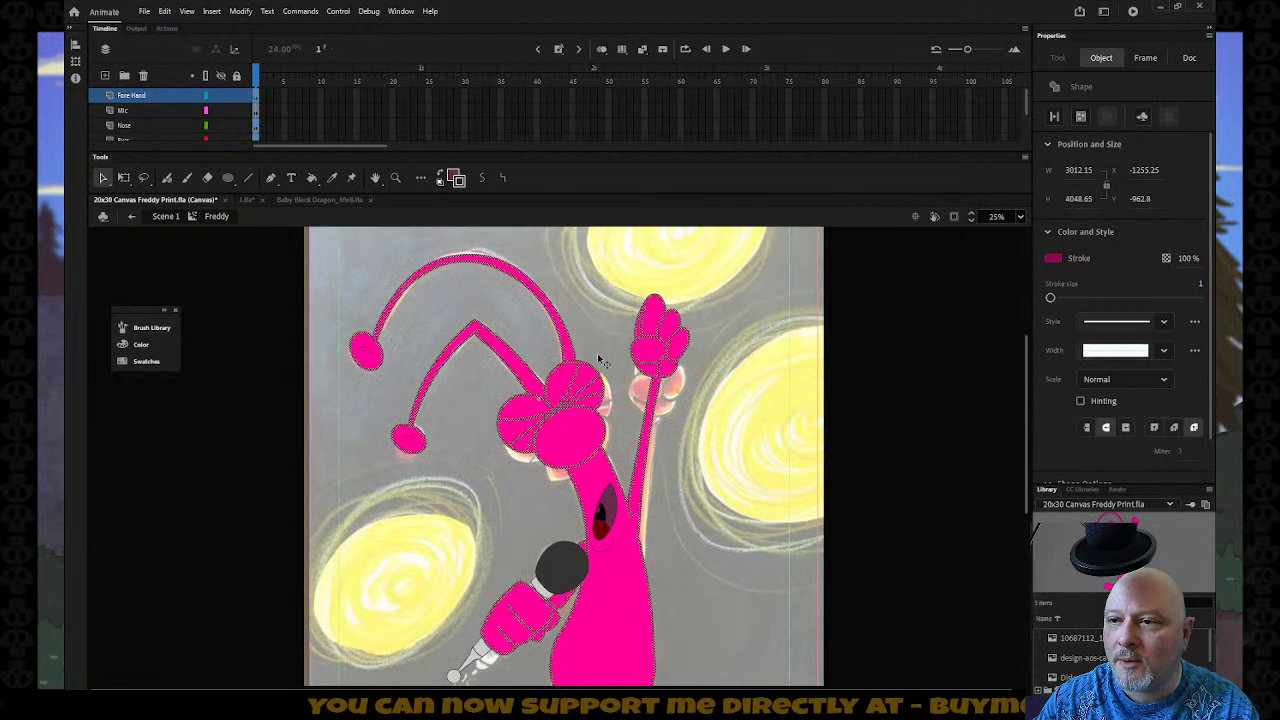
scroll(600, 360, down, 2)
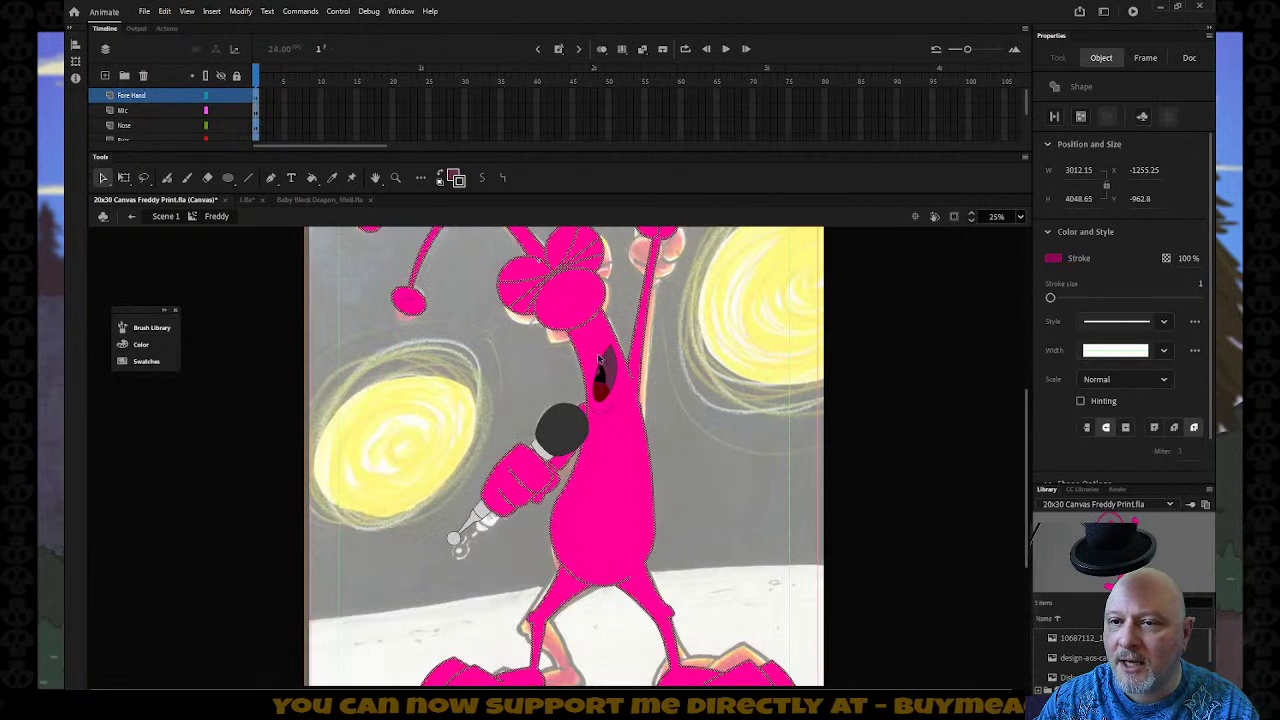
click(472, 518)
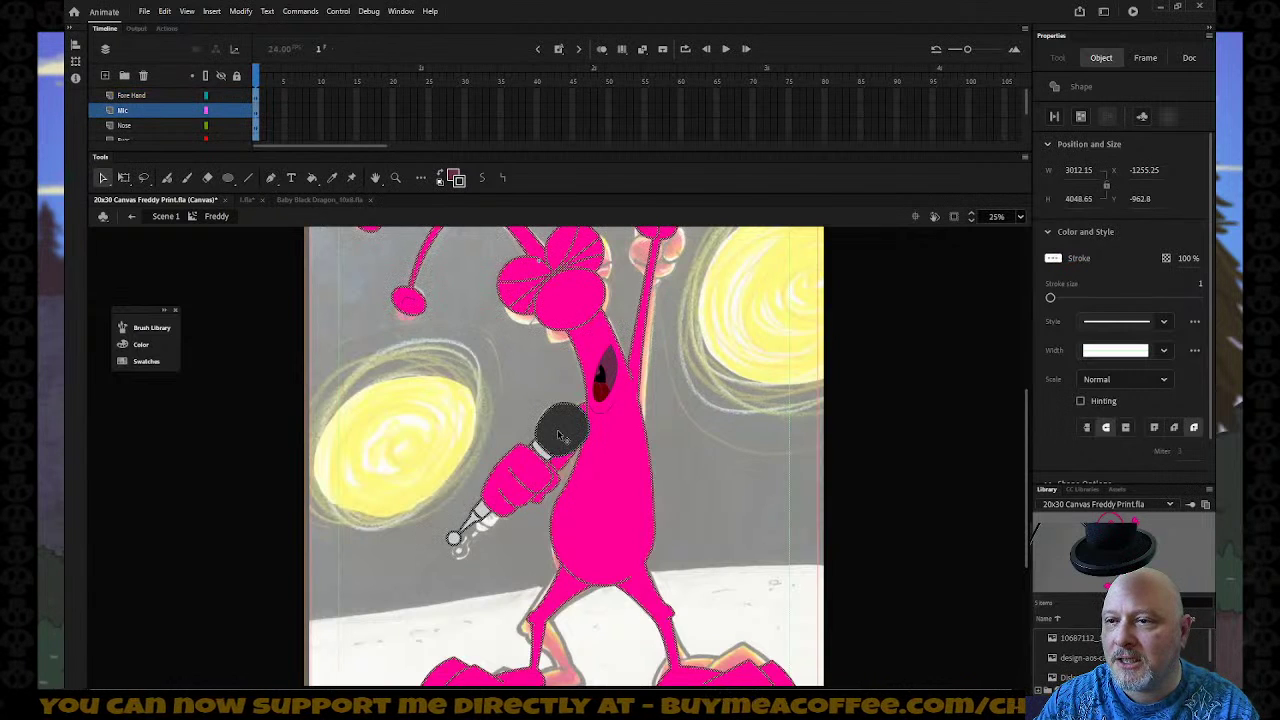
Copy the selected strokes and paste them in place on the Outline layer.
scroll(561, 436, up, 2)
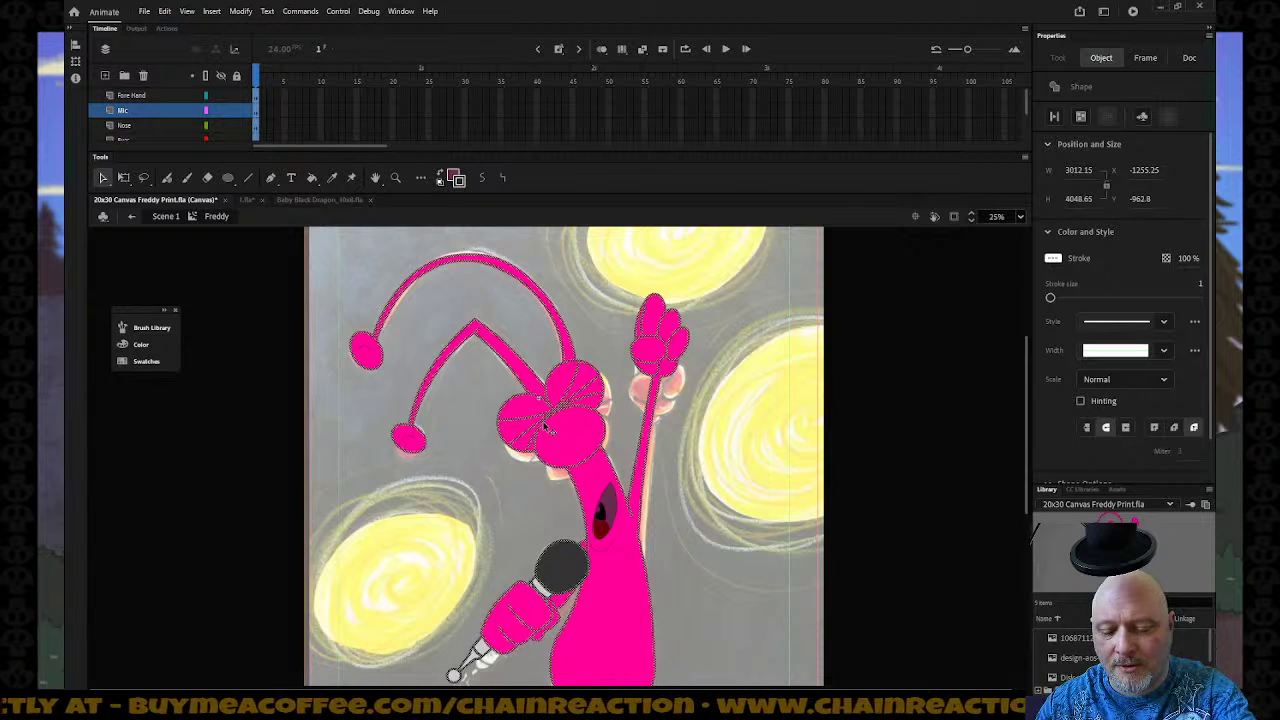
scroll(191, 128, down, 3)
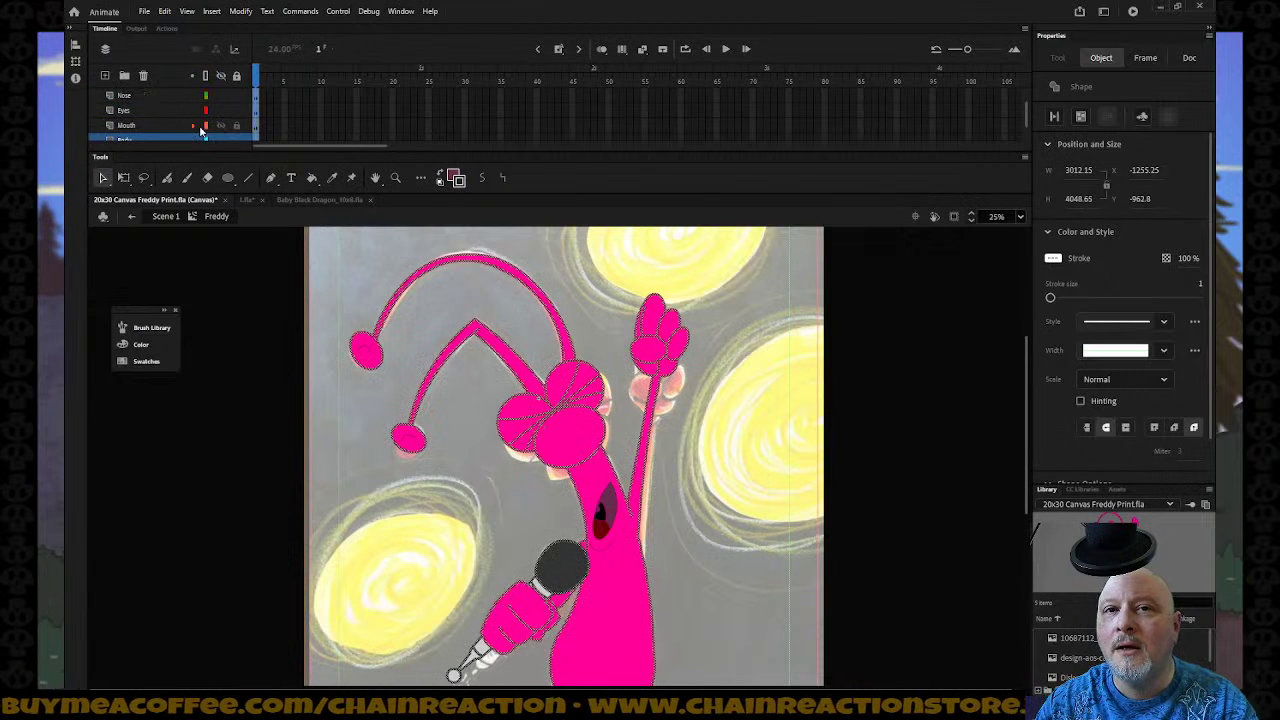
click(175, 124)
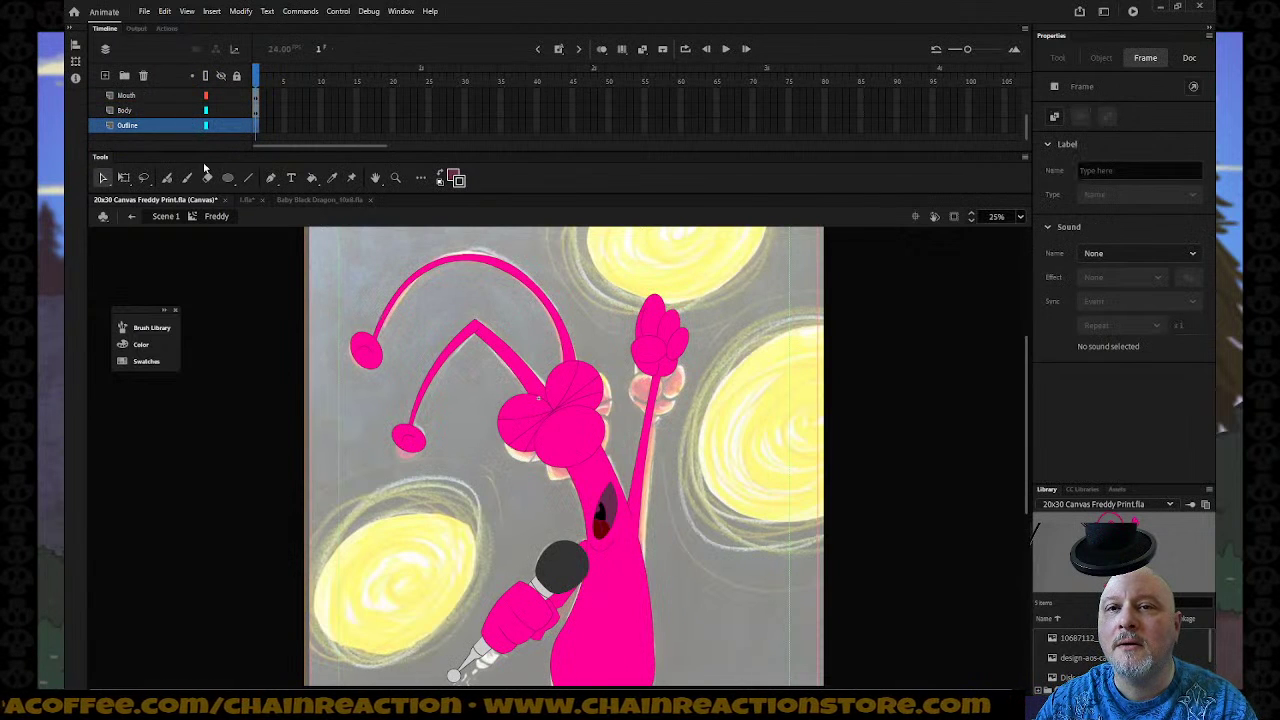
right_click(205, 270)
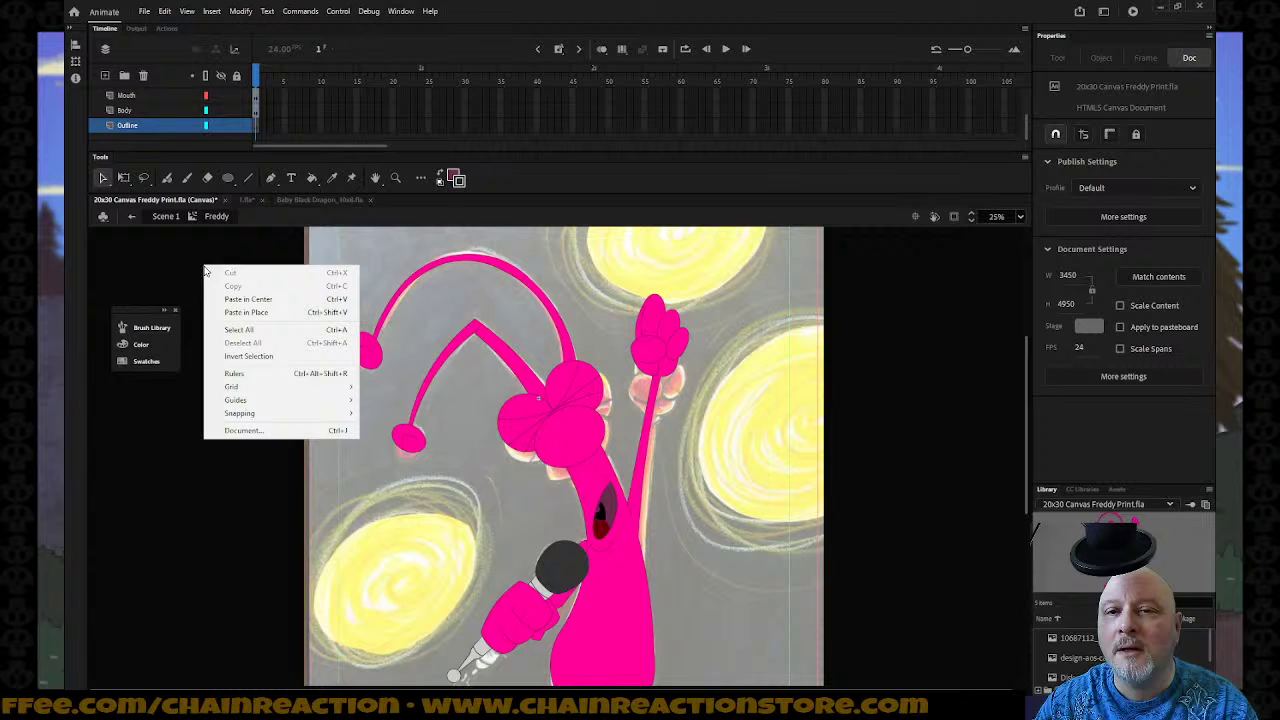
click(235, 313)
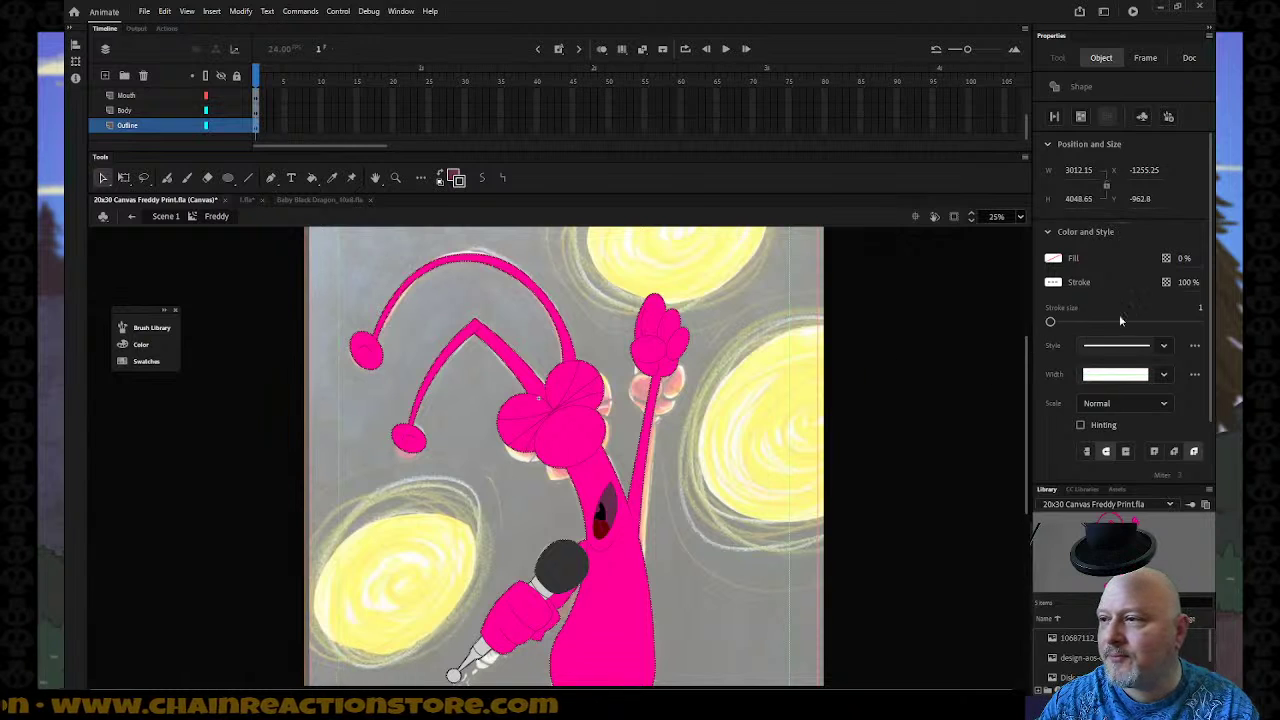
Set the stroke size of the pasted outlines to 16 and deselect them.
click(1200, 309)
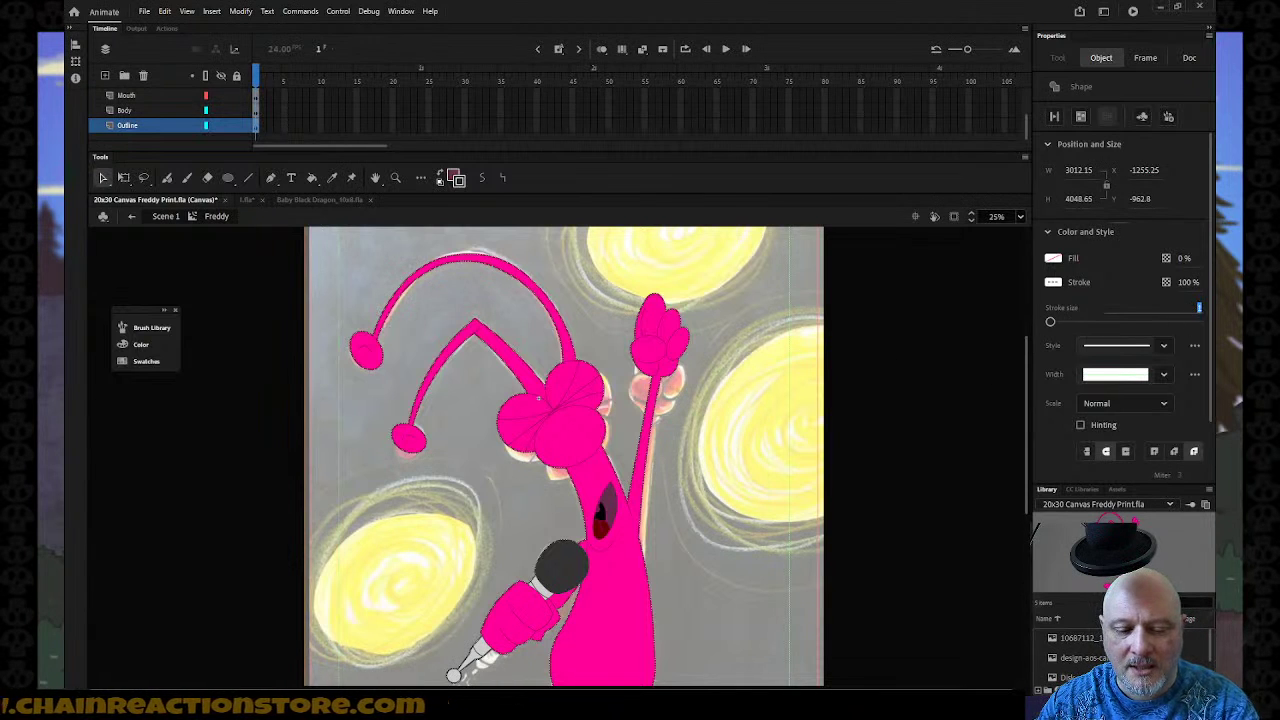
text(16)
key(Return)
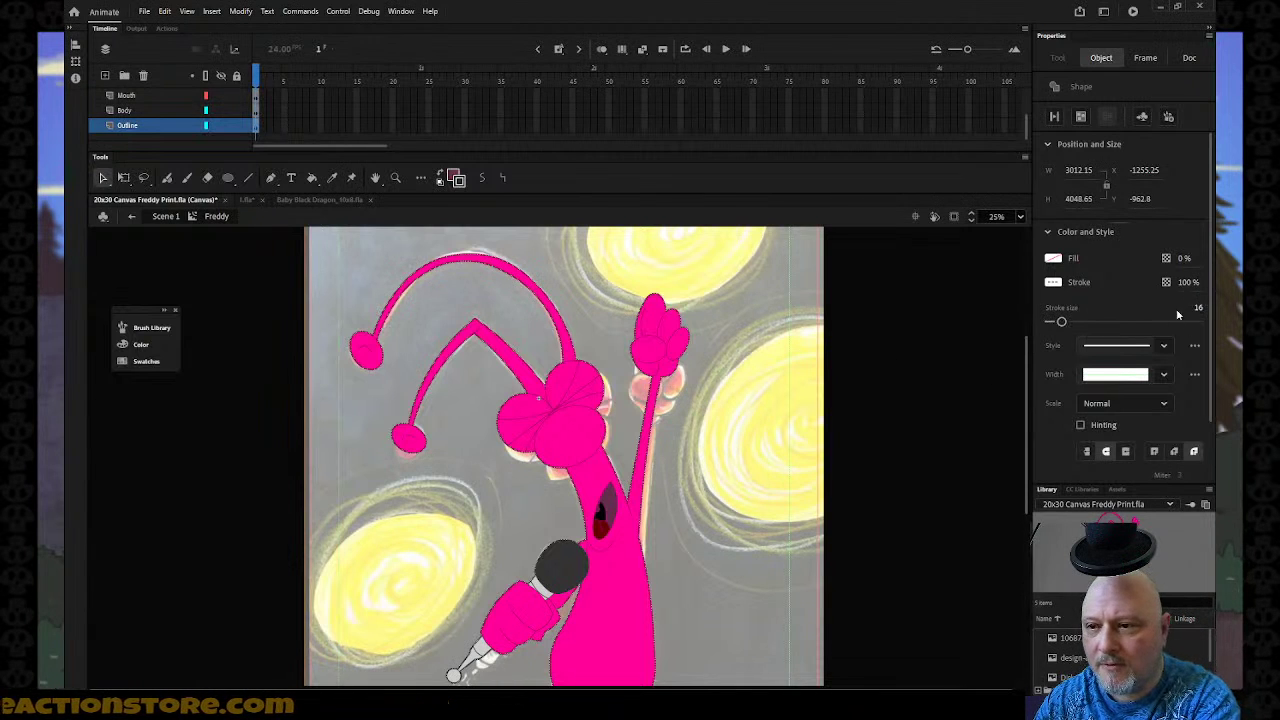
click(950, 432)
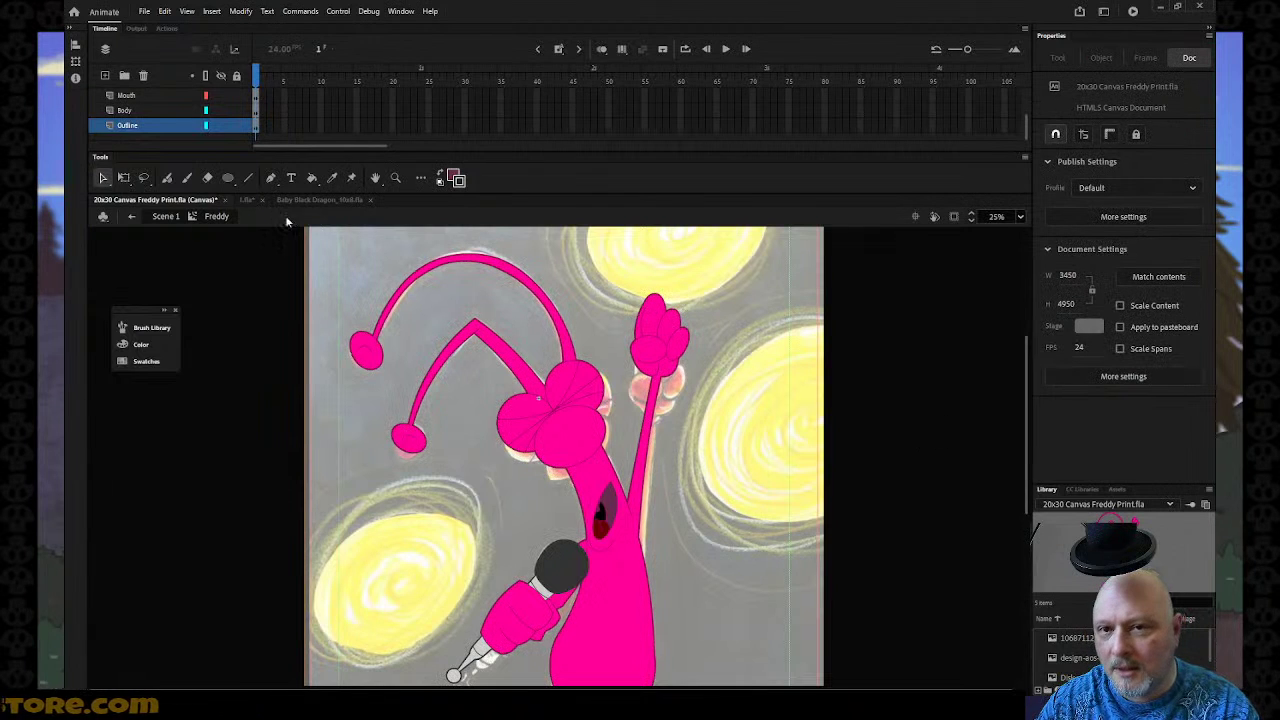
Return to Scene 1 and rotate the Freddy movie clip slightly counterclockwise with Free Transform.
click(131, 216)
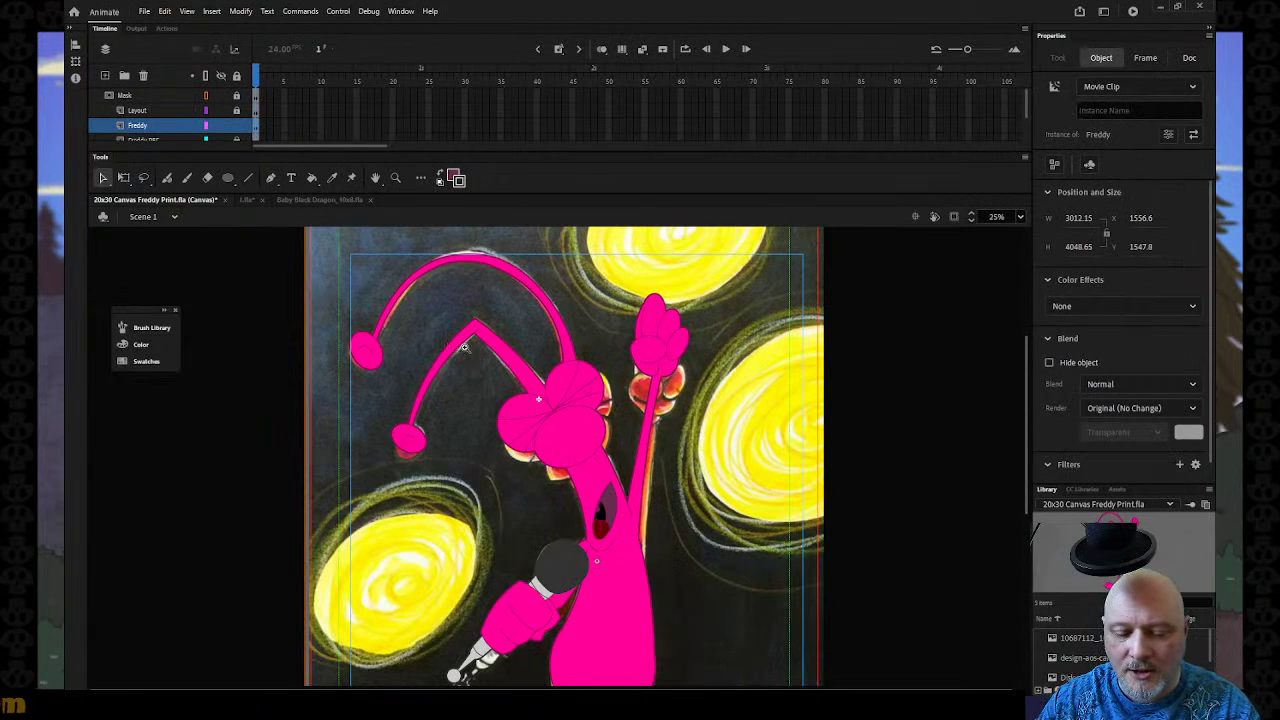
key(z)
alt+click(520, 372)
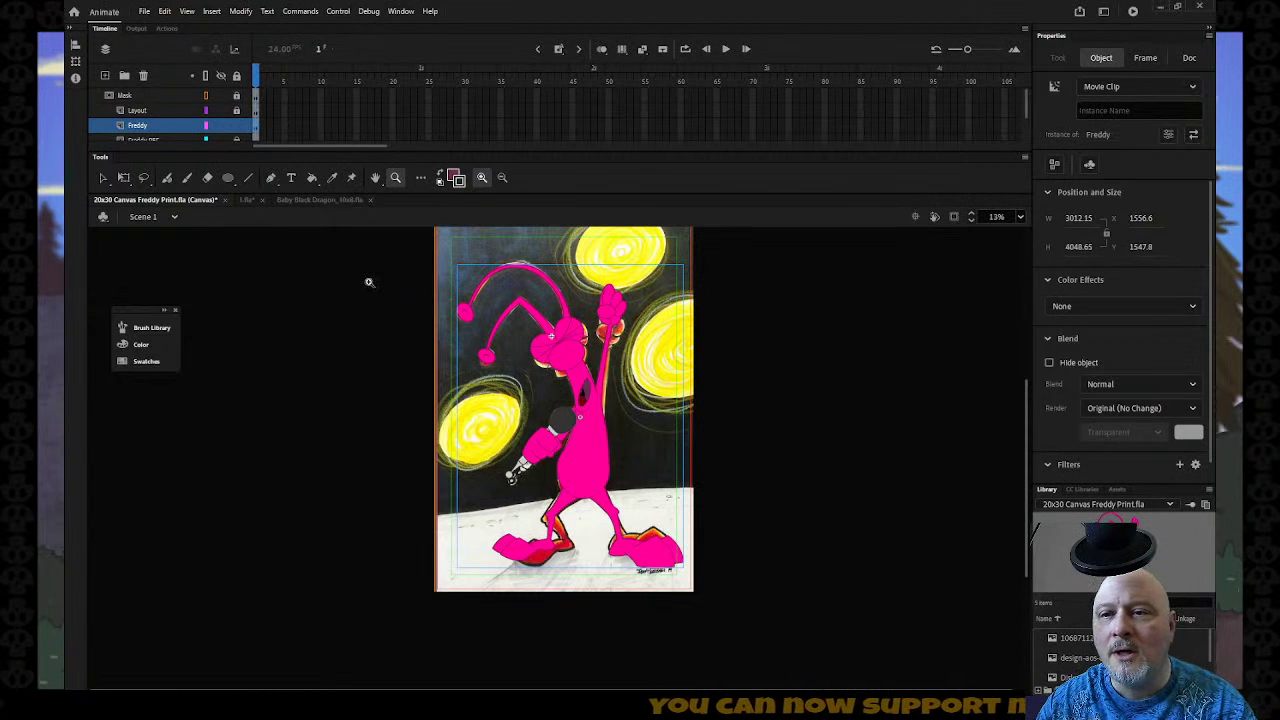
click(148, 127)
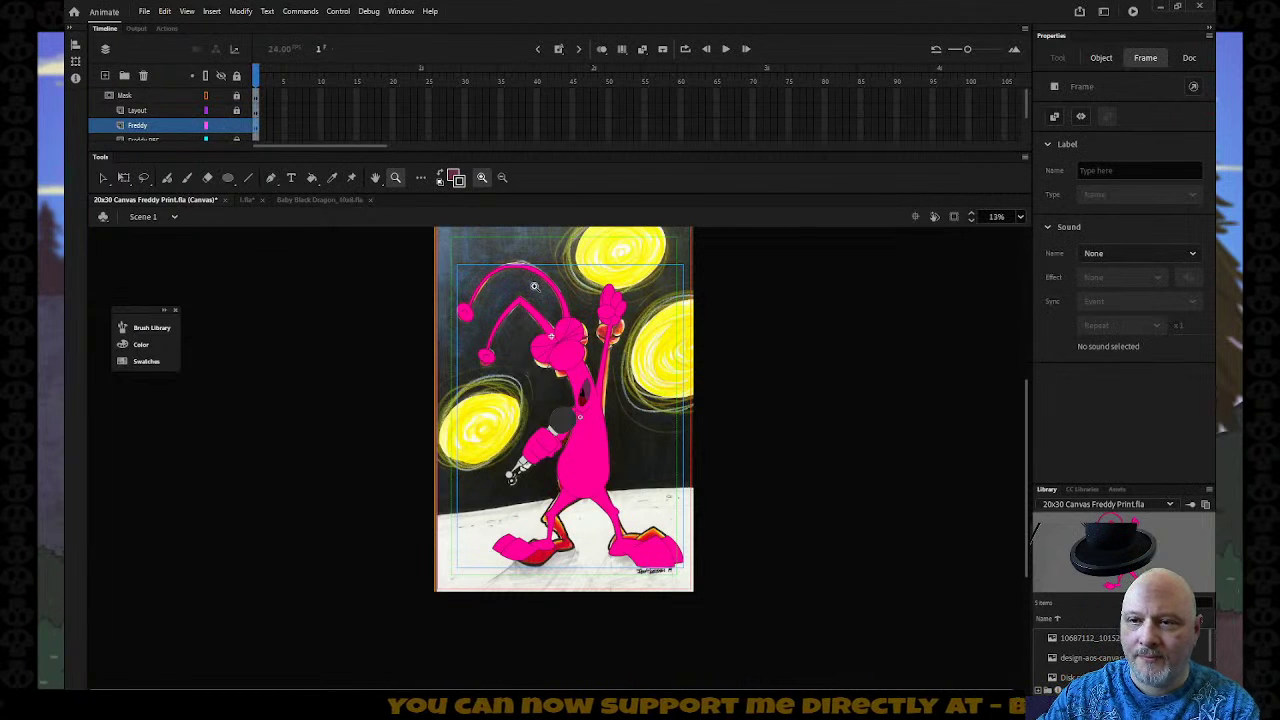
key(q)
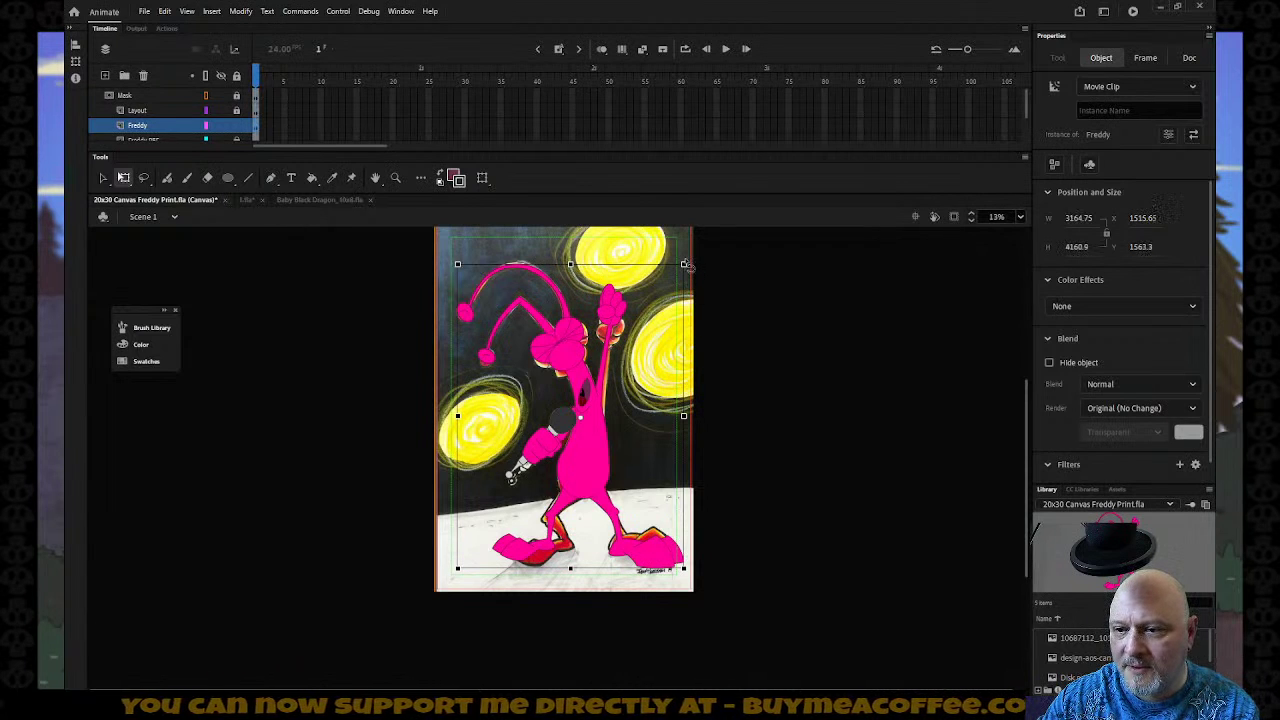
drag(692, 270, 685, 262)
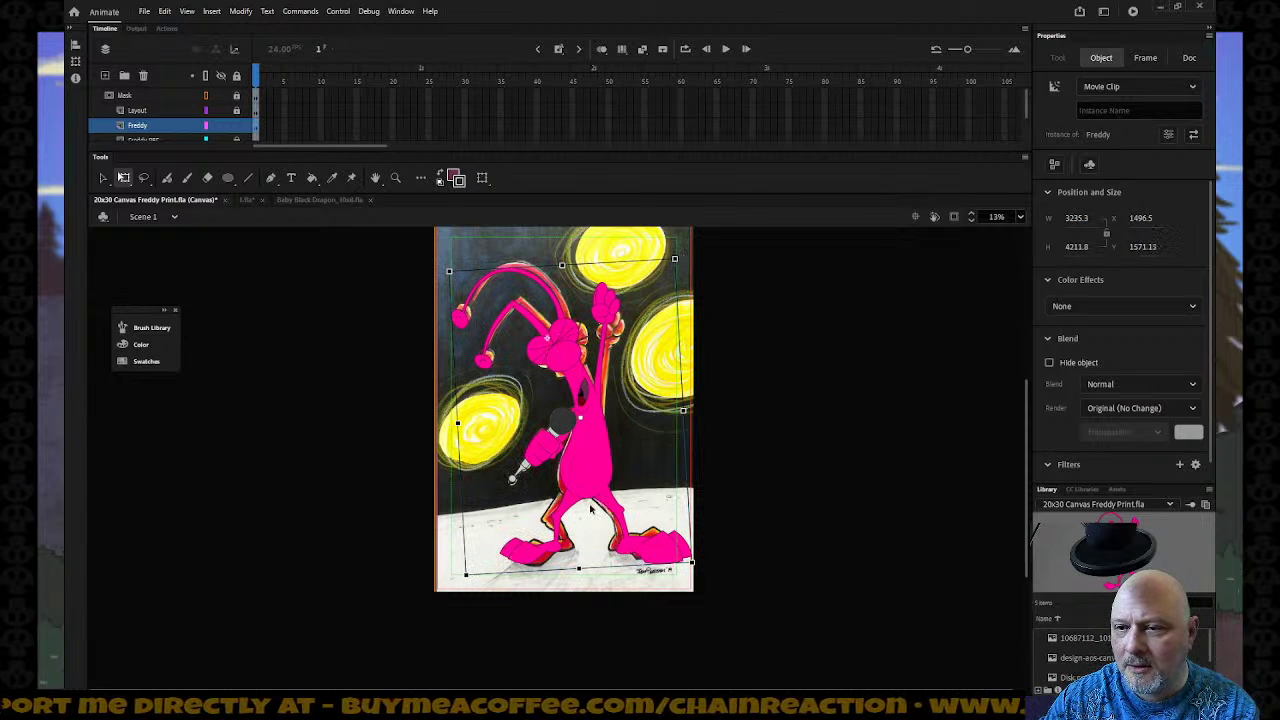
Move the Freddy movie clip slightly to the left and scale it down to about 2885 × 3756.
drag(590, 510, 584, 479)
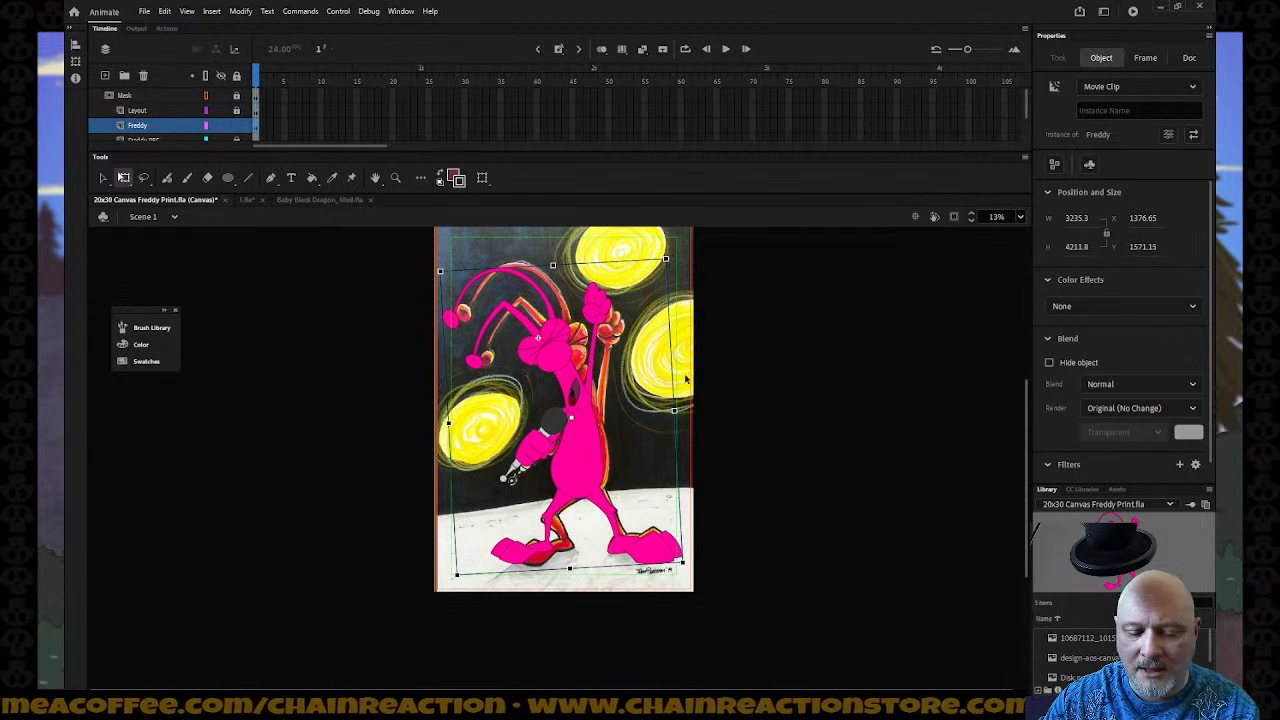
drag(667, 260, 662, 268)
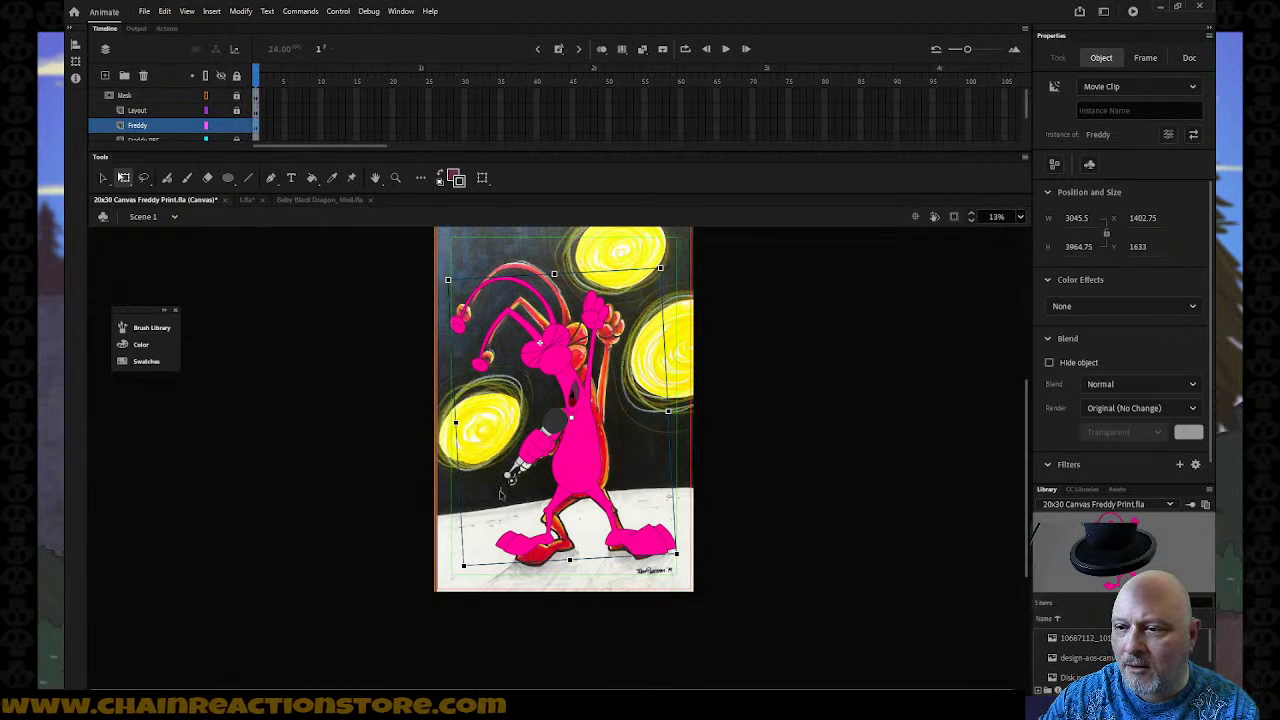
click(556, 459)
click(566, 457)
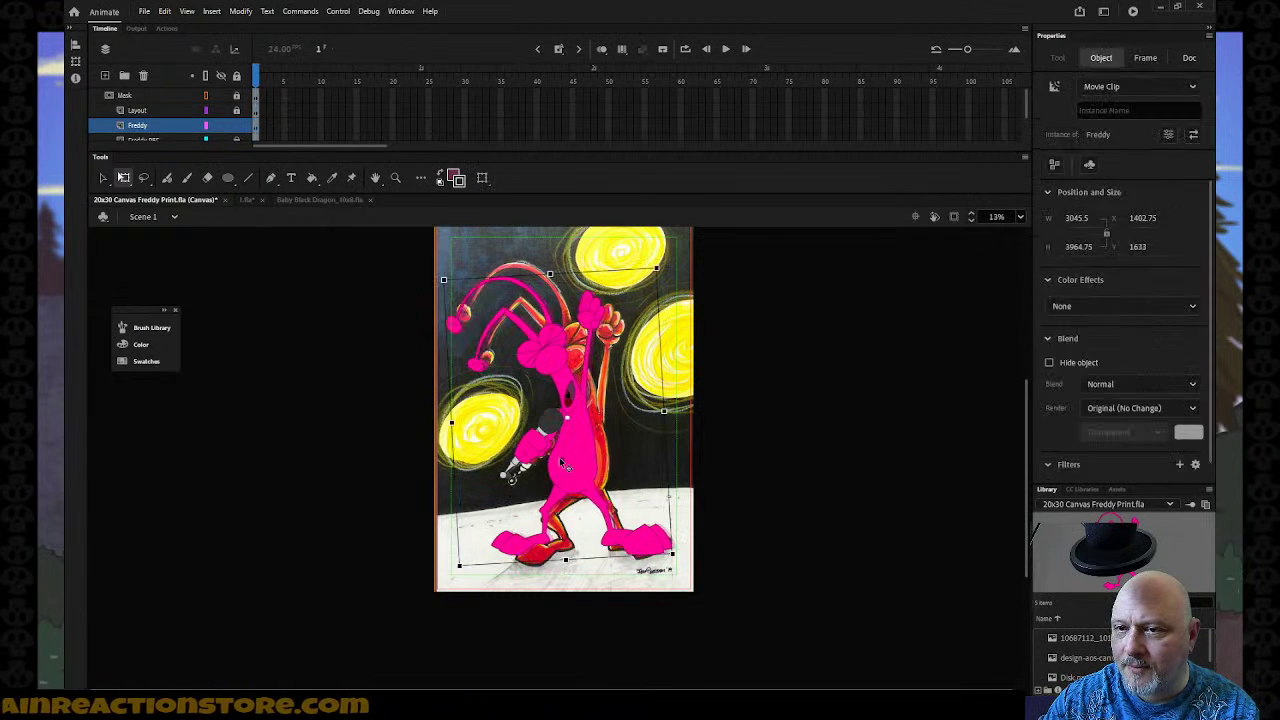
drag(565, 462, 568, 461)
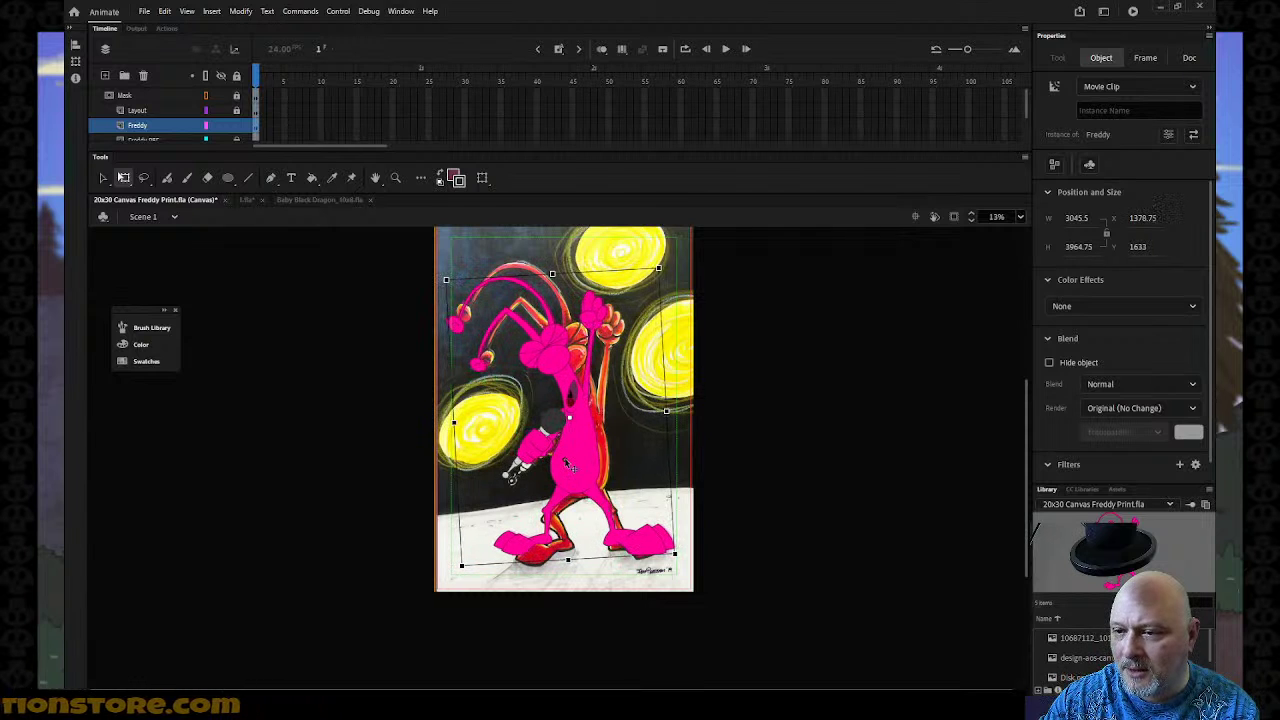
drag(446, 279, 452, 287)
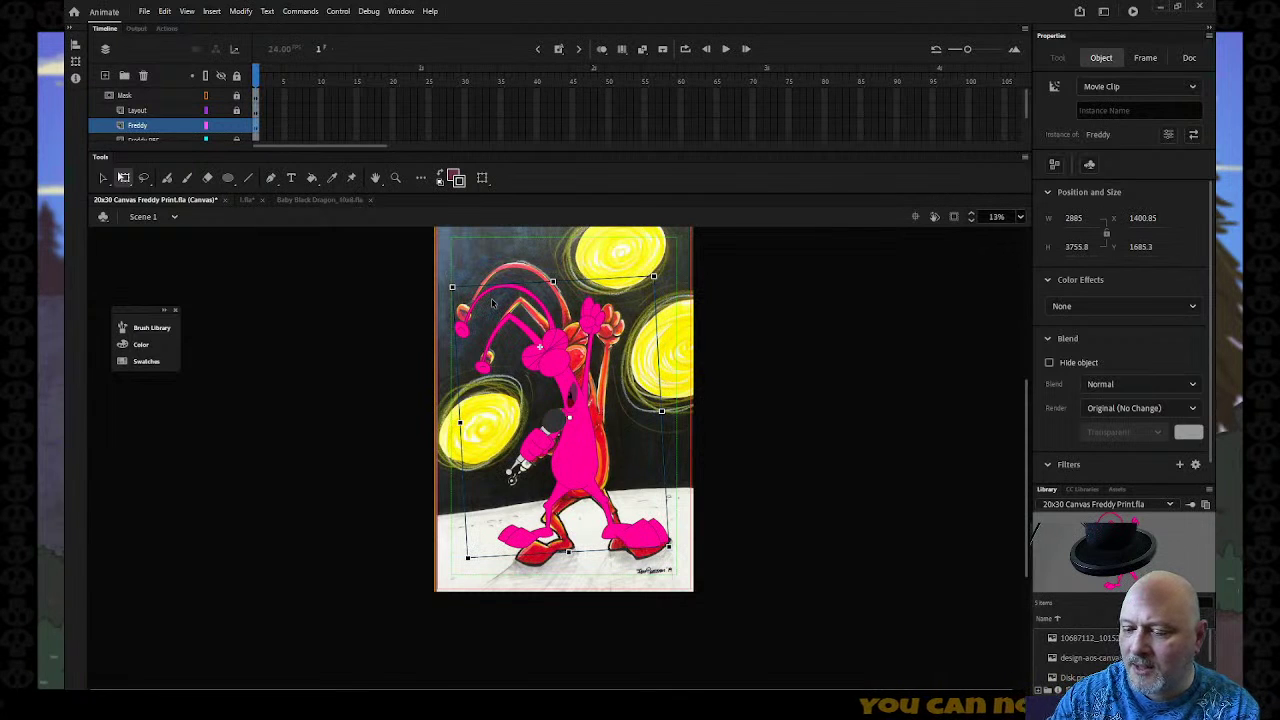
Nudge the Freddy clip horizontally within the canvas guides to an X position of 1424.85.
key(shift+Right)
key(shift+Right)
key(shift+Right)
key(shift+Right)
key(shift+Right)
key(shift+Right)
key(shift+Right)
key(shift+Right)
key(shift+Left)
key(shift+Left)
key(shift+Left)
key(shift+Left)
key(shift+Left)
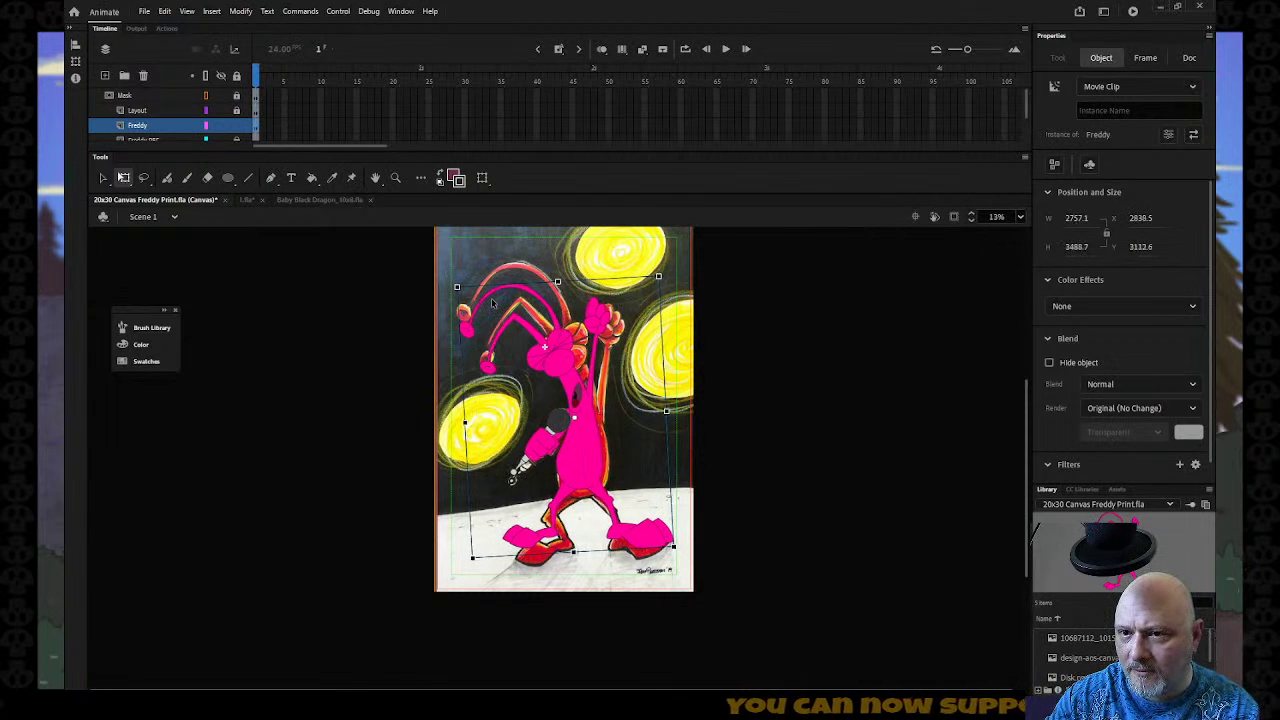
key(Left)
key(Left)
key(Left)
key(Left)
key(Left)
key(Left)
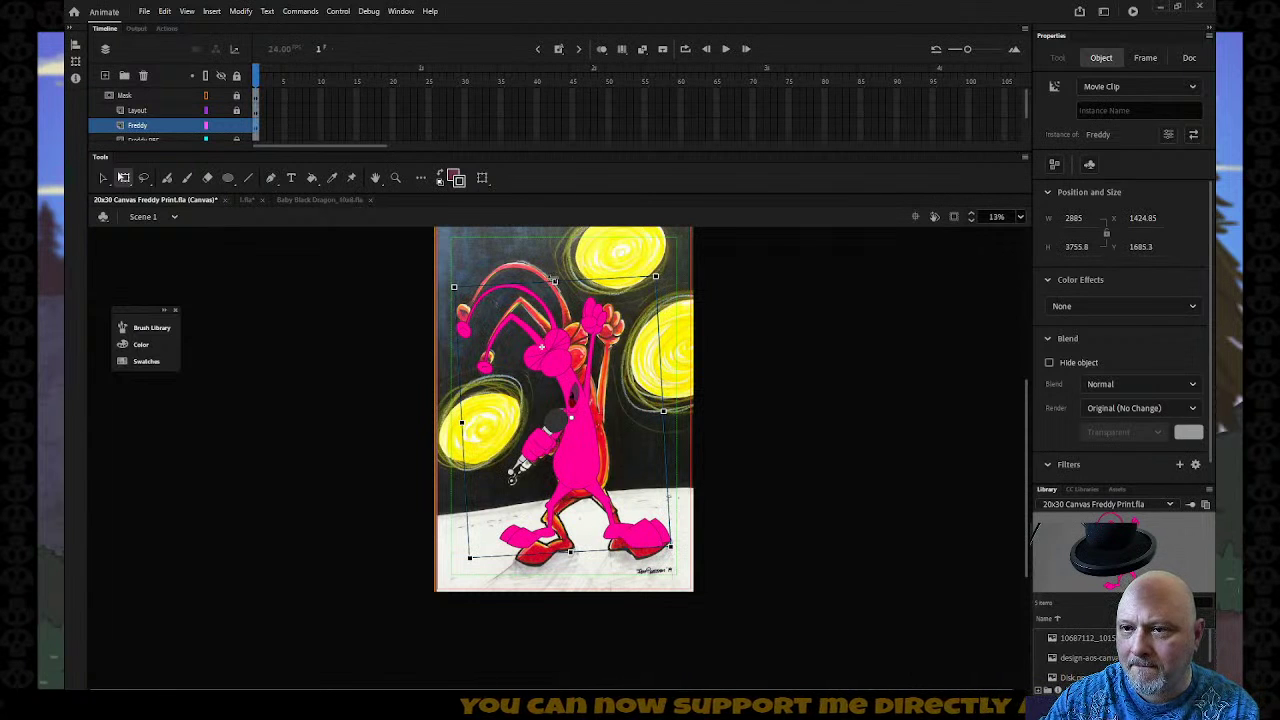
Stretch the Freddy clip slightly taller, enlarge it to about 2950 × 3990, and deselect it.
click(553, 282)
click(550, 300)
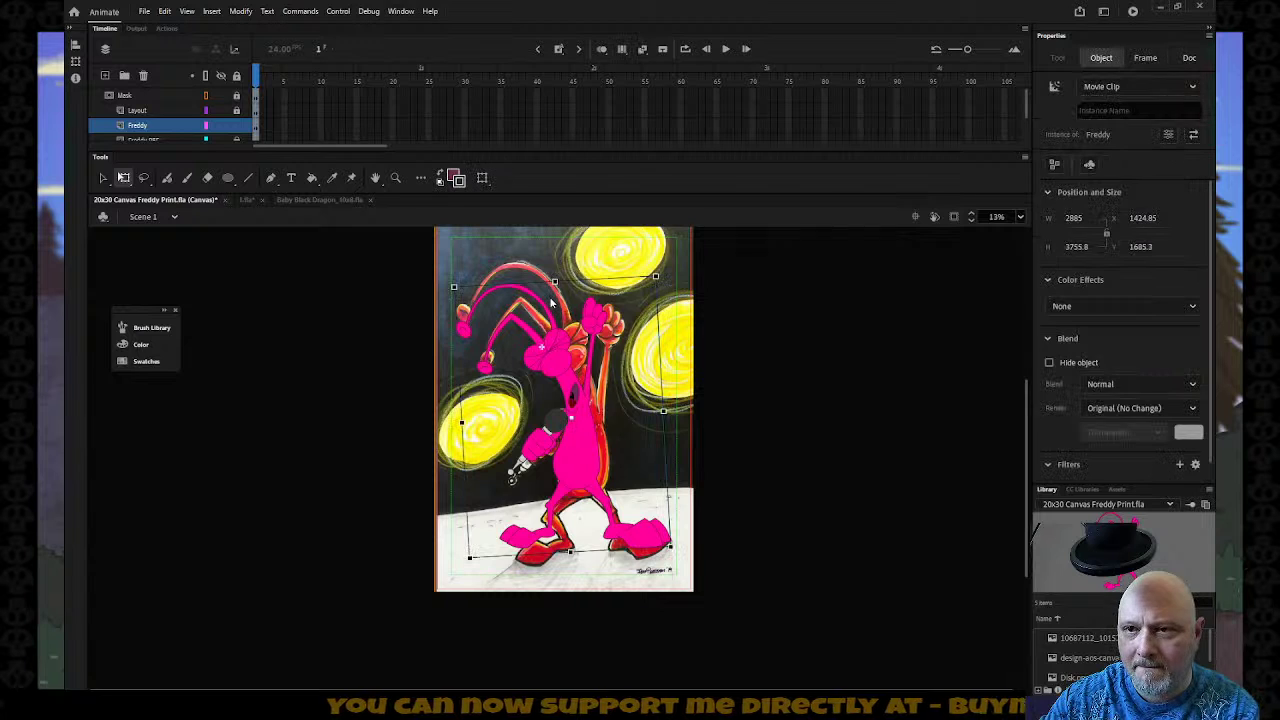
drag(553, 280, 553, 270)
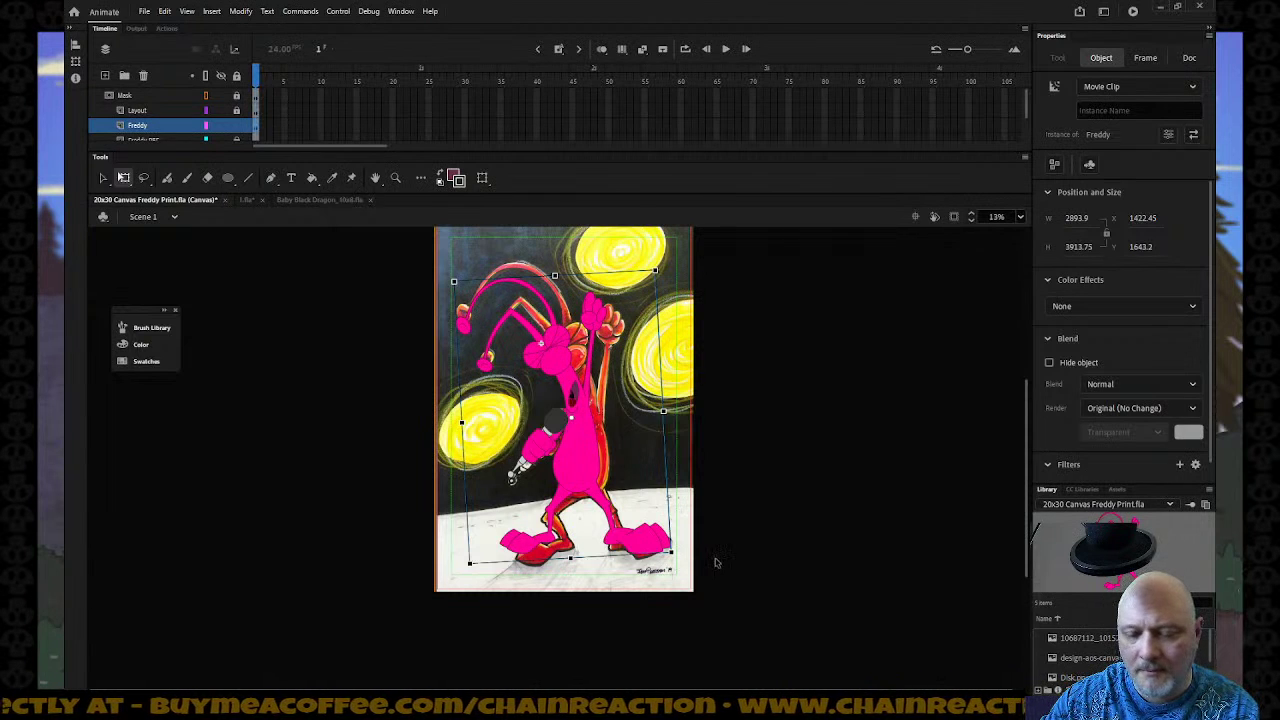
drag(671, 551, 675, 554)
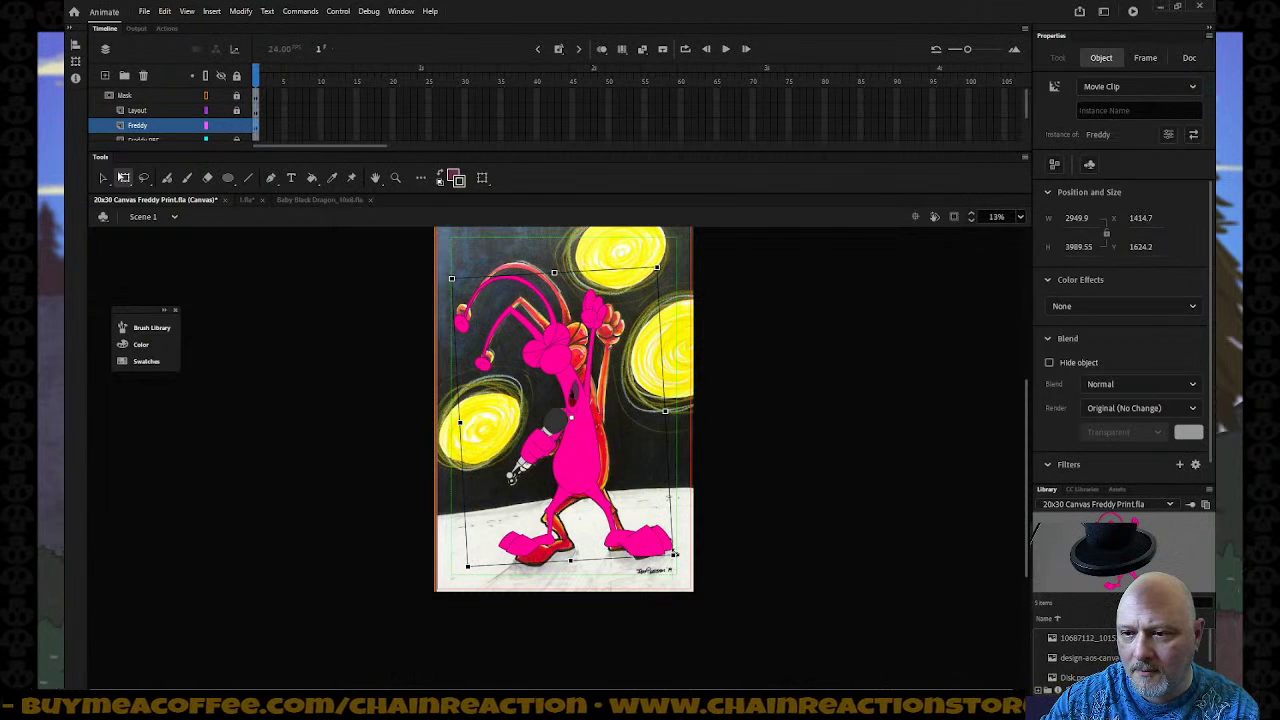
click(784, 548)
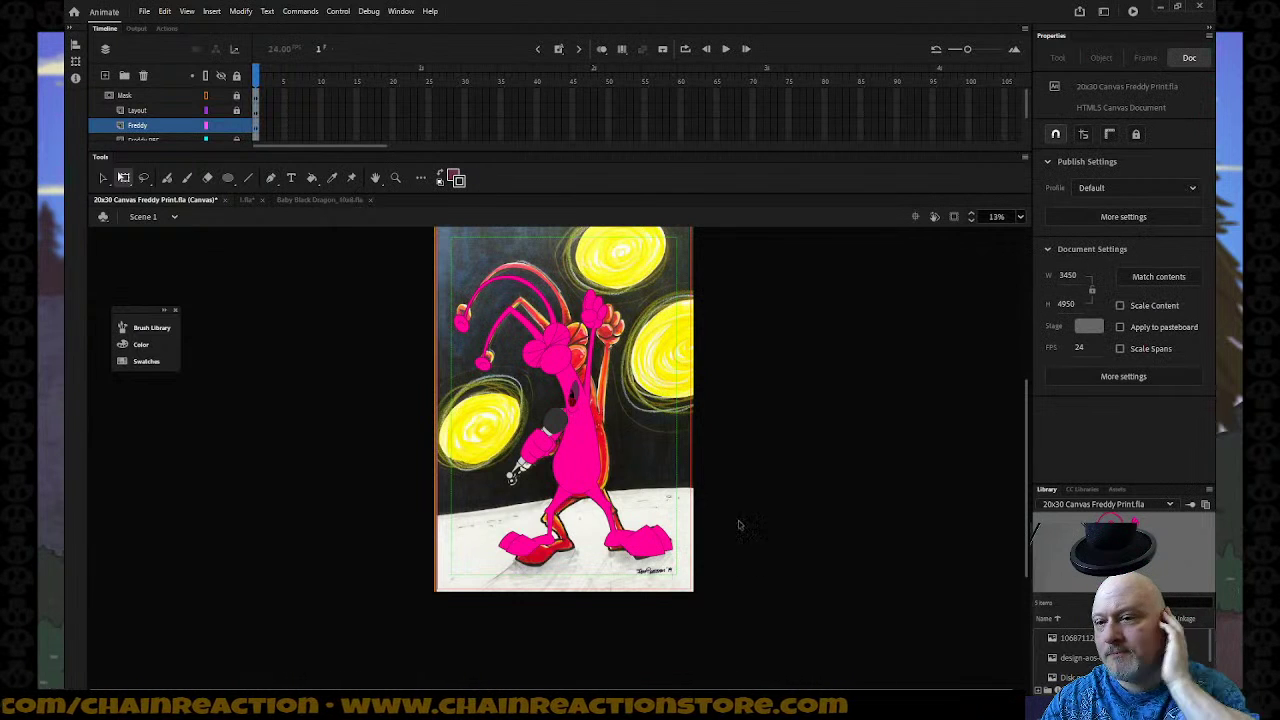
Hide the Freddy REF layer.
scroll(180, 122, down, 2)
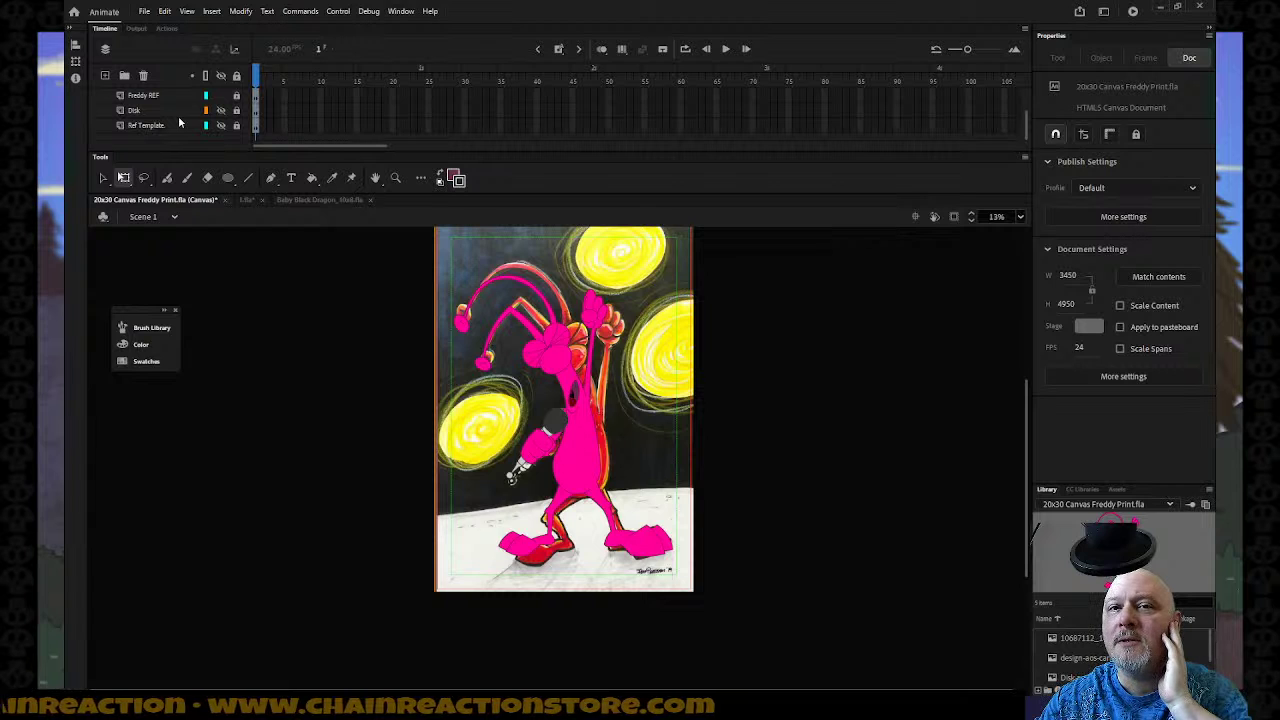
scroll(180, 122, up, 1)
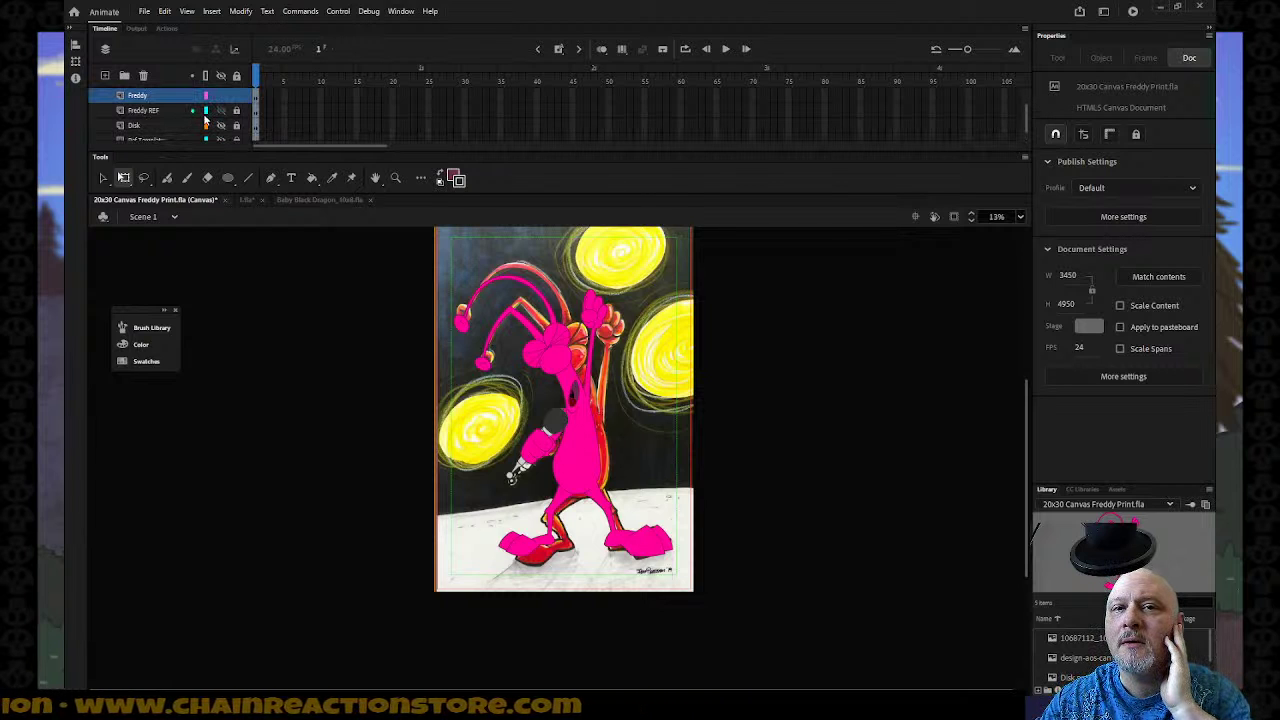
click(220, 110)
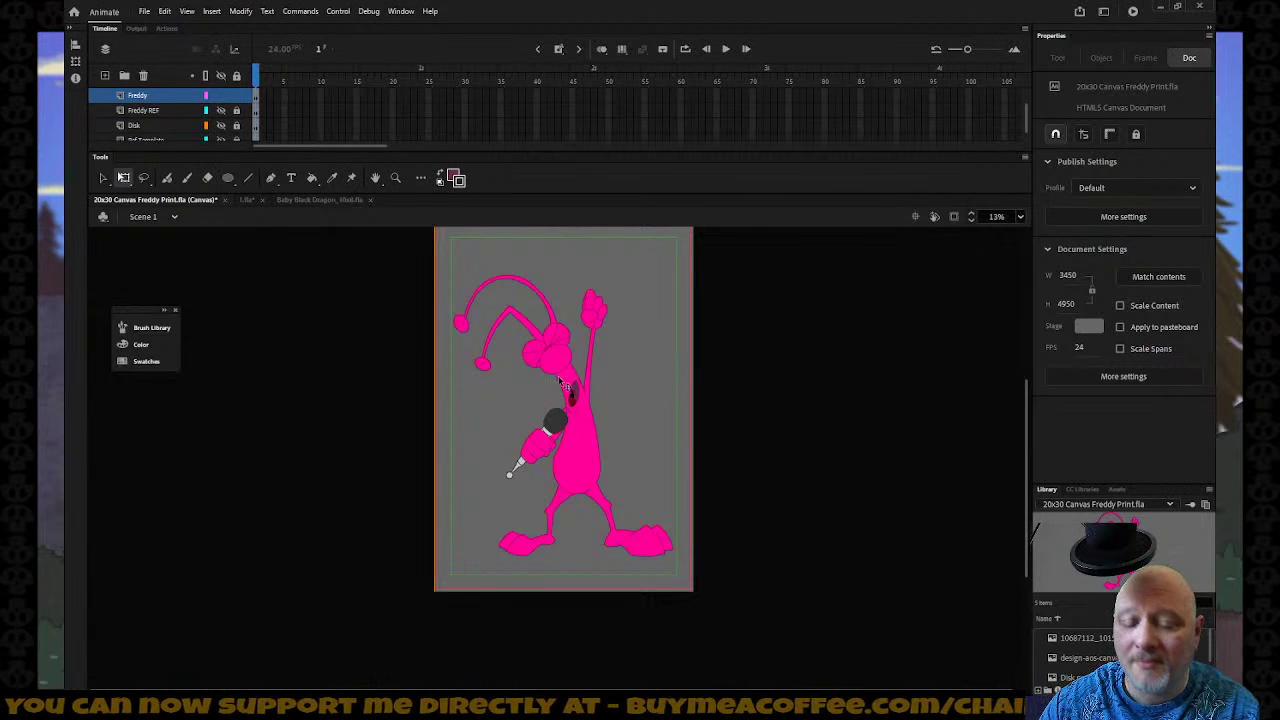
Open the Freddy movie clip for editing at the mouth and make the Mouth layer active with nothing selected.
key(z)
drag(556, 373, 608, 422)
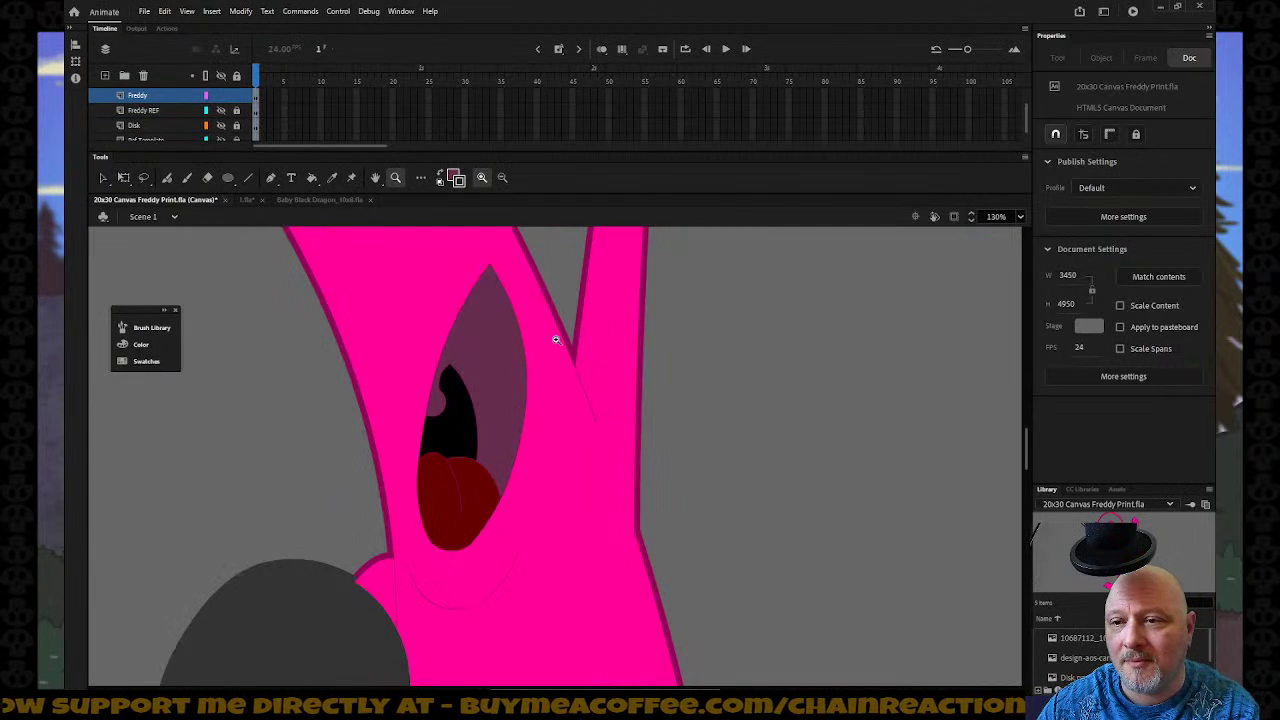
click(103, 178)
click(431, 414)
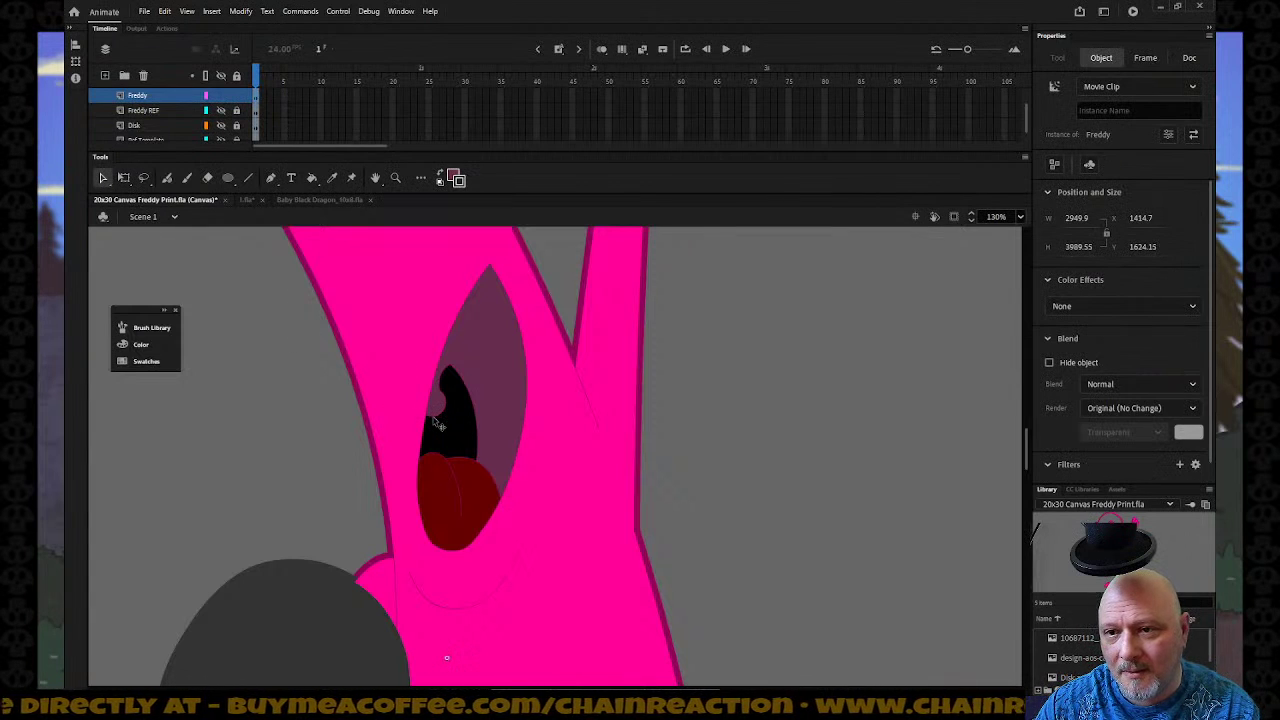
scroll(212, 102, down, 1)
scroll(210, 100, up, 2)
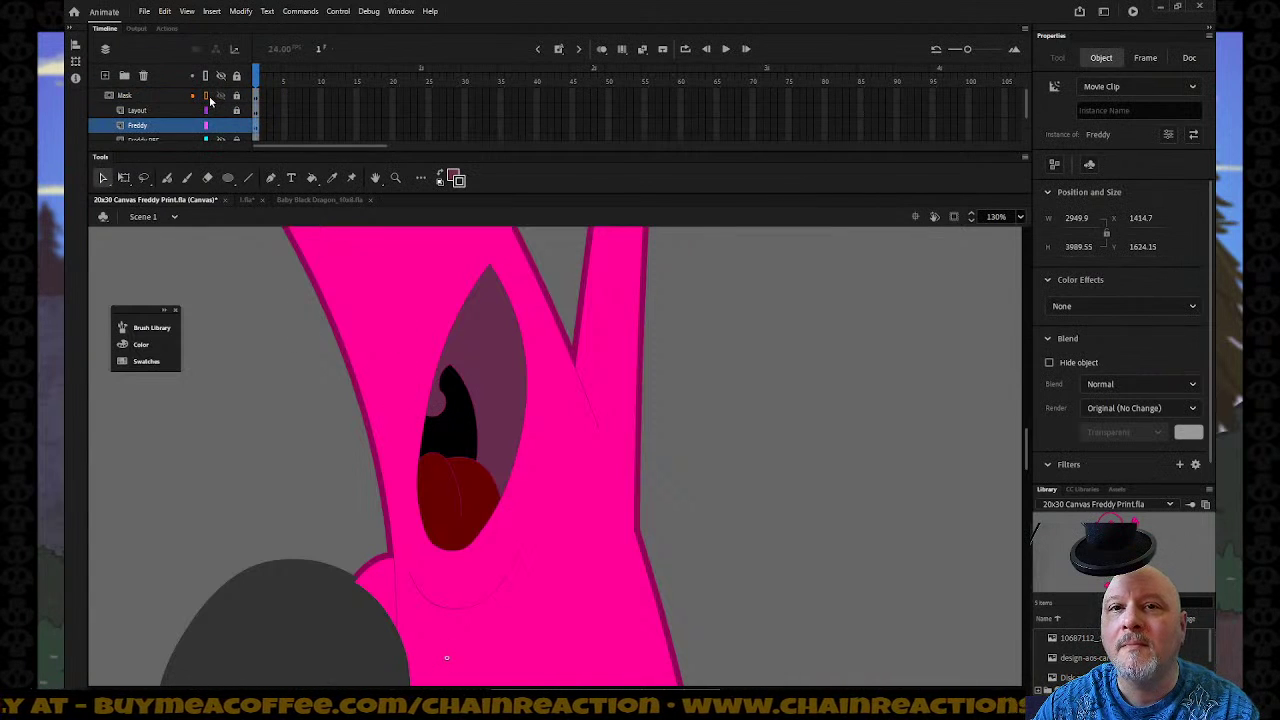
scroll(210, 100, down, 1)
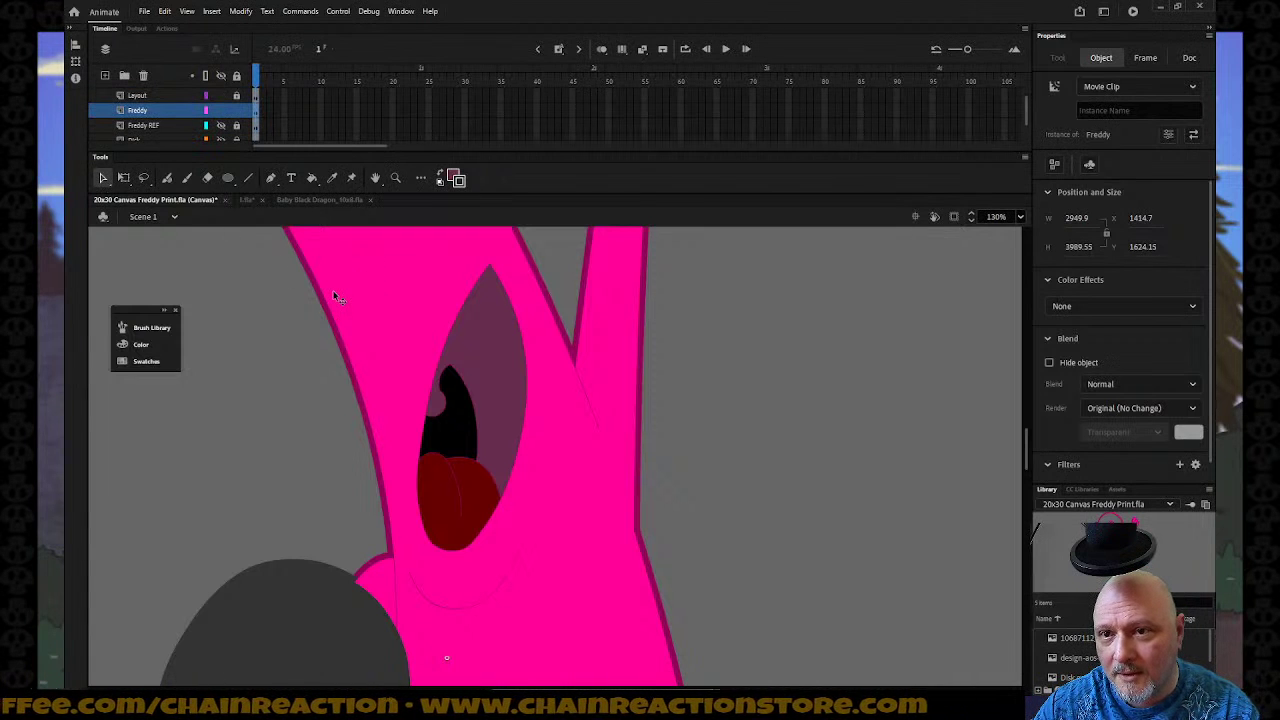
double_click(335, 294)
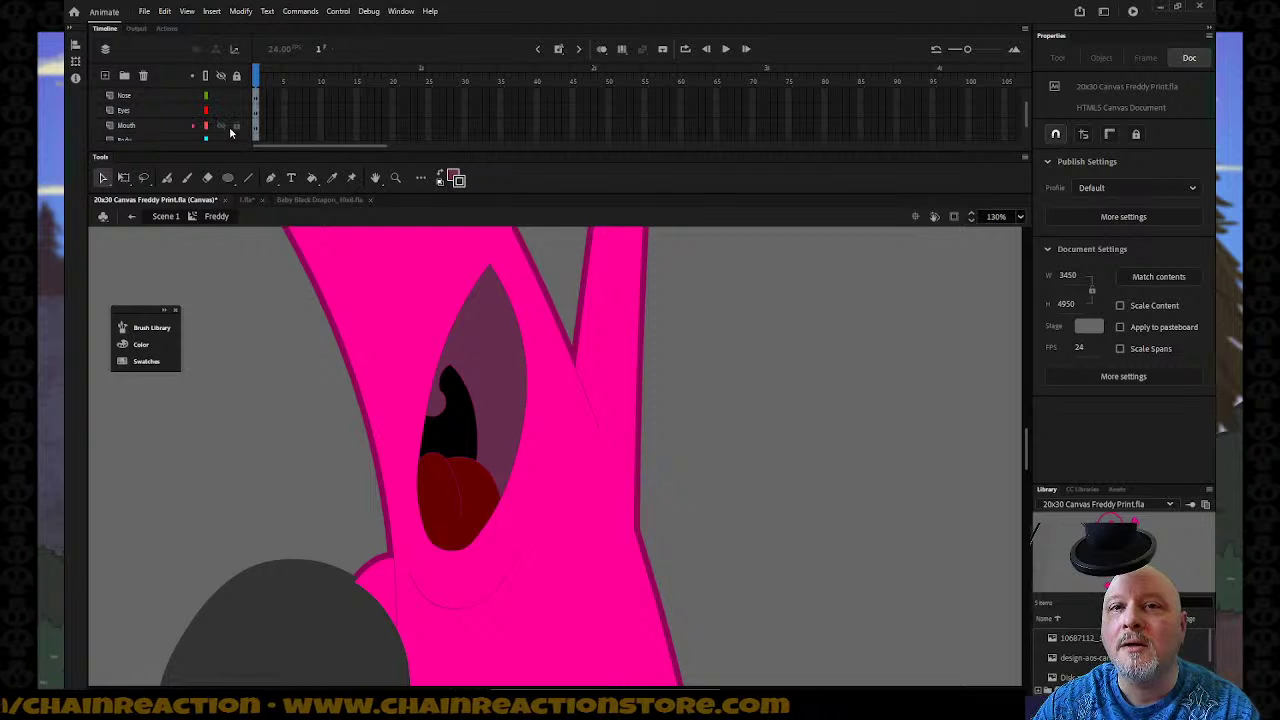
click(178, 125)
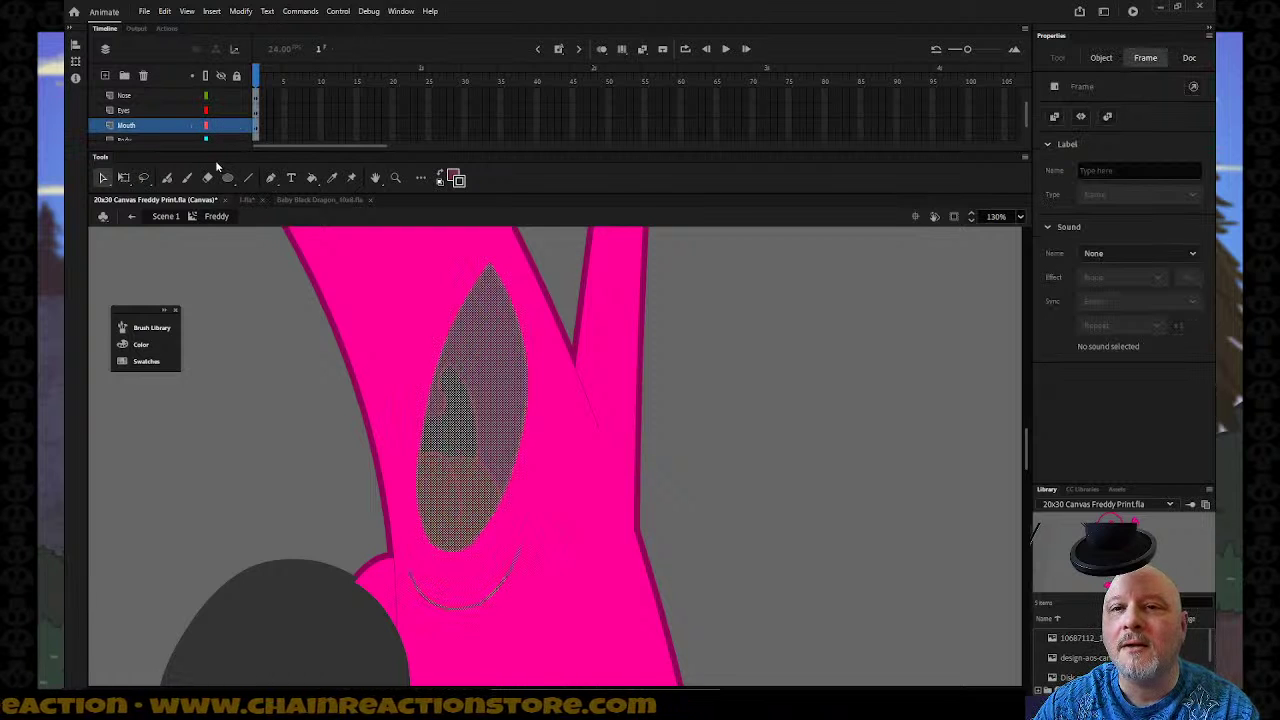
click(270, 291)
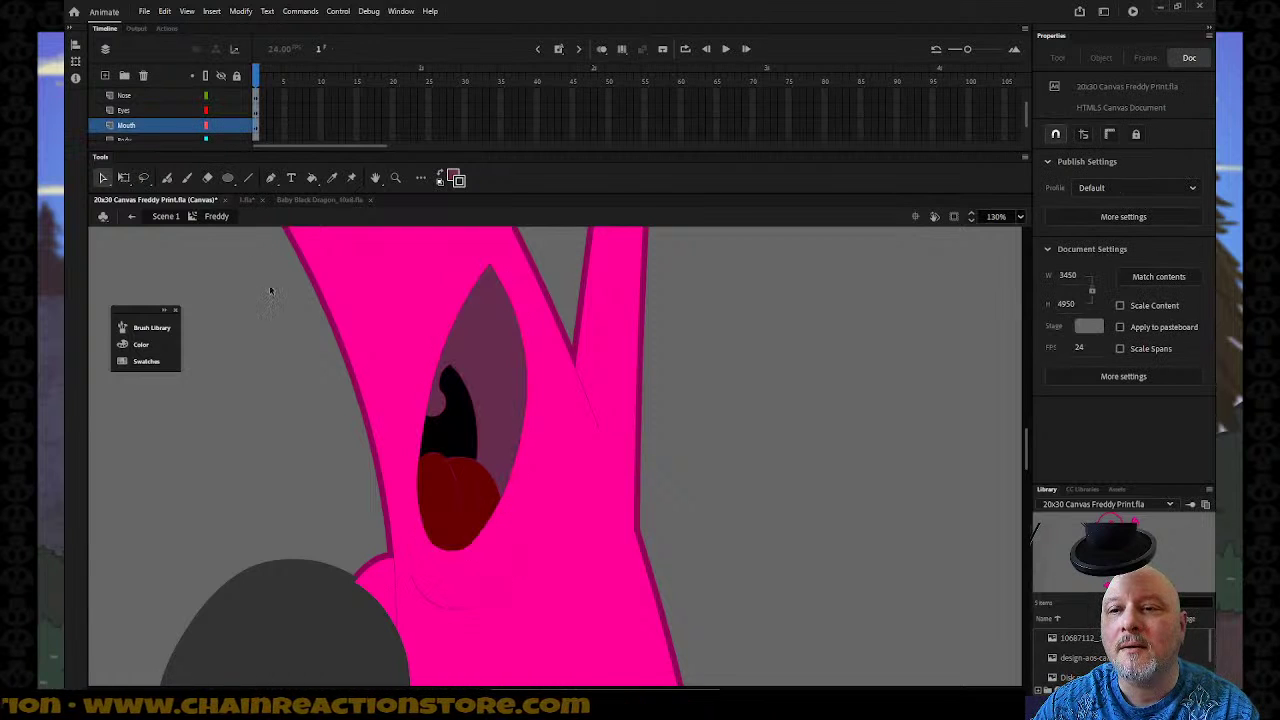
Recolor the stroke around the black throat opening inside the mouth to dark plum #37162A.
click(479, 416)
mouse_move(481, 416)
mouse_down()
mouse_move(443, 377)
mouse_move(452, 406)
mouse_up()
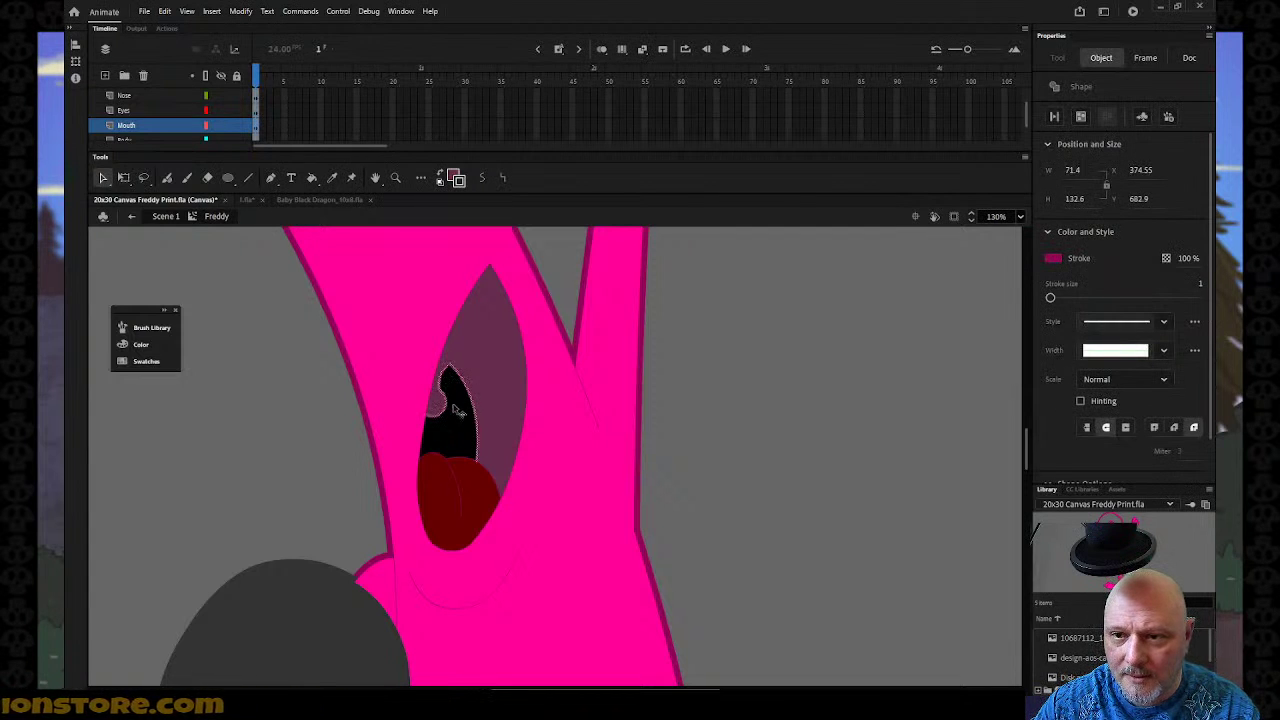
click(457, 179)
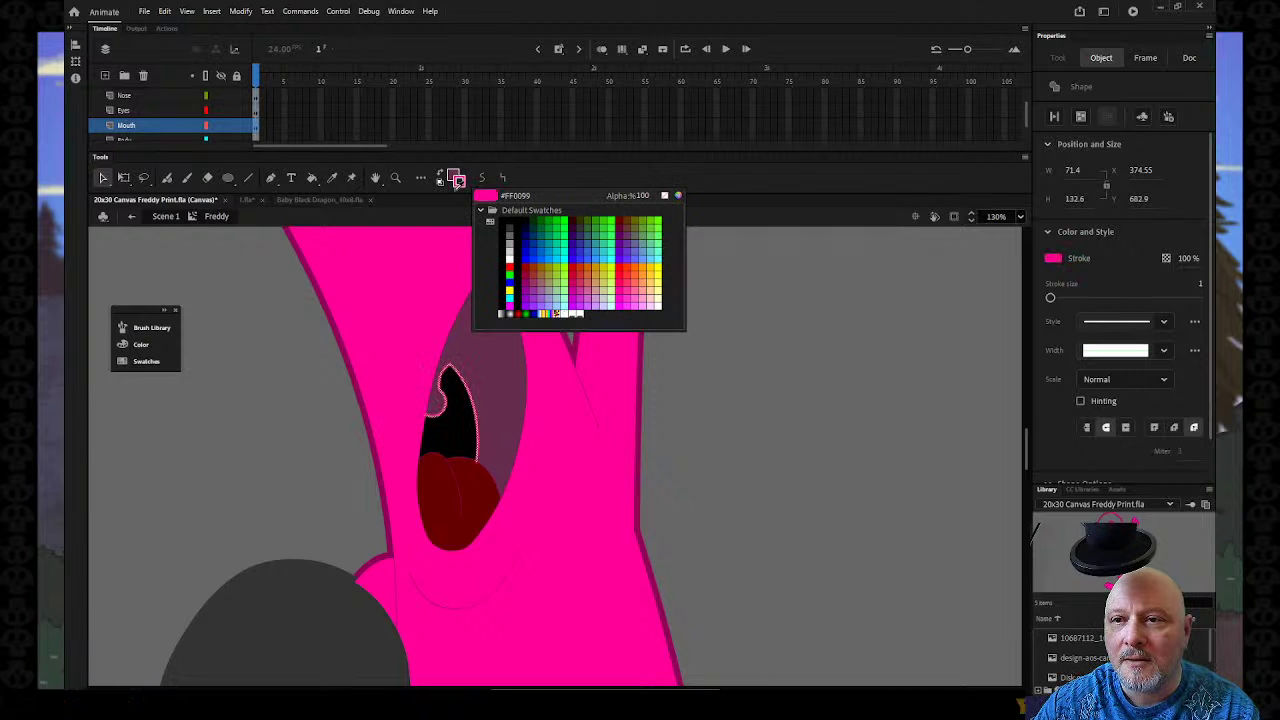
click(481, 378)
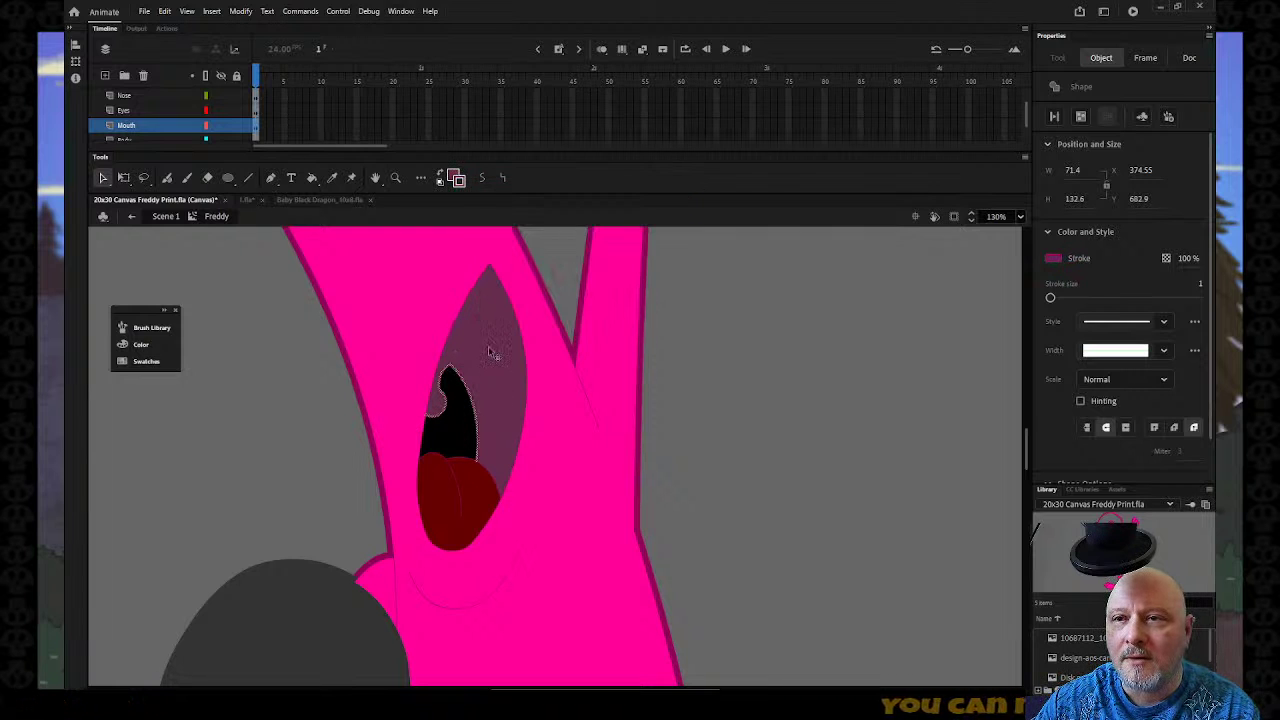
click(456, 182)
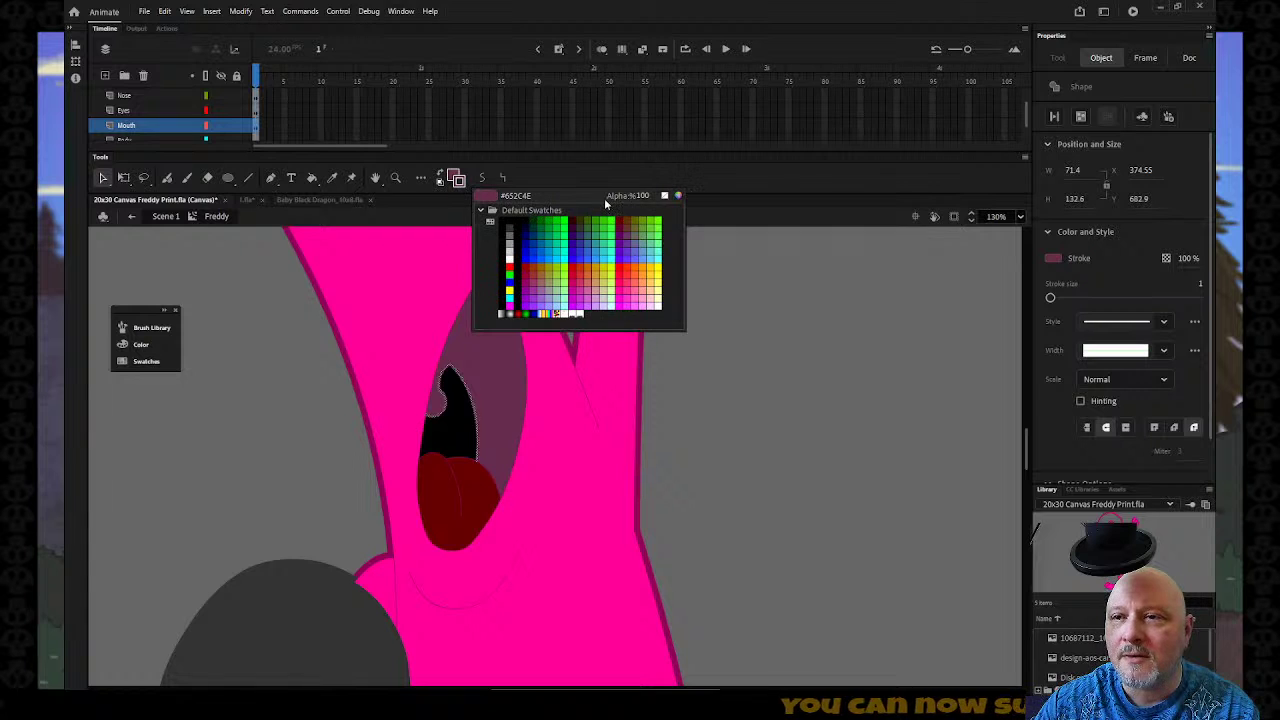
click(676, 195)
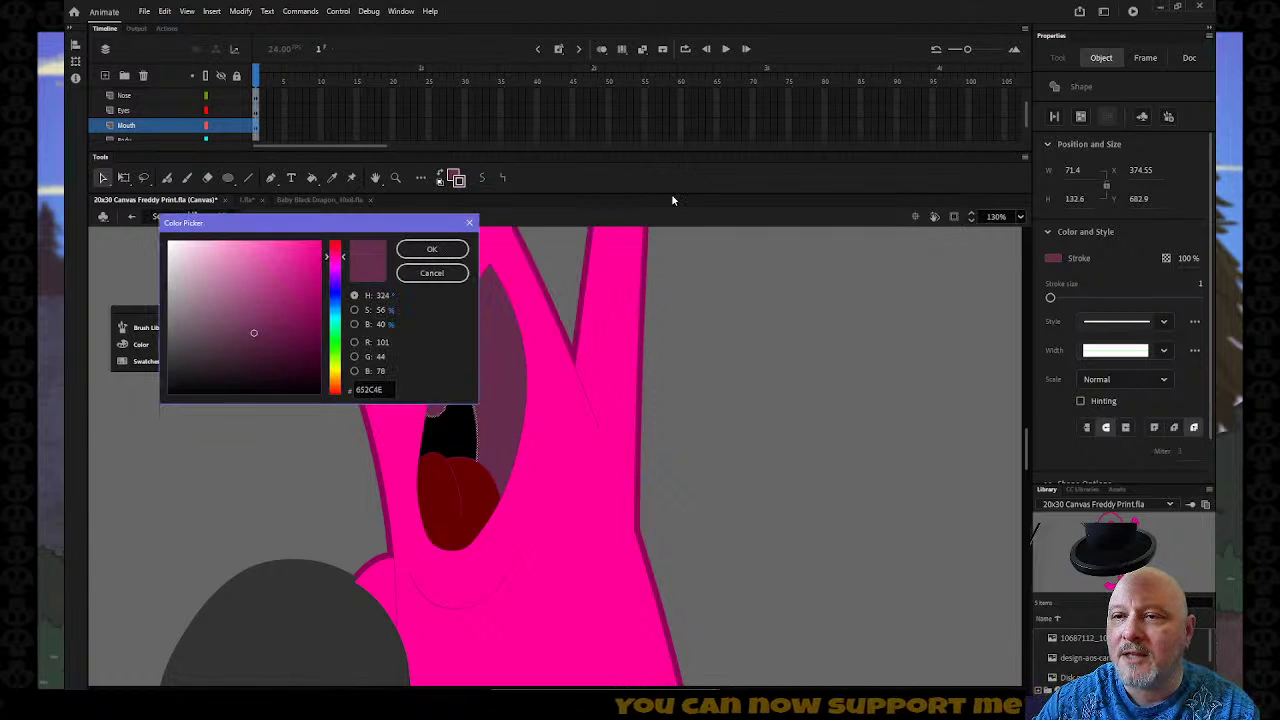
drag(256, 350, 258, 360)
click(431, 249)
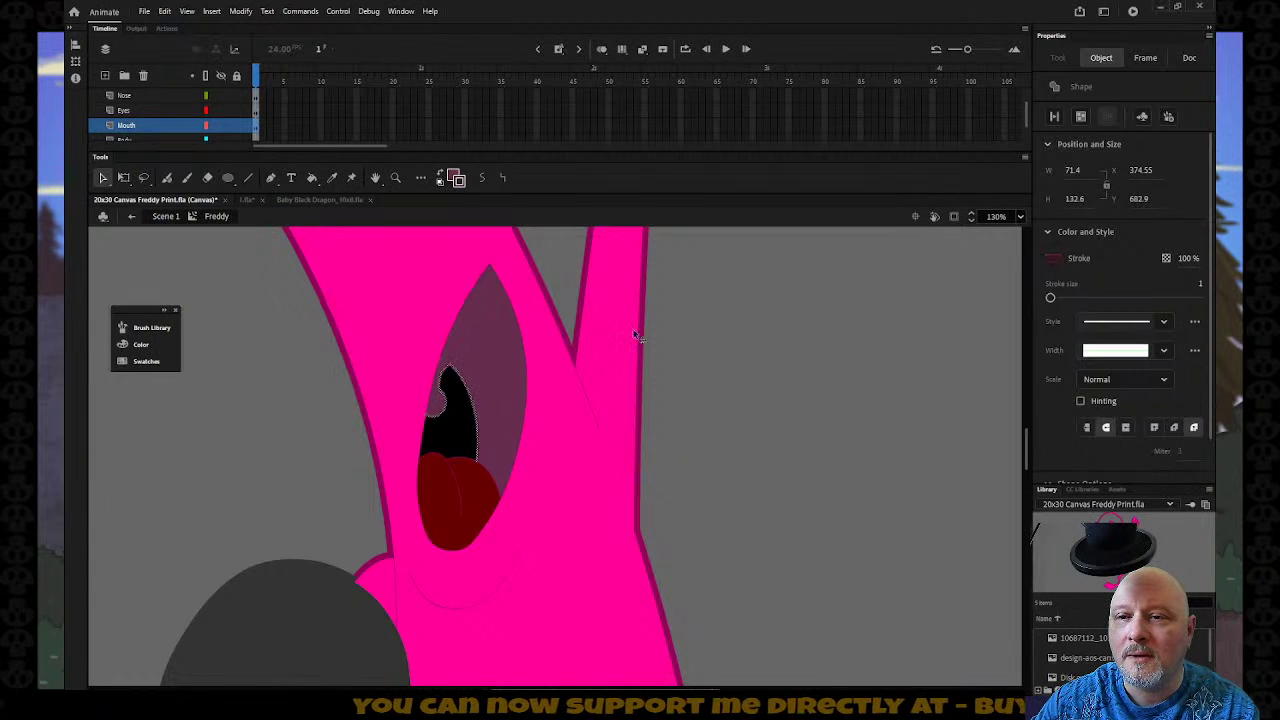
click(732, 377)
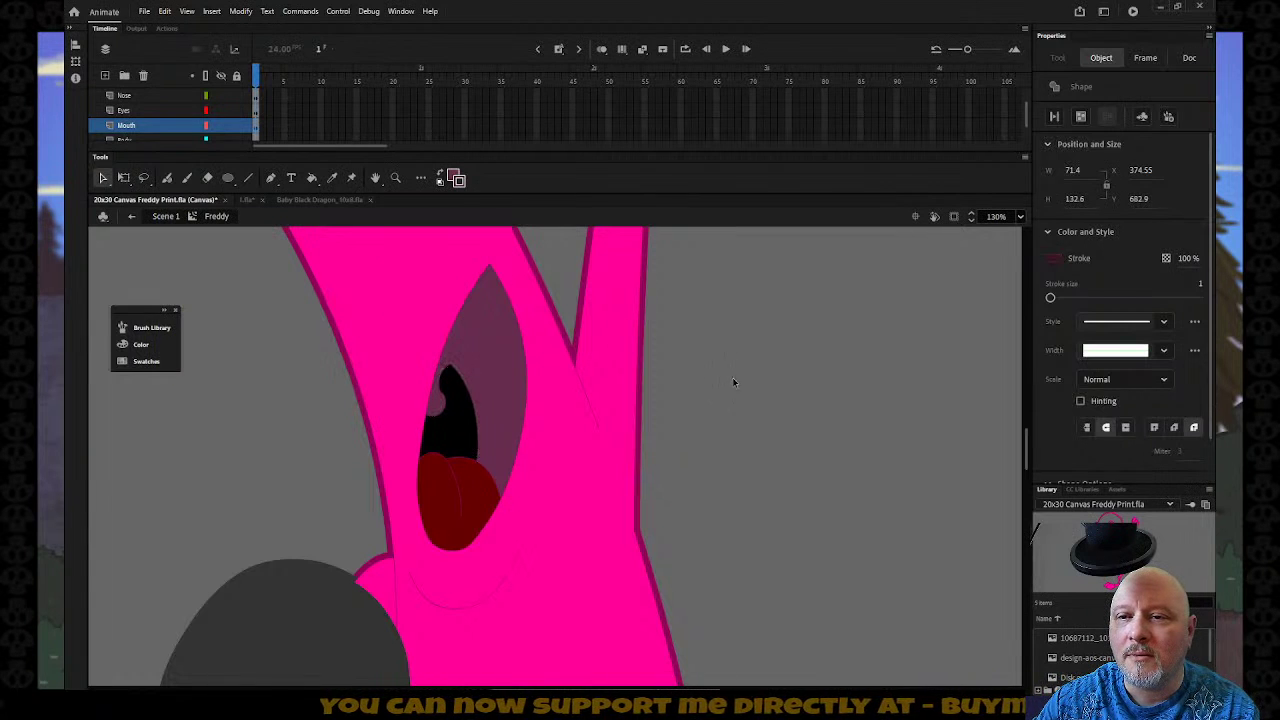
Select the tongue's upper outline and center crease strokes and recolor them to a darker color.
click(429, 457)
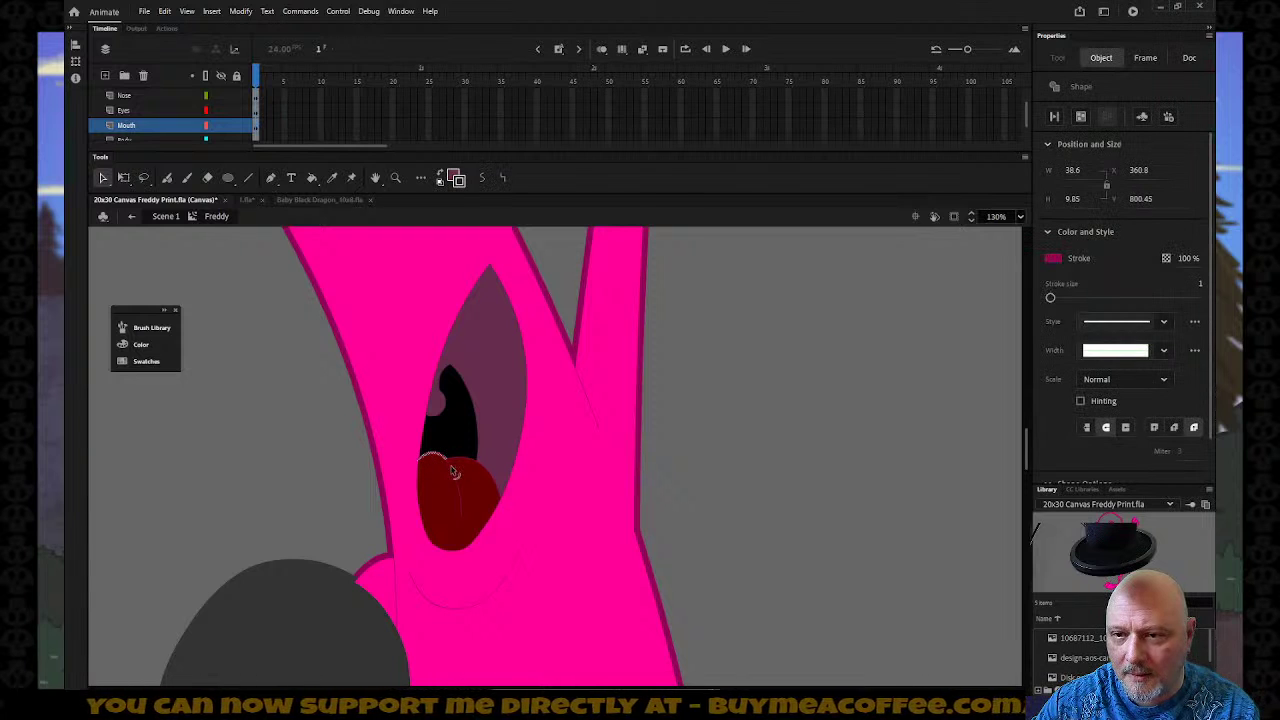
shift+click(453, 471)
shift+click(468, 463)
shift+click(496, 479)
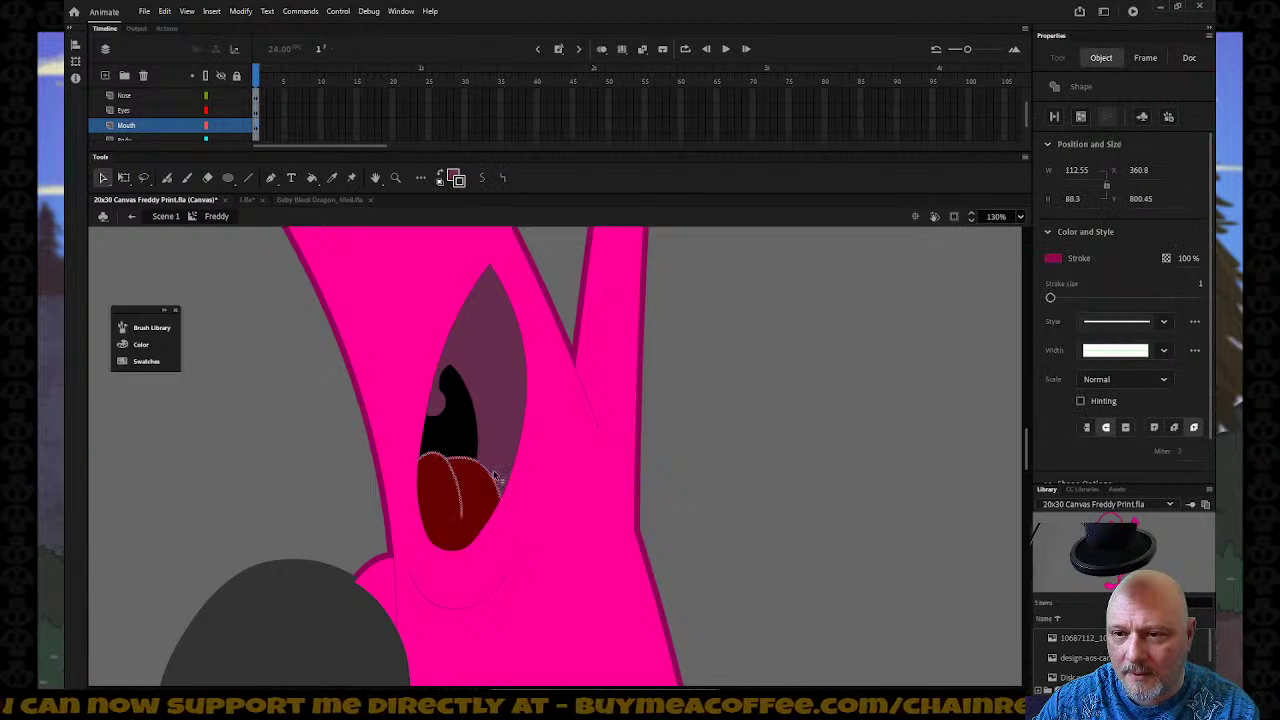
click(458, 180)
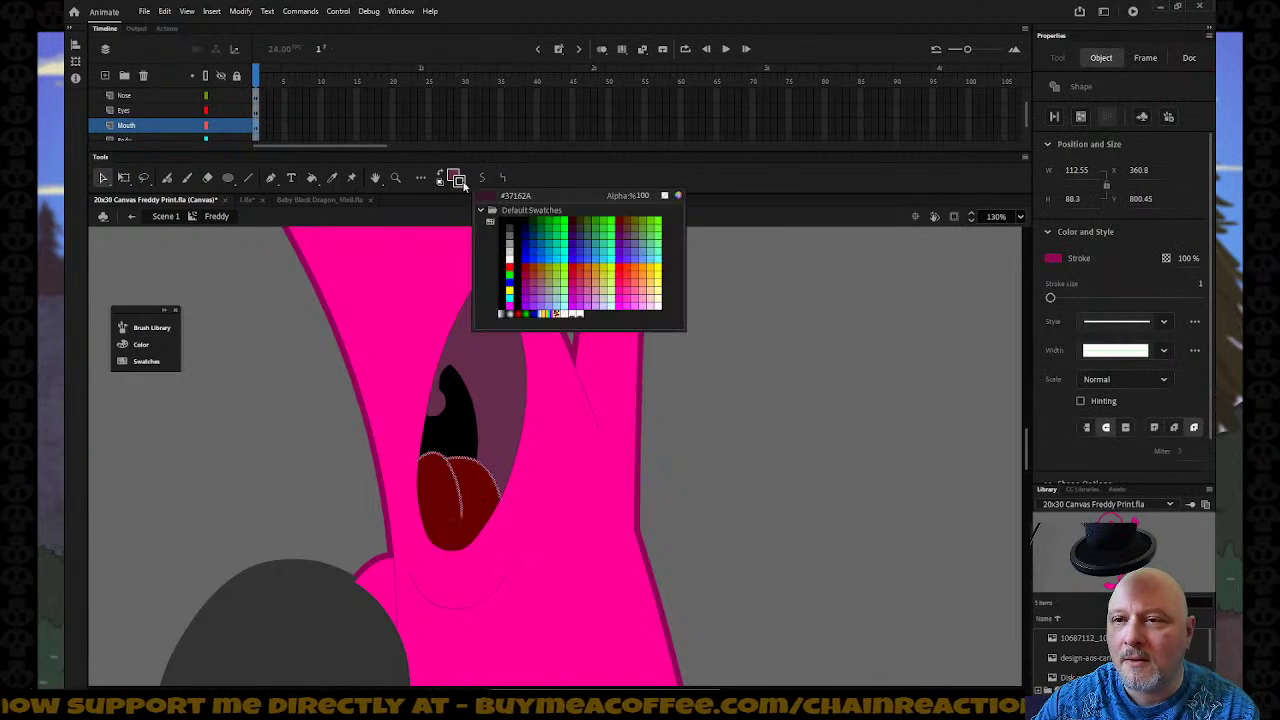
click(580, 215)
click(738, 385)
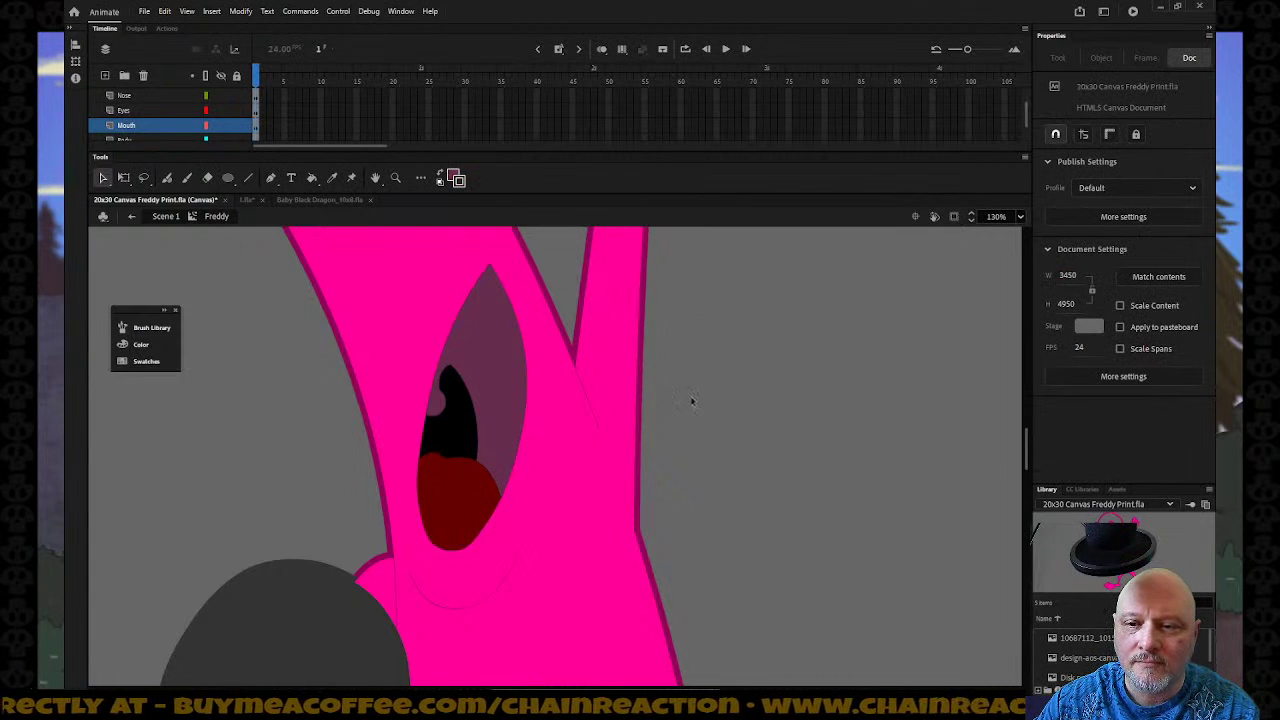
Lock all layers of the Freddy clip and make the Body layer active.
key(z)
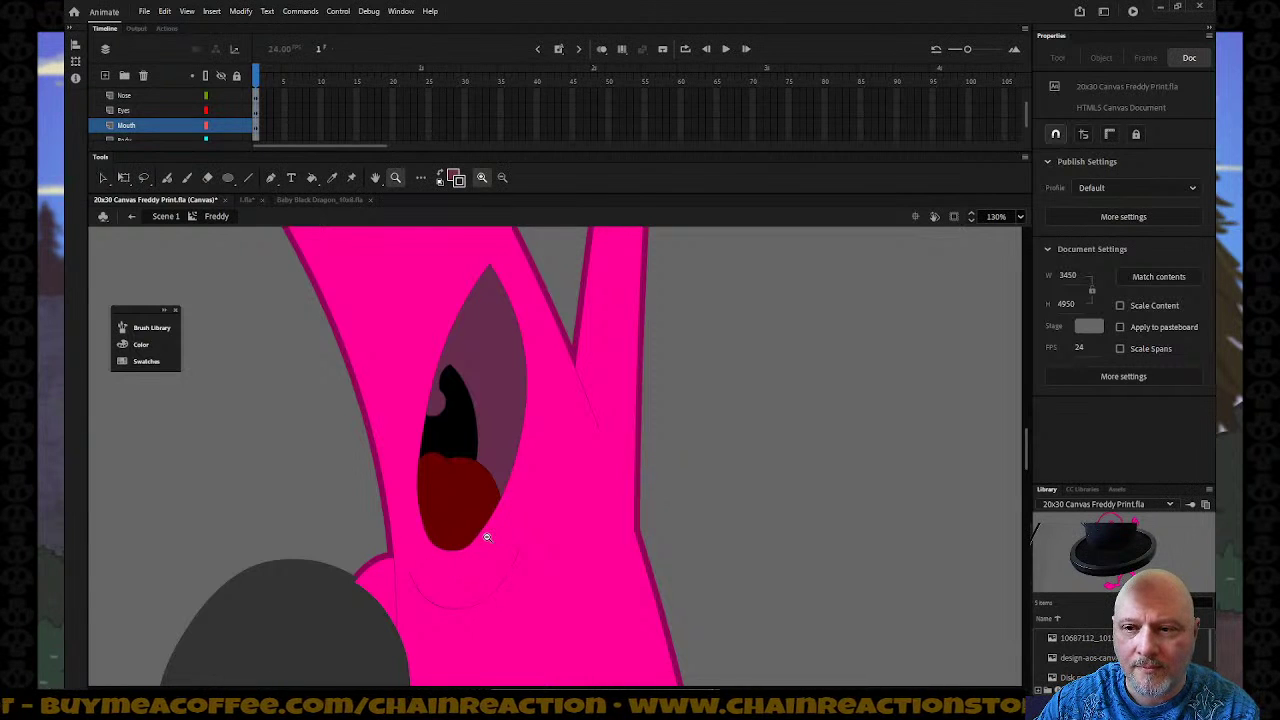
alt+click(488, 537)
alt+click(488, 537)
alt+click(488, 537)
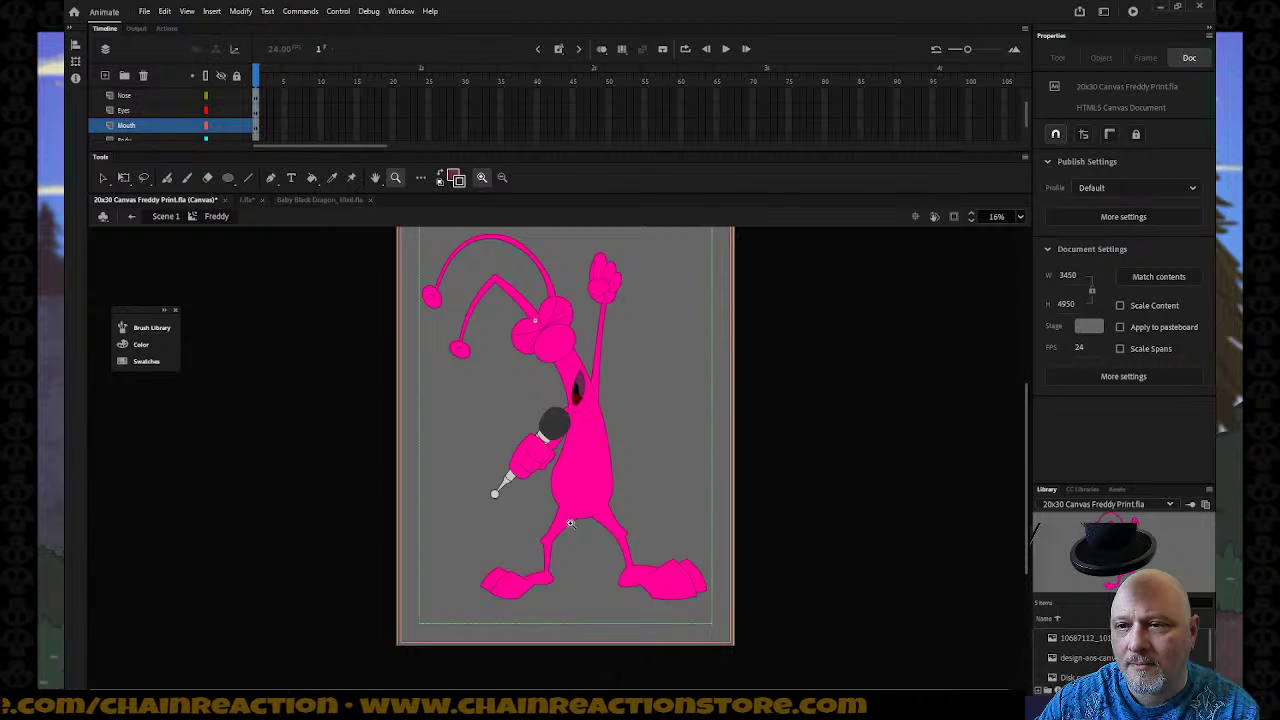
drag(458, 370, 664, 553)
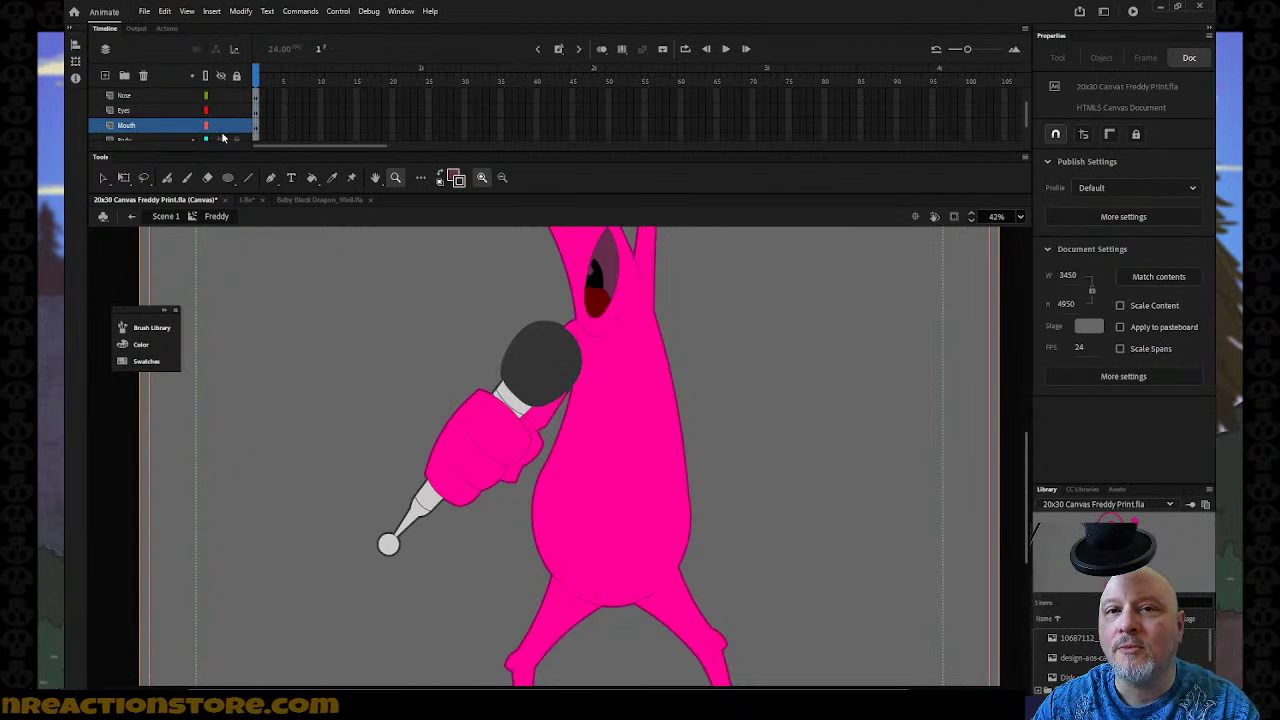
scroll(202, 134, down, 1)
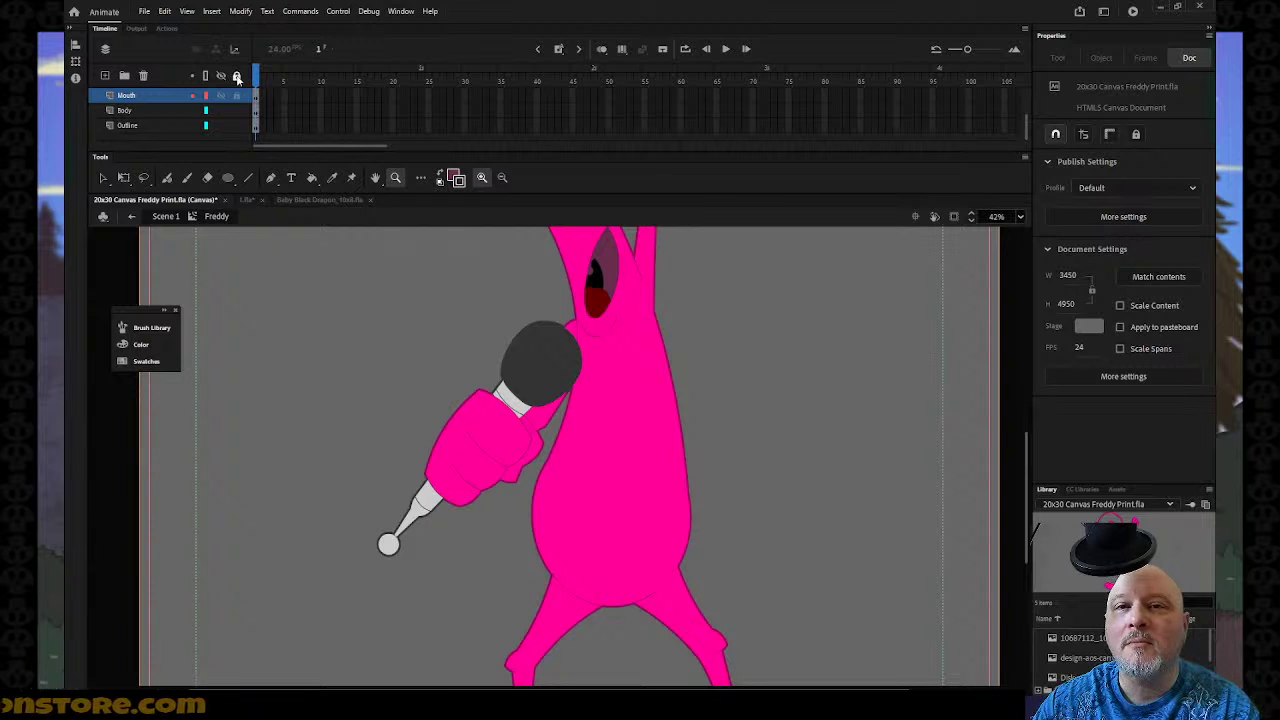
click(212, 114)
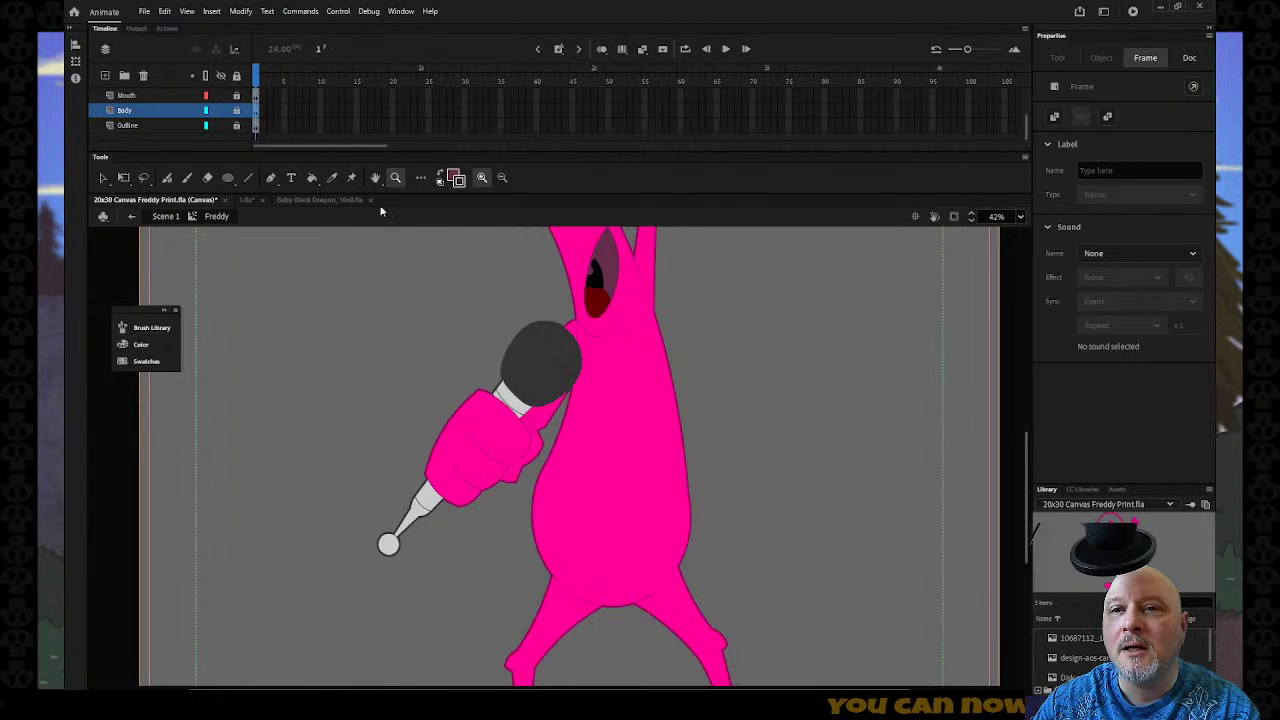
Unlock the Body layer and draw a small unfilled circle about 178 by 170 px in the empty area beside the character.
click(228, 177)
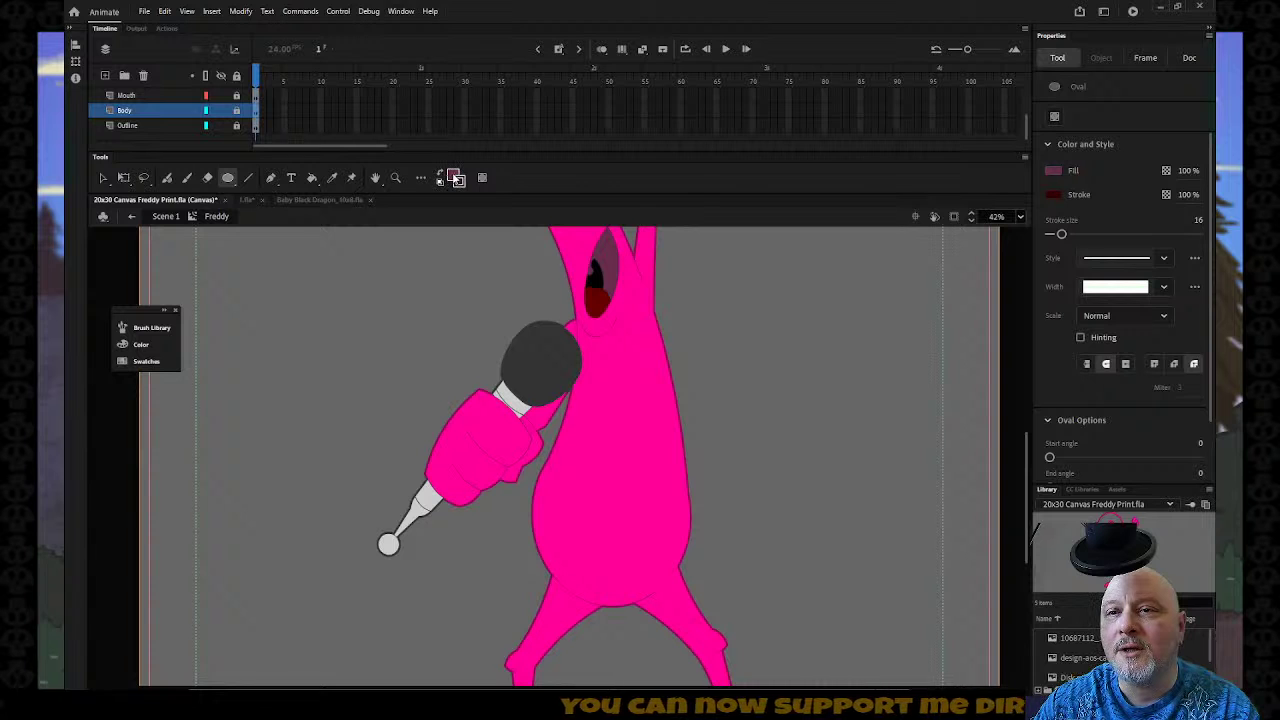
click(456, 178)
click(667, 200)
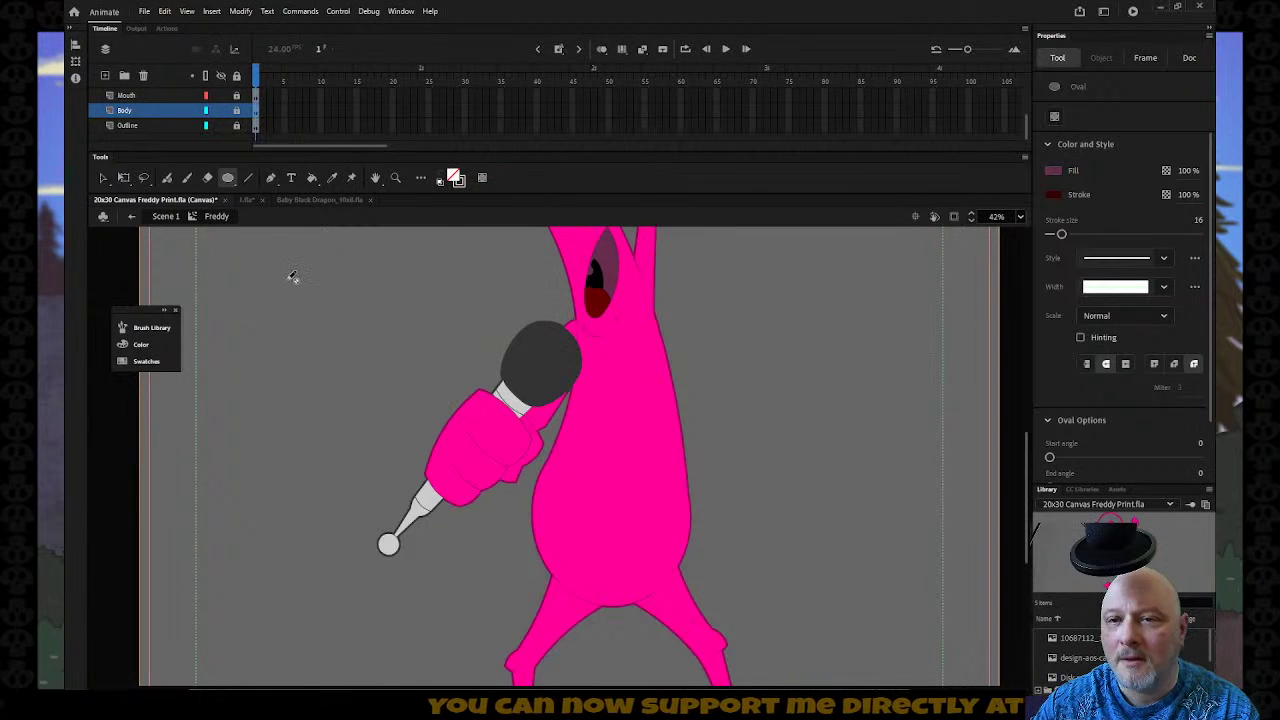
click(170, 112)
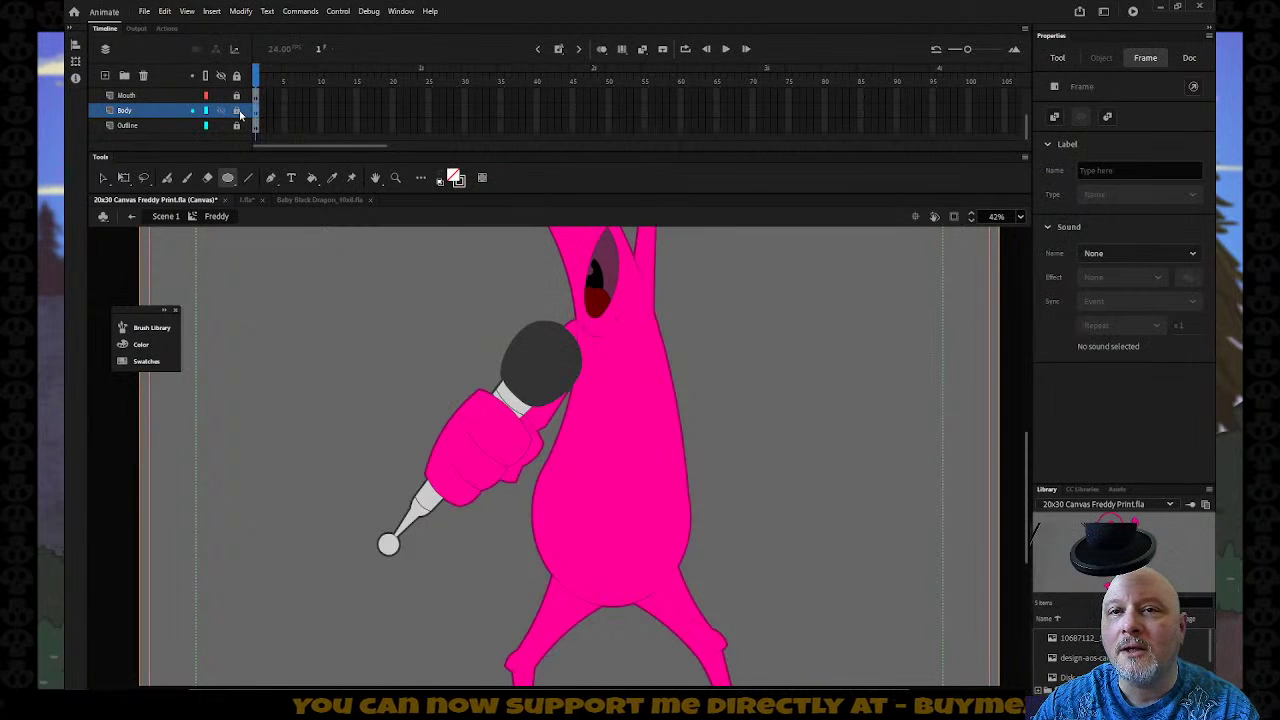
click(158, 111)
click(184, 154)
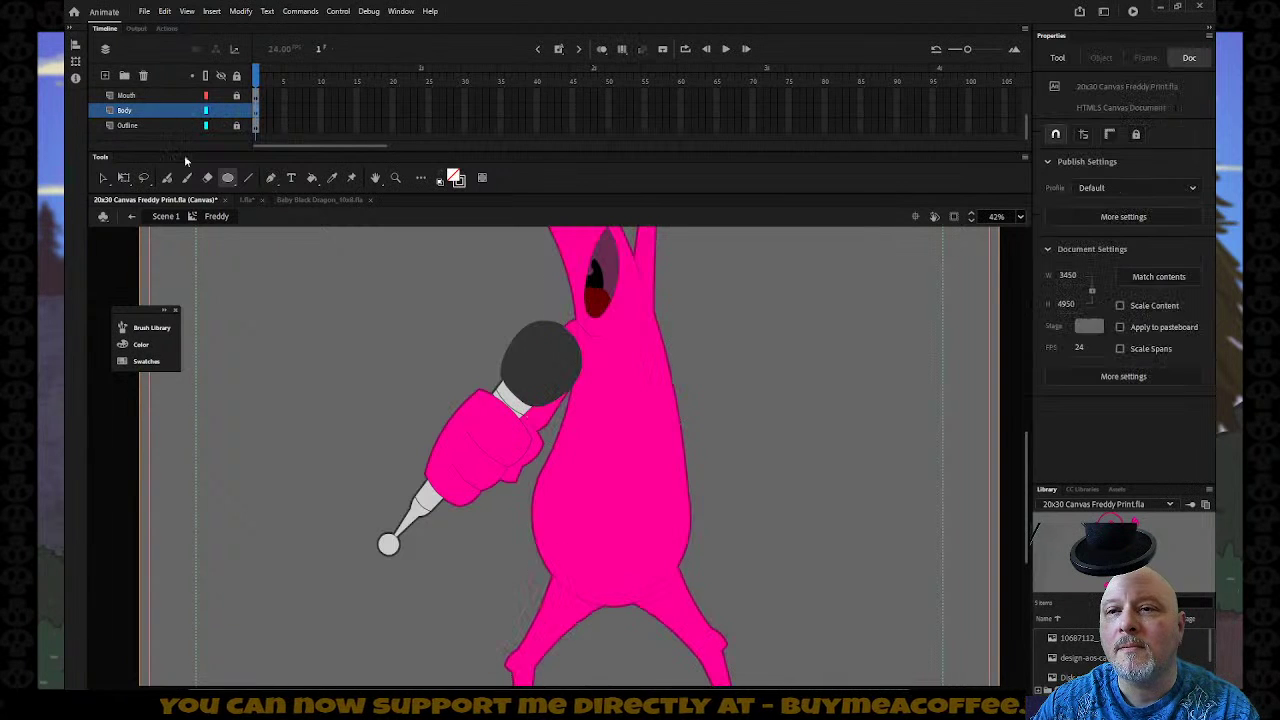
drag(252, 261, 287, 302)
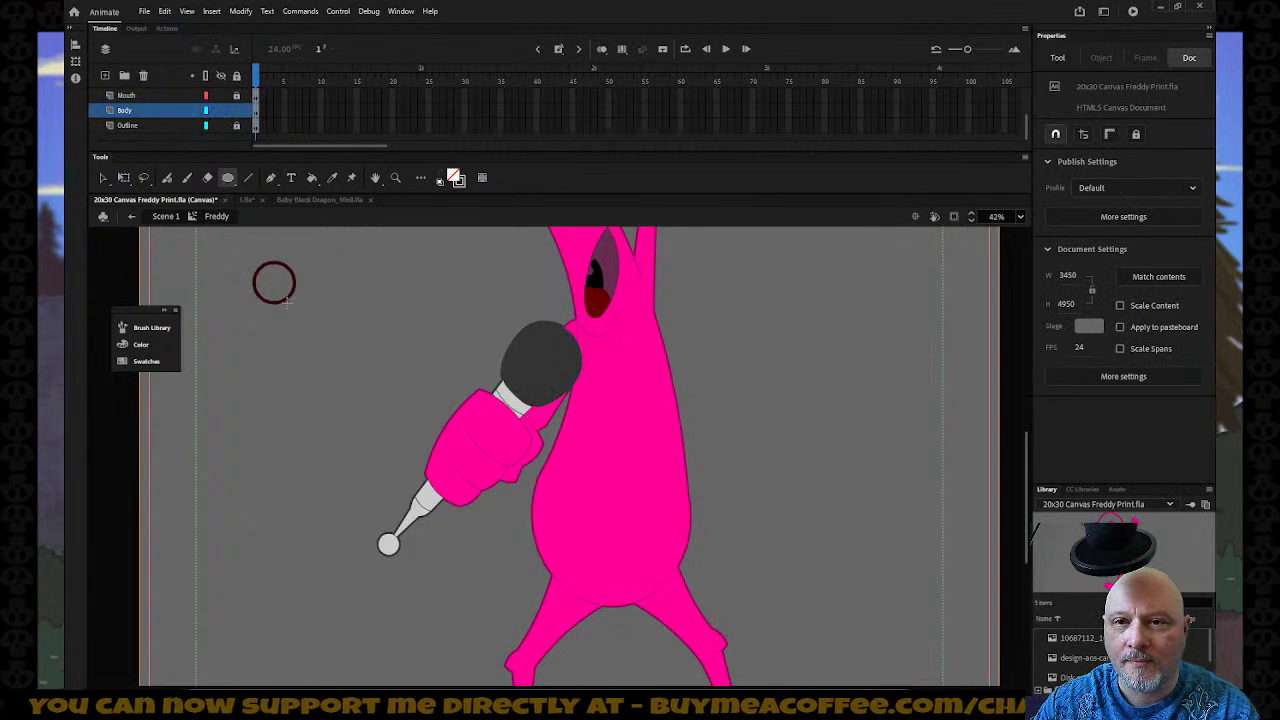
Set the small circle's stroke size to 1 and move it onto the character's upper chest.
click(103, 178)
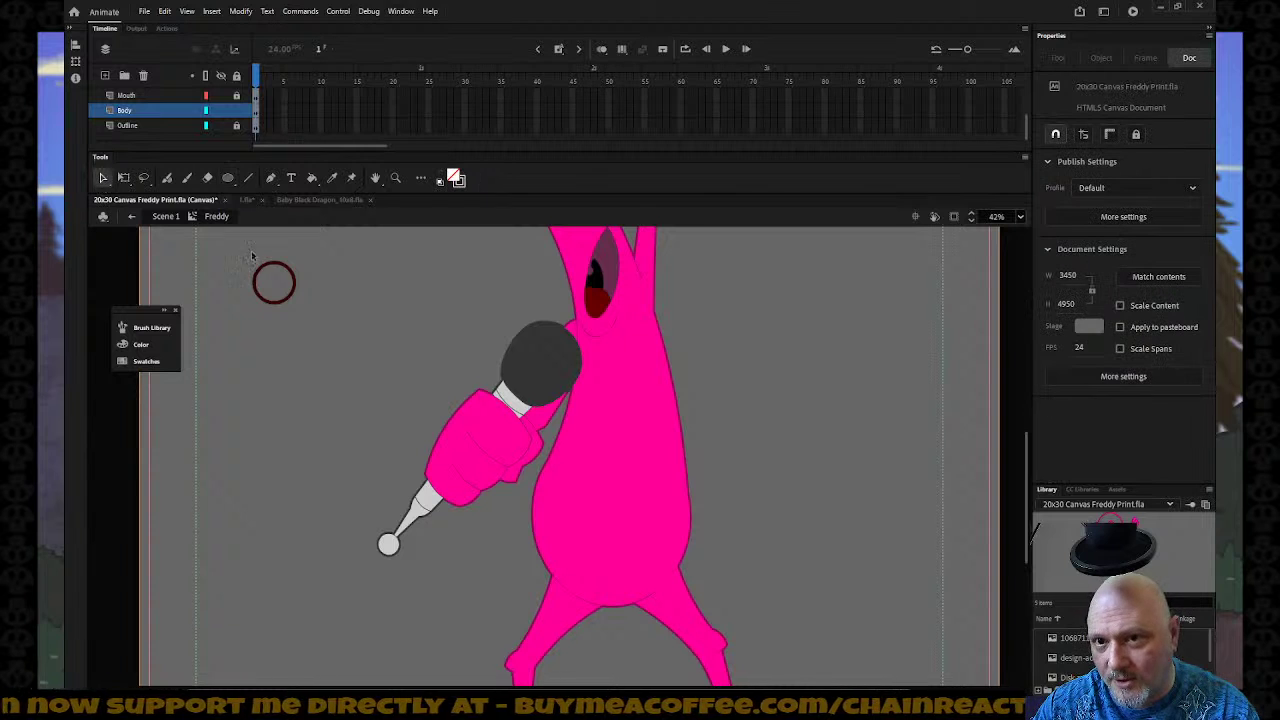
click(268, 264)
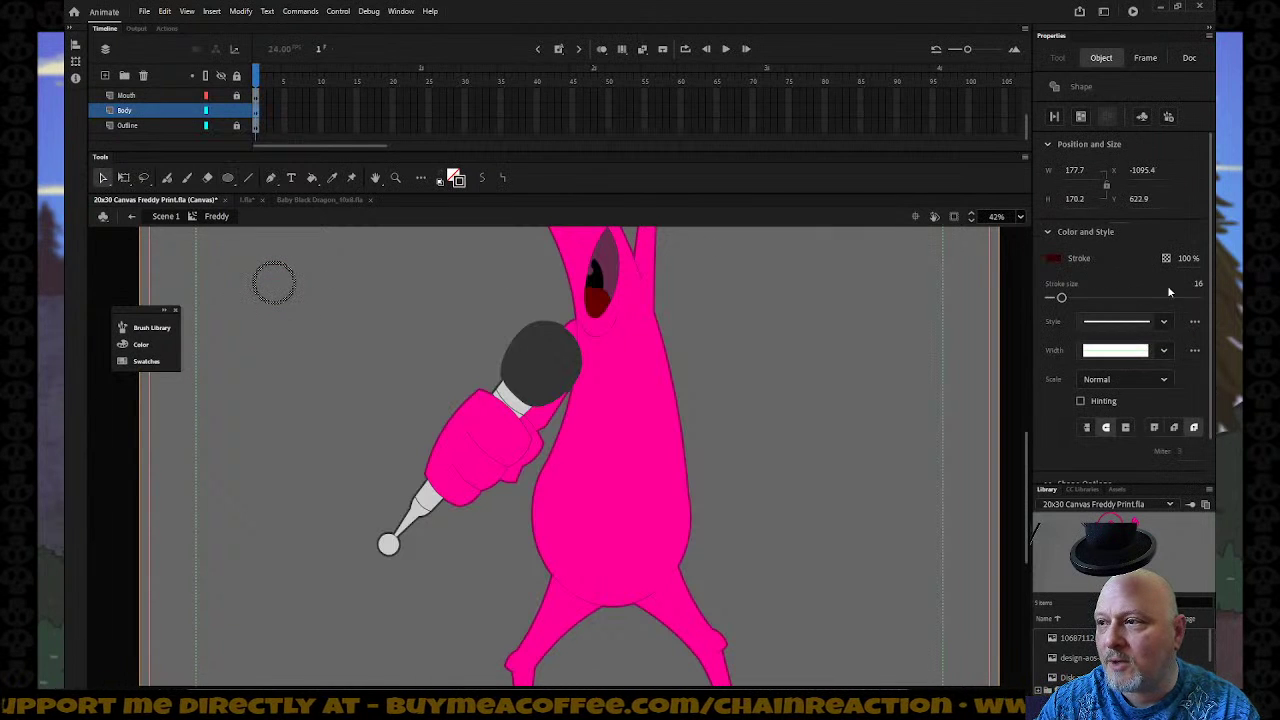
click(1196, 286)
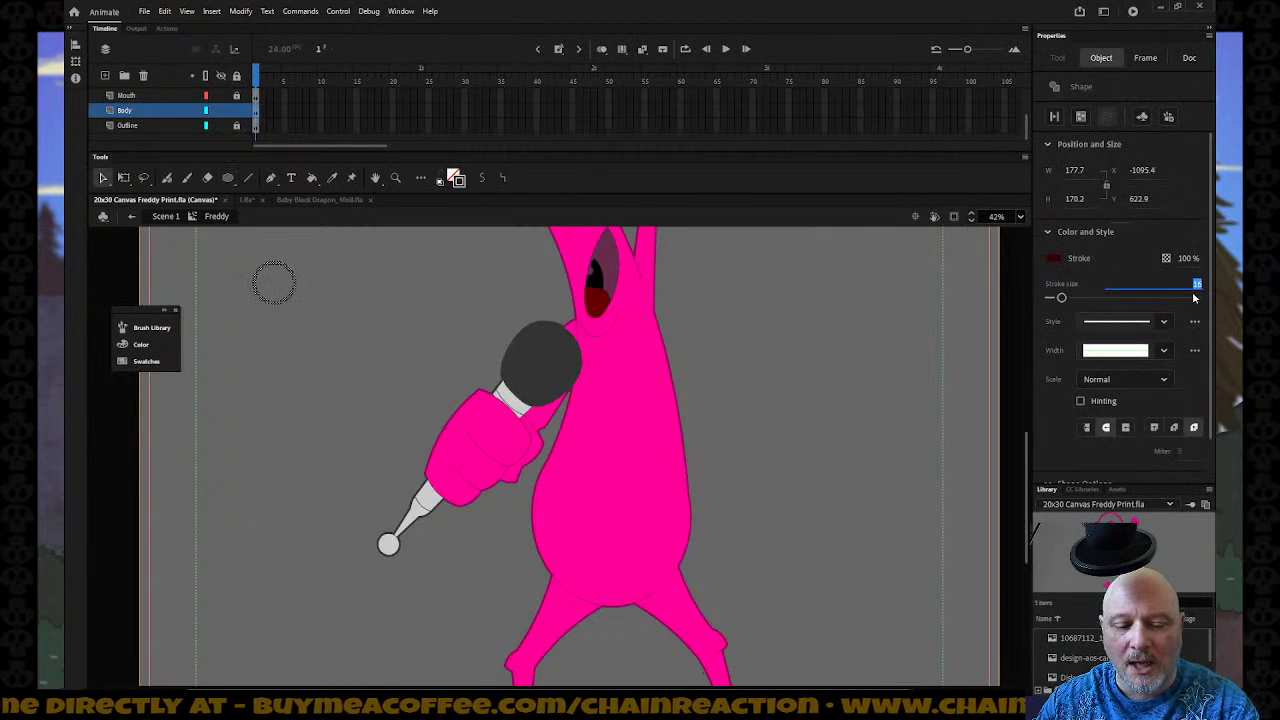
text(1)
key(Return)
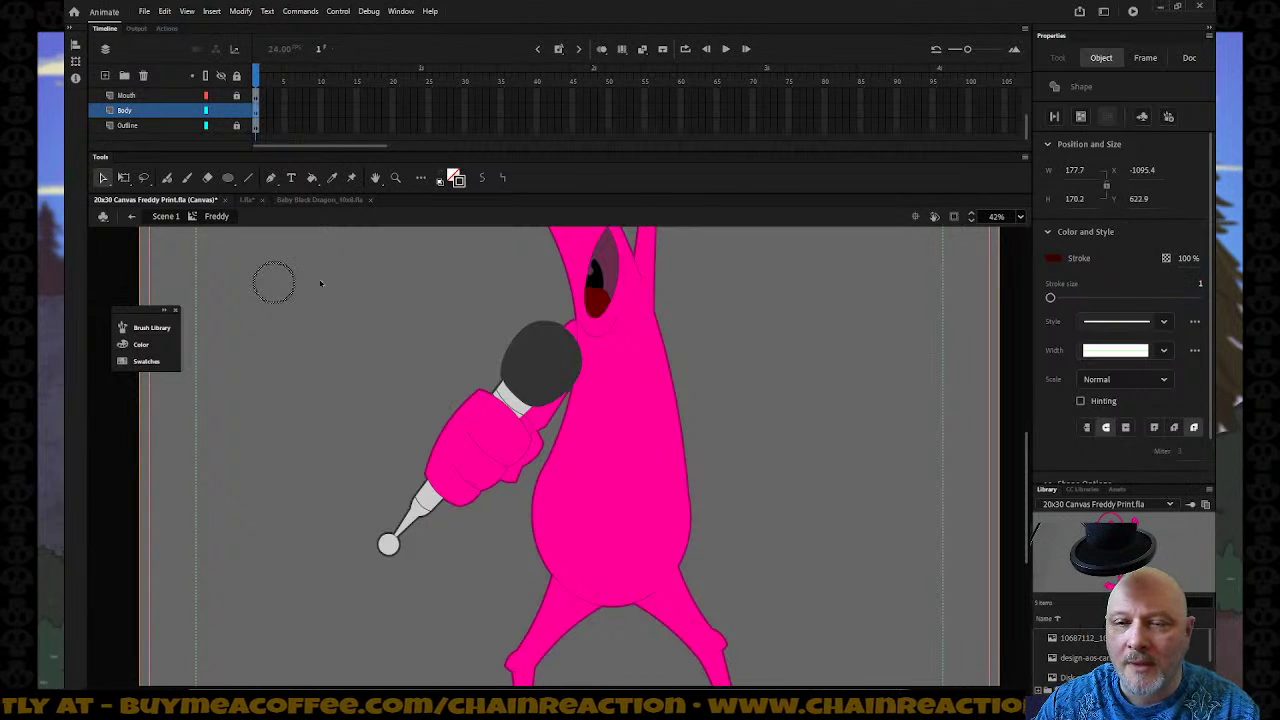
drag(295, 283, 628, 375)
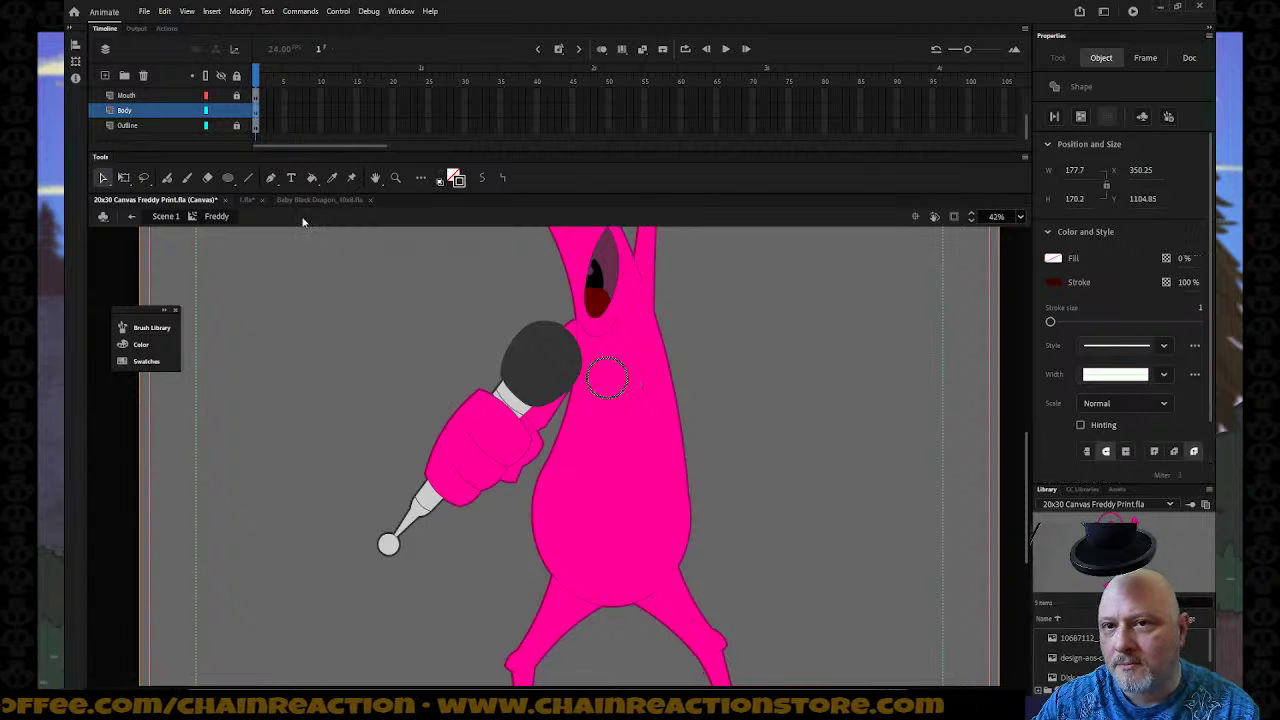
Draw a second unfilled circle, enlarge it to about 457 by 438 px and center it on the lower belly.
click(228, 177)
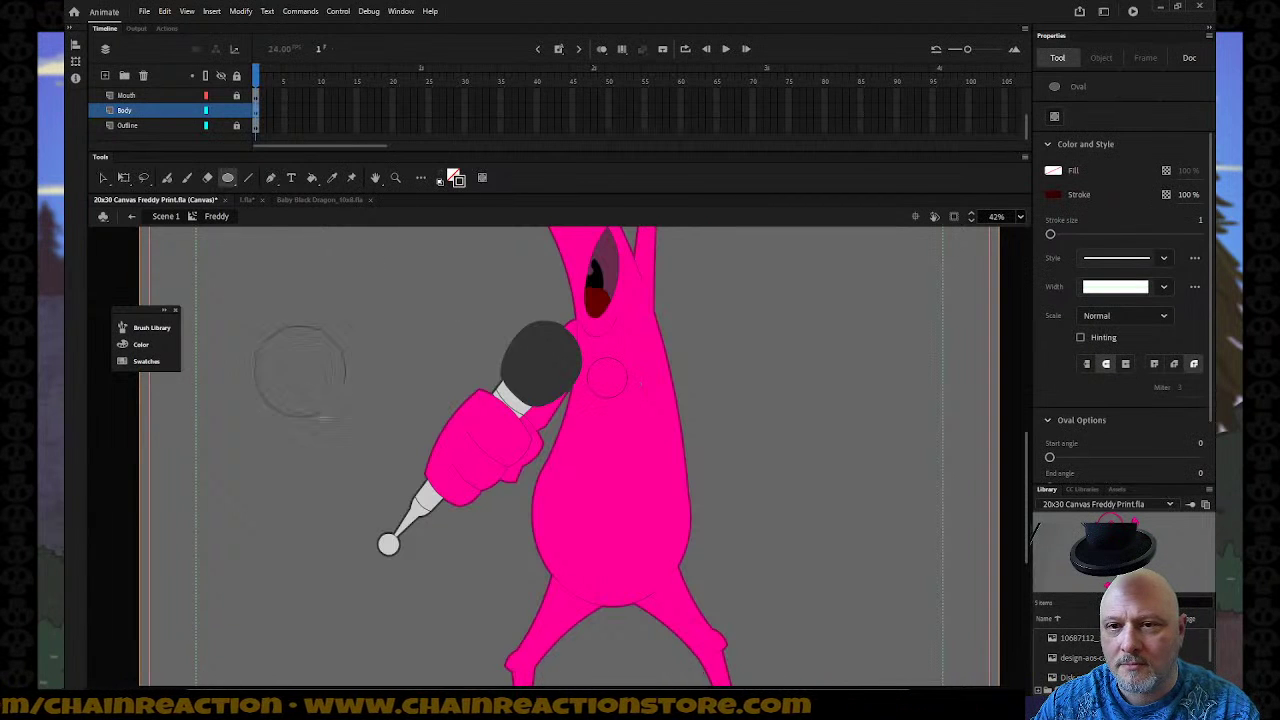
drag(307, 407, 322, 400)
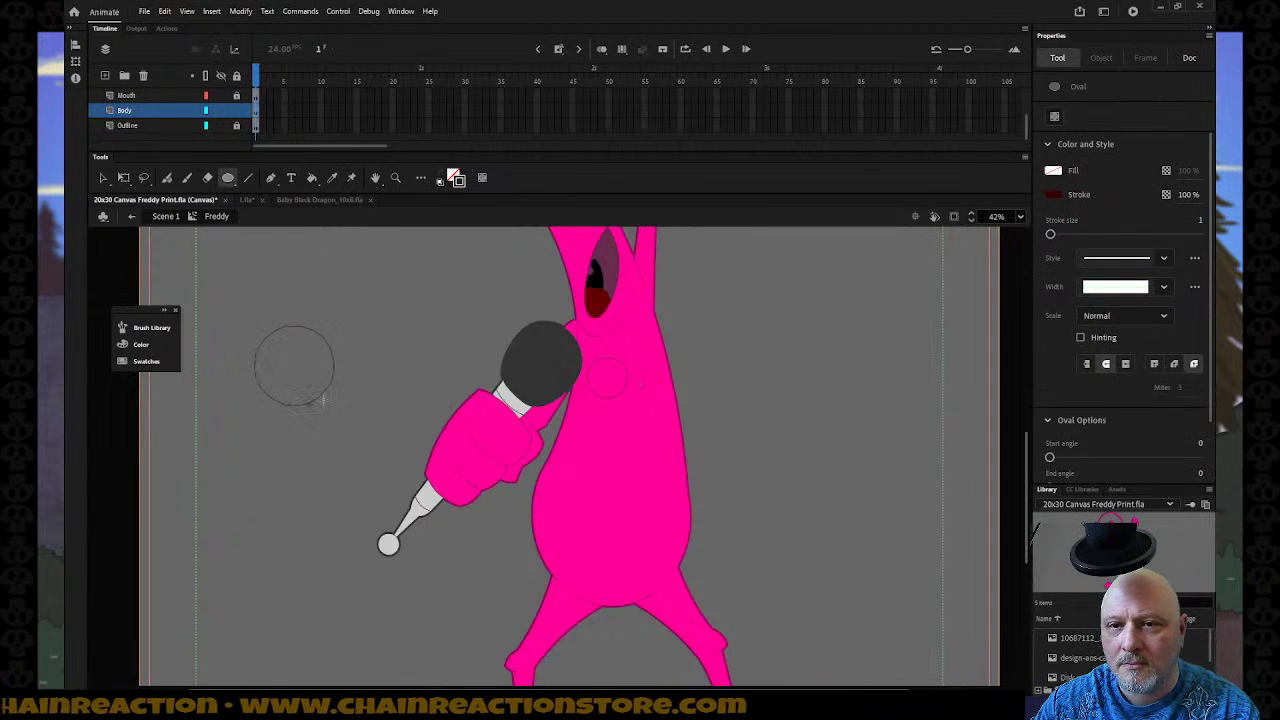
click(103, 178)
mouse_move(298, 326)
mouse_down()
mouse_move(590, 464)
mouse_move(600, 493)
mouse_move(654, 474)
mouse_up()
key(q)
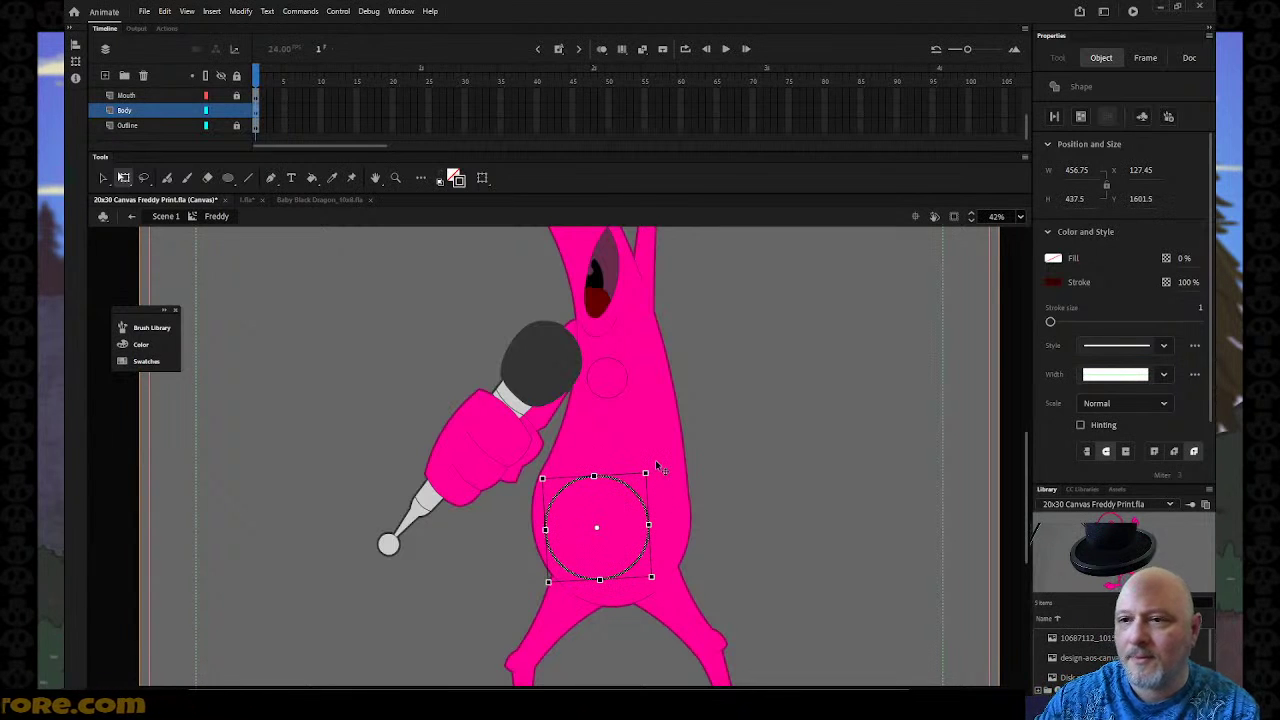
key(Right)
key(Right)
key(Right)
key(Up)
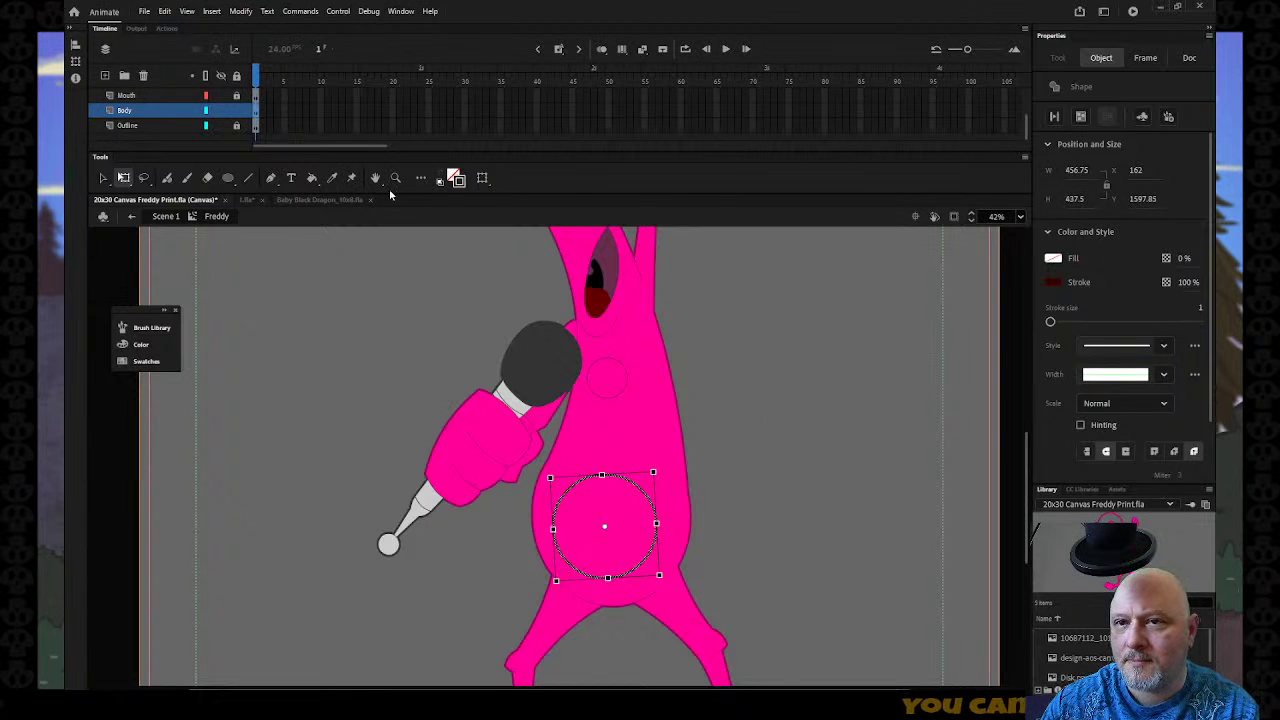
click(257, 228)
Join the chest and belly circles with a slightly curved line on each side and delete the inner arcs to form one outline.
key(n)
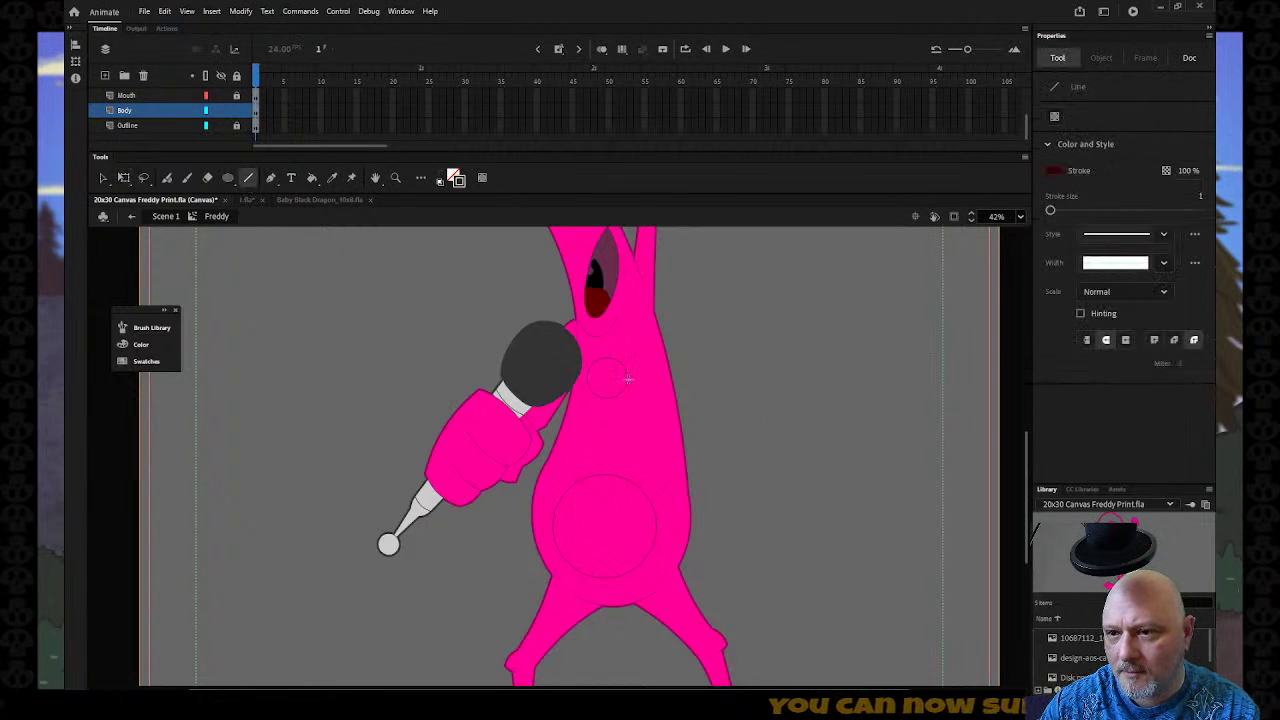
mouse_move(626, 378)
mouse_down()
mouse_move(670, 482)
mouse_move(656, 515)
mouse_up()
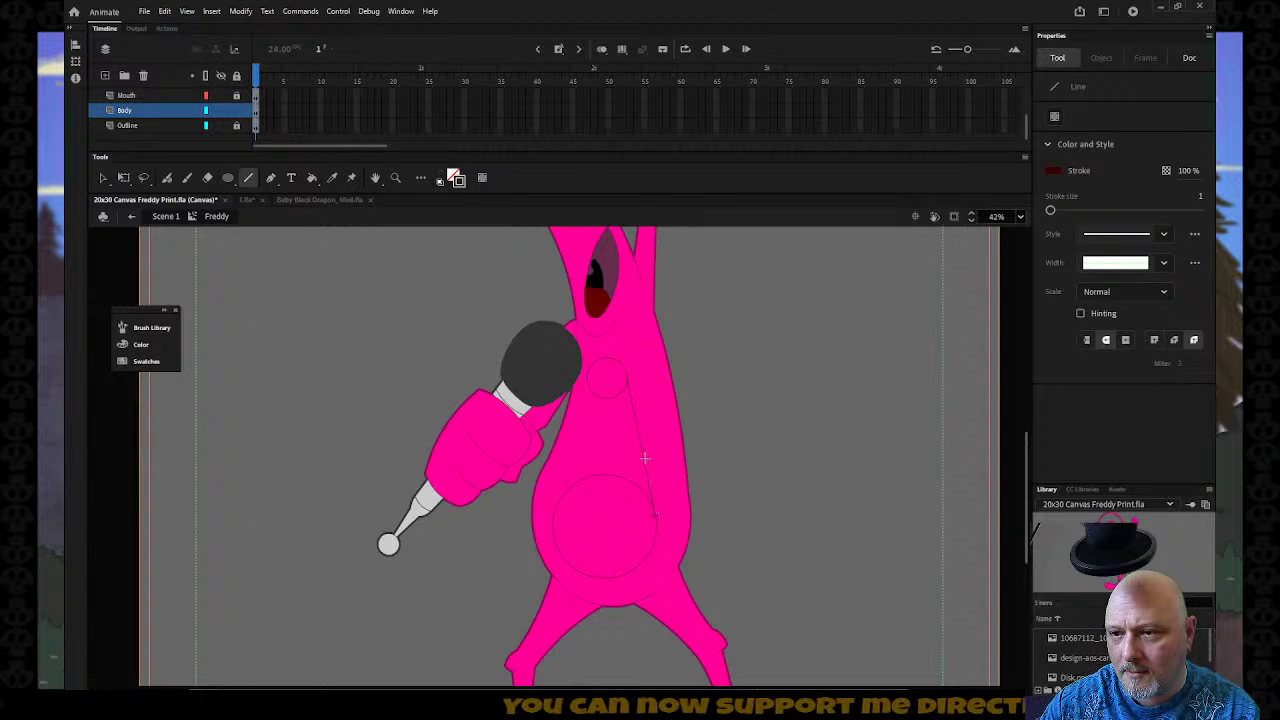
key(v)
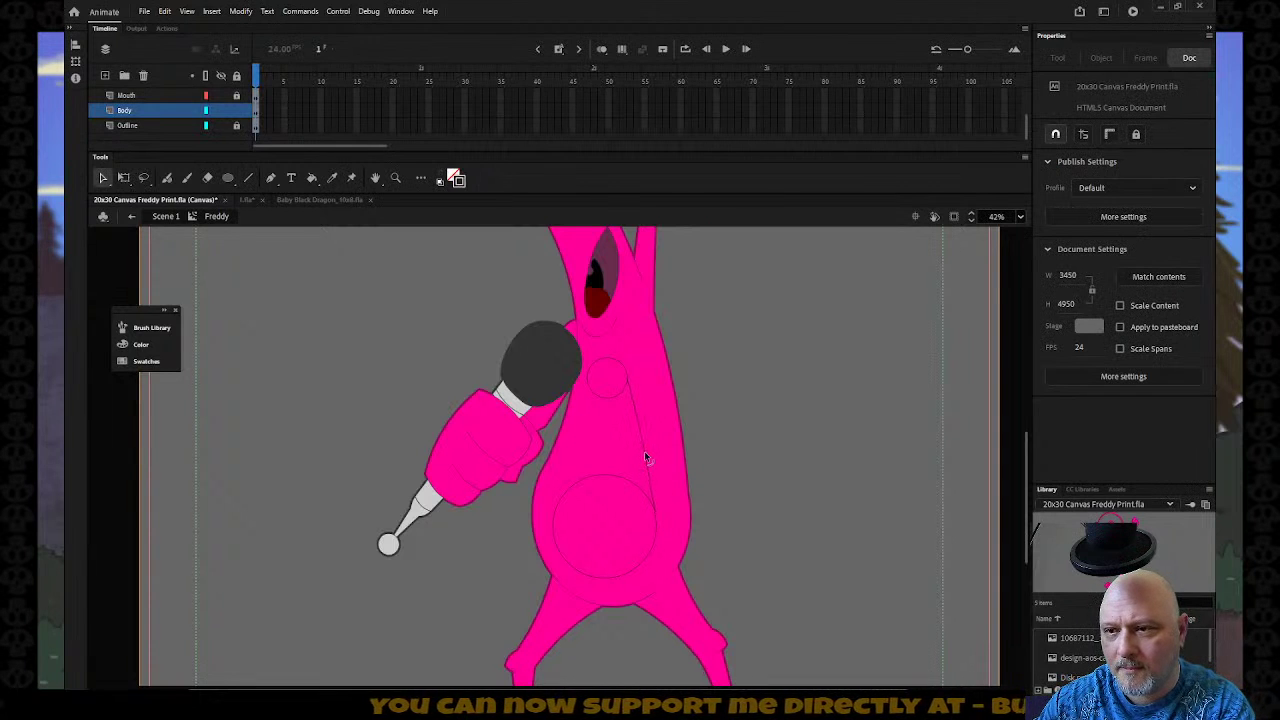
key(n)
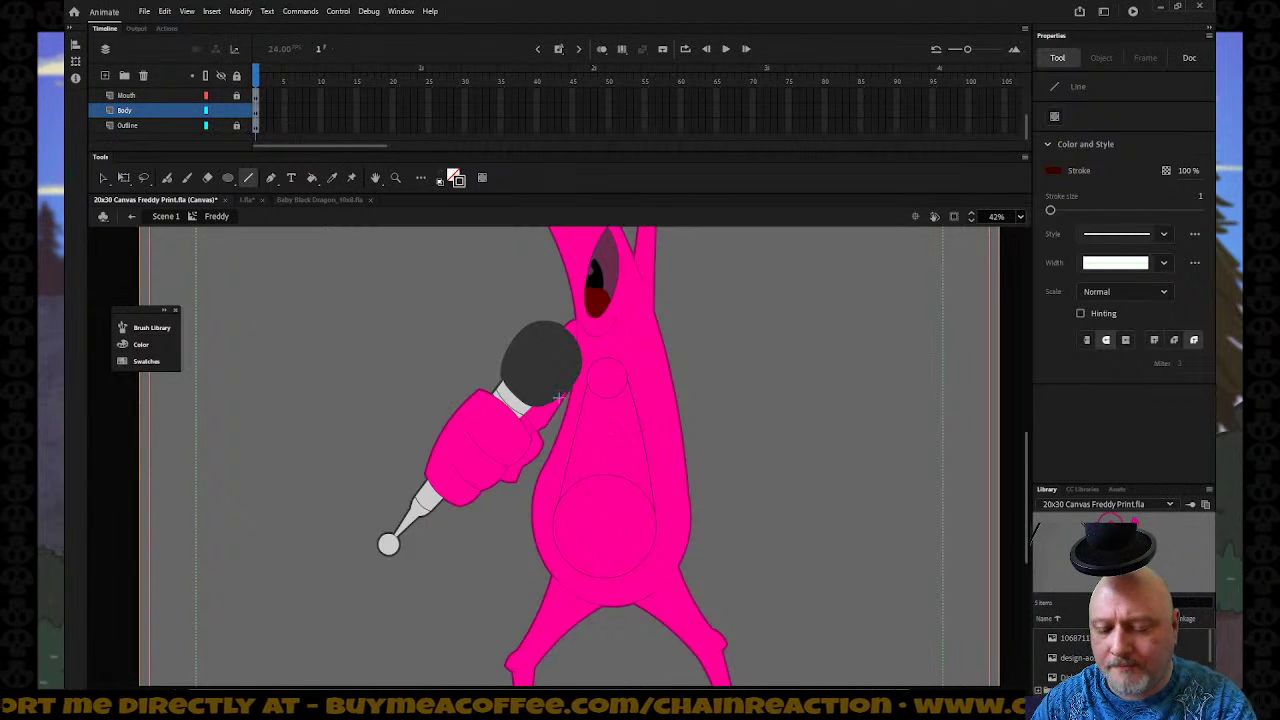
key(v)
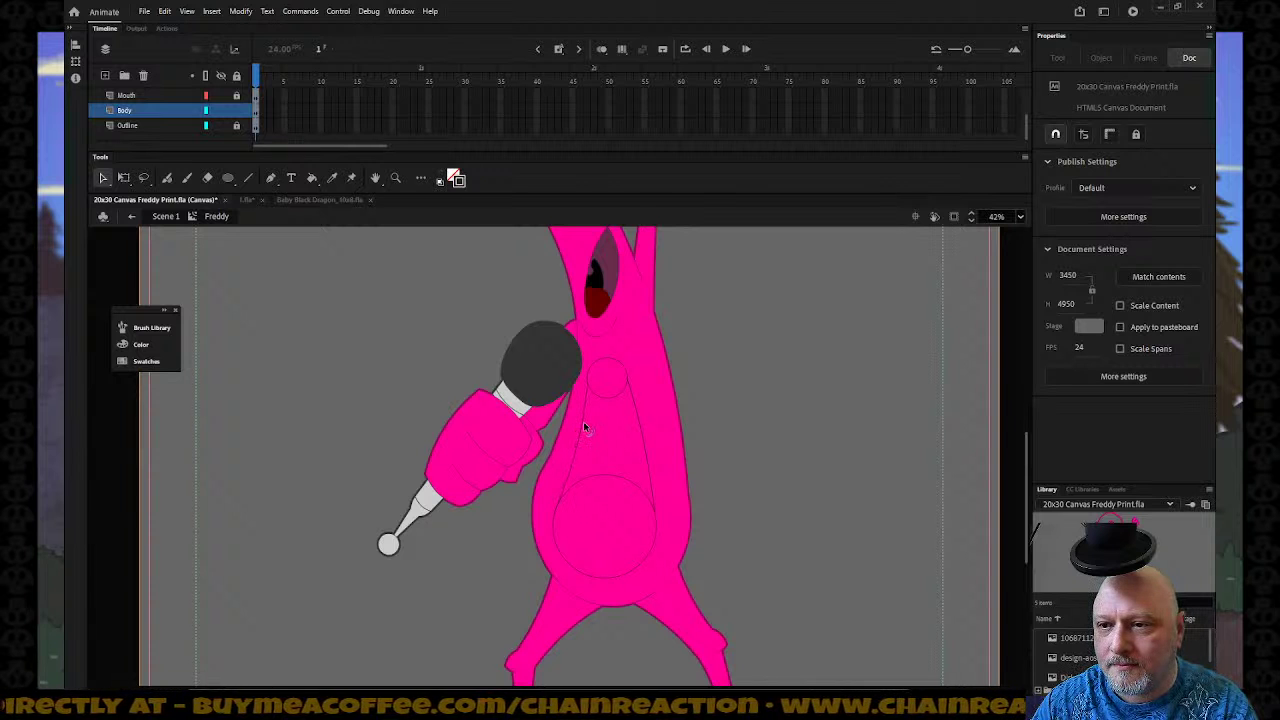
drag(603, 478, 600, 403)
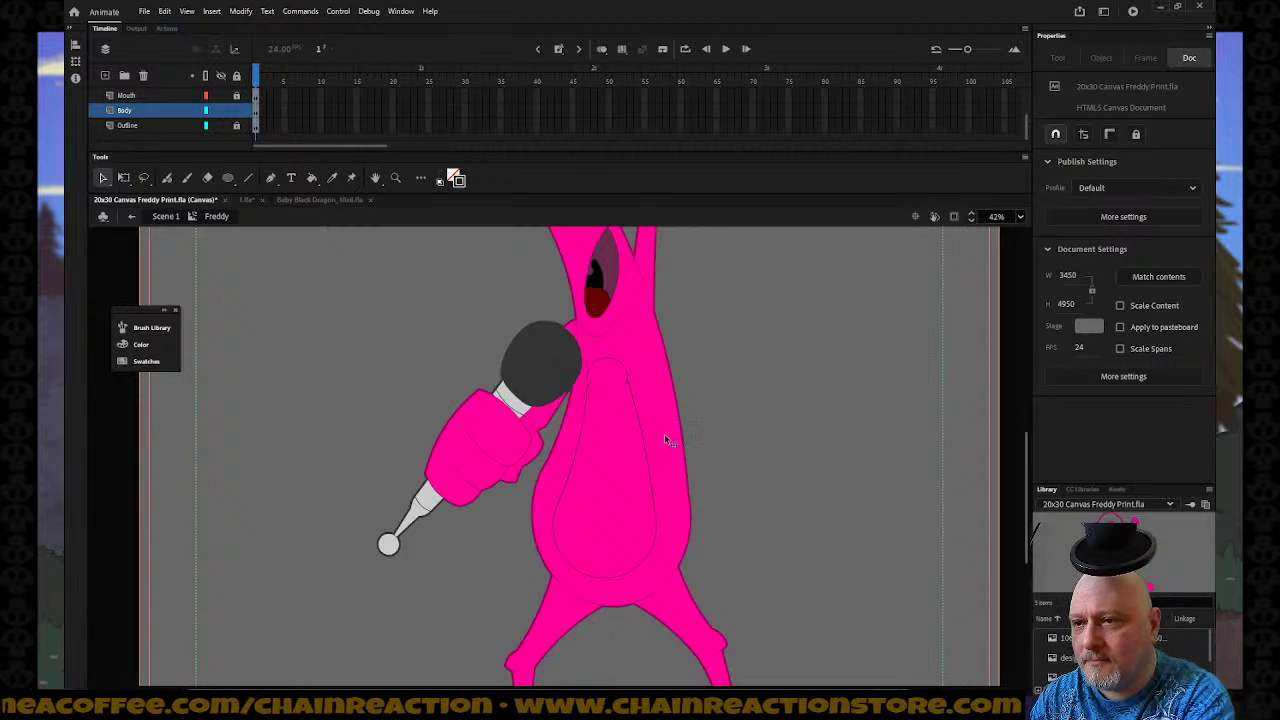
Smooth the belly patch outline and refine the curves of its sides and upper end.
click(627, 379)
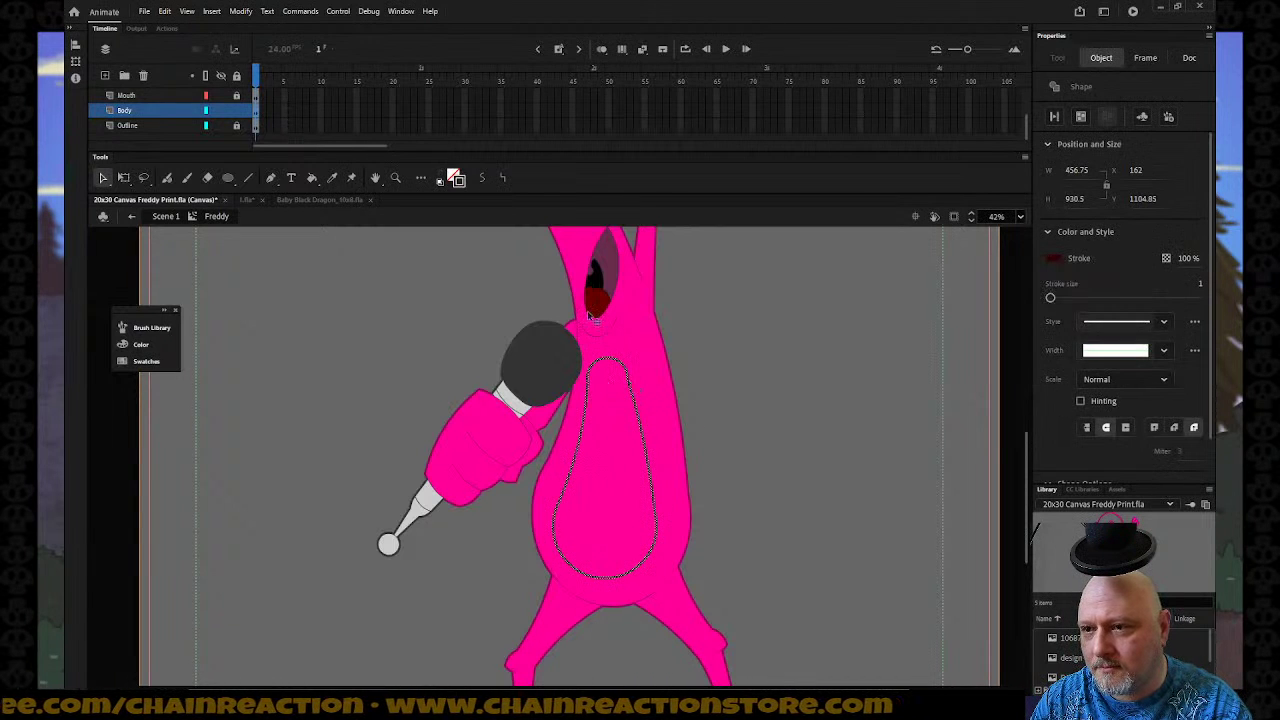
click(483, 178)
click(483, 178)
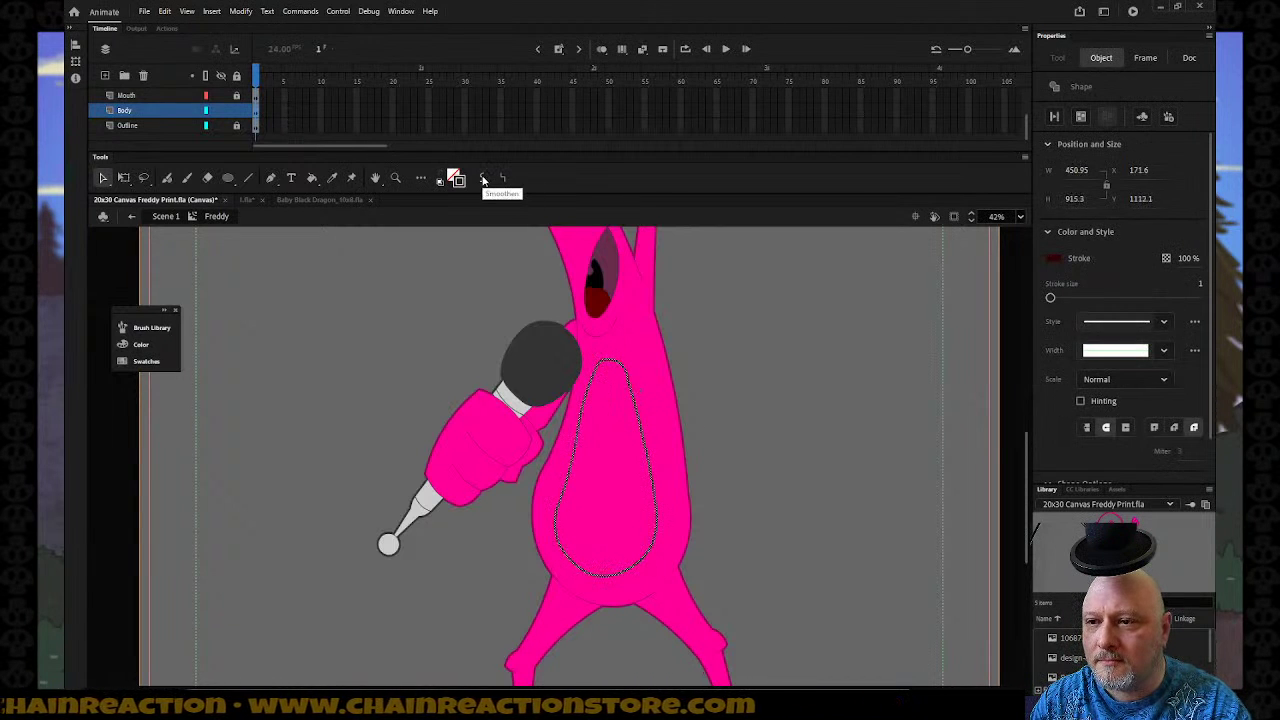
click(483, 178)
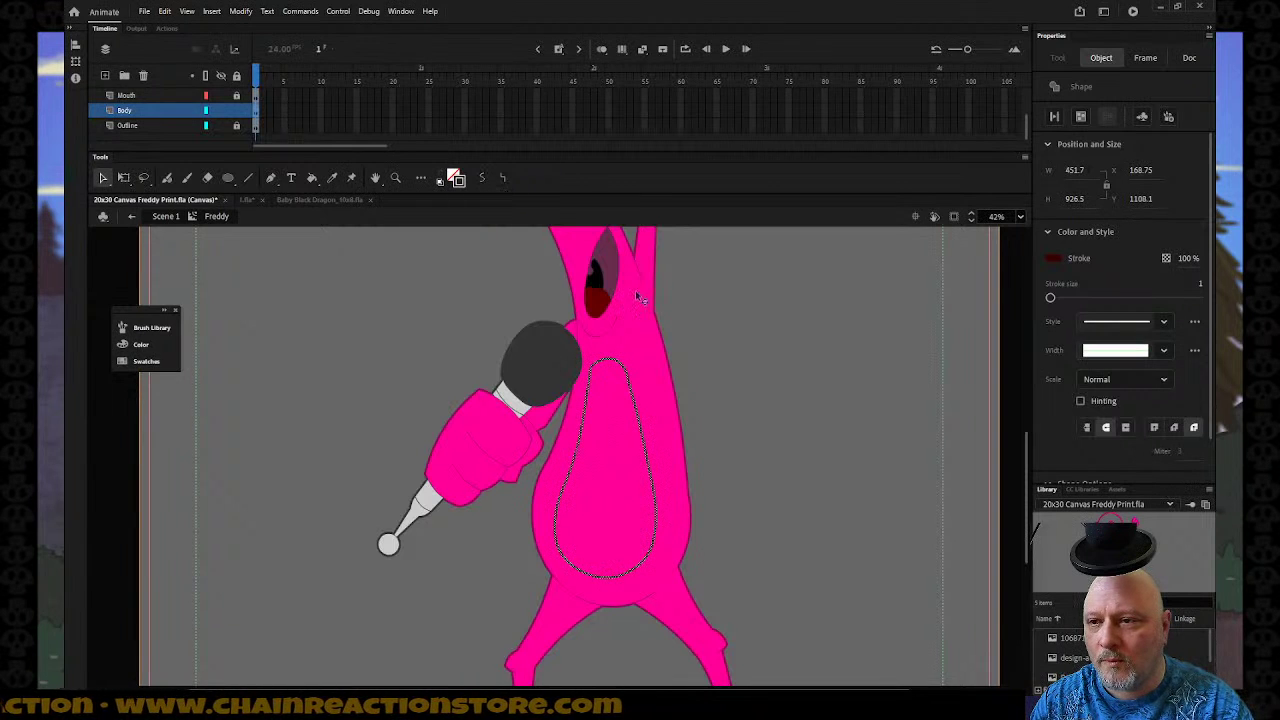
click(750, 437)
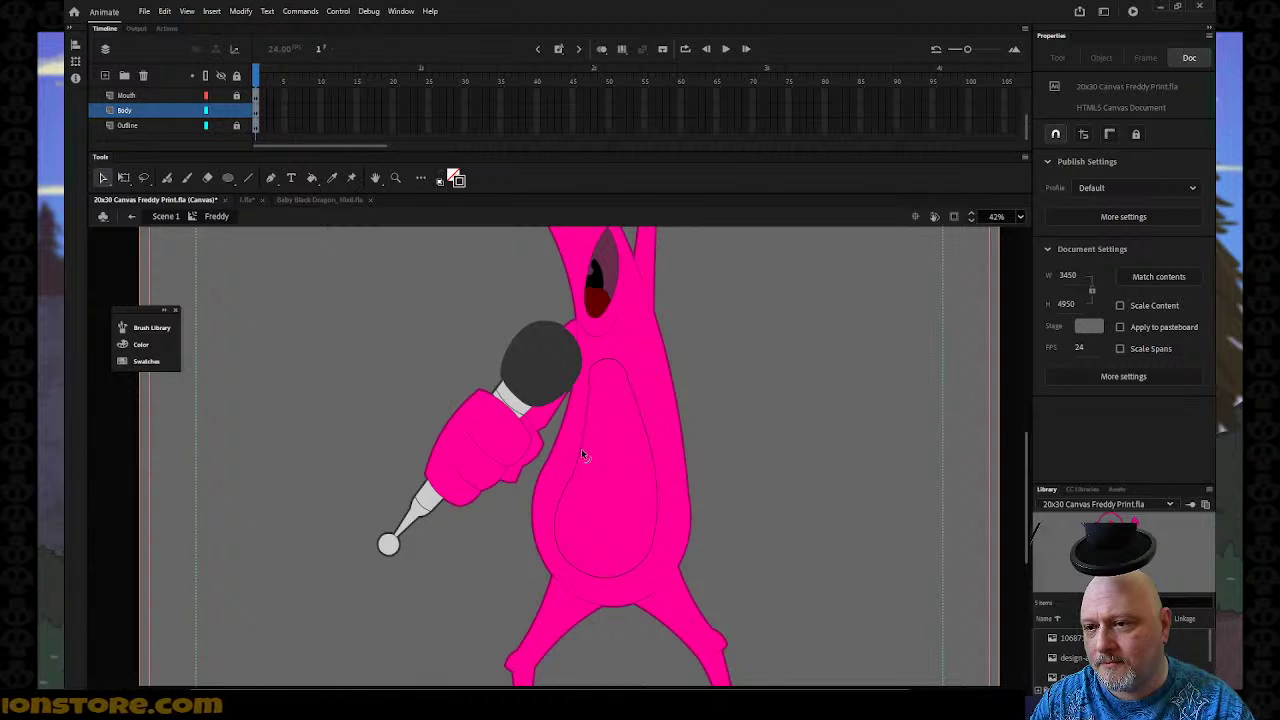
click(593, 364)
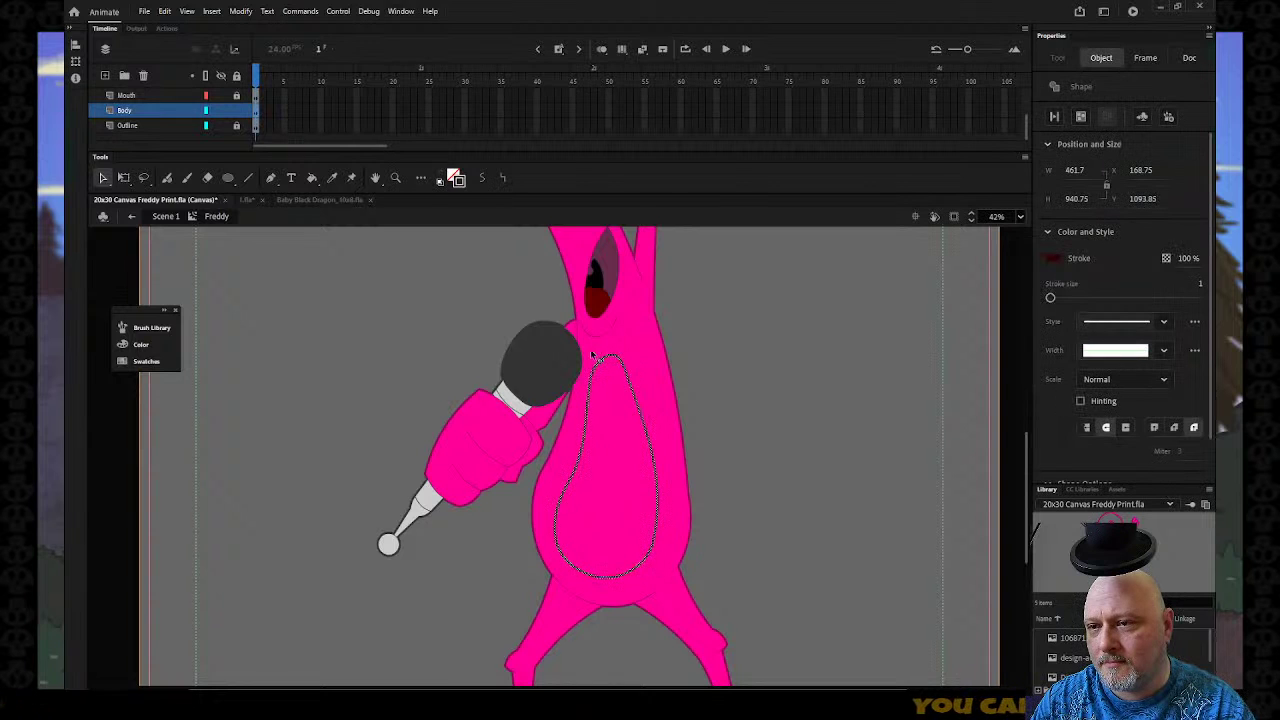
click(484, 178)
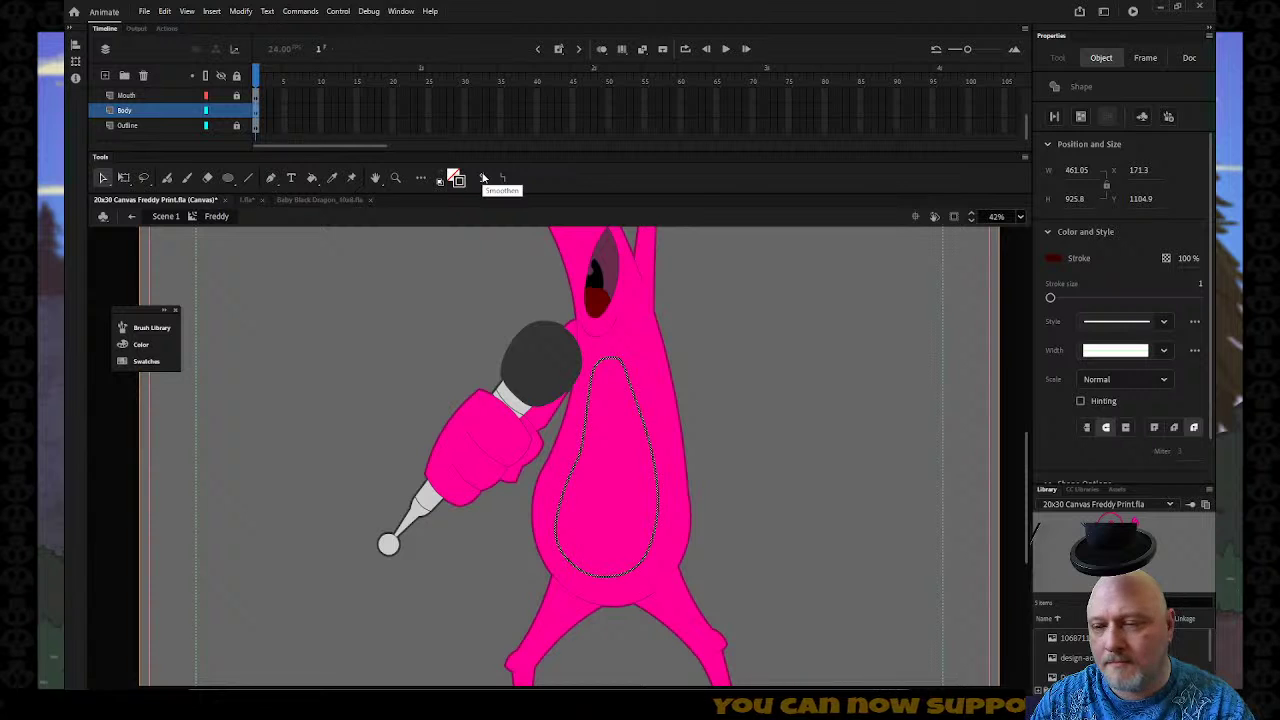
click(775, 357)
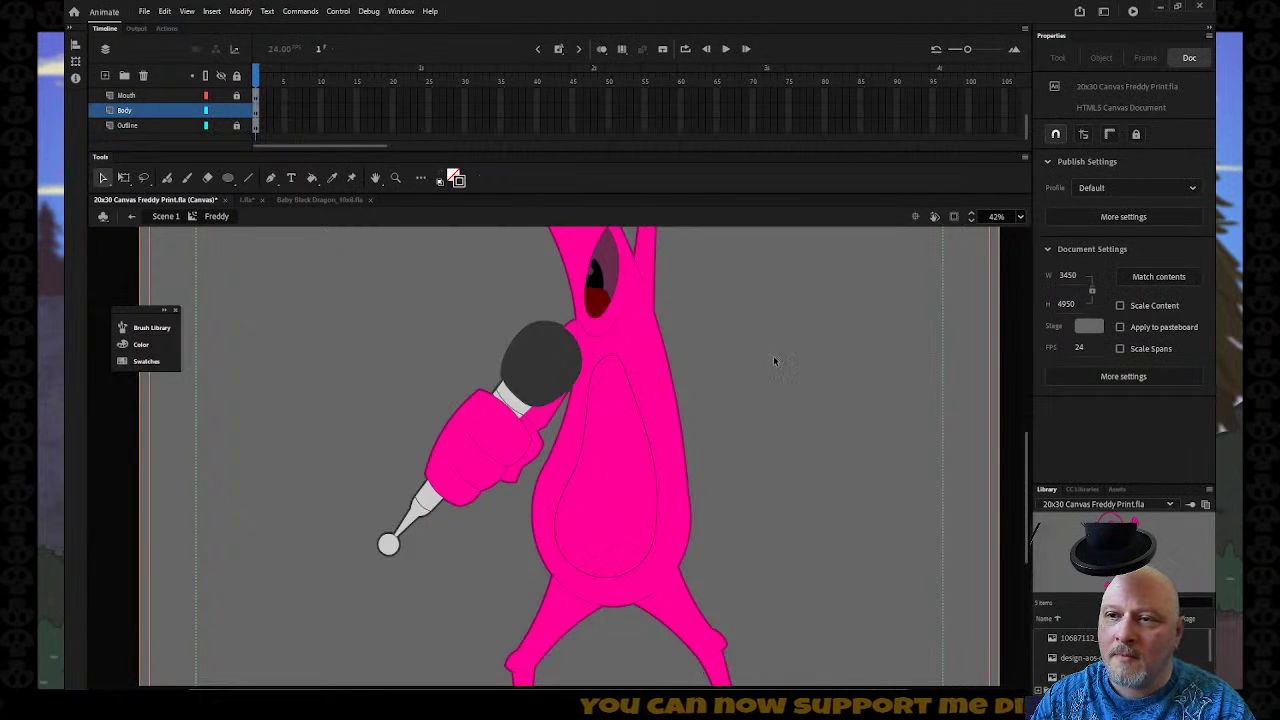
Set the fill color to lighter pink FA5DBB and fill the belly patch with it.
key(k)
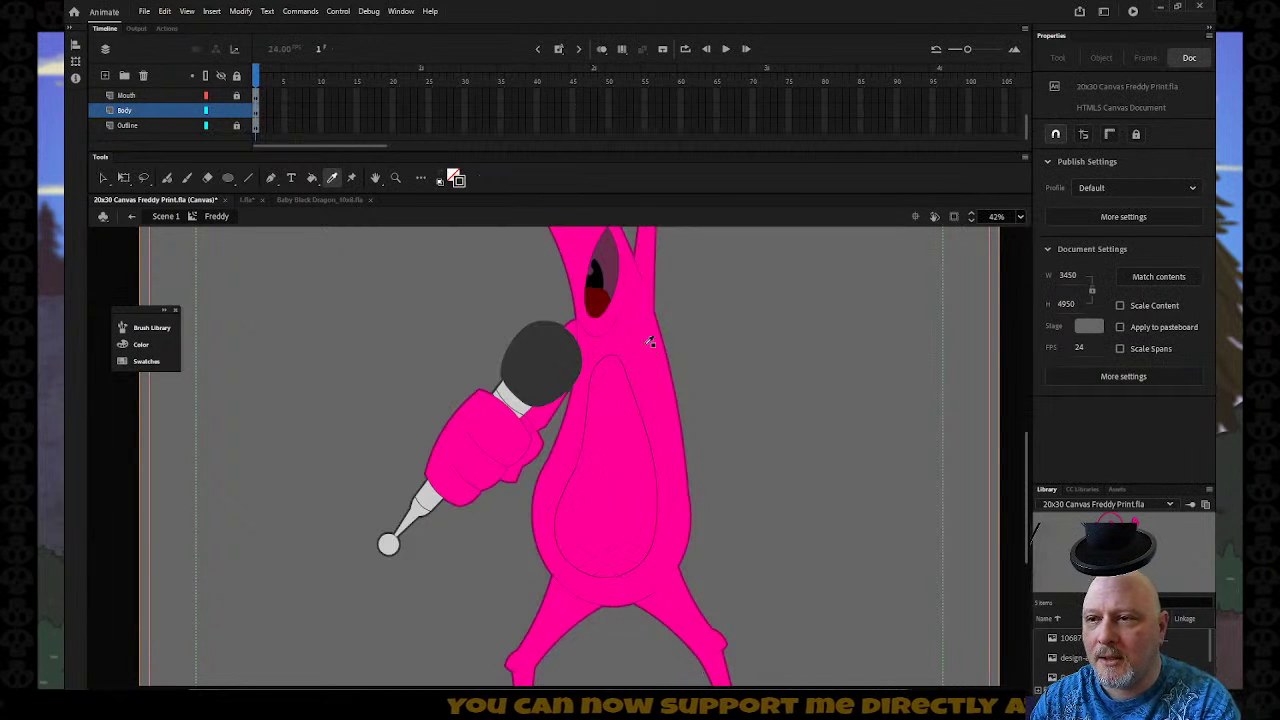
click(452, 180)
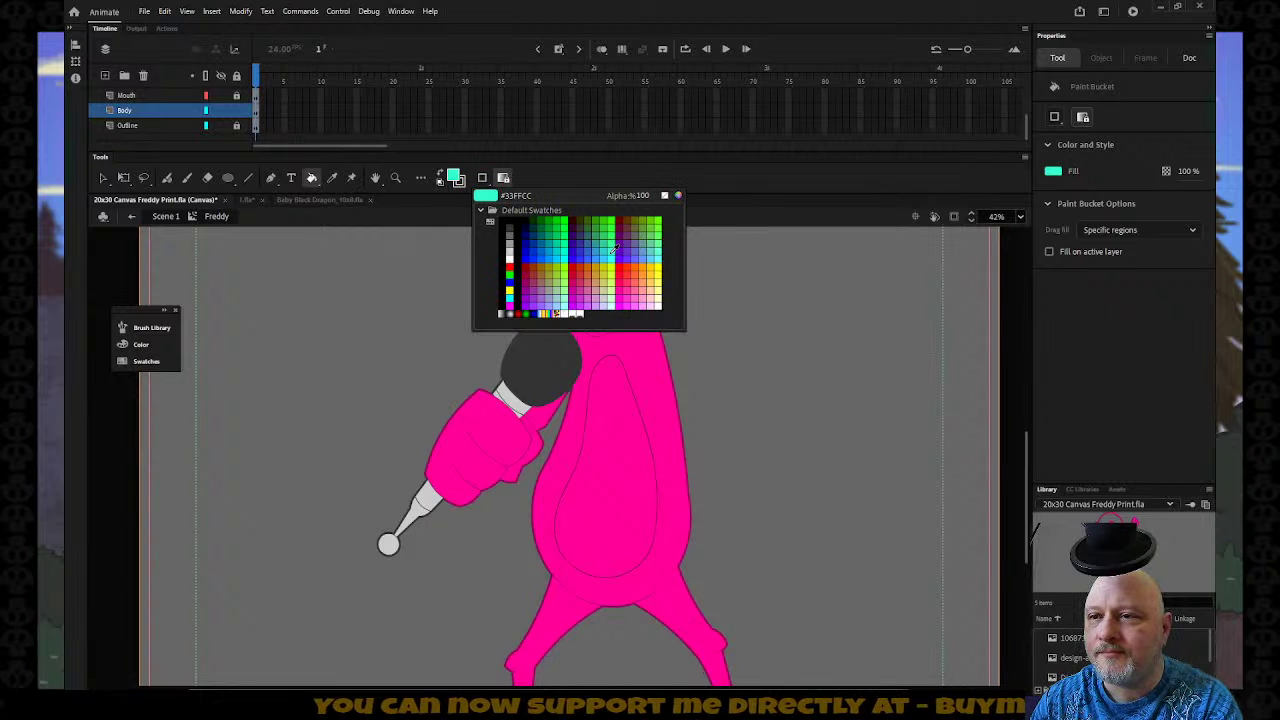
click(677, 197)
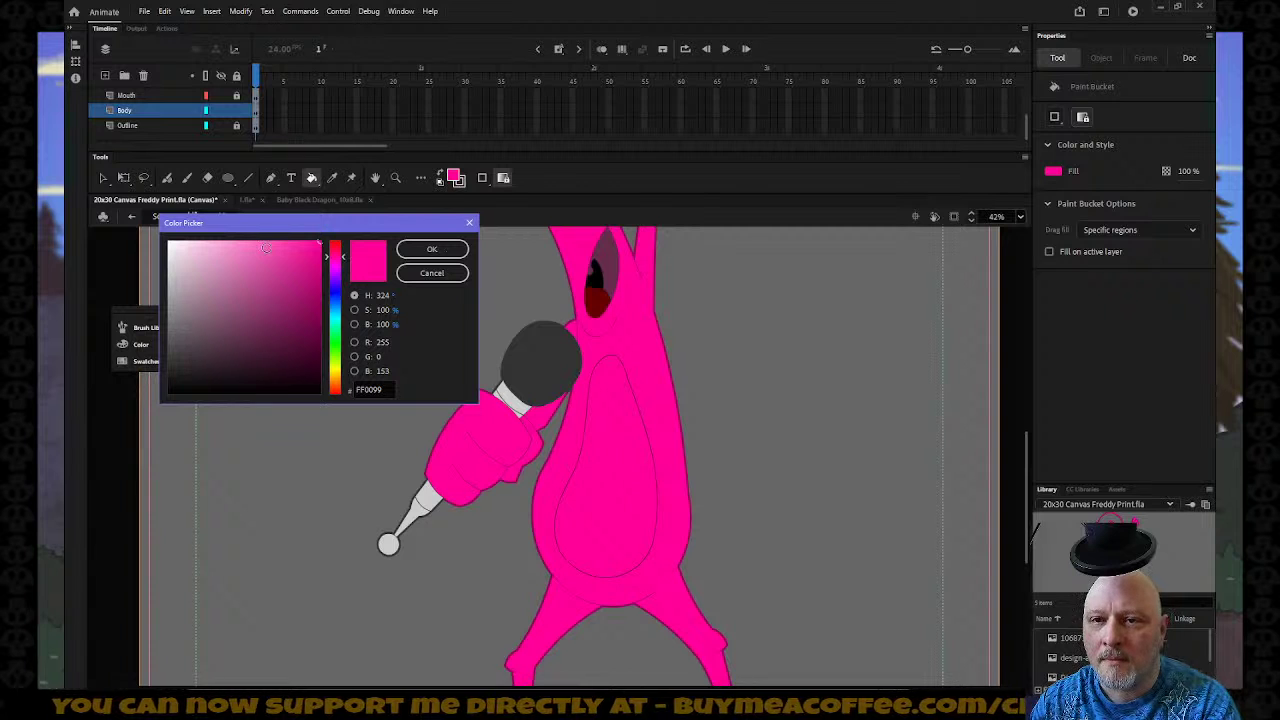
click(269, 243)
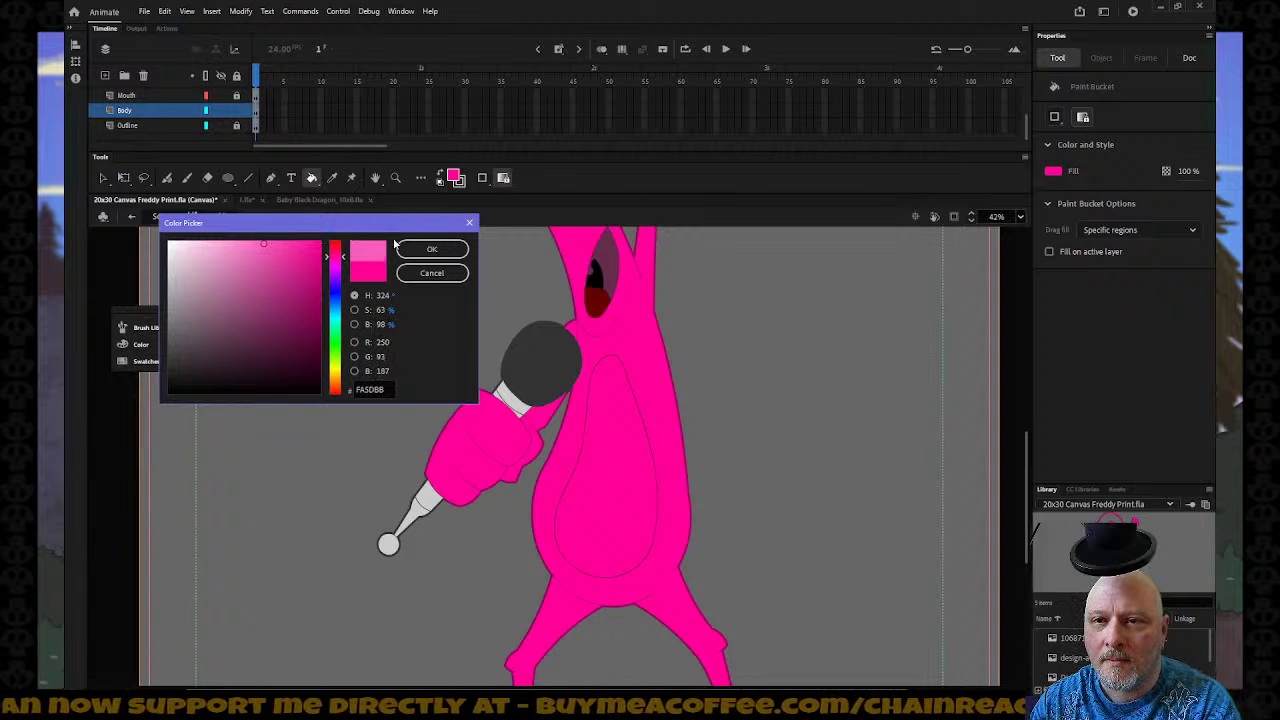
click(431, 249)
click(638, 468)
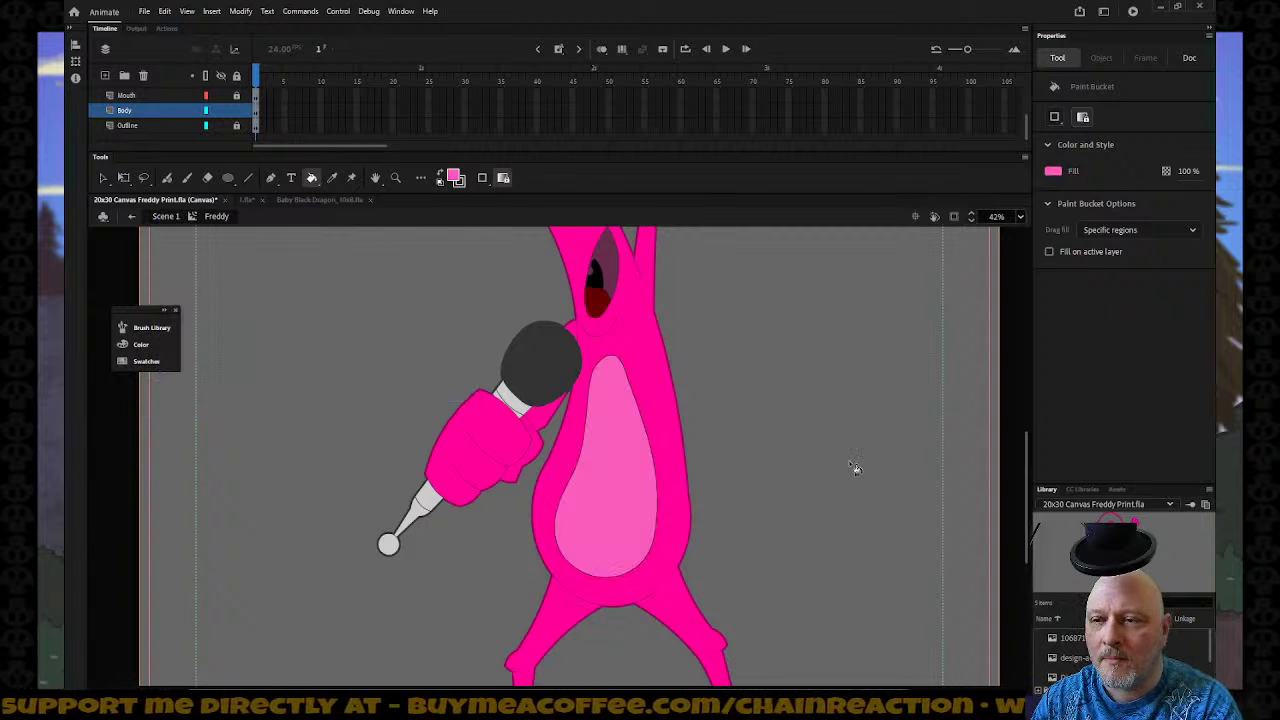
Scale the unfilled belly patch outline down to about 426 by 862 px.
key(z)
alt+click(709, 466)
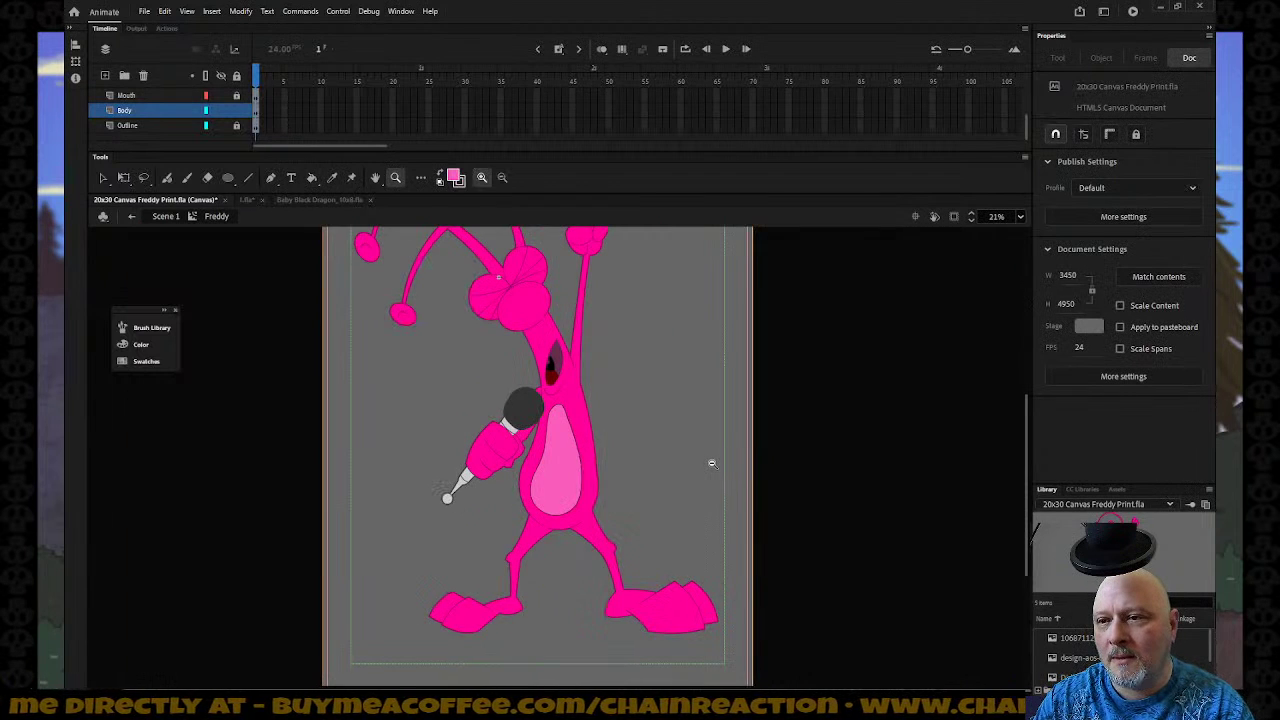
alt+click(711, 463)
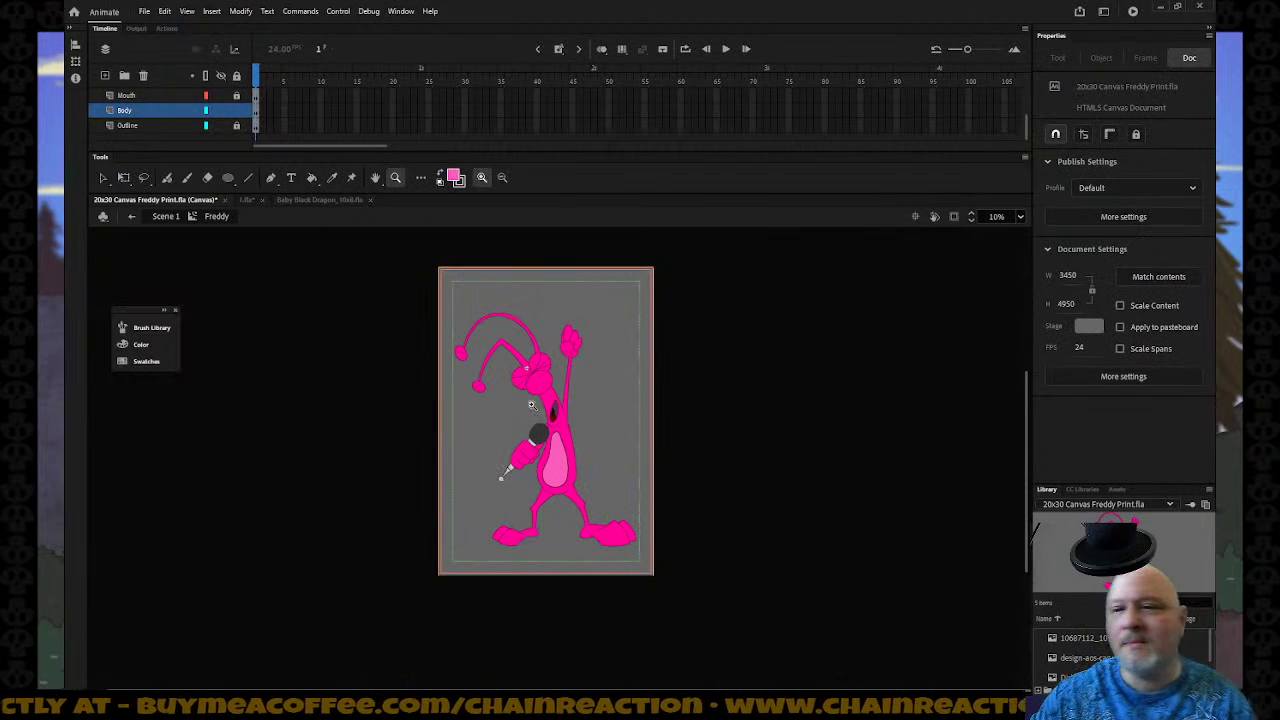
drag(413, 278, 724, 610)
drag(486, 412, 662, 580)
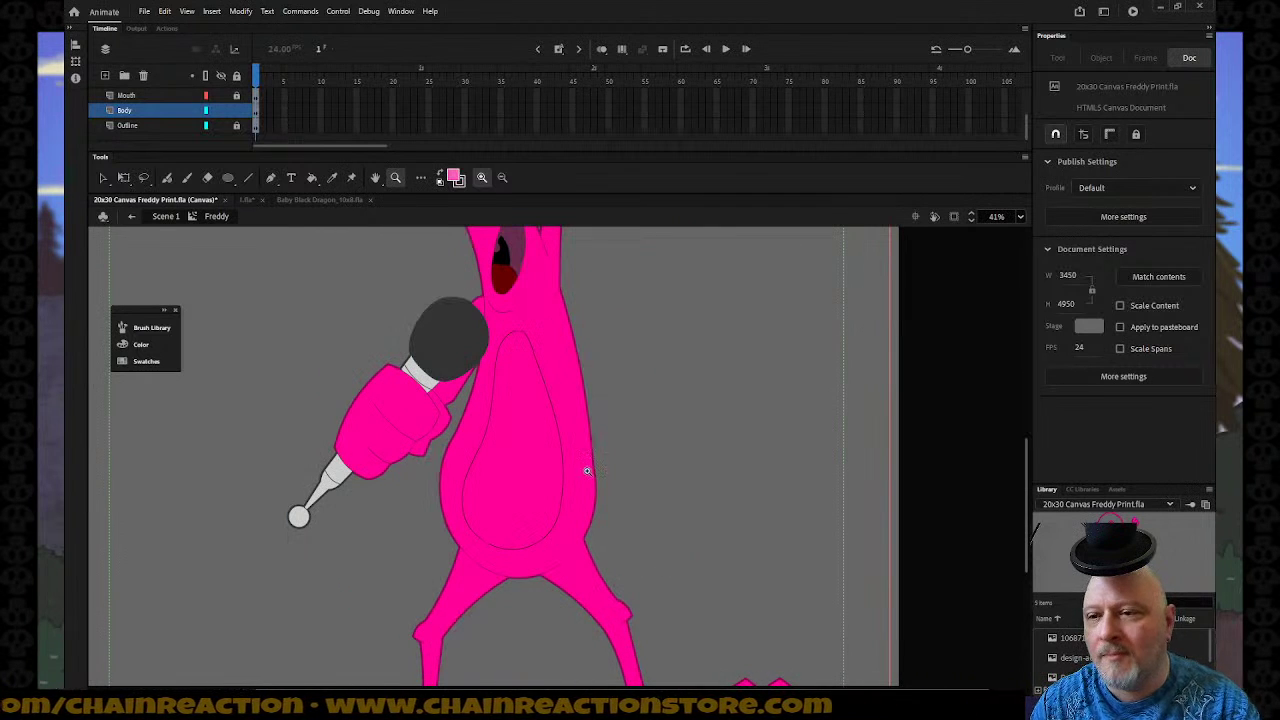
click(103, 178)
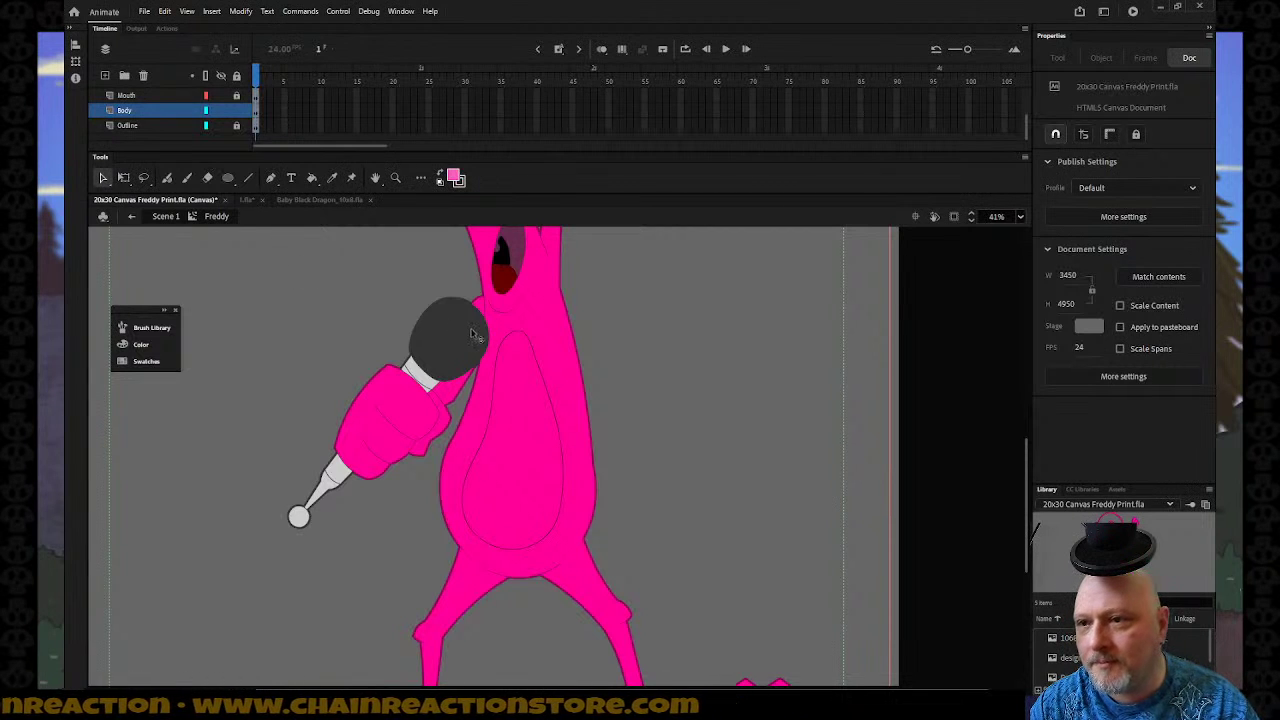
click(506, 340)
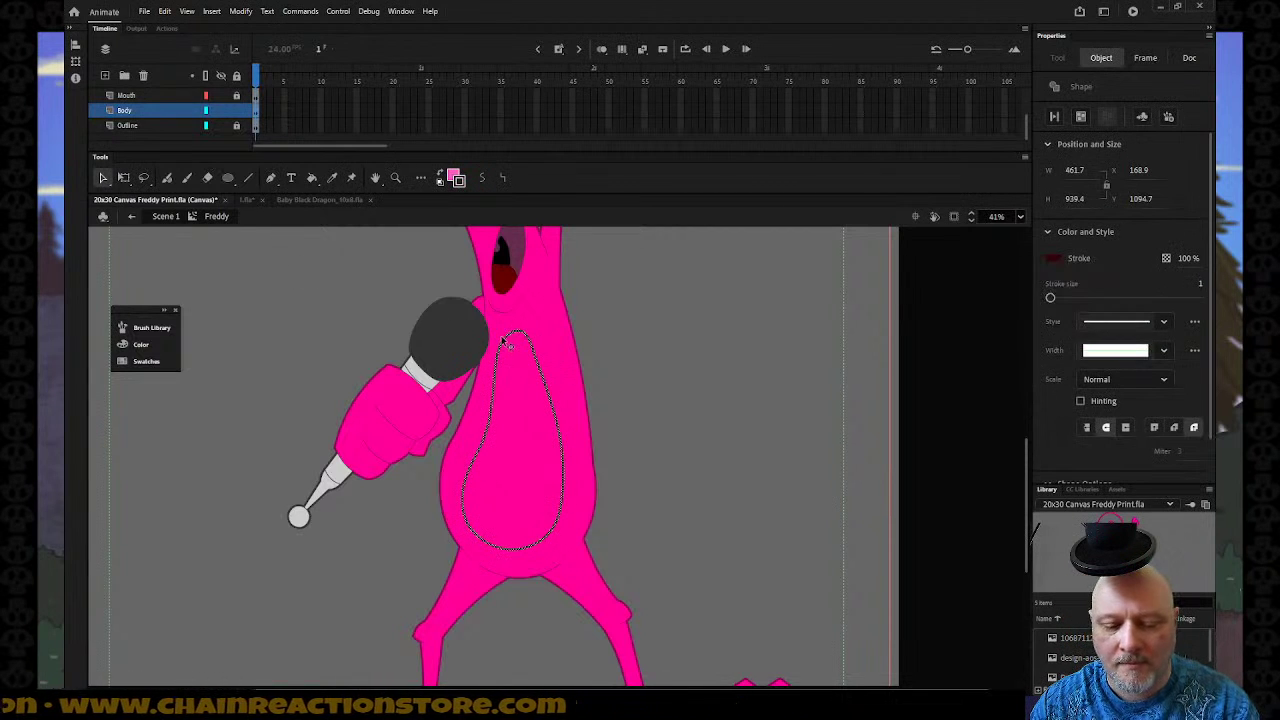
click(123, 177)
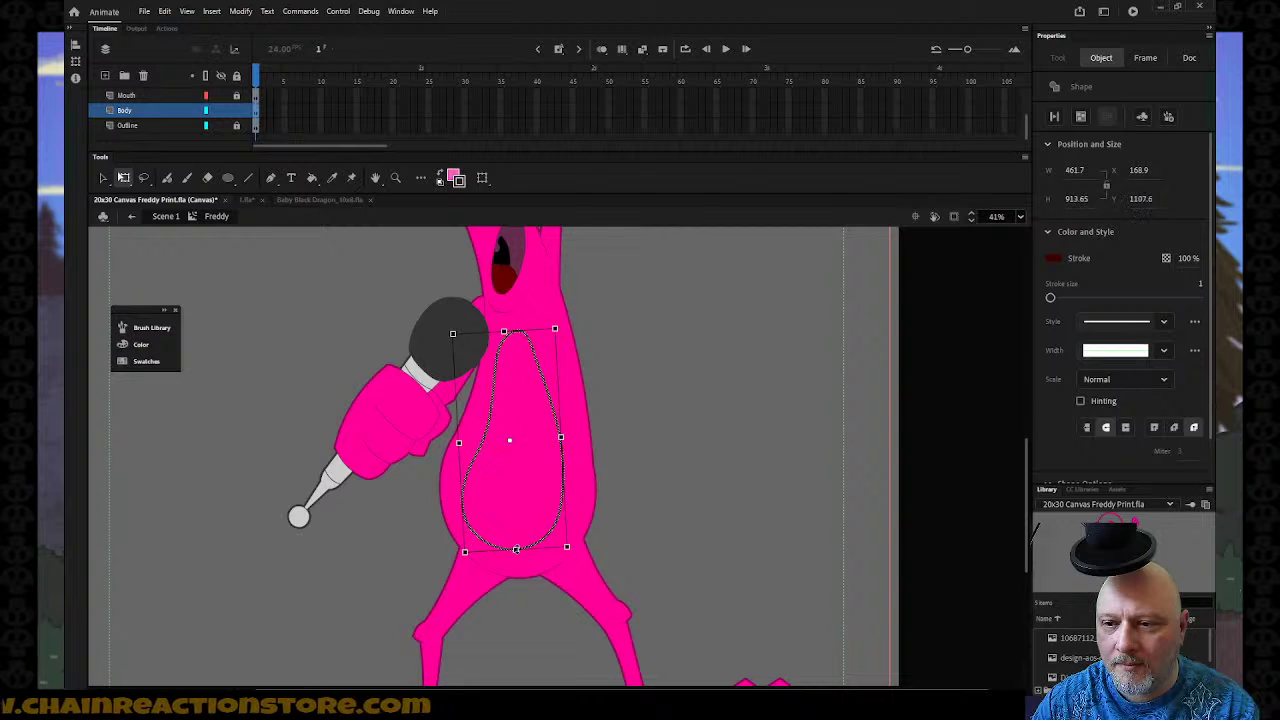
drag(516, 552, 471, 541)
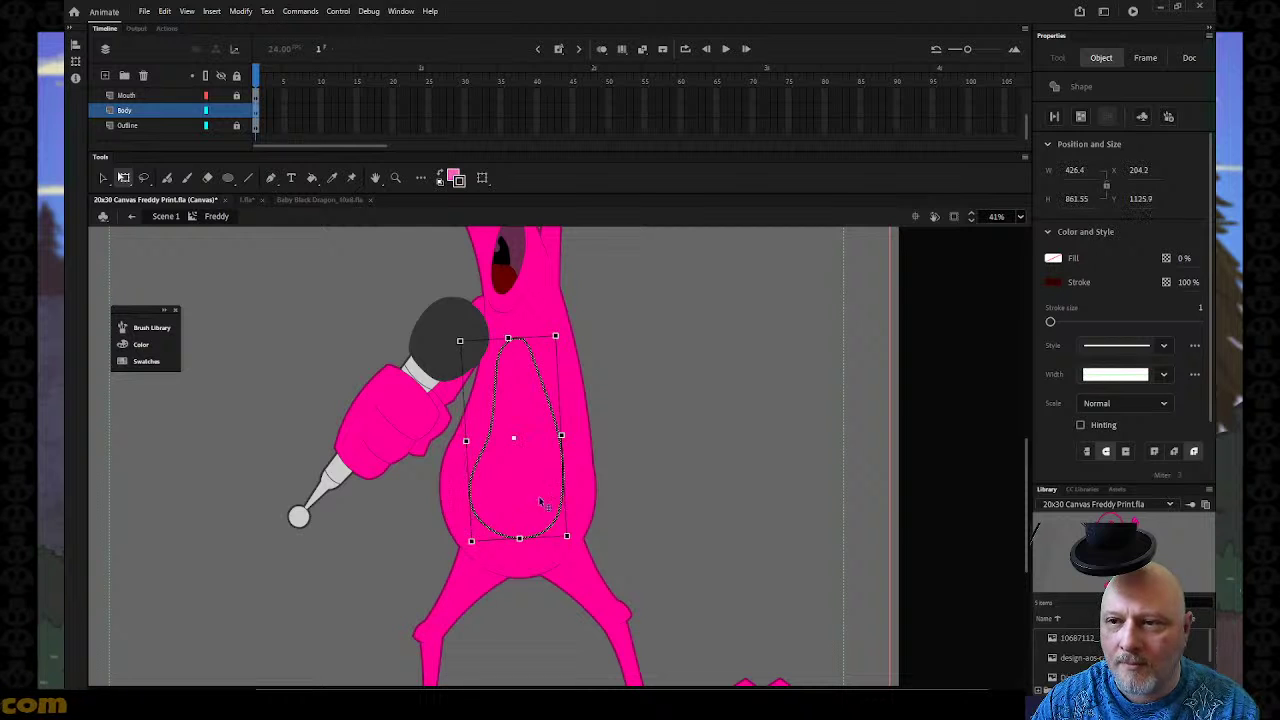
click(657, 436)
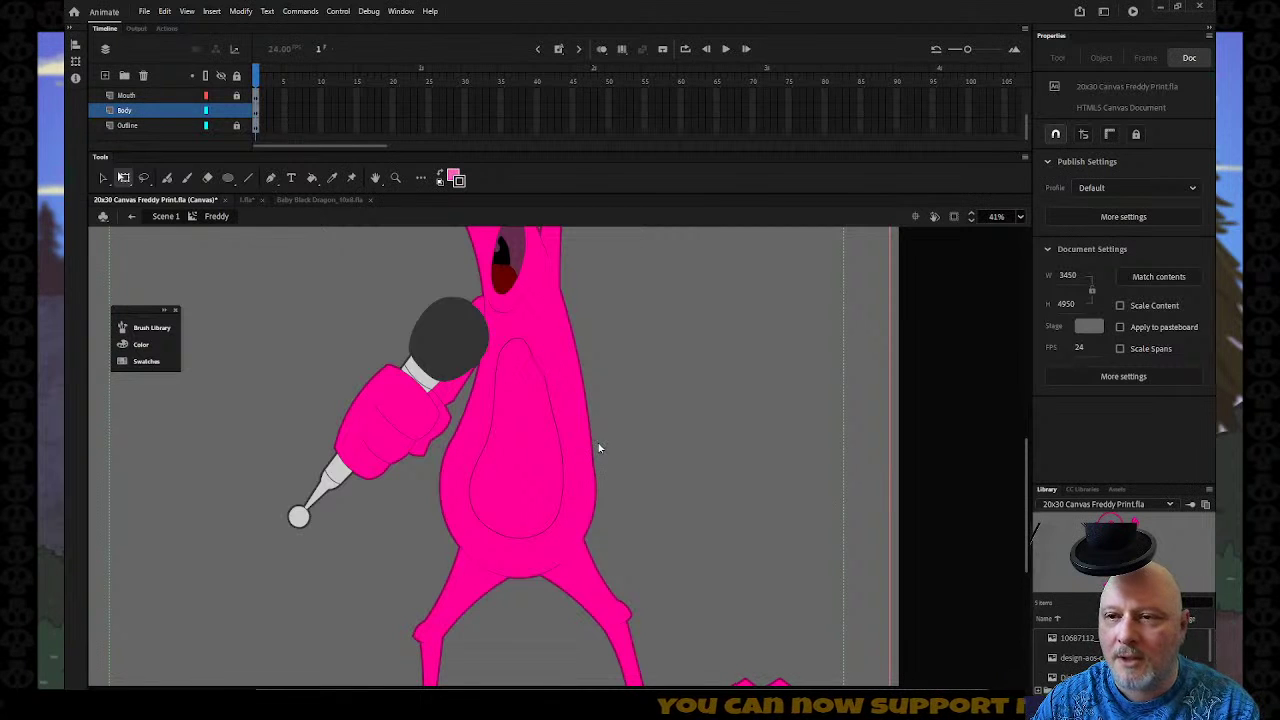
Try smoothing the resized belly patch outline and undo it.
click(557, 422)
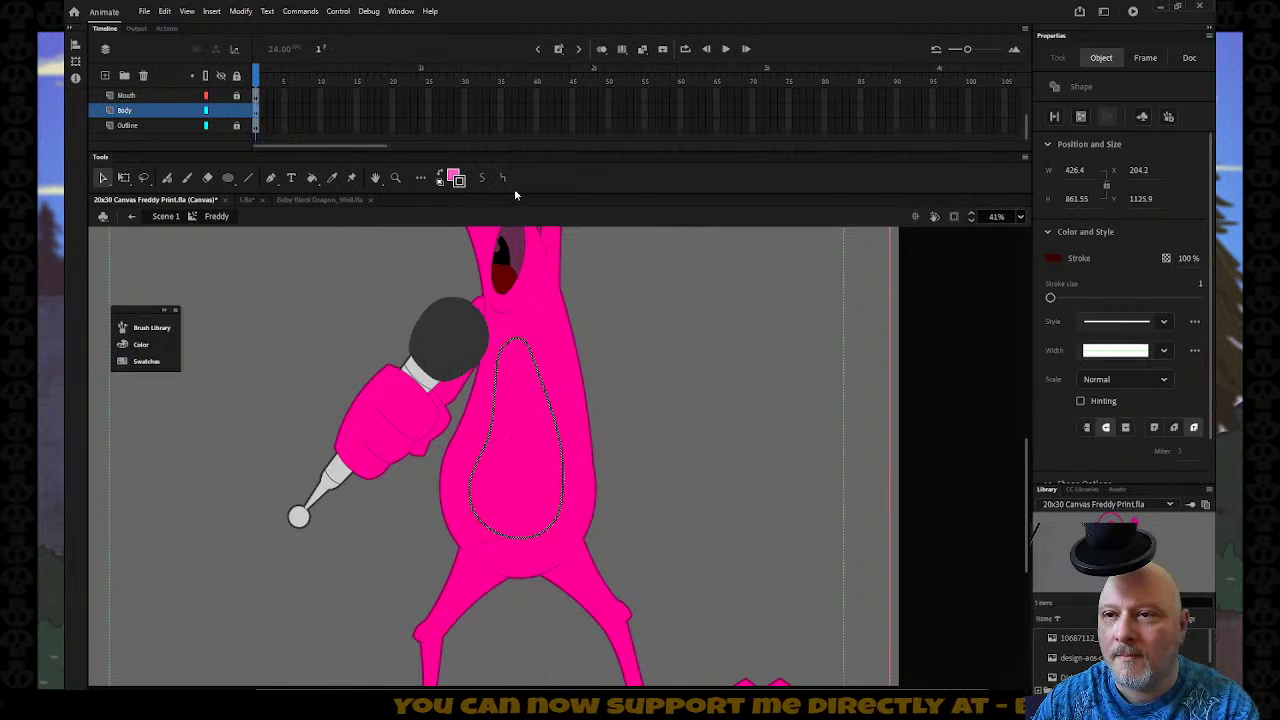
key(v)
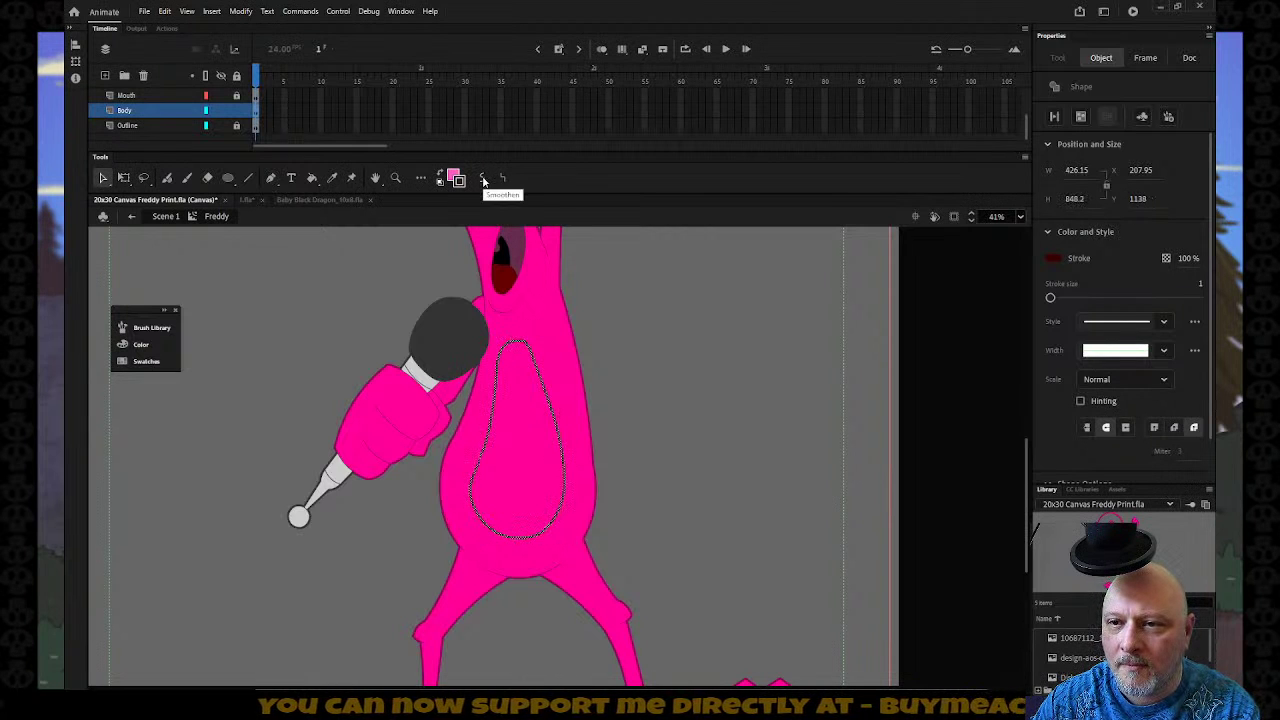
click(484, 179)
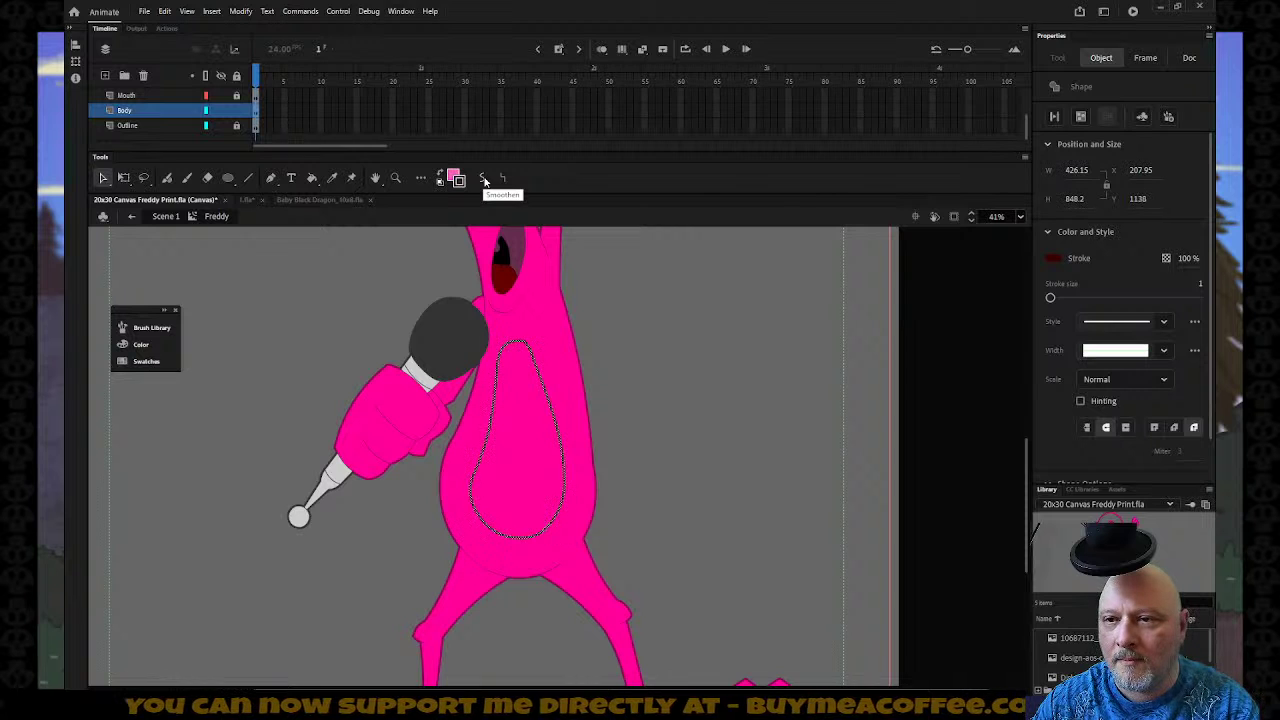
key(ctrl+z)
click(674, 314)
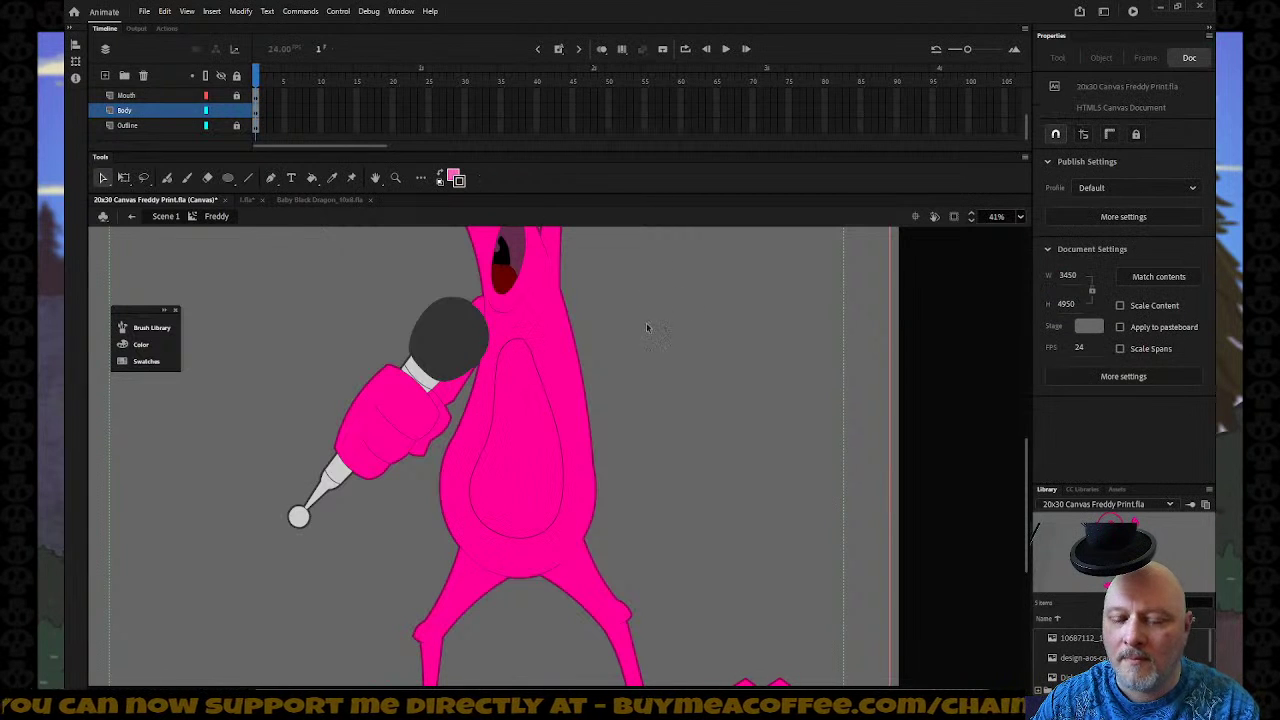
Fill the resized belly patch with the lighter pink and view the whole character.
key(k)
click(531, 440)
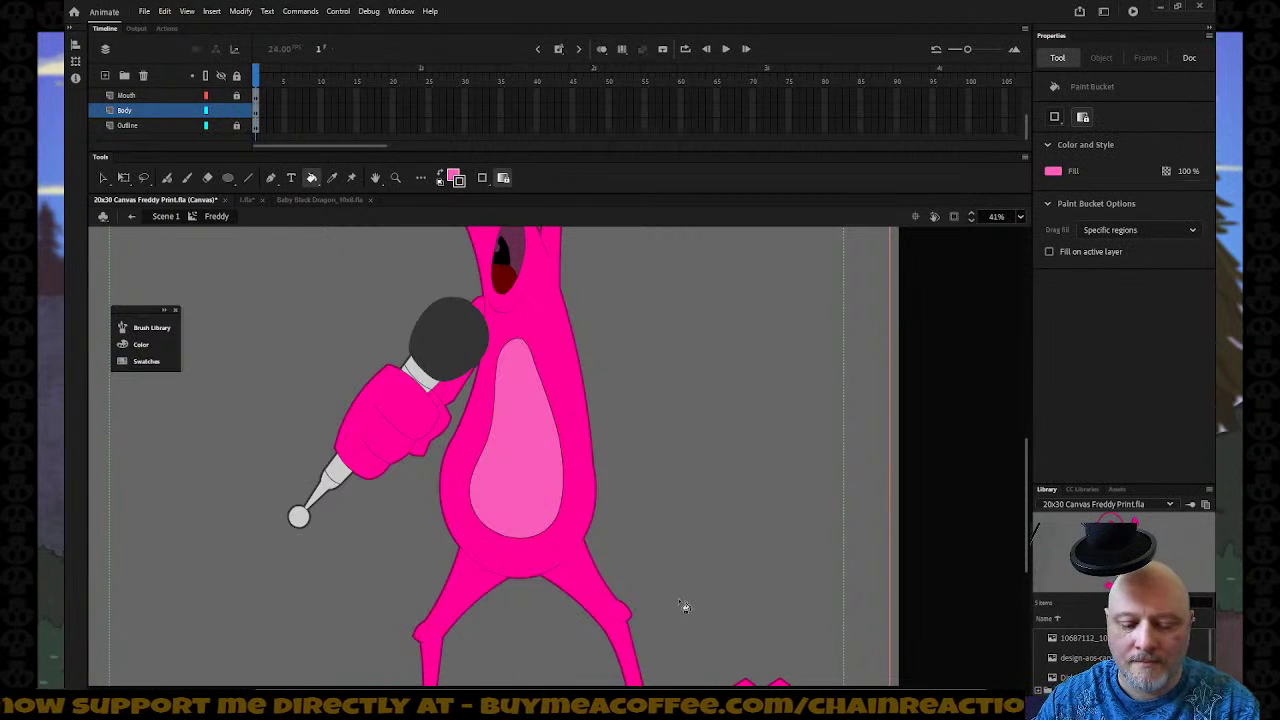
key(z)
alt+click(640, 491)
alt+click(640, 491)
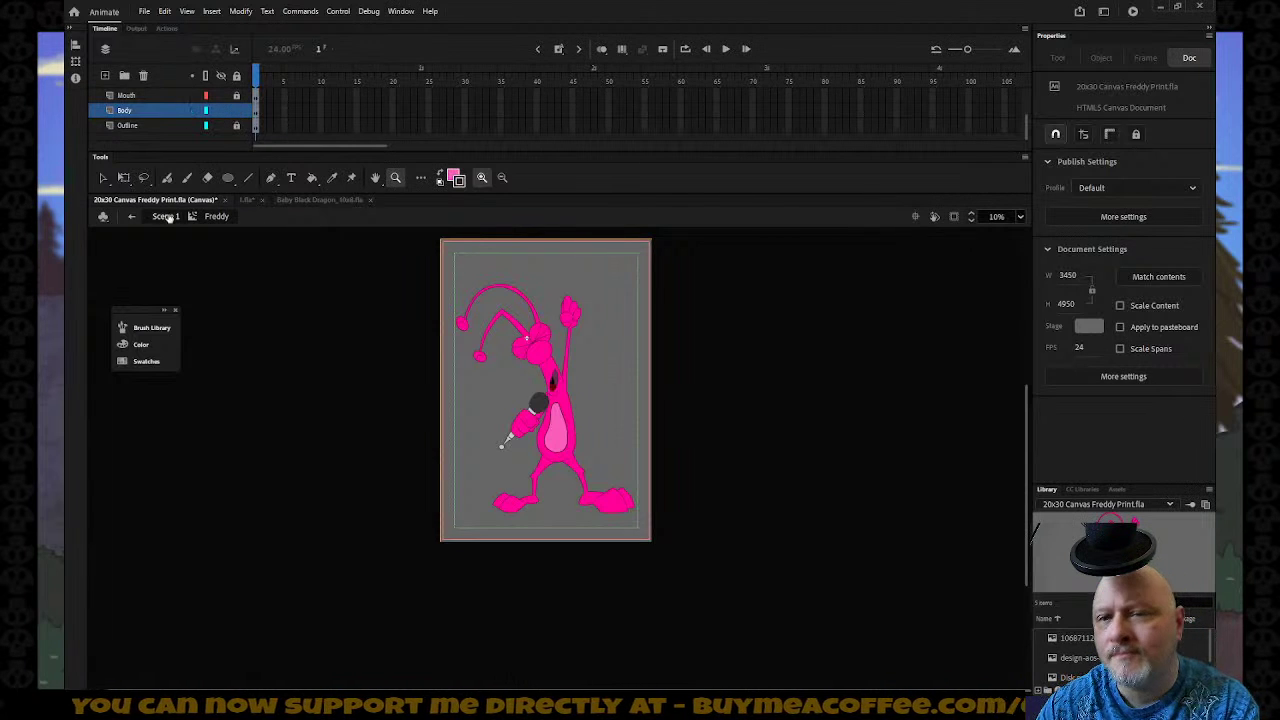
Return to Scene 1, show and unlock the Disk layer, and select its artwork.
click(133, 216)
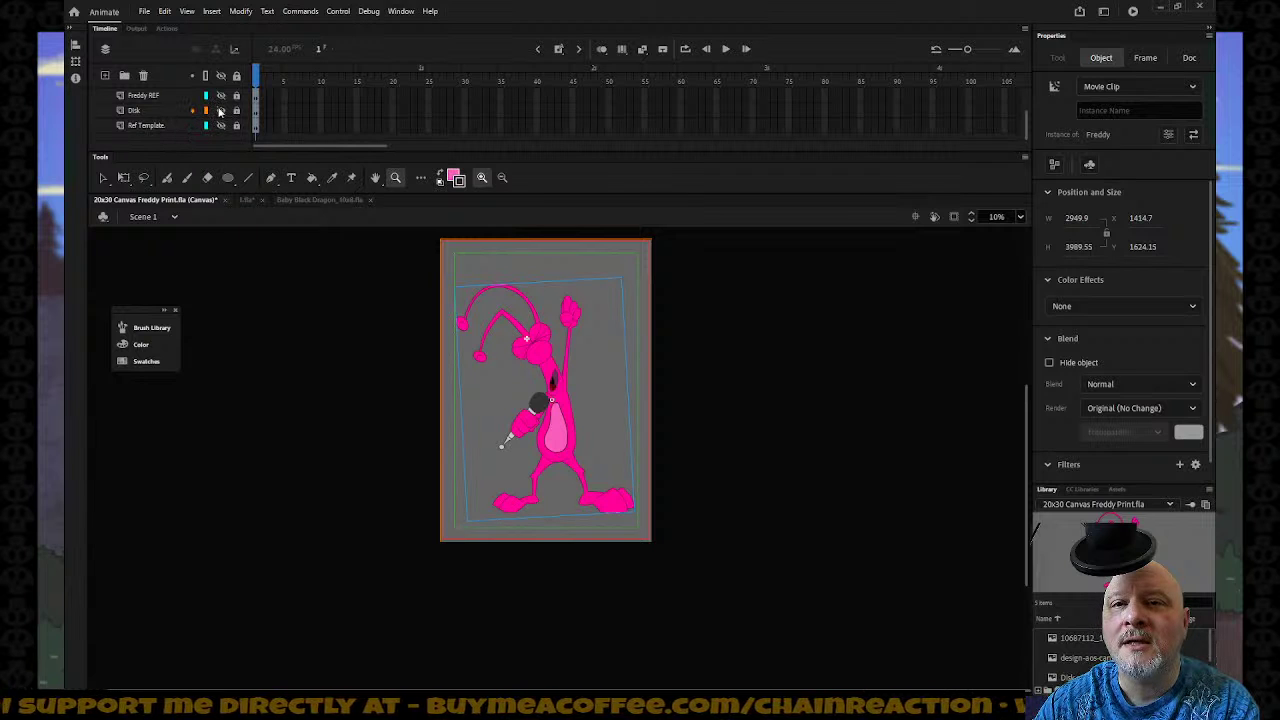
click(219, 112)
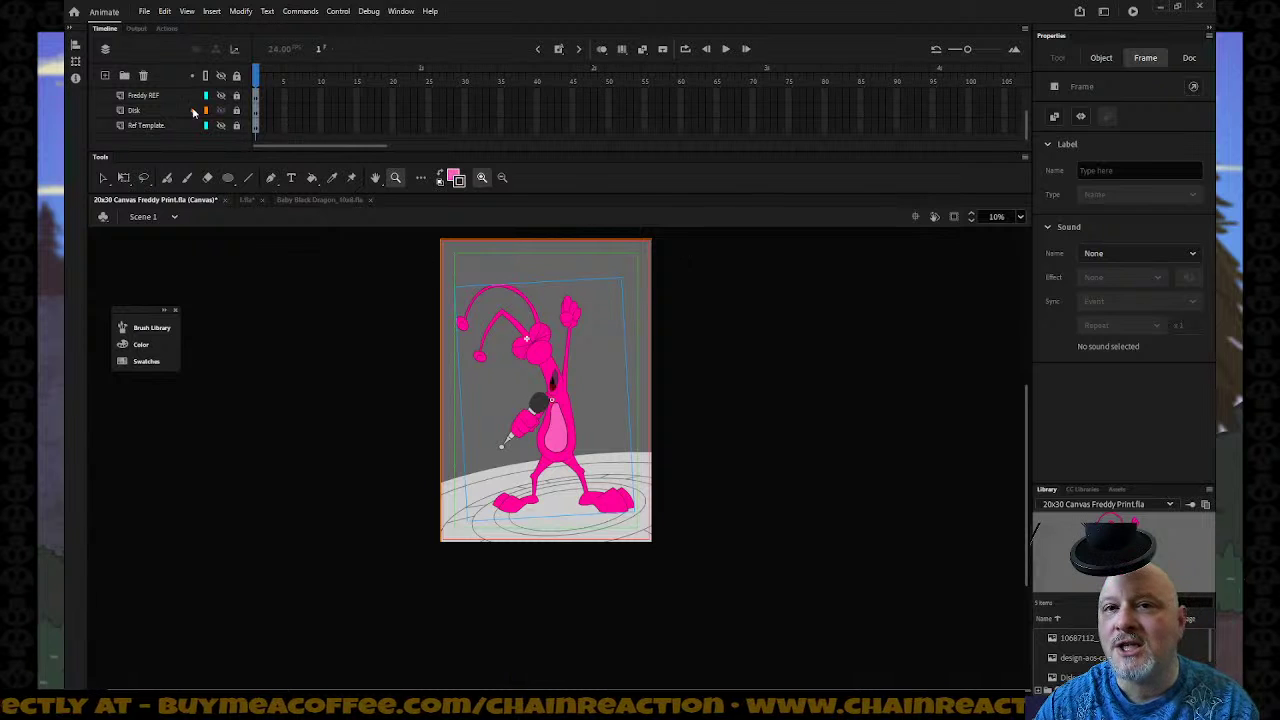
click(165, 109)
click(166, 109)
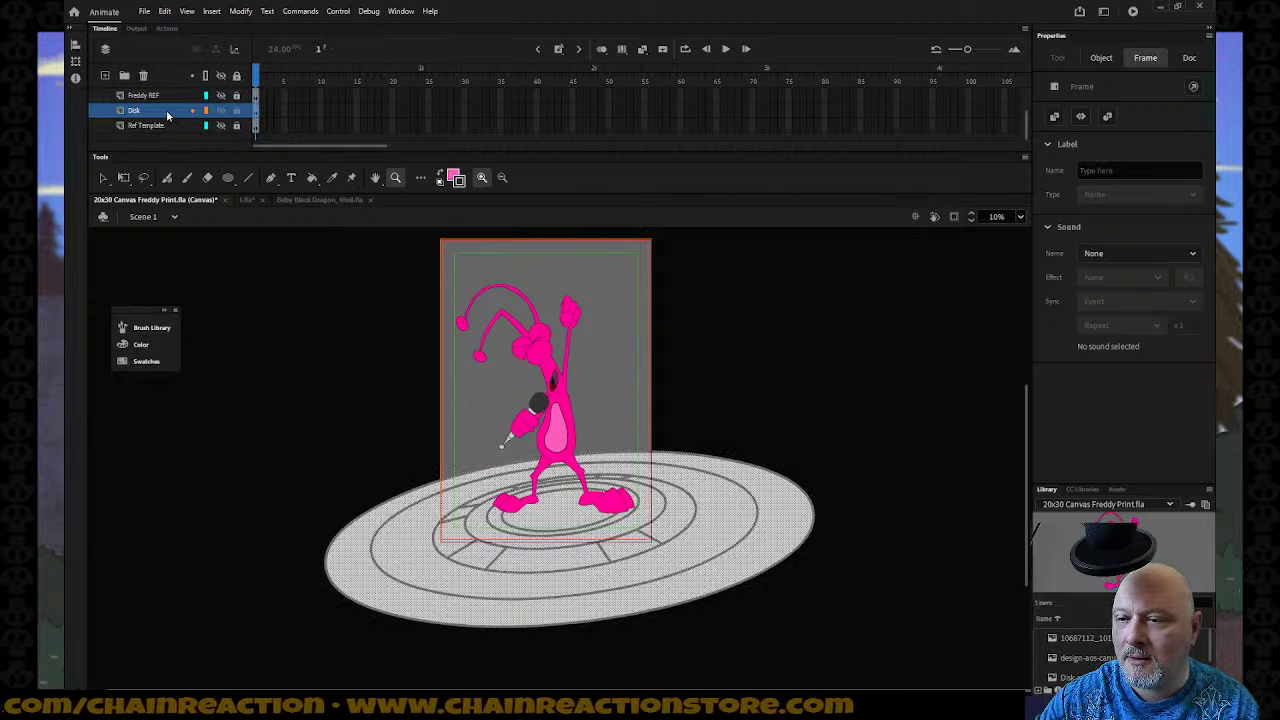
Rotate the disk slightly clockwise to level it and position it beneath the character's feet.
key(q)
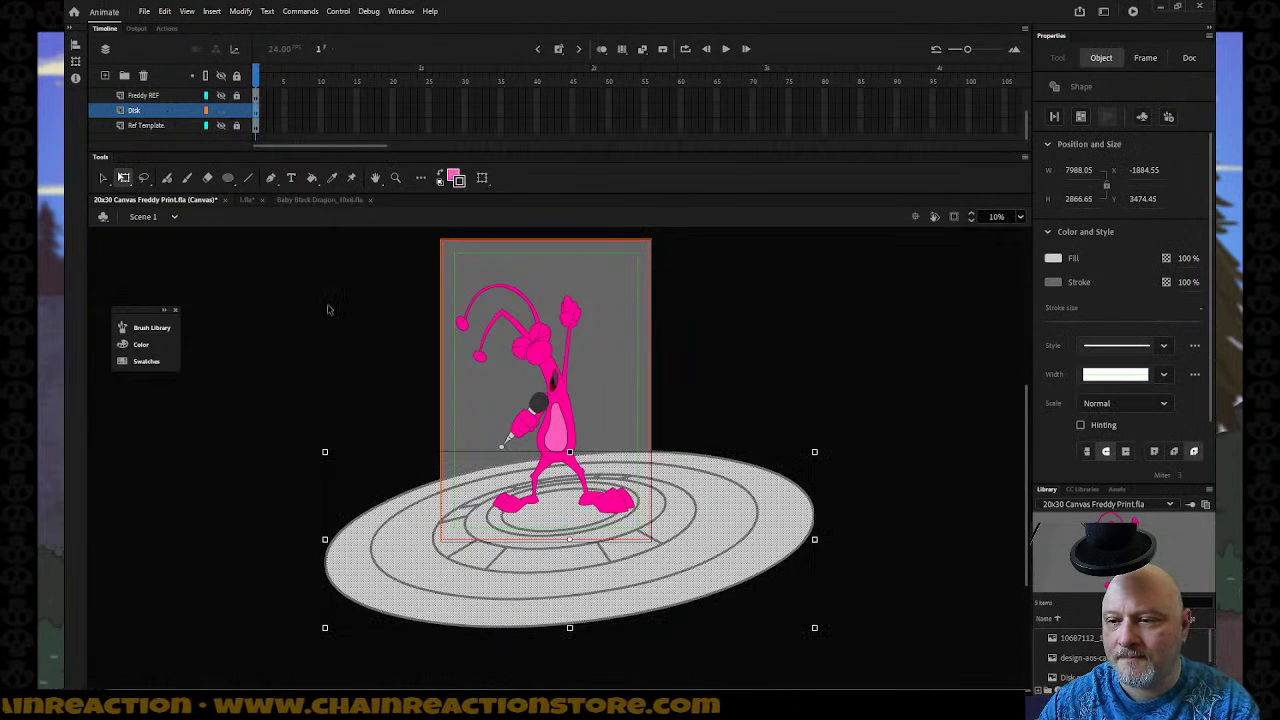
drag(570, 628, 570, 638)
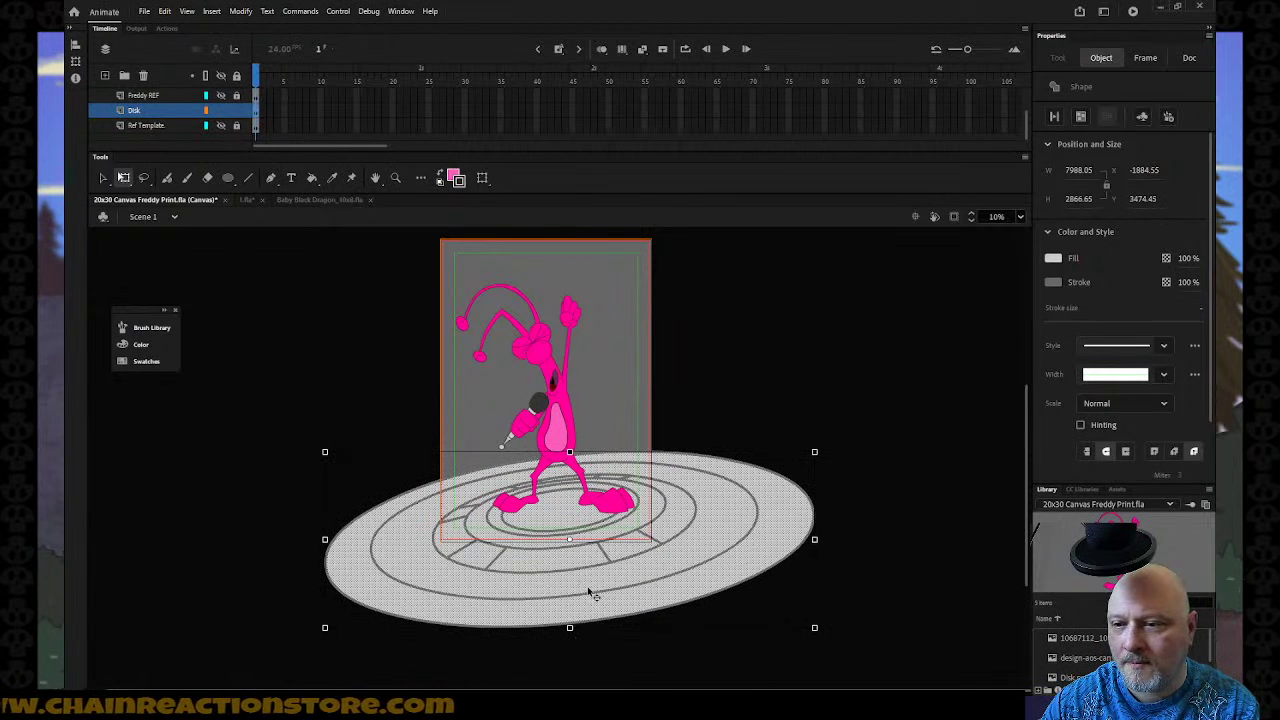
key(ctrl+z)
drag(591, 601, 589, 601)
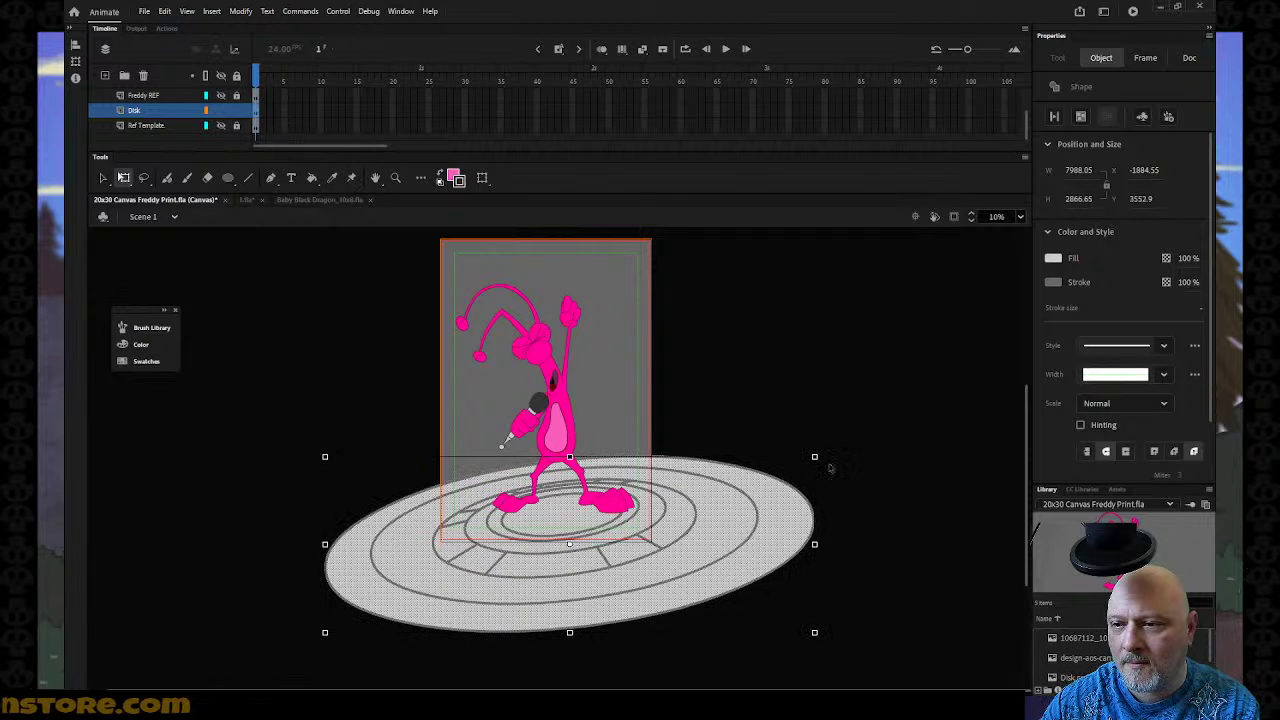
drag(821, 453, 832, 476)
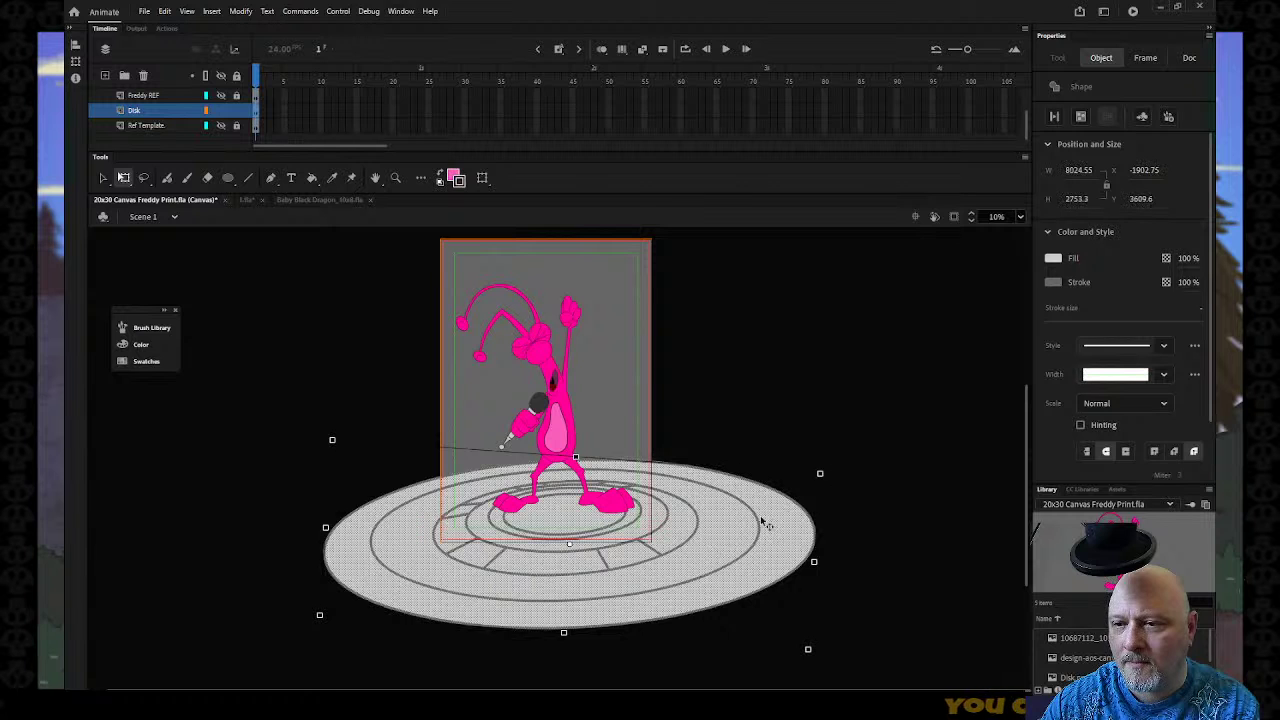
drag(743, 528, 760, 522)
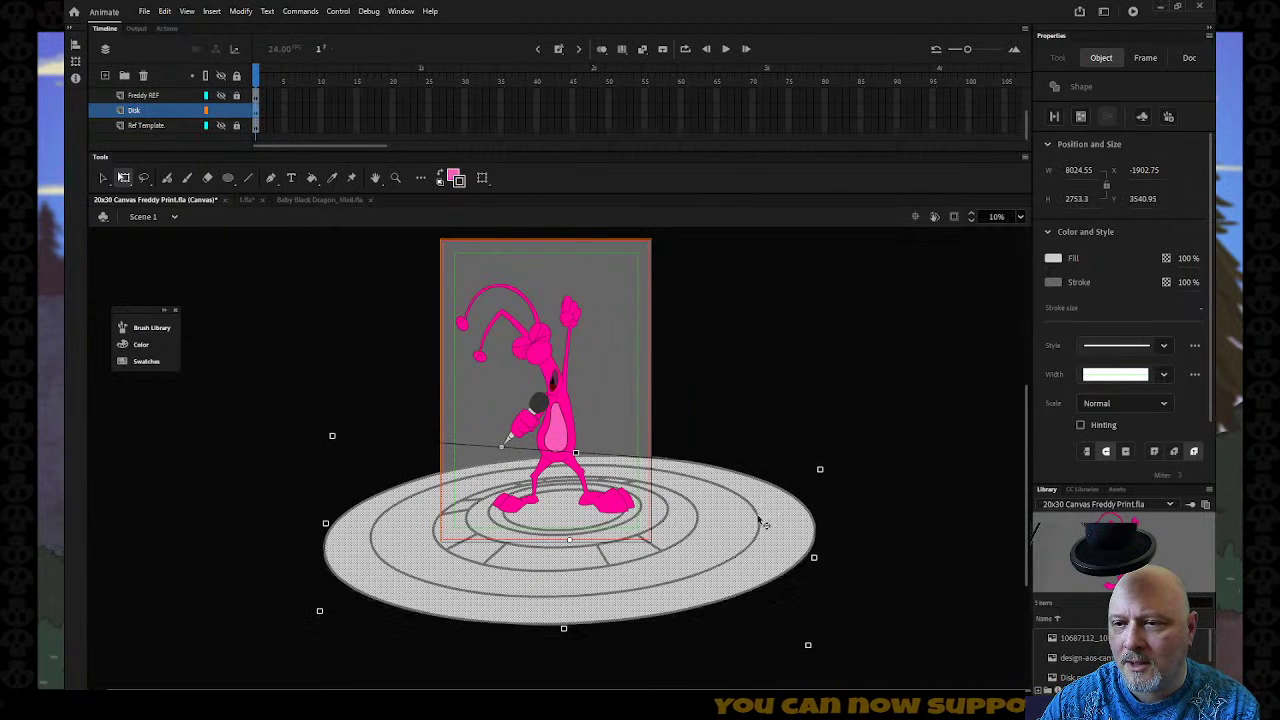
click(797, 430)
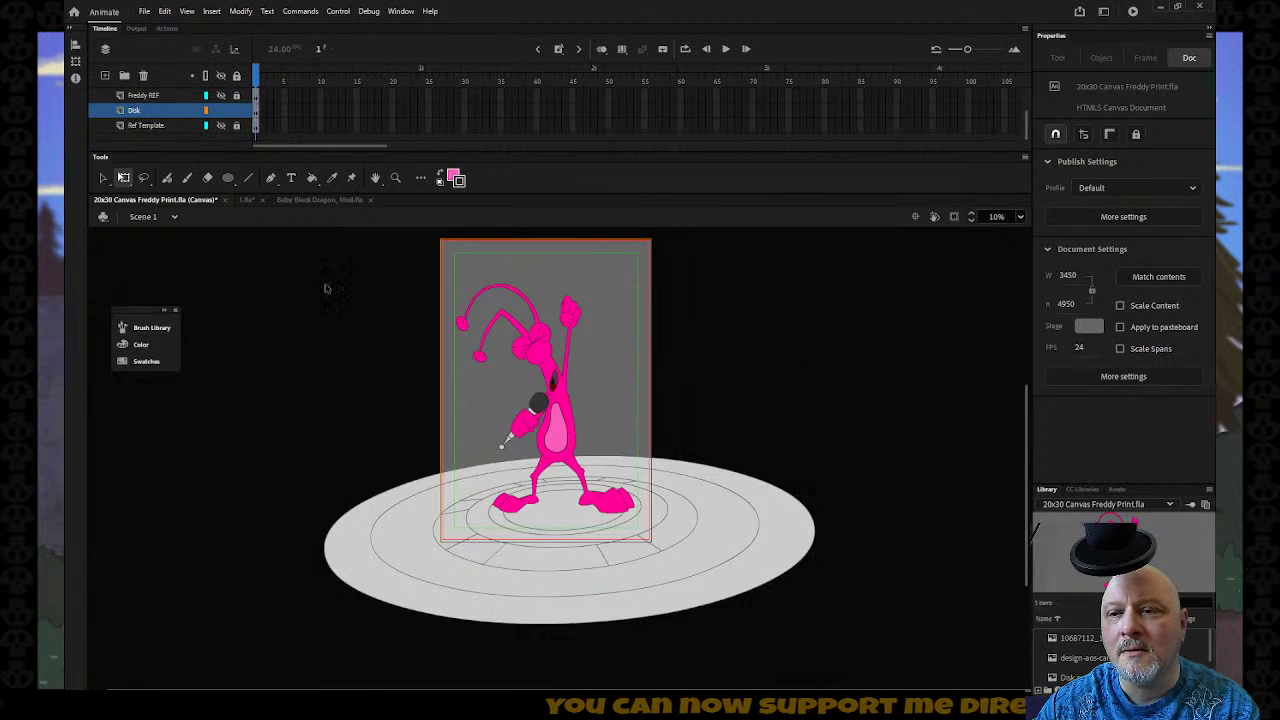
Check the stroke settings of the disk's outer edge and lock the Disk layer.
click(365, 505)
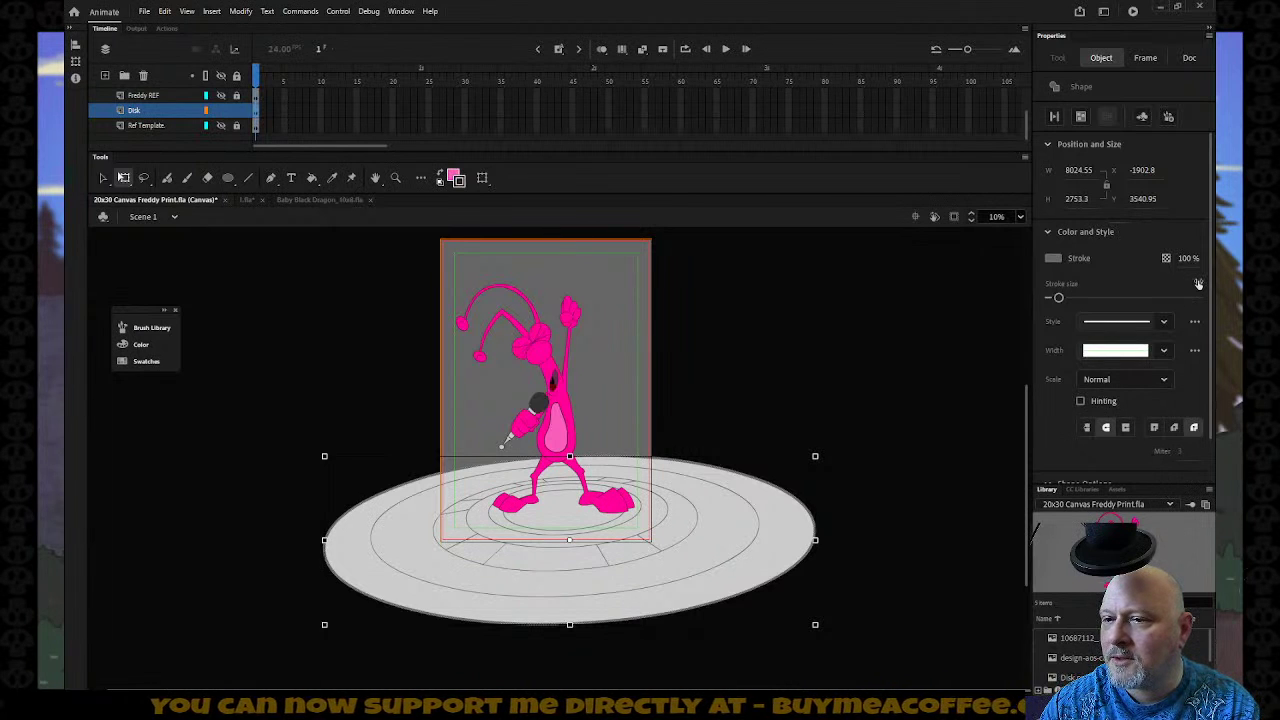
click(950, 360)
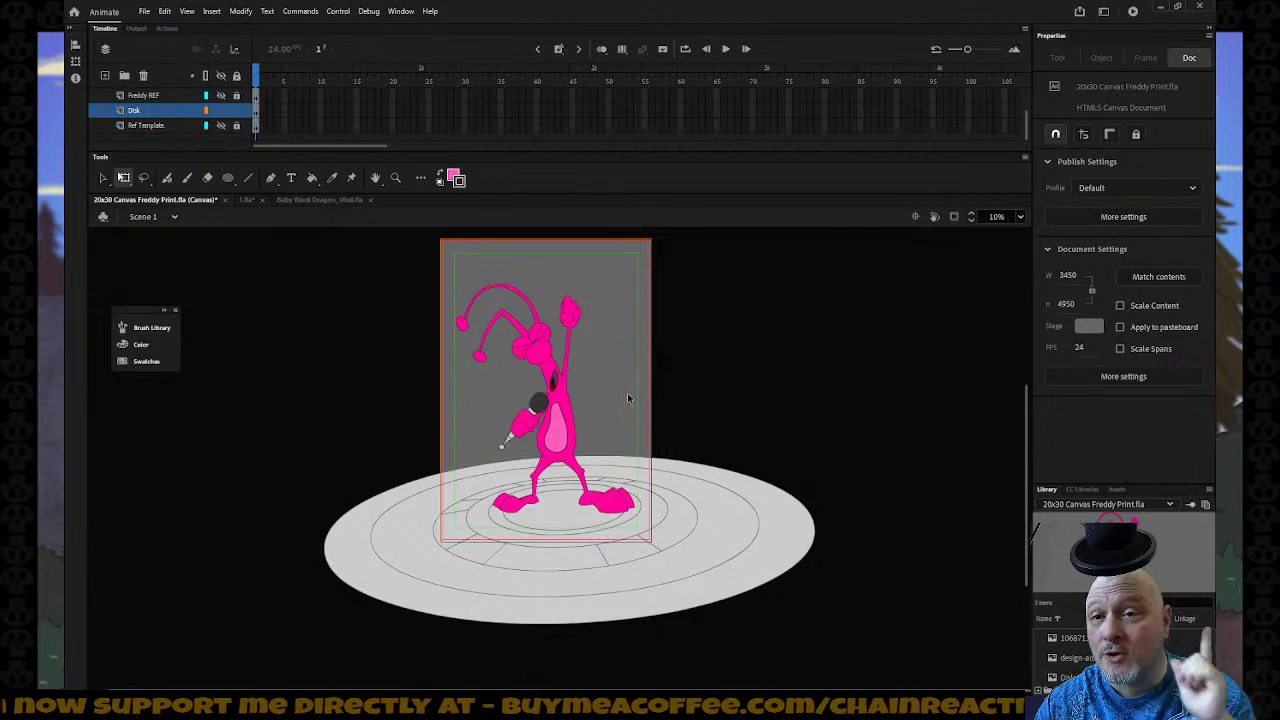
click(237, 111)
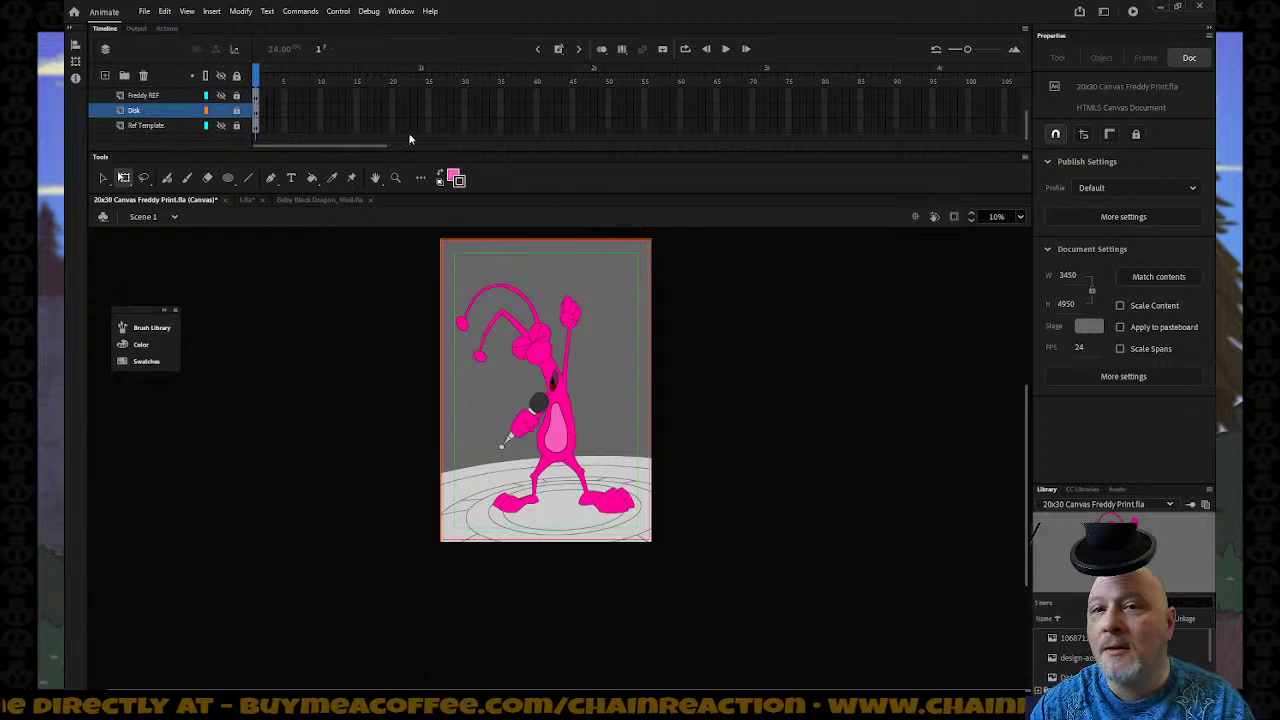
Insert a new layer directly above the Ref Template layer and name it Background.
right_click(177, 125)
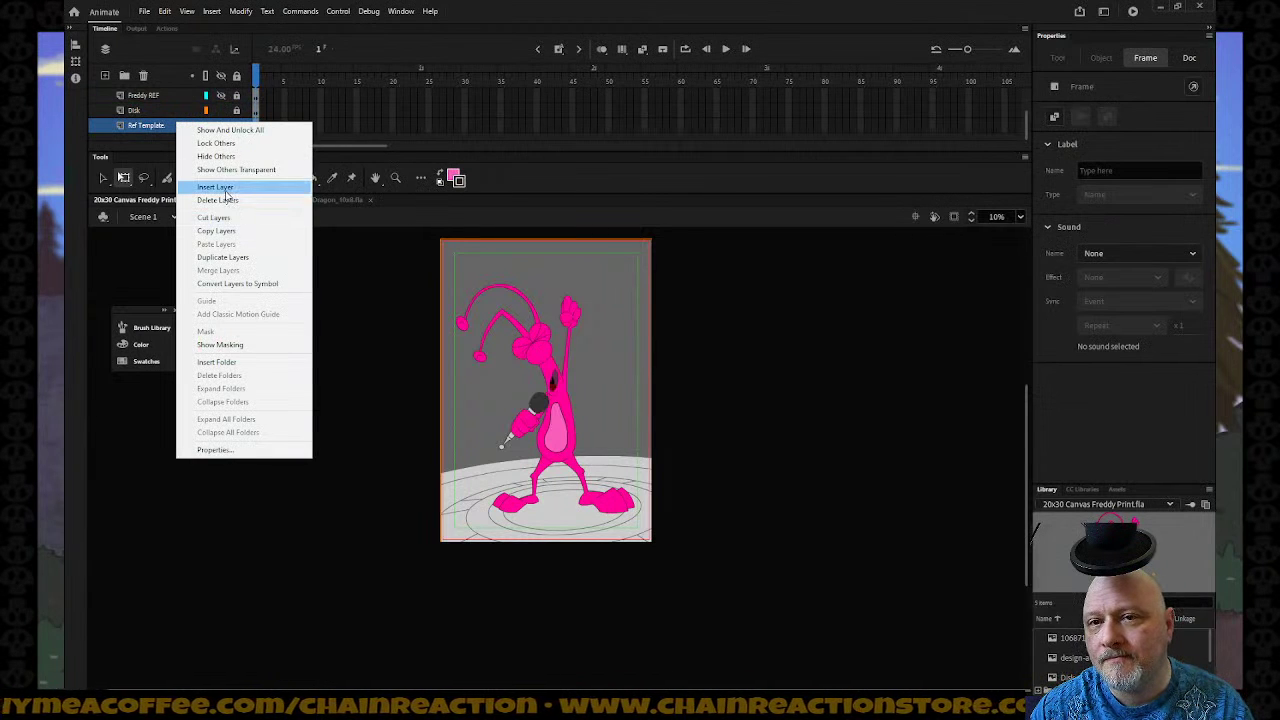
click(226, 187)
double_click(166, 126)
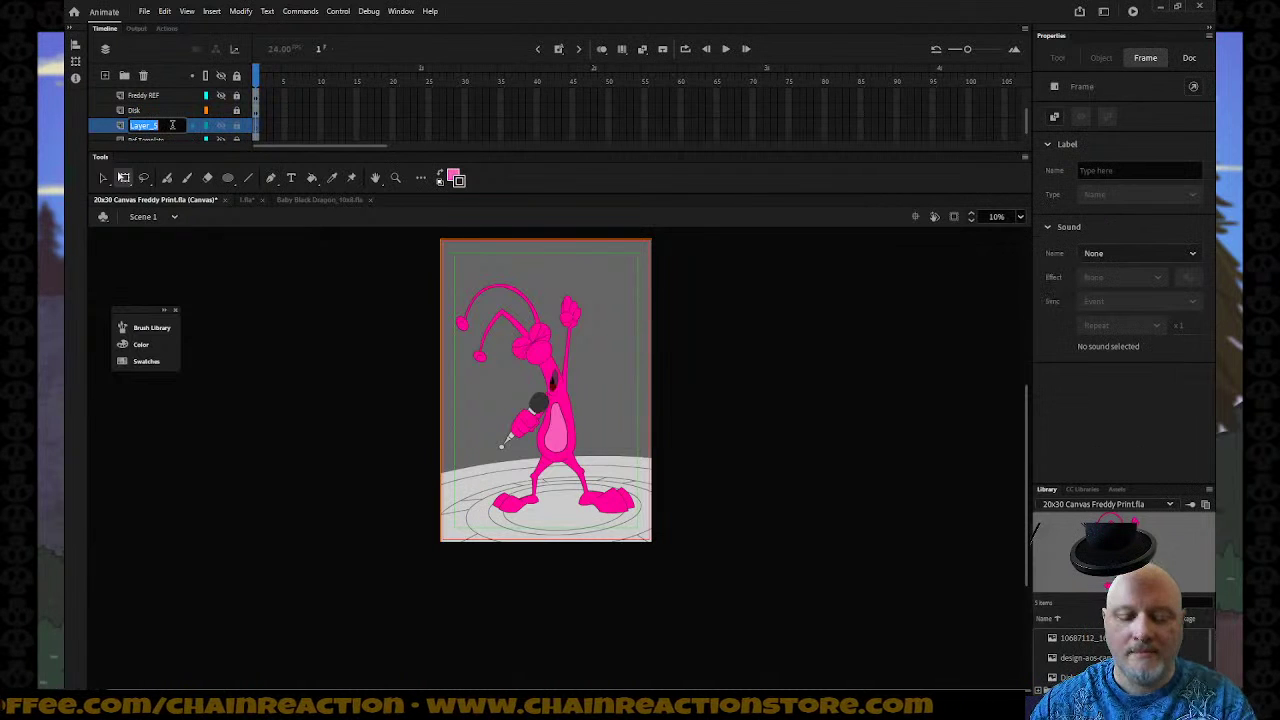
text(Ba)
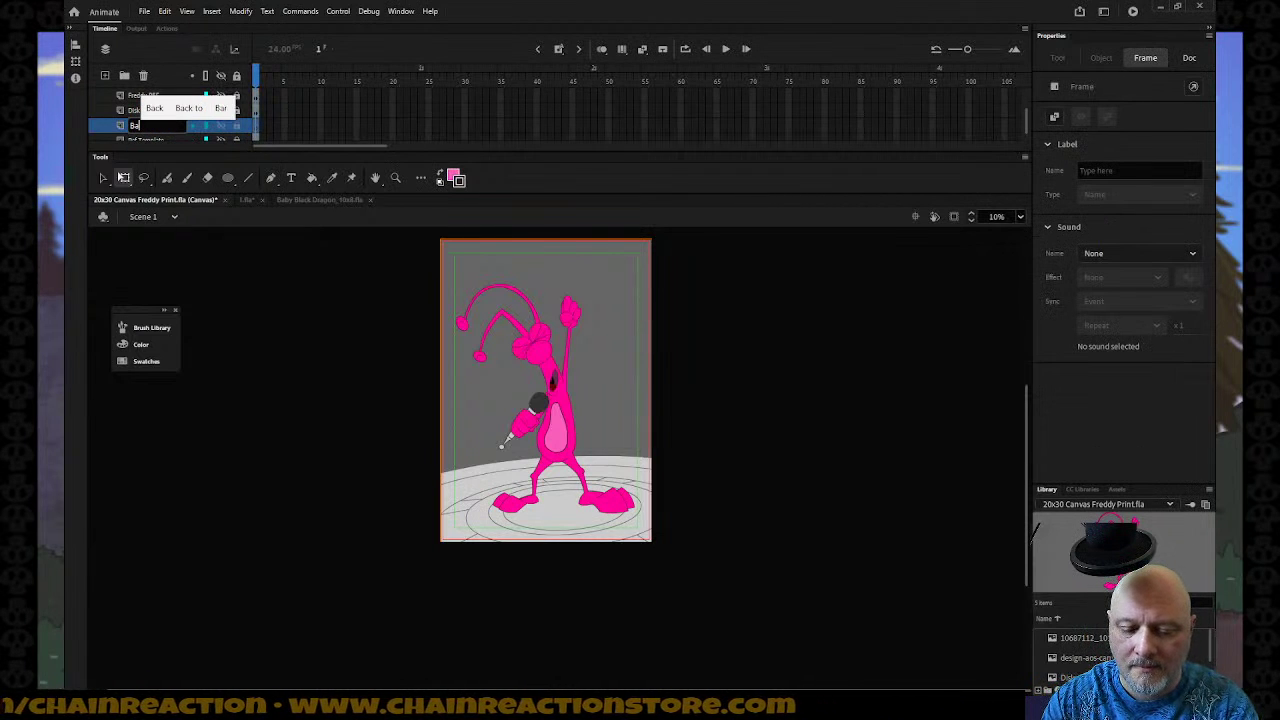
text(ckgr)
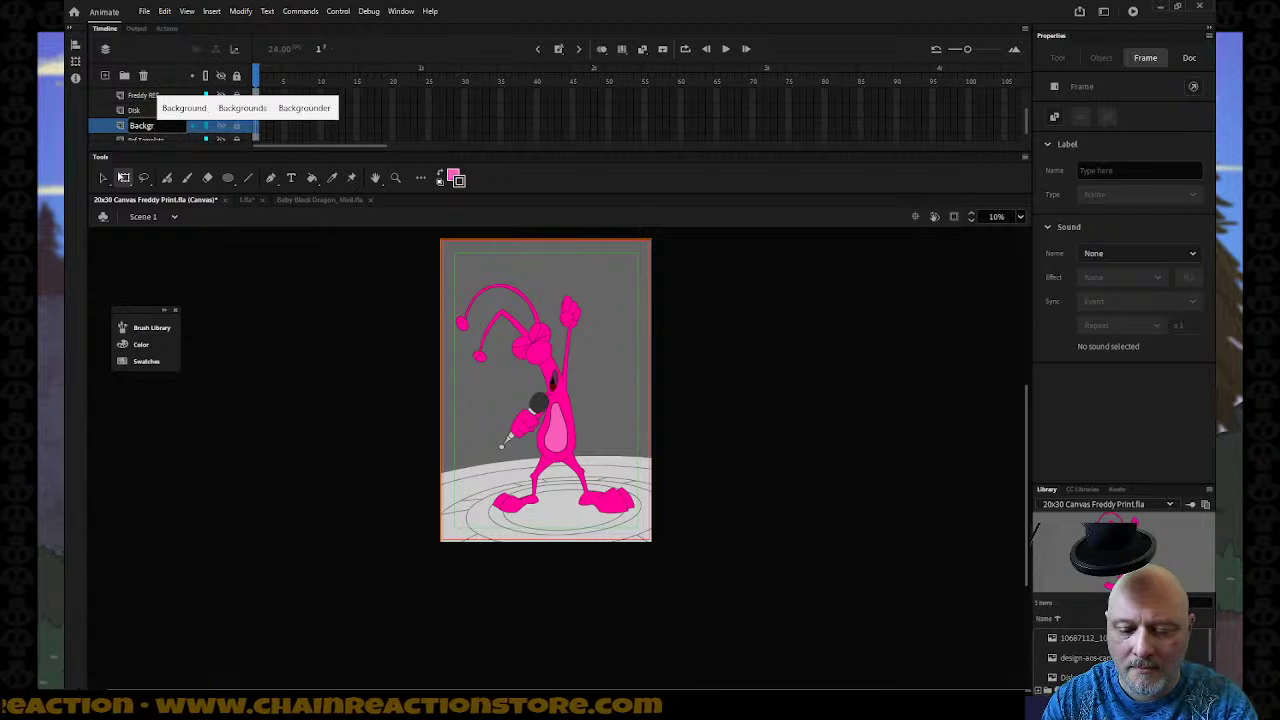
text(ound)
key(Return)
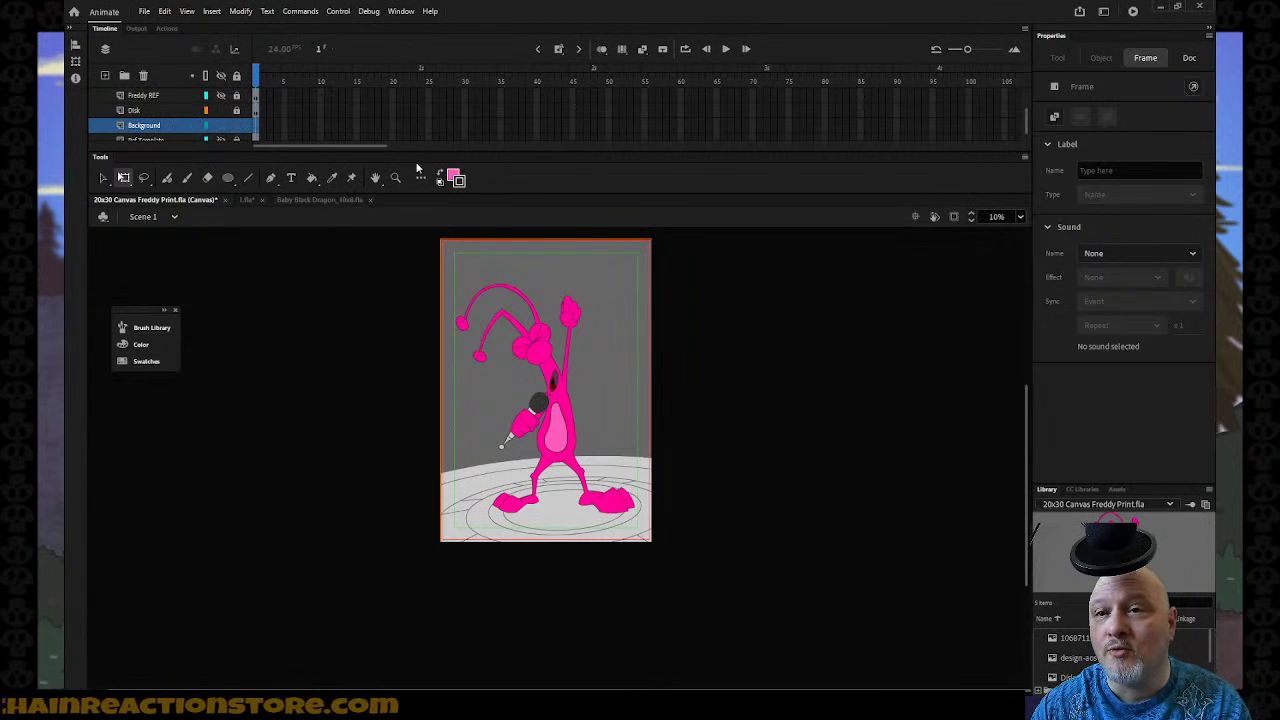
Draw a black square with no stroke, about 1285 px wide, beside the stage on the Background layer.
click(451, 175)
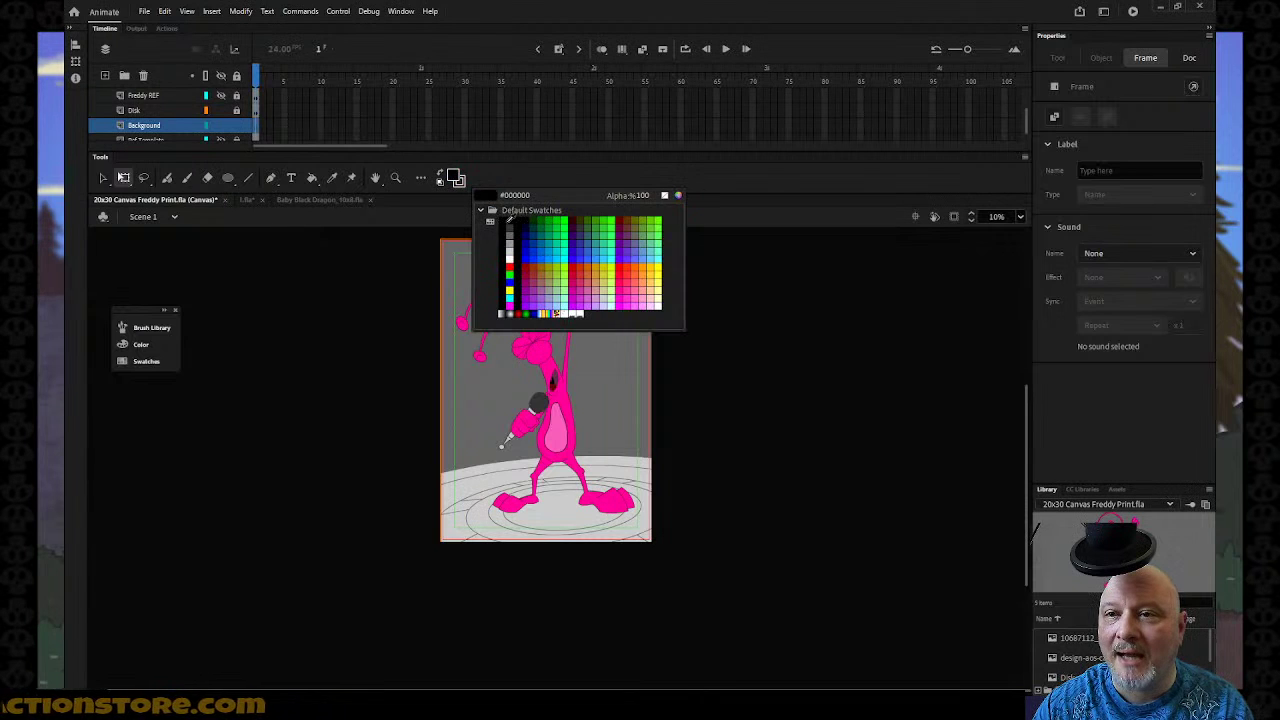
click(492, 211)
click(457, 180)
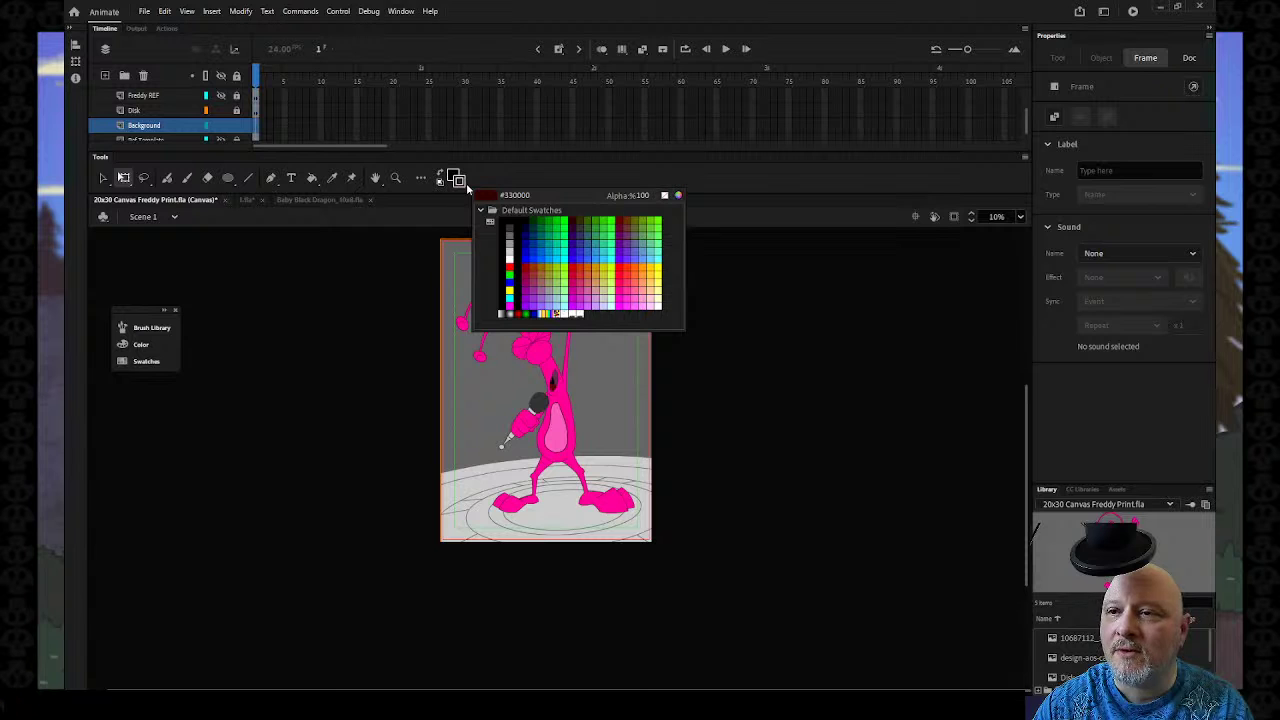
click(664, 196)
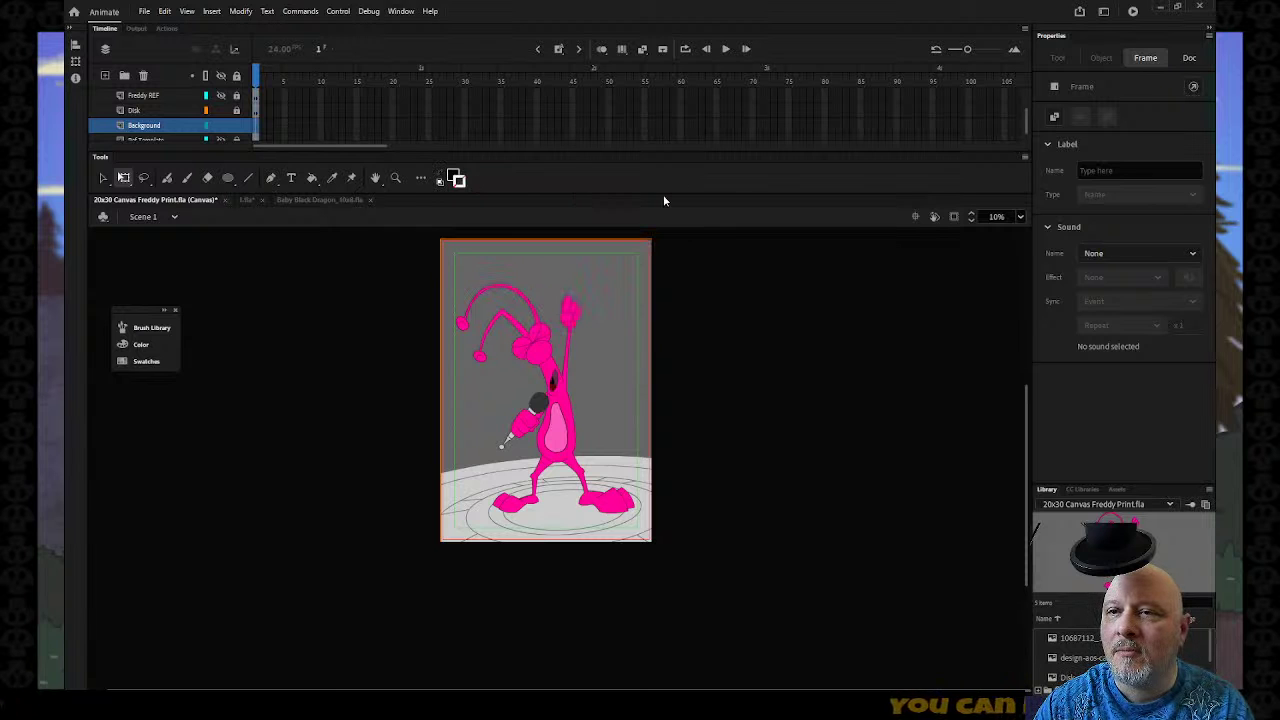
click(228, 178)
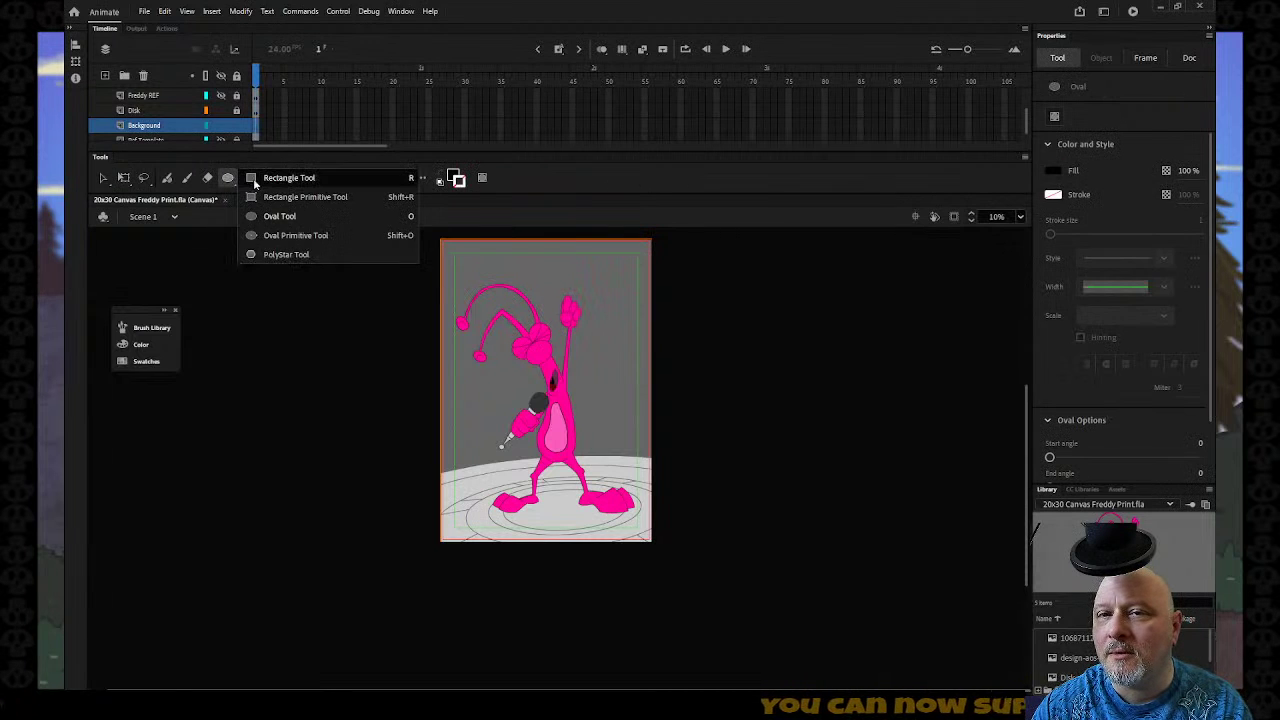
click(255, 180)
drag(279, 300, 356, 378)
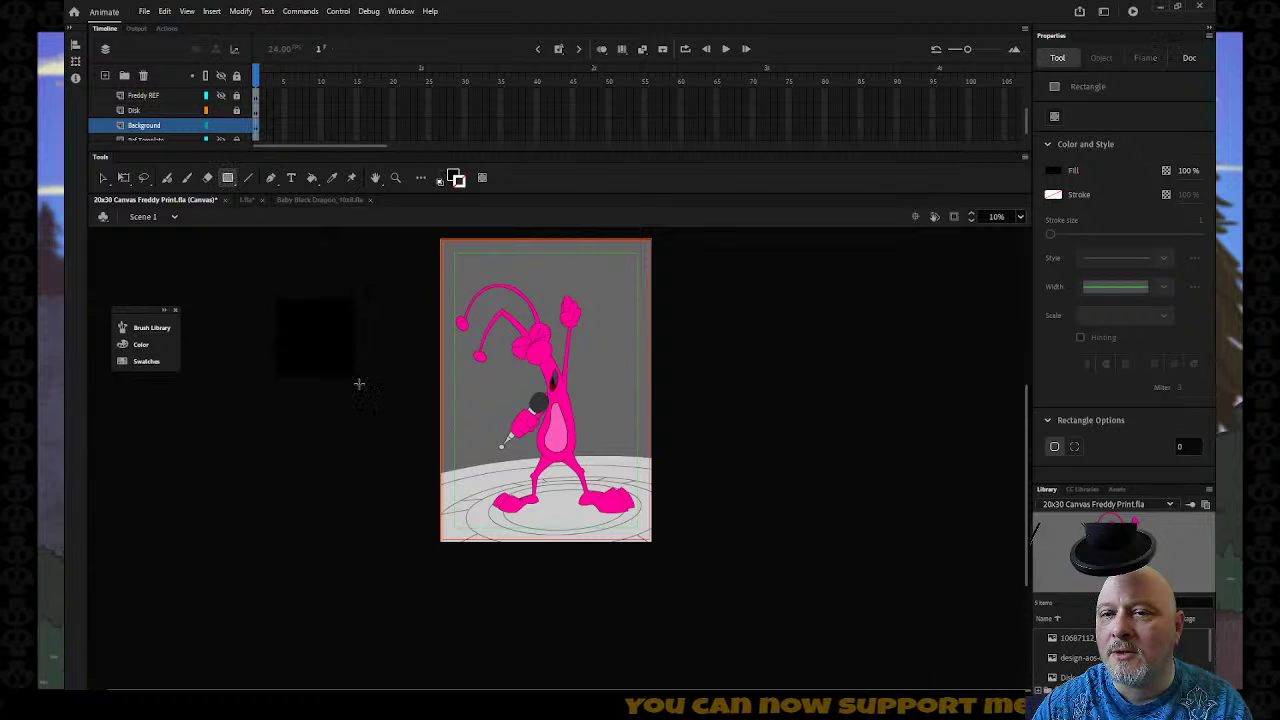
Position the black square at X 0 and Y 0 on the stage.
click(103, 178)
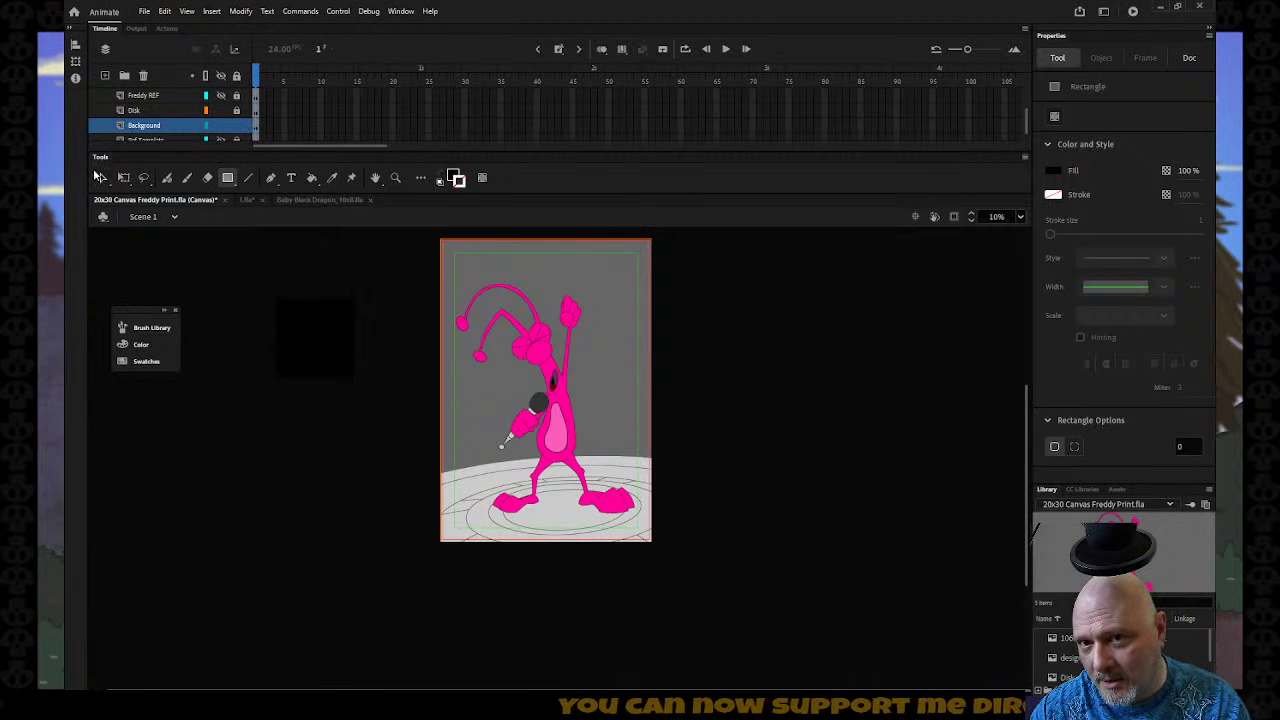
click(297, 333)
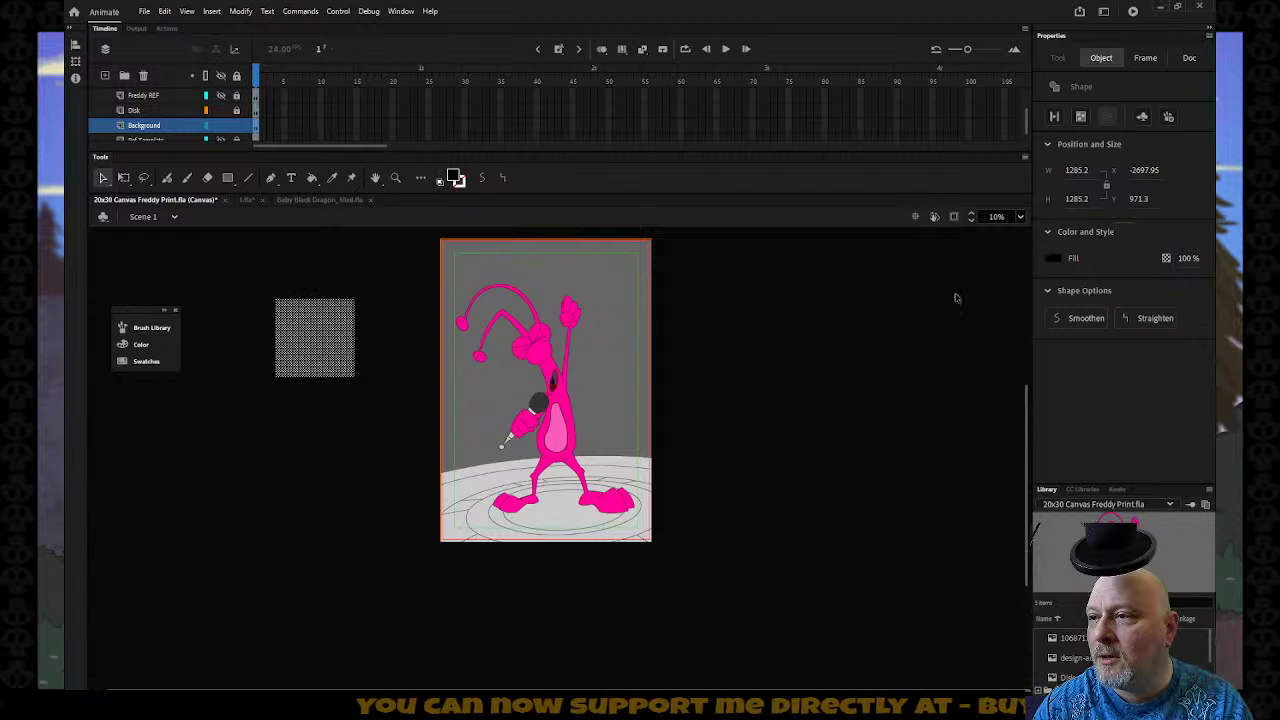
click(1145, 170)
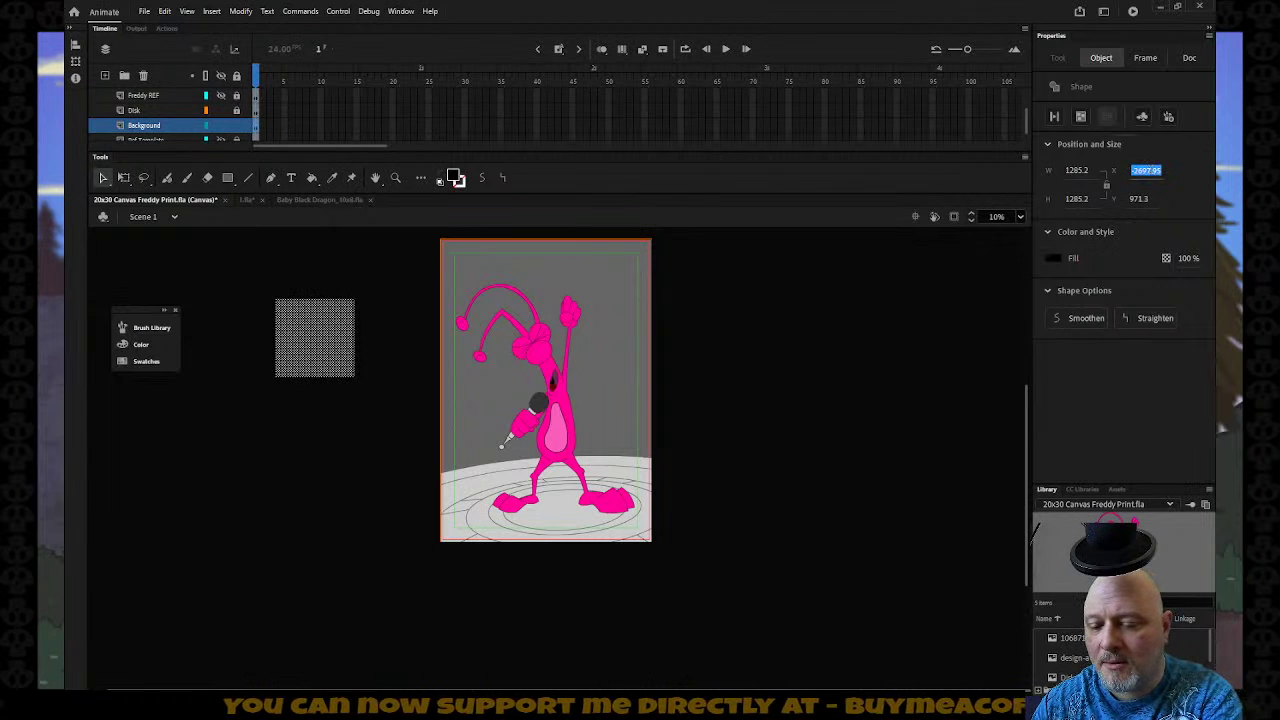
text(0)
click(1138, 198)
text(0)
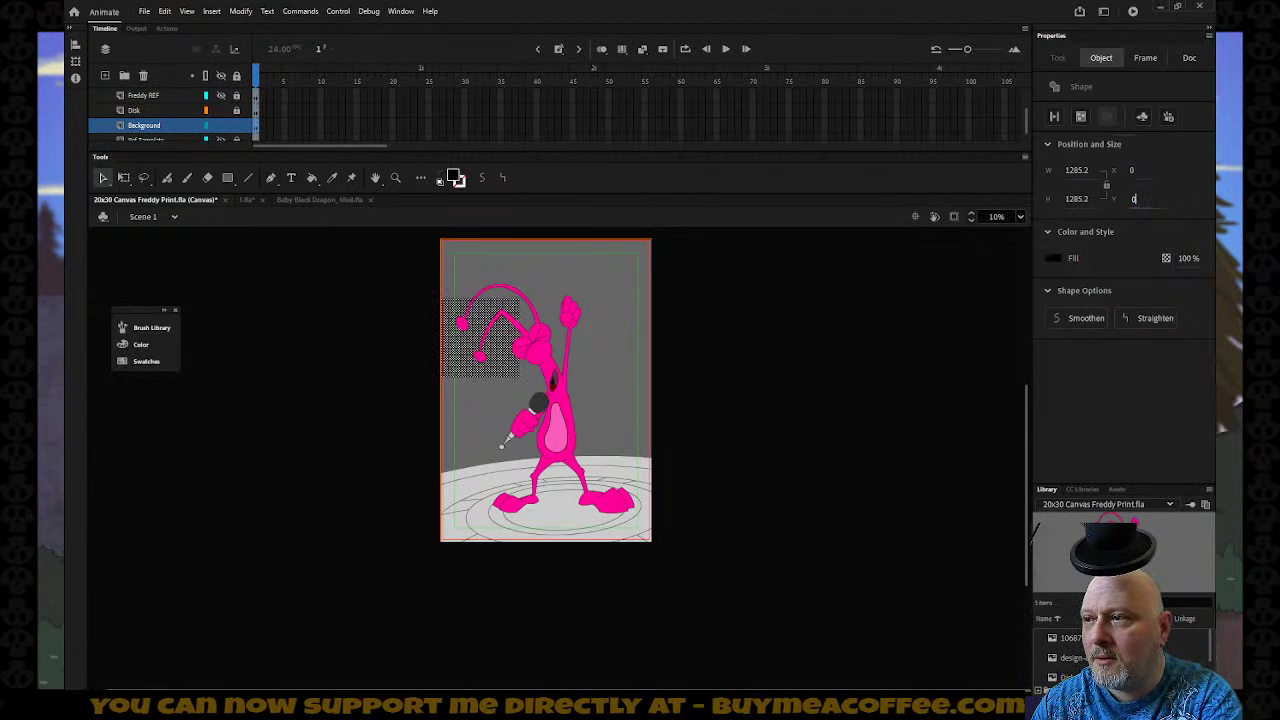
key(Return)
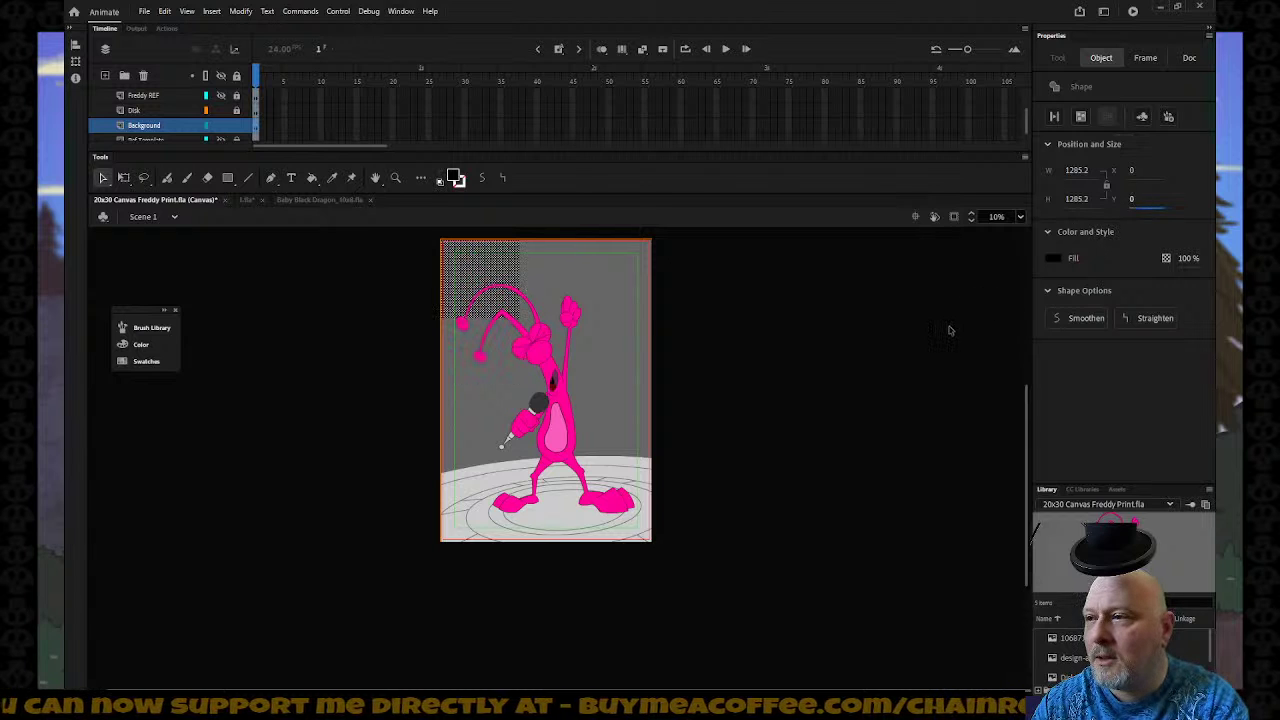
click(947, 326)
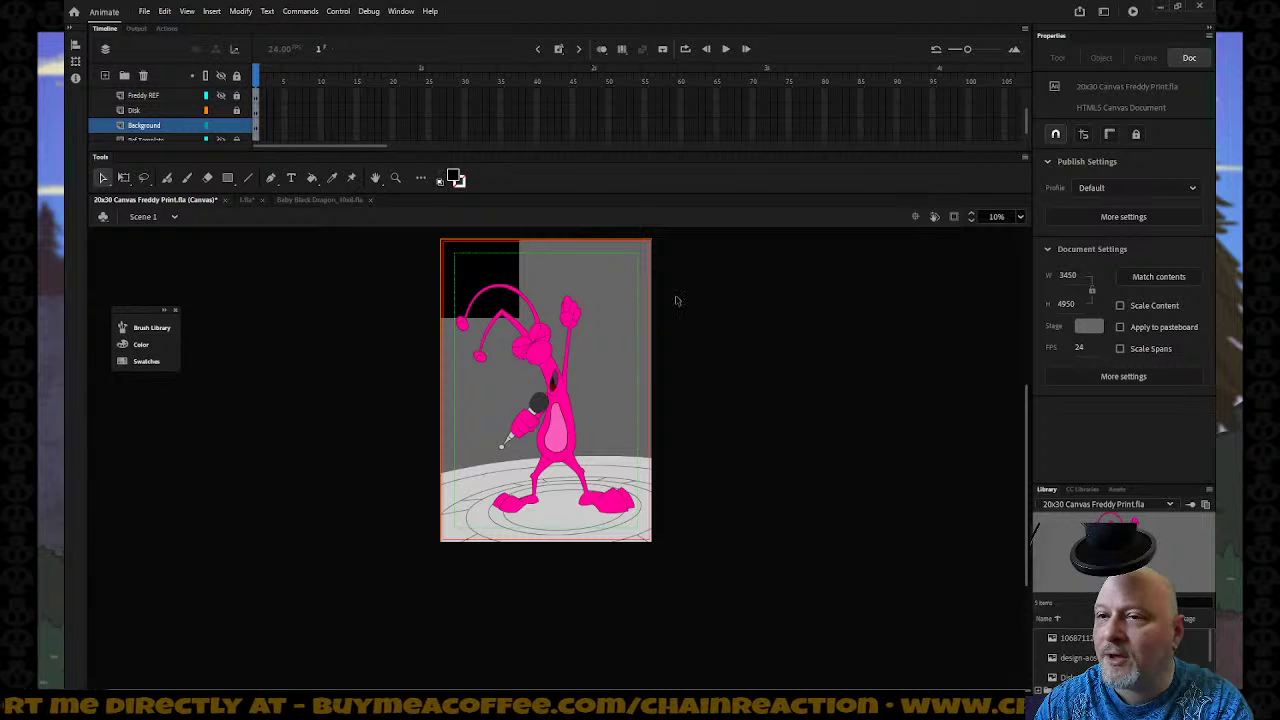
Resize the black square to a width of 3450 and a height of 4950 to cover the canvas.
click(486, 278)
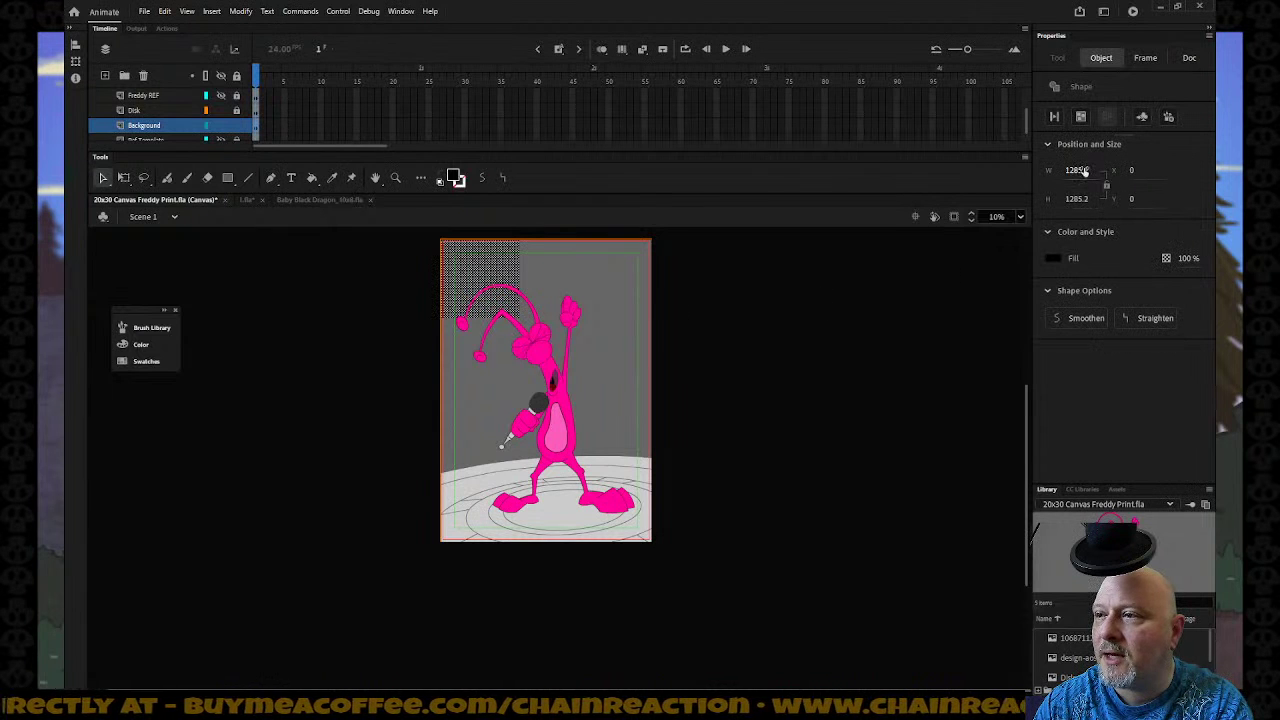
click(1084, 171)
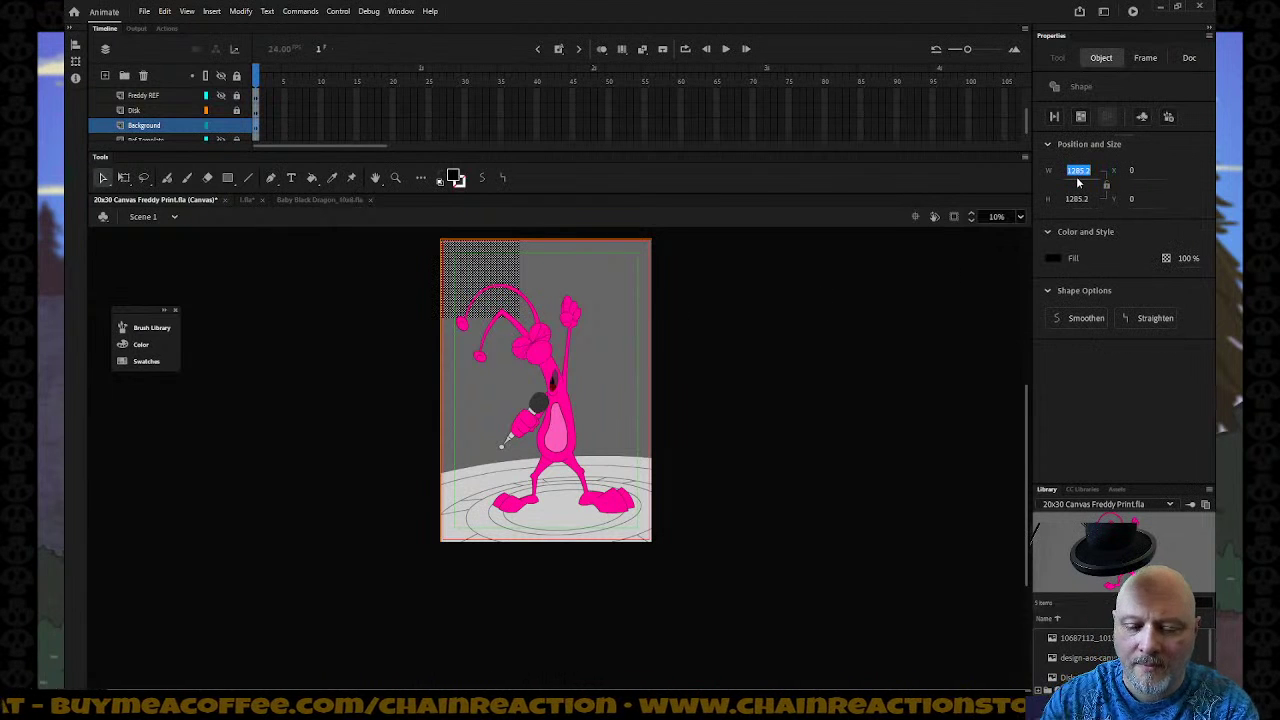
text(34)
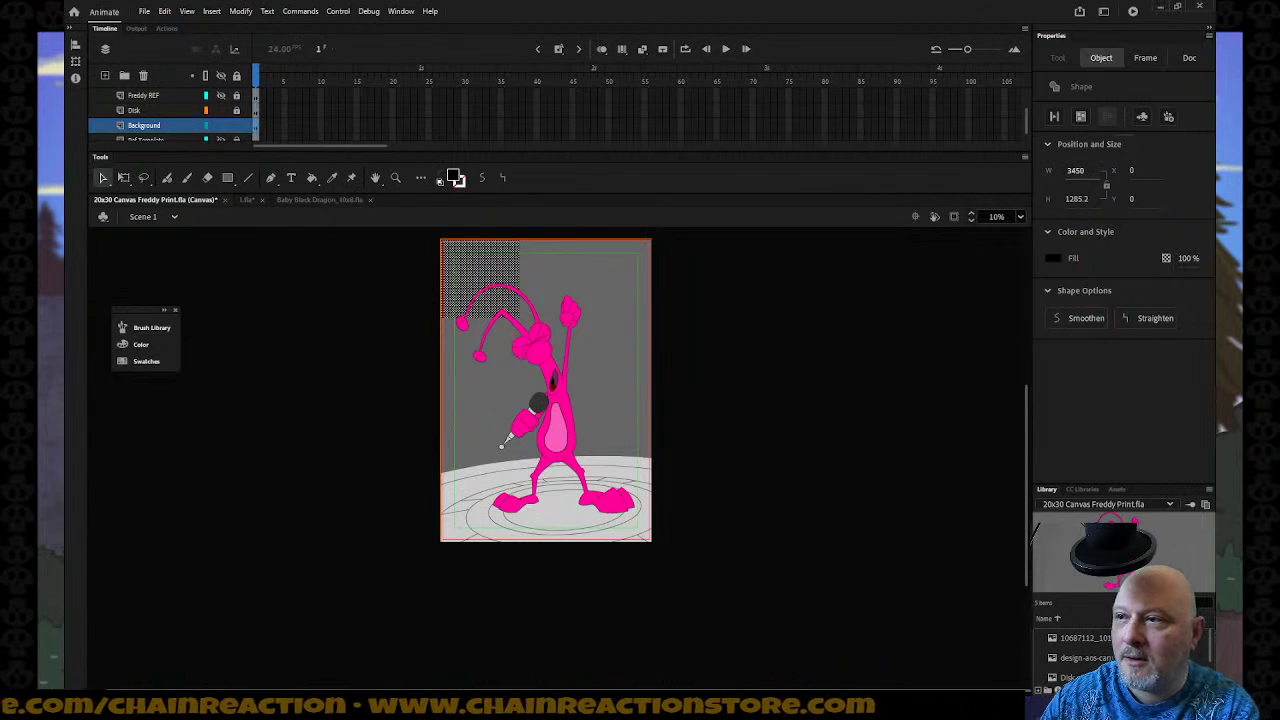
text(50)
key(Tab)
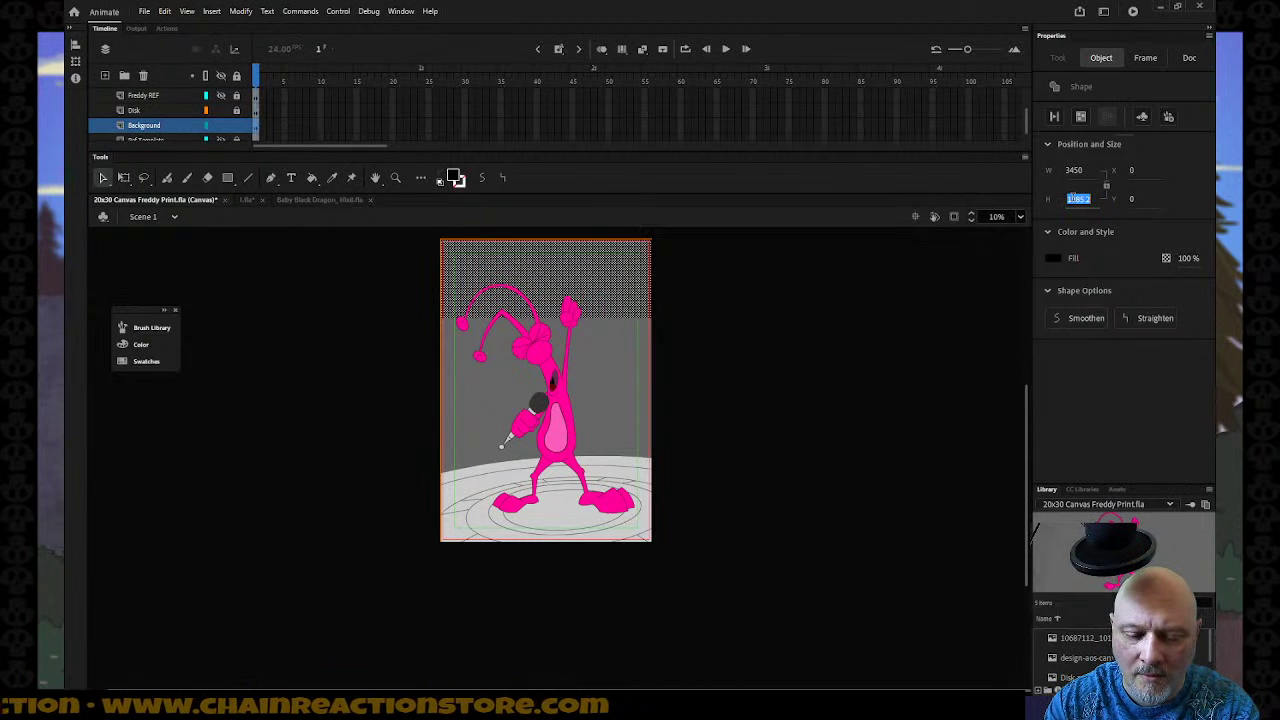
text(49)
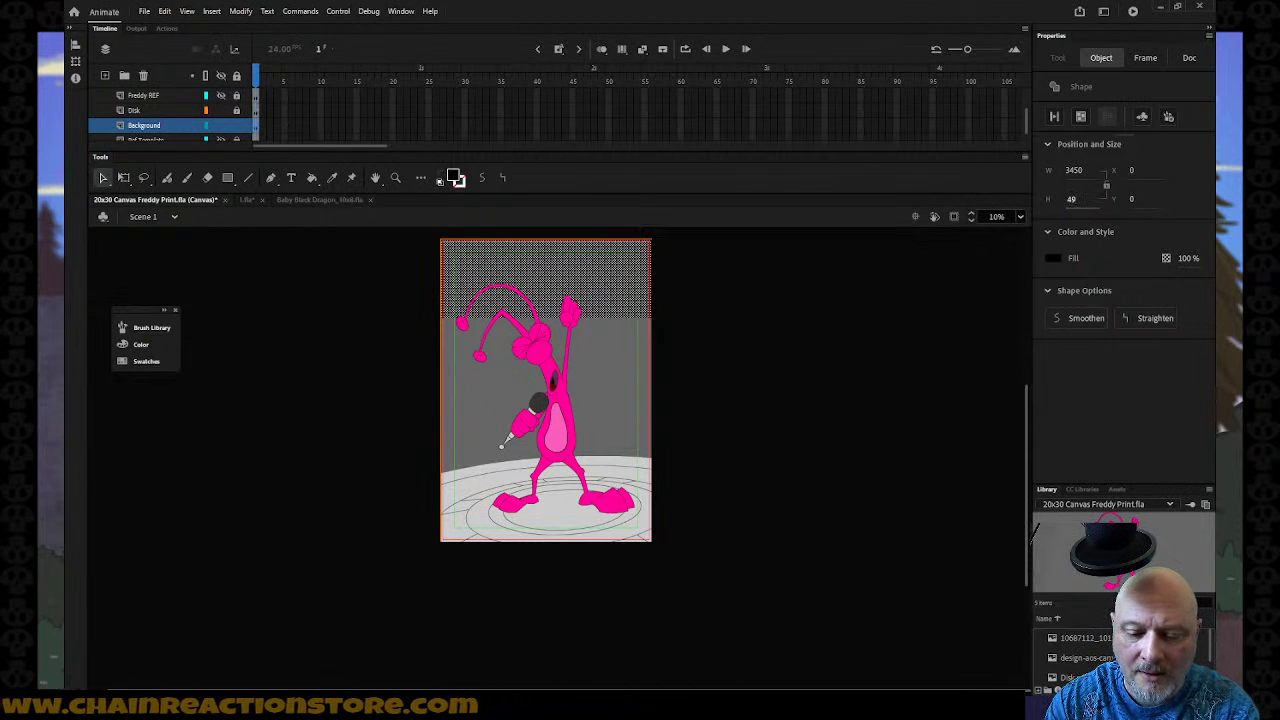
text(50)
key(Return)
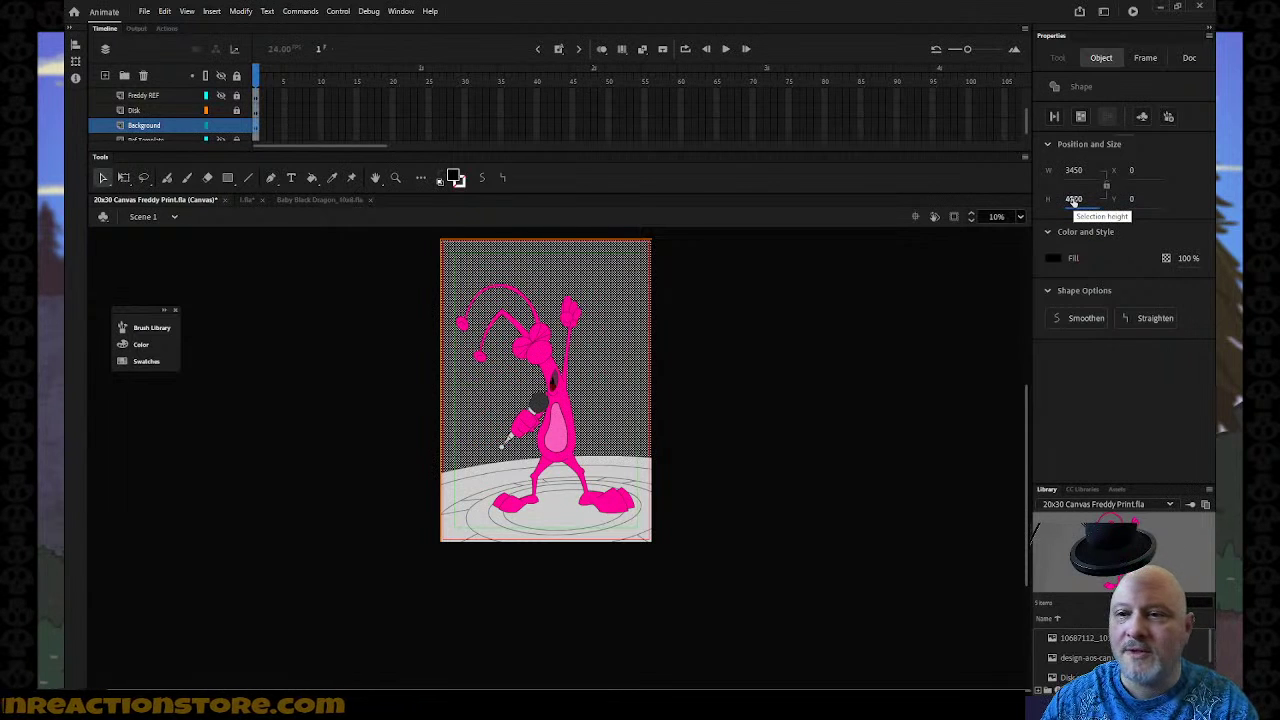
click(693, 421)
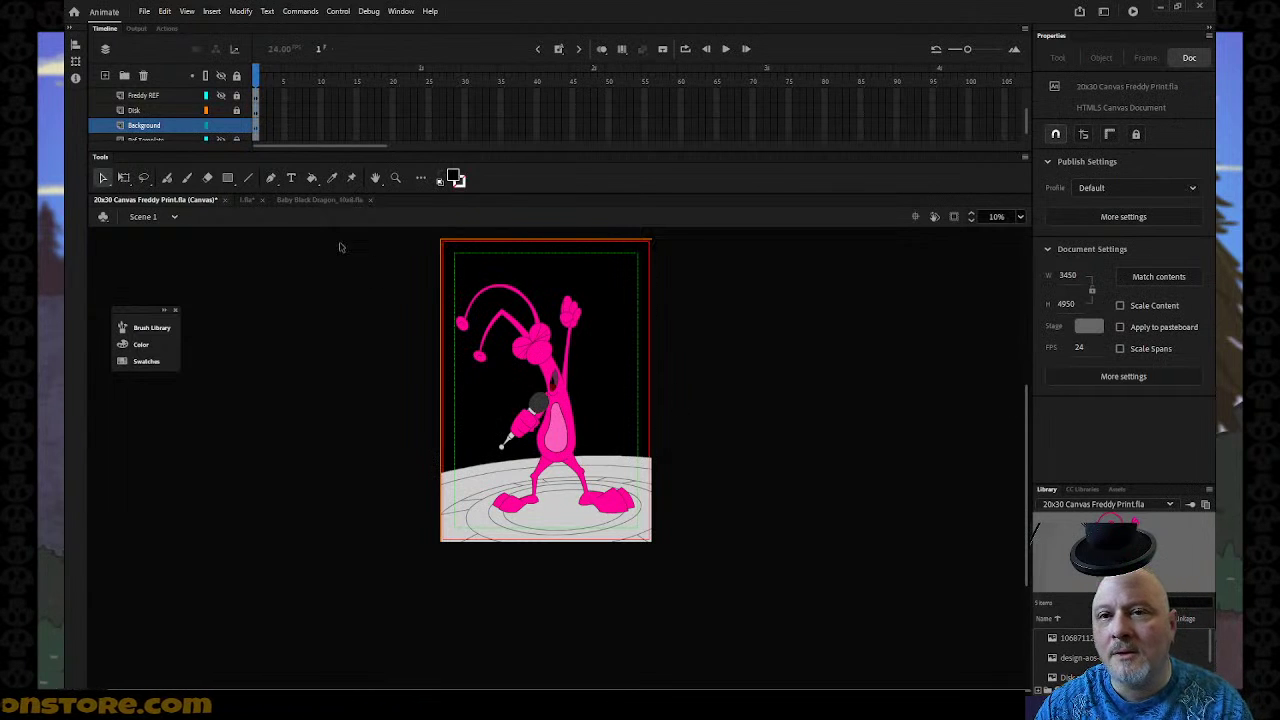
Hide the Layout guide lines and lock the Background and all other layers so the mask crops the artwork.
scroll(222, 118, up, 1)
scroll(222, 118, up, 1)
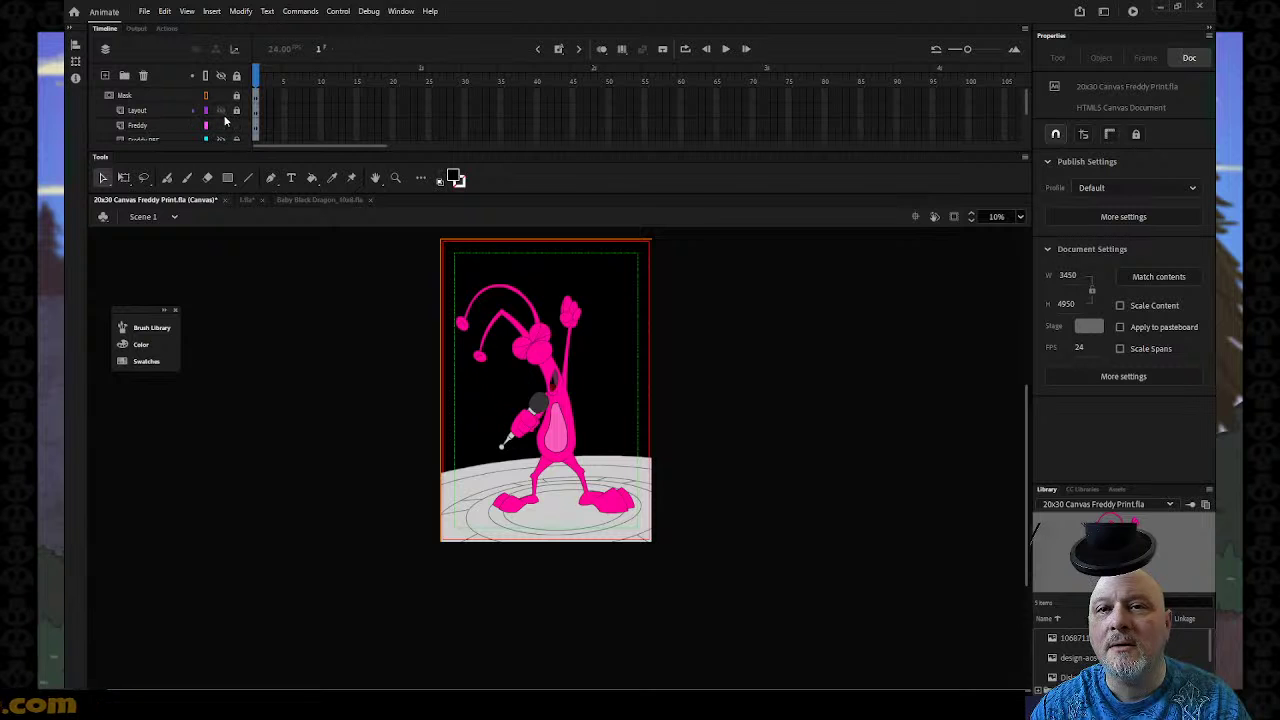
scroll(215, 125, down, 2)
click(205, 125)
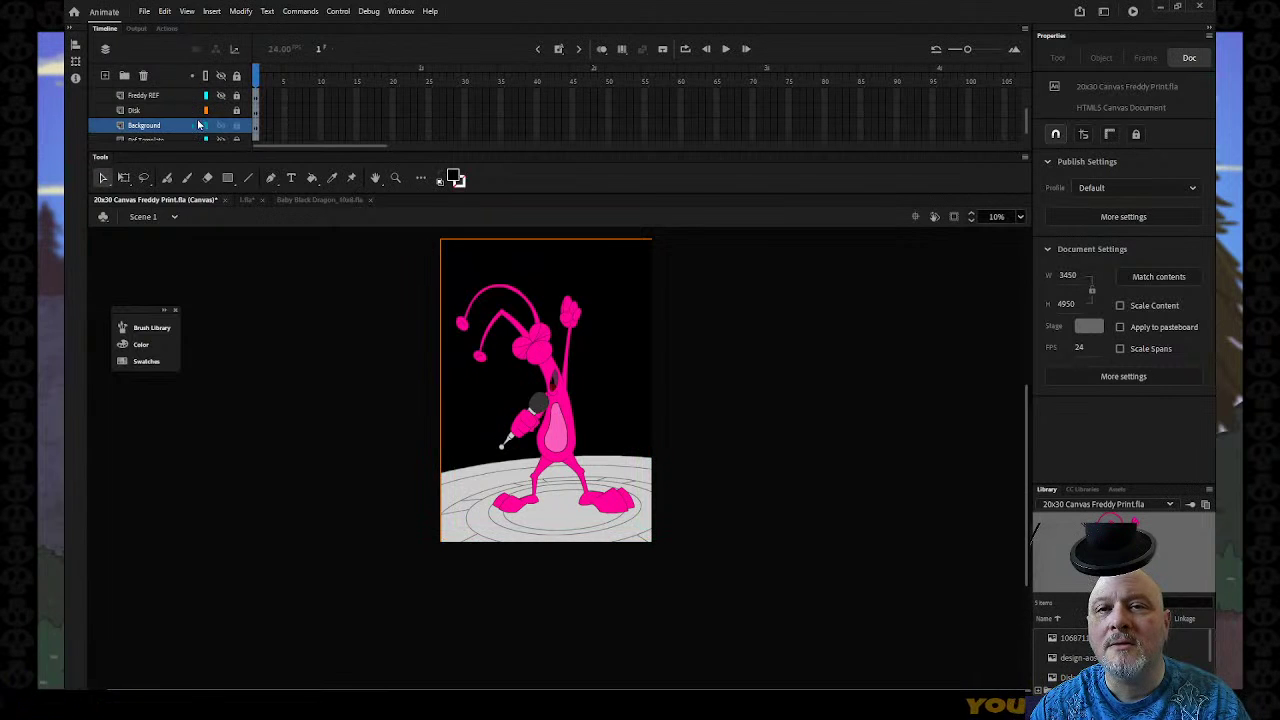
scroll(205, 125, down, 1)
click(236, 110)
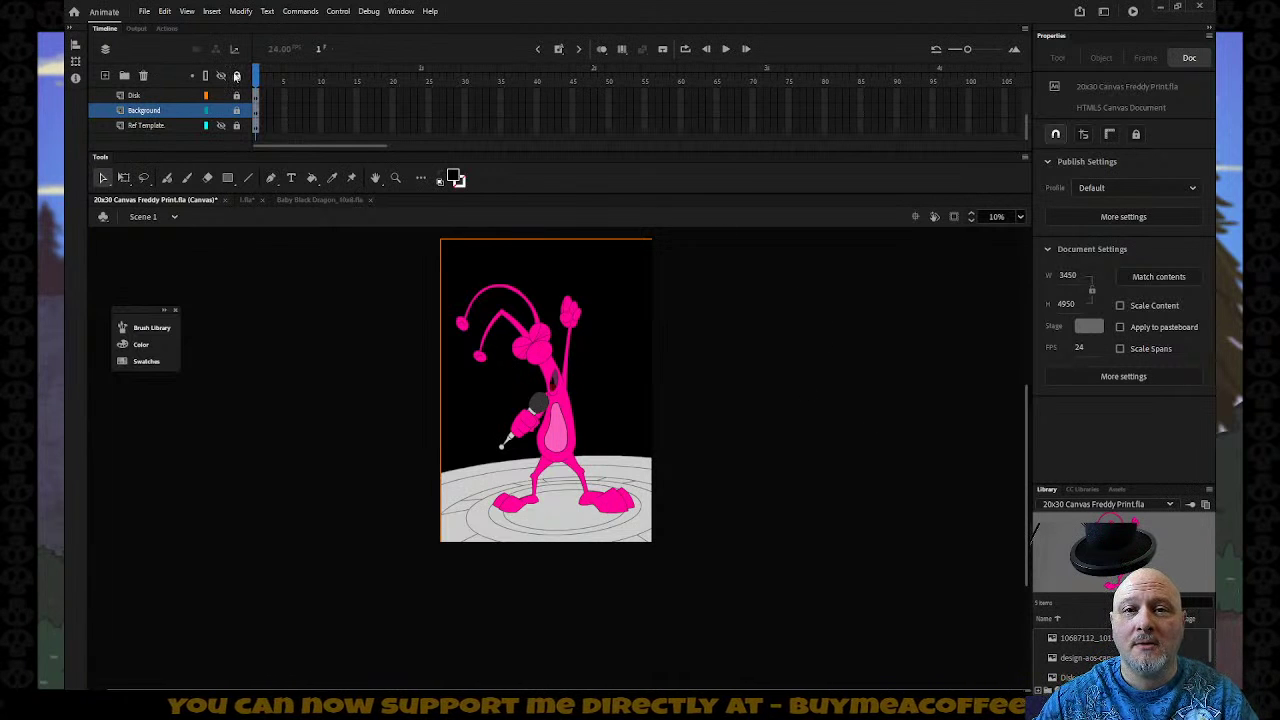
click(236, 76)
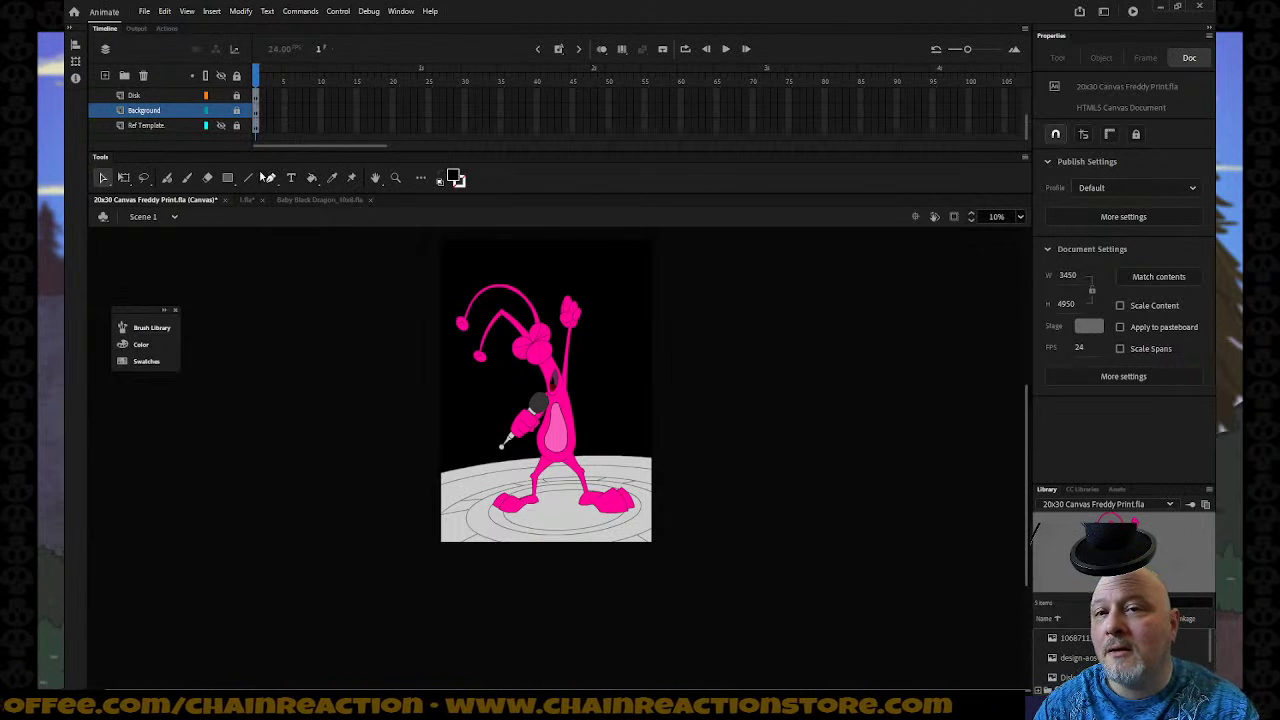
Unlock the Background layer and draw a blue square without a stroke, about 2237 px wide, beside the stage.
click(228, 178)
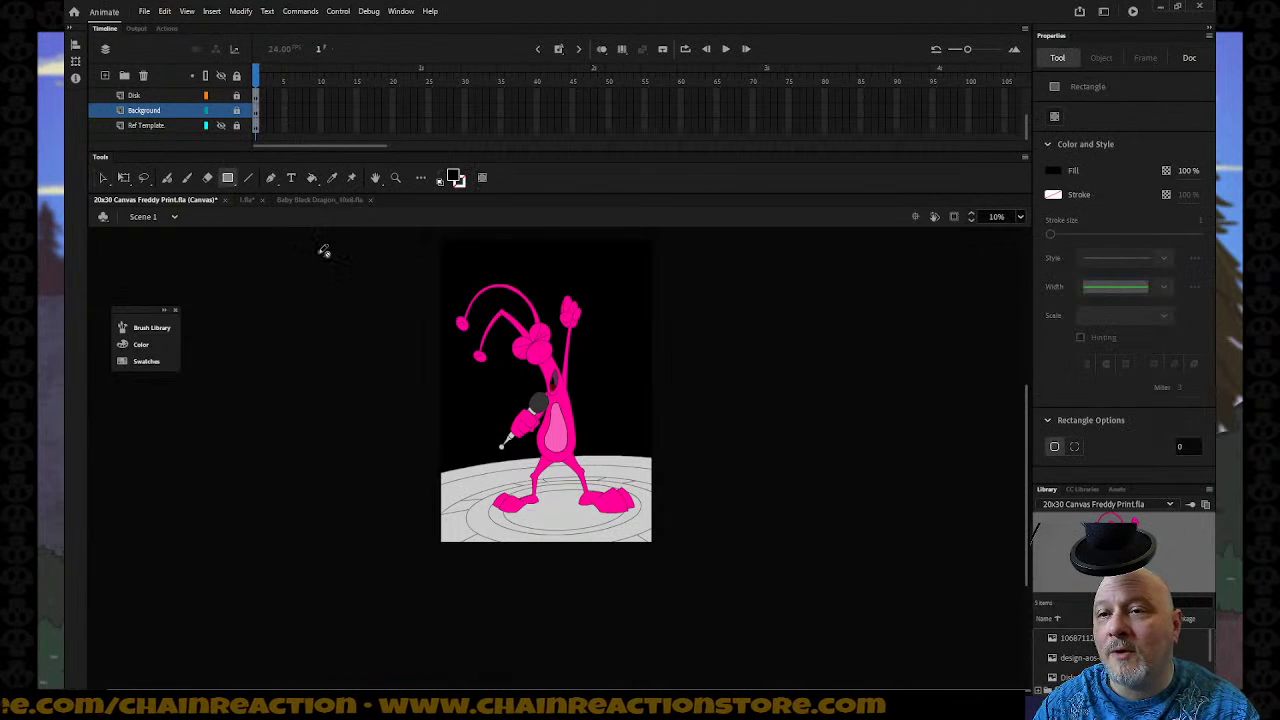
click(455, 178)
click(530, 250)
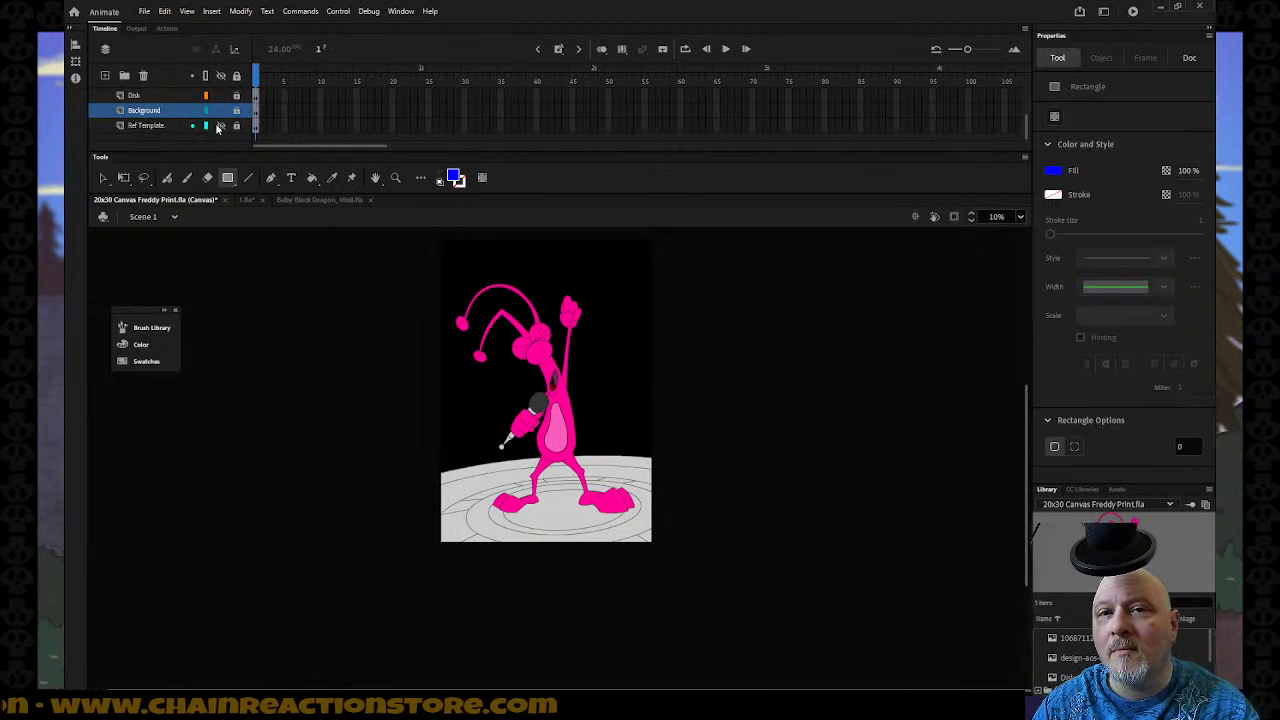
click(294, 271)
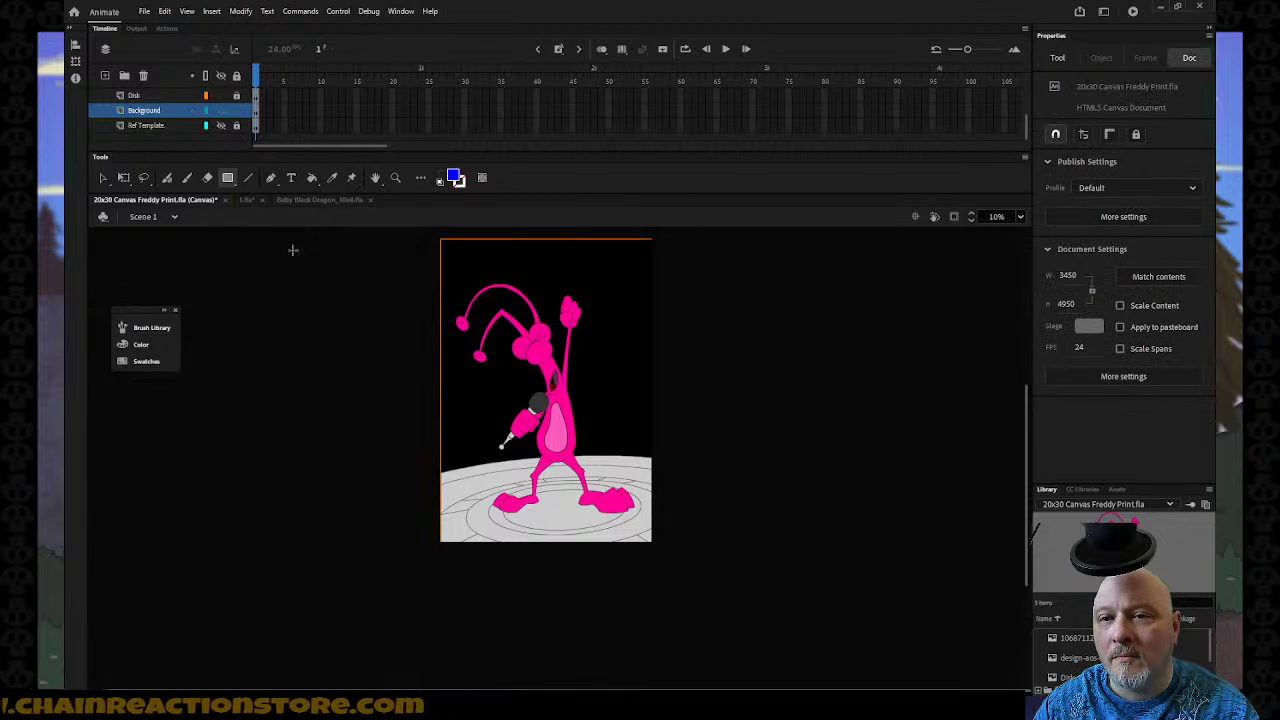
drag(268, 244, 404, 378)
drag(405, 365, 406, 365)
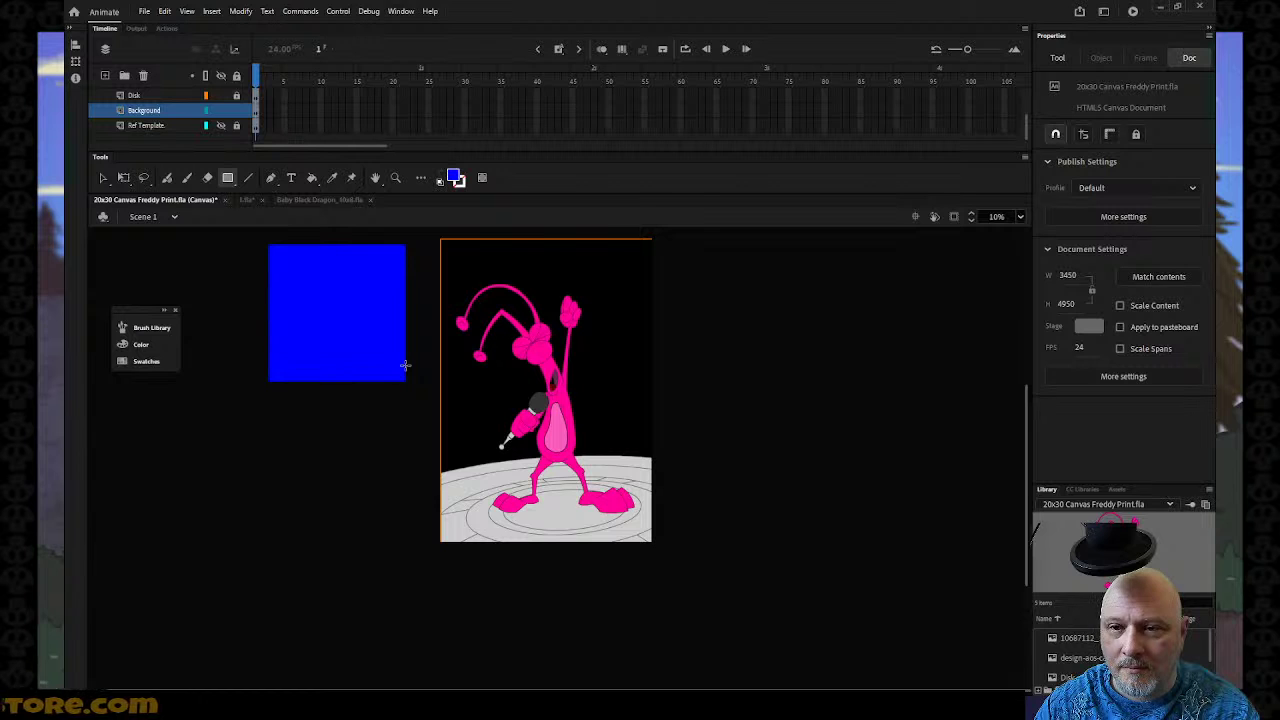
Duplicate the blue square directly below itself and stretch both squares together to an overall height of about 5023 px.
click(101, 178)
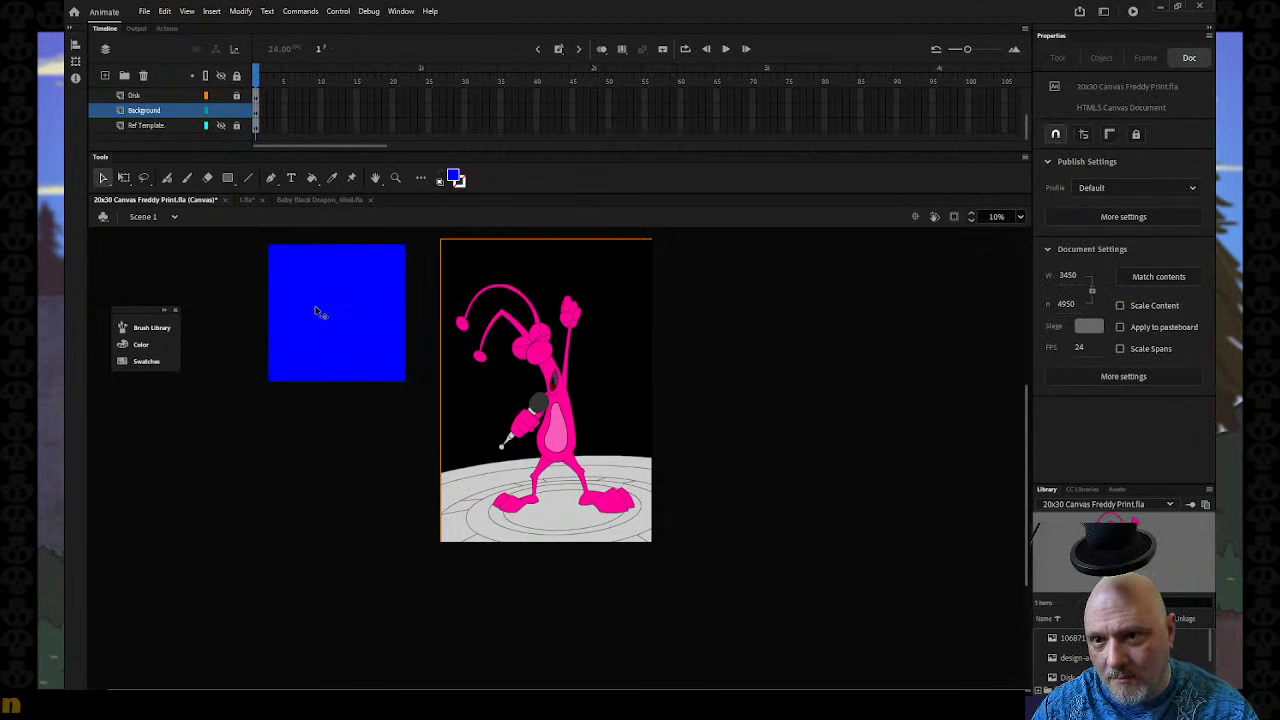
click(318, 311)
alt+drag(318, 311, 322, 469)
shift+click(324, 364)
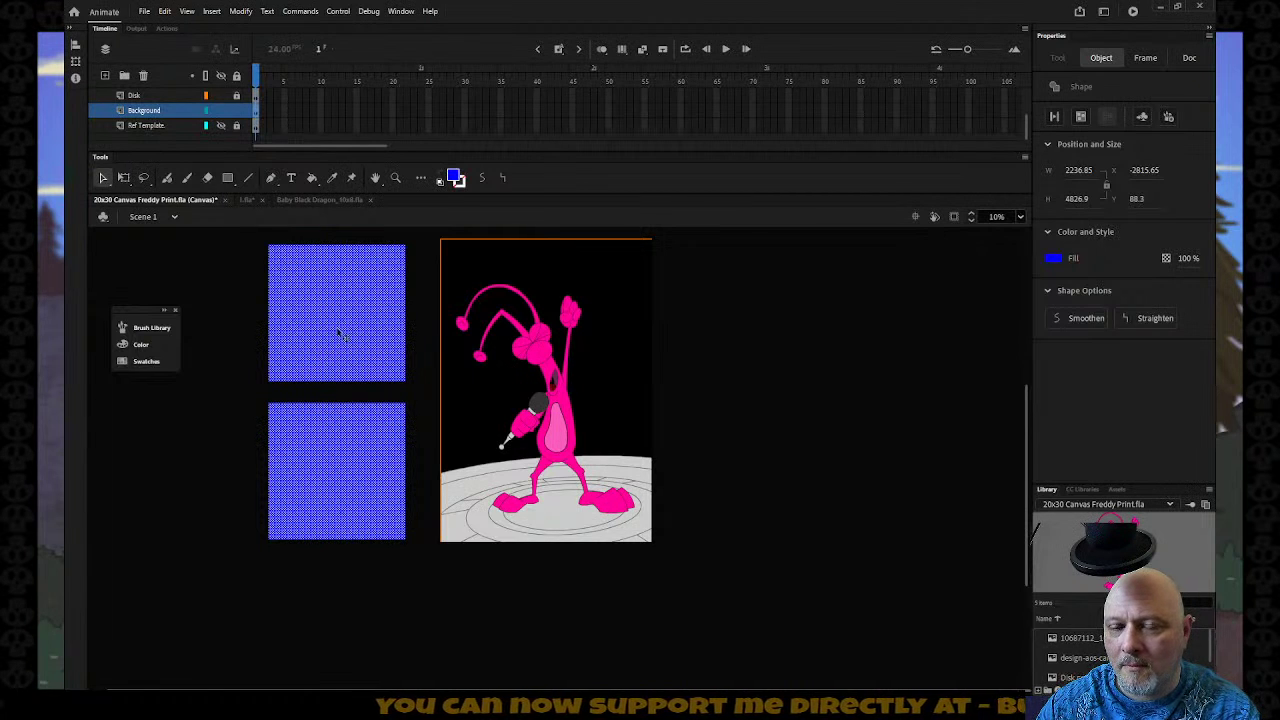
key(q)
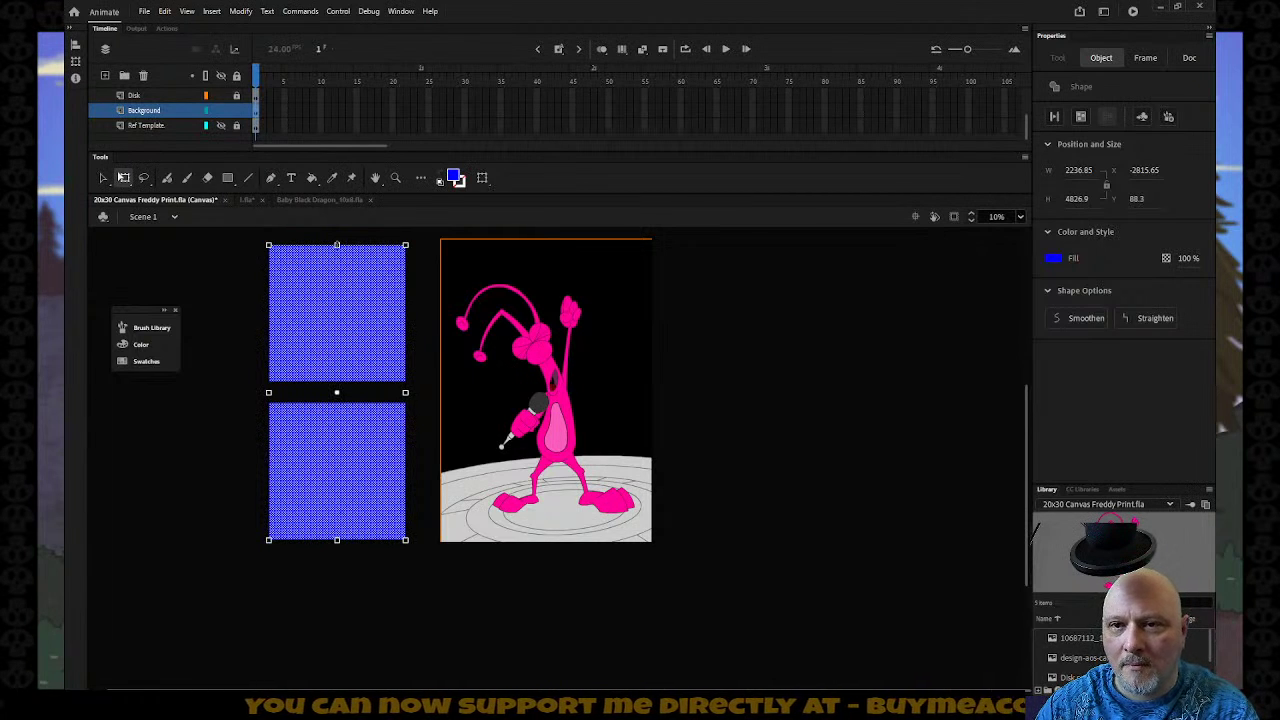
drag(337, 244, 337, 237)
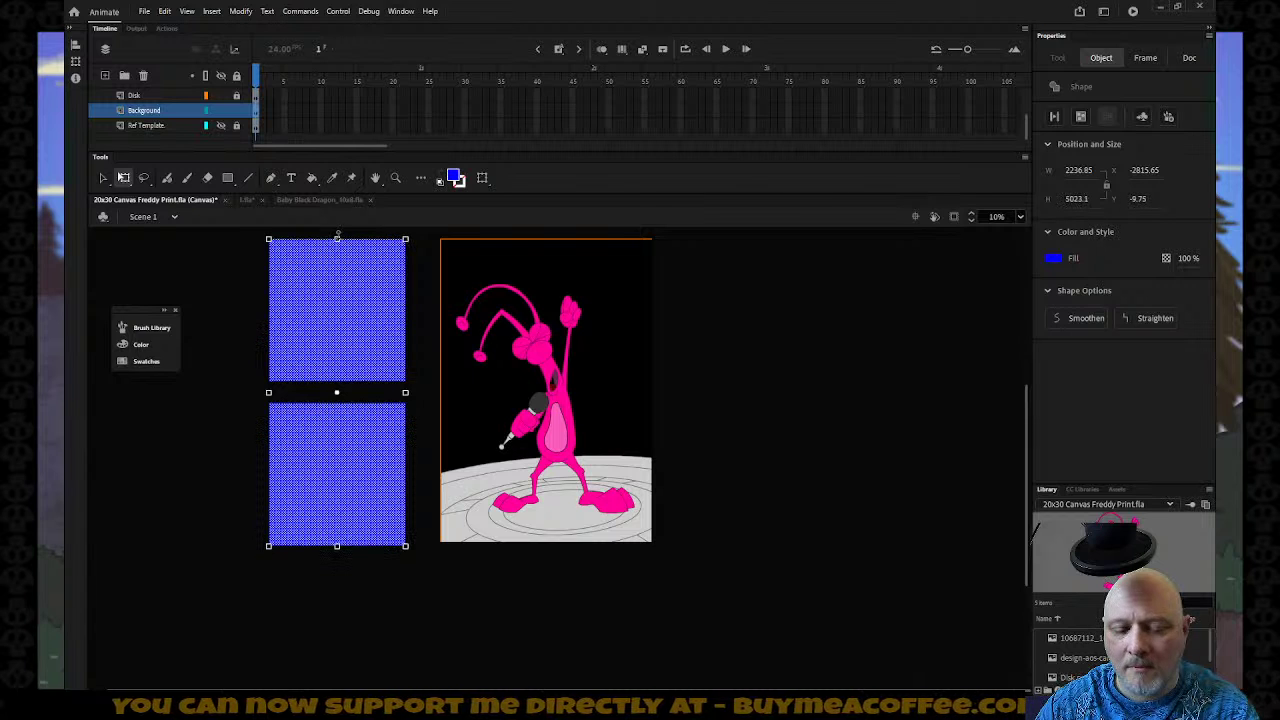
Undo the last stretch and resize the two blue squares together to an overall height of about 4950 px, matching the stage.
key(ctrl+z)
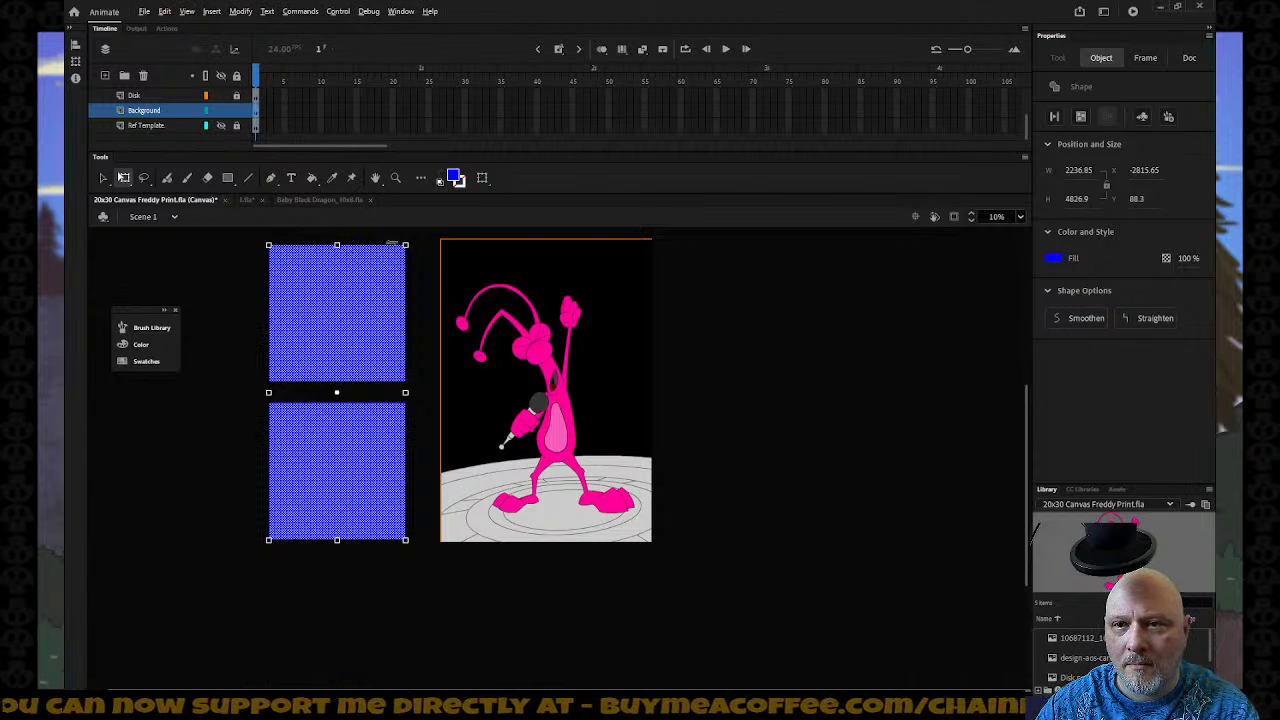
drag(404, 244, 446, 240)
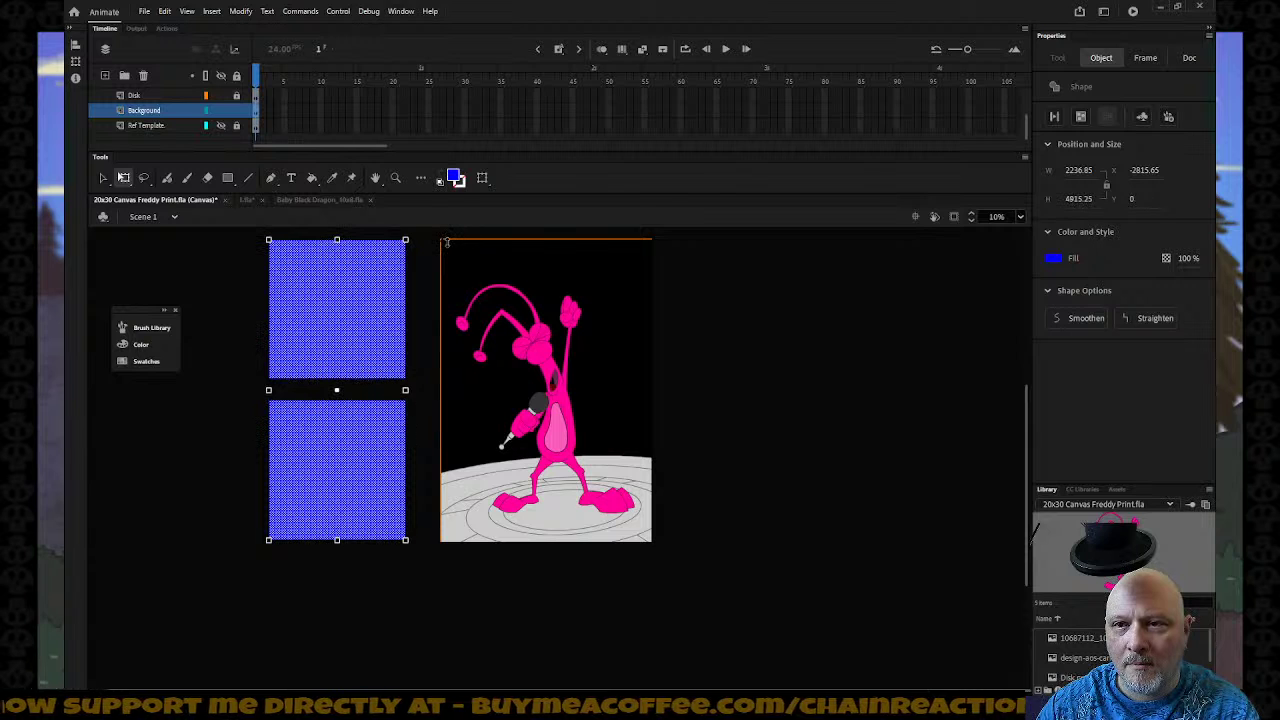
drag(337, 540, 449, 551)
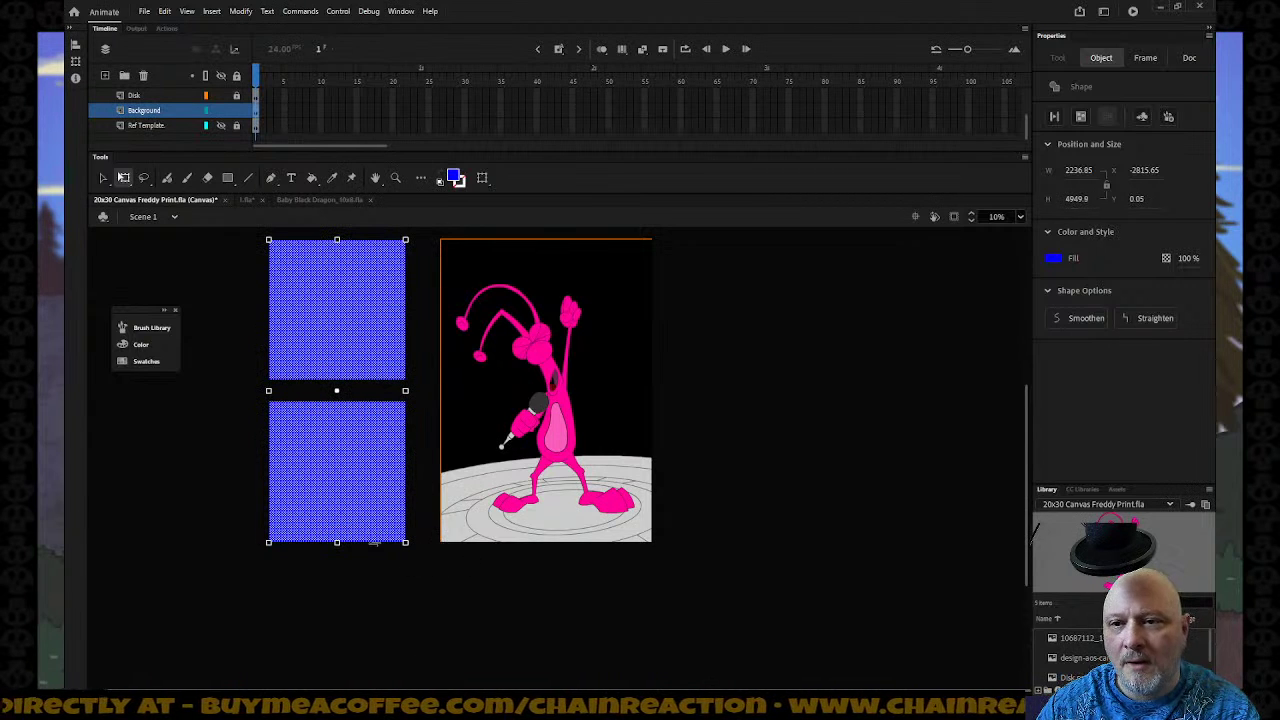
Nudge the two blue squares horizontally closer to the stage, to an X position of about -2620.
key(shift+Right)
key(shift+Right)
key(shift+Right)
key(shift+Right)
key(shift+Right)
key(shift+Right)
key(shift+Right)
key(shift+Right)
key(shift+Right)
key(shift+Right)
key(shift+Right)
key(shift+Right)
key(shift+Right)
key(shift+Right)
key(shift+Right)
key(shift+Right)
key(shift+Right)
key(shift+Right)
key(shift+Right)
key(shift+Right)
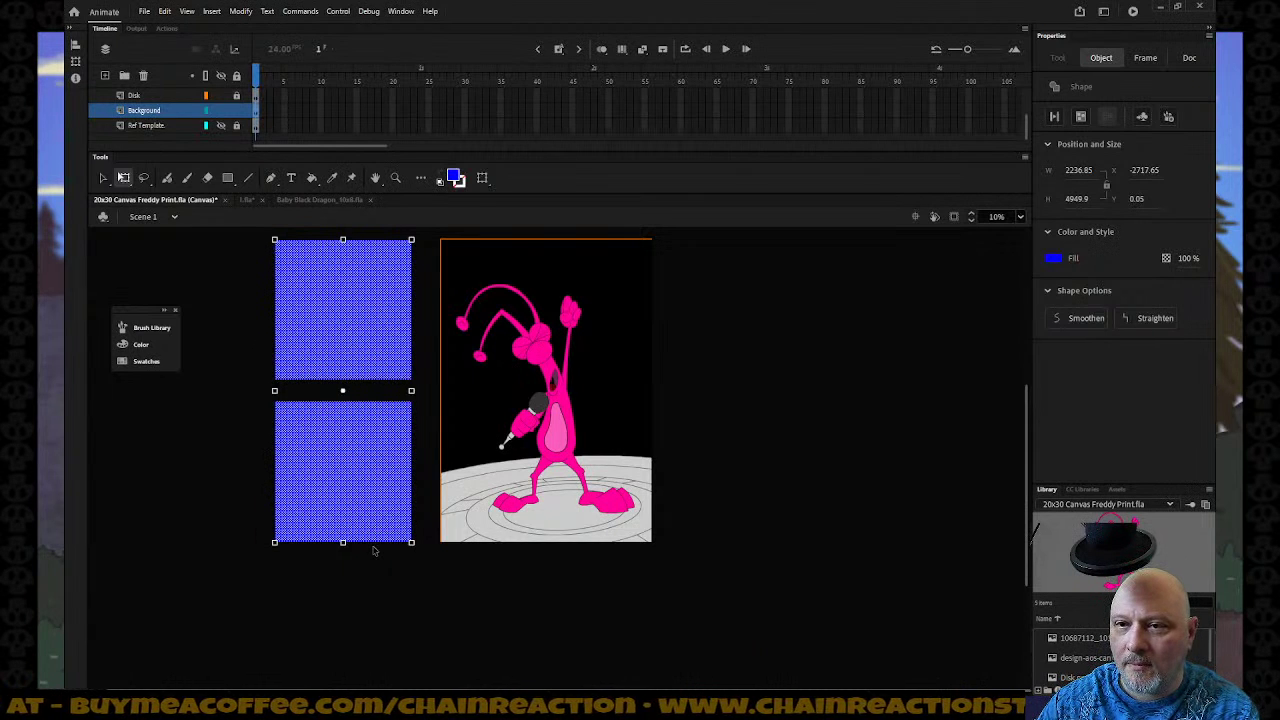
key(v)
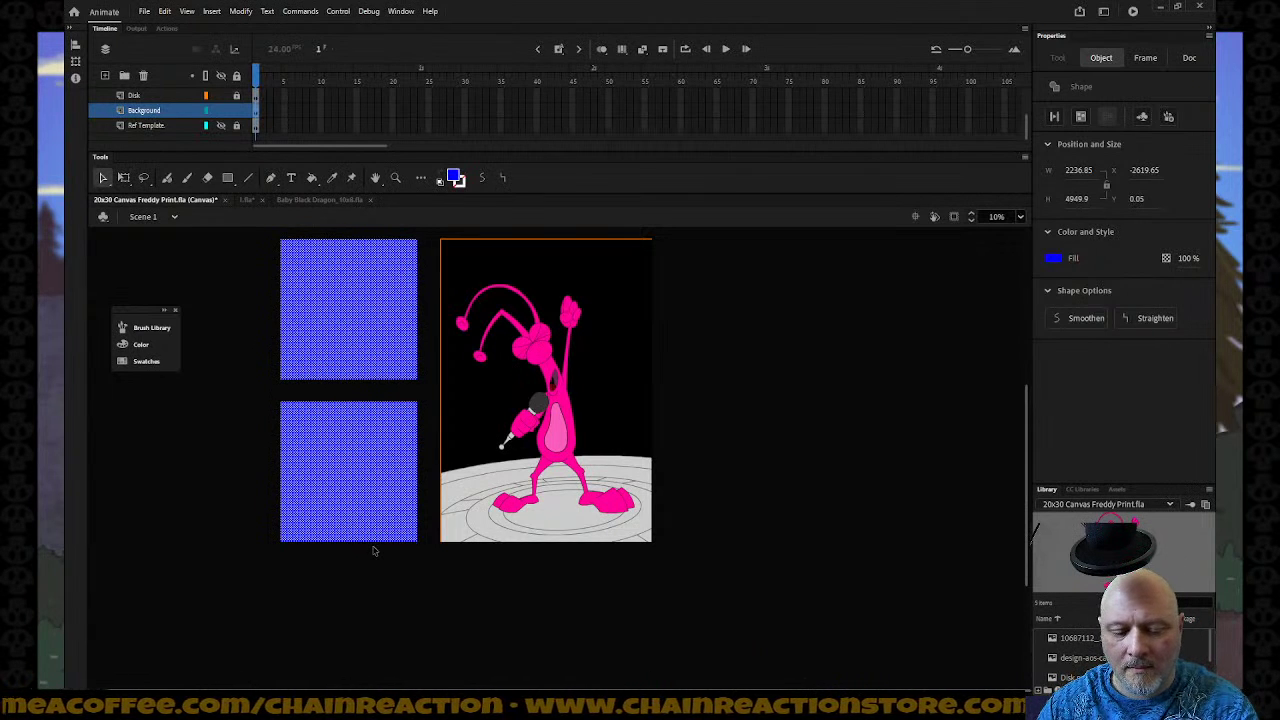
Duplicate the pair of blue squares on the opposite side of the stage and nudge the copies to about X 3821, Y 23.
drag(357, 508, 754, 503)
key(Up)
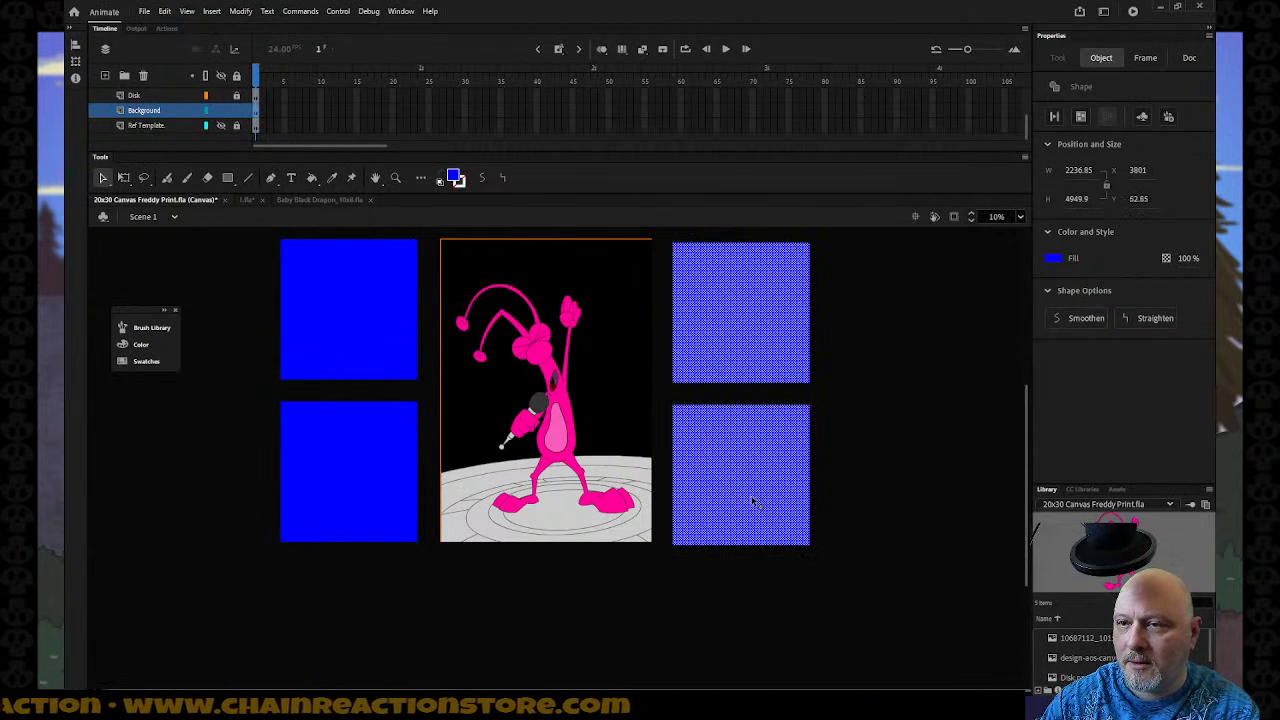
key(Up)
key(Right)
key(Right)
key(Up)
key(Up)
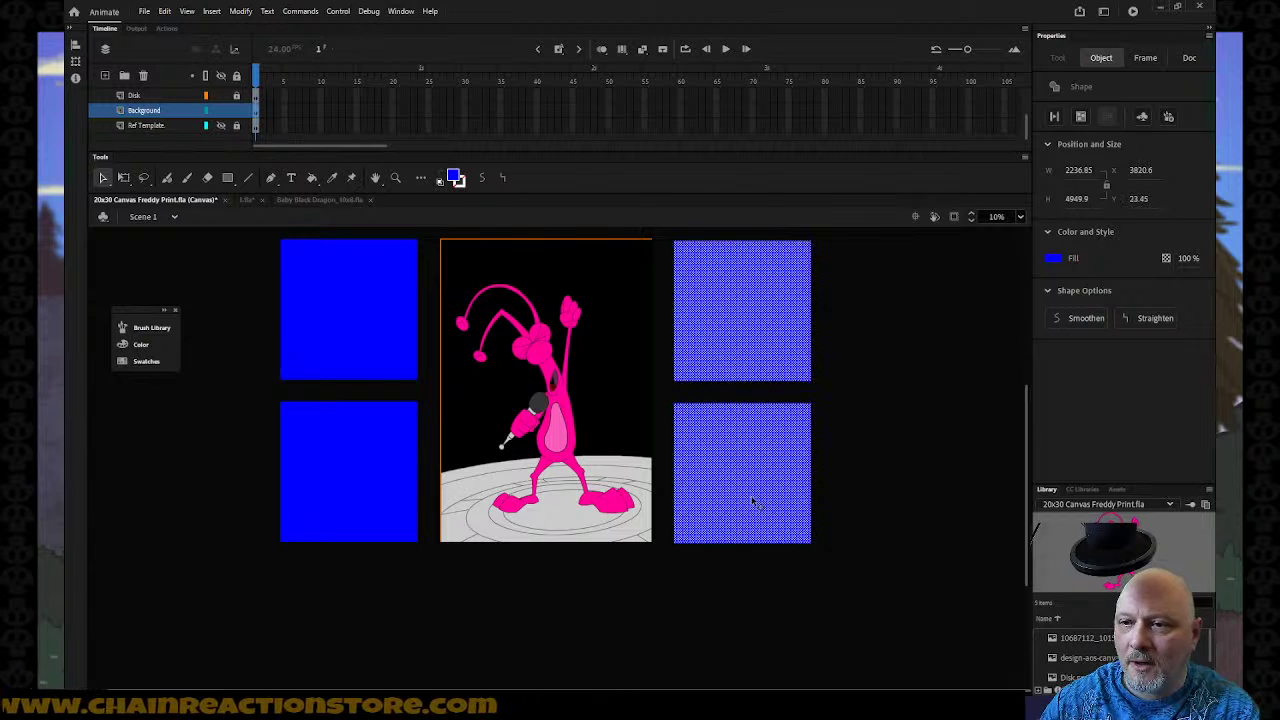
click(709, 655)
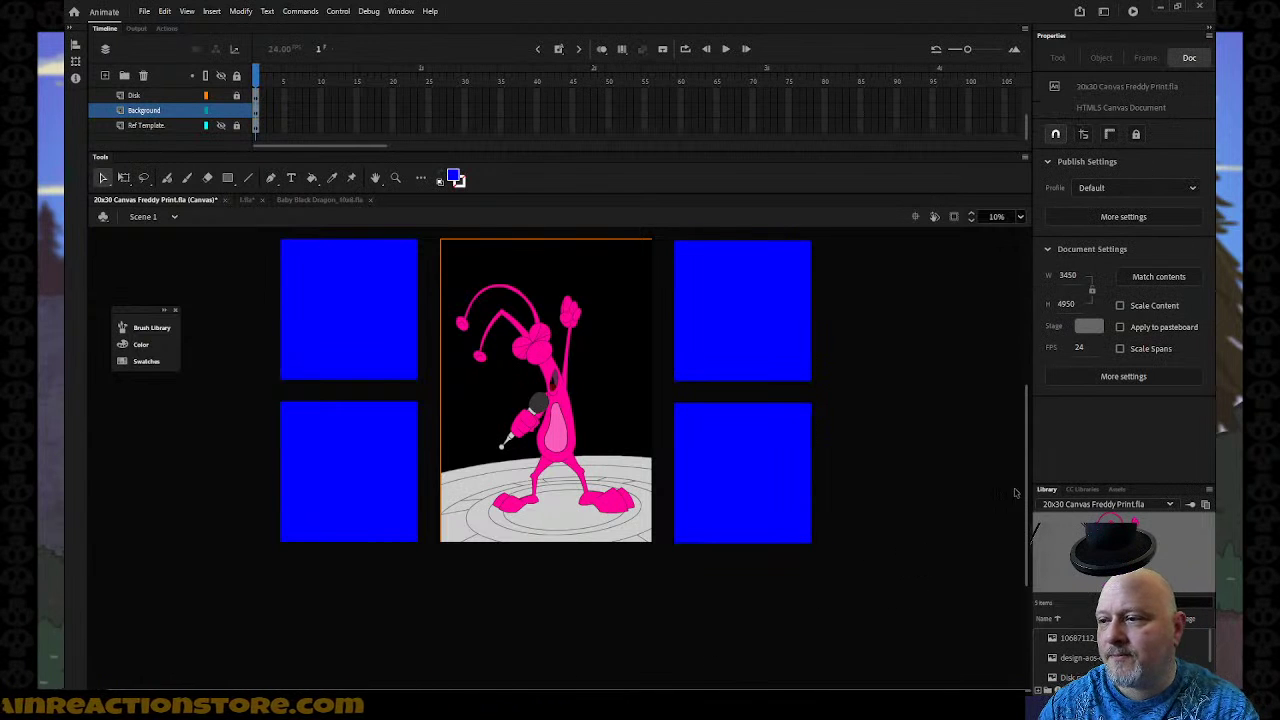
scroll(1027, 485, up, 1)
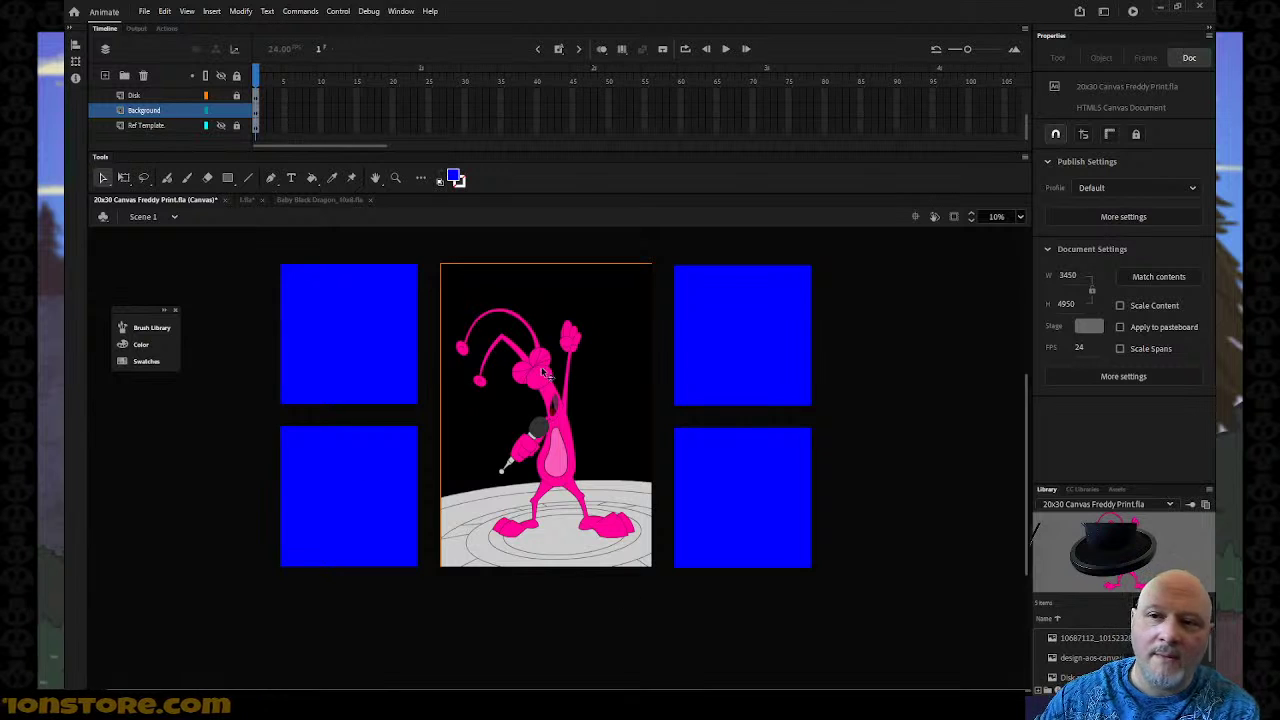
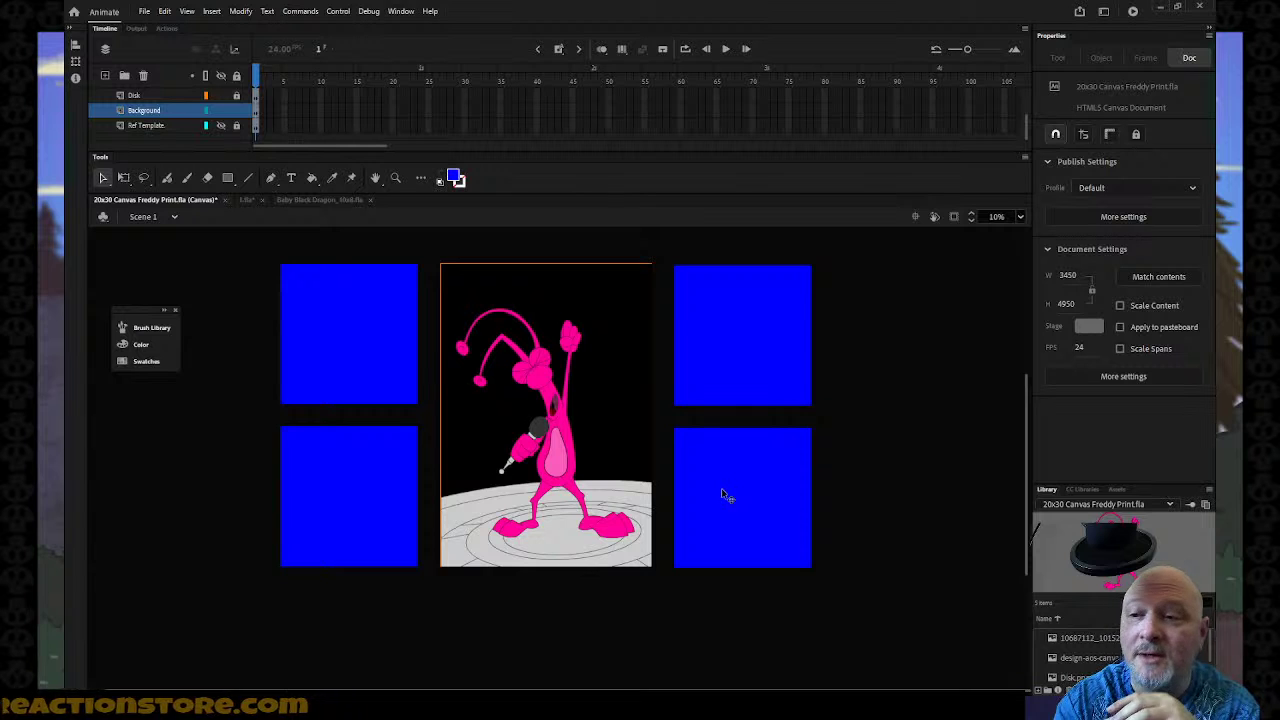
Delete all four blue squares beside the stage from the Background layer.
click(370, 317)
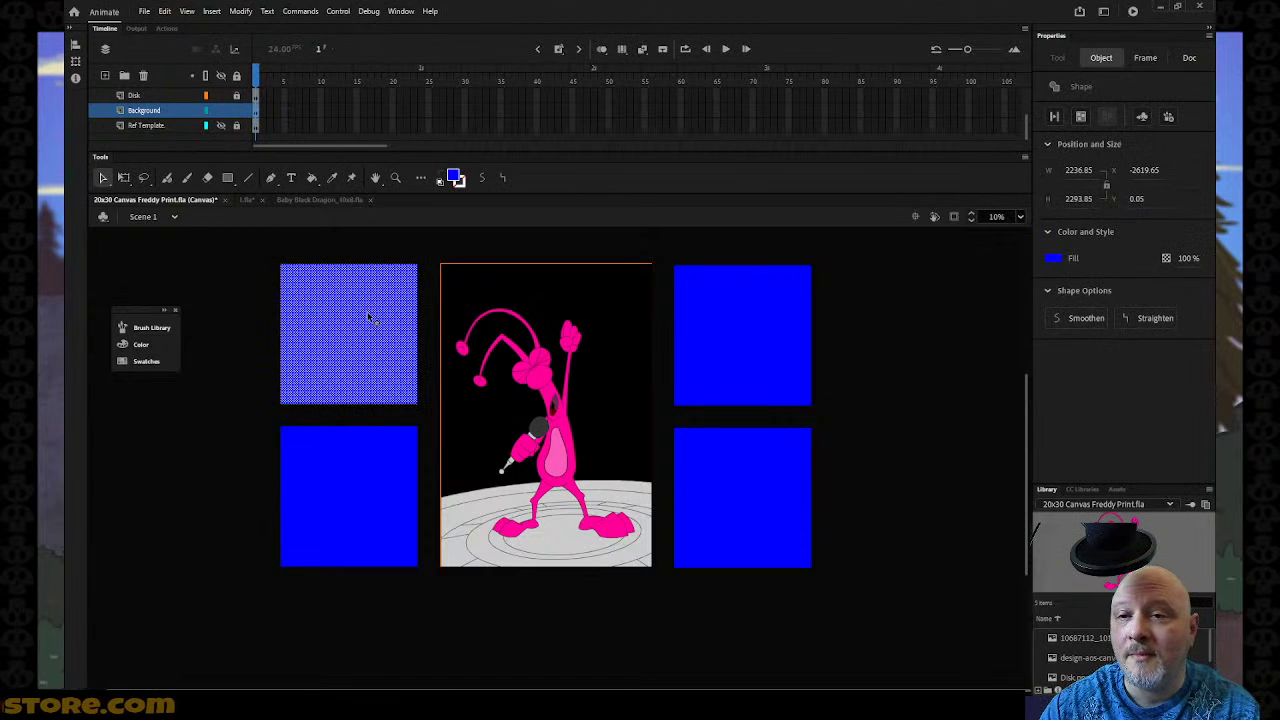
key(Delete)
click(369, 470)
key(Delete)
click(732, 352)
key(Delete)
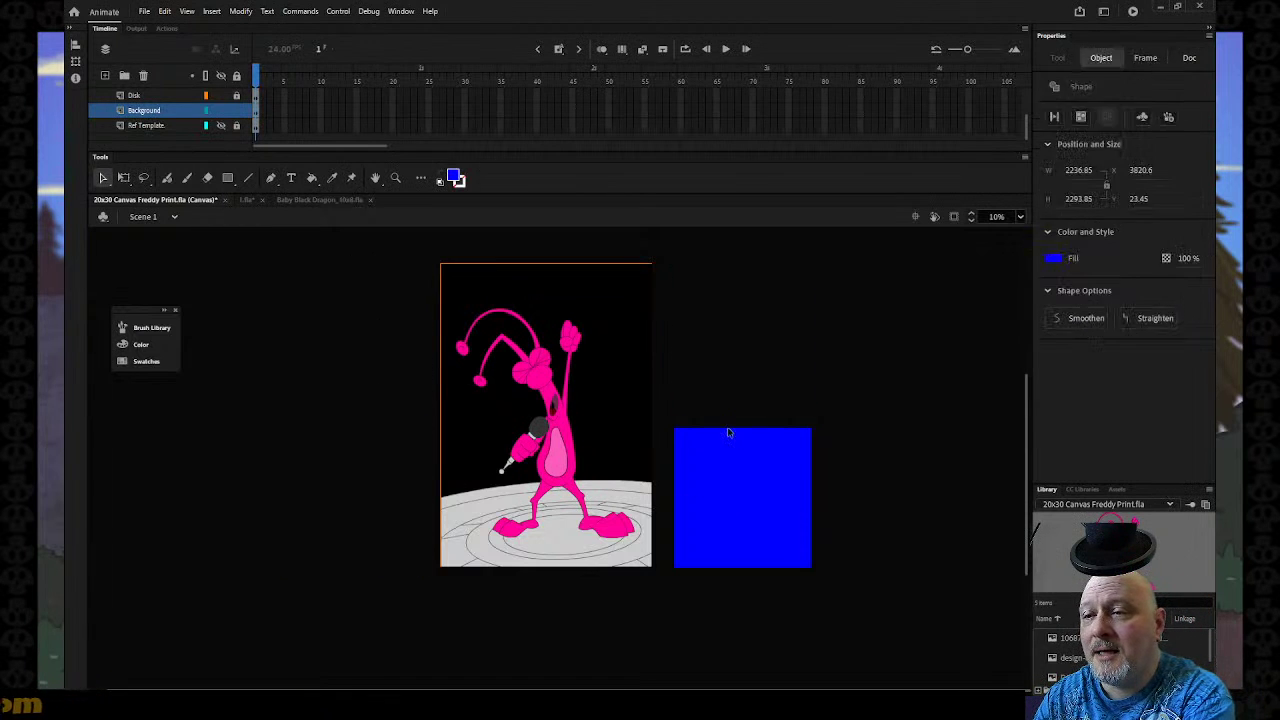
click(731, 432)
key(Delete)
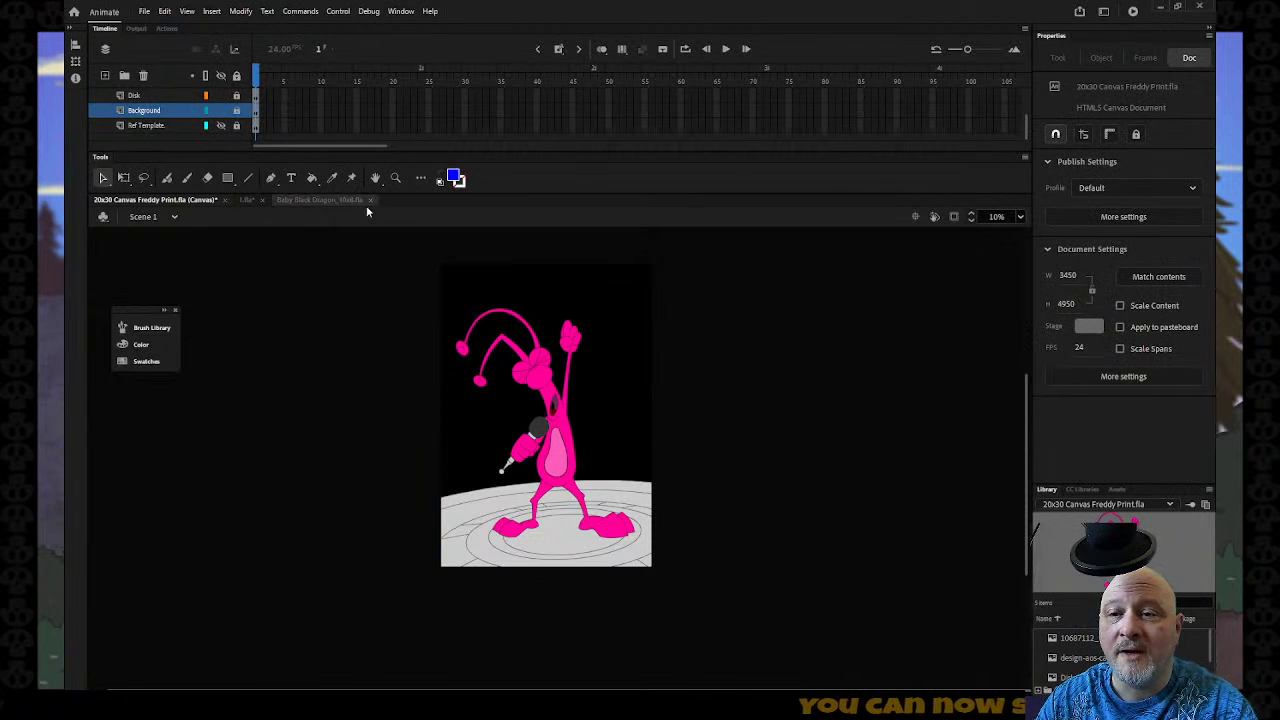
Open the 20x30 Canvas 3 panel template file from the Posters and Art folder and view its whole three-panel layout.
key(z)
drag(418, 250, 698, 601)
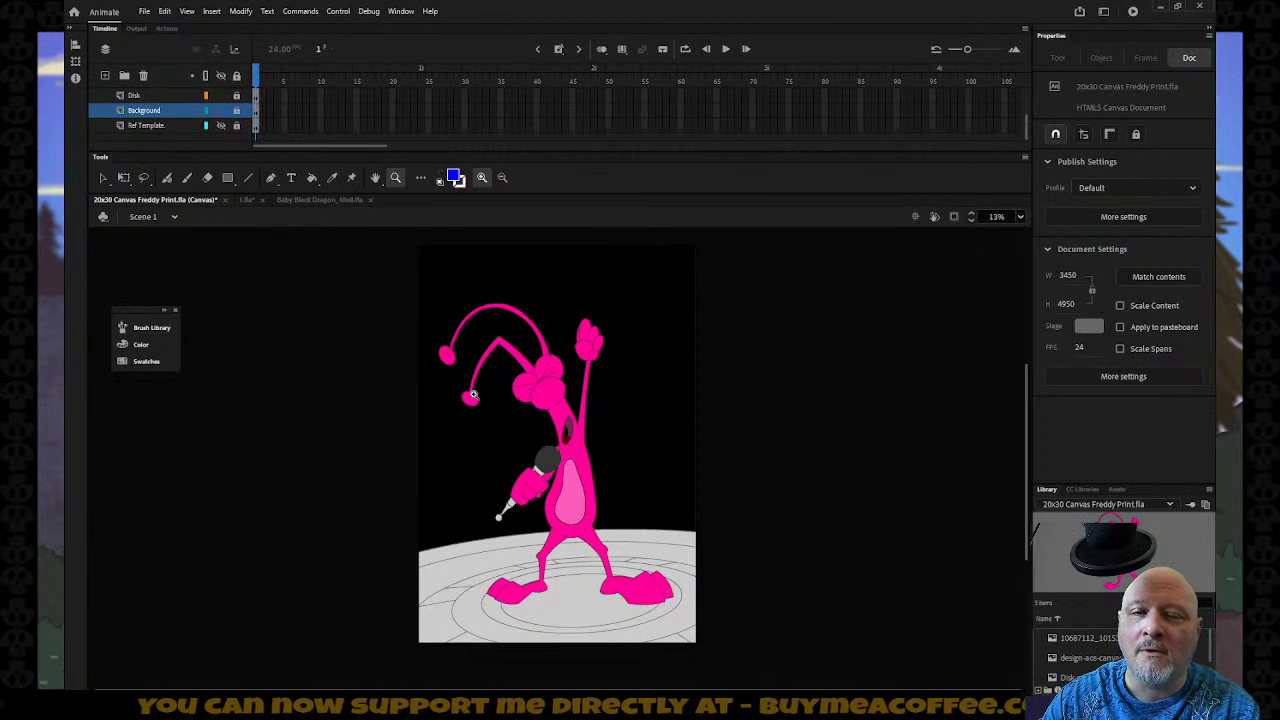
click(163, 11)
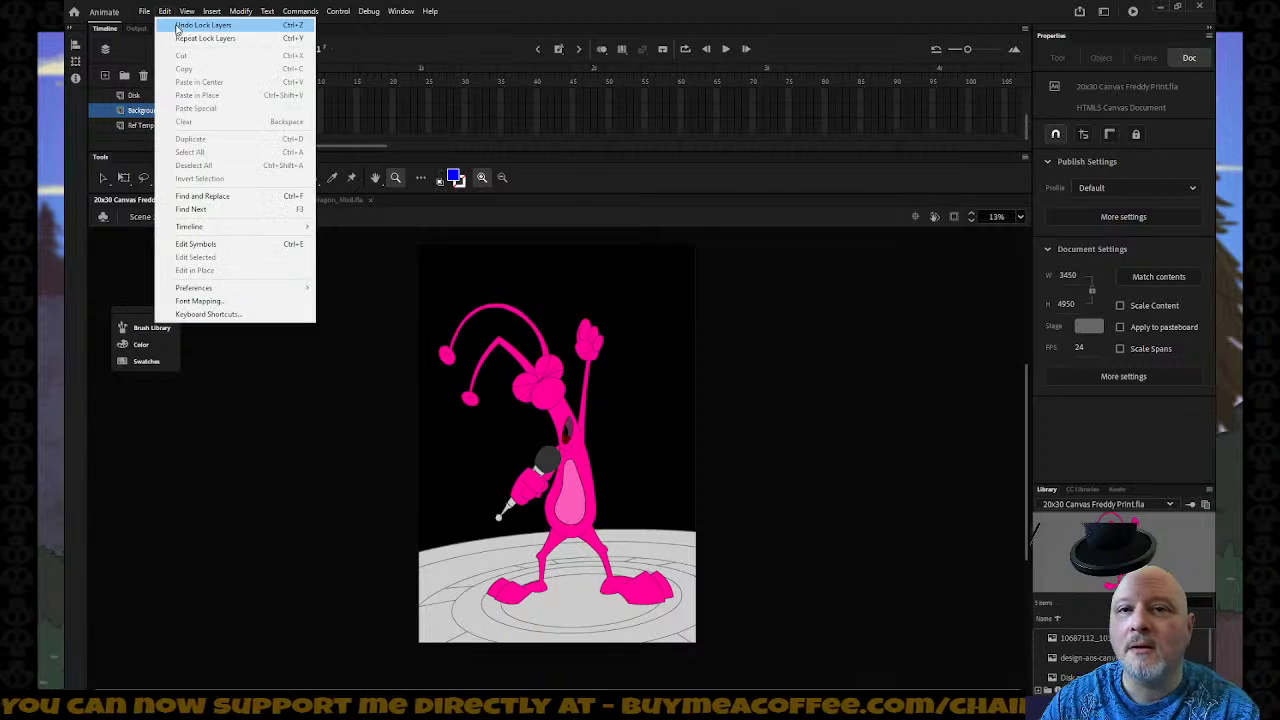
mouse_move(144, 11)
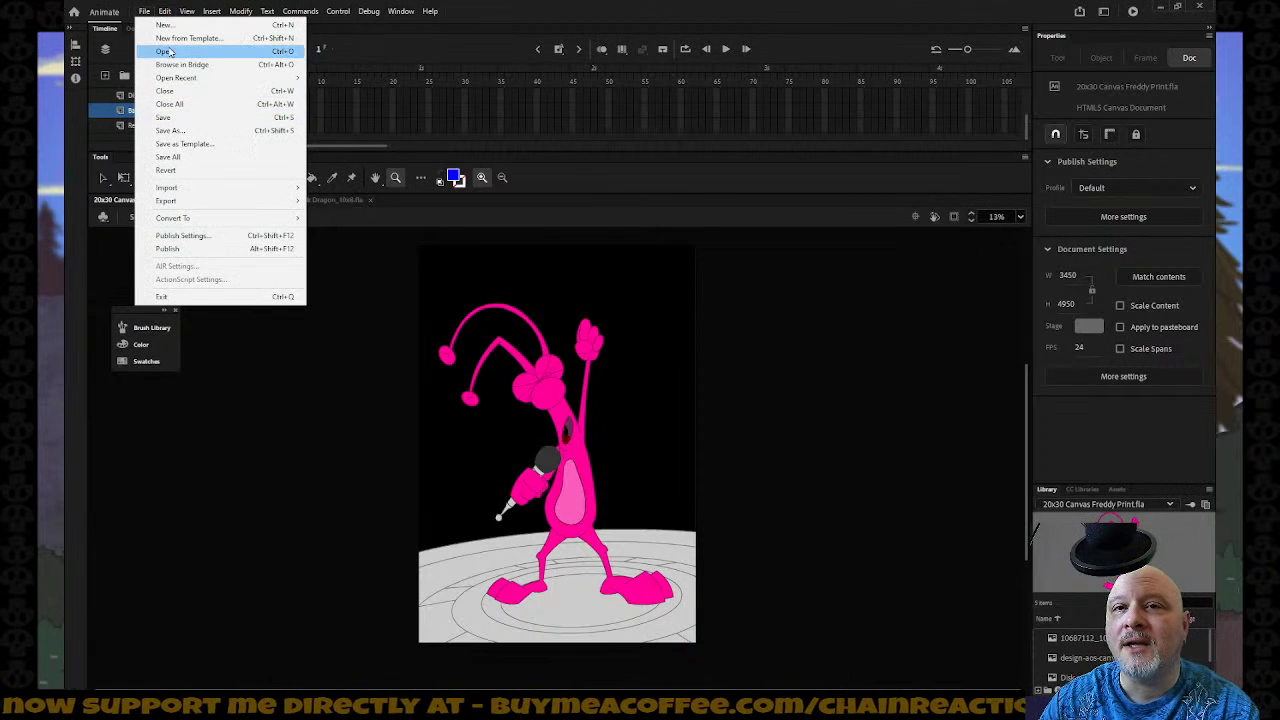
click(166, 52)
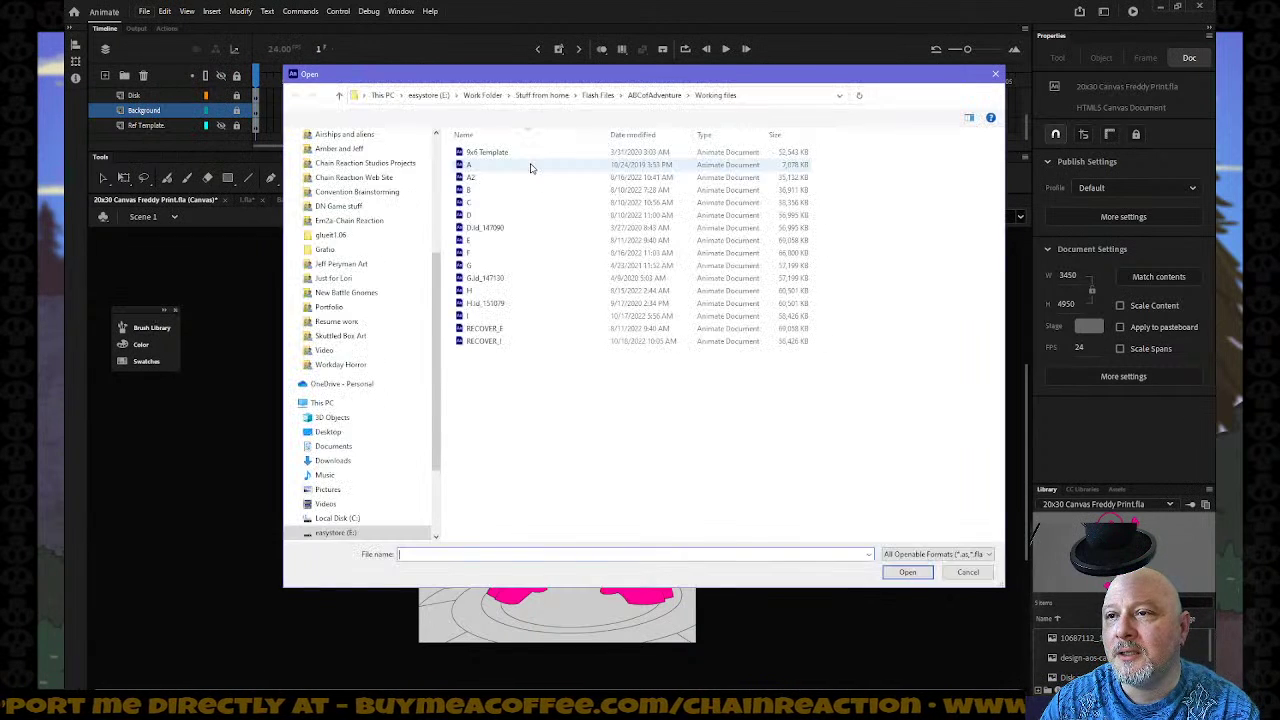
click(600, 95)
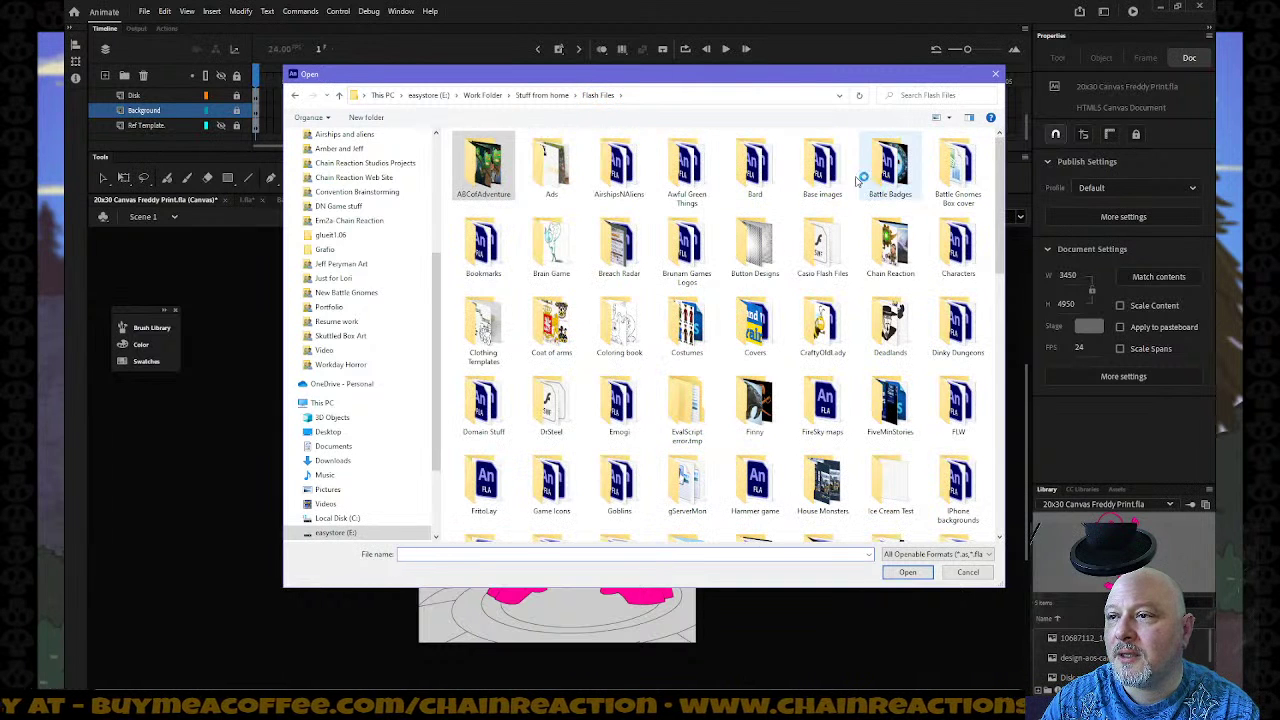
scroll(850, 250, down, 3)
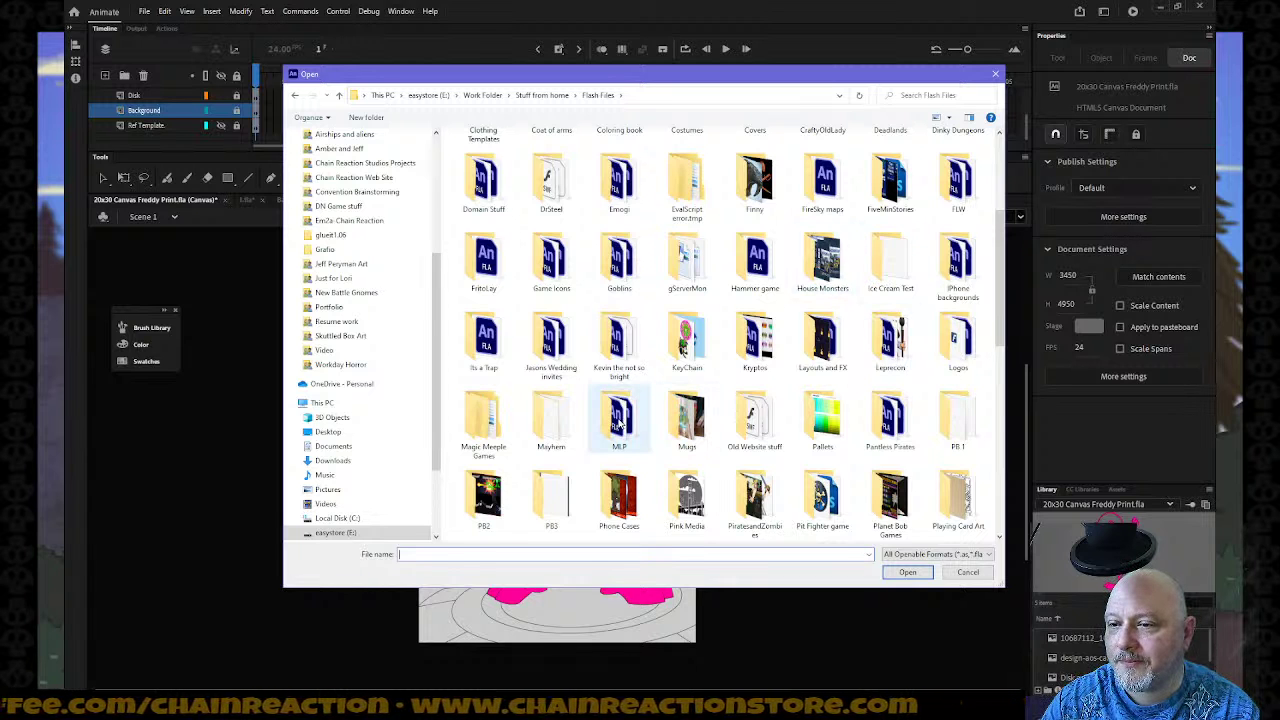
scroll(619, 424, down, 3)
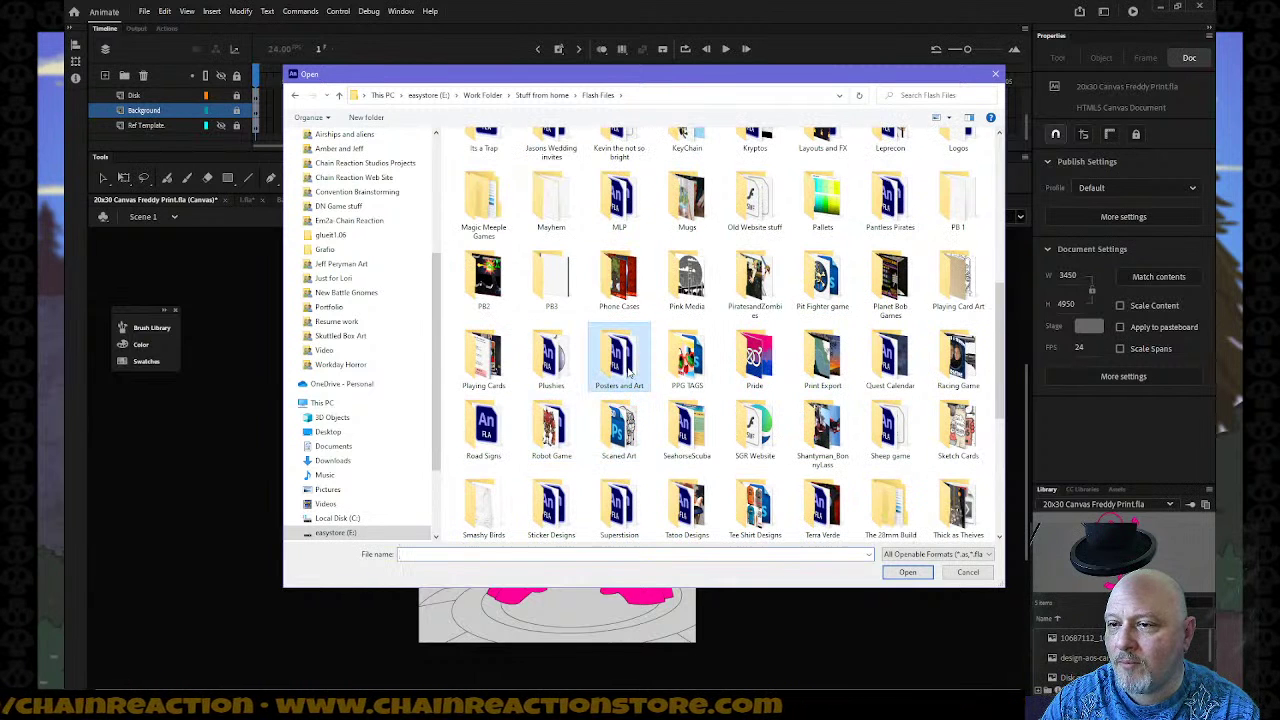
double_click(628, 370)
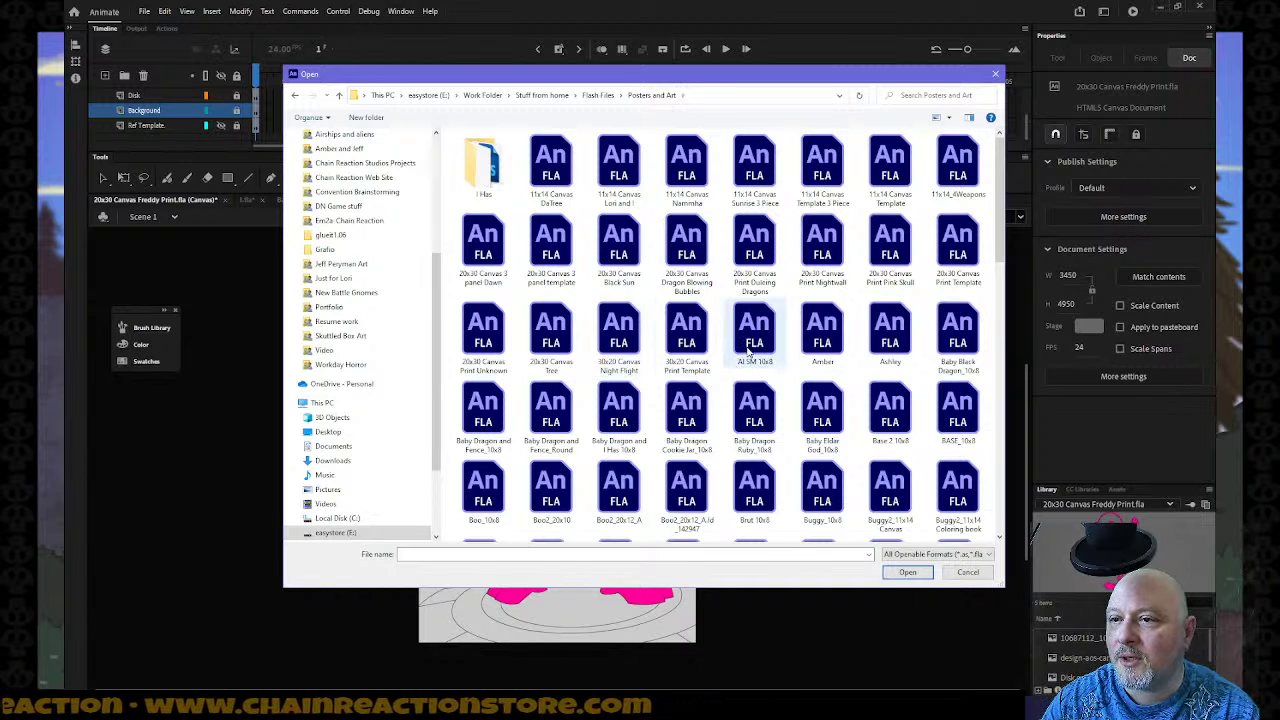
double_click(549, 240)
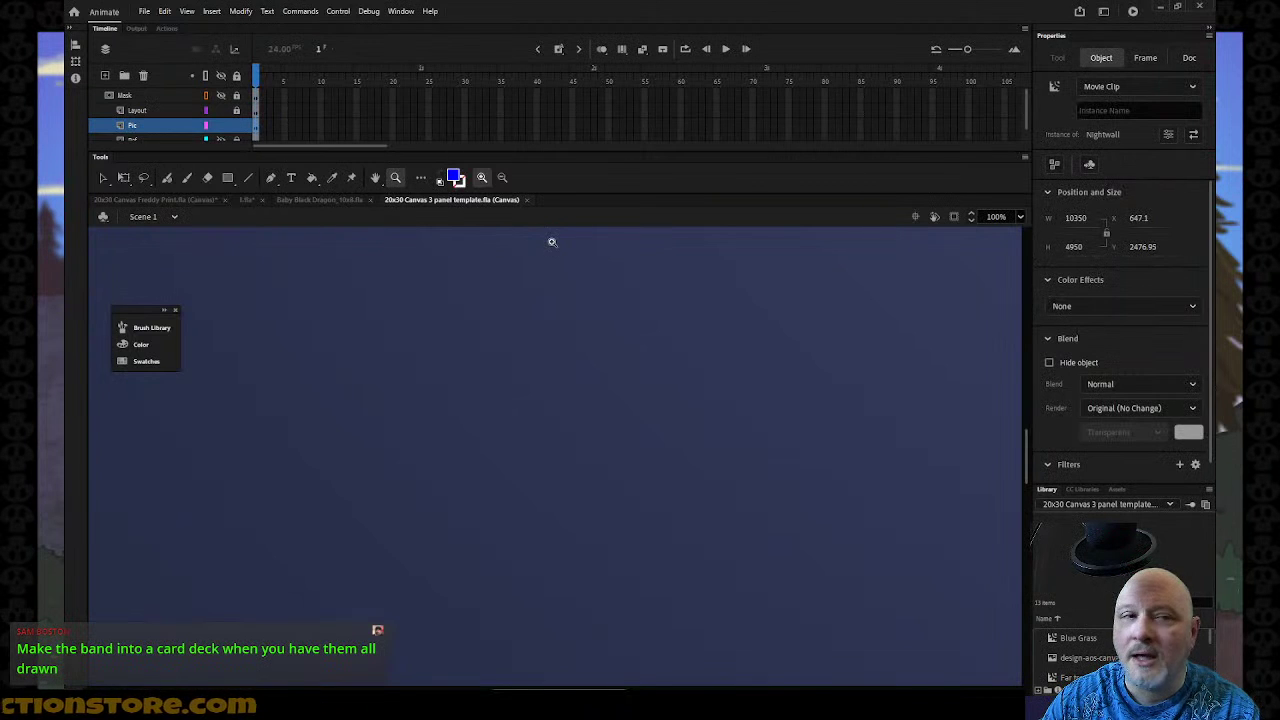
alt+click(587, 353)
alt+click(587, 353)
alt+click(587, 353)
alt+click(587, 353)
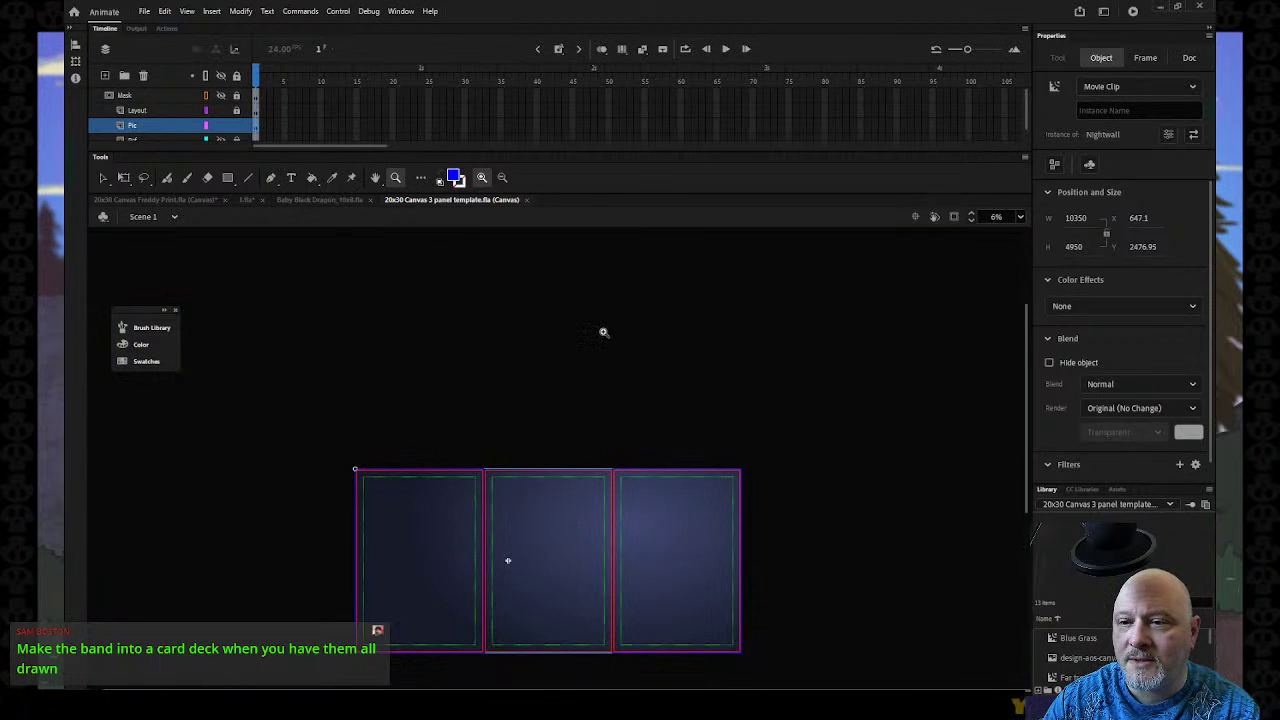
Open the 11x14 Canvas Sunrise 3 Piece file from the Posters and Art folder and close the 3 panel template document.
click(144, 11)
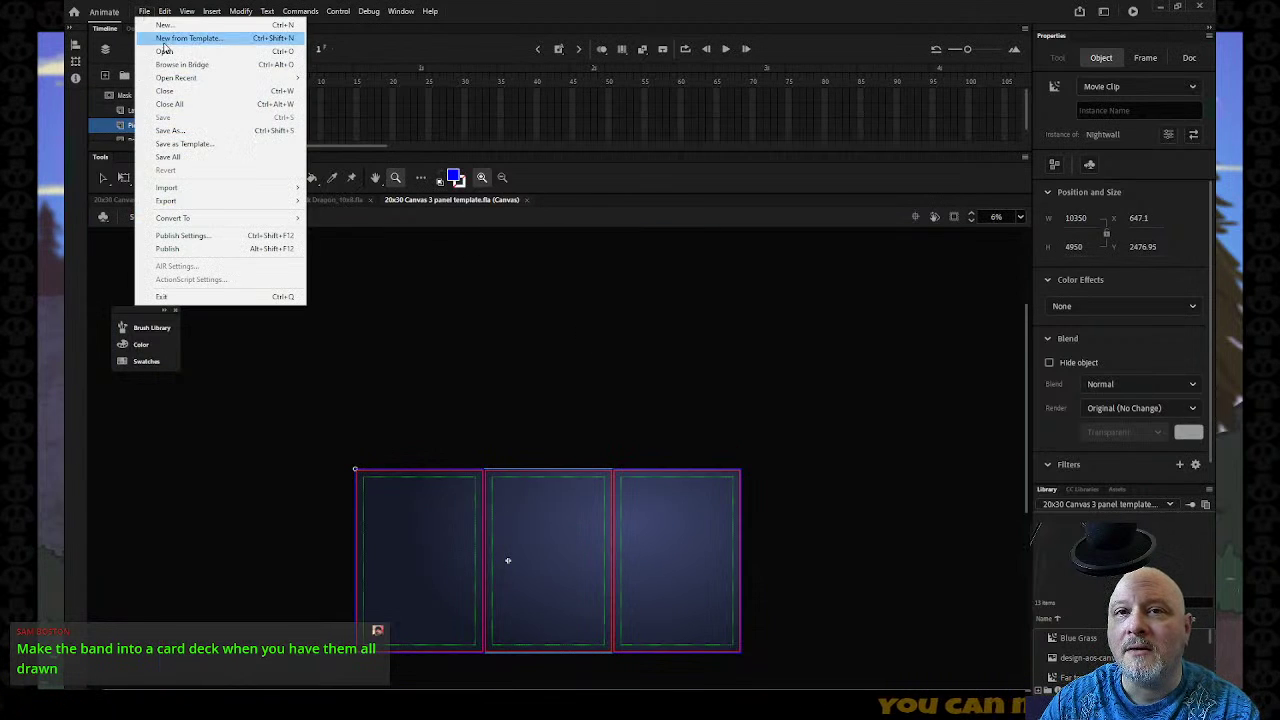
click(165, 51)
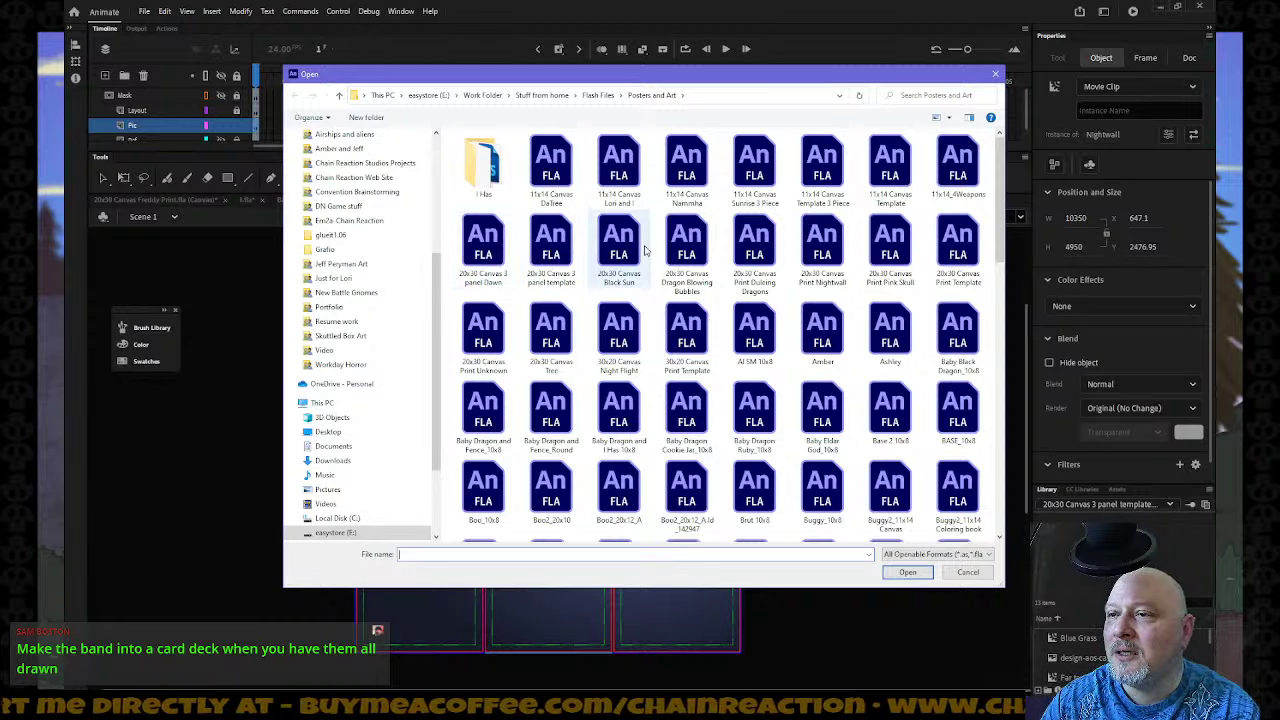
double_click(752, 170)
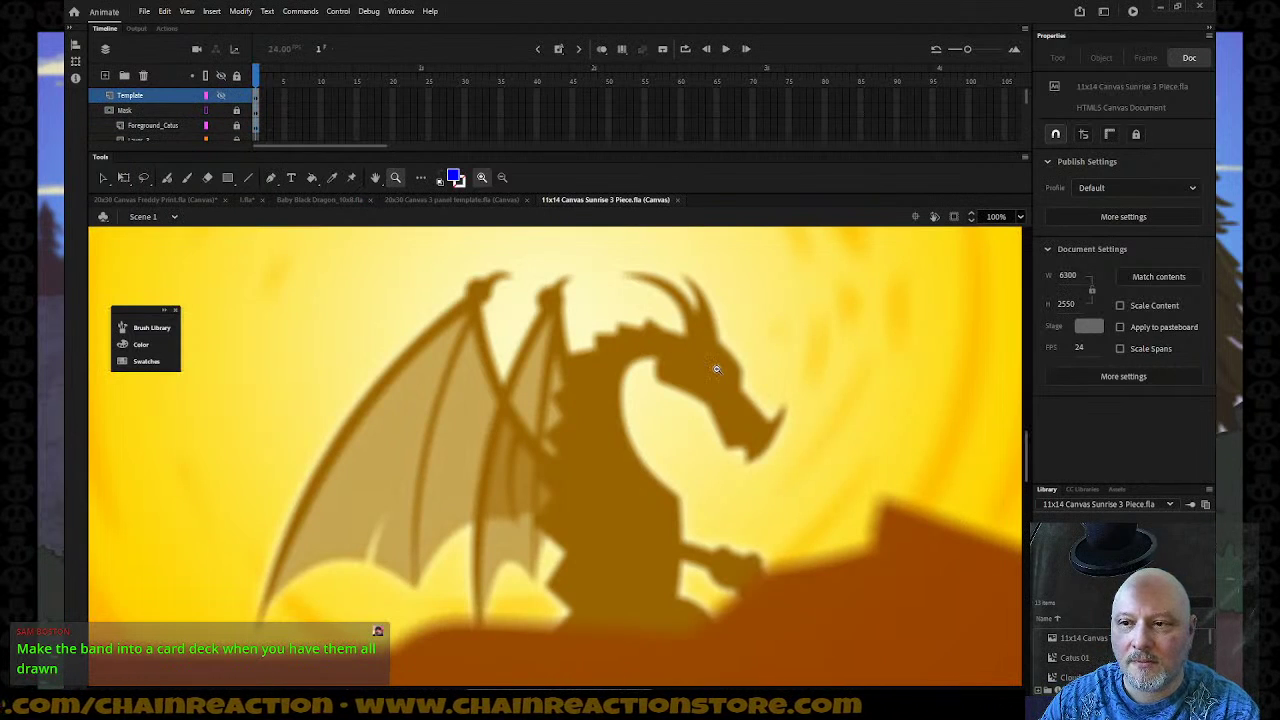
alt+click(703, 368)
alt+click(705, 372)
alt+click(705, 372)
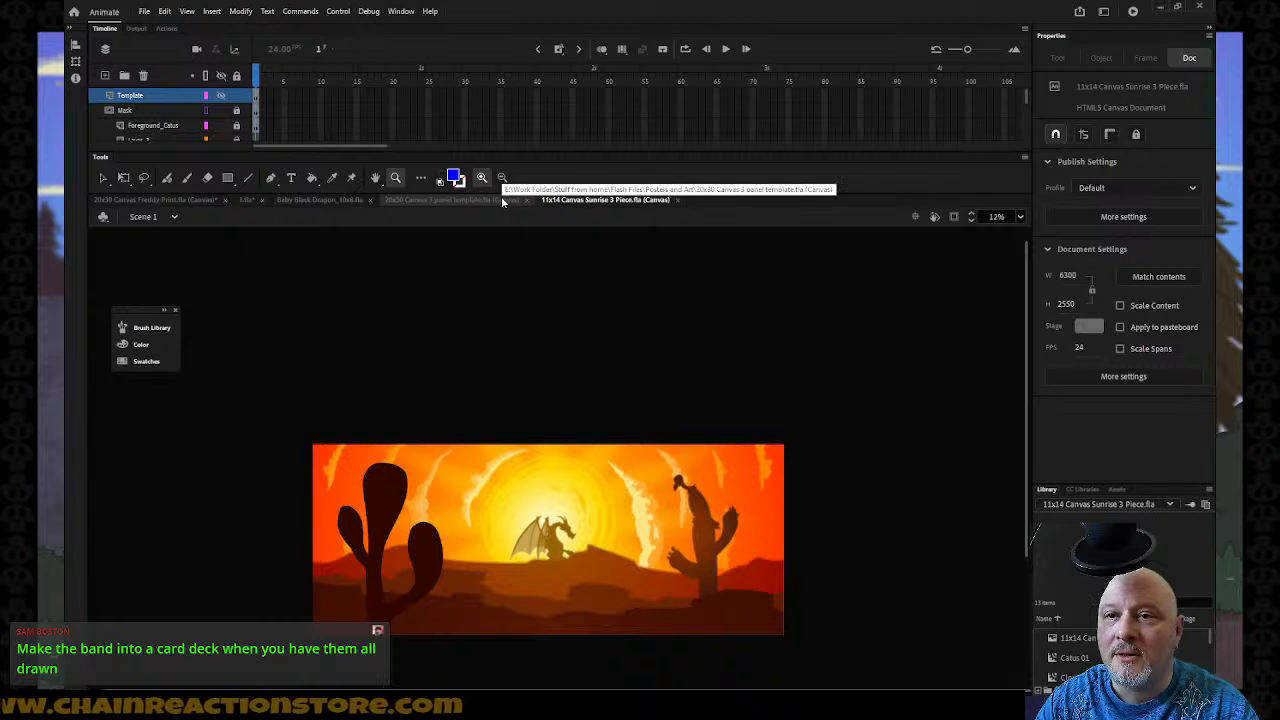
click(529, 200)
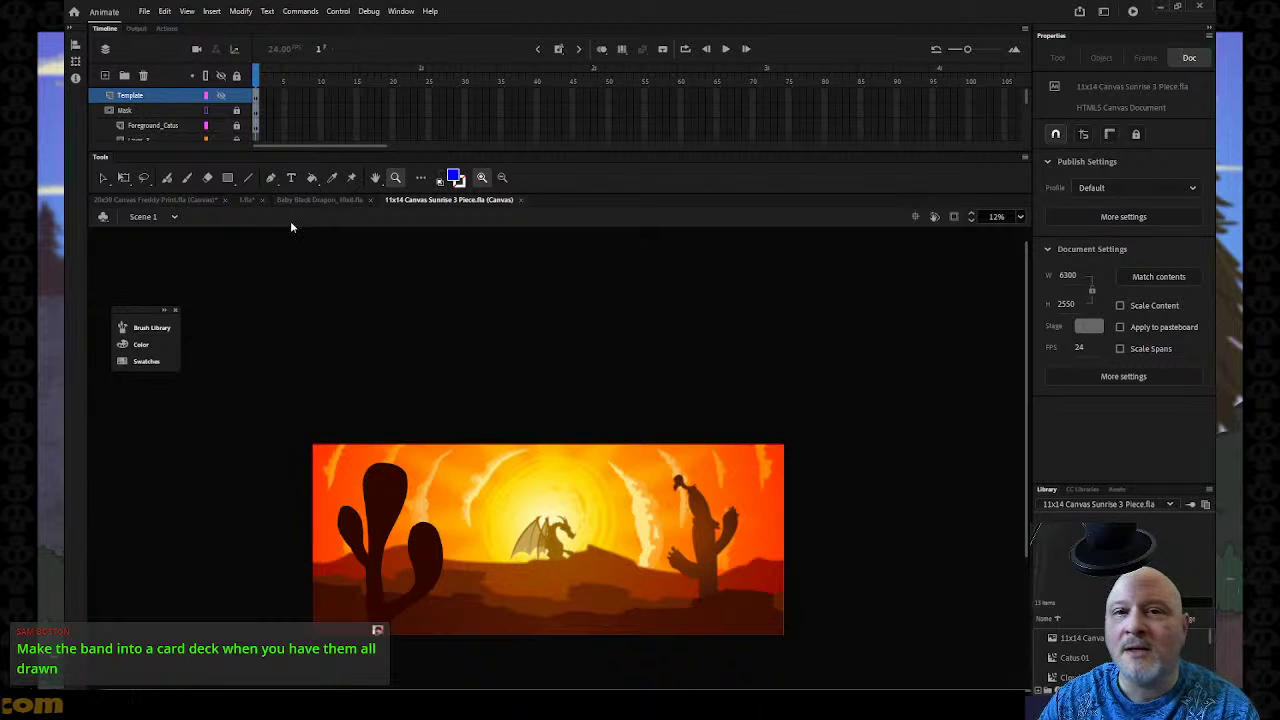
Copy the first frame of the Sun_Glow layer in the 11x14 Canvas Sunrise 3 Piece document.
scroll(218, 124, down, 2)
scroll(218, 124, down, 5)
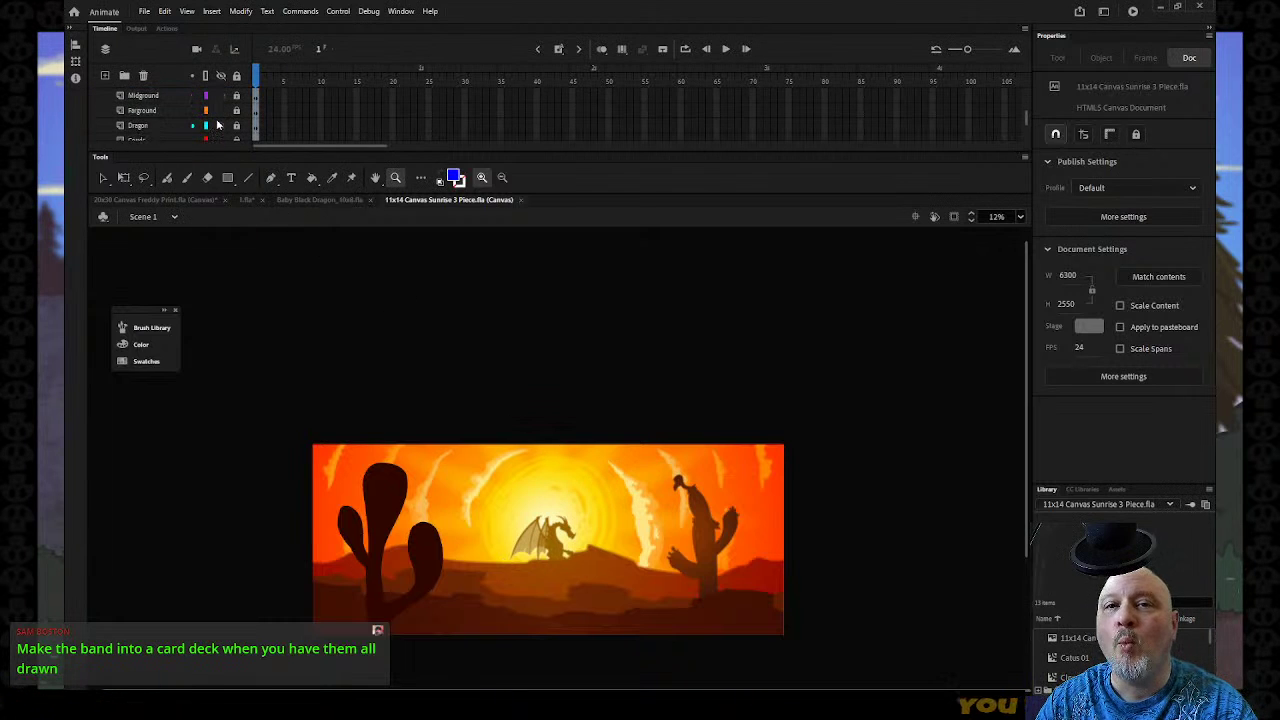
scroll(217, 124, down, 1)
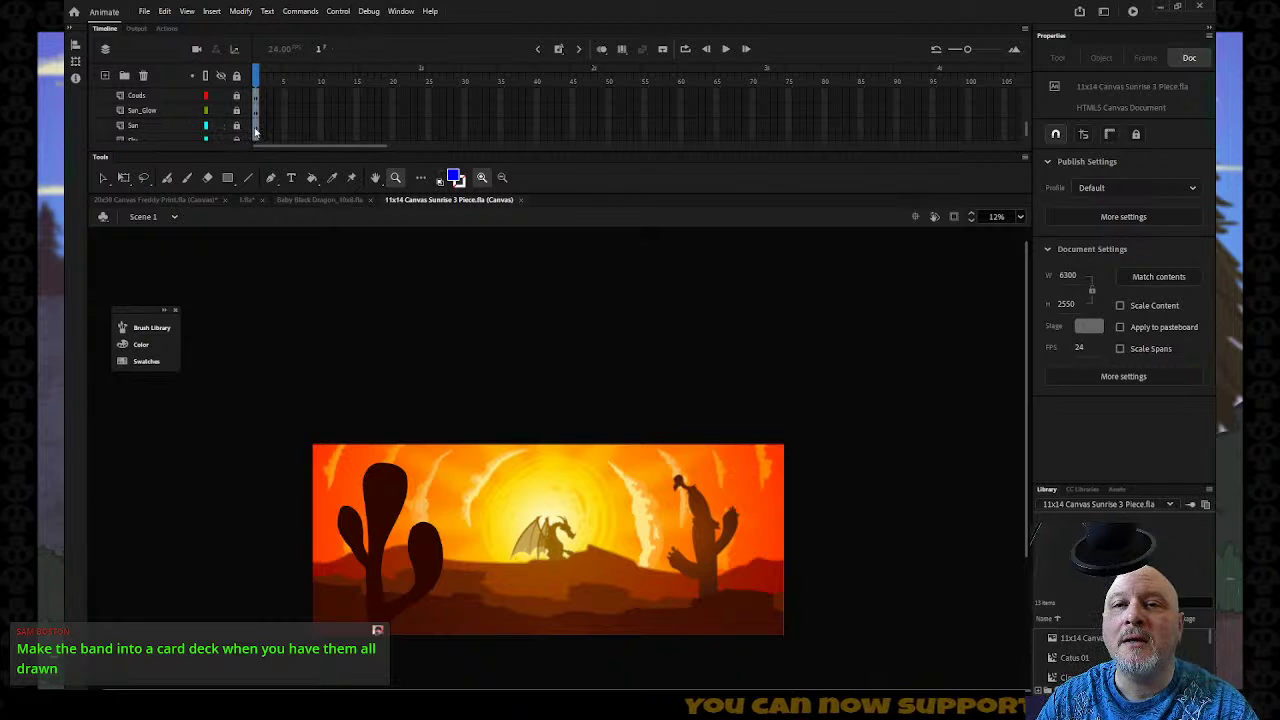
click(256, 131)
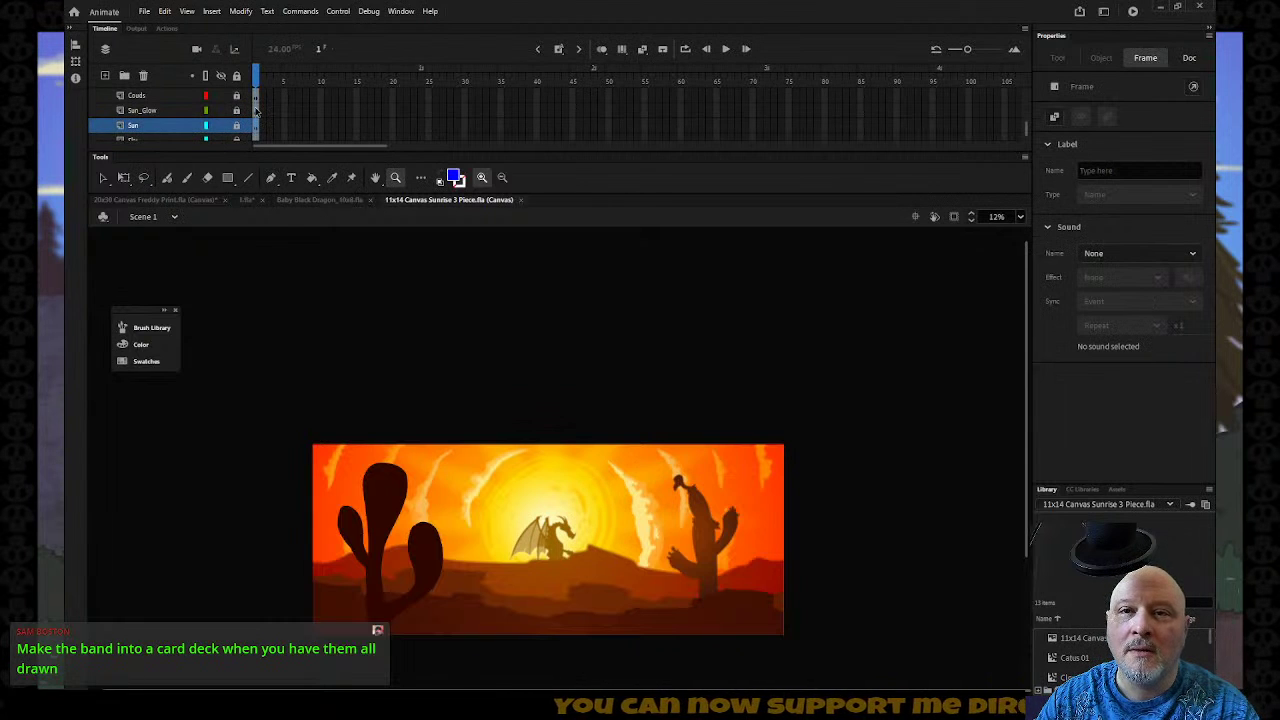
click(258, 113)
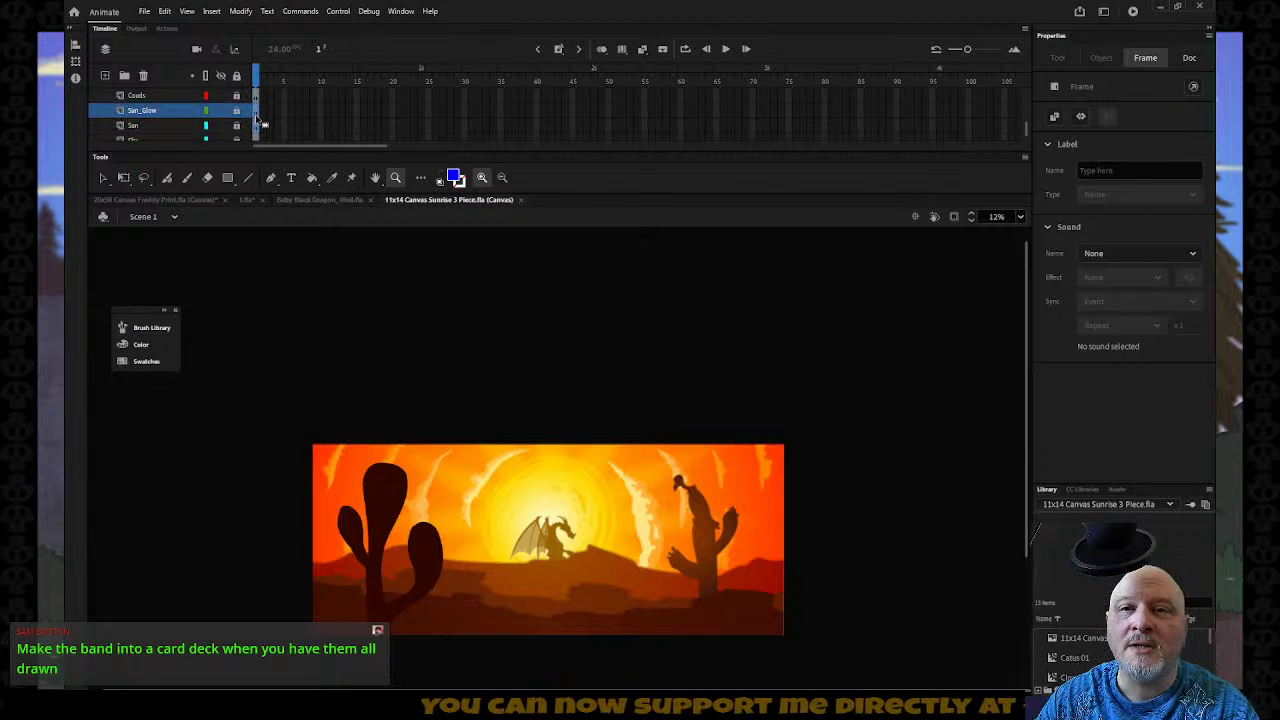
right_click(257, 113)
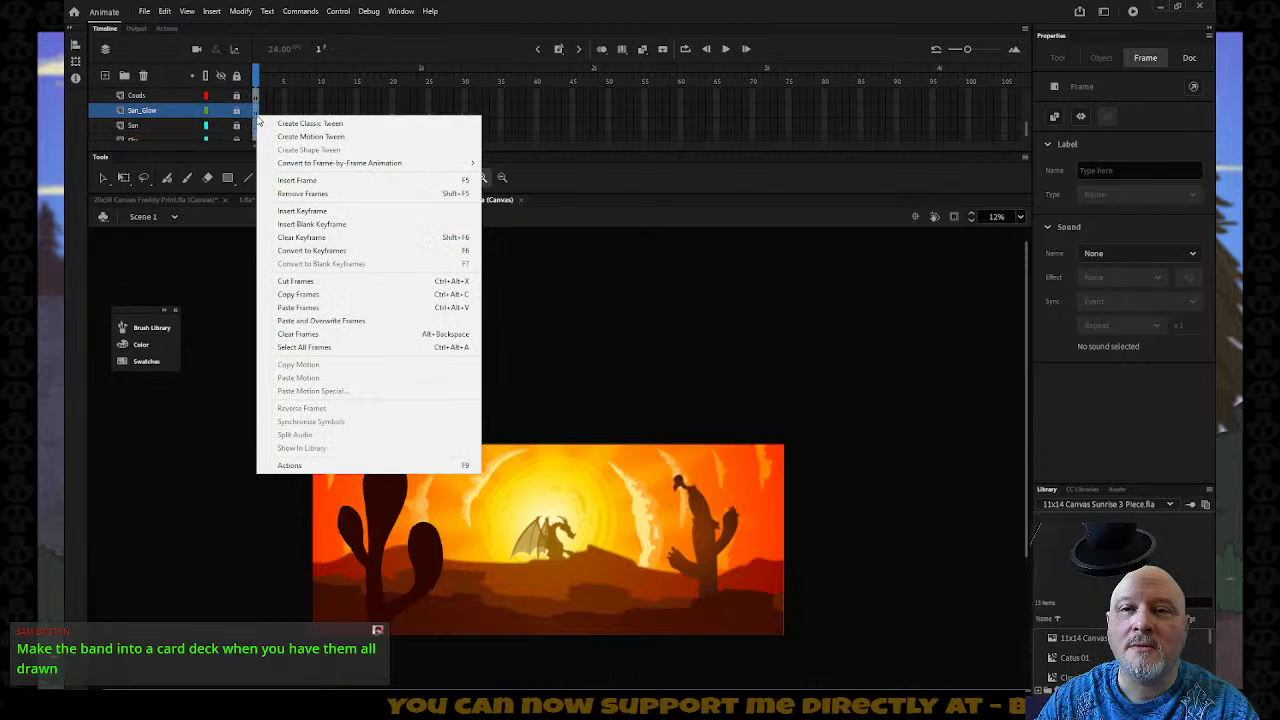
click(318, 294)
Add a layer named Lights directly above the Background layer in the 20x30 Canvas Freddy Print document.
click(175, 200)
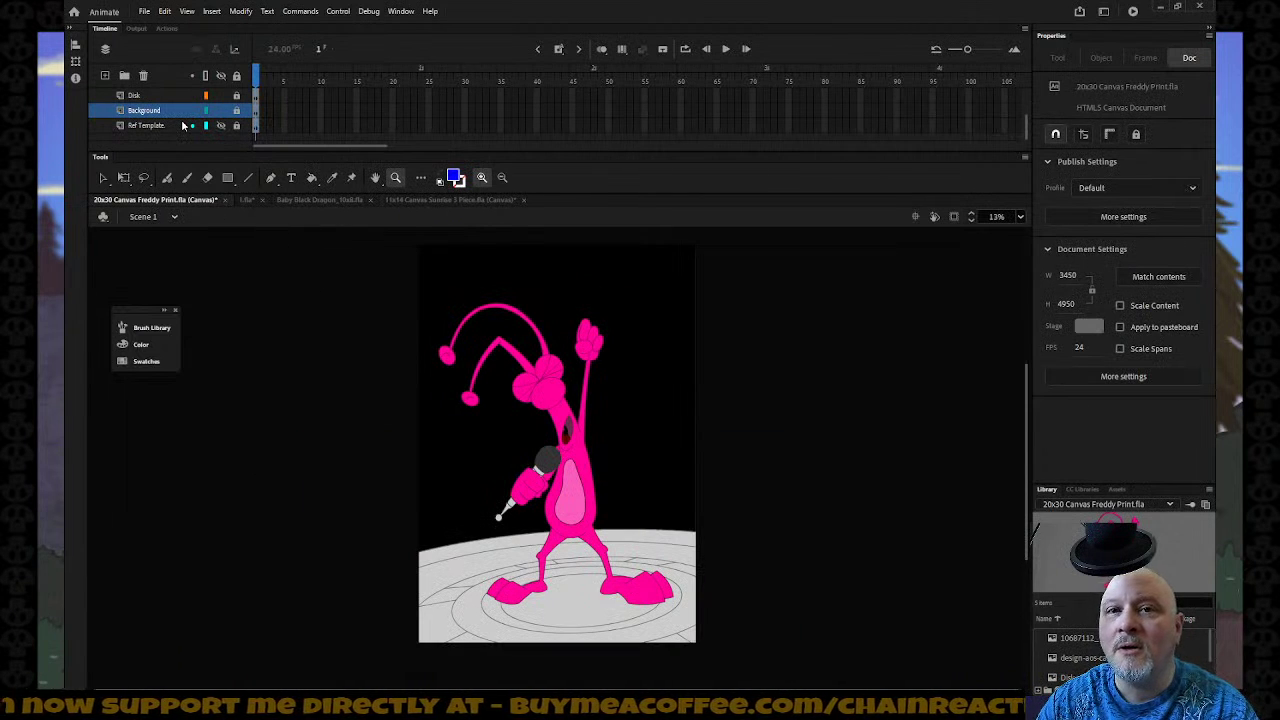
right_click(172, 112)
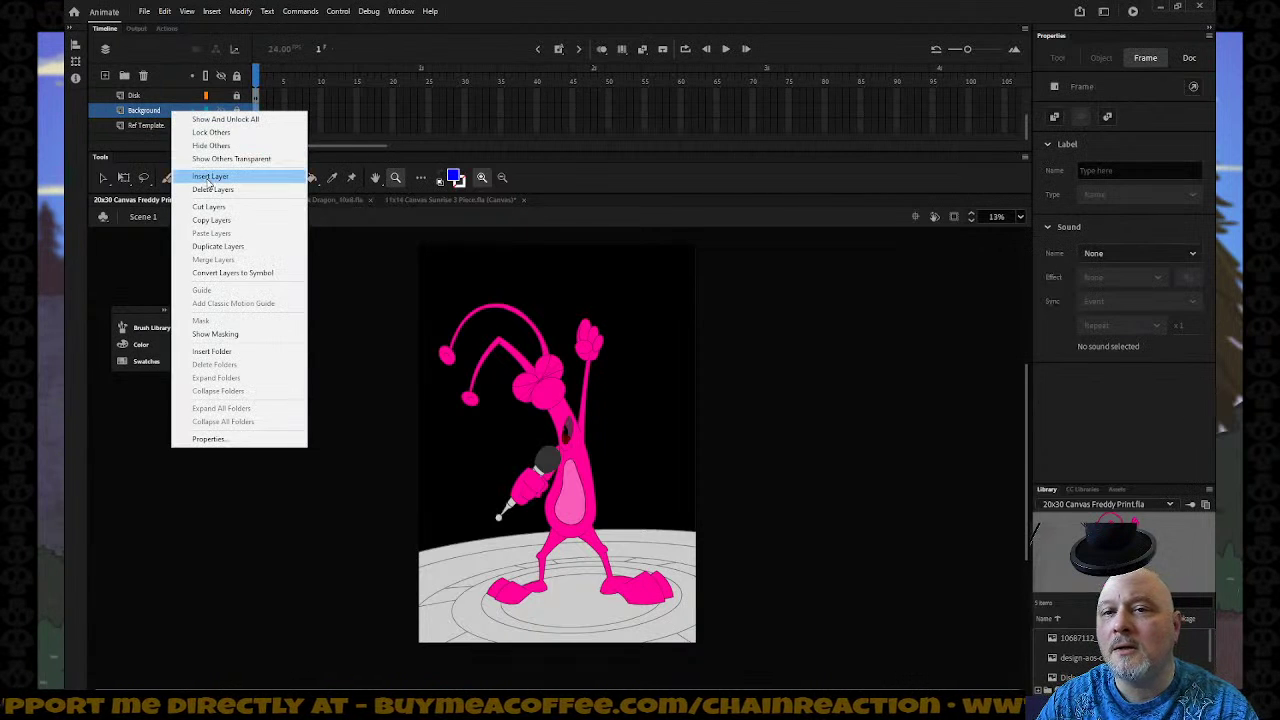
click(210, 177)
scroll(218, 126, down, 1)
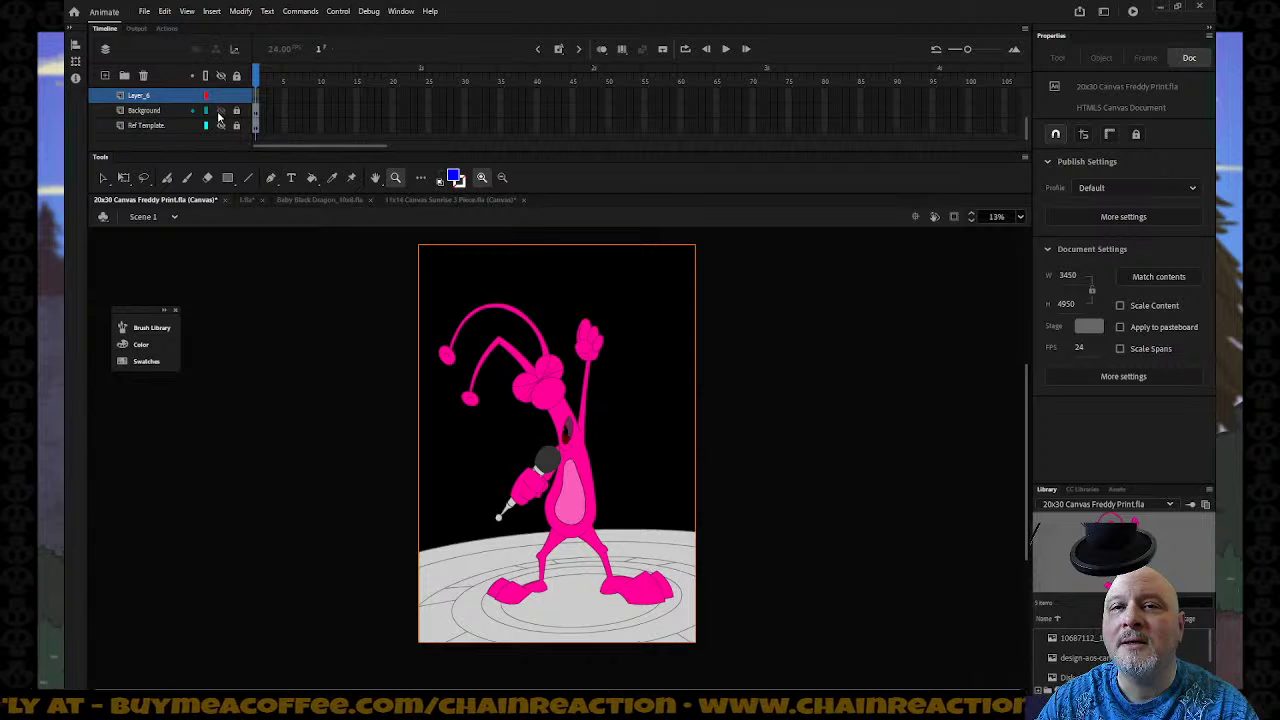
click(164, 95)
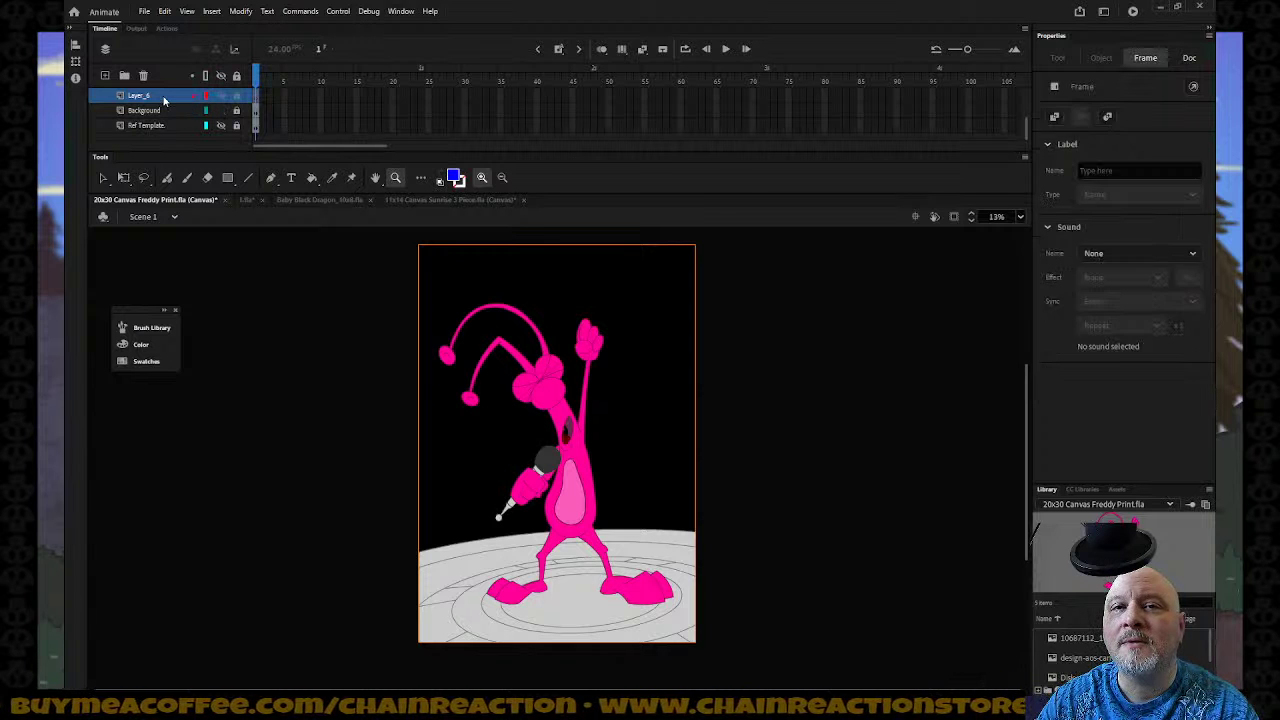
double_click(166, 96)
text(Lights)
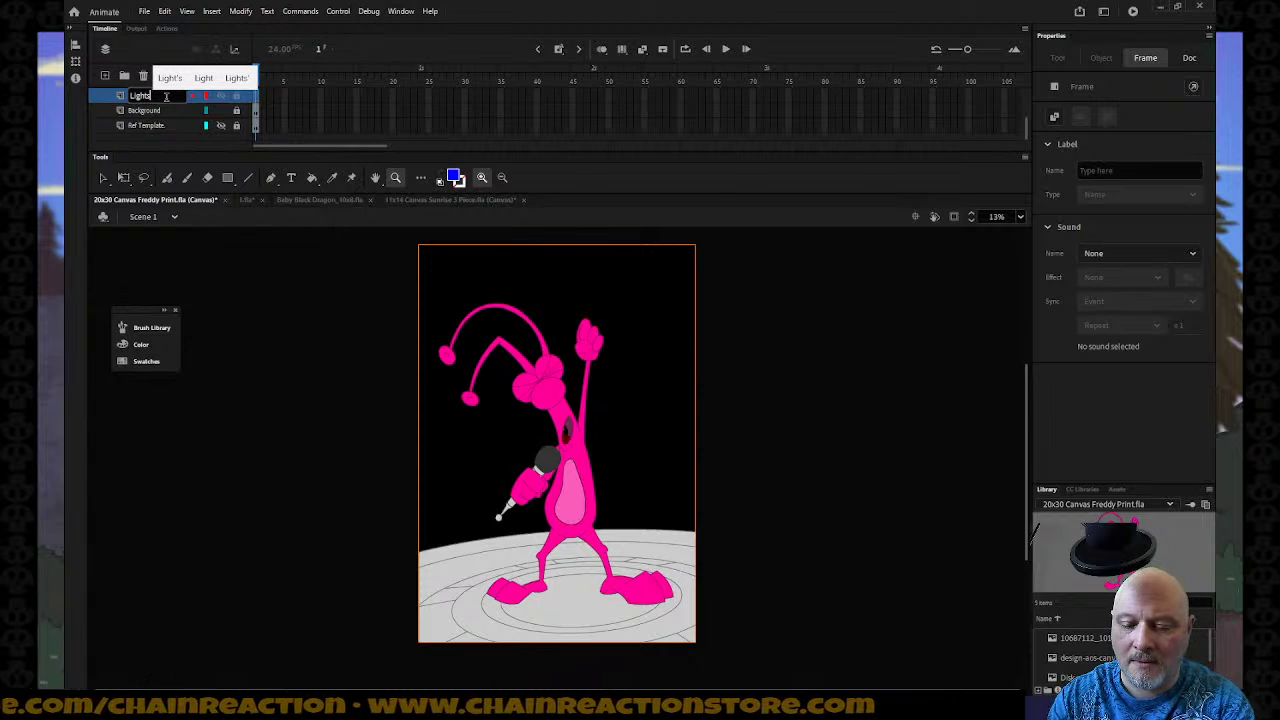
key(Return)
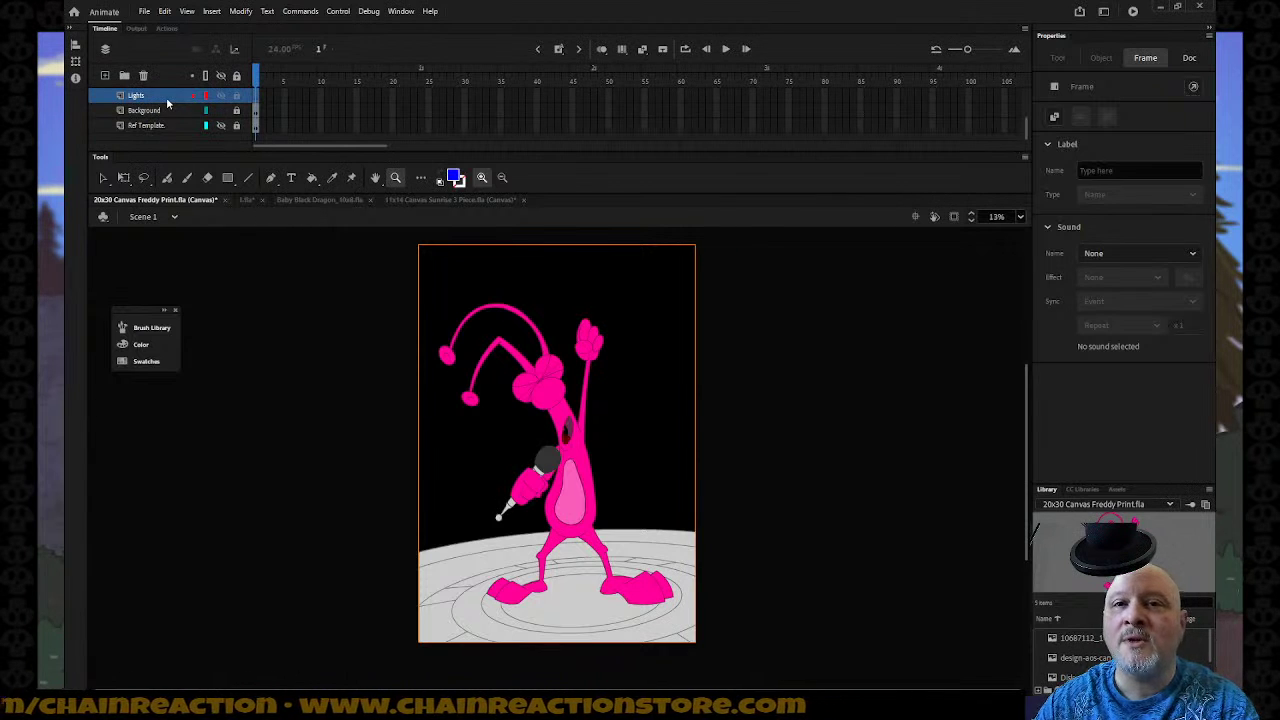
Show the Freddy REF layer and move the Lights layer directly above it, below the Freddy layer.
scroll(177, 89, up, 3)
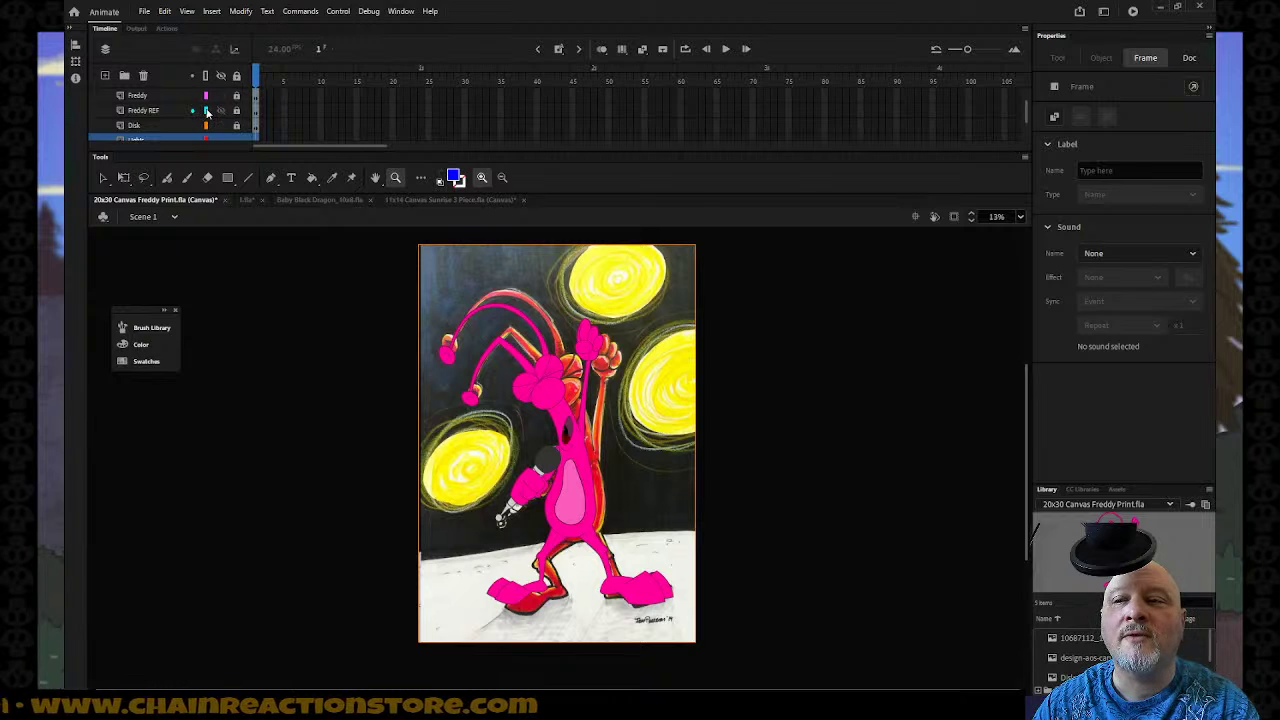
scroll(205, 113, down, 2)
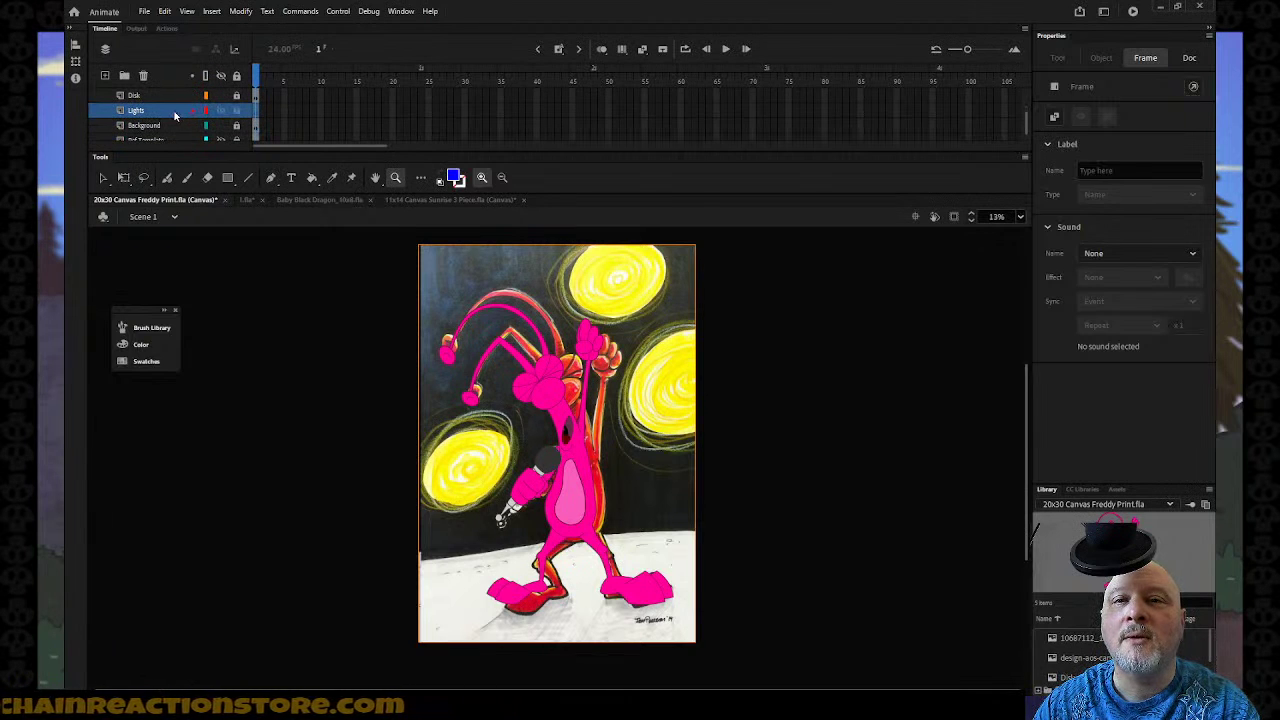
scroll(171, 88, up, 3)
drag(172, 83, 168, 131)
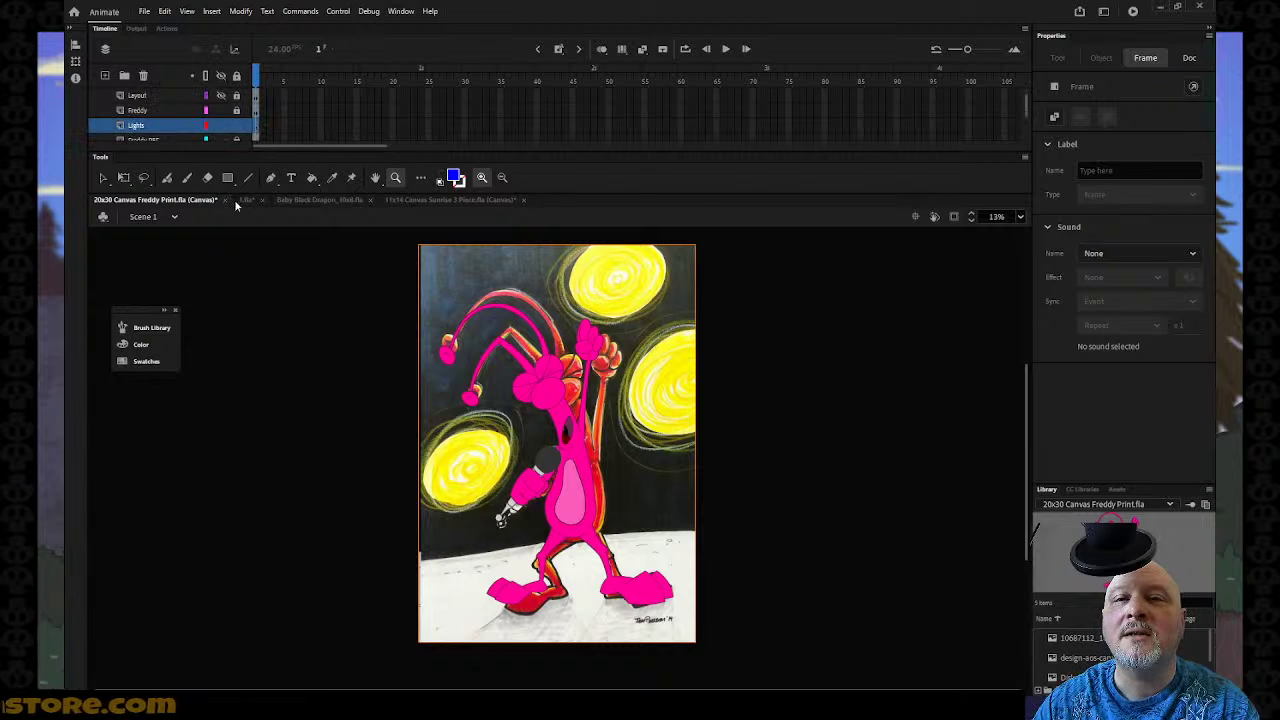
Paste the copied sun and glow frames onto the first frame of the Lights layer.
right_click(251, 294)
click(253, 131)
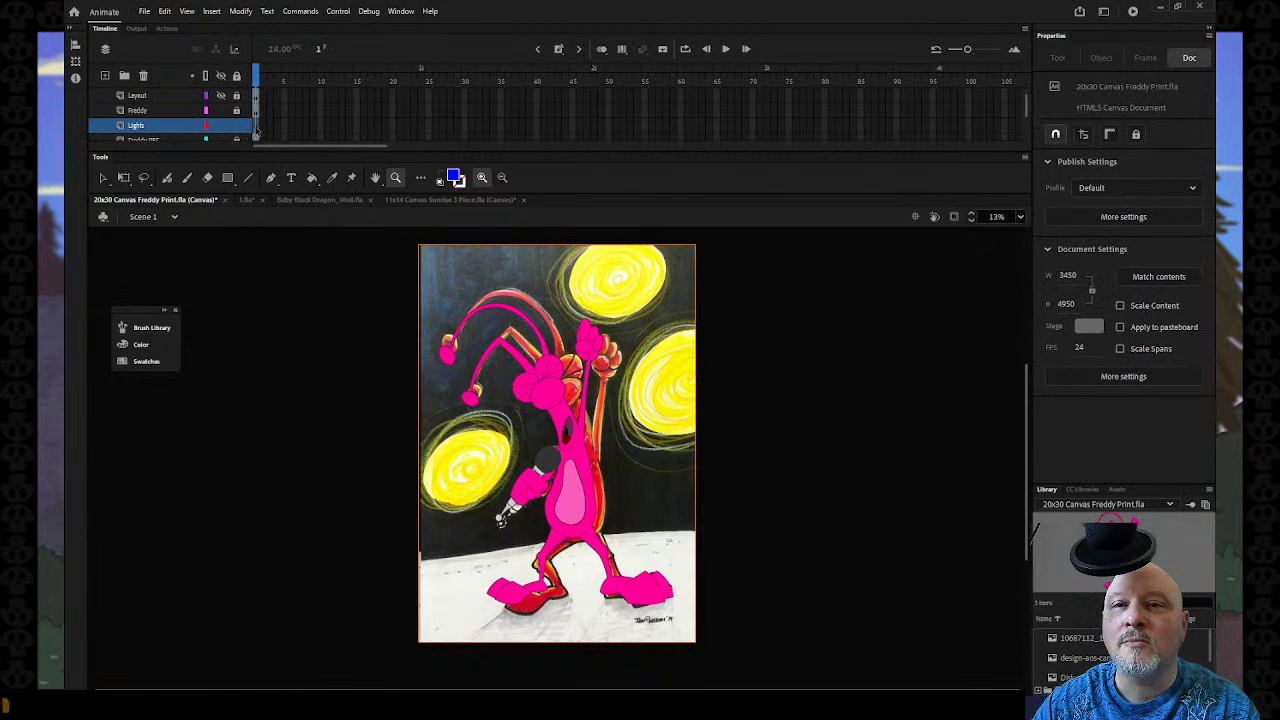
right_click(255, 129)
click(316, 319)
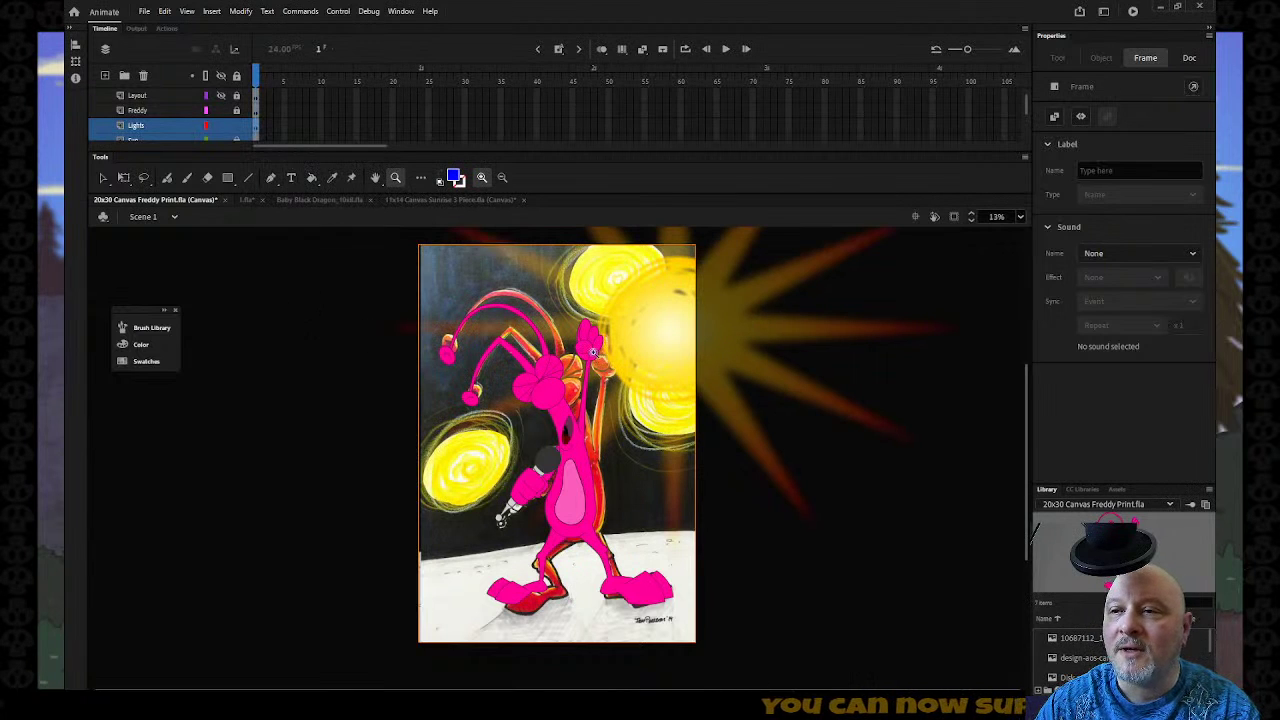
Unlock the Sun layer and move the pasted sun and glow together over the lower-left yellow light of the reference.
click(101, 176)
click(305, 258)
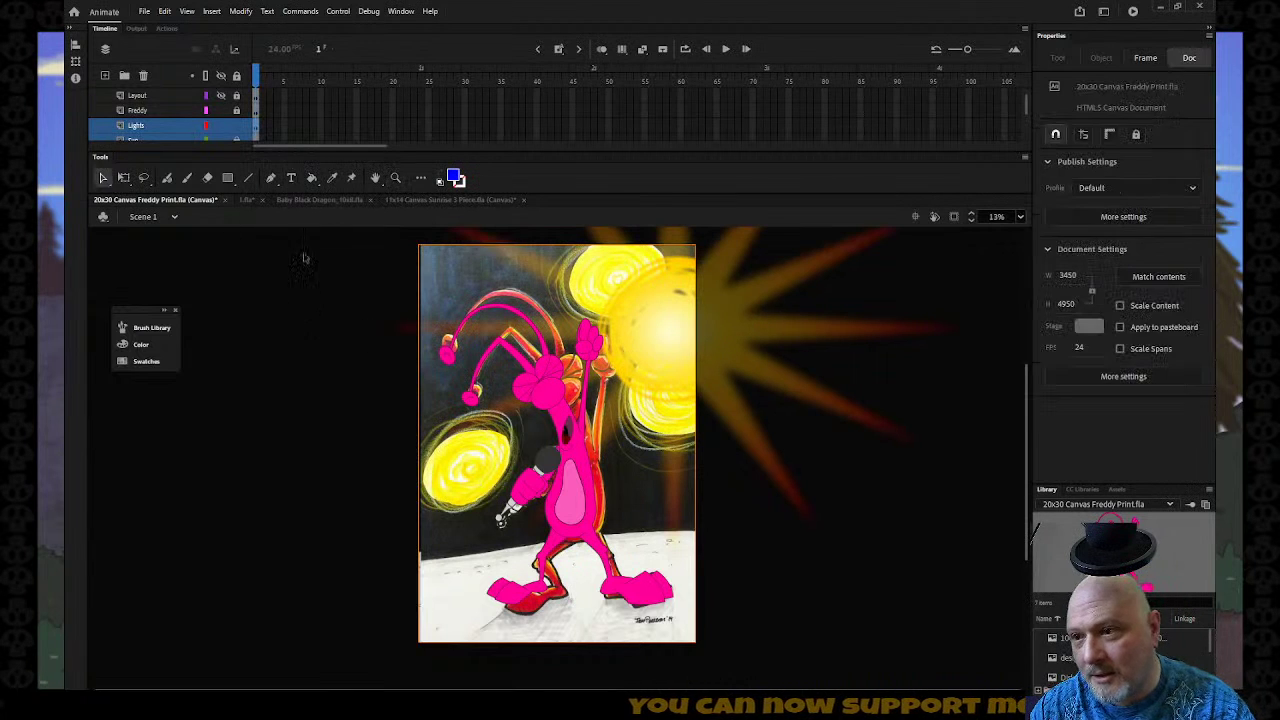
drag(645, 355, 458, 455)
key(ctrl+z)
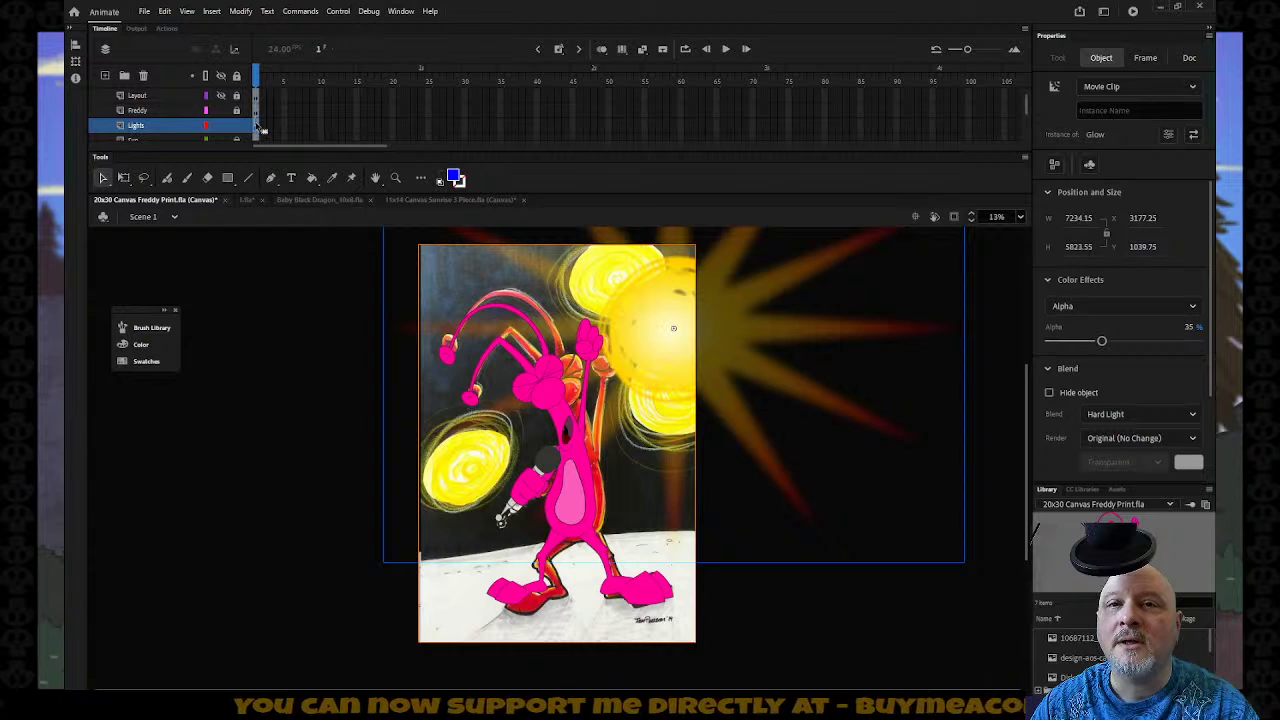
scroll(259, 128, down, 1)
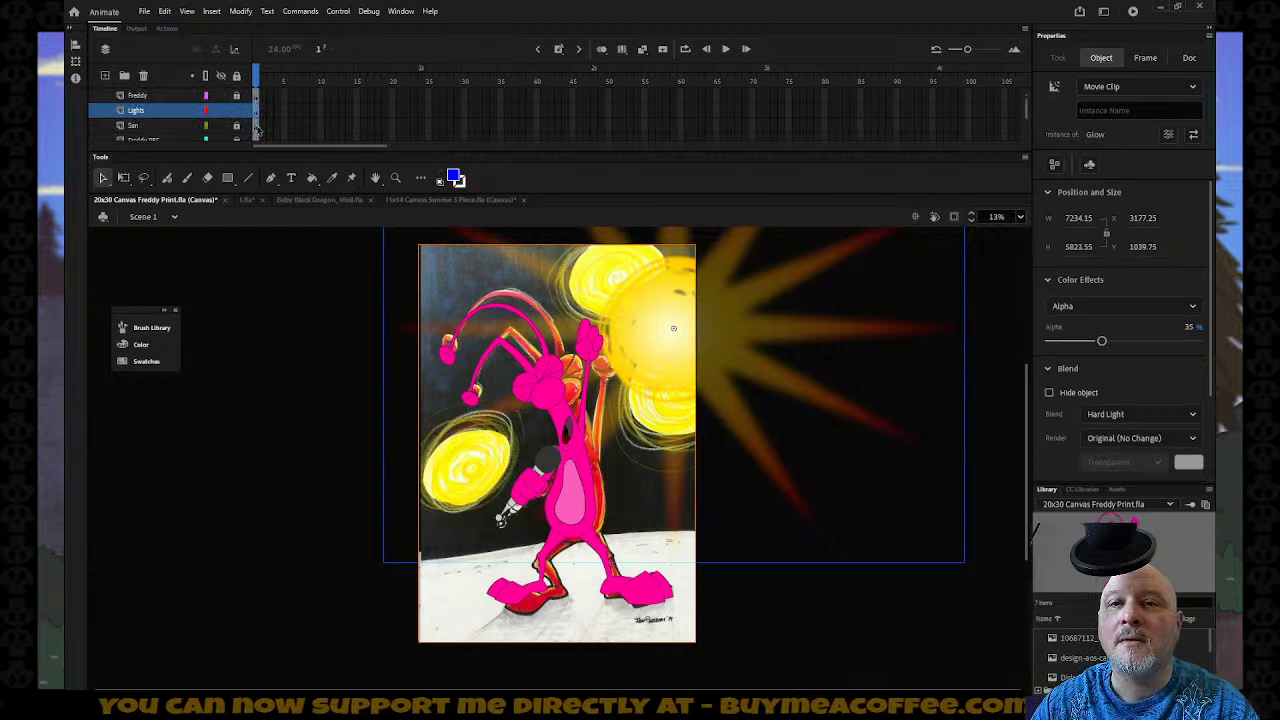
click(258, 131)
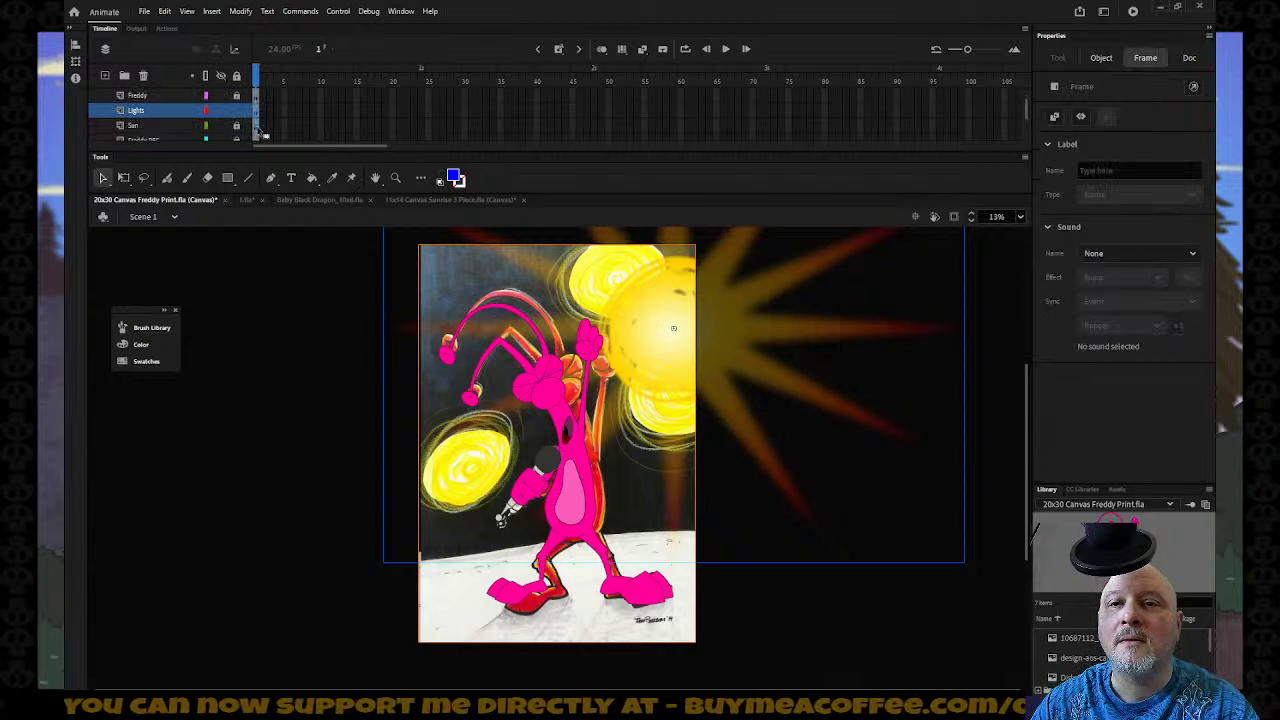
shift+click(182, 125)
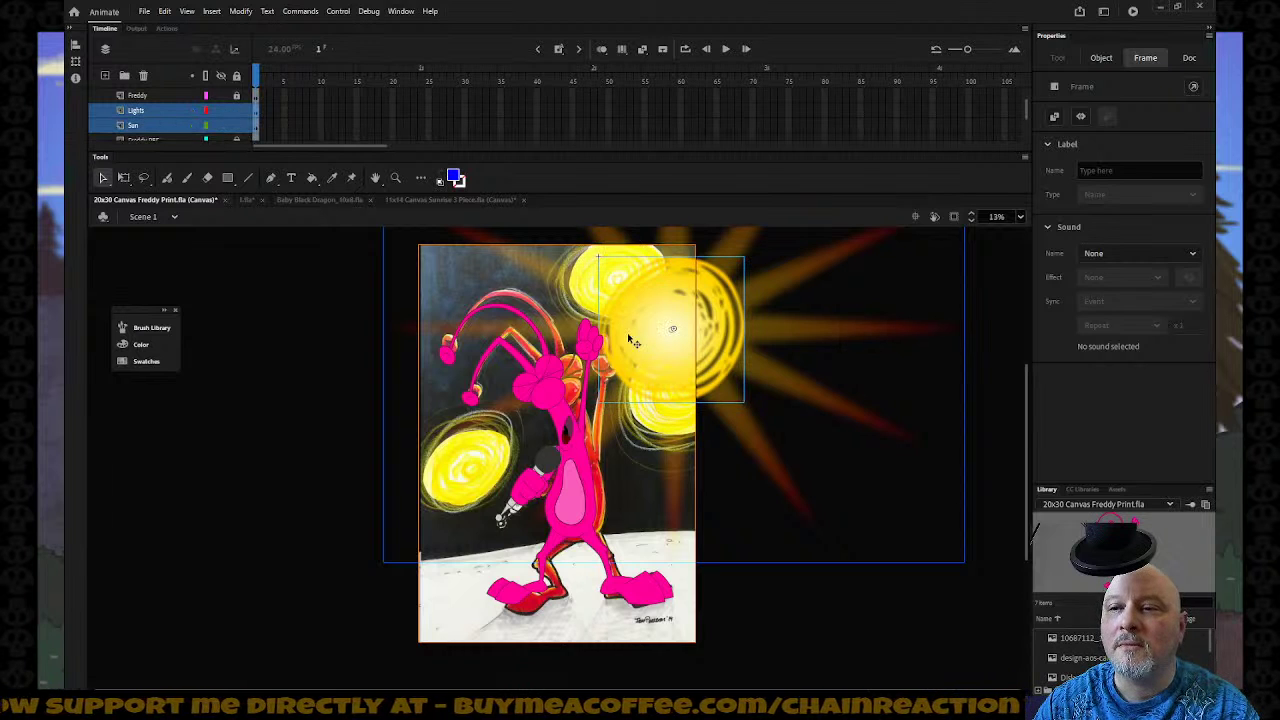
drag(636, 338, 434, 465)
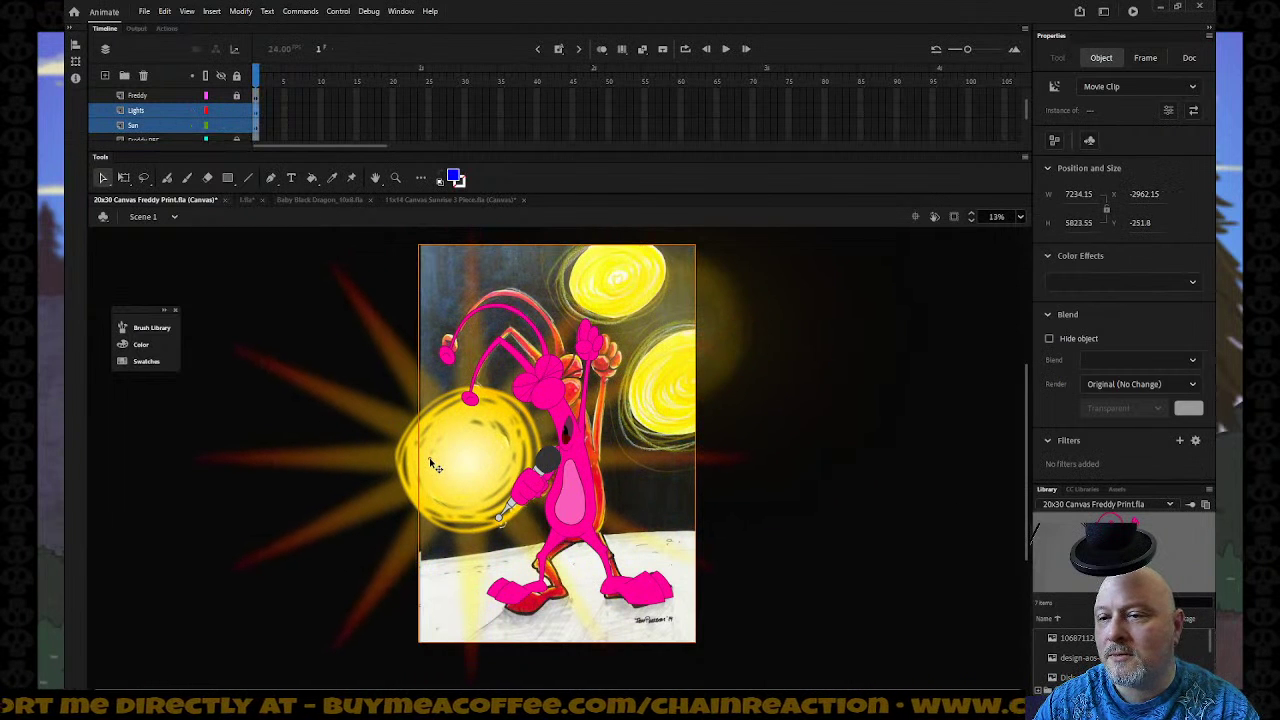
Delete the Lights layer holding the glow and shrink the sun to about 1249 px wide over the lower-left reference light.
click(169, 110)
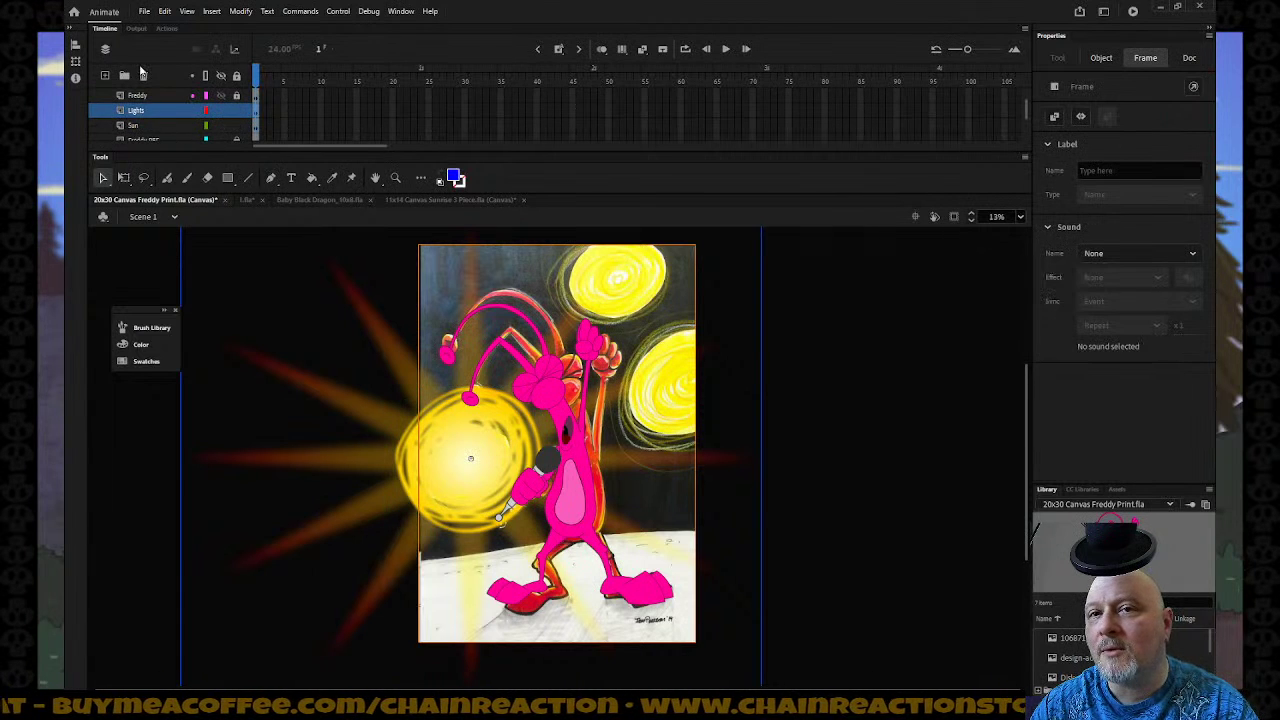
click(143, 75)
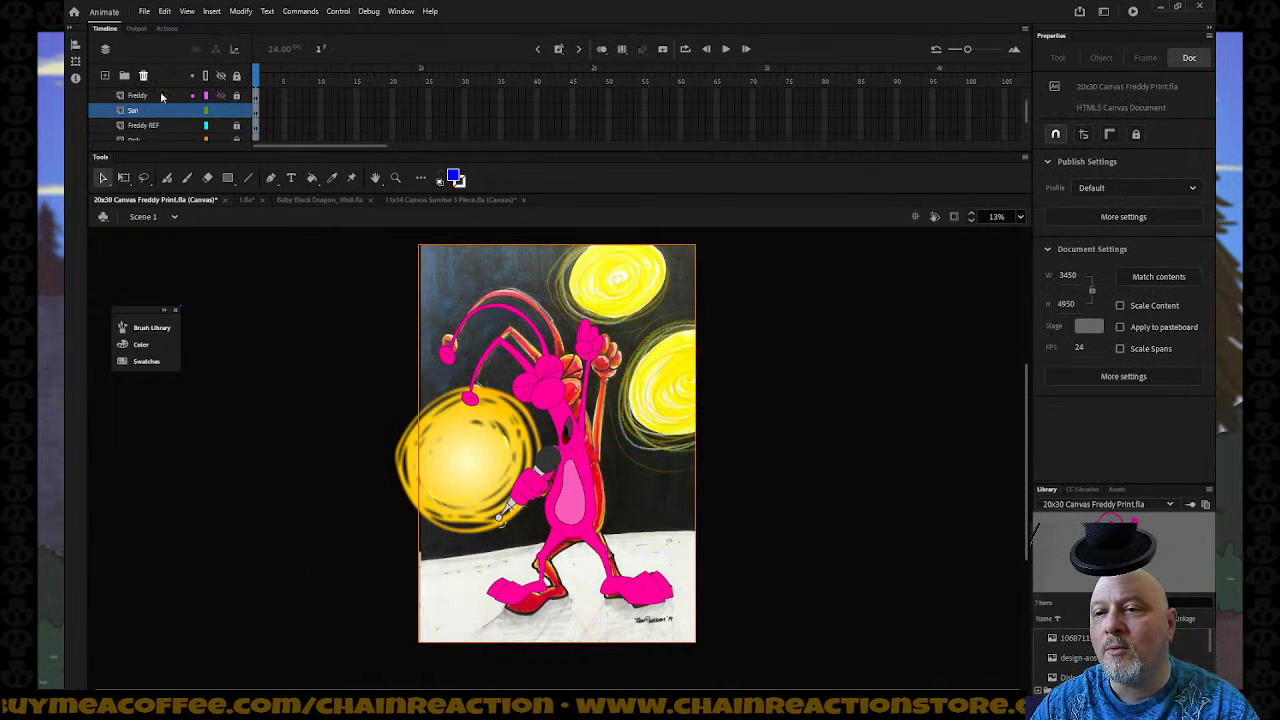
click(488, 465)
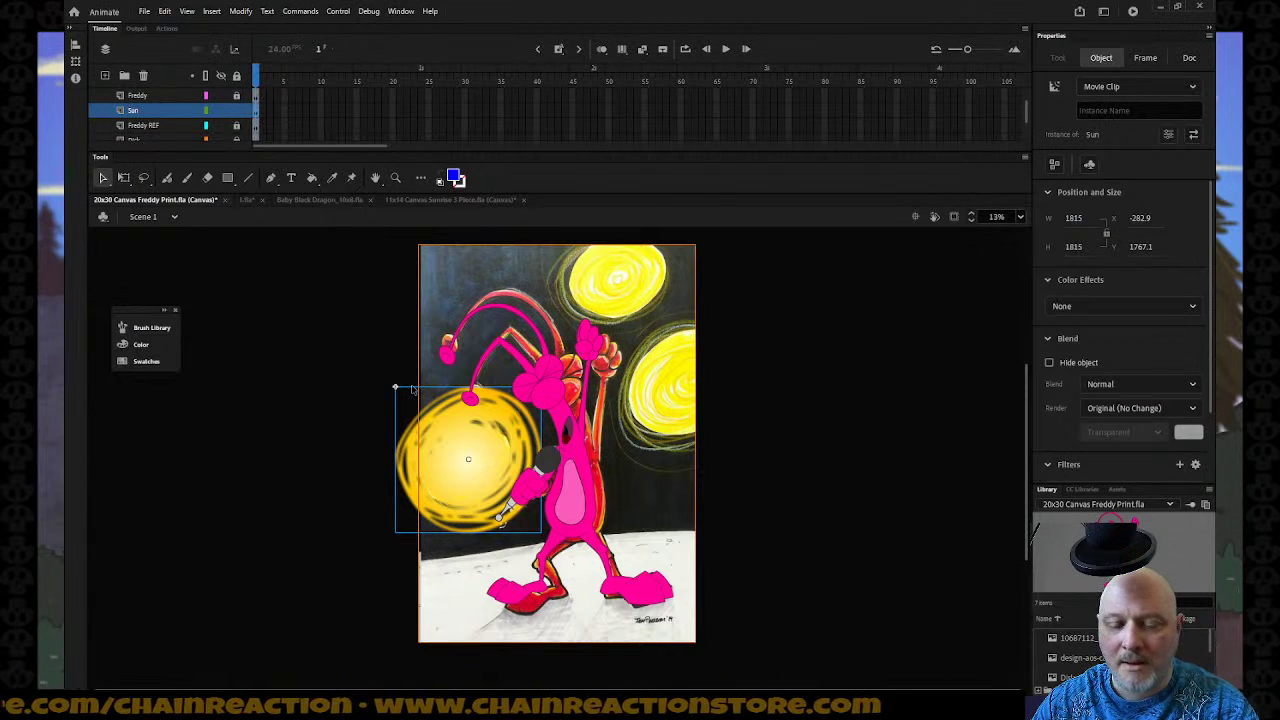
key(q)
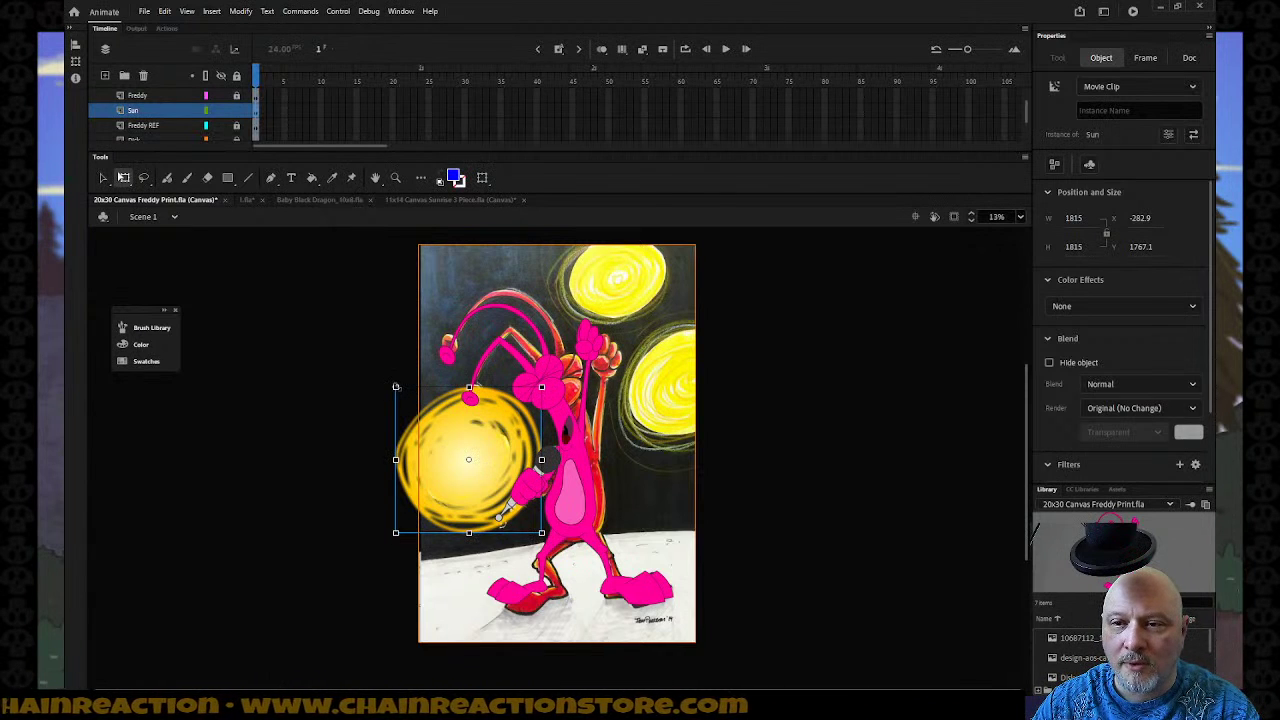
drag(396, 386, 418, 409)
mouse_move(467, 461)
mouse_down()
mouse_move(483, 505)
mouse_move(469, 470)
mouse_up()
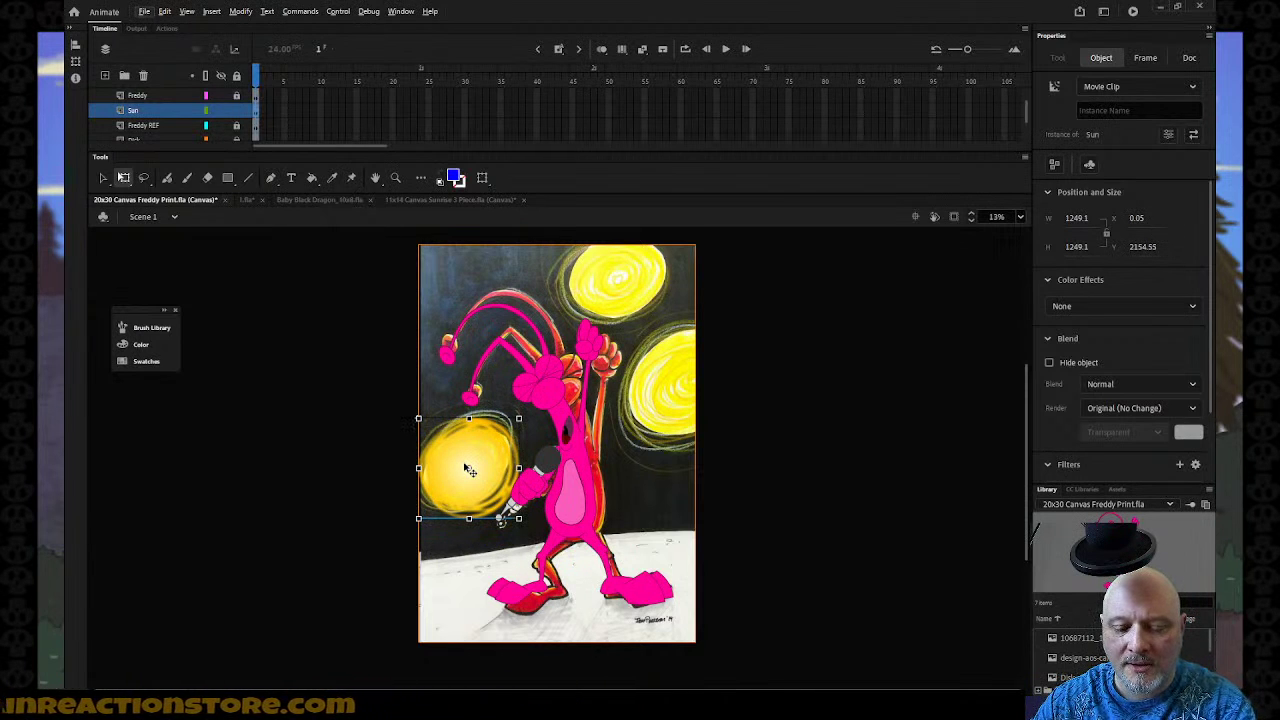
Duplicate the sun onto the reference light at the canvas's right edge and enlarge the copy to about 1816 px wide.
key(v)
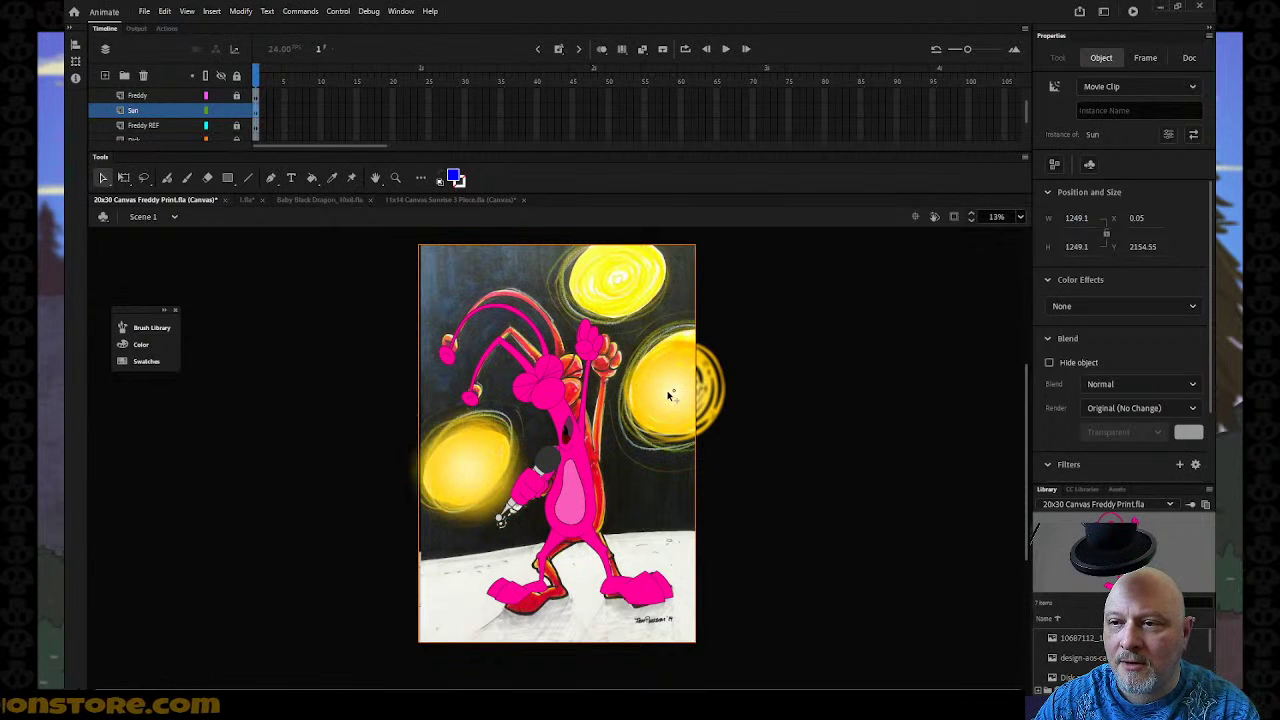
click(668, 396)
key(i)
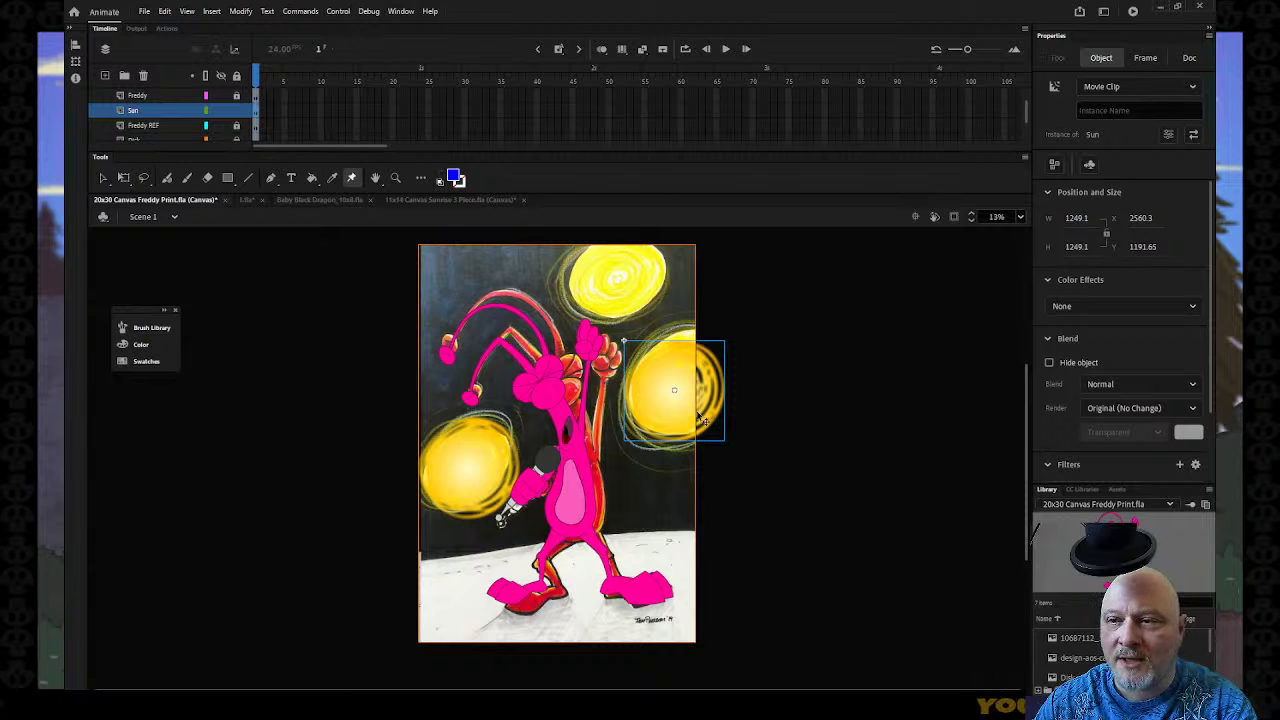
key(q)
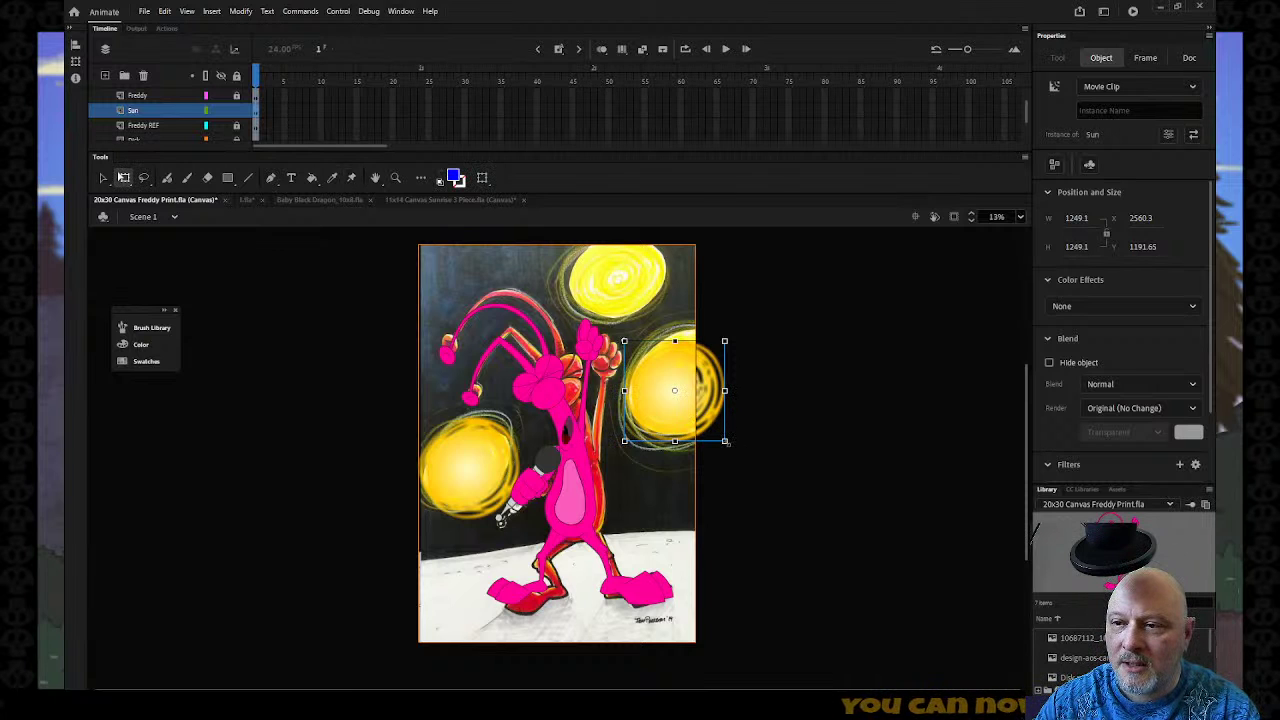
drag(726, 442, 757, 465)
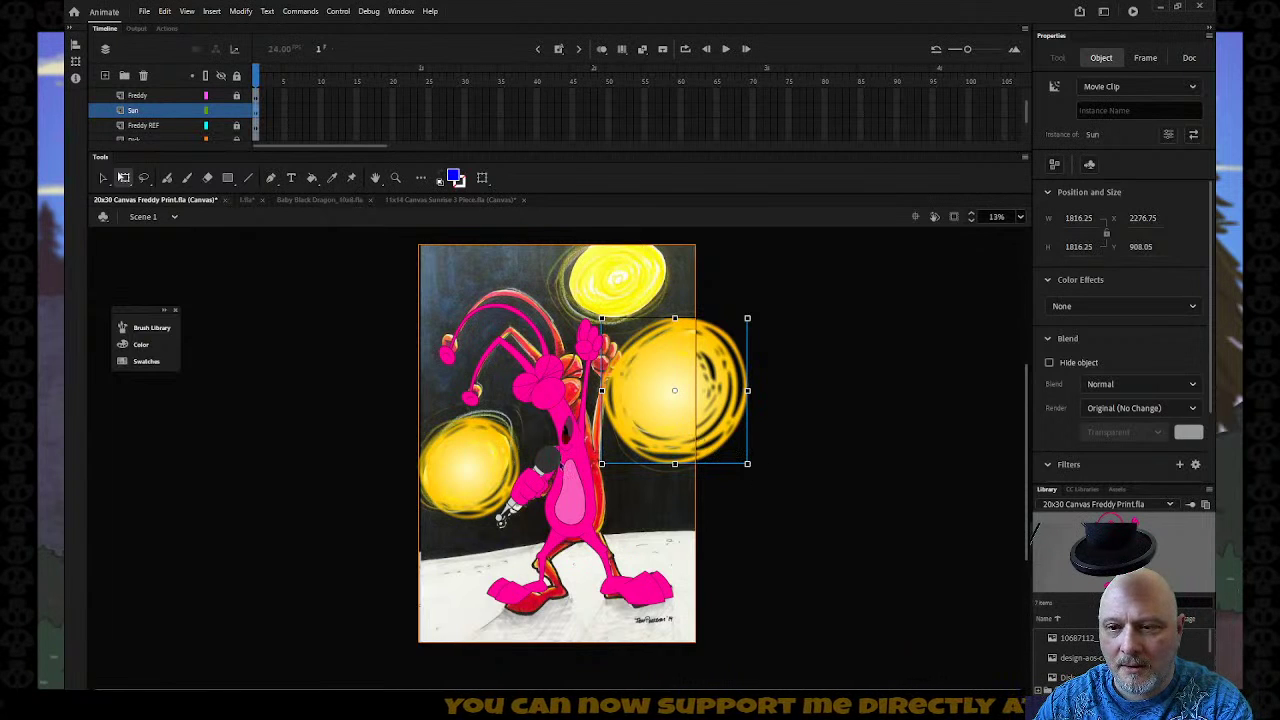
Duplicate the small lower-left sun onto the reference light at the top of the canvas.
click(473, 482)
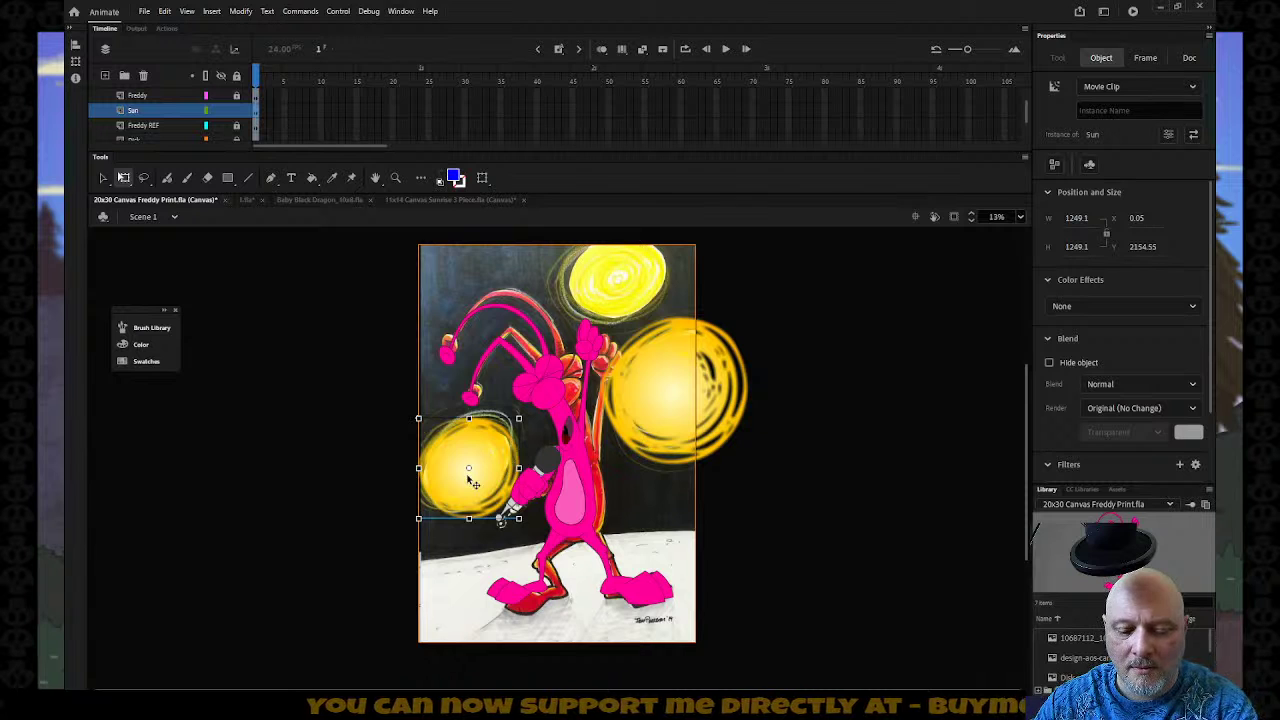
key(v)
drag(468, 478, 613, 285)
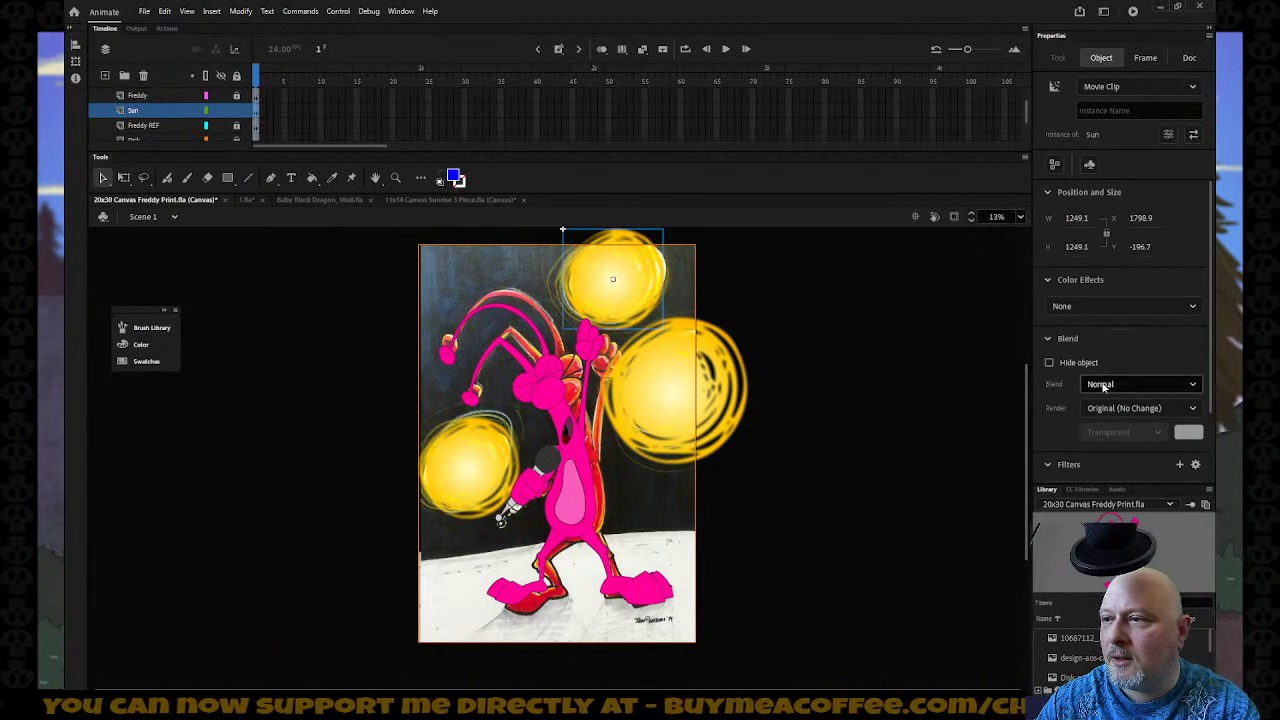
Tint all three suns pale yellow (255, 255, 153) at 61% and hide the Freddy REF layer.
shift+click(730, 384)
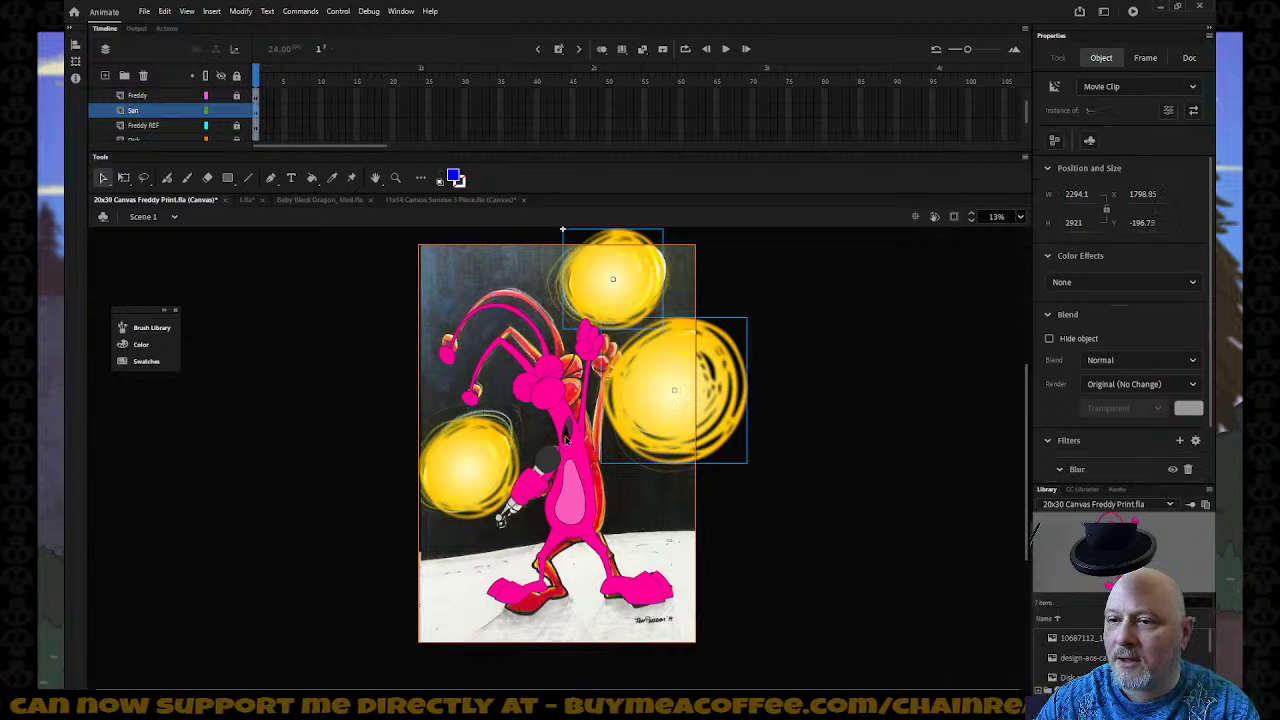
shift+click(490, 462)
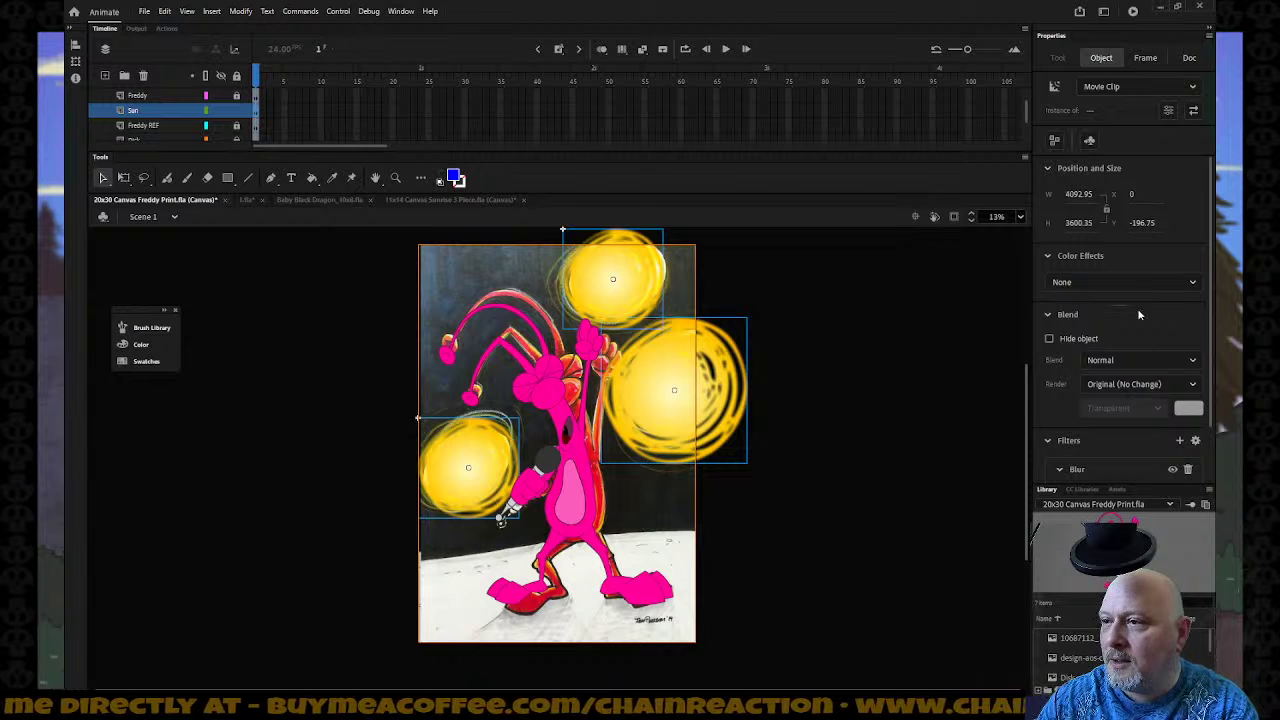
click(1190, 284)
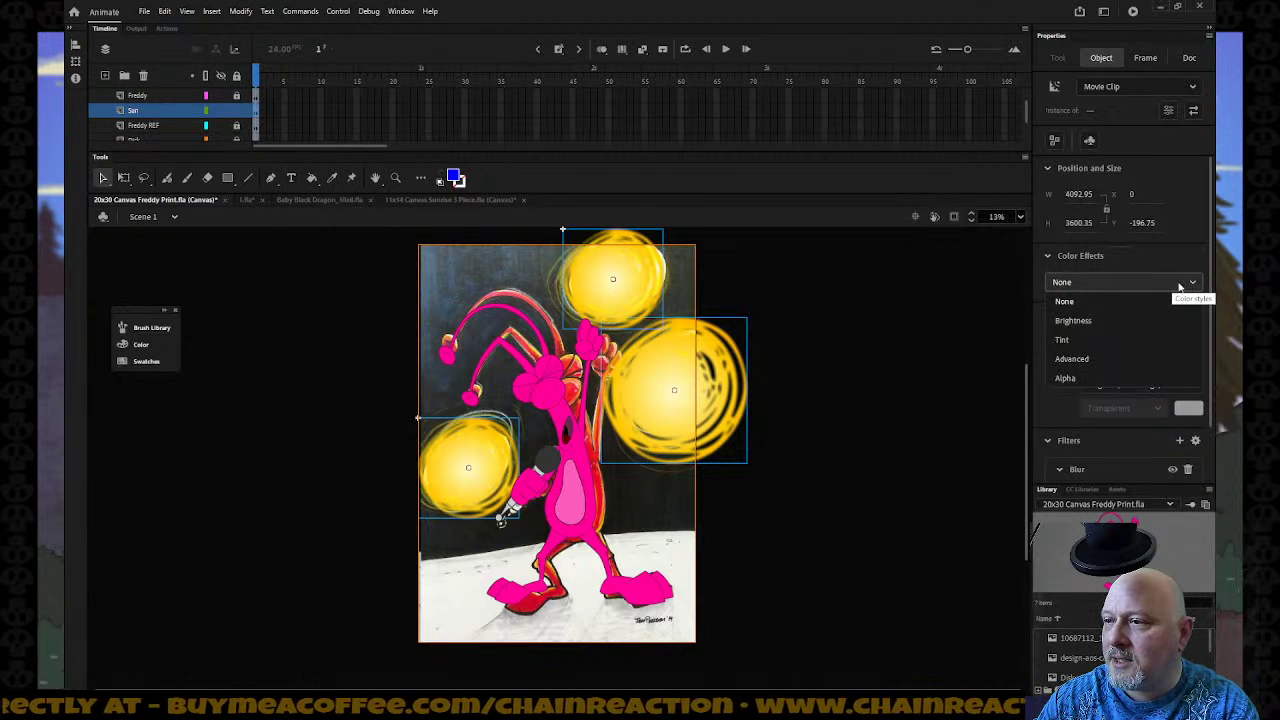
click(1098, 337)
click(1196, 288)
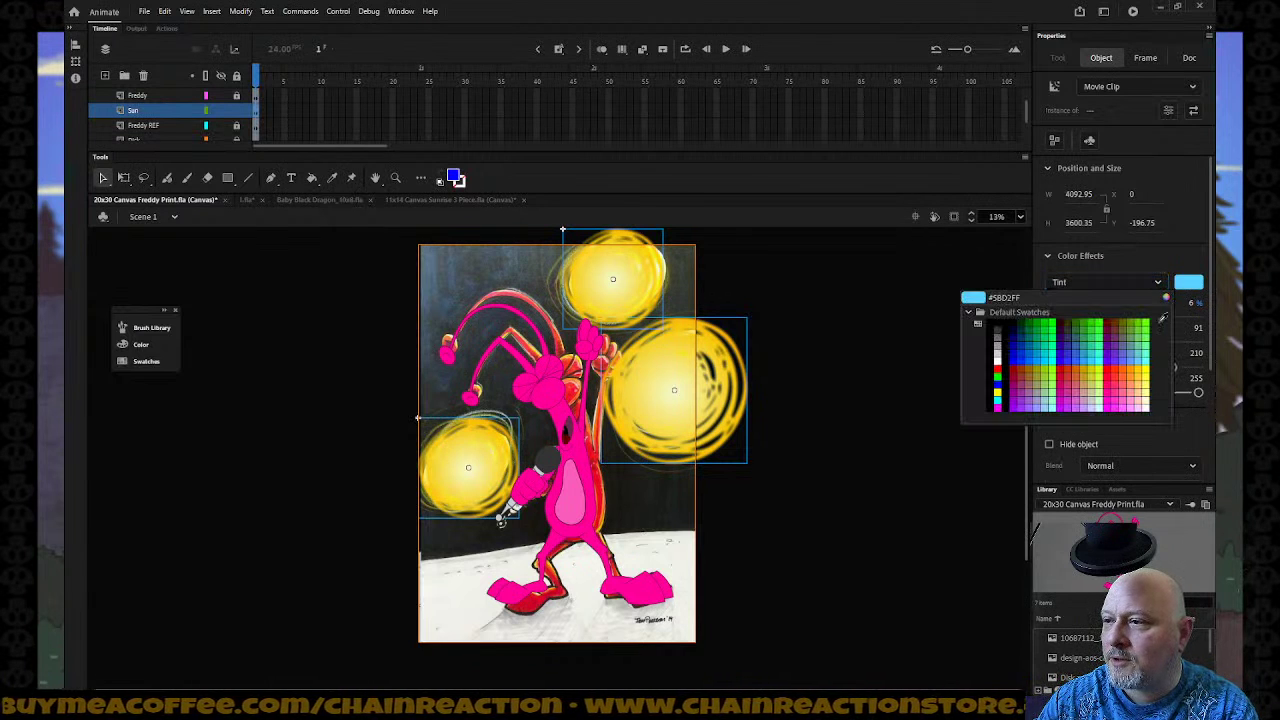
click(1152, 391)
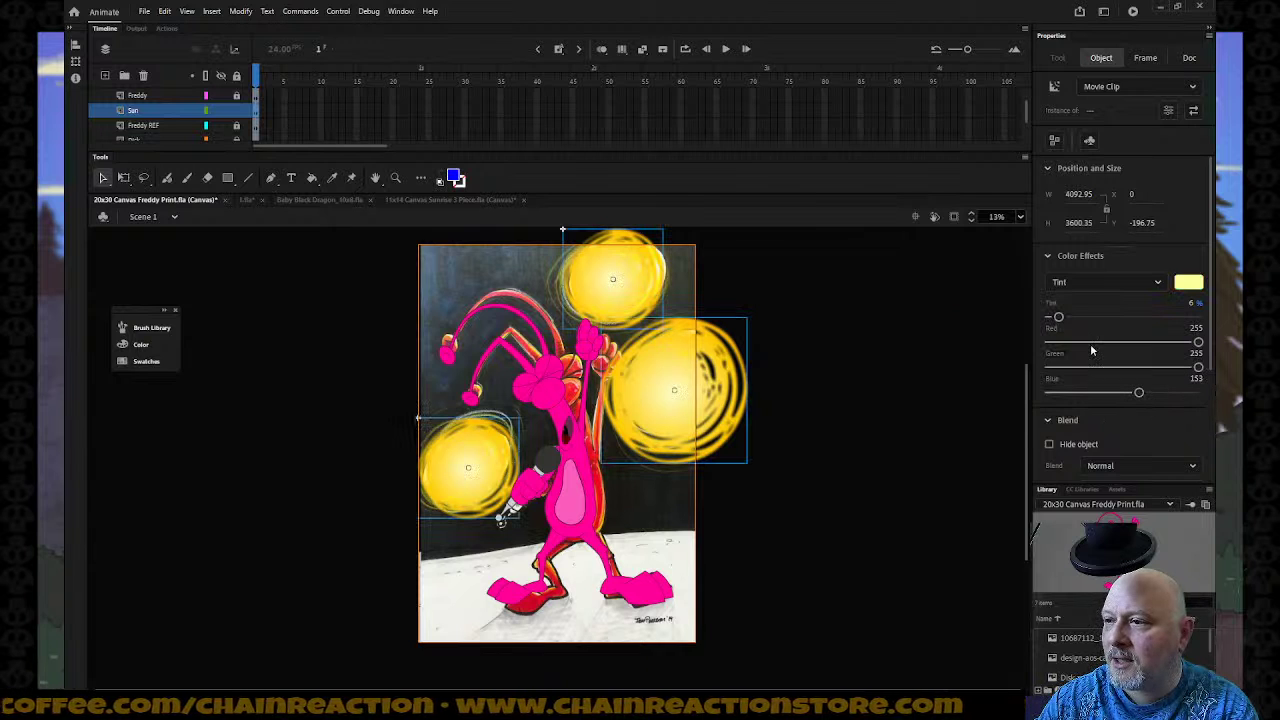
drag(1059, 317, 1140, 317)
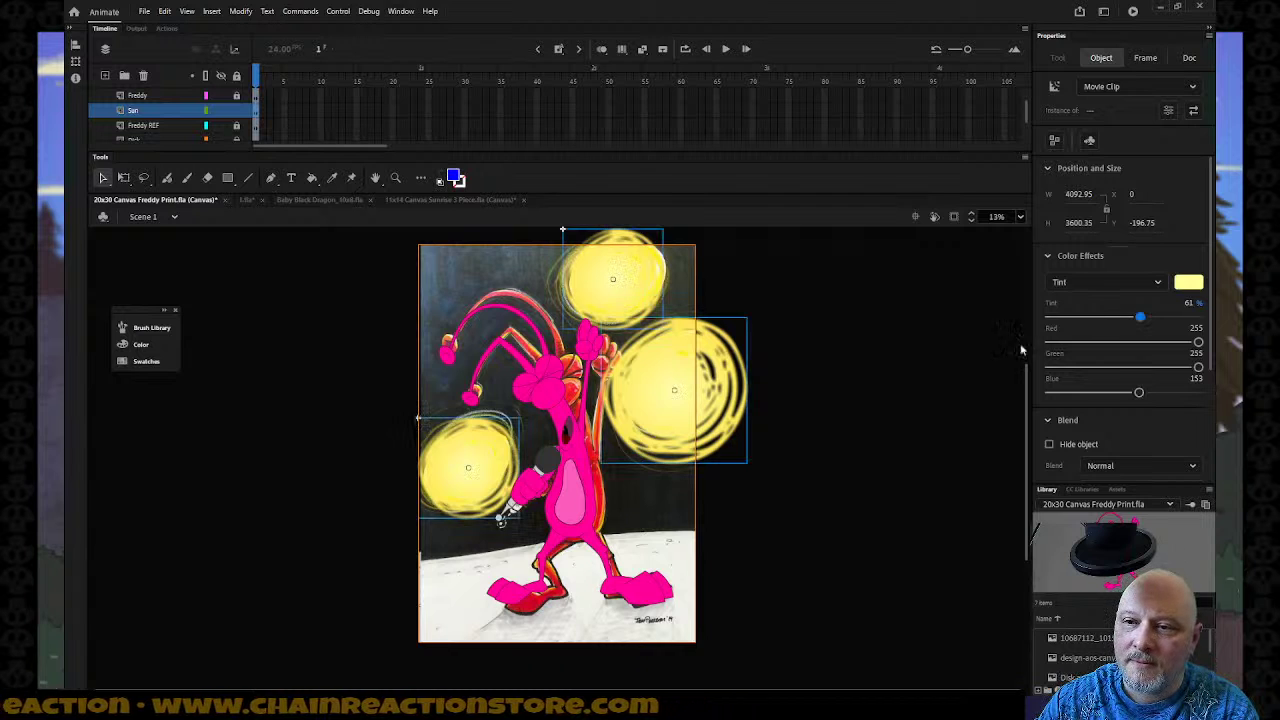
click(221, 125)
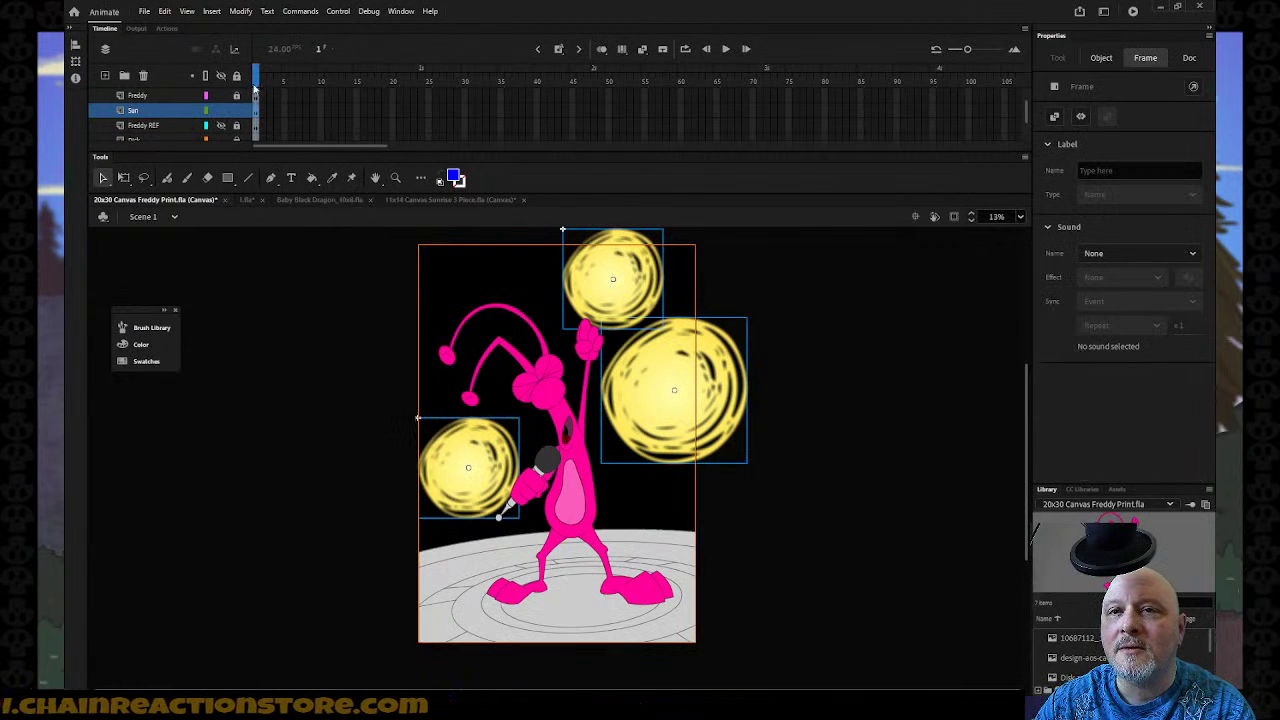
Lock all the layers and show the Freddy REF layer again.
click(237, 77)
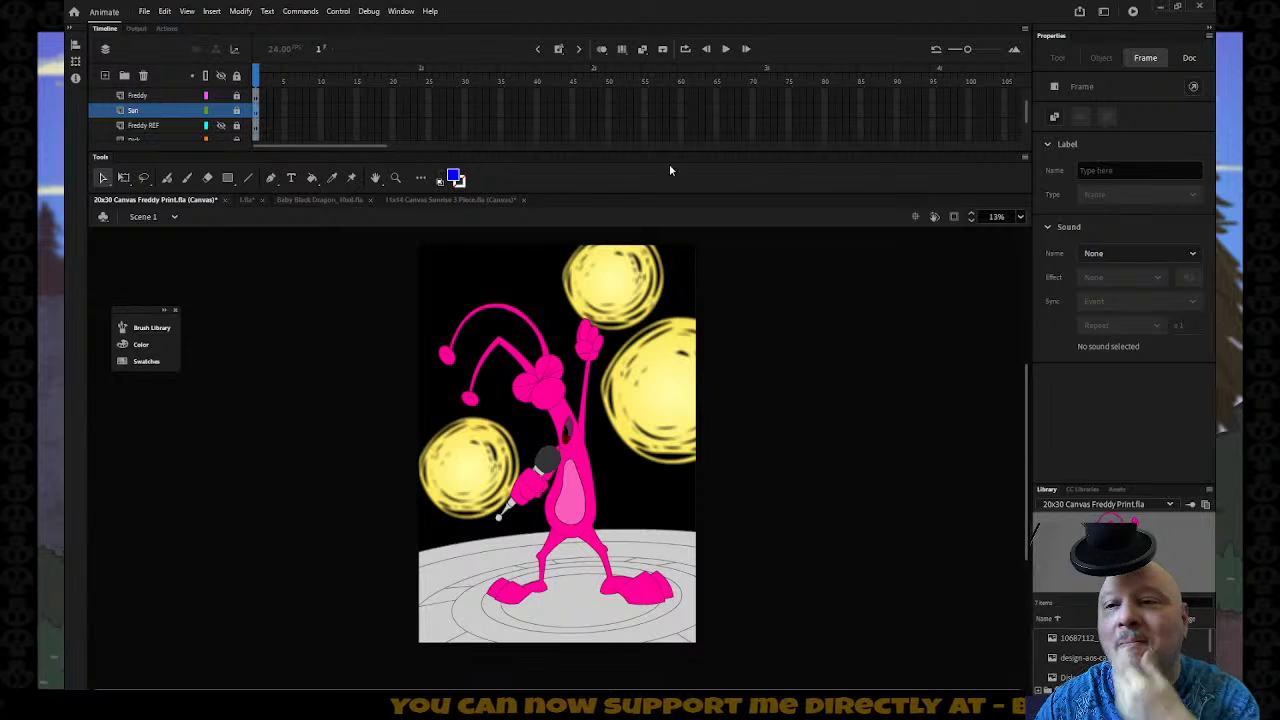
click(238, 128)
click(237, 127)
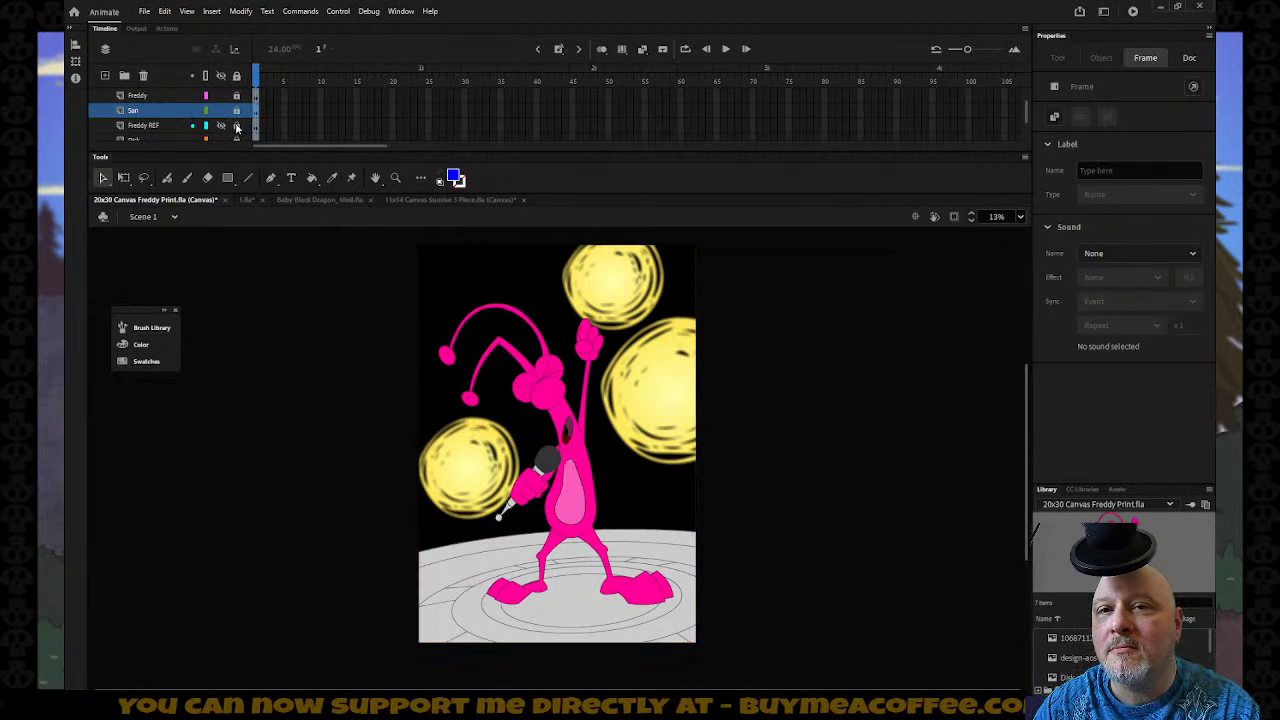
scroll(234, 125, down, 1)
scroll(234, 125, up, 1)
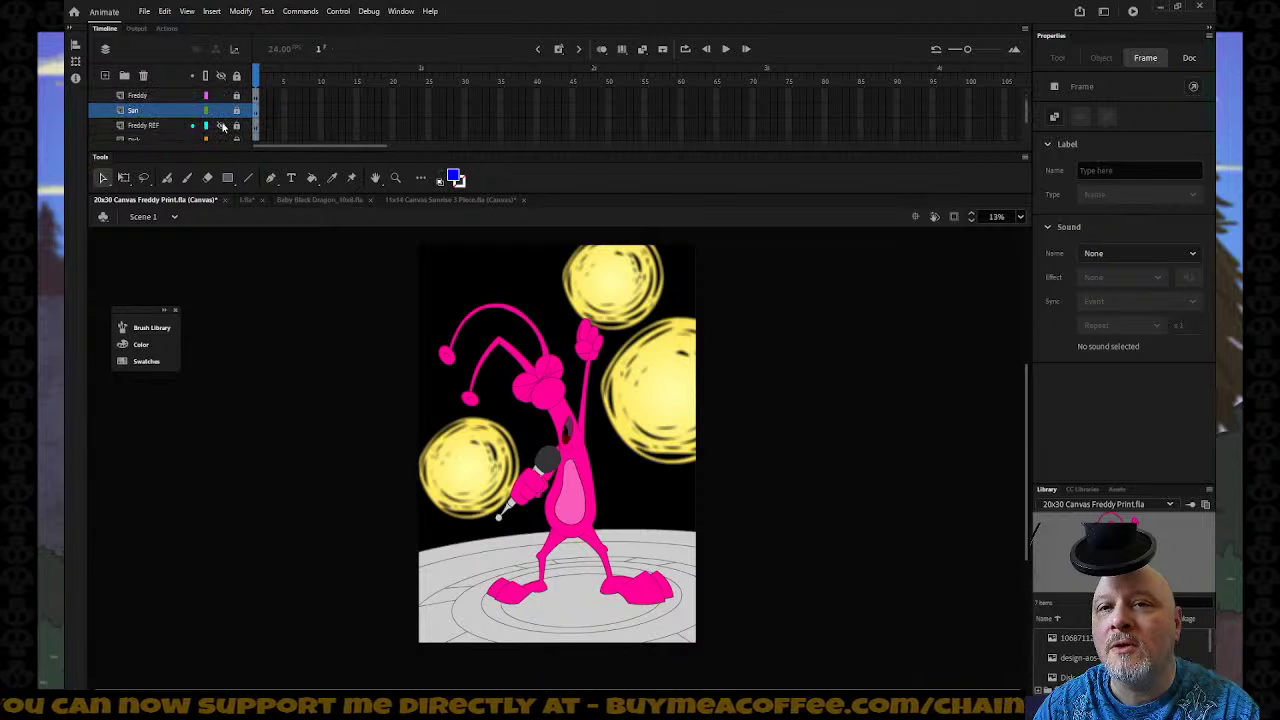
click(222, 125)
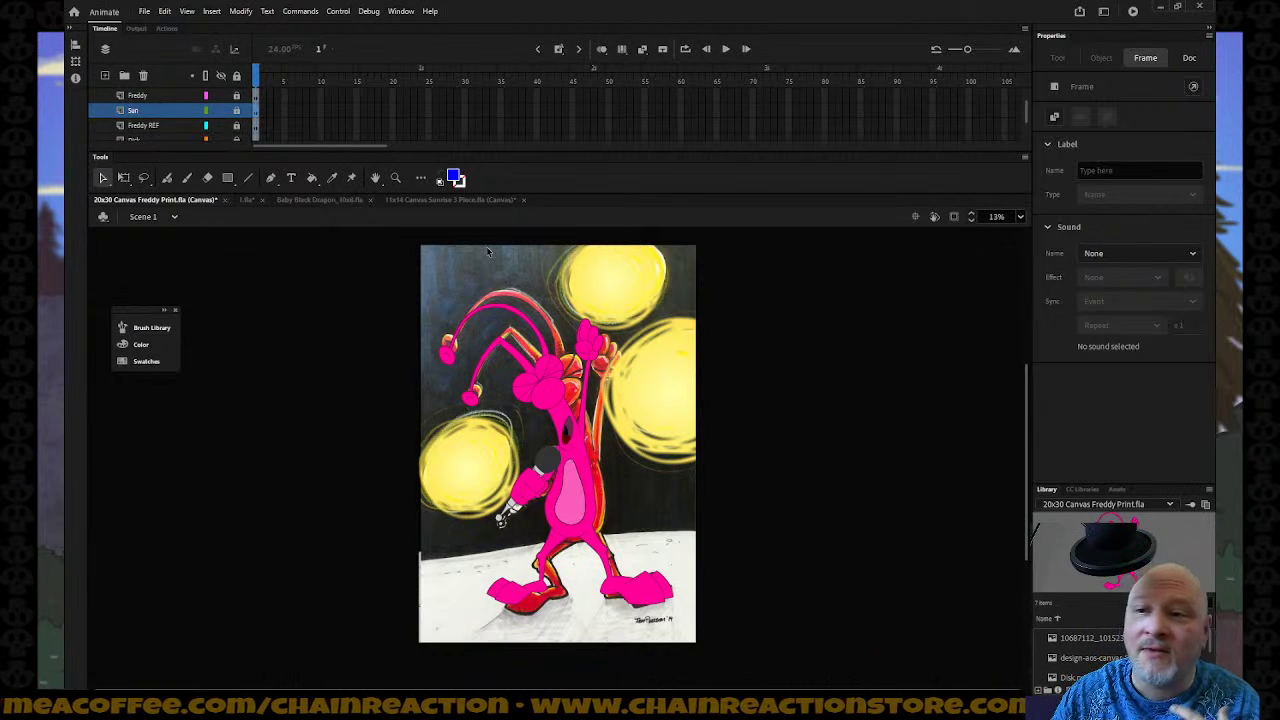
Switch the fill colour to a linear gradient and set its end stop to black.
click(455, 178)
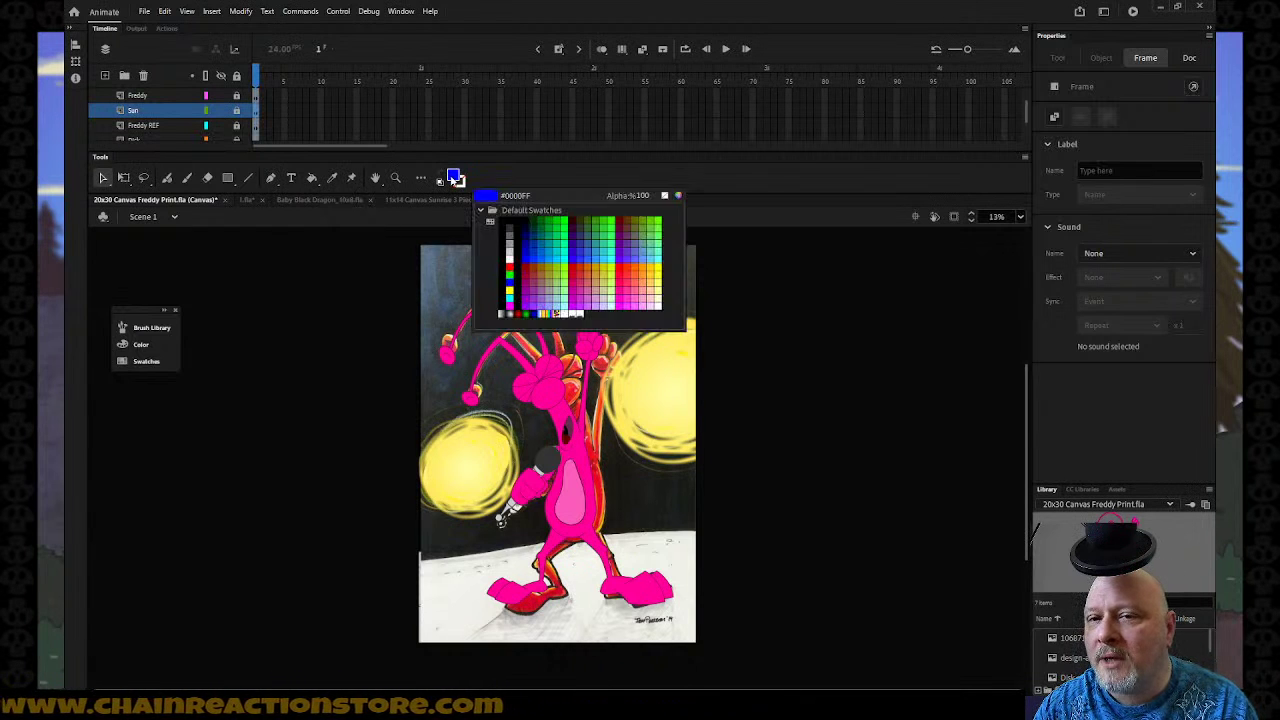
click(263, 292)
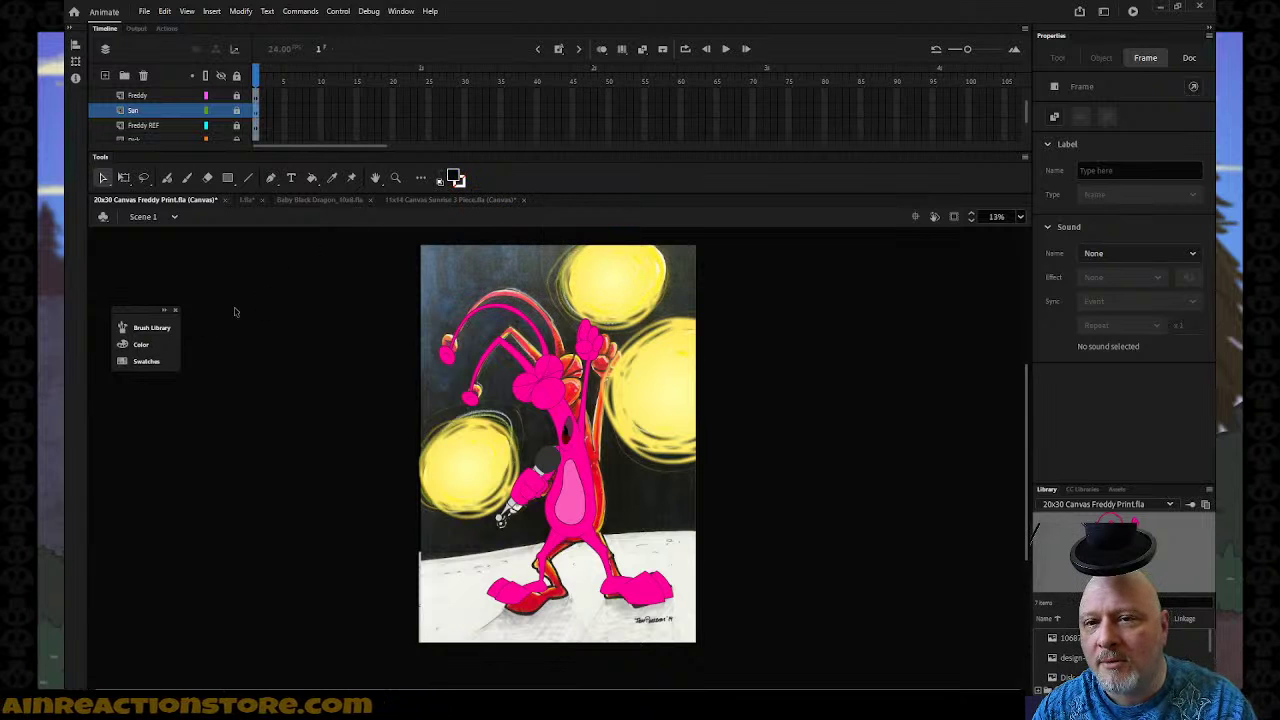
click(140, 345)
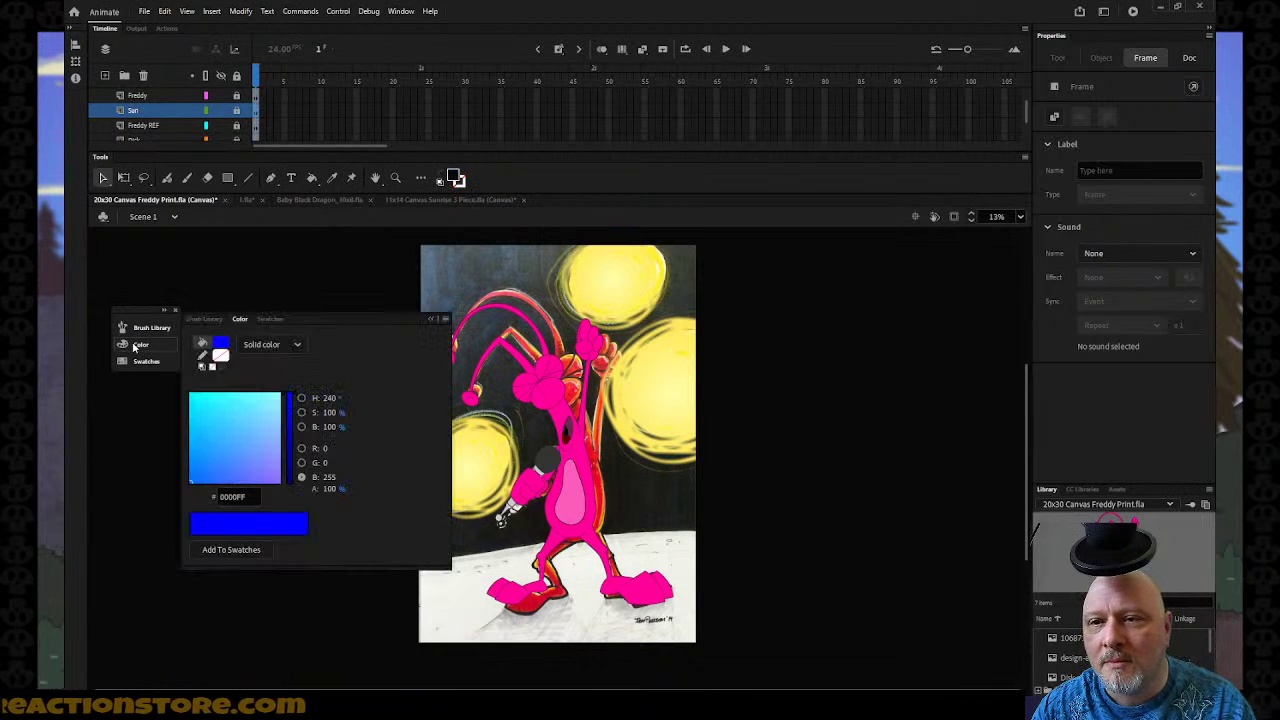
click(270, 345)
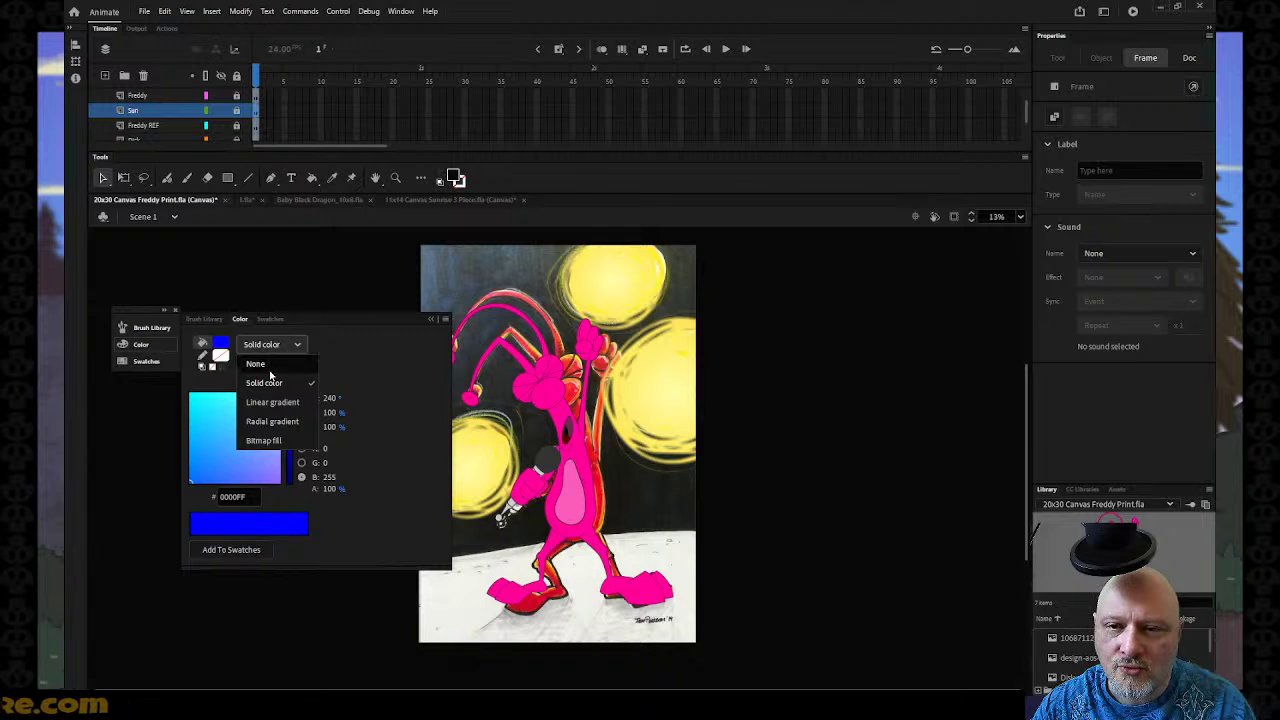
click(271, 402)
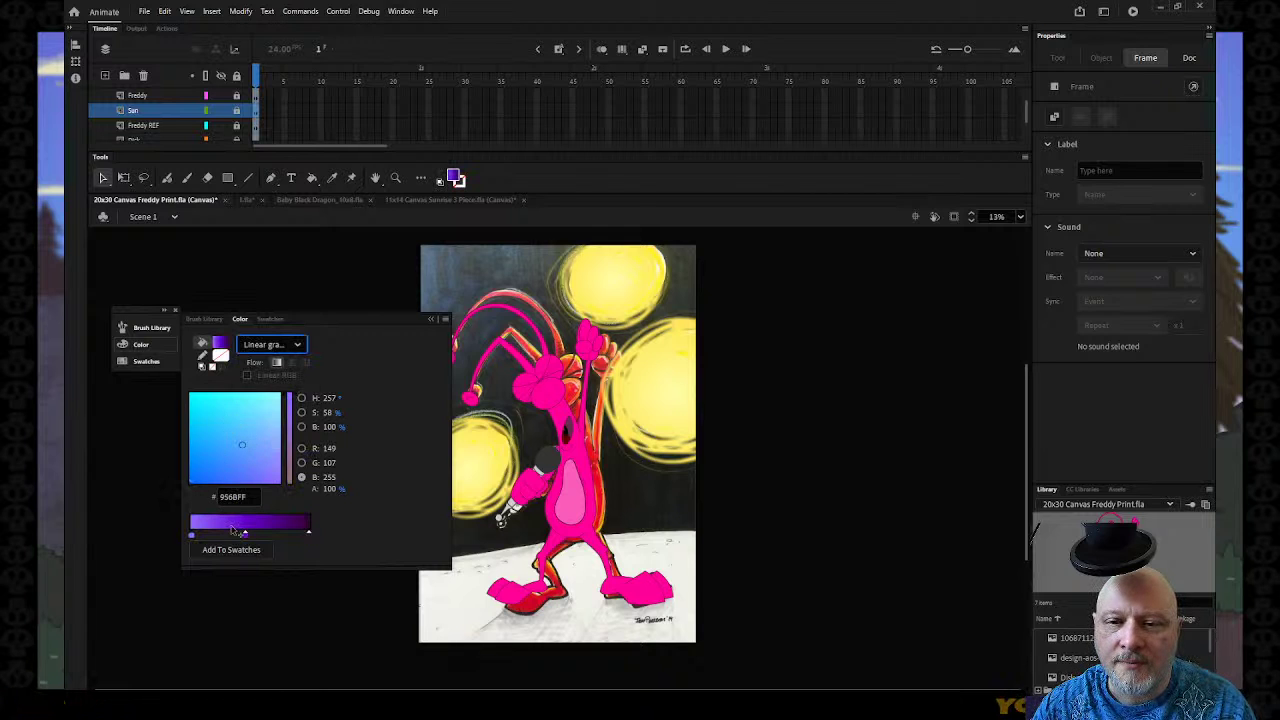
click(309, 534)
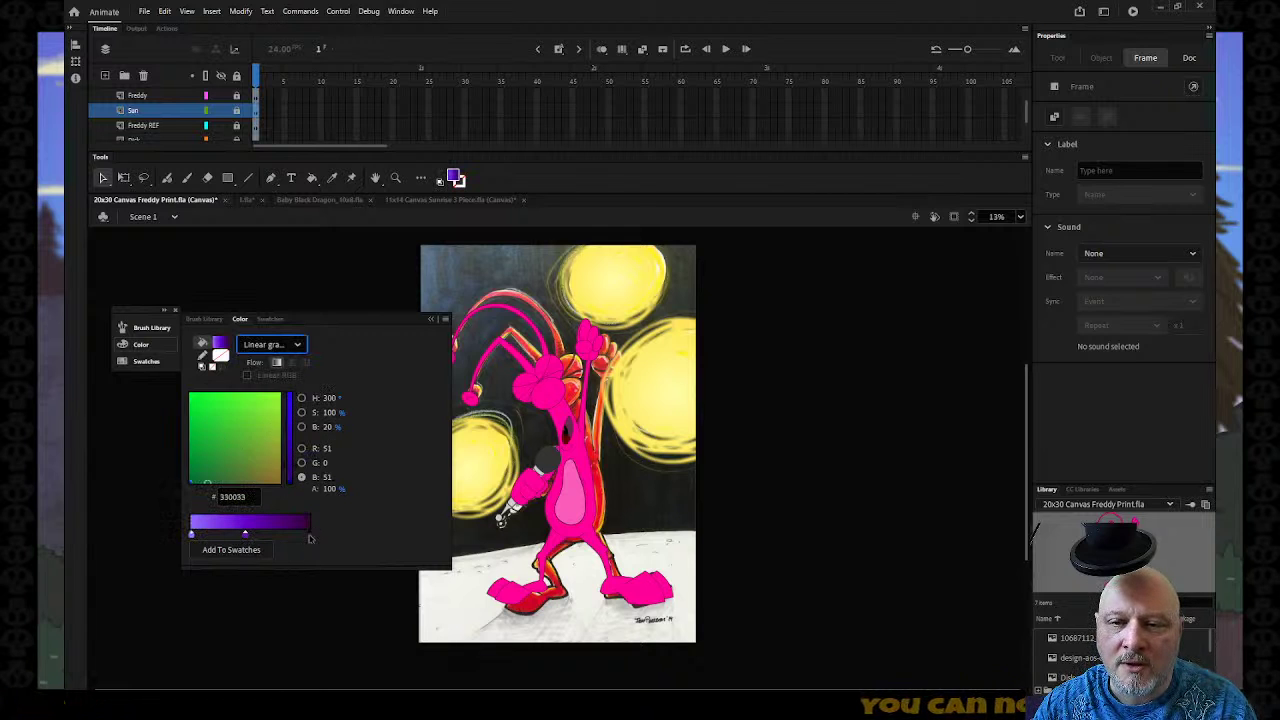
click(310, 534)
click(355, 572)
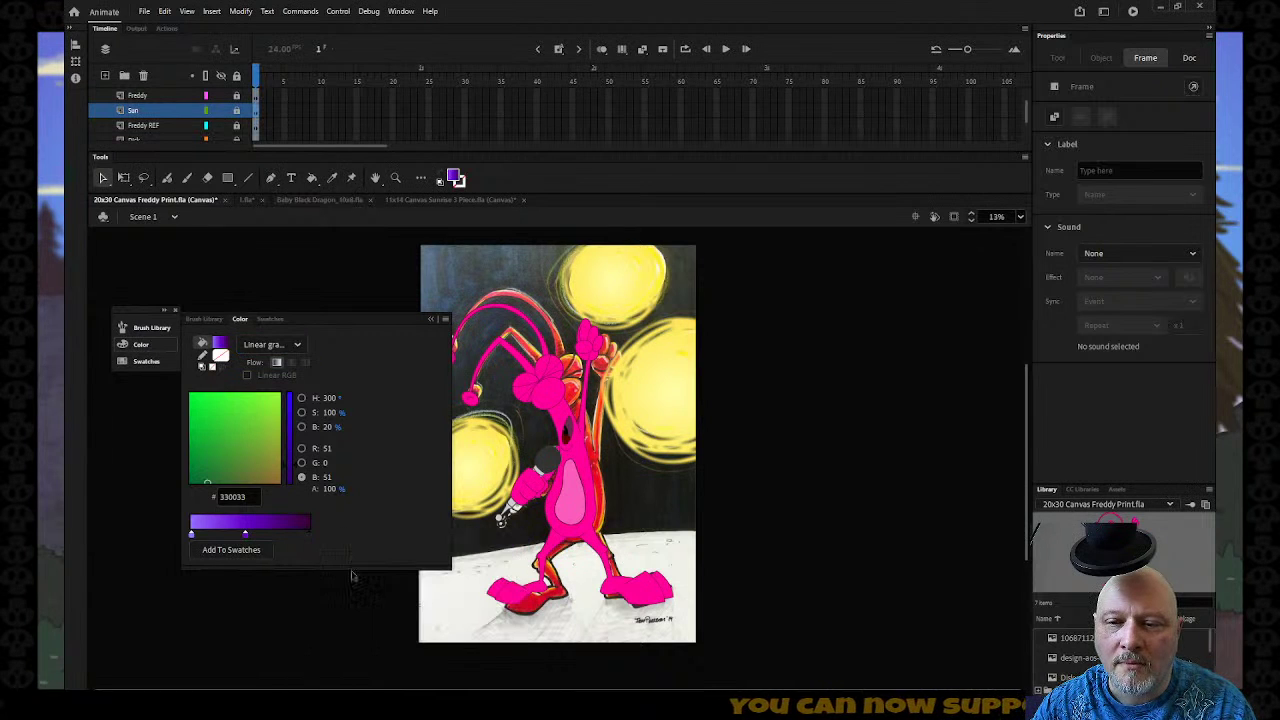
Sample the reference's dark backdrop for the gradient's middle stop and its upper-left blue-grey (#58748C) for the first stop.
click(246, 536)
click(246, 536)
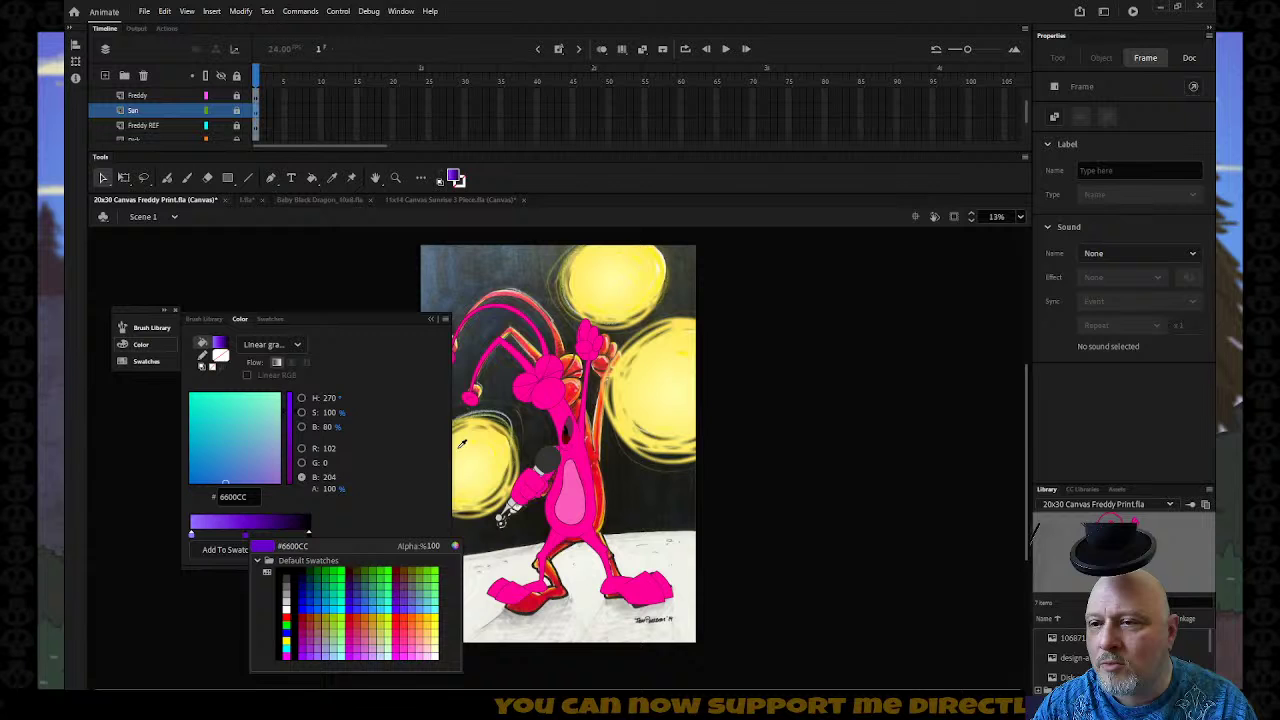
click(502, 362)
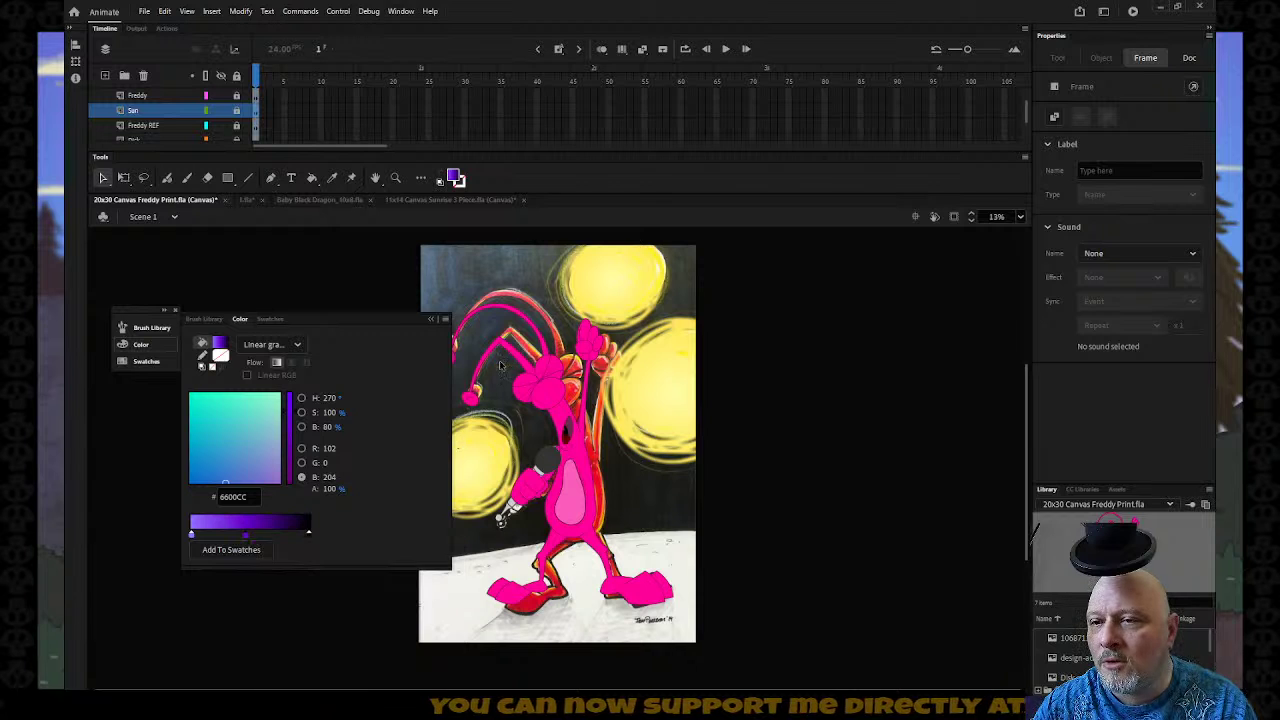
click(191, 535)
click(191, 535)
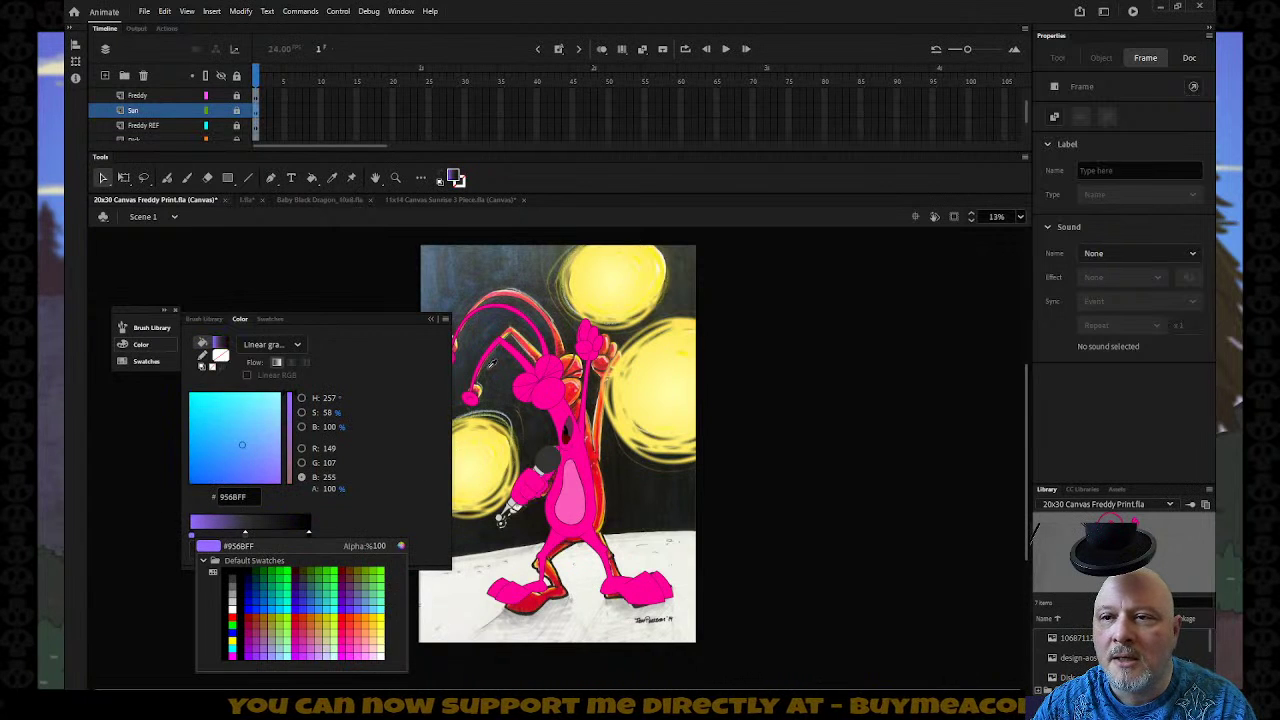
click(434, 250)
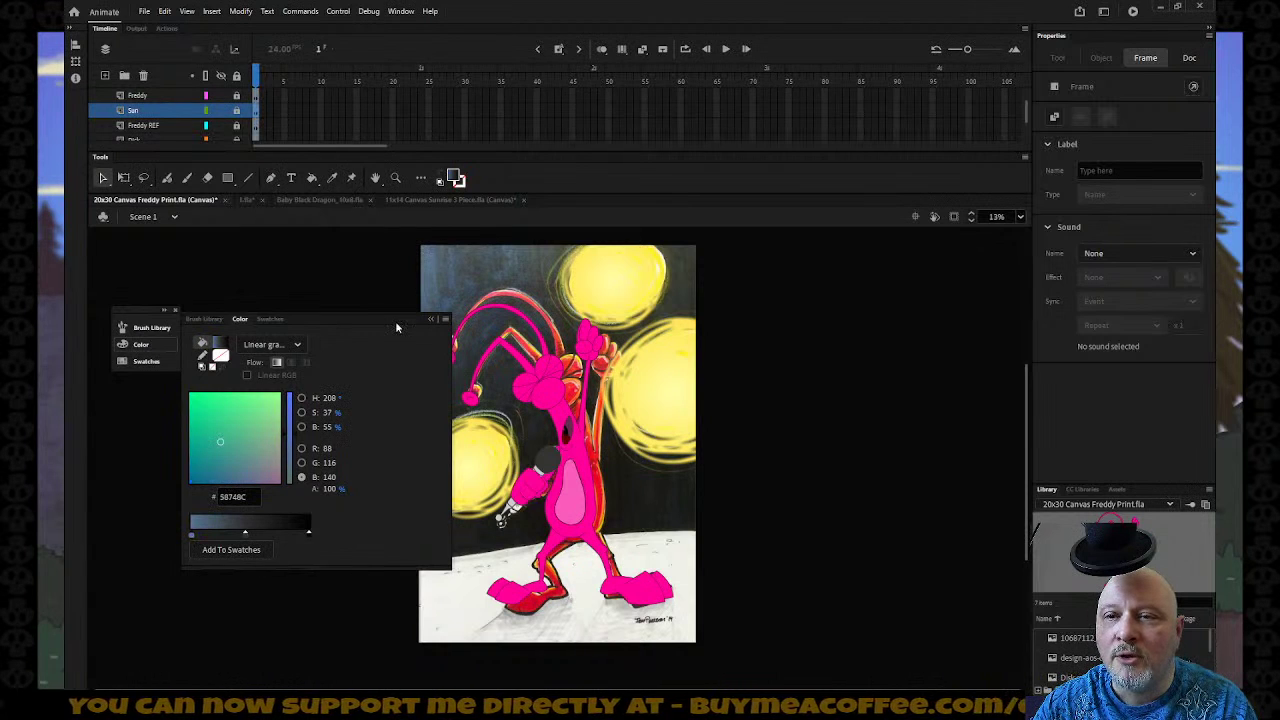
click(353, 298)
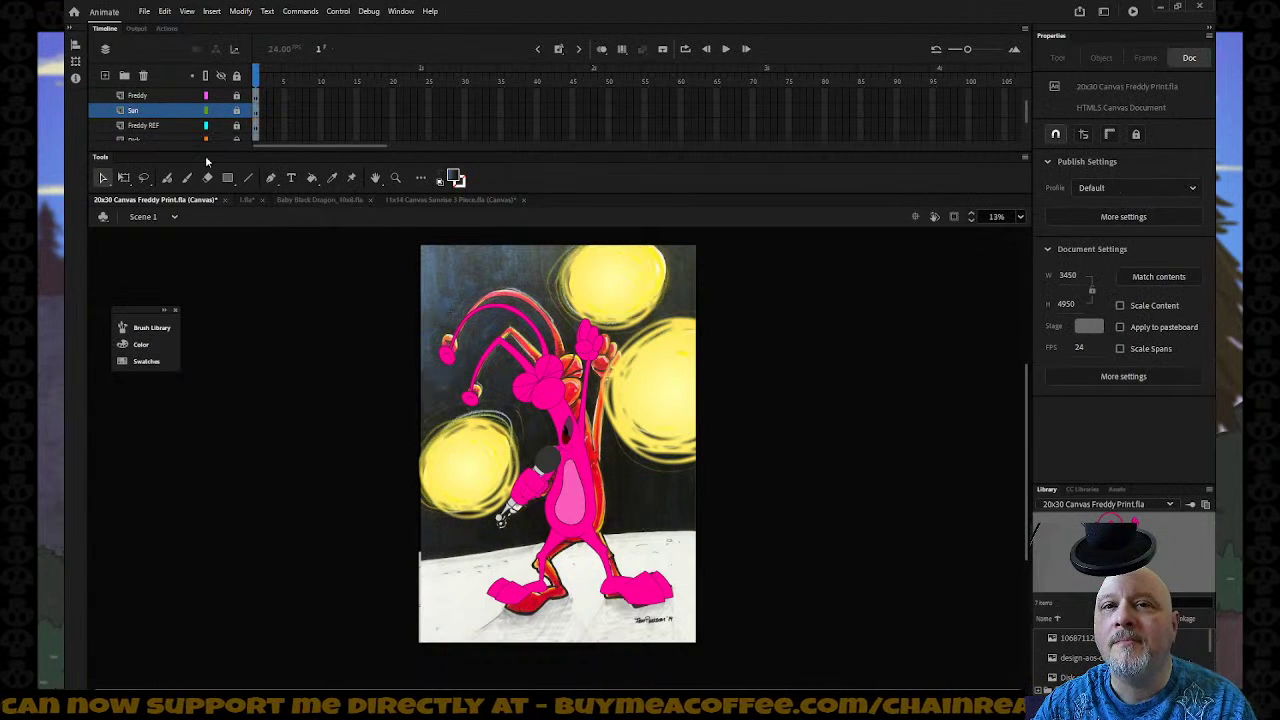
Hide the Freddy REF layer, unlock the Background layer and fill the black backdrop with the blue-grey to black gradient.
scroll(162, 109, down, 1)
scroll(190, 112, down, 1)
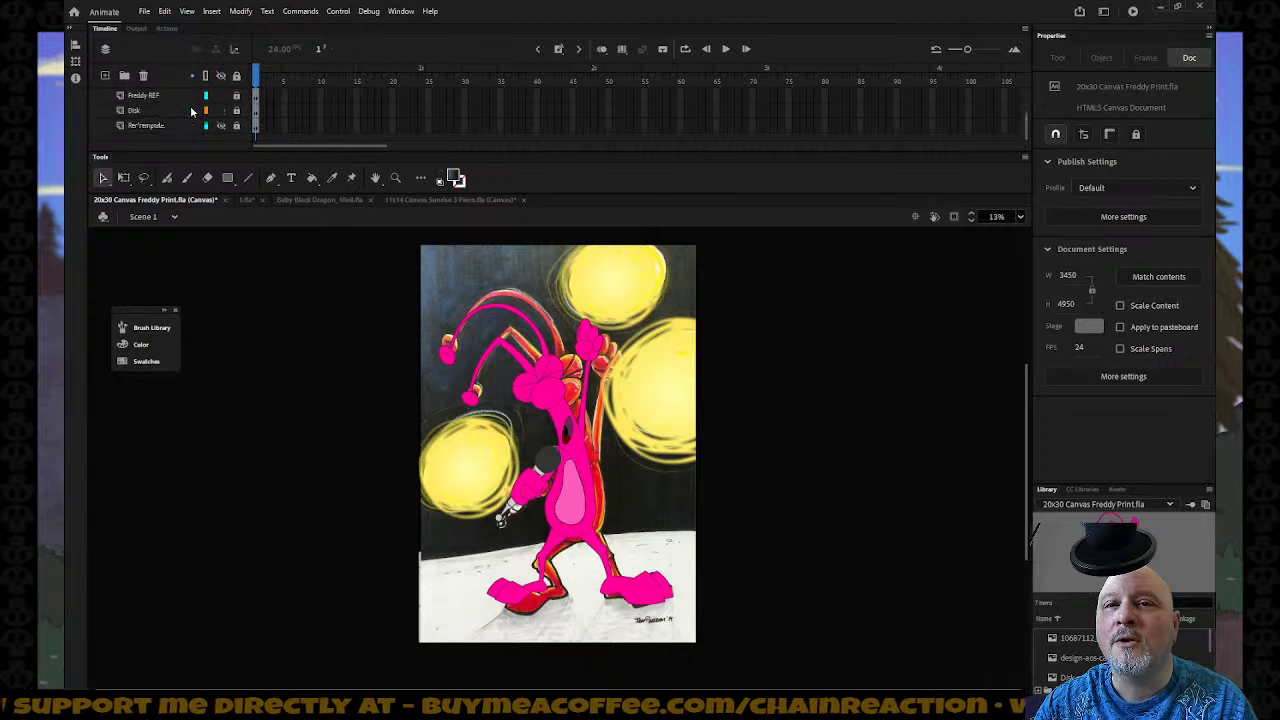
scroll(193, 111, up, 1)
click(222, 112)
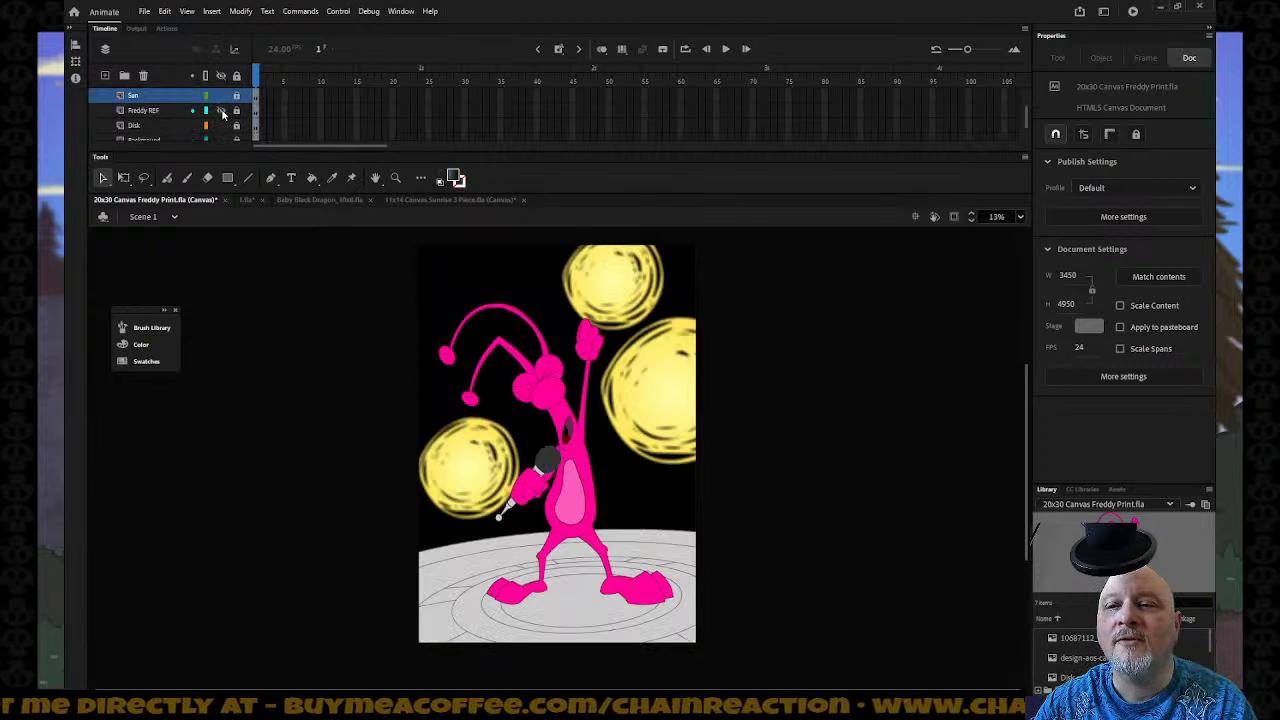
scroll(222, 112, down, 2)
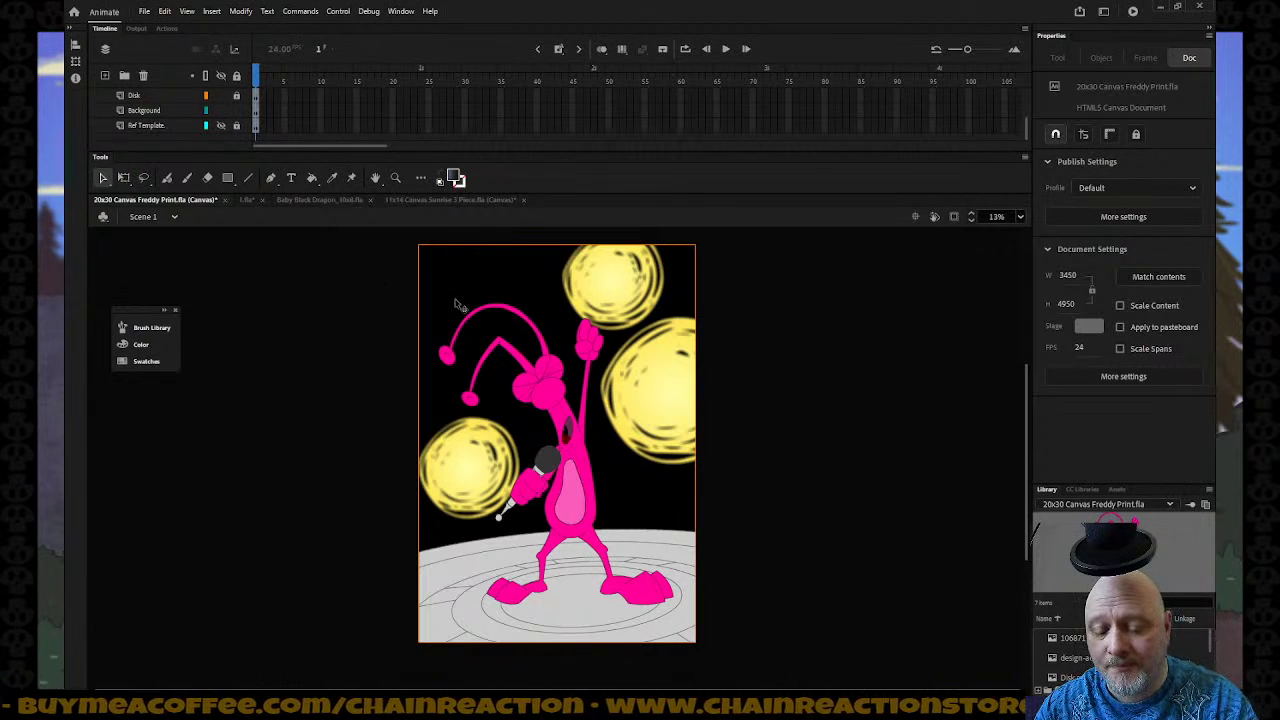
key(k)
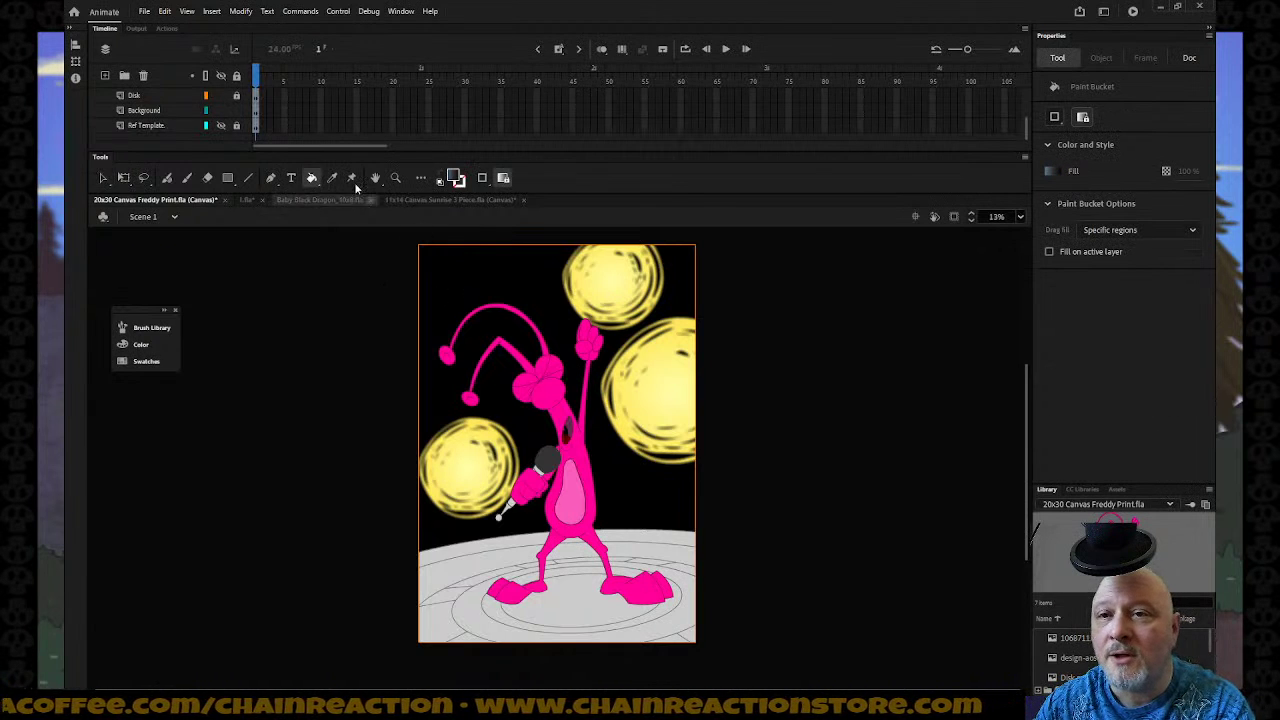
click(177, 110)
click(452, 267)
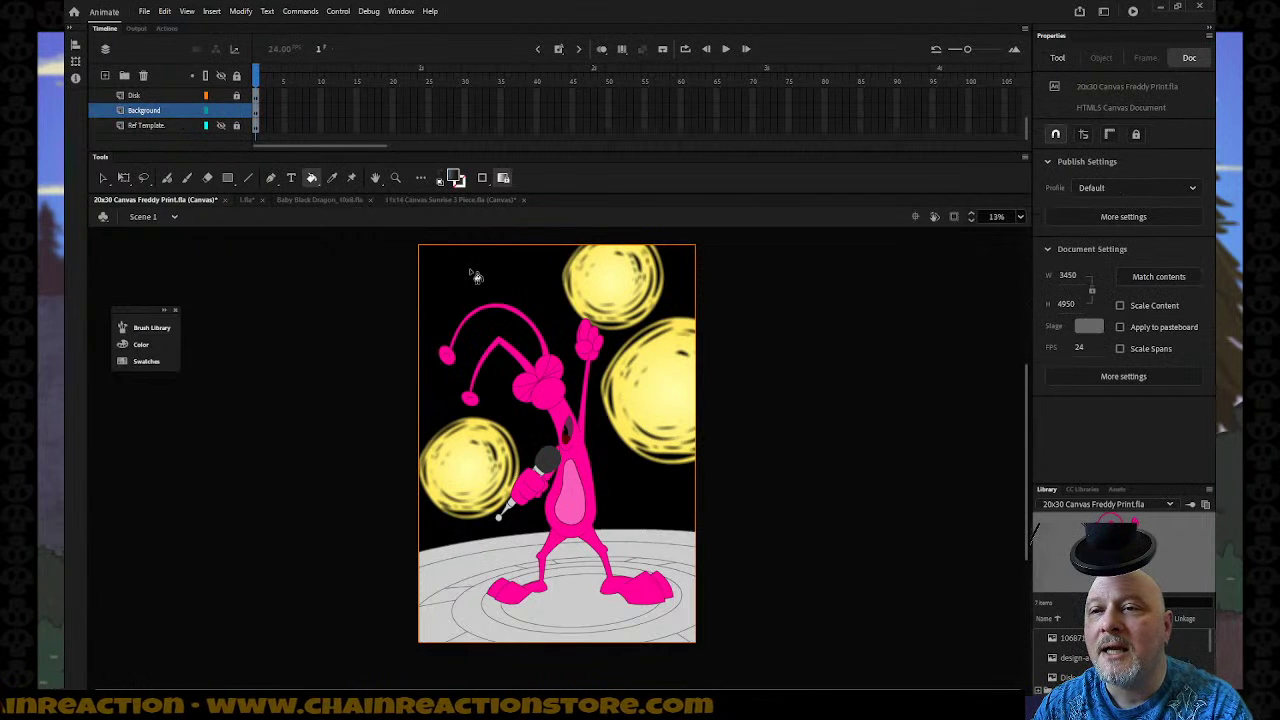
click(477, 277)
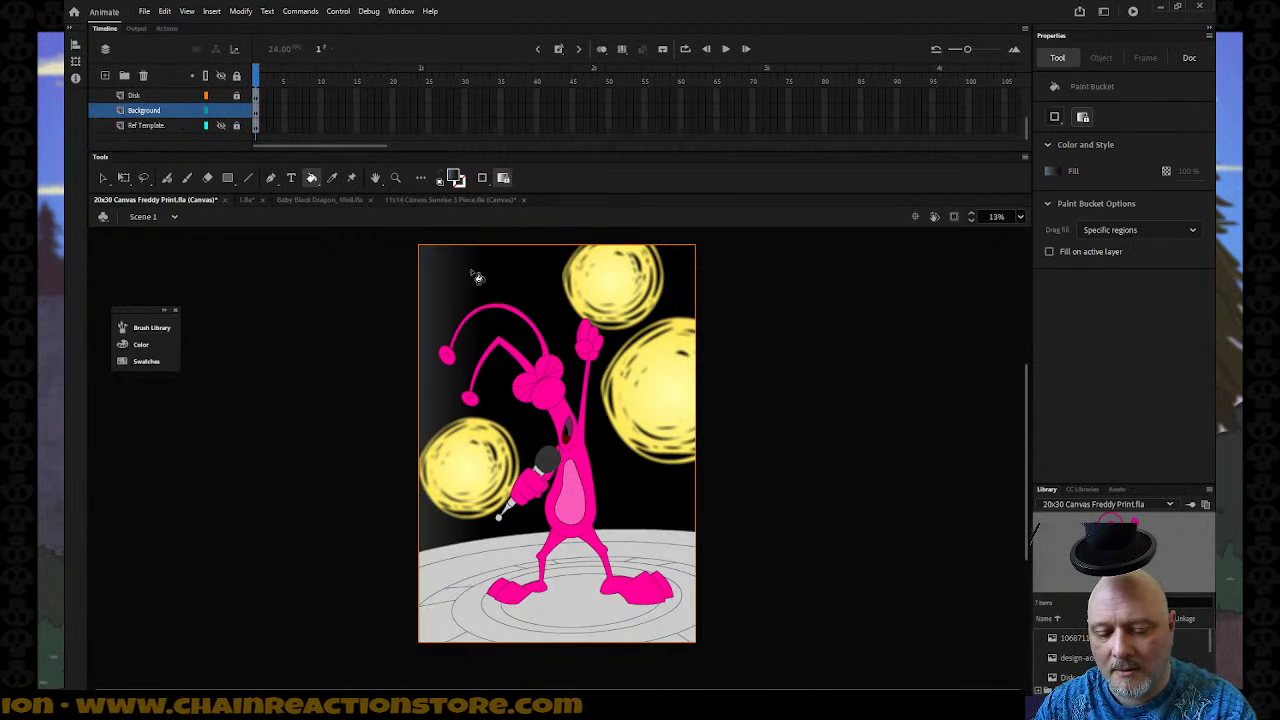
Rotate the backdrop gradient to darken downward with a slight tilt, shift it up above the stage floor, and lock the Background layer.
key(f)
click(480, 290)
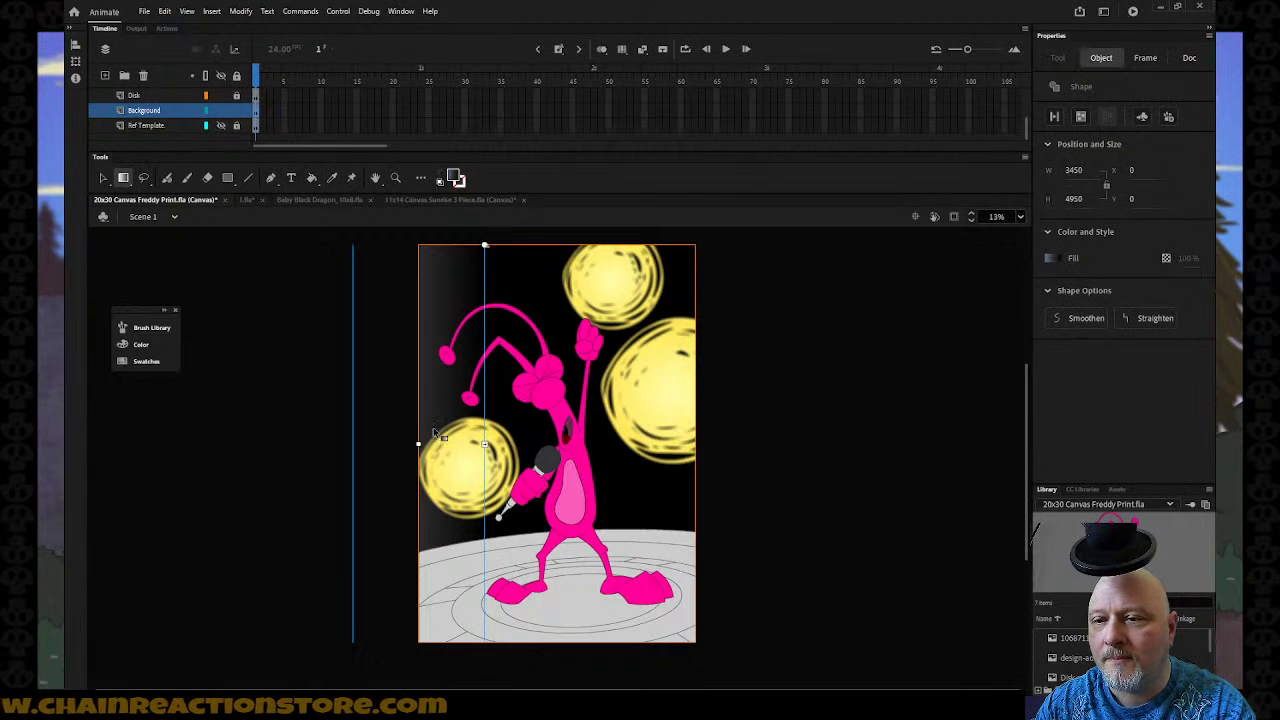
drag(487, 249, 557, 633)
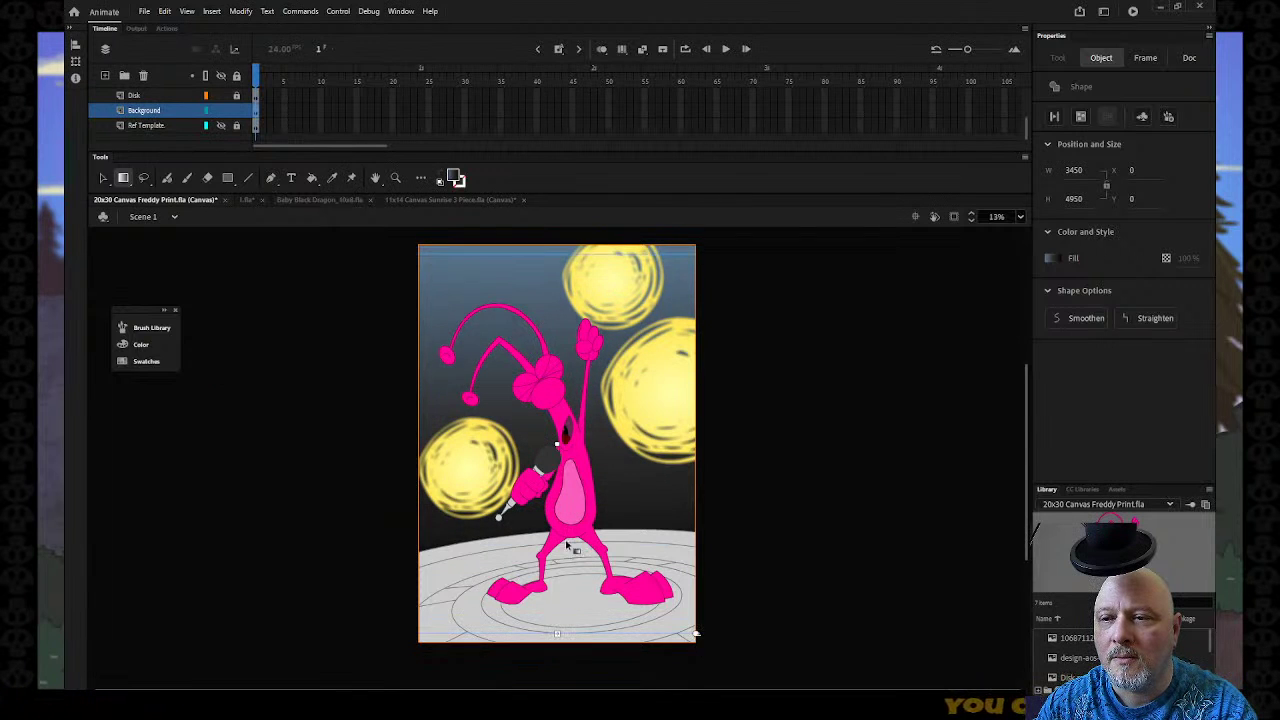
drag(555, 438, 557, 344)
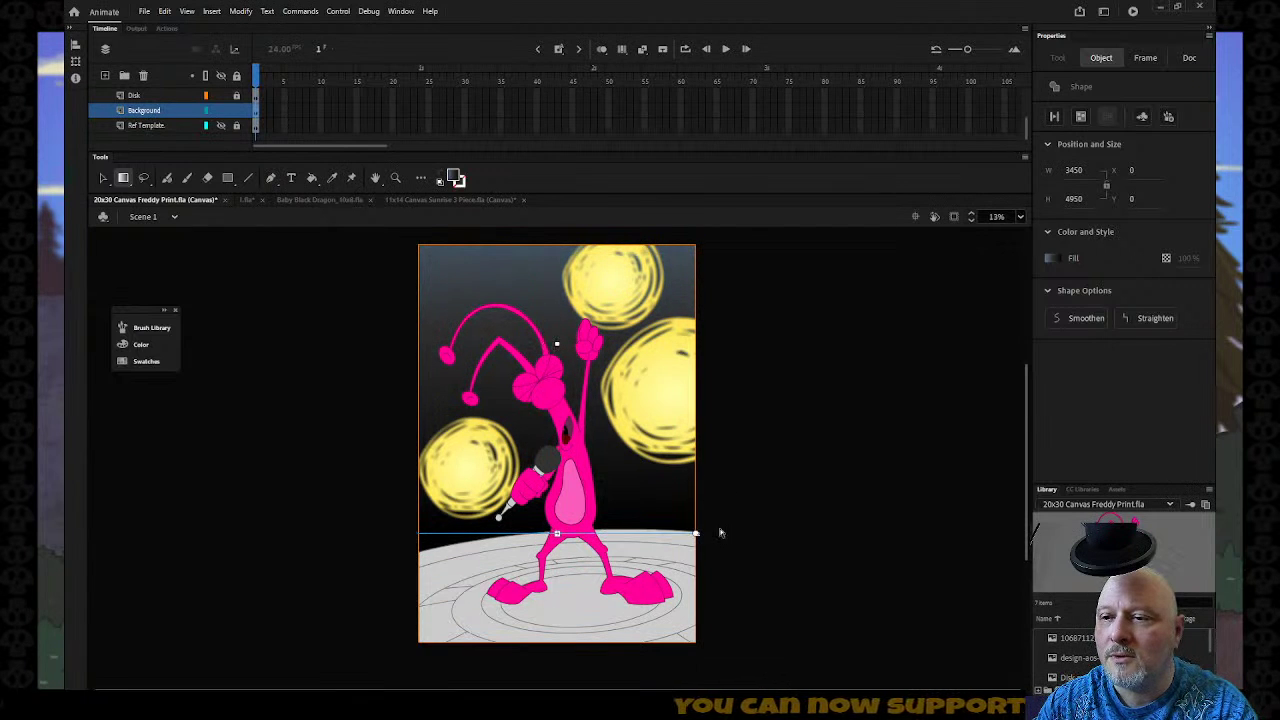
drag(700, 540, 717, 520)
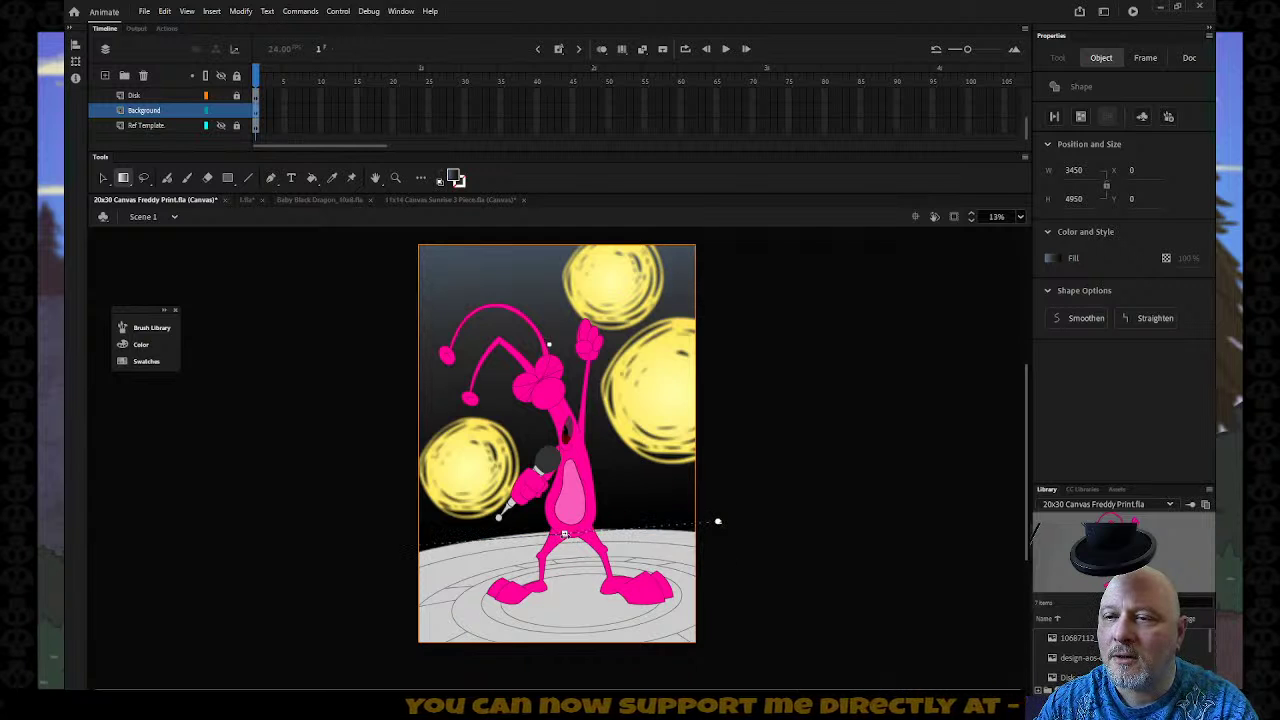
drag(565, 537, 562, 490)
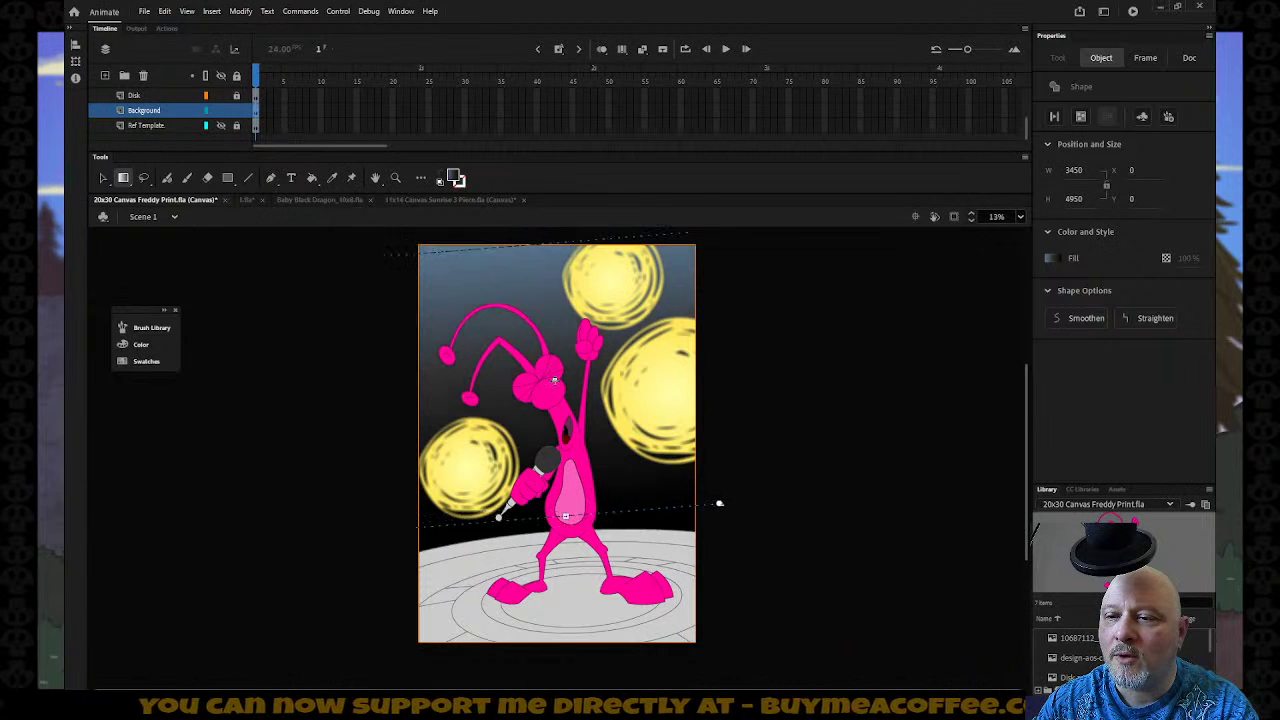
drag(549, 352, 549, 358)
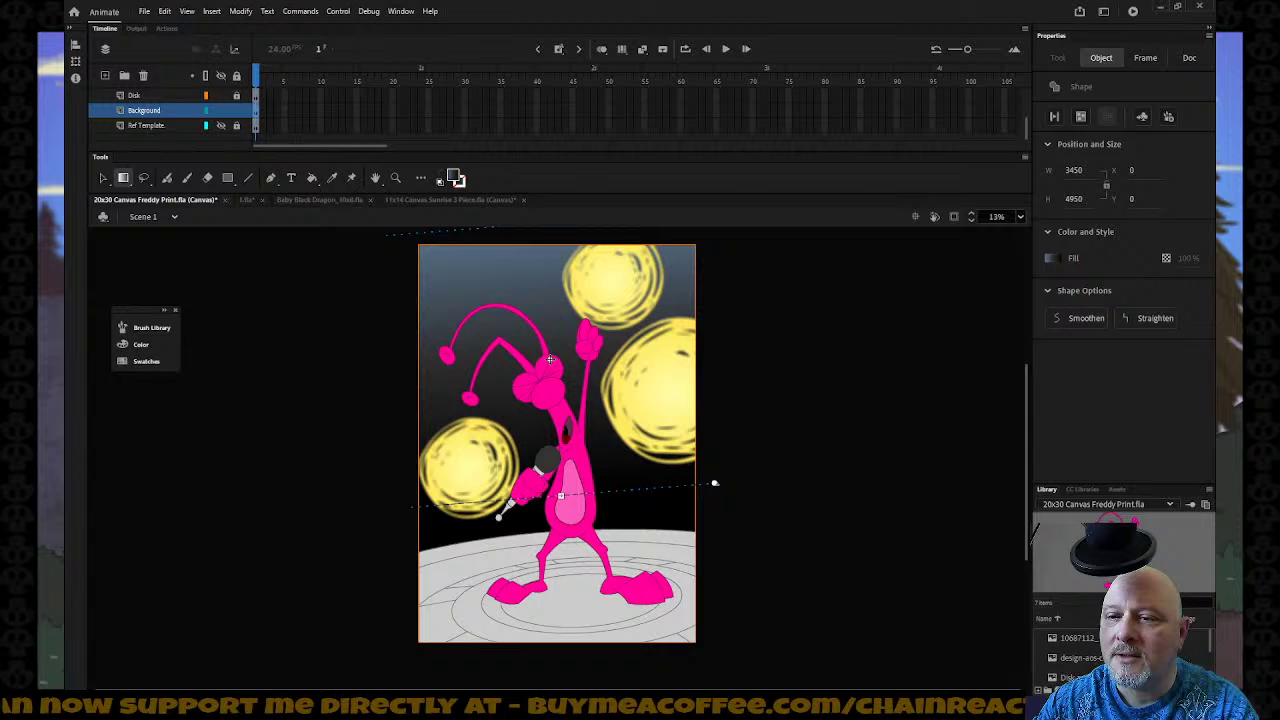
click(356, 414)
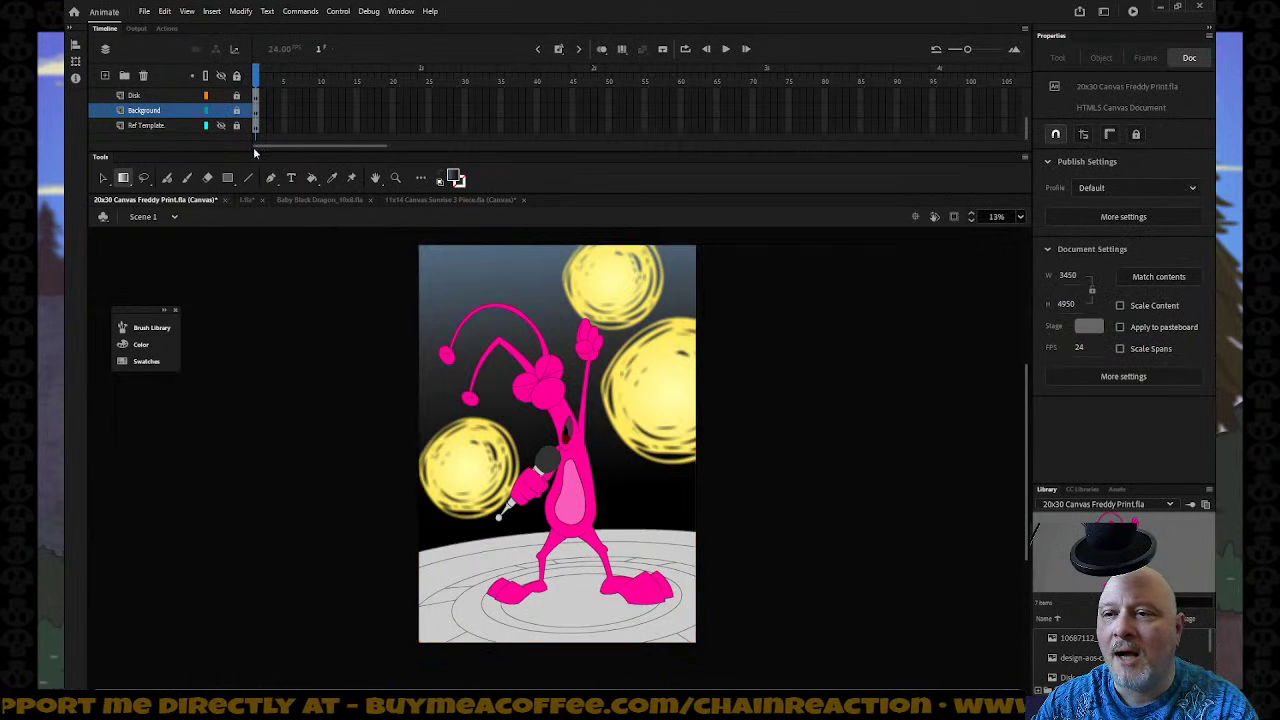
key(z)
alt+click(379, 380)
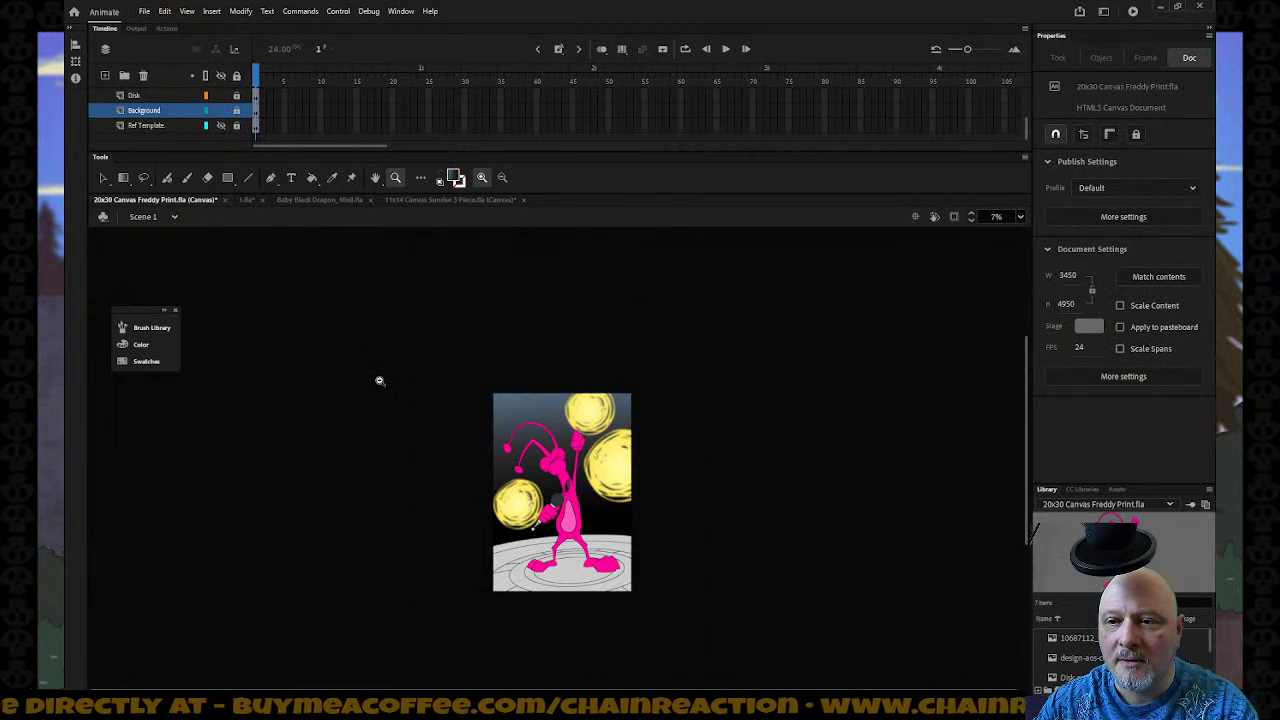
drag(440, 362, 662, 598)
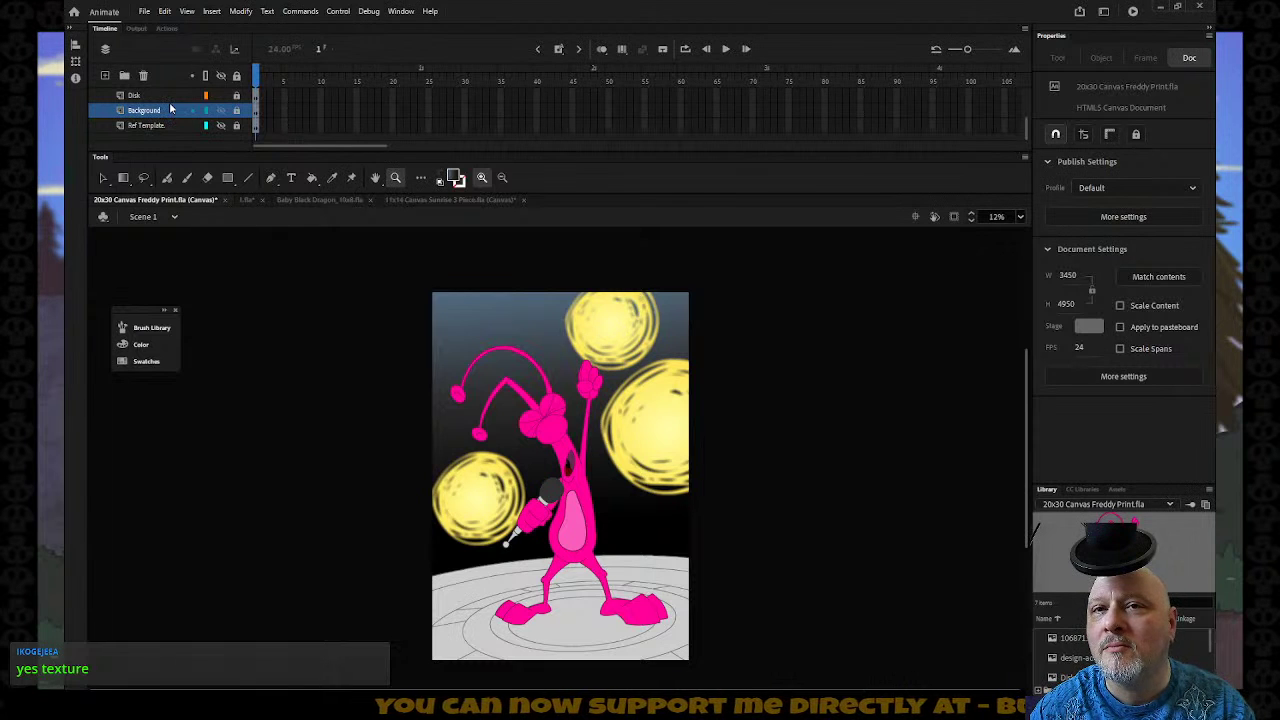
Open the Space Invader 01B file from the Wallpapers folder in Flash Files.
click(146, 11)
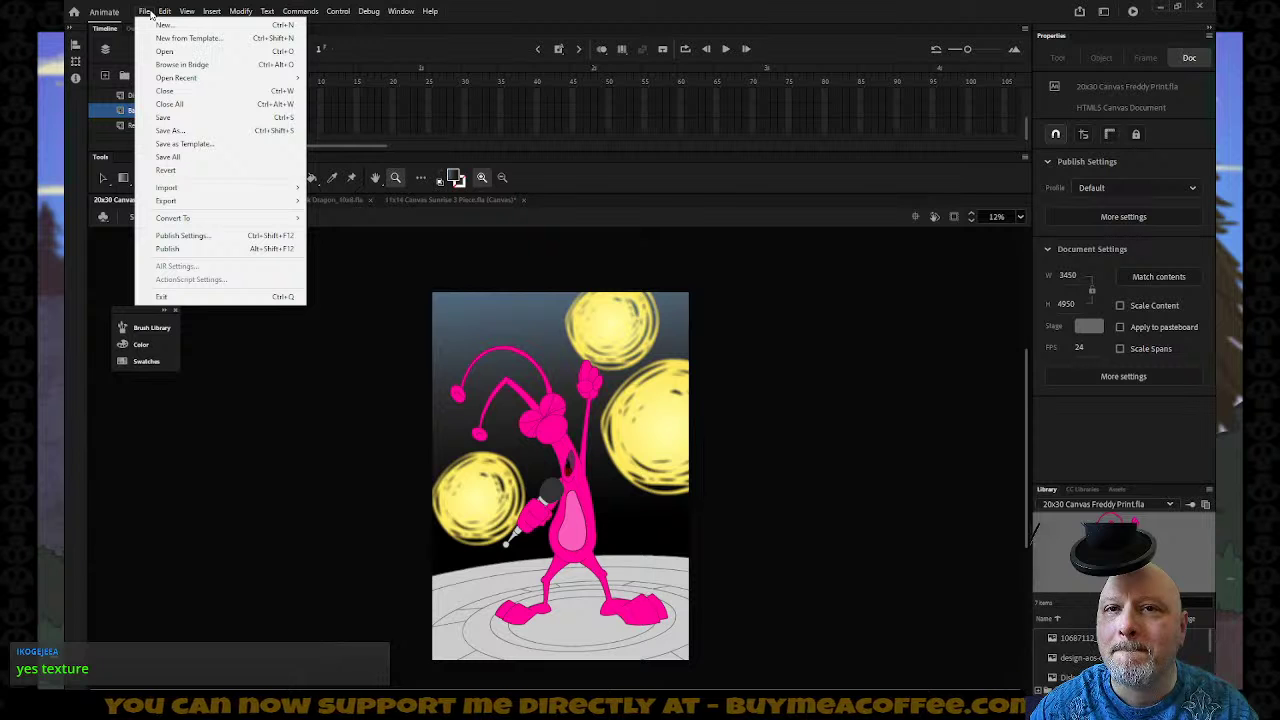
click(166, 52)
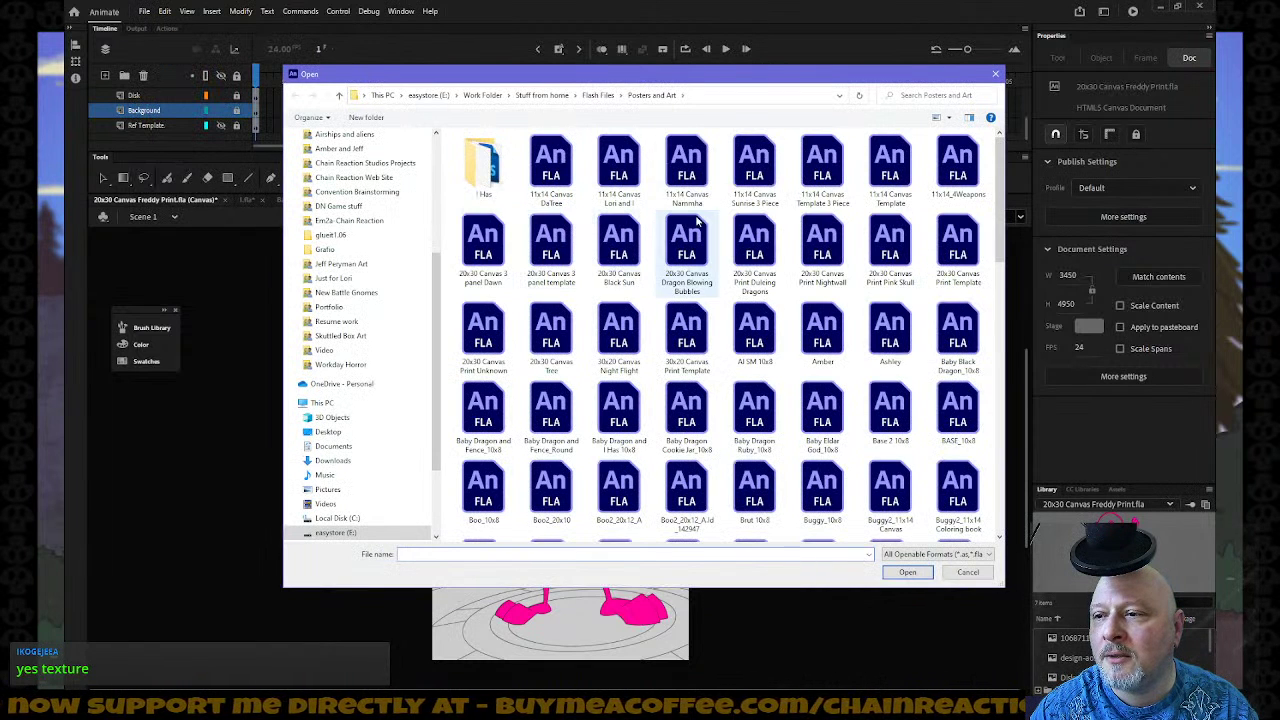
click(602, 95)
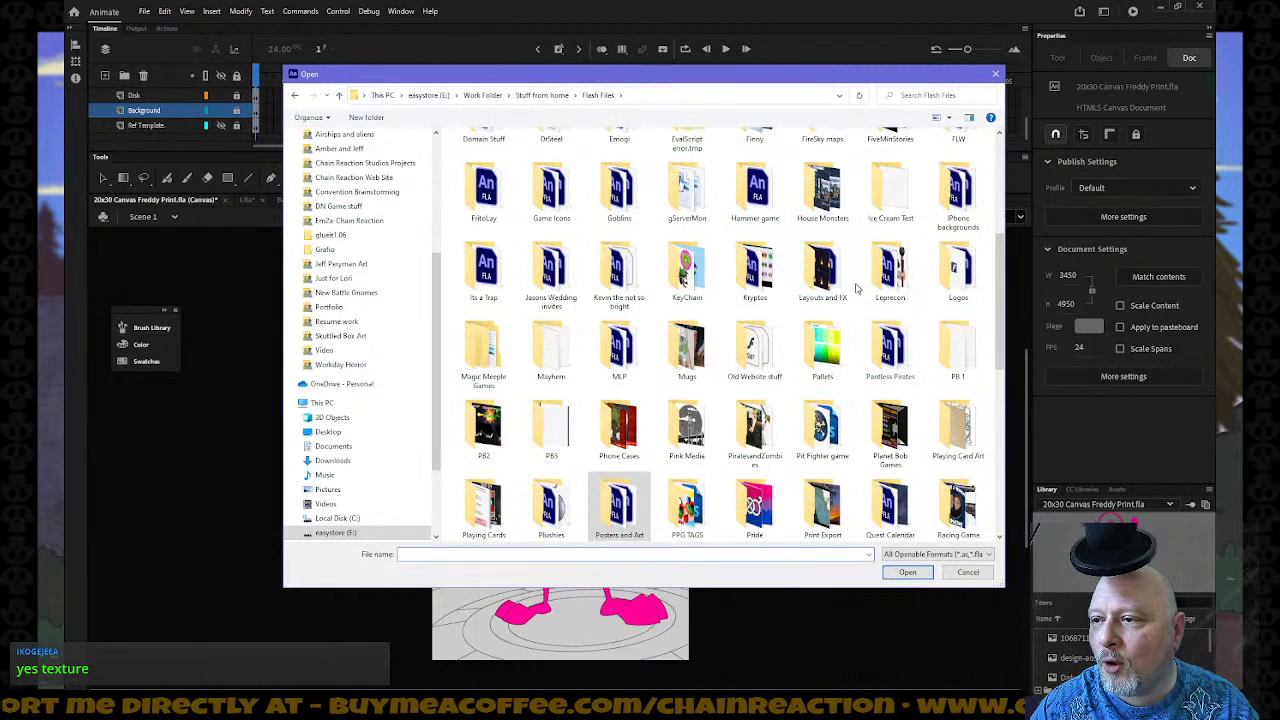
scroll(850, 284, down, 3)
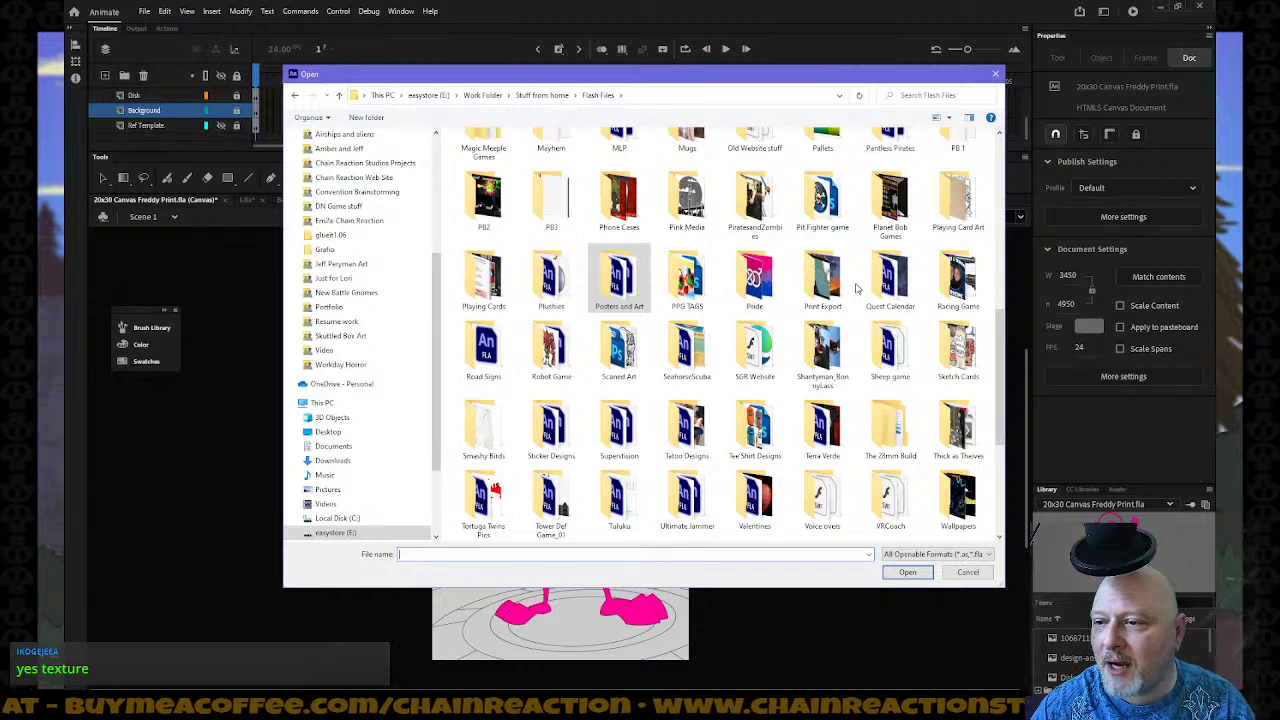
scroll(855, 289, down, 3)
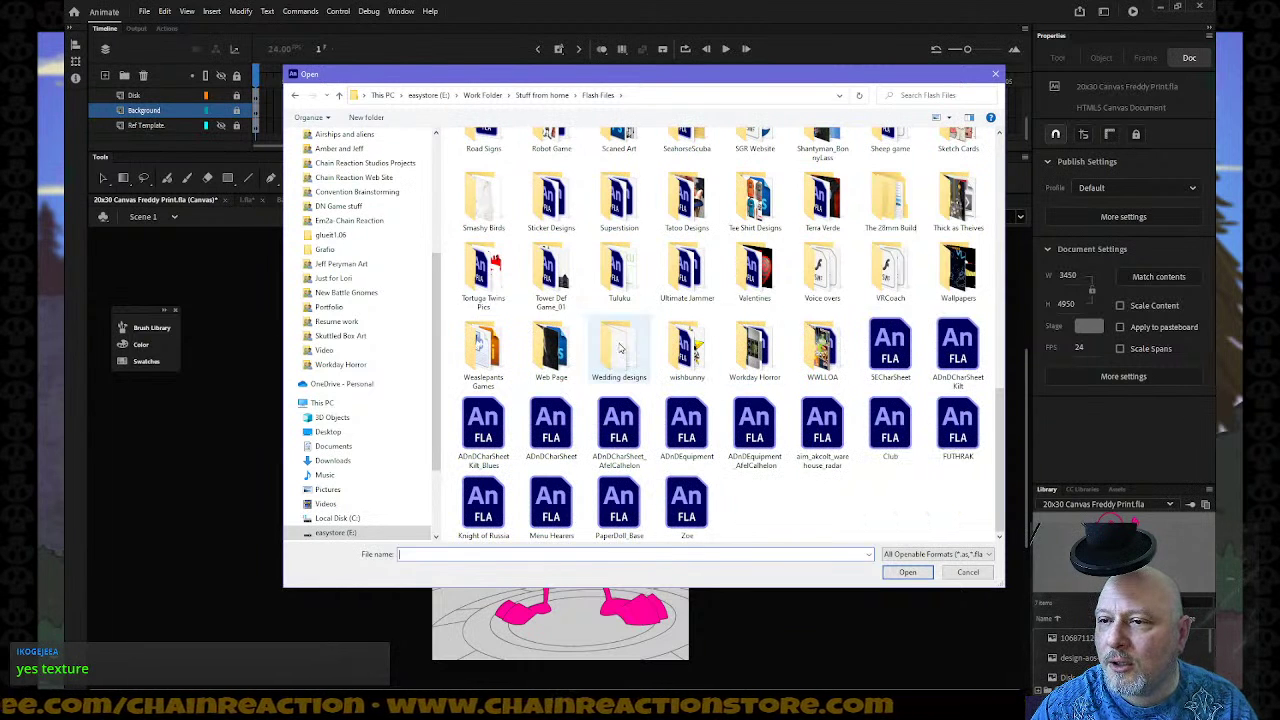
double_click(950, 286)
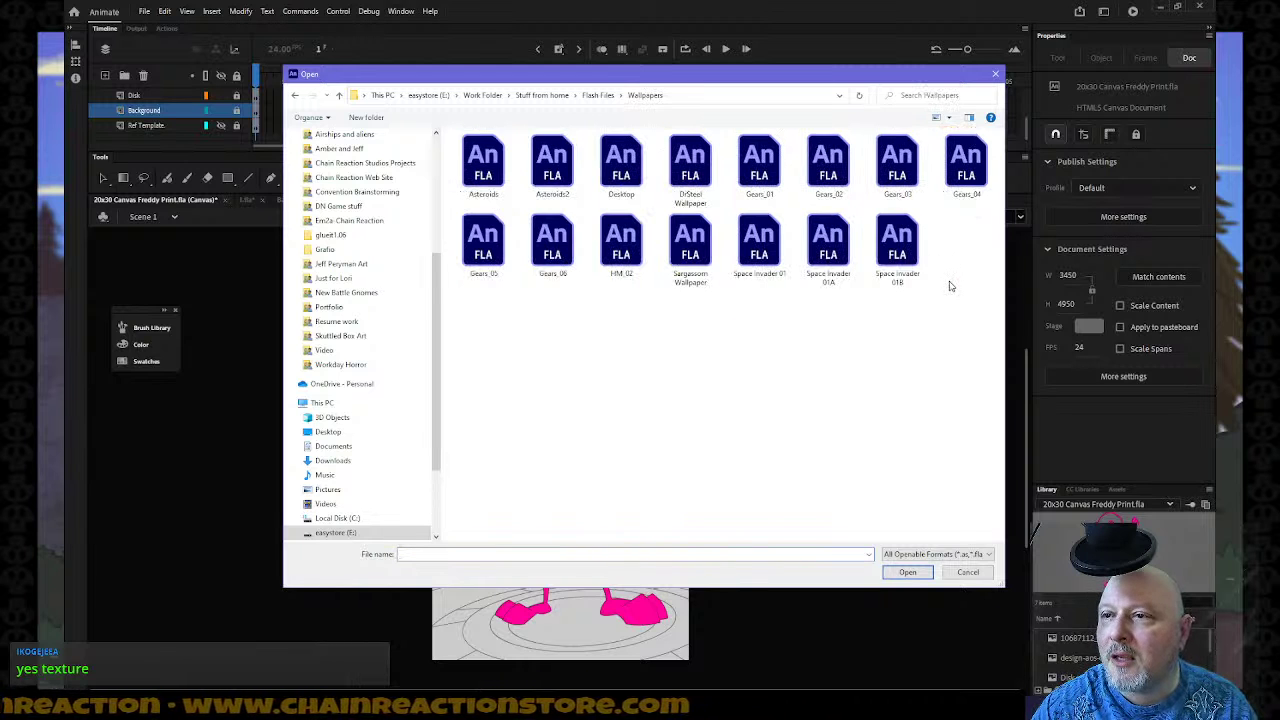
double_click(894, 250)
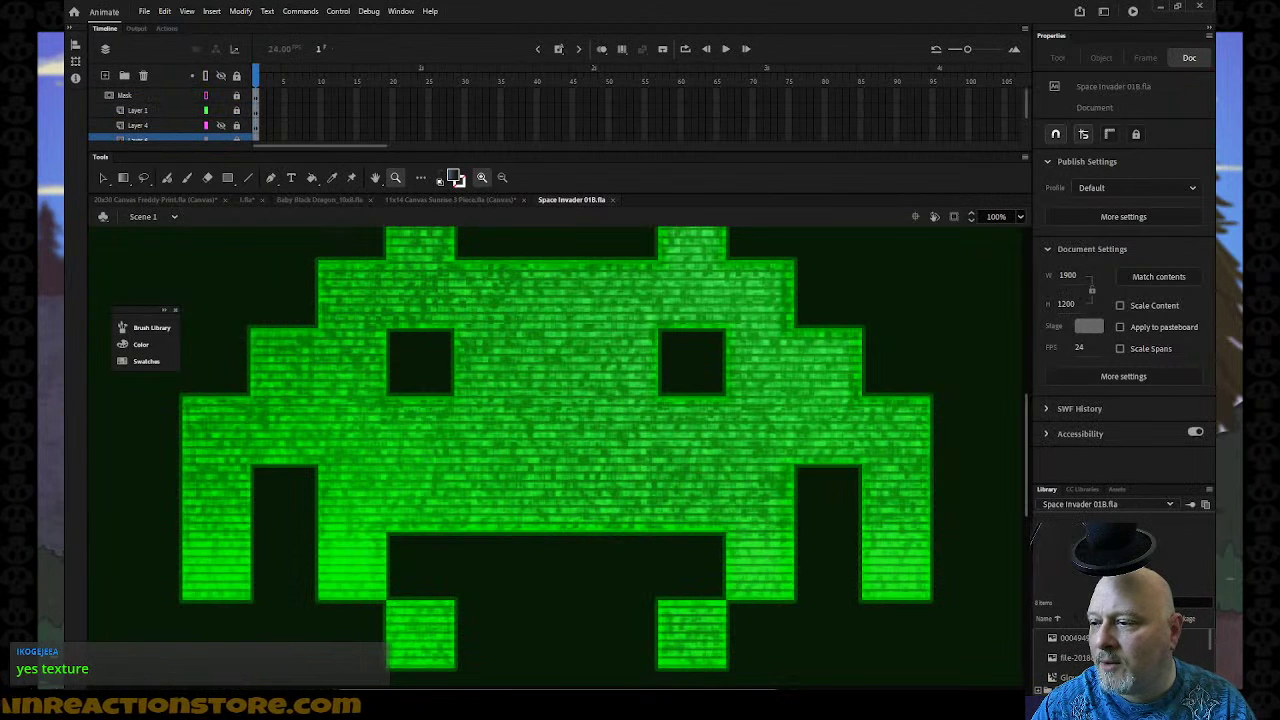
Copy the static-noise bitmap from the Space Invader 01B library.
click(1075, 637)
right_click(1075, 637)
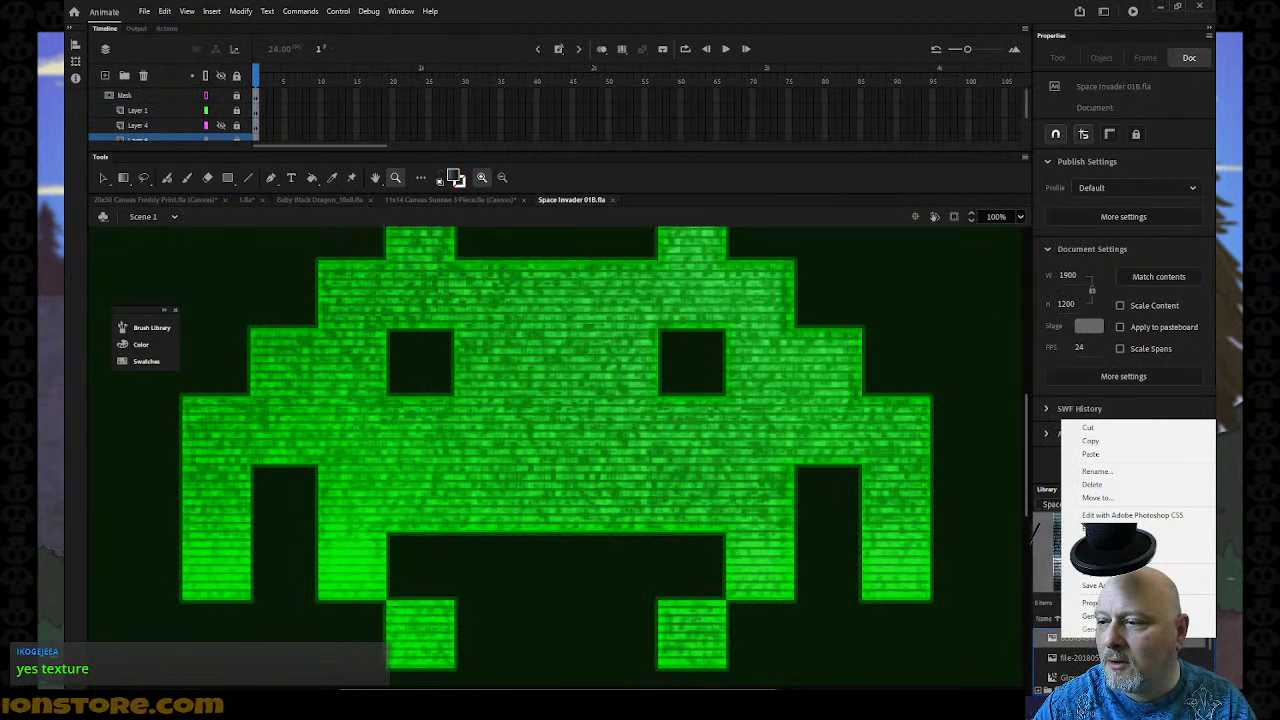
click(1075, 437)
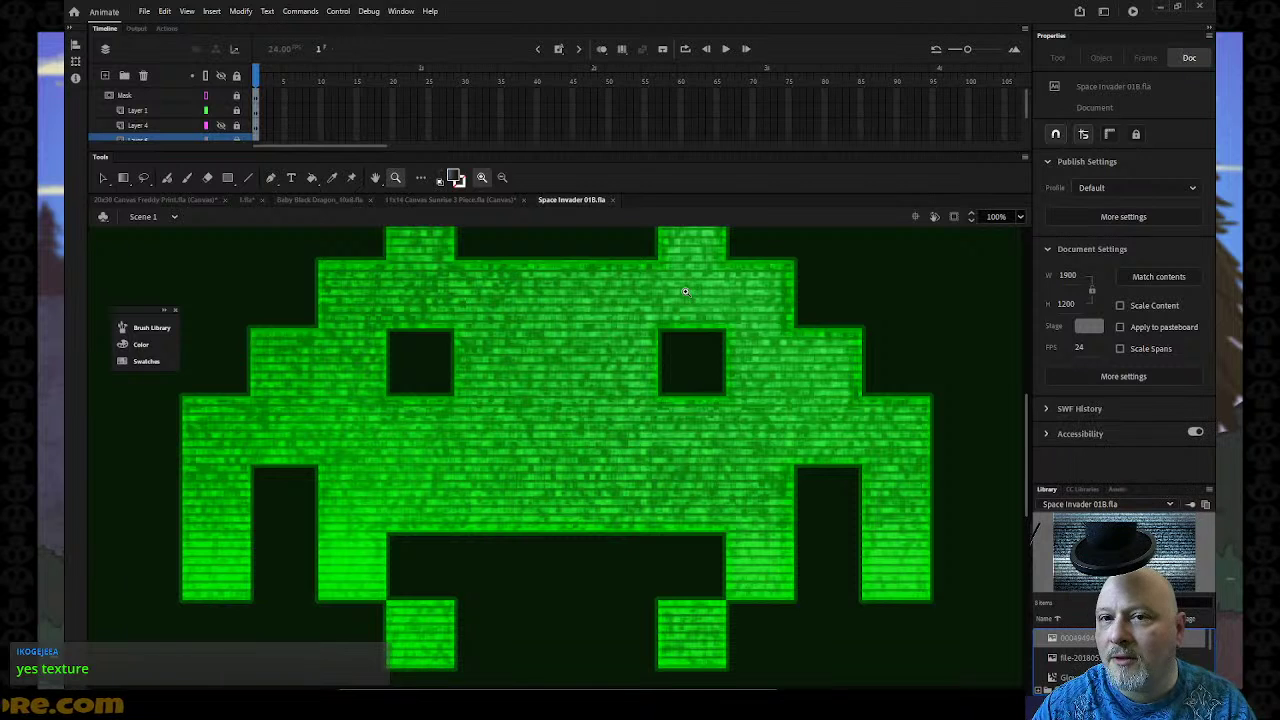
Return to the 20x30 Canvas Freddy Print document and insert a new layer directly above the Background layer.
click(188, 201)
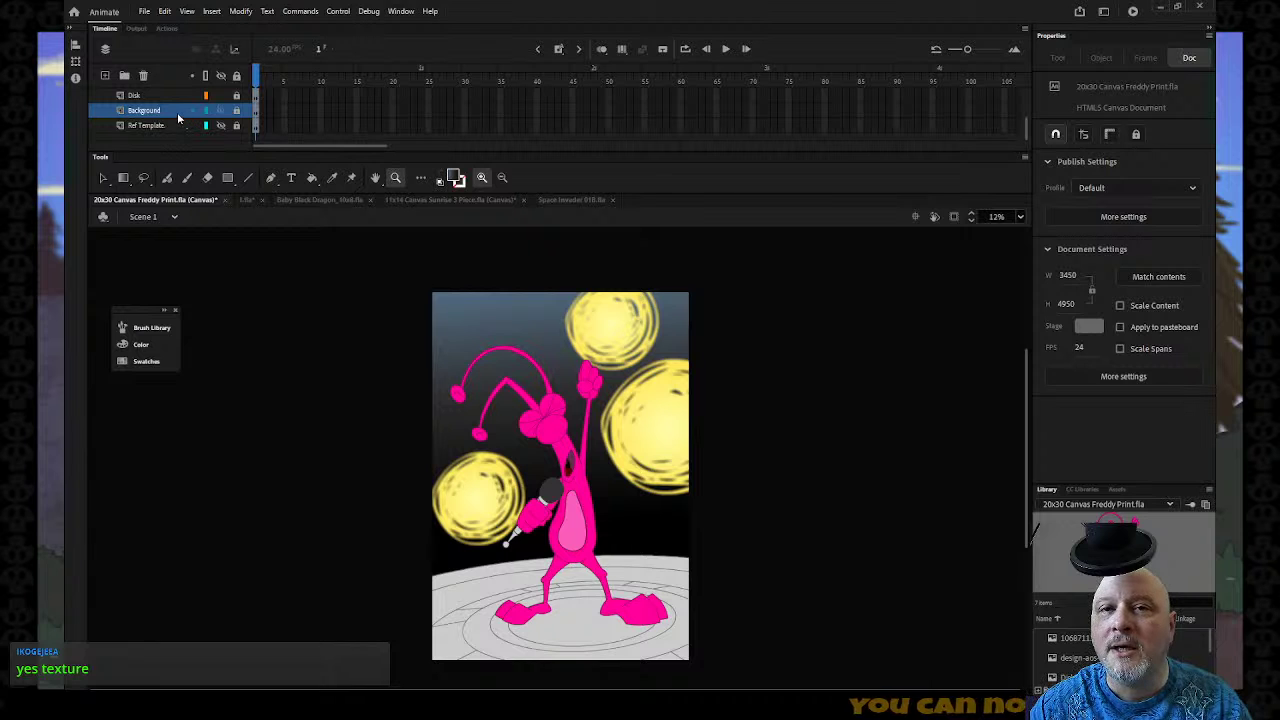
click(177, 114)
right_click(177, 114)
click(205, 157)
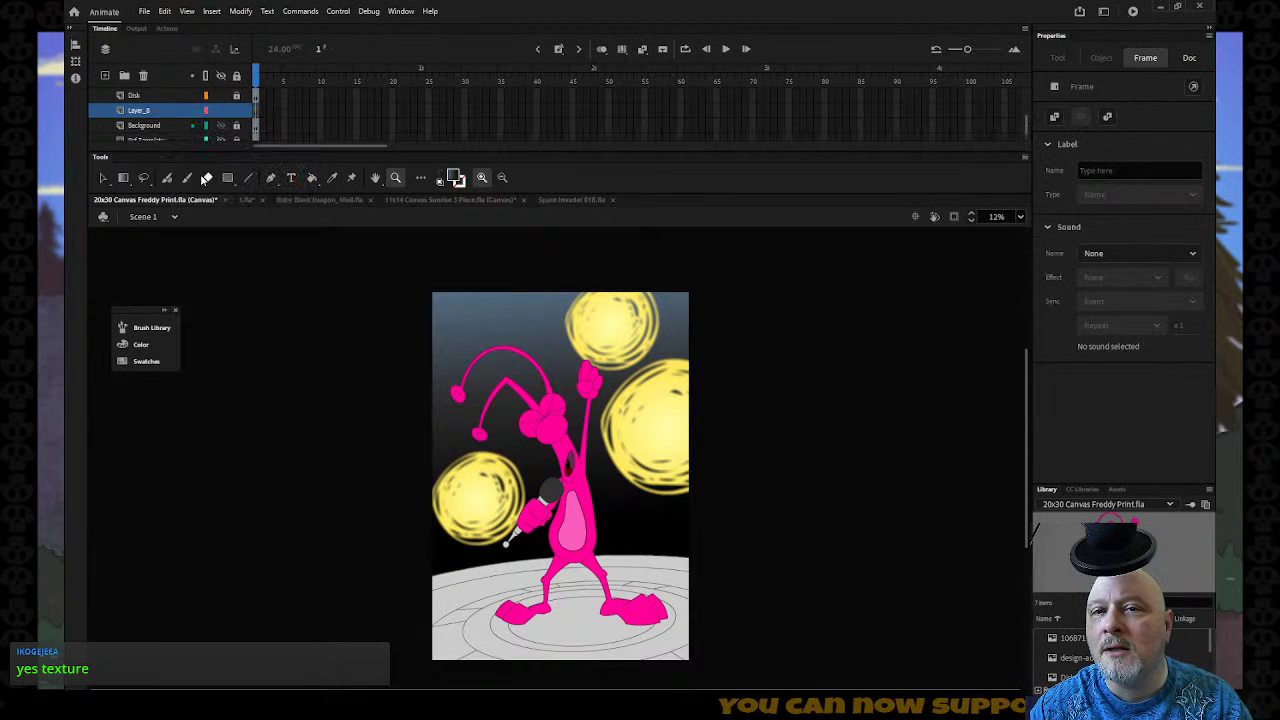
Try the static bitmap as backdrop texture, pasted in the centre and enlarged to about 8733 x 4912 px, and delete it.
right_click(253, 288)
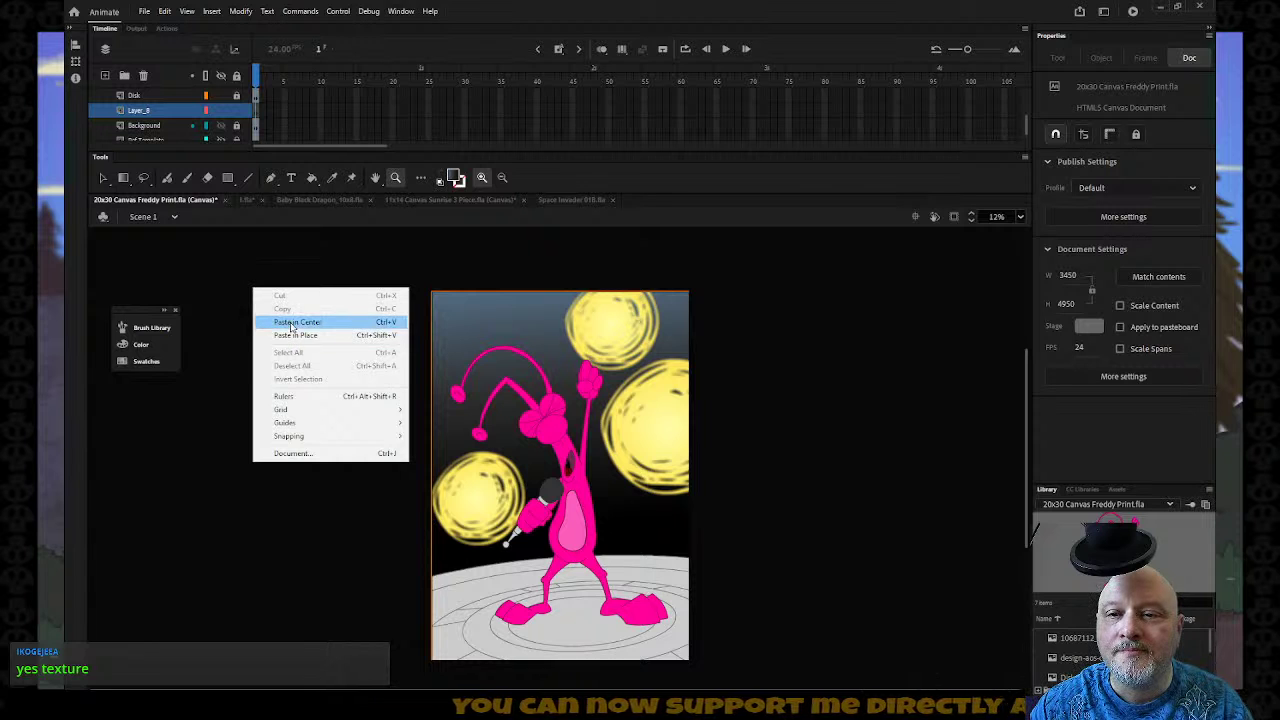
click(291, 323)
key(q)
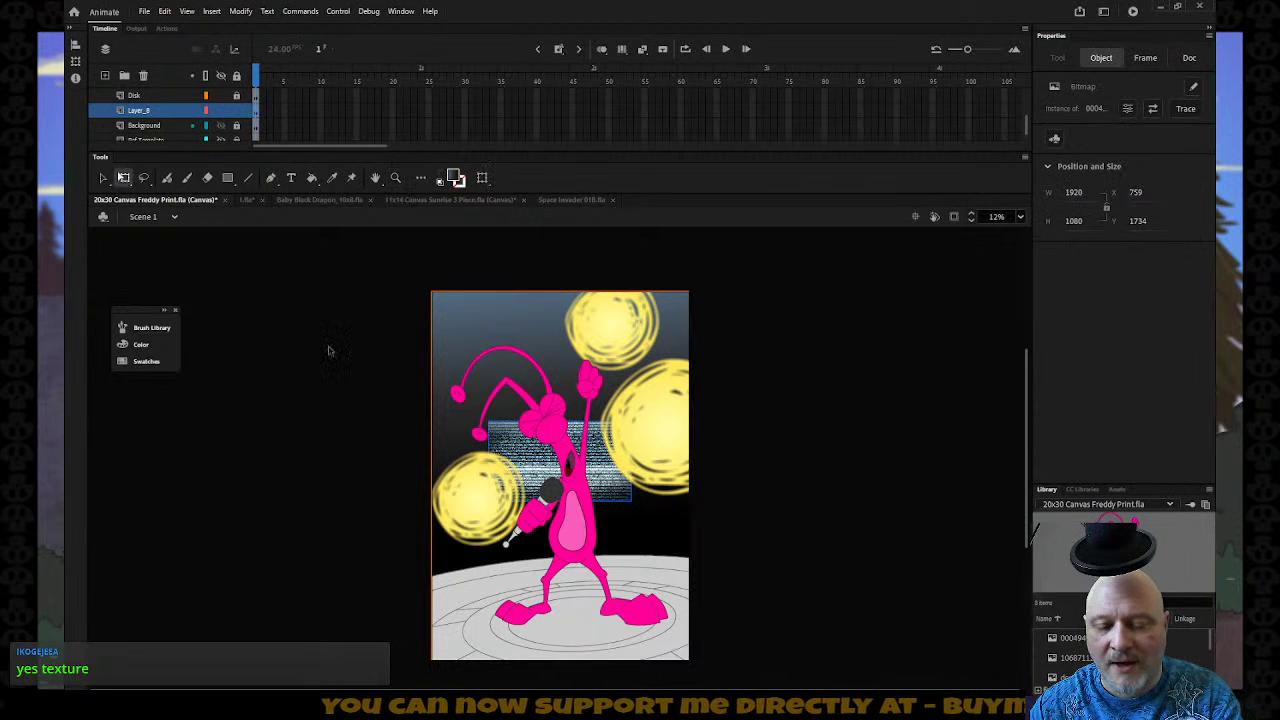
drag(631, 420, 958, 273)
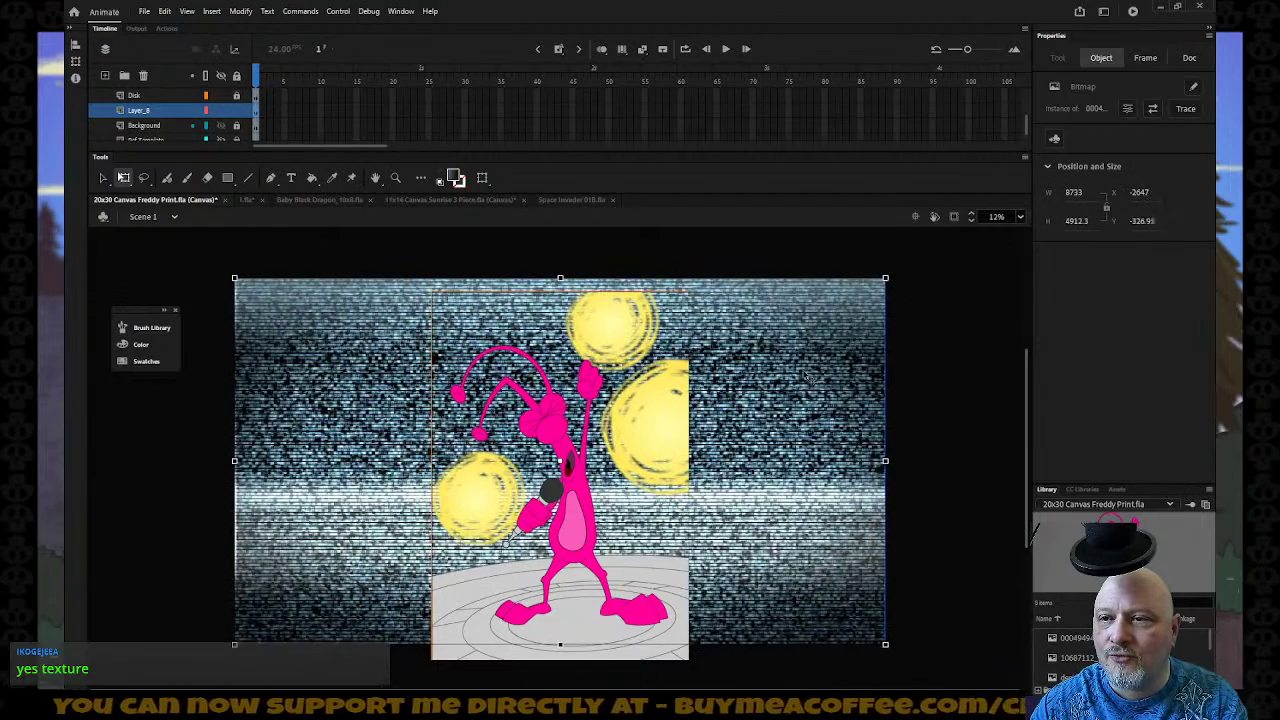
drag(808, 383, 814, 327)
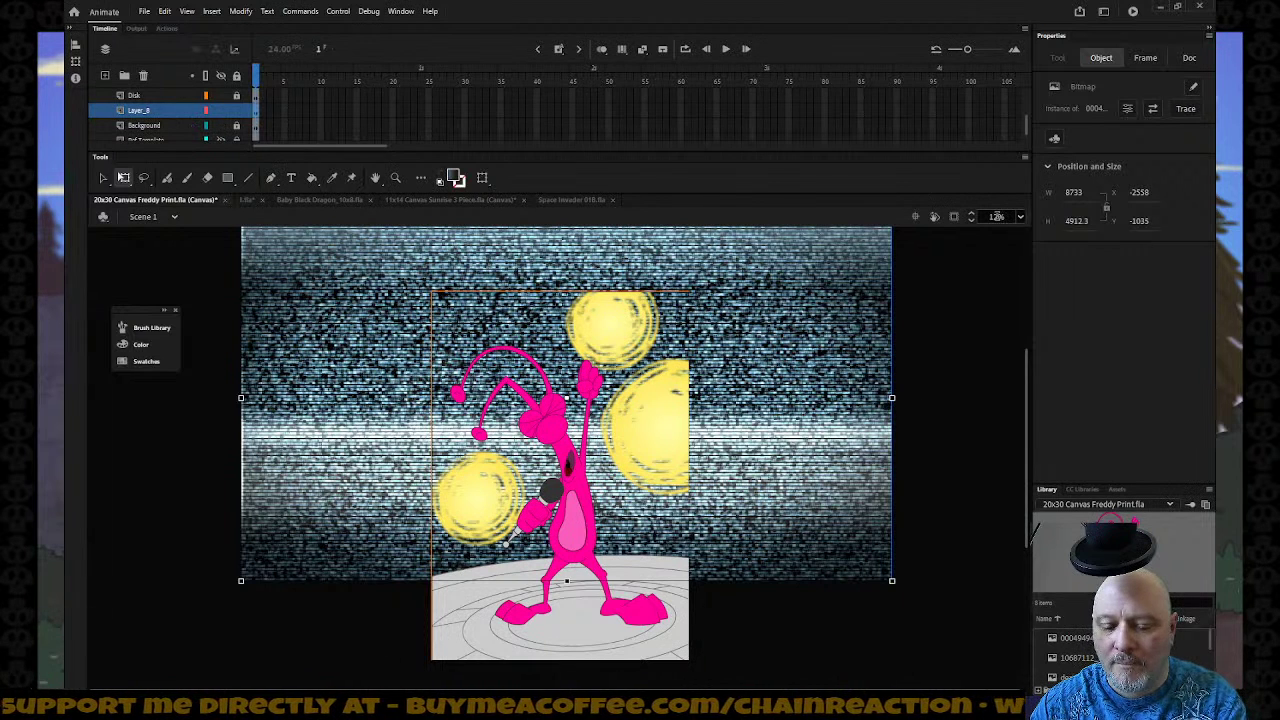
key(v)
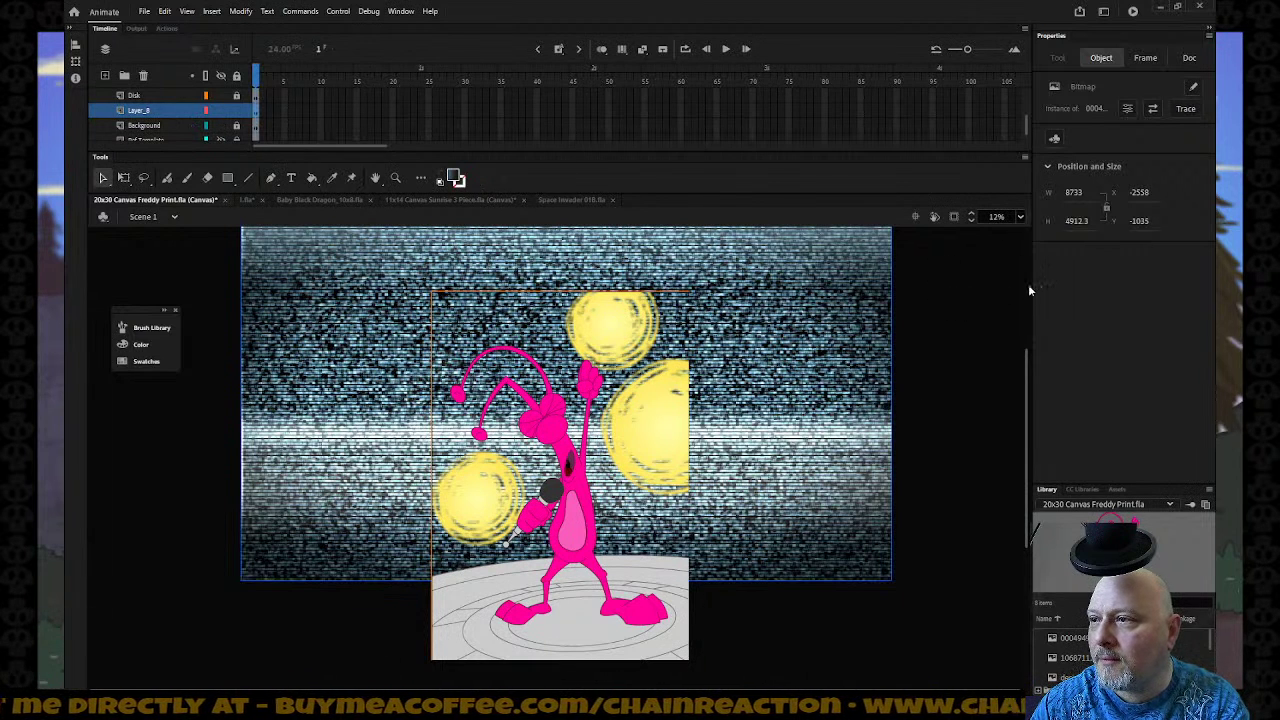
key(Delete)
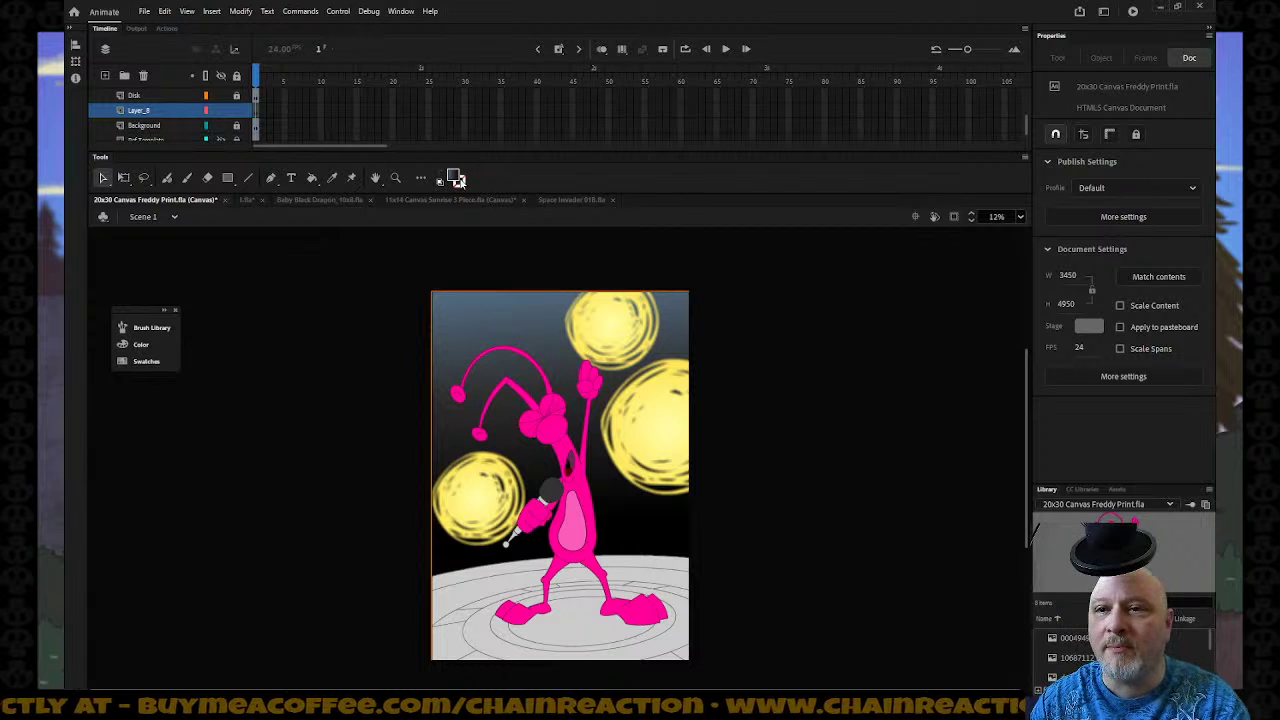
Copy the Static movie clip from the Space Invader 01B library and return to the Freddy print document.
click(573, 200)
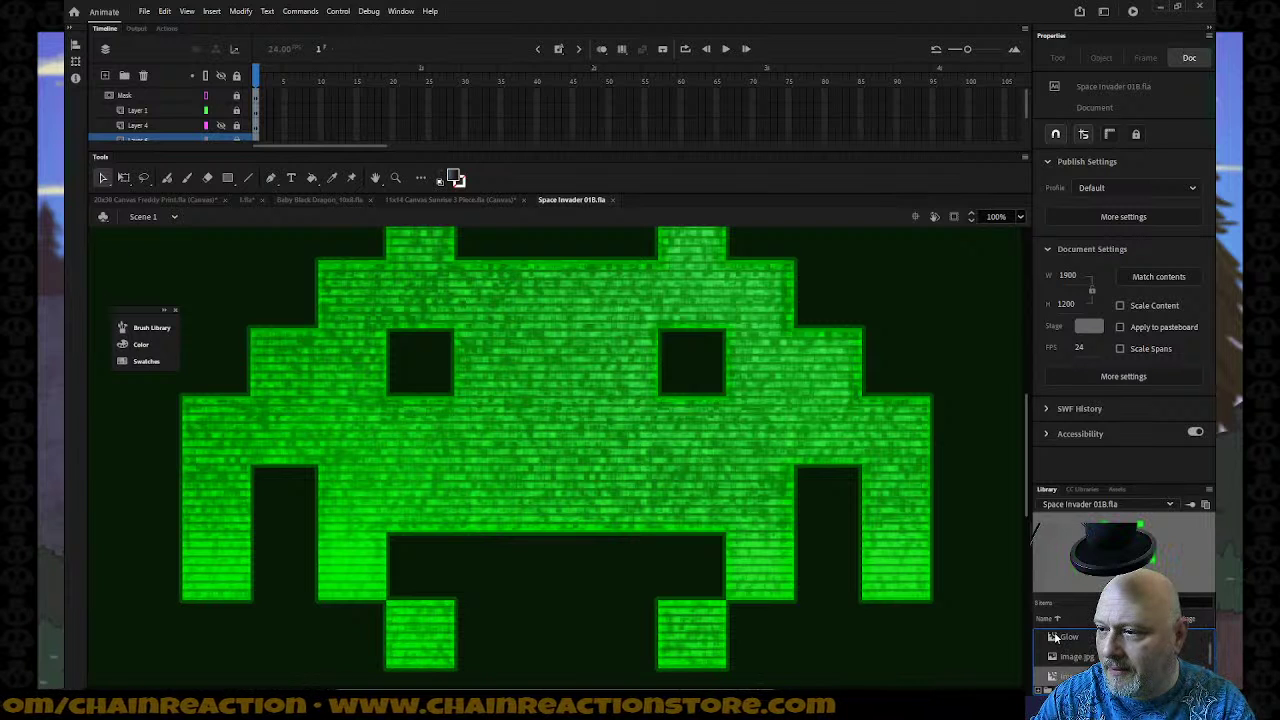
scroll(1053, 637, down, 1)
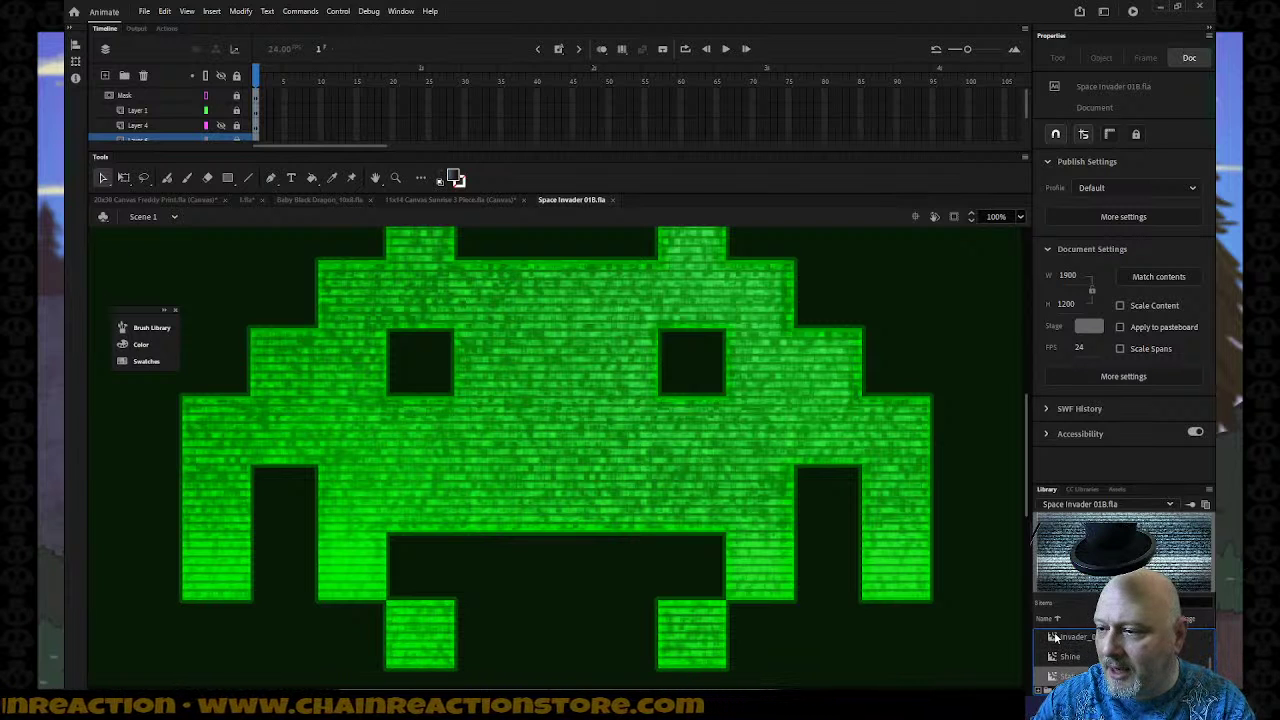
click(1082, 347)
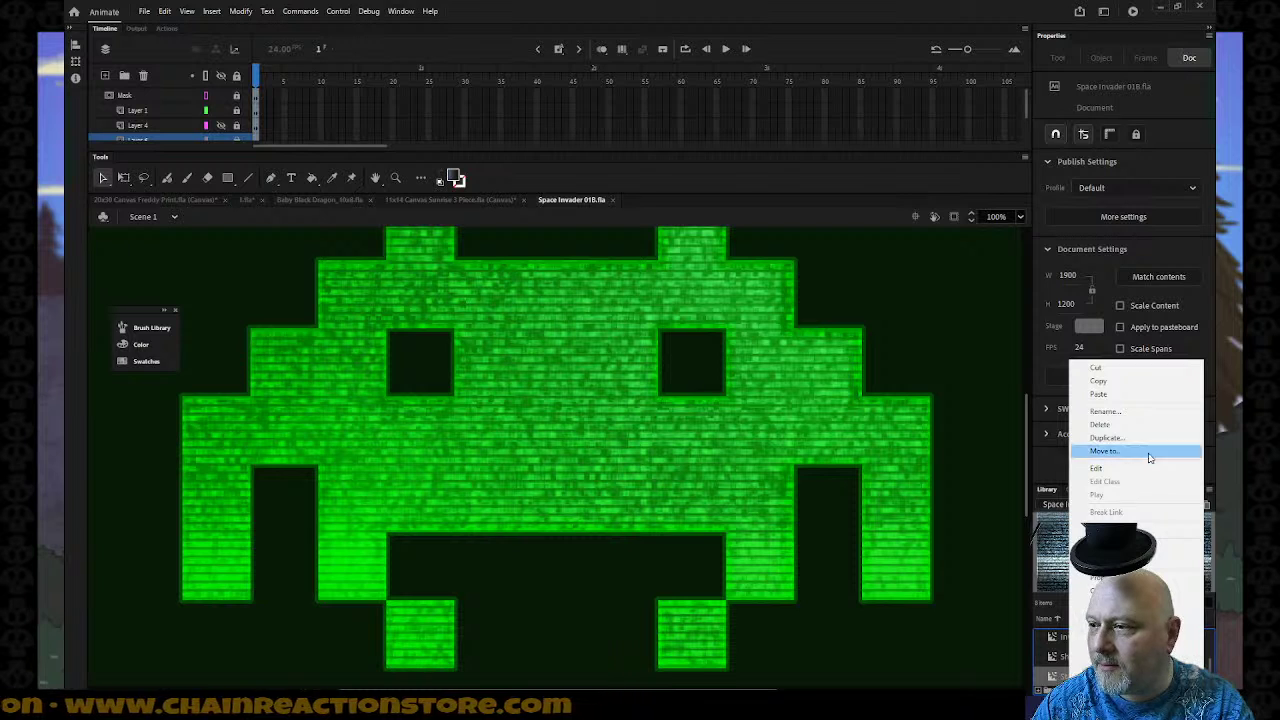
click(1100, 390)
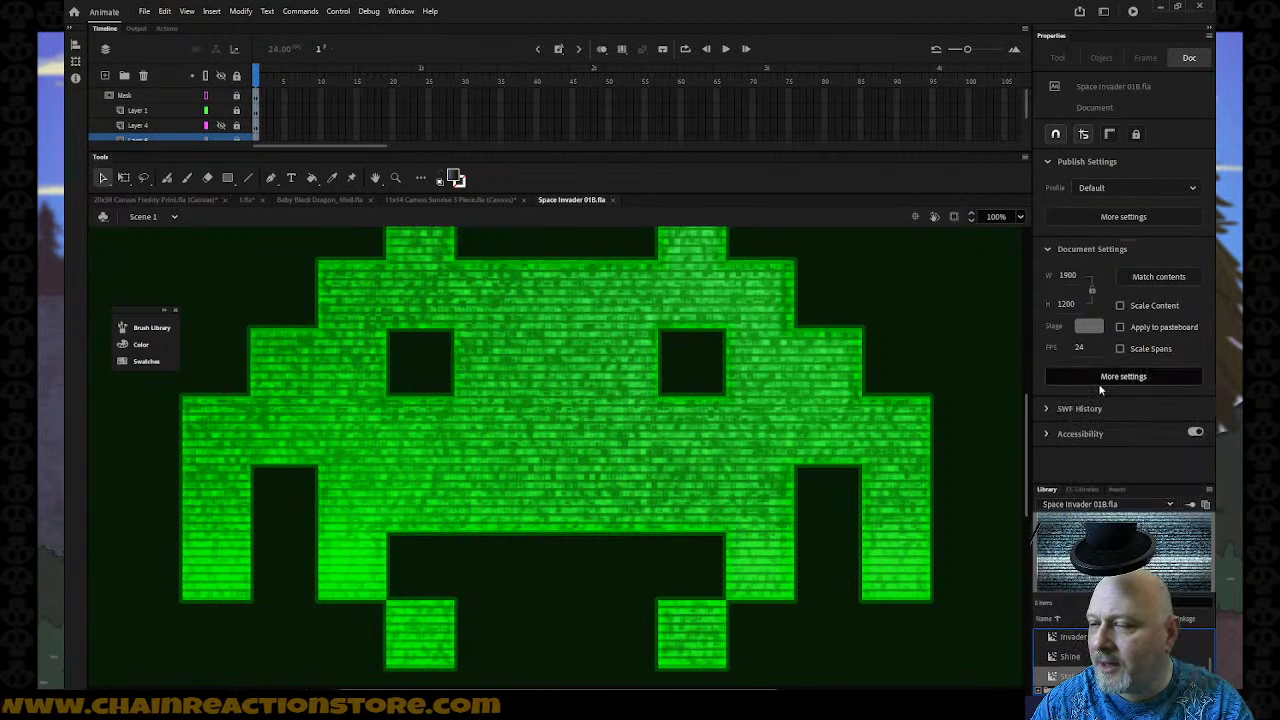
click(127, 201)
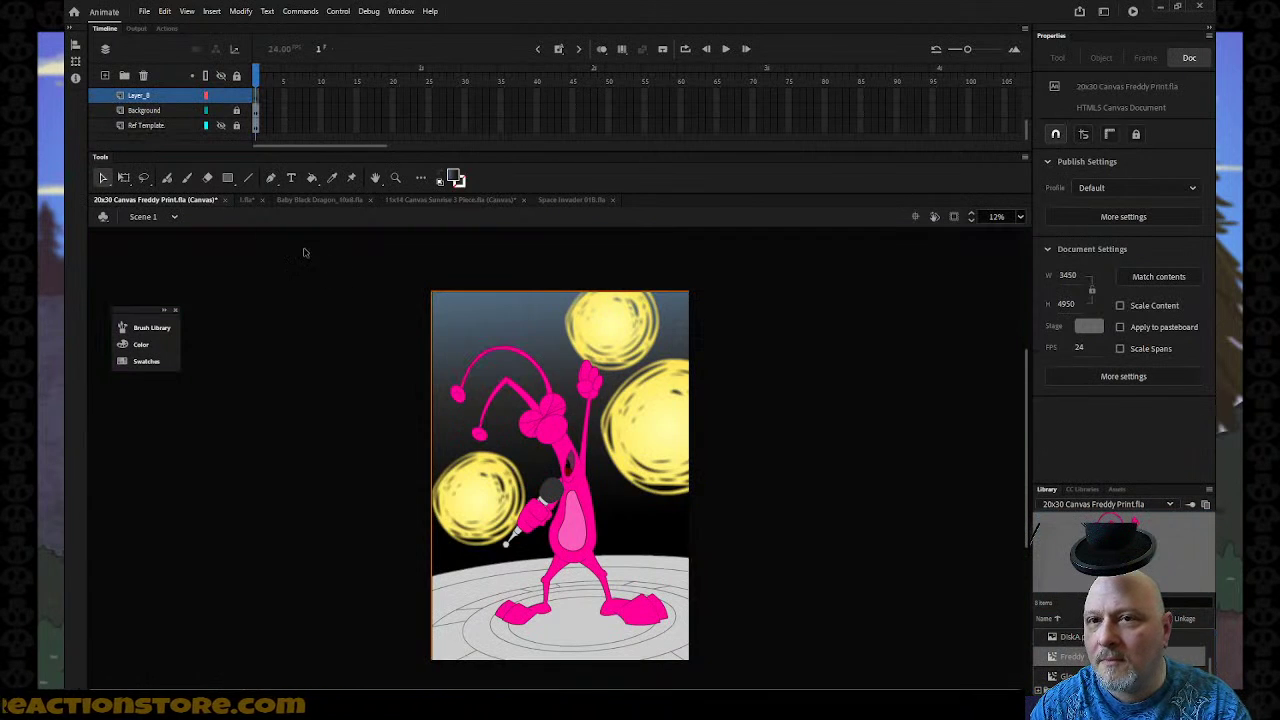
Paste the Static clip in the centre, enlarge it to about 8941 x 4100 px and shift it up over the backdrop.
right_click(298, 245)
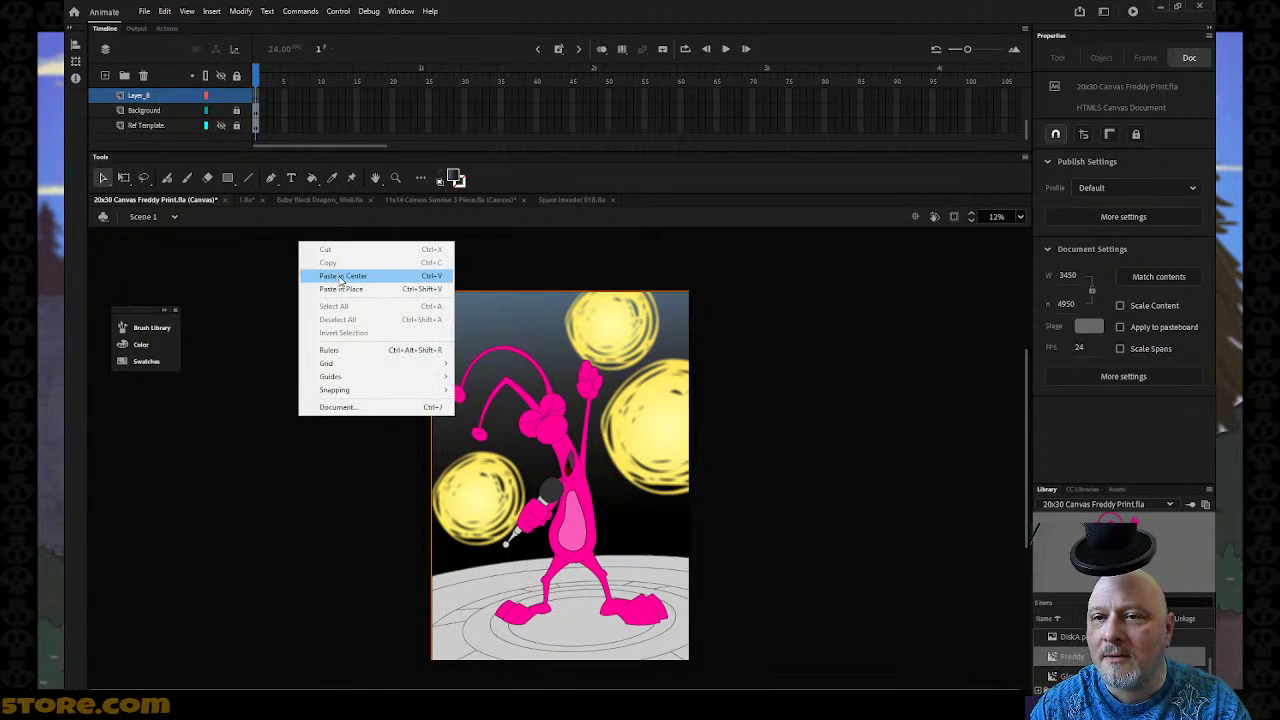
click(343, 275)
key(w)
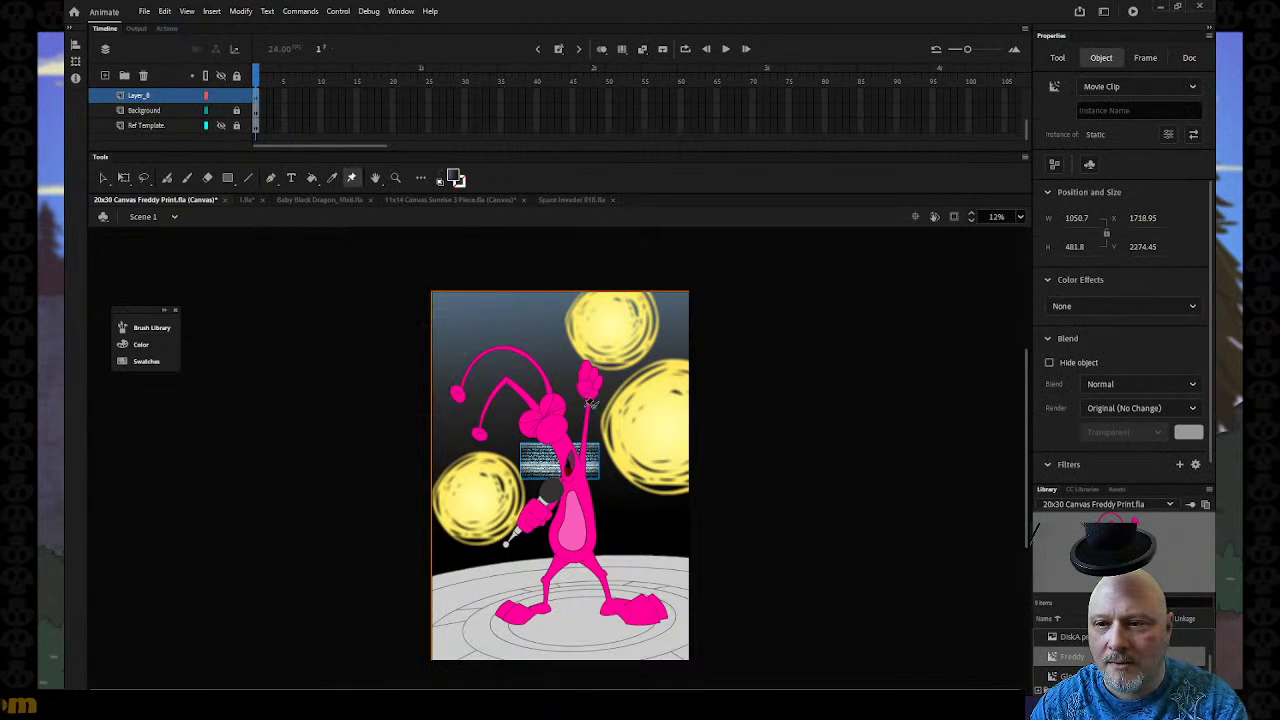
key(q)
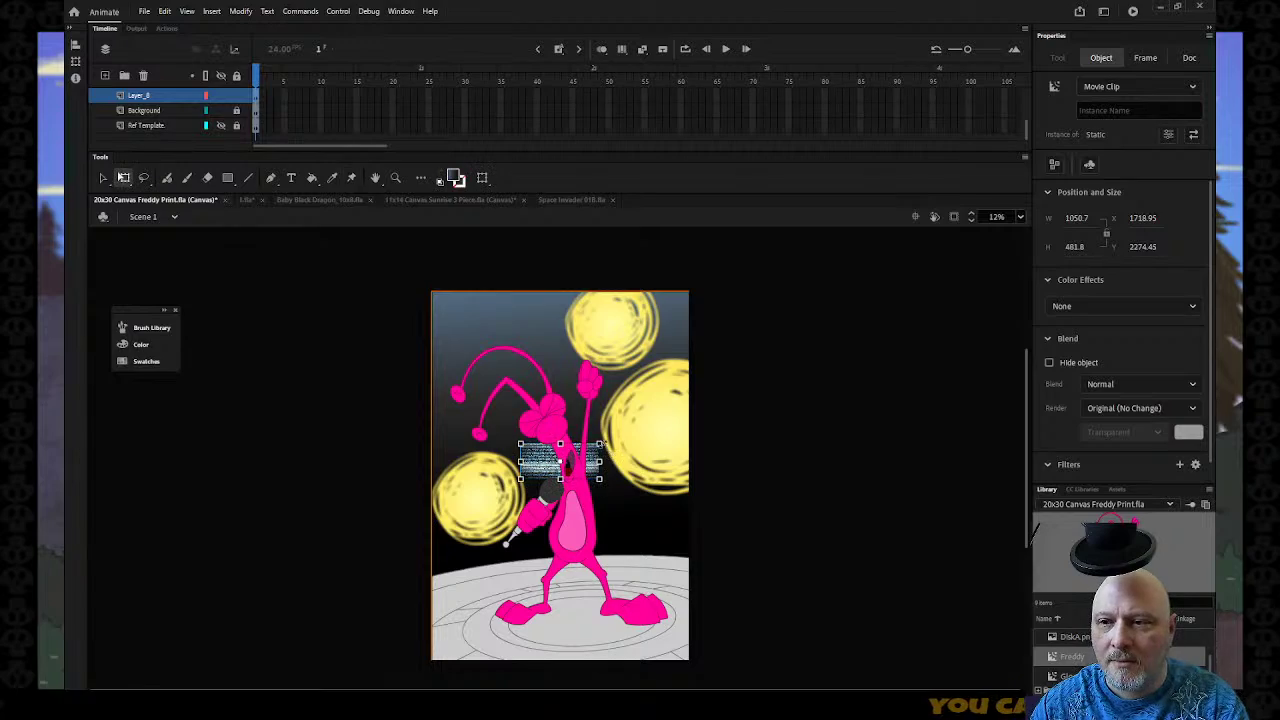
drag(600, 446, 767, 304)
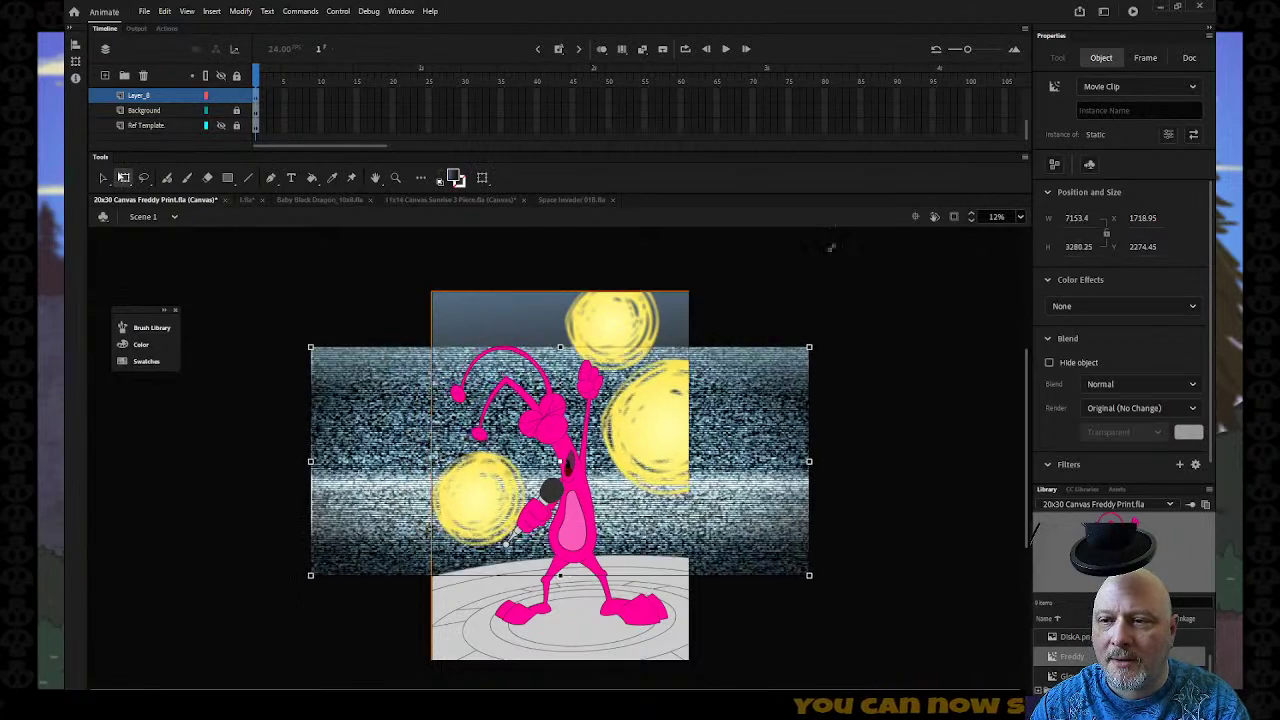
drag(774, 441, 768, 408)
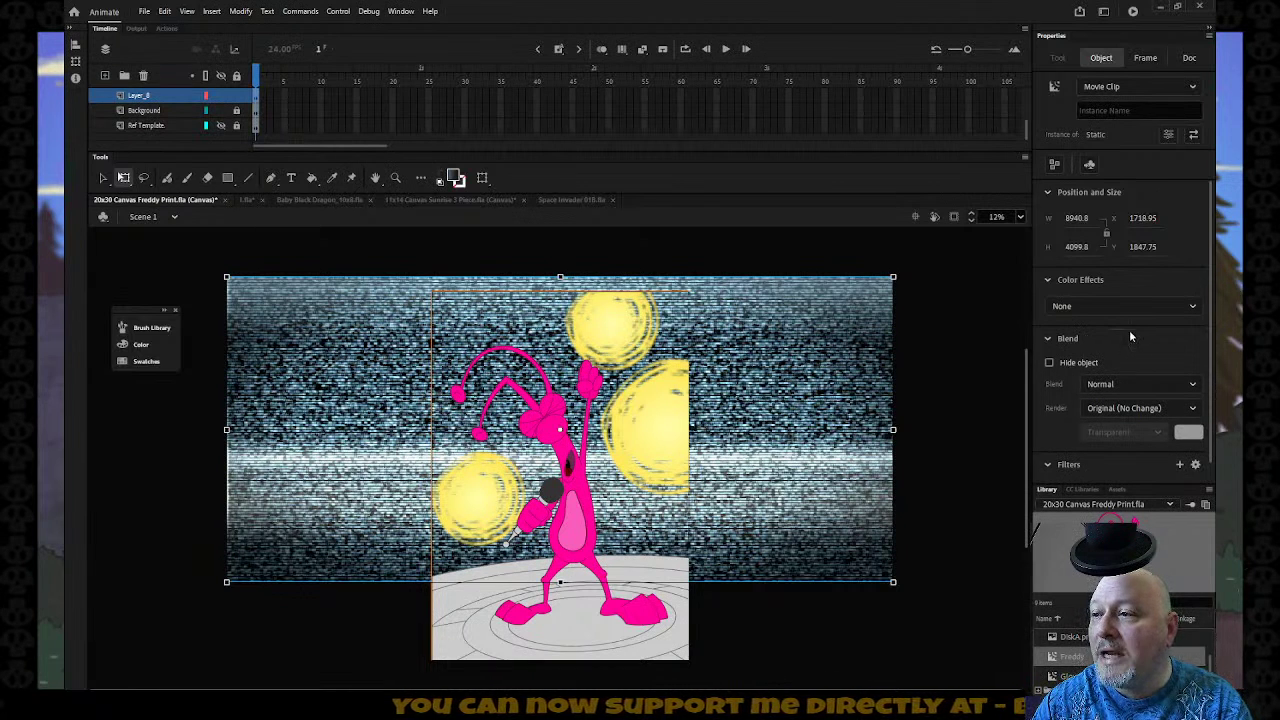
Give the Static clip an Alpha colour effect of 19% and lock the layers.
click(1121, 306)
click(1073, 398)
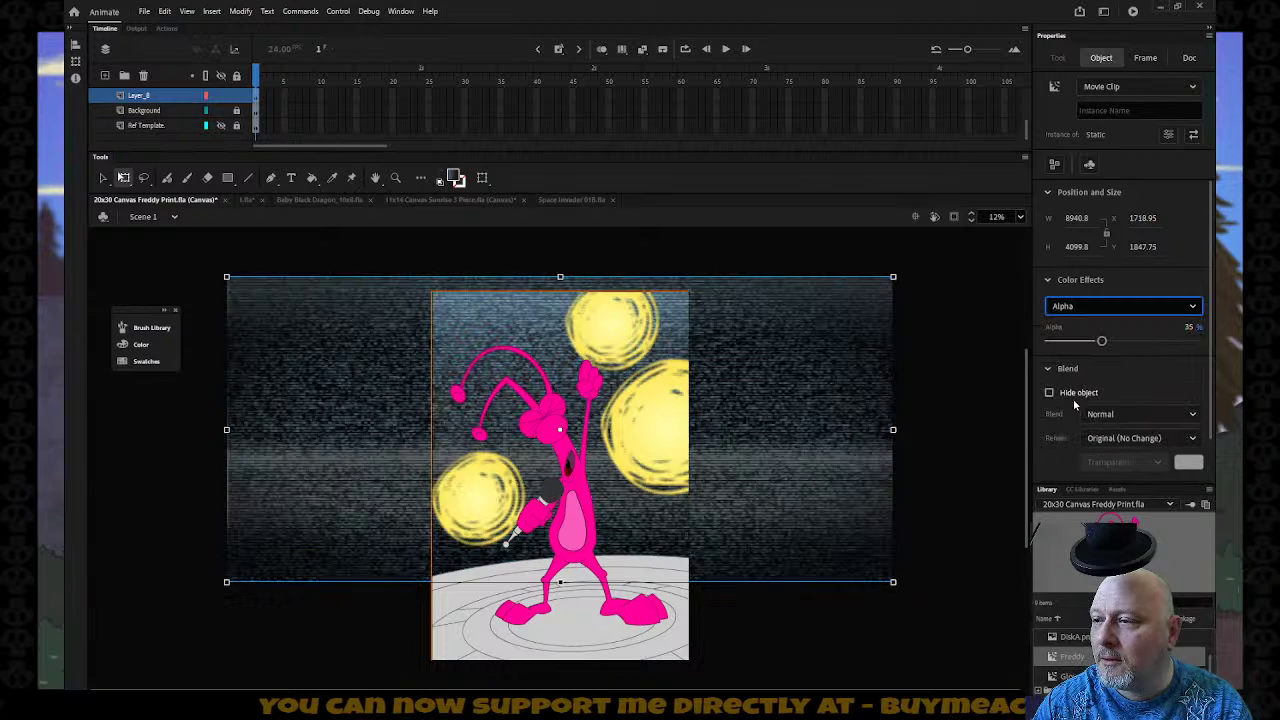
drag(1101, 341, 1076, 349)
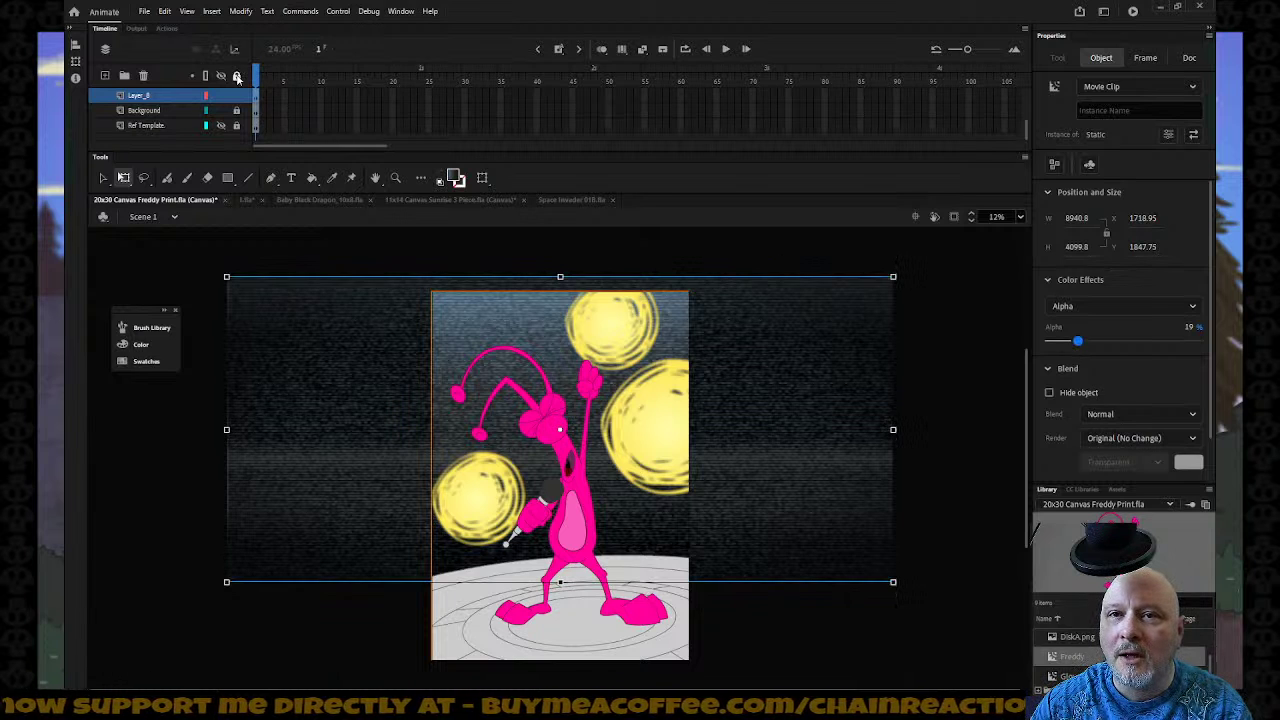
click(237, 77)
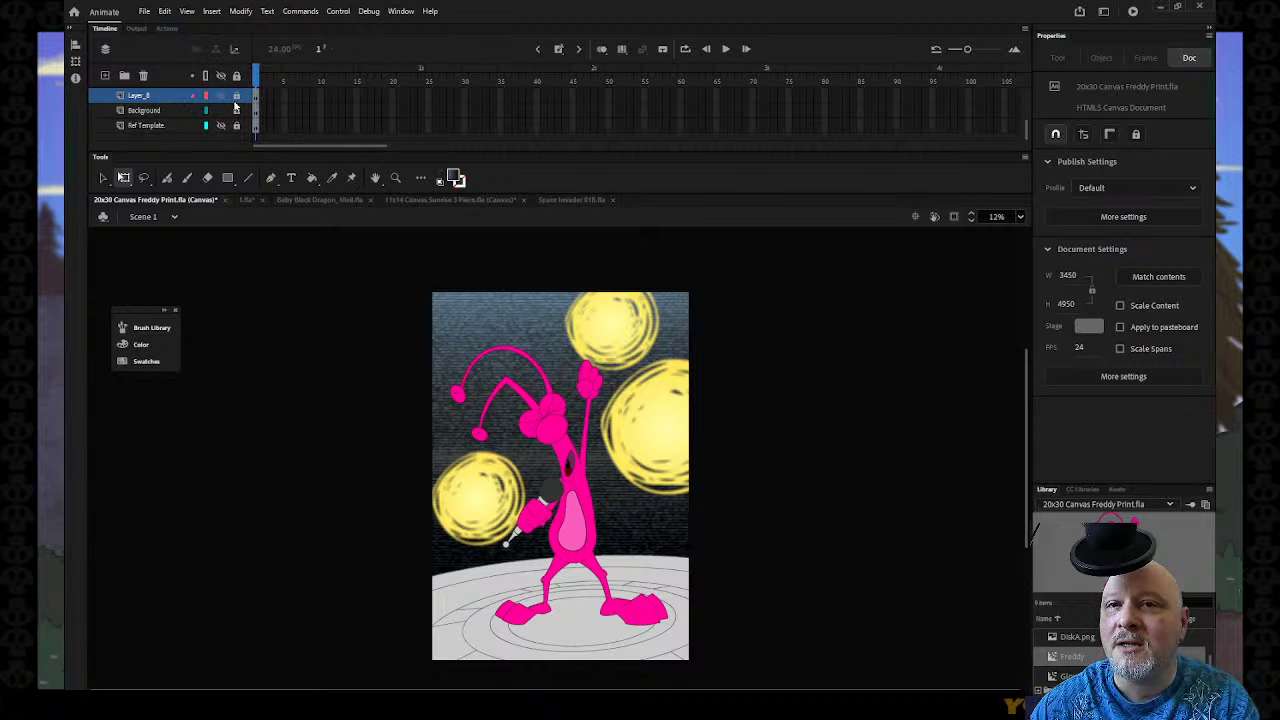
Select the Static clip on its unlocked layer, set its colour effect to None and choose the Screen blend mode.
click(822, 338)
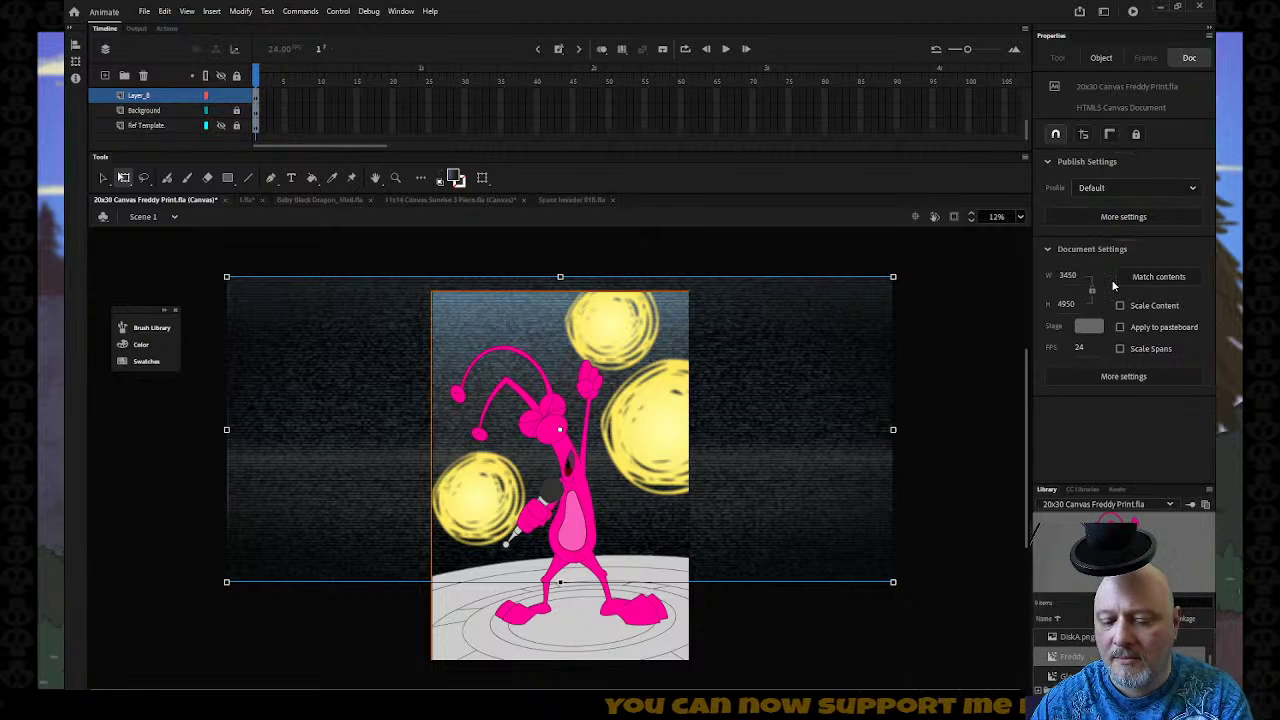
key(v)
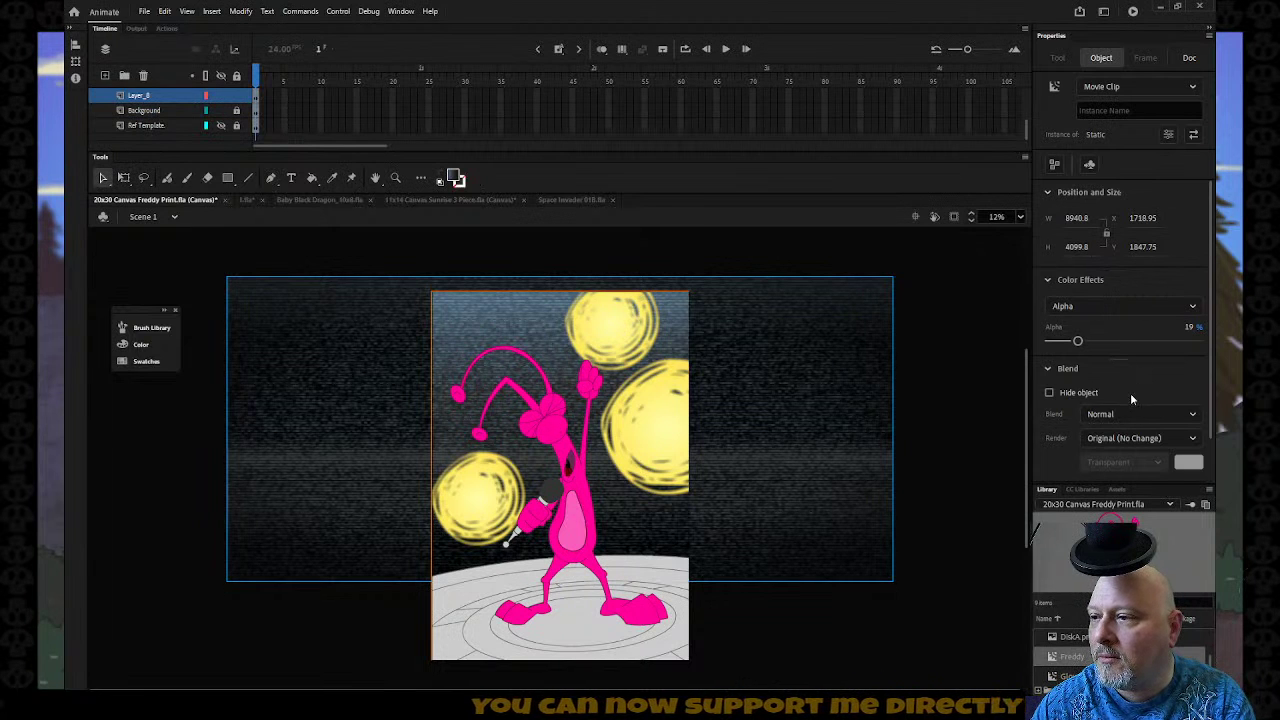
click(1145, 310)
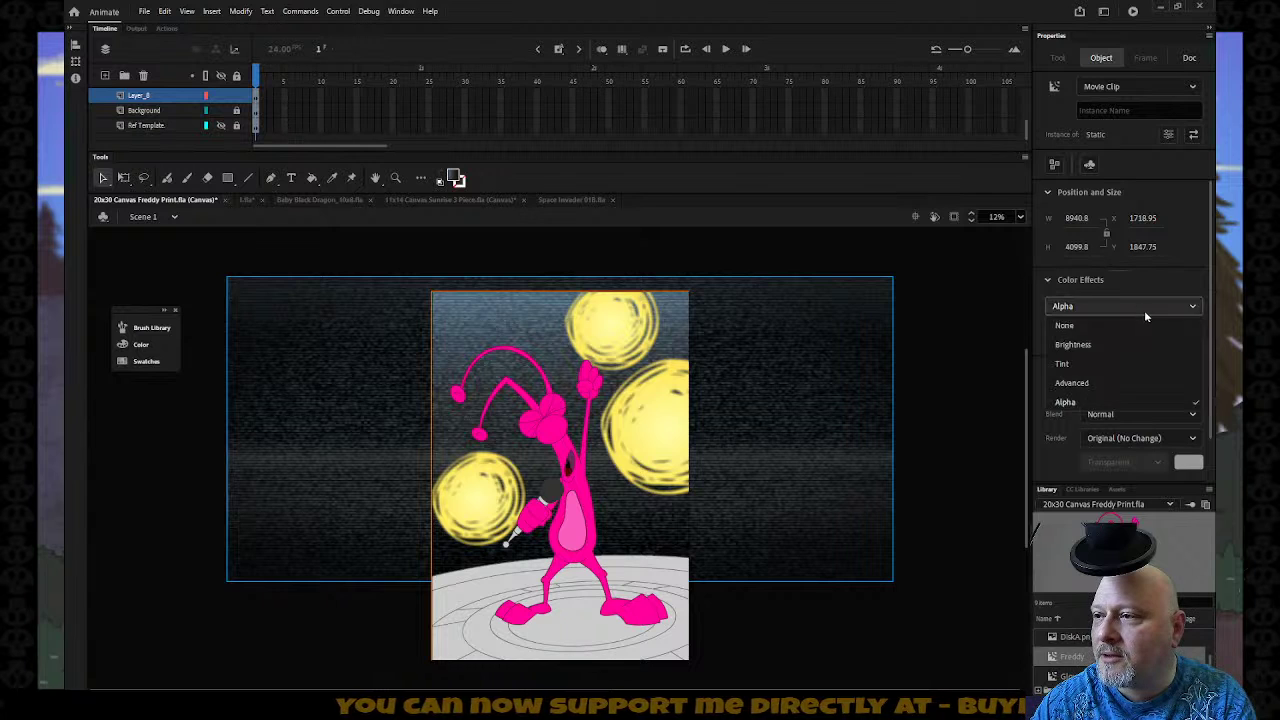
click(1100, 326)
click(1144, 386)
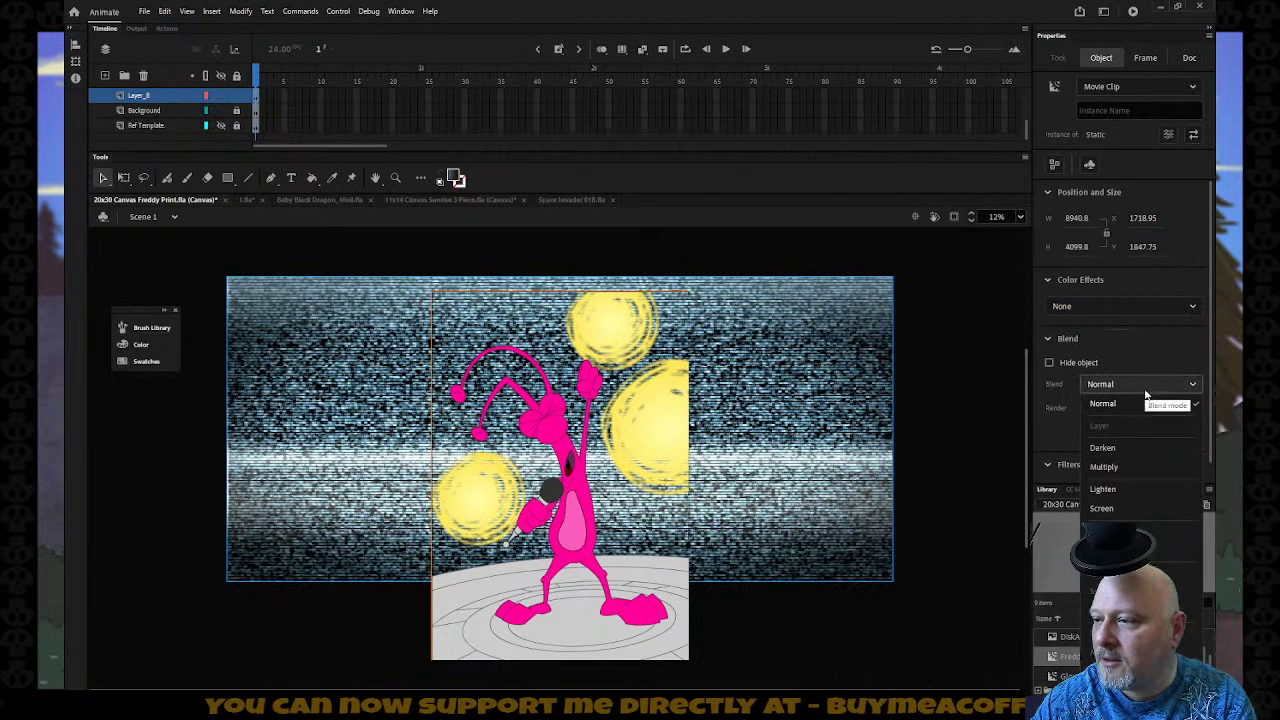
click(1122, 508)
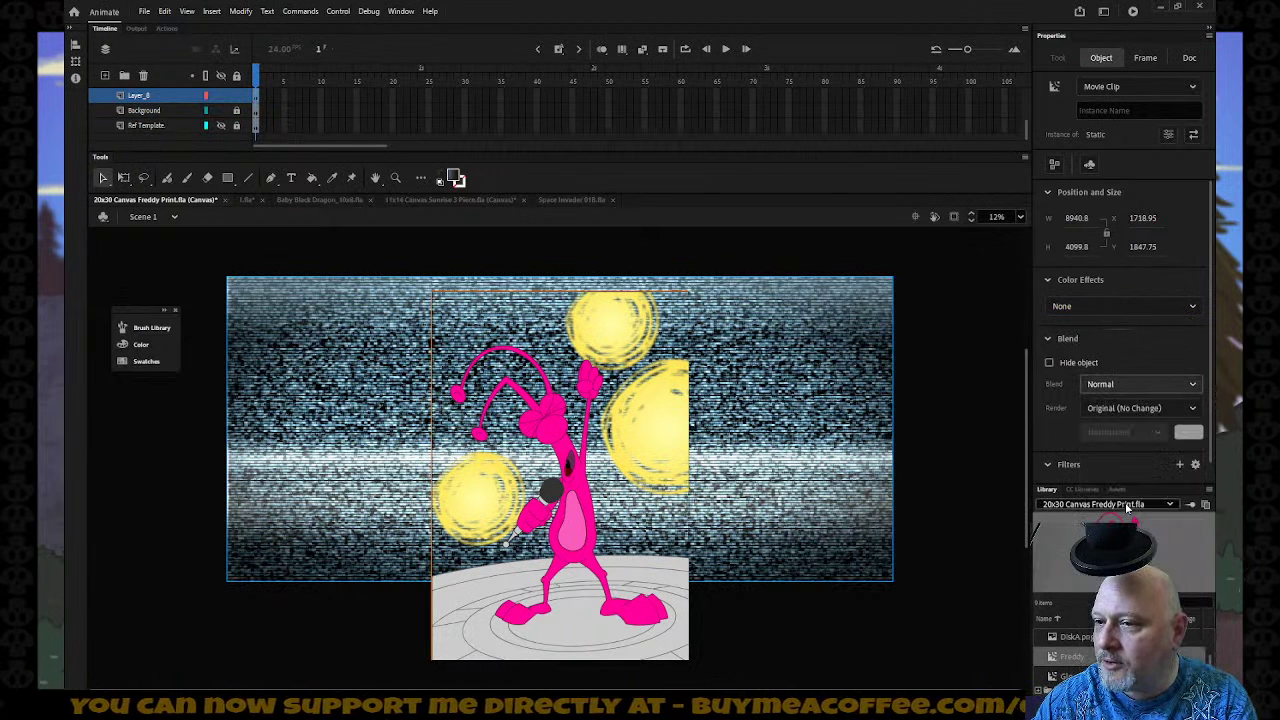
Set the Static clip's blend mode to Overlay, lock its layer to check the result and unlock it again.
click(1137, 390)
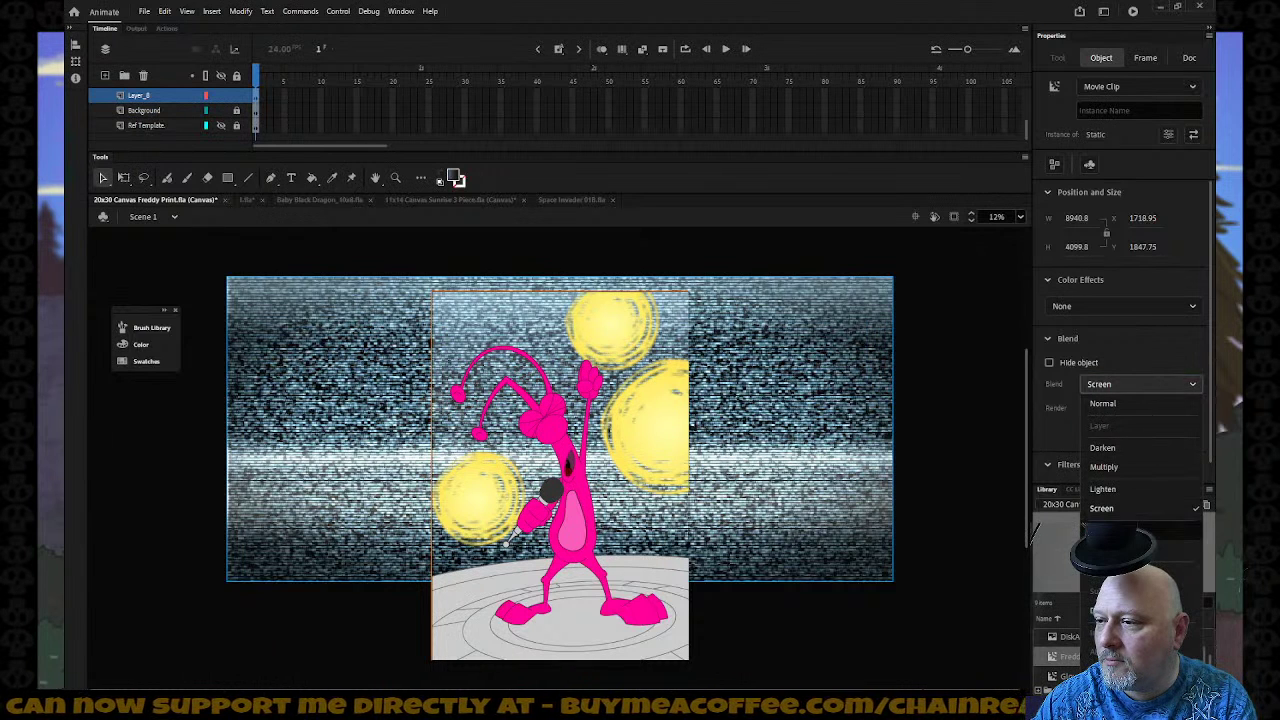
click(1140, 528)
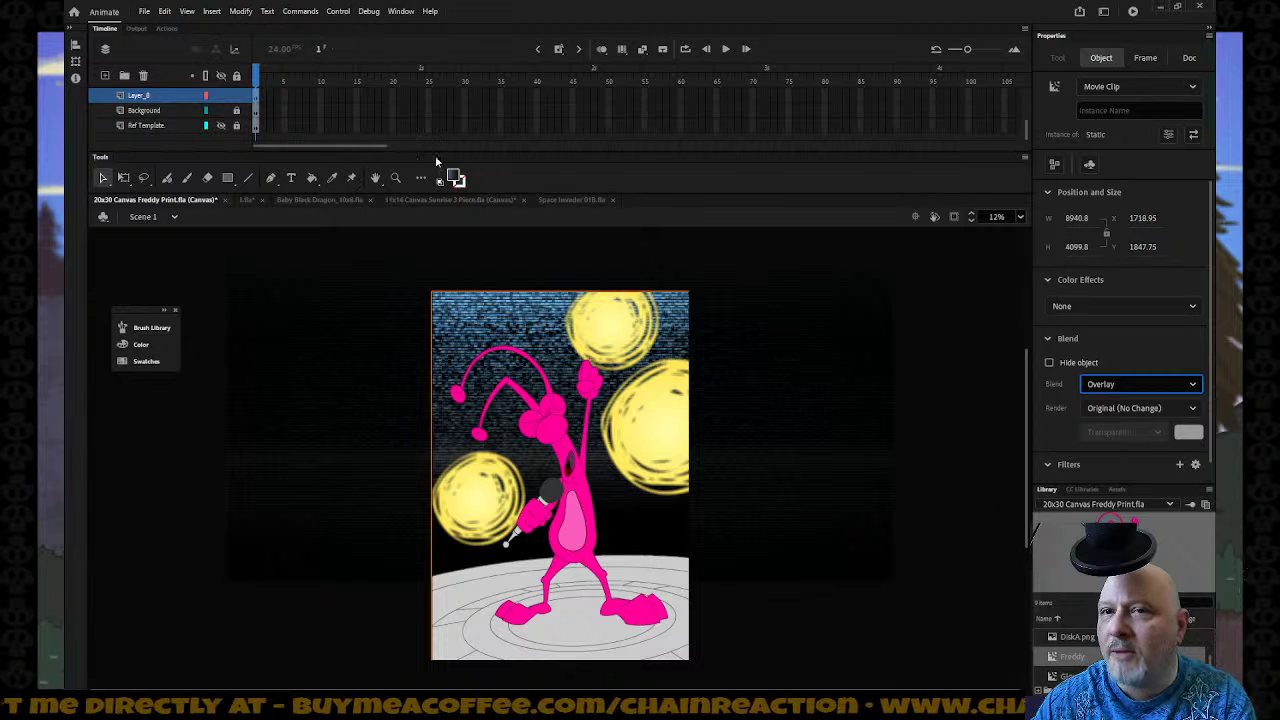
click(236, 76)
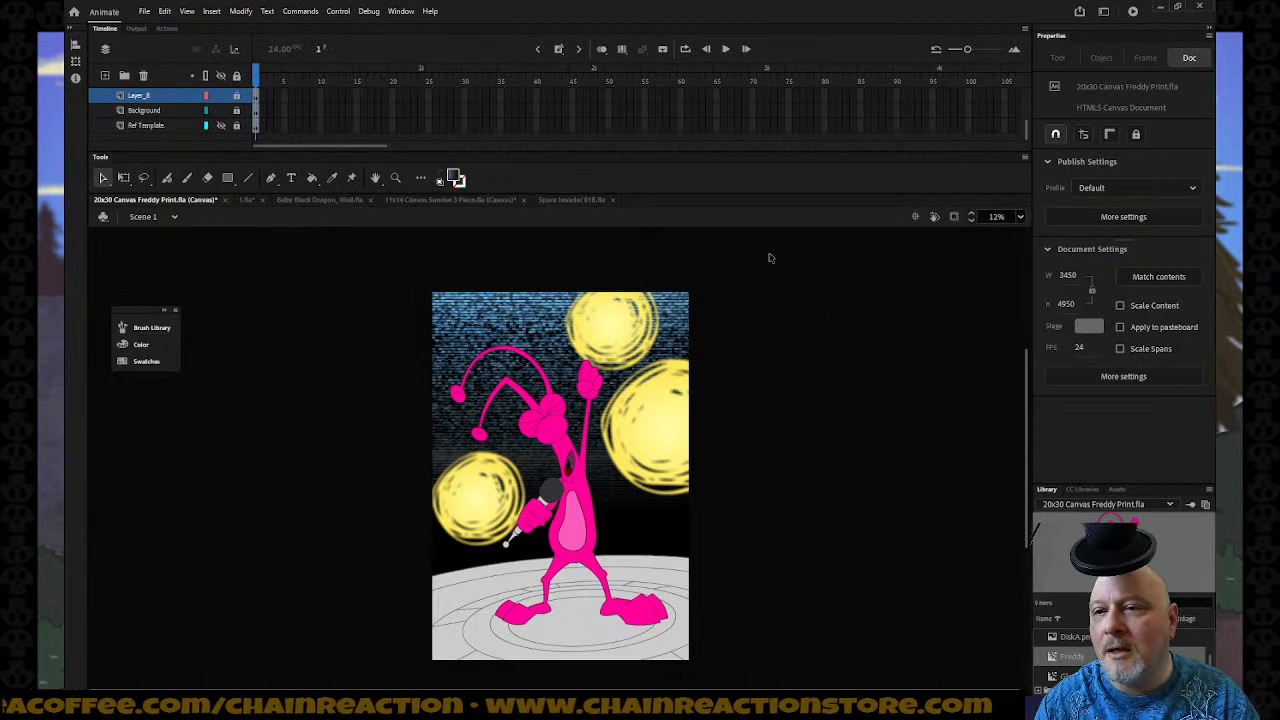
click(237, 96)
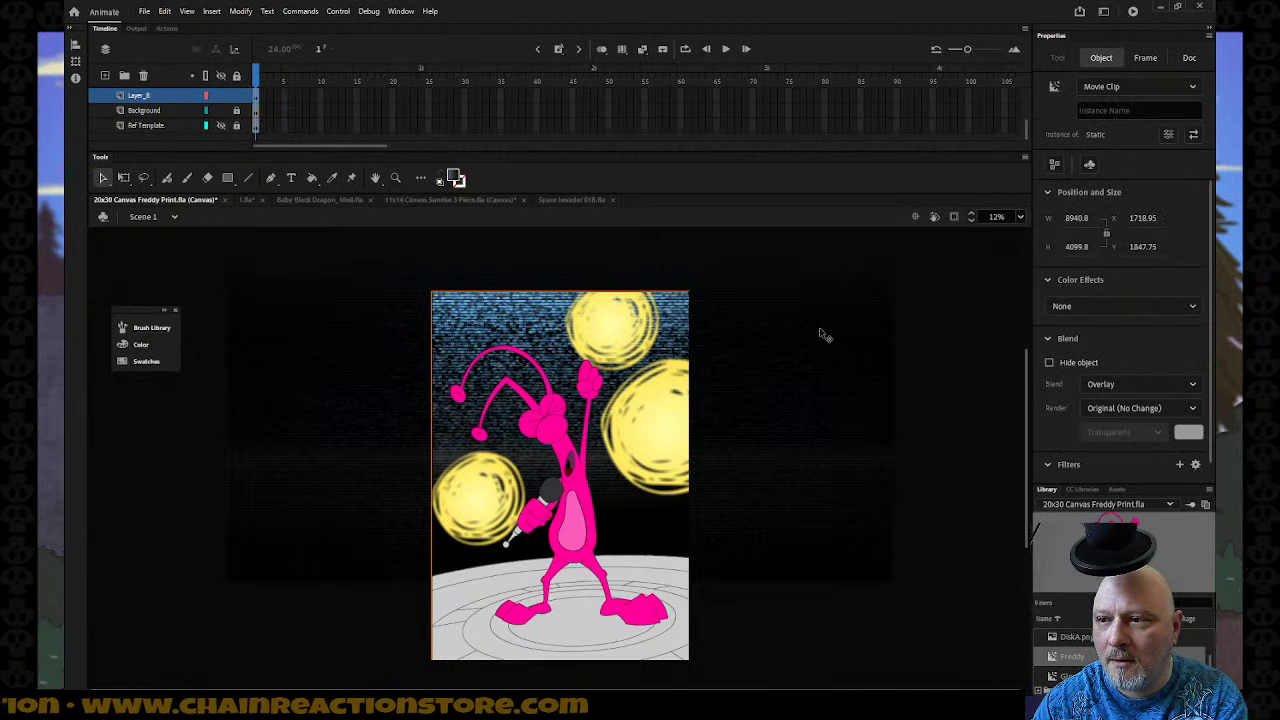
click(240, 97)
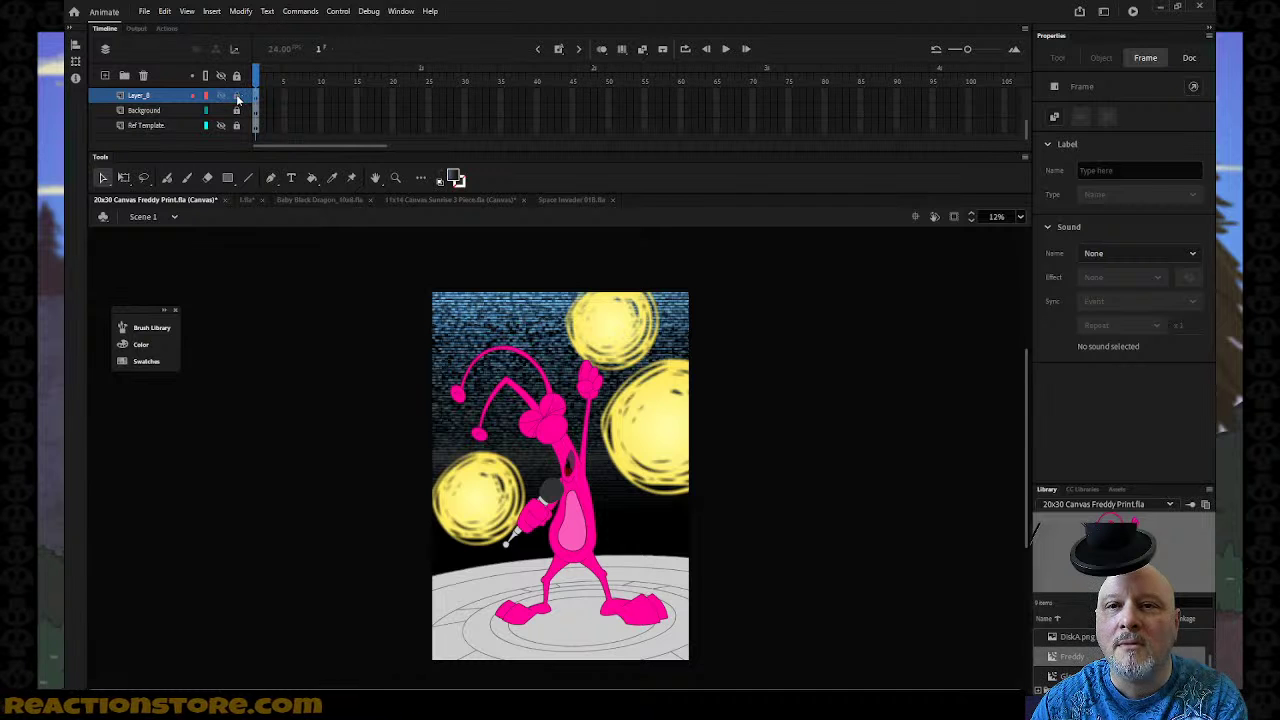
click(238, 97)
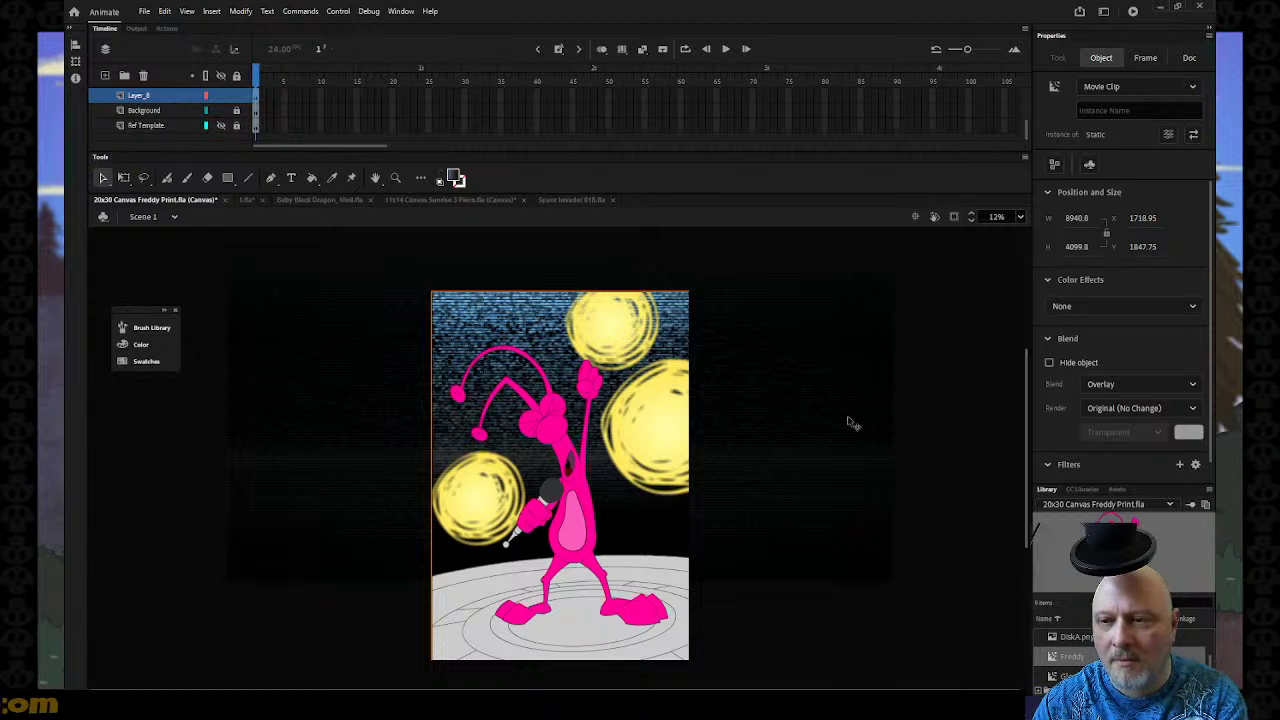
Move the Static clip slightly over the backdrop to X 1815.55, Y 1710.9.
scroll(849, 422, down, 3)
scroll(848, 422, up, 6)
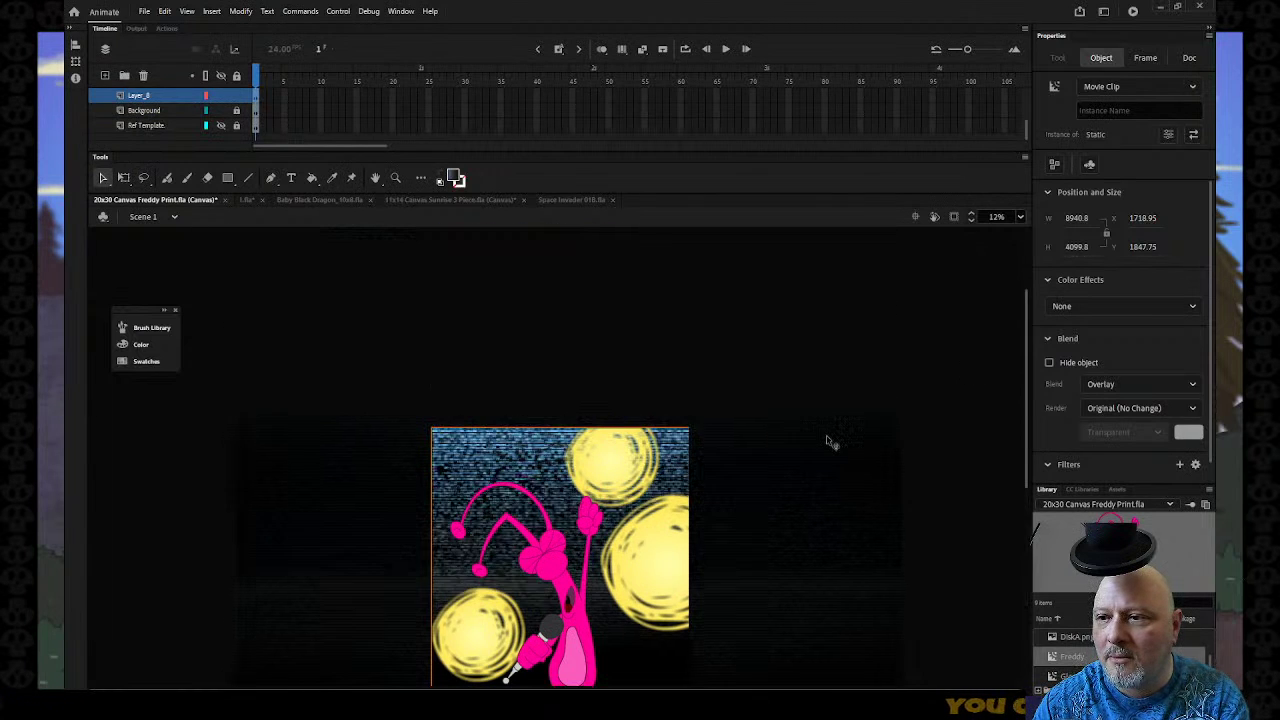
scroll(824, 450, down, 3)
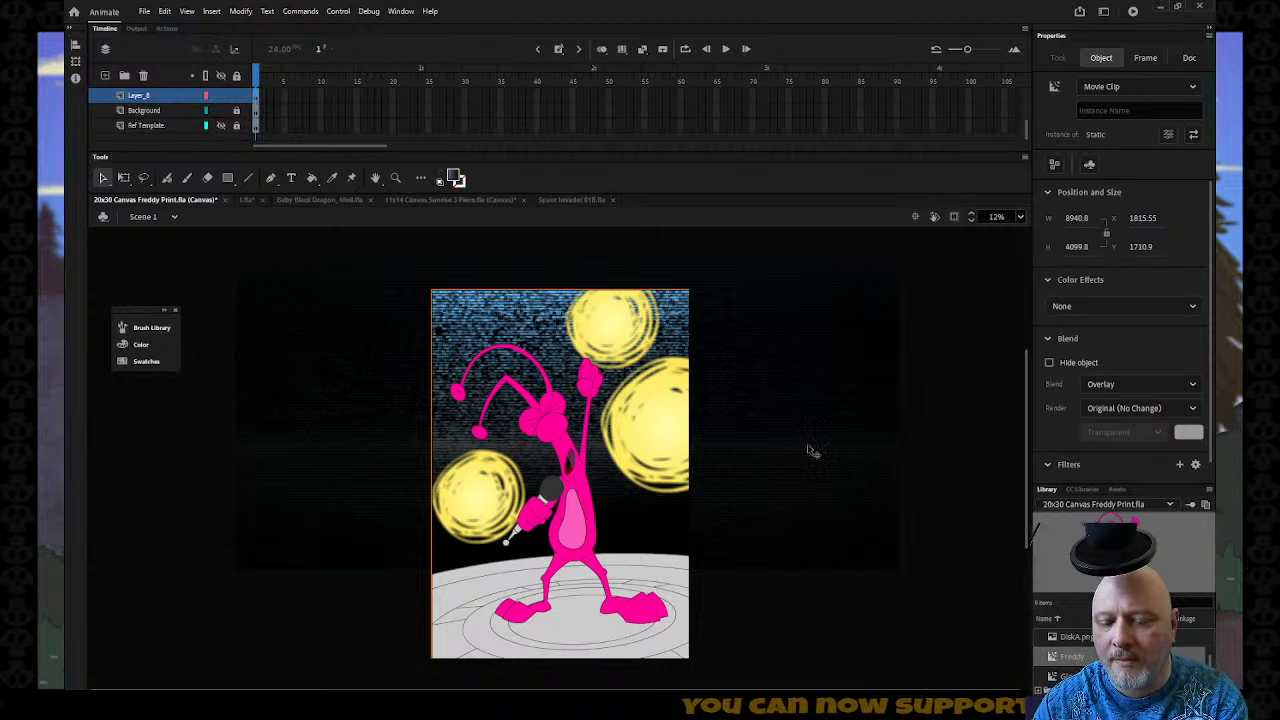
Select the Static clip again and give it an Alpha colour effect of 32%.
key(n)
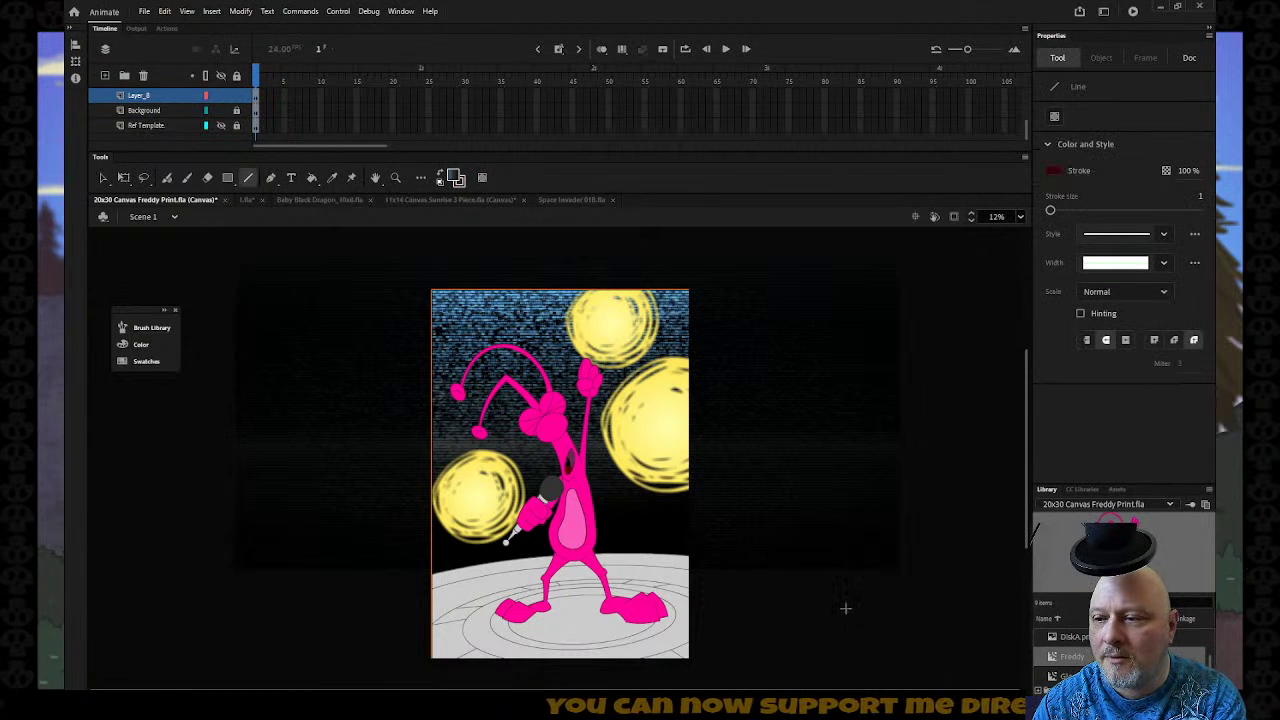
key(v)
click(810, 547)
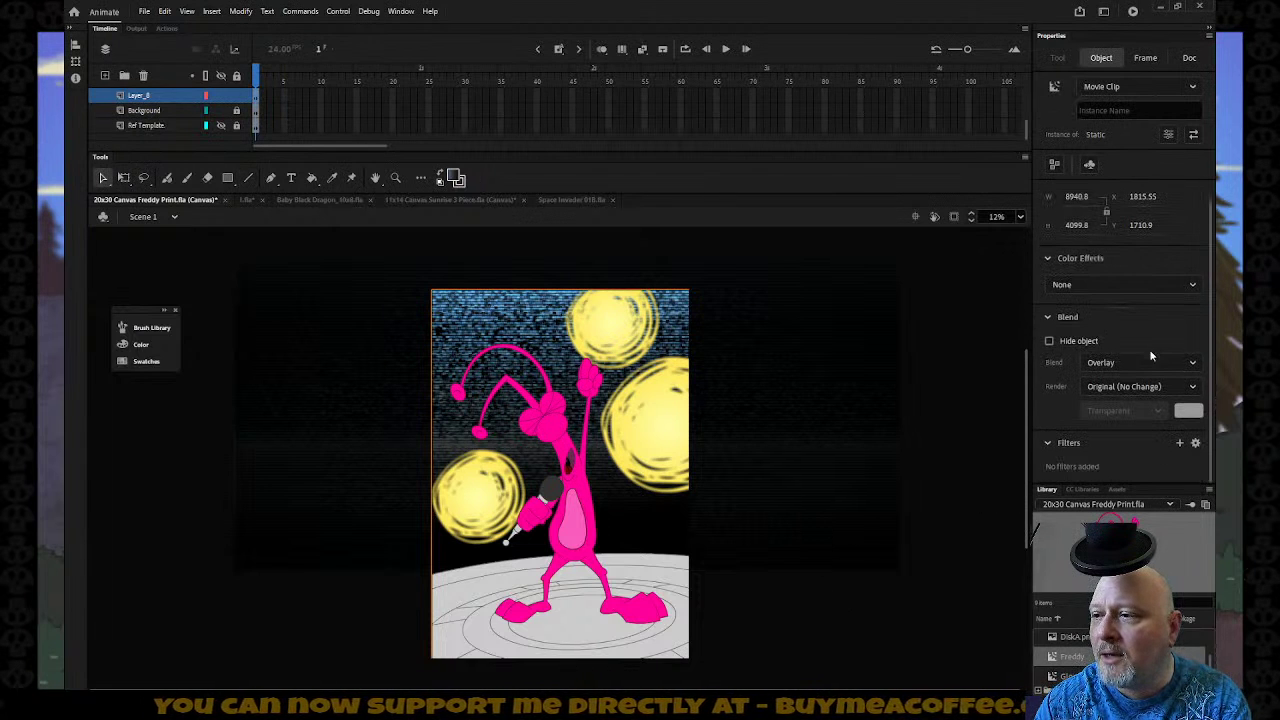
click(1150, 307)
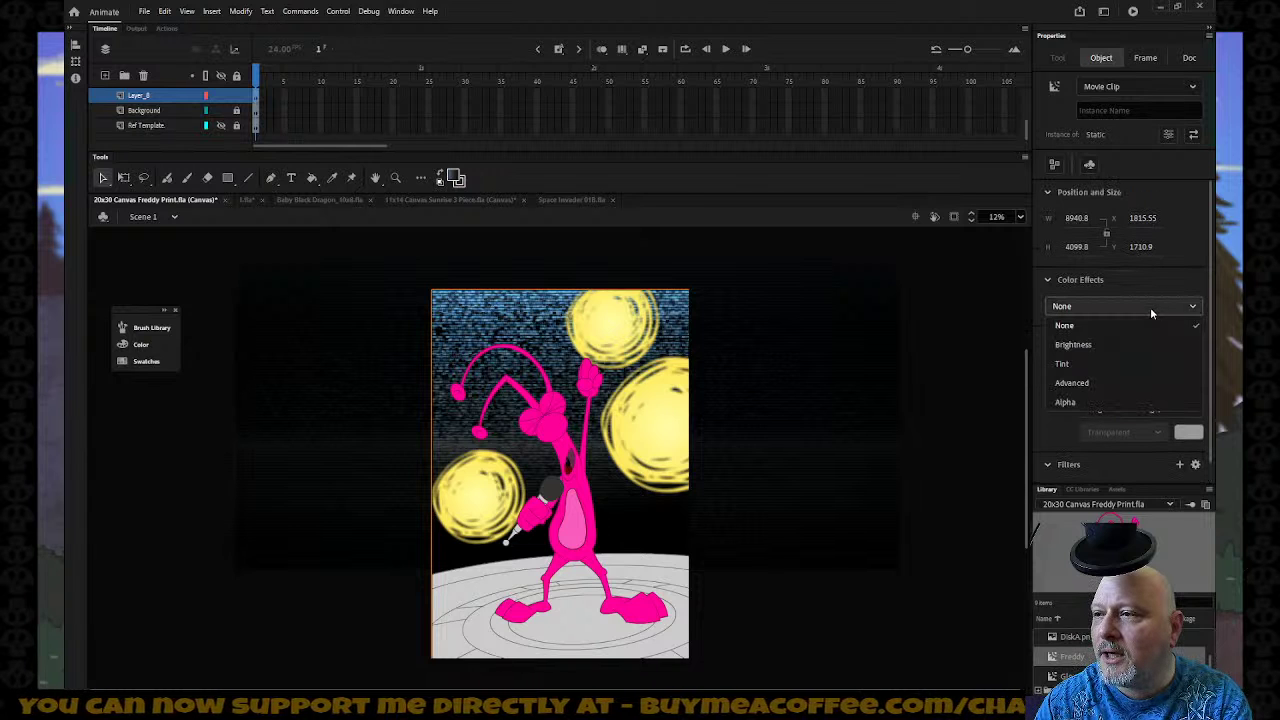
click(1065, 401)
drag(1188, 342, 1097, 342)
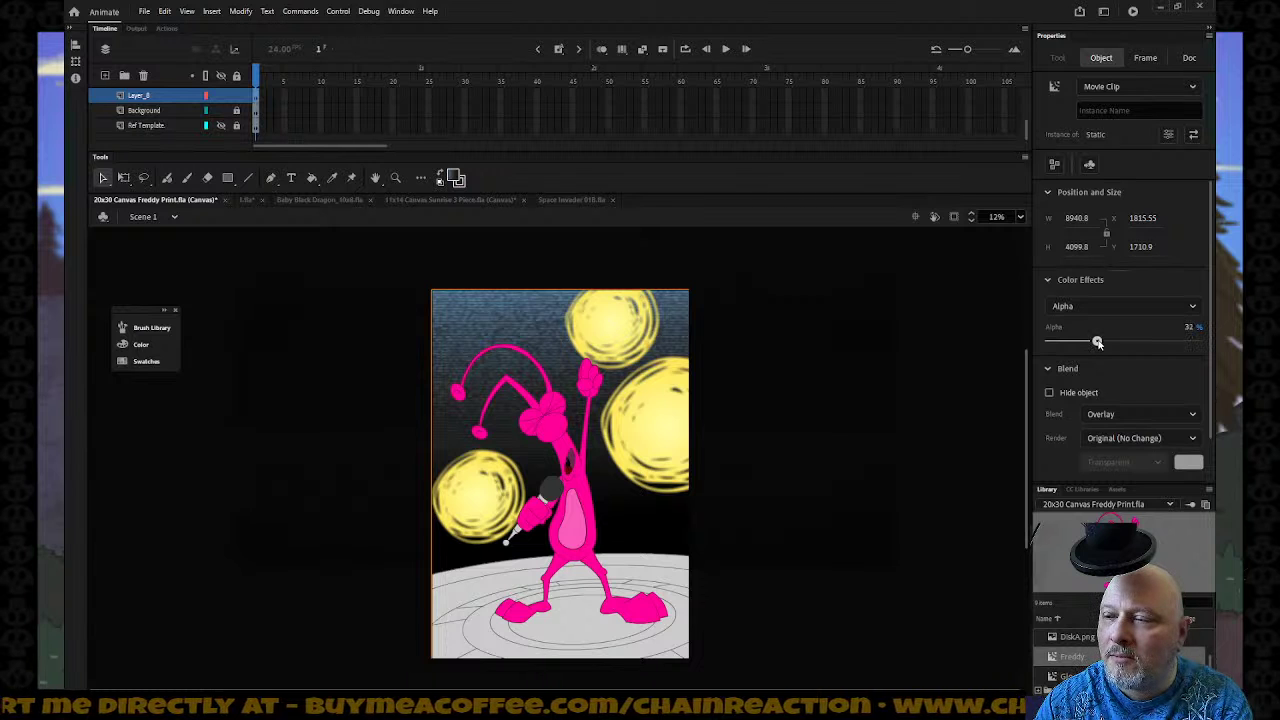
Try the Hard Light, Add and Difference blend modes on the Static clip and return it to Overlay.
click(1141, 413)
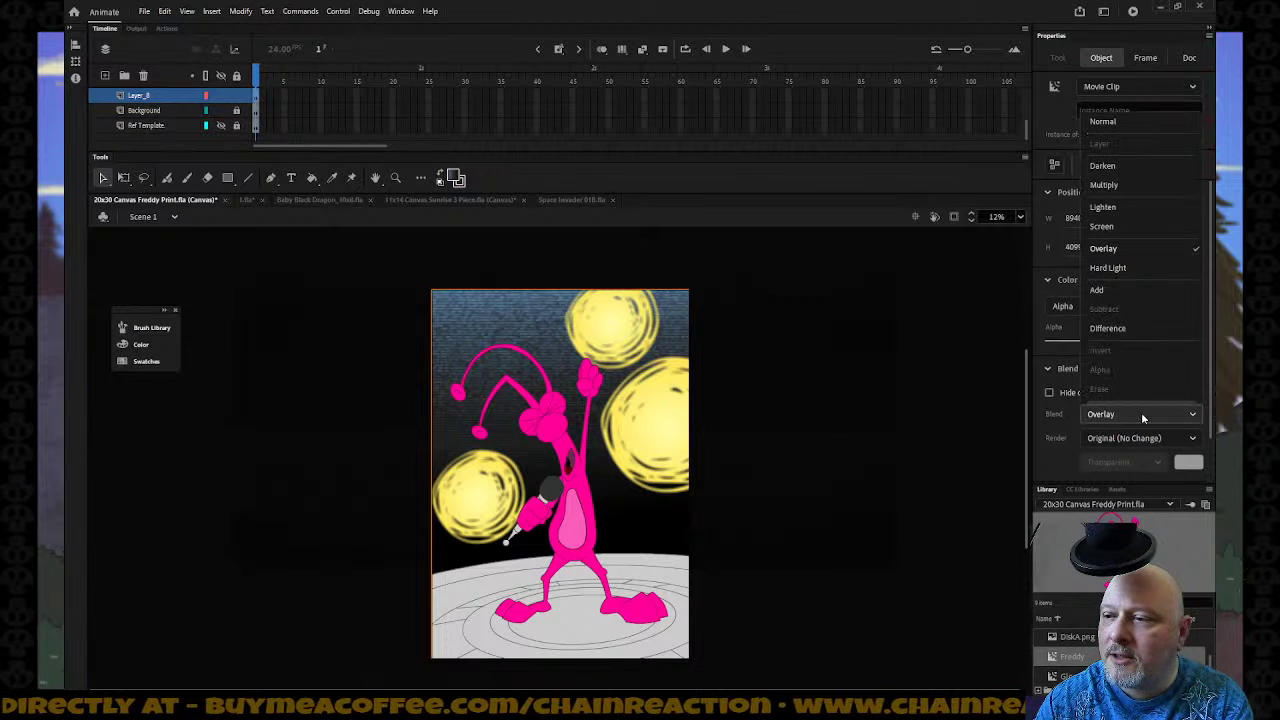
click(1142, 270)
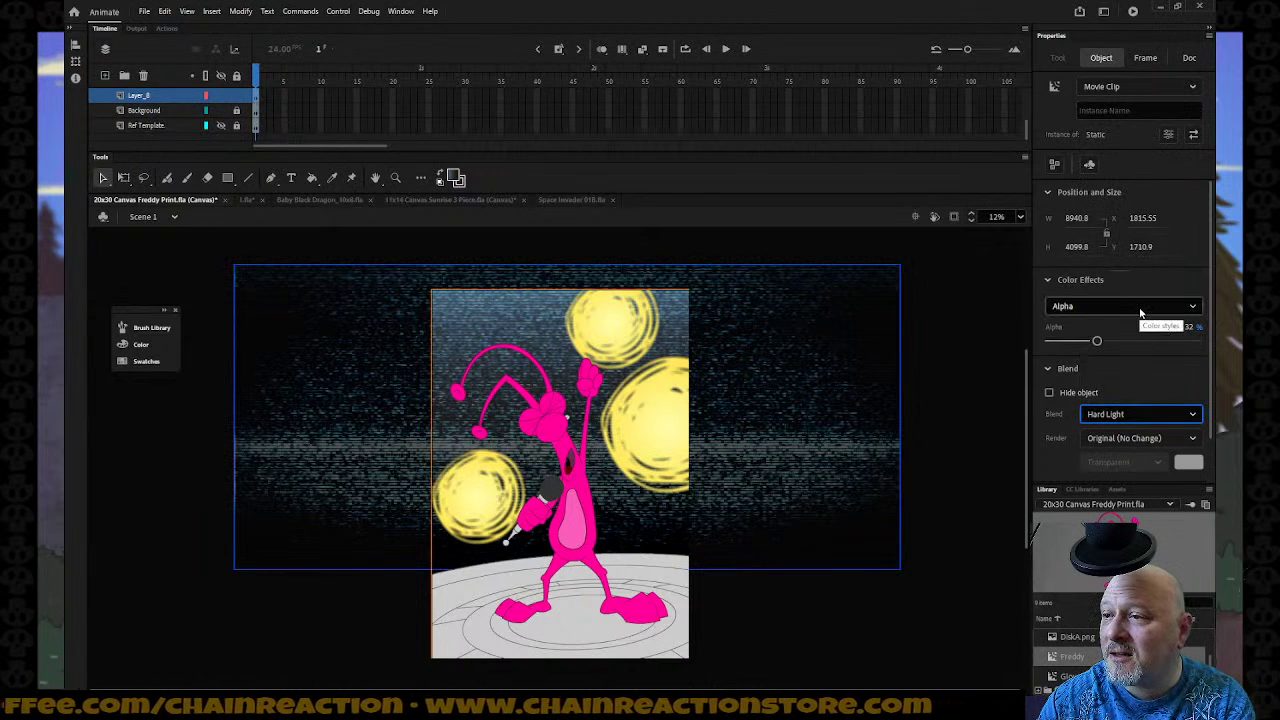
click(1145, 414)
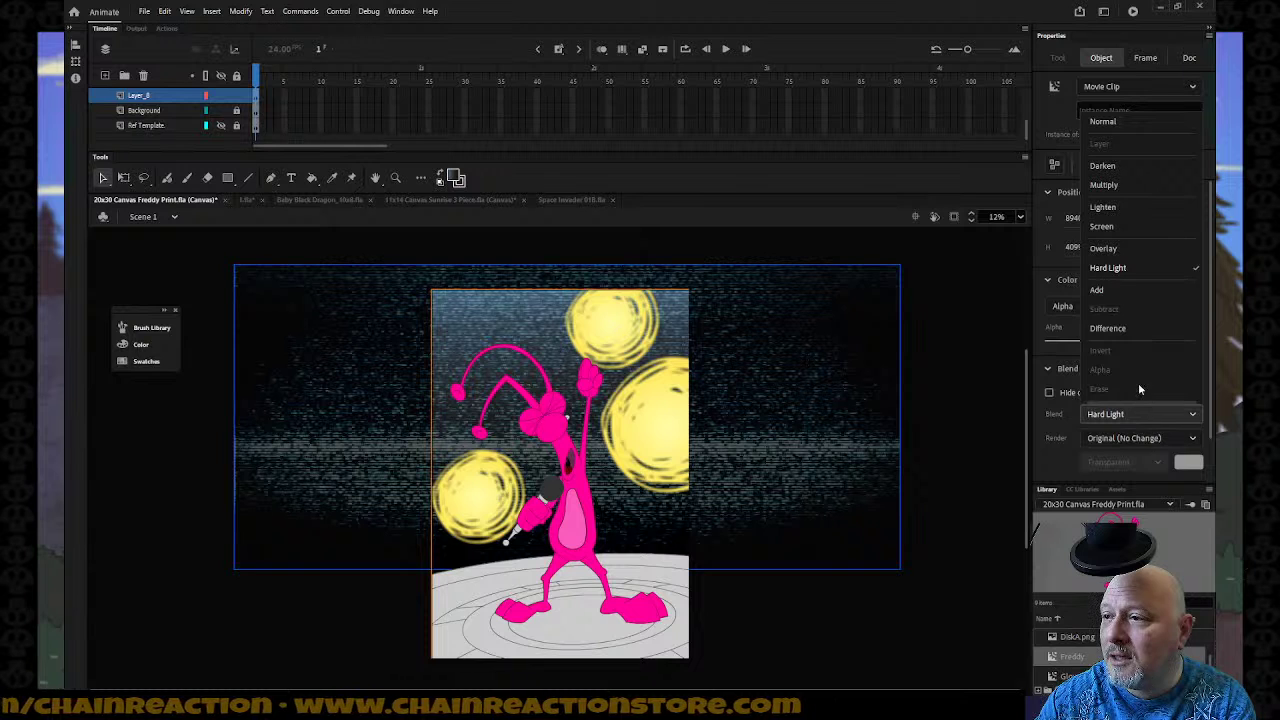
click(1120, 290)
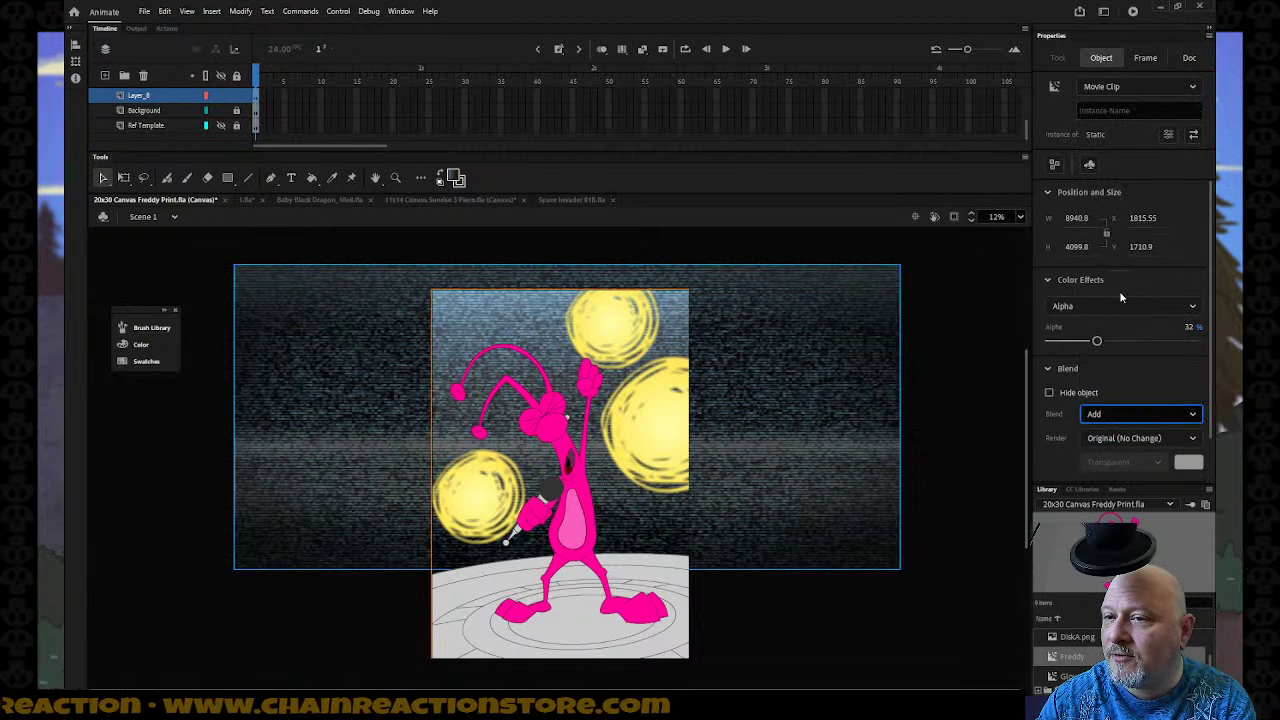
click(1121, 305)
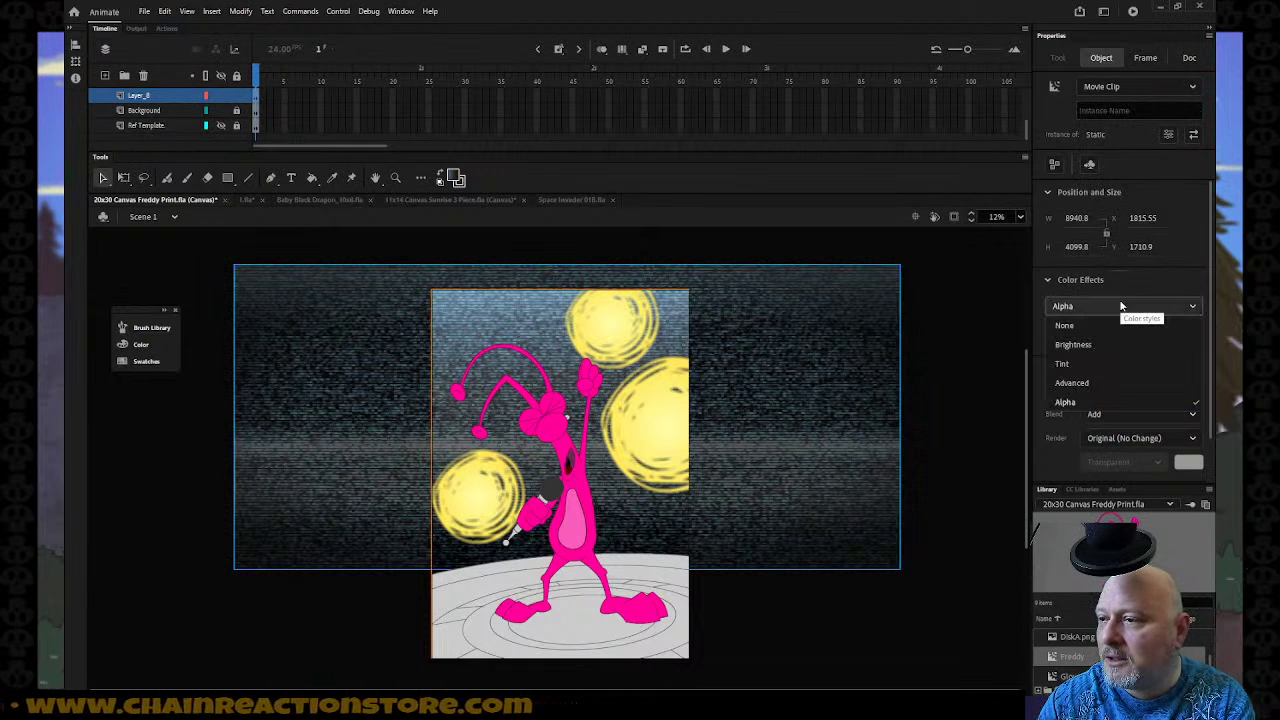
click(1121, 310)
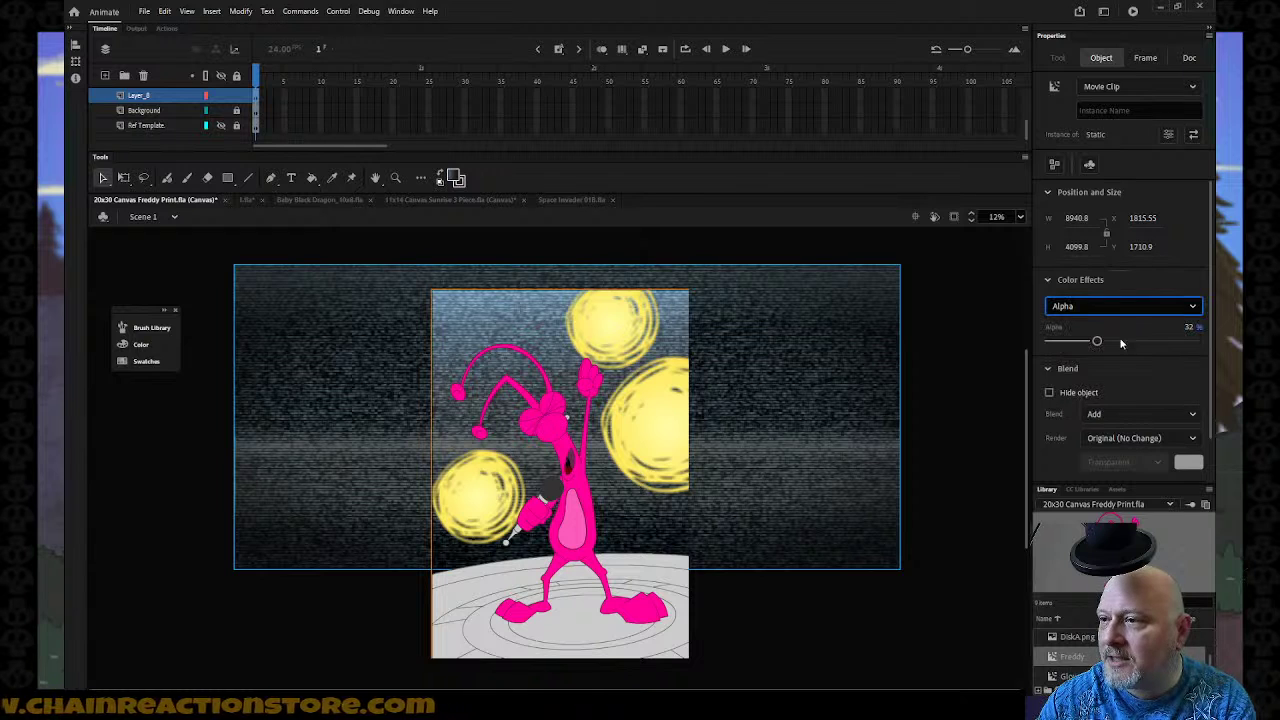
click(1120, 414)
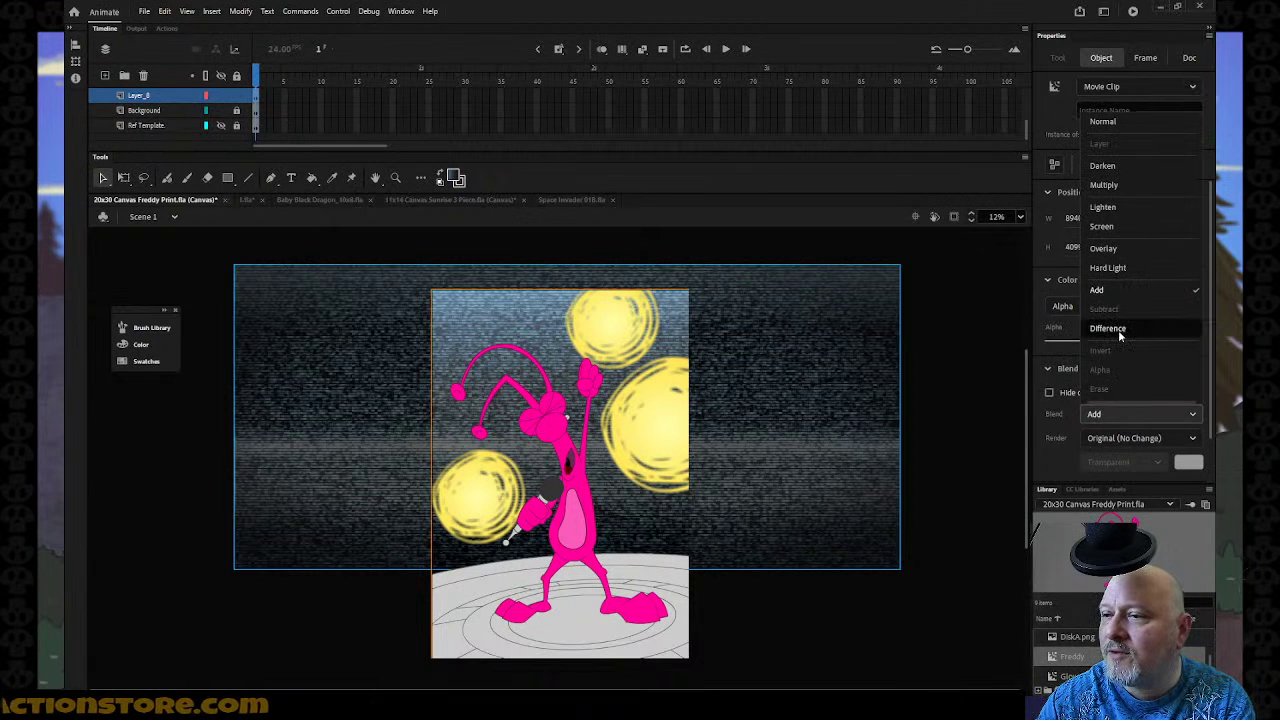
click(1118, 329)
click(1121, 416)
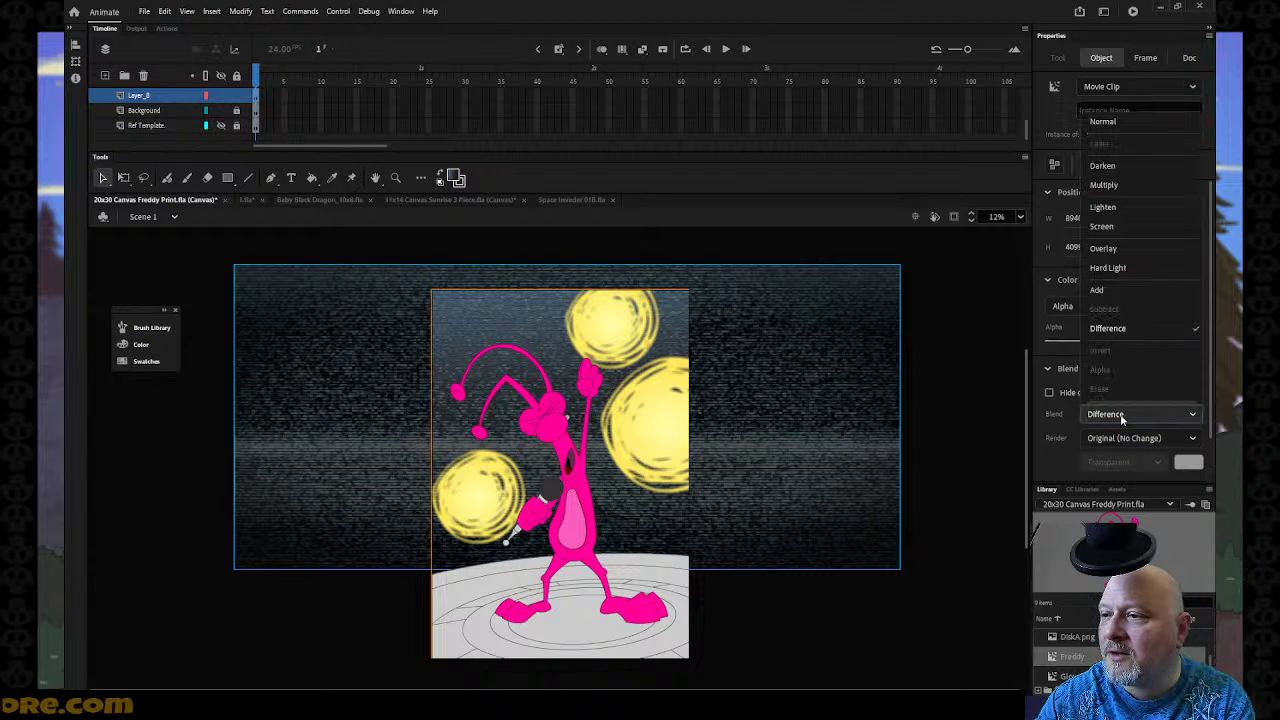
click(1103, 248)
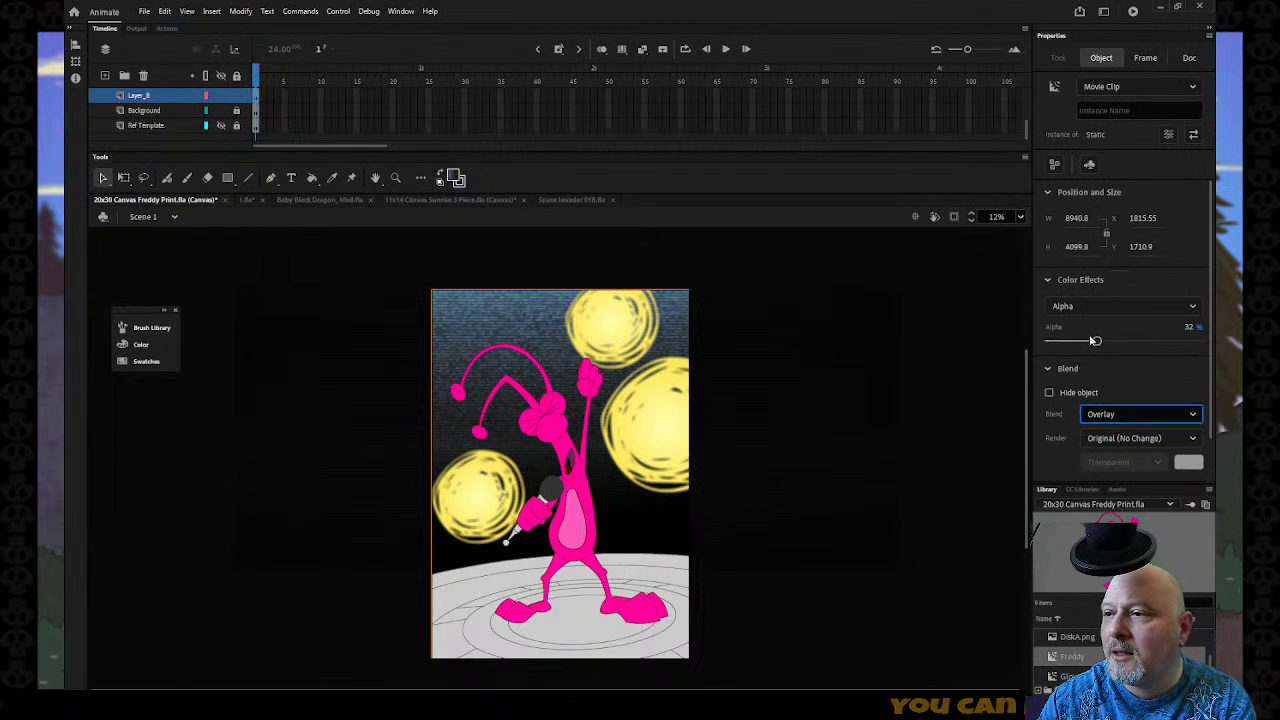
Set the Static clip's Alpha to 65% and lock its layer.
drag(1096, 341, 1146, 344)
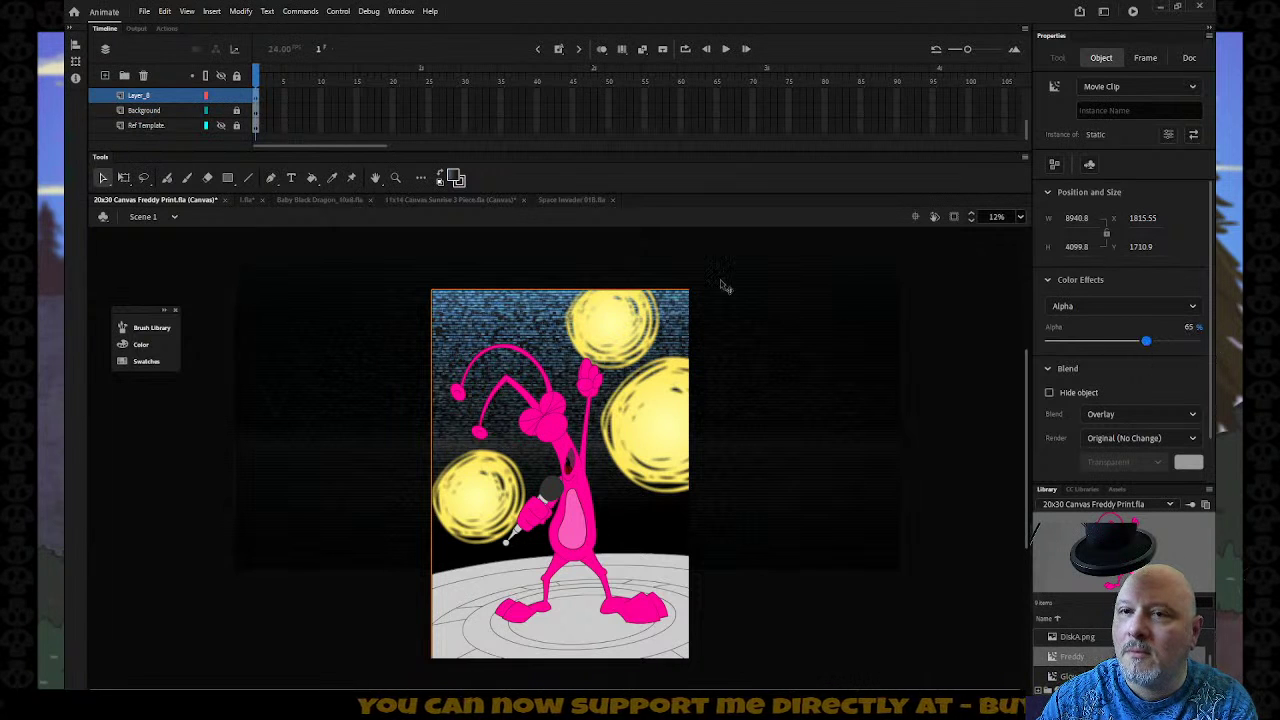
click(631, 257)
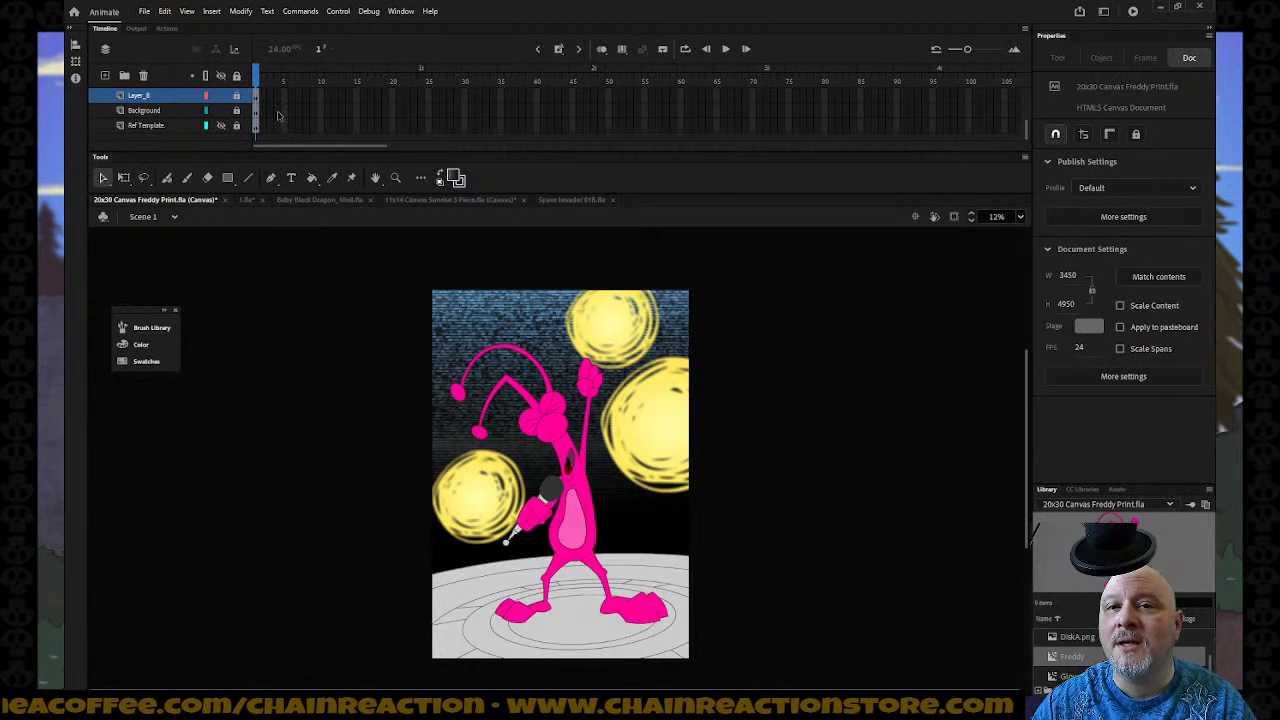
Show the hidden Layout guide layer over the artwork.
scroll(202, 110, up, 5)
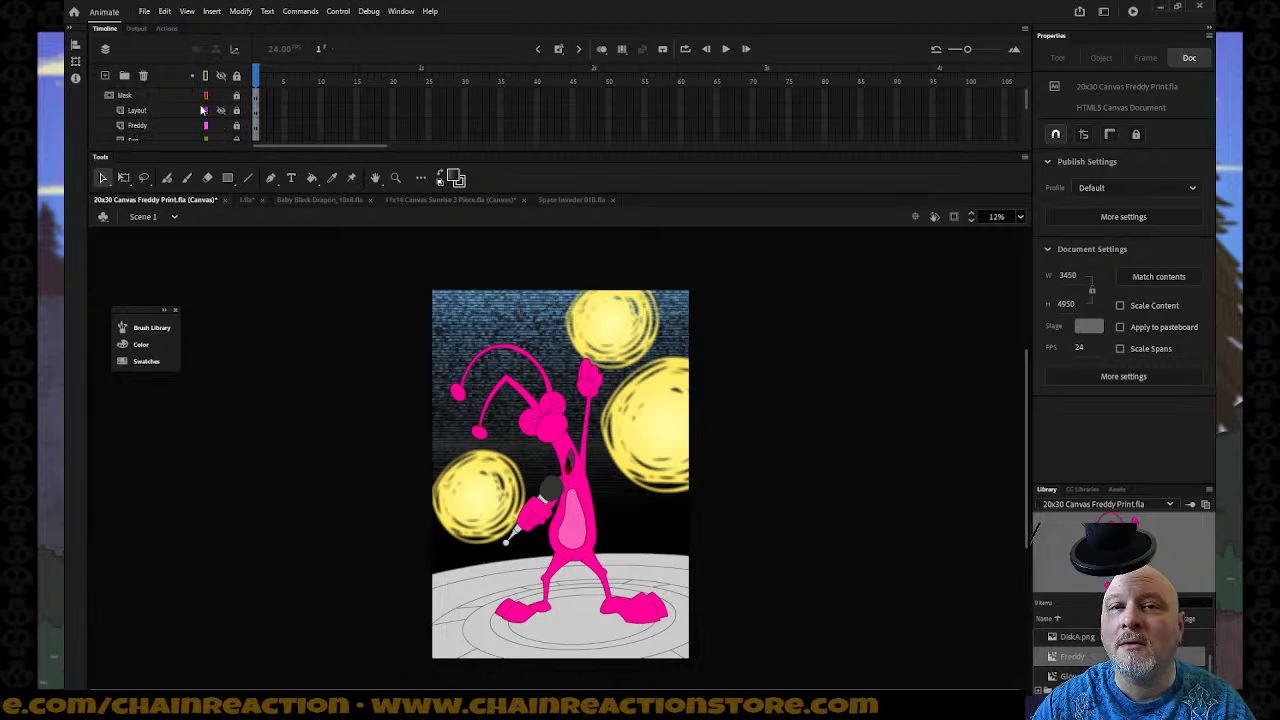
click(221, 111)
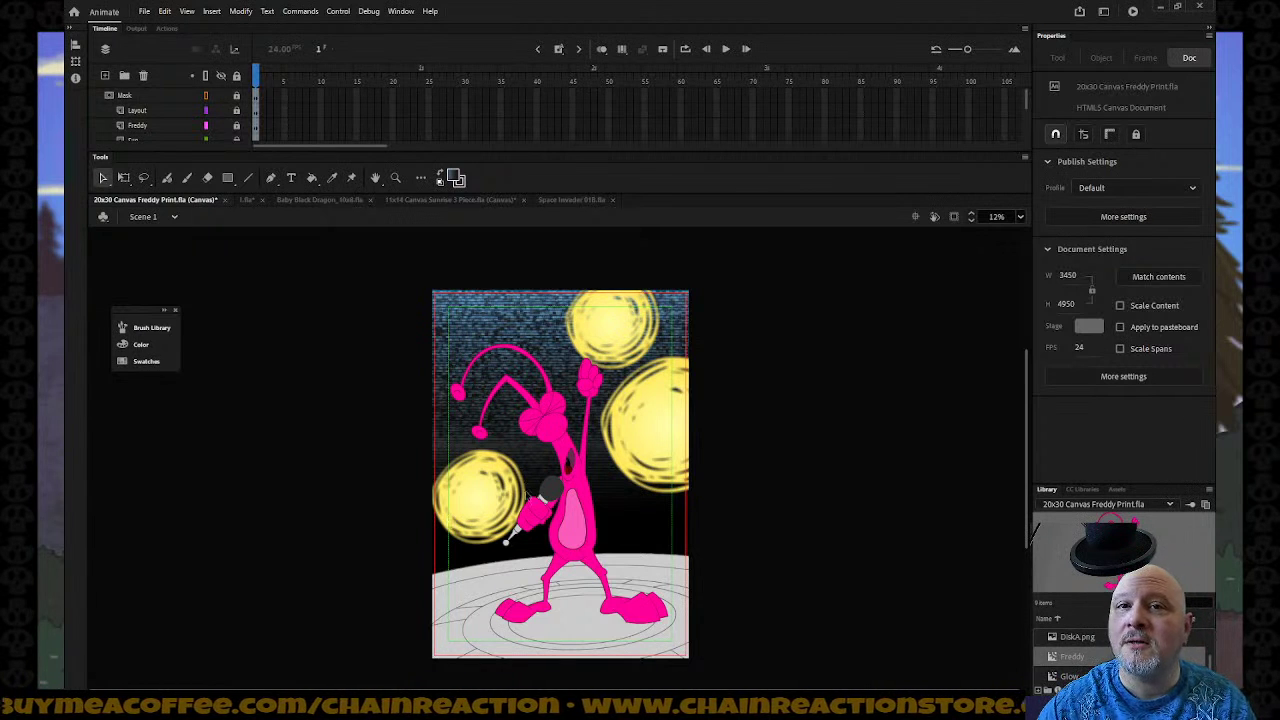
Unlock Layer_8, lower the Static clip's Alpha to 21% and lock the layer again.
scroll(224, 125, down, 1)
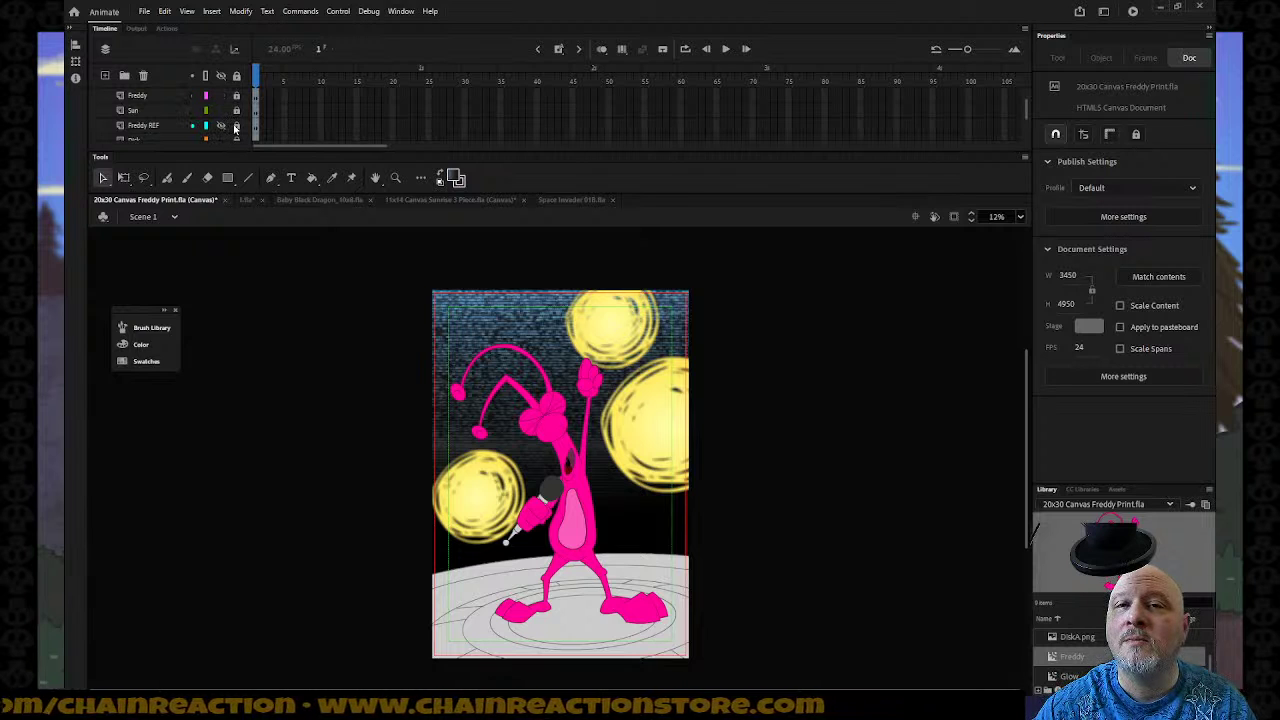
scroll(234, 126, down, 1)
scroll(234, 126, down, 1)
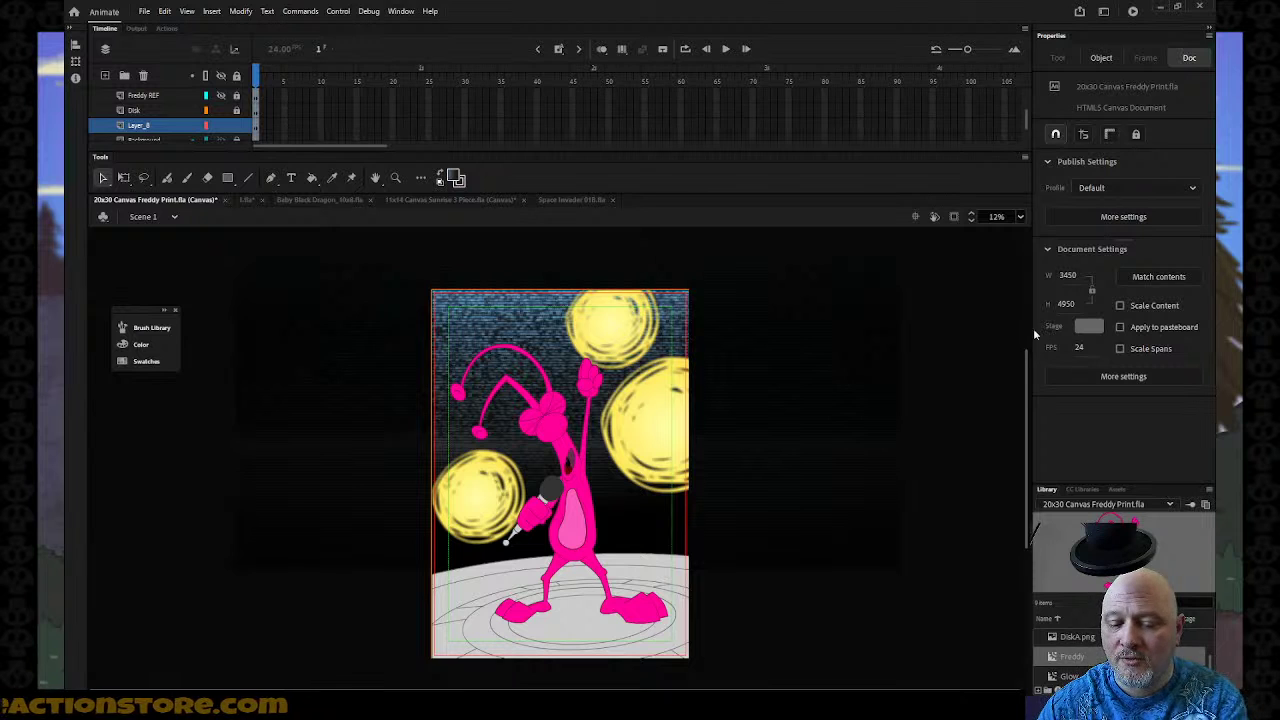
click(847, 388)
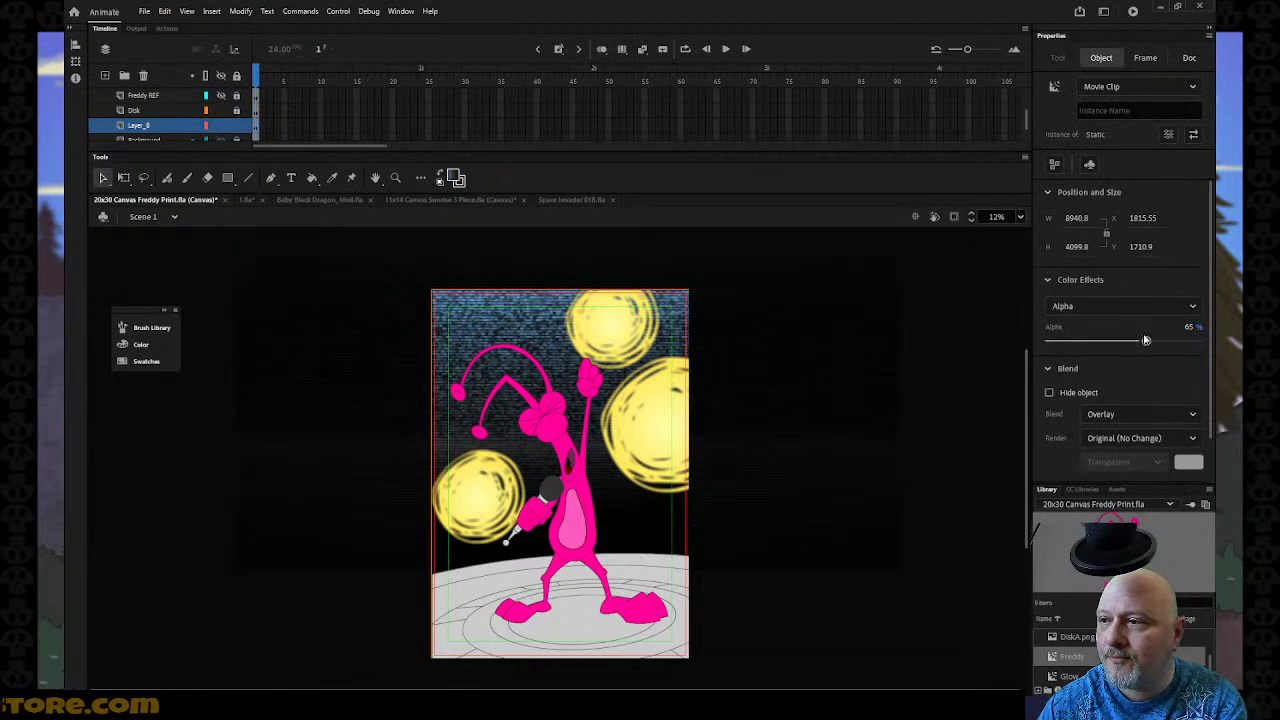
drag(1146, 341, 1063, 355)
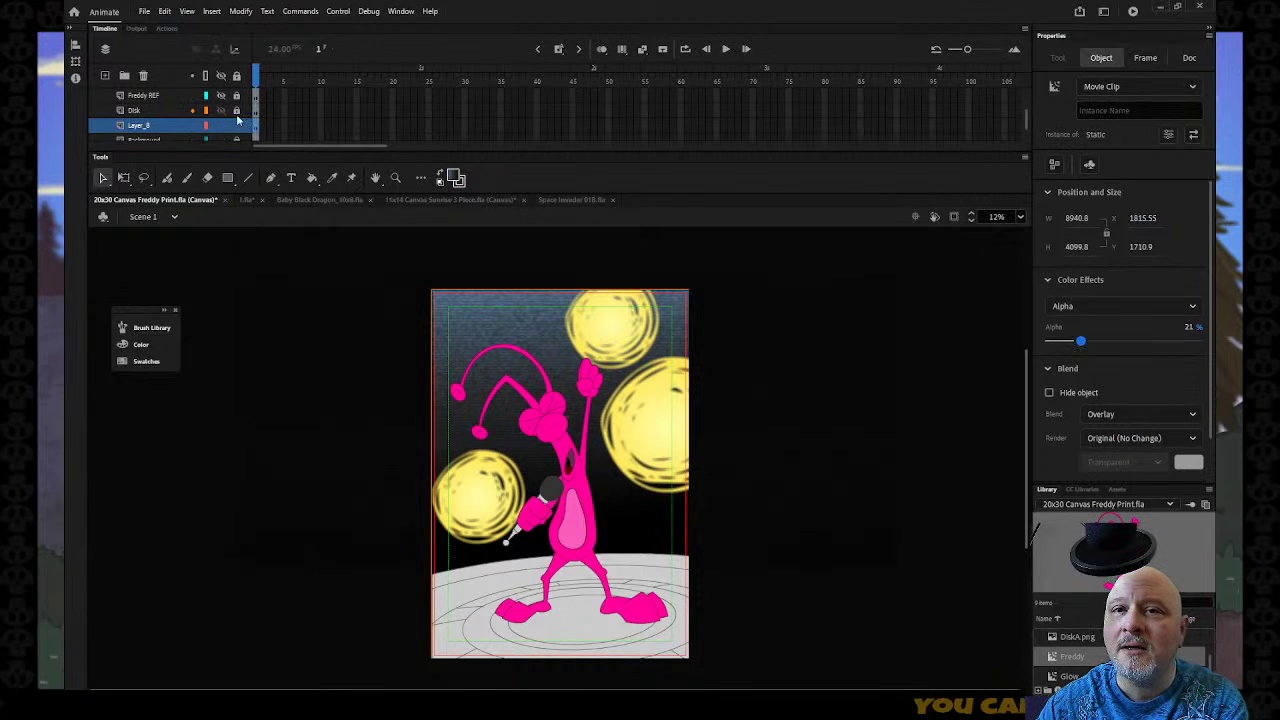
click(201, 124)
Unlock the Background layer and shift the backdrop's gradient upward with the Gradient Transform tool so black covers more of it.
scroll(191, 117, down, 1)
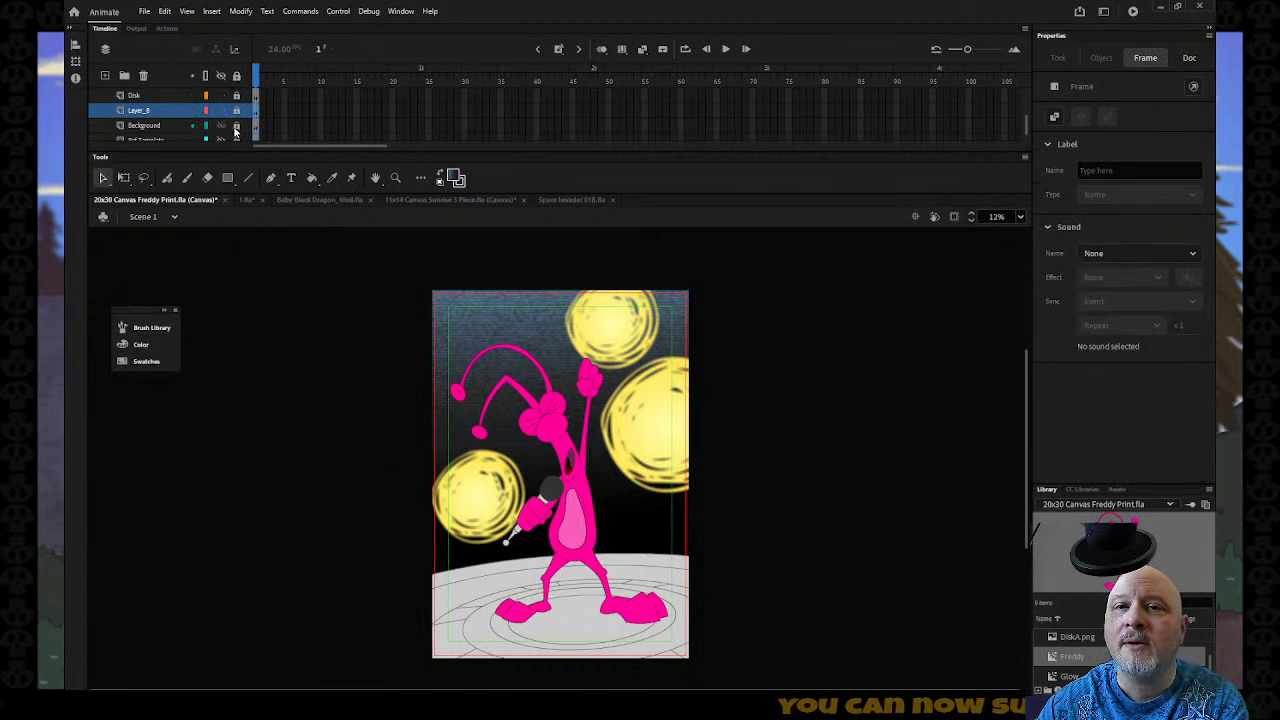
click(177, 128)
key(q)
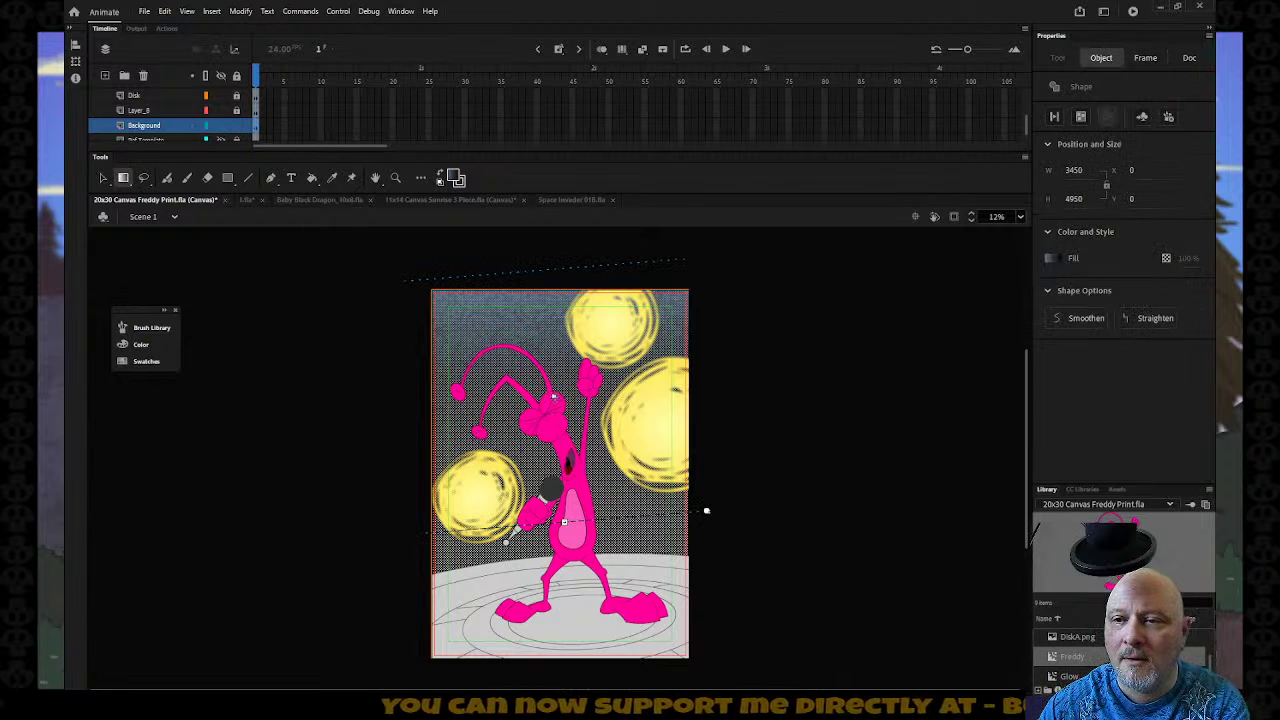
drag(554, 396, 551, 344)
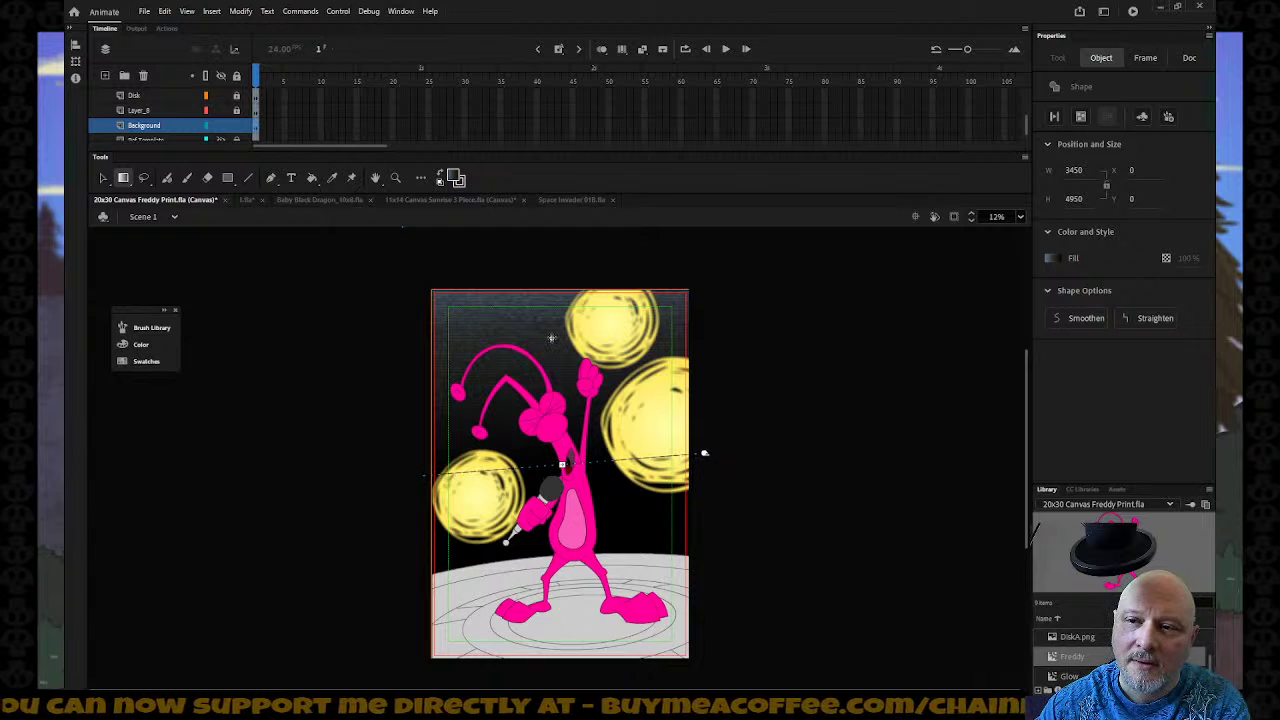
click(740, 397)
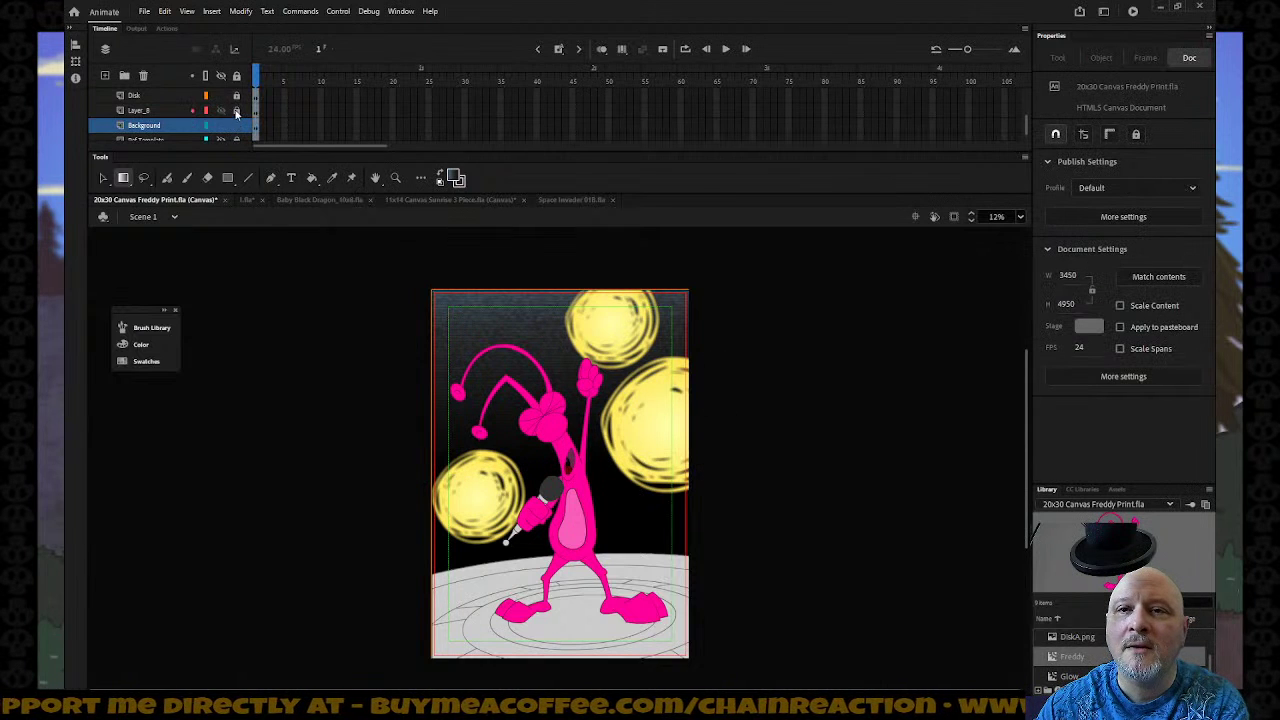
Unlock Layer_8 and raise the Static clip's Alpha to strengthen the noise texture over the upper backdrop.
click(172, 112)
click(774, 388)
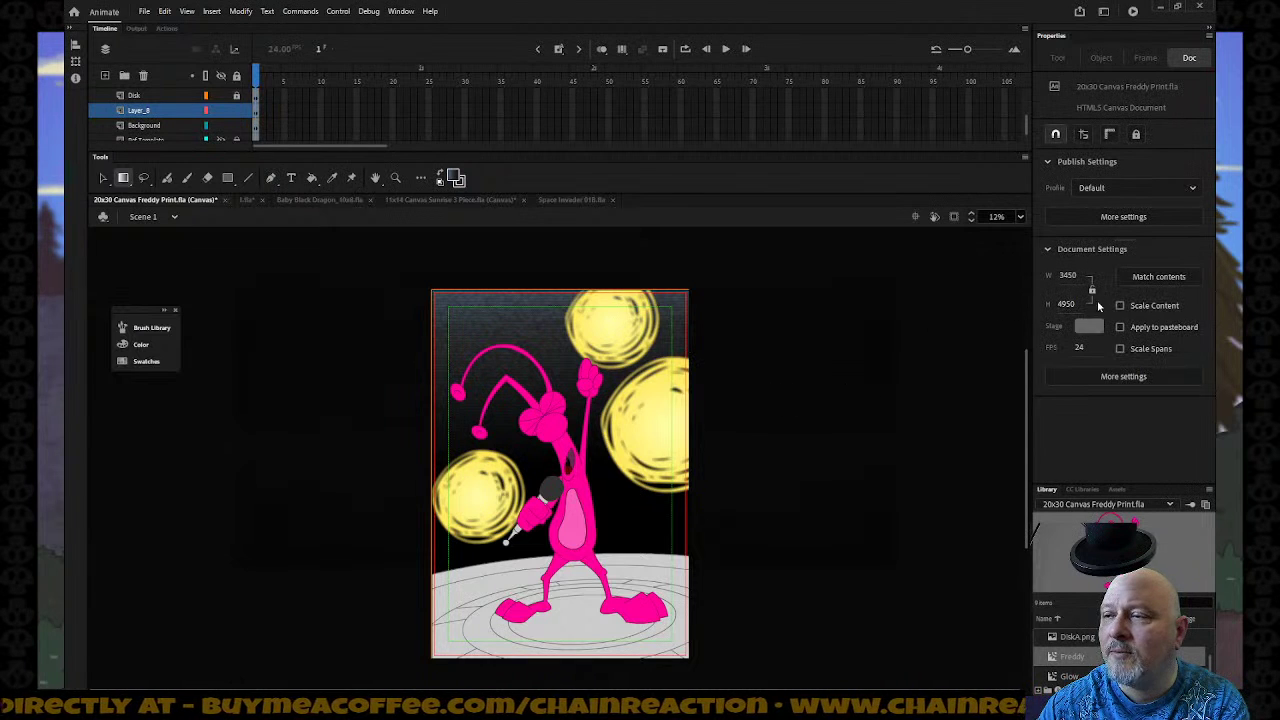
key(v)
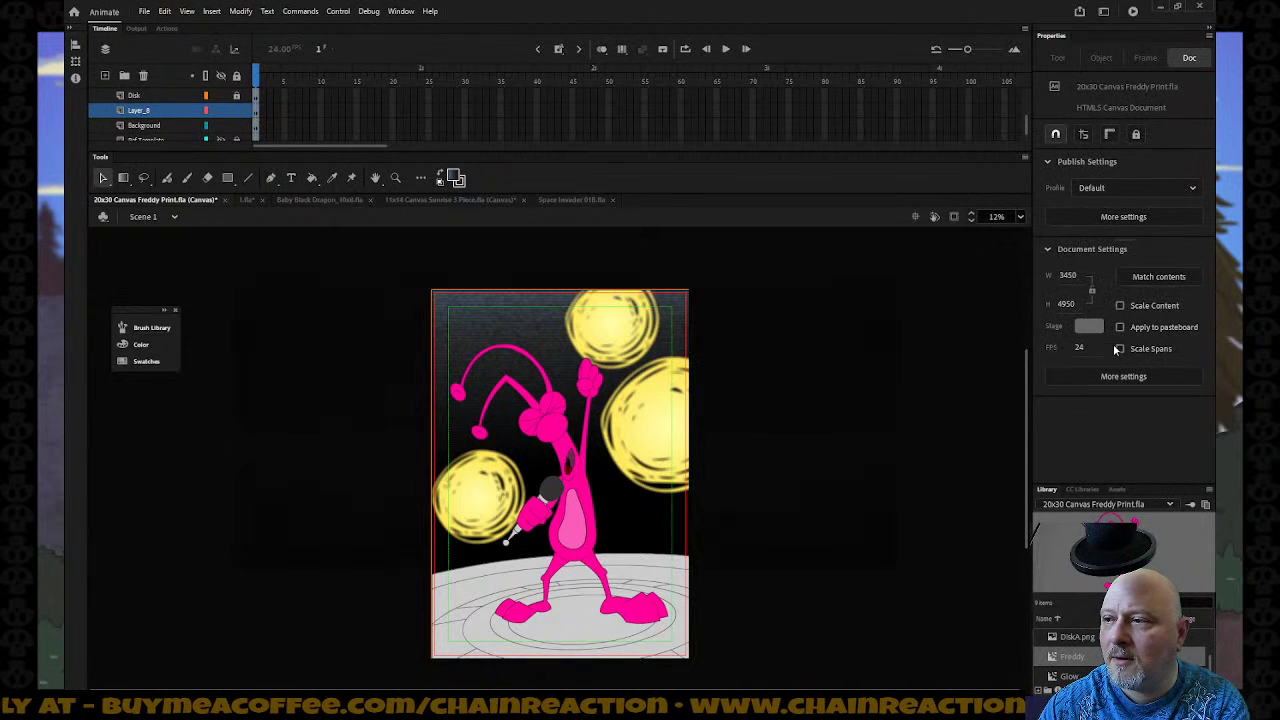
click(738, 445)
drag(1081, 342, 1131, 343)
click(710, 242)
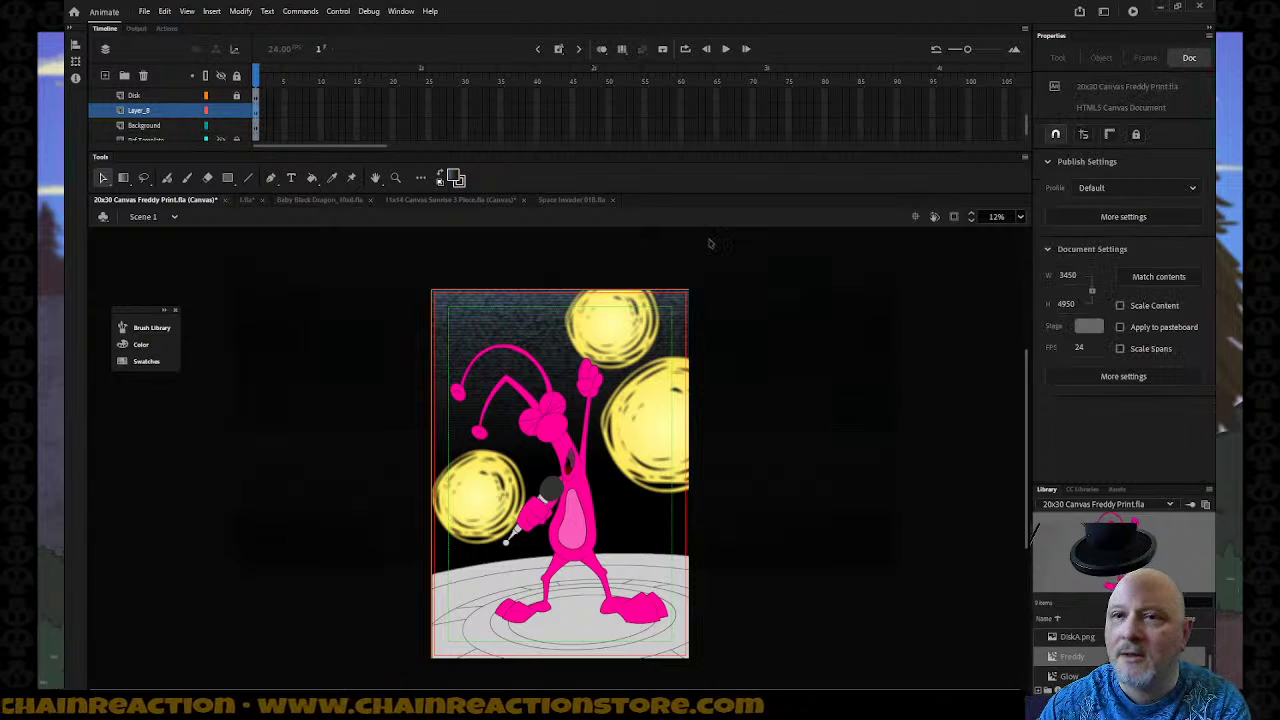
Lock all layers and save the Freddy print document.
click(236, 77)
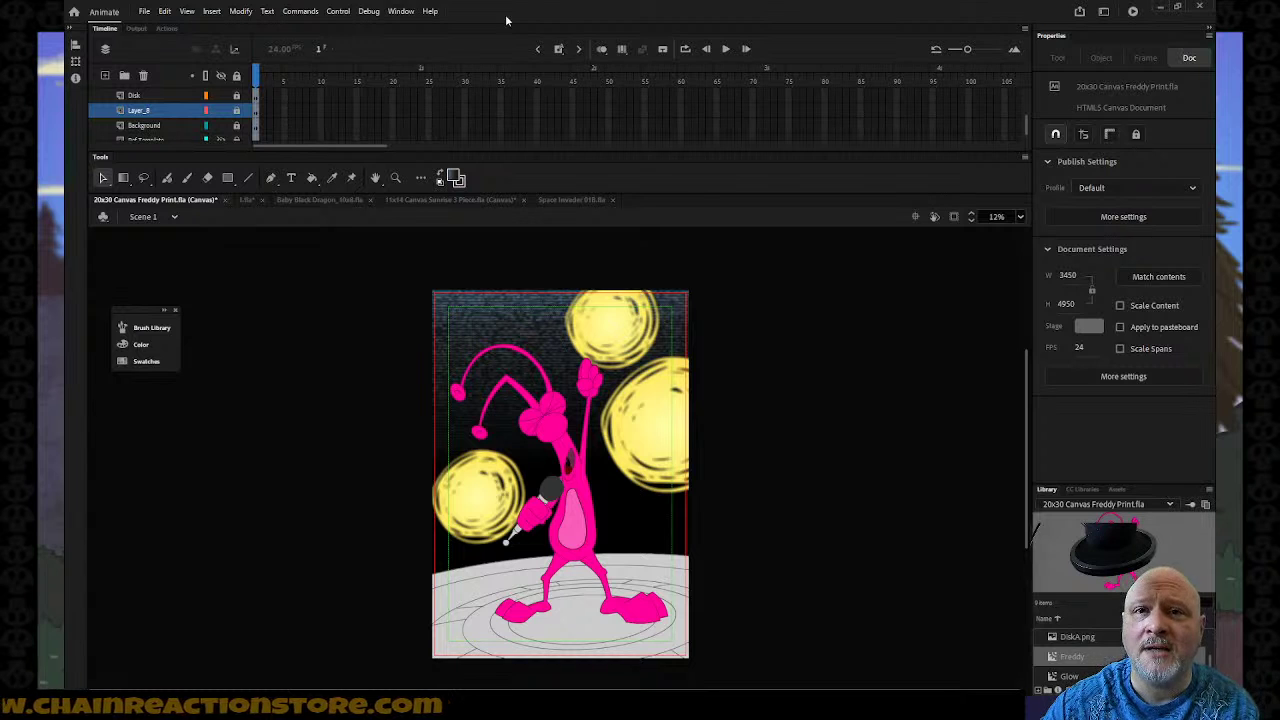
click(144, 11)
click(172, 120)
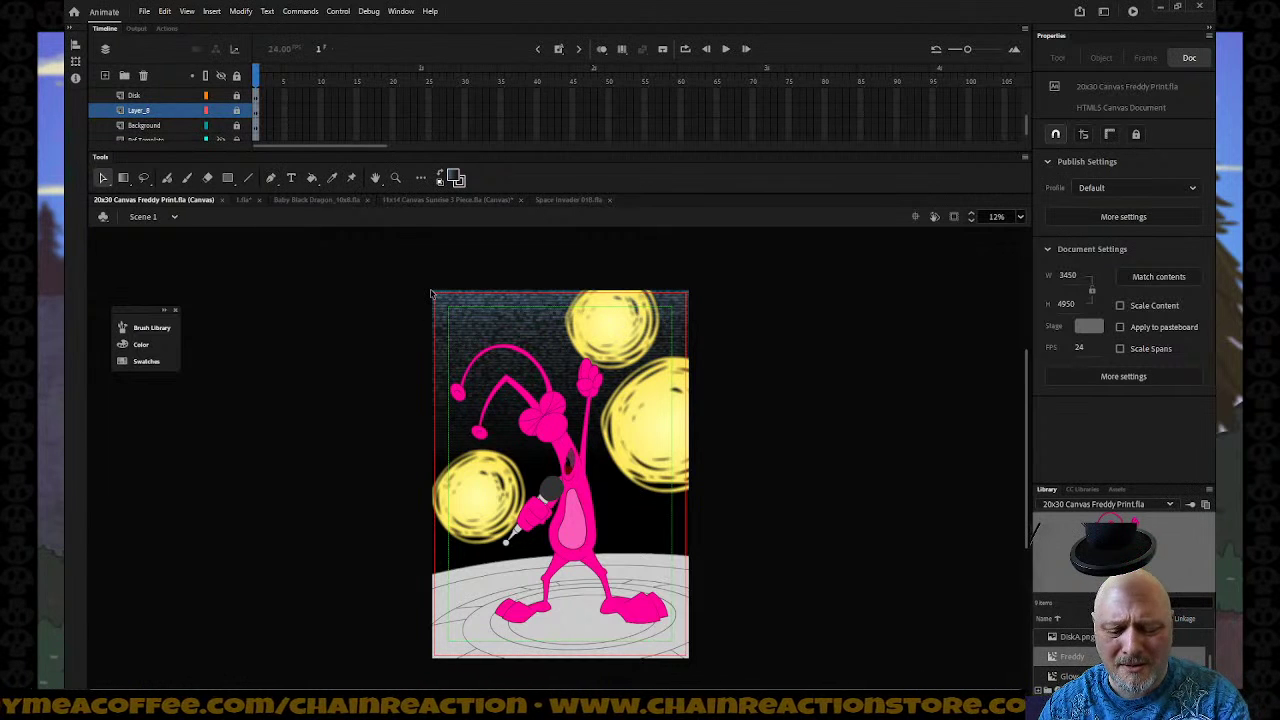
Examine the static texture around Freddy's antennae up close and check the overall look of the whole print.
key(z)
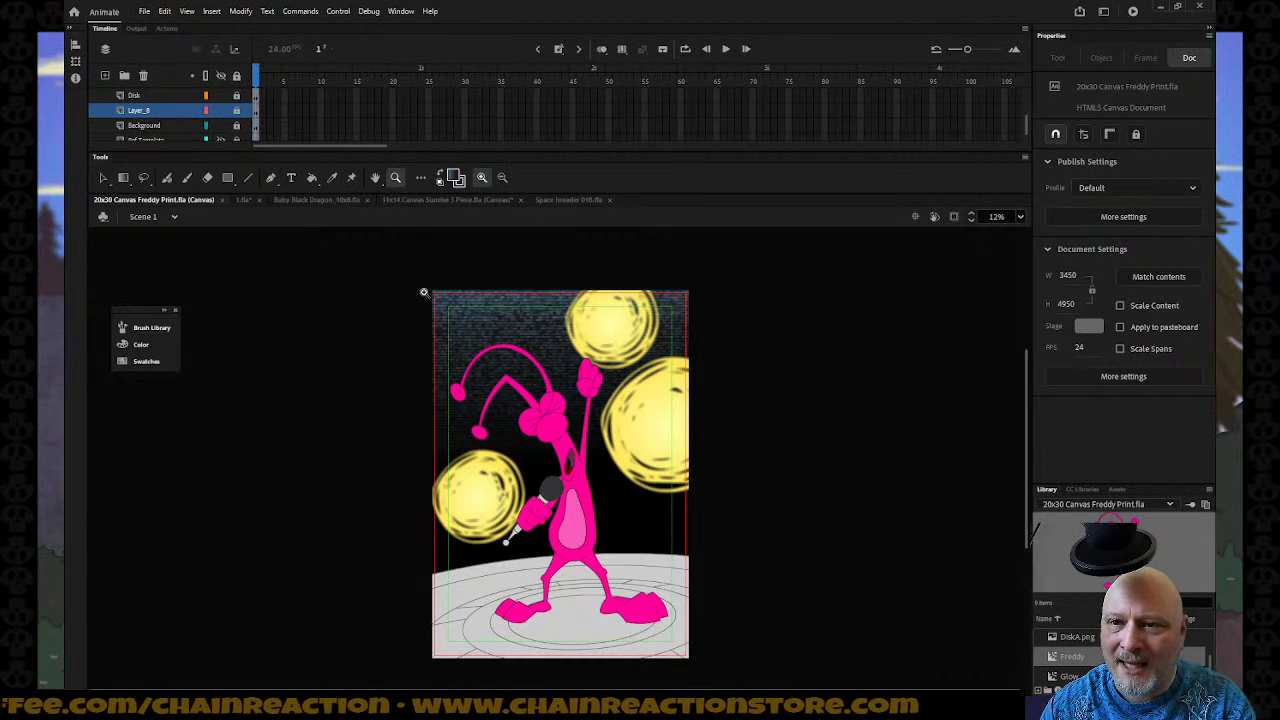
drag(424, 317, 690, 498)
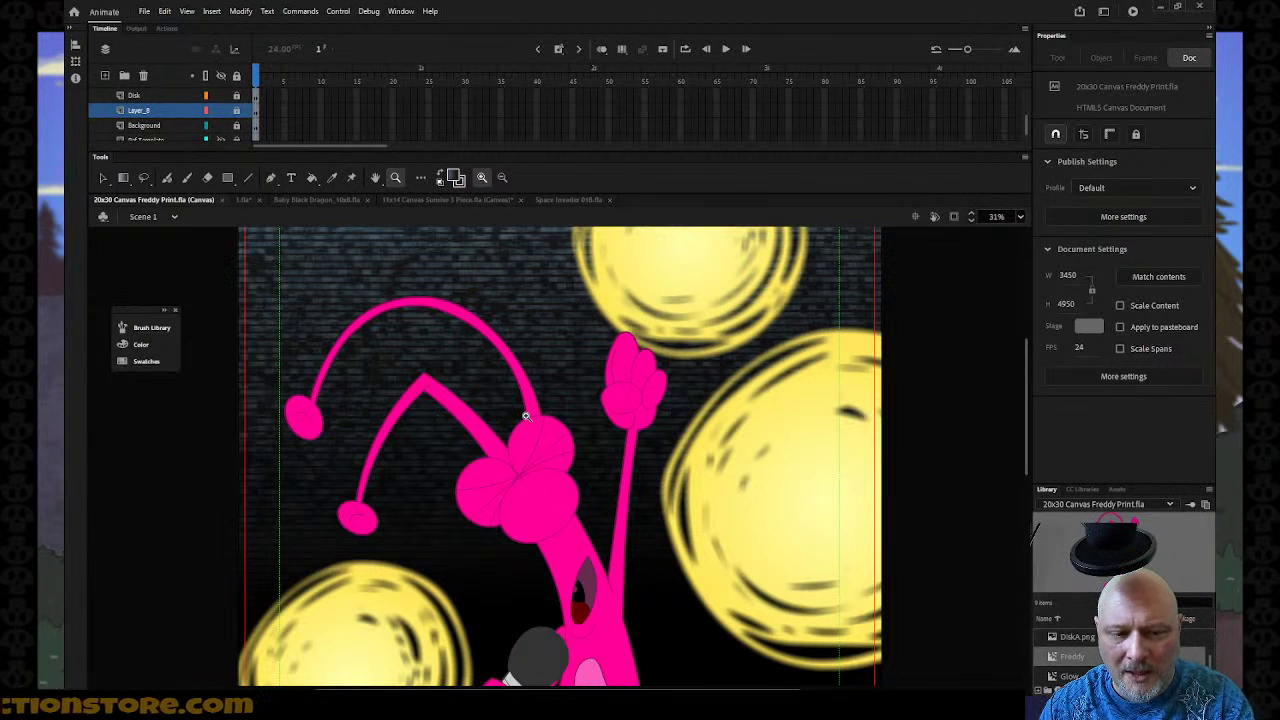
alt+click(525, 415)
alt+click(522, 405)
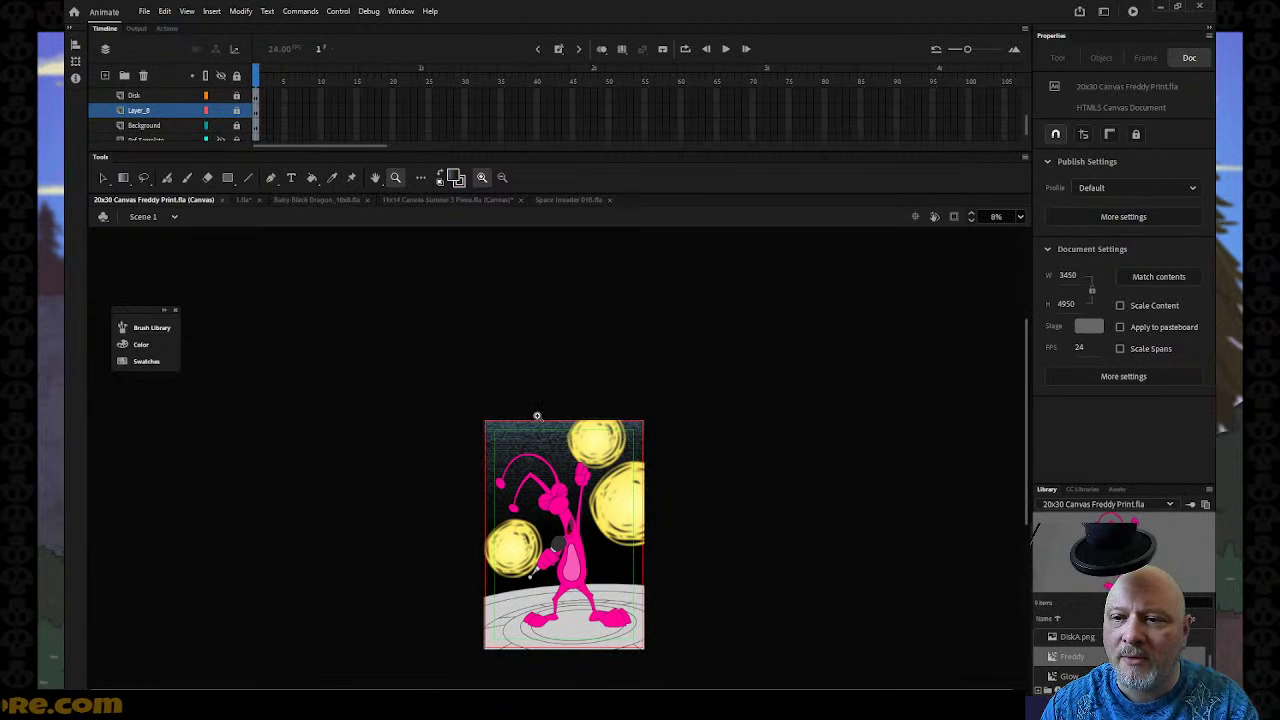
drag(466, 269, 673, 518)
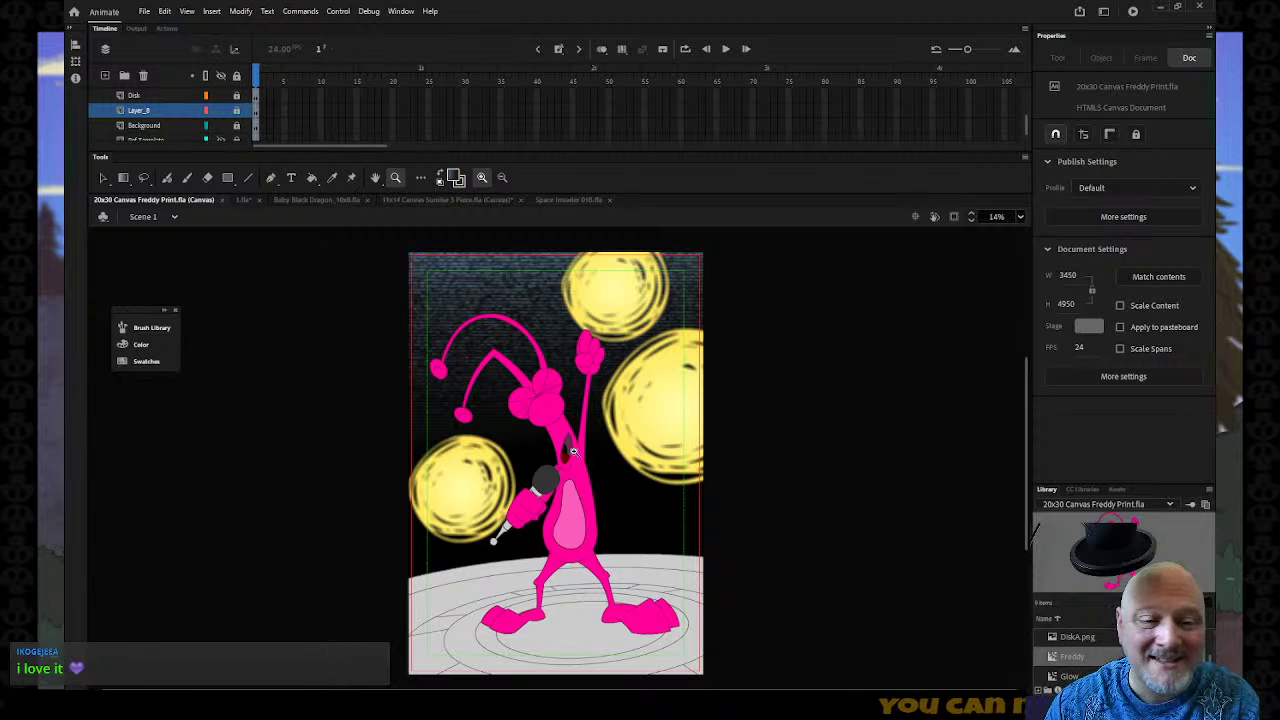
click(146, 11)
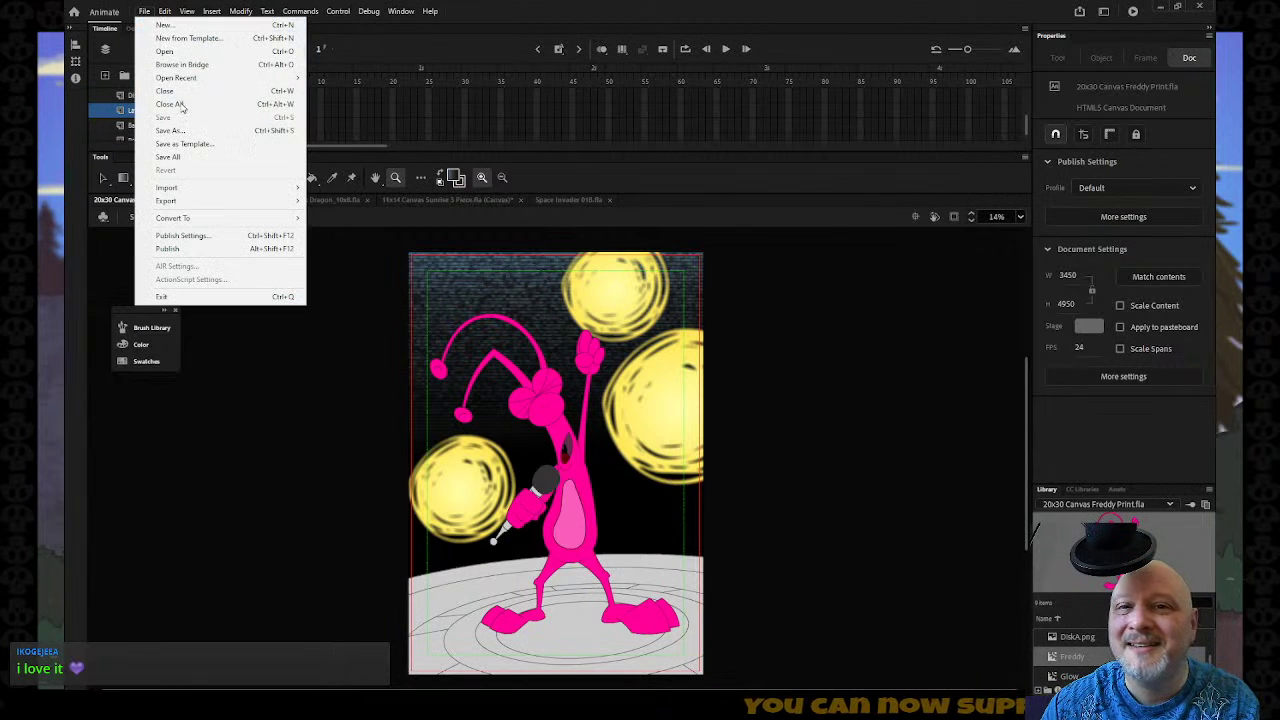
click(565, 10)
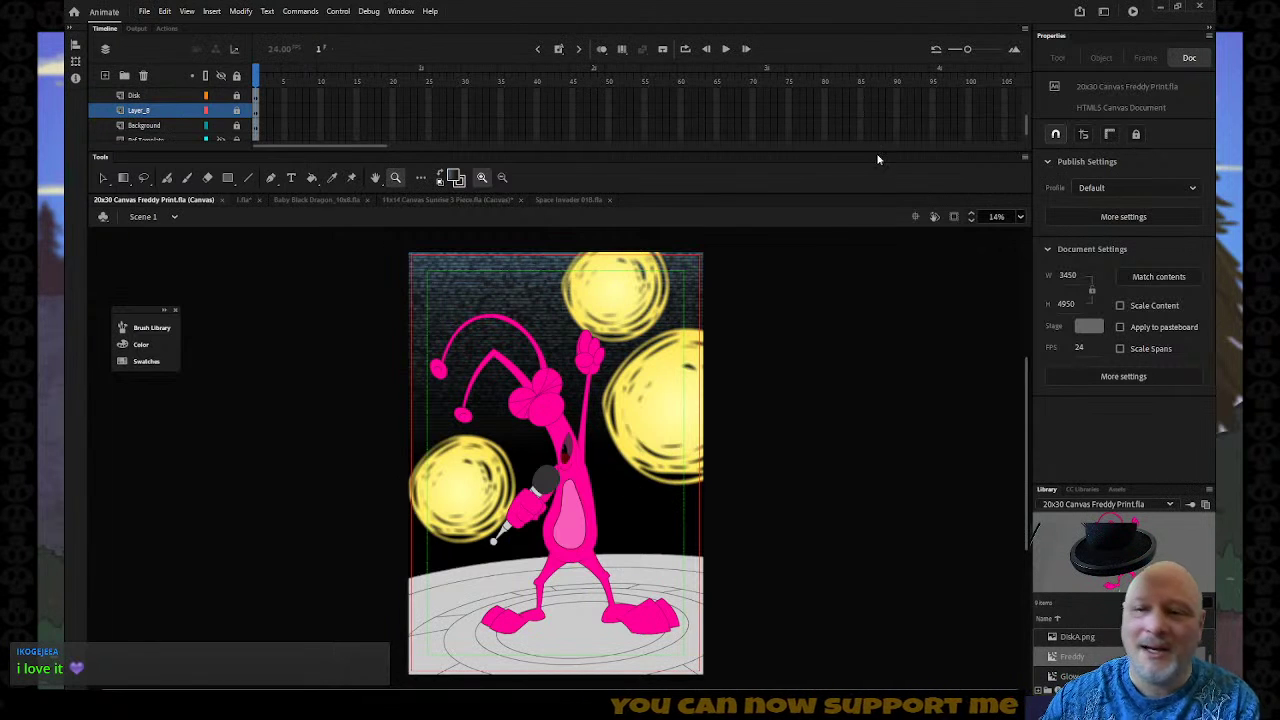